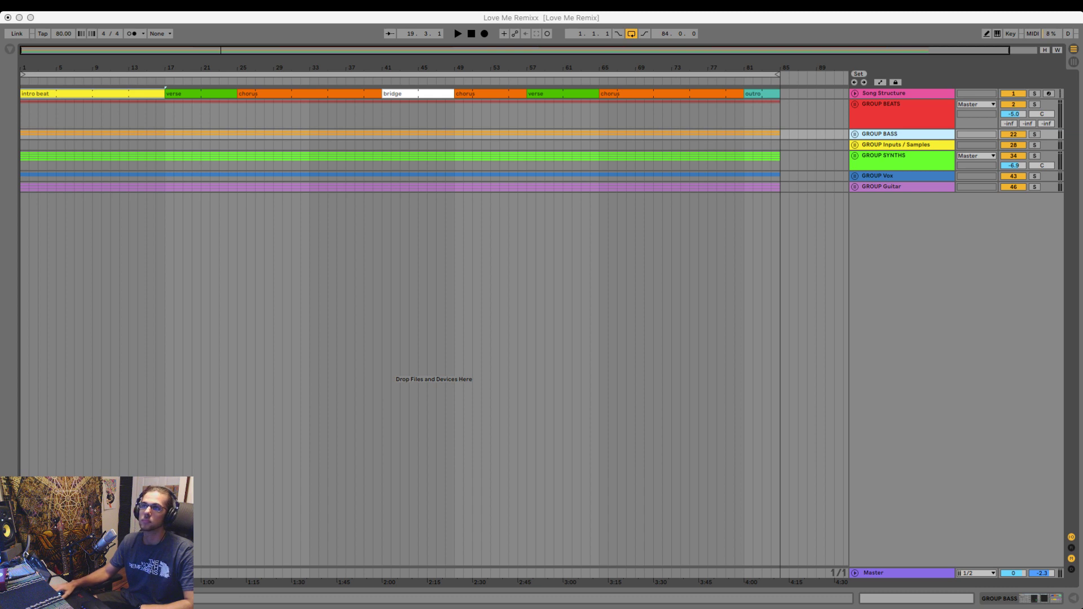
# - Return the playback position to the beginning of the arrangement
pyautogui.click(471, 34)
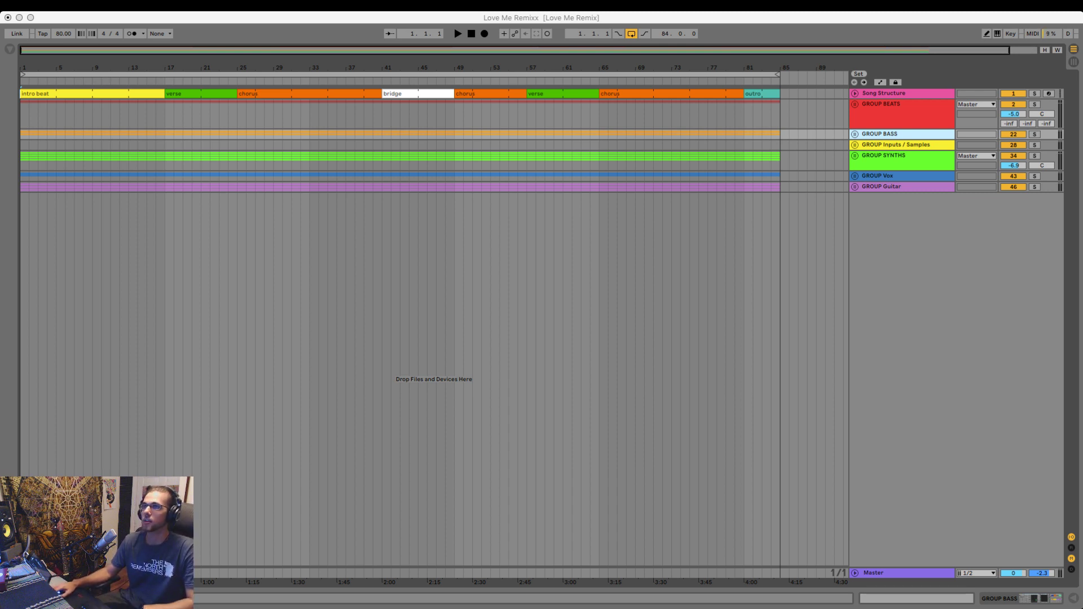
pyautogui.press('super+Tab')
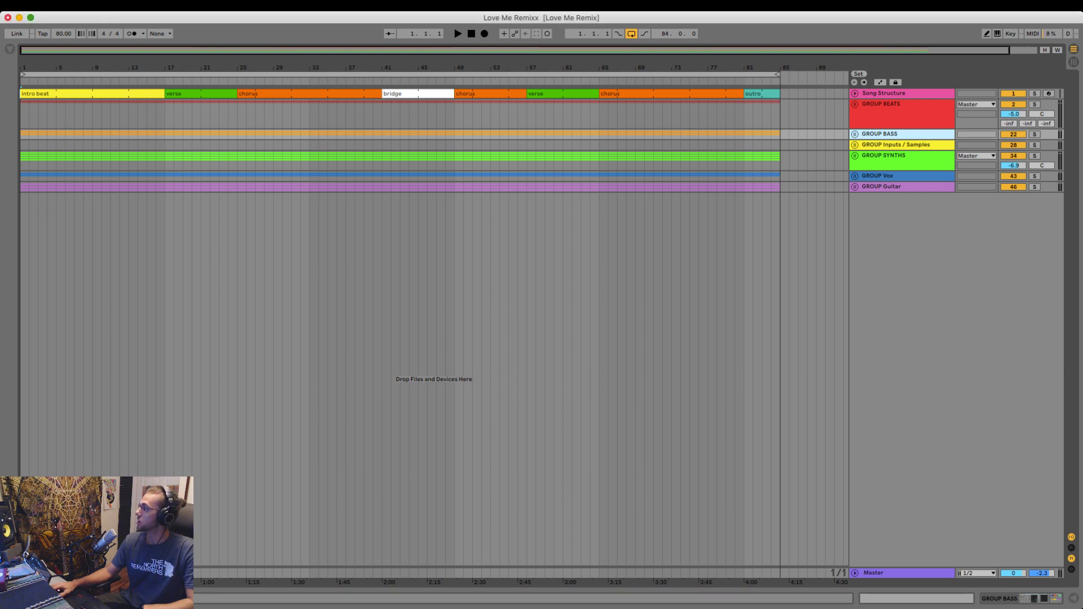
pyautogui.press('super+Tab')
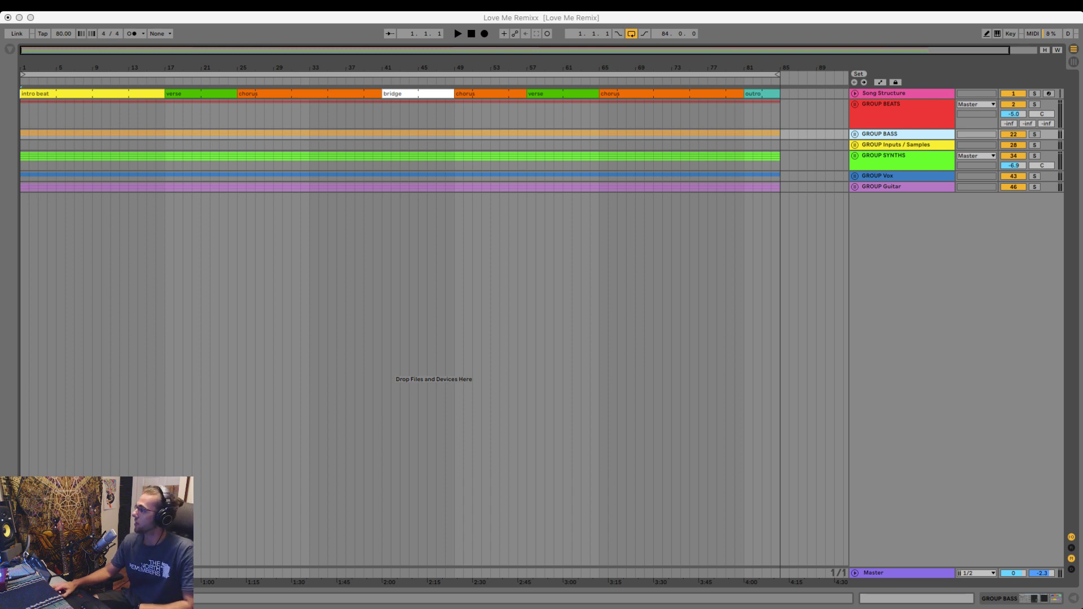
pyautogui.press('super+Tab')
pyautogui.press('super+Tab')
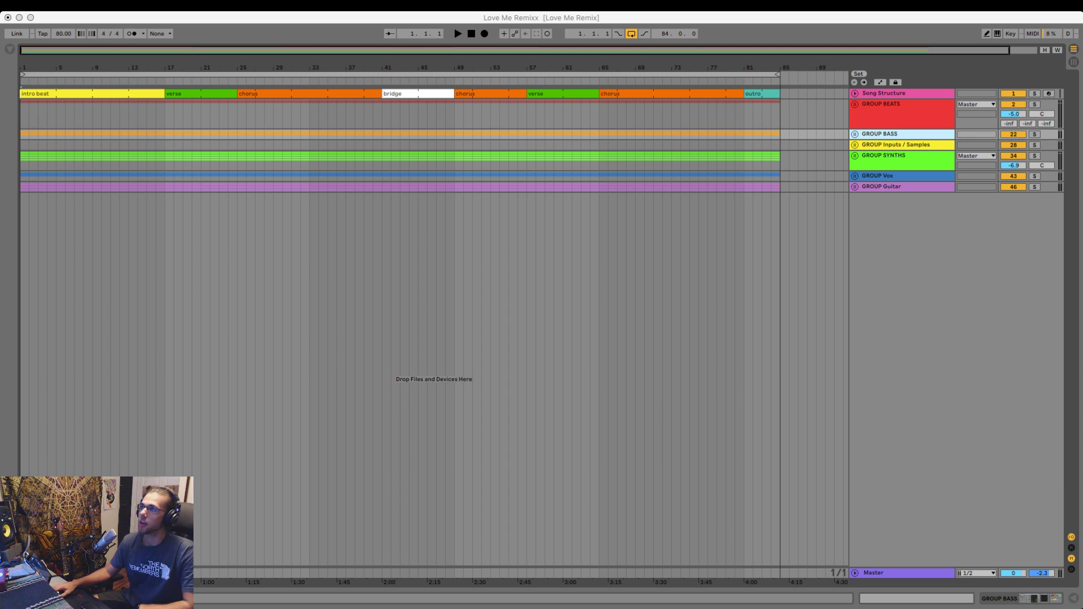
pyautogui.press('super+Tab')
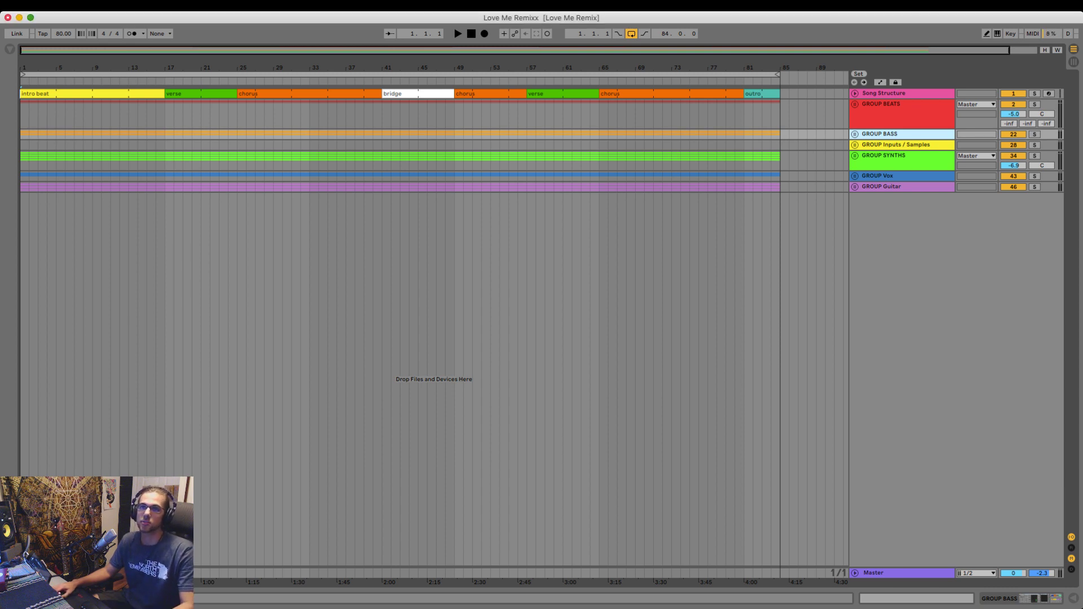
pyautogui.press('+')
pyautogui.press('+')
pyautogui.press('+')
pyautogui.press('+')
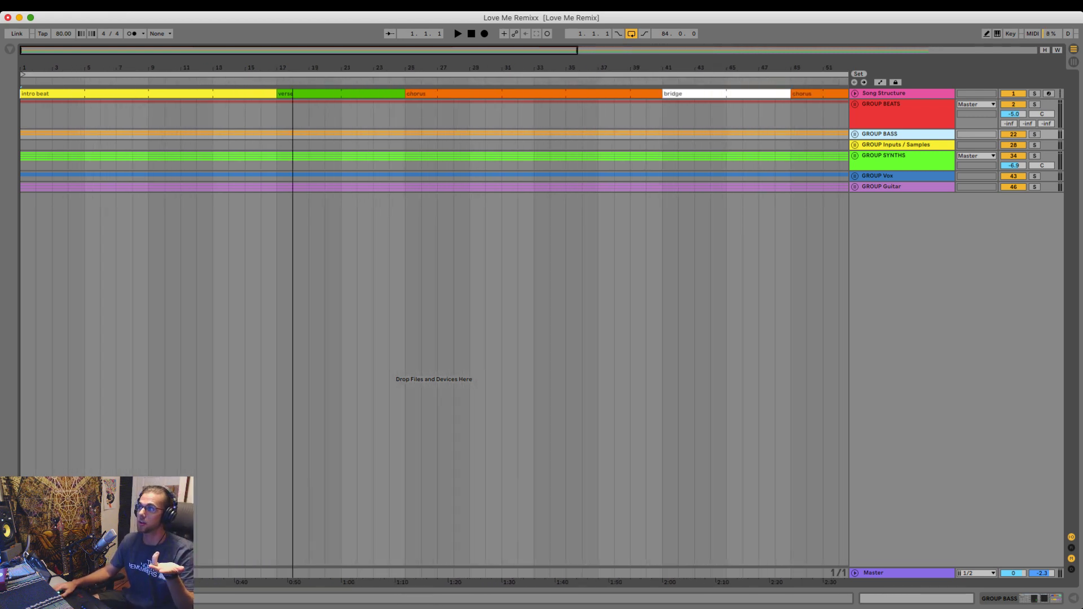
pyautogui.press('-')
pyautogui.press('-')
pyautogui.press('-')
pyautogui.press('-')
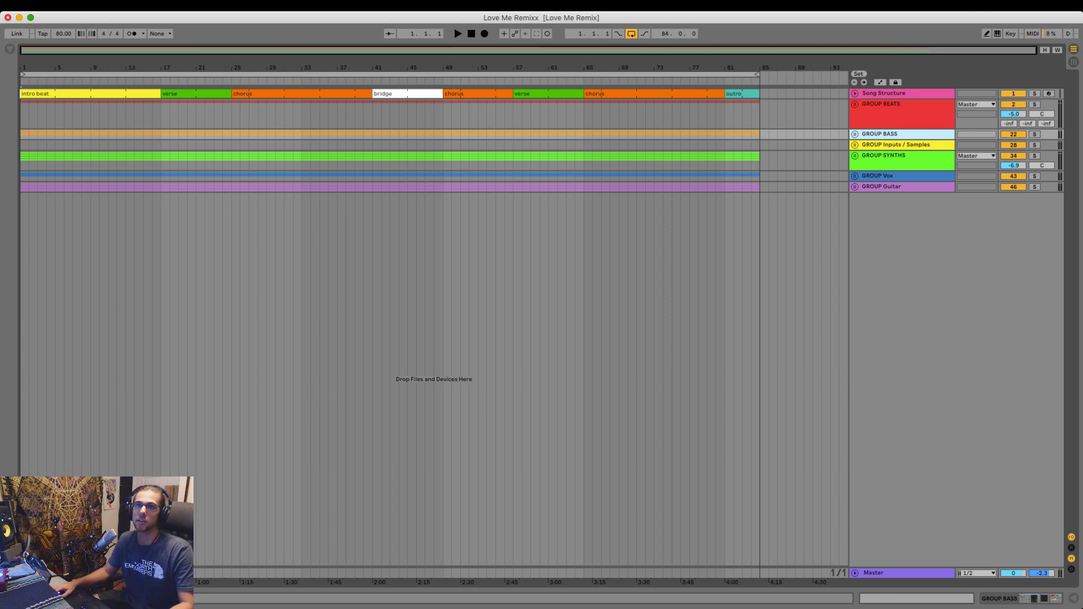
pyautogui.press('+')
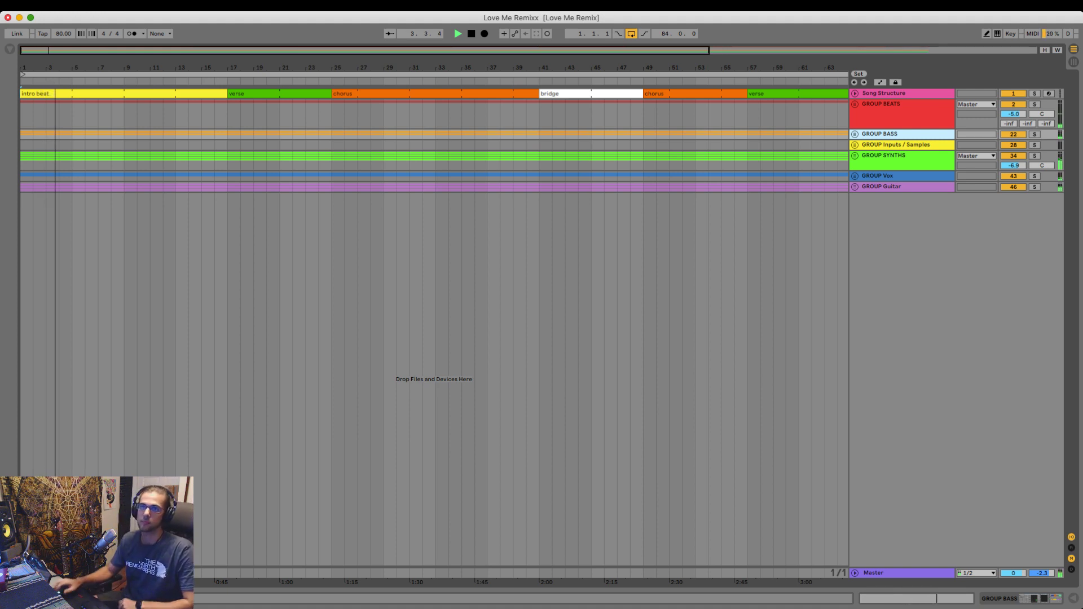
pyautogui.press('-')
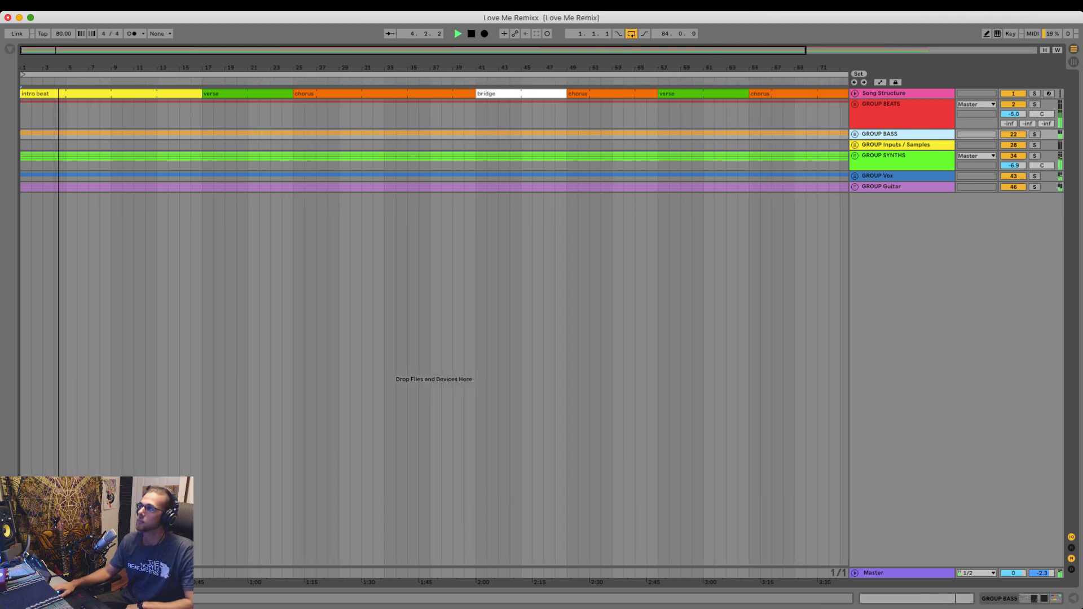
# - Unfold GROUP BASS and show the device chains of the Bass LM and Squishy Bass tracks
pyautogui.click(855, 135)
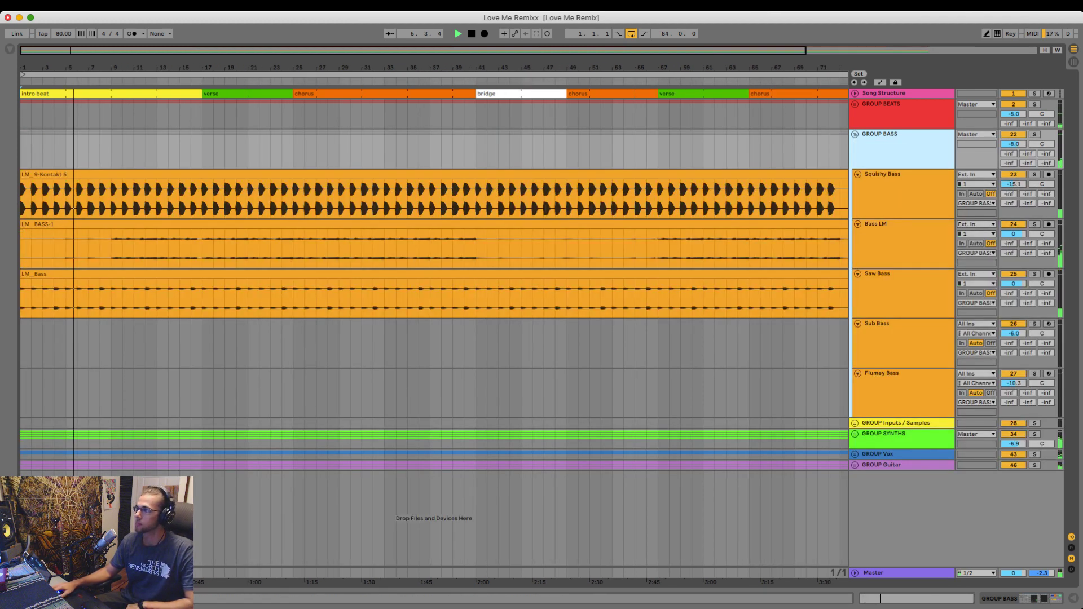
pyautogui.click(1014, 234)
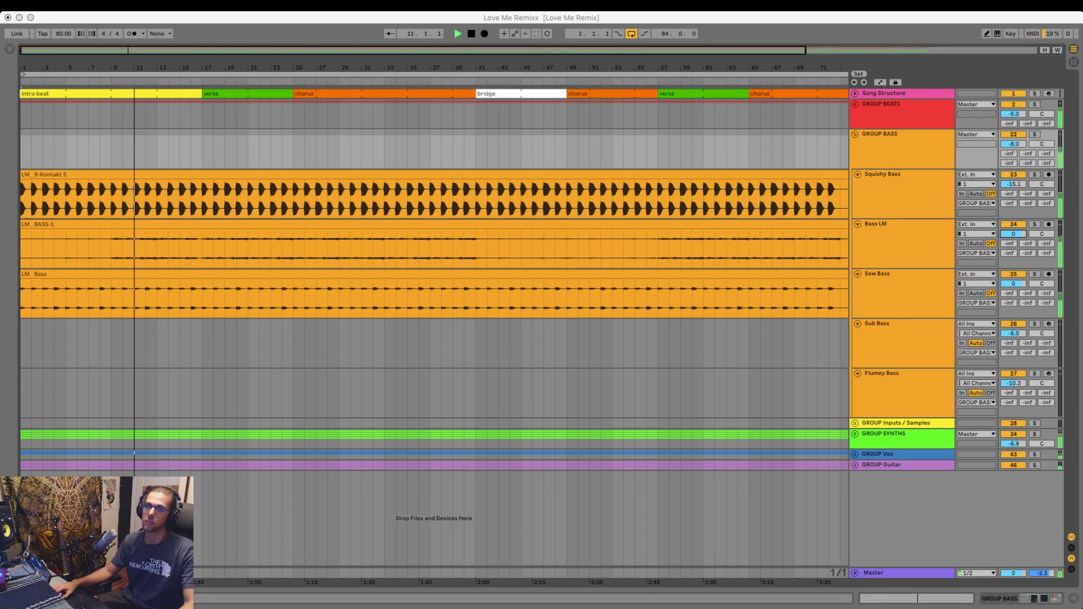
pyautogui.press('-')
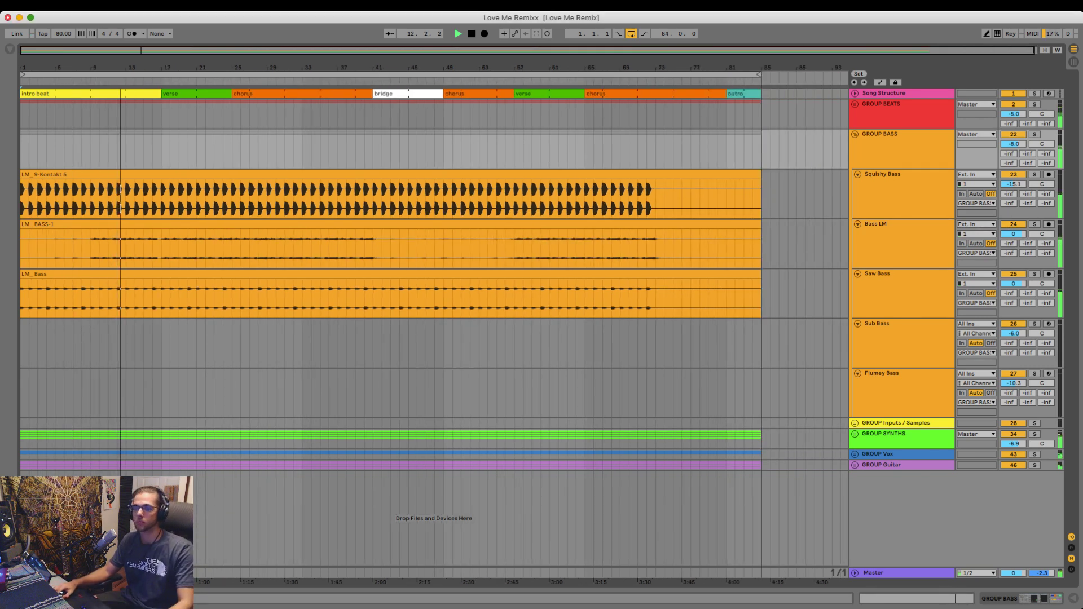
pyautogui.click(903, 242)
pyautogui.hotkey('shift', 'Tab')
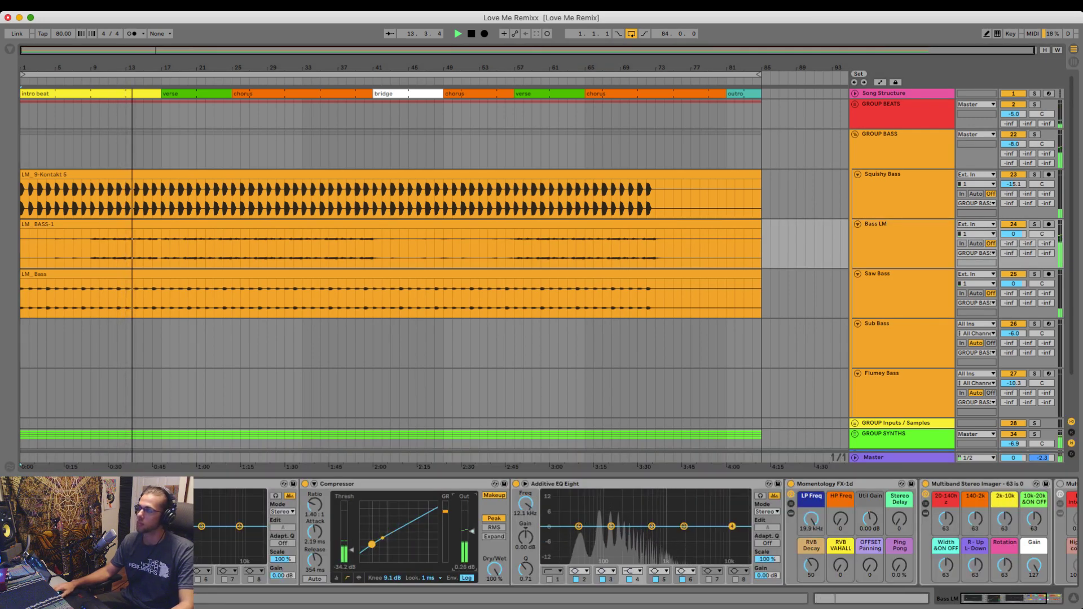
pyautogui.press('Up')
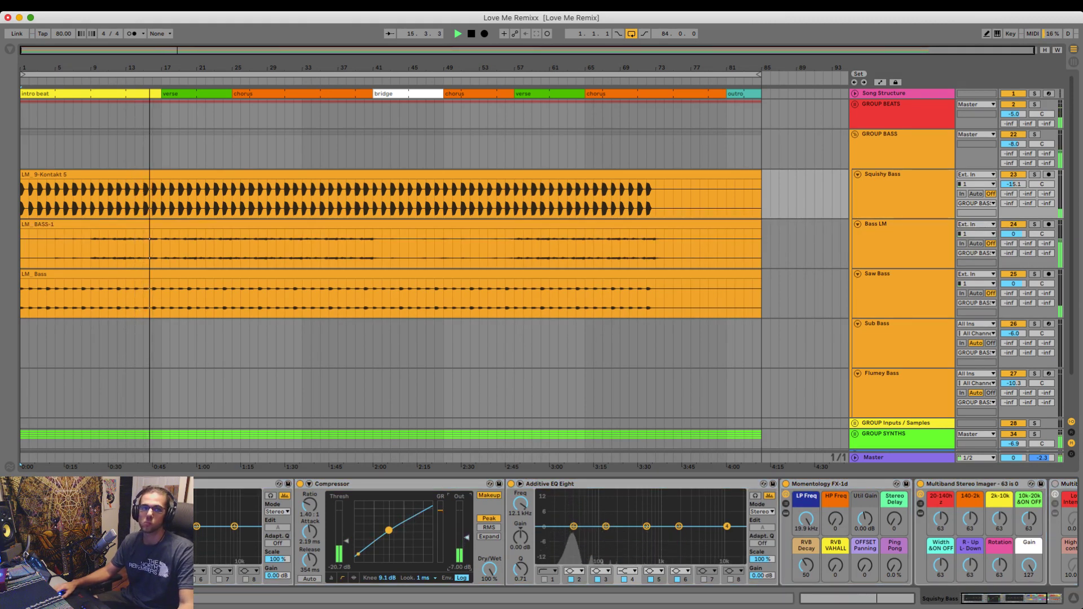
# - Unfold GROUP SYNTHS and examine its audio tracks alongside the bass tracks during playback
pyautogui.moveTo(87, 68); pyautogui.dragTo(98, 77)
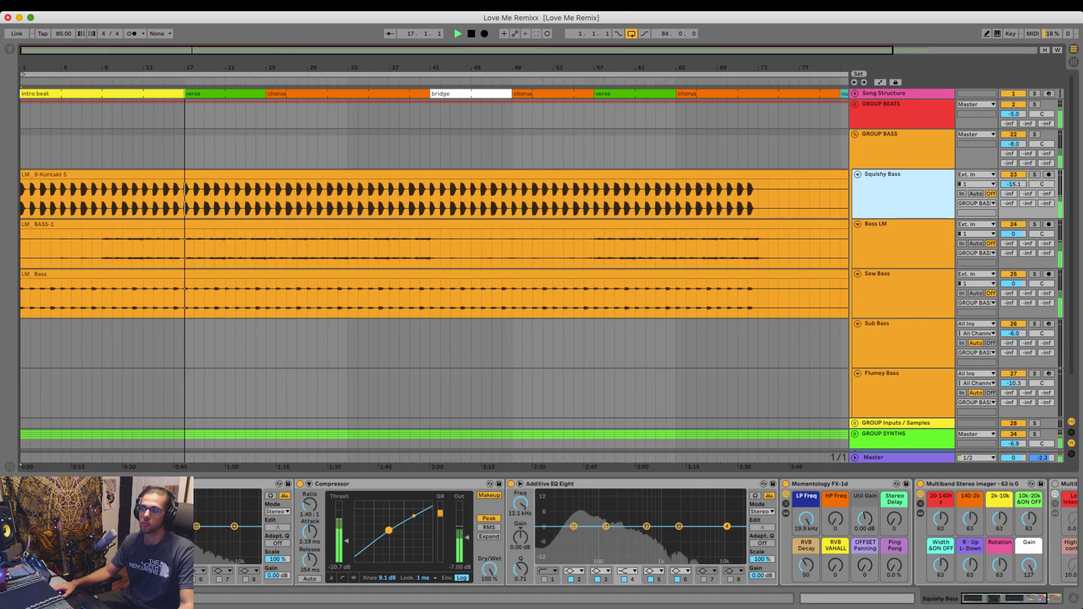
pyautogui.scroll(-3, 435, 271)
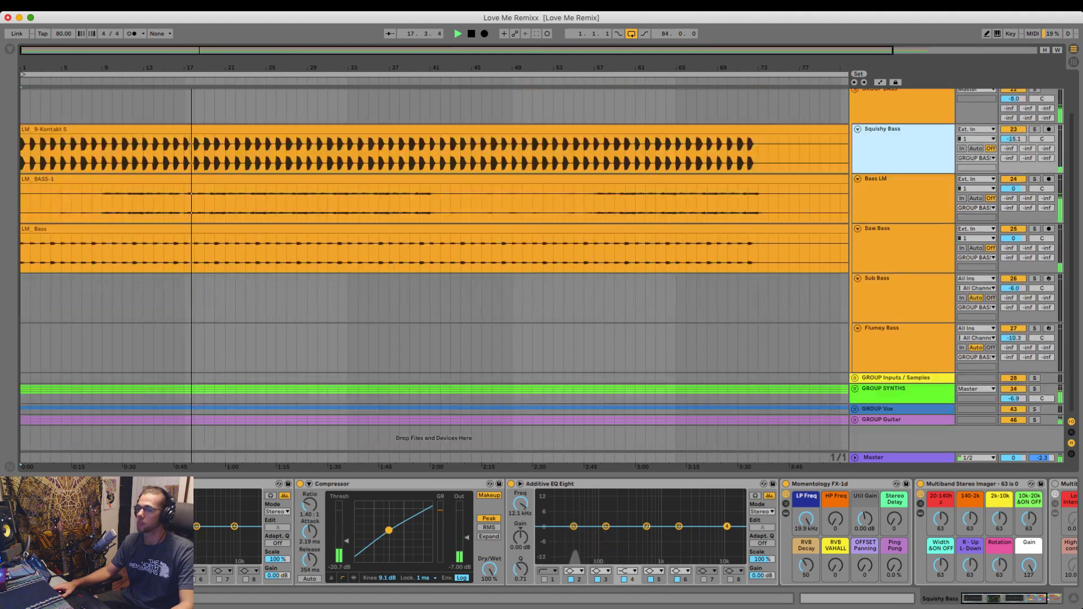
pyautogui.scroll(-2, 434, 271)
pyautogui.scroll(-4, 434, 270)
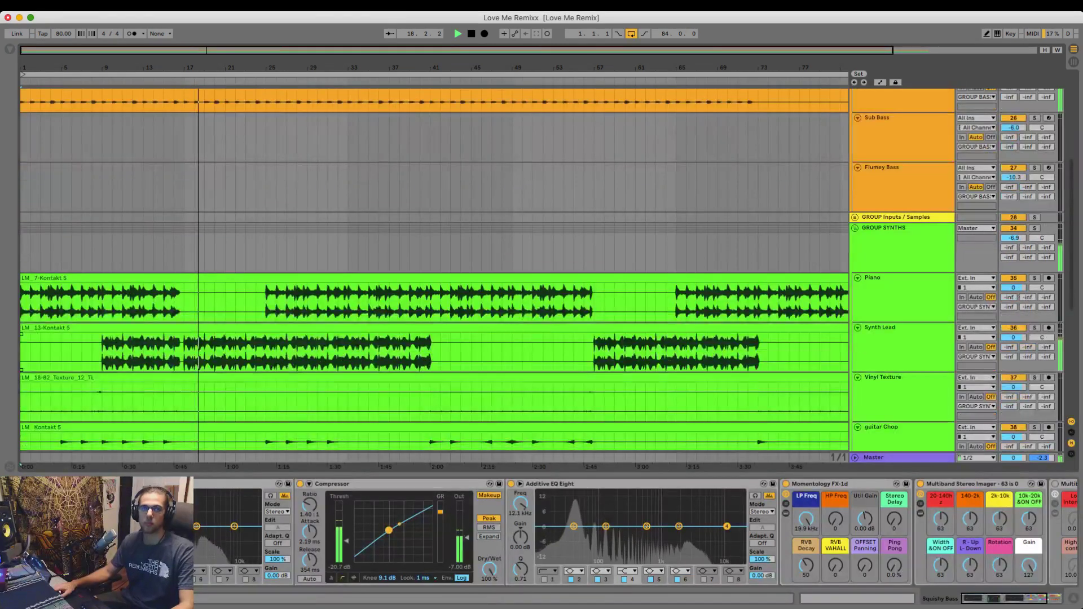
pyautogui.scroll(-3, 435, 271)
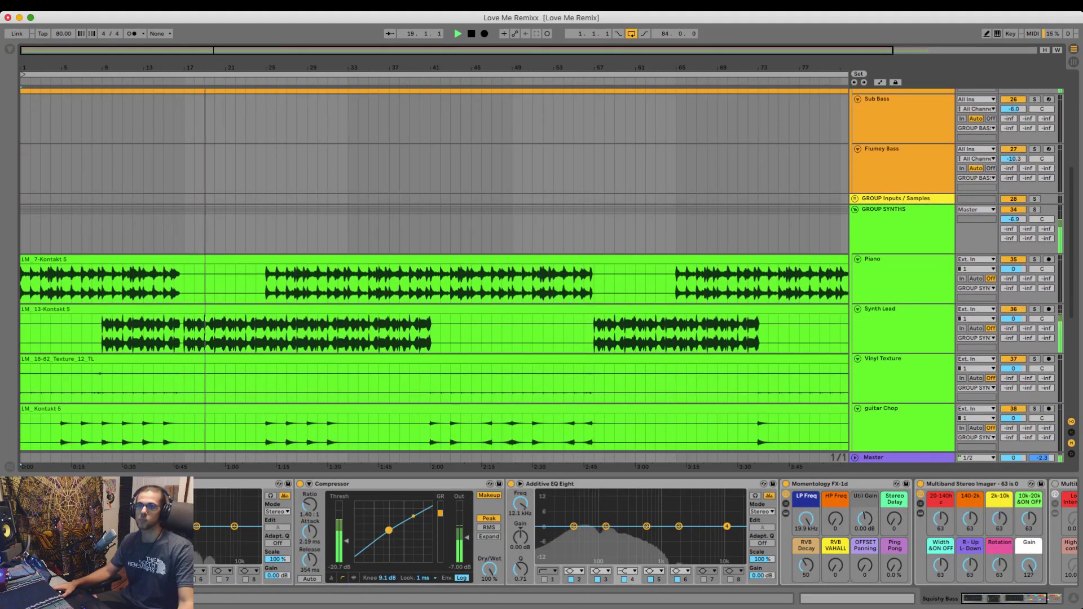
pyautogui.scroll(-4, 435, 271)
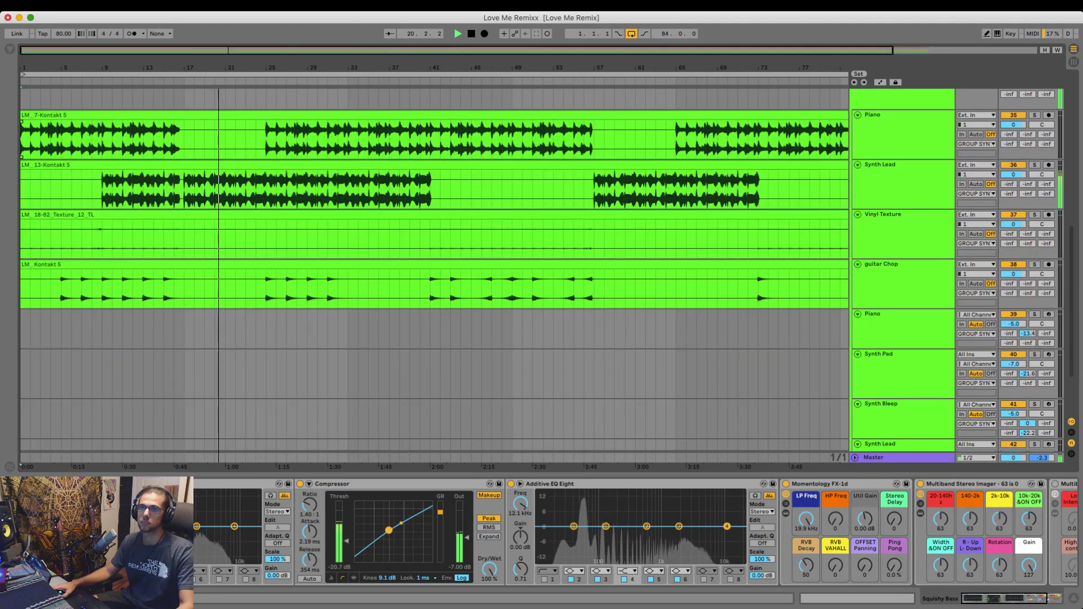
pyautogui.scroll(8, 435, 271)
pyautogui.scroll(2, 435, 270)
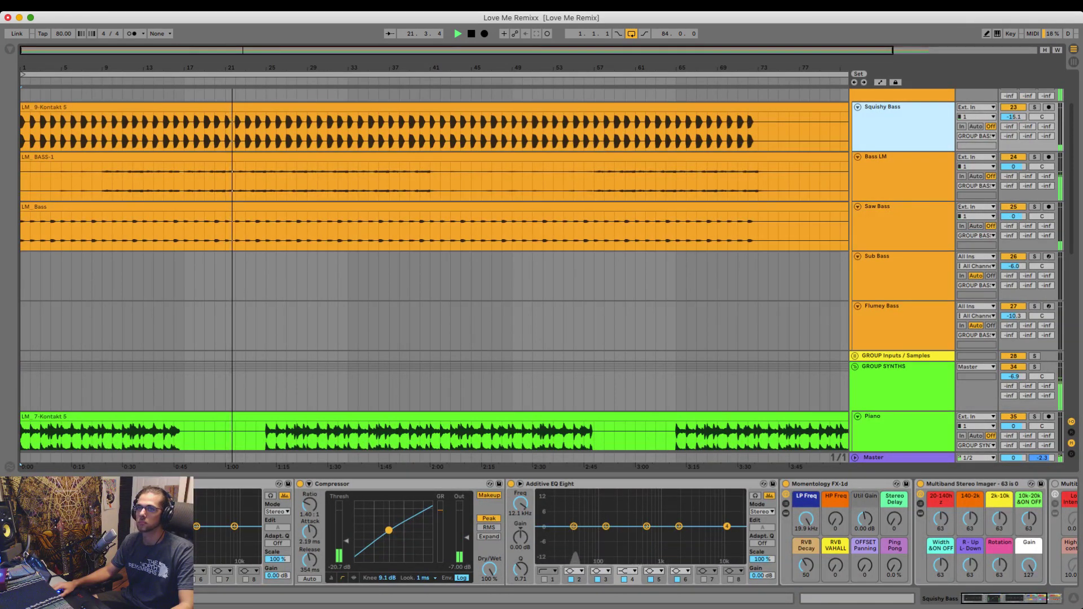
pyautogui.click(1034, 208)
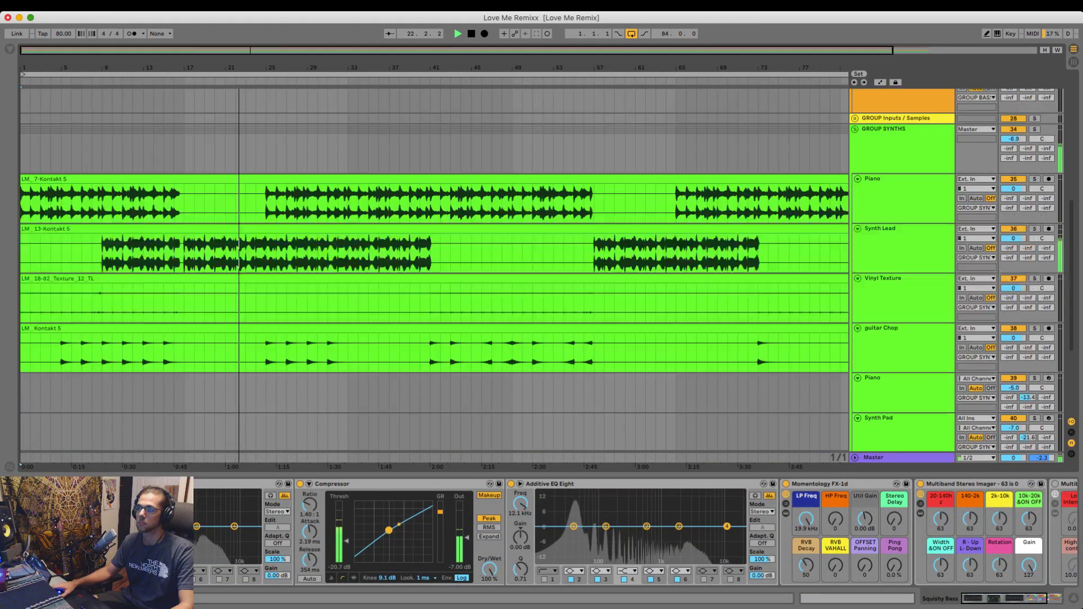
pyautogui.scroll(-12, 435, 276)
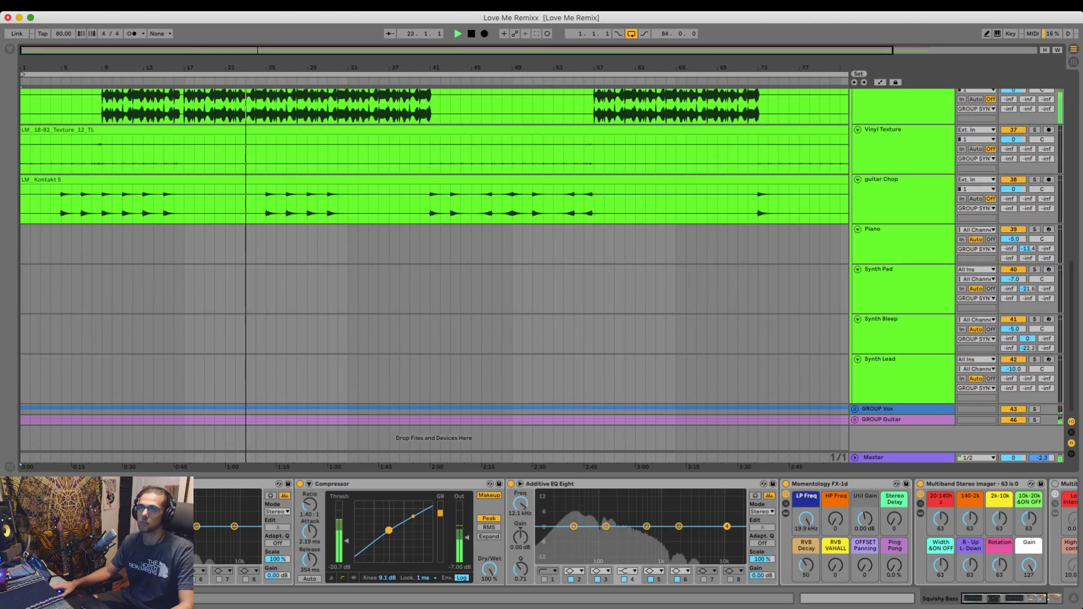
pyautogui.scroll(5, 435, 277)
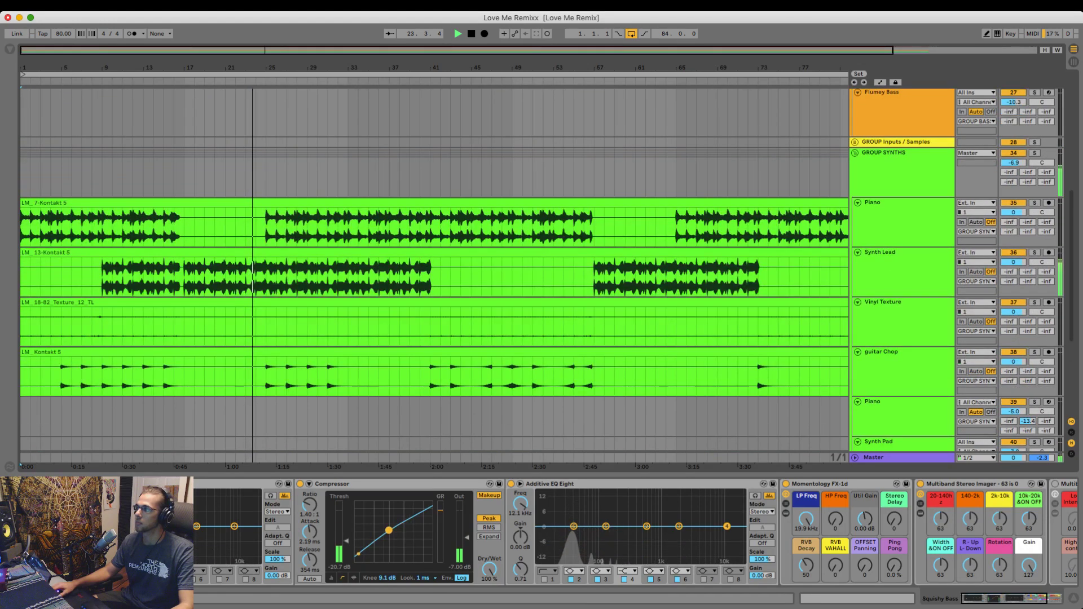
# - Rename the Synth Lead audio track in GROUP SYNTHS as "bass Synth" and stop playback
pyautogui.click(1035, 252)
pyautogui.click(1034, 252)
pyautogui.click(903, 252)
pyautogui.press('super+r')
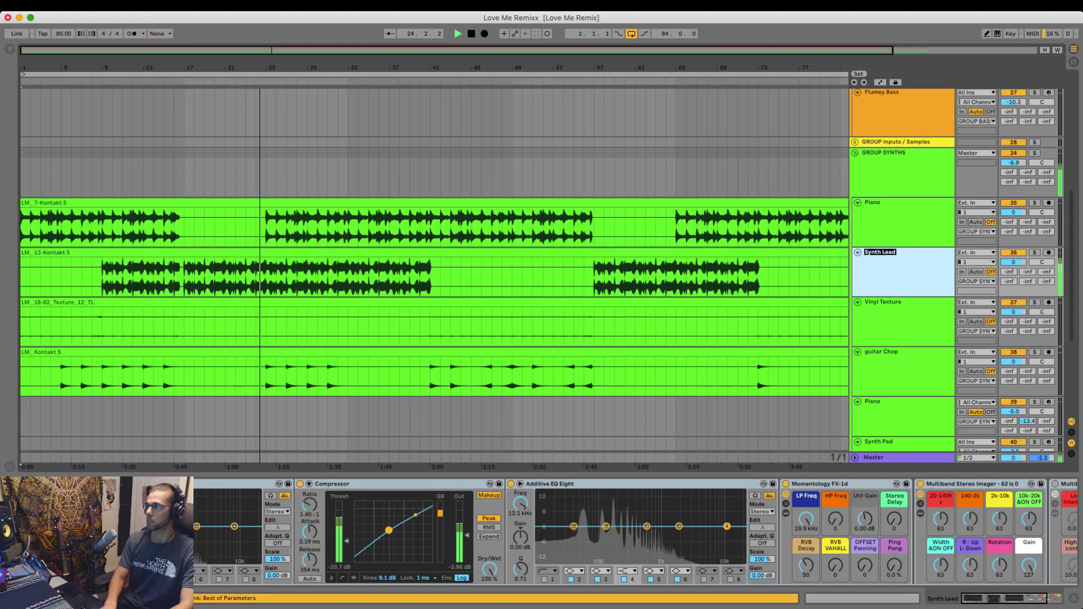
pyautogui.write('bass Syt')
pyautogui.press('BackSpace')
pyautogui.write('nth')
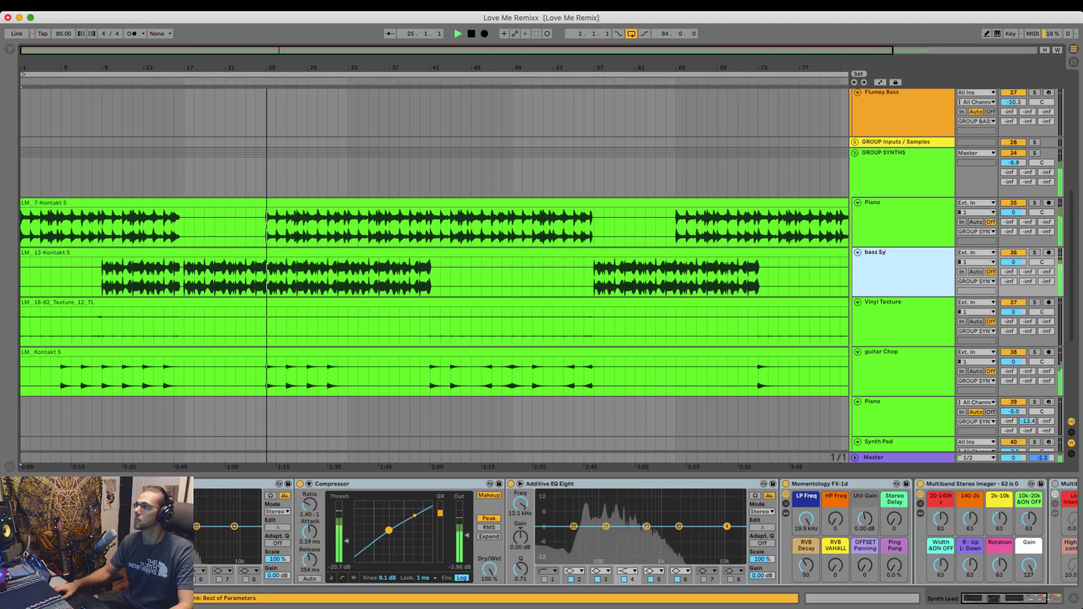
pyautogui.press('Return')
pyautogui.scroll(2, 435, 271)
pyautogui.press('space')
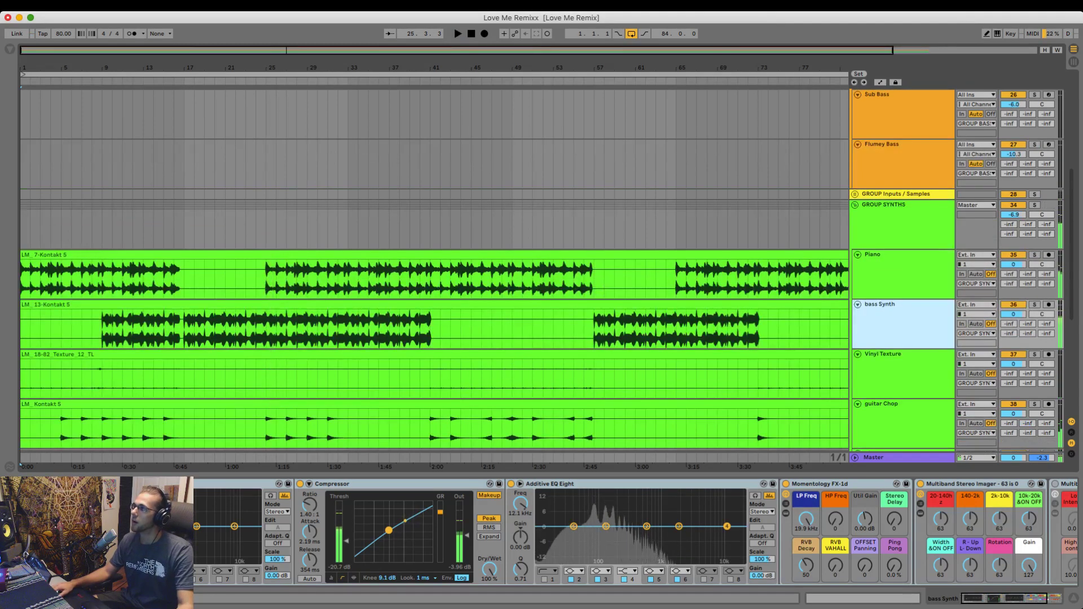
# - Move the bass Synth track into GROUP BASS below Saw Bass and apply the group's colour to its tracks and clips
pyautogui.scroll(2, 435, 271)
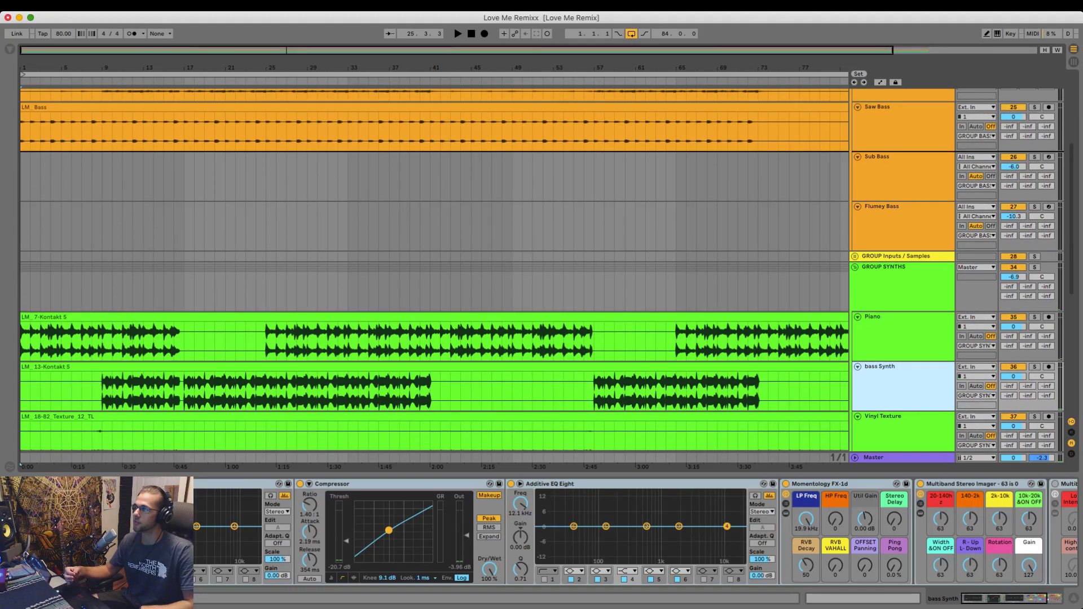
pyautogui.moveTo(903, 367); pyautogui.dragTo(903, 151)
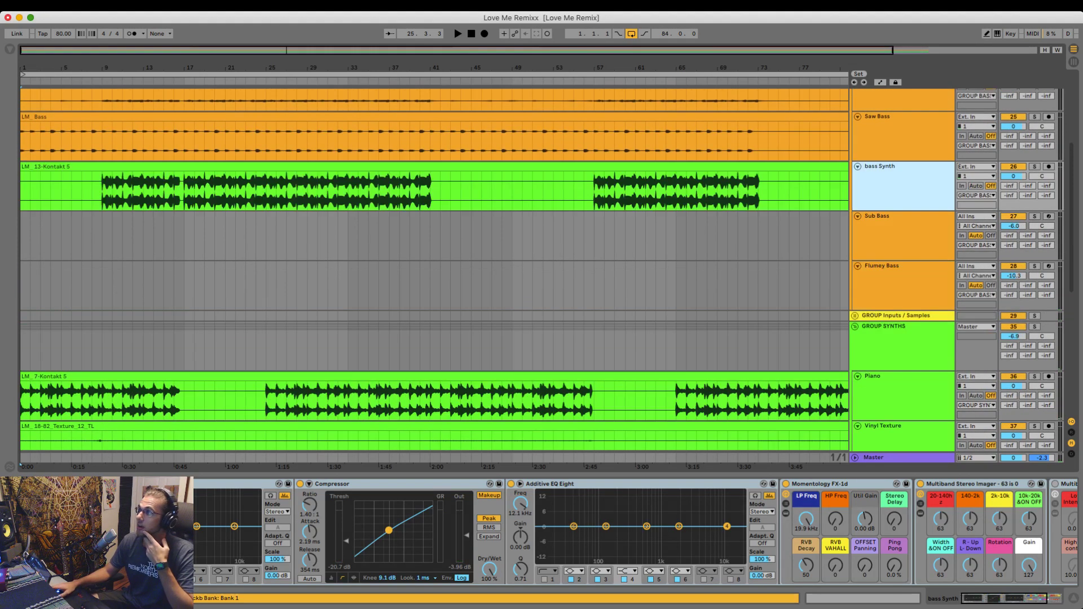
pyautogui.scroll(4, 434, 271)
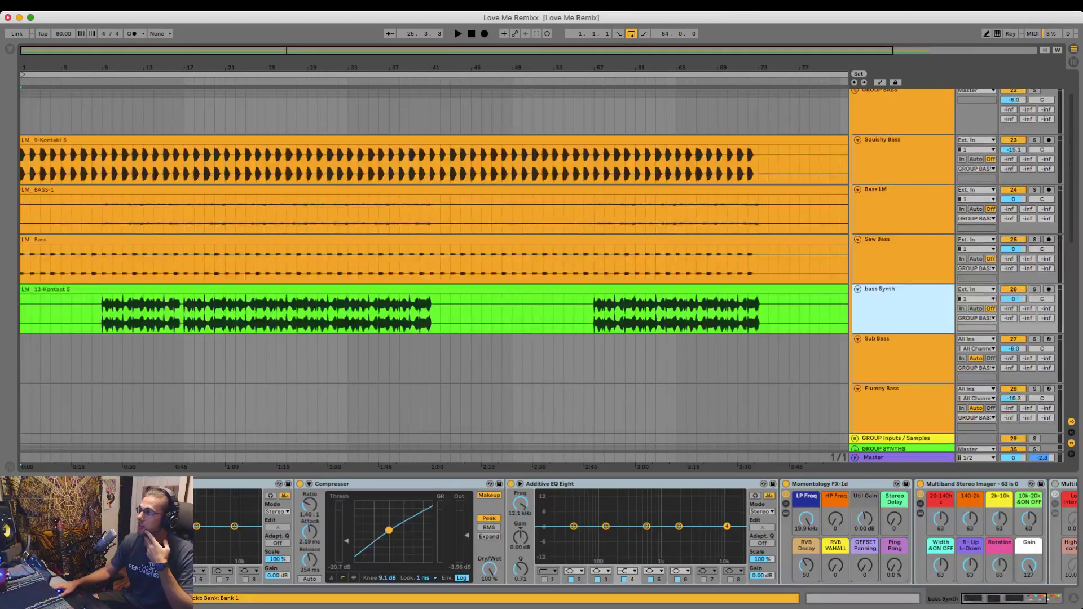
pyautogui.click(903, 113)
pyautogui.click(948, 283)
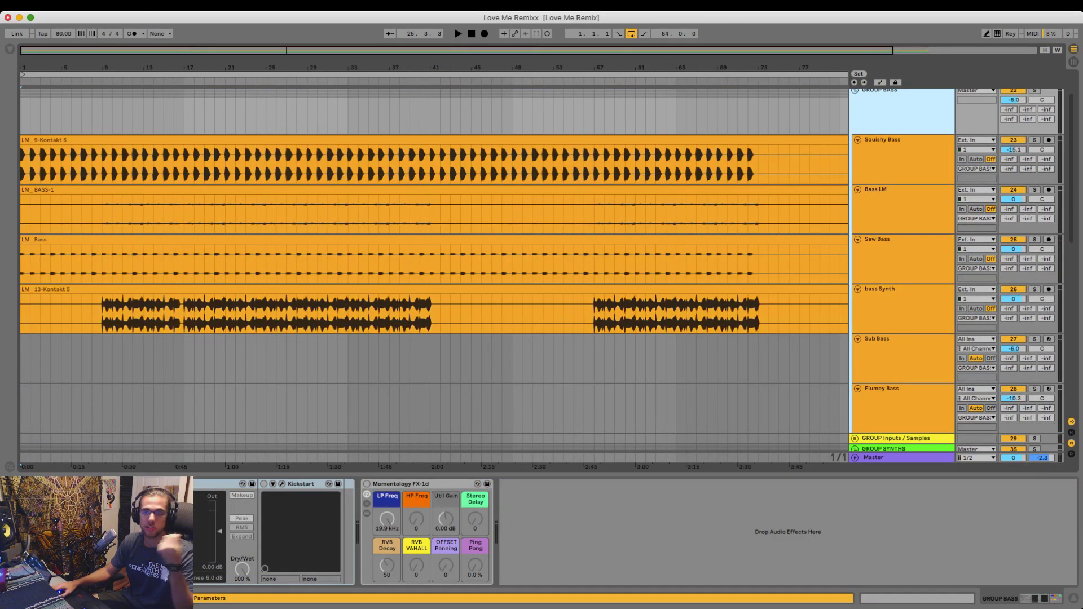
# - Set the song tempo to 95 BPM
pyautogui.moveTo(97, 67); pyautogui.dragTo(90, 60)
pyautogui.click(926, 248)
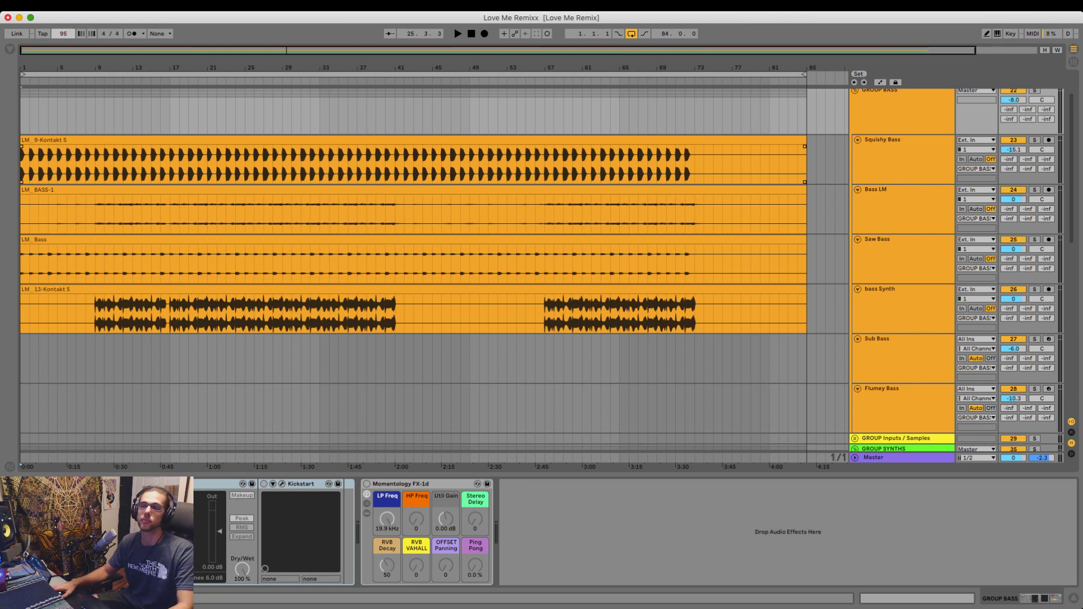
pyautogui.scroll(2, 412, 254)
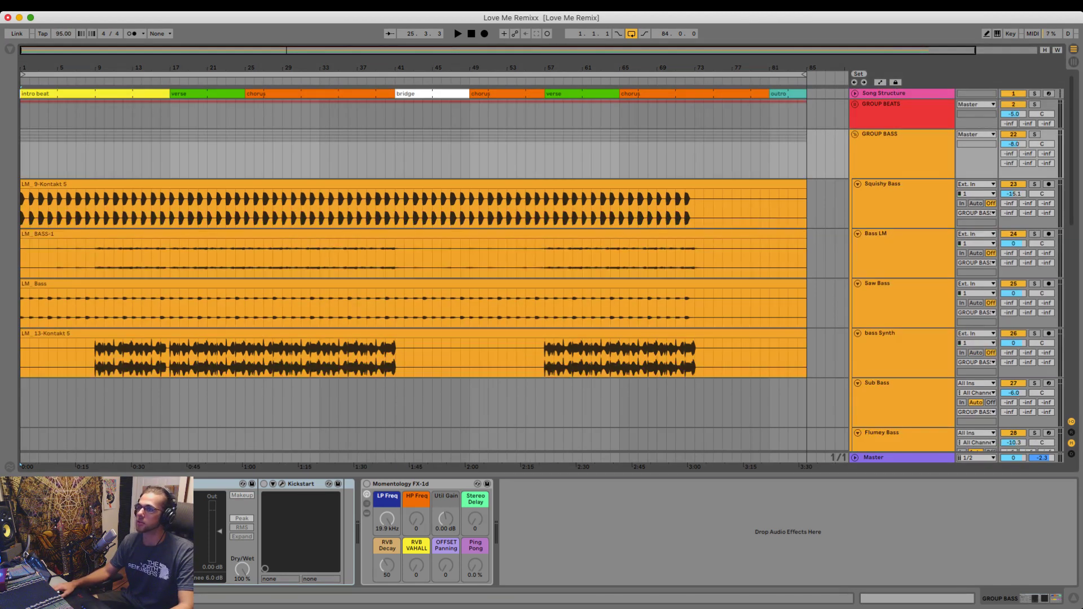
# - Unfold GROUP BEATS and deactivate the audio clips on Drum Rack 1 and Drum Rack 2
pyautogui.click(855, 104)
pyautogui.scroll(-1, 829, 130)
pyautogui.click(790, 153)
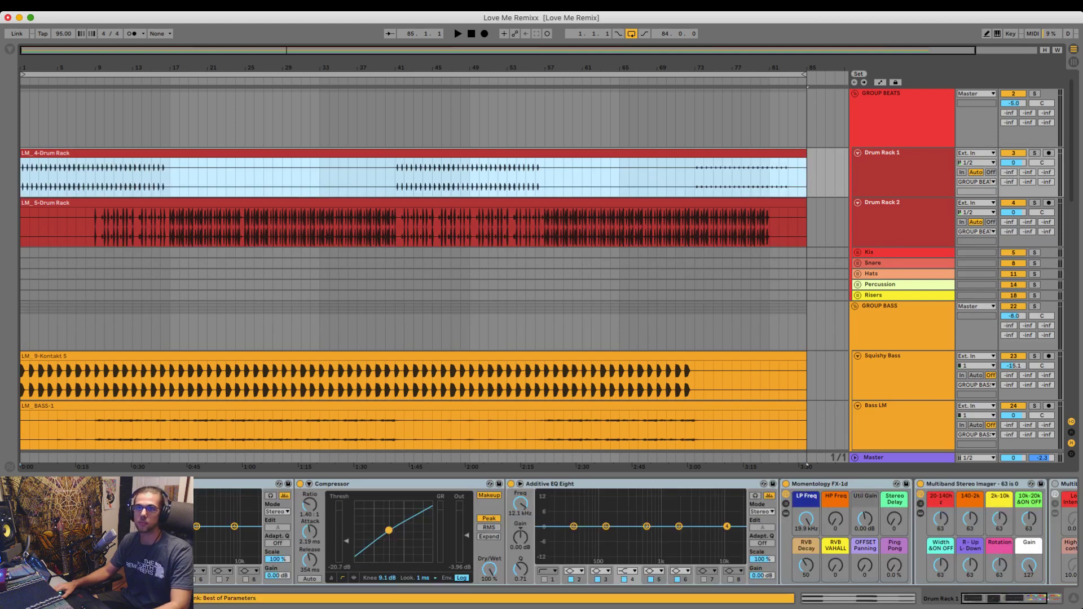
pyautogui.press('0')
pyautogui.click(790, 203)
pyautogui.press('0')
# - Play the song without its original drums while looking over the Synths, Vox and Guitar groups, and stop at the beats group
pyautogui.press('space')
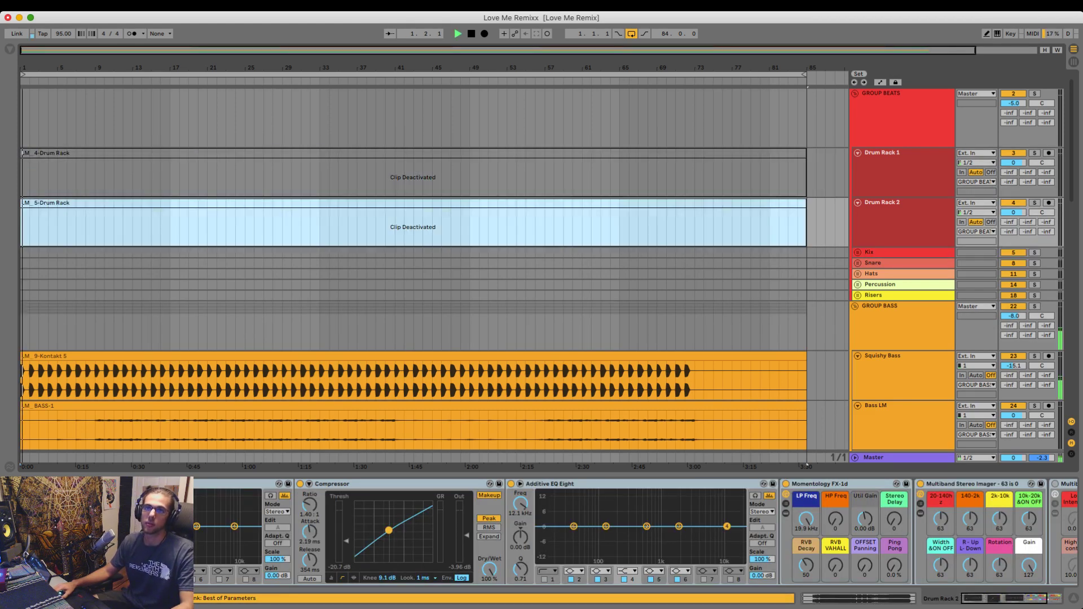
pyautogui.scroll(4, 435, 226)
pyautogui.scroll(-15, 435, 226)
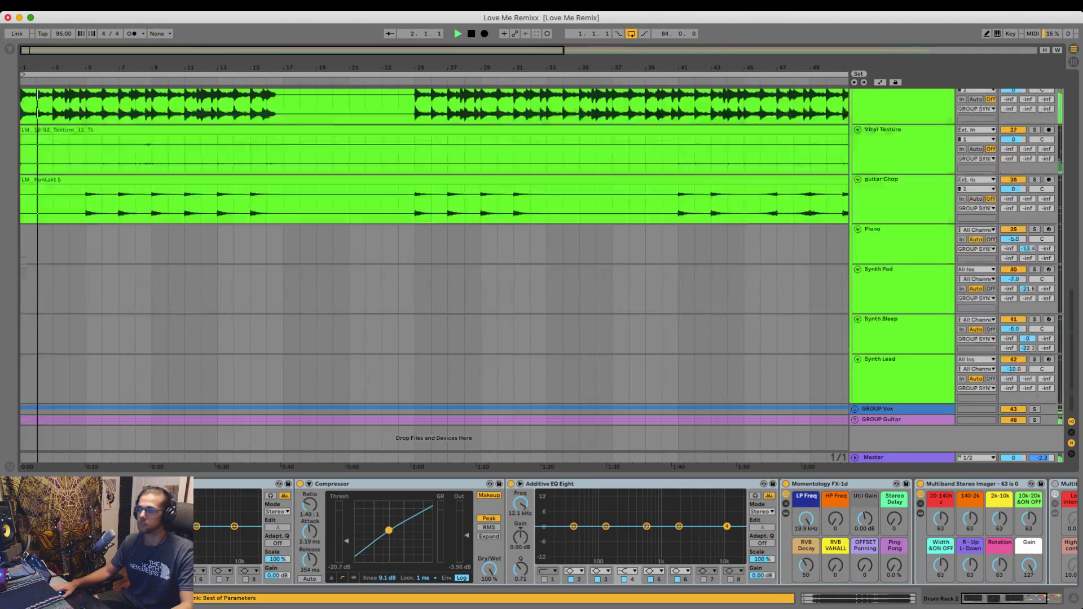
pyautogui.click(855, 409)
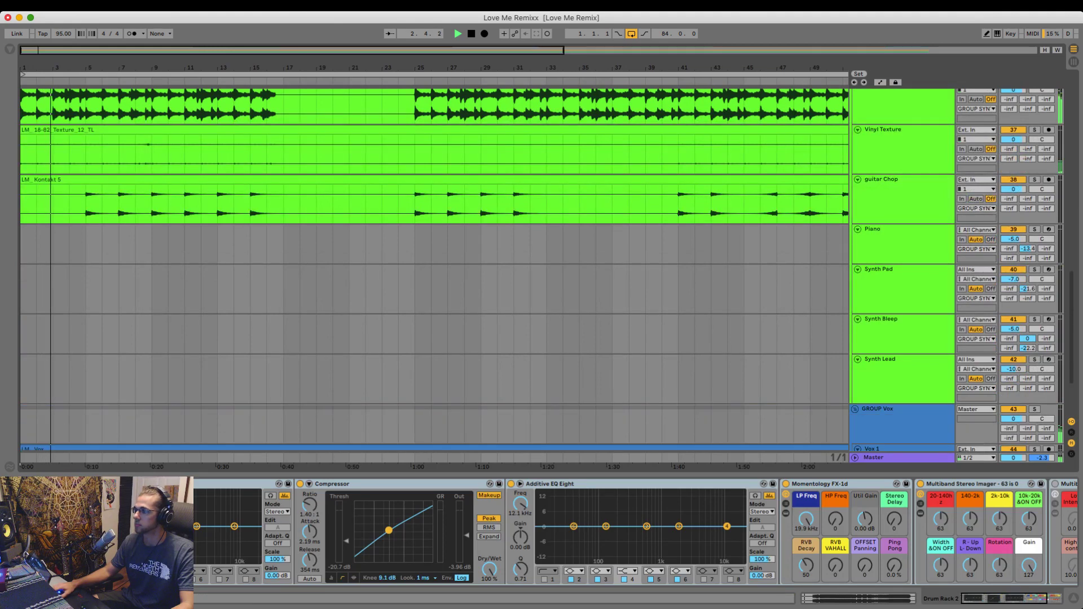
pyautogui.scroll(-4, 855, 409)
pyautogui.click(855, 319)
pyautogui.click(855, 330)
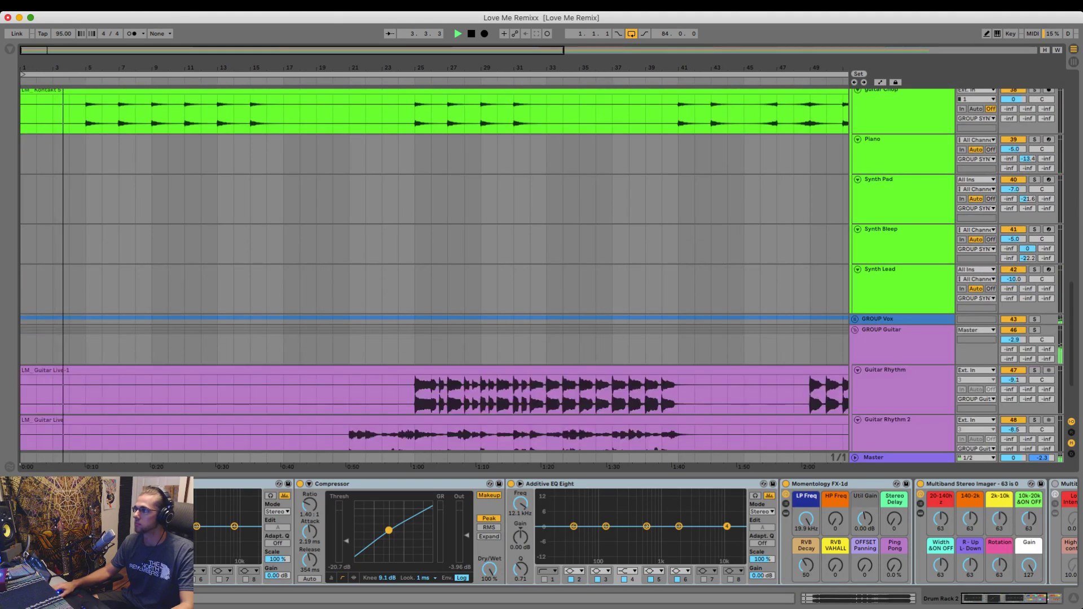
pyautogui.scroll(-3, 855, 330)
pyautogui.scroll(10, 434, 276)
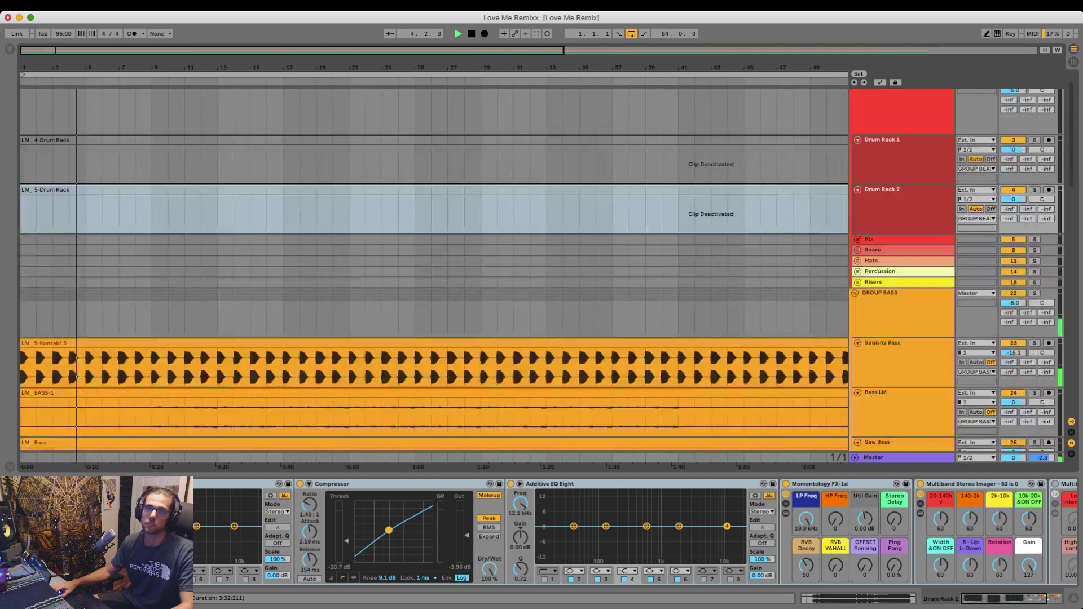
pyautogui.press('+')
pyautogui.press('+')
pyautogui.press('+')
pyautogui.press('+')
pyautogui.scroll(3, 434, 277)
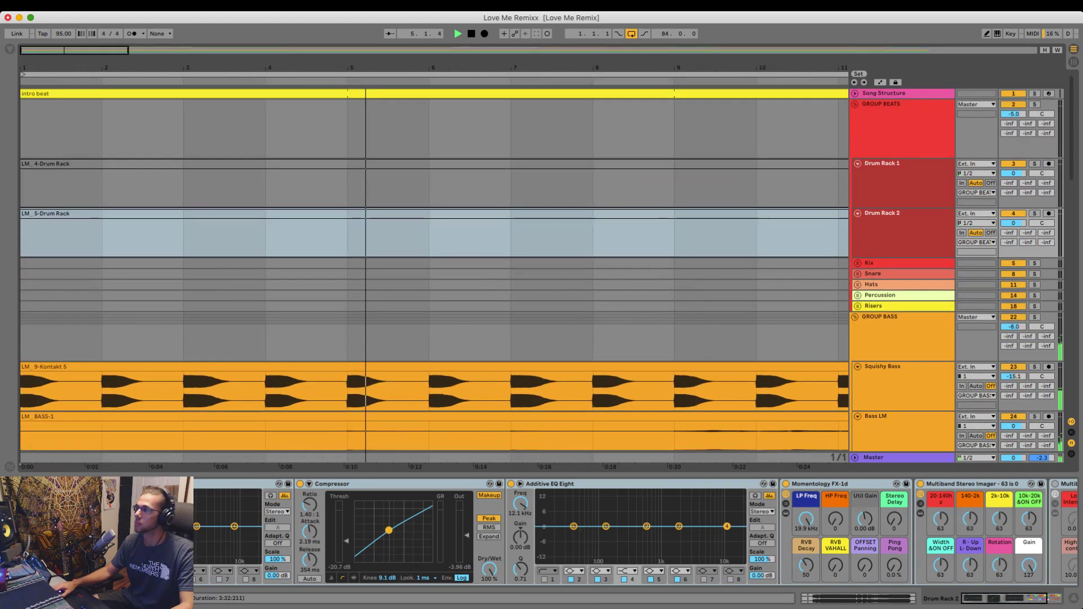
pyautogui.press('space')
# - Unfold the Kix group and shorten the arrangement loop to the first four bars
pyautogui.click(857, 264)
pyautogui.scroll(-3, 858, 263)
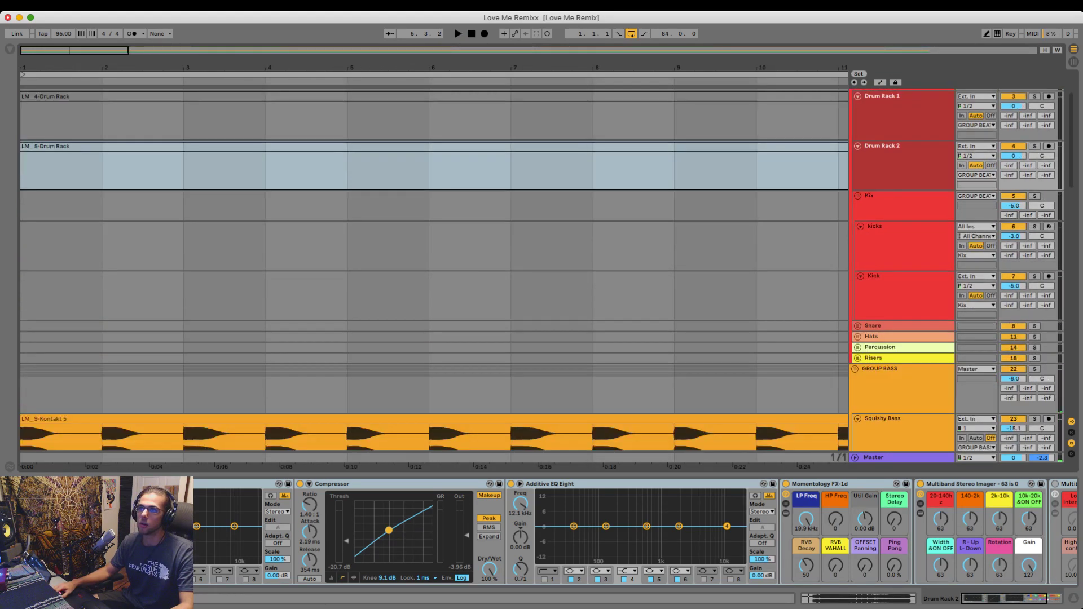
pyautogui.press('-')
pyautogui.press('-')
pyautogui.press('-')
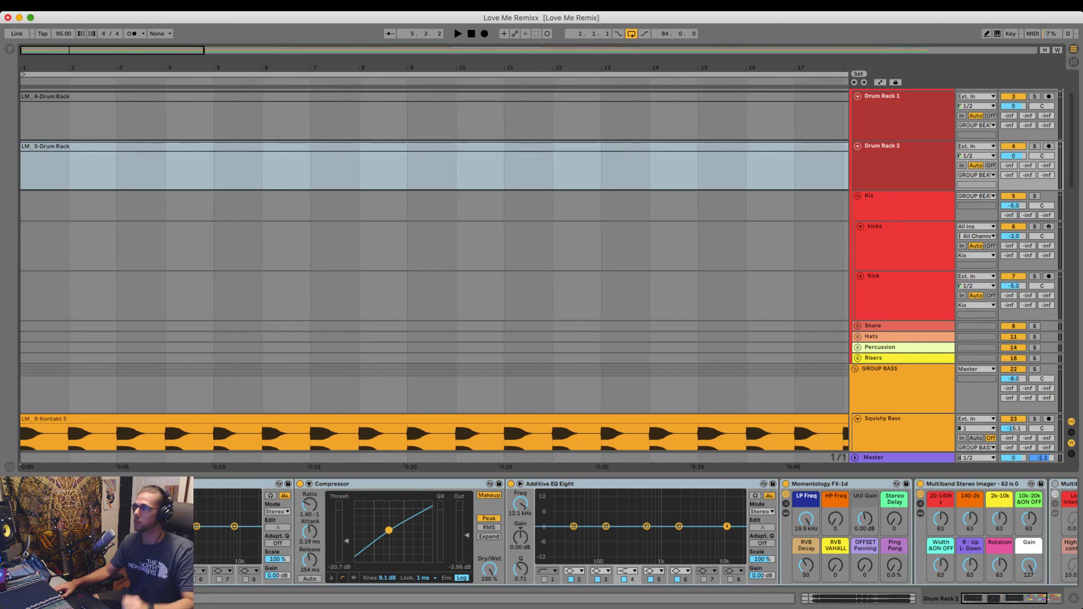
pyautogui.press('-')
pyautogui.press('-')
pyautogui.press('-')
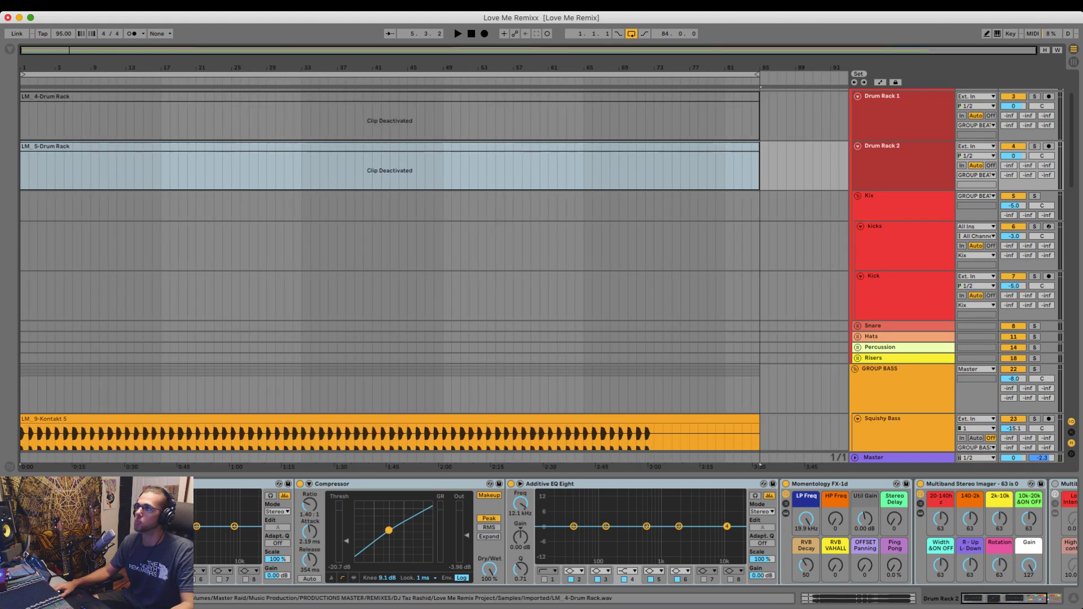
pyautogui.moveTo(758, 74); pyautogui.dragTo(55, 74)
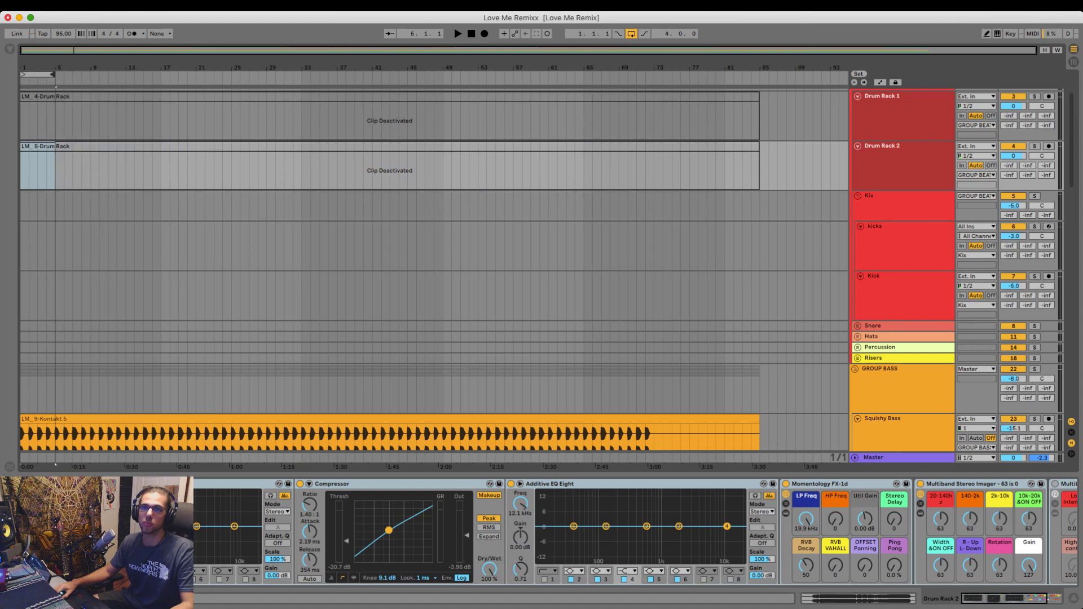
# - Insert an empty four-bar MIDI clip at the start of the kicks track
pyautogui.press('+')
pyautogui.press('+')
pyautogui.press('+')
pyautogui.press('+')
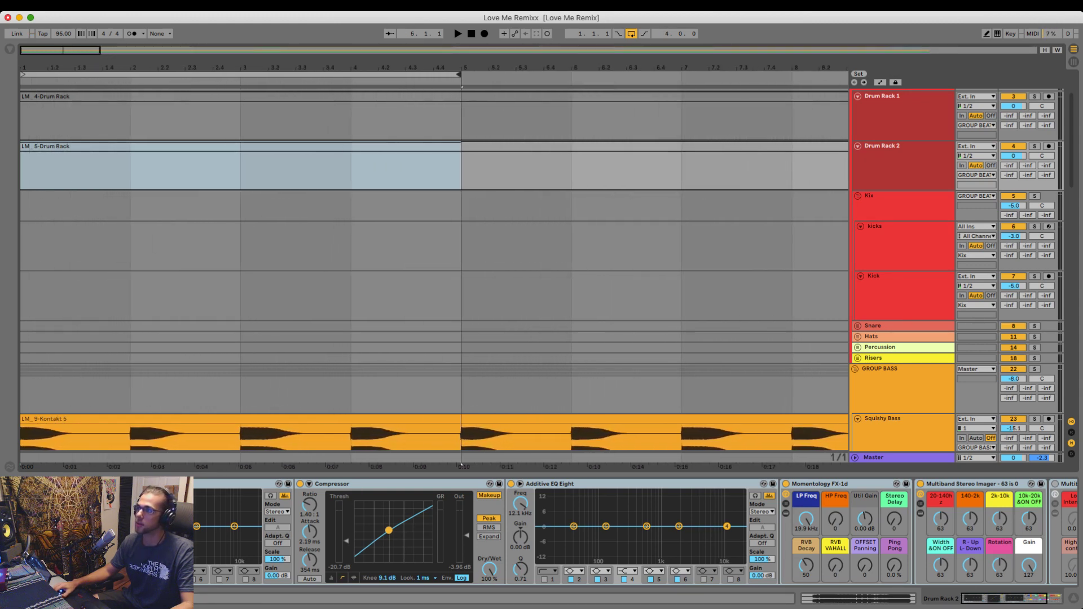
pyautogui.moveTo(632, 247); pyautogui.dragTo(21, 247)
pyautogui.press('super+shift+m')
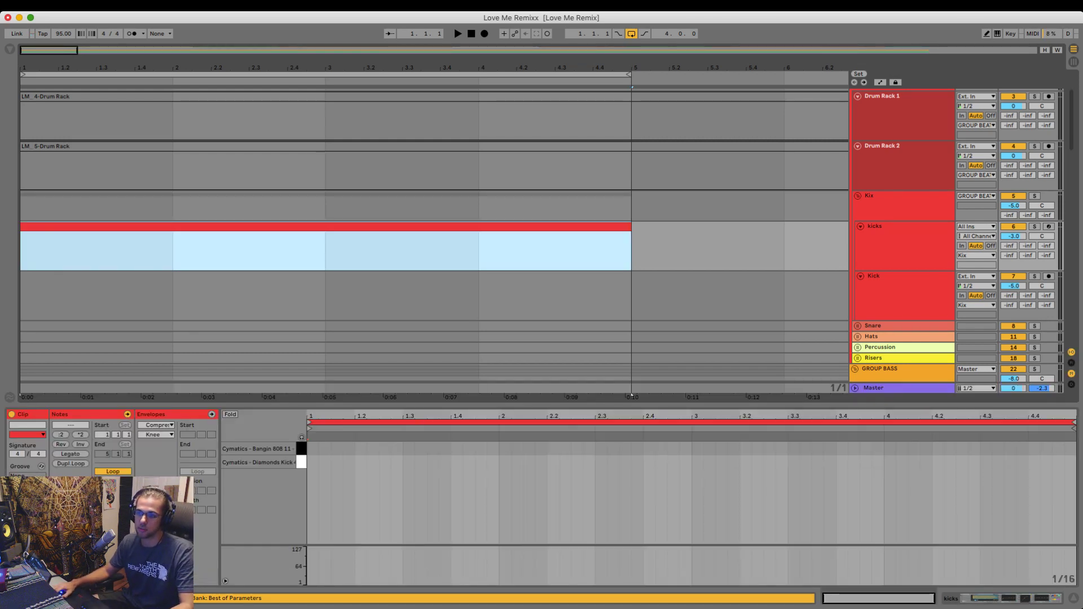
# - Fill the kicks clip with one-beat Cymatics - Diamonds Kick notes on every beat of all four bars
pyautogui.doubleClick(312, 462)
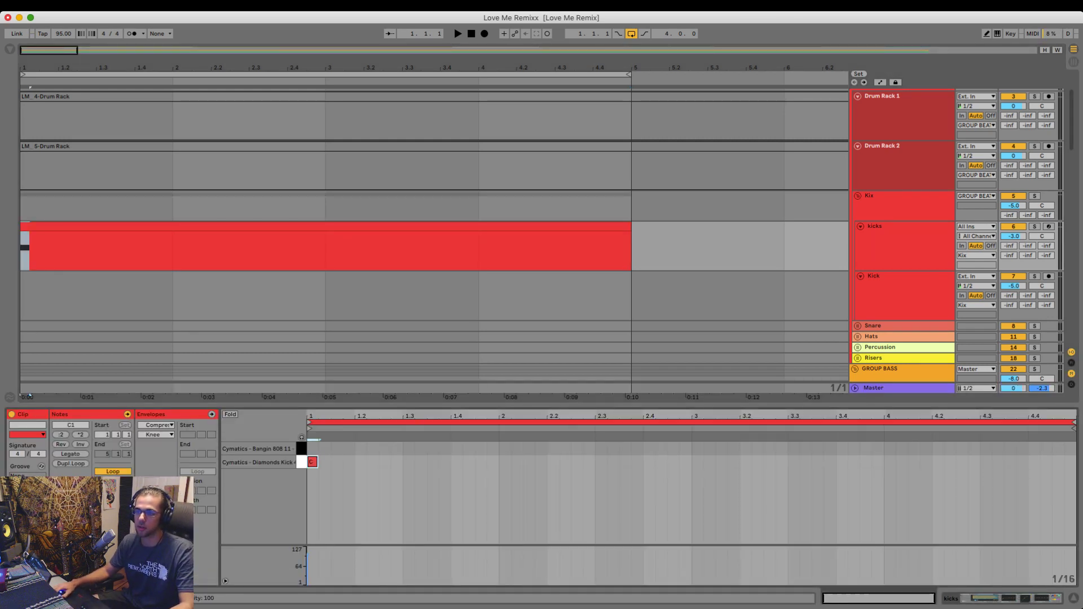
pyautogui.moveTo(317, 462)
pyautogui.mouseDown()
pyautogui.moveTo(403, 463)
pyautogui.moveTo(354, 462)
pyautogui.mouseUp()
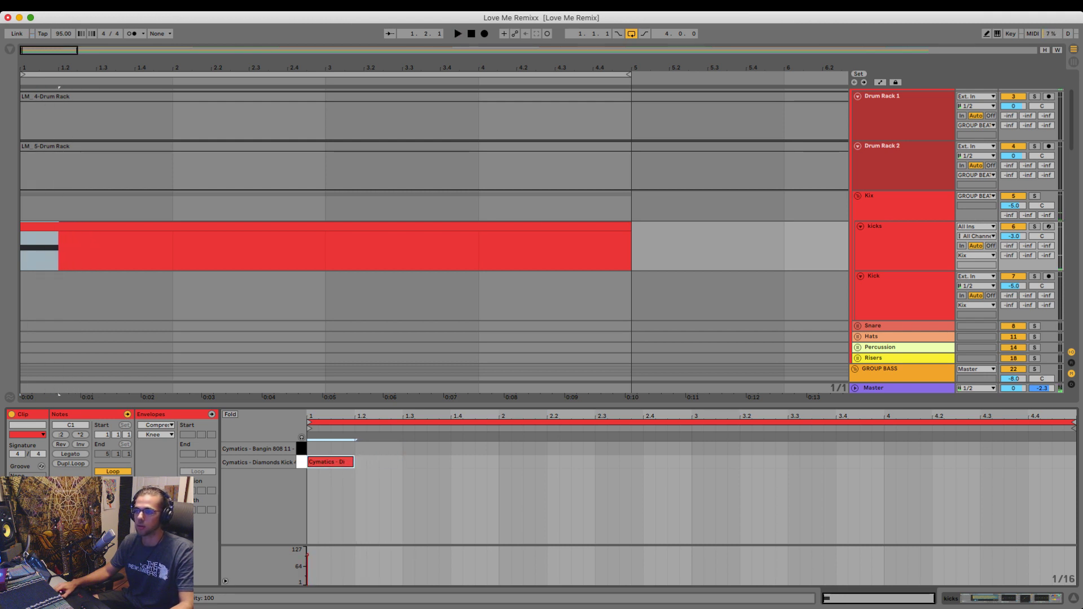
pyautogui.press('super+d')
pyautogui.press('super+d')
pyautogui.press('super+d')
pyautogui.press('super+a')
pyautogui.press('super+d')
pyautogui.press('super+d')
pyautogui.press('super+d')
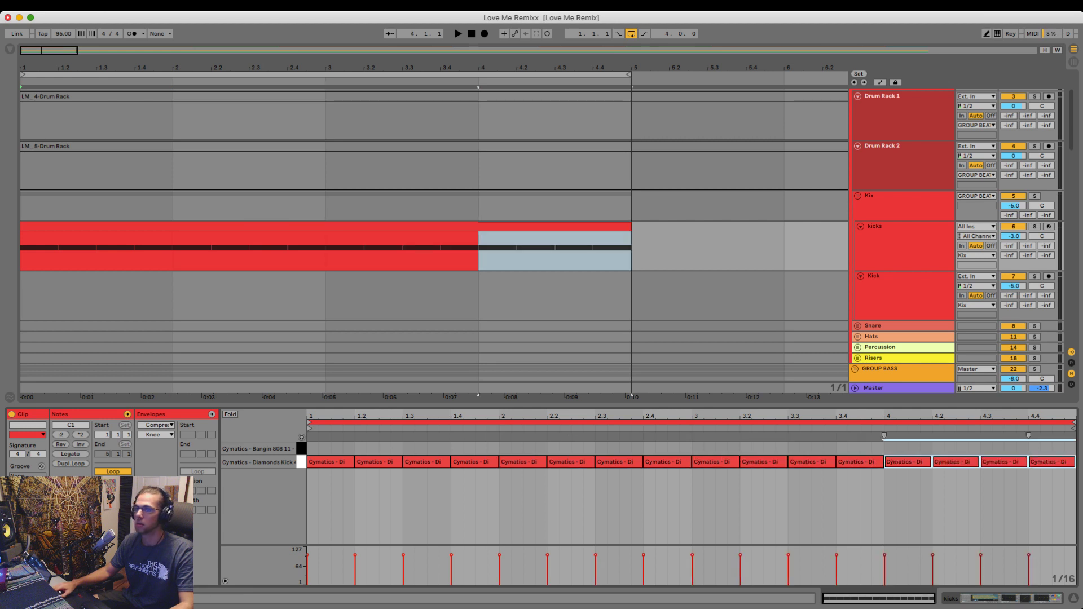
# - Play the four-bar loop to hear the kicks with the bass, stop playback and look over the bass tracks
pyautogui.press('space')
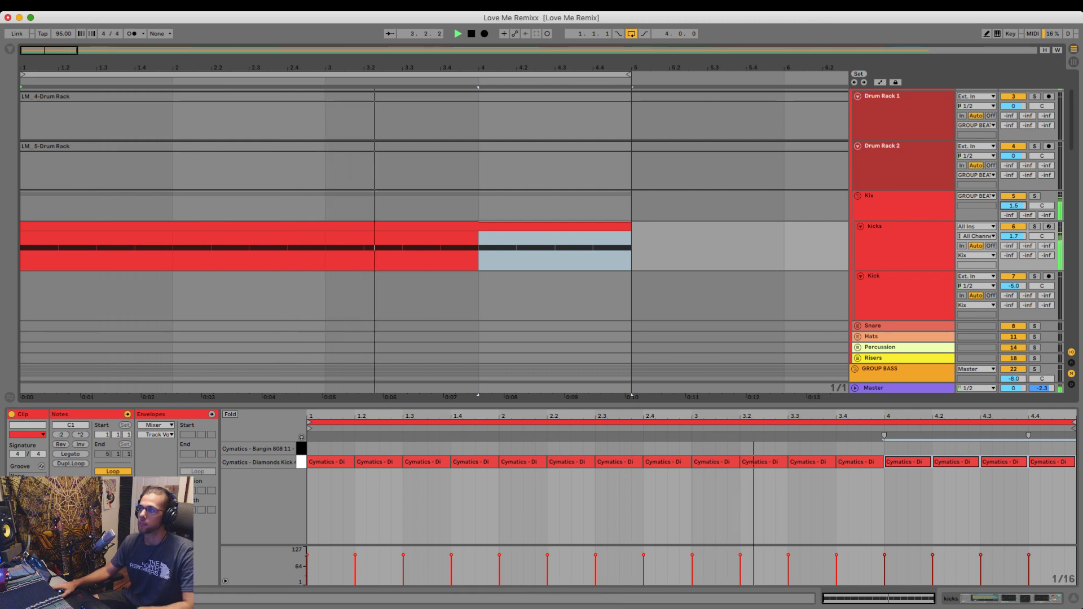
pyautogui.press('-')
pyautogui.scroll(-3, 435, 242)
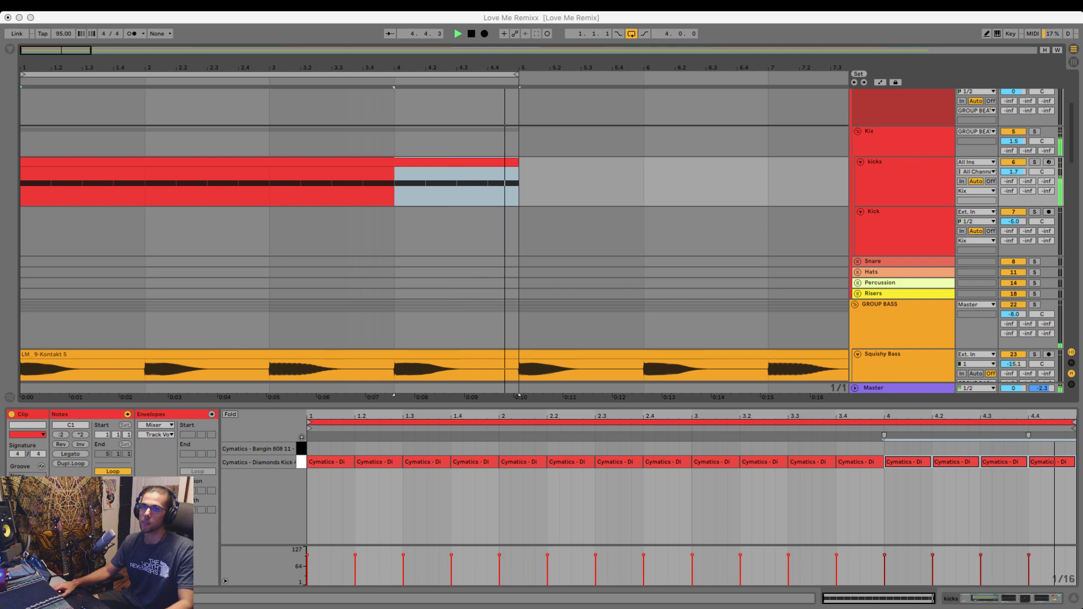
pyautogui.press('super+Tab')
pyautogui.press('space')
pyautogui.scroll(-6, 434, 241)
pyautogui.scroll(3, 434, 242)
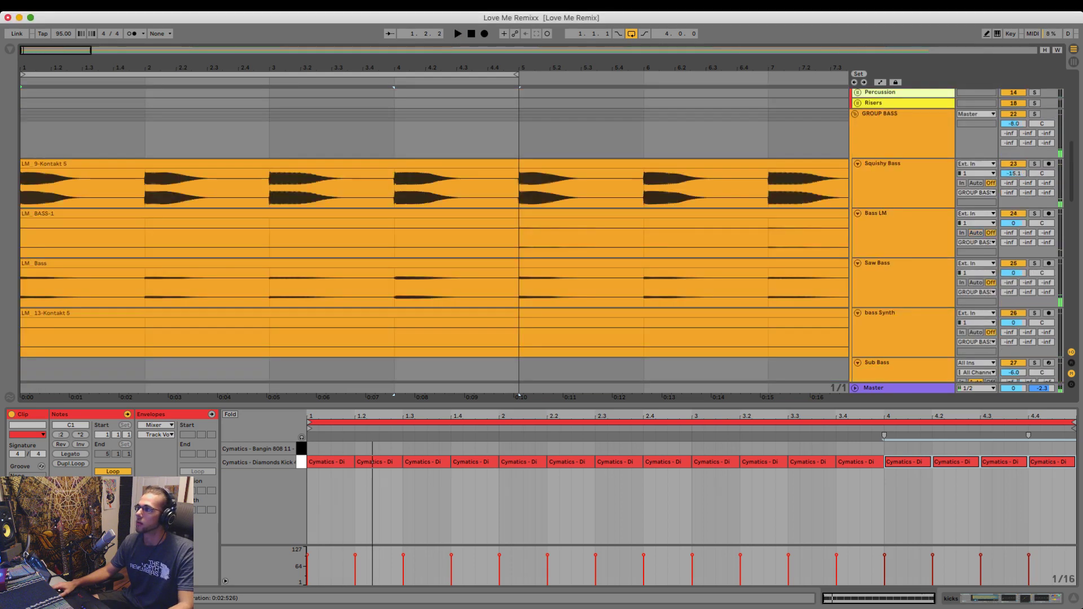
pyautogui.scroll(6, 434, 241)
pyautogui.scroll(-1, 434, 242)
# - Unfold the Snare group and insert an empty MIDI clip over the first four bars of the Claps/Snare track
pyautogui.doubleClick(903, 247)
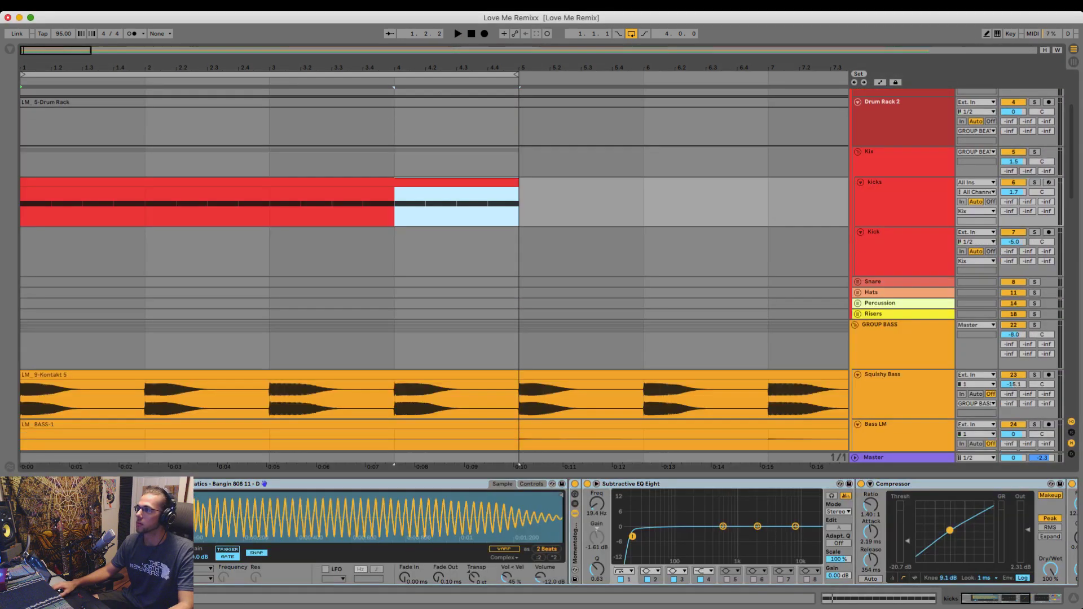
pyautogui.click(858, 282)
pyautogui.scroll(-5, 858, 282)
pyautogui.scroll(3, 858, 282)
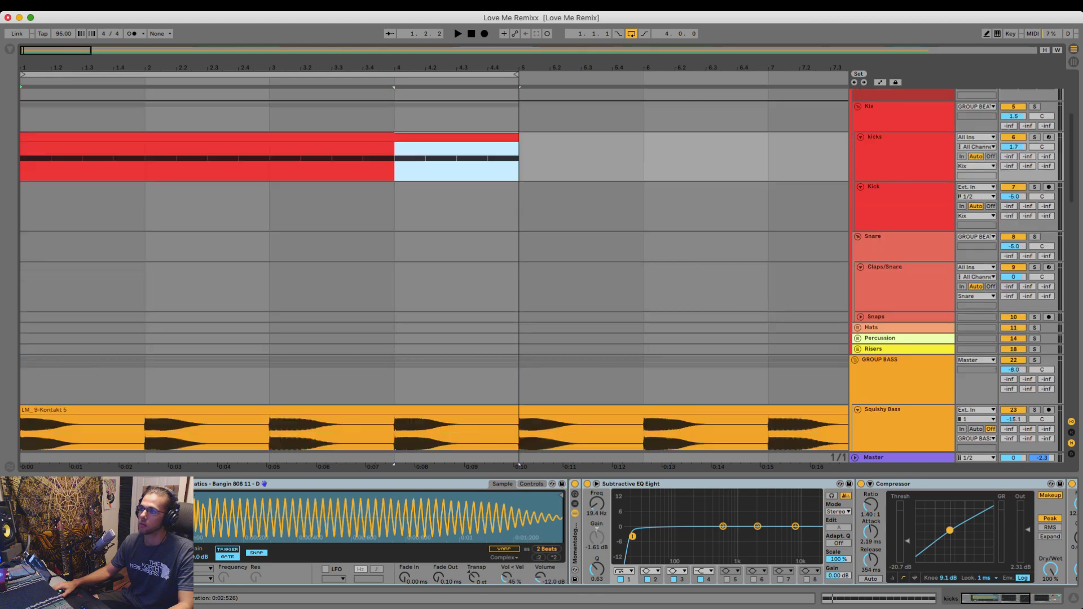
pyautogui.moveTo(520, 287); pyautogui.dragTo(23, 287)
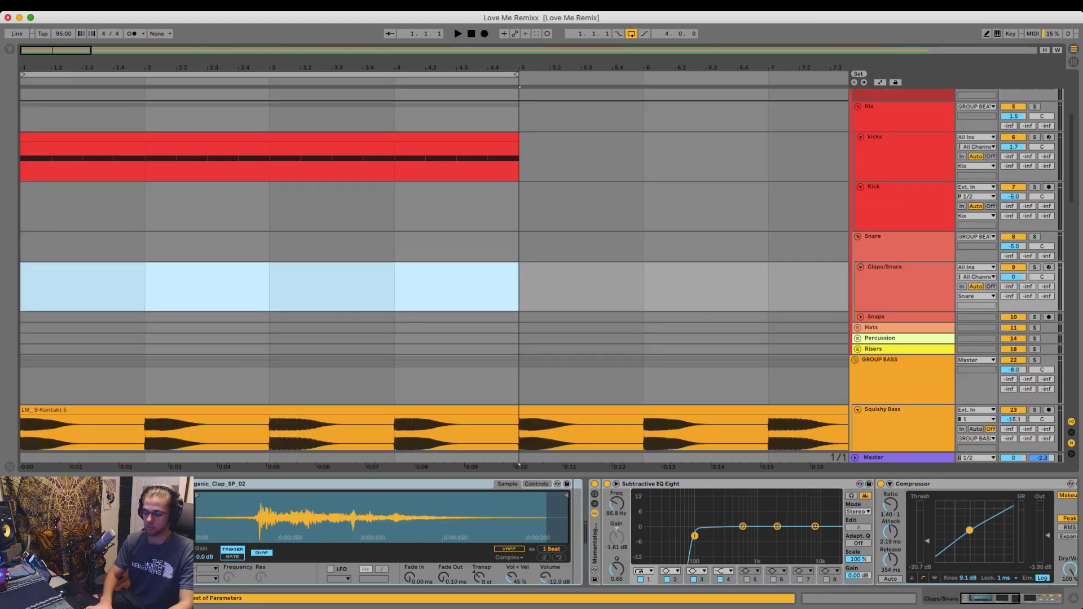
pyautogui.press('super+shift+m')
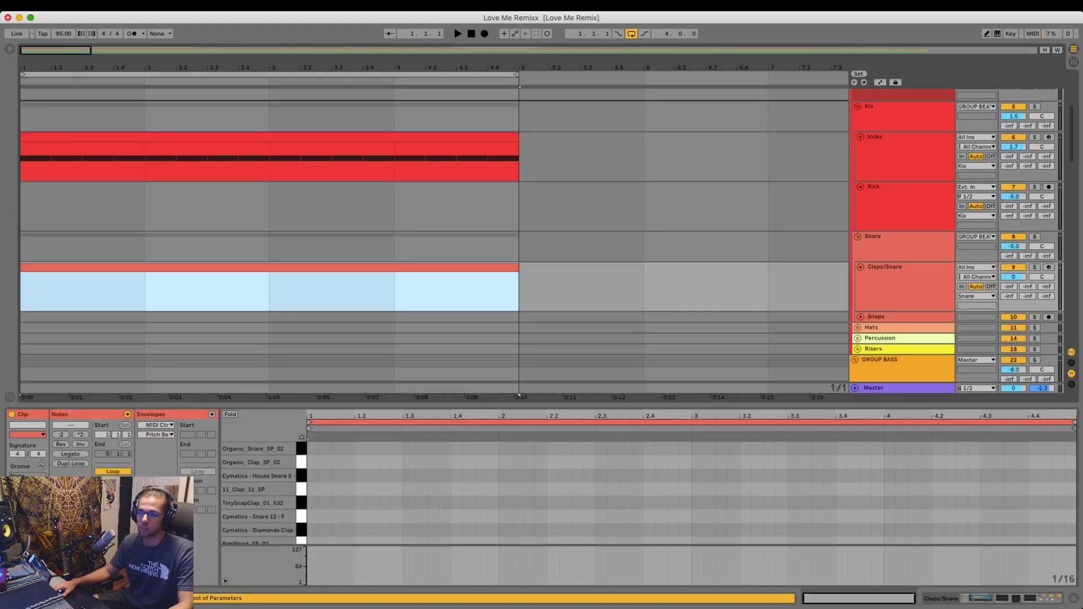
# - Place a half-beat note at 1.2 in the Claps/Snare clip, audition the snare and clap sounds, and settle on 11_Clap_11_SP
pyautogui.press('space')
pyautogui.doubleClick(361, 449)
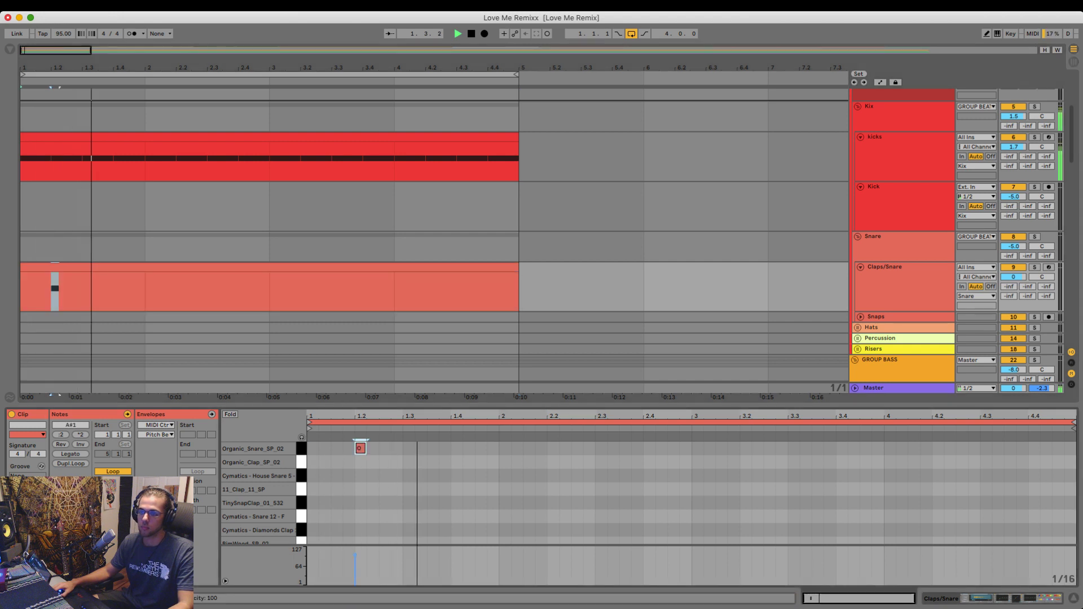
pyautogui.press('space')
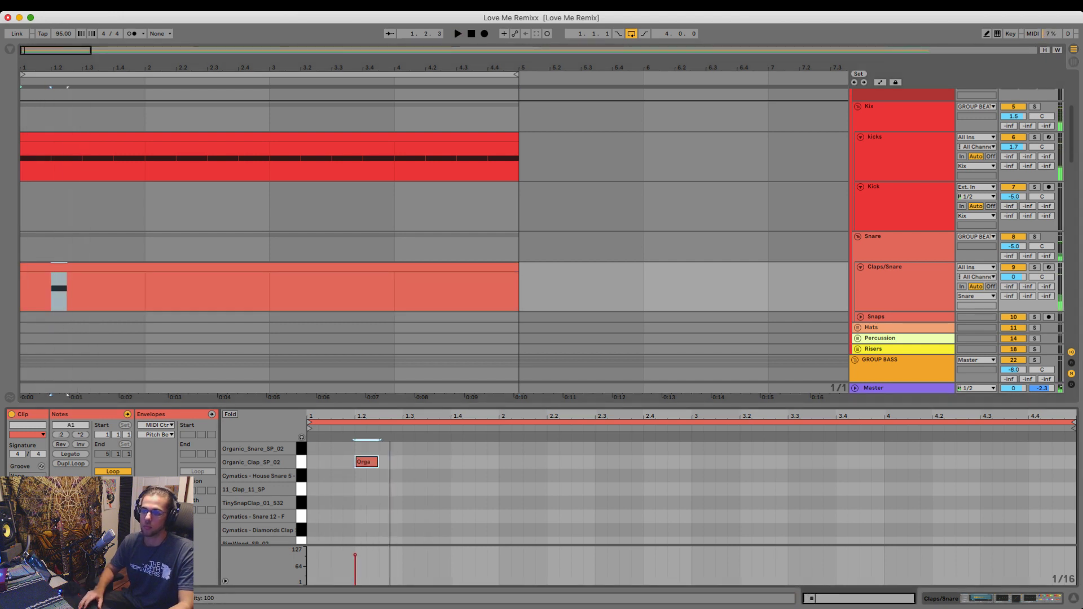
pyautogui.press('space')
pyautogui.press('Down')
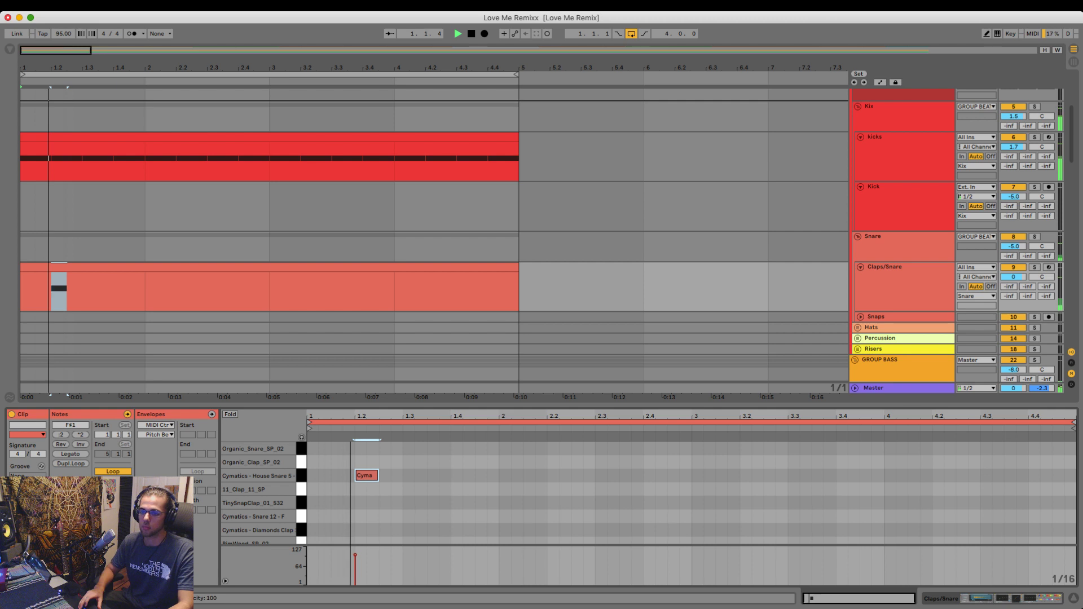
pyautogui.press('Down')
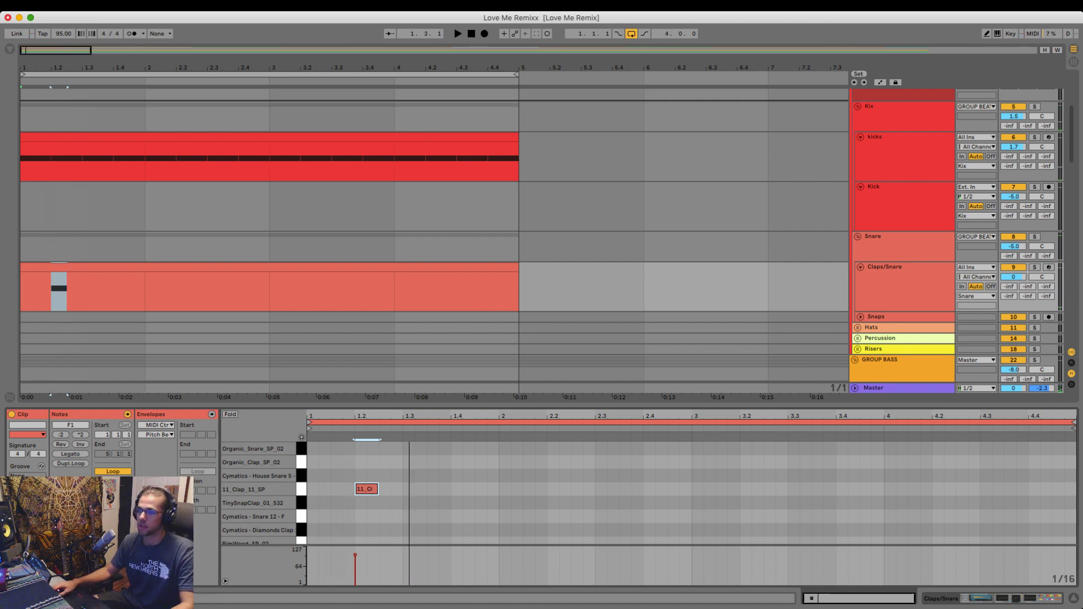
# - Shorten the Claps/Snare clip's loop to two beats so the clap repeats throughout the four-bar clip
pyautogui.moveTo(1074, 423); pyautogui.dragTo(401, 422)
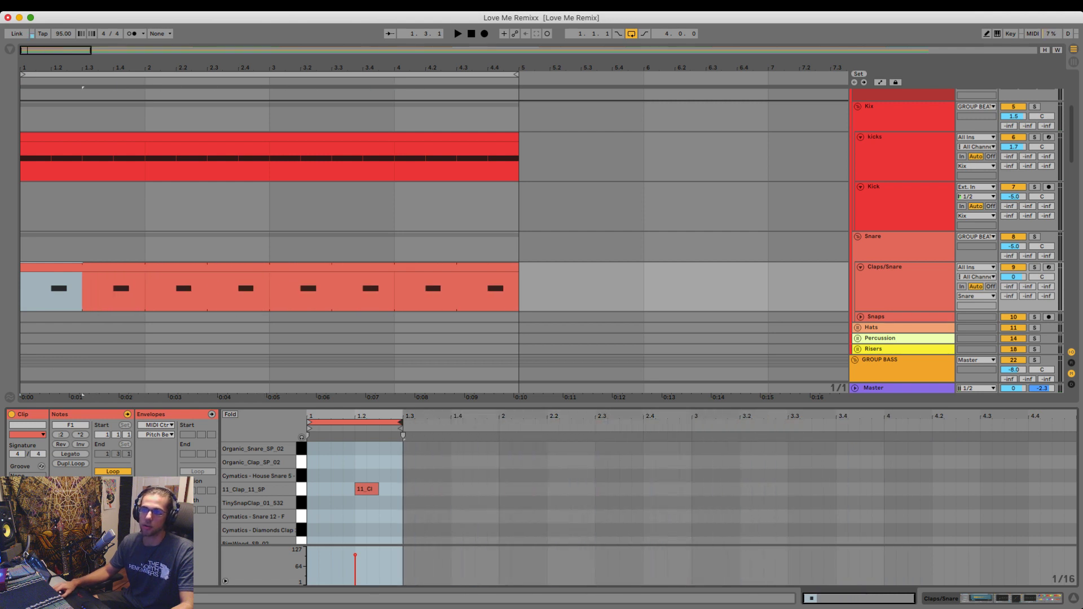
pyautogui.click(269, 267)
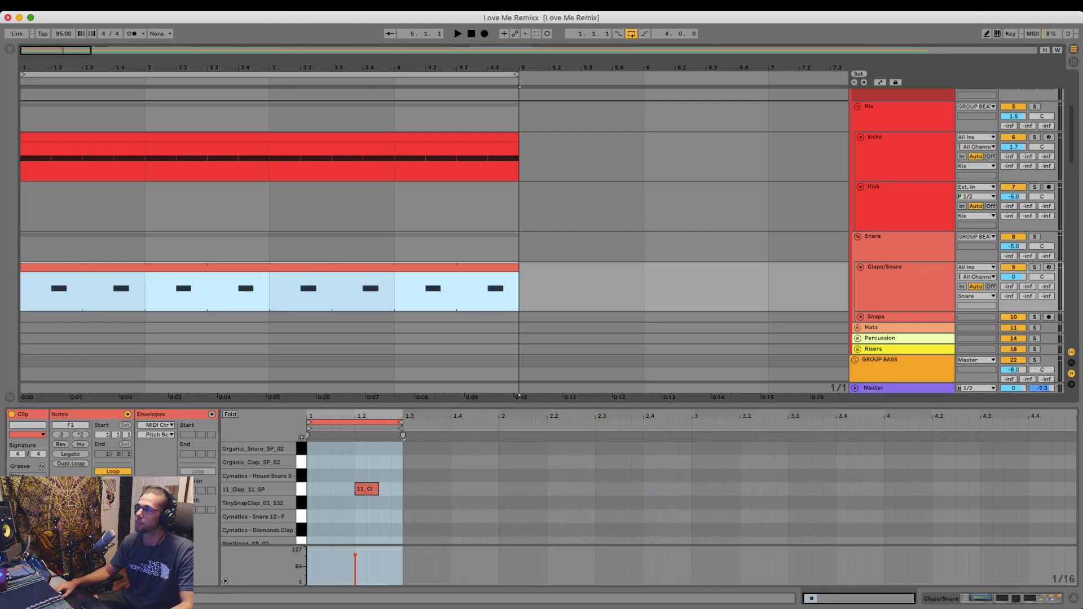
pyautogui.scroll(4, 270, 267)
pyautogui.scroll(-1, 270, 267)
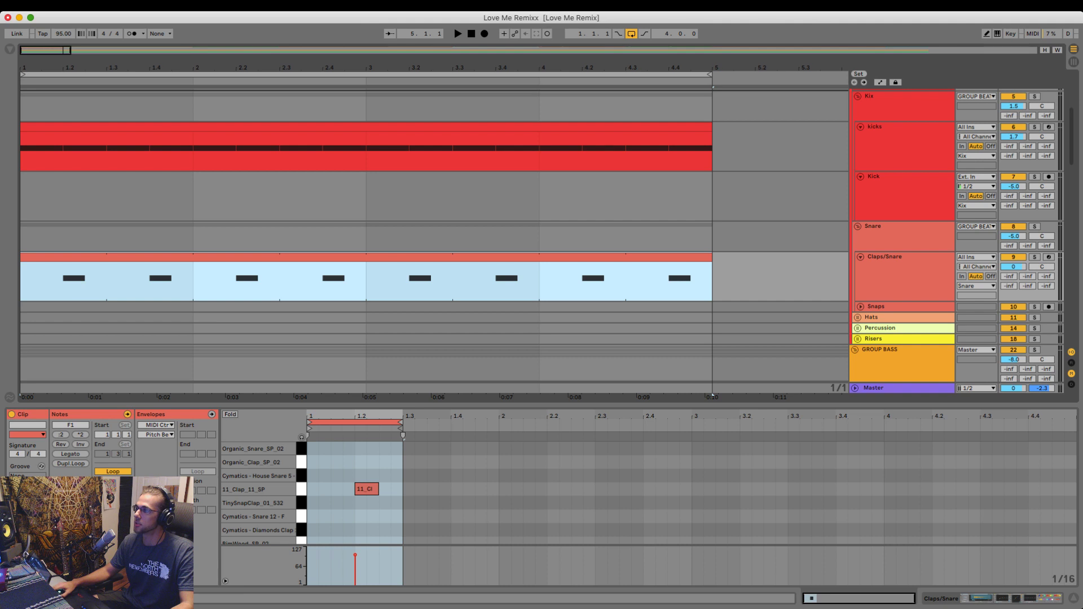
# - Unfold the Hats group and insert an empty one-bar MIDI clip at the start of the hats track
pyautogui.click(857, 318)
pyautogui.scroll(-4, 858, 318)
pyautogui.click(712, 313)
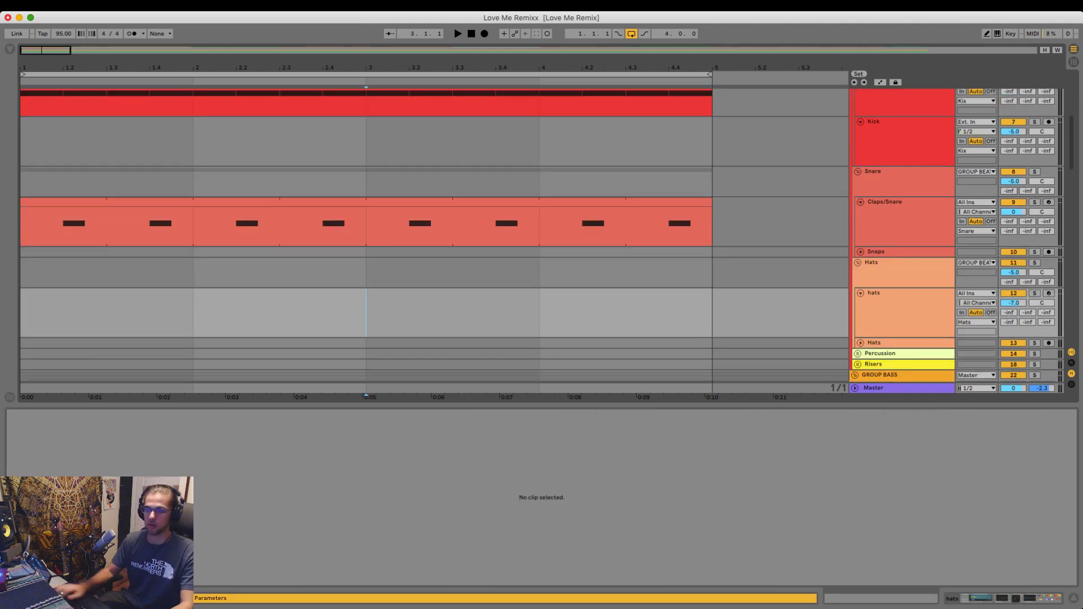
pyautogui.moveTo(191, 273); pyautogui.dragTo(23, 273)
pyautogui.moveTo(192, 314); pyautogui.dragTo(22, 313)
pyautogui.press('super+shift+m')
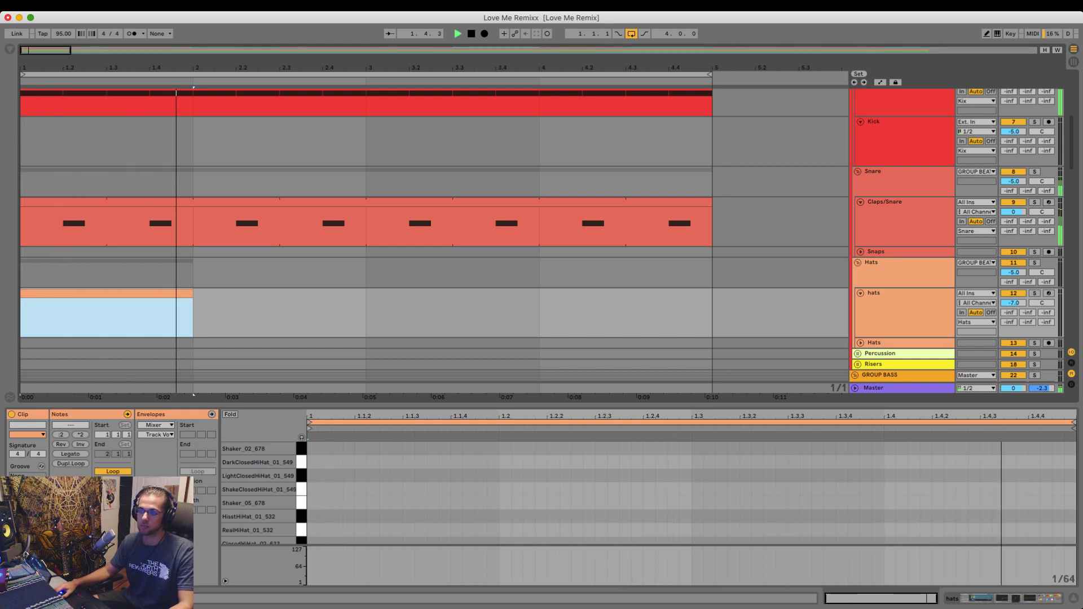
# - Add a short note in the first beat of the hats clip and assign it to LightClosedHiHat_01_549 while auditioning the loop
pyautogui.doubleClick(361, 448)
pyautogui.moveTo(367, 449); pyautogui.dragTo(432, 462)
pyautogui.press('Right')
pyautogui.press('space')
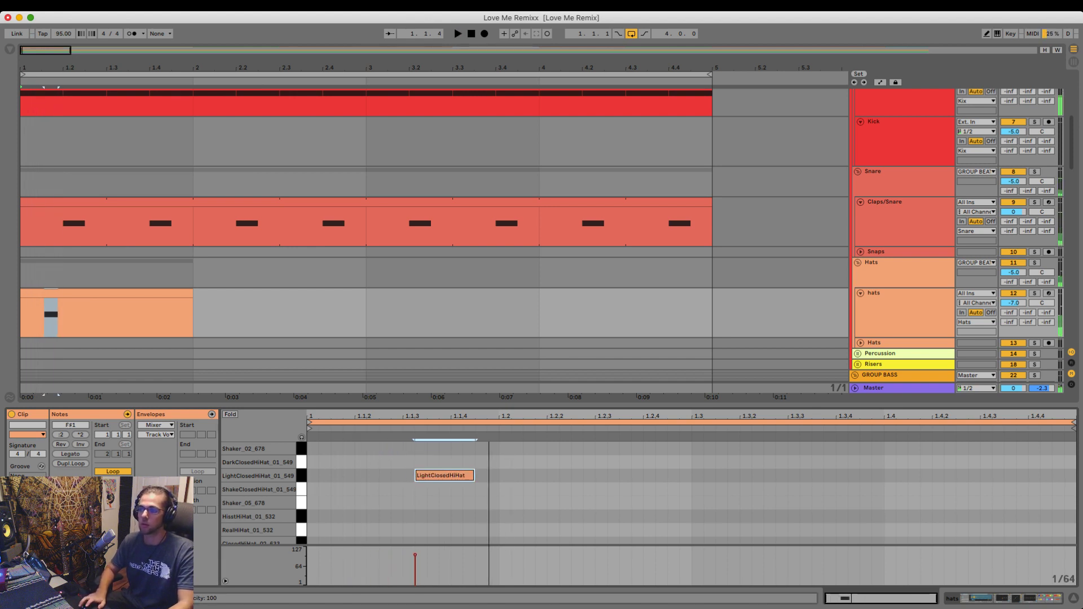
# - Set LightClosedHiHat notes at 1.1.4 and 1.2.3, duplicate the pair into the bar's second half, and play the loop
pyautogui.press('space')
pyautogui.press('super+d')
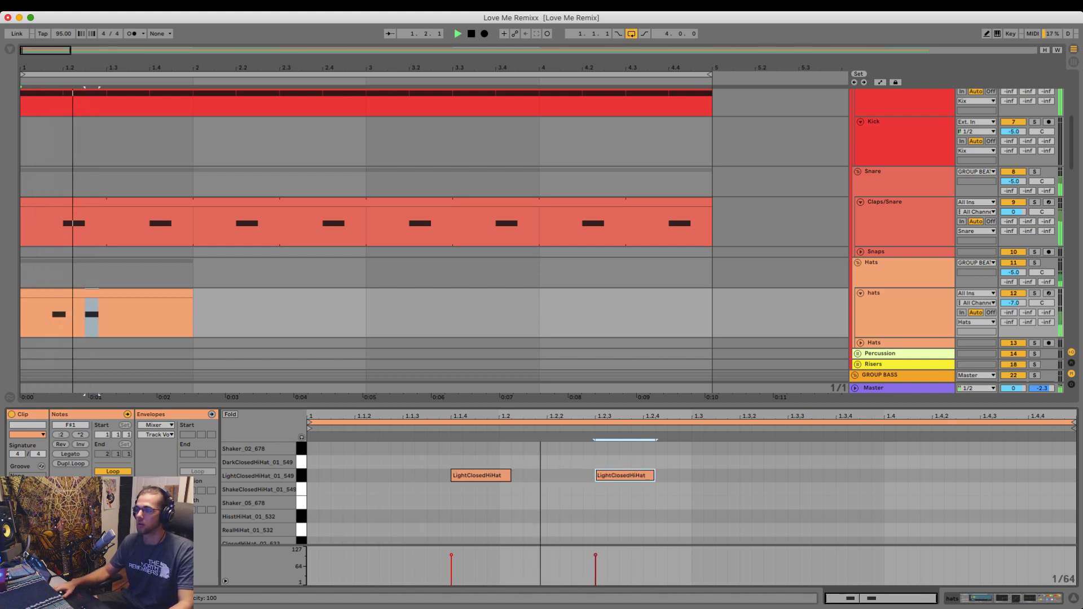
pyautogui.press('super+a')
pyautogui.press('super+d')
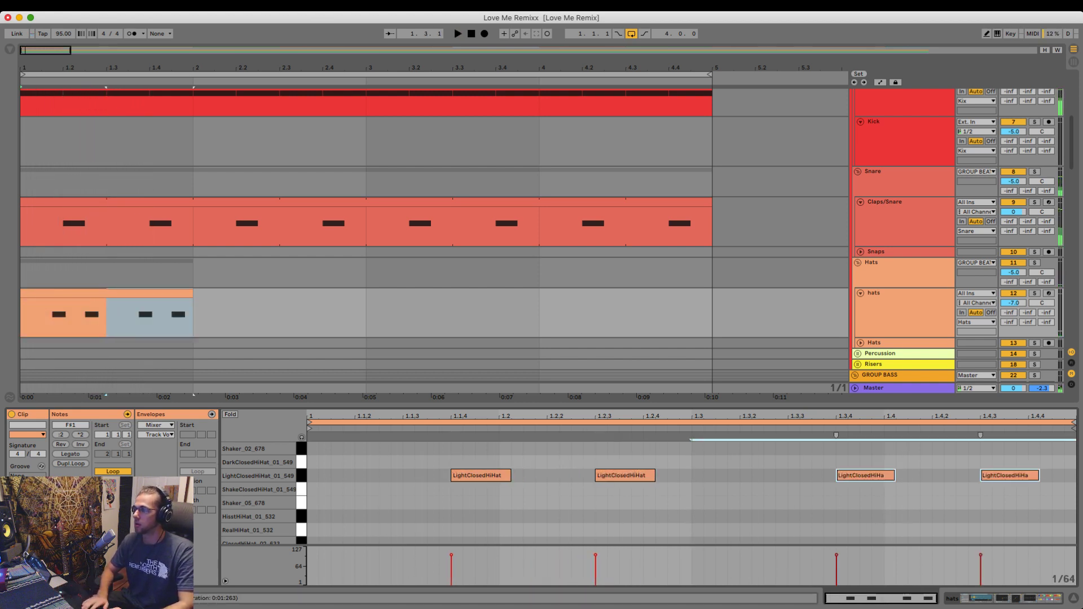
pyautogui.press('space')
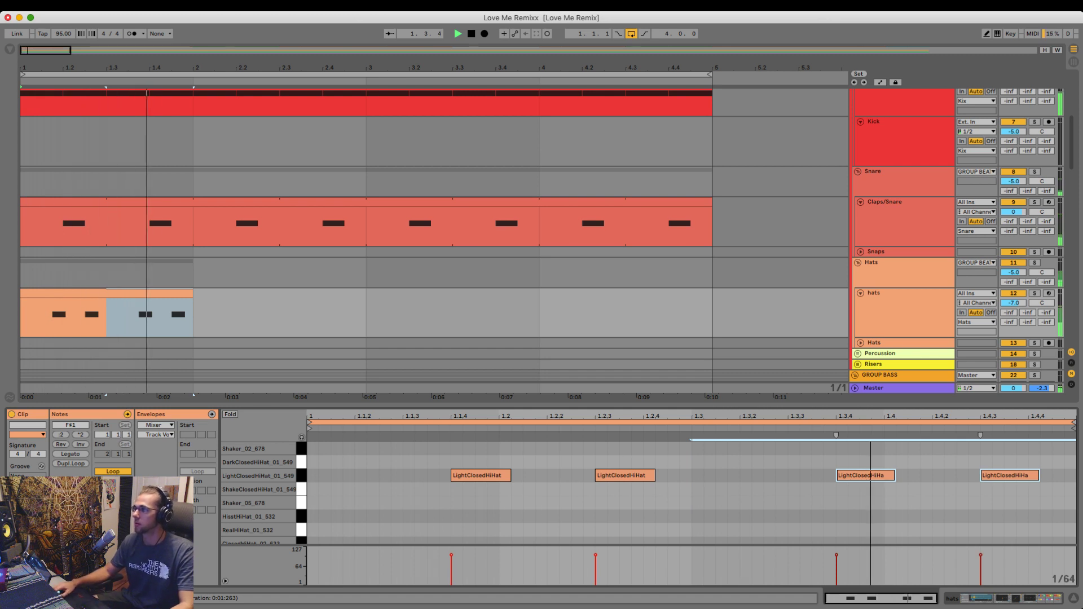
# - Extend the looping hats clip to the end of bar 4, set the hats track volume to -5.0 dB, and hide the clip editor
pyautogui.click(271, 316)
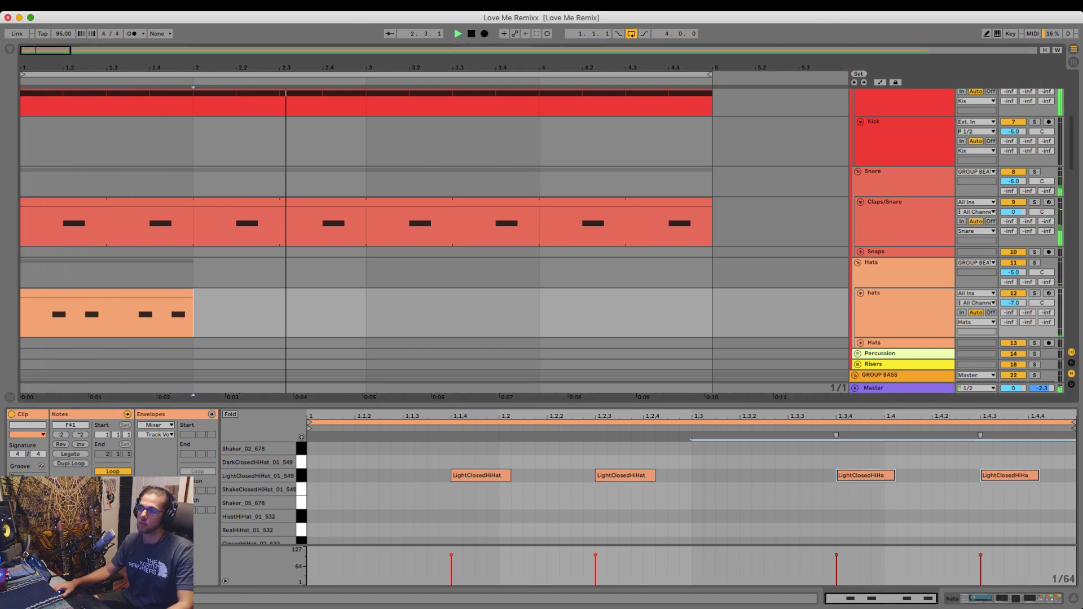
pyautogui.moveTo(192, 294); pyautogui.dragTo(712, 294)
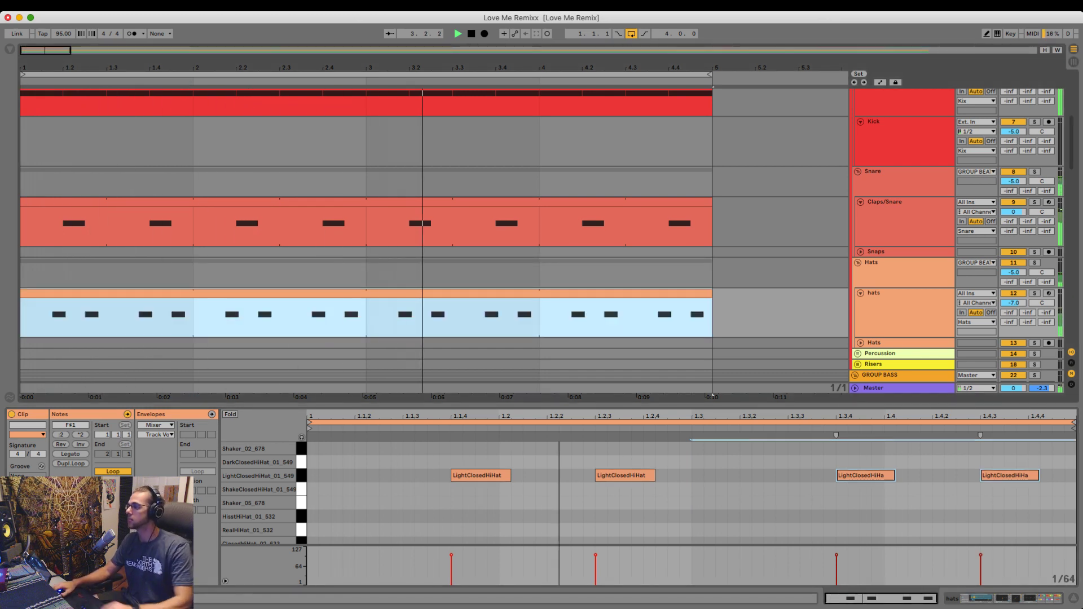
pyautogui.moveTo(1015, 303); pyautogui.dragTo(1014, 298)
pyautogui.click(1074, 599)
# - Delete the first four bars of the Squishy Bass clip
pyautogui.scroll(-1, 547, 333)
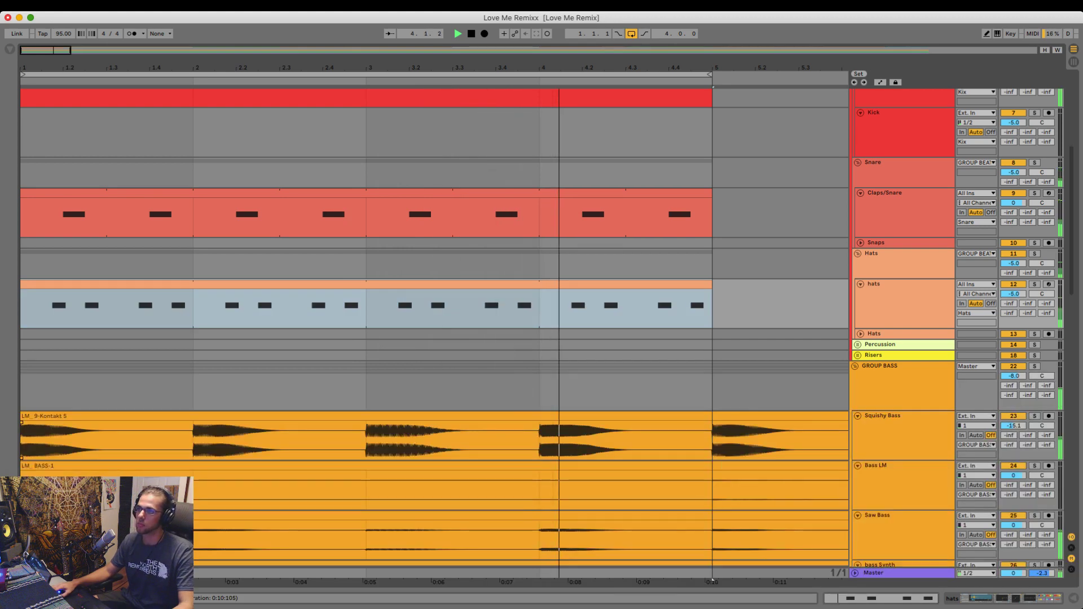
pyautogui.scroll(-3, 547, 333)
pyautogui.scroll(-2, 547, 333)
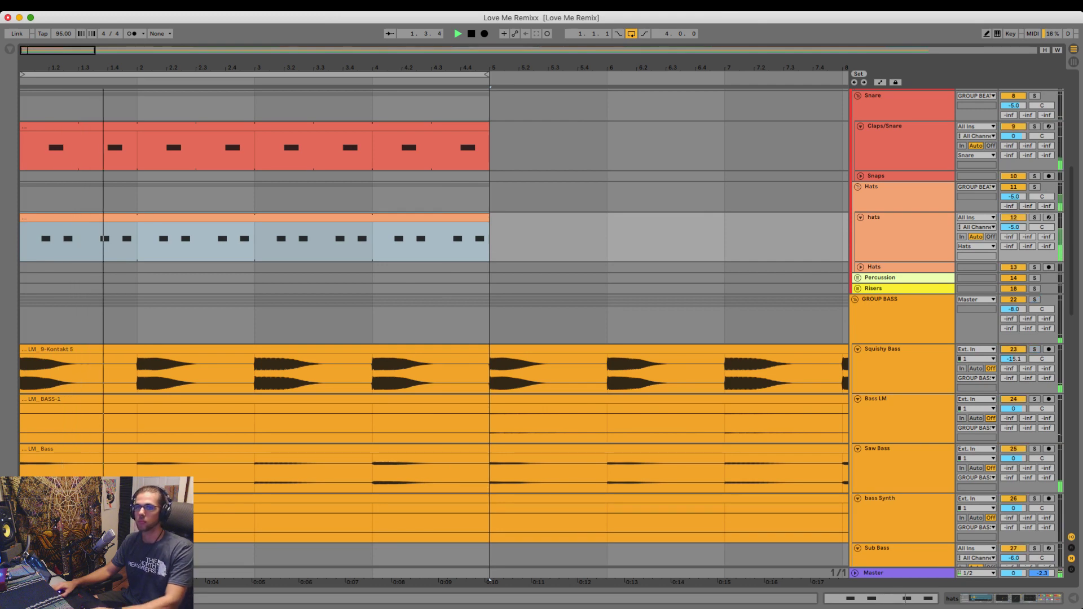
pyautogui.moveTo(489, 373); pyautogui.dragTo(21, 373)
pyautogui.press('Delete')
pyautogui.scroll(-1, 489, 420)
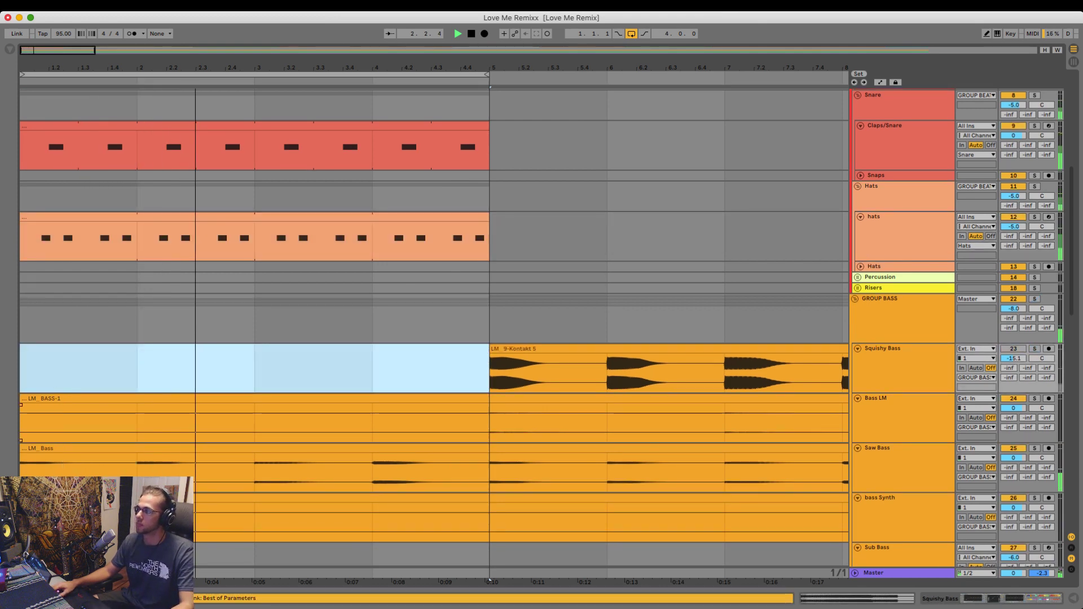
# - Split the Piano audio clip at bar 5, convert its first four bars' harmony to a new MIDI track, and unfold that track
pyautogui.scroll(-4, 435, 333)
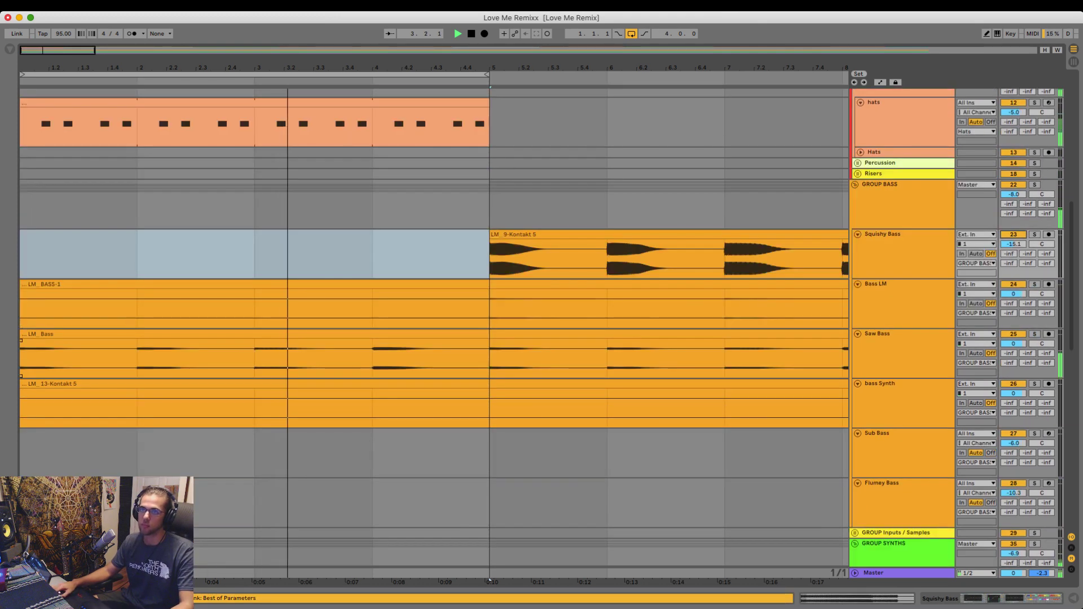
pyautogui.scroll(-3, 435, 333)
pyautogui.scroll(-2, 435, 333)
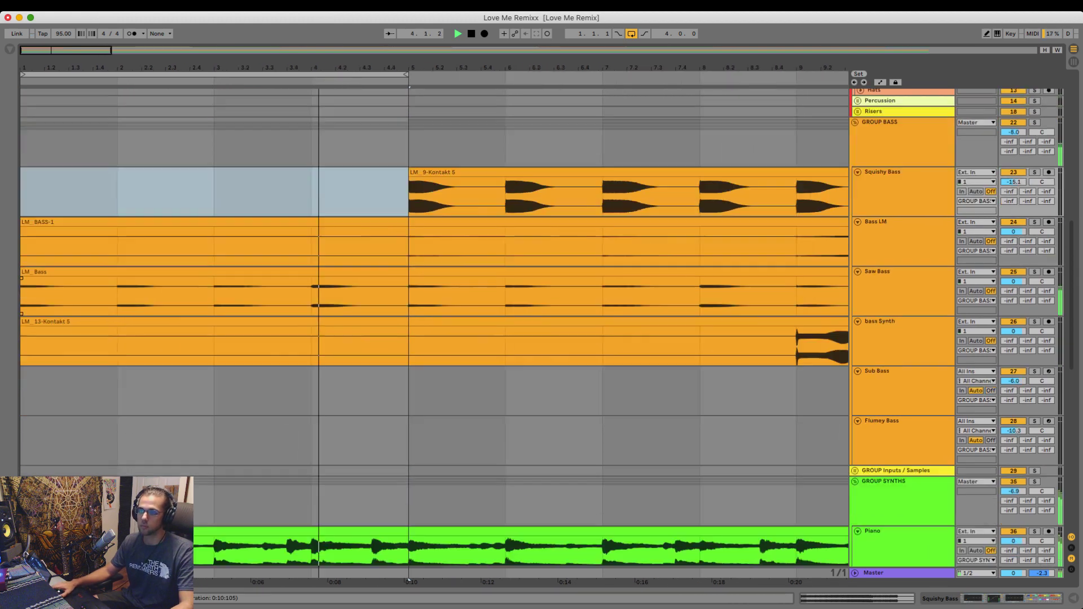
pyautogui.scroll(-8, 435, 333)
pyautogui.moveTo(409, 330); pyautogui.dragTo(21, 330)
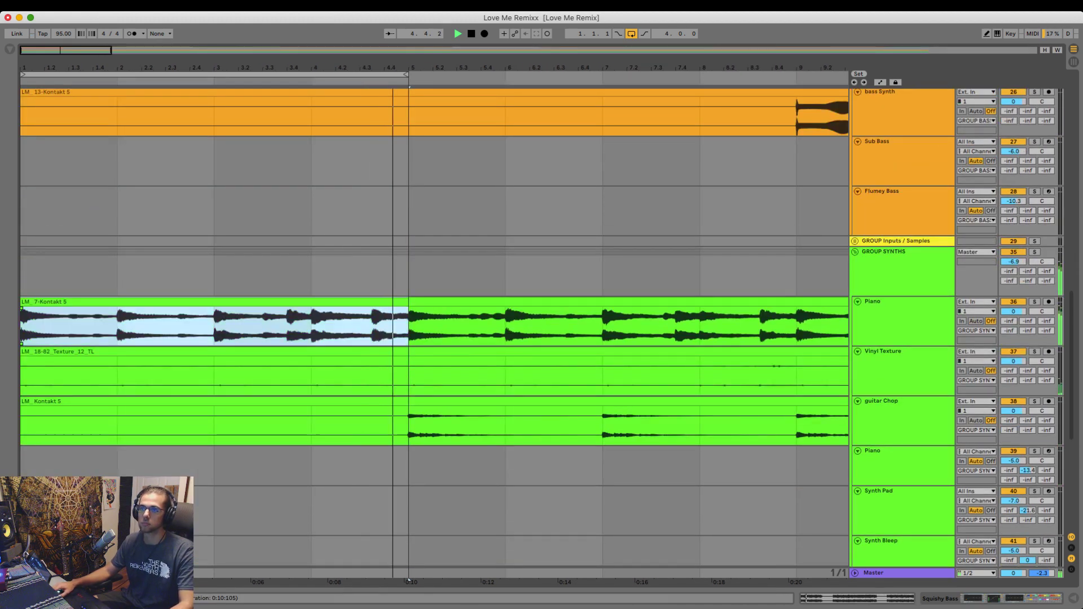
pyautogui.hotkey('ctrl', 'e')
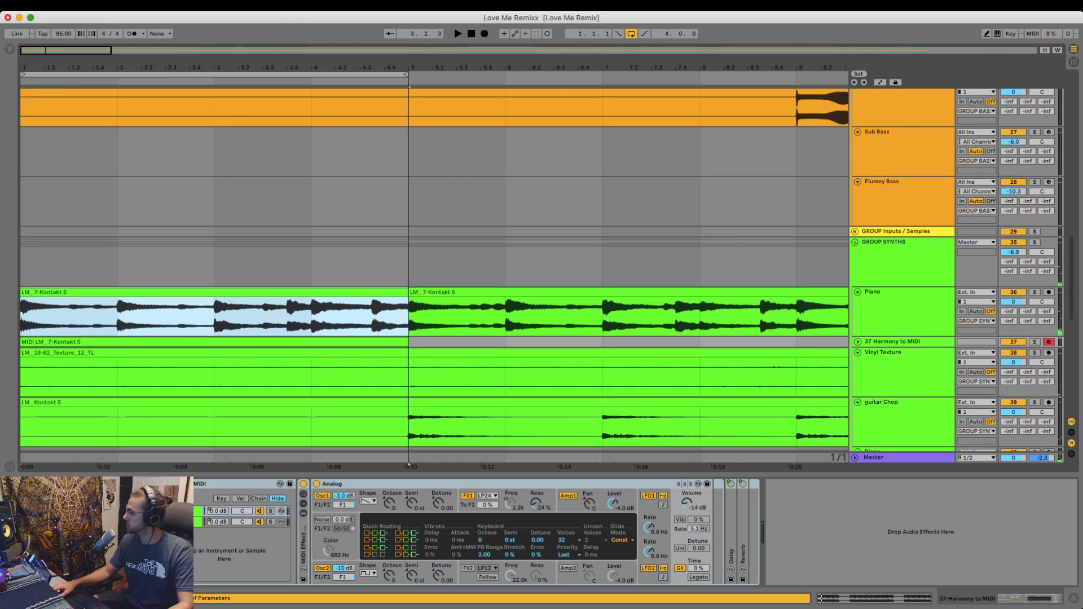
pyautogui.press('u')
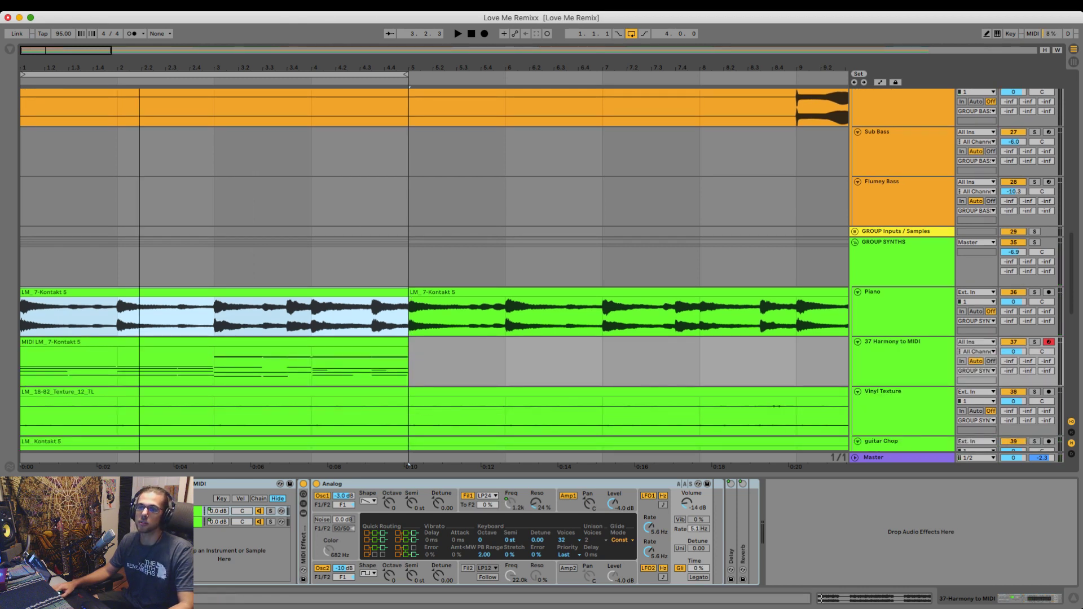
# - Examine the Bass LM, Saw Bass and bass Synth clips over the first four bars and the synth tracks below them
pyautogui.scroll(-3, 434, 271)
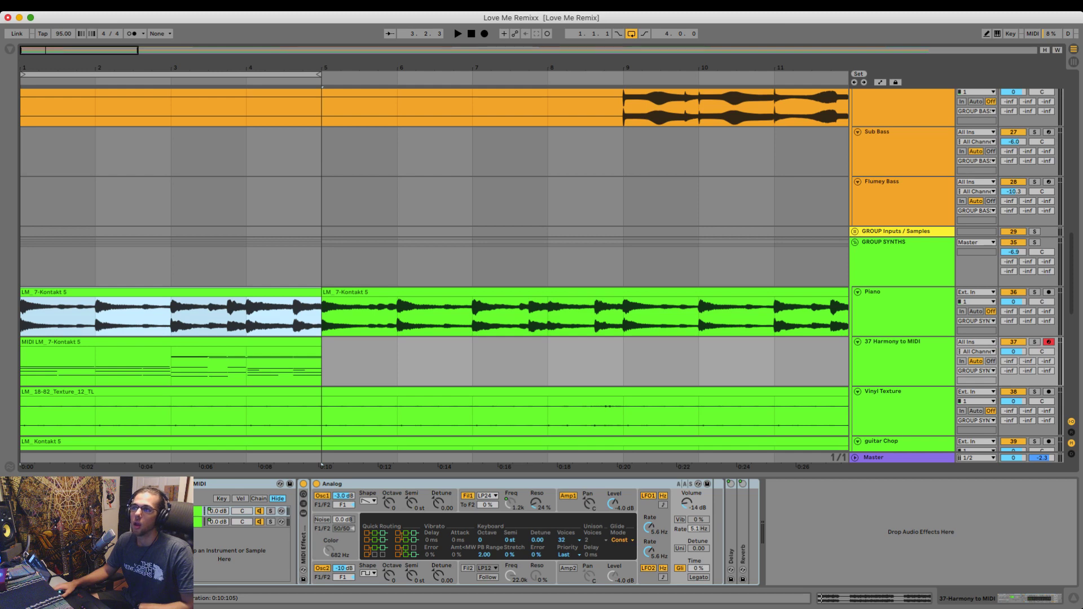
pyautogui.scroll(5, 434, 271)
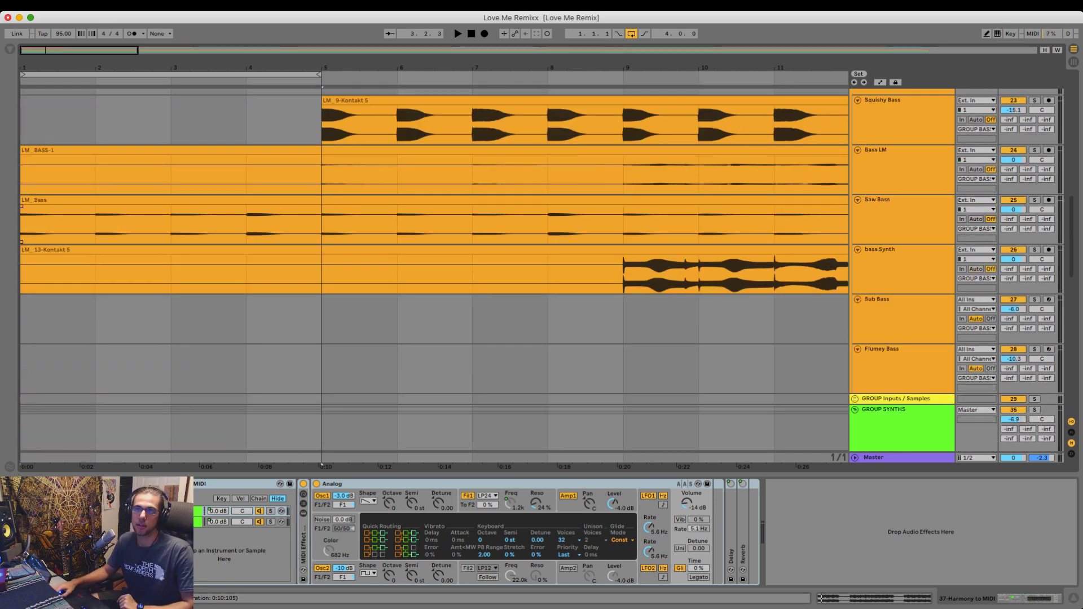
pyautogui.moveTo(321, 223); pyautogui.dragTo(23, 174)
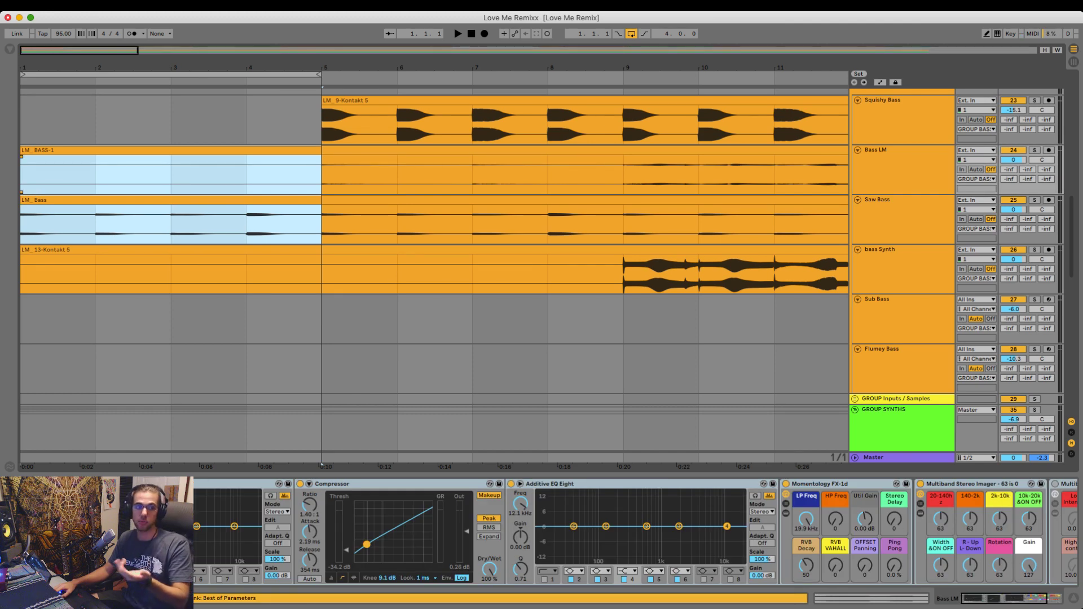
pyautogui.moveTo(23, 173); pyautogui.dragTo(321, 274)
pyautogui.click(321, 273)
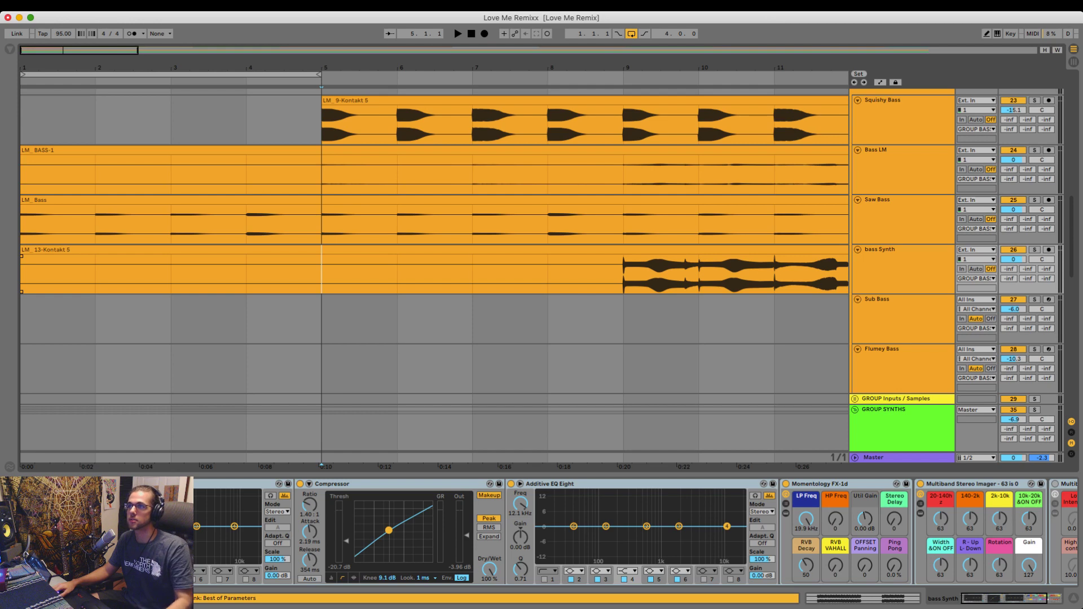
pyautogui.scroll(-8, 321, 273)
pyautogui.scroll(-10, 321, 273)
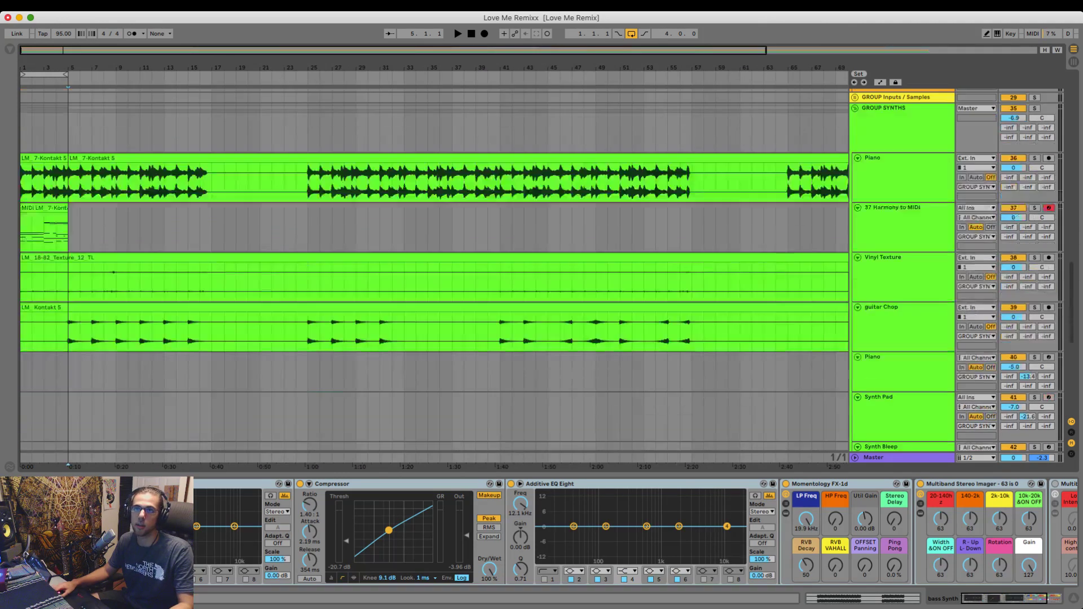
pyautogui.scroll(8, 321, 273)
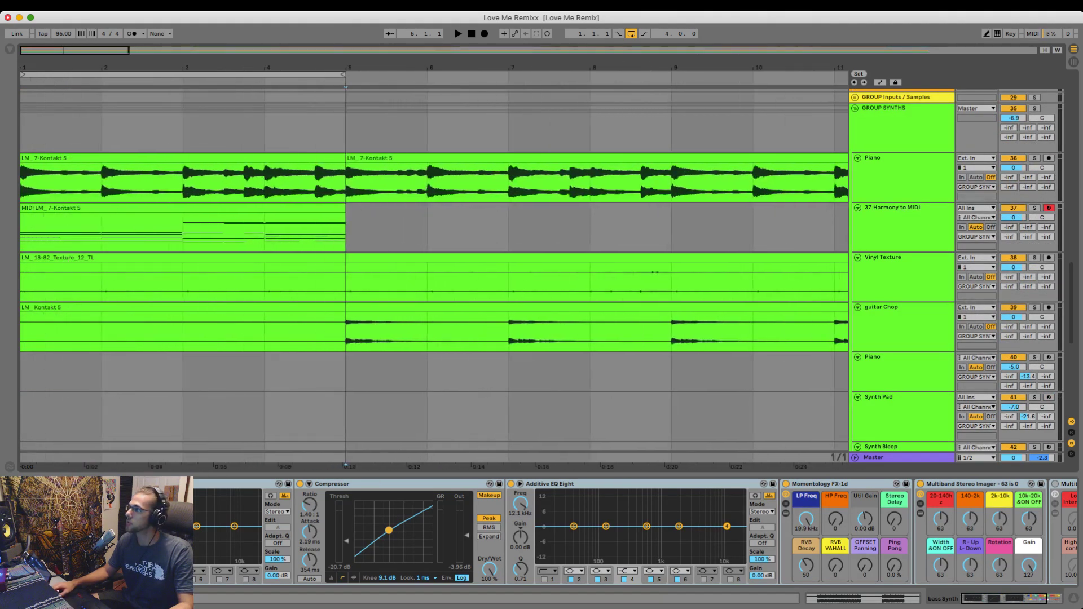
# - Solo the Harmony to MIDI track and play the loop from bar 1
pyautogui.click(904, 220)
pyautogui.click(1035, 208)
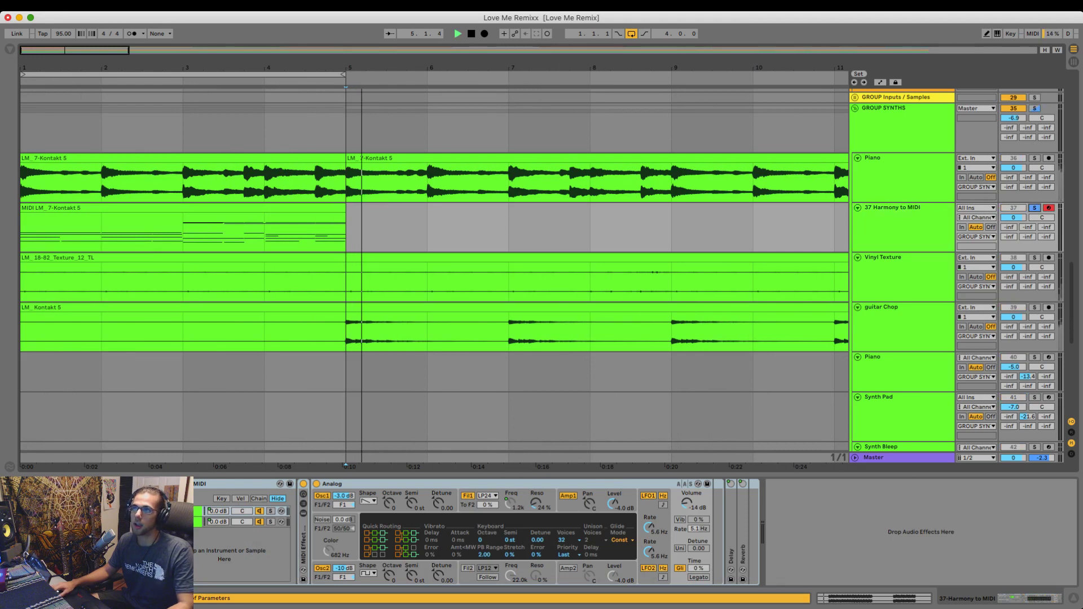
pyautogui.press('space')
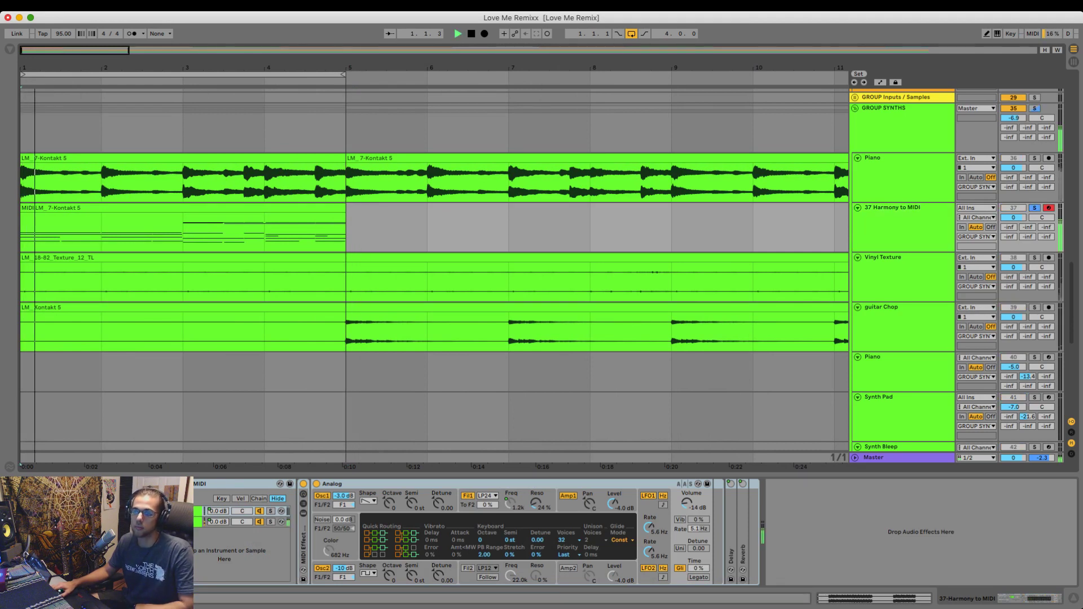
# - Open the converted harmony clip's notes, fold the view to used pitches, and enlarge the note editor
pyautogui.doubleClick(183, 208)
pyautogui.press('f')
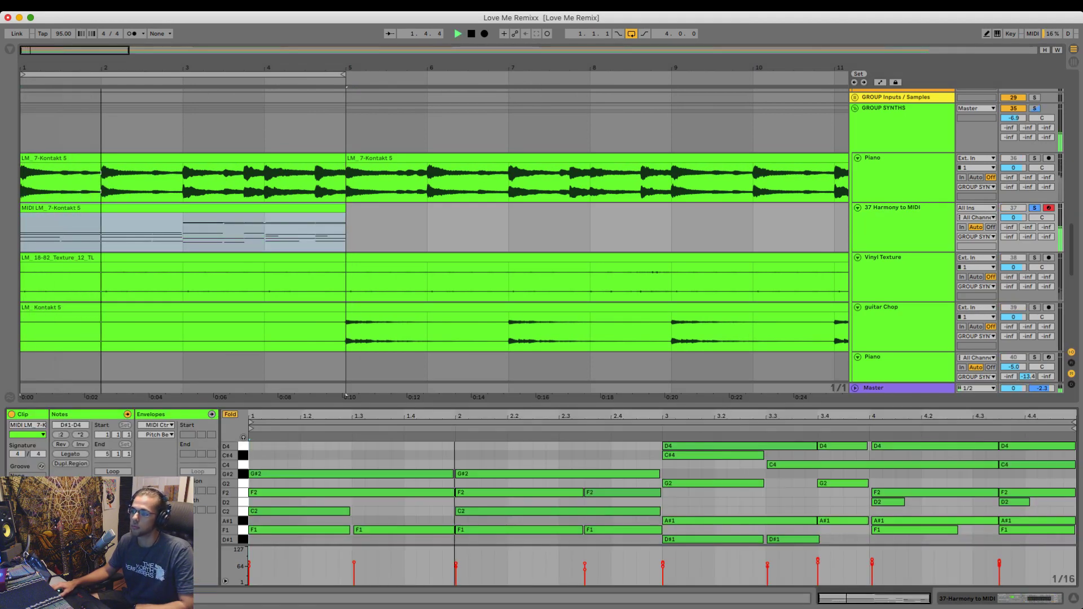
pyautogui.moveTo(621, 405); pyautogui.dragTo(620, 358)
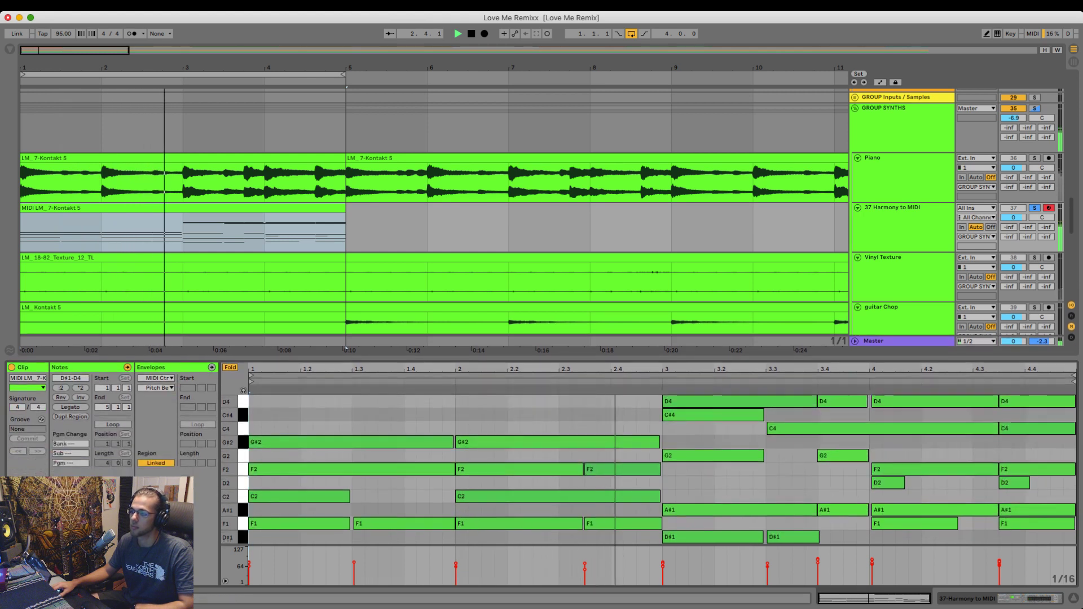
pyautogui.press('space')
# - Try the harmony clip without the C#4 note at the start of bar 3 and undo the deletion
pyautogui.click(705, 402)
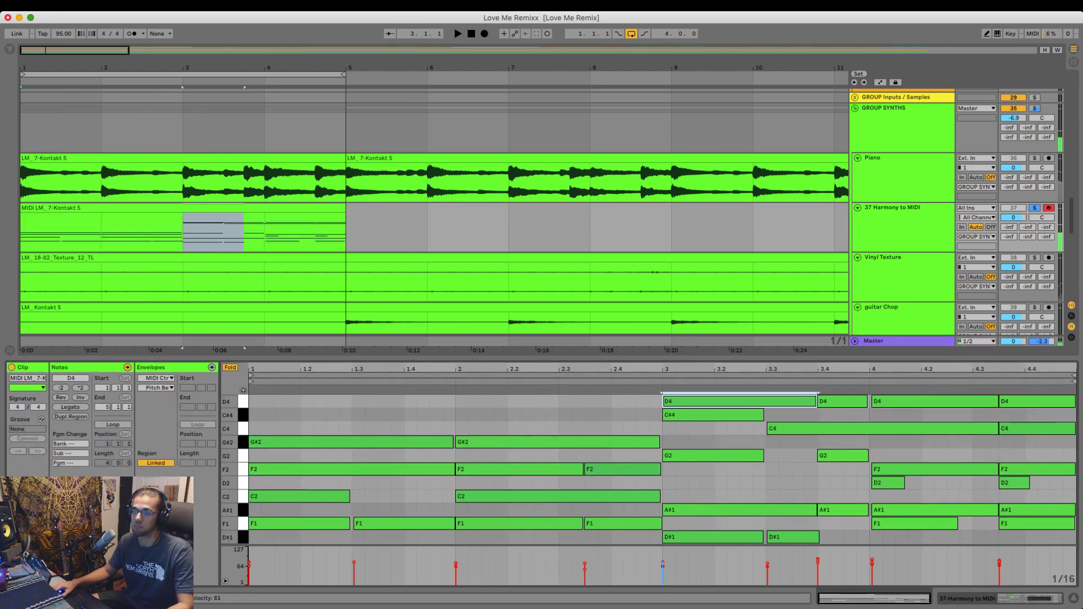
pyautogui.click(706, 416)
pyautogui.press('Delete')
pyautogui.press('space')
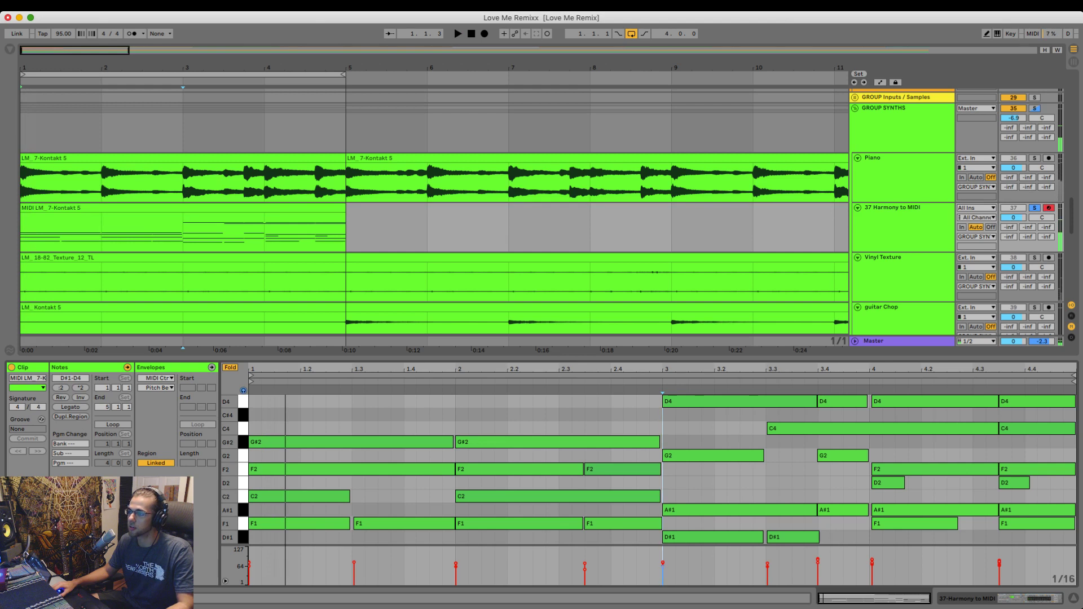
pyautogui.press('super+z')
pyautogui.press('space')
pyautogui.press('space')
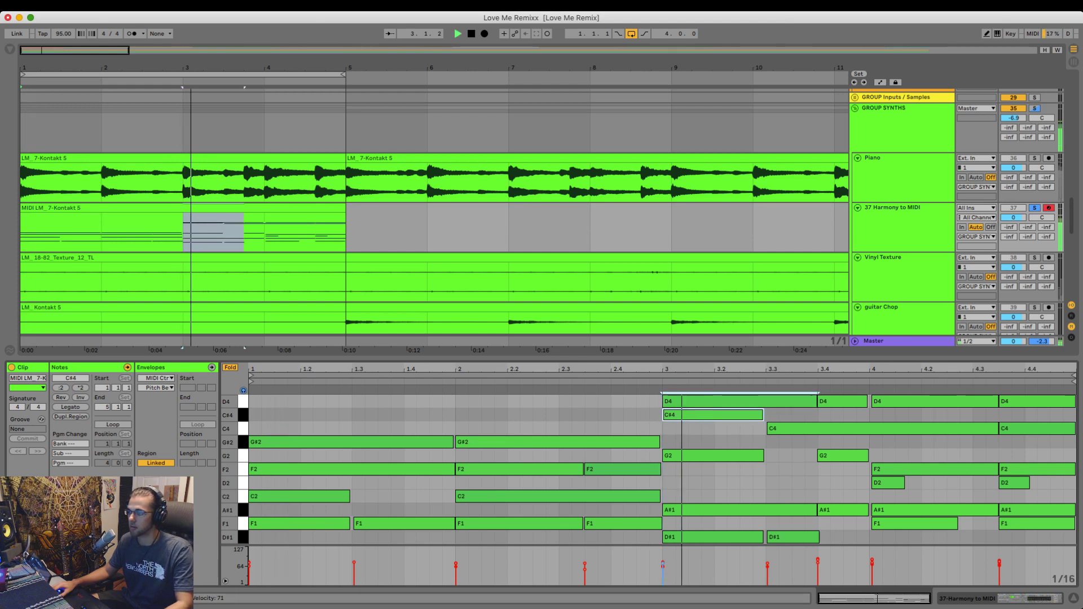
# - Delete the C#4 note and all D4 notes from the harmony clip, and listen to it with the track unsoloed
pyautogui.press('Delete')
pyautogui.press('space')
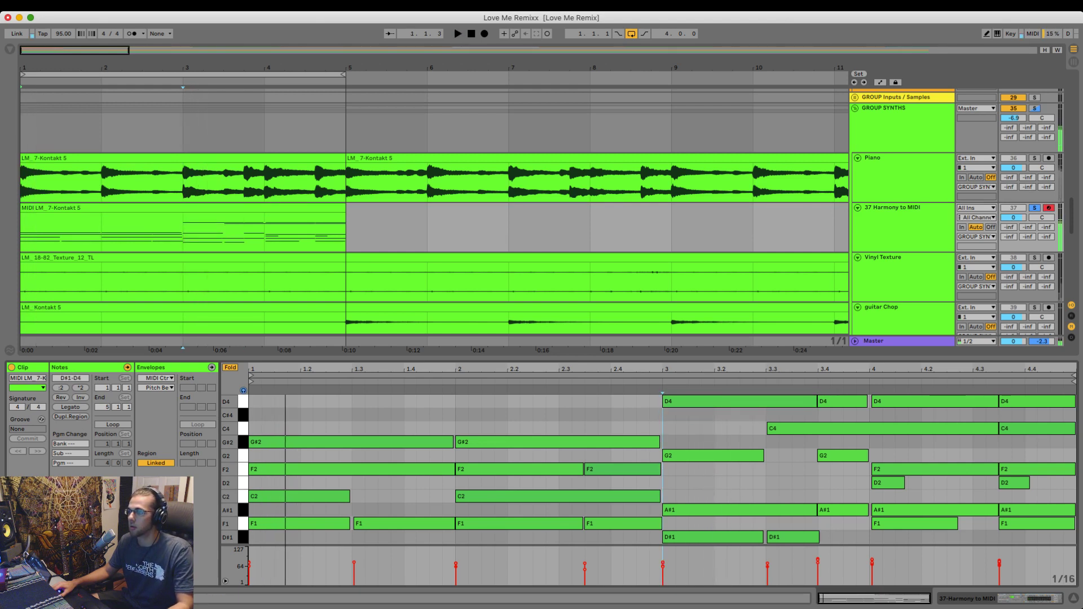
pyautogui.press('Delete')
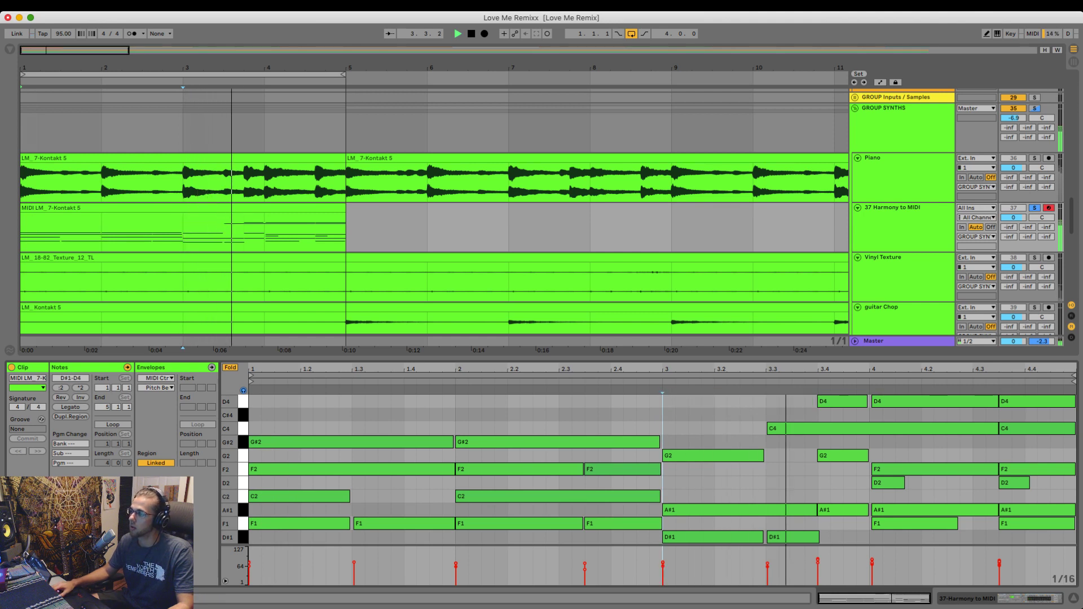
pyautogui.moveTo(806, 395); pyautogui.dragTo(1075, 419)
pyautogui.press('Delete')
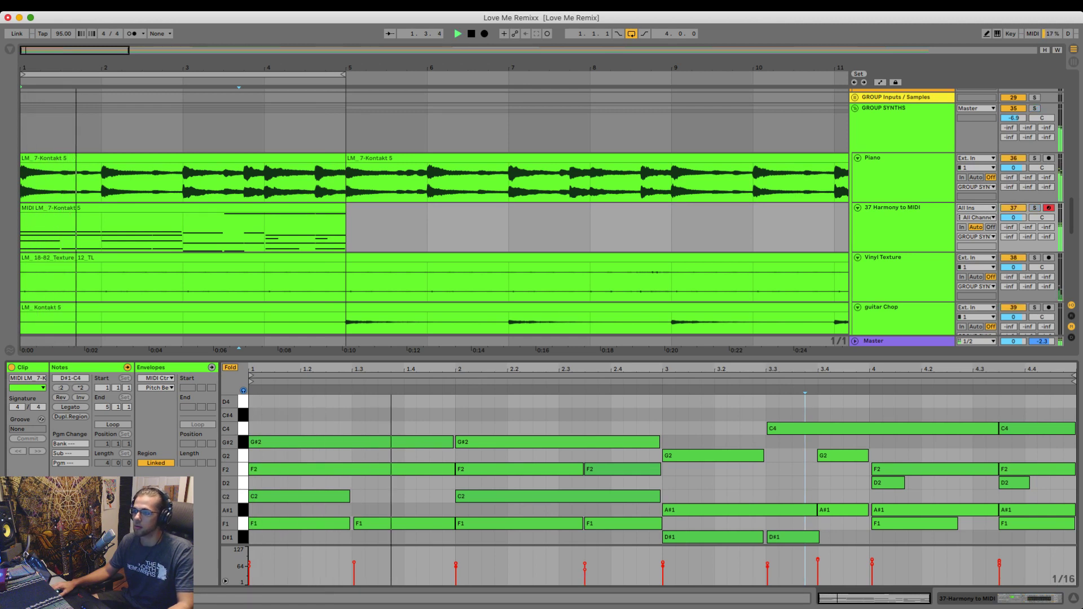
pyautogui.moveTo(542, 358); pyautogui.dragTo(542, 318)
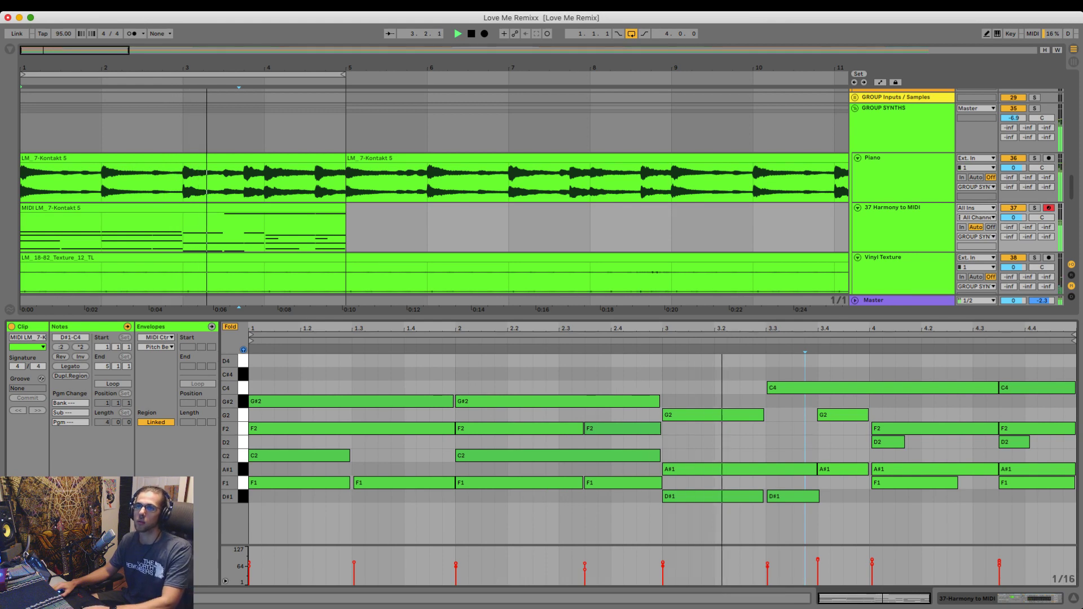
# - Delete bars 3 and 4 of the clip on the Harmony to MIDI track and stop playback
pyautogui.moveTo(183, 232); pyautogui.dragTo(428, 232)
pyautogui.press('Delete')
pyautogui.click(346, 233)
pyautogui.press('space')
# - Duplicate the first two bars of the Piano and Harmony to MIDI clips into bars 3 and 4, and play from the start
pyautogui.moveTo(183, 181); pyautogui.dragTo(22, 182)
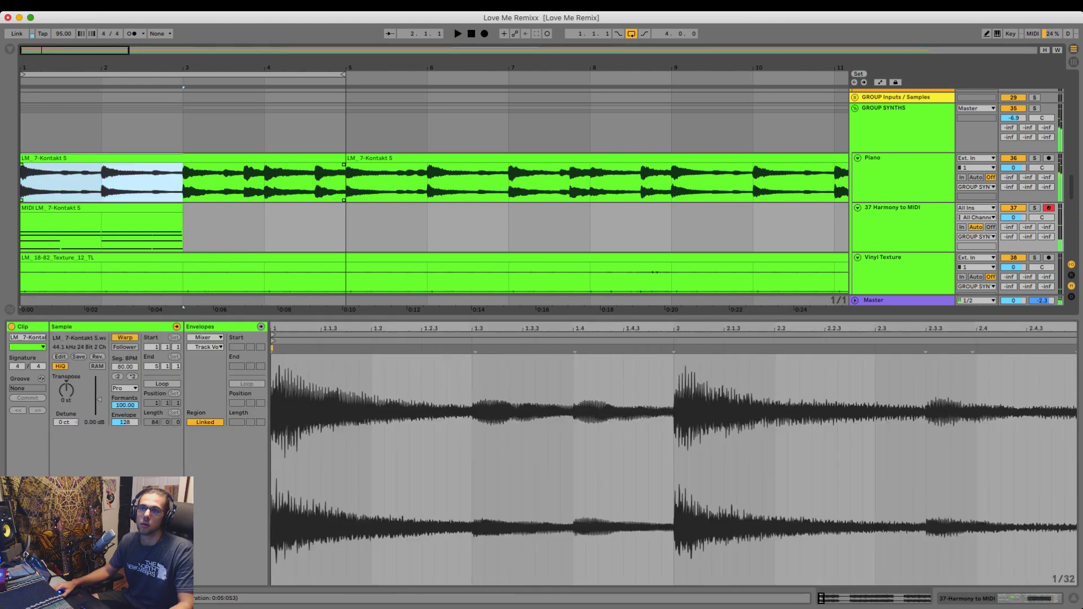
pyautogui.moveTo(182, 232); pyautogui.dragTo(22, 183)
pyautogui.press('super+d')
pyautogui.press('space')
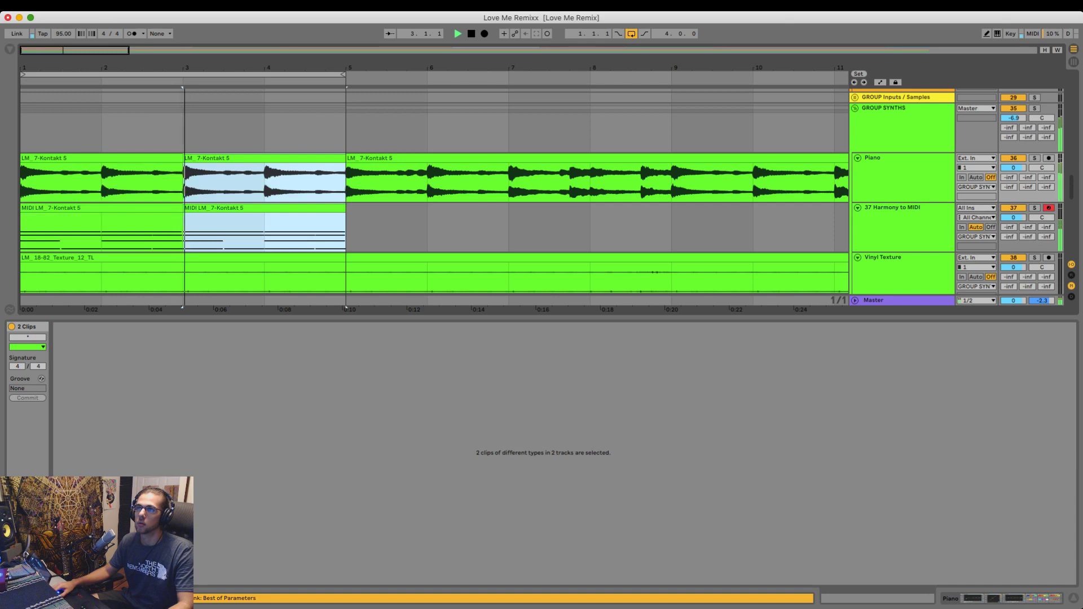
pyautogui.press('Home')
pyautogui.press('space')
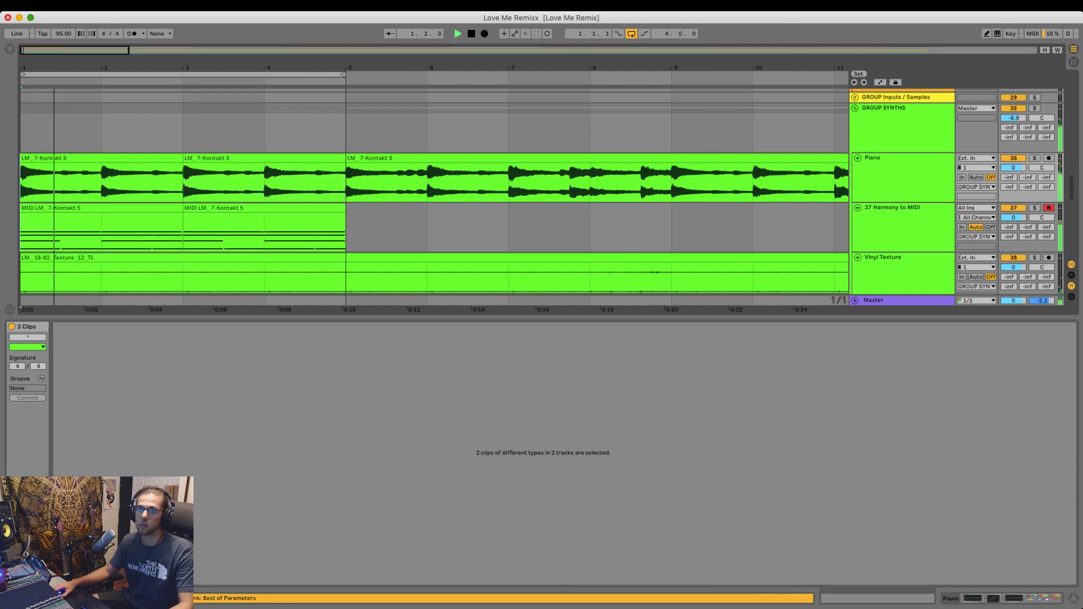
# - Hide the clip editor and set the Piano track to -3.3 dB and the Harmony to MIDI track to -6.6 dB during playback
pyautogui.press('super+alt+l')
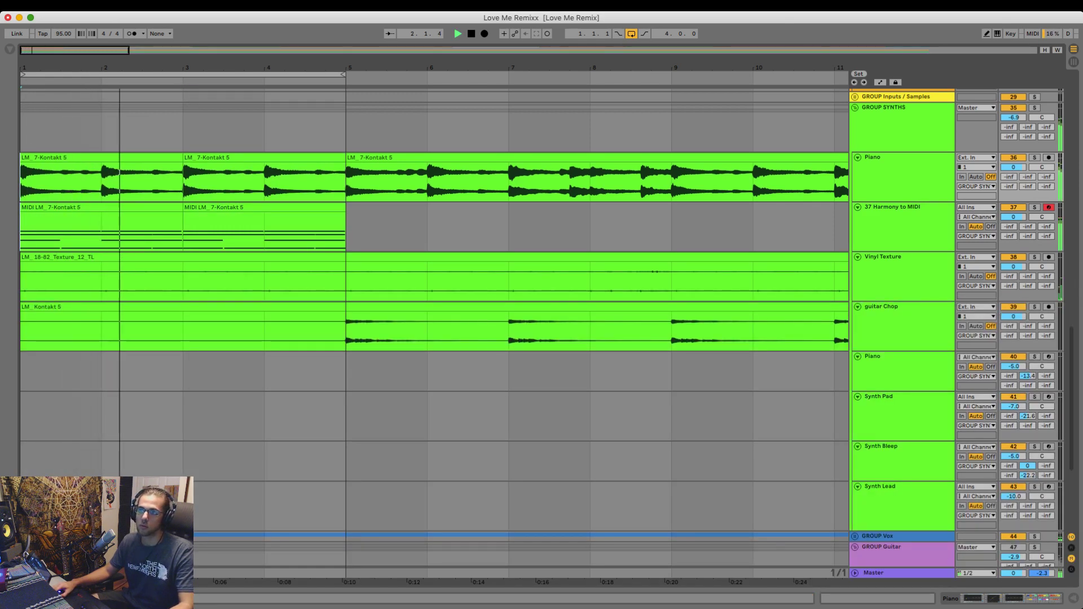
pyautogui.moveTo(23, 68); pyautogui.dragTo(22, 90)
pyautogui.scroll(1, 434, 333)
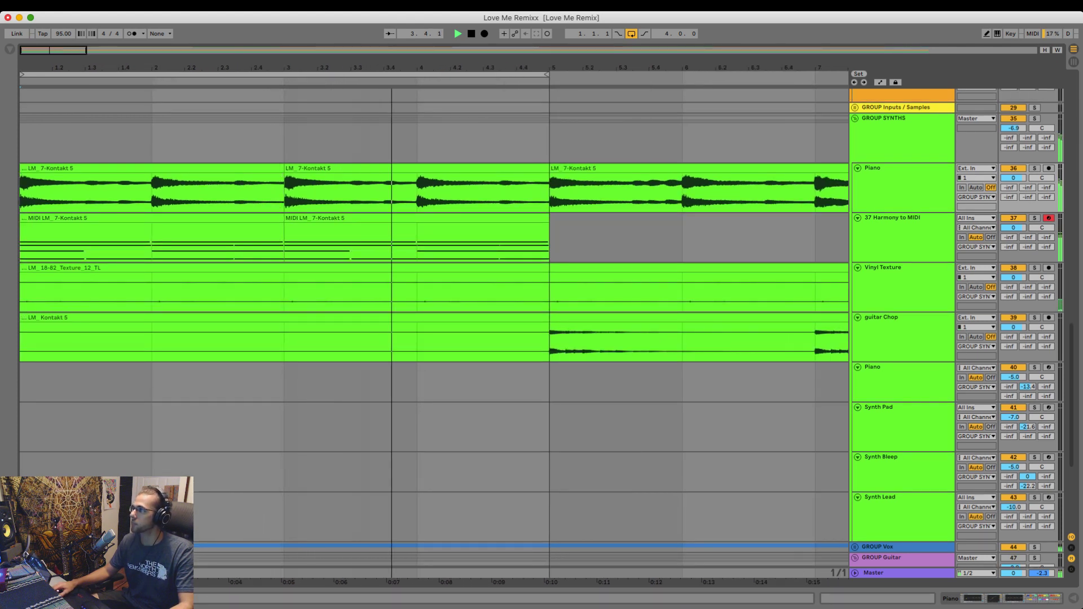
pyautogui.scroll(10, 434, 333)
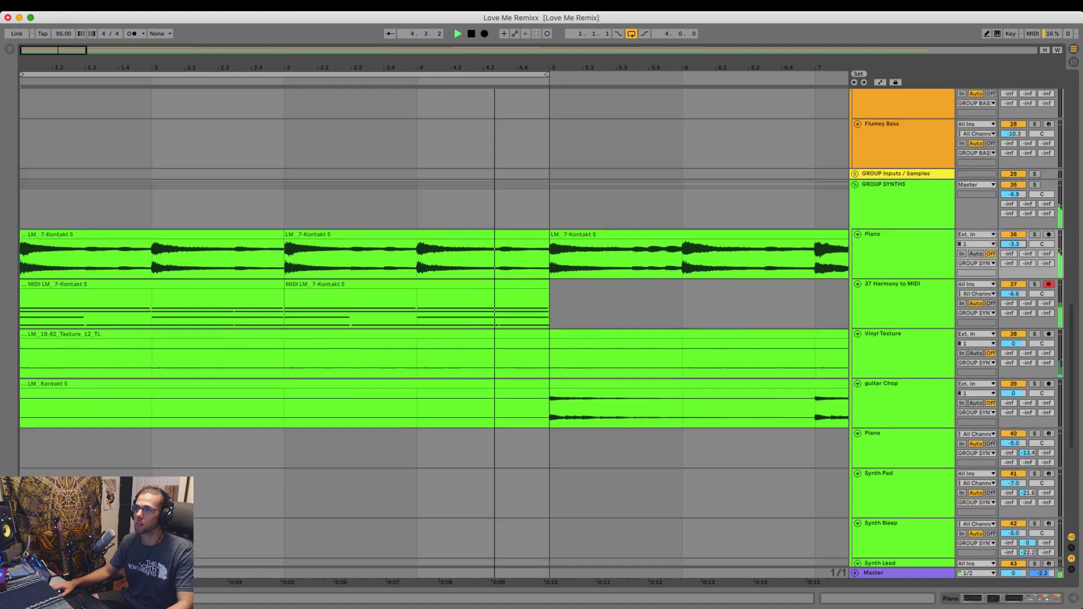
# - Delete the first four bars of the Bass LM, Saw Bass and bass Synth clips, and open the Sub Bass track's devices
pyautogui.press('space')
pyautogui.moveTo(462, 288); pyautogui.dragTo(372, 243)
pyautogui.moveTo(305, 287); pyautogui.dragTo(29, 335)
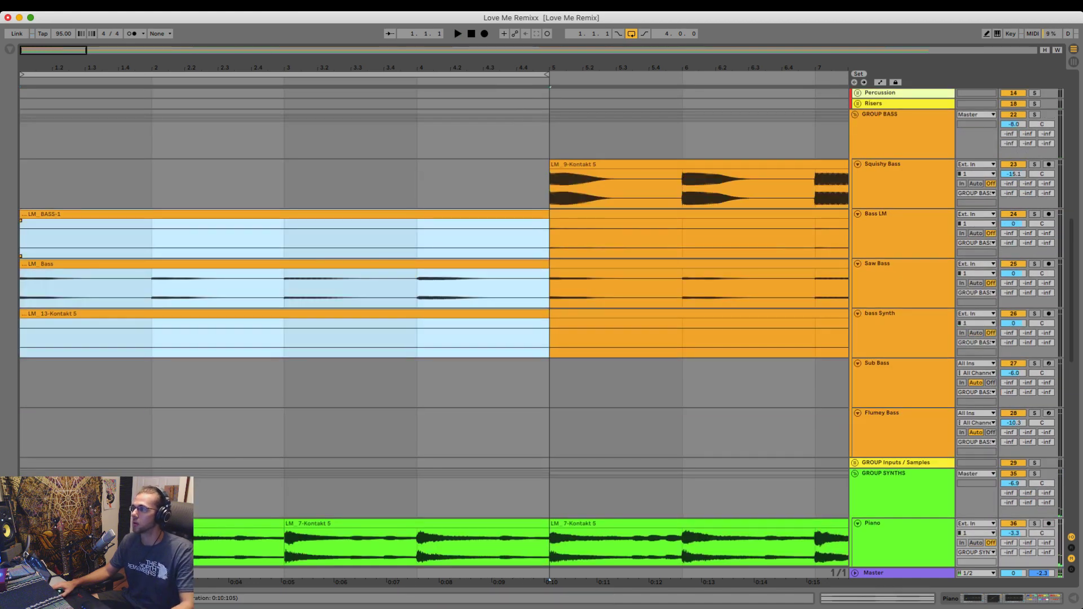
pyautogui.press('Delete')
pyautogui.doubleClick(891, 363)
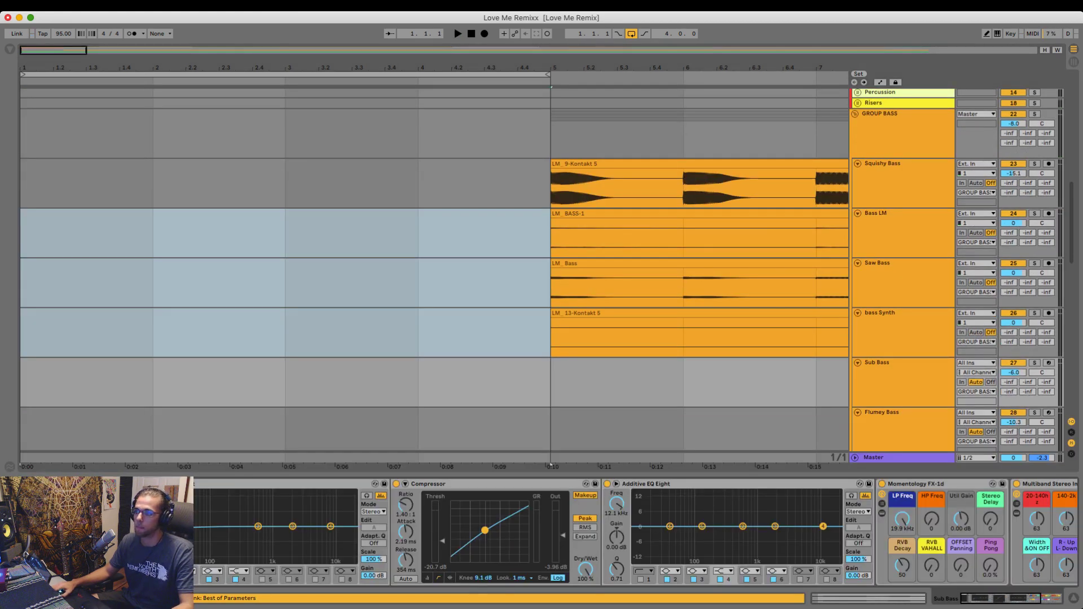
# - Create an empty one-bar MIDI clip in bar 1 of the Sub Bass track and enlarge its note editor
pyautogui.scroll(-1, 508, 338)
pyautogui.click(550, 372)
pyautogui.click(286, 372)
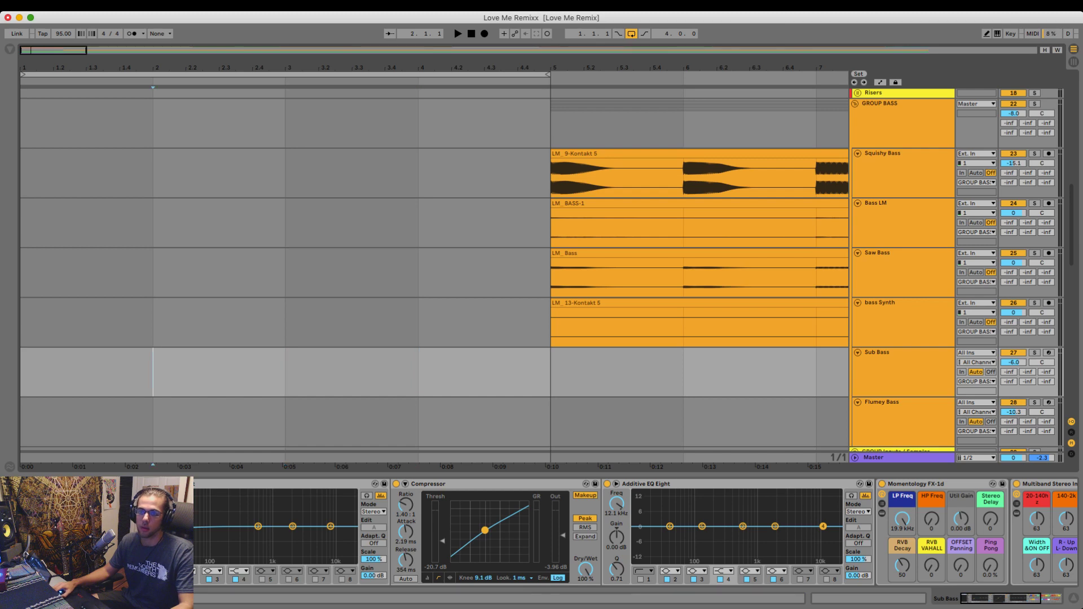
pyautogui.hotkey('shift', 'Left')
pyautogui.press('super+shift+m')
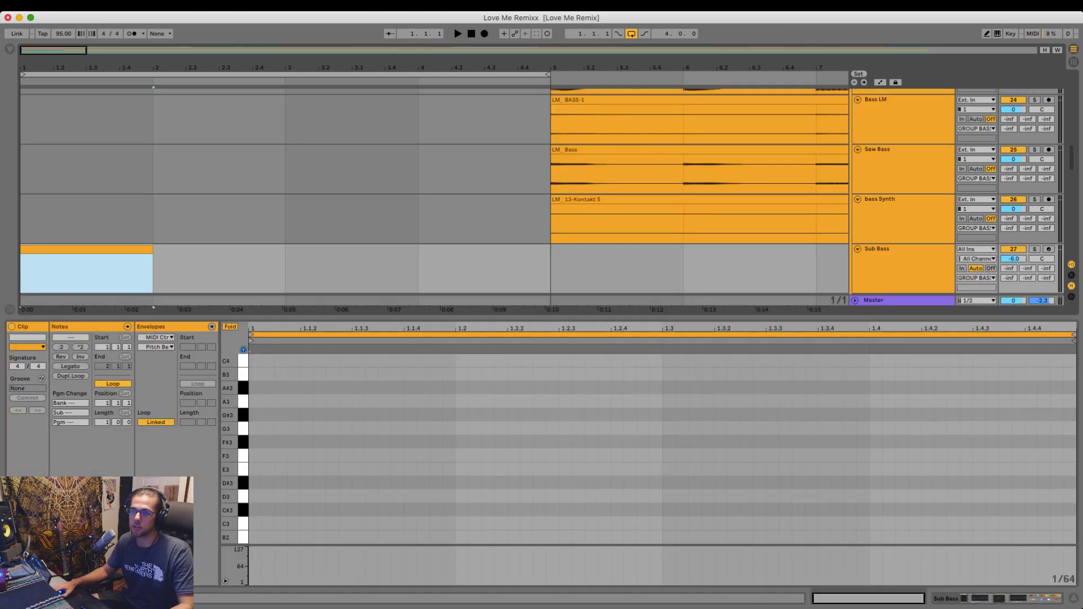
pyautogui.moveTo(395, 318); pyautogui.dragTo(395, 271)
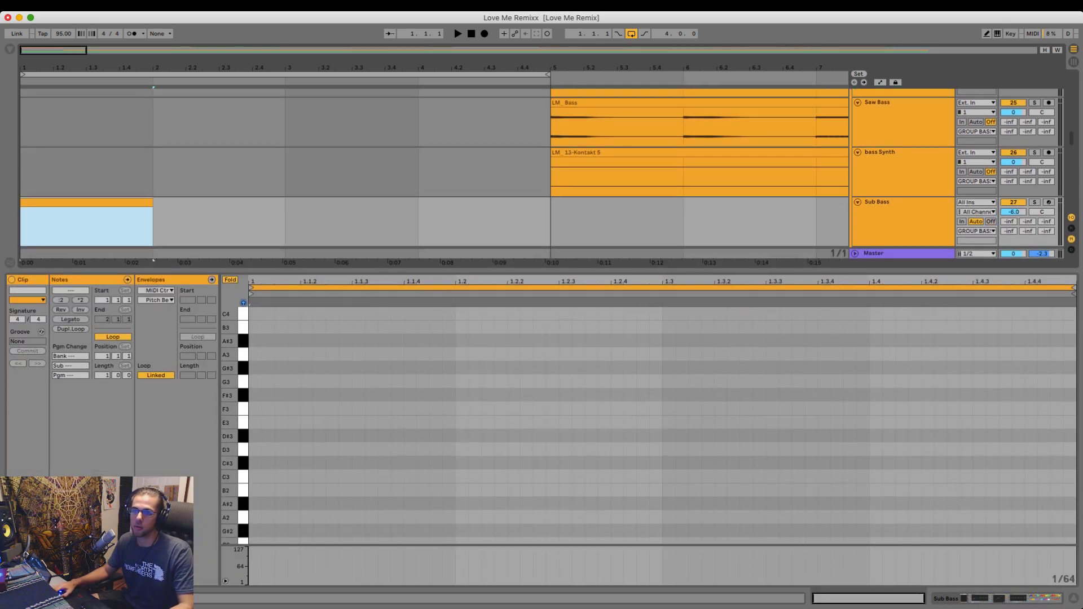
# - Add a one-beat F2 note at the start of the Sub Bass clip and audition it
pyautogui.press('space')
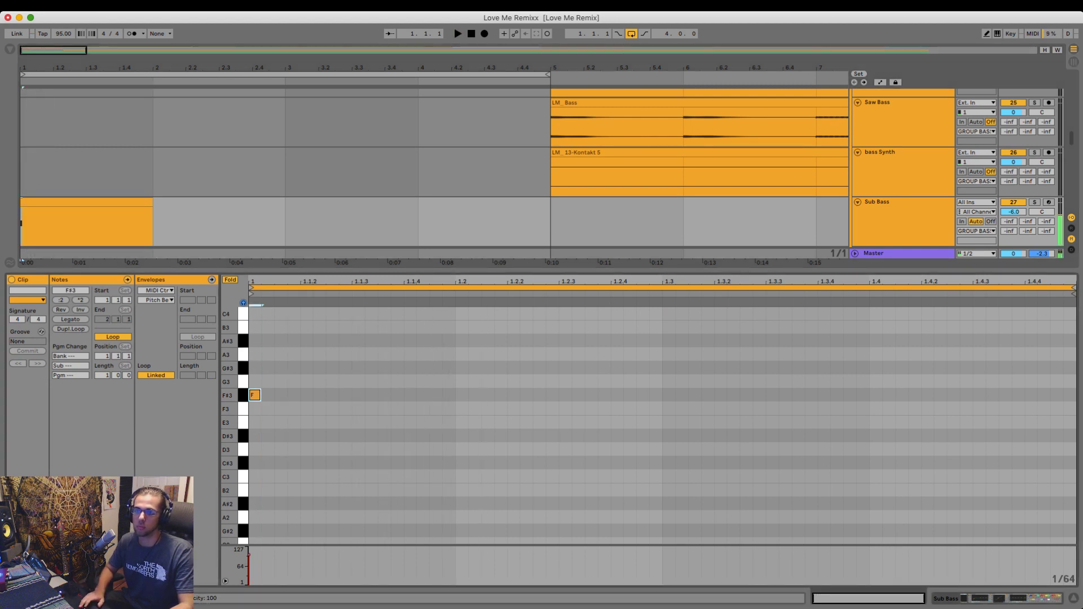
pyautogui.press('space')
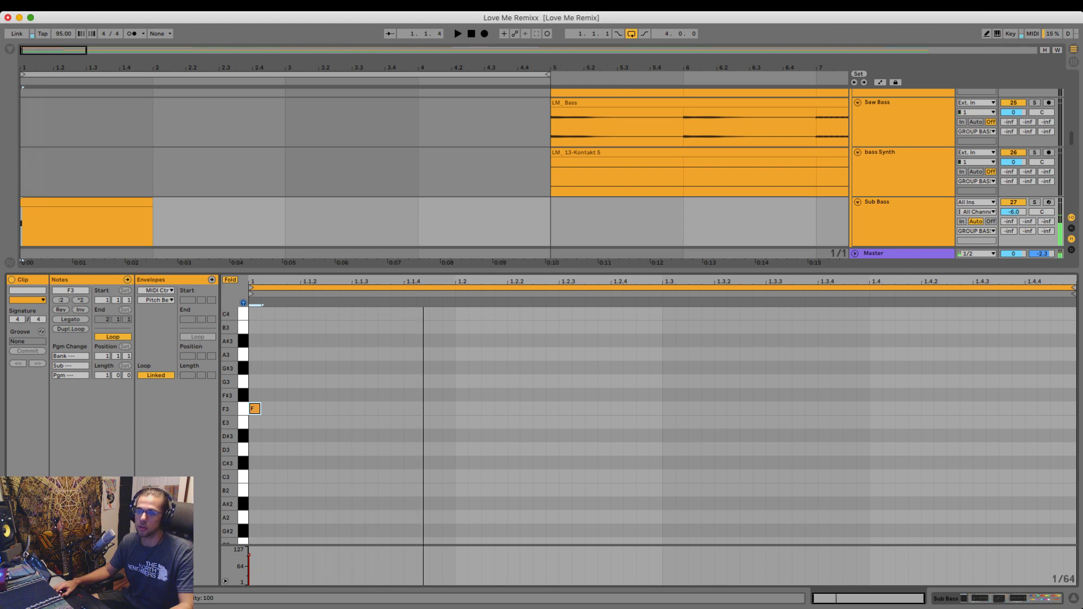
pyautogui.moveTo(261, 409); pyautogui.dragTo(455, 410)
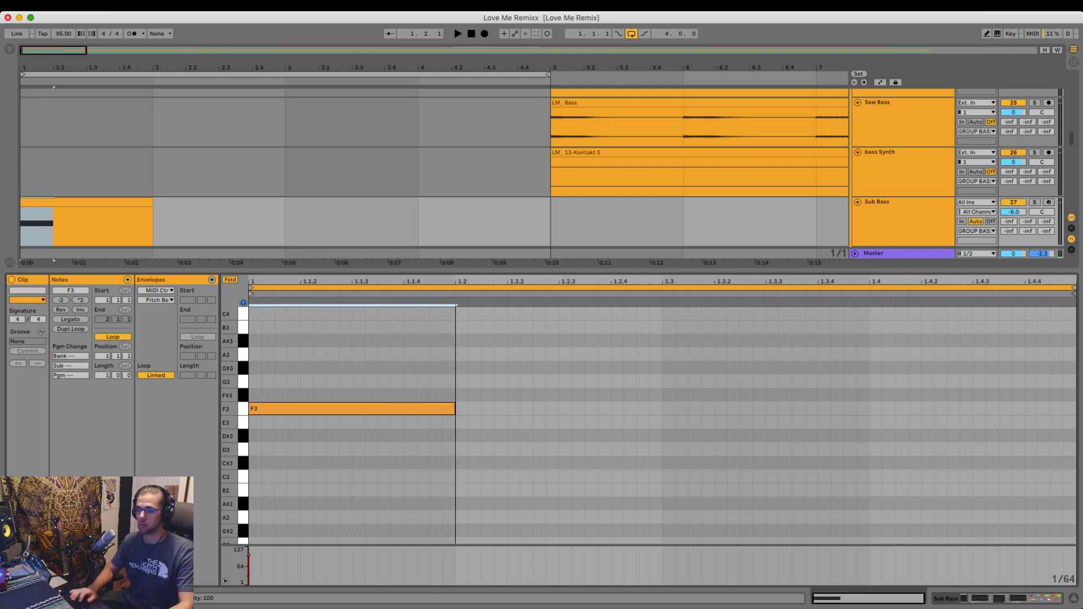
pyautogui.hotkey('shift', 'Down')
pyautogui.press('space')
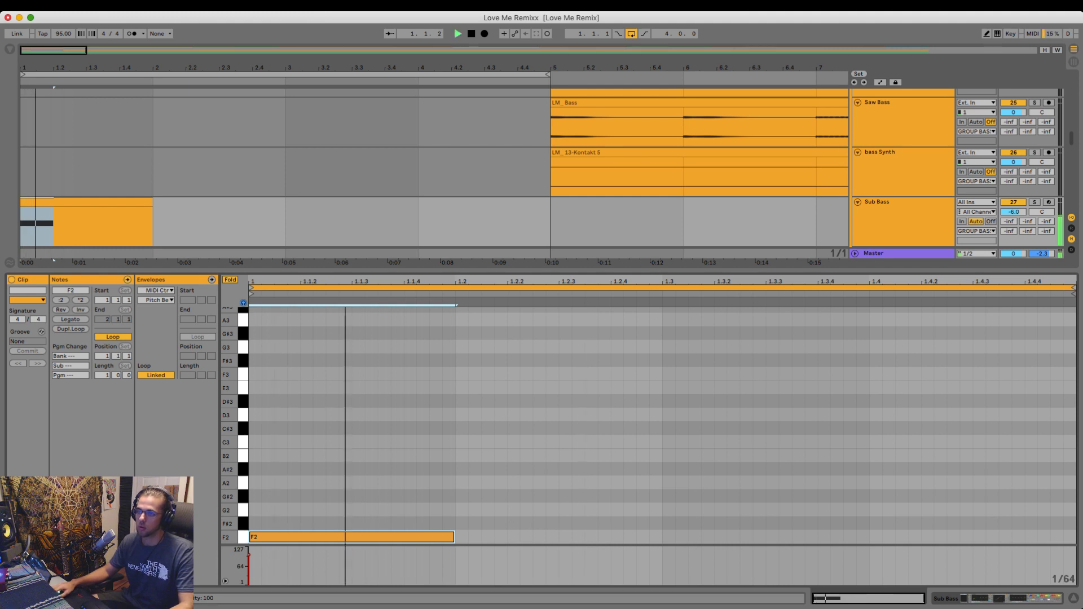
pyautogui.press('space')
# - Add a sixteenth-length F3 note at 1.1.4 and shorten the first F2 note to end a 1/64 past the F3's start
pyautogui.doubleClick(461, 360)
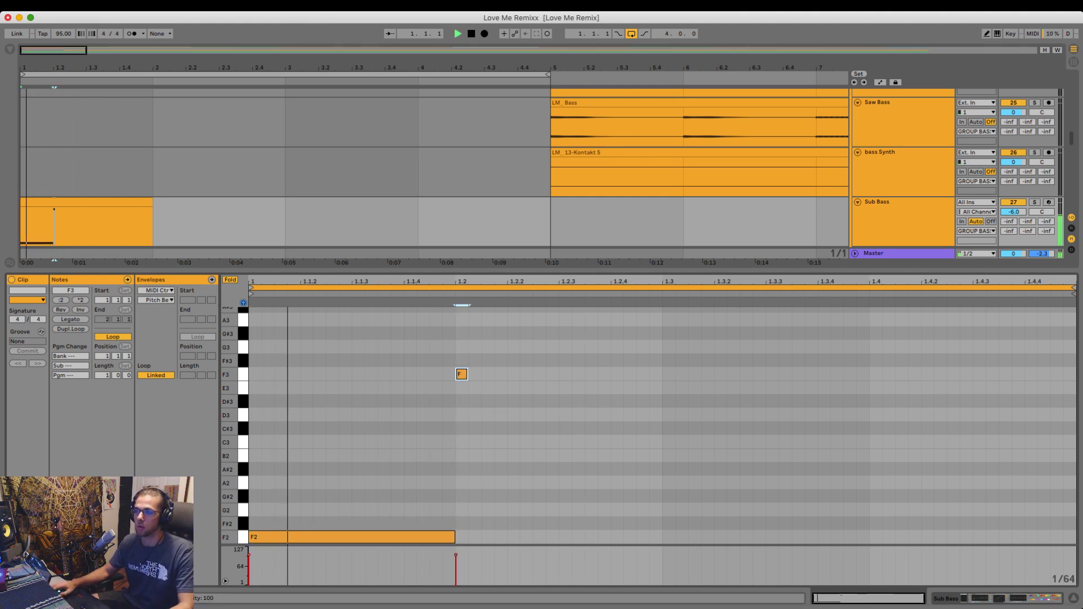
pyautogui.press('Left')
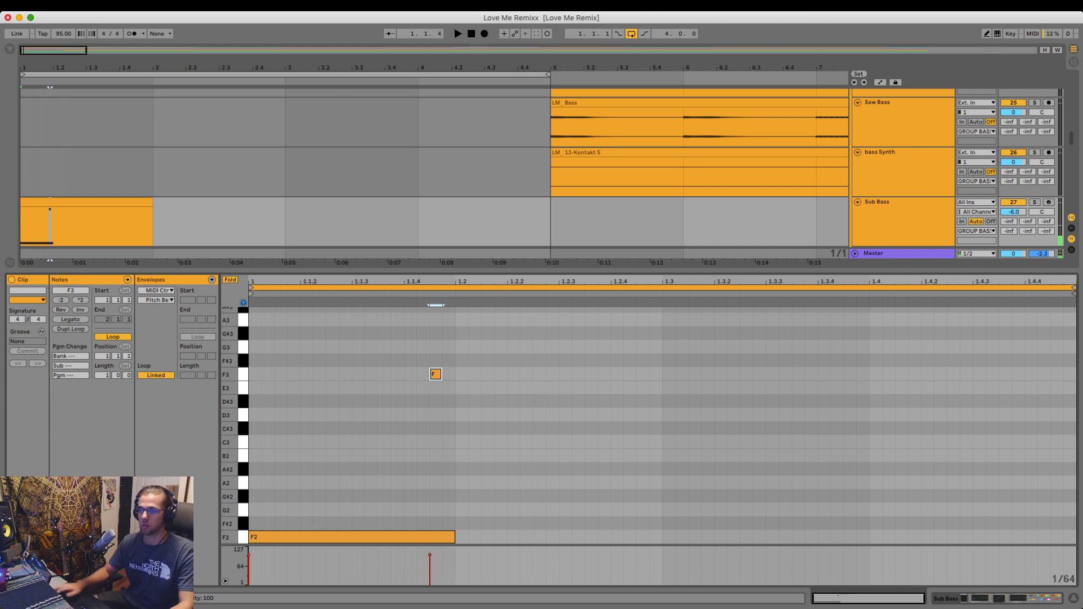
pyautogui.press('space')
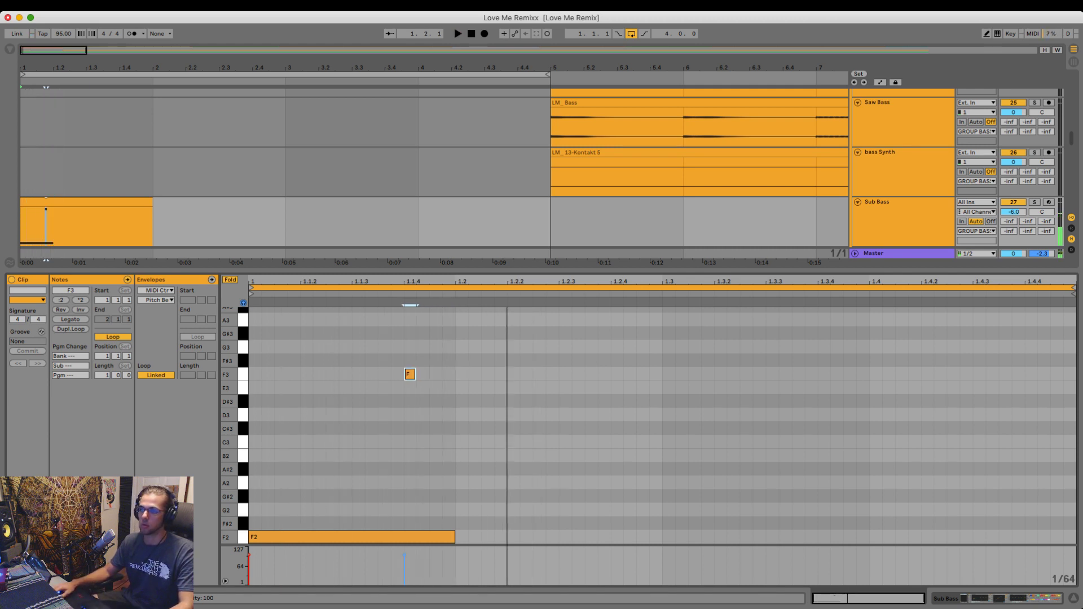
pyautogui.moveTo(416, 374); pyautogui.dragTo(455, 375)
pyautogui.press('space')
pyautogui.press('space')
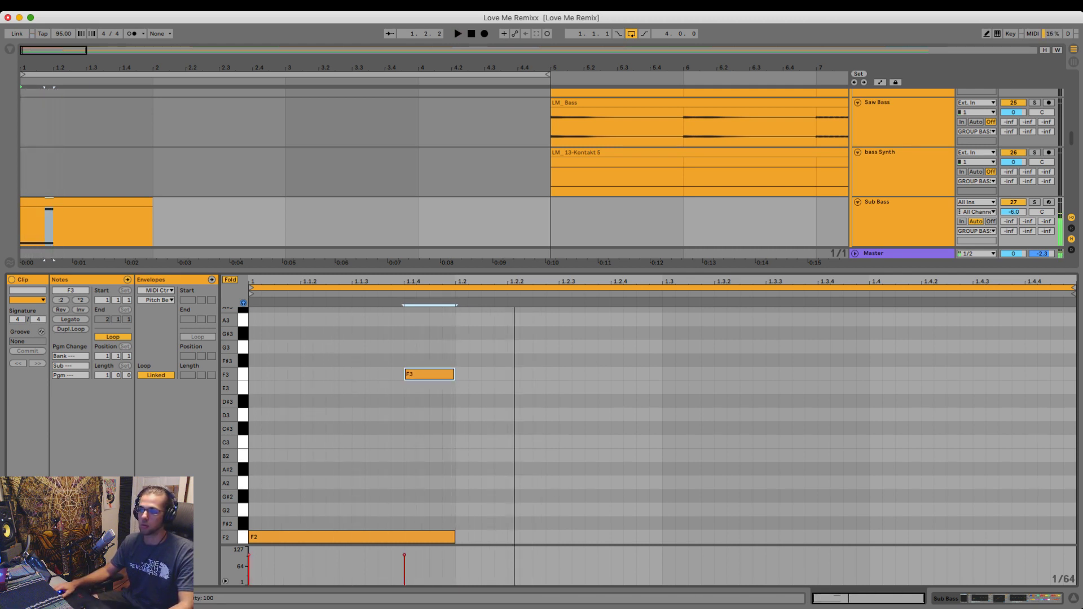
pyautogui.moveTo(455, 537); pyautogui.dragTo(416, 537)
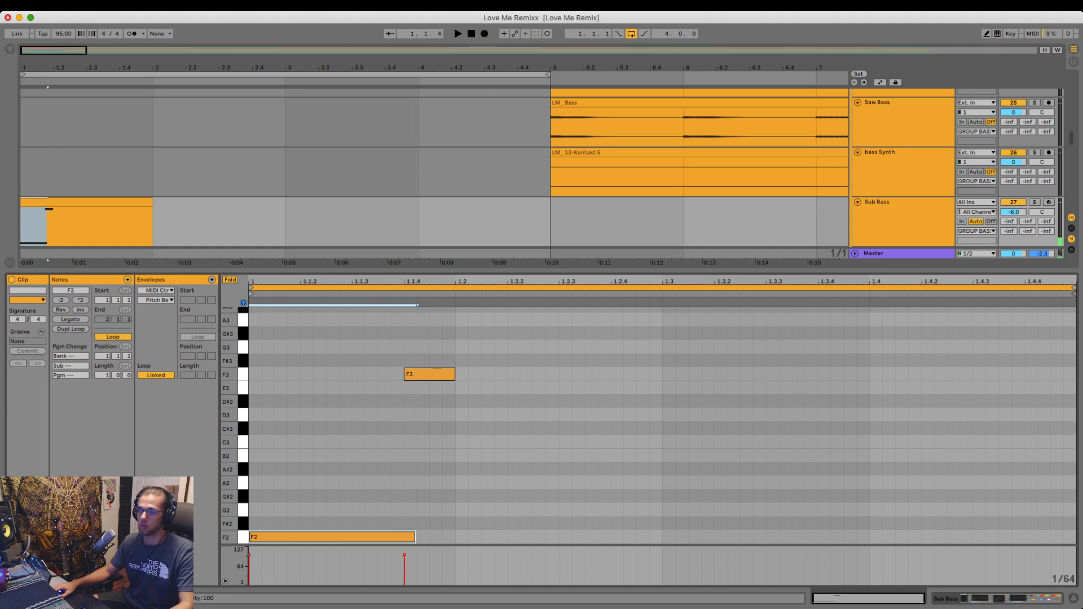
# - Add an F2 note from 1.2 to just past 1.2.3 and an F3 note from 1.2.3 to 1.3
pyautogui.press('space')
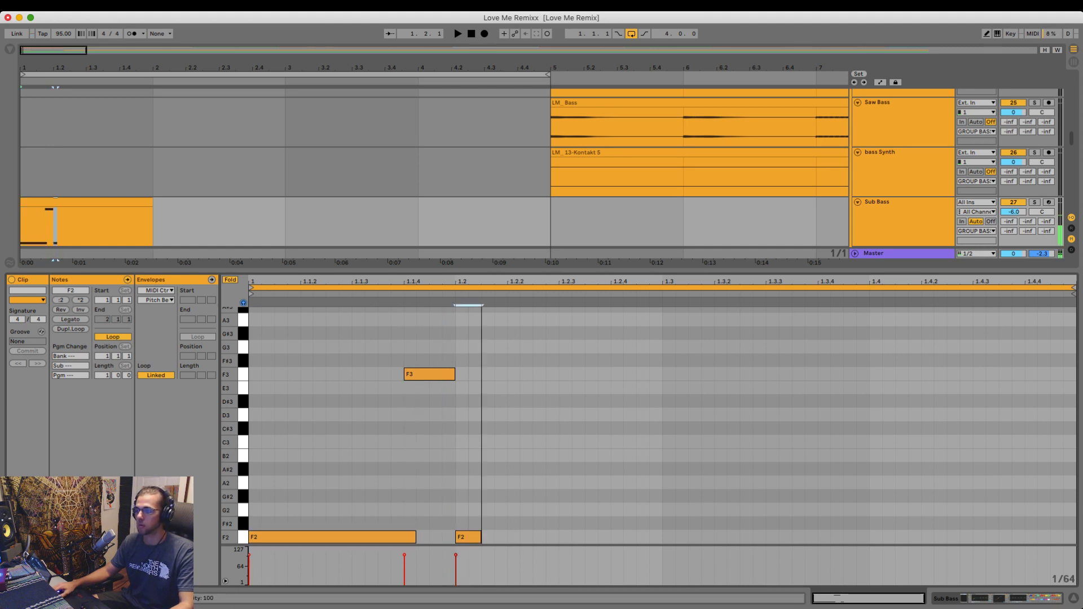
pyautogui.moveTo(481, 537); pyautogui.dragTo(636, 537)
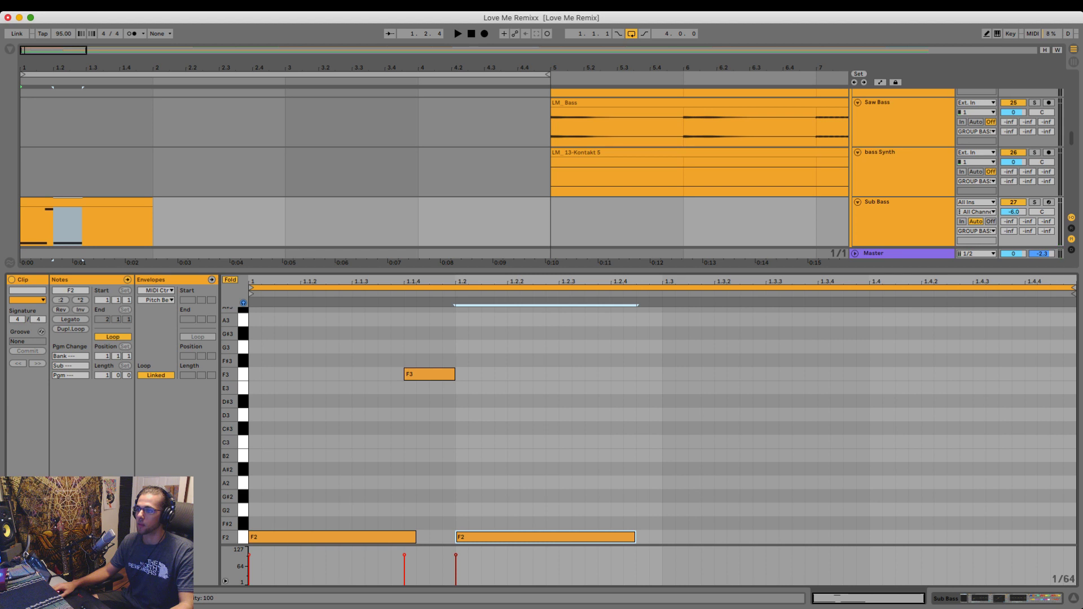
pyautogui.doubleClick(618, 375)
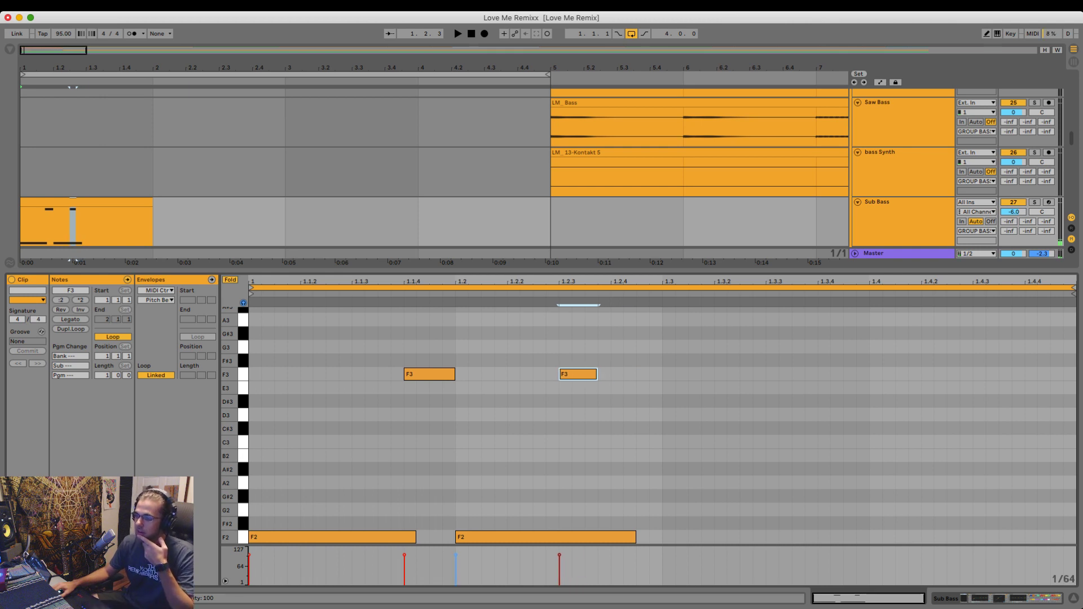
pyautogui.moveTo(636, 537); pyautogui.dragTo(571, 537)
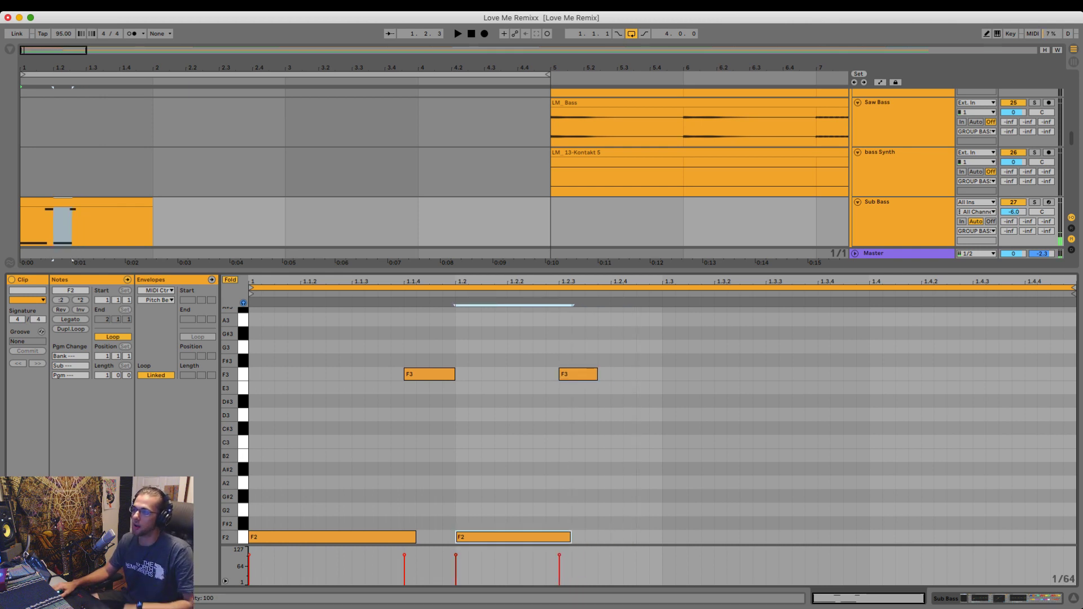
pyautogui.click(580, 374)
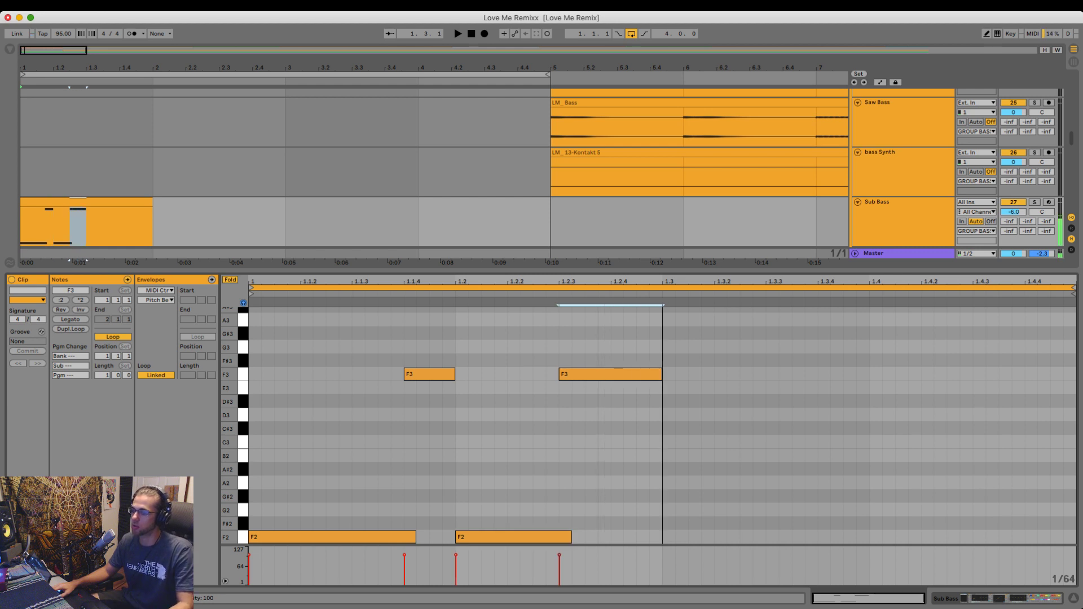
# - Duplicate all the notes of the first two beats into beats 3 and 4 of the clip and play it
pyautogui.press('super+a')
pyautogui.press('super+d')
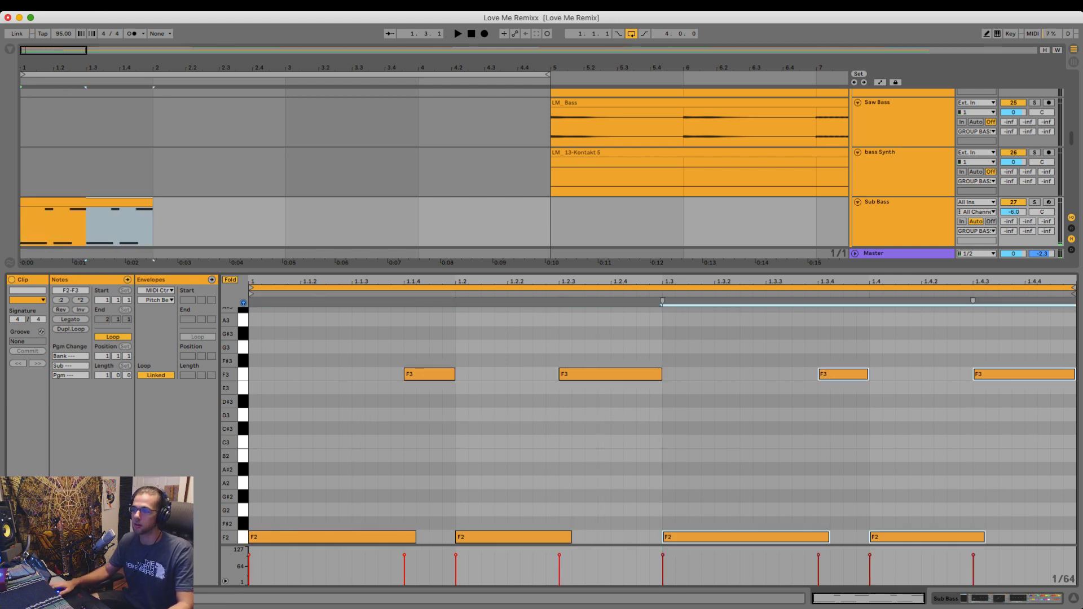
pyautogui.press('space')
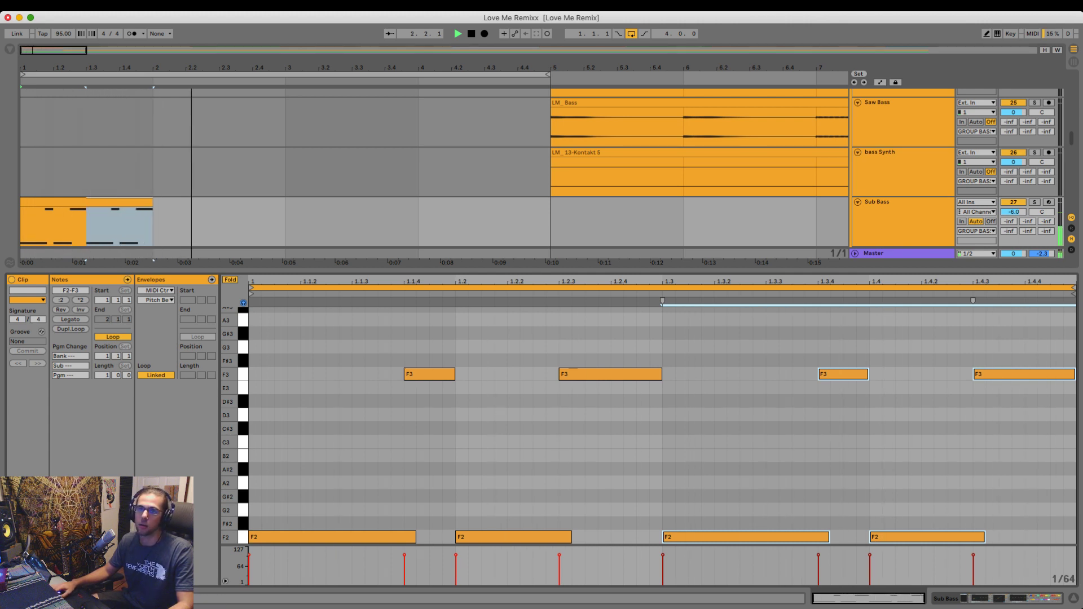
# - Set the Sub Bass track volume to -3.8 dB, extend its clip to the end of bar 4, and play the loop
pyautogui.moveTo(1014, 212); pyautogui.dragTo(1014, 206)
pyautogui.moveTo(152, 202); pyautogui.dragTo(551, 202)
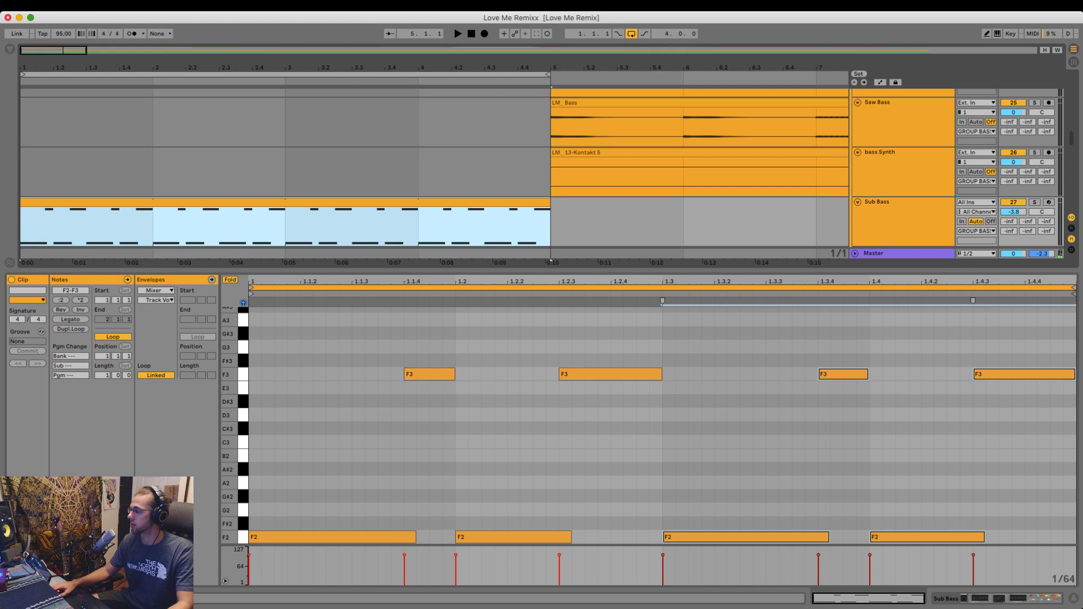
pyautogui.press('space')
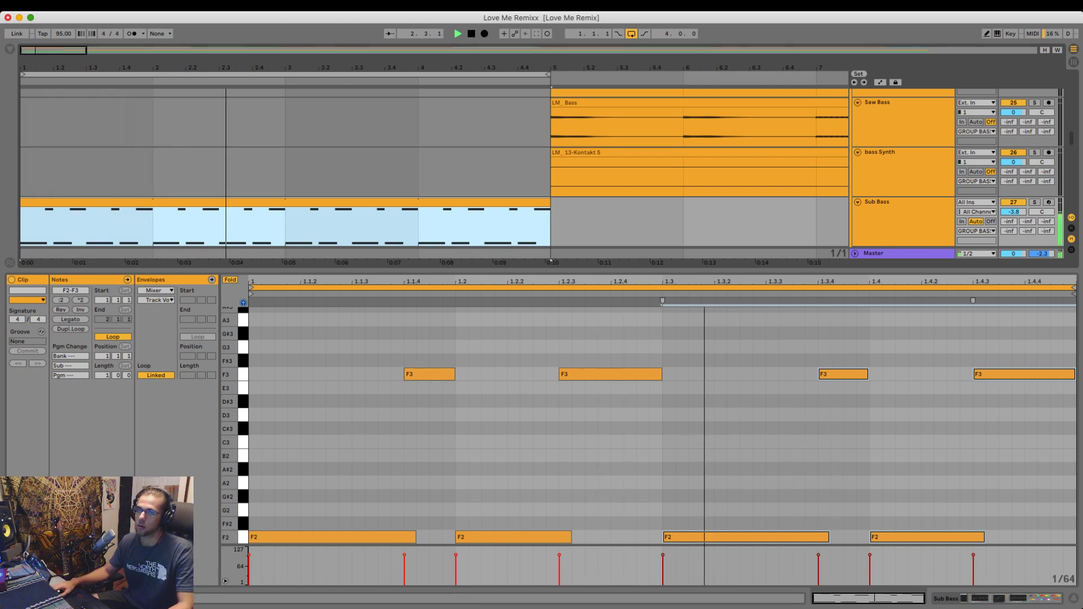
# - Hide the clip editor, show the devices of the Harmony to MIDI track, and solo that track during playback
pyautogui.press('super+alt+l')
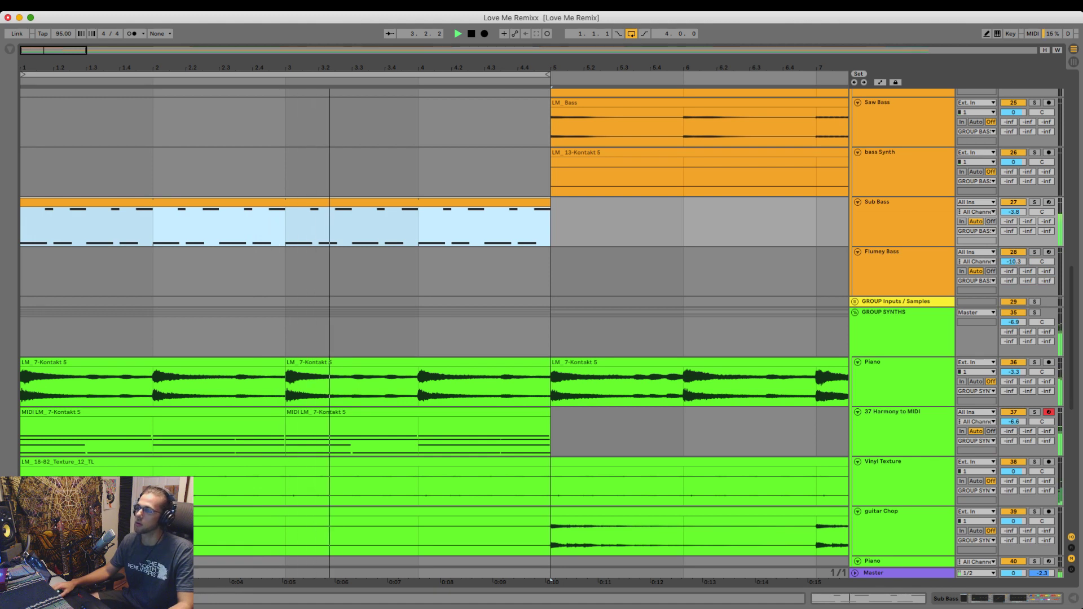
pyautogui.press('-')
pyautogui.press('super+alt+l')
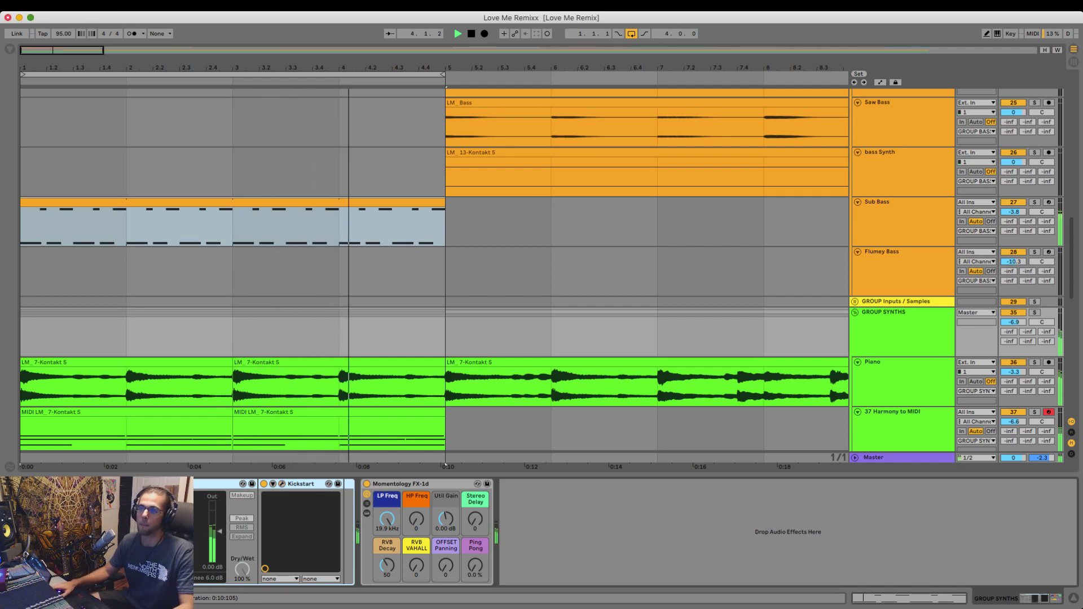
pyautogui.scroll(-2, 435, 271)
pyautogui.click(449, 371)
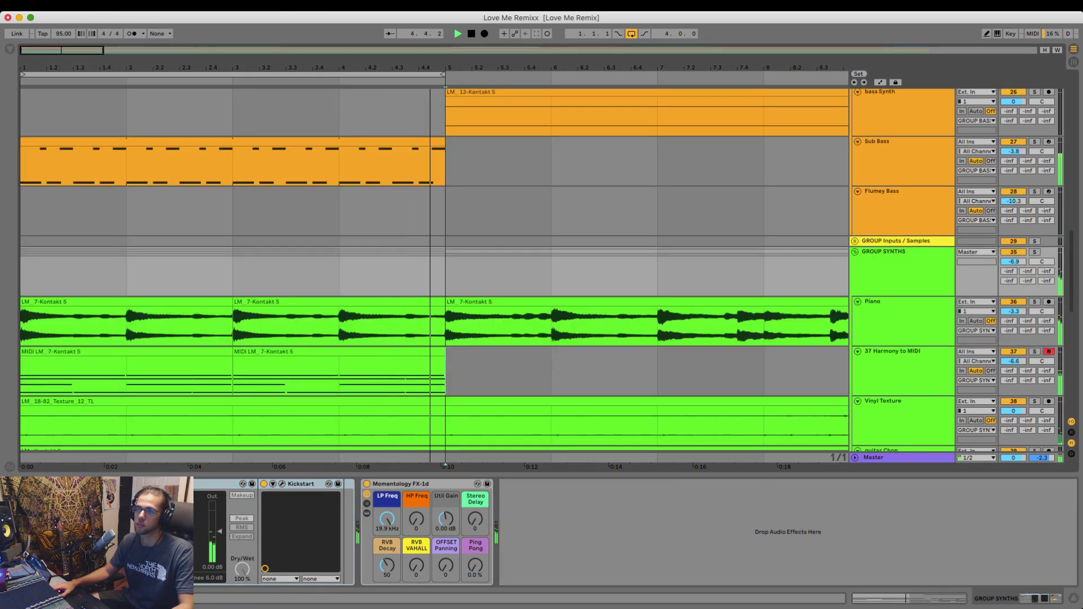
pyautogui.scroll(1, 449, 339)
pyautogui.scroll(-2, 449, 338)
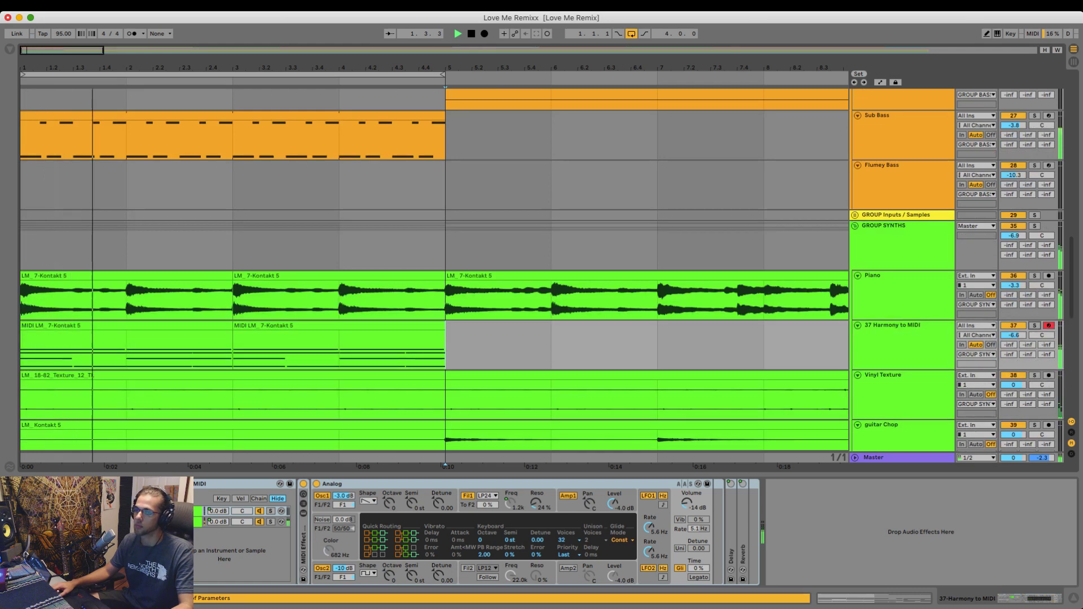
pyautogui.click(1035, 326)
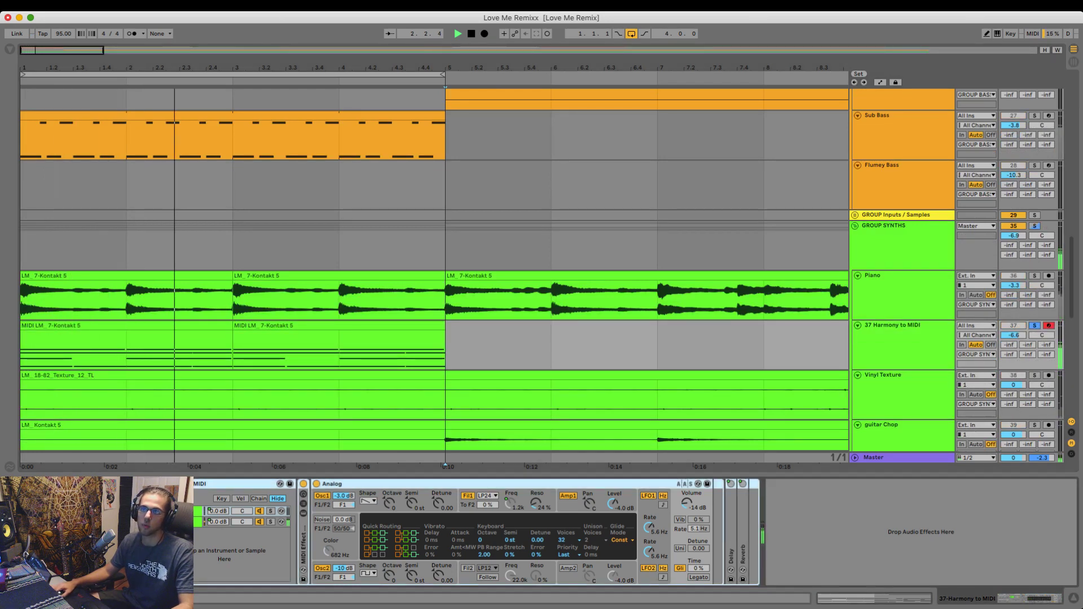
# - Stop playback, show the browser's Plugins collection, and load Sylenth1 onto the Harmony to MIDI track
pyautogui.press('super+alt+b')
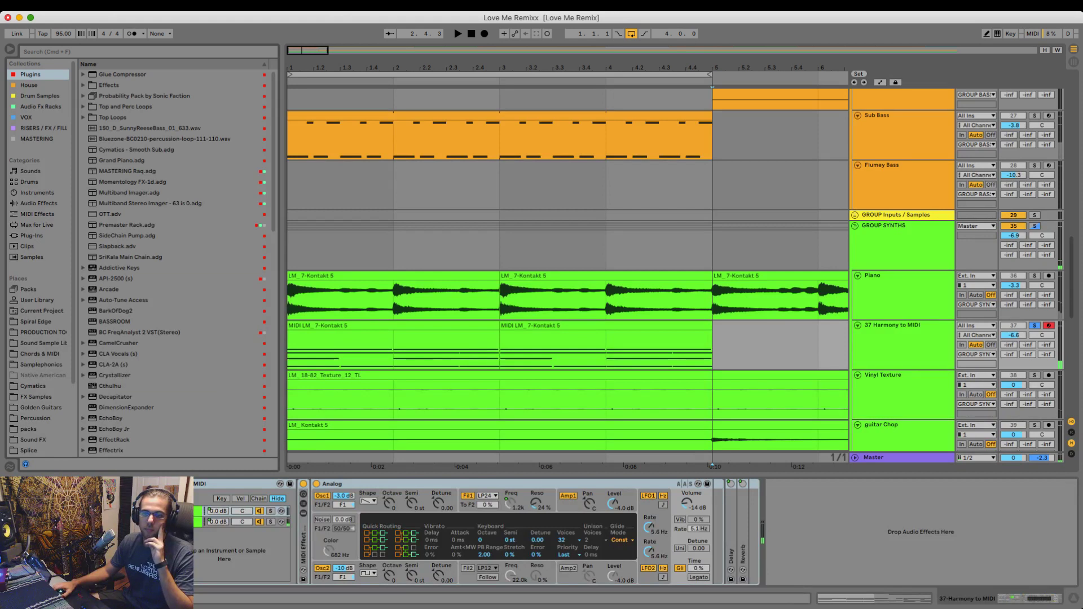
pyautogui.scroll(-15, 174, 260)
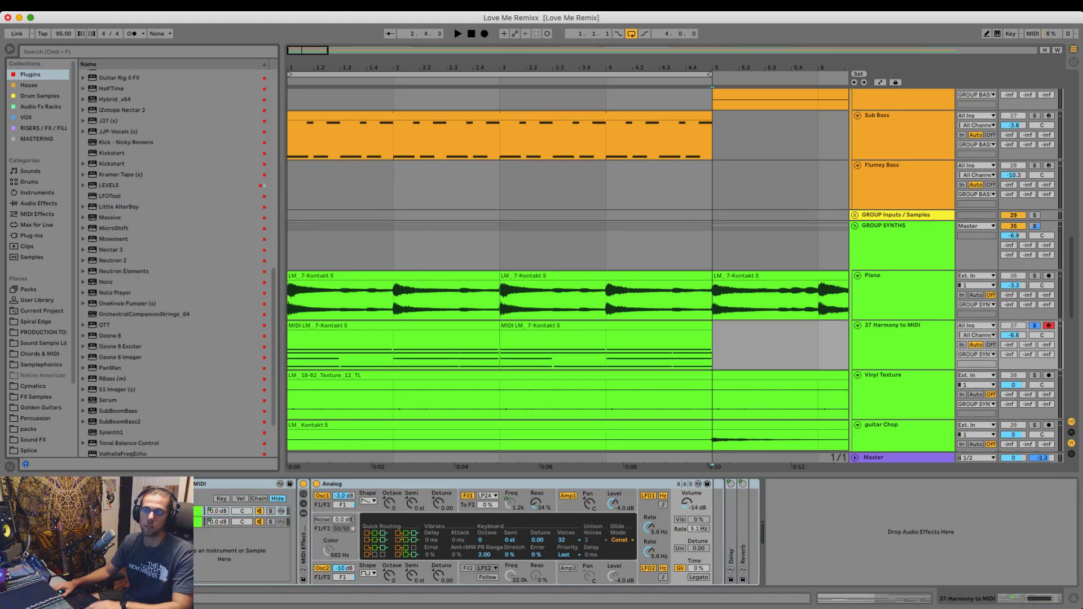
pyautogui.click(113, 282)
pyautogui.click(113, 368)
pyautogui.click(113, 401)
pyautogui.press('Down')
pyautogui.press('Down')
pyautogui.press('Down')
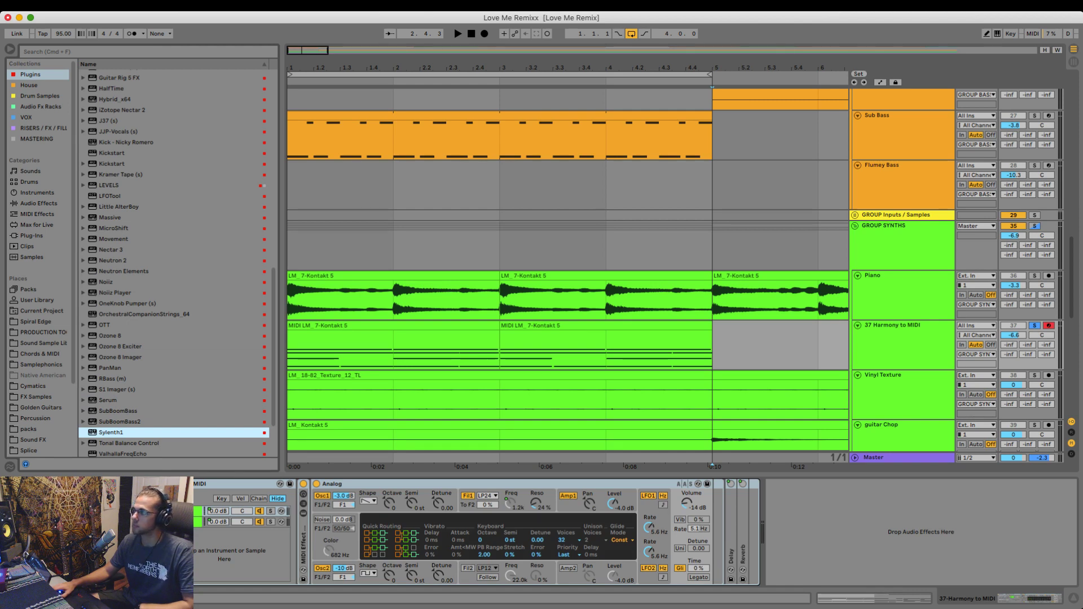
pyautogui.press('Return')
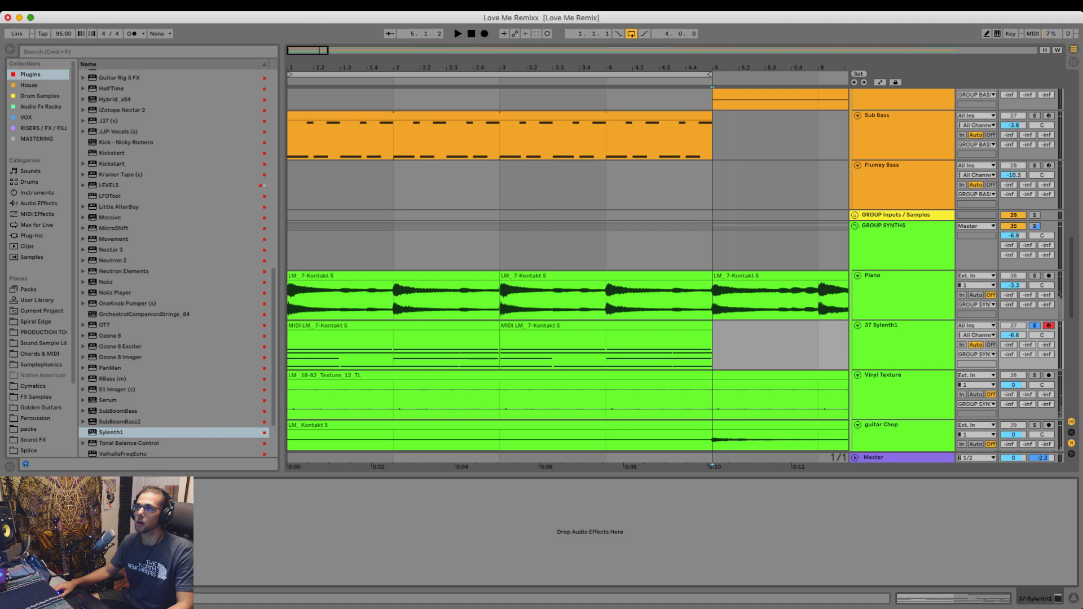
# - Audition the Sylenth1 track, unsolo it, and set its volume to -3.7 dB while playing the loop
pyautogui.press('space')
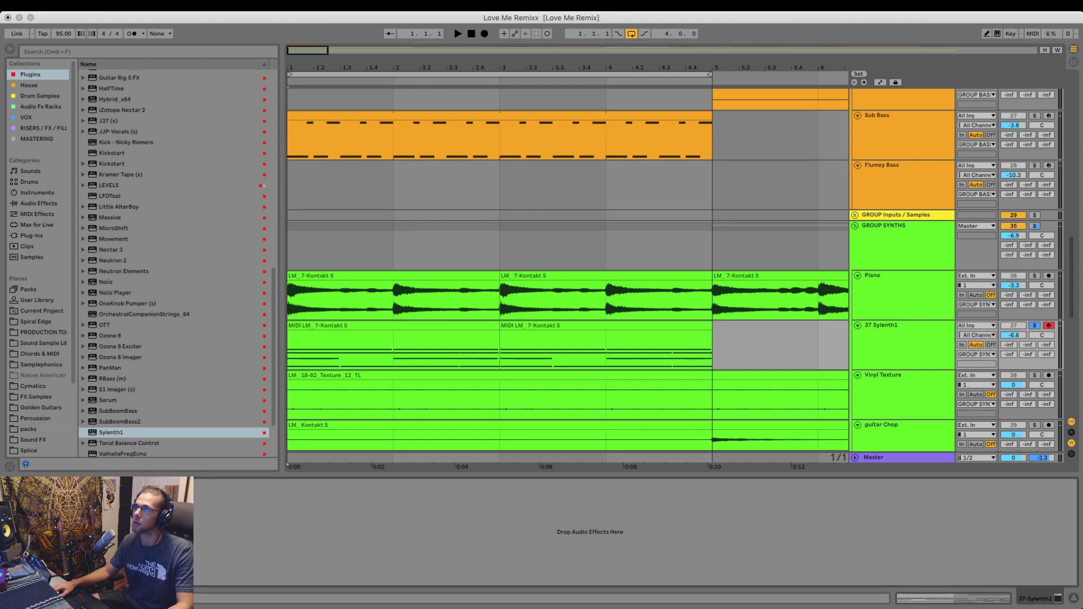
pyautogui.press('space')
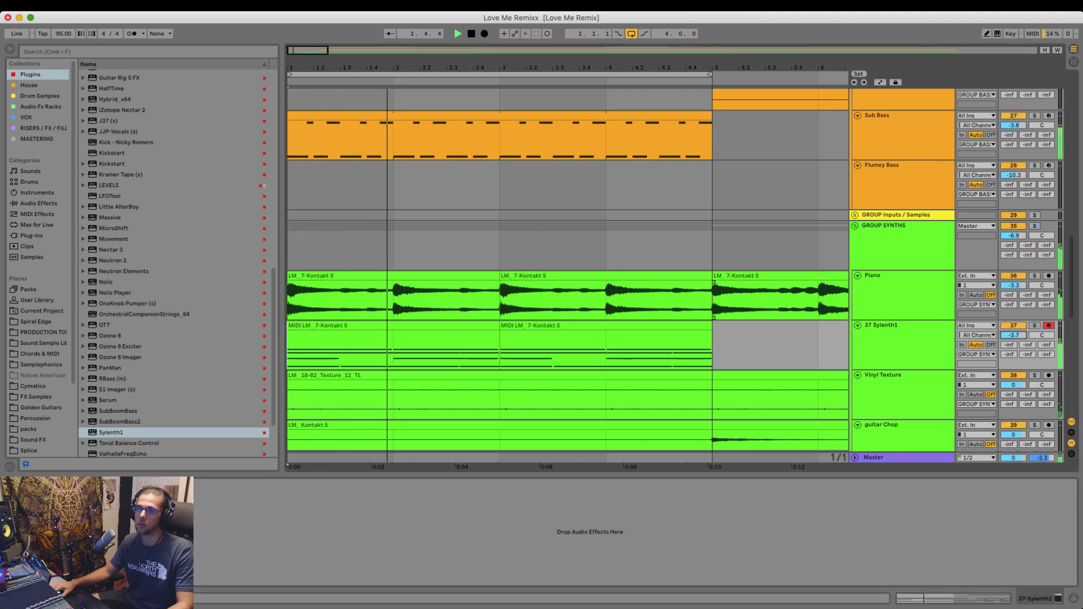
pyautogui.scroll(-4, 564, 276)
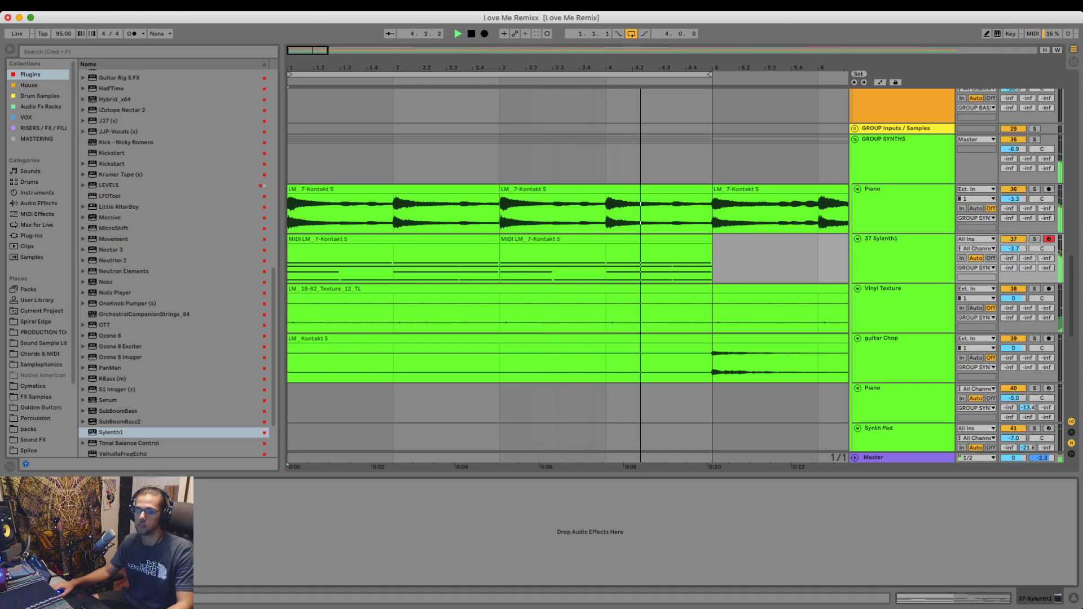
pyautogui.press('space')
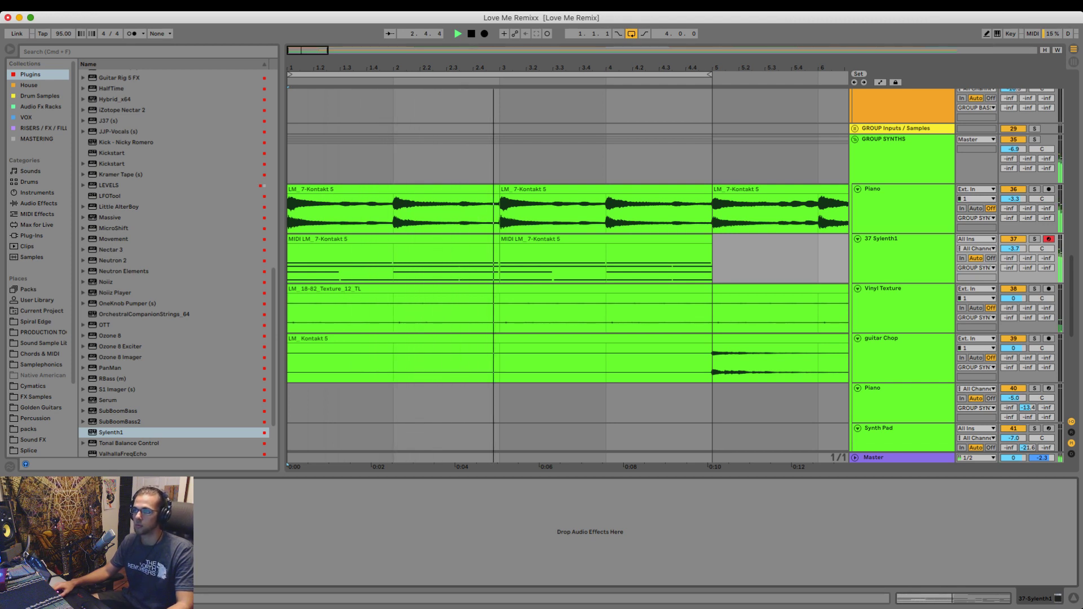
pyautogui.press('-')
pyautogui.press('-')
pyautogui.press('-')
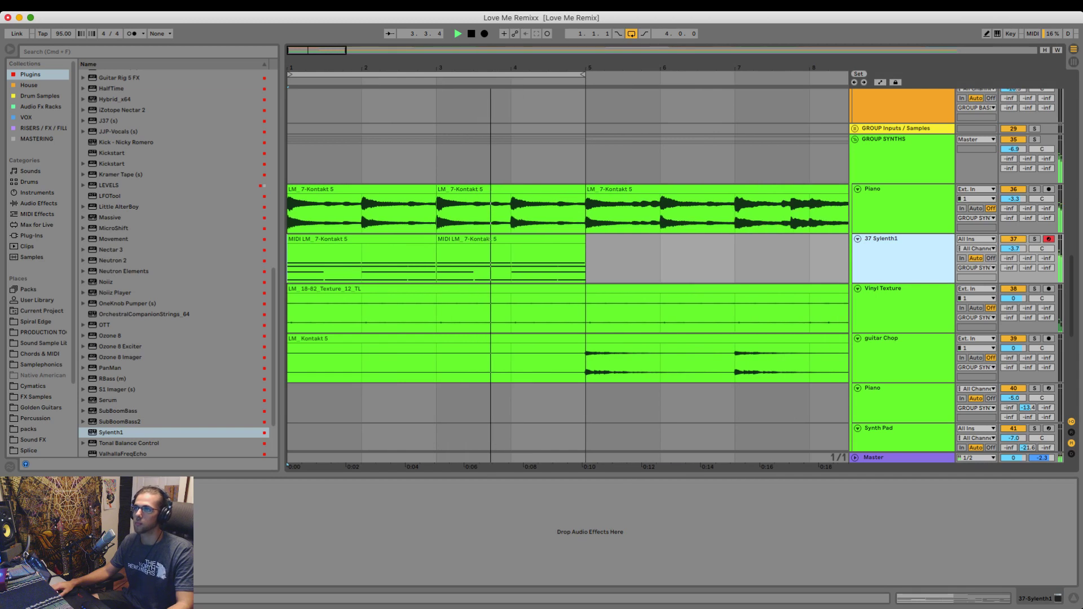
# - Stop playback and delete bars 1 to 4 of the clip on the guitar Chop track
pyautogui.scroll(2, 568, 275)
pyautogui.press('-')
pyautogui.click(482, 260)
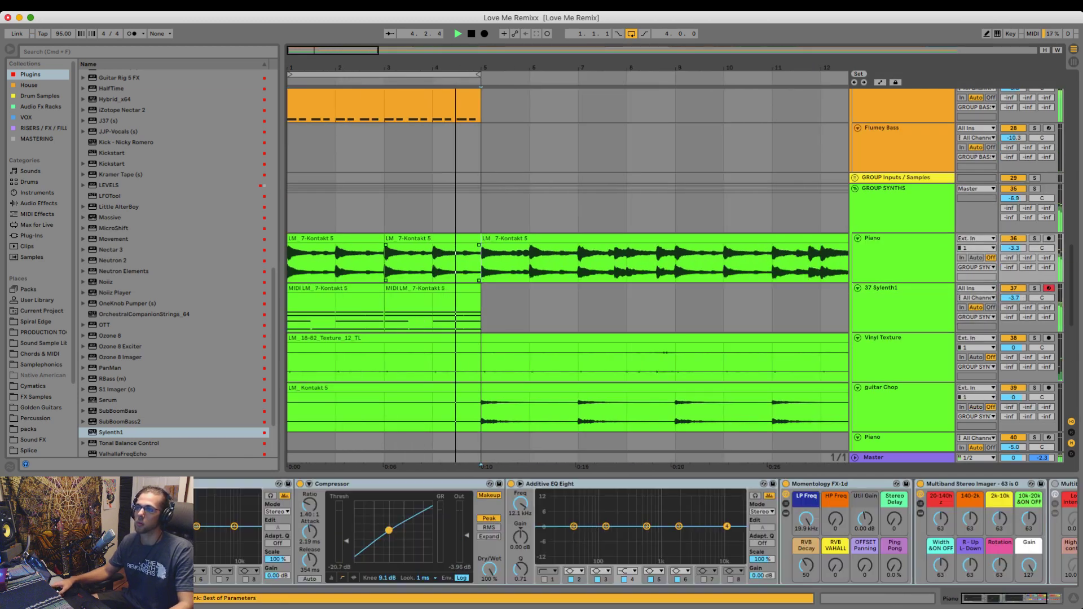
pyautogui.scroll(-3, 480, 339)
pyautogui.press('space')
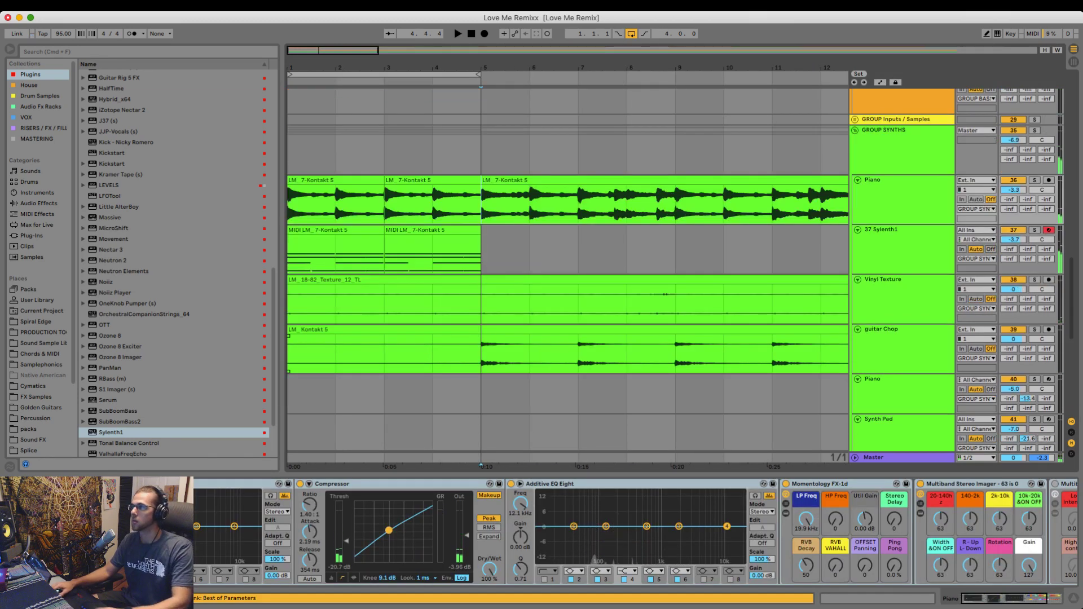
pyautogui.moveTo(481, 355); pyautogui.dragTo(289, 355)
pyautogui.press('Delete')
# - Audition the Vinyl Texture track in solo and delete bars 1 to 4 of its clip
pyautogui.click(1035, 279)
pyautogui.press('space')
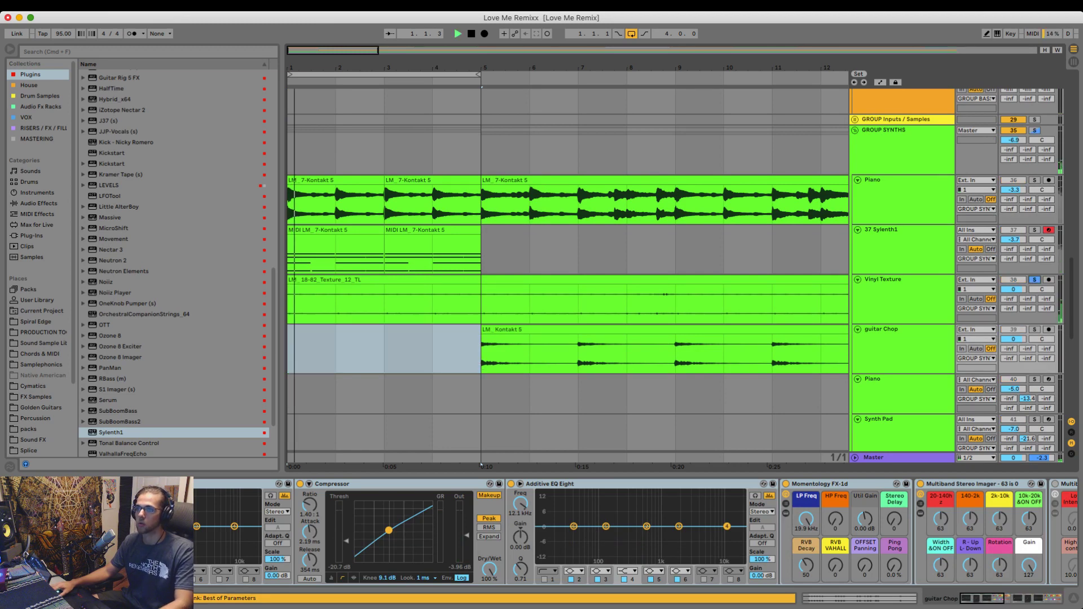
pyautogui.moveTo(481, 305); pyautogui.dragTo(289, 304)
pyautogui.press('Delete')
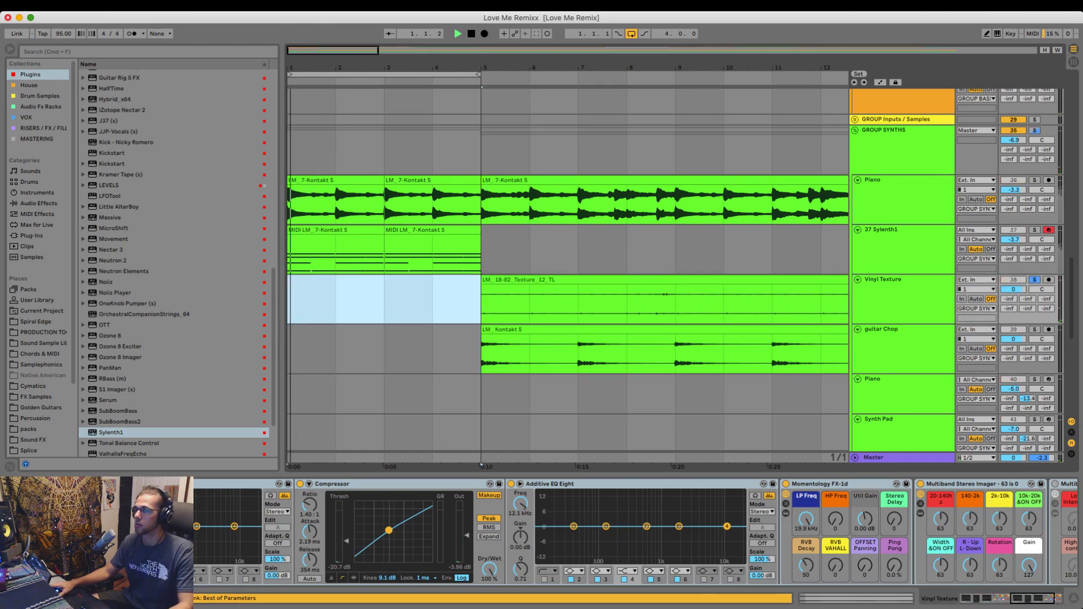
# - Delete bars 1 to 4 of the clips on the Guitar Rhythm and Guitar Rhythm 2 tracks
pyautogui.scroll(-5, 568, 277)
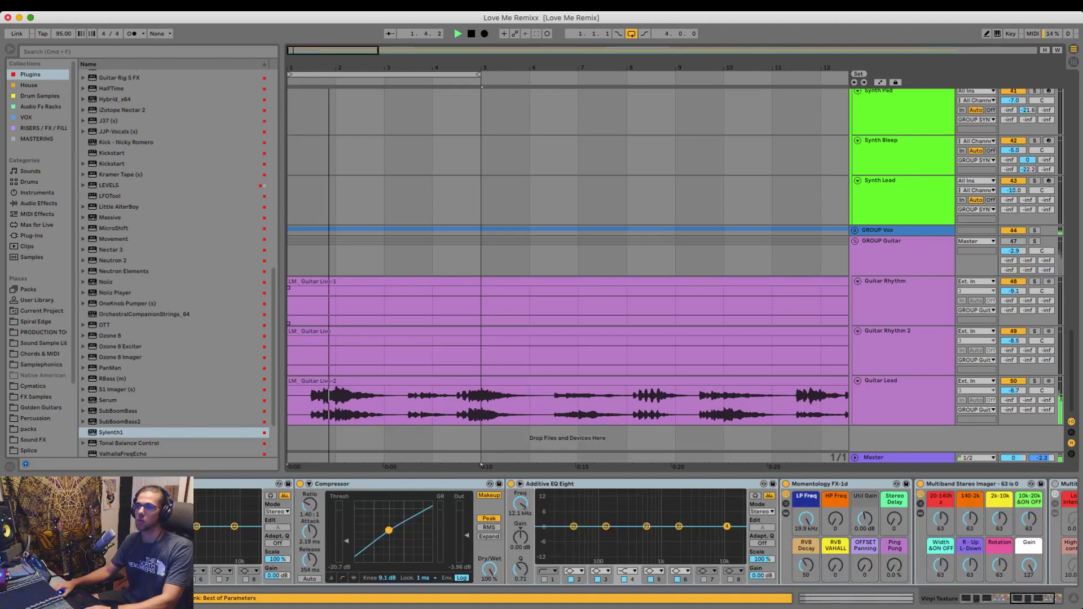
pyautogui.moveTo(481, 299); pyautogui.dragTo(289, 350)
pyautogui.press('Delete')
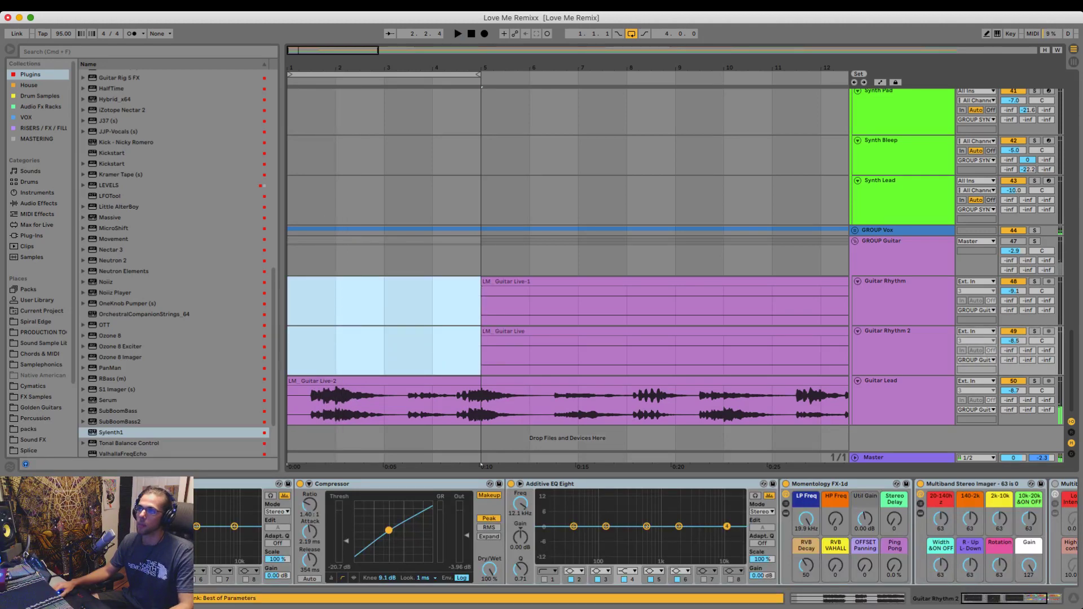
# - Delete the remaining audio before bar 25 on Guitar Rhythm and before bar 21 on Guitar Rhythm 2
pyautogui.click(433, 351)
pyautogui.press('-')
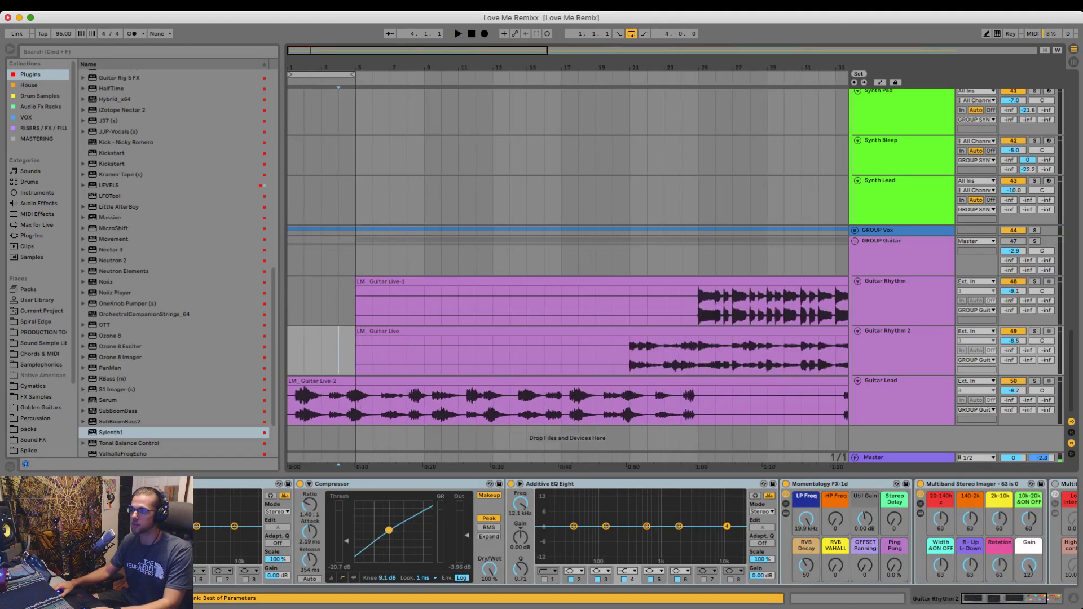
pyautogui.moveTo(339, 299); pyautogui.dragTo(630, 350)
pyautogui.press('Delete')
pyautogui.moveTo(700, 299); pyautogui.dragTo(613, 299)
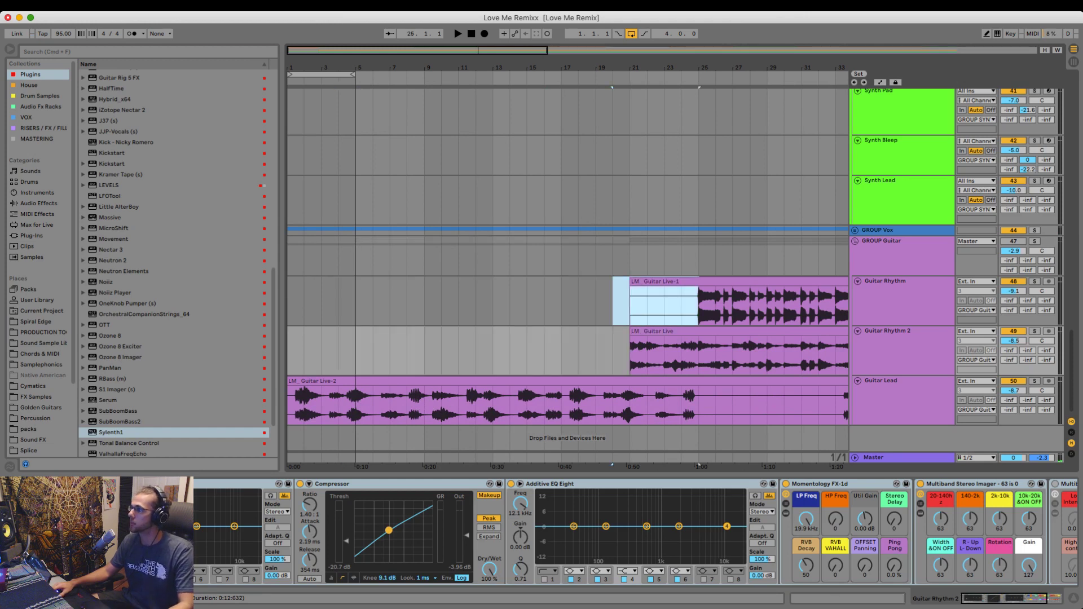
pyautogui.press('Delete')
# - Play the loop from the start of the arrangement and set the Guitar Lead track volume to -17.0 dB
pyautogui.press('space')
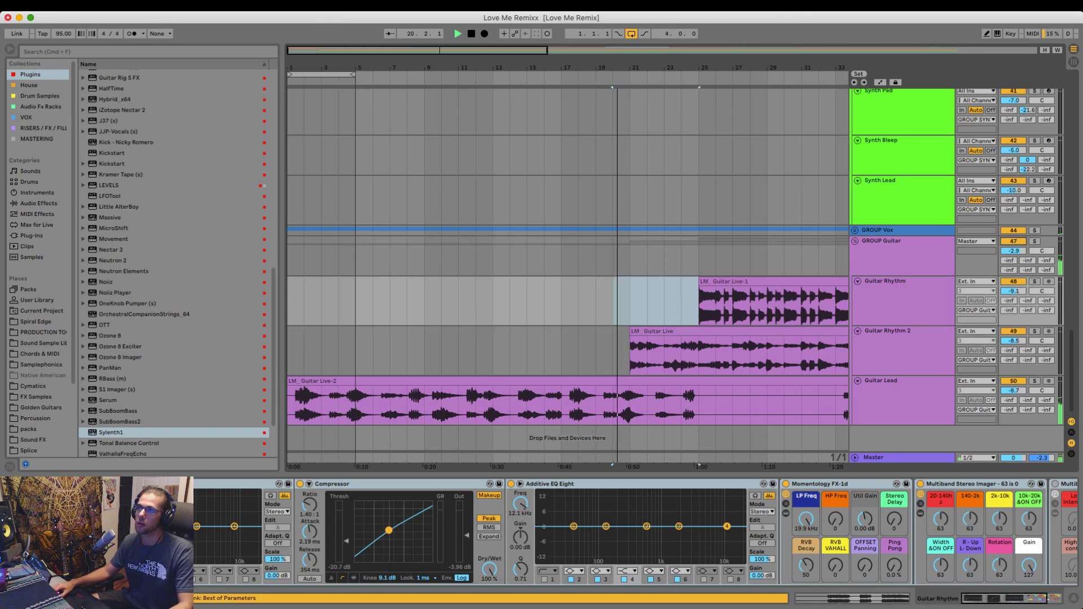
pyautogui.click(288, 300)
pyautogui.press('space')
pyautogui.scroll(5, 288, 300)
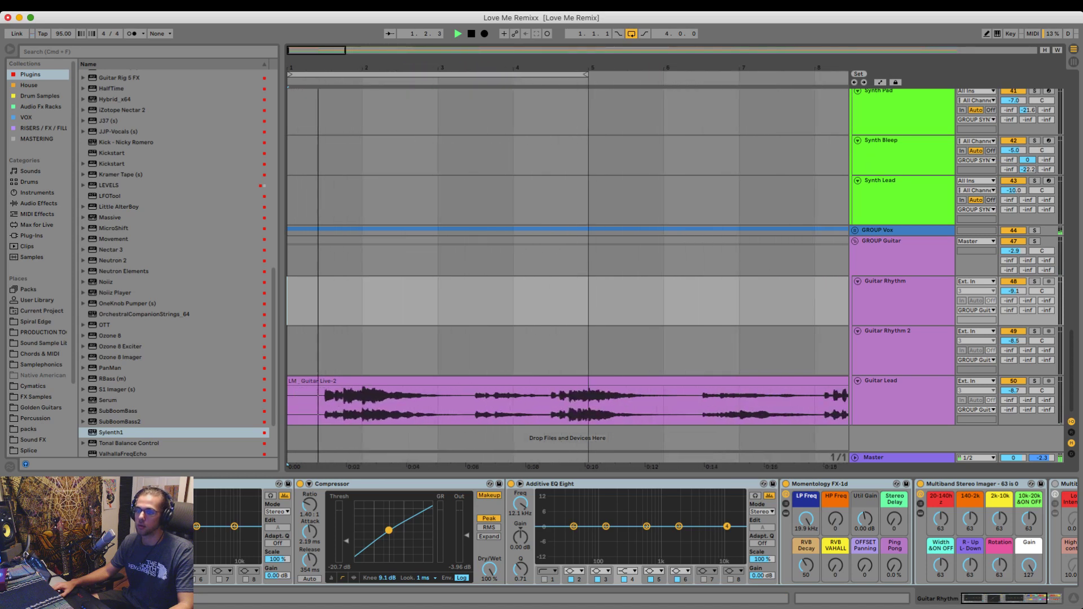
pyautogui.click(522, 350)
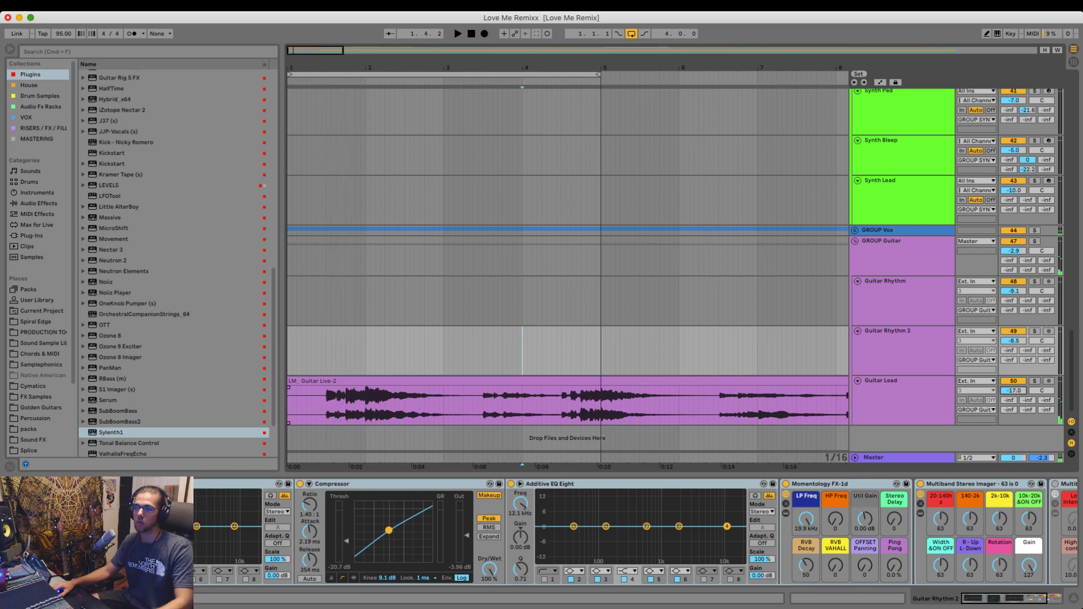
# - Delete the Guitar Lead audio before the first note and a short section across the start of bar 2
pyautogui.moveTo(351, 406)
pyautogui.mouseDown()
pyautogui.moveTo(380, 405)
pyautogui.moveTo(288, 405)
pyautogui.moveTo(327, 405)
pyautogui.mouseUp()
pyautogui.press('Delete')
pyautogui.press('space')
pyautogui.press('space')
pyautogui.click(322, 405)
pyautogui.press('Delete')
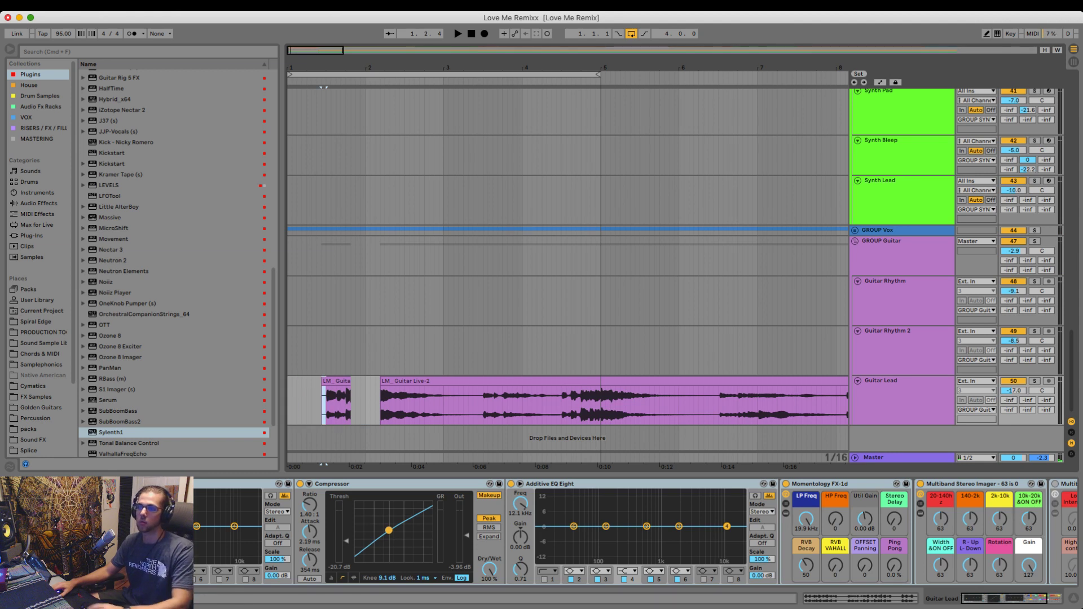
# - Set the Momentology FX-1d rack's Stereo Delay to 51 and RVB VAHALL to 40 while auditioning the Guitar Lead
pyautogui.press('space')
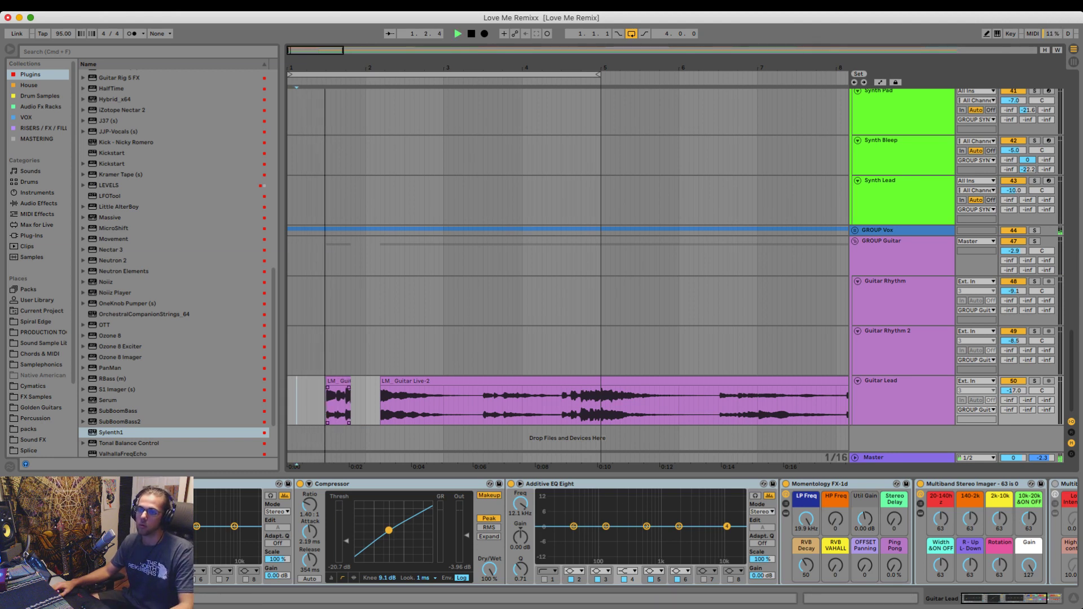
pyautogui.press('space')
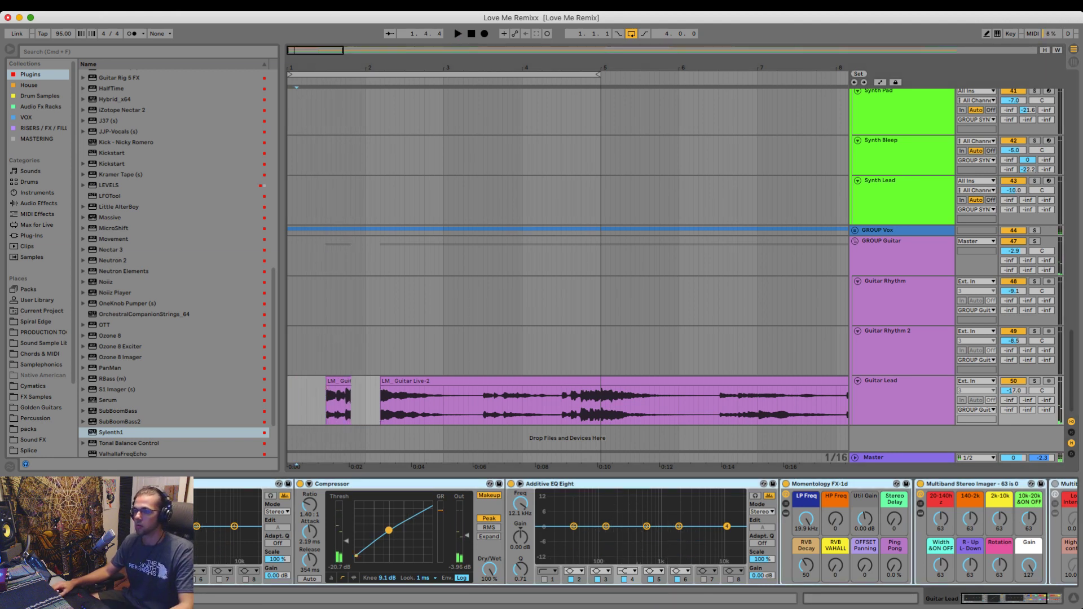
pyautogui.moveTo(894, 519); pyautogui.dragTo(895, 491)
pyautogui.click(326, 404)
pyautogui.press('space')
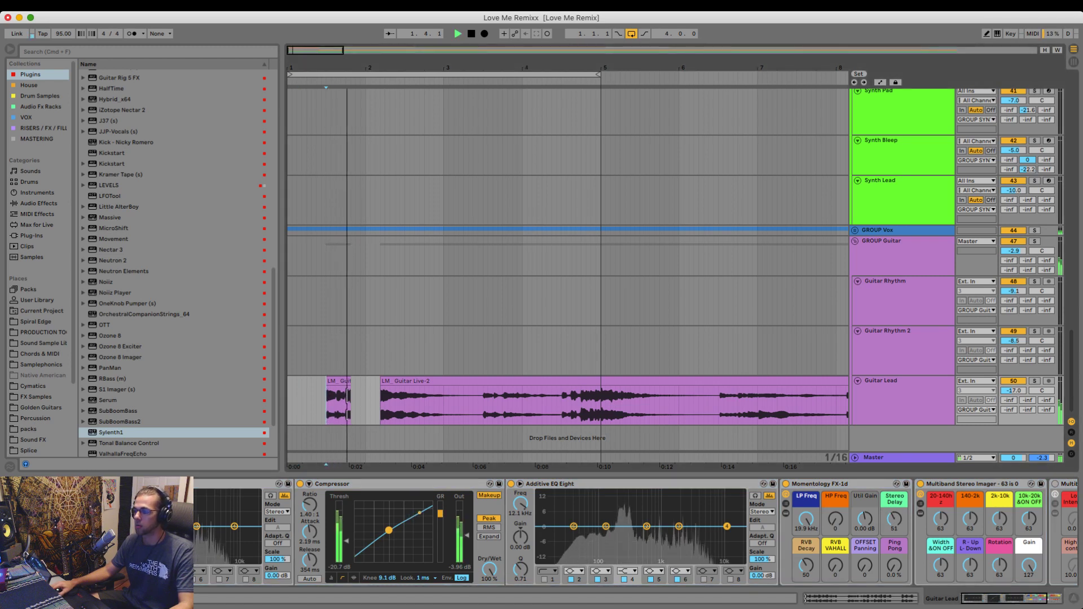
pyautogui.moveTo(835, 566); pyautogui.dragTo(836, 544)
pyautogui.press('space')
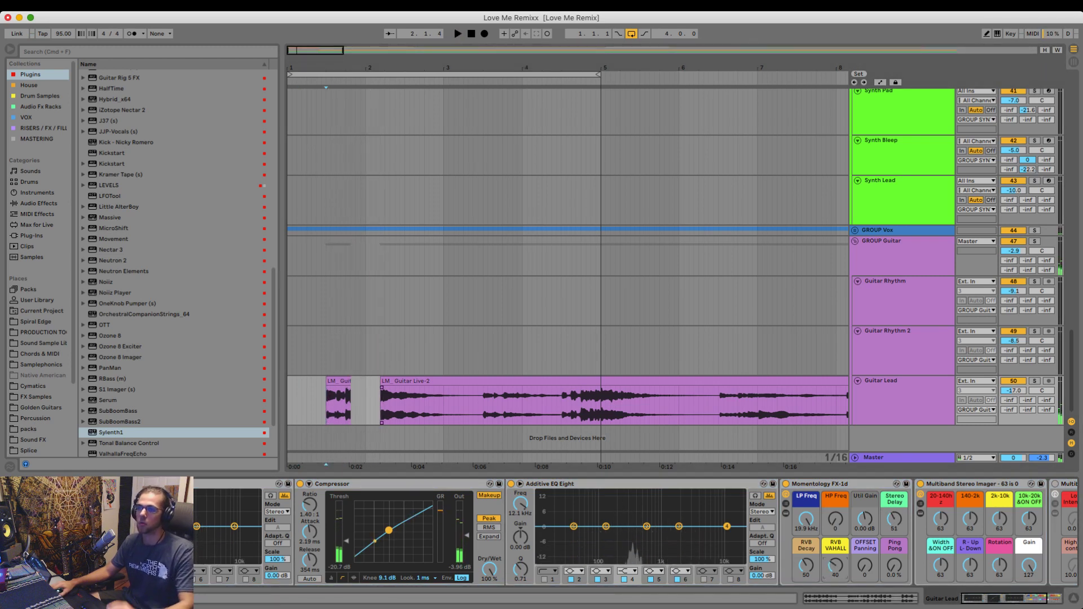
# - Add a fade-in about two beats long to the second Guitar Lead clip and delete the audio from 4.4.2 to bar 5
pyautogui.moveTo(382, 387); pyautogui.dragTo(416, 388)
pyautogui.click(311, 404)
pyautogui.press('space')
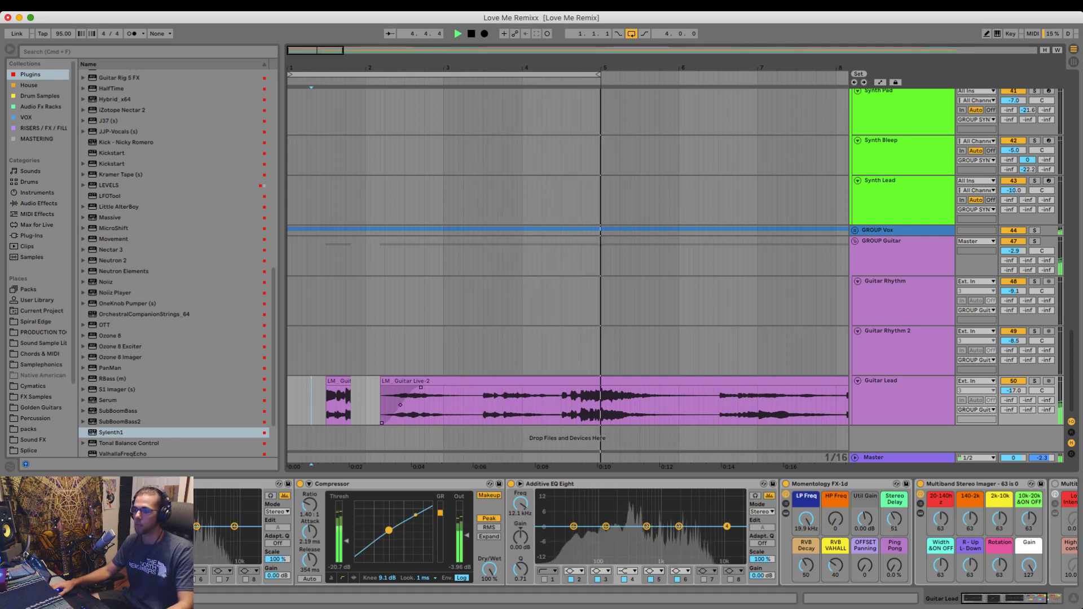
pyautogui.moveTo(586, 405); pyautogui.dragTo(601, 405)
pyautogui.press('space')
pyautogui.press('Delete')
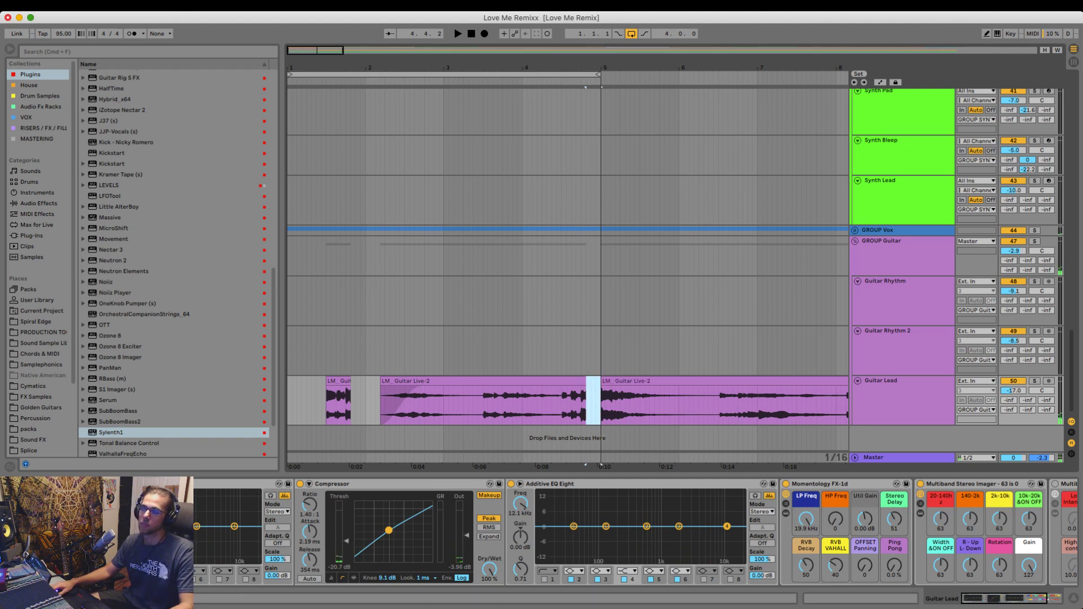
# - Delete the Guitar Lead audio between beats 3.2 and 3.3 and add a short fade-out to the clip before the gap
pyautogui.press('+')
pyautogui.press('+')
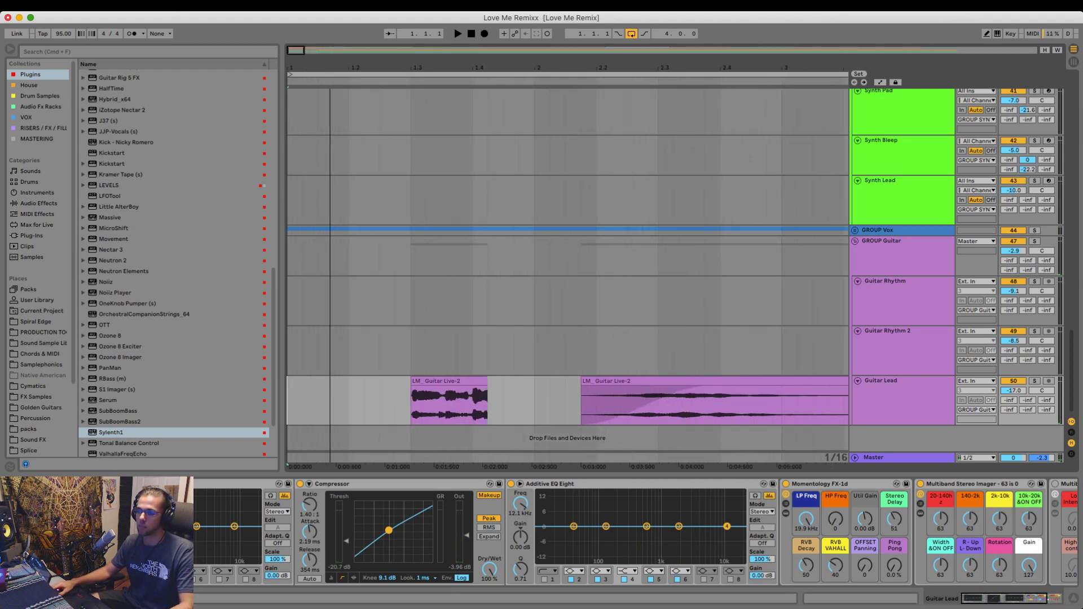
pyautogui.press('space')
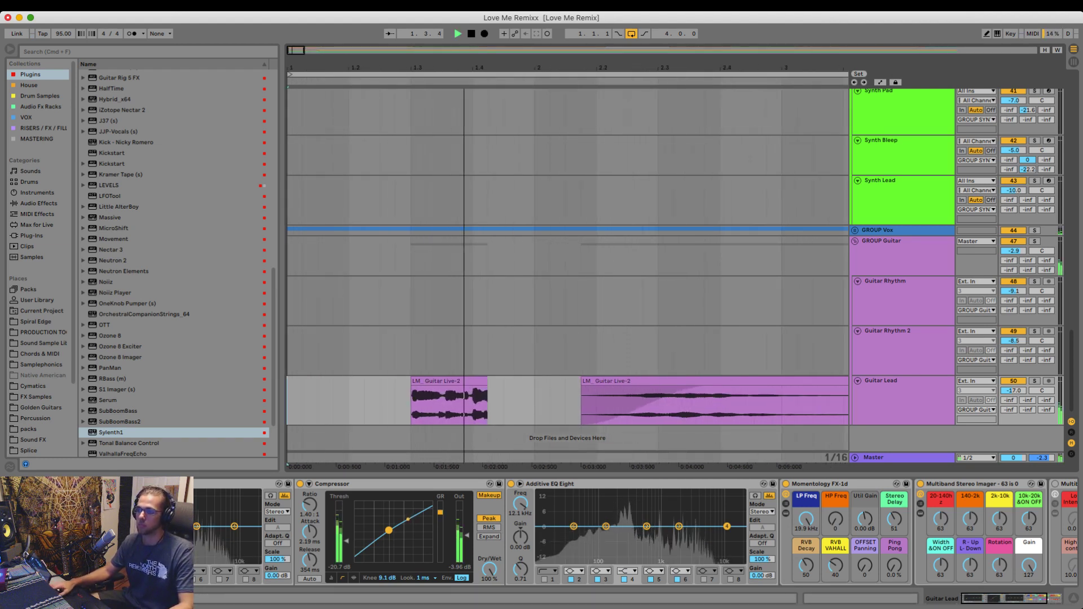
pyautogui.press('-')
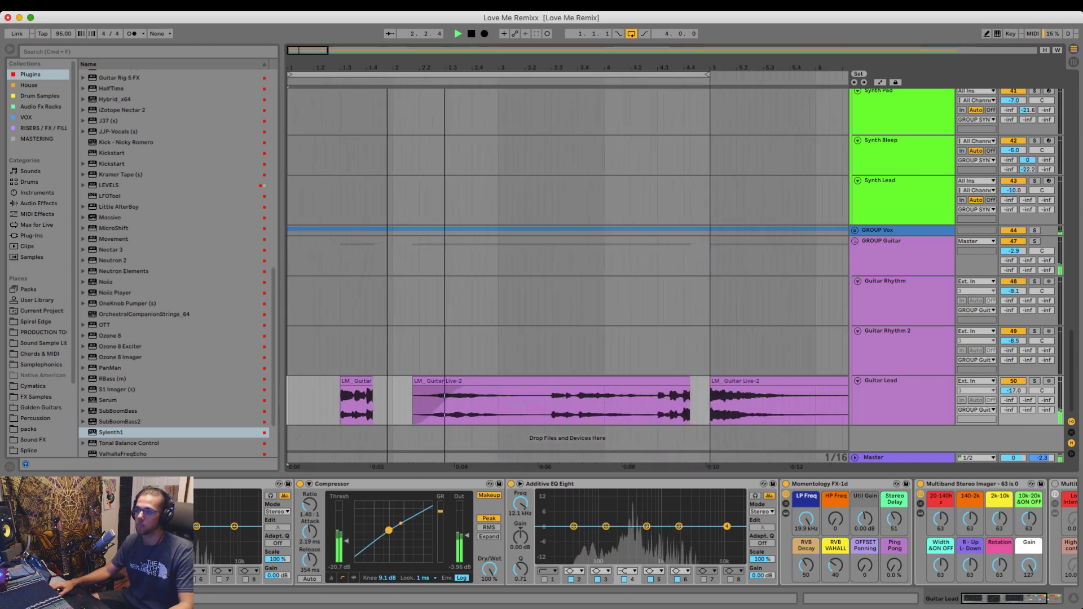
pyautogui.moveTo(544, 406); pyautogui.dragTo(506, 387)
pyautogui.press('Delete')
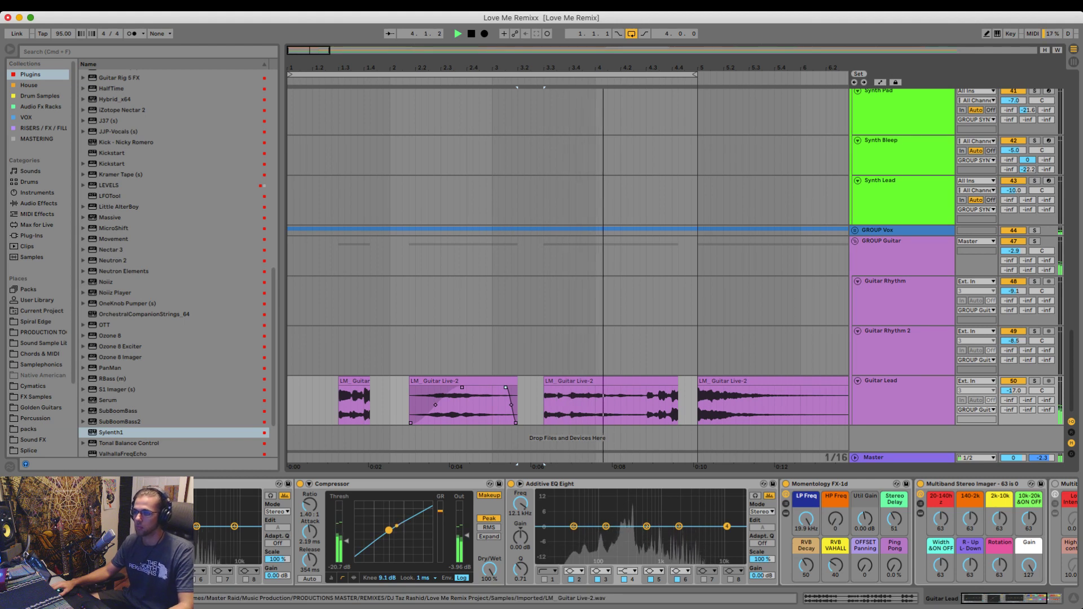
# - Repeat the half-beat slice at beat 3.3 of the Guitar Lead as a stutter, then undo the last repeat
pyautogui.press('space')
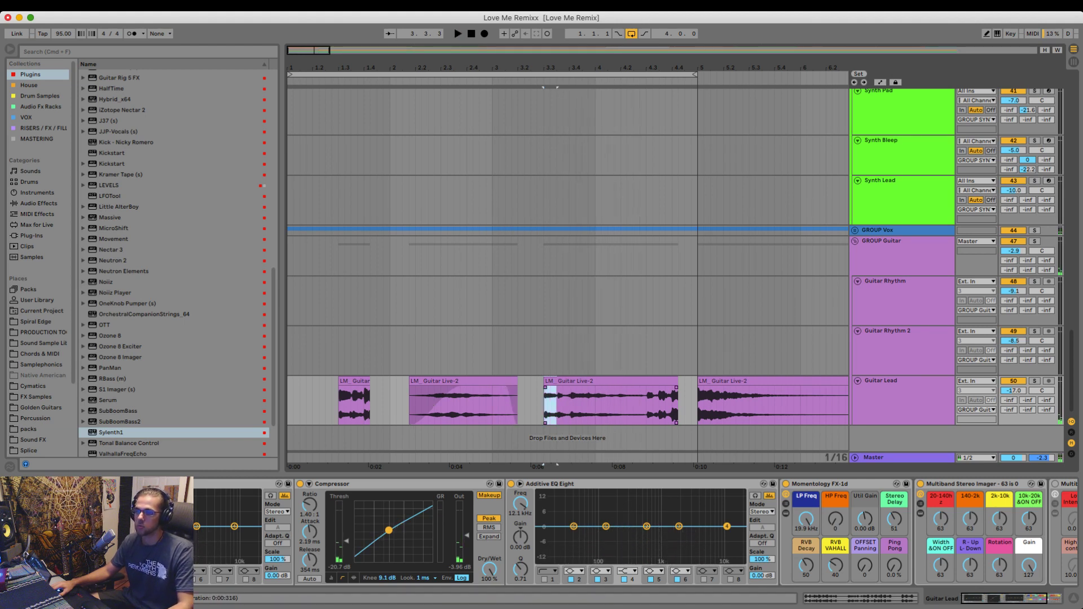
pyautogui.click(339, 405)
pyautogui.press('space')
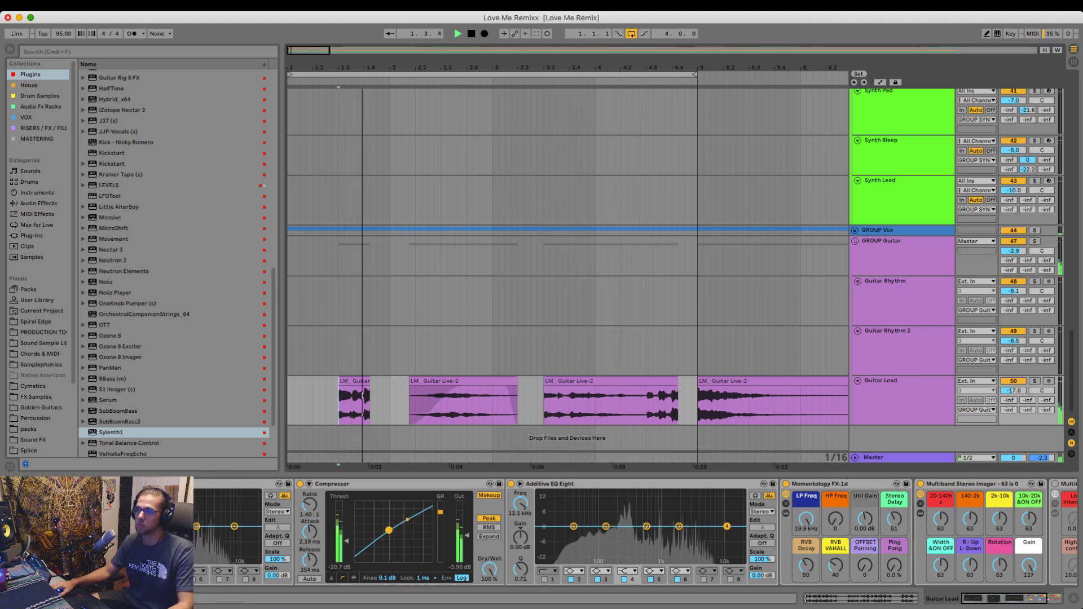
pyautogui.press('space')
pyautogui.press('space')
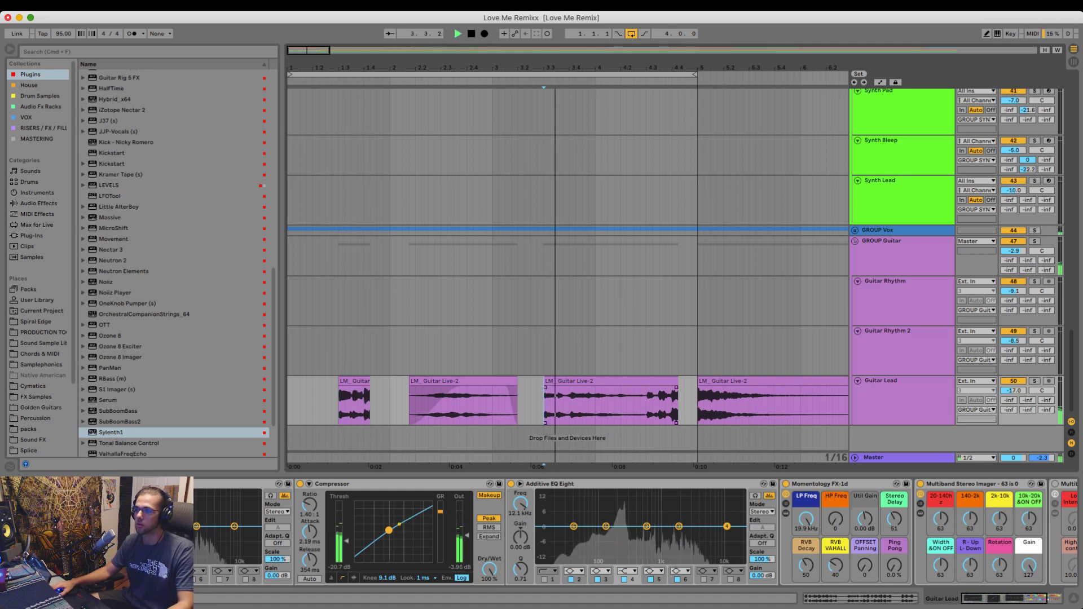
pyautogui.press('space')
pyautogui.moveTo(544, 405); pyautogui.dragTo(557, 406)
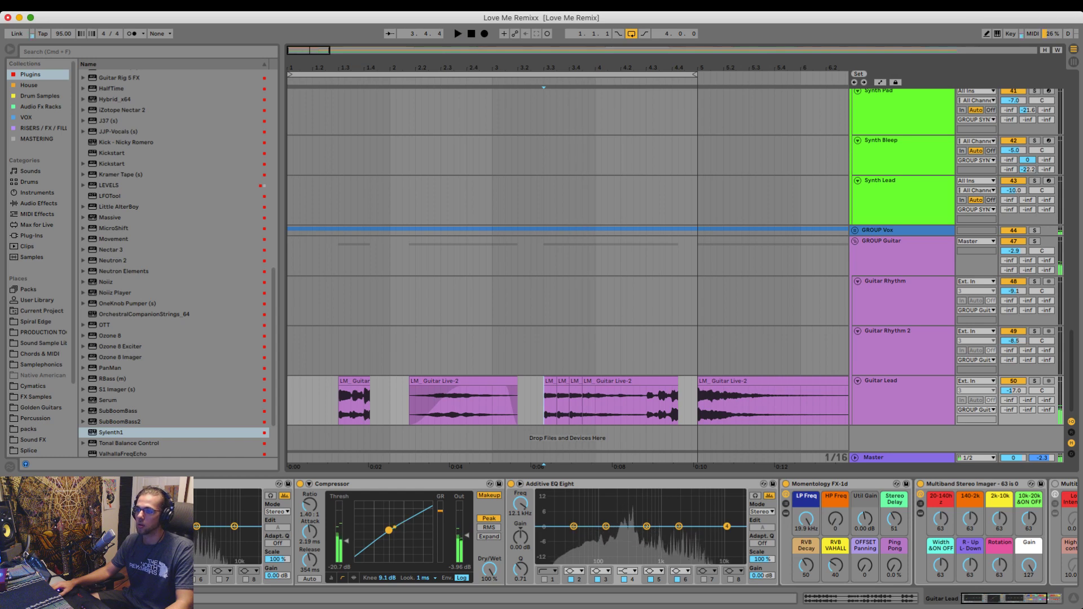
pyautogui.press('super+z')
pyautogui.press('space')
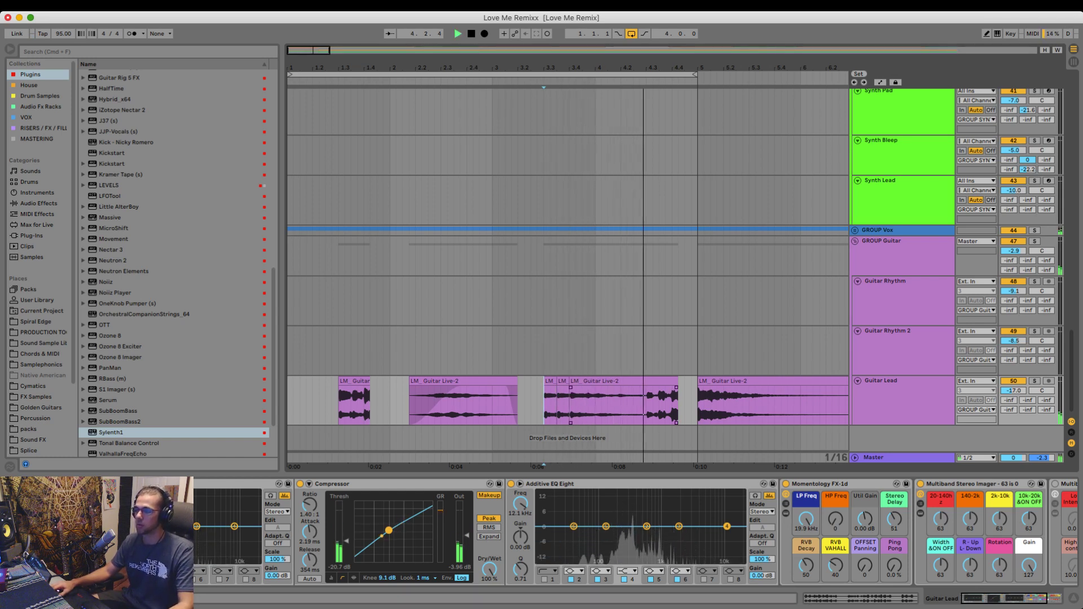
# - Trim the Guitar Lead clip after the stutter to end at 4.3.1 with a short fade-out, and play from the start
pyautogui.press('space')
pyautogui.moveTo(678, 381); pyautogui.dragTo(638, 388)
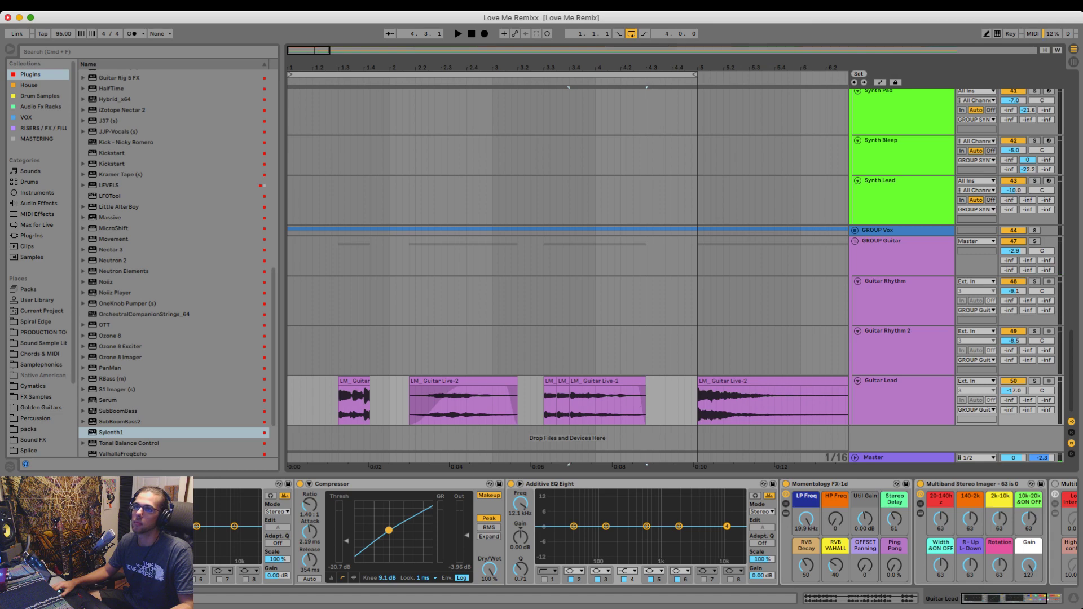
pyautogui.press('Home')
pyautogui.press('space')
pyautogui.press('+')
# - Unfold the GROUP Vox tracks and solo the group during playback
pyautogui.click(855, 230)
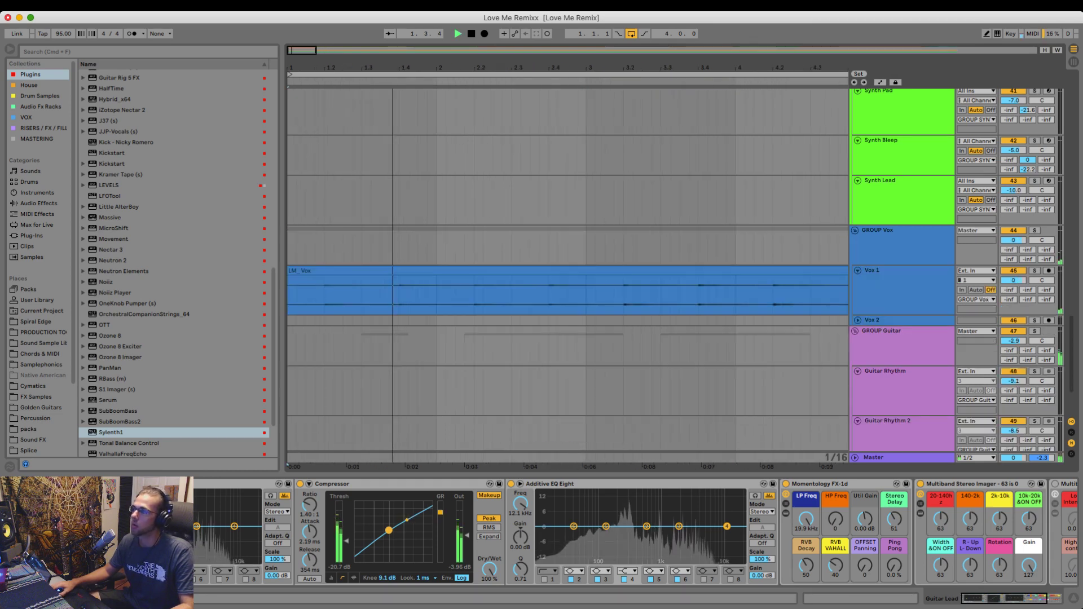
pyautogui.scroll(-2, 564, 271)
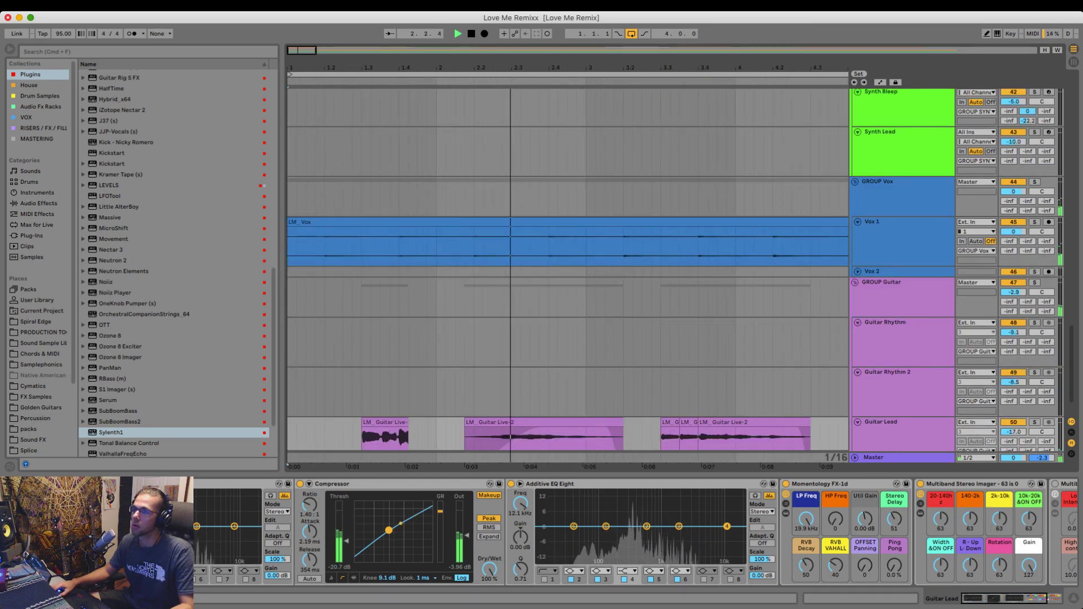
pyautogui.click(1035, 182)
pyautogui.press('-')
pyautogui.press('-')
pyautogui.press('-')
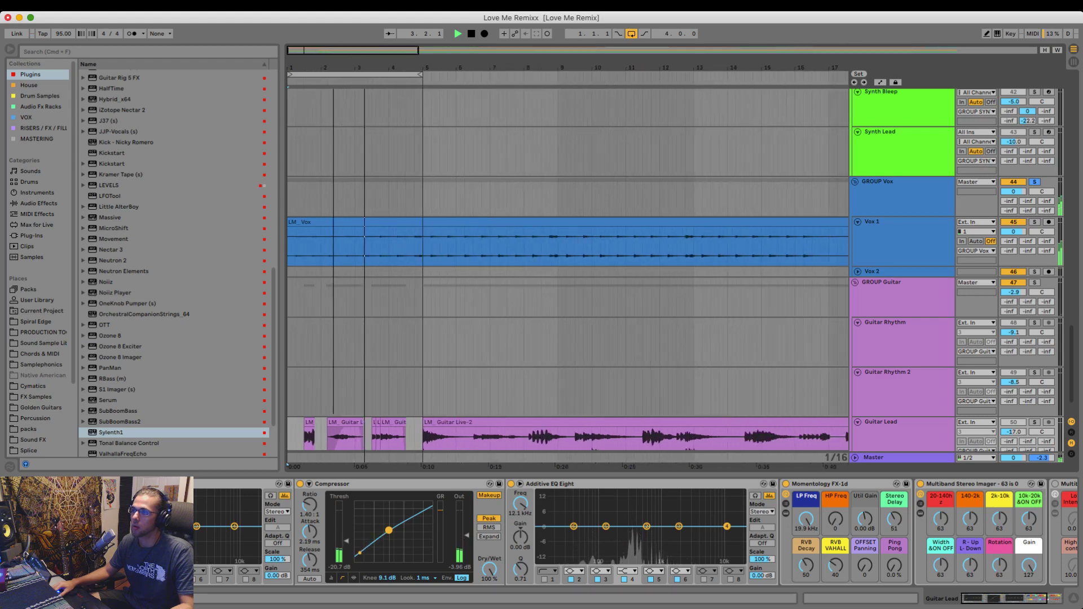
# - Listen through the Vox 1 clip around bars 10 to 13 for a short vocal phrase and select about one beat late in bar 12
pyautogui.click(473, 243)
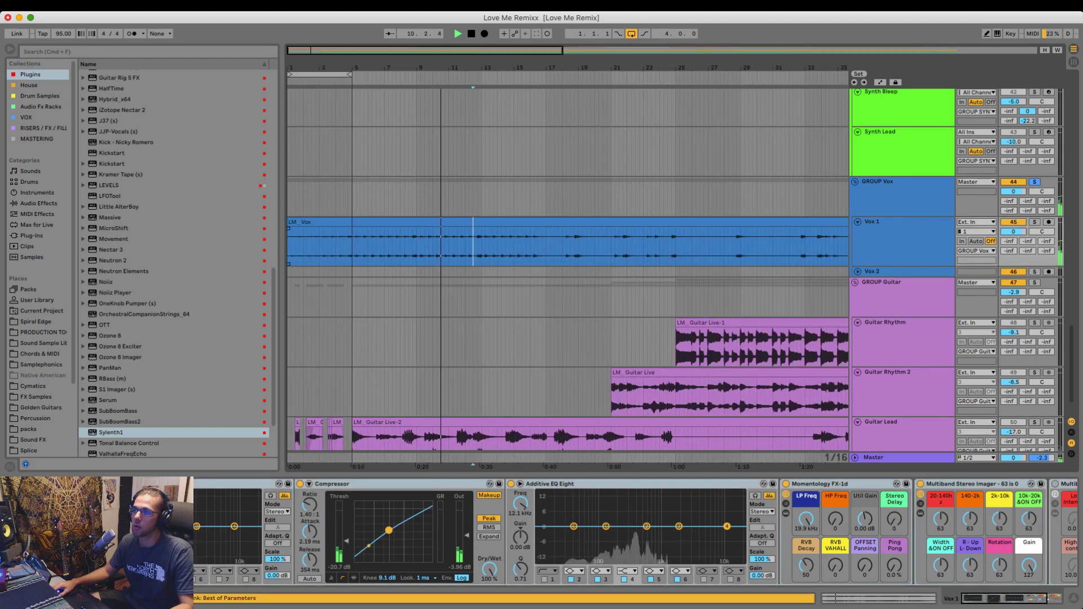
pyautogui.press('+')
pyautogui.press('+')
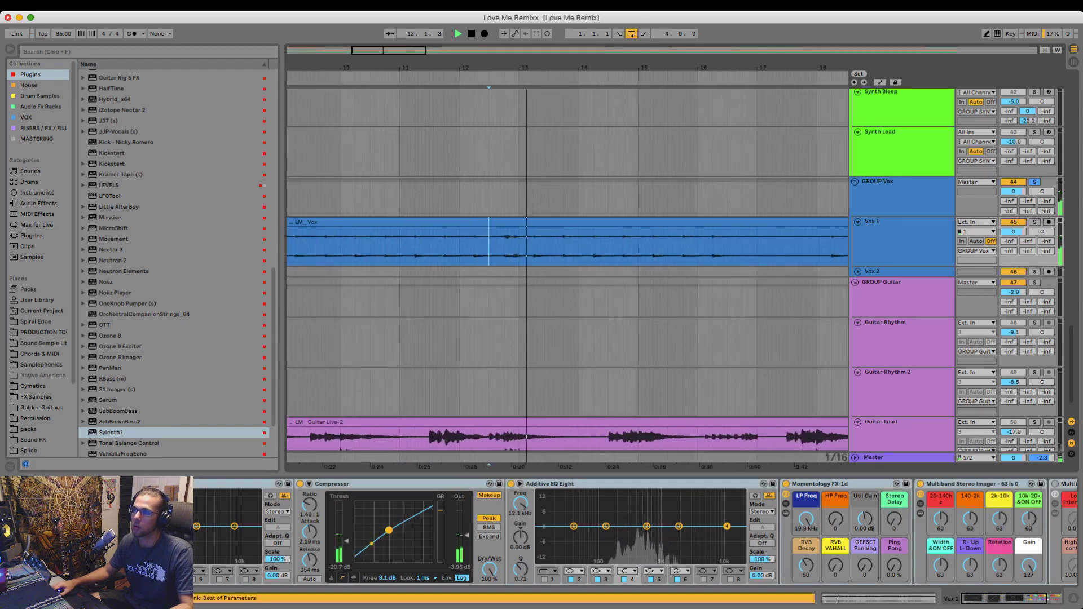
pyautogui.moveTo(518, 242); pyautogui.dragTo(698, 243)
pyautogui.moveTo(620, 67); pyautogui.dragTo(719, 61)
pyautogui.click(648, 243)
pyautogui.click(583, 243)
pyautogui.press('space')
pyautogui.press('space')
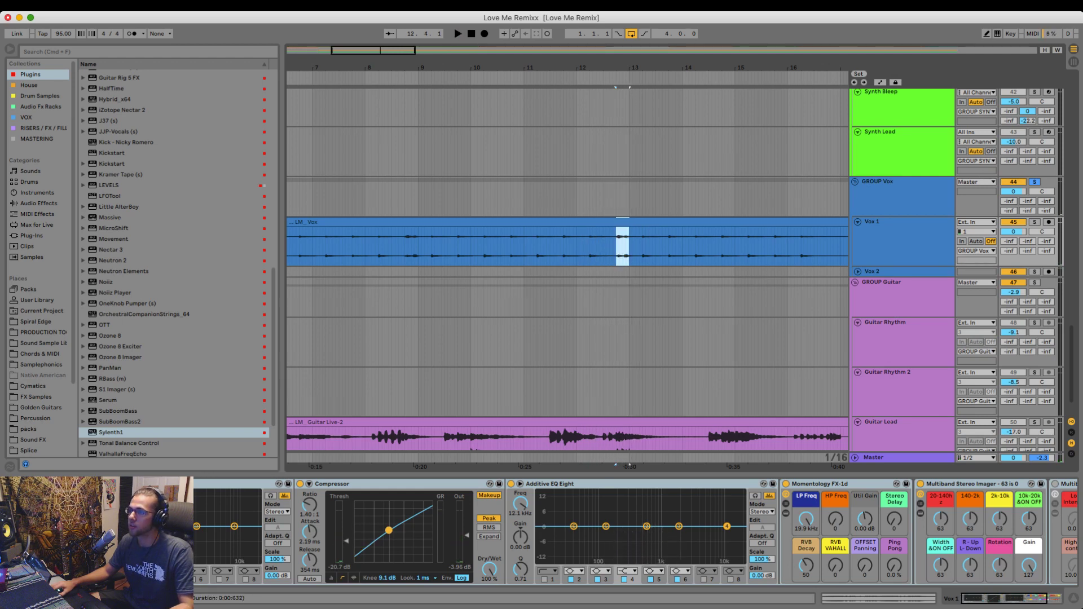
# - Clear the Vox 1 clip from bar 1 to 4.4.1 and paste the one-beat phrase from late bar 12 at the start
pyautogui.click(617, 243)
pyautogui.press('space')
pyautogui.press('space')
pyautogui.hotkey('alt', 'Left')
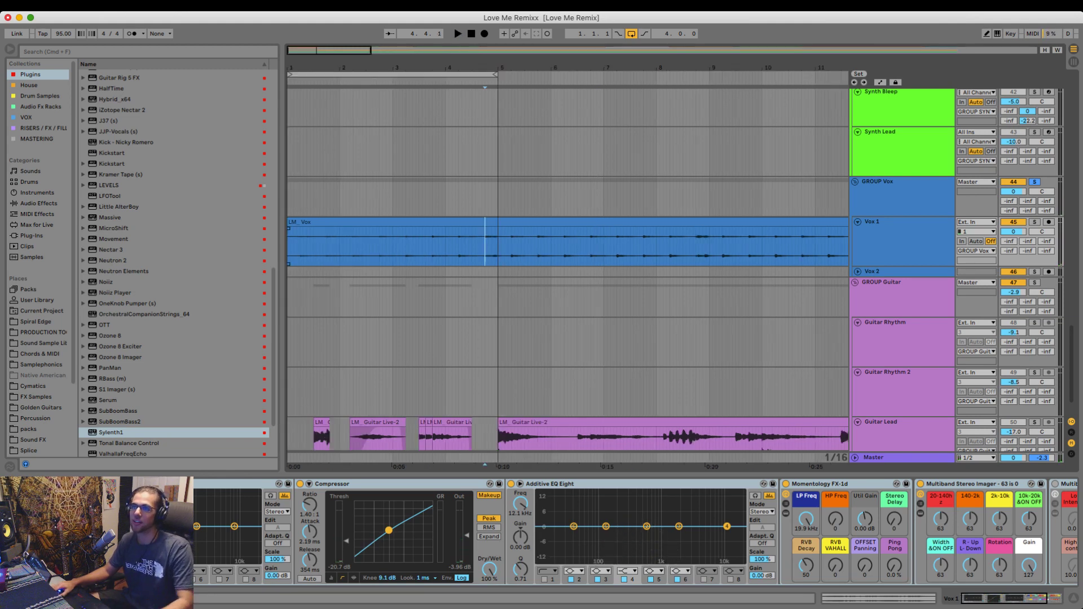
pyautogui.moveTo(485, 243); pyautogui.dragTo(287, 243)
pyautogui.press('Delete')
pyautogui.click(288, 242)
pyautogui.press('super+v')
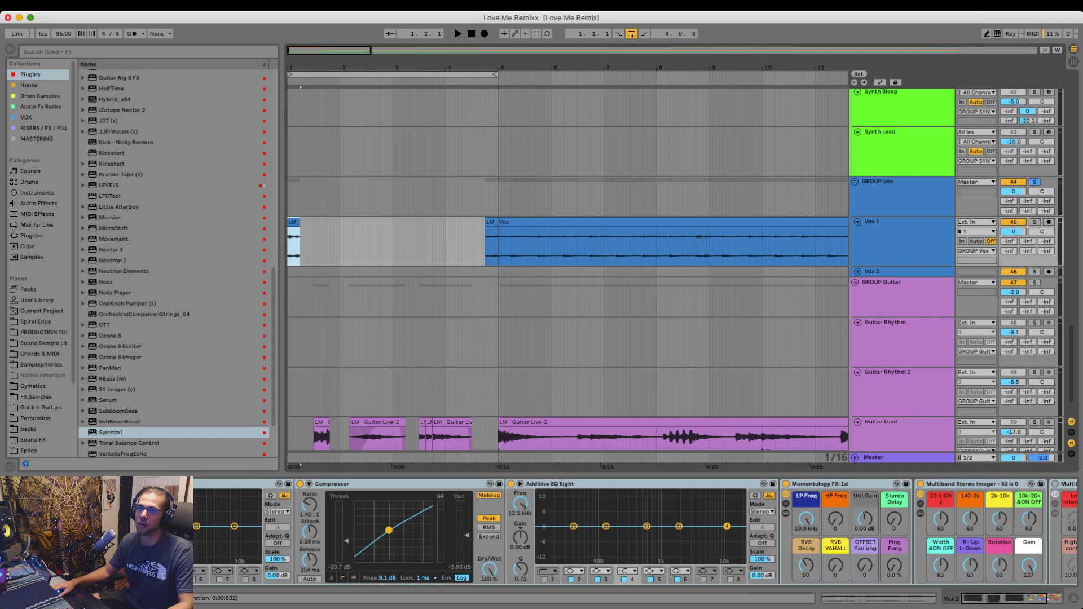
# - Play the pasted vocal phrase and take the GROUP Vox track out of solo
pyautogui.press('space')
pyautogui.press('space')
pyautogui.press('s')
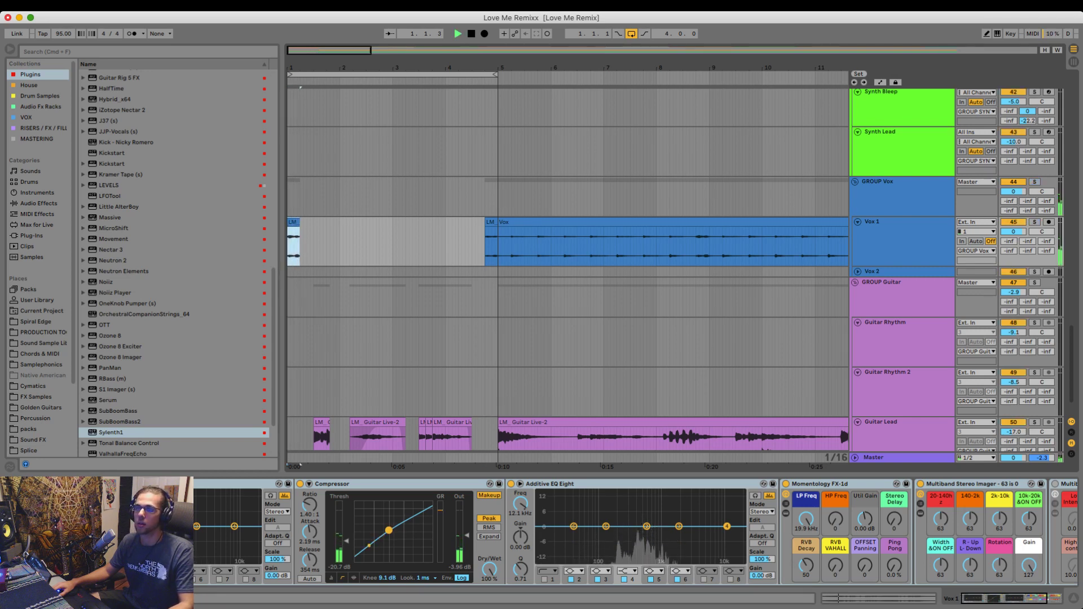
# - Move the pasted vocal phrase to bar 2, split it into four sixteenth-note slices and play it back
pyautogui.press('space')
pyautogui.press('+')
pyautogui.moveTo(297, 223); pyautogui.dragTo(421, 222)
pyautogui.press('space')
pyautogui.click(419, 243)
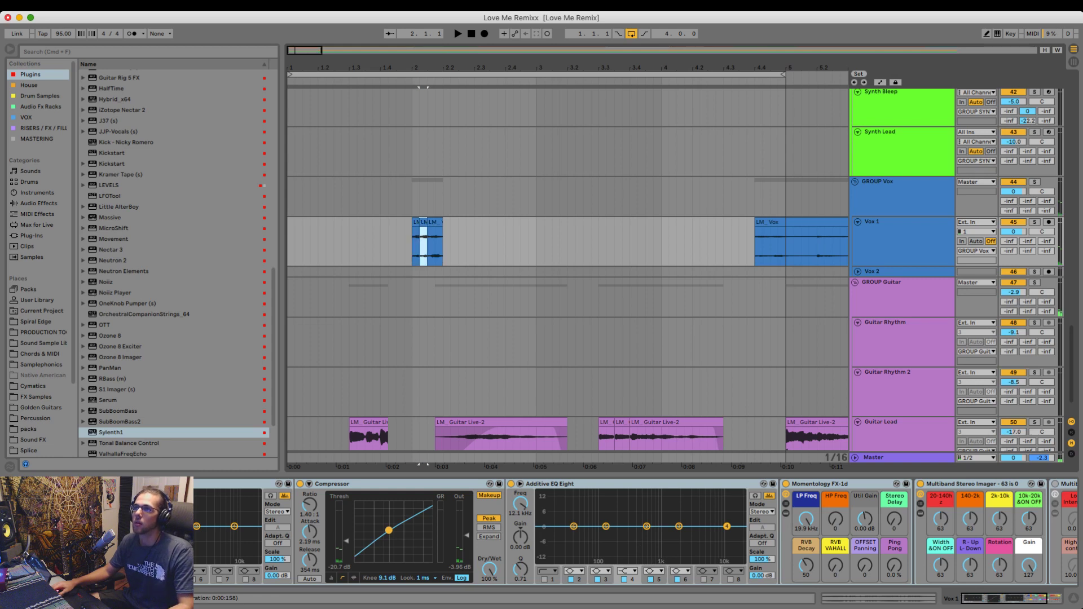
pyautogui.press('space')
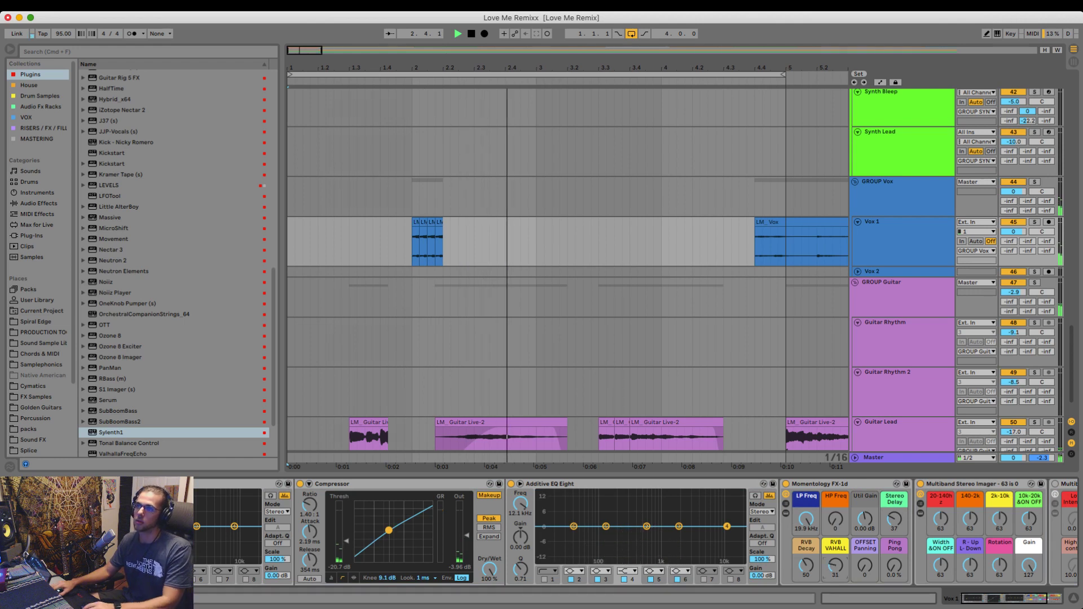
# - Delete the second sixteenth slice of the chopped vocal at bar 2 and play the result
pyautogui.press('space')
pyautogui.click(423, 222)
pyautogui.press('Delete')
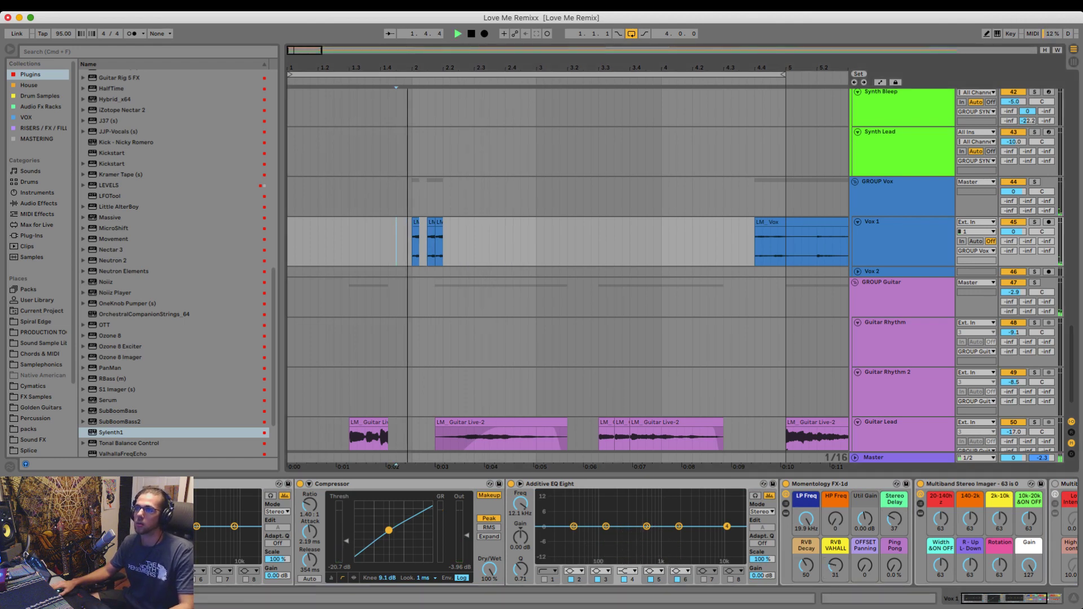
pyautogui.press('space')
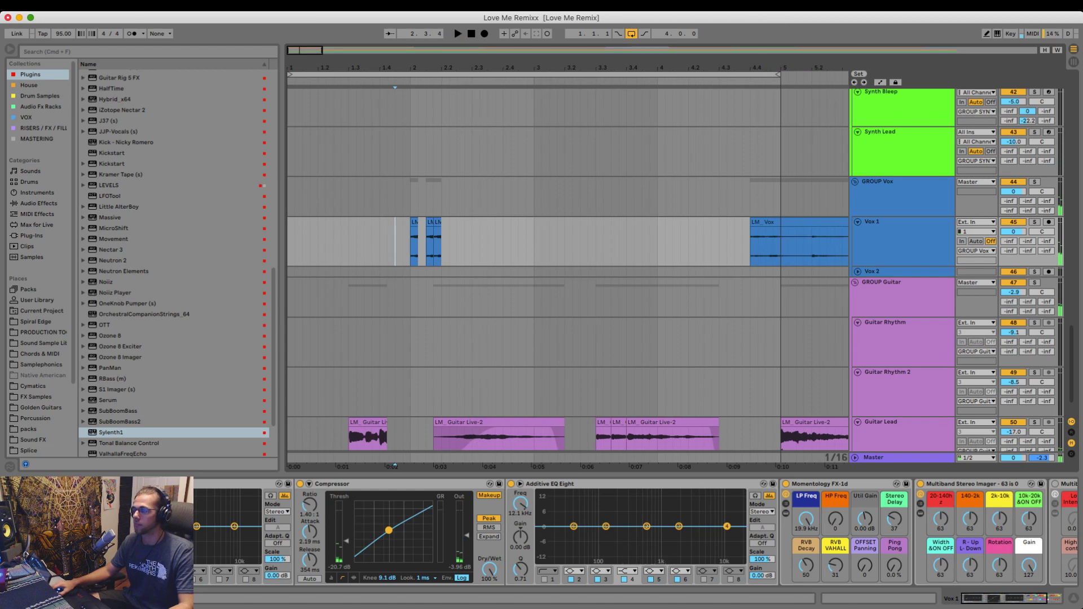
# - Examine the chopped vocal slices in the clip view and Vox 1's device chain, replaying the part around bar 2
pyautogui.moveTo(387, 244); pyautogui.dragTo(479, 400)
pyautogui.hotkey('shift', 'Tab')
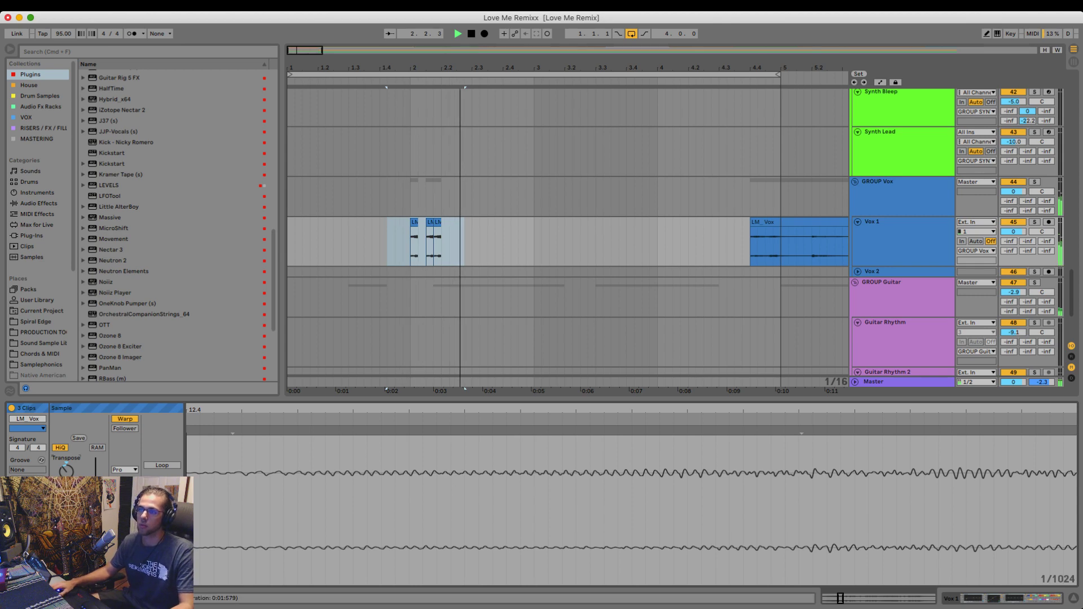
pyautogui.click(457, 243)
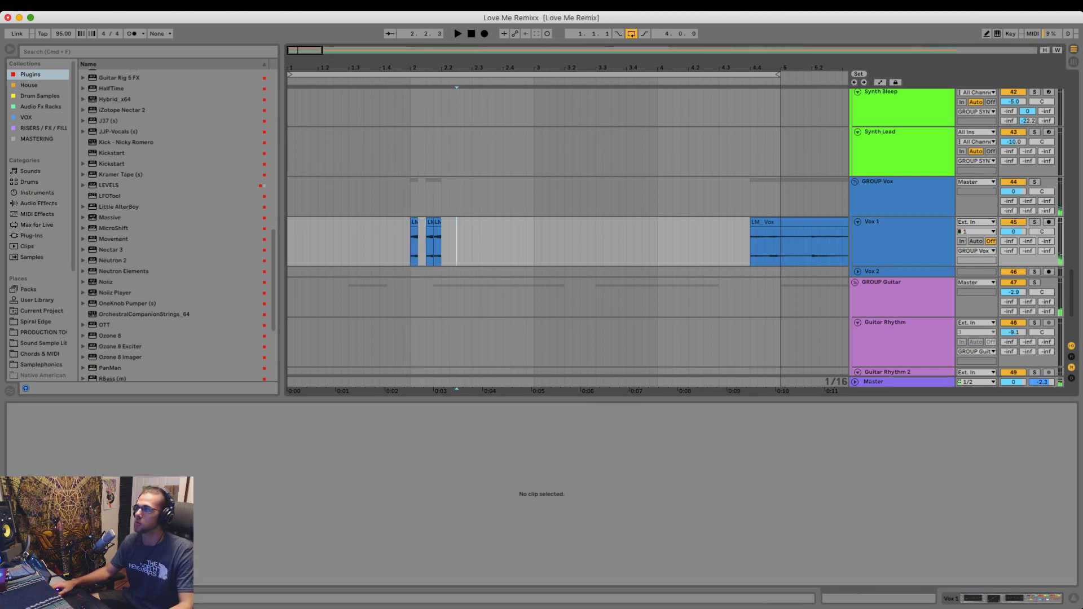
pyautogui.doubleClick(903, 222)
pyautogui.click(480, 243)
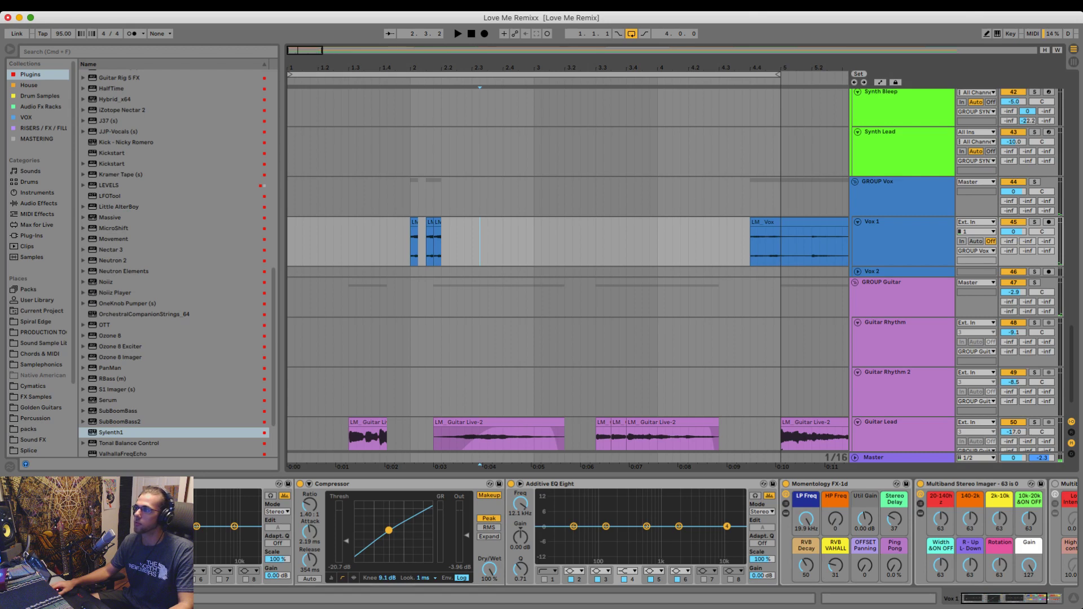
pyautogui.doubleClick(903, 222)
pyautogui.hscroll(5, 632, 530)
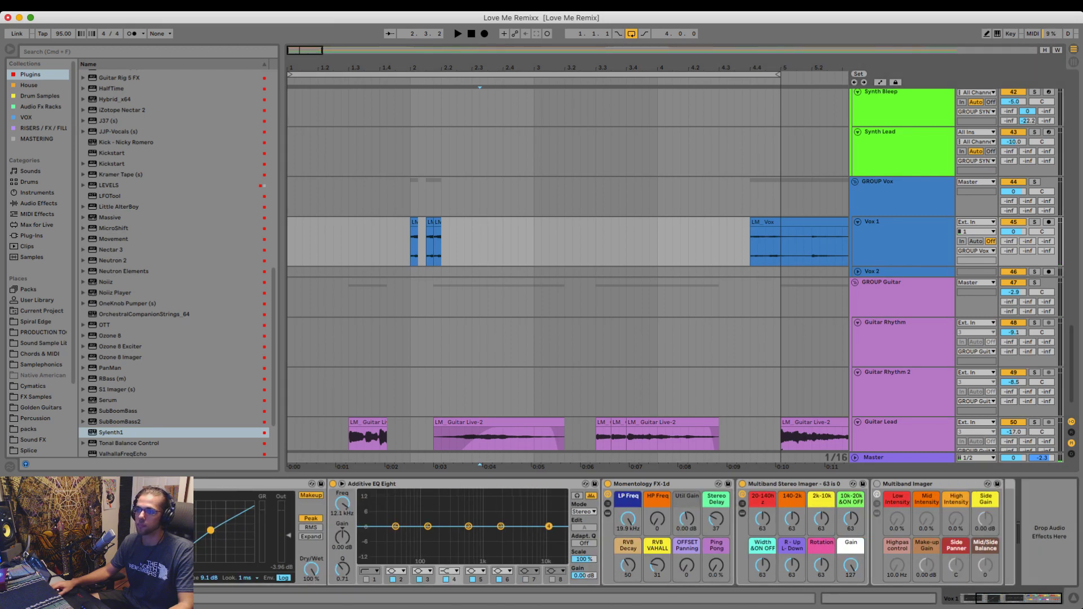
pyautogui.click(511, 244)
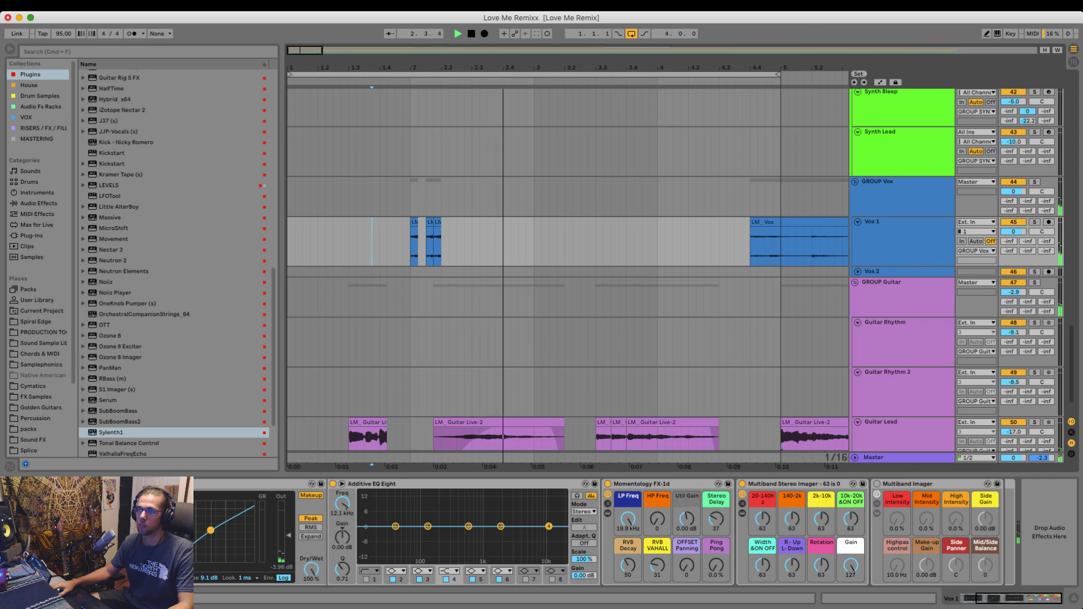
pyautogui.click(411, 244)
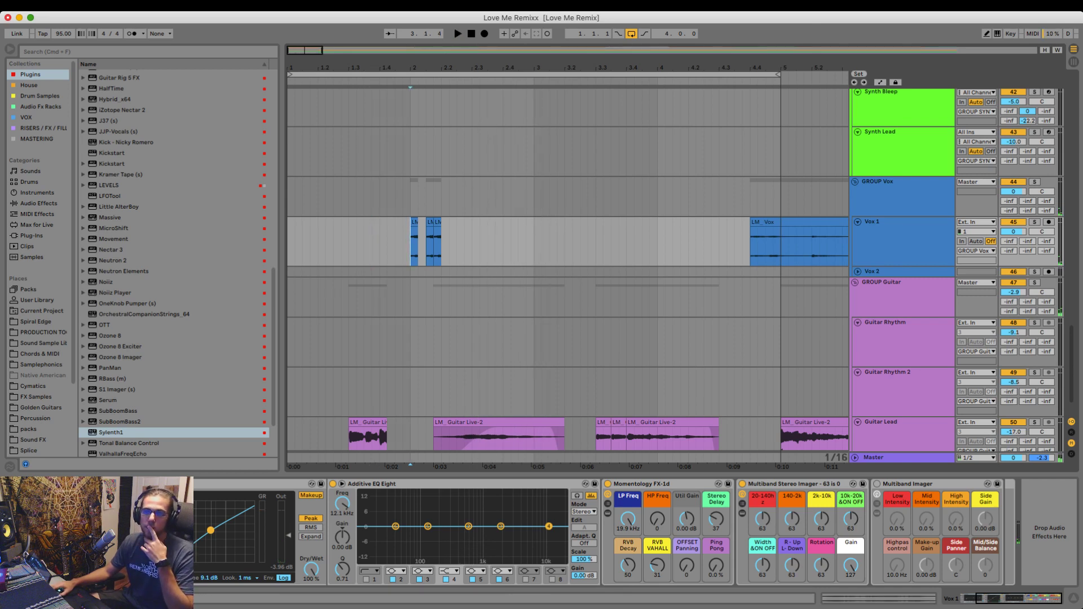
# - Add the MicroShift plugin at the end of Vox 1's device chain, after the Multiband Imager
pyautogui.scroll(-4, 130, 270)
pyautogui.click(111, 269)
pyautogui.click(31, 75)
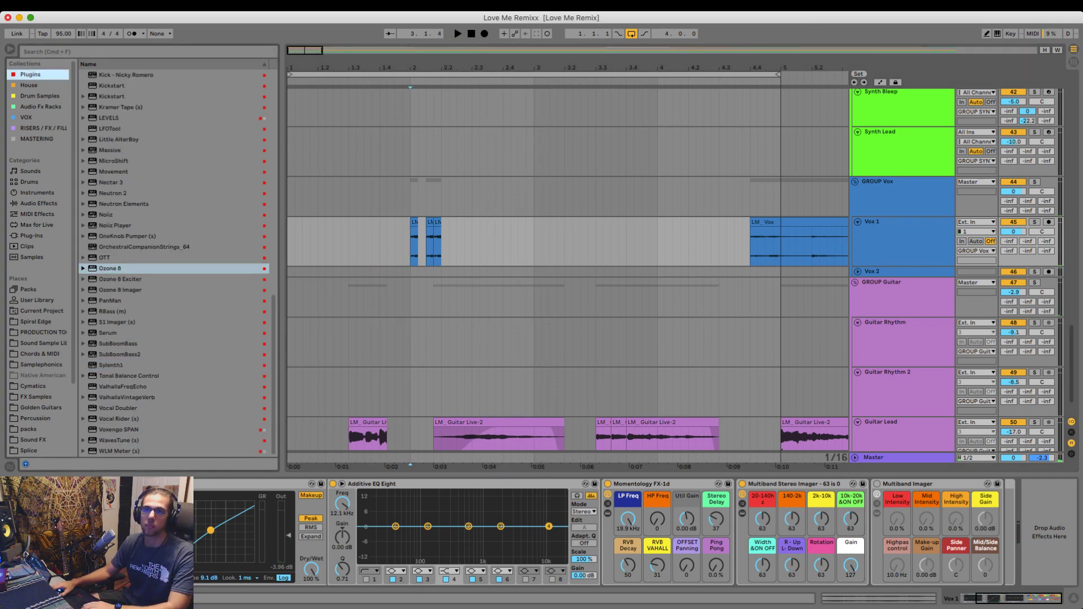
pyautogui.press('Right')
pyautogui.press('Down')
pyautogui.press('Down')
pyautogui.press('Down')
pyautogui.press('Up')
pyautogui.press('Up')
pyautogui.press('Up')
pyautogui.press('Up')
pyautogui.press('Up')
pyautogui.press('Up')
pyautogui.press('Up')
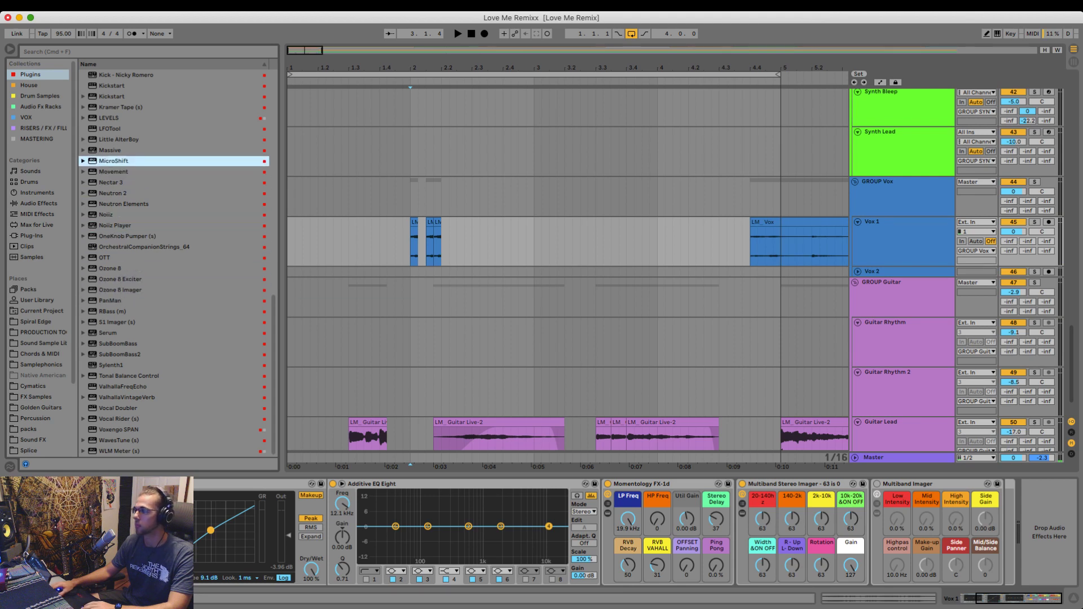
pyautogui.moveTo(113, 161); pyautogui.dragTo(1042, 533)
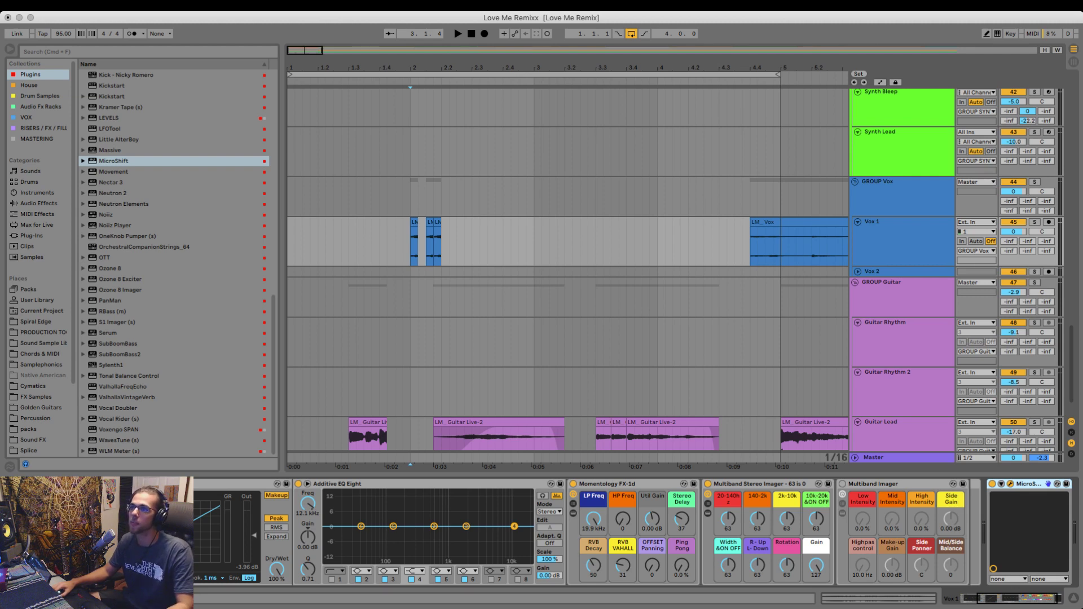
# - Solo the GROUP Vox track and play the vocal chops at bar 2 through MicroShift
pyautogui.click(364, 198)
pyautogui.press('space')
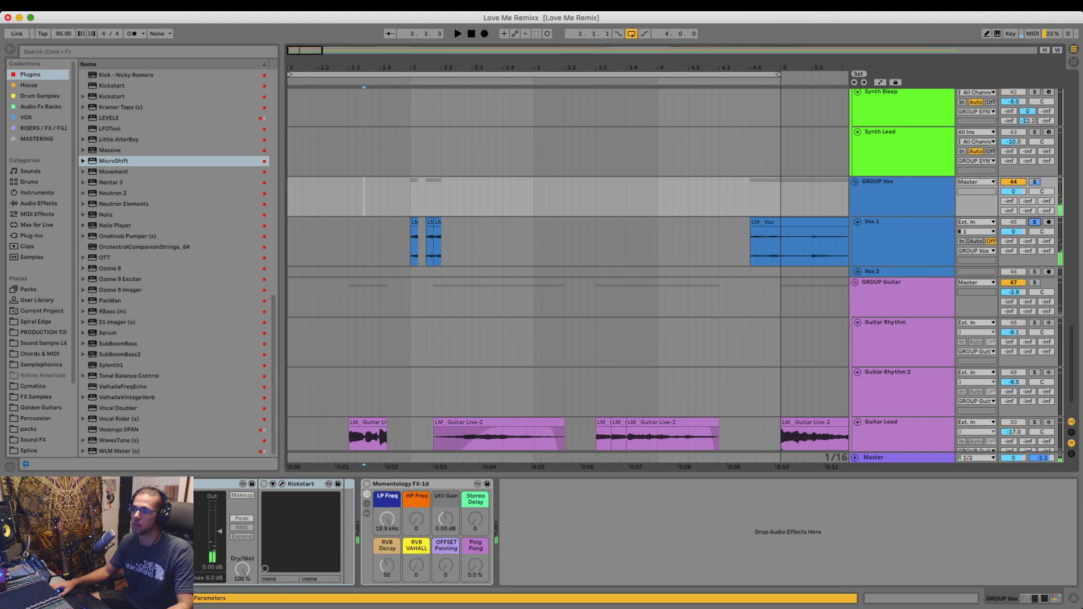
pyautogui.click(403, 242)
pyautogui.press('space')
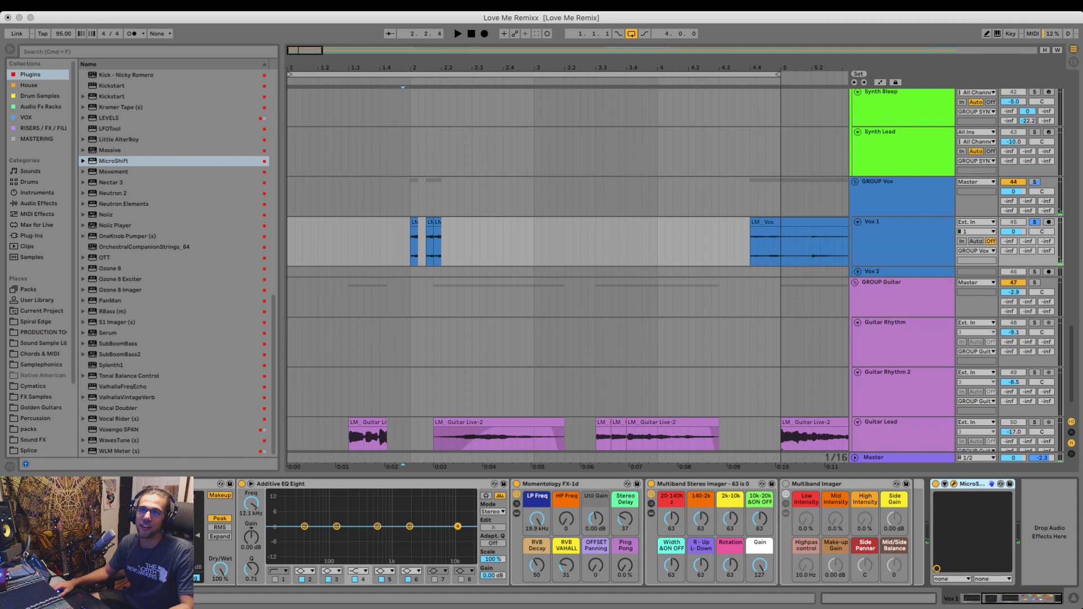
# - Add the Little AlterBoy plugin after MicroShift on Vox 1 and listen to the vocal chops
pyautogui.press('Up')
pyautogui.press('Up')
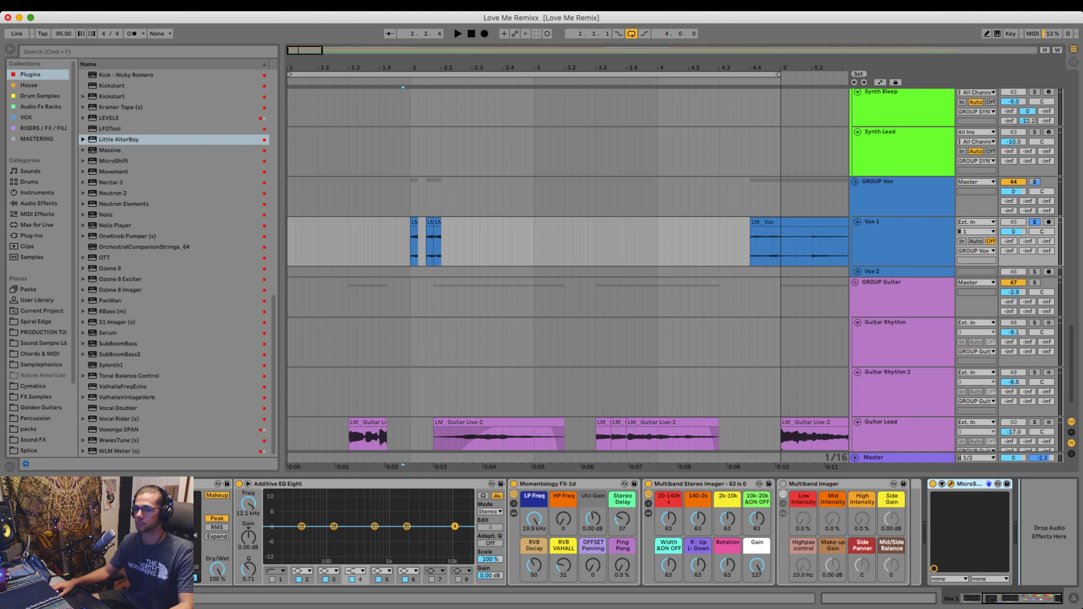
pyautogui.press('Return')
pyautogui.press('space')
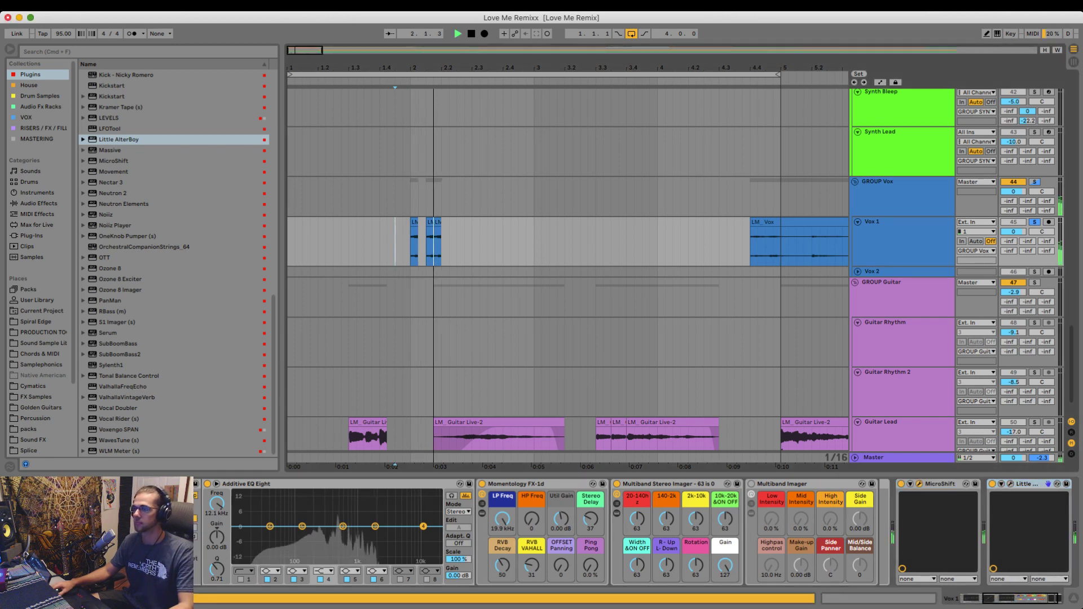
pyautogui.press('space')
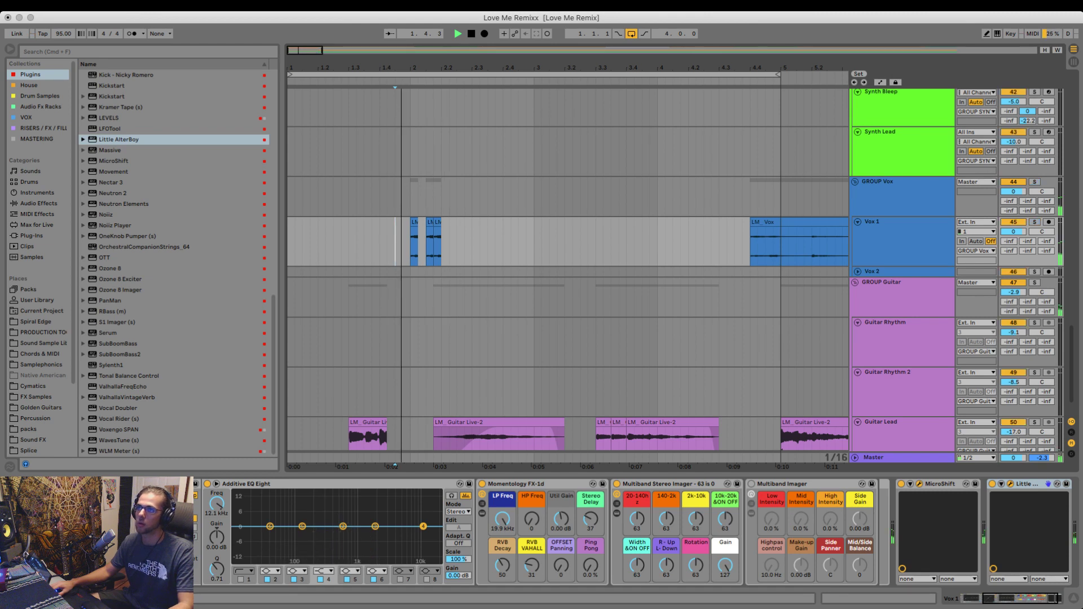
# - Play the full loop from the start without solo and hide the device view
pyautogui.press('space')
pyautogui.press('Home')
pyautogui.press('space')
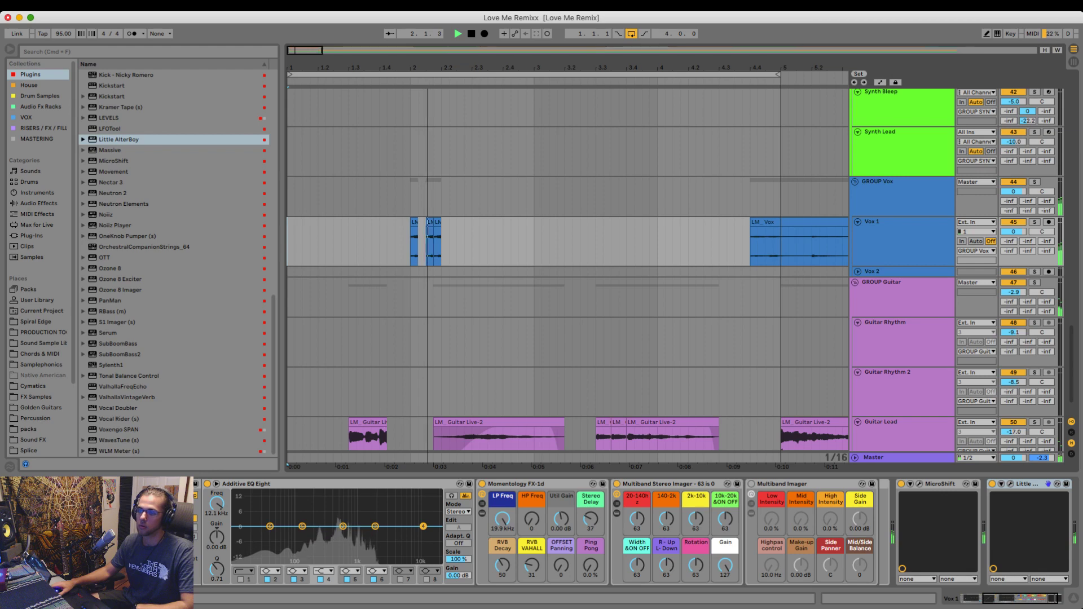
pyautogui.press('-')
pyautogui.scroll(-3, 568, 270)
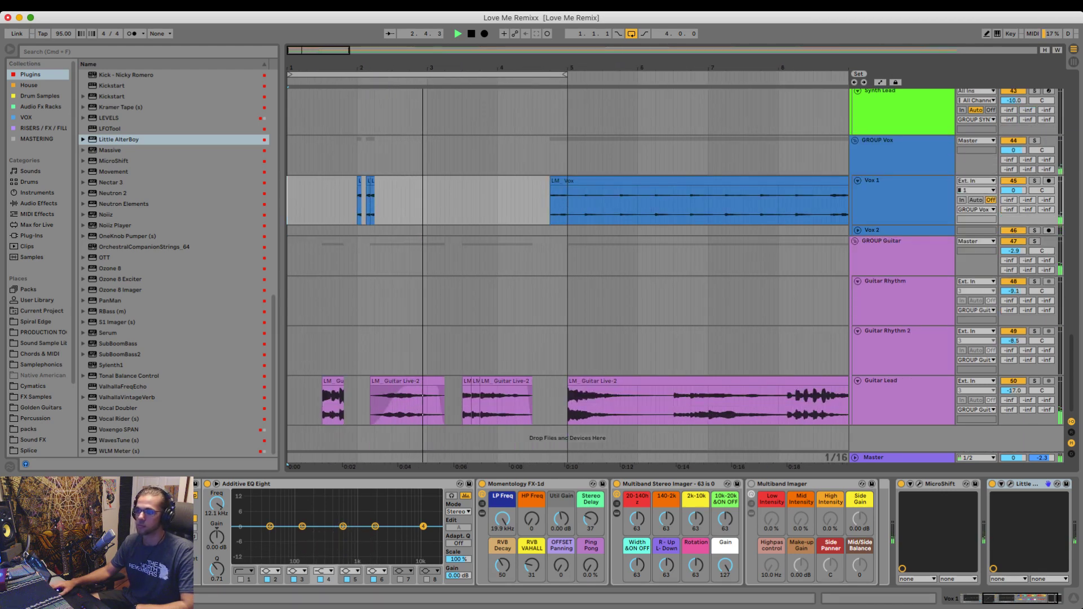
pyautogui.press('super+alt+l')
# - Widen the arrangement grid to 1/1, then narrow it to 1/32
pyautogui.click(480, 316)
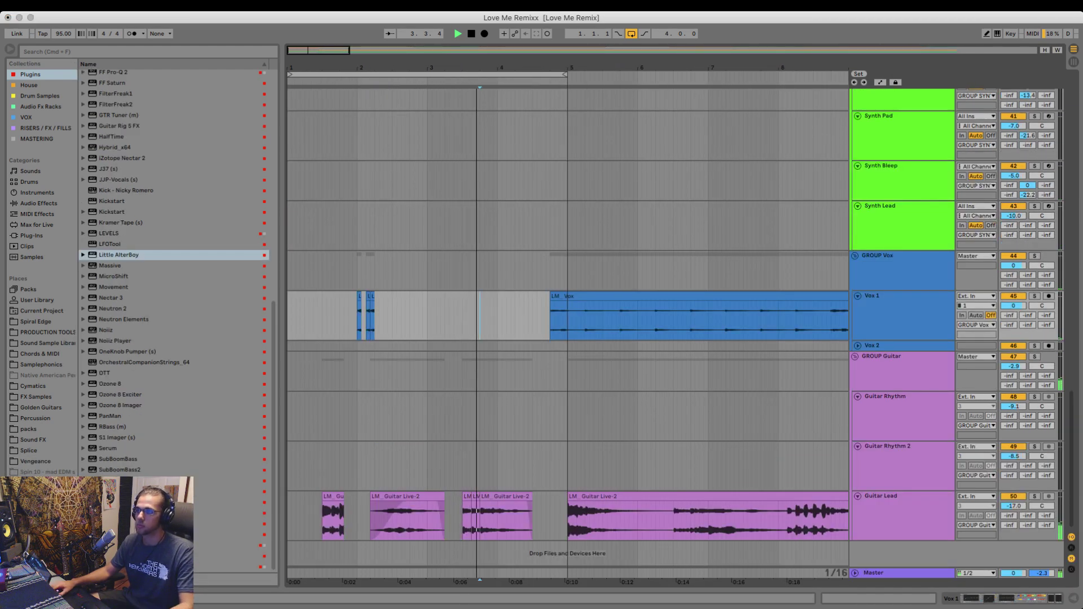
pyautogui.press('super+2')
pyautogui.press('super+2')
pyautogui.press('super+2')
pyautogui.press('super+2')
pyautogui.click(567, 322)
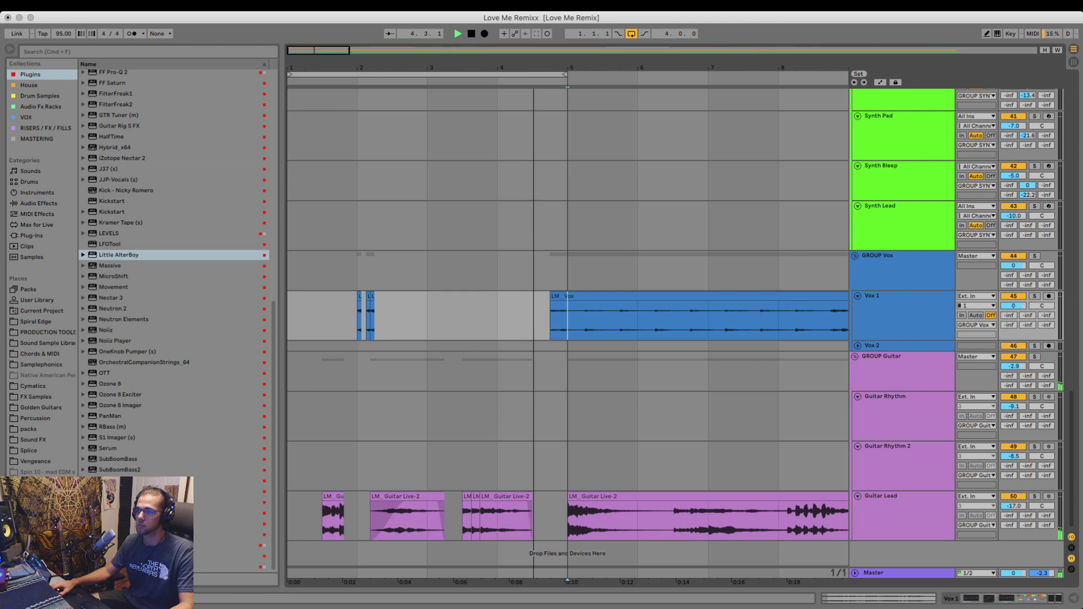
pyautogui.press('super+1')
pyautogui.press('super+1')
pyautogui.press('super+1')
pyautogui.press('super+1')
pyautogui.press('super+1')
# - Solo Vox 1 and listen through its long clip around bar 21 for another short vocal phrase
pyautogui.press('space')
pyautogui.press('s')
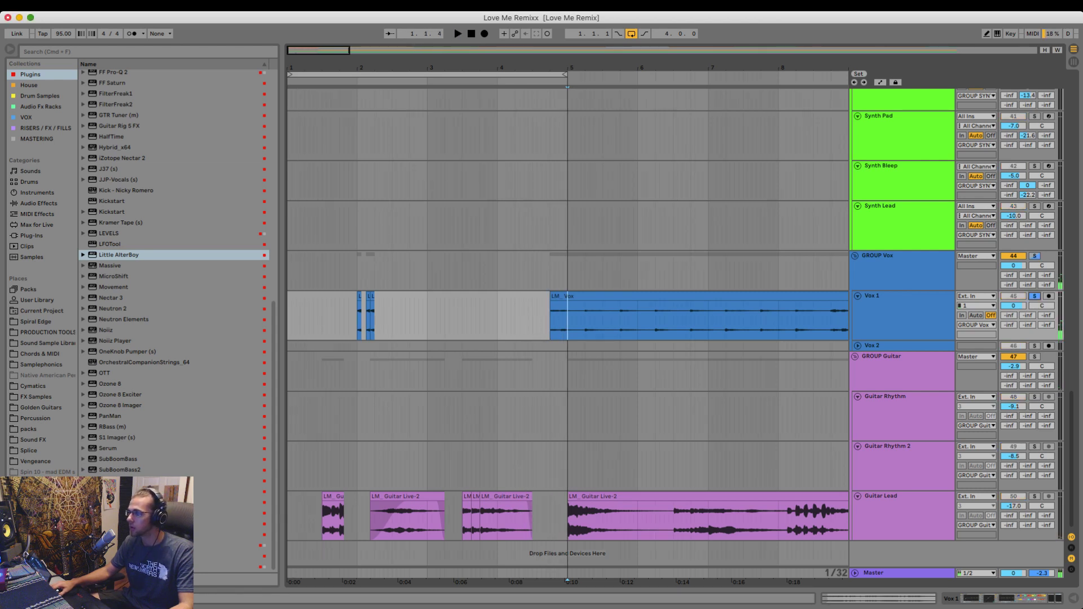
pyautogui.click(547, 316)
pyautogui.press('space')
pyautogui.press('space')
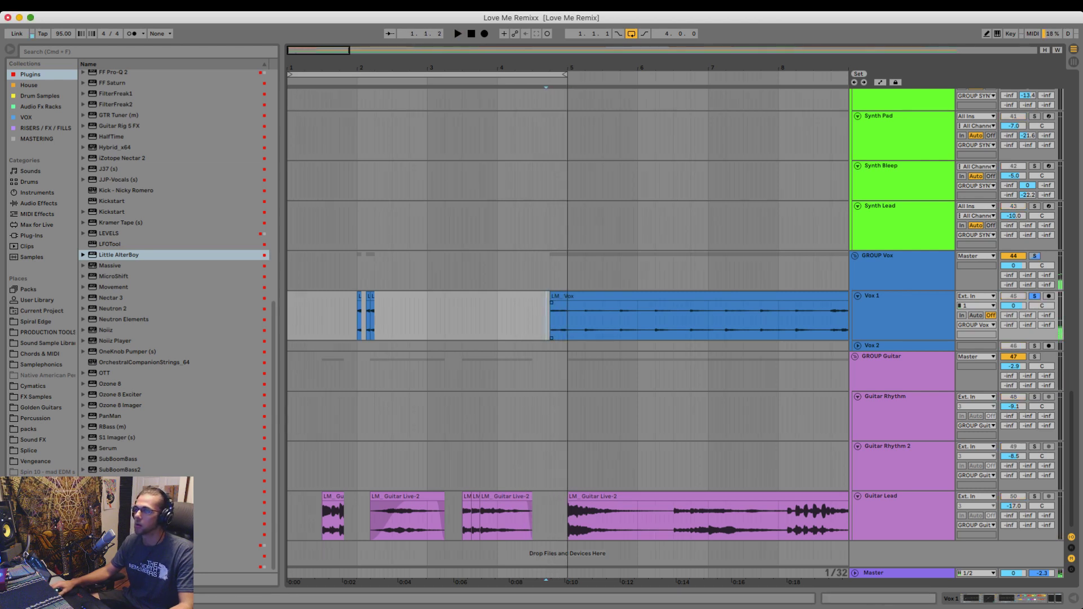
pyautogui.moveTo(389, 68); pyautogui.dragTo(390, 33)
pyautogui.click(640, 319)
pyautogui.press('space')
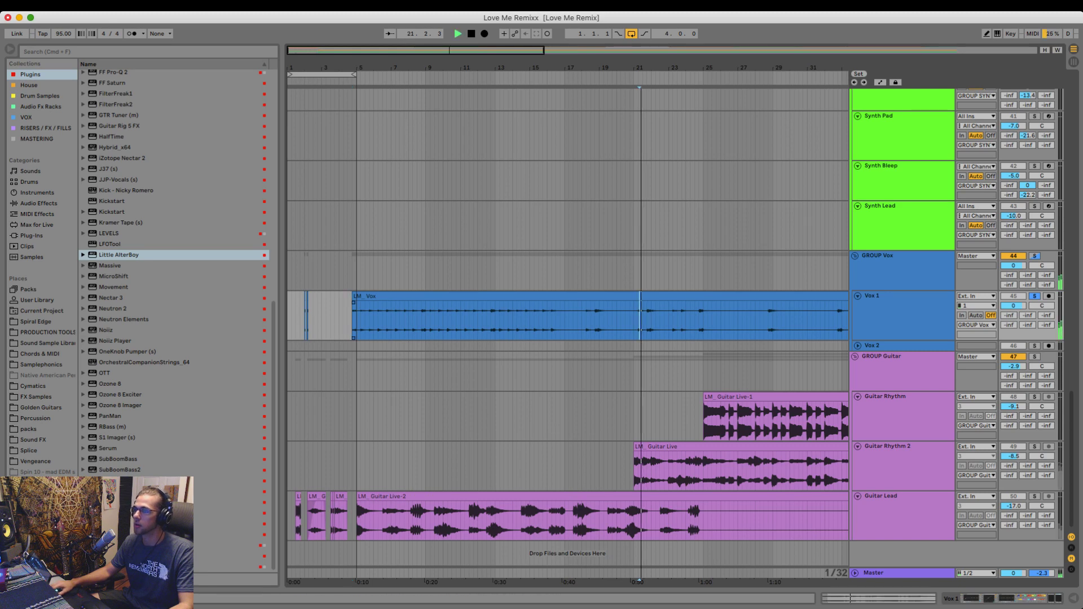
pyautogui.moveTo(651, 68); pyautogui.dragTo(651, 116)
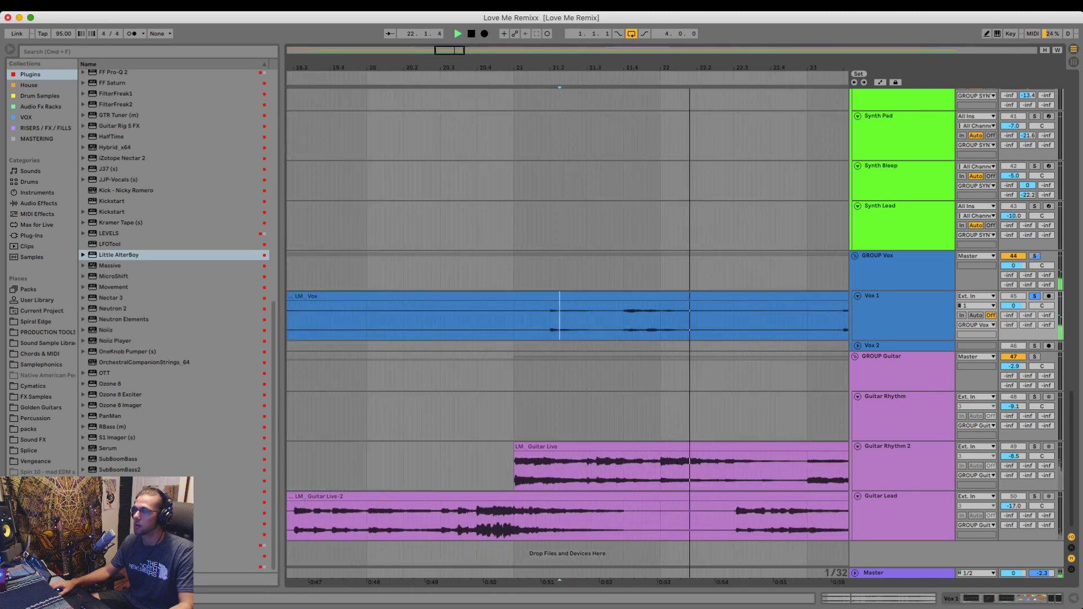
pyautogui.press('space')
pyautogui.click(532, 317)
pyautogui.press('space')
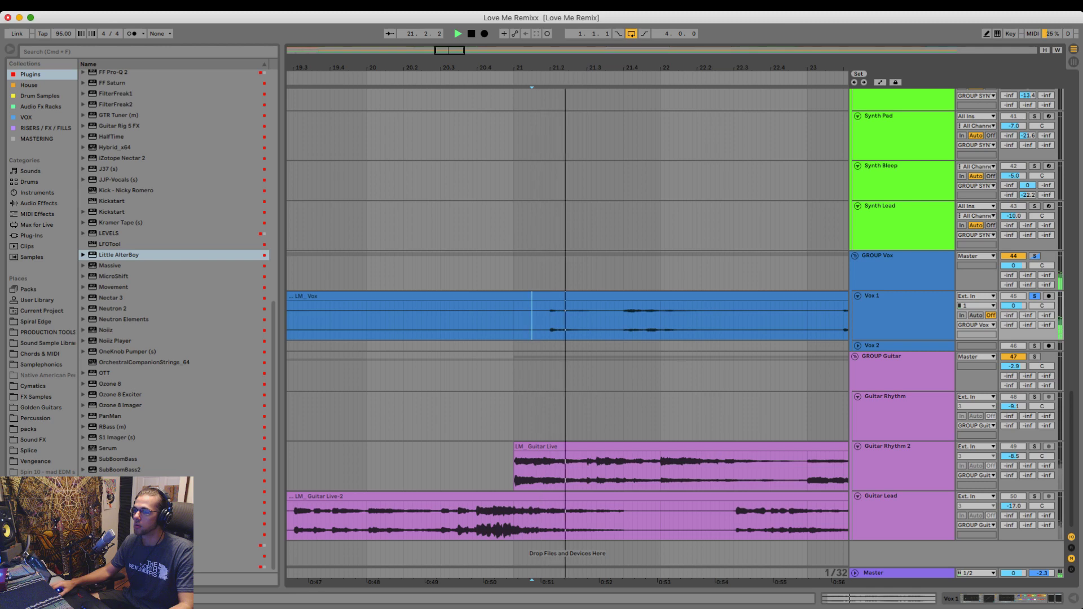
pyautogui.press('space')
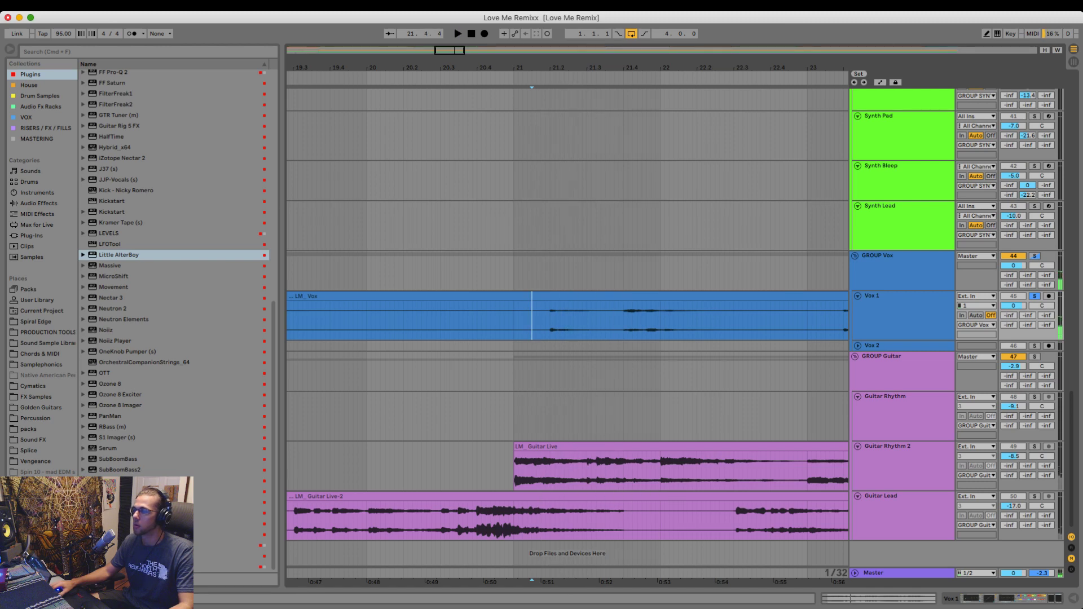
# - Copy the one-beat phrase at beat 21.4 of Vox 1 to the start of bar 4 and play it without solo
pyautogui.moveTo(623, 319); pyautogui.dragTo(646, 319)
pyautogui.hscroll(-20, 647, 318)
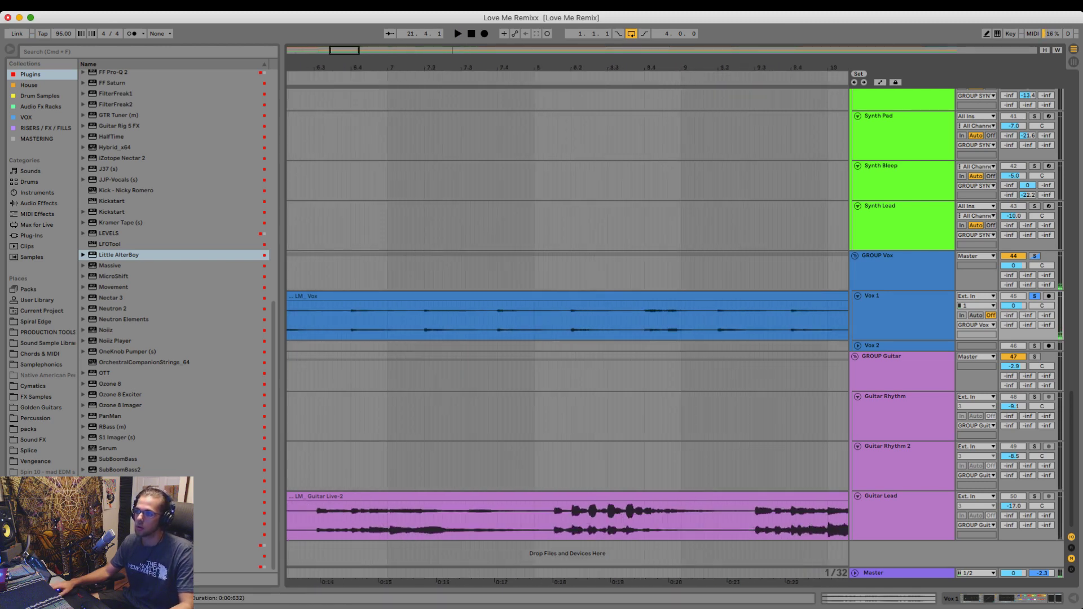
pyautogui.click(610, 317)
pyautogui.press('-')
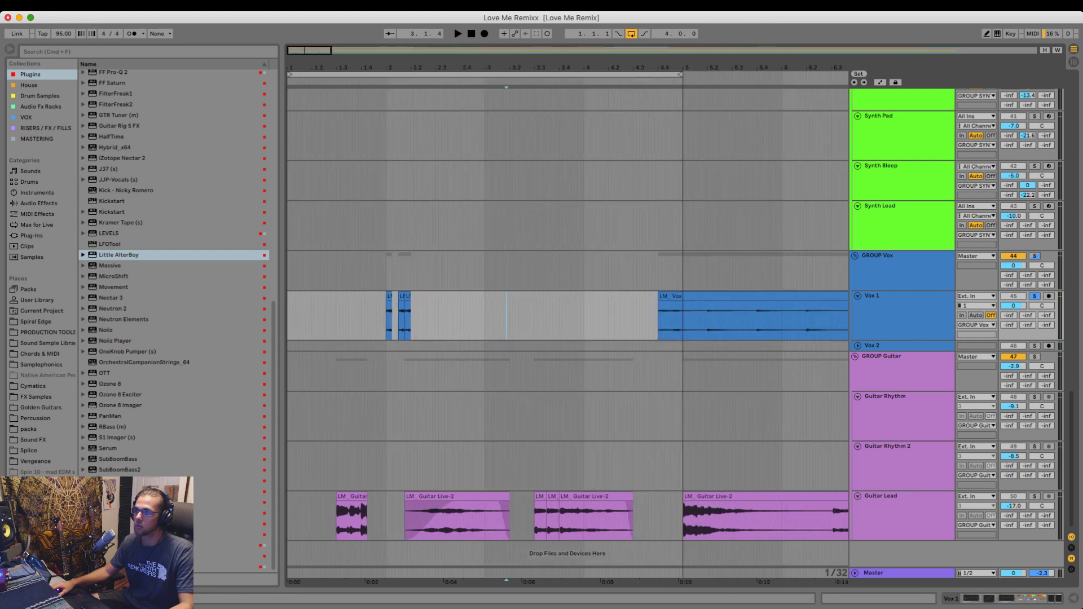
pyautogui.press('super+v')
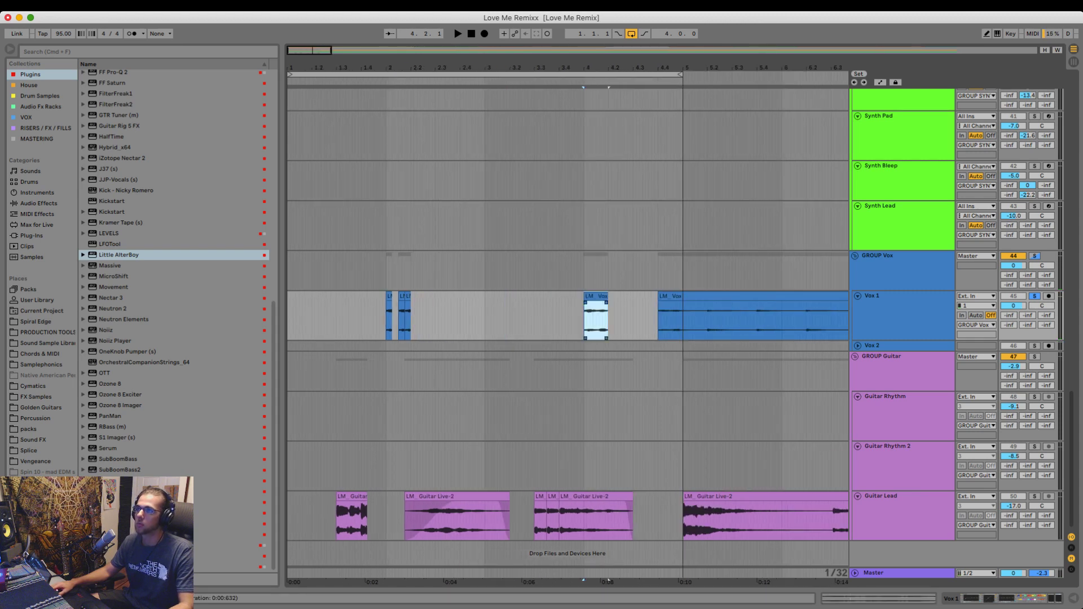
pyautogui.press('space')
pyautogui.press('+')
pyautogui.press('+')
pyautogui.press('+')
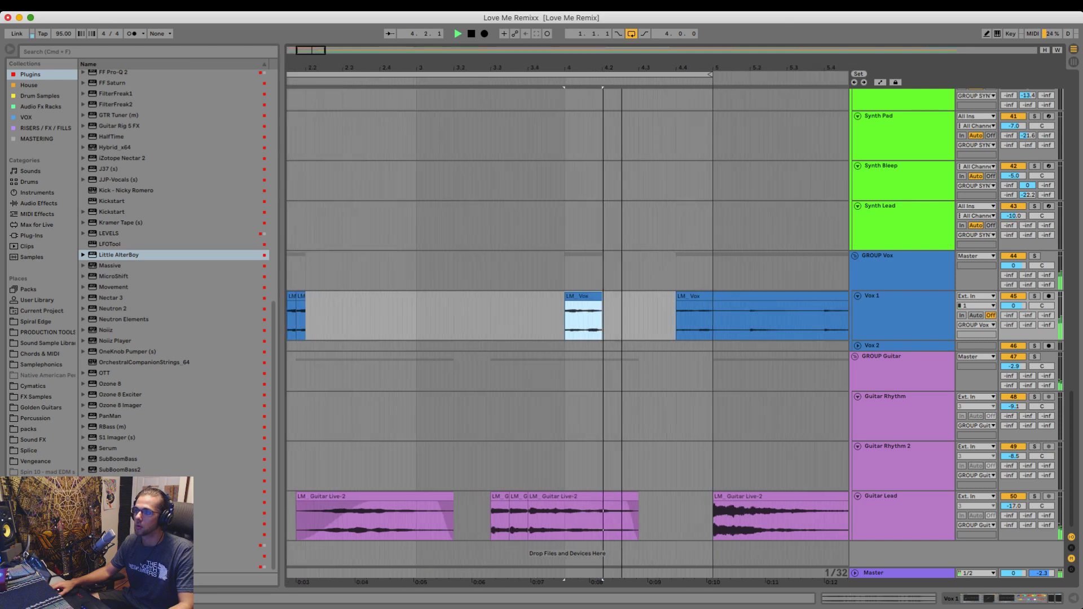
# - Chop the one-beat vocal phrase at the start of bar 4 on Vox 1 into four stutters by removing 1/32 gaps
pyautogui.press('space')
pyautogui.click(555, 319)
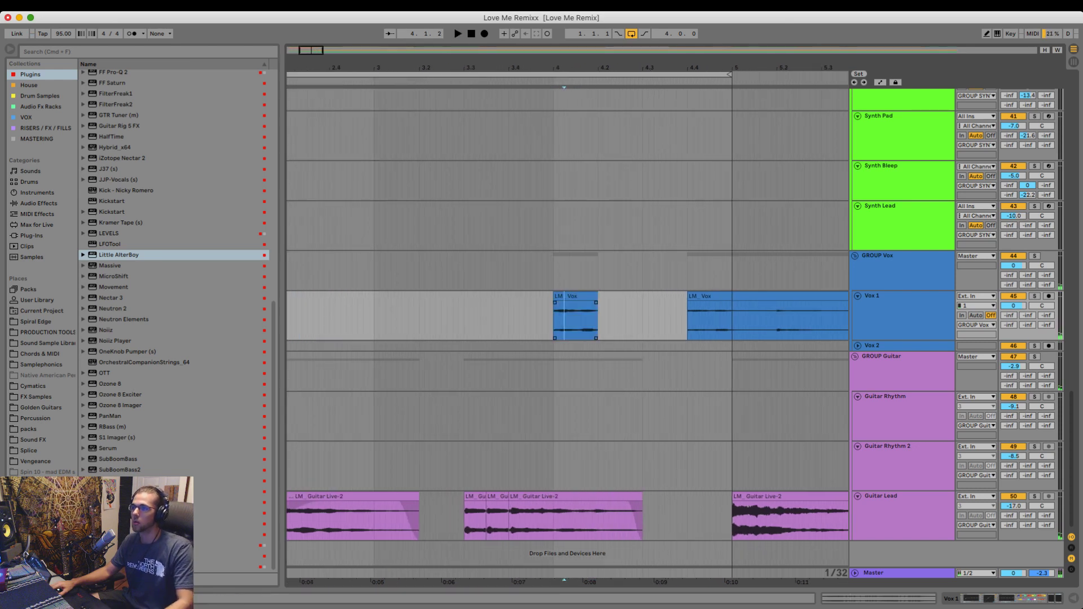
pyautogui.click(554, 319)
pyautogui.press('space')
pyautogui.press('space')
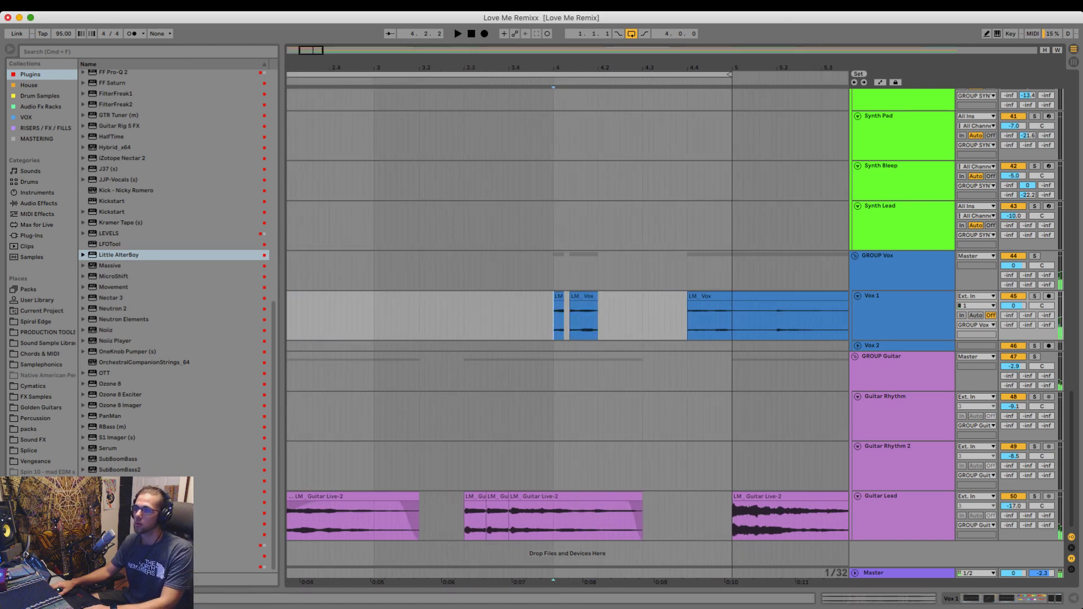
pyautogui.moveTo(564, 296); pyautogui.dragTo(587, 319)
pyautogui.press('Delete')
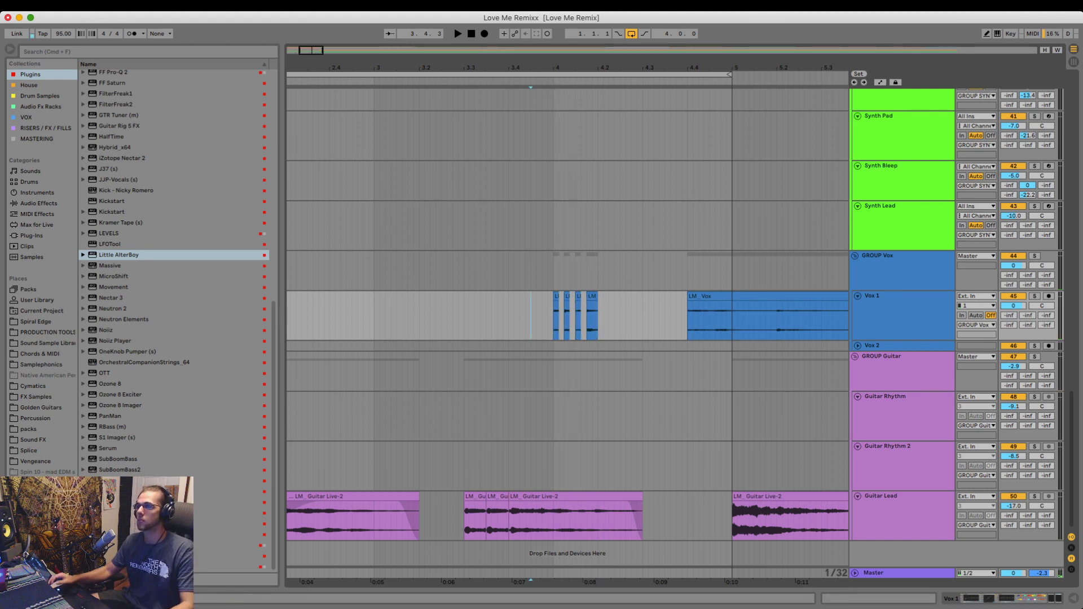
# - Play the loop with the vocal stutters and trim the start of Vox 1's long clip to bar 5
pyautogui.press('space')
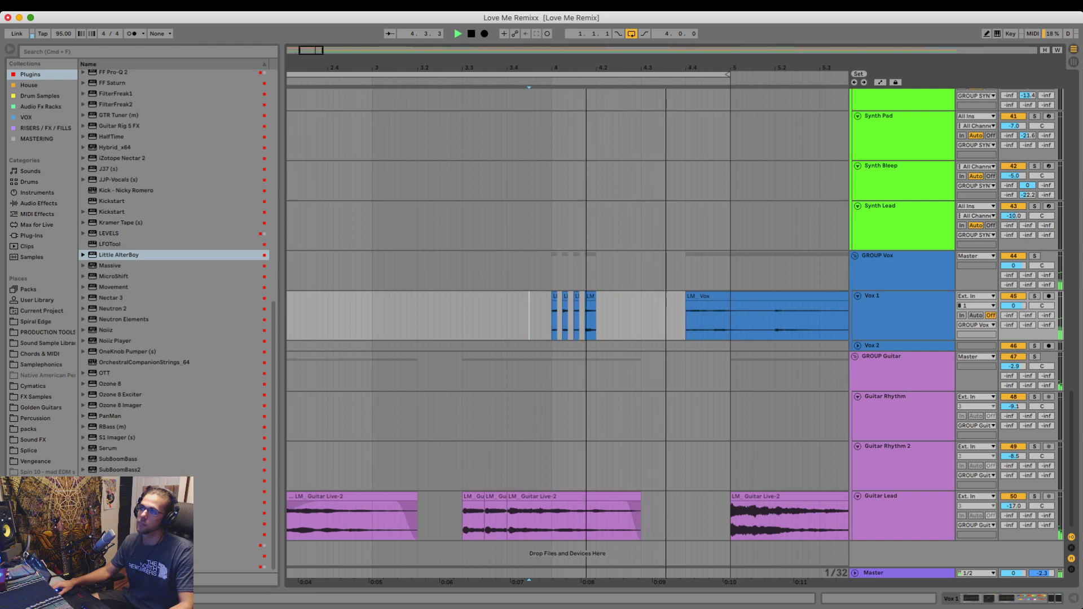
pyautogui.press('-')
pyautogui.press('-')
pyautogui.press('space')
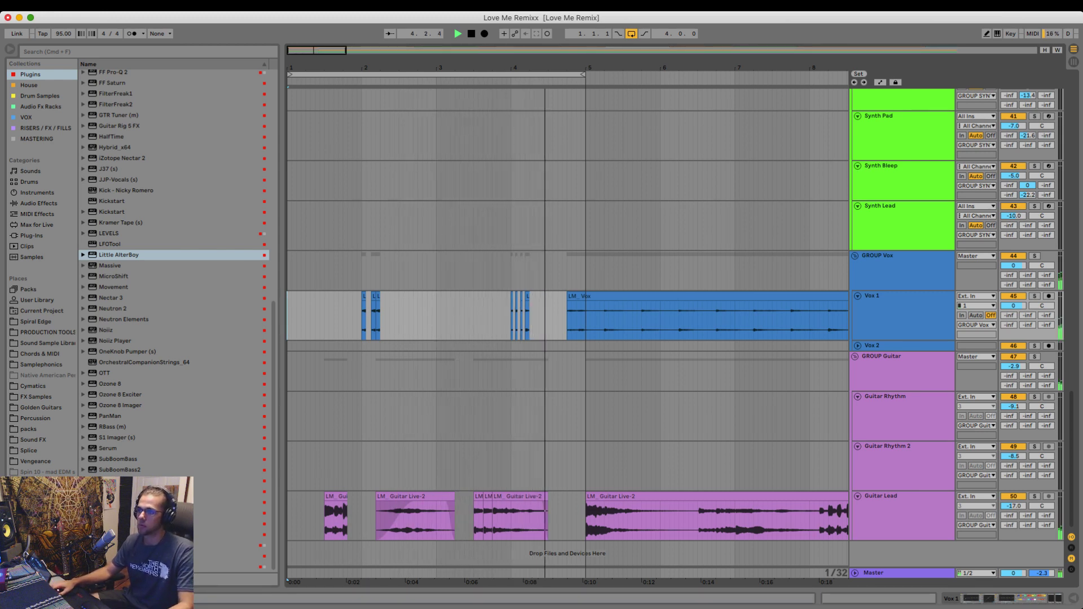
pyautogui.press('space')
pyautogui.moveTo(579, 319); pyautogui.dragTo(560, 319)
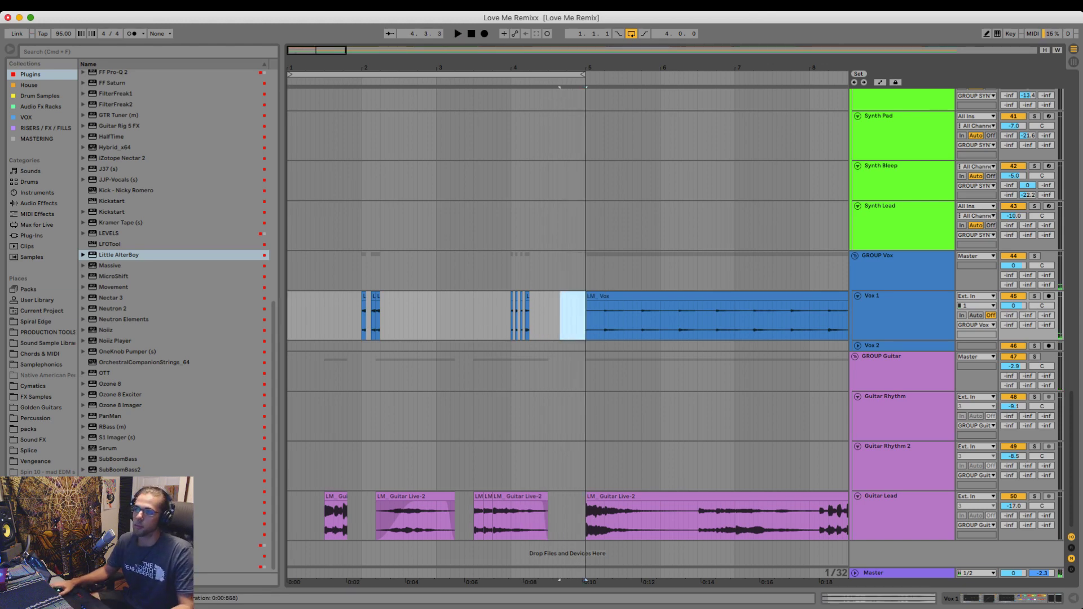
# - Locate the 37 Sylenth1 track in the synths group and select it with the device view shown
pyautogui.scroll(5, 565, 327)
pyautogui.scroll(1, 564, 327)
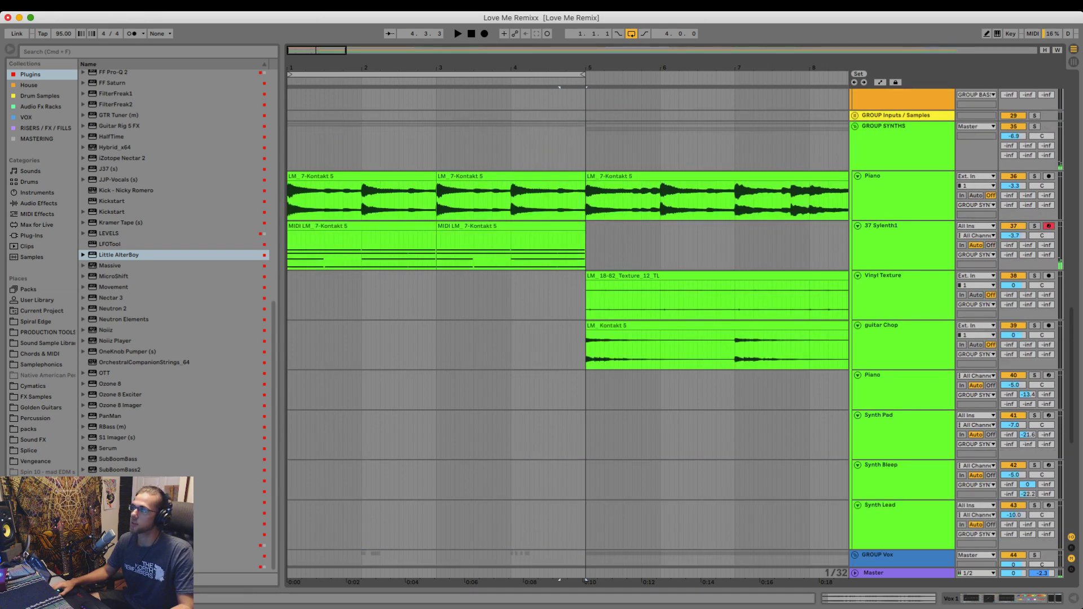
pyautogui.moveTo(361, 67); pyautogui.dragTo(373, 113)
pyautogui.doubleClick(881, 226)
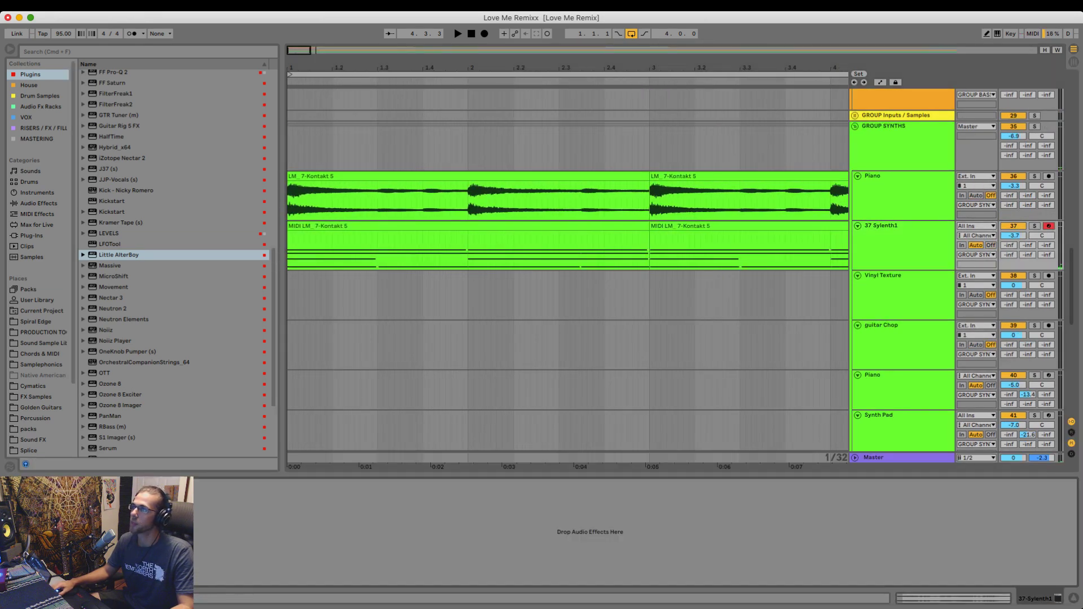
pyautogui.click(881, 226)
pyautogui.scroll(-4, 779, 245)
pyautogui.click(768, 246)
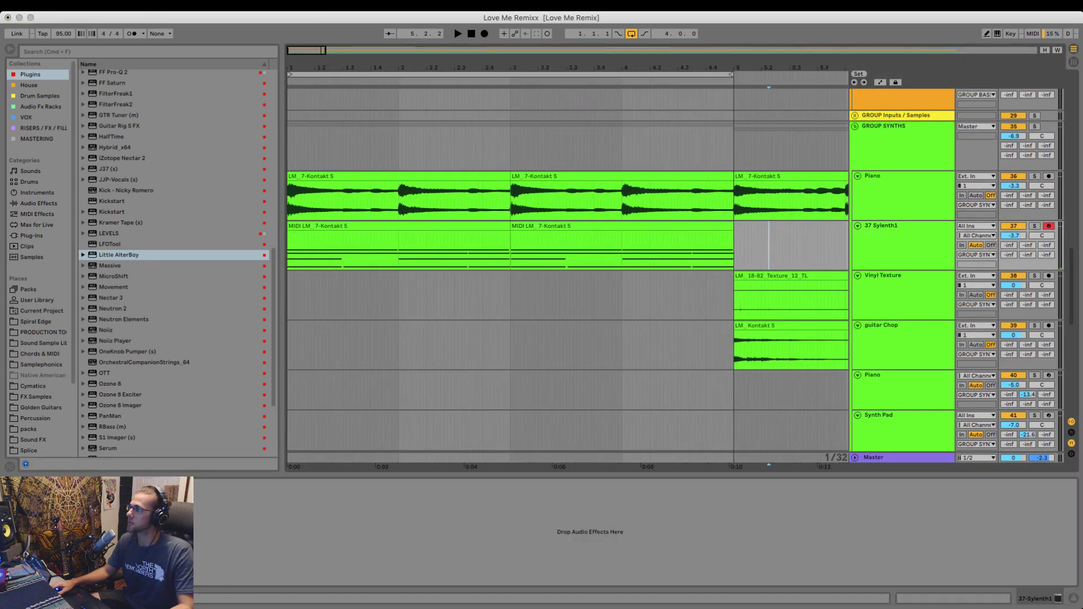
pyautogui.click(882, 226)
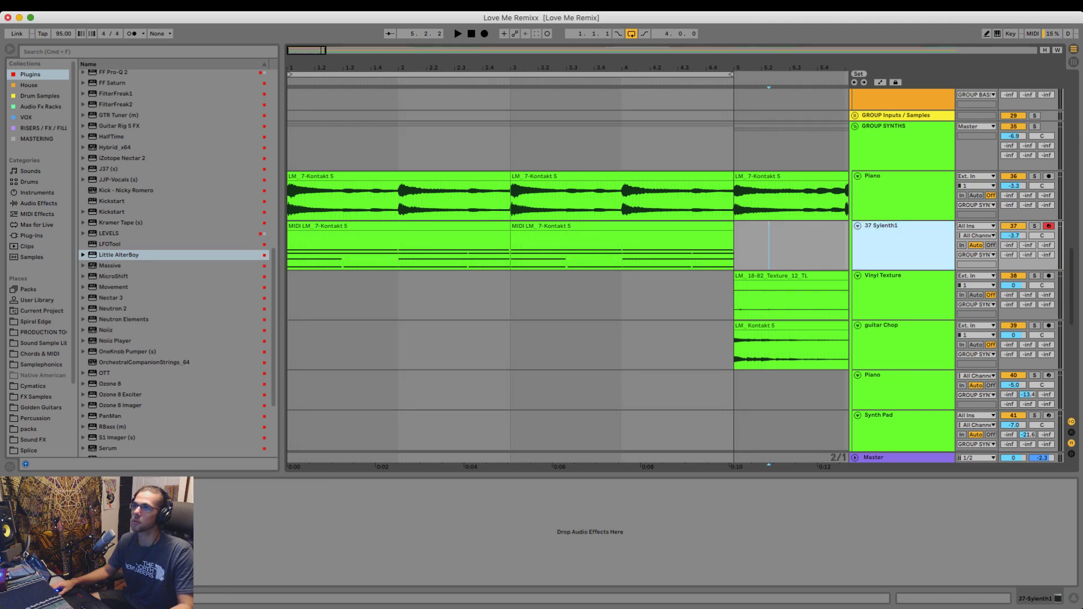
# - Solo 37 Sylenth1, play the loop from the start and show the Audio Fx Racks collection
pyautogui.click(1035, 225)
pyautogui.press('Home')
pyautogui.press('space')
pyautogui.click(882, 226)
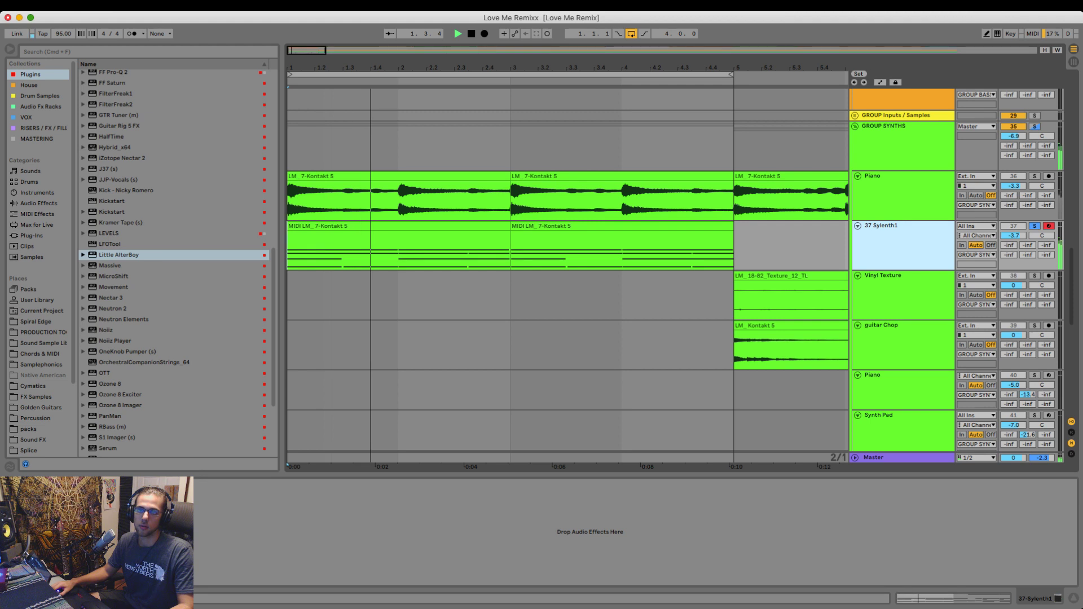
pyautogui.click(40, 107)
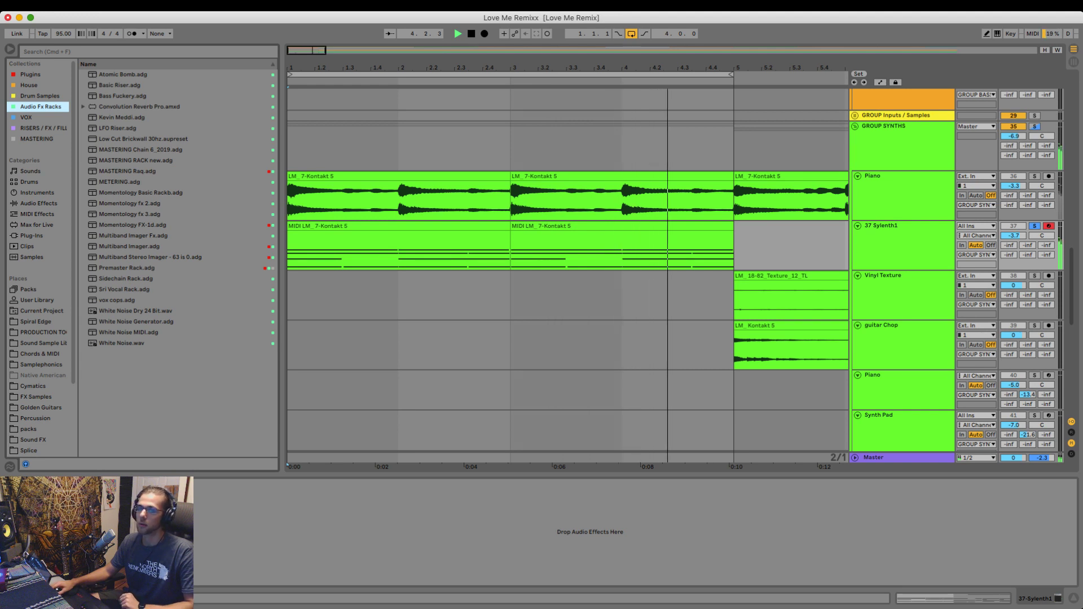
pyautogui.press('space')
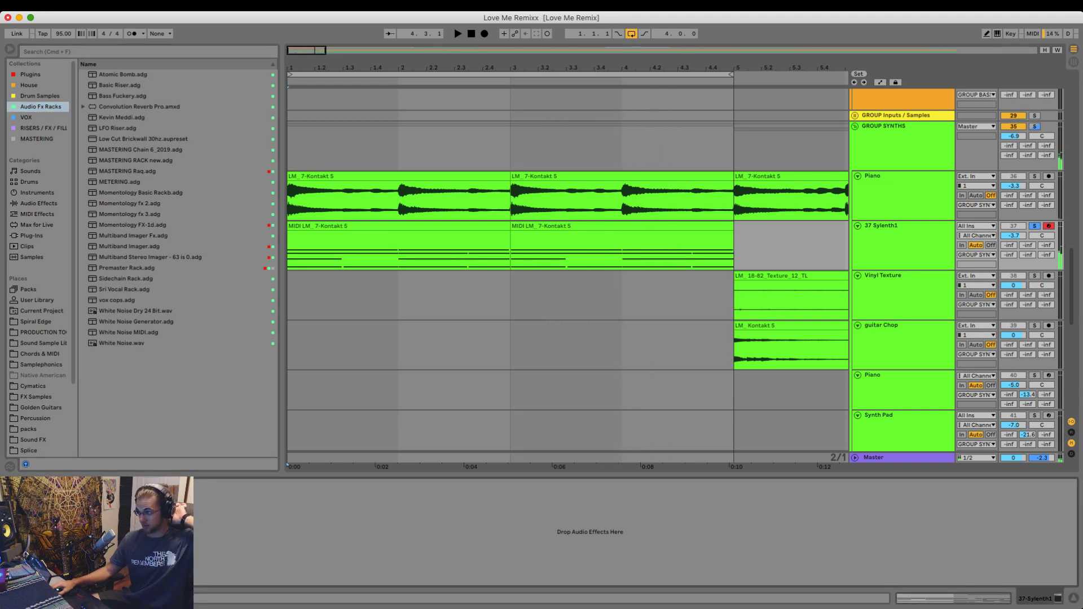
# - Duplicate the 37 Sylenth1 track, set the copy's volume to -3.7 dB and play the copy soloed
pyautogui.click(903, 244)
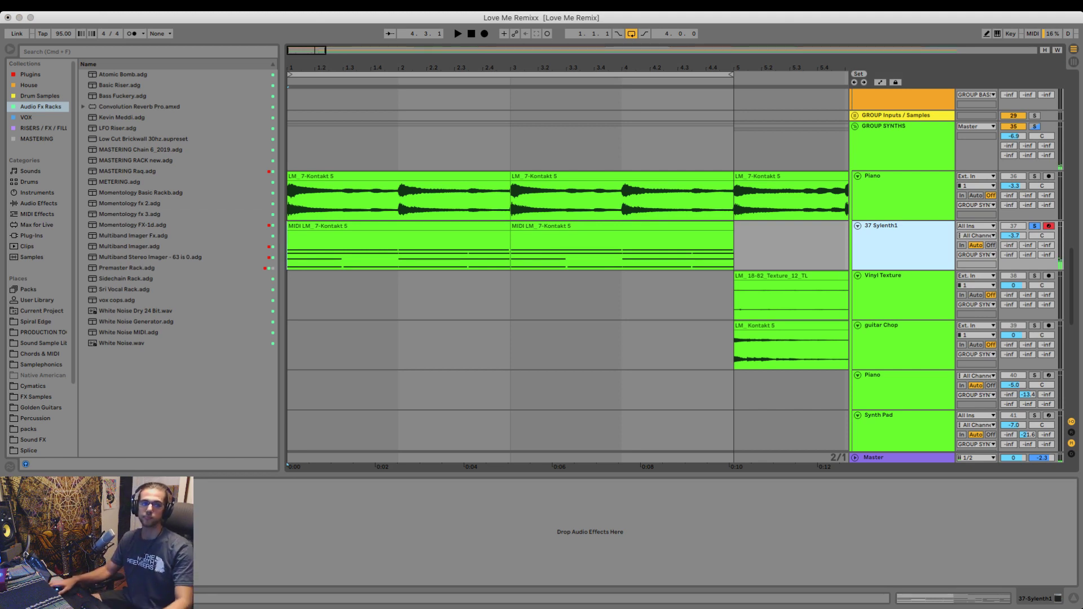
pyautogui.press('super+d')
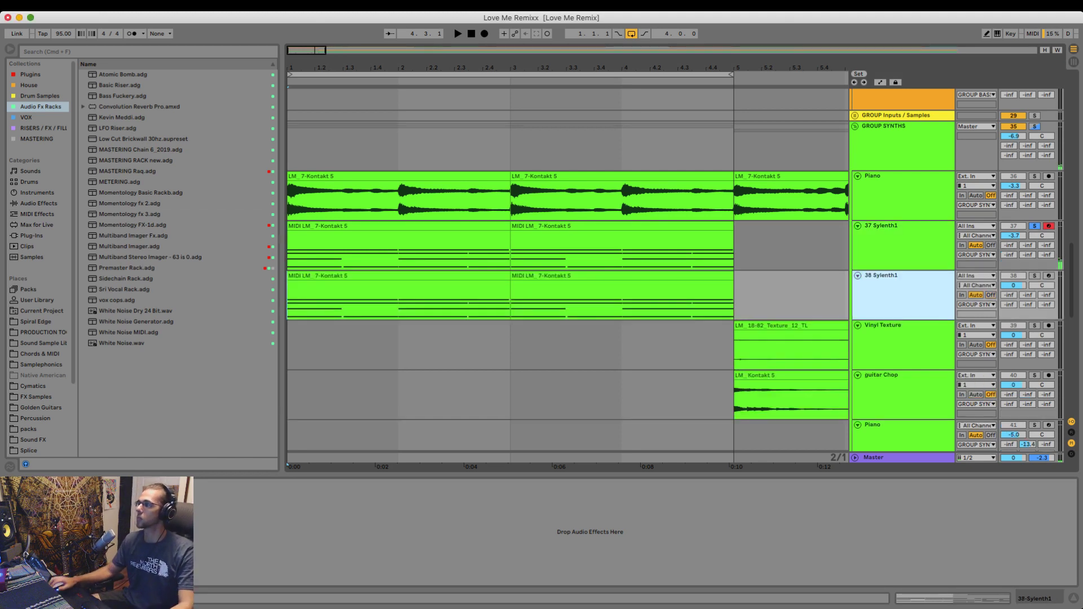
pyautogui.press('space')
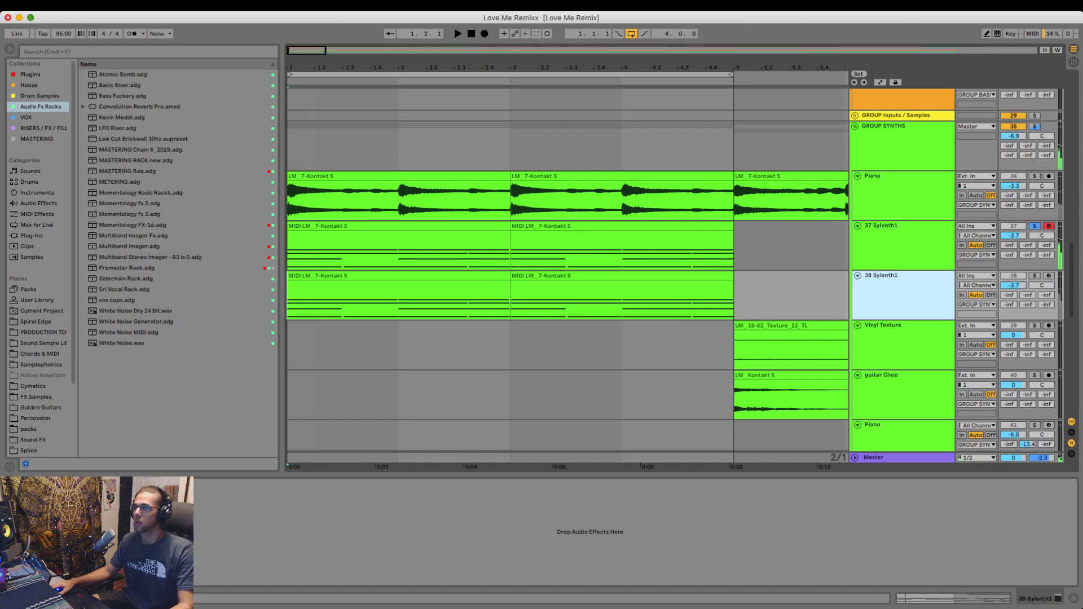
pyautogui.click(1035, 276)
pyautogui.press('space')
pyautogui.press('space')
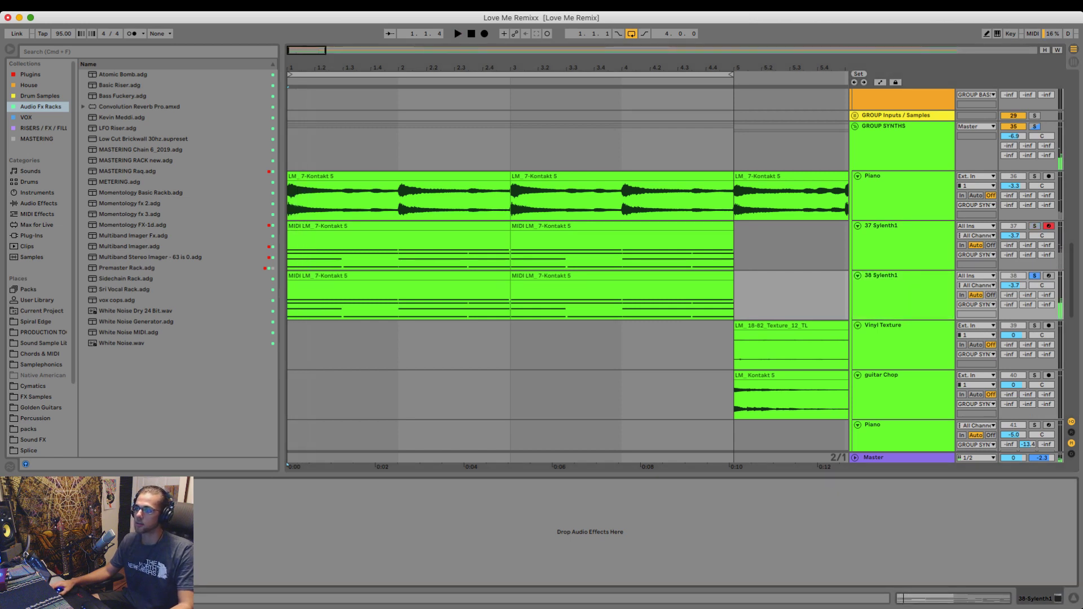
# - Consolidate the two 38 Sylenth1 clips into one four-bar clip and transpose all its notes up an octave
pyautogui.moveTo(291, 293); pyautogui.dragTo(729, 294)
pyautogui.press('super+j')
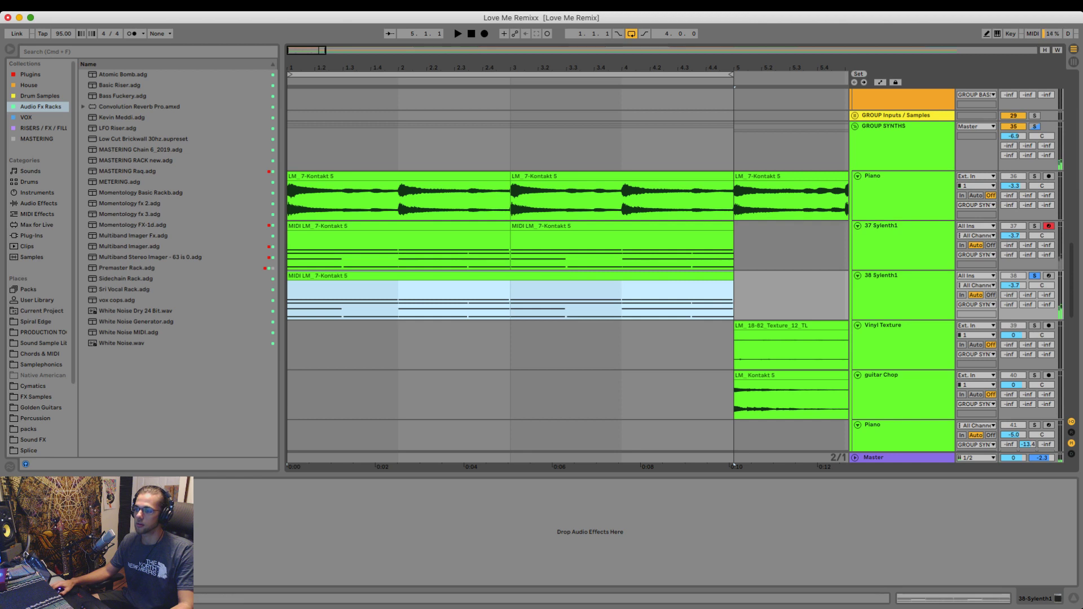
pyautogui.doubleClick(600, 276)
pyautogui.click(600, 500)
pyautogui.press('super+a')
pyautogui.hotkey('shift', 'Up')
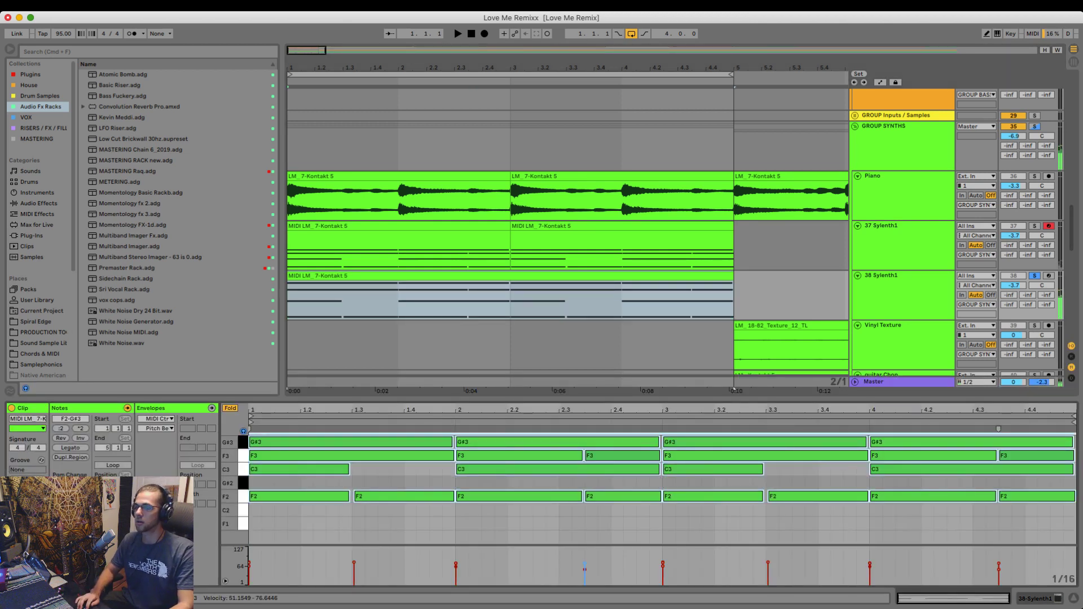
pyautogui.press('space')
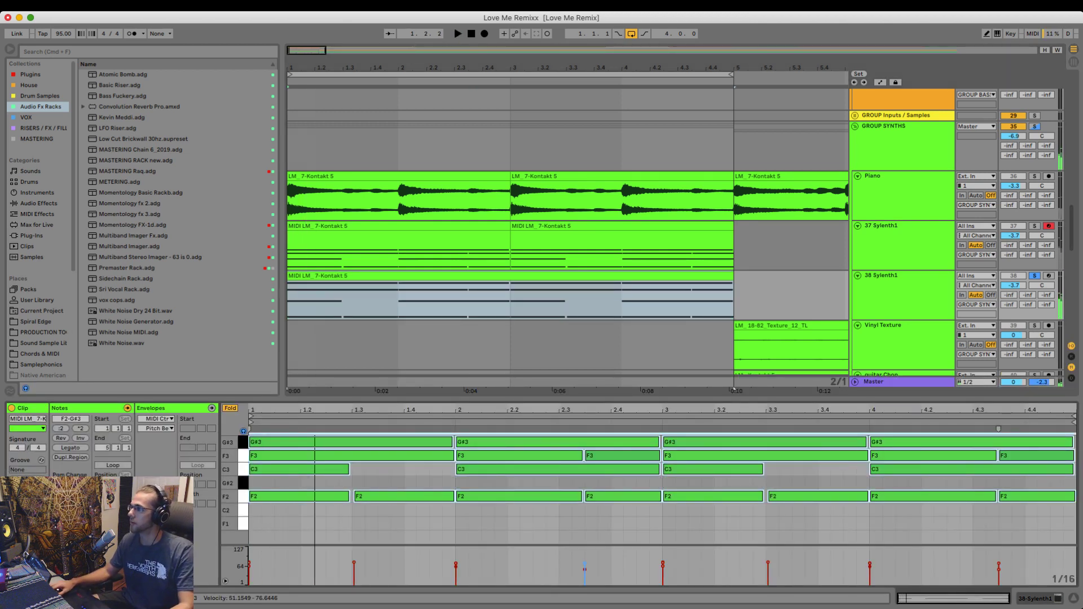
# - Play 38 Sylenth1 without solo, lower its volume to -16.9 dB and save the set
pyautogui.doubleClick(898, 282)
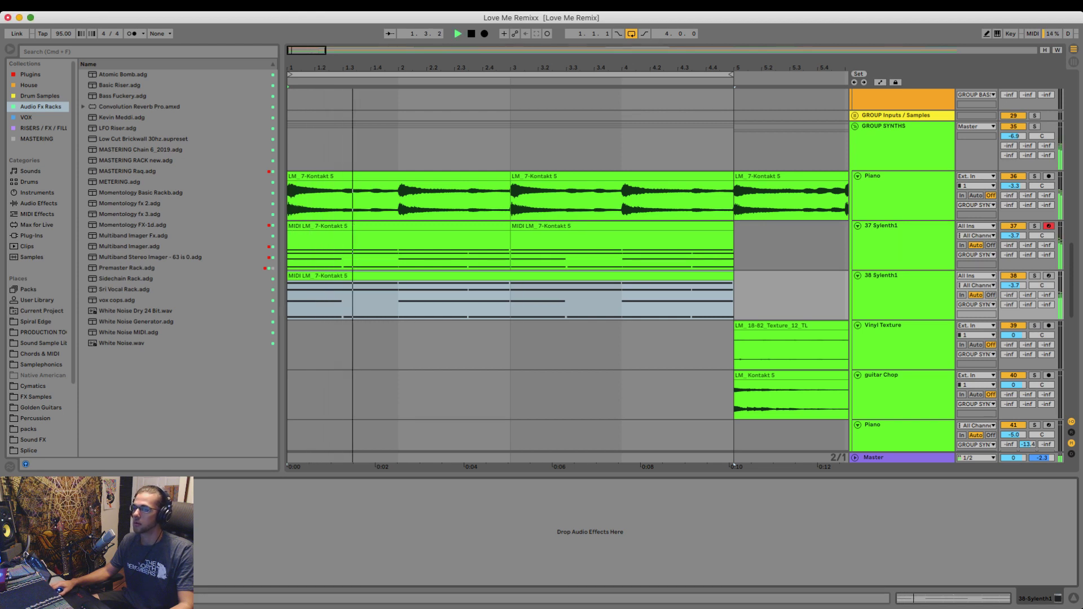
pyautogui.click(1034, 276)
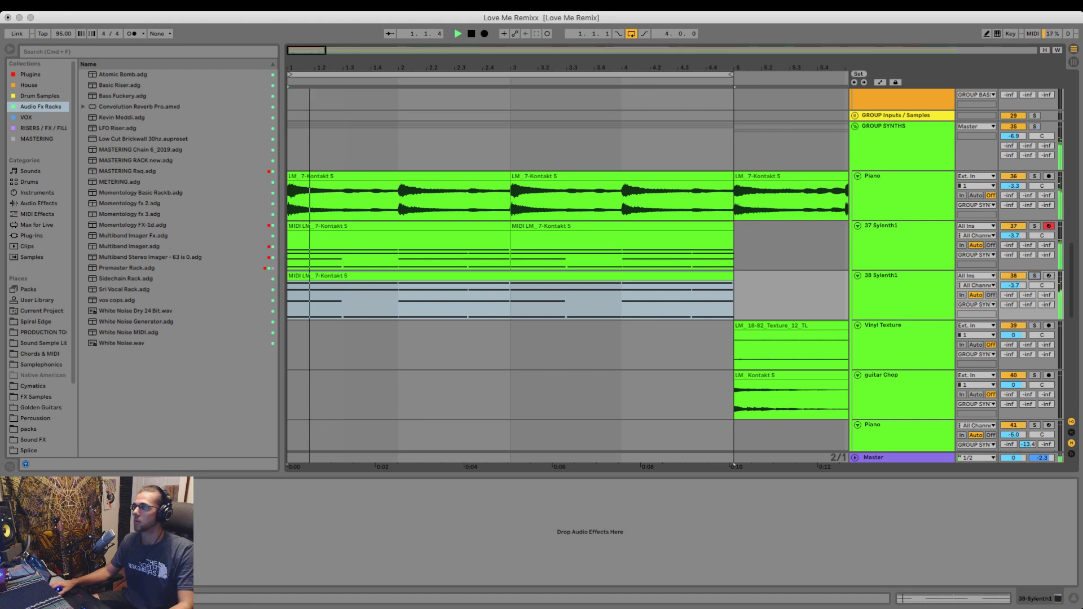
pyautogui.moveTo(1014, 286); pyautogui.dragTo(1014, 299)
pyautogui.press('space')
pyautogui.press('space')
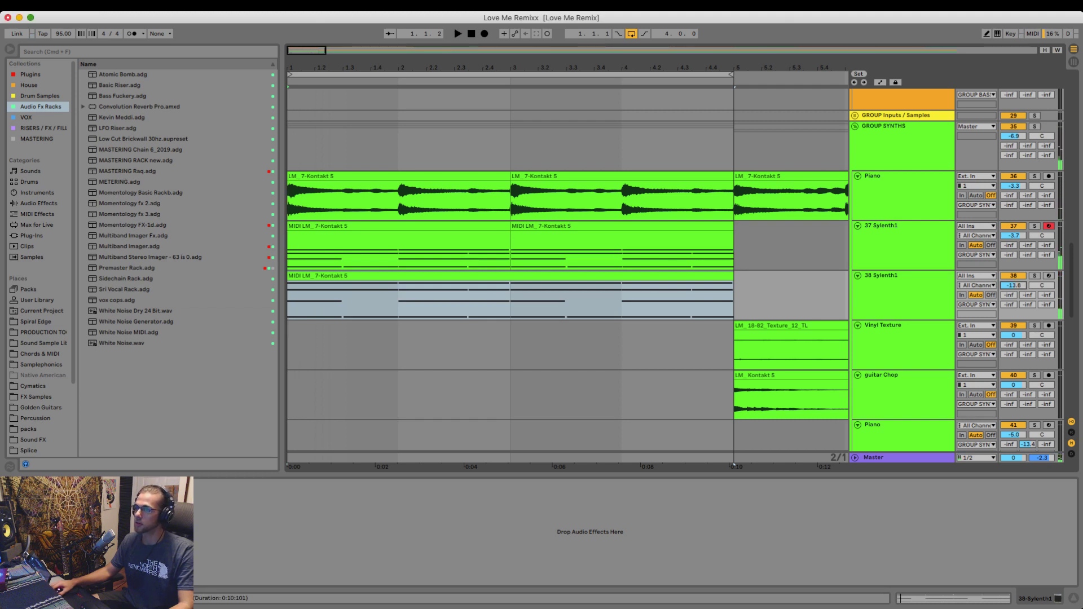
pyautogui.press('super+s')
pyautogui.press('space')
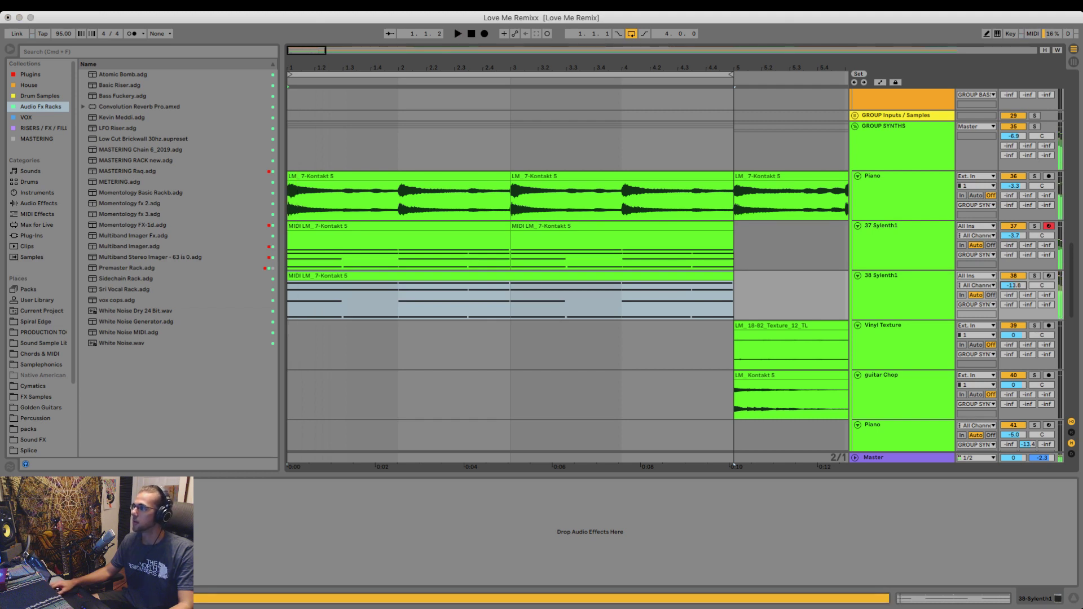
pyautogui.moveTo(1014, 286); pyautogui.dragTo(1014, 292)
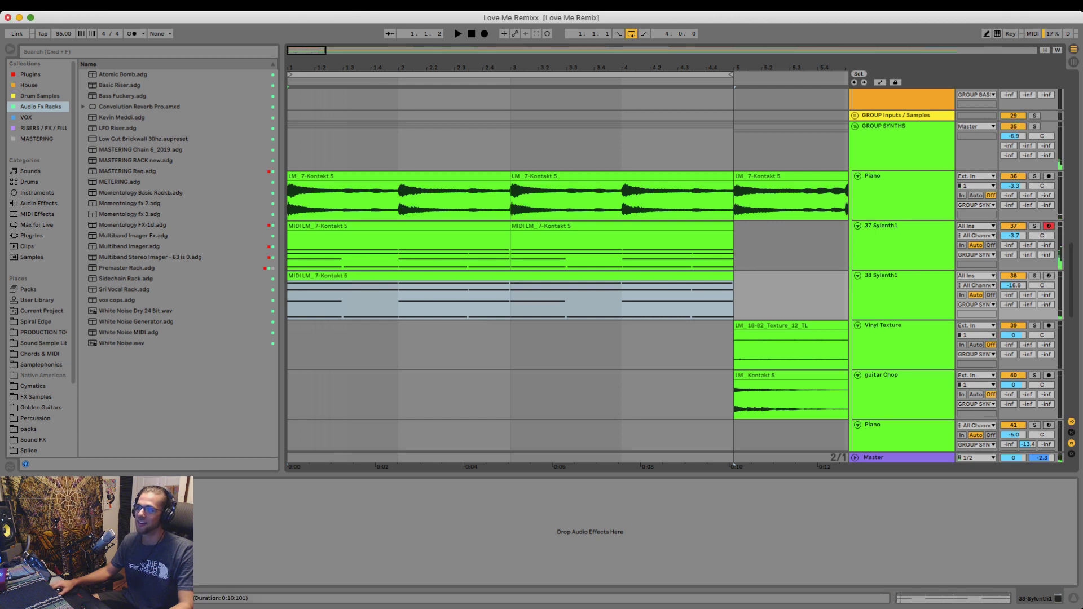
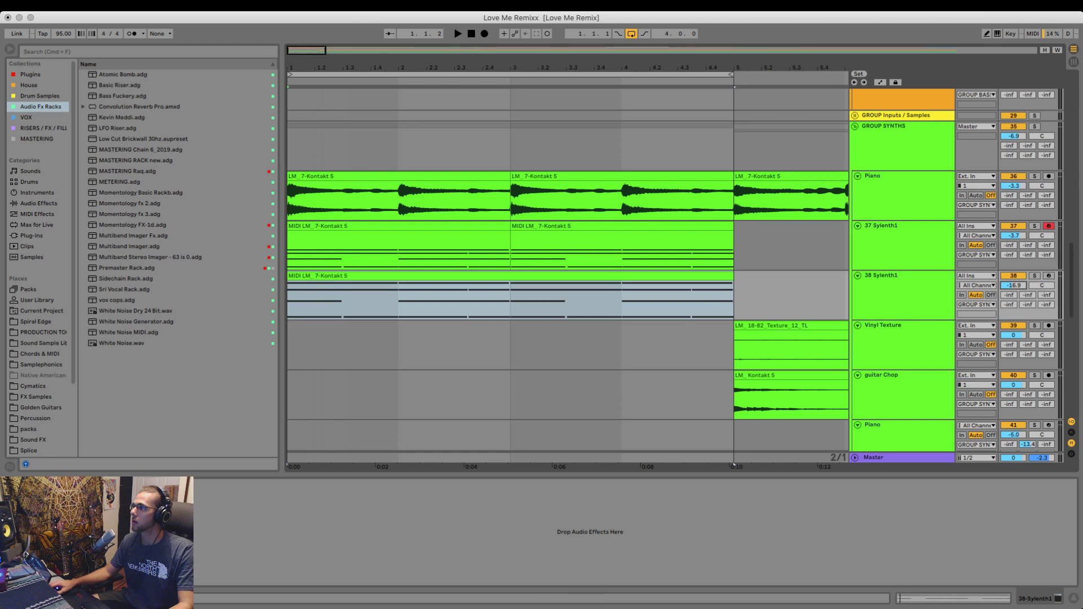
# - Set 38 Sylenth1's volume to -10.1 dB and compare it soloed and within the full mix
pyautogui.press('space')
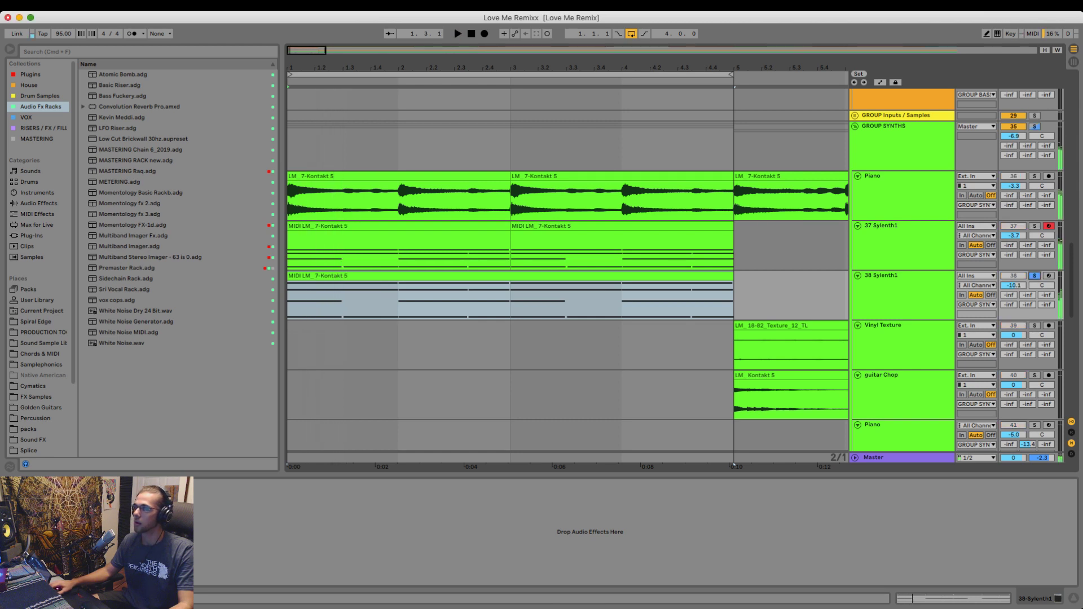
pyautogui.press('space')
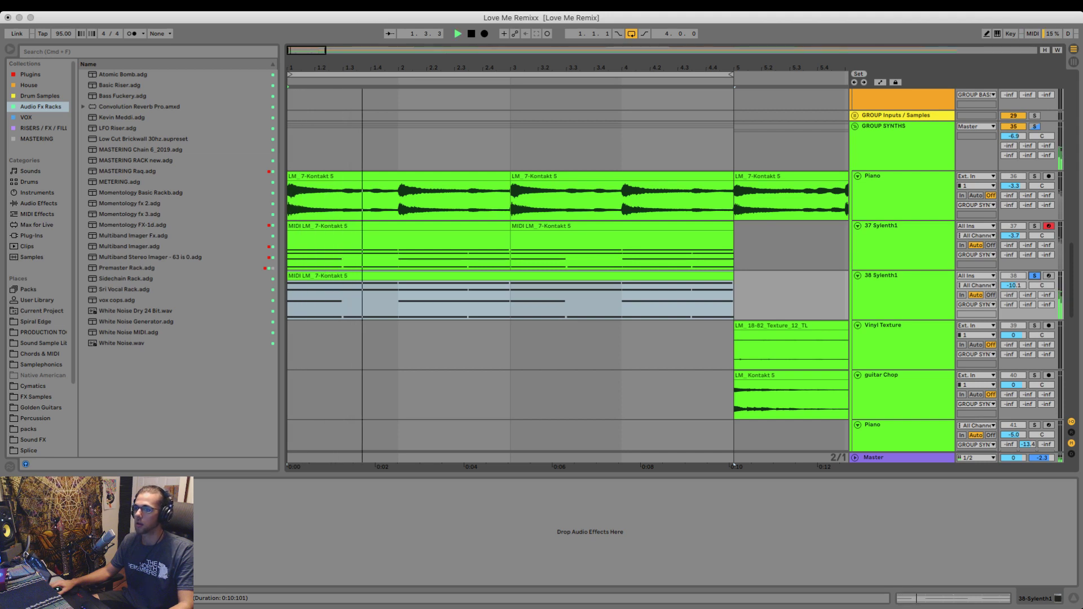
pyautogui.click(1035, 276)
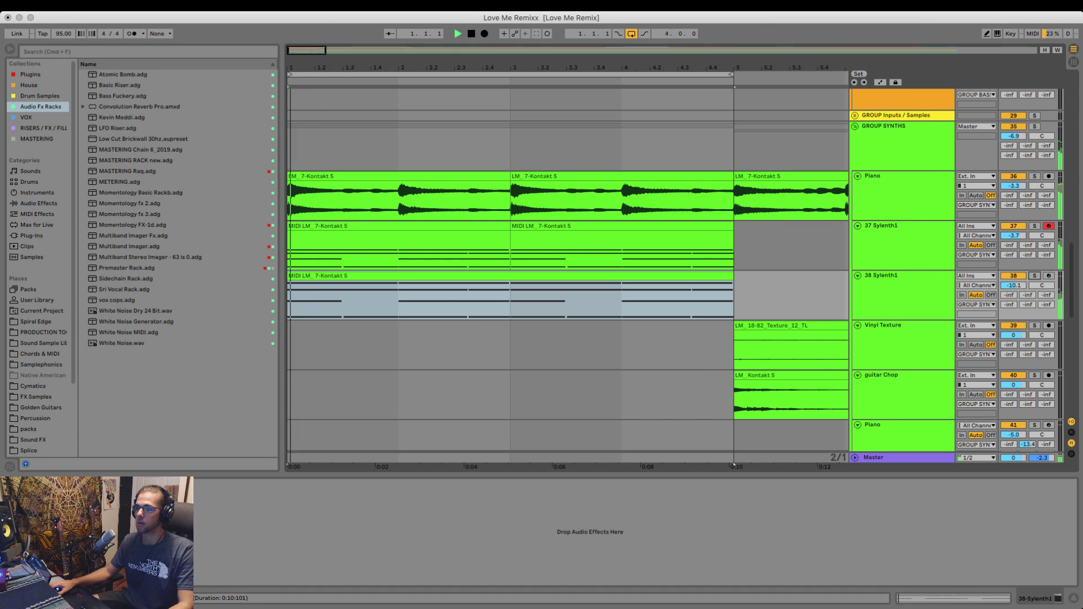
pyautogui.press('space')
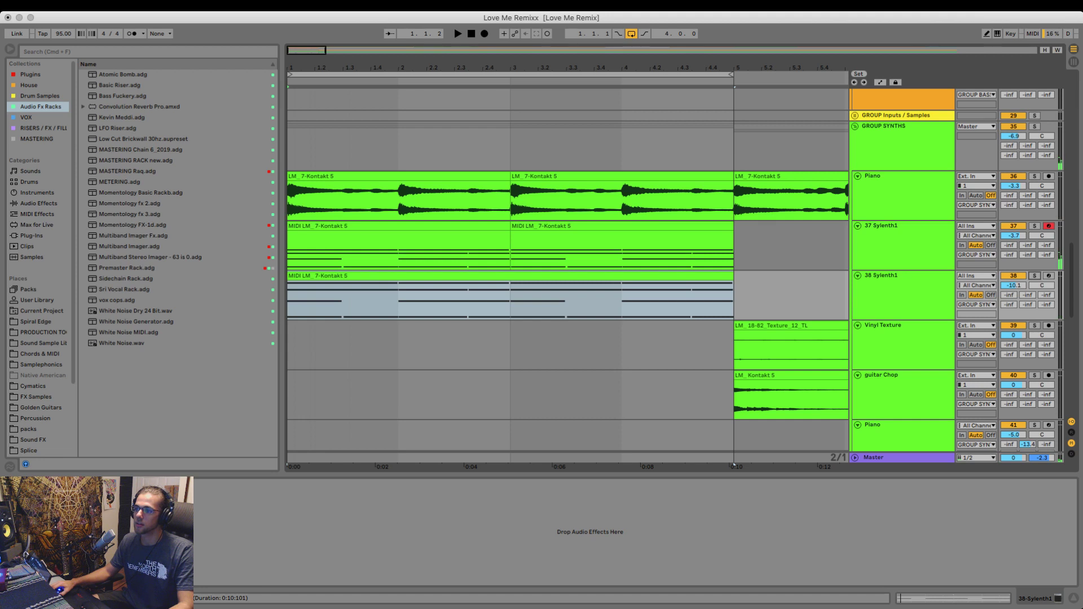
pyautogui.click(1034, 276)
pyautogui.press('space')
pyautogui.press('space')
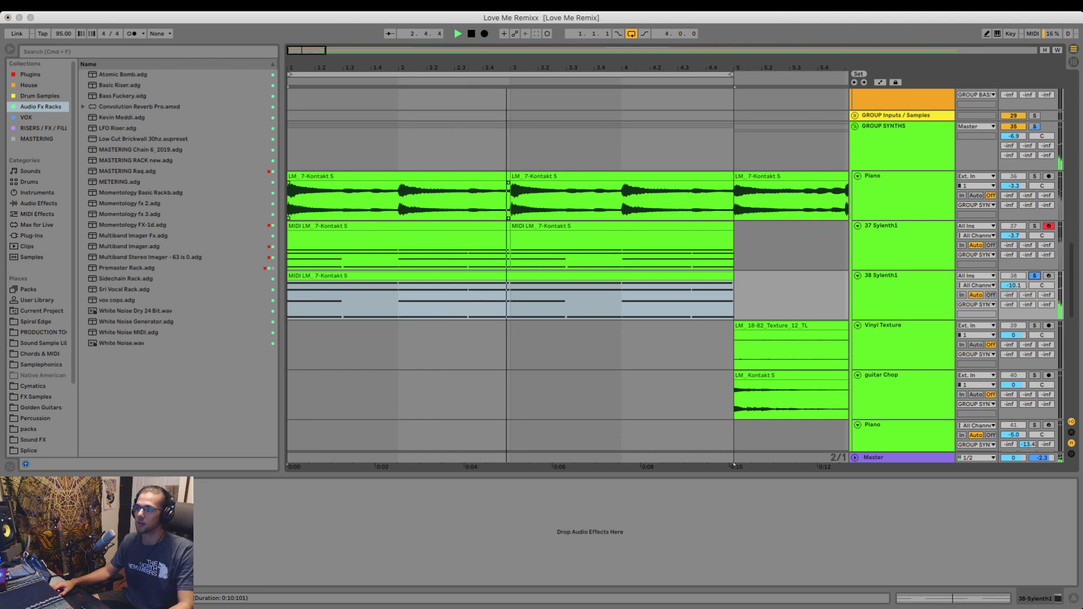
# - Open the notes of the 38 Sylenth1 clip in an enlarged editor and play the clip soloed
pyautogui.doubleClick(511, 276)
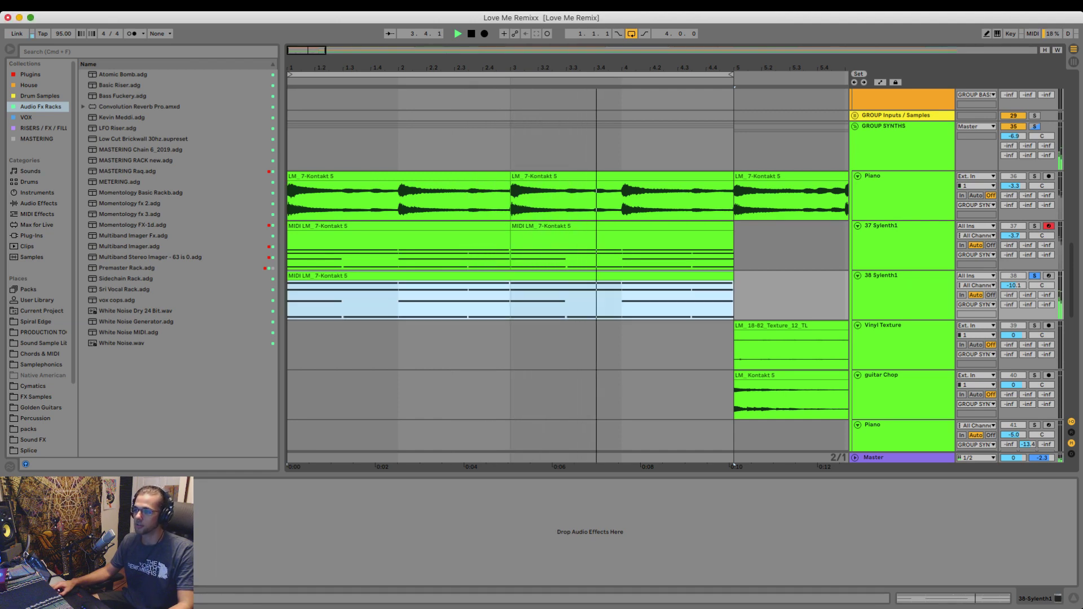
pyautogui.press('space')
pyautogui.moveTo(496, 397); pyautogui.dragTo(496, 300)
pyautogui.click(481, 479)
pyautogui.click(378, 480)
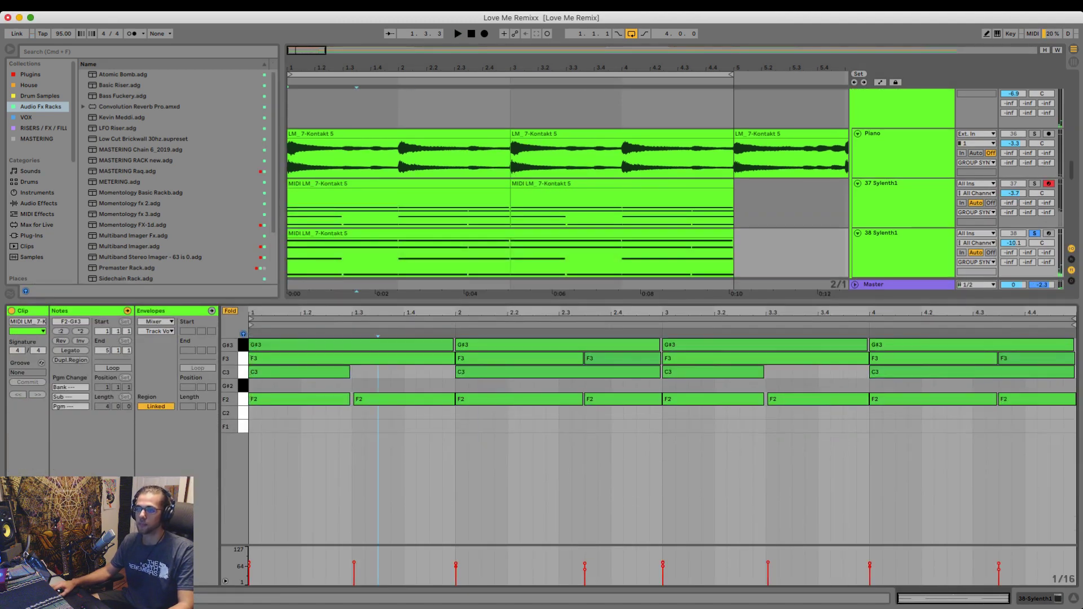
pyautogui.press('space')
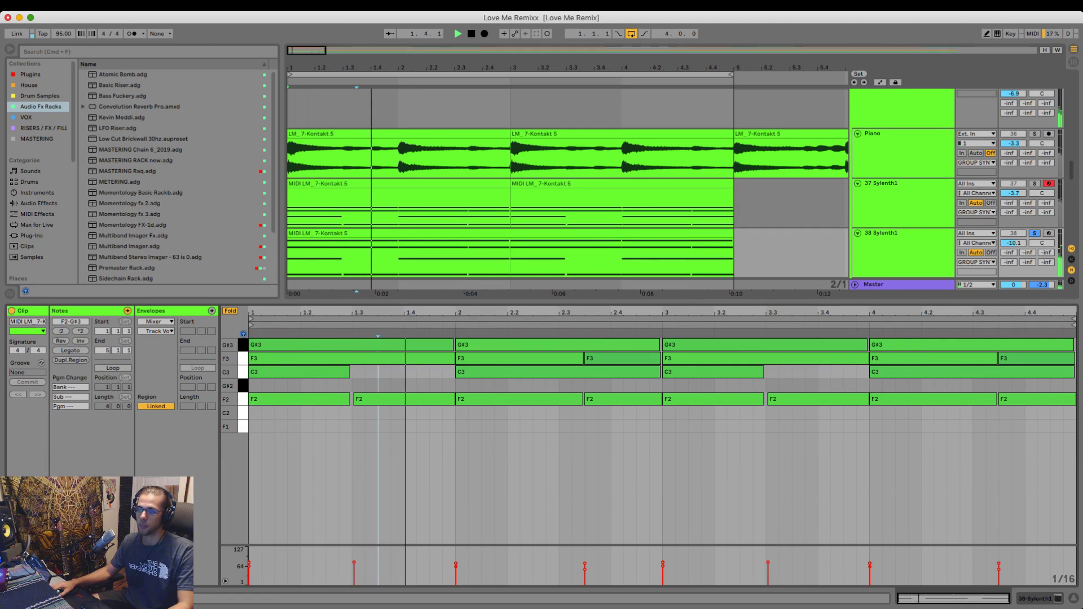
# - Stop playback and delete every note in the 38 Sylenth1 clip except the first chord of bar 1
pyautogui.press('space')
pyautogui.click(395, 399)
pyautogui.press('Delete')
pyautogui.moveTo(471, 440); pyautogui.dragTo(1036, 344)
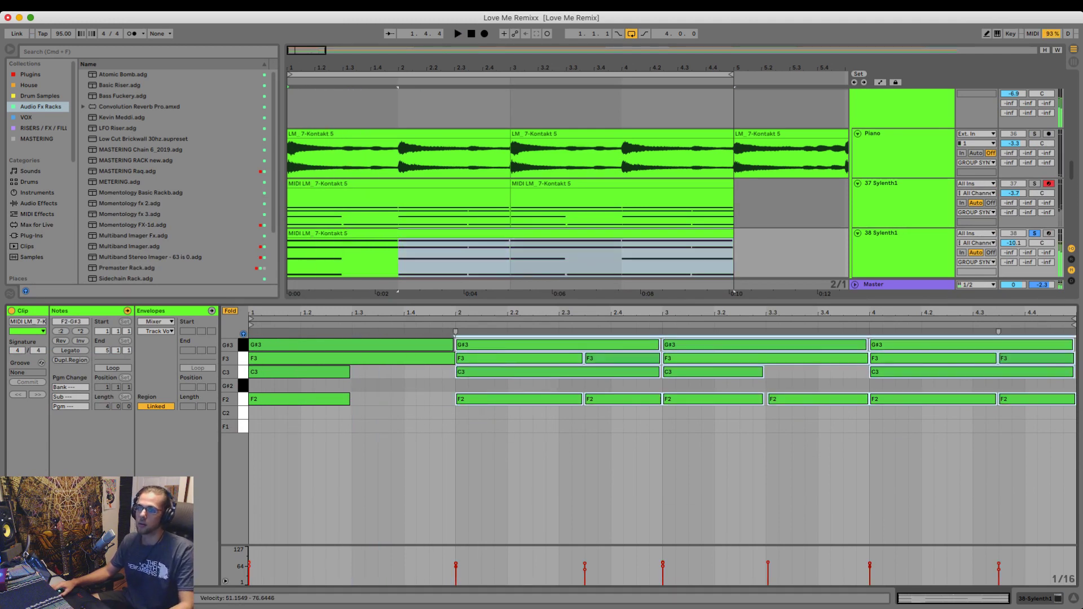
pyautogui.press('Delete')
# - Extend all notes of the remaining chord evenly to the end of the four-bar clip using Legato
pyautogui.moveTo(495, 390); pyautogui.dragTo(432, 345)
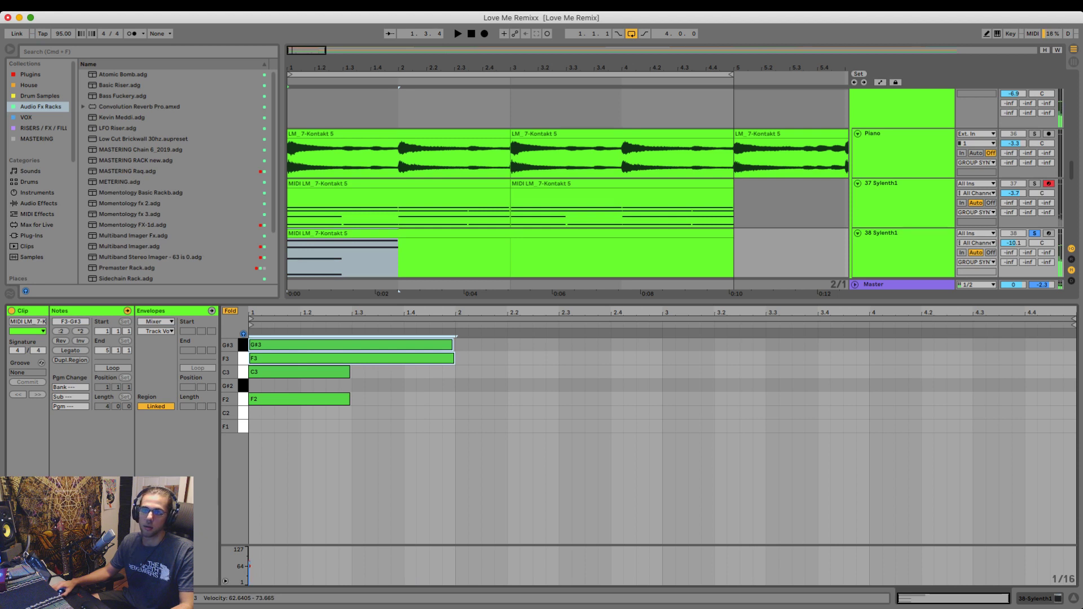
pyautogui.click(391, 395)
pyautogui.press('super+a')
pyautogui.click(70, 351)
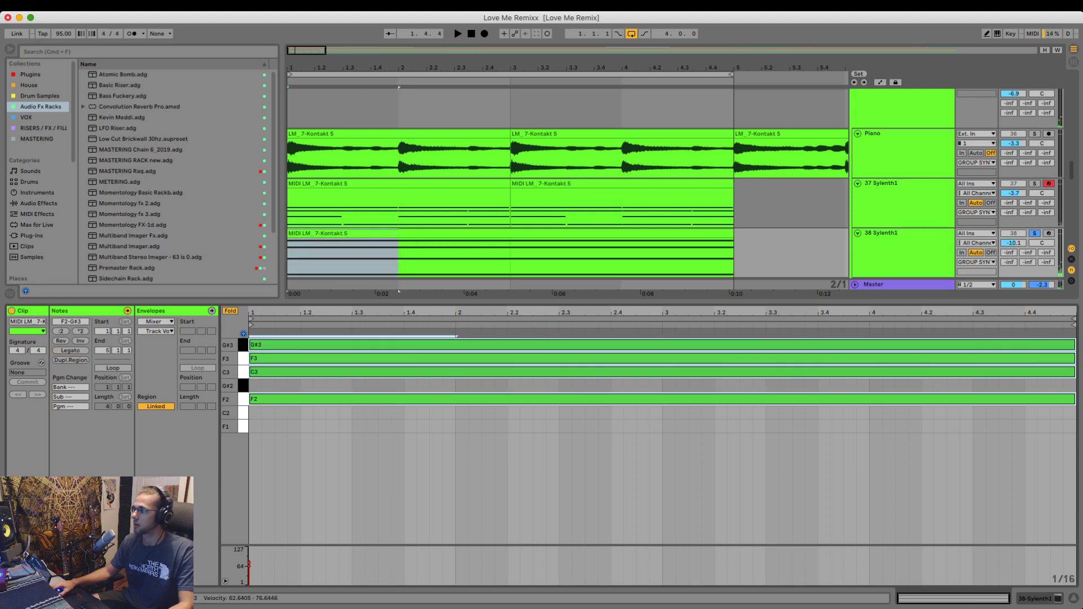
# - Shorten all four chord notes to about three sixteenths, duplicate the chord directly after itself and play the result
pyautogui.click(689, 452)
pyautogui.press('super+a')
pyautogui.moveTo(1075, 373); pyautogui.dragTo(288, 373)
pyautogui.press('super+d')
pyautogui.press('space')
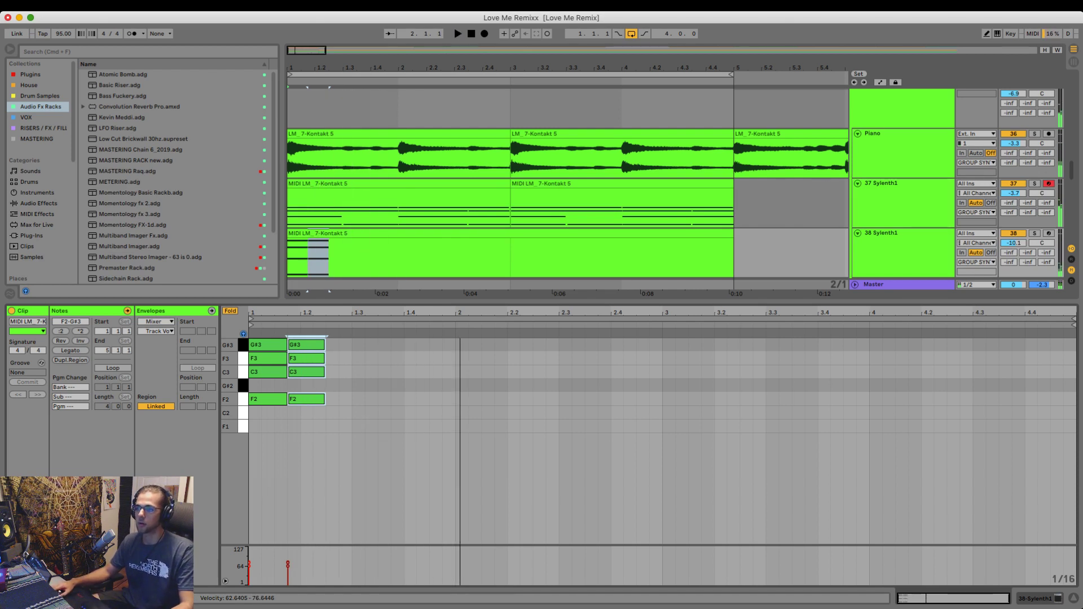
# - Repeat the chord pair at the start of bar 2 and place another copy directly after it, making four consecutive chords
pyautogui.press('super+a')
pyautogui.press('super+d')
pyautogui.press('super+d')
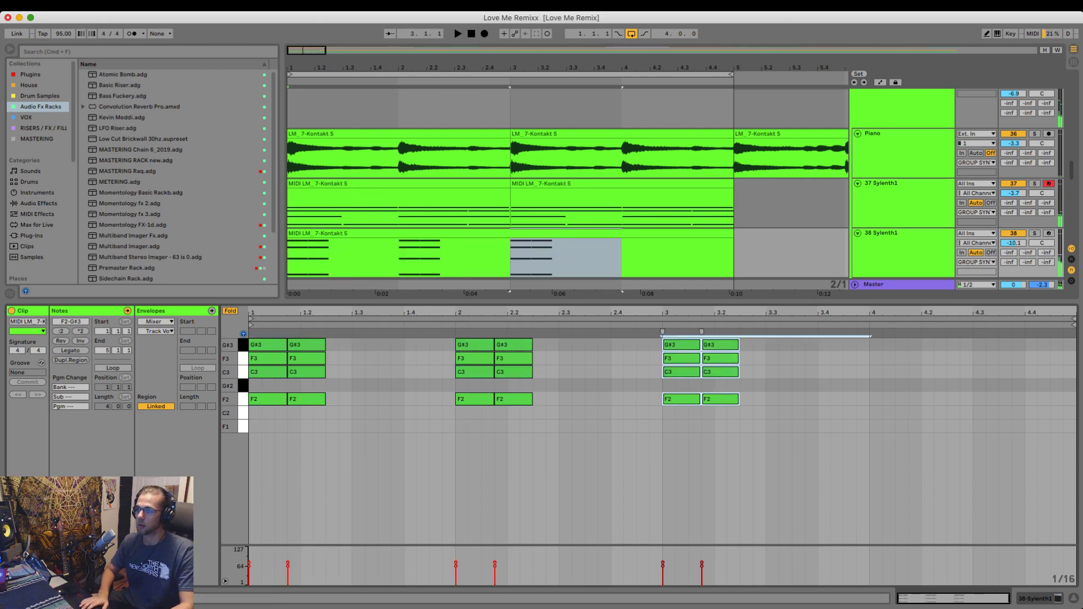
pyautogui.press('Left')
pyautogui.press('Left')
pyautogui.press('Left')
pyautogui.press('Left')
pyautogui.press('Left')
pyautogui.press('Left')
pyautogui.press('Left')
pyautogui.press('Left')
pyautogui.press('Left')
pyautogui.press('Left')
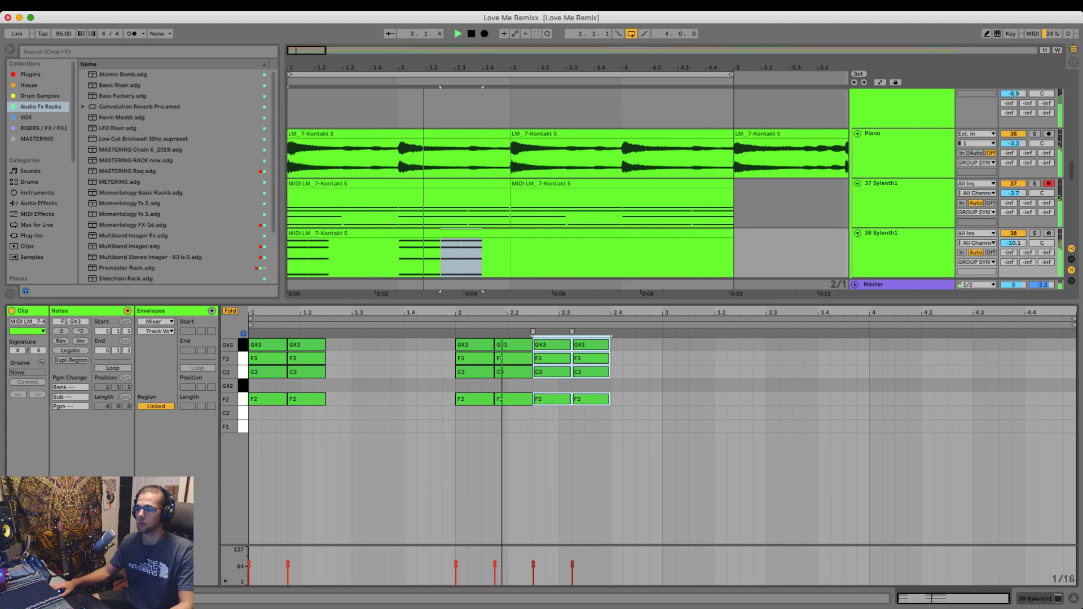
# - Solo 38 Sylenth1 and listen to the chord rhythm in the first two bars
pyautogui.click(662, 440)
pyautogui.press('space')
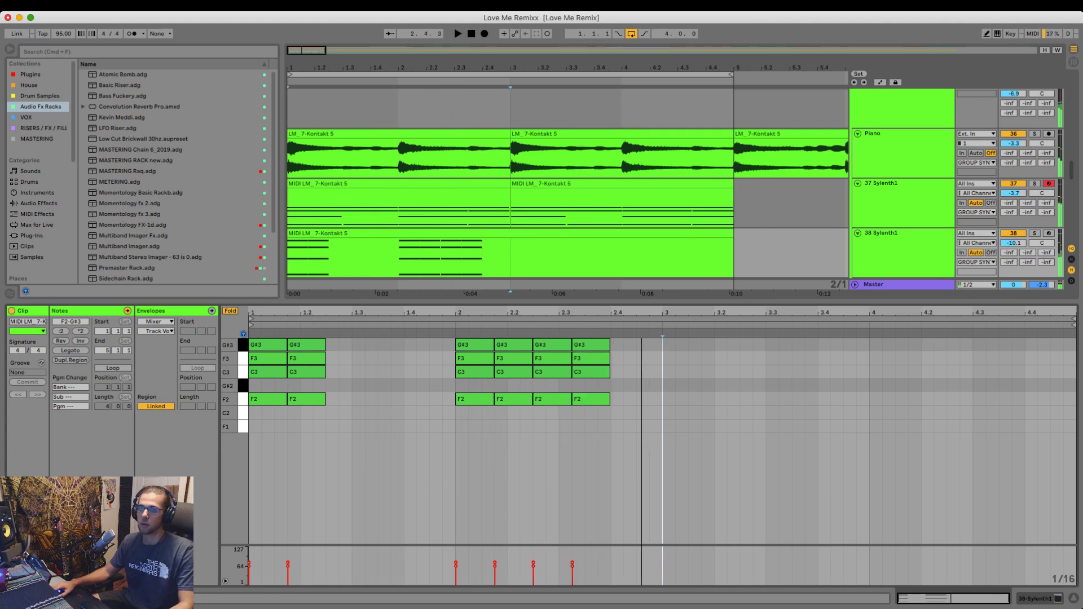
pyautogui.press('s')
pyautogui.press('space')
pyautogui.press('space')
# - Delete all G#3 notes from the chords in bars 1 and 2 and play the reduced voicing
pyautogui.click(308, 400)
pyautogui.click(269, 400)
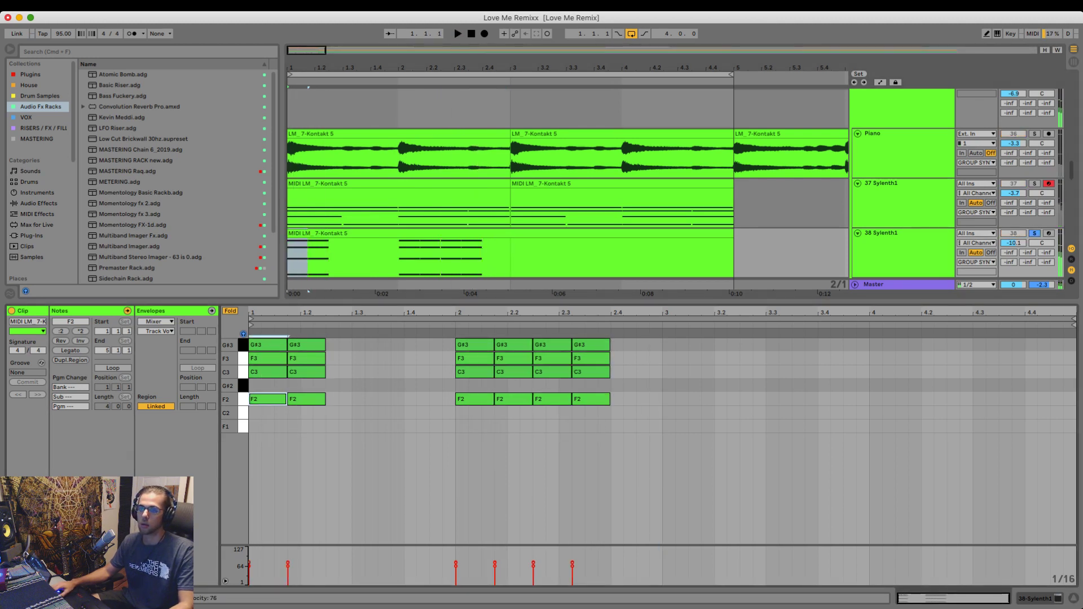
pyautogui.click(313, 414)
pyautogui.click(308, 400)
pyautogui.click(269, 344)
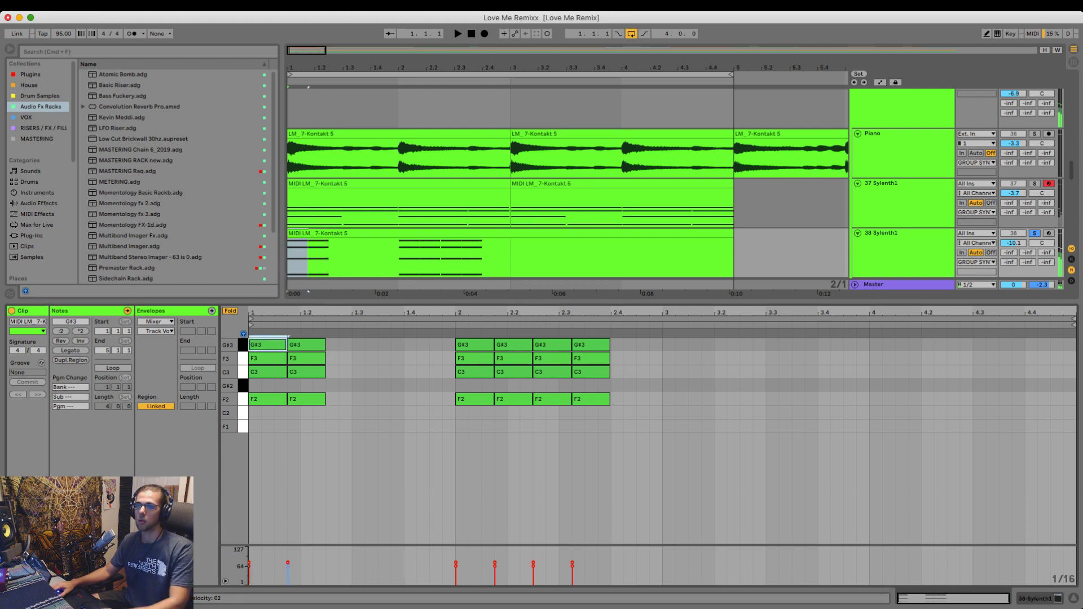
pyautogui.moveTo(349, 341); pyautogui.dragTo(267, 346)
pyautogui.press('Delete')
pyautogui.press('space')
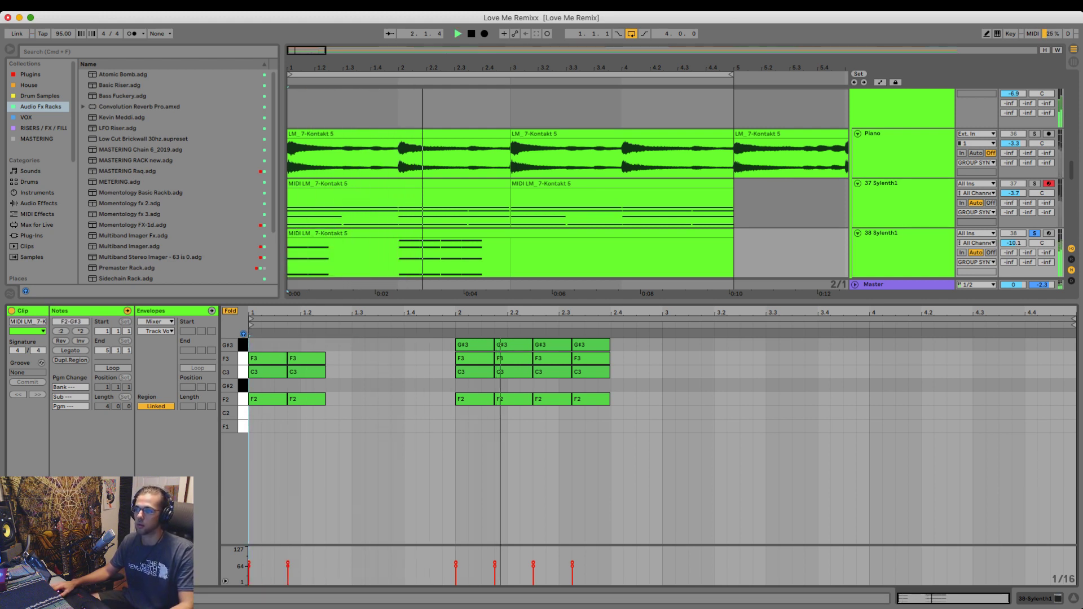
pyautogui.press('space')
pyautogui.click(513, 345)
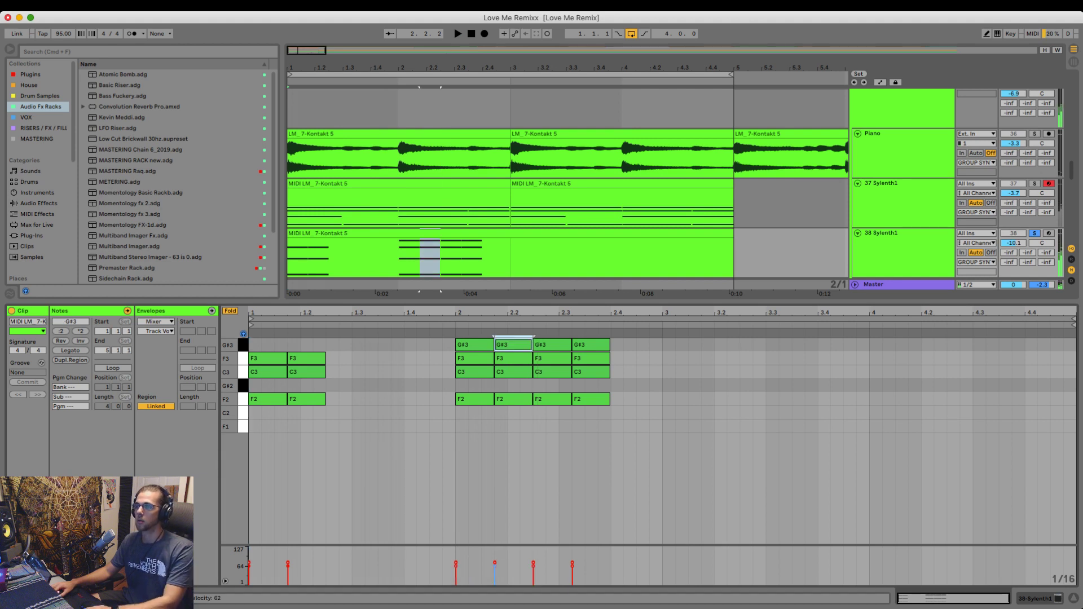
pyautogui.moveTo(658, 343); pyautogui.dragTo(462, 346)
pyautogui.press('Delete')
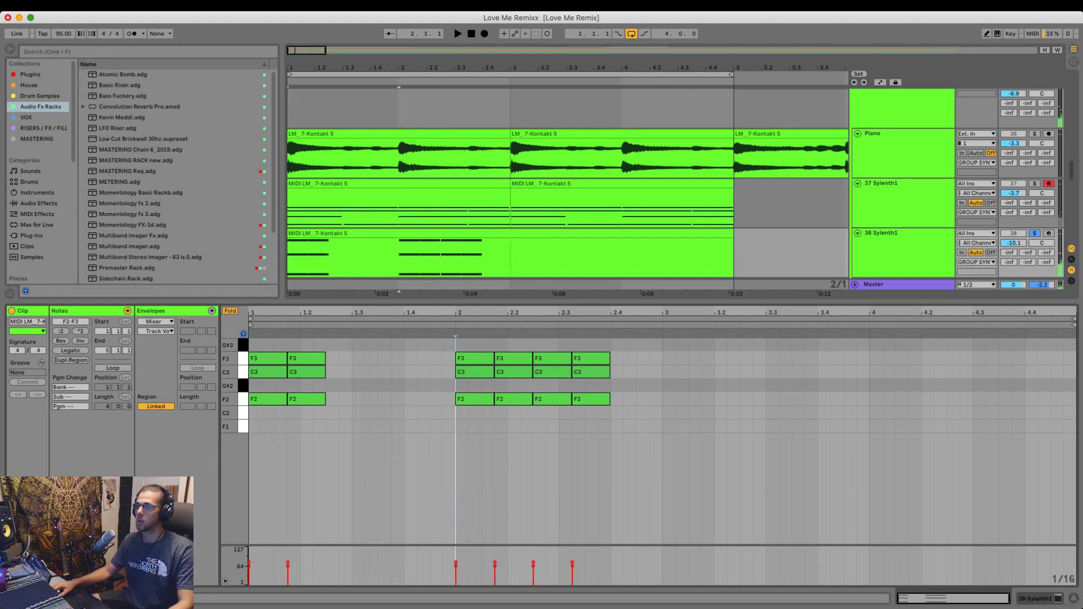
# - Duplicate the two-bar chord pattern so the copy starts exactly at bar 3, and play the clip
pyautogui.moveTo(656, 441); pyautogui.dragTo(254, 352)
pyautogui.press('super+d')
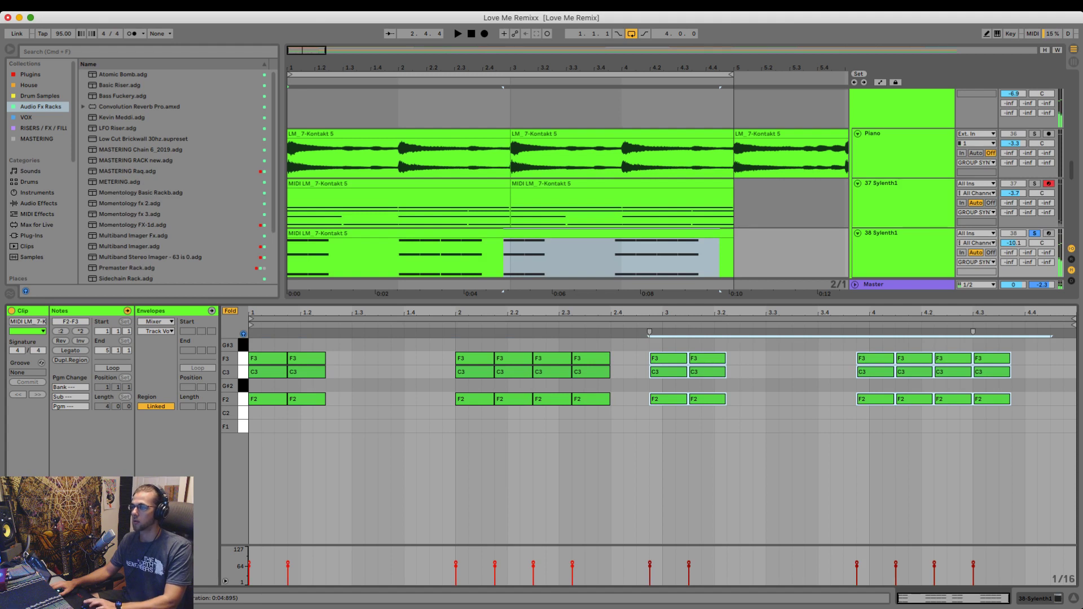
pyautogui.press('Right')
pyautogui.press('space')
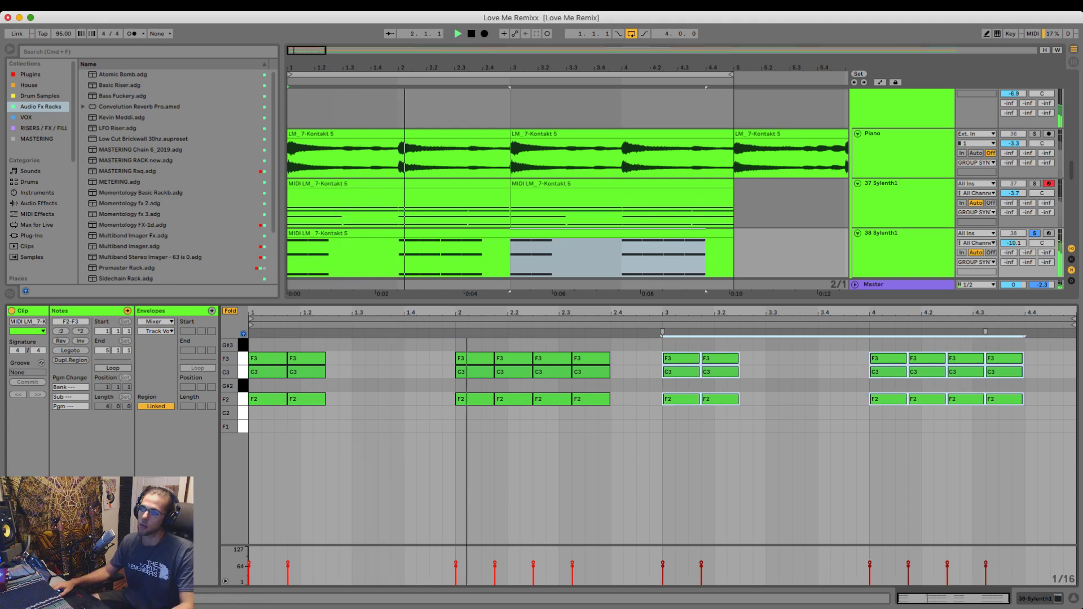
# - Unfold the clip's note editor to show every key, and enlarge the editor to make the octave above the chords visible
pyautogui.click(366, 418)
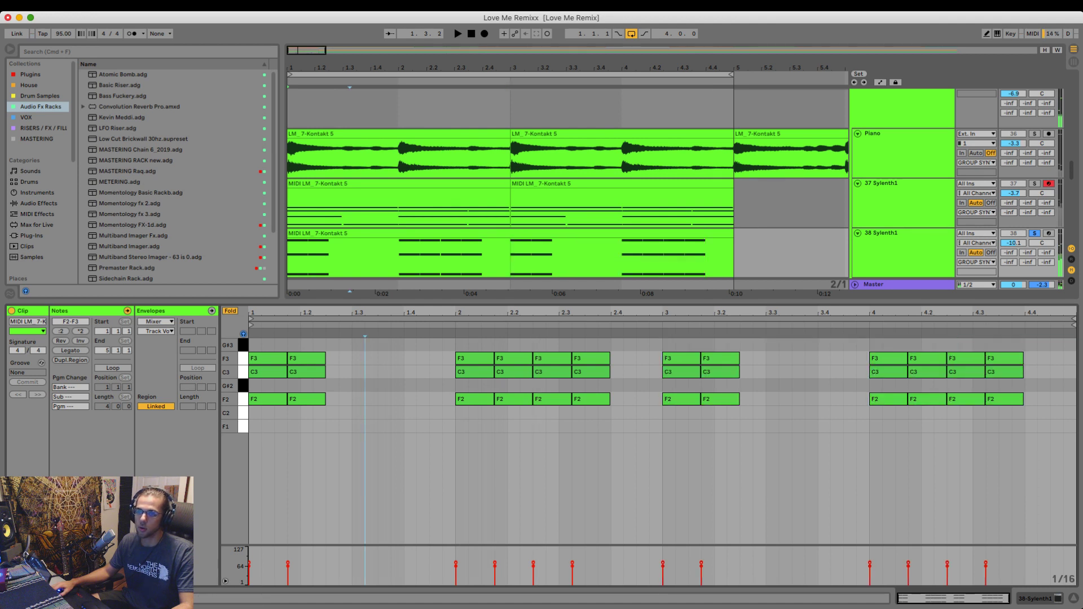
pyautogui.moveTo(365, 312); pyautogui.dragTo(426, 340)
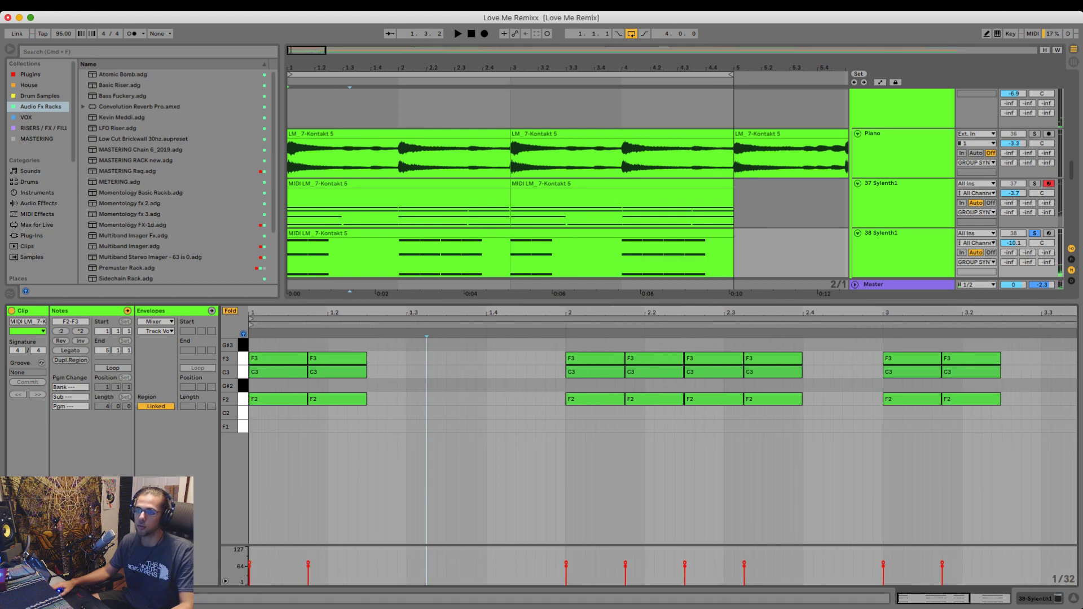
pyautogui.press('f')
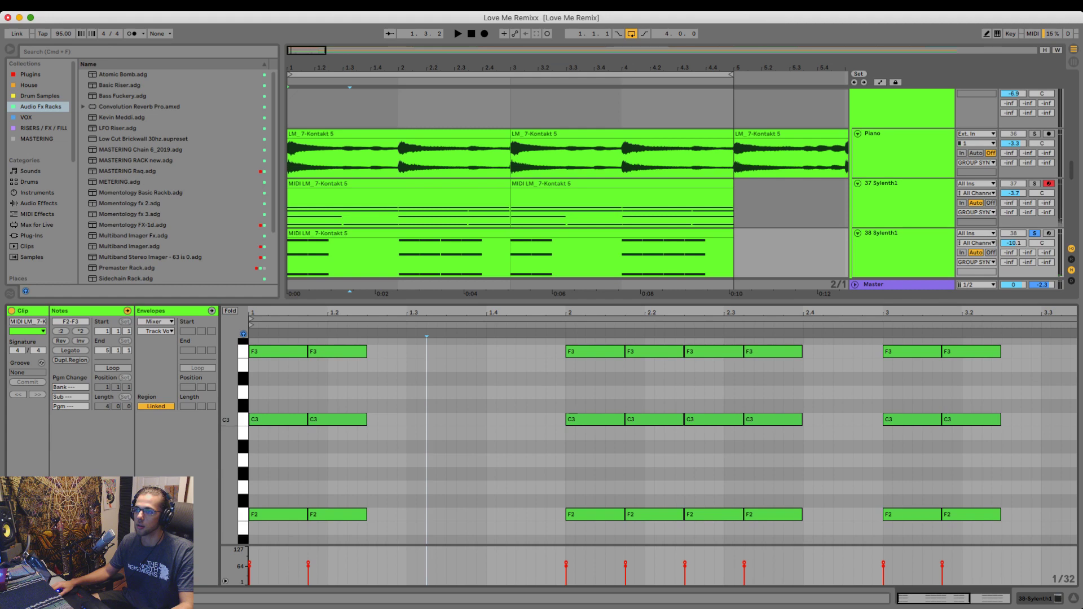
pyautogui.moveTo(480, 302); pyautogui.dragTo(479, 184)
pyautogui.scroll(5, 480, 384)
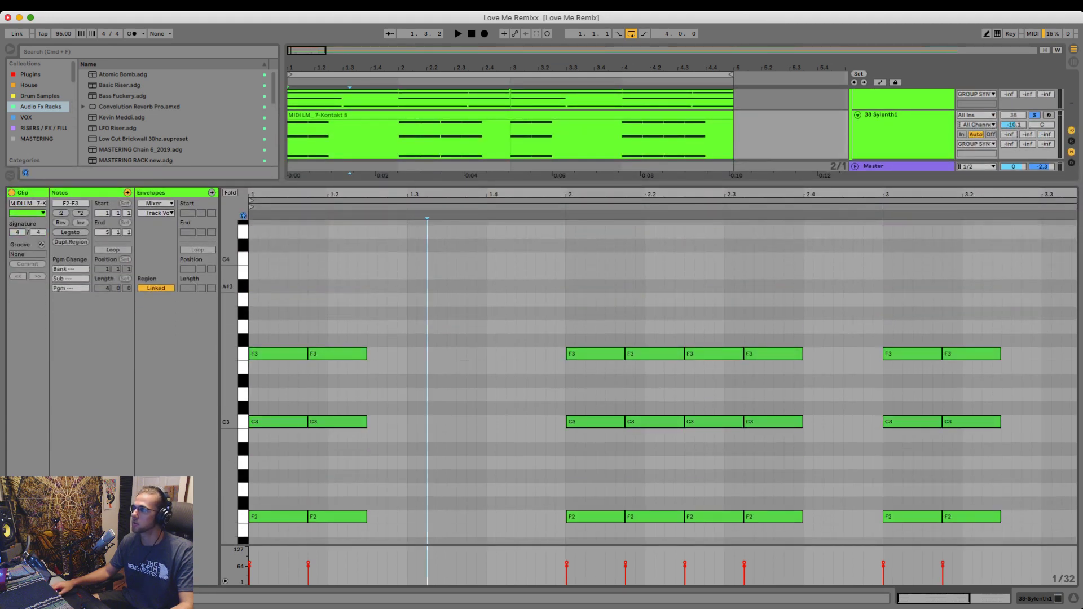
# - Add two consecutive F4 notes at the start of bar 3, each as long as the chords below, and play the clip
pyautogui.scroll(-3, 666, 316)
pyautogui.doubleClick(668, 273)
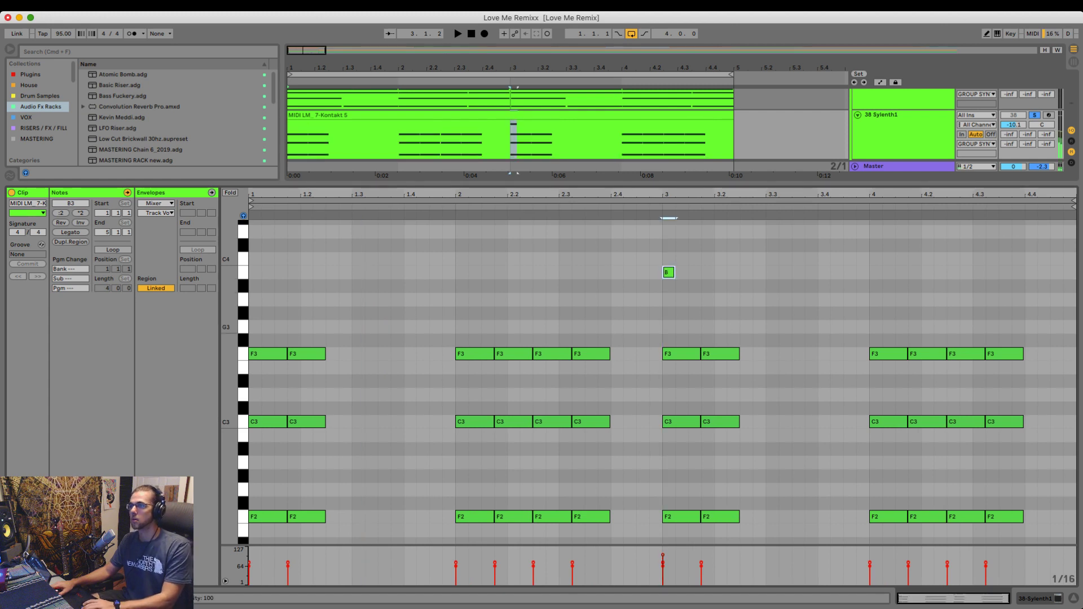
pyautogui.press('Down')
pyautogui.press('Up')
pyautogui.press('Up')
pyautogui.press('Up')
pyautogui.press('Up')
pyautogui.press('Up')
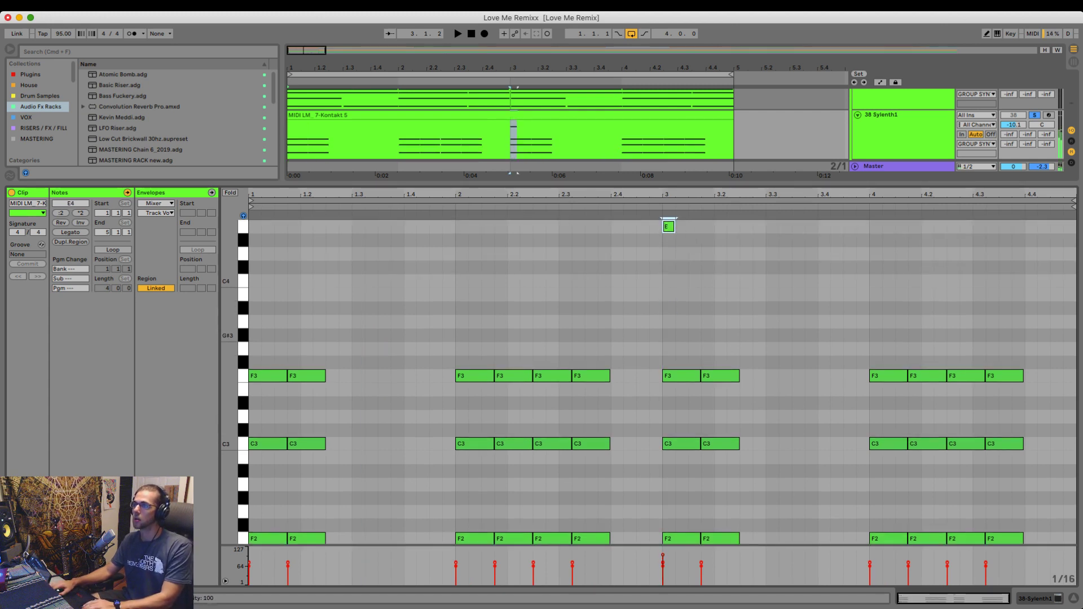
pyautogui.press('Up')
pyautogui.press('Up')
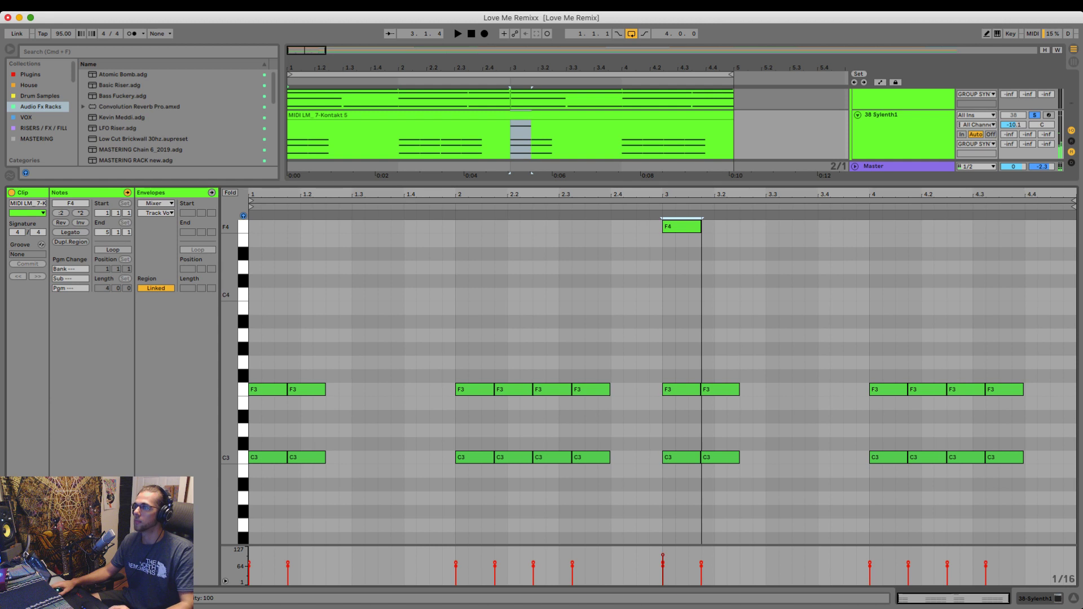
pyautogui.press('super+d')
pyautogui.press('space')
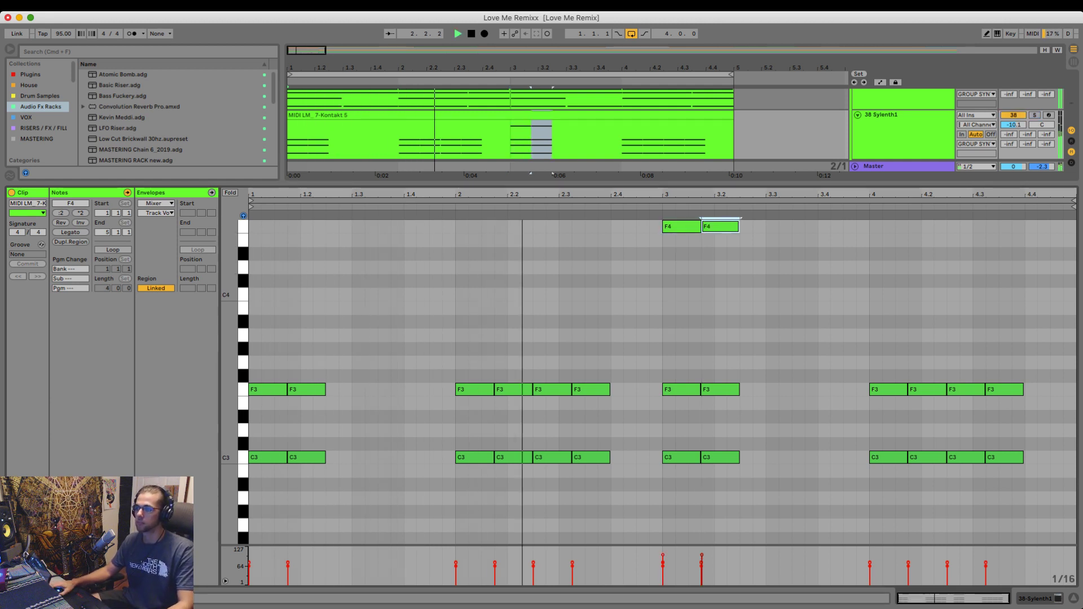
# - Delete the fourth chord of bar 2 and play the clip again
pyautogui.scroll(-3, 588, 339)
pyautogui.press('space')
pyautogui.moveTo(584, 289); pyautogui.dragTo(594, 510)
pyautogui.press('Delete')
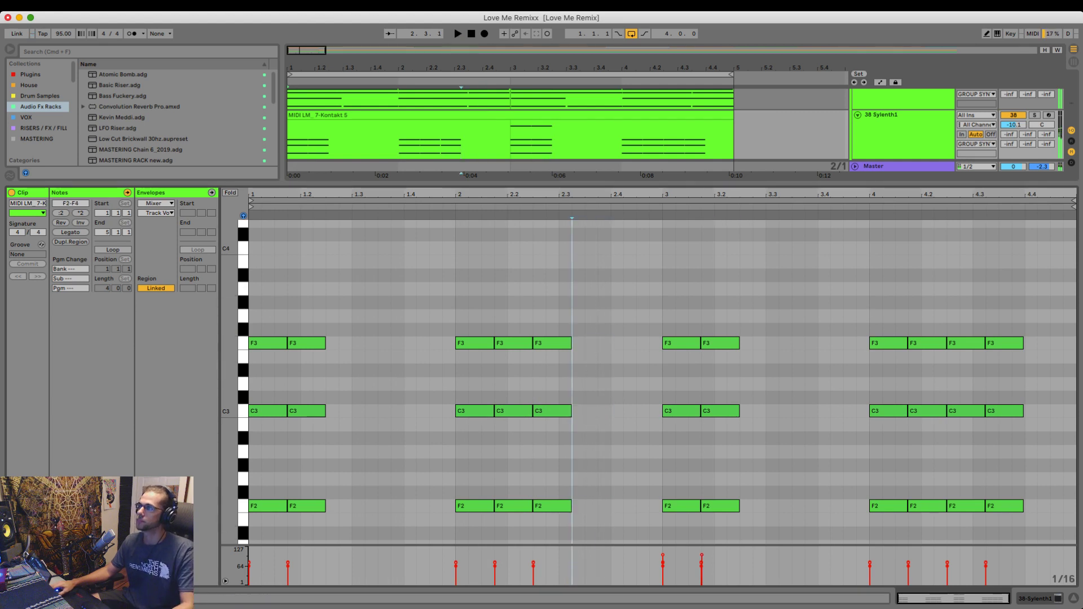
pyautogui.press('space')
# - Add EQ Eight with a low cut to the 38 Sylenth1 track's device chain
pyautogui.doubleClick(903, 130)
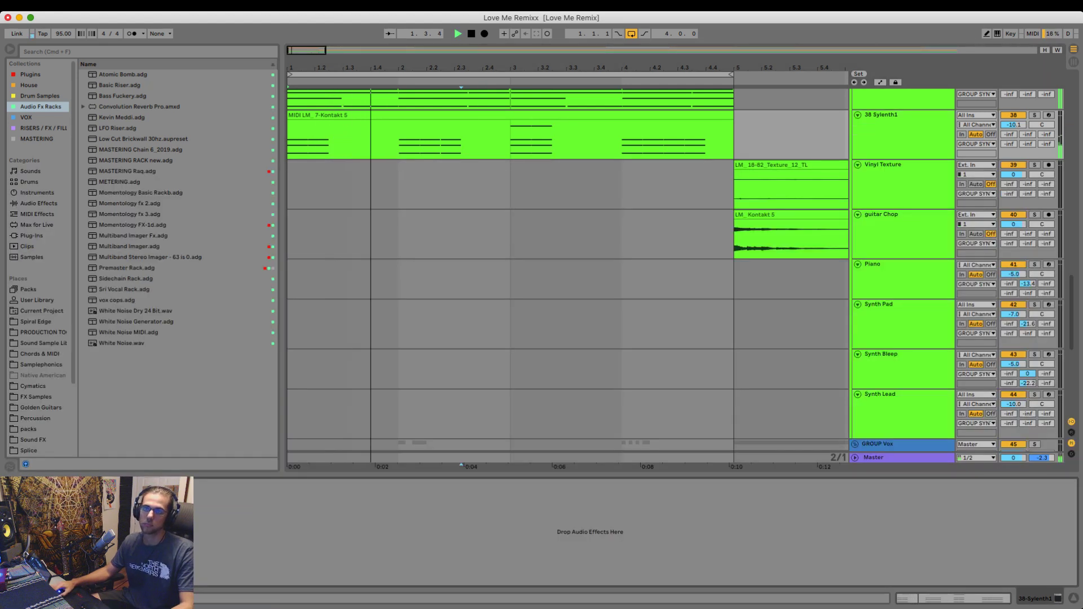
pyautogui.click(39, 203)
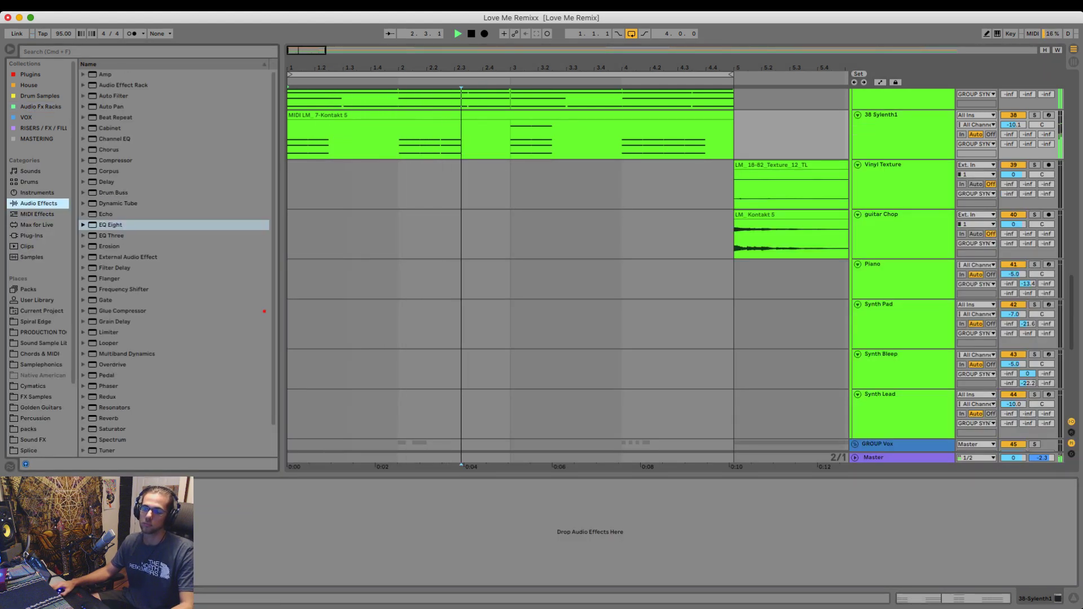
pyautogui.click(111, 225)
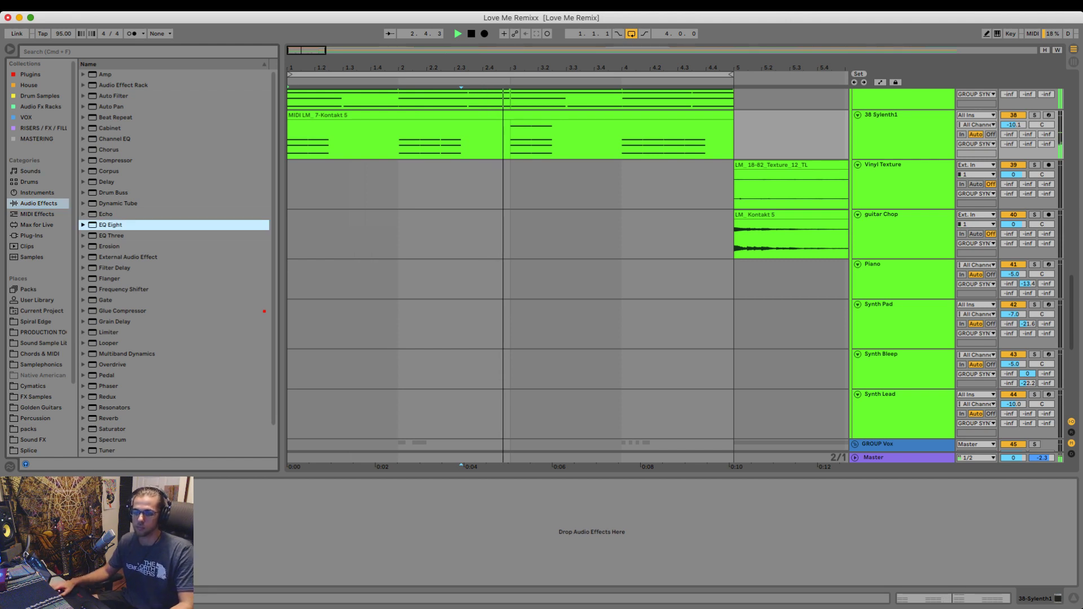
pyautogui.press('Return')
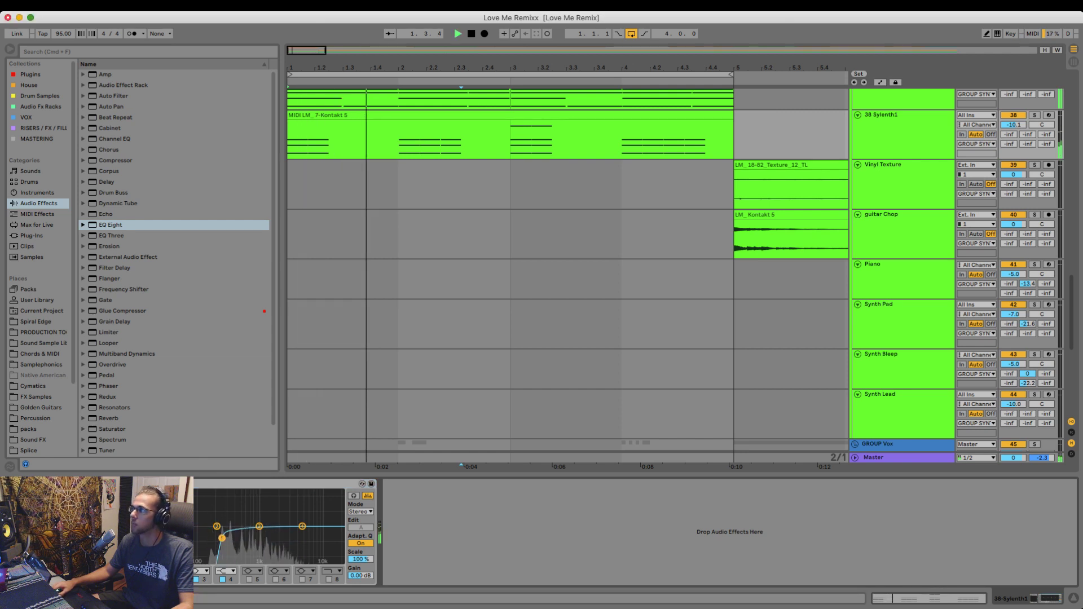
# - Compare 38 Sylenth1 soloed and in the mix, set its volume to -3.1 dB and play the full mix
pyautogui.press('s')
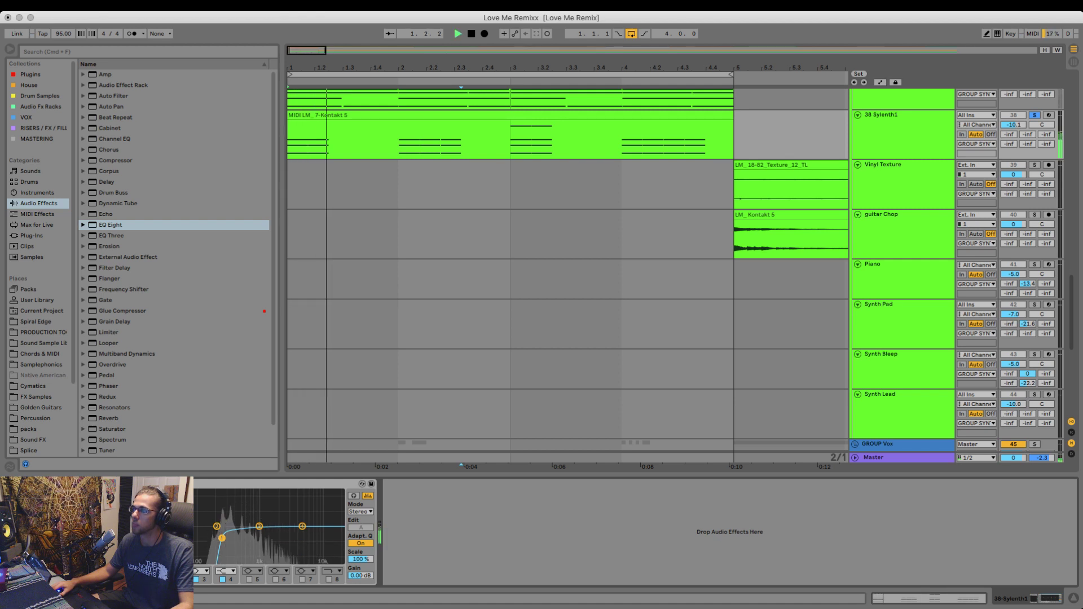
pyautogui.press('s')
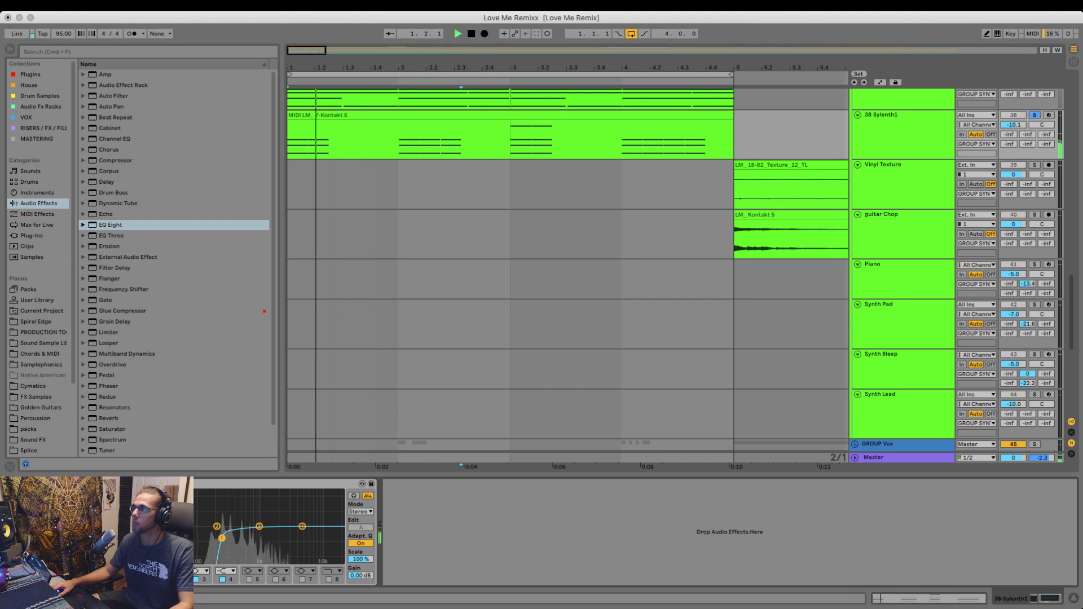
pyautogui.press('s')
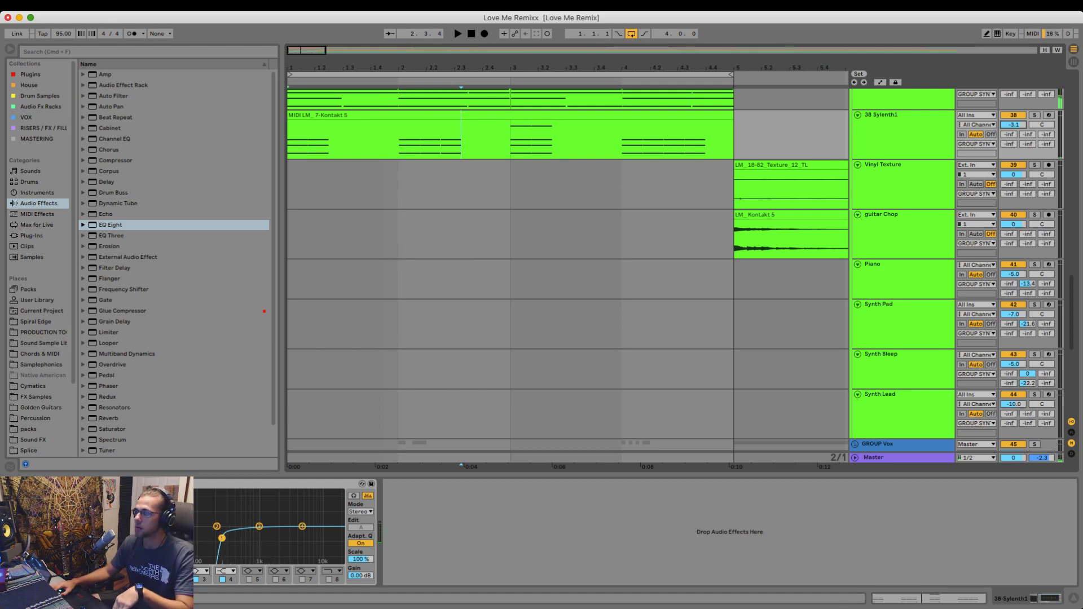
pyautogui.press('space')
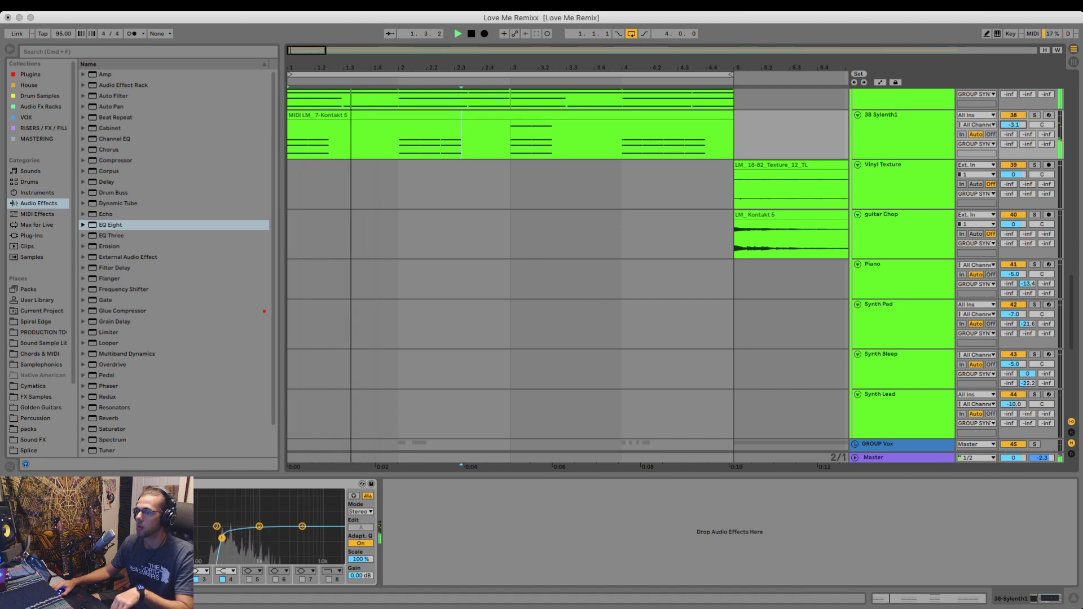
pyautogui.press('space')
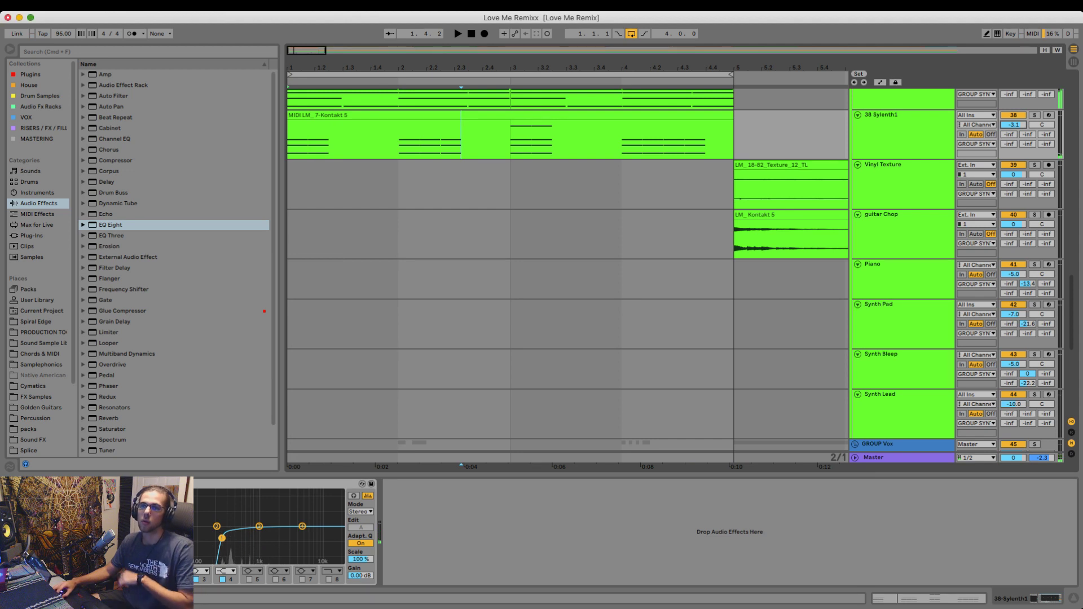
# - Add an Echo effect after EQ Eight on 38 Sylenth1 while the mix plays
pyautogui.click(38, 193)
pyautogui.press('space')
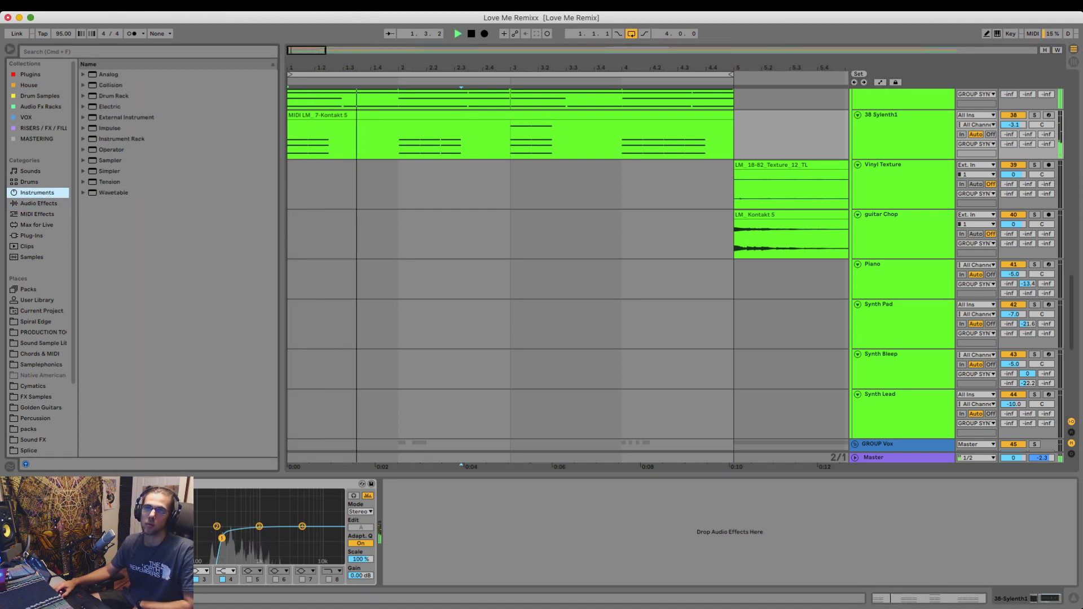
pyautogui.click(38, 204)
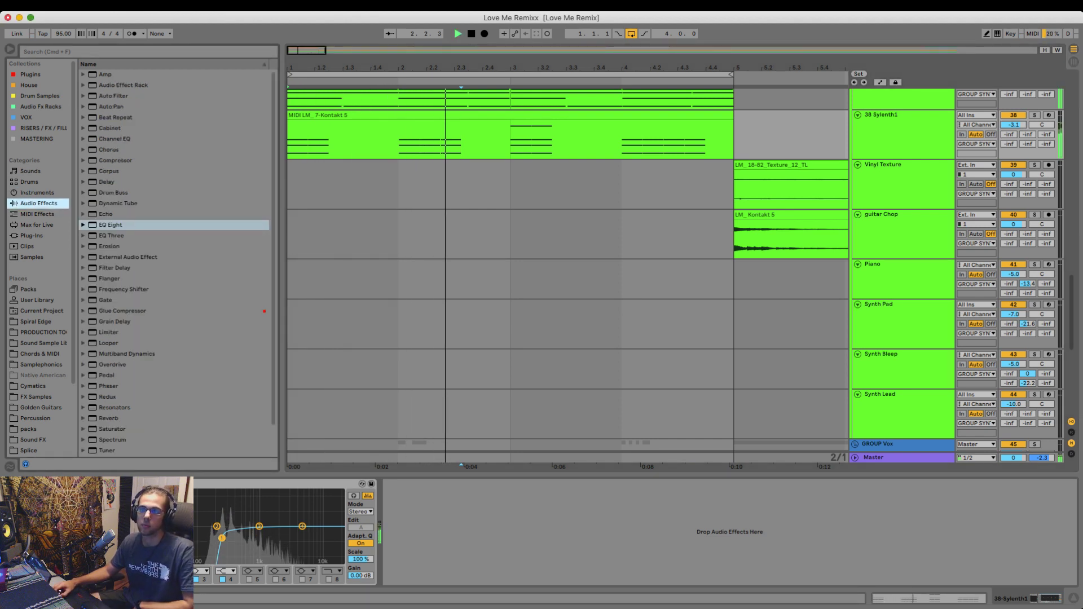
pyautogui.moveTo(106, 214)
pyautogui.mouseDown()
pyautogui.moveTo(451, 530)
pyautogui.moveTo(468, 532)
pyautogui.mouseUp()
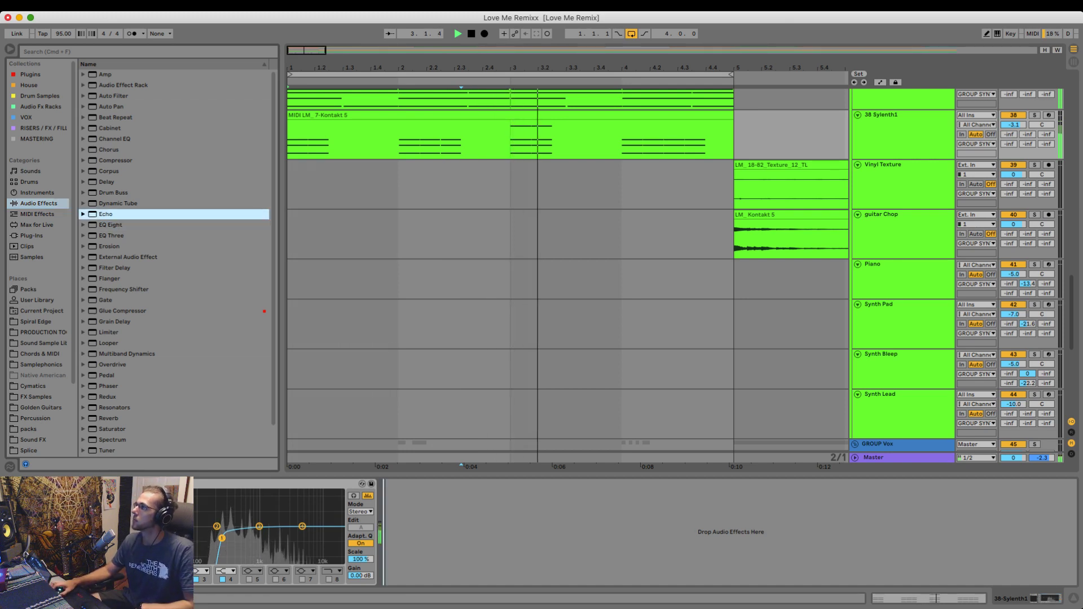
# - Set the Echo's dry/wet to 39 % on 38 Sylenth1 and solo the track to hear it
pyautogui.moveTo(469, 532); pyautogui.dragTo(412, 484)
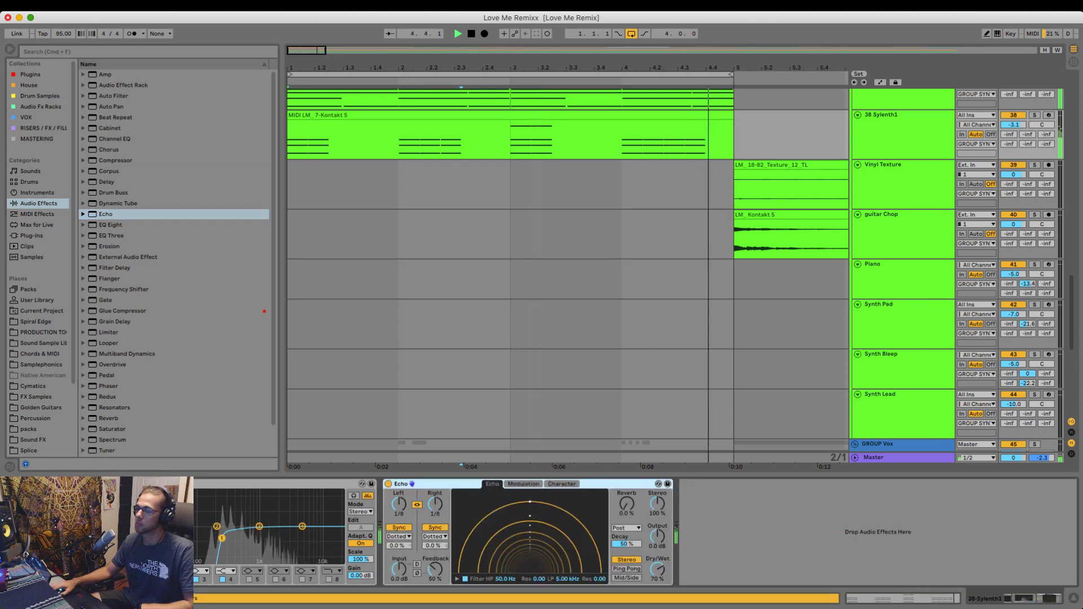
pyautogui.moveTo(658, 570); pyautogui.dragTo(657, 588)
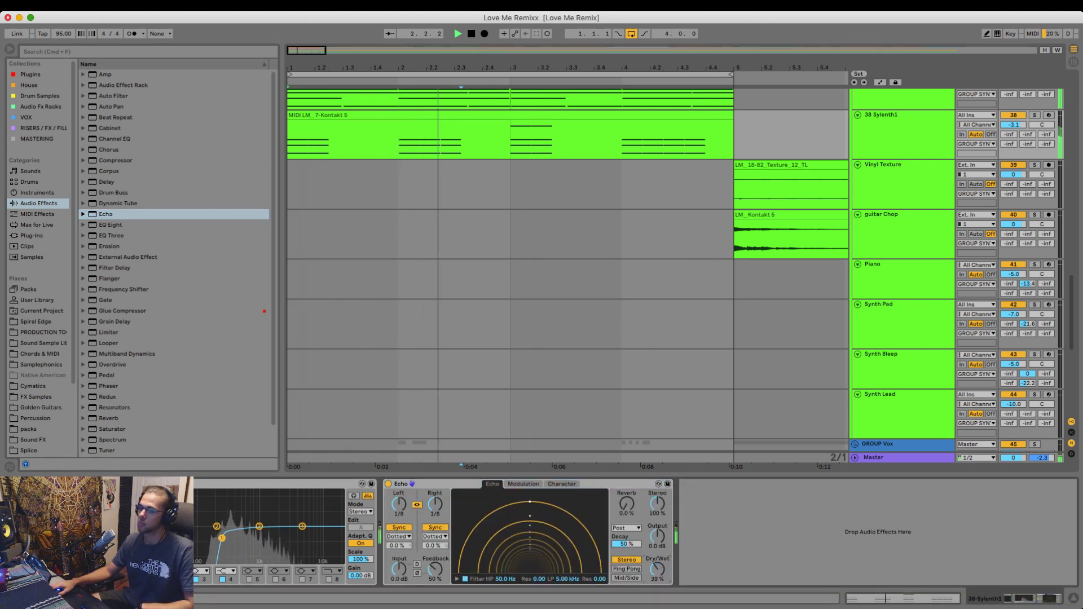
pyautogui.click(1034, 115)
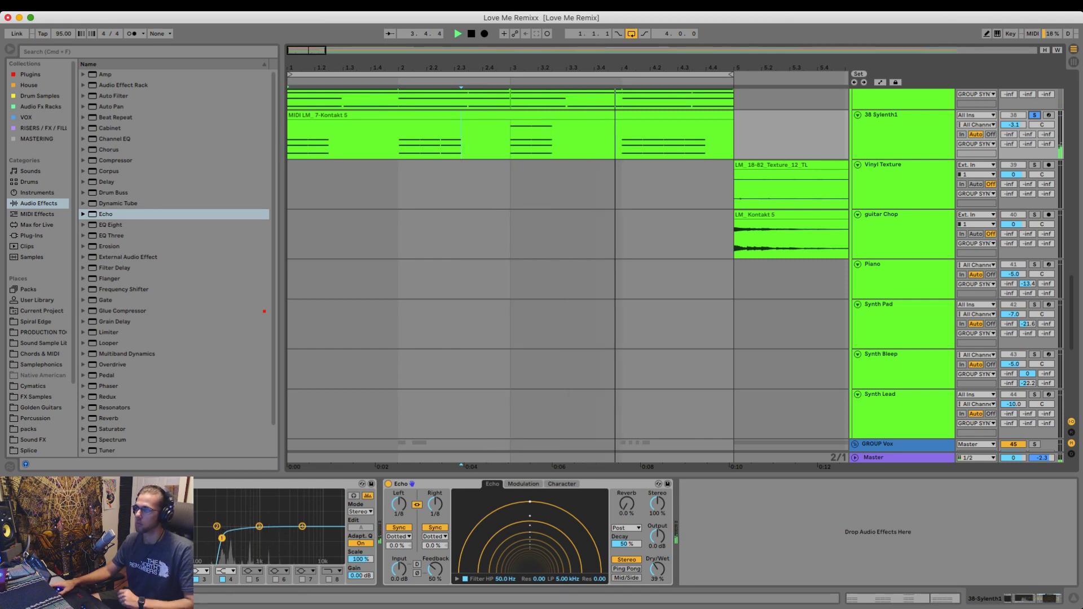
# - Add a C4 note above each of the four bar 4 chords in the 38 Sylenth1 clip, then play it soloed and in the mix
pyautogui.doubleClick(510, 115)
pyautogui.scroll(3, 663, 384)
pyautogui.press('space')
pyautogui.moveTo(783, 266); pyautogui.dragTo(695, 240)
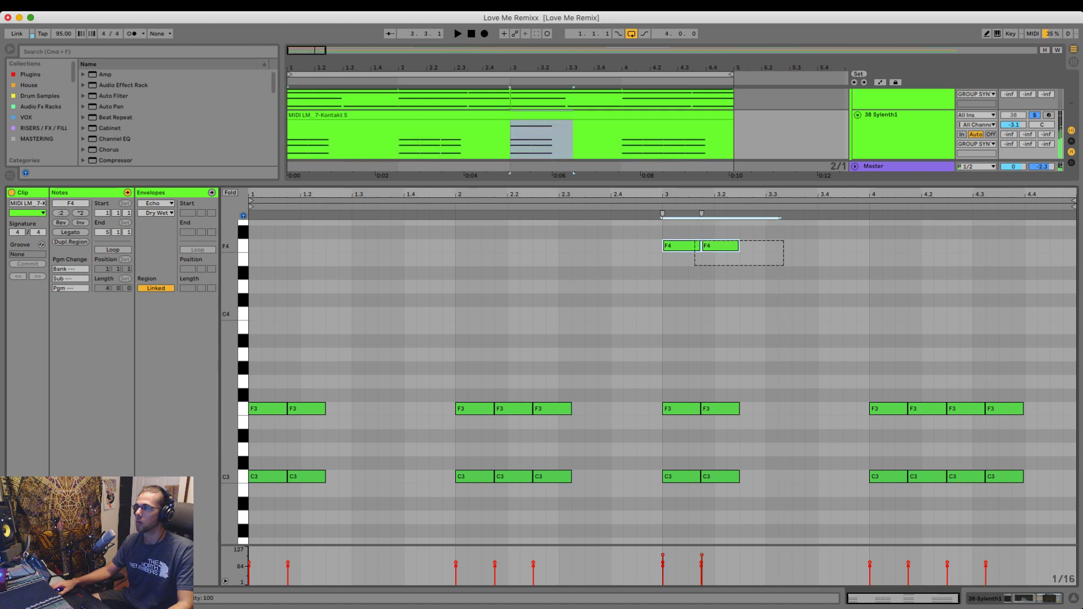
pyautogui.click(915, 285)
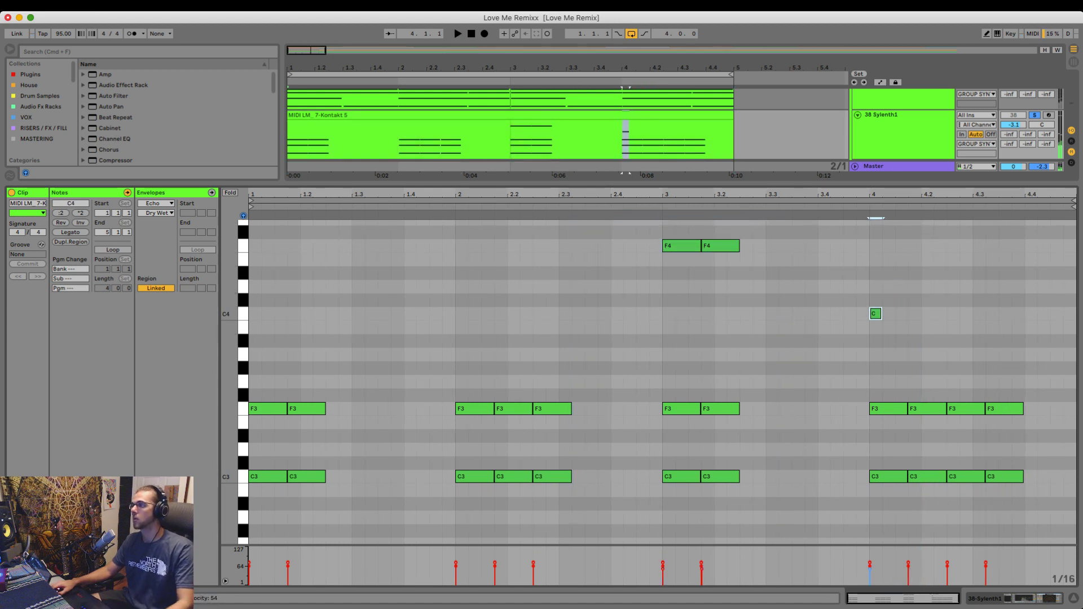
pyautogui.press('super+d')
pyautogui.press('super+d')
pyautogui.press('super+d')
pyautogui.press('space')
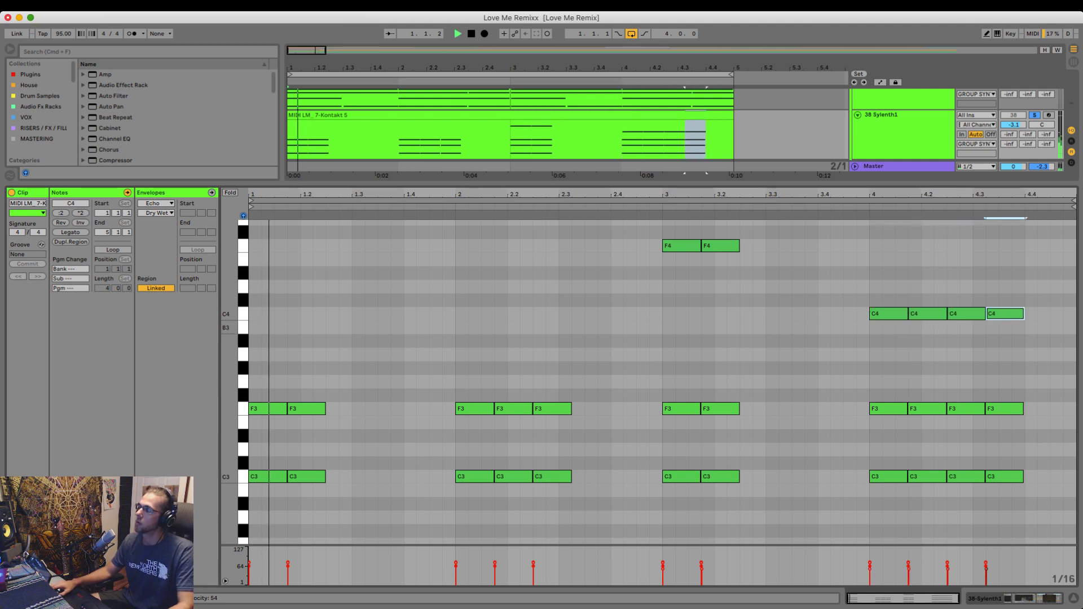
pyautogui.click(1035, 115)
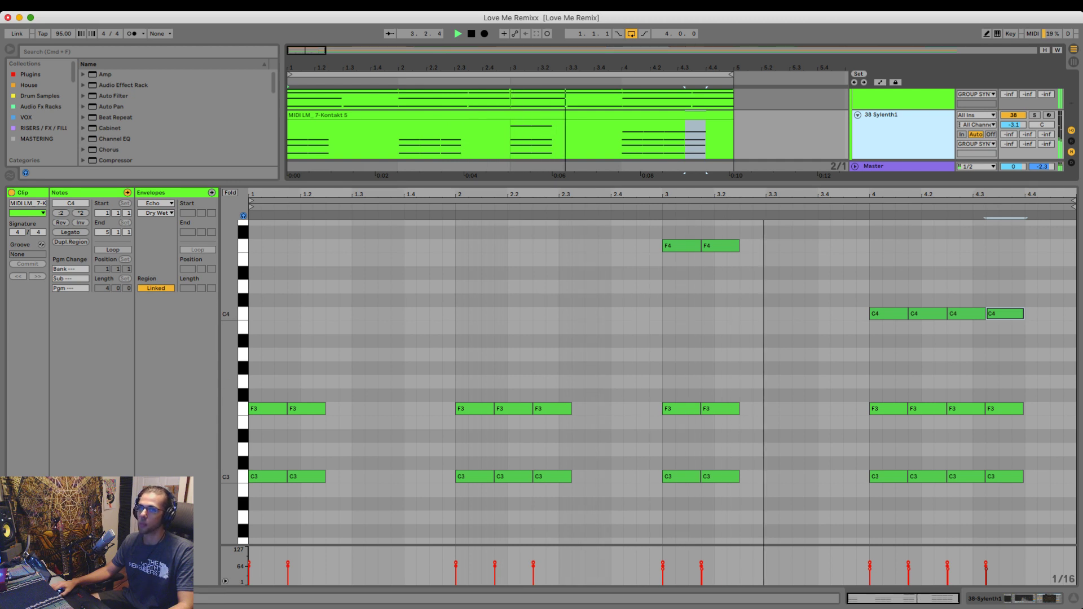
# - View the clip's envelopes, close the clip view, and compare the Sub Bass soloed and in the full mix
pyautogui.click(155, 203)
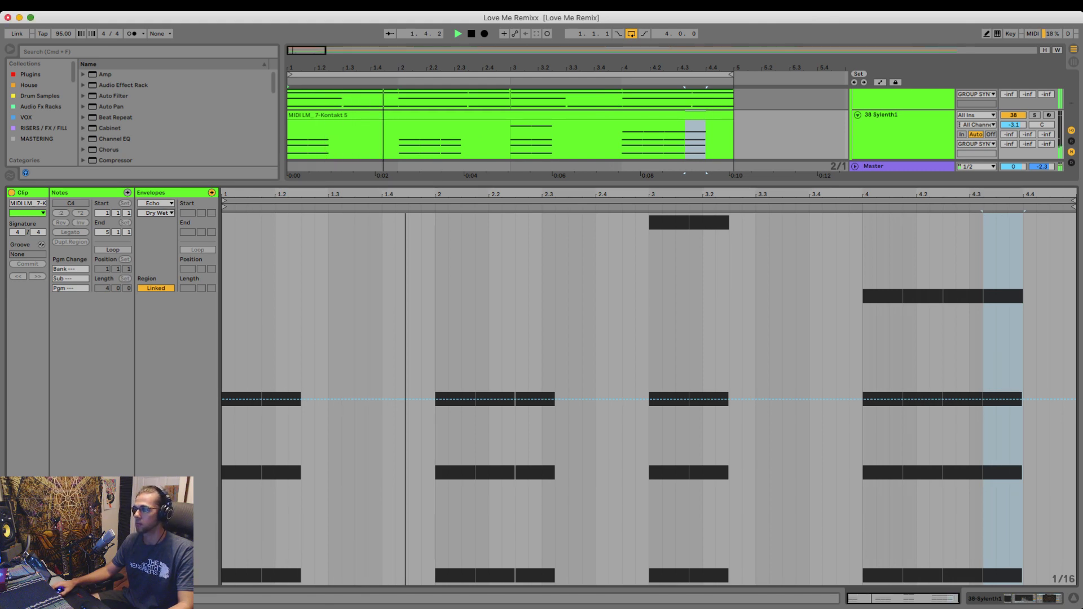
pyautogui.press('alt+super+l')
pyautogui.scroll(10, 567, 333)
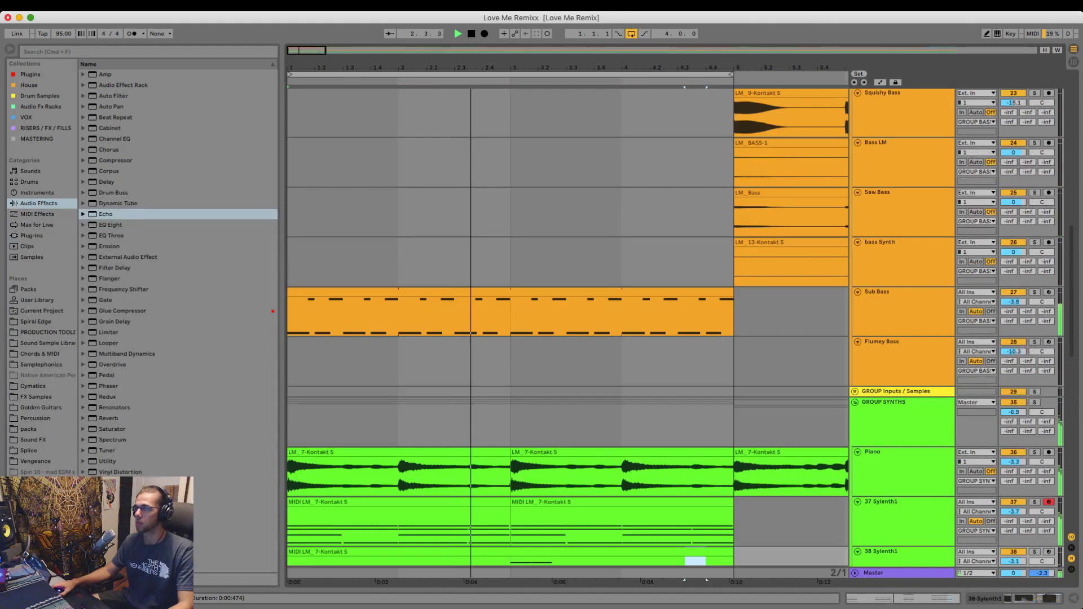
pyautogui.click(1035, 304)
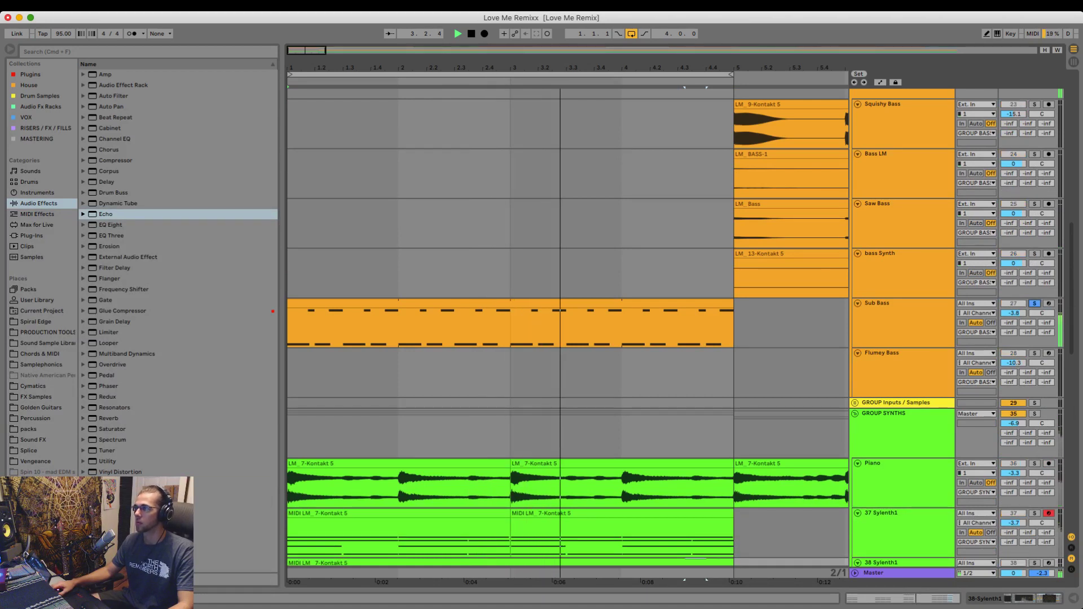
pyautogui.scroll(2, 564, 333)
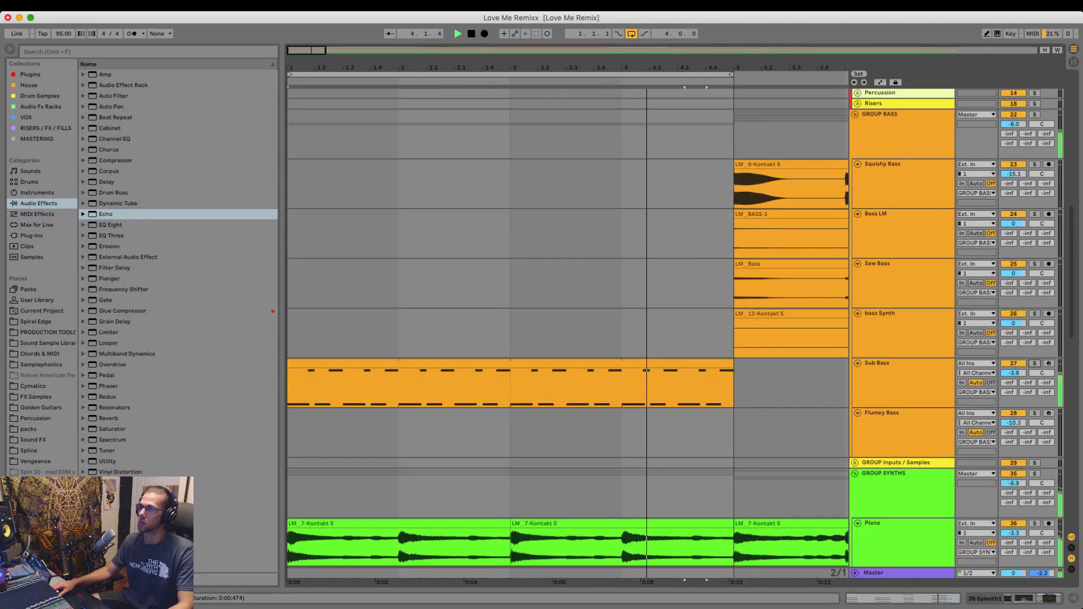
# - Open the Kickstart plugin in GROUP BASS's device chain and play the bass group soloed
pyautogui.scroll(-1, 568, 333)
pyautogui.doubleClick(903, 114)
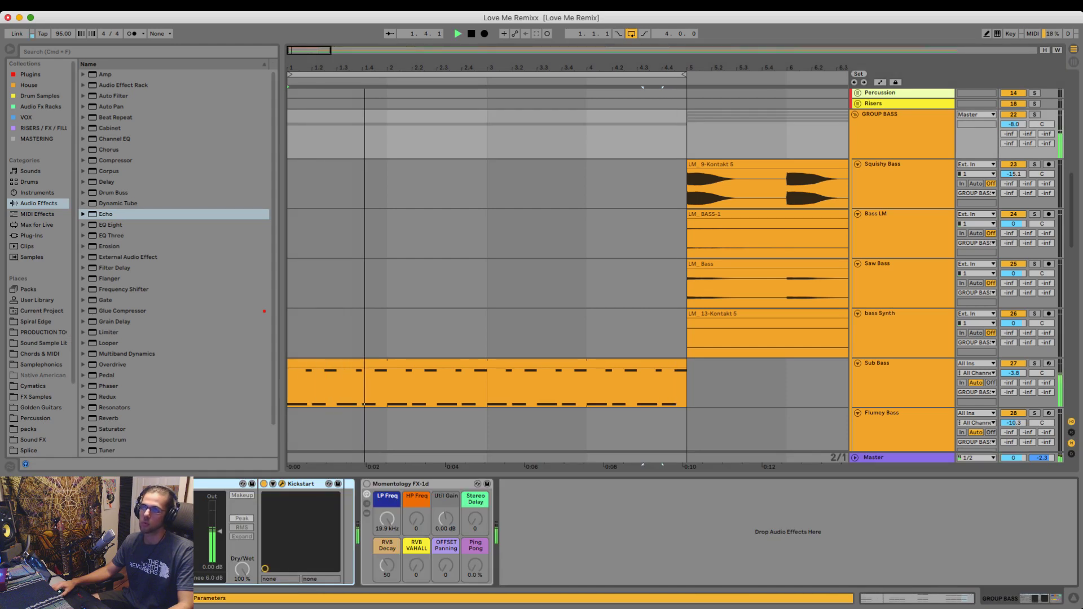
pyautogui.click(282, 484)
pyautogui.click(1035, 115)
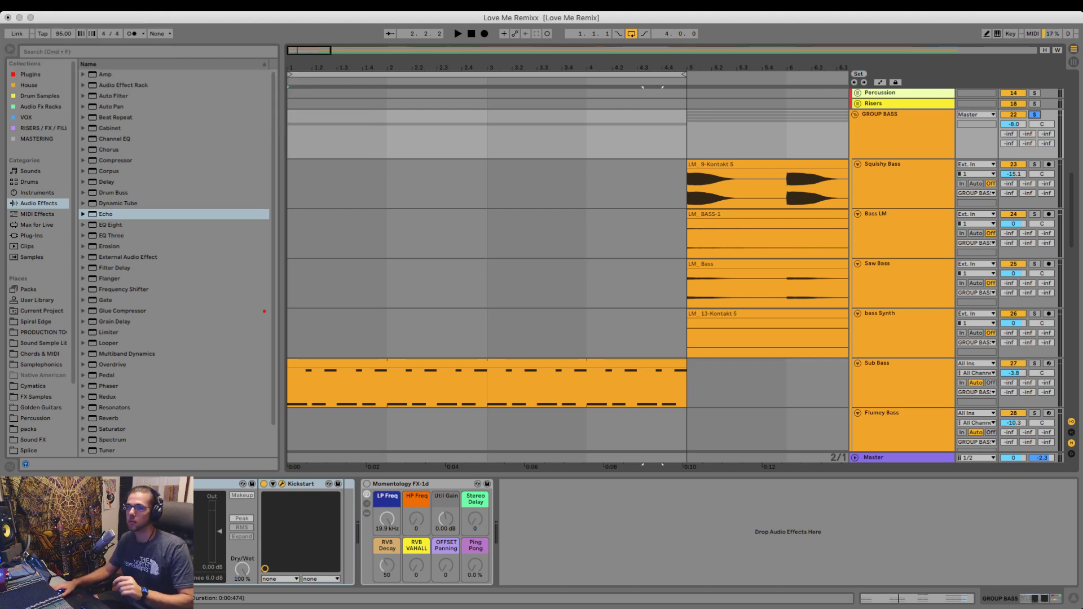
pyautogui.press('space')
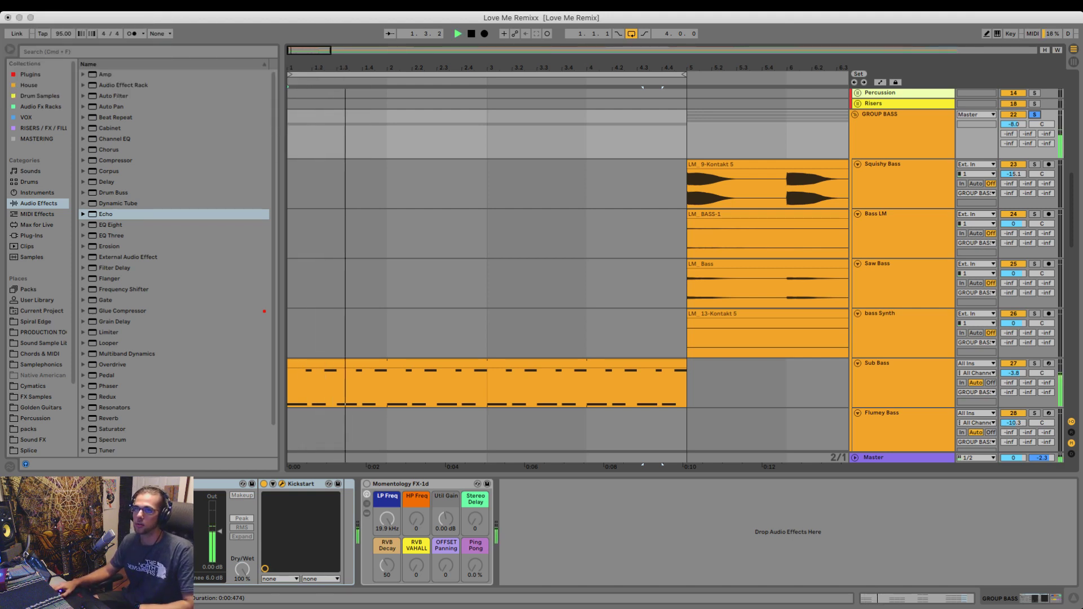
# - Listen to the kicks soloed together with GROUP BASS, then return to the full mix
pyautogui.scroll(10, 565, 271)
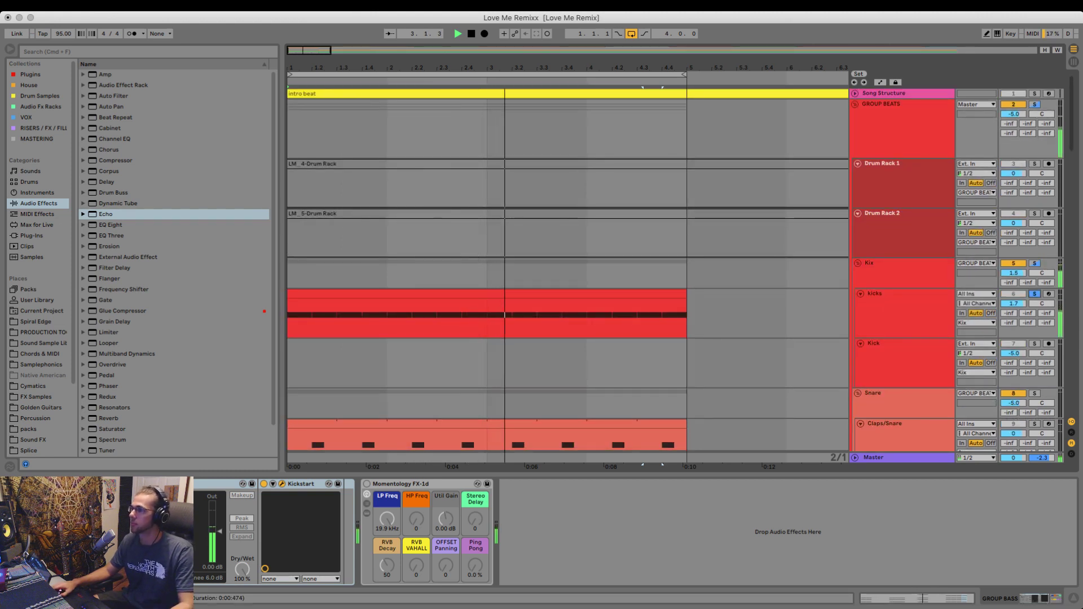
pyautogui.scroll(-3, 565, 271)
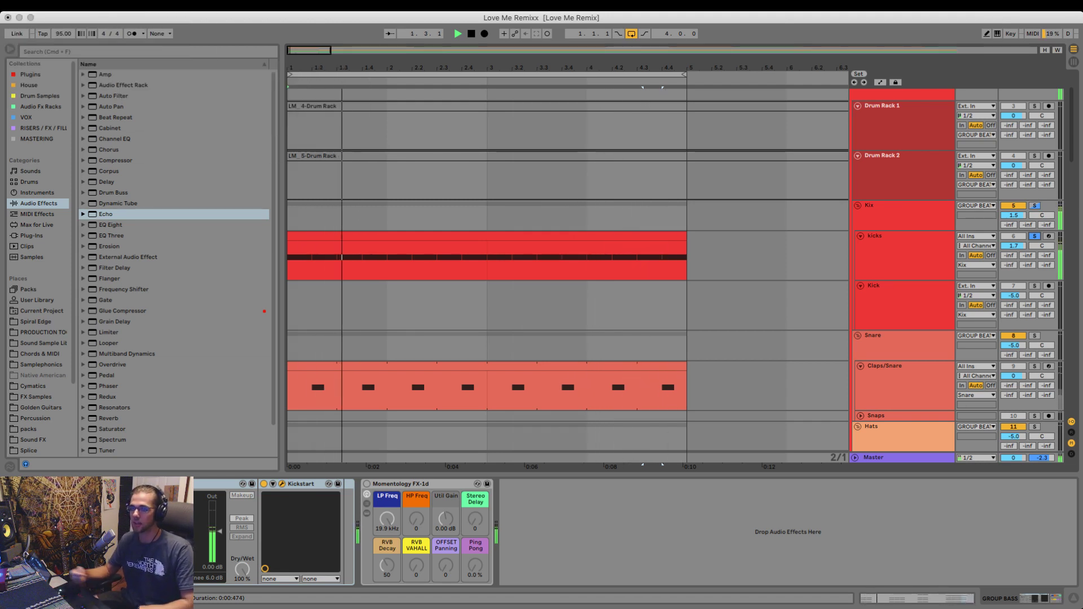
pyautogui.scroll(-10, 564, 271)
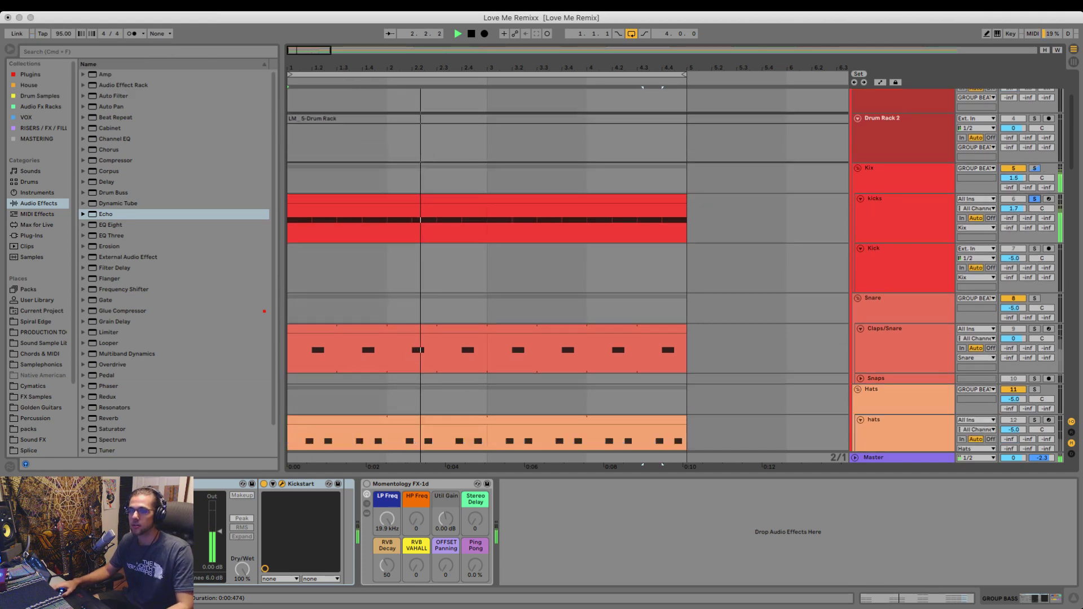
pyautogui.scroll(-9, 564, 271)
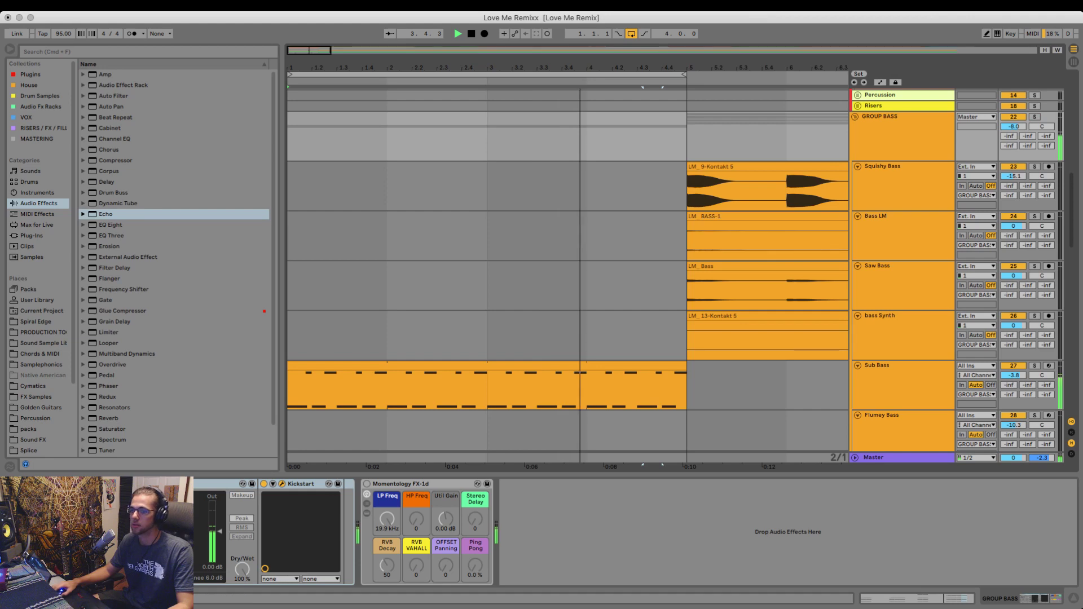
pyautogui.scroll(-6, 564, 271)
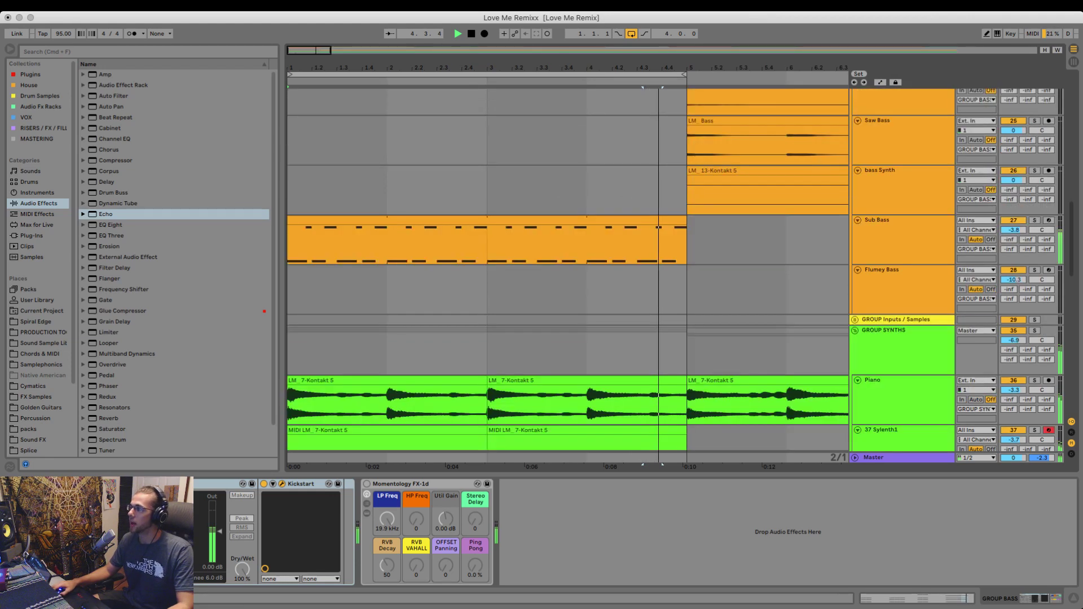
# - Play GROUP SYNTHS soloed, inspect the Kickstart in its device chain, then unsolo the group
pyautogui.click(1035, 330)
pyautogui.scroll(3, 564, 271)
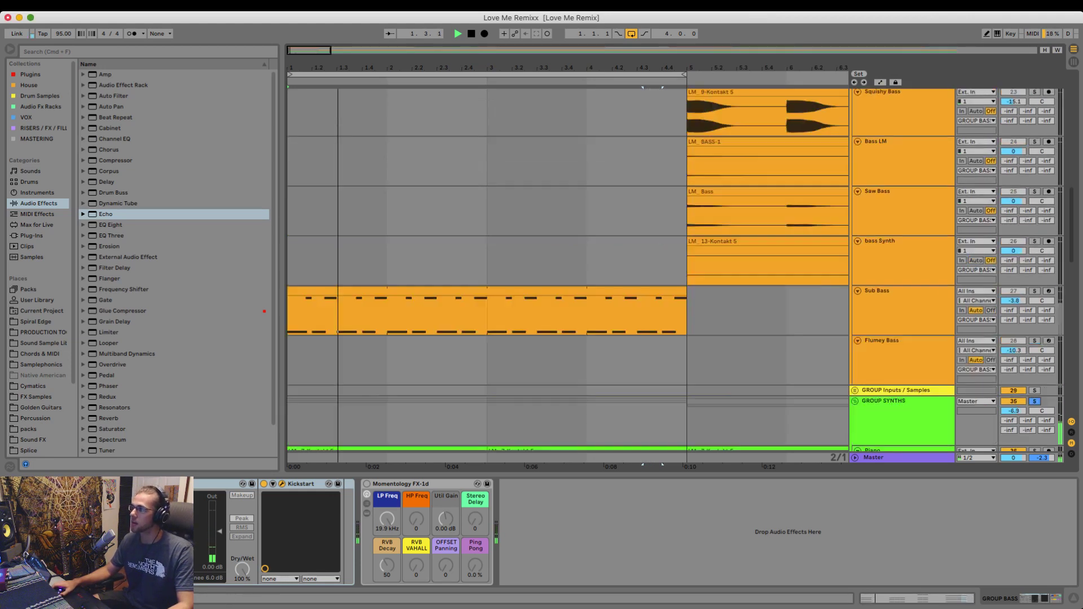
pyautogui.scroll(-9, 564, 271)
pyautogui.click(902, 193)
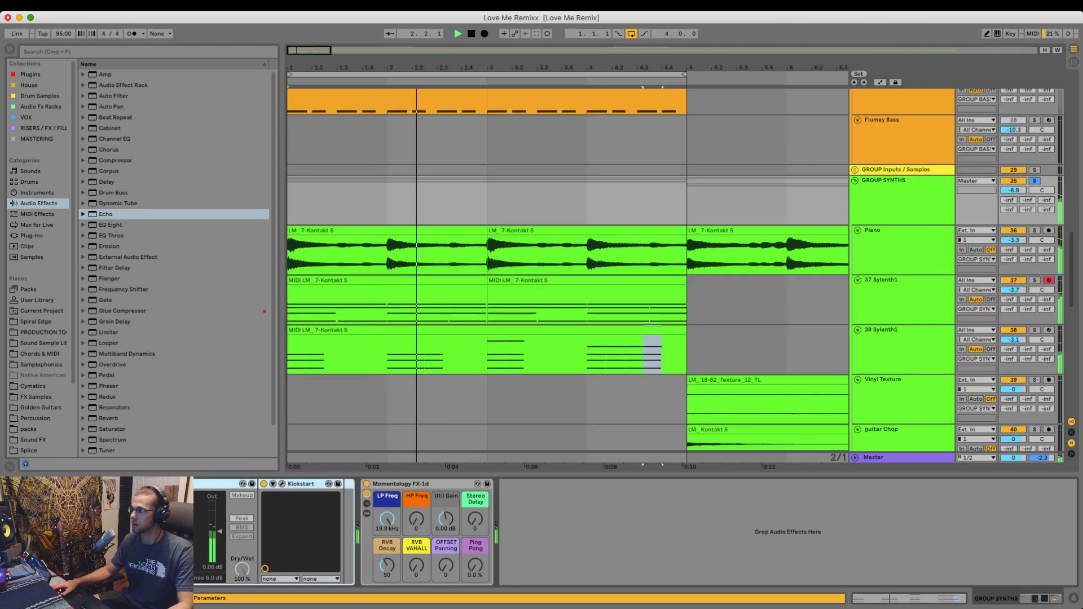
pyautogui.scroll(-5, 564, 271)
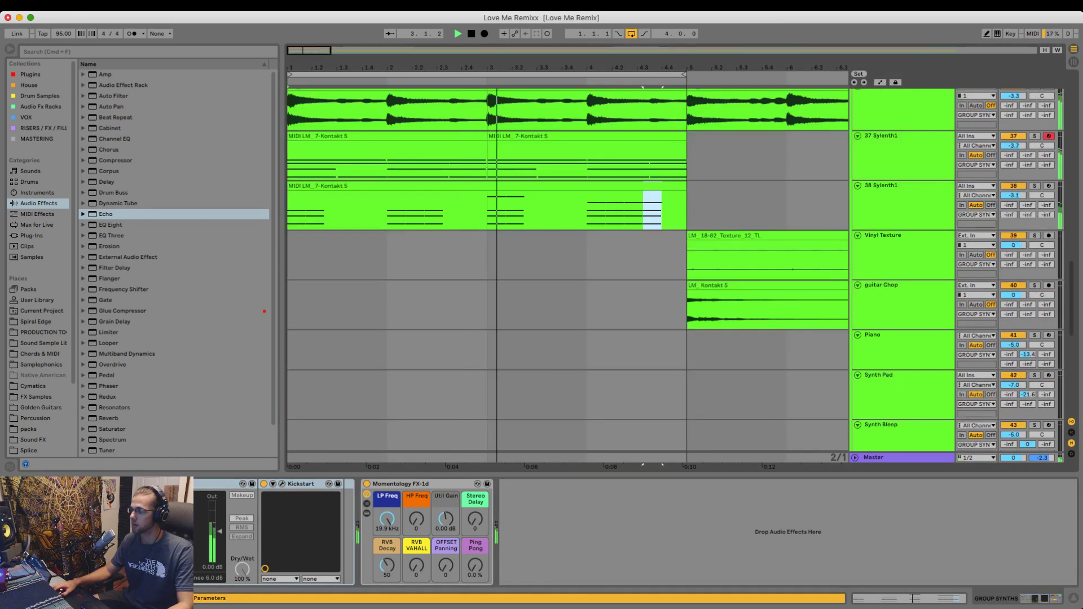
pyautogui.press('super+alt+l')
pyautogui.scroll(-5, 564, 328)
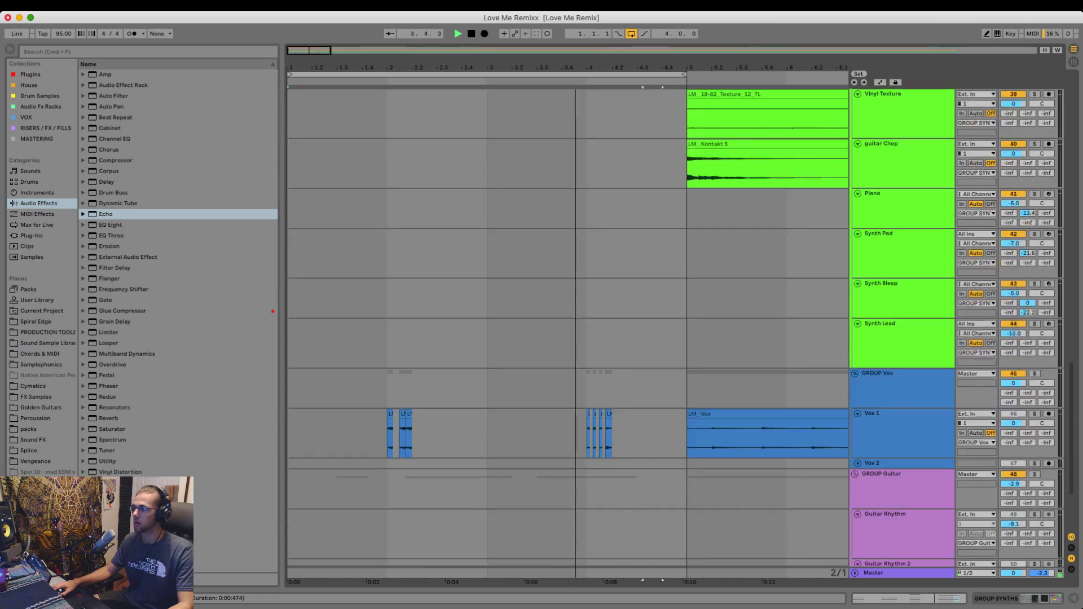
# - Play GROUP Vox soloed and in the mix while inspecting the Kickstart in its device chain
pyautogui.click(1034, 373)
pyautogui.click(855, 374)
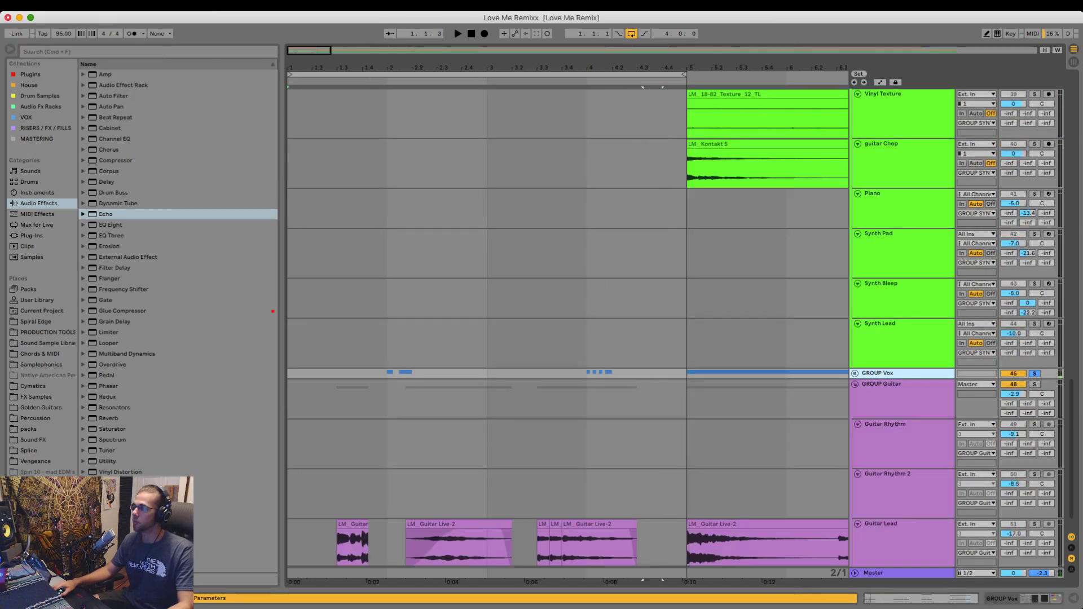
pyautogui.click(854, 373)
pyautogui.doubleClick(879, 373)
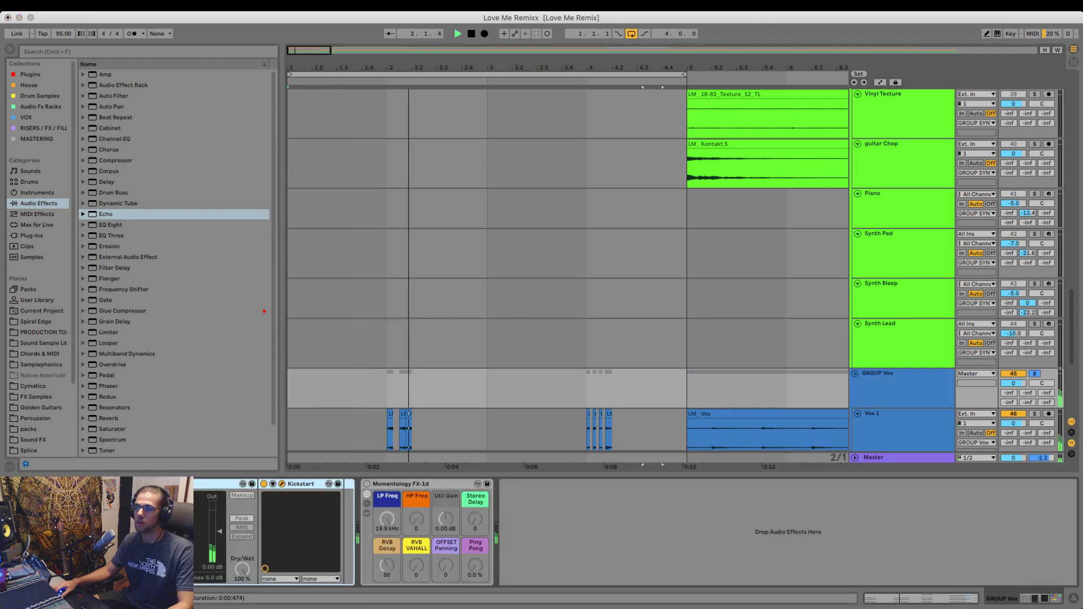
pyautogui.press('space')
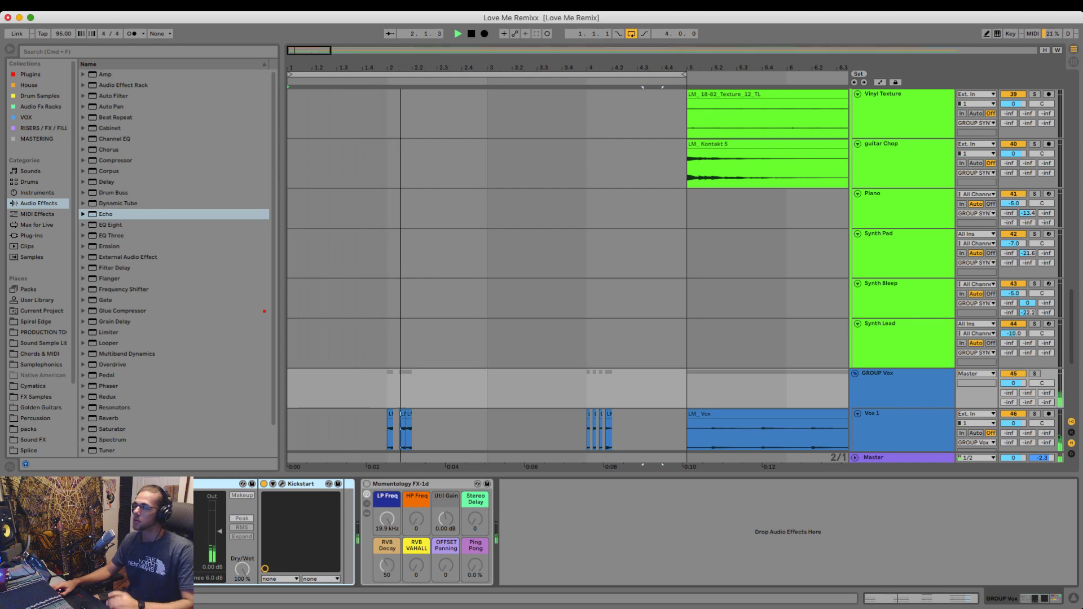
pyautogui.press('alt+super+l')
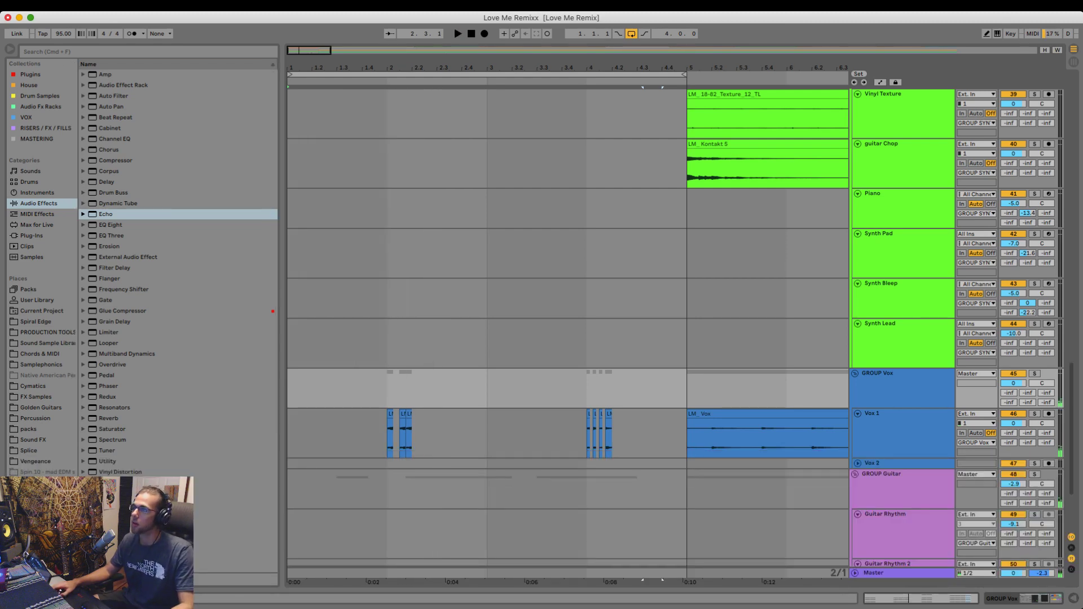
# - Play the full mix and set the hats track's volume to -9.3 dB
pyautogui.scroll(10, 542, 316)
pyautogui.scroll(-3, 542, 316)
pyautogui.moveTo(542, 67); pyautogui.dragTo(534, 57)
pyautogui.scroll(5, 565, 333)
pyautogui.press('space')
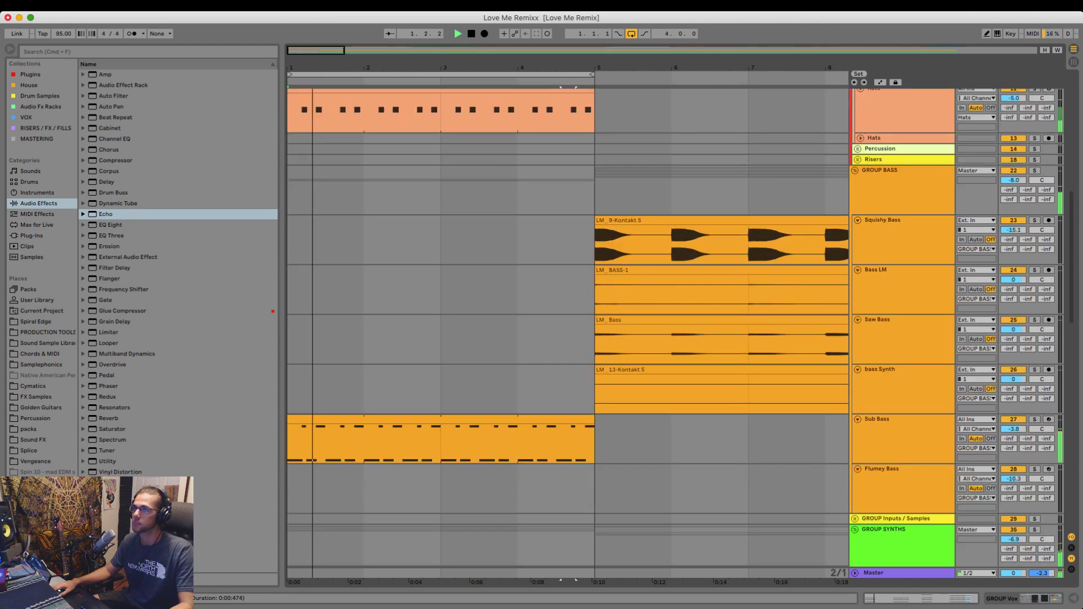
pyautogui.scroll(2, 565, 333)
pyautogui.press('+')
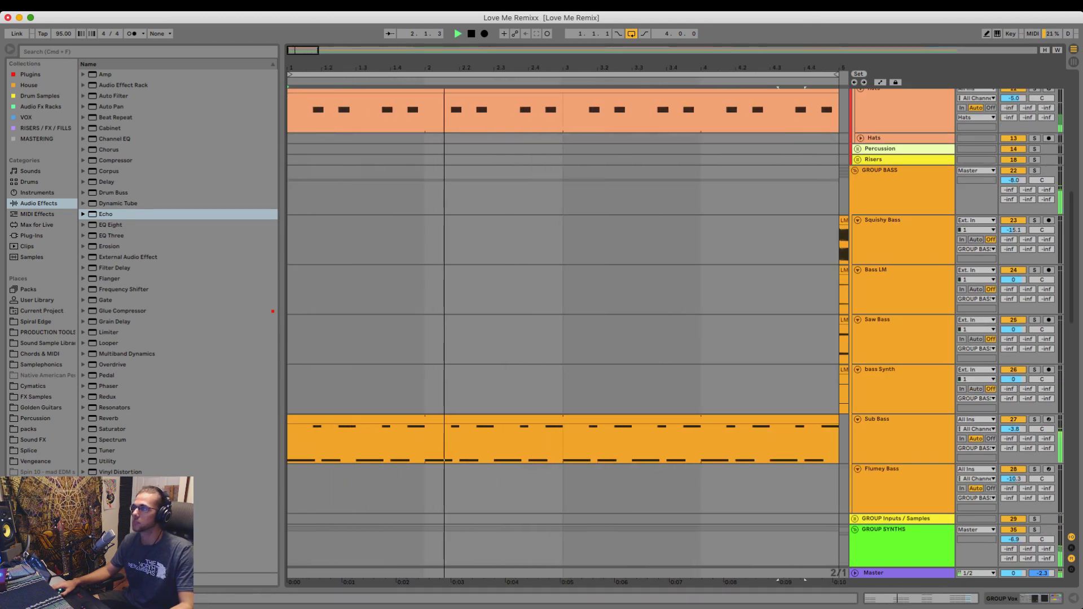
pyautogui.scroll(5, 564, 333)
pyautogui.scroll(2, 564, 333)
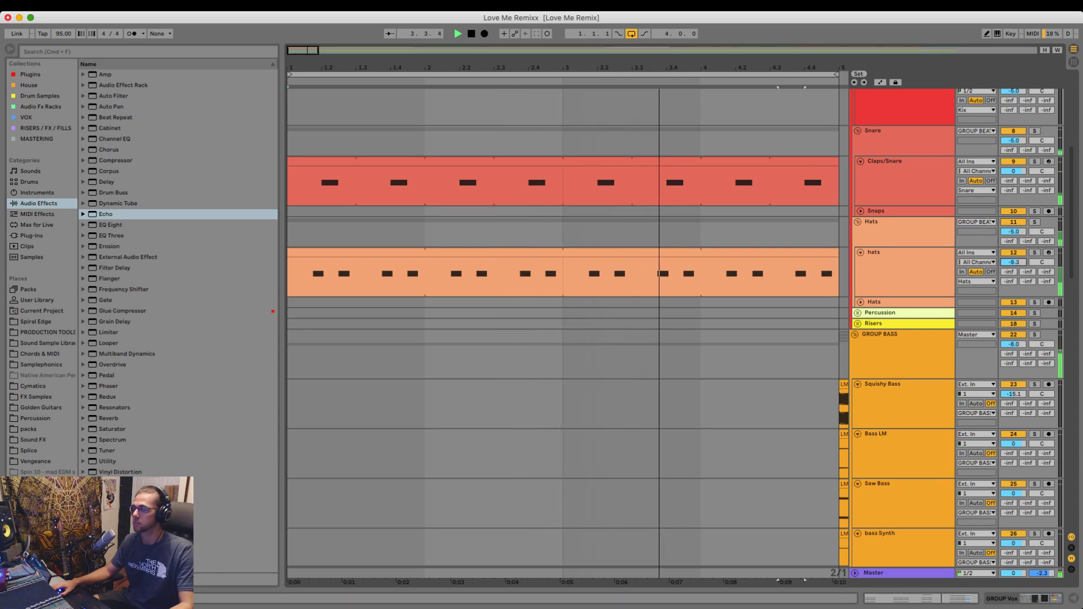
# - Inspect the hats track's device chain from the shaker sample through its EQs and compressor
pyautogui.doubleClick(897, 253)
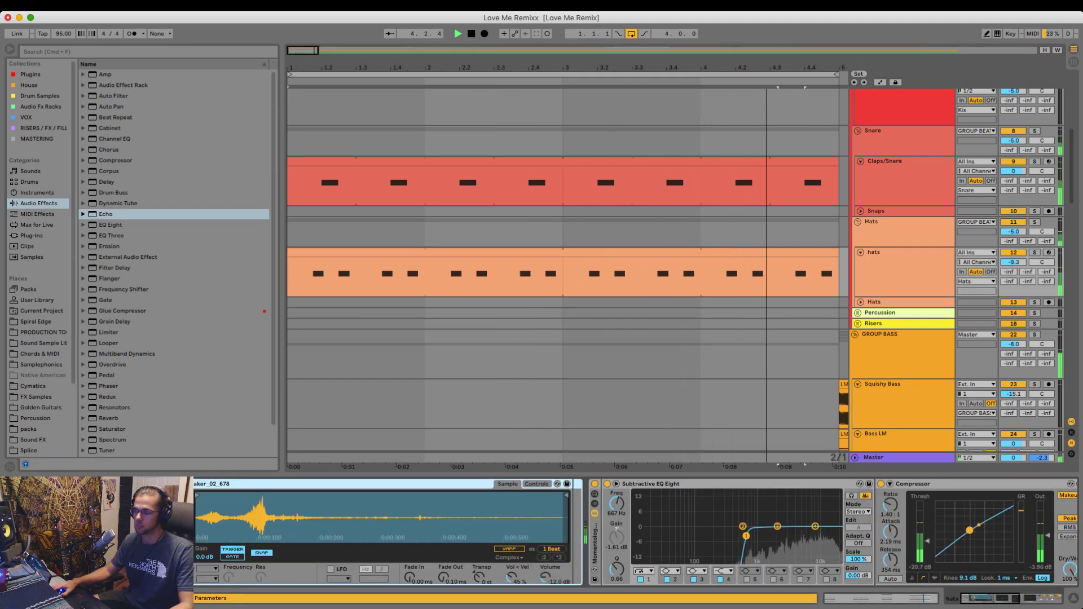
pyautogui.click(113, 542)
pyautogui.hscroll(5, 395, 531)
pyautogui.hscroll(8, 621, 530)
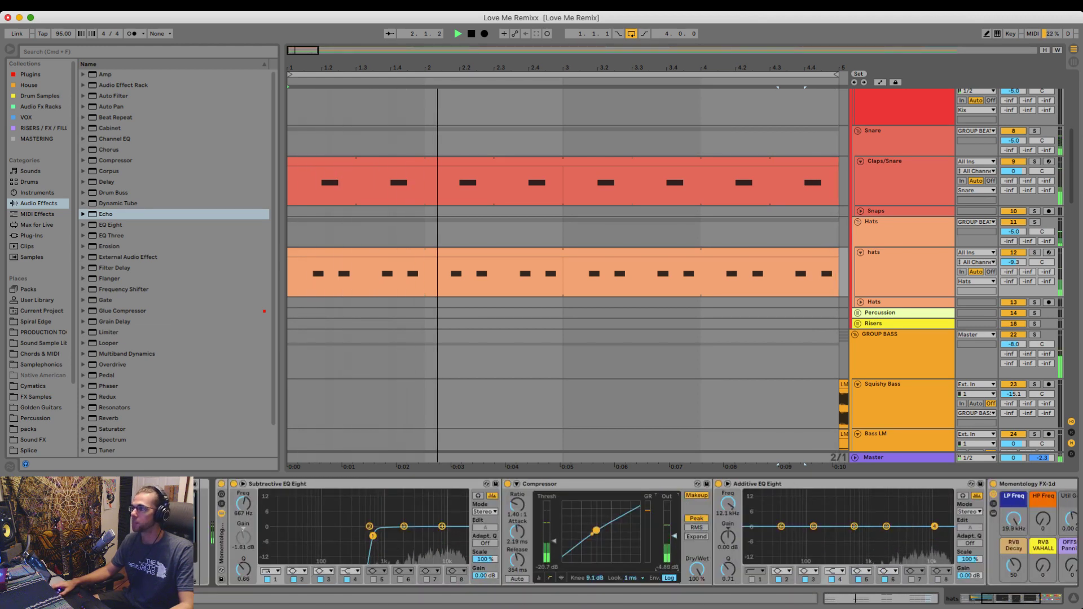
# - Set GROUP BEATS' volume to -1.9 dB and show its device chain while the mix plays
pyautogui.press('super+alt+l')
pyautogui.scroll(8, 564, 282)
pyautogui.click(1035, 104)
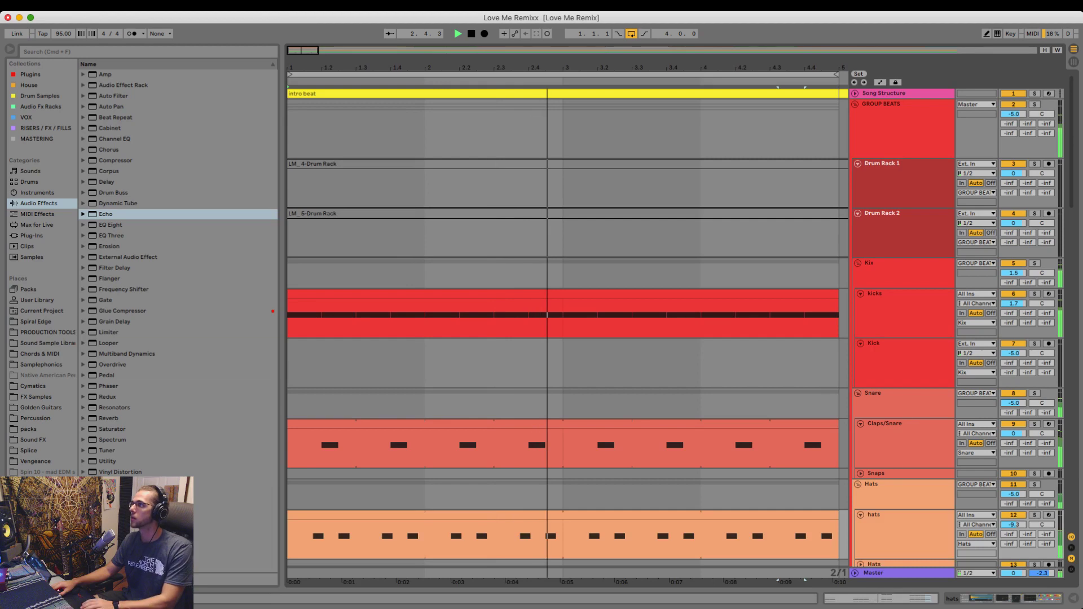
pyautogui.moveTo(1014, 114); pyautogui.dragTo(1014, 99)
pyautogui.doubleClick(903, 104)
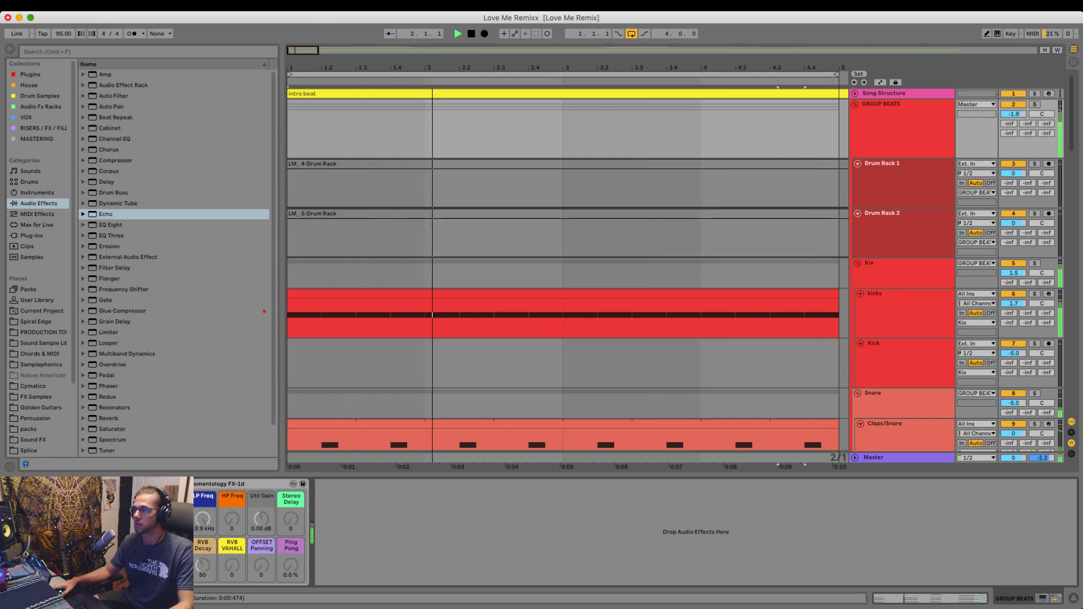
pyautogui.scroll(-3, 564, 259)
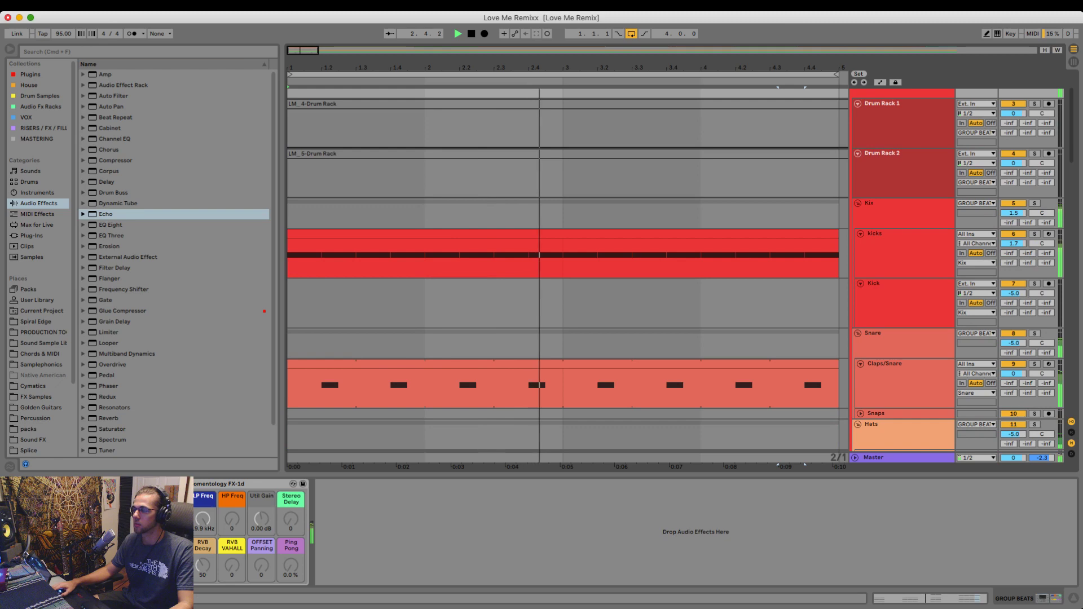
# - Solo the Claps/Snare track during playback and show the end of its device chain
pyautogui.click(903, 243)
pyautogui.scroll(-4, 902, 265)
pyautogui.click(902, 296)
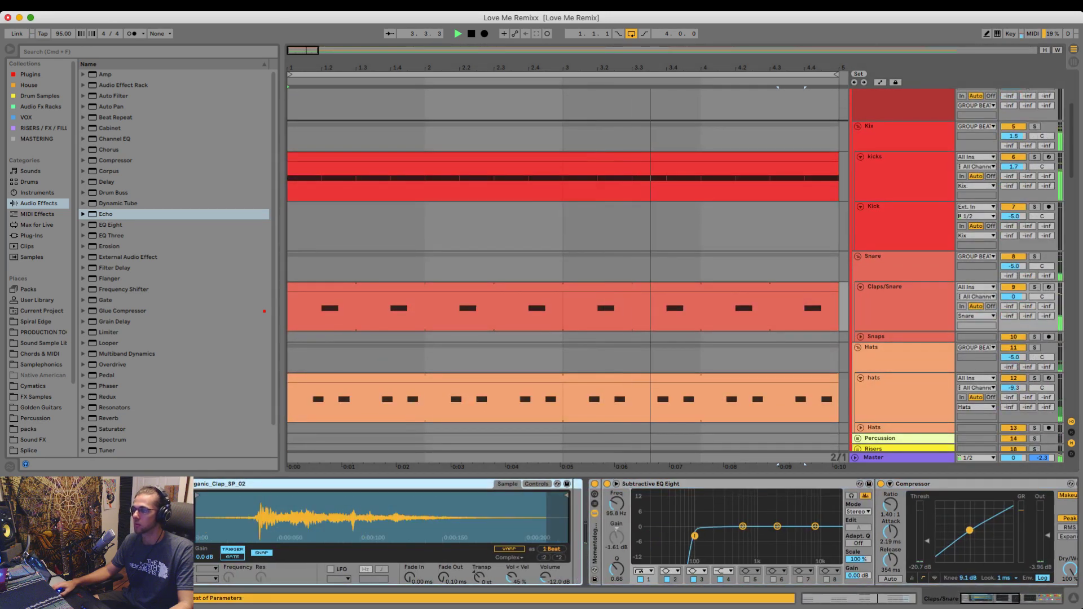
pyautogui.press('s')
pyautogui.hscroll(10, 621, 533)
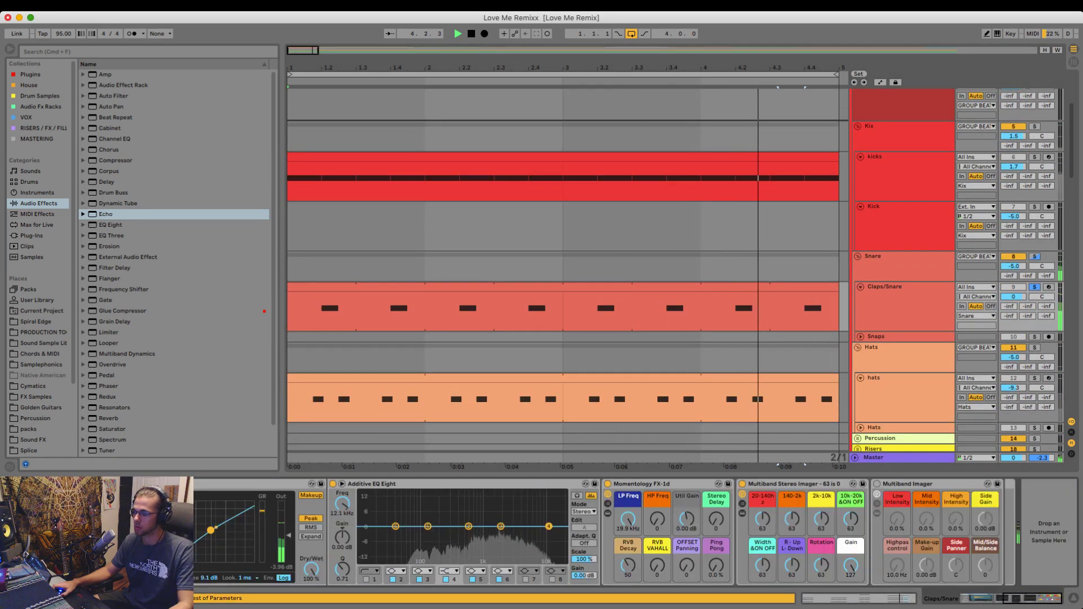
# - Play Claps/Snare soloed and set RVB Decay to 22 on its Momentology FX-1d rack
pyautogui.press('space')
pyautogui.hscroll(-10, 620, 534)
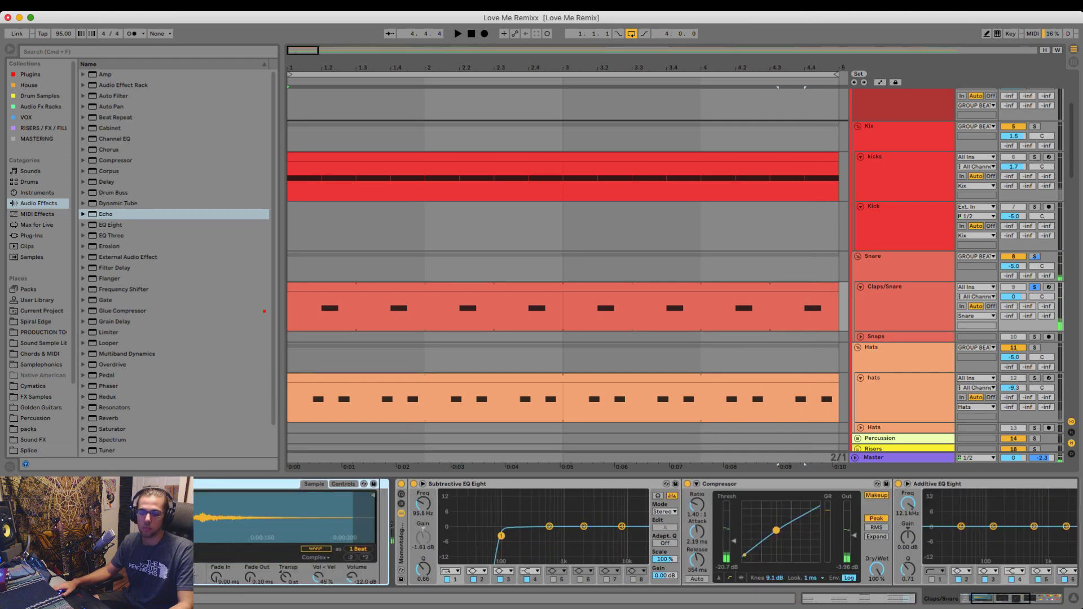
pyautogui.press('space')
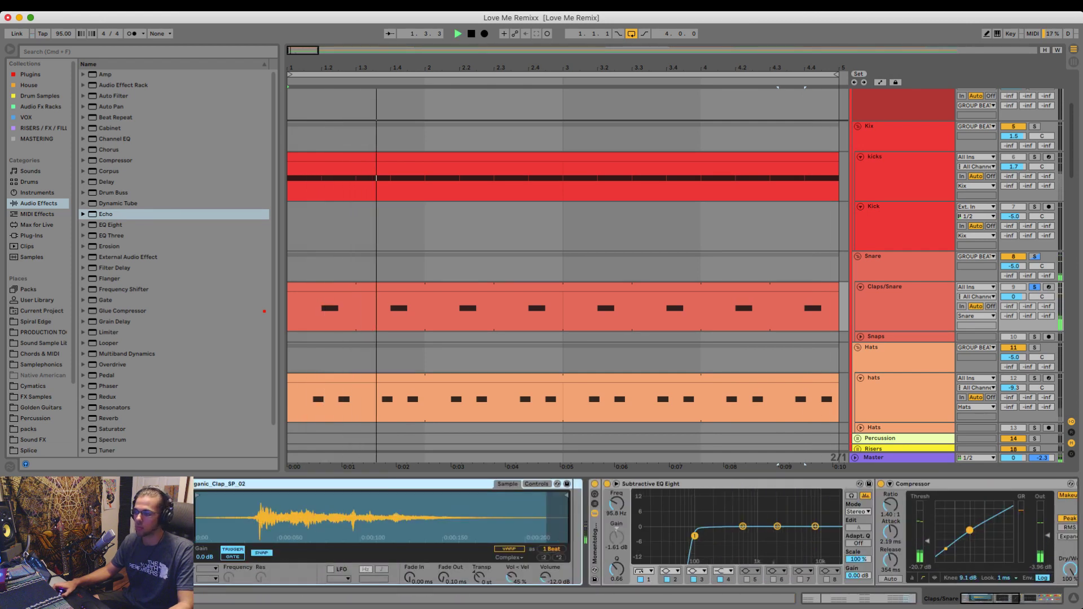
pyautogui.hscroll(10, 621, 533)
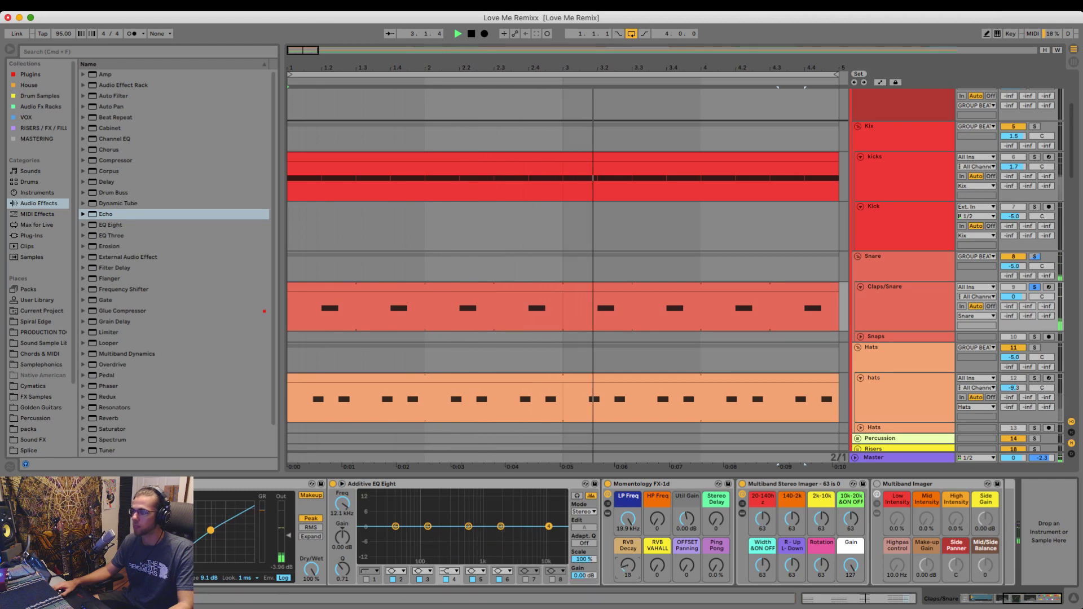
pyautogui.press('space')
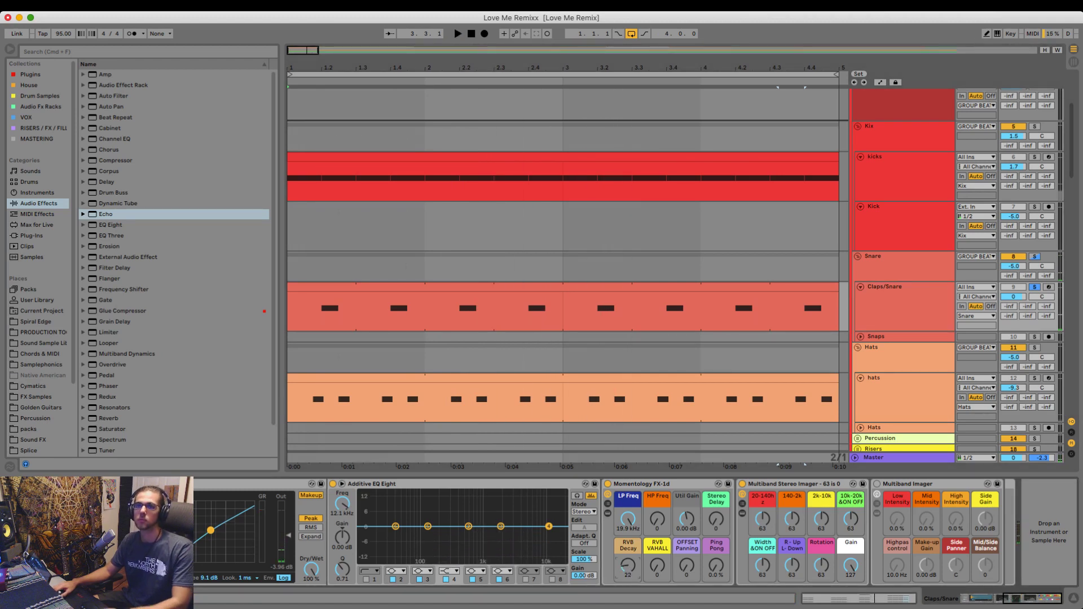
# - Browse the Drum Samples collection down to the Snares folder with the Cymatics Posty samples and expand it
pyautogui.click(39, 96)
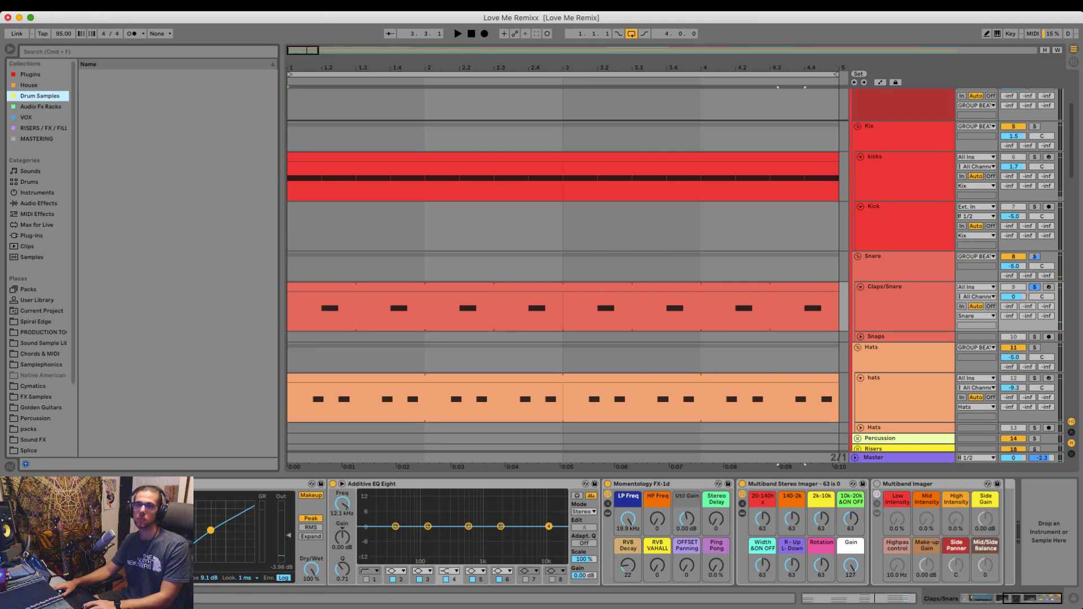
pyautogui.click(122, 204)
pyautogui.press('Down')
pyautogui.press('Down')
pyautogui.press('Down')
pyautogui.press('Down')
pyautogui.press('Down')
pyautogui.press('Down')
pyautogui.press('Down')
pyautogui.press('Down')
pyautogui.press('Down')
pyautogui.press('Down')
pyautogui.press('Down')
pyautogui.press('Down')
pyautogui.press('Down')
pyautogui.press('Down')
pyautogui.press('Down')
pyautogui.press('Down')
pyautogui.press('Down')
pyautogui.press('Down')
pyautogui.press('Down')
pyautogui.press('Down')
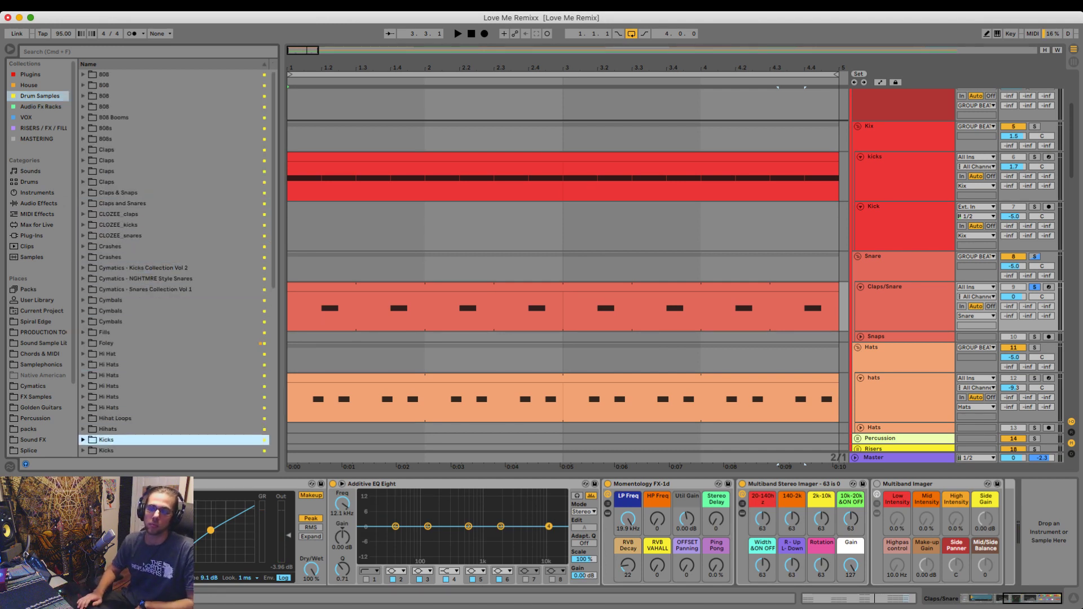
pyautogui.press('Down')
pyautogui.press('Down')
pyautogui.press('Down')
pyautogui.press('Down')
pyautogui.press('Down')
pyautogui.press('Down')
pyautogui.press('Down')
pyautogui.press('Down')
pyautogui.press('Down')
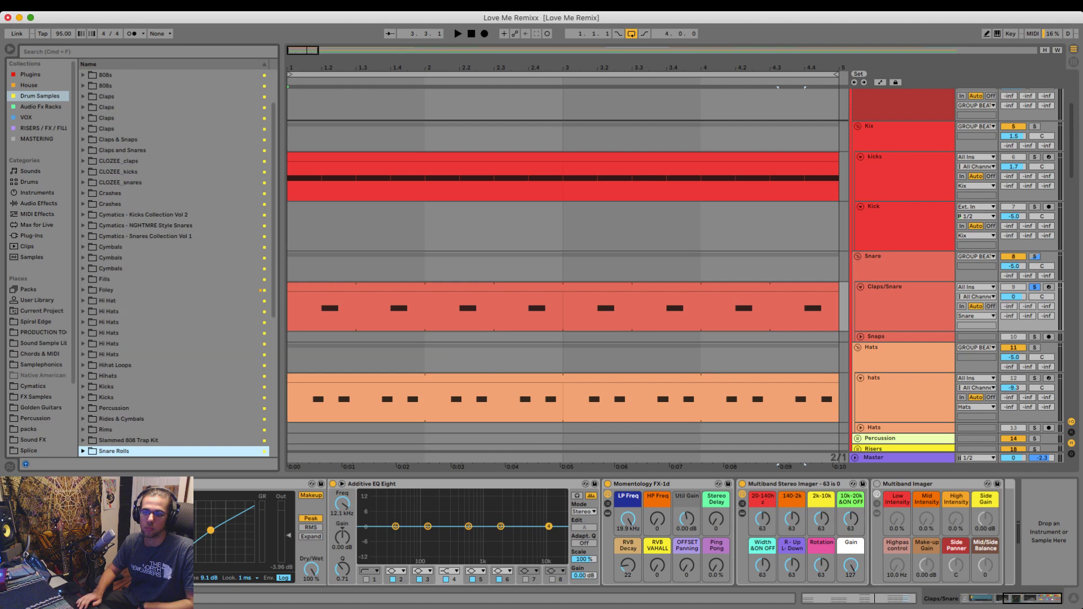
pyautogui.press('Right')
pyautogui.press('Down')
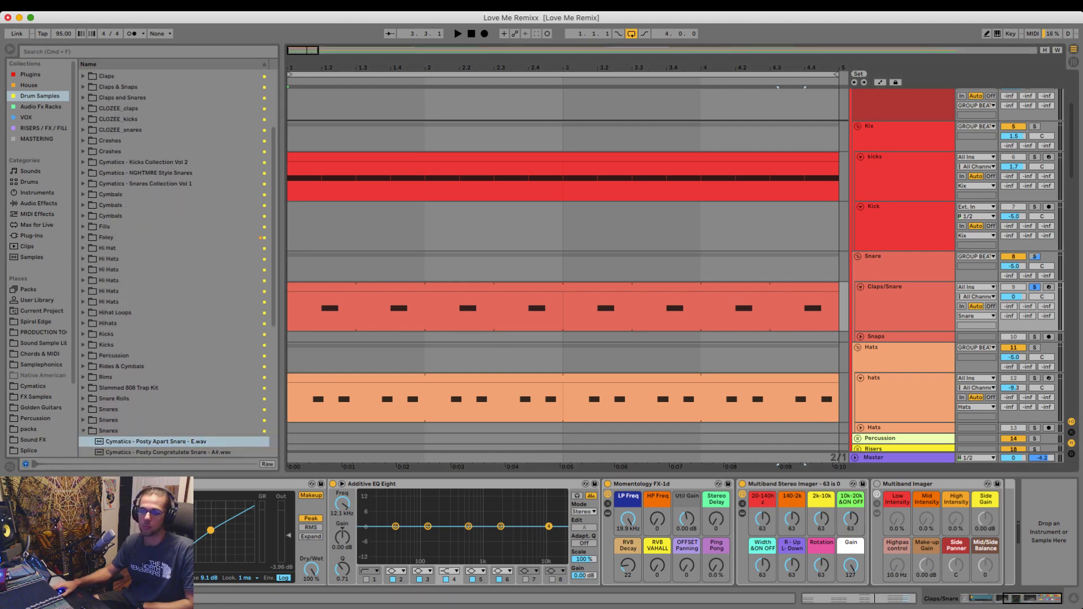
# - Audition the Cymatics Posty snare samples in the expanded Snares folder
pyautogui.click(156, 442)
pyautogui.press('Down')
pyautogui.press('Down')
pyautogui.press('Down')
pyautogui.press('Down')
pyautogui.press('Down')
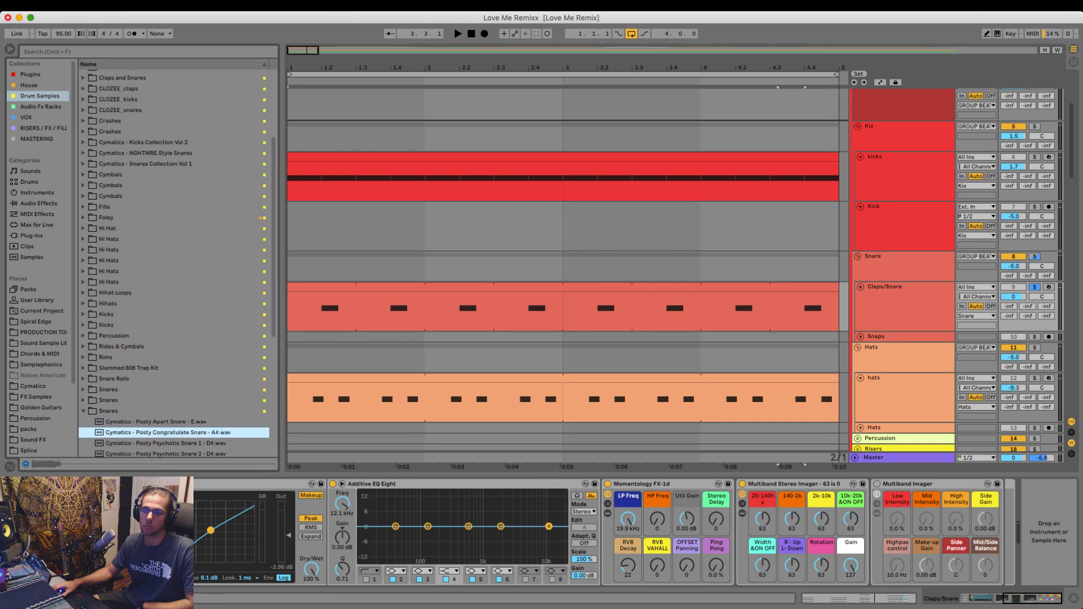
# - Expand the Snares & Claps folder and audition its samples, settling on Acoustic_Snare_SP_08.wav
pyautogui.press('Right')
pyautogui.press('Down')
pyautogui.press('Down')
pyautogui.press('Down')
pyautogui.press('Down')
pyautogui.press('Down')
pyautogui.press('Down')
pyautogui.press('Down')
pyautogui.press('Down')
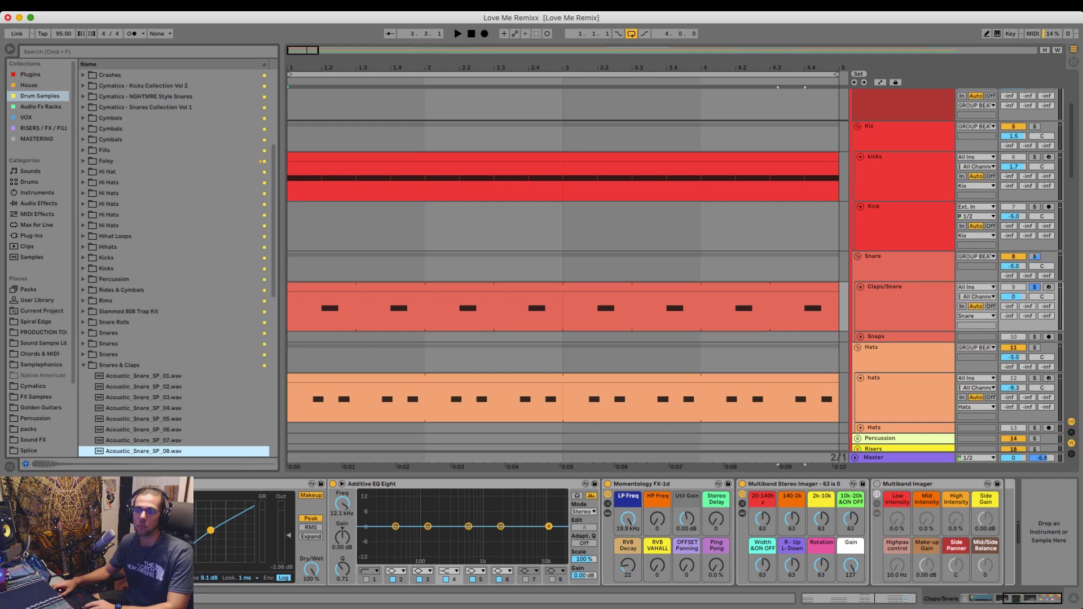
pyautogui.press('Down')
pyautogui.press('Up')
pyautogui.press('Down')
pyautogui.press('Up')
pyautogui.press('Down')
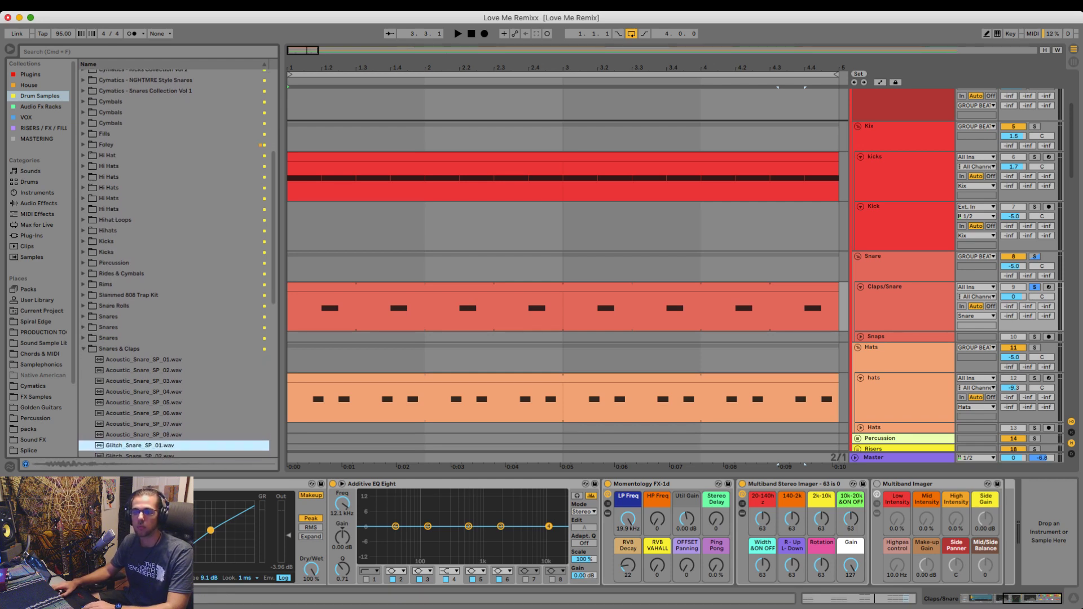
pyautogui.press('Up')
# - Load Acoustic_Snare_SP_08.wav onto a pad of the Claps/Snare drum rack and audition it
pyautogui.doubleClick(892, 289)
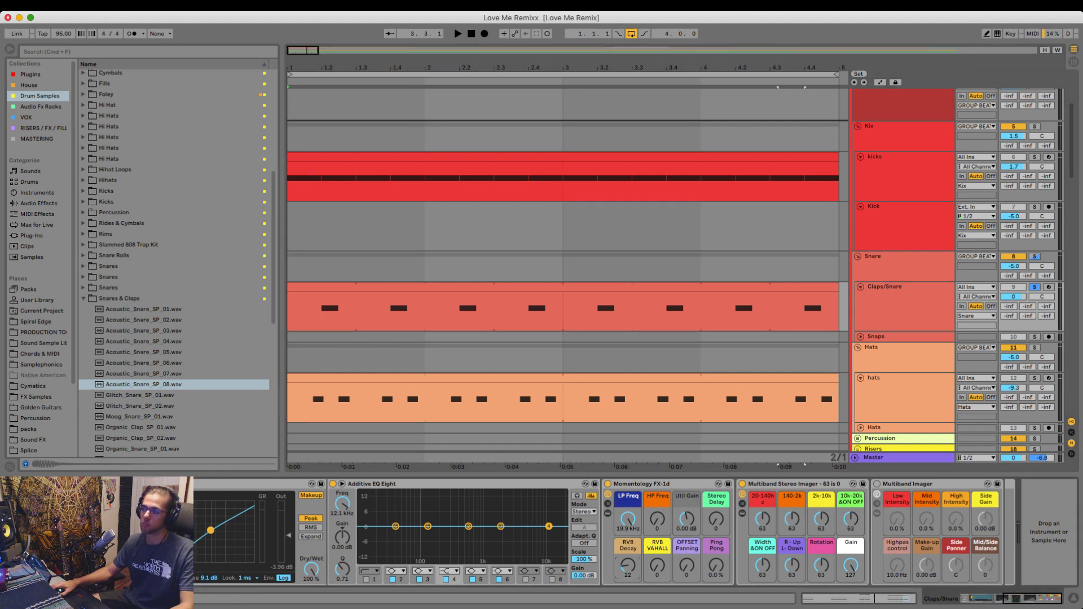
pyautogui.hscroll(-10, 621, 532)
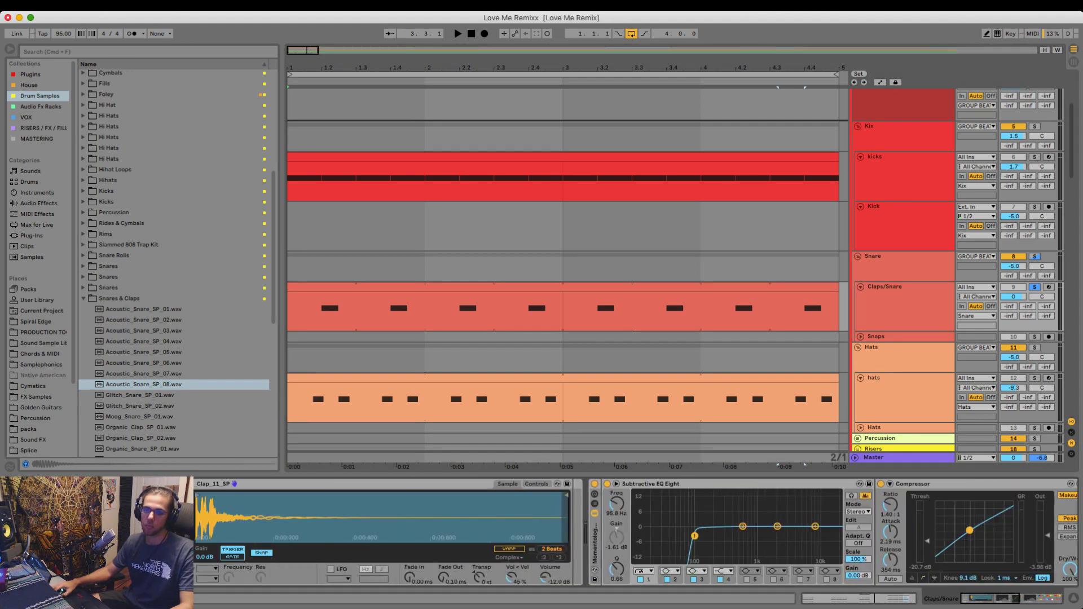
pyautogui.click(144, 385)
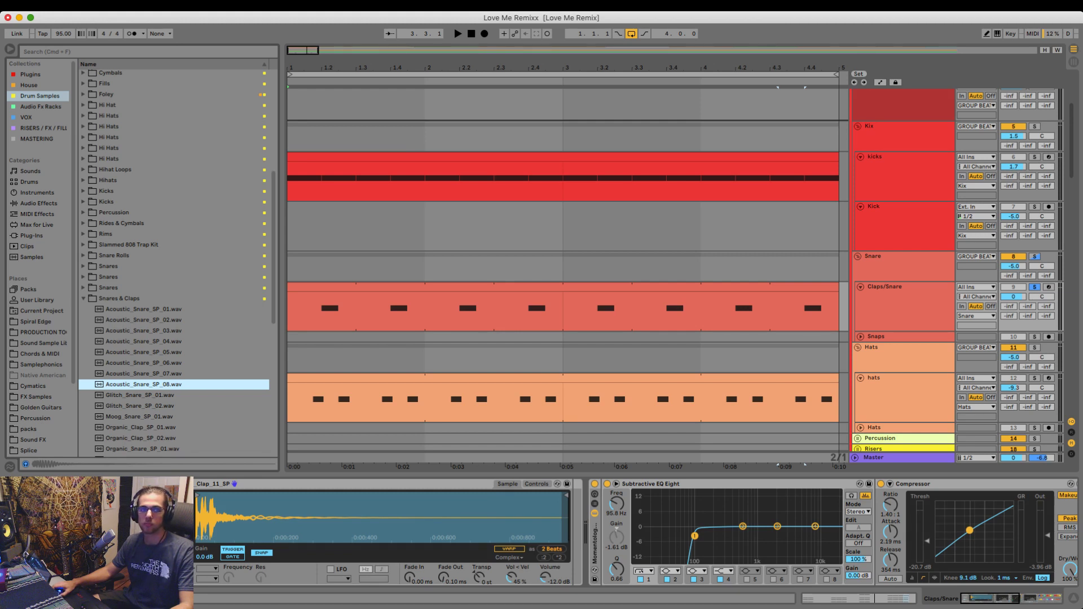
pyautogui.moveTo(143, 385); pyautogui.dragTo(338, 517)
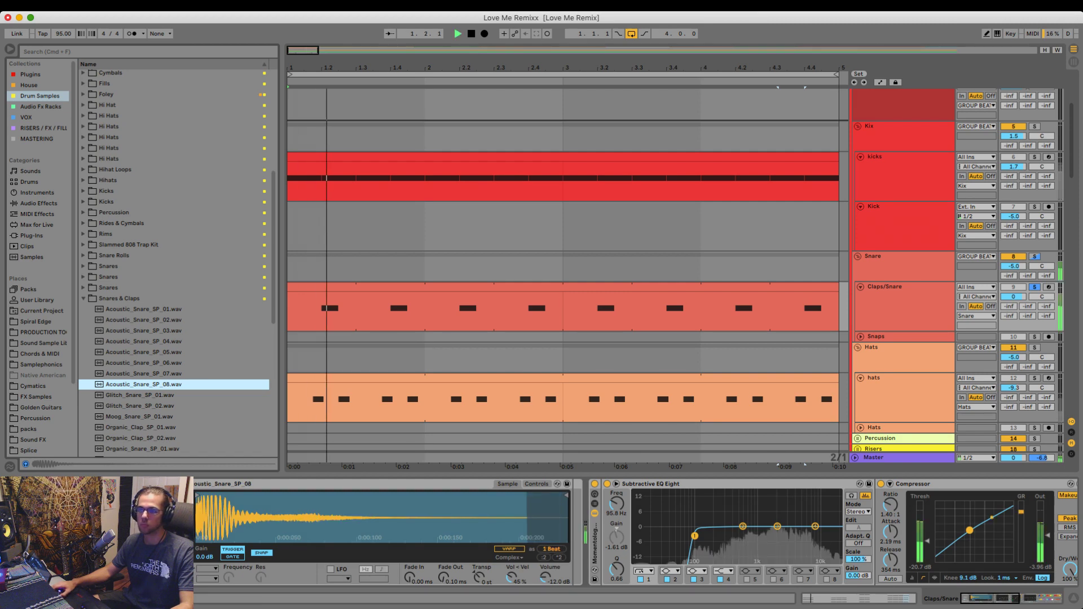
pyautogui.click(563, 316)
pyautogui.press('space')
# - Copy the 11_Clap_11_SP note in the Claps/Snare clip to the Acoustic_Snare_SP_08 row and play the layered hit
pyautogui.doubleClick(488, 288)
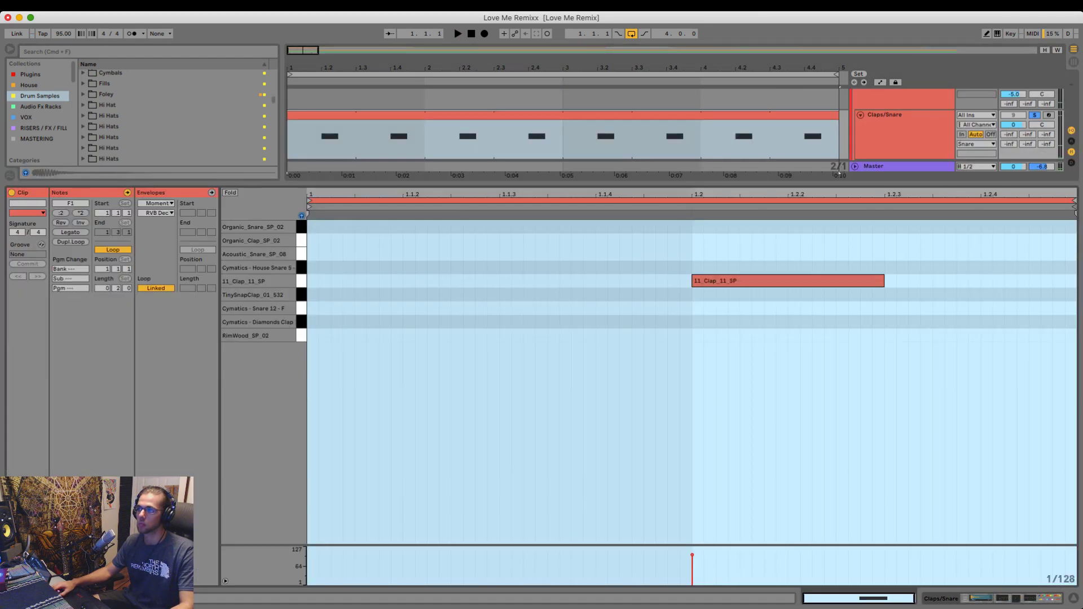
pyautogui.click(486, 307)
pyautogui.click(787, 281)
pyautogui.moveTo(788, 281); pyautogui.dragTo(787, 226)
pyautogui.press('Down')
pyautogui.press('Down')
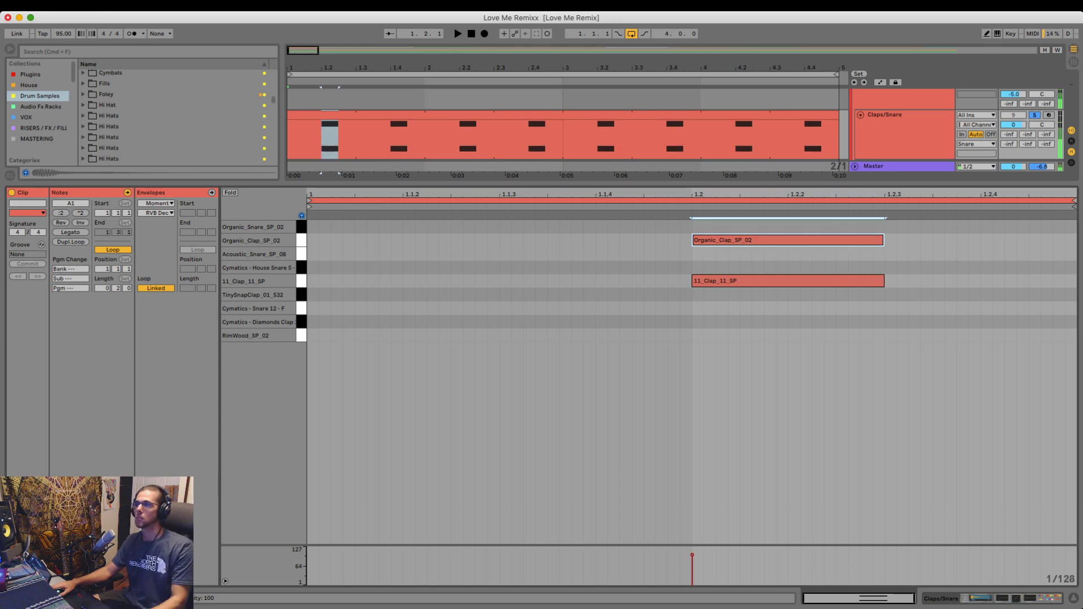
pyautogui.press('space')
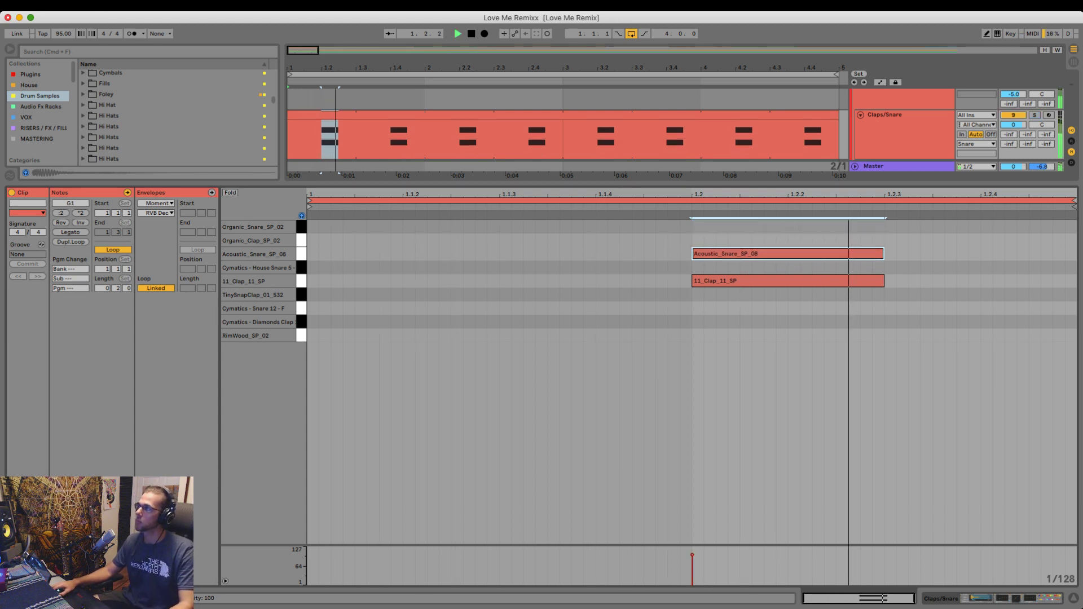
# - Nudge the 11_Clap_11_SP note 1/128 earlier than the Acoustic_Snare_SP_08 note
pyautogui.moveTo(1014, 125); pyautogui.dragTo(1013, 130)
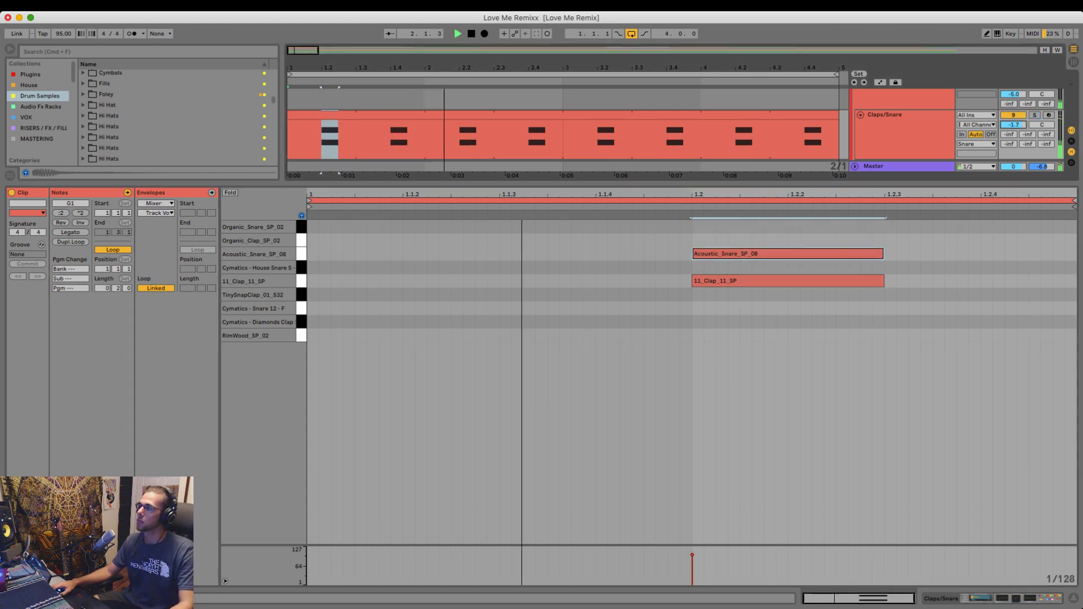
pyautogui.click(788, 281)
pyautogui.press('space')
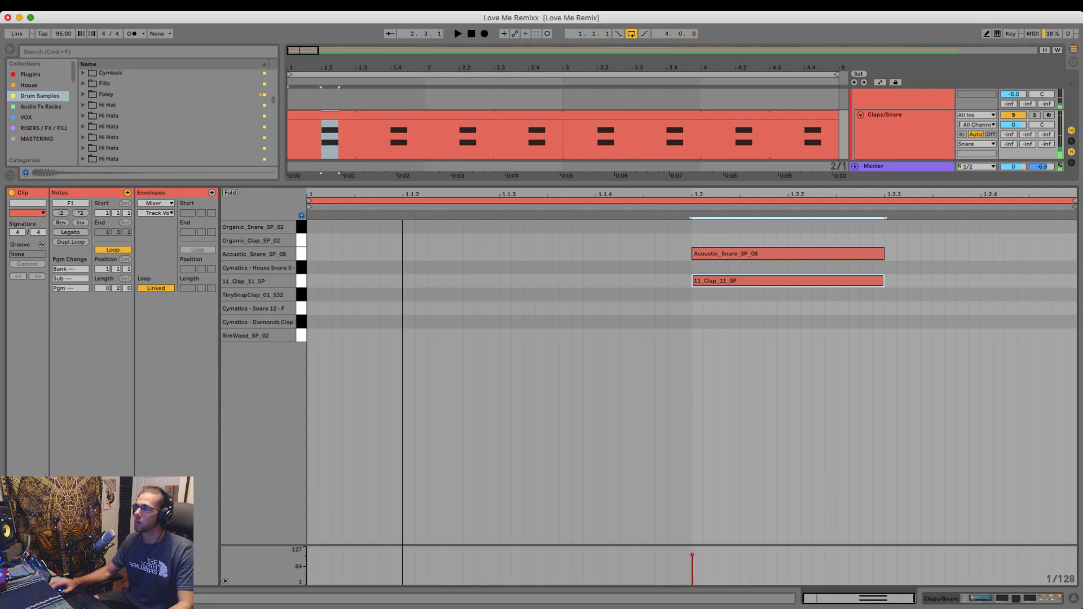
pyautogui.press('space')
pyautogui.press('space')
pyautogui.press('Left')
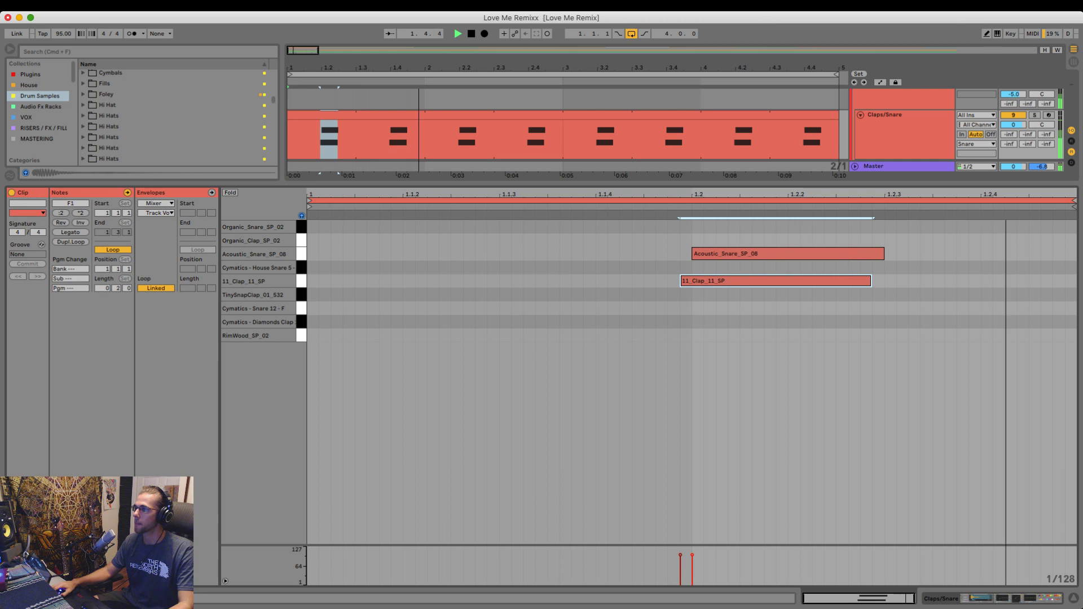
# - Solo Claps/Snare and replay the offset clap and snare layers
pyautogui.click(1035, 115)
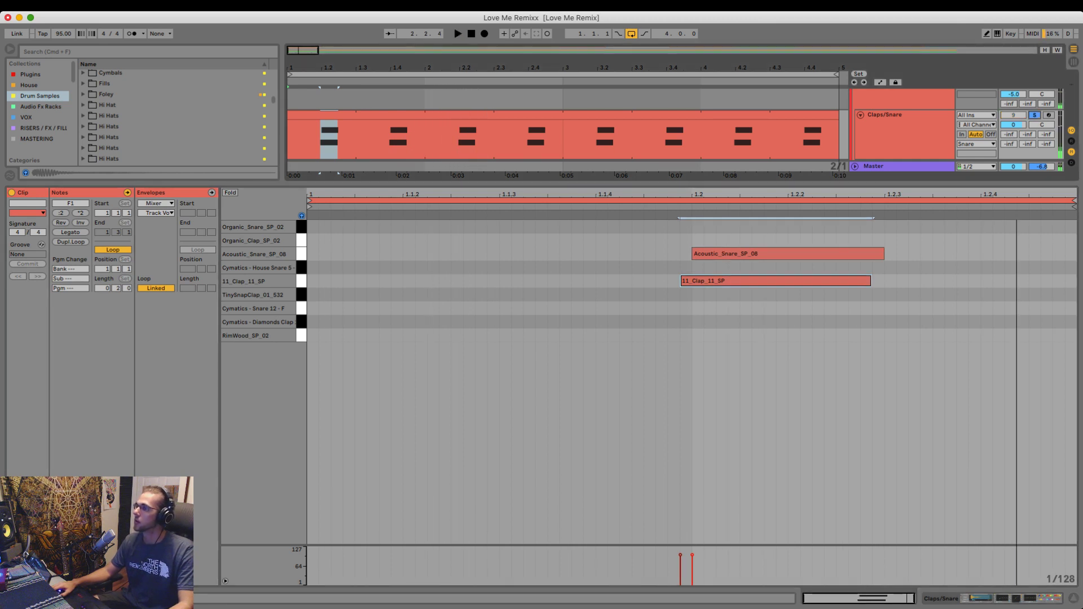
pyautogui.press('space')
pyautogui.press('space')
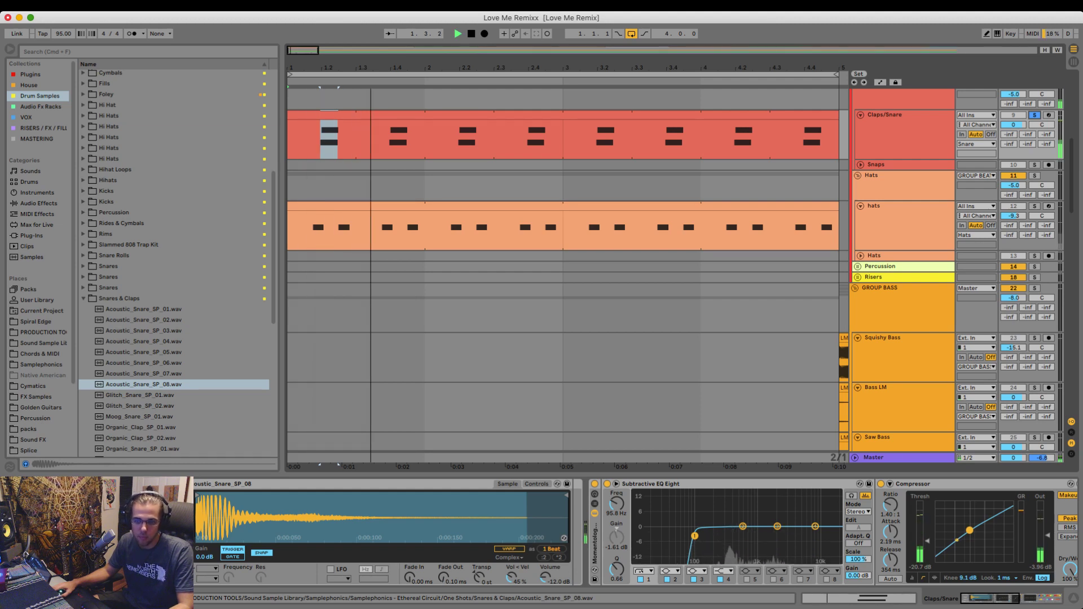
# - Set the Clap_11_SP sample's Fade Out to 1.19 s and check it in playback
pyautogui.press('space')
pyautogui.press('super+z')
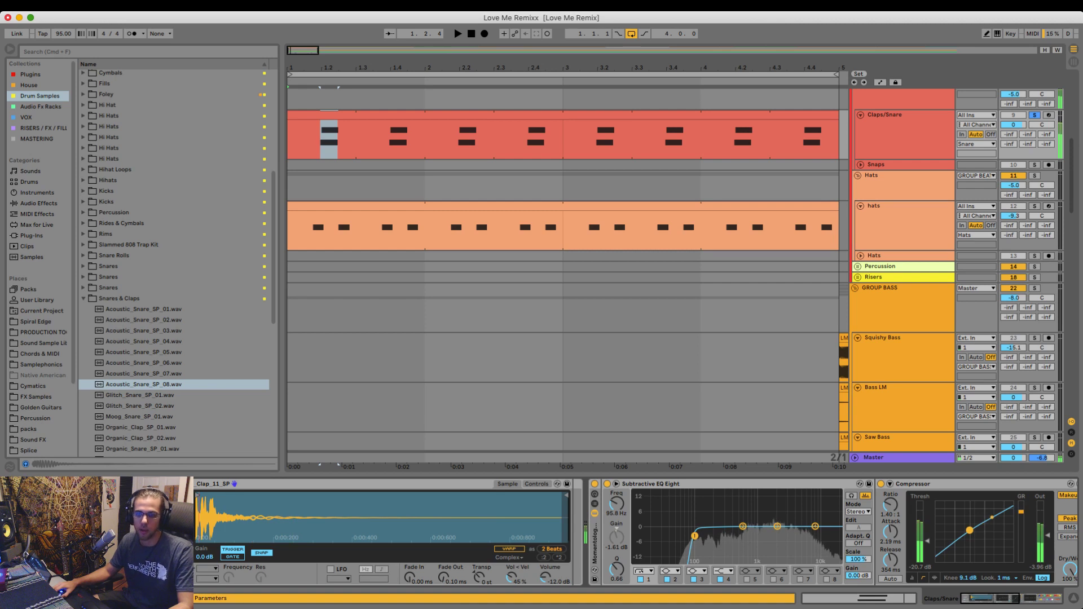
pyautogui.press('space')
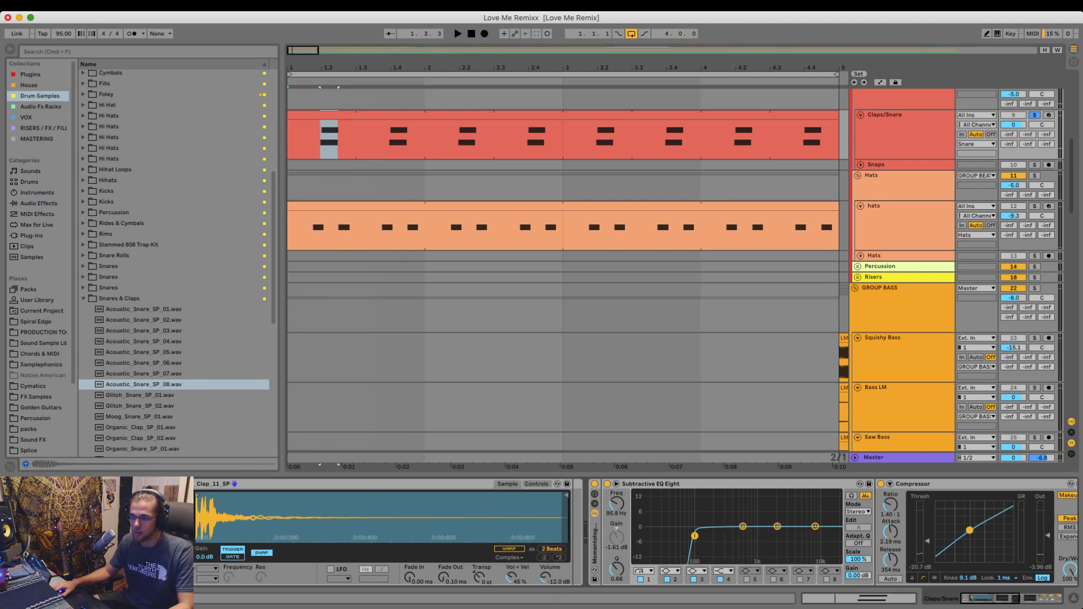
pyautogui.moveTo(444, 577); pyautogui.dragTo(444, 542)
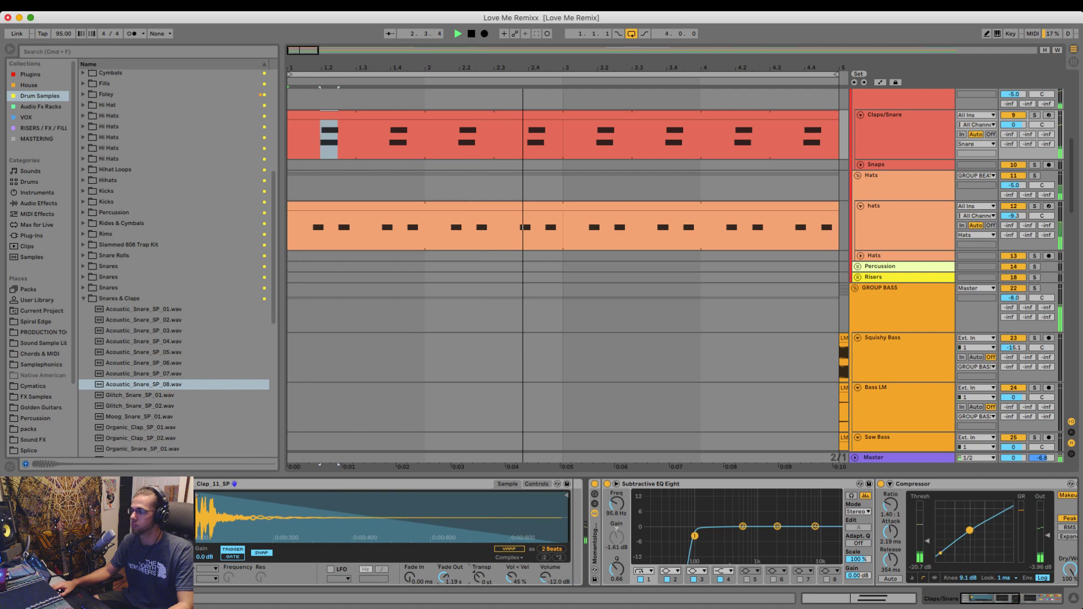
# - Insert a new audio track directly below Sub Bass in GROUP BASS
pyautogui.press('super+alt+l')
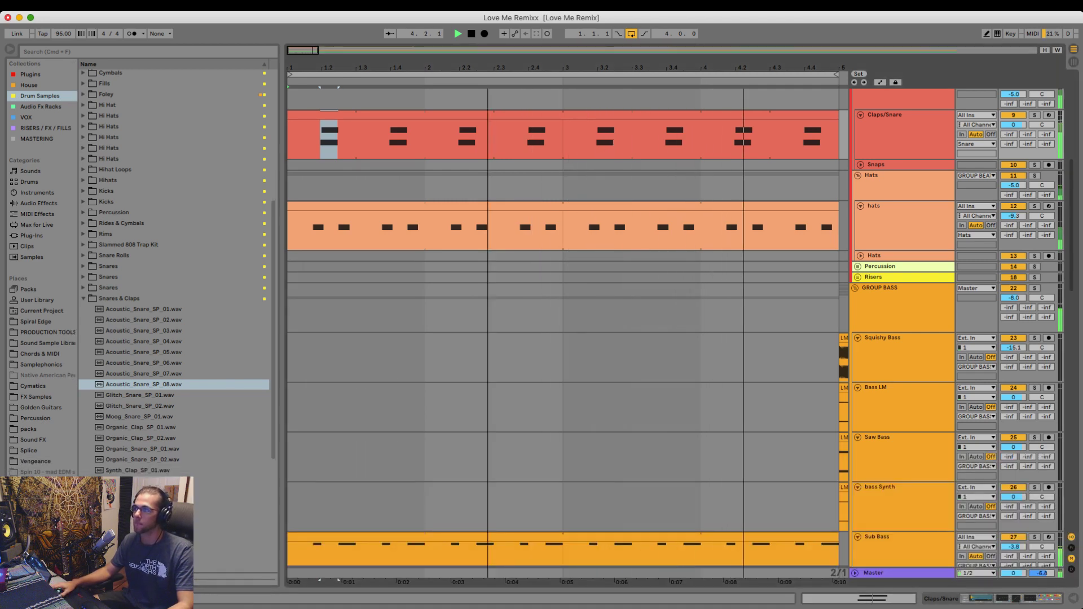
pyautogui.press('-')
pyautogui.press('-')
pyautogui.click(903, 359)
pyautogui.scroll(-4, 903, 359)
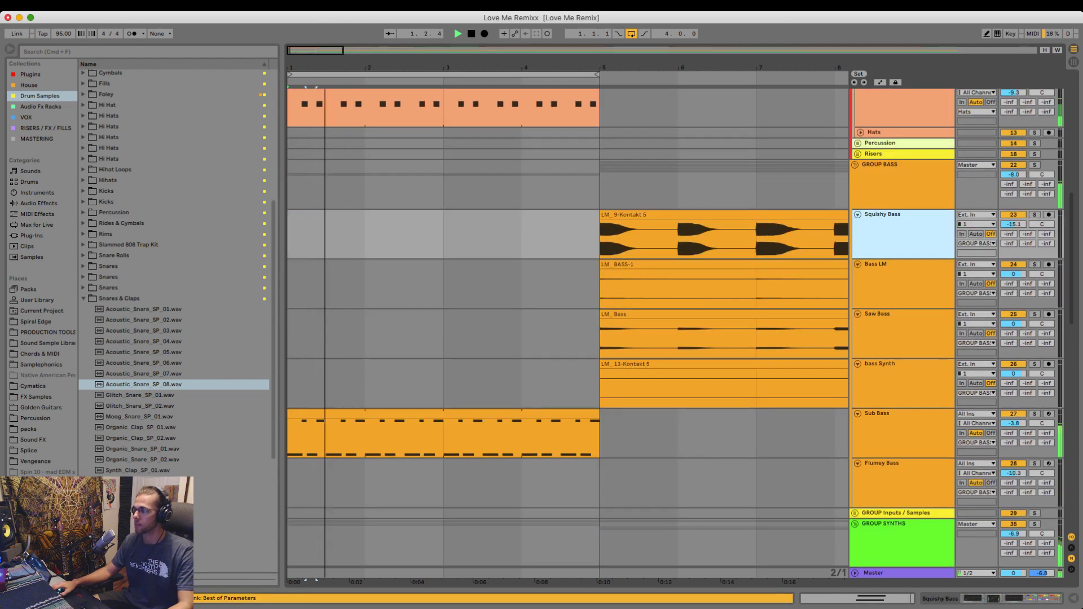
pyautogui.click(903, 480)
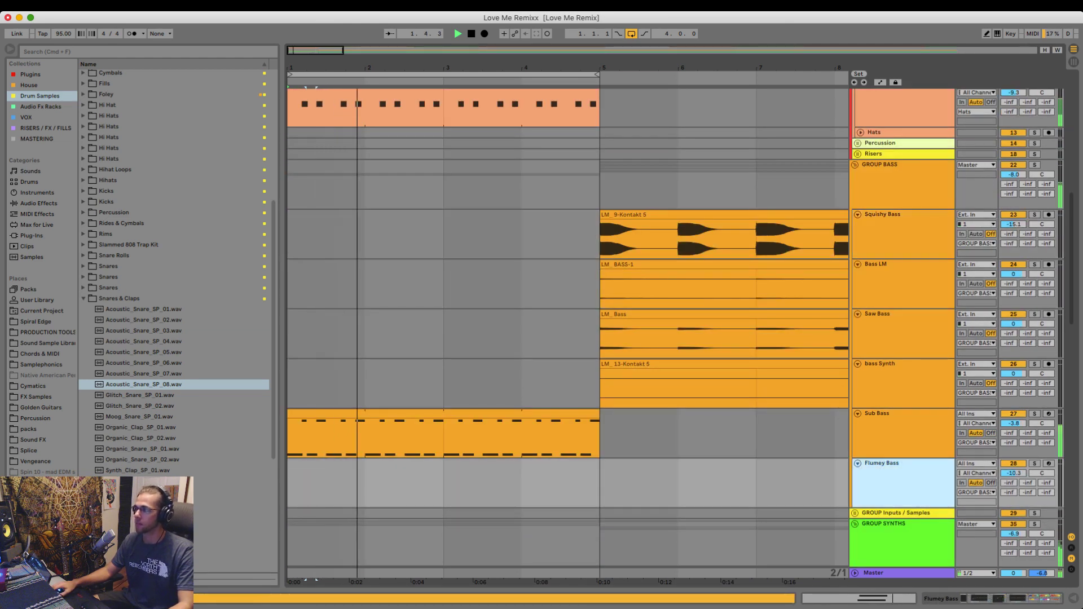
pyautogui.click(903, 431)
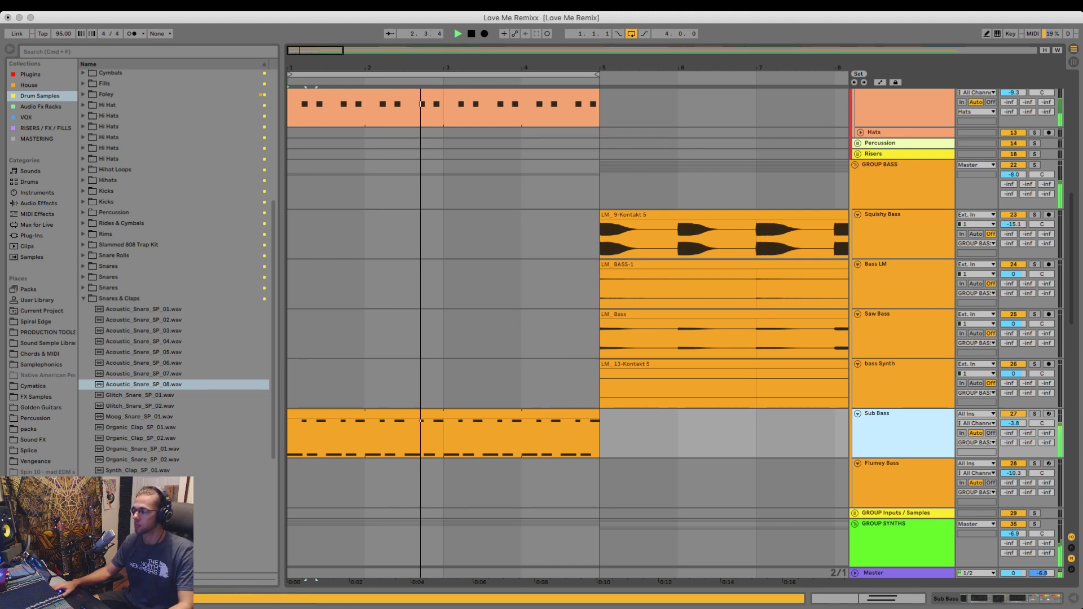
pyautogui.press('super+t')
pyautogui.scroll(-3, 564, 333)
pyautogui.hotkey('shift', 'Tab')
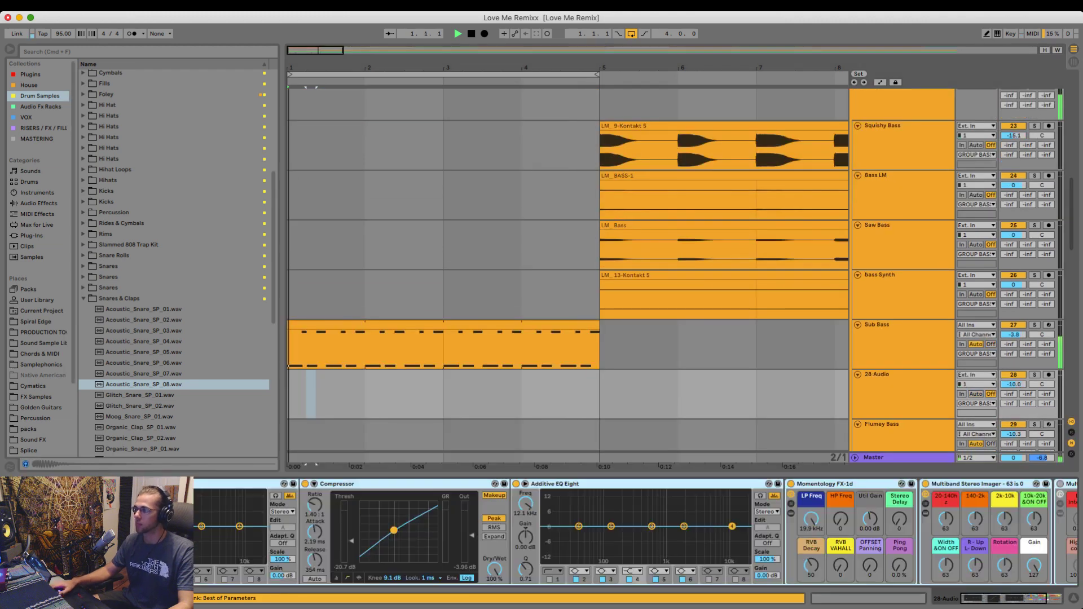
# - Rename the new audio track as Ibanez Bass
pyautogui.press('super+r')
pyautogui.write('re')
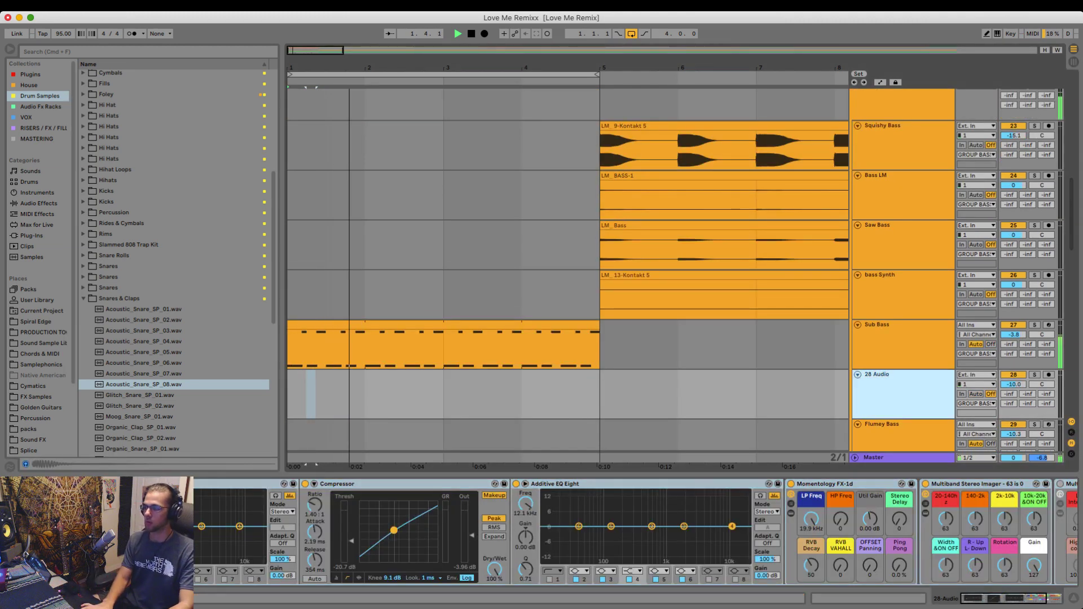
pyautogui.press('BackSpace')
pyautogui.press('BackSpace')
pyautogui.write('Ibanez Bass')
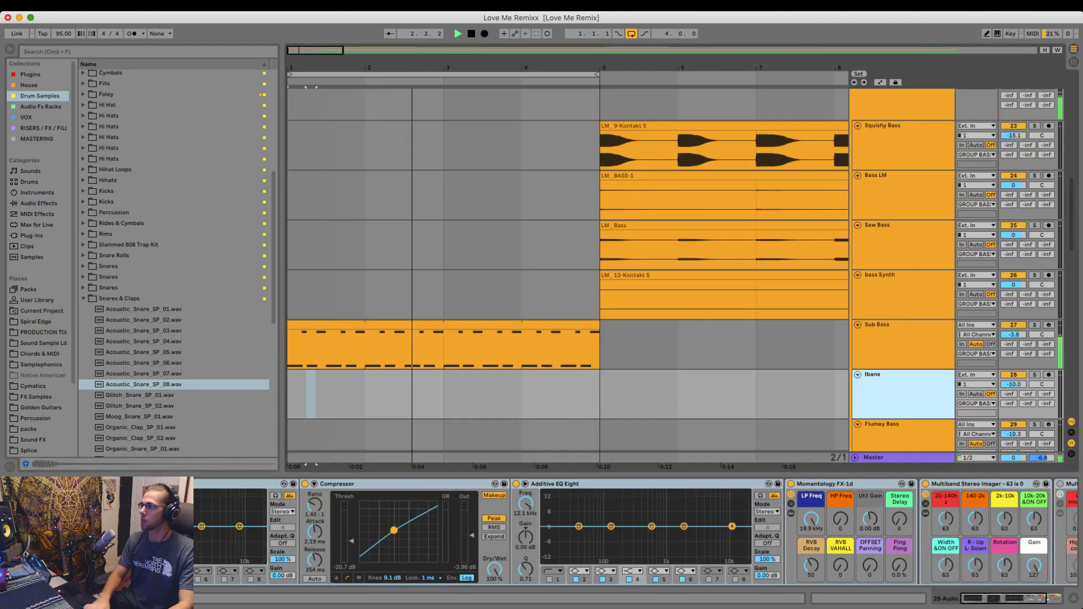
# - Finish naming the track below Sub Bass "Ibanez Bass" and show the devices of the kicks track
pyautogui.press('Return')
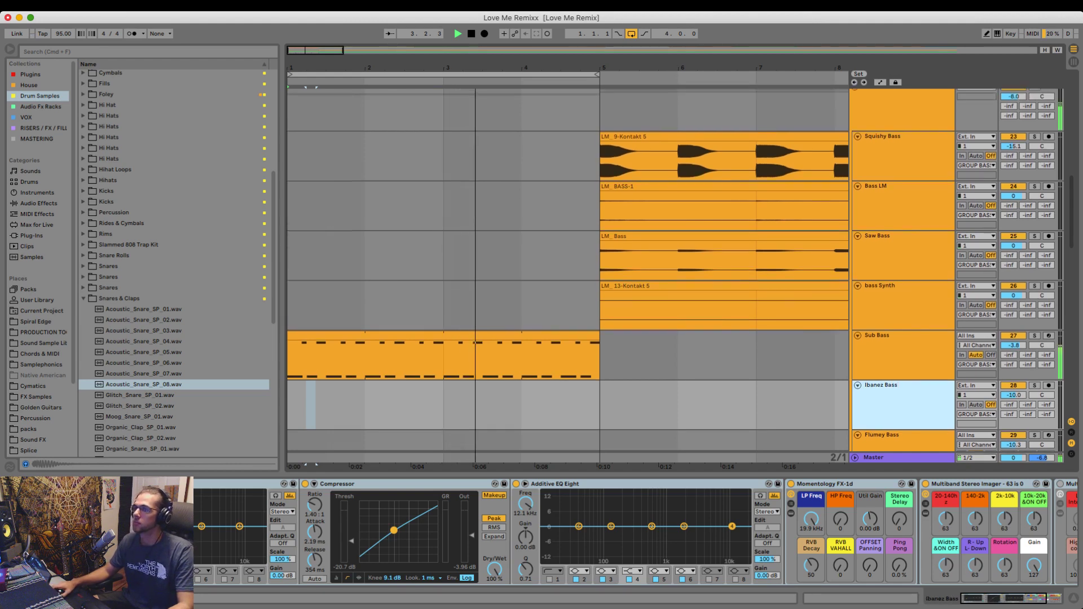
pyautogui.scroll(15, 565, 271)
pyautogui.click(897, 299)
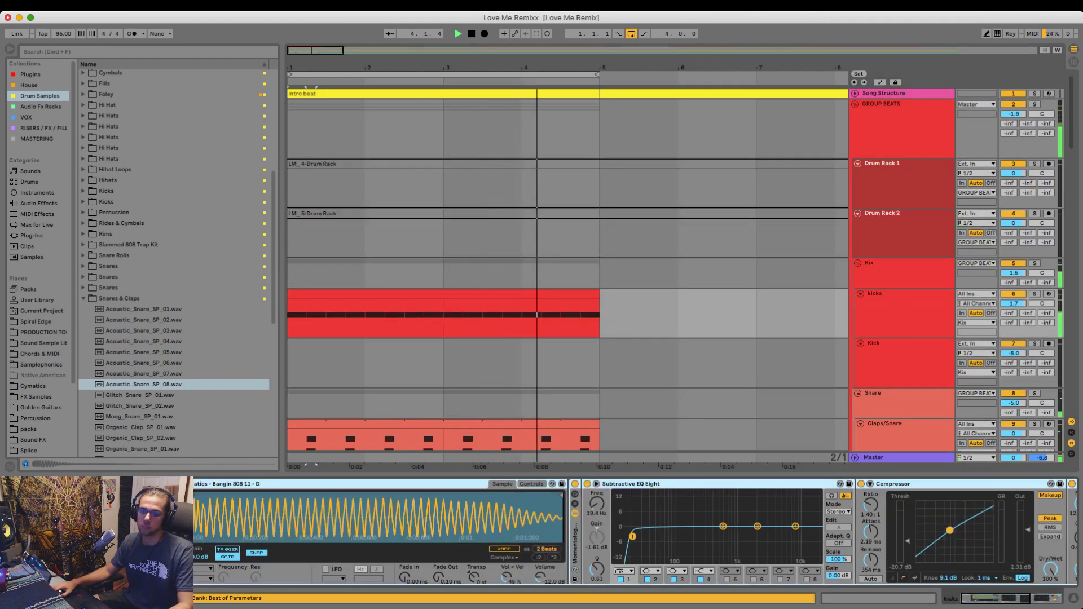
# - Stop playback, collapse the Snares & Claps sample folder and open the first Kicks folder
pyautogui.press('space')
pyautogui.click(109, 277)
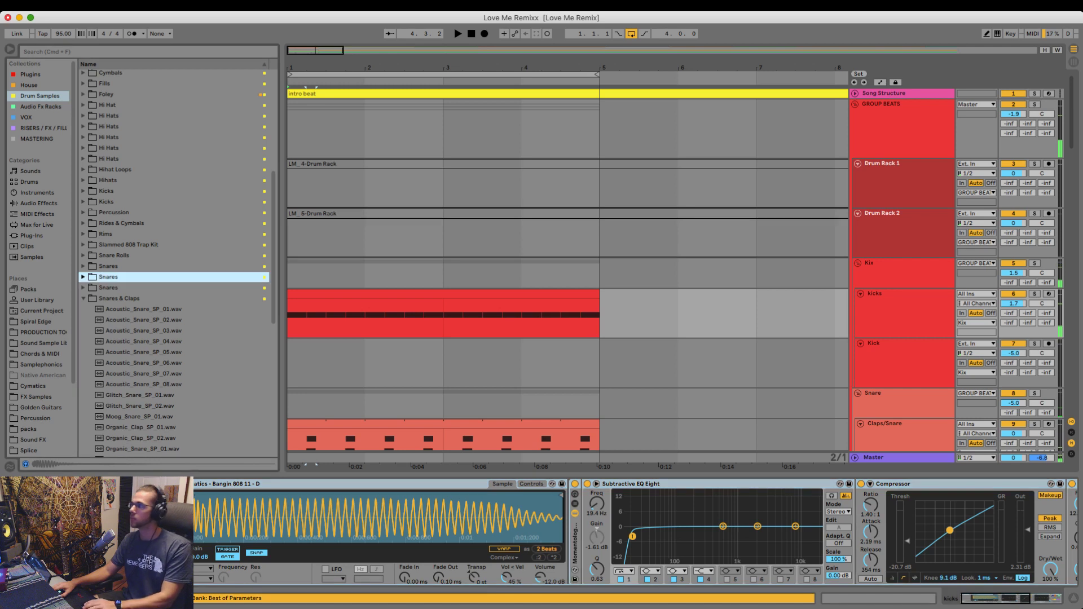
pyautogui.press('Down')
pyautogui.press('Down')
pyautogui.press('Left')
pyautogui.press('Up')
pyautogui.press('Up')
pyautogui.press('Up')
pyautogui.press('Up')
pyautogui.press('Up')
pyautogui.press('Up')
pyautogui.press('Up')
pyautogui.press('Up')
pyautogui.press('Up')
pyautogui.press('Up')
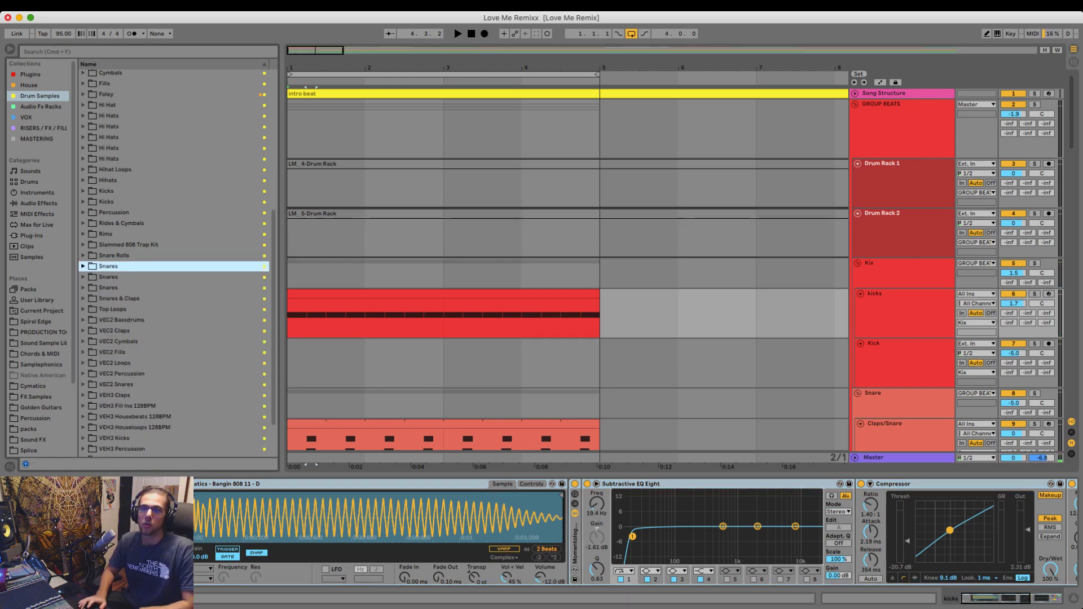
pyautogui.press('Right')
pyautogui.press('Down')
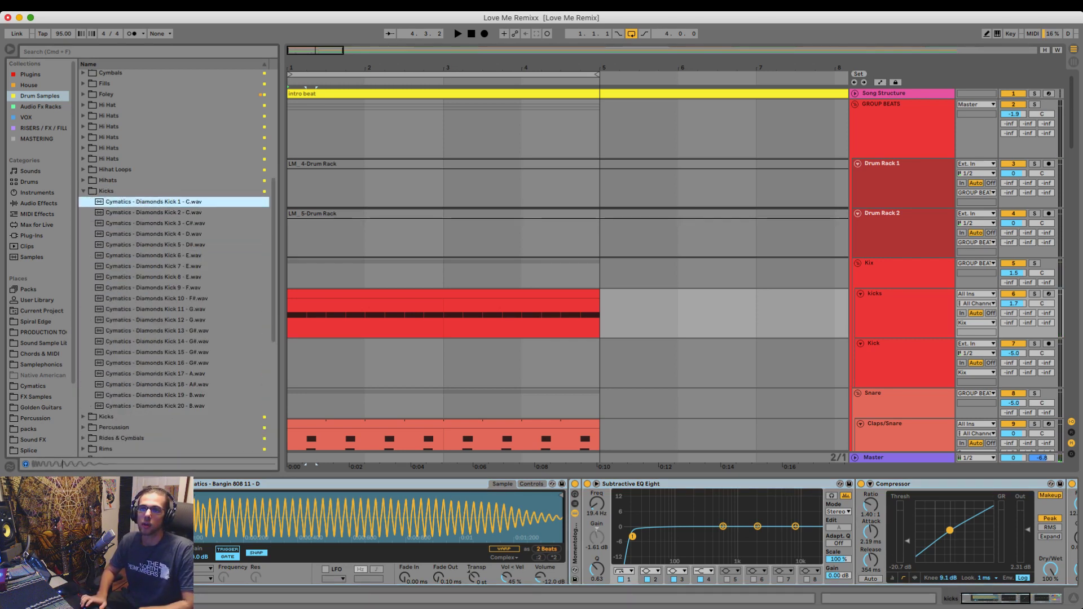
# - Audition the kick samples in the second Kicks folder, from HardKick_01_525 through ThuddKick_01_525
pyautogui.press('Up')
pyautogui.press('Left')
pyautogui.press('Down')
pyautogui.press('Right')
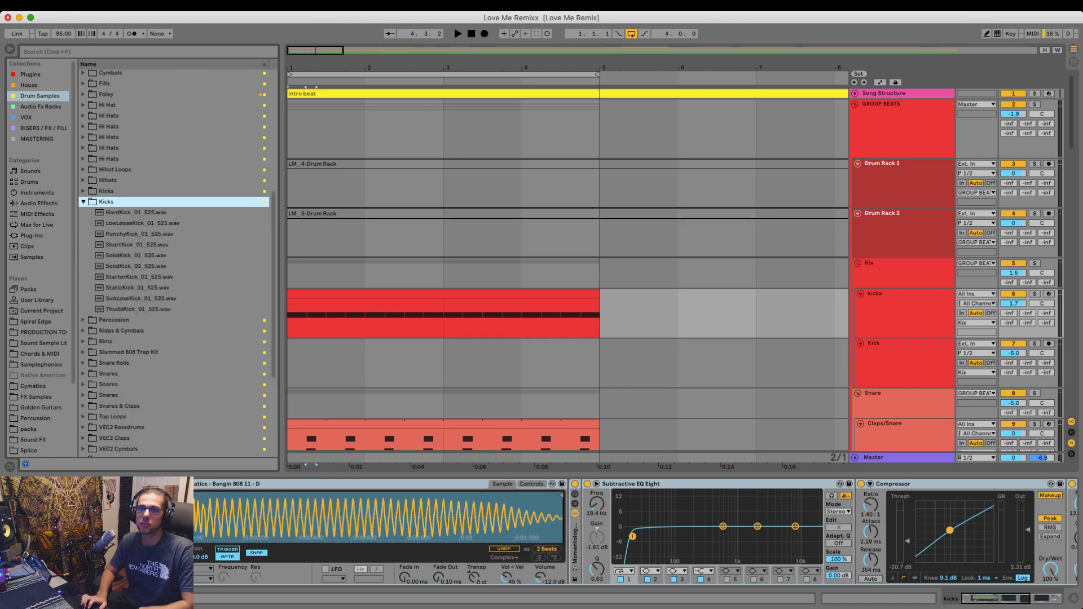
pyautogui.press('Down')
pyautogui.press('Down')
pyautogui.press('Down')
pyautogui.press('Down')
pyautogui.press('Down')
pyautogui.press('Down')
pyautogui.press('Down')
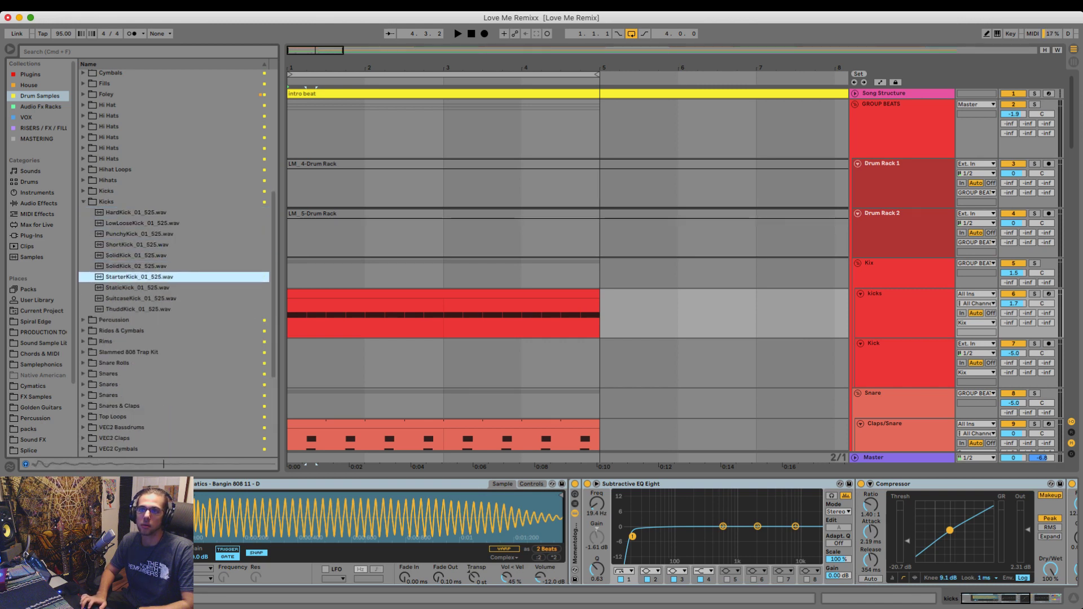
pyautogui.press('Down')
pyautogui.press('Down')
pyautogui.press('Down')
pyautogui.press('Down')
pyautogui.press('Down')
pyautogui.press('Down')
pyautogui.press('Down')
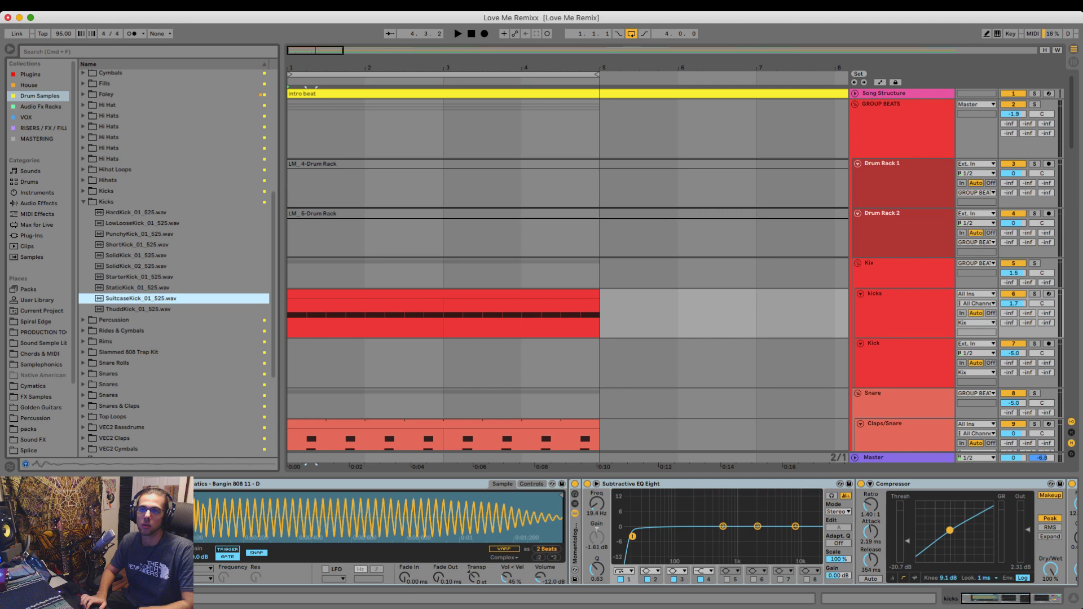
pyautogui.press('Down')
pyautogui.press('Down')
pyautogui.press('Down')
pyautogui.press('Down')
pyautogui.press('Down')
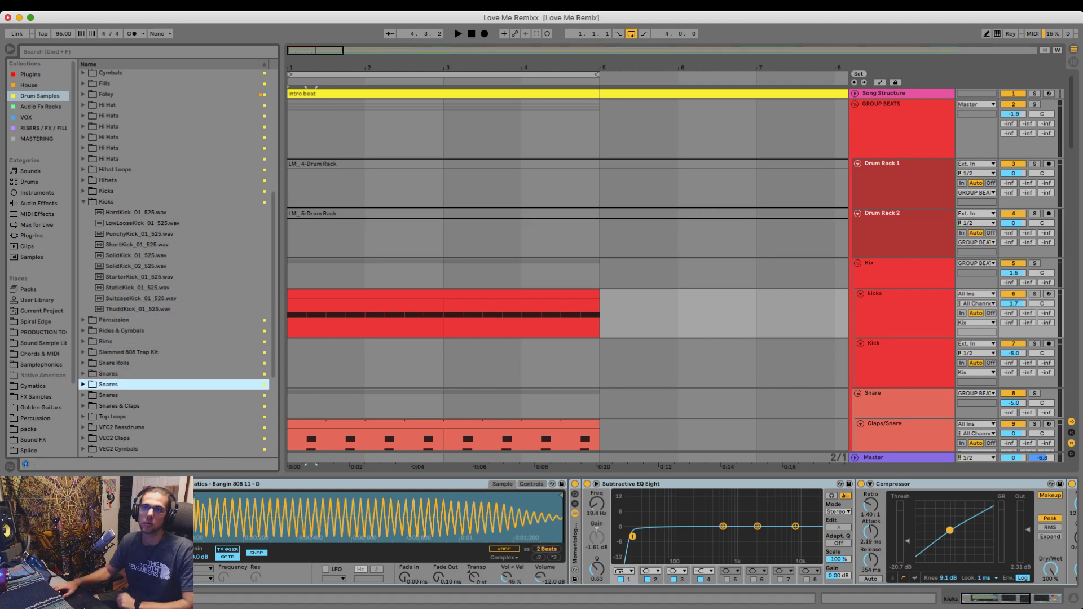
# - Audition the Cymatics - Diamonds Kick samples in the first Kicks folder
pyautogui.click(83, 191)
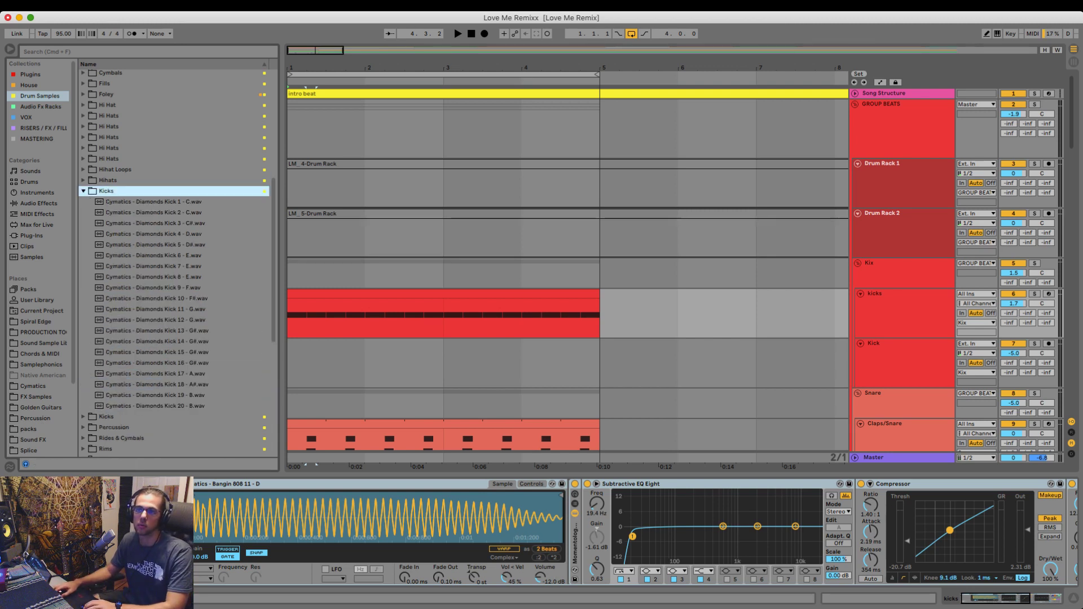
pyautogui.press('Down')
pyautogui.press('Down')
pyautogui.click(157, 330)
pyautogui.press('Up')
pyautogui.press('Up')
pyautogui.press('Up')
pyautogui.press('Up')
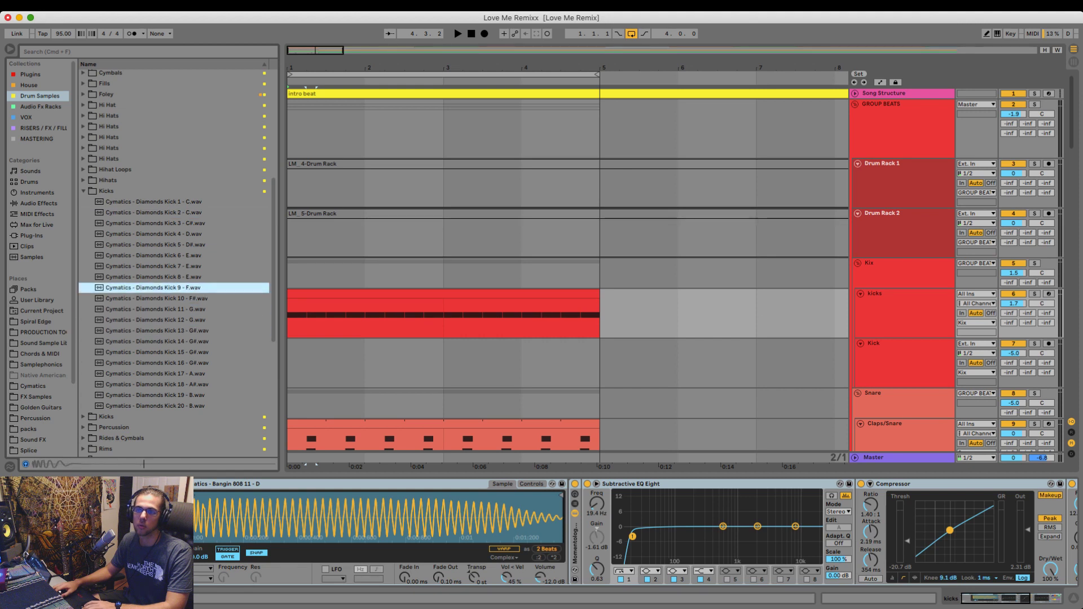
pyautogui.press('Up')
pyautogui.press('Down')
pyautogui.press('Up')
pyautogui.press('Up')
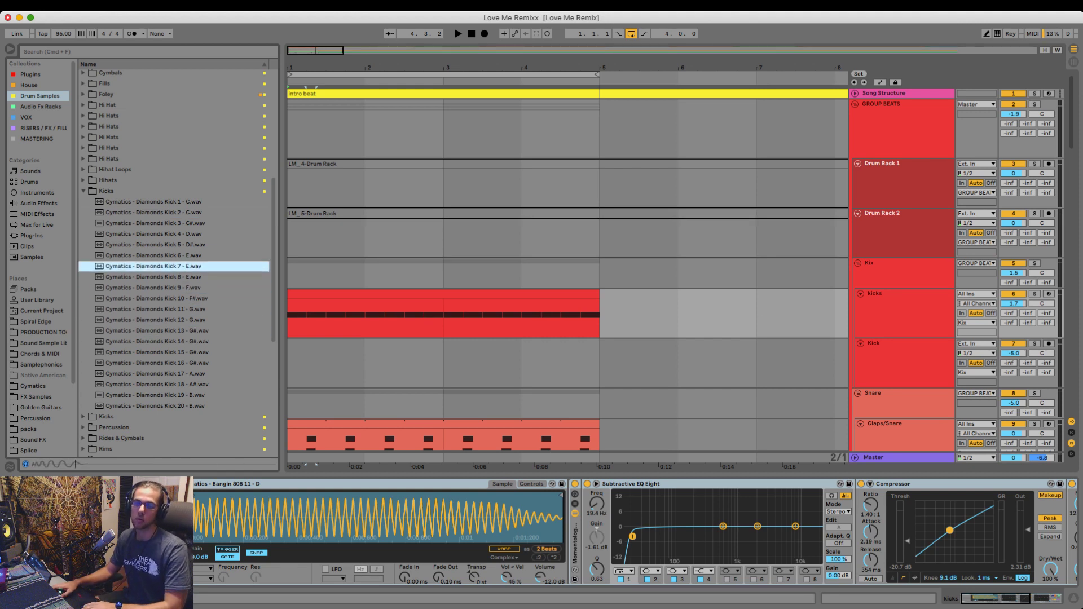
pyautogui.press('Up')
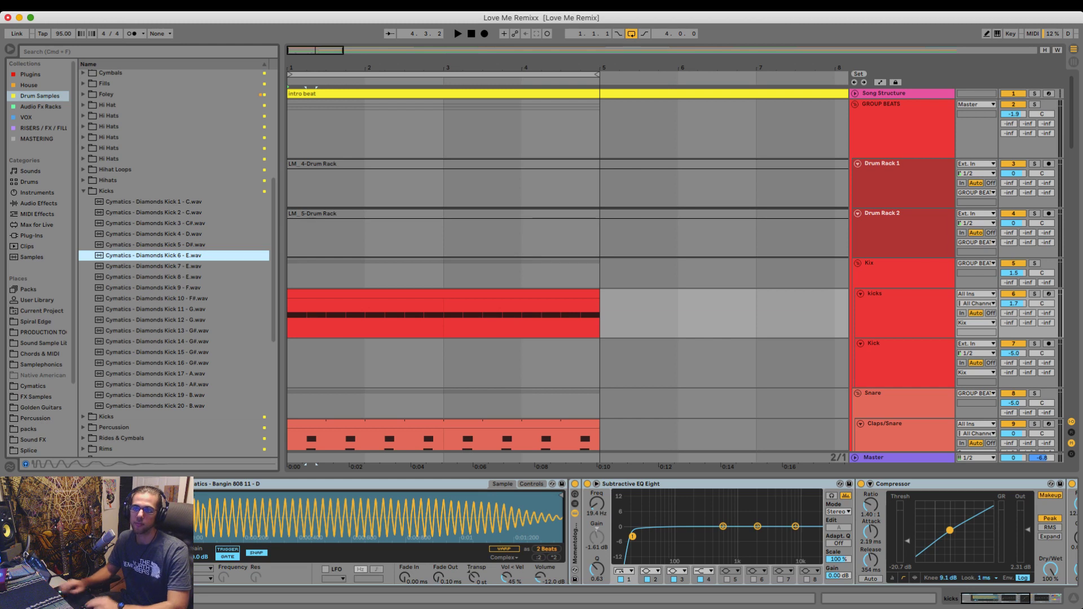
pyautogui.press('Up')
pyautogui.press('Up')
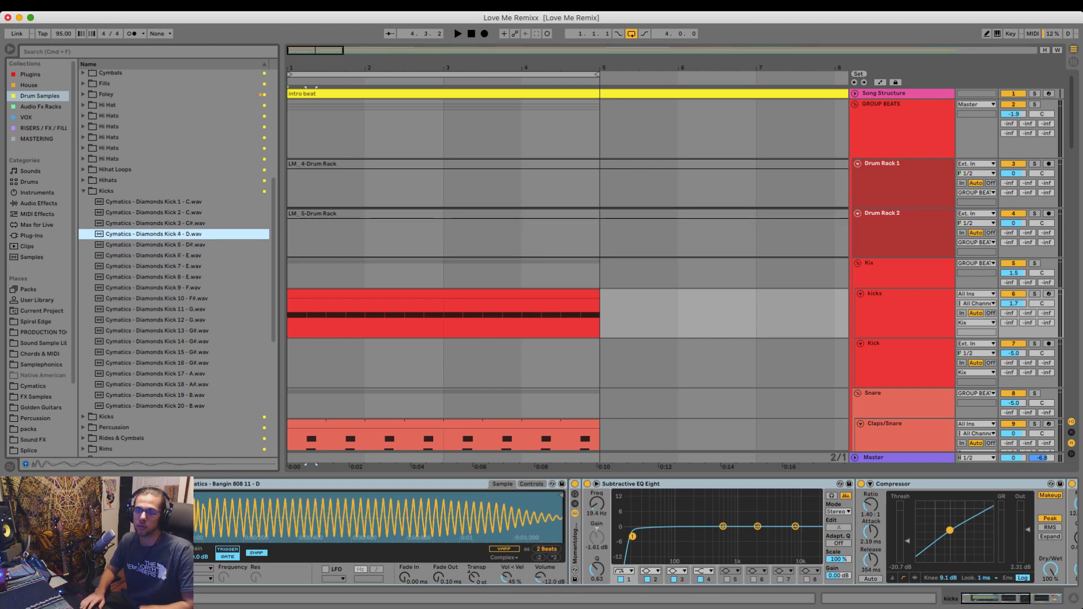
# - Compare the samples Cymatics - Diamonds Kick 12 - G and Cymatics - Diamonds Kick 13 - G#
pyautogui.click(156, 320)
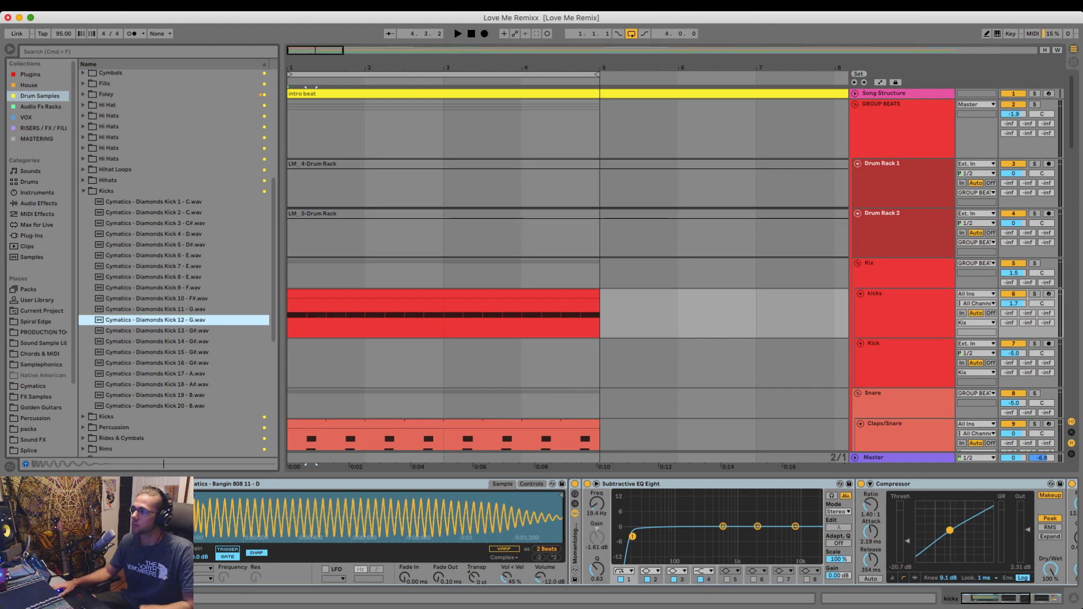
pyautogui.doubleClick(903, 303)
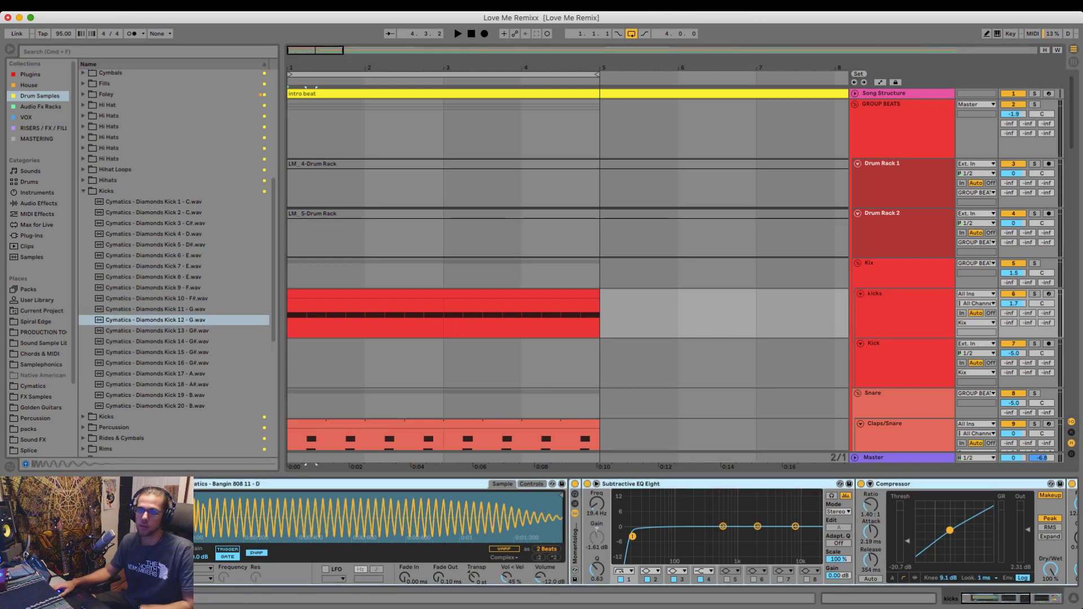
pyautogui.click(156, 331)
pyautogui.click(156, 320)
pyautogui.click(156, 331)
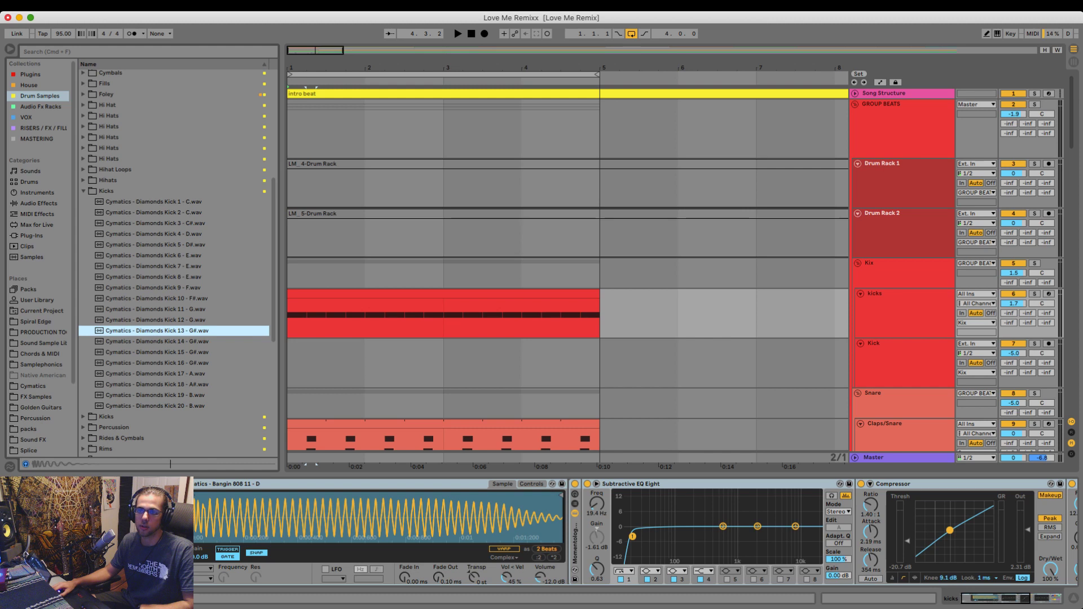
pyautogui.click(156, 320)
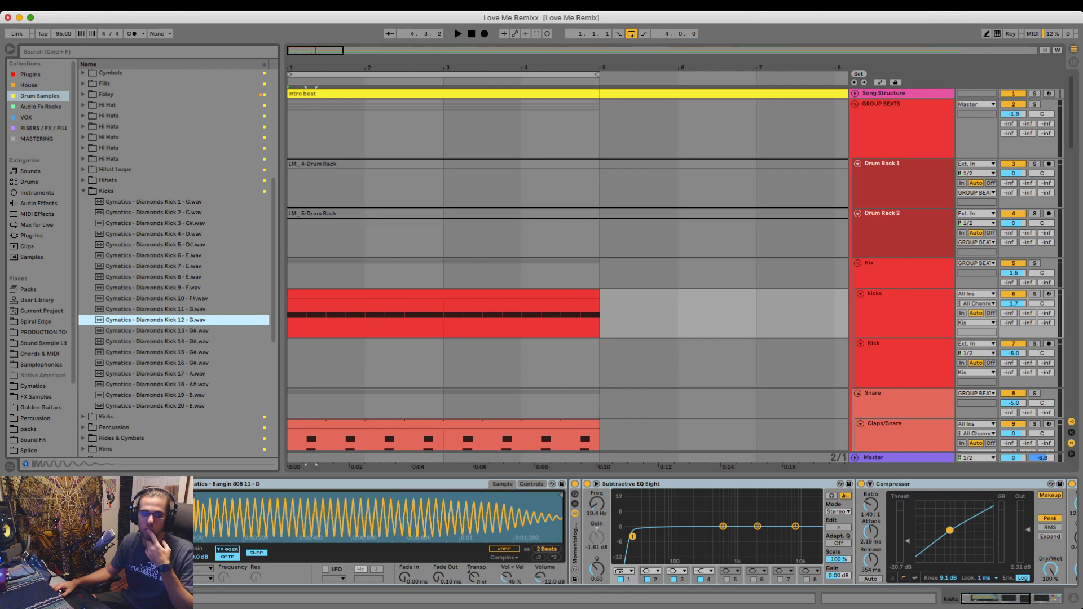
# - Load Cymatics - Diamonds Kick 12 - G into the kicks drum rack, transpose it to -2 st and start playback
pyautogui.press('Return')
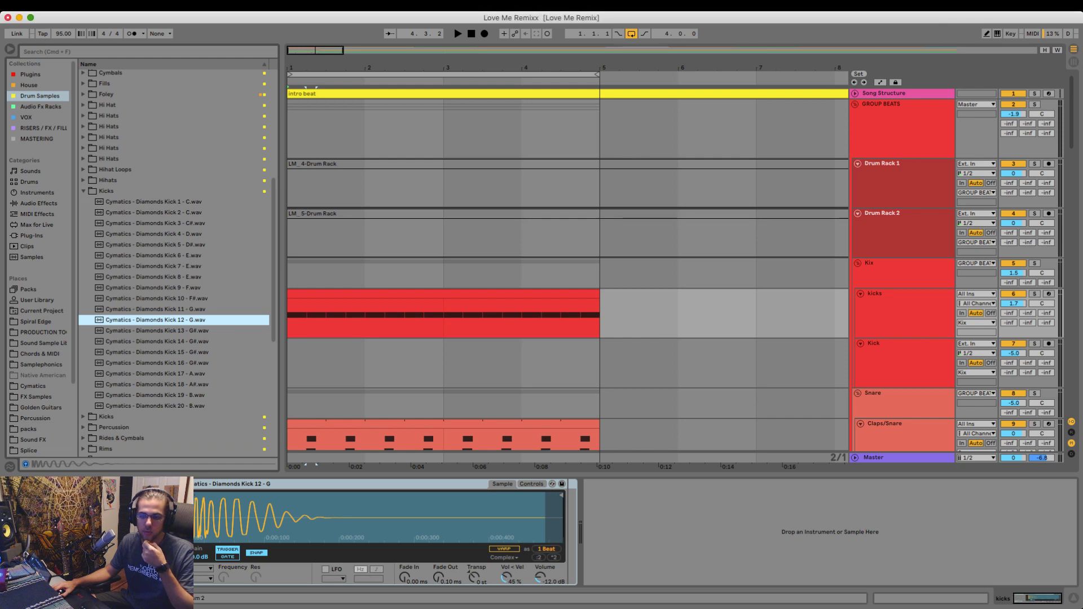
pyautogui.press('super+z')
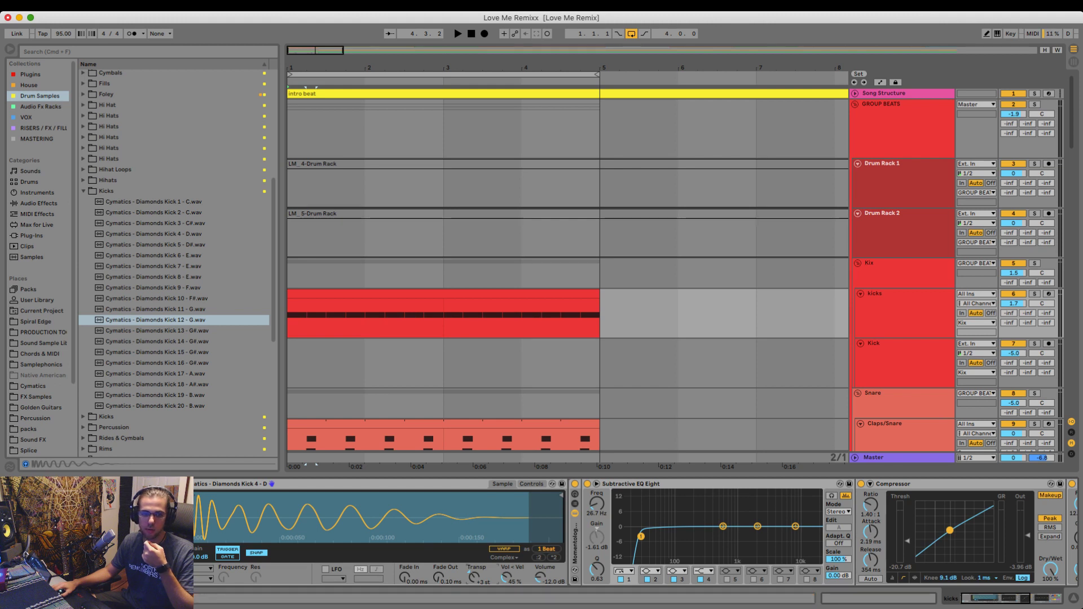
pyautogui.press('Return')
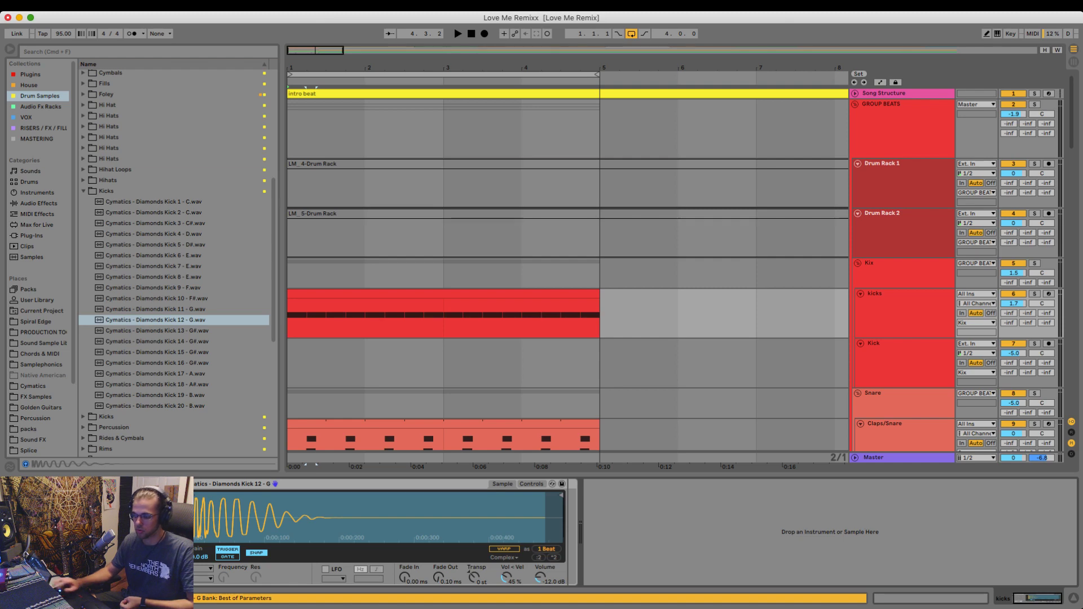
pyautogui.press('space')
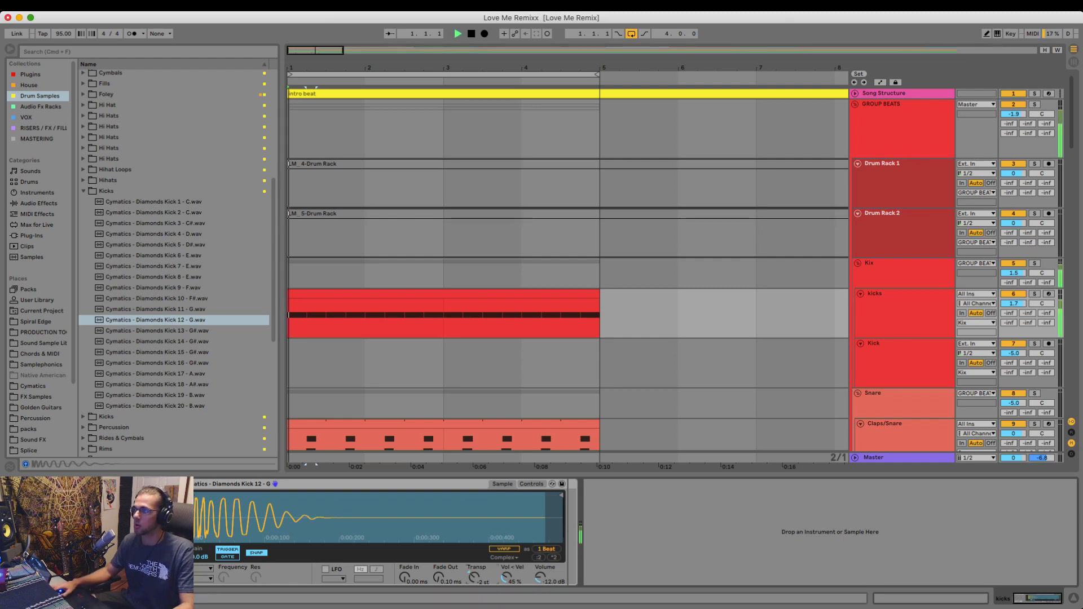
# - Duplicate all notes of the kicks MIDI clip onto the row of the newly loaded kick and play the loop
pyautogui.hotkey('shift', 'Tab')
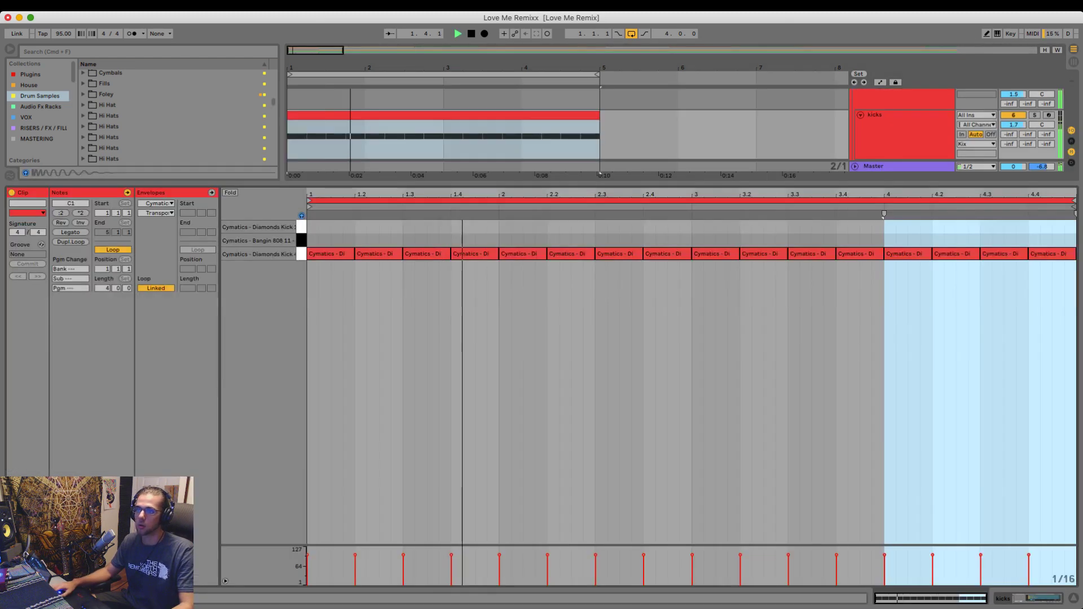
pyautogui.click(439, 338)
pyautogui.press('space')
pyautogui.press('super+a')
pyautogui.moveTo(439, 254); pyautogui.dragTo(439, 226)
pyautogui.press('space')
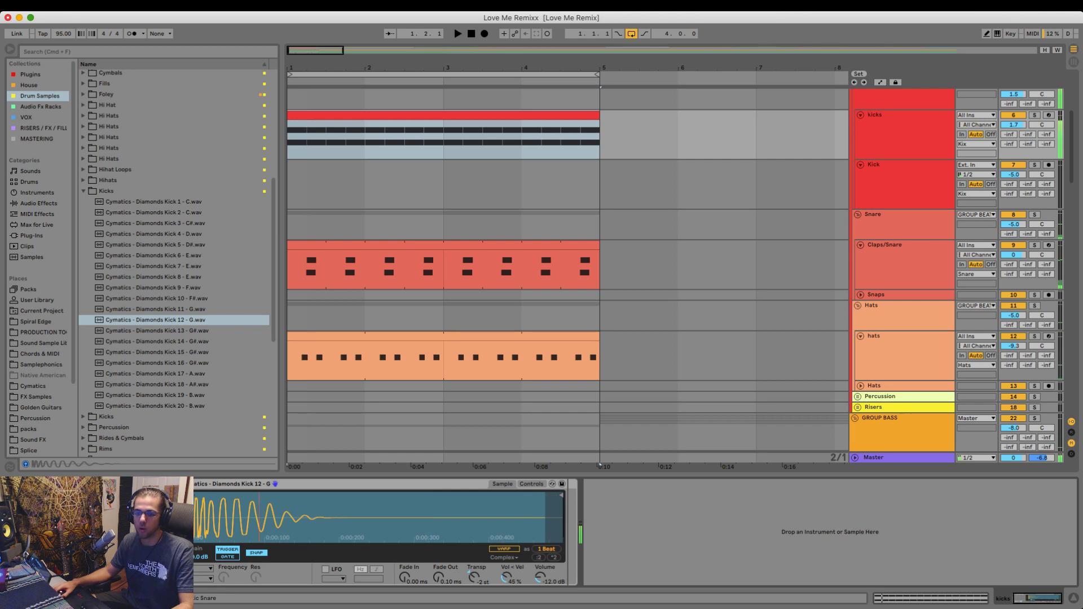
# - Add a Compressor after the Diamonds Kick 12 - G sample in its drum rack chain and play the result
pyautogui.click(149, 572)
pyautogui.click(115, 572)
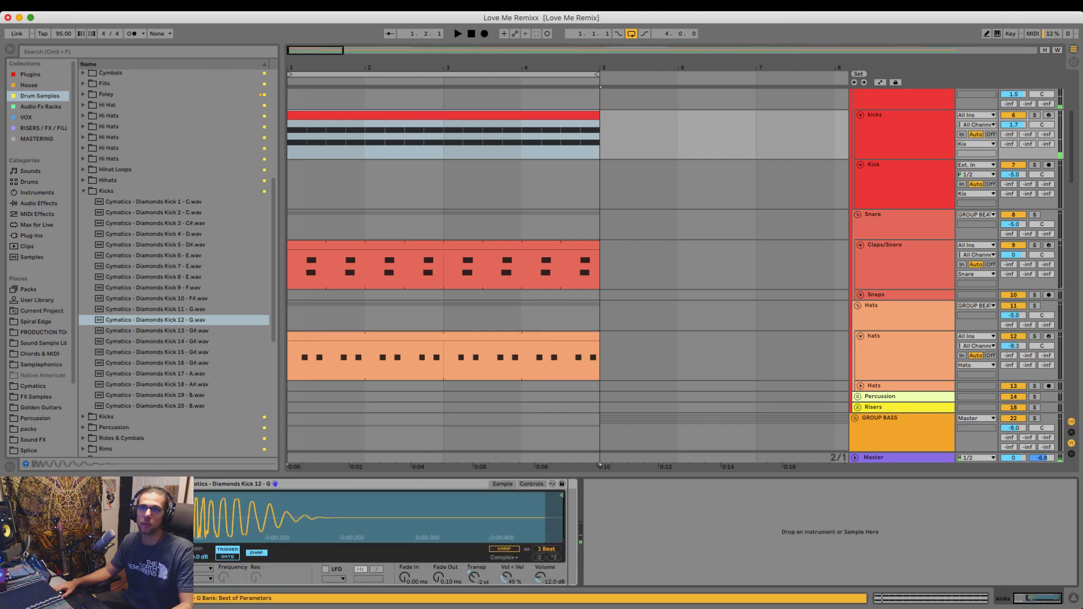
pyautogui.click(40, 107)
pyautogui.click(39, 203)
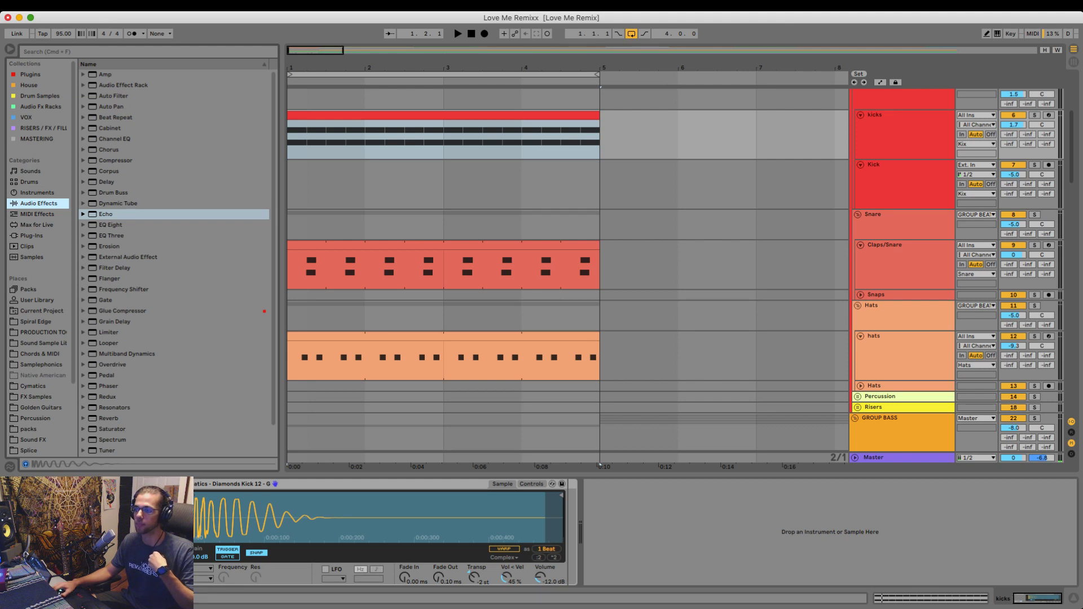
pyautogui.click(116, 161)
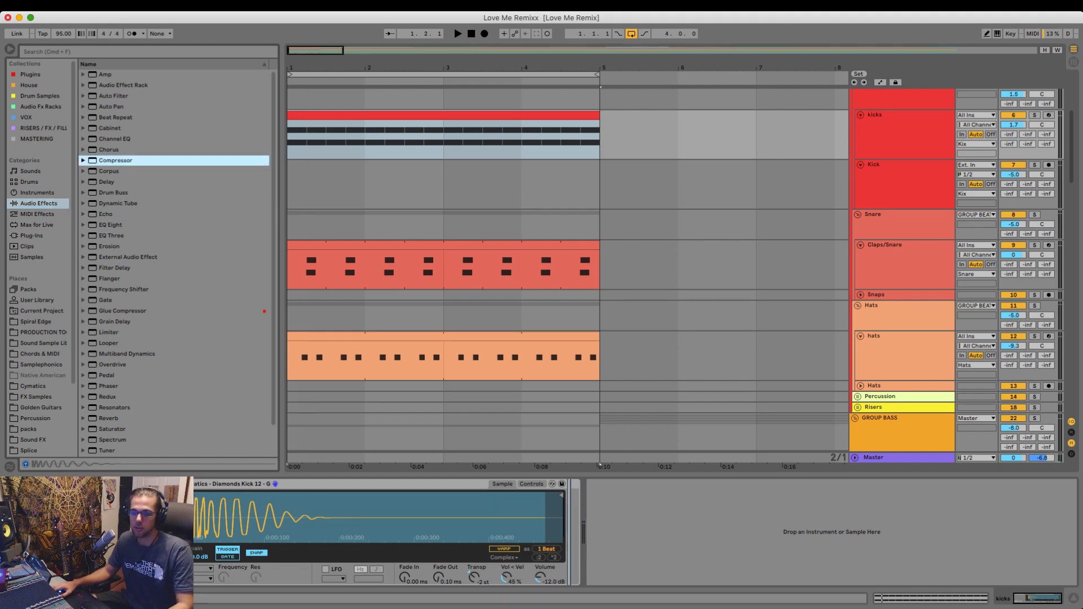
pyautogui.press('Return')
pyautogui.press('space')
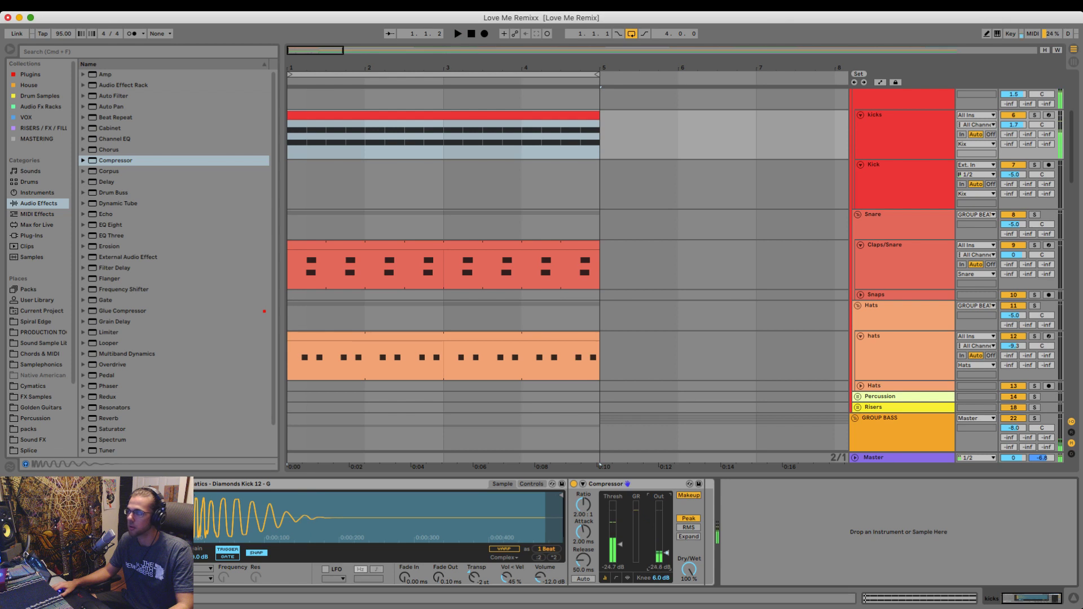
# - Solo the Kix group and play the loop to hear only the kicks
pyautogui.press('space')
pyautogui.scroll(3, 564, 271)
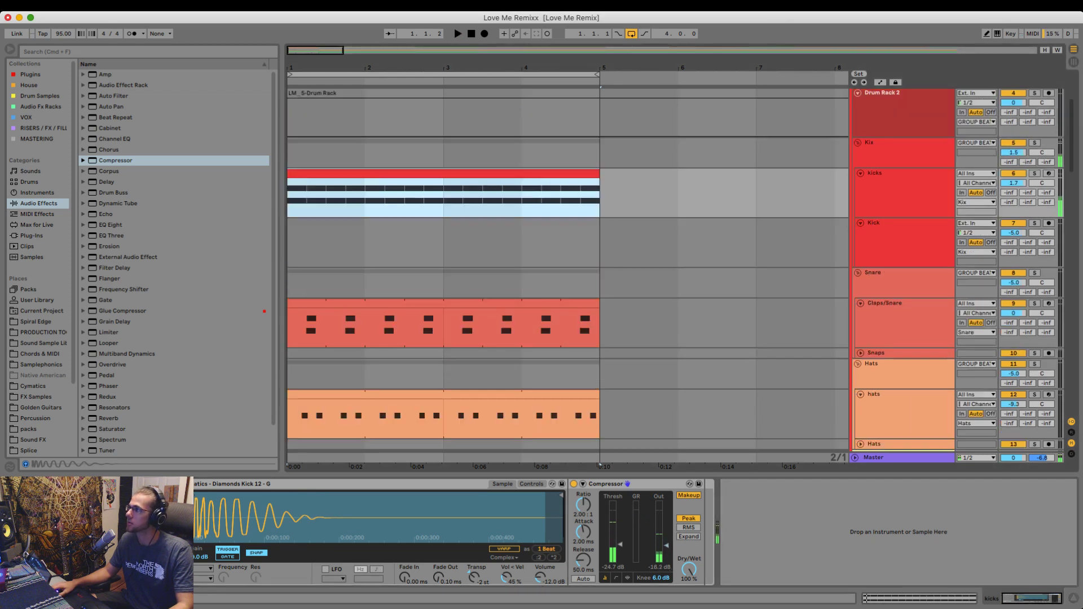
pyautogui.click(1035, 155)
pyautogui.press('space')
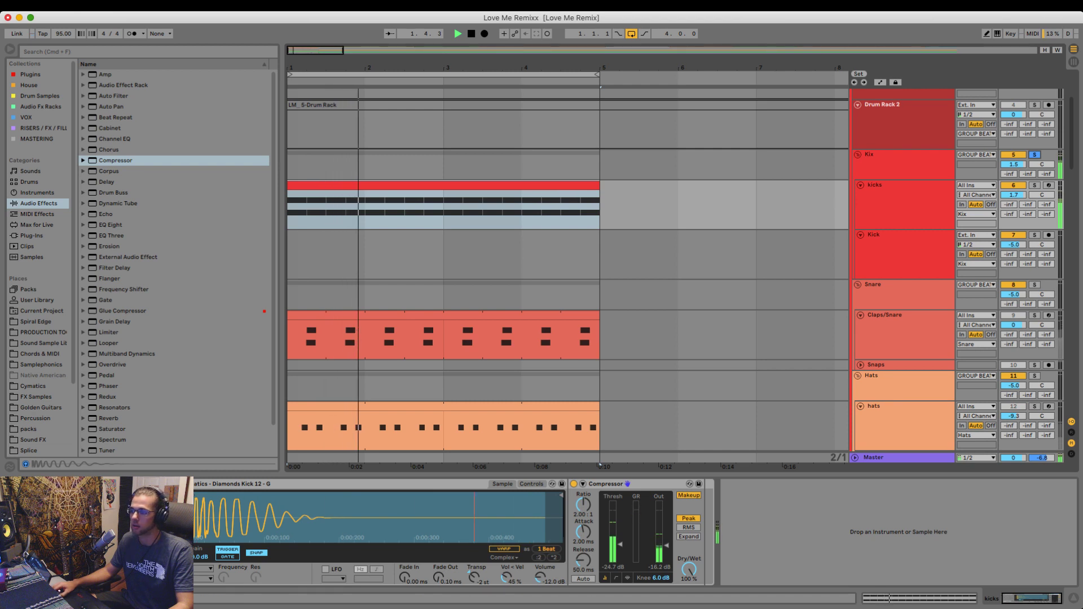
# - Add an EQ Eight after the Compressor and lower its high shelf to about -5 dB near 3 kHz
pyautogui.moveTo(111, 225)
pyautogui.mouseDown()
pyautogui.moveTo(373, 339)
pyautogui.moveTo(734, 531)
pyautogui.mouseUp()
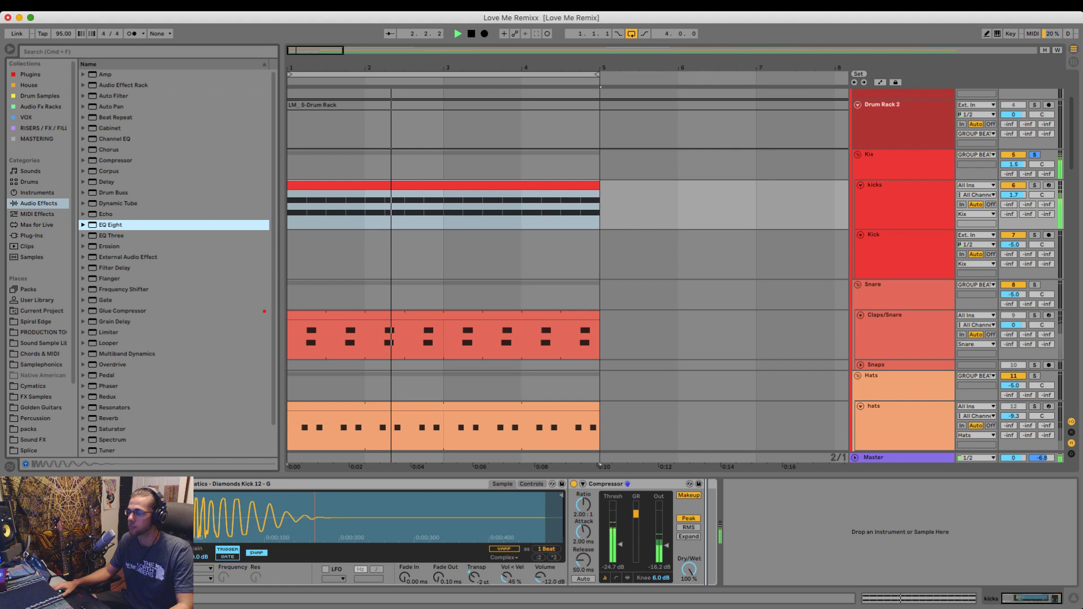
pyautogui.moveTo(734, 531); pyautogui.dragTo(745, 531)
pyautogui.moveTo(903, 526)
pyautogui.mouseDown()
pyautogui.moveTo(901, 547)
pyautogui.moveTo(897, 538)
pyautogui.mouseUp()
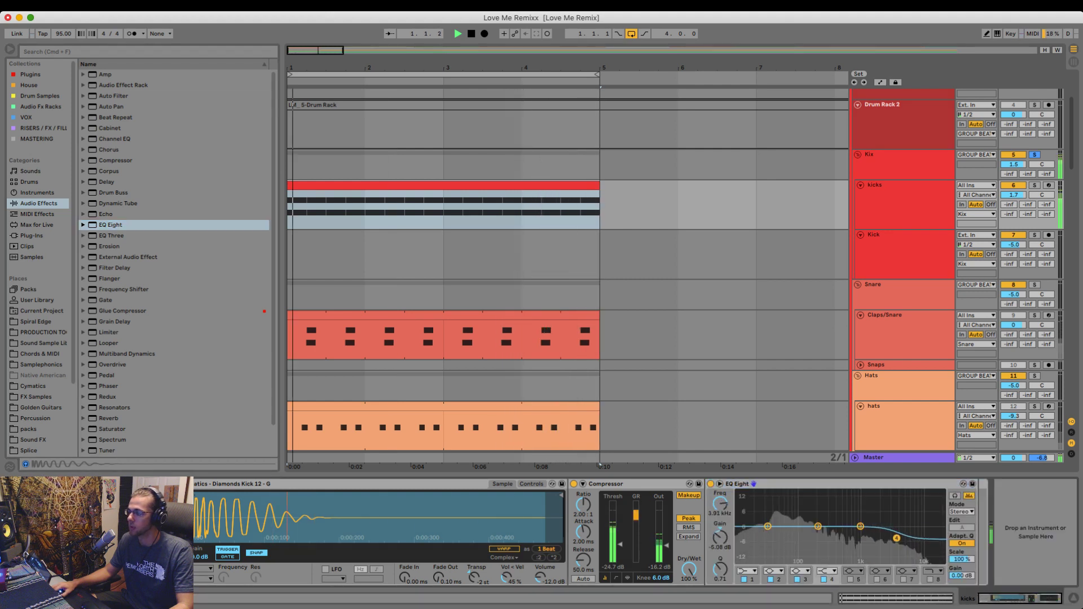
# - Turn EQ band 1 into a low cut that removes the kick's lows, with the high shelf at 3.75 kHz and -6.07 dB
pyautogui.moveTo(768, 526); pyautogui.dragTo(896, 540)
pyautogui.click(747, 571)
pyautogui.click(750, 545)
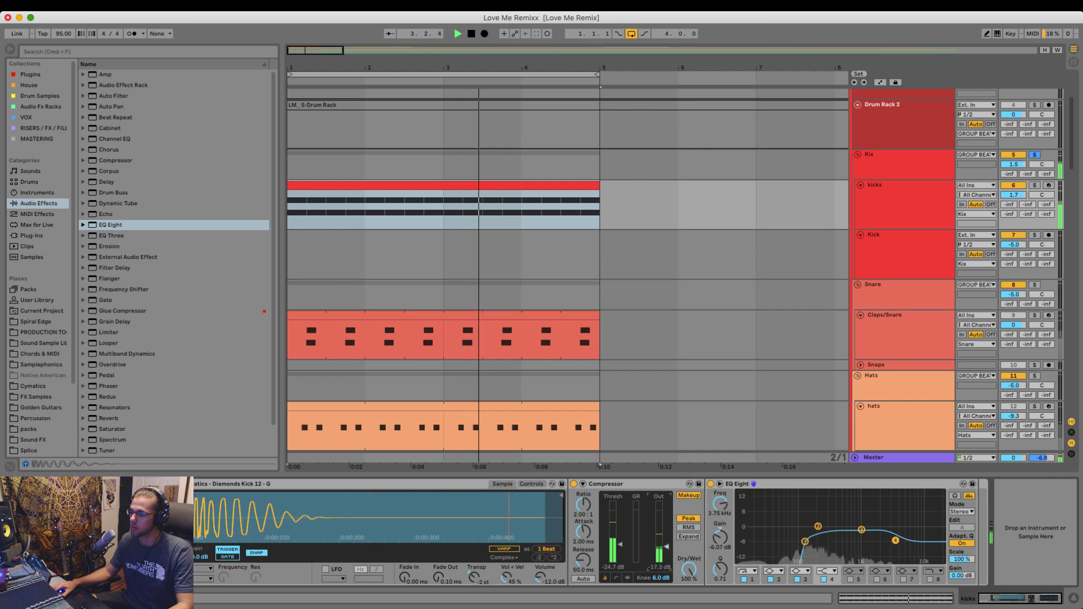
# - Lower the Compressor's output gain slightly and release the solo to play the full beat
pyautogui.moveTo(666, 545); pyautogui.dragTo(667, 549)
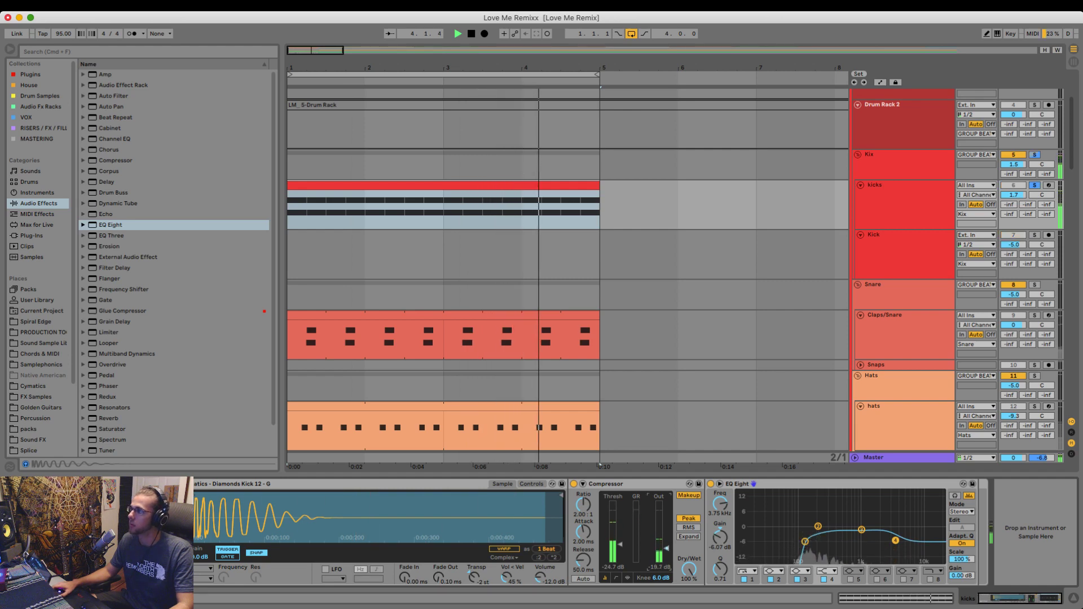
pyautogui.scroll(3, 564, 271)
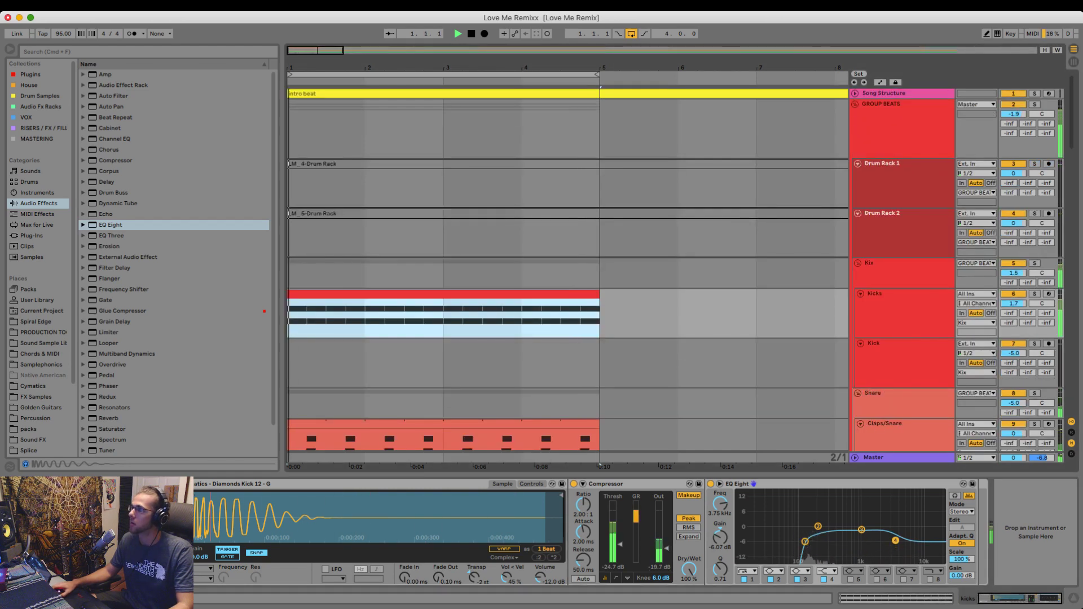
# - Review the hats, bass and synth tracks with the device view hidden while the loop plays
pyautogui.scroll(-8, 565, 270)
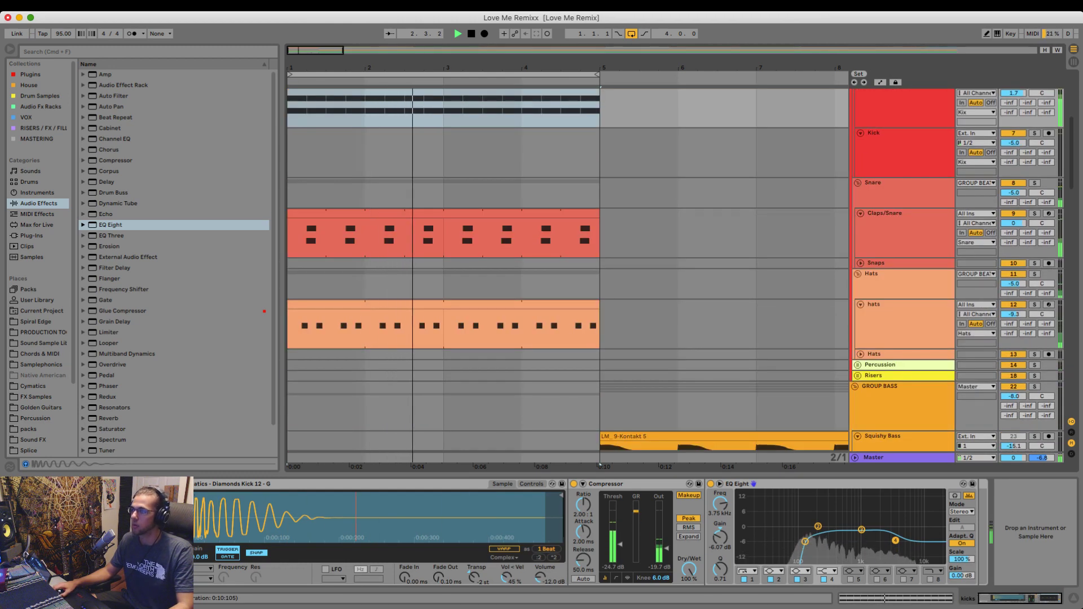
pyautogui.click(903, 305)
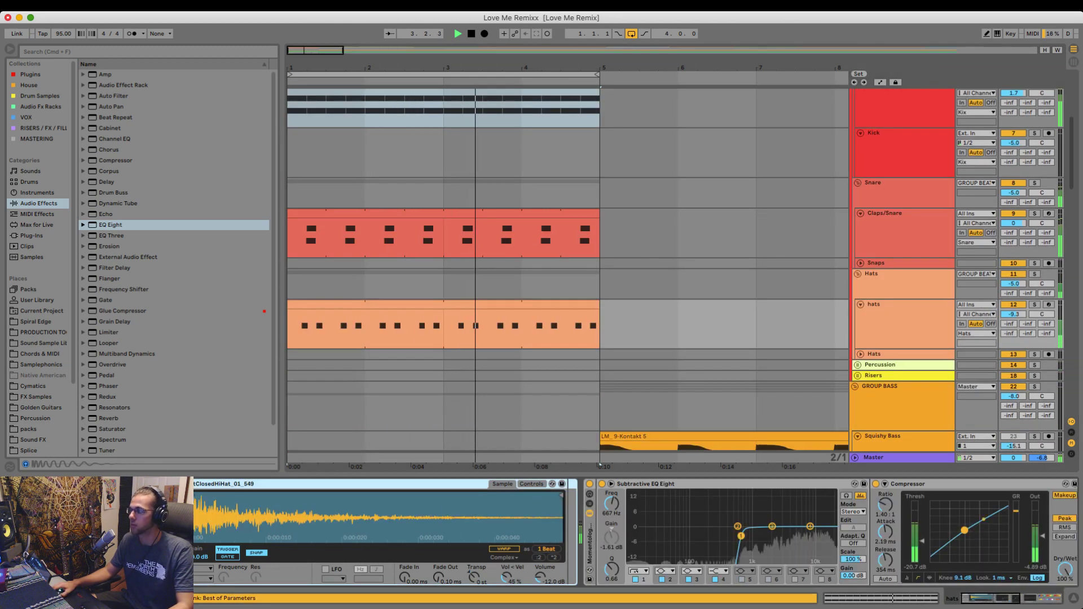
pyautogui.press('super+alt+l')
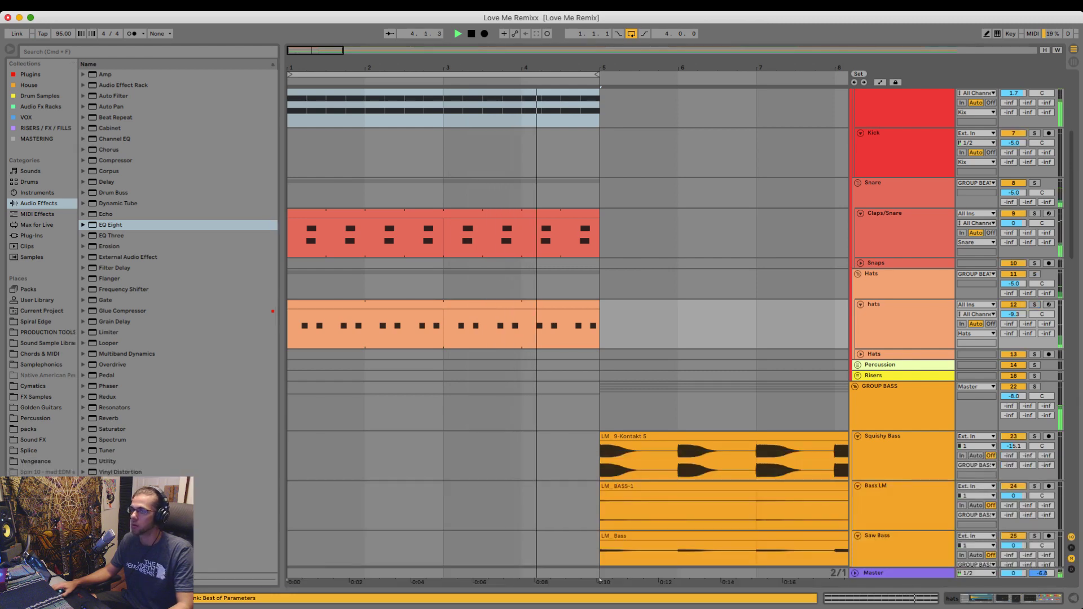
pyautogui.scroll(-8, 565, 333)
pyautogui.scroll(-3, 564, 333)
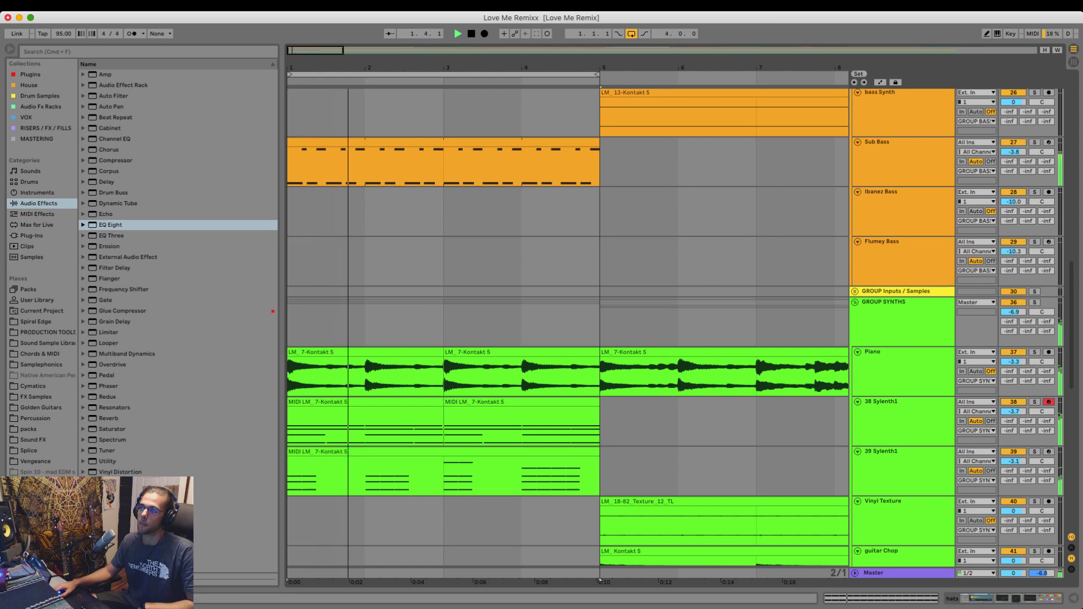
pyautogui.press('+')
pyautogui.press('+')
pyautogui.scroll(-1, 565, 333)
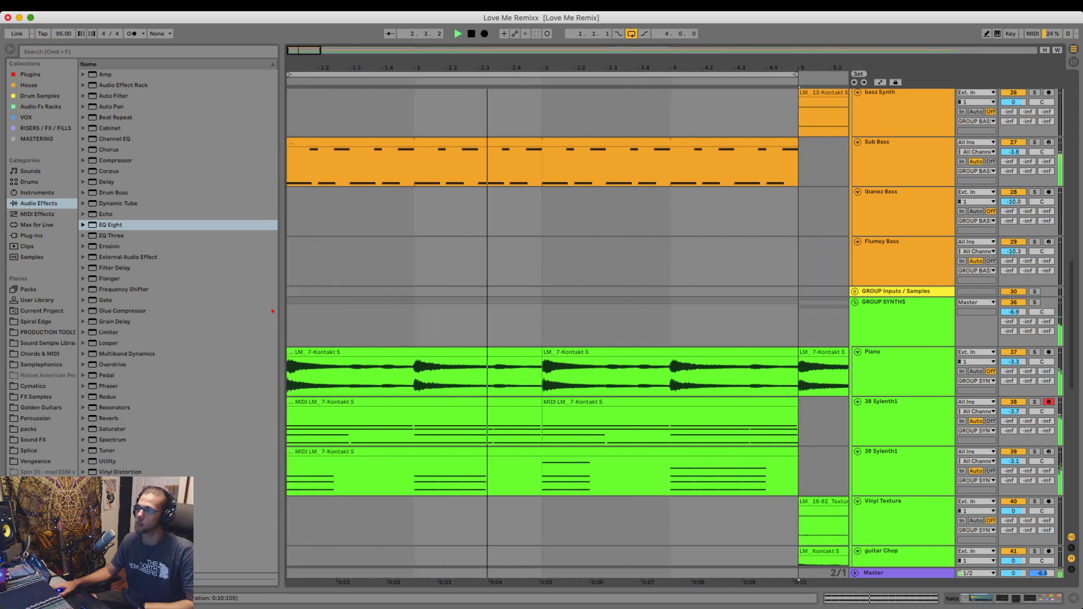
pyautogui.scroll(-1, 565, 333)
# - Audition the loop with the first two Piano clips deactivated, reactivate them, and lower the Piano track's volume to -6.4 dB
pyautogui.click(902, 318)
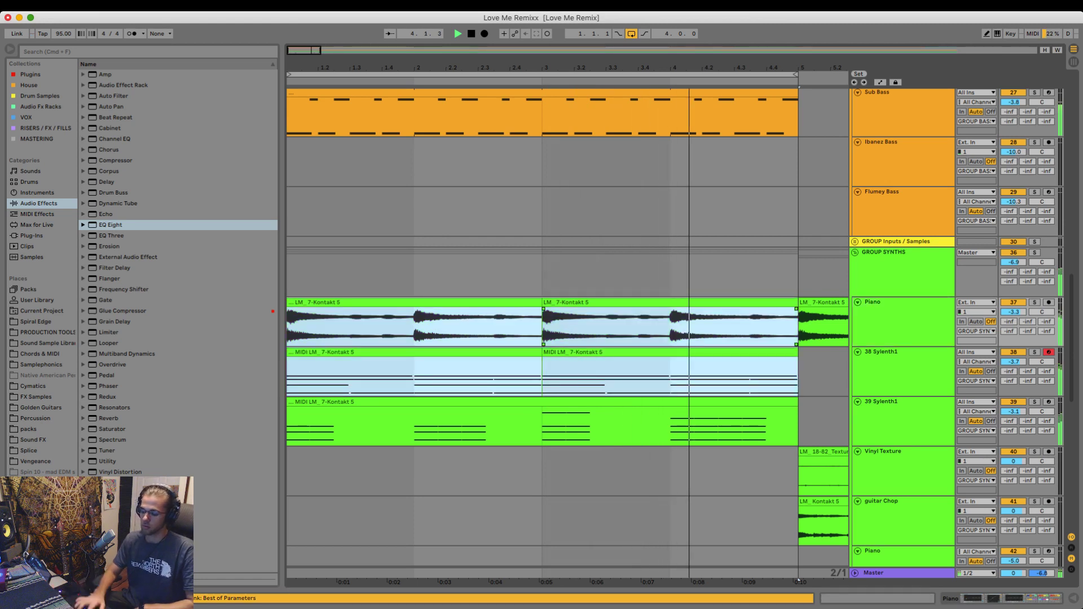
pyautogui.press('0')
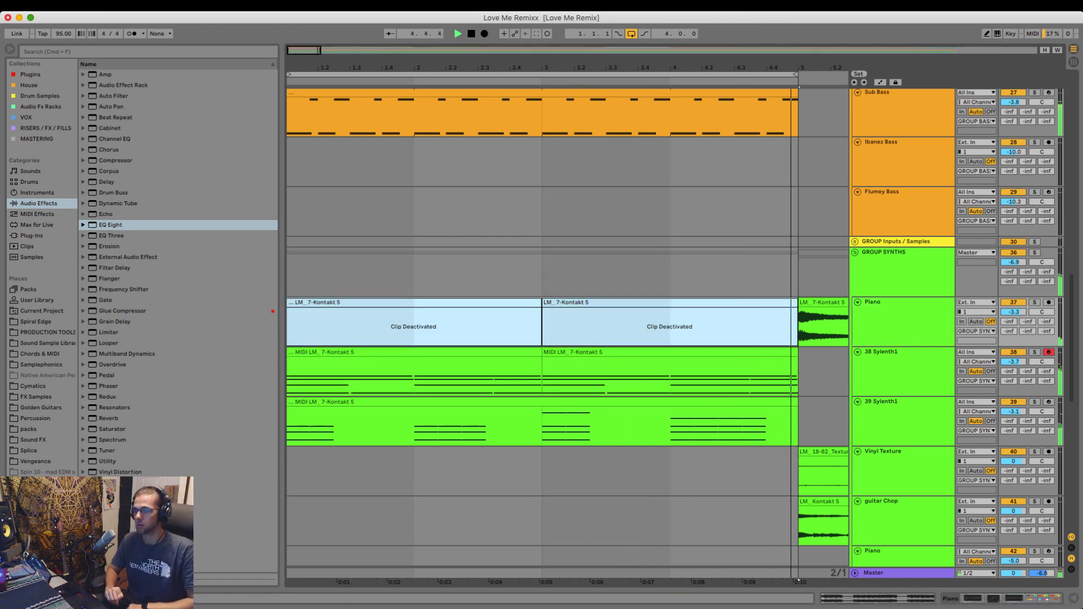
pyautogui.press('0')
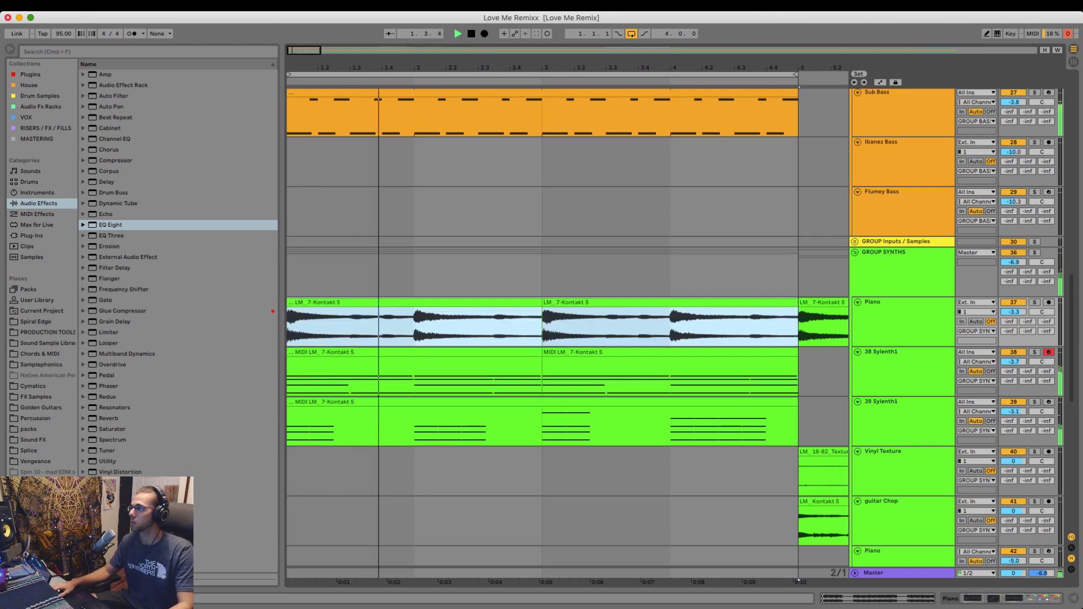
pyautogui.moveTo(1014, 312); pyautogui.dragTo(1014, 323)
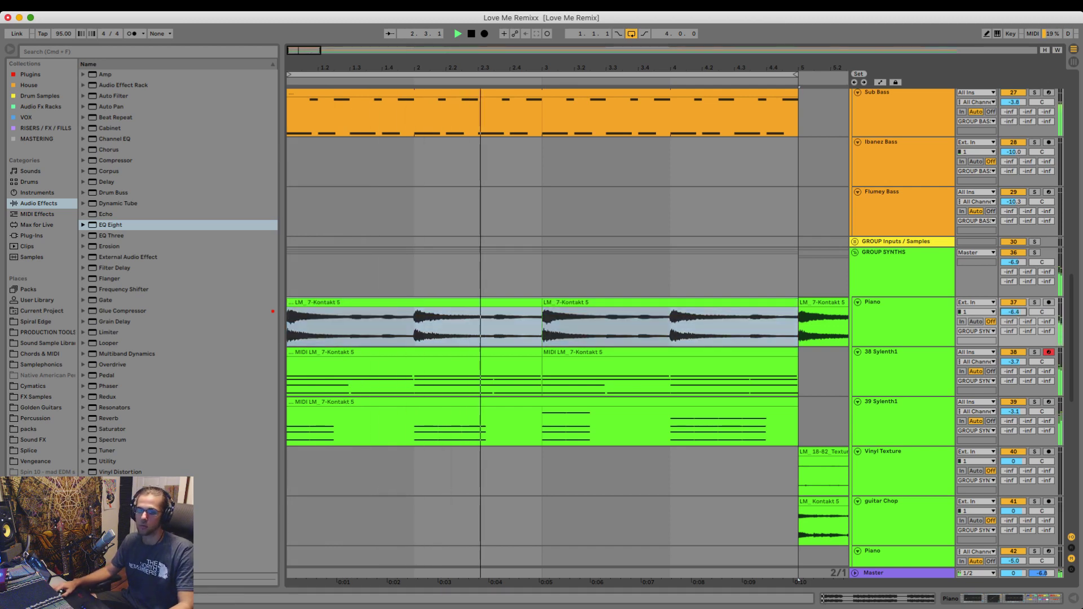
pyautogui.hotkey('shift', 'Tab')
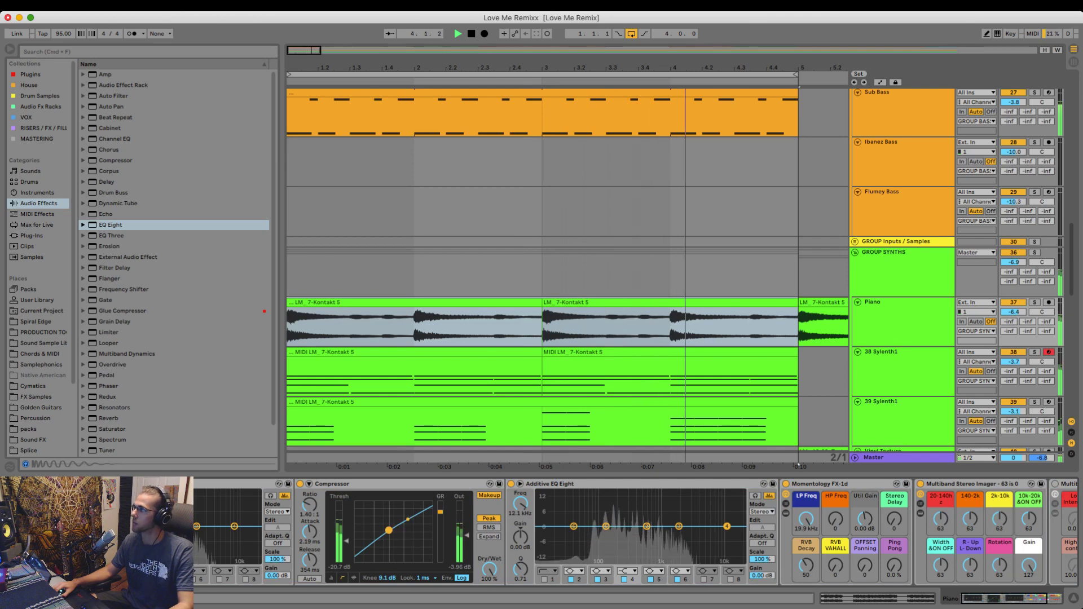
# - Look over the synth, vox and guitar tracks with the browser hidden, and stop playback
pyautogui.scroll(-7, 675, 271)
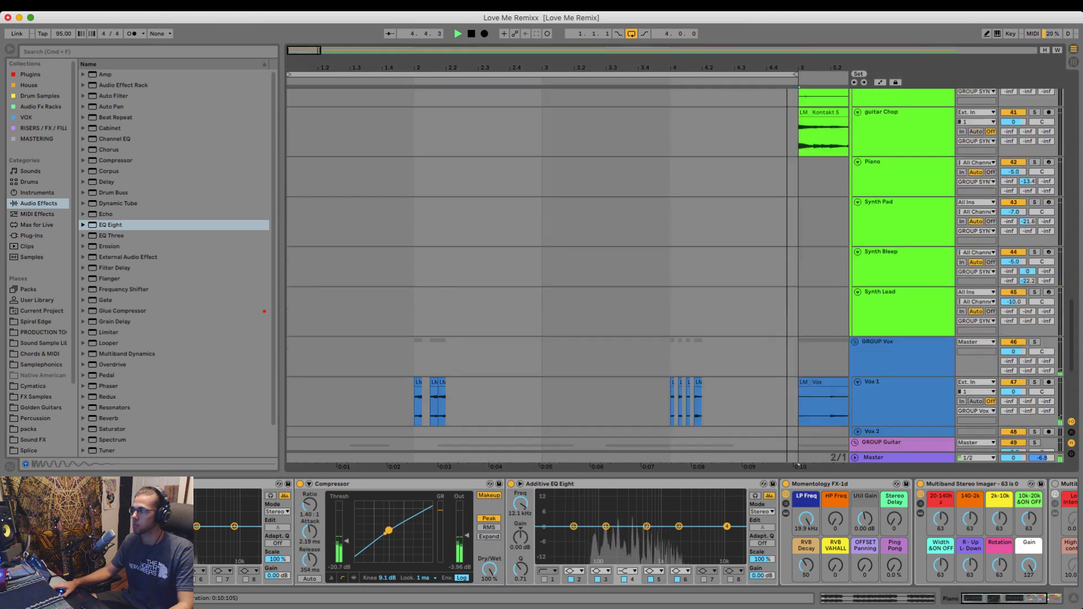
pyautogui.scroll(3, 675, 271)
pyautogui.scroll(-3, 568, 271)
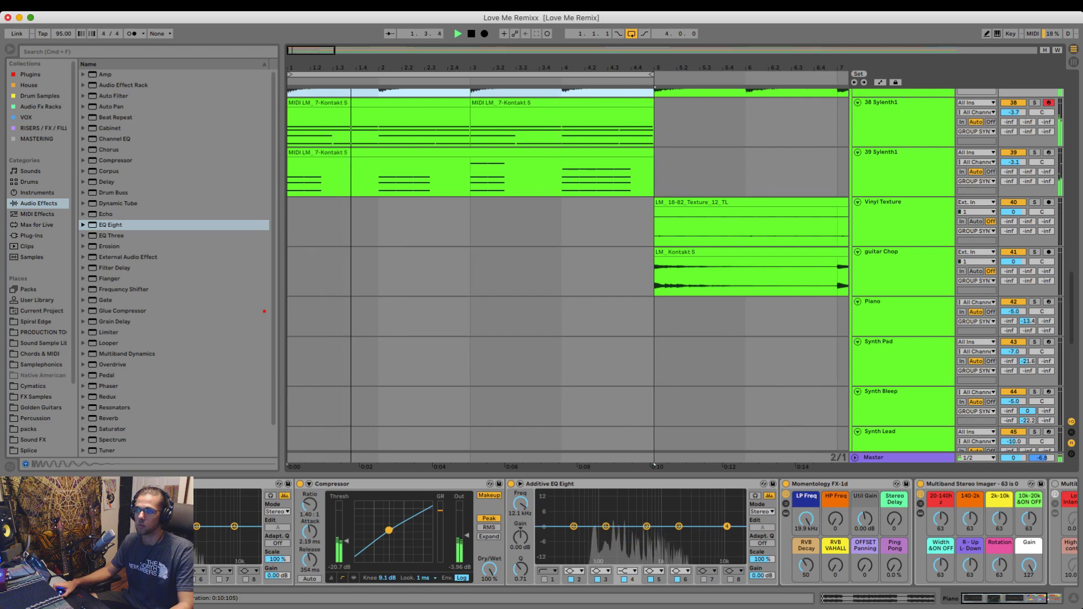
pyautogui.press('super+alt+b')
pyautogui.hscroll(4, 567, 271)
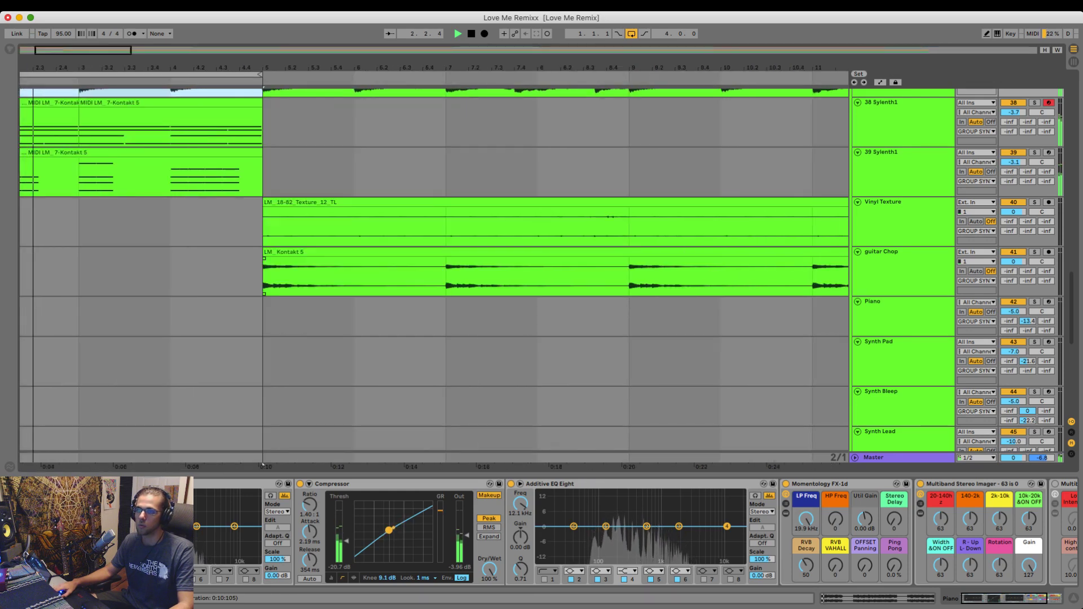
pyautogui.hscroll(-4, 568, 271)
pyautogui.scroll(-8, 435, 277)
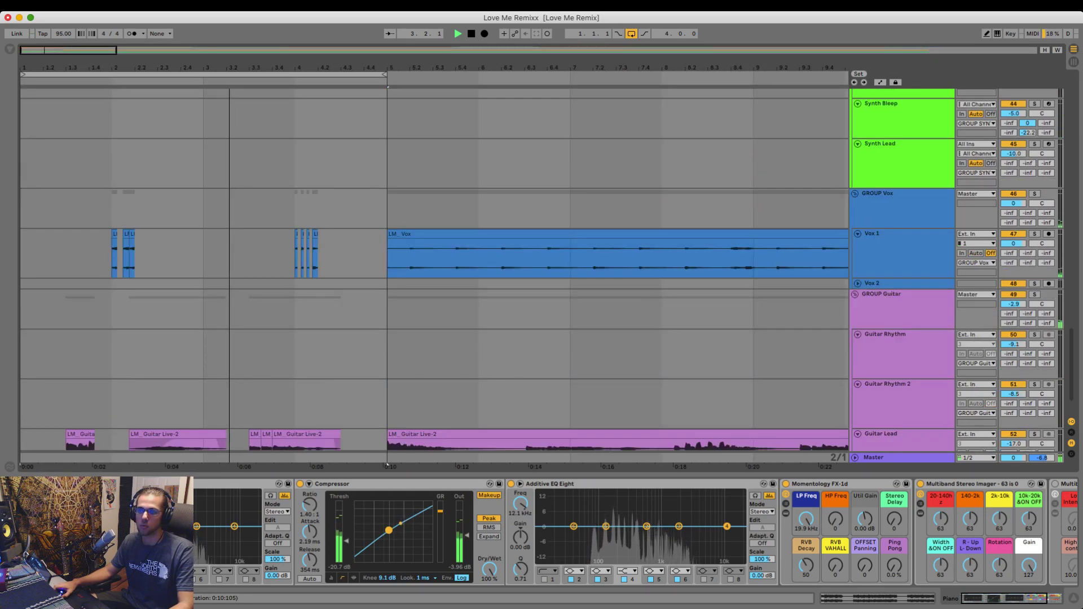
pyautogui.scroll(8, 435, 277)
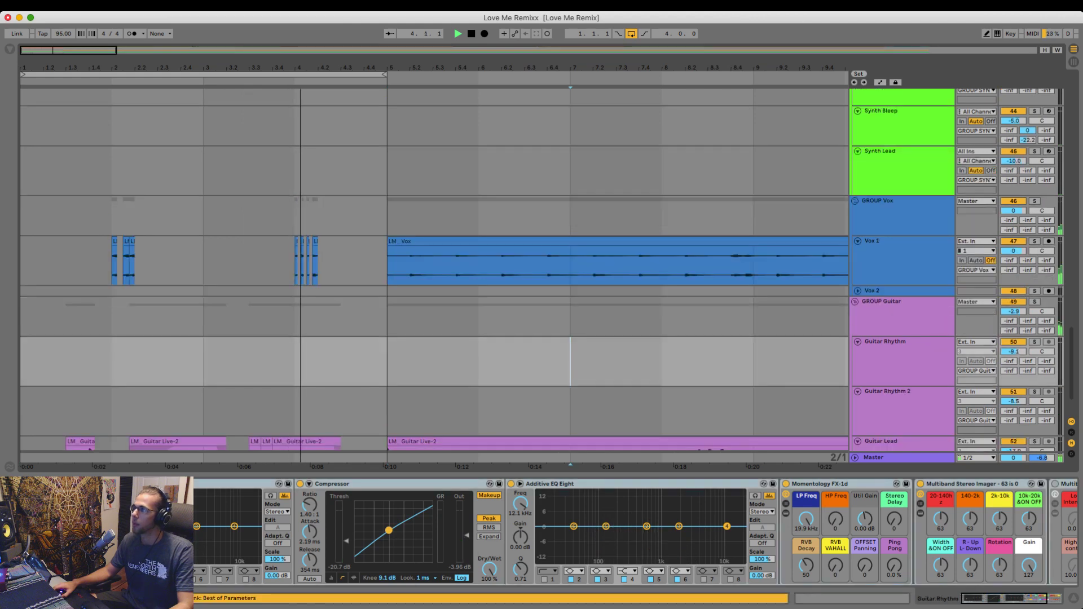
pyautogui.press('space')
# - Arm the Ibanez Bass track for recording and select it
pyautogui.scroll(6, 434, 276)
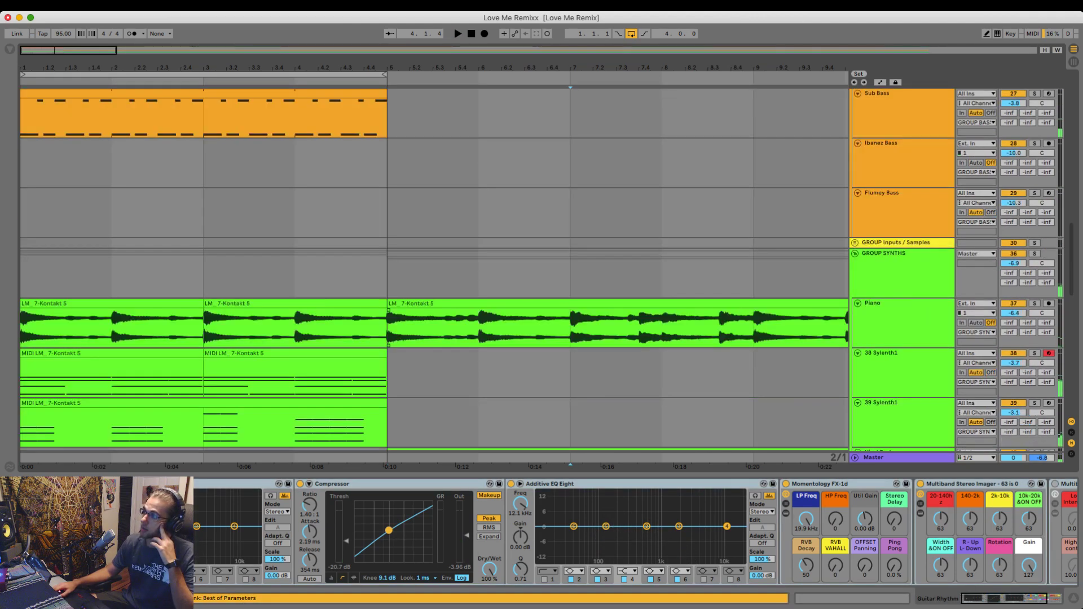
pyautogui.scroll(1, 434, 276)
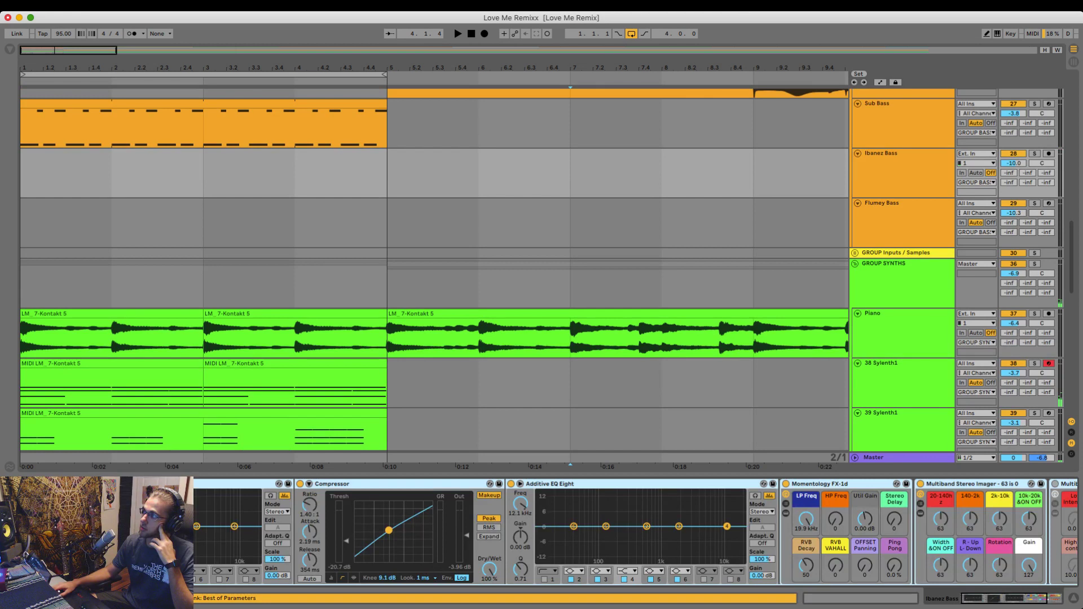
pyautogui.click(1049, 154)
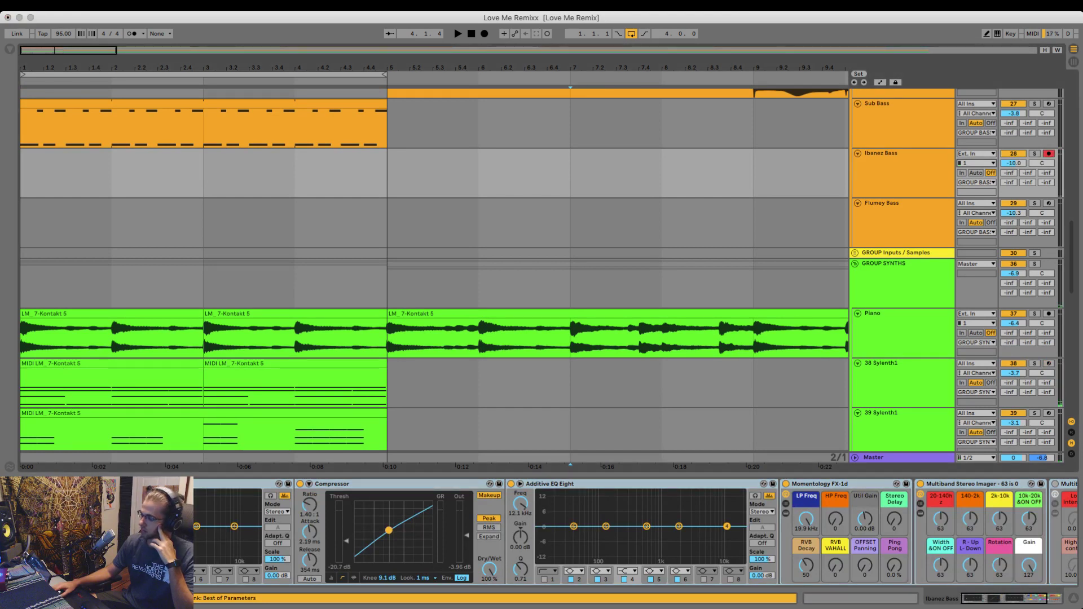
pyautogui.click(904, 171)
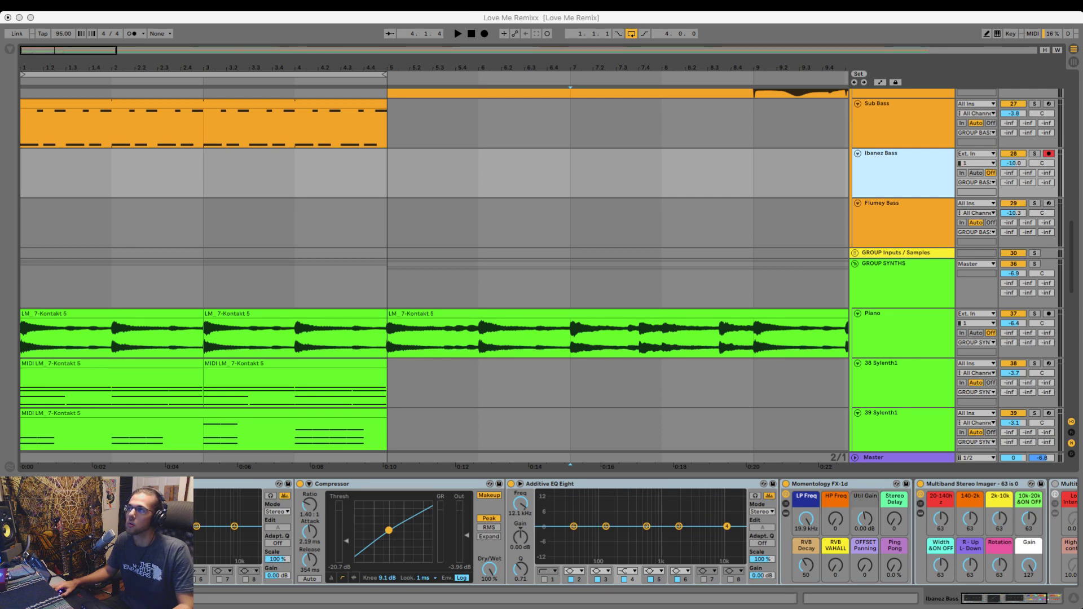
# - Record a live bass part over the looped four bars on the Ibanez Bass track
pyautogui.press('space')
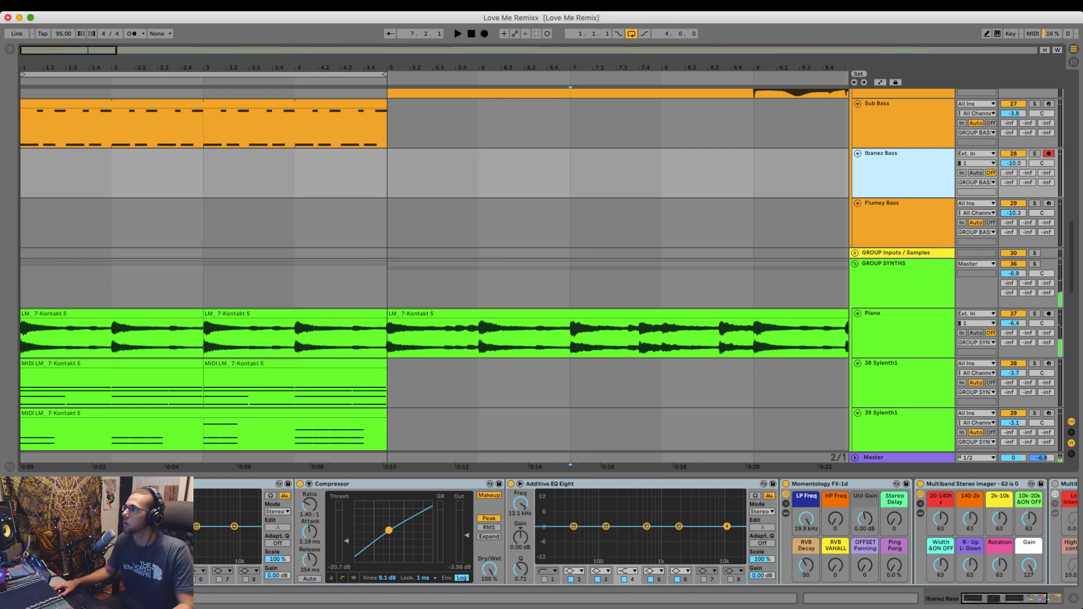
pyautogui.click(977, 164)
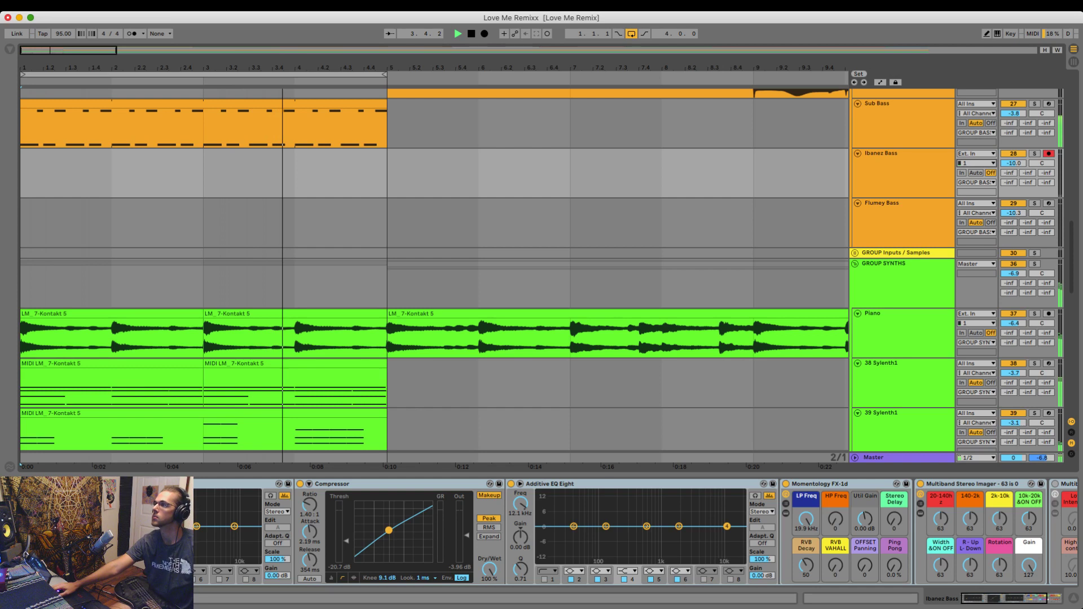
pyautogui.click(903, 169)
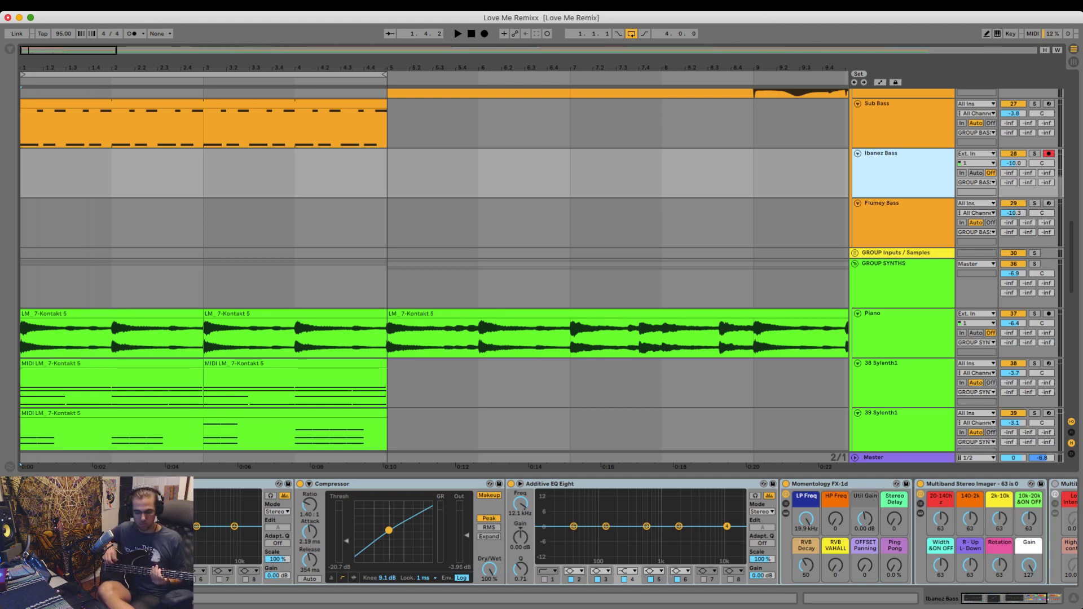
pyautogui.press('space')
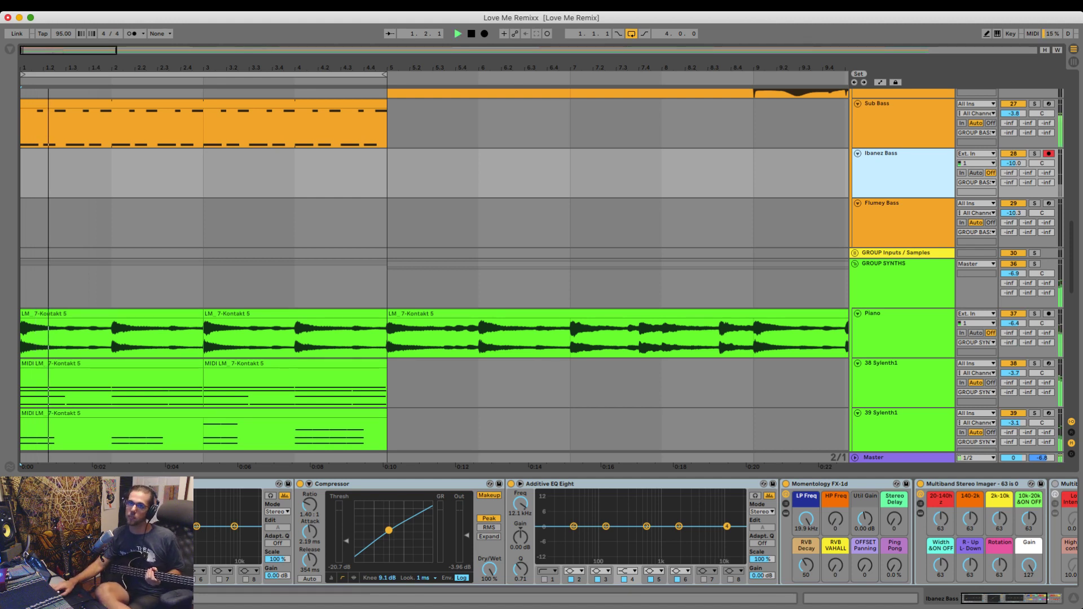
pyautogui.press('+')
pyautogui.press('+')
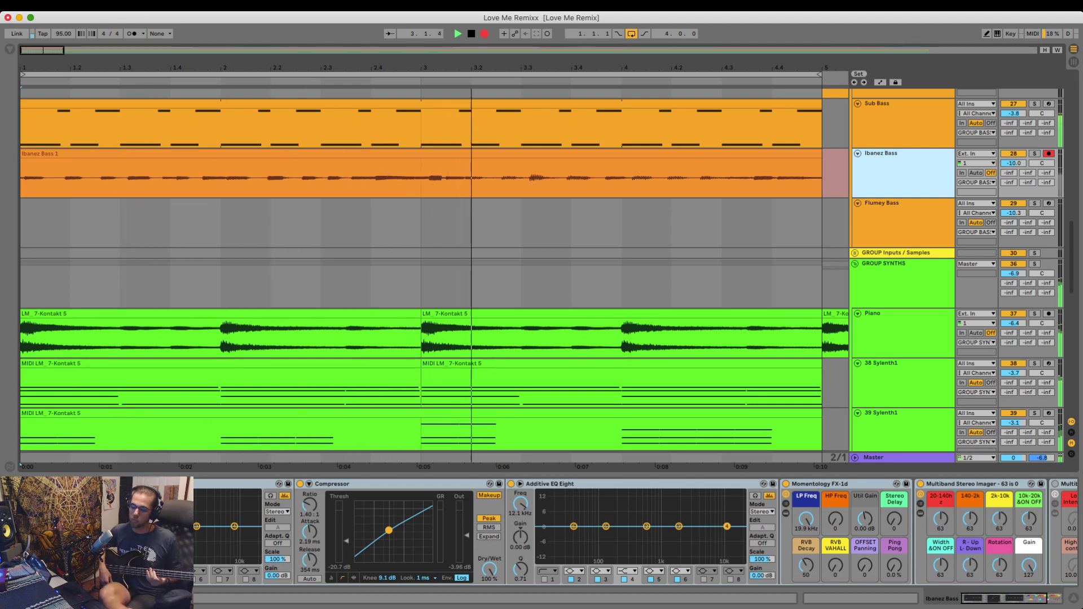
pyautogui.press('space')
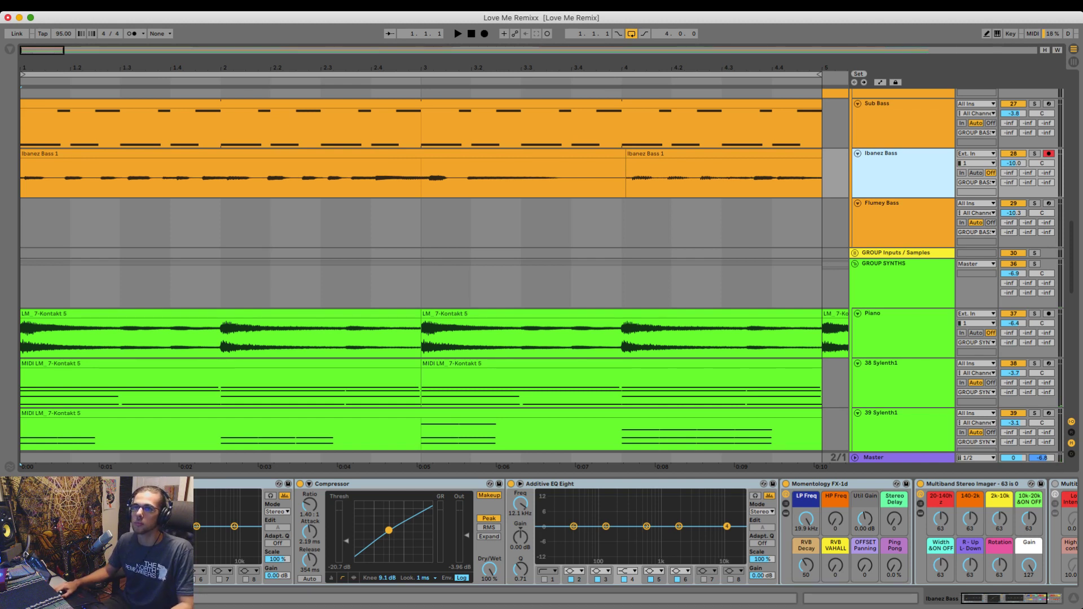
# - Move the first recorded Ibanez Bass clip to bar 5 and extend its start back to bar 1
pyautogui.scroll(-6, 147, 154)
pyautogui.click(146, 141)
pyautogui.click(144, 154)
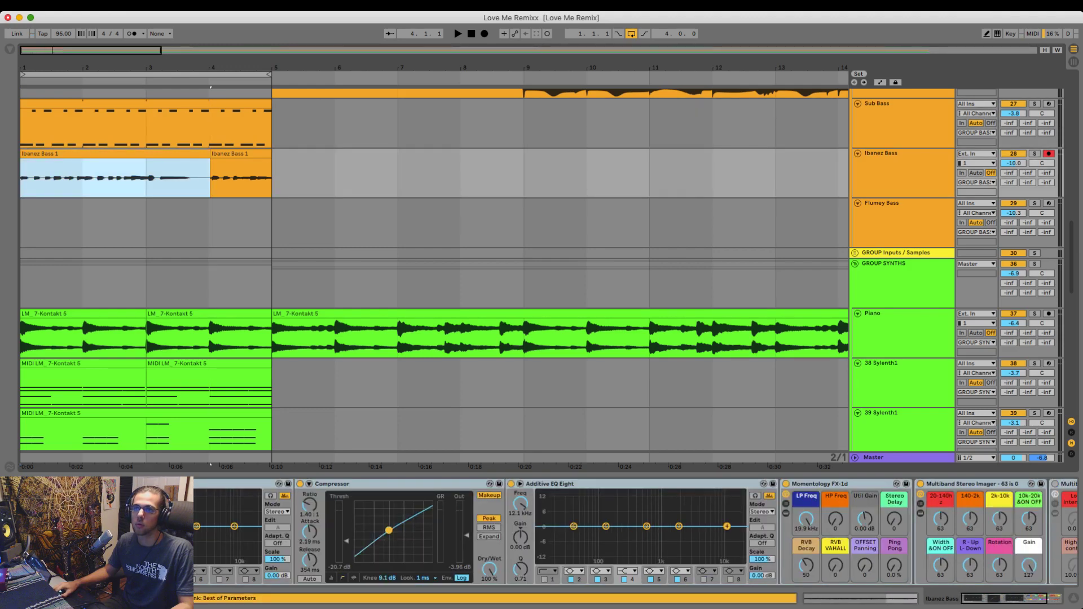
pyautogui.moveTo(145, 154); pyautogui.dragTo(396, 153)
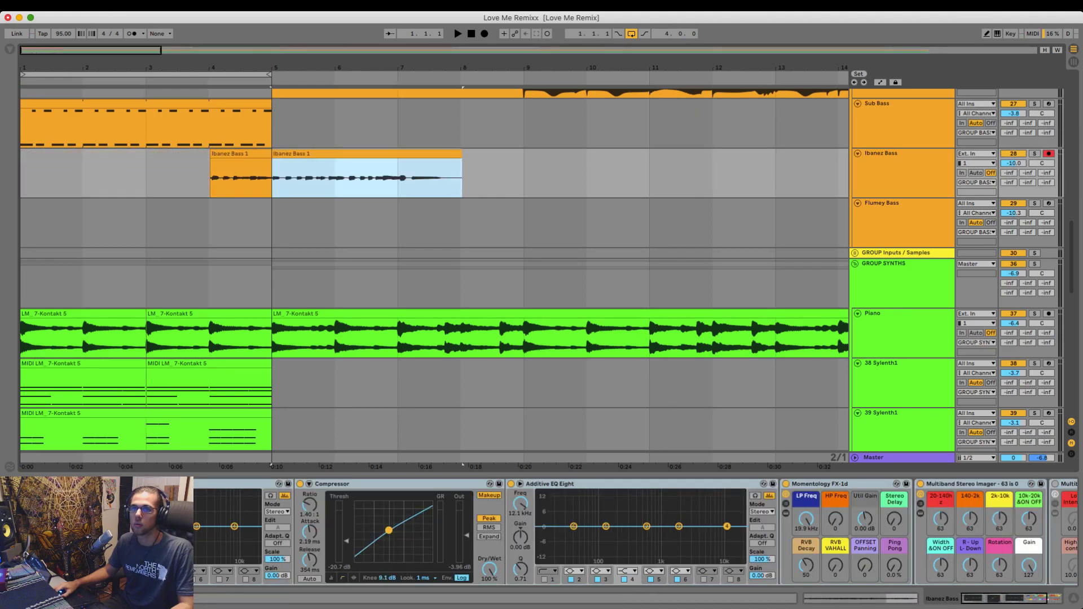
pyautogui.moveTo(273, 153); pyautogui.dragTo(21, 154)
# - Play the loop with the Ibanez Bass track soloed and raise its volume to -0.4 dB
pyautogui.press('space')
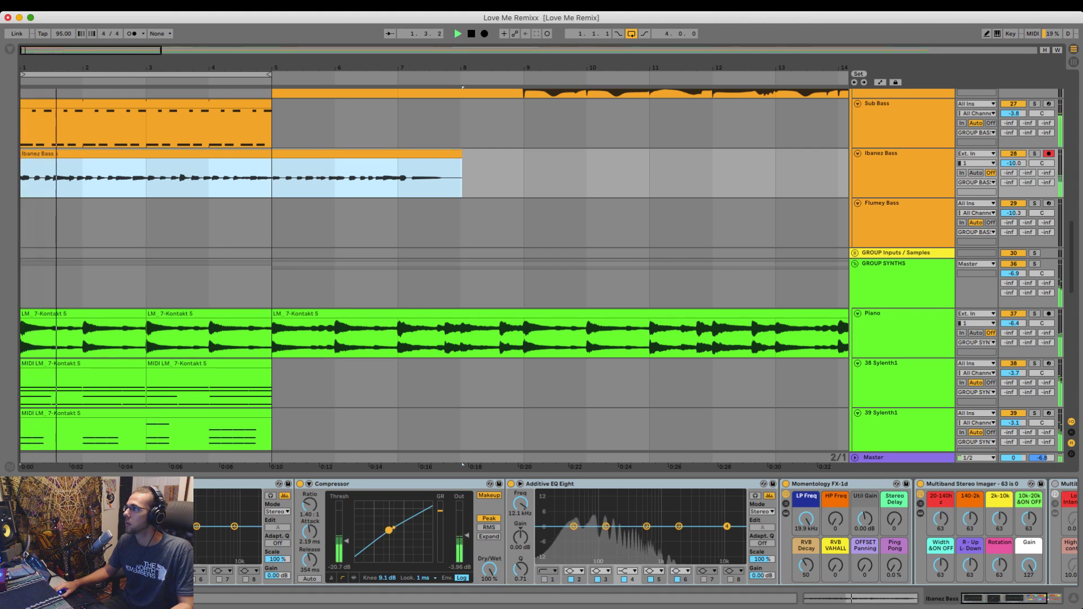
pyautogui.click(1035, 153)
pyautogui.moveTo(1014, 163); pyautogui.dragTo(1014, 138)
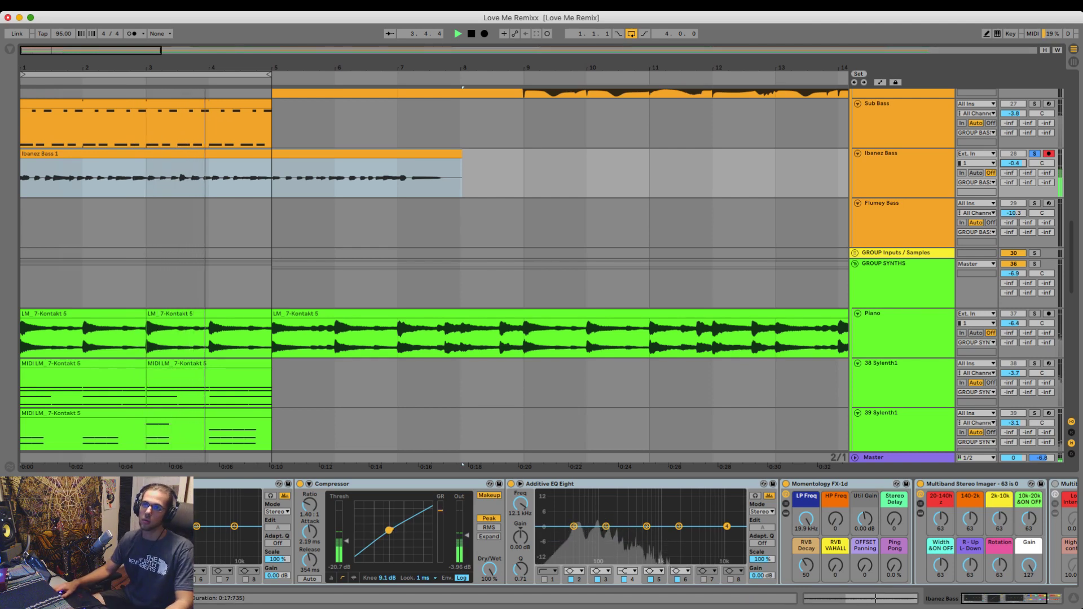
# - Shift the extended Ibanez Bass clip another four bars, pull its start back to bar 1 for an earlier take, and play the loop
pyautogui.press('space')
pyautogui.moveTo(141, 154); pyautogui.dragTo(393, 153)
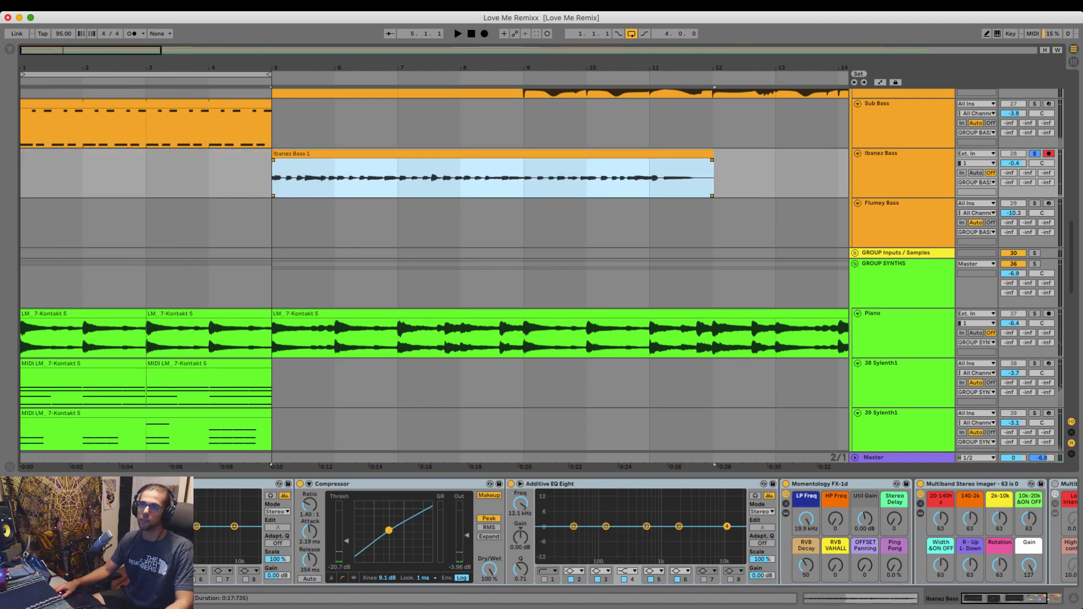
pyautogui.moveTo(248, 177); pyautogui.dragTo(170, 178)
pyautogui.click(169, 129)
pyautogui.press('super+z')
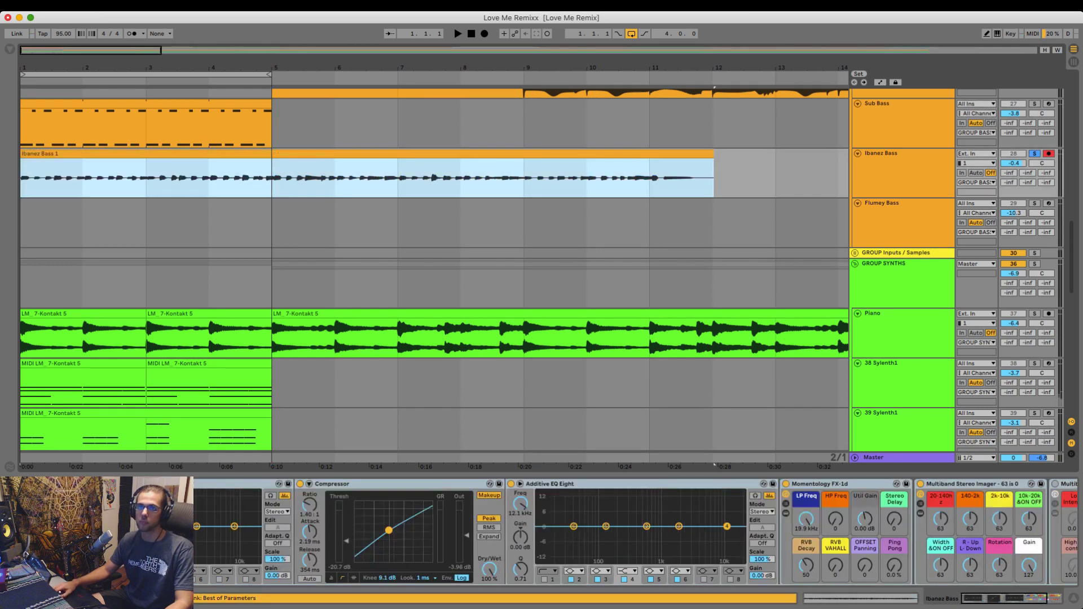
pyautogui.scroll(-1, 435, 270)
pyautogui.scroll(3, 435, 271)
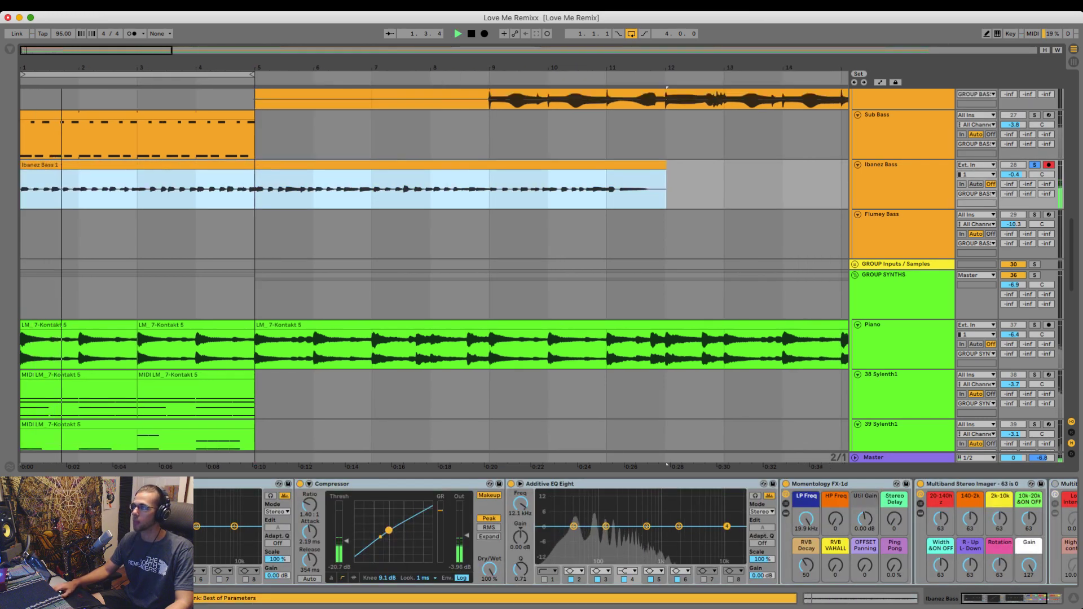
# - Select the Ibanez Bass track and release its solo to hear the take with the full mix
pyautogui.click(903, 226)
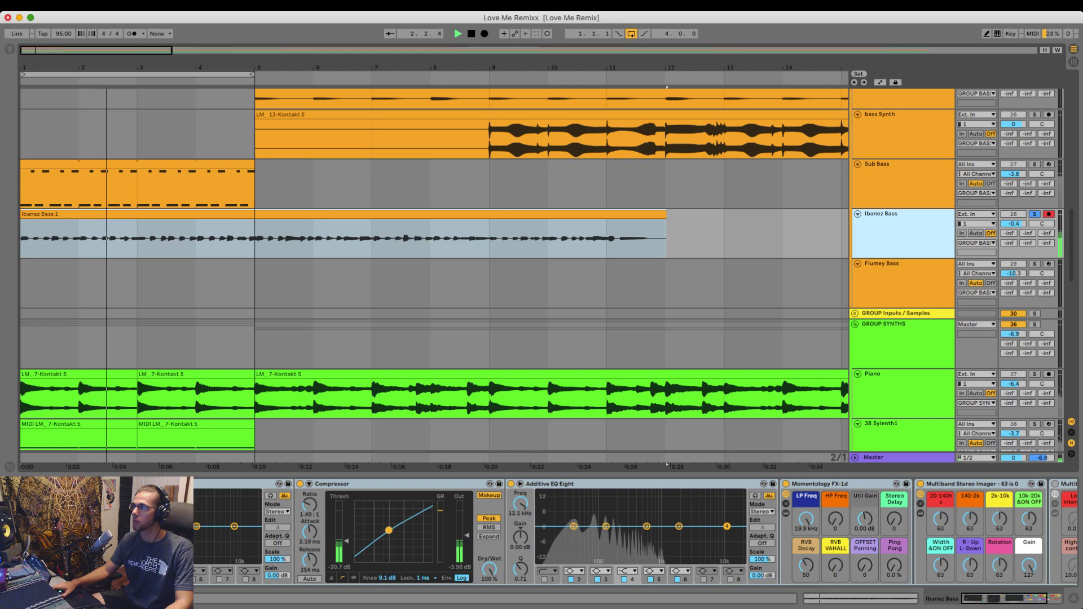
pyautogui.scroll(10, 903, 226)
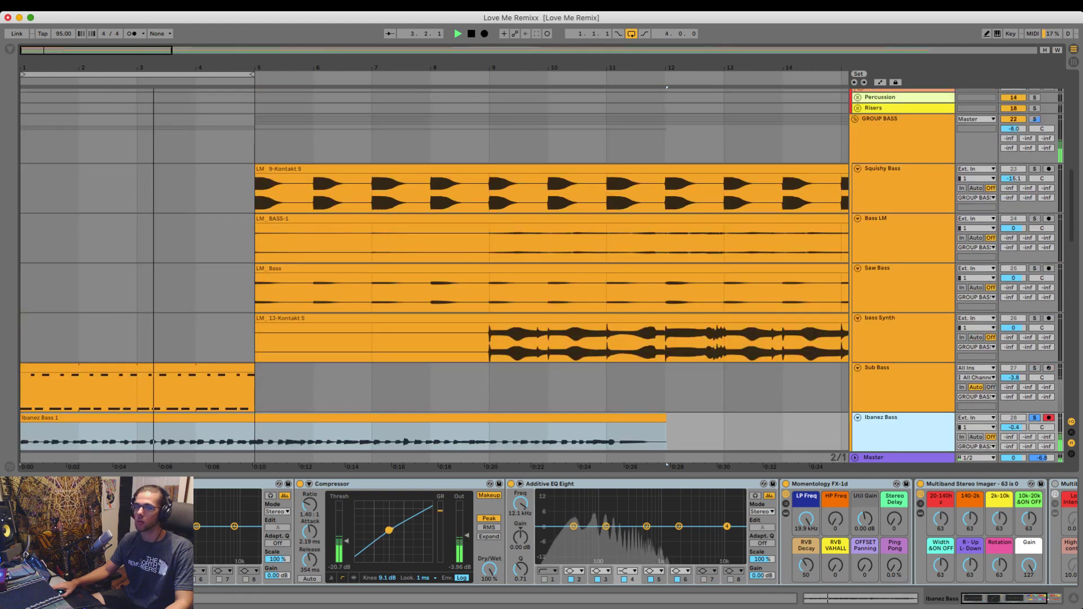
pyautogui.scroll(-6, 435, 271)
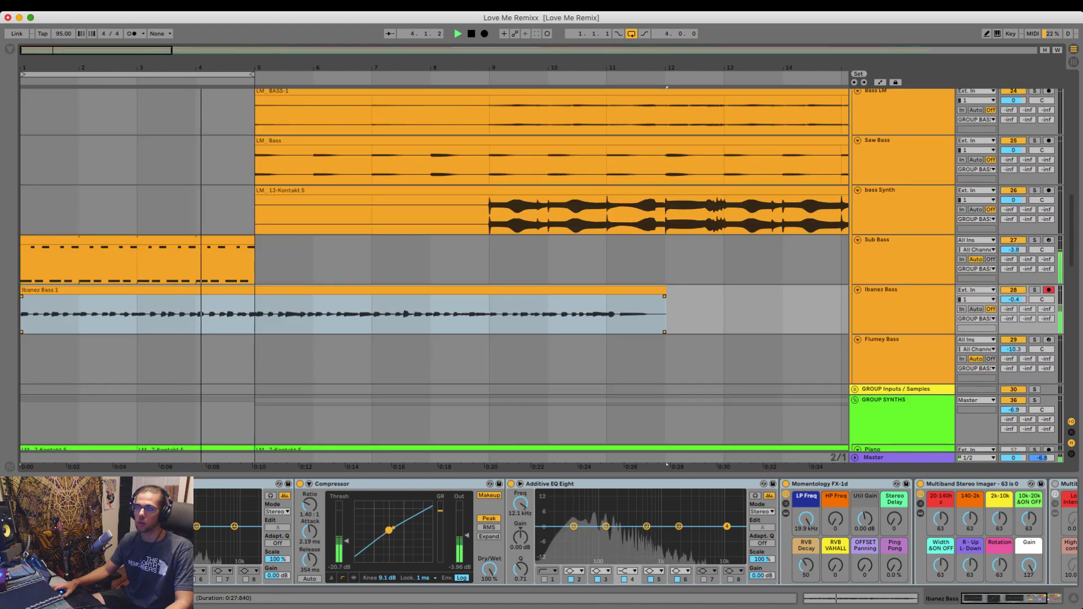
# - Stop playback and open the Ibanez Bass clip starting at bar 1 in the sample editor
pyautogui.click(1014, 250)
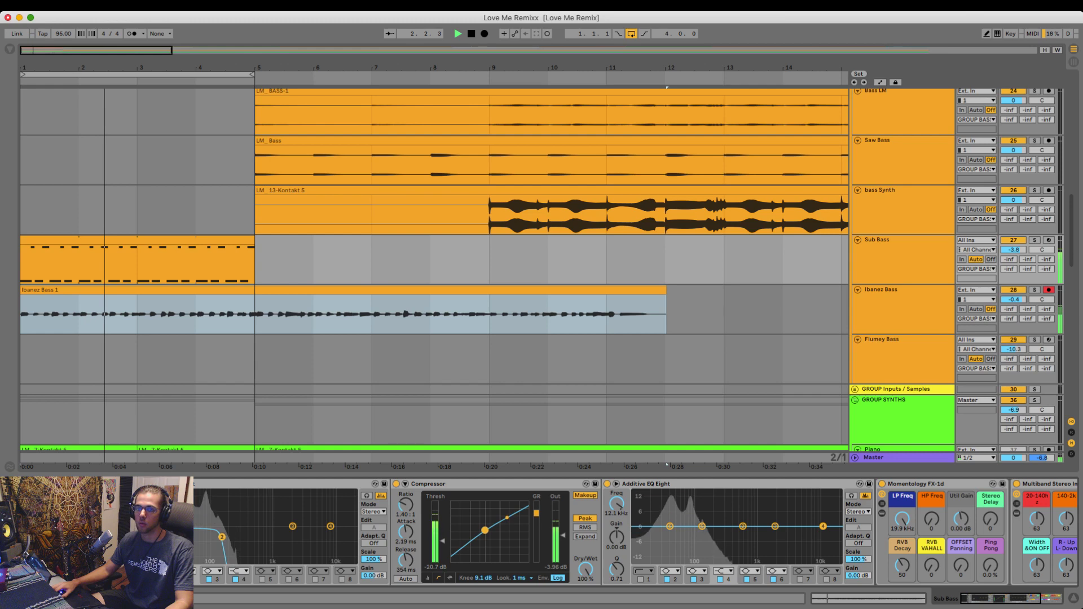
pyautogui.press('space')
pyautogui.press('z')
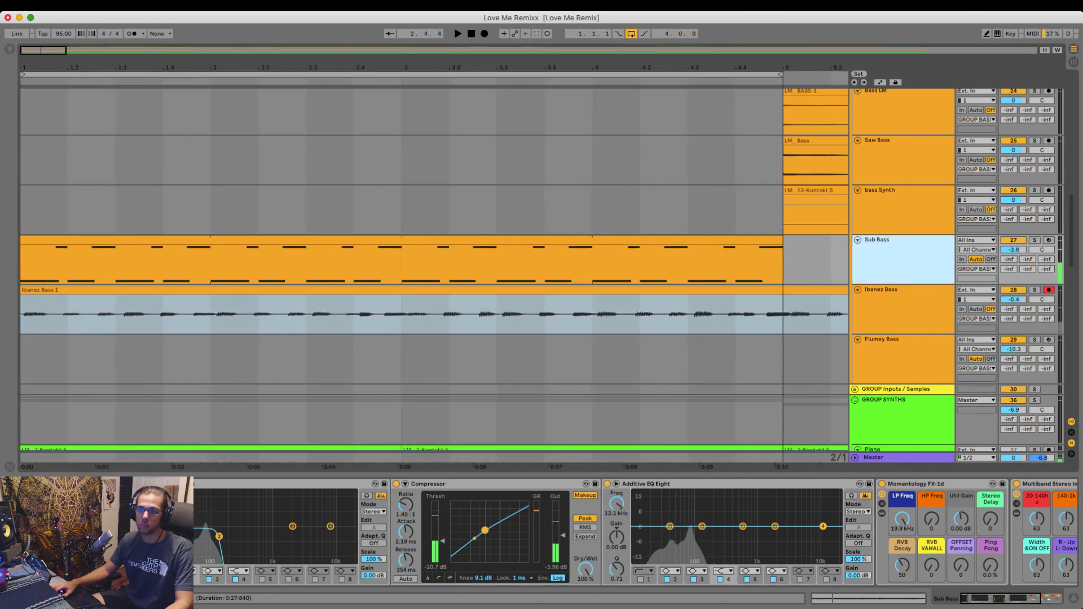
pyautogui.click(395, 290)
pyautogui.hotkey('shift', 'Tab')
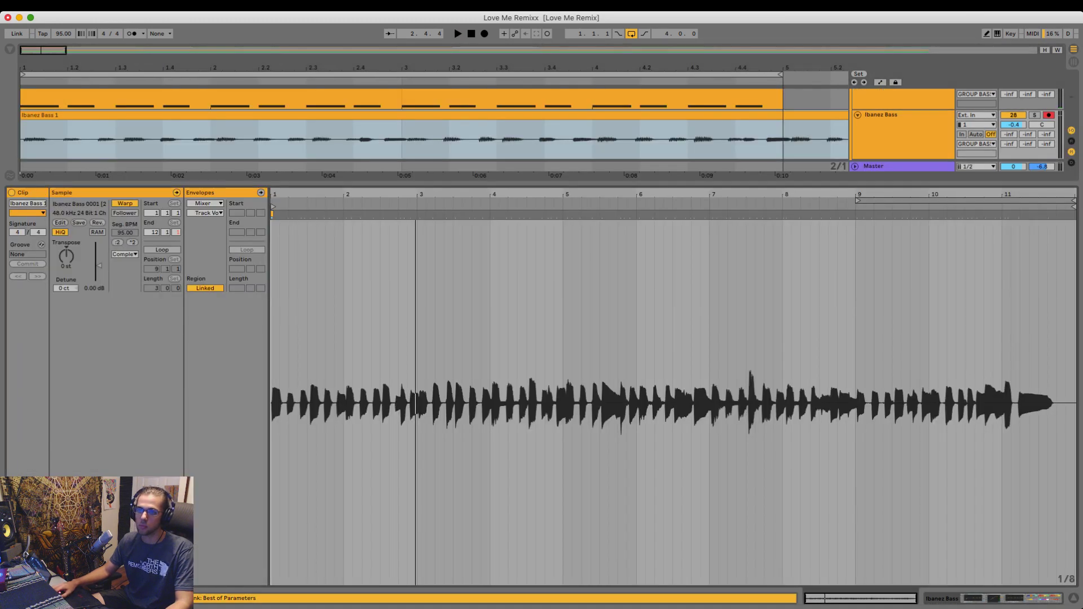
# - Add a warp marker at bar 2 of the Ibanez Bass clip, nudge it slightly earlier while the loop plays, and close the sample editor
pyautogui.moveTo(278, 195); pyautogui.dragTo(278, 288)
pyautogui.moveTo(310, 214)
pyautogui.mouseDown()
pyautogui.moveTo(274, 214)
pyautogui.moveTo(308, 133)
pyautogui.mouseUp()
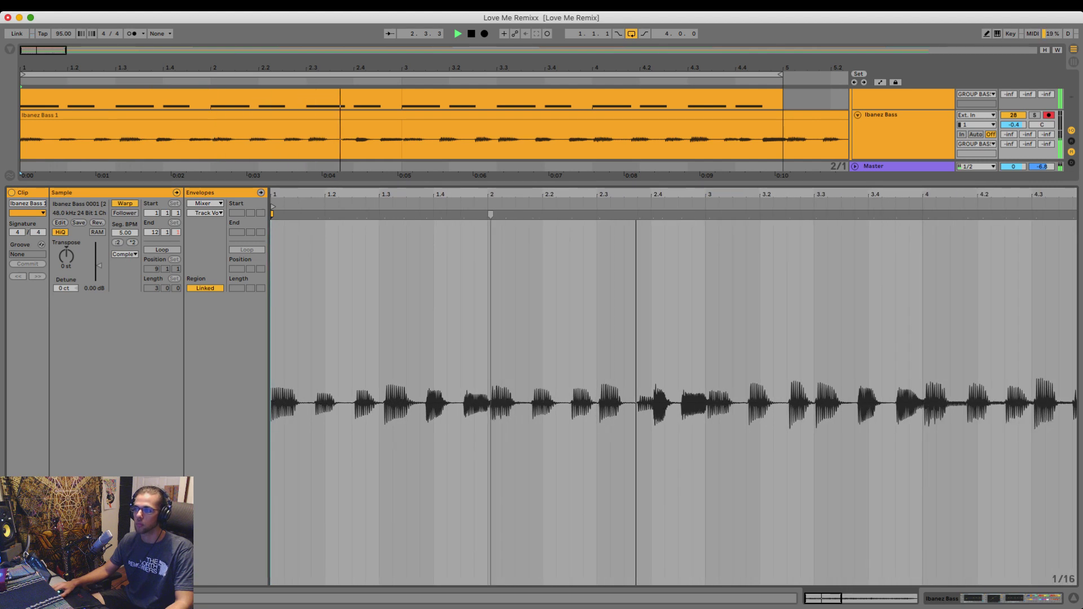
pyautogui.moveTo(491, 214); pyautogui.dragTo(488, 215)
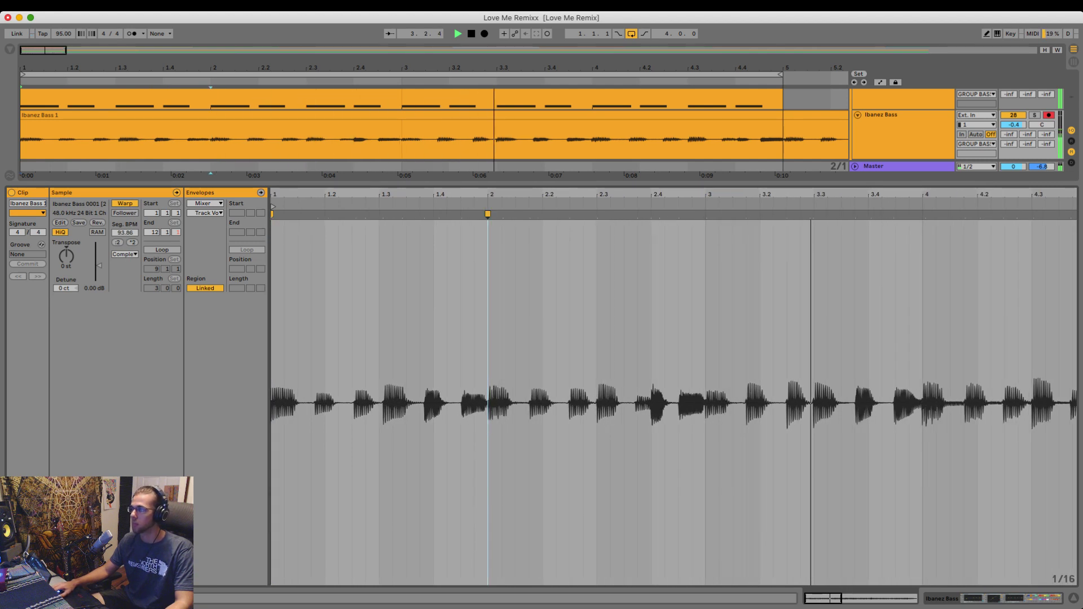
pyautogui.moveTo(923, 195); pyautogui.dragTo(922, 162)
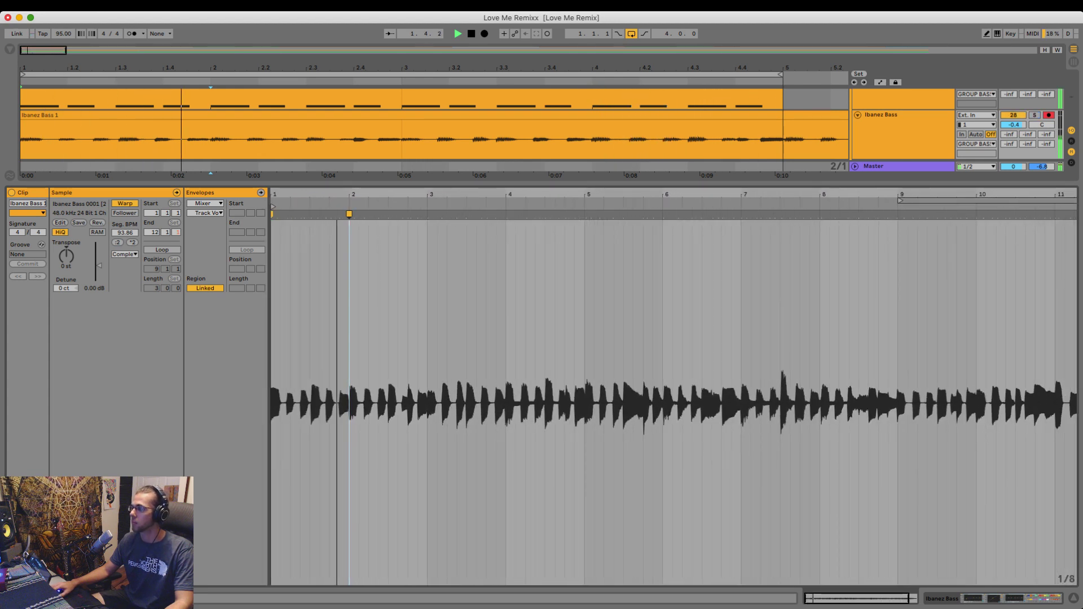
pyautogui.press('alt+super+l')
# - Raise the Ibanez Bass track's volume to 1.6 dB and show its device chain again
pyautogui.scroll(3, 435, 327)
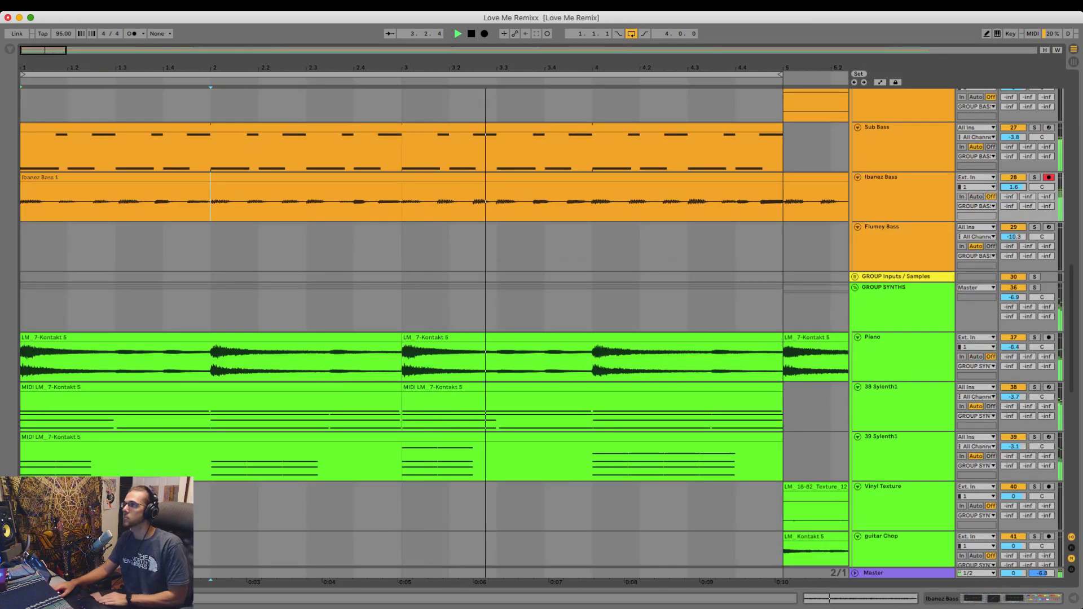
pyautogui.moveTo(1014, 187); pyautogui.dragTo(1014, 181)
pyautogui.press('alt+super+l')
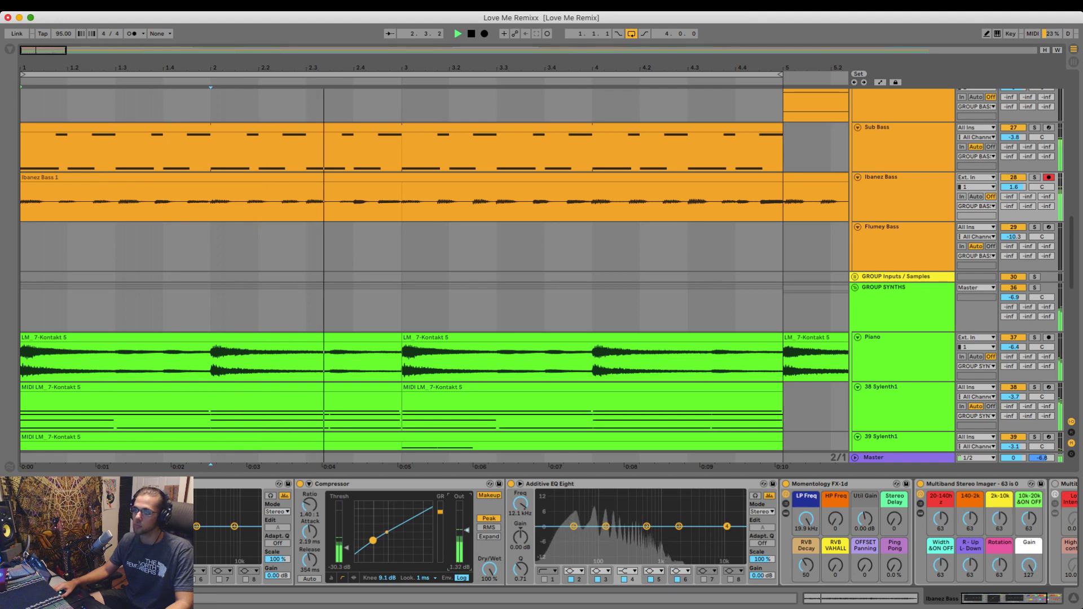
# - Play the Vox 1 vocal chops from bar 4 with the track soloed, and release the solo
pyautogui.scroll(-15, 542, 271)
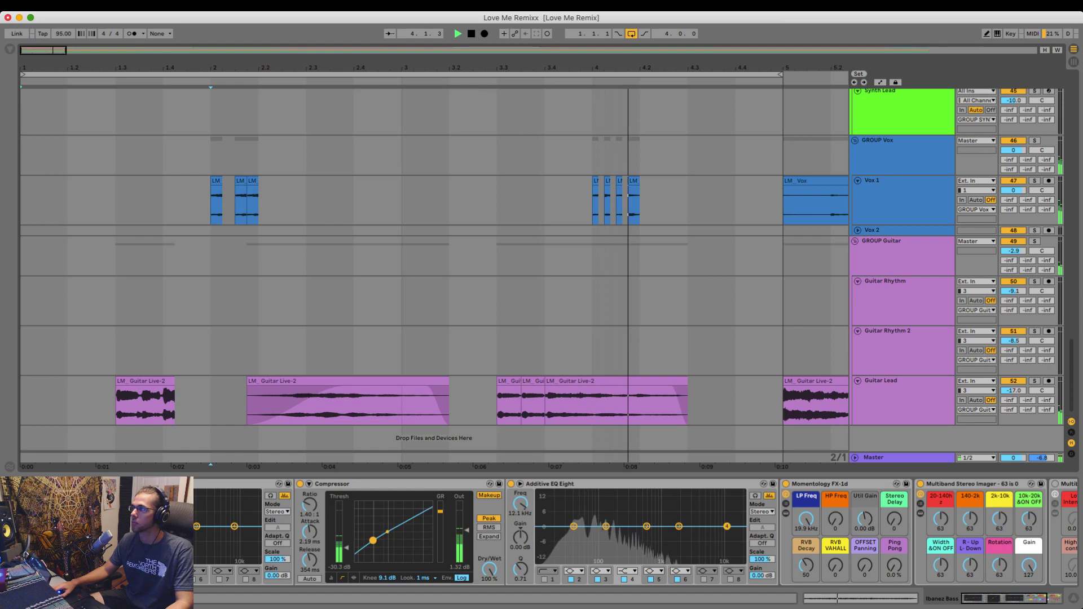
pyautogui.click(1034, 181)
pyautogui.click(593, 205)
pyautogui.press('space')
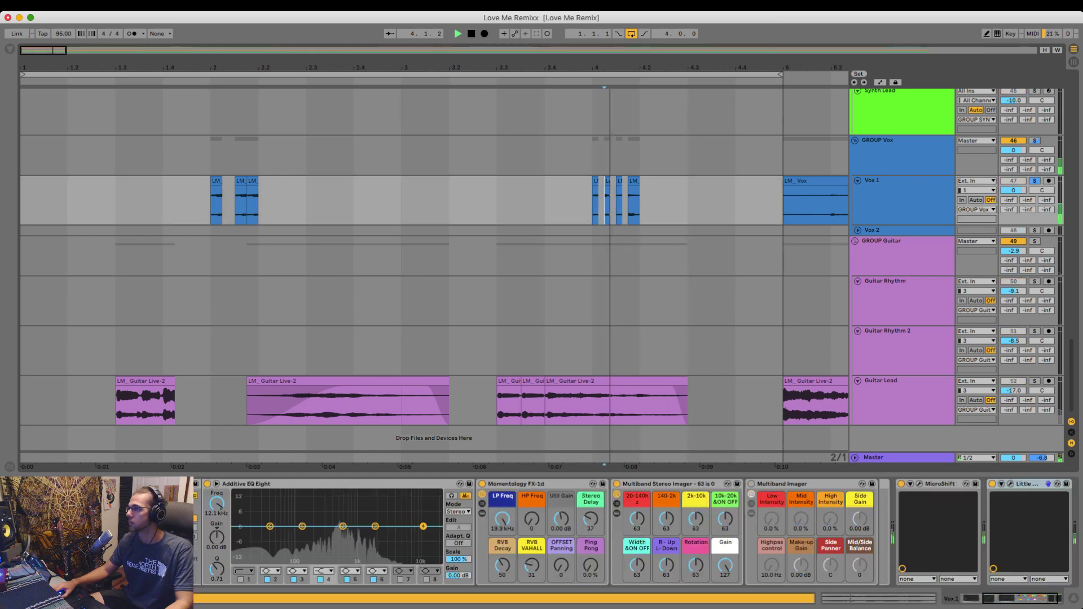
pyautogui.press('space')
pyautogui.press('space')
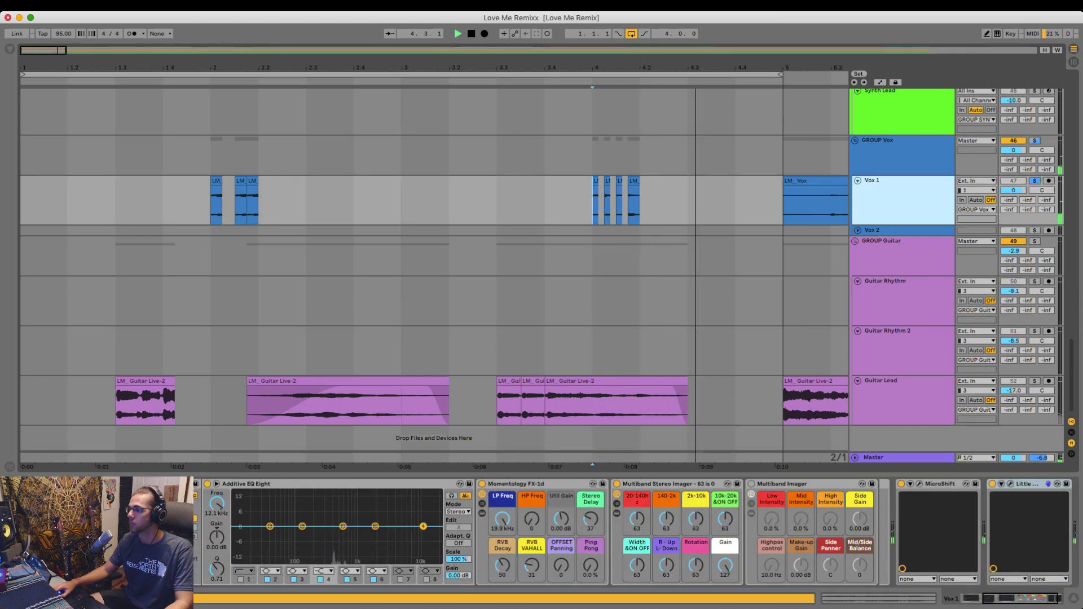
pyautogui.hscroll(-5, 636, 533)
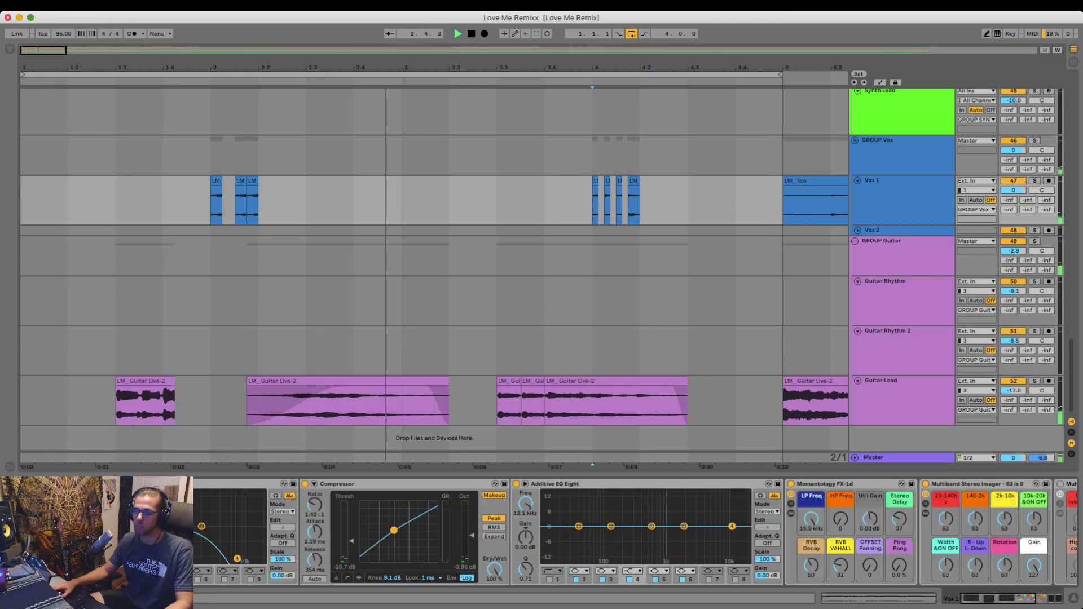
# - Play the Guitar Rhythm 2 clip from bar 21 soloed, lower its track volume to -11.4 dB, and release the solo
pyautogui.moveTo(470, 68); pyautogui.dragTo(469, 38)
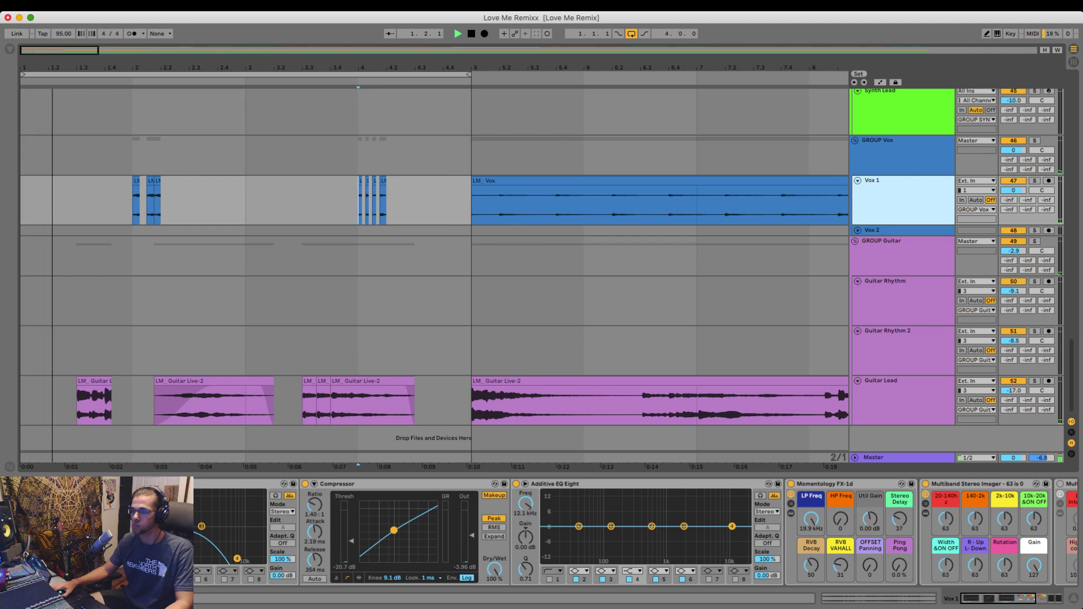
pyautogui.press('super+alt+l')
pyautogui.moveTo(268, 68); pyautogui.dragTo(268, 44)
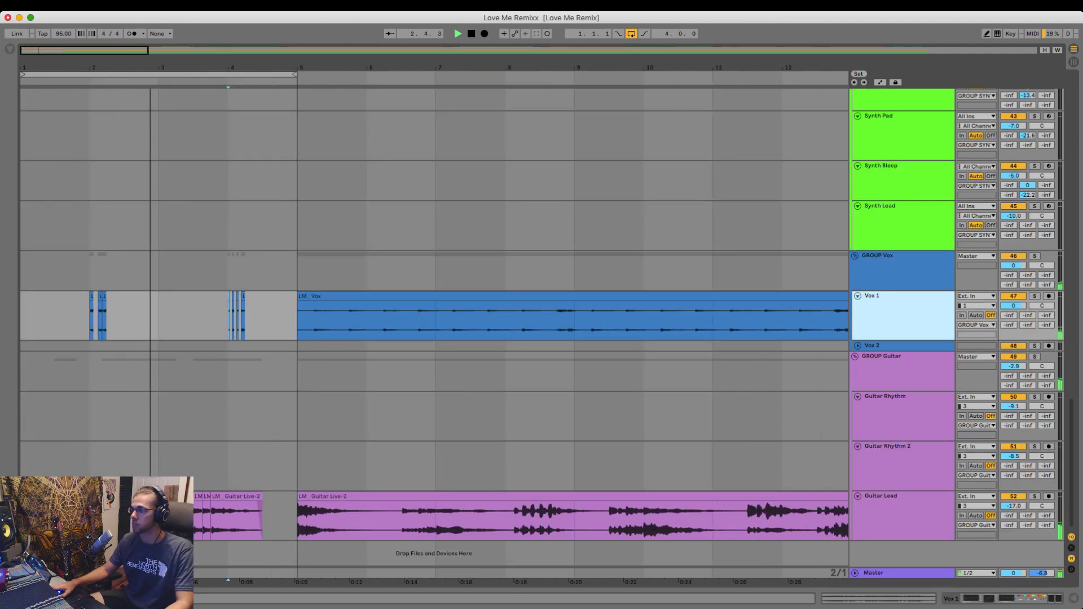
pyautogui.hscroll(15, 435, 316)
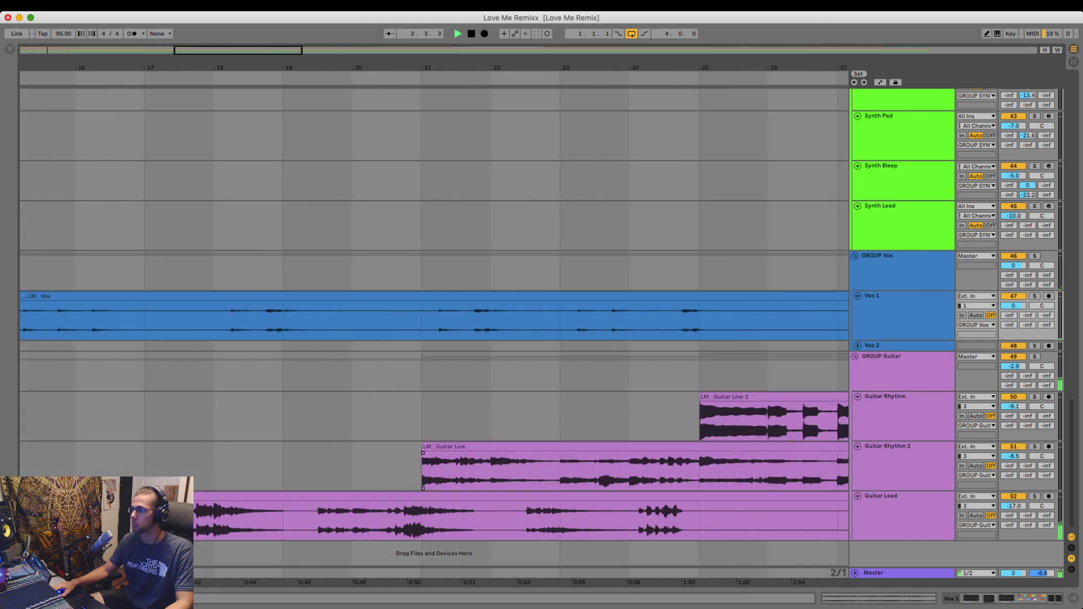
pyautogui.click(421, 468)
pyautogui.press('space')
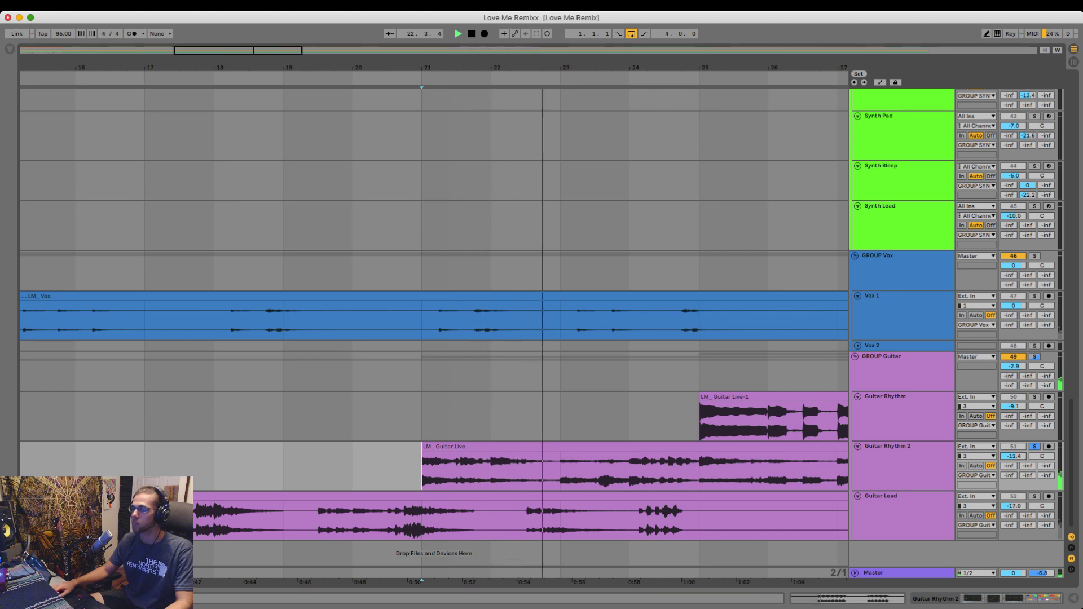
pyautogui.moveTo(592, 68); pyautogui.dragTo(591, 39)
pyautogui.click(1035, 446)
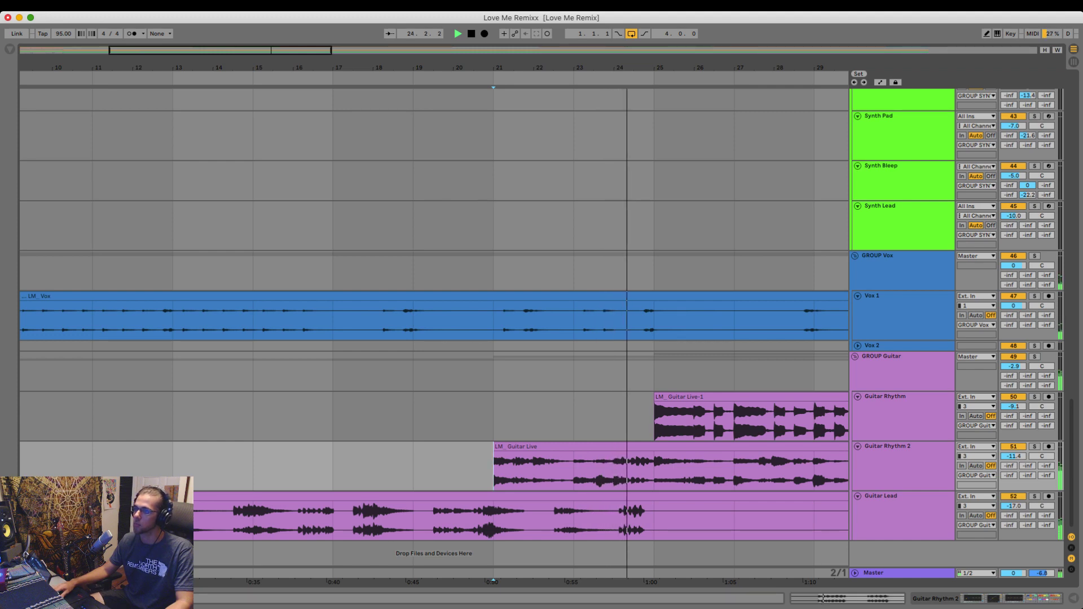
# - Stop playback, select bars 1–4 across all tracks, and duplicate that time so the intro loop spans eight bars
pyautogui.moveTo(592, 68); pyautogui.dragTo(592, 37)
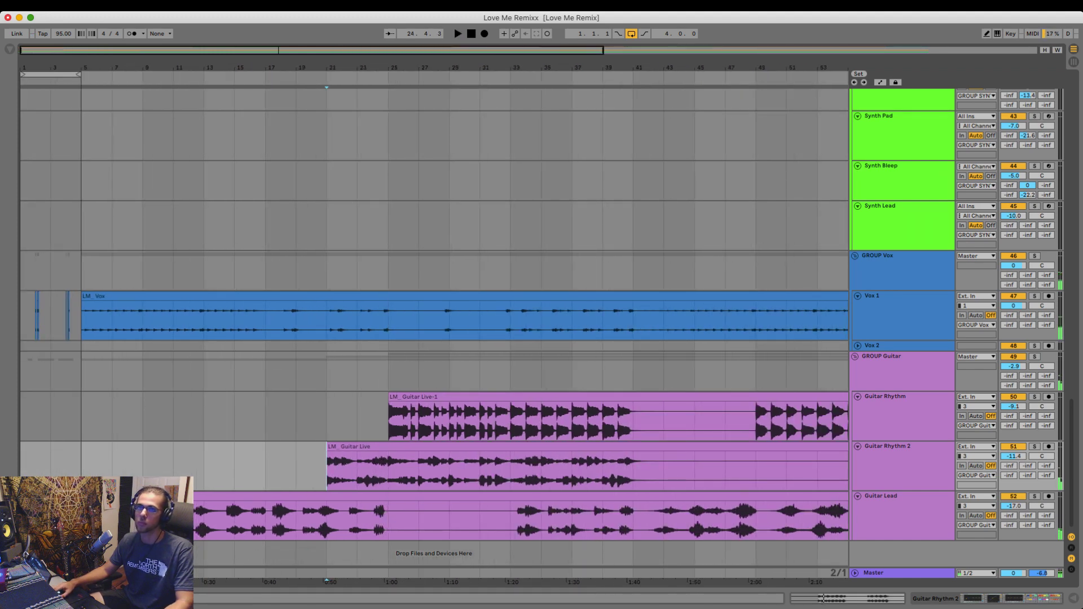
pyautogui.moveTo(26, 68); pyautogui.dragTo(26, 114)
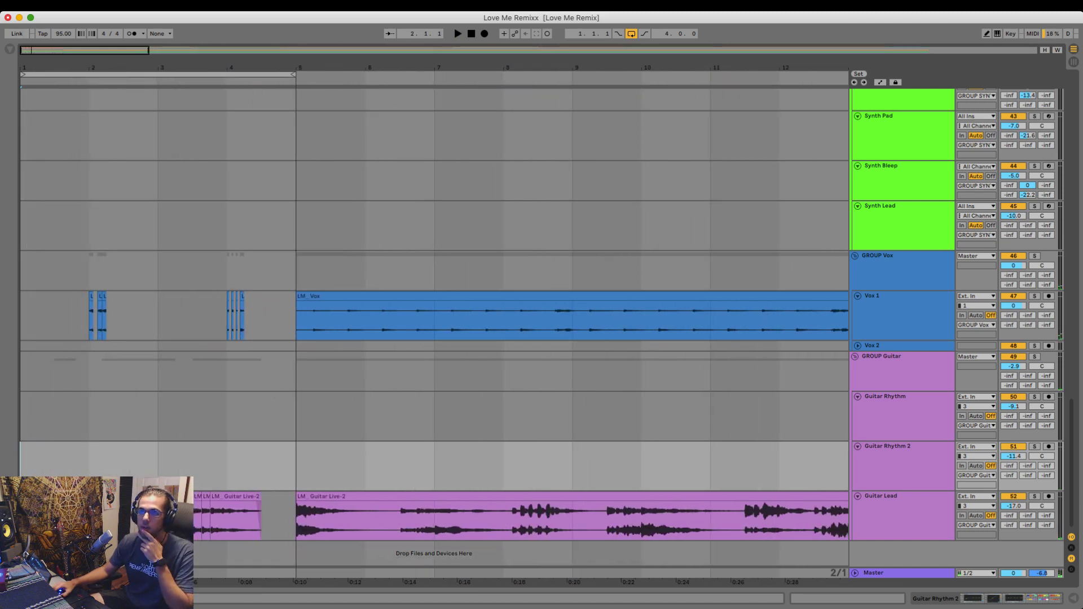
pyautogui.moveTo(296, 519); pyautogui.dragTo(23, 101)
pyautogui.scroll(20, 22, 101)
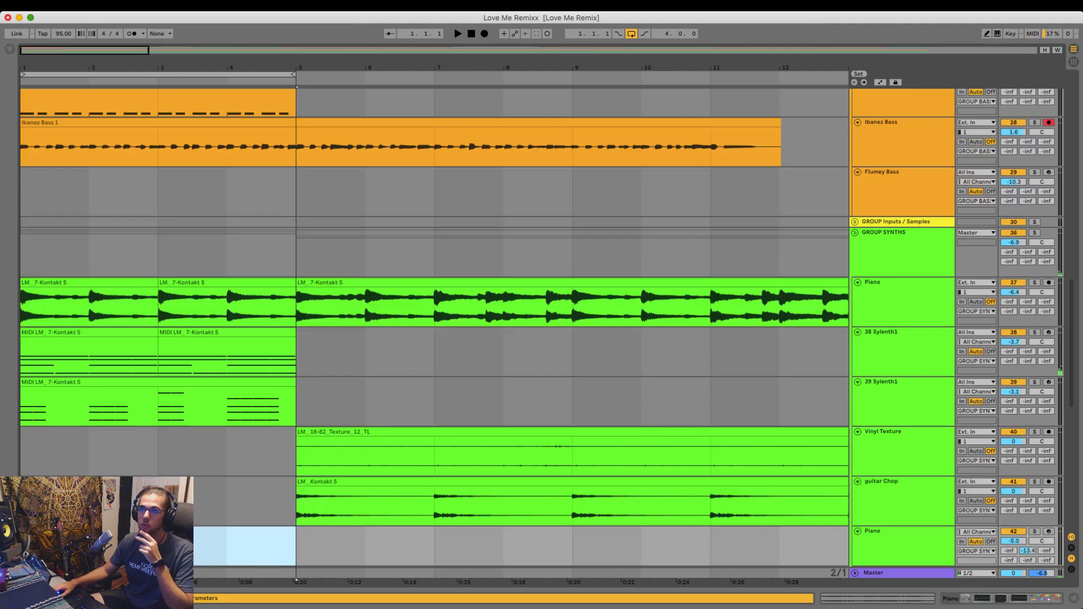
pyautogui.moveTo(271, 68); pyautogui.dragTo(271, 61)
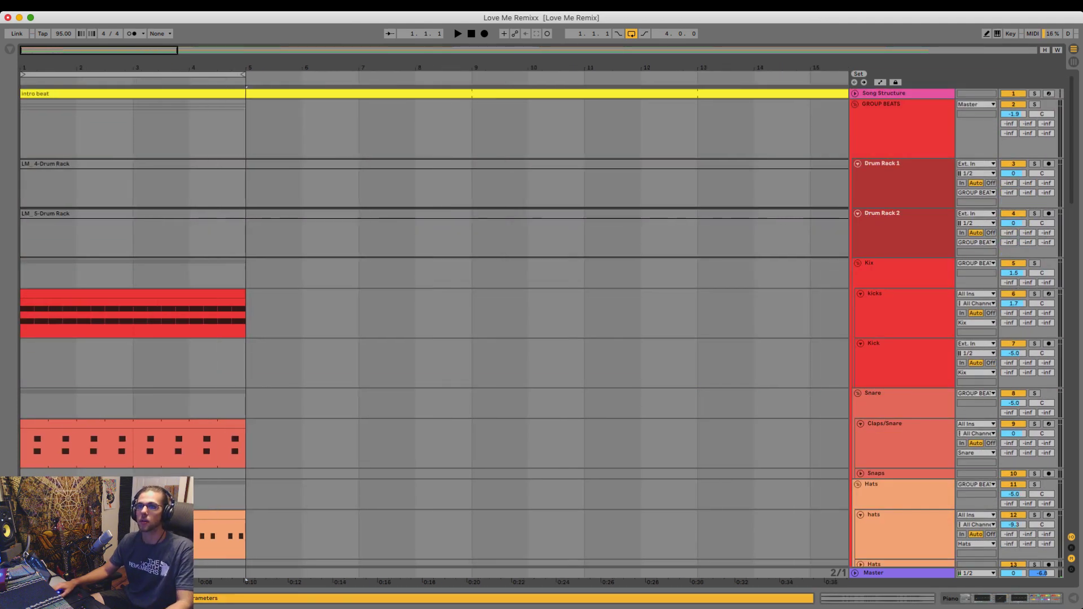
pyautogui.moveTo(246, 130); pyautogui.dragTo(23, 565)
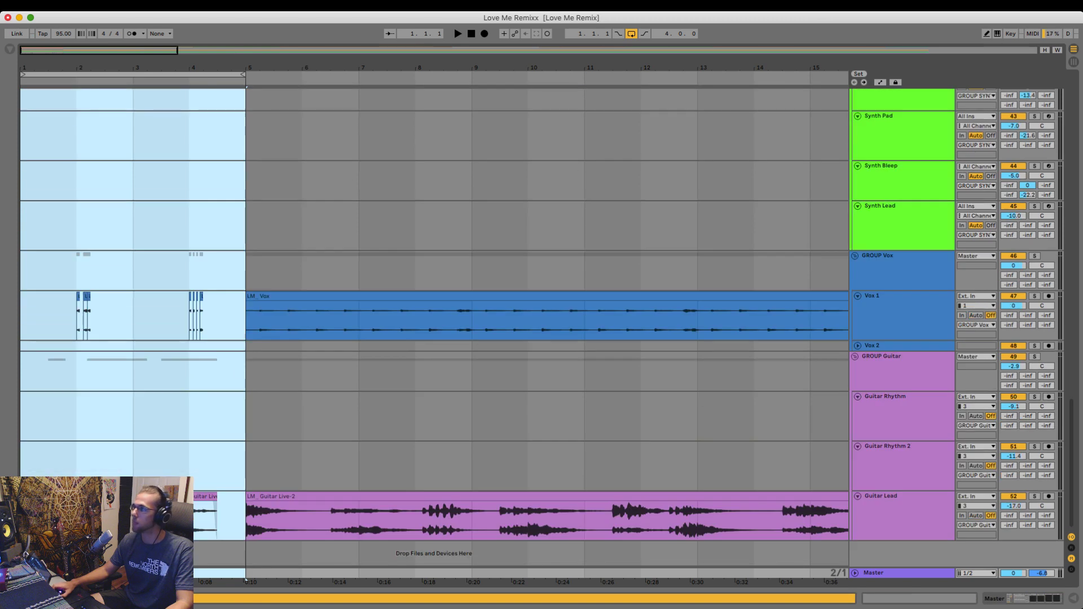
pyautogui.scroll(20, 434, 328)
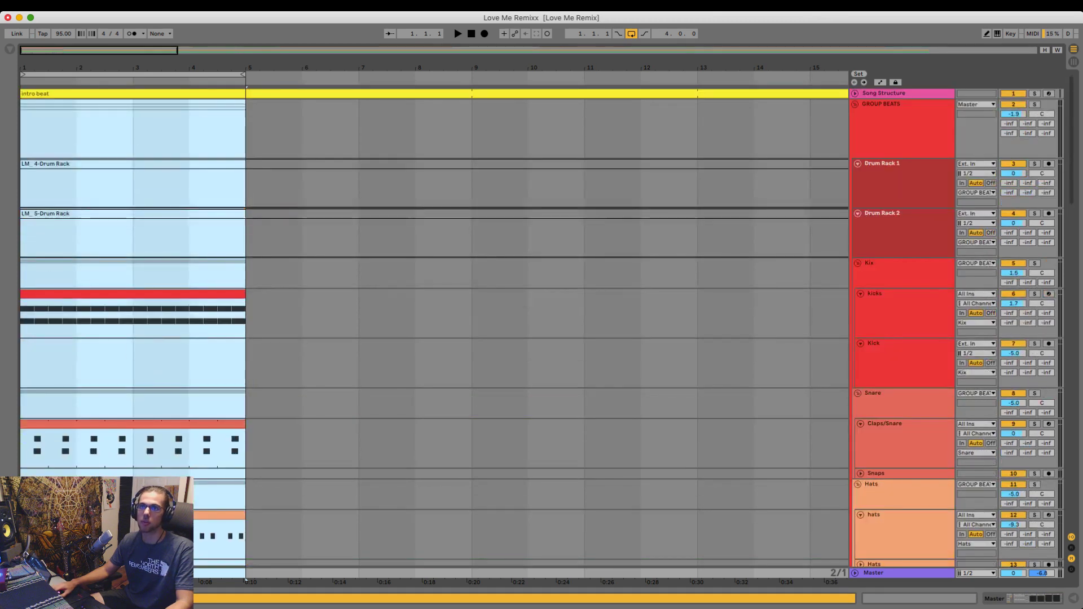
pyautogui.press('super+shift+r')
pyautogui.press('super+d')
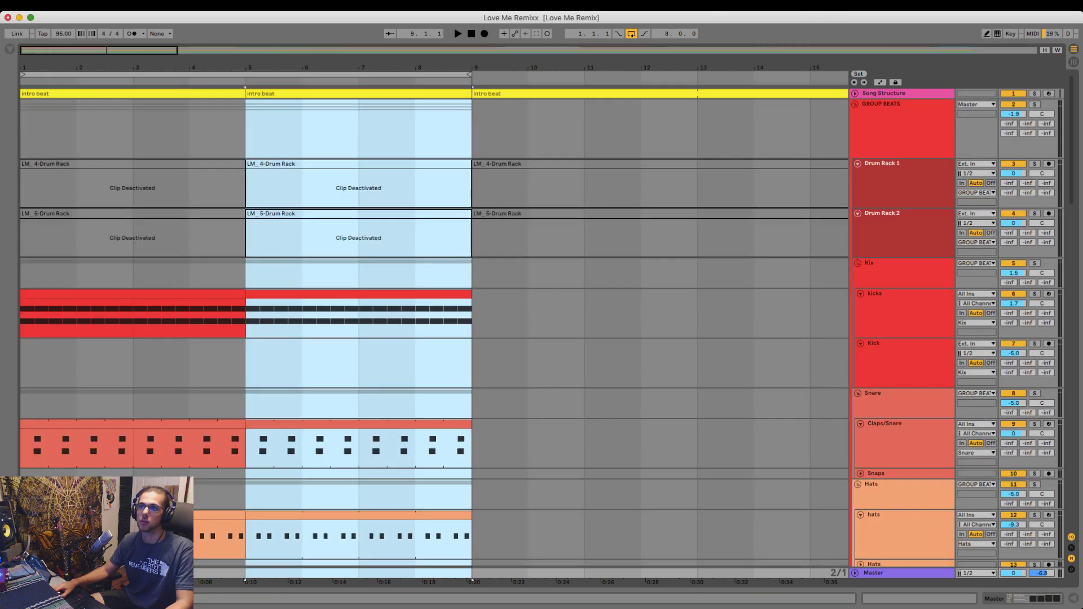
# - Select bars 1–8 across all tracks and check the duplicated intro section down to the bass and synth tracks
pyautogui.press('super+z')
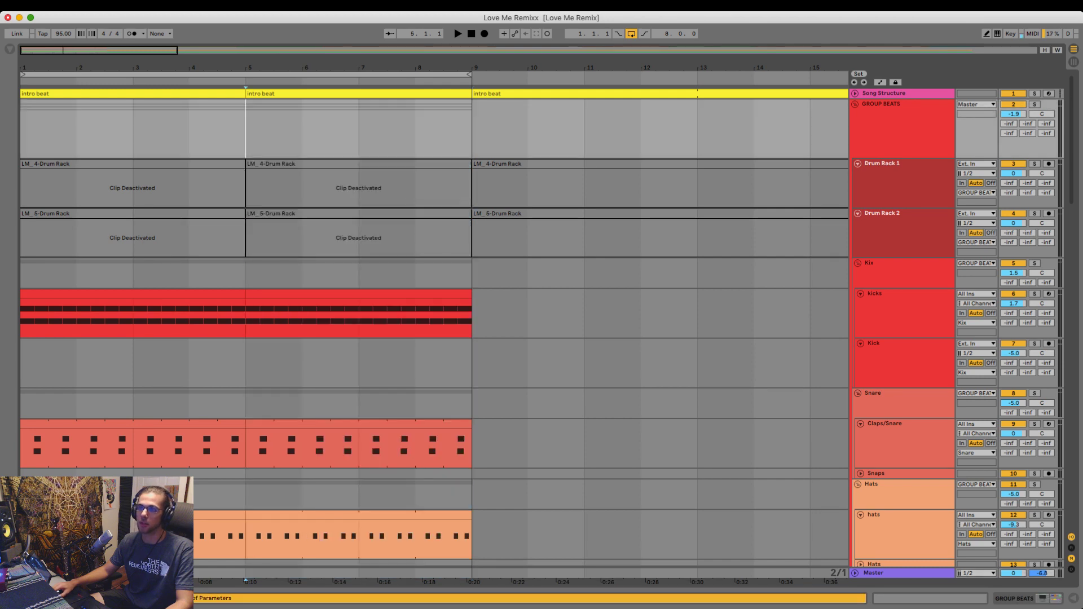
pyautogui.moveTo(471, 130); pyautogui.dragTo(22, 573)
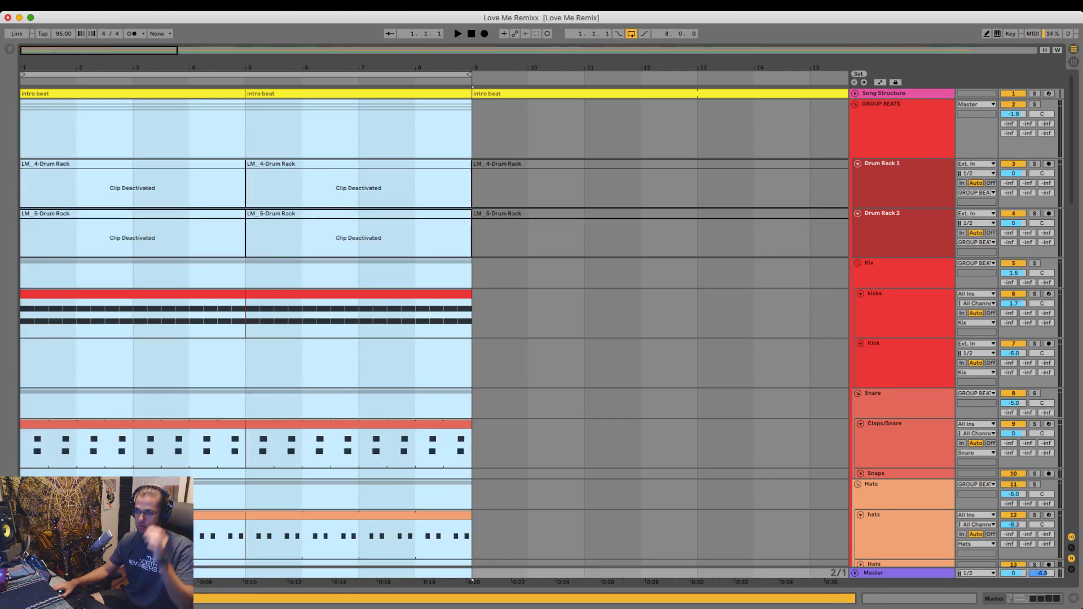
pyautogui.scroll(-10, 435, 327)
pyautogui.scroll(-3, 434, 327)
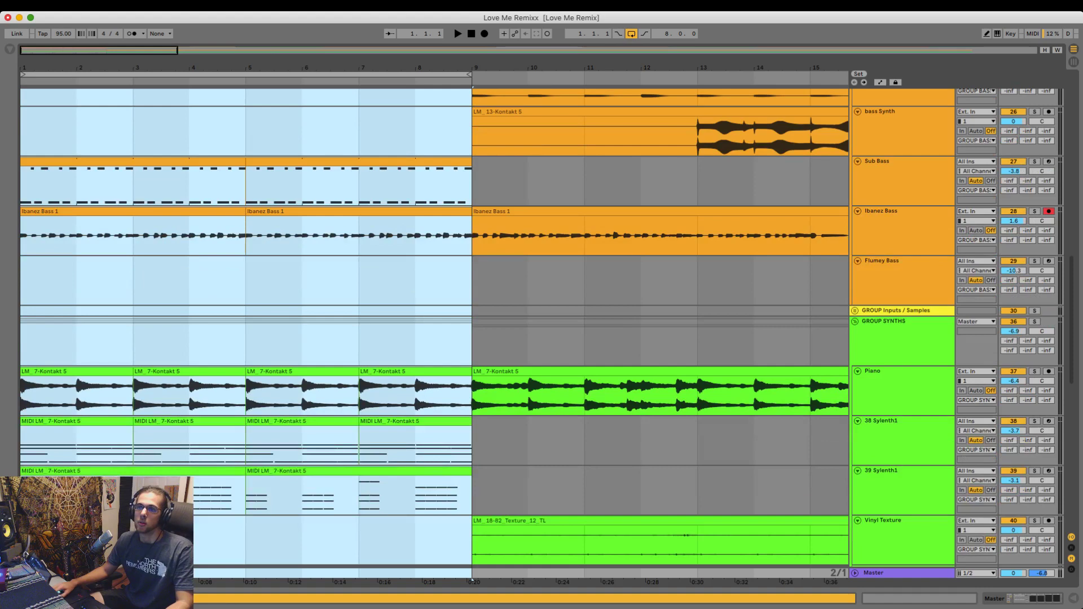
pyautogui.click(360, 346)
pyautogui.scroll(-4, 360, 346)
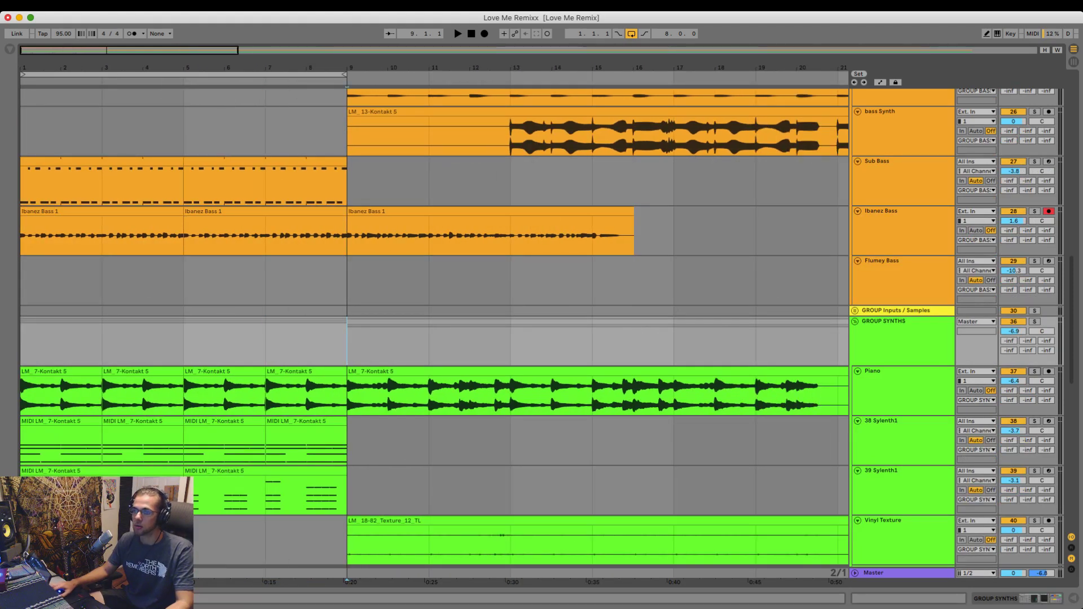
# - Solo the Piano track and play its original clip from bar 9
pyautogui.click(1035, 372)
pyautogui.press('space')
pyautogui.click(225, 75)
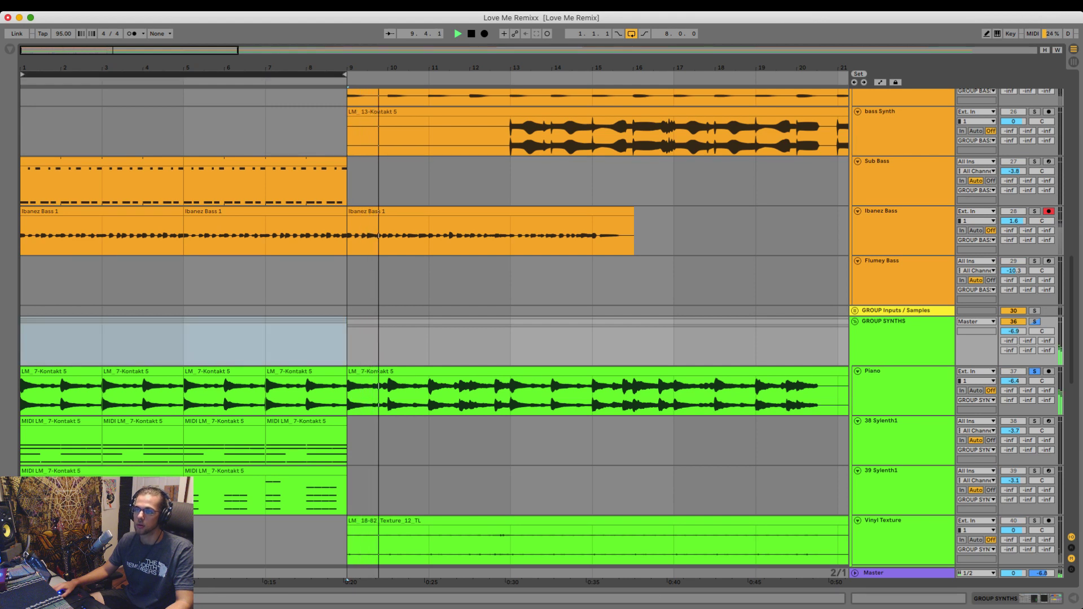
pyautogui.press('-')
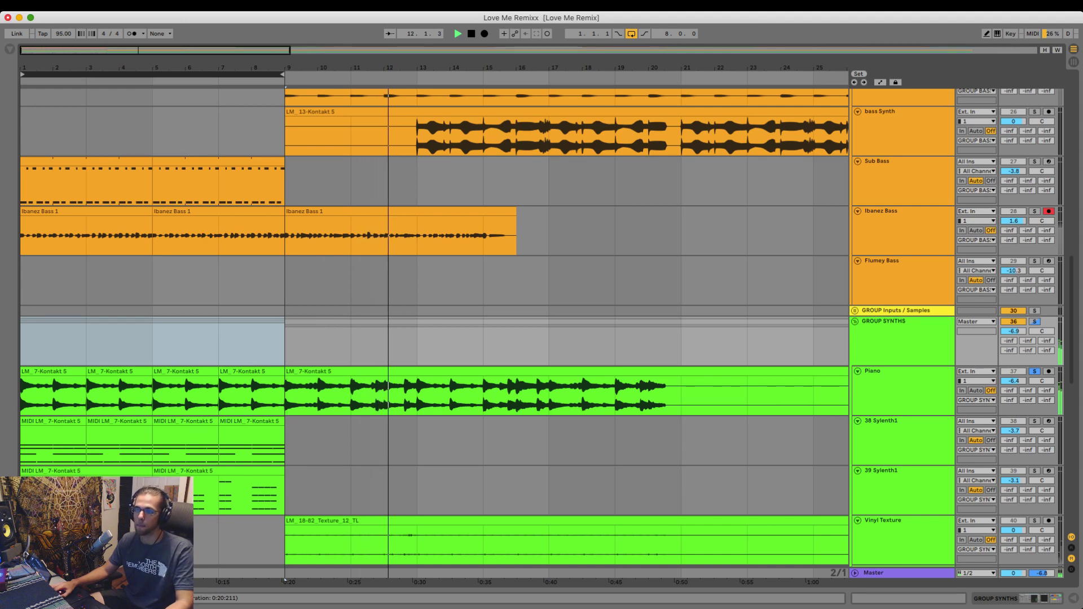
pyautogui.click(483, 443)
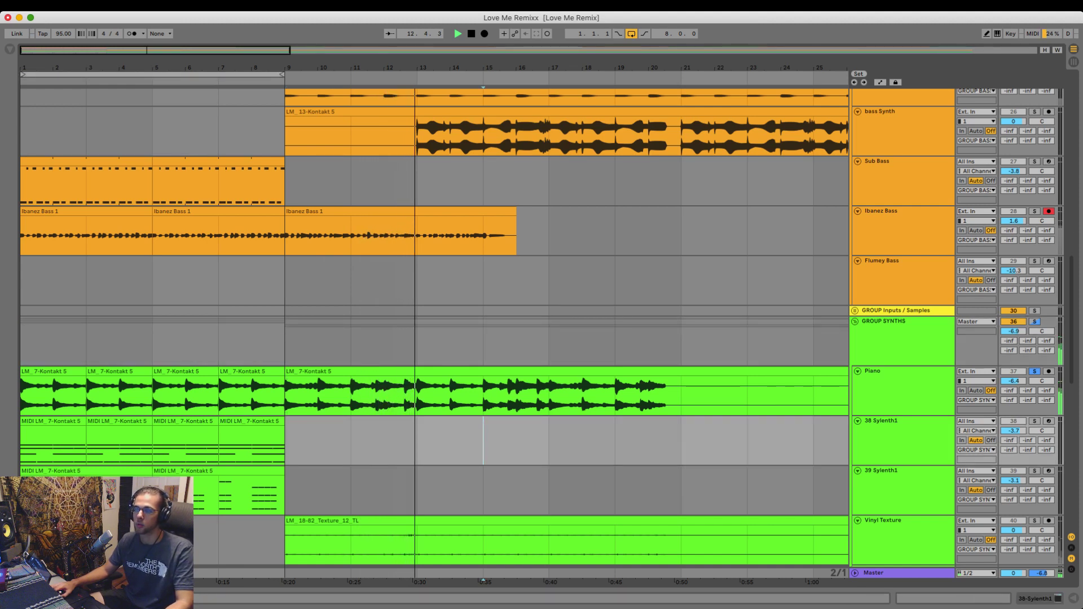
# - Stop playback, select bars 5–8, and duplicate that time to extend the intro beat and loop to twelve bars
pyautogui.moveTo(286, 344); pyautogui.dragTo(417, 344)
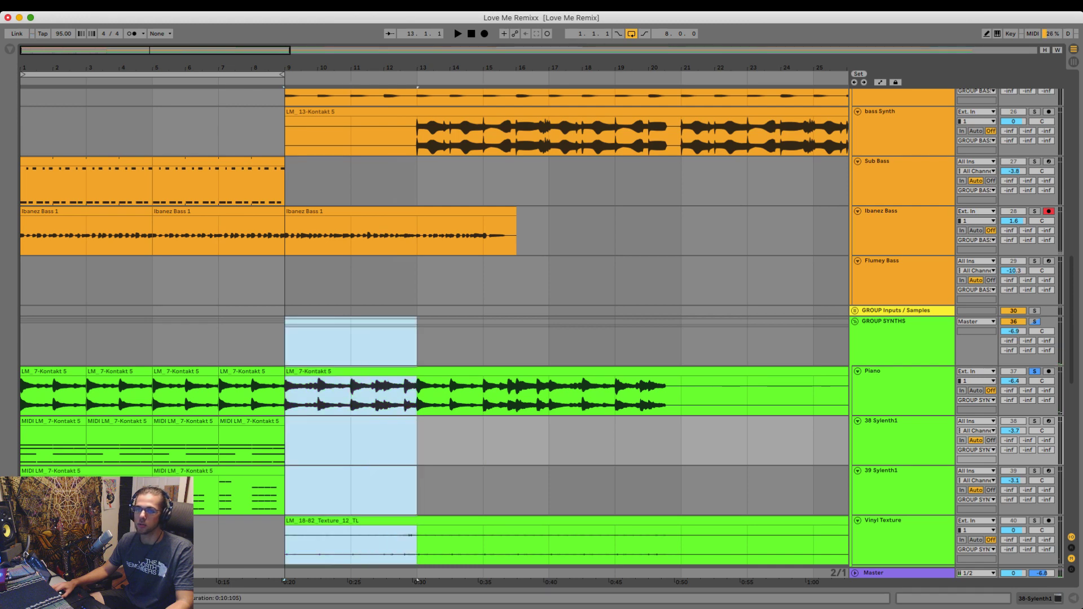
pyautogui.click(417, 345)
pyautogui.moveTo(284, 344); pyautogui.dragTo(154, 345)
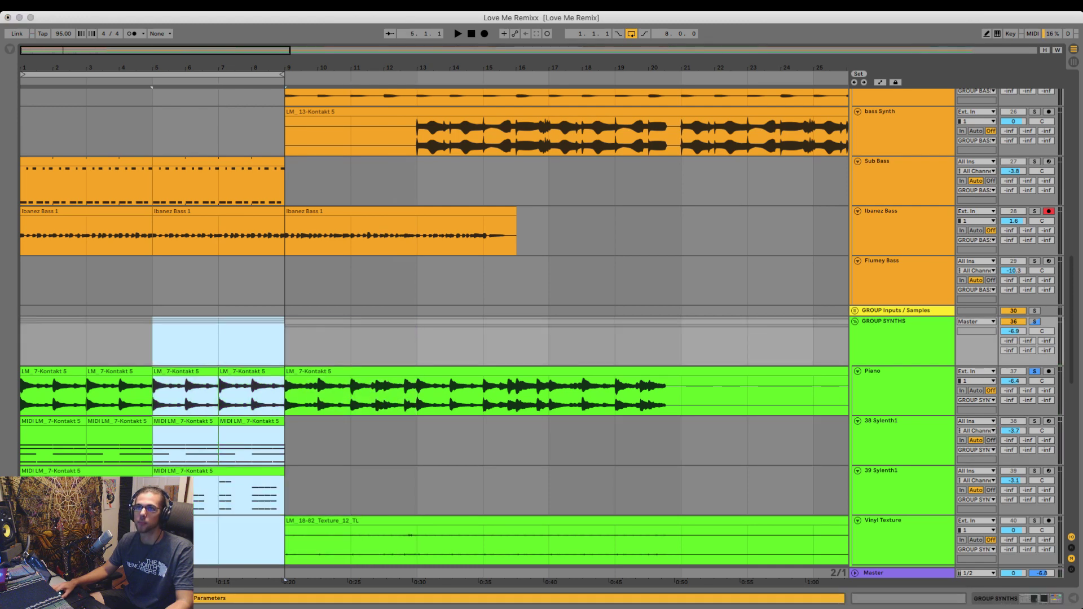
pyautogui.scroll(15, 434, 327)
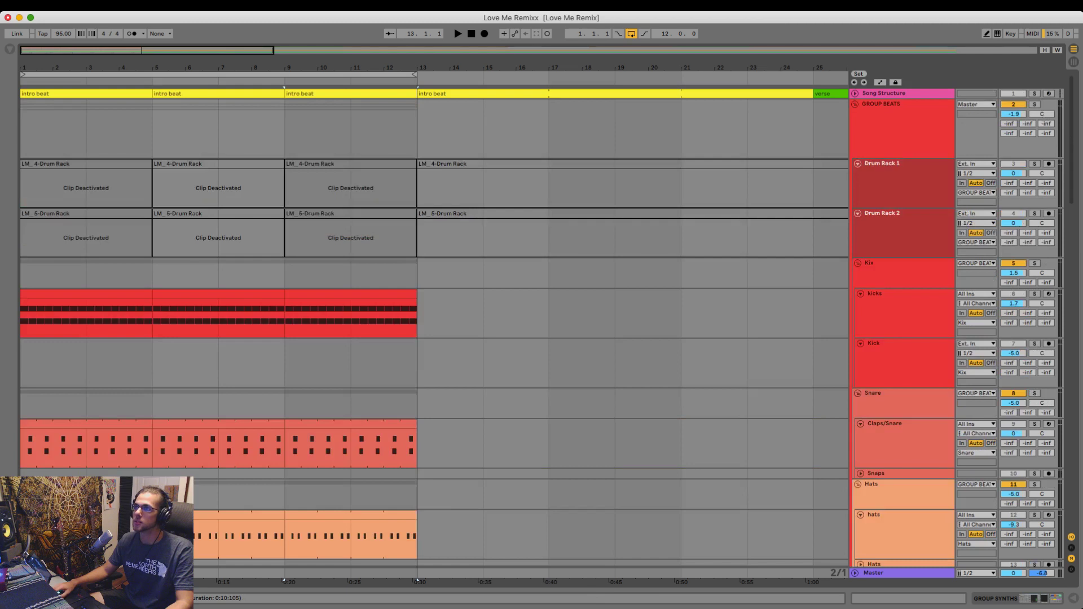
pyautogui.press('-')
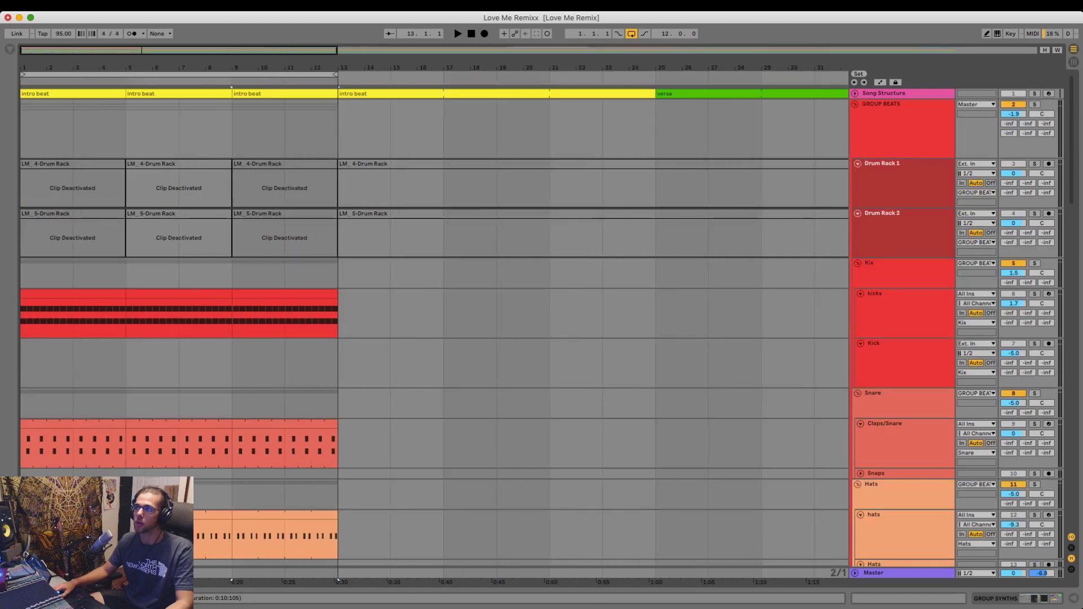
# - Move the green verse marker to bars 1–12 in the Song Structure track and play from bar 7 to review the tracks
pyautogui.moveTo(686, 94); pyautogui.dragTo(50, 94)
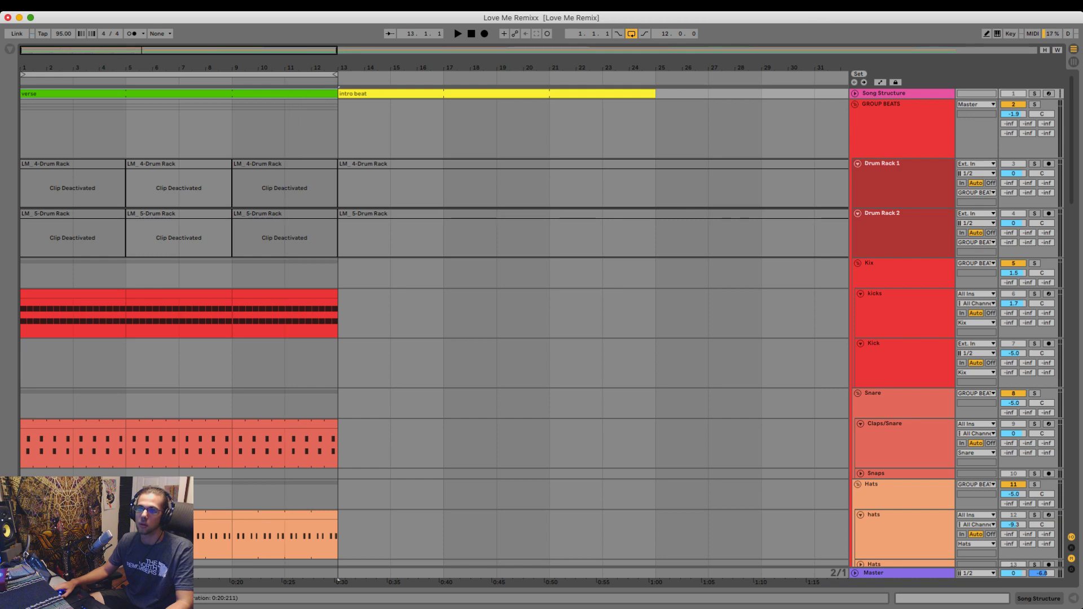
pyautogui.scroll(-20, 434, 327)
pyautogui.scroll(8, 435, 327)
pyautogui.click(180, 226)
pyautogui.press('space')
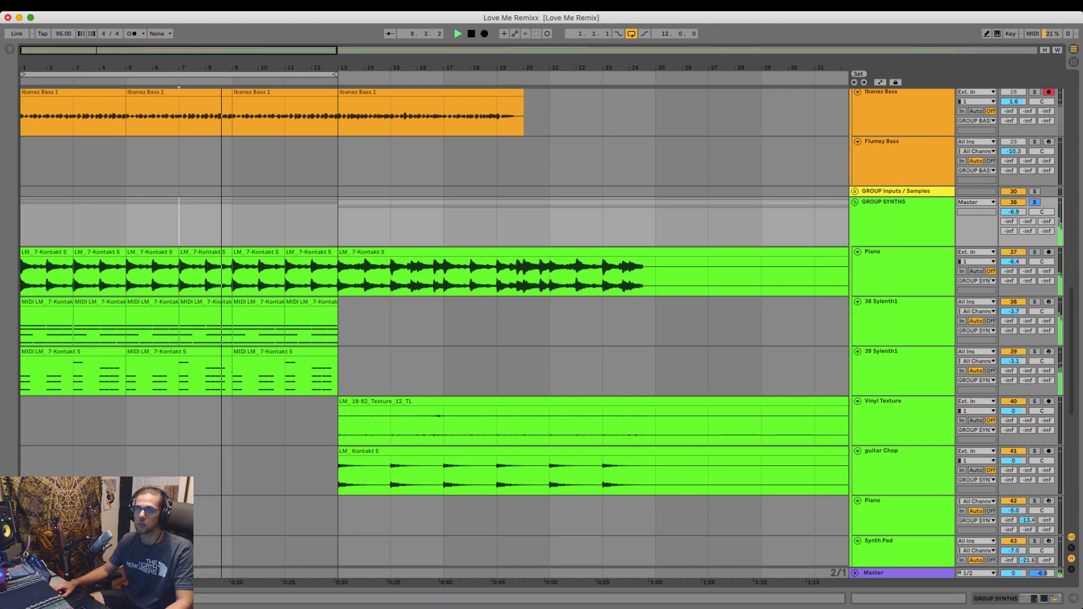
pyautogui.scroll(20, 435, 328)
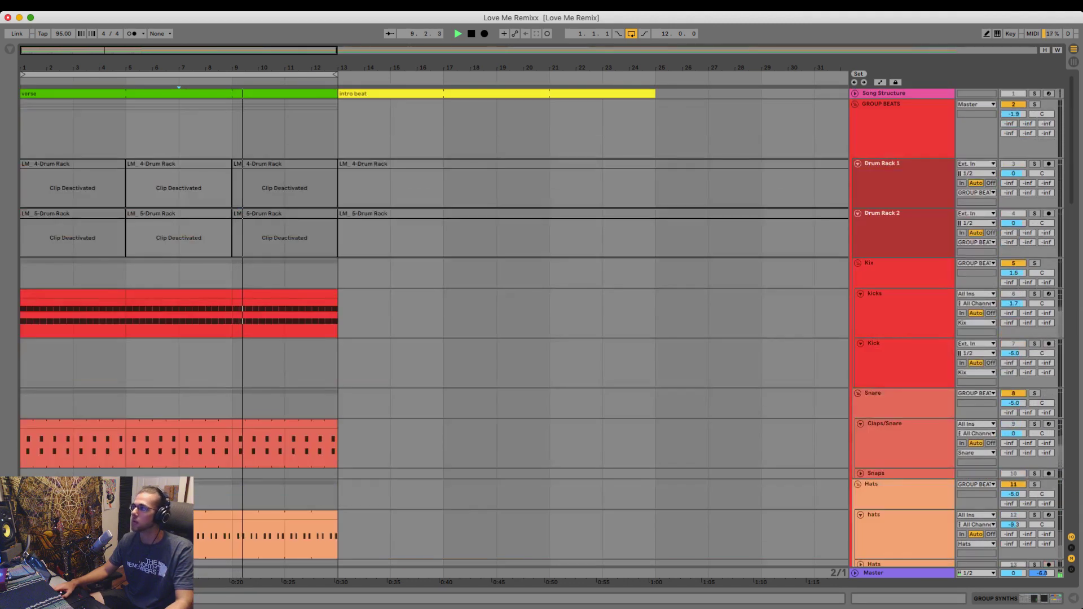
pyautogui.scroll(-20, 435, 333)
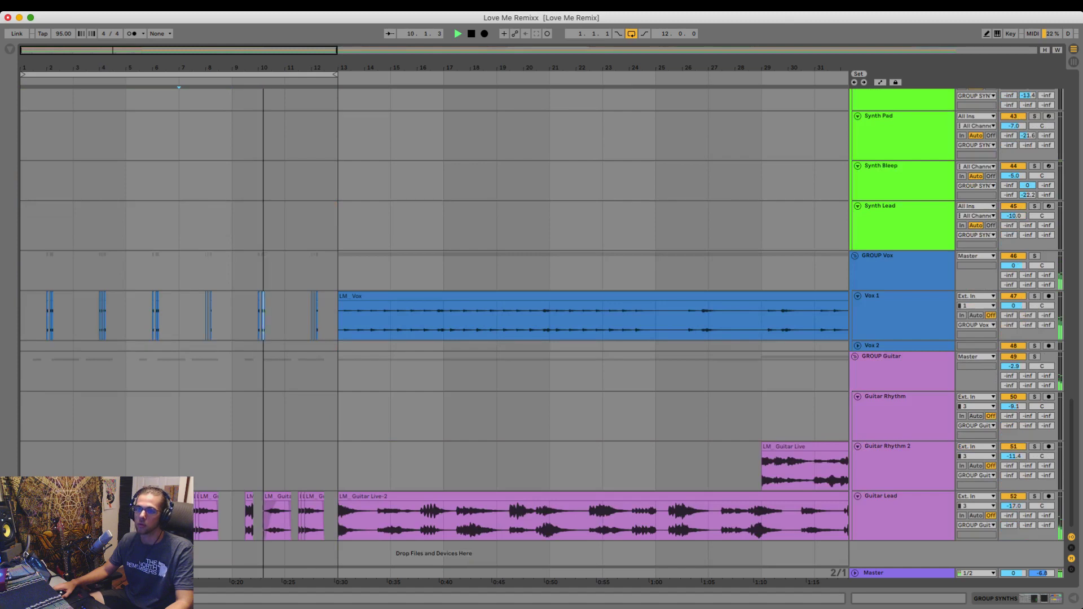
pyautogui.scroll(5, 435, 333)
pyautogui.scroll(1, 434, 333)
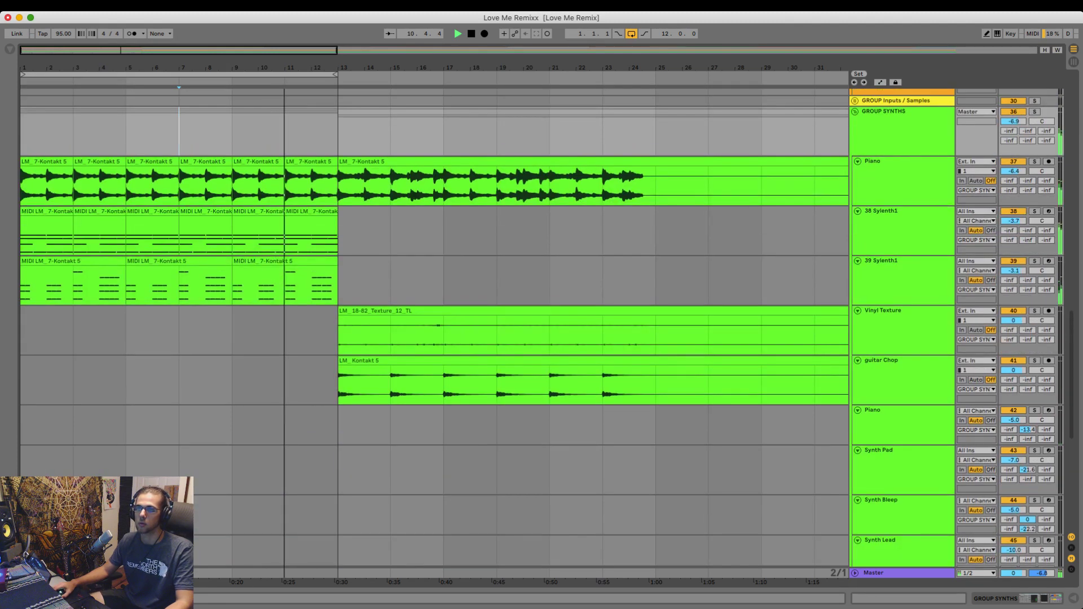
pyautogui.scroll(5, 434, 333)
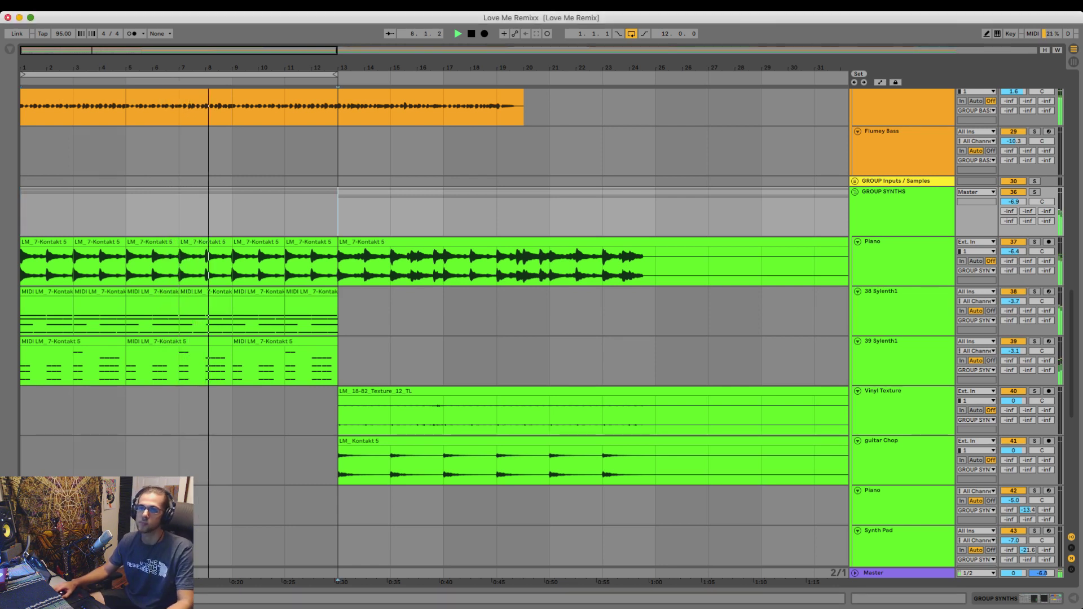
# - Extend the Piano clip that starts at bar 9 through the end of bar 12 and narrow the arrangement grid to 1/2
pyautogui.click(281, 265)
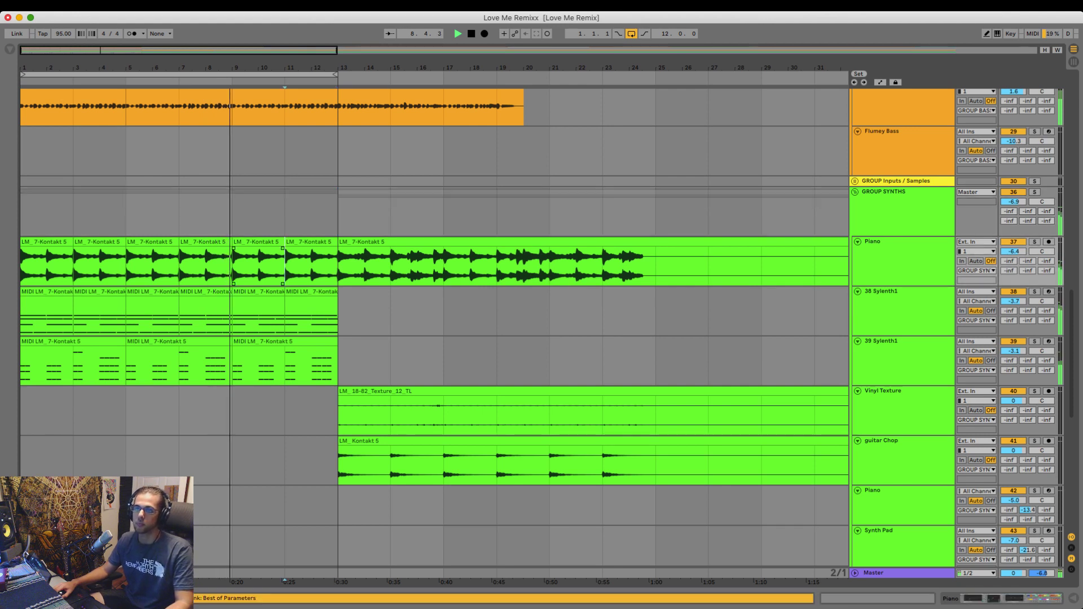
pyautogui.moveTo(284, 242); pyautogui.dragTo(338, 242)
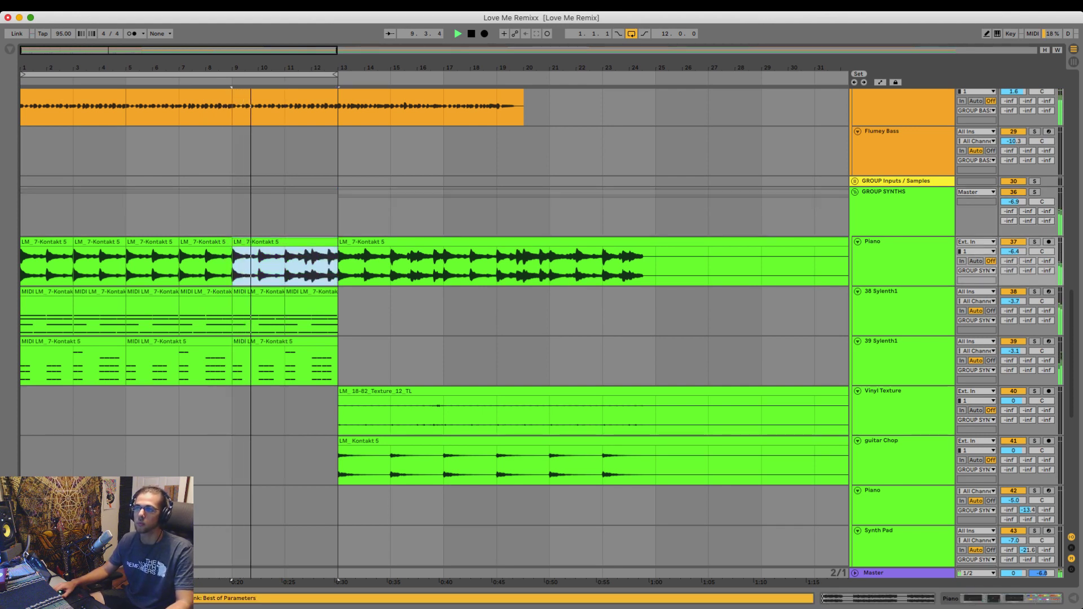
pyautogui.click(338, 216)
pyautogui.press('super+1')
pyautogui.press('super+1')
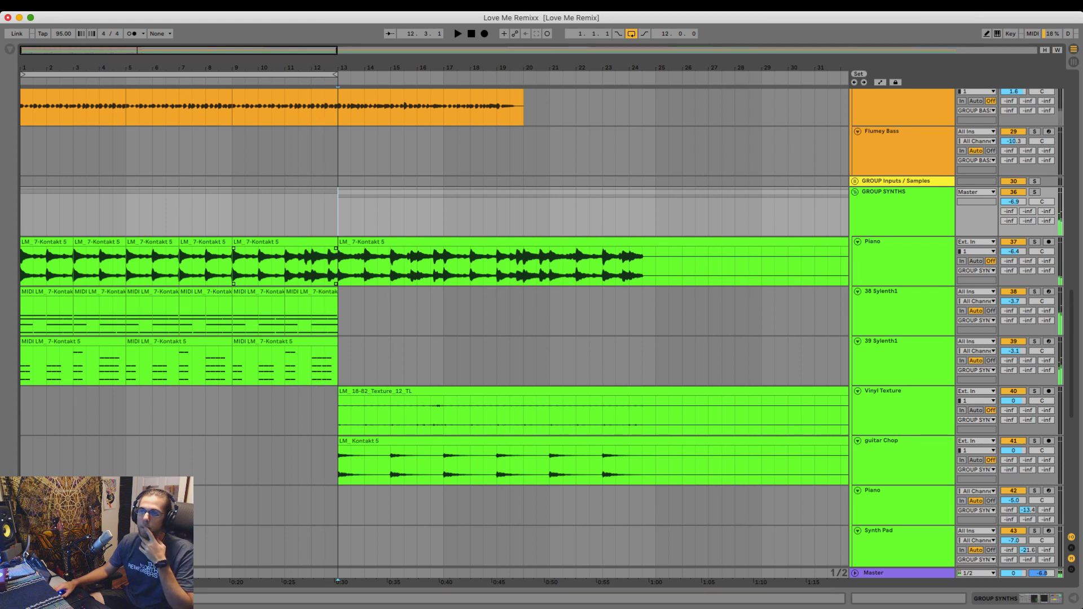
# - Select bars 9–12 across all tracks and duplicate that time to extend the loop to sixteen bars
pyautogui.moveTo(312, 265)
pyautogui.mouseDown()
pyautogui.moveTo(285, 265)
pyautogui.moveTo(337, 265)
pyautogui.mouseUp()
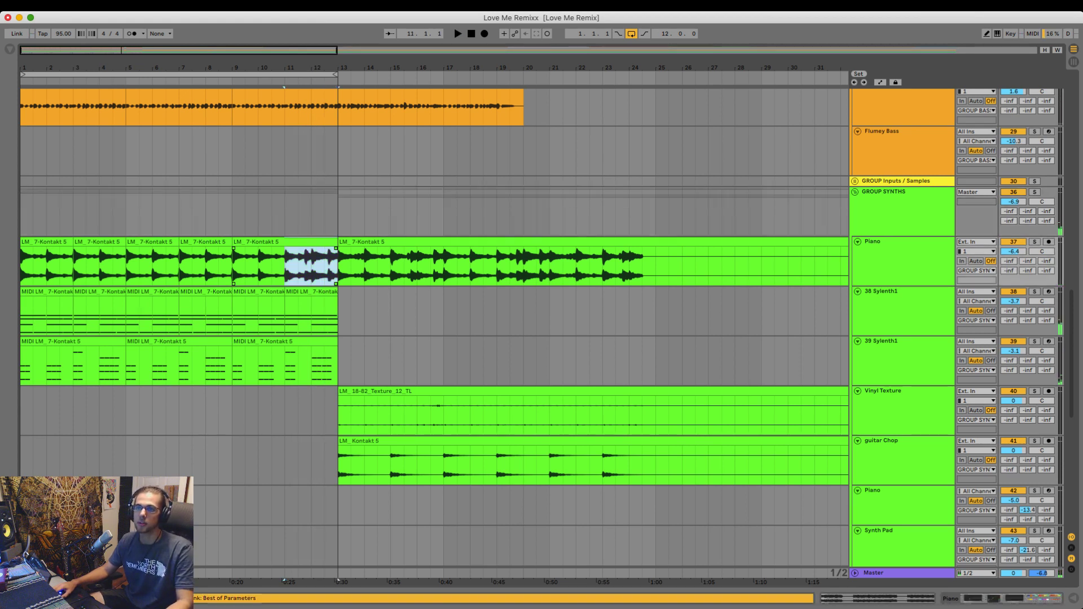
pyautogui.click(311, 242)
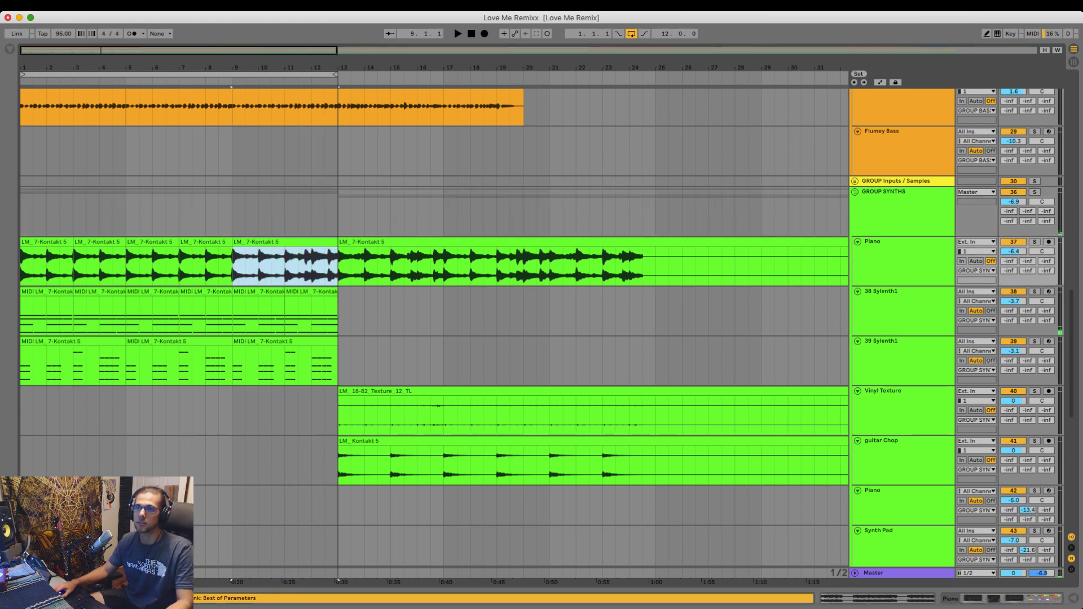
pyautogui.moveTo(338, 211); pyautogui.dragTo(21, 212)
pyautogui.click(338, 211)
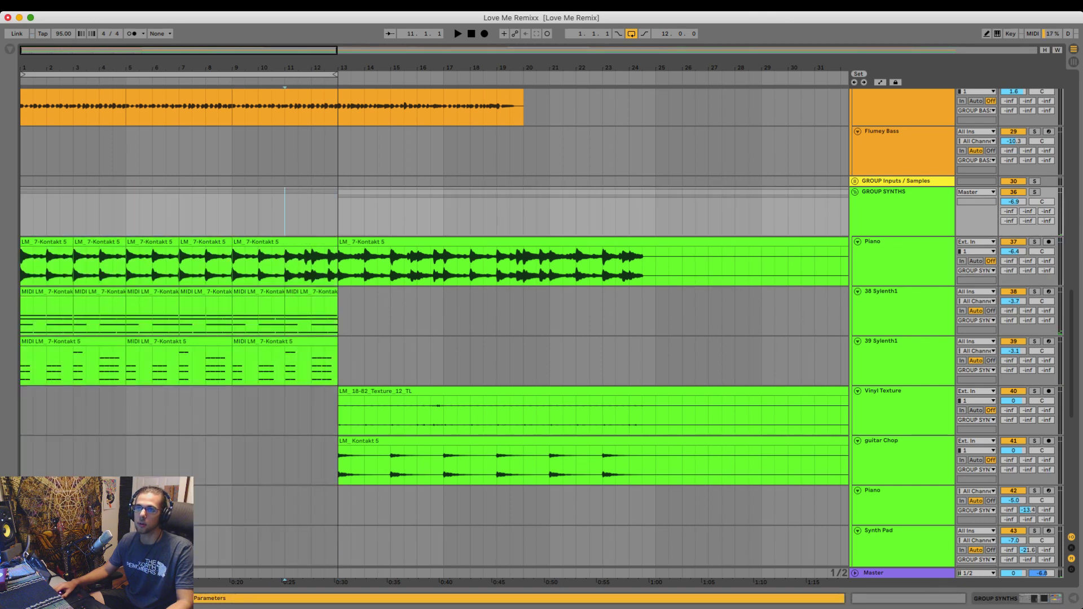
pyautogui.moveTo(232, 211); pyautogui.dragTo(339, 212)
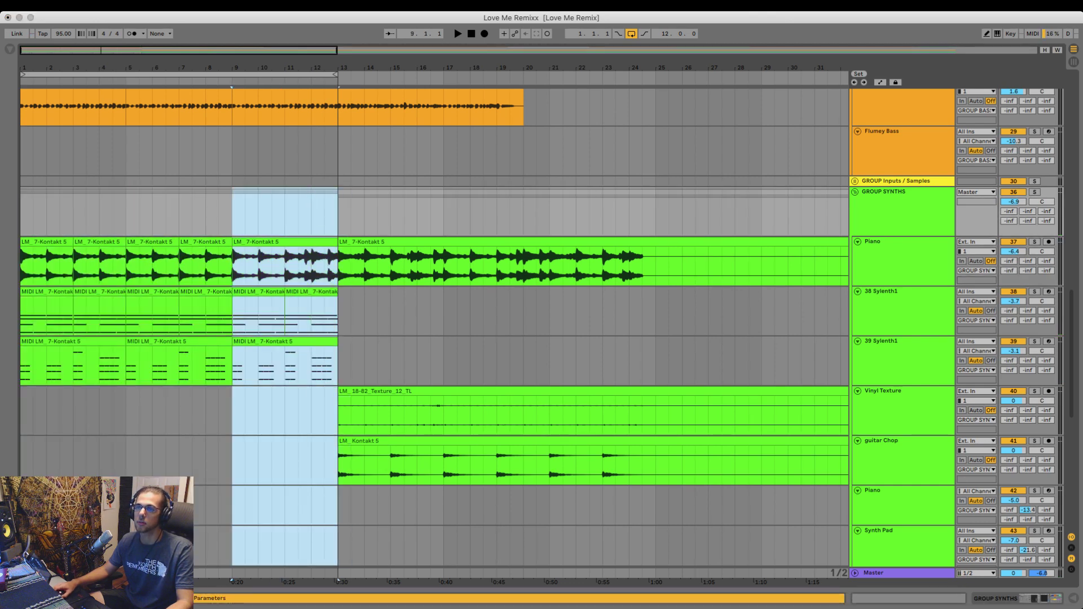
pyautogui.press('shift+super+d')
pyautogui.click(378, 211)
pyautogui.moveTo(325, 211); pyautogui.dragTo(418, 212)
pyautogui.click(431, 212)
# - Open the Sub Bass clip at bars 9–12 and play it, enlarging the arrangement area to show the Ibanez Bass track
pyautogui.scroll(5, 431, 212)
pyautogui.scroll(1, 395, 226)
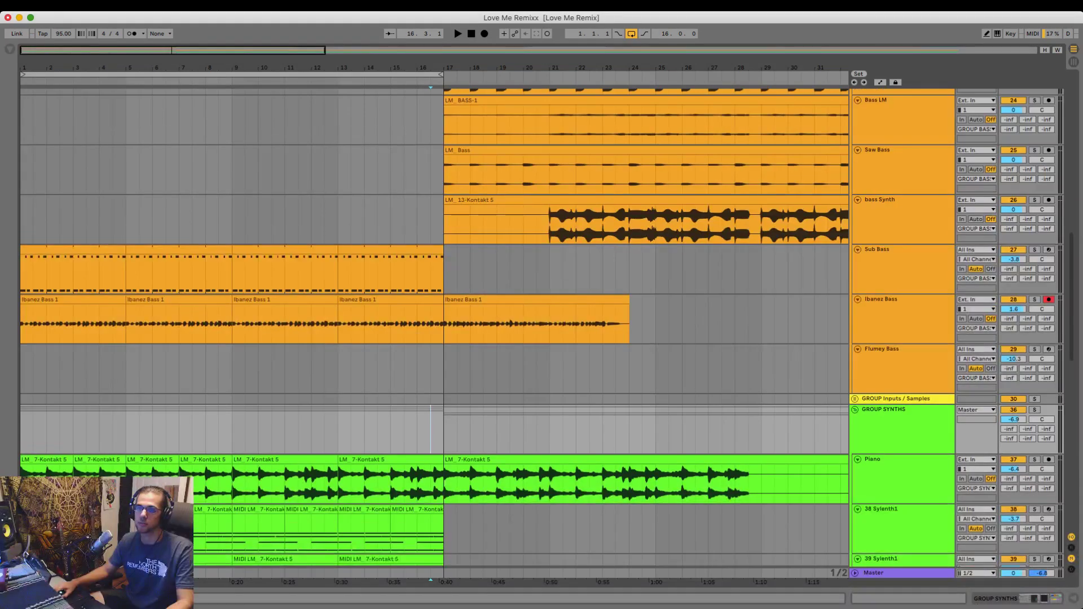
pyautogui.doubleClick(285, 250)
pyautogui.press('space')
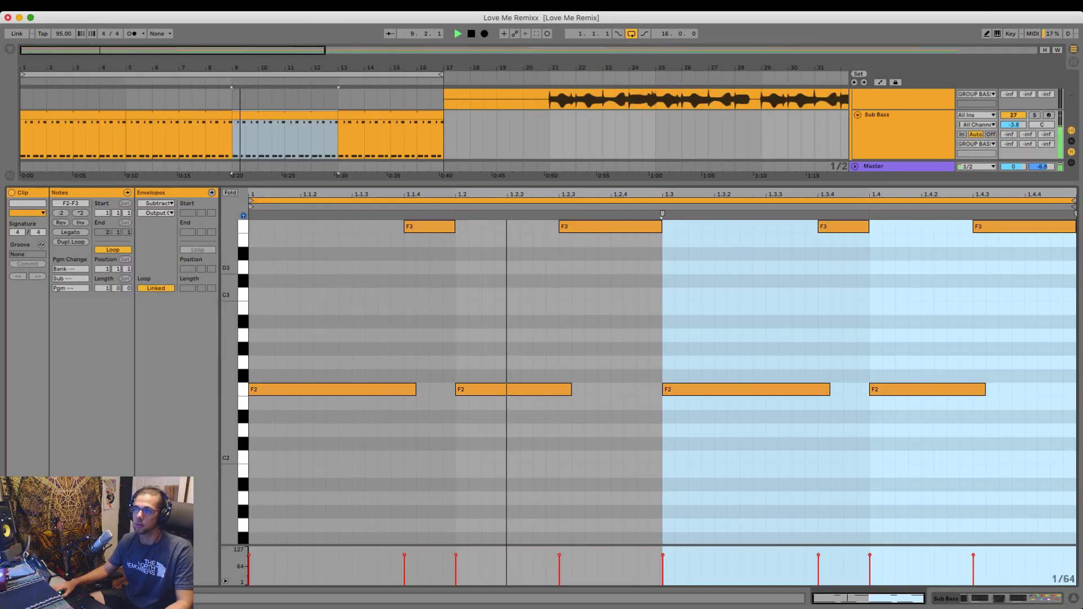
pyautogui.moveTo(350, 184); pyautogui.dragTo(350, 301)
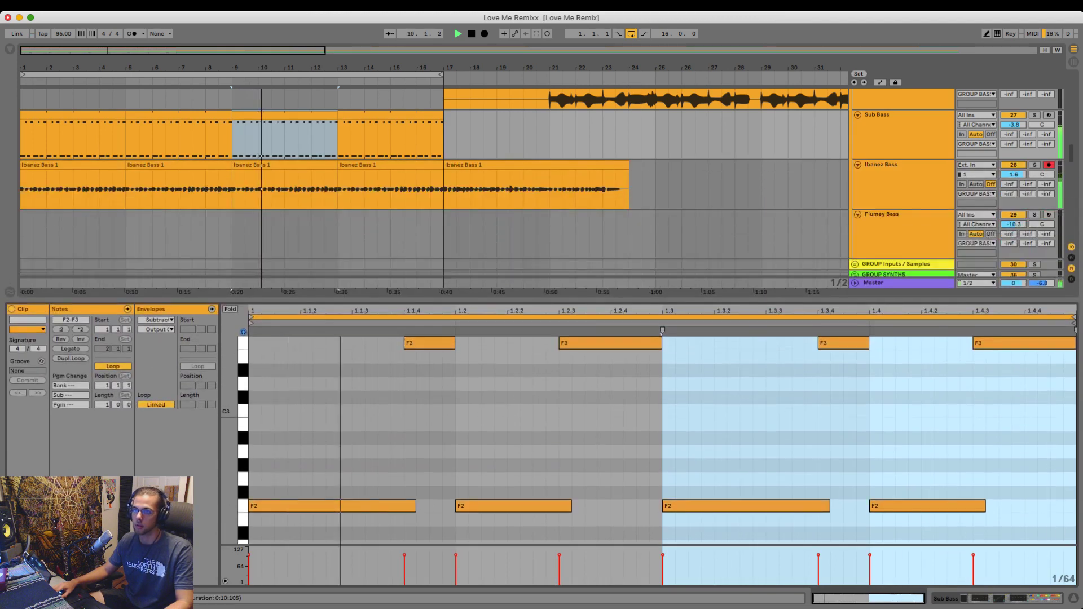
# - Delete the Ibanez Bass audio in bars 11–12 and its clip in bars 13–16
pyautogui.click(291, 164)
pyautogui.doubleClick(291, 189)
pyautogui.moveTo(299, 189); pyautogui.dragTo(340, 189)
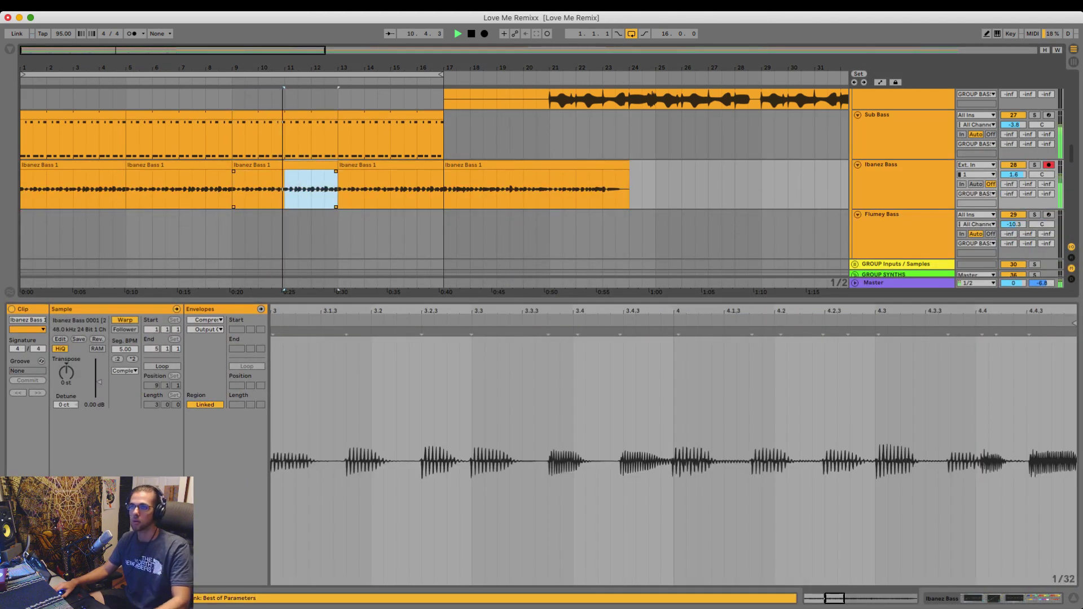
pyautogui.press('Delete')
pyautogui.click(361, 164)
pyautogui.press('Delete')
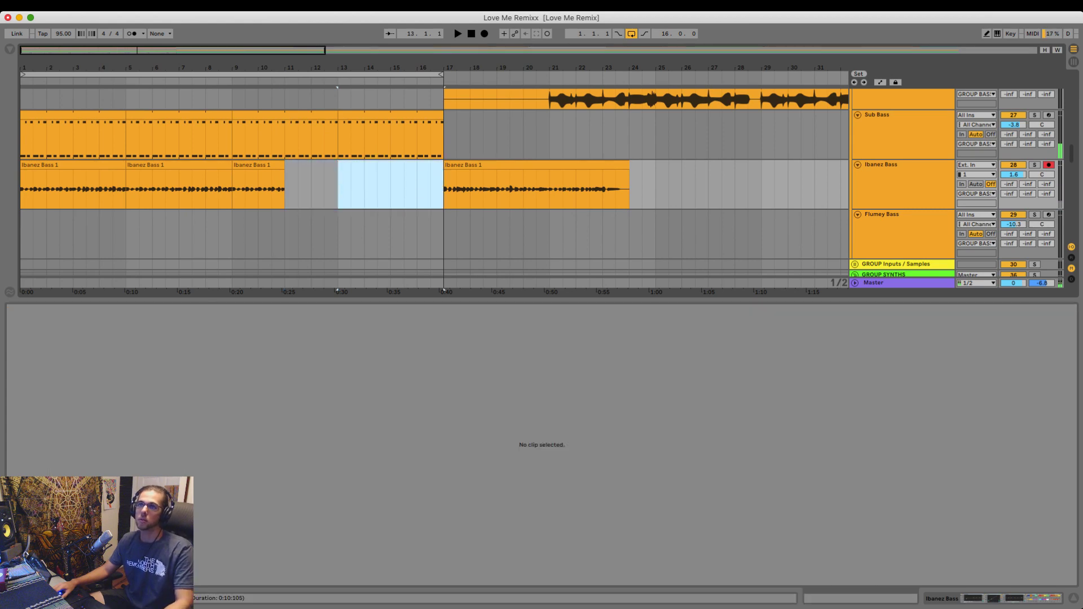
# - Lengthen the loop of the Sub Bass clip at bar 9 to four bars and duplicate its F2–F3 notes into the second bar
pyautogui.doubleClick(285, 139)
pyautogui.press('space')
pyautogui.click(285, 139)
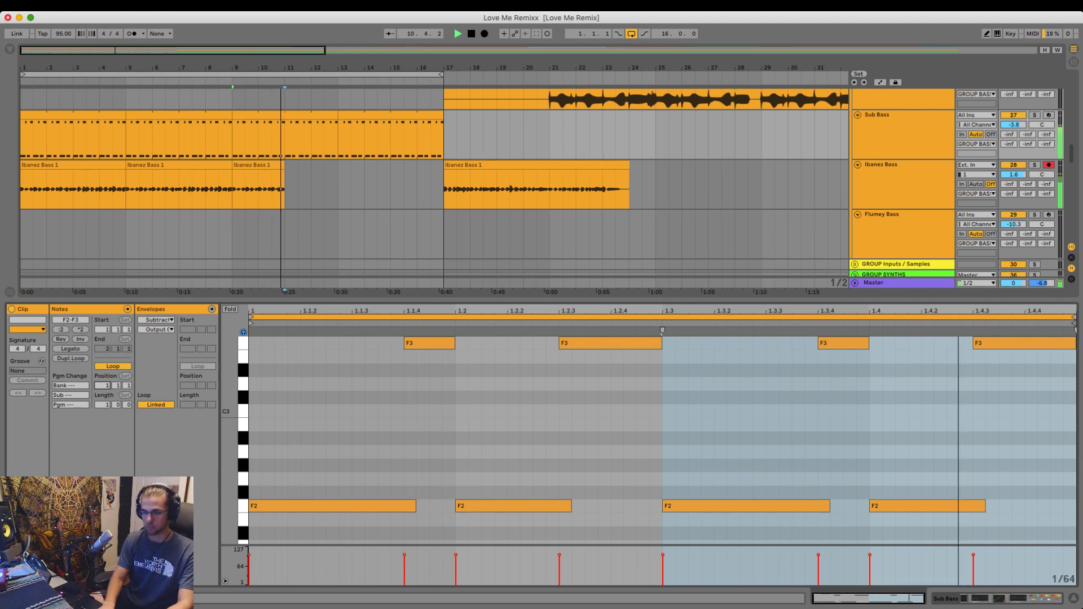
pyautogui.press('Return')
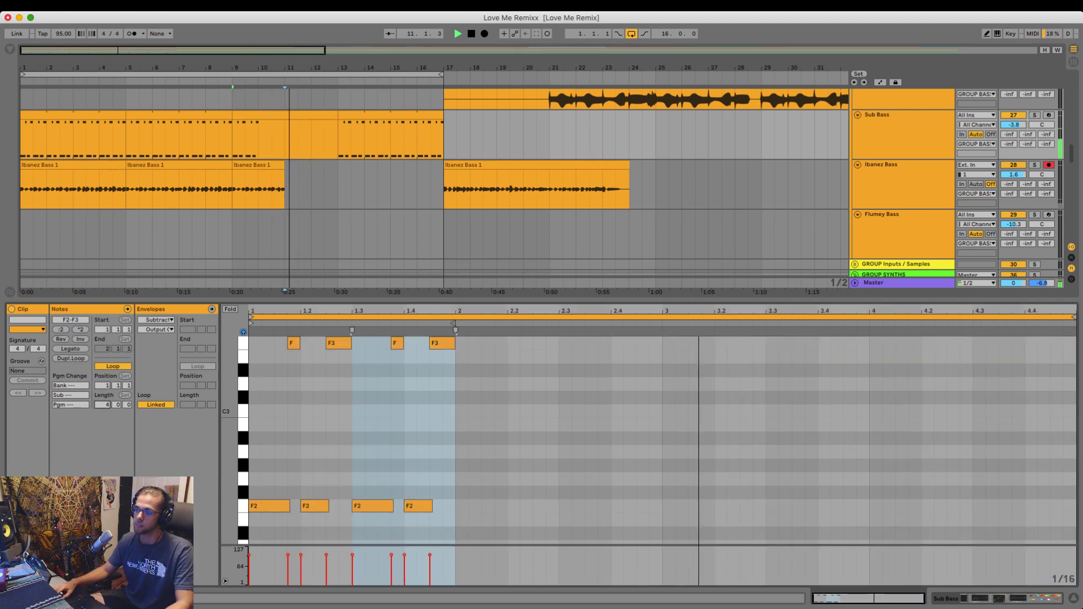
pyautogui.press('super+a')
pyautogui.press('super+d')
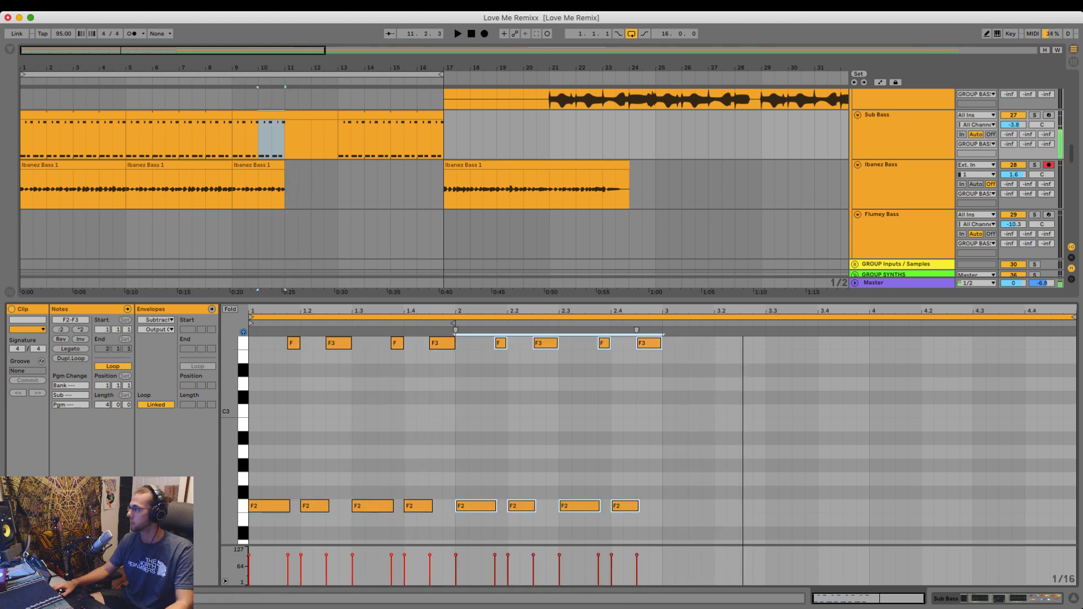
# - Play the arrangement from bar 9 to hear the Sub Bass and Ibanez Bass up to the emptied bars
pyautogui.press('super+Tab')
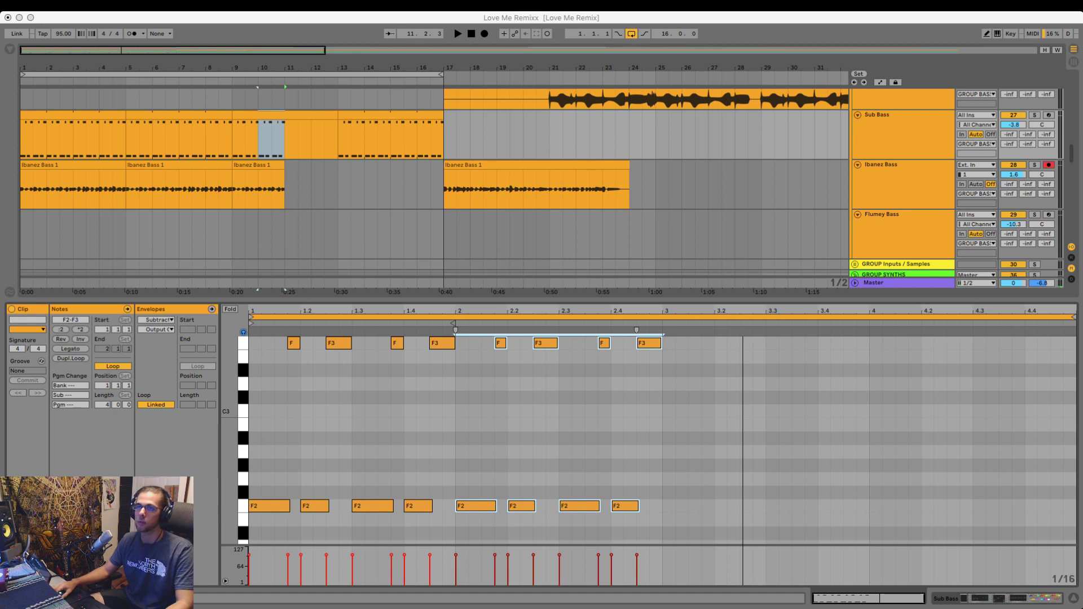
pyautogui.press('super+Tab')
pyautogui.click(232, 189)
pyautogui.press('space')
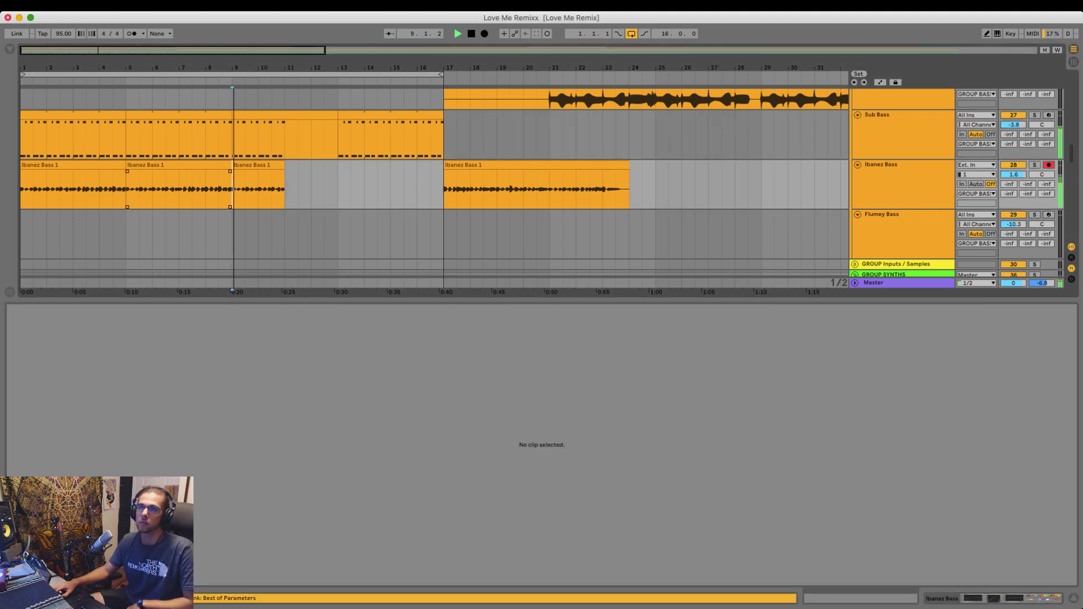
pyautogui.press('+')
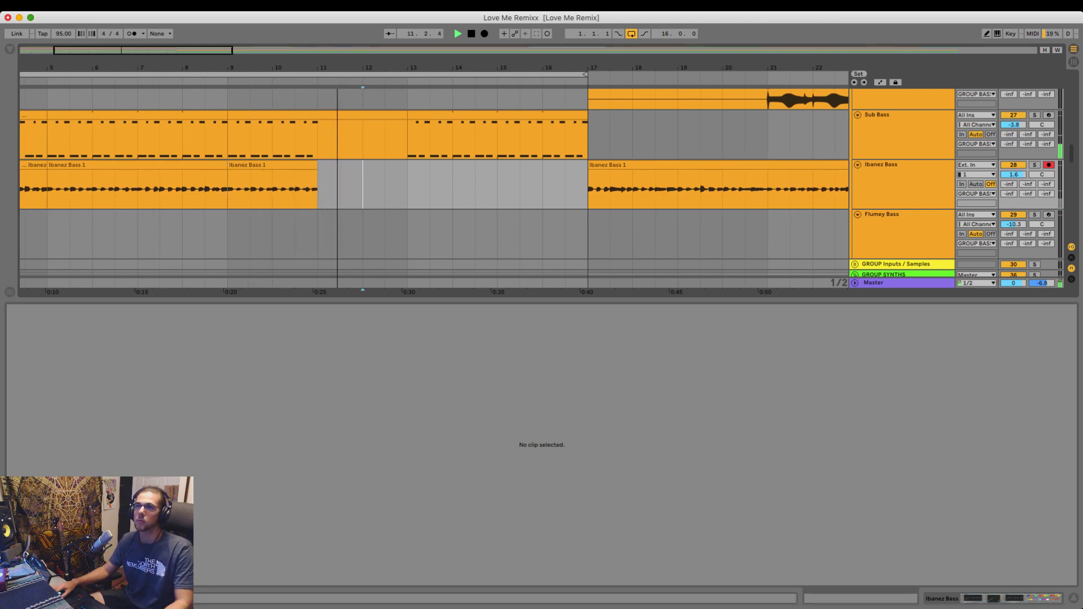
# - Duplicate the Sub Bass clip's second-bar notes into its third bar and transpose the copies down to D#2 and D#3
pyautogui.click(363, 138)
pyautogui.doubleClick(363, 116)
pyautogui.click(766, 429)
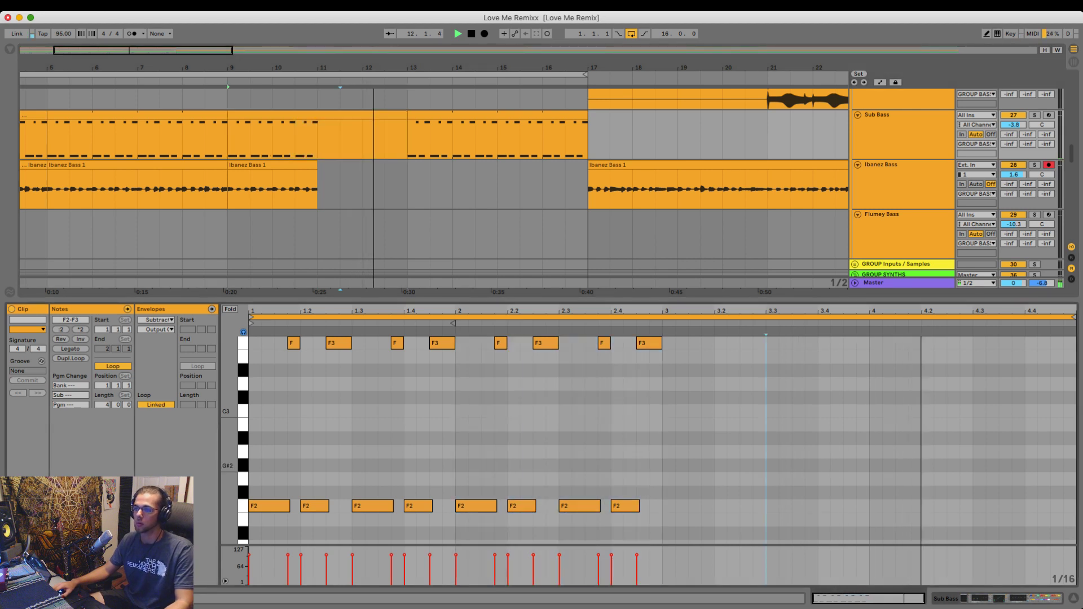
pyautogui.moveTo(653, 526); pyautogui.dragTo(455, 328)
pyautogui.hotkey('ctrl', 'd')
pyautogui.press('Down')
pyautogui.press('Down')
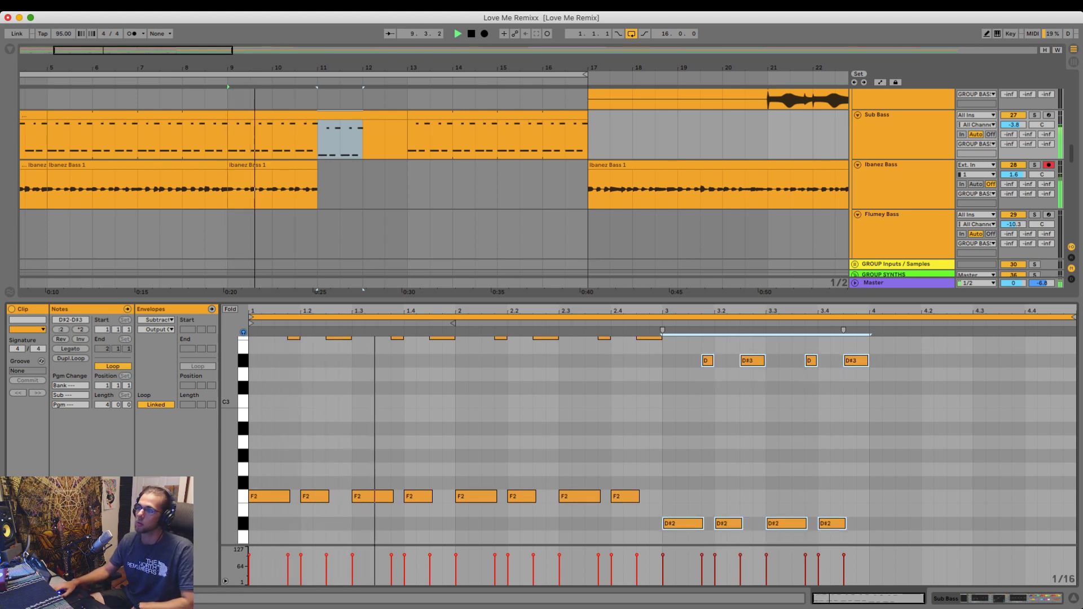
# - Enlarge the note editor, solo the Sub Bass track, and play its new D# notes at bar 11
pyautogui.moveTo(456, 300); pyautogui.dragTo(456, 259)
pyautogui.scroll(1, 660, 418)
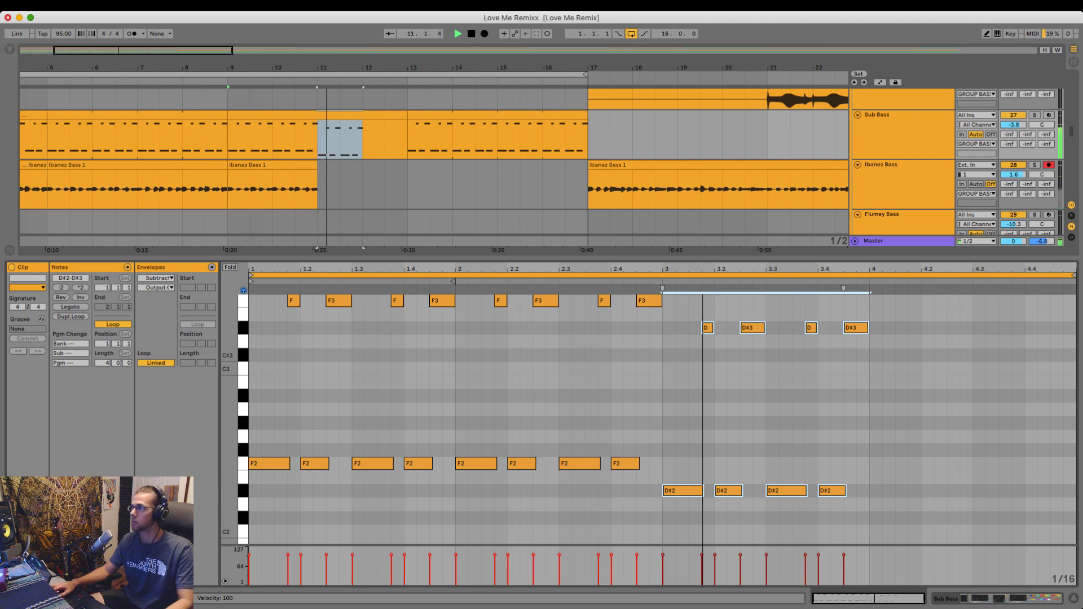
pyautogui.press('space')
pyautogui.click(1035, 115)
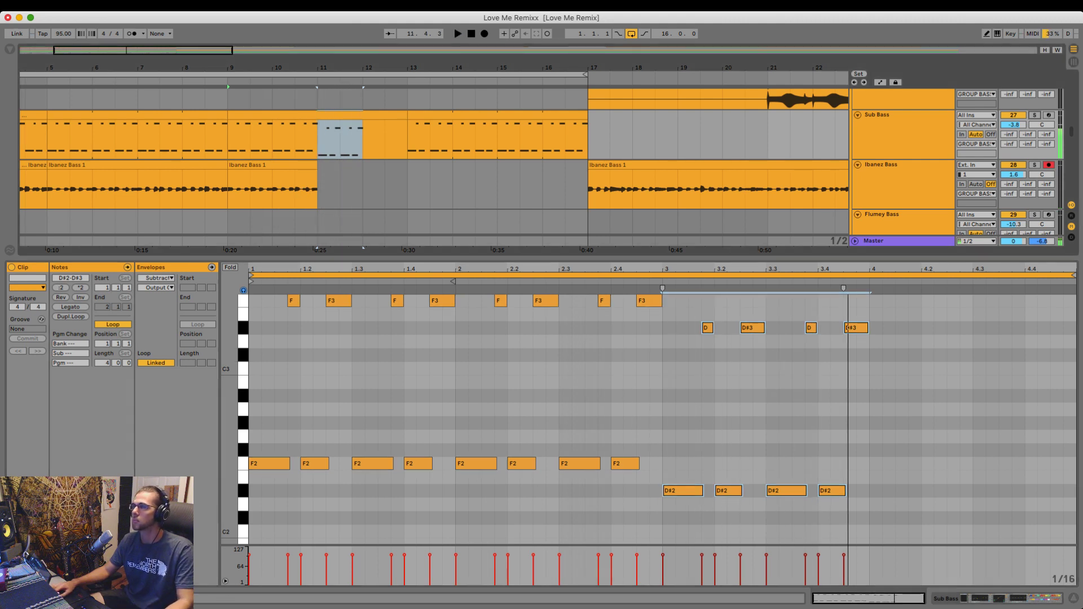
pyautogui.press('space')
pyautogui.press('space')
pyautogui.press('space')
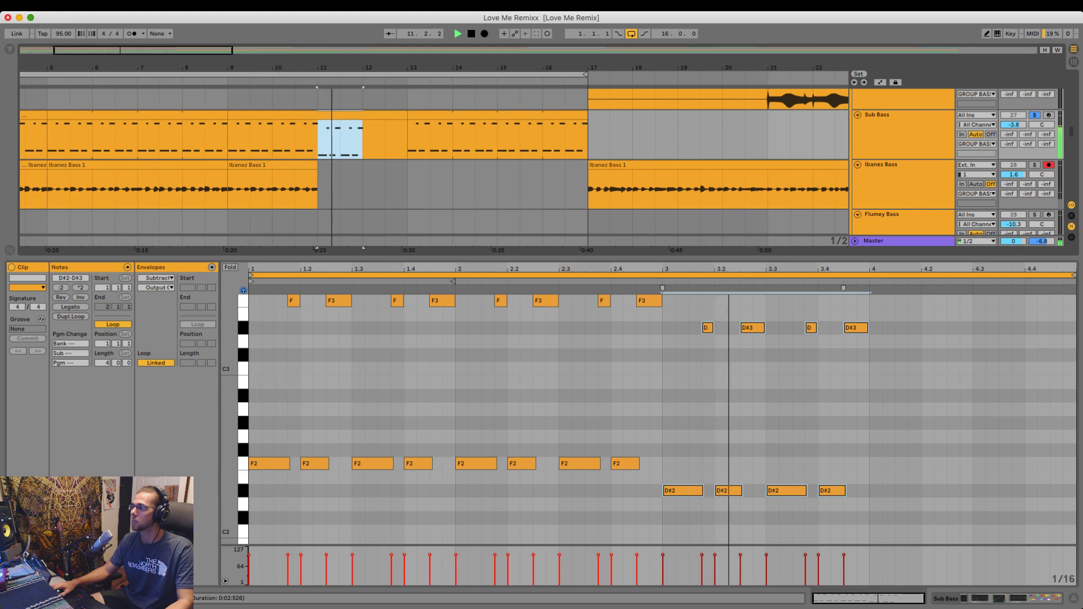
pyautogui.press('space')
# - Close the clip view and extend the 38 Sylenth1 clip at bar 9 over bars 11–12, restoring its original chords
pyautogui.press('super+alt+l')
pyautogui.scroll(-4, 434, 327)
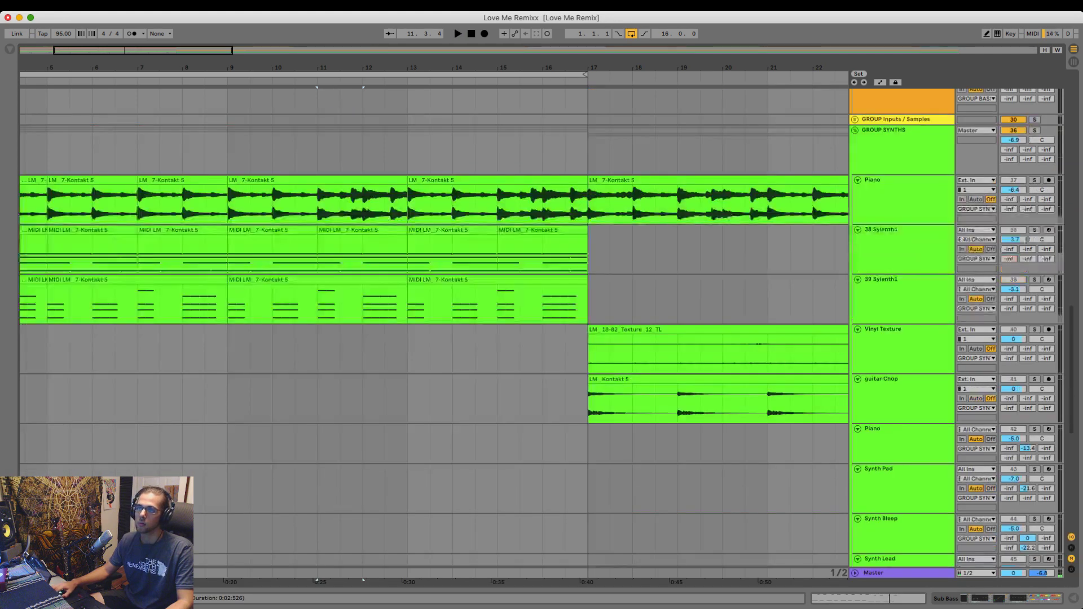
pyautogui.click(361, 231)
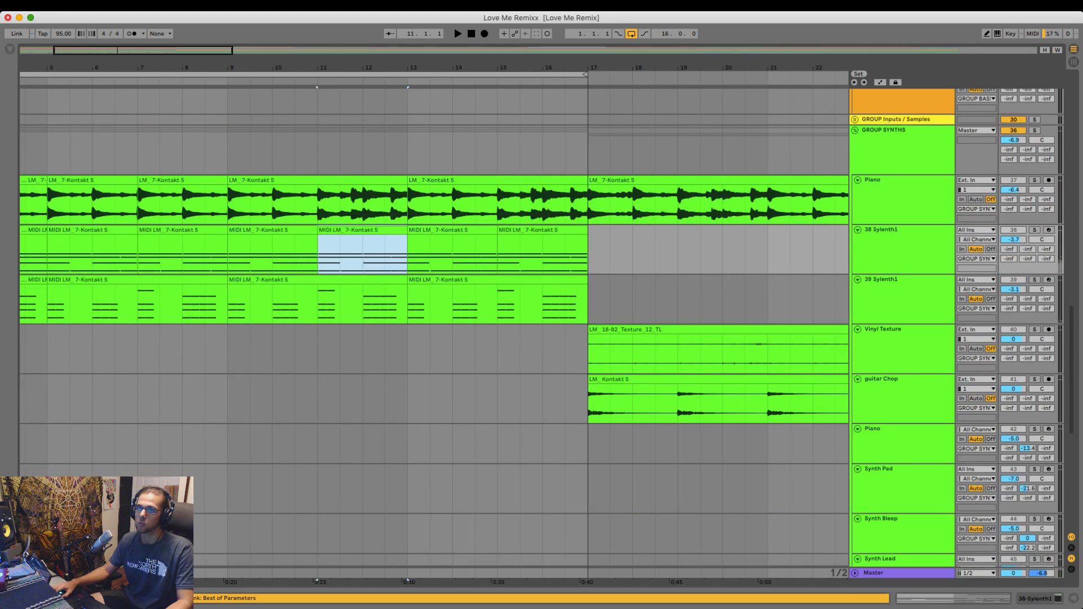
pyautogui.click(295, 245)
pyautogui.click(295, 230)
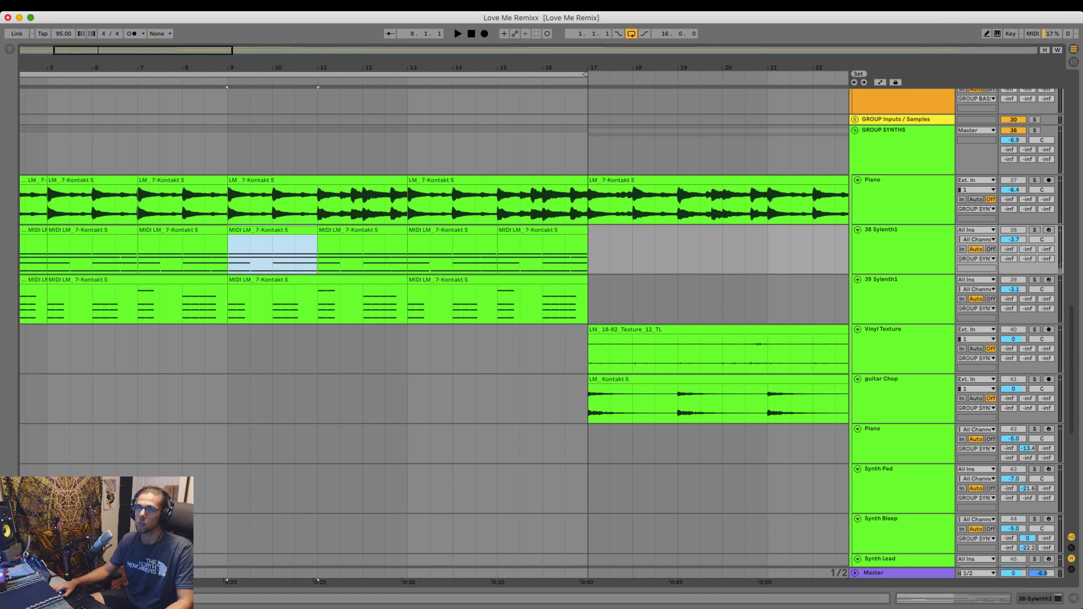
pyautogui.moveTo(317, 231); pyautogui.dragTo(407, 230)
# - Solo the 38 Sylenth1 track during playback from bar 9 and open its extended clip in the note editor
pyautogui.press('space')
pyautogui.click(318, 249)
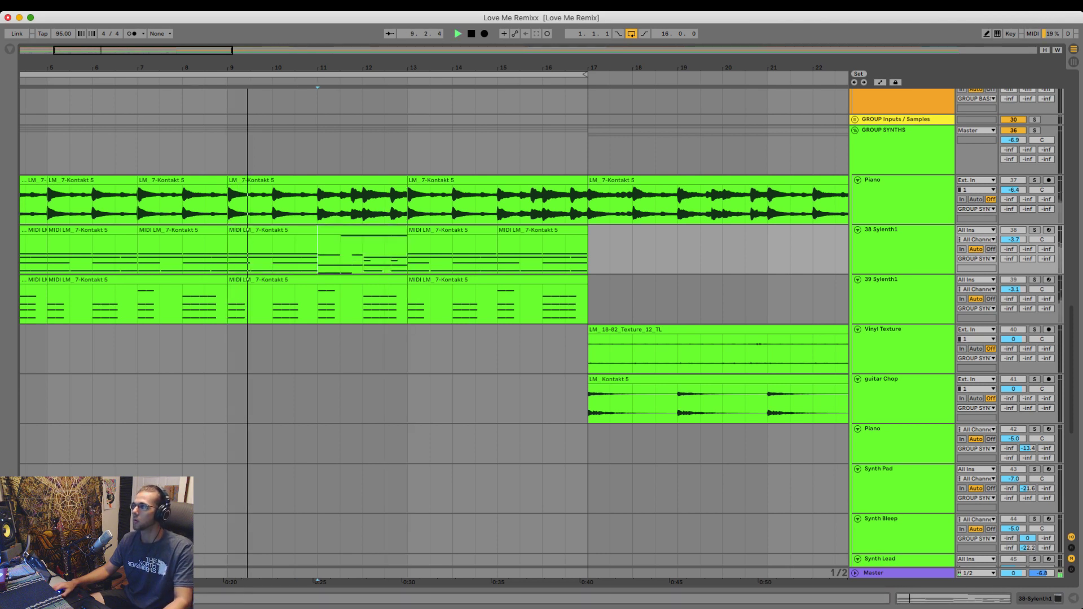
pyautogui.press('s')
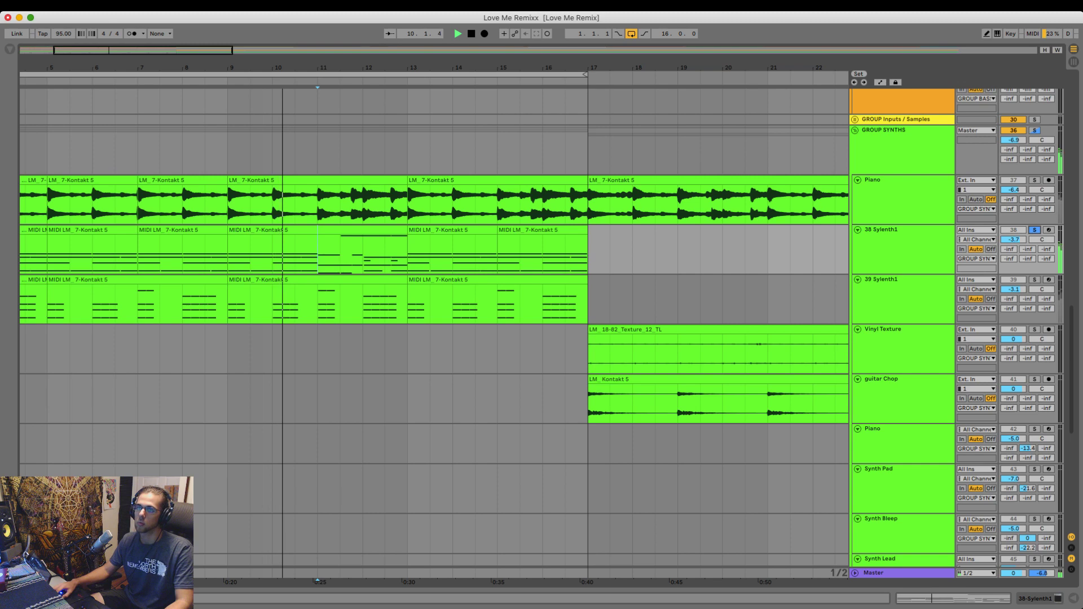
pyautogui.doubleClick(406, 248)
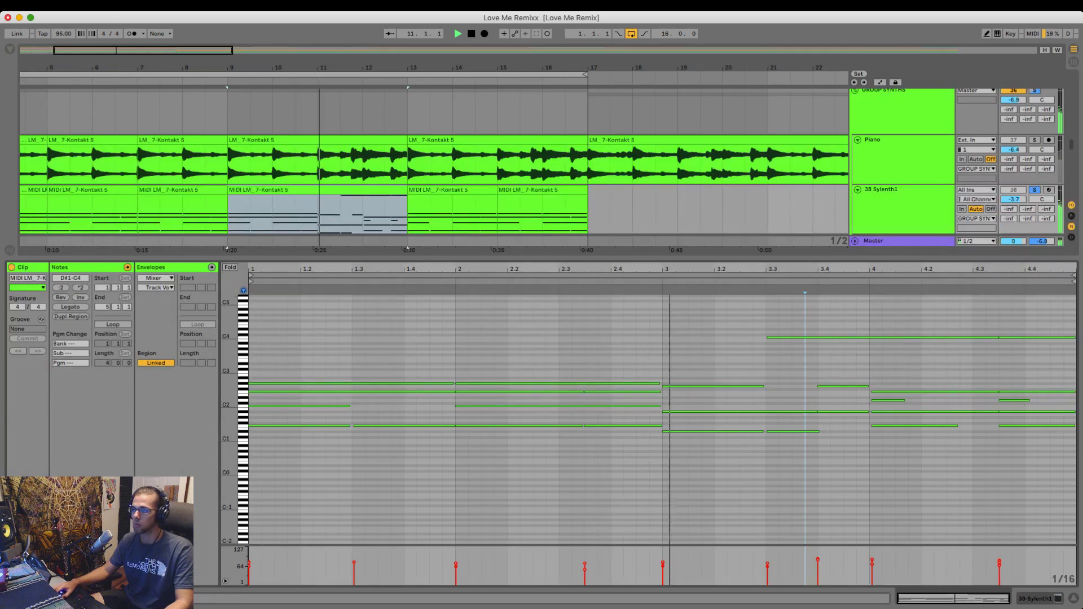
# - Fold the 38 Sylenth1 clip's note editor to its used pitches, check its D#1 and F1 notes, and resume playback from bar 9
pyautogui.press('f')
pyautogui.press('space')
pyautogui.click(714, 410)
pyautogui.click(793, 410)
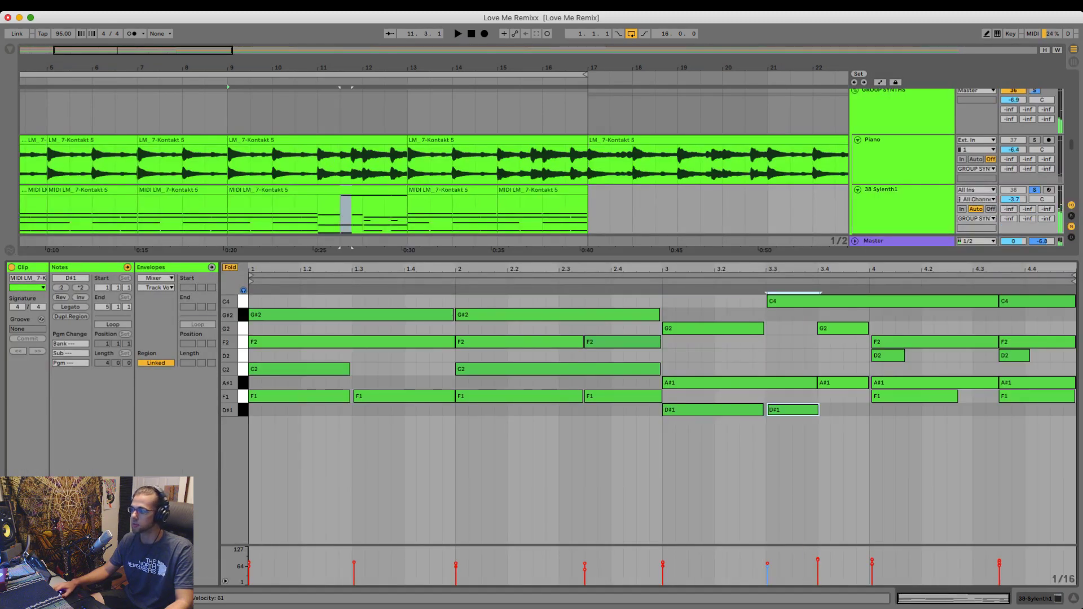
pyautogui.click(519, 397)
pyautogui.press('alt+super+l')
pyautogui.press('space')
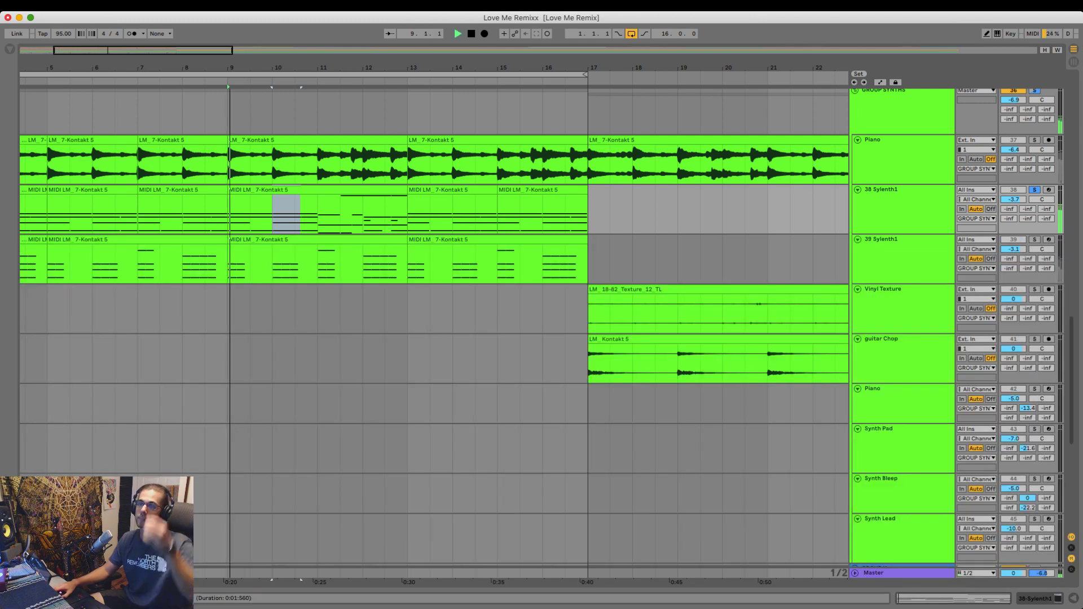
# - Review the Sub Bass clip's F and D# notes from bar 9 in the note editor and close the clip view
pyautogui.scroll(5, 434, 327)
pyautogui.scroll(3, 435, 327)
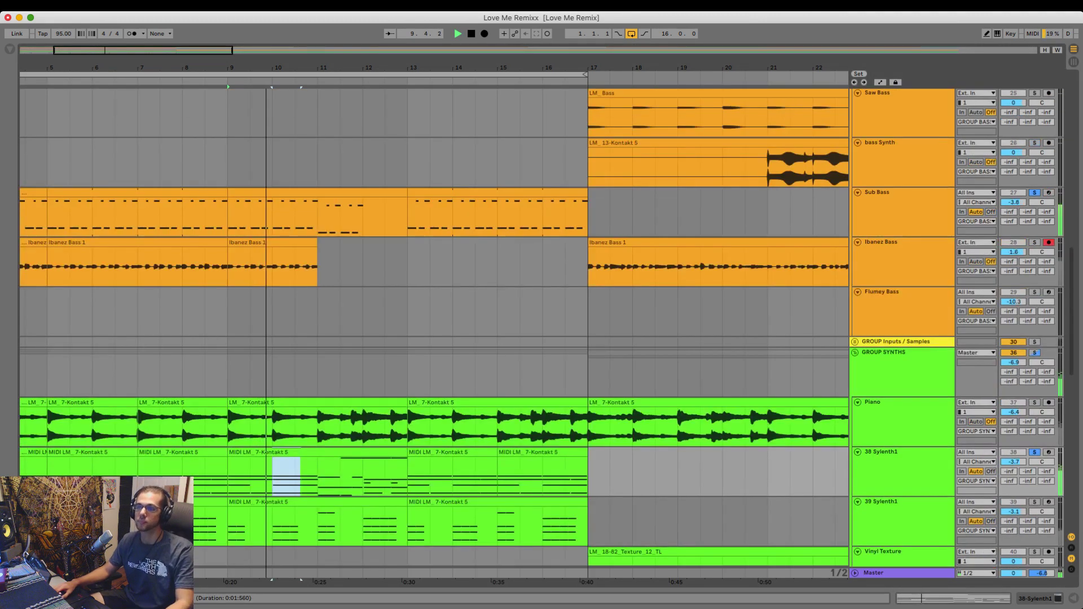
pyautogui.doubleClick(316, 192)
pyautogui.scroll(-2, 434, 164)
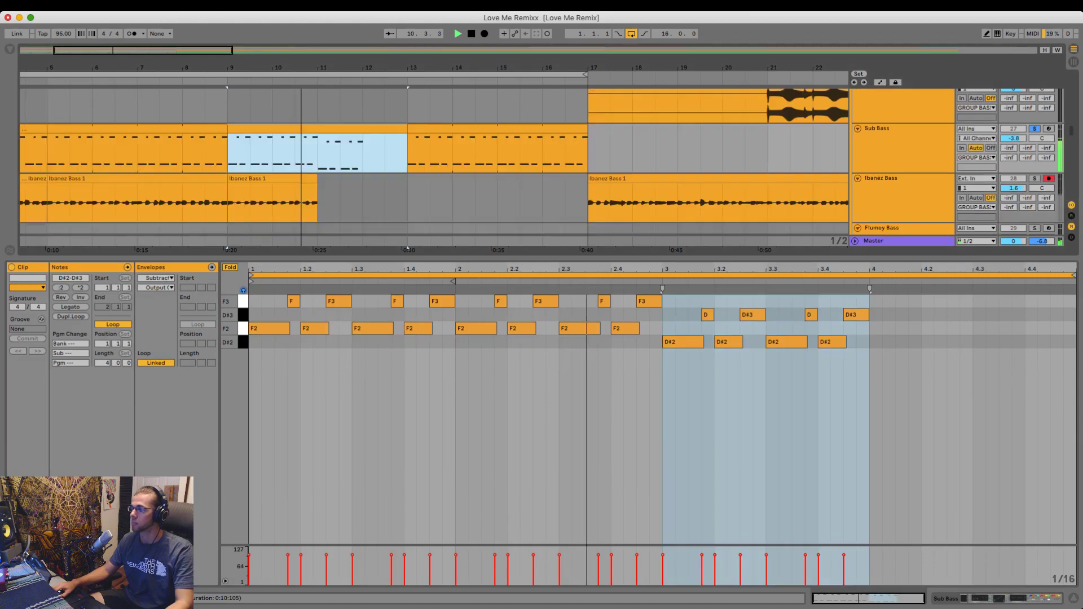
pyautogui.press('alt+super+l')
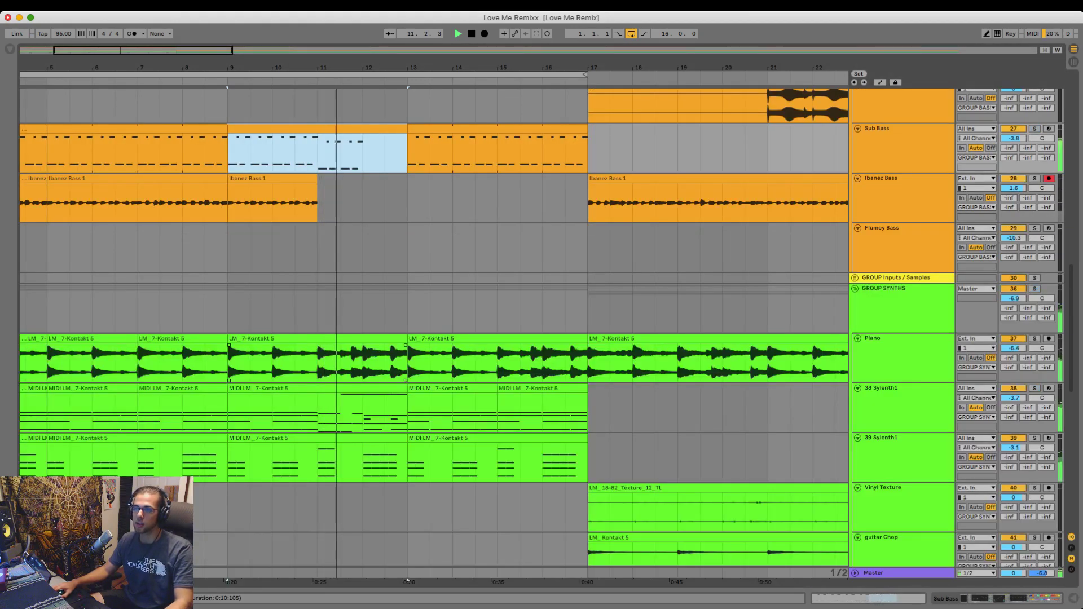
# - Duplicate bar 11 of the Piano, 38 Sylenth1 and Sub Bass tracks into bar 12
pyautogui.moveTo(318, 363); pyautogui.dragTo(363, 414)
pyautogui.press('super+d')
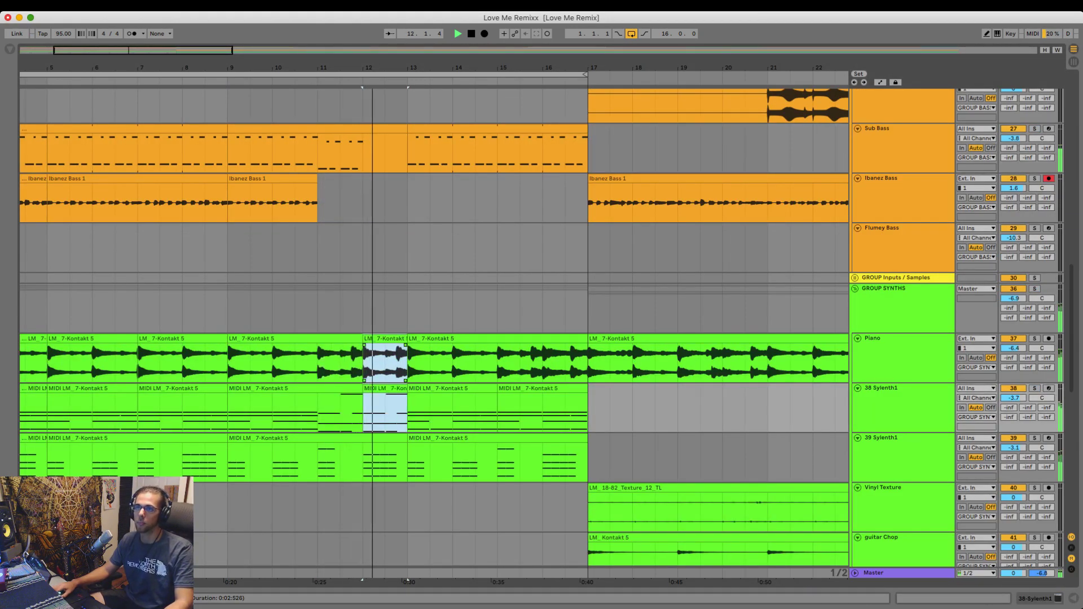
pyautogui.moveTo(319, 153); pyautogui.dragTo(362, 153)
pyautogui.press('super+d')
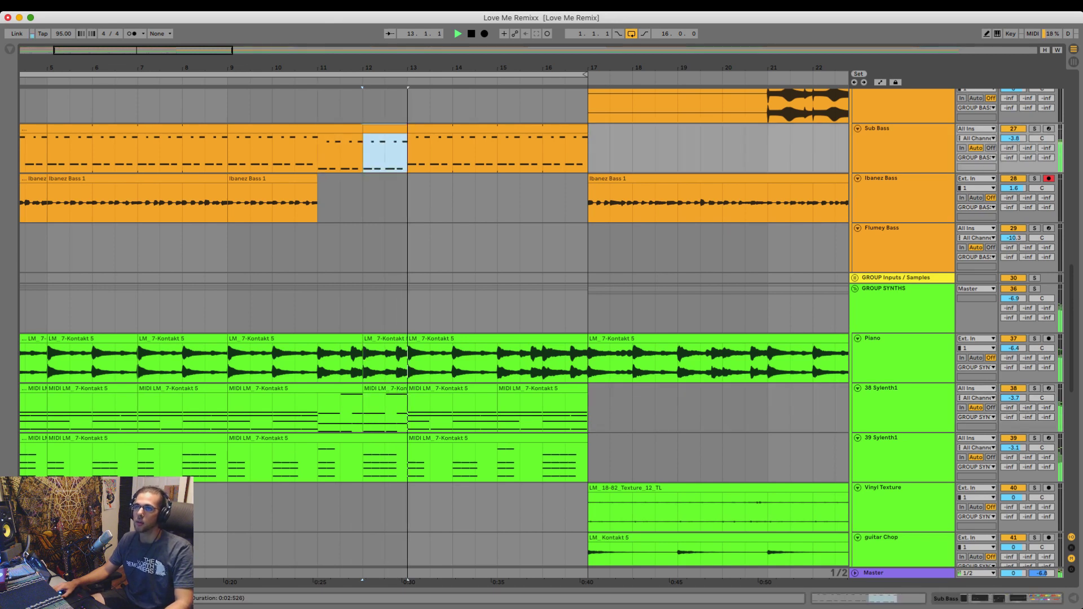
# - Duplicate the Sub Bass clips of bars 9–12 over bars 13–16 and stop playback at the last bars
pyautogui.click(344, 129)
pyautogui.keyDown('shift'); pyautogui.click(384, 129); pyautogui.keyUp('shift')
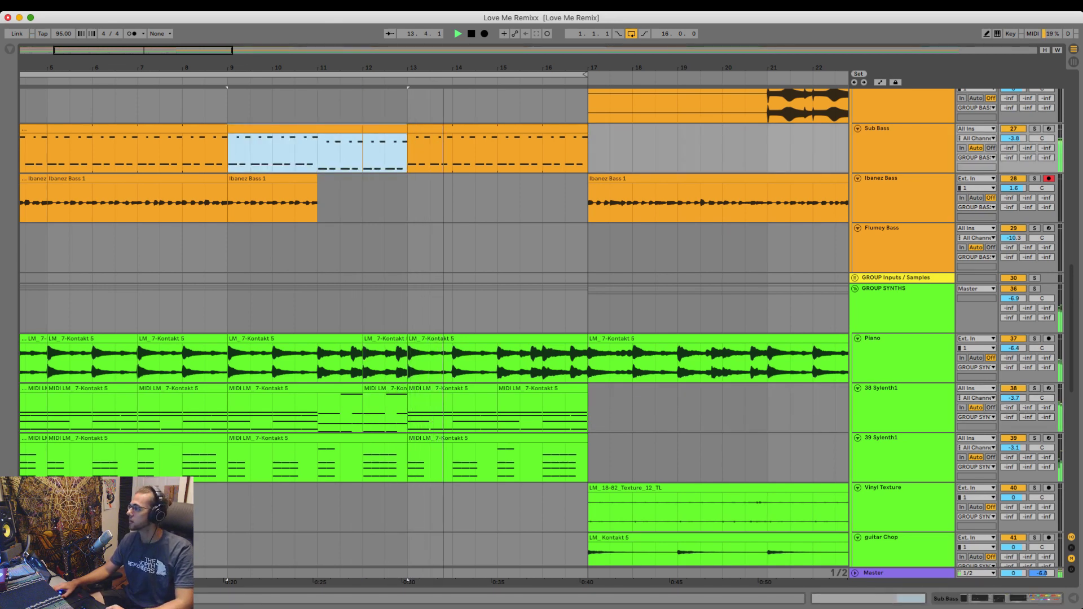
pyautogui.press('super+d')
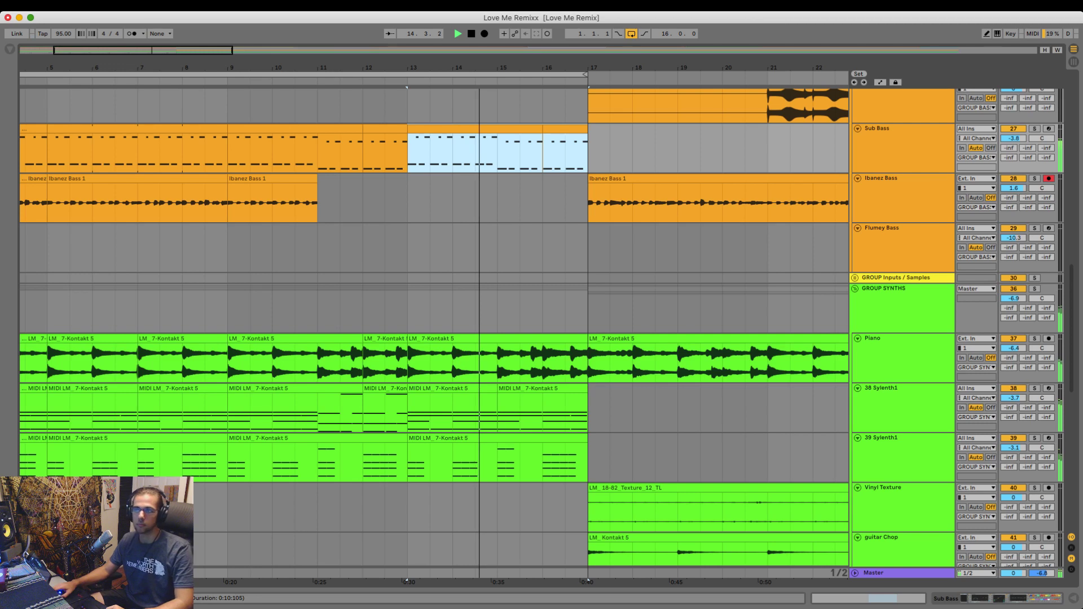
pyautogui.click(543, 199)
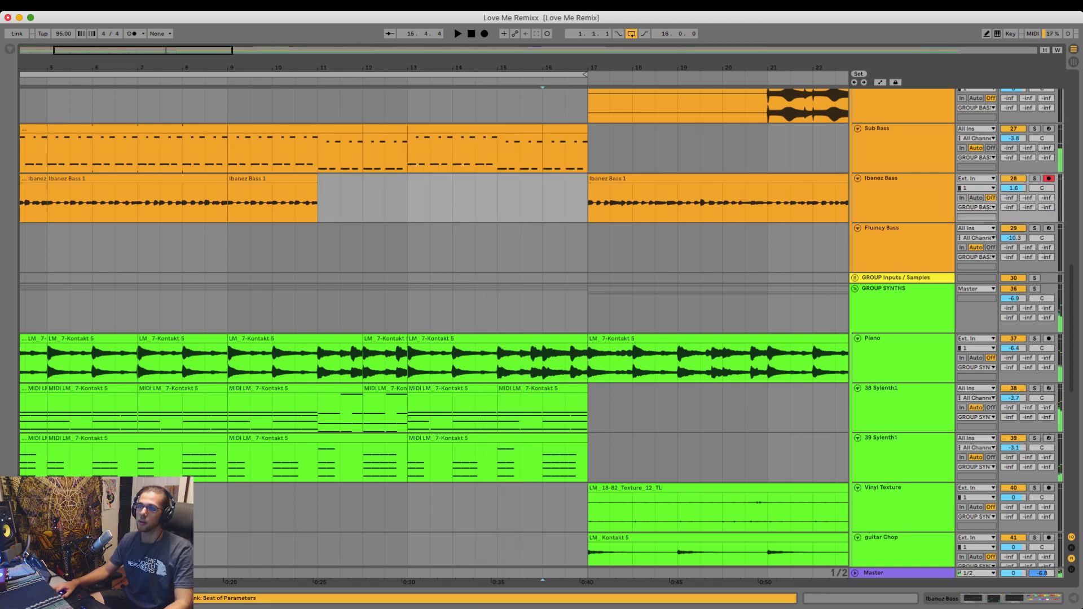
pyautogui.click(543, 151)
# - Copy the 38 Sylenth1 clip from bar 9 to bar 13 and extend the copy to bar 17
pyautogui.click(296, 388)
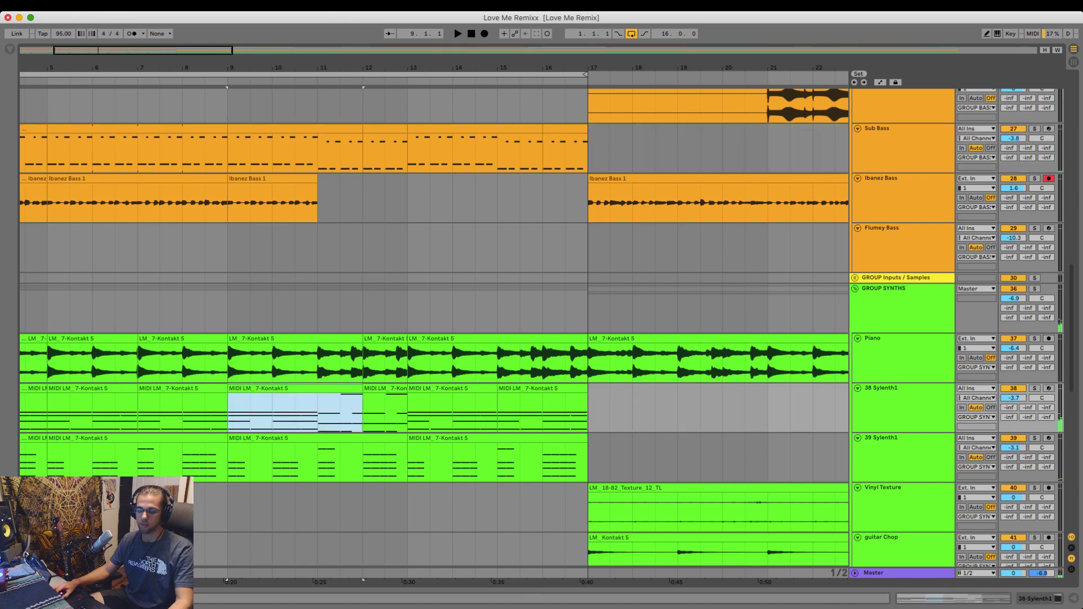
pyautogui.moveTo(296, 389); pyautogui.dragTo(476, 389)
pyautogui.moveTo(543, 388); pyautogui.dragTo(588, 389)
# - Check the final-bar F1 note of the copied 38 Sylenth1 clip in the note editor and close the clip view
pyautogui.doubleClick(539, 389)
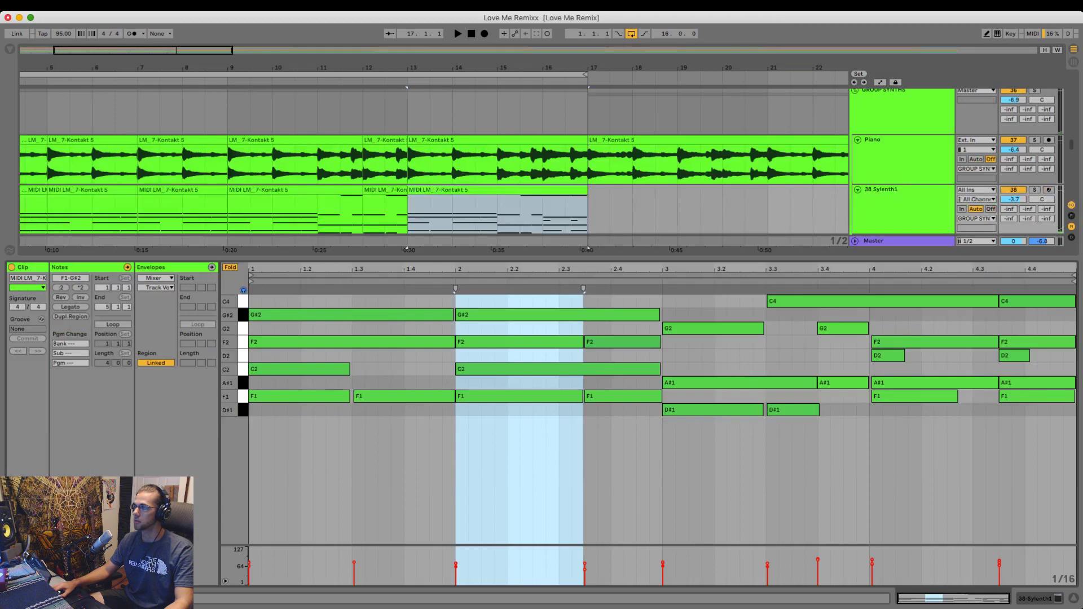
pyautogui.click(914, 397)
pyautogui.press('super+alt+l')
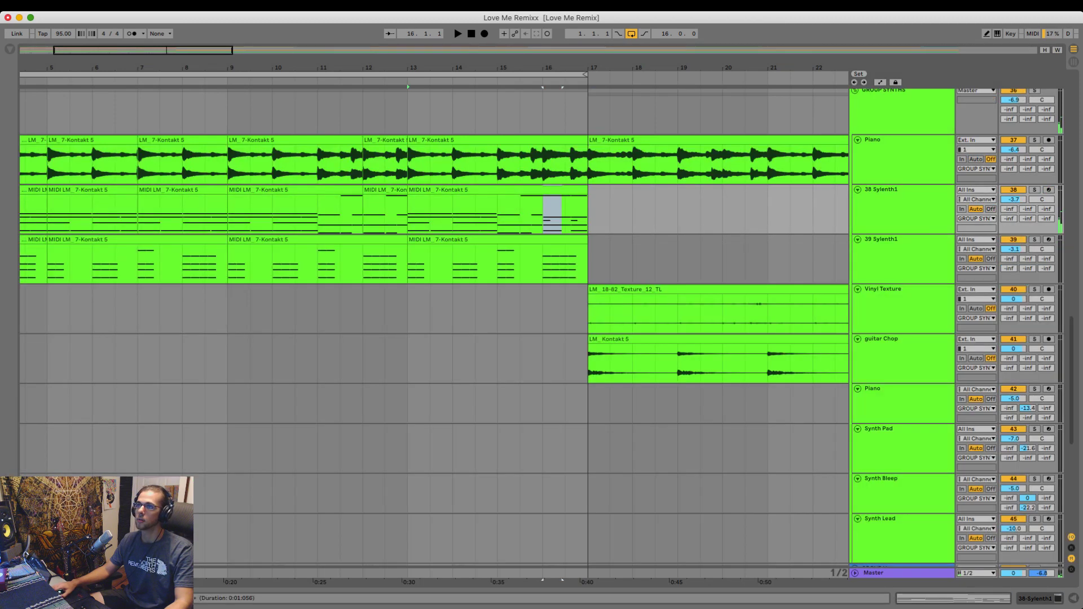
# - Replace the Sub Bass part in bar 16 with a copy of bar 14's F notes and play it
pyautogui.scroll(8, 497, 225)
pyautogui.click(497, 172)
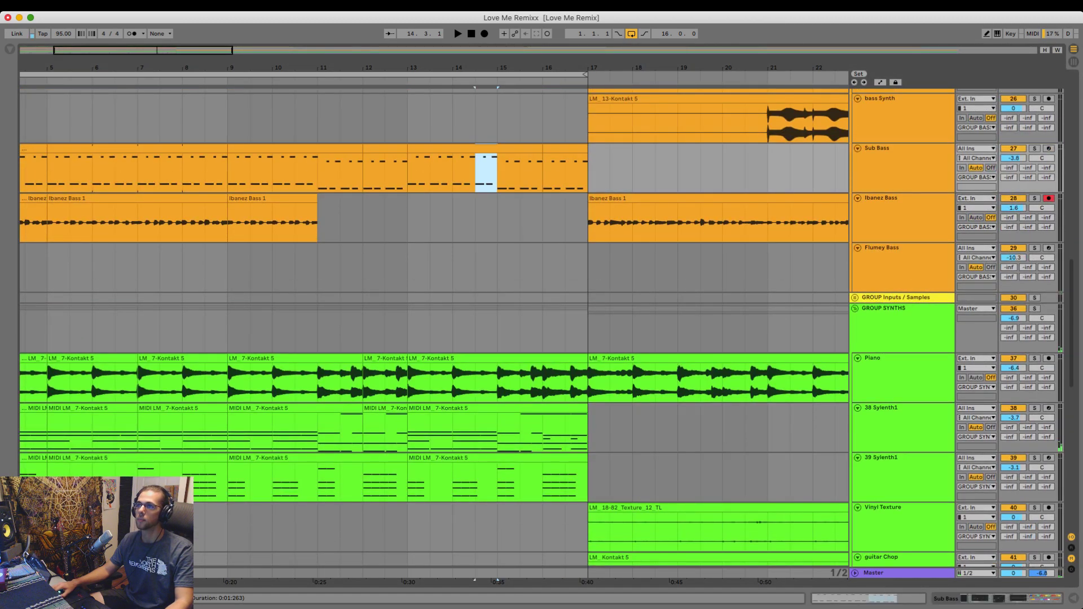
pyautogui.moveTo(475, 149); pyautogui.dragTo(565, 149)
pyautogui.press('space')
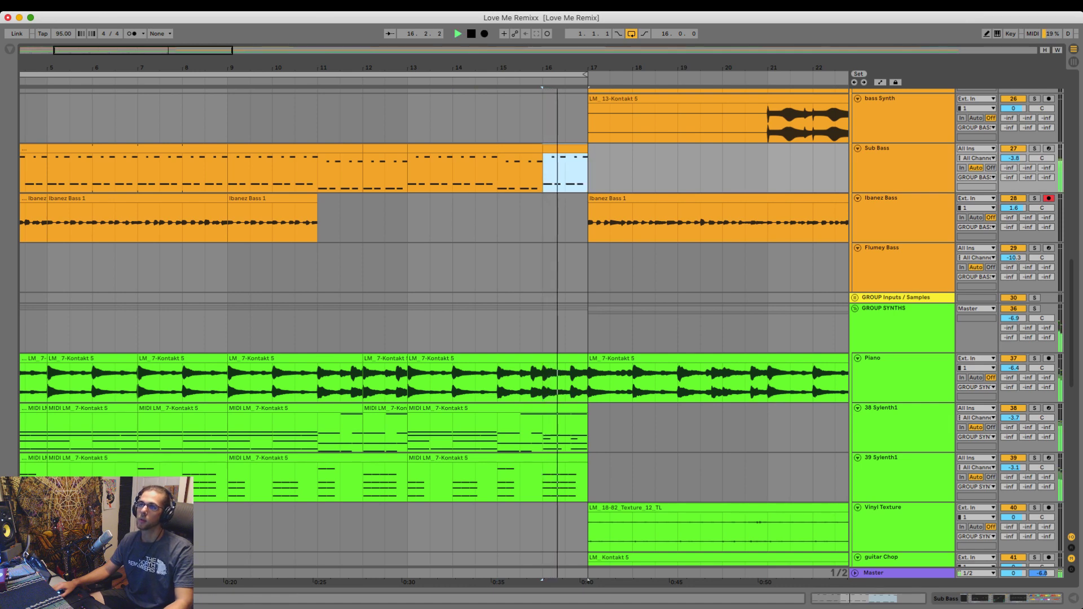
# - Copy the Ibanez Bass clip at bars 9–10 to bars 13–14 and place a one-bar copy in bar 16
pyautogui.click(590, 168)
pyautogui.moveTo(590, 67); pyautogui.dragTo(626, 36)
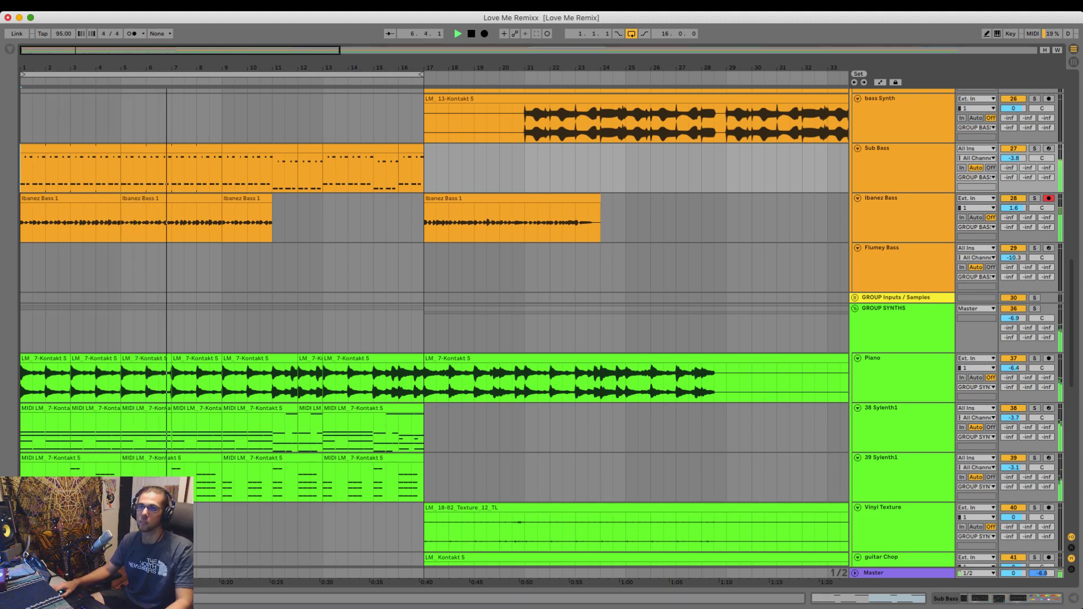
pyautogui.moveTo(248, 223); pyautogui.dragTo(348, 223)
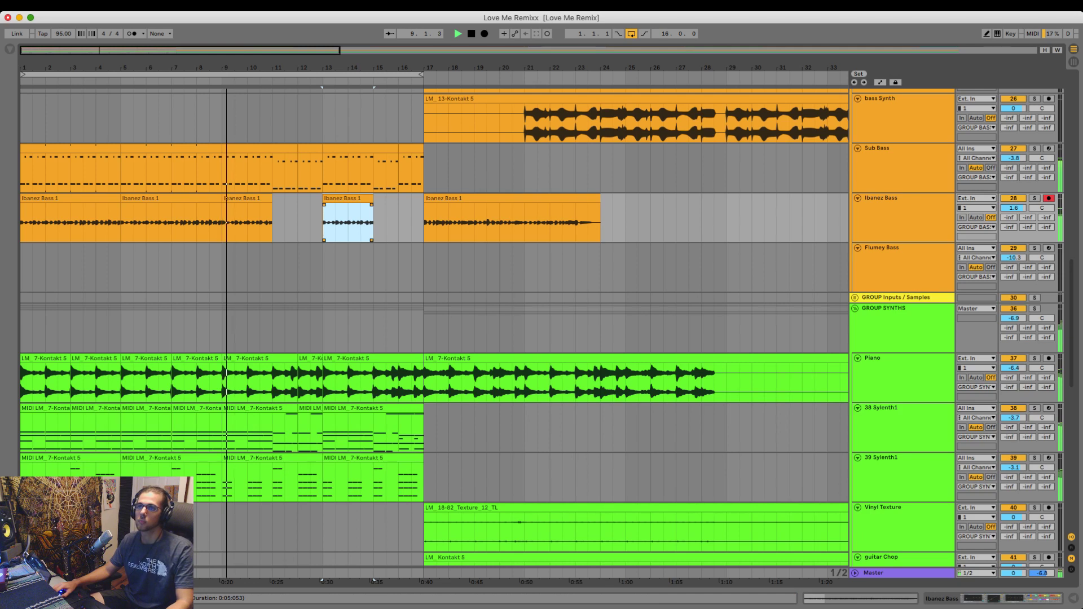
pyautogui.moveTo(348, 223); pyautogui.dragTo(324, 223)
pyautogui.click(398, 223)
pyautogui.press('super+v')
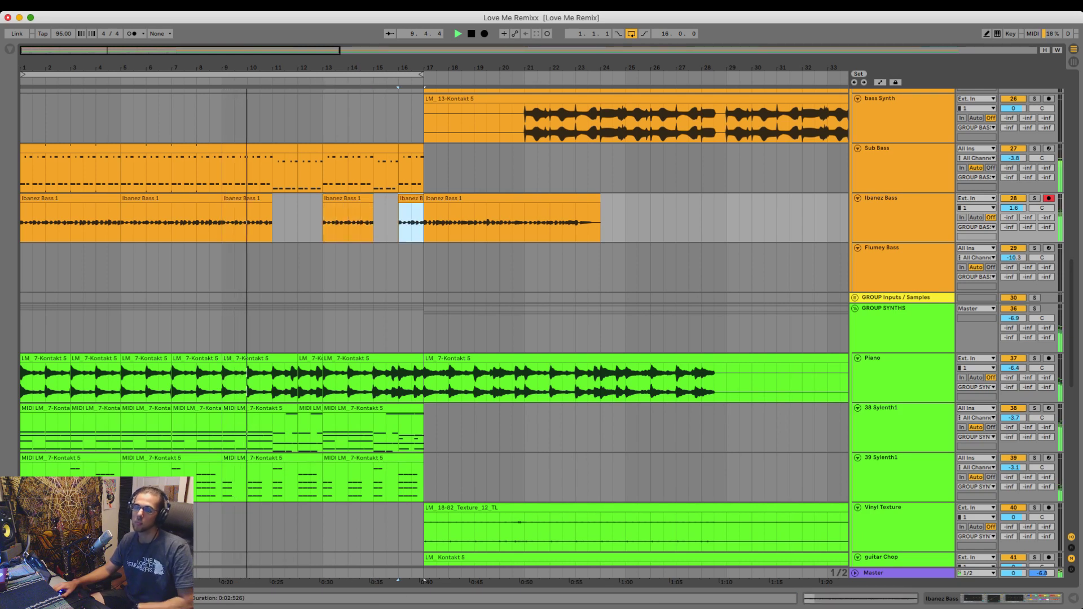
# - Delete the 39 Sylenth1 part over bars 11–12
pyautogui.click(298, 223)
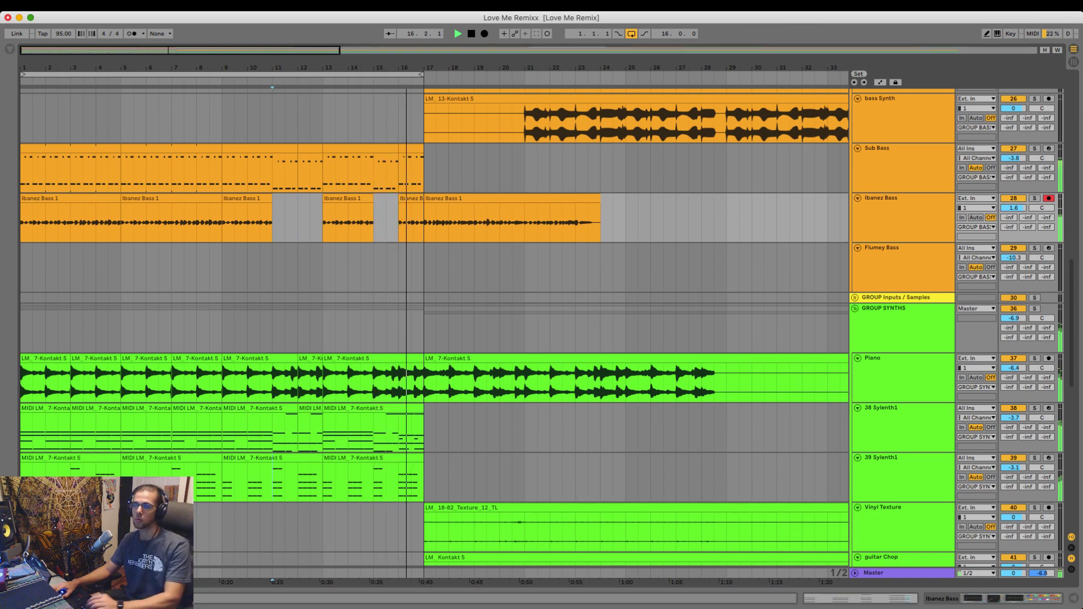
pyautogui.moveTo(273, 480); pyautogui.dragTo(323, 480)
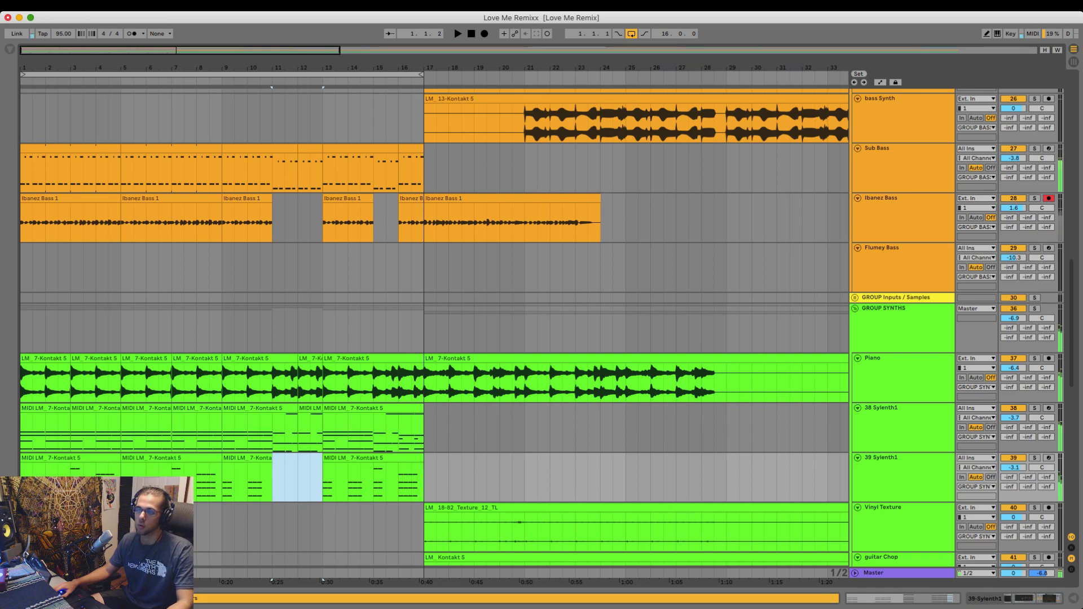
# - Open the 38 Sylenth1 clip at bar 13 and examine its F1, D#1 and A#1 root notes and upper chord notes
pyautogui.doubleClick(361, 408)
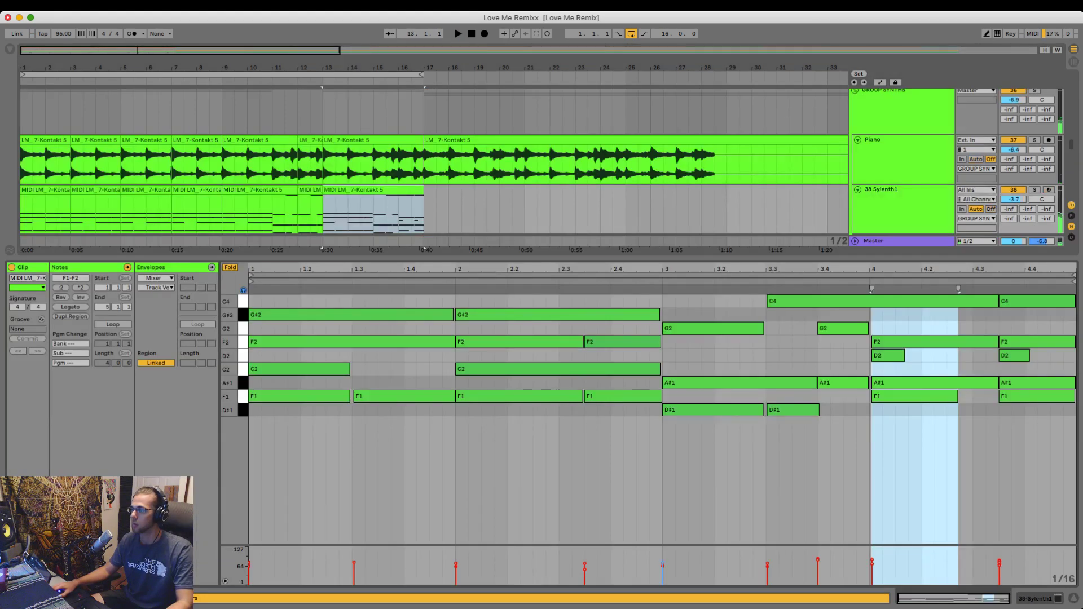
pyautogui.click(807, 302)
pyautogui.click(926, 342)
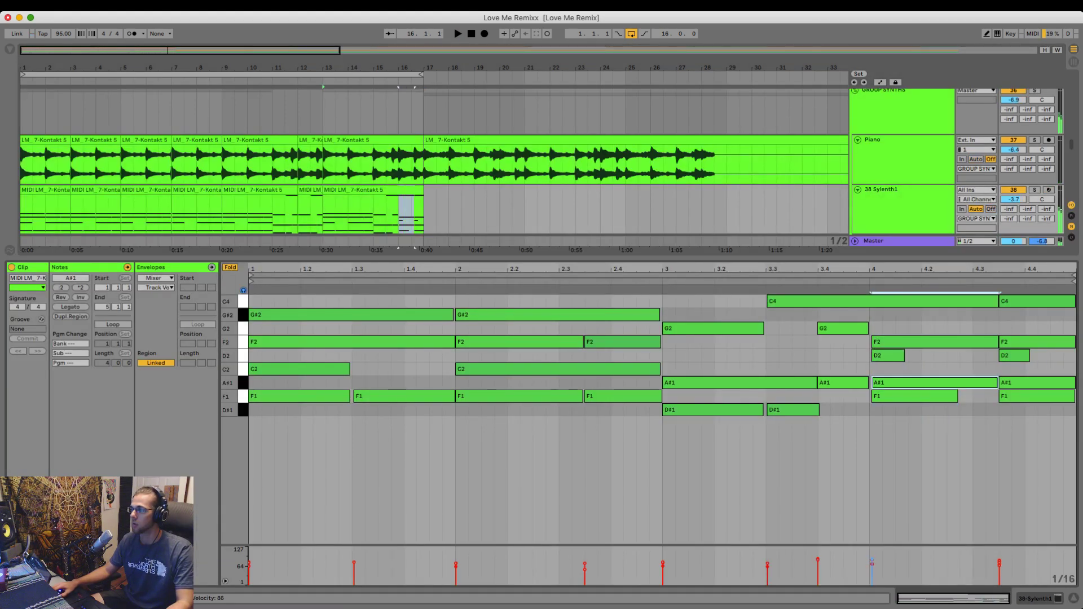
pyautogui.click(519, 397)
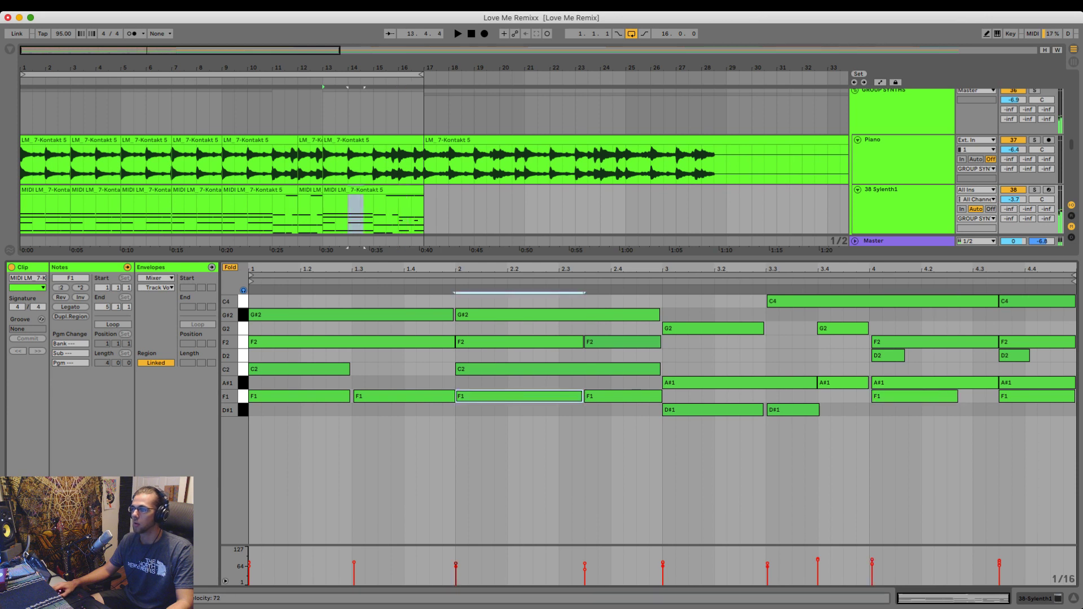
pyautogui.click(714, 410)
pyautogui.click(915, 343)
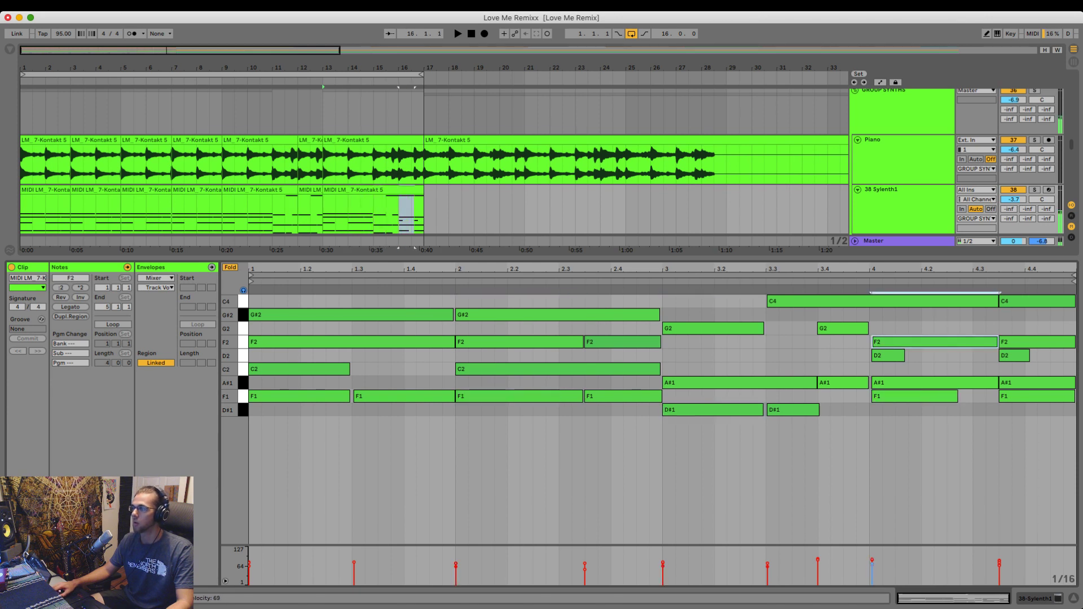
pyautogui.click(843, 328)
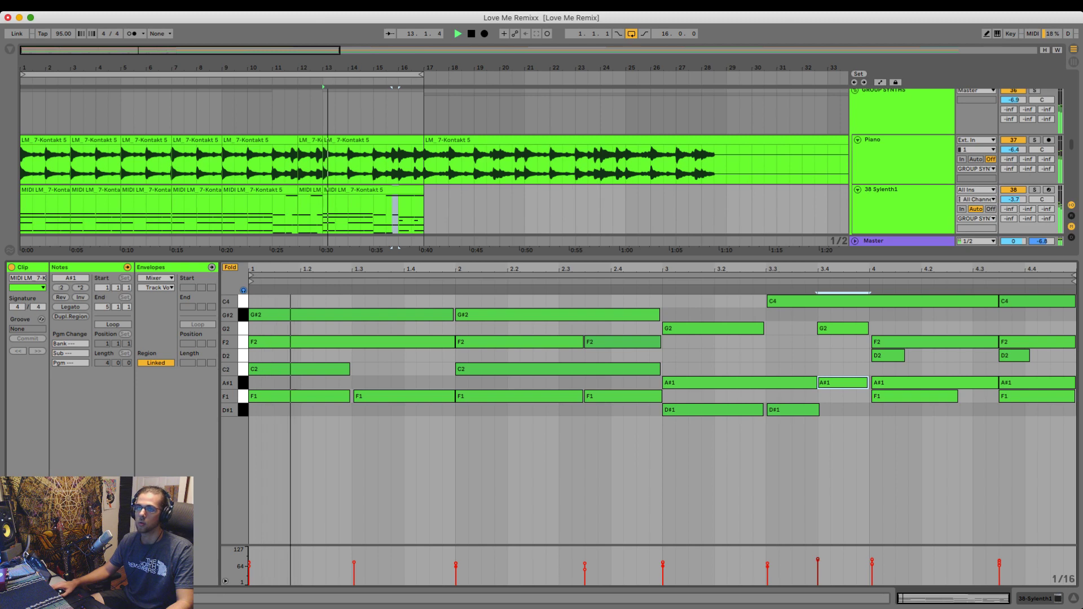
# - Close the clip view and solo the Piano audio track during playback
pyautogui.press('alt+super+l')
pyautogui.scroll(1, 435, 327)
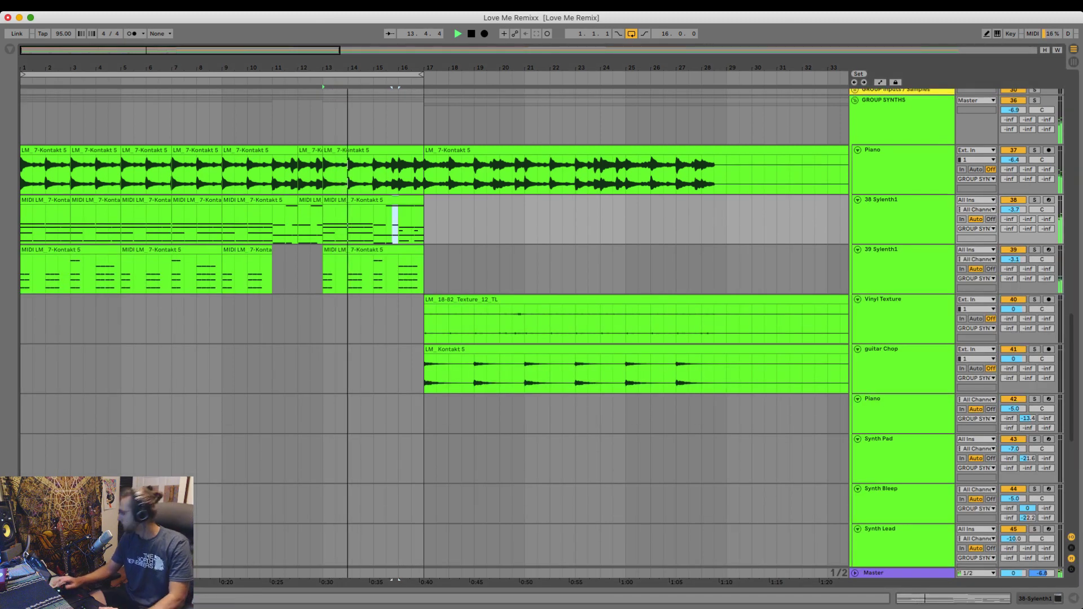
pyautogui.click(1035, 150)
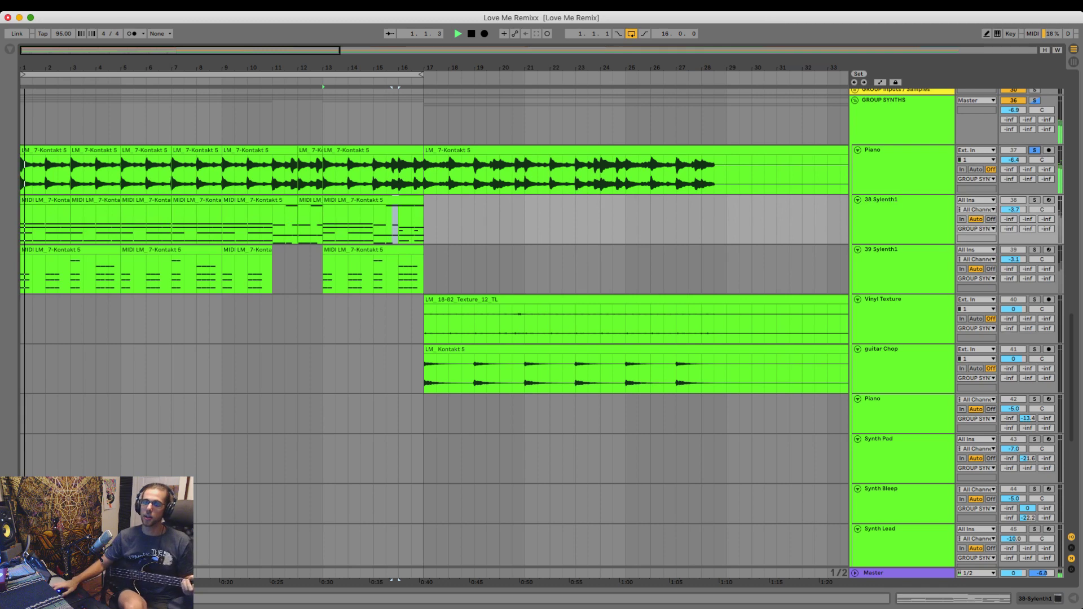
# - Set the playback position at bar 9 on the Ibanez Bass track and play the soloed piano from there
pyautogui.scroll(5, 435, 328)
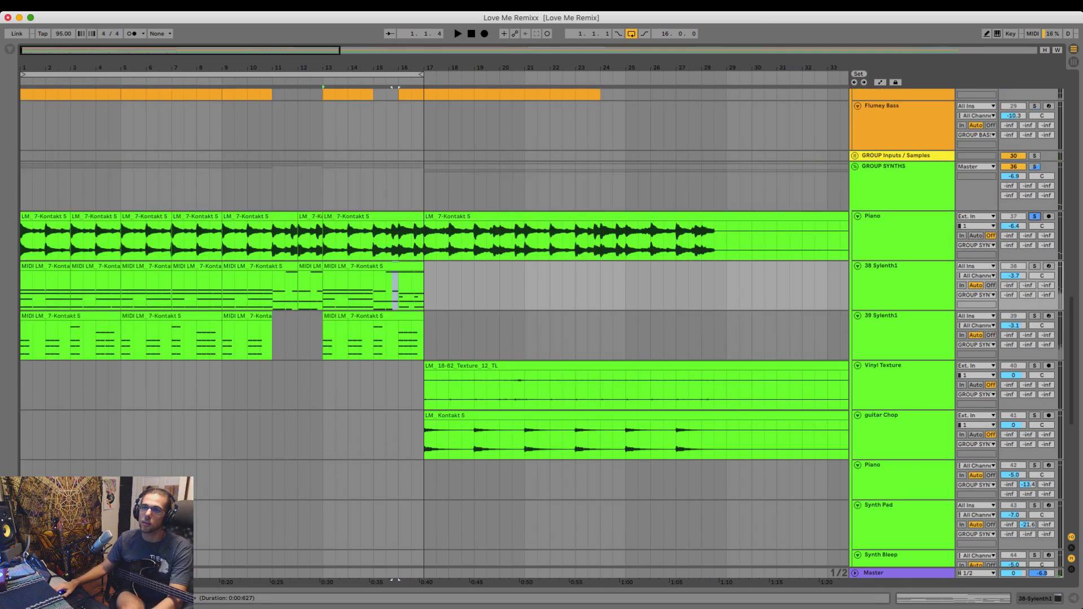
pyautogui.click(224, 215)
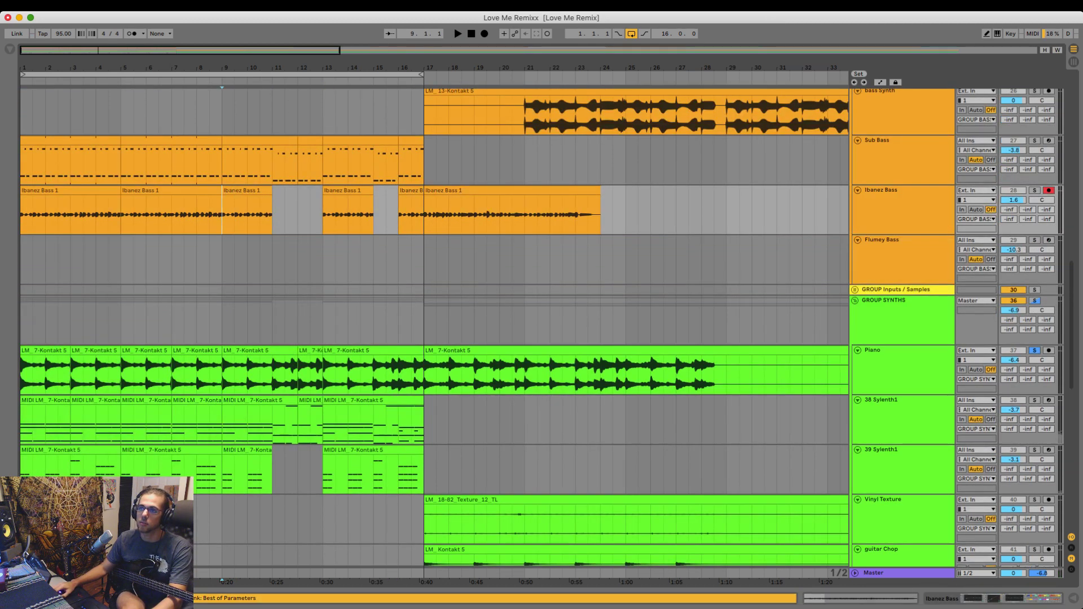
pyautogui.scroll(2, 228, 215)
pyautogui.moveTo(222, 215); pyautogui.dragTo(501, 215)
pyautogui.click(501, 215)
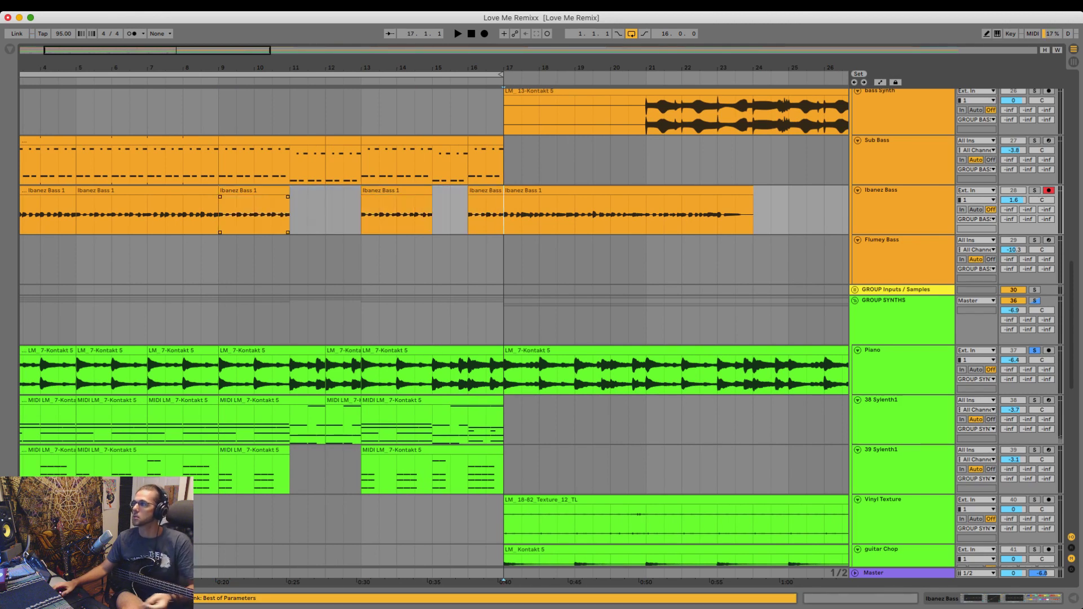
pyautogui.click(218, 215)
pyautogui.press('space')
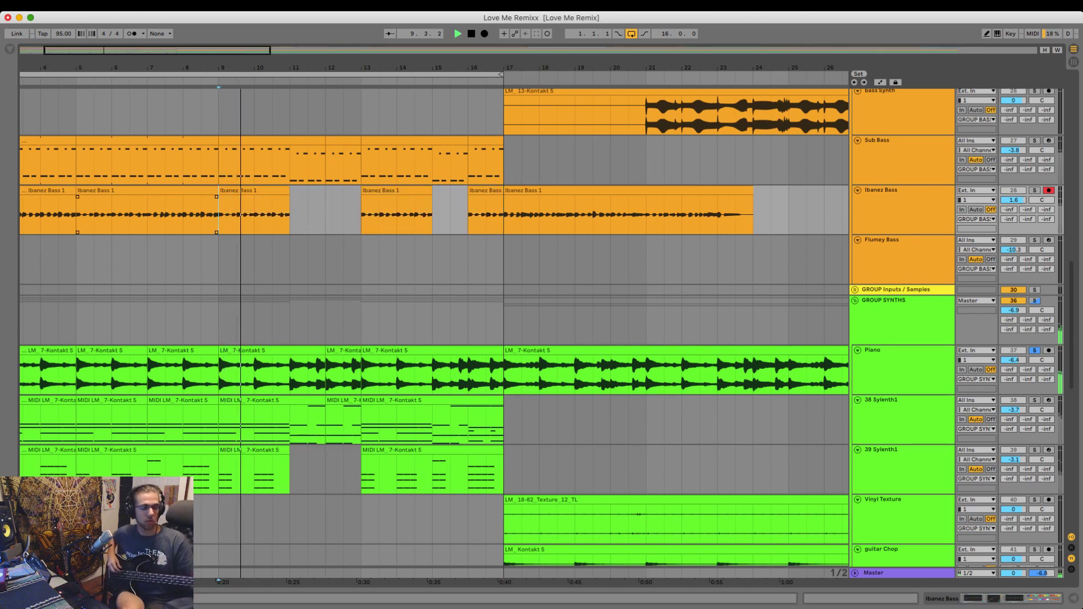
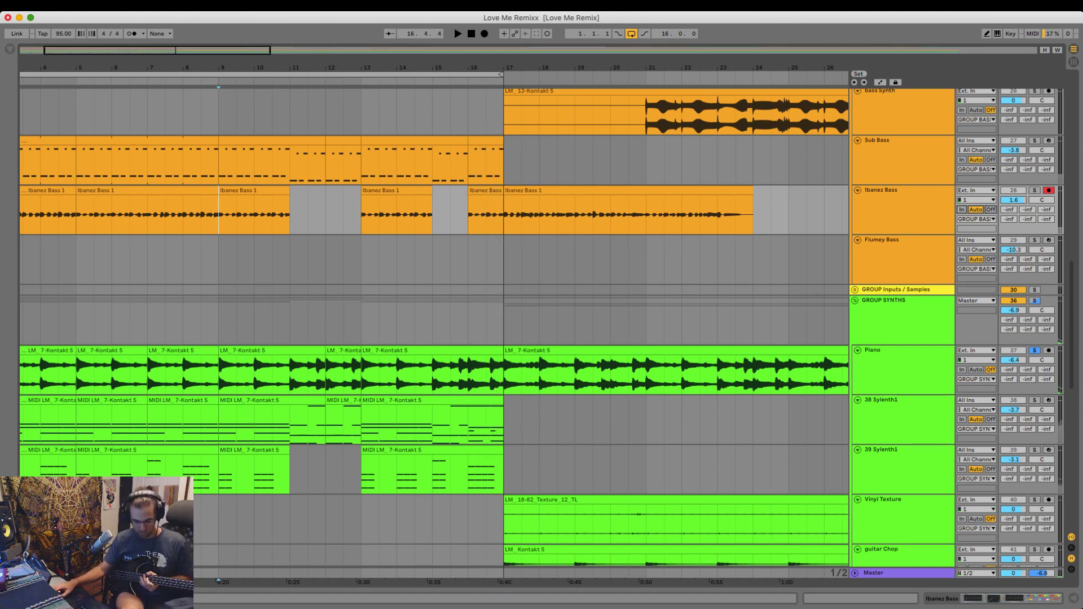
# - Transpose all the Sub Bass notes at bar 16 up five semitones, from F to A#, and play the result
pyautogui.doubleClick(486, 140)
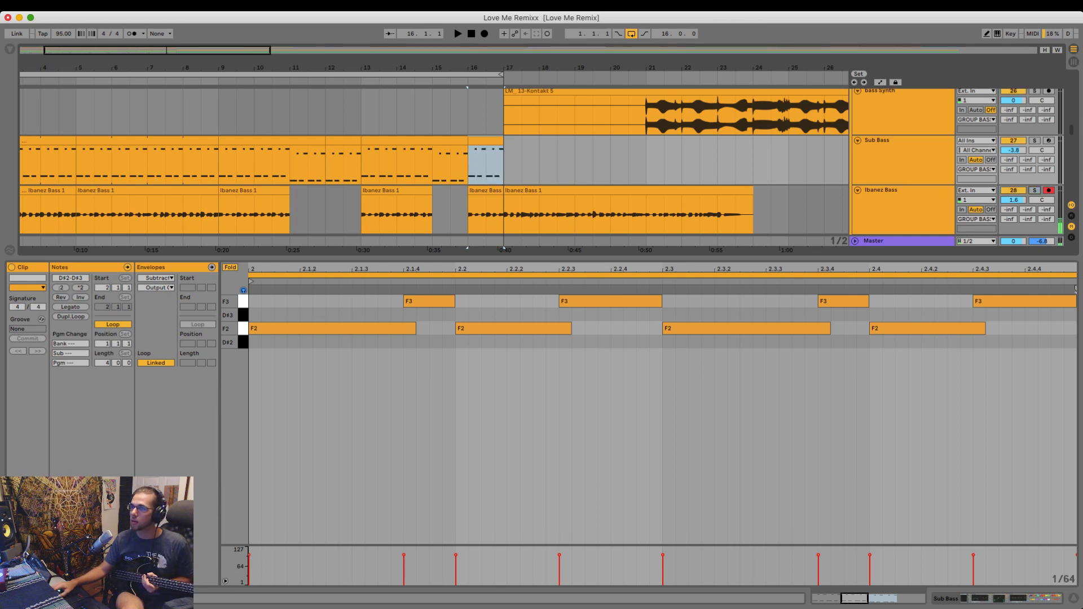
pyautogui.click(573, 417)
pyautogui.click(486, 141)
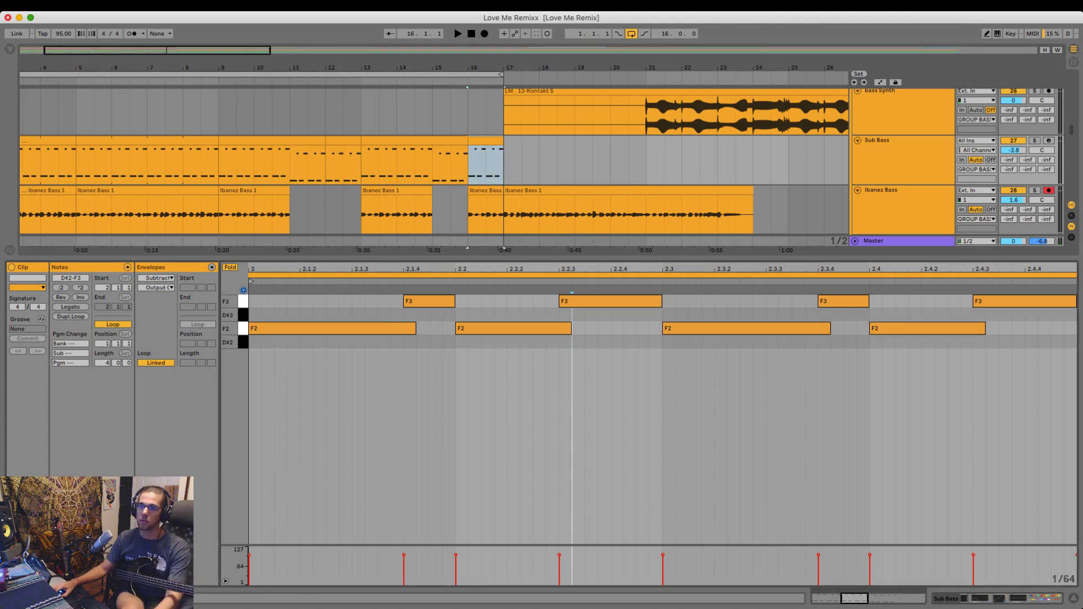
pyautogui.click(231, 268)
pyautogui.press('super+a')
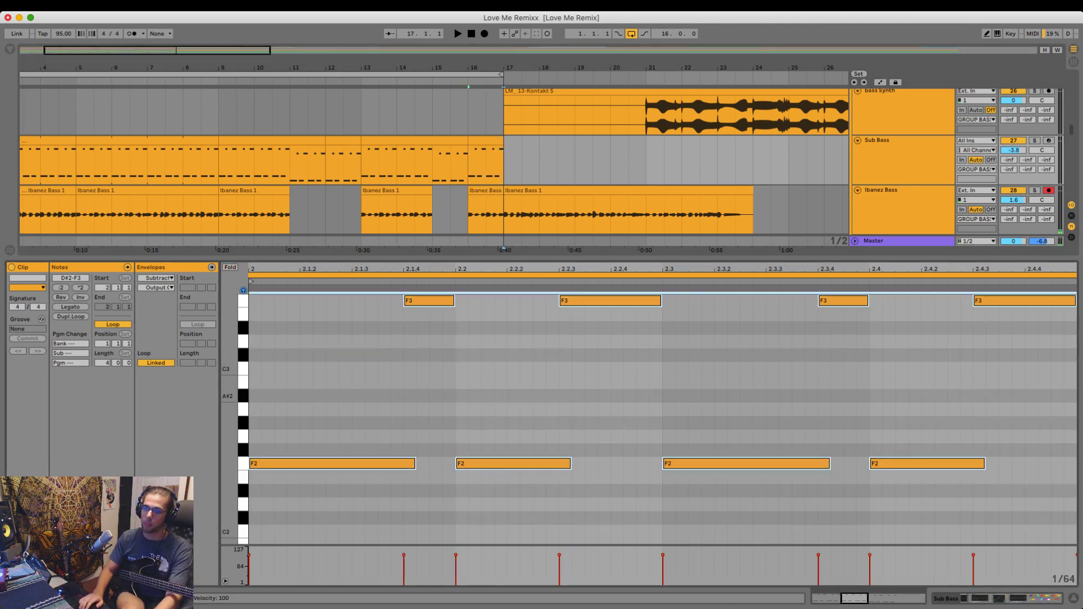
pyautogui.press('Up')
pyautogui.press('Up')
pyautogui.press('Up')
pyautogui.press('Up')
pyautogui.press('Up')
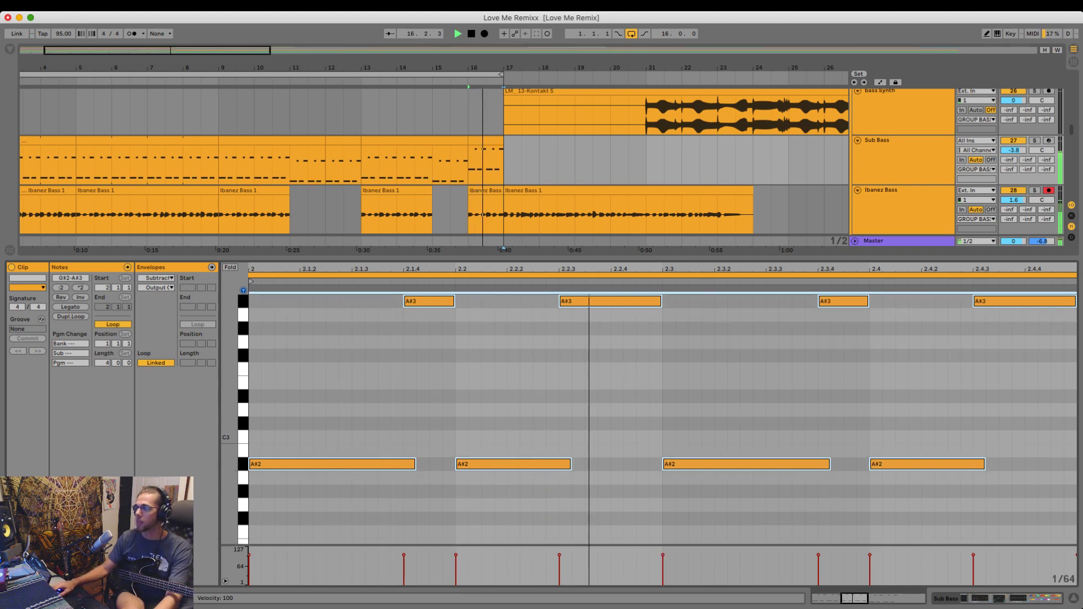
pyautogui.press('super+alt+l')
pyautogui.press('space')
# - Delete the 39 Sylenth1 part over bar 16
pyautogui.click(468, 261)
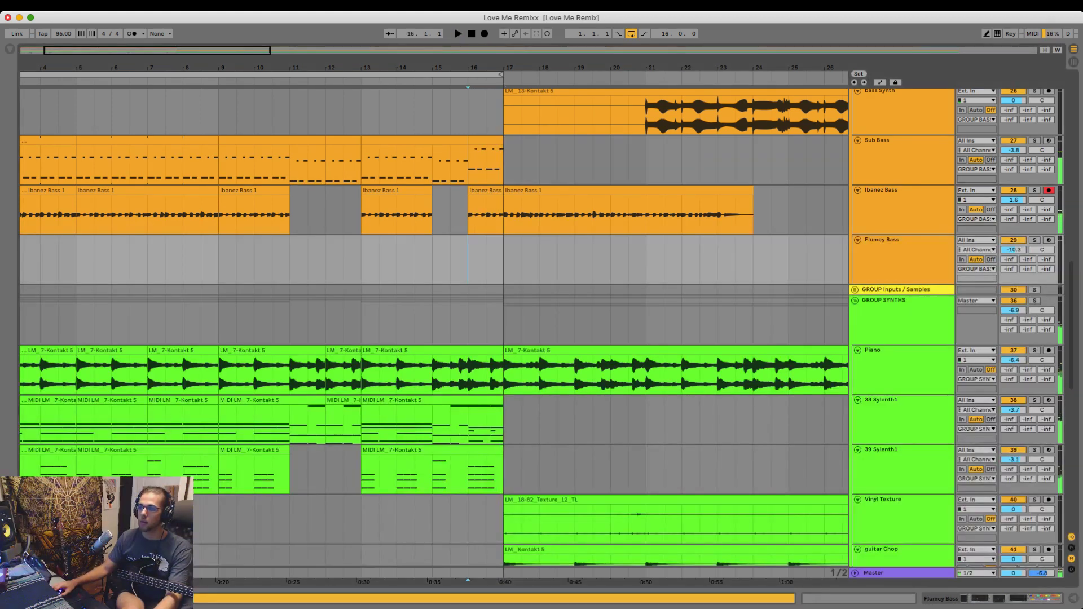
pyautogui.click(469, 420)
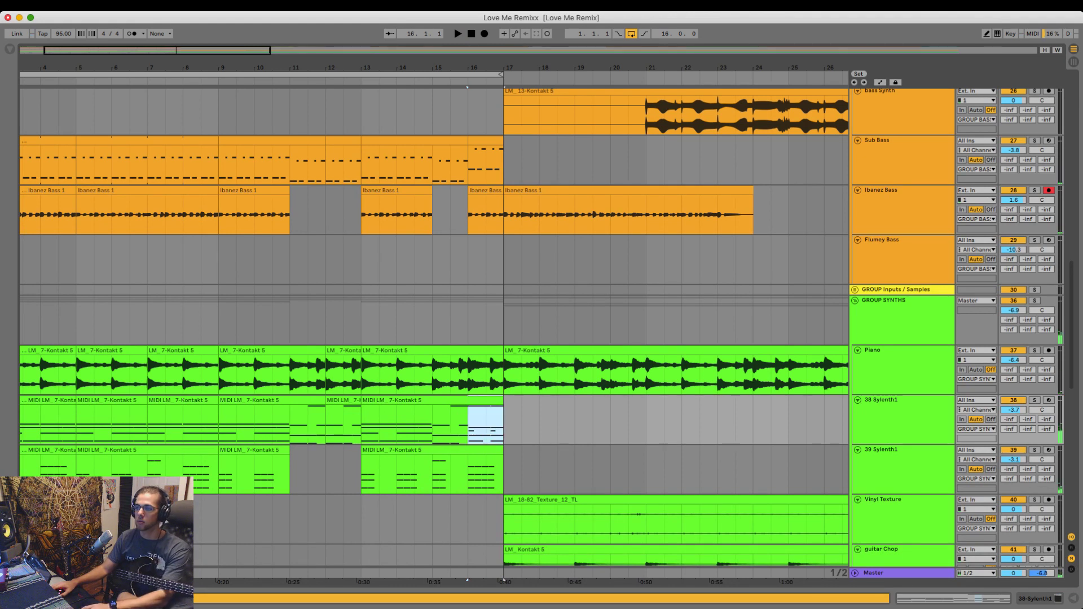
pyautogui.moveTo(502, 475); pyautogui.dragTo(470, 475)
pyautogui.press('Delete')
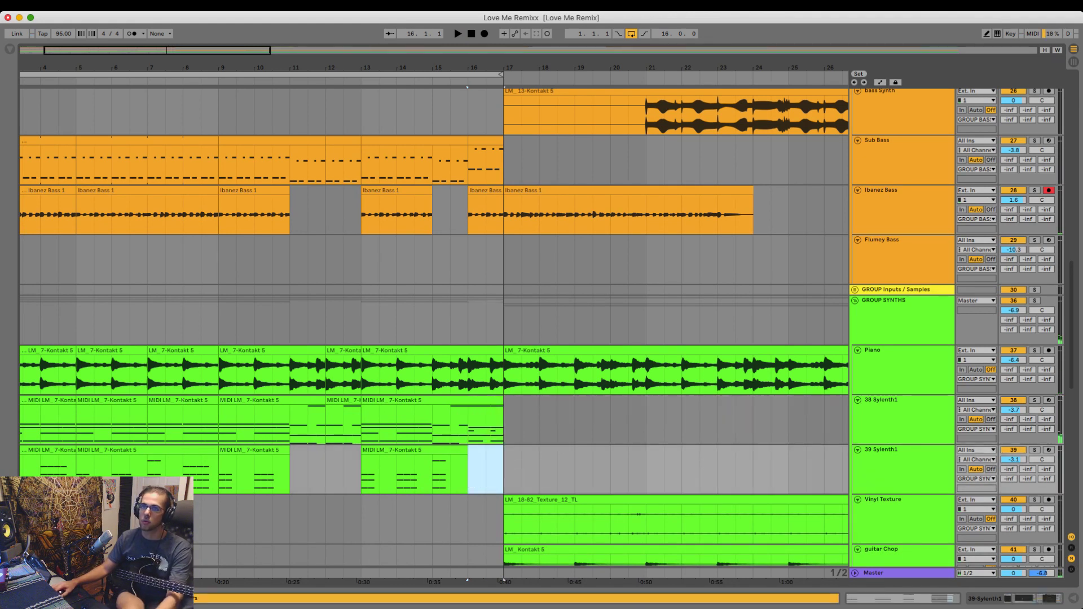
# - Play from bar 9, record a new Ibanez Bass take through bar 16, and trim its start to bar 11
pyautogui.click(220, 203)
pyautogui.press('space')
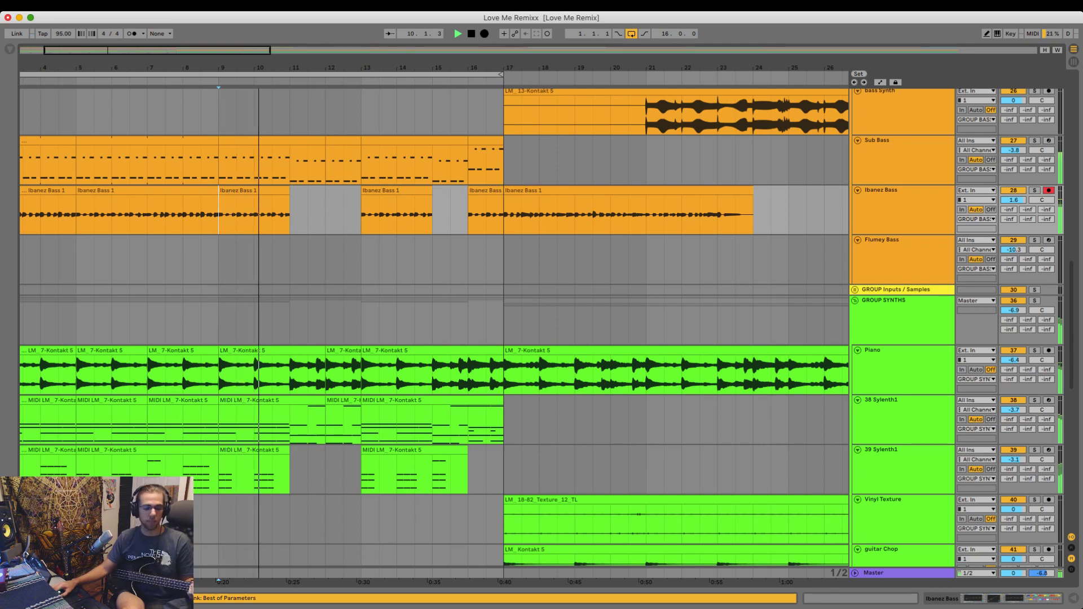
pyautogui.press('F9')
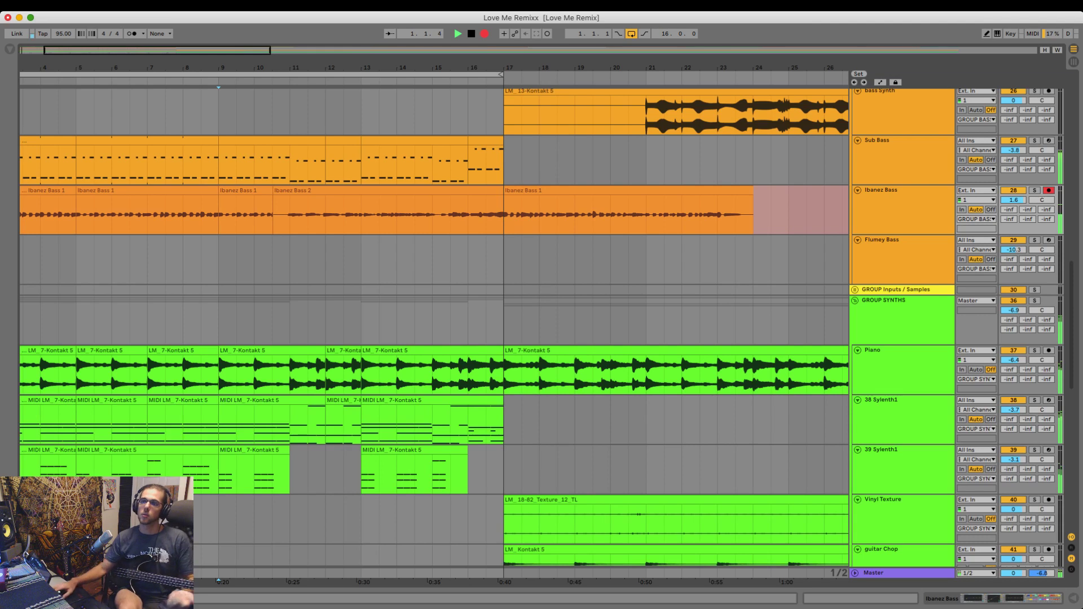
pyautogui.press('space')
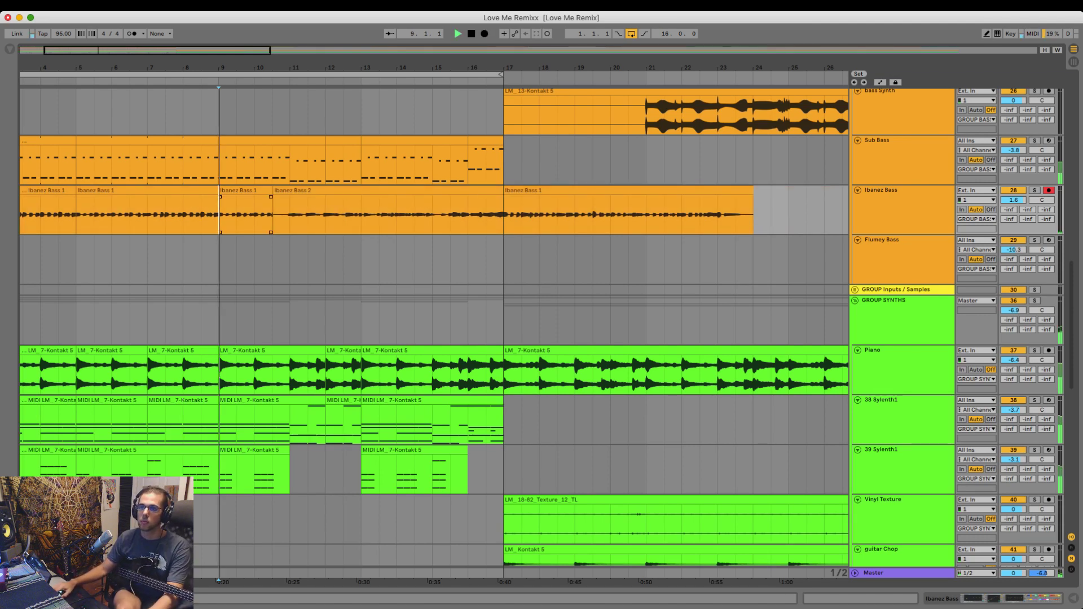
pyautogui.moveTo(273, 191)
pyautogui.mouseDown()
pyautogui.moveTo(308, 191)
pyautogui.moveTo(291, 191)
pyautogui.mouseUp()
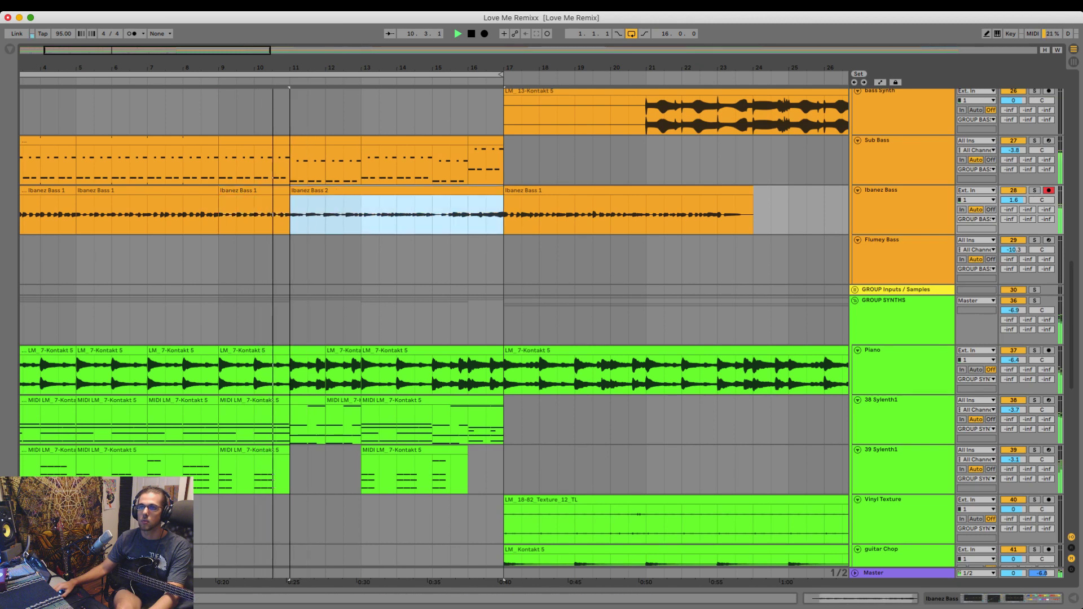
# - Play back the new bass take to bar 17, then replay the Ibanez Bass track soloed from bar 9
pyautogui.scroll(3, 294, 192)
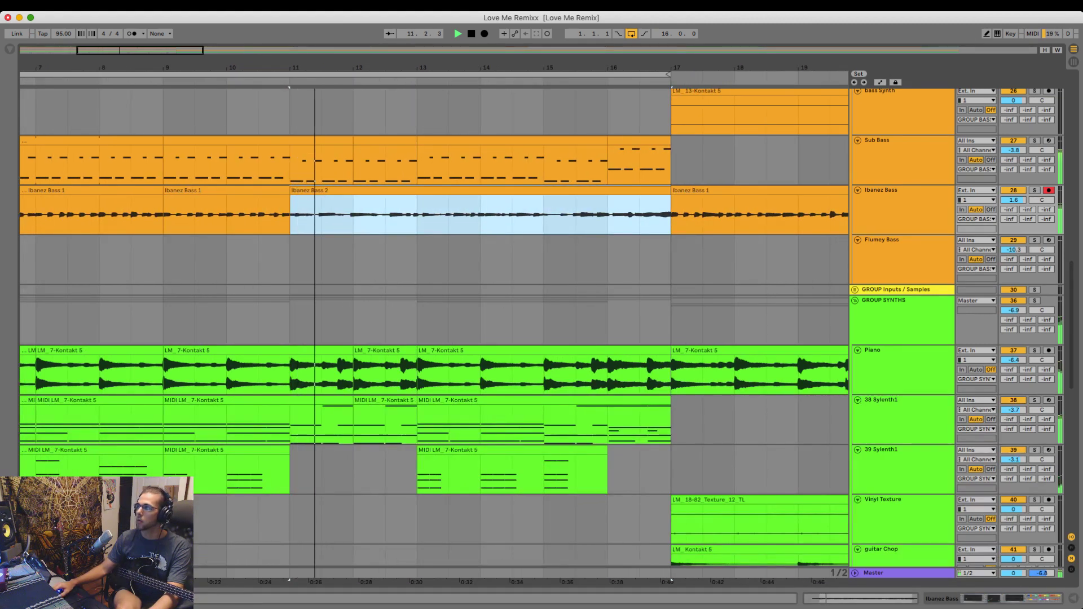
pyautogui.click(1035, 190)
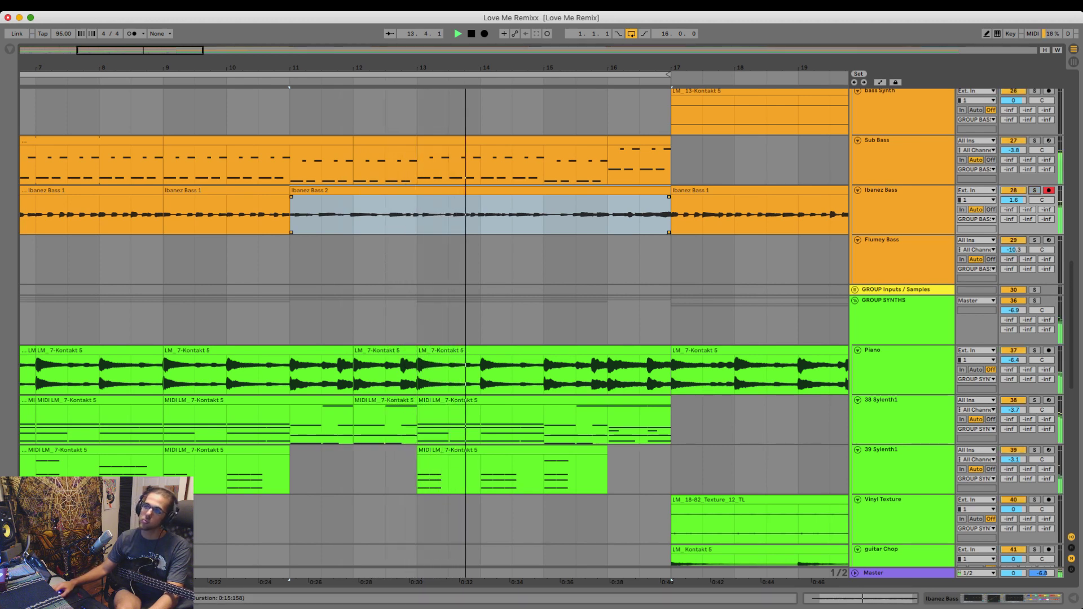
pyautogui.moveTo(440, 68); pyautogui.dragTo(525, 68)
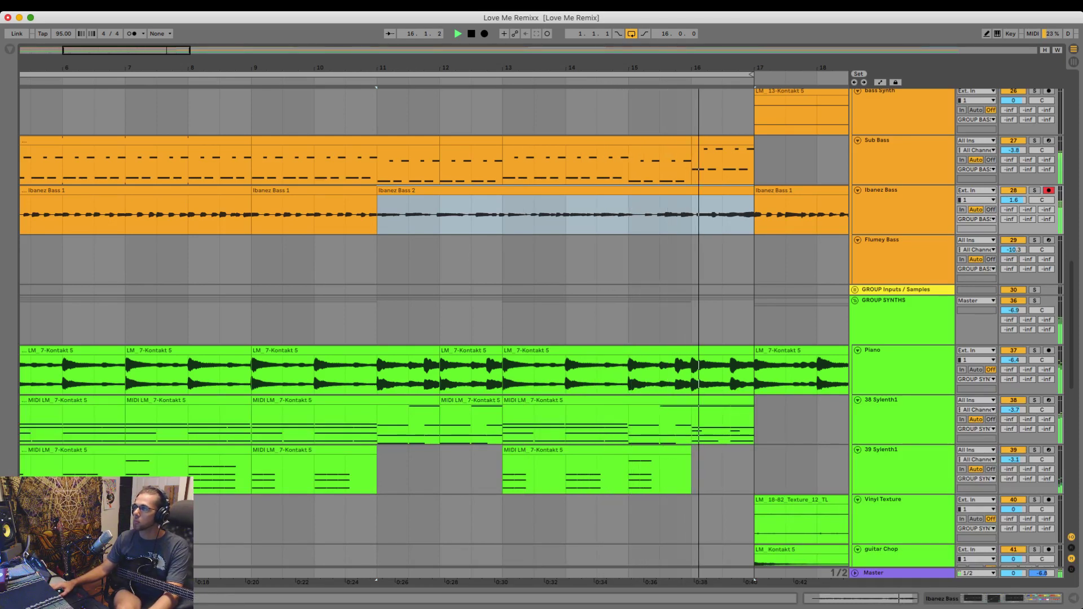
pyautogui.scroll(1, 434, 333)
pyautogui.scroll(5, 434, 333)
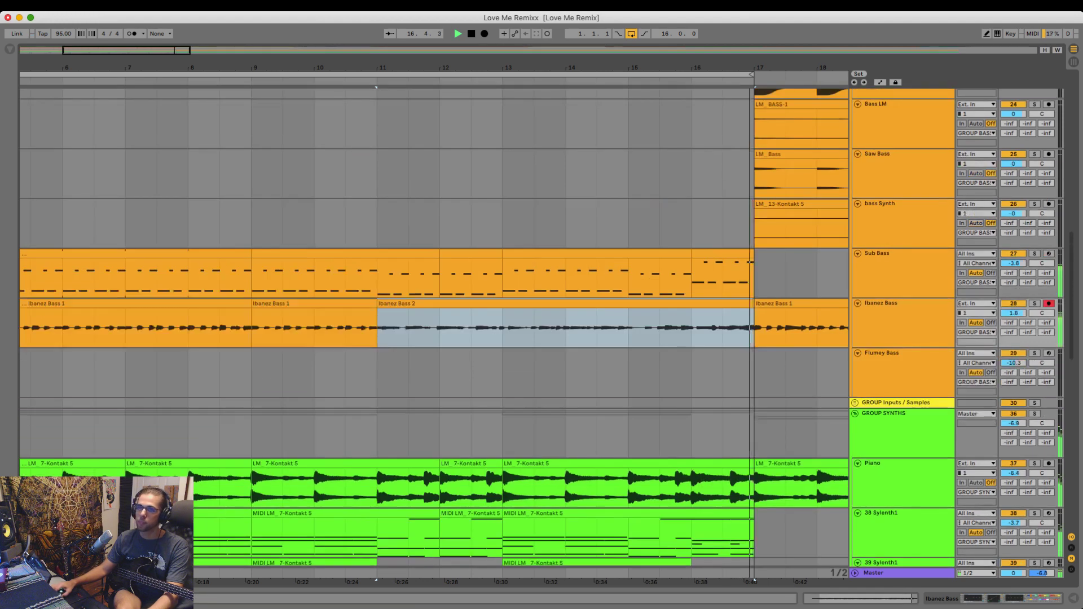
pyautogui.press('space')
pyautogui.click(252, 328)
pyautogui.press('space')
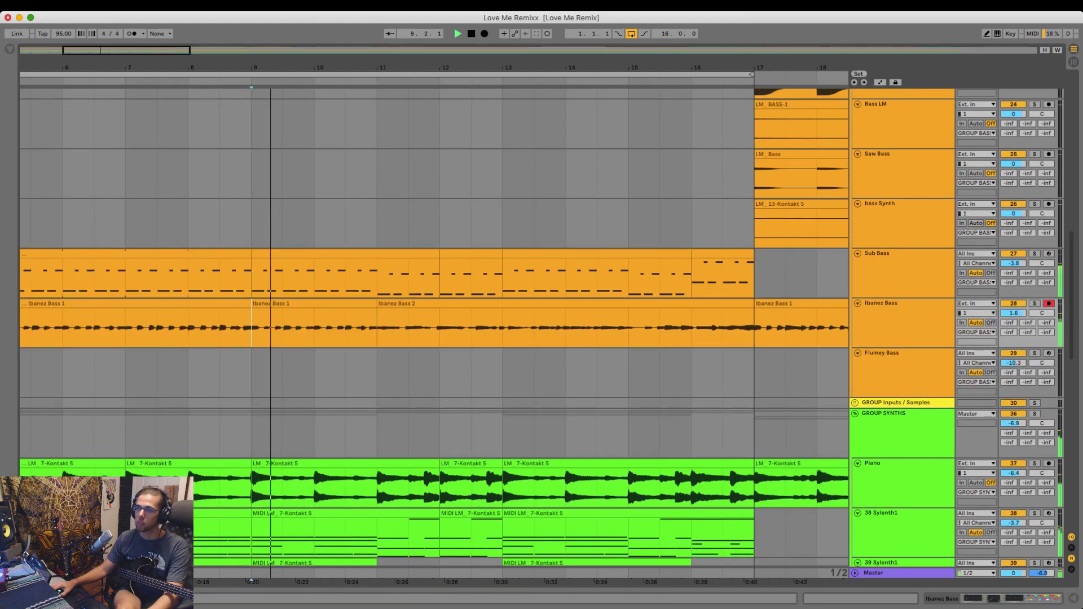
pyautogui.press('s')
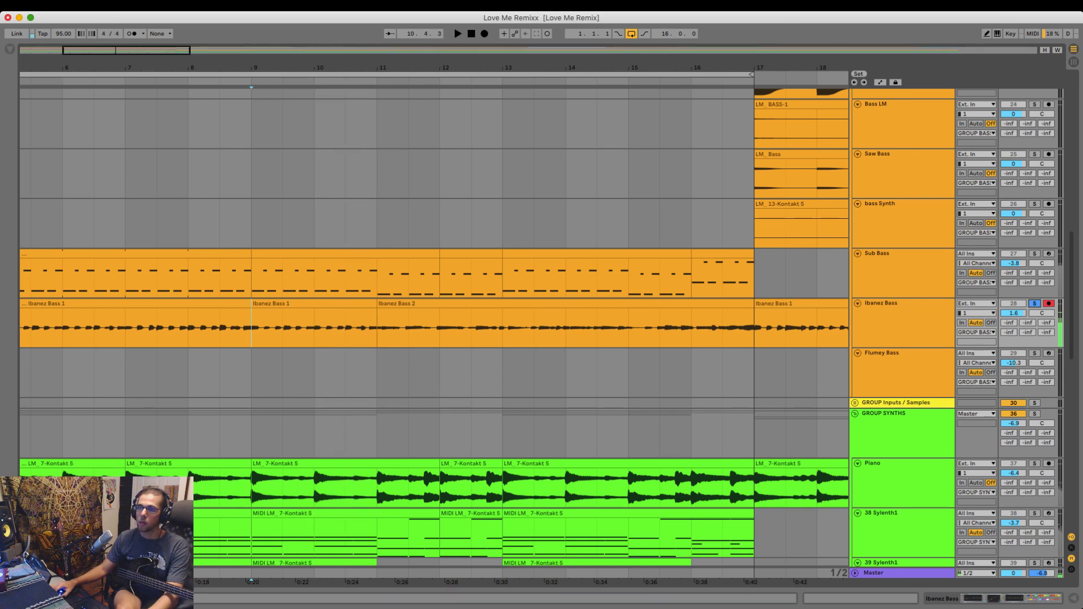
# - Duplicate the bar 9 Ibanez Bass clip over bars 11–12, transpose the copy to -3 semitones, and play it with the other tracks
pyautogui.hotkey('ctrl', 'd')
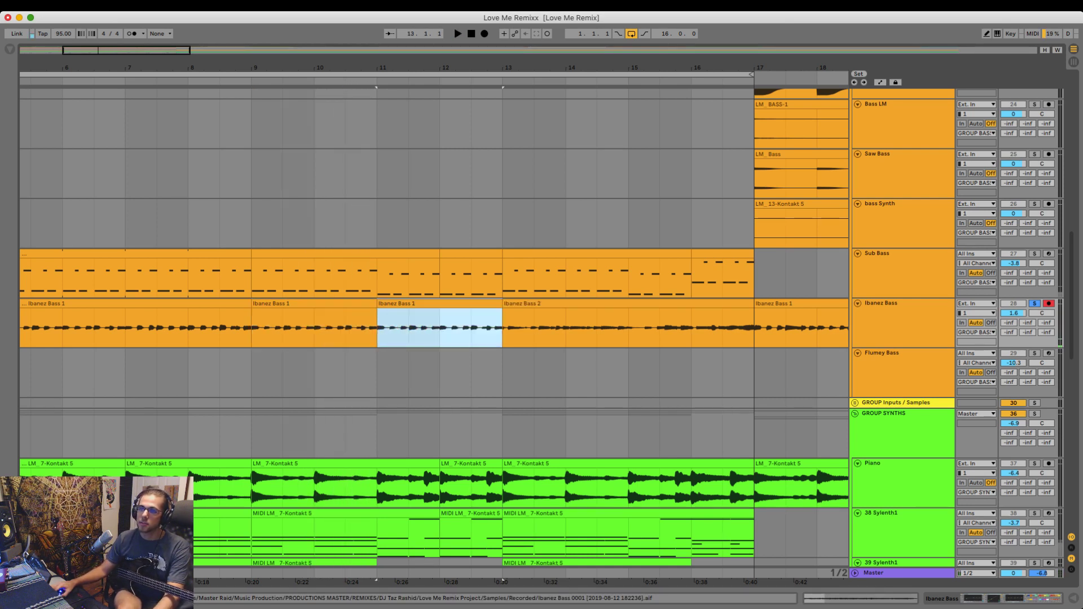
pyautogui.doubleClick(412, 304)
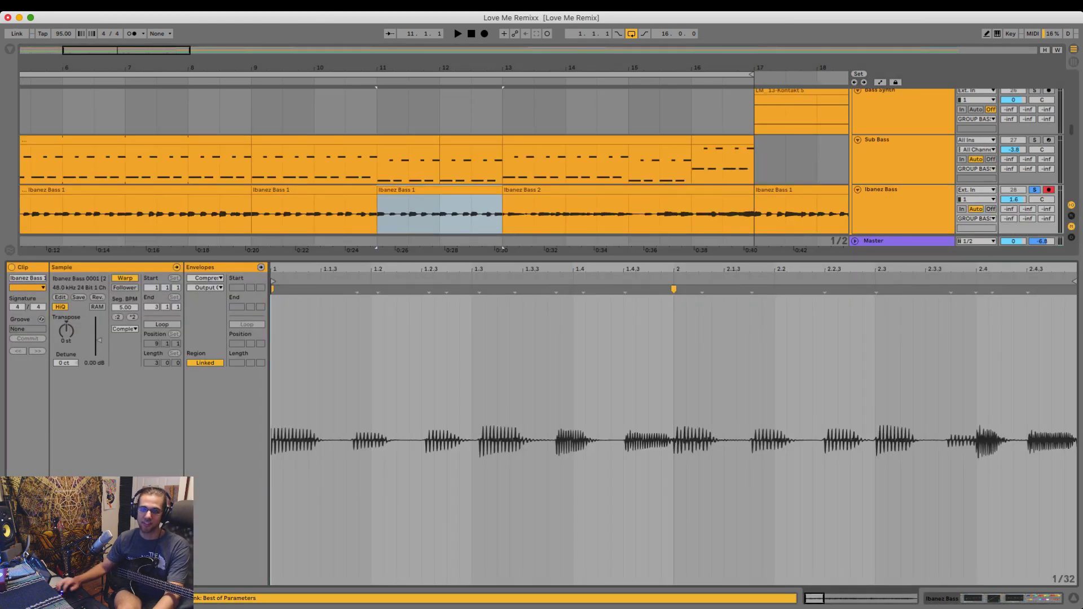
pyautogui.click(66, 331)
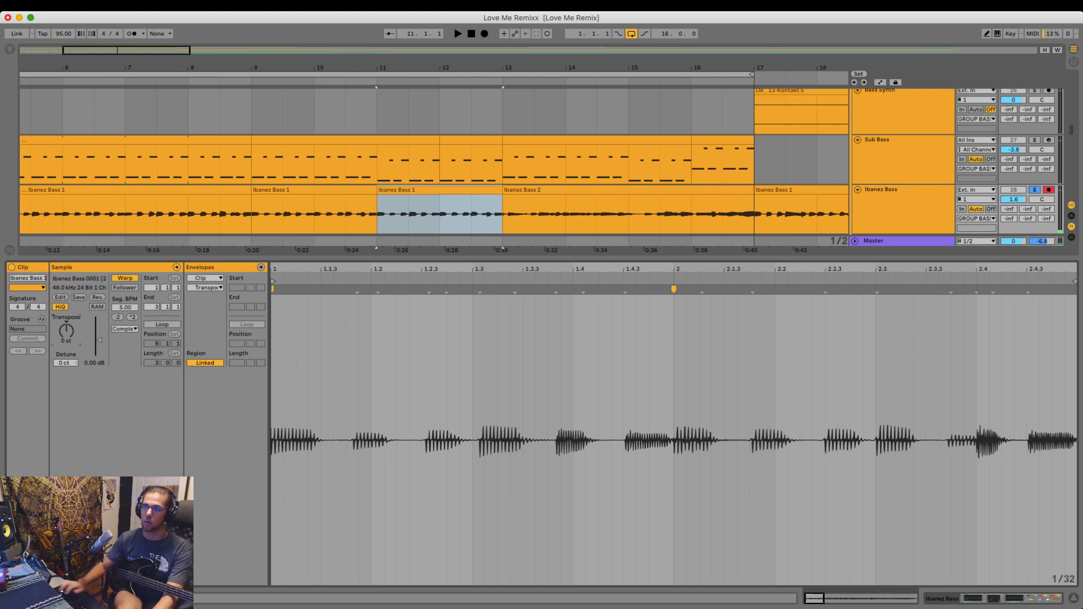
pyautogui.press('space')
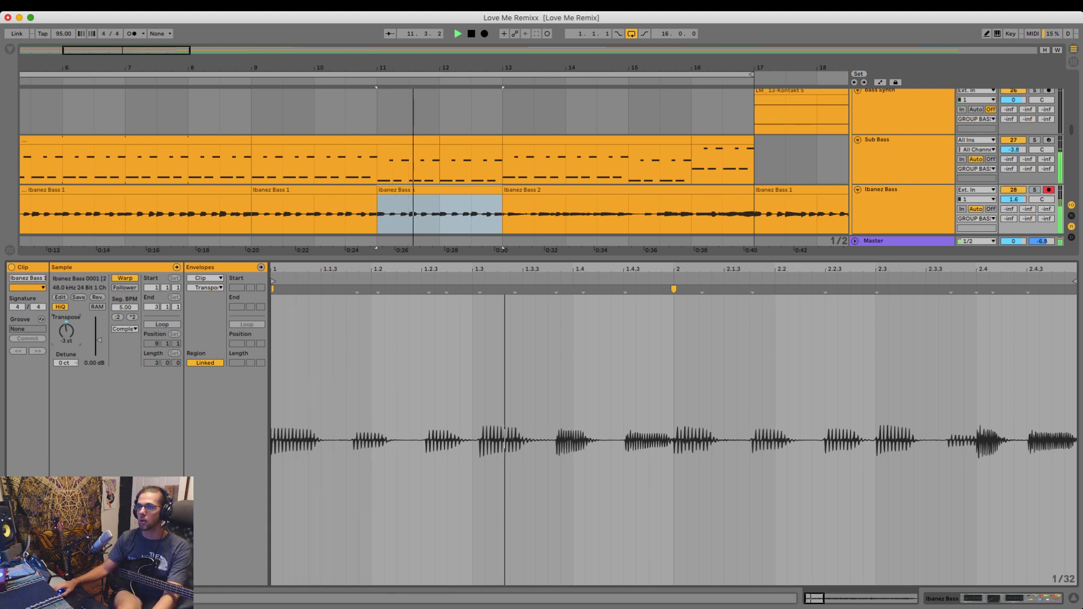
pyautogui.click(385, 216)
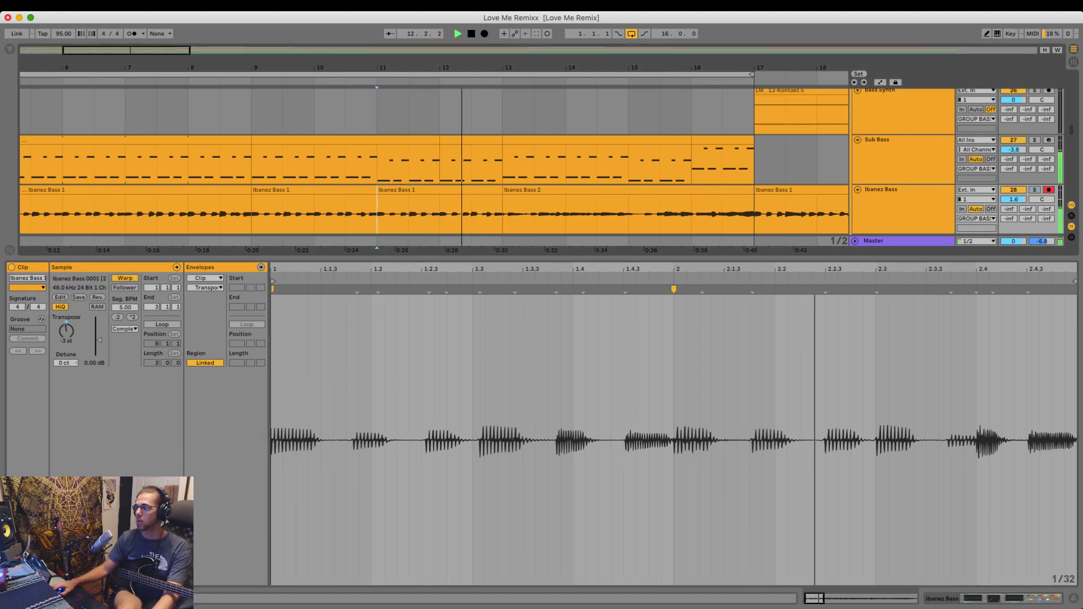
# - Open the Sub Bass clip and compare its F2 and D#2 notes around the bar 11 chord change
pyautogui.press('alt+super+l')
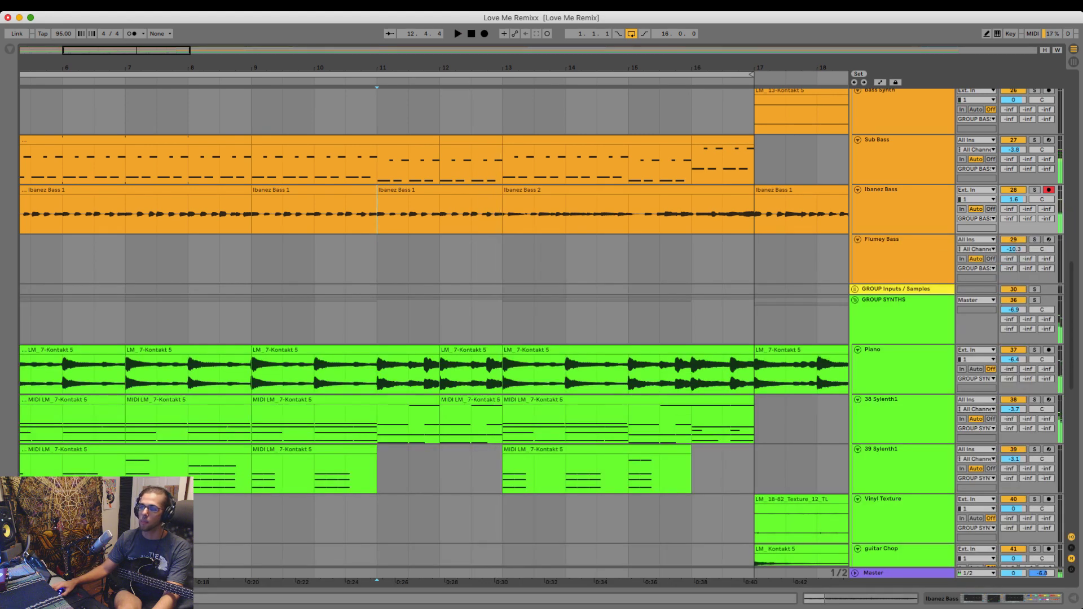
pyautogui.doubleClick(377, 140)
pyautogui.click(751, 464)
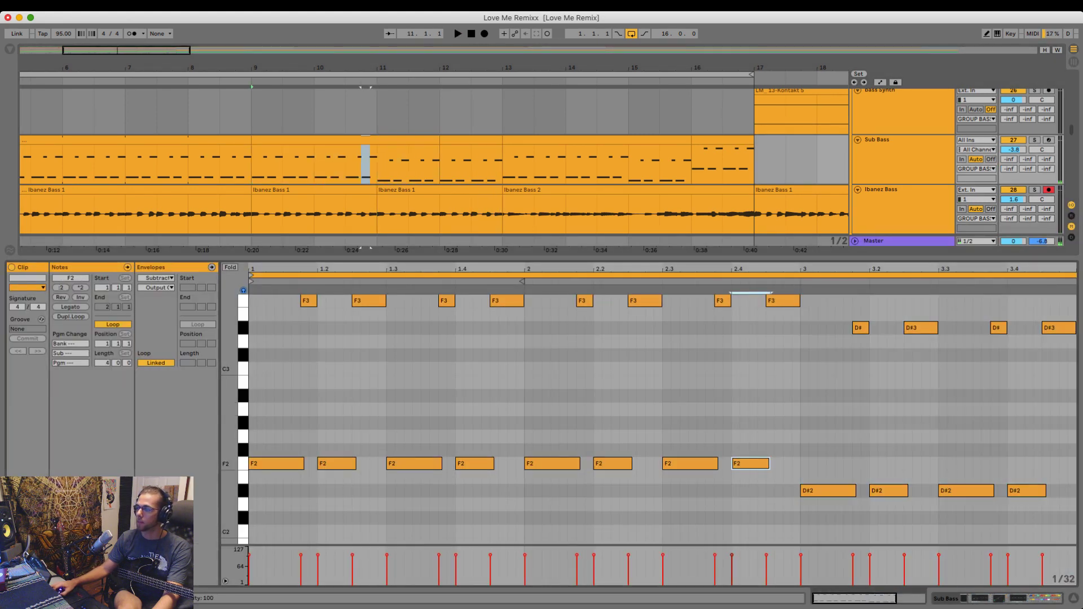
pyautogui.click(828, 490)
# - Set the bars 11–12 Ibanez Bass clip's transposition to -2 semitones and play it
pyautogui.doubleClick(440, 190)
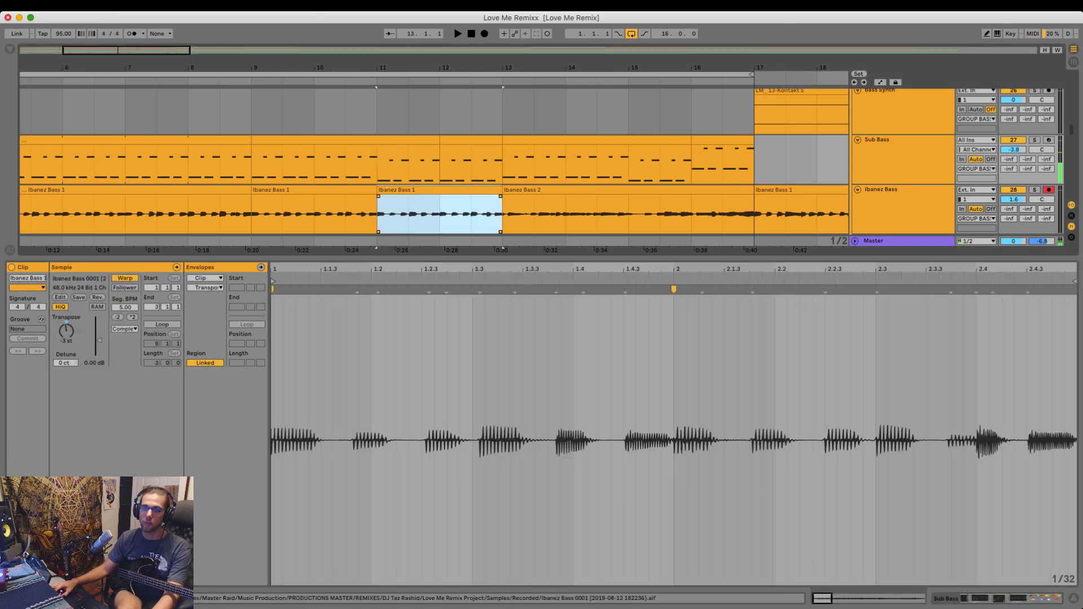
pyautogui.press('space')
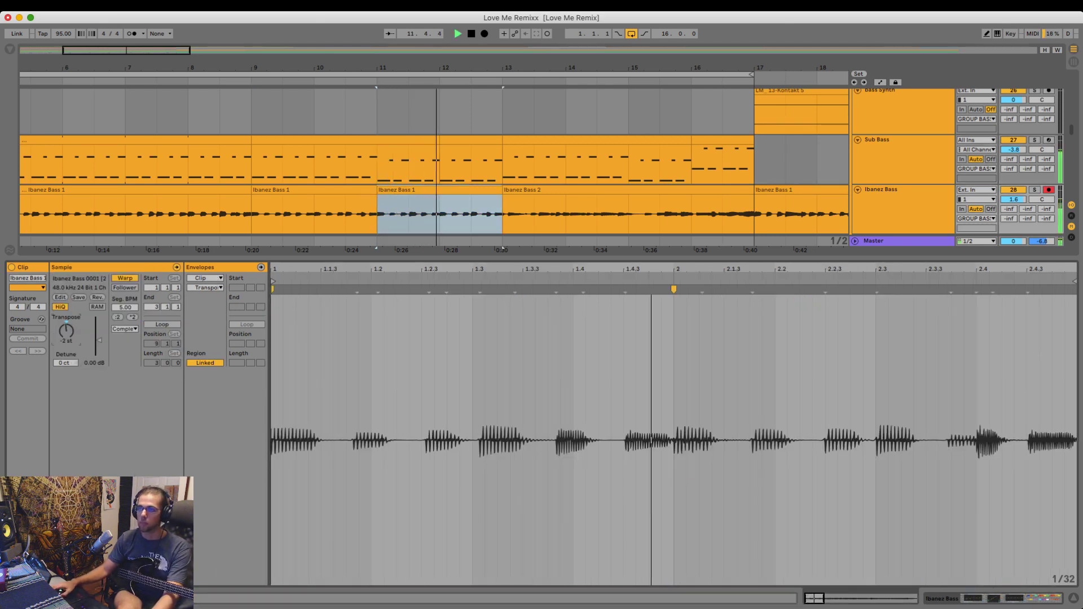
pyautogui.scroll(3, 395, 164)
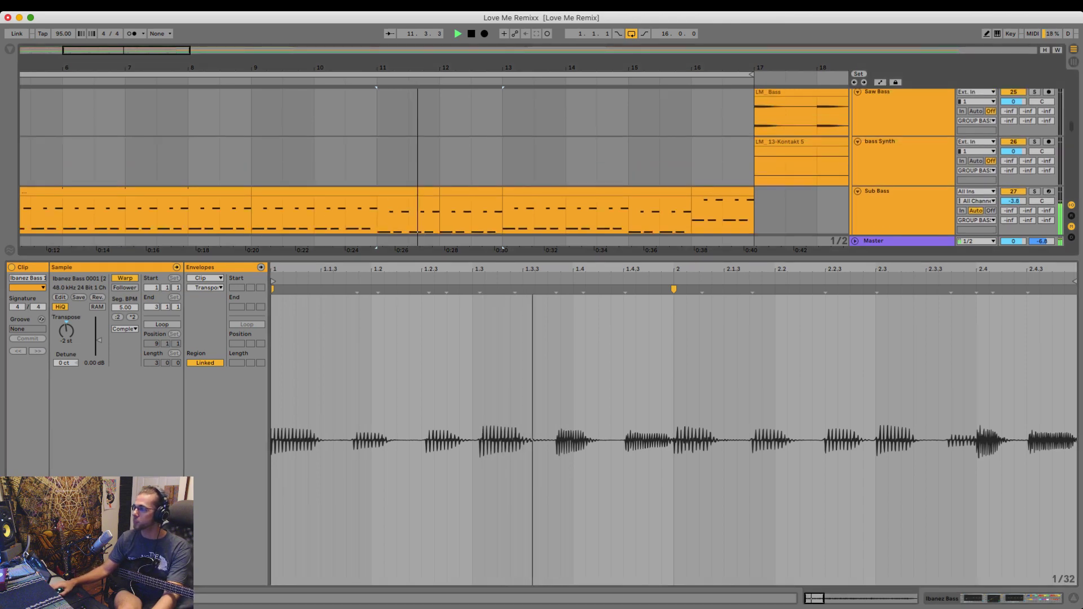
pyautogui.press('space')
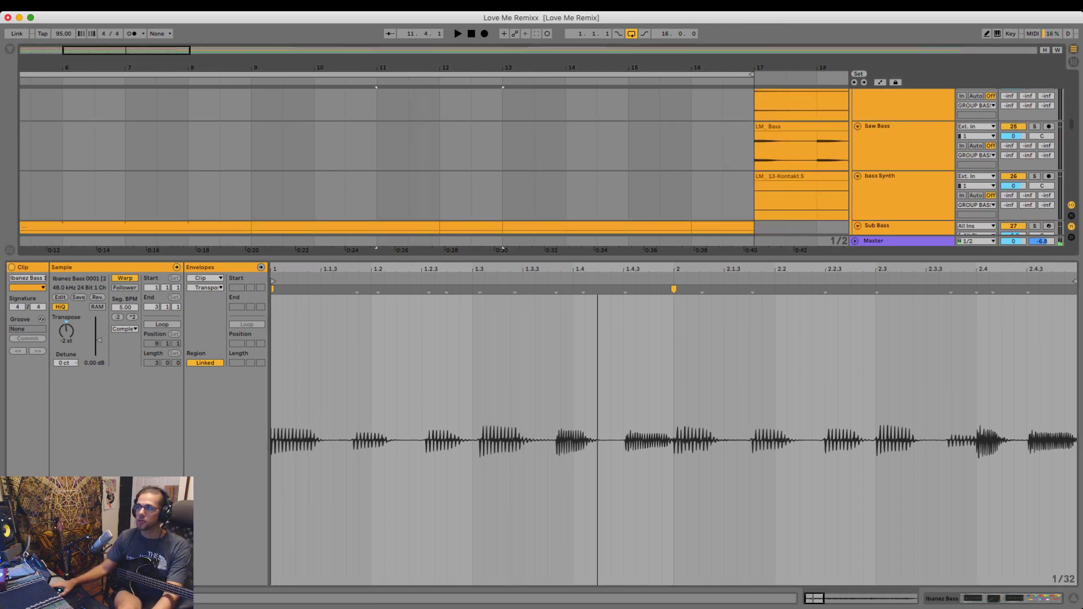
# - Close the clip view, solo GROUP BASS, and play the bass parts from bar 9
pyautogui.press('super+alt+l')
pyautogui.scroll(4, 434, 328)
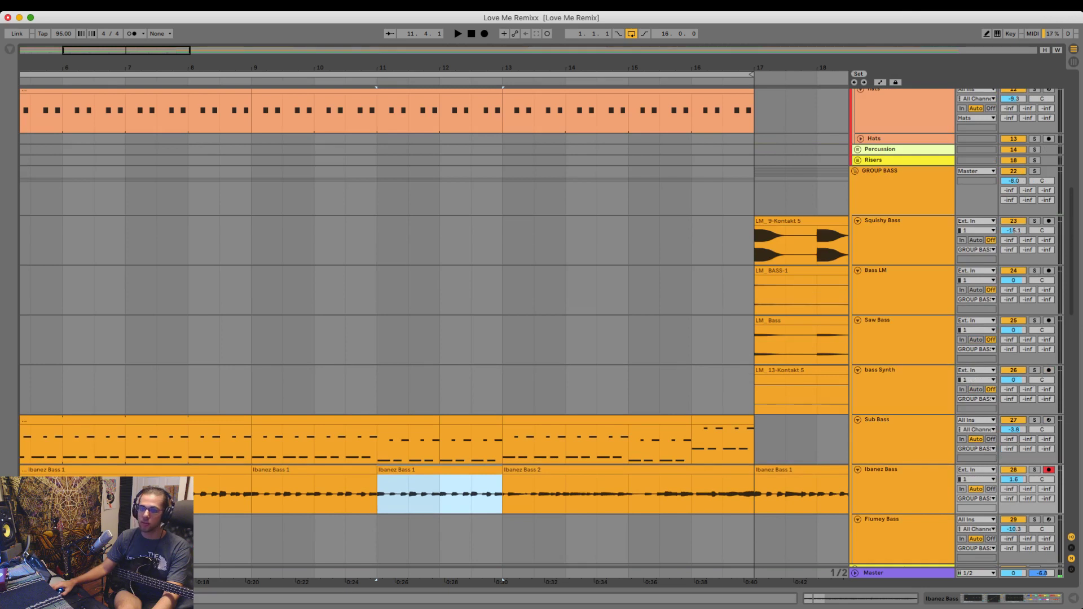
pyautogui.click(1035, 171)
pyautogui.click(255, 496)
pyautogui.press('space')
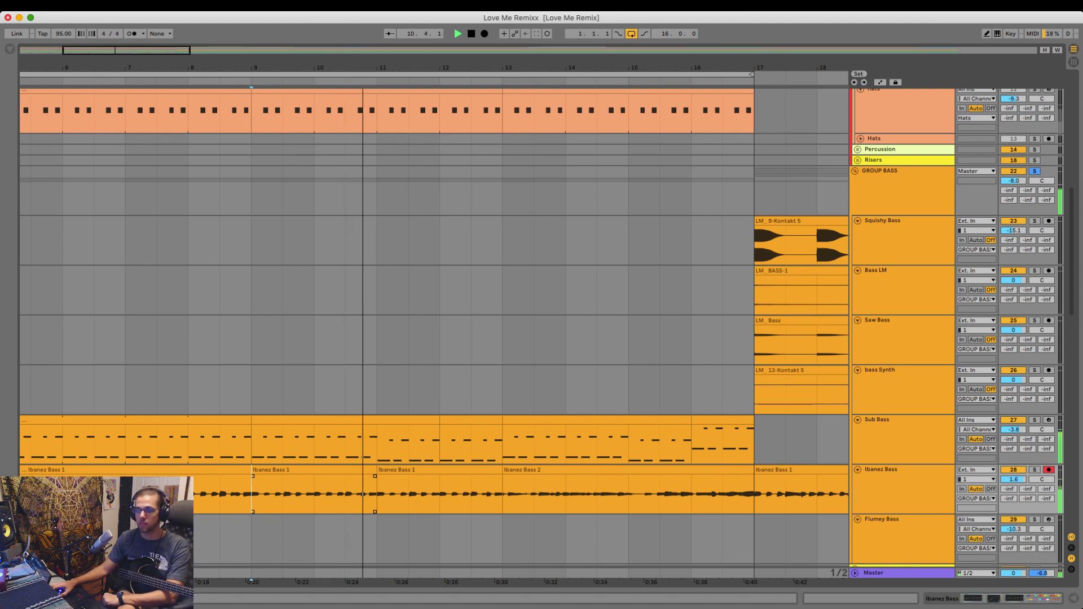
# - Shrink the clip view and duplicate the Ibanez Bass clips in bars 9–12 over bars 13–16
pyautogui.doubleClick(424, 470)
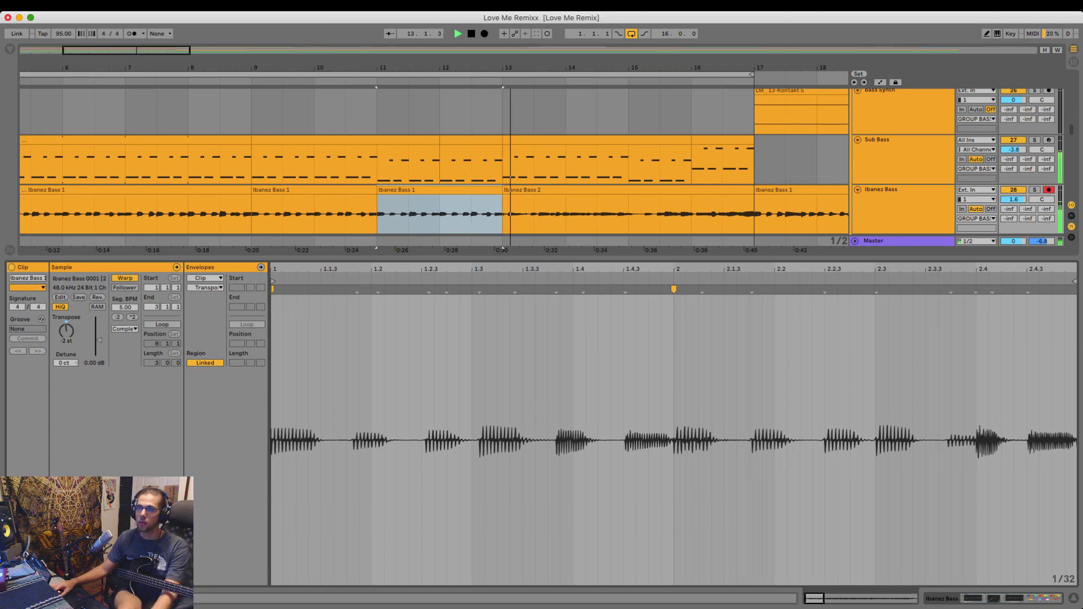
pyautogui.moveTo(395, 258); pyautogui.dragTo(395, 415)
pyautogui.press('space')
pyautogui.moveTo(252, 214); pyautogui.dragTo(504, 215)
pyautogui.press('super+d')
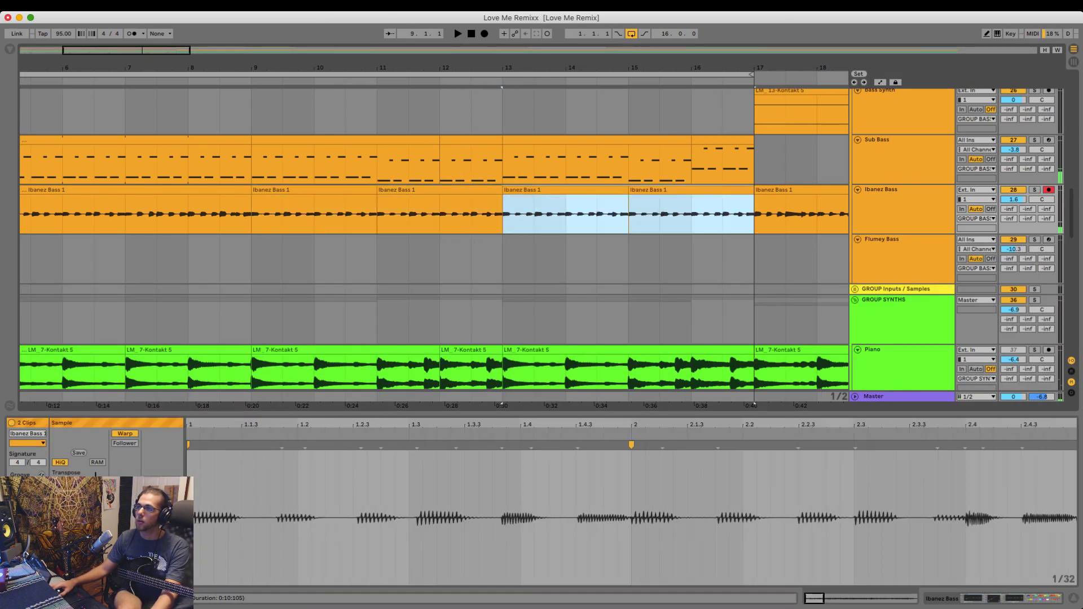
# - Play the copied bass section, split its Ibanez Bass clip at bar 16, and open the Sub Bass clip at that bar
pyautogui.press('space')
pyautogui.click(624, 215)
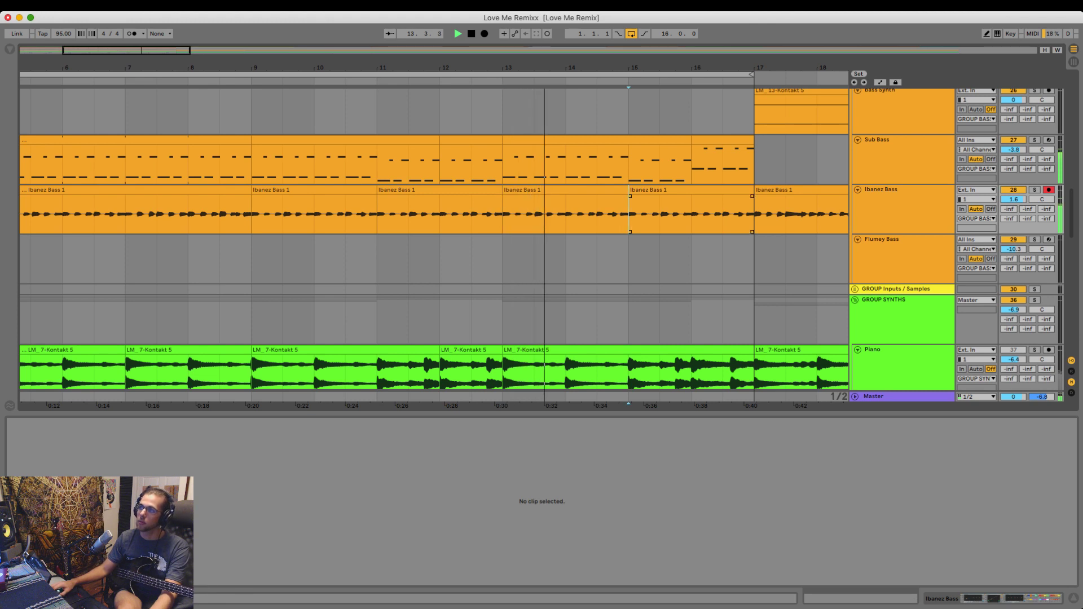
pyautogui.click(692, 215)
pyautogui.press('super+e')
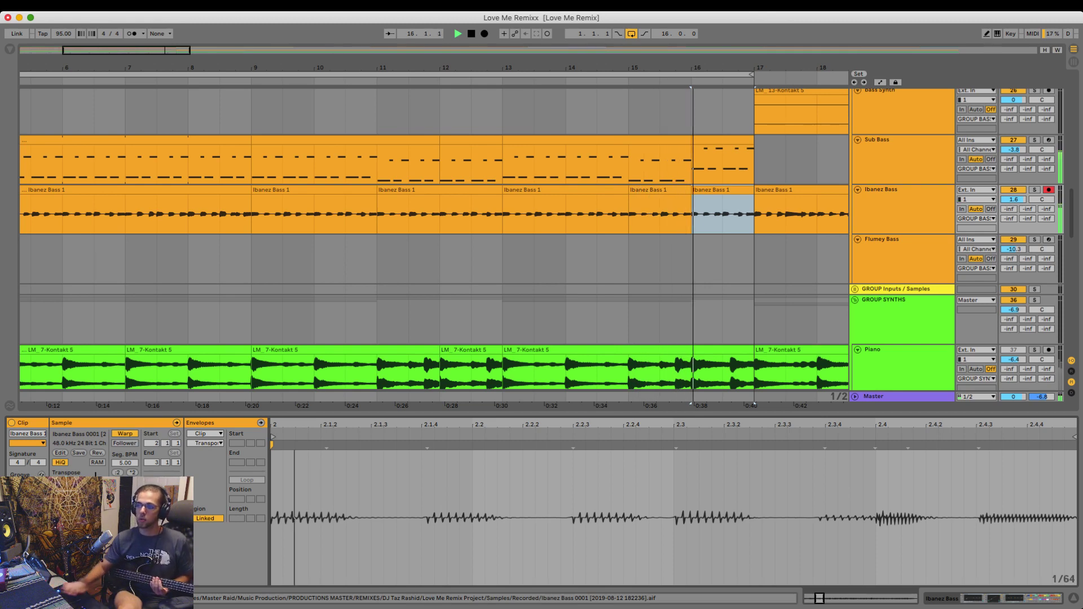
pyautogui.press('space')
pyautogui.click(723, 140)
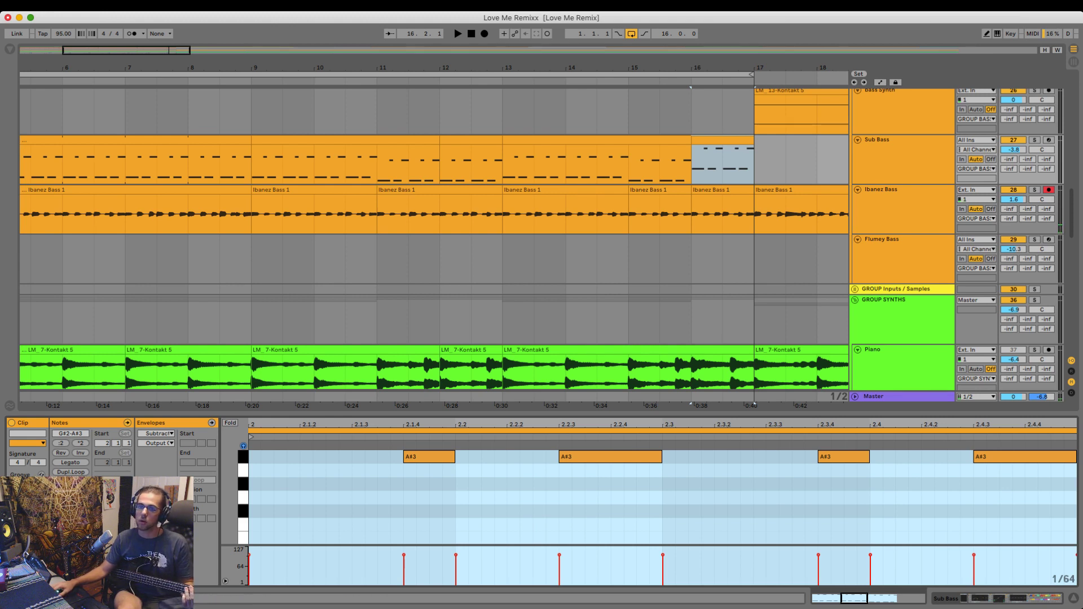
# - Open the Ibanez Bass clip at bar 16 and play that bar repeatedly together with the Sub Bass
pyautogui.click(722, 190)
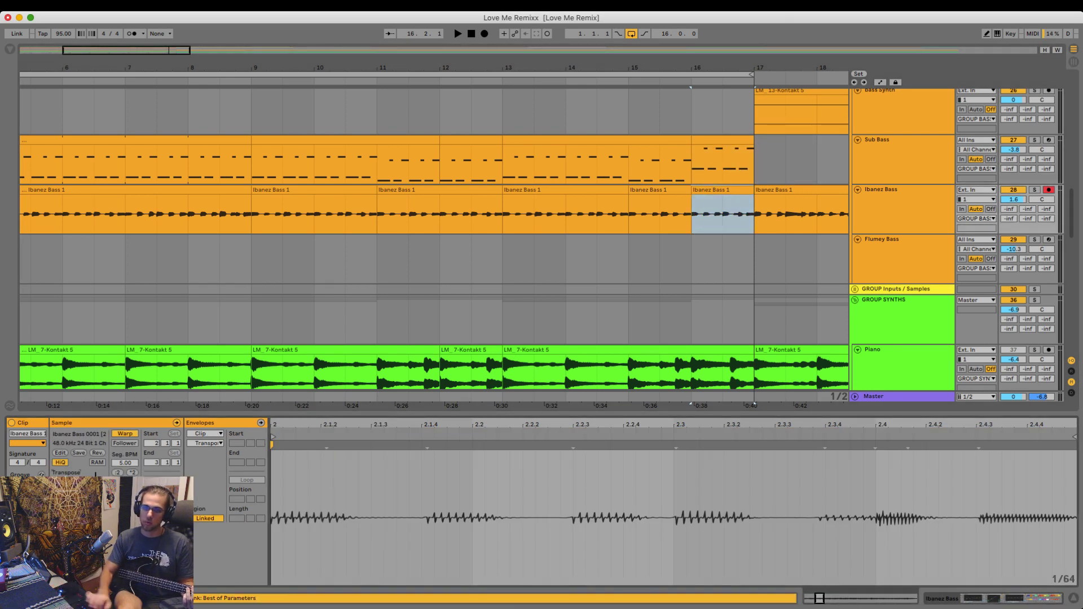
pyautogui.press('space')
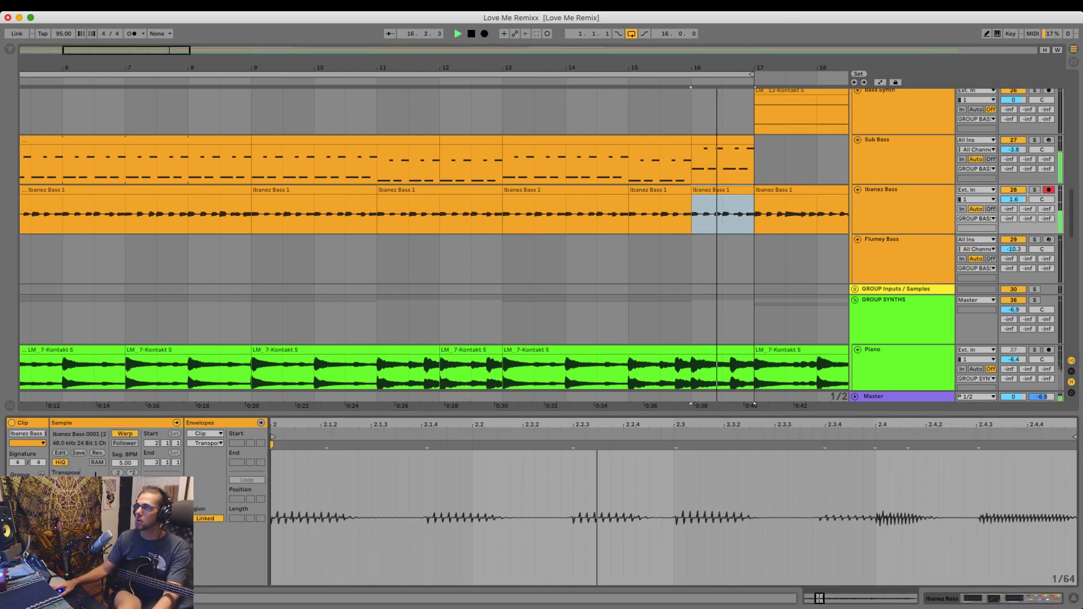
pyautogui.press('space')
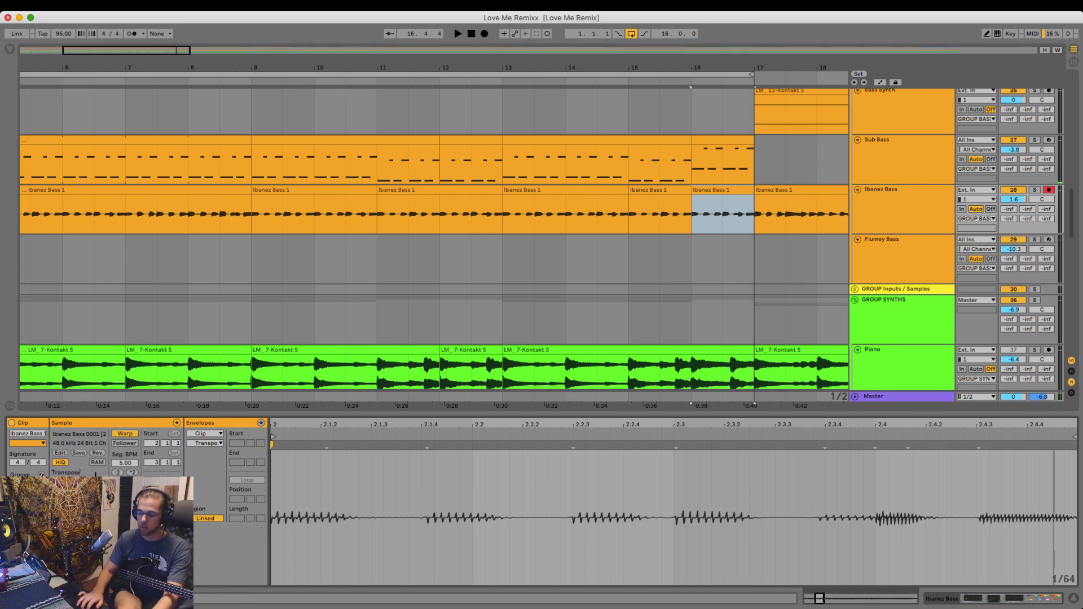
pyautogui.press('space')
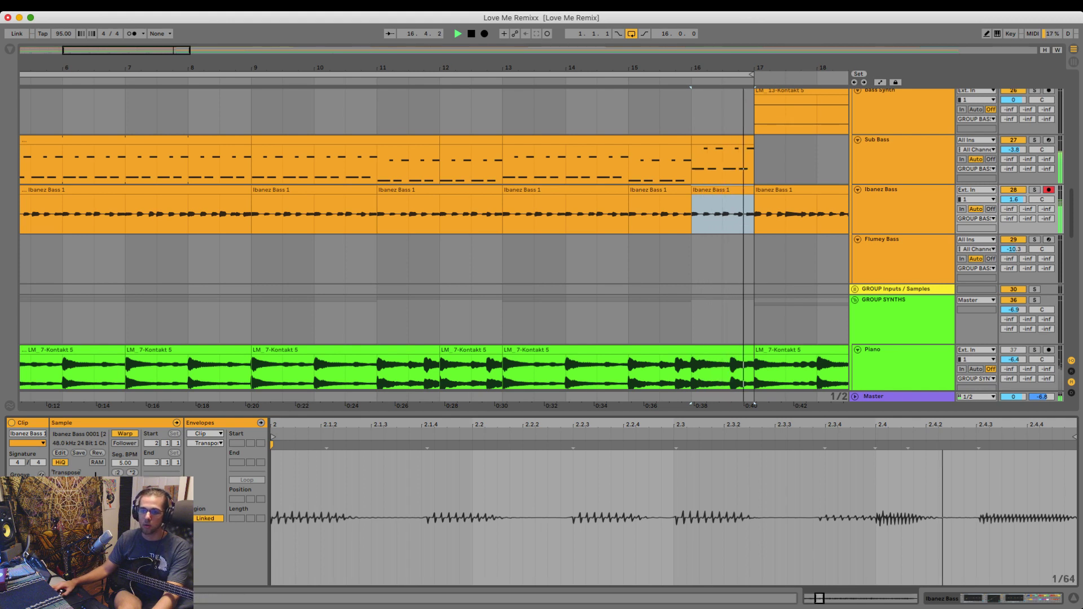
pyautogui.press('space')
pyautogui.press('space')
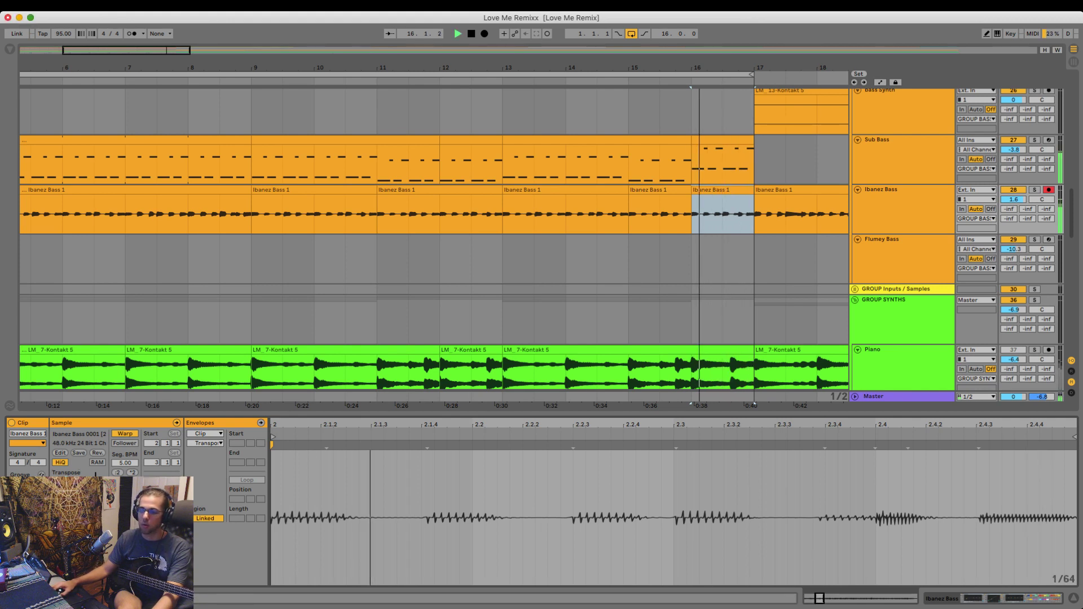
pyautogui.press('space')
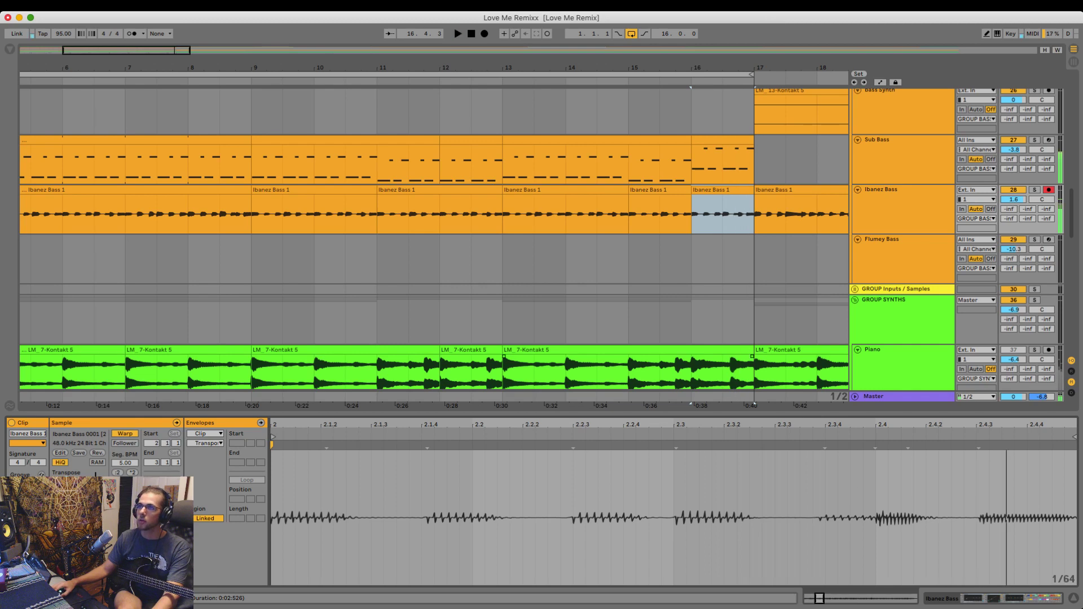
# - Turn off the GROUP BASS solo, close the clip view, and play the bass and synth parts together from bar 9
pyautogui.moveTo(251, 67); pyautogui.dragTo(266, 62)
pyautogui.moveTo(266, 214); pyautogui.dragTo(738, 215)
pyautogui.click(738, 215)
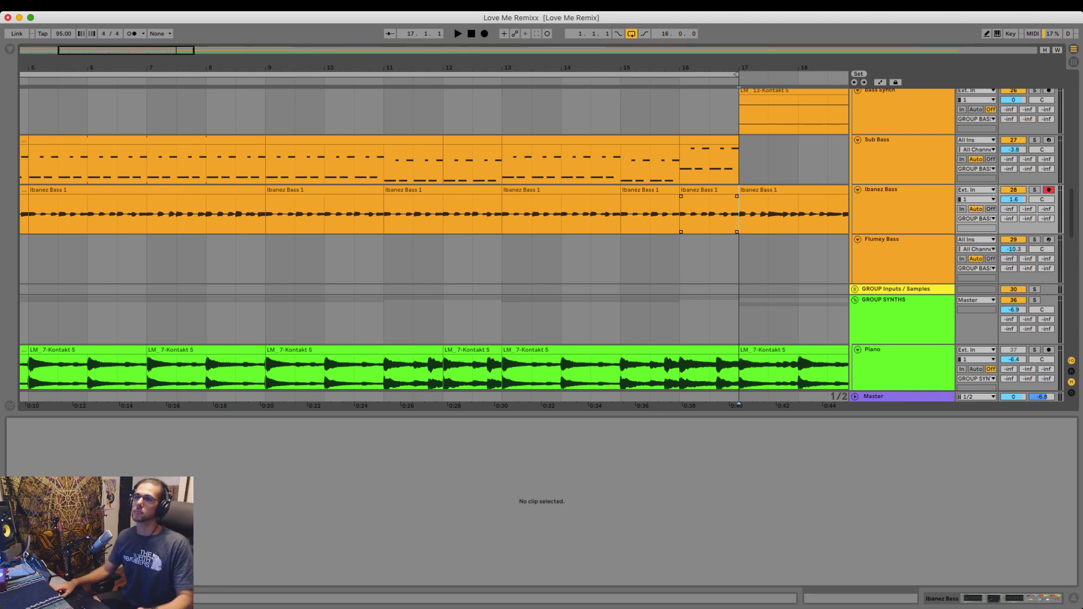
pyautogui.moveTo(393, 68); pyautogui.dragTo(393, 56)
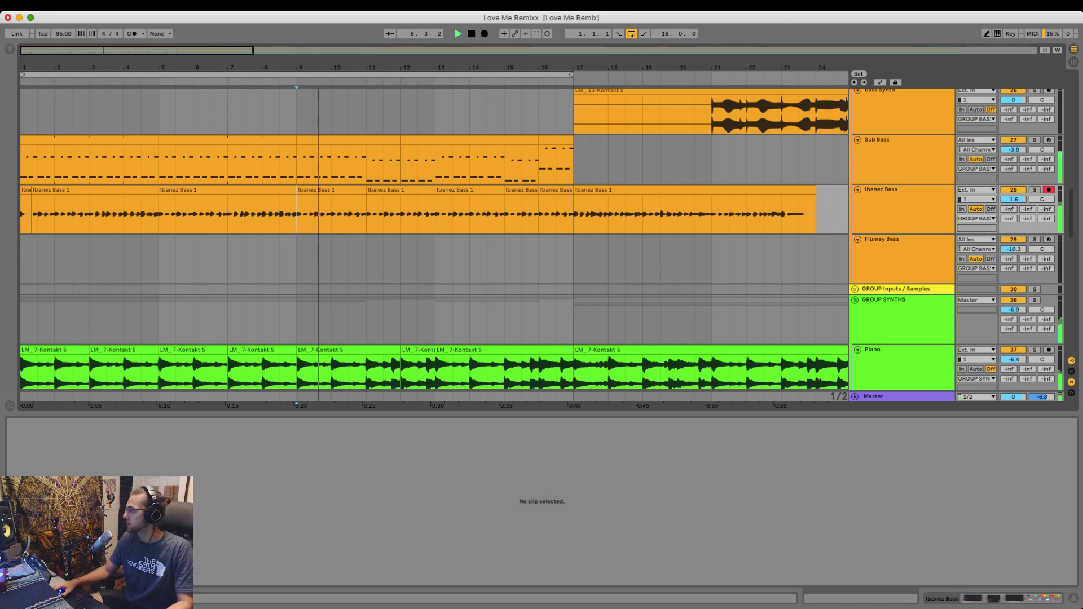
pyautogui.click(1074, 599)
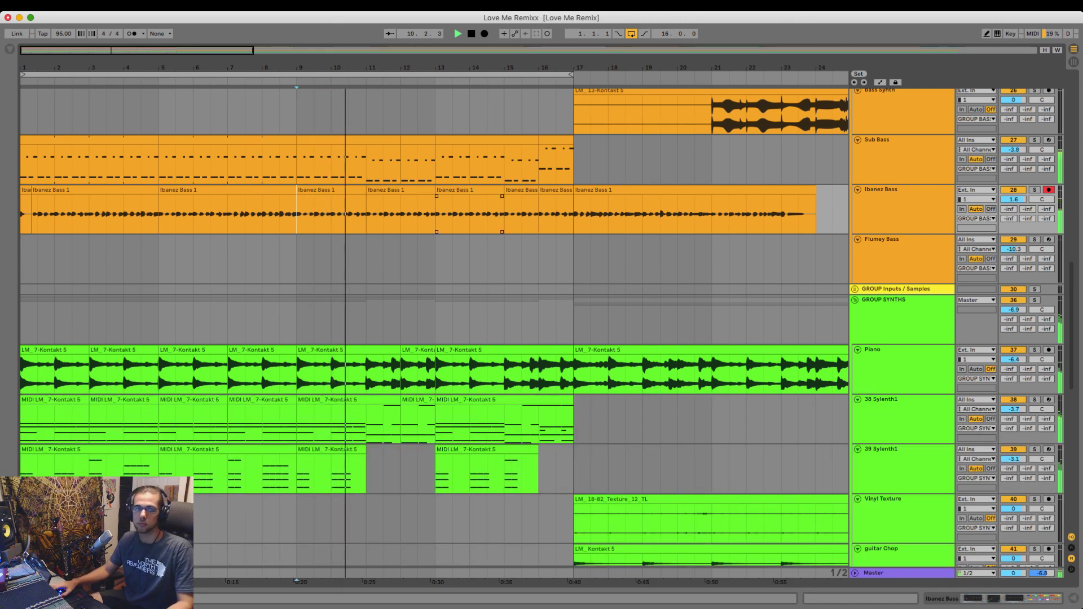
pyautogui.scroll(-1, 242, 215)
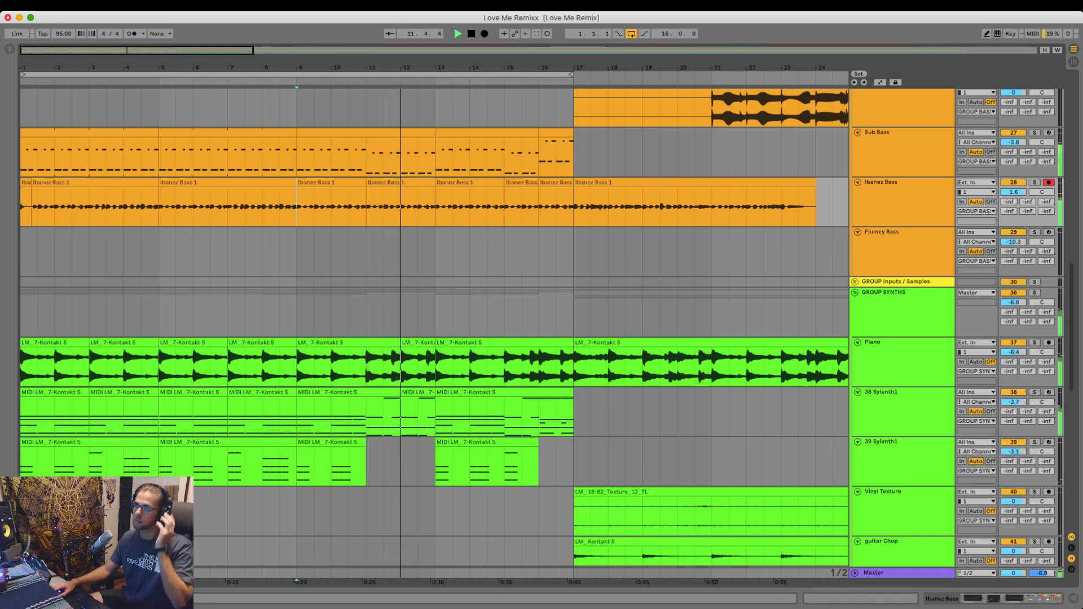
# - Open the 38 Sylenth1 clip at bars 9–11, fold its piano roll to the used notes, and enlarge the clip view
pyautogui.doubleClick(349, 133)
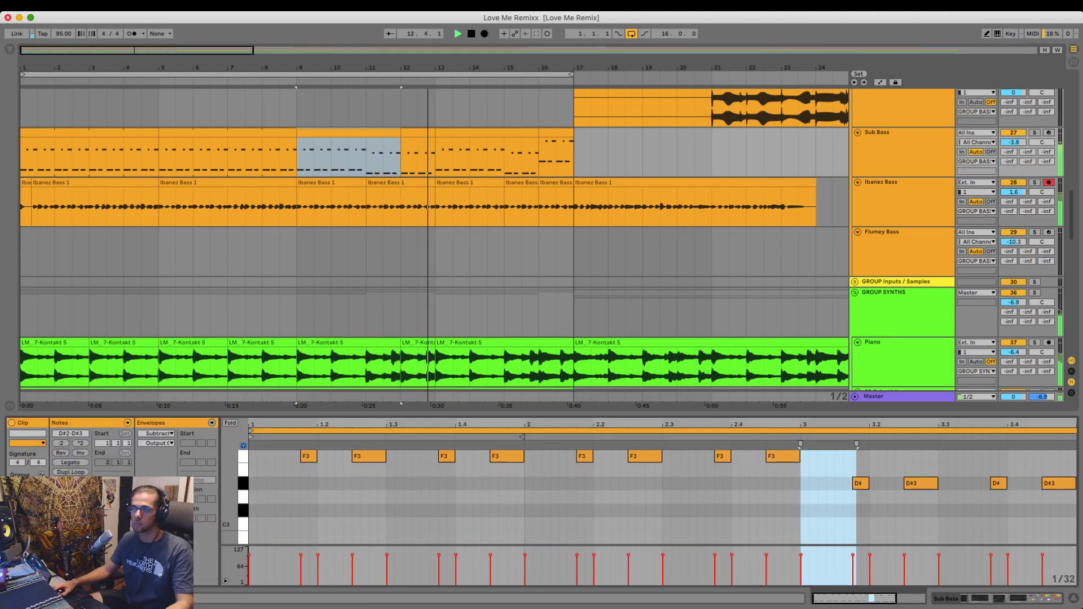
pyautogui.press('alt+super+l')
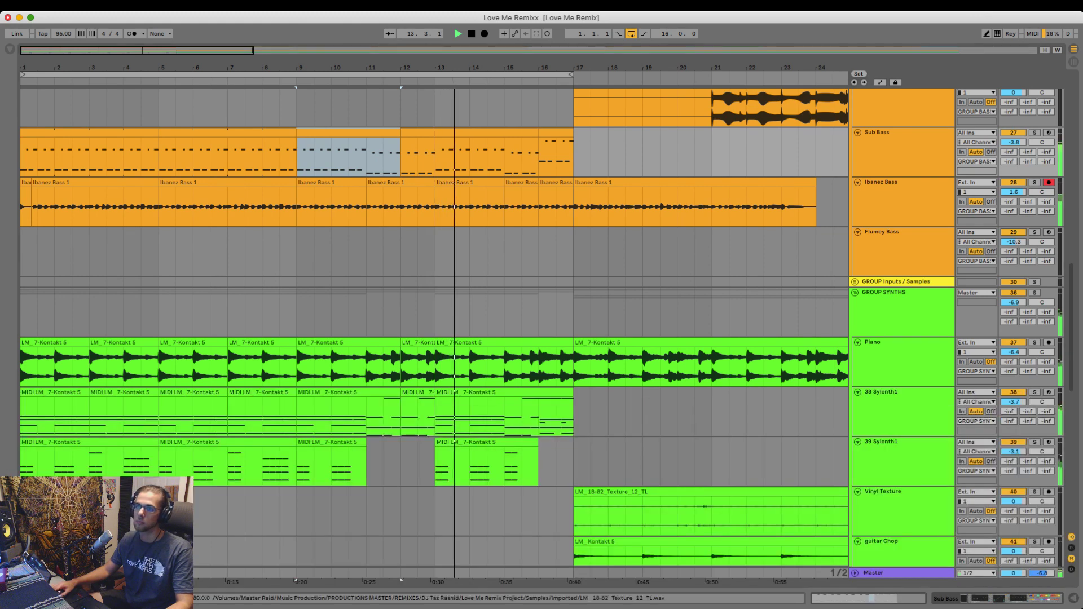
pyautogui.scroll(-8, 435, 282)
pyautogui.doubleClick(349, 160)
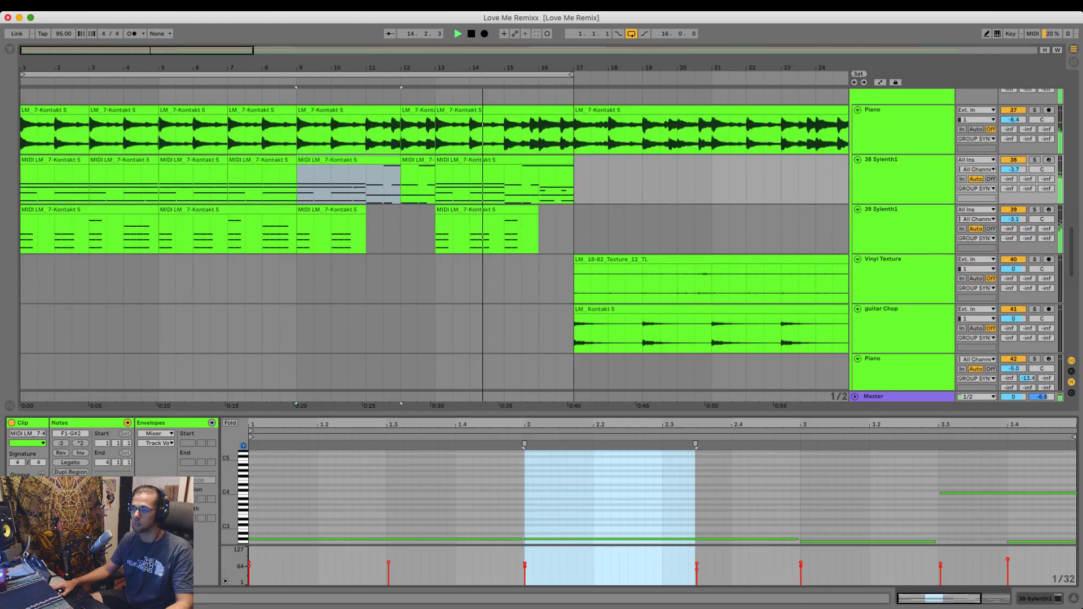
pyautogui.press('f')
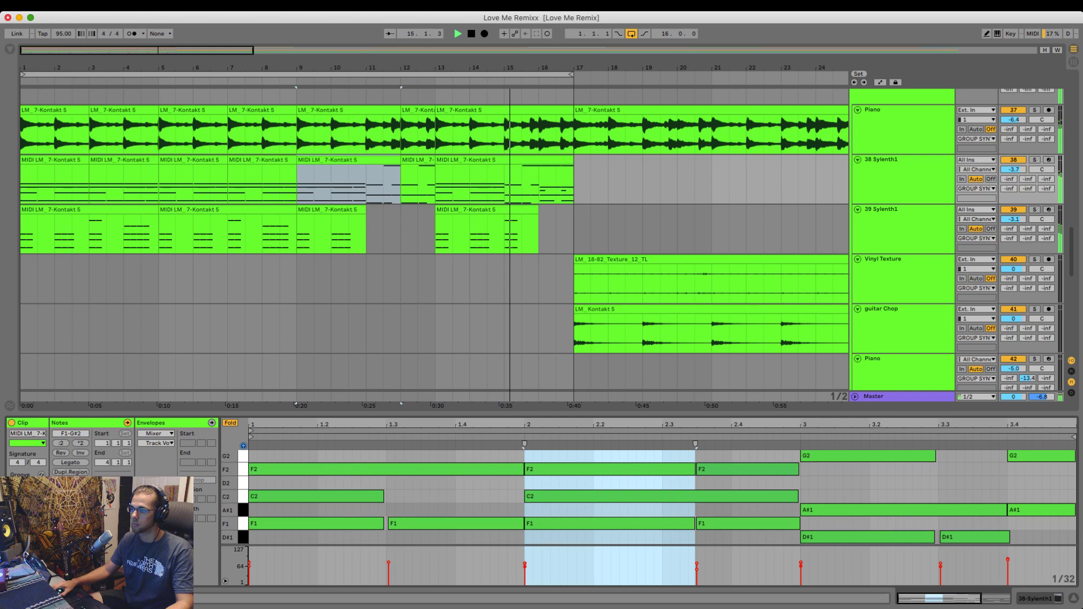
pyautogui.moveTo(271, 412); pyautogui.dragTo(271, 365)
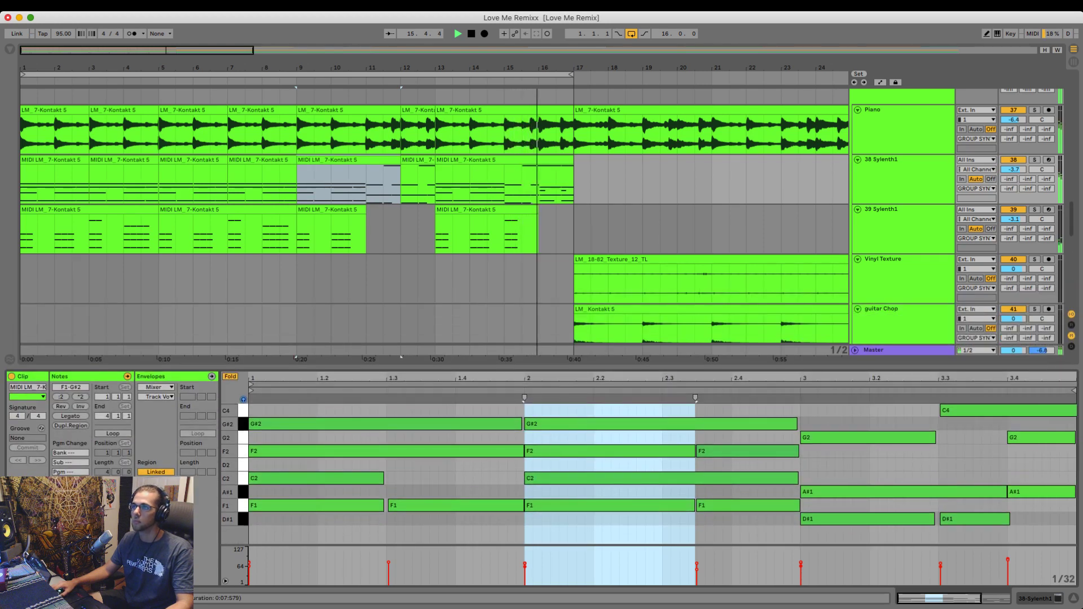
# - Solo GROUP SYNTHS and its 38 Sylenth1 track, and play the synth parts from bars 9 and 11
pyautogui.press('super+z')
pyautogui.press('super+z')
pyautogui.press('super+z')
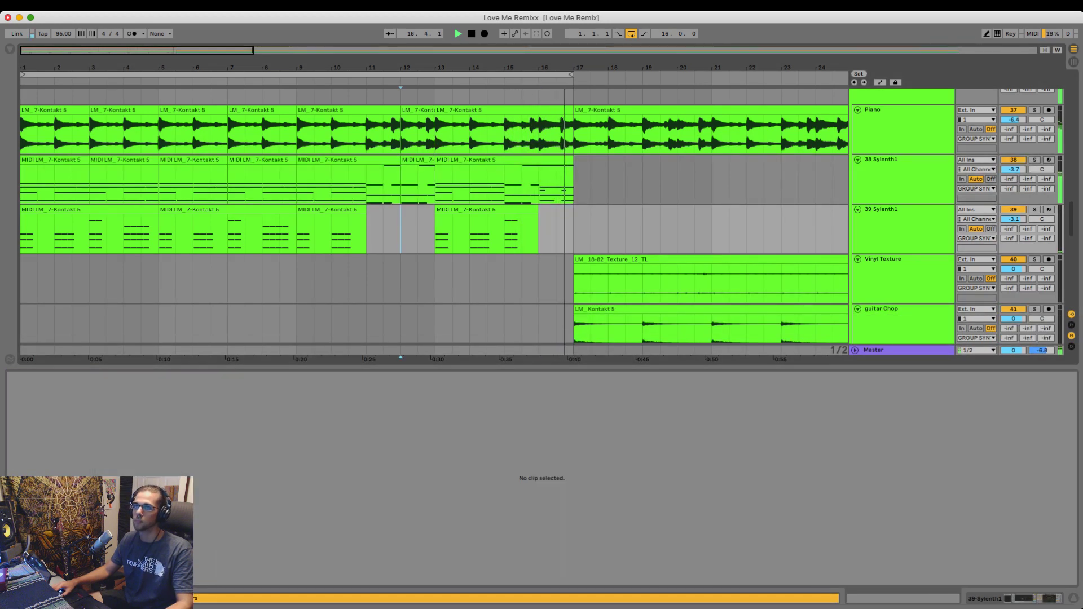
pyautogui.press('space')
pyautogui.scroll(2, 434, 220)
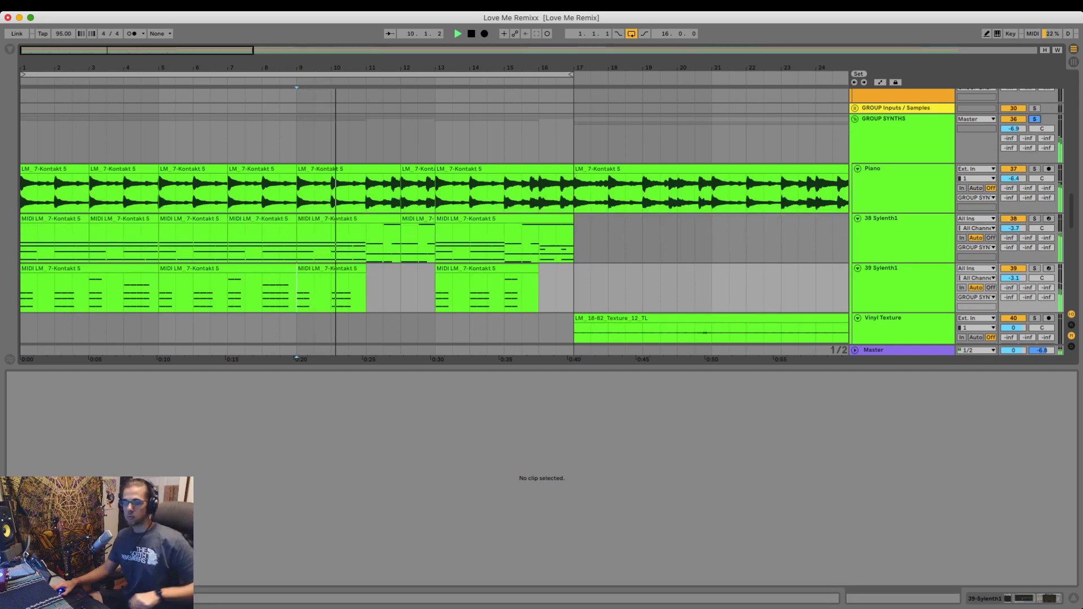
pyautogui.doubleClick(882, 219)
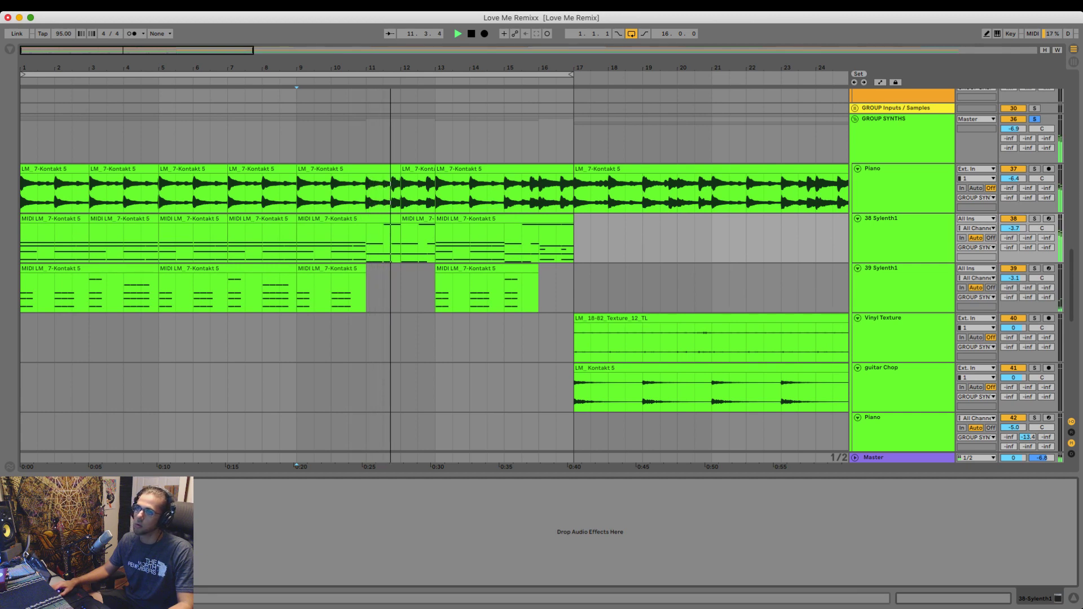
pyautogui.click(1035, 219)
pyautogui.click(366, 82)
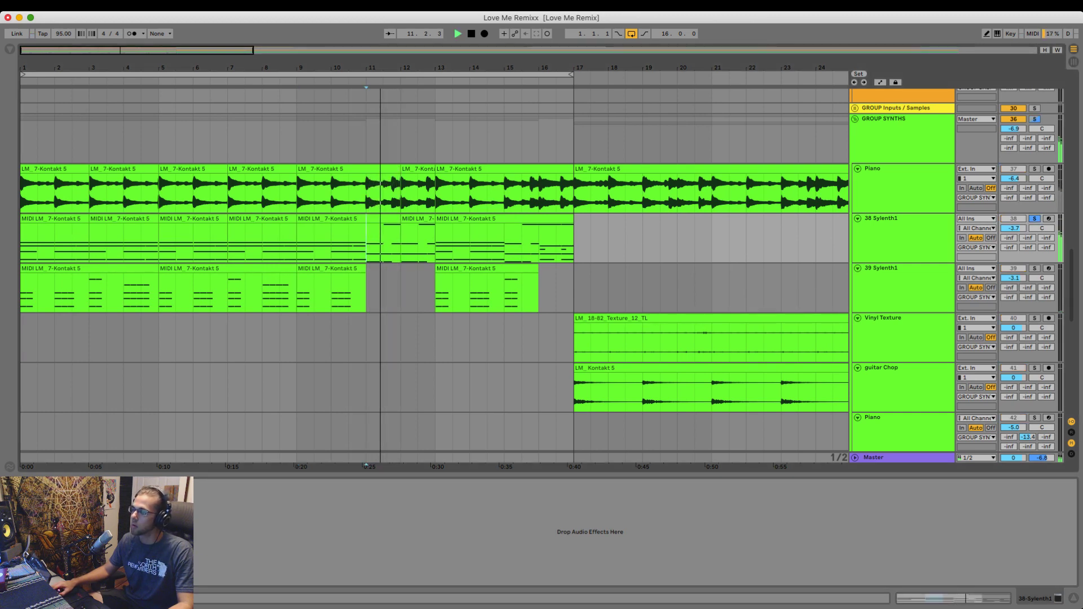
# - Delete the A#1 notes at bar 11 from the 38 Sylenth1 clip and play the edited clip from bar 9
pyautogui.doubleClick(366, 219)
pyautogui.press('space')
pyautogui.doubleClick(903, 492)
pyautogui.press('space')
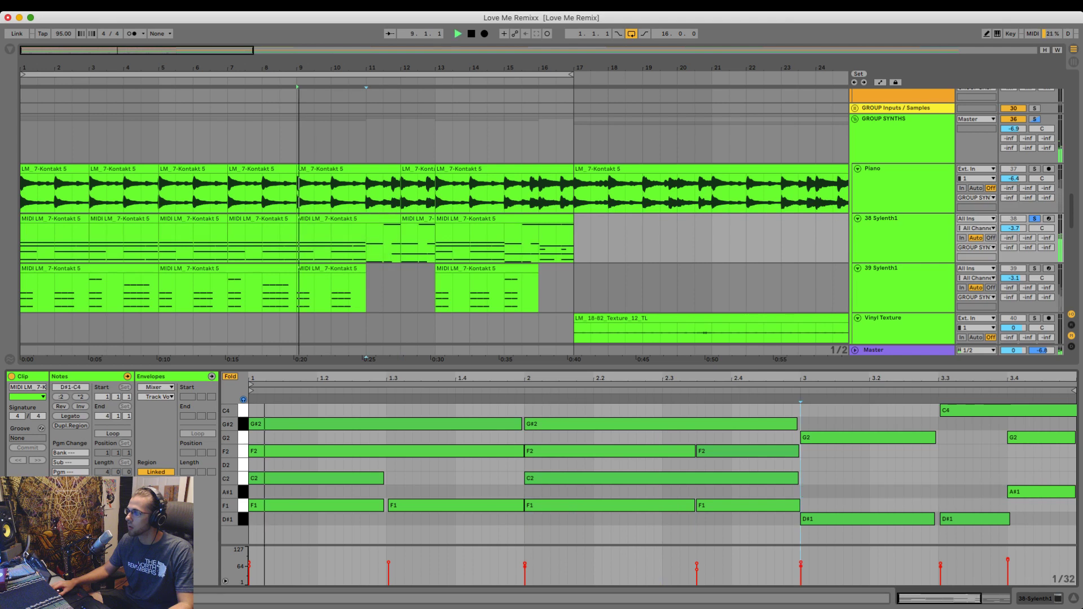
pyautogui.press('space')
pyautogui.press('space')
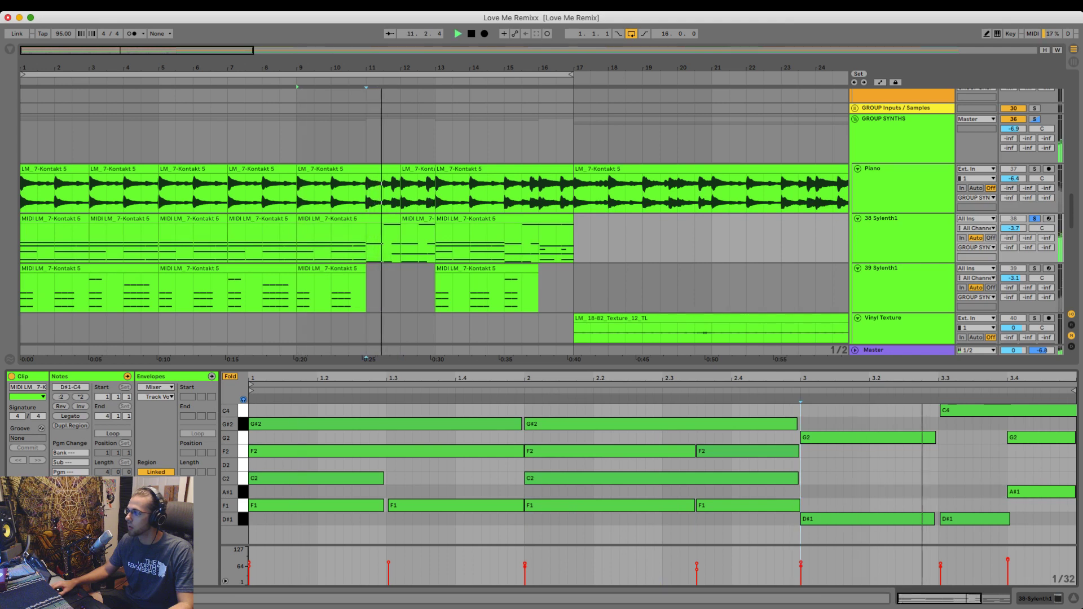
pyautogui.press('Delete')
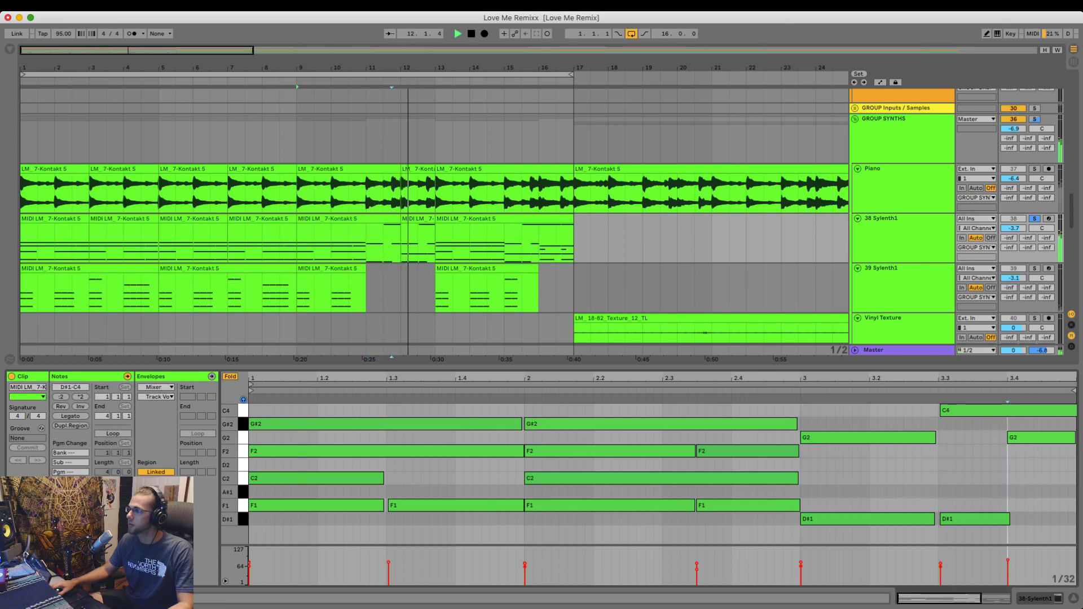
pyautogui.click(982, 411)
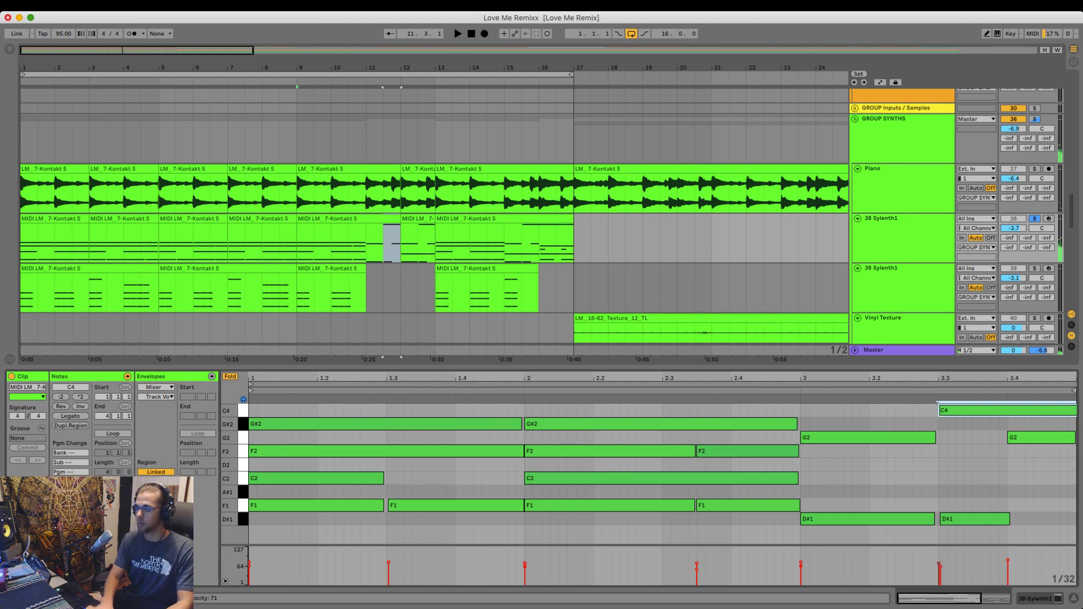
pyautogui.hotkey('ctrl', 'a')
pyautogui.press('space')
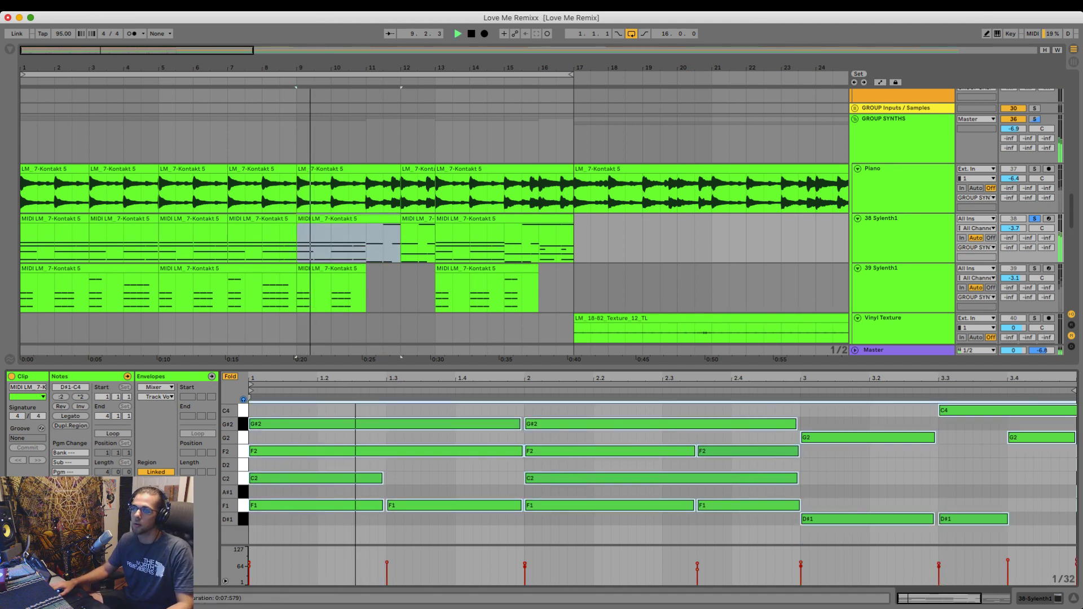
# - Unsolo 38 Sylenth1, duplicate its edited bar 11 over bar 12, and play the chord change
pyautogui.click(1035, 219)
pyautogui.moveTo(400, 243); pyautogui.dragTo(367, 243)
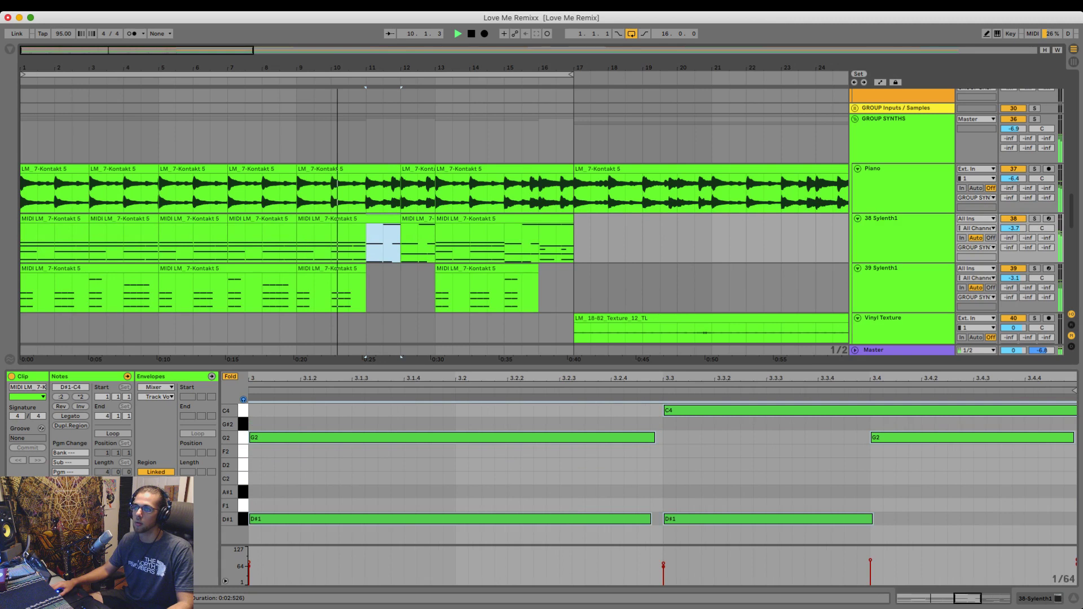
pyautogui.hotkey('ctrl', 'd')
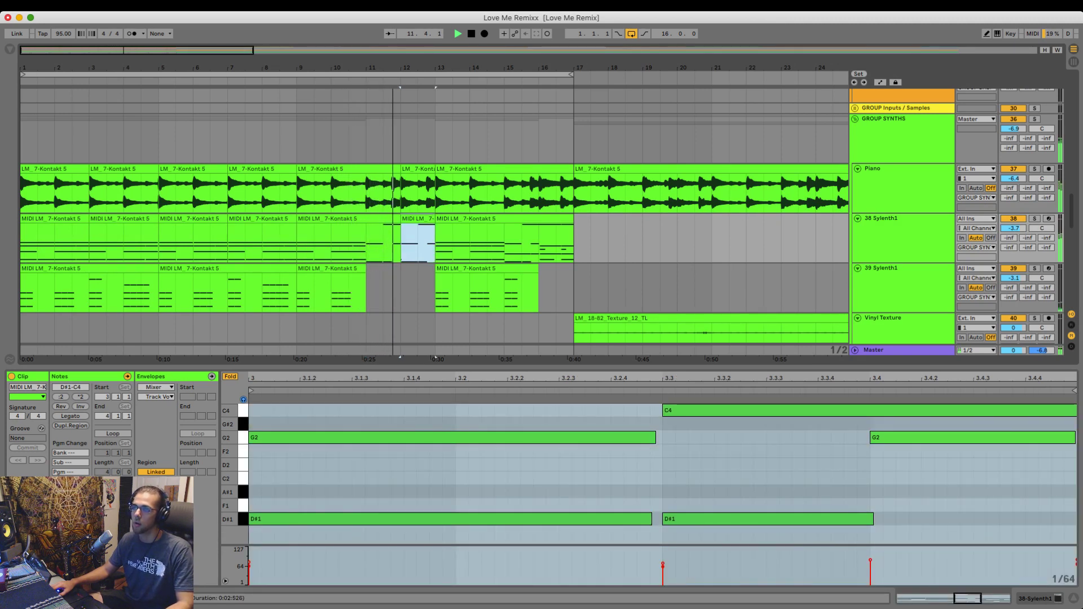
pyautogui.press('space')
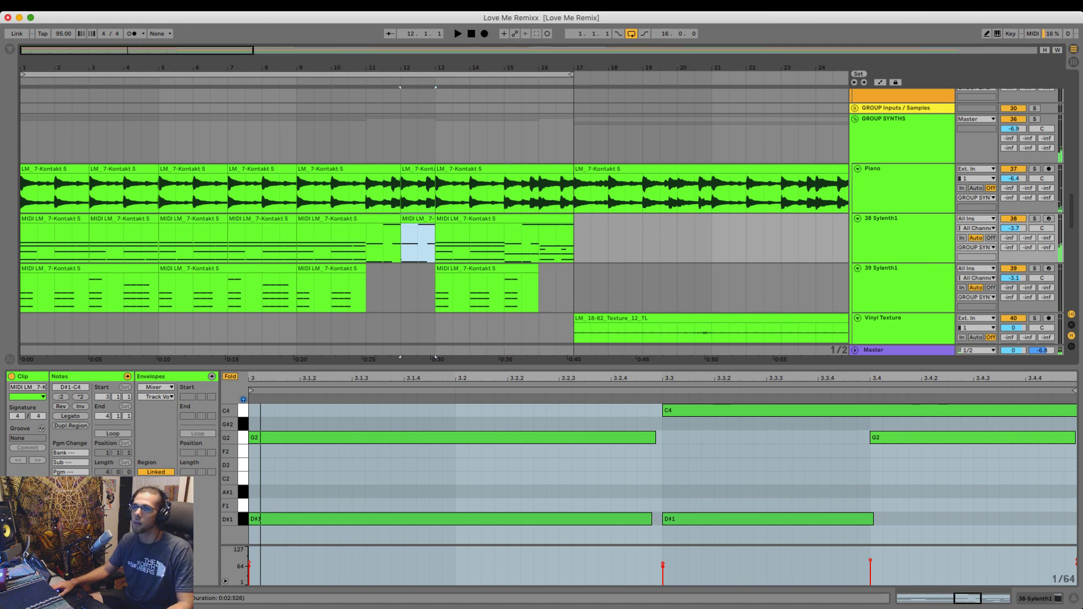
pyautogui.click(383, 242)
pyautogui.press('space')
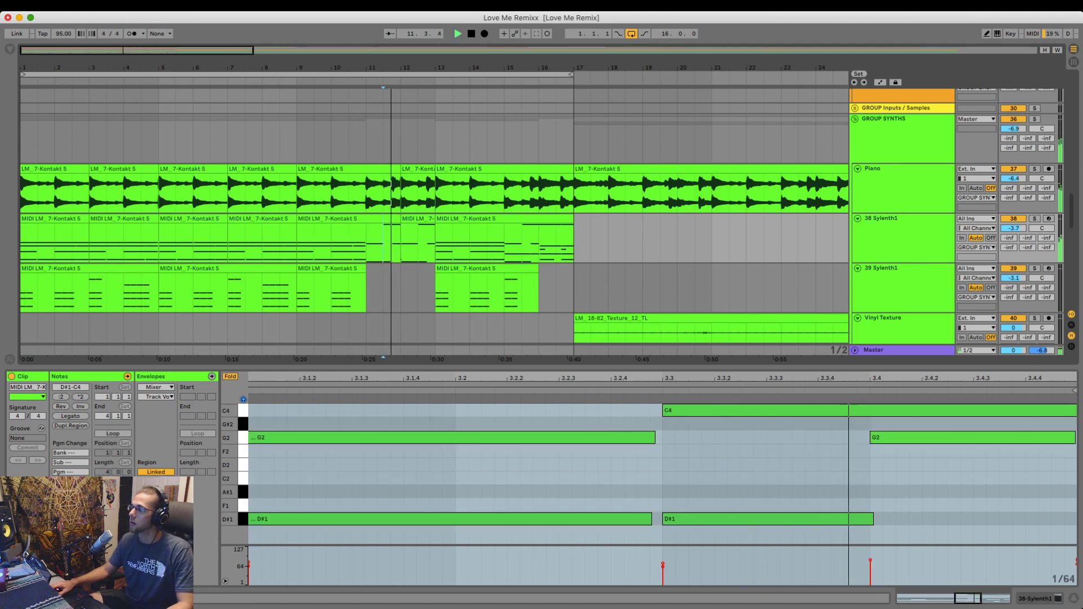
pyautogui.press('space')
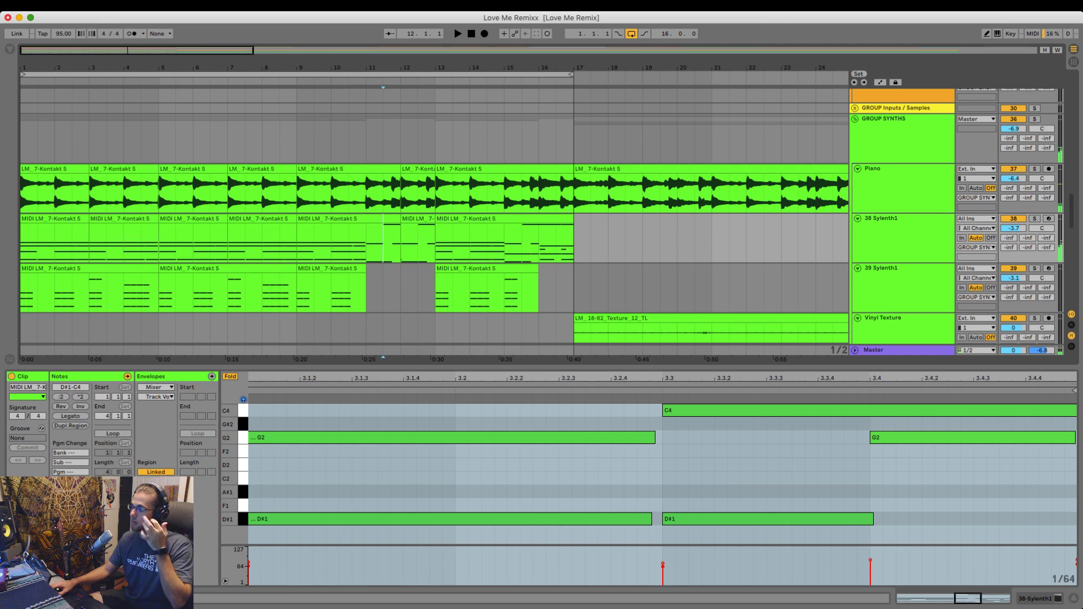
# - Close the clip view, solo 38 Sylenth1 to play it from bar 11, and set the insertion marker at bar 16
pyautogui.press('super+alt+l')
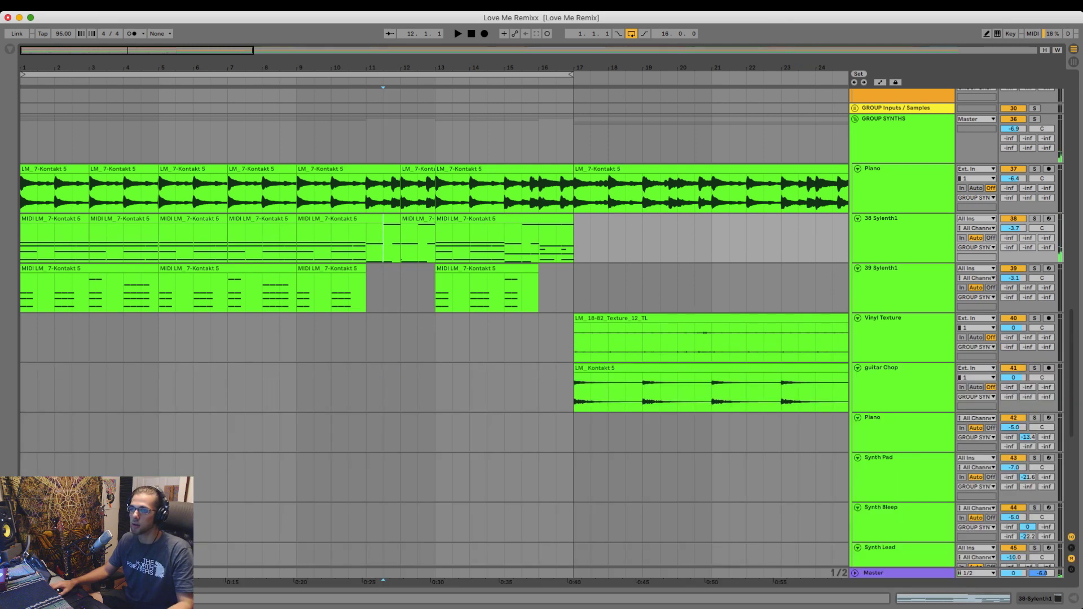
pyautogui.press('super+alt+l')
pyautogui.press('super+alt+l')
pyautogui.press('Left')
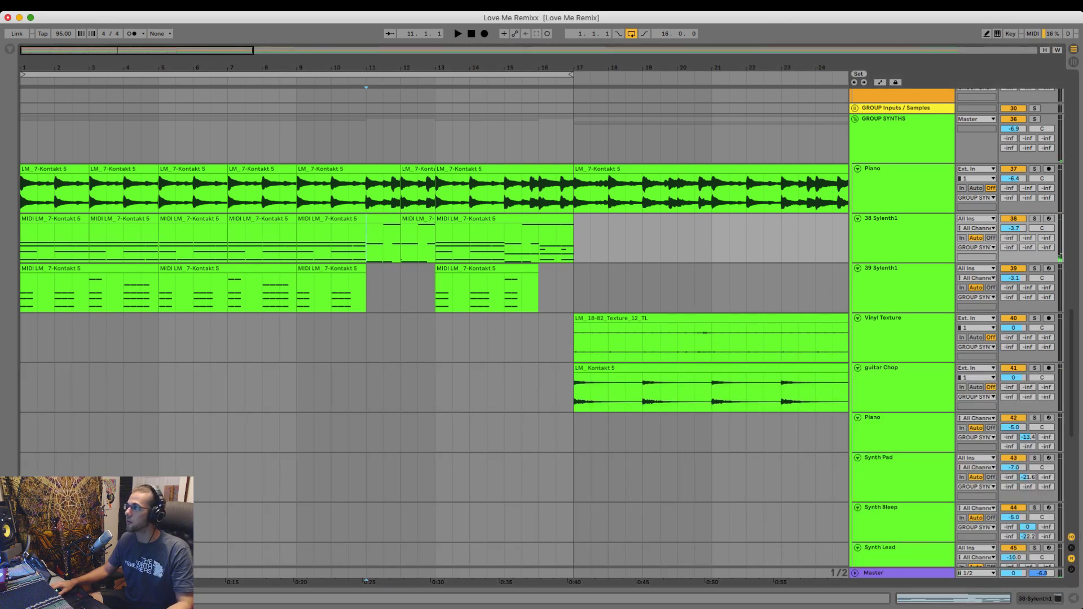
pyautogui.press('s')
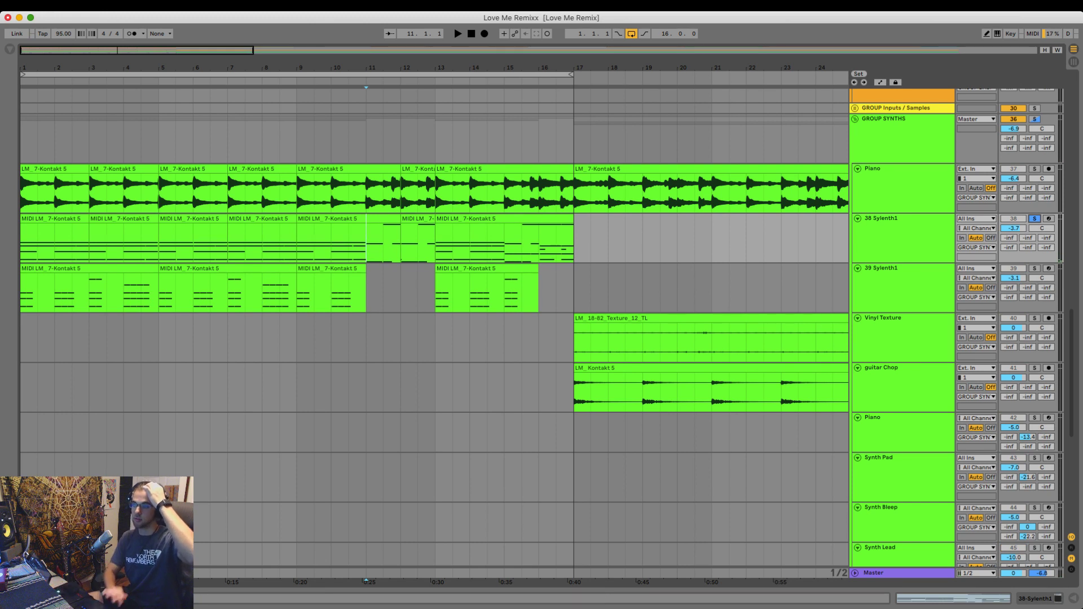
pyautogui.press('space')
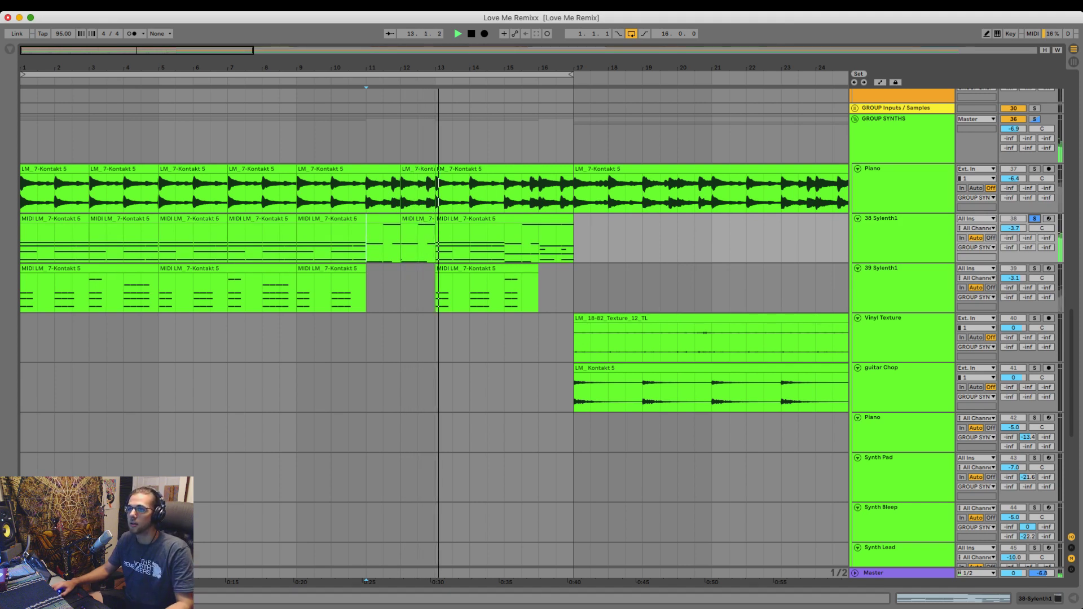
pyautogui.moveTo(434, 242); pyautogui.dragTo(298, 243)
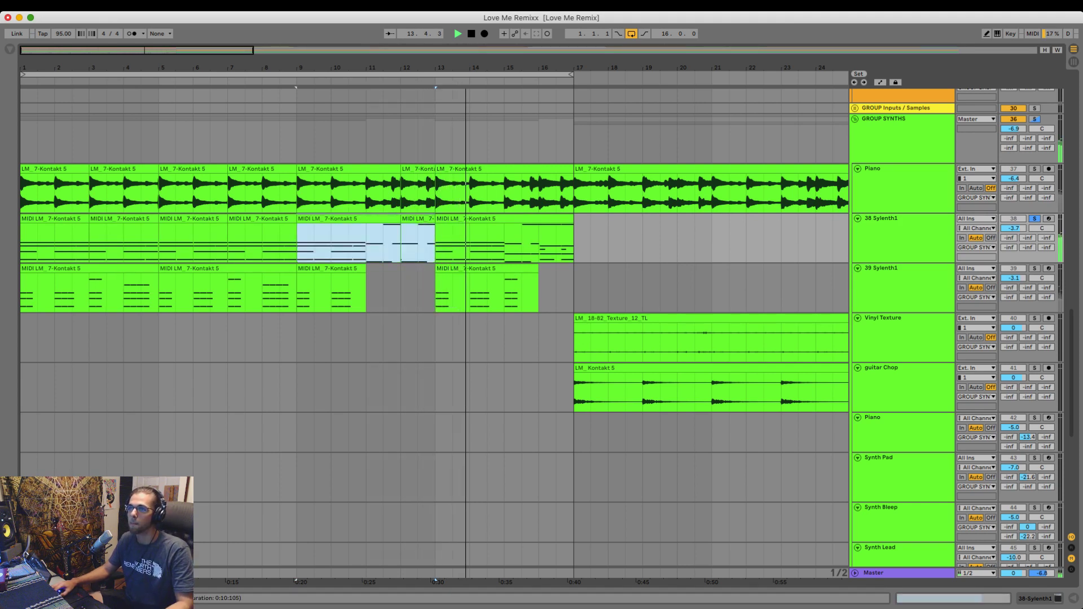
pyautogui.click(466, 242)
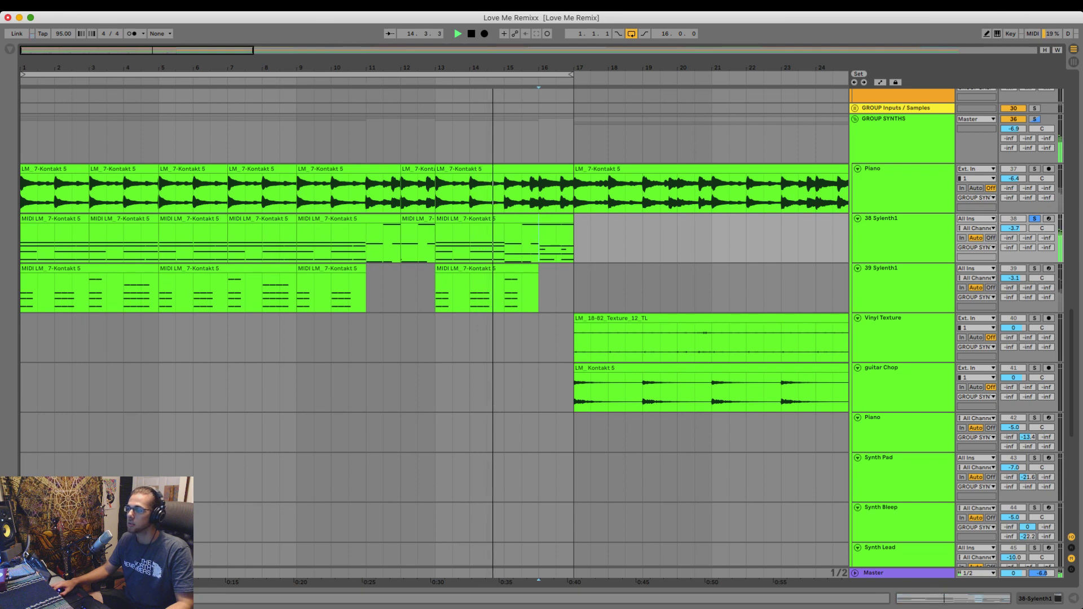
# - Delete both A#1 notes at bar 15 from the 38 Sylenth1 clip that starts at bar 13, and close the clip view
pyautogui.doubleClick(466, 219)
pyautogui.doubleClick(739, 492)
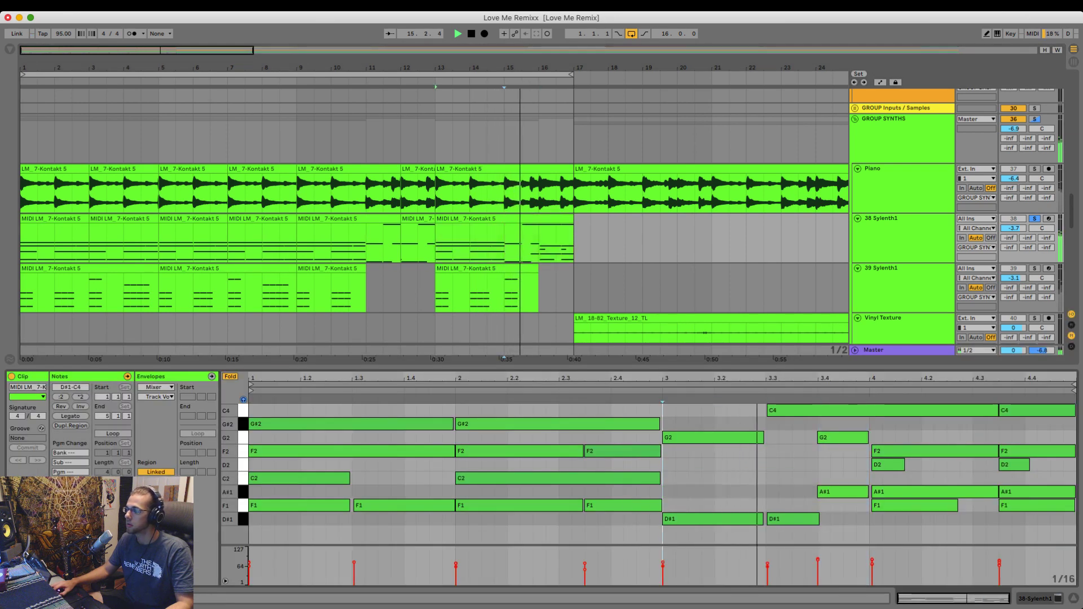
pyautogui.doubleClick(844, 492)
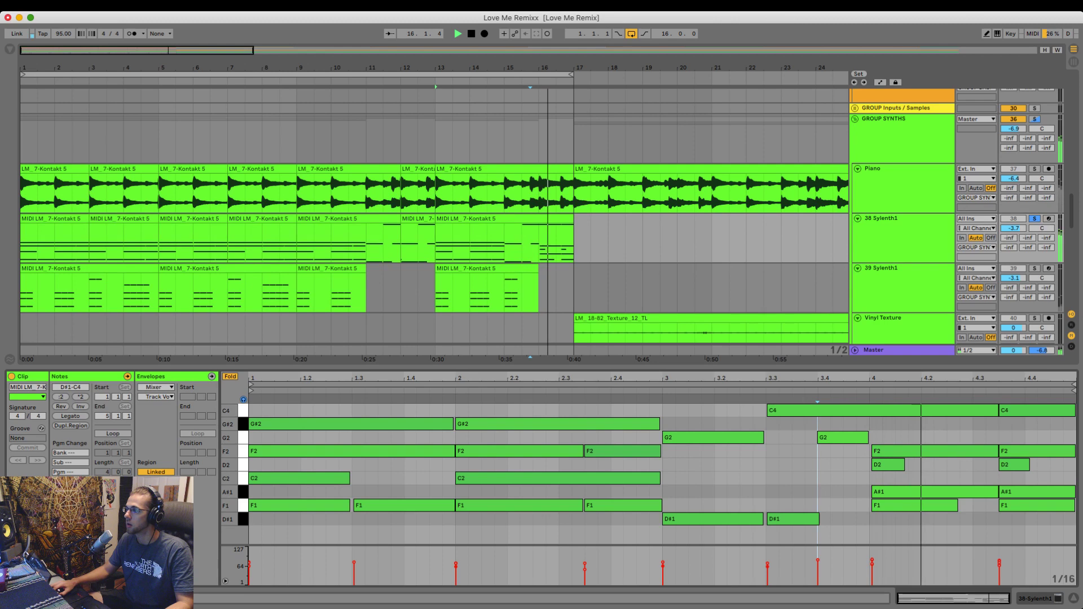
pyautogui.press('super+alt+l')
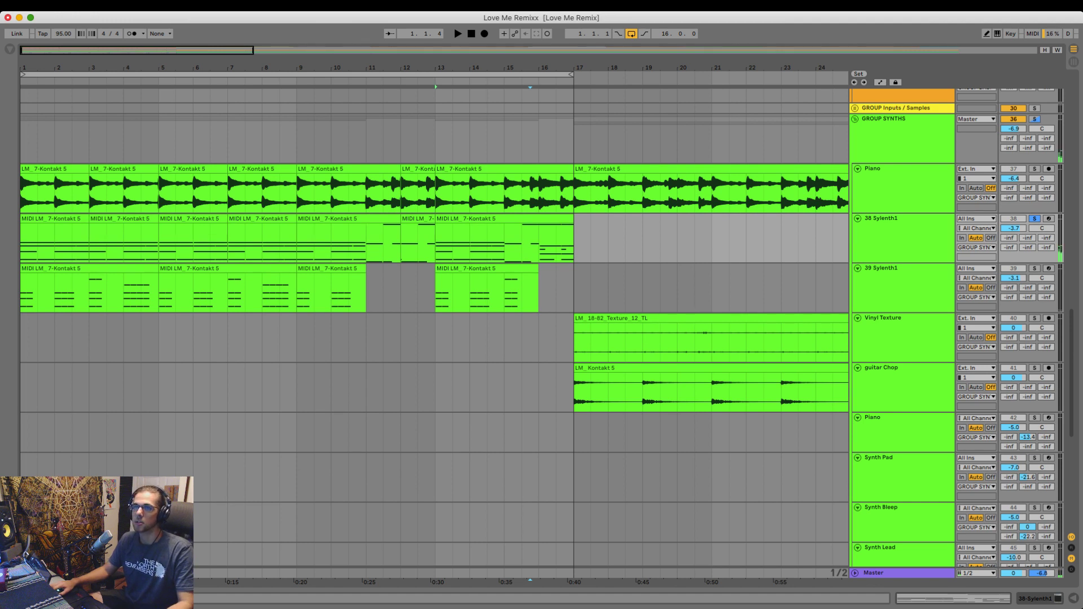
# - Unsolo 38 Sylenth1 and play the synth parts with the rest of the arrangement from bar 9
pyautogui.press('s')
pyautogui.click(297, 291)
pyautogui.press('space')
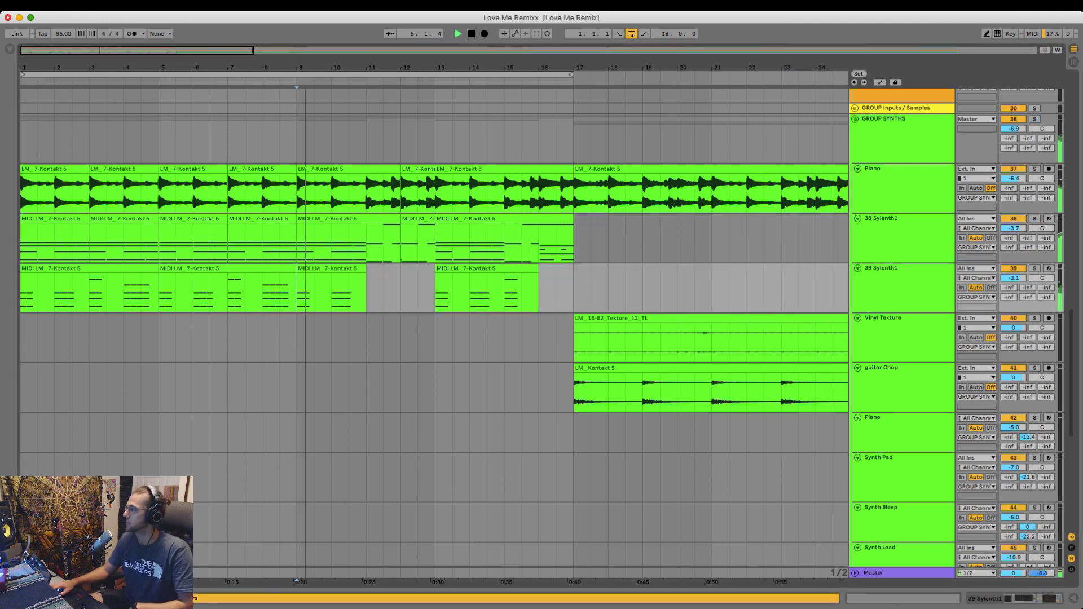
# - Select the Synth Lead track with its devices shown, arm it for recording, and set its volume to -8.2 dB during playback
pyautogui.scroll(-5, 435, 333)
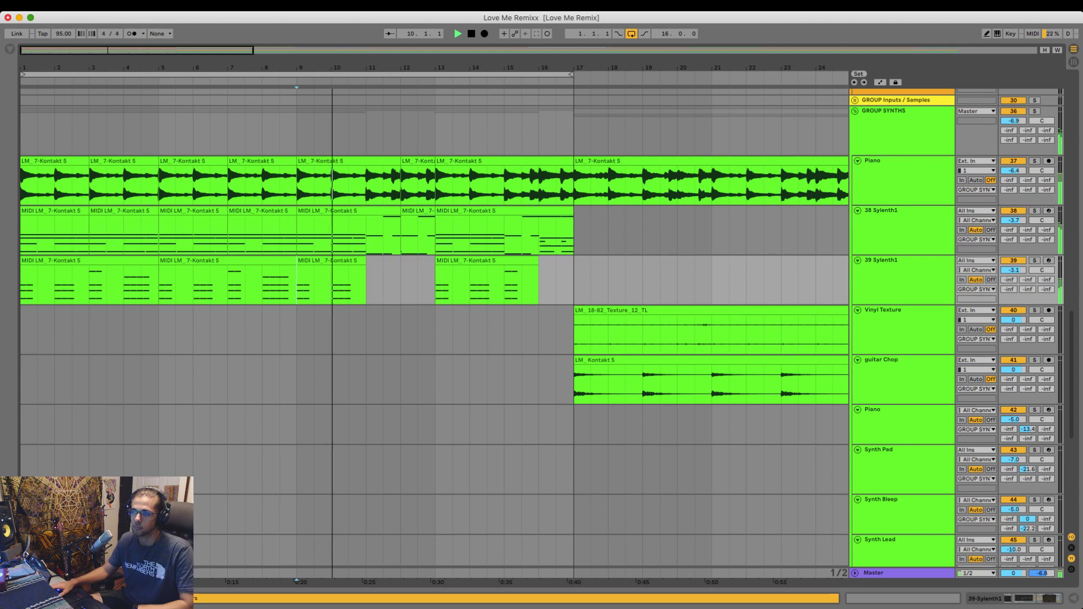
pyautogui.scroll(-12, 435, 333)
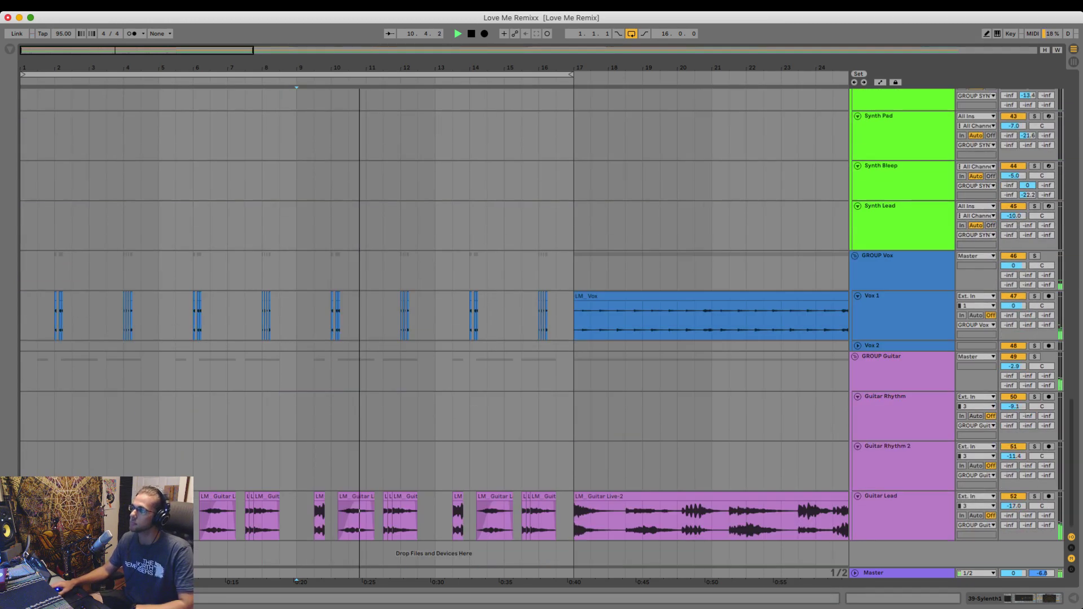
pyautogui.scroll(14, 435, 333)
pyautogui.doubleClick(903, 488)
pyautogui.scroll(-7, 903, 349)
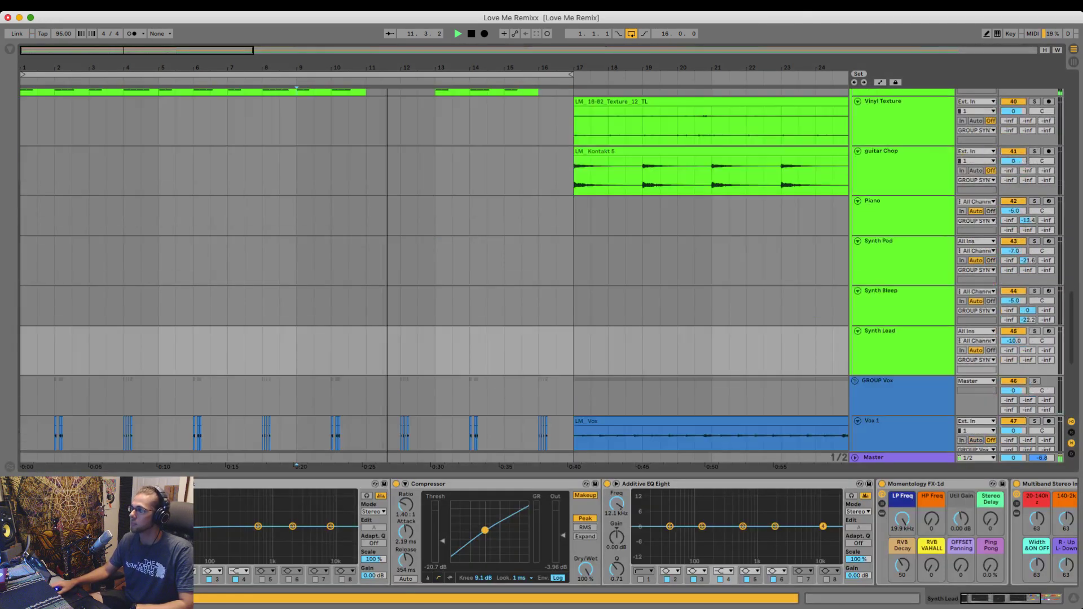
pyautogui.click(903, 347)
pyautogui.click(1050, 331)
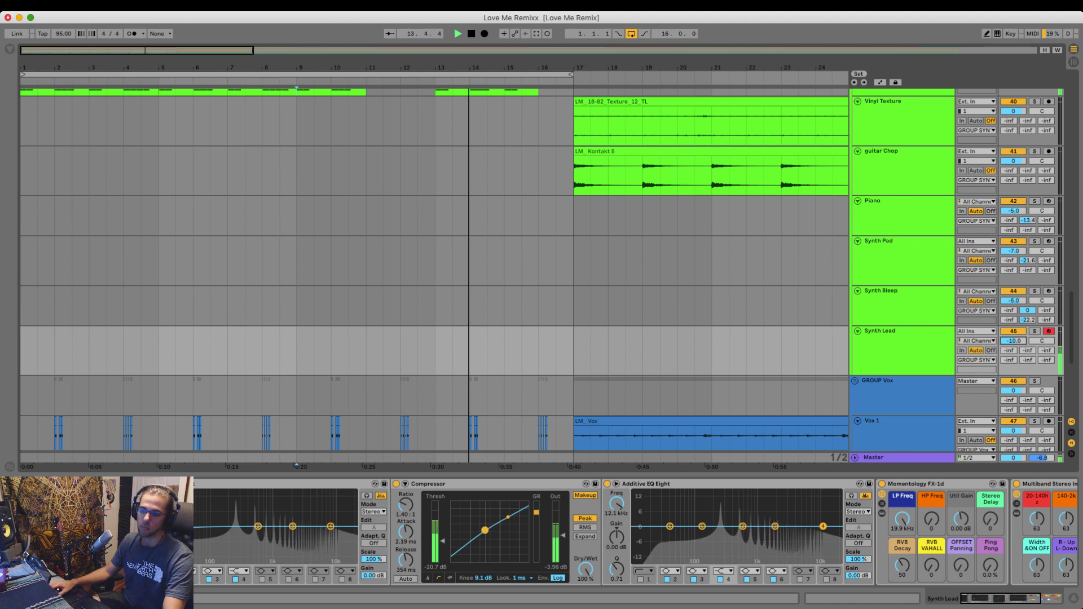
pyautogui.moveTo(1015, 341); pyautogui.dragTo(1014, 334)
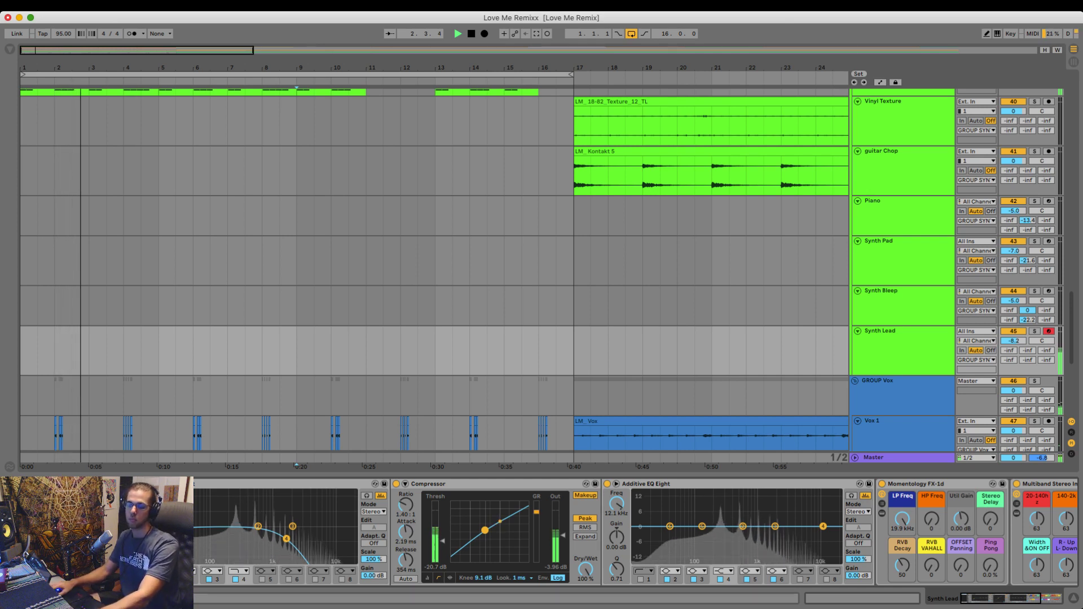
pyautogui.press('space')
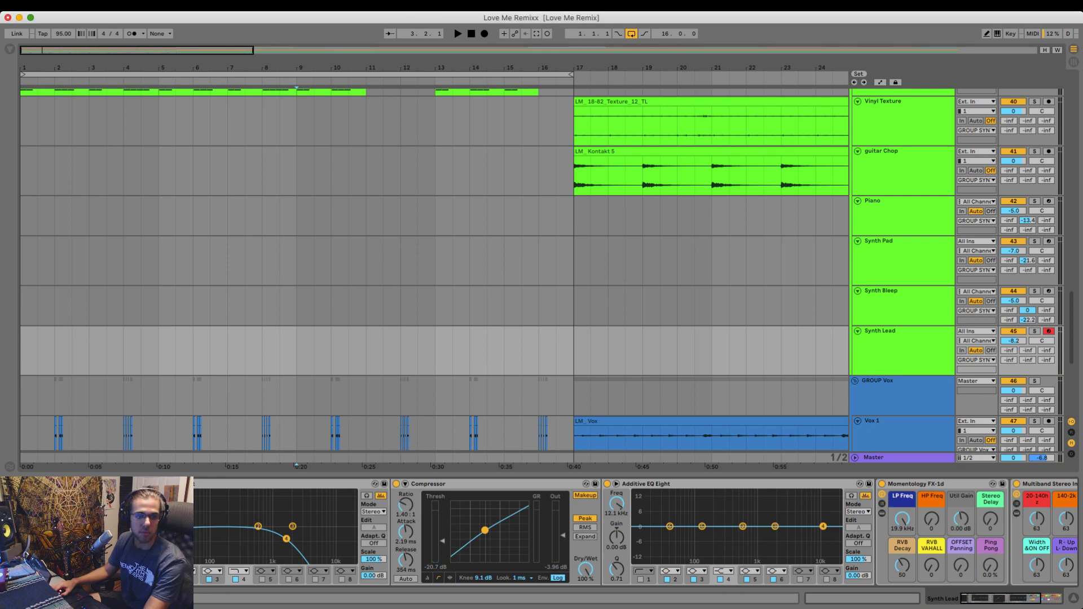
pyautogui.press('super+Tab')
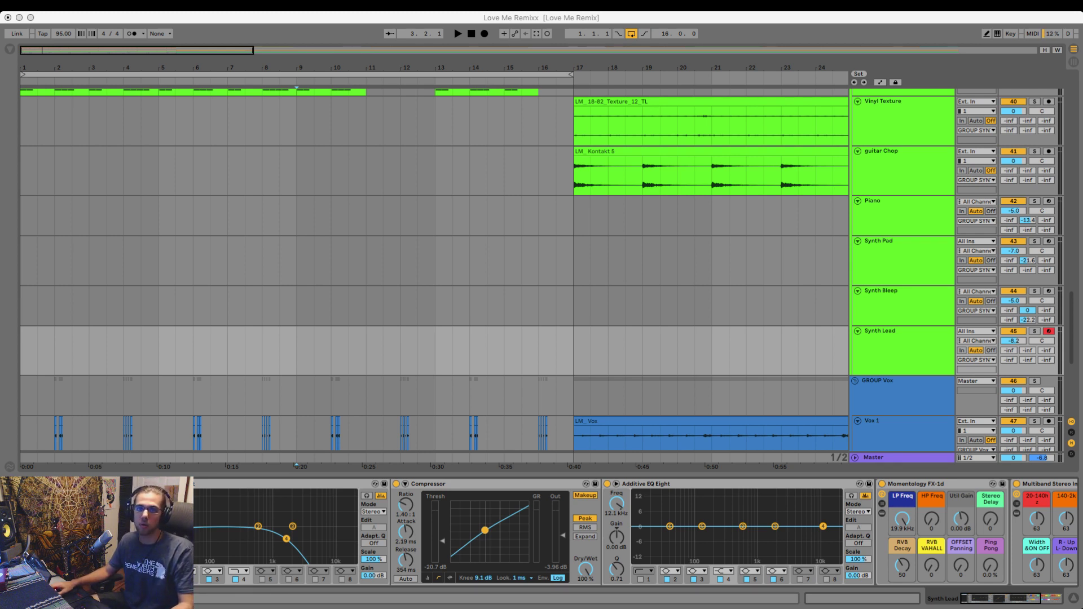
pyautogui.press('super+Tab')
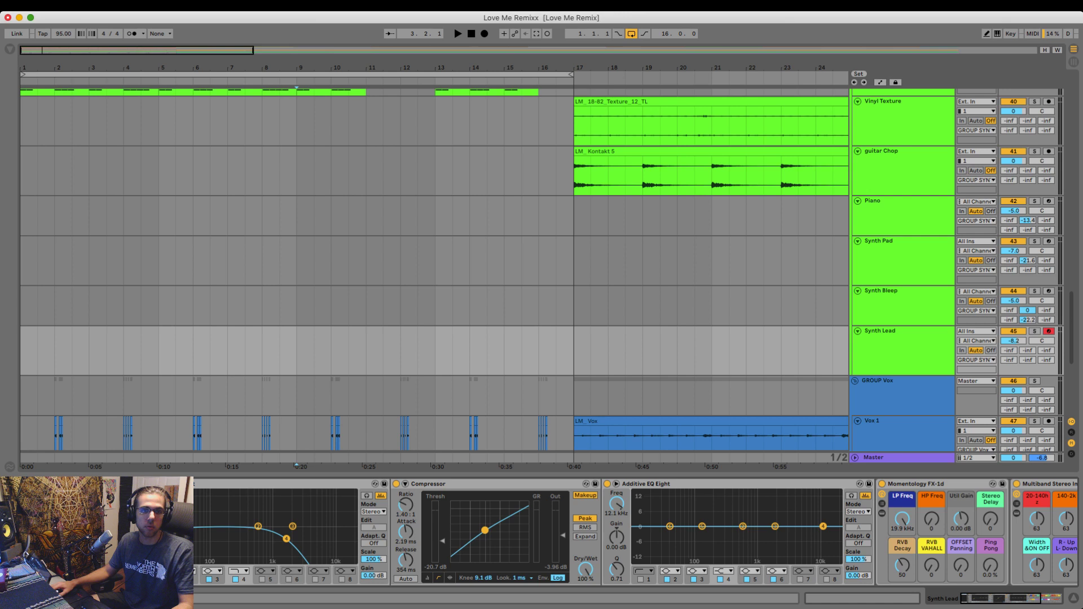
pyautogui.press('super+Tab')
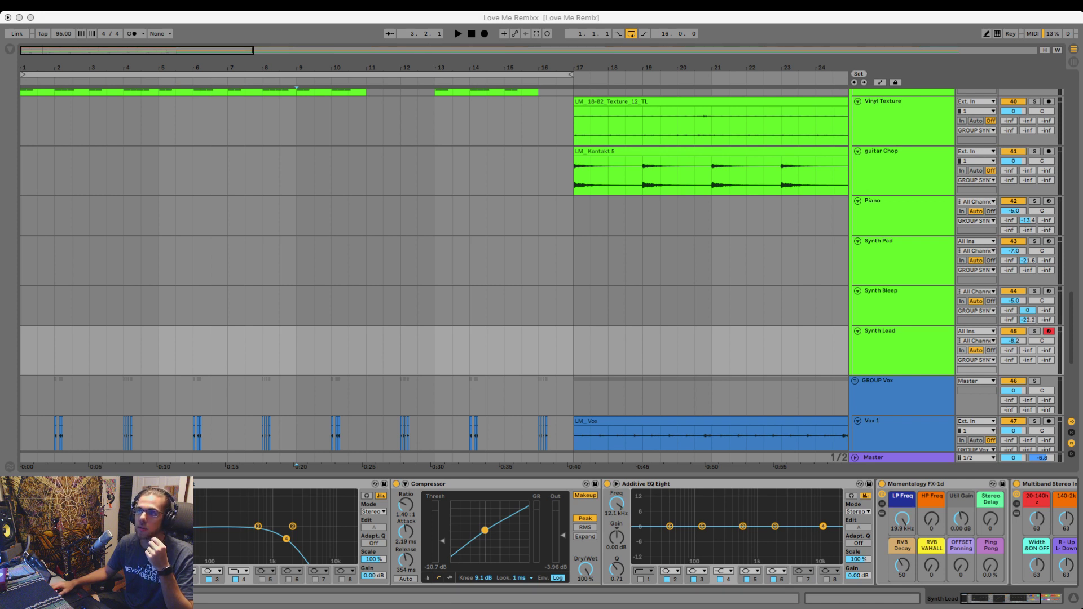
pyautogui.press('super+Tab')
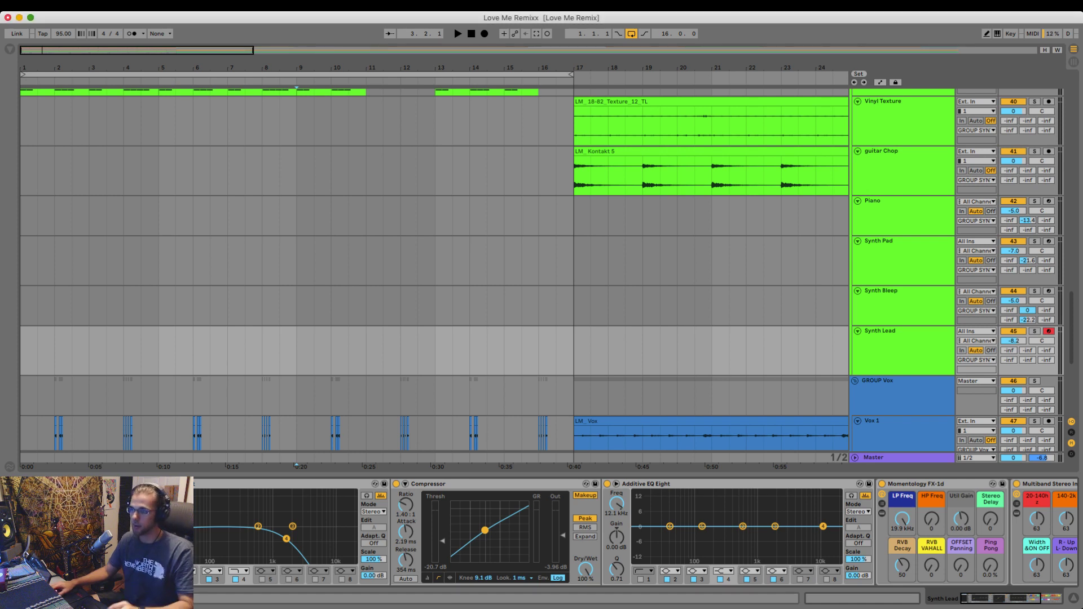
pyautogui.press('super+Tab')
pyautogui.press('super+Tab')
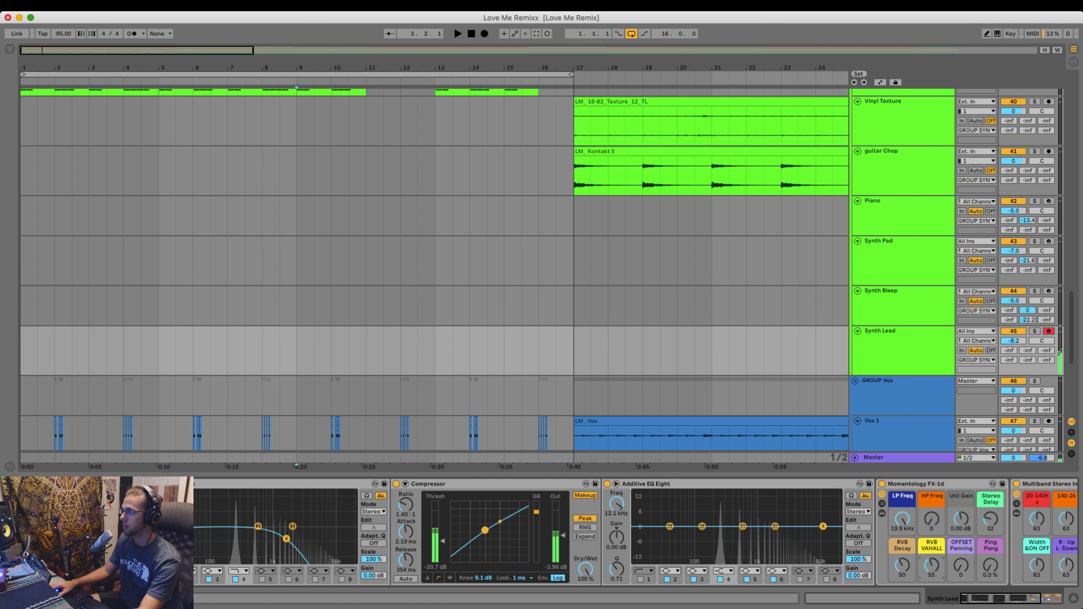
# - Set Synth Lead's Multiband Stereo Imager to 77 for the 2k-10k band and 79 for the 10k-20k band
pyautogui.hscroll(3, 648, 532)
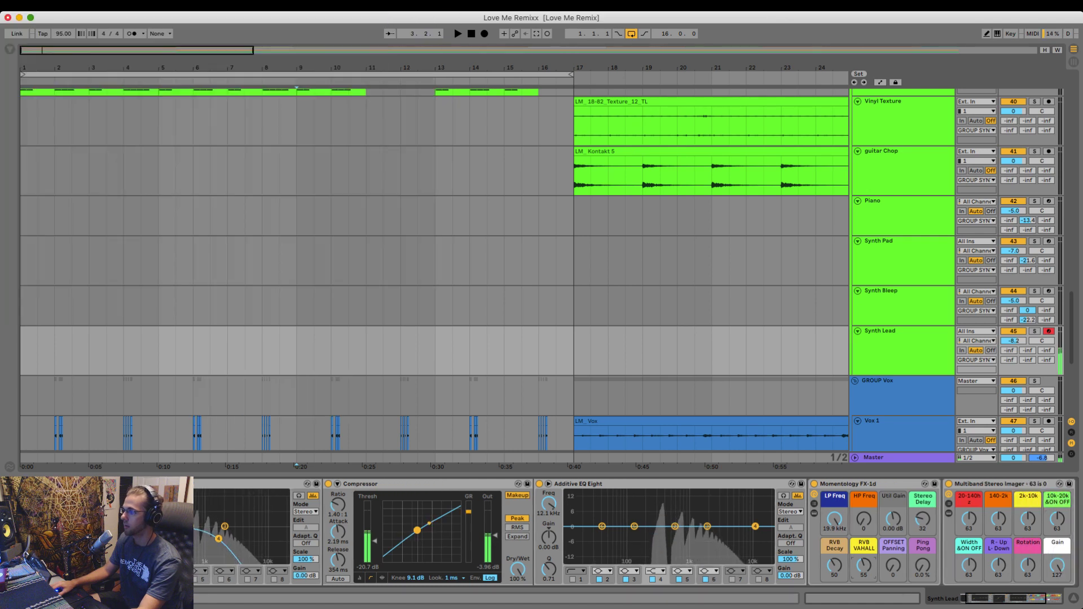
pyautogui.moveTo(1057, 519); pyautogui.dragTo(1028, 511)
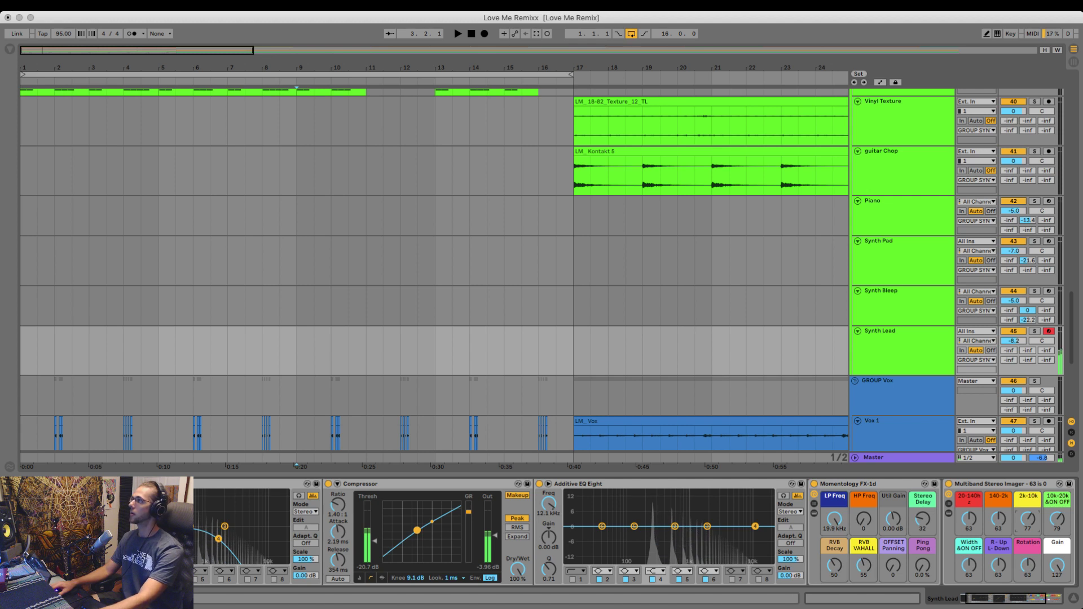
# - Play the arrangement from bar 9 and record a short Synth Lead phrase of C4 and C3 notes across bars 14 to 16
pyautogui.click(314, 122)
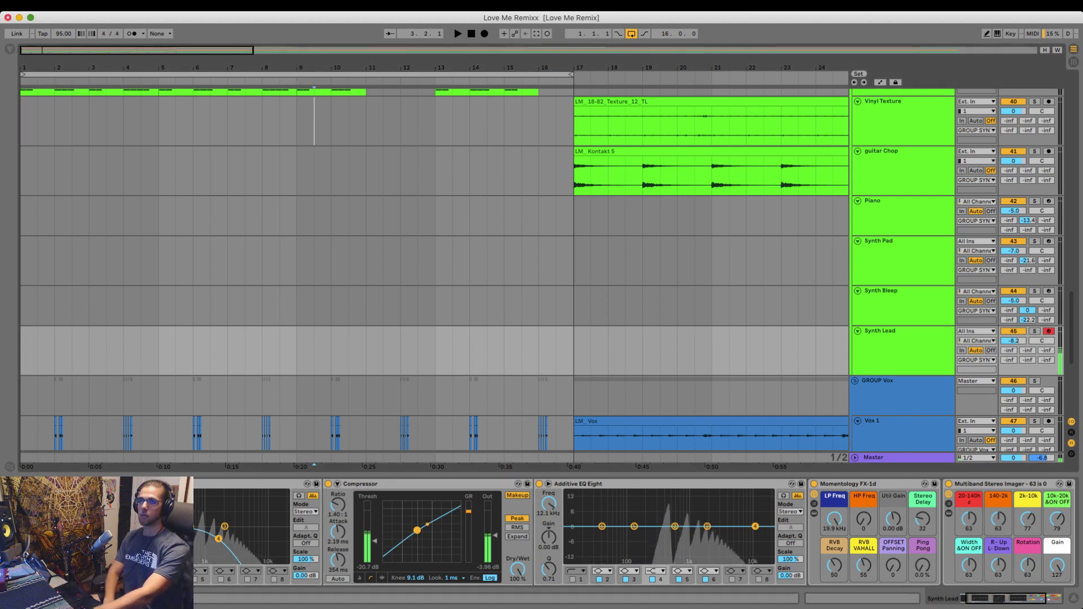
pyautogui.press('space')
pyautogui.press('b')
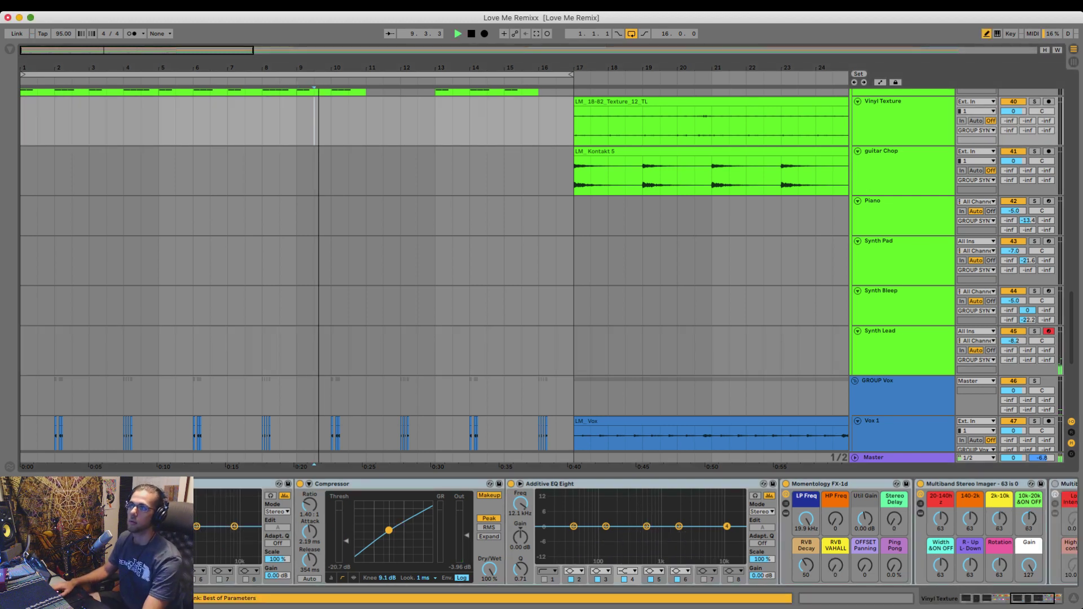
pyautogui.scroll(3, 434, 276)
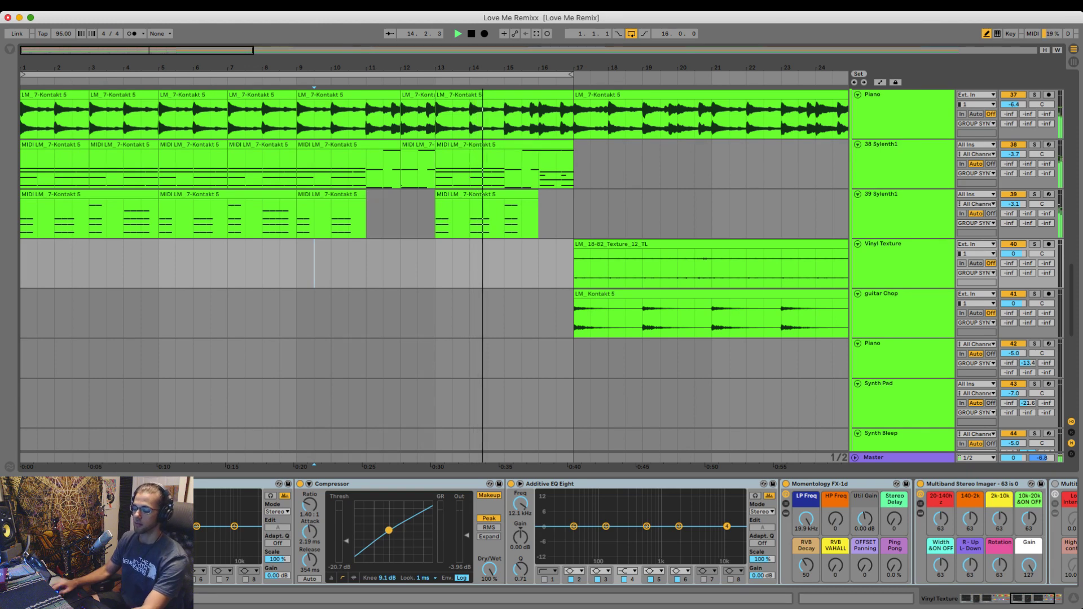
pyautogui.press('F9')
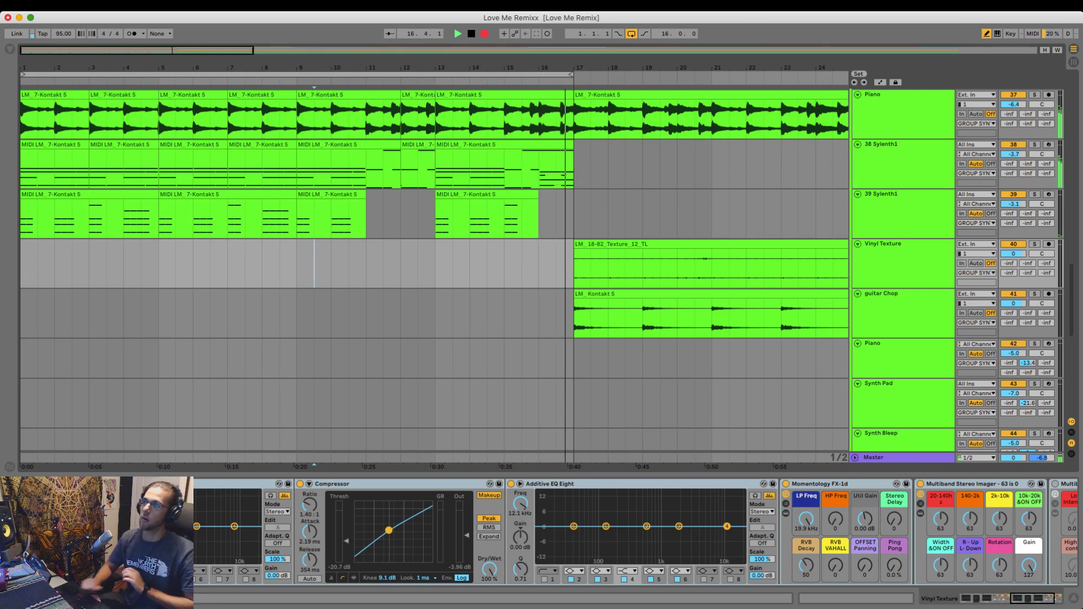
pyautogui.scroll(-5, 434, 271)
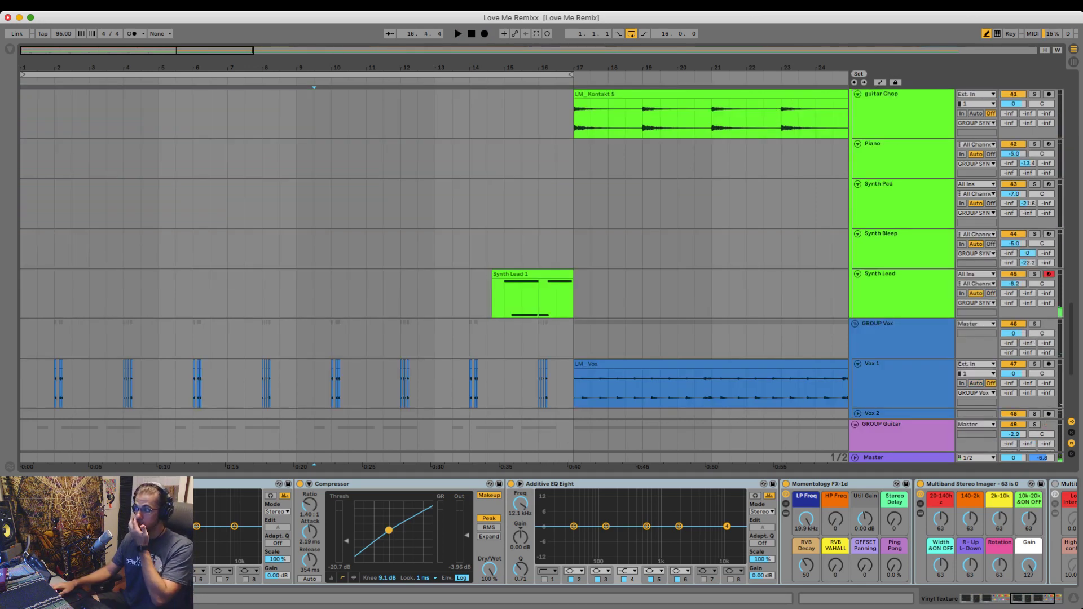
# - Solo Synth Lead, play its recorded clip from bar 15, and open the clip's notes for editing
pyautogui.click(1035, 274)
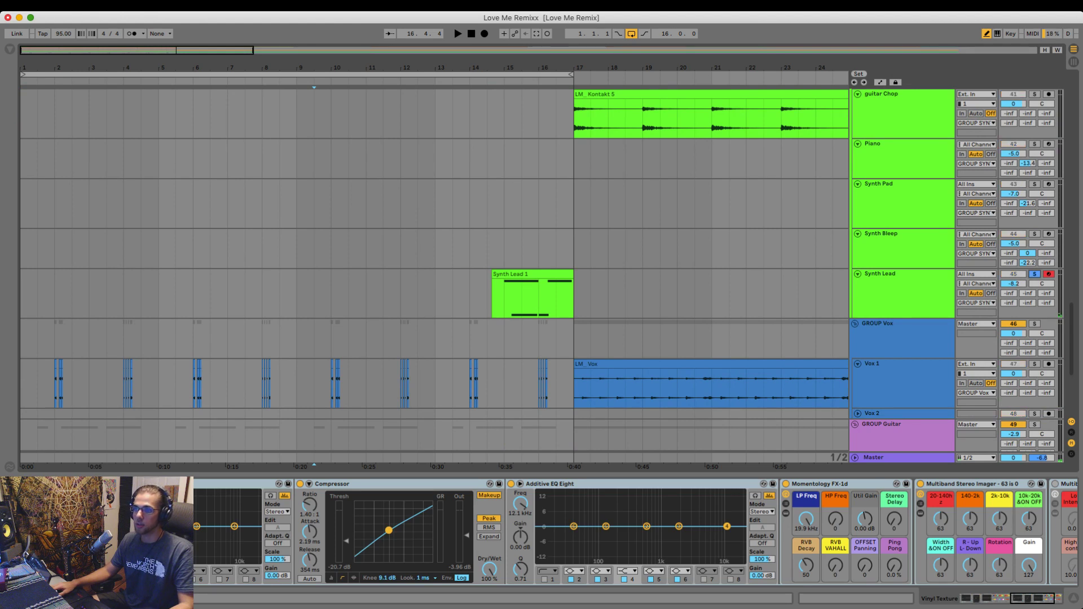
pyautogui.click(502, 275)
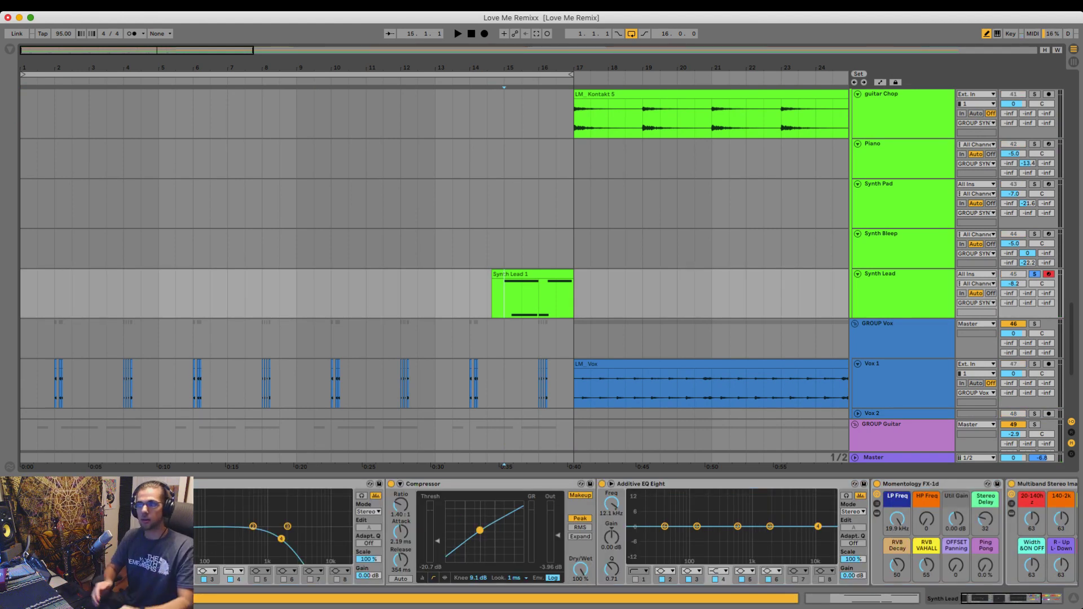
pyautogui.press('space')
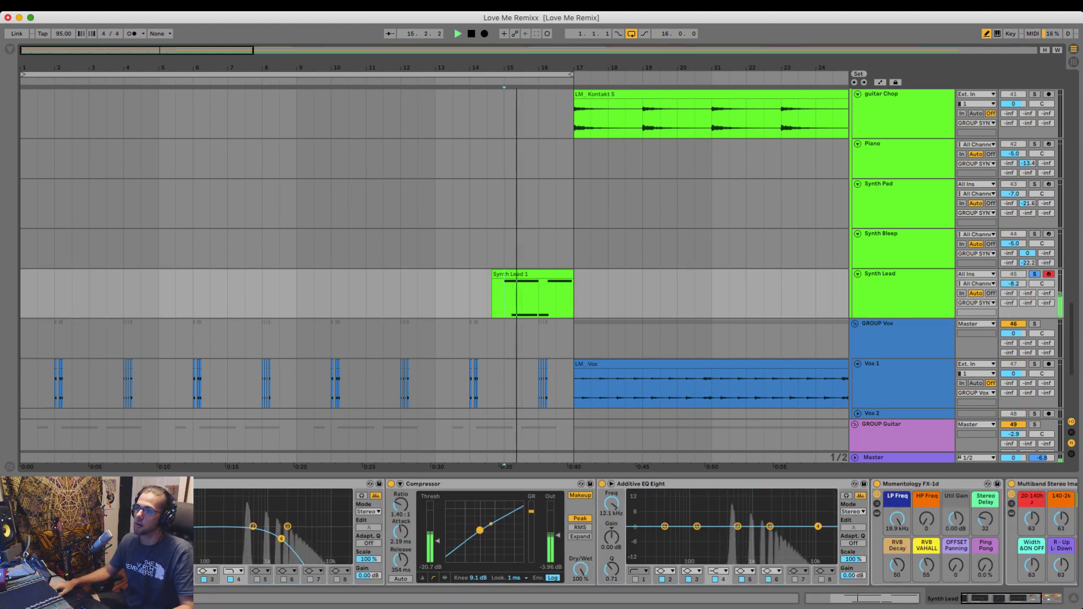
pyautogui.hotkey('shift', 'Tab')
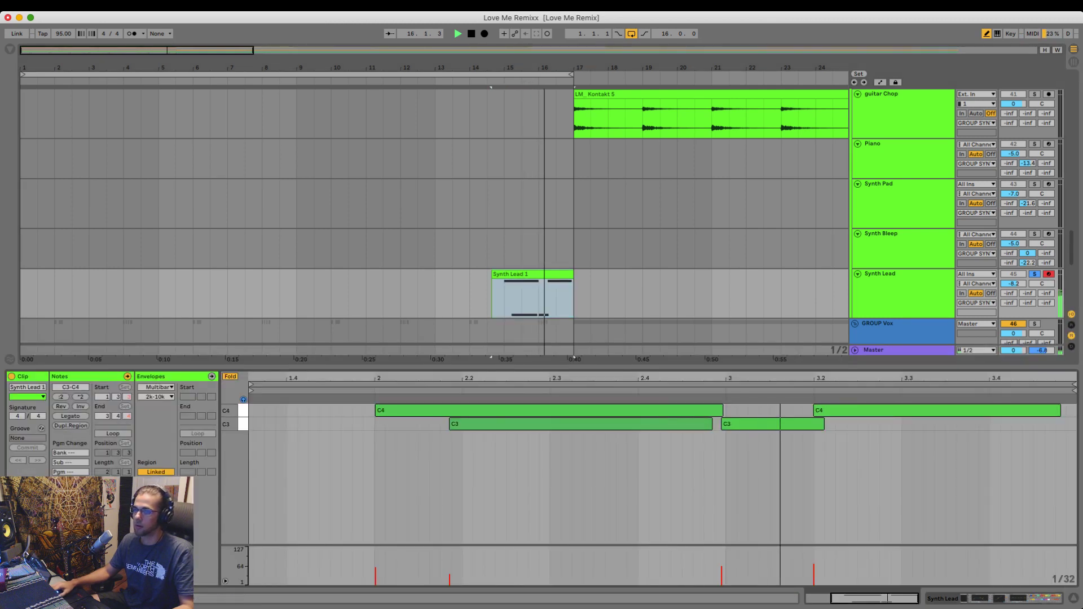
pyautogui.press('space')
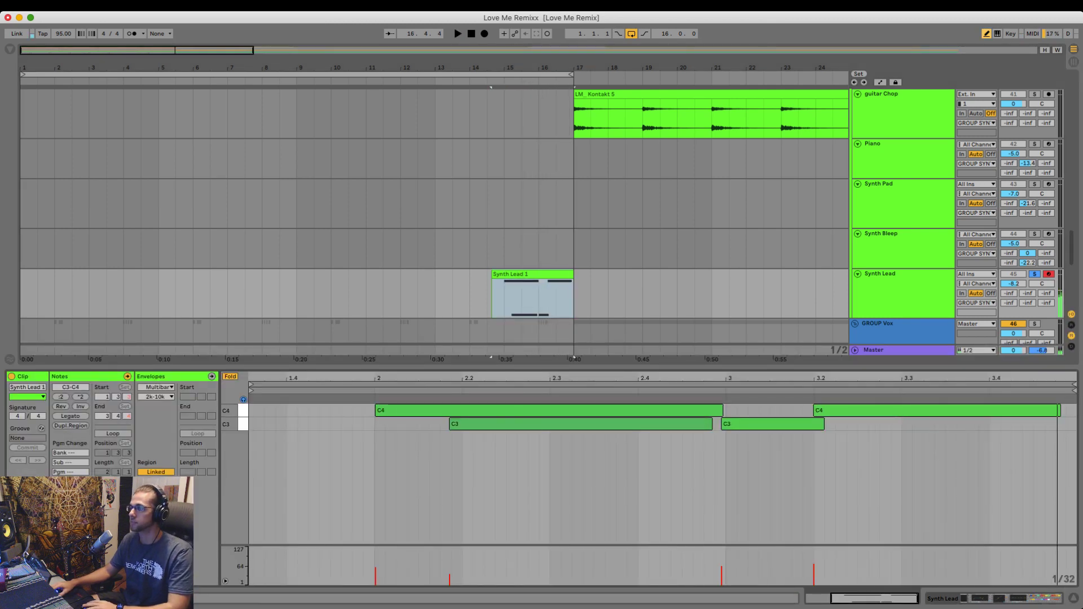
# - Move the second C3 note to start exactly on bar 16, shorten the first C4 and C3 notes, and play the phrase
pyautogui.moveTo(771, 425); pyautogui.dragTo(775, 424)
pyautogui.press('space')
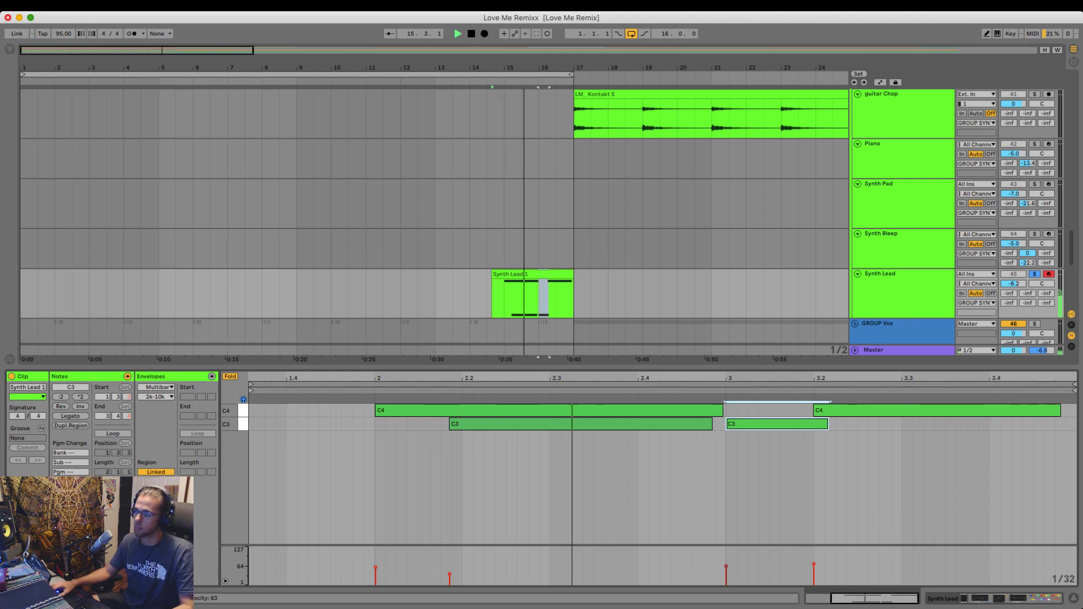
pyautogui.moveTo(711, 442); pyautogui.dragTo(666, 410)
pyautogui.press('space')
pyautogui.press('space')
pyautogui.click(704, 451)
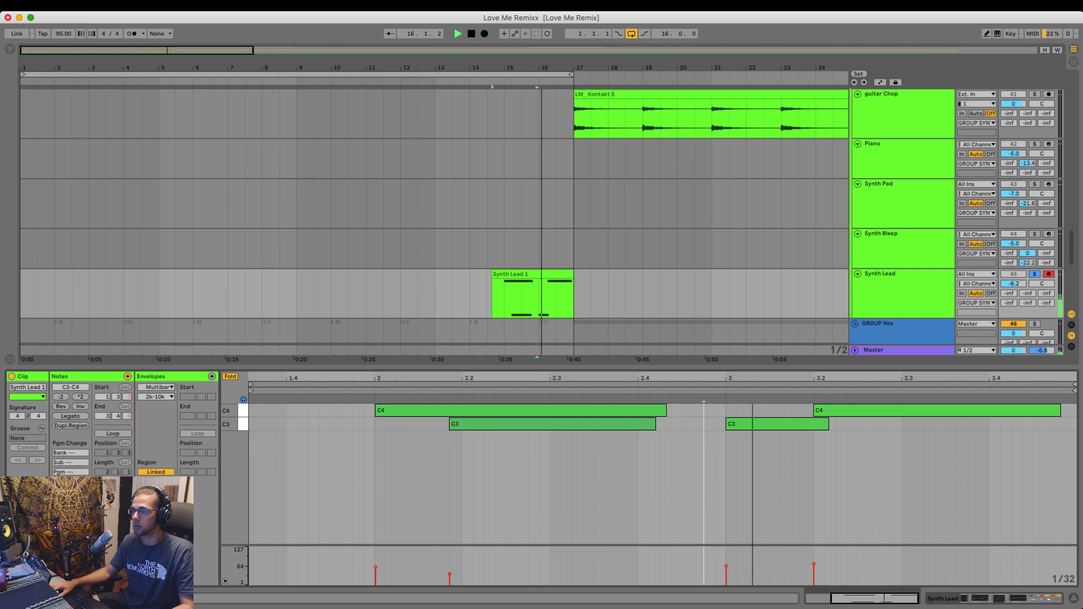
# - Shorten the first C4 note to about clip position 2.3 and extend the first C3 note to meet the second C3
pyautogui.moveTo(666, 411); pyautogui.dragTo(561, 411)
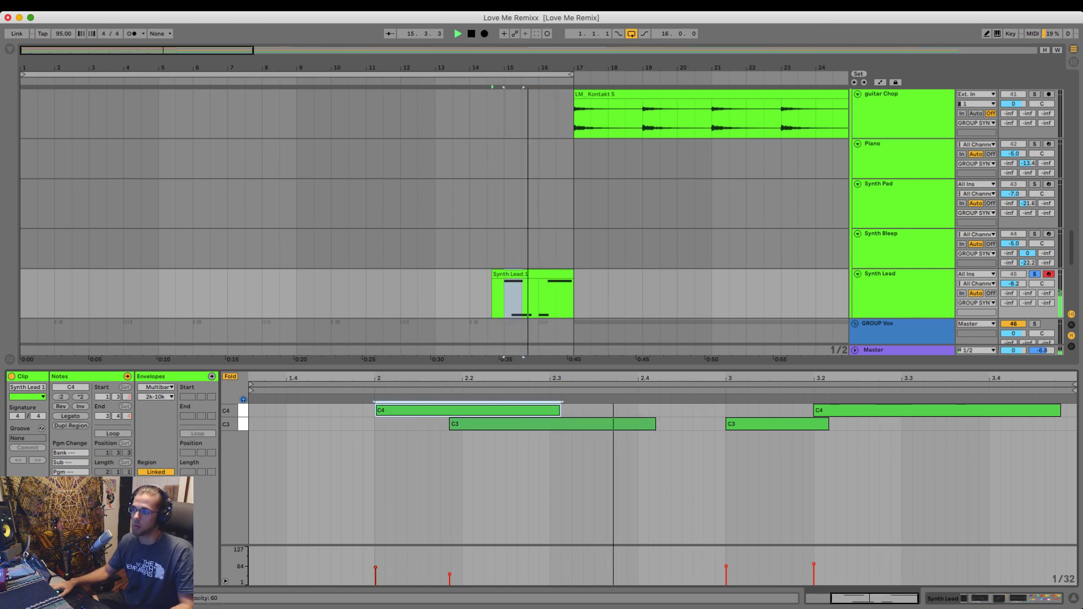
pyautogui.press('space')
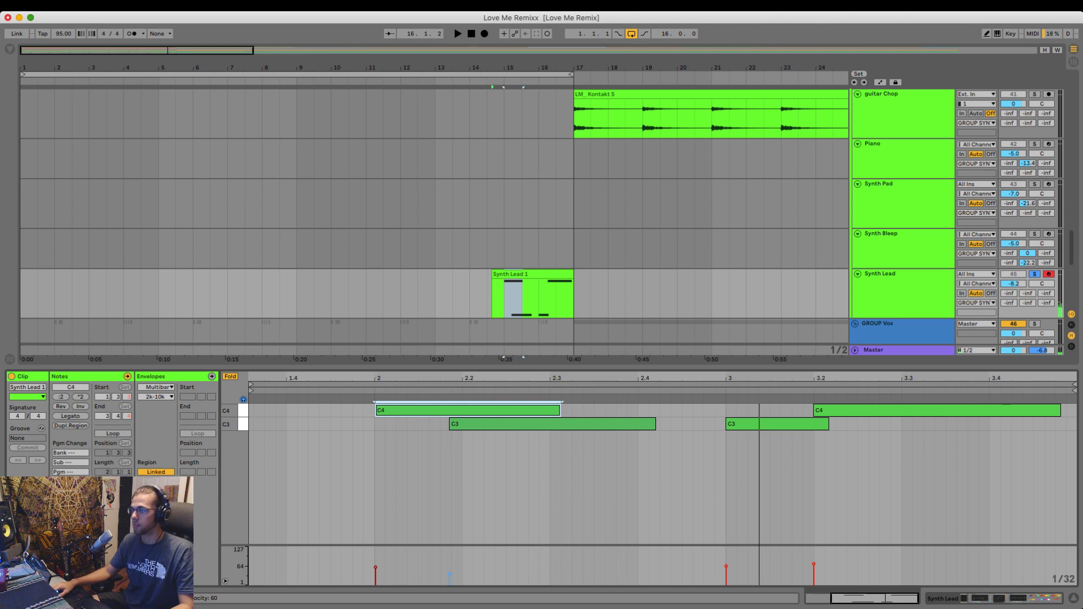
pyautogui.moveTo(655, 423); pyautogui.dragTo(725, 424)
# - Delete the empty start of the Synth Lead 1 clip before bar 15 and play the trimmed clip from bar 15
pyautogui.moveTo(504, 299); pyautogui.dragTo(453, 299)
pyautogui.press('Delete')
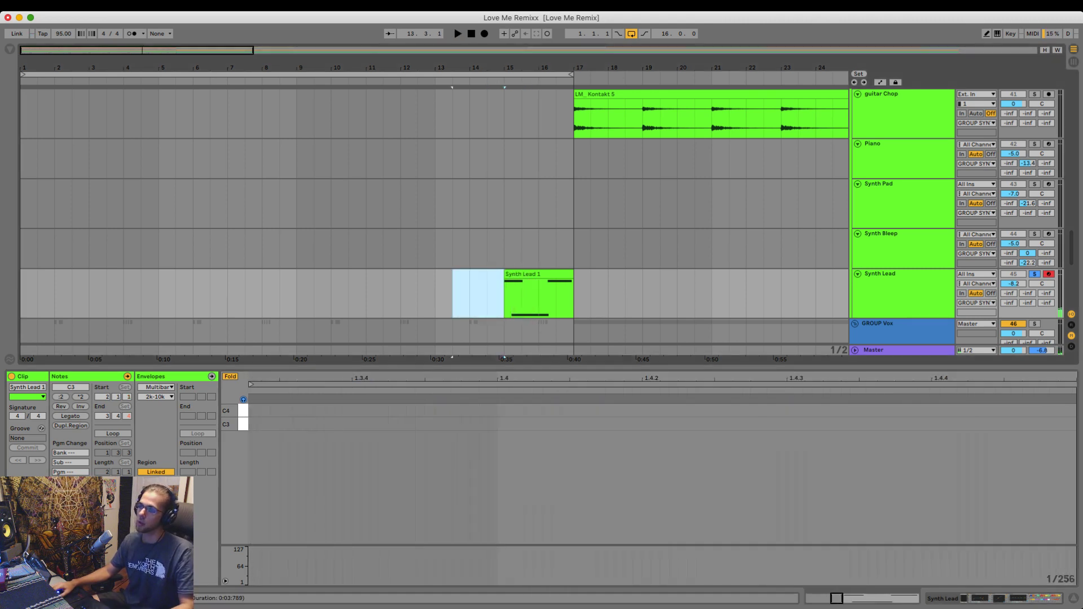
pyautogui.click(506, 299)
pyautogui.press('space')
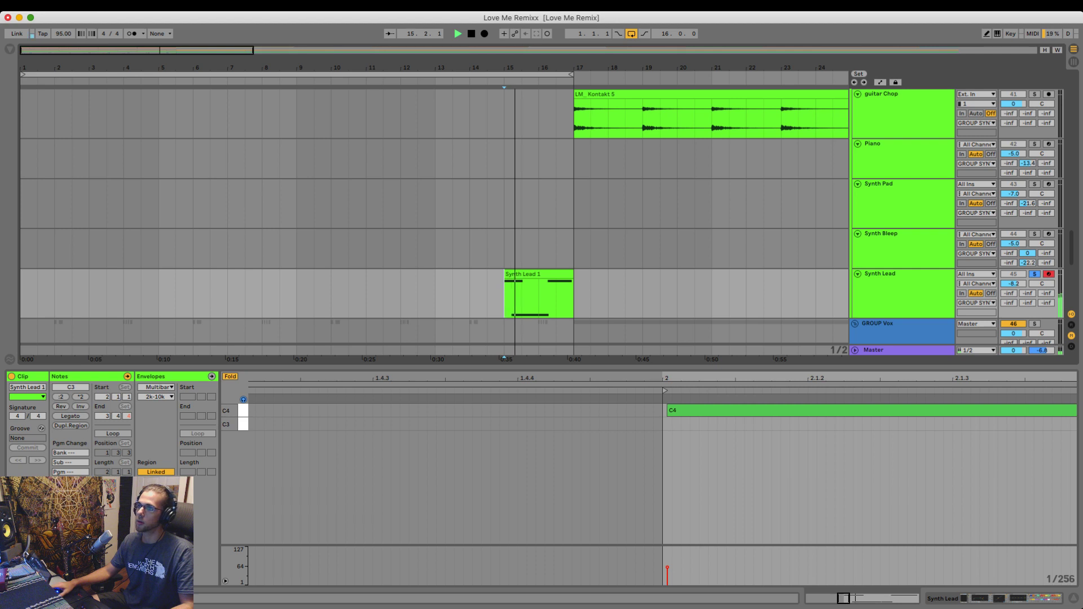
pyautogui.press('space')
# - Solo 38 Sylenth1 and play its chords from bar 15
pyautogui.scroll(10, 435, 216)
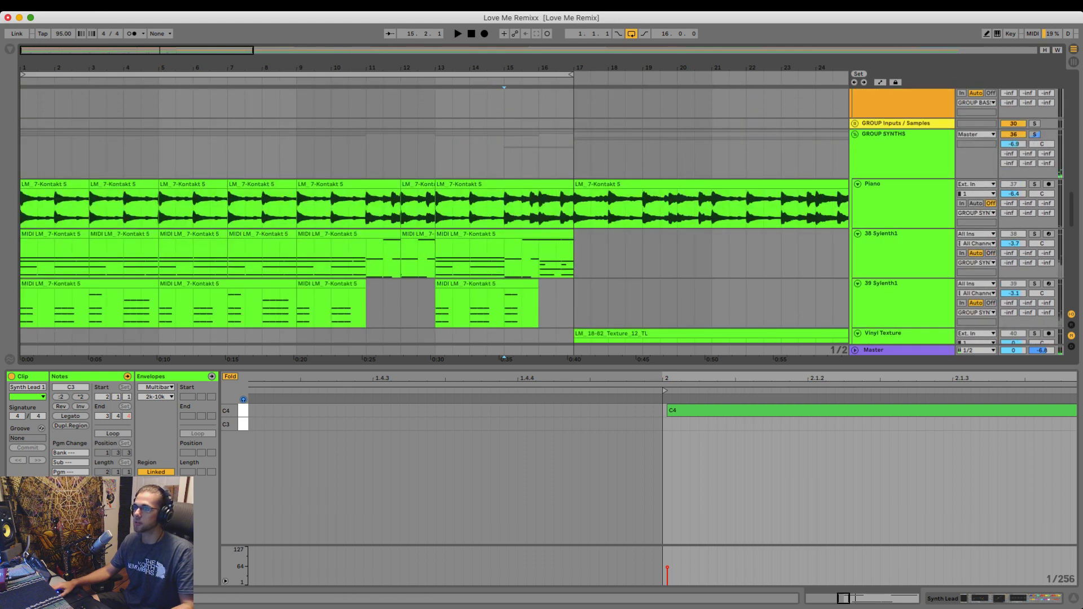
pyautogui.click(1035, 233)
pyautogui.press('space')
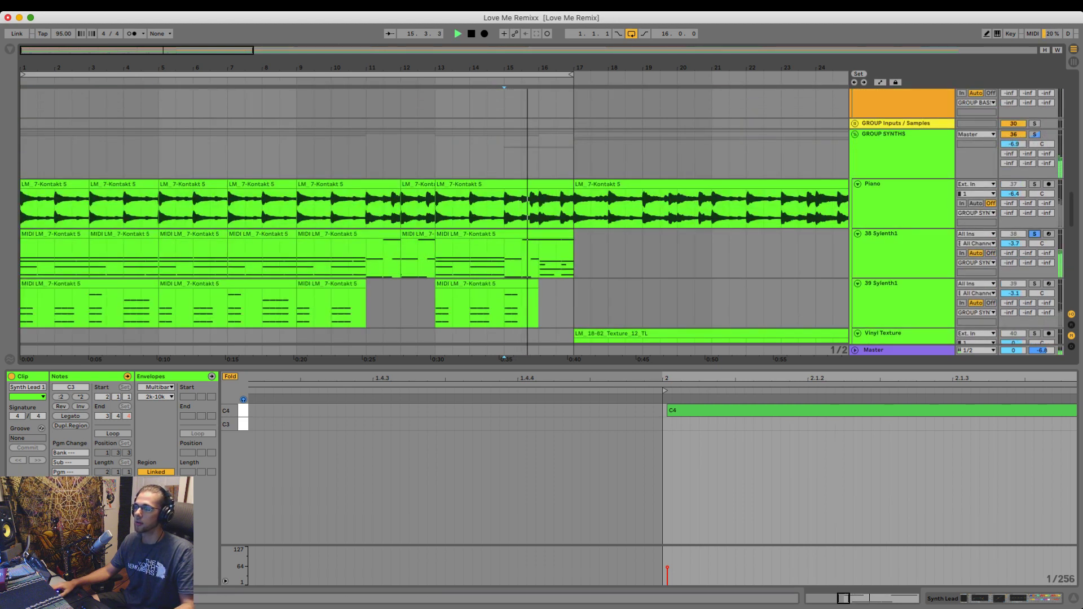
# - Solo the Synth Lead track in place of 38 Sylenth1 and play its phrase from bar 15
pyautogui.press('space')
pyautogui.press('super+alt+l')
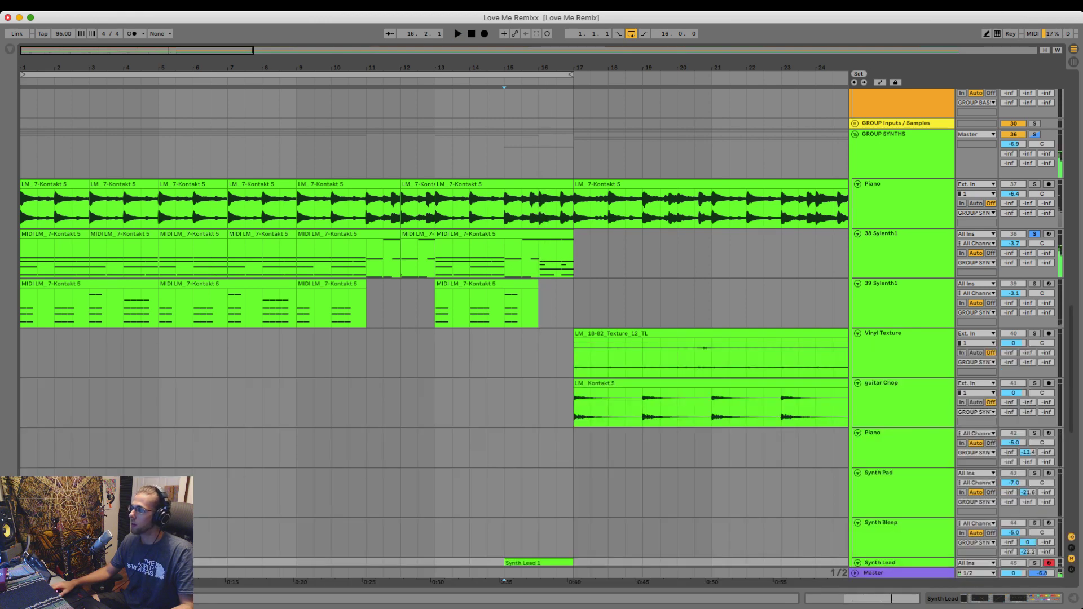
pyautogui.scroll(-8, 435, 328)
pyautogui.click(903, 344)
pyautogui.click(1034, 326)
pyautogui.press('space')
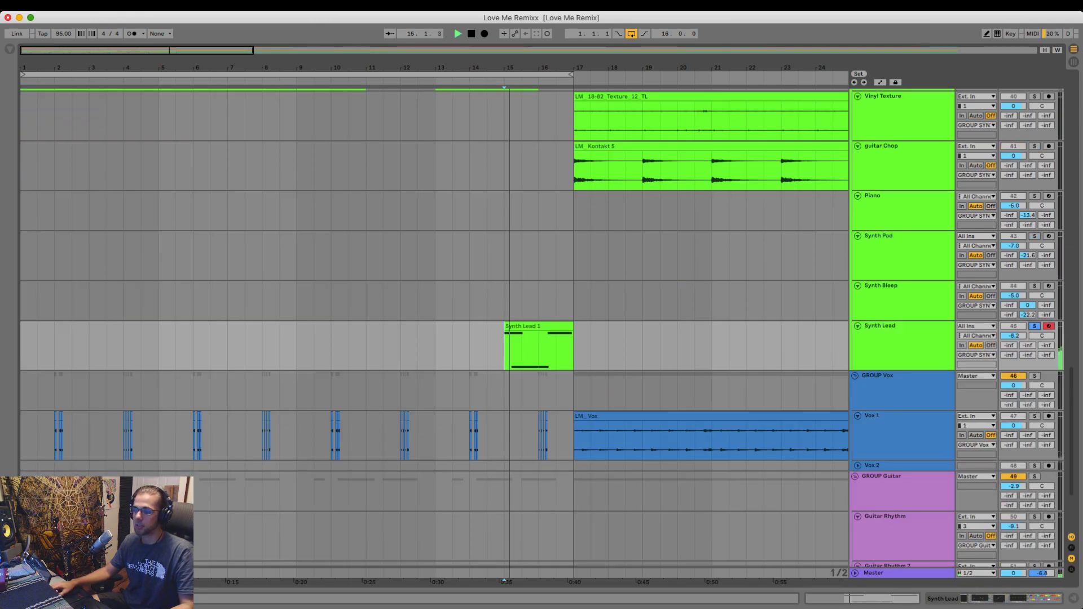
# - Show the Synth Lead track's device chain and replay the soloed phrase from bar 15
pyautogui.press('space')
pyautogui.press('super+alt+l')
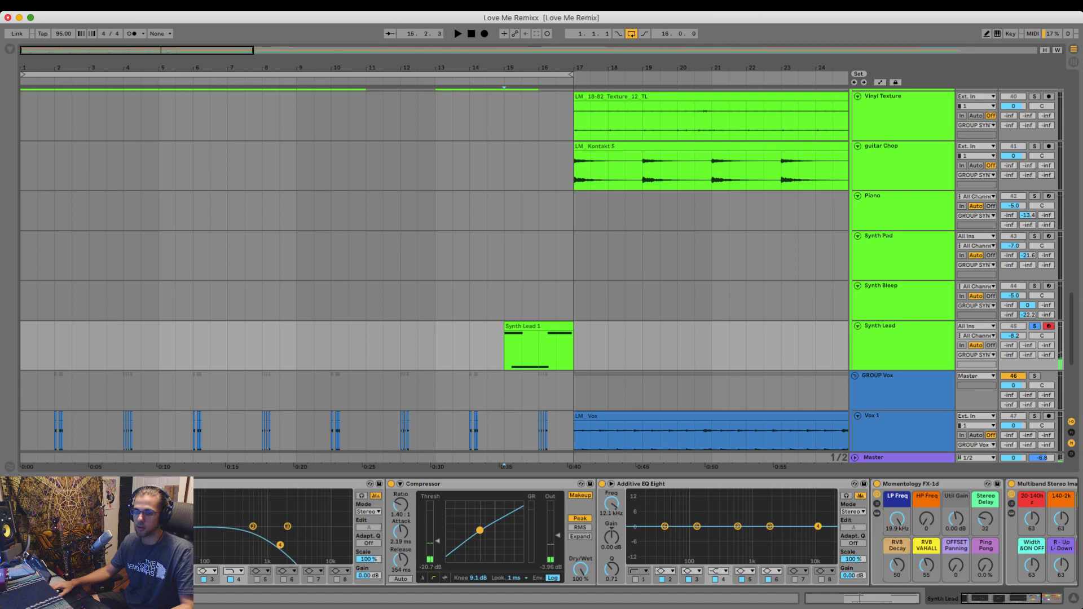
pyautogui.press('space')
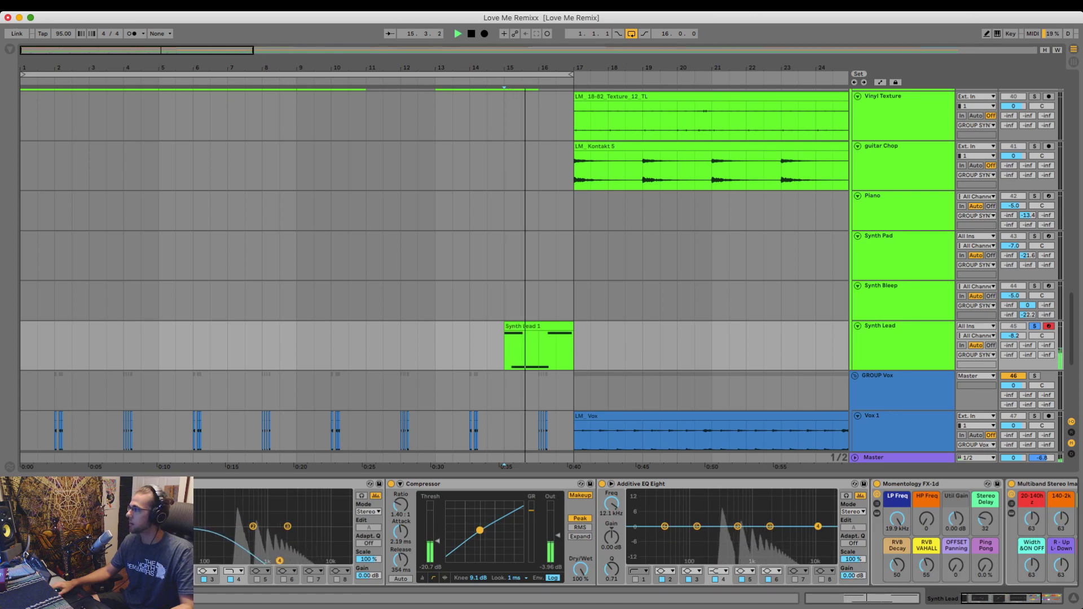
pyautogui.press('space')
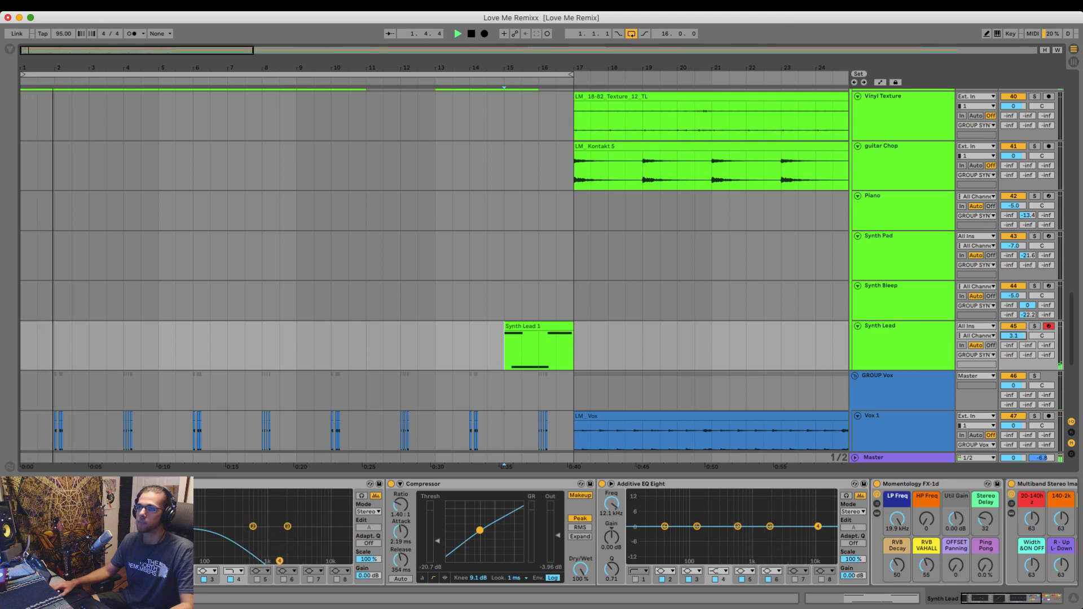
# - Play the Synth Lead phrase from bar 15 together with the full mix
pyautogui.press('space')
pyautogui.press('space')
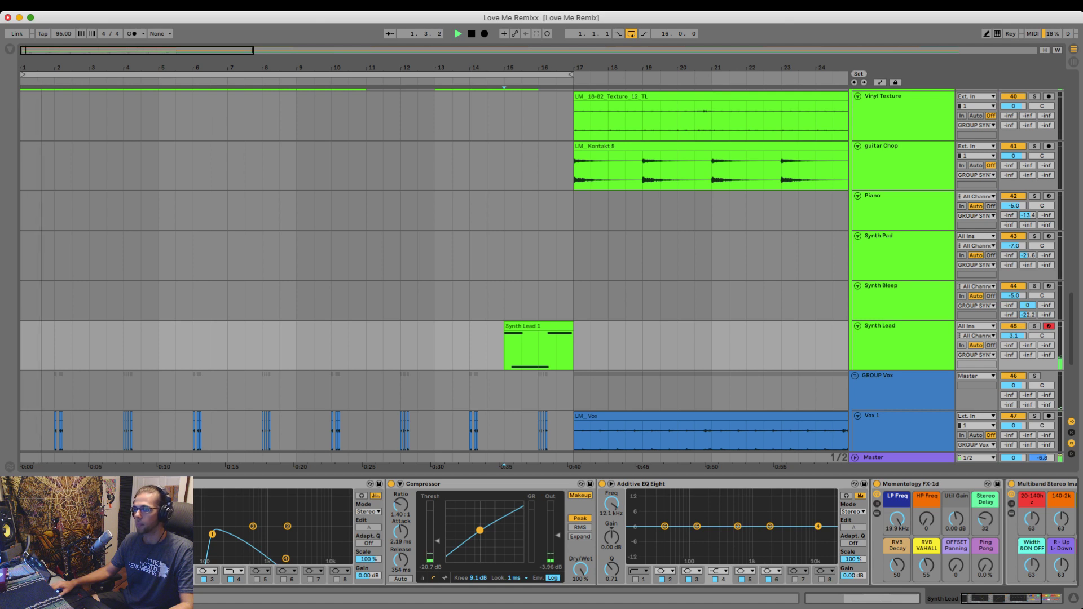
pyautogui.press('space')
pyautogui.press('space')
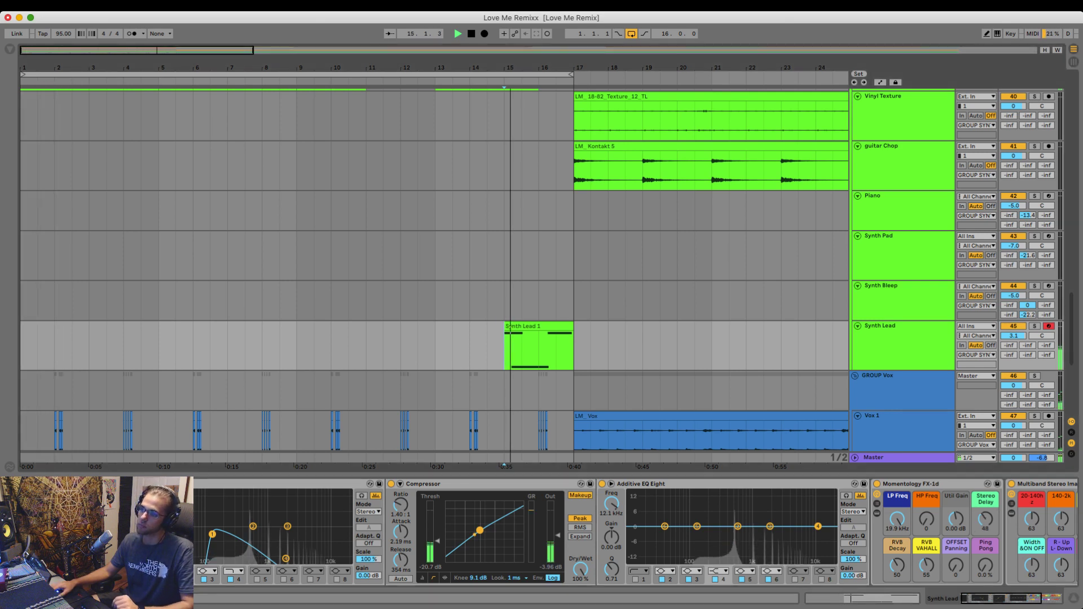
pyautogui.press('space')
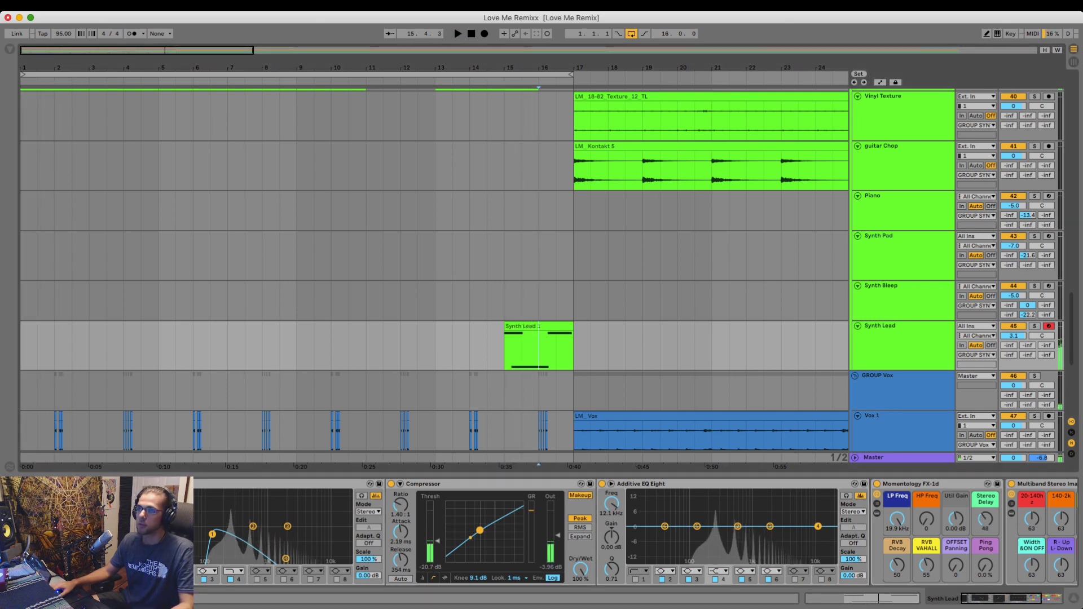
# - Split the Synth Lead 1 clip at bar 16 and copy its first half to position 11.3
pyautogui.scroll(3, 435, 271)
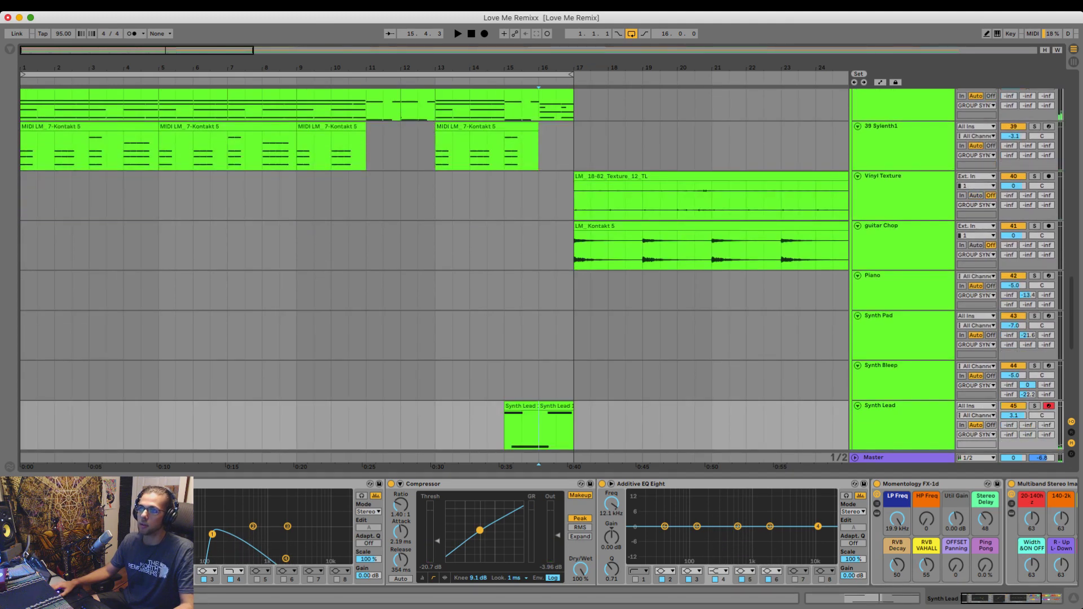
pyautogui.moveTo(522, 427); pyautogui.dragTo(383, 428)
pyautogui.click(451, 428)
pyautogui.click(520, 407)
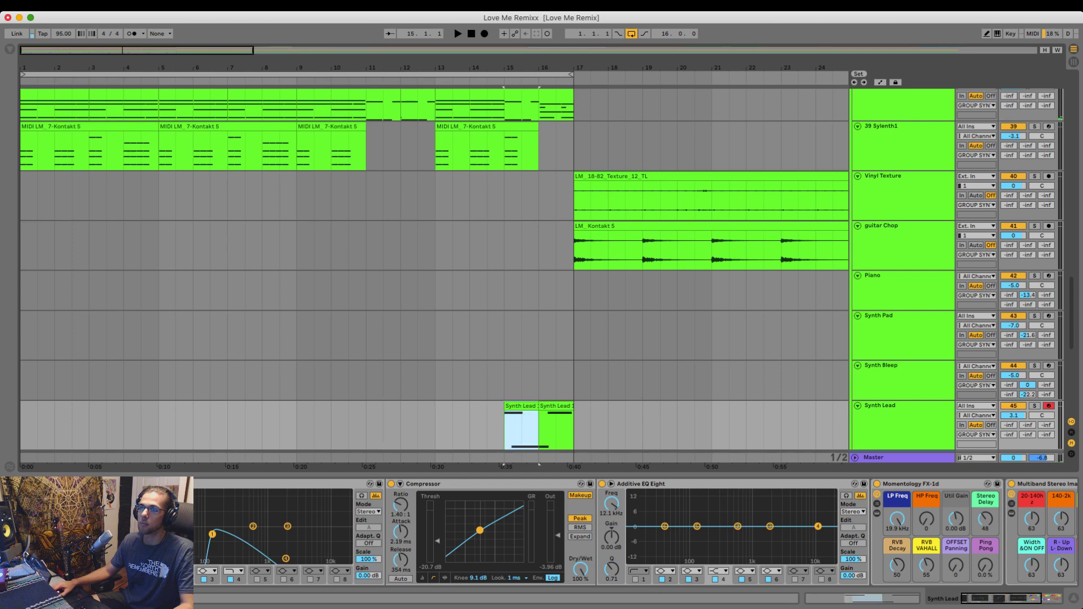
pyautogui.moveTo(520, 406); pyautogui.dragTo(400, 407)
pyautogui.click(332, 427)
# - Play the arrangement from bar 10 to check the copied Synth Lead clip against the chord change
pyautogui.press('space')
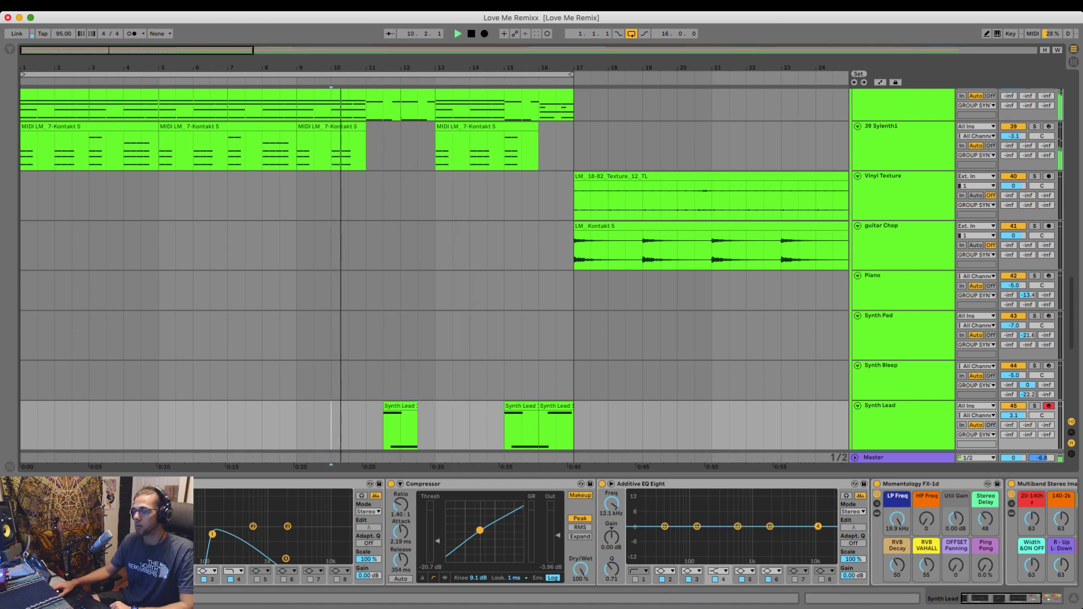
pyautogui.scroll(-3, 434, 271)
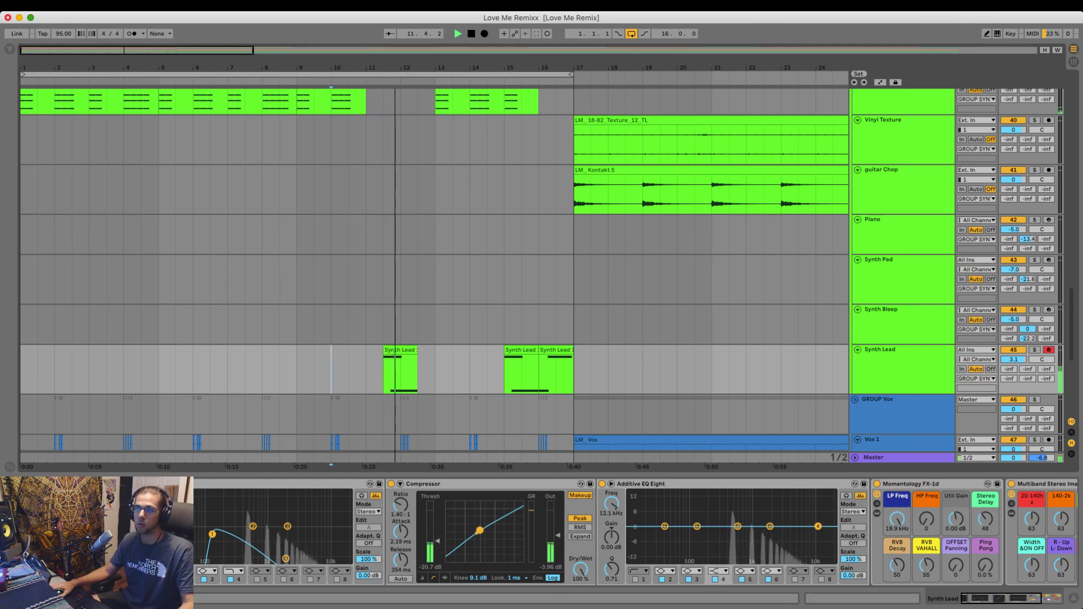
pyautogui.scroll(6, 434, 271)
pyautogui.scroll(-6, 435, 270)
pyautogui.press('space')
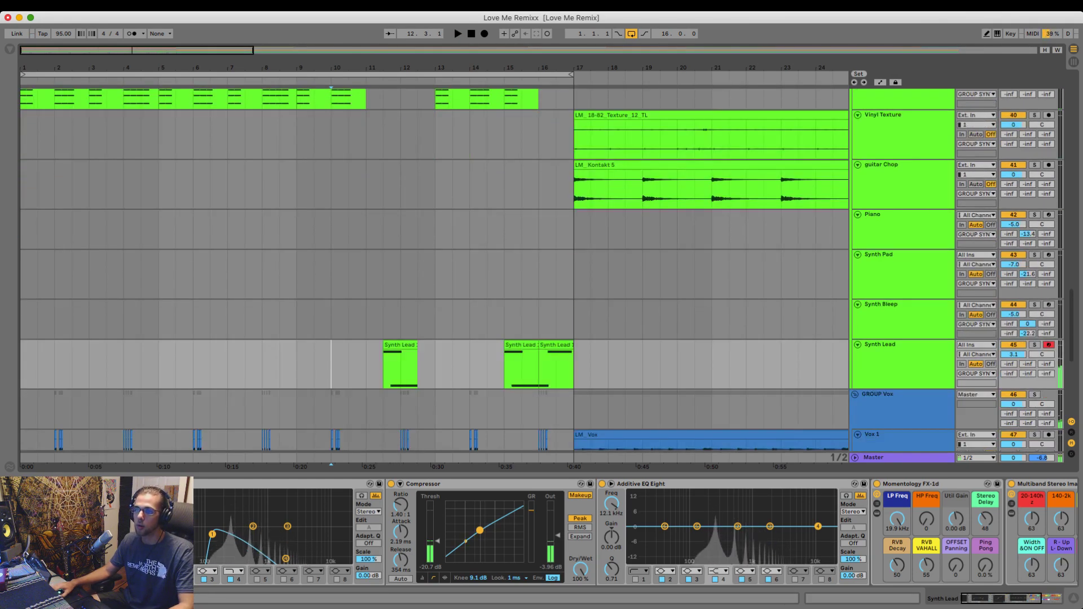
# - Move the copied Synth Lead clip one bar later to position 12.3 and play from 11.3
pyautogui.click(435, 345)
pyautogui.moveTo(401, 345); pyautogui.dragTo(435, 345)
pyautogui.click(383, 368)
pyautogui.press('space')
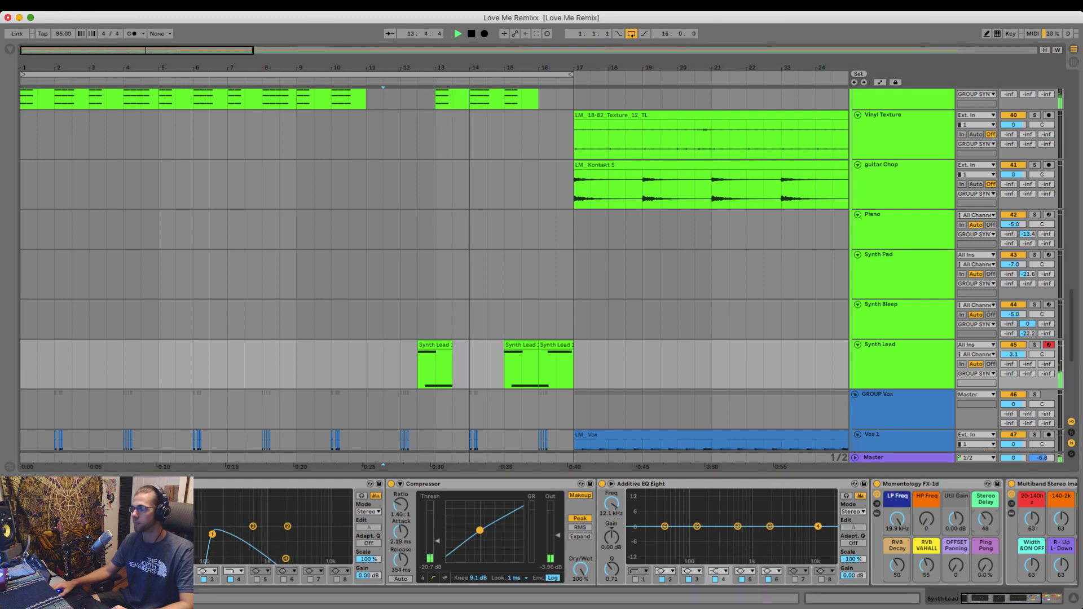
pyautogui.hscroll(5, 638, 533)
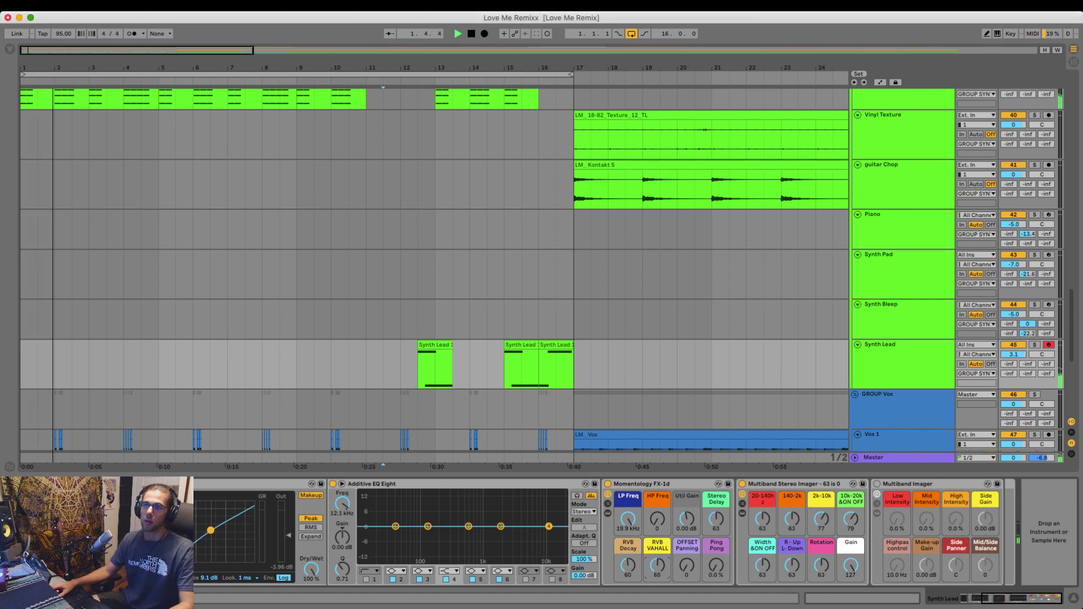
pyautogui.press('space')
# - Hide the device chain and select the whole sixteen-bar verse across all tracks
pyautogui.moveTo(433, 68); pyautogui.dragTo(348, 64)
pyautogui.click(431, 230)
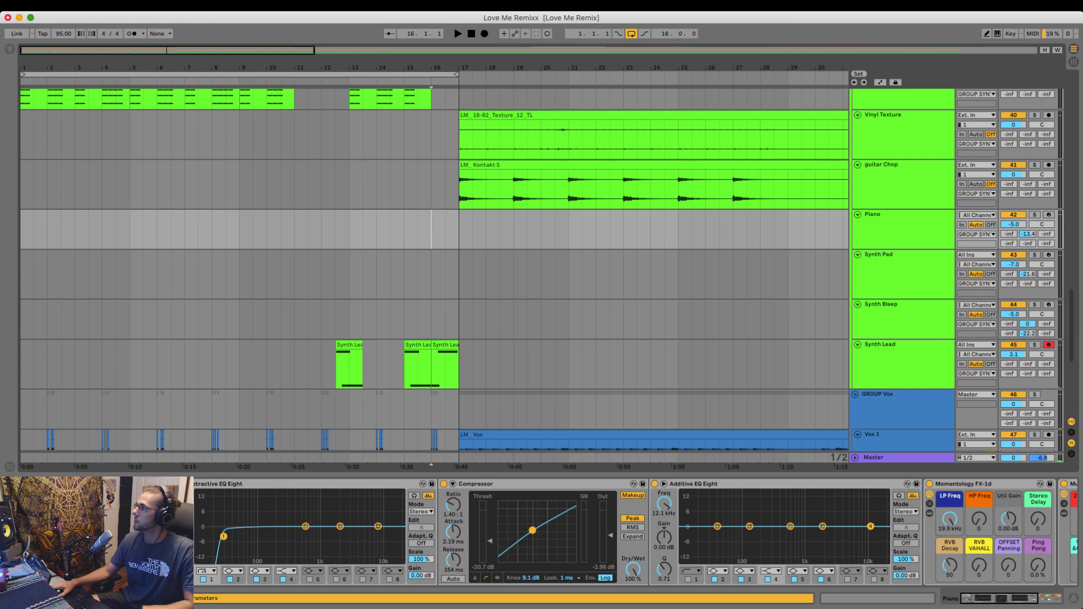
pyautogui.press('super+alt+l')
pyautogui.scroll(20, 435, 316)
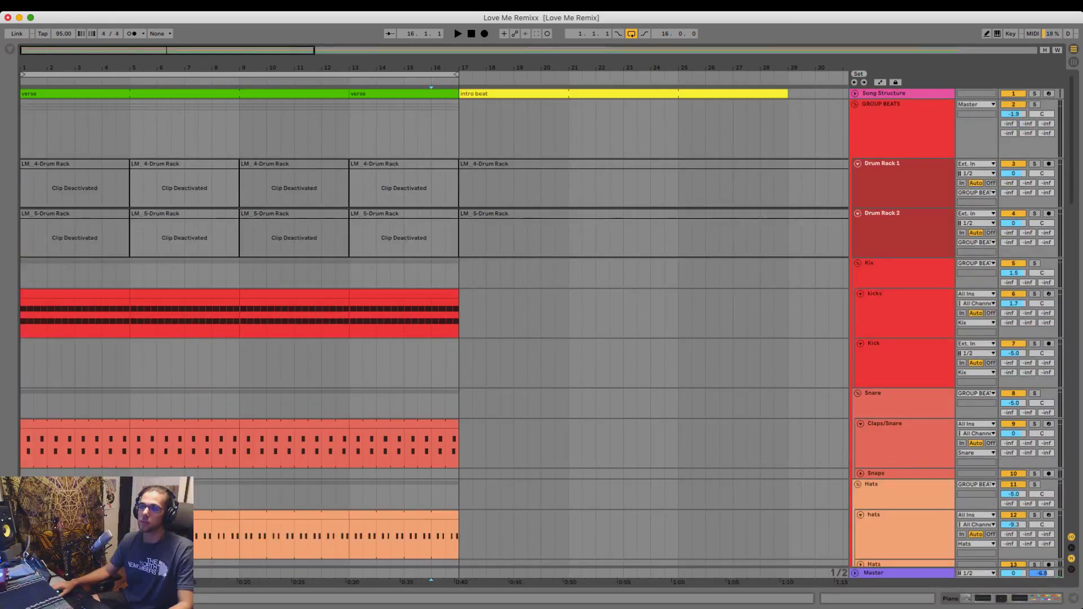
pyautogui.moveTo(459, 129); pyautogui.dragTo(21, 573)
pyautogui.scroll(-20, 435, 316)
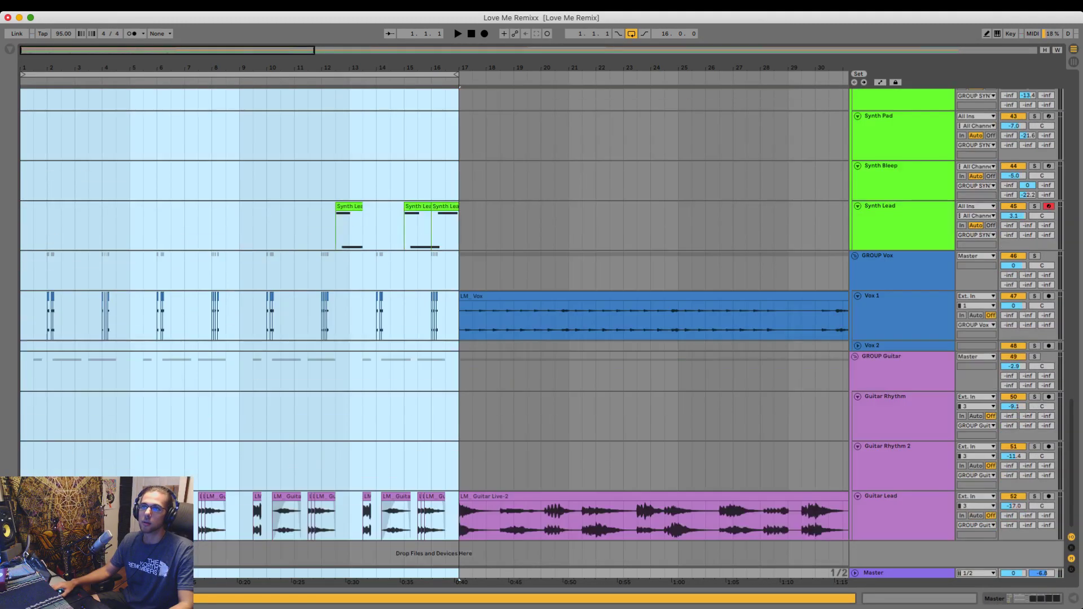
pyautogui.scroll(-3, 434, 316)
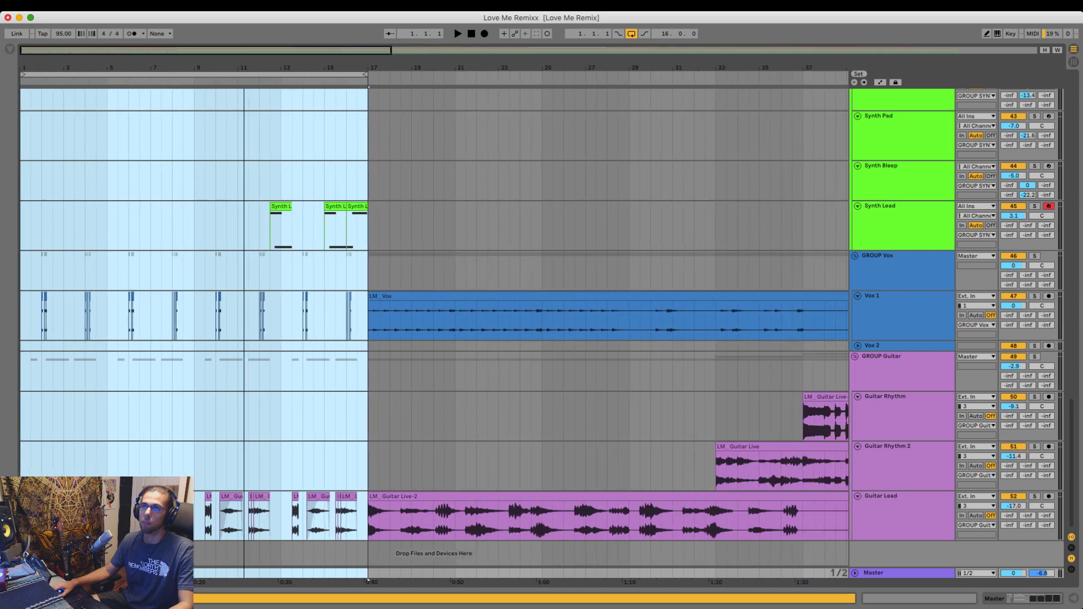
pyautogui.scroll(-1, 435, 316)
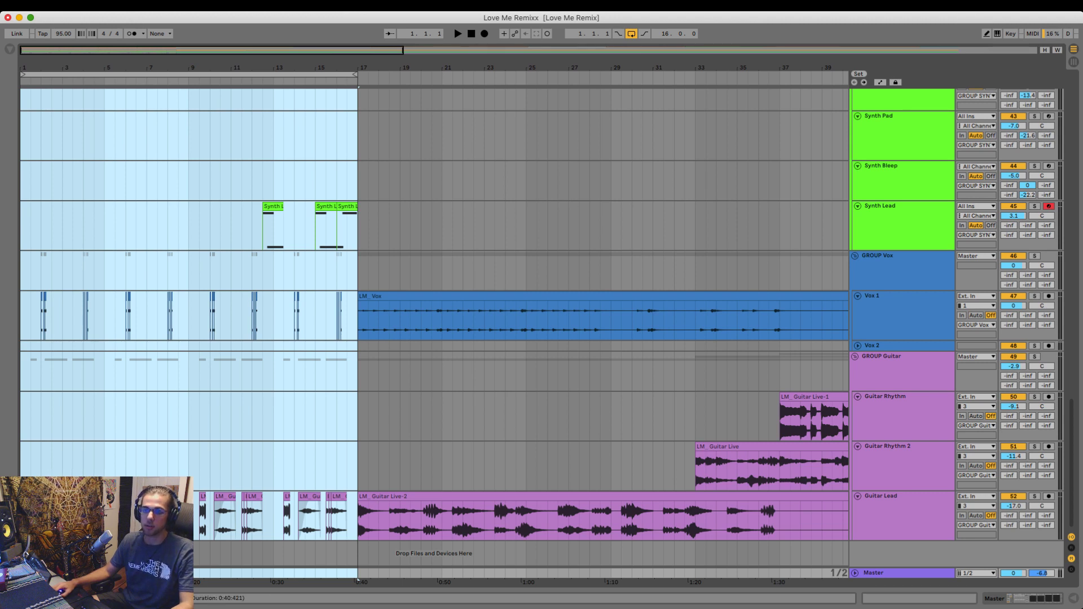
pyautogui.moveTo(347, 135); pyautogui.dragTo(21, 522)
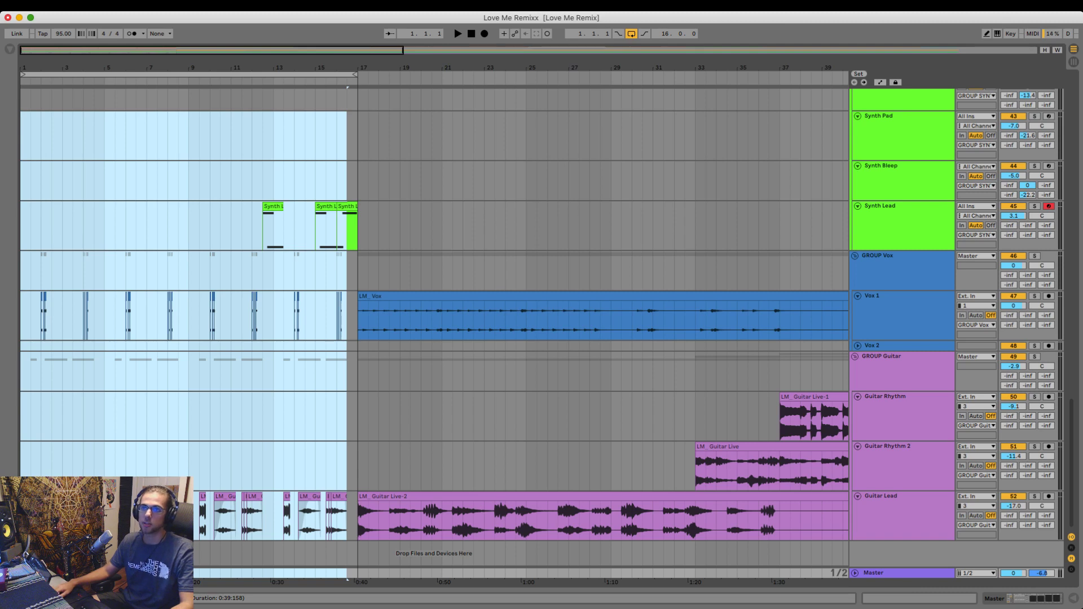
pyautogui.moveTo(358, 520); pyautogui.dragTo(22, 100)
pyautogui.scroll(20, 434, 327)
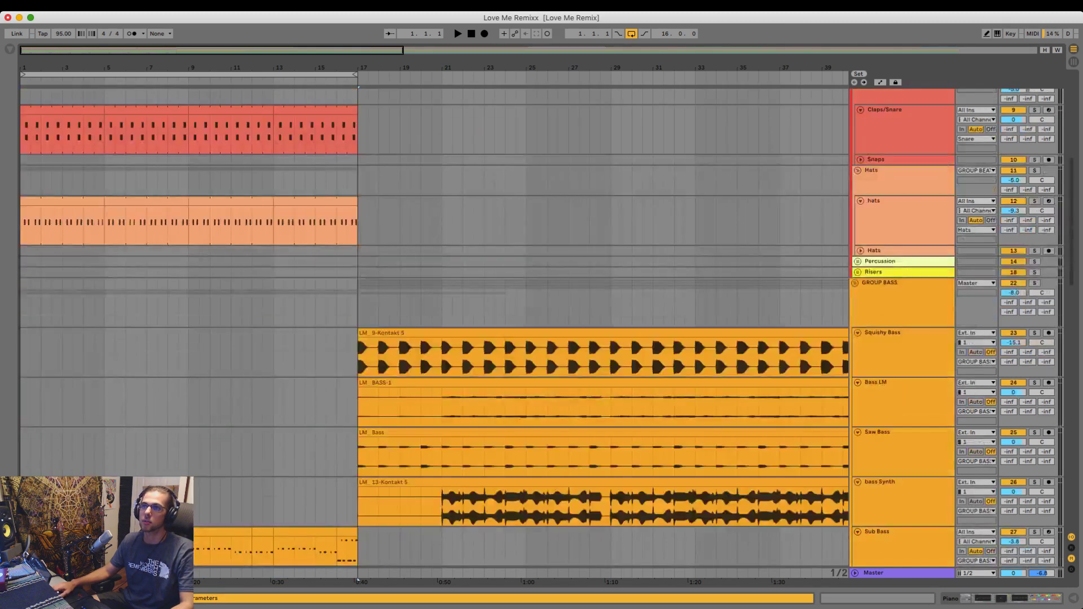
pyautogui.click(189, 75)
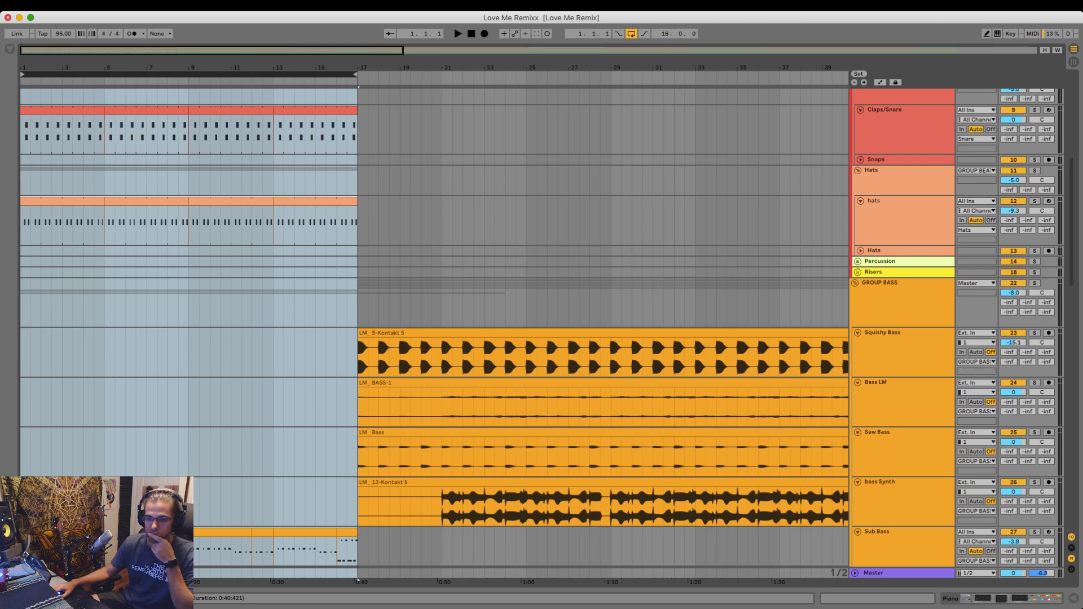
pyautogui.click(189, 97)
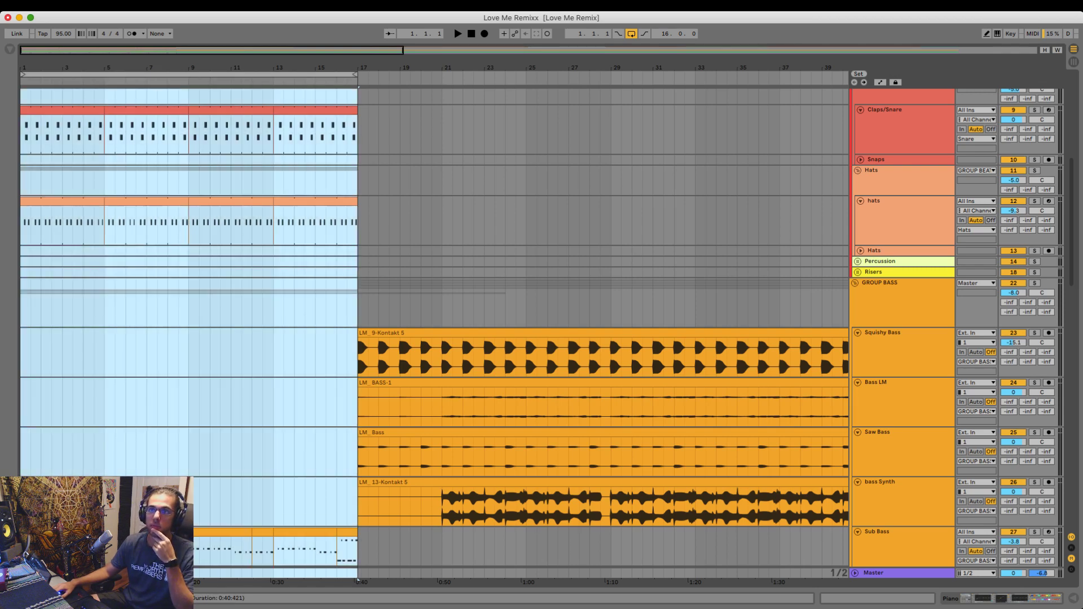
# - Duplicate the time of the first eight bars, then clear the new opening eight bars except for the kicks and drum racks
pyautogui.moveTo(189, 97); pyautogui.dragTo(21, 96)
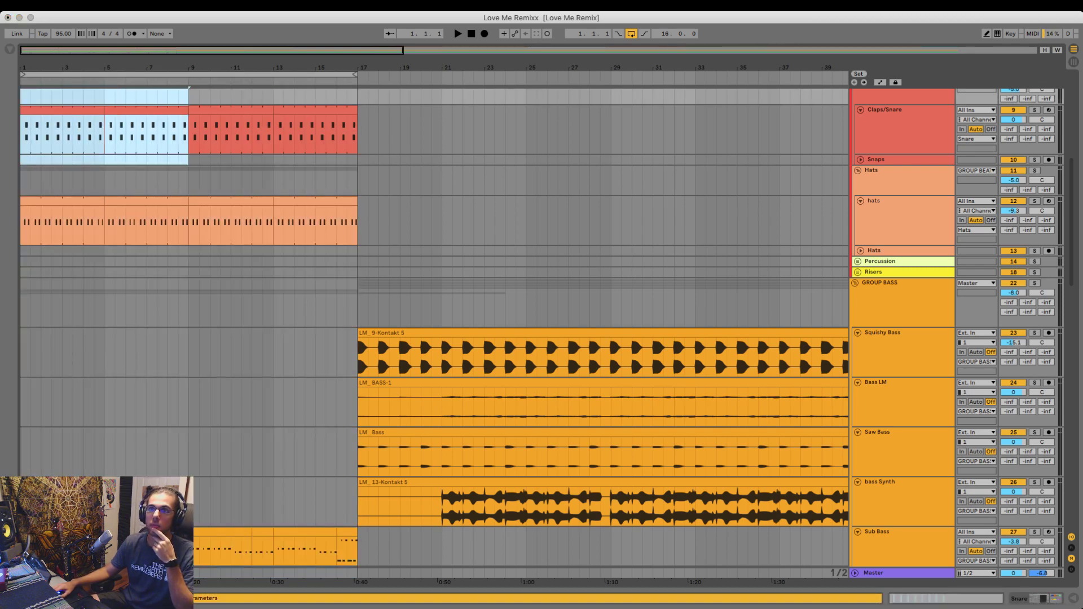
pyautogui.press('super+shift+d')
pyautogui.moveTo(189, 96); pyautogui.dragTo(21, 573)
pyautogui.press('Delete')
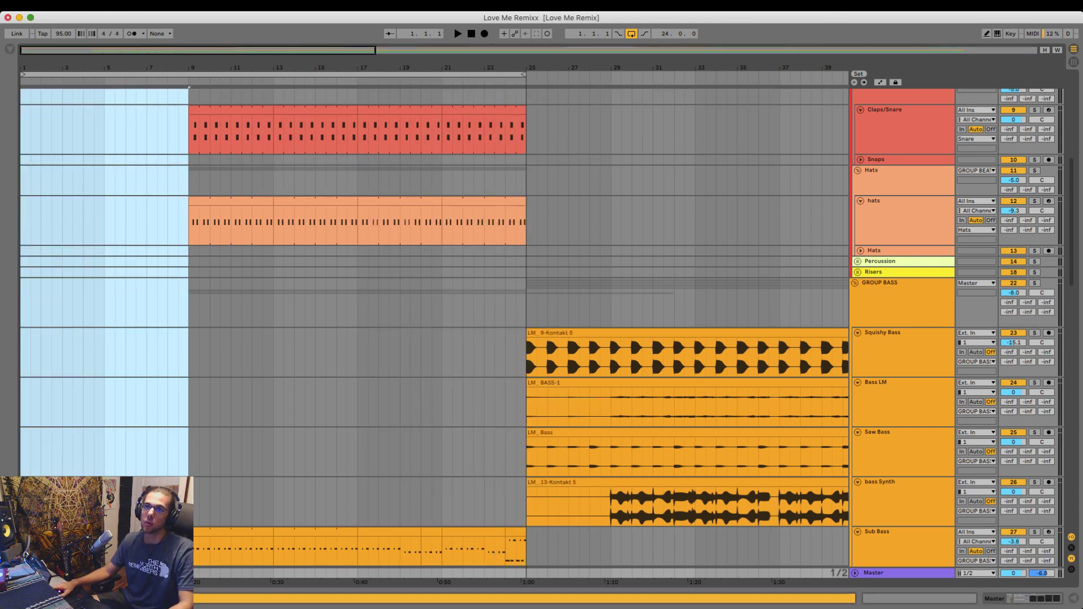
# - Play the extended arrangement and place the yellow intro beat clip over bars 1 to 8 of the Song Structure track
pyautogui.press('space')
pyautogui.scroll(8, 608, 333)
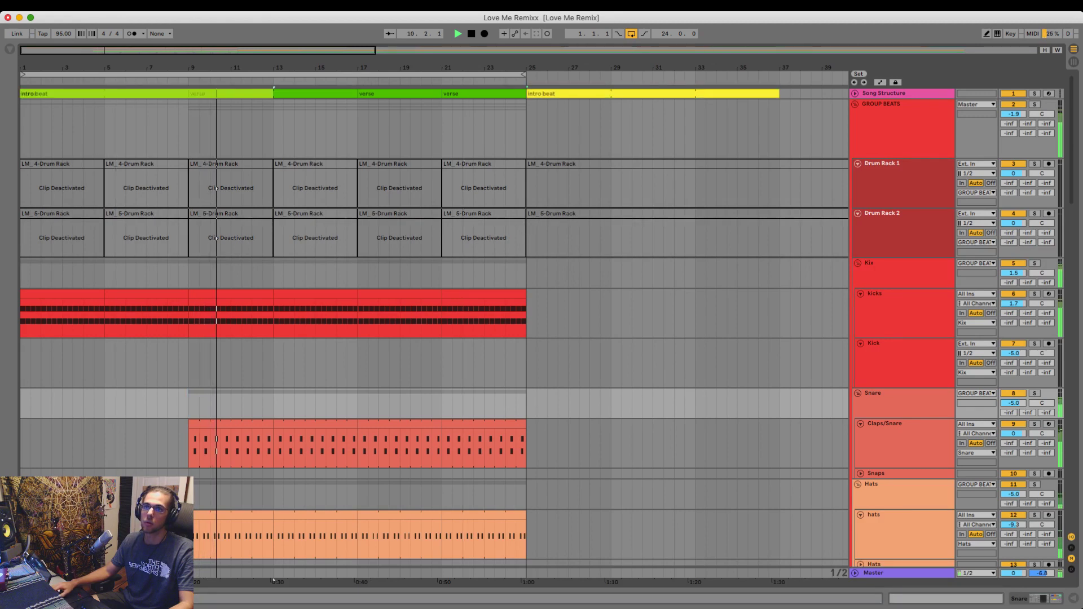
pyautogui.moveTo(781, 89); pyautogui.dragTo(189, 93)
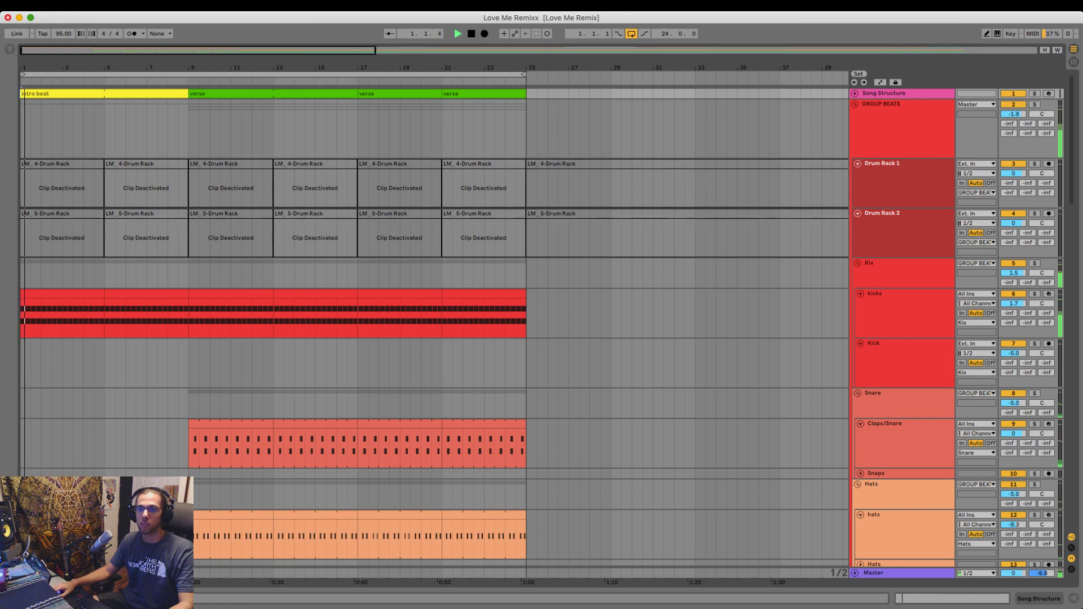
# - Delete the kicks clips from the first eight bars of the intro
pyautogui.scroll(5, 434, 316)
pyautogui.scroll(-4, 434, 316)
pyautogui.scroll(4, 435, 316)
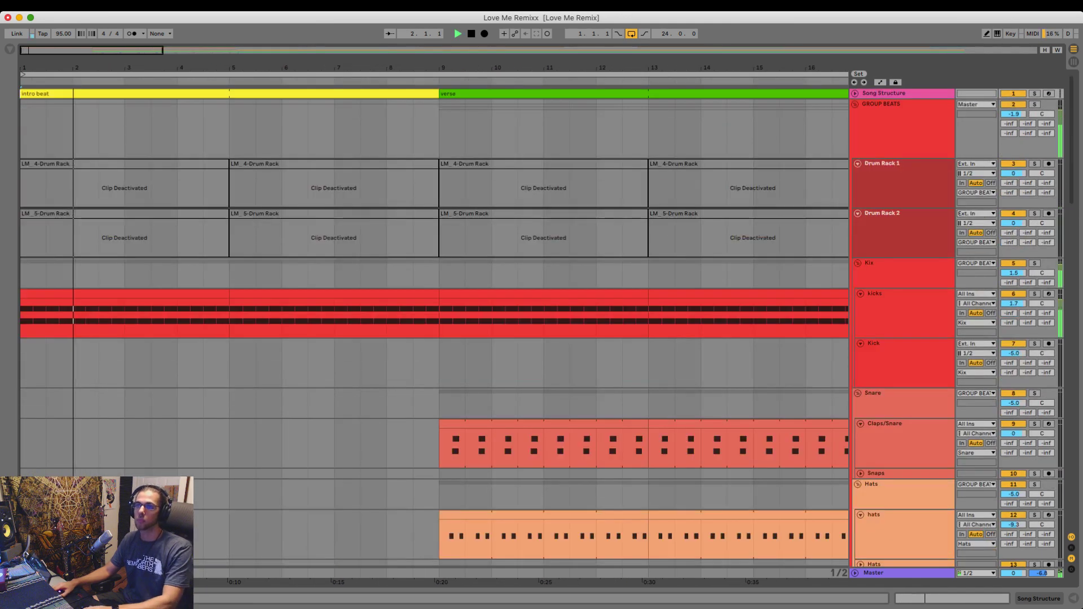
pyautogui.press('space')
pyautogui.moveTo(440, 314); pyautogui.dragTo(20, 313)
pyautogui.click(22, 313)
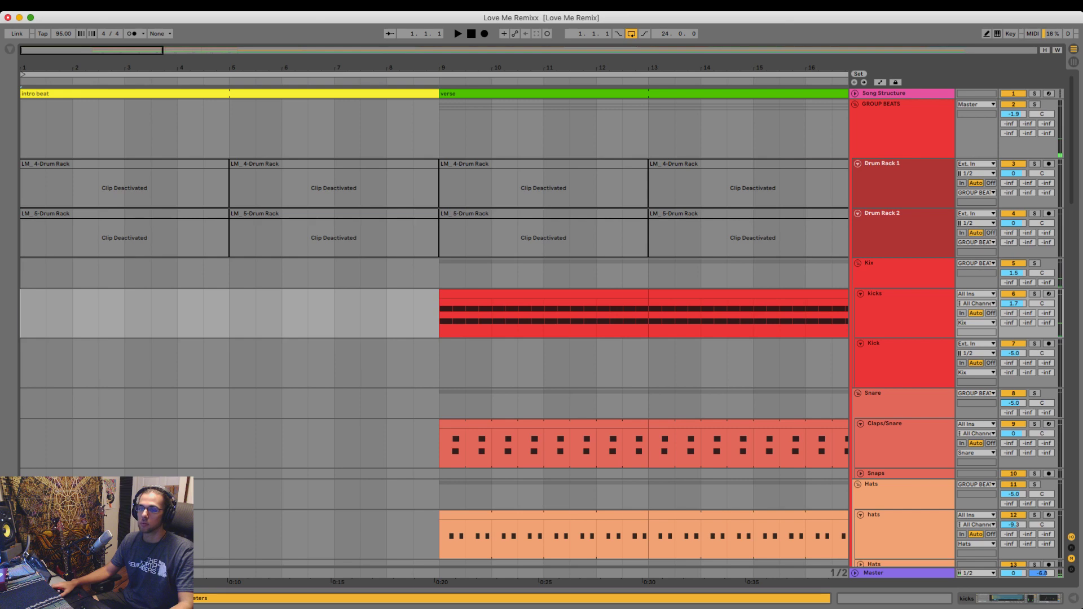
# - Insert a new audio track directly below Guitar Lead
pyautogui.scroll(-15, 435, 328)
pyautogui.press('space')
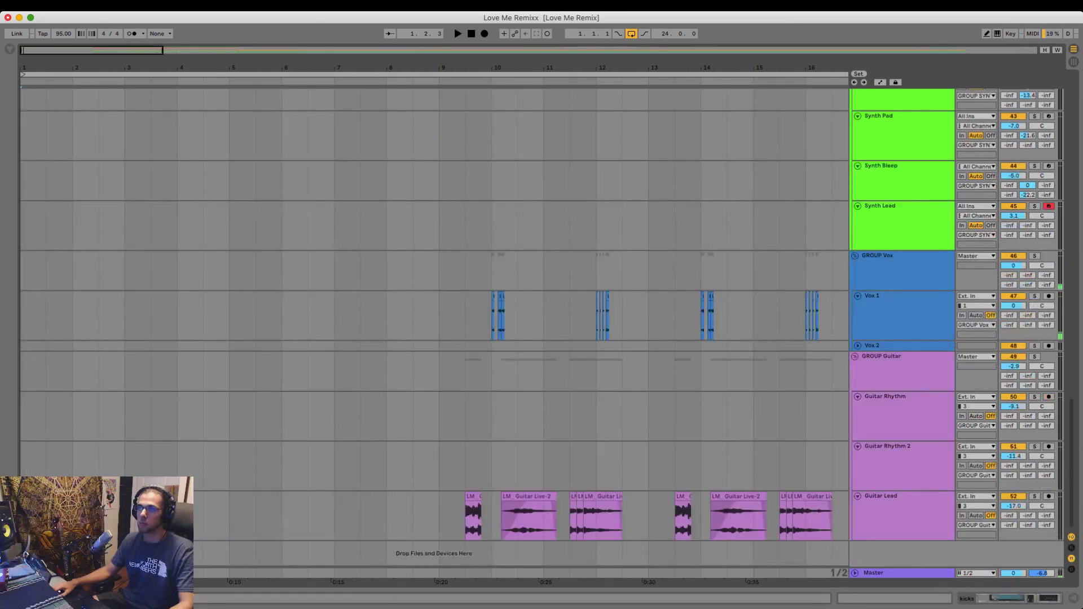
pyautogui.scroll(-5, 435, 327)
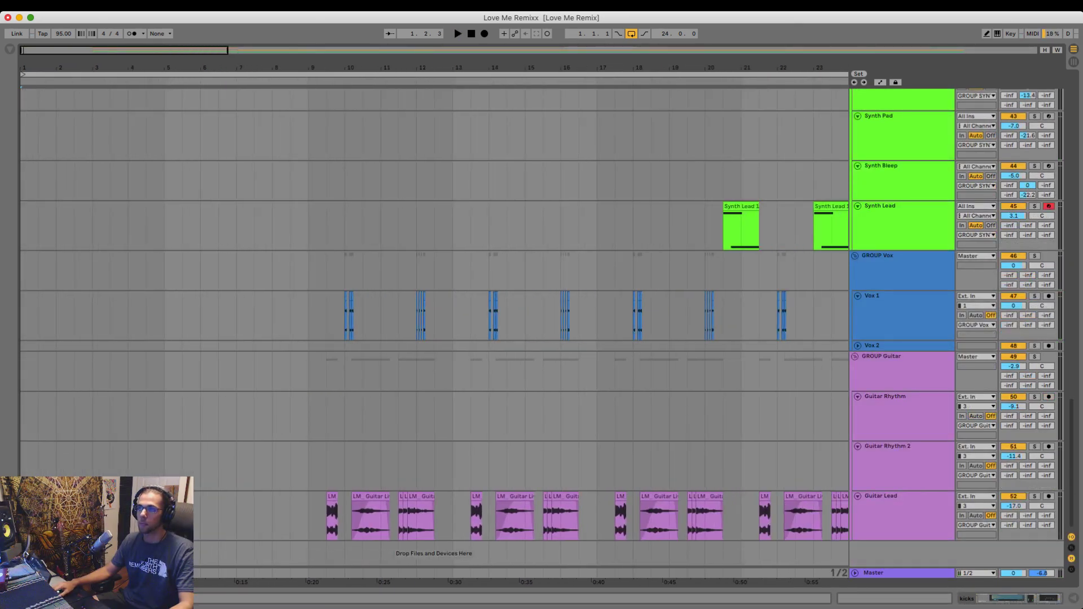
pyautogui.scroll(-5, 435, 327)
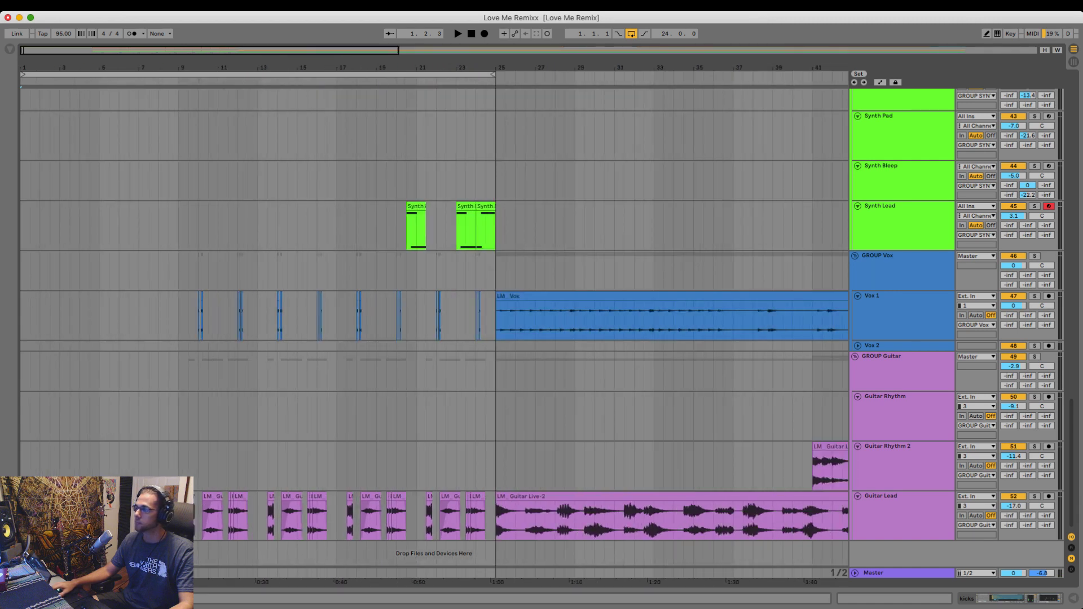
pyautogui.click(903, 517)
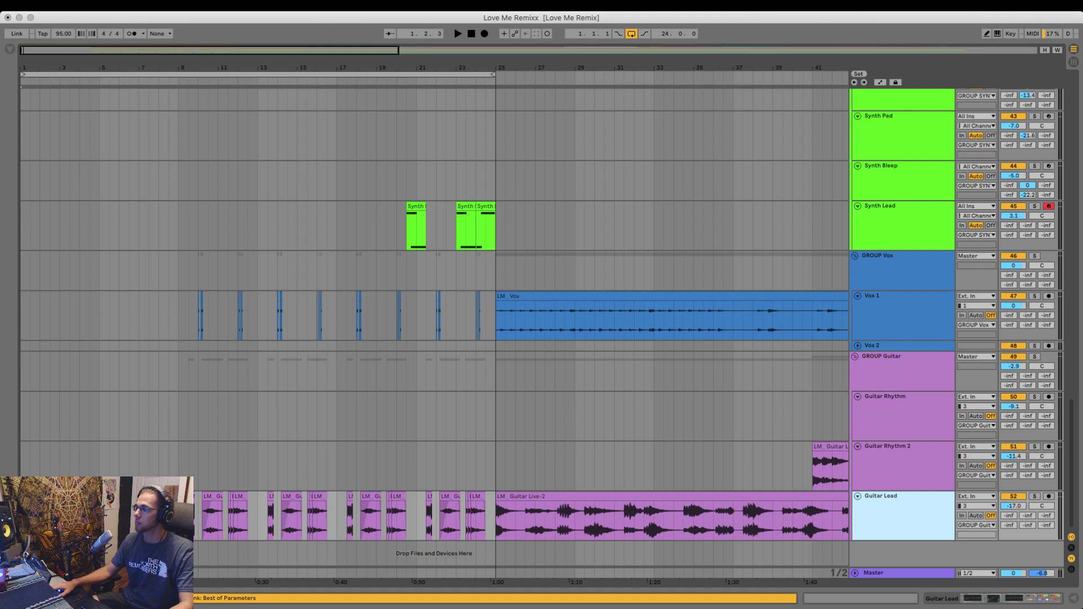
pyautogui.press('super+t')
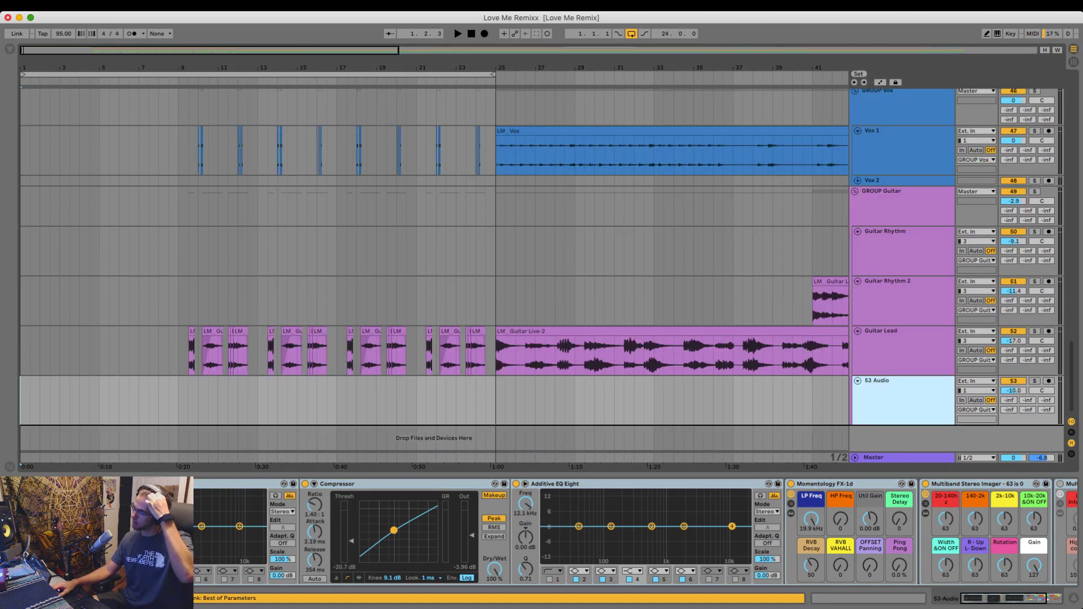
# - Move the new audio track out of the guitar group so that it outputs directly to Master
pyautogui.moveTo(902, 382); pyautogui.dragTo(902, 432)
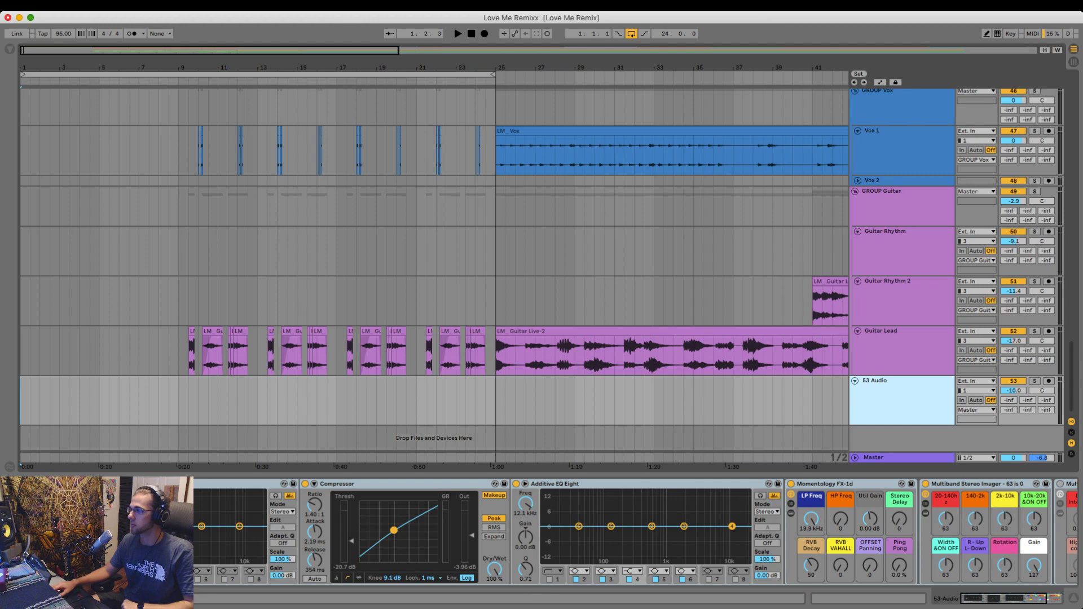
pyautogui.press('super+alt+l')
pyautogui.press('super+alt+l')
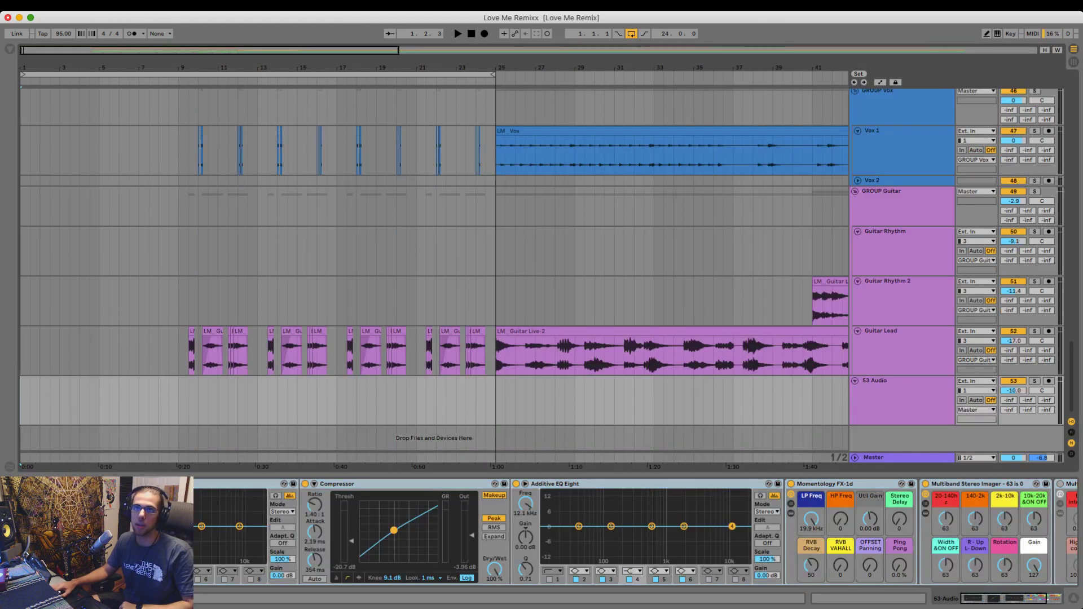
# - Import LM_.wav onto the new audio track from bar 1 and play it soloed
pyautogui.press('super+alt+b')
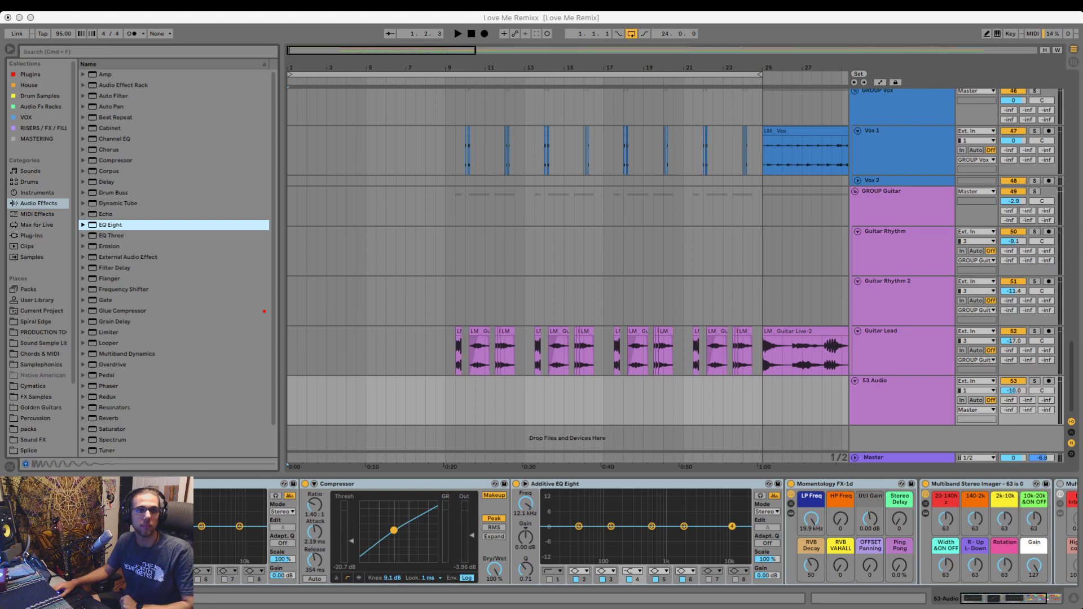
pyautogui.moveTo(289, 468)
pyautogui.mouseDown()
pyautogui.moveTo(307, 455)
pyautogui.moveTo(328, 401)
pyautogui.moveTo(316, 381)
pyautogui.moveTo(294, 382)
pyautogui.mouseUp()
pyautogui.press('space')
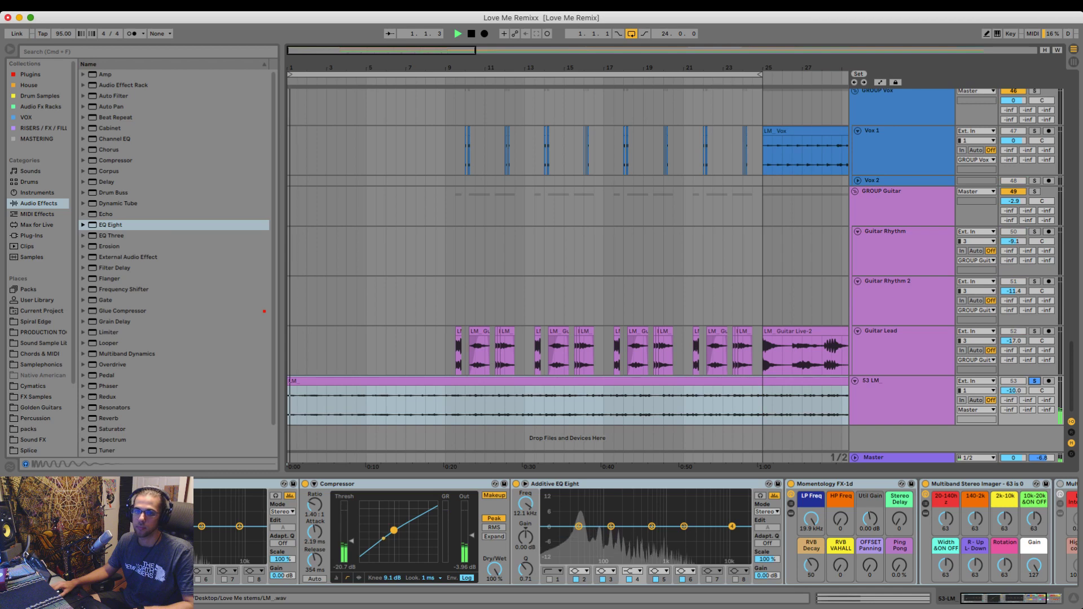
# - Raise the volume of the LM_ reference track to -1.4 dB while it plays
pyautogui.hotkey('shift', 'Tab')
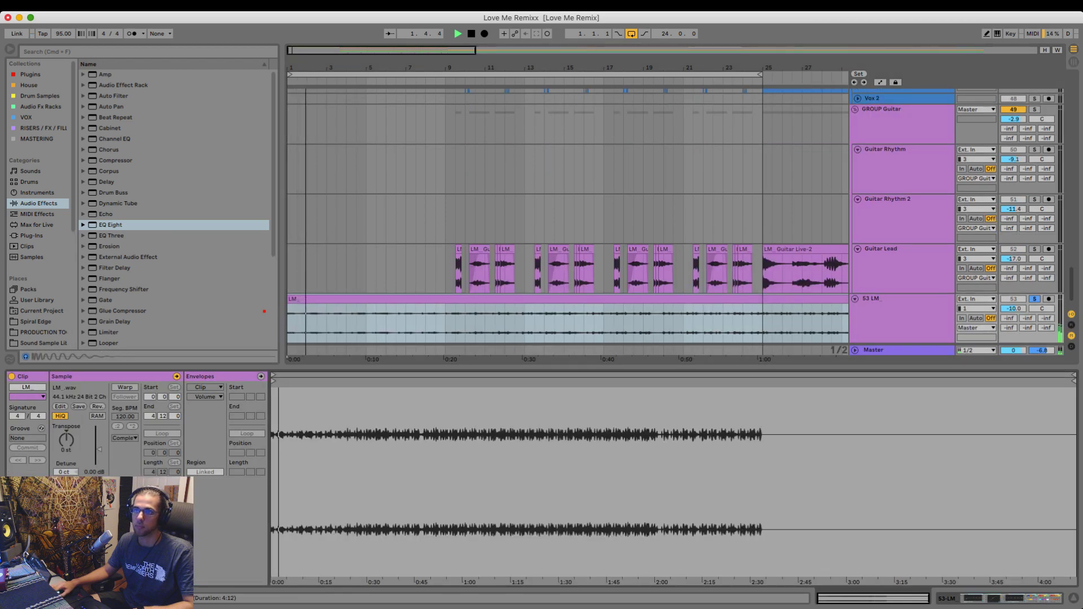
pyautogui.press('-')
pyautogui.press('-')
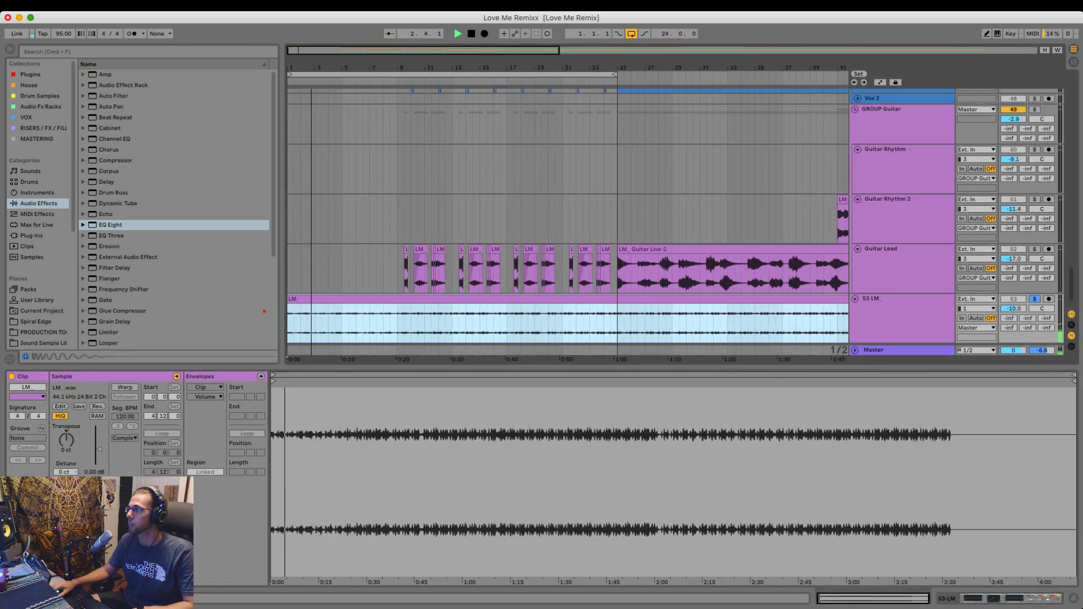
pyautogui.moveTo(1015, 308); pyautogui.dragTo(1014, 296)
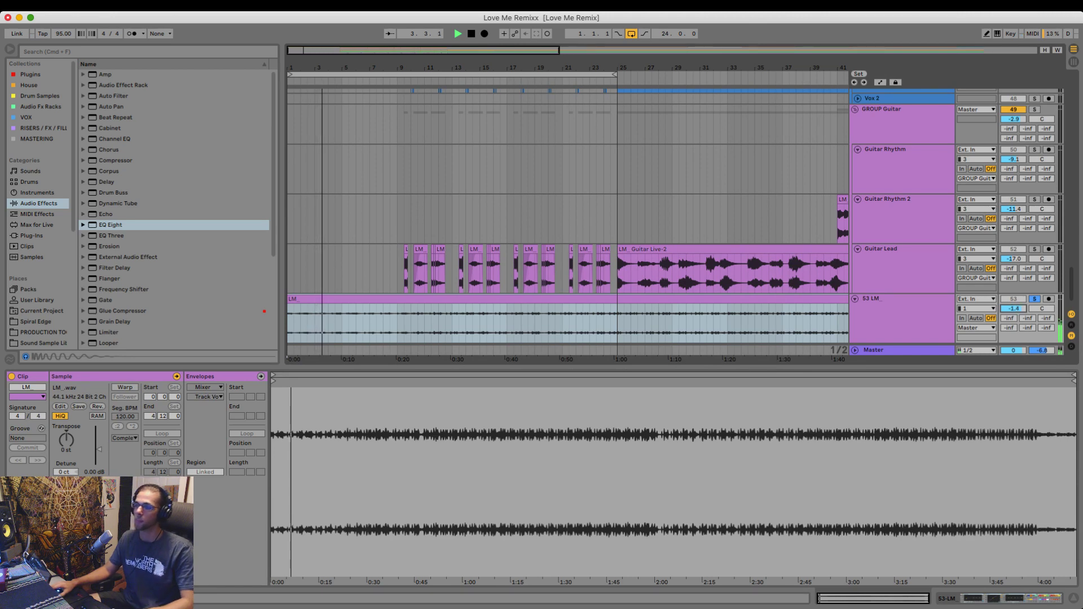
pyautogui.press('super+alt+l')
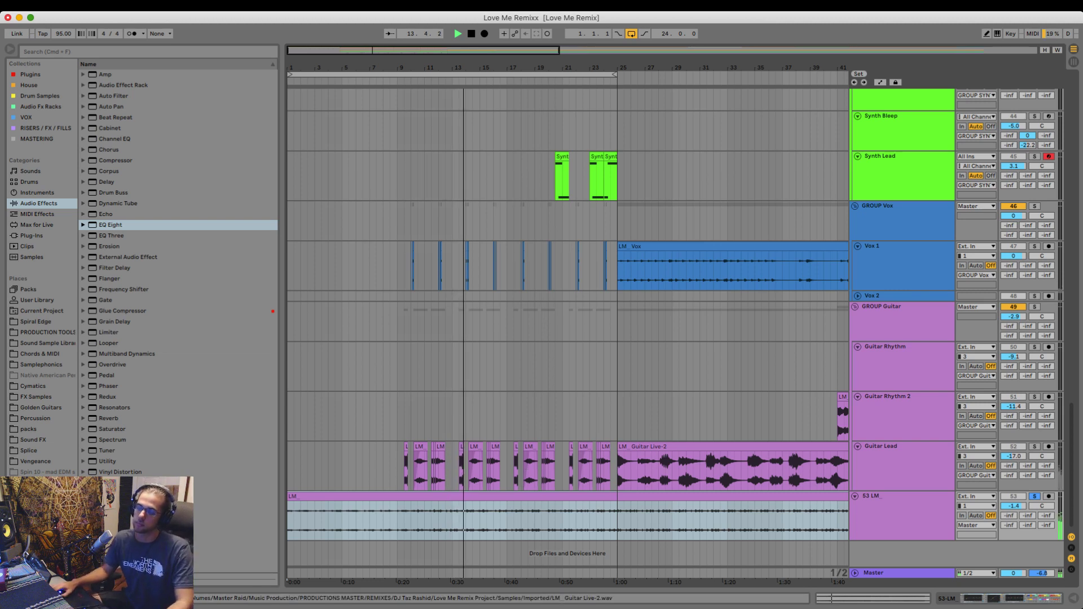
# - Play the soloed LM_ reference track from the start, then unsolo and deactivate the track
pyautogui.click(390, 520)
pyautogui.press('space')
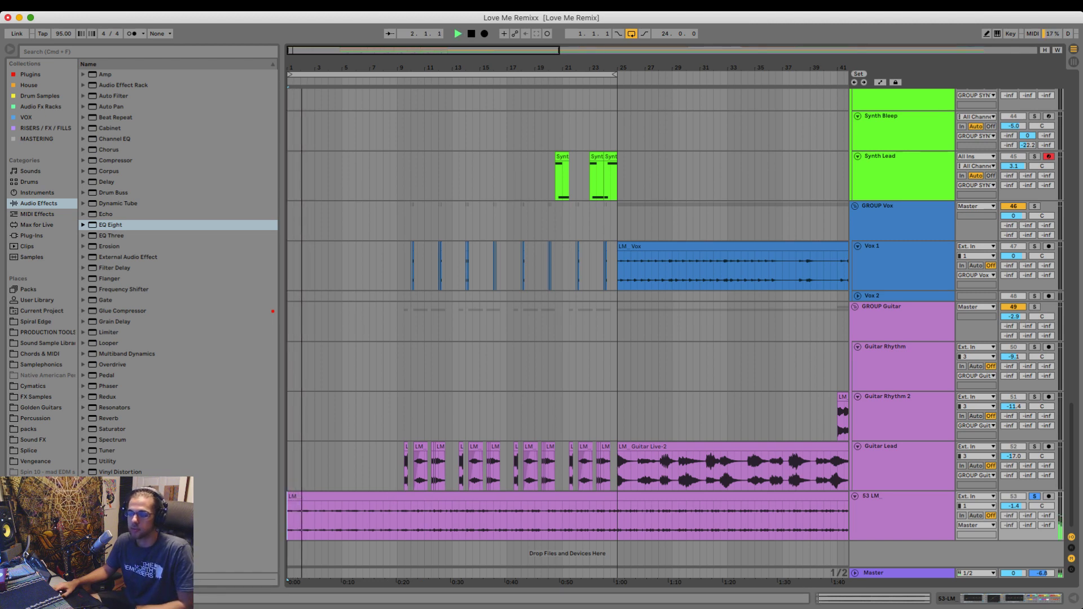
pyautogui.click(397, 520)
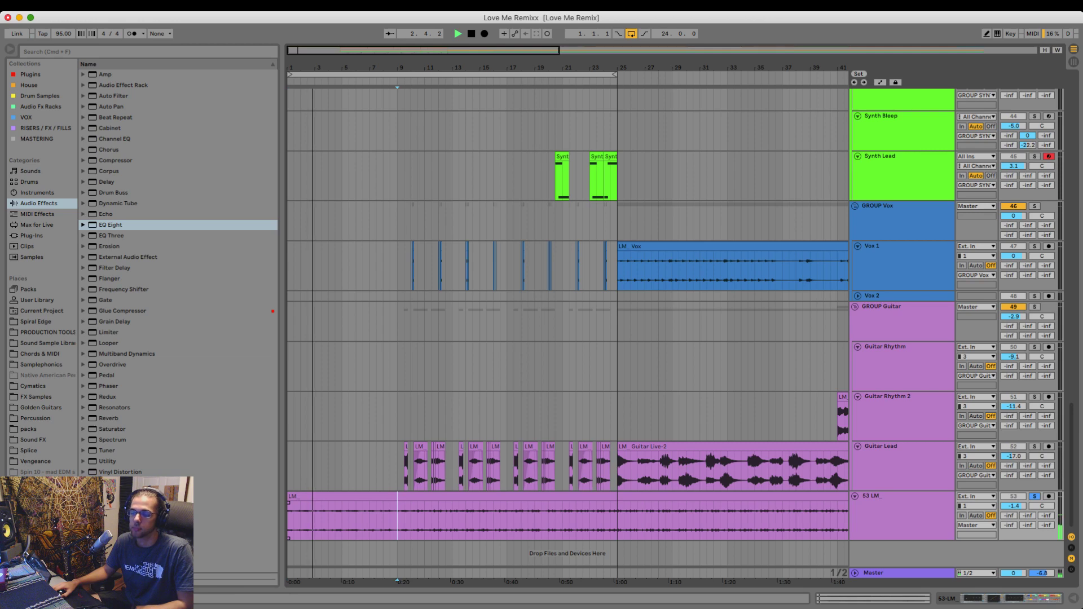
pyautogui.press('space')
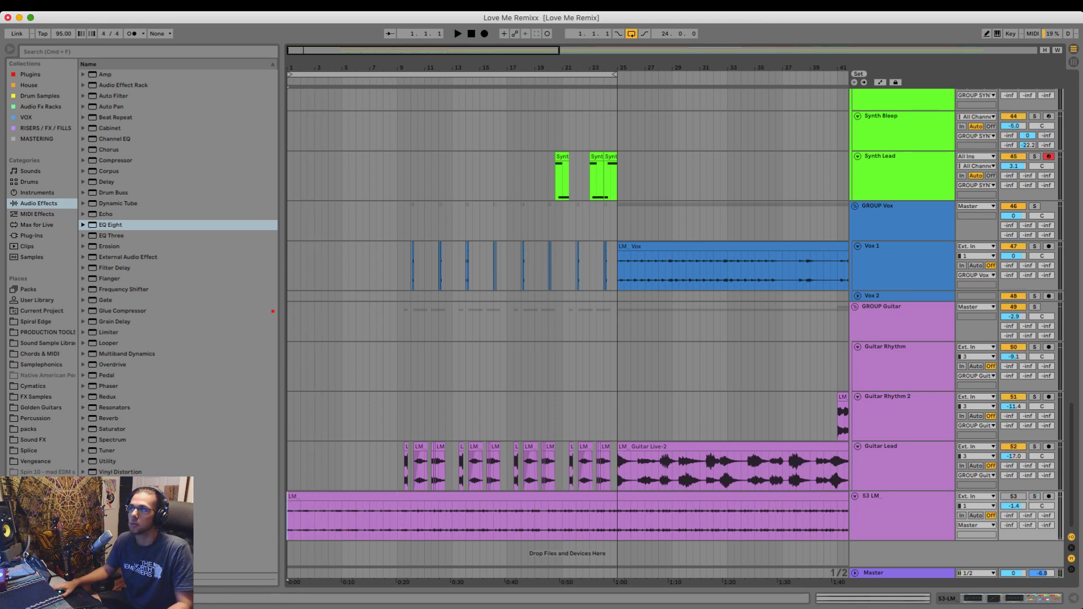
# - Try reactivating the Drum Rack 1 and Drum Rack 2 clips in bars 1 to 8, play them, and deactivate them again
pyautogui.press('space')
pyautogui.scroll(15, 565, 333)
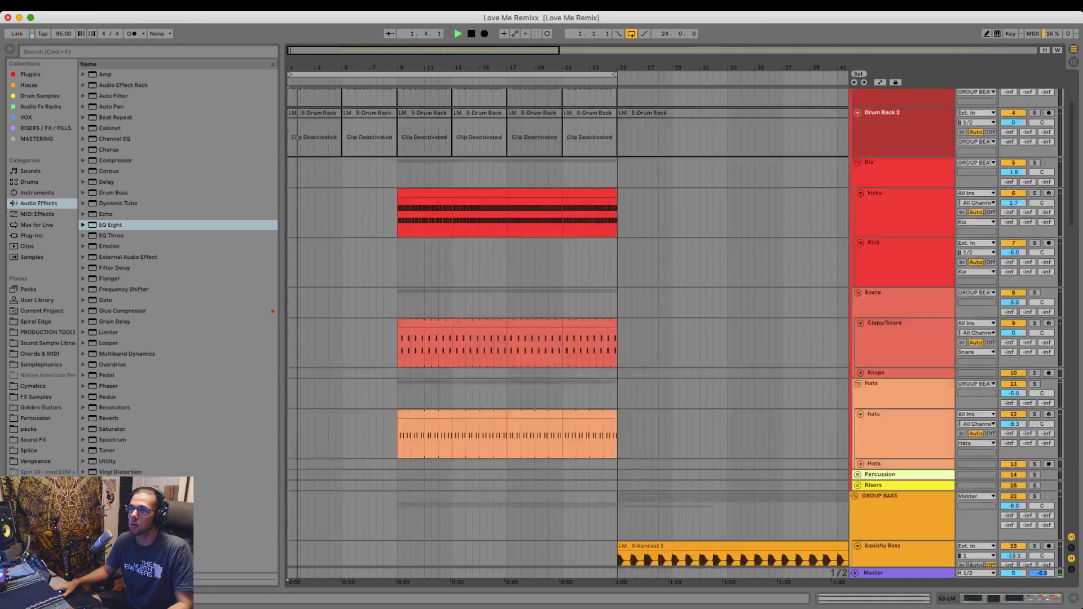
pyautogui.scroll(3, 564, 333)
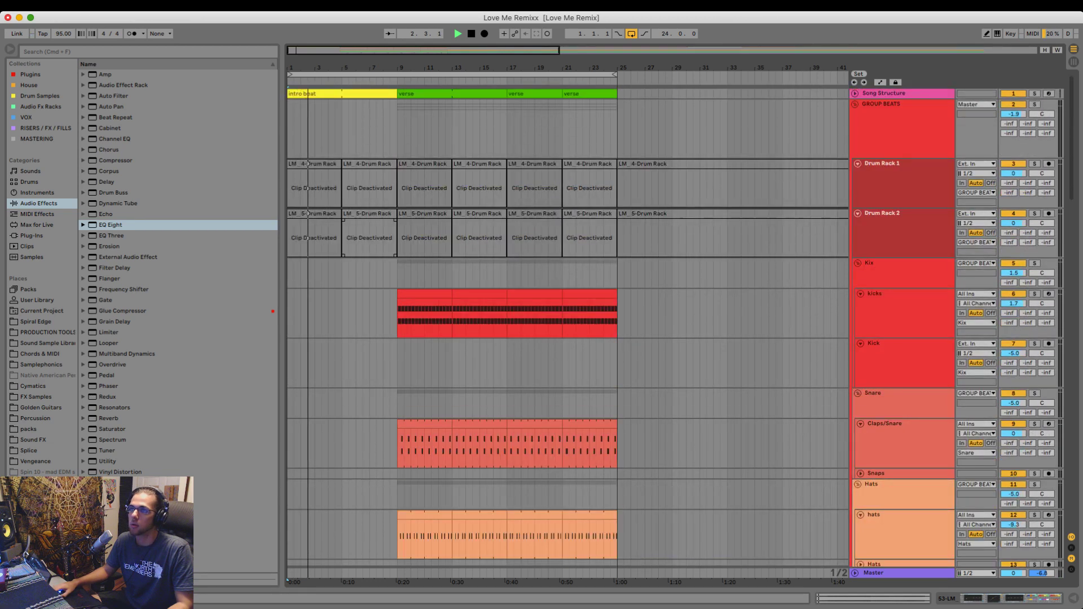
pyautogui.press('space')
pyautogui.moveTo(393, 240); pyautogui.dragTo(297, 192)
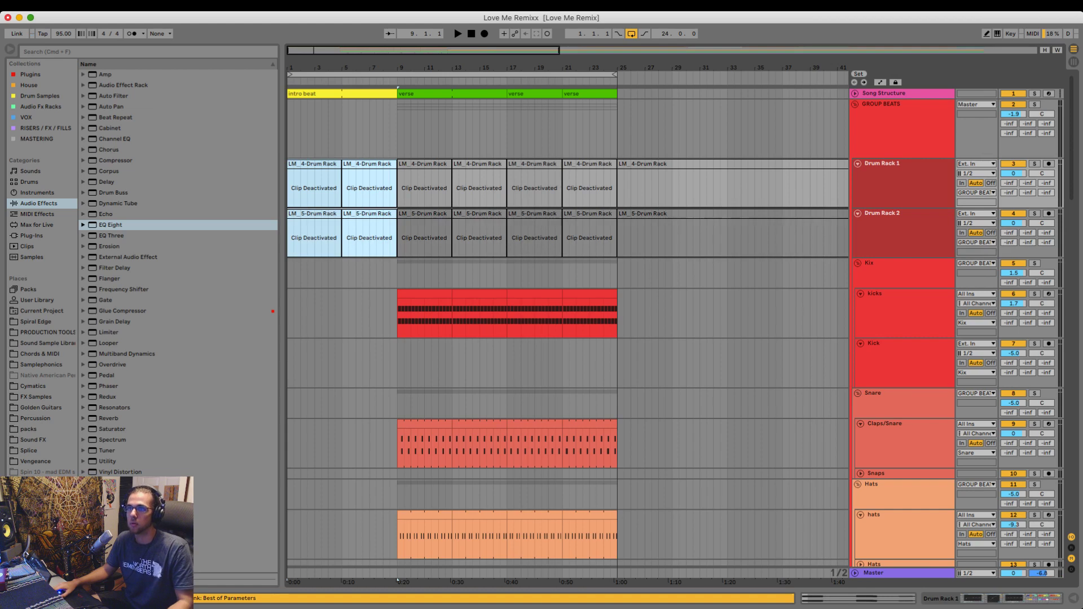
pyautogui.press('0')
pyautogui.press('space')
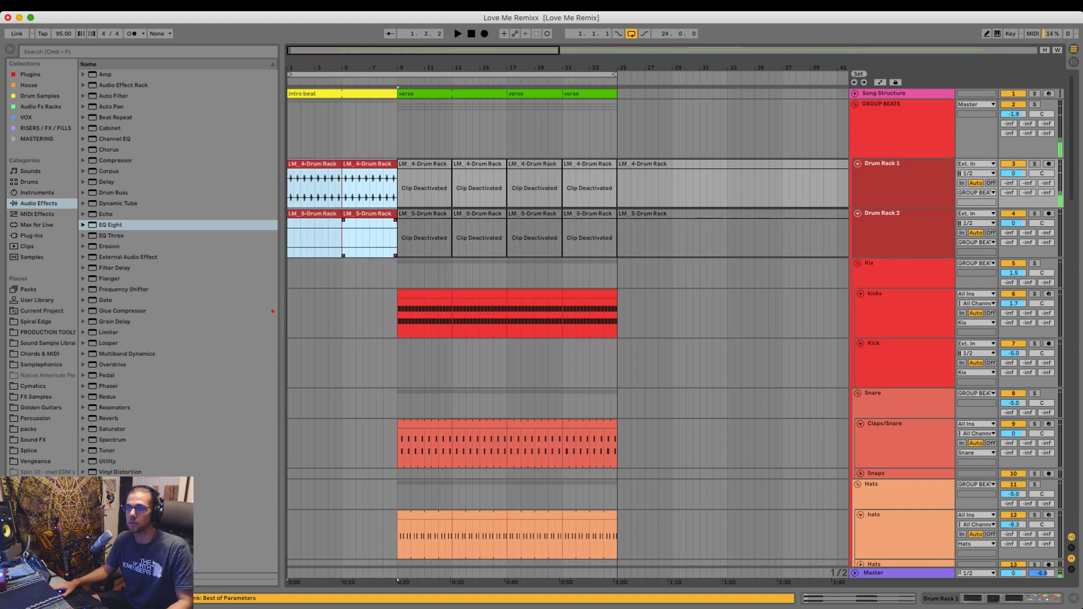
pyautogui.press('0')
# - Undo the last edit to the Ibanez Bass clip at bar 9
pyautogui.scroll(-1, 565, 339)
pyautogui.scroll(-5, 398, 580)
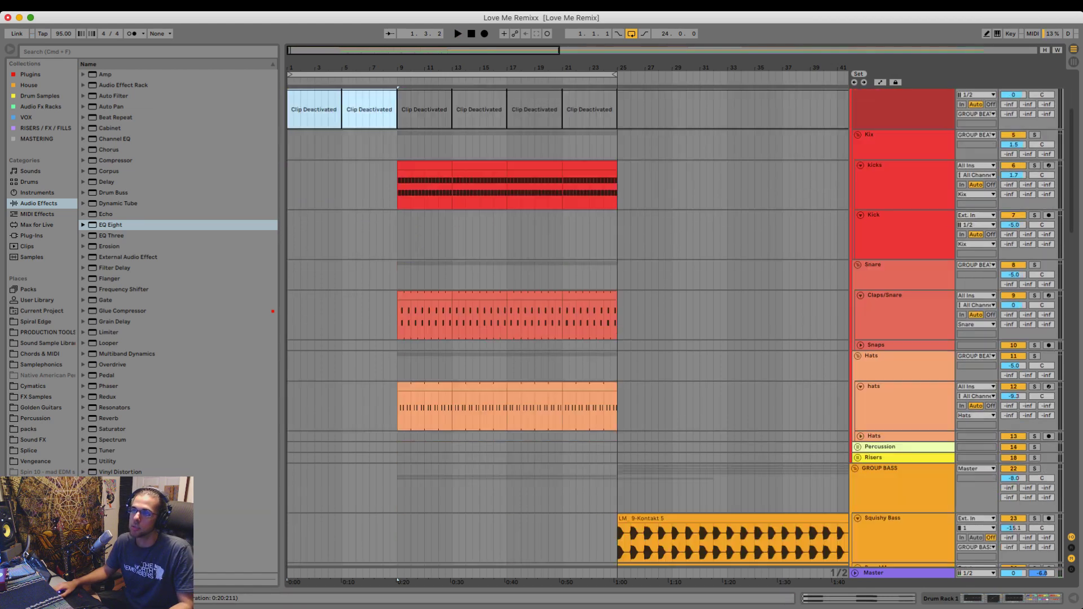
pyautogui.scroll(-20, 398, 580)
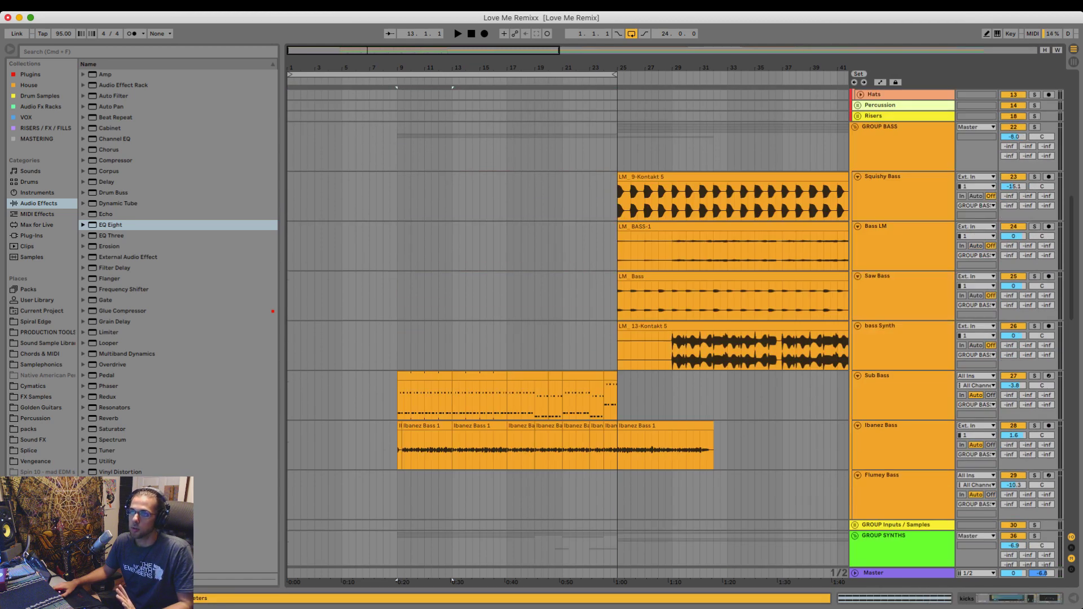
pyautogui.scroll(5, 564, 328)
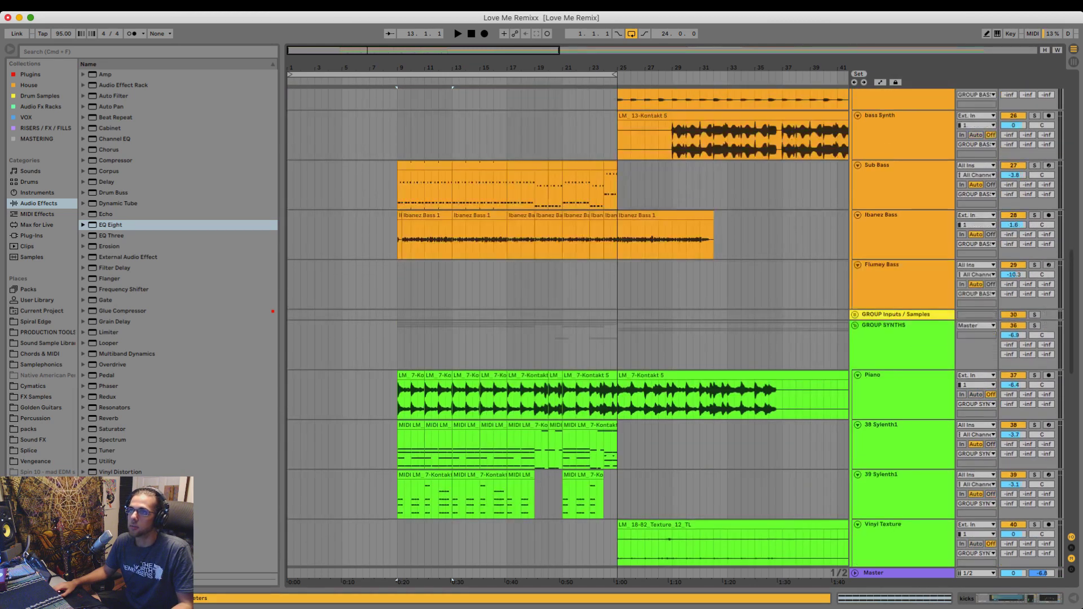
pyautogui.press('super+z')
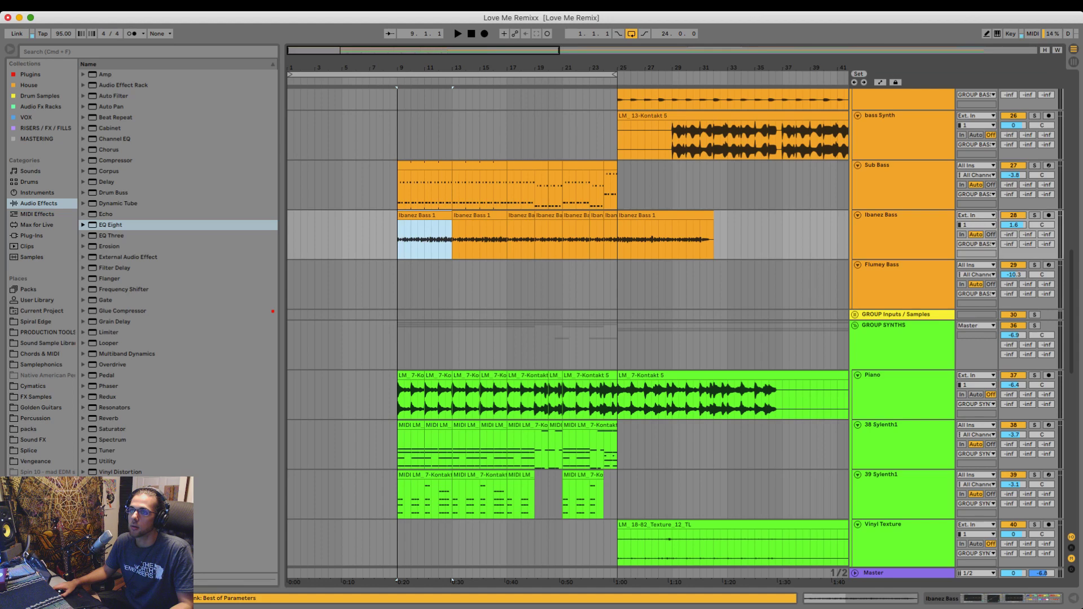
# - Try copying the first two-bar 38 Sylenth1 clip from bar 9 to bar 1 and play it
pyautogui.scroll(-2, 564, 327)
pyautogui.click(405, 285)
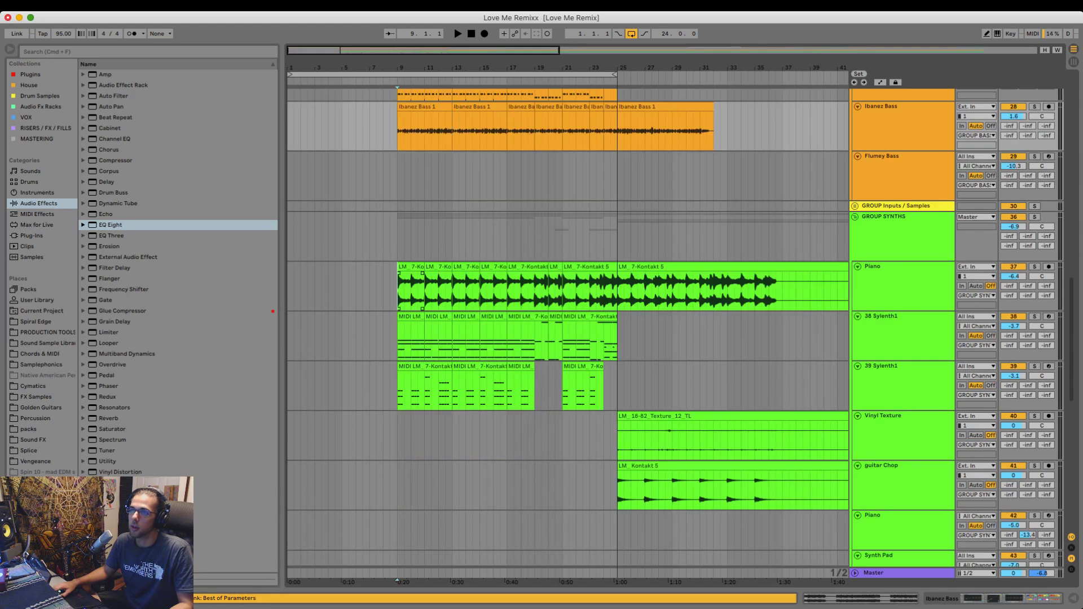
pyautogui.scroll(-3, 405, 285)
pyautogui.click(404, 282)
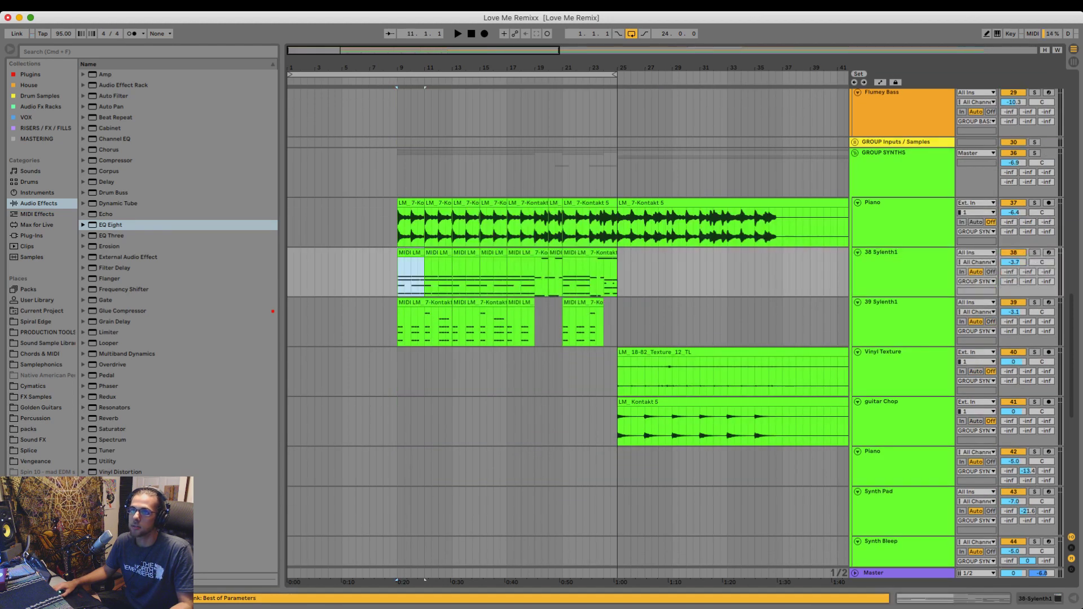
pyautogui.moveTo(408, 253); pyautogui.dragTo(297, 253)
pyautogui.press('space')
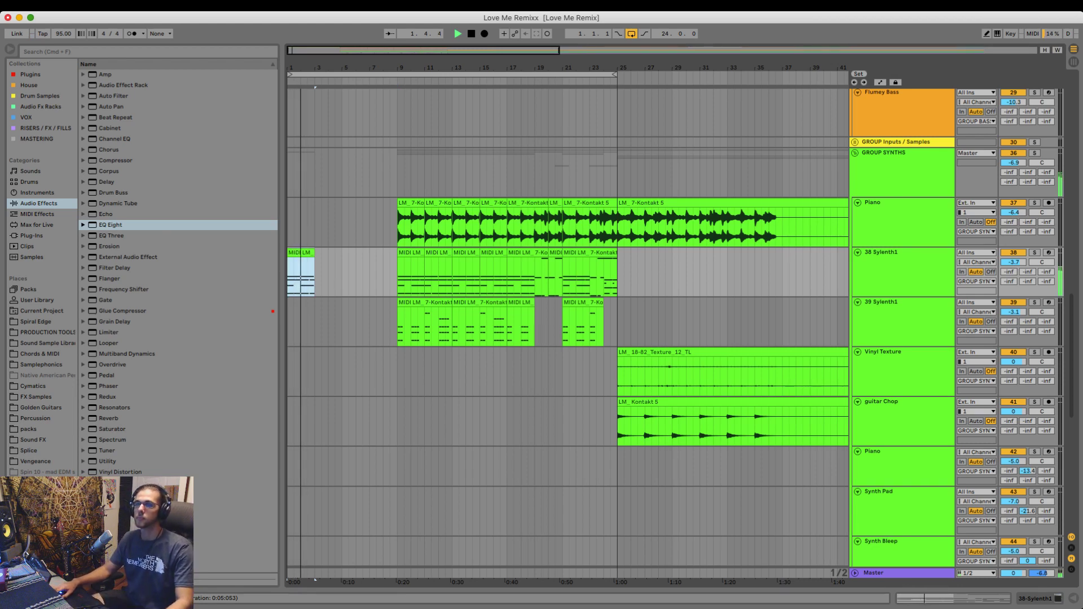
pyautogui.press('space')
# - Automate the Kickstart Mix on GROUP SYNTHS to 0 through the intro, ramping back up just before bar 9
pyautogui.doubleClick(903, 164)
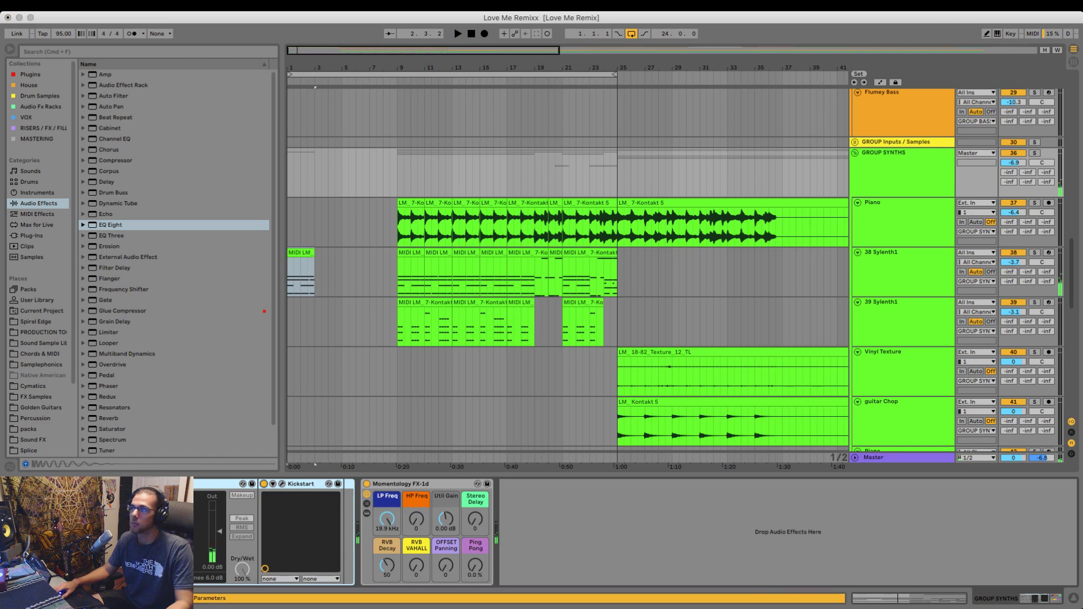
pyautogui.press('a')
pyautogui.press('super+z')
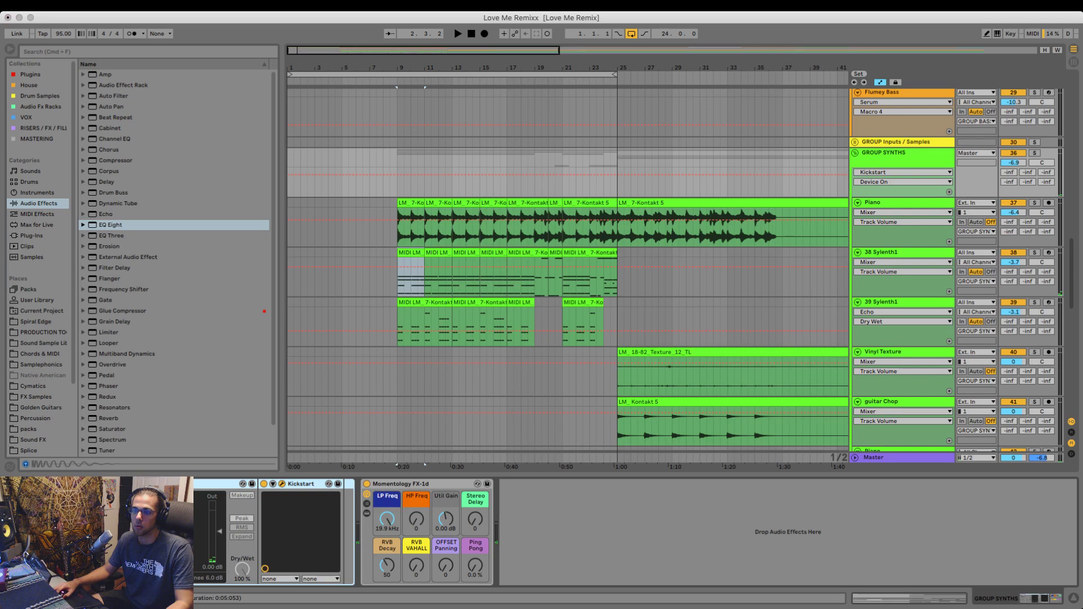
pyautogui.click(273, 484)
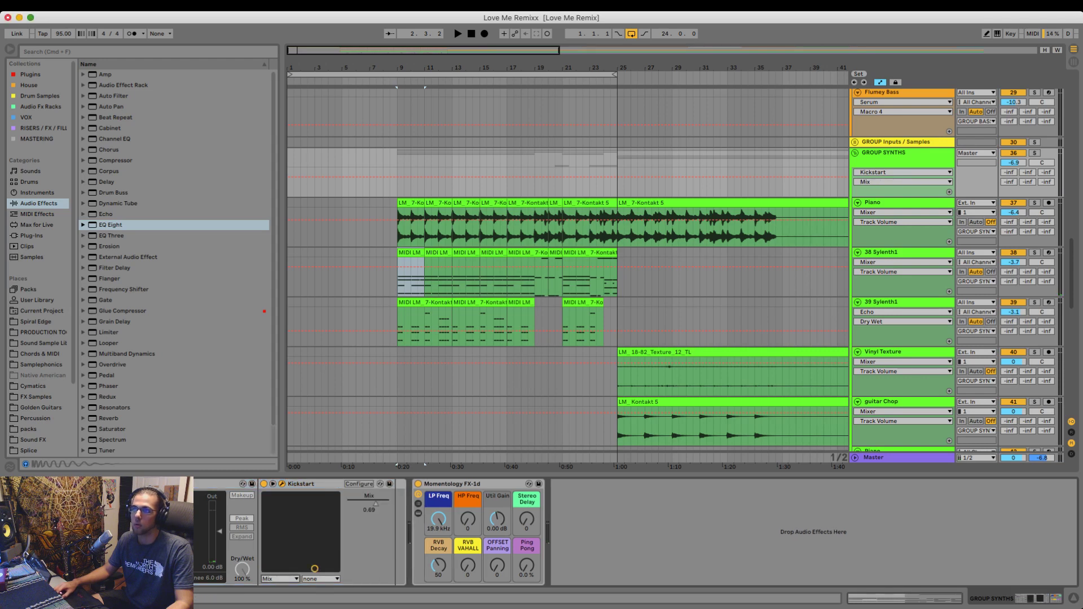
pyautogui.click(397, 176)
pyautogui.moveTo(335, 176); pyautogui.dragTo(398, 196)
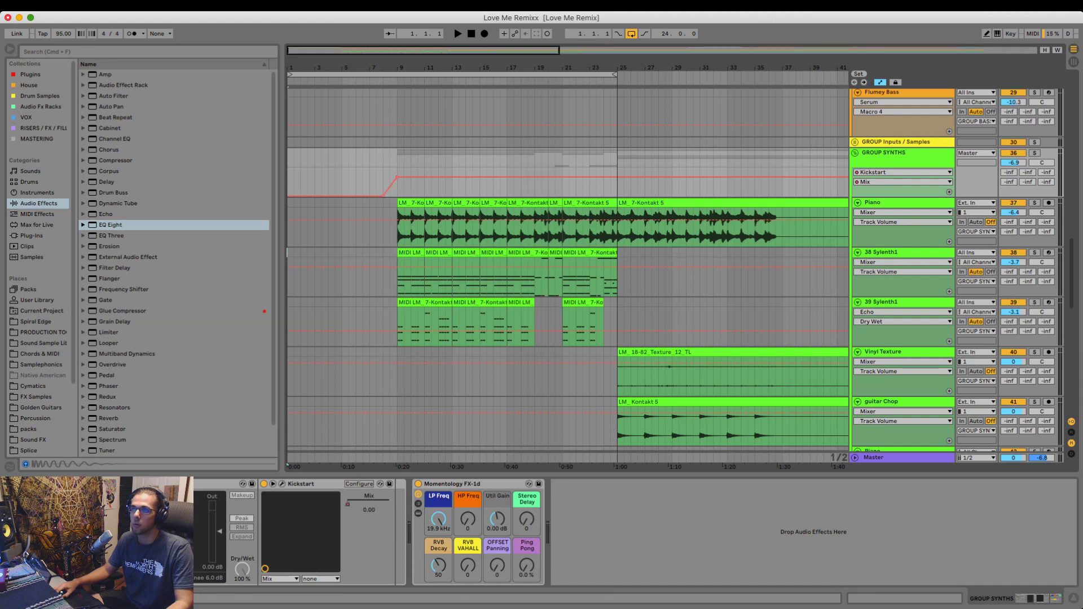
pyautogui.press('a')
# - Copy the four-bar 38 Sylenth1 chord pattern into bars 1 to 4 and duplicate it into bars 5 to 8
pyautogui.moveTo(411, 253); pyautogui.dragTo(342, 253)
pyautogui.press('space')
pyautogui.press('super+d')
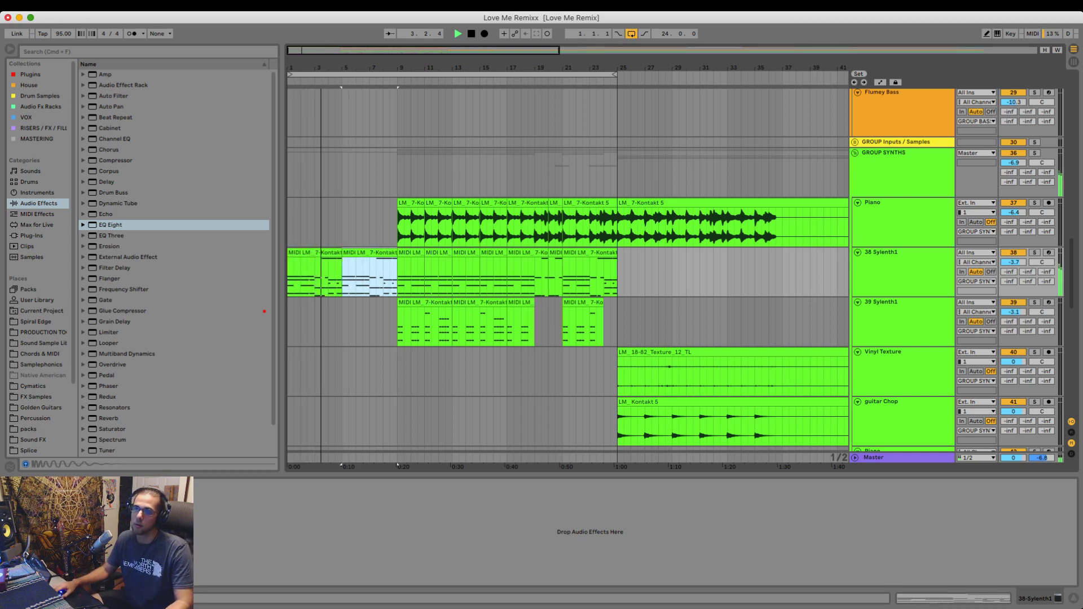
# - Open the first 38 Sylenth1 intro clip in an enlarged note editor and quantize all of its notes
pyautogui.doubleClick(327, 253)
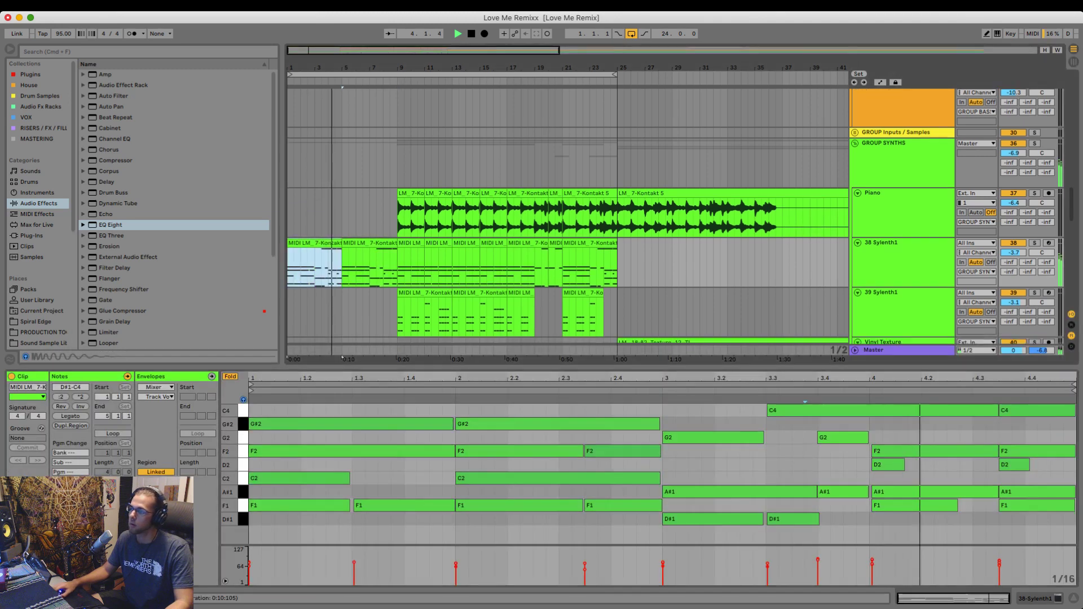
pyautogui.moveTo(745, 367); pyautogui.dragTo(745, 309)
pyautogui.press('space')
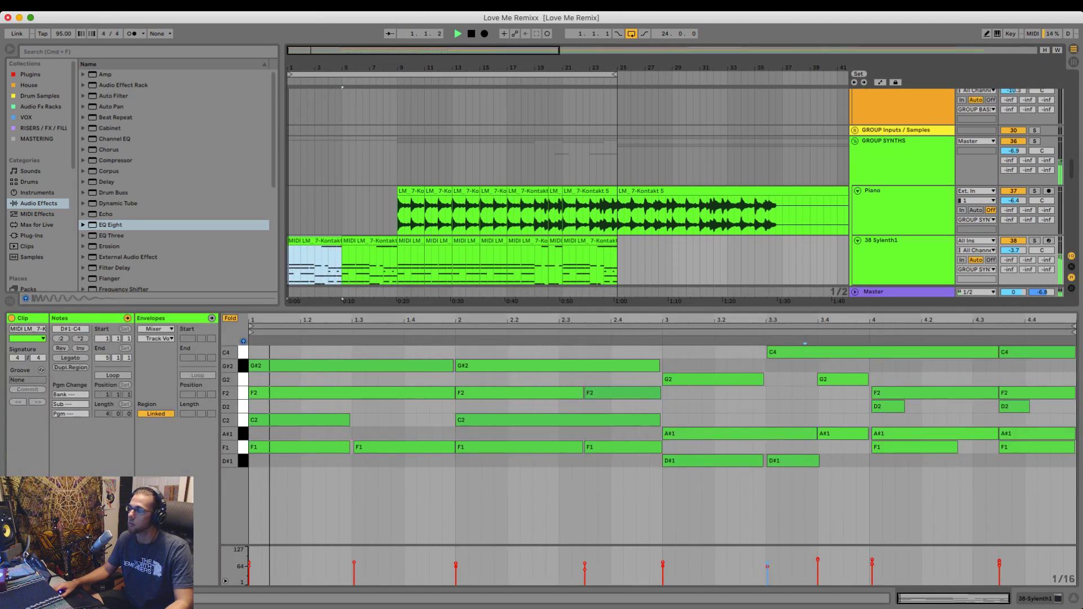
pyautogui.click(745, 417)
pyautogui.press('super+a')
pyautogui.press('super+u')
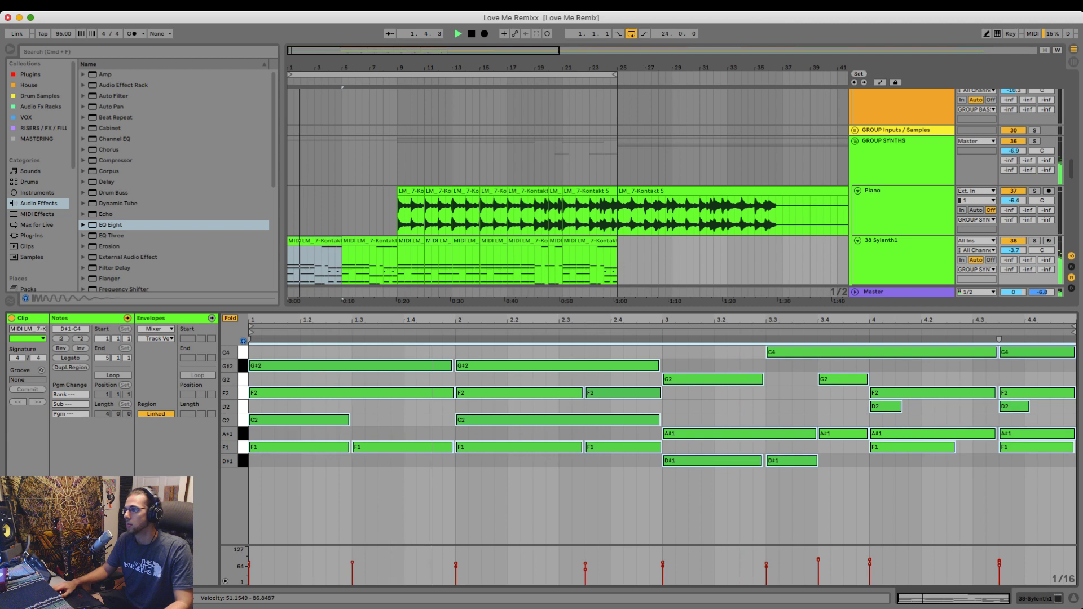
# - Move the first C4 note to the start of bar 4 and select the second 38 Sylenth1 intro clip
pyautogui.click(742, 409)
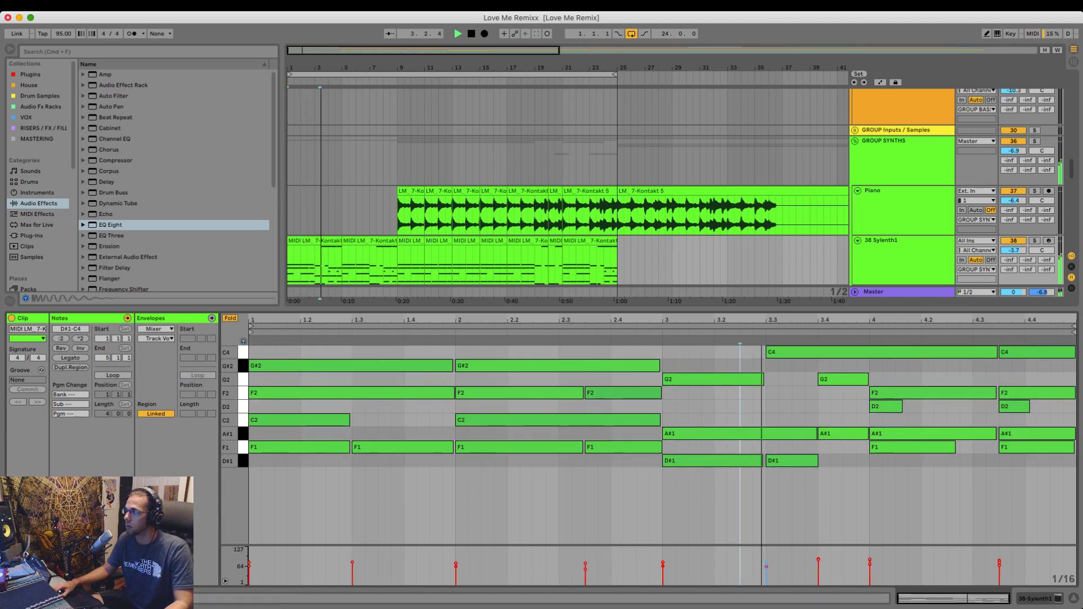
pyautogui.moveTo(810, 352); pyautogui.dragTo(913, 353)
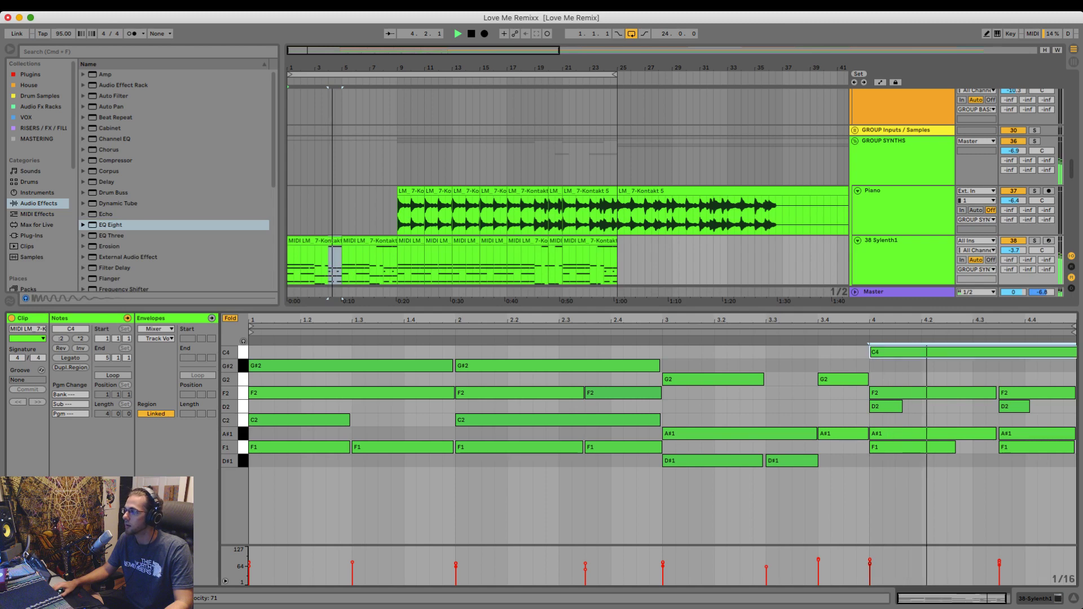
pyautogui.press('alt+super+l')
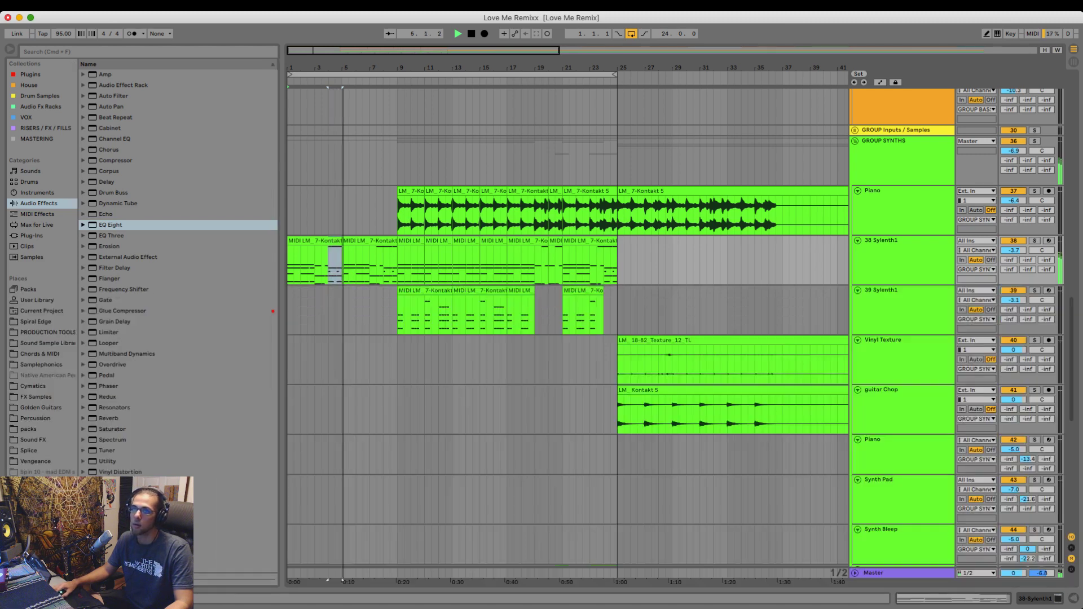
pyautogui.click(376, 262)
pyautogui.click(376, 241)
pyautogui.press('space')
# - Copy the four-bar kicks clip from bar 9 to bar 5 and play from there
pyautogui.scroll(20, 376, 241)
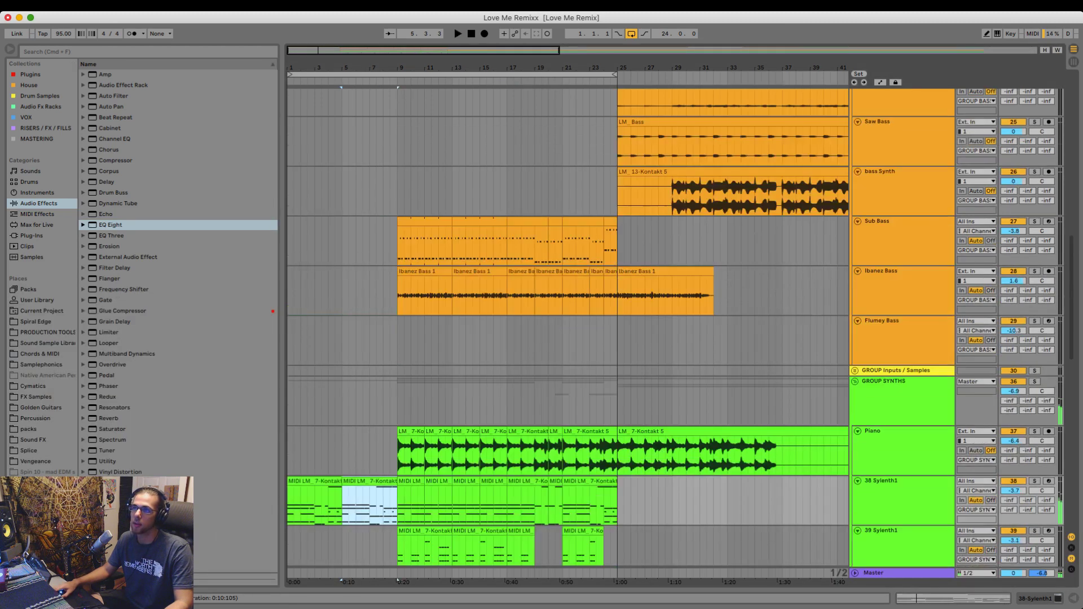
pyautogui.moveTo(419, 294); pyautogui.dragTo(364, 294)
pyautogui.press('space')
pyautogui.scroll(-10, 565, 328)
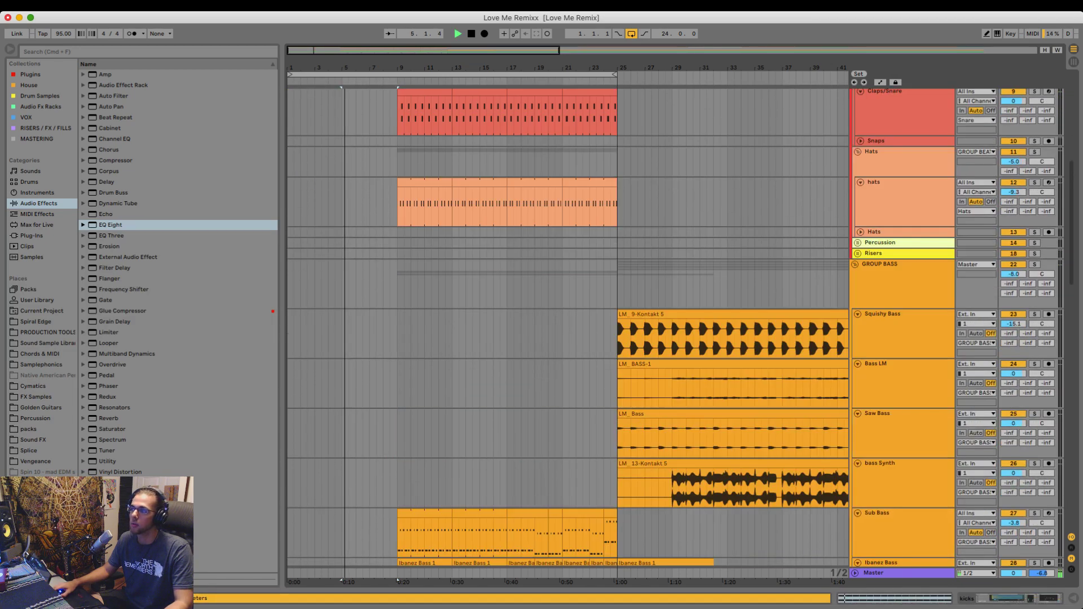
# - Automate the Kix group's LP Freq to ramp up just before bar 9, raising the bar 9 breakpoint to 15.3 kHz
pyautogui.scroll(10, 565, 327)
pyautogui.press('space')
pyautogui.doubleClick(897, 264)
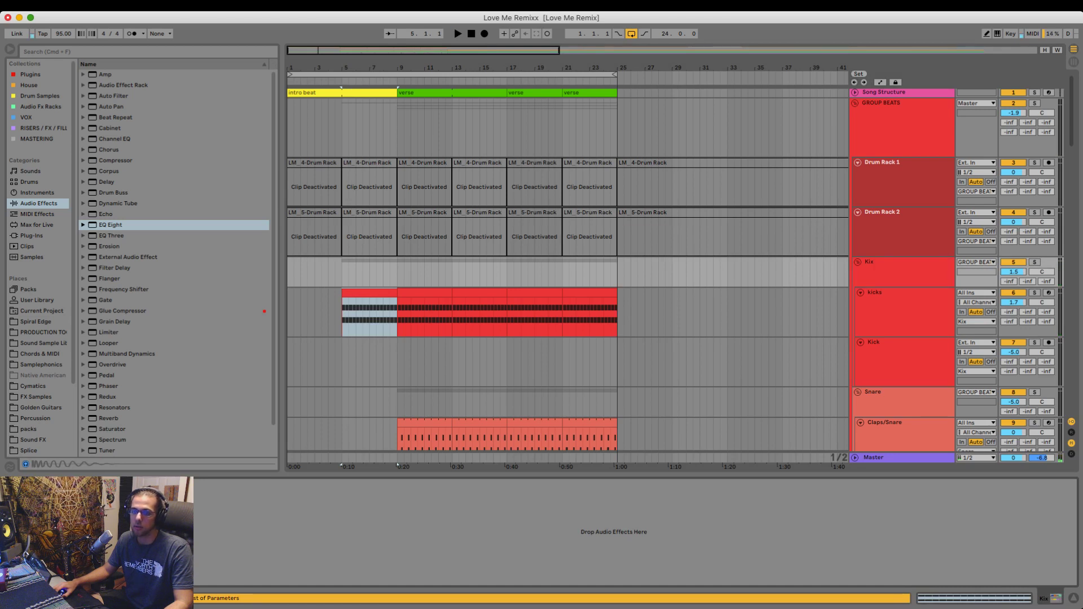
pyautogui.press('space')
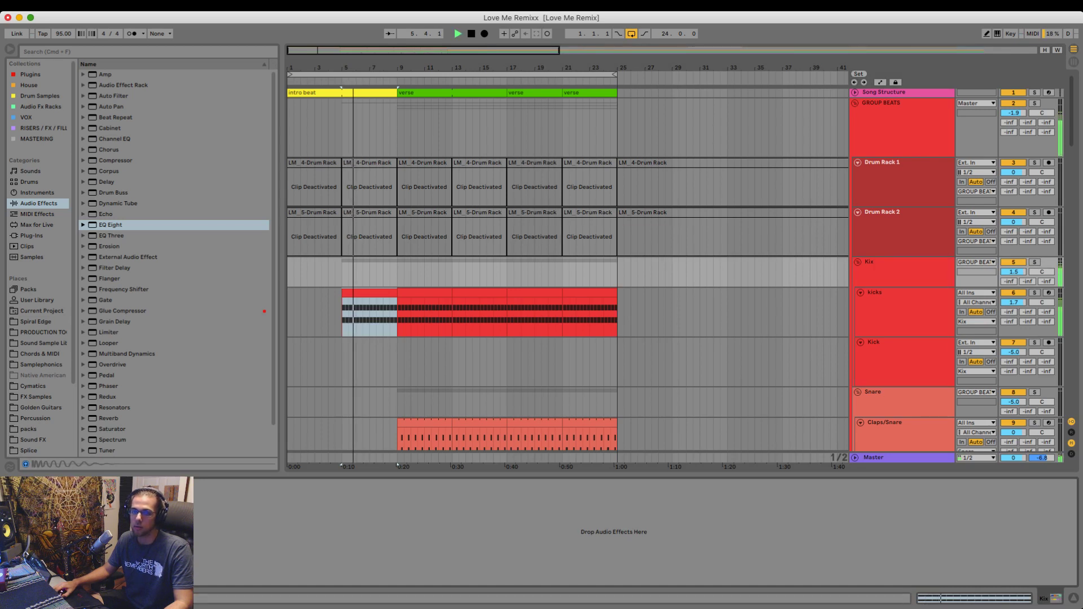
pyautogui.press('a')
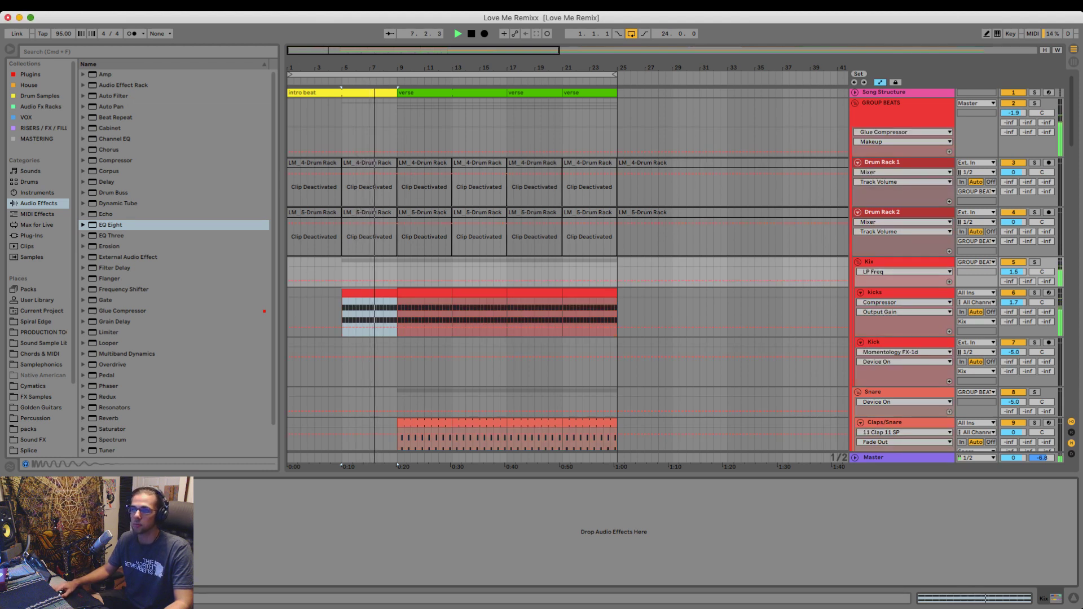
pyautogui.click(389, 280)
pyautogui.moveTo(397, 281); pyautogui.dragTo(397, 269)
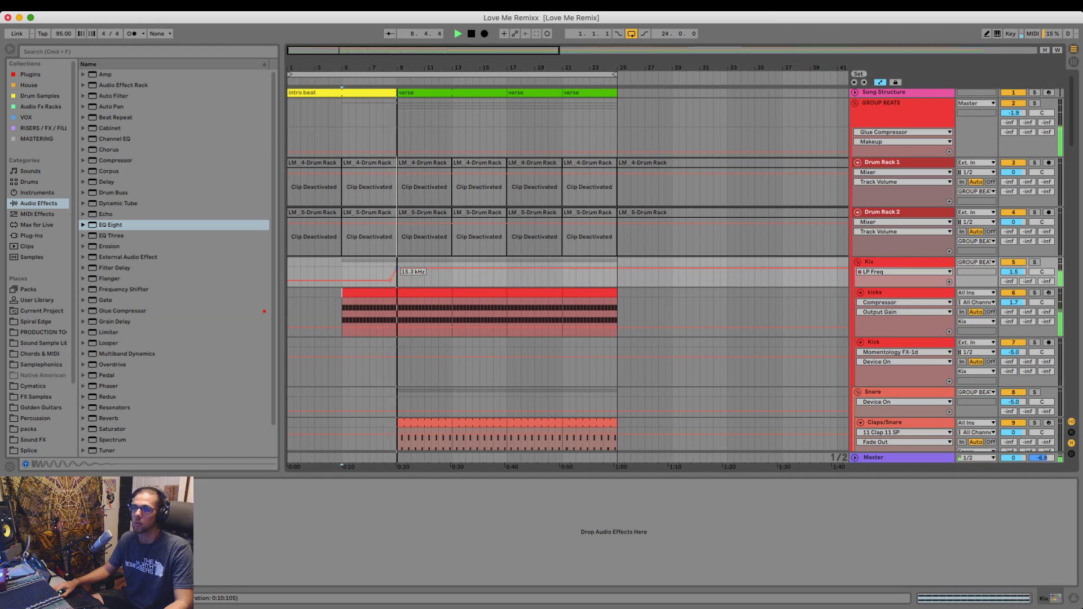
# - Play the intro from bar 4 to audition the transition into bar 5
pyautogui.scroll(-15, 564, 271)
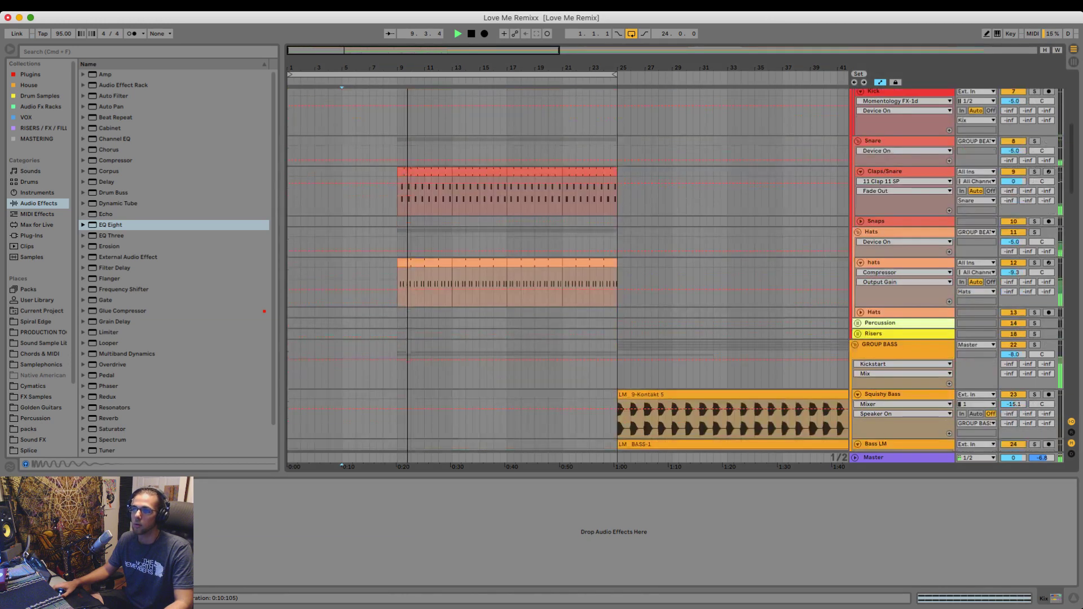
pyautogui.scroll(-10, 564, 271)
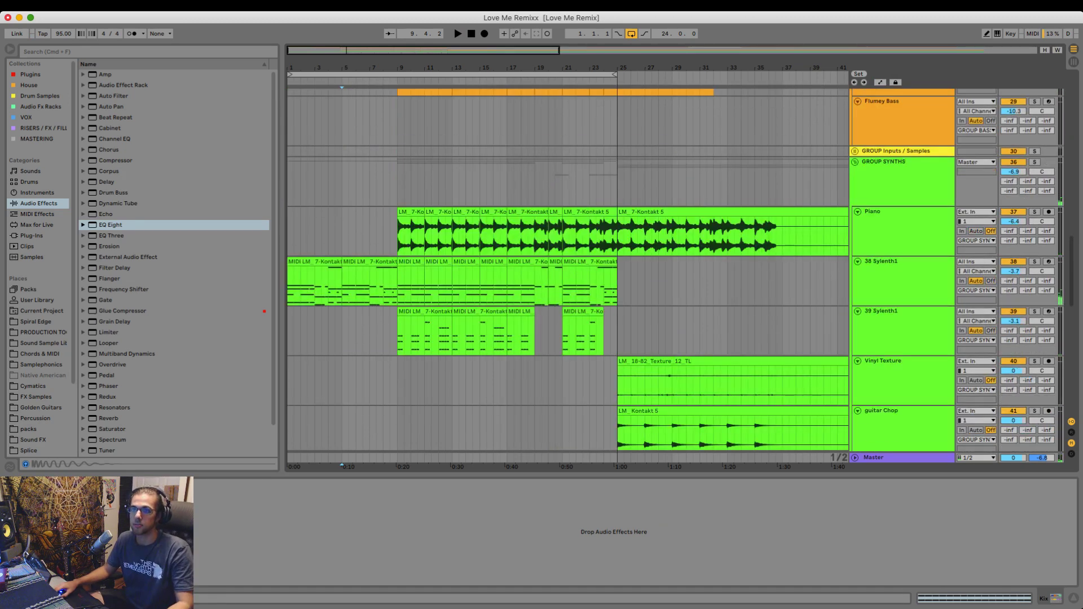
pyautogui.click(335, 285)
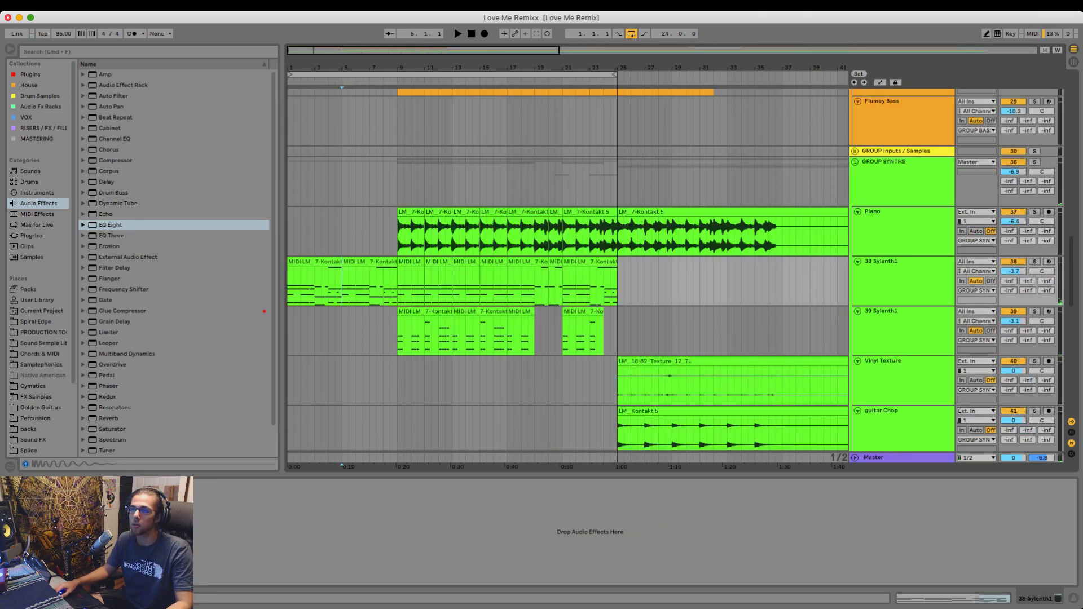
pyautogui.moveTo(397, 234); pyautogui.dragTo(288, 234)
pyautogui.click(328, 234)
pyautogui.scroll(-6, 329, 234)
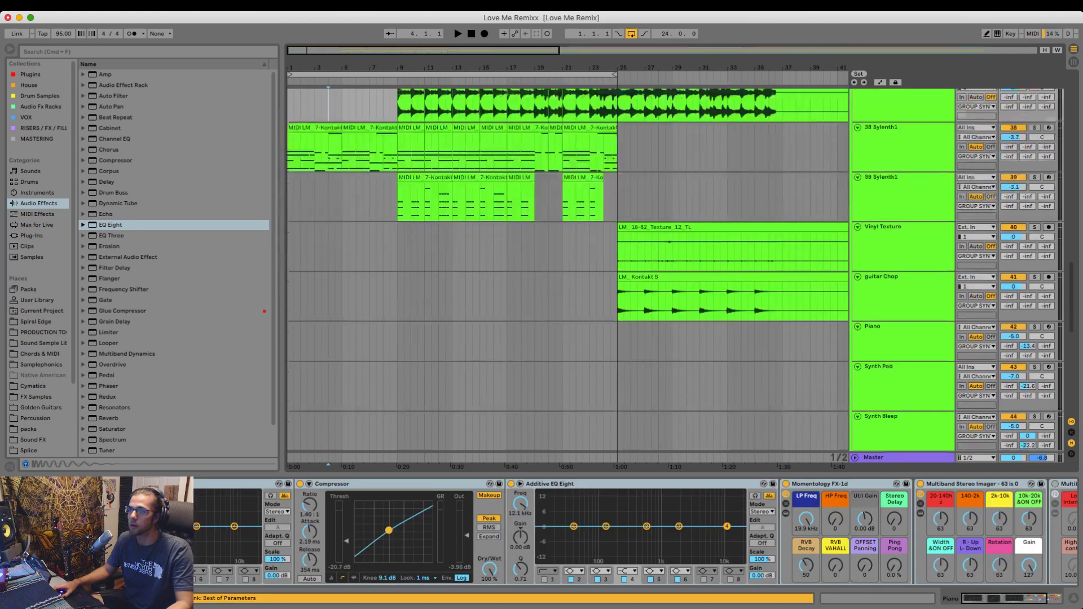
pyautogui.scroll(-10, 564, 271)
pyautogui.press('space')
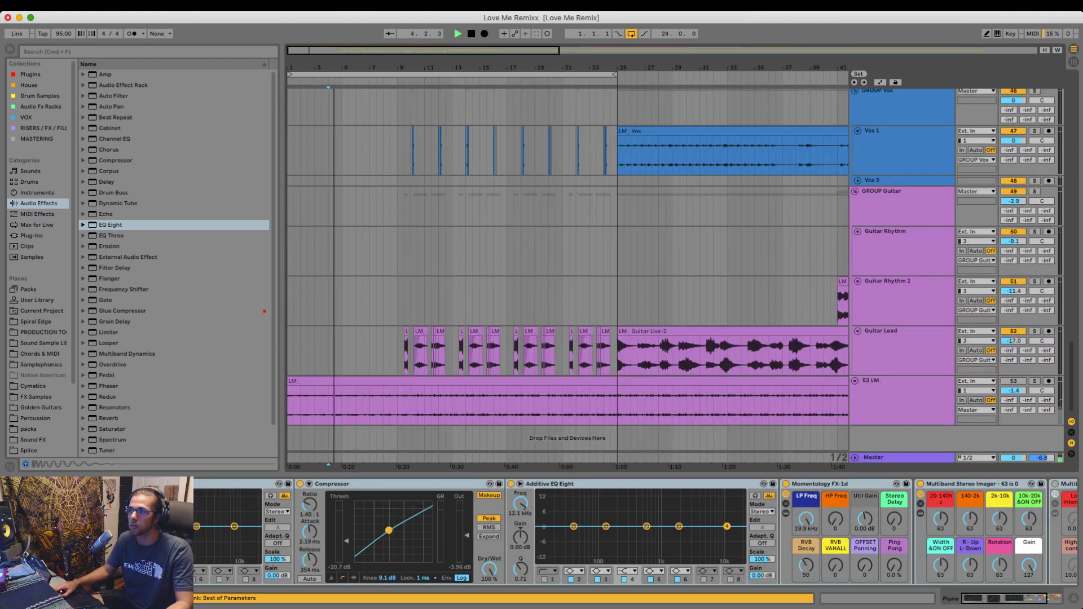
# - Copy the Synth Lead clip from around bar 20 to bar 4 on the same track and play it
pyautogui.scroll(5, 564, 271)
pyautogui.press('space')
pyautogui.moveTo(562, 252); pyautogui.dragTo(336, 252)
pyautogui.press('space')
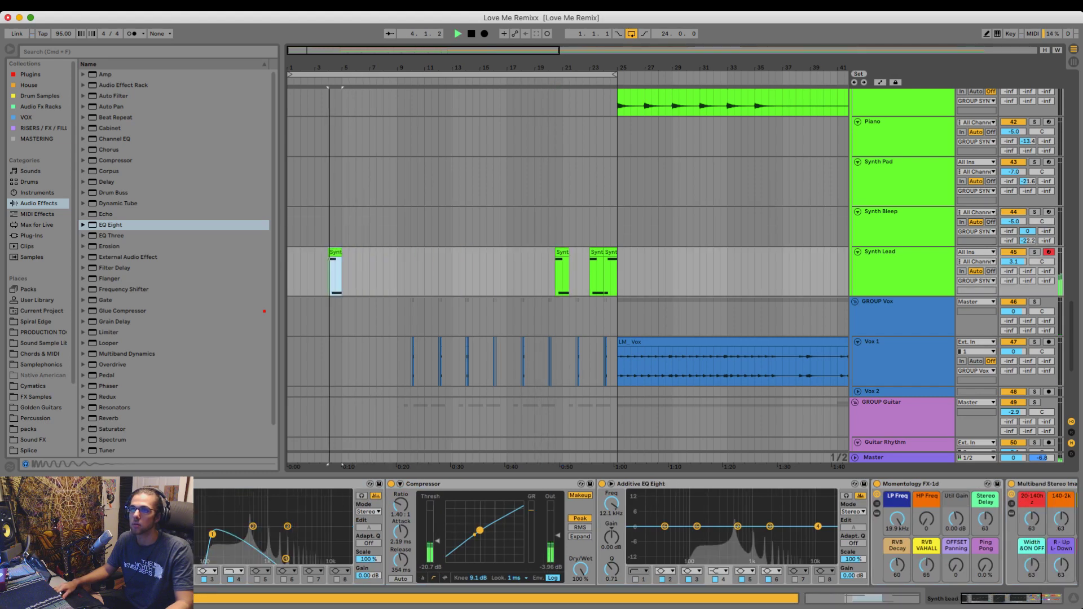
# - Raise the lower note of the Synth Lead clip at bar 4 to C4 and play it back
pyautogui.press('+')
pyautogui.press('+')
pyautogui.press('+')
pyautogui.press('+')
pyautogui.scroll(1, 452, 252)
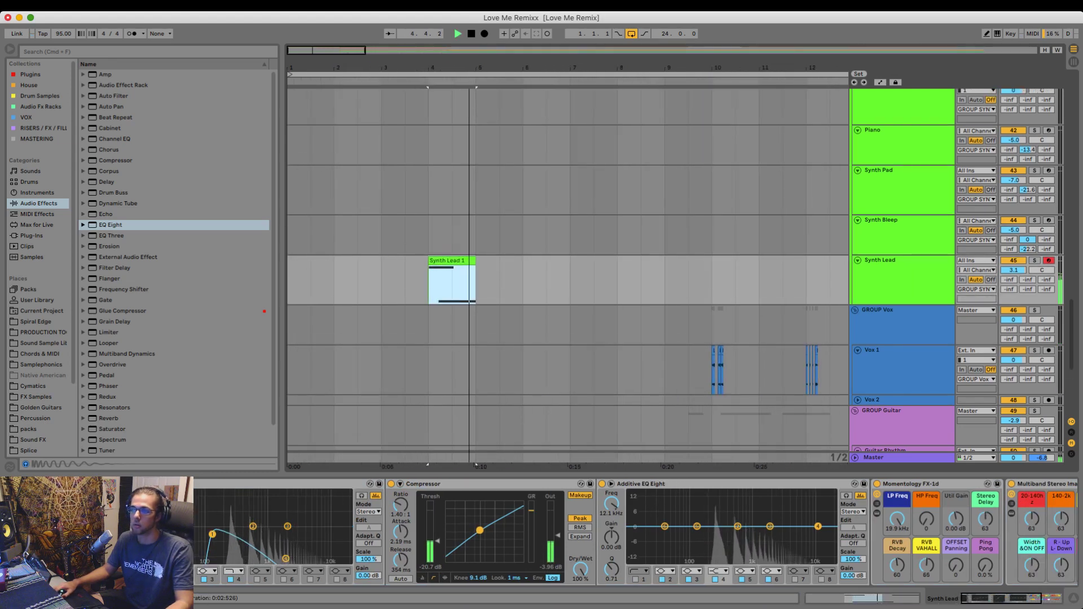
pyautogui.press('space')
pyautogui.doubleClick(450, 260)
pyautogui.press('super+a')
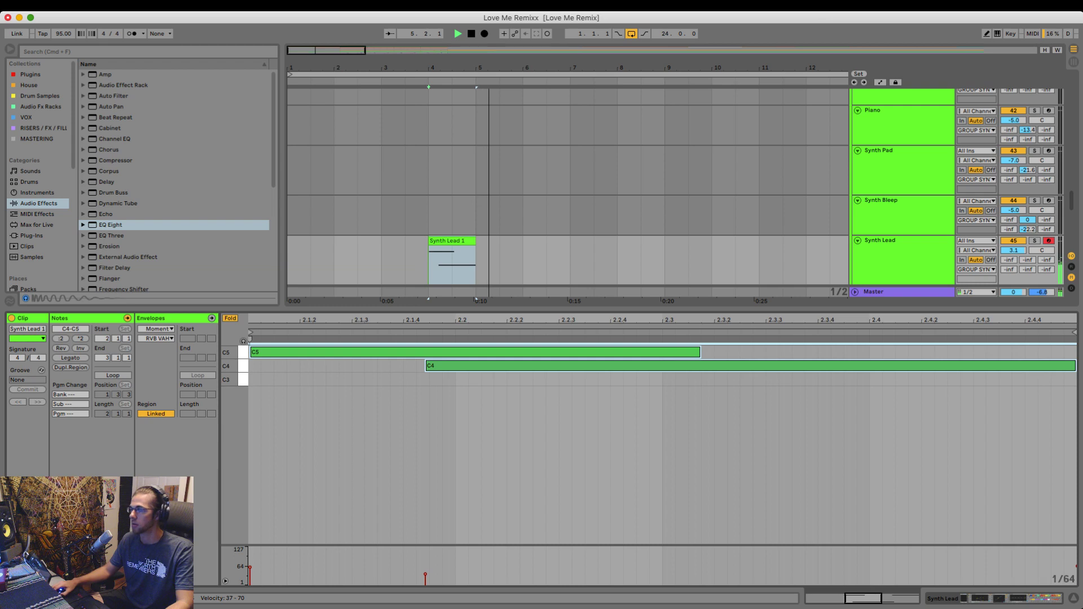
pyautogui.moveTo(476, 298); pyautogui.dragTo(476, 580)
pyautogui.press('space')
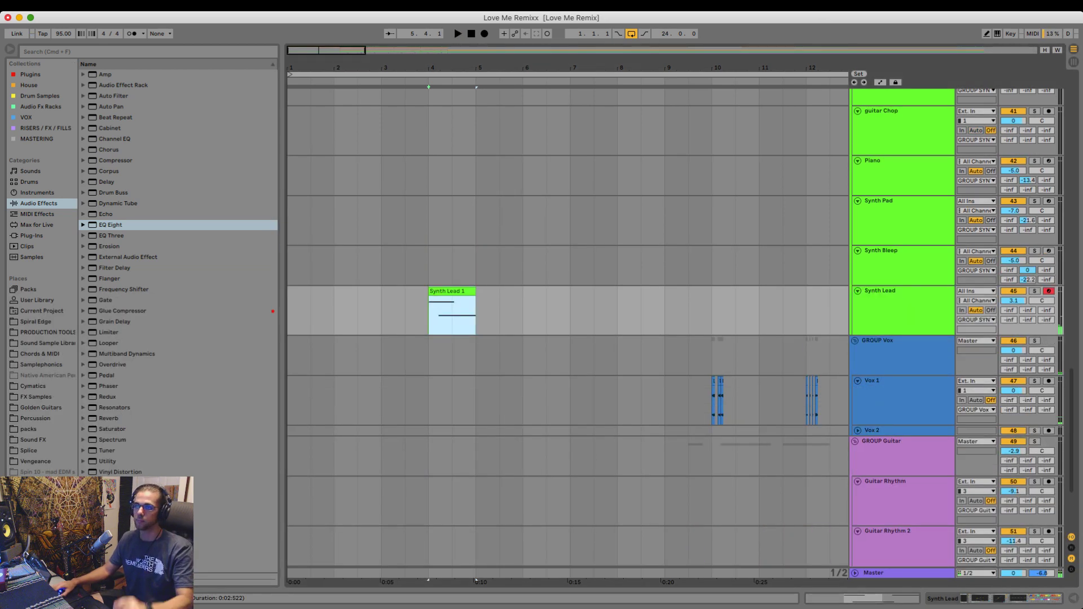
# - Try to extend the end of the Synth Lead clip at bar 4 to the middle of bar 5
pyautogui.scroll(5, 567, 333)
pyautogui.press('space')
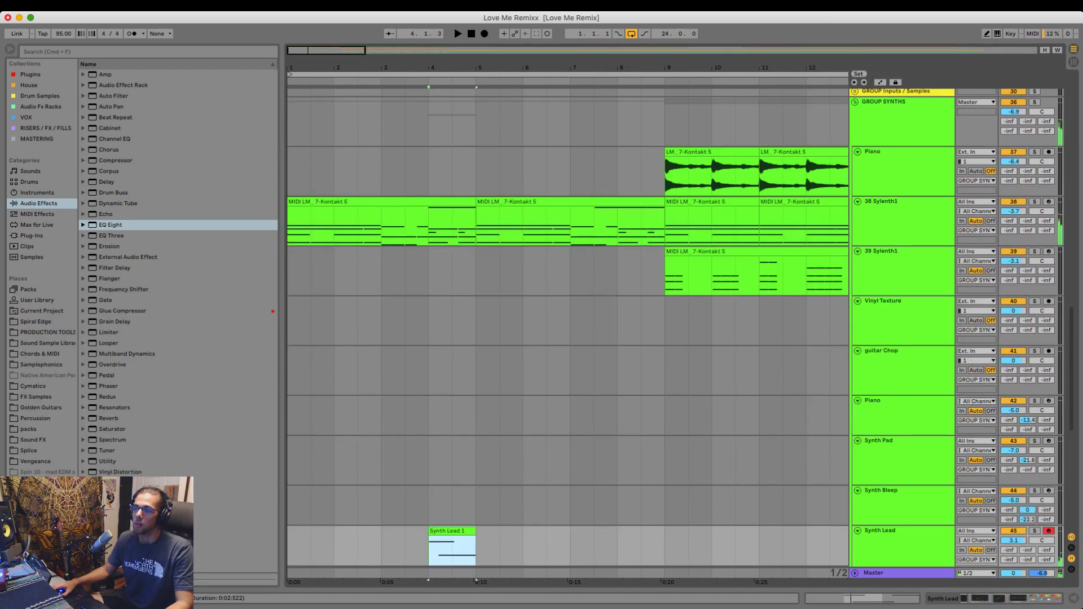
pyautogui.scroll(-3, 567, 333)
pyautogui.click(477, 420)
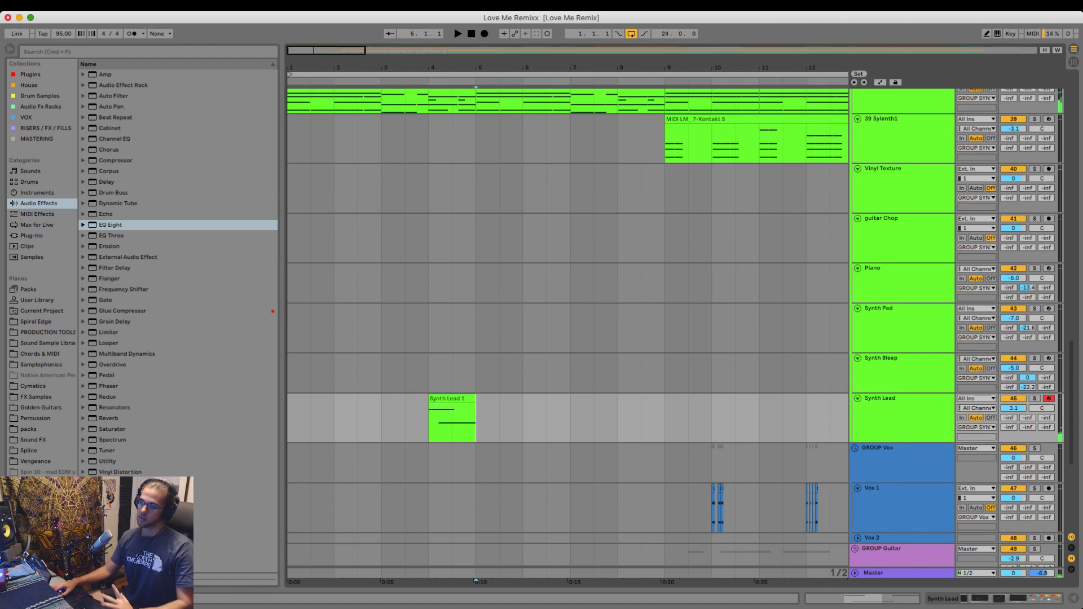
pyautogui.moveTo(475, 420); pyautogui.dragTo(499, 420)
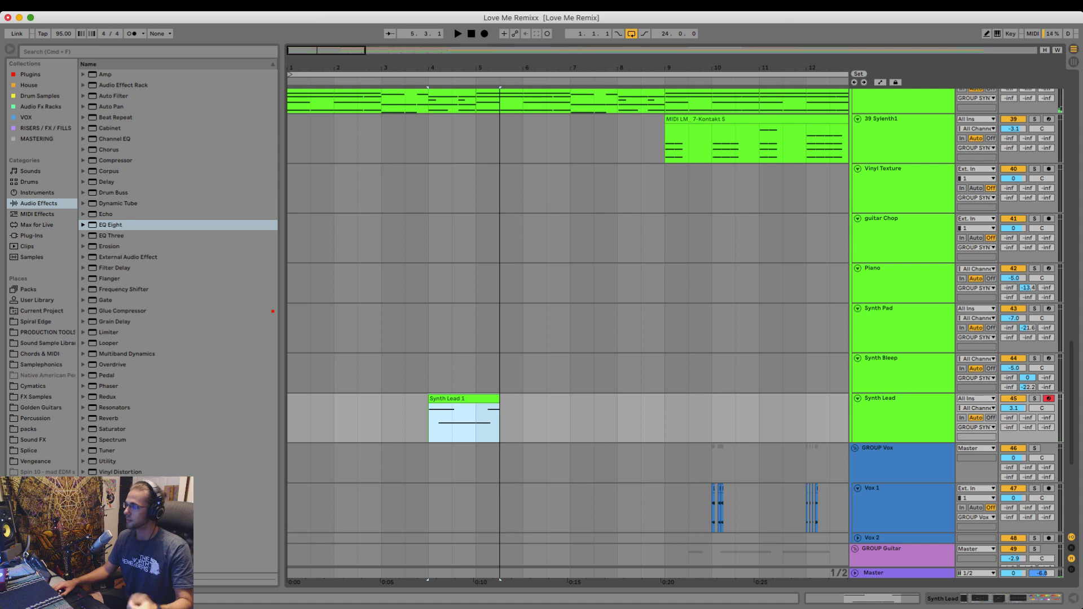
pyautogui.press('super+z')
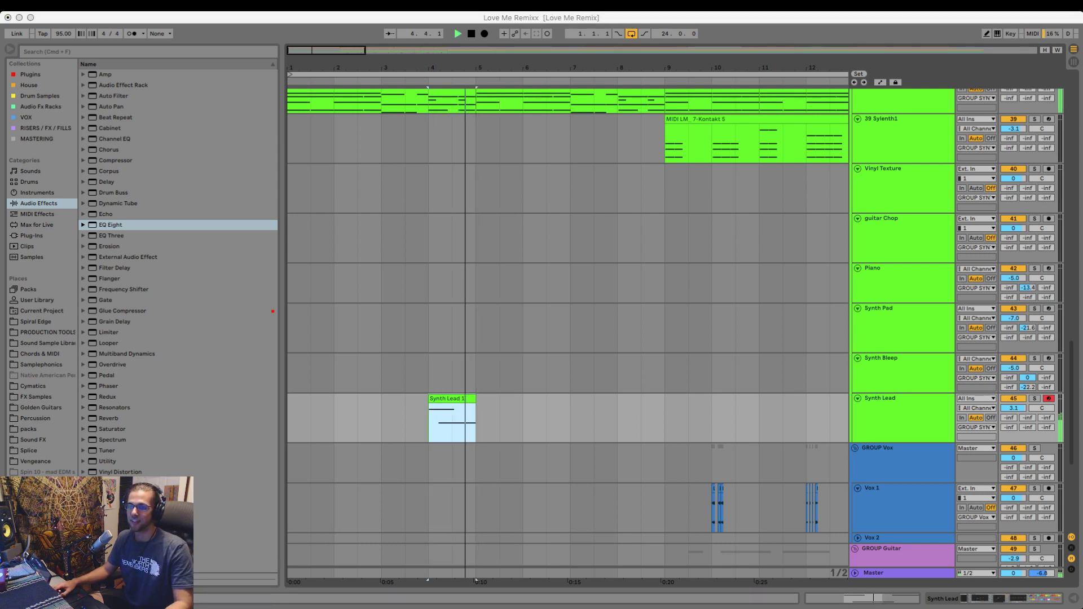
# - Extend the end of the Synth Lead clip at bar 4 to the middle of bar 5
pyautogui.press('-')
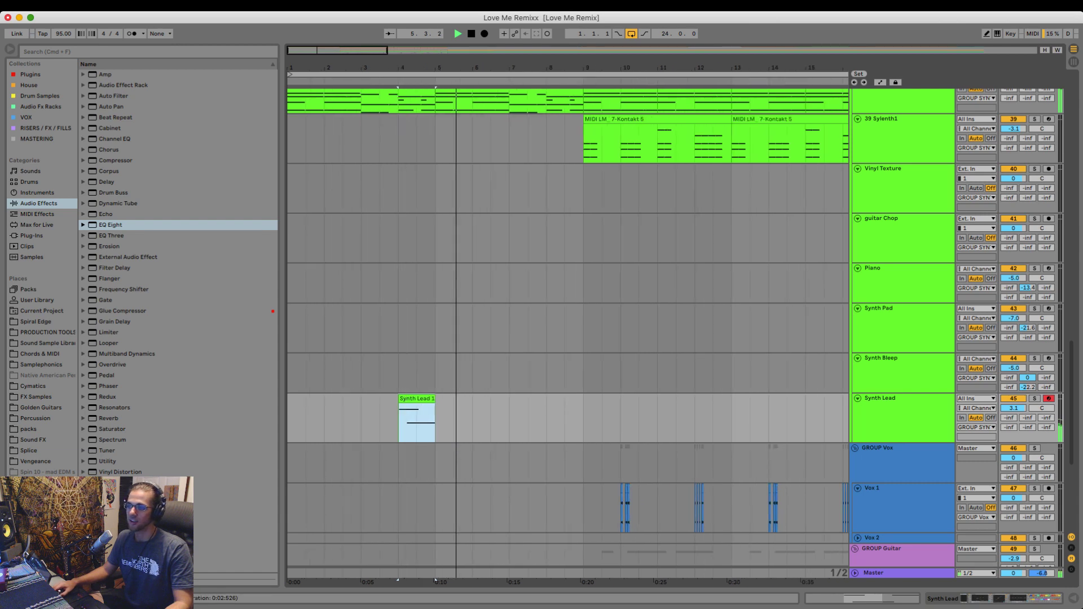
pyautogui.press('space')
pyautogui.click(901, 412)
pyautogui.doubleClick(902, 412)
pyautogui.scroll(-3, 902, 412)
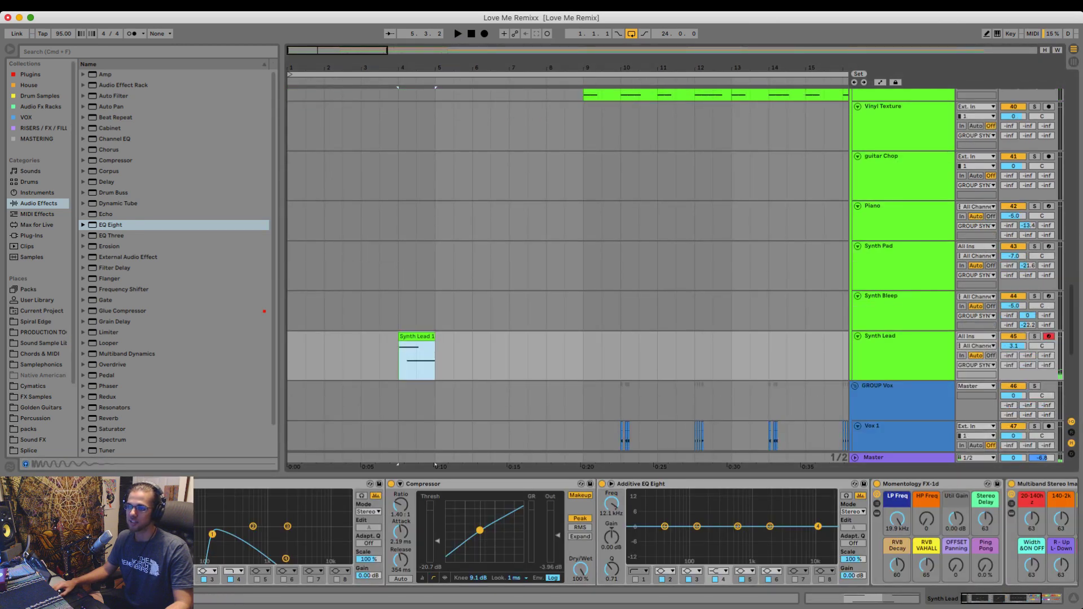
pyautogui.moveTo(435, 337); pyautogui.dragTo(454, 337)
# - Delete the repeated C5 and C4 notes in the Synth Lead clip and lengthen the remaining C4 to about 3.2.3
pyautogui.doubleClick(440, 337)
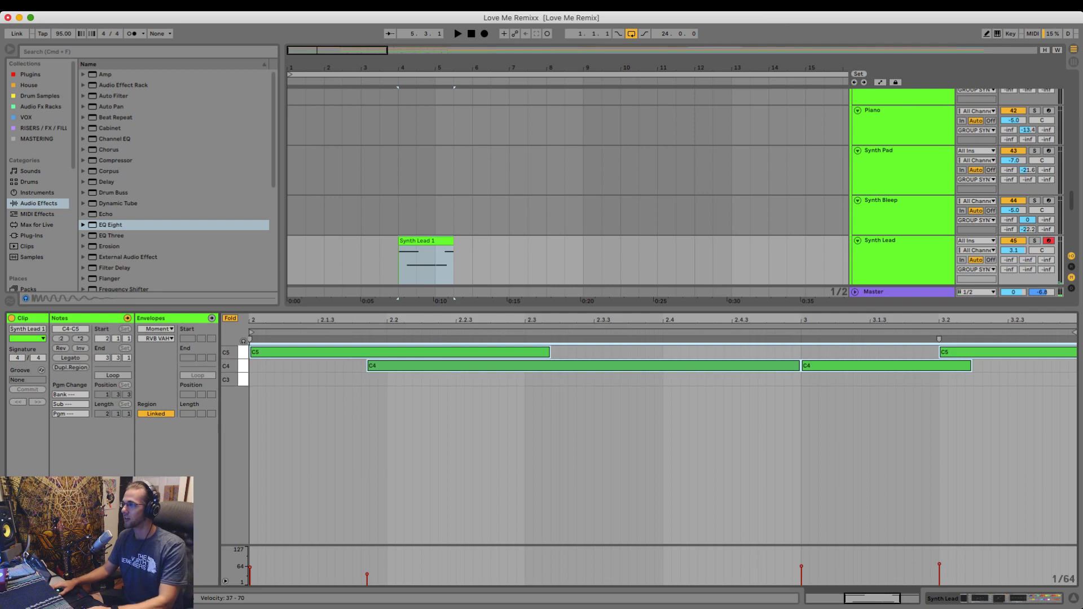
pyautogui.click(948, 429)
pyautogui.click(954, 352)
pyautogui.press('Delete')
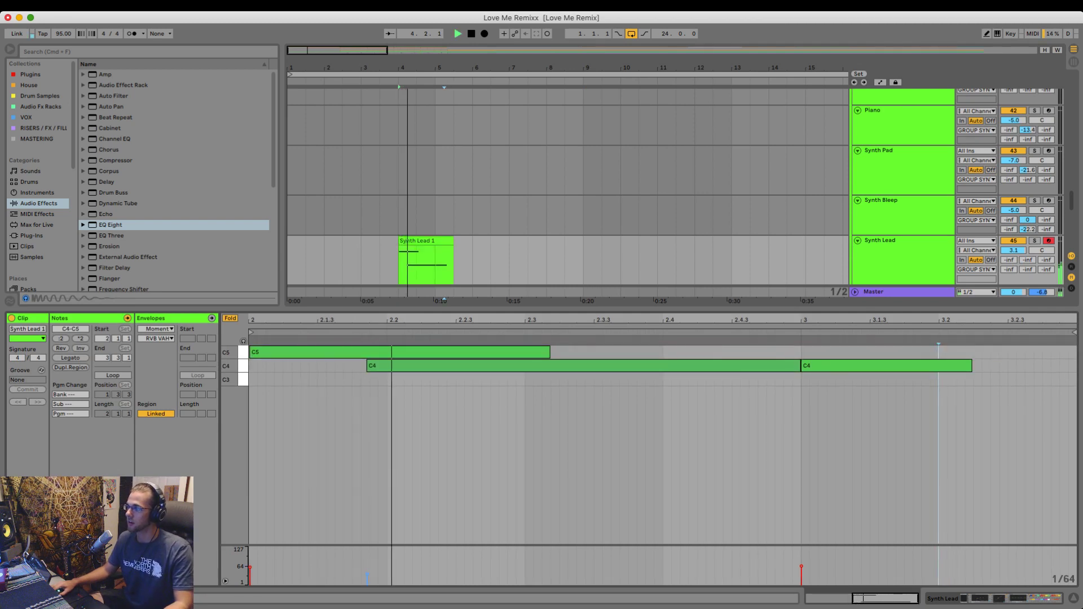
pyautogui.click(841, 366)
pyautogui.press('Delete')
pyautogui.moveTo(800, 366); pyautogui.dragTo(1008, 367)
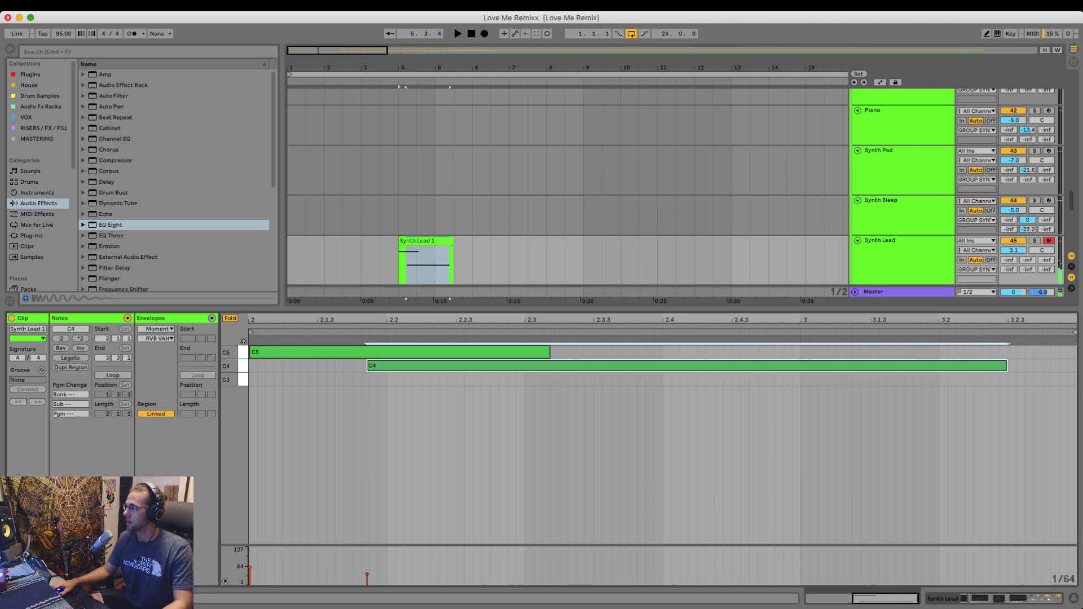
pyautogui.press('super+alt+l')
pyautogui.press('space')
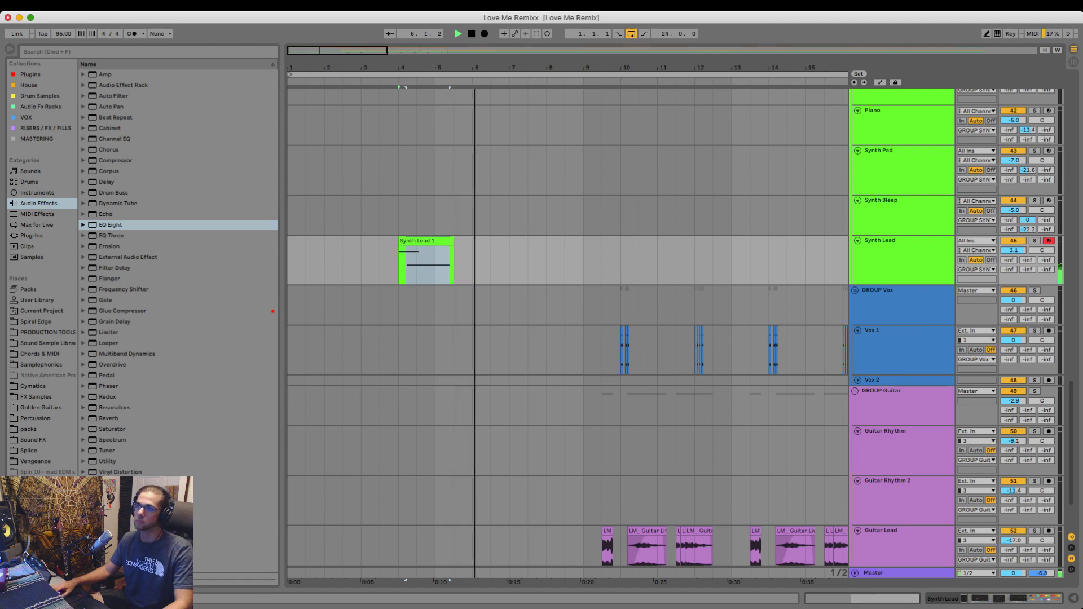
# - Play the arrangement from bar 1
pyautogui.click(897, 164)
pyautogui.press('space')
pyautogui.press('space')
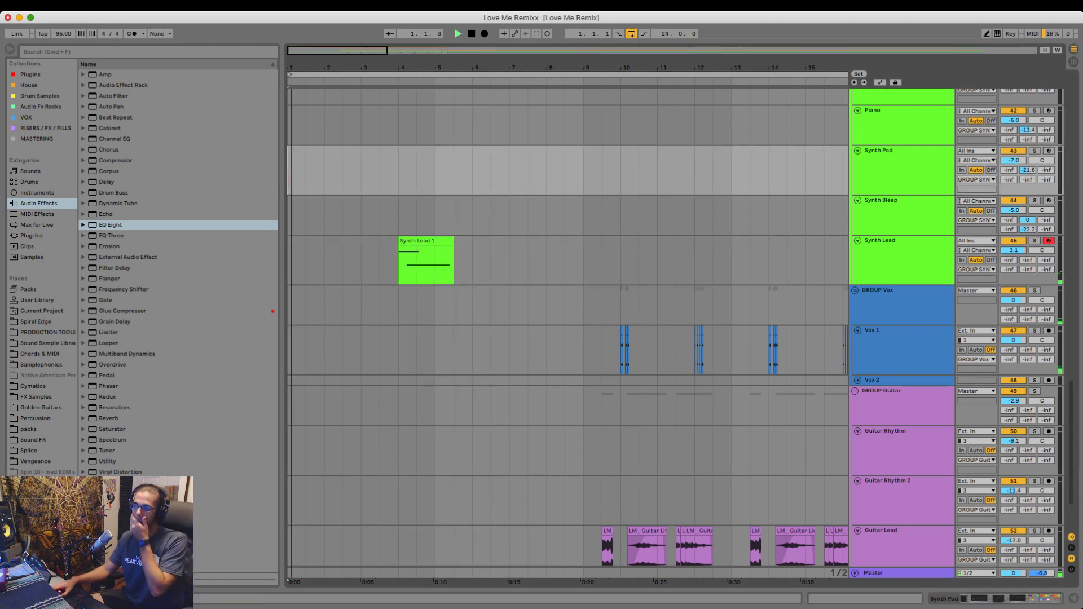
# - Insert an empty one-bar MIDI clip at bar 5 on the hats track
pyautogui.scroll(8, 676, 334)
pyautogui.scroll(15, 568, 333)
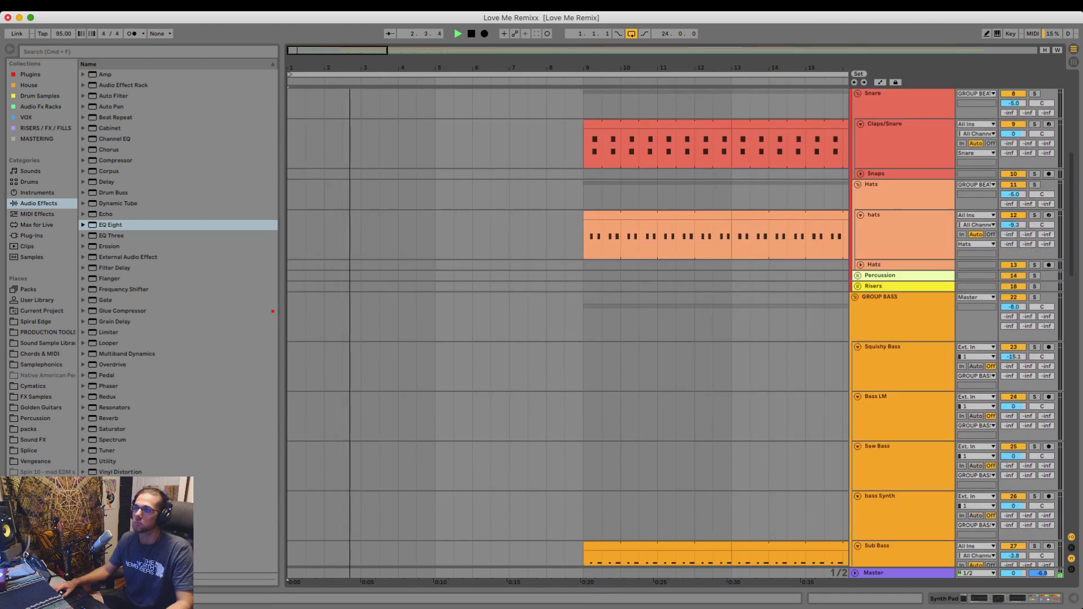
pyautogui.click(657, 215)
pyautogui.moveTo(436, 236); pyautogui.dragTo(472, 236)
pyautogui.press('super+shift+m')
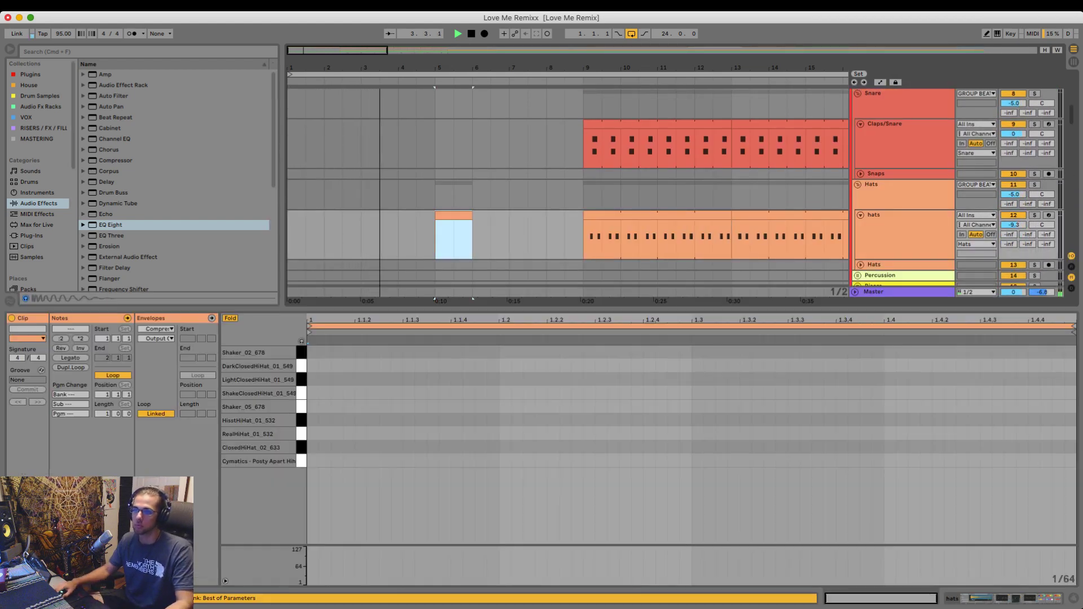
# - Add a RealHiHat_01_532 note at 1.1.3 in the new hats clip and lengthen it to about beat 1.2
pyautogui.doubleClick(409, 352)
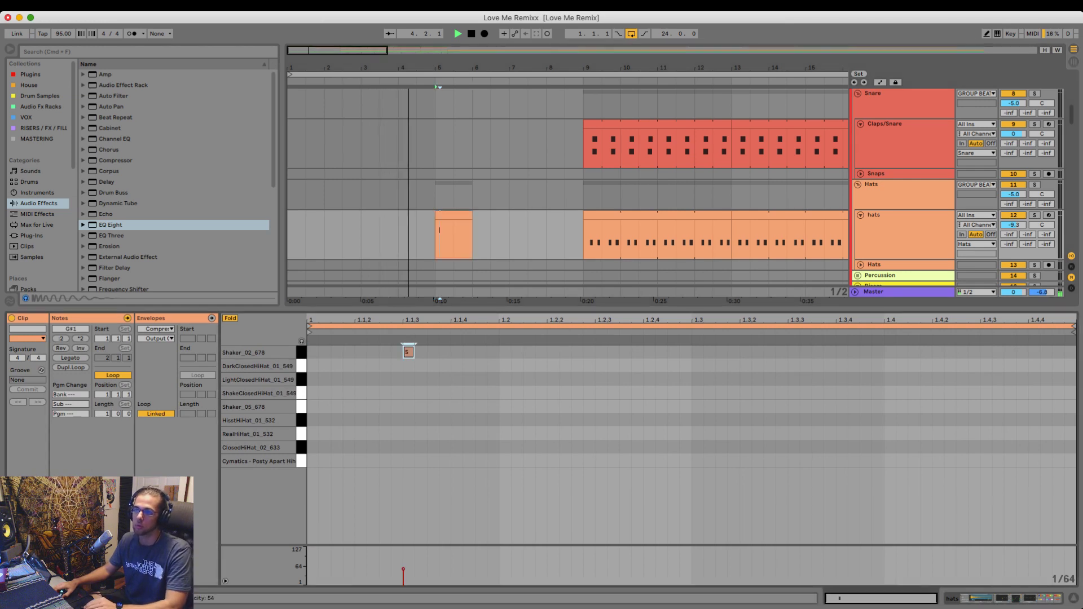
pyautogui.moveTo(409, 352); pyautogui.dragTo(409, 406)
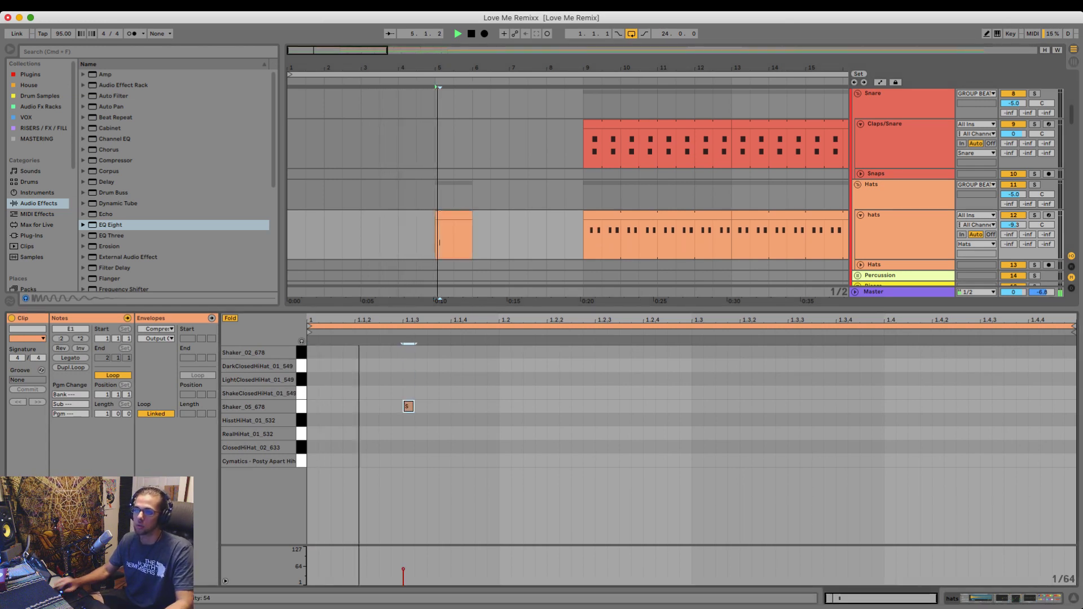
pyautogui.press('Down')
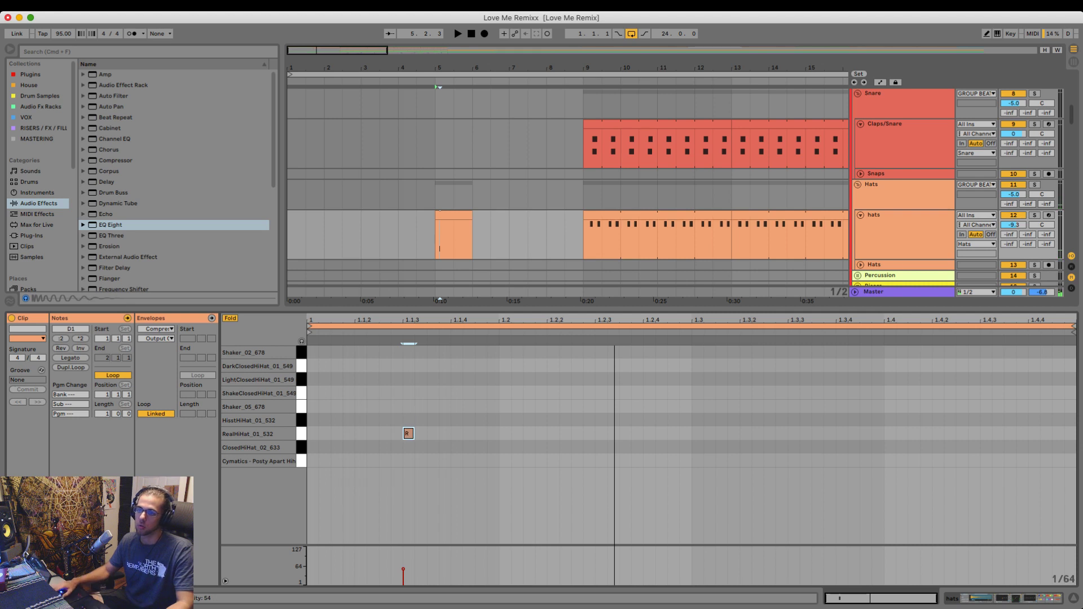
pyautogui.moveTo(420, 434); pyautogui.dragTo(511, 434)
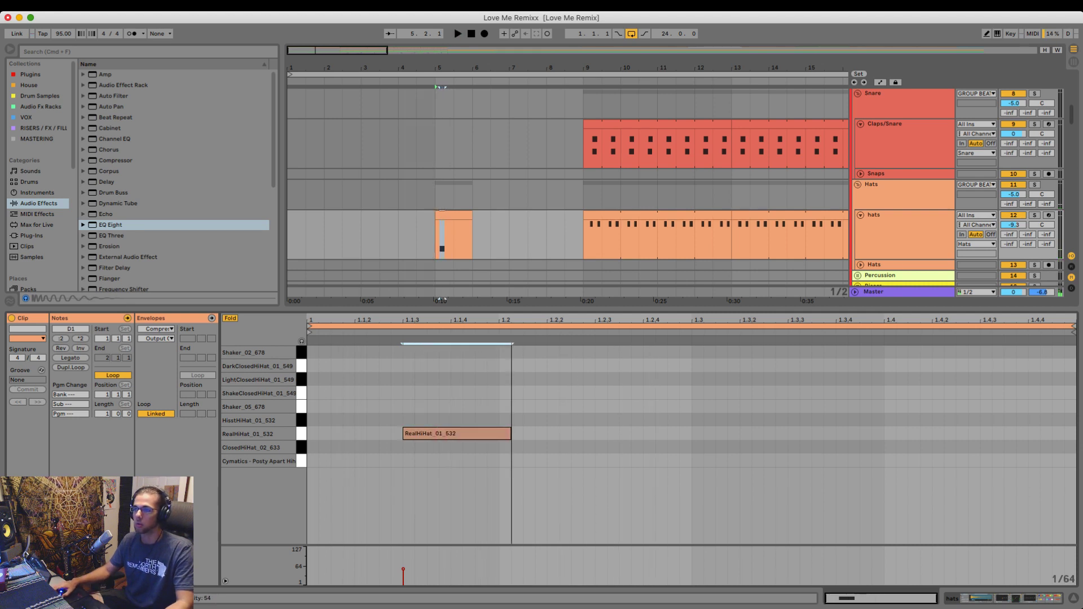
# - Duplicate the RealHiHat_01_532 note and shift the copy to 1.2.3
pyautogui.press('super+d')
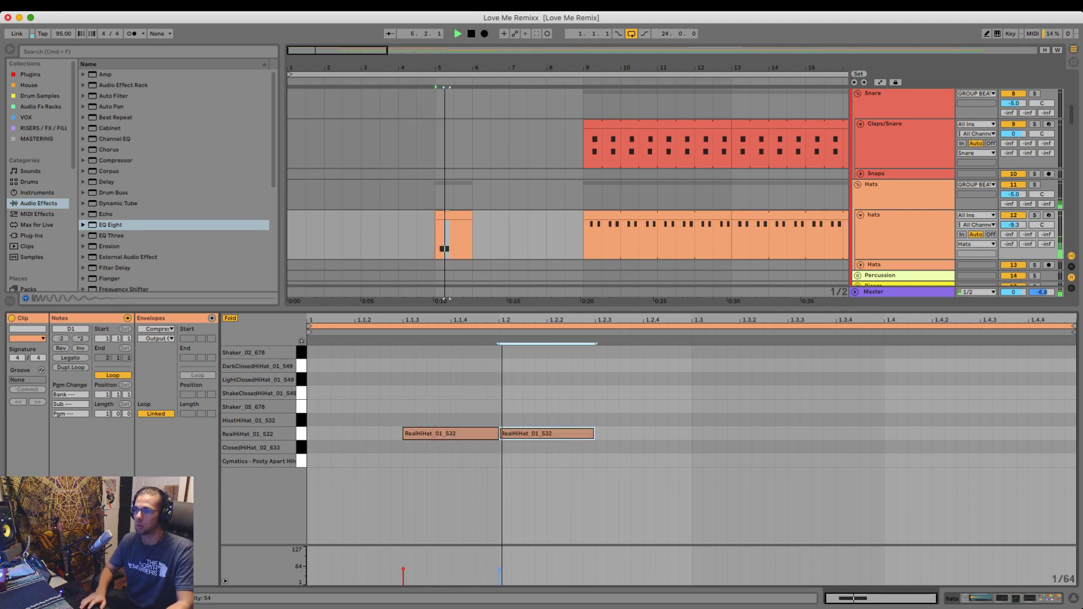
pyautogui.press('space')
pyautogui.press('Right')
pyautogui.press('Right')
pyautogui.press('Right')
pyautogui.press('Right')
pyautogui.press('Right')
pyautogui.press('Right')
pyautogui.press('Right')
pyautogui.press('Right')
pyautogui.press('Right')
pyautogui.press('Right')
pyautogui.press('Right')
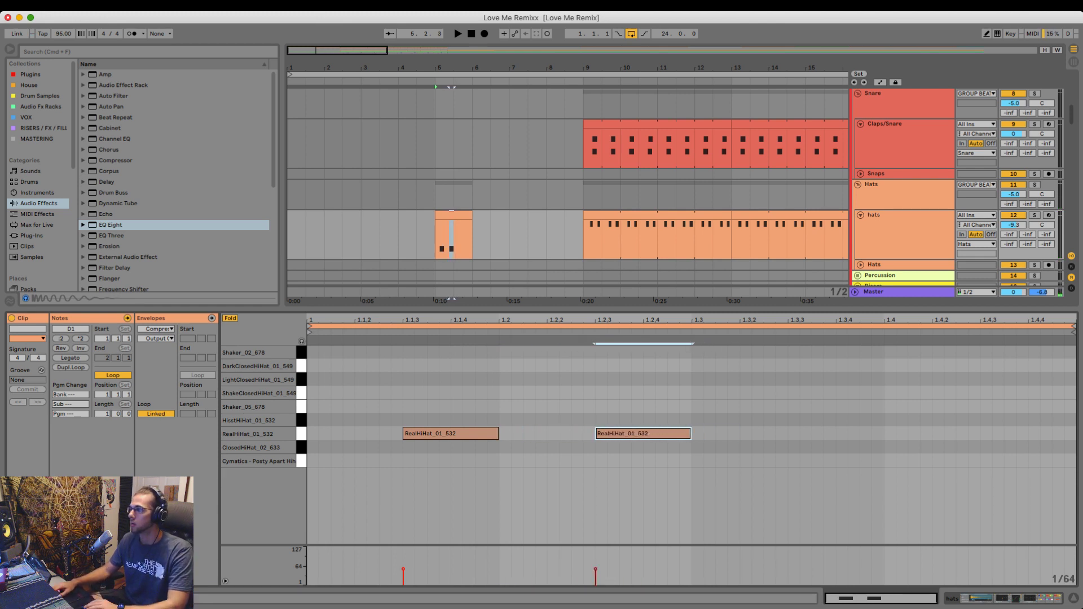
# - Shorten the new hats clip's loop to two beats and extend the clip to bar 9
pyautogui.moveTo(1074, 327); pyautogui.dragTo(691, 327)
pyautogui.press('space')
pyautogui.moveTo(472, 215); pyautogui.dragTo(584, 215)
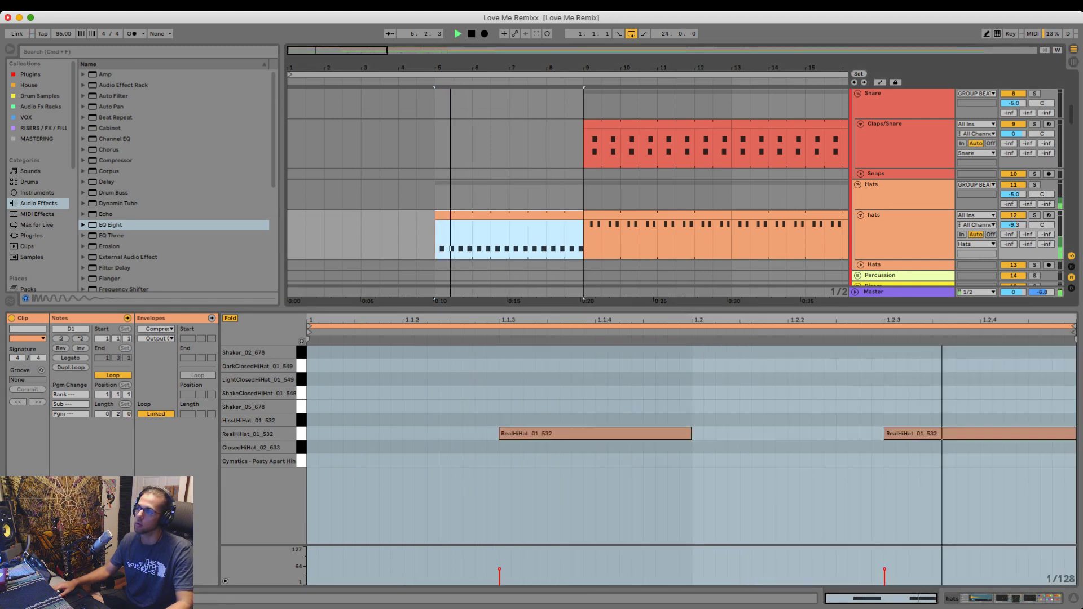
# - Review the hats track's device chain, look over the arrangement's tracks and play the intro from the start
pyautogui.doubleClick(903, 217)
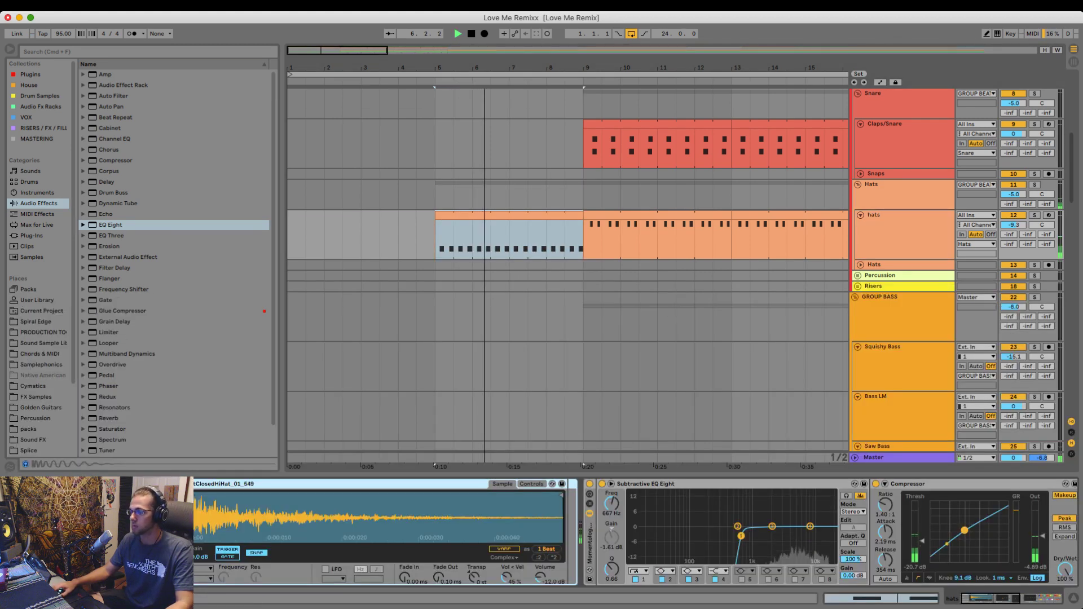
pyautogui.hscroll(10, 637, 532)
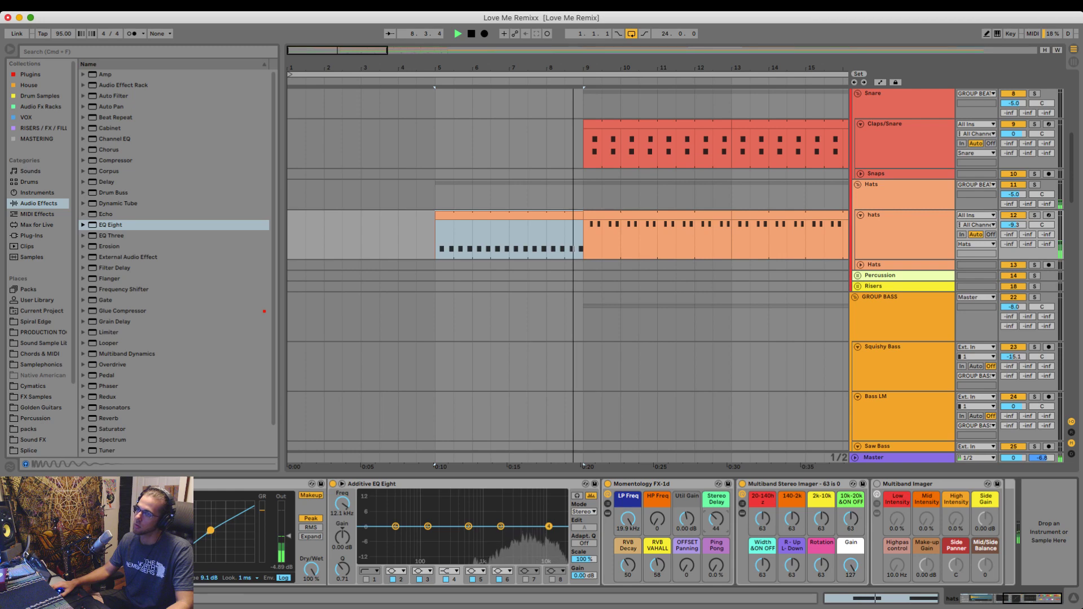
pyautogui.press('alt+super+l')
pyautogui.scroll(10, 568, 271)
pyautogui.scroll(-20, 568, 333)
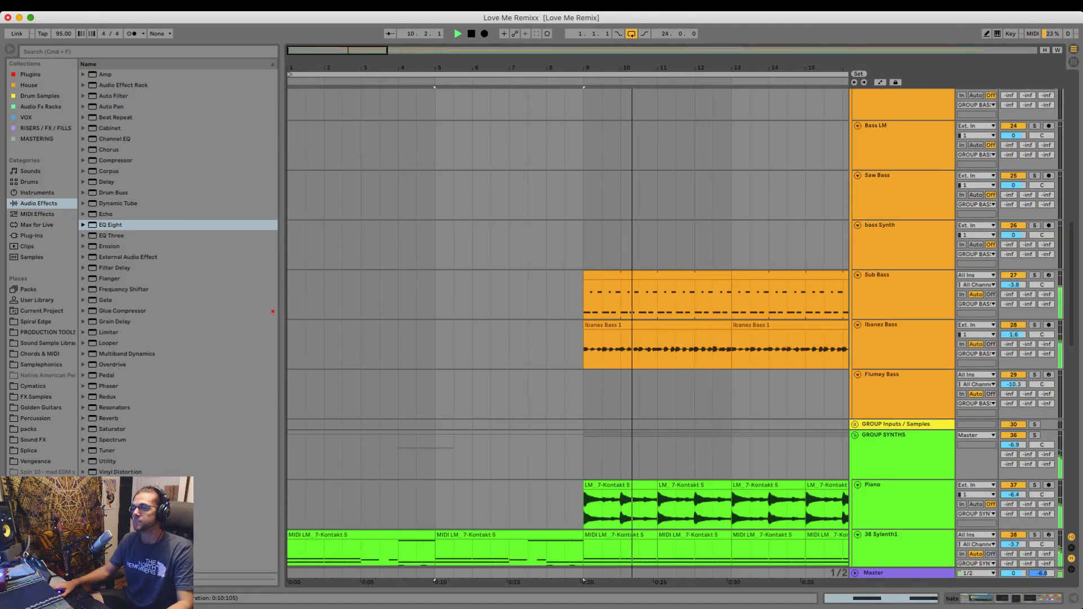
pyautogui.scroll(-20, 568, 333)
pyautogui.press('space')
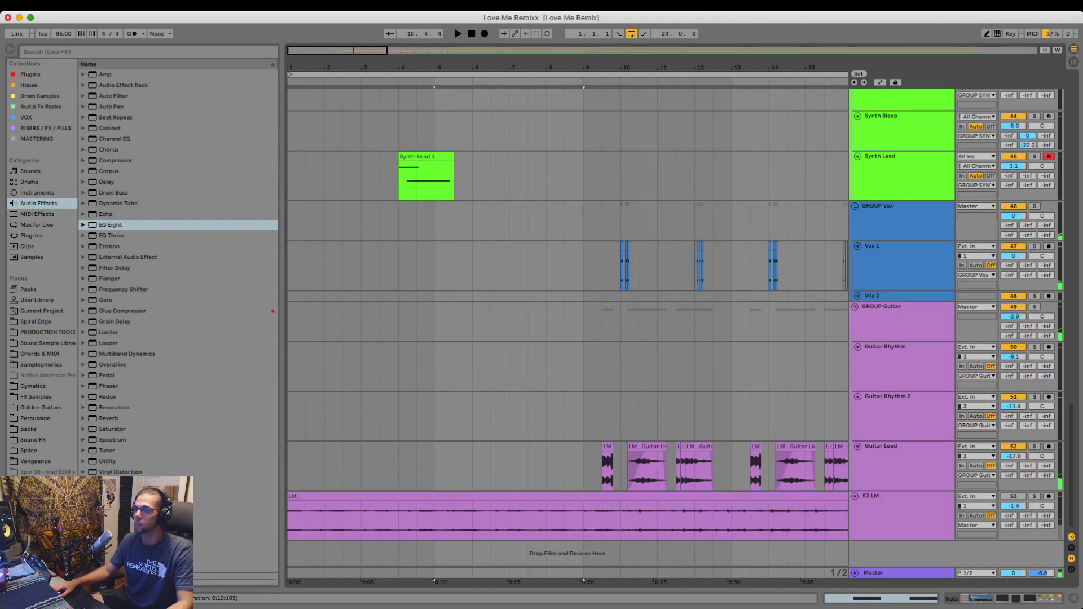
pyautogui.scroll(-1, 568, 332)
pyautogui.hscroll(1, 568, 333)
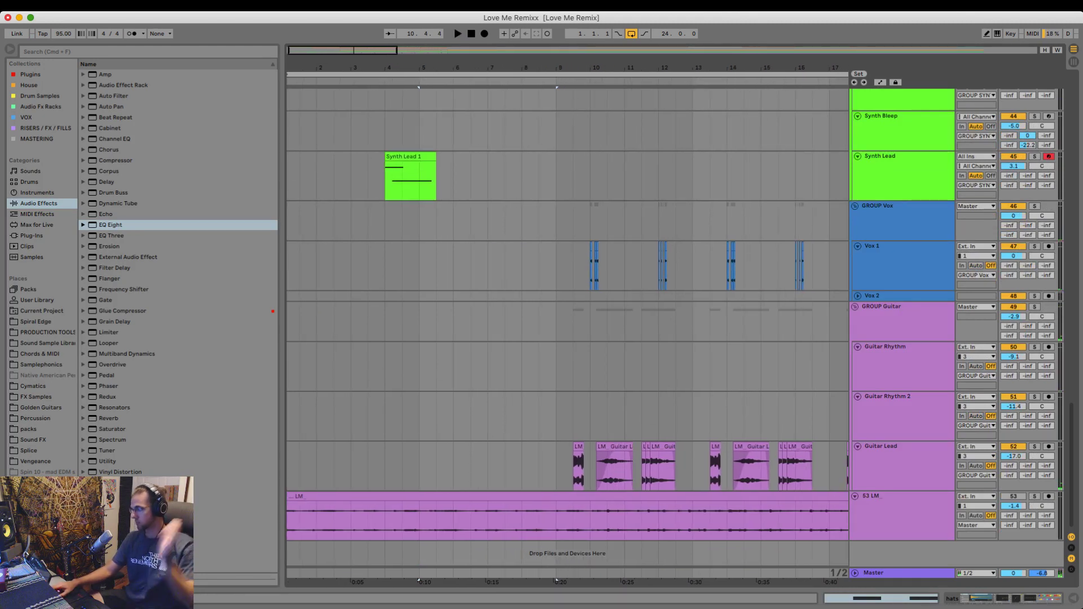
pyautogui.press('space')
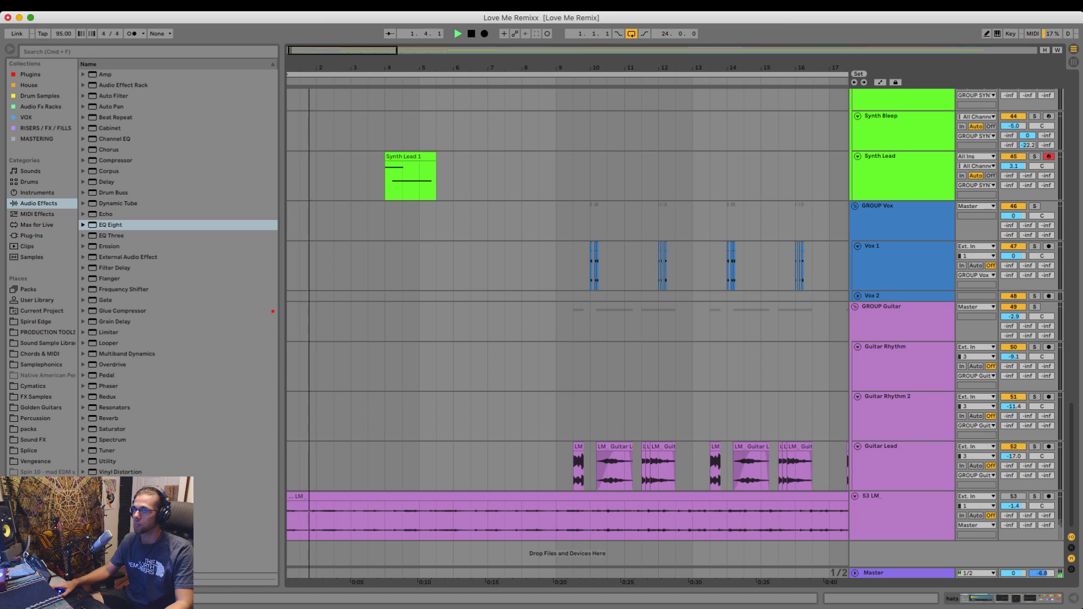
# - Open the Synth Lead 1 clip at bar 4 during playback to examine its notes
pyautogui.scroll(10, 564, 333)
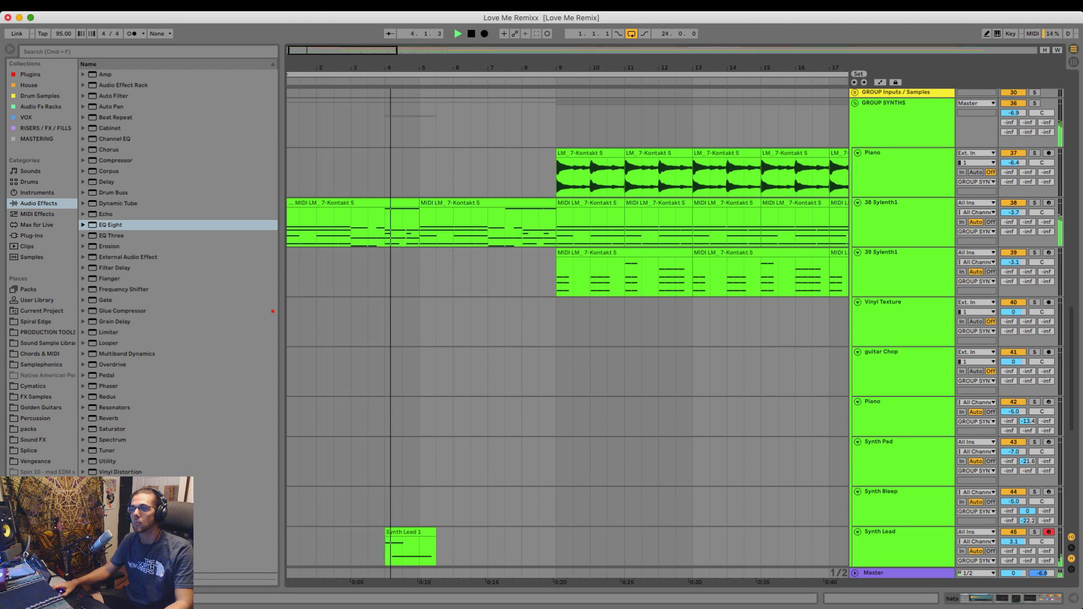
pyautogui.scroll(-3, 564, 333)
pyautogui.doubleClick(410, 405)
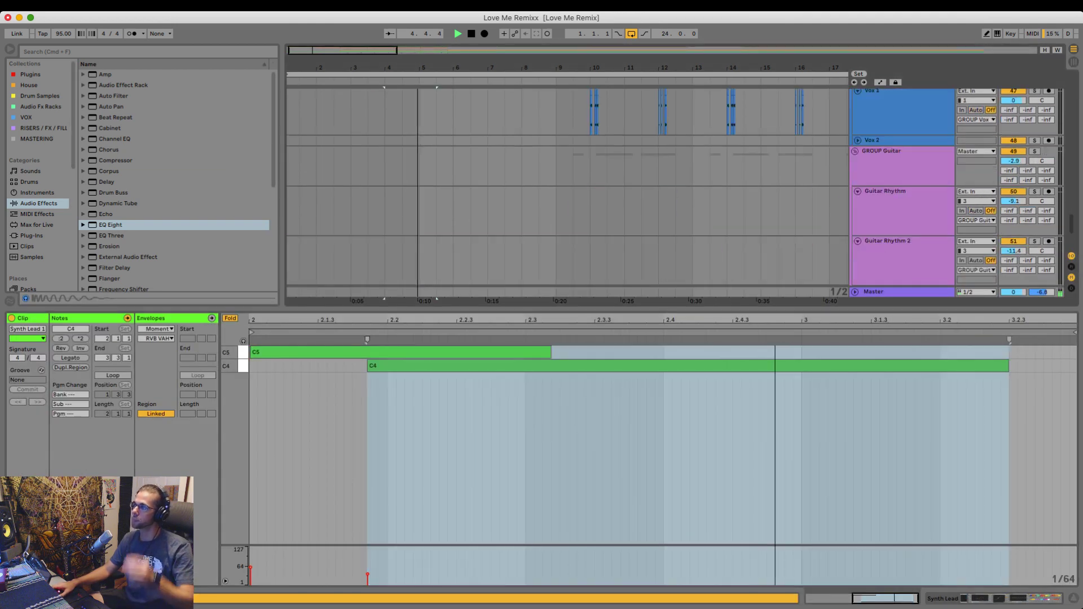
pyautogui.press('space')
pyautogui.scroll(5, 410, 226)
# - Insert an audio track below Synth Lead, set its volume to -10 dB and arm it for recording
pyautogui.doubleClick(903, 192)
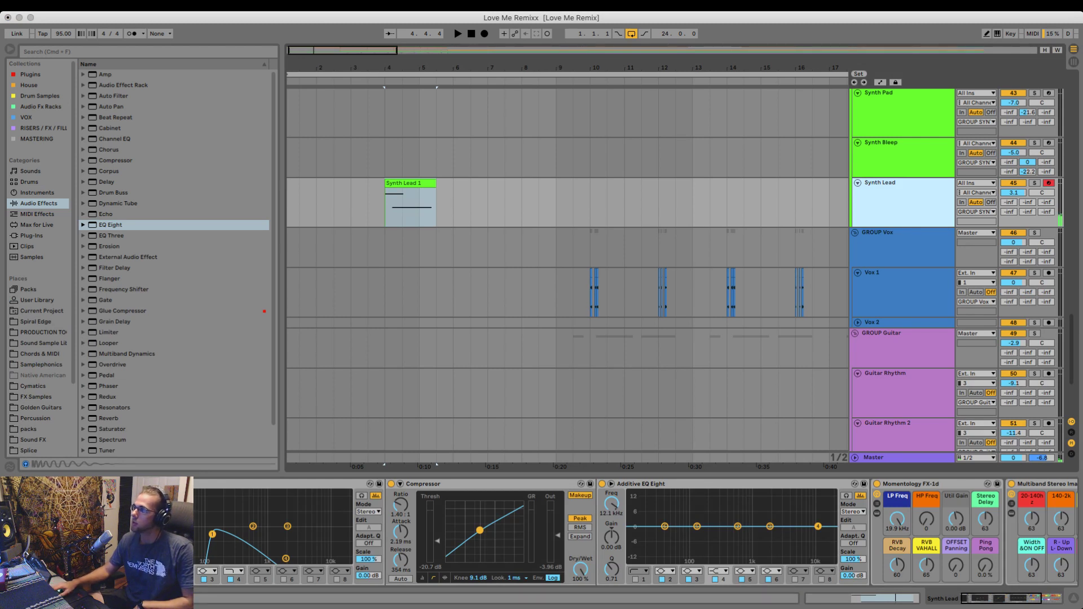
pyautogui.press('super+t')
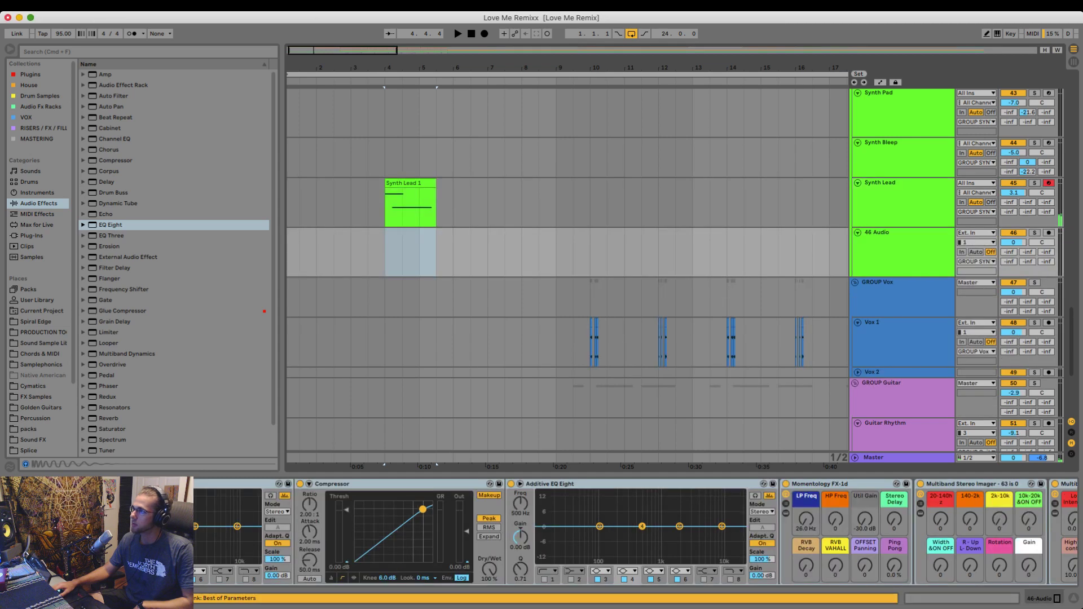
pyautogui.click(1049, 233)
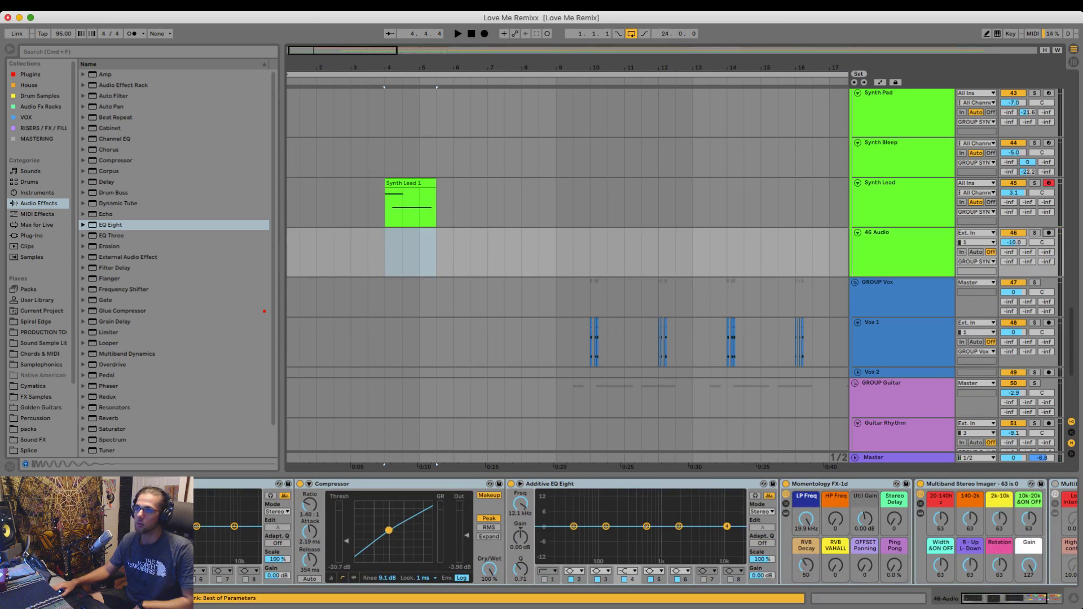
pyautogui.press('Up')
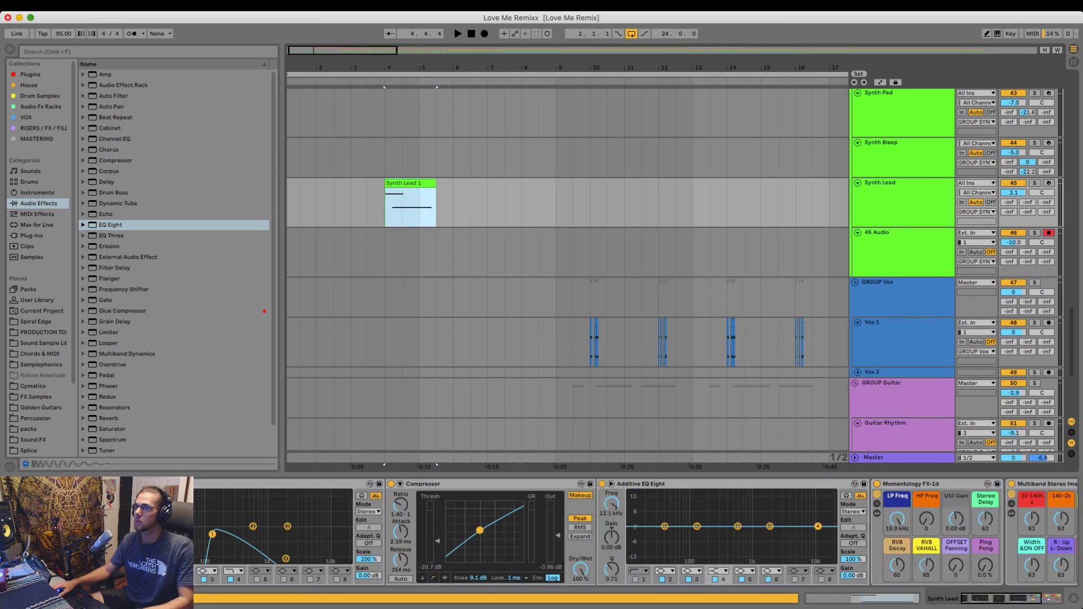
# - Solo the Synth Lead track and check the C4 and C5 notes in its clip
pyautogui.click(1035, 183)
pyautogui.press('space')
pyautogui.click(977, 233)
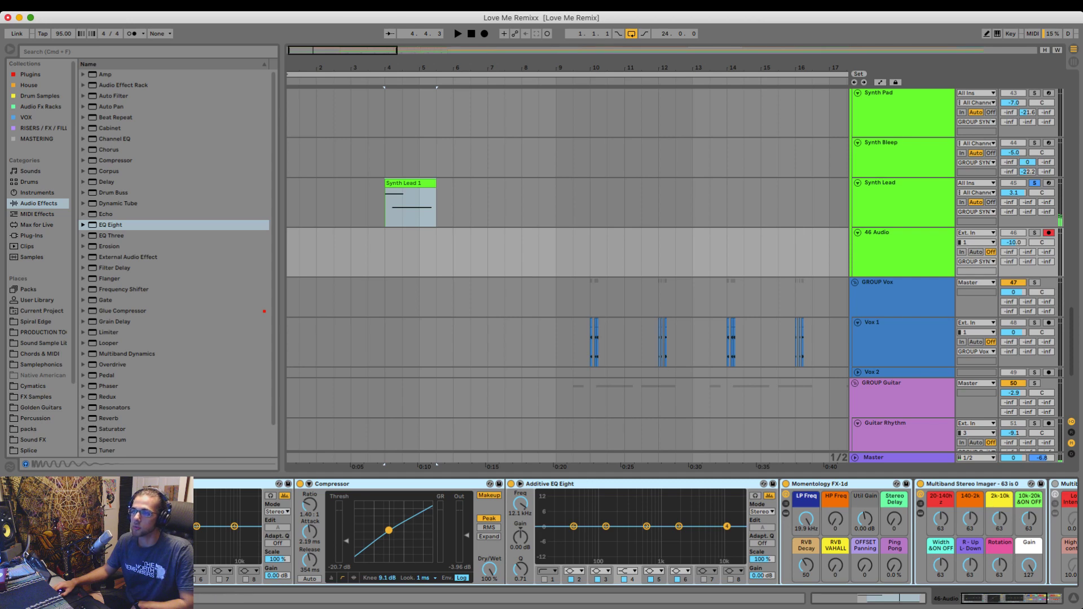
pyautogui.doubleClick(410, 184)
pyautogui.click(458, 366)
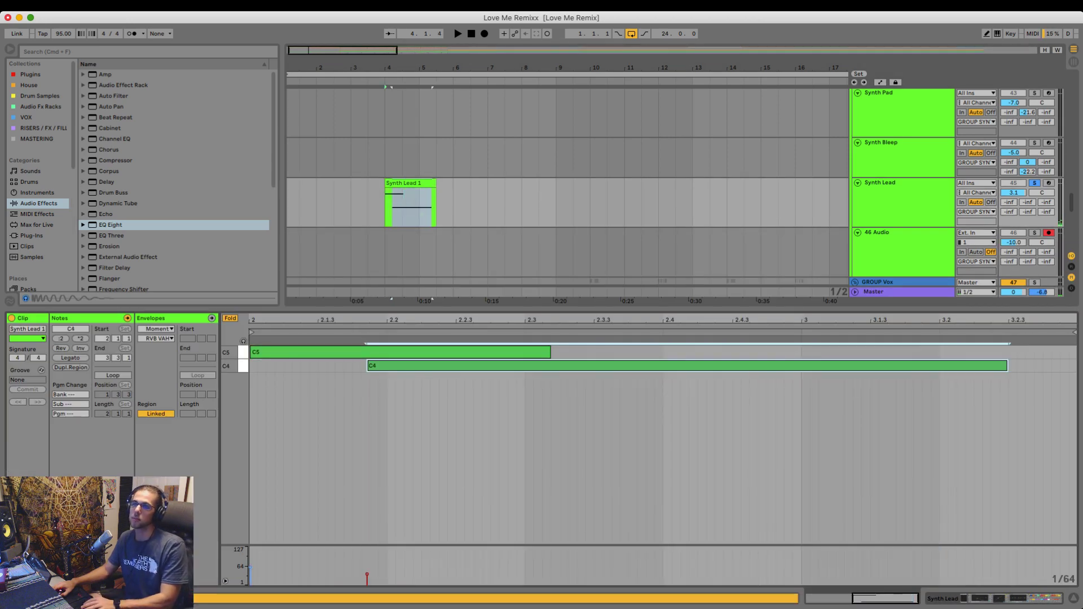
pyautogui.click(459, 352)
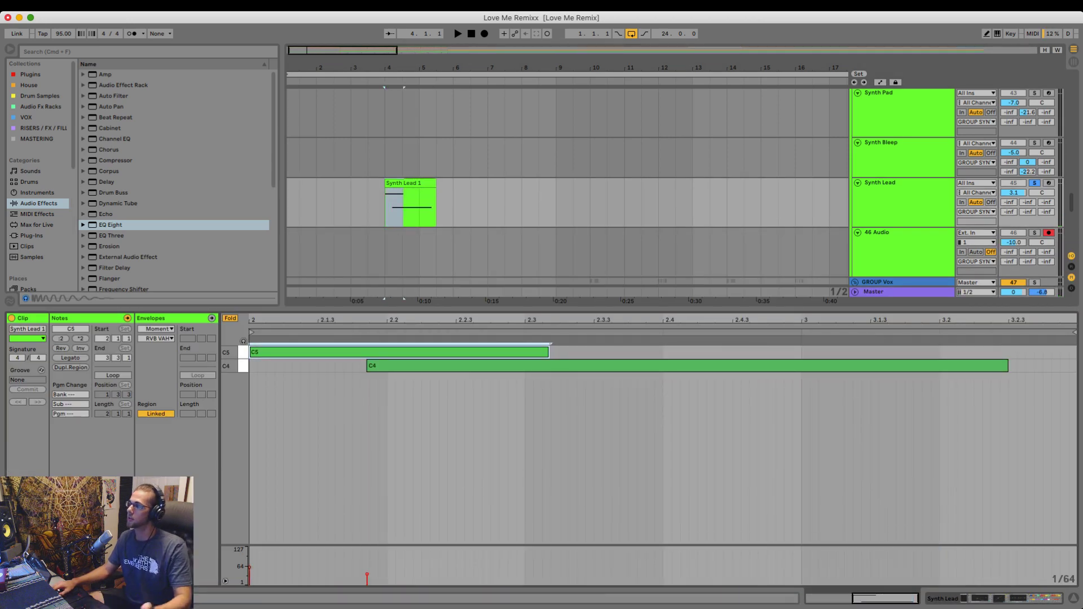
pyautogui.press('super+alt+l')
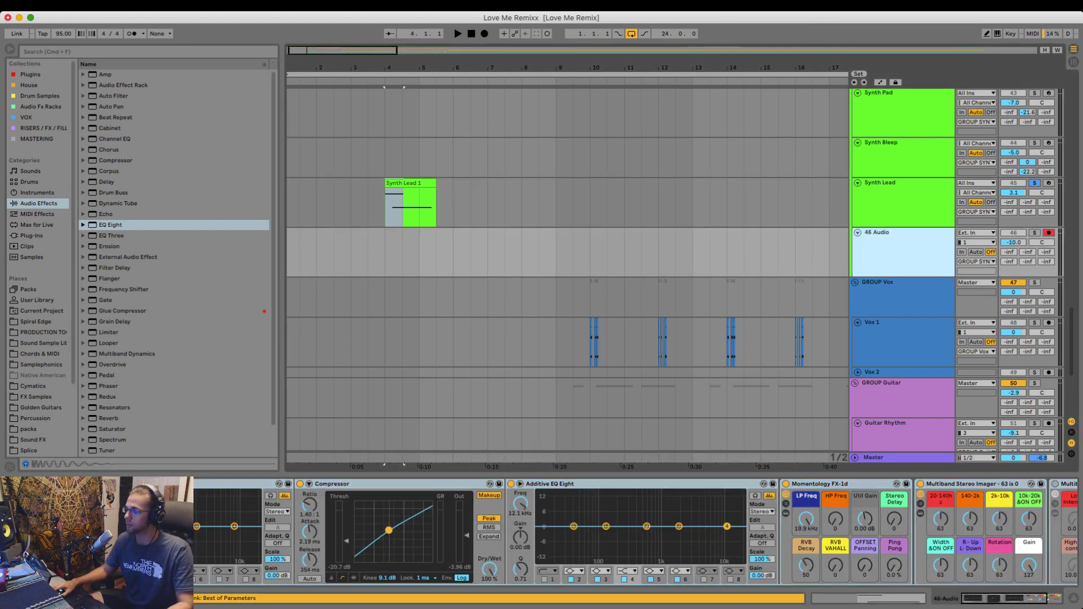
# - Set the new audio track's input to Synth Lead, Post Mixer, and record the lead from 3.3 to about bar 7
pyautogui.click(903, 242)
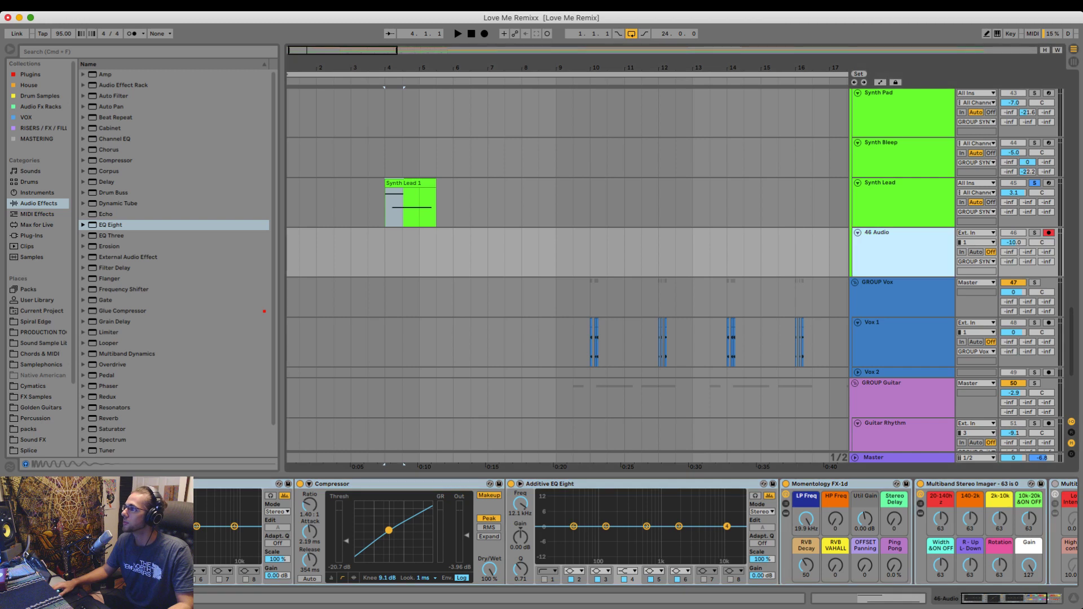
pyautogui.press('super+Tab')
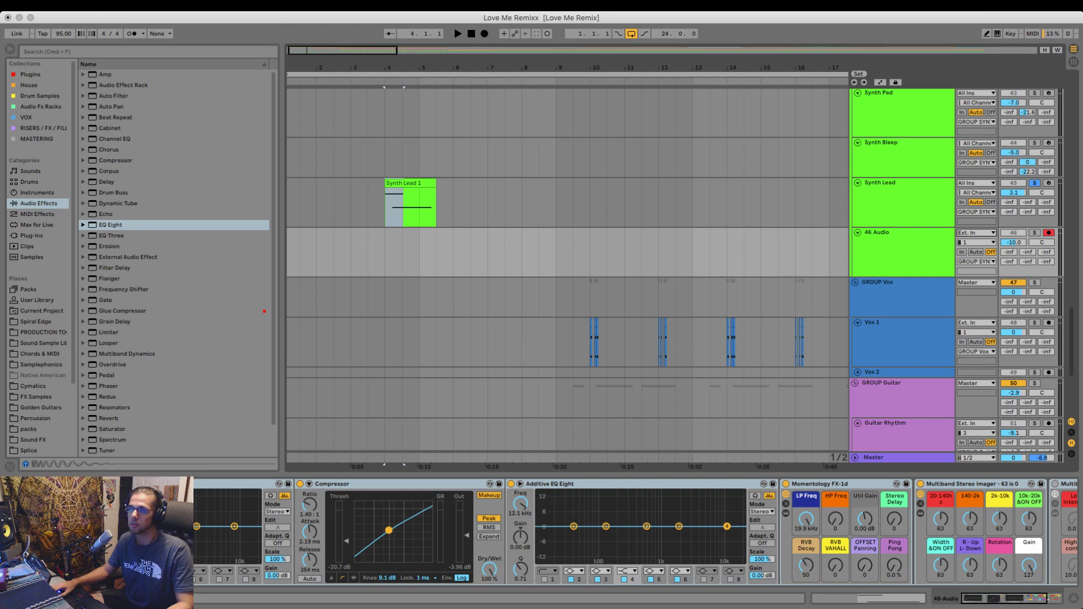
pyautogui.click(368, 252)
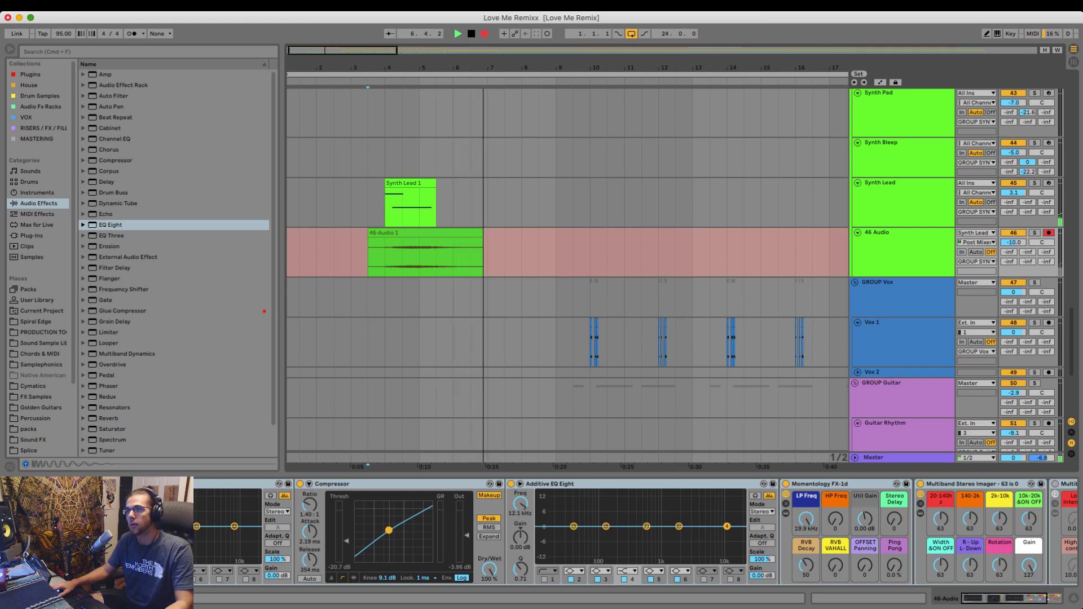
pyautogui.press('s')
pyautogui.press('space')
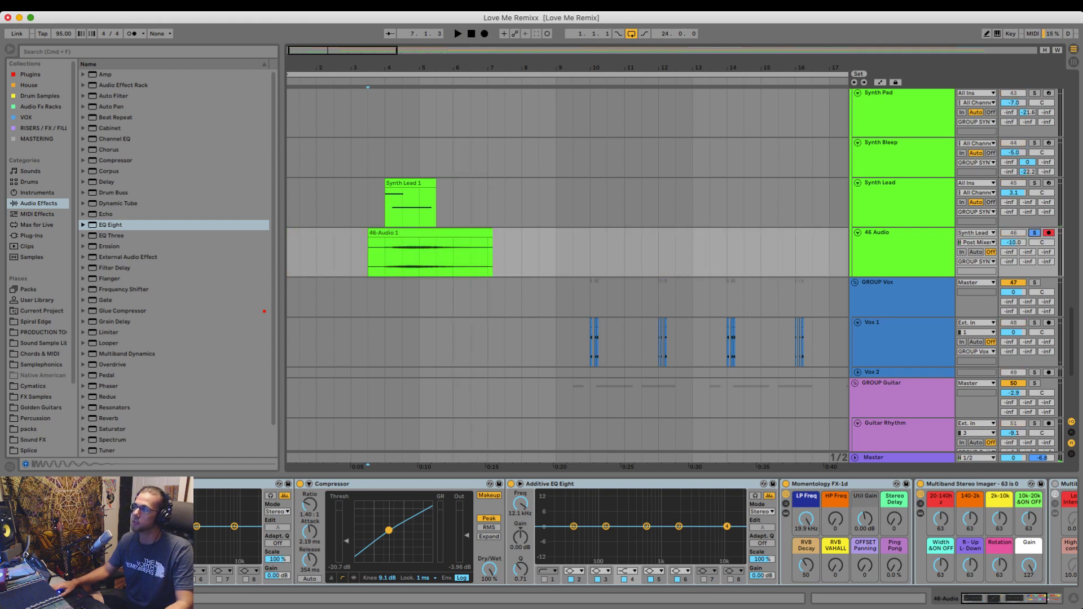
# - Delete the silent start of the recorded 46-Audio 1 clip from 3.3 to bar 4
pyautogui.click(386, 208)
pyautogui.click(370, 254)
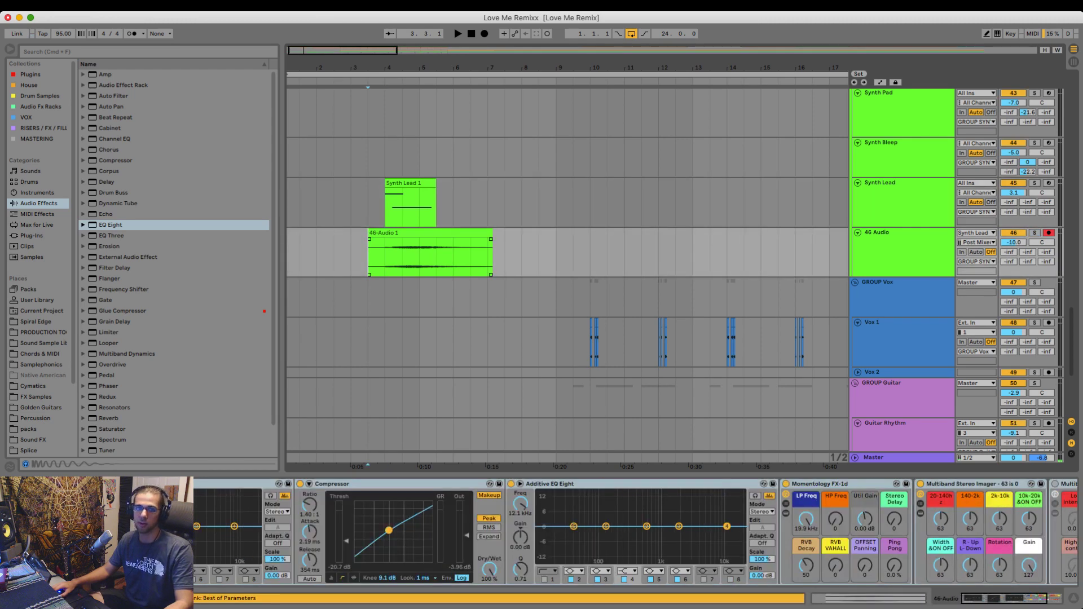
pyautogui.moveTo(369, 255); pyautogui.dragTo(385, 256)
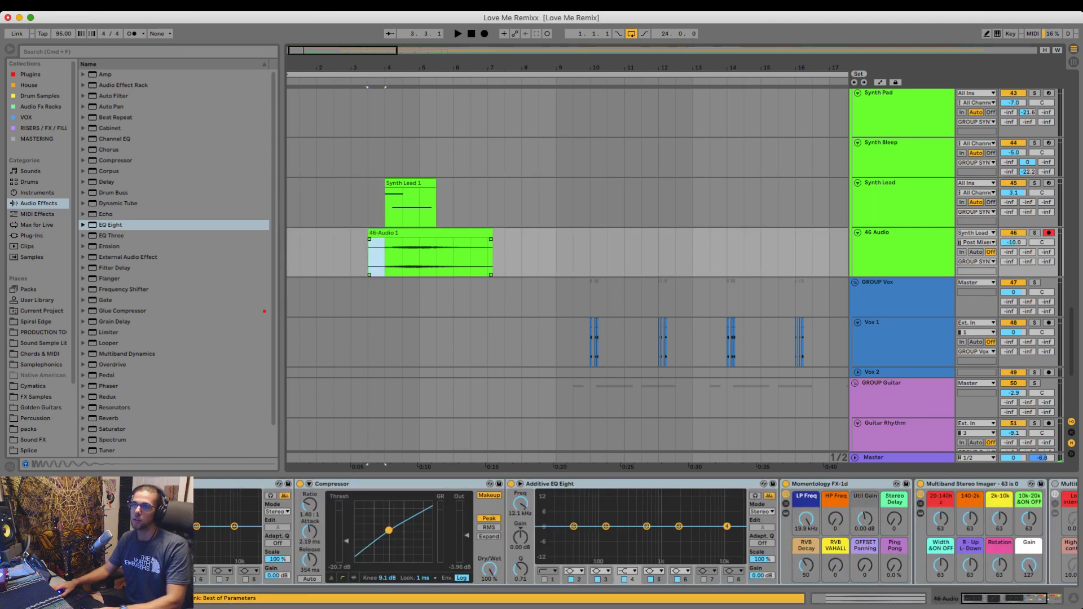
pyautogui.press('Delete')
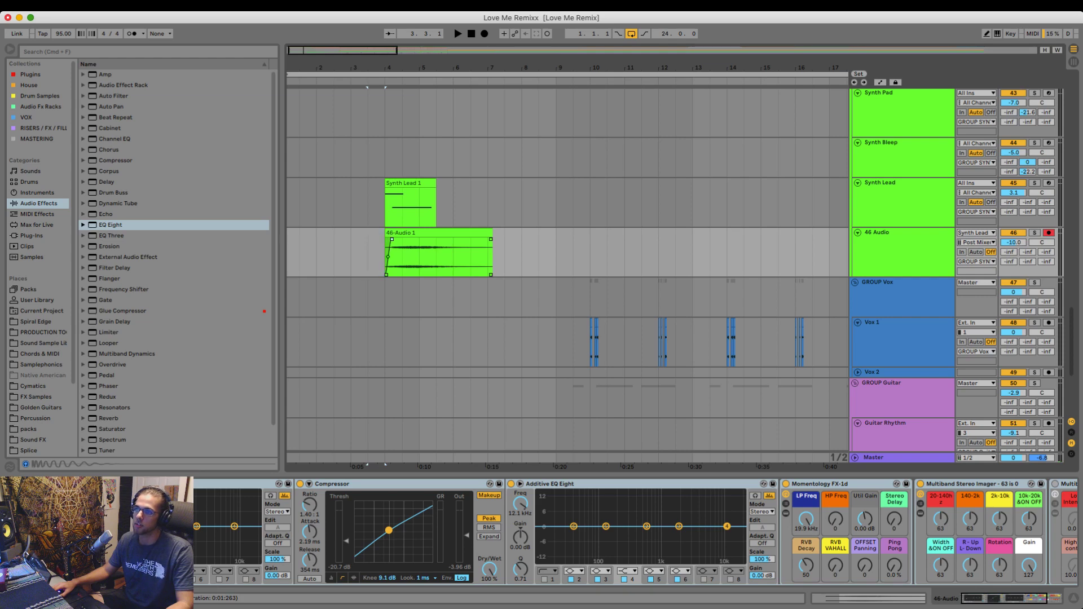
# - Trim the end of the recorded lead clip to 6.3 and shape longer fades at both ends
pyautogui.doubleClick(412, 233)
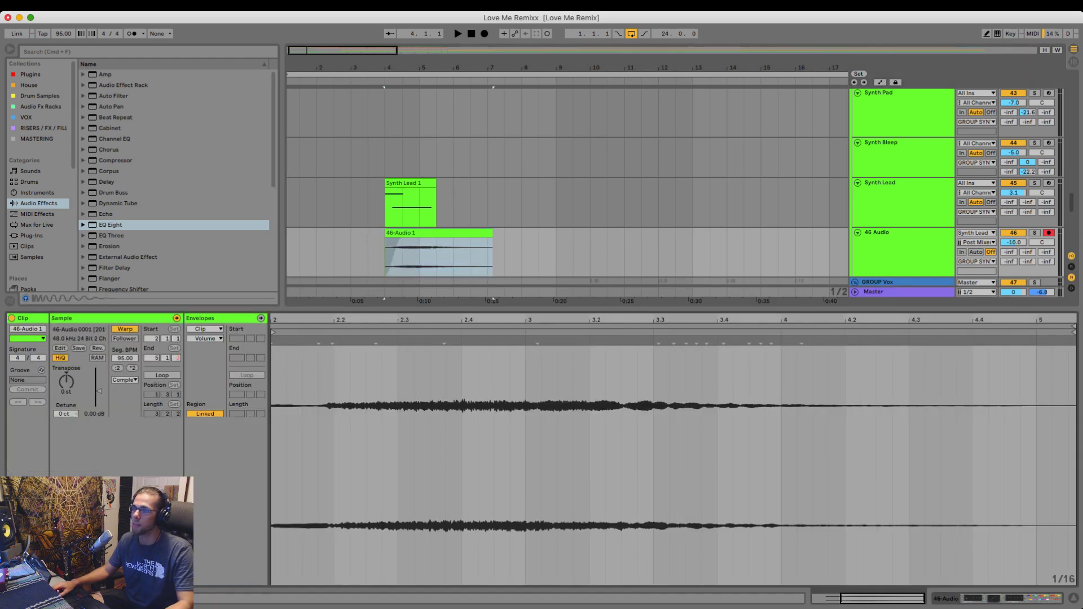
pyautogui.click(1035, 233)
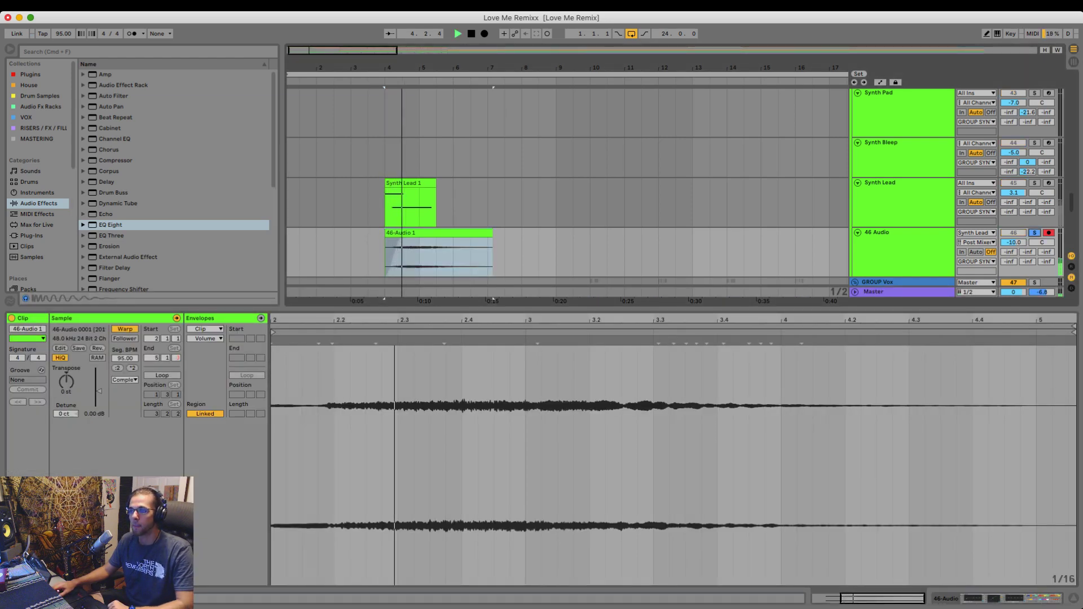
pyautogui.press('space')
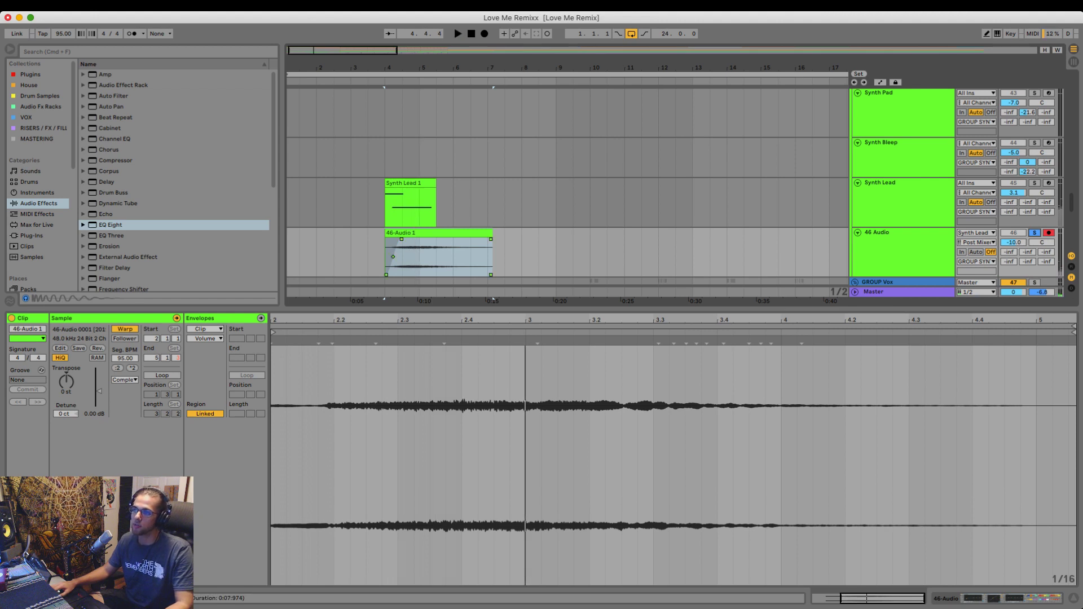
pyautogui.moveTo(492, 233)
pyautogui.mouseDown()
pyautogui.moveTo(437, 239)
pyautogui.moveTo(470, 233)
pyautogui.mouseUp()
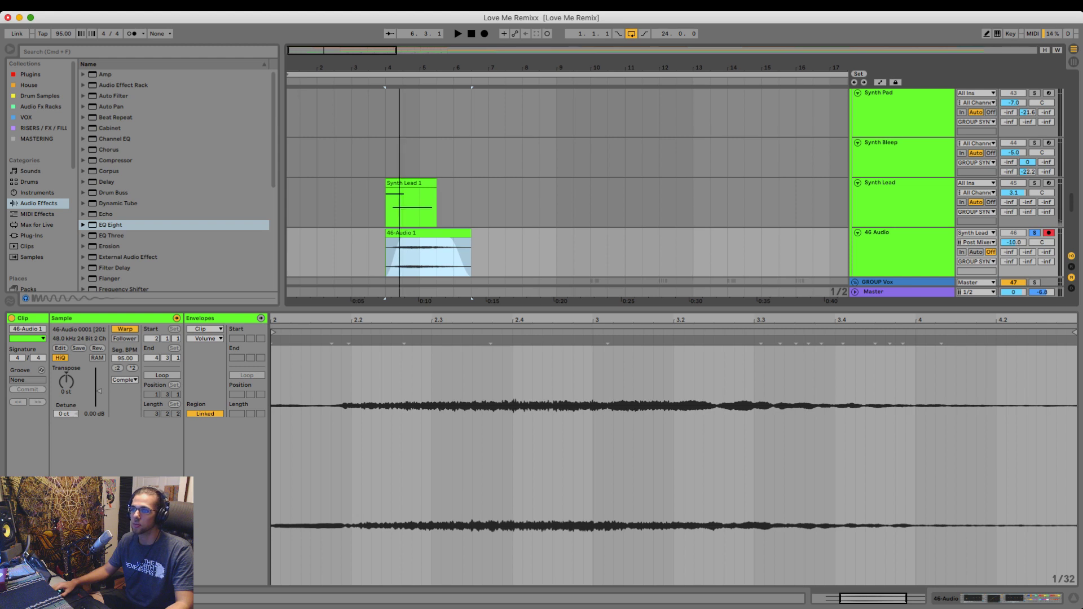
pyautogui.scroll(5, 399, 257)
pyautogui.click(373, 257)
pyautogui.press('s')
pyautogui.press('space')
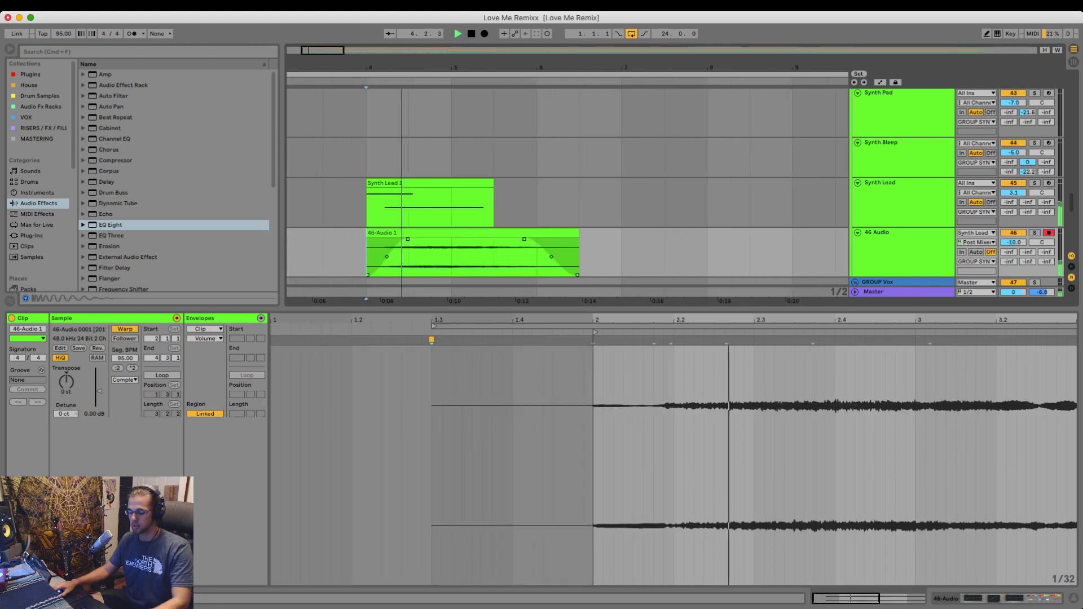
# - Deactivate the original Synth Lead 1 clip and play the recorded lead from 3.3
pyautogui.press('space')
pyautogui.click(392, 183)
pyautogui.press('0')
pyautogui.click(324, 203)
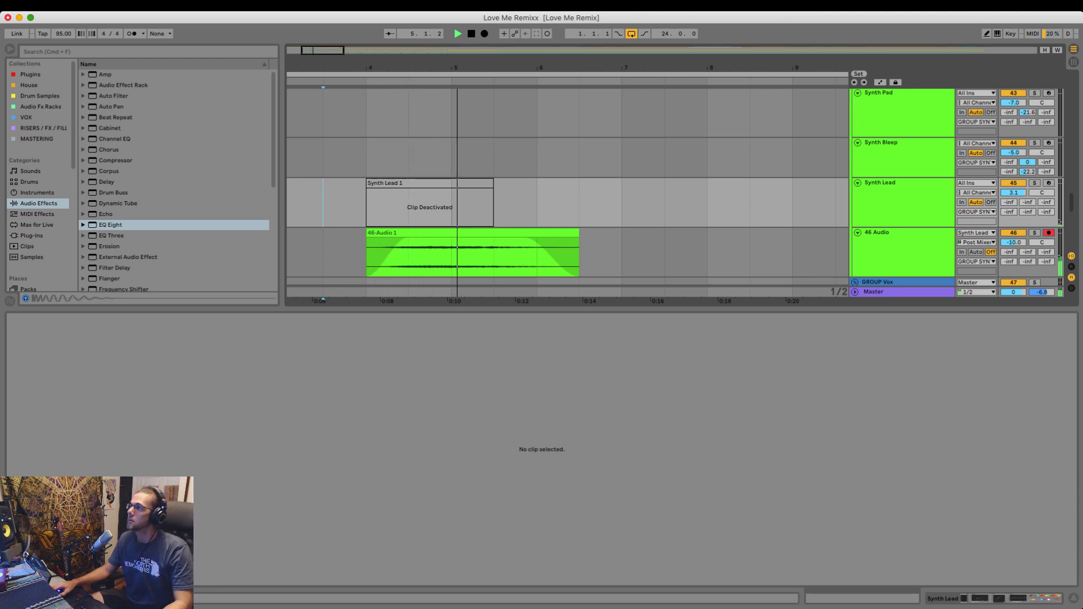
# - Raise the 46 Audio track's volume to -4.8 dB and show the end of its device chain
pyautogui.doubleClick(878, 233)
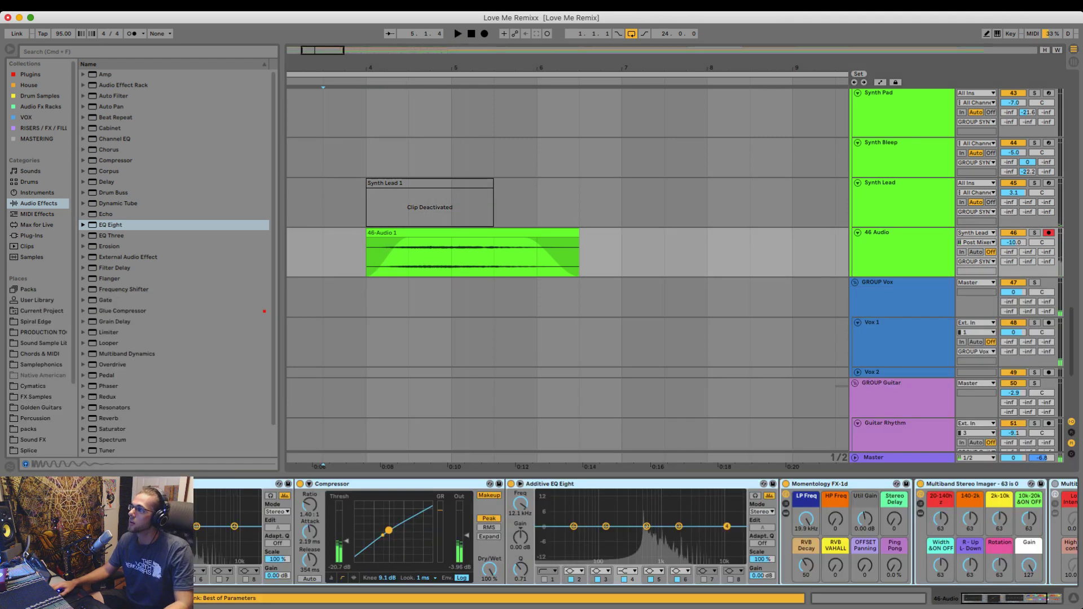
pyautogui.press('space')
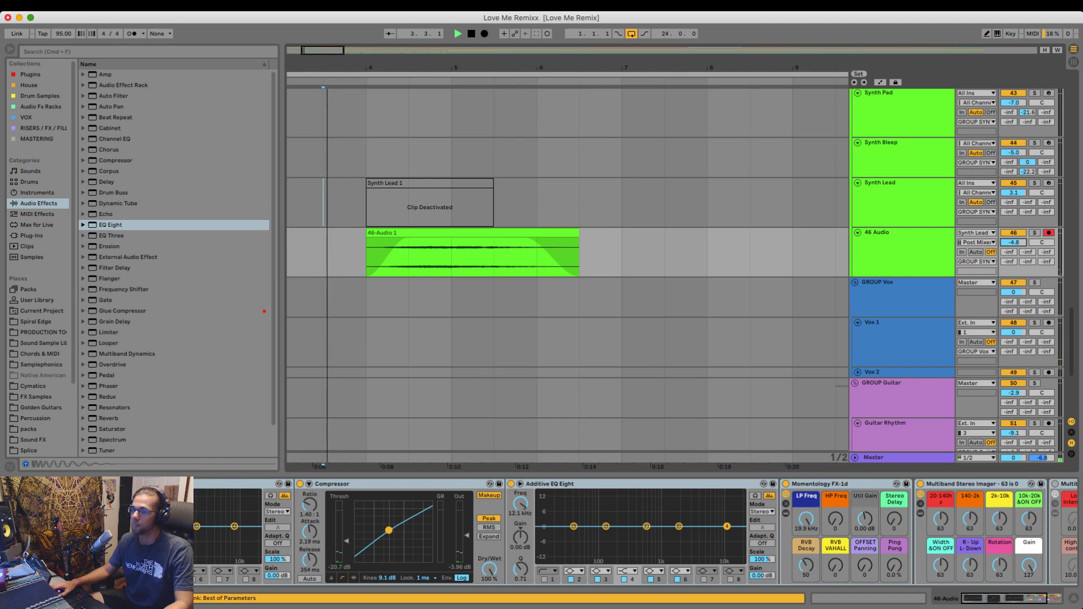
pyautogui.click(878, 233)
pyautogui.press('space')
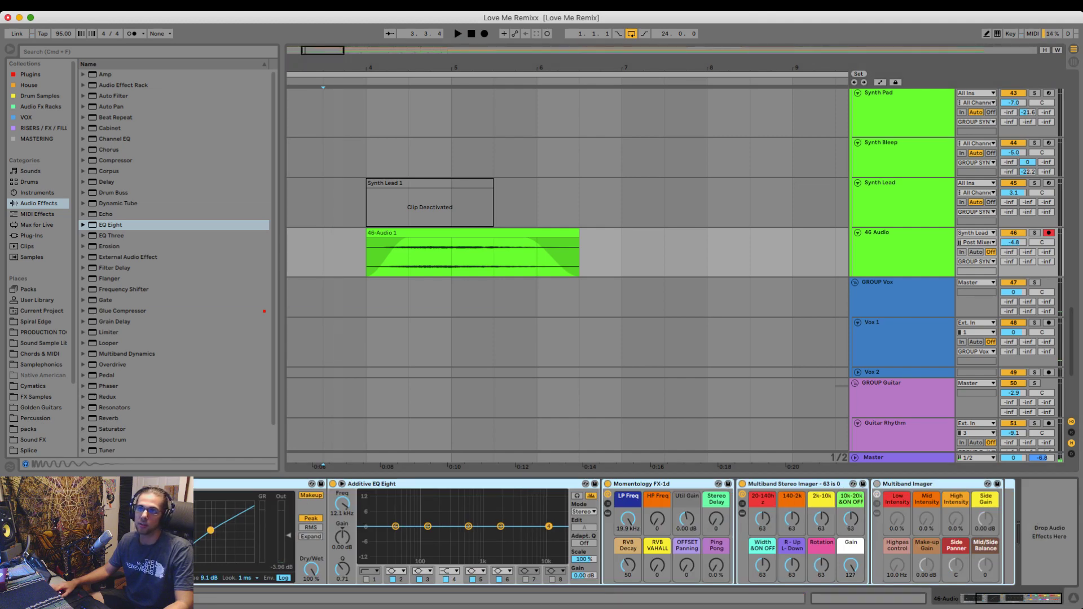
# - Add the EchoBoy Jr plugin at the end of the 46 Audio track's device chain
pyautogui.click(31, 74)
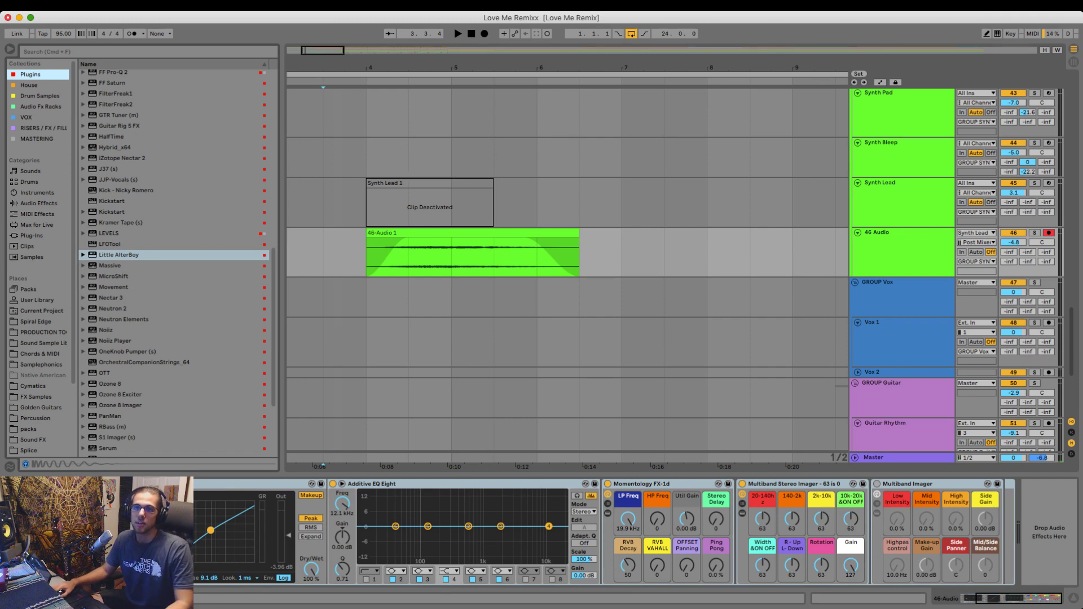
pyautogui.click(118, 255)
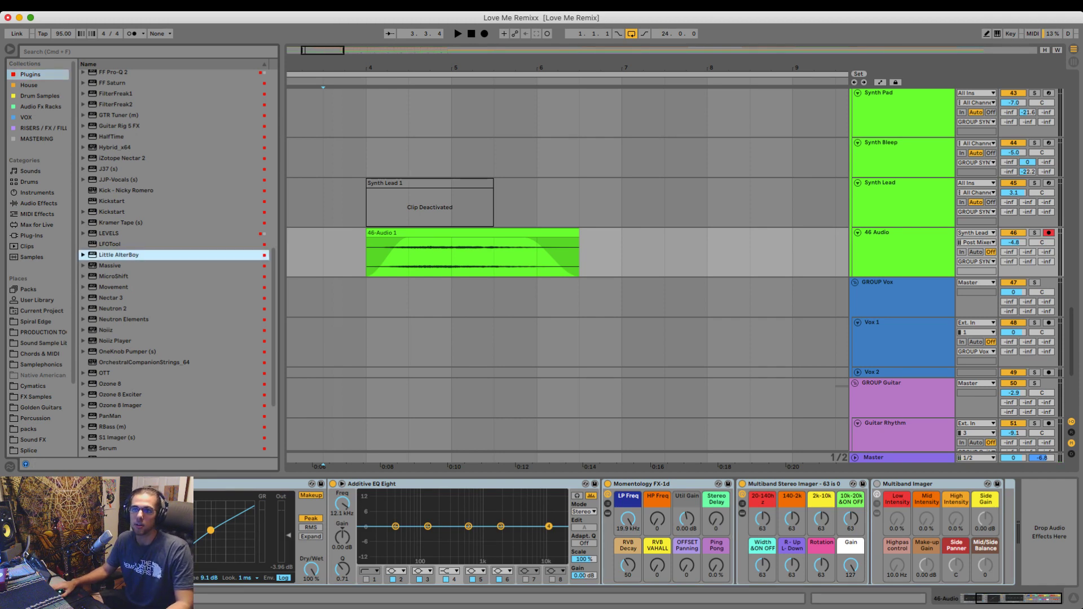
pyautogui.scroll(6, 175, 263)
pyautogui.click(115, 200)
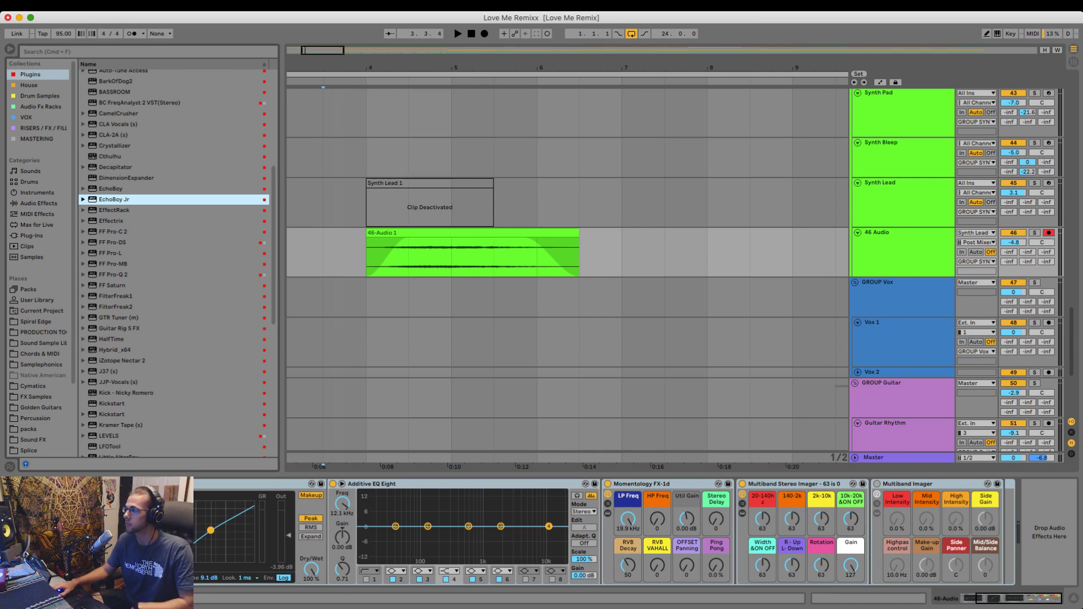
pyautogui.moveTo(115, 200); pyautogui.dragTo(1044, 533)
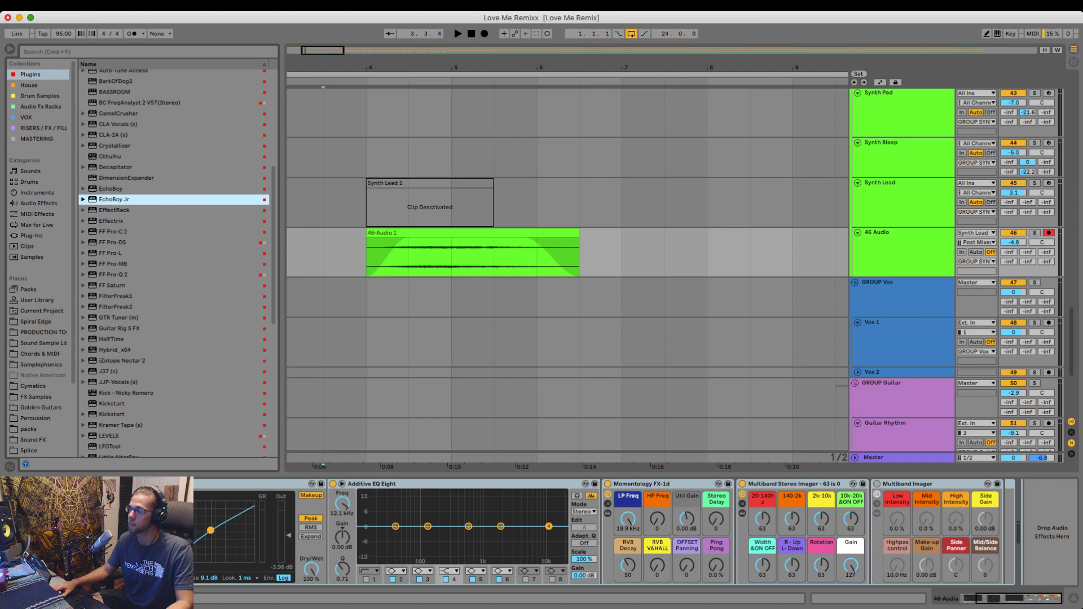
# - Play the recorded lead from bar 4 with EchoBoy Jr, both soloed and in the mix, and review its device chain
pyautogui.press('space')
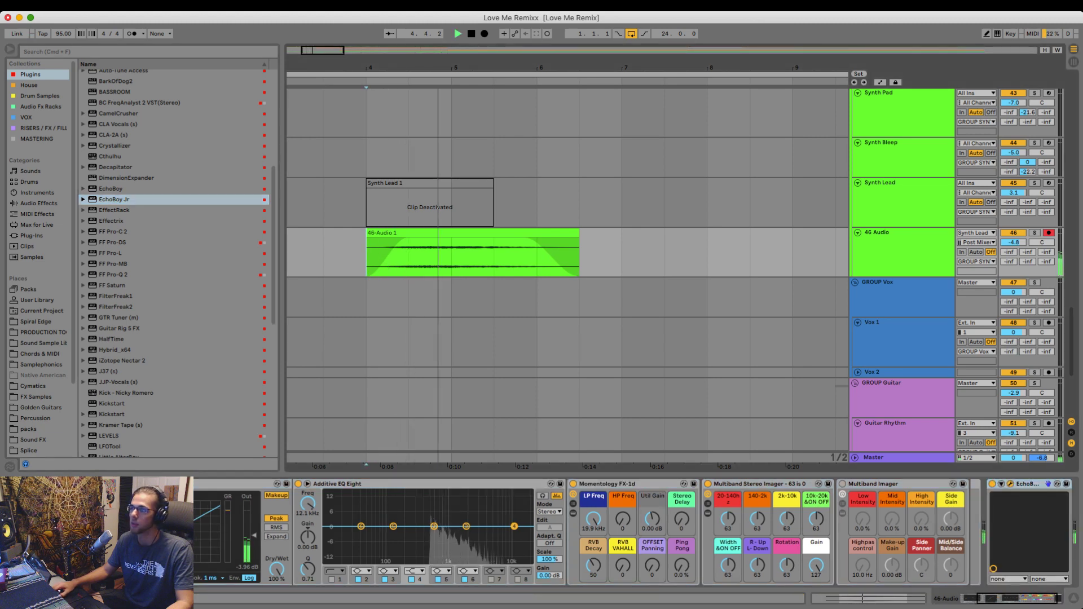
pyautogui.press('space')
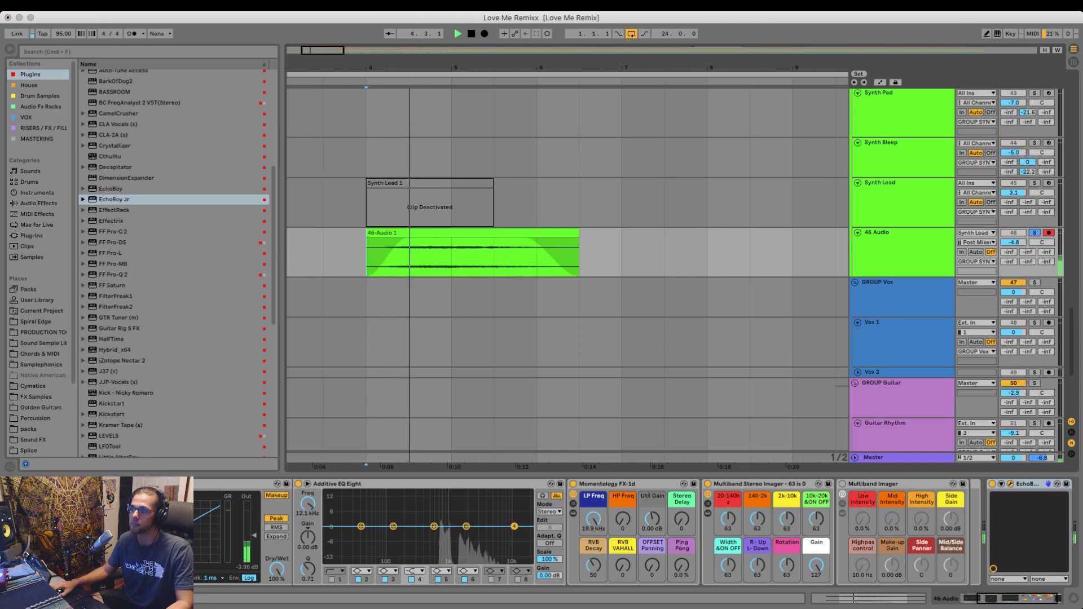
pyautogui.press('space')
pyautogui.press('space')
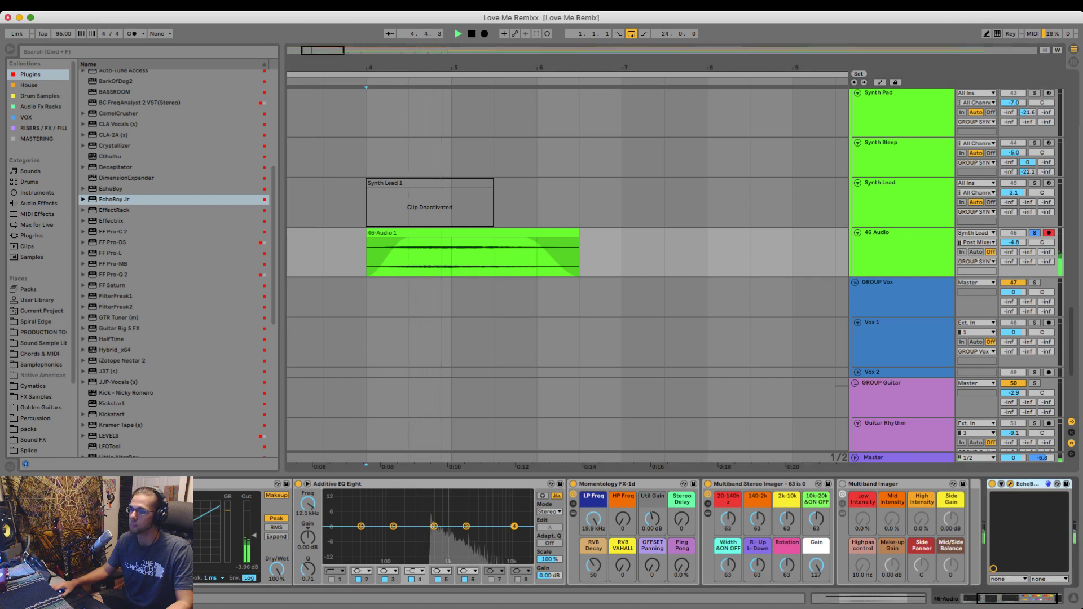
pyautogui.press('space')
pyautogui.press('space')
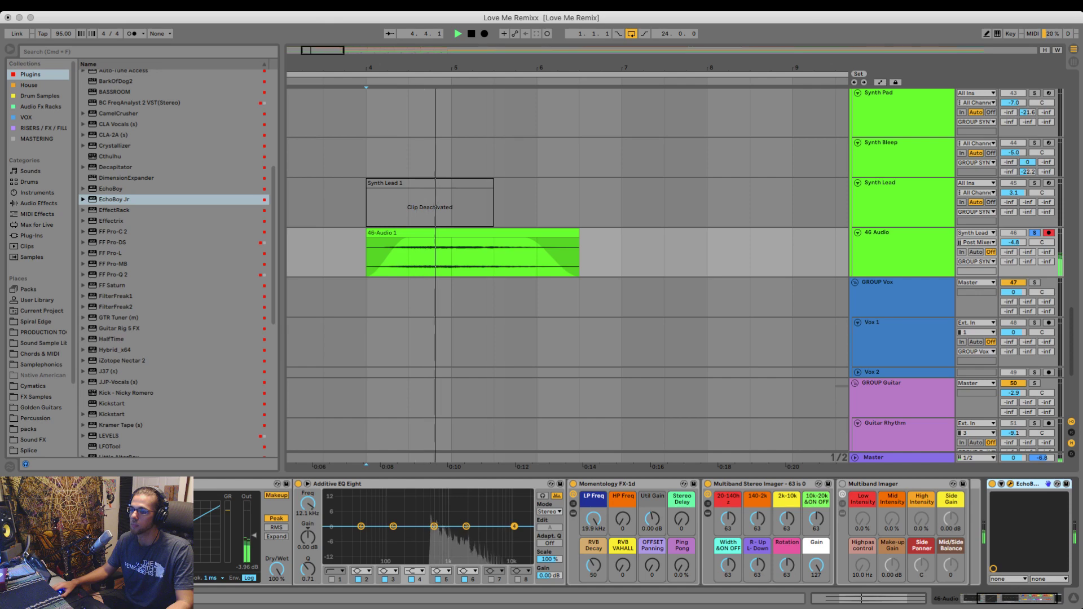
pyautogui.press('space')
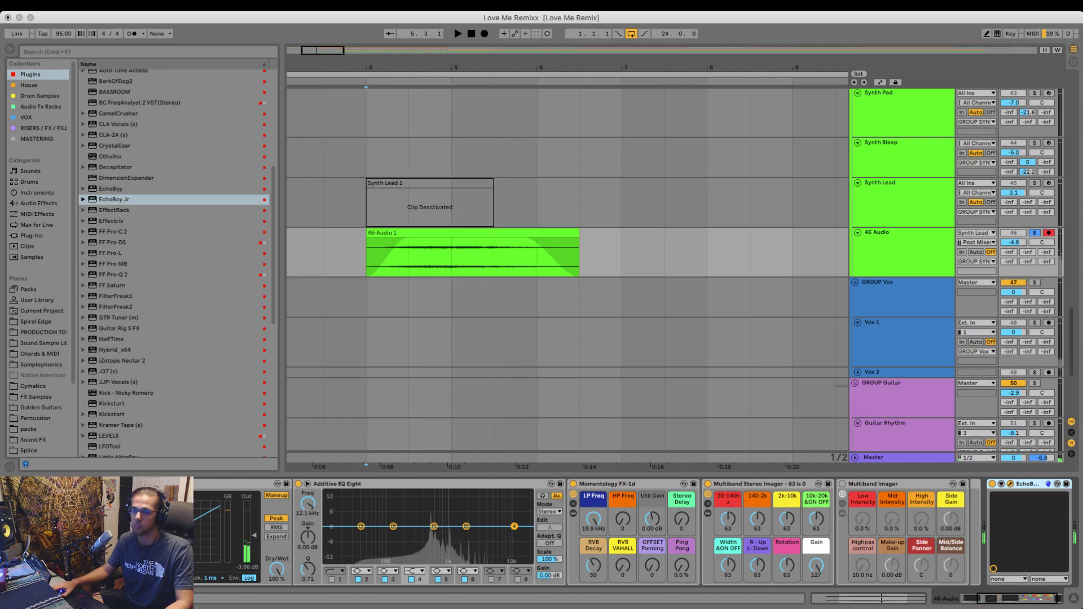
pyautogui.hscroll(-5, 638, 533)
pyautogui.press('space')
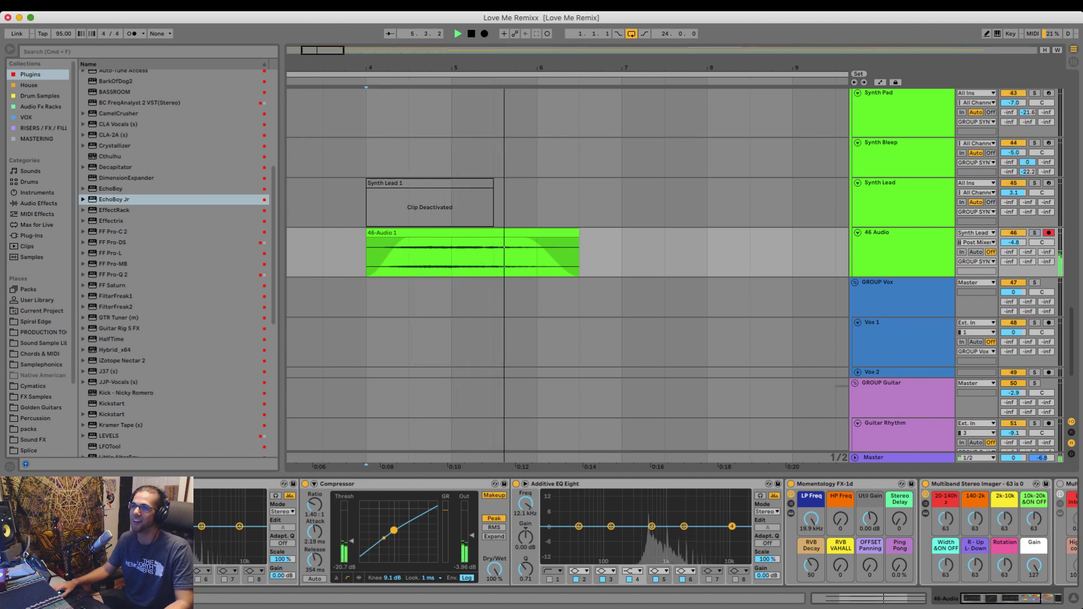
pyautogui.moveTo(396, 67); pyautogui.dragTo(396, 55)
# - Add the Crystallizer plugin after EchoBoy Jr on the 46 Audio track and audition the track soloed
pyautogui.click(1049, 599)
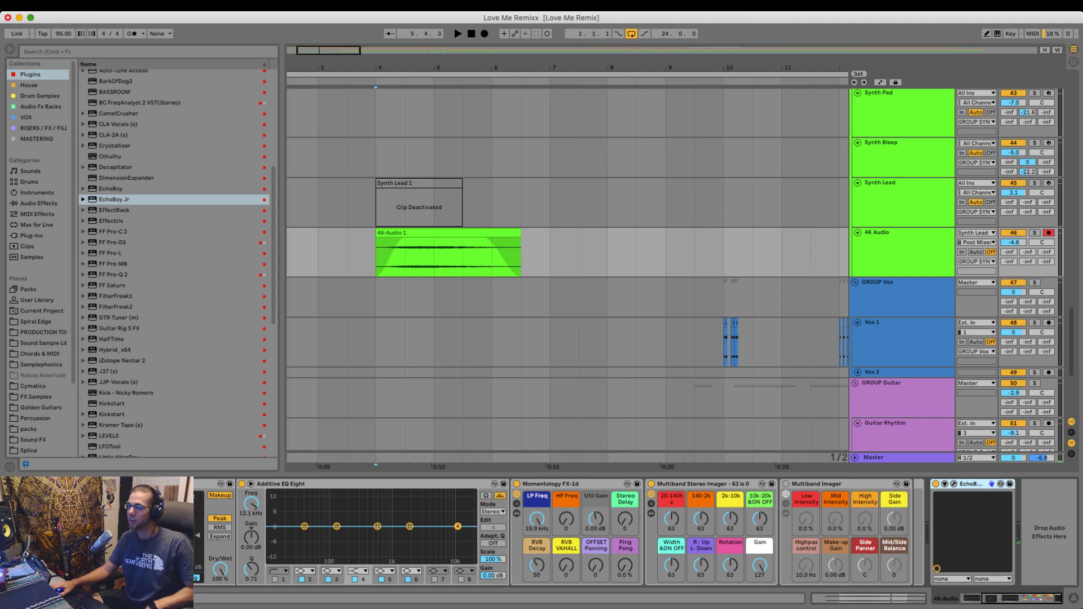
pyautogui.scroll(3, 130, 226)
pyautogui.click(115, 251)
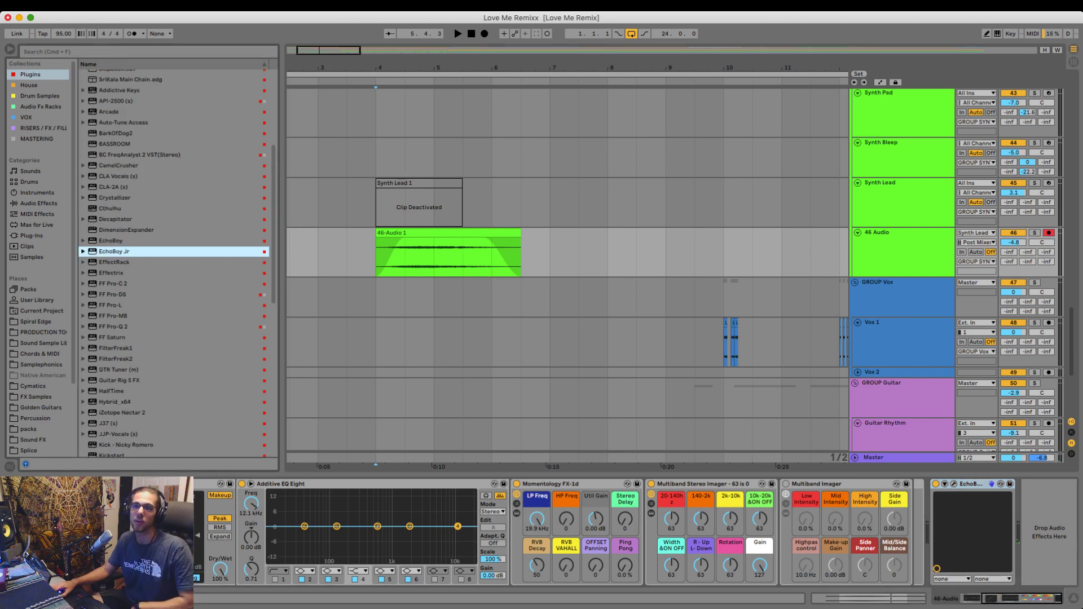
pyautogui.click(117, 176)
pyautogui.click(126, 231)
pyautogui.click(115, 198)
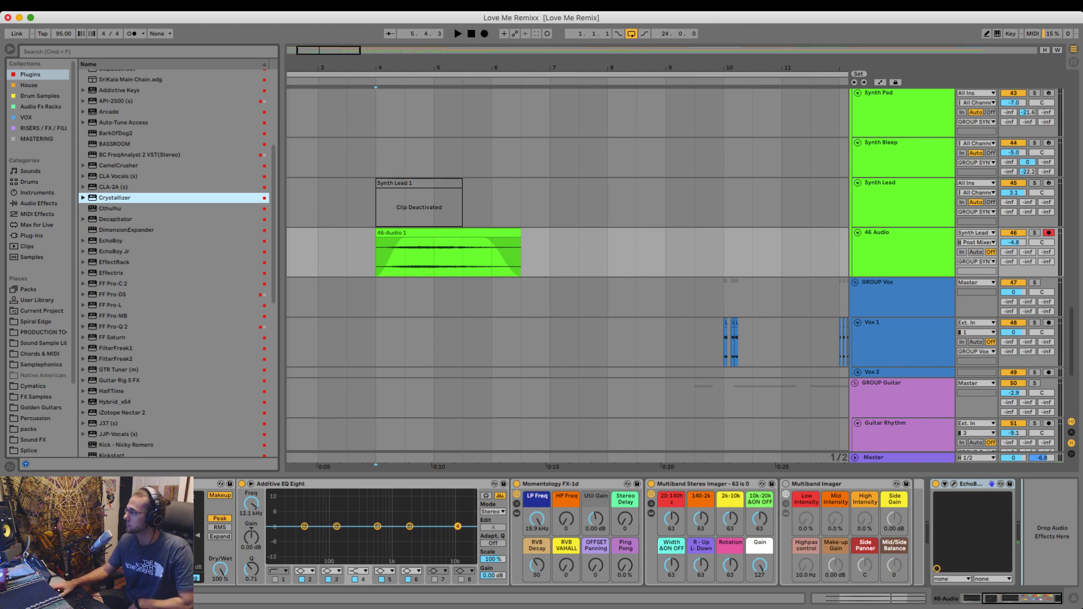
pyautogui.press('Return')
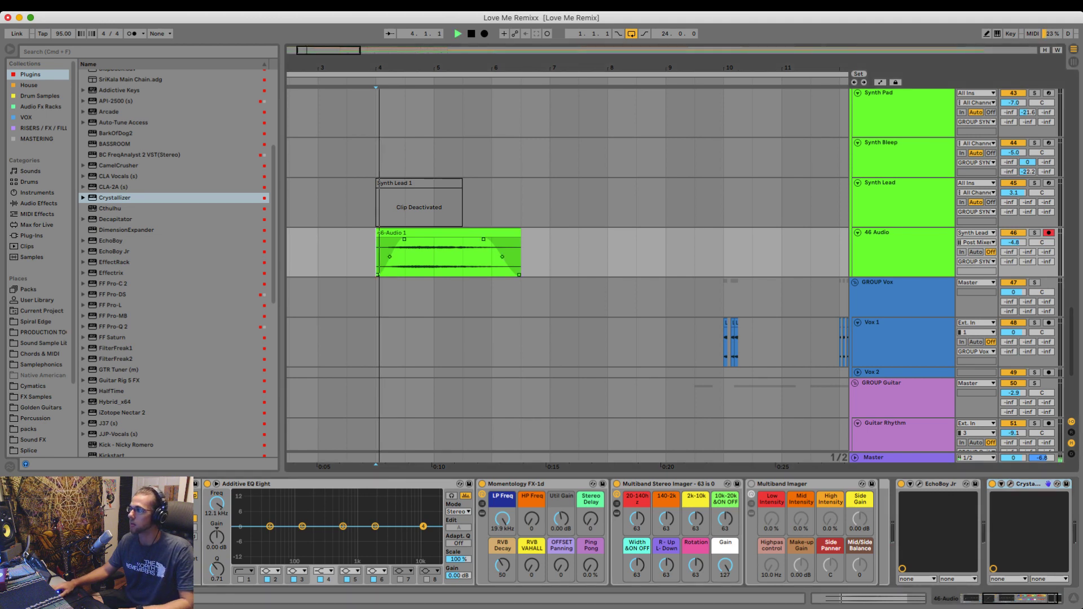
pyautogui.click(1035, 233)
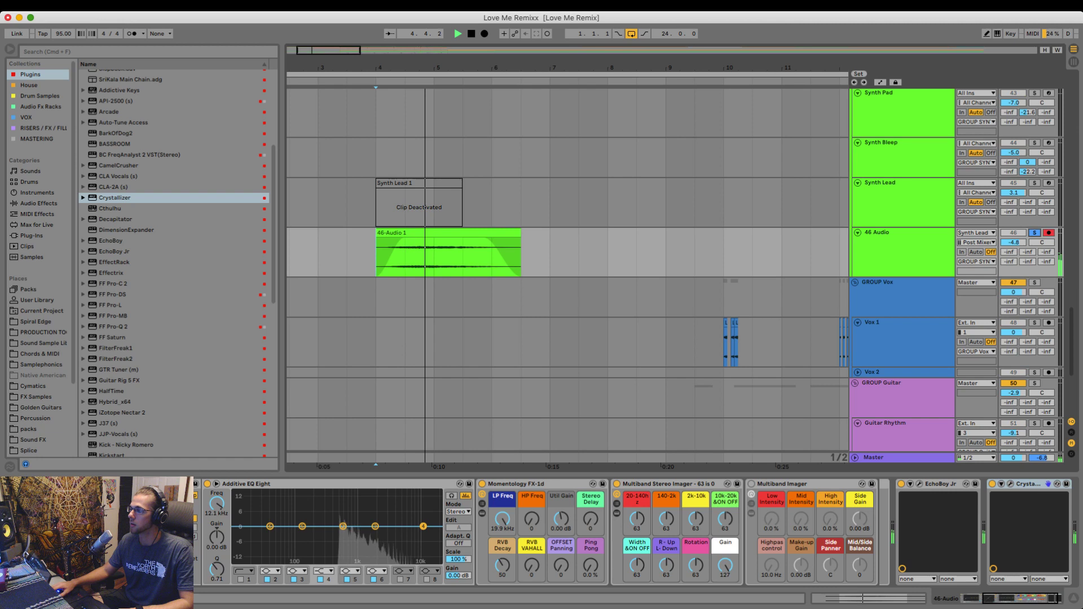
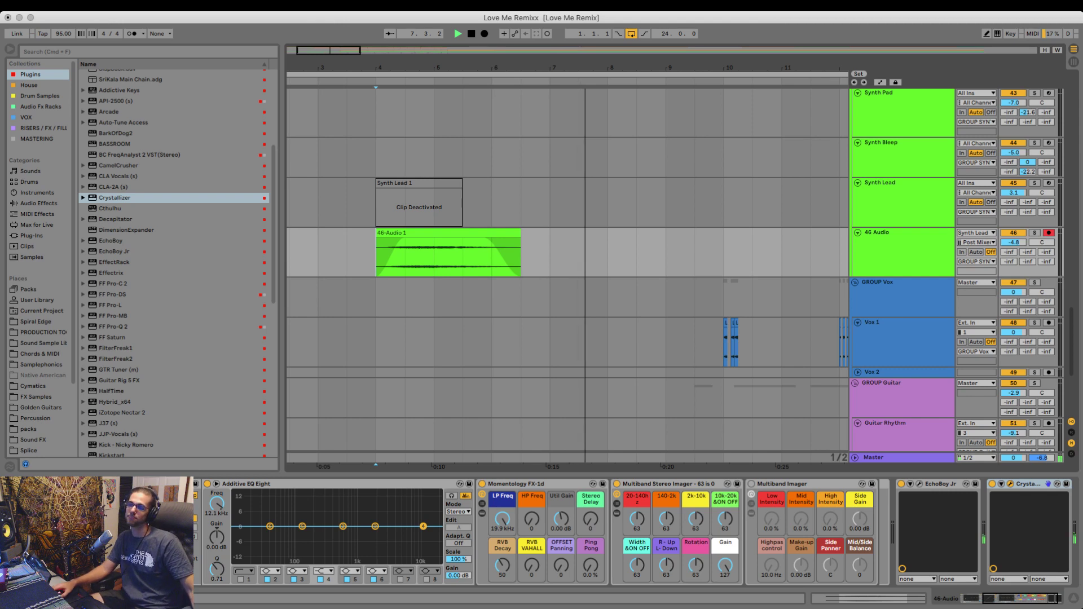
# - Shift the 46-Audio 1 clip slightly earlier so it starts a sixteenth before bar 4
pyautogui.click(406, 298)
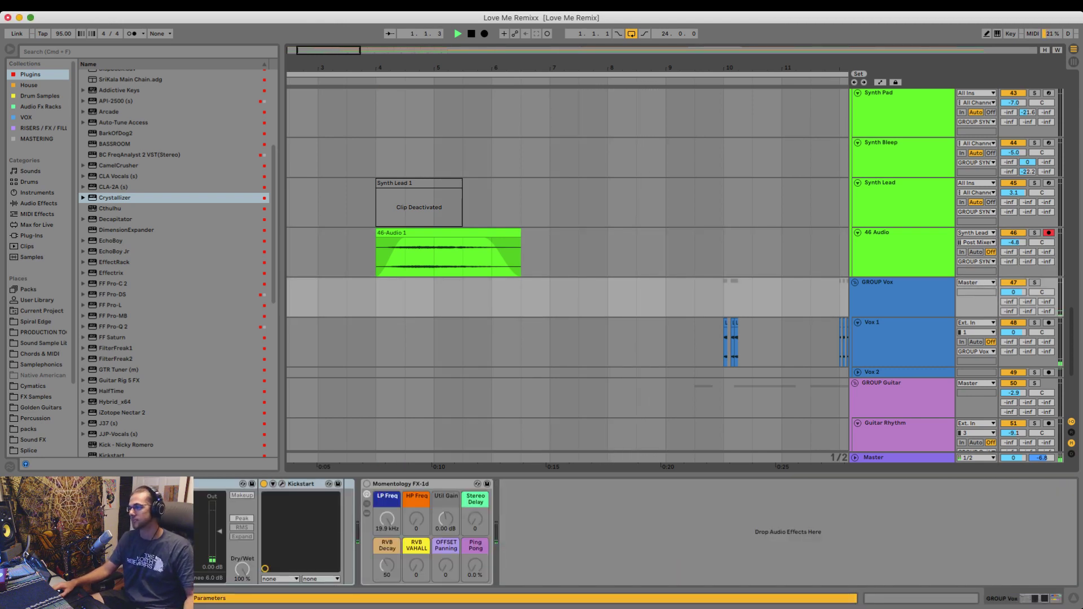
pyautogui.press('super+alt+l')
pyautogui.hscroll(-3, 568, 271)
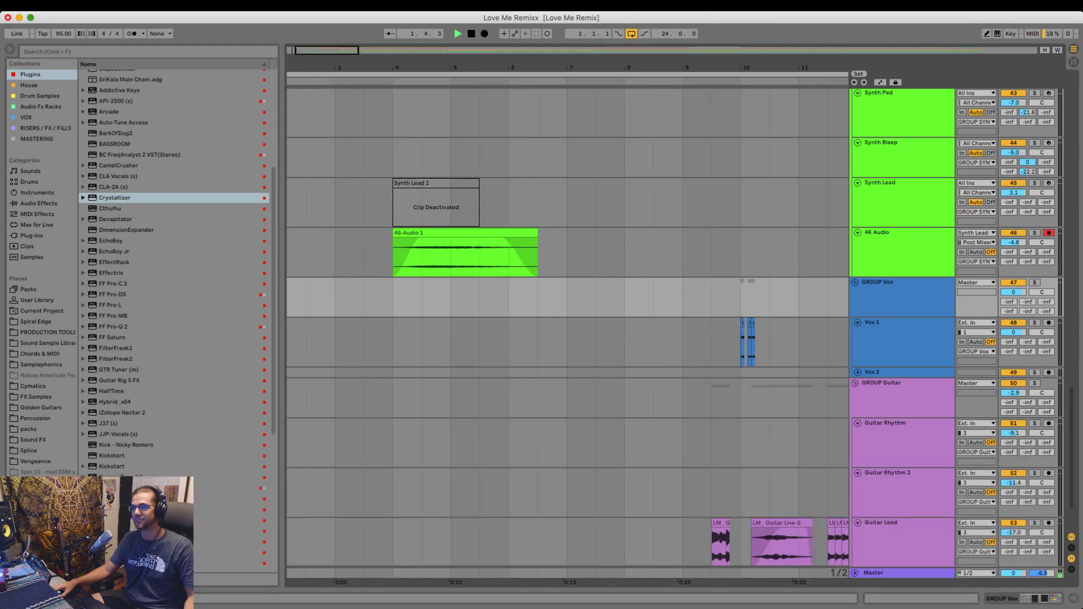
pyautogui.click(624, 254)
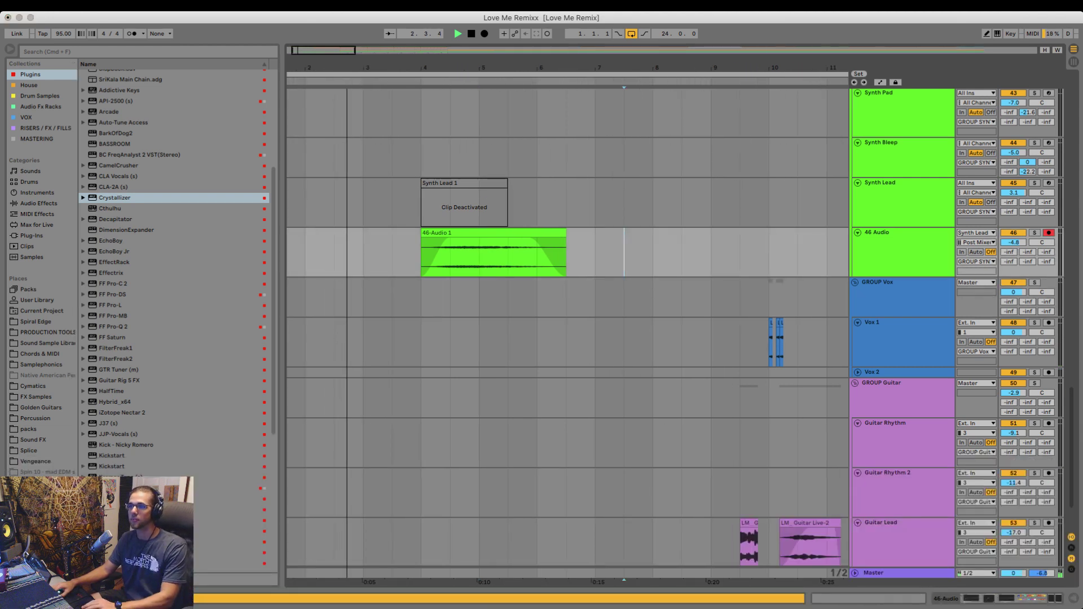
pyautogui.moveTo(494, 233); pyautogui.dragTo(484, 233)
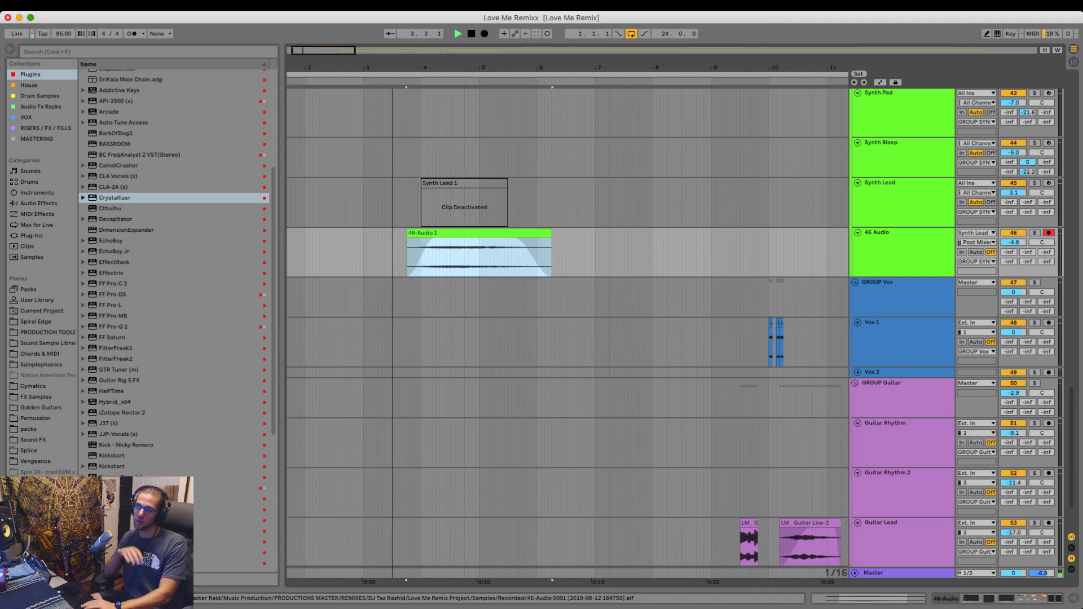
pyautogui.press('Left')
pyautogui.press('Right')
pyautogui.press('Right')
pyautogui.press('Right')
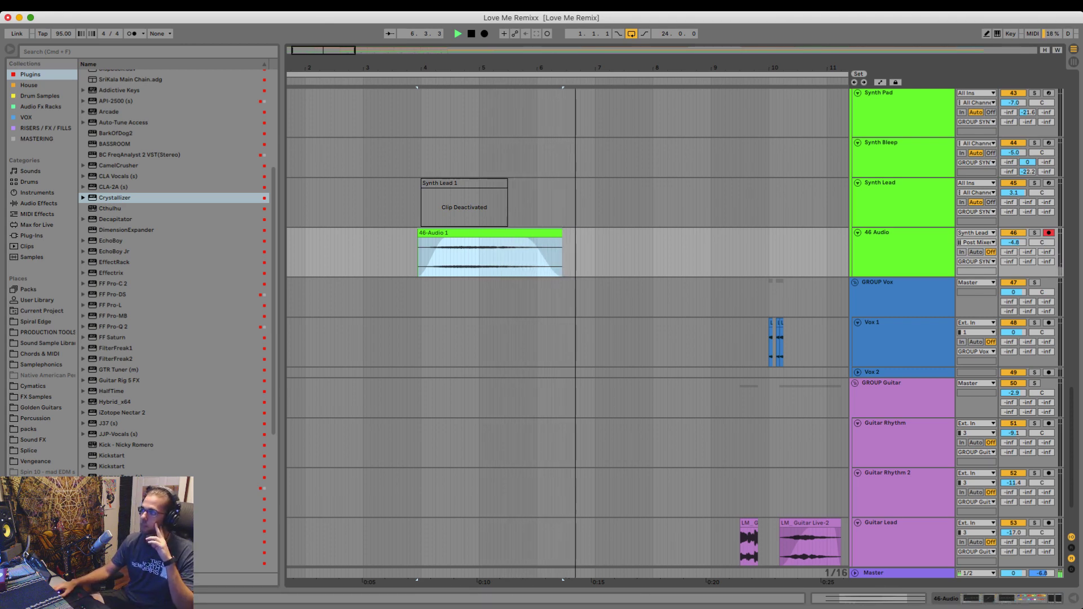
# - Listen to the lead transition running into the vocal and guitar section, and look over the surrounding tracks
pyautogui.hotkey('shift', 'Tab')
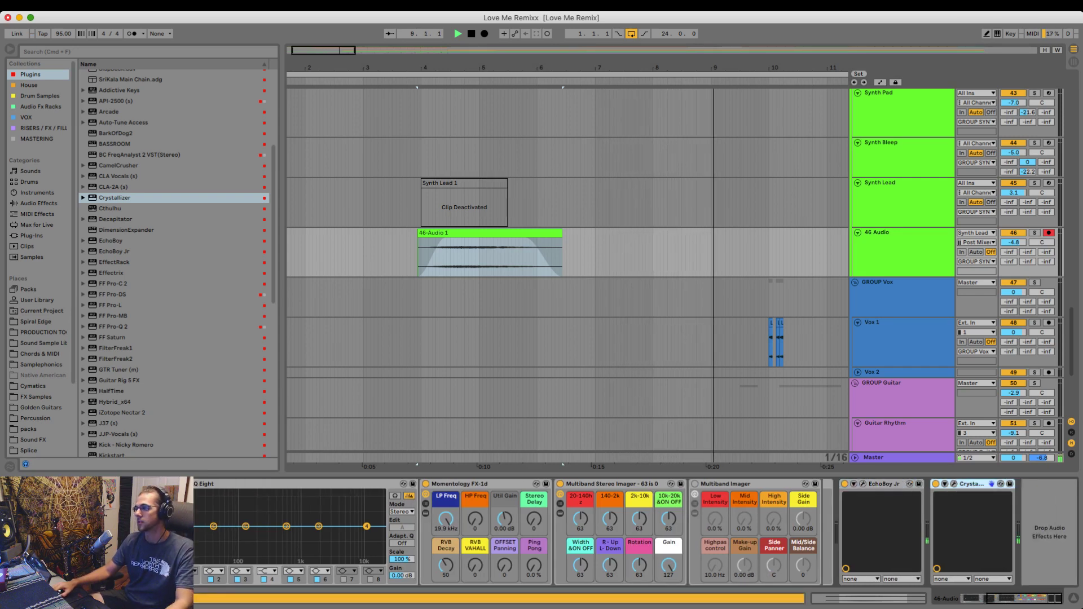
pyautogui.press('alt+super+l')
pyautogui.click(606, 254)
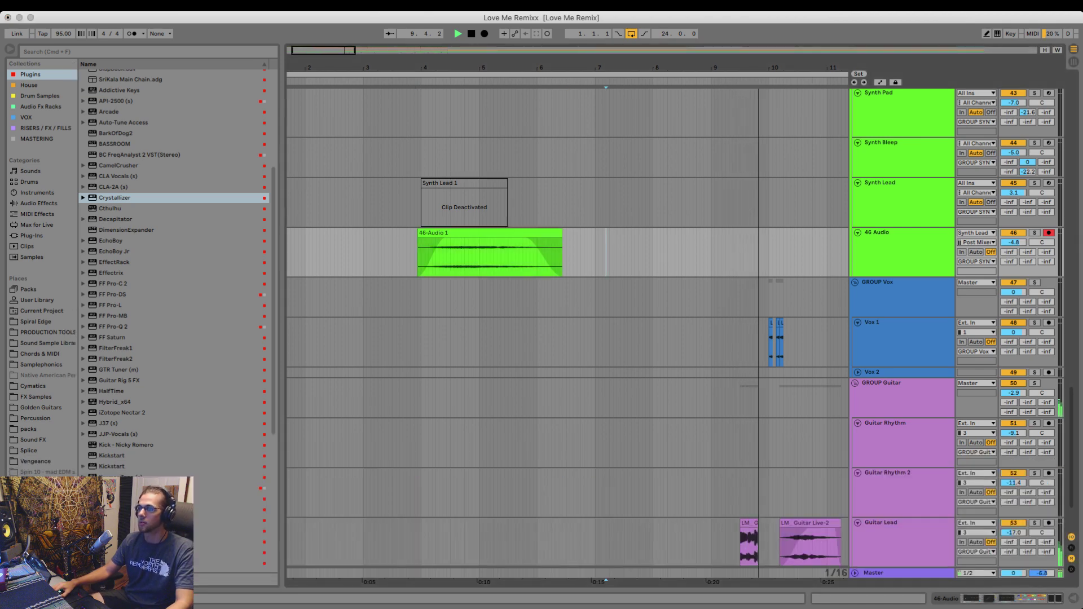
pyautogui.click(679, 345)
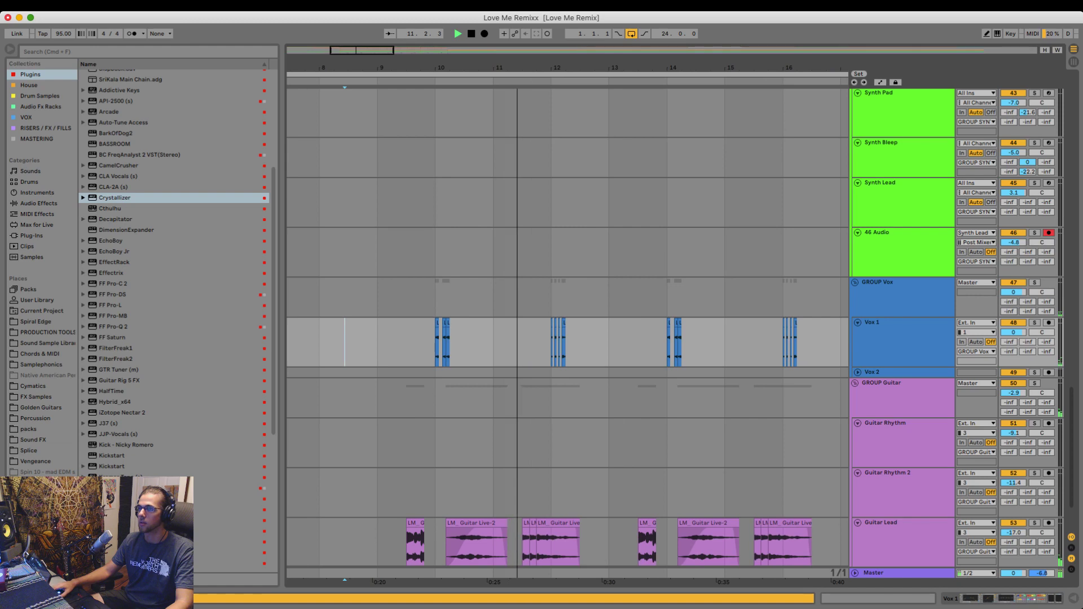
pyautogui.hscroll(-3, 567, 327)
pyautogui.scroll(-4, 567, 328)
pyautogui.hscroll(-8, 568, 327)
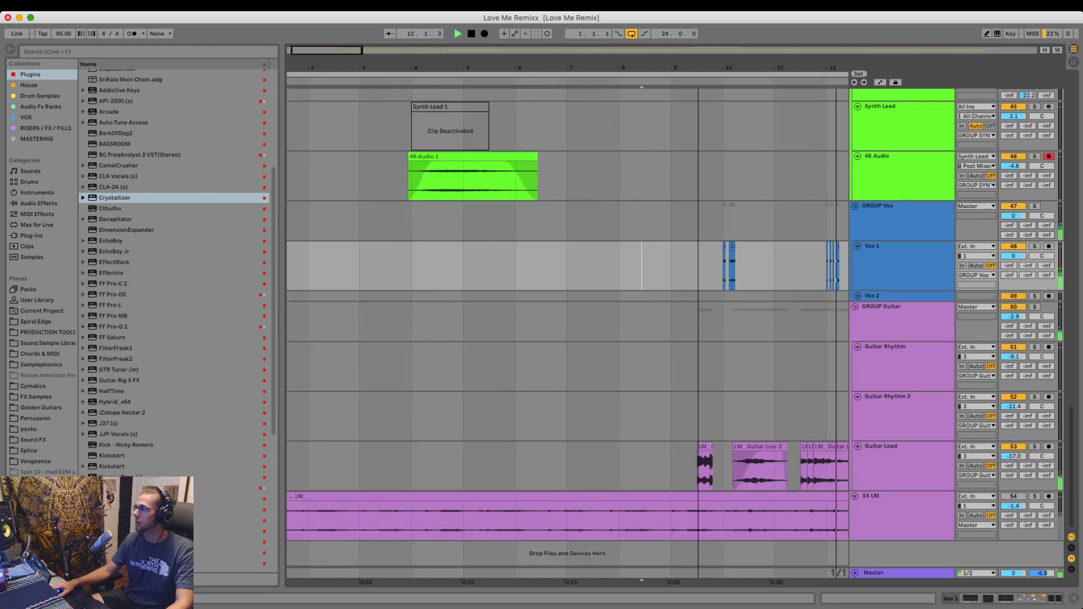
pyautogui.moveTo(698, 67); pyautogui.dragTo(716, 66)
pyautogui.press('super+Tab')
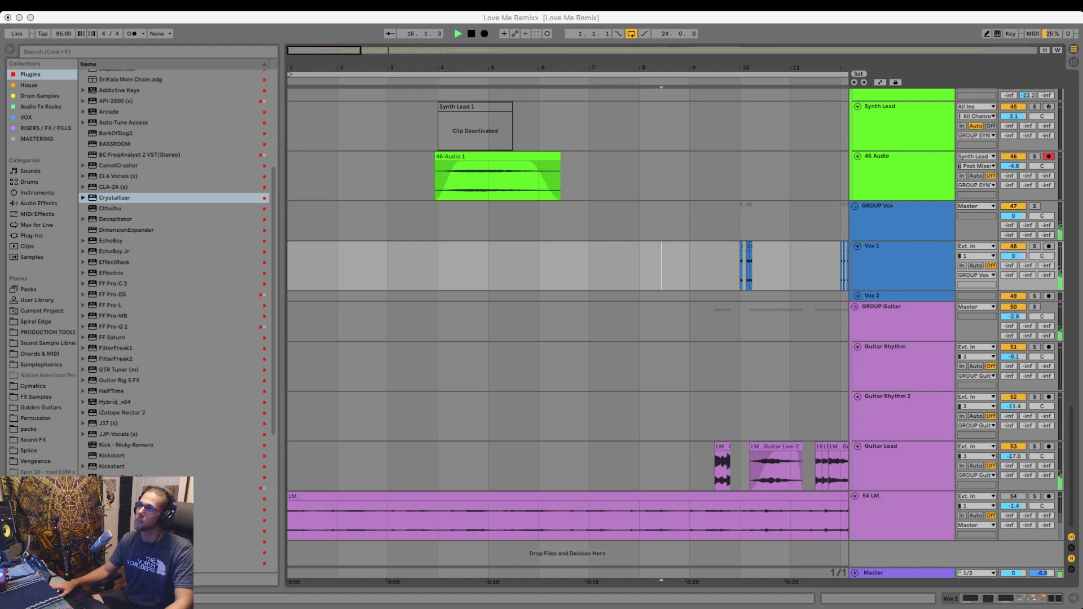
pyautogui.scroll(10, 568, 327)
pyautogui.press('space')
pyautogui.hscroll(5, 568, 327)
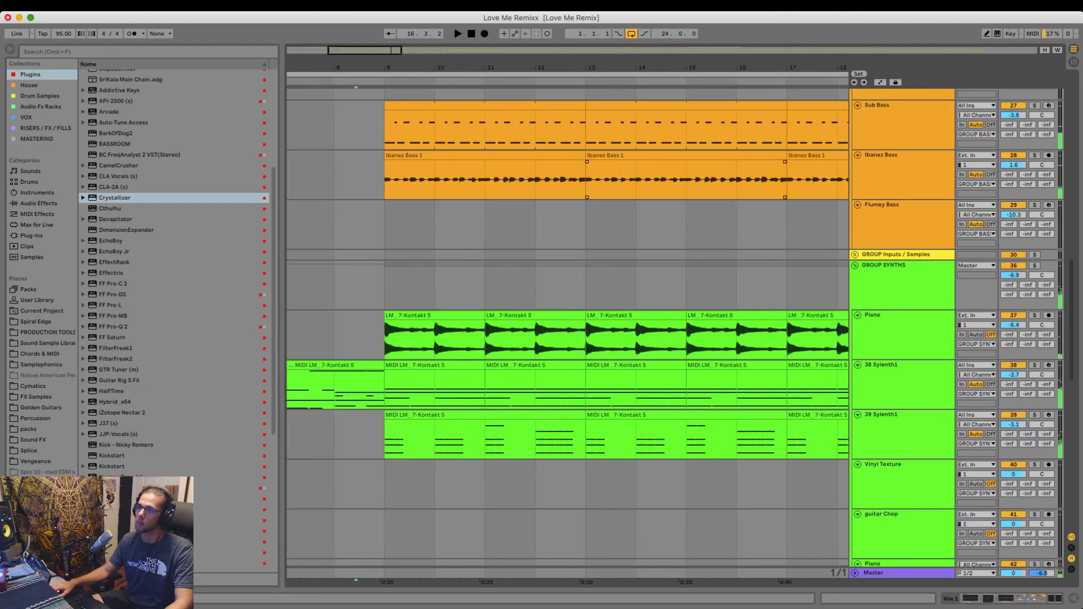
# - Show the automation and drop the hats track's Momentology FX-1d Stereo Delay to its minimum from bar 9
pyautogui.scroll(3, 568, 327)
pyautogui.press('a')
pyautogui.scroll(5, 673, 168)
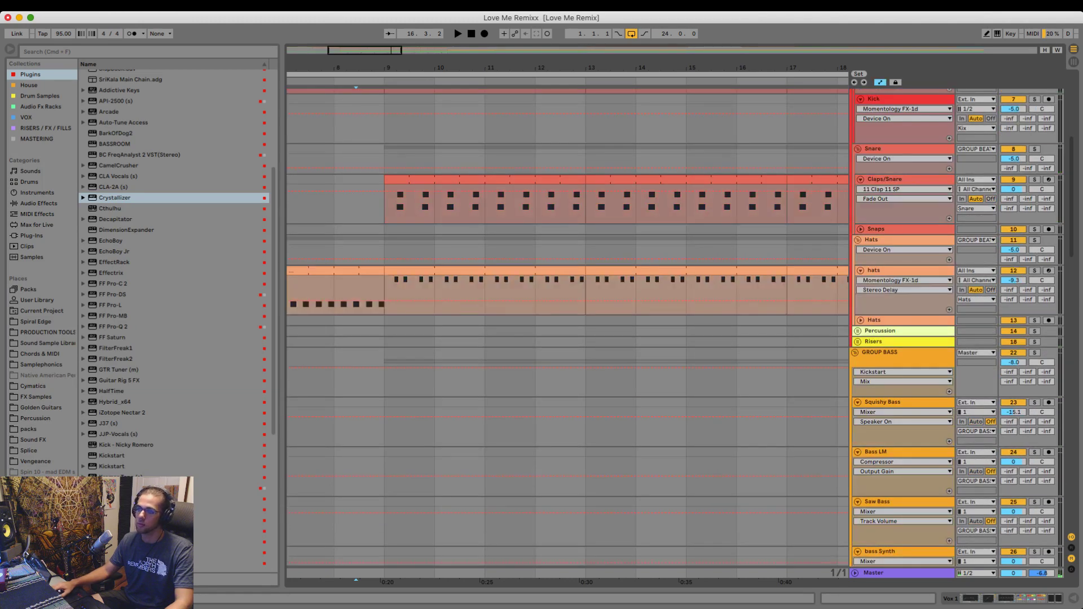
pyautogui.doubleClick(898, 271)
pyautogui.click(389, 301)
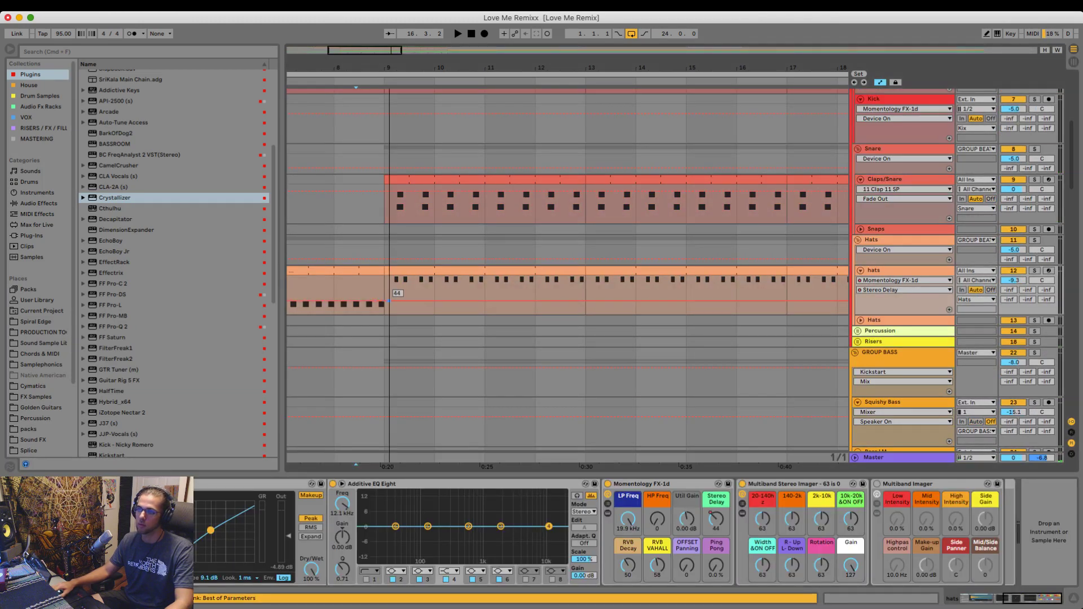
pyautogui.moveTo(389, 312); pyautogui.dragTo(384, 312)
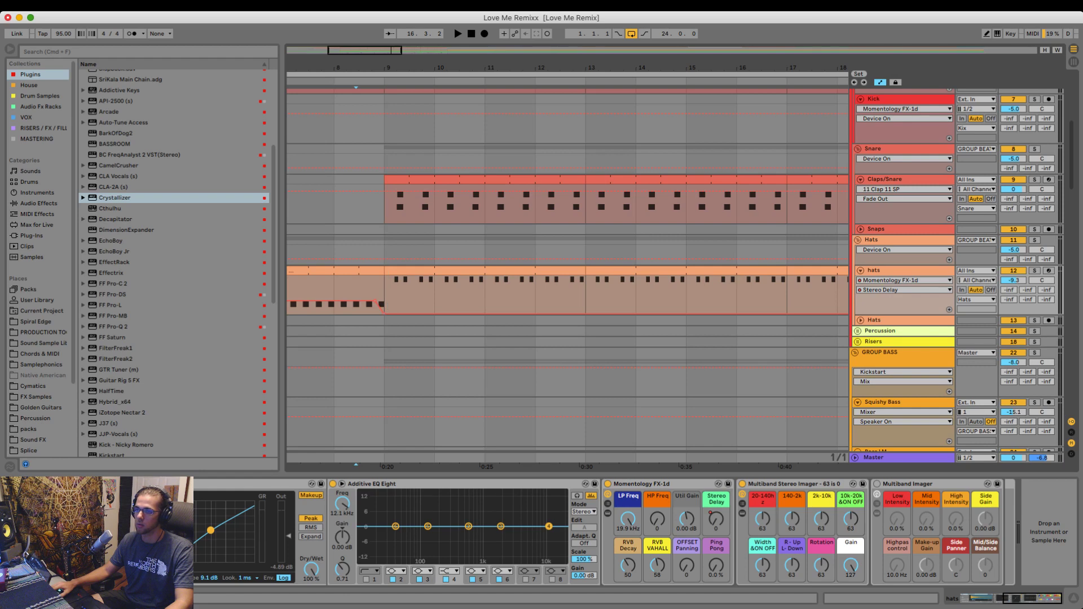
# - Lower the hats track's RVB VAHALLA automation to 18 at bar 9 and play the result
pyautogui.click(657, 566)
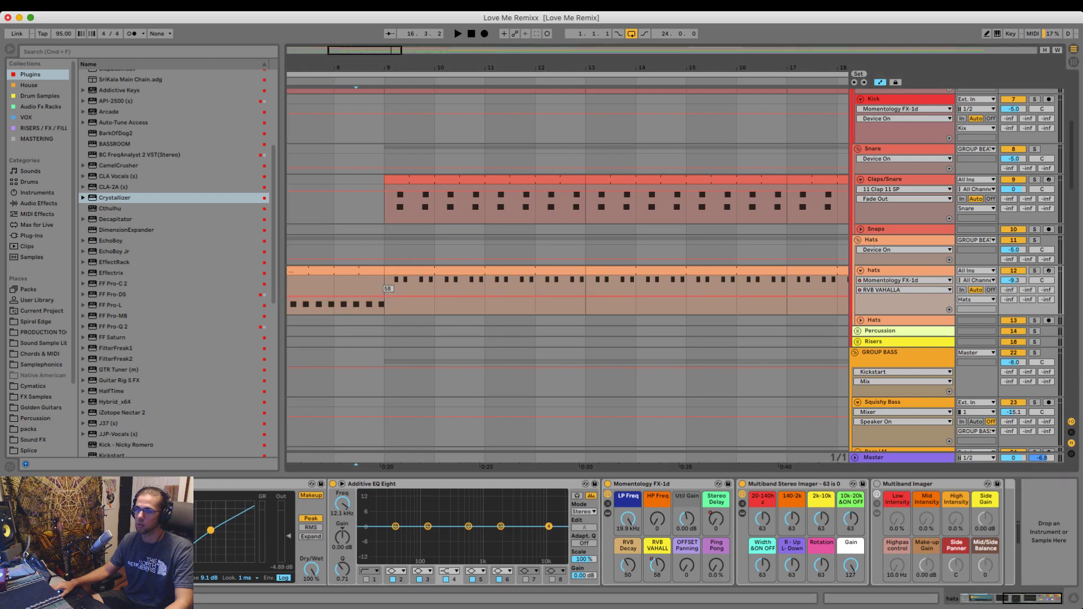
pyautogui.moveTo(394, 297); pyautogui.dragTo(435, 309)
pyautogui.press('space')
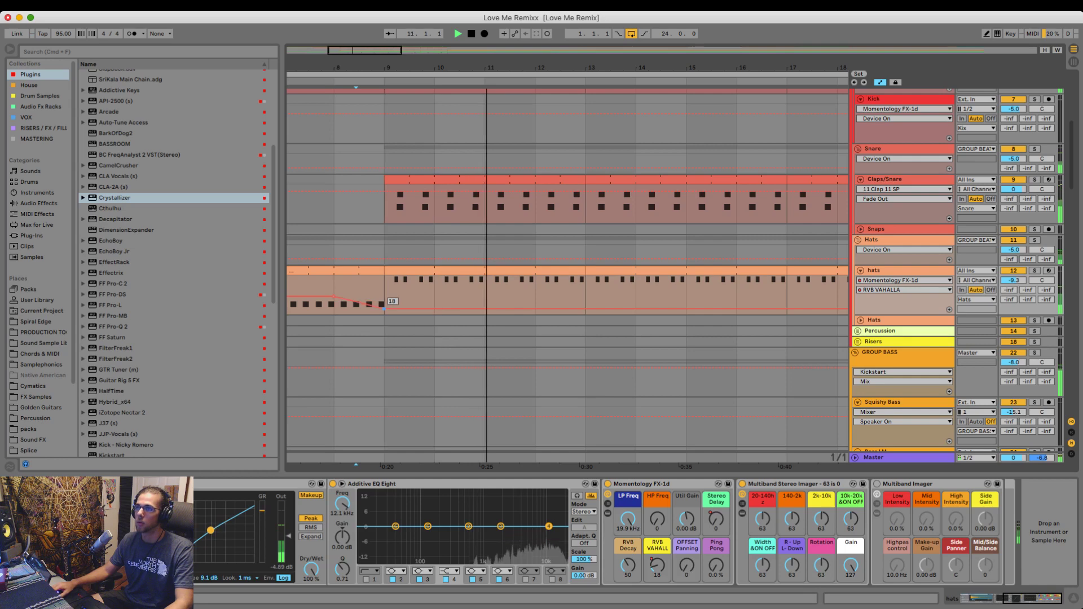
pyautogui.press('space')
pyautogui.press('super+z')
# - Hide the automation and play the drums from bar 8 to check the transition into bar 9
pyautogui.scroll(-3, 568, 276)
pyautogui.press('a')
pyautogui.press('space')
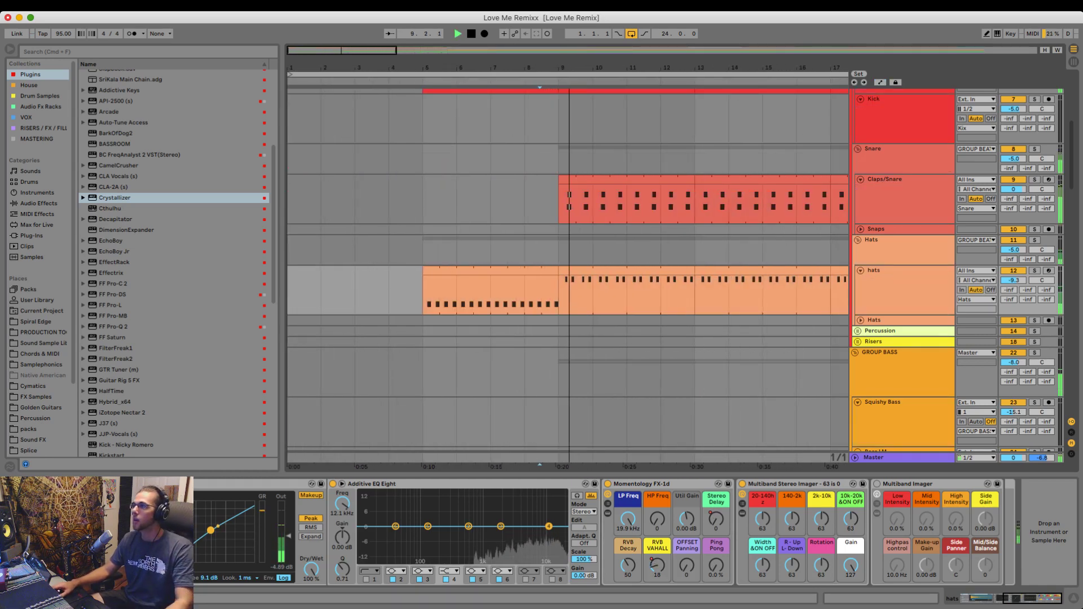
pyautogui.scroll(2, 567, 276)
pyautogui.scroll(-1, 568, 277)
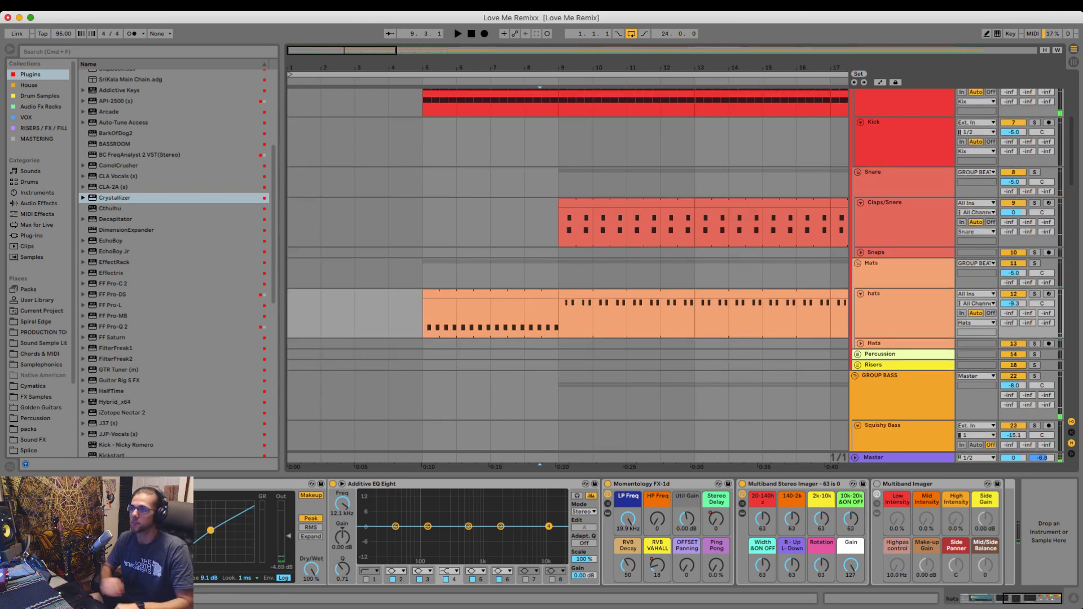
pyautogui.click(525, 223)
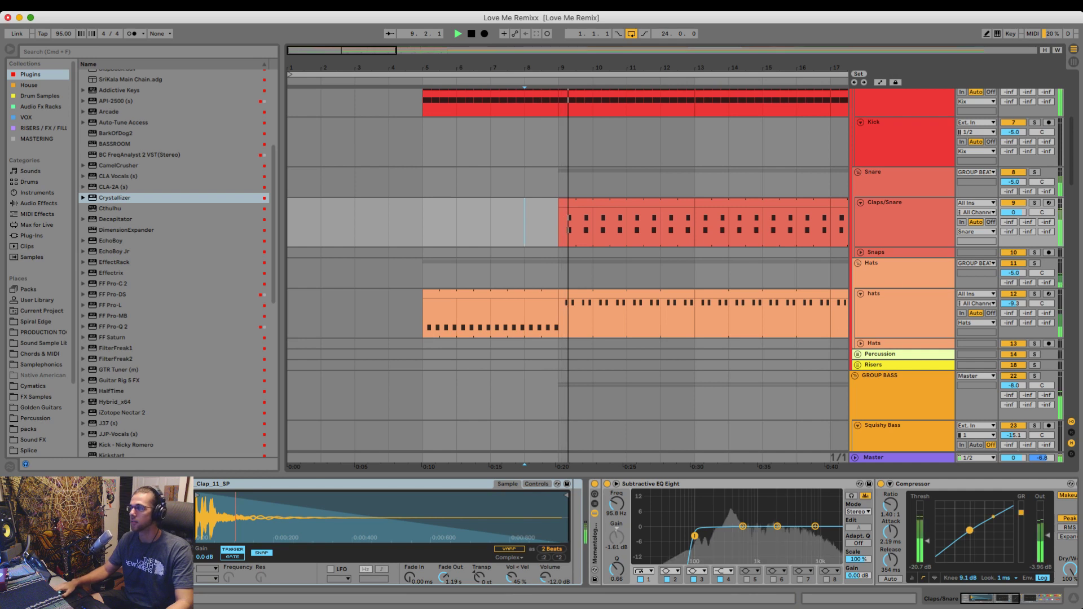
# - Stop playback, unfold the Risers group and open the Drum Samples collection in the browser
pyautogui.press('space')
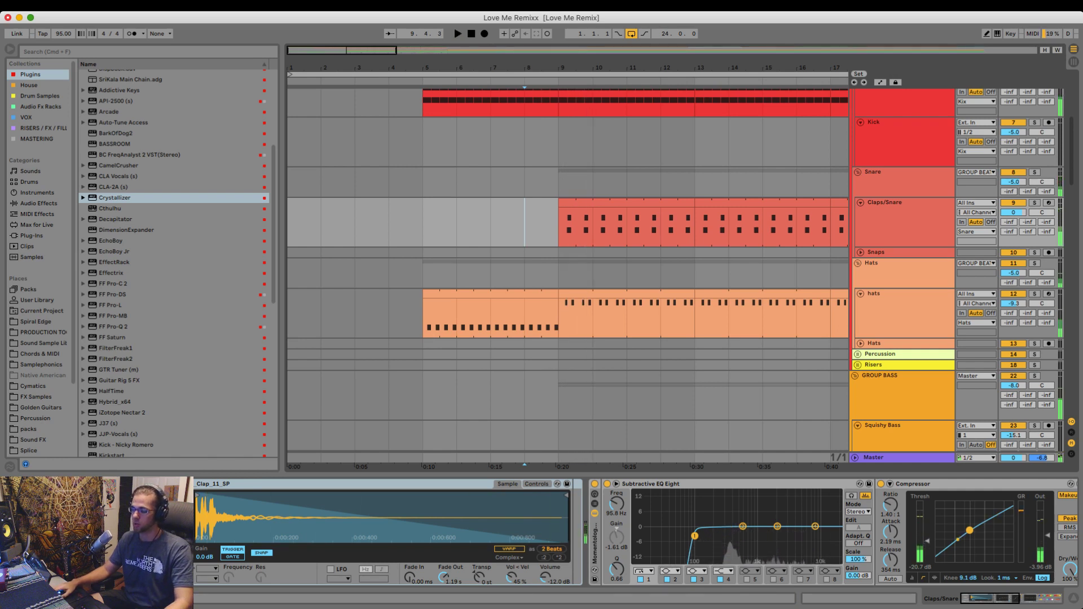
pyautogui.click(858, 365)
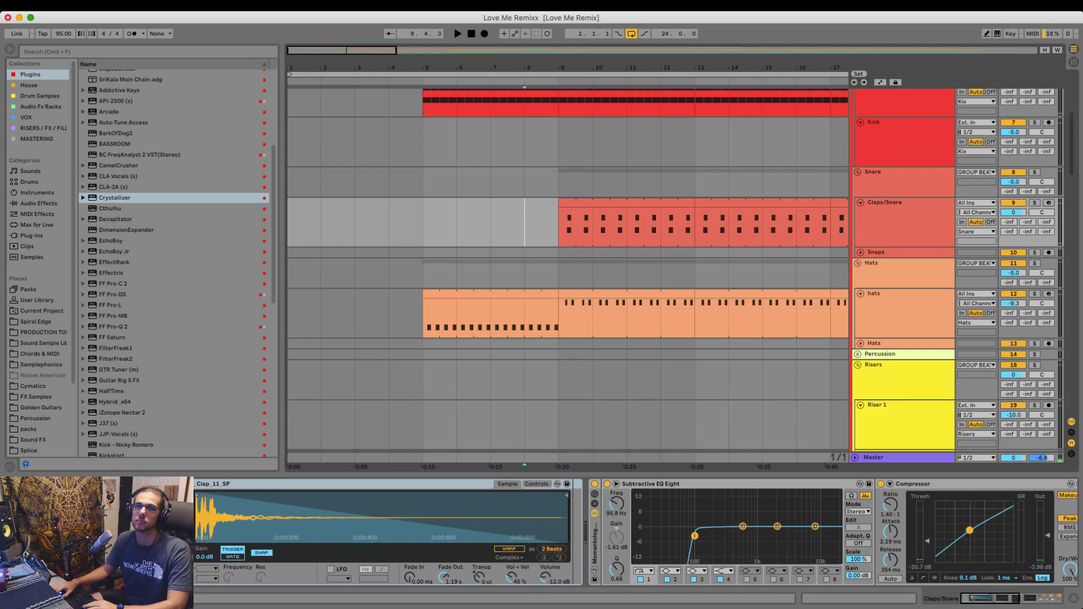
pyautogui.click(39, 96)
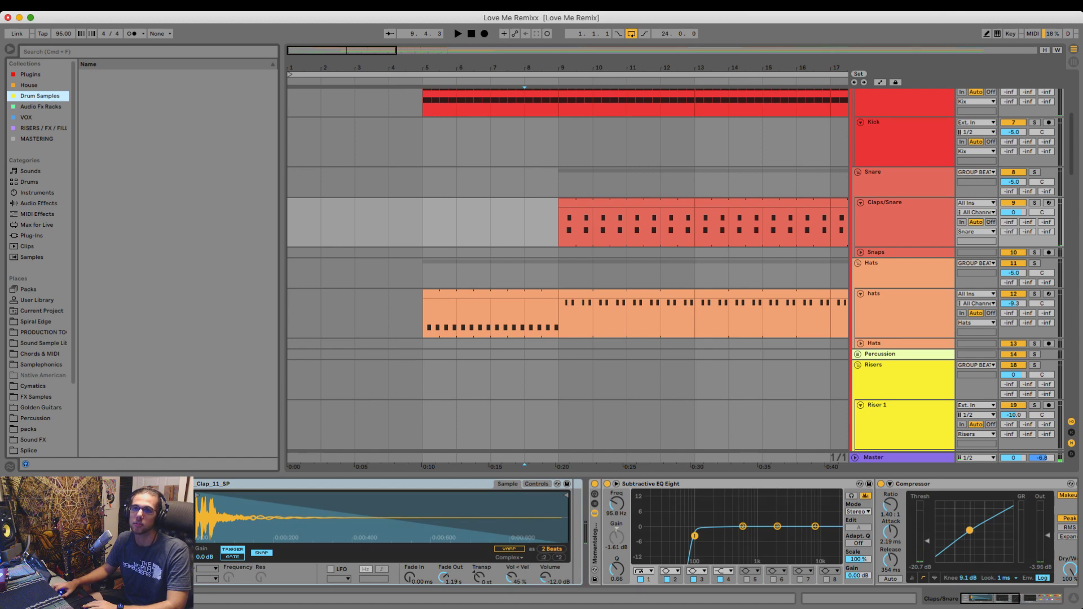
pyautogui.click(41, 107)
pyautogui.click(40, 96)
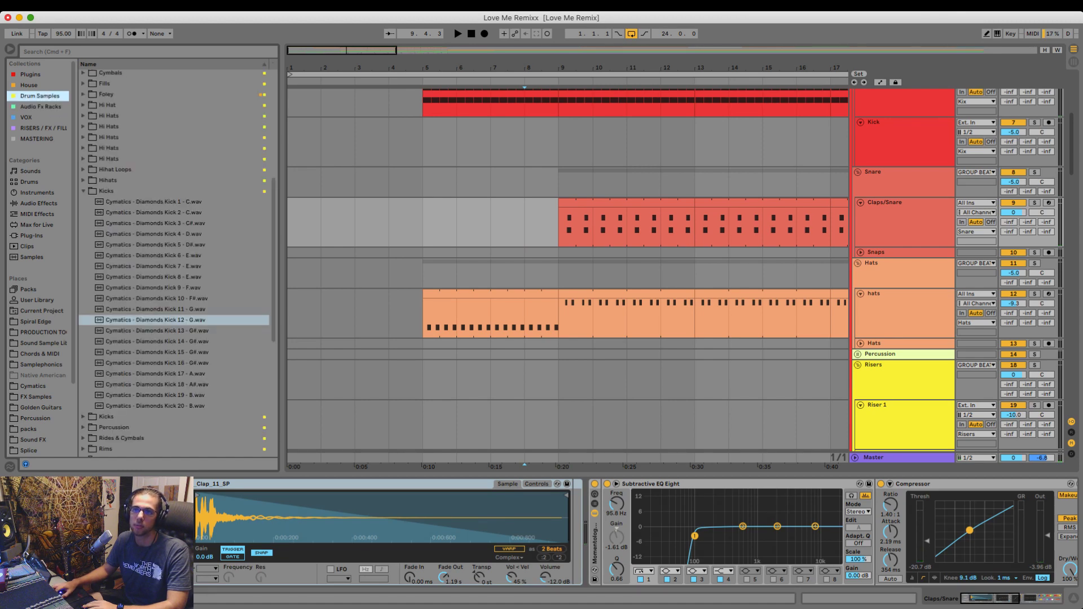
# - Collapse the Kicks folder and go up through the drum samples to expand the second Crashes folder
pyautogui.click(83, 191)
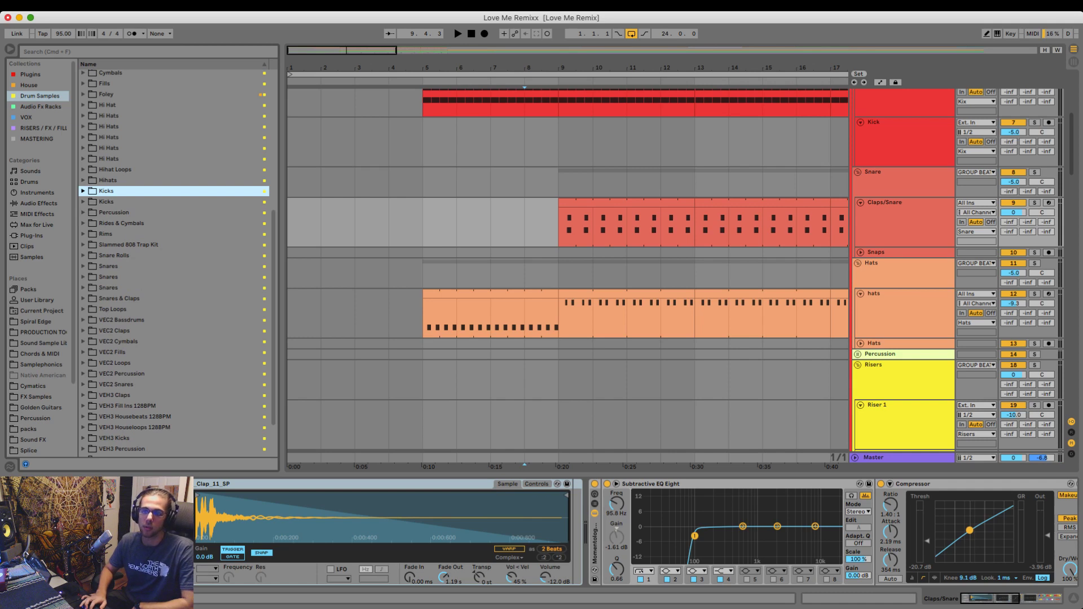
pyautogui.press('Down')
pyautogui.press('Left')
pyautogui.press('Up')
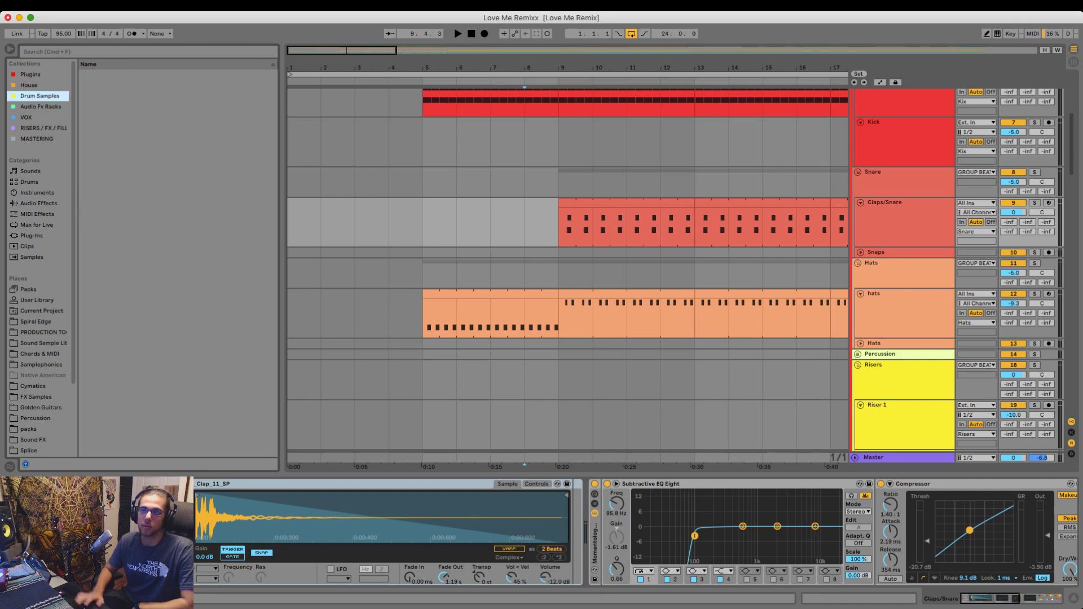
pyautogui.press('Up')
pyautogui.press('Up')
pyautogui.press('Up')
pyautogui.press('Up')
pyautogui.press('Up')
pyautogui.press('Up')
pyautogui.press('Up')
pyautogui.press('Up')
pyautogui.press('Up')
pyautogui.press('Up')
pyautogui.press('Up')
pyautogui.press('Up')
pyautogui.press('Up')
pyautogui.press('Up')
pyautogui.press('Up')
pyautogui.press('Up')
pyautogui.press('Up')
pyautogui.press('Up')
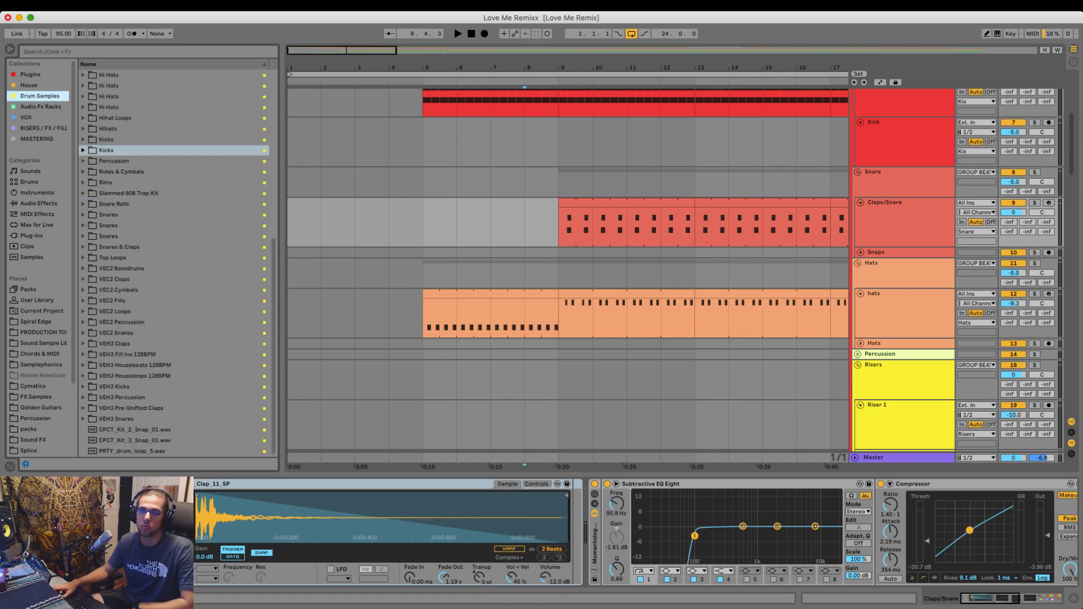
pyautogui.press('Right')
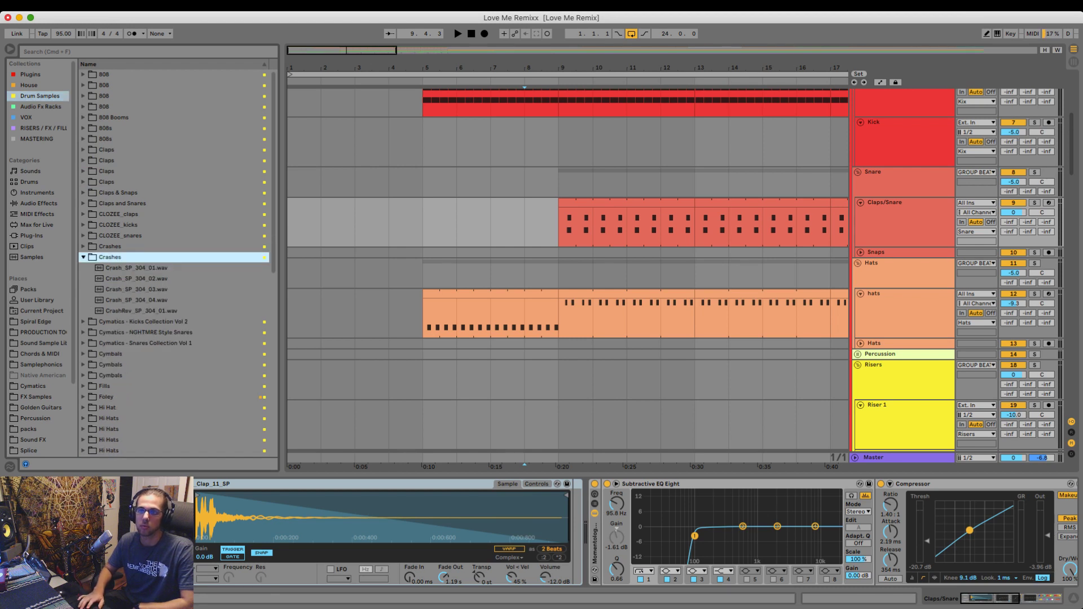
# - Expand the first Crashes folder and audition its Cymatics Posty crash samples
pyautogui.press('Down')
pyautogui.press('Up')
pyautogui.press('Up')
pyautogui.press('Right')
pyautogui.press('Down')
pyautogui.press('Up')
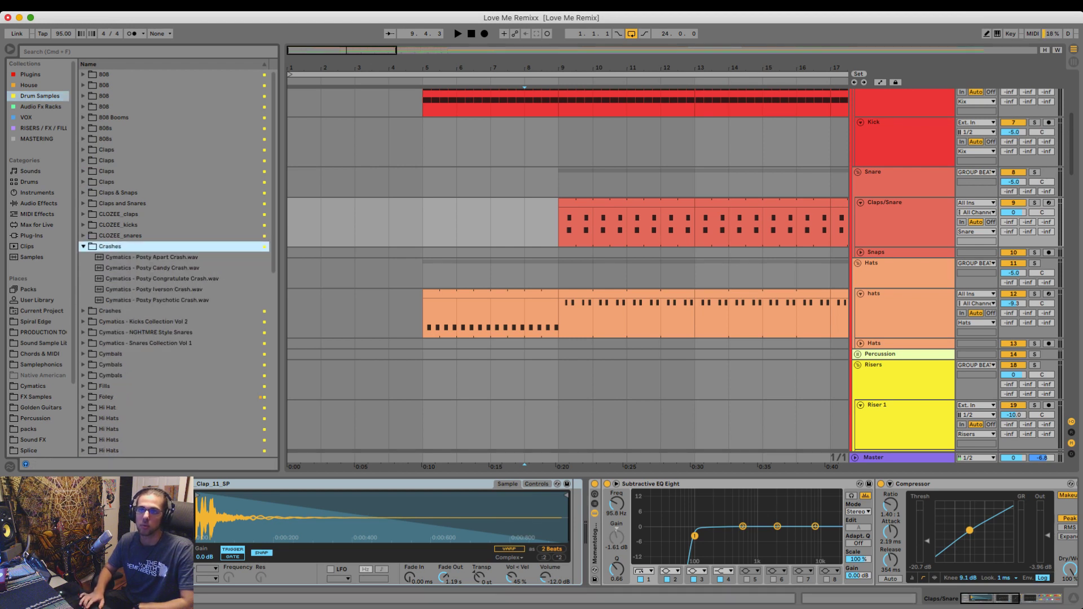
pyautogui.press('Down')
pyautogui.press('Down')
pyautogui.press('Down')
pyautogui.press('Down')
pyautogui.press('Down')
pyautogui.press('Down')
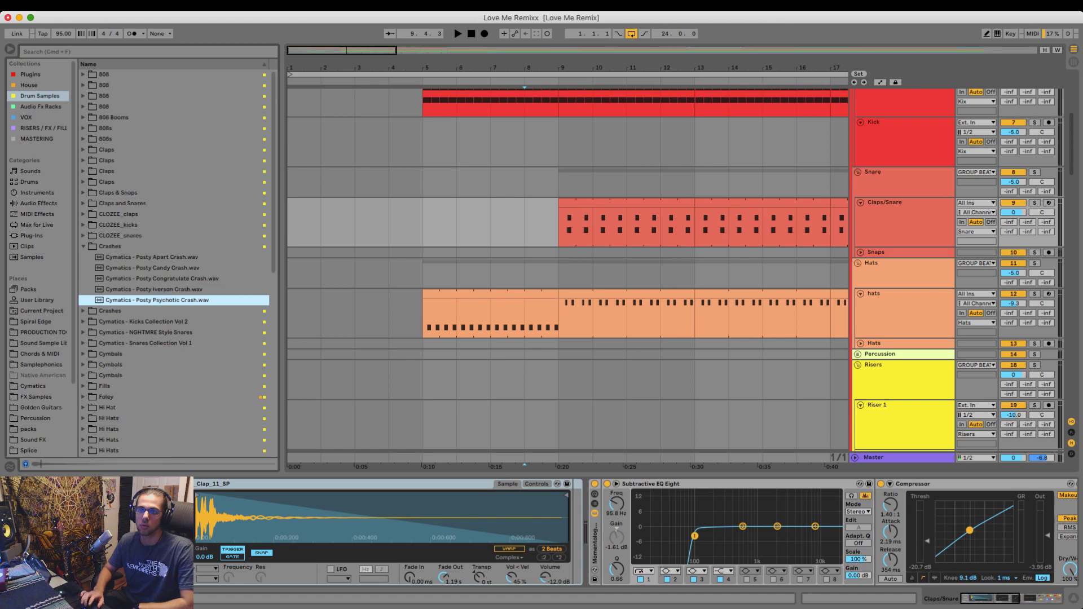
# - Audition the Crash_SP_304 samples in the second Crashes folder and settle on Crash_SP_304_02.wav
pyautogui.press('Right')
pyautogui.press('Down')
pyautogui.press('Down')
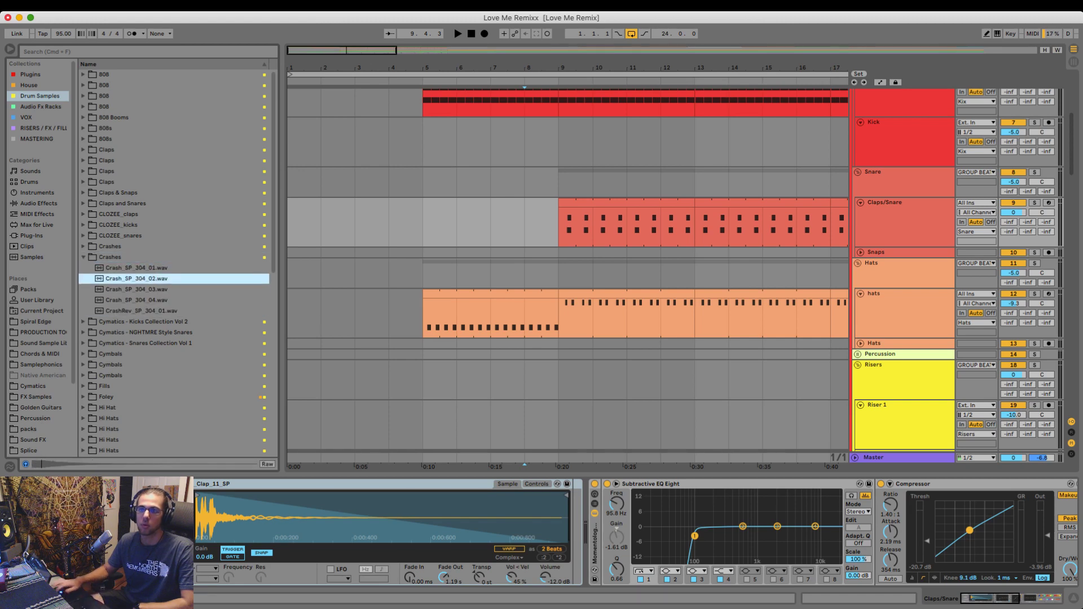
pyautogui.press('Down')
pyautogui.press('Up')
pyautogui.press('Return')
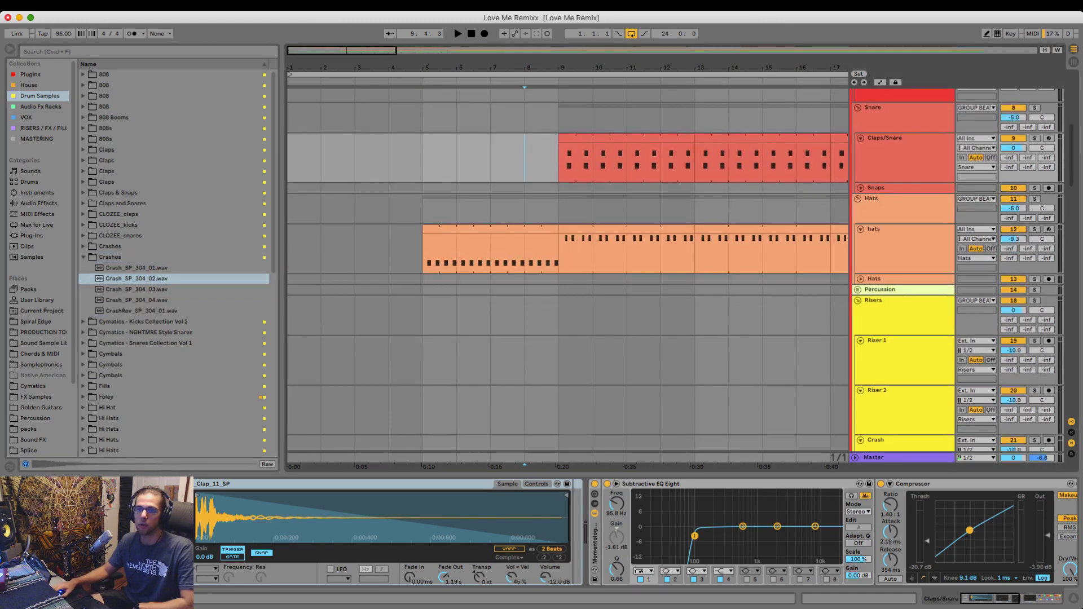
# - Place Crash_SP_304_02 on the Riser 1 track at bar 9, with a reversed copy leading in from bar 5
pyautogui.click(897, 343)
pyautogui.moveTo(137, 279); pyautogui.dragTo(424, 361)
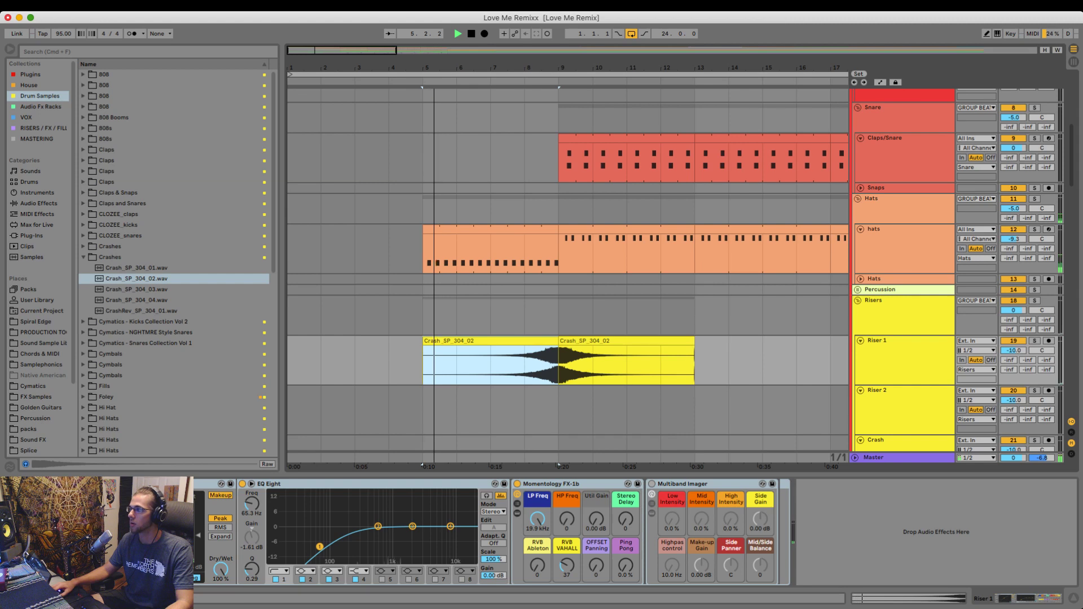
# - Lower Riser 1's volume to -27.5 and set its Momentology FX-1b RVB VAHALLA to 57 and Stereo Delay to 41 during playback
pyautogui.moveTo(1013, 351); pyautogui.dragTo(1013, 362)
pyautogui.click(490, 341)
pyautogui.scroll(-1, 490, 341)
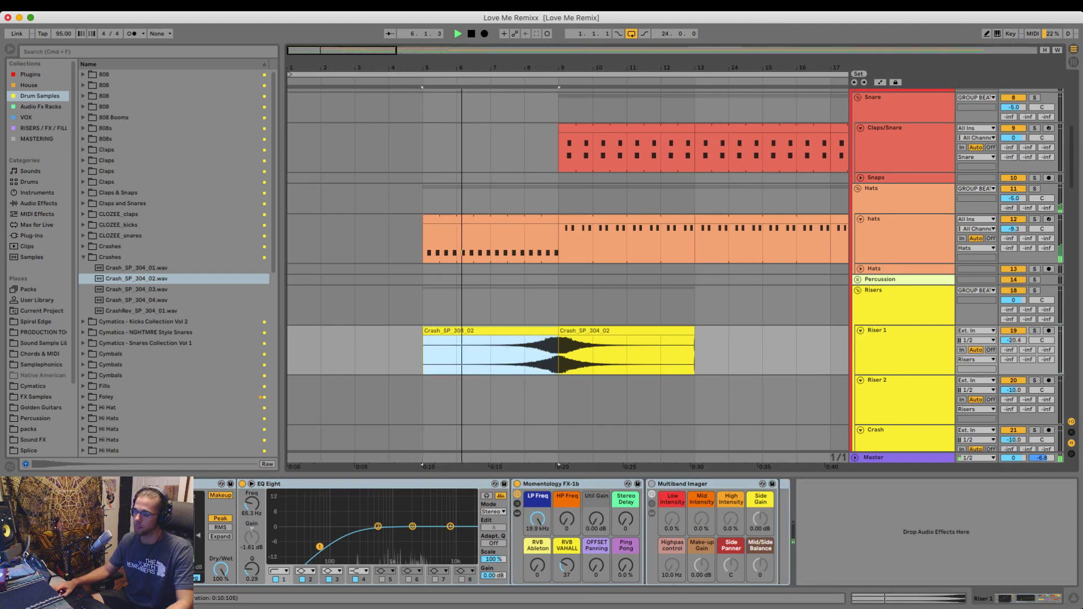
pyautogui.moveTo(567, 566); pyautogui.dragTo(567, 555)
pyautogui.moveTo(625, 519); pyautogui.dragTo(625, 496)
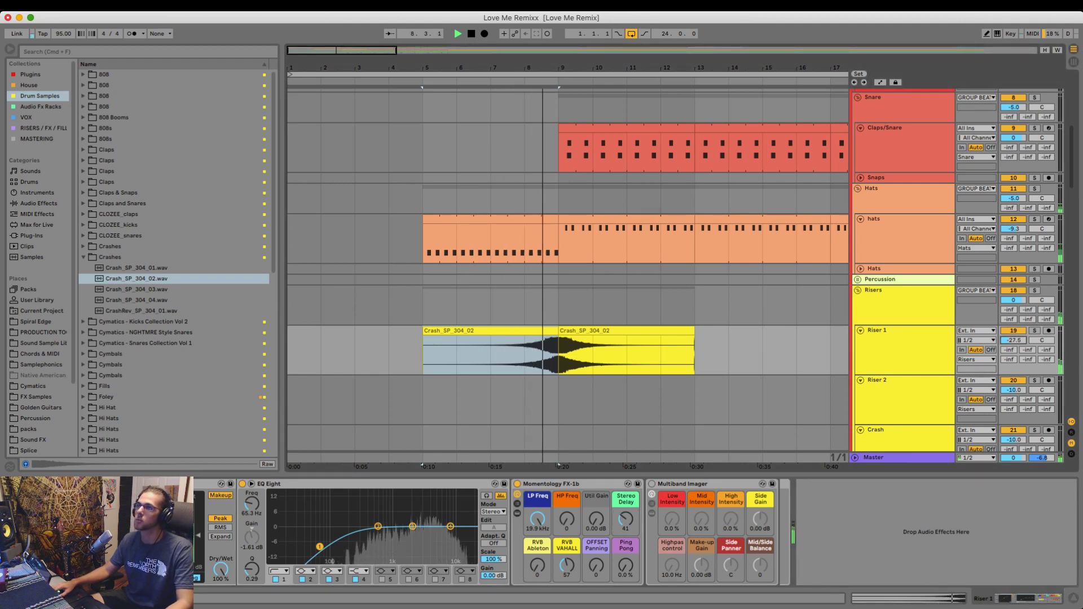
pyautogui.scroll(5, 552, 356)
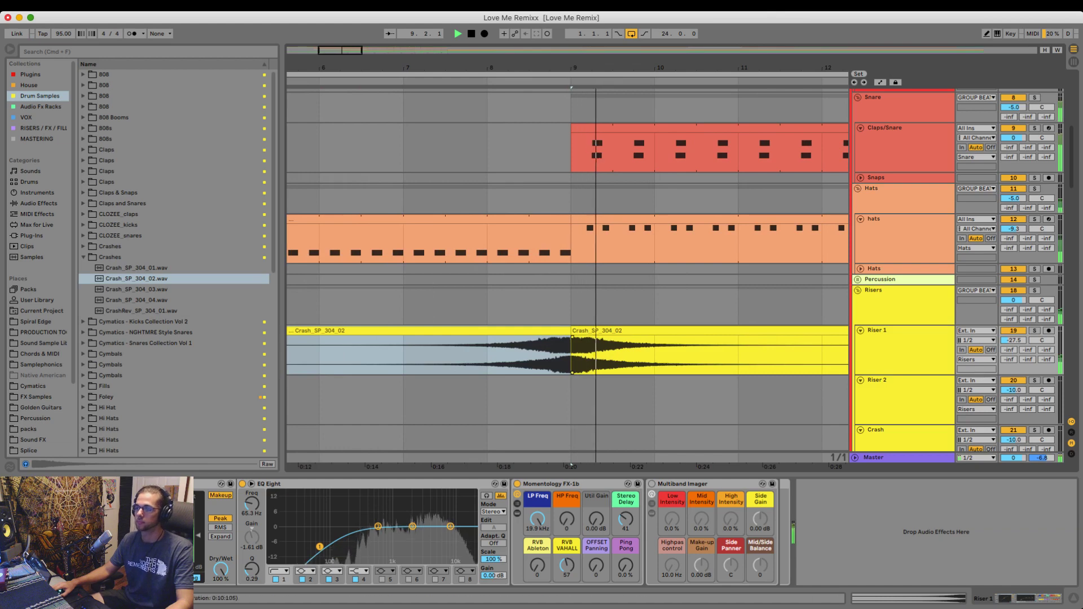
pyautogui.click(613, 306)
pyautogui.press('space')
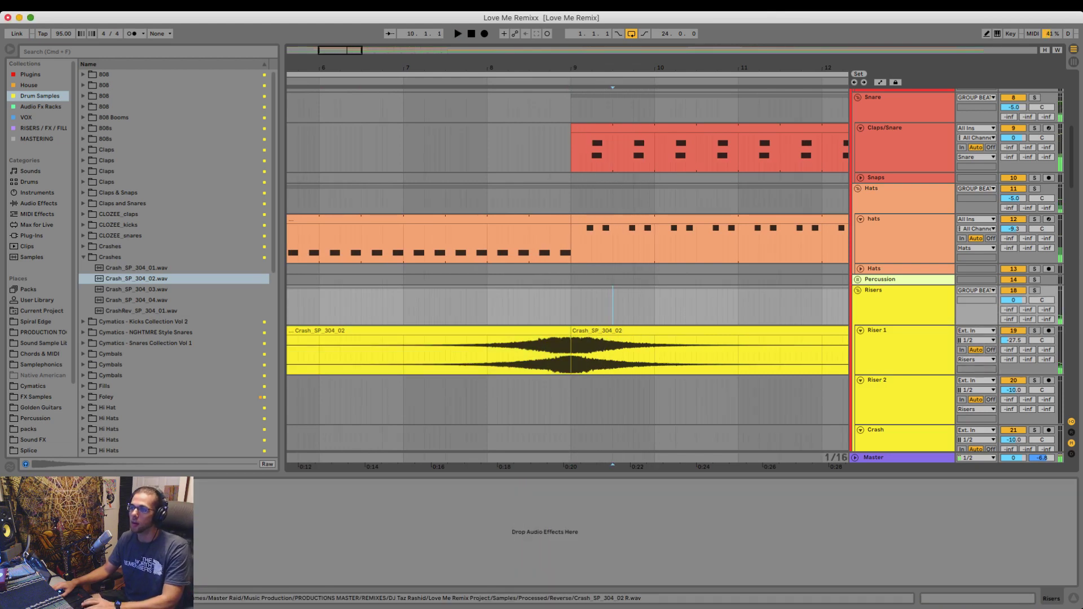
# - Move the reversed crash clip one beat earlier so it ends a beat before bar 9, and play the transition
pyautogui.click(549, 331)
pyautogui.press('super+1')
pyautogui.press('super+1')
pyautogui.press('super+1')
pyautogui.press('super+1')
pyautogui.press('Left')
pyautogui.press('Left')
pyautogui.press('Left')
pyautogui.press('Left')
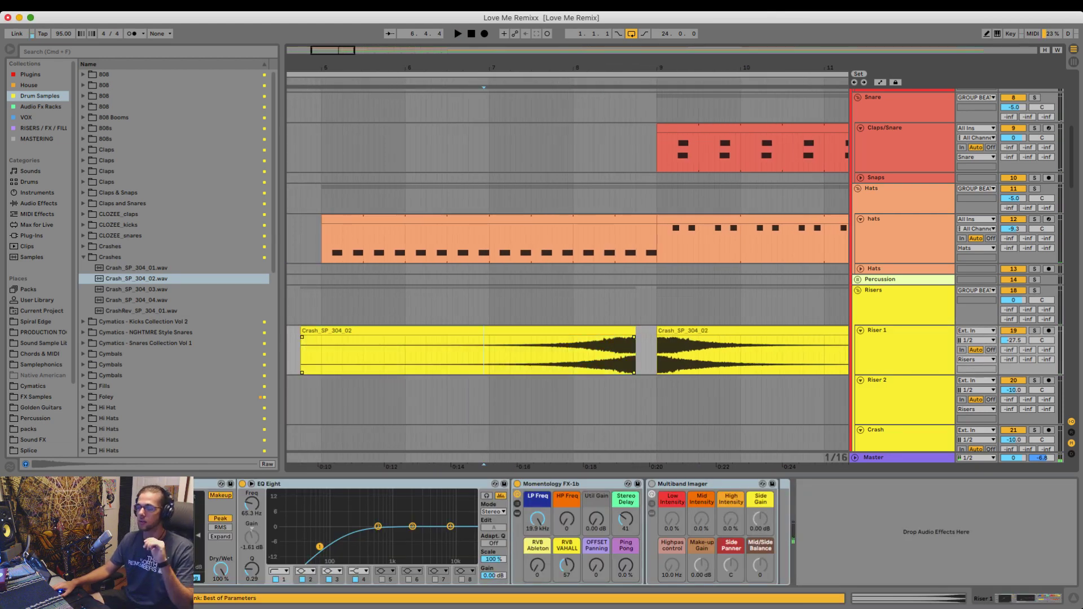
pyautogui.press('space')
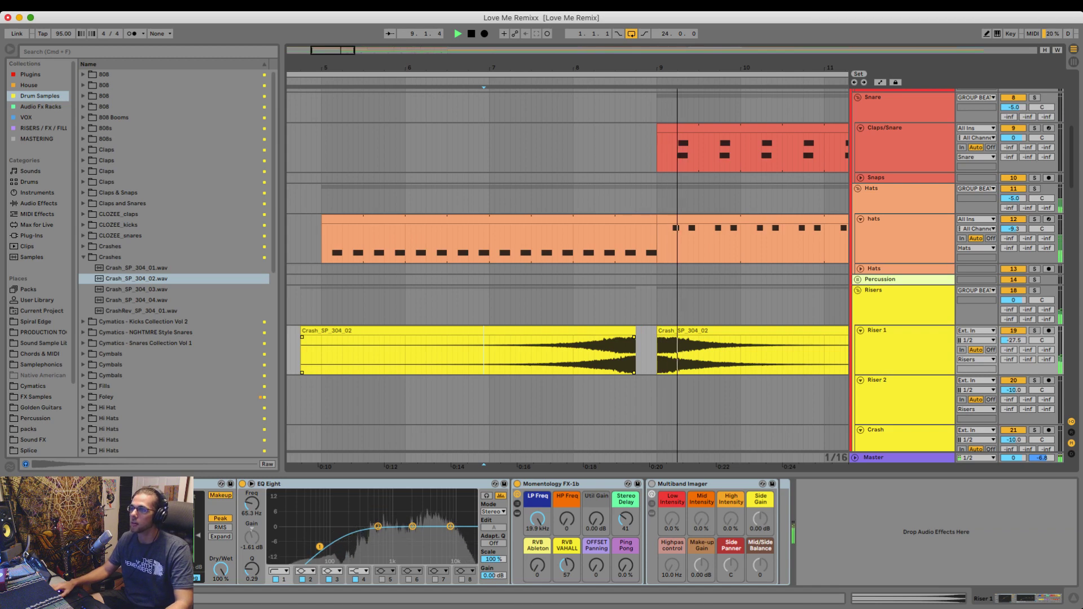
# - Shorten the intro hats clip to end one beat before bar 9 and play from just before bar 5
pyautogui.click(489, 220)
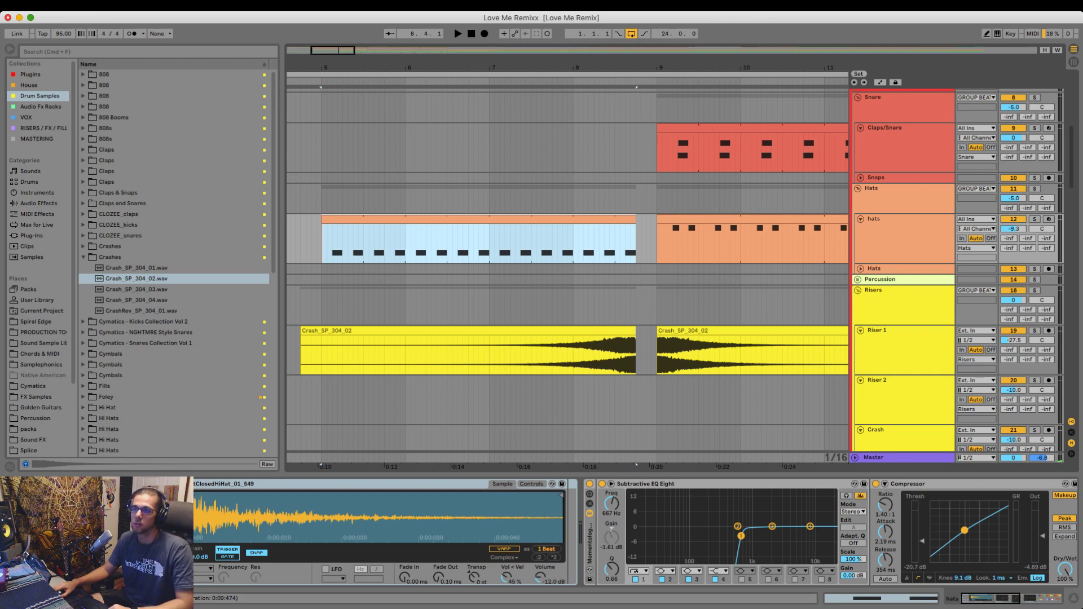
pyautogui.click(306, 199)
pyautogui.press('space')
# - Add a fade-in to the reversed crash clip, trim its start to bar 5 and stop playback
pyautogui.click(306, 355)
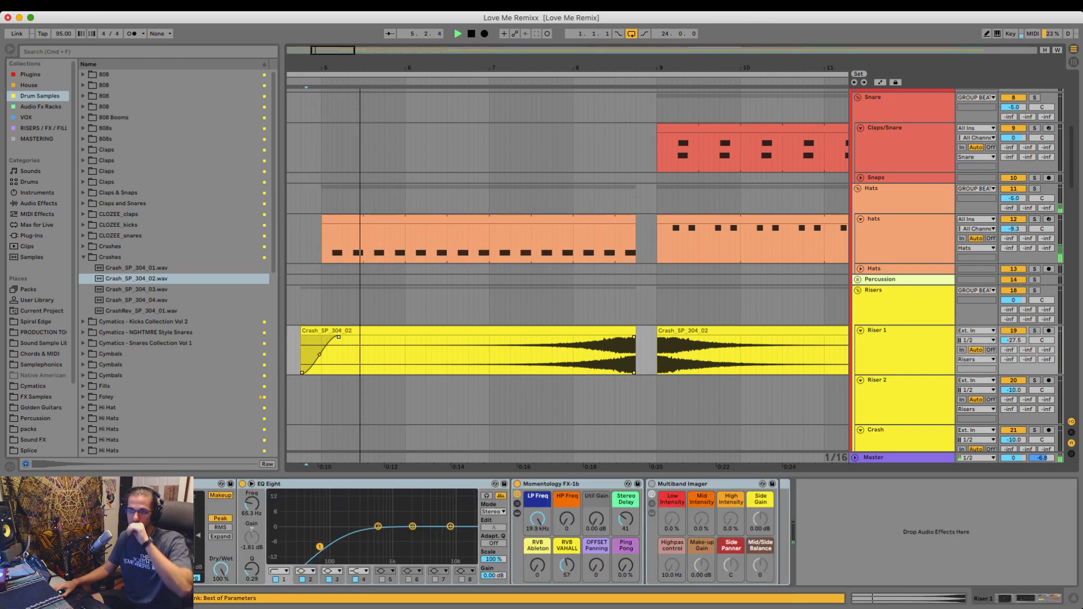
pyautogui.moveTo(302, 331); pyautogui.dragTo(322, 332)
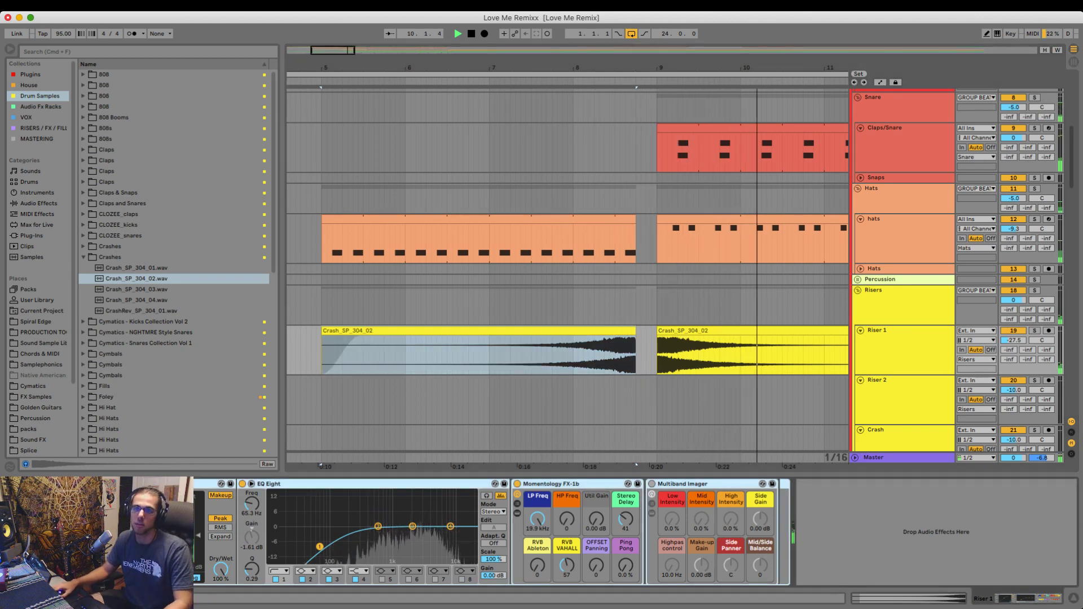
pyautogui.press('space')
# - Open the packs folder in the browser and select Ekali Drumkit Vol. 2
pyautogui.click(39, 96)
pyautogui.scroll(-1, 37, 339)
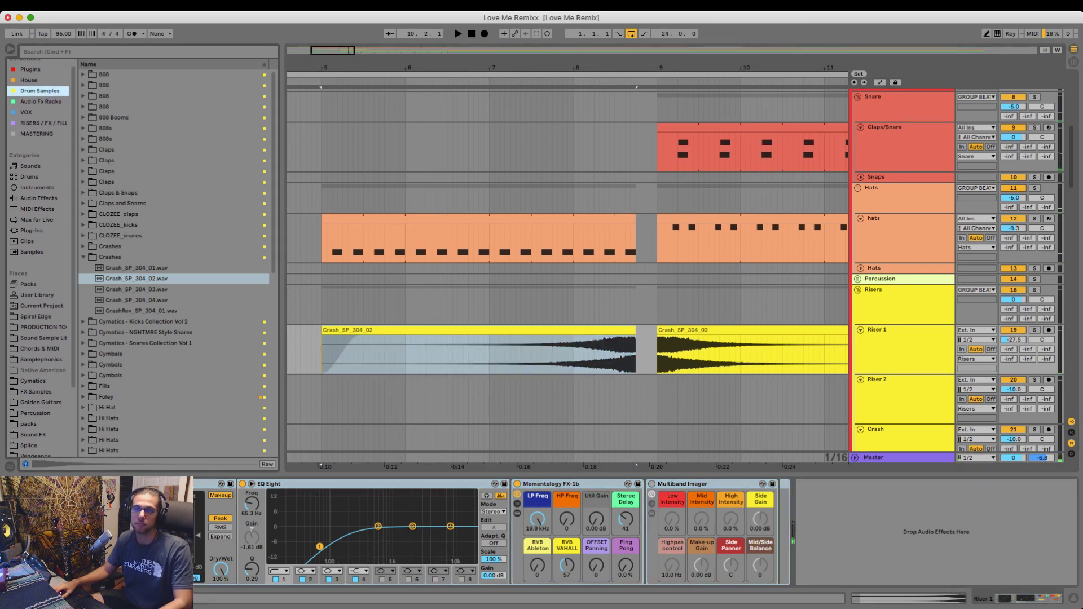
pyautogui.click(32, 435)
pyautogui.click(28, 425)
pyautogui.click(126, 214)
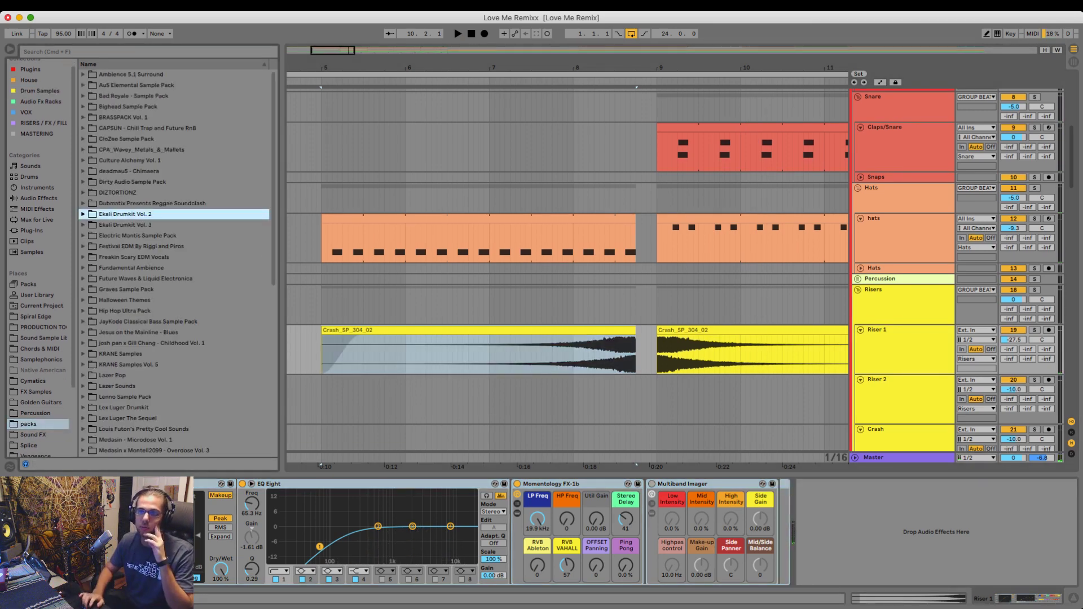
# - Audition EK_misc_bigtomfill.wav and EK_percussion_bongofill.wav from the Ekali Drumkit Vol. 2 pack
pyautogui.press('Right')
pyautogui.press('Down')
pyautogui.press('Right')
pyautogui.press('Down')
pyautogui.press('Right')
pyautogui.press('Down')
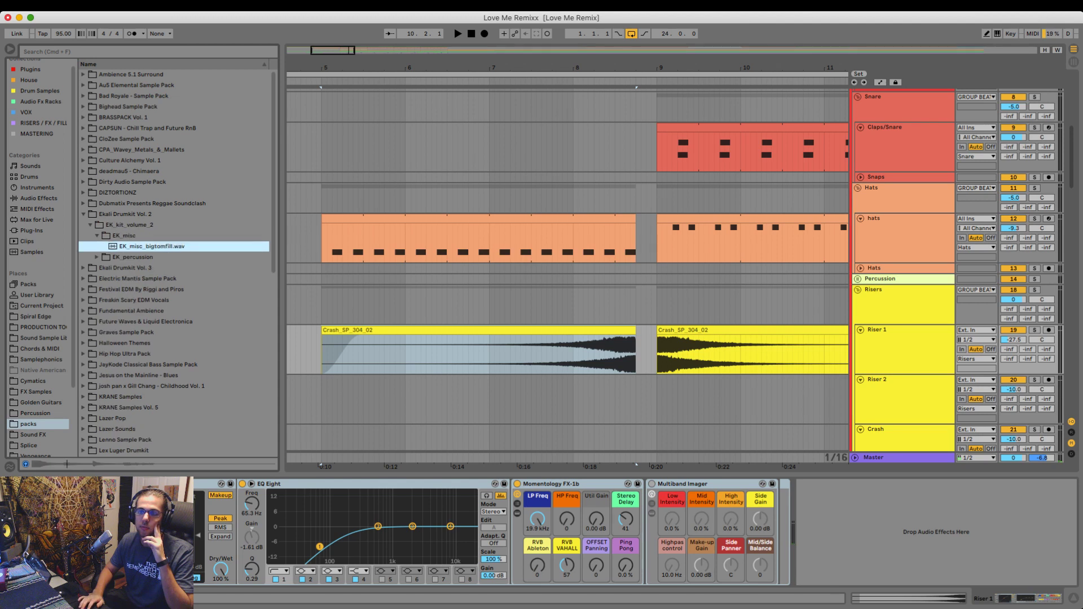
pyautogui.press('Left')
pyautogui.press('Left')
pyautogui.press('Down')
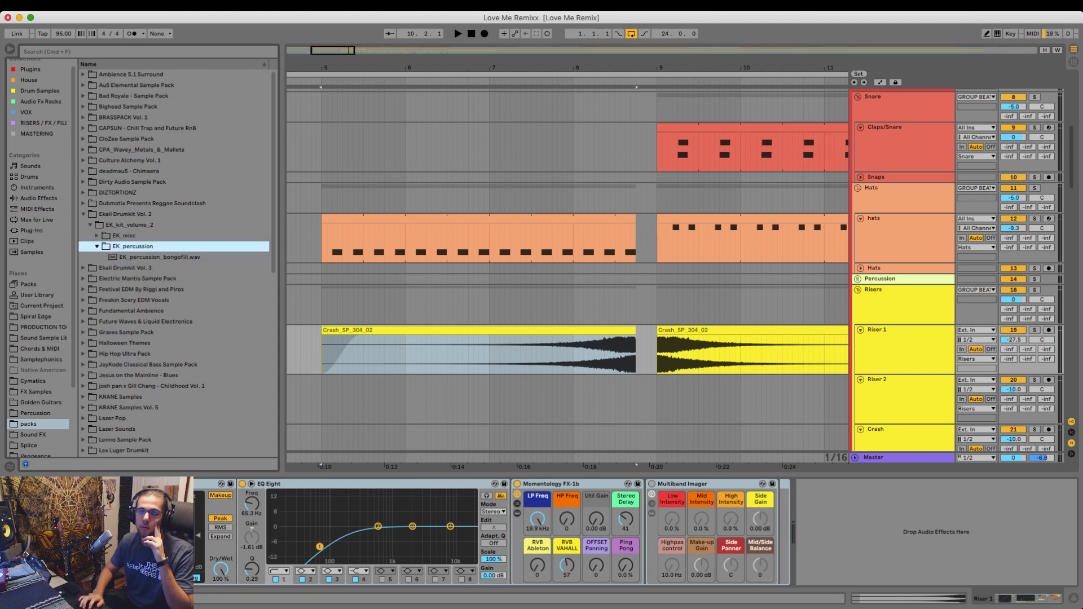
pyautogui.press('Right')
pyautogui.press('Down')
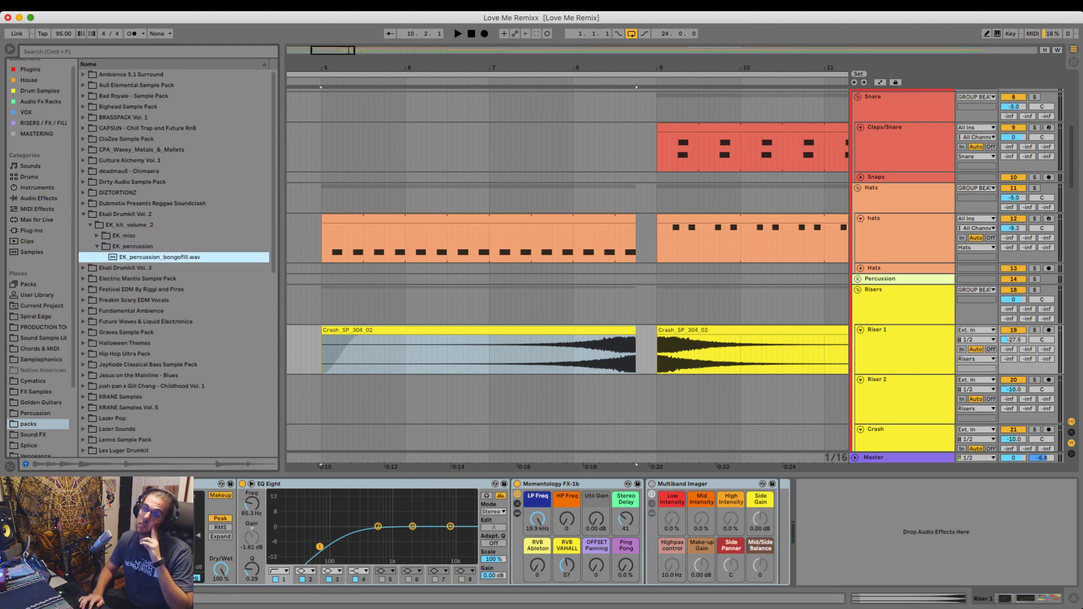
# - Expand Ekali Drumkit Vol. 3 and lower the master's preview cue volume to -10.5
pyautogui.press('Down')
pyautogui.press('Right')
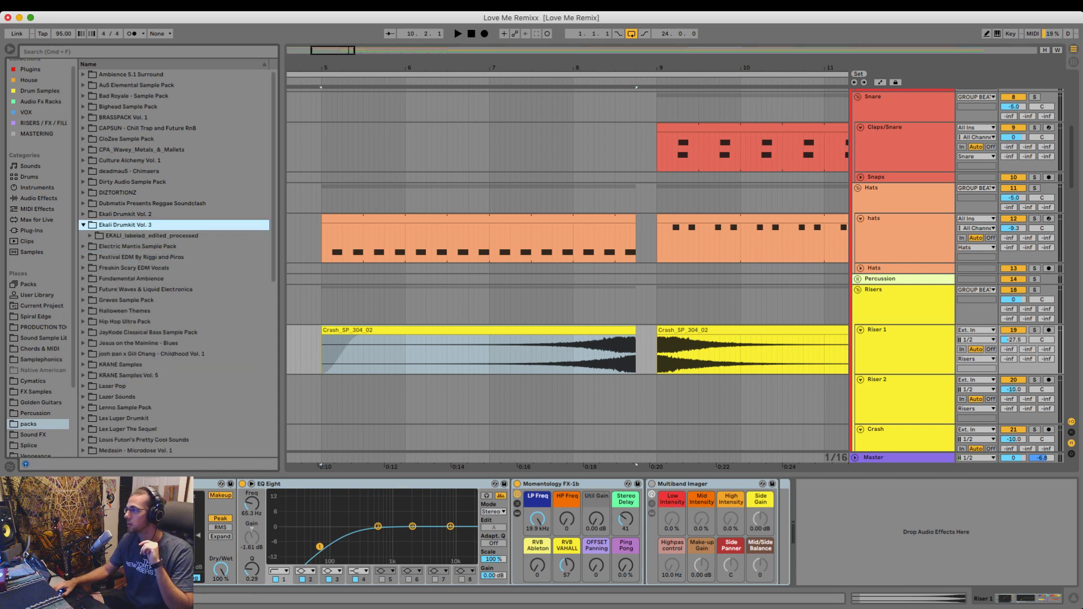
pyautogui.moveTo(1041, 458); pyautogui.dragTo(1041, 468)
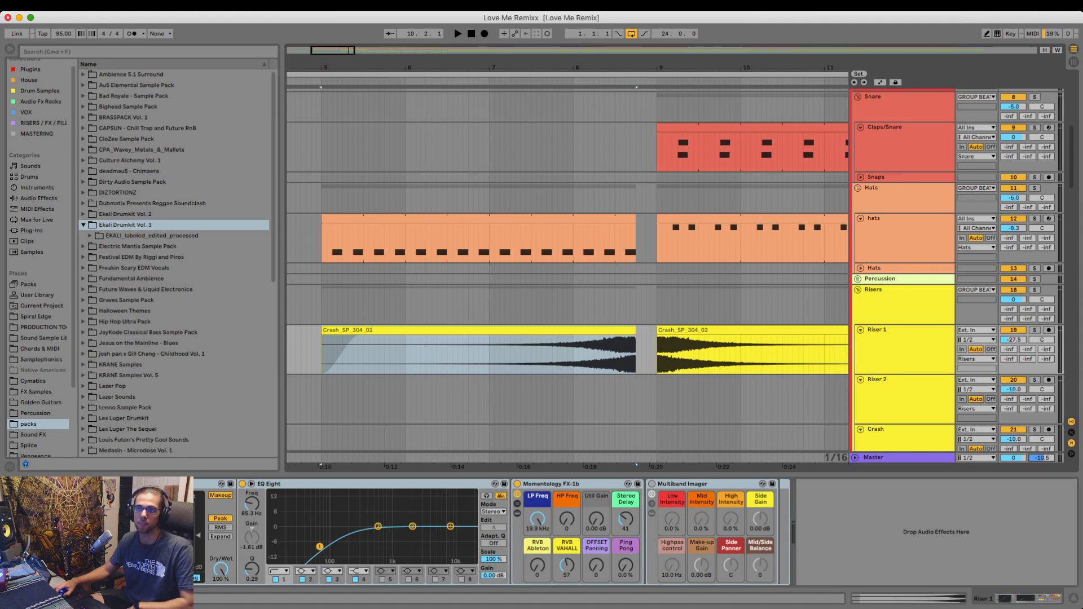
# - Look through the Festival EDM and Freakin Scary EDM Vocals packs for usable samples
pyautogui.click(141, 258)
pyautogui.press('Right')
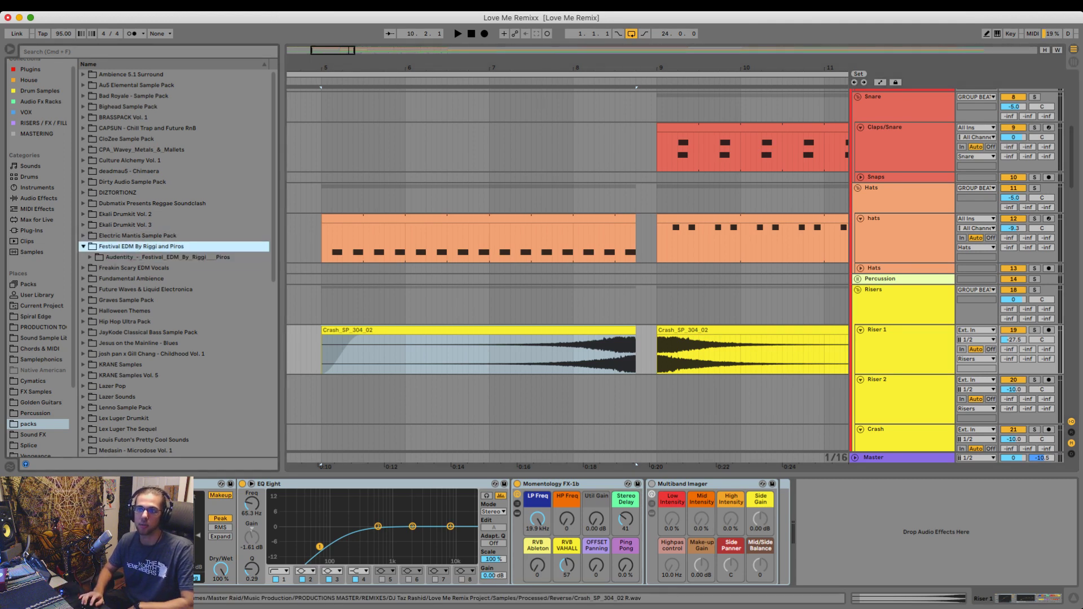
pyautogui.press('Down')
pyautogui.press('Right')
pyautogui.press('Down')
pyautogui.press('Right')
pyautogui.press('Left')
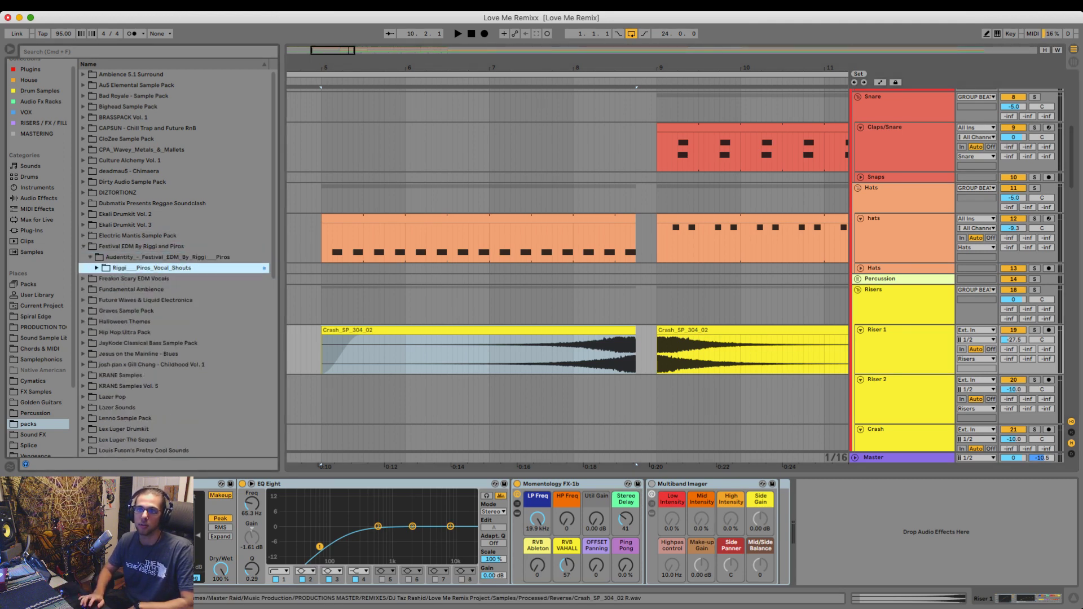
pyautogui.press('Down')
pyautogui.press('Right')
pyautogui.press('Down')
pyautogui.press('Right')
# - Look through Fundamental Ambience's Drum_Hits and Music_Loops folders and audition OS_FA_115_Fmin_Box_Chords.wav
pyautogui.press('Down')
pyautogui.press('Down')
pyautogui.press('Right')
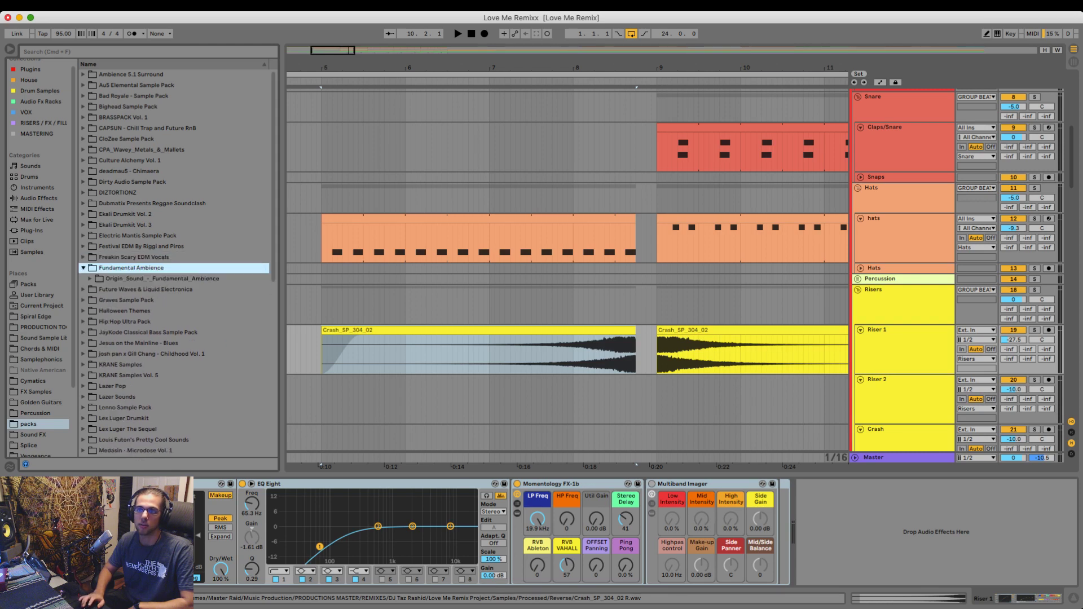
pyautogui.press('Down')
pyautogui.press('Right')
pyautogui.press('Down')
pyautogui.press('Right')
pyautogui.press('Left')
pyautogui.press('Down')
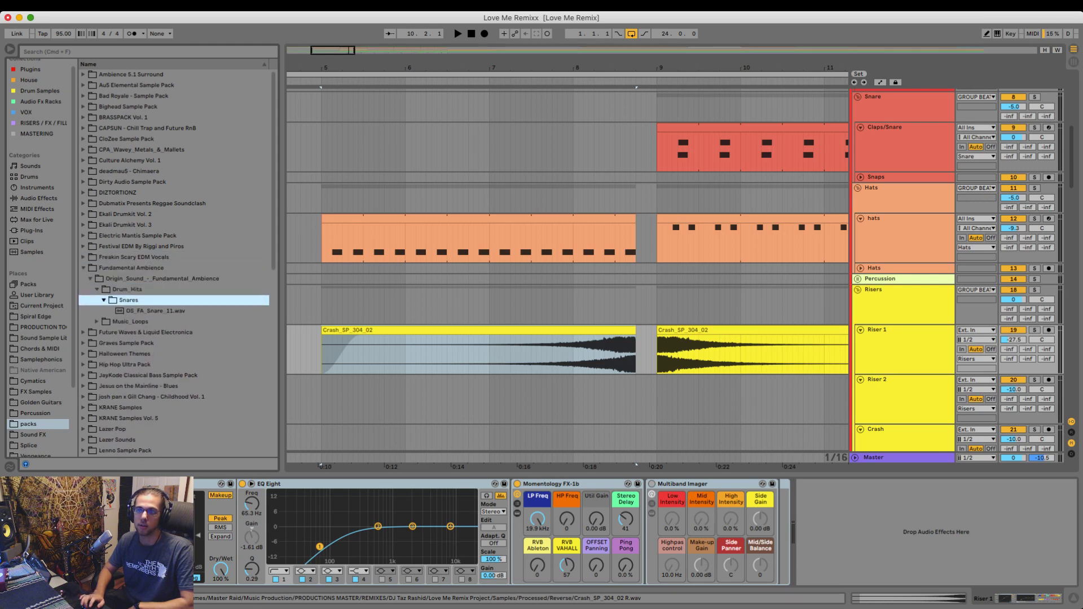
pyautogui.press('Right')
pyautogui.press('Down')
pyautogui.press('Right')
pyautogui.press('Down')
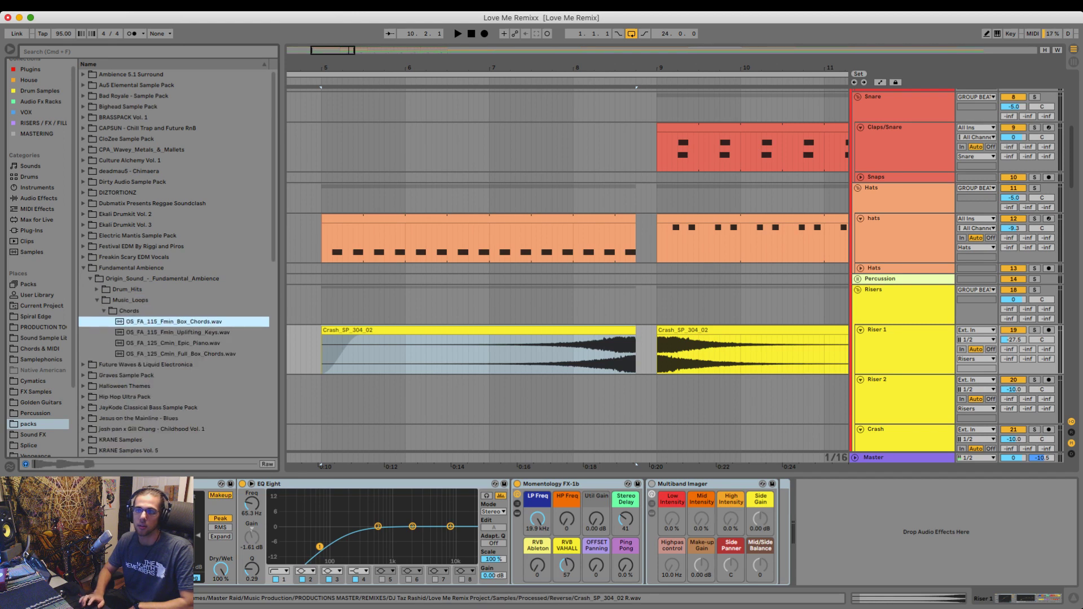
# - Close Fundamental Ambience, expand the Graves Sample Pack's Graves_fills folder and audition Graves_fill_03.wav
pyautogui.press('Left')
pyautogui.press('Down')
pyautogui.press('Right')
pyautogui.press('Down')
pyautogui.press('Down')
pyautogui.press('Right')
pyautogui.press('Down')
pyautogui.press('Right')
pyautogui.press('Down')
pyautogui.press('Right')
pyautogui.press('Down')
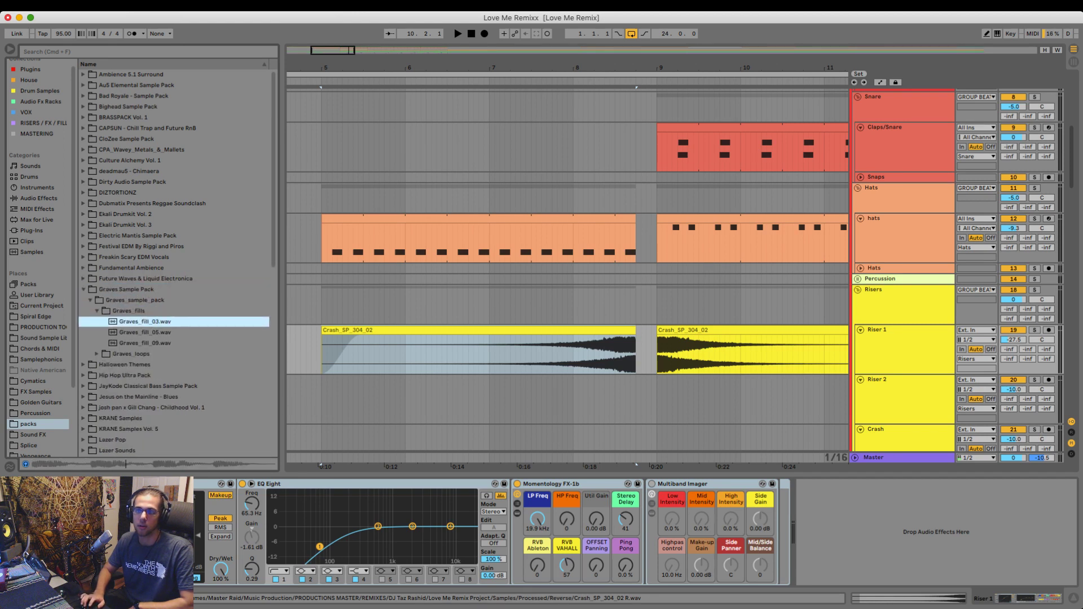
# - Audition Graves_fill_09.wav and open the Graves_drum_loops folder to look for more fills
pyautogui.press('Down')
pyautogui.press('Down')
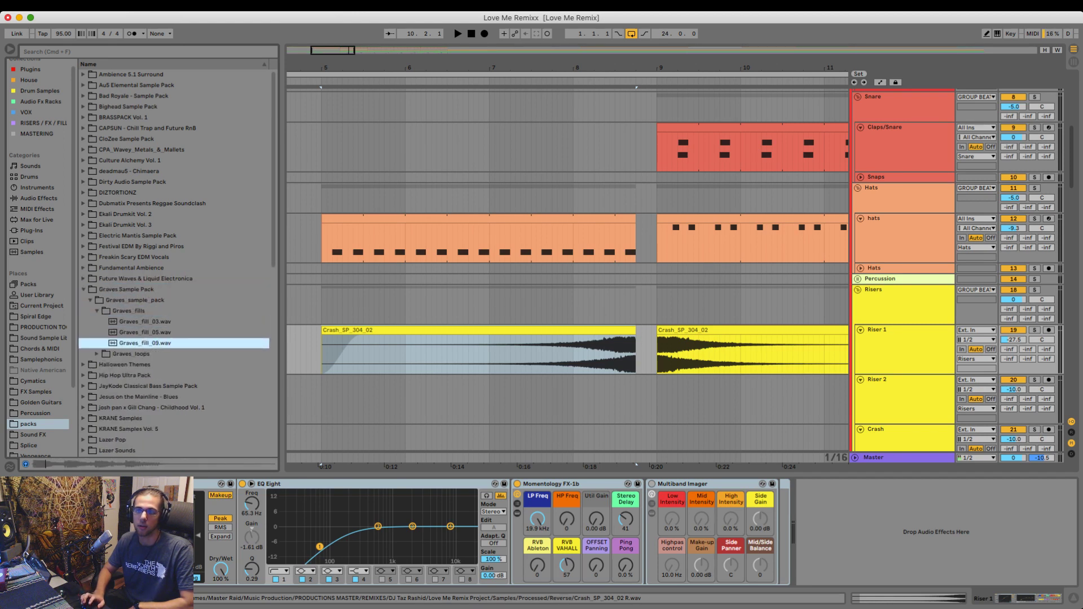
pyautogui.press('Down')
pyautogui.press('Right')
pyautogui.press('Down')
pyautogui.press('Right')
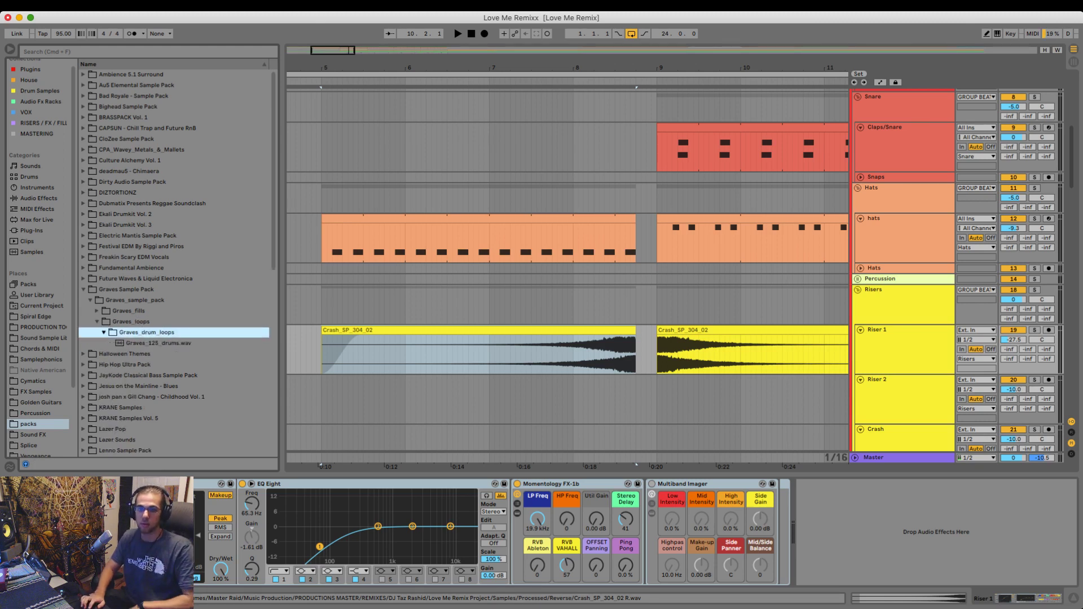
# - Look through the Halloween Themes pack down to its HT_Melody_Loops_FA folder
pyautogui.press('Down')
pyautogui.press('Down')
pyautogui.press('Right')
pyautogui.press('Down')
pyautogui.press('Right')
pyautogui.press('Down')
pyautogui.press('Right')
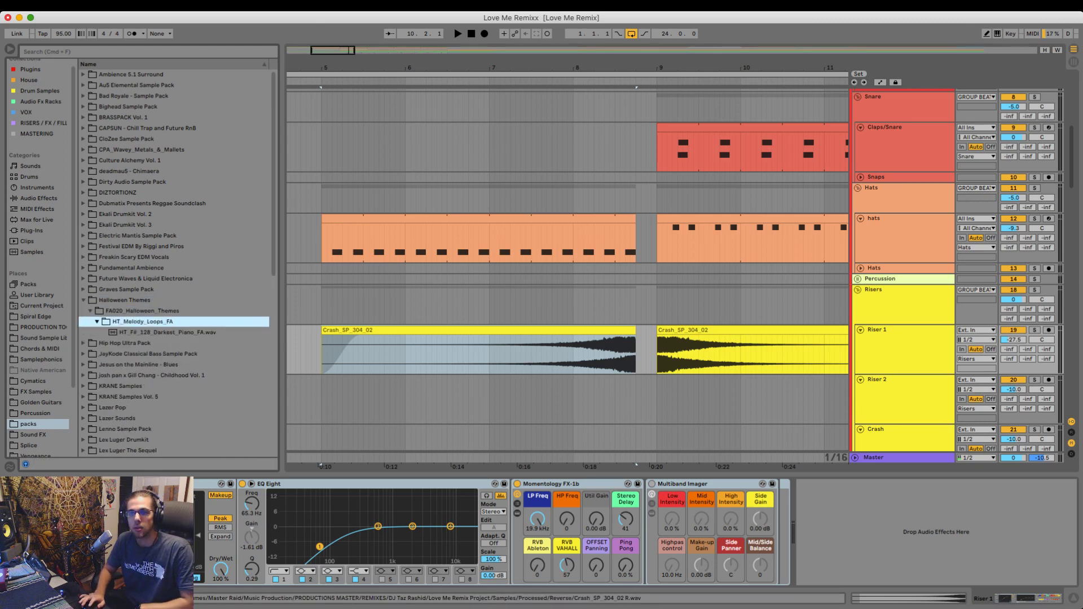
# - Look through the Hip Hop Ultra Pack down to the Track_2_Template folder under Ableton_9
pyautogui.press('Down')
pyautogui.press('Down')
pyautogui.press('Right')
pyautogui.press('Down')
pyautogui.press('Right')
pyautogui.press('Down')
pyautogui.press('Right')
pyautogui.press('Down')
pyautogui.press('Right')
pyautogui.press('Down')
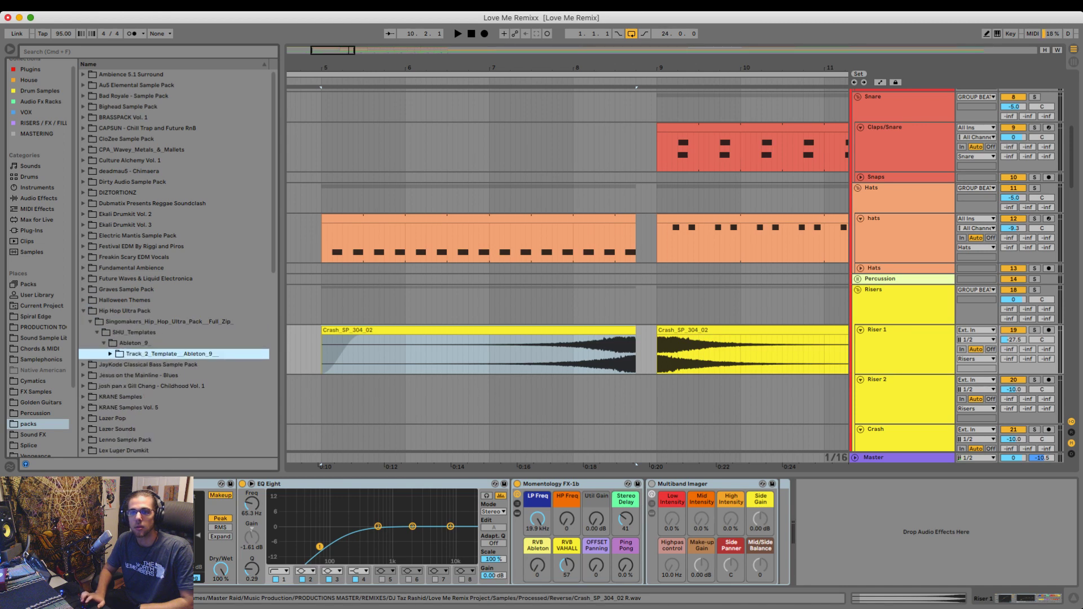
# - Open the JYKD_drum_fills folder of the JayKode Classical Bass Sample Pack and audition its fills through JYKD_drum_fill_8.wav
pyautogui.press('Down')
pyautogui.press('Right')
pyautogui.press('Down')
pyautogui.press('Right')
pyautogui.press('Down')
pyautogui.press('Right')
pyautogui.press('Down')
pyautogui.press('Right')
pyautogui.press('Down')
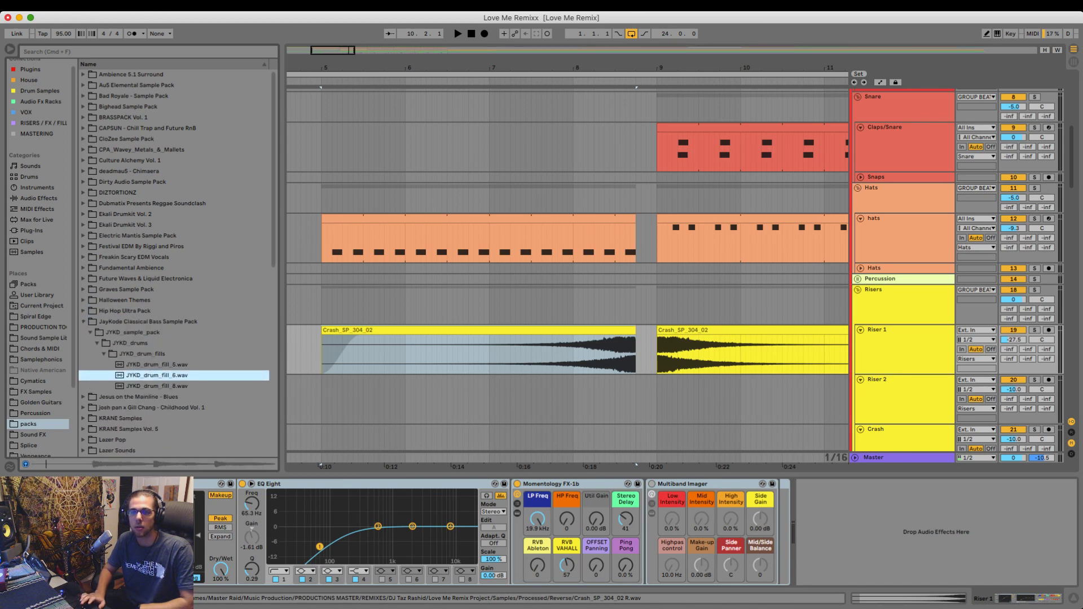
pyautogui.press('Down')
pyautogui.press('Down')
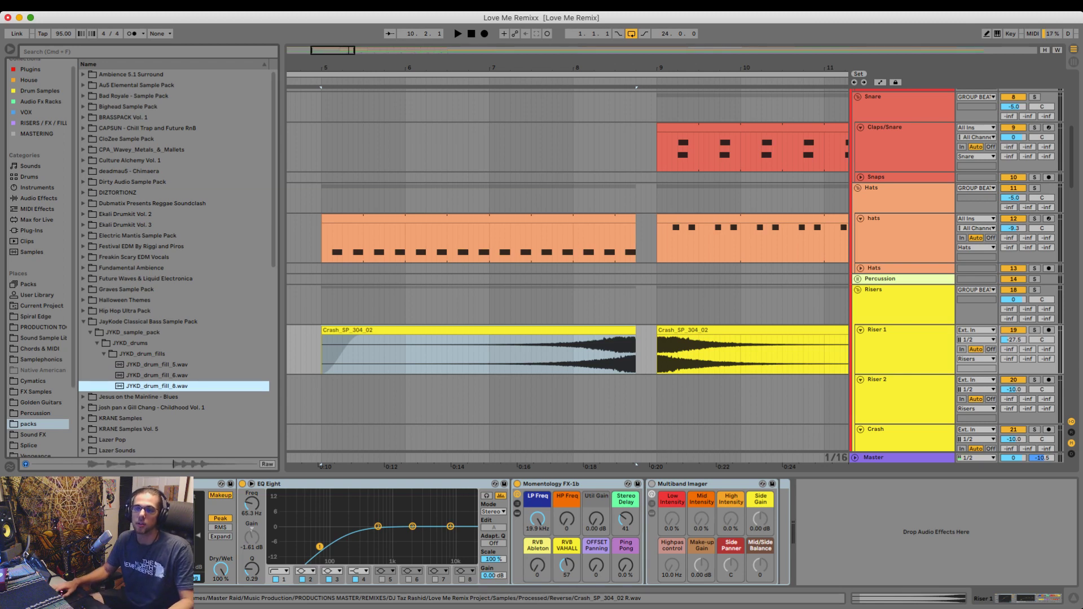
pyautogui.moveTo(157, 386)
pyautogui.mouseDown()
pyautogui.moveTo(587, 350)
pyautogui.moveTo(553, 269)
pyautogui.moveTo(164, 397)
pyautogui.moveTo(158, 386)
pyautogui.mouseUp()
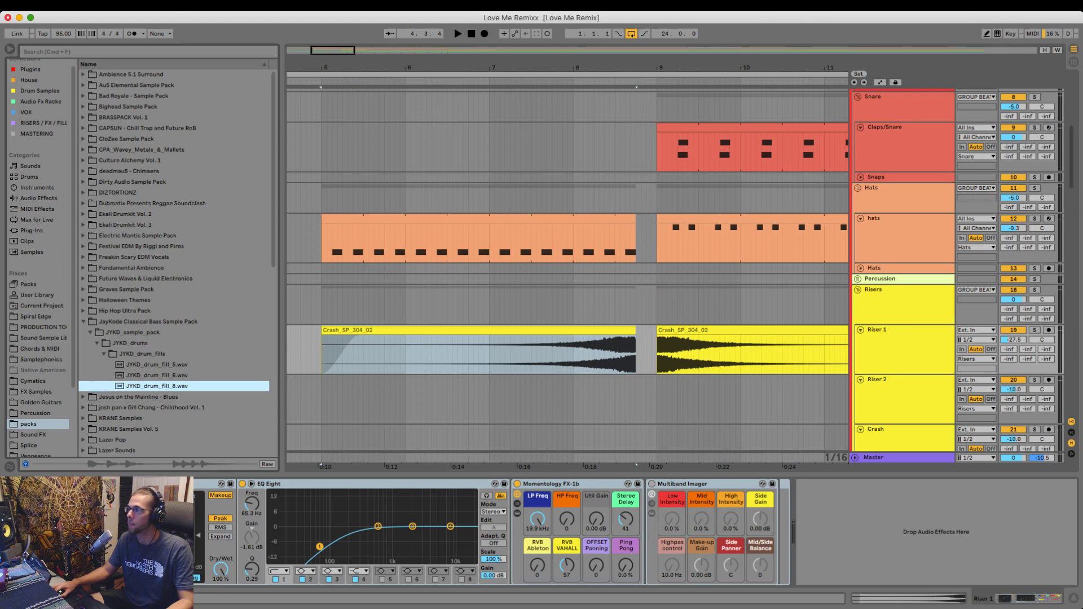
# - Expand the Percussion group and place JYKD_drum_fill_8.wav on its first Percussion track at 8.3, then play it in context
pyautogui.click(857, 279)
pyautogui.scroll(4, 643, 349)
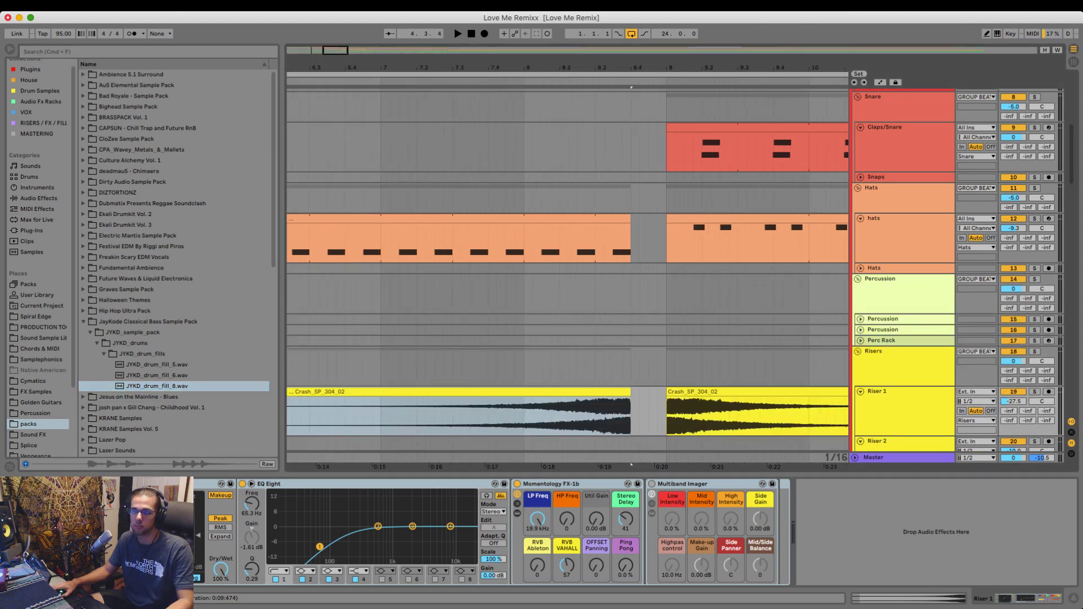
pyautogui.scroll(-4, 643, 339)
pyautogui.hscroll(3, 621, 327)
pyautogui.click(553, 319)
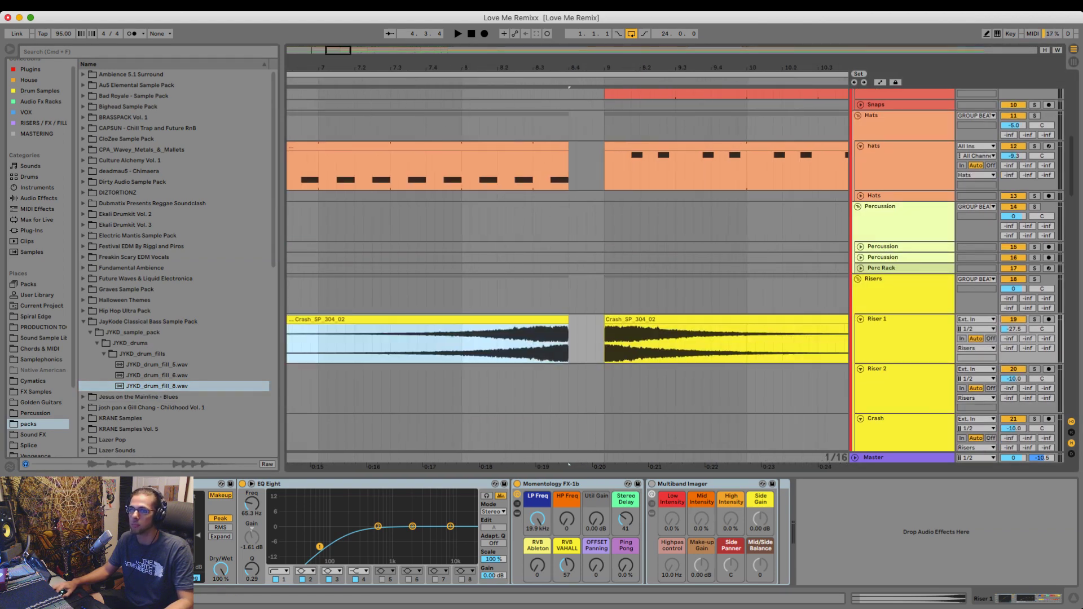
pyautogui.click(861, 247)
pyautogui.moveTo(153, 386); pyautogui.dragTo(536, 260)
pyautogui.press('space')
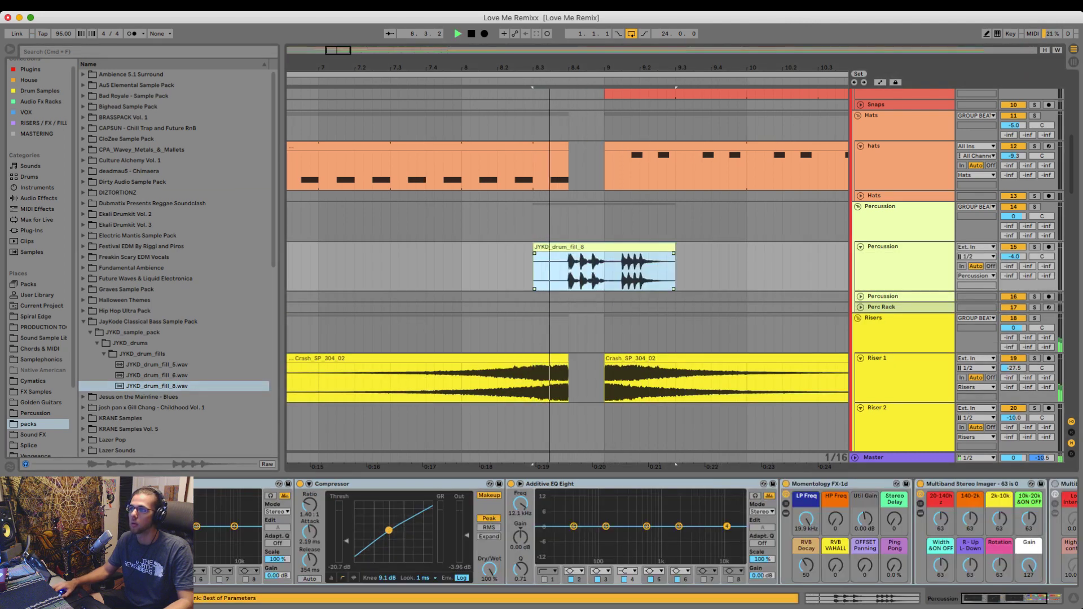
# - Trim the drum fill to start at 8.4 and end at 9.1.3, and play back the transition
pyautogui.moveTo(622, 274); pyautogui.dragTo(719, 274)
pyautogui.press('Delete')
pyautogui.press('space')
pyautogui.moveTo(579, 56); pyautogui.dragTo(580, 132)
pyautogui.moveTo(434, 302); pyautogui.dragTo(488, 302)
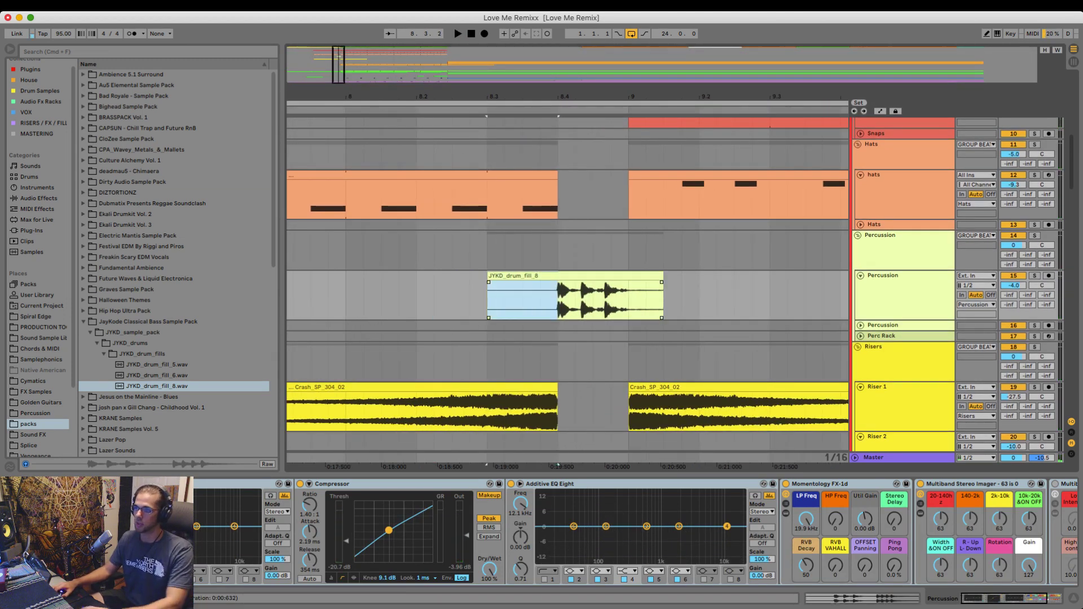
pyautogui.press('Delete')
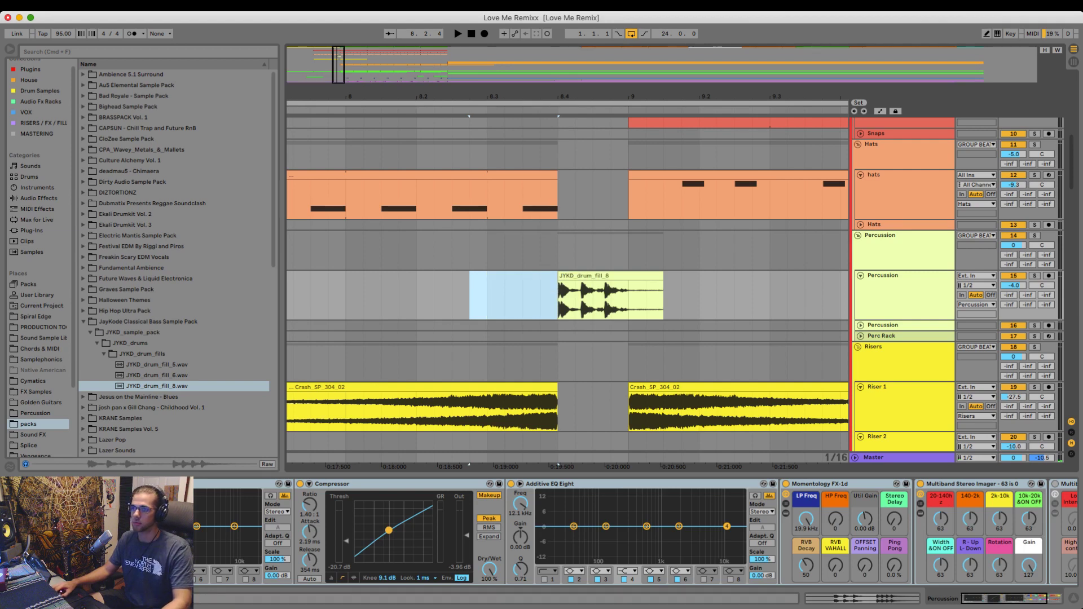
pyautogui.click(1014, 268)
pyautogui.click(1014, 276)
pyautogui.click(398, 296)
pyautogui.press('space')
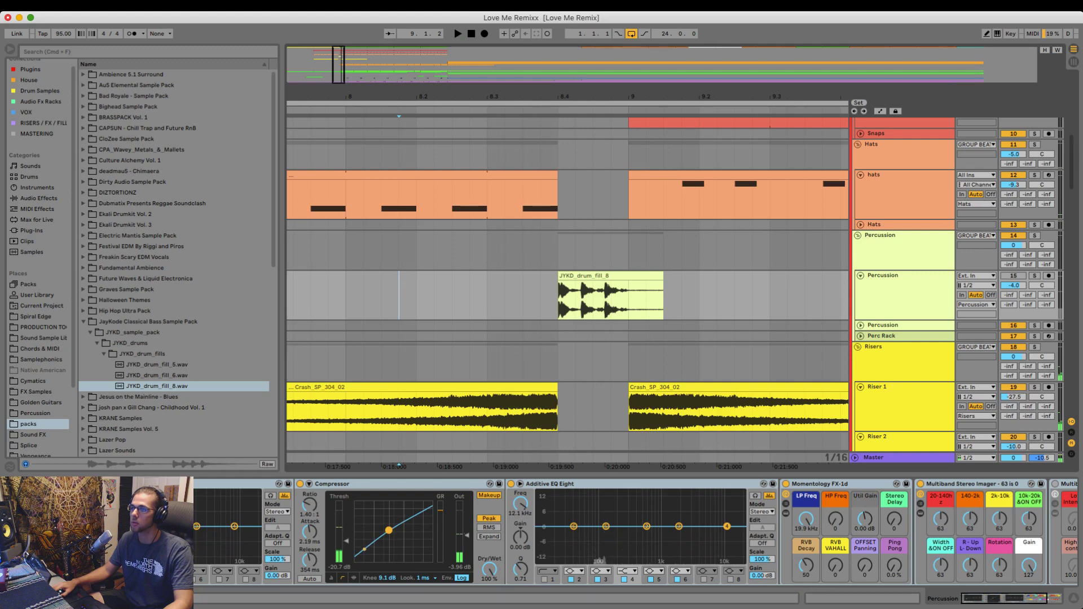
# - Cut the middle hit out of the drum fill on a 1/32 grid and listen to the two remaining hits
pyautogui.click(605, 276)
pyautogui.scroll(5, 593, 276)
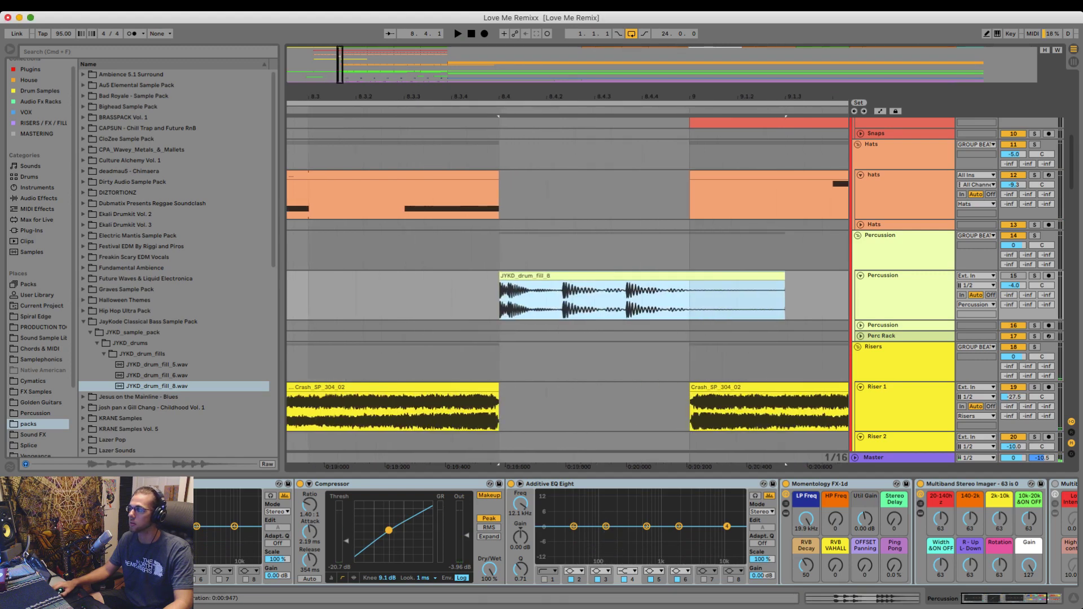
pyautogui.click(833, 295)
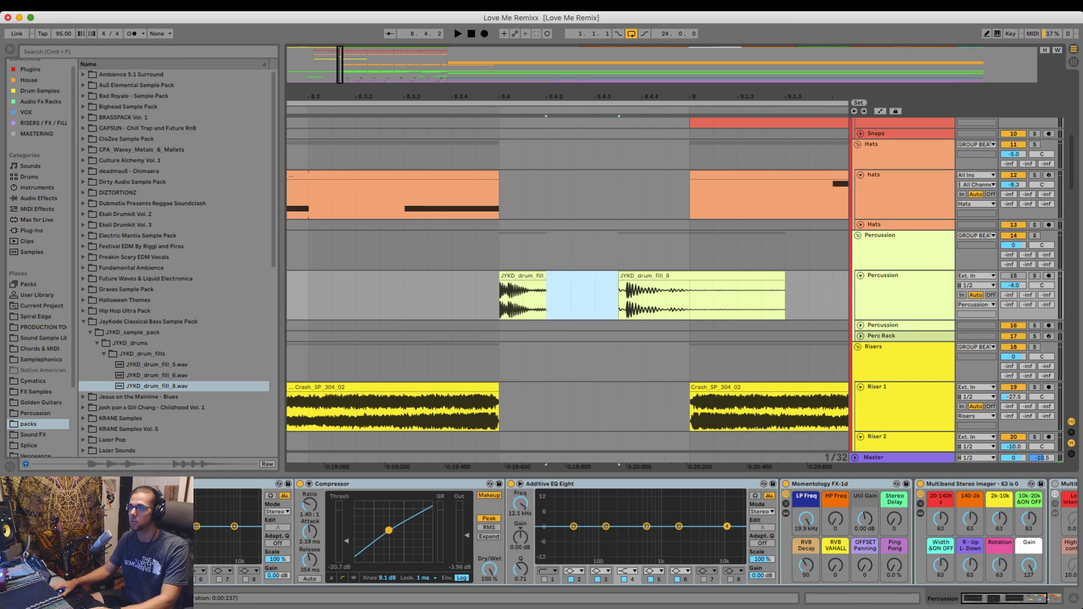
pyautogui.press('Delete')
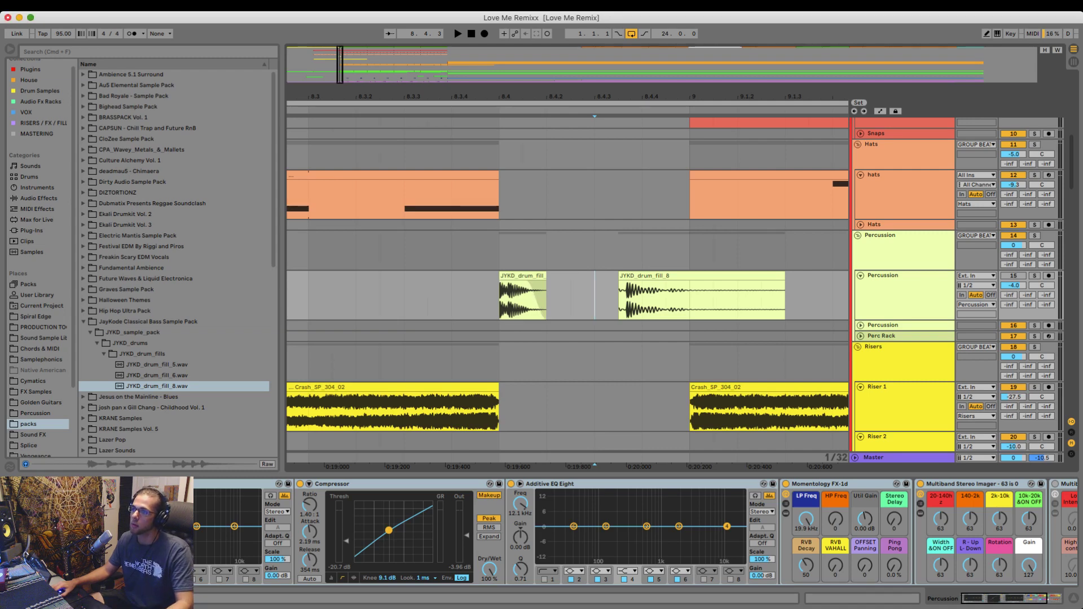
pyautogui.scroll(-5, 606, 296)
pyautogui.click(420, 250)
pyautogui.press('space')
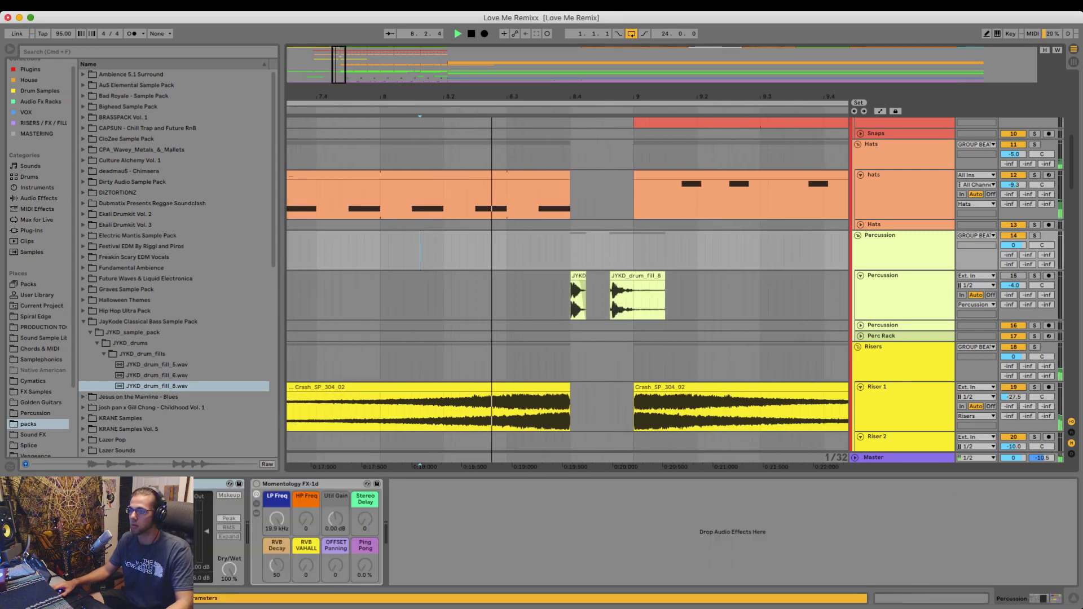
pyautogui.click(884, 276)
pyautogui.press('space')
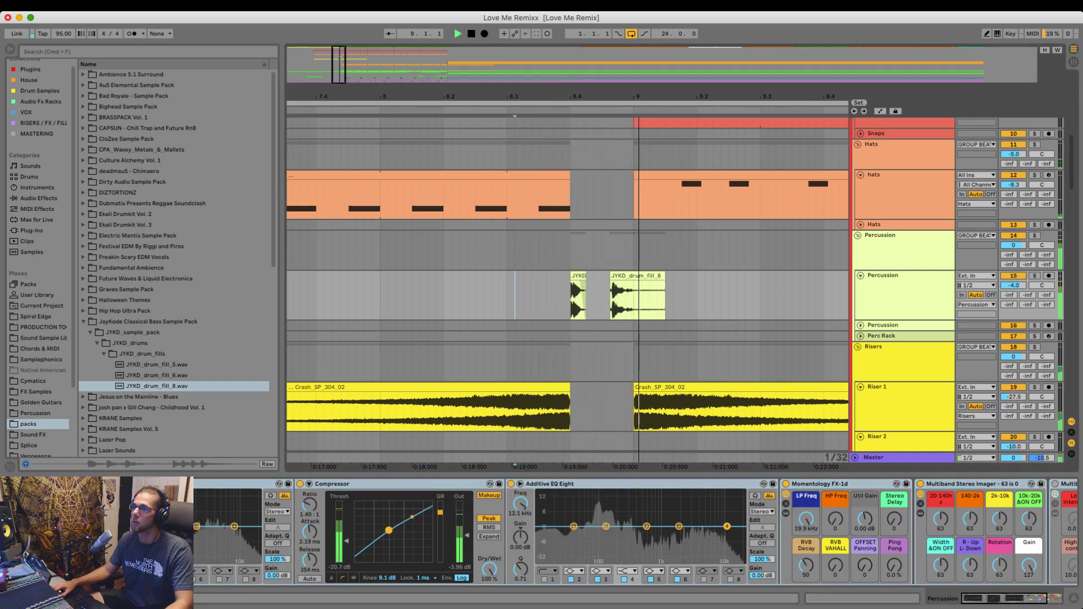
pyautogui.press('space')
# - Shift the second drum-fill clip slightly earlier with the grid off and play the fill
pyautogui.scroll(5, 642, 296)
pyautogui.click(574, 254)
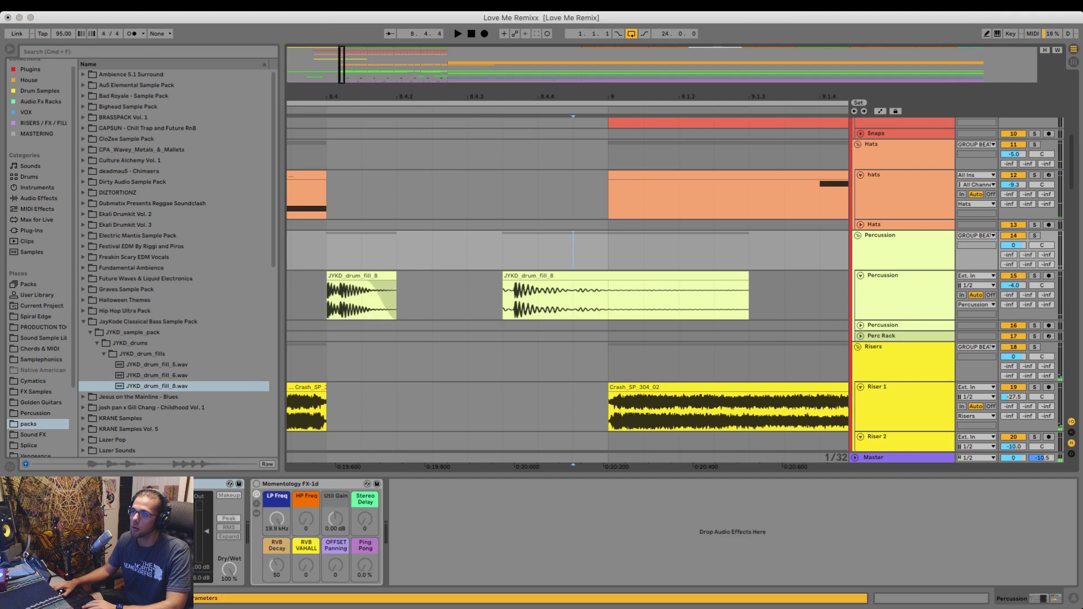
pyautogui.moveTo(573, 276); pyautogui.dragTo(566, 276)
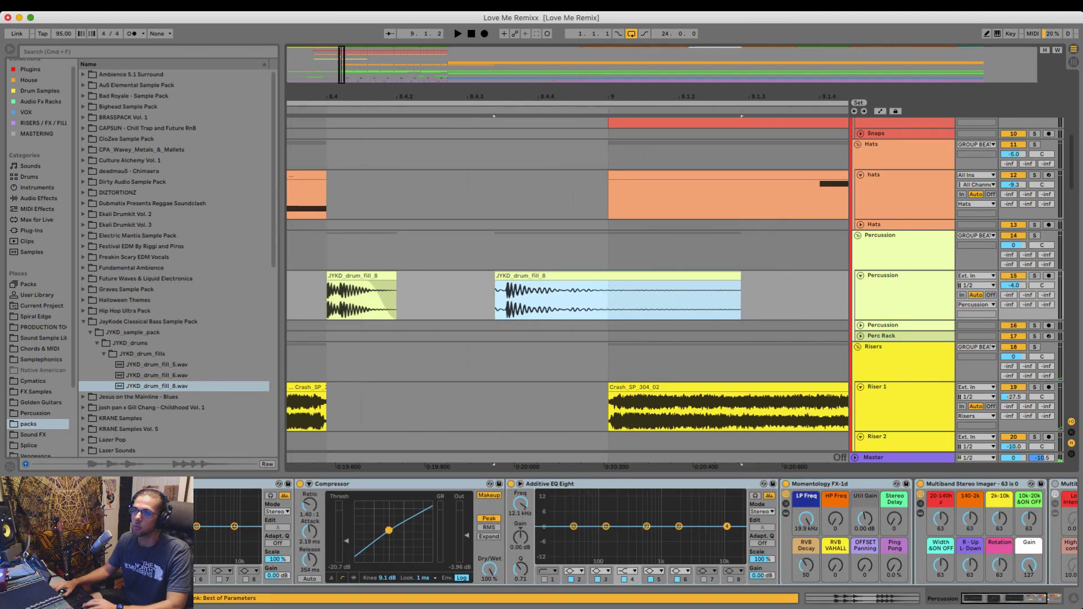
pyautogui.click(324, 299)
pyautogui.press('space')
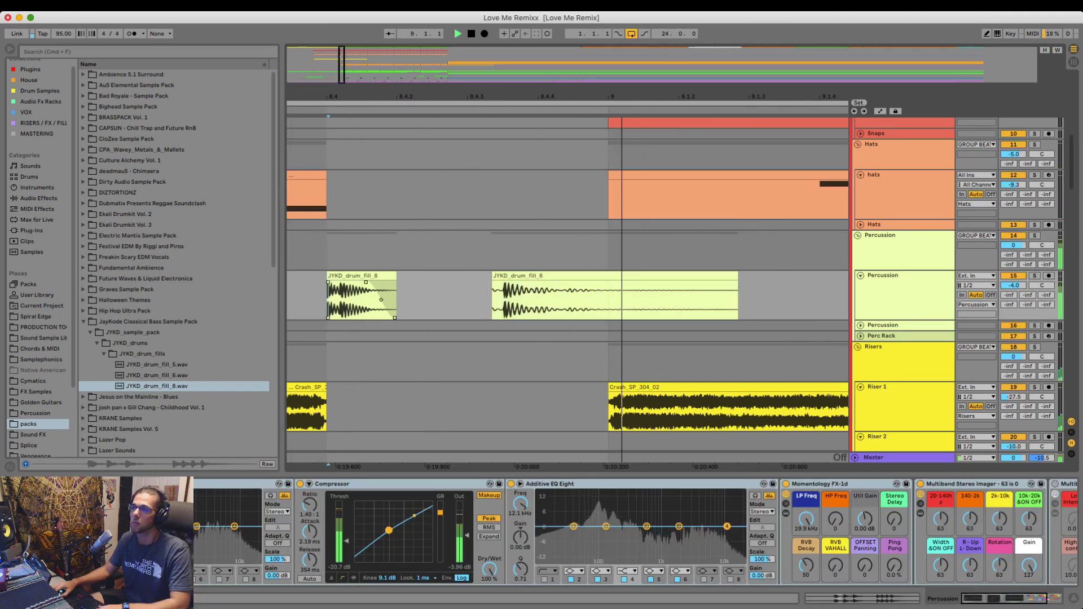
# - Move the second drum-fill clip further earlier so its transient lands on 8.4.3, and check the timing
pyautogui.press('space')
pyautogui.moveTo(514, 97); pyautogui.dragTo(695, 110)
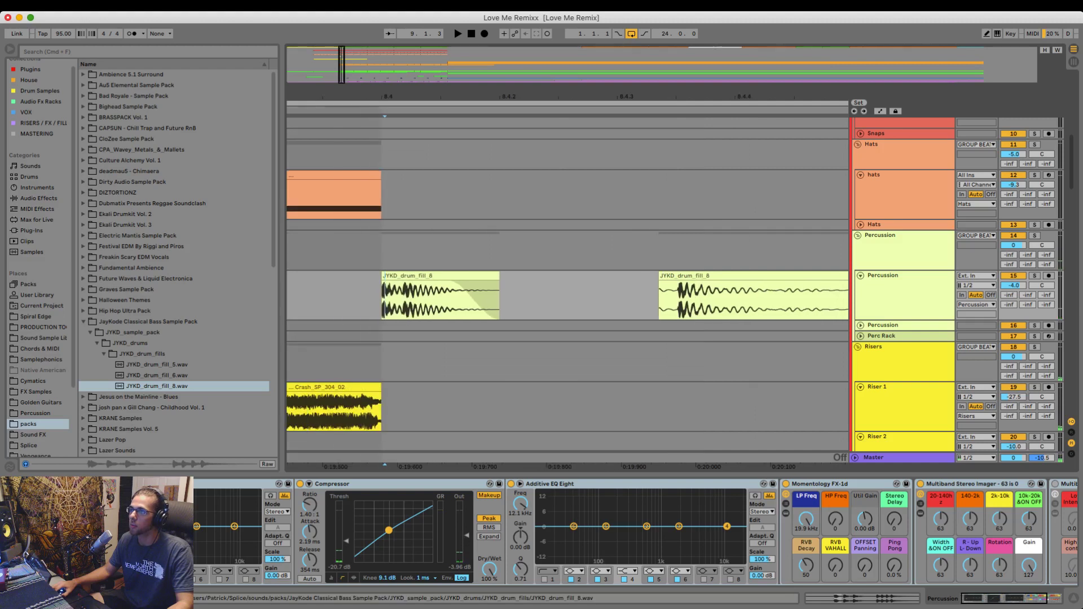
pyautogui.moveTo(695, 276)
pyautogui.mouseDown()
pyautogui.moveTo(621, 276)
pyautogui.moveTo(639, 275)
pyautogui.mouseUp()
pyautogui.click(341, 297)
pyautogui.press('space')
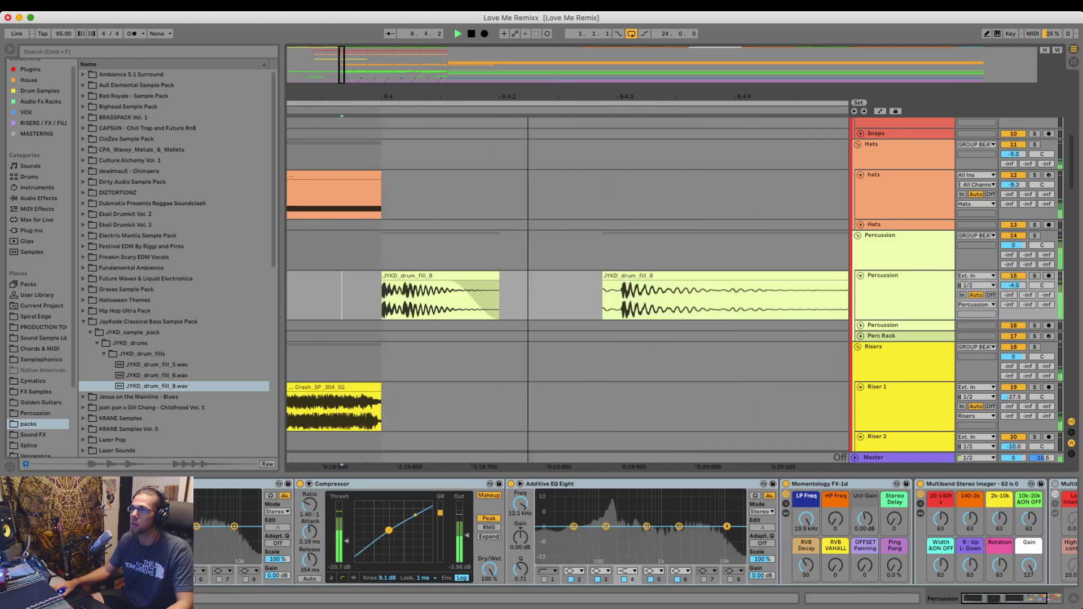
pyautogui.moveTo(632, 97); pyautogui.dragTo(633, 125)
pyautogui.press('space')
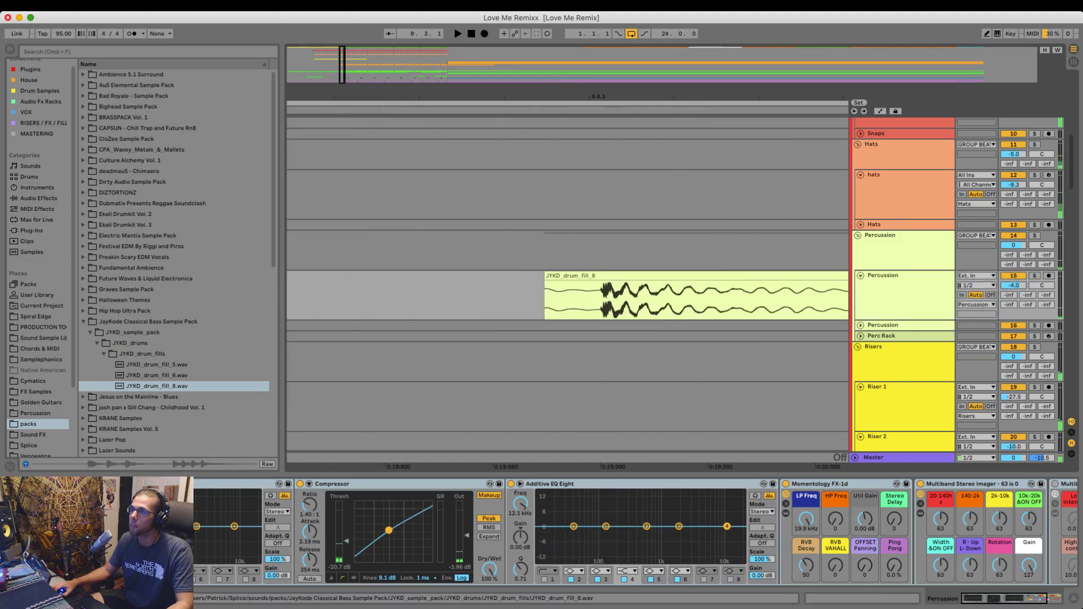
pyautogui.moveTo(615, 276); pyautogui.dragTo(602, 276)
pyautogui.moveTo(590, 96); pyautogui.dragTo(591, 121)
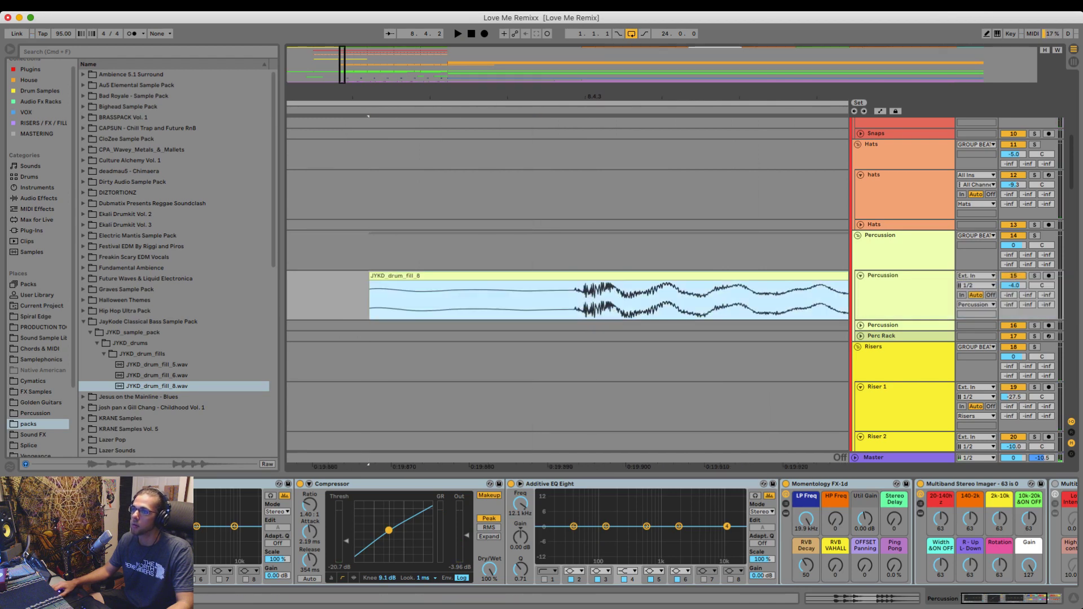
# - Lengthen the first drum-fill clip so it ends just before the removed middle hit, keeping a gap before the second clip
pyautogui.scroll(-10, 578, 296)
pyautogui.click(478, 276)
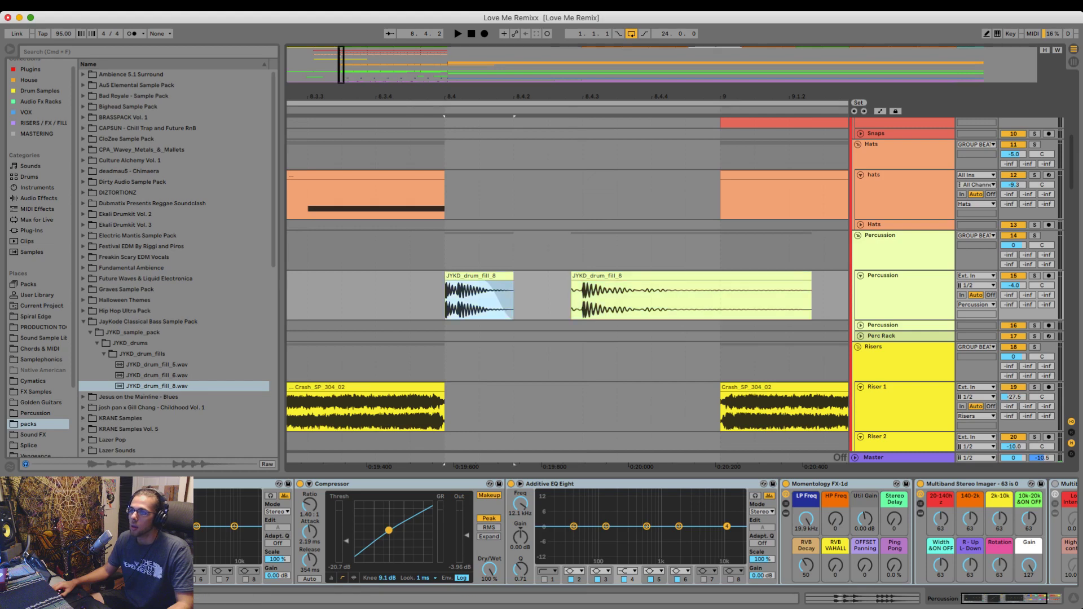
pyautogui.moveTo(514, 297); pyautogui.dragTo(575, 296)
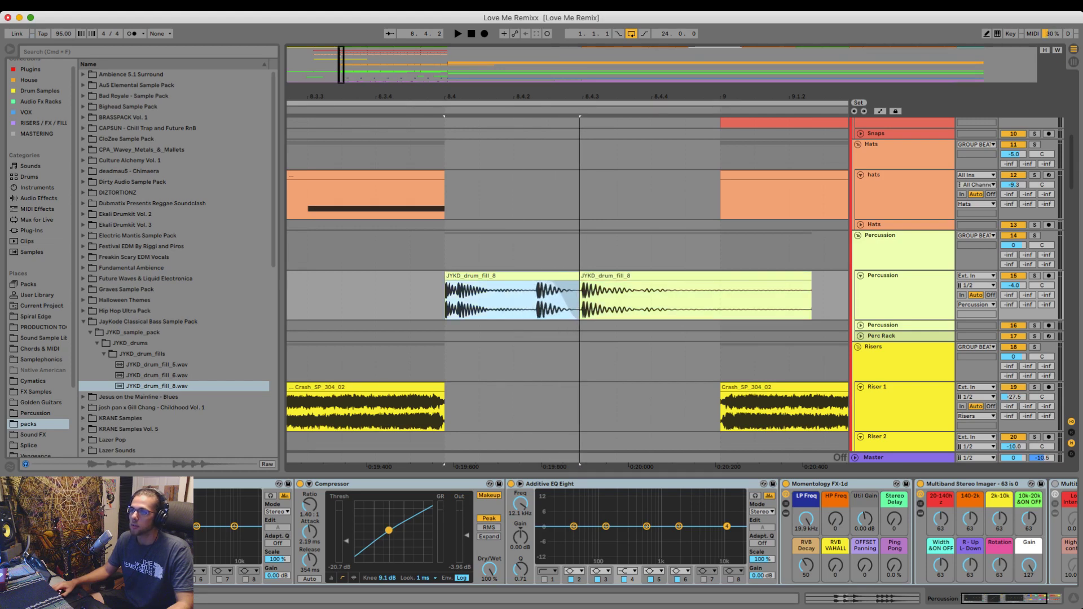
pyautogui.click(353, 295)
pyautogui.press('space')
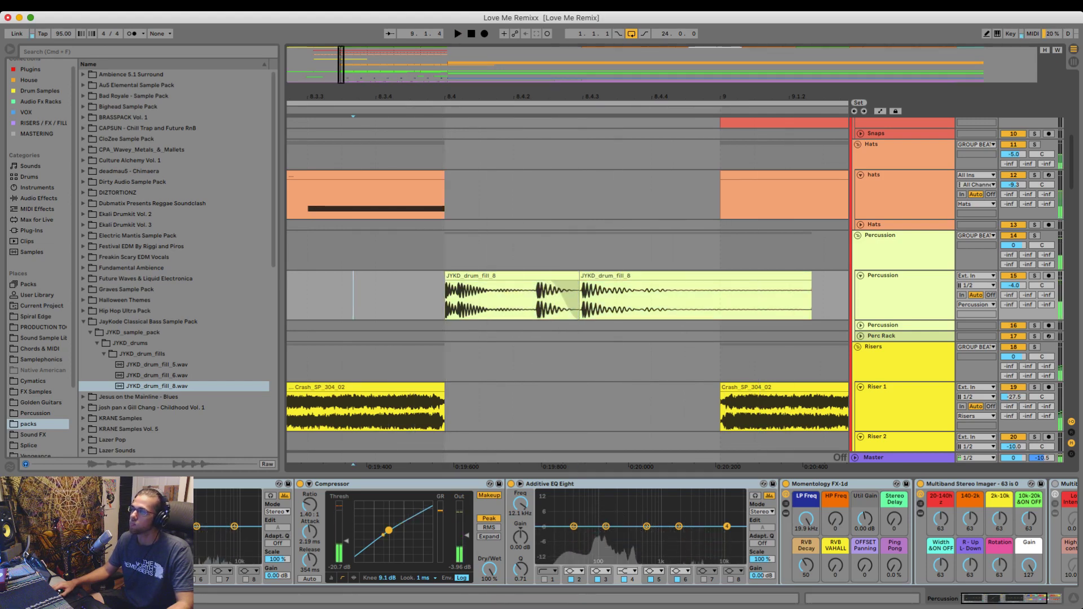
pyautogui.moveTo(579, 296); pyautogui.dragTo(537, 296)
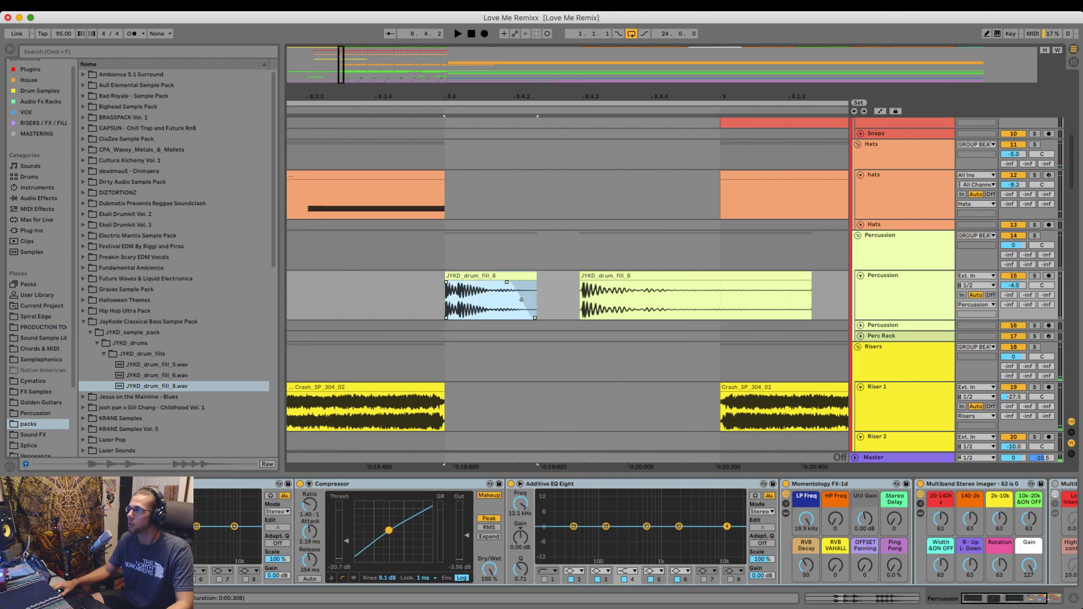
# - Raise RVB VAHALL to 26 in the Percussion track's Momentology FX-1d rack and play back the fill
pyautogui.moveTo(836, 566); pyautogui.dragTo(835, 554)
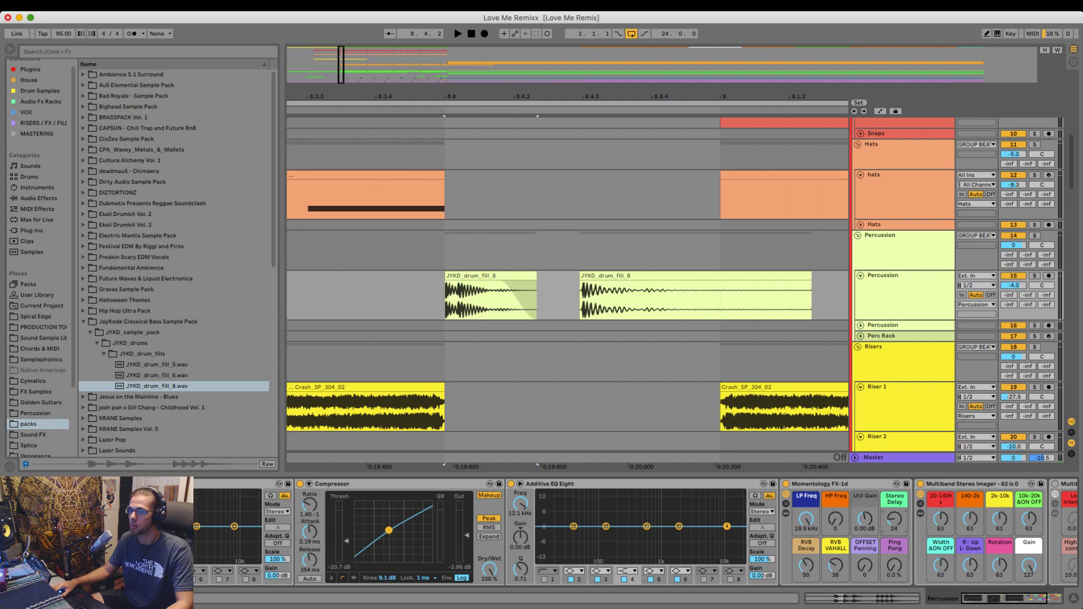
pyautogui.click(414, 296)
pyautogui.press('space')
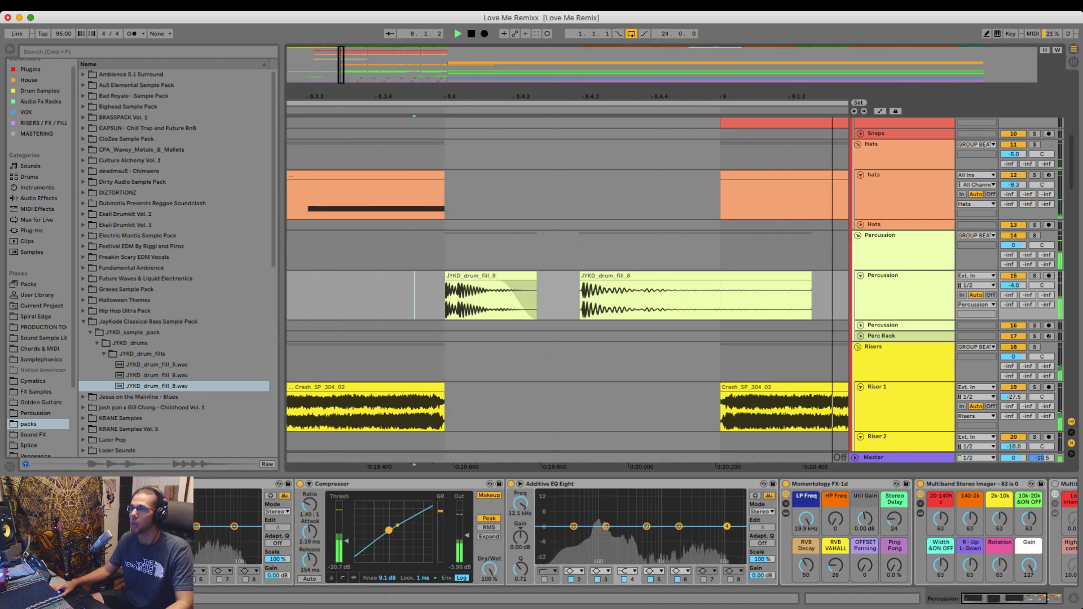
pyautogui.press('space')
# - Solo the Percussion track holding the drum fill and play the fill on its own
pyautogui.scroll(-5, 575, 296)
pyautogui.press('a')
pyautogui.press('a')
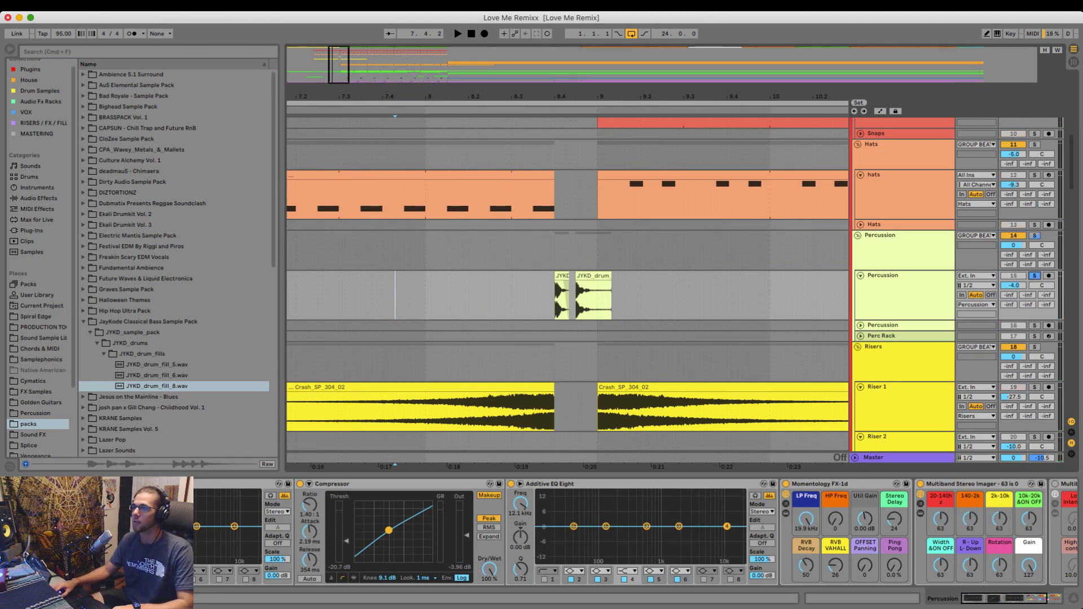
pyautogui.press('space')
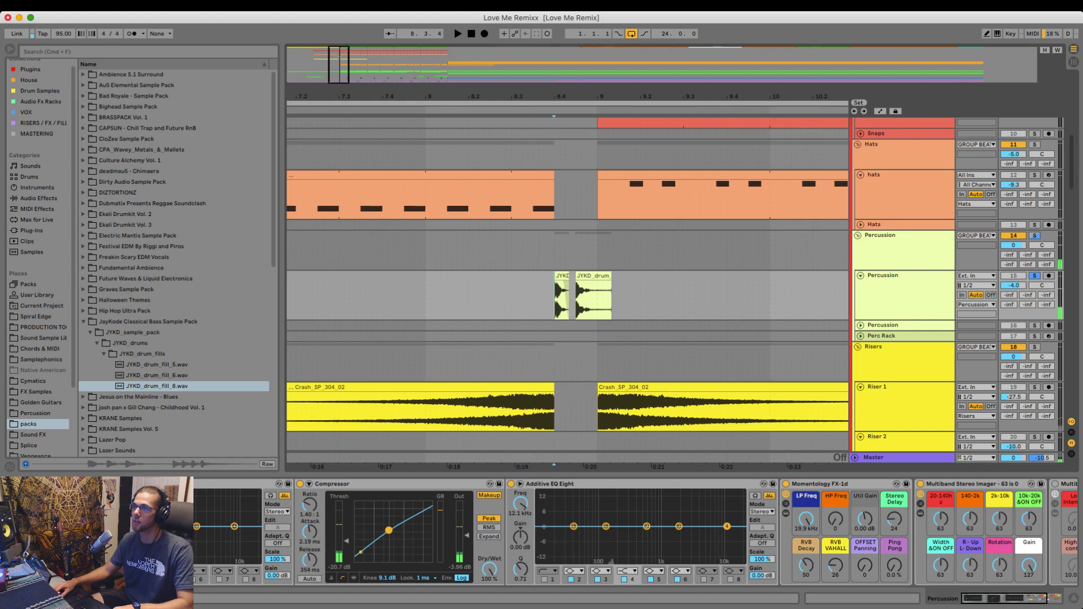
pyautogui.scroll(5, 559, 295)
pyautogui.press('space')
pyautogui.press('space')
pyautogui.press('space')
pyautogui.press('space')
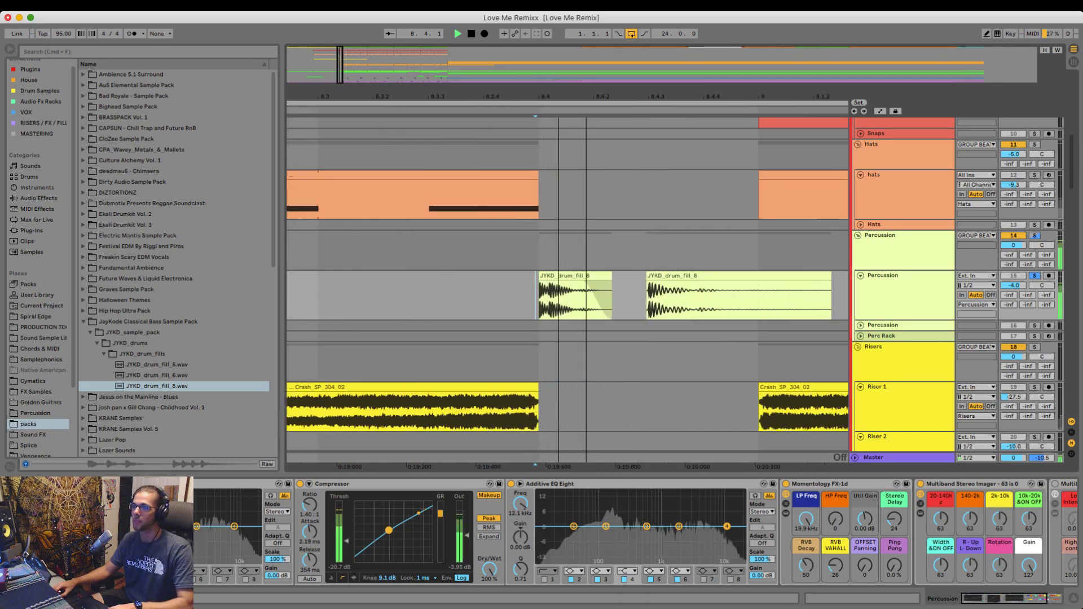
# - Replay the soloed drum fill, check the first clip's start at 8.4 and take the Percussion track out of solo
pyautogui.scroll(5, 558, 296)
pyautogui.press('space')
pyautogui.press('space')
pyautogui.press('space')
pyautogui.moveTo(446, 299); pyautogui.dragTo(452, 299)
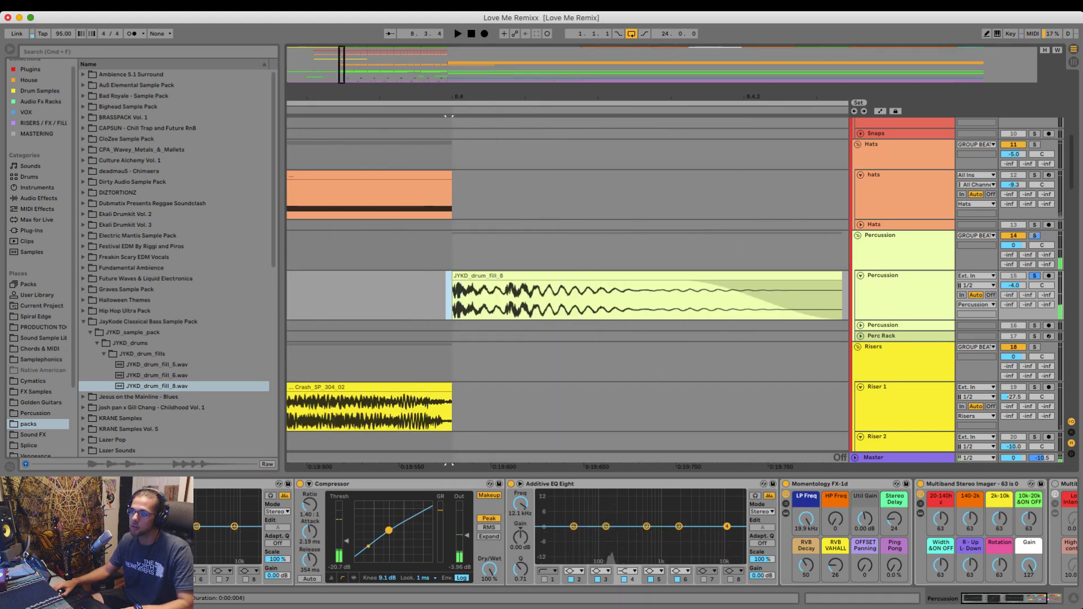
pyautogui.scroll(-5, 517, 296)
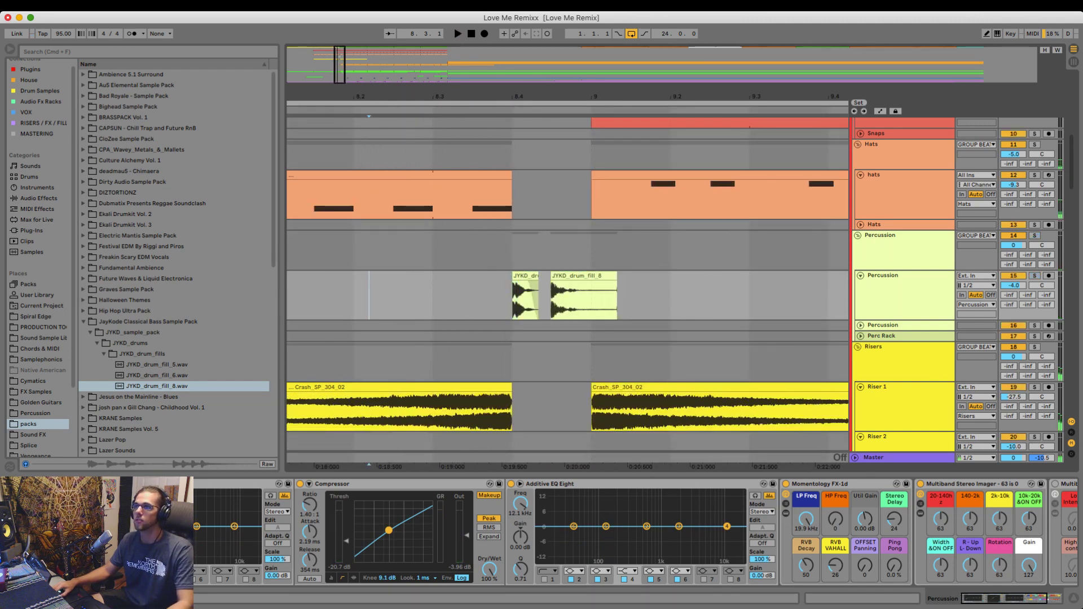
# - Turn grid snapping back on and play the intro from bar 5
pyautogui.moveTo(395, 103); pyautogui.dragTo(513, 103)
pyautogui.scroll(-3, 685, 295)
pyautogui.click(686, 296)
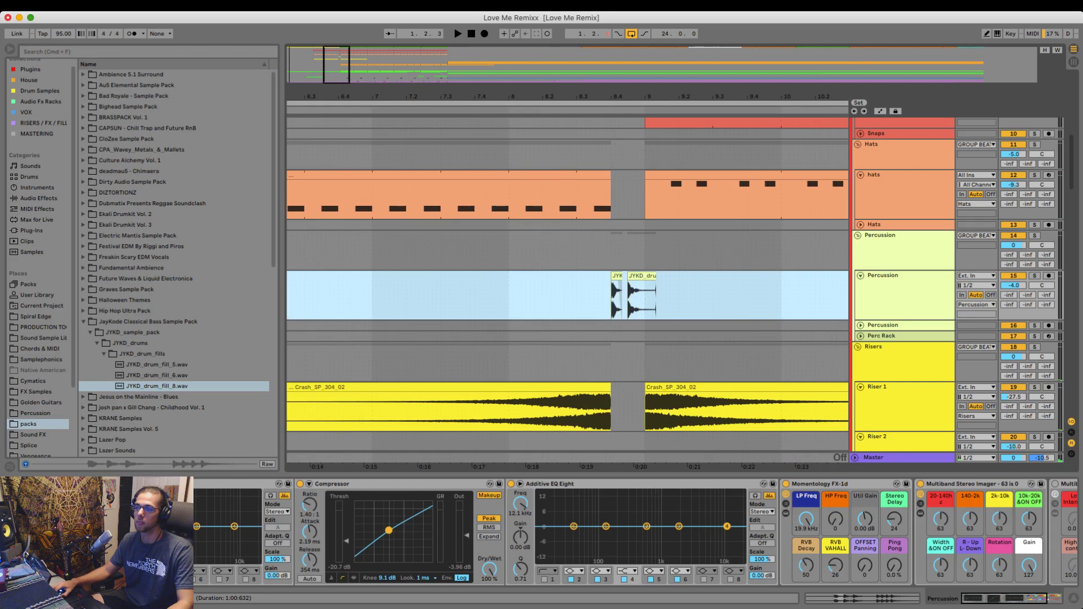
pyautogui.press('super+4')
pyautogui.hscroll(4, 564, 295)
pyautogui.hscroll(-10, 565, 296)
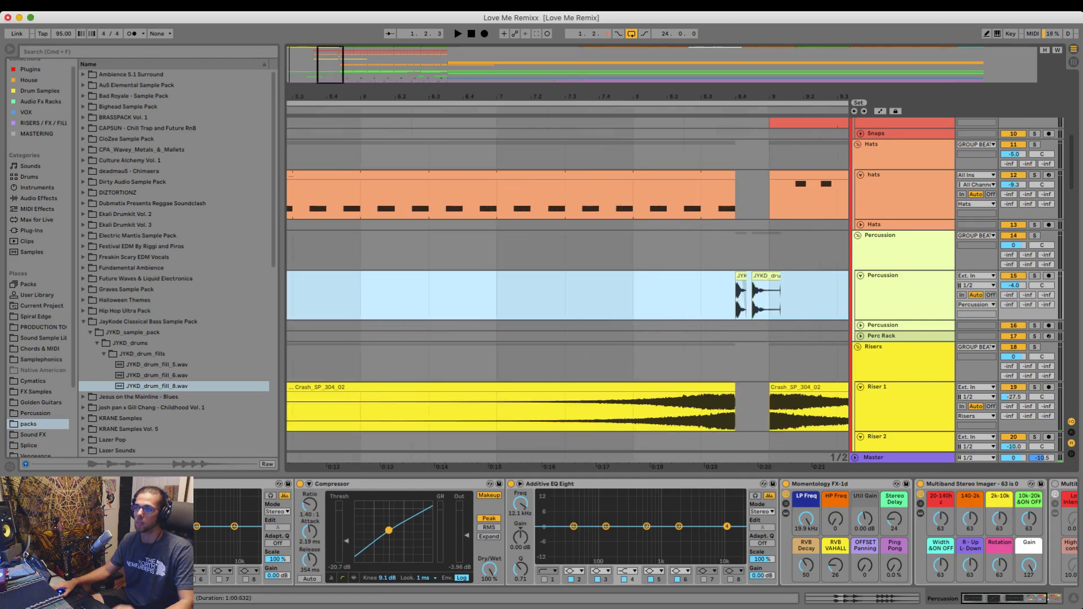
pyautogui.click(444, 295)
pyautogui.press('-')
pyautogui.press('-')
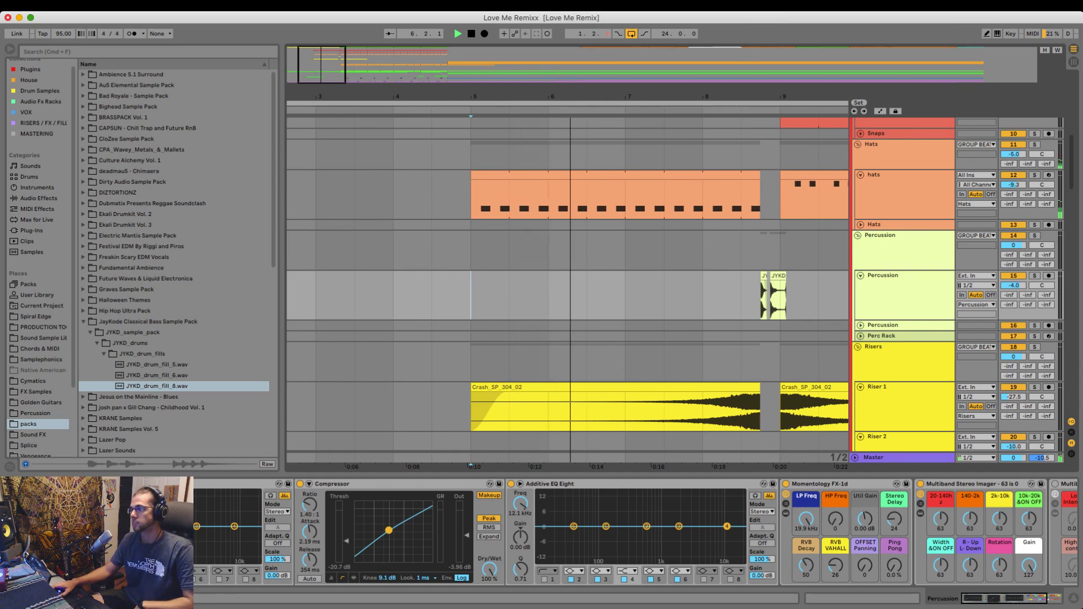
# - Set the Percussion track's volume to -6.0 dB while listening to the fill lead into bar 9
pyautogui.press('alt+super+l')
pyautogui.scroll(-5, 564, 296)
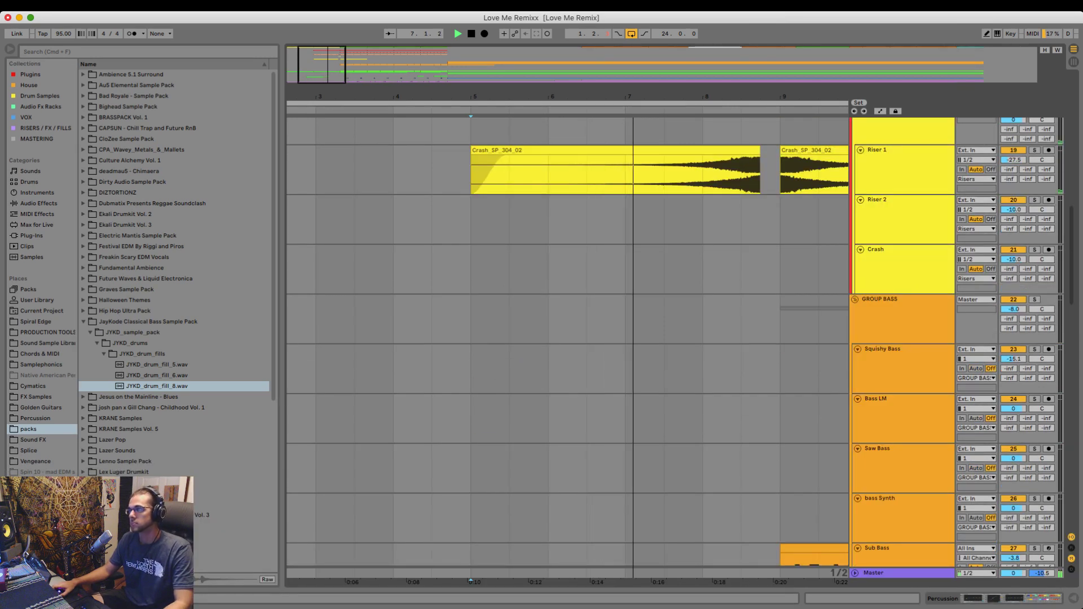
pyautogui.hscroll(5, 568, 342)
pyautogui.scroll(5, 564, 342)
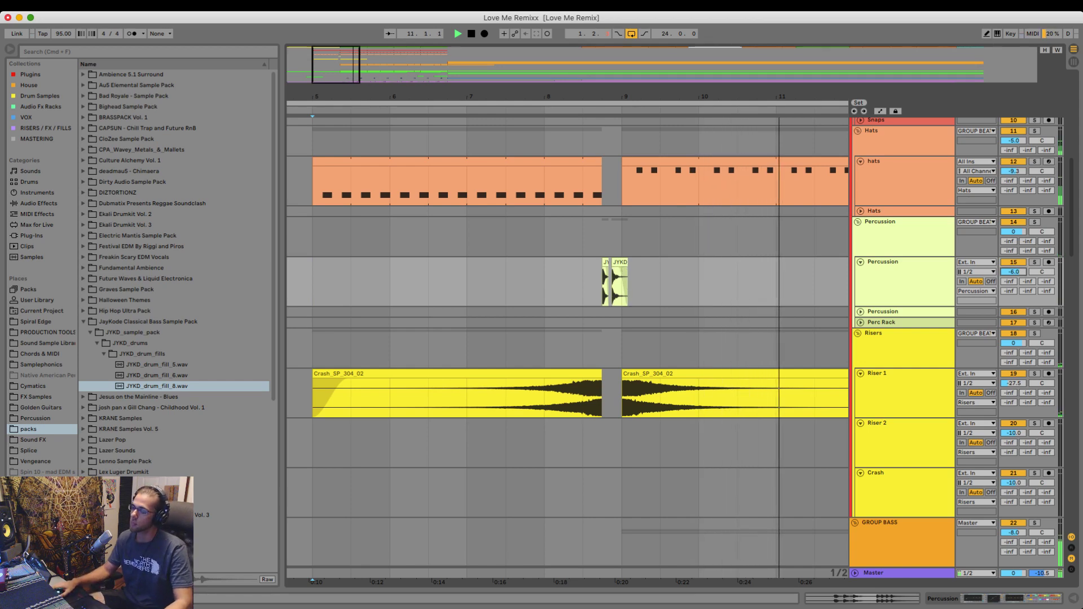
# - Raise RVB VAHALL to 37 in the Percussion track's Momentology FX-1d rack and replay the fill into bar 9
pyautogui.doubleClick(905, 277)
pyautogui.press('space')
pyautogui.press('space')
pyautogui.click(583, 282)
pyautogui.press('space')
pyautogui.press('space')
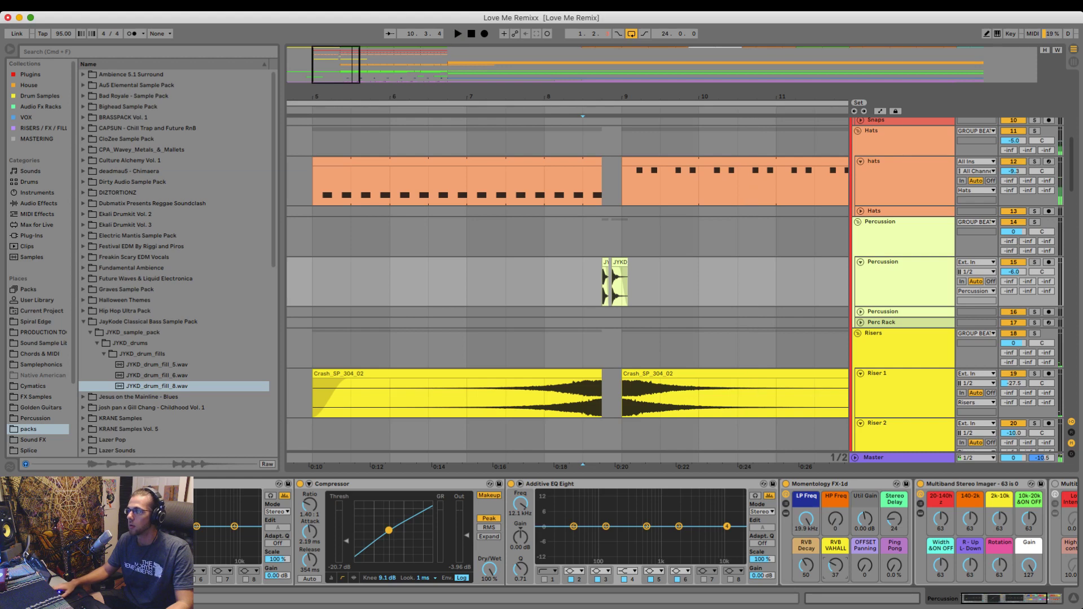
# - Look through the bass and synth tracks below the drums, down to the lead transition clip on the 46 Audio track
pyautogui.hscroll(4, 567, 285)
pyautogui.hscroll(-5, 568, 285)
pyautogui.scroll(-7, 568, 284)
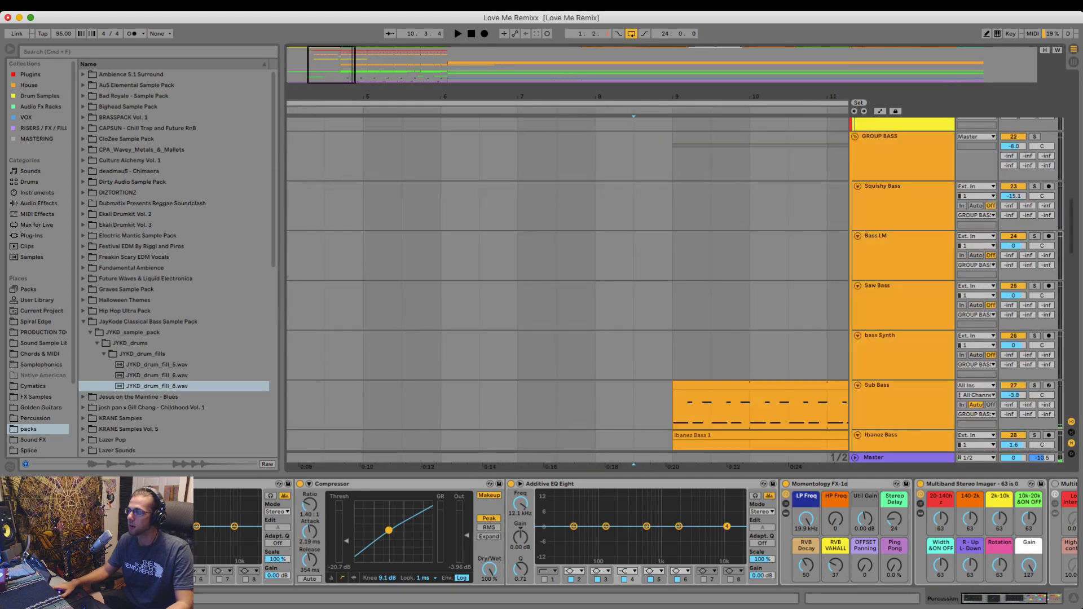
pyautogui.scroll(-2, 567, 284)
pyautogui.scroll(-3, 673, 284)
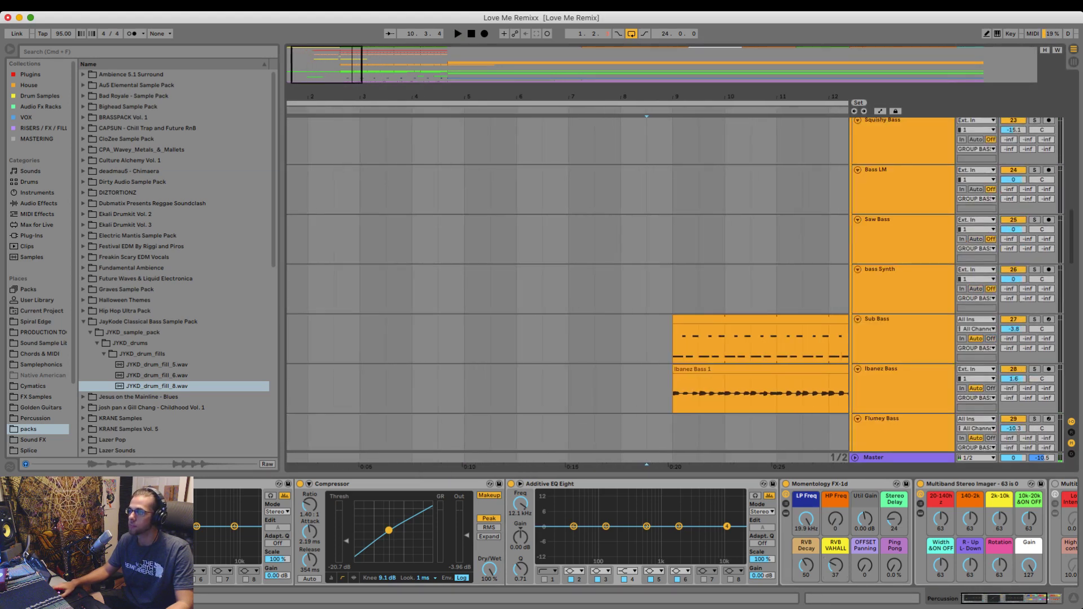
pyautogui.scroll(-8, 672, 285)
pyautogui.click(621, 183)
pyautogui.click(595, 184)
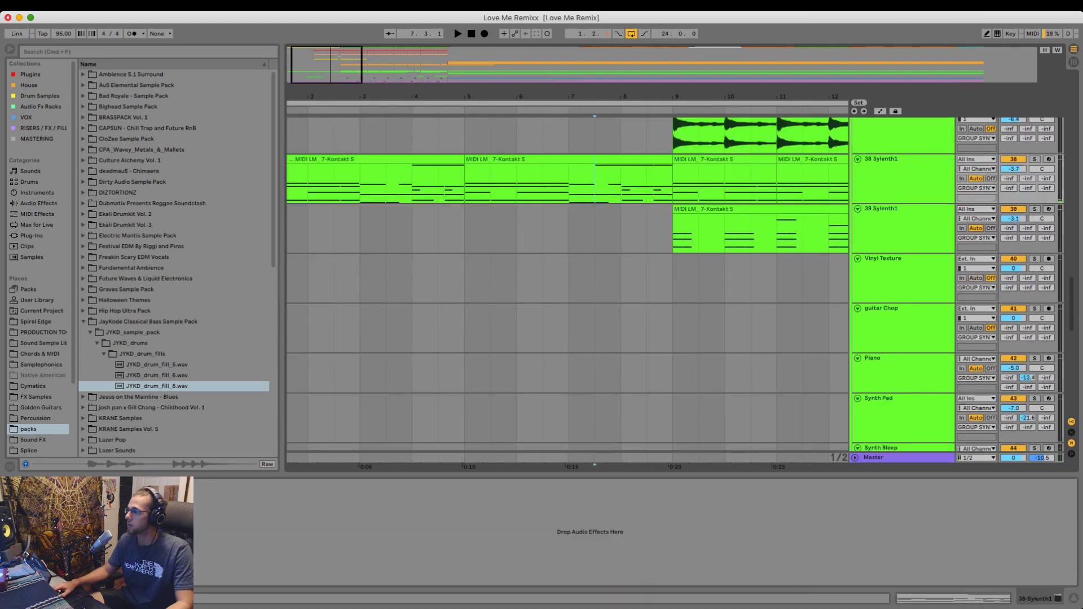
pyautogui.press('alt+super+l')
pyautogui.scroll(-8, 568, 284)
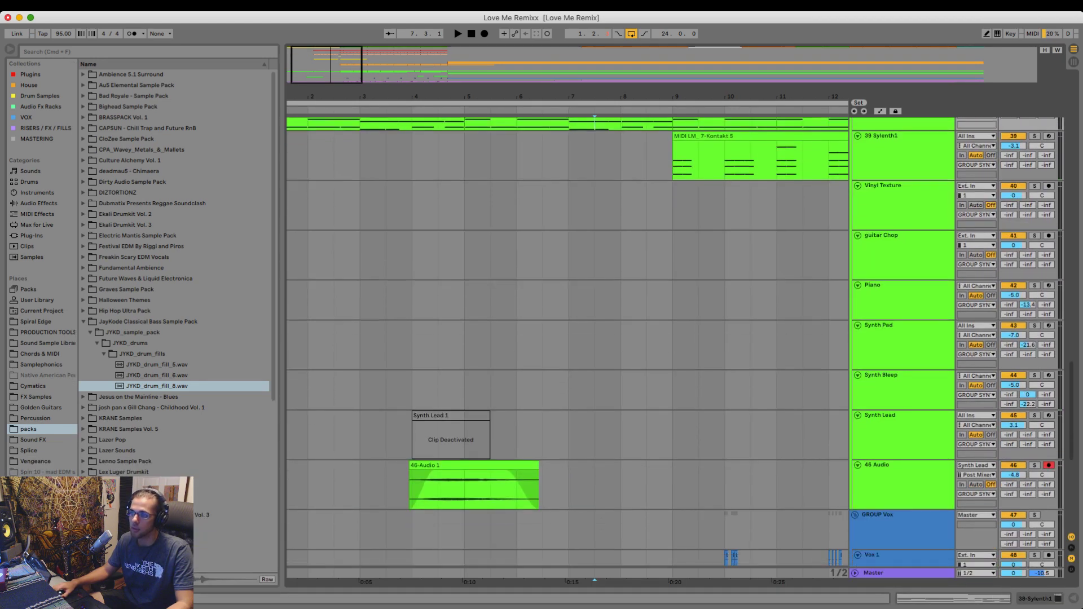
# - Duplicate the 46-Audio 1 lead transition clip and shift the copy so it starts just before bar 8
pyautogui.click(474, 322)
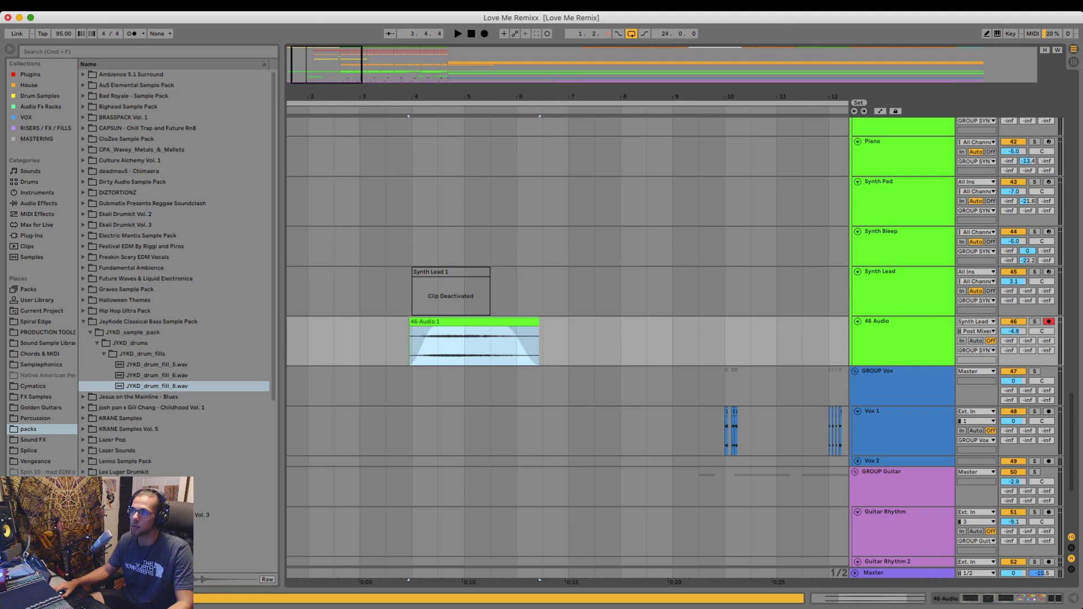
pyautogui.moveTo(334, 342); pyautogui.dragTo(620, 342)
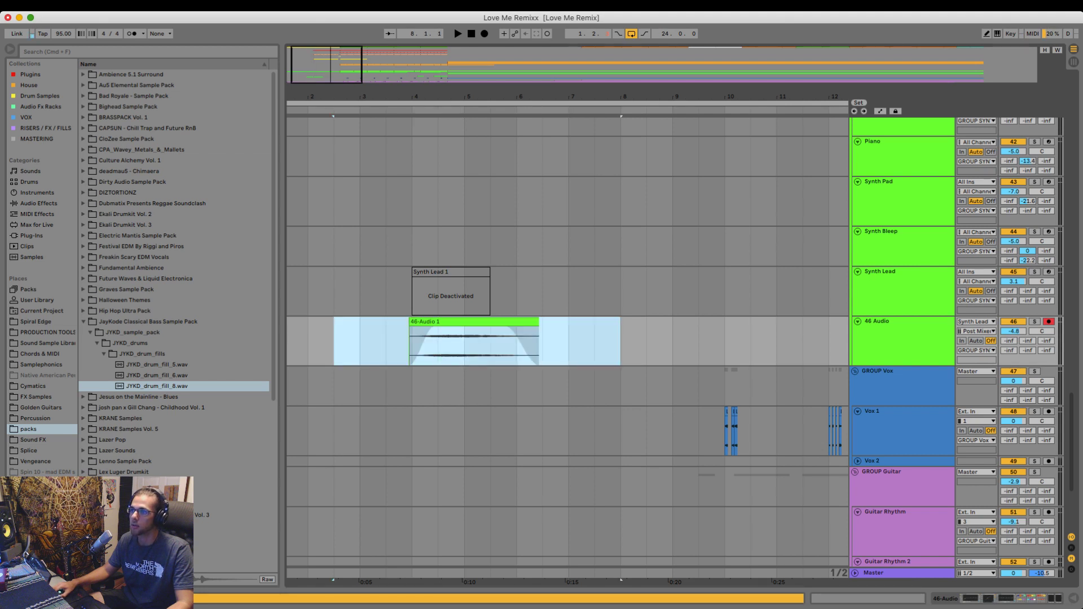
pyautogui.hotkey('shift', 'Left')
pyautogui.press('super+d')
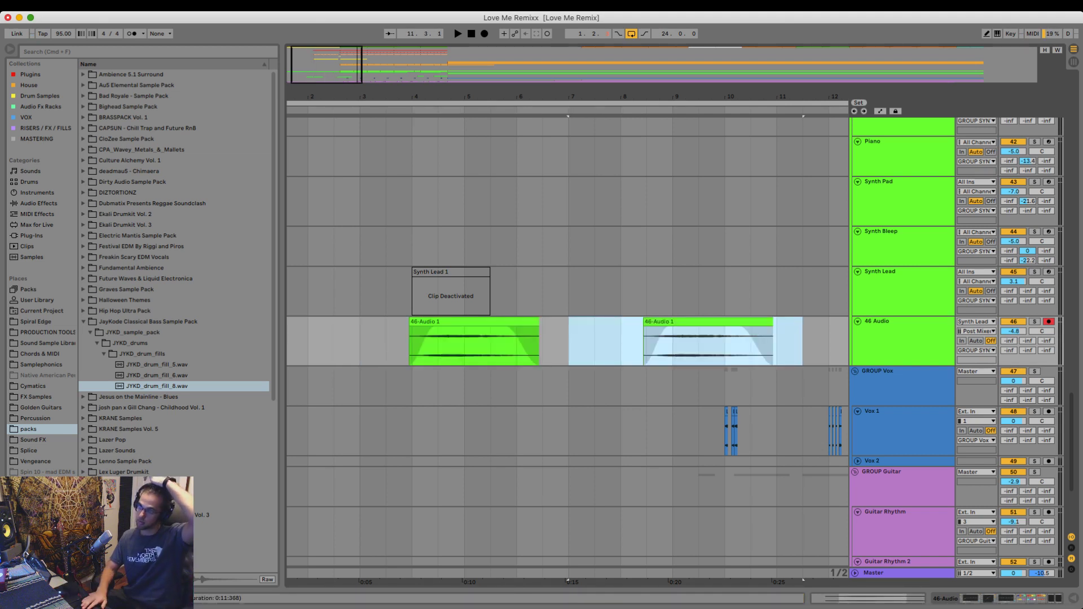
pyautogui.press('Left')
pyautogui.press('Left')
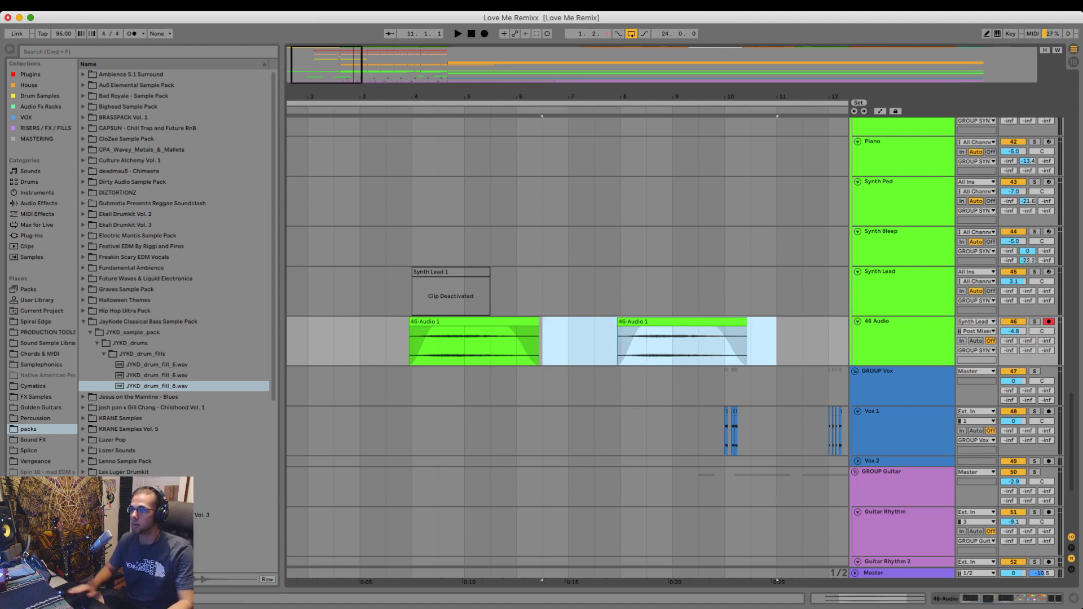
pyautogui.press('Right')
# - Shorten the first 46-Audio 1 clip to end around the middle of bar 5 and play the intro from bar 2
pyautogui.click(569, 344)
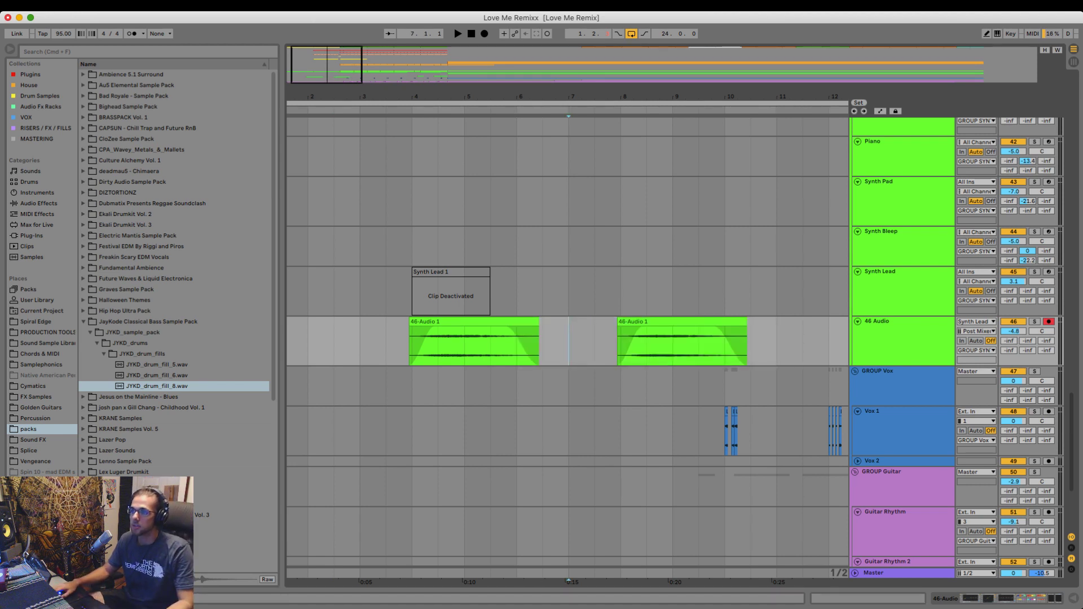
pyautogui.moveTo(538, 322); pyautogui.dragTo(487, 321)
pyautogui.click(386, 344)
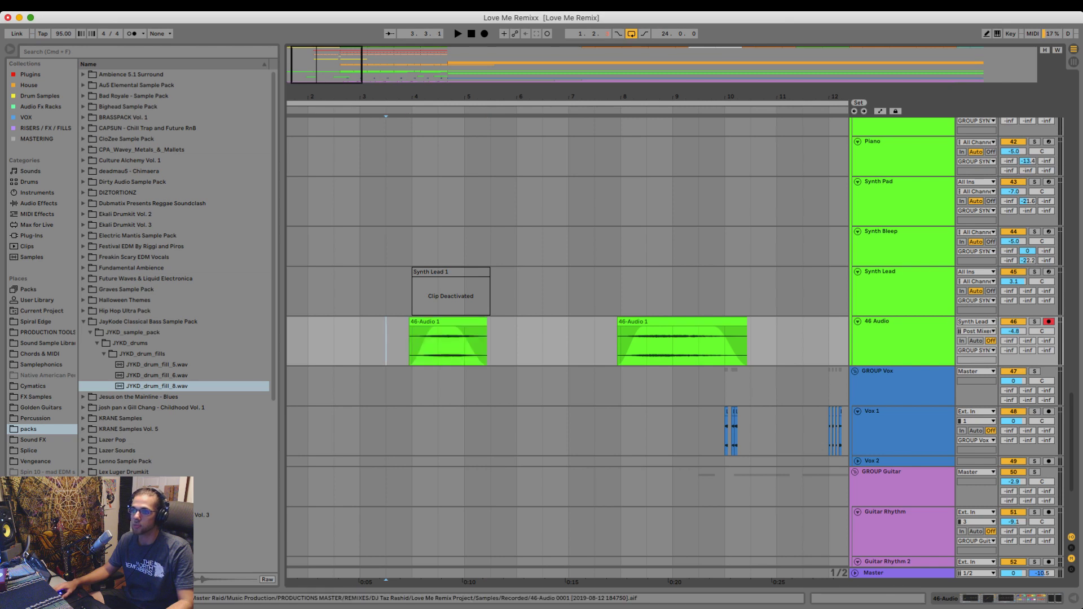
pyautogui.click(677, 322)
pyautogui.click(308, 345)
pyautogui.press('space')
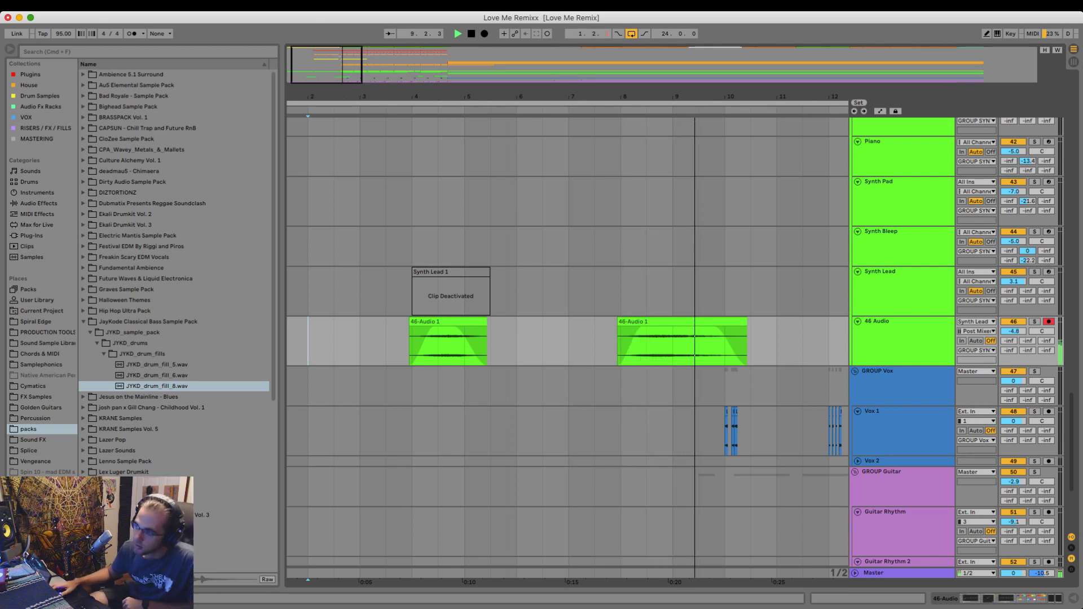
# - Shorten the second 46-Audio 1 clip so that it ends just before bar 10
pyautogui.scroll(15, 565, 339)
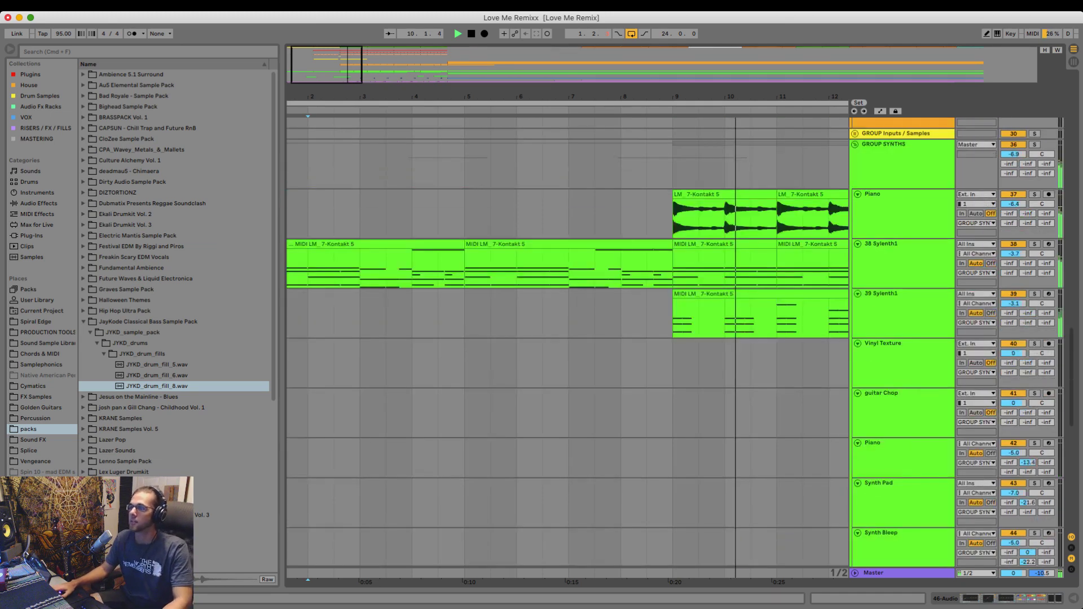
pyautogui.scroll(-10, 565, 339)
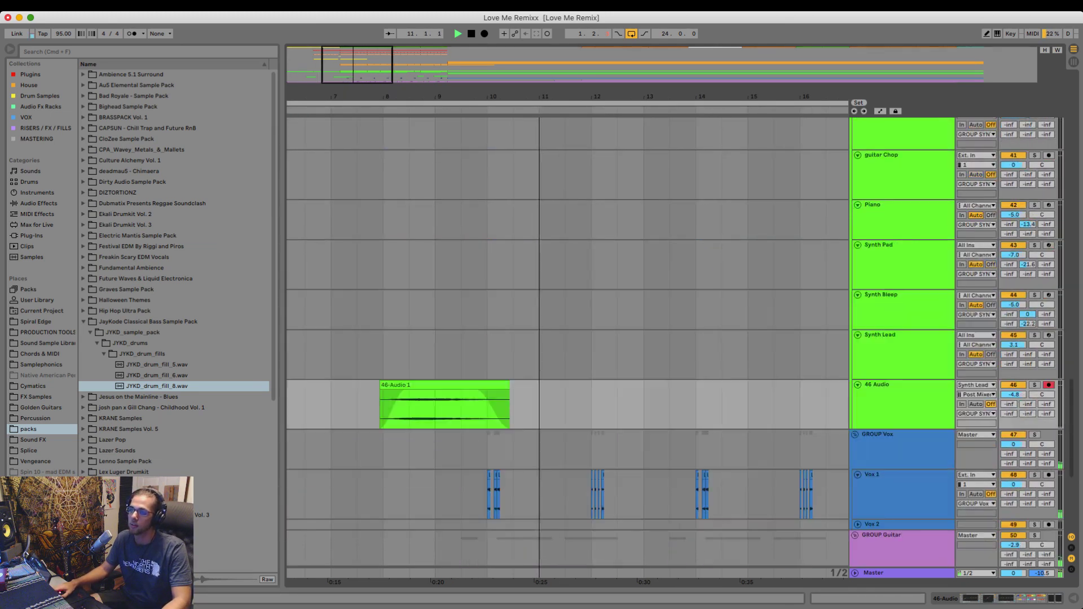
pyautogui.hscroll(-5, 564, 338)
pyautogui.moveTo(640, 385); pyautogui.dragTo(617, 384)
pyautogui.press('space')
# - Automate the 46 Audio track's Crystallizer Mix down to 0.00 just after the second clip ends, and play it back
pyautogui.doubleClick(903, 385)
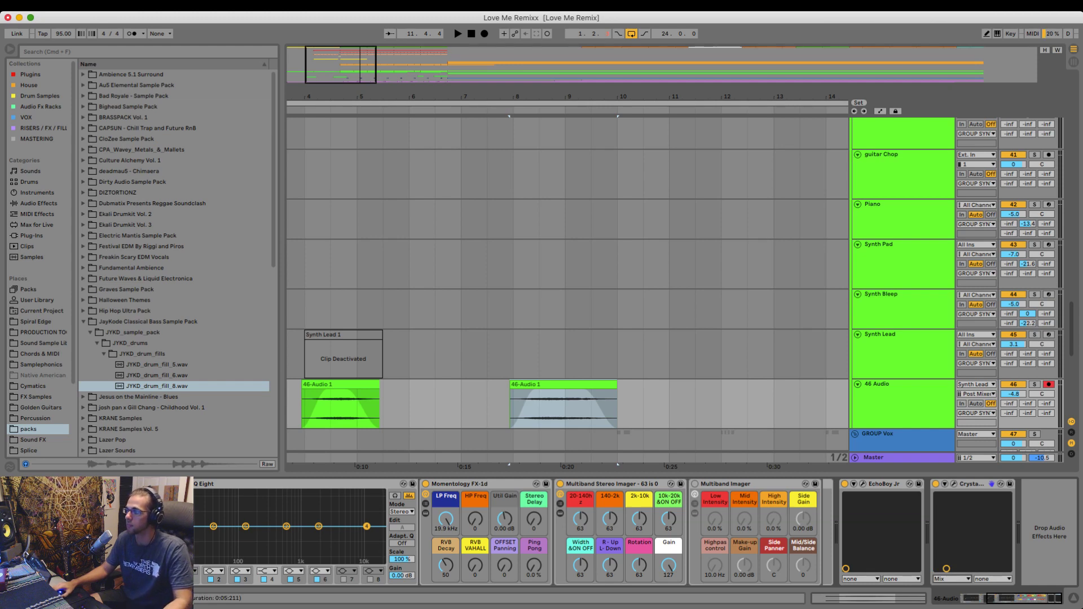
pyautogui.press('a')
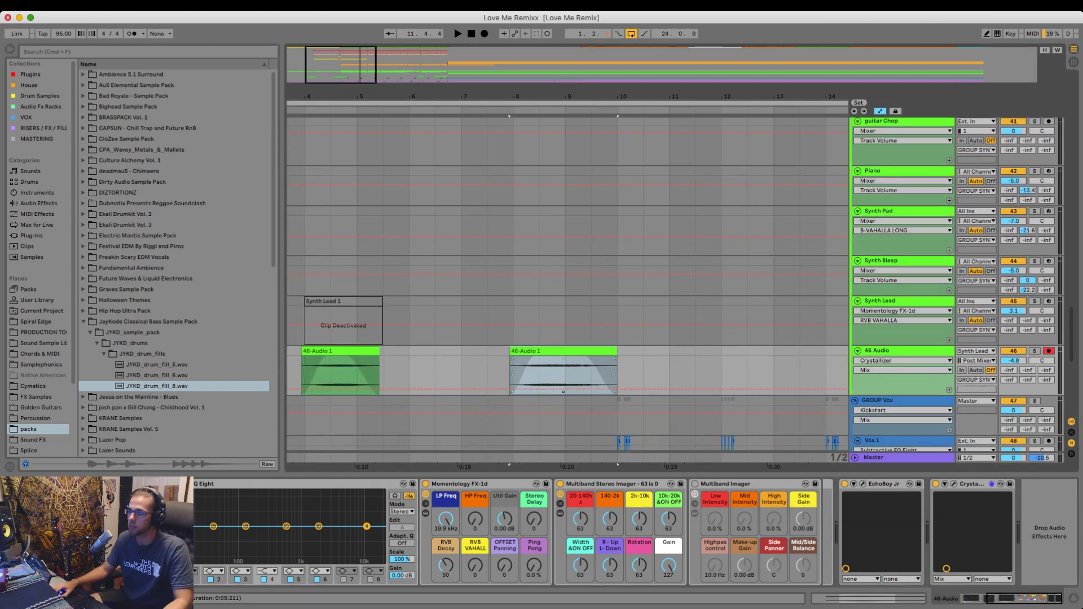
pyautogui.click(591, 389)
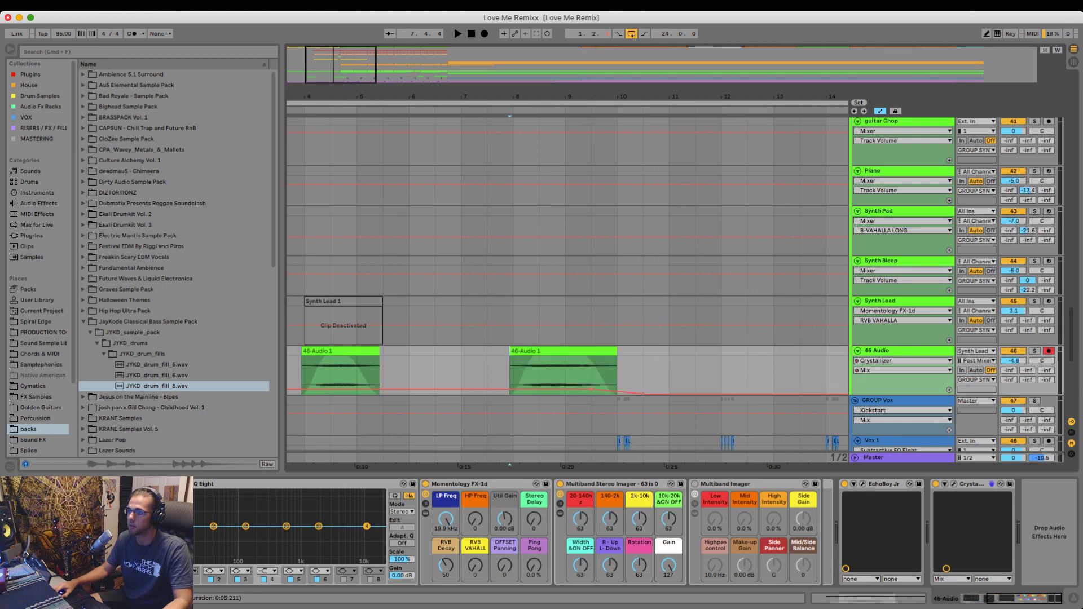
pyautogui.click(513, 373)
pyautogui.press('space')
pyautogui.press('space')
pyautogui.press('space')
pyautogui.moveTo(643, 393)
pyautogui.mouseDown()
pyautogui.moveTo(618, 393)
pyautogui.moveTo(644, 394)
pyautogui.mouseUp()
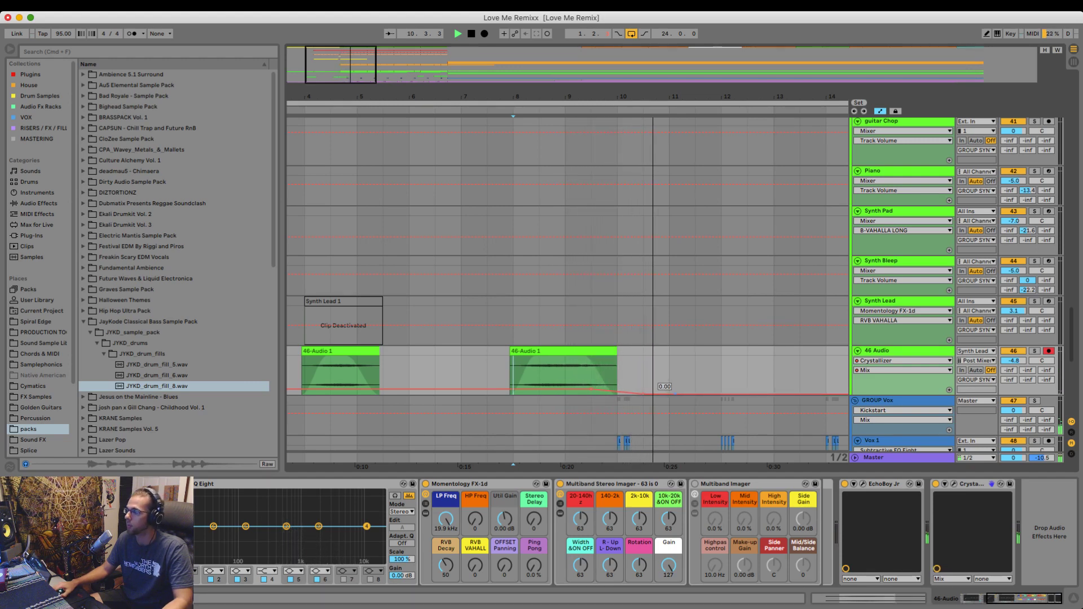
pyautogui.press('a')
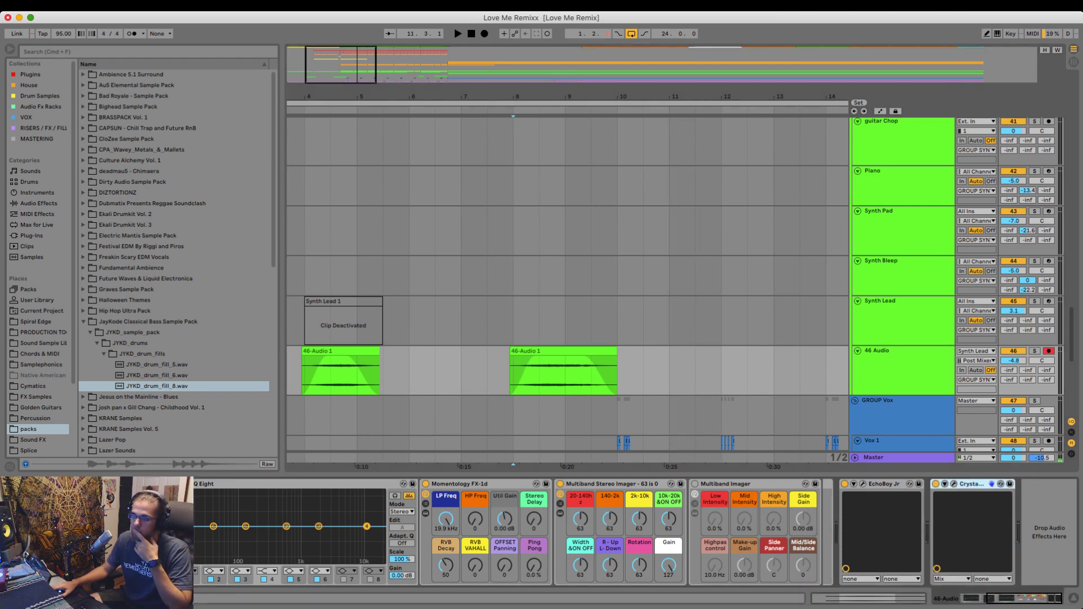
# - Add the Echo audio effect after Crystallizer at the end of the 46 Audio track's device chain
pyautogui.click(39, 203)
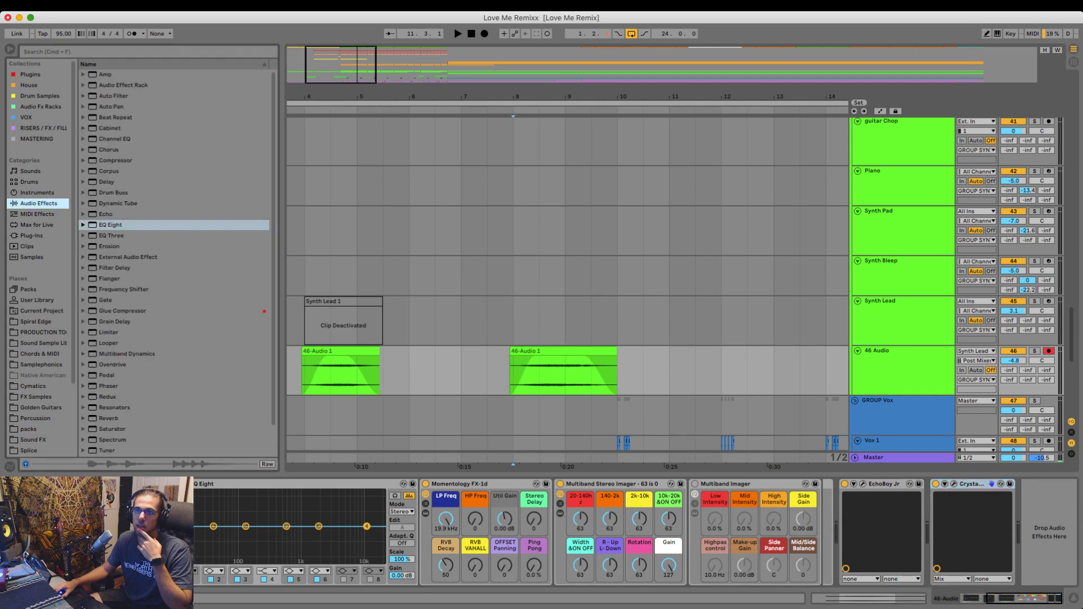
pyautogui.moveTo(106, 214); pyautogui.dragTo(1035, 534)
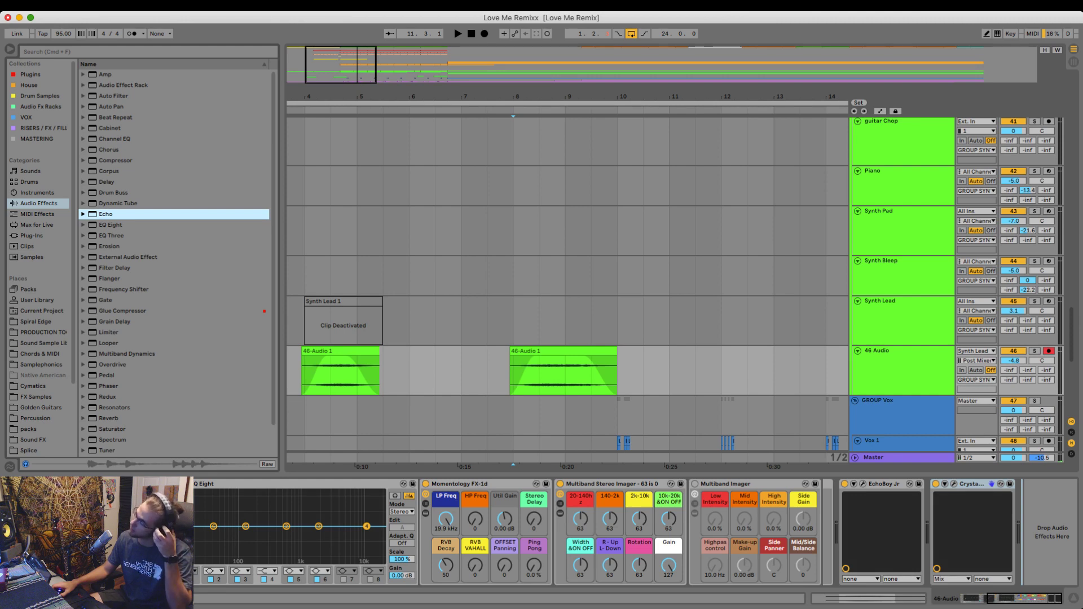
pyautogui.moveTo(1036, 533); pyautogui.dragTo(1037, 534)
pyautogui.click(487, 373)
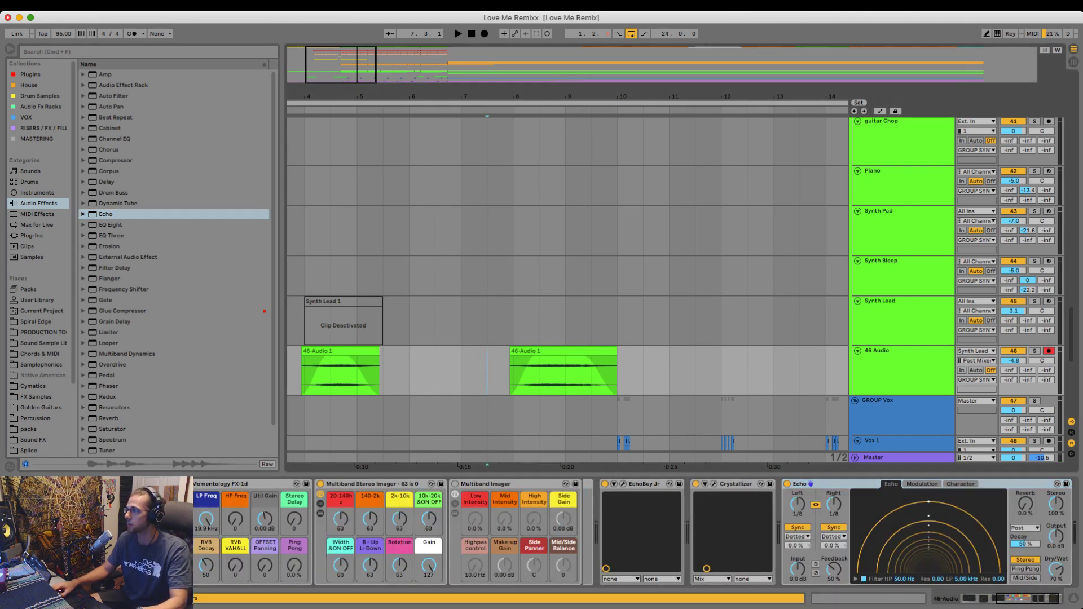
# - Automate Echo's Dry/Wet on the 46 Audio track from zero at about 8.4 up to 70% around bar 9
pyautogui.click(1057, 569)
pyautogui.press('a')
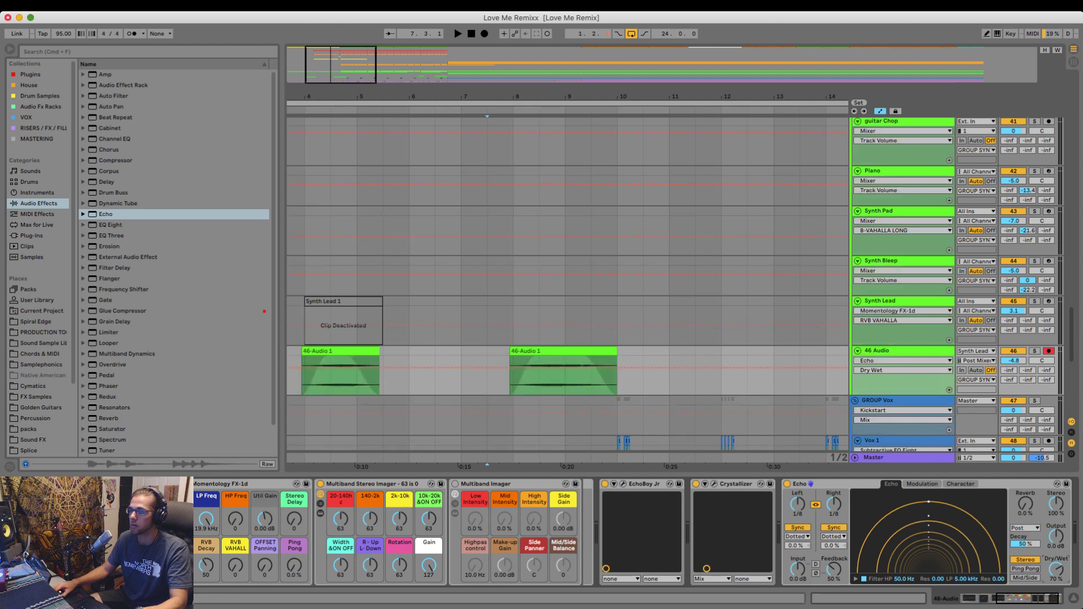
pyautogui.click(571, 368)
pyautogui.moveTo(555, 367); pyautogui.dragTo(554, 395)
pyautogui.click(514, 377)
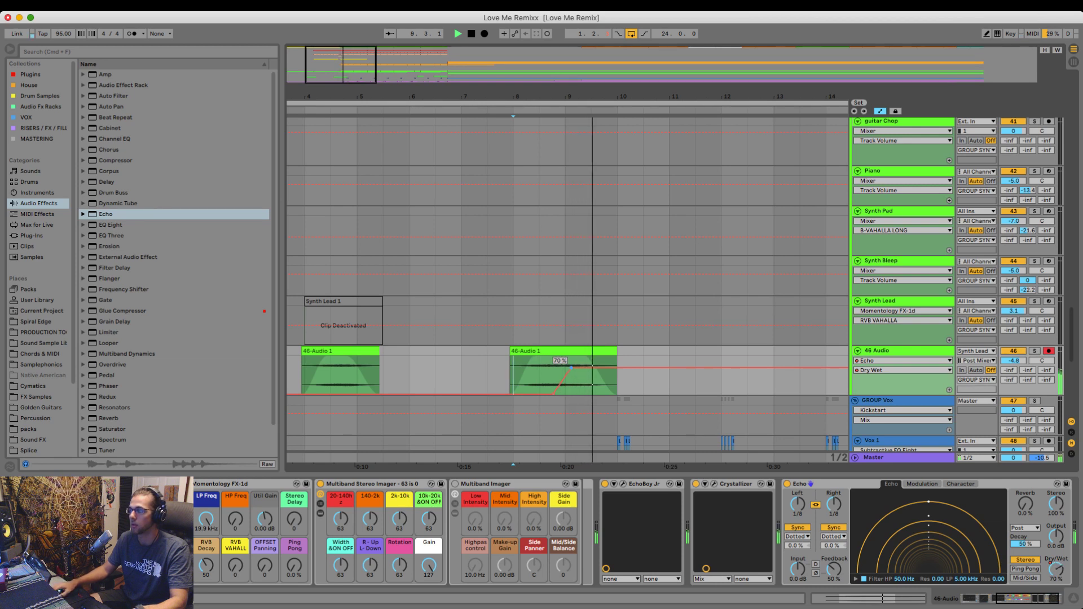
# - Solo the 46 Audio track to hear the echo tail, and ramp Echo's Dry/Wet automation down to zero near bar 12
pyautogui.press('s')
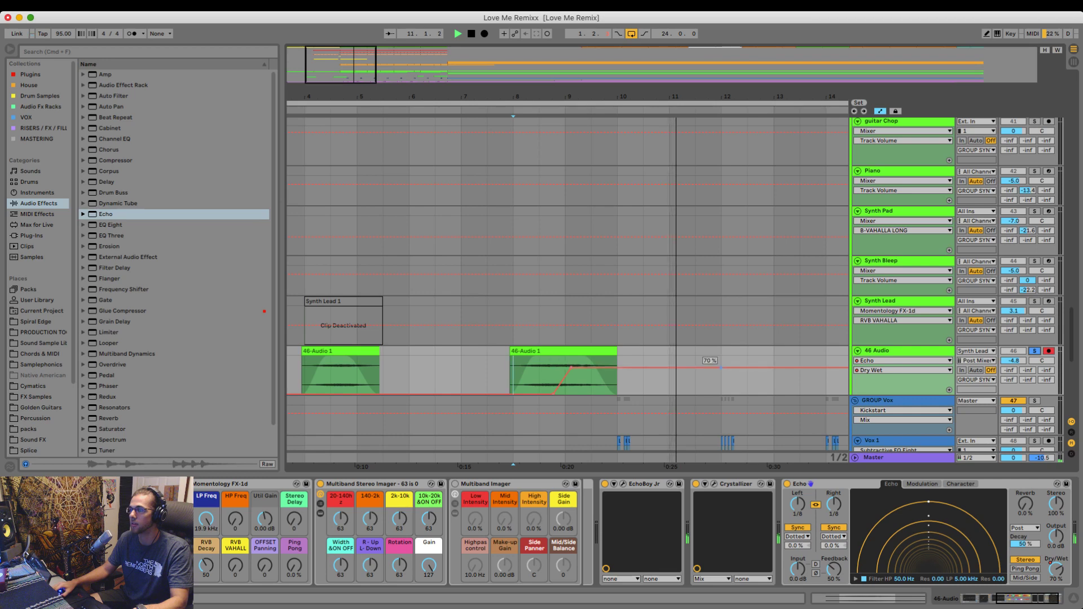
pyautogui.moveTo(775, 368); pyautogui.dragTo(722, 394)
pyautogui.click(487, 374)
pyautogui.press('space')
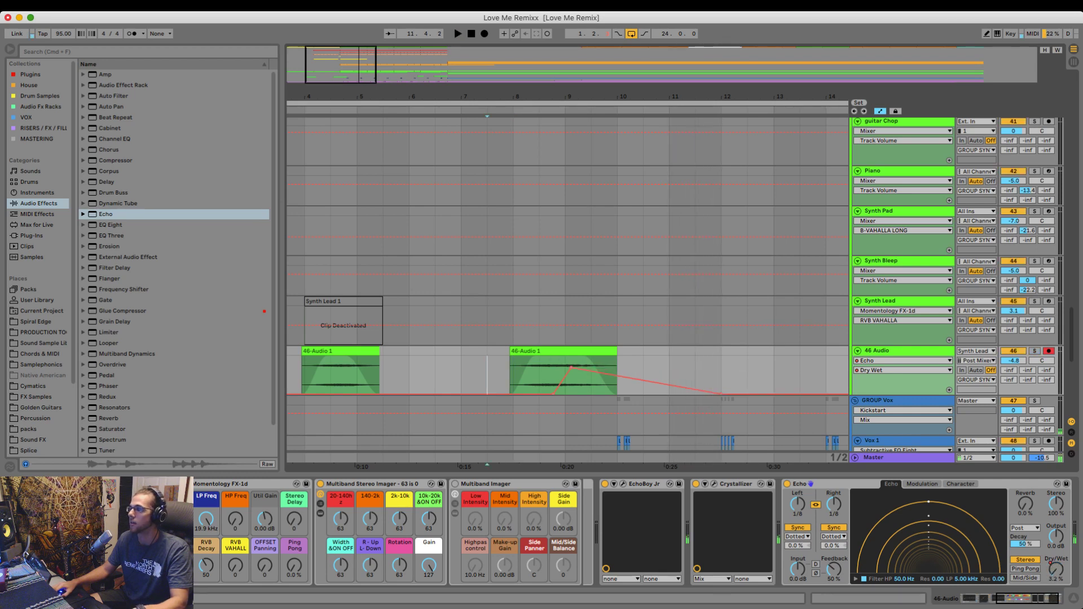
# - Play the lead transition from 7.3 in the full mix to check the echo automation against the drop's synths
pyautogui.press('space')
pyautogui.press('s')
pyautogui.press('a')
pyautogui.press('a')
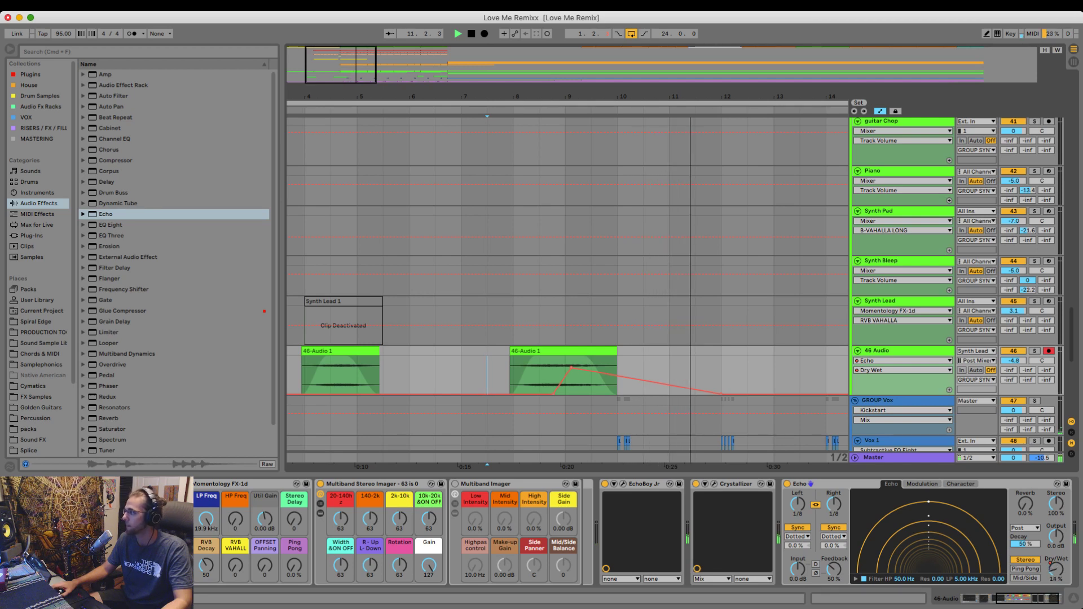
pyautogui.scroll(8, 564, 282)
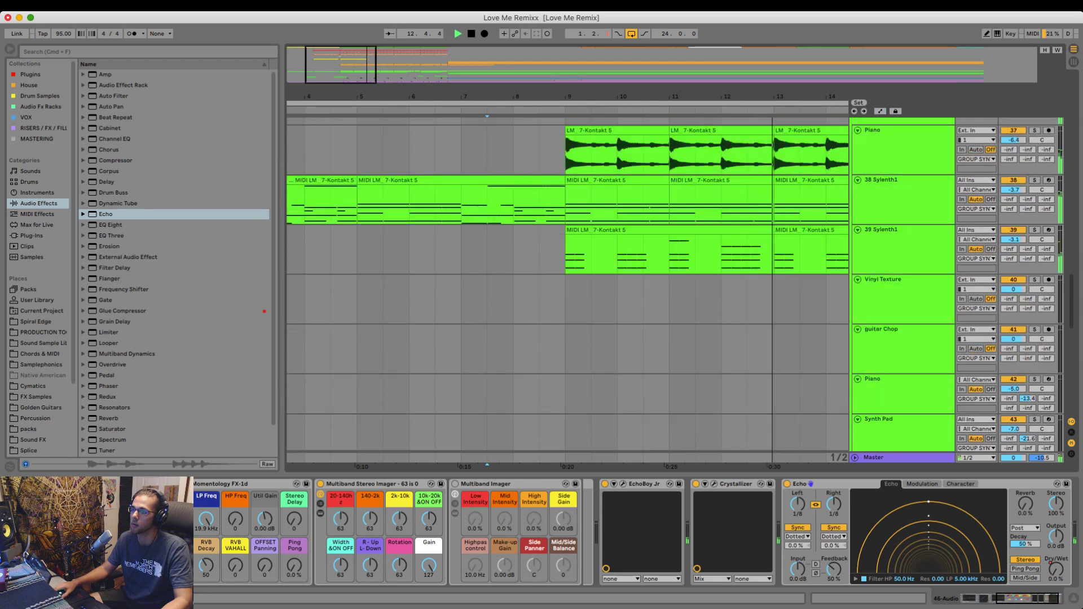
# - Survey the intro's synth, vocal and guitar tracks and play the arrangement from bar 1 to judge what is missing
pyautogui.click(569, 252)
pyautogui.moveTo(565, 97); pyautogui.dragTo(632, 88)
pyautogui.press('alt+super+l')
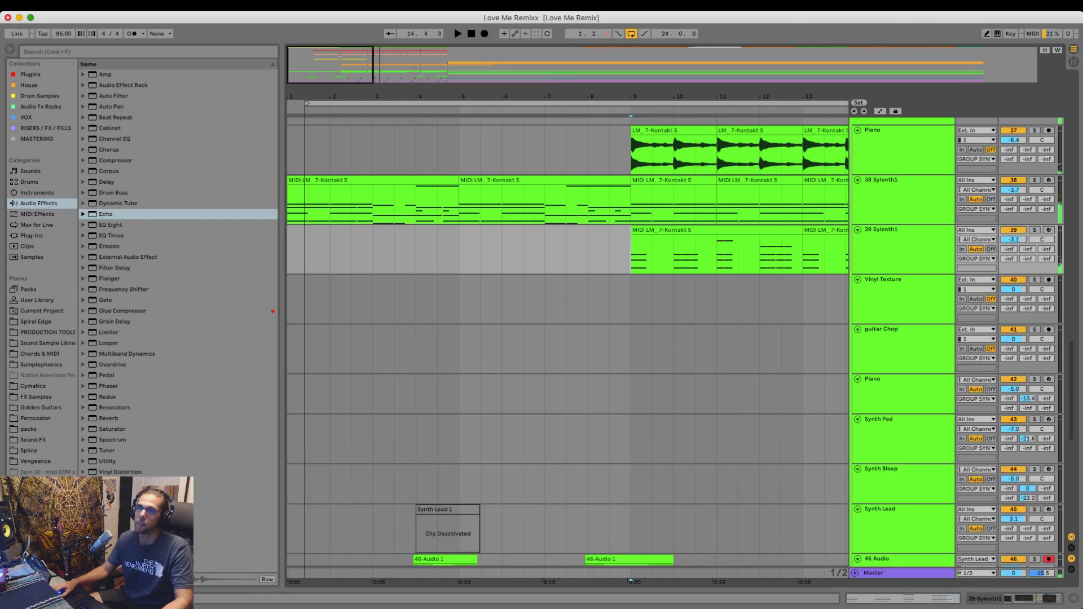
pyautogui.moveTo(631, 96); pyautogui.dragTo(507, 88)
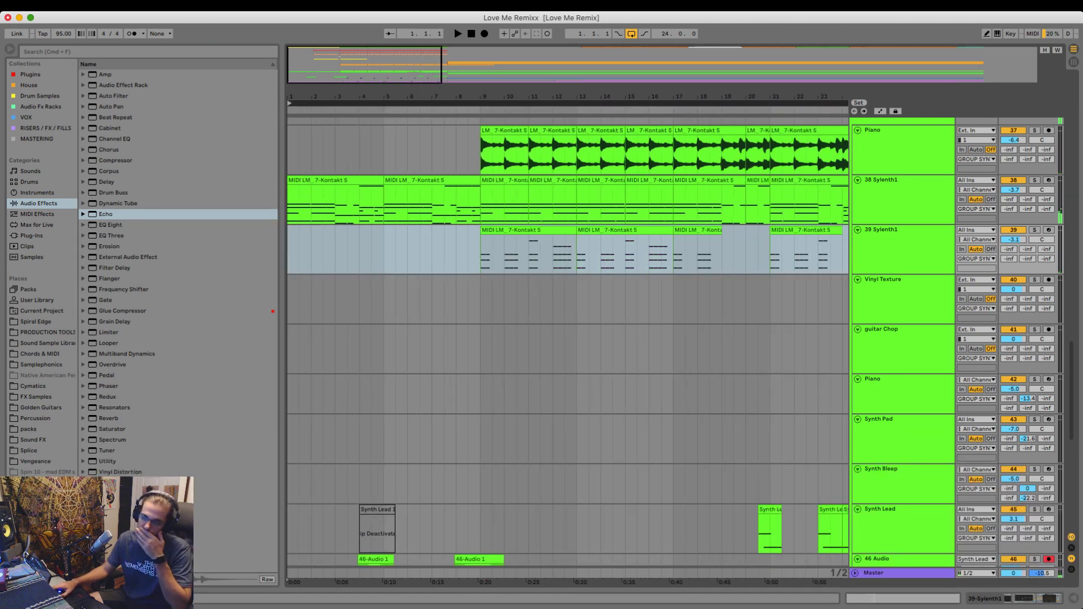
pyautogui.scroll(-5, 445, 265)
pyautogui.click(444, 265)
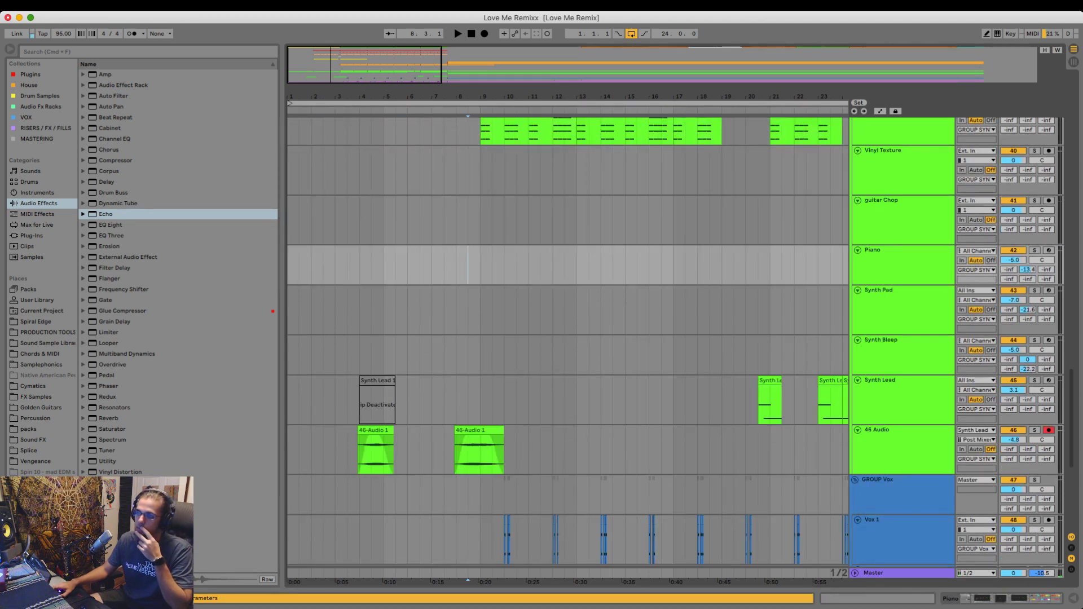
pyautogui.scroll(-10, 567, 339)
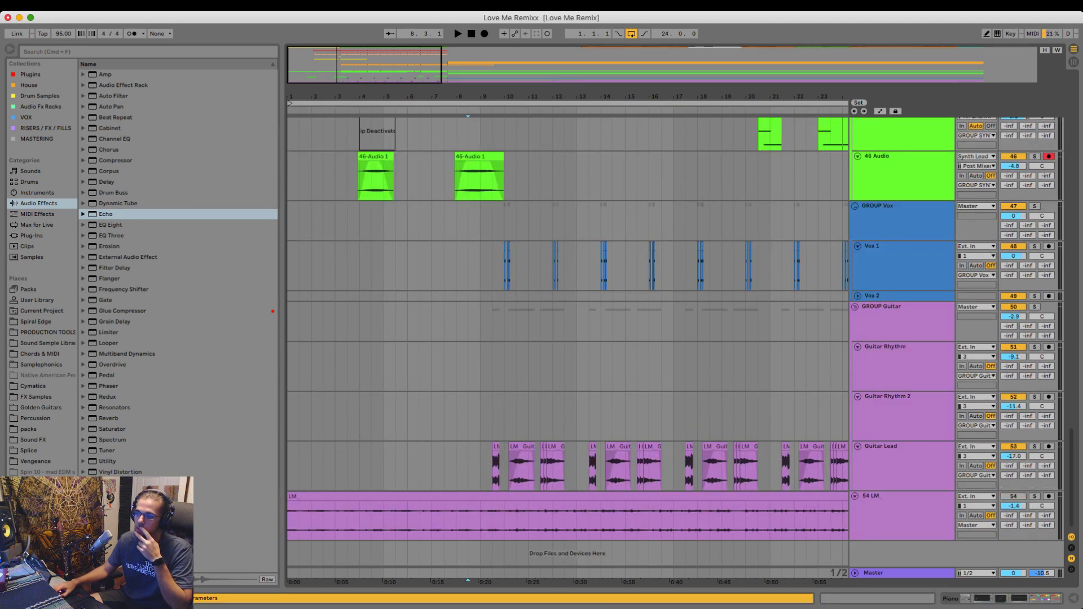
pyautogui.moveTo(481, 321); pyautogui.dragTo(385, 322)
pyautogui.click(384, 322)
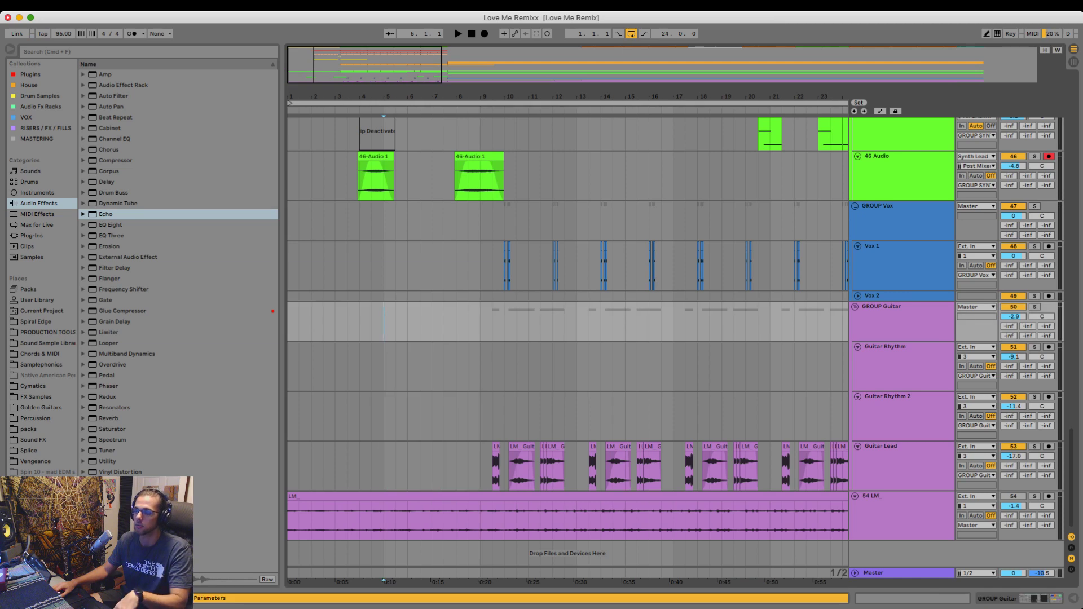
pyautogui.press('space')
pyautogui.scroll(14, 568, 339)
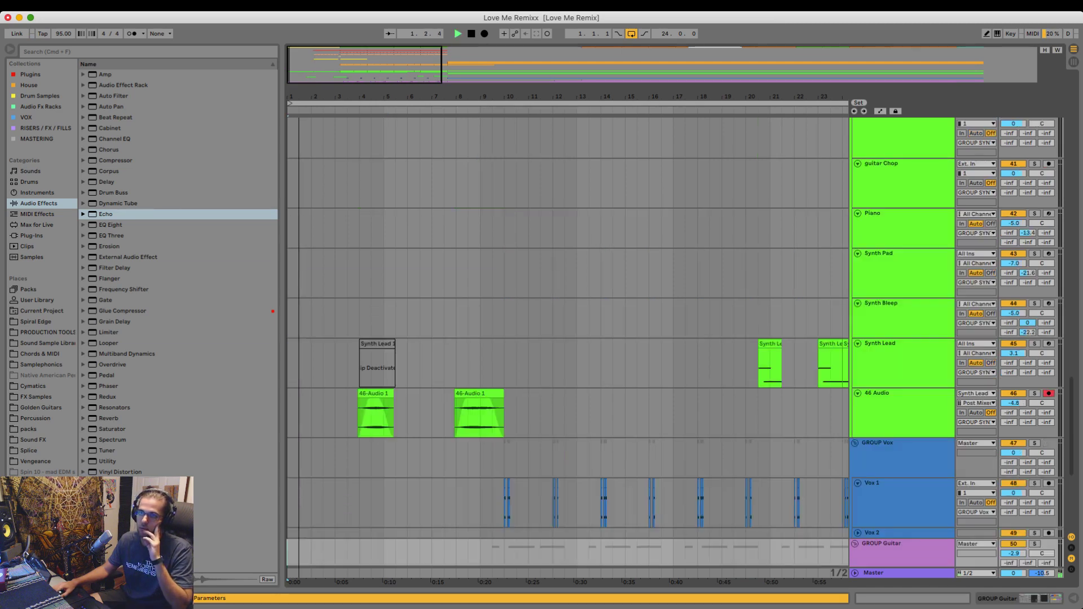
pyautogui.scroll(1, 568, 338)
pyautogui.scroll(-1, 568, 338)
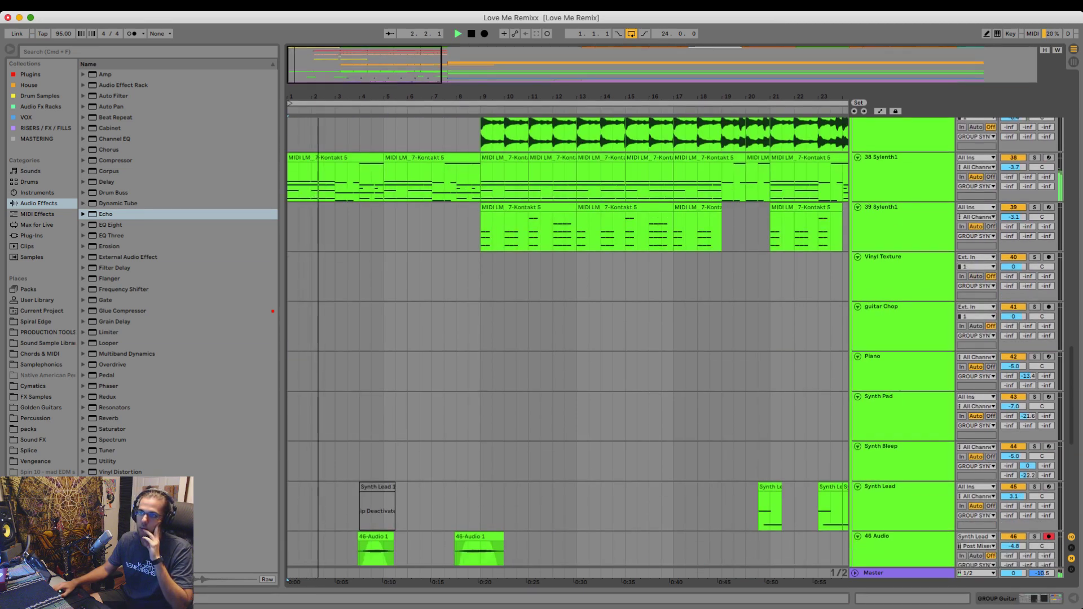
pyautogui.press('+')
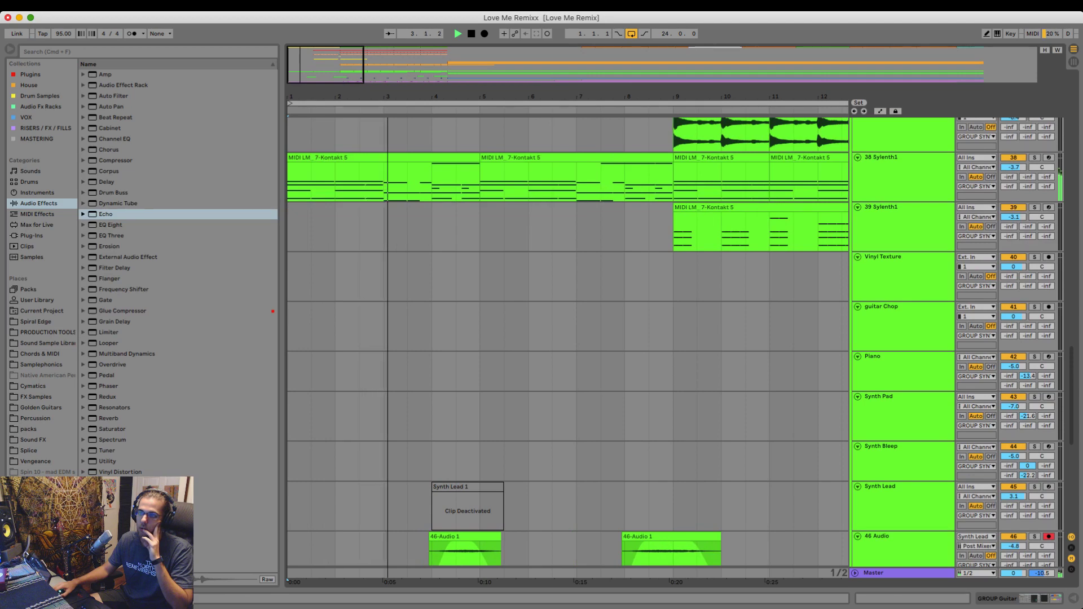
# - In the first 38 Sylenth1 clip, extend the G2 note across all of bar 3 and lengthen the second D#1 note to bar 4
pyautogui.doubleClick(478, 181)
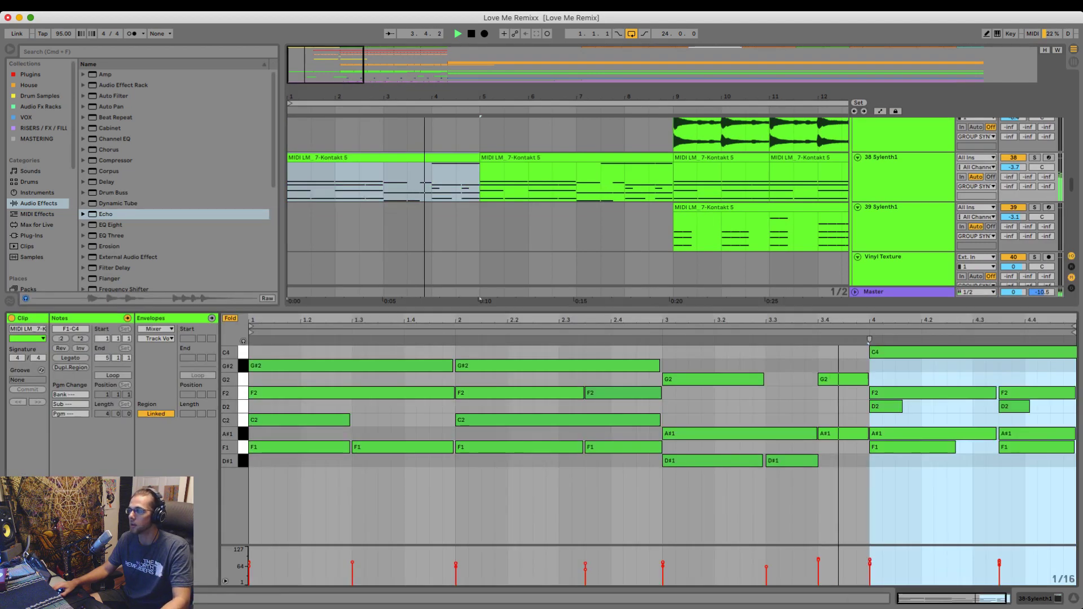
pyautogui.click(728, 380)
pyautogui.click(767, 407)
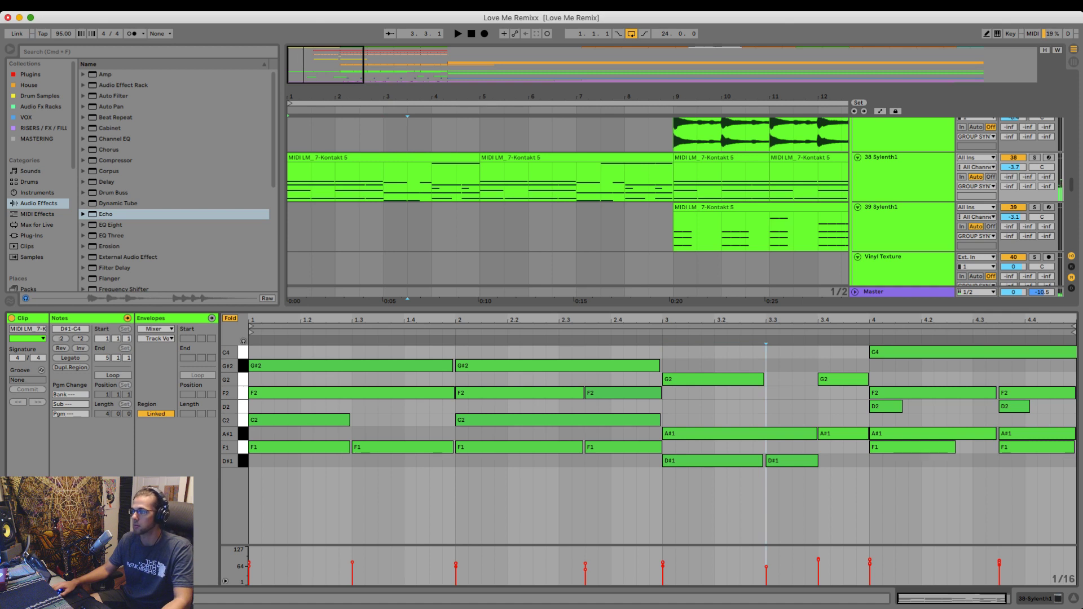
pyautogui.moveTo(763, 379); pyautogui.dragTo(844, 380)
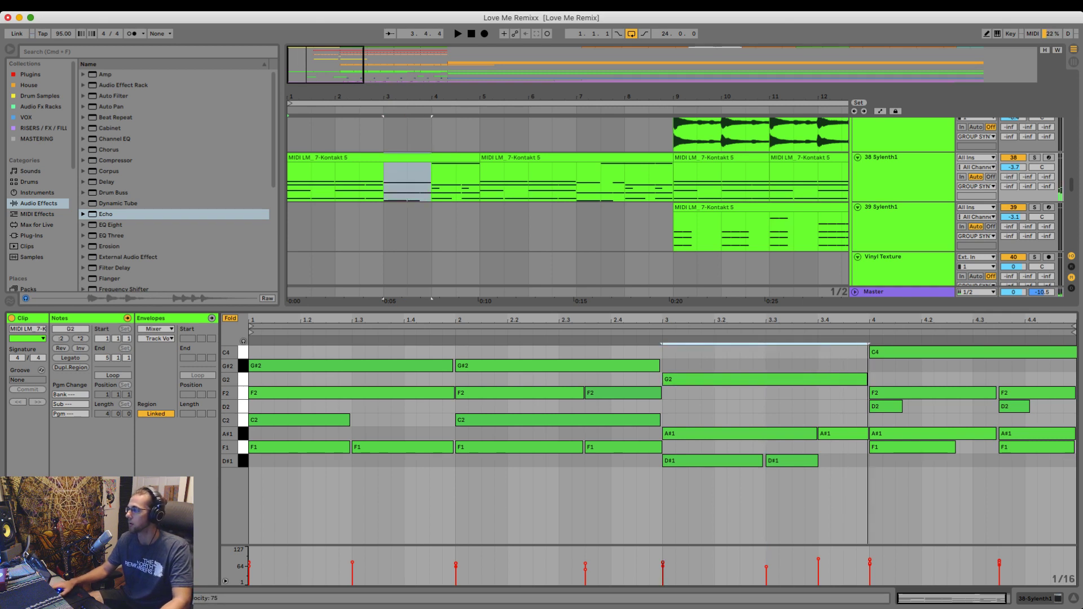
pyautogui.press('space')
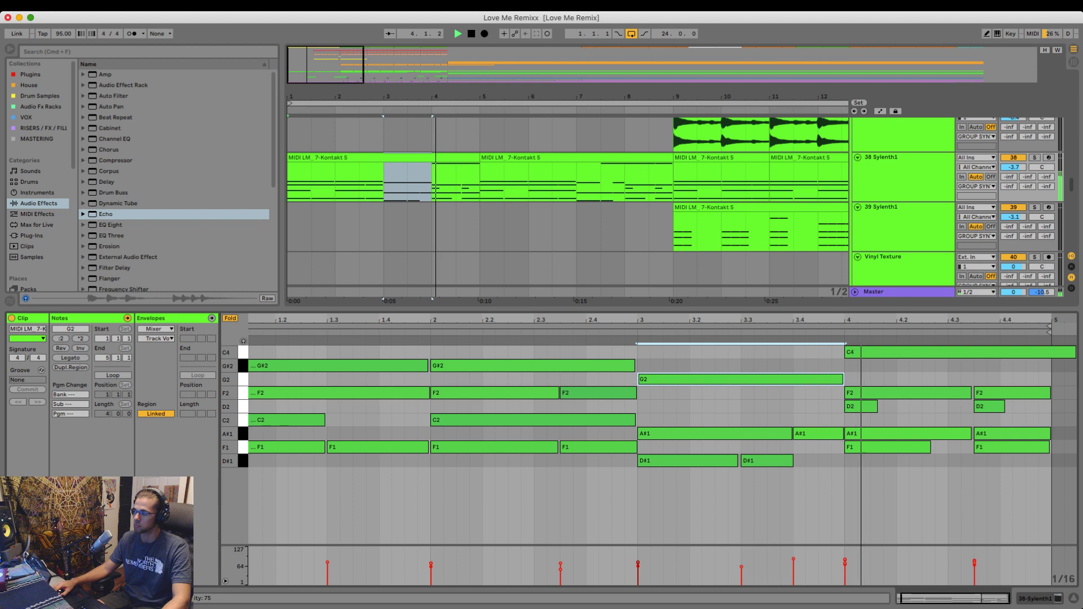
pyautogui.moveTo(793, 461); pyautogui.dragTo(844, 461)
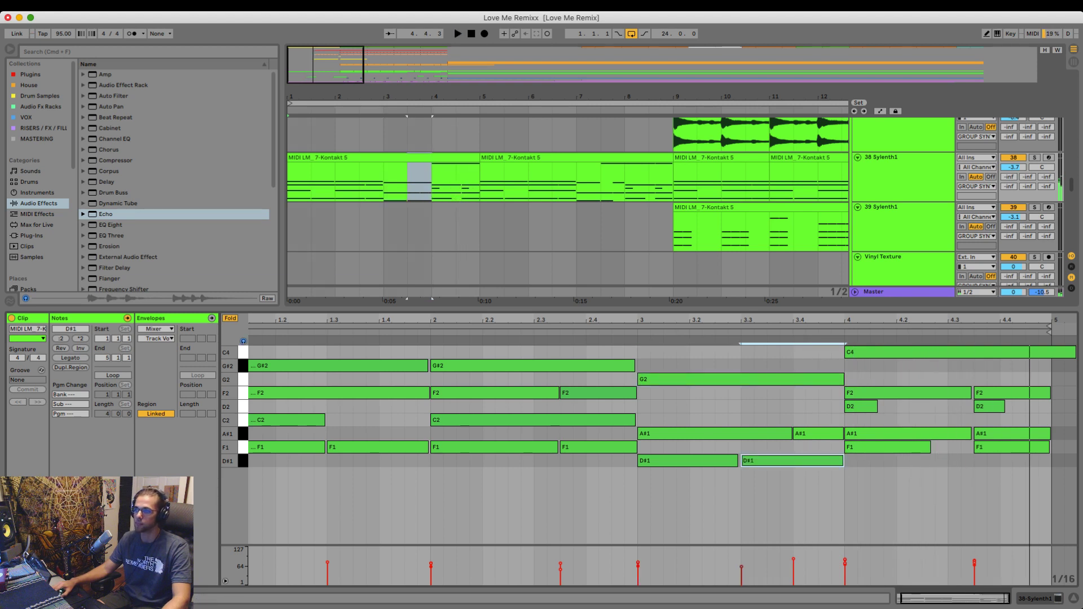
# - Unfold the note editor, duplicate the two D#1 bass notes of bar 3 into bar 4, and transpose the copies down to A#0
pyautogui.press('f')
pyautogui.scroll(3, 649, 446)
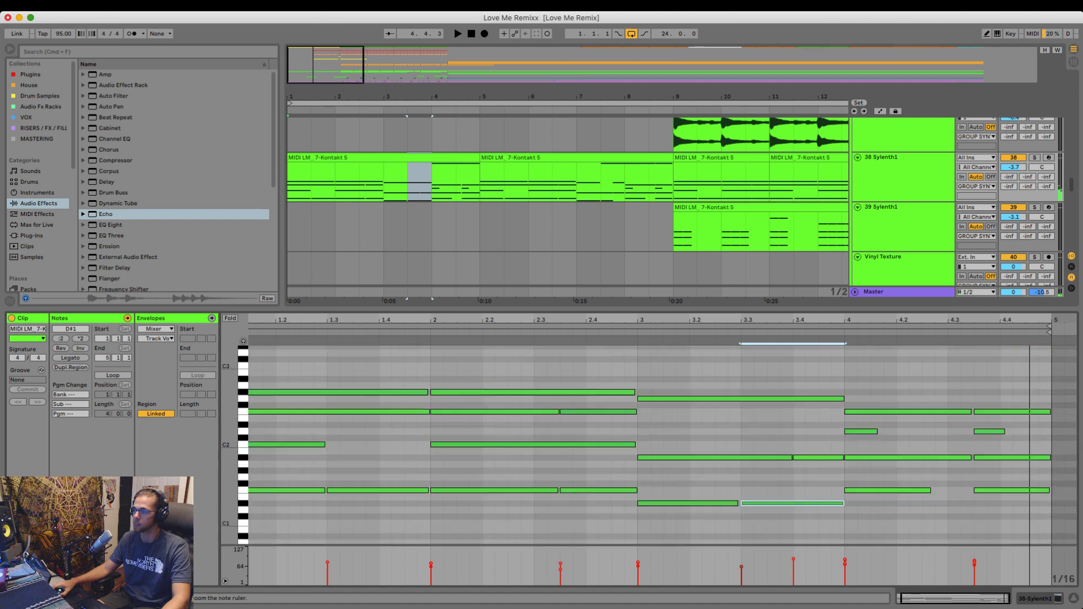
pyautogui.scroll(-4, 812, 474)
pyautogui.moveTo(813, 474); pyautogui.dragTo(695, 445)
pyautogui.press('super+d')
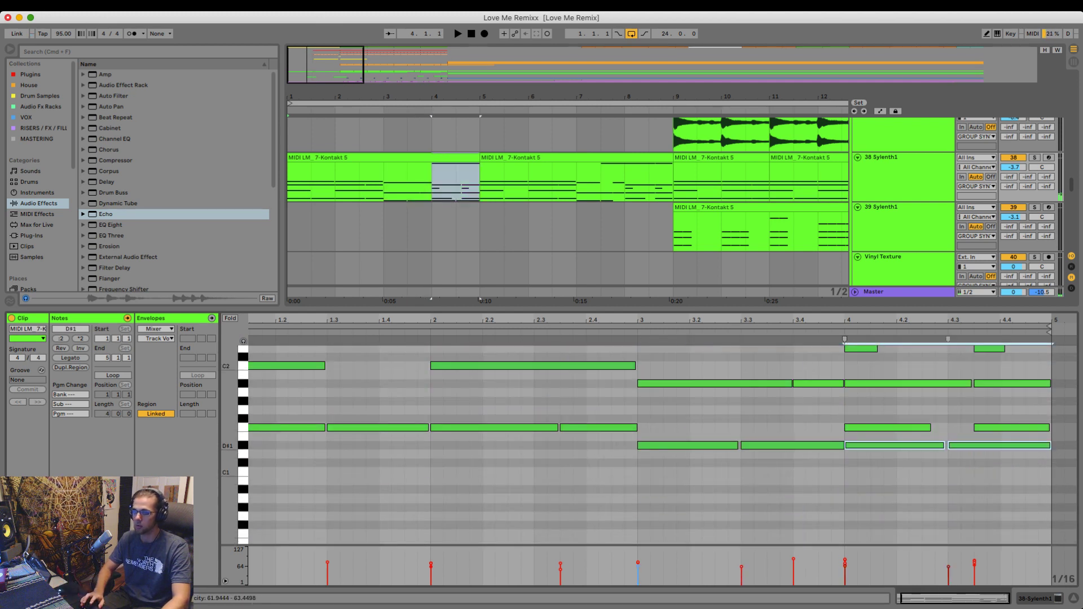
pyautogui.press('Down')
pyautogui.press('Down')
pyautogui.press('Down')
pyautogui.press('Down')
pyautogui.press('Down')
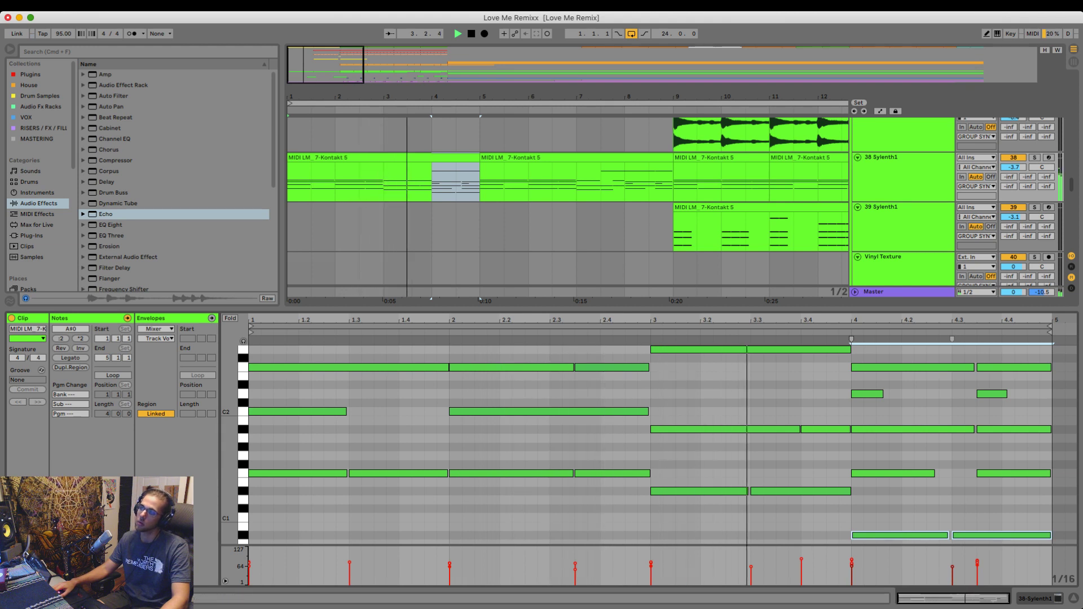
# - Play through to bar 9 while comparing the notes of the first and second 38 Sylenth1 clips
pyautogui.click(384, 158)
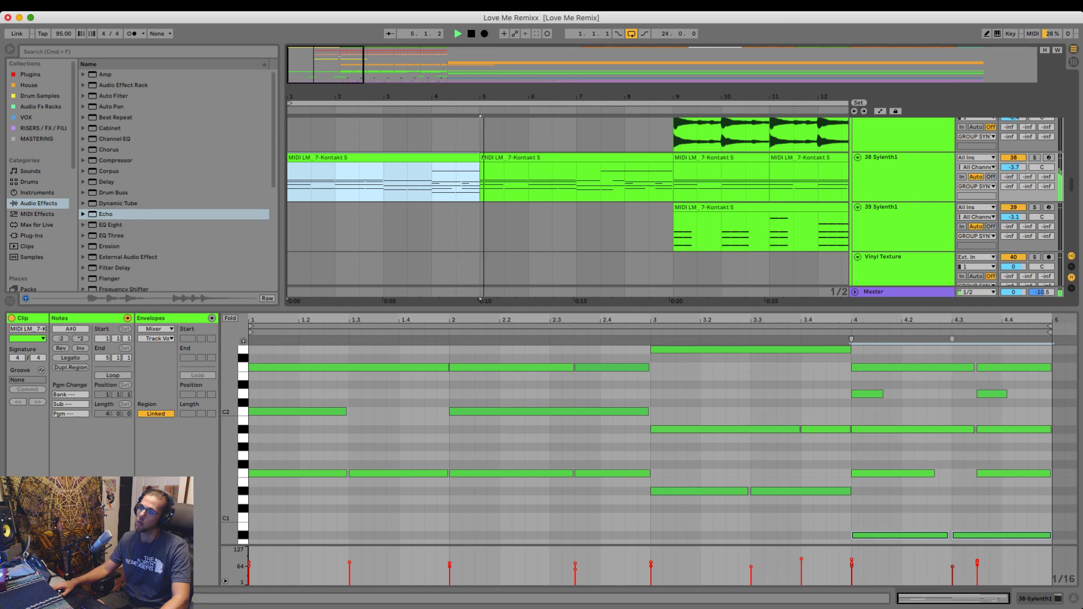
pyautogui.press('super+a')
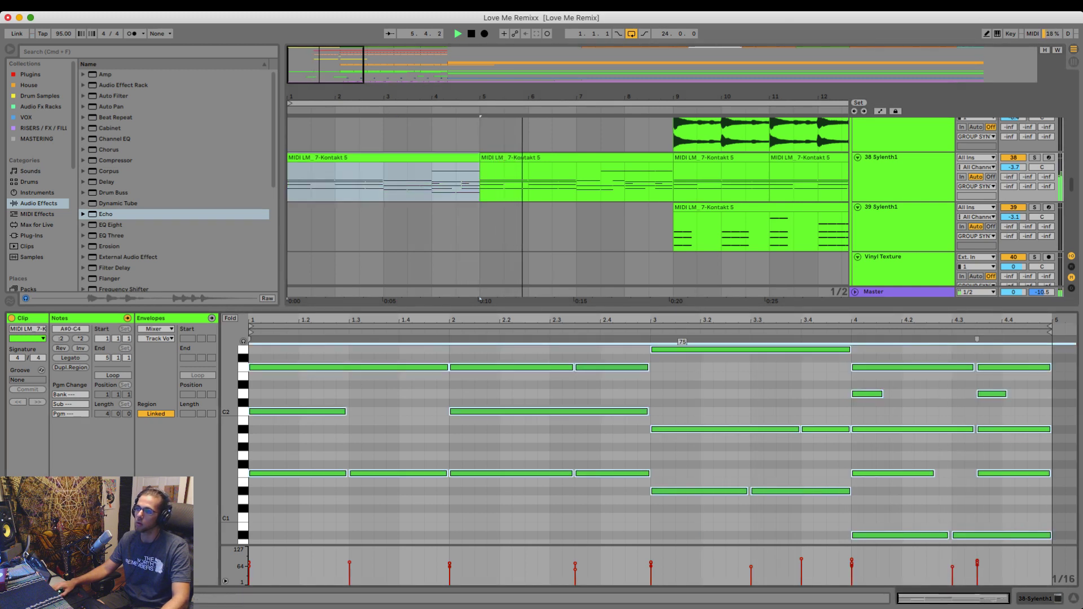
pyautogui.click(576, 158)
pyautogui.press('super+a')
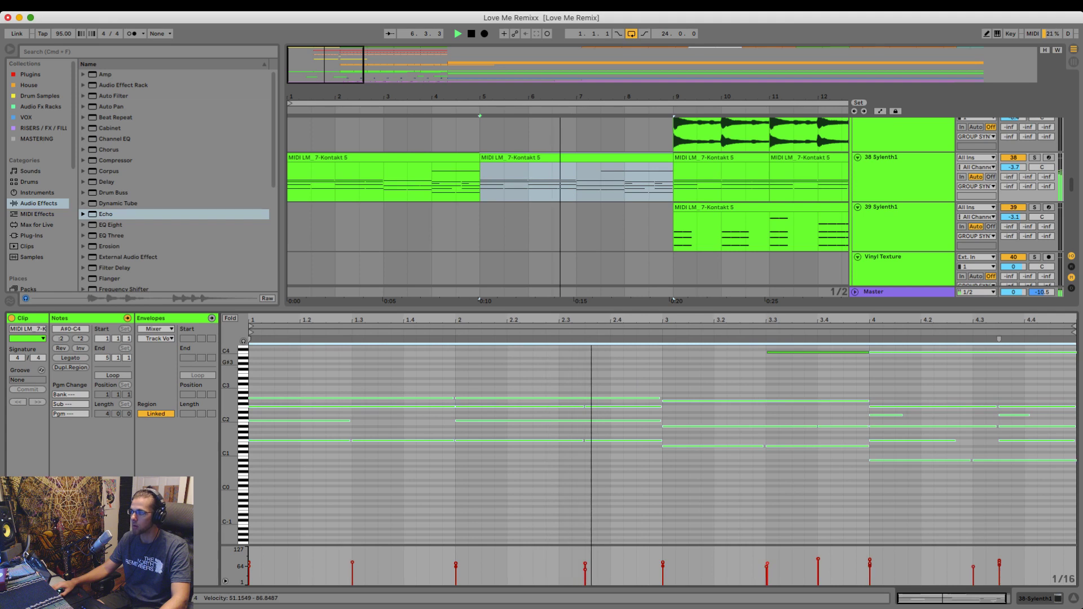
pyautogui.click(805, 490)
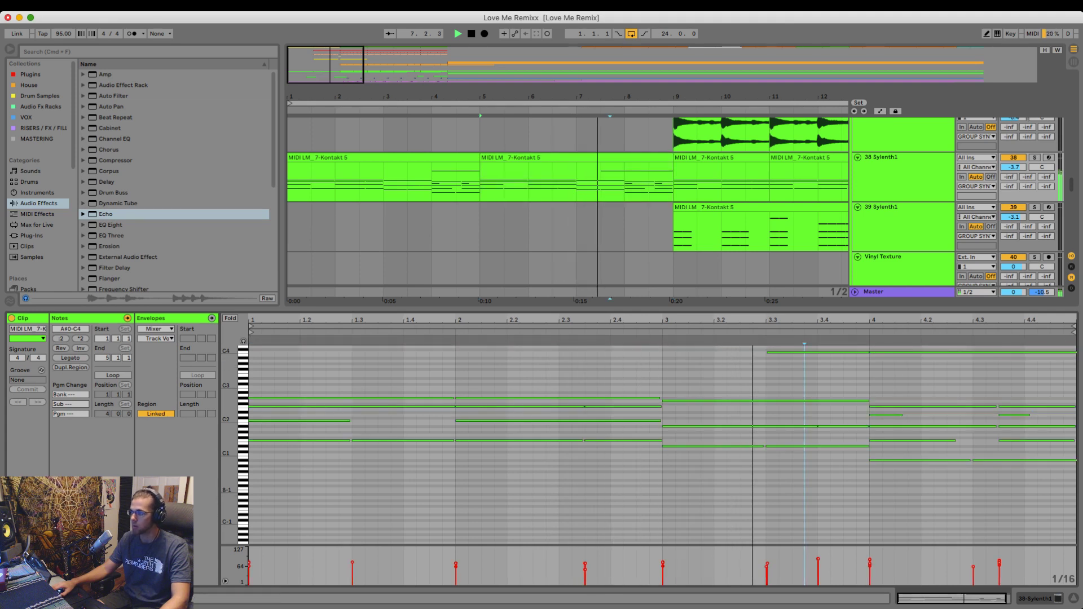
pyautogui.scroll(1, 663, 446)
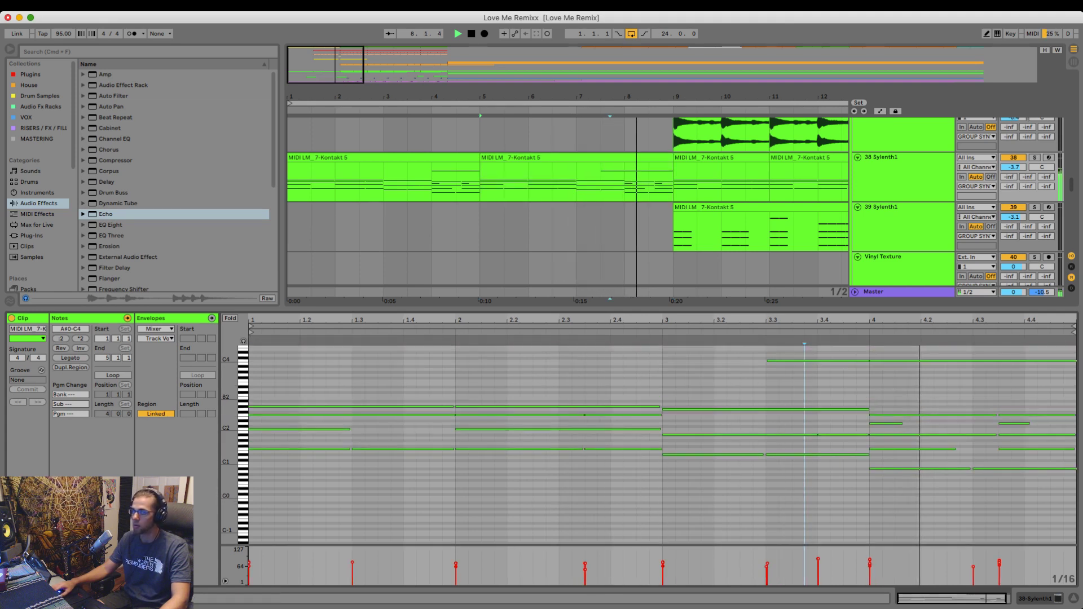
pyautogui.scroll(5, 663, 446)
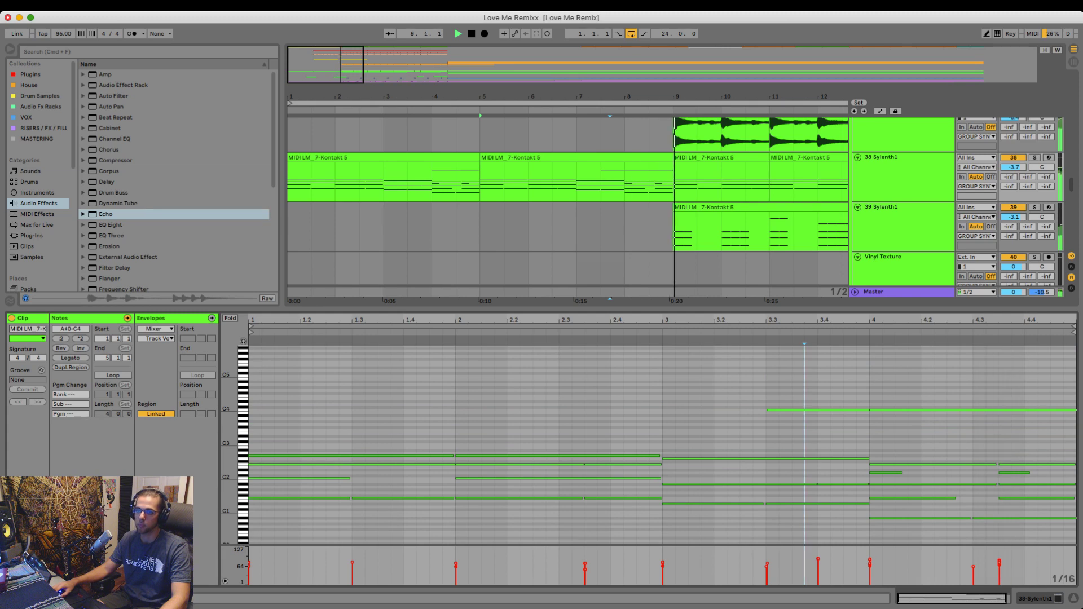
# - Open the second 38 Sylenth1 clip in an enlarged note editor and draw a C3 note about three beats long from its start
pyautogui.moveTo(663, 309); pyautogui.dragTo(663, 211)
pyautogui.moveTo(230, 417); pyautogui.dragTo(262, 440)
pyautogui.scroll(3, 231, 440)
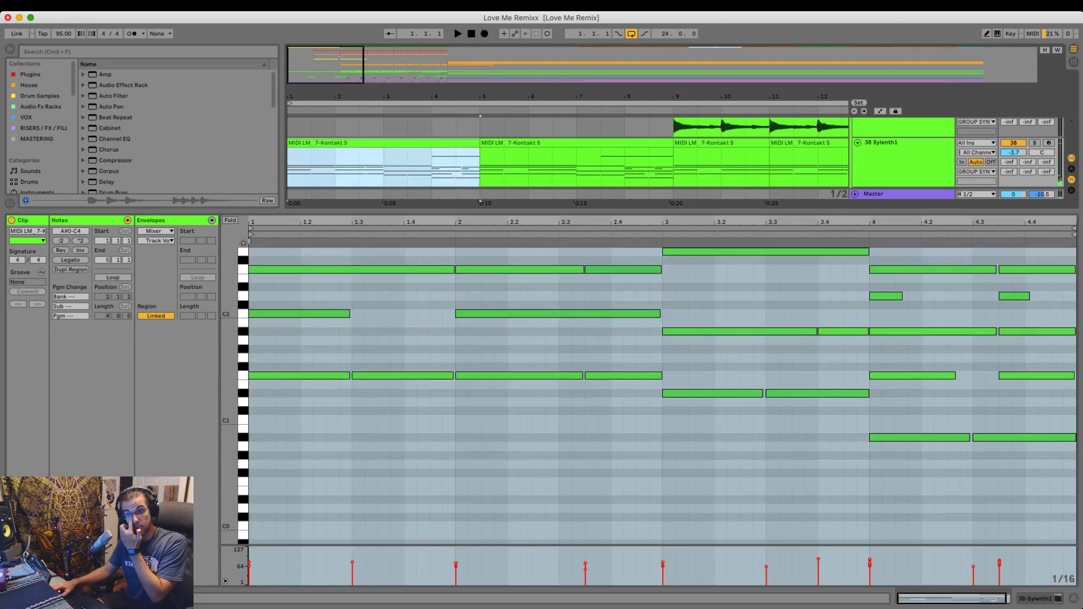
pyautogui.click(508, 367)
pyautogui.click(520, 143)
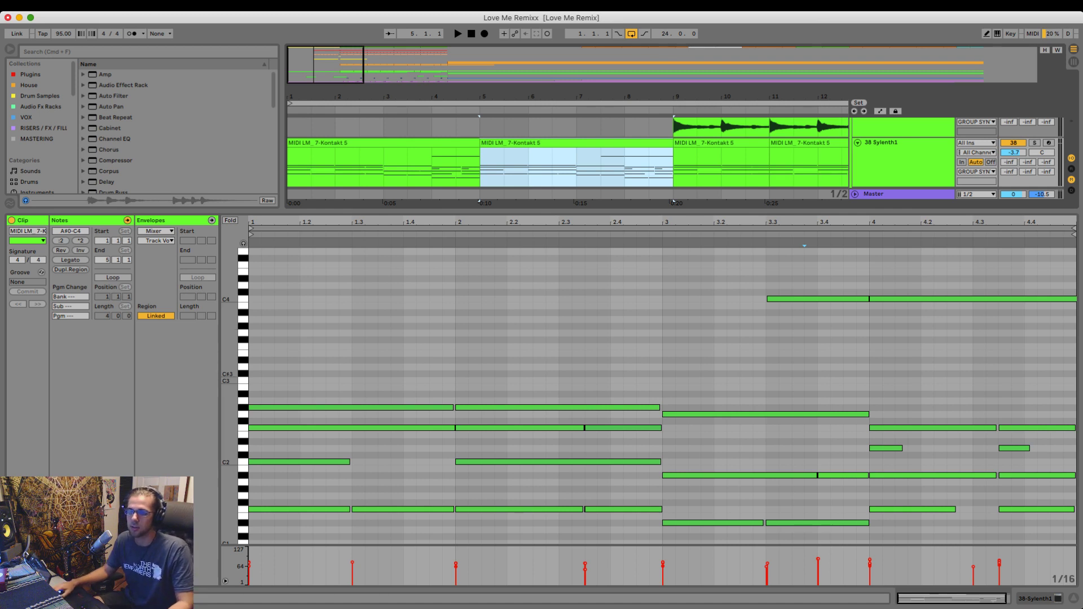
pyautogui.doubleClick(255, 380)
pyautogui.moveTo(260, 381); pyautogui.dragTo(417, 377)
# - Audition the new C3 note with the 38 Sylenth1 track soloed and extend it to fill the clip's first bar
pyautogui.press('space')
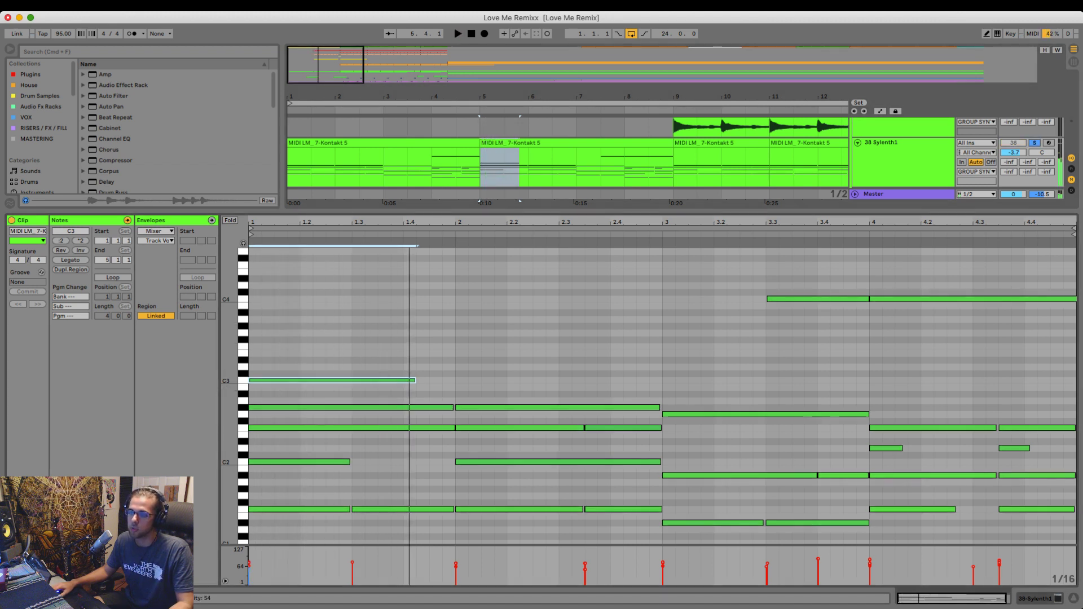
pyautogui.press('space')
pyautogui.press('Right')
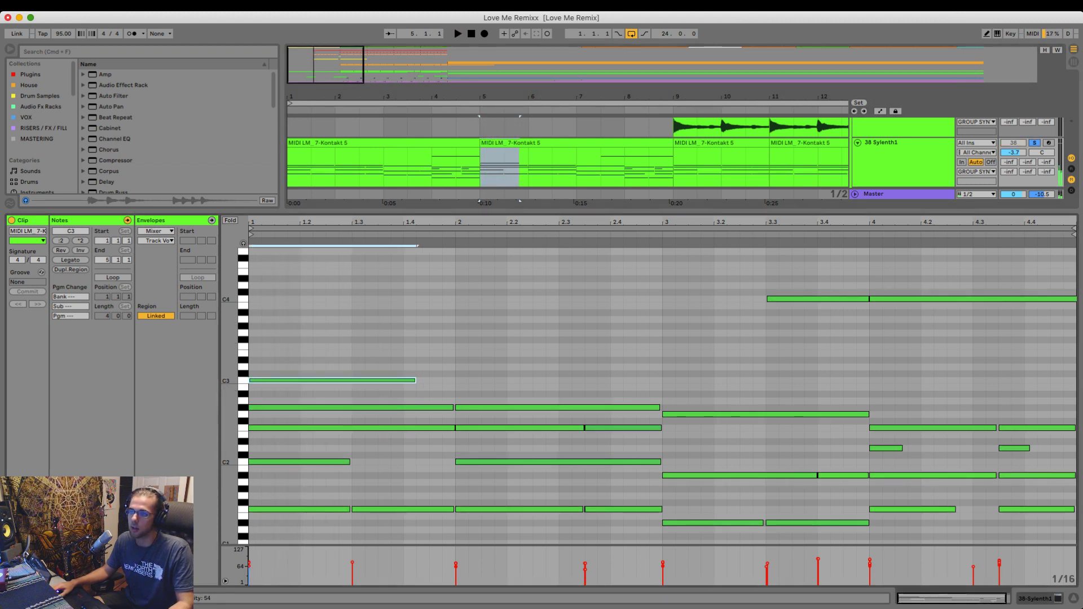
pyautogui.moveTo(416, 380); pyautogui.dragTo(419, 457)
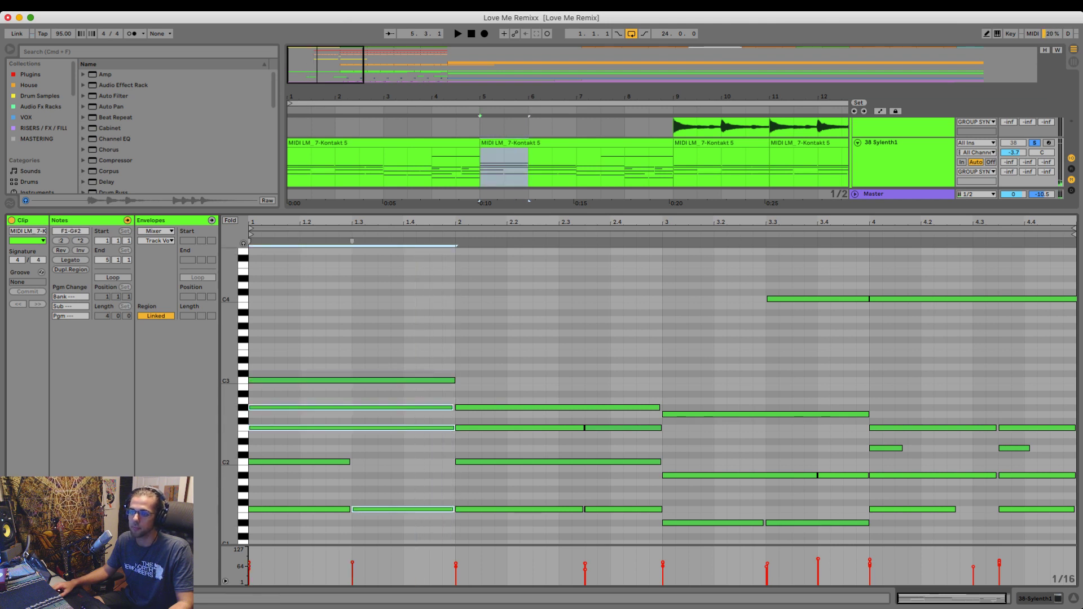
pyautogui.moveTo(405, 527)
pyautogui.mouseDown()
pyautogui.moveTo(398, 398)
pyautogui.moveTo(393, 489)
pyautogui.mouseUp()
pyautogui.click(392, 449)
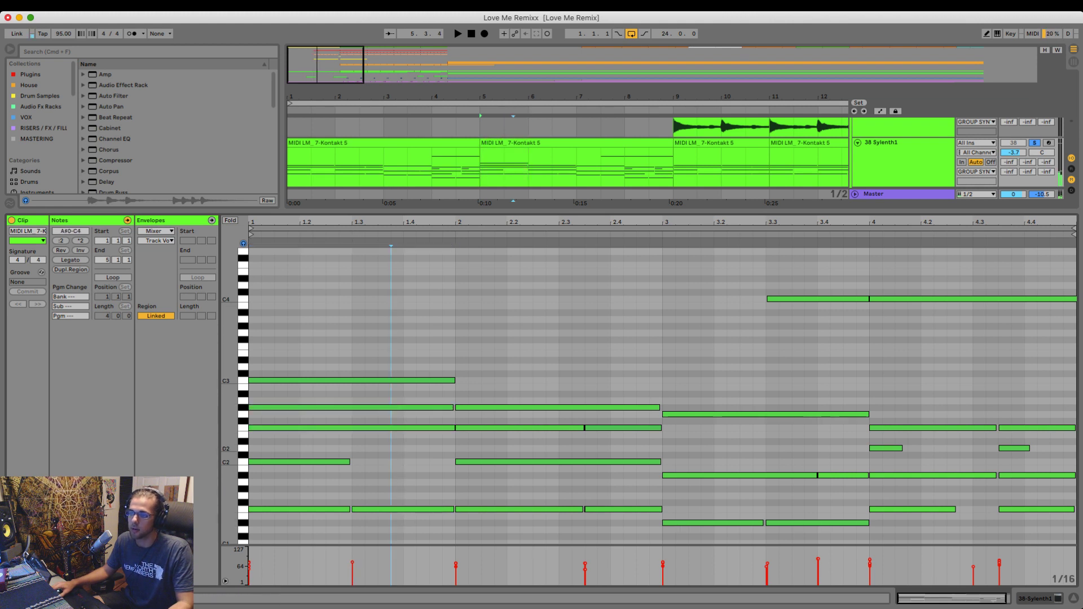
# - Duplicate the C3 note into the clip's second bar, transpose the copy up to F3, and play it back
pyautogui.click(392, 380)
pyautogui.press('super+d')
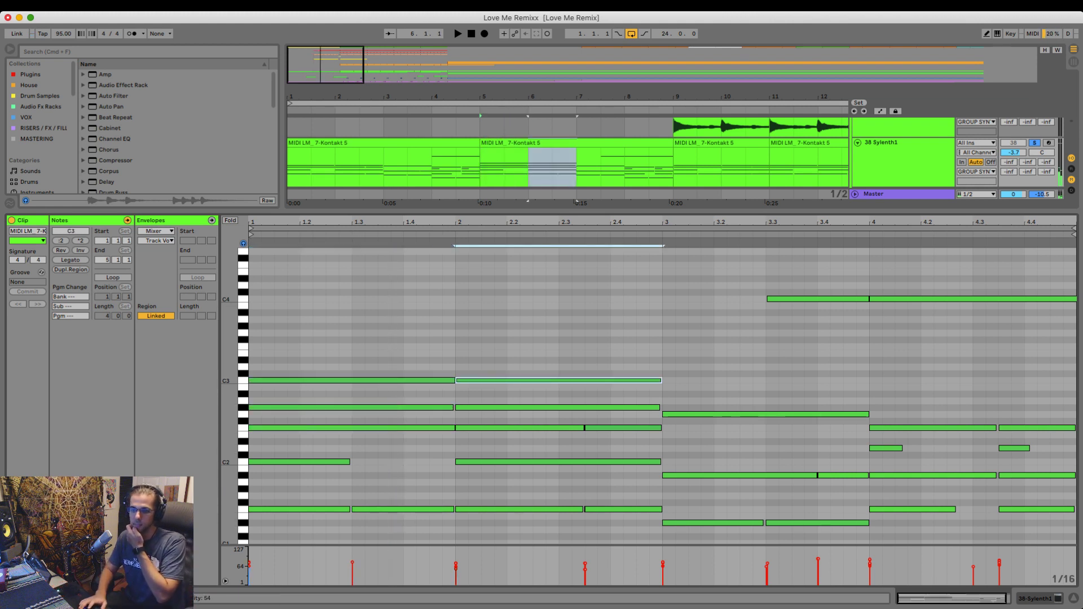
pyautogui.press('Up')
pyautogui.press('Up')
pyautogui.press('Up')
pyautogui.press('Up')
pyautogui.press('Up')
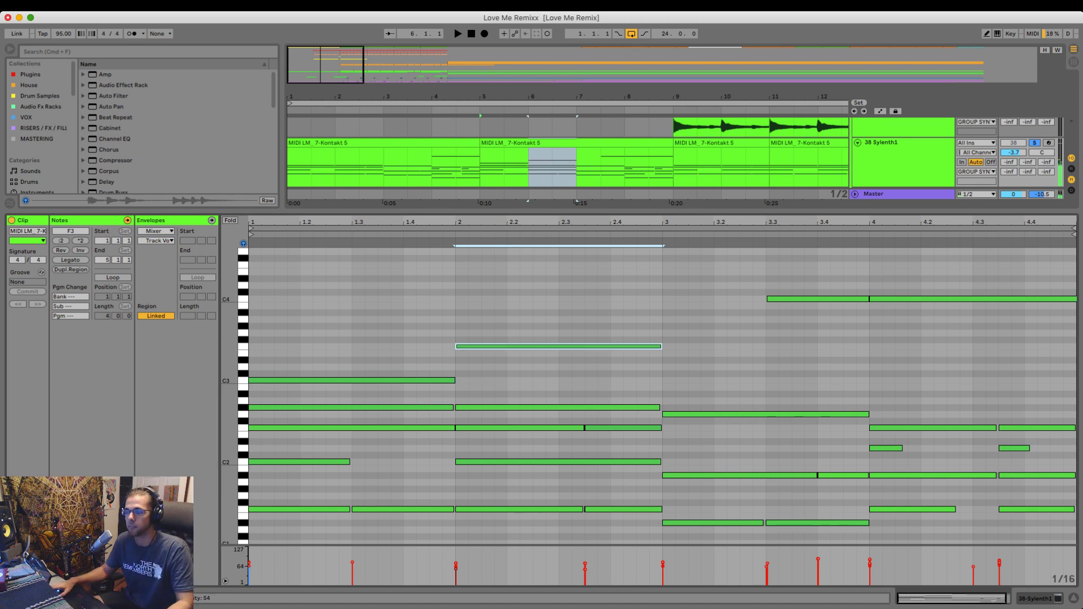
pyautogui.press('space')
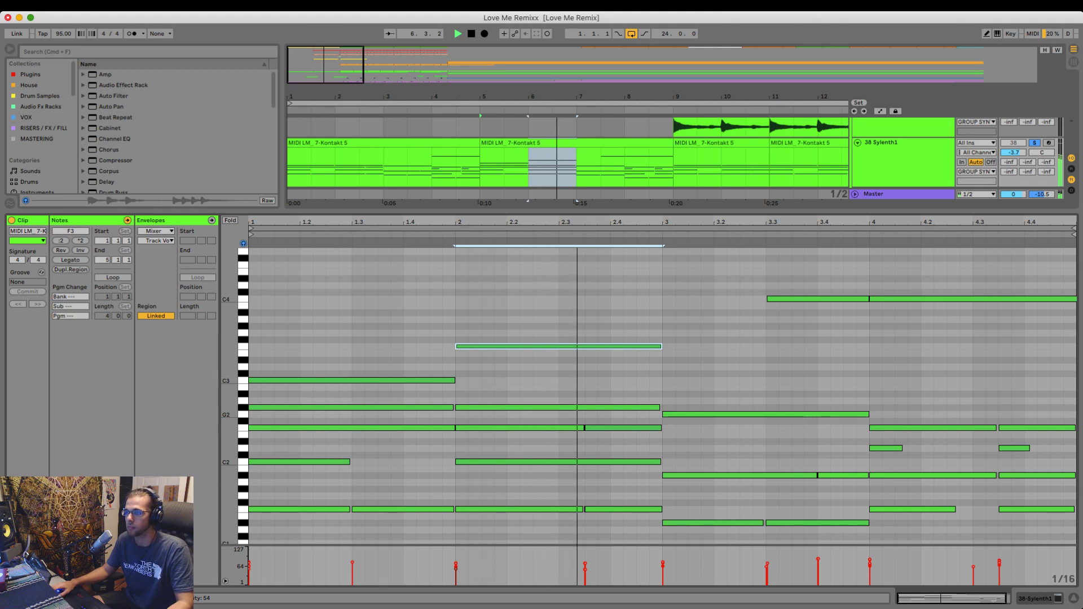
pyautogui.press('space')
# - Add a D#3 note spanning the clip's third bar and delete the C4 note in that bar's second half
pyautogui.doubleClick(670, 360)
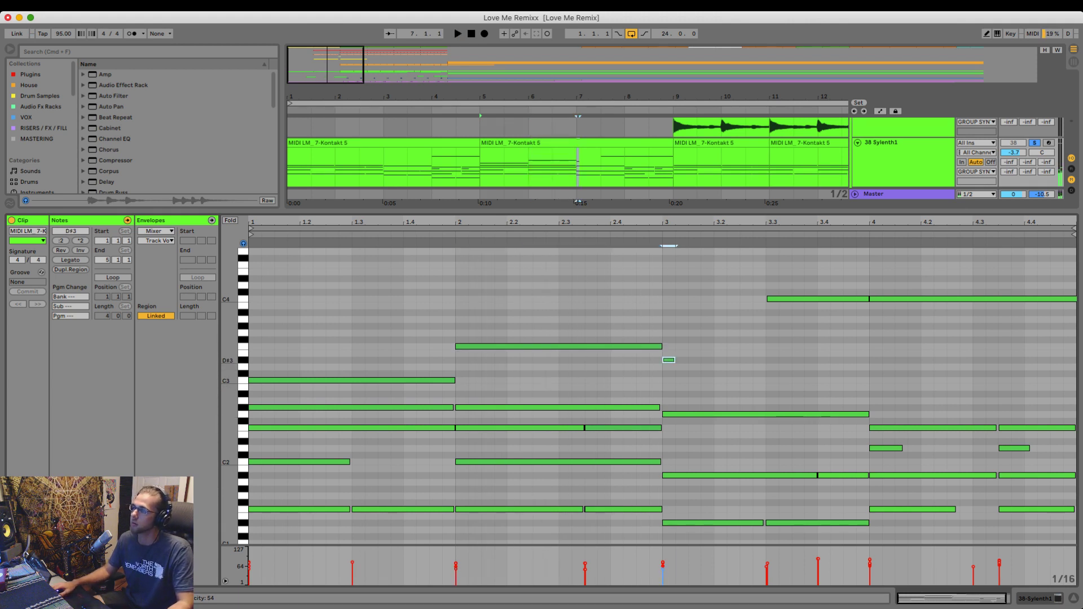
pyautogui.moveTo(675, 360); pyautogui.dragTo(766, 360)
pyautogui.press('space')
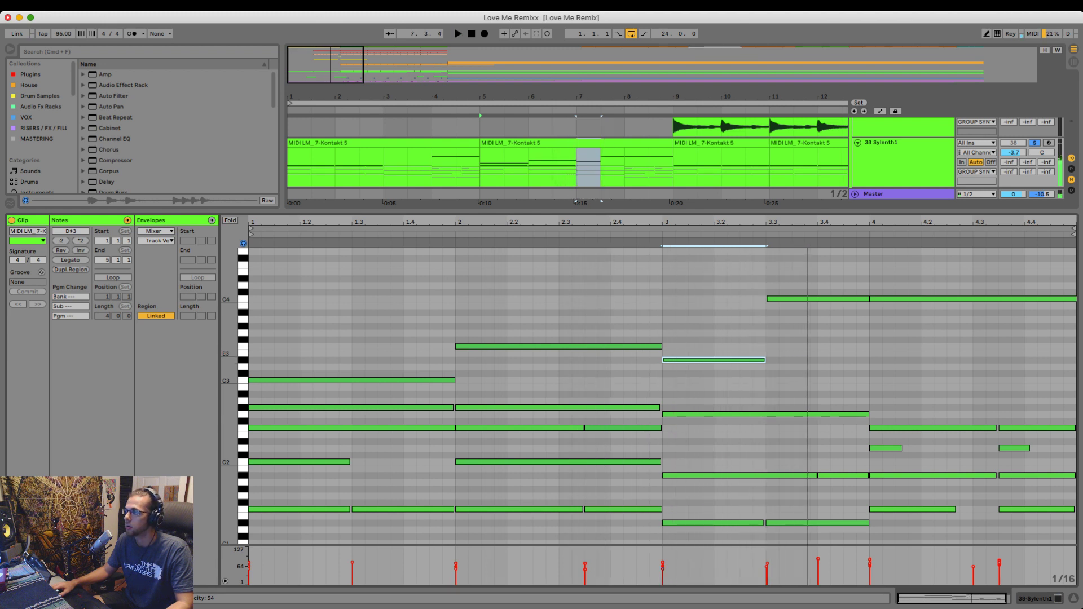
pyautogui.moveTo(767, 360); pyautogui.dragTo(870, 364)
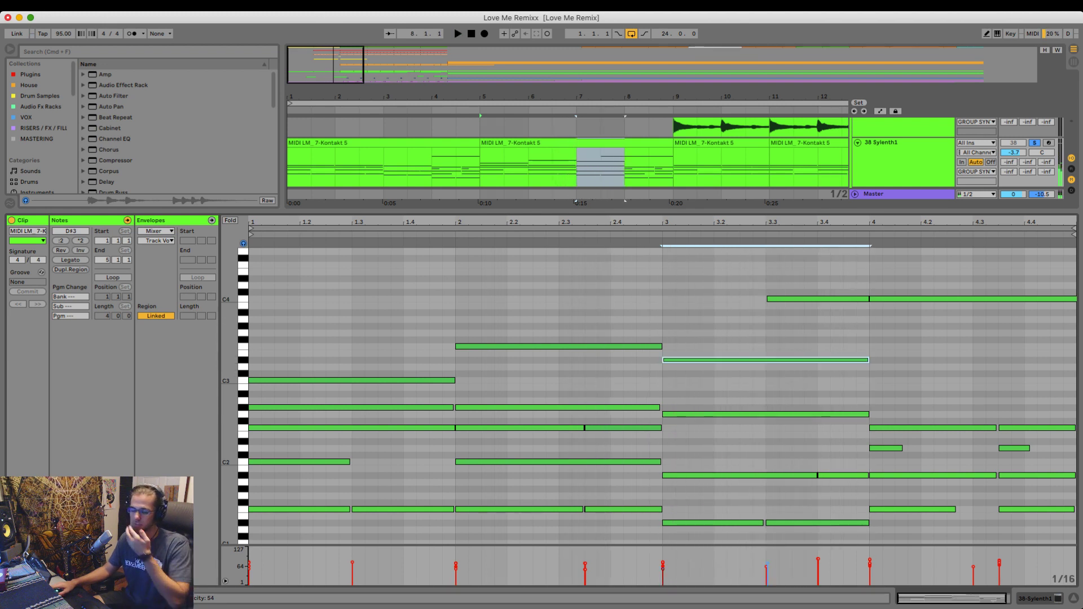
pyautogui.doubleClick(818, 299)
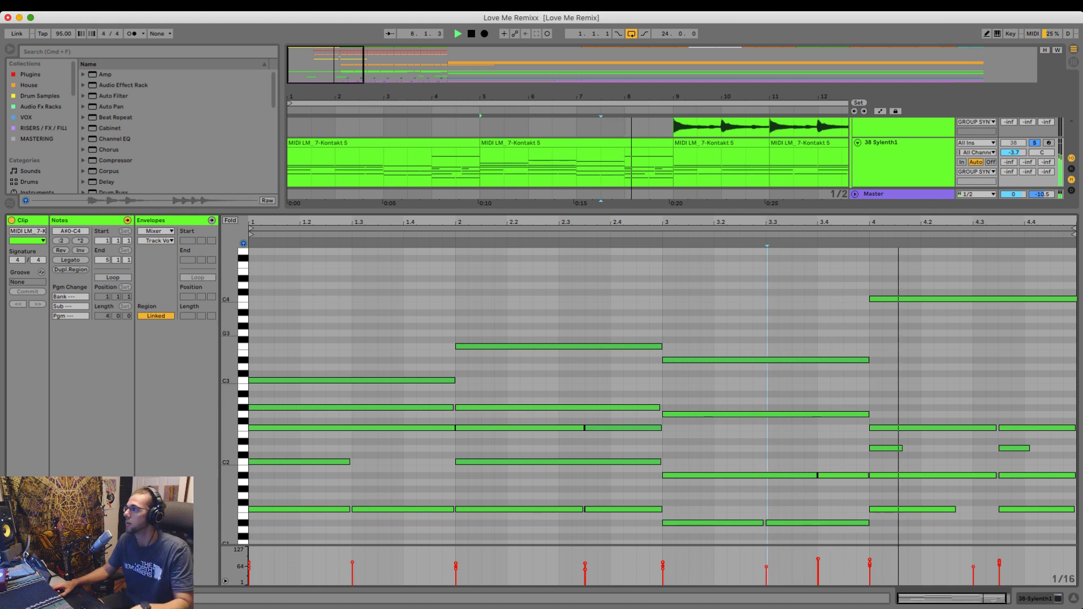
# - Shorten the C4 note in the clip's fourth bar to end at 4.4, add a short A#3 note there, and close the editor
pyautogui.scroll(1, 663, 329)
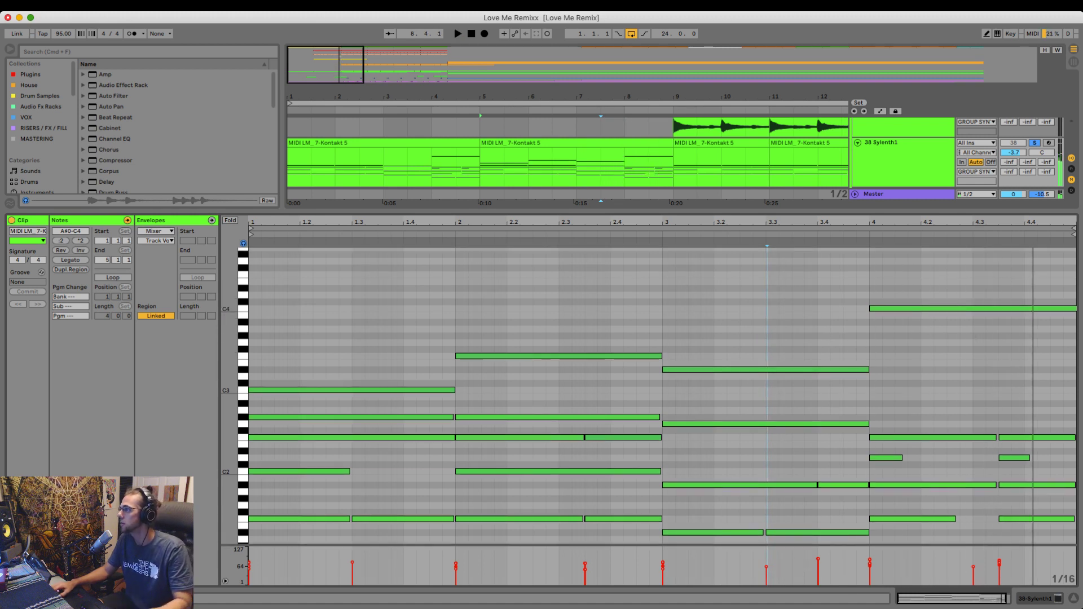
pyautogui.hscroll(2, 663, 395)
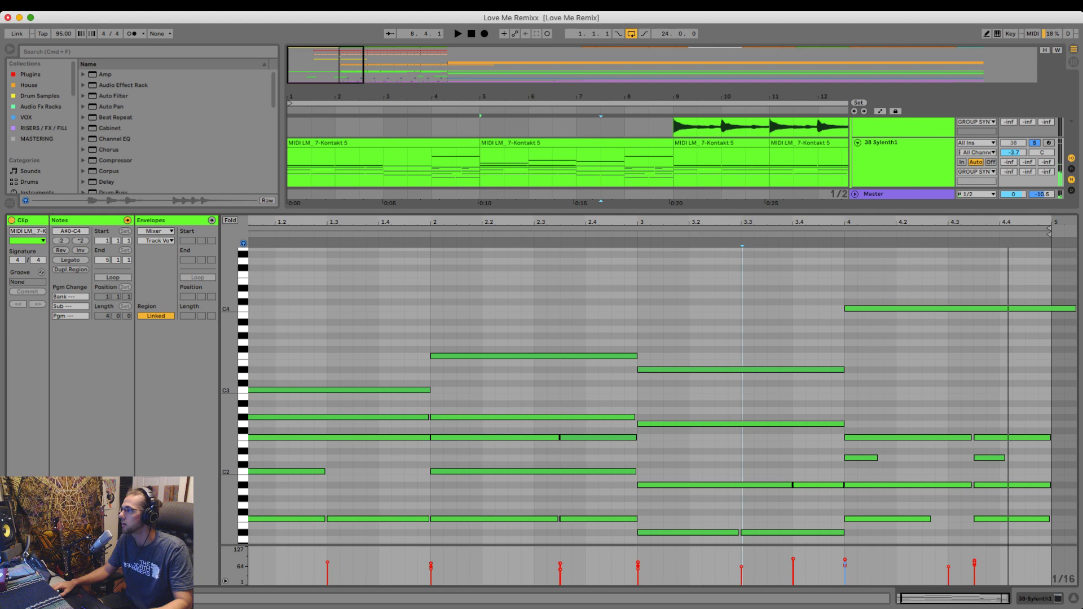
pyautogui.moveTo(1075, 309); pyautogui.dragTo(999, 309)
pyautogui.doubleClick(1006, 329)
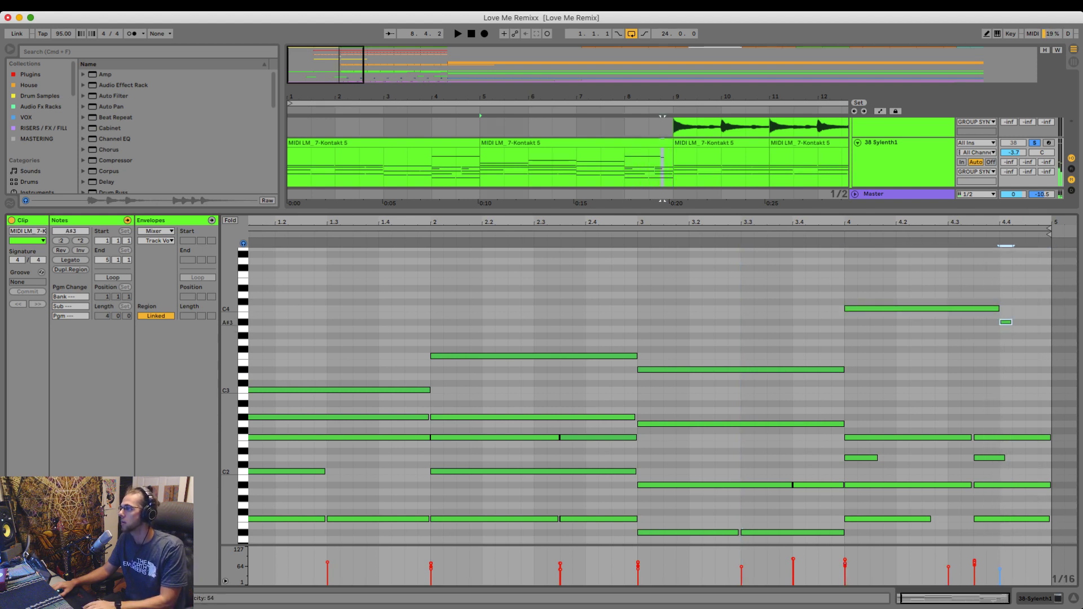
pyautogui.press('super+alt+l')
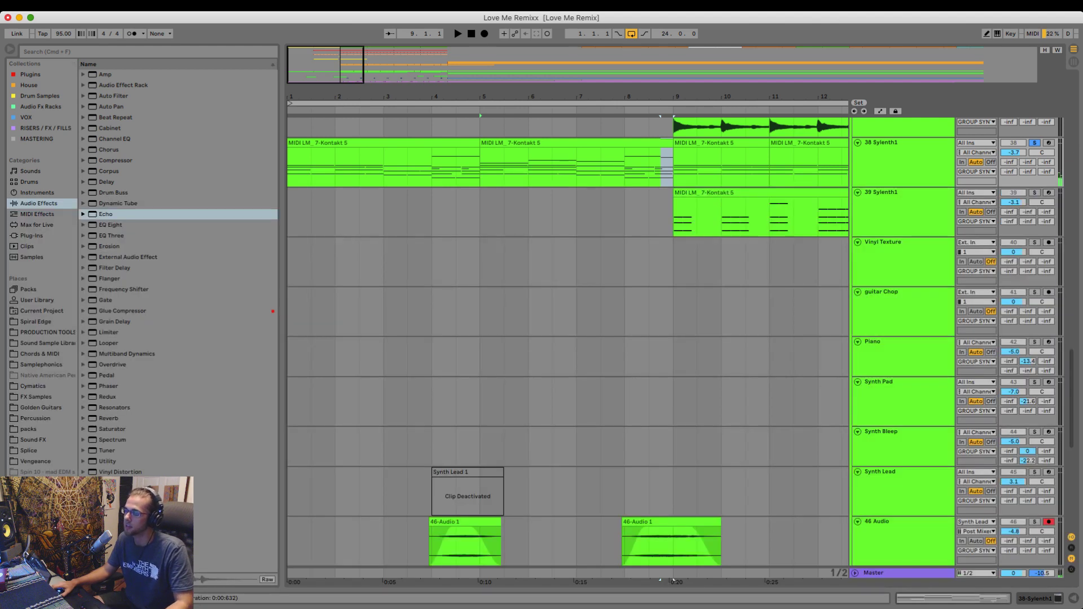
# - Audition the 54 LM_ track soloed from bar 9
pyautogui.scroll(-10, 567, 338)
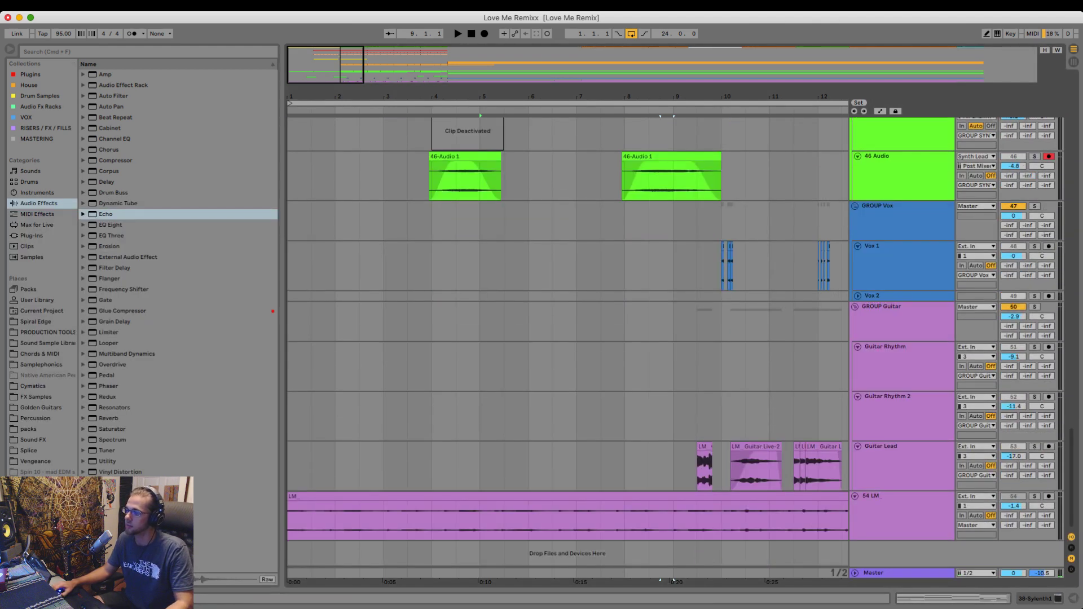
pyautogui.click(673, 520)
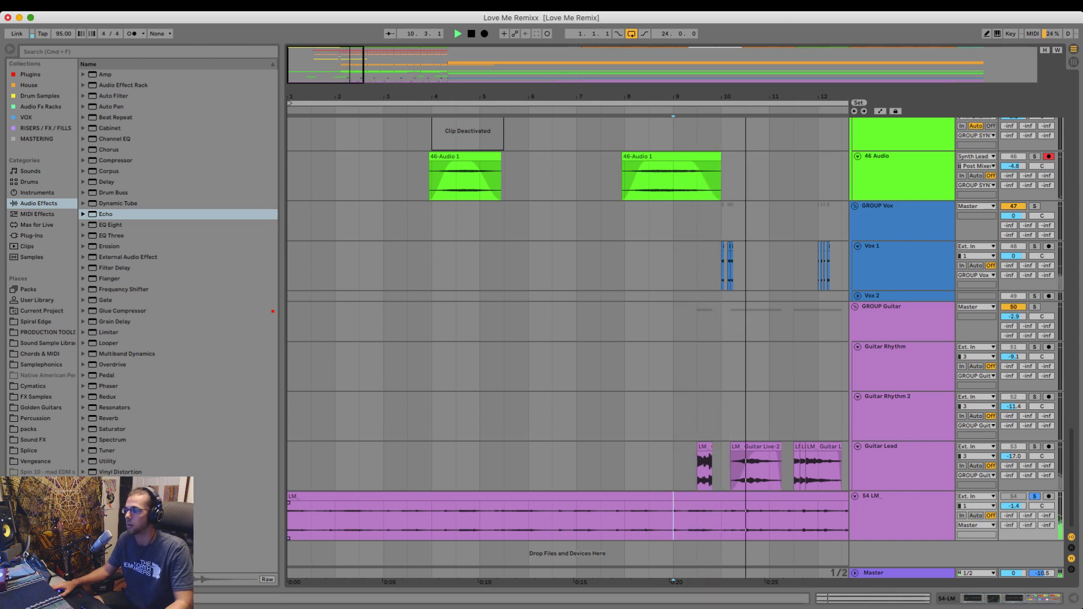
pyautogui.press('space')
# - Play the arrangement from bar 7 and review the synth, bass, drum and riser tracks around the bar 9 transition
pyautogui.scroll(6, 568, 339)
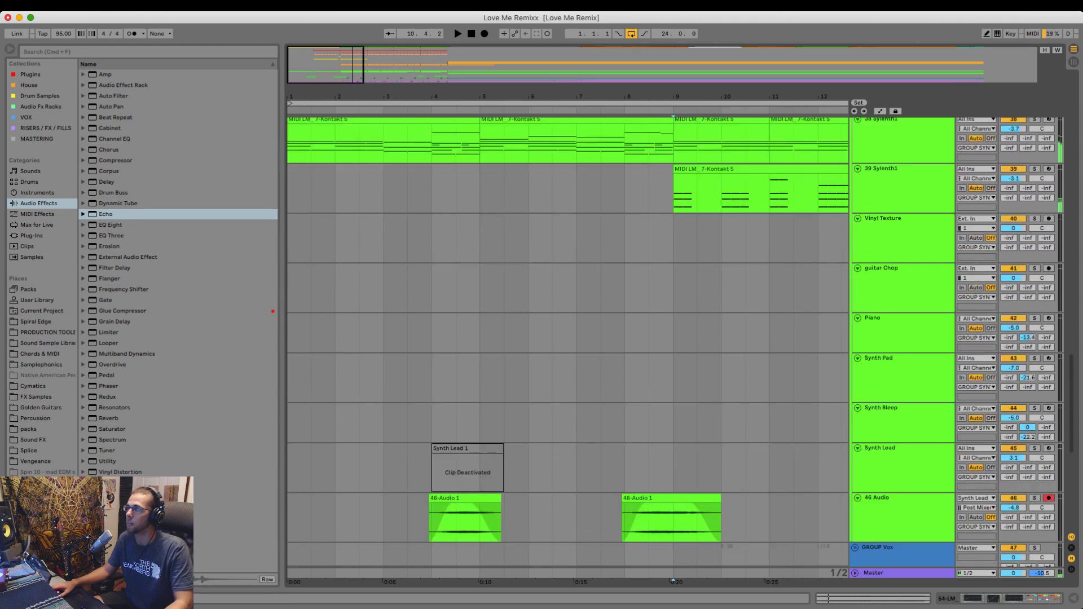
pyautogui.click(577, 142)
pyautogui.press('space')
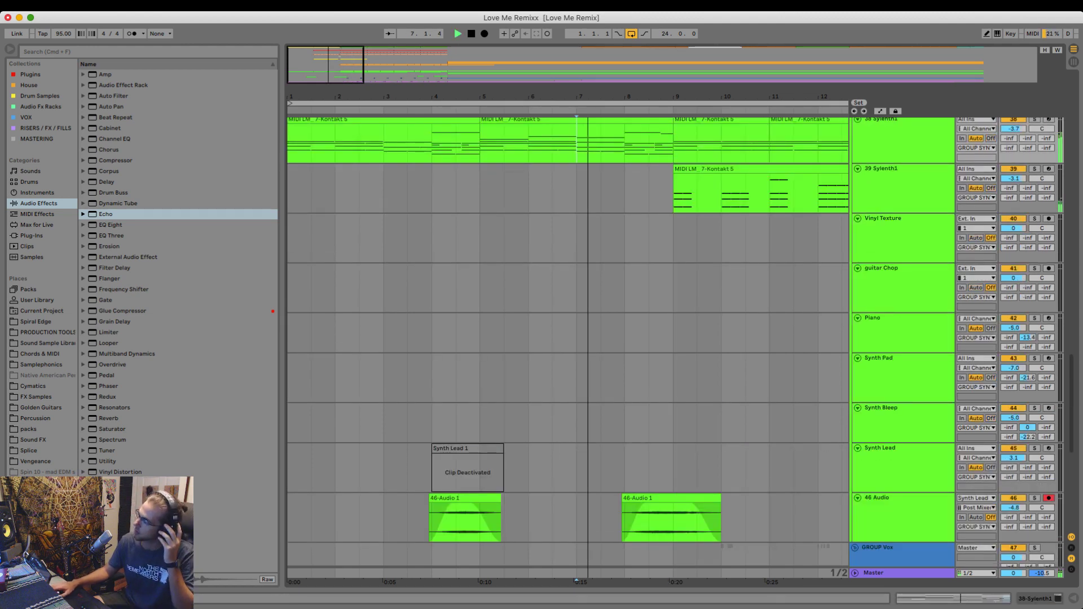
pyautogui.scroll(1, 567, 347)
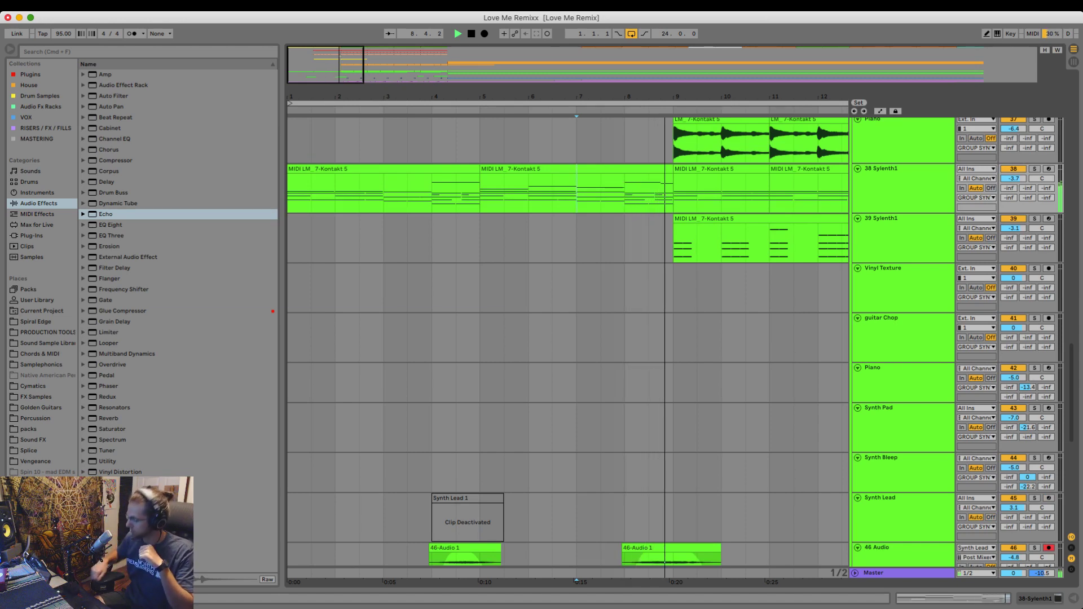
pyautogui.scroll(5, 567, 347)
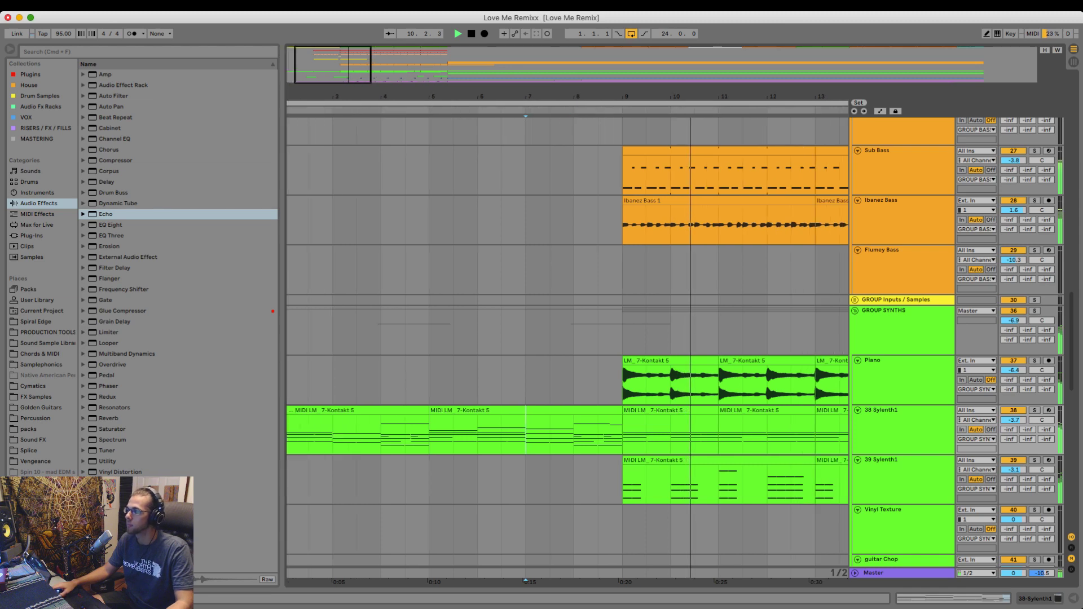
pyautogui.scroll(-1, 568, 347)
pyautogui.scroll(1, 568, 348)
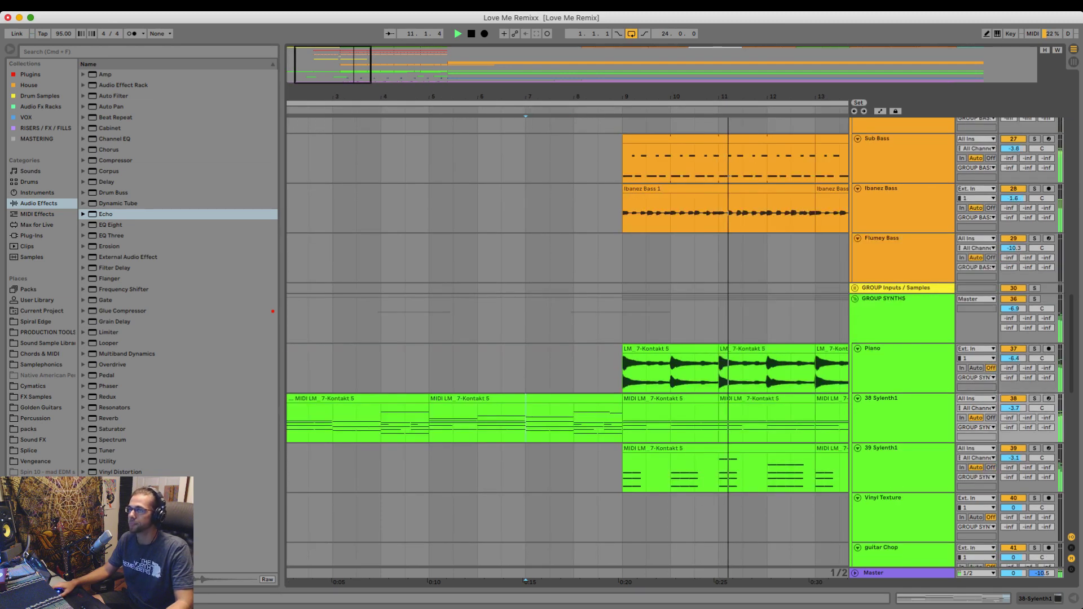
pyautogui.scroll(-5, 568, 348)
pyautogui.scroll(5, 567, 348)
pyautogui.scroll(10, 568, 347)
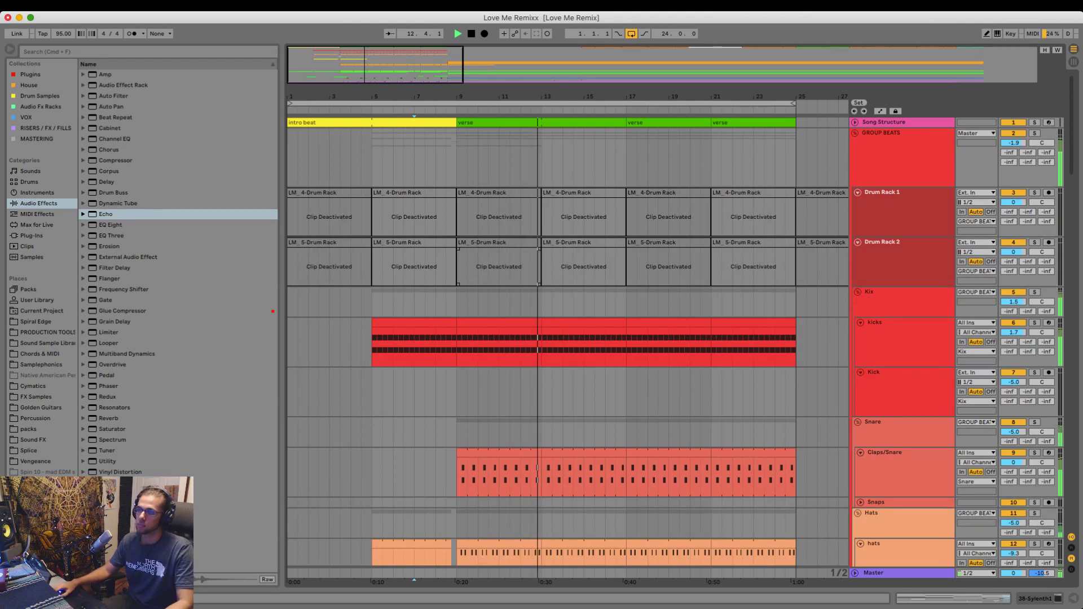
pyautogui.scroll(-8, 568, 347)
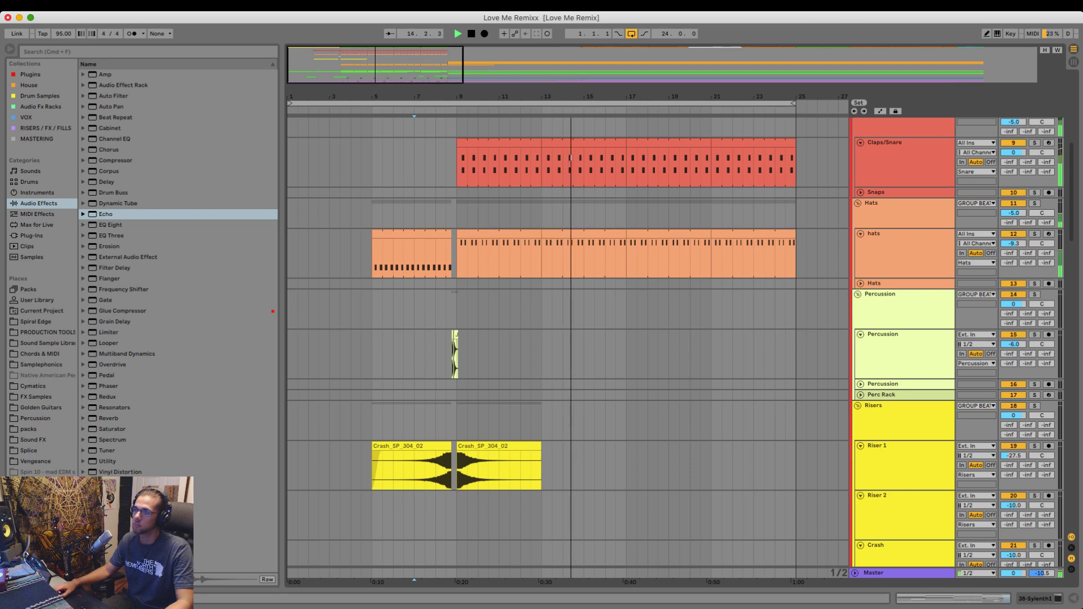
pyautogui.scroll(5, 452, 354)
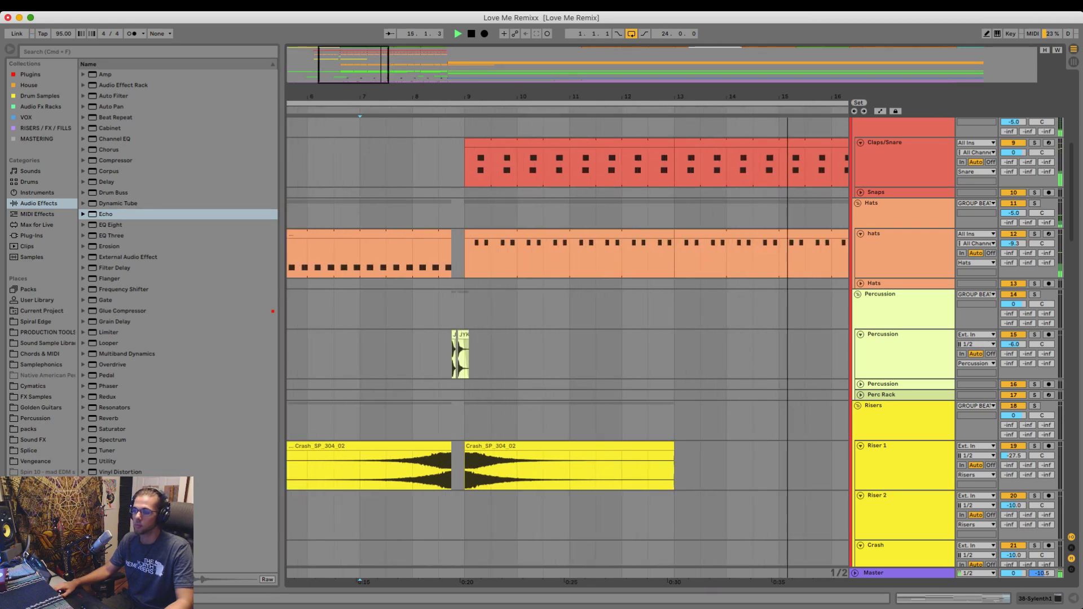
# - Stop playback, use a 1/16 arrangement grid around bar 9, and show the Riser 2 track's device chain
pyautogui.click(608, 354)
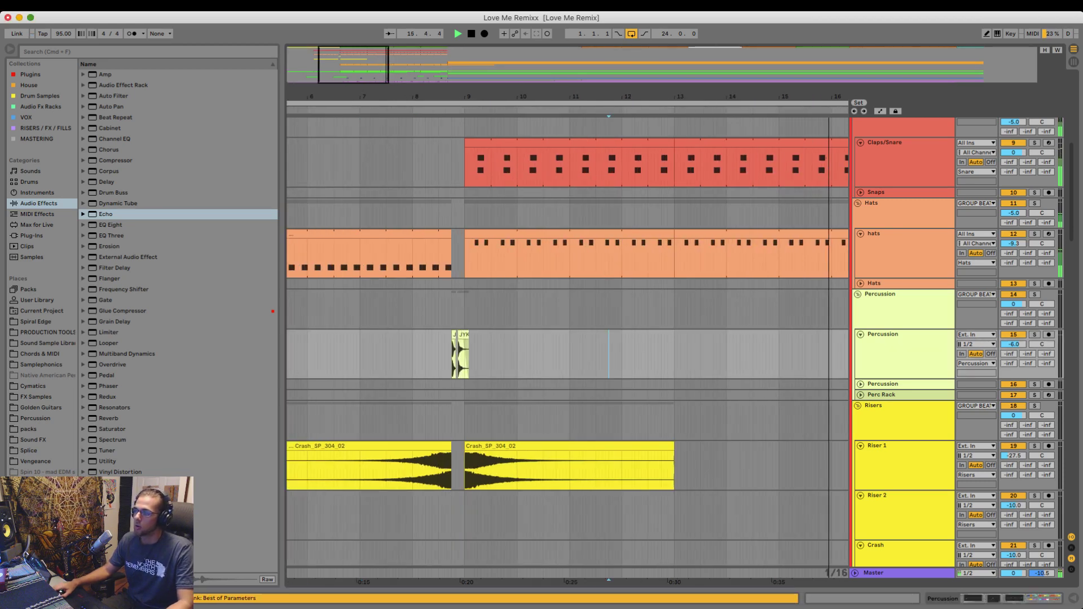
pyautogui.press('space')
pyautogui.scroll(-5, 568, 347)
pyautogui.hscroll(-5, 568, 347)
pyautogui.press('super+1')
pyautogui.press('super+1')
pyautogui.press('super+1')
pyautogui.doubleClick(897, 351)
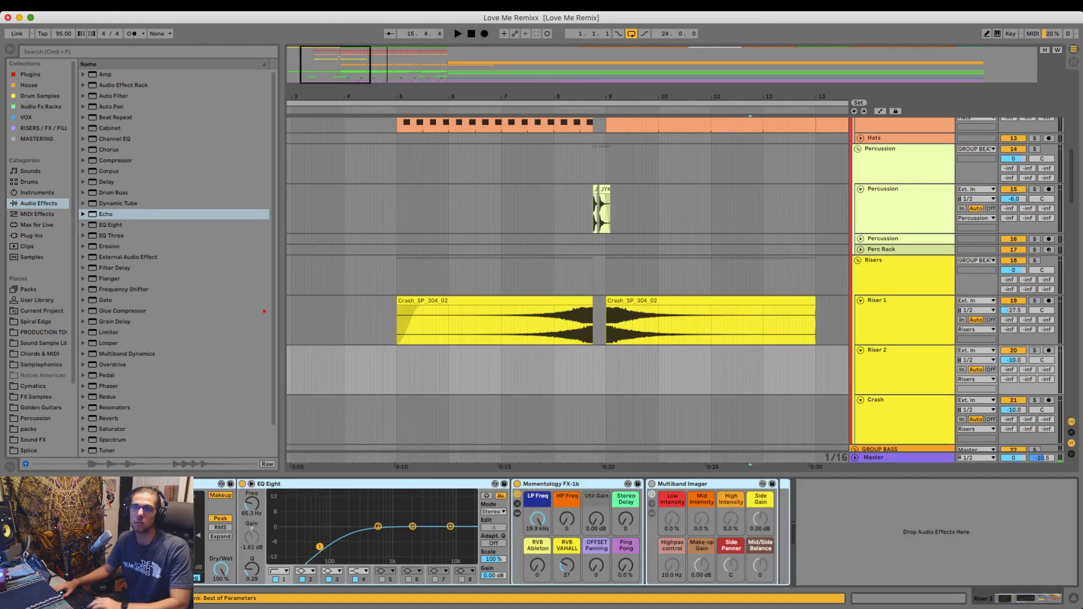
# - Audition the Crash_SP_304 and CrashRev_SP_304 samples in the Drum Samples collection
pyautogui.click(40, 106)
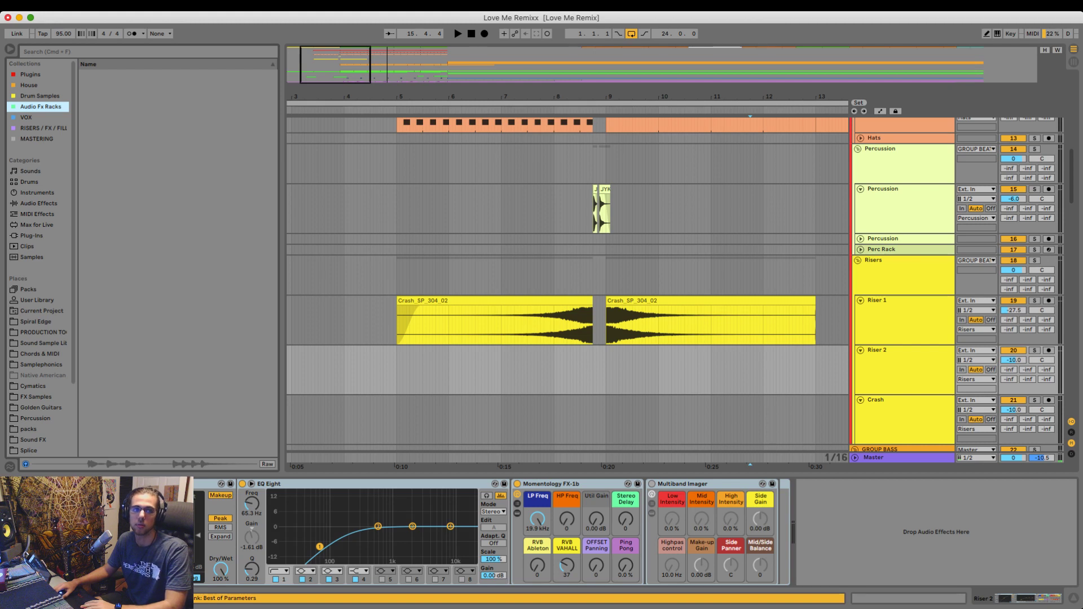
pyautogui.click(39, 96)
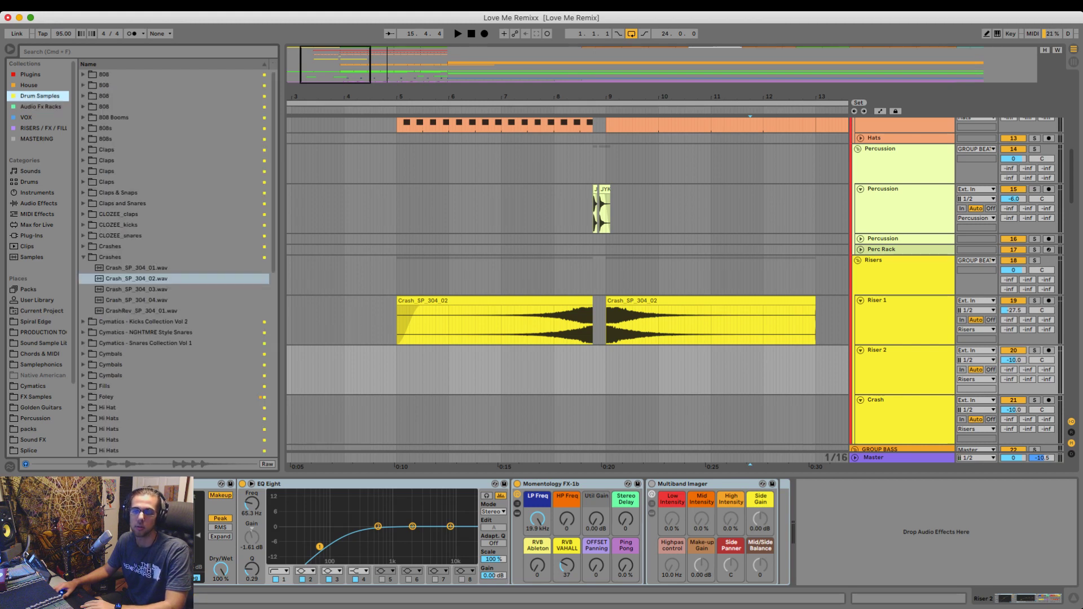
pyautogui.click(136, 300)
pyautogui.press('Down')
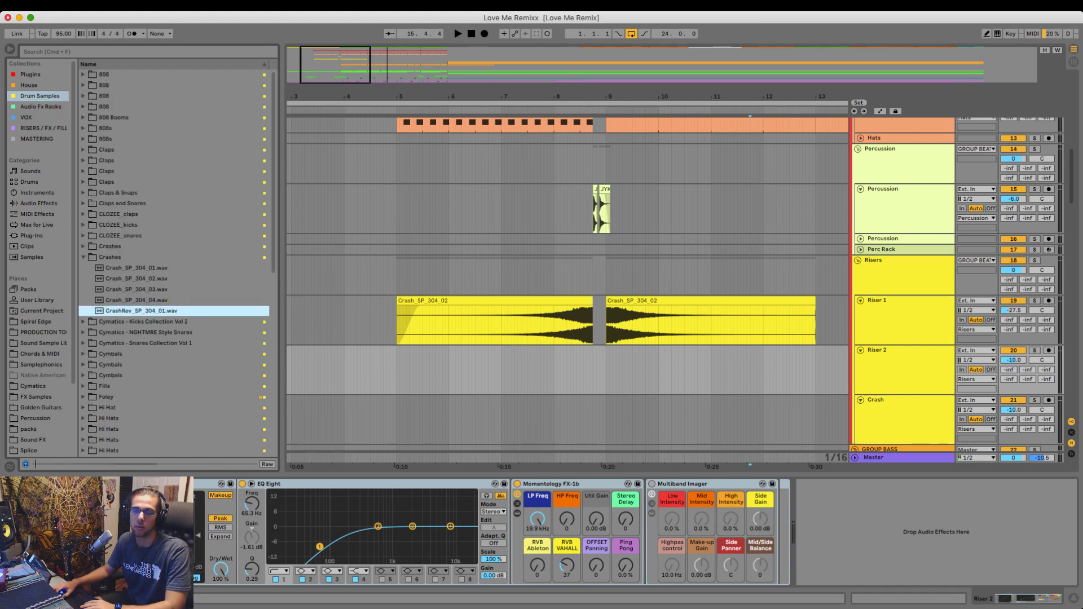
pyautogui.click(136, 268)
pyautogui.press('Down')
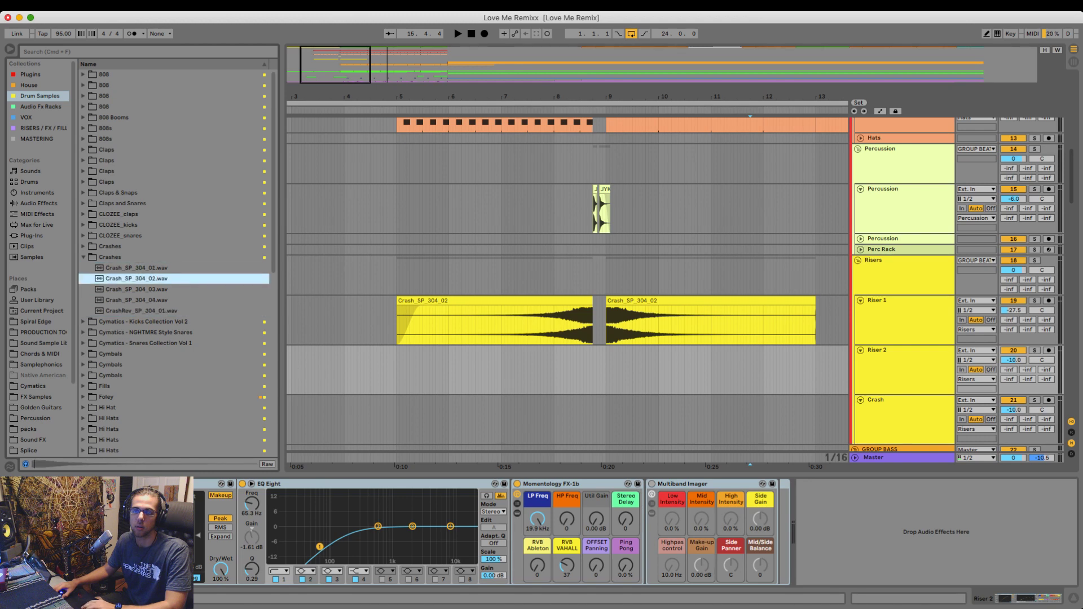
# - Audition the Cymatics Posty crashes in the other Crashes folder and select Cymatics - Posty Psychotic Crash.wav
pyautogui.press('Left')
pyautogui.press('Left')
pyautogui.press('Up')
pyautogui.press('Right')
pyautogui.press('Down')
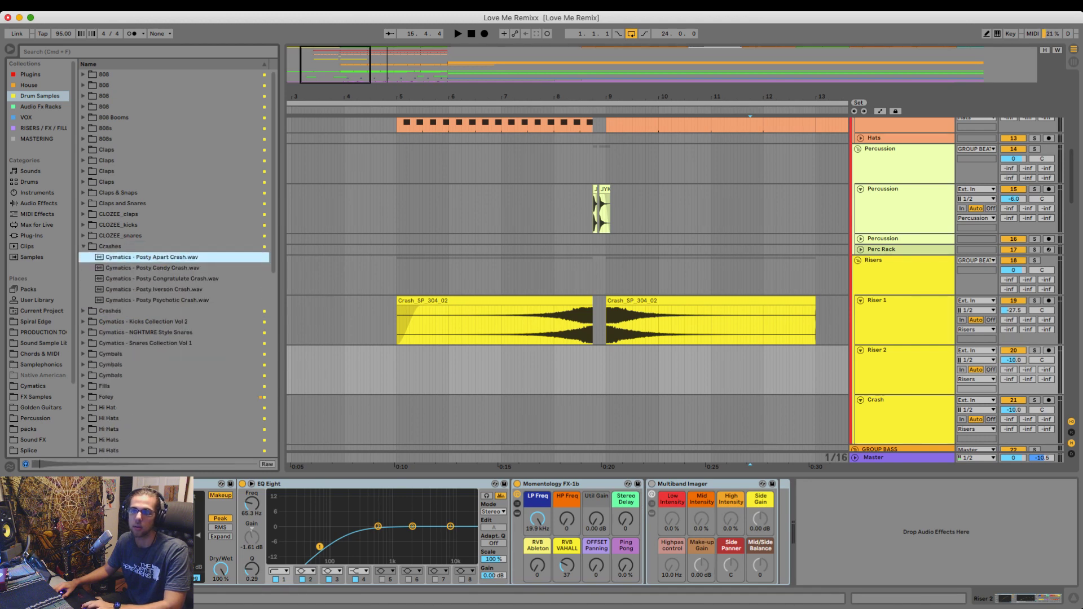
pyautogui.press('Down')
pyautogui.press('Down')
pyautogui.press('Down')
pyautogui.press('Down')
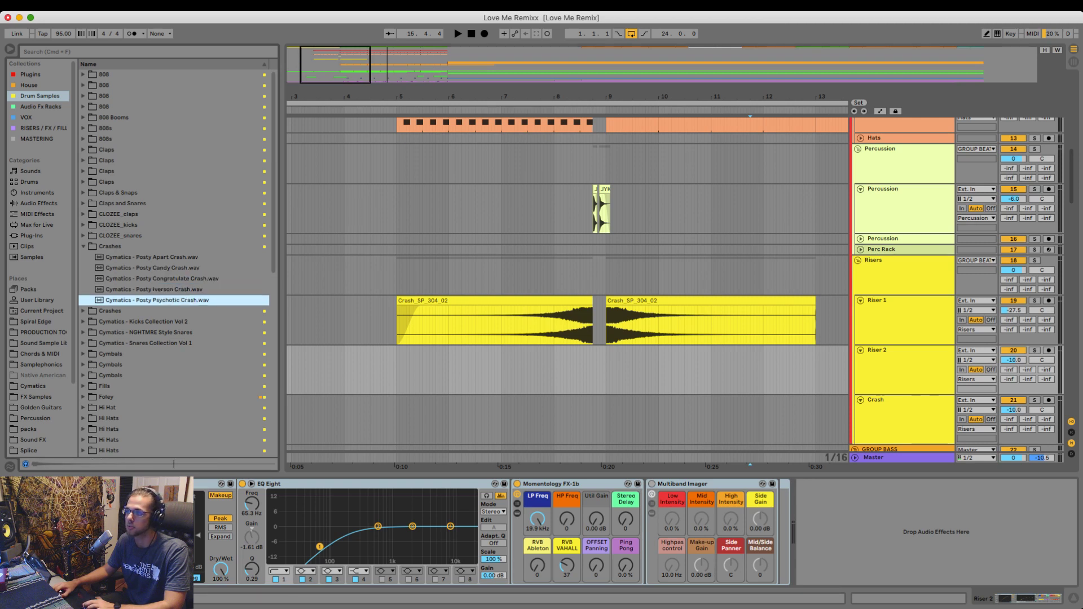
# - Place Posty Psychotic Crash on Riser 2 at bar 9 with a reversed copy ending at 8.4, and play the transition
pyautogui.moveTo(549, 367); pyautogui.dragTo(506, 351)
pyautogui.scroll(5, 614, 361)
pyautogui.press('space')
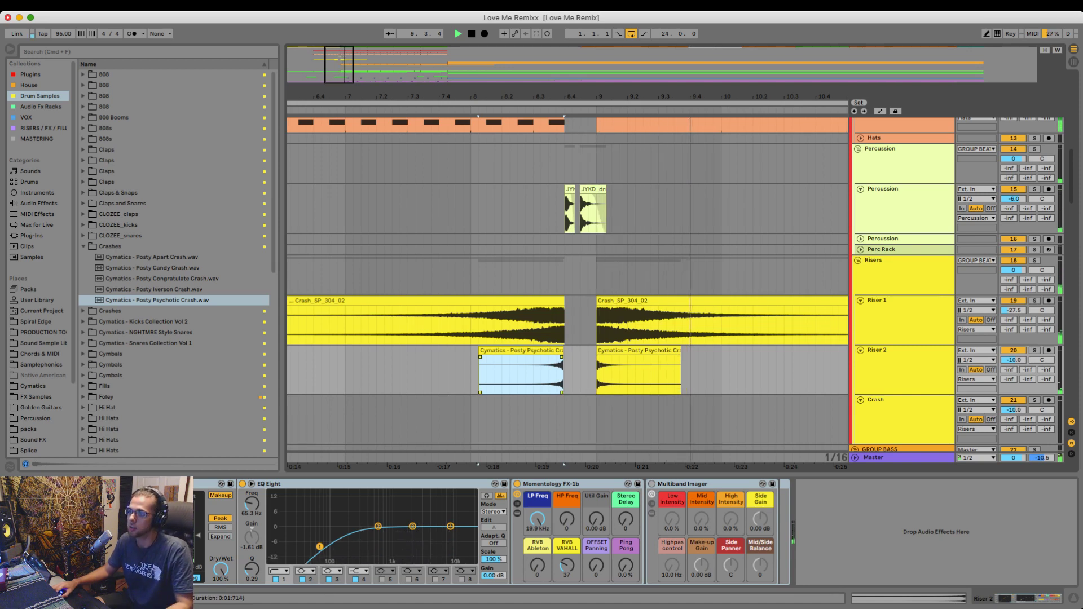
pyautogui.press('space')
# - Shift the Posty Psychotic Crash clips on Riser 2 so the reversed one ends just before bar 9, and open its sample view
pyautogui.moveTo(506, 351); pyautogui.dragTo(545, 351)
pyautogui.scroll(8, 602, 214)
pyautogui.press('Left')
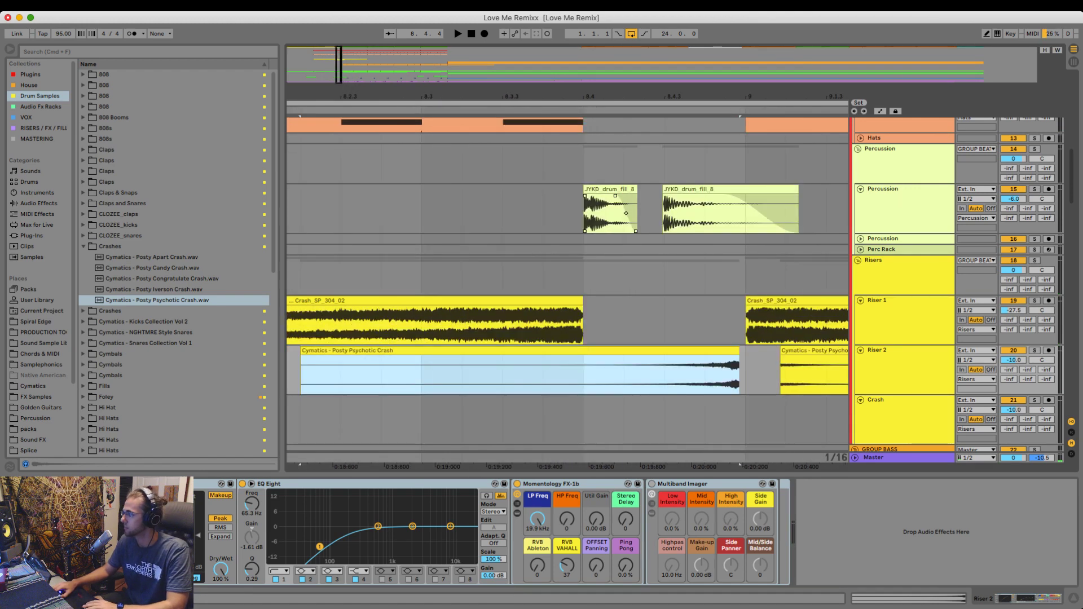
pyautogui.click(665, 276)
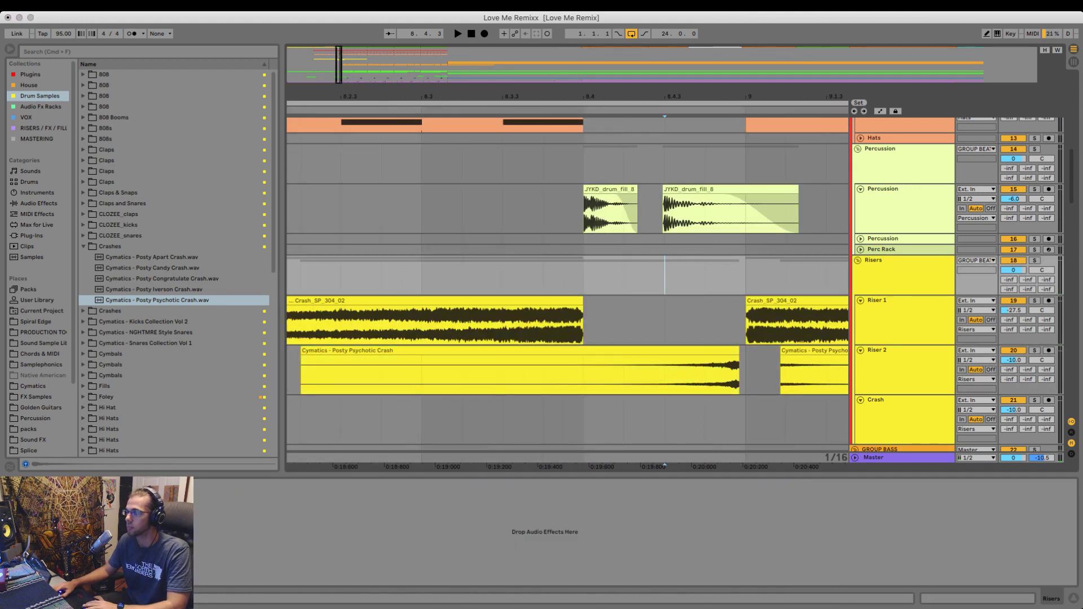
pyautogui.doubleClick(655, 350)
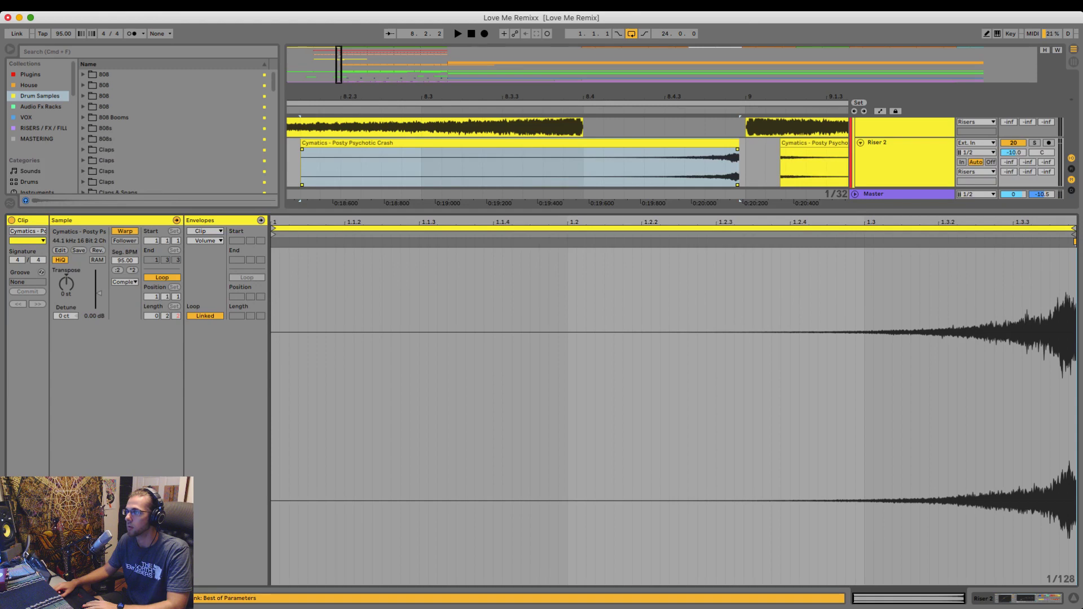
# - Turn off grid snapping and align the reversed and forward Posty Psychotic Crash clips on Riser 2 to meet at bar 9
pyautogui.click(747, 164)
pyautogui.press('super+4')
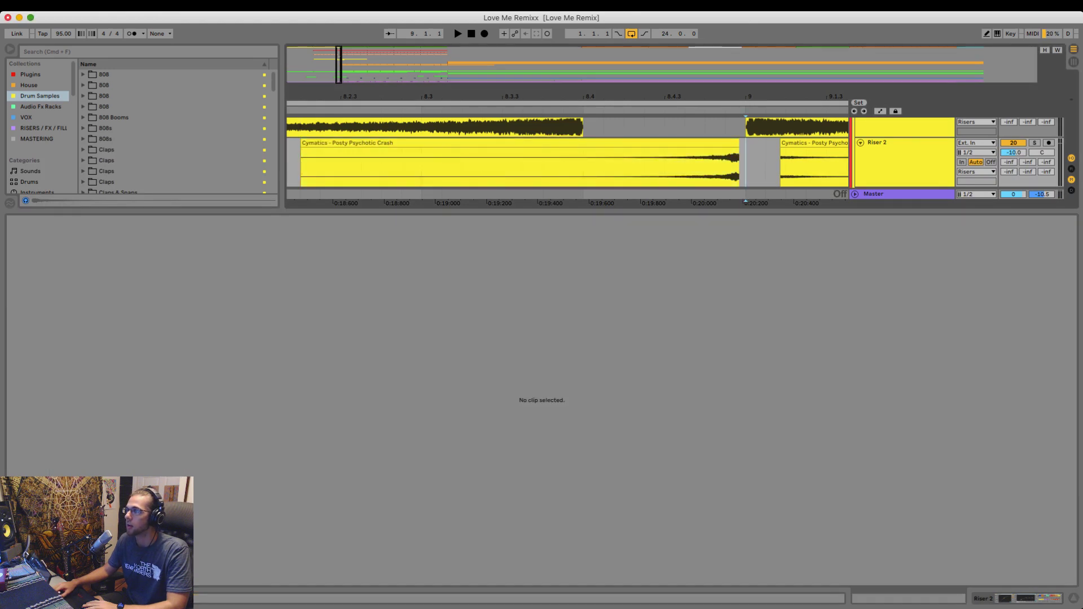
pyautogui.moveTo(739, 96); pyautogui.dragTo(669, 143)
pyautogui.press('super+alt+l')
pyautogui.moveTo(643, 96); pyautogui.dragTo(642, 69)
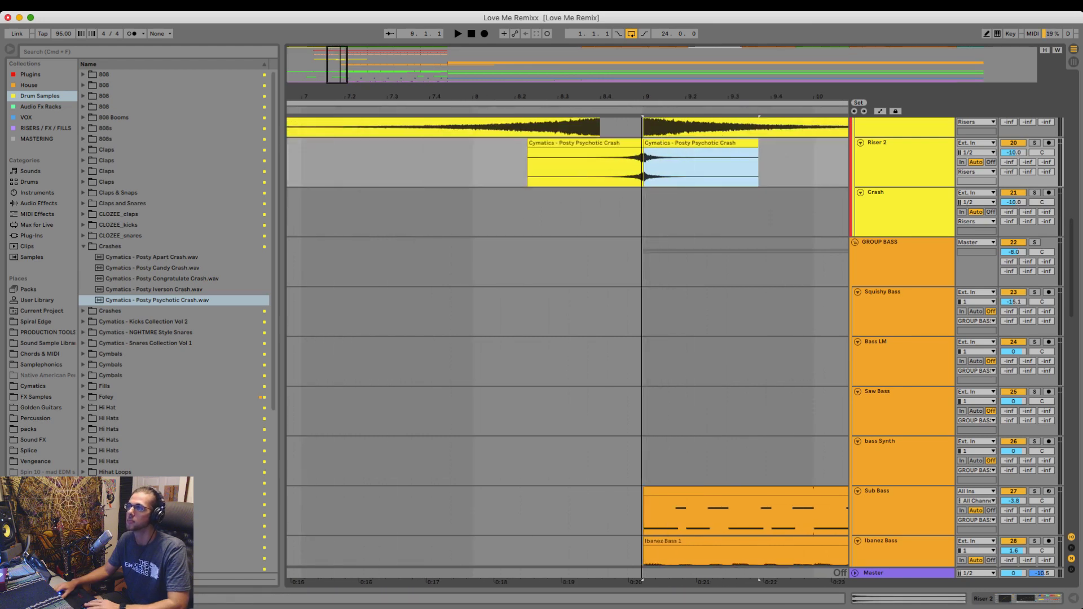
# - On Riser 2, set Stereo Delay to 49, RVB VAHALL to 51 and the EQ Eight low-cut frequency to 150 Hz
pyautogui.click(502, 111)
pyautogui.doubleClick(897, 143)
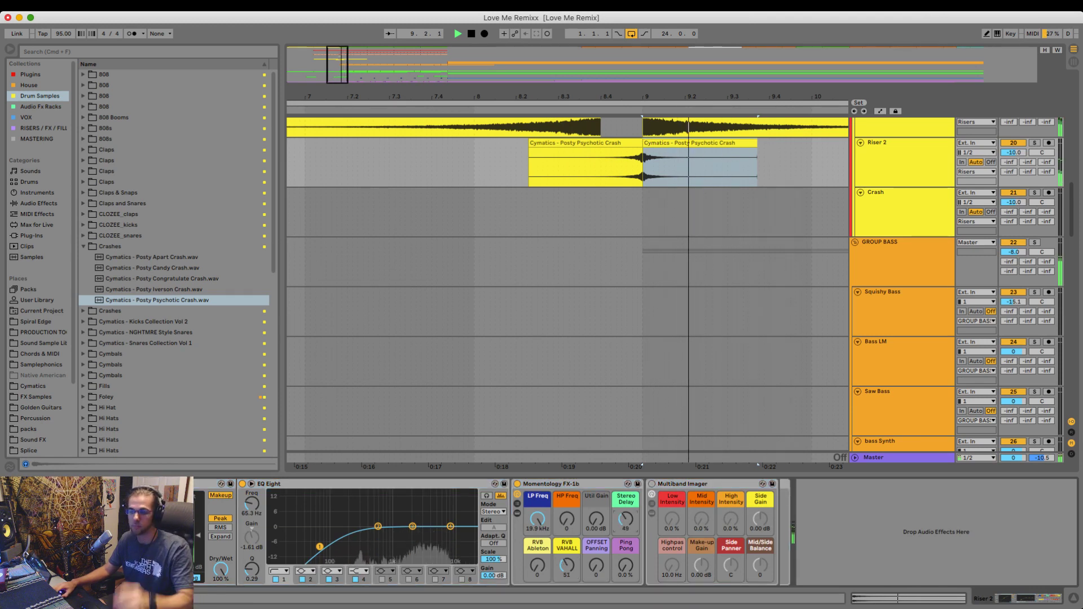
pyautogui.moveTo(320, 546); pyautogui.dragTo(342, 550)
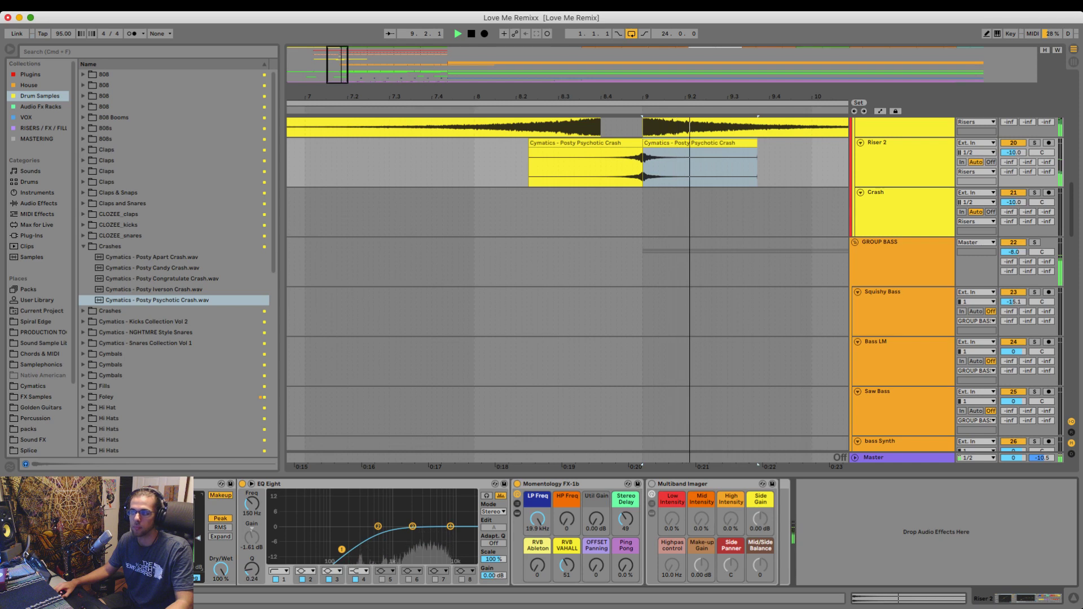
# - Play the transition into bar 9 starting from within the reversed crash clip on Riser 2
pyautogui.press('space')
pyautogui.press('space')
pyautogui.click(554, 167)
pyautogui.press('space')
pyautogui.press('space')
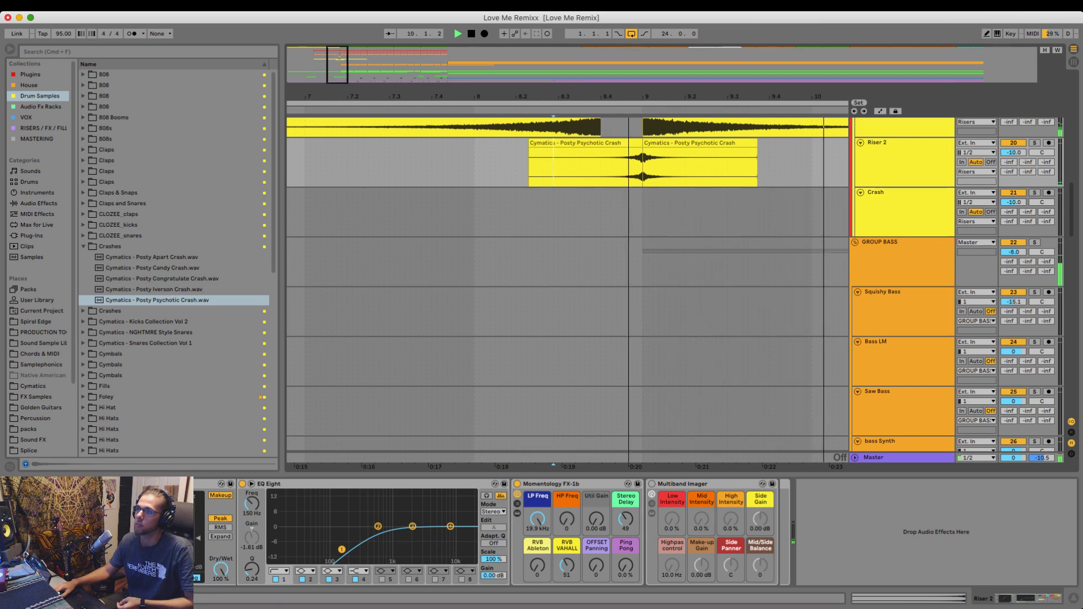
# - Hide the device chain and review the bass and synth tracks across the verse and beyond bar 25 during playback
pyautogui.moveTo(638, 96); pyautogui.dragTo(617, 51)
pyautogui.click(417, 212)
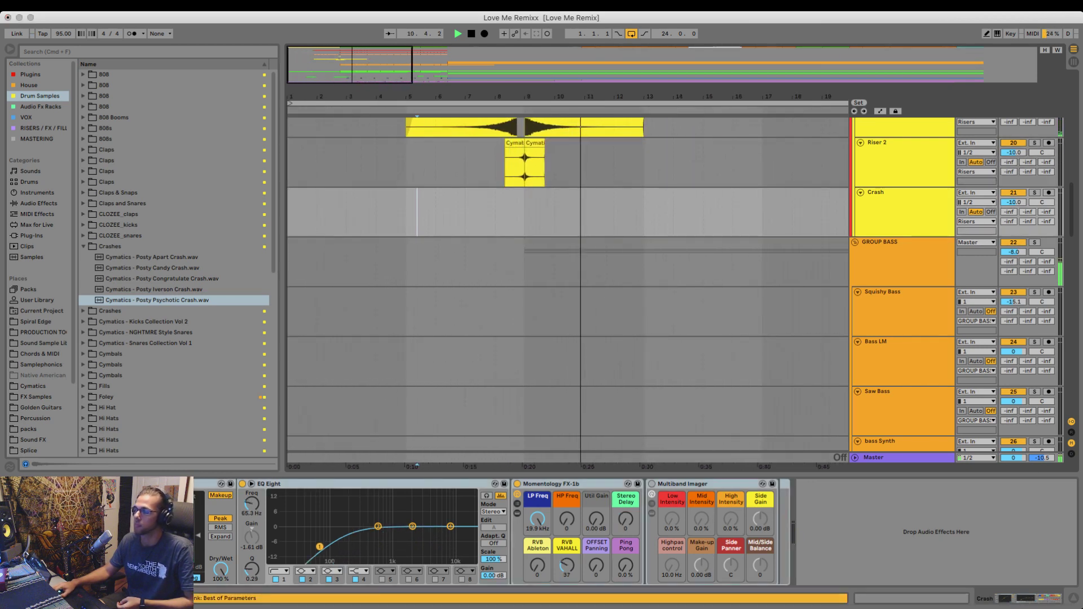
pyautogui.press('alt+super+l')
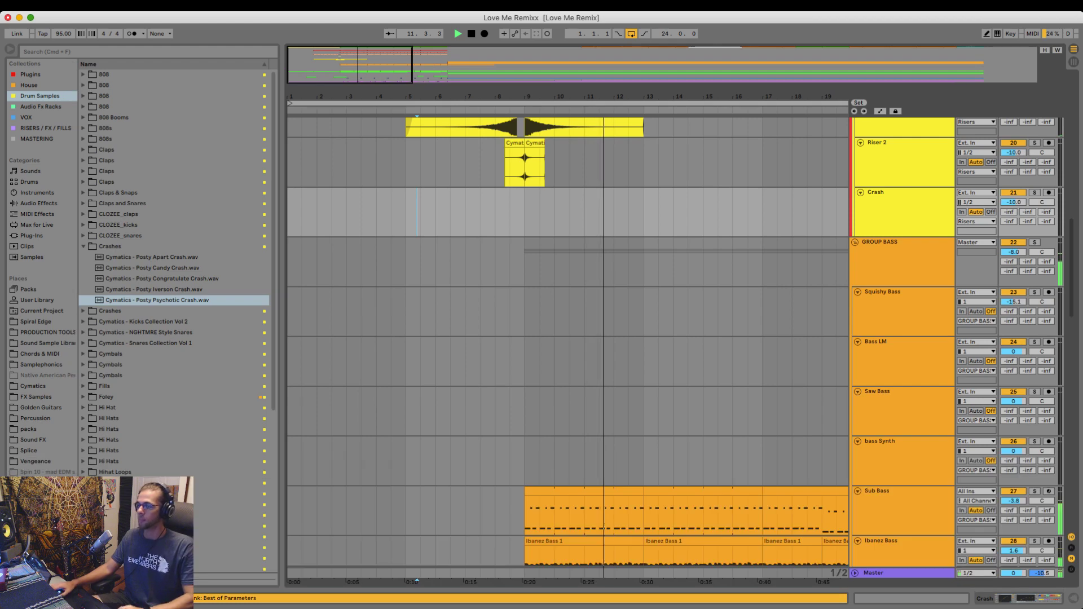
pyautogui.scroll(-5, 567, 338)
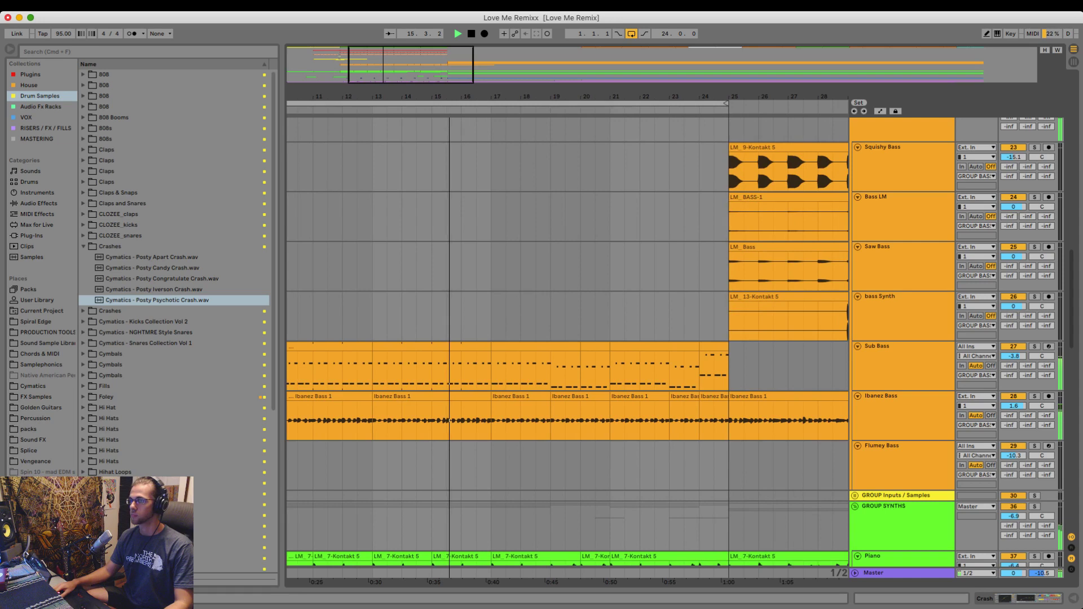
pyautogui.scroll(-5, 558, 339)
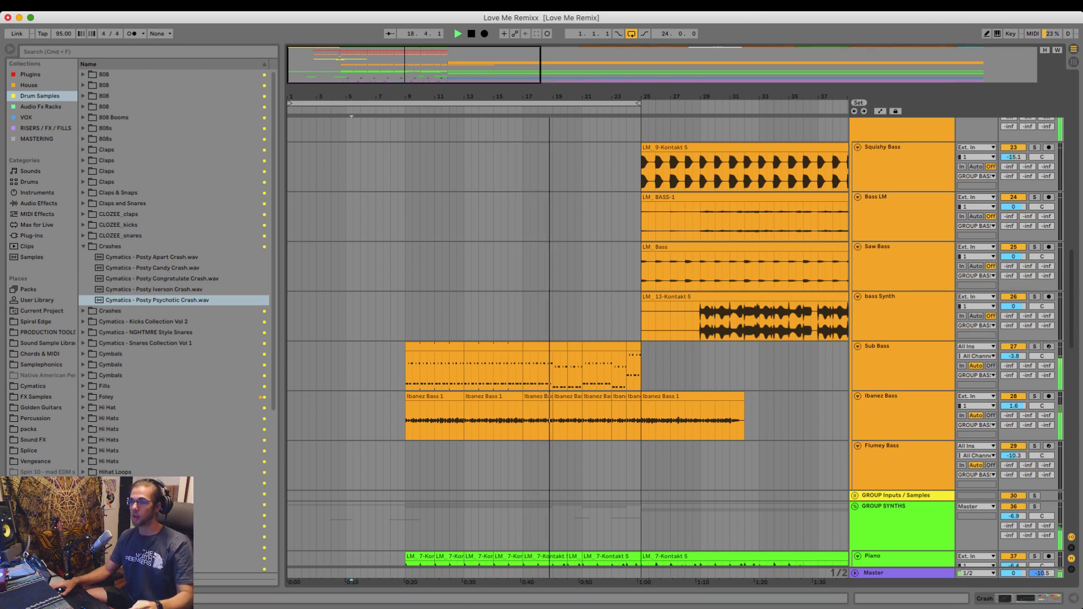
# - In the Synth Lead clip between bars 20 and 21, shorten the C3 note to end at 2.3 and duplicate it directly after
pyautogui.scroll(-5, 564, 347)
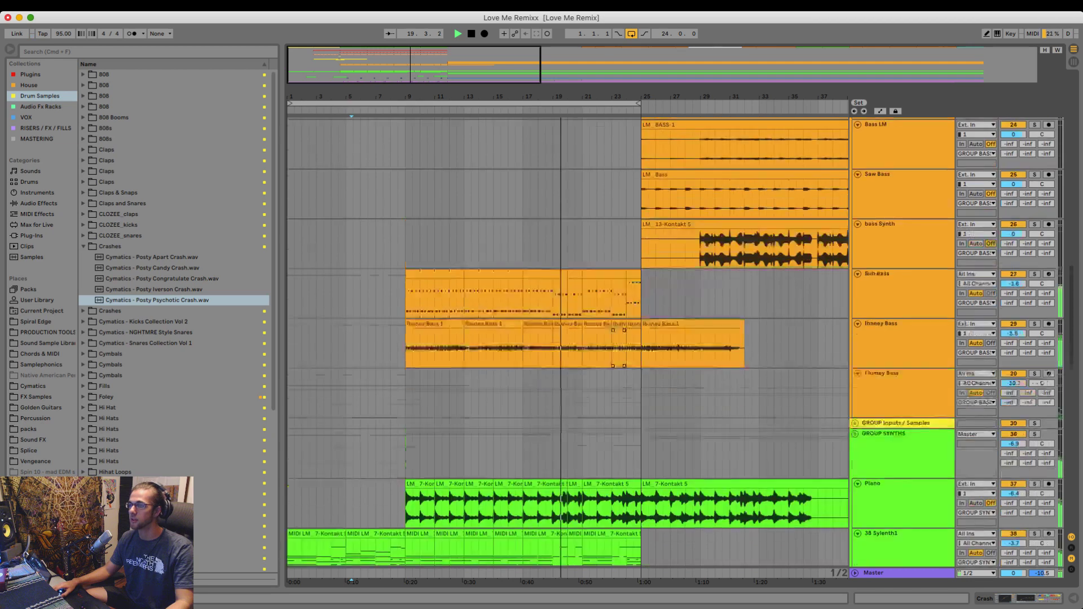
pyautogui.click(642, 350)
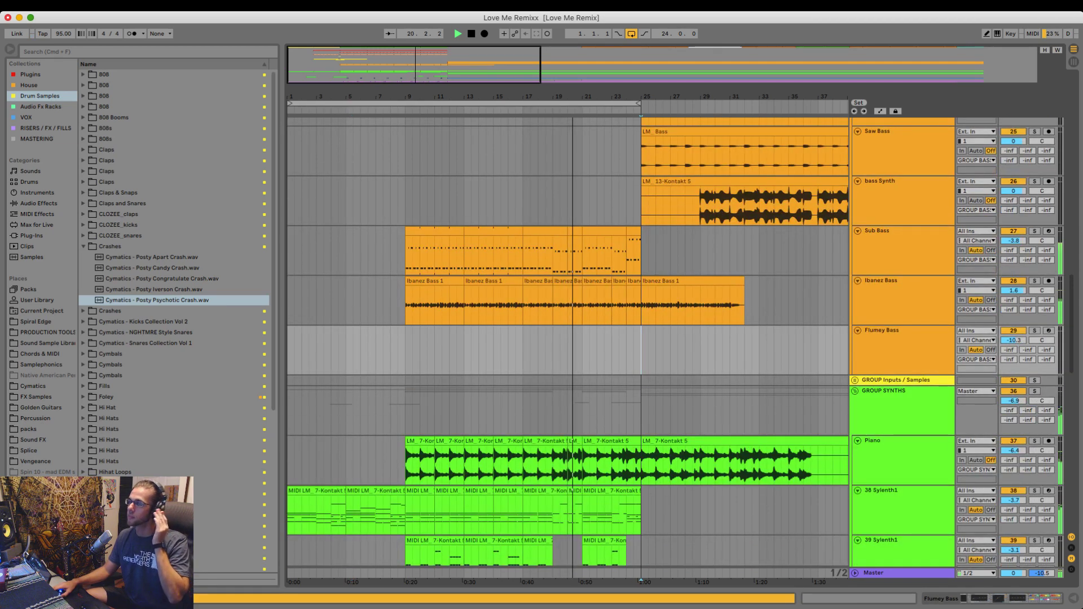
pyautogui.scroll(-15, 564, 347)
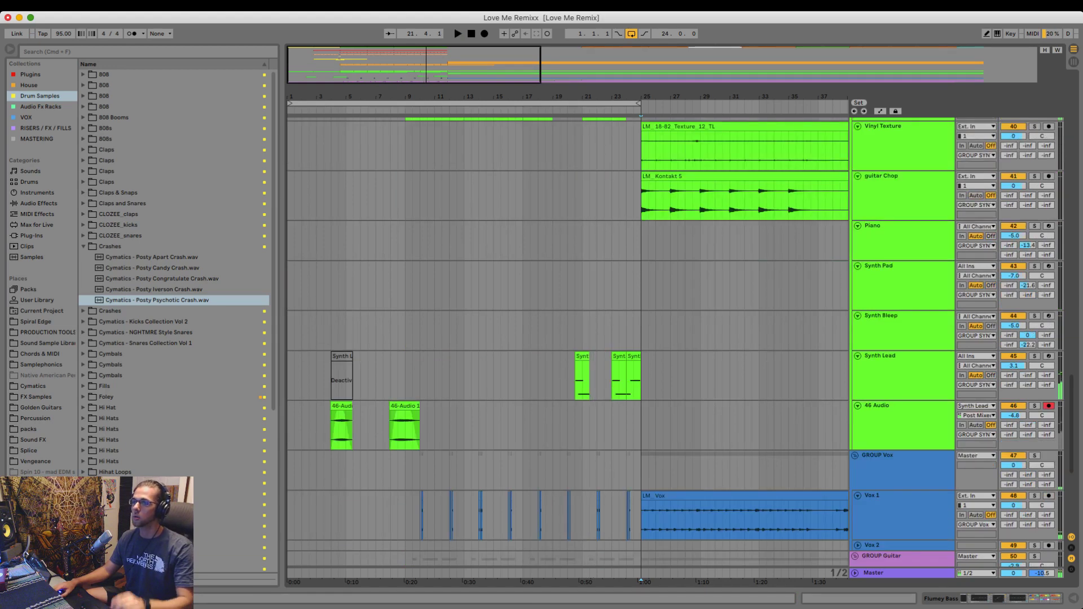
pyautogui.scroll(5, 587, 361)
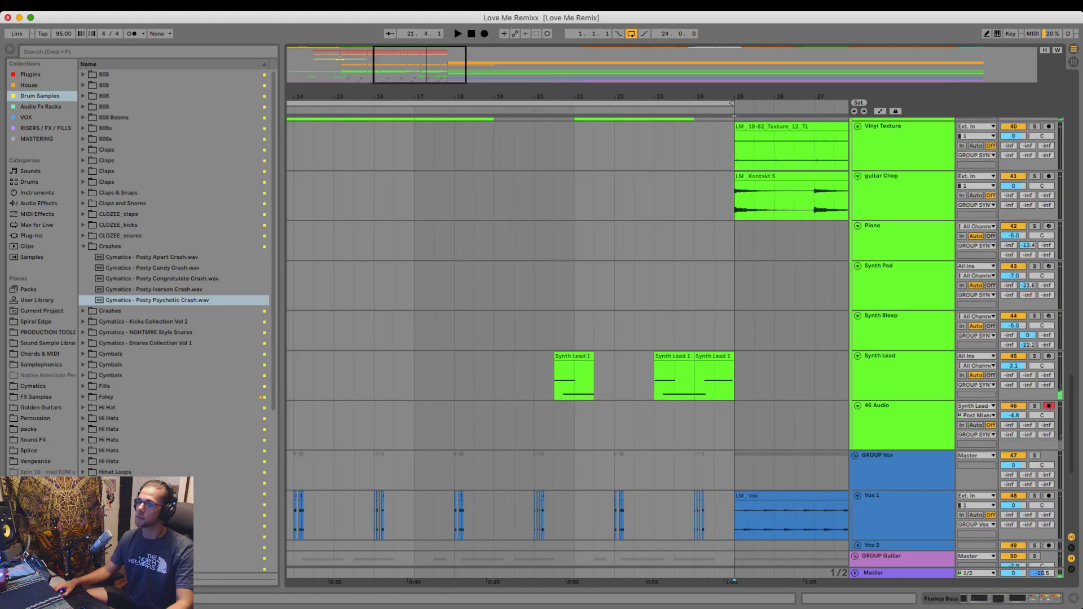
pyautogui.doubleClick(575, 375)
pyautogui.press('space')
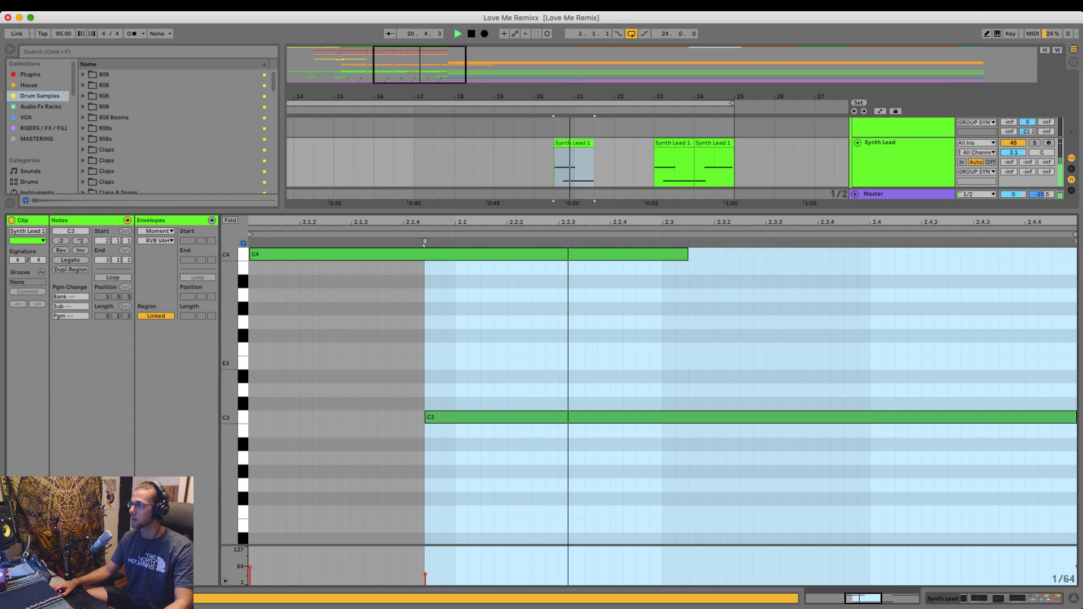
pyautogui.click(676, 472)
pyautogui.press('space')
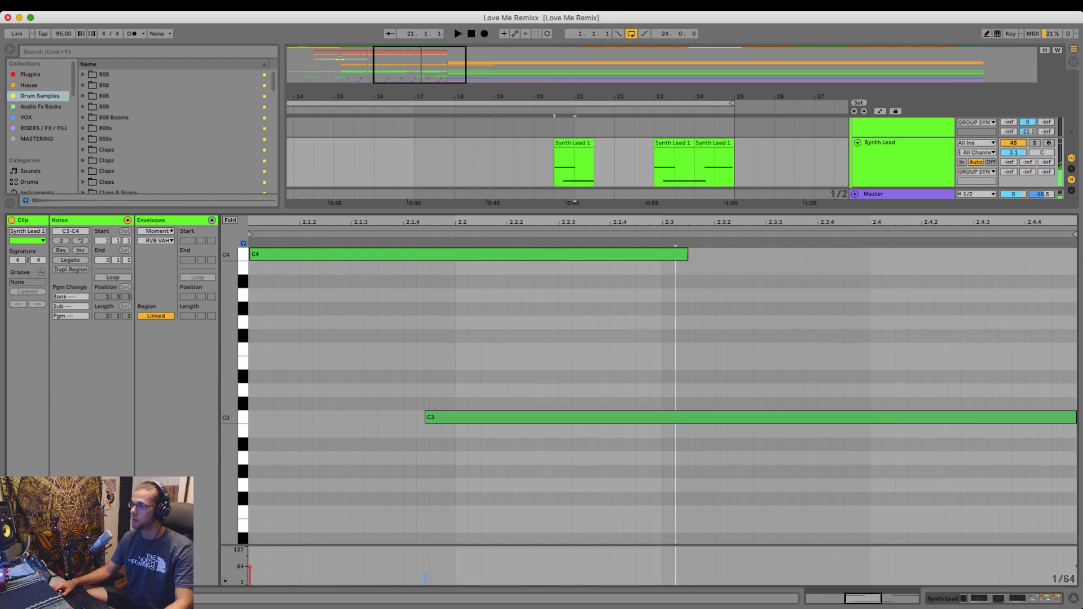
pyautogui.moveTo(1076, 417); pyautogui.dragTo(662, 418)
pyautogui.press('super+d')
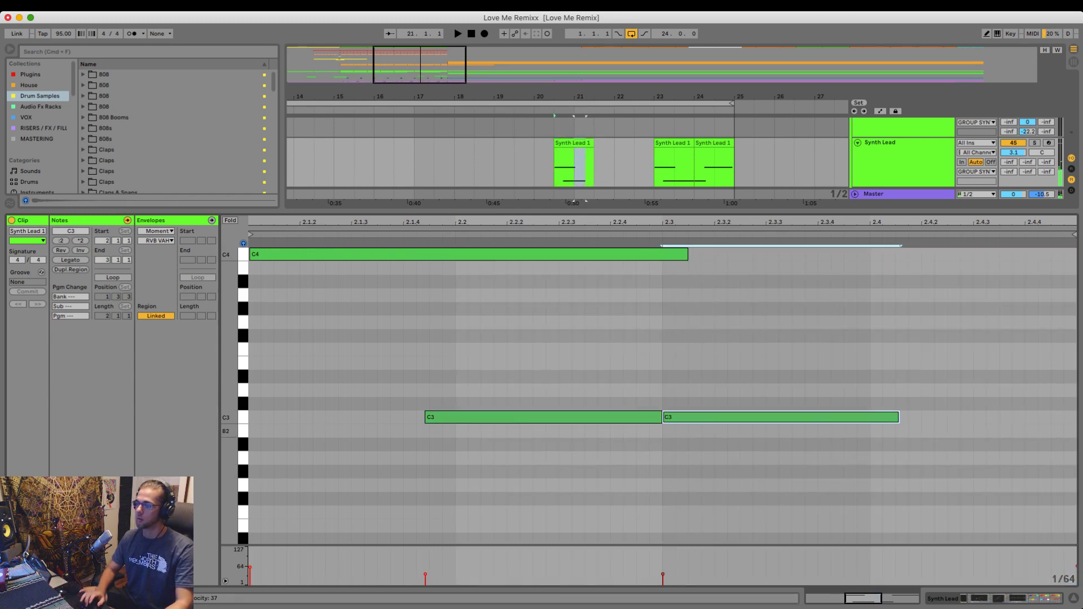
# - Try the duplicated Synth Lead note at F2 and play the phrase back
pyautogui.press('Down')
pyautogui.press('Down')
pyautogui.press('Down')
pyautogui.press('Down')
pyautogui.press('Down')
pyautogui.press('Down')
pyautogui.press('Down')
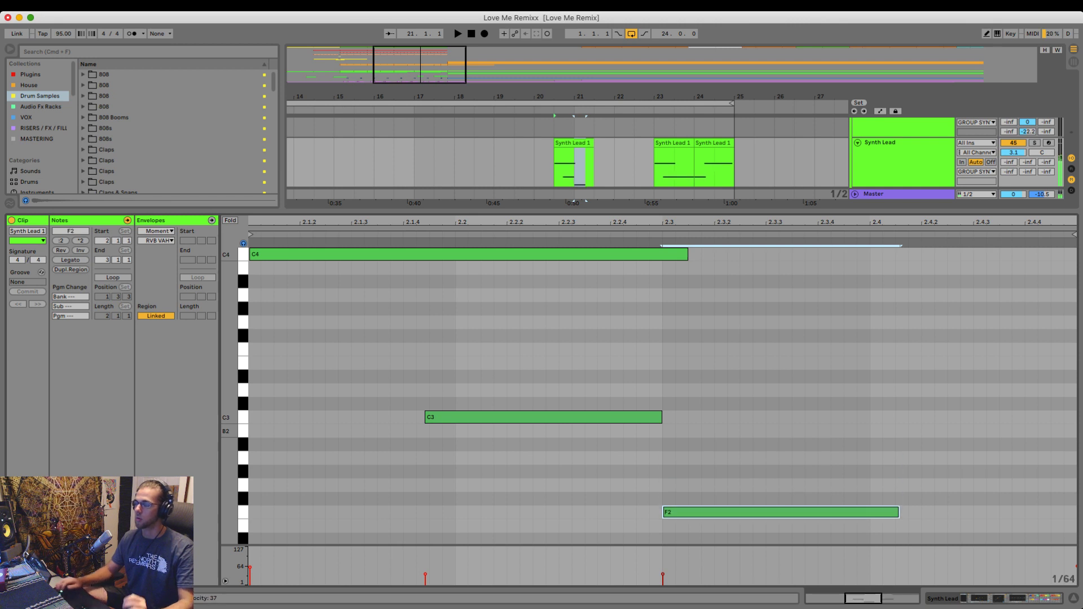
pyautogui.press('space')
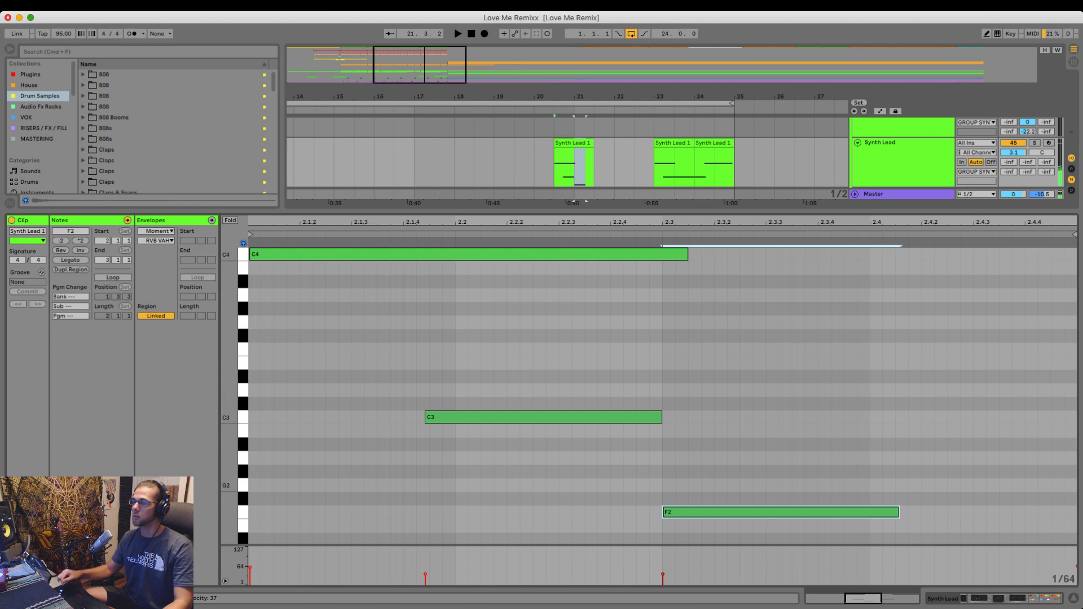
# - Raise the duplicated Synth Lead note by an octave to F3 and audition it
pyautogui.press('Up')
pyautogui.press('Up')
pyautogui.press('Up')
pyautogui.press('Up')
pyautogui.press('Up')
pyautogui.press('Up')
pyautogui.press('Up')
pyautogui.press('Up')
pyautogui.press('Up')
pyautogui.press('Up')
pyautogui.press('Up')
pyautogui.press('Up')
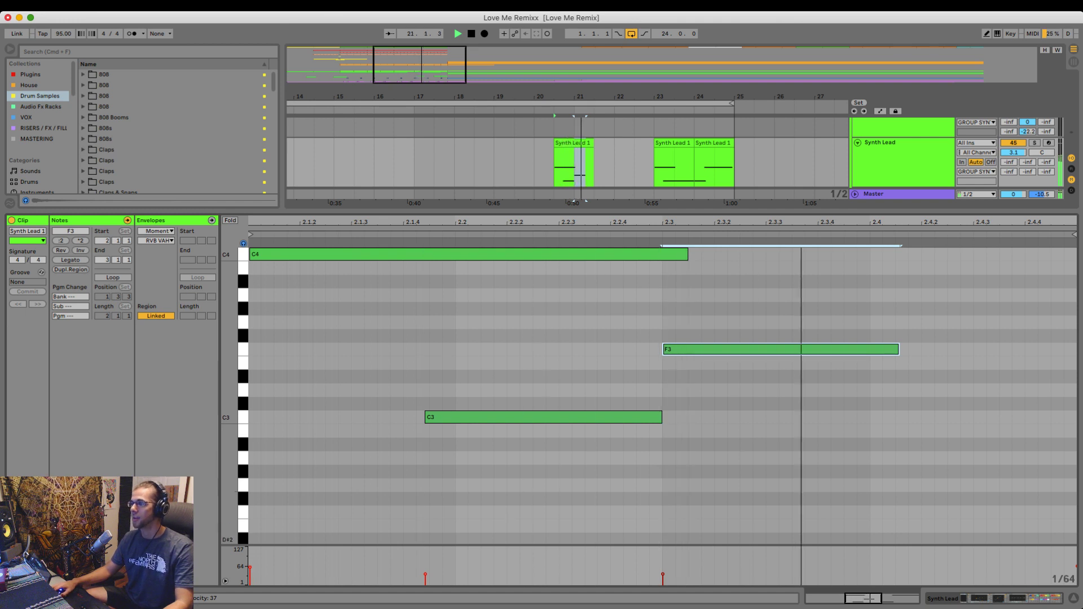
# - Extend the F3 note to the end of the Synth Lead clip, play it back and hide the note editor
pyautogui.press('super+alt+l')
pyautogui.press('space')
pyautogui.doubleClick(571, 143)
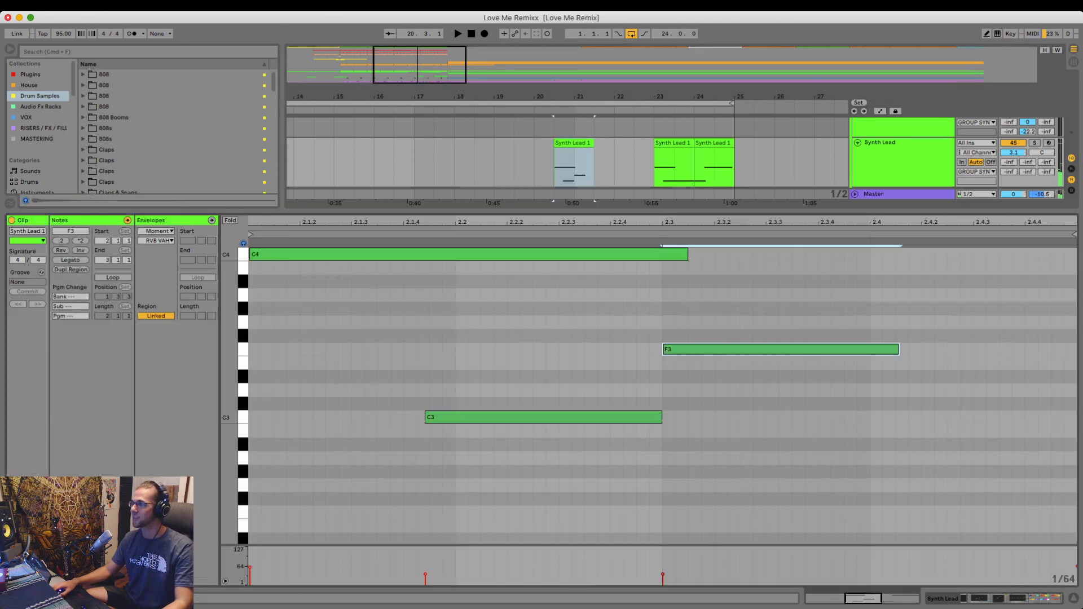
pyautogui.click(805, 390)
pyautogui.moveTo(899, 349); pyautogui.dragTo(969, 349)
pyautogui.press('space')
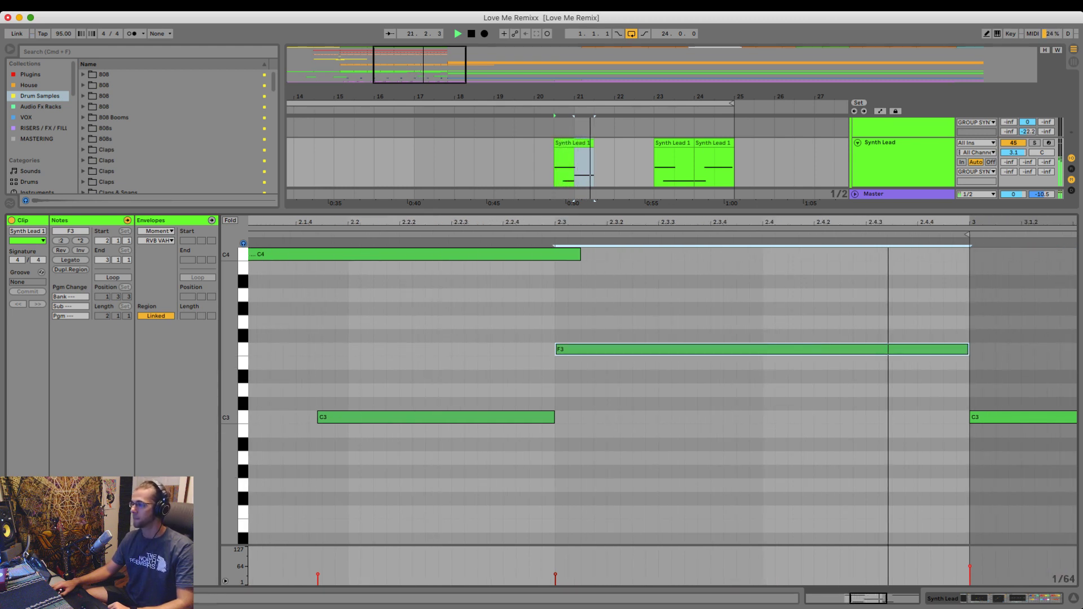
pyautogui.press('super+alt+l')
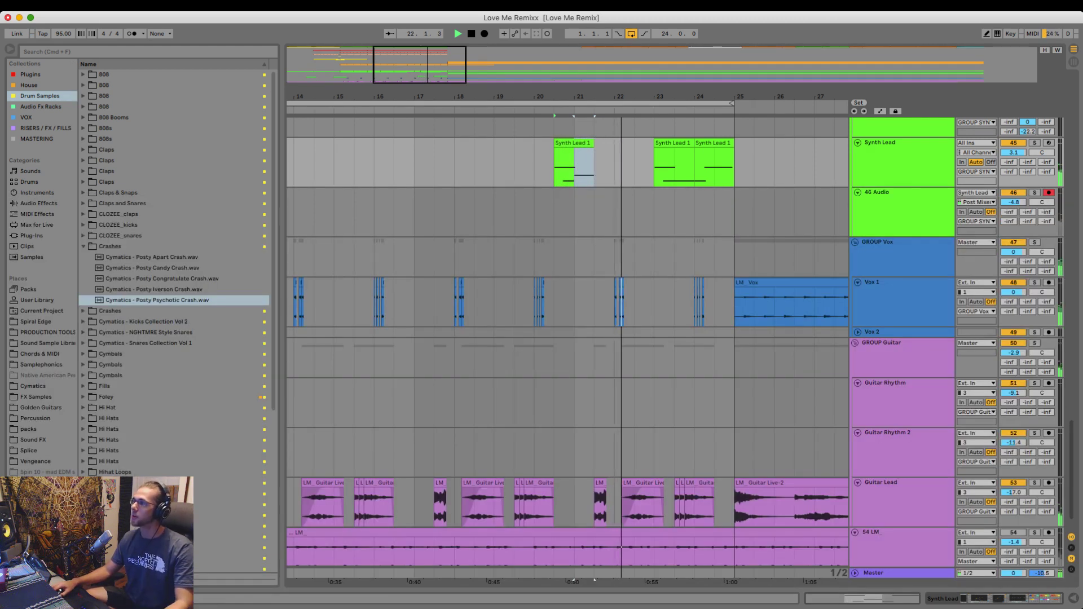
# - Record the Synth Lead output onto 46 Audio from about bar 20 and trim the recorded clip to end at bar 23 with fades
pyautogui.press('space')
pyautogui.click(903, 212)
pyautogui.click(535, 212)
pyautogui.press('space')
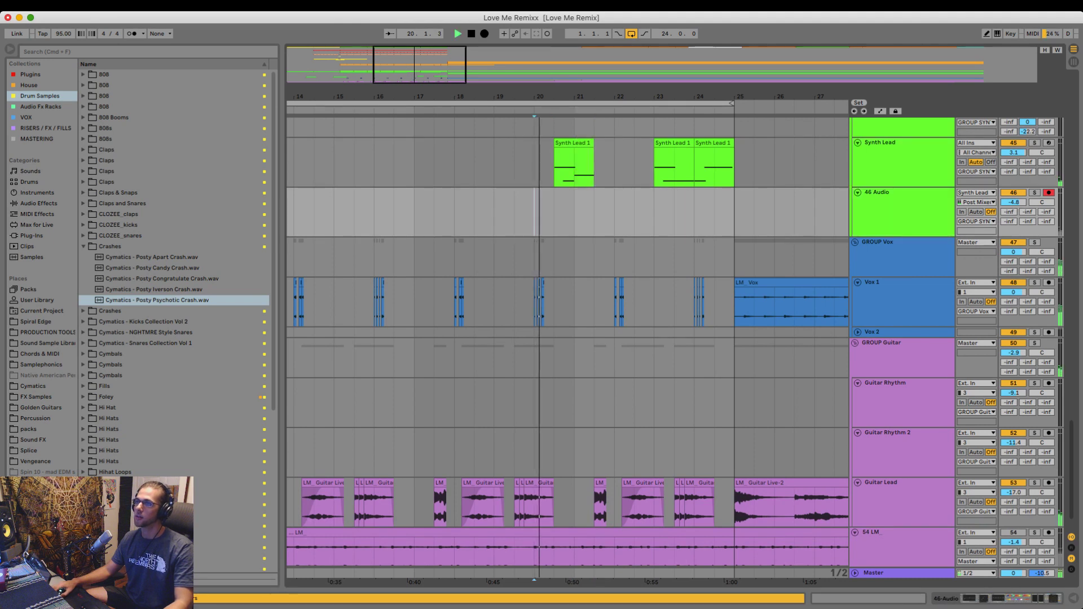
pyautogui.press('F9')
pyautogui.scroll(5, 574, 213)
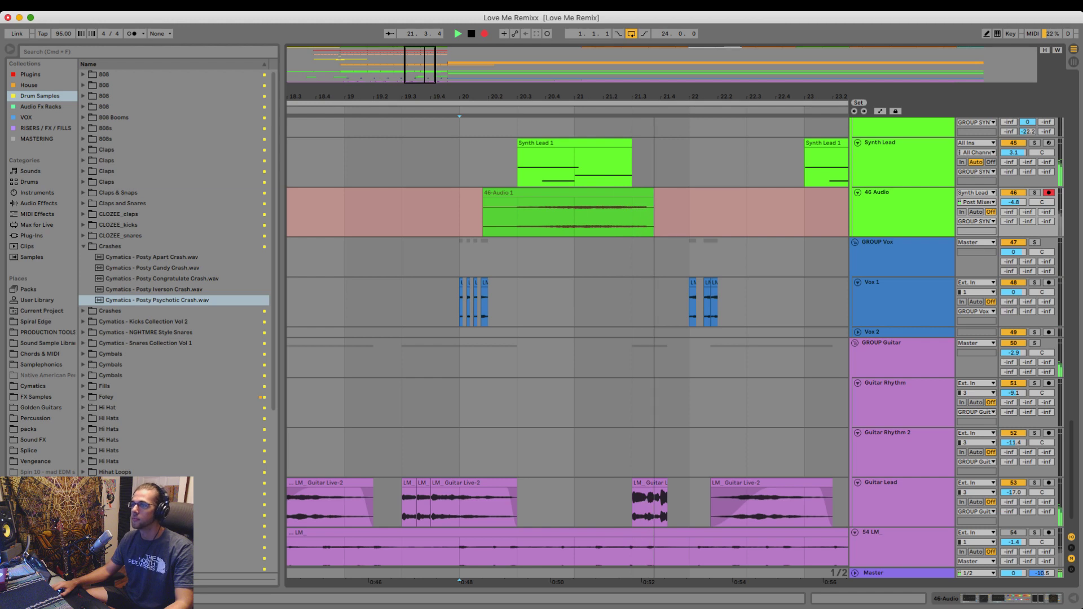
pyautogui.scroll(-5, 693, 213)
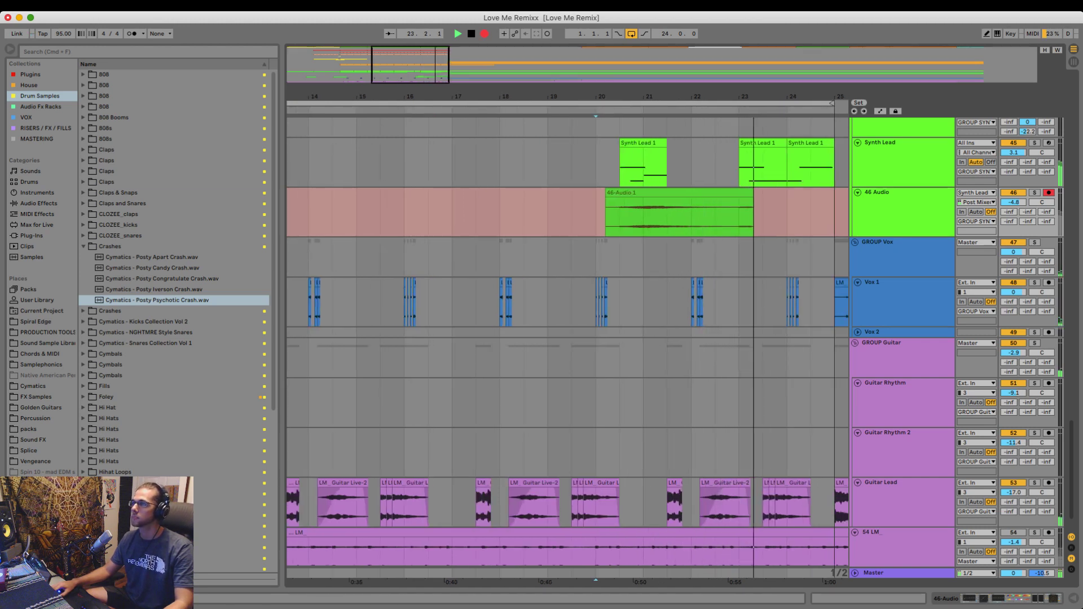
pyautogui.press('F9')
pyautogui.press('space')
pyautogui.moveTo(763, 215); pyautogui.dragTo(740, 214)
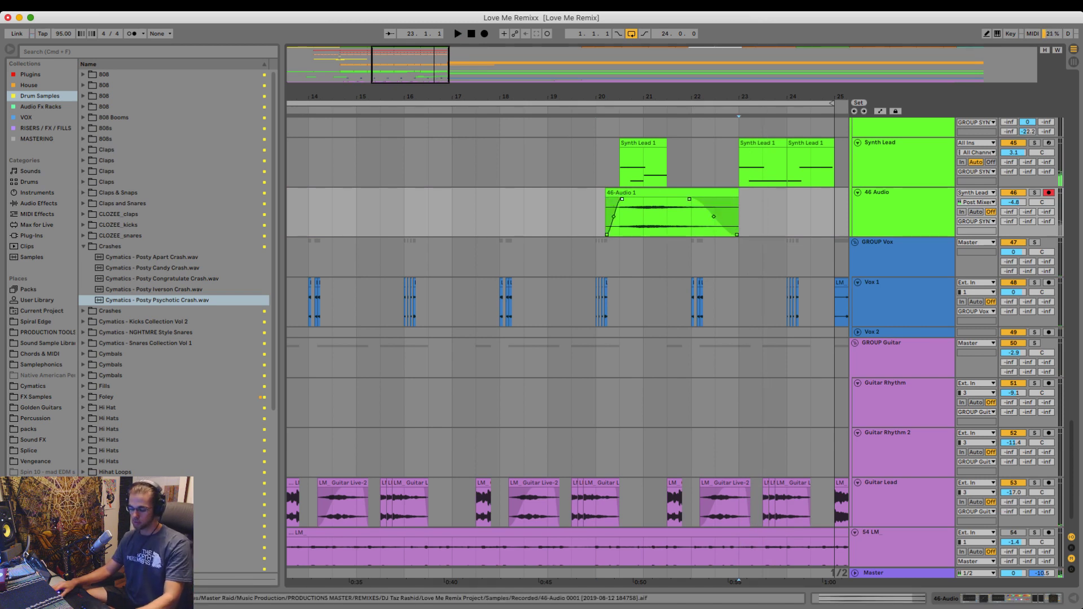
# - Deactivate the Synth Lead clip above the new recording and play 46 Audio soloed from bar 20, ending with the solo removed
pyautogui.click(642, 143)
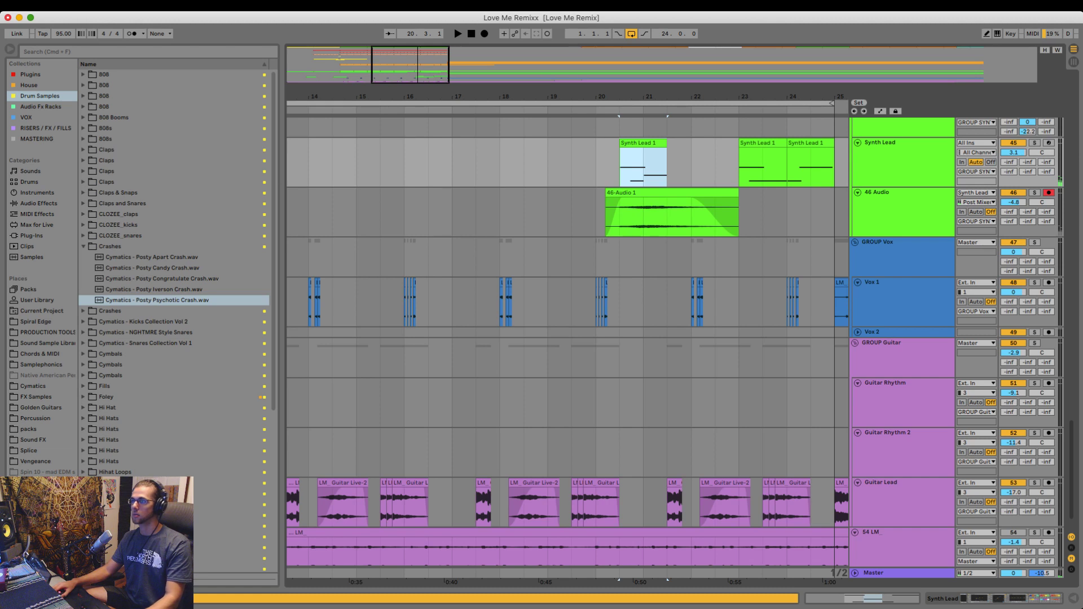
pyautogui.click(597, 213)
pyautogui.press('space')
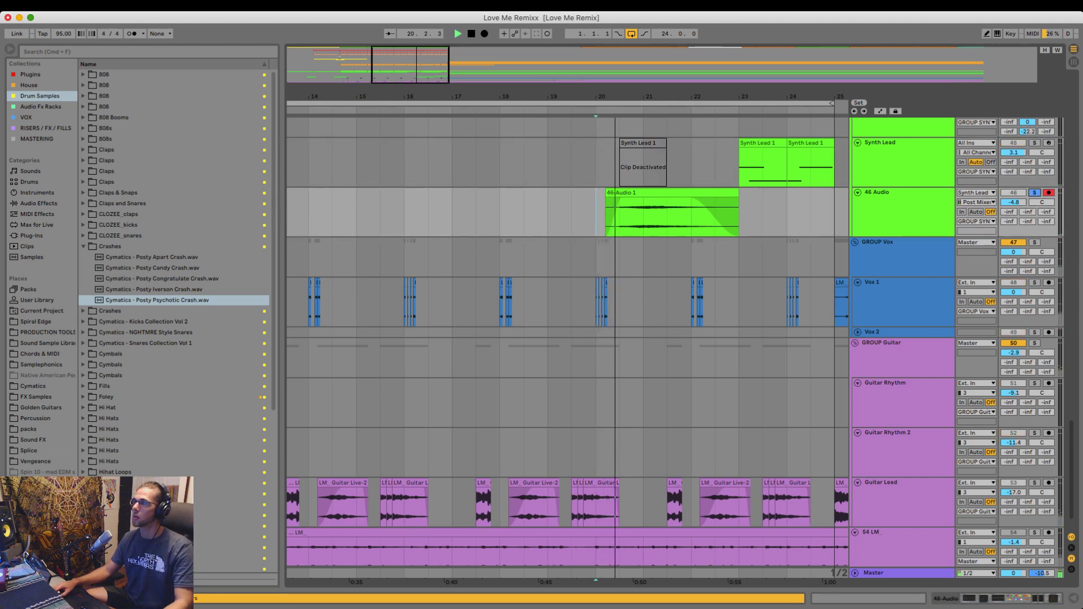
pyautogui.press('s')
pyautogui.moveTo(686, 96); pyautogui.dragTo(616, 128)
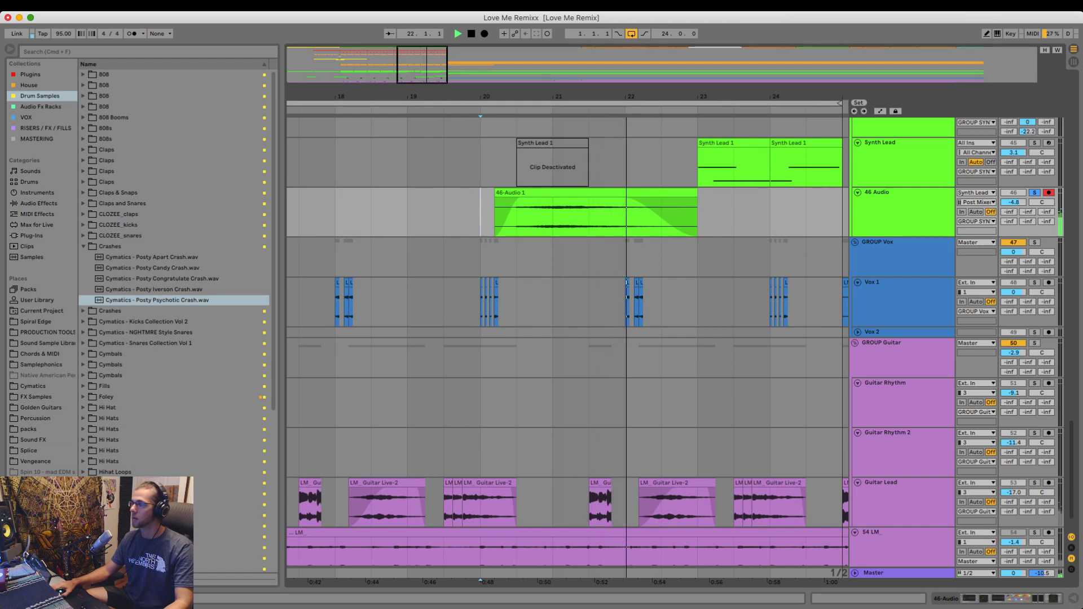
pyautogui.scroll(2, 565, 338)
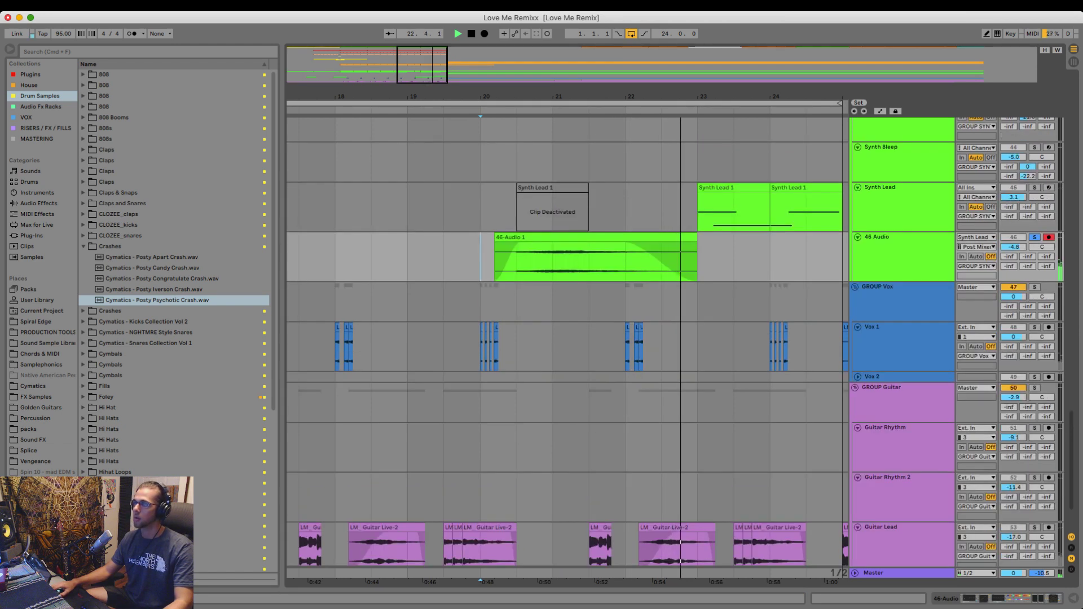
pyautogui.click(698, 260)
pyautogui.press('s')
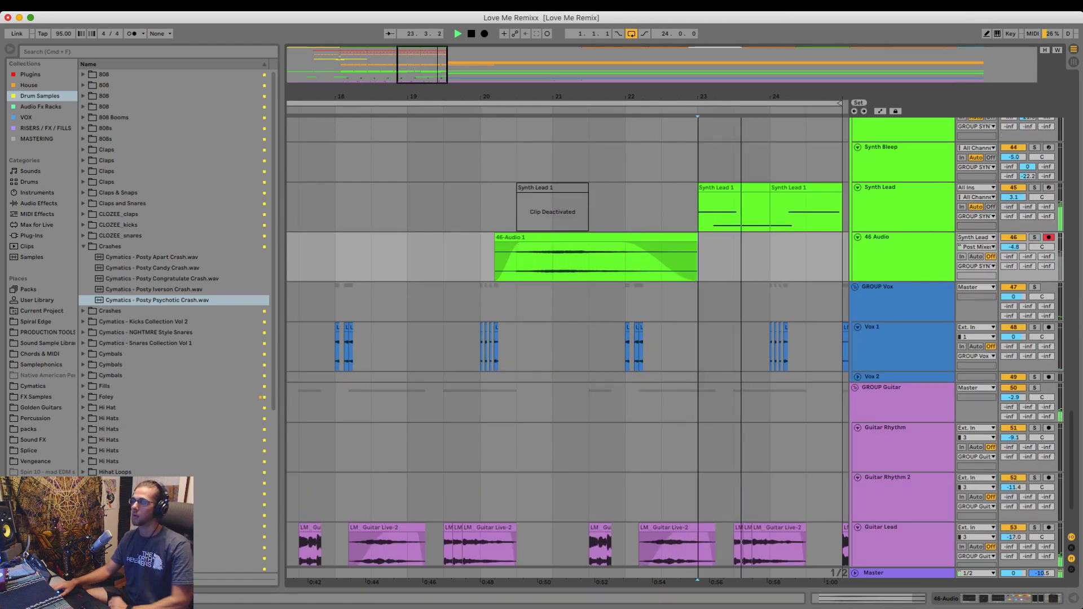
# - Copy the recorded 46-Audio clip along its track so the copy starts at about bar 23.3 and runs past bar 25
pyautogui.hscroll(3, 568, 339)
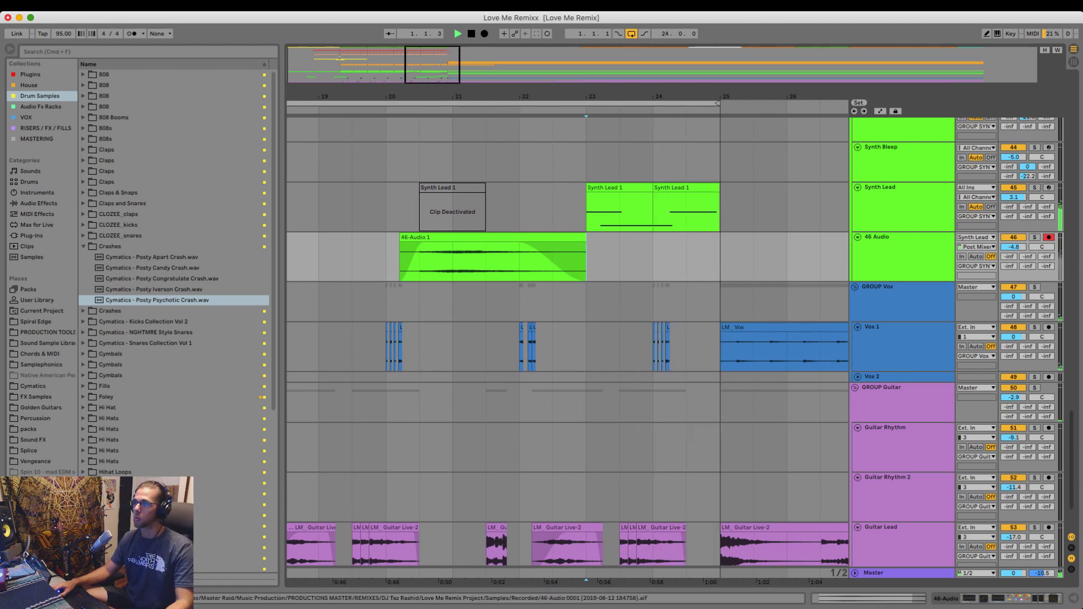
pyautogui.moveTo(486, 237); pyautogui.dragTo(752, 237)
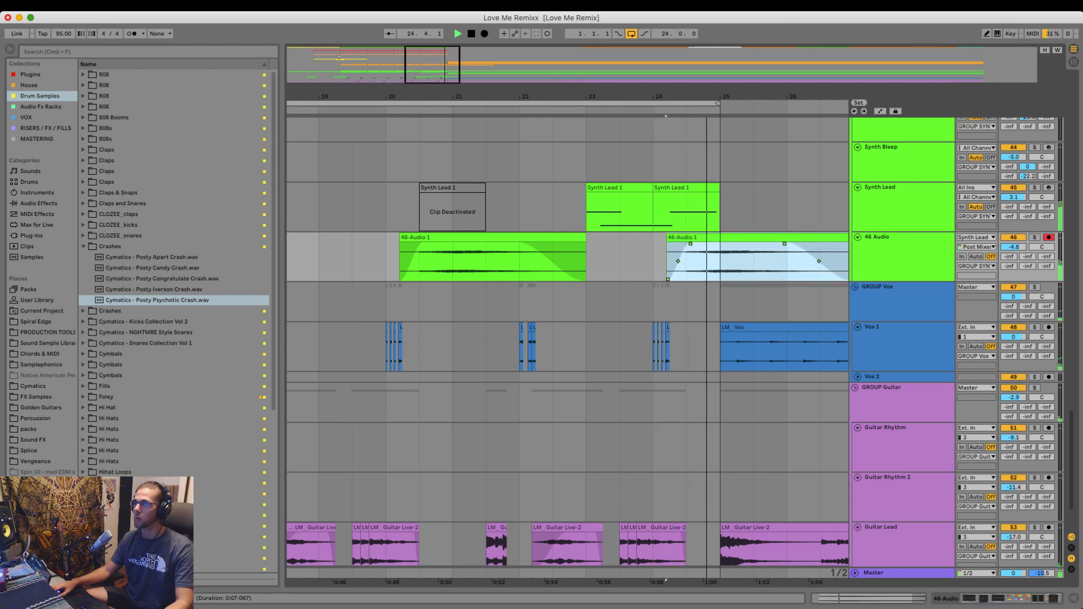
pyautogui.moveTo(728, 97); pyautogui.dragTo(714, 82)
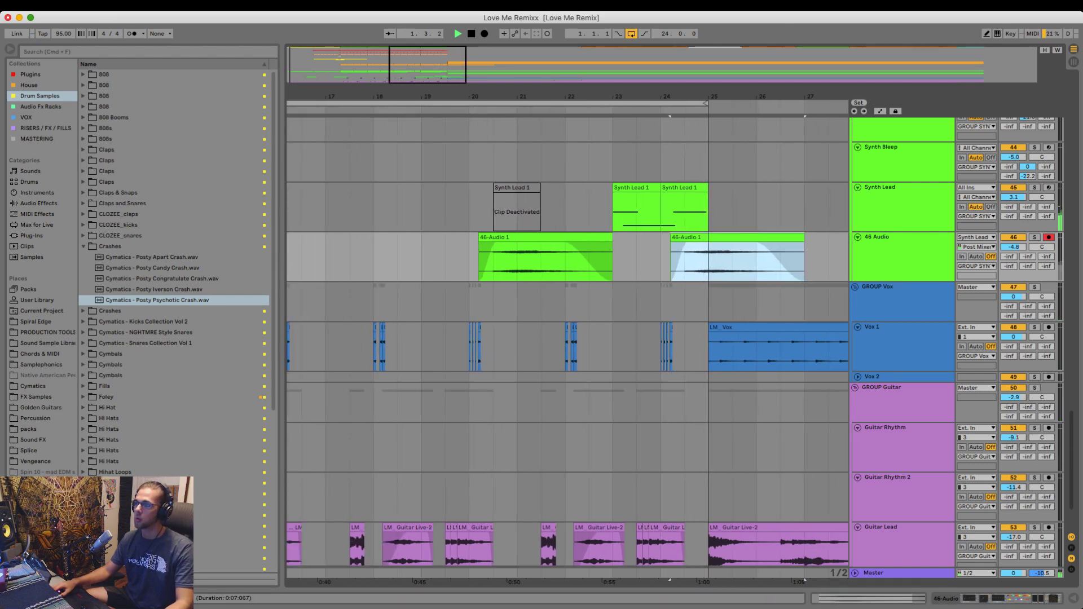
pyautogui.moveTo(714, 238); pyautogui.dragTo(680, 237)
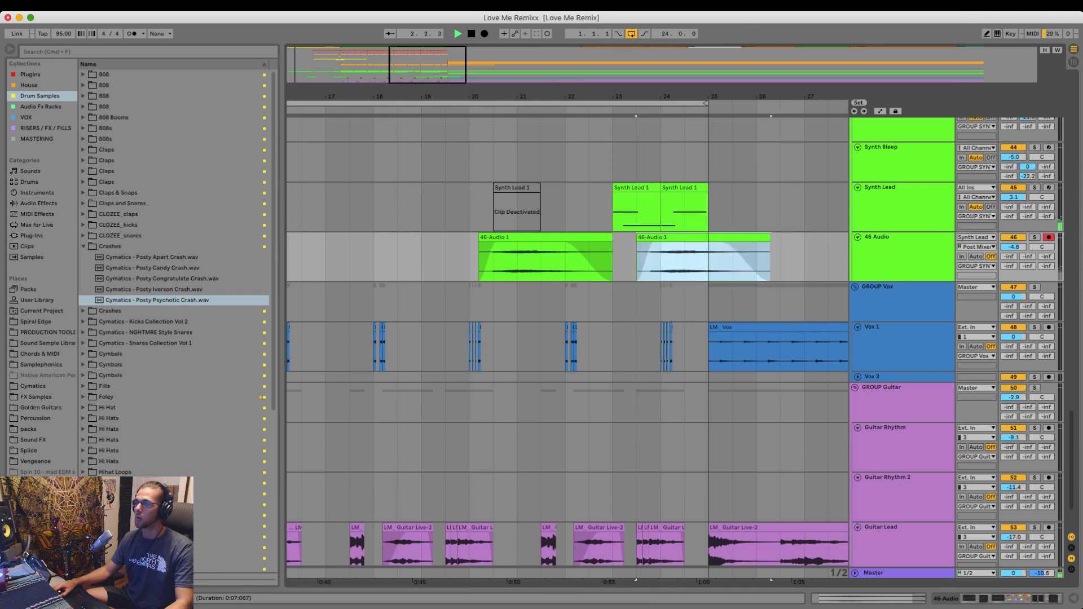
pyautogui.click(661, 263)
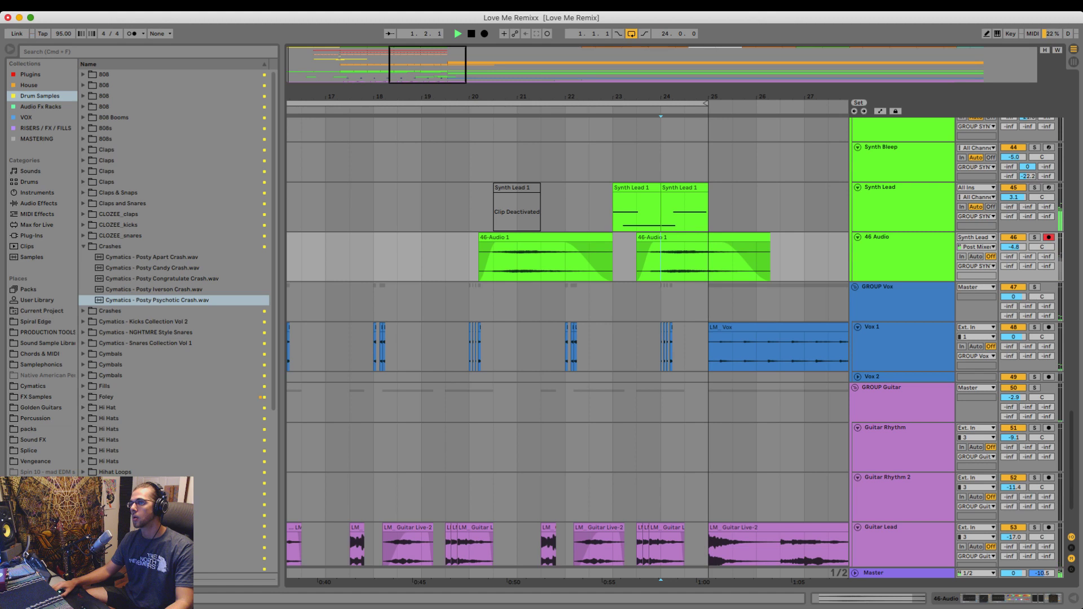
# - Mute the Synth Lead track and play the two 46 Audio clips from bar 20
pyautogui.click(1013, 187)
pyautogui.click(469, 210)
pyautogui.press('space')
pyautogui.press('space')
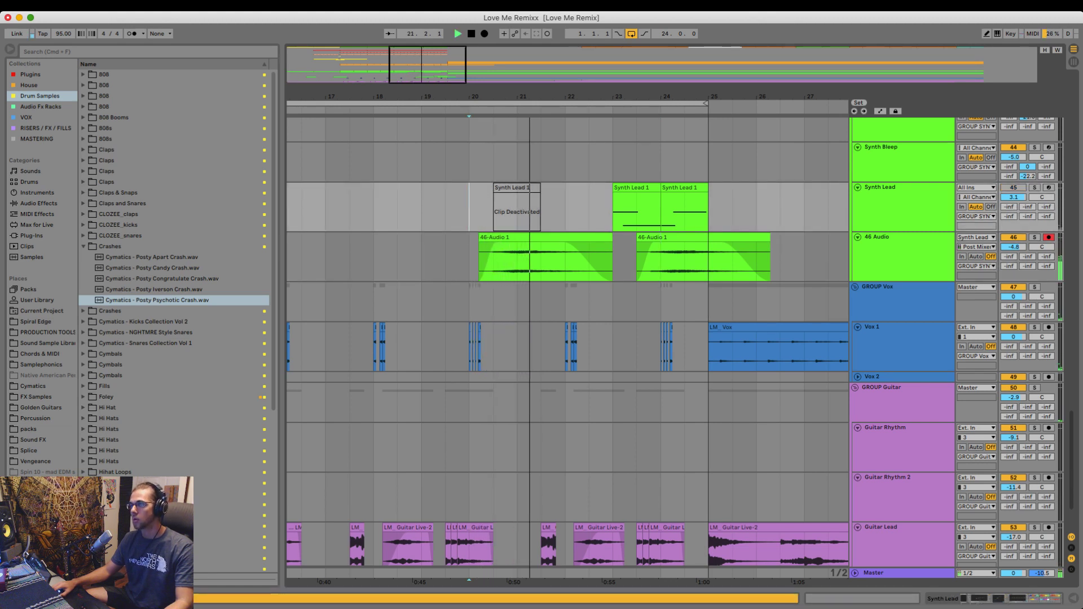
# - Move the second 46-Audio clip to start at bar 24 and set the 46 Audio track volume to -3.8
pyautogui.moveTo(718, 237); pyautogui.dragTo(743, 238)
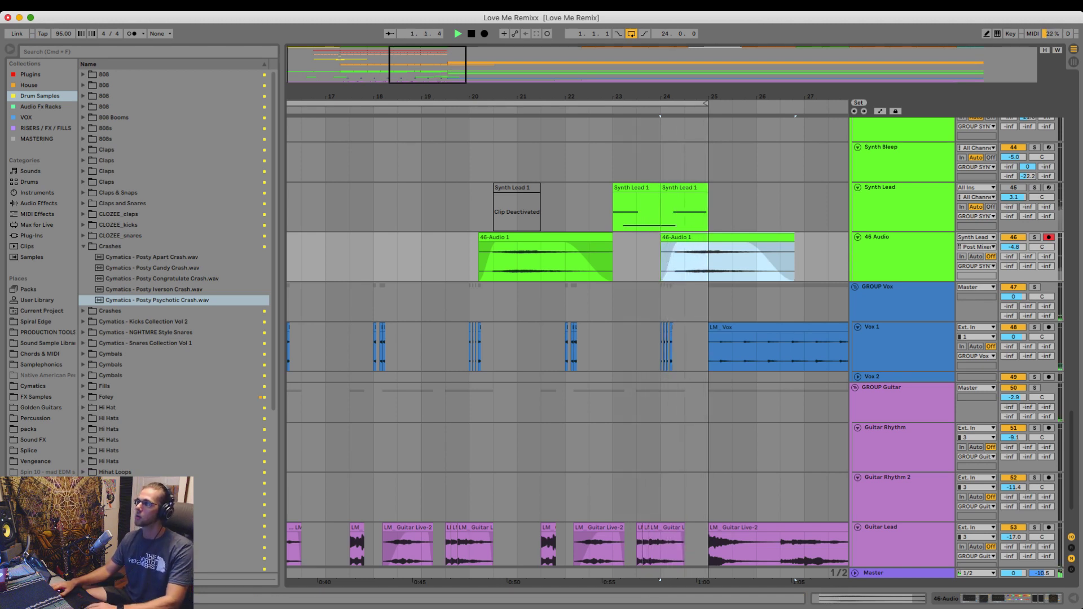
pyautogui.click(1014, 247)
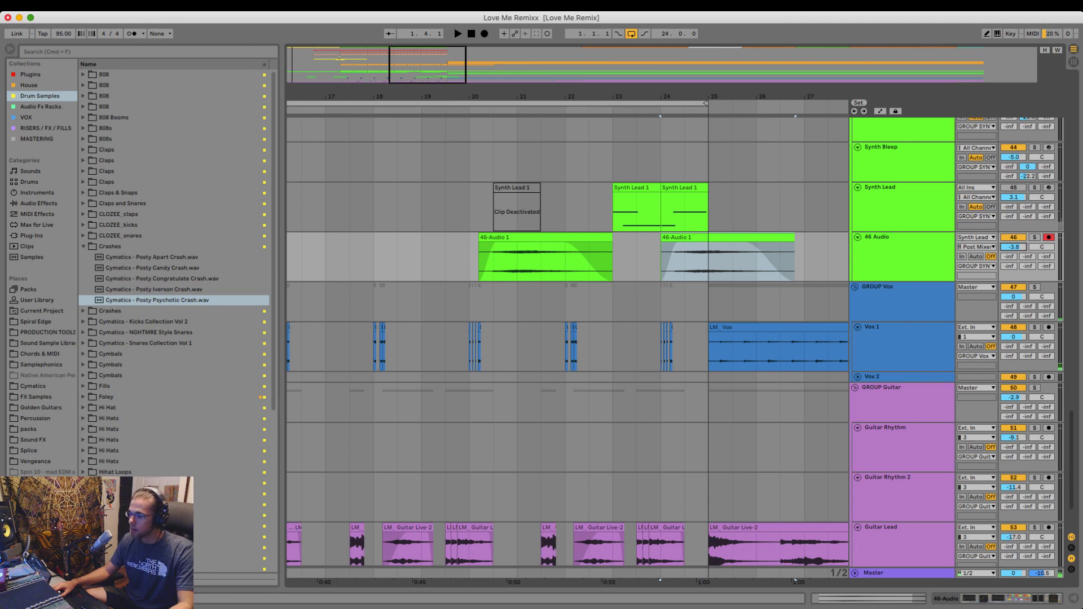
# - Select the looped span ending at bar 25 and review the riser, drum and song structure tracks across the arrangement
pyautogui.click(565, 103)
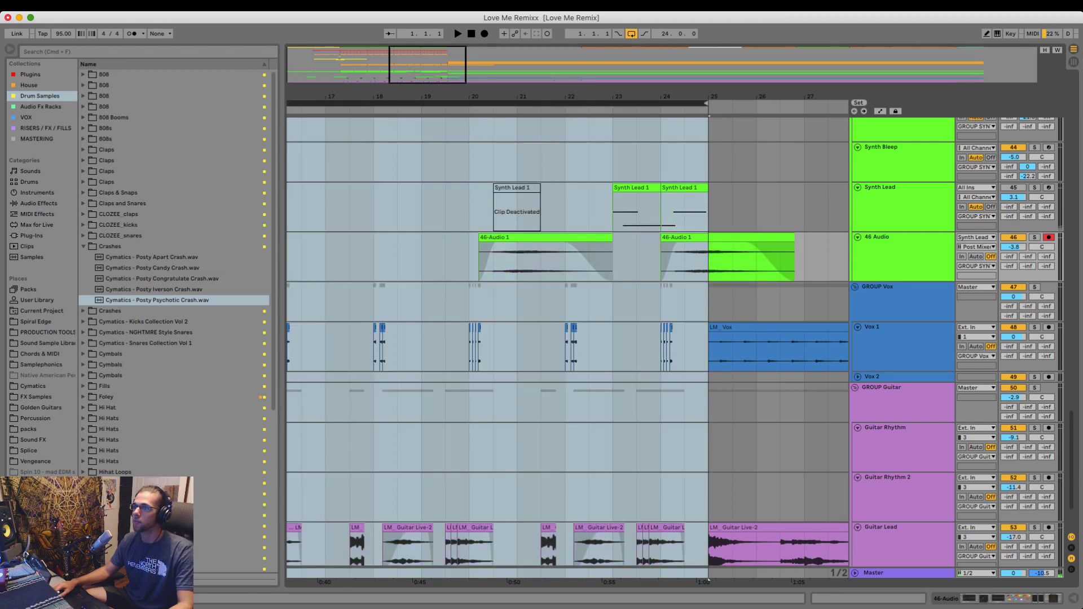
pyautogui.press('-')
pyautogui.press('-')
pyautogui.press('-')
pyautogui.press('-')
pyautogui.press('-')
pyautogui.scroll(8, 567, 341)
pyautogui.scroll(20, 568, 342)
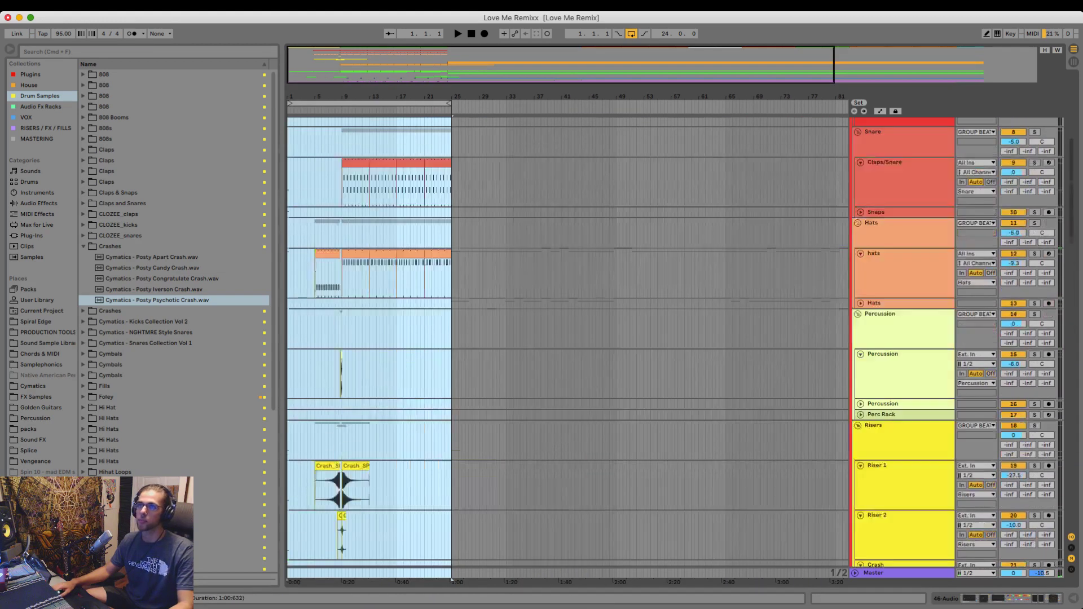
pyautogui.press('+')
pyautogui.press('+')
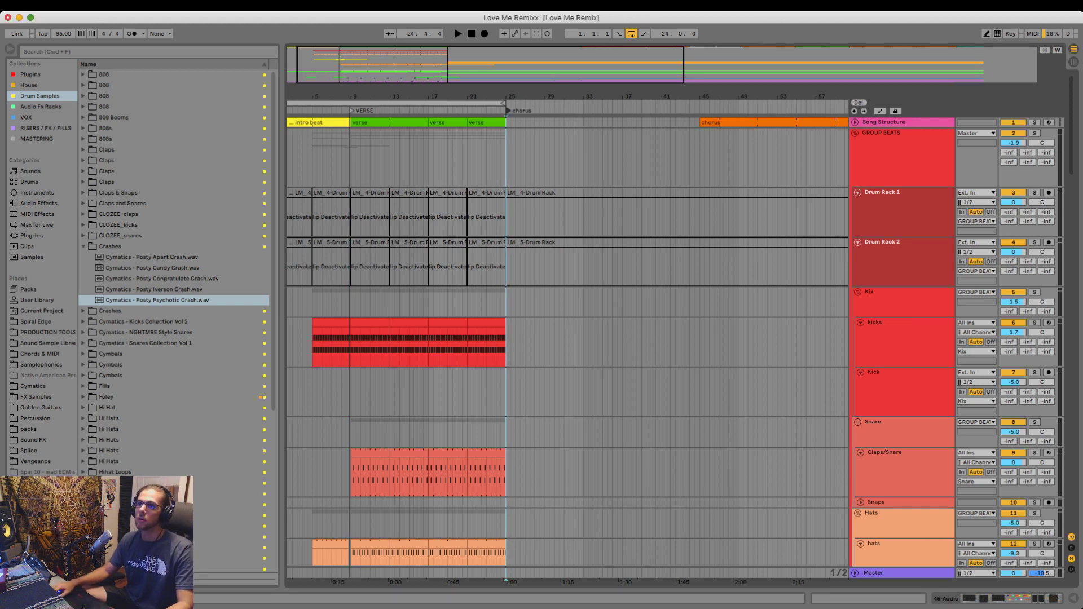
# - Play the verse from its first section at bar 9 and examine the song structure through to the bridge
pyautogui.click(361, 123)
pyautogui.moveTo(358, 97); pyautogui.dragTo(389, 127)
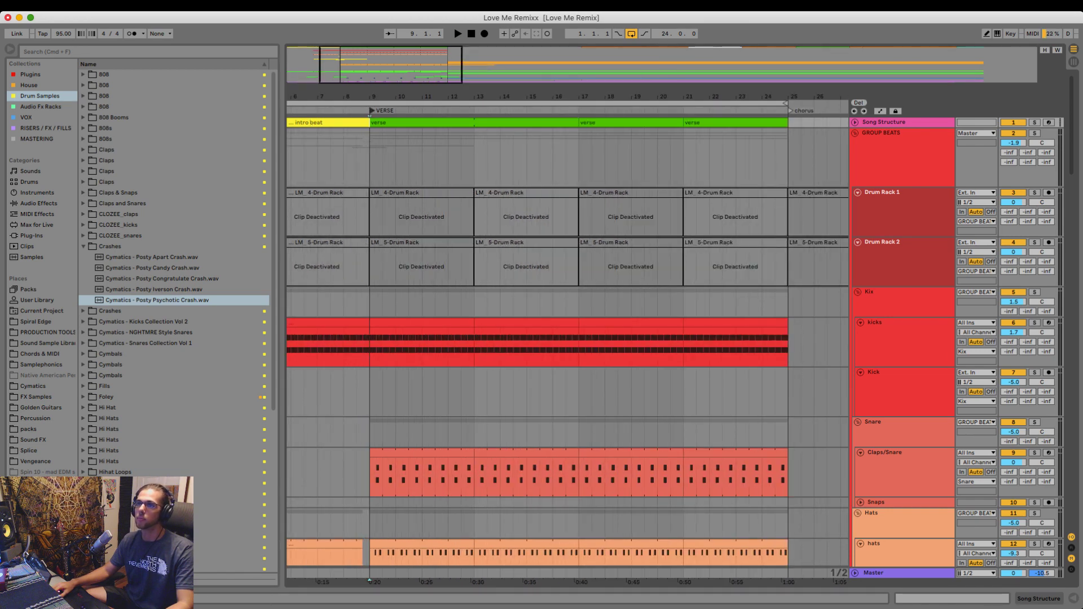
pyautogui.press('space')
pyautogui.moveTo(372, 96); pyautogui.dragTo(369, 62)
pyautogui.press('space')
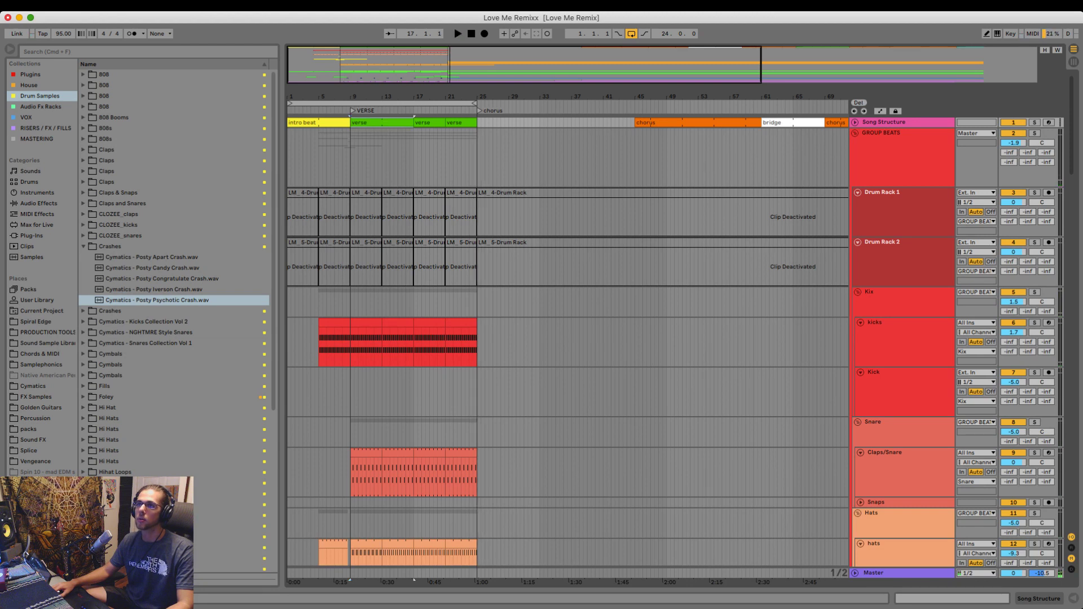
# - Extend the verse marker clip to bar 25 and start the chorus marker clip there, ending it near bar 40
pyautogui.moveTo(413, 122); pyautogui.dragTo(473, 122)
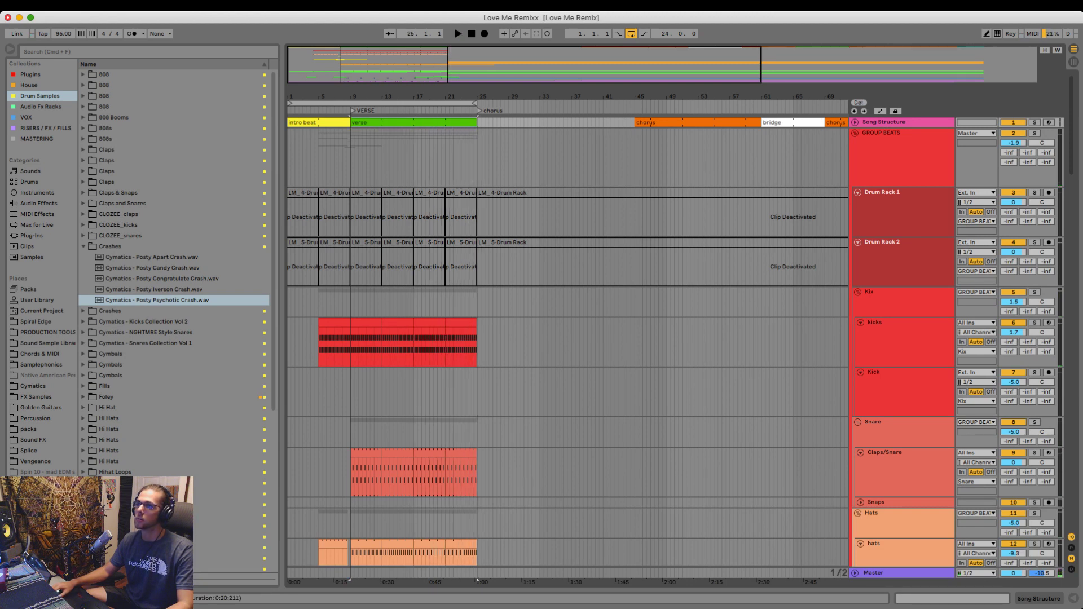
pyautogui.moveTo(636, 123); pyautogui.dragTo(474, 122)
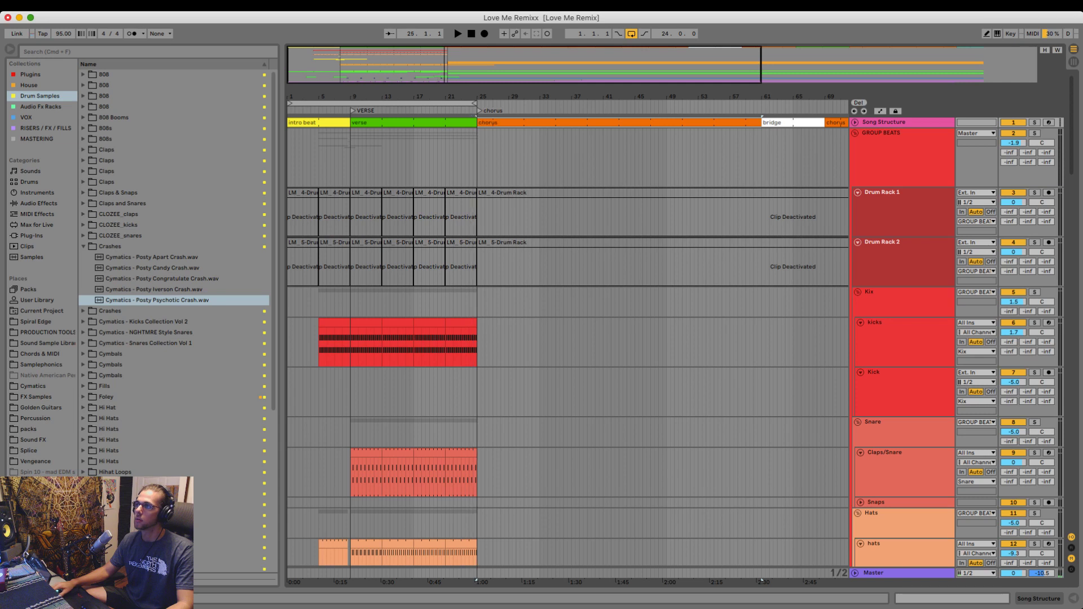
pyautogui.moveTo(762, 123); pyautogui.dragTo(600, 122)
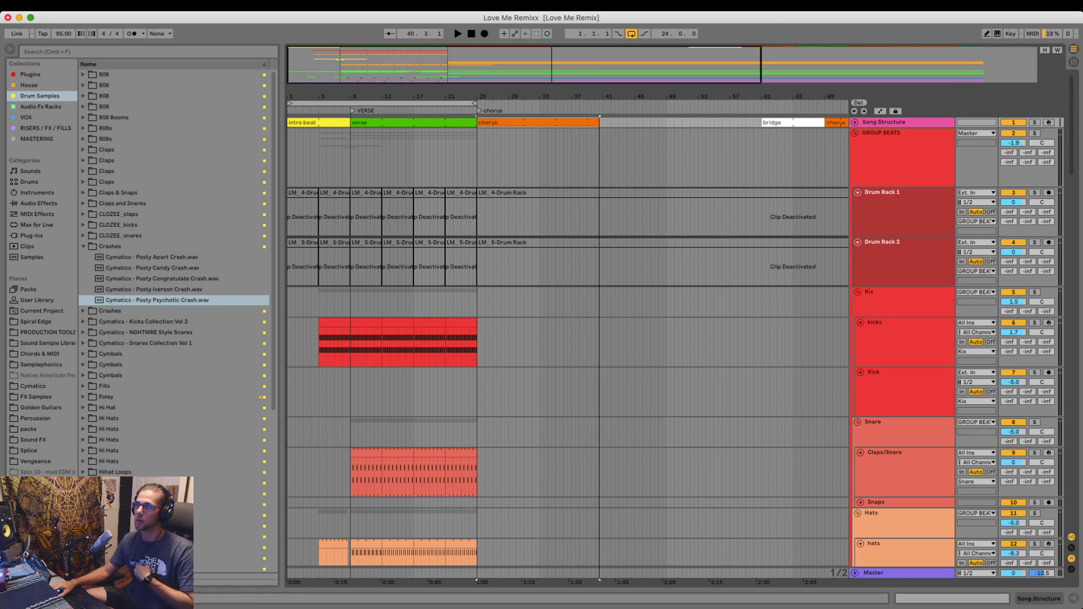
pyautogui.click(512, 158)
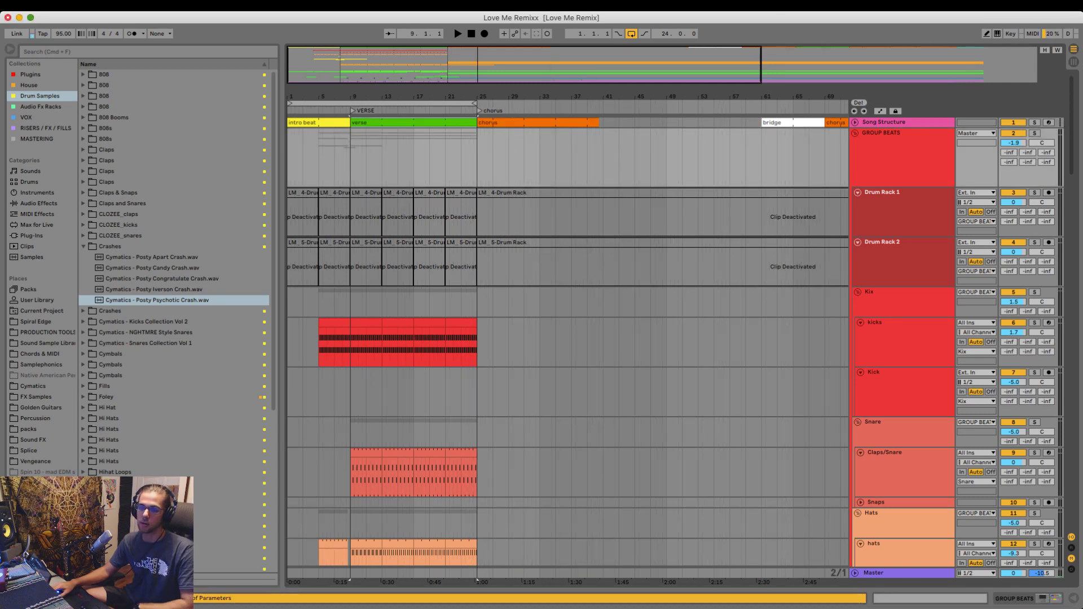
pyautogui.click(414, 122)
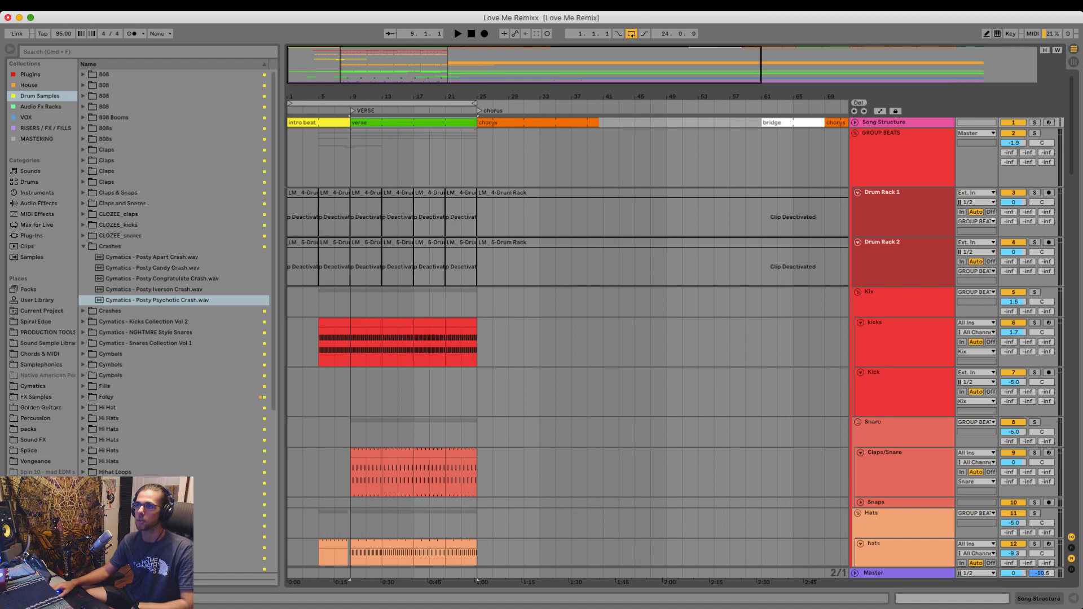
pyautogui.doubleClick(523, 122)
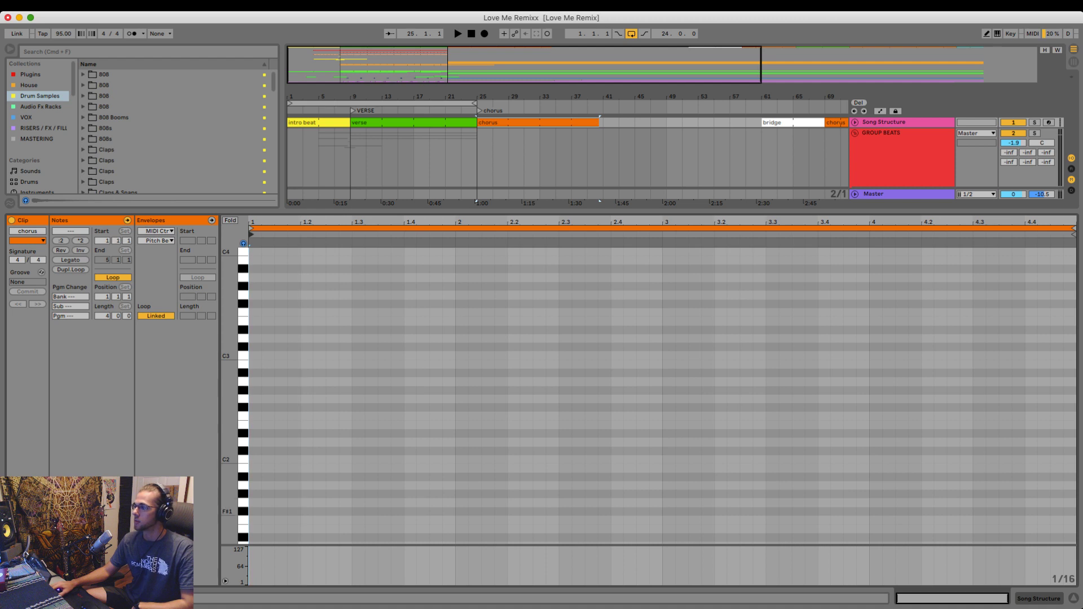
pyautogui.doubleClick(524, 123)
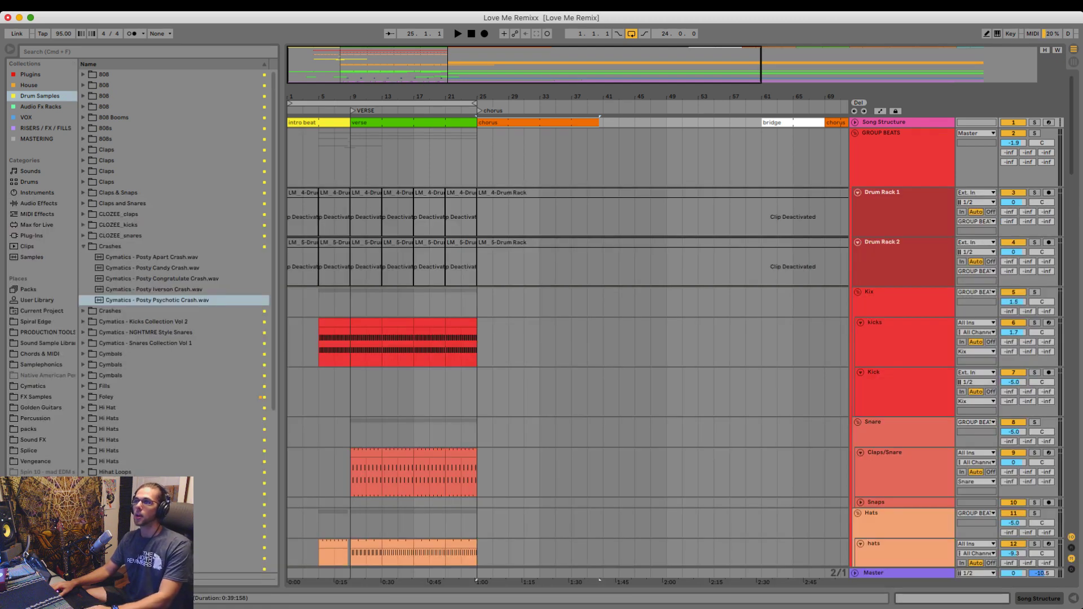
# - Cut the chorus marker clip back to end at bar 33, undoing the deletion across the drum tracks
pyautogui.moveTo(603, 141); pyautogui.dragTo(540, 123)
pyautogui.press('Delete')
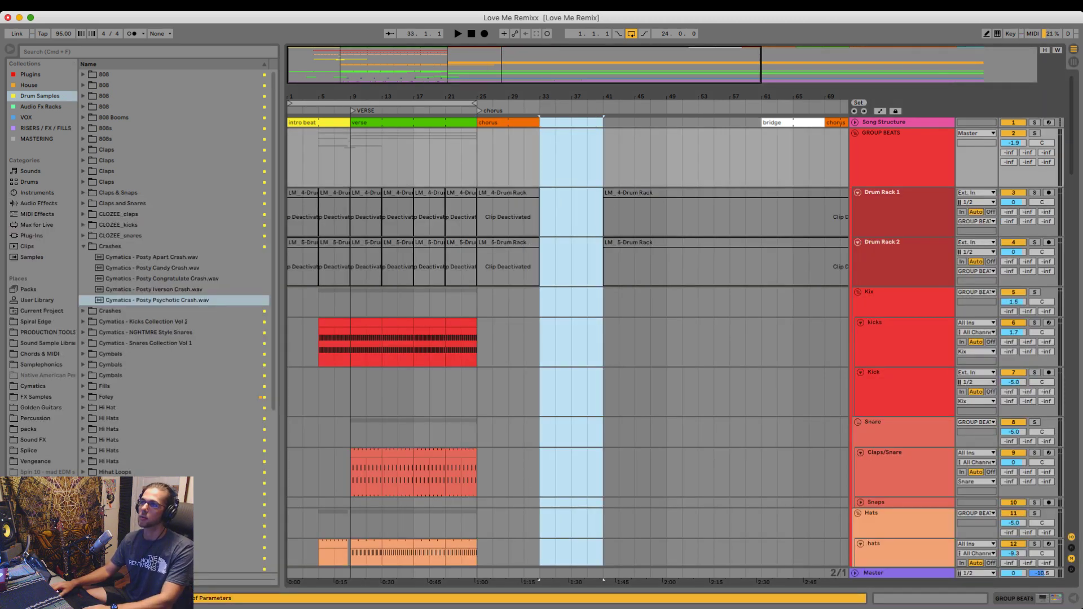
pyautogui.press('super+z')
pyautogui.click(619, 122)
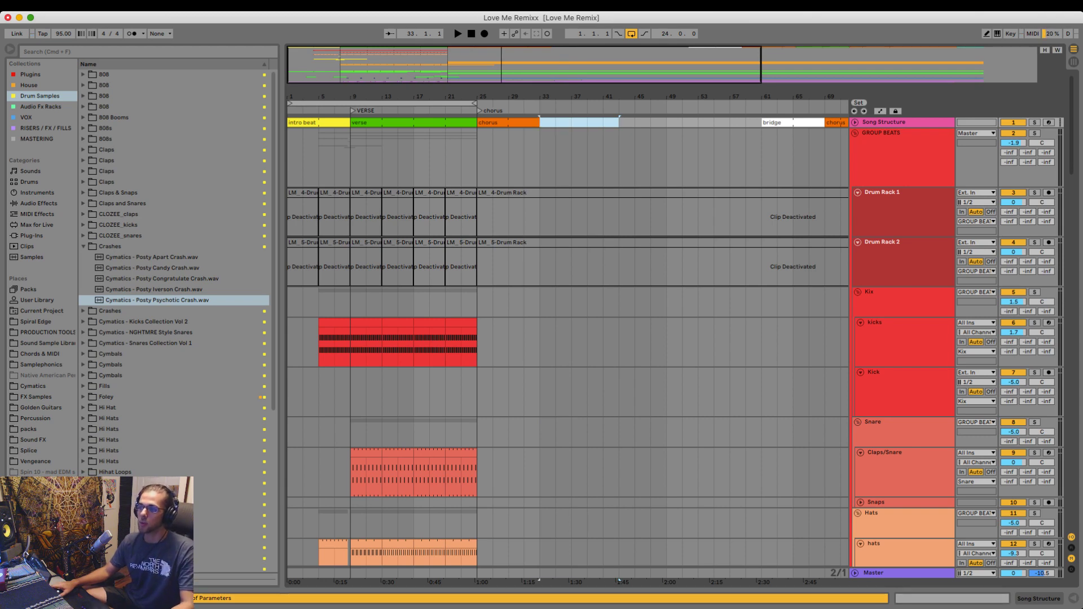
# - Play the chorus from bar 25 and review the synth and bass tracks around it
pyautogui.scroll(-20, 564, 338)
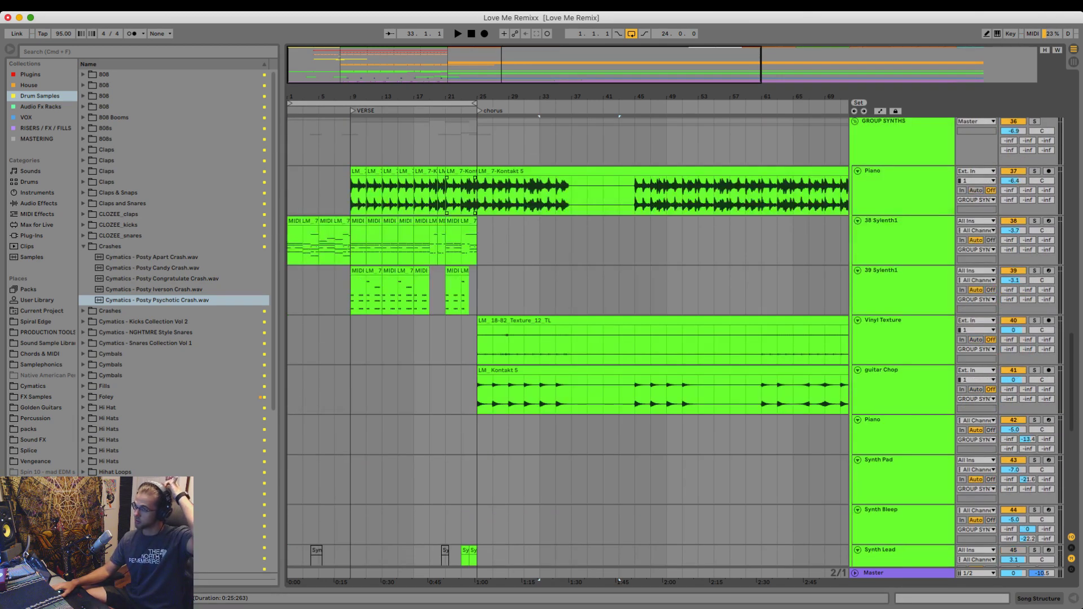
pyautogui.click(477, 195)
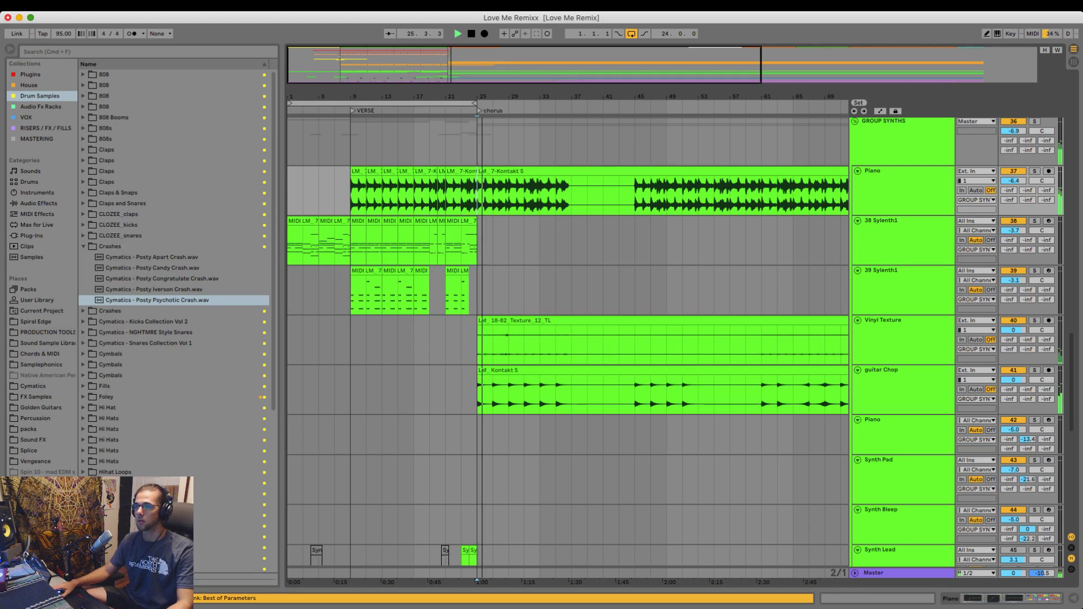
pyautogui.press('+')
pyautogui.scroll(5, 564, 338)
pyautogui.scroll(6, 599, 304)
pyautogui.scroll(-4, 598, 305)
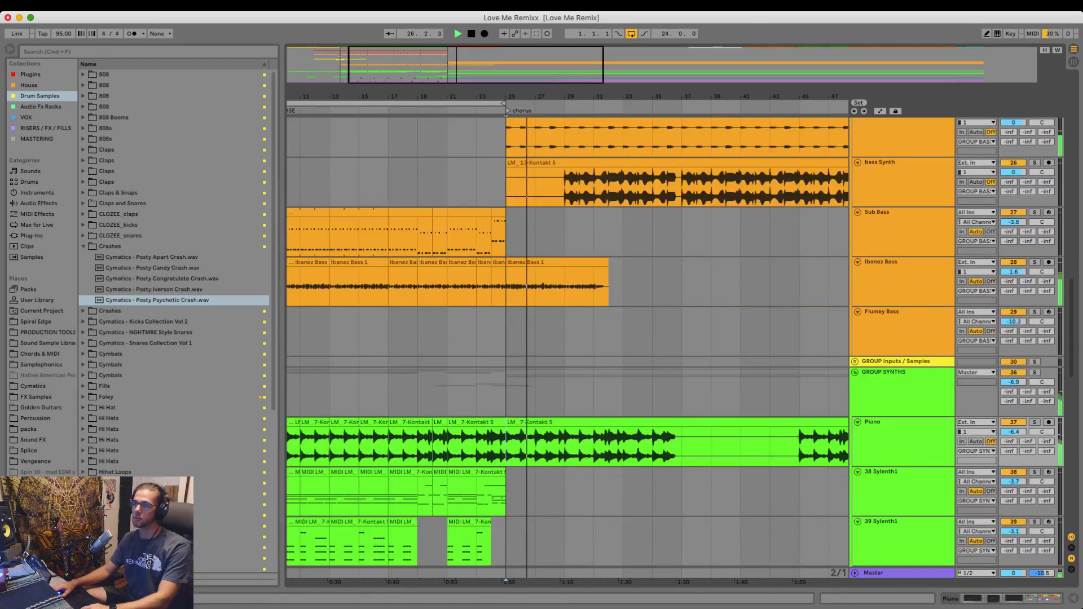
# - Delete the Ibanez Bass audio beyond bar 25 and the silent bass Synth section between bars 25 and 29
pyautogui.moveTo(609, 288); pyautogui.dragTo(507, 243)
pyautogui.scroll(6, 564, 339)
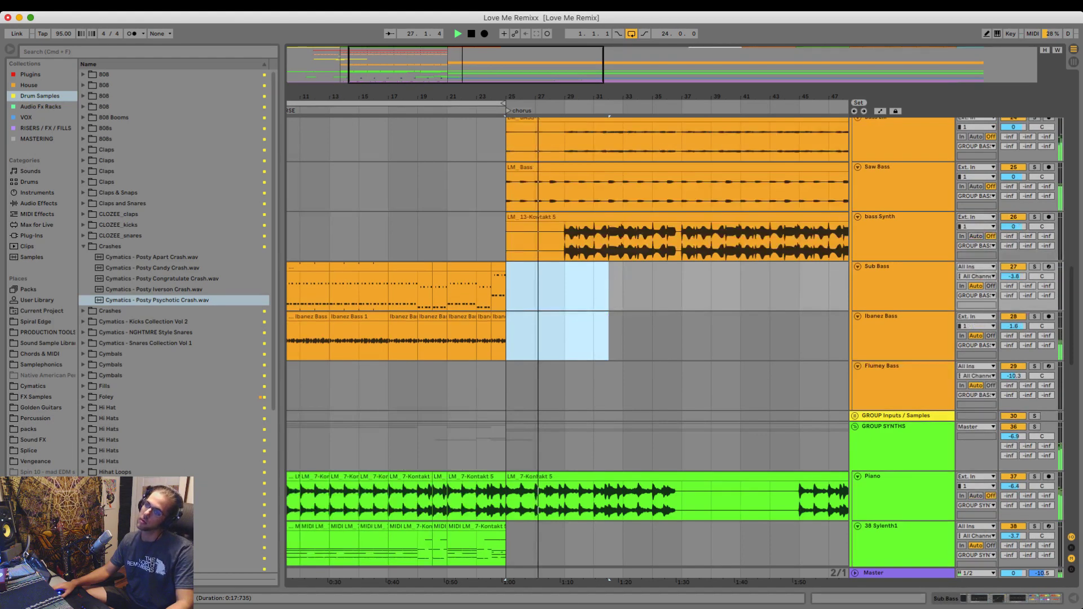
pyautogui.moveTo(507, 307); pyautogui.dragTo(564, 308)
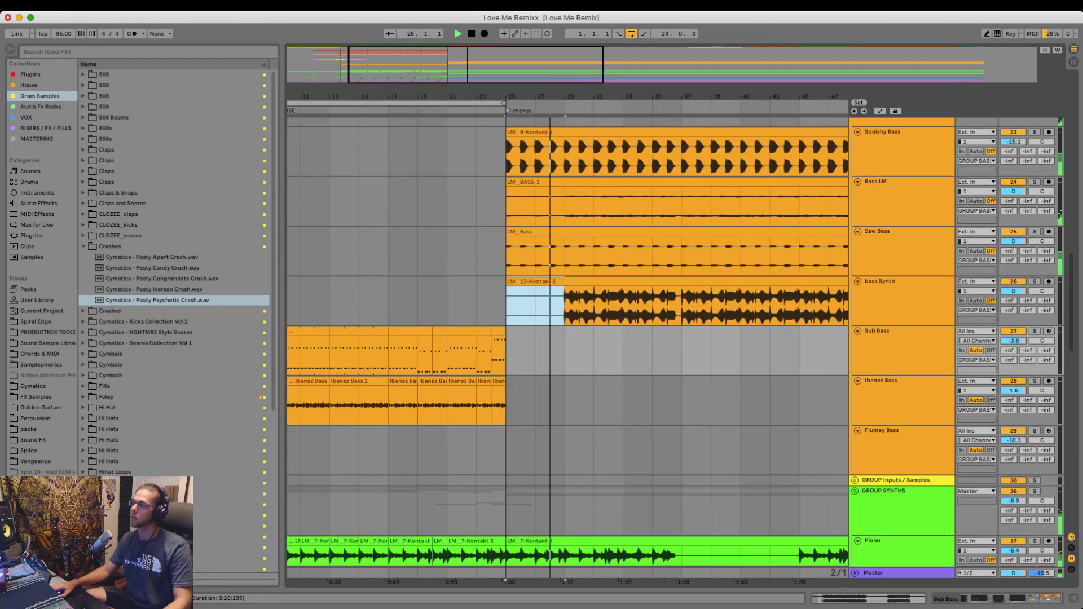
pyautogui.press('Delete')
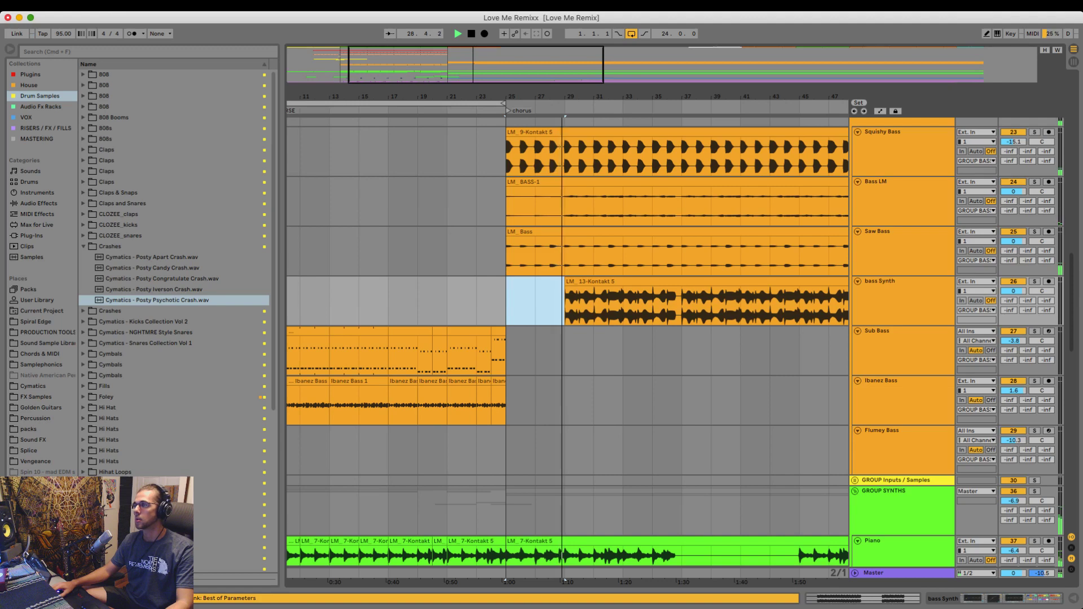
# - Solo and listen to the bass Synth track, and do the same for Saw Bass from bar 25
pyautogui.click(1035, 281)
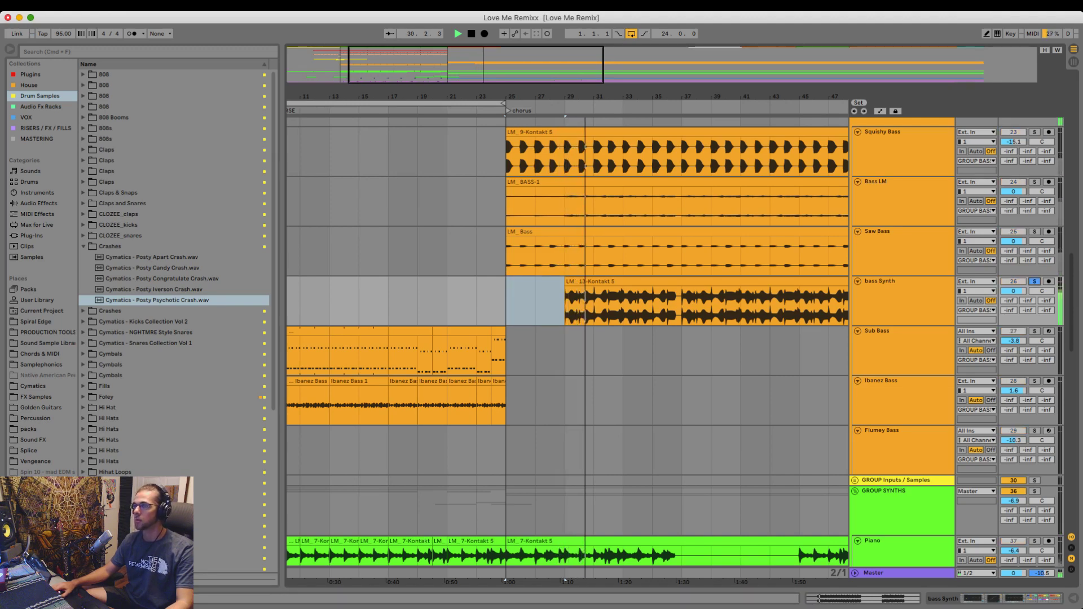
pyautogui.scroll(3, 675, 348)
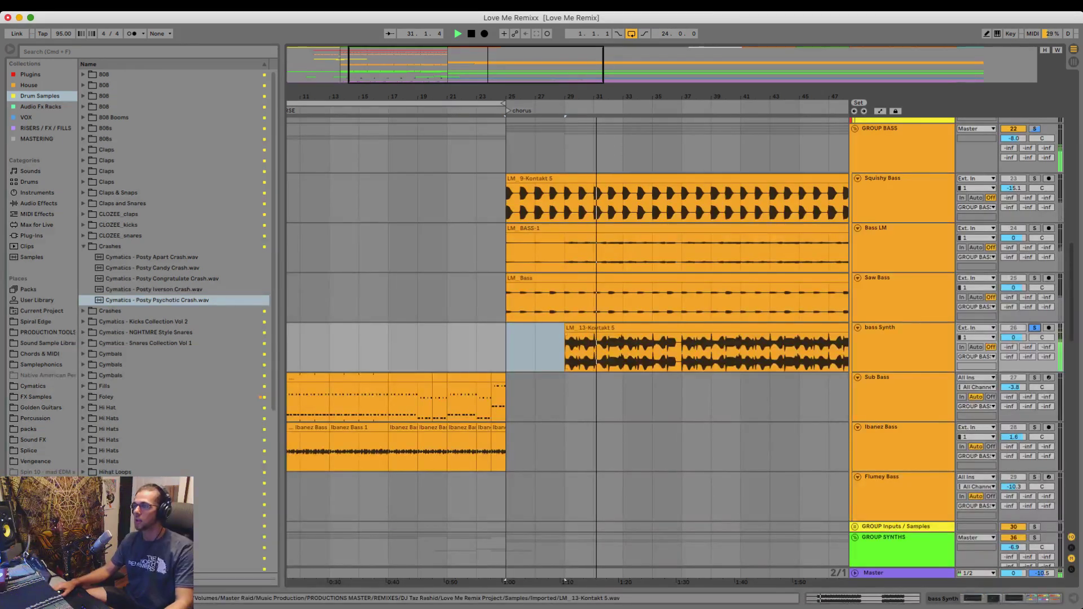
pyautogui.press('space')
pyautogui.click(598, 328)
pyautogui.click(1035, 278)
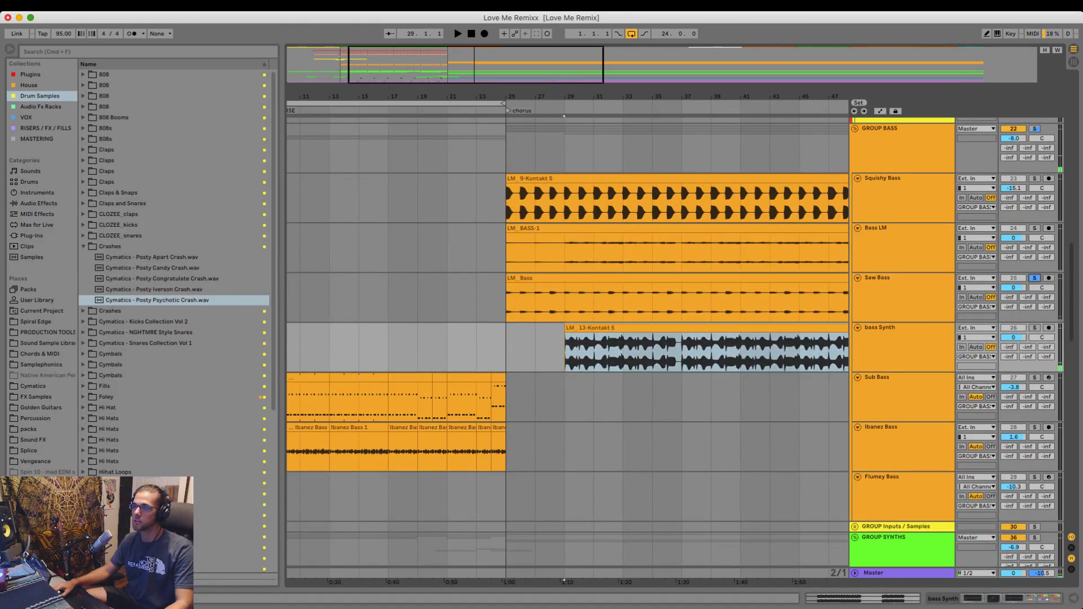
pyautogui.click(506, 301)
pyautogui.press('space')
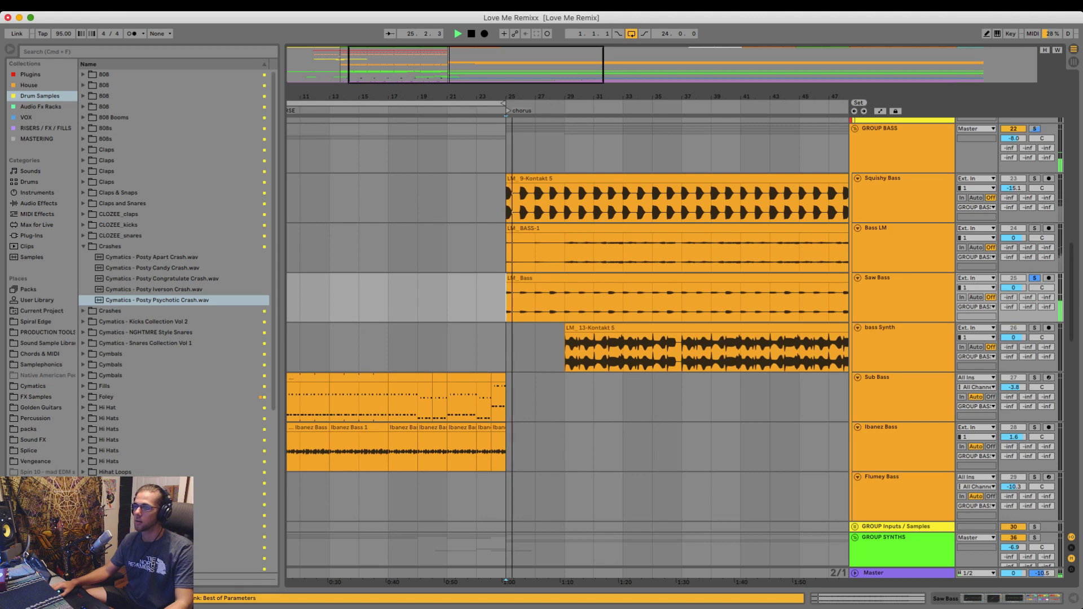
pyautogui.click(598, 328)
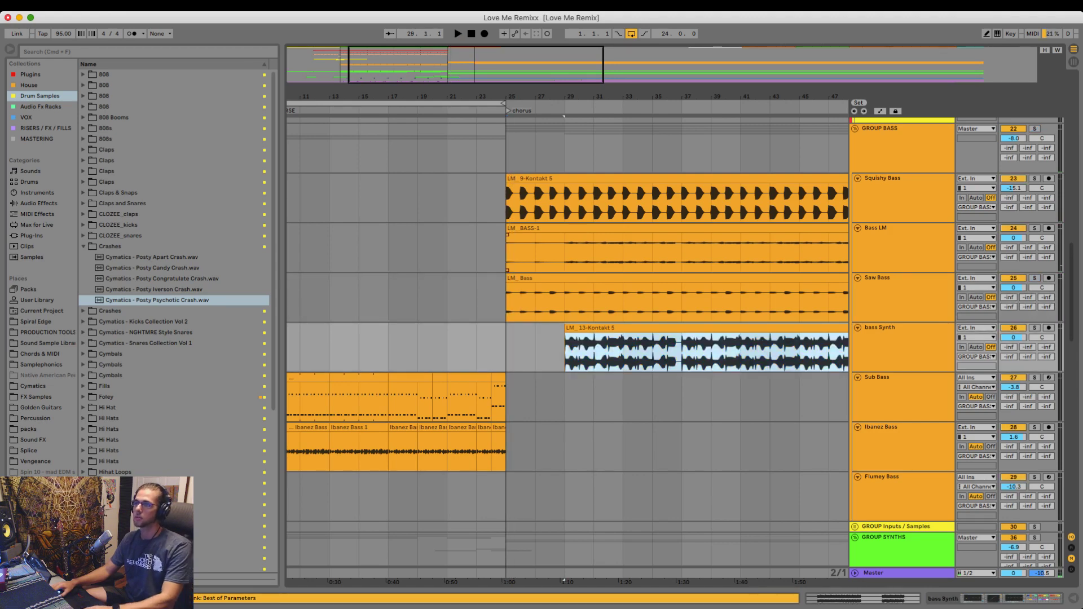
# - Delete bars 25 to 29 from the Squishy Bass, Bass LM and Saw Bass clips
pyautogui.moveTo(565, 254); pyautogui.dragTo(507, 299)
pyautogui.press('Delete')
pyautogui.moveTo(565, 202); pyautogui.dragTo(477, 202)
pyautogui.press('Delete')
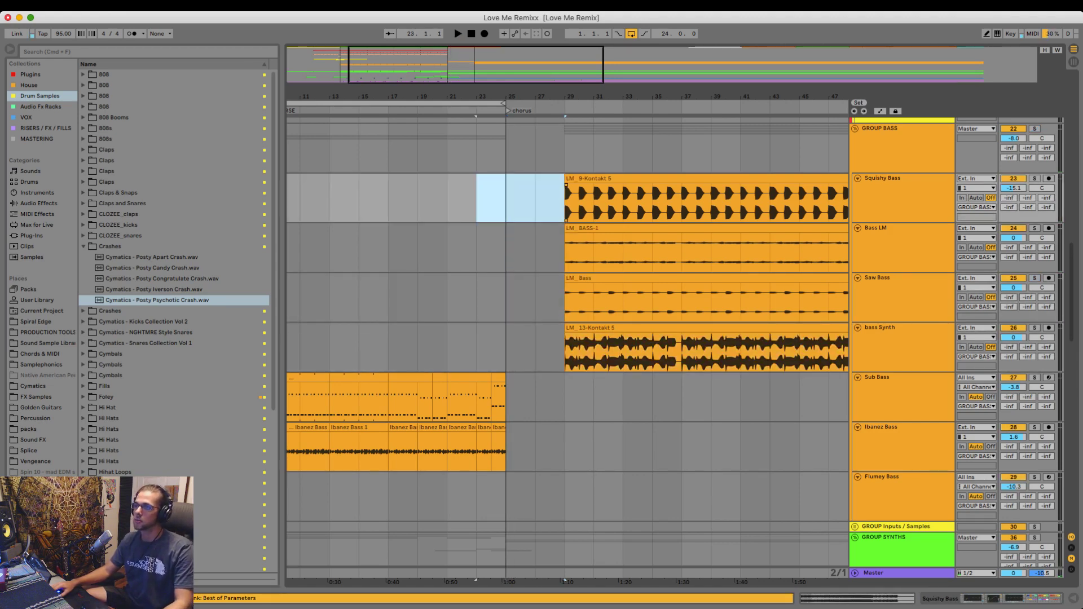
# - Move the arrangement content from bar 29 onward four bars earlier so that it starts at bar 25, and play it
pyautogui.click(588, 178)
pyautogui.keyDown('shift'); pyautogui.click(616, 328); pyautogui.keyUp('shift')
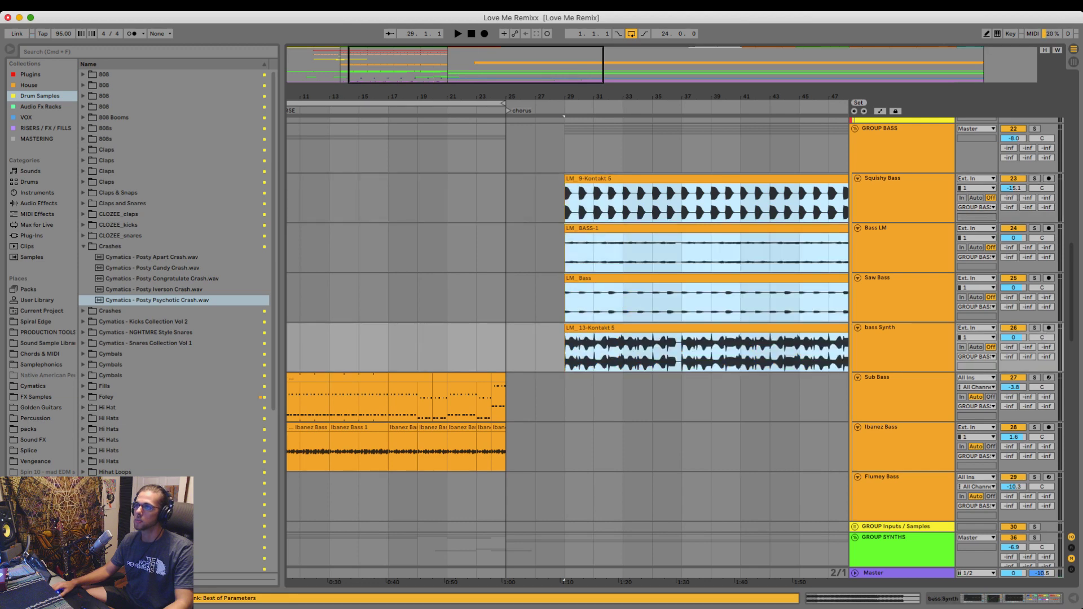
pyautogui.press('-')
pyautogui.press('-')
pyautogui.press('-')
pyautogui.scroll(-15, 564, 338)
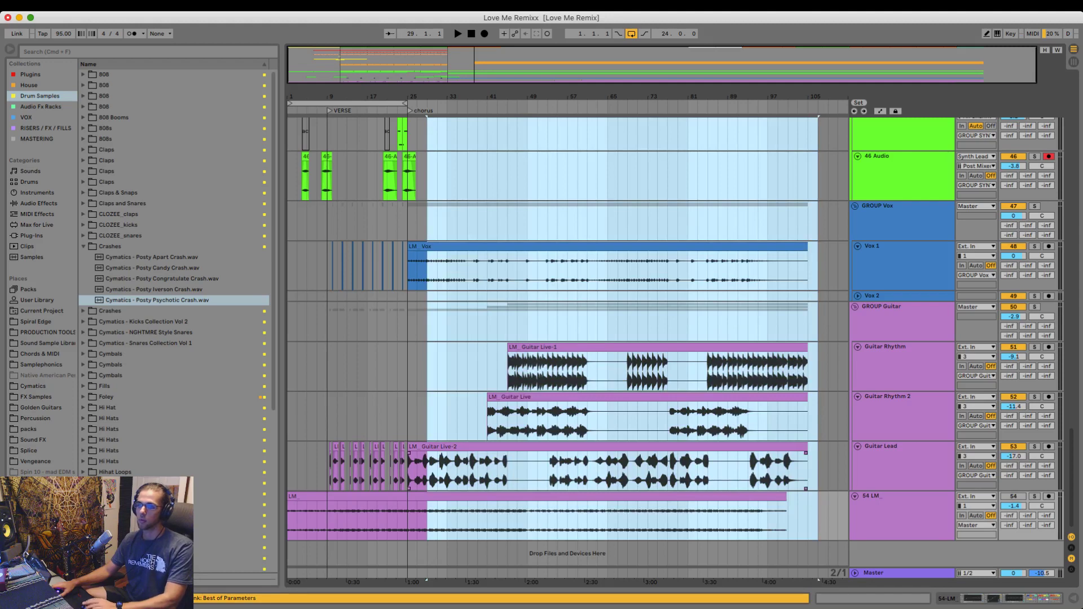
pyautogui.press('Left')
pyautogui.press('Left')
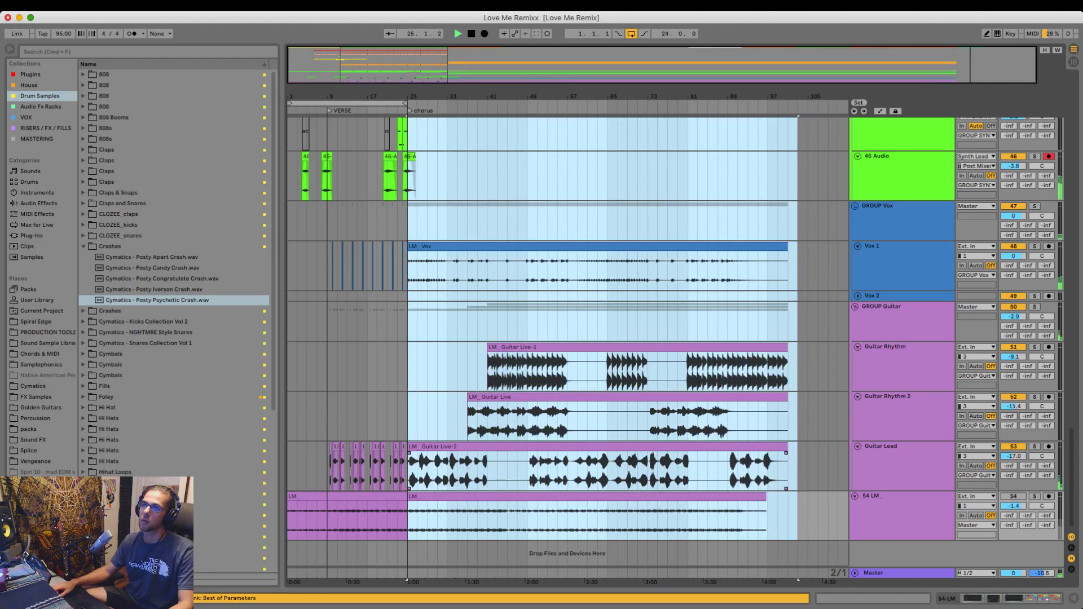
# - Duplicate the kicks, Claps/Snare and hats clips of bars 9 to 25 into the chorus, bars 25 to 41
pyautogui.scroll(5, 408, 268)
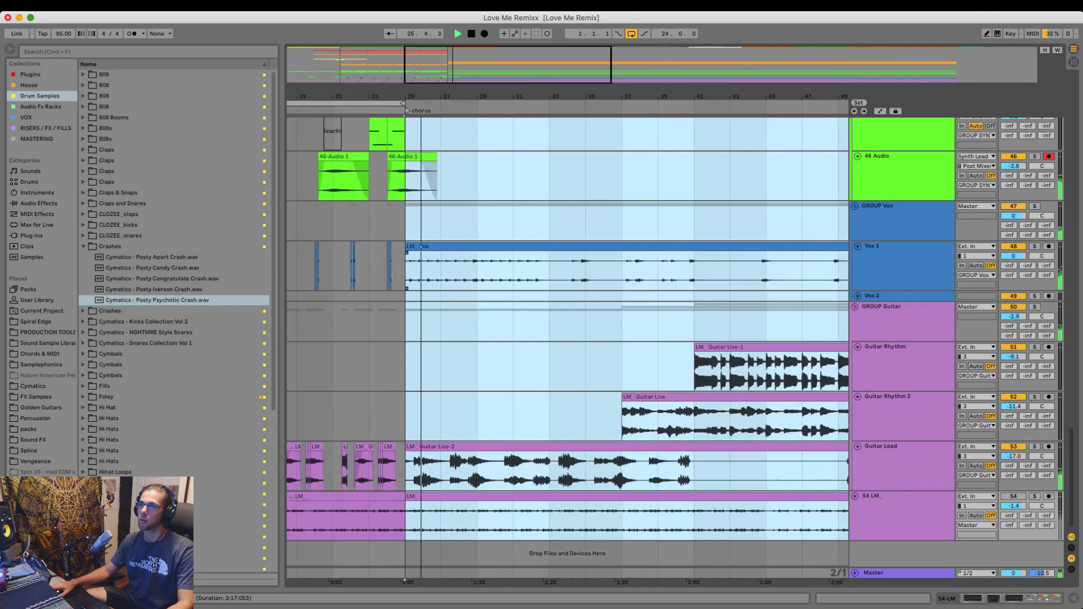
pyautogui.scroll(15, 565, 339)
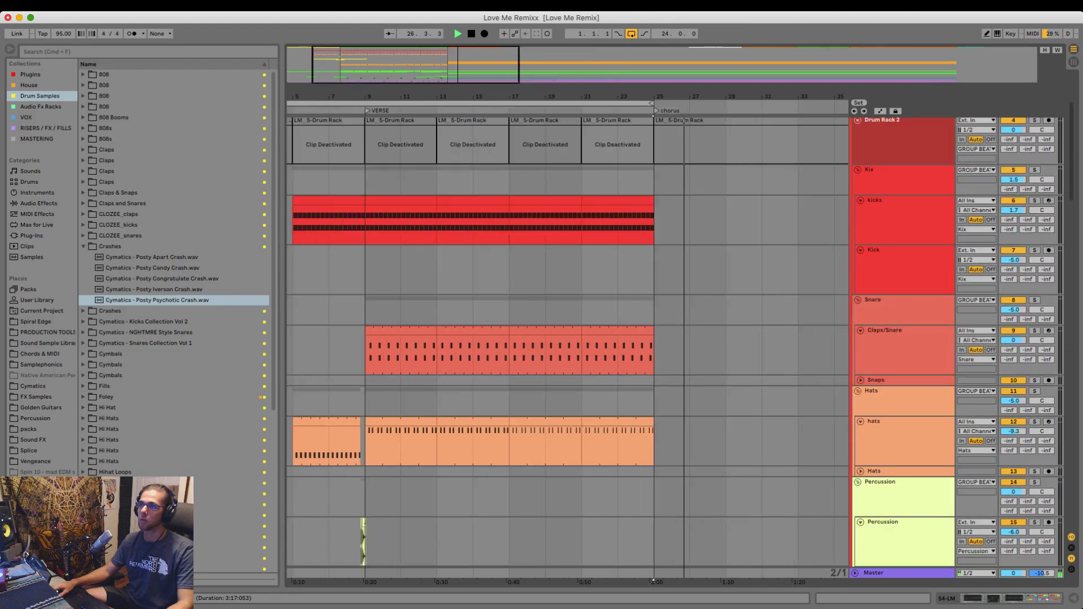
pyautogui.scroll(-2, 494, 338)
pyautogui.press('space')
pyautogui.moveTo(391, 220); pyautogui.dragTo(622, 446)
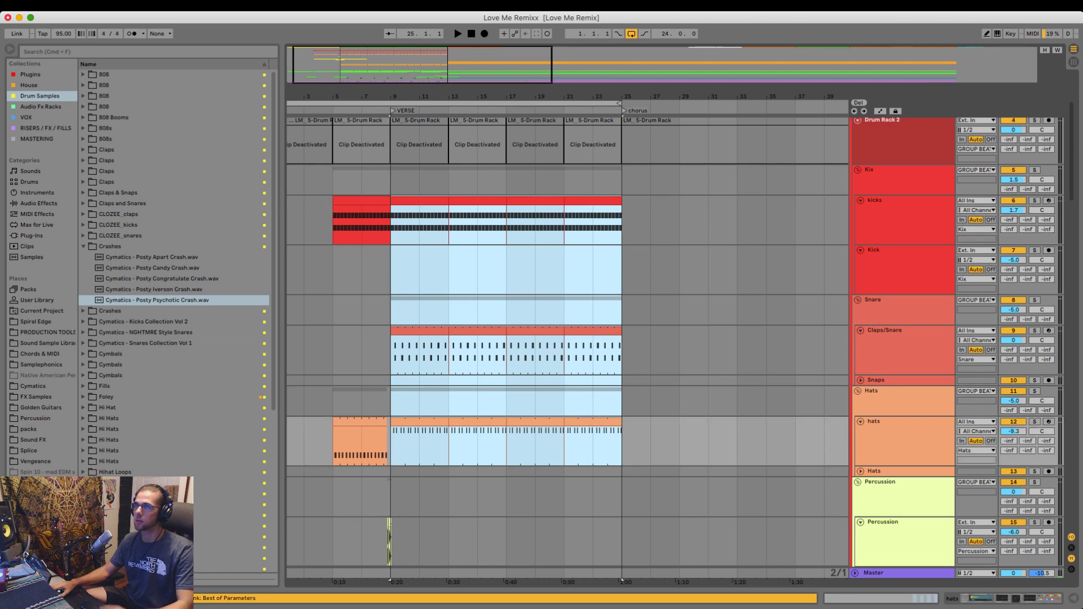
pyautogui.press('super+d')
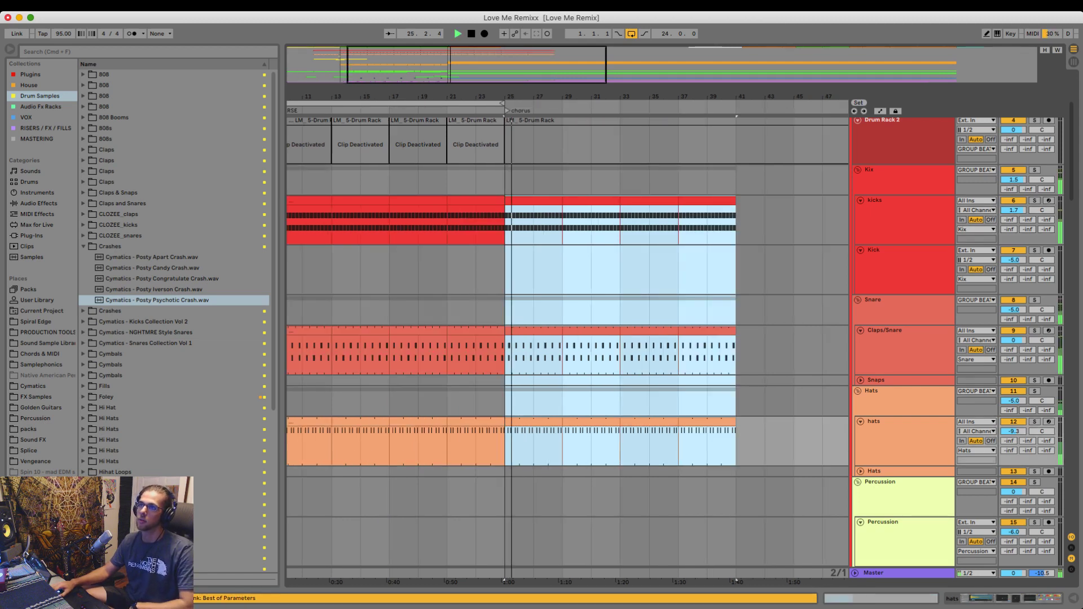
# - Set the loop to the 16 chorus bars starting at bar 25 and listen to the section
pyautogui.scroll(-3, 505, 339)
pyautogui.moveTo(383, 103); pyautogui.dragTo(573, 103)
pyautogui.moveTo(665, 103); pyautogui.dragTo(602, 103)
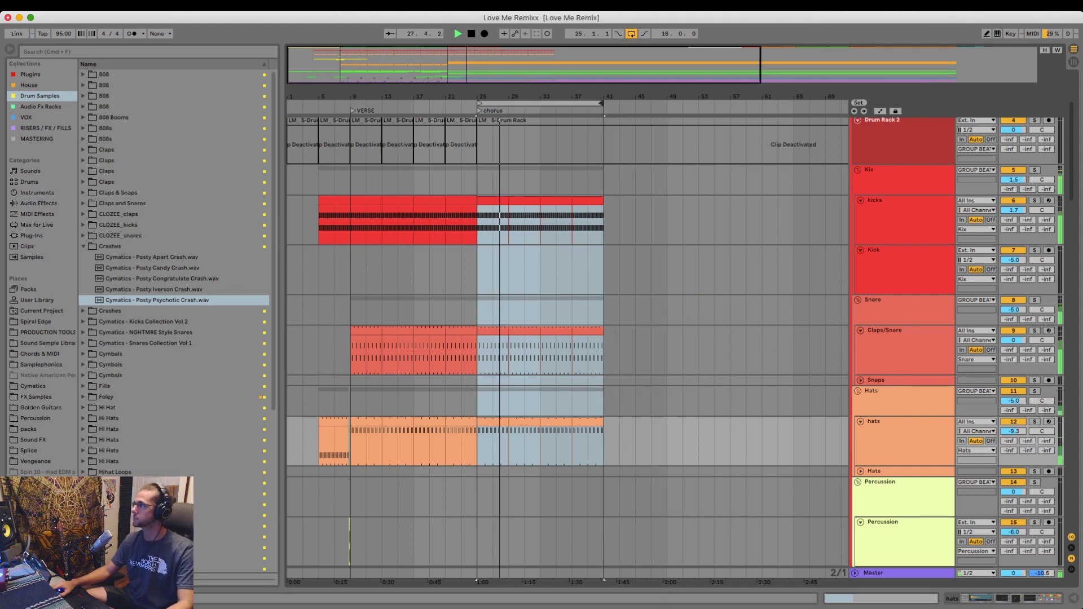
pyautogui.press('super+Tab')
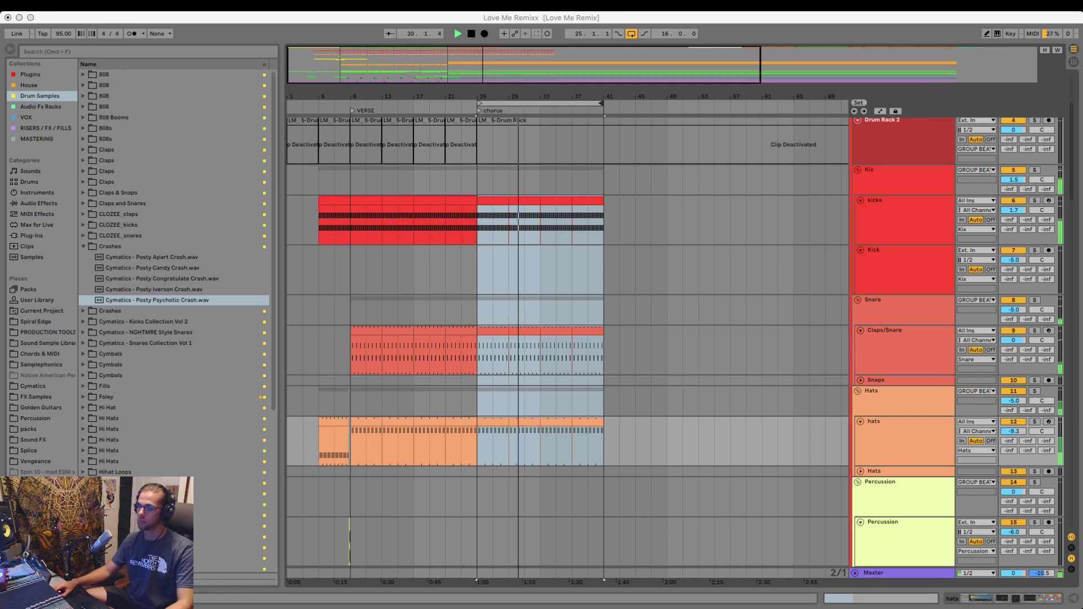
pyautogui.press('super+Tab')
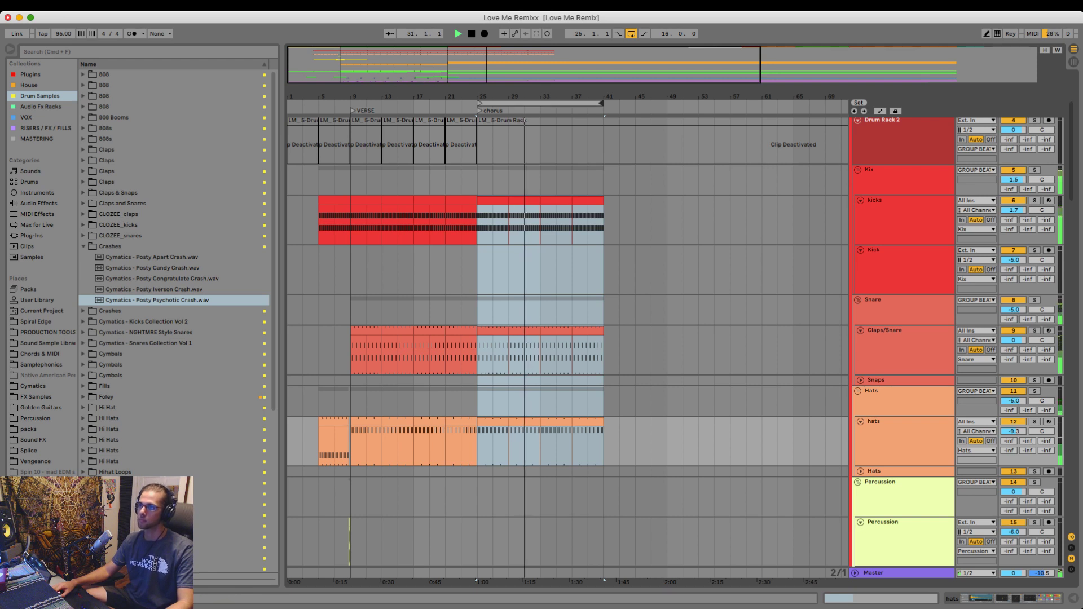
pyautogui.moveTo(506, 96); pyautogui.dragTo(506, 112)
pyautogui.click(505, 104)
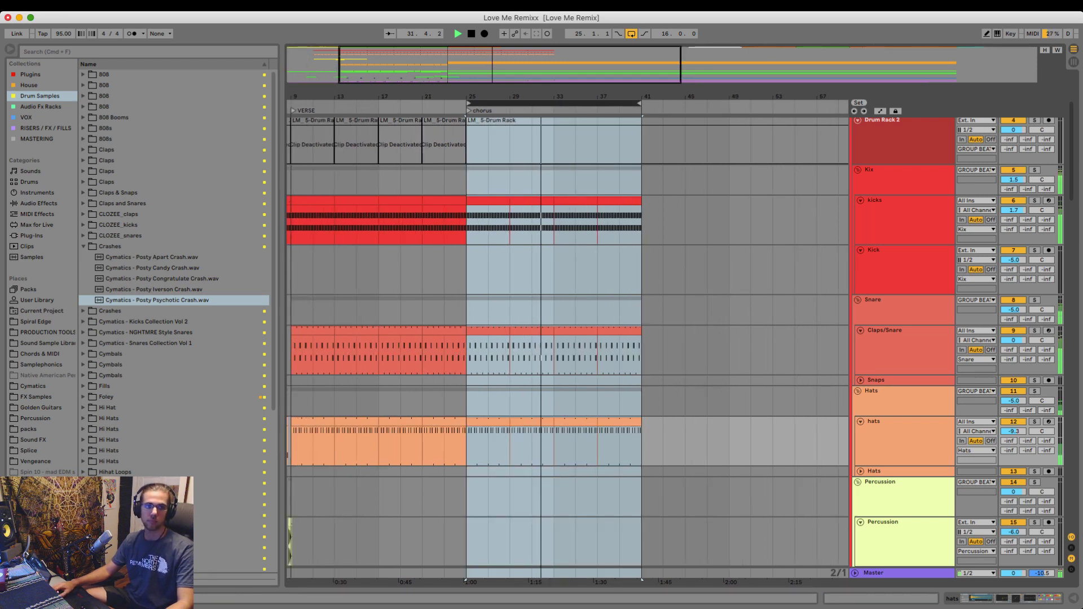
pyautogui.press('super+Tab')
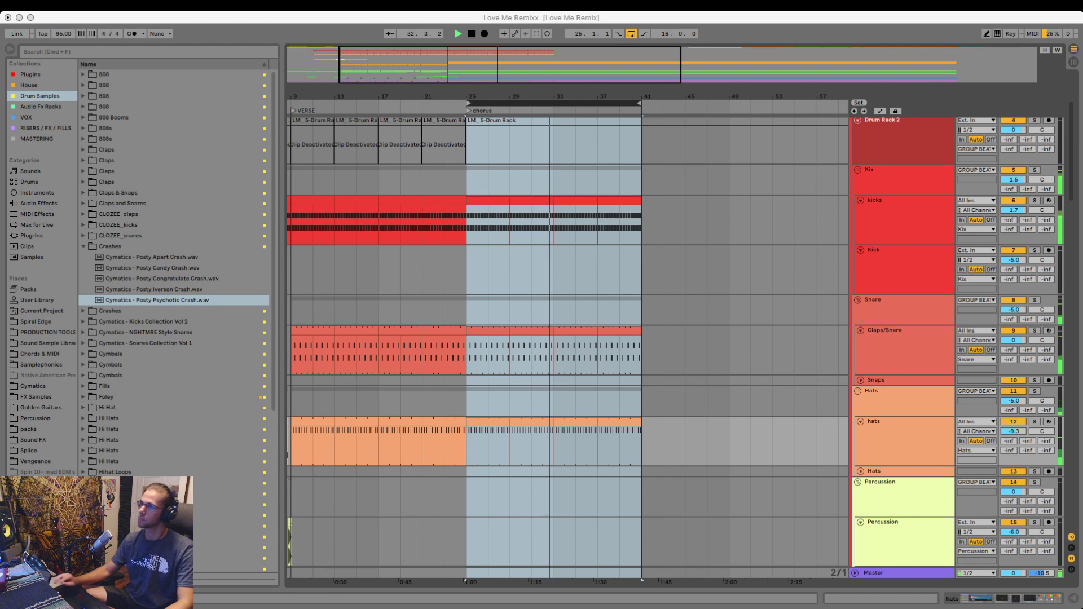
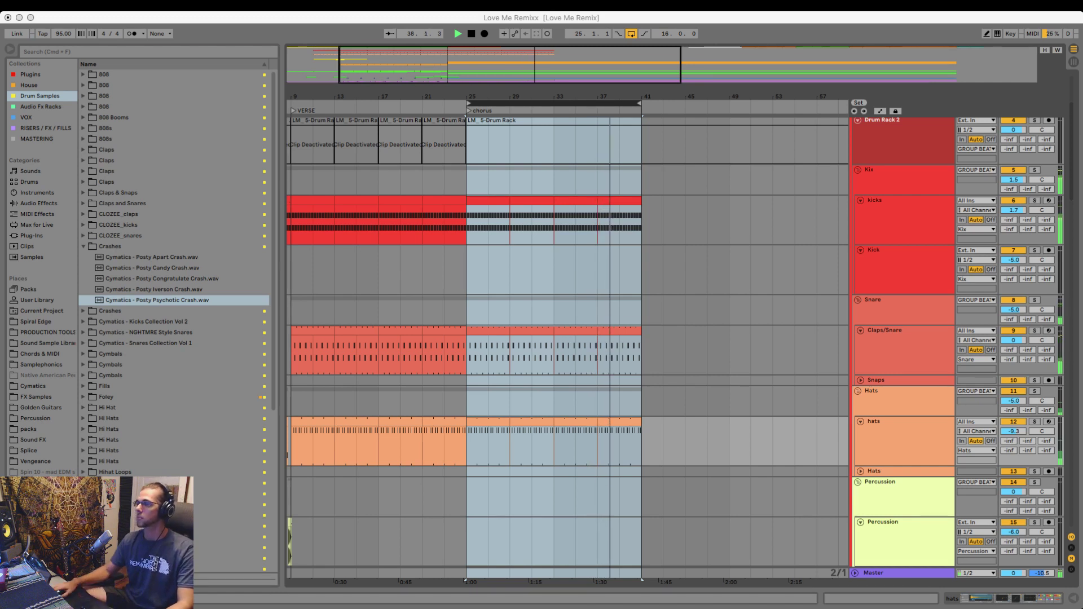
pyautogui.press('space')
# - Place the edit point at bar 41 in the Squishy Bass clip
pyautogui.scroll(-8, 568, 348)
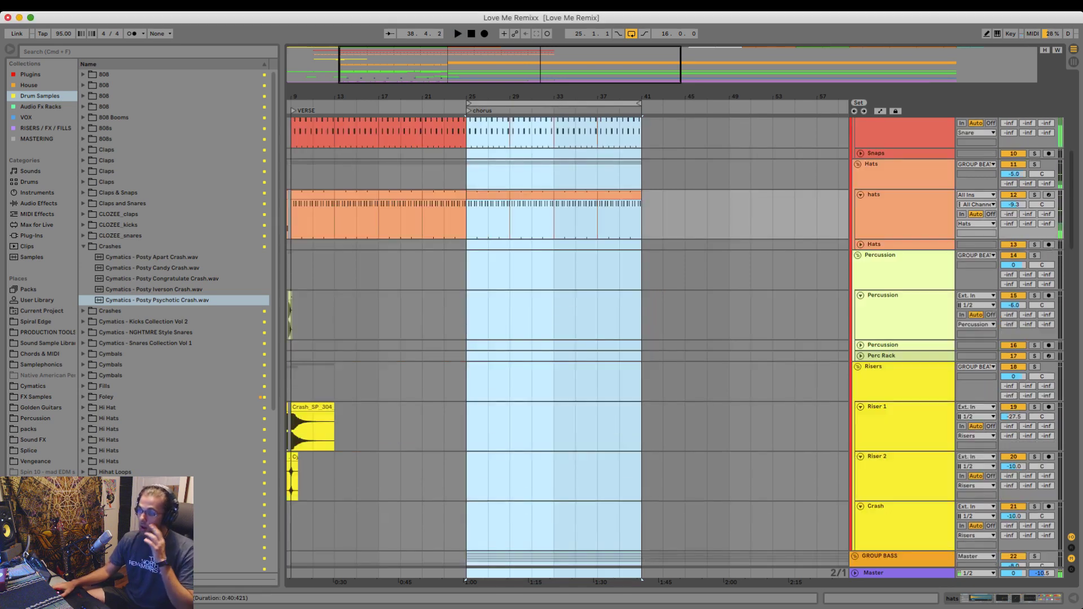
pyautogui.scroll(-5, 567, 347)
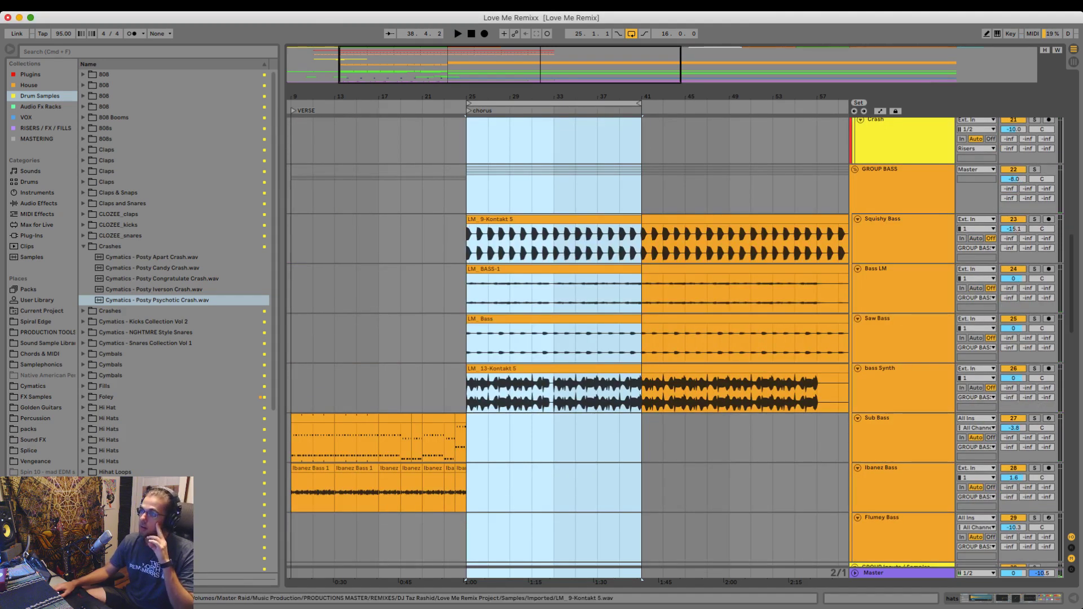
pyautogui.click(642, 244)
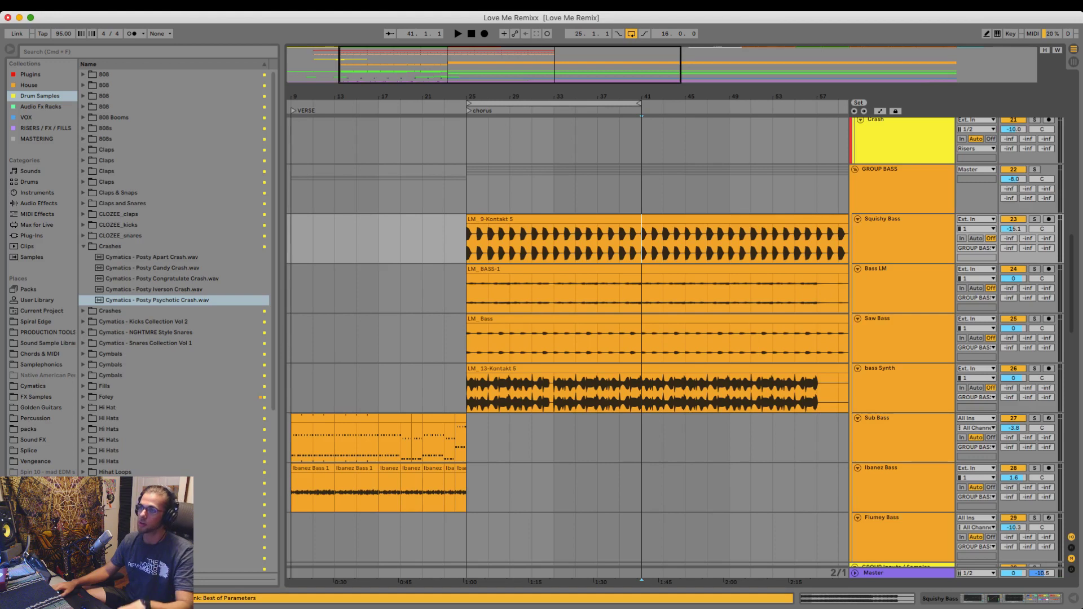
# - Audition the soloed Squishy Bass track from the start of the chorus and delete the track
pyautogui.press('space')
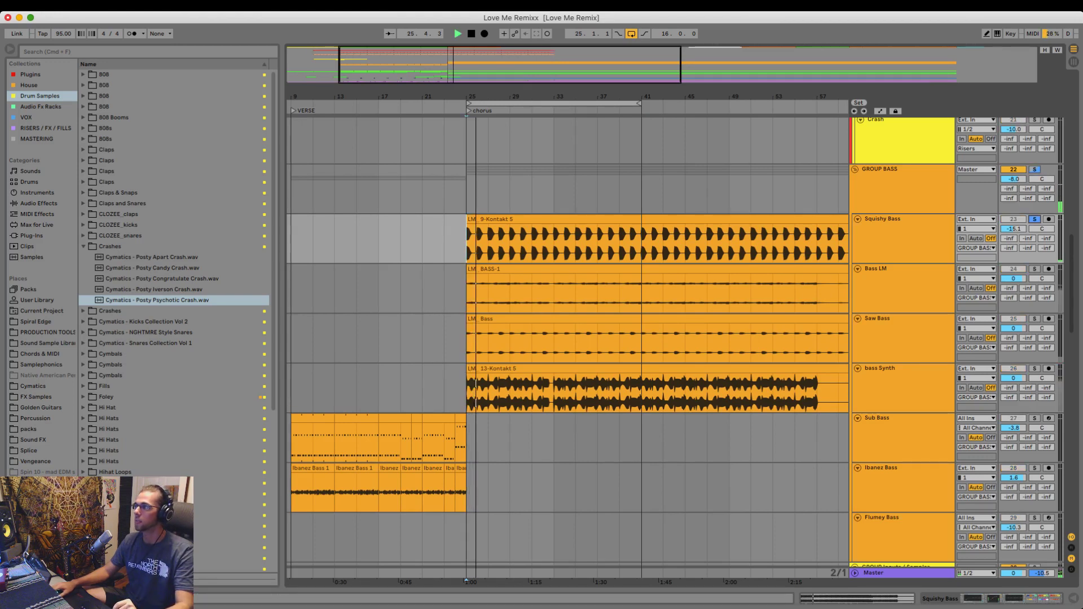
pyautogui.press('space')
pyautogui.press('-')
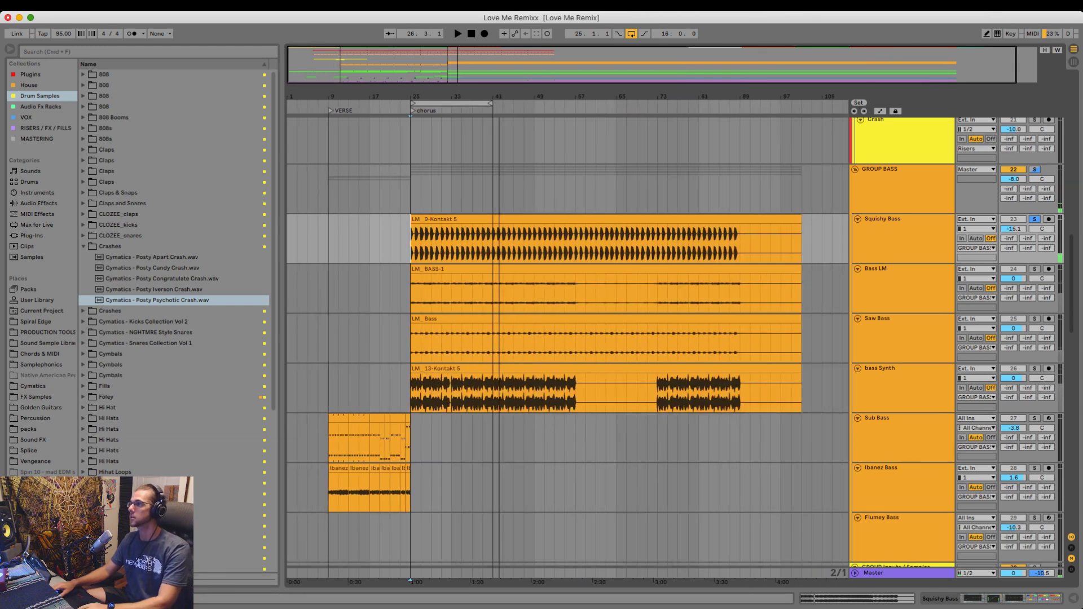
pyautogui.click(903, 233)
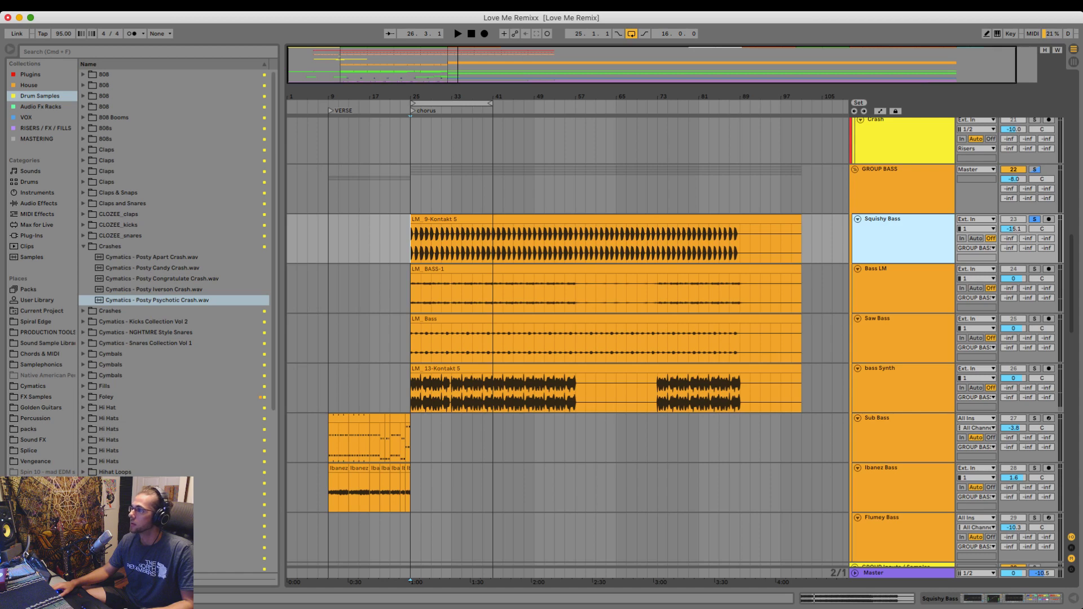
pyautogui.press('Delete')
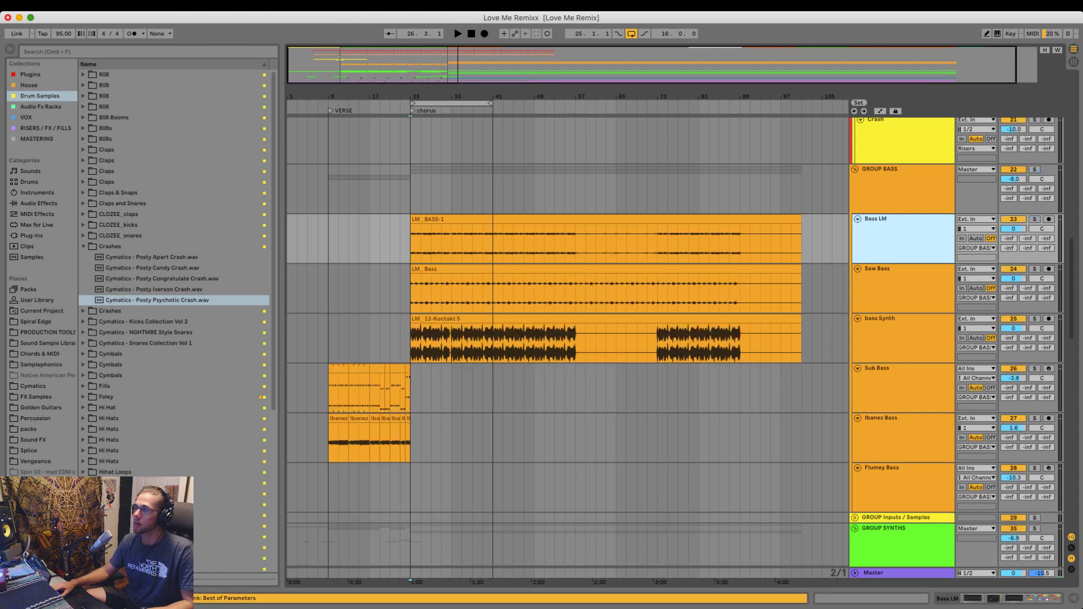
# - Listen to the Bass LM and Saw Bass tracks soloed in turn from the start of the chorus
pyautogui.click(1035, 219)
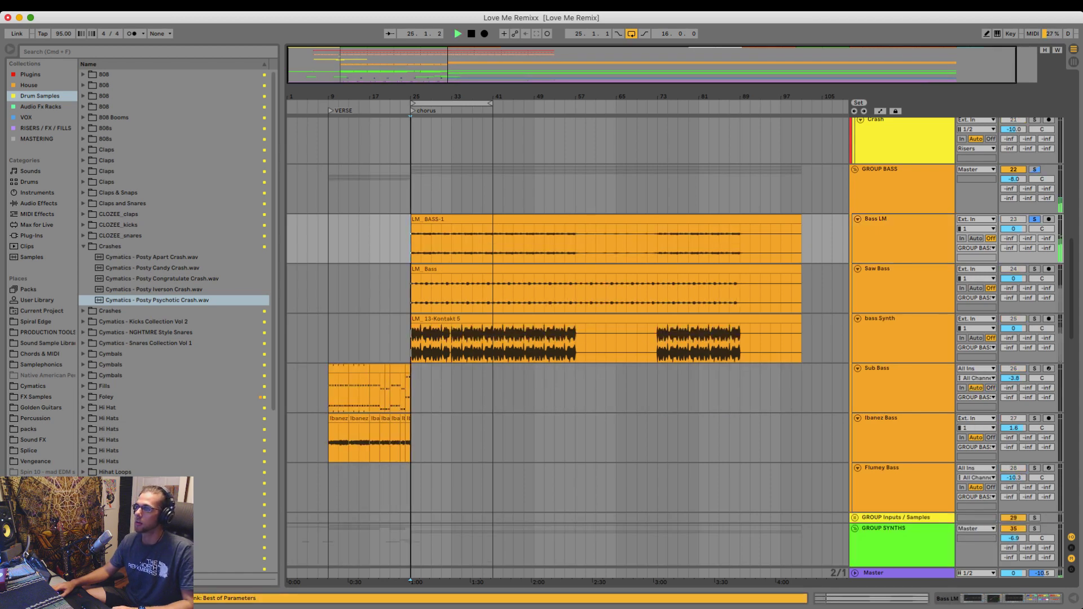
pyautogui.press('+')
pyautogui.press('+')
pyautogui.press('+')
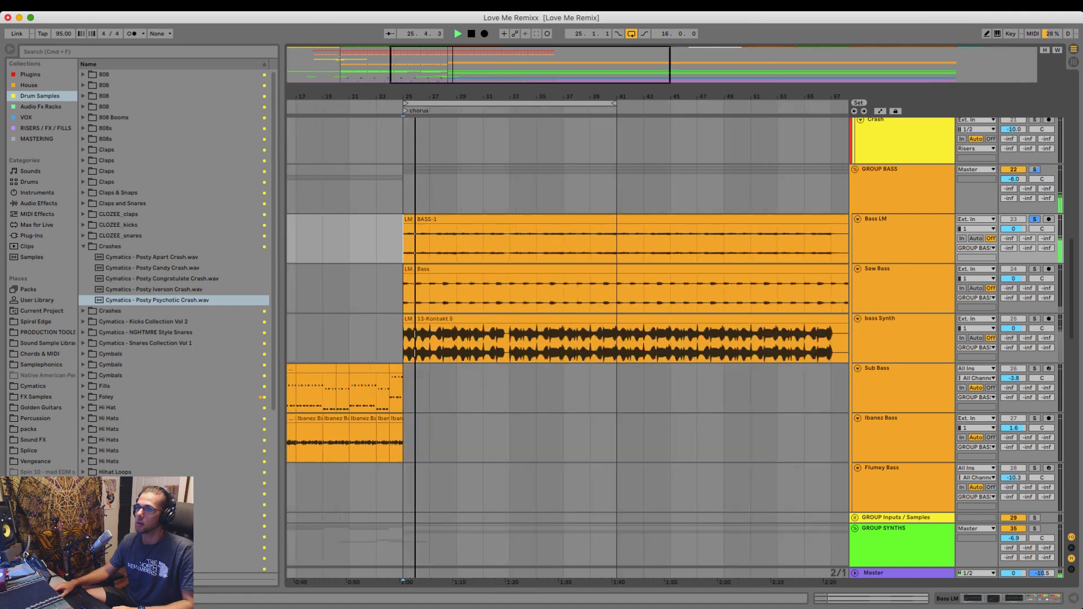
pyautogui.click(452, 219)
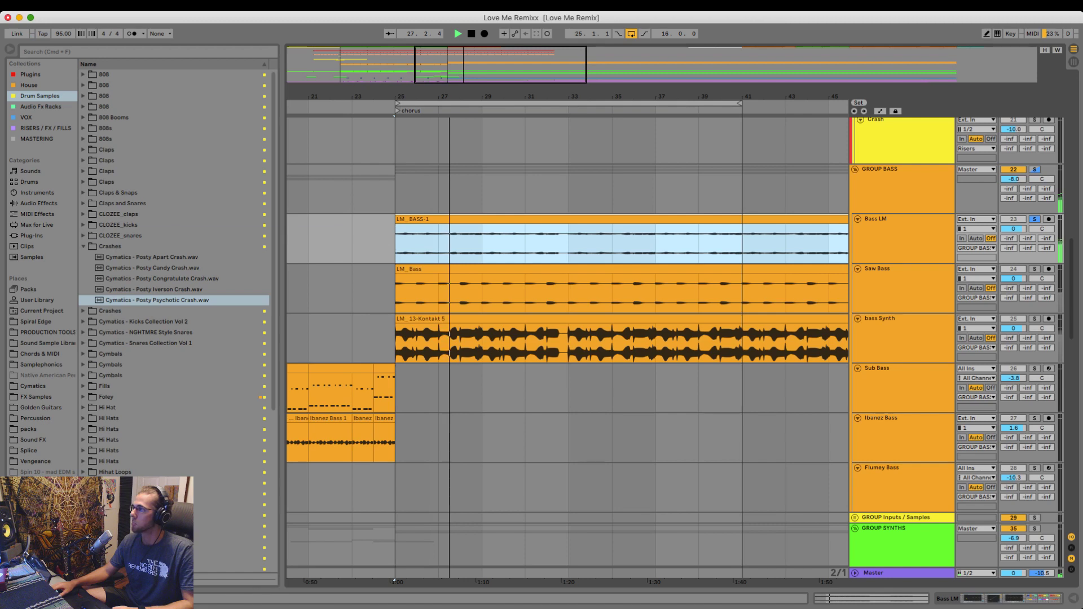
pyautogui.click(1034, 269)
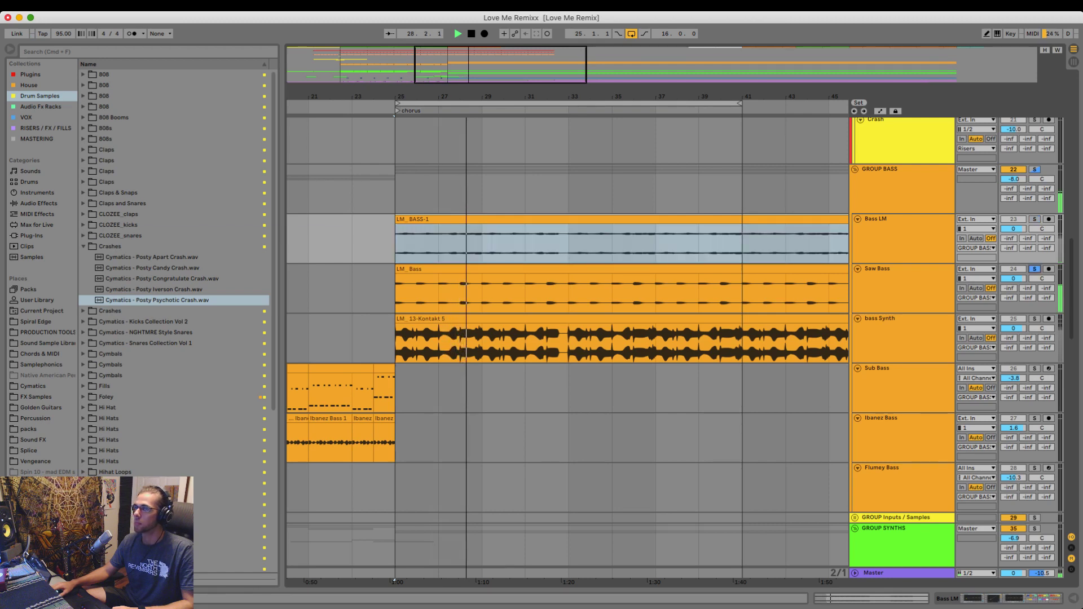
pyautogui.click(1034, 269)
pyautogui.press('-')
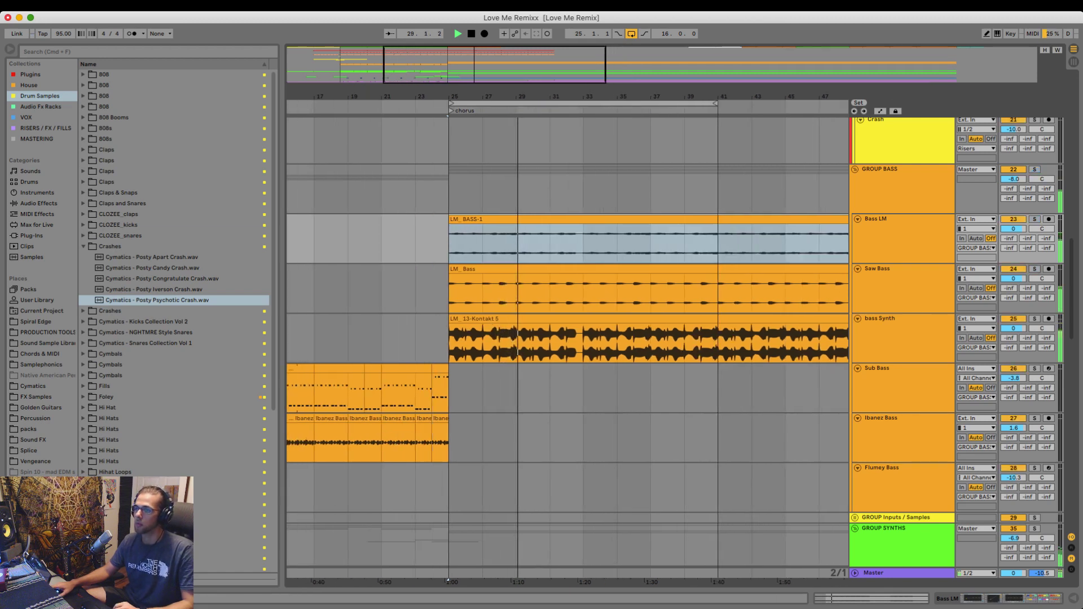
# - Replace bars 33 to 41 of the Piano audio track with a duplicate of its bars 25 to 33
pyautogui.scroll(-10, 583, 226)
pyautogui.moveTo(583, 223); pyautogui.dragTo(717, 225)
pyautogui.press('Delete')
pyautogui.moveTo(583, 224); pyautogui.dragTo(450, 224)
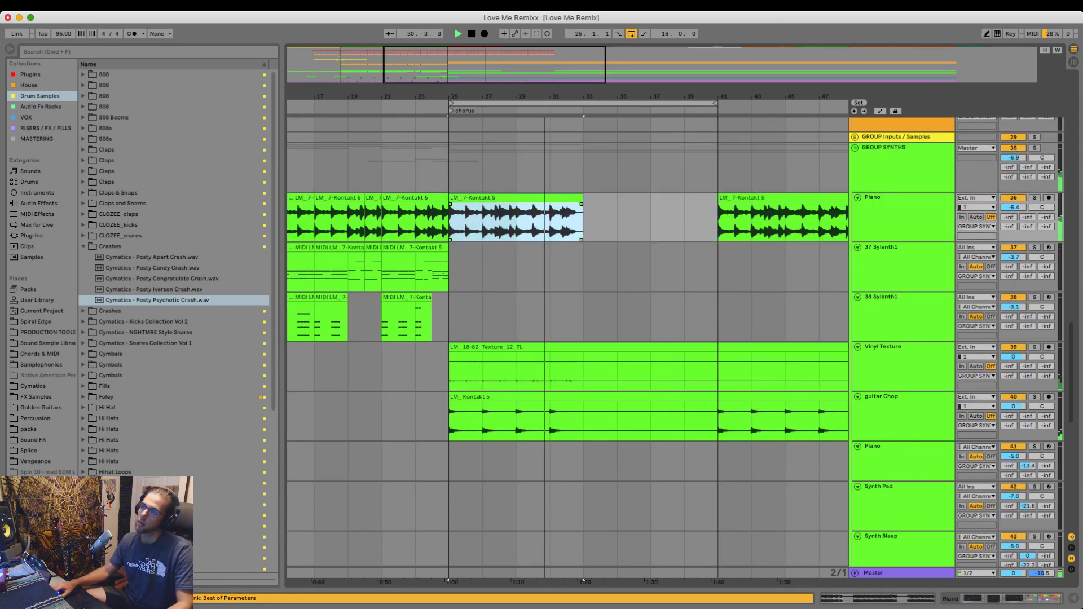
pyautogui.hotkey('ctrl', 'd')
# - Copy the 37 Sylenth1 MIDI clip at bar 5 to the 38 Sylenth1 track at bar 25 and audition it soloed
pyautogui.press('-')
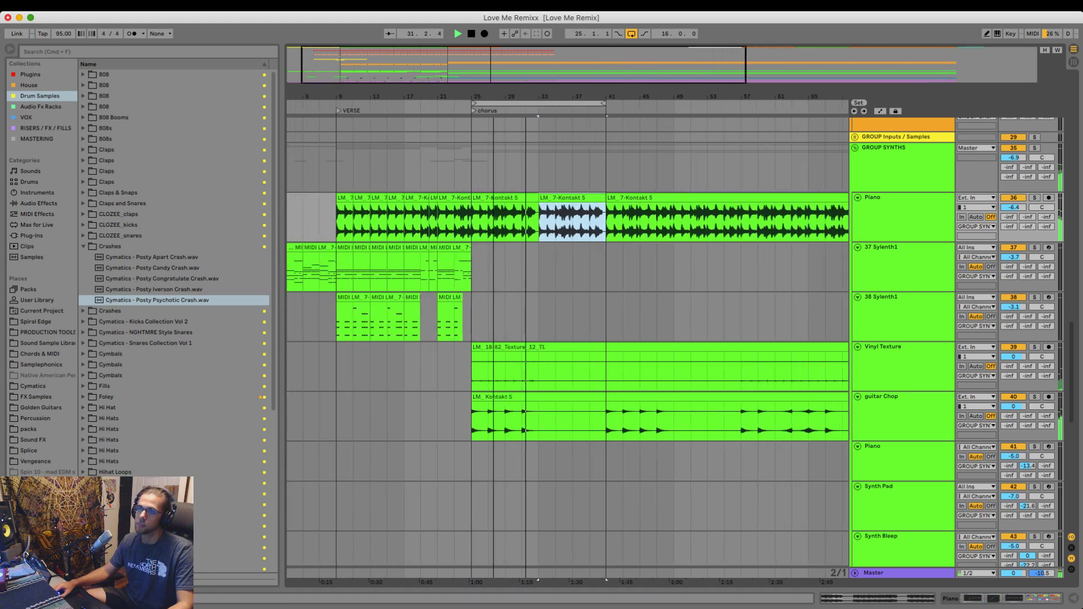
pyautogui.click(322, 248)
pyautogui.press('space')
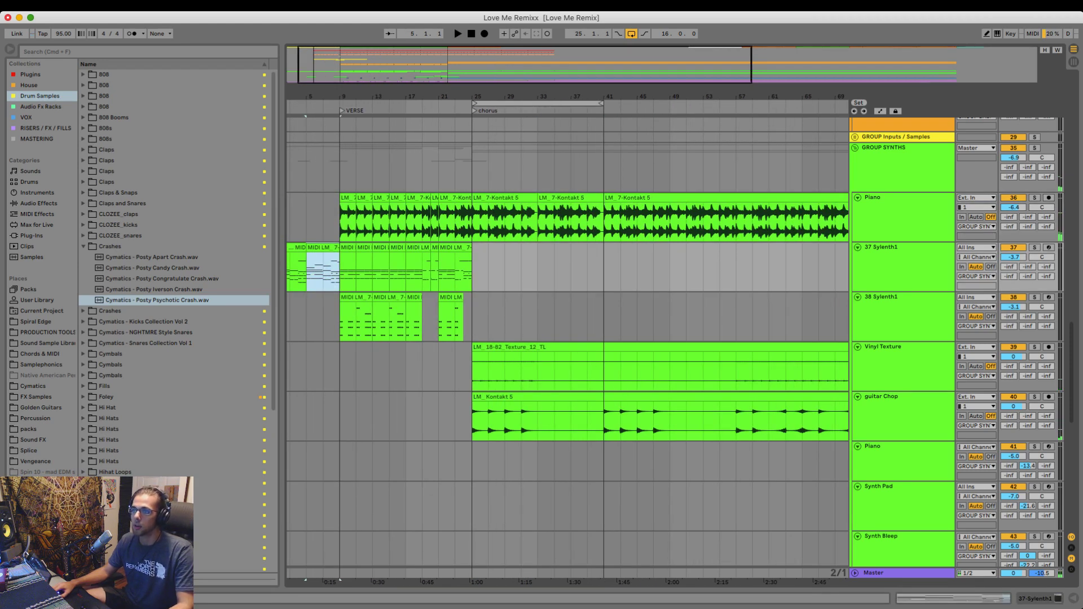
pyautogui.click(473, 318)
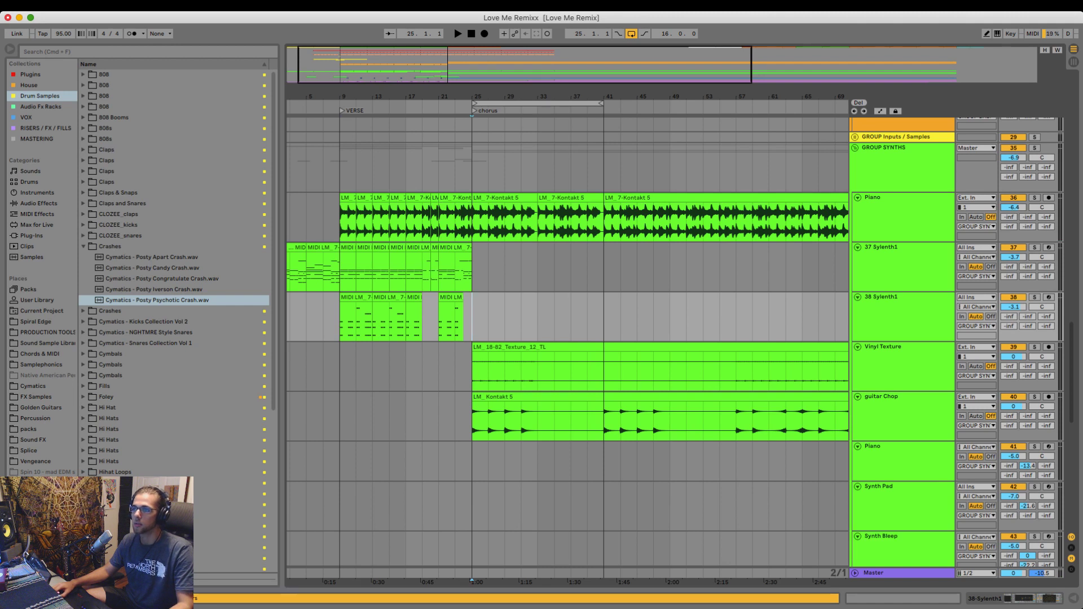
pyautogui.moveTo(323, 248); pyautogui.dragTo(489, 298)
pyautogui.press('space')
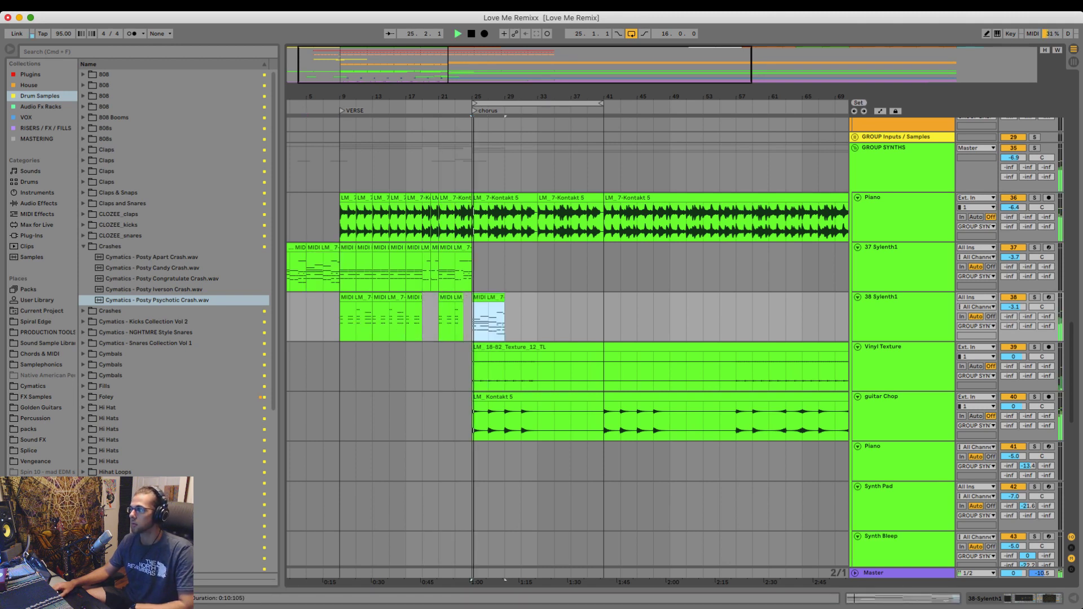
pyautogui.click(1035, 297)
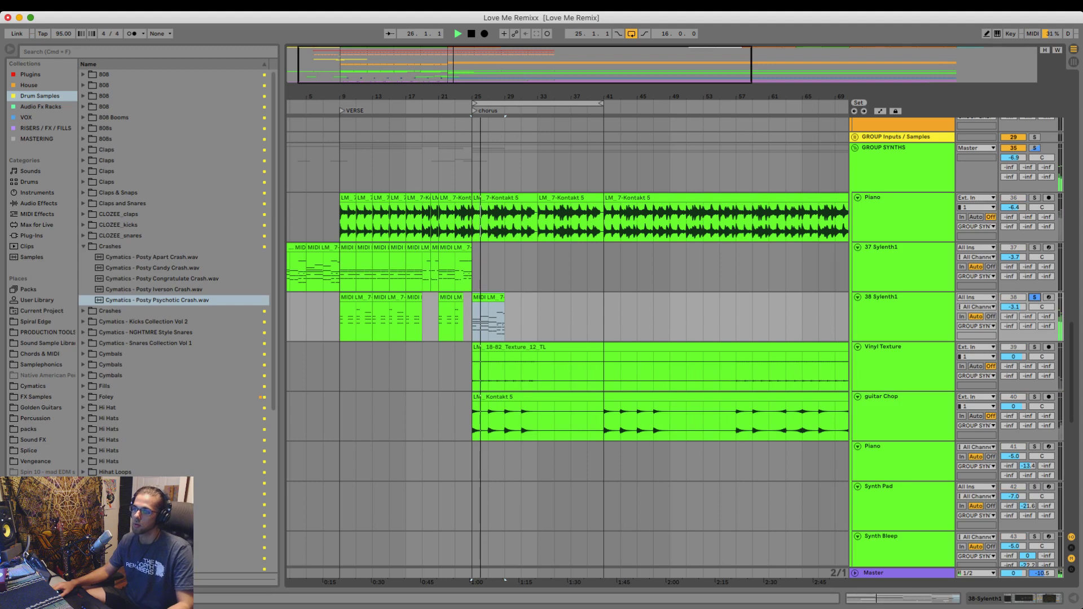
pyautogui.click(1034, 297)
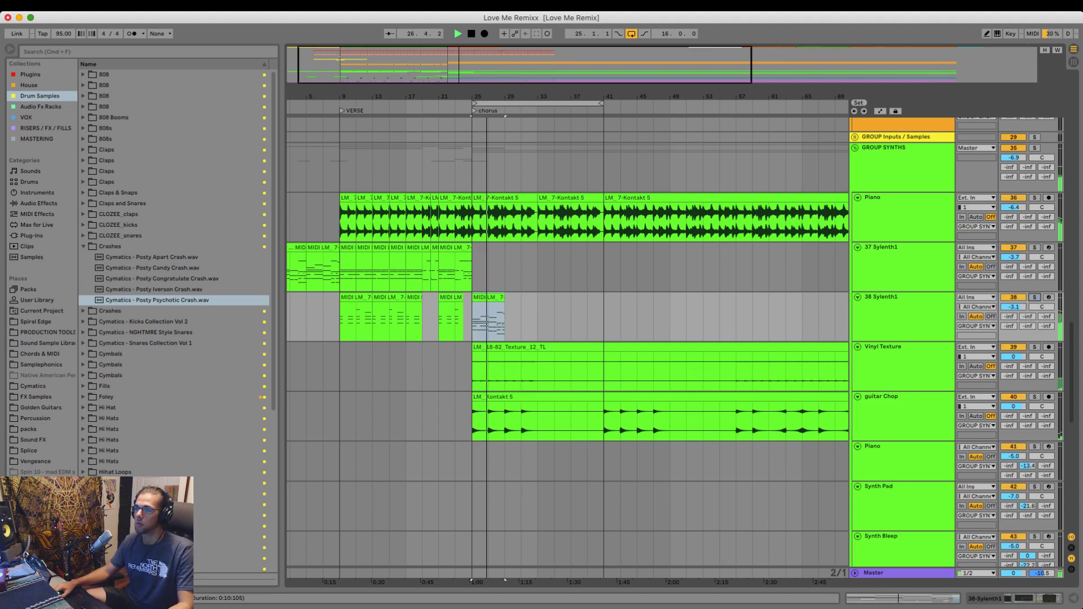
pyautogui.click(515, 270)
pyautogui.moveTo(504, 298); pyautogui.dragTo(538, 297)
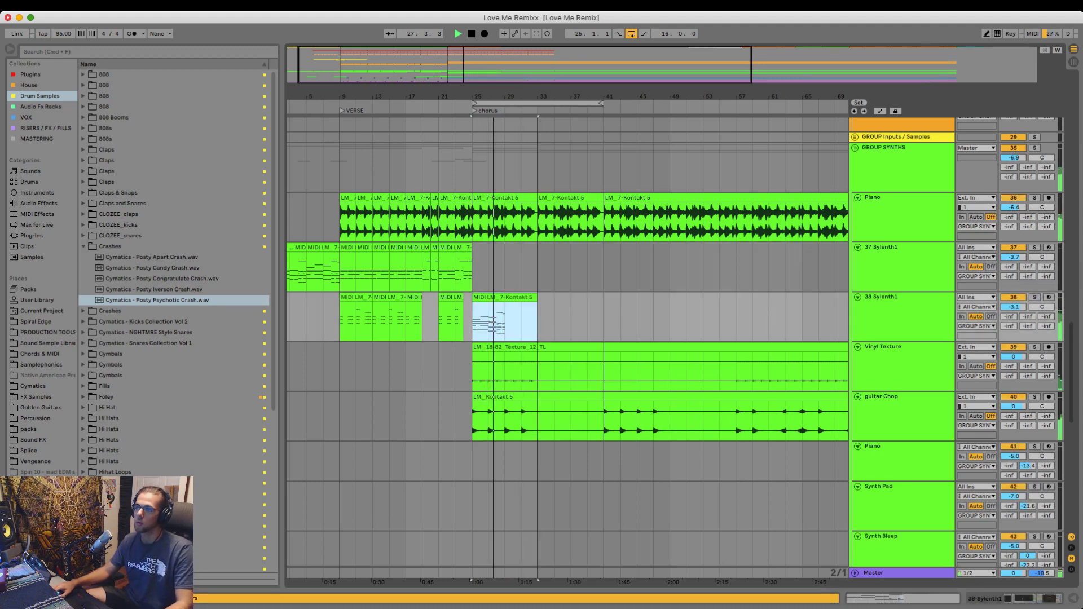
pyautogui.press('super+z')
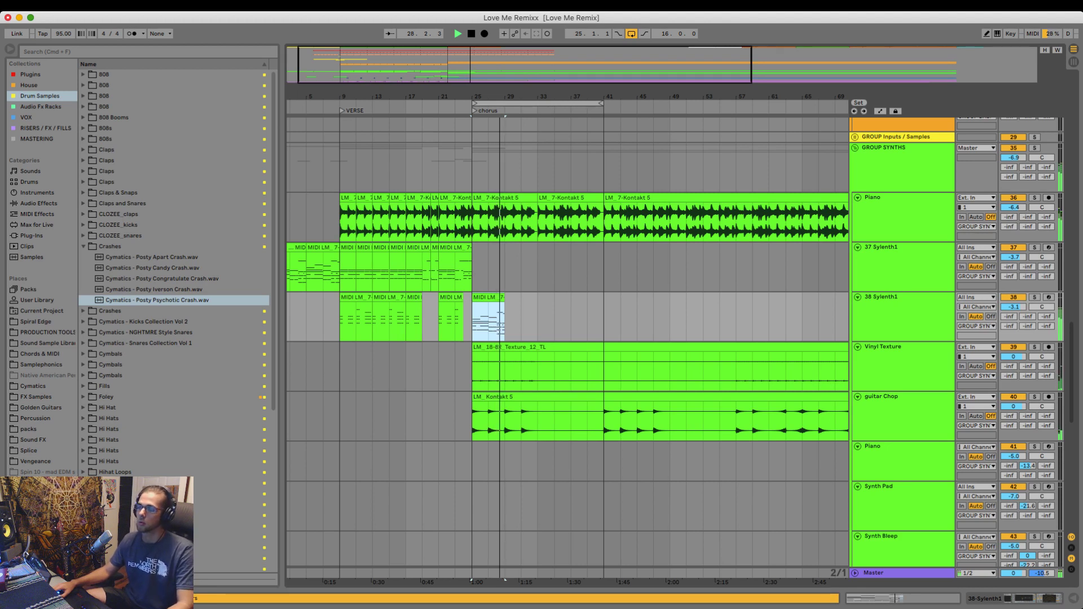
# - Duplicate the four-bar chorus clip on 38 Sylenth1 three times, filling the track up to bar 41
pyautogui.press('super+d')
pyautogui.press('super+d')
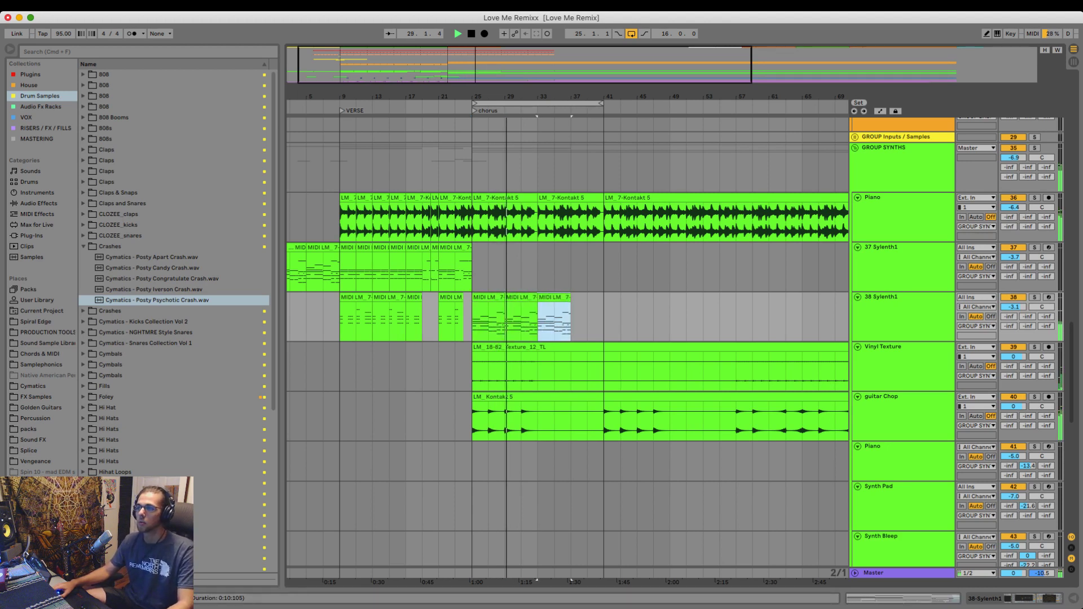
pyautogui.press('super+d')
# - Solo the Vinyl Texture track and delete bars 33 to 41 of its clip
pyautogui.scroll(-1, 564, 339)
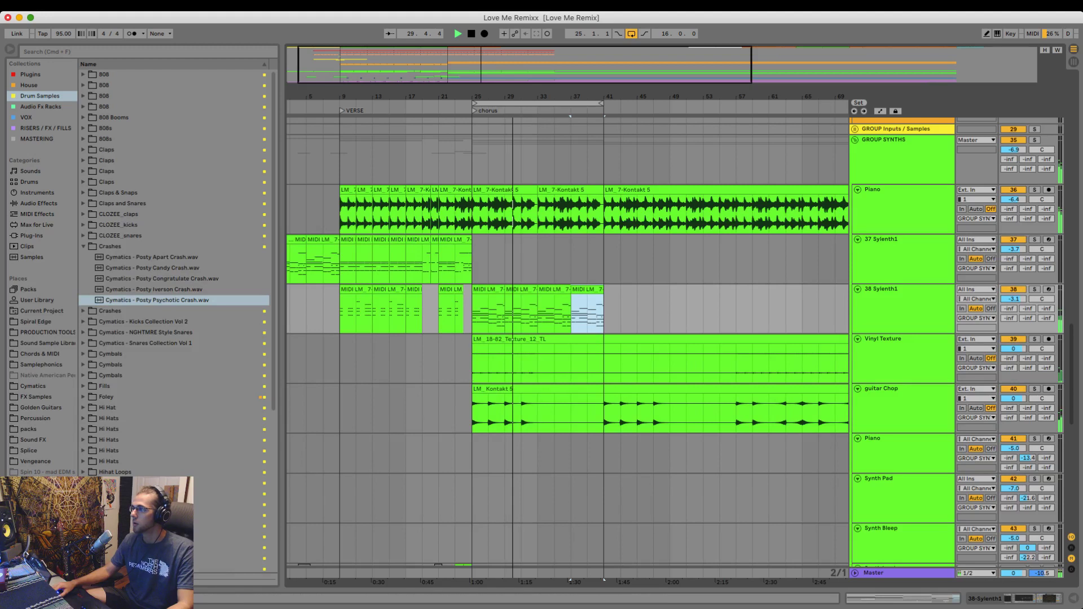
pyautogui.click(1035, 339)
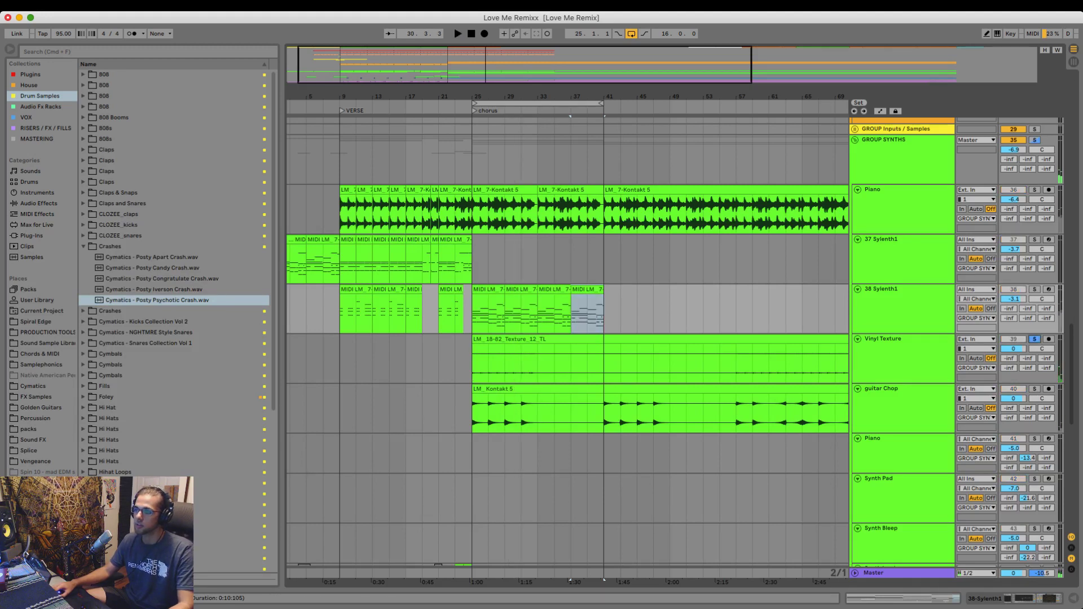
pyautogui.moveTo(604, 364); pyautogui.dragTo(555, 365)
pyautogui.press('Delete')
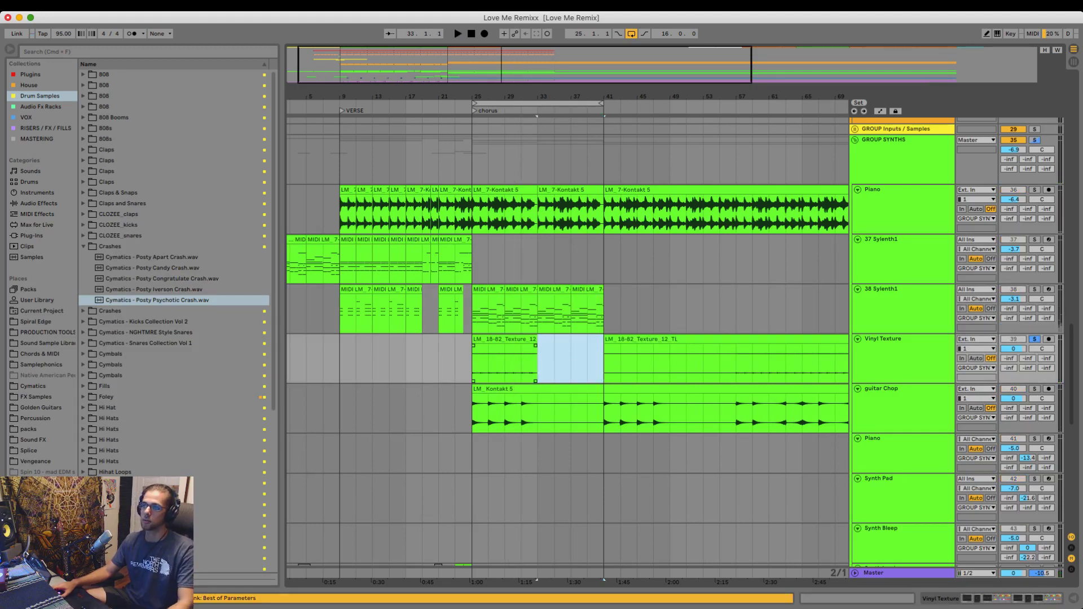
# - Move the Vinyl Texture clip from bars 25–33 to bar 1, add a fade-in and fade-out, and unsolo the track
pyautogui.click(504, 339)
pyautogui.press('Delete')
pyautogui.hscroll(-1, 504, 344)
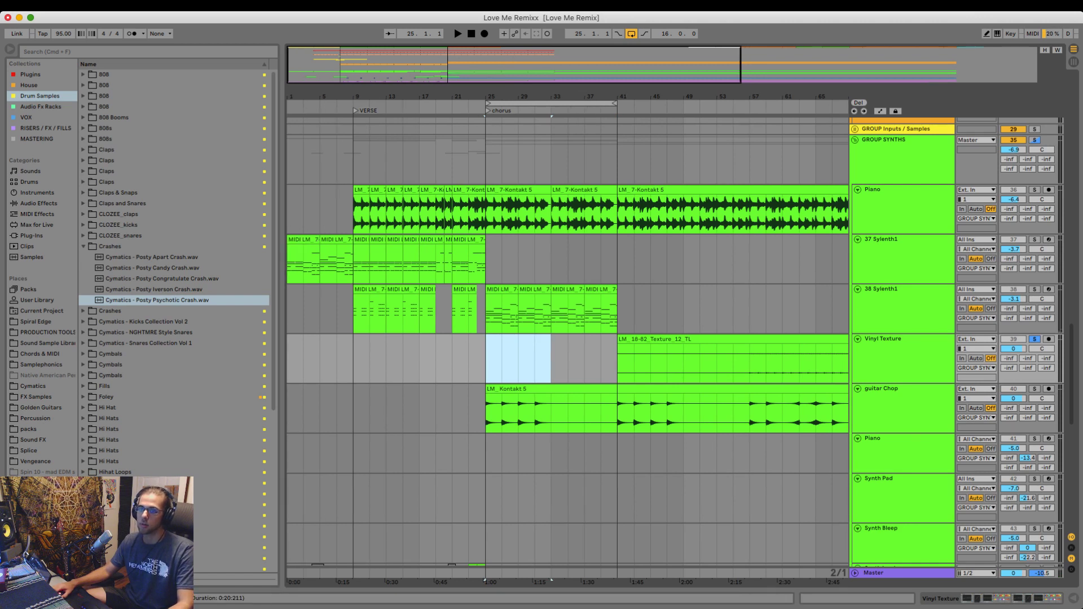
pyautogui.click(289, 364)
pyautogui.press('super+v')
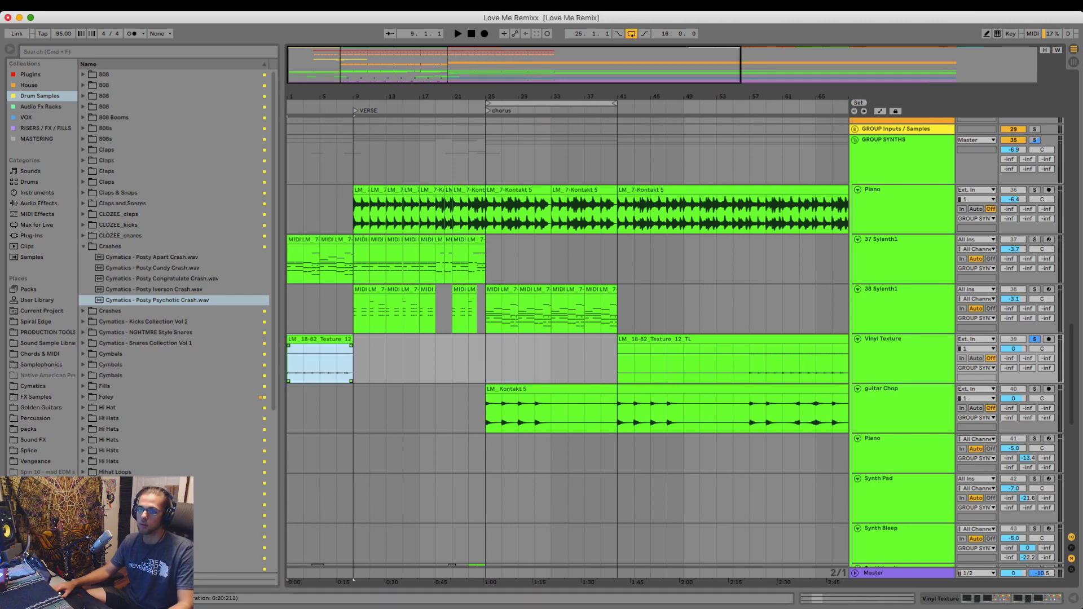
pyautogui.moveTo(288, 346); pyautogui.dragTo(320, 346)
pyautogui.click(1035, 339)
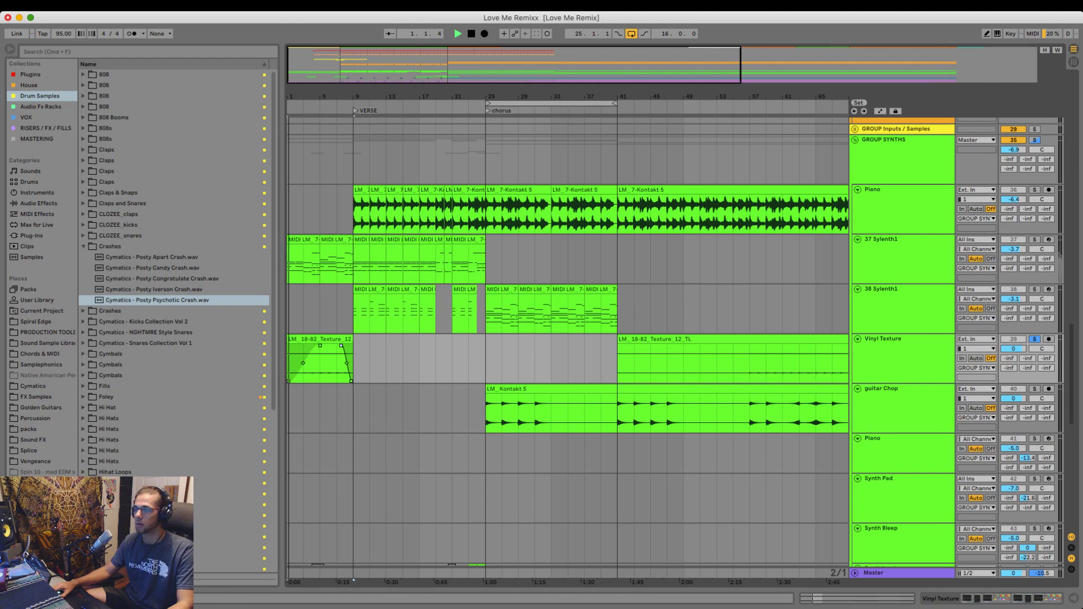
# - Inspect the Vinyl Texture track's effect chain and review the bass and synth tracks while the intro and verse play
pyautogui.doubleClick(911, 350)
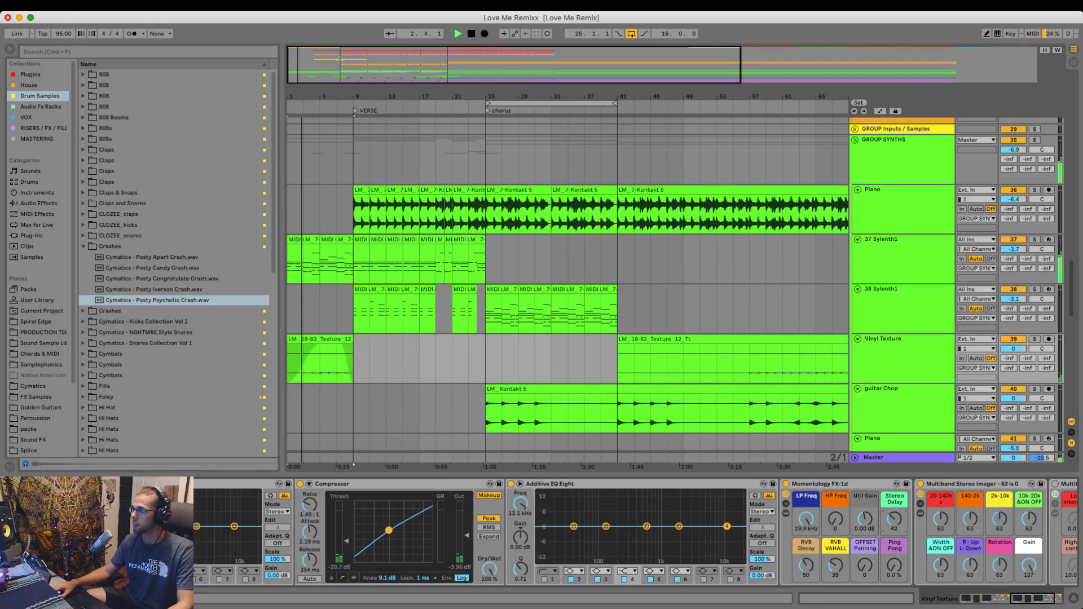
pyautogui.scroll(-5, 565, 290)
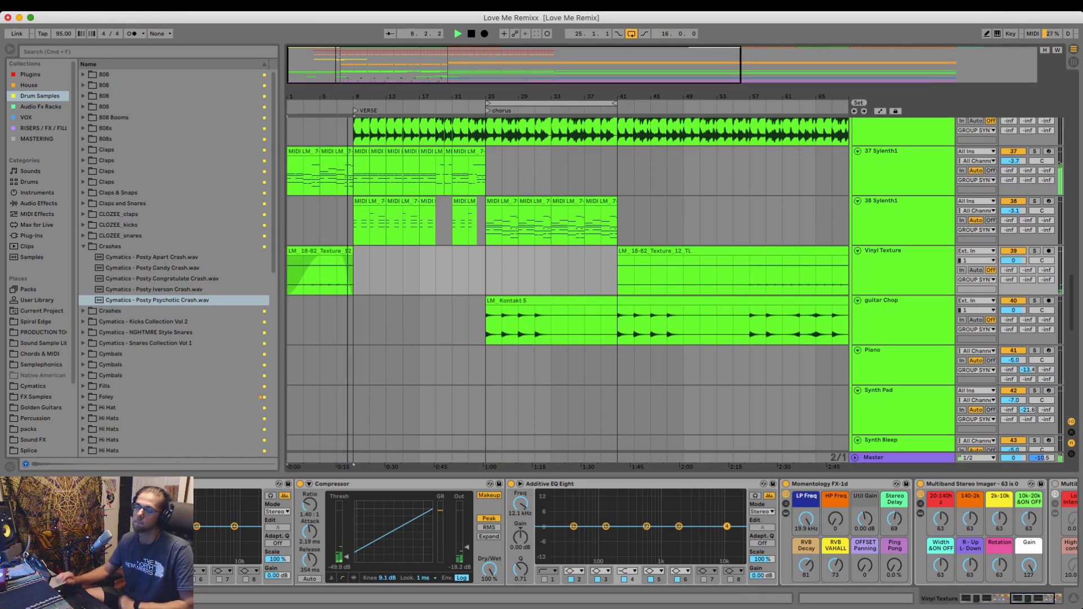
pyautogui.press('super+alt+l')
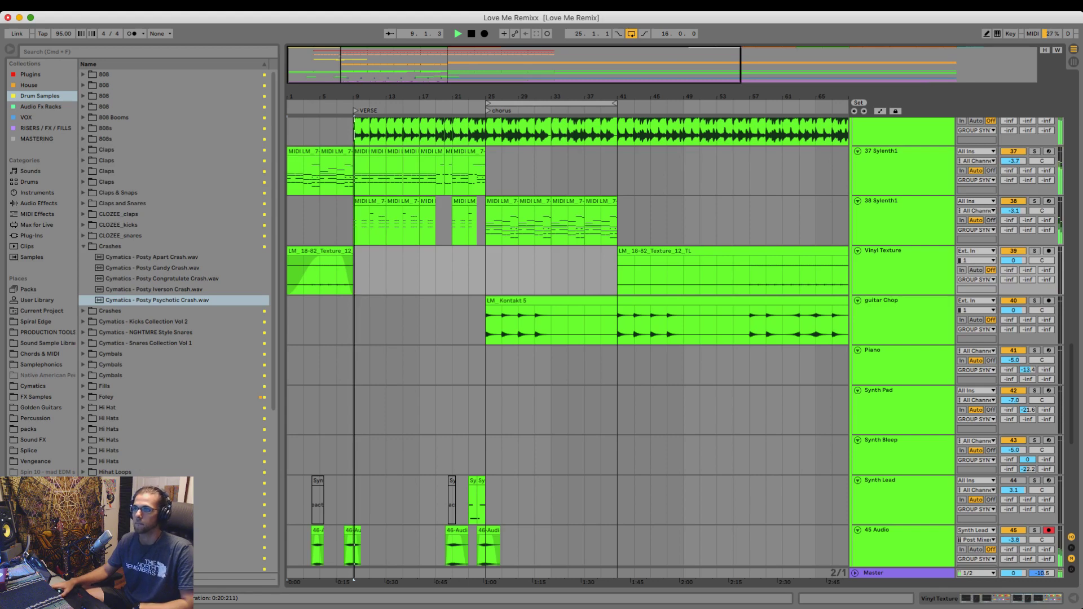
pyautogui.scroll(10, 565, 338)
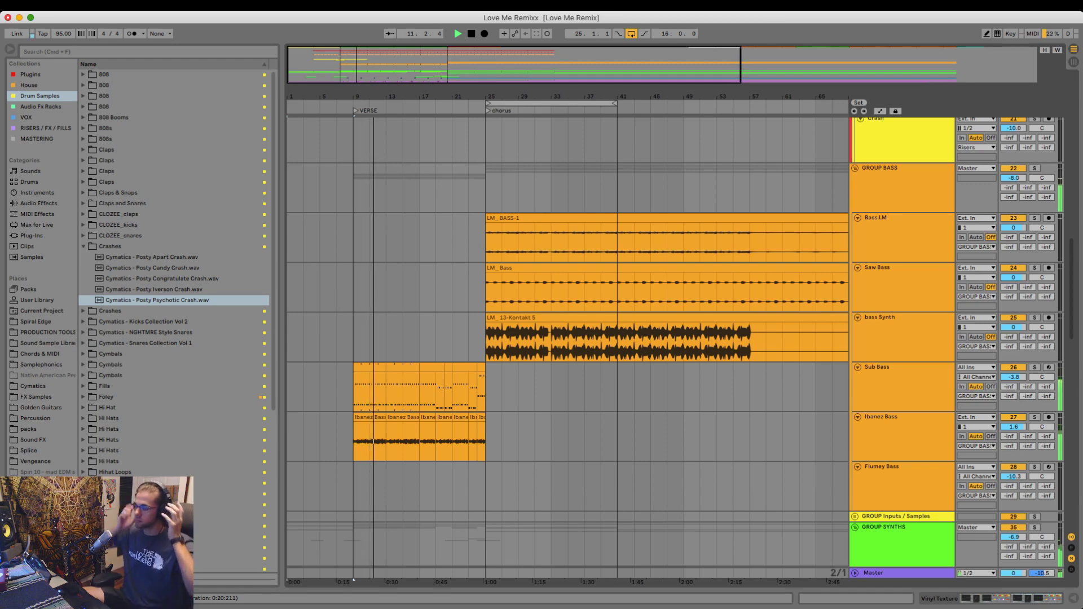
pyautogui.scroll(-6, 568, 345)
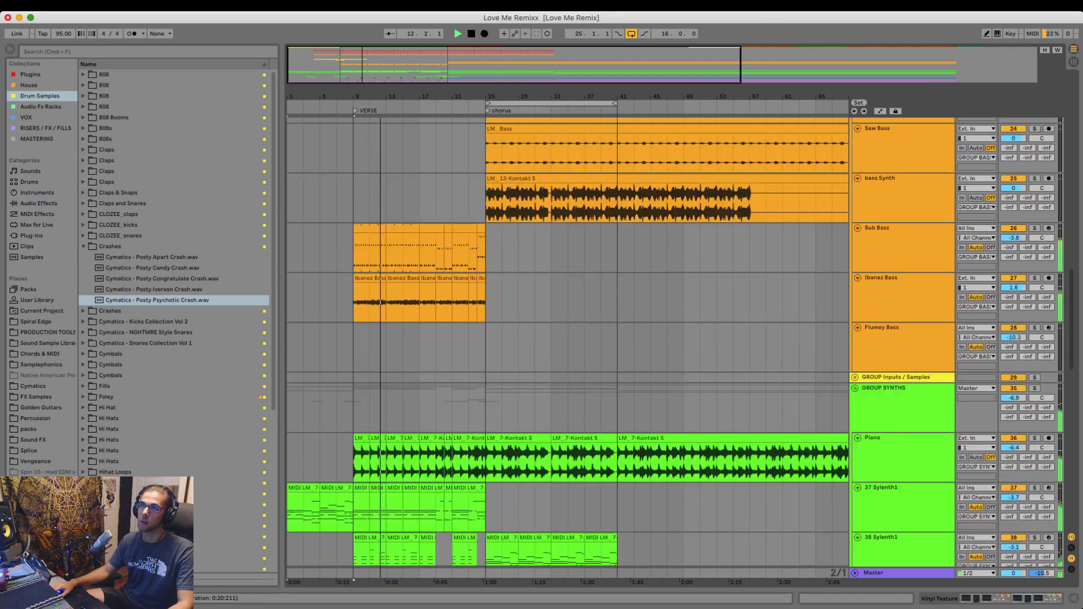
# - Stop playback and shorten the first Piano clip of the verse so it ends at bar 10.3.2
pyautogui.press('space')
pyautogui.moveTo(361, 97); pyautogui.dragTo(403, 133)
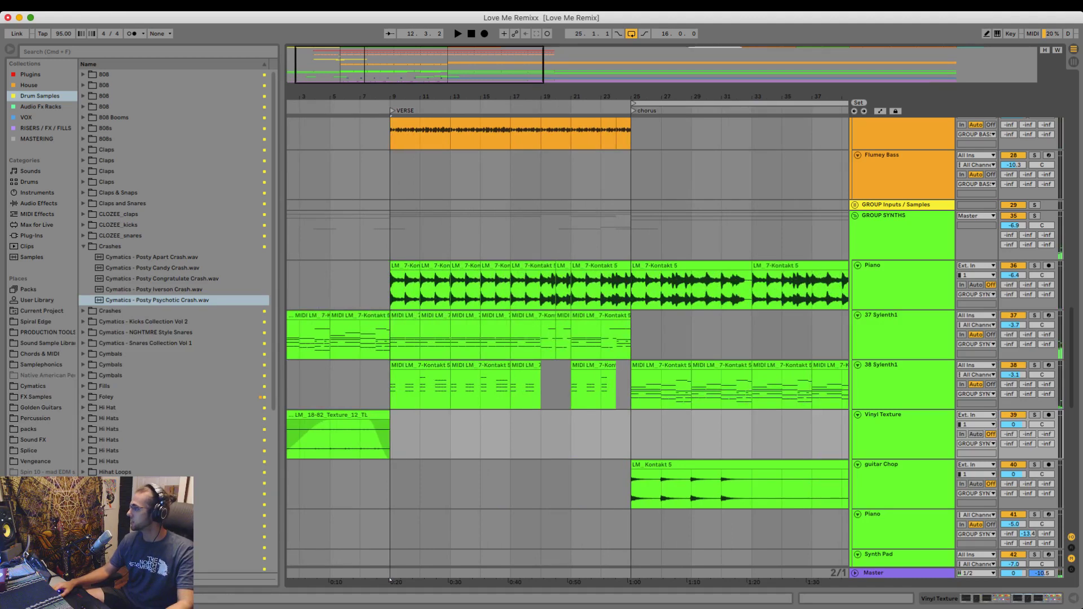
pyautogui.moveTo(397, 97); pyautogui.dragTo(399, 132)
pyautogui.hscroll(-1, 361, 429)
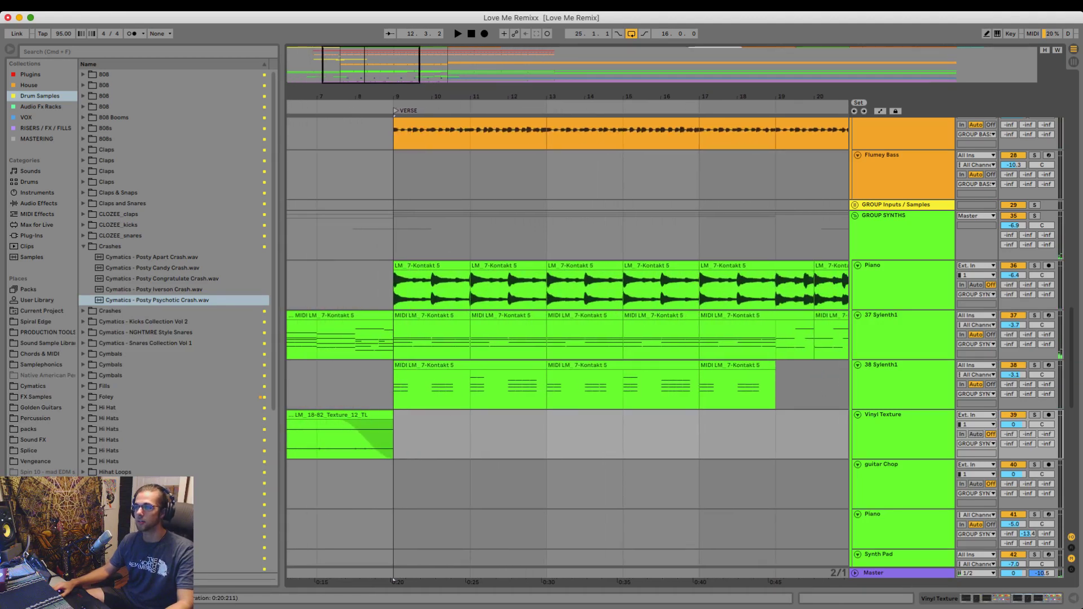
pyautogui.click(470, 175)
pyautogui.click(470, 282)
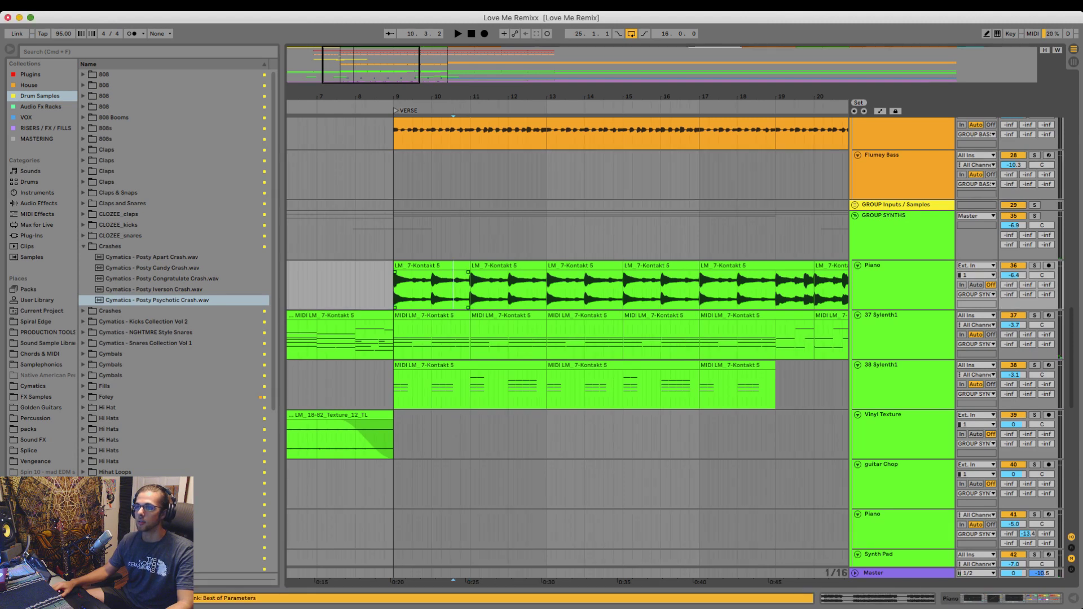
pyautogui.moveTo(469, 266); pyautogui.dragTo(453, 265)
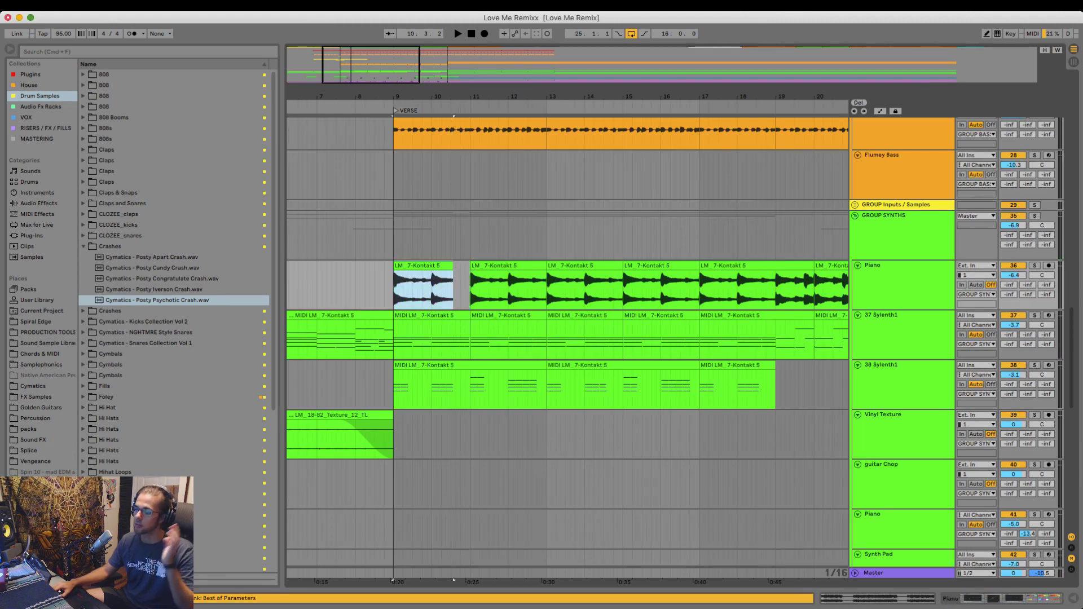
# - Play the start of the verse to check the gap after the shortened Piano clip
pyautogui.click(374, 288)
pyautogui.press('space')
pyautogui.moveTo(465, 97); pyautogui.dragTo(465, 127)
pyautogui.hscroll(-2, 460, 271)
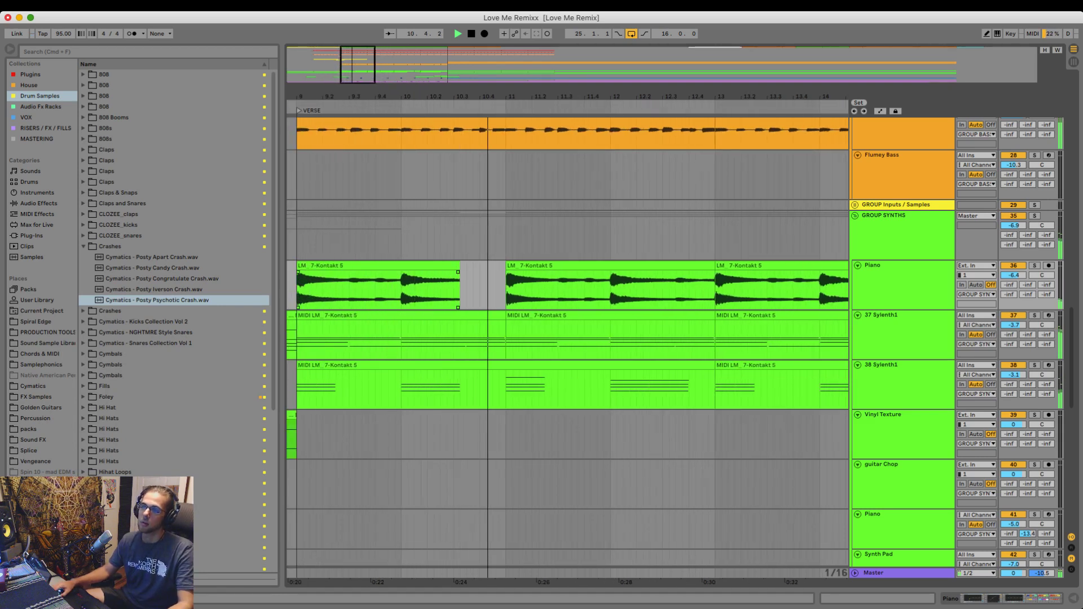
# - Delete the Piano audio in bars 10, 12 and 14 of the verse while playing from before the verse start
pyautogui.moveTo(401, 285); pyautogui.dragTo(480, 285)
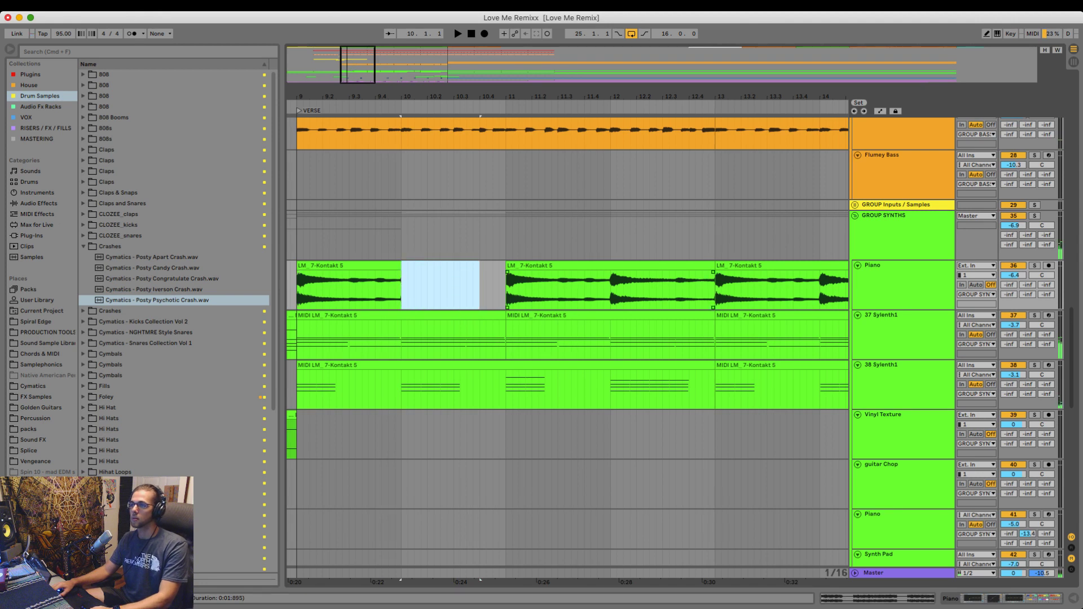
pyautogui.moveTo(728, 290); pyautogui.dragTo(611, 266)
pyautogui.press('Delete')
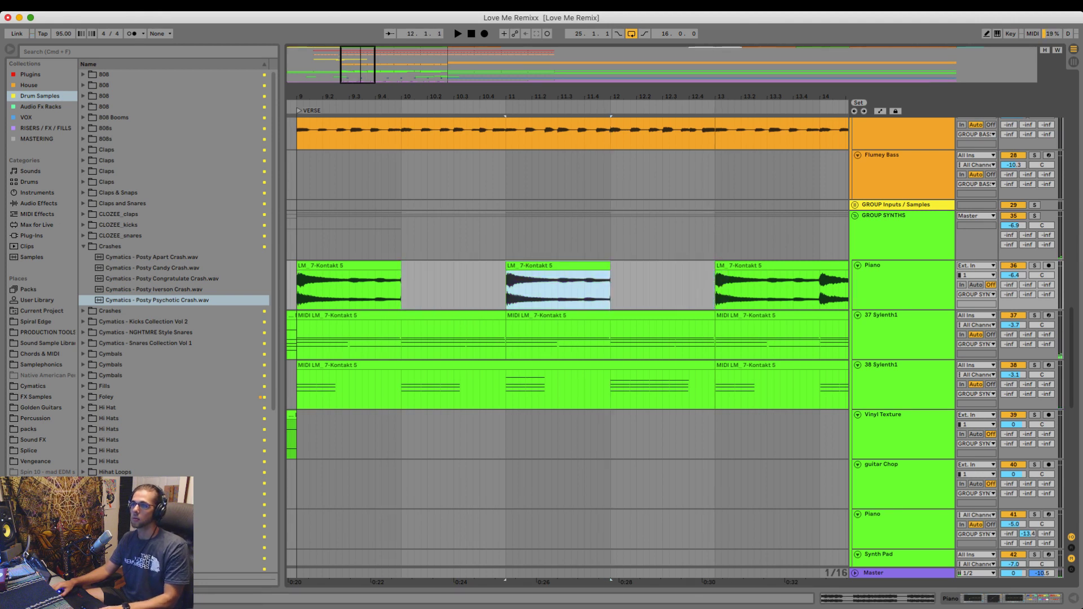
pyautogui.press('-')
pyautogui.click(356, 290)
pyautogui.press('space')
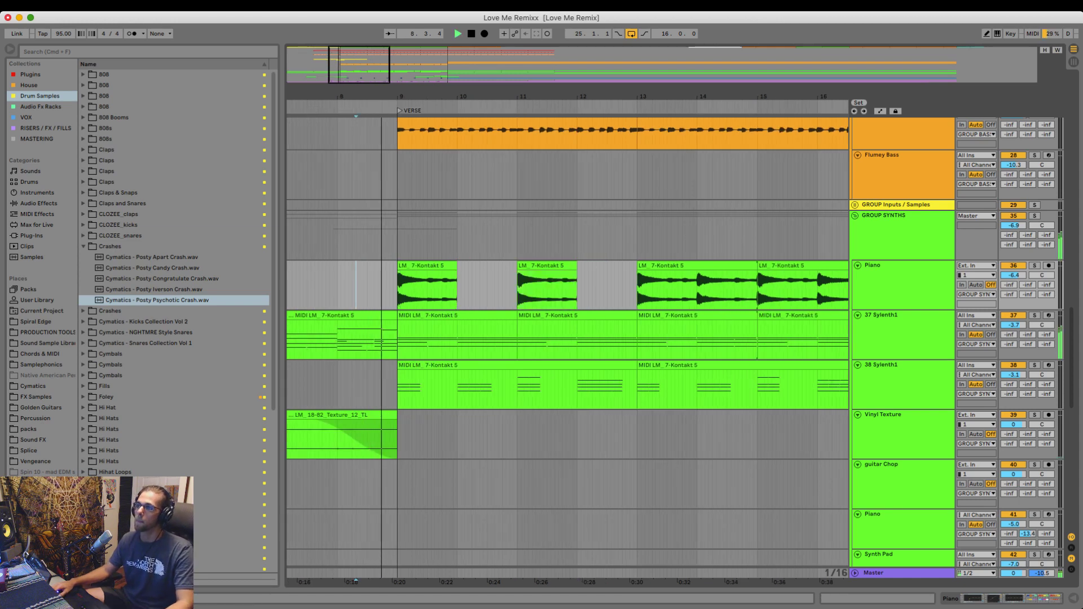
pyautogui.moveTo(619, 97); pyautogui.dragTo(472, 79)
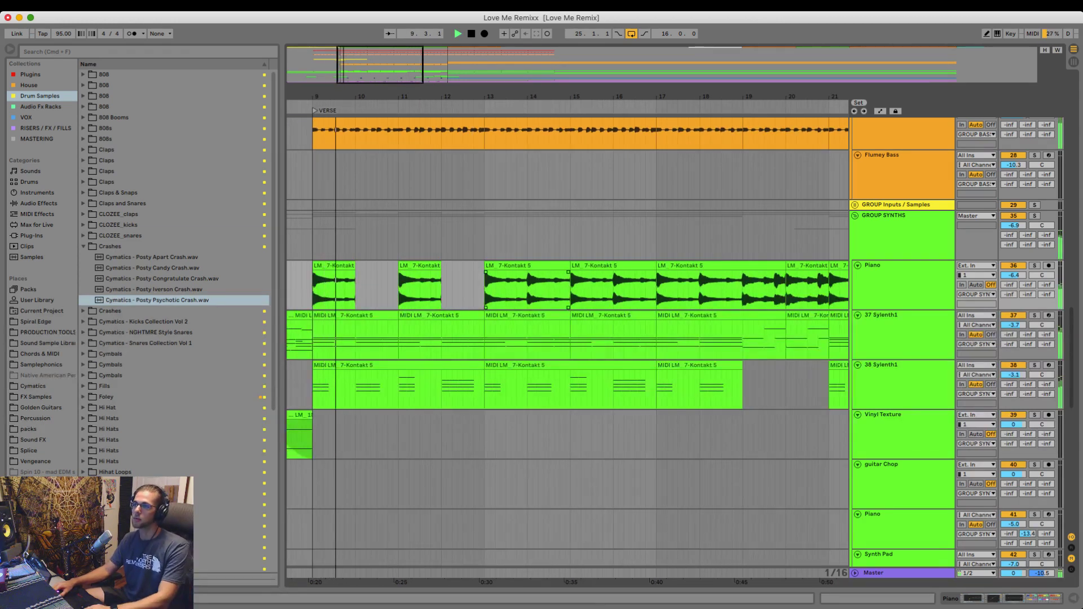
pyautogui.moveTo(528, 287); pyautogui.dragTo(570, 286)
pyautogui.press('Delete')
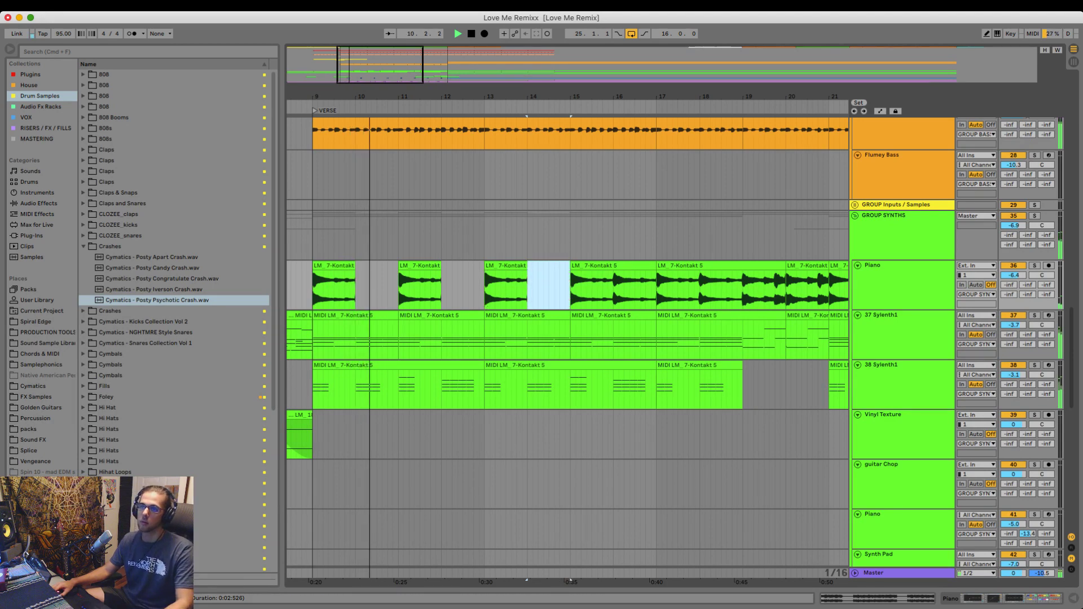
# - Add fade-outs to the Piano clips in bars 9 and 11, and stop playback
pyautogui.moveTo(354, 272); pyautogui.dragTo(343, 272)
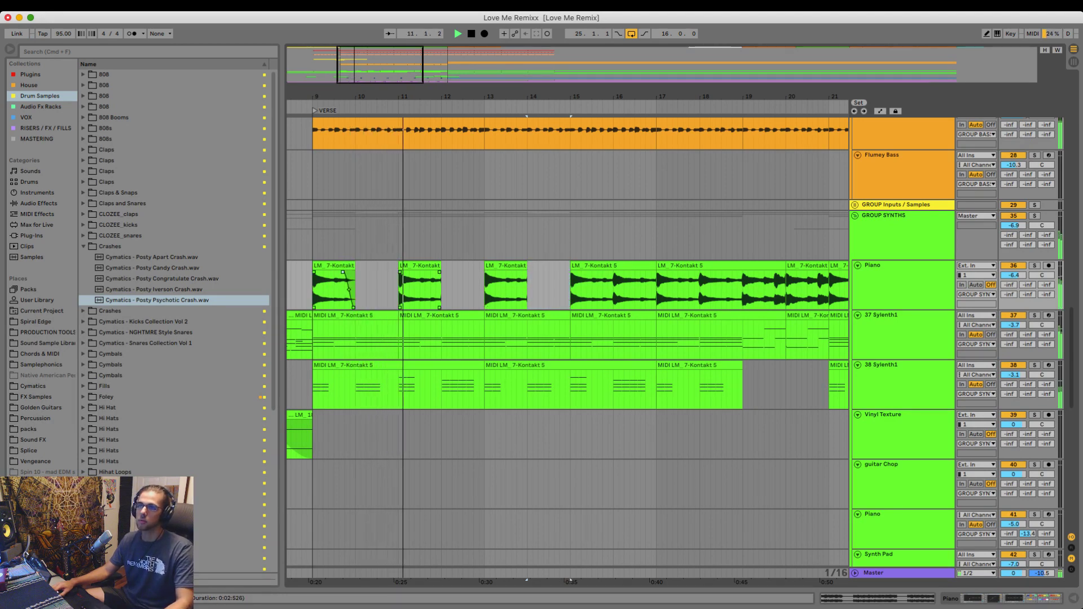
pyautogui.moveTo(440, 272); pyautogui.dragTo(423, 272)
pyautogui.press('space')
# - Add a one-beat reversed Piano clip with a fade-in at 10.4, leading into bar 11, and check its sample in the clip view
pyautogui.moveTo(397, 96); pyautogui.dragTo(407, 123)
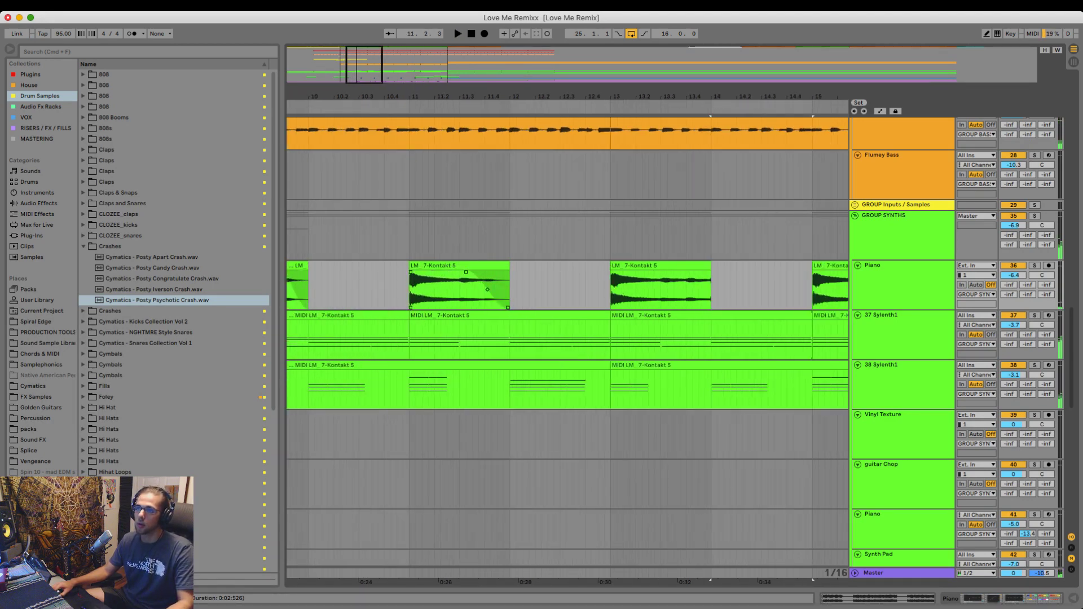
pyautogui.moveTo(421, 266)
pyautogui.mouseDown()
pyautogui.moveTo(395, 266)
pyautogui.moveTo(405, 272)
pyautogui.mouseUp()
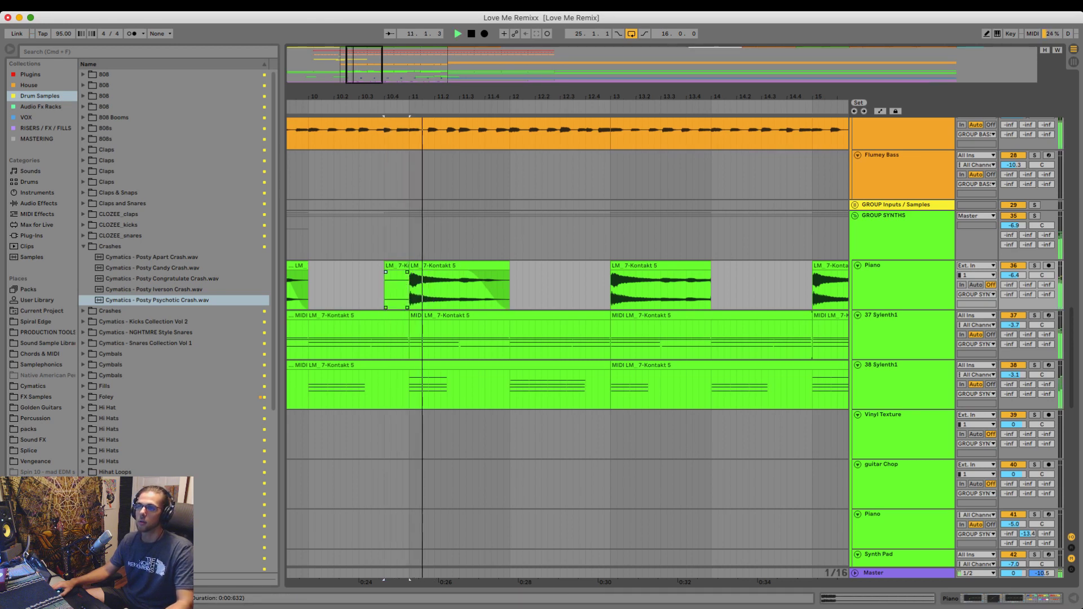
pyautogui.press('space')
pyautogui.press('space')
pyautogui.press('space')
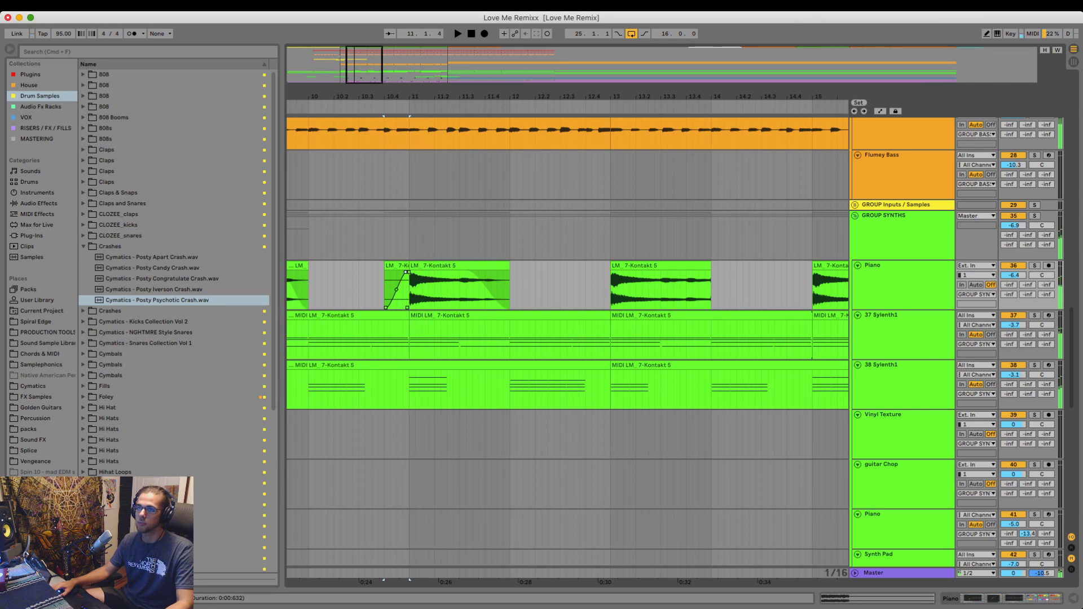
pyautogui.doubleClick(396, 266)
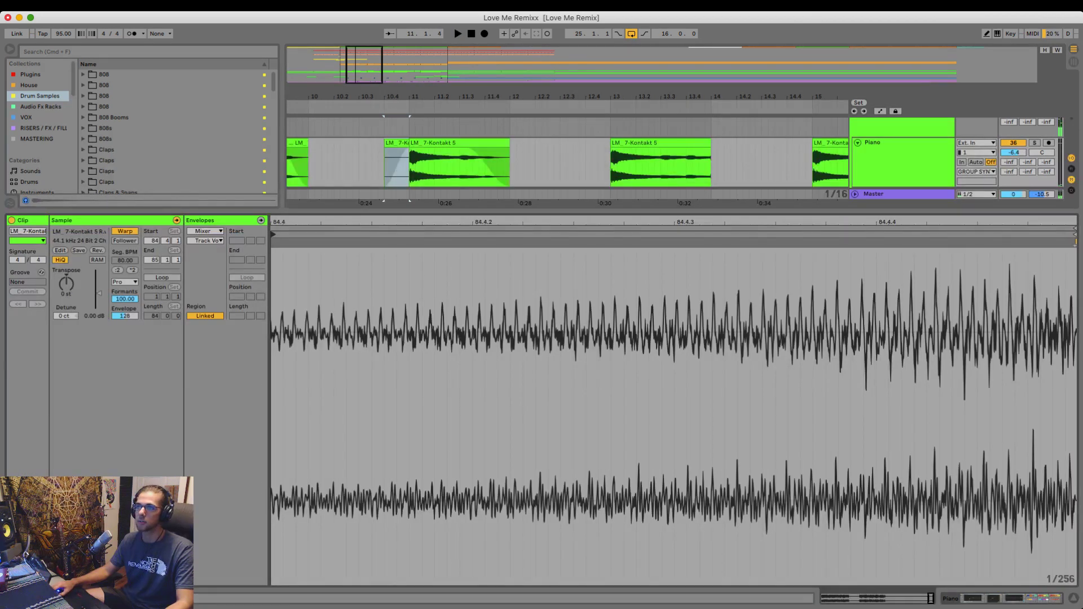
pyautogui.press('alt+super+l')
# - Play the lead-in to bar 11 and examine the vocal and guitar clips across the verse
pyautogui.press('space')
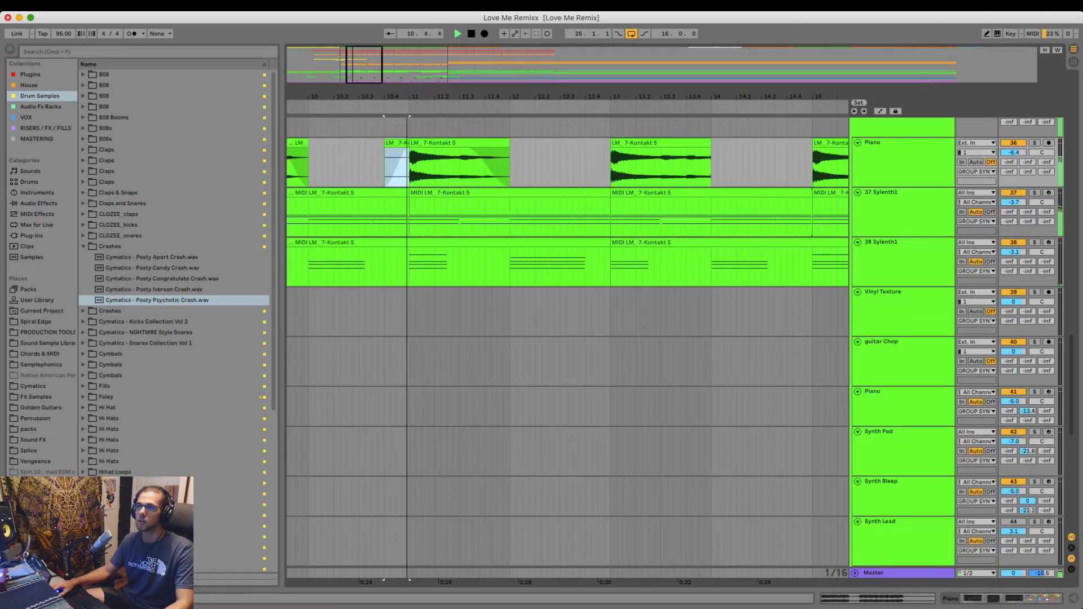
pyautogui.press('-')
pyautogui.press('-')
pyautogui.press('+')
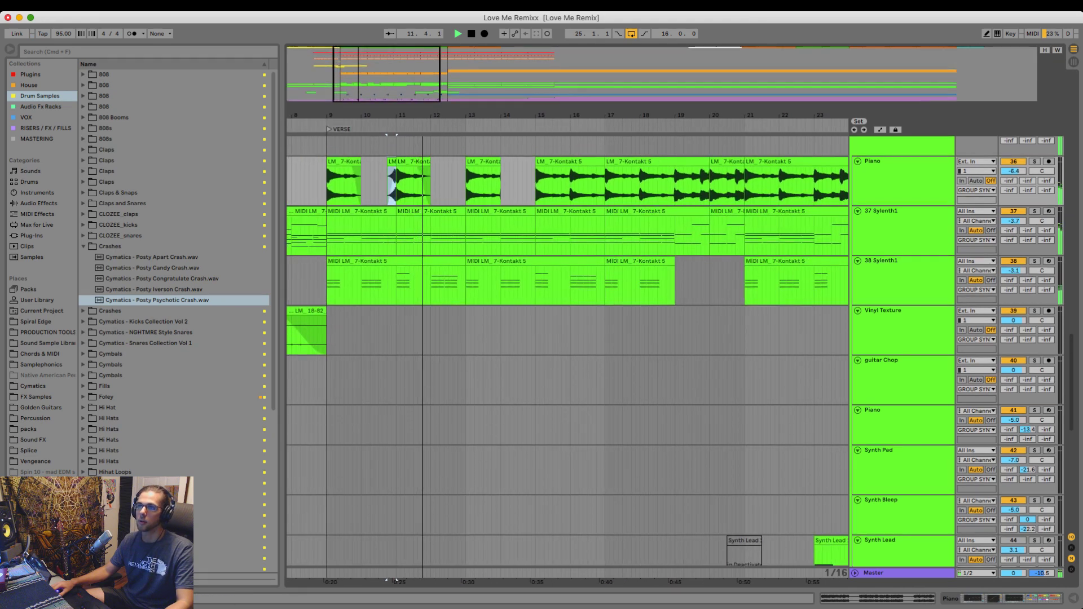
pyautogui.press('+')
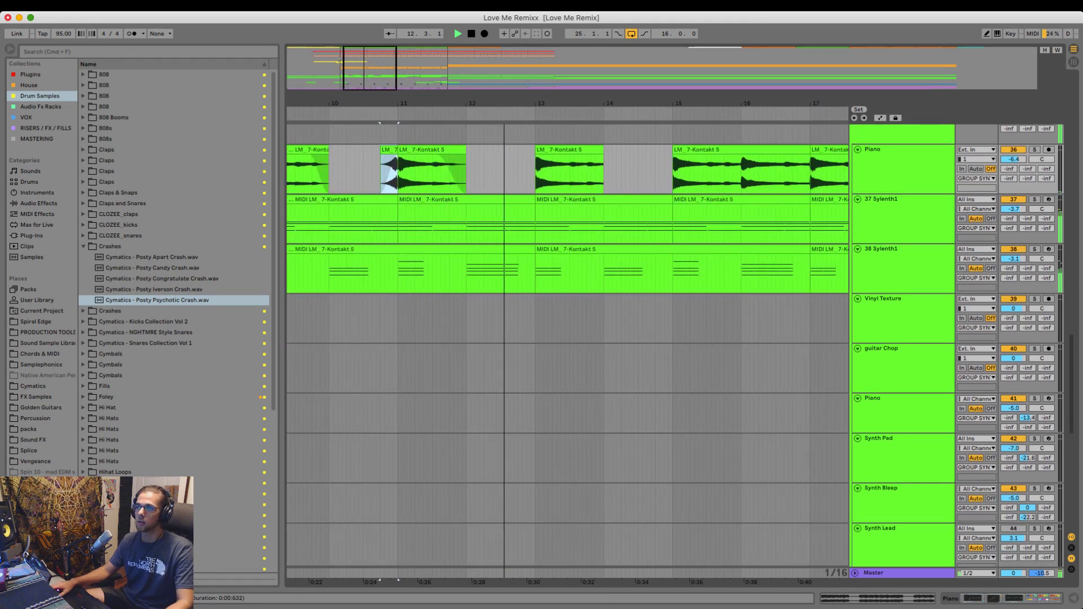
pyautogui.scroll(-10, 564, 350)
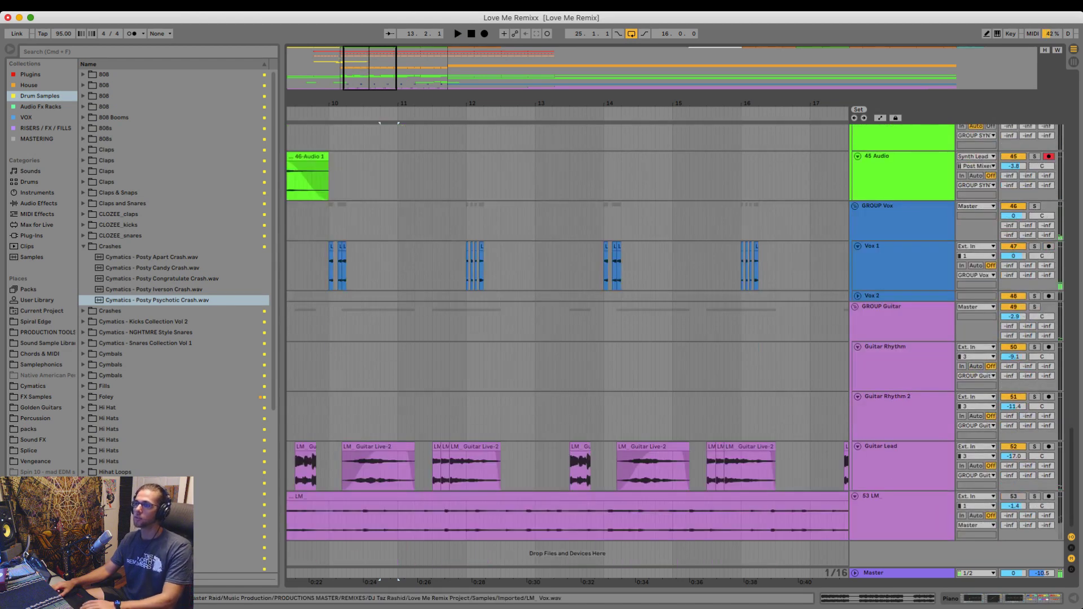
pyautogui.press('-')
pyautogui.press('-')
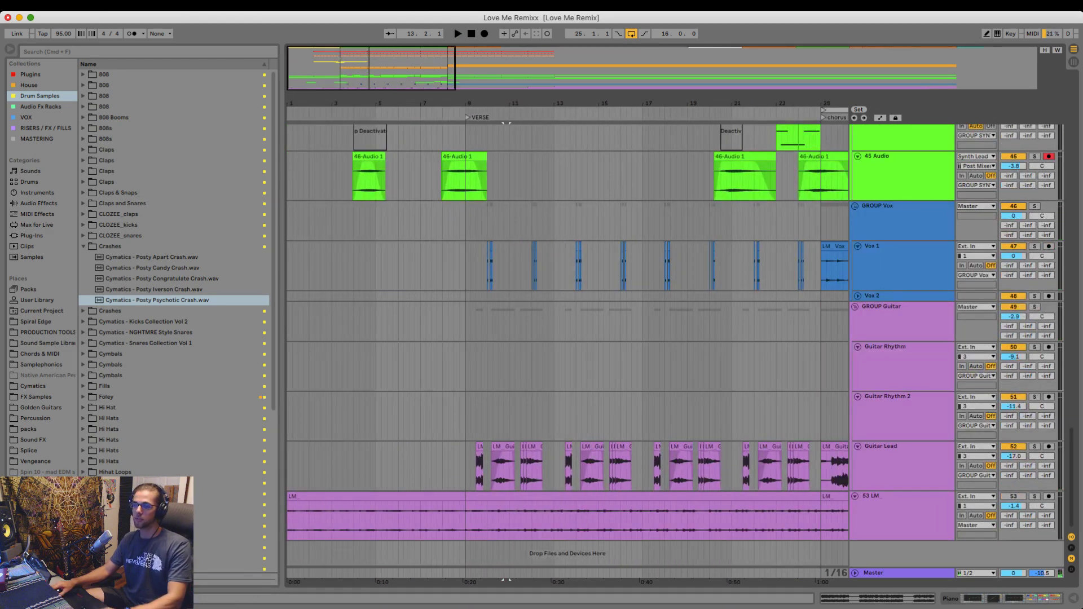
# - Inspect the Vox 1 track's effect chain while playing the start of the verse
pyautogui.doubleClick(902, 248)
pyautogui.press('space')
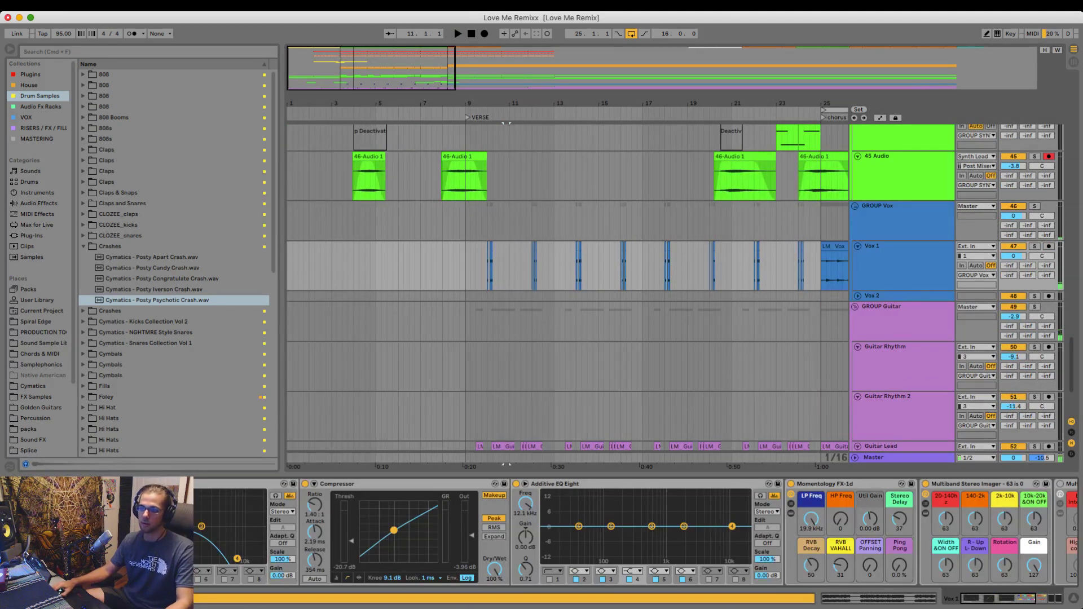
pyautogui.click(481, 268)
pyautogui.press('space')
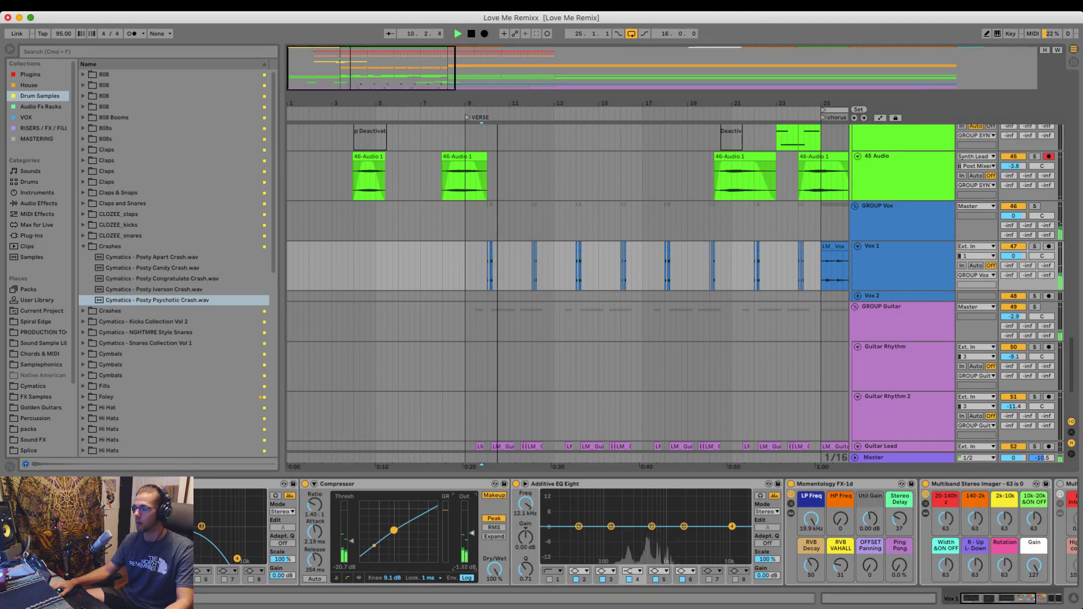
pyautogui.press('super+alt+l')
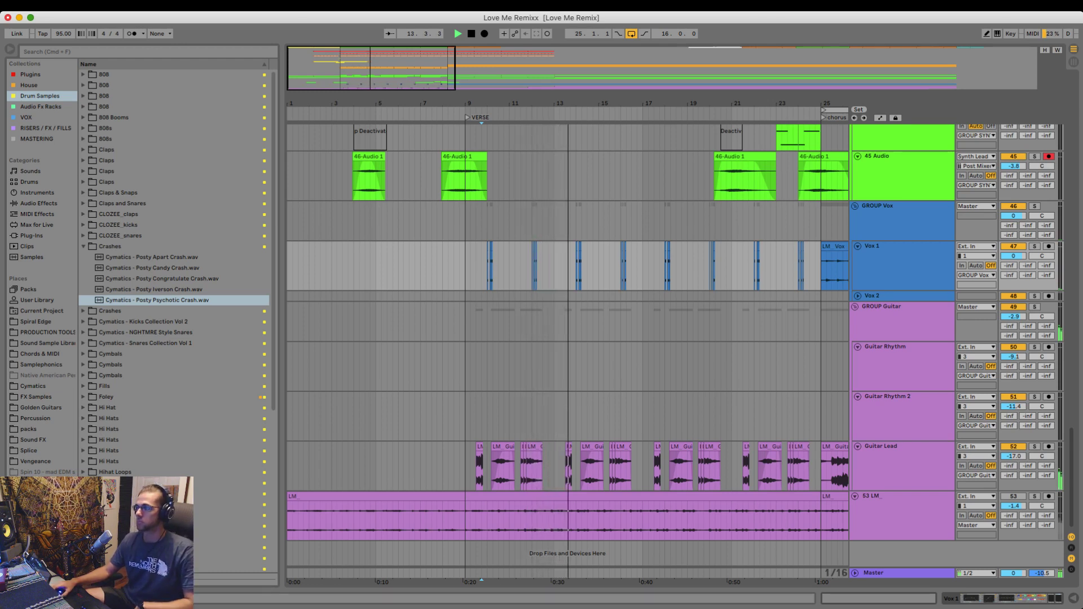
# - Delete the Piano audio in bar 16 and stop playback
pyautogui.scroll(1, 564, 339)
pyautogui.scroll(10, 564, 349)
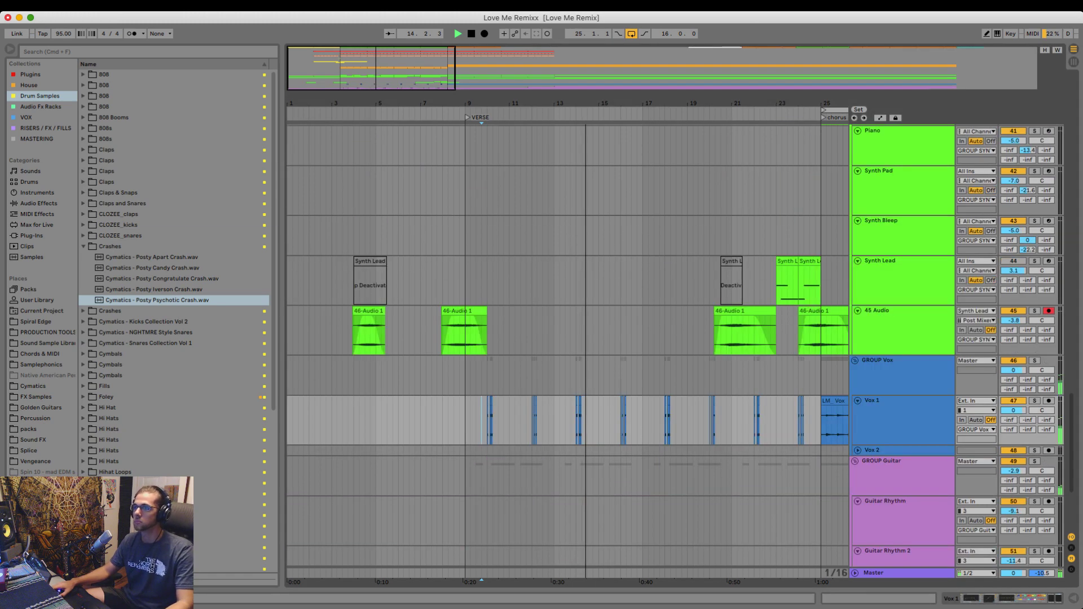
pyautogui.hscroll(1, 568, 339)
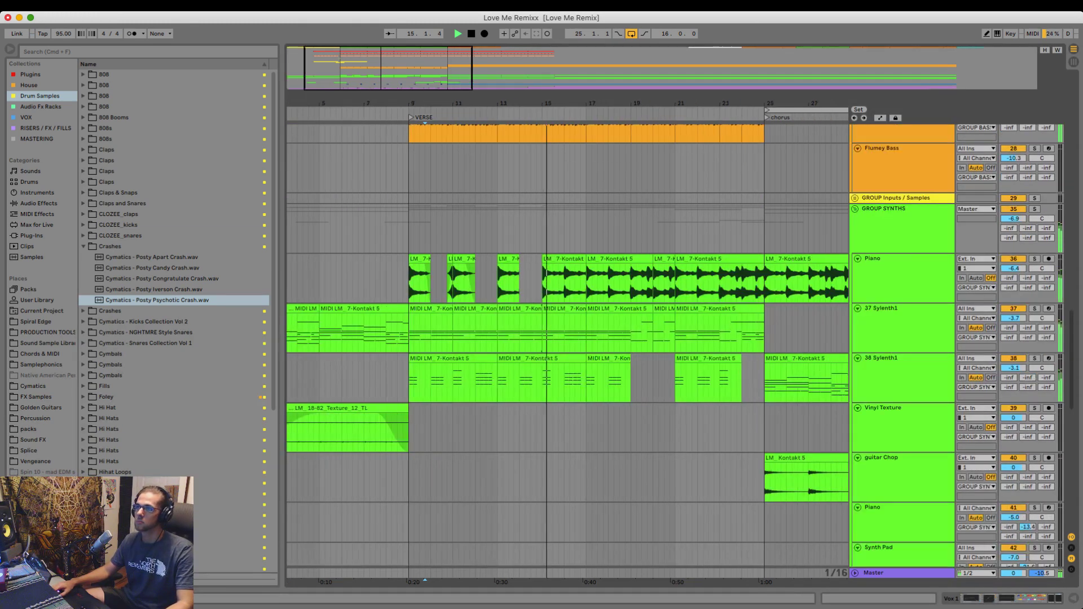
pyautogui.scroll(3, 568, 338)
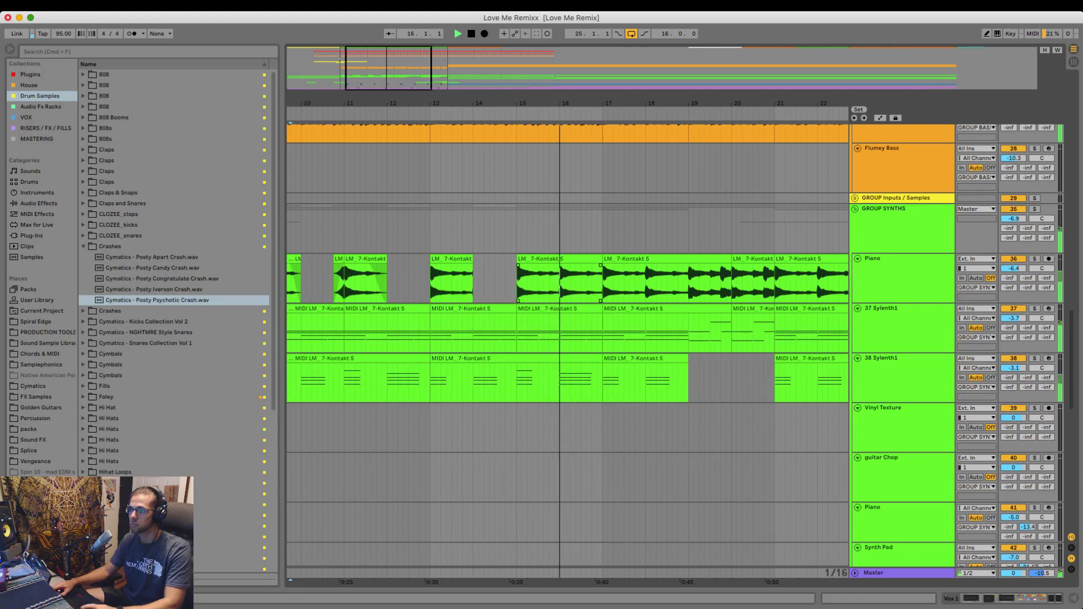
pyautogui.moveTo(560, 284); pyautogui.dragTo(602, 283)
pyautogui.press('Delete')
pyautogui.press('space')
# - Copy the reversed Piano lead-in and faded clip from 10.4 to 14.4, and fade out the bar 13 Piano clip
pyautogui.hscroll(-2, 445, 282)
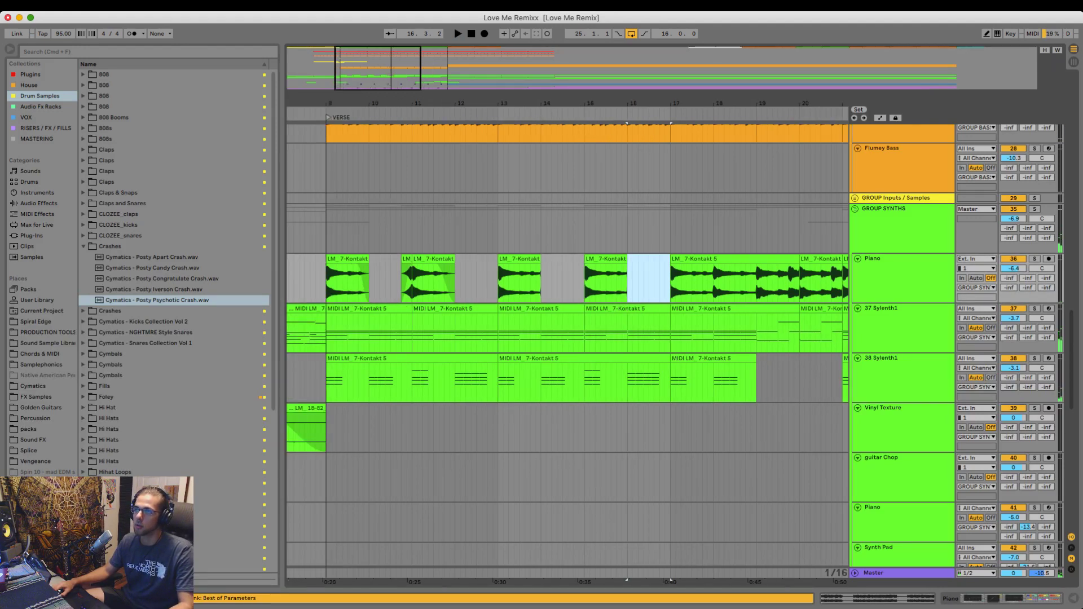
pyautogui.moveTo(406, 259); pyautogui.dragTo(582, 260)
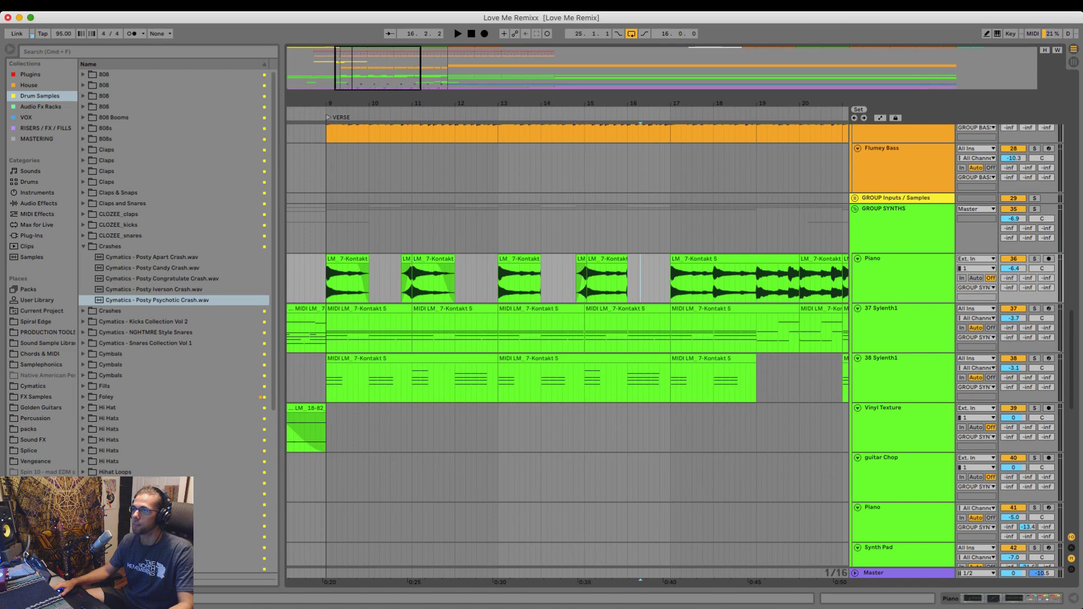
pyautogui.press('space')
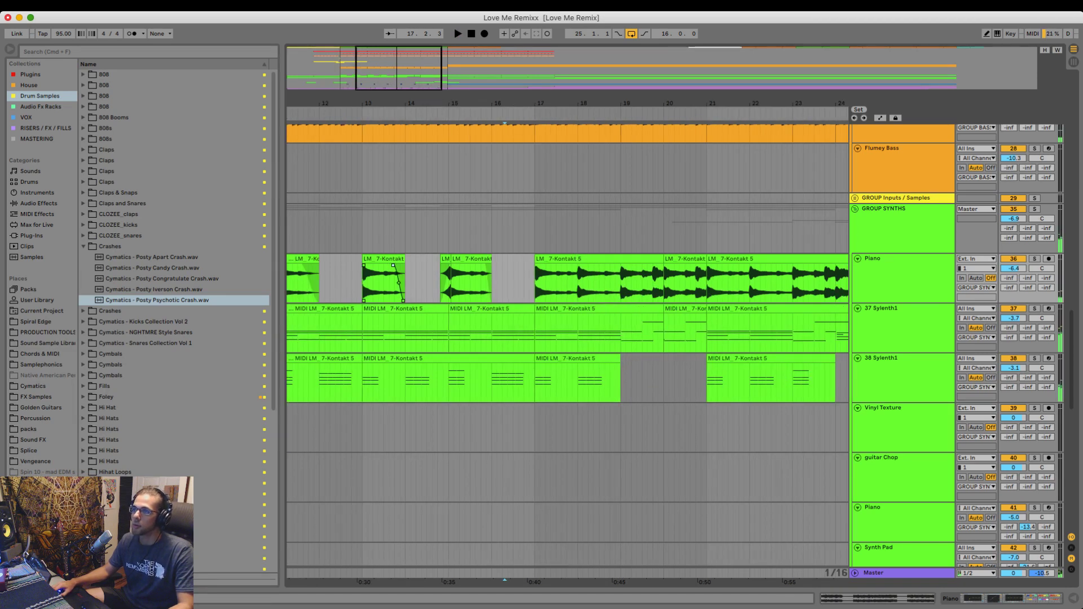
# - Chop the Piano clip from bar 17 to 17.4 into alternating 1/16 slices and gaps, and play the result
pyautogui.moveTo(399, 68); pyautogui.dragTo(396, 110)
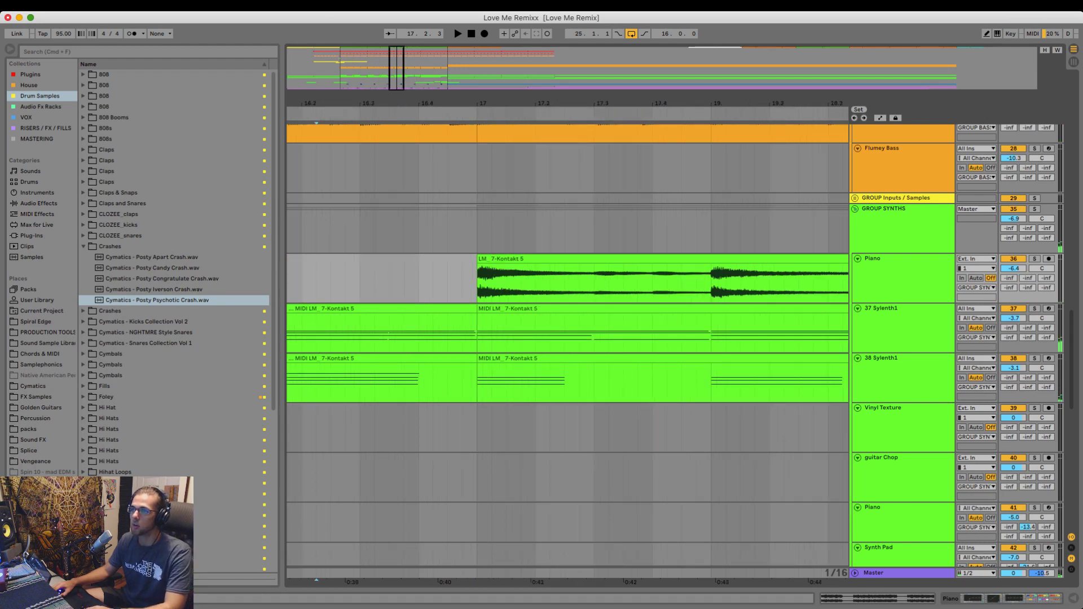
pyautogui.press('Delete')
pyautogui.moveTo(522, 283); pyautogui.dragTo(638, 283)
pyautogui.press('Delete')
pyautogui.press('Delete')
pyautogui.press('Delete')
pyautogui.click(418, 283)
pyautogui.press('space')
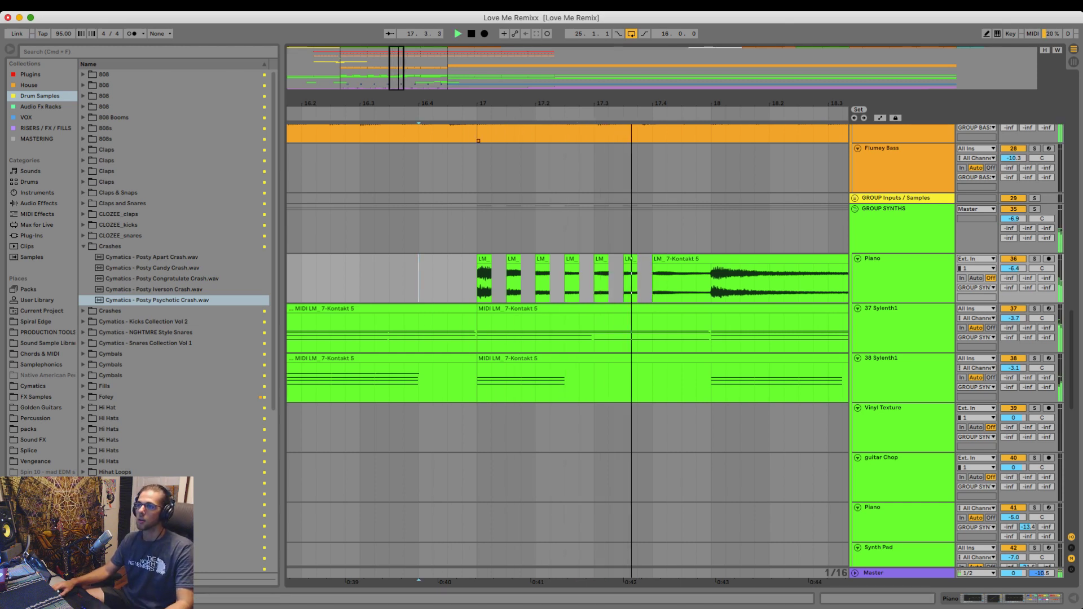
pyautogui.press('space')
# - Replay the chopped Piano, narrow the grid to 1/32, and extend the slice at 17.2 to start 1/32 earlier
pyautogui.moveTo(597, 104)
pyautogui.mouseDown()
pyautogui.moveTo(597, 138)
pyautogui.moveTo(596, 118)
pyautogui.mouseUp()
pyautogui.click(555, 231)
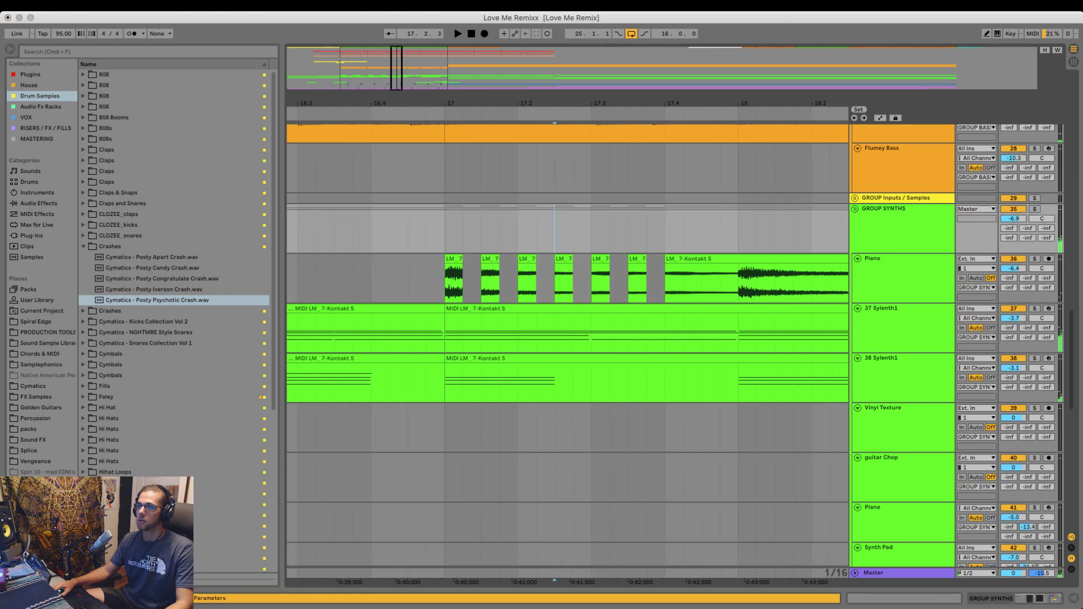
pyautogui.press('space')
pyautogui.press('space')
pyautogui.click(408, 283)
pyautogui.press('space')
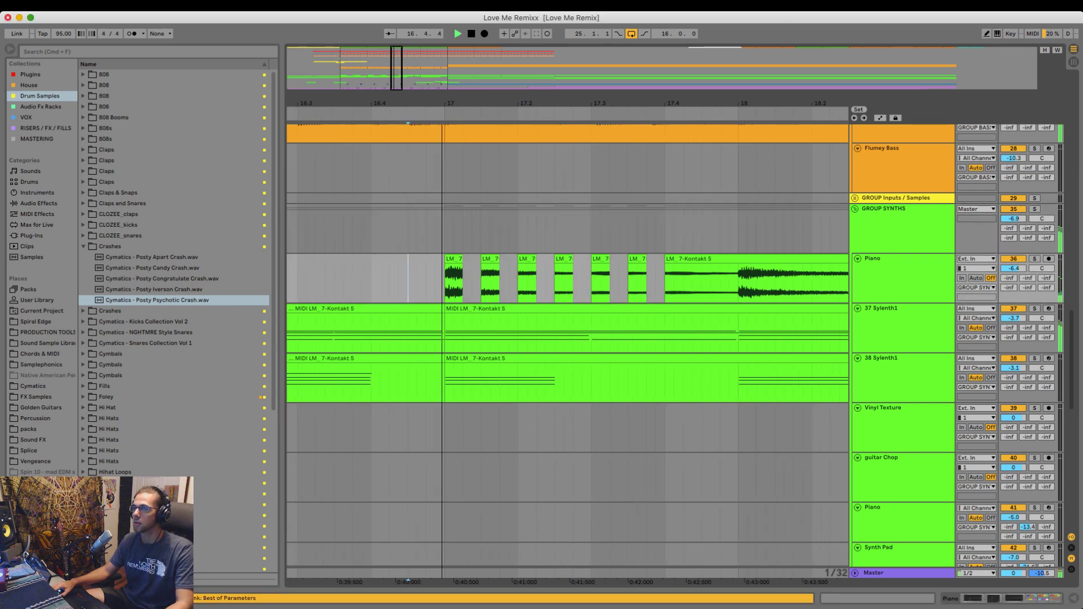
pyautogui.moveTo(500, 259); pyautogui.dragTo(518, 259)
pyautogui.click(500, 283)
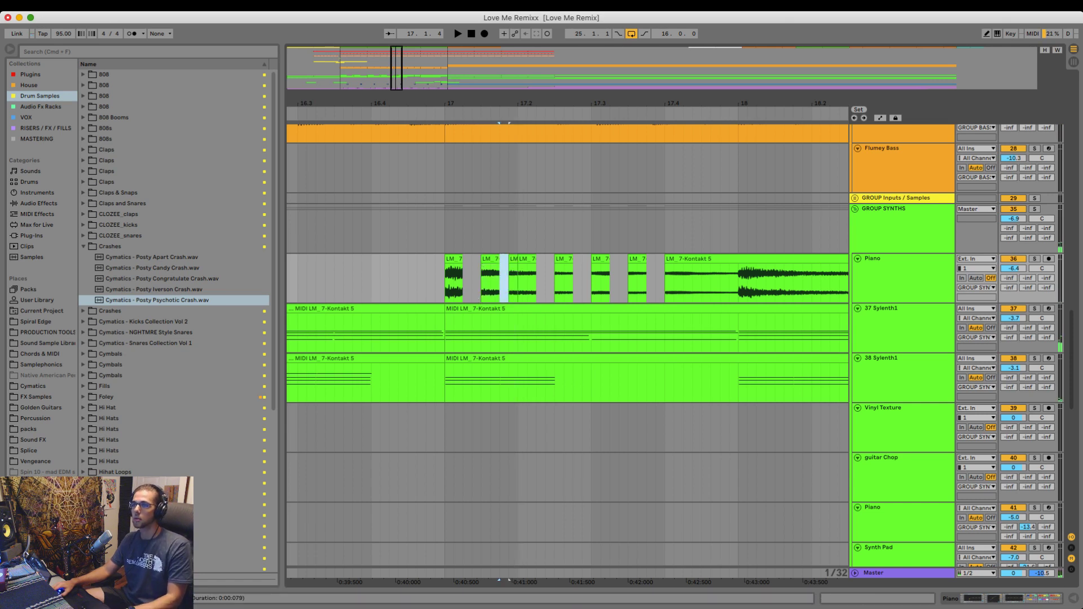
# - Shorten the second Piano slice of bar 17 to 1/32, fill the last 1/16 before 17.2, and play the pattern
pyautogui.click(408, 283)
pyautogui.press('space')
pyautogui.press('space')
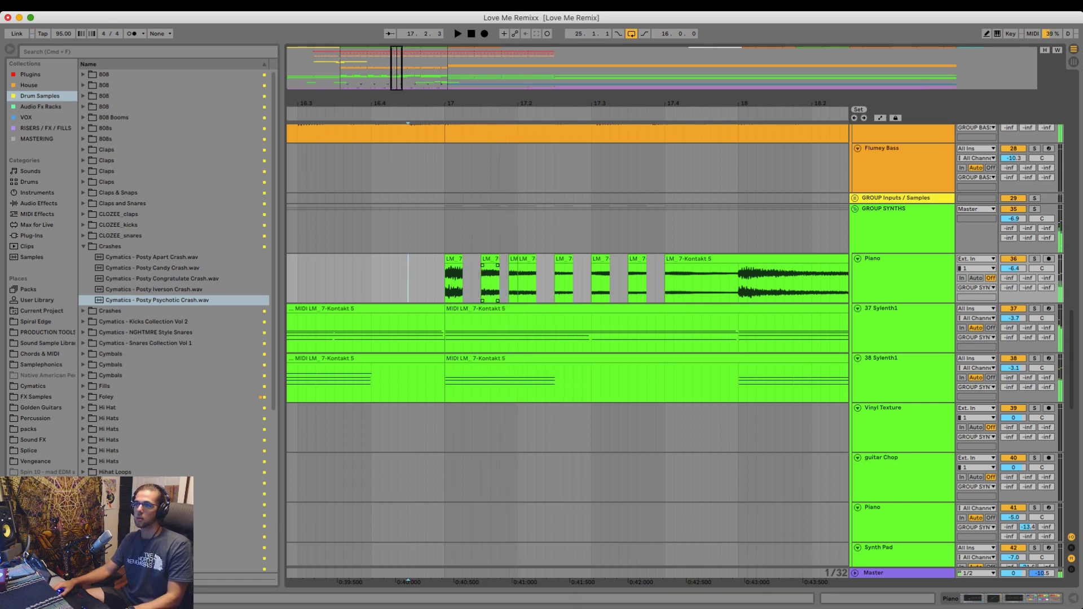
pyautogui.moveTo(499, 259)
pyautogui.mouseDown()
pyautogui.moveTo(490, 260)
pyautogui.moveTo(509, 259)
pyautogui.moveTo(500, 260)
pyautogui.mouseUp()
pyautogui.click(417, 284)
pyautogui.press('space')
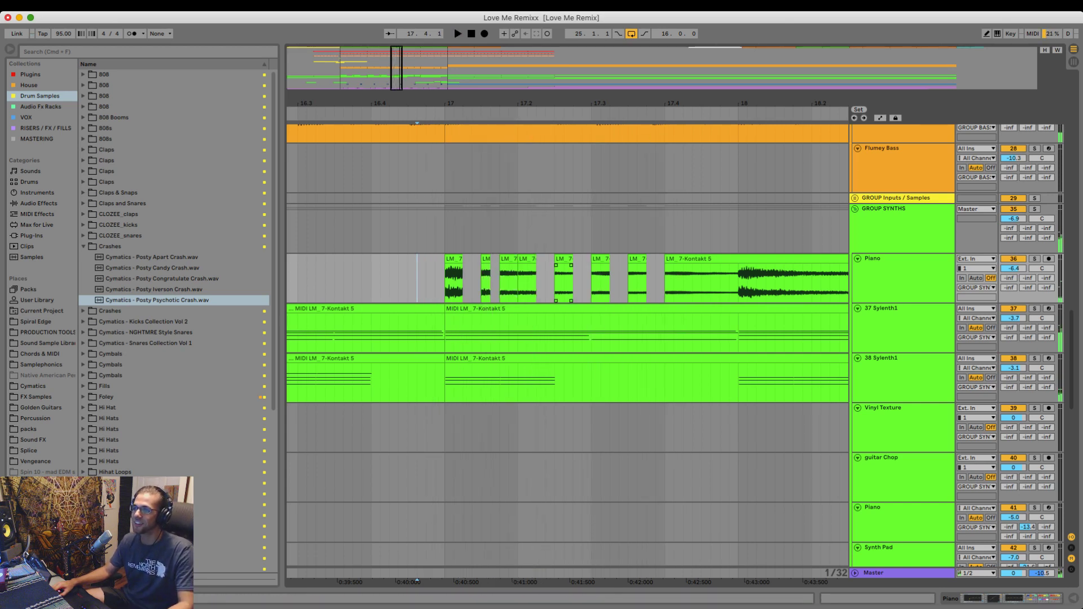
# - Replace the chopped Piano slices between 17.2 and 17.4 with continuous audio and play from before bar 17
pyautogui.moveTo(536, 259); pyautogui.dragTo(665, 260)
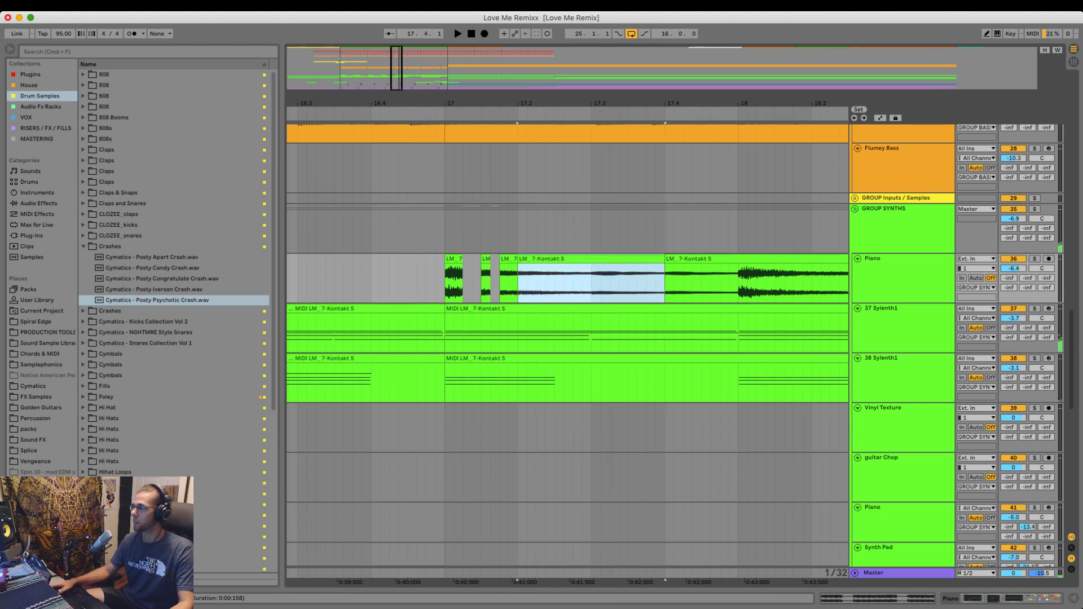
pyautogui.click(389, 284)
pyautogui.press('space')
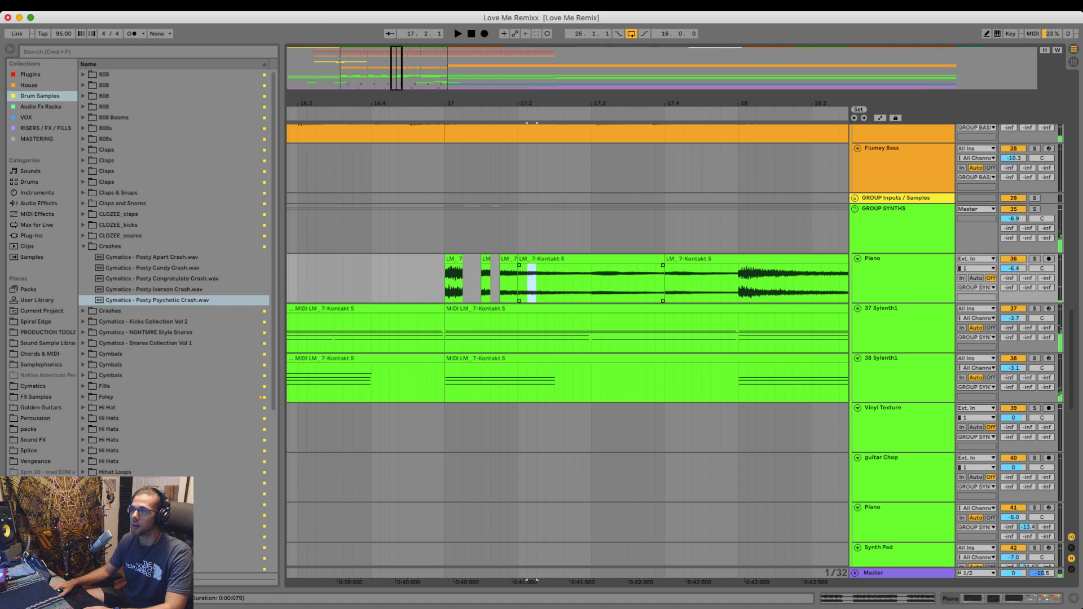
# - Cut repeating 1/32 gaps into the Piano audio between 17.2 and 17.3, and play the stutter from before bar 17
pyautogui.press('super+d')
pyautogui.press('super+d')
pyautogui.press('super+d')
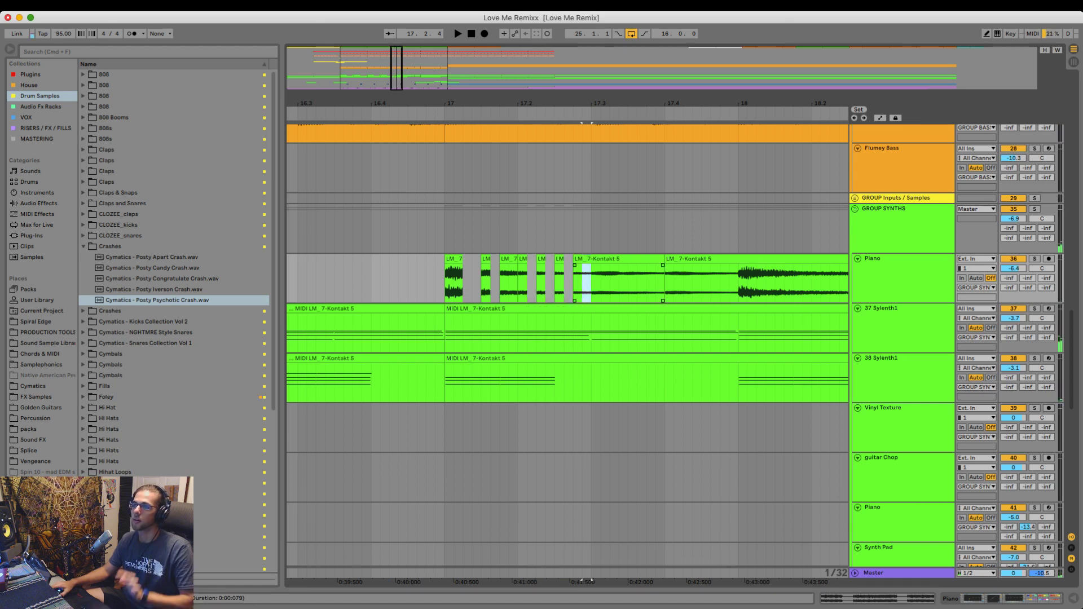
pyautogui.click(435, 283)
pyautogui.press('space')
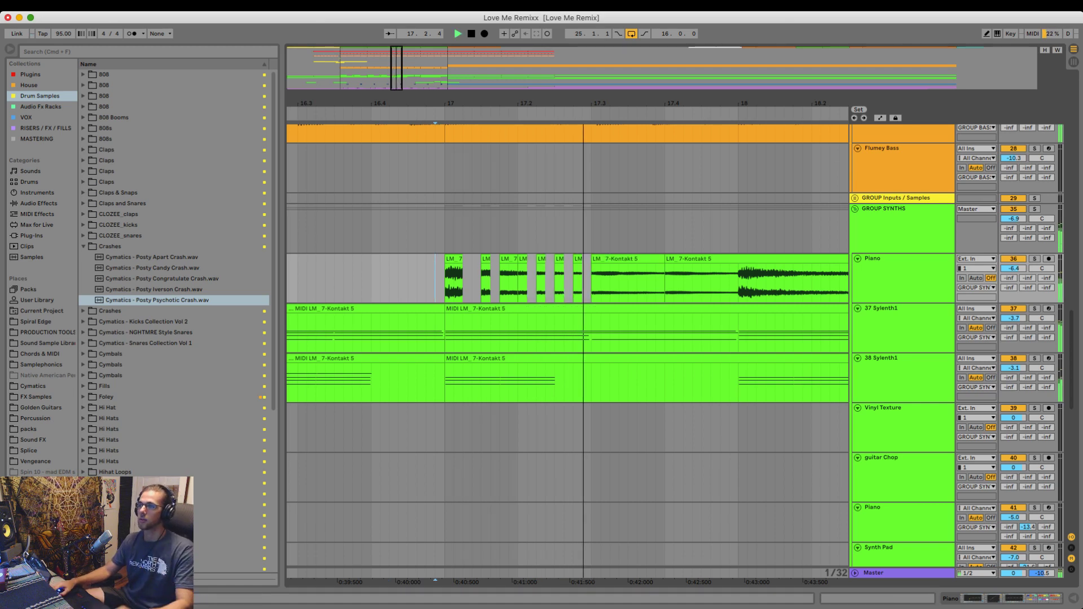
# - Cut repeating 1/32 gaps into the Piano audio from 17.3 up to 17.4, and play the pattern from 16.4
pyautogui.press('space')
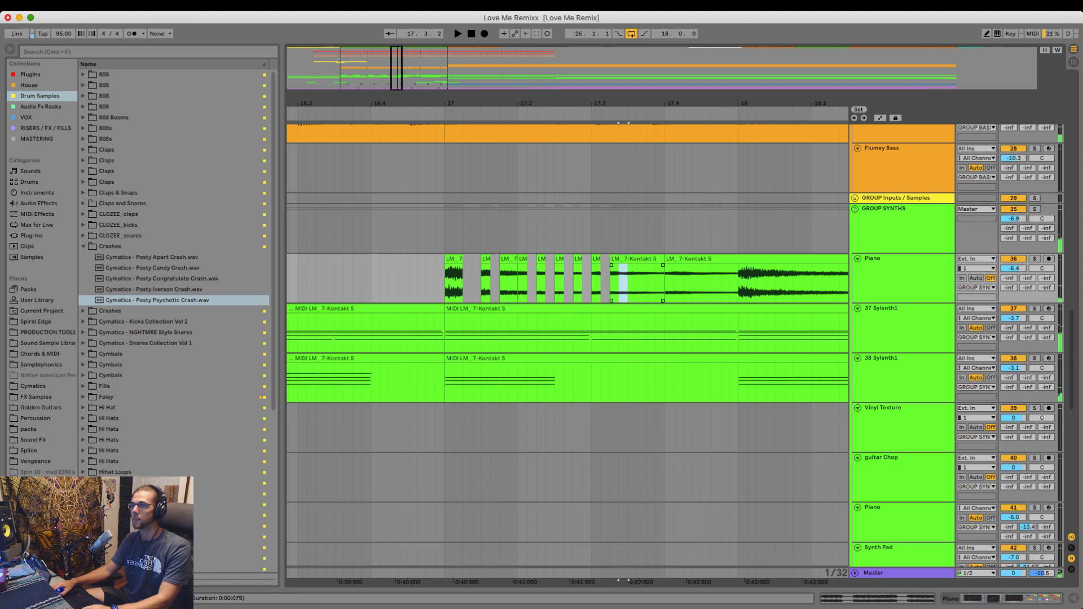
pyautogui.press('Delete')
pyautogui.click(637, 283)
pyautogui.click(656, 283)
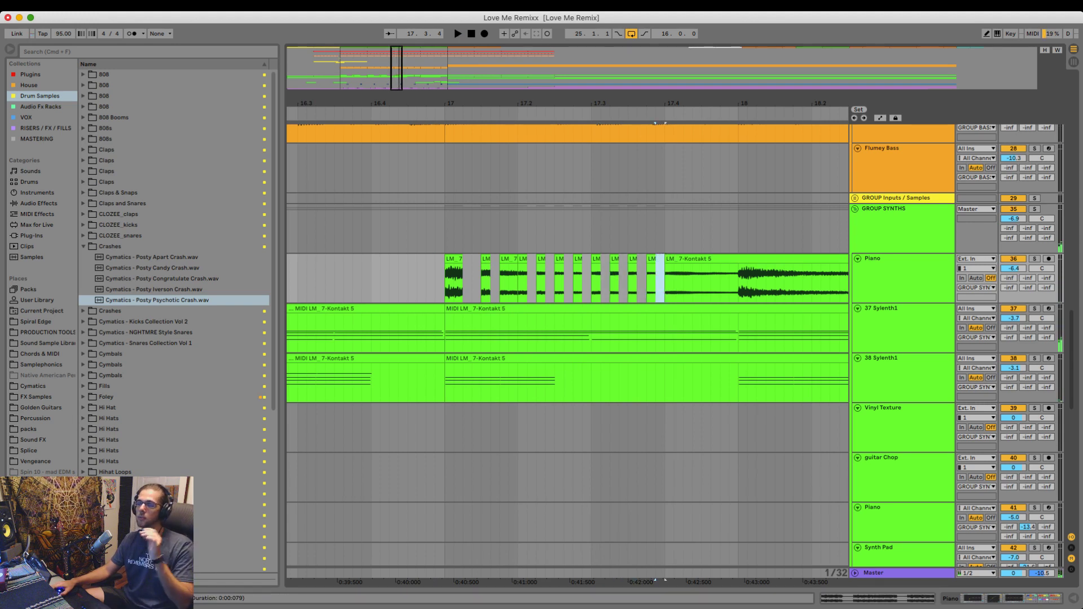
pyautogui.click(380, 282)
pyautogui.press('space')
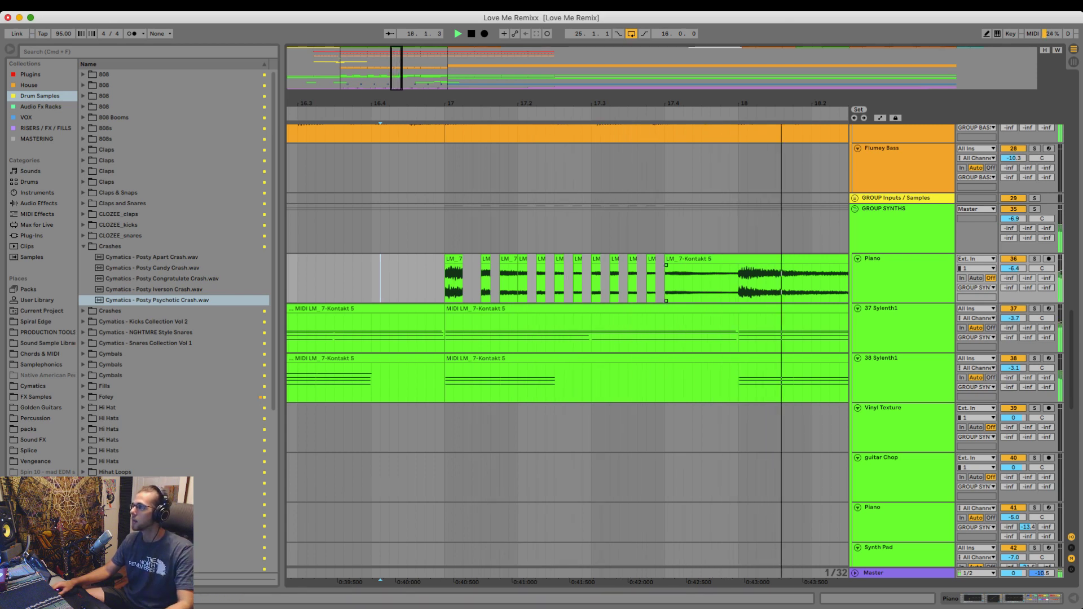
# - Solo the Piano track and replay its stutter while checking the effects on GROUP SYNTHS
pyautogui.press('s')
pyautogui.press('space')
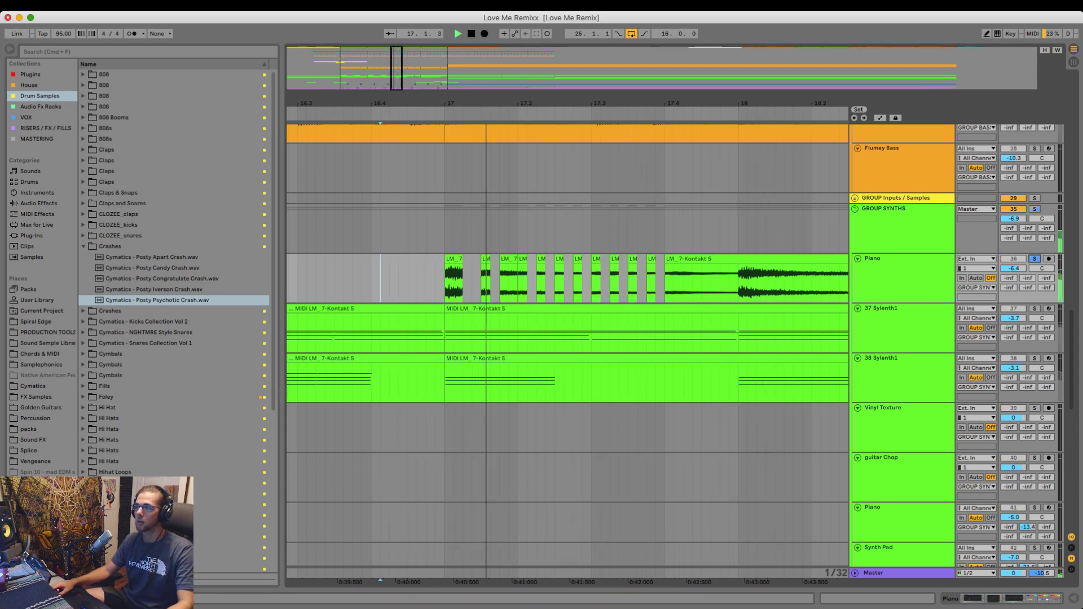
pyautogui.doubleClick(903, 259)
pyautogui.click(903, 209)
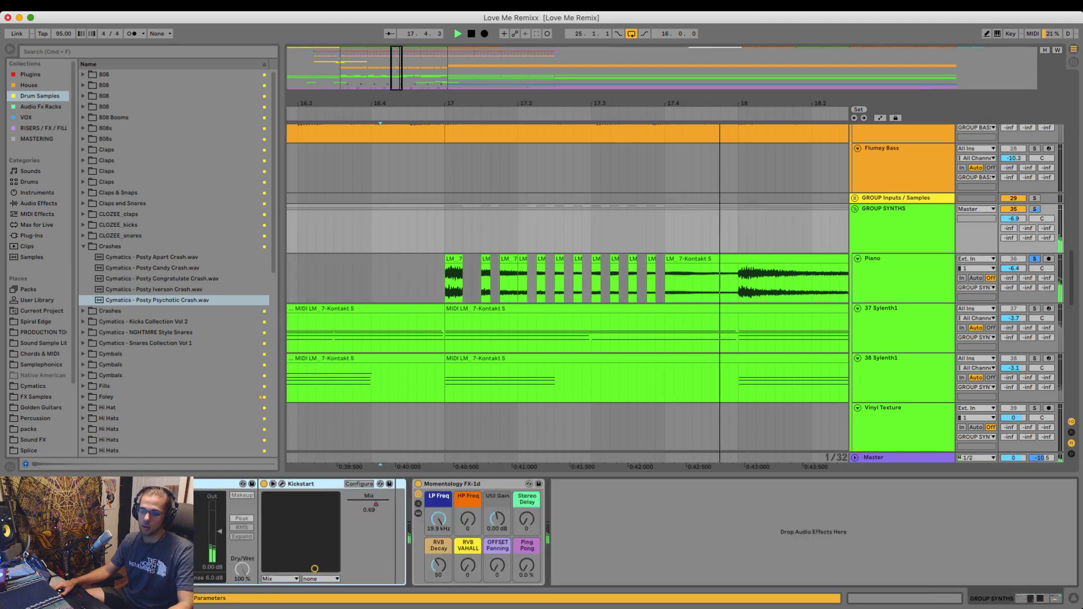
pyautogui.press('space')
pyautogui.press('space')
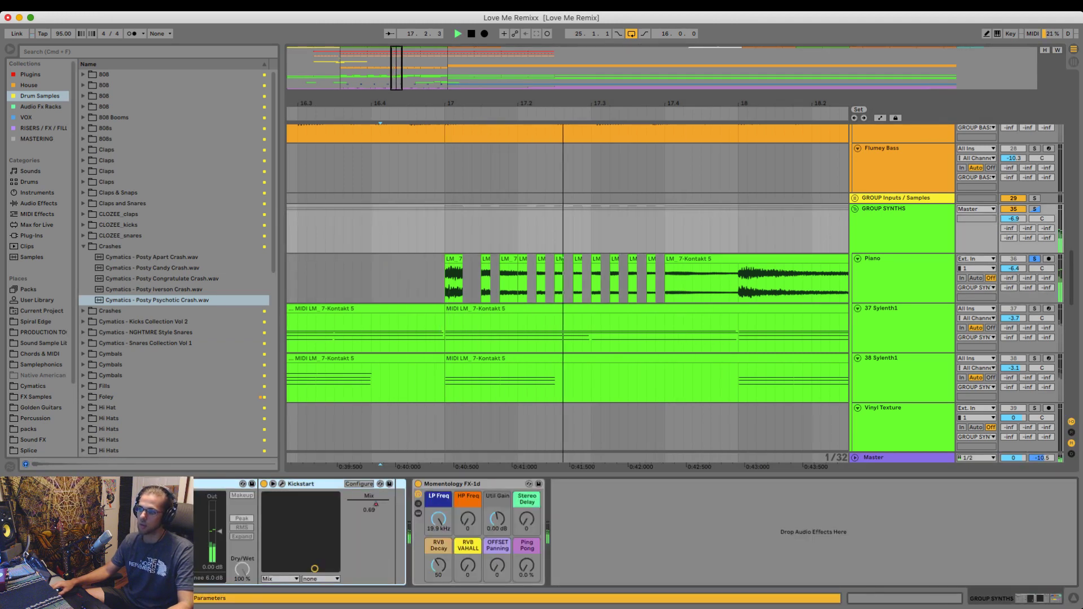
# - On the Piano's Momentology FX-1d rack, set Stereo Delay to 12 and RVB VAHALL to 25, and replay the stutter with the other tracks
pyautogui.click(903, 259)
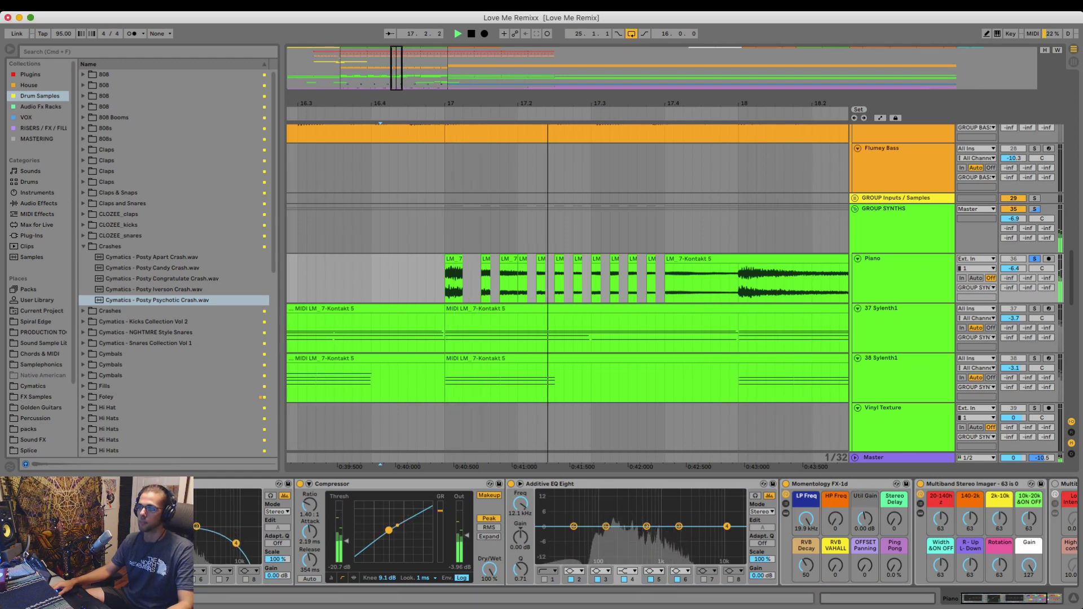
pyautogui.moveTo(533, 103); pyautogui.dragTo(533, 82)
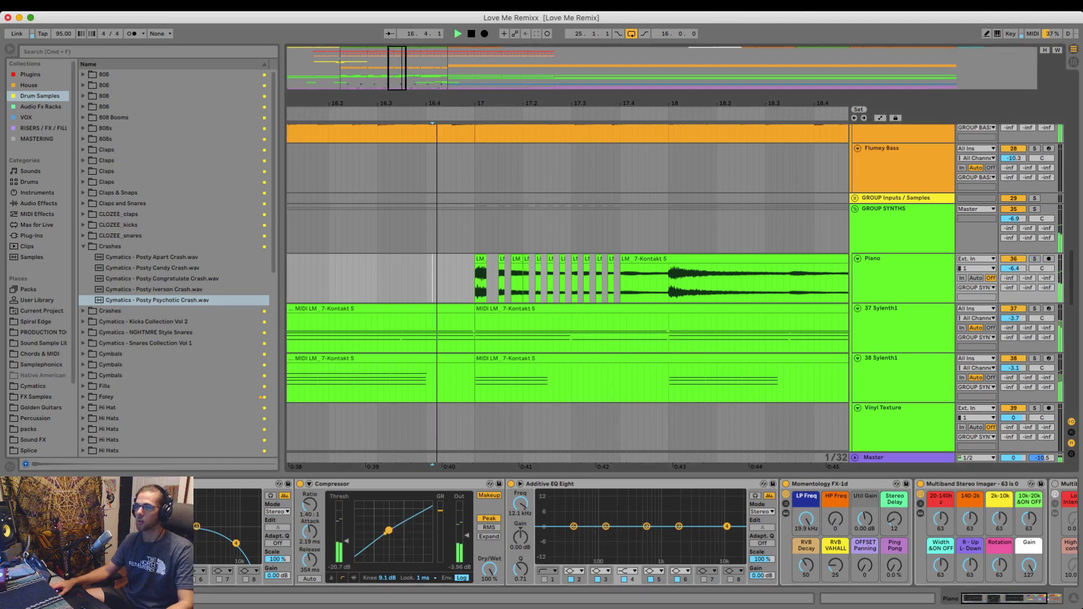
pyautogui.press('-')
pyautogui.press('-')
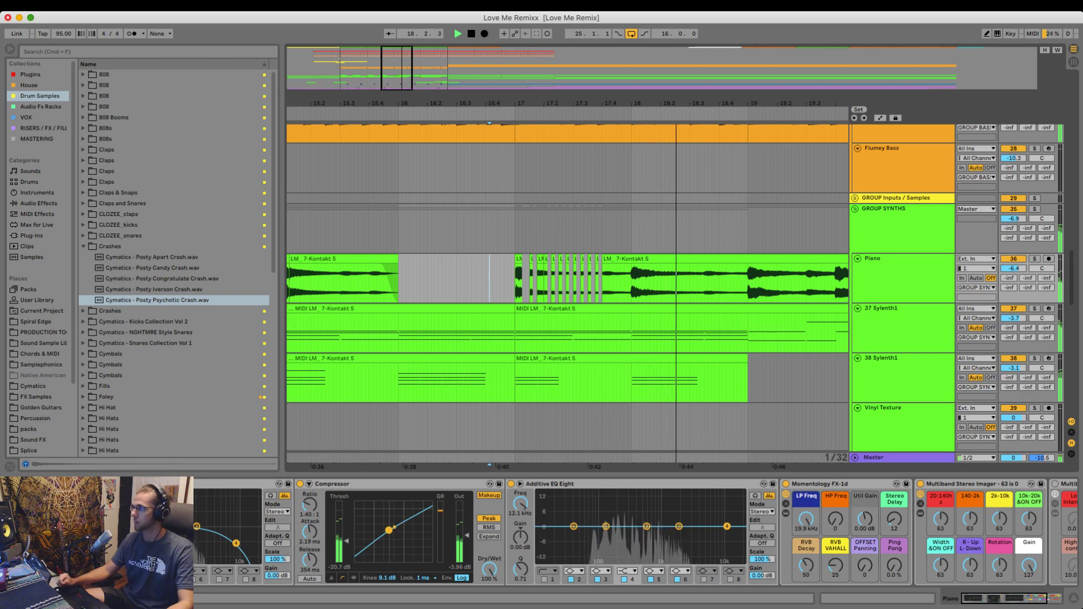
pyautogui.hscroll(2, 568, 288)
pyautogui.hscroll(1, 568, 288)
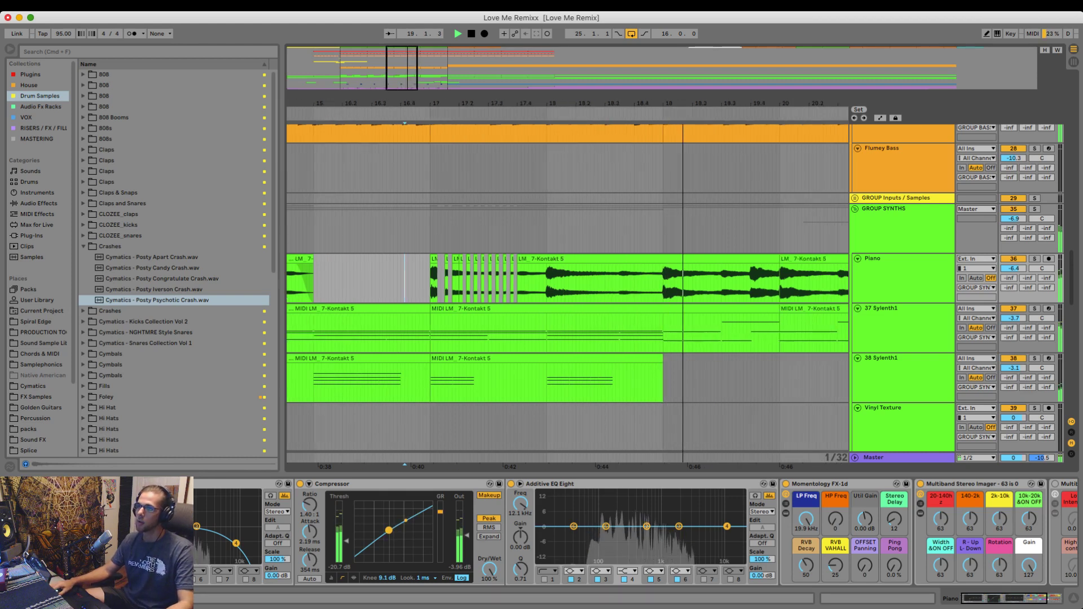
# - Review the Piano around bars 17 to 19 and replay the chopped bar against the other tracks
pyautogui.moveTo(638, 104); pyautogui.dragTo(639, 90)
pyautogui.press('space')
pyautogui.click(626, 230)
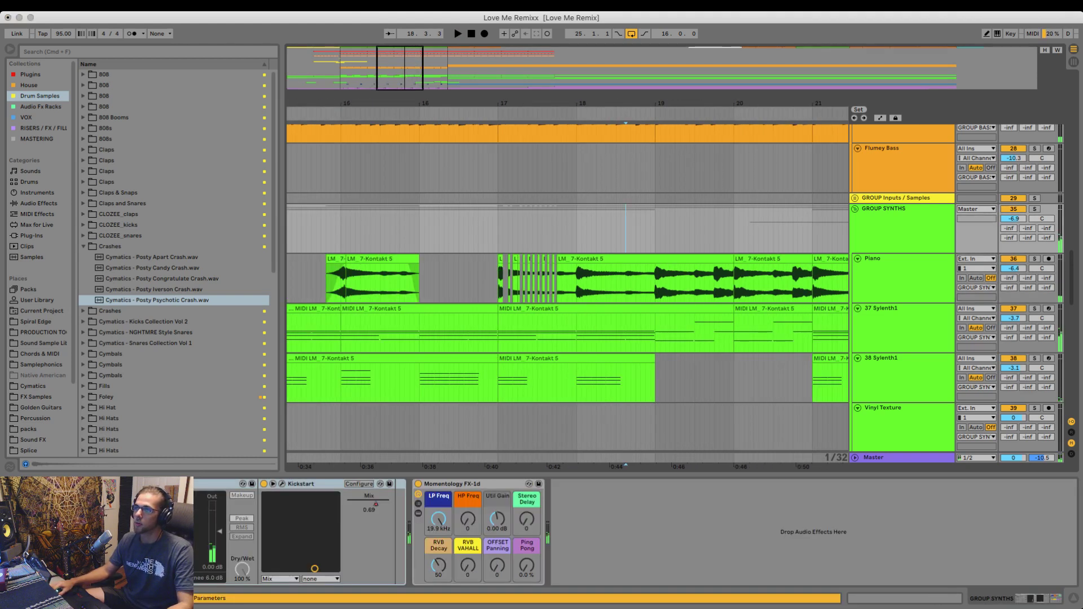
pyautogui.moveTo(518, 104); pyautogui.dragTo(518, 125)
pyautogui.moveTo(483, 283); pyautogui.dragTo(624, 283)
pyautogui.click(765, 284)
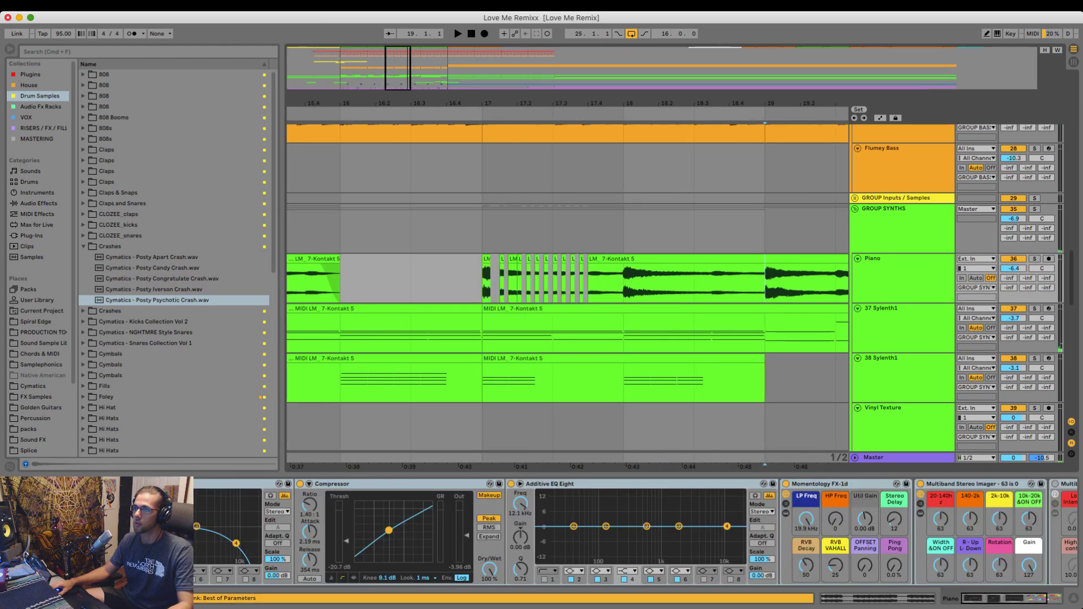
pyautogui.moveTo(723, 104); pyautogui.dragTo(724, 97)
pyautogui.press('space')
pyautogui.click(700, 229)
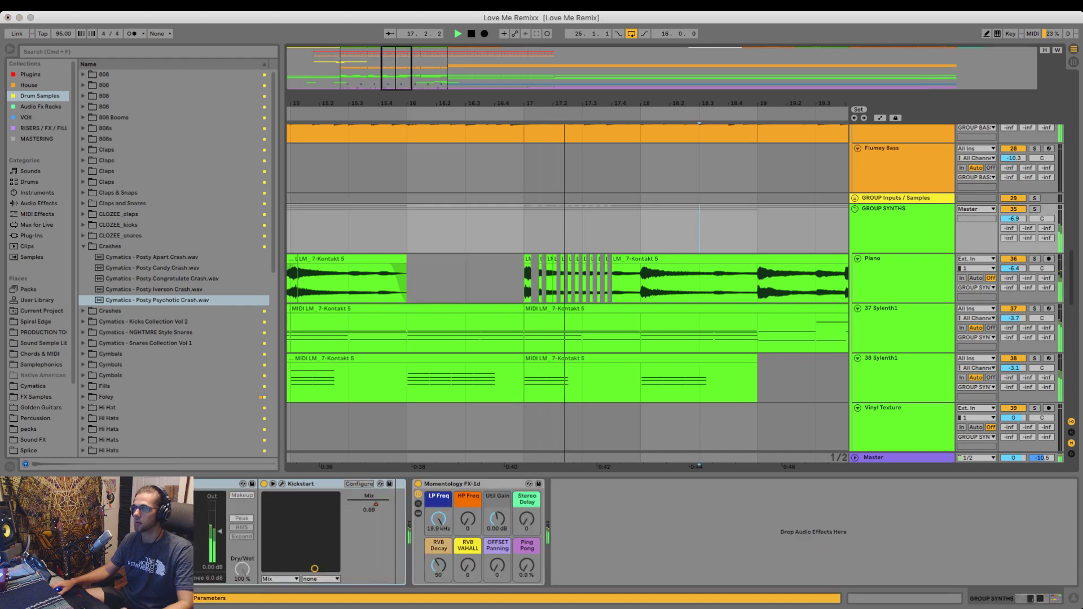
# - Narrow the grid to 1/16, duplicate bar 17's chopped Piano pattern over bar 18, and play the result
pyautogui.press('super+1')
pyautogui.press('super+1')
pyautogui.press('super+1')
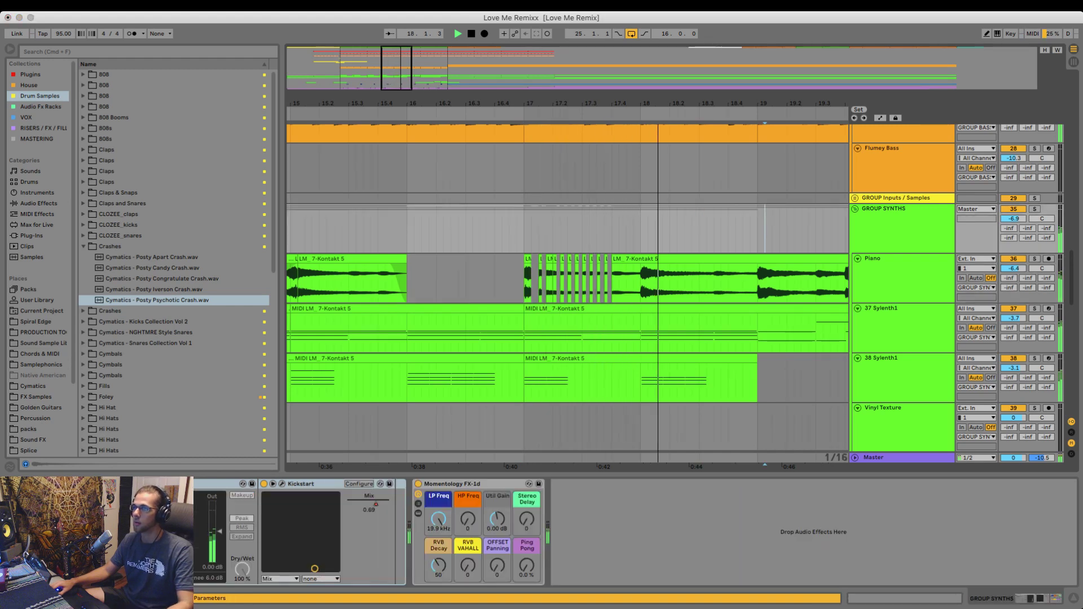
pyautogui.hscroll(1, 700, 285)
pyautogui.press('space')
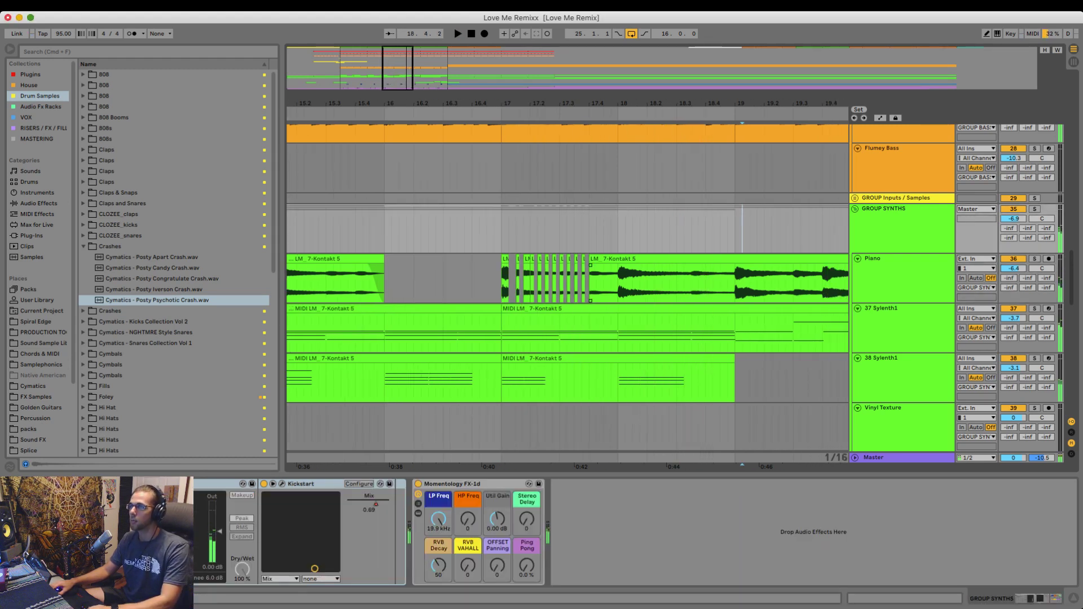
pyautogui.moveTo(699, 285); pyautogui.dragTo(509, 285)
pyautogui.press('Delete')
pyautogui.press('super+d')
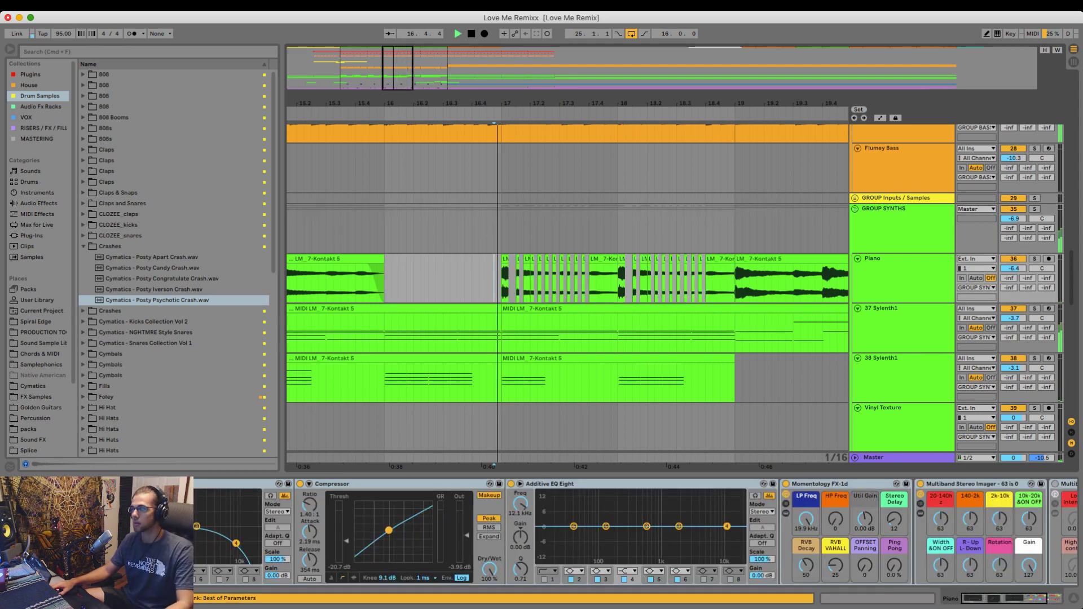
pyautogui.press('space')
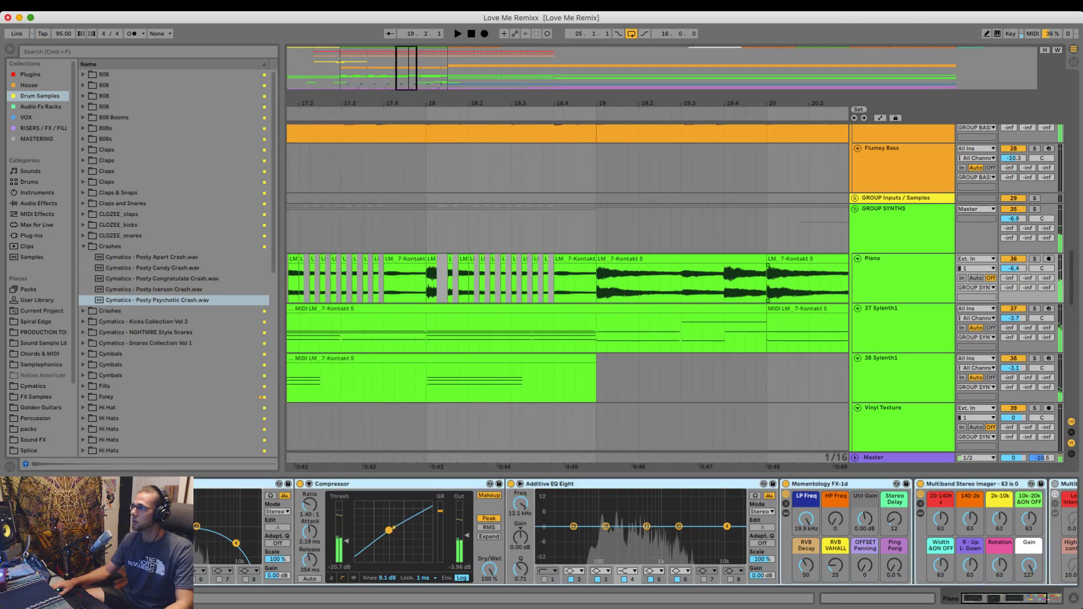
pyautogui.press('space')
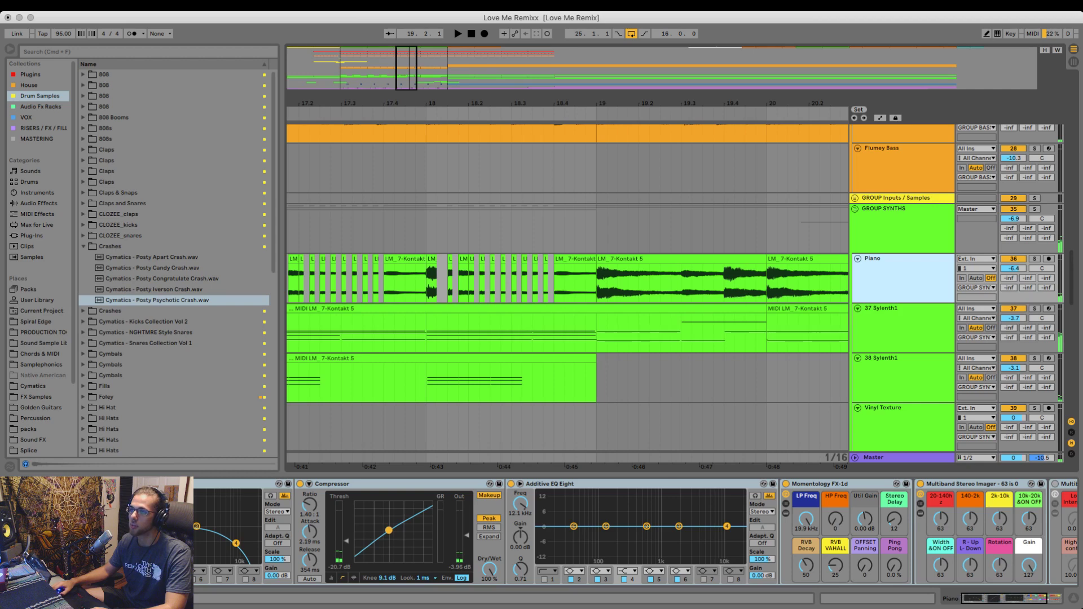
# - Duplicate the Piano track and delete the copy's chopped bar 17 slices and its bar 19 clip
pyautogui.press('super+d')
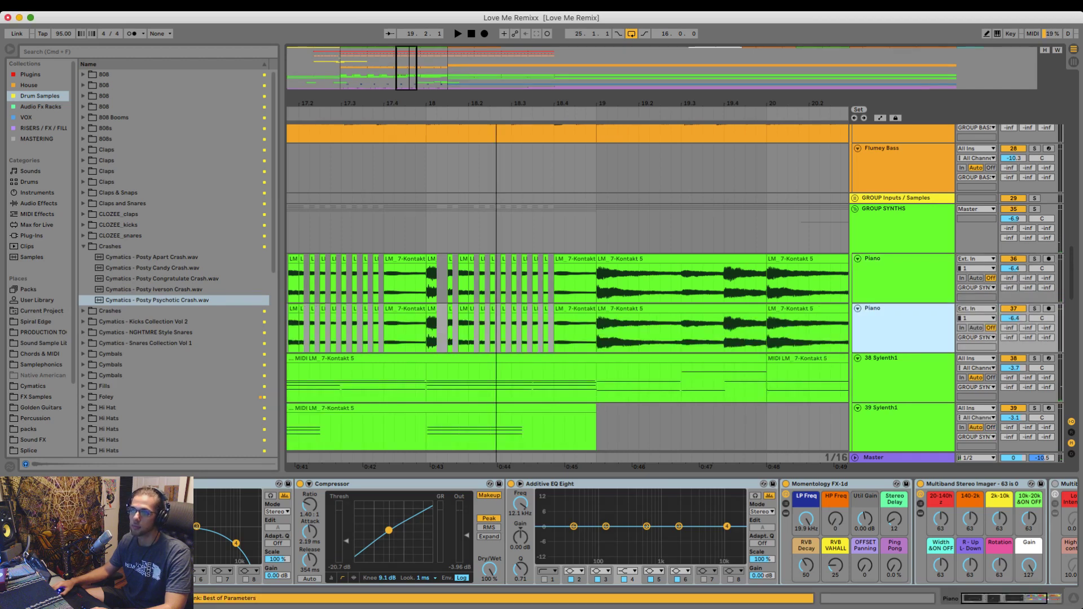
pyautogui.moveTo(497, 104); pyautogui.dragTo(497, 79)
pyautogui.moveTo(350, 333); pyautogui.dragTo(459, 333)
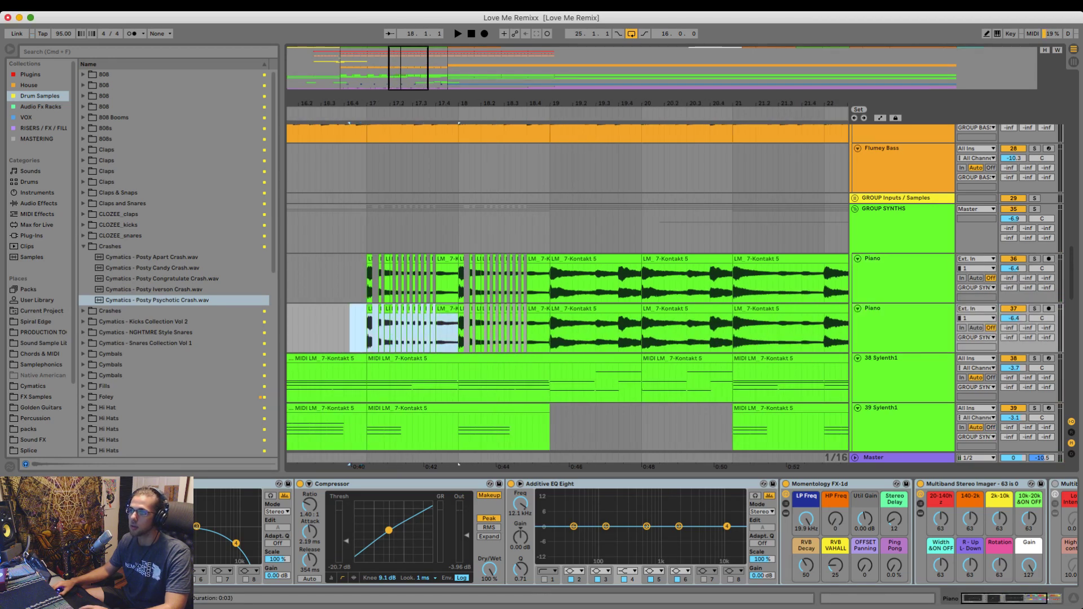
pyautogui.press('Delete')
pyautogui.click(604, 309)
pyautogui.press('Delete')
# - Clear all remaining audio from the duplicate Piano track, keeping only the chopped pattern in bar 18
pyautogui.moveTo(612, 104); pyautogui.dragTo(612, 62)
pyautogui.moveTo(588, 331); pyautogui.dragTo(774, 330)
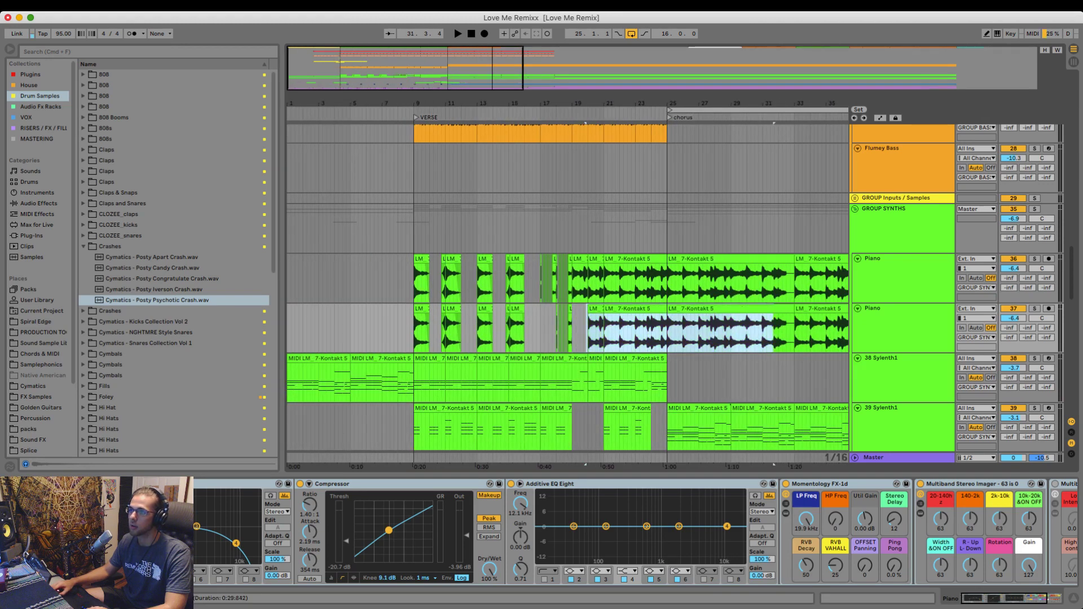
pyautogui.press('Delete')
pyautogui.moveTo(537, 330); pyautogui.dragTo(362, 330)
pyautogui.press('Delete')
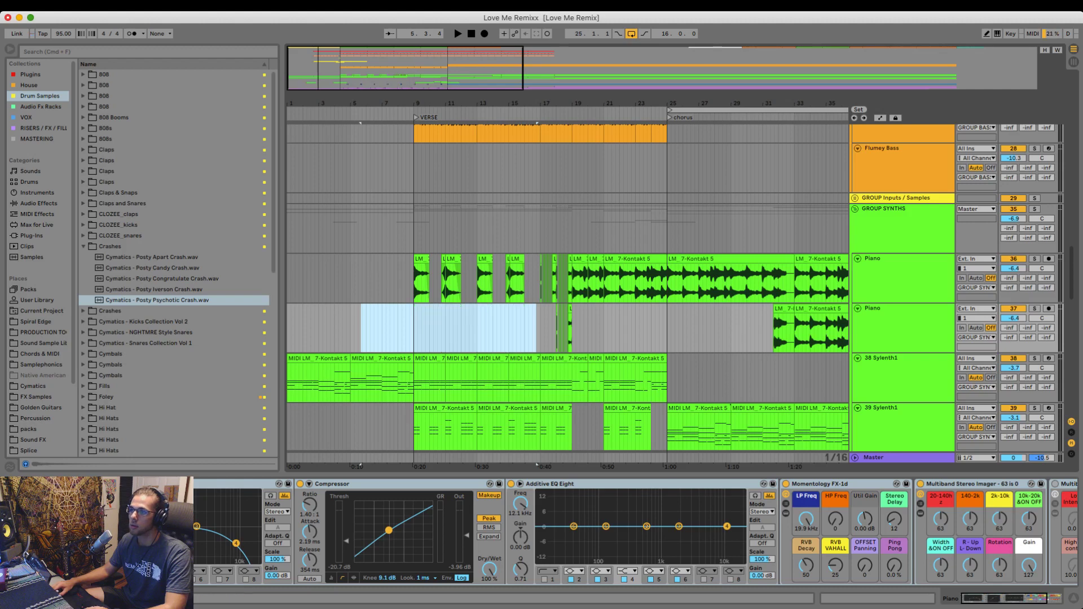
pyautogui.moveTo(604, 103); pyautogui.dragTo(605, 70)
pyautogui.moveTo(419, 330); pyautogui.dragTo(824, 330)
pyautogui.press('Delete')
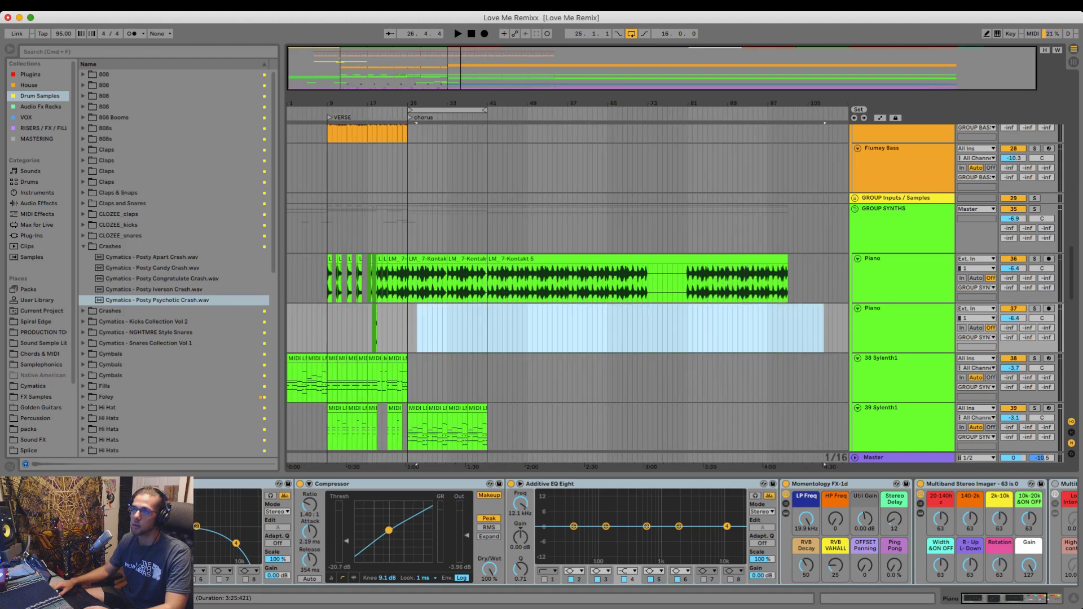
pyautogui.moveTo(361, 103); pyautogui.dragTo(361, 161)
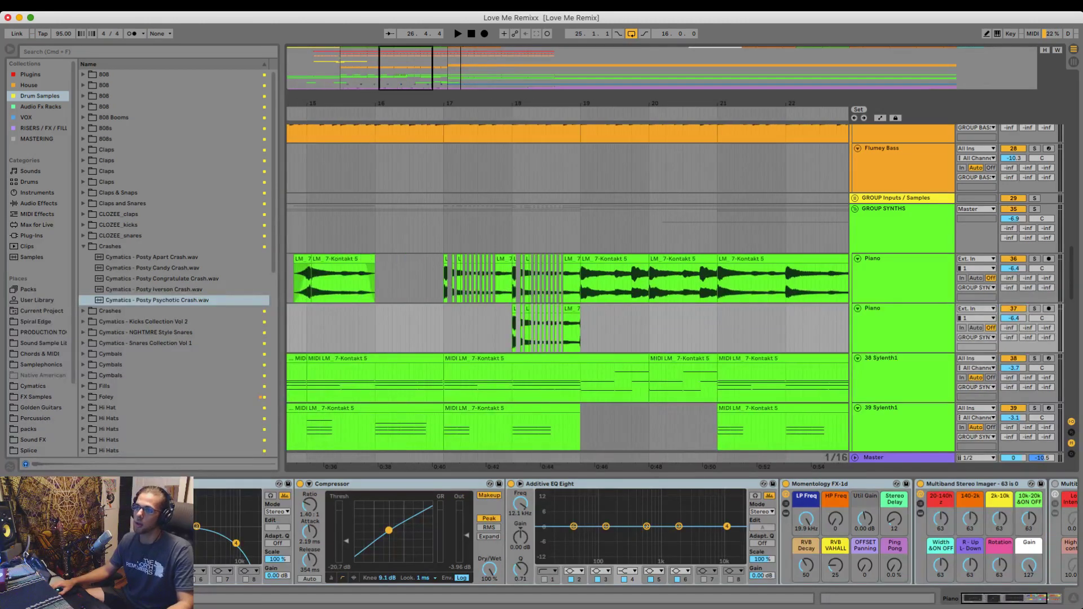
# - Move the duplicate Piano track's whole chopped pattern from bar 18 to bar 19
pyautogui.moveTo(590, 103); pyautogui.dragTo(591, 116)
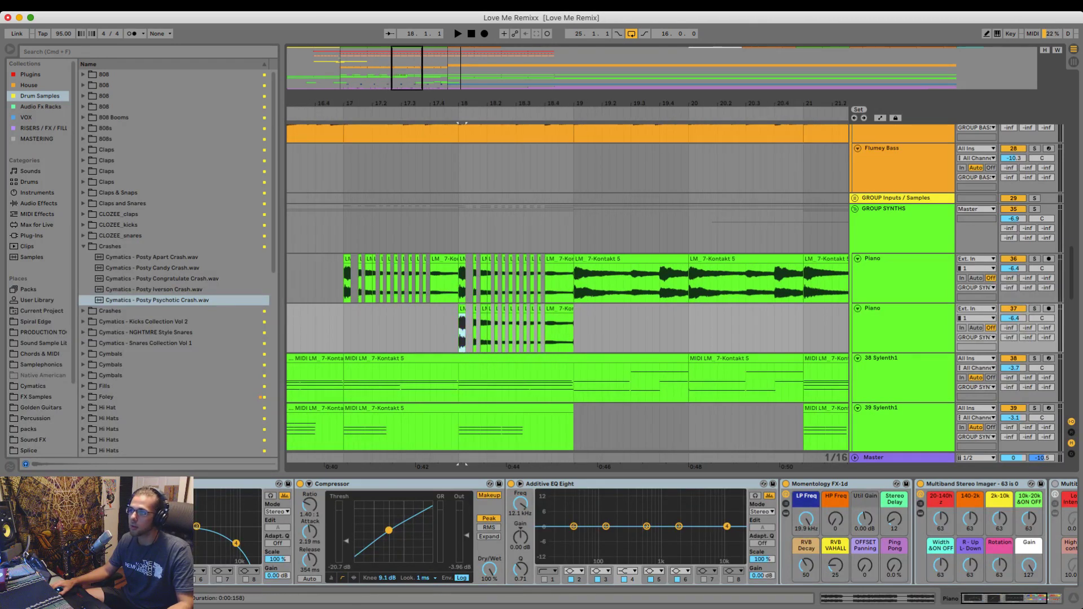
pyautogui.keyDown('shift'); pyautogui.click(558, 308); pyautogui.keyUp('shift')
pyautogui.moveTo(559, 308); pyautogui.dragTo(674, 309)
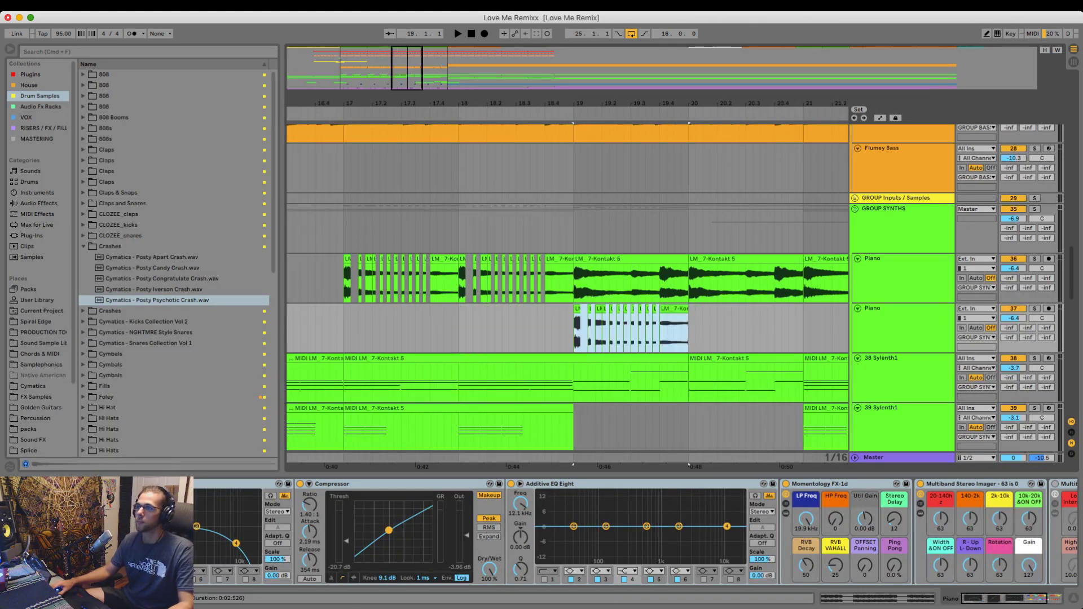
# - Cut a 1/16 gap and repeating 1/32 gaps into bar 19 of the original Piano, matching the chopped pattern below it
pyautogui.moveTo(588, 103); pyautogui.dragTo(588, 126)
pyautogui.moveTo(569, 284); pyautogui.dragTo(590, 283)
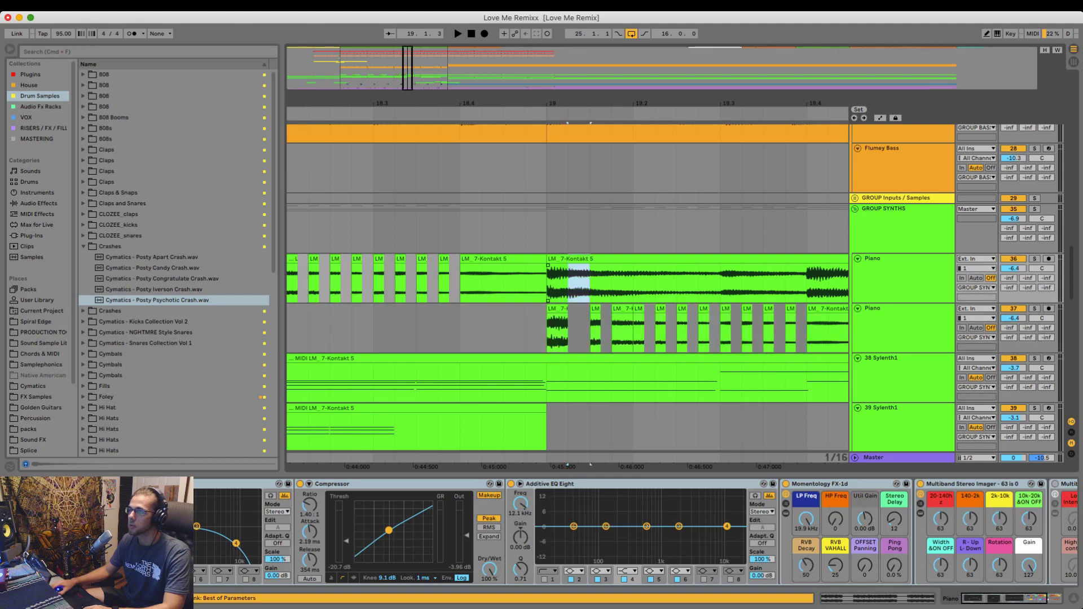
pyautogui.press('Delete')
pyautogui.click(633, 233)
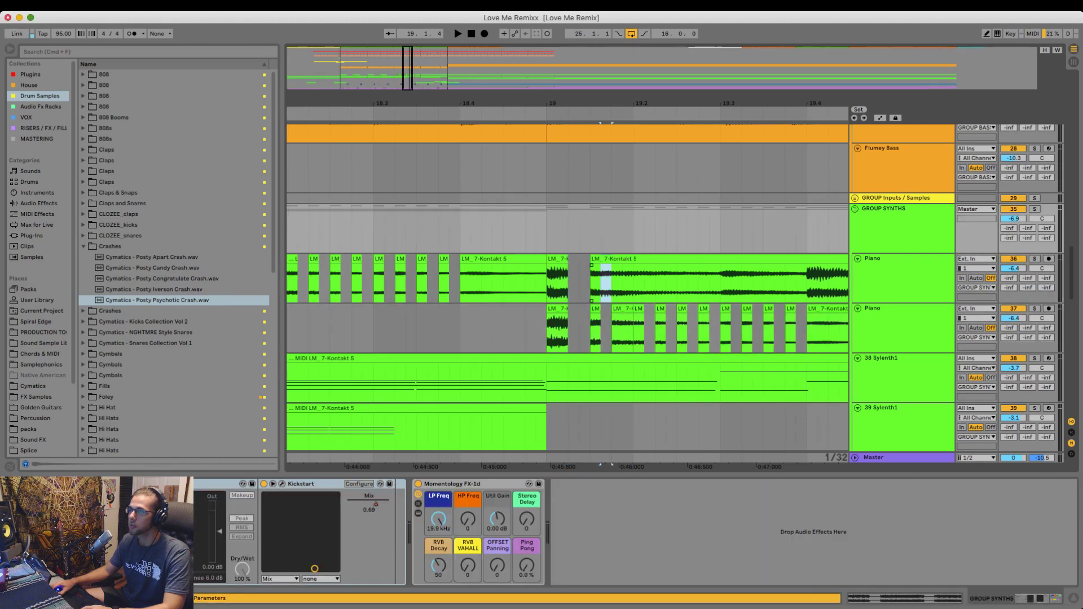
pyautogui.press('Delete')
pyautogui.press('Delete')
pyautogui.moveTo(666, 284); pyautogui.dragTo(786, 284)
pyautogui.press('Delete')
pyautogui.press('Delete')
pyautogui.press('Delete')
pyautogui.press('Delete')
pyautogui.press('Delete')
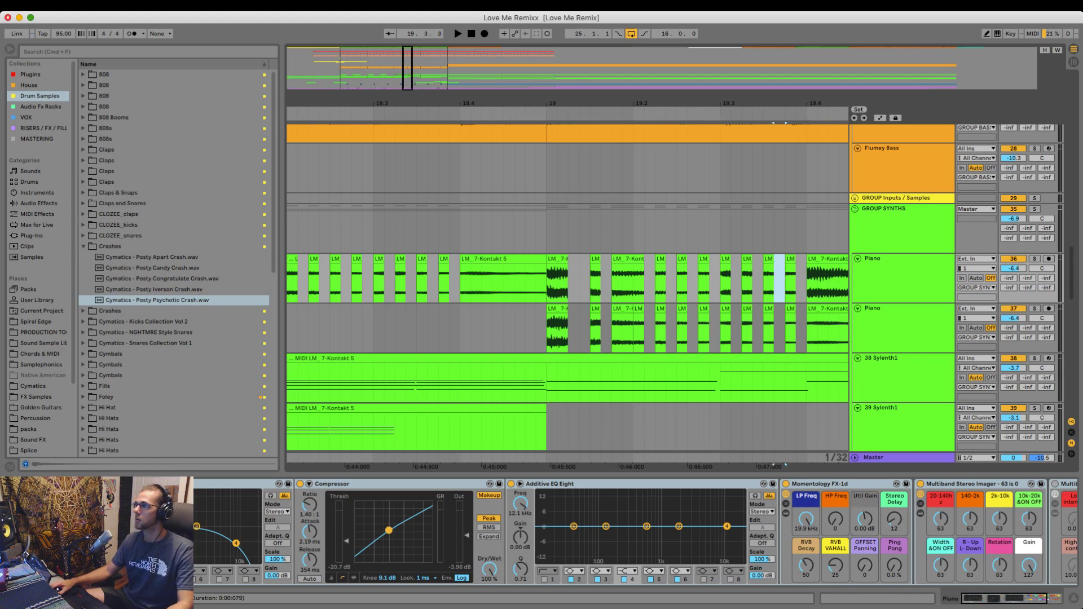
# - Play the newly chopped bar 19 from the second half of bar 18 into bar 20
pyautogui.click(428, 231)
pyautogui.press('space')
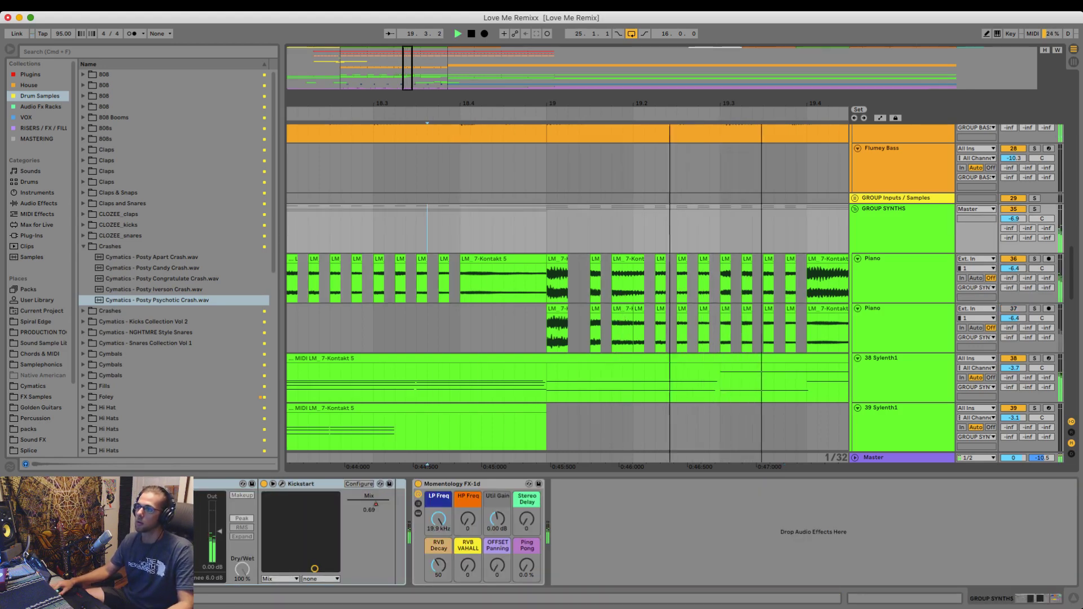
pyautogui.moveTo(408, 68); pyautogui.dragTo(413, 40)
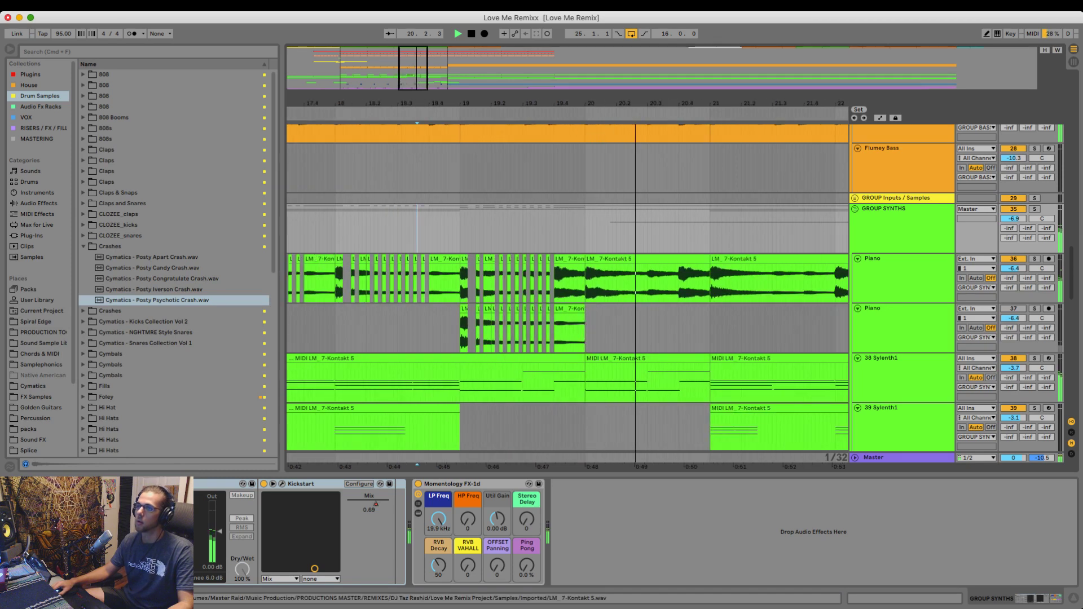
pyautogui.press('space')
# - Copy the duplicate Piano's chopped first beat of bar 19 and paste it over the beat at 19.4 on the same track
pyautogui.moveTo(584, 103); pyautogui.dragTo(583, 160)
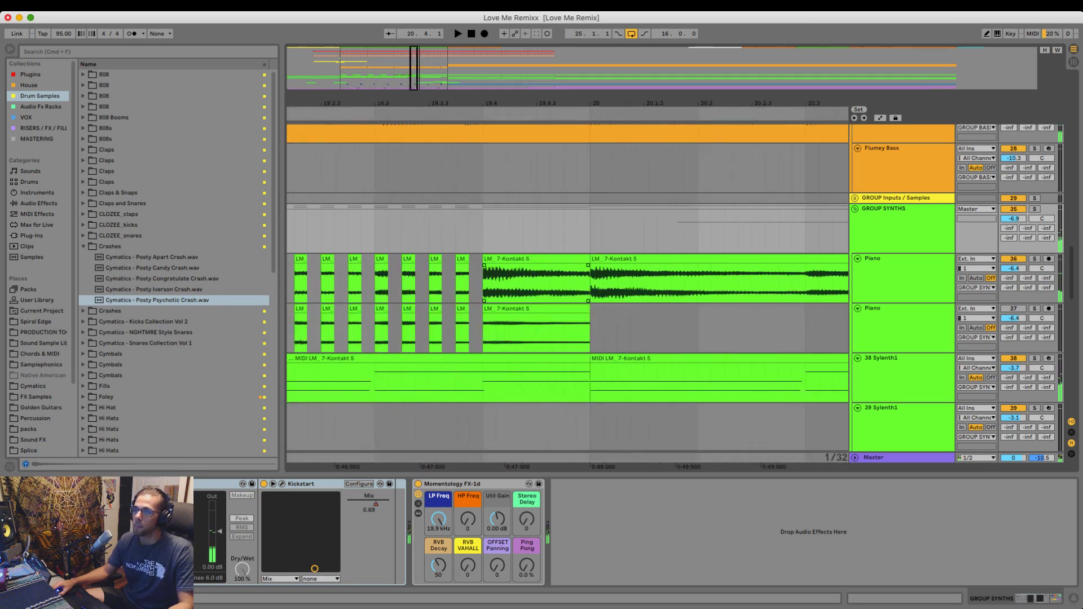
pyautogui.moveTo(460, 103); pyautogui.dragTo(607, 94)
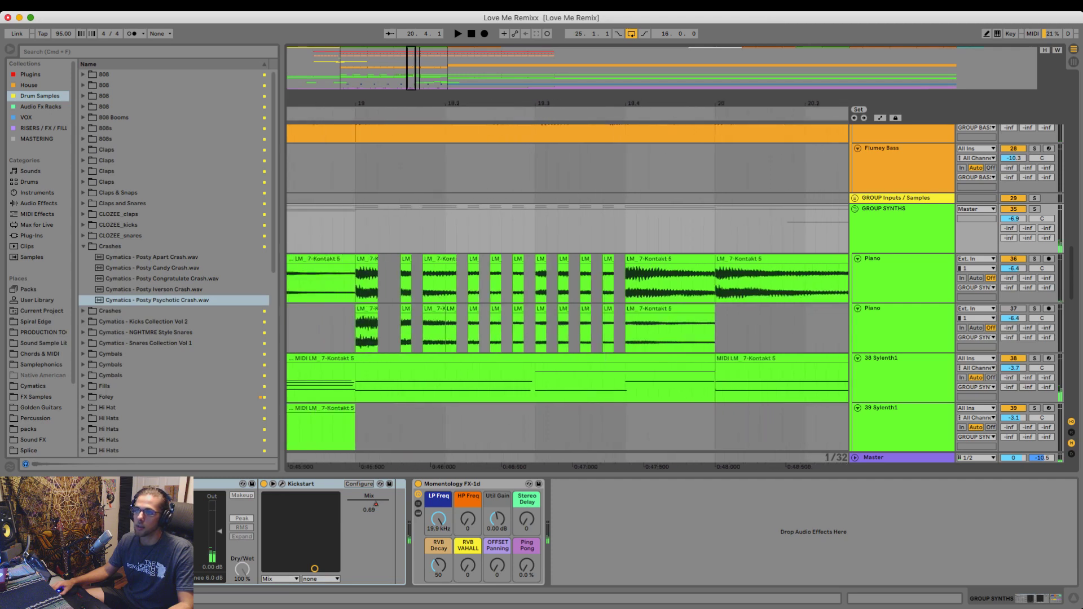
pyautogui.moveTo(357, 333); pyautogui.dragTo(446, 333)
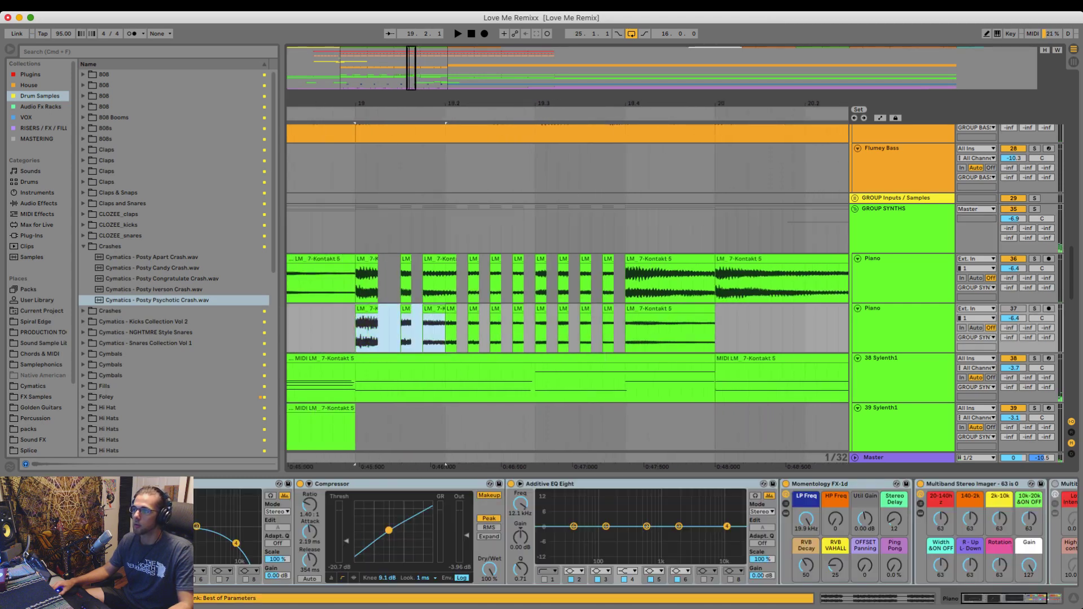
pyautogui.click(628, 333)
pyautogui.press('super+v')
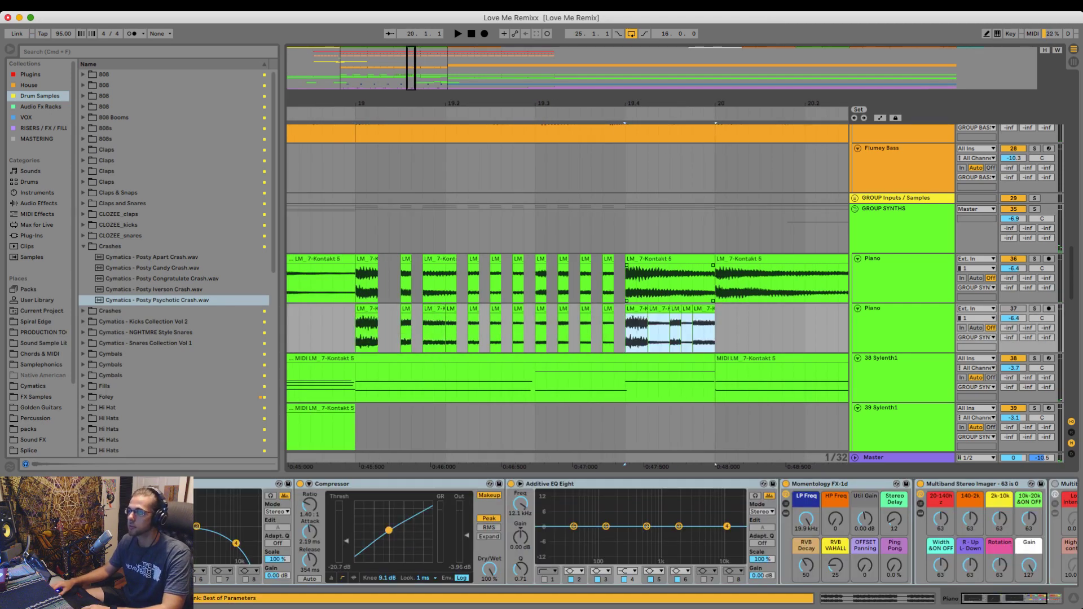
# - Cut a 1/16 gap and a 1/32 gap into beat 19.4 of the original Piano to match the chops below, and play it
pyautogui.moveTo(647, 284); pyautogui.dragTo(693, 283)
pyautogui.press('Delete')
pyautogui.click(322, 284)
pyautogui.press('space')
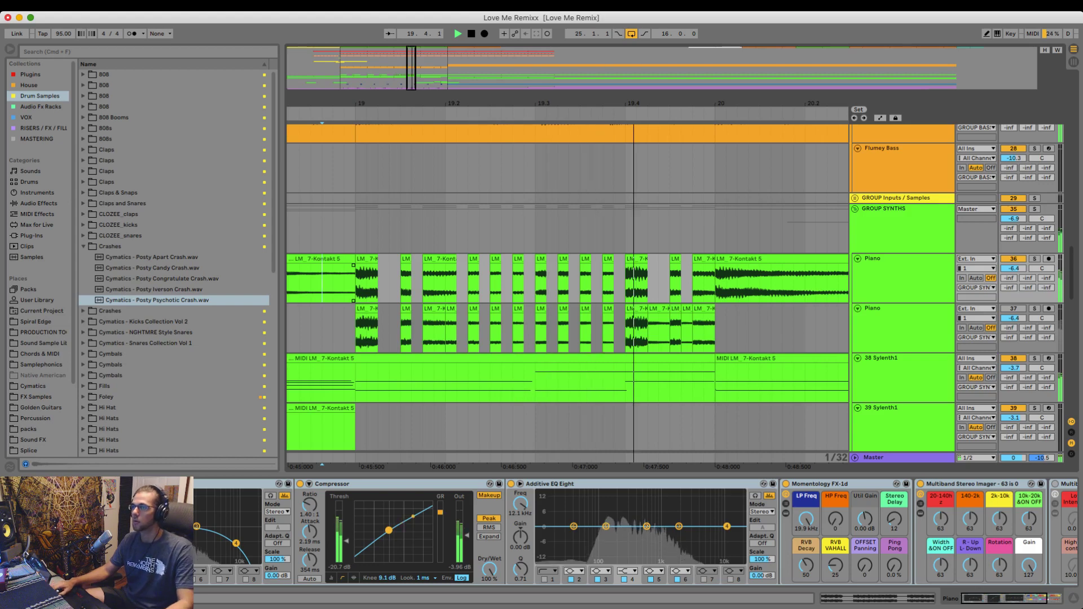
pyautogui.press('space')
pyautogui.scroll(-3, 610, 321)
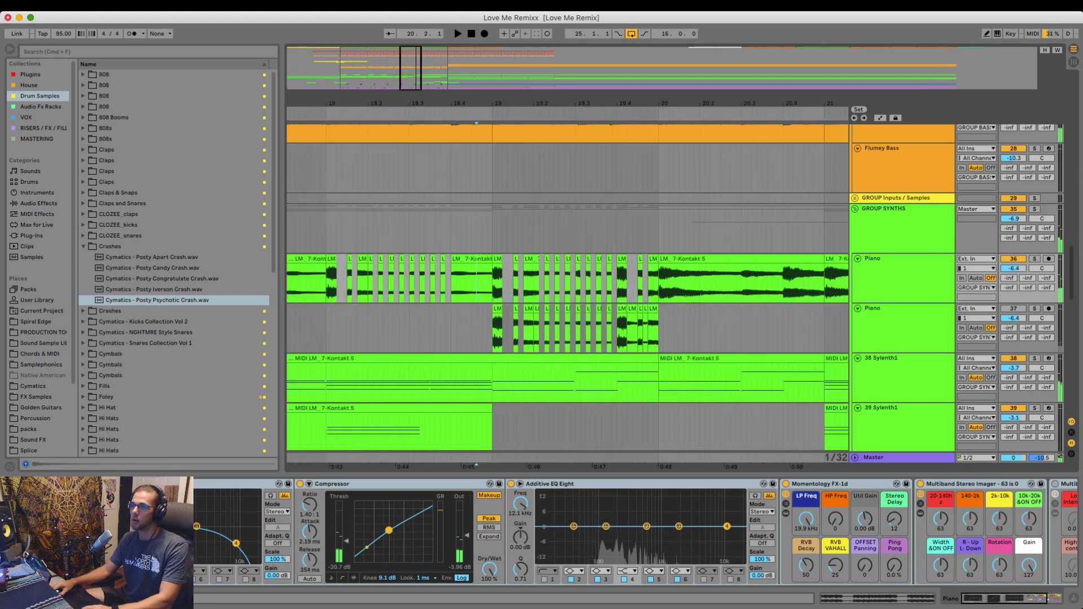
# - Delete the duplicate Piano track's chopped clips in bar 19 and save the set
pyautogui.moveTo(669, 327); pyautogui.dragTo(481, 327)
pyautogui.press('Delete')
pyautogui.click(721, 328)
pyautogui.press('super+s')
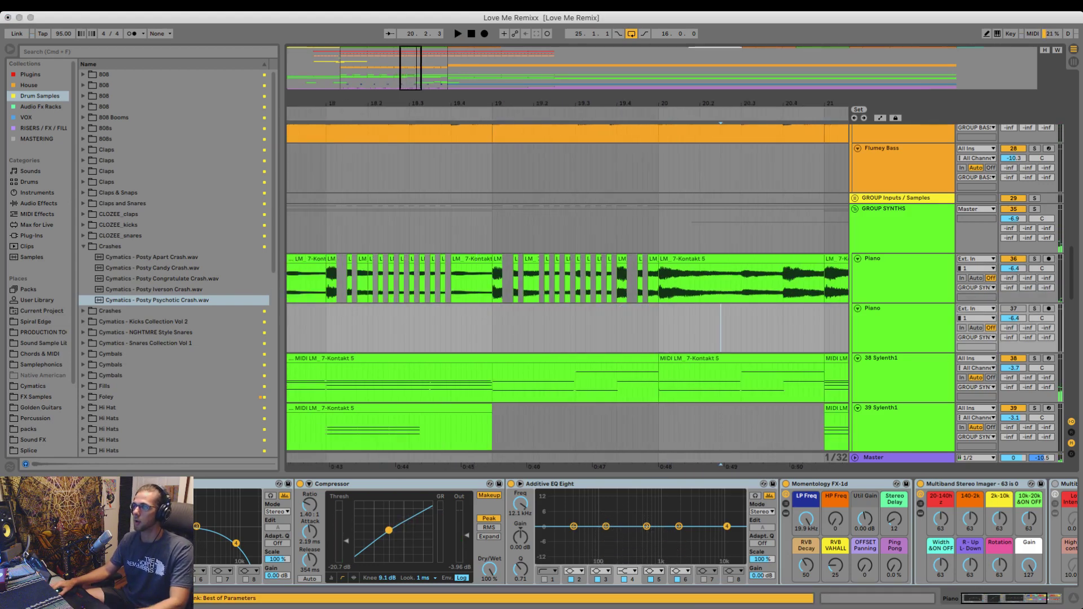
# - Duplicate the original Piano's chopped bar 19 into bar 20
pyautogui.click(700, 259)
pyautogui.press('Delete')
pyautogui.moveTo(657, 285); pyautogui.dragTo(495, 285)
pyautogui.press('super+d')
pyautogui.press('-')
pyautogui.press('-')
pyautogui.press('-')
pyautogui.press('-')
pyautogui.press('-')
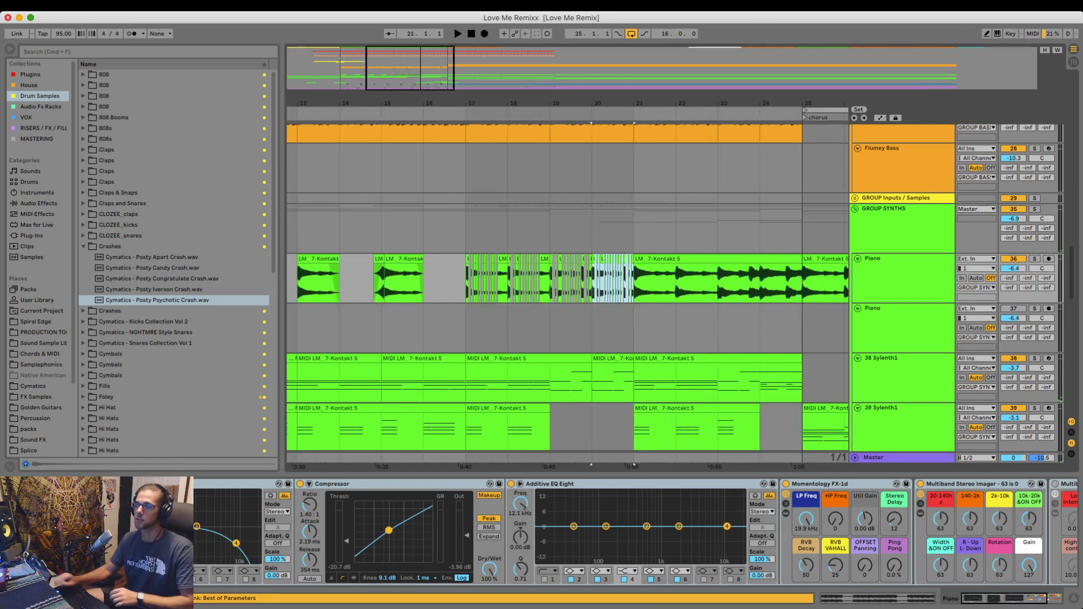
# - Play the arrangement from bar 15 through the chopped Piano section, skip ahead to bar 23 and listen into the chorus
pyautogui.click(382, 228)
pyautogui.press('space')
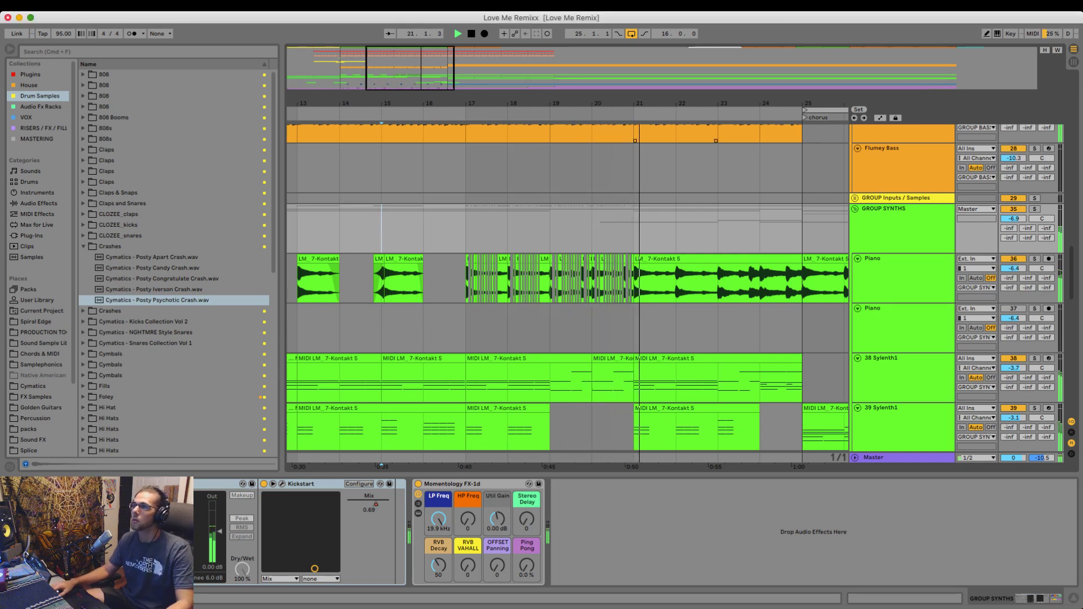
pyautogui.moveTo(660, 104); pyautogui.dragTo(606, 93)
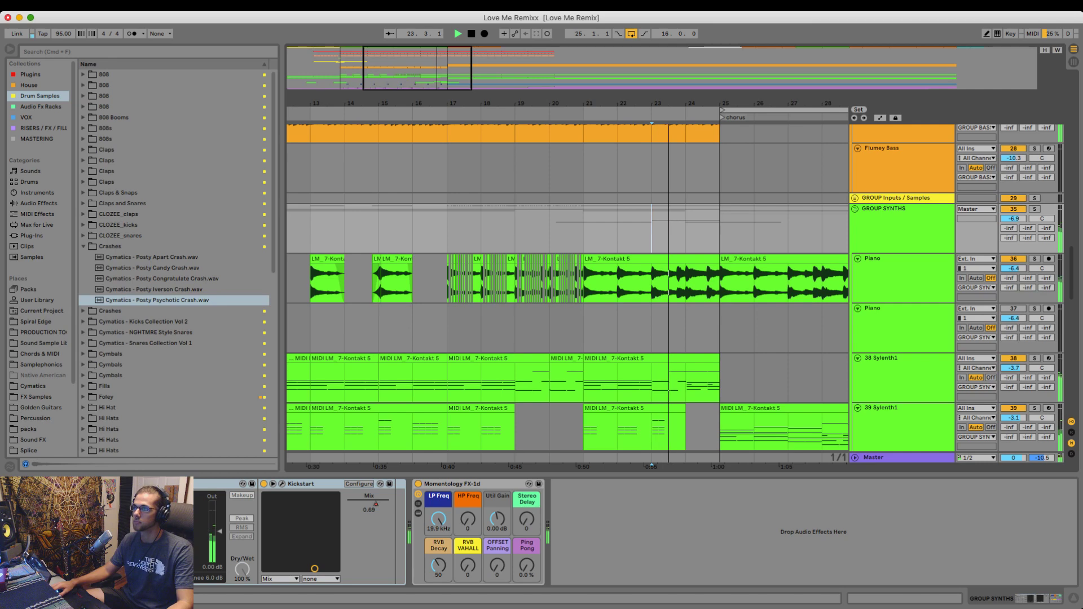
pyautogui.moveTo(728, 104); pyautogui.dragTo(728, 95)
pyautogui.moveTo(710, 104); pyautogui.dragTo(709, 90)
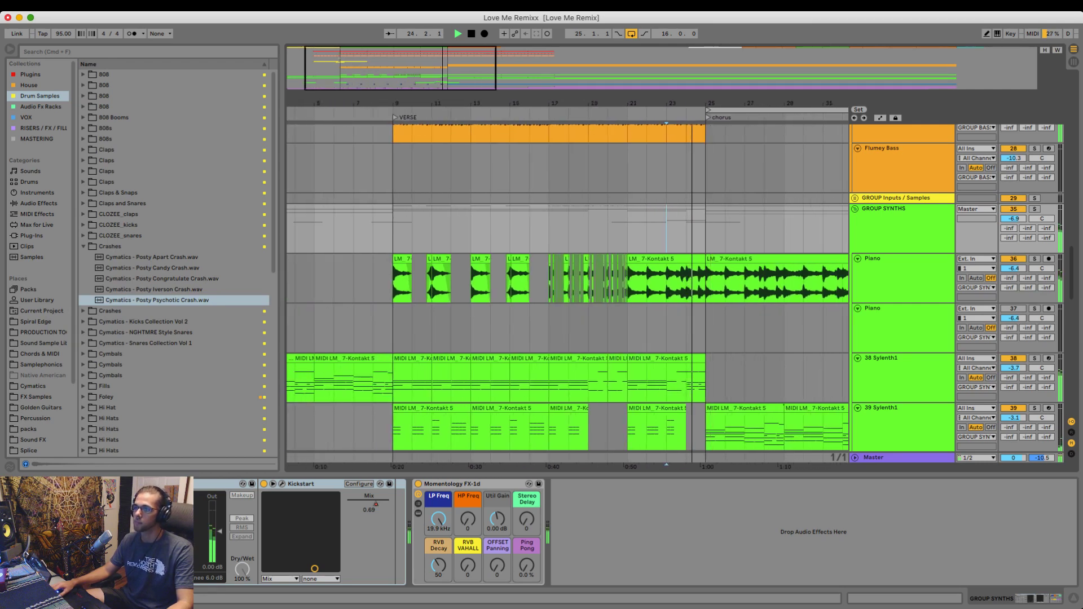
pyautogui.moveTo(549, 229); pyautogui.dragTo(627, 329)
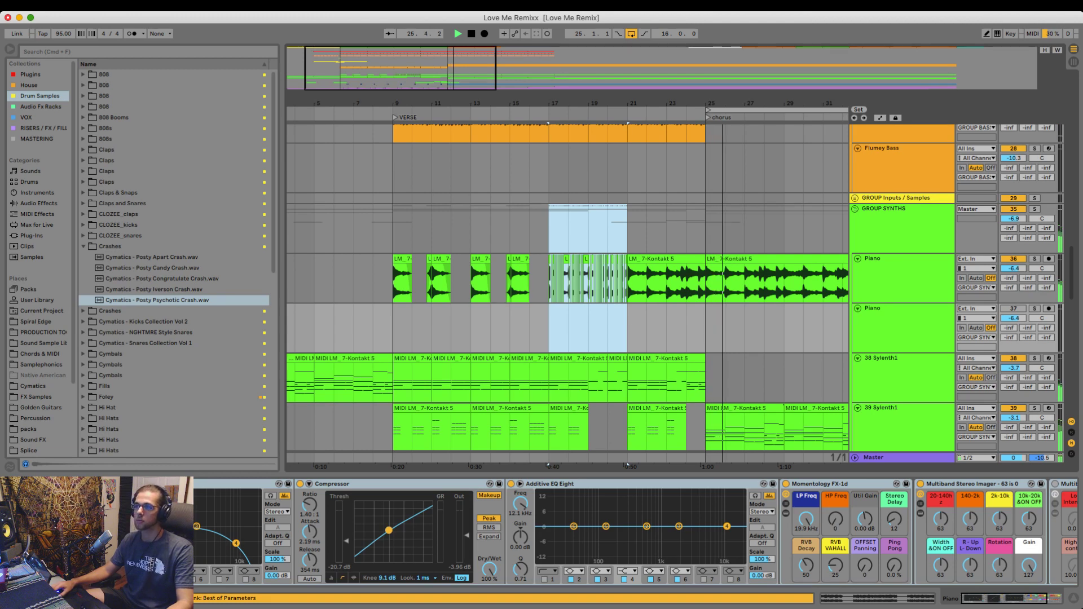
pyautogui.click(628, 328)
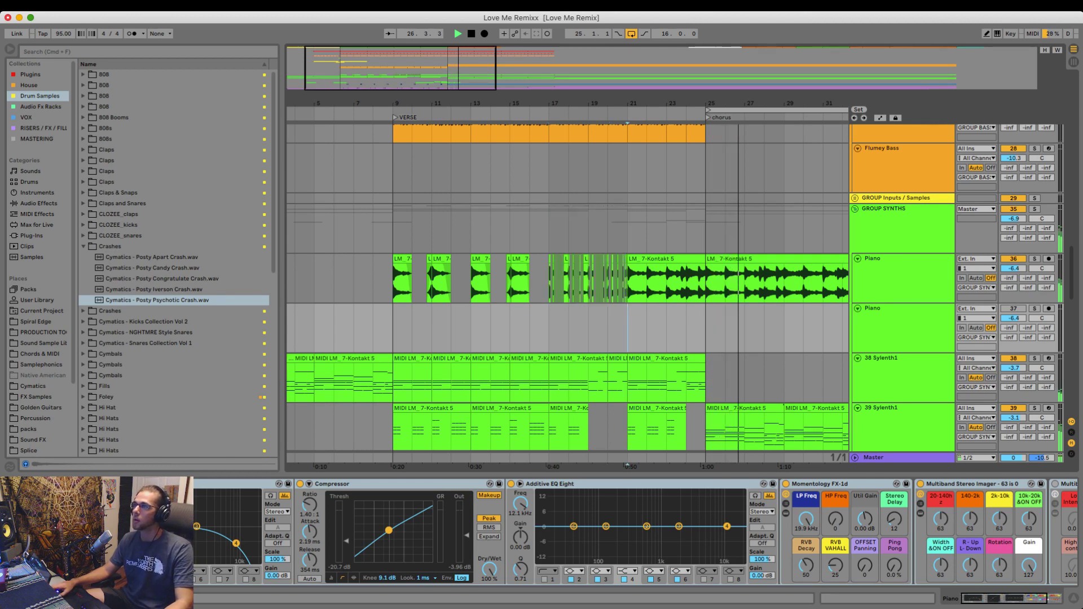
pyautogui.scroll(12, 627, 225)
pyautogui.press('space')
# - Examine the bass and synth tracks around the end of the verse and the chorus start at bar 25
pyautogui.hscroll(4, 627, 226)
pyautogui.scroll(-8, 628, 226)
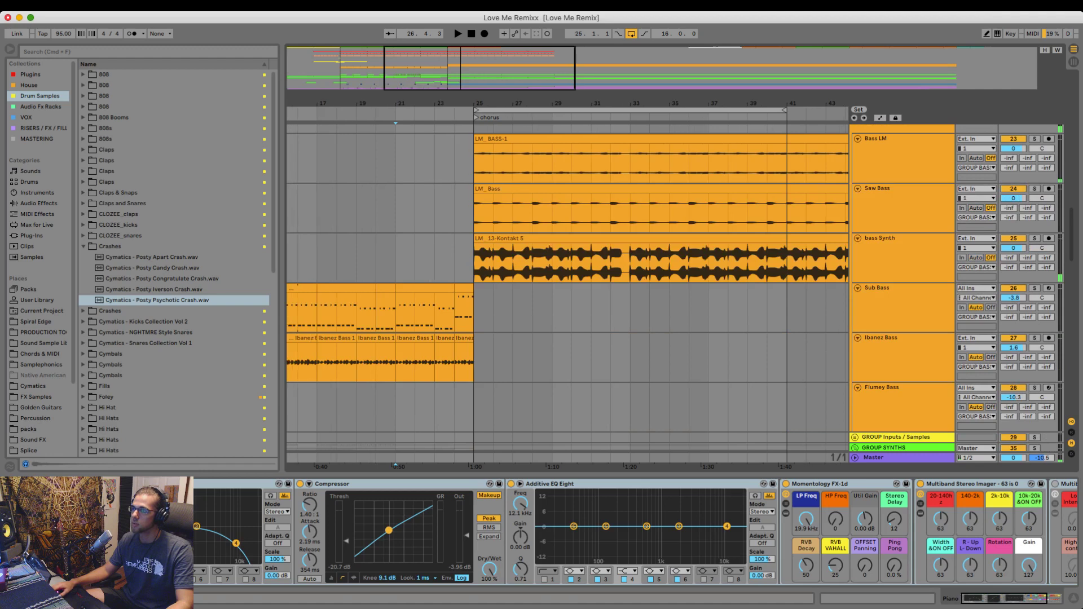
pyautogui.hscroll(-4, 565, 282)
pyautogui.scroll(-8, 564, 282)
pyautogui.moveTo(580, 226)
pyautogui.mouseDown()
pyautogui.moveTo(677, 178)
pyautogui.moveTo(696, 138)
pyautogui.mouseUp()
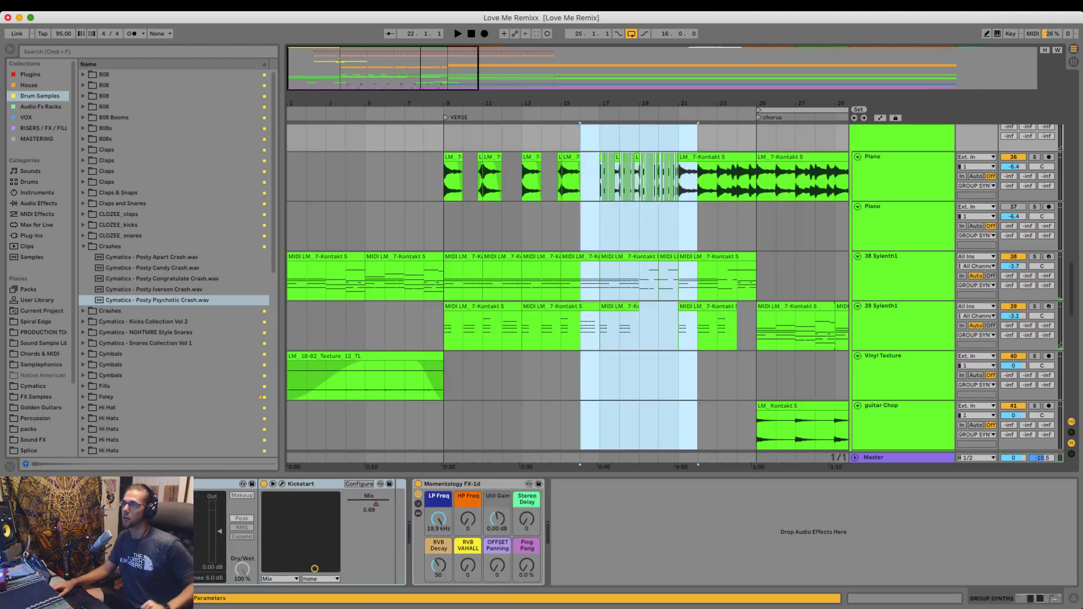
pyautogui.click(681, 139)
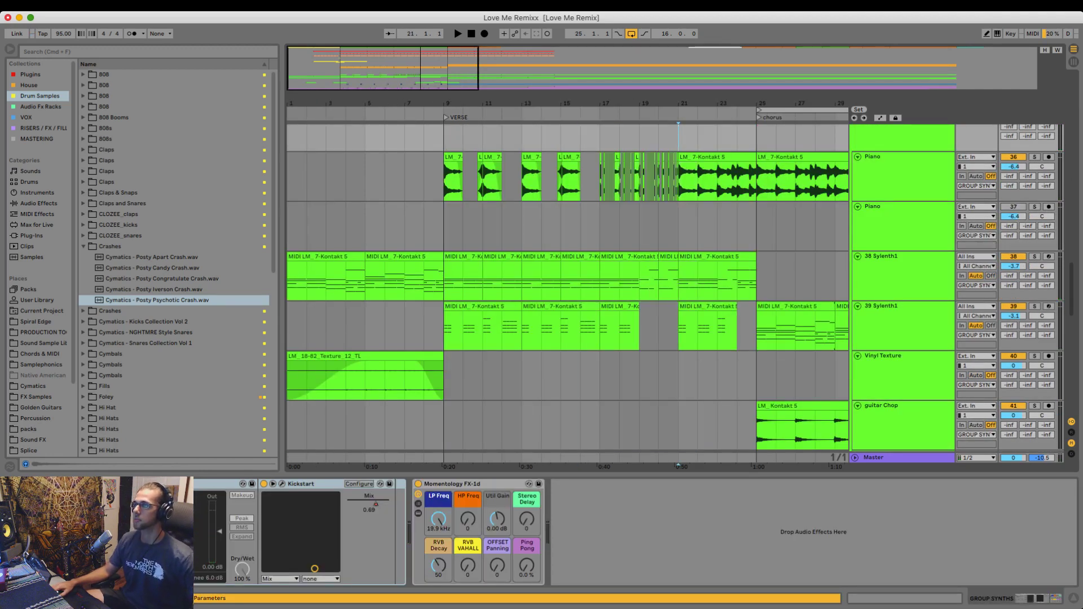
pyautogui.click(698, 226)
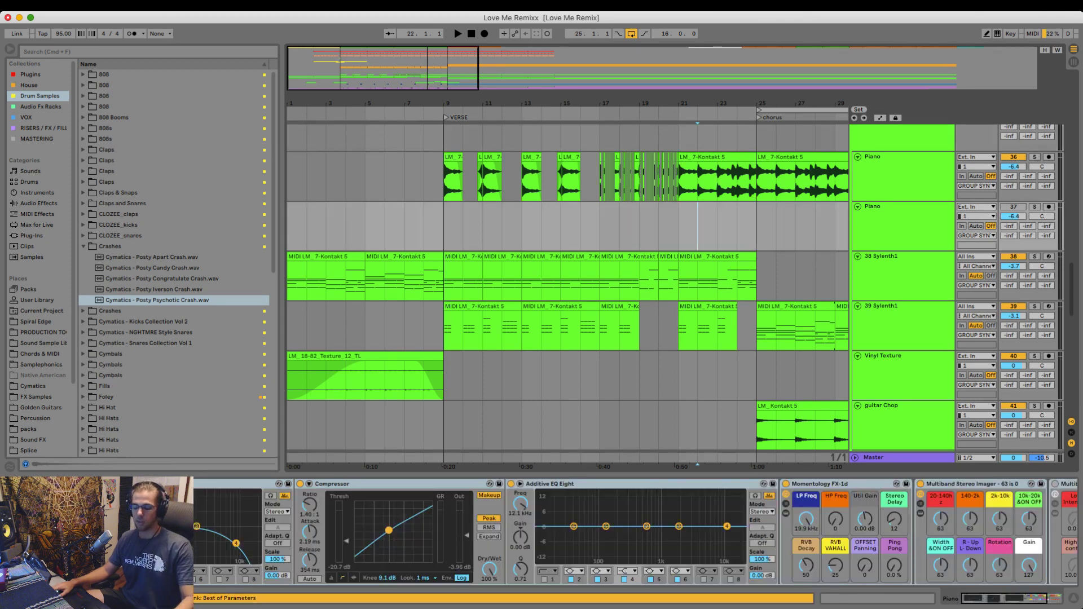
pyautogui.hscroll(3, 564, 282)
pyautogui.scroll(8, 565, 282)
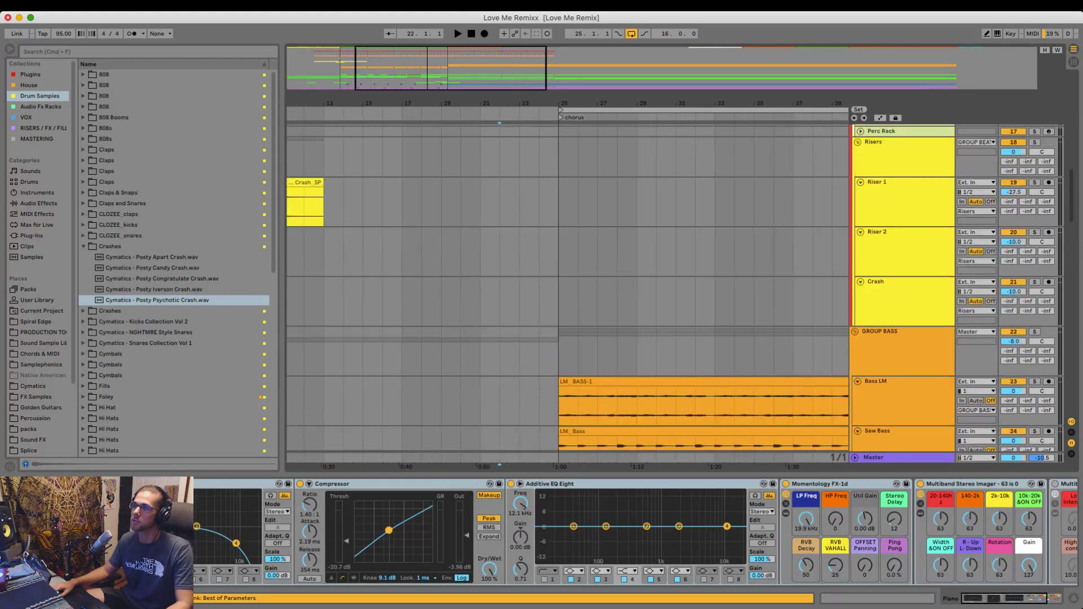
# - Play from bar 21 and duplicate the Riser 1 and Riser 2 range of bars 5 to 20 so the copy starts at bar 21
pyautogui.click(481, 165)
pyautogui.press('space')
pyautogui.scroll(-10, 480, 254)
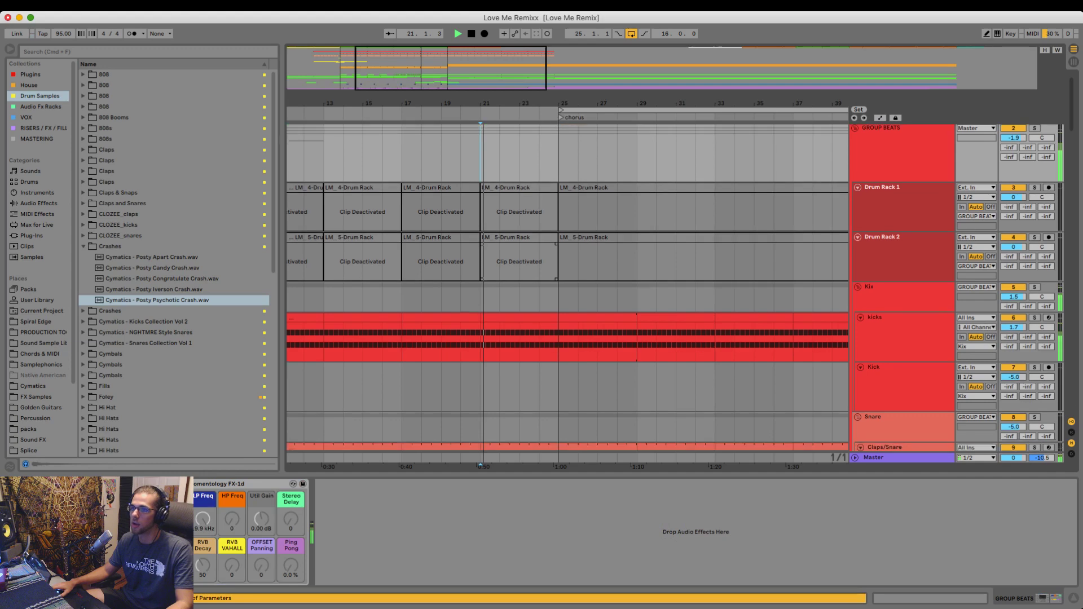
pyautogui.hscroll(-2, 481, 254)
pyautogui.hscroll(-3, 565, 282)
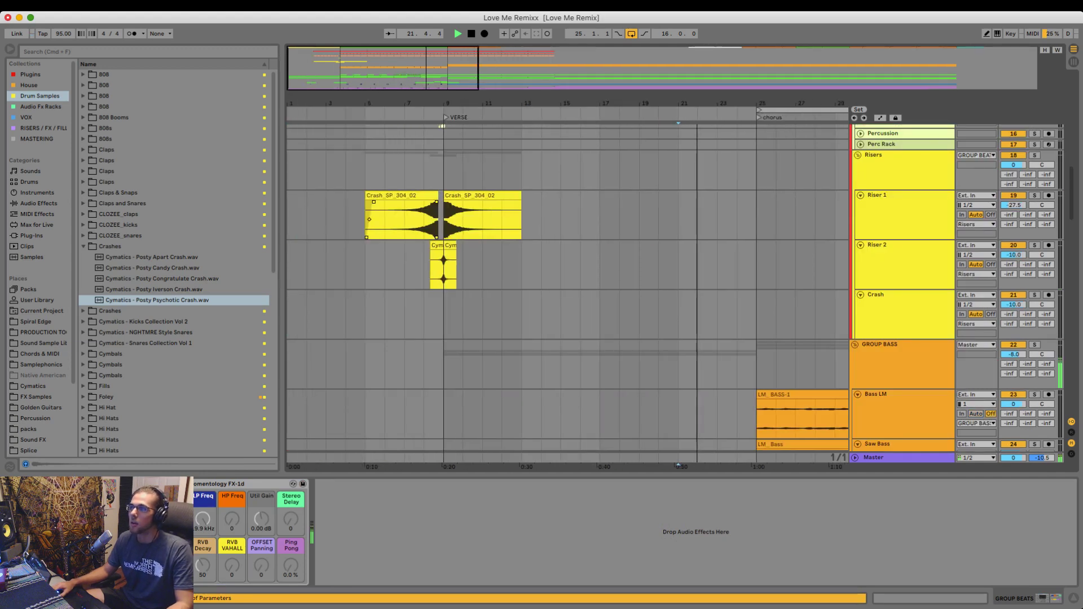
pyautogui.moveTo(366, 214); pyautogui.dragTo(678, 265)
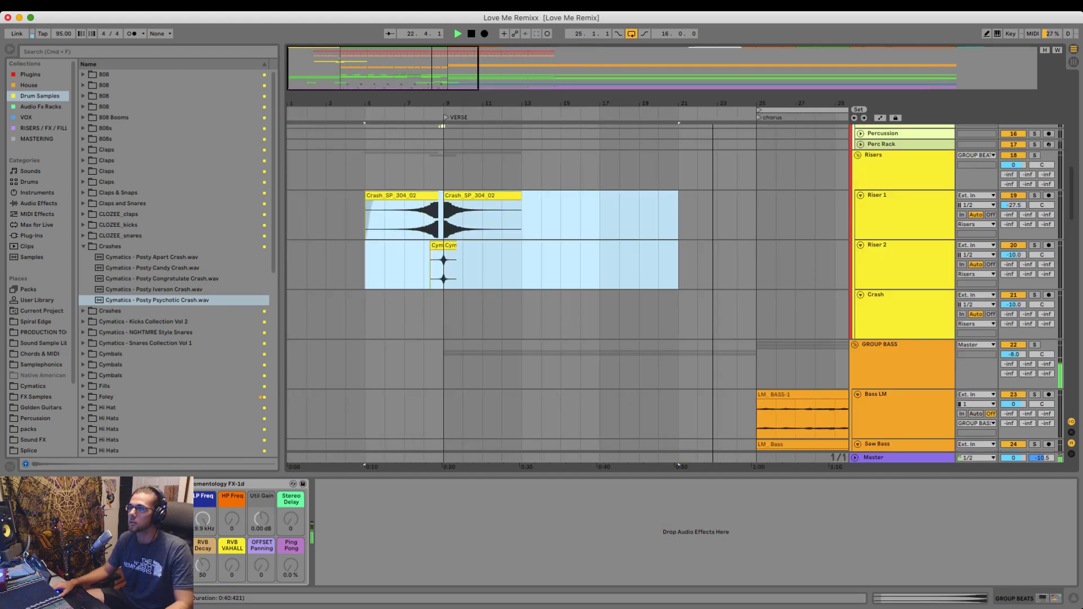
pyautogui.press('super+d')
pyautogui.hscroll(-2, 546, 265)
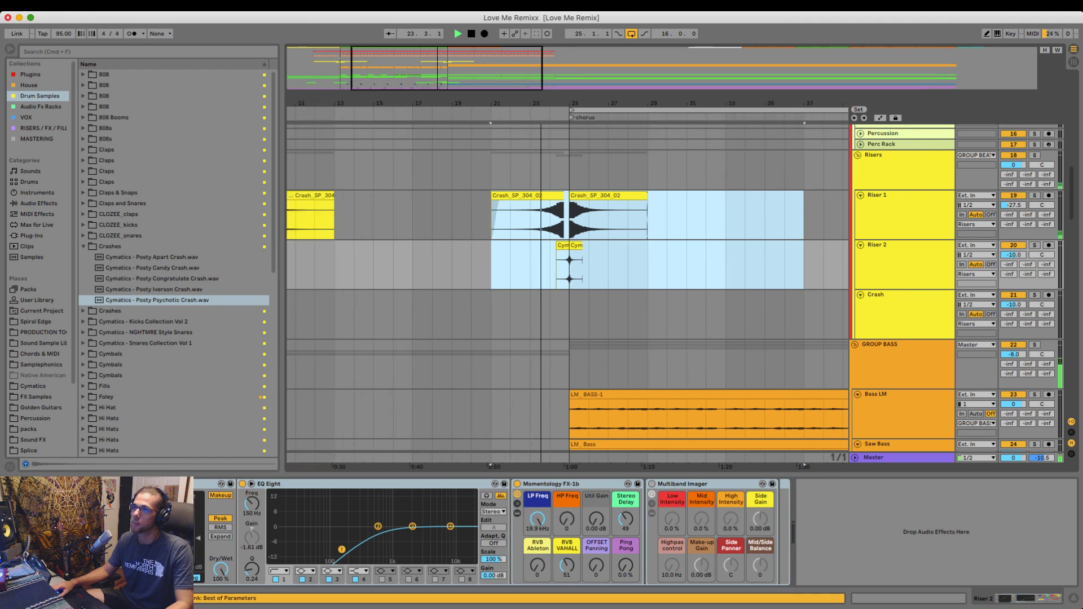
# - Trim the start of the copied reversed crash on Riser 1 to bar 24, just before the chorus
pyautogui.scroll(3, 546, 265)
pyautogui.click(480, 265)
pyautogui.moveTo(444, 196); pyautogui.dragTo(554, 196)
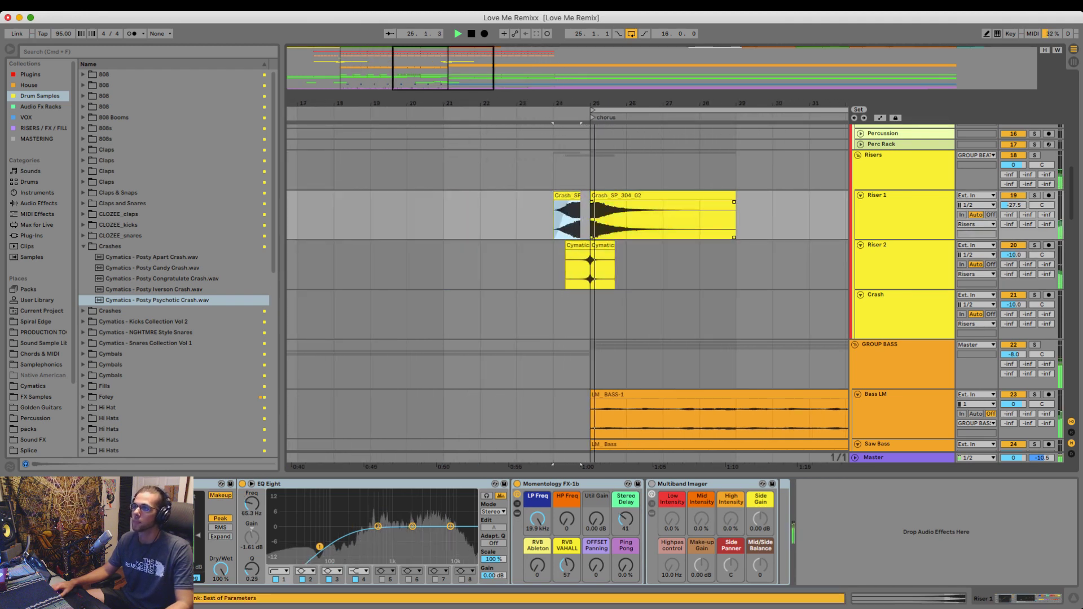
pyautogui.moveTo(603, 103); pyautogui.dragTo(603, 114)
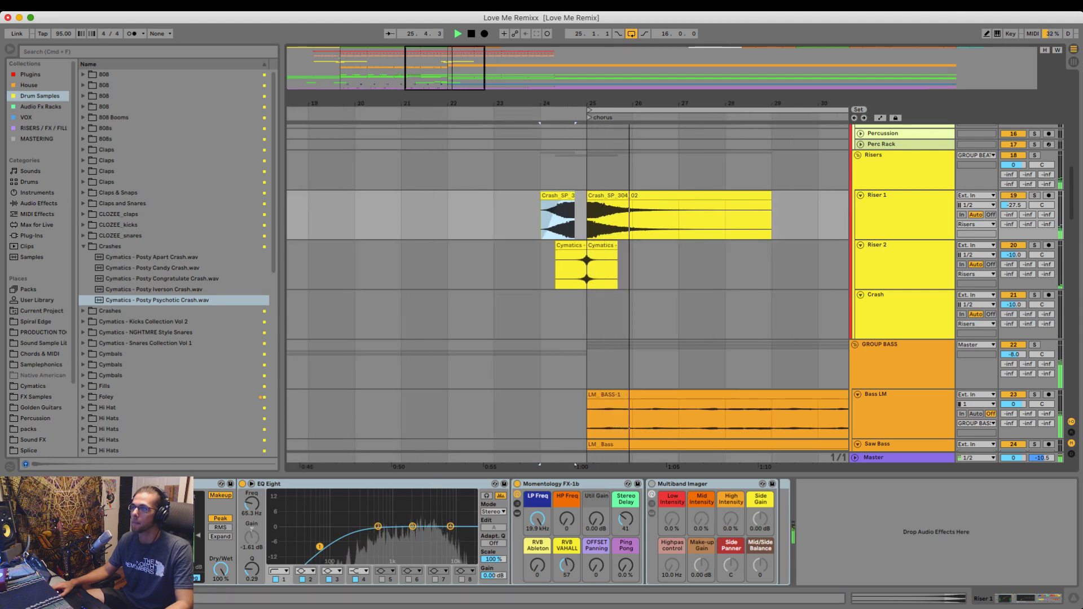
# - Examine the kick, clap and hat patterns around the chorus start at bar 25
pyautogui.scroll(-1, 549, 266)
pyautogui.scroll(7, 548, 265)
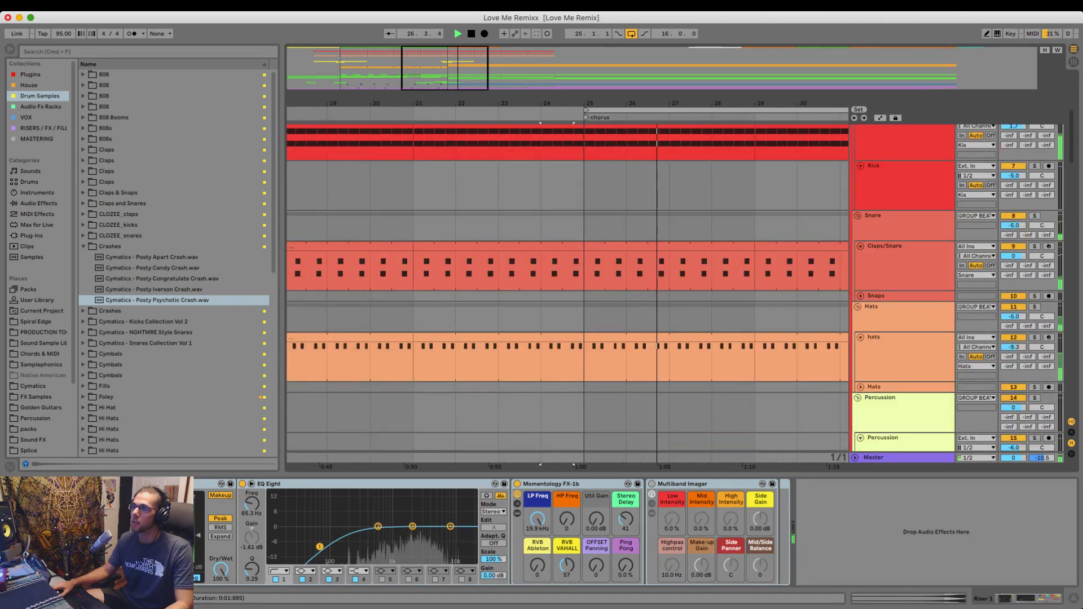
pyautogui.scroll(3, 613, 203)
pyautogui.press('space')
pyautogui.click(613, 201)
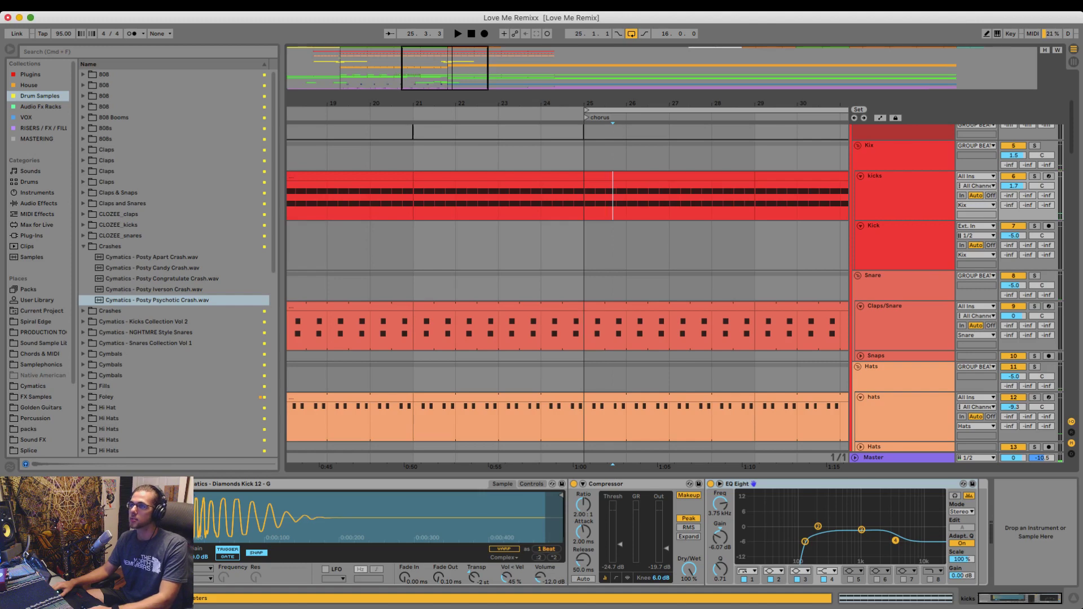
pyautogui.click(612, 156)
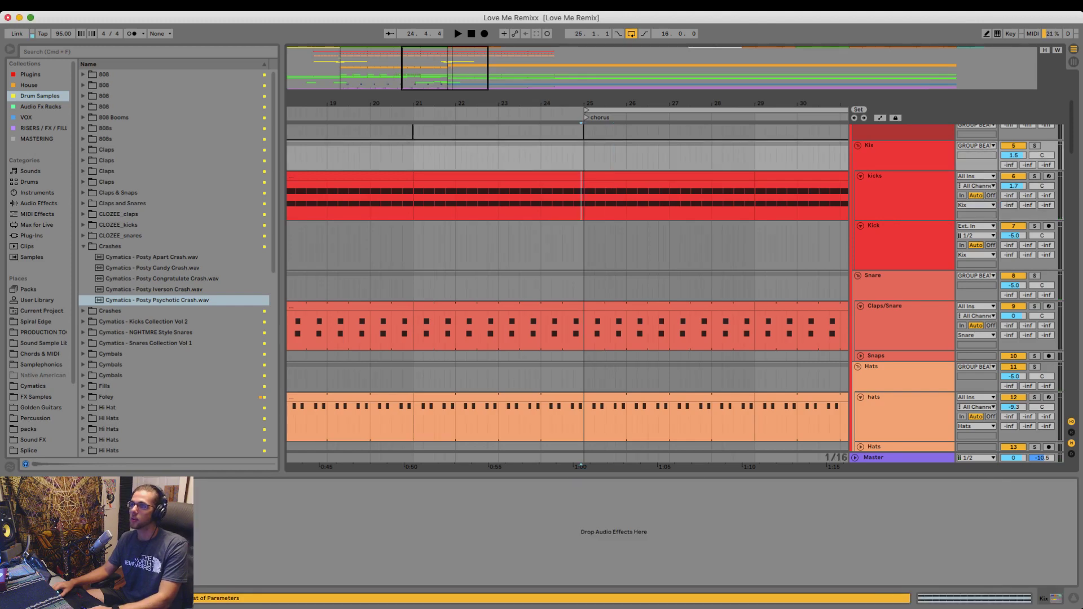
pyautogui.moveTo(581, 201); pyautogui.dragTo(584, 177)
# - Play the transition into the verse at bar 9 and compare its drum gap, percussion and risers with the chorus transition
pyautogui.press('space')
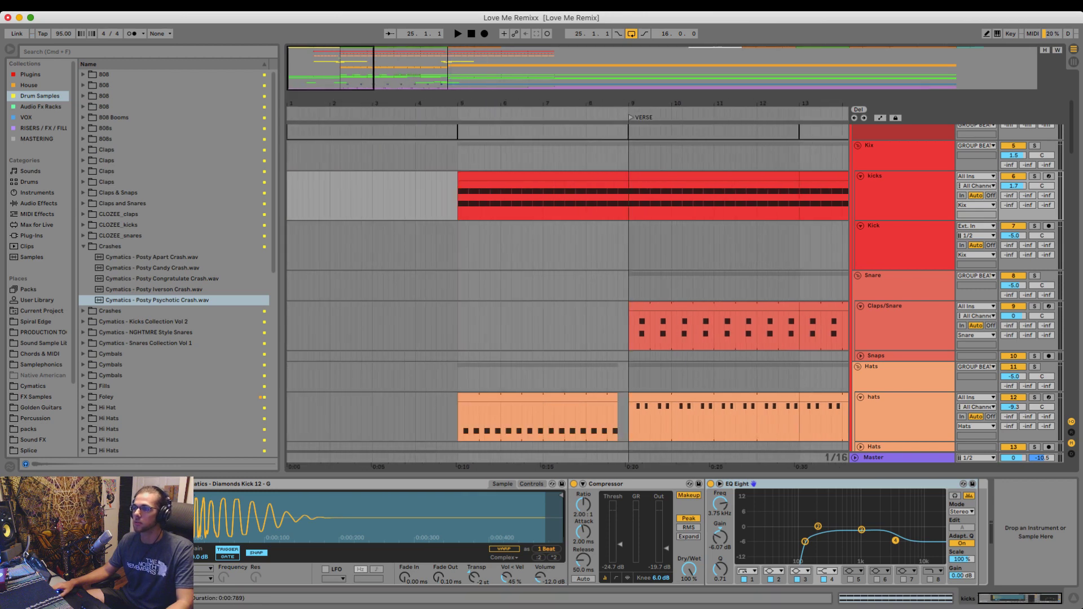
pyautogui.scroll(-8, 624, 282)
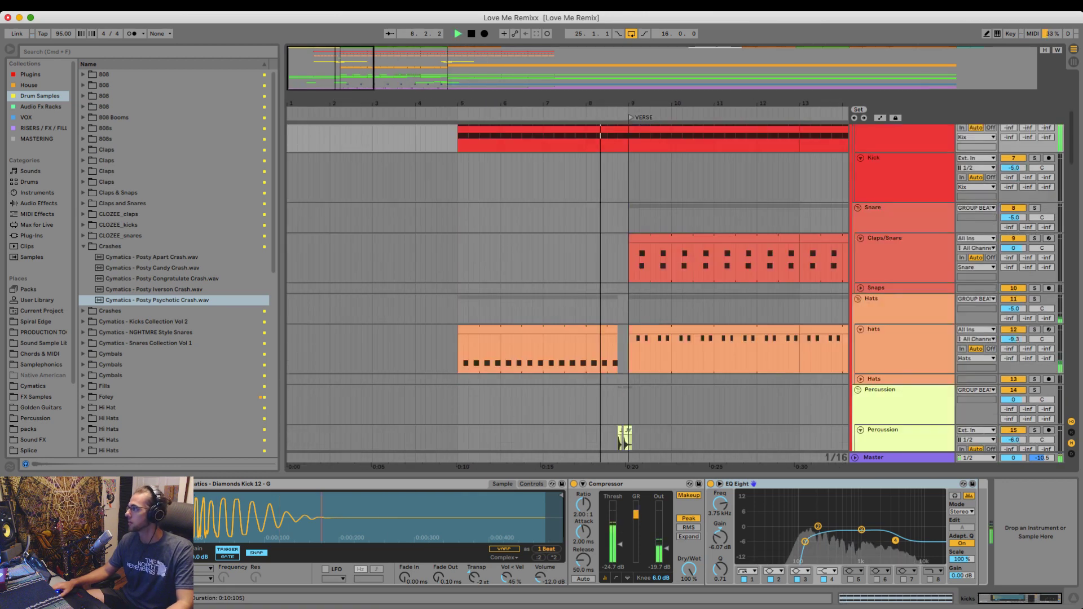
pyautogui.scroll(1, 568, 288)
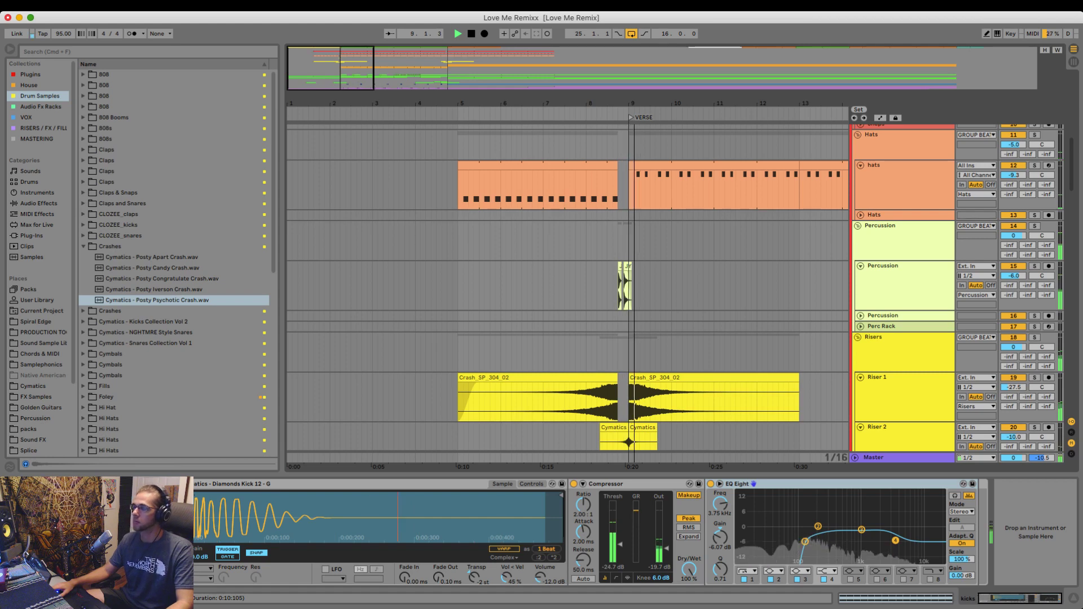
pyautogui.hscroll(4, 568, 288)
pyautogui.hscroll(12, 568, 288)
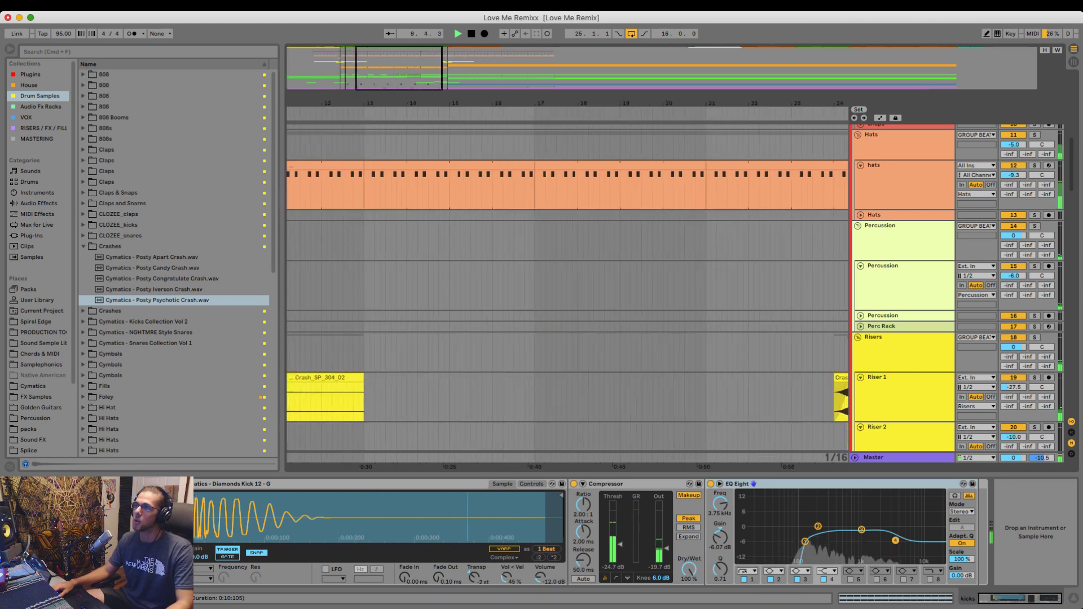
pyautogui.press('space')
pyautogui.scroll(-5, 593, 288)
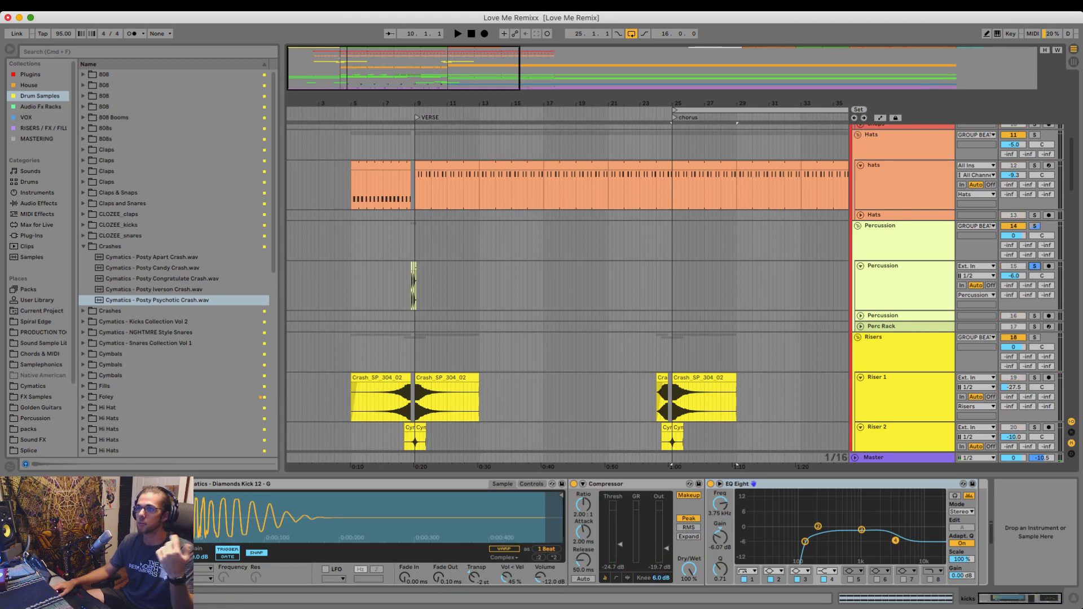
# - Play the soloed Percussion hits leading into bar 9, and turn the solo off
pyautogui.scroll(8, 409, 288)
pyautogui.click(430, 286)
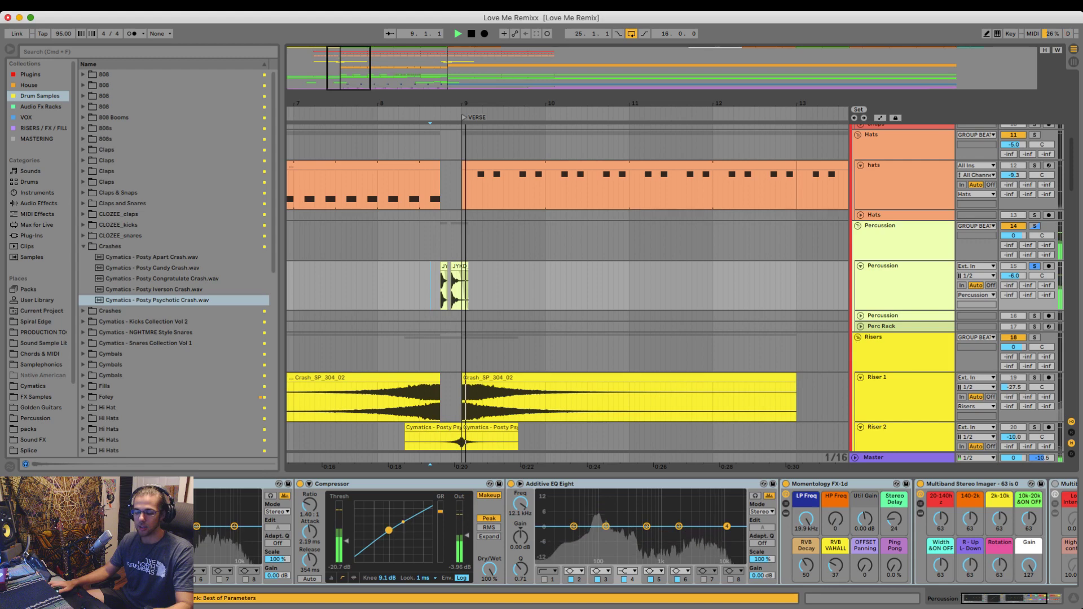
pyautogui.press('space')
pyautogui.scroll(-10, 409, 287)
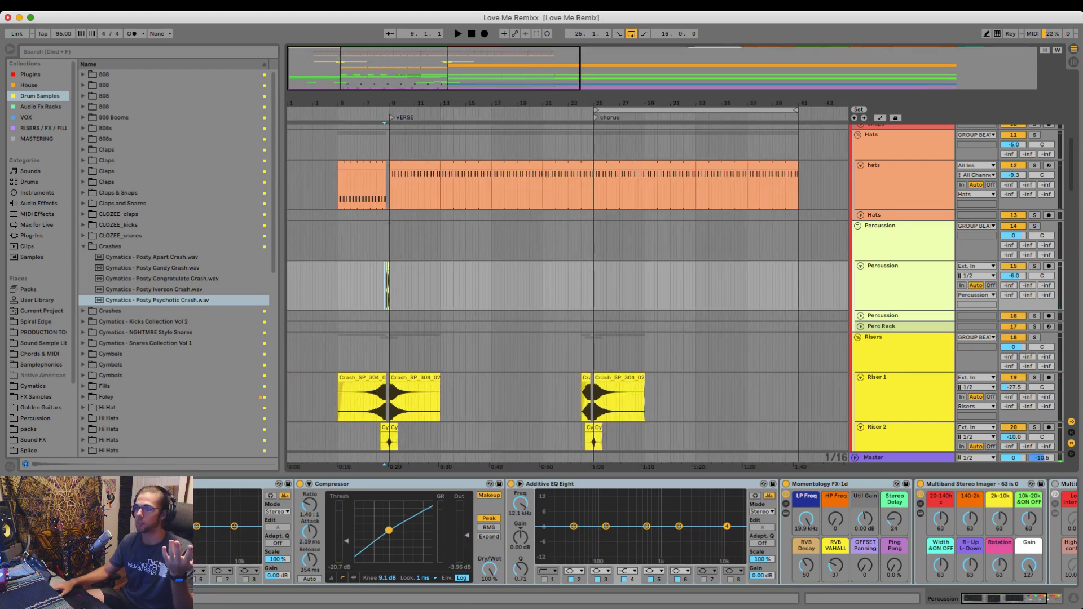
# - Play the transition from bar 24 into the chorus with the copied risers
pyautogui.hscroll(5, 542, 282)
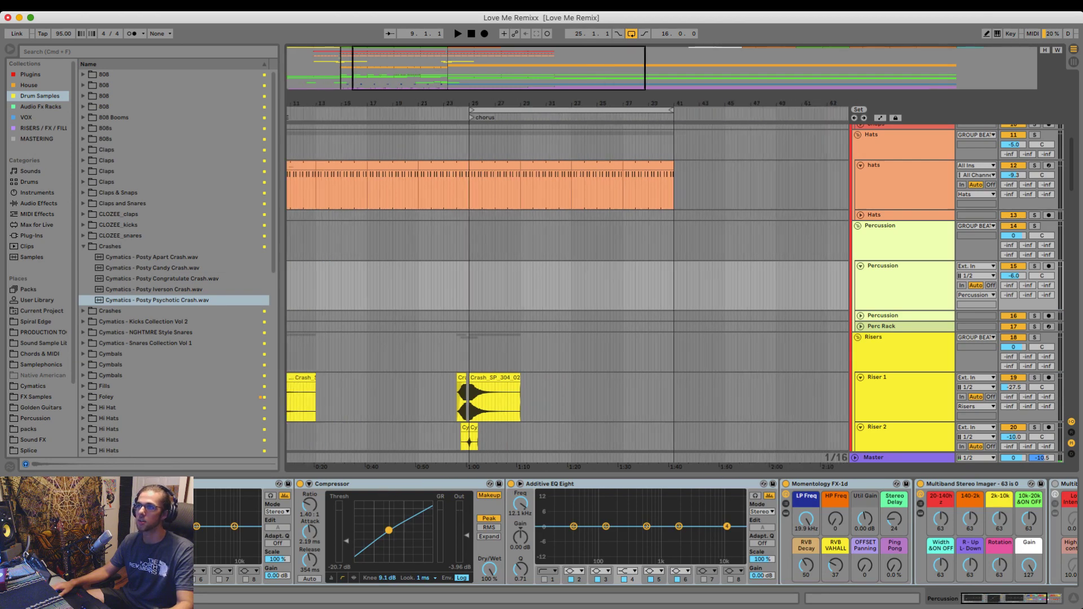
pyautogui.scroll(6, 466, 339)
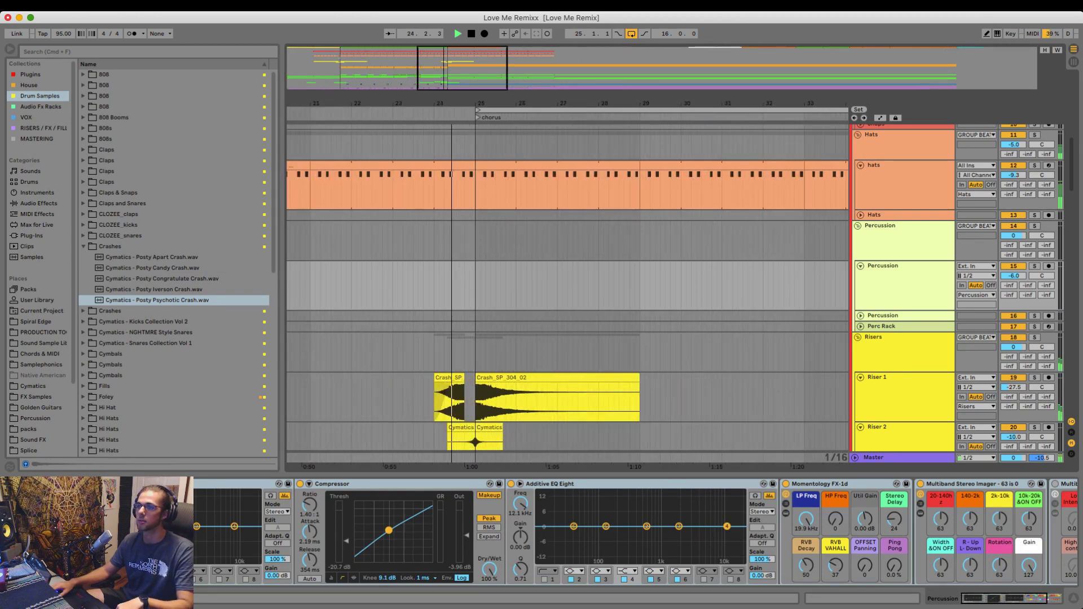
pyautogui.click(477, 380)
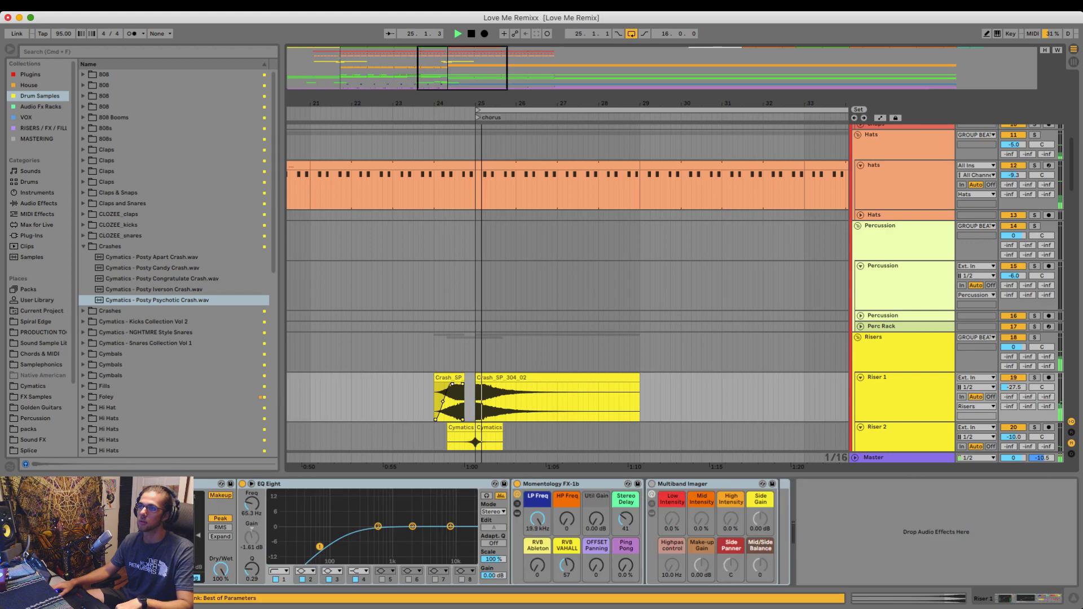
pyautogui.scroll(4, 477, 339)
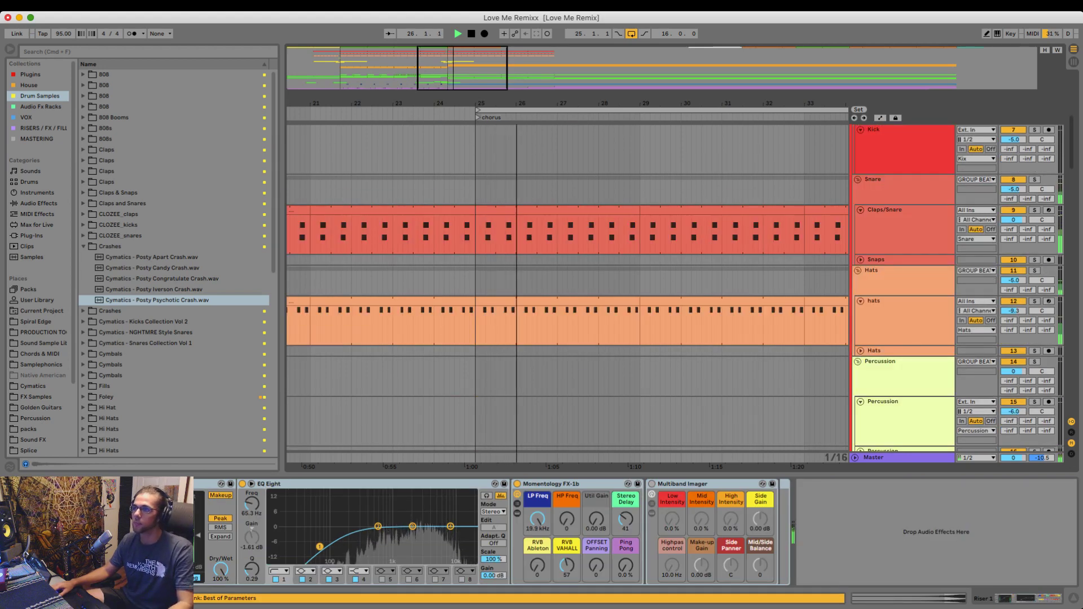
# - Stop playback, consolidate the Claps/Snare clips from bar 25 to bar 41 into one clip, and open its notes
pyautogui.scroll(-6, 512, 339)
pyautogui.press('space')
pyautogui.click(522, 211)
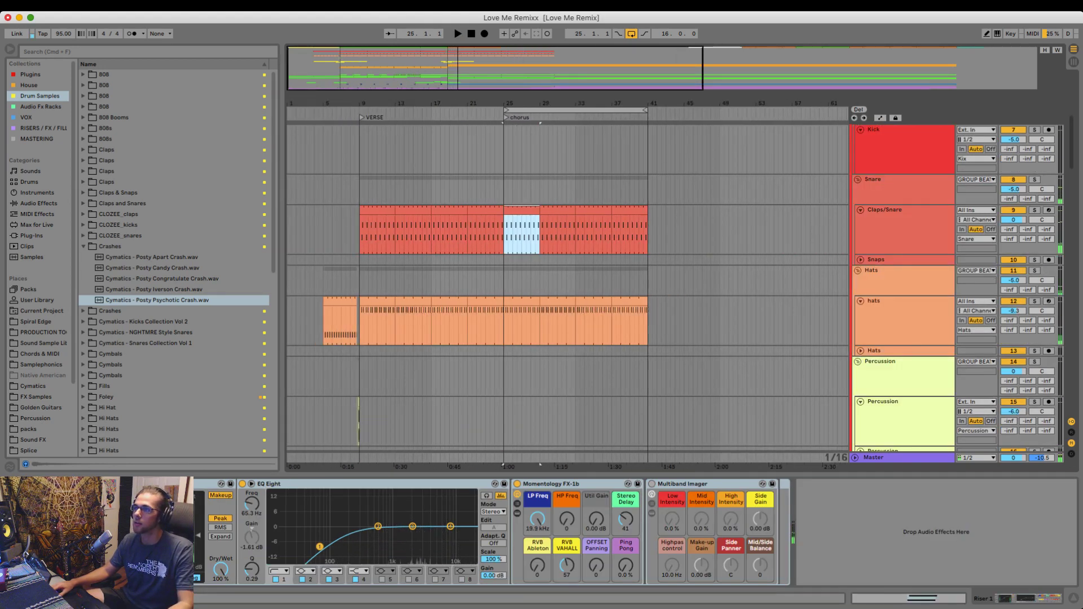
pyautogui.keyDown('shift'); pyautogui.click(629, 211); pyautogui.keyUp('shift')
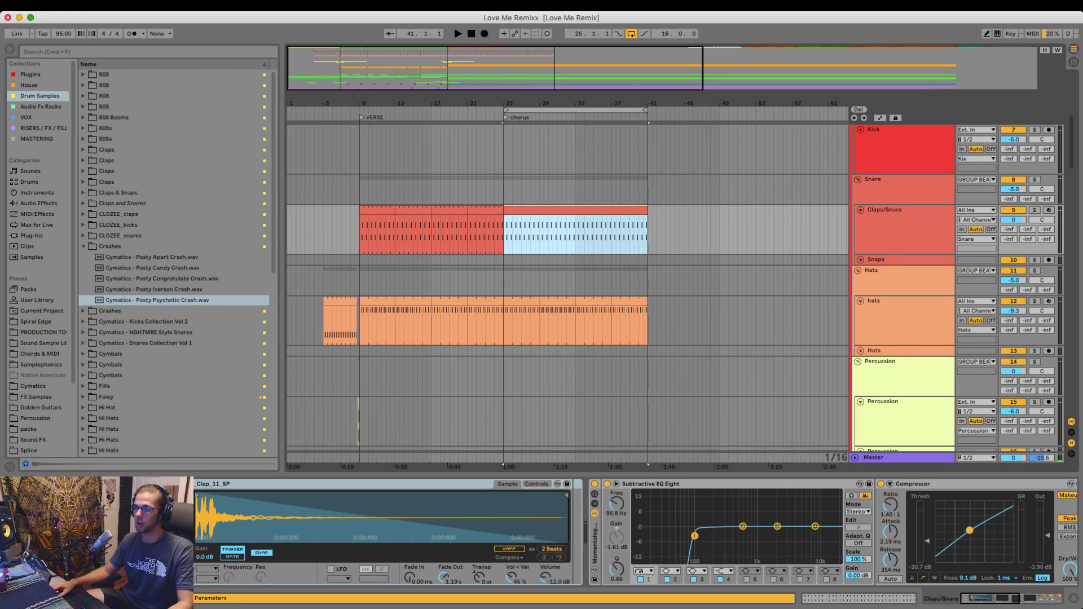
pyautogui.doubleClick(630, 210)
pyautogui.press('super+a')
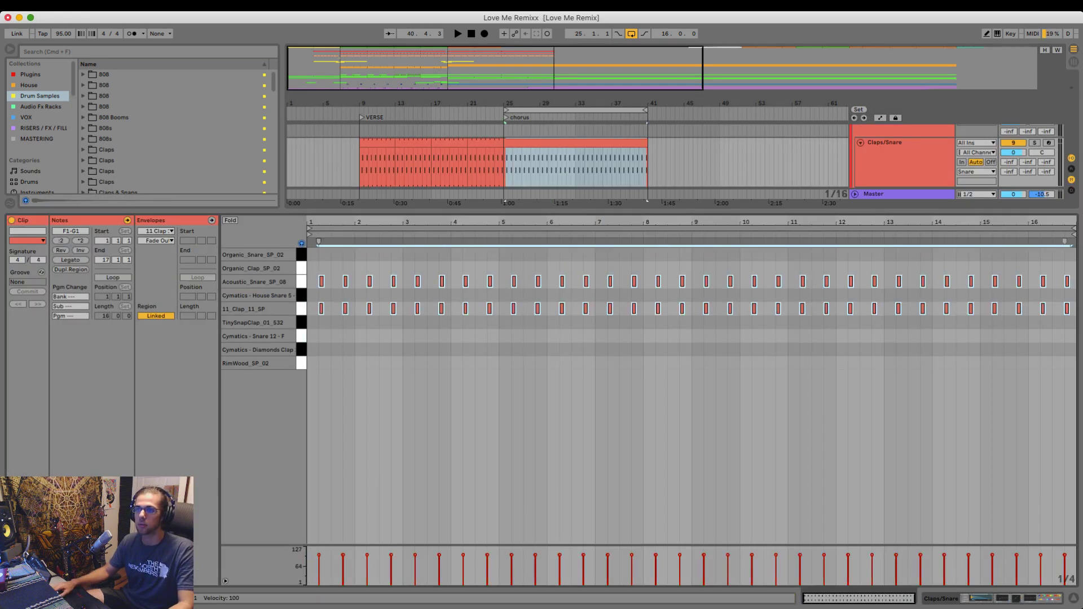
# - Try the chorus 11_Clap_11_SP notes on TinySnapClap_01_S32 and return them to their original sample row
pyautogui.click(476, 361)
pyautogui.click(301, 309)
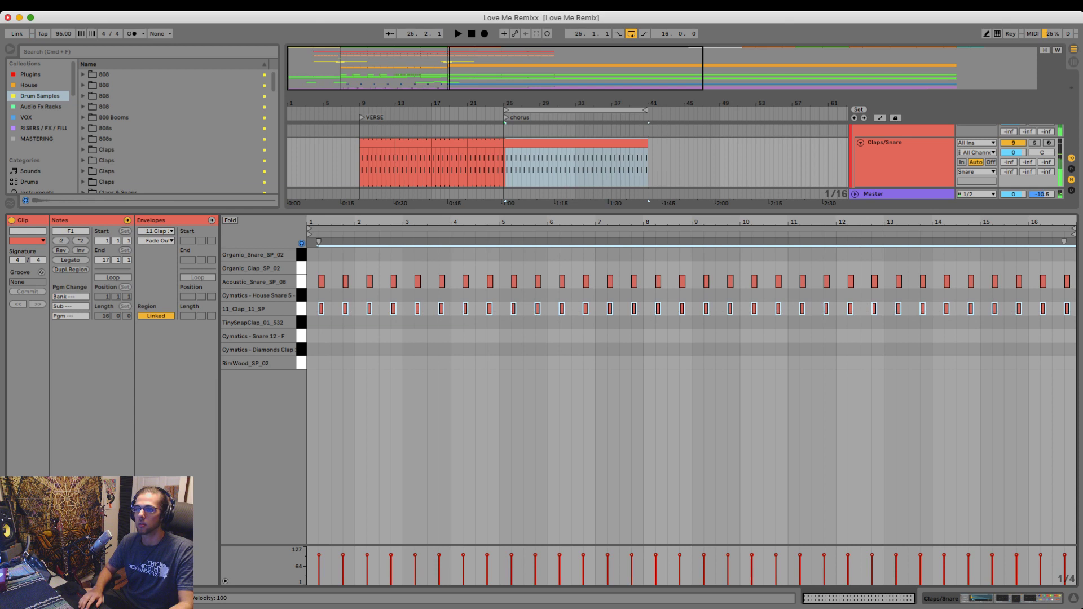
pyautogui.press('Down')
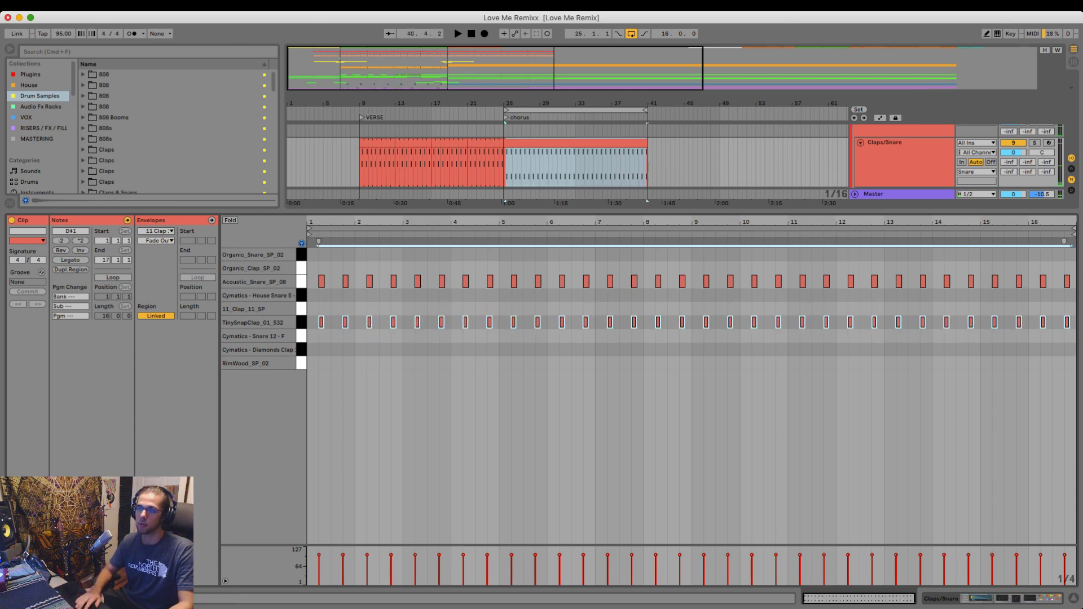
pyautogui.press('Up')
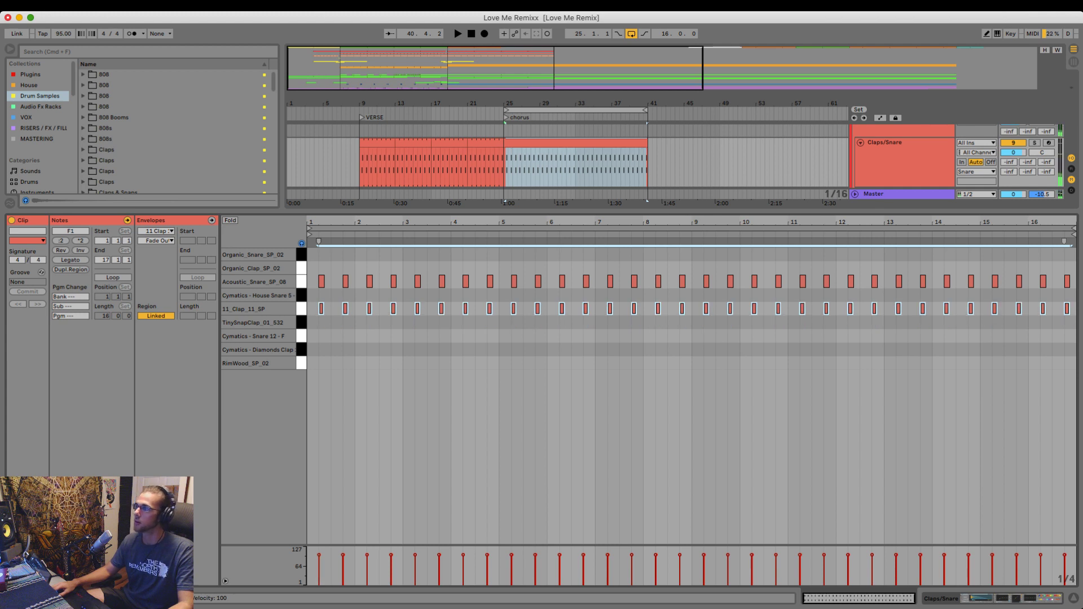
# - Move all Acoustic_Snare_SP_06 notes in the chorus clip to TinySnapClap_01_S32 and deselect them
pyautogui.click(302, 282)
pyautogui.press('Down')
pyautogui.press('Down')
pyautogui.press('Down')
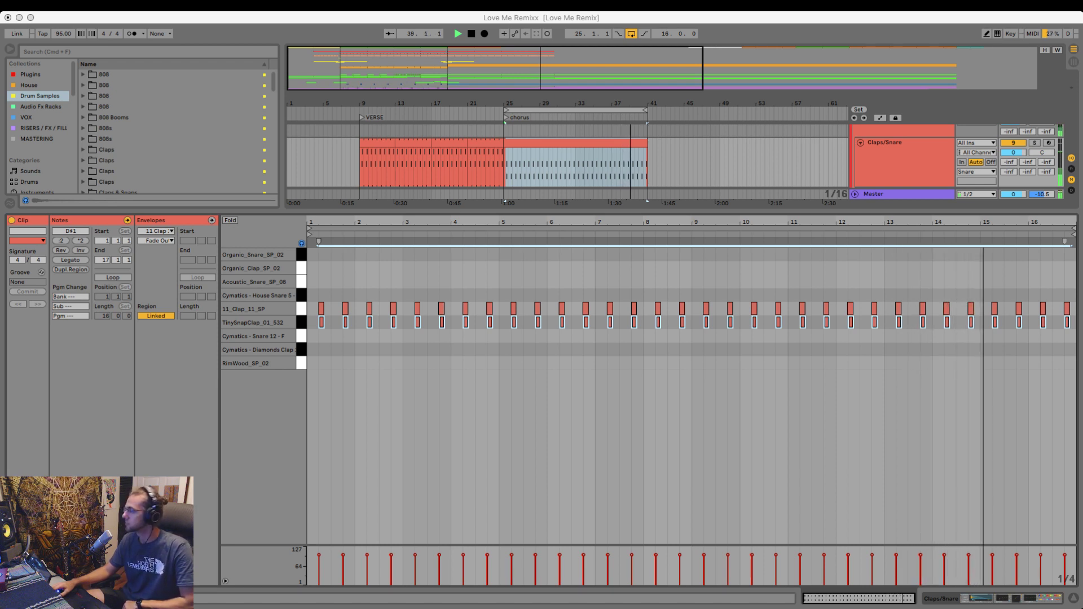
pyautogui.click(547, 429)
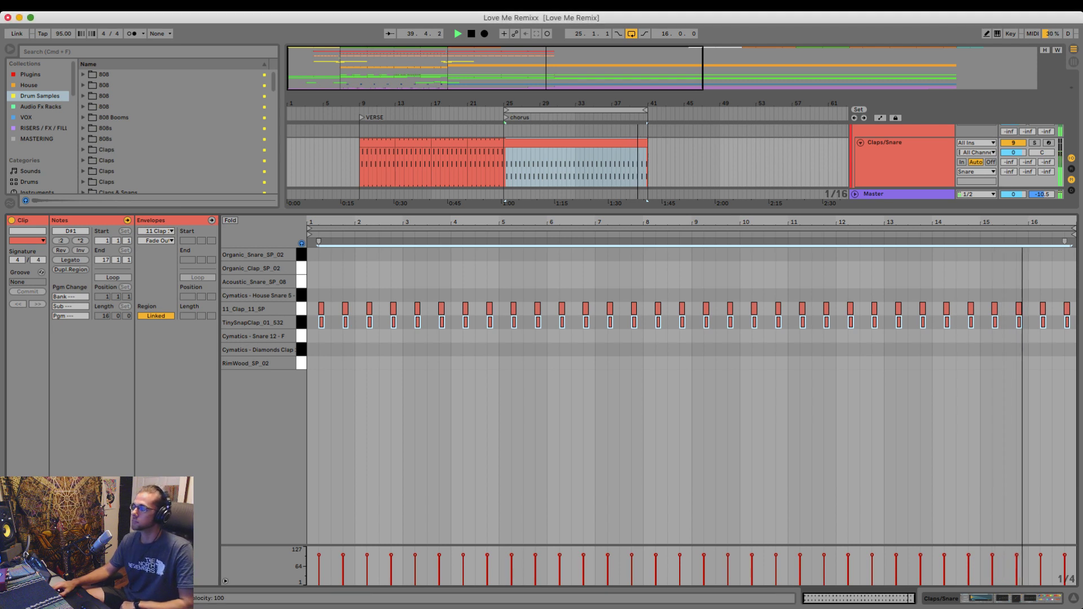
pyautogui.click(547, 429)
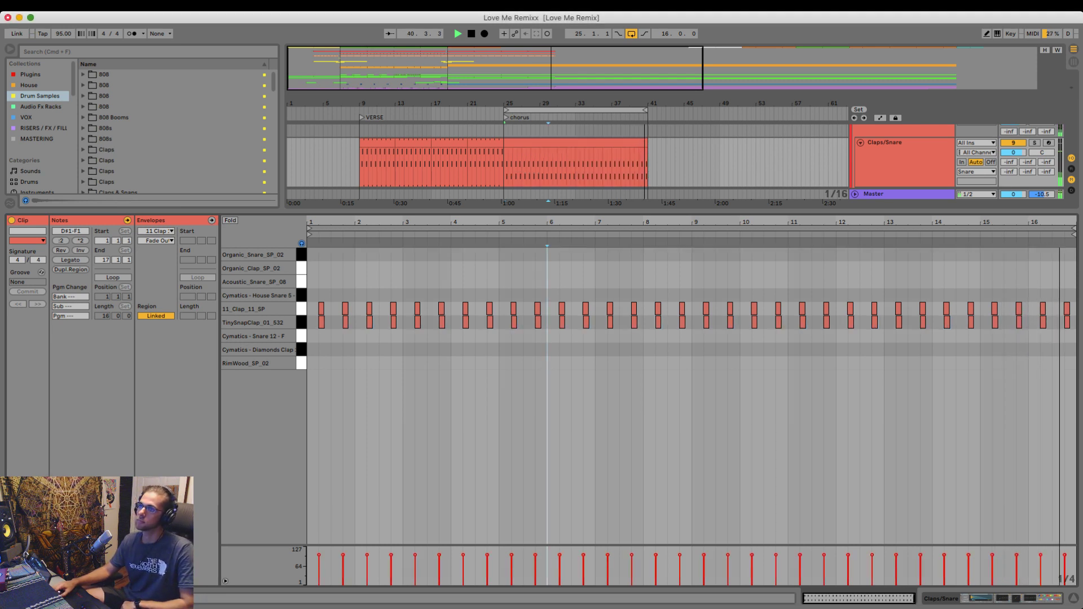
# - Play the chorus in the full arrangement and examine its drum, bass, synth, guitar and vocal tracks around bar 33
pyautogui.press('alt+super+l')
pyautogui.scroll(3, 469, 339)
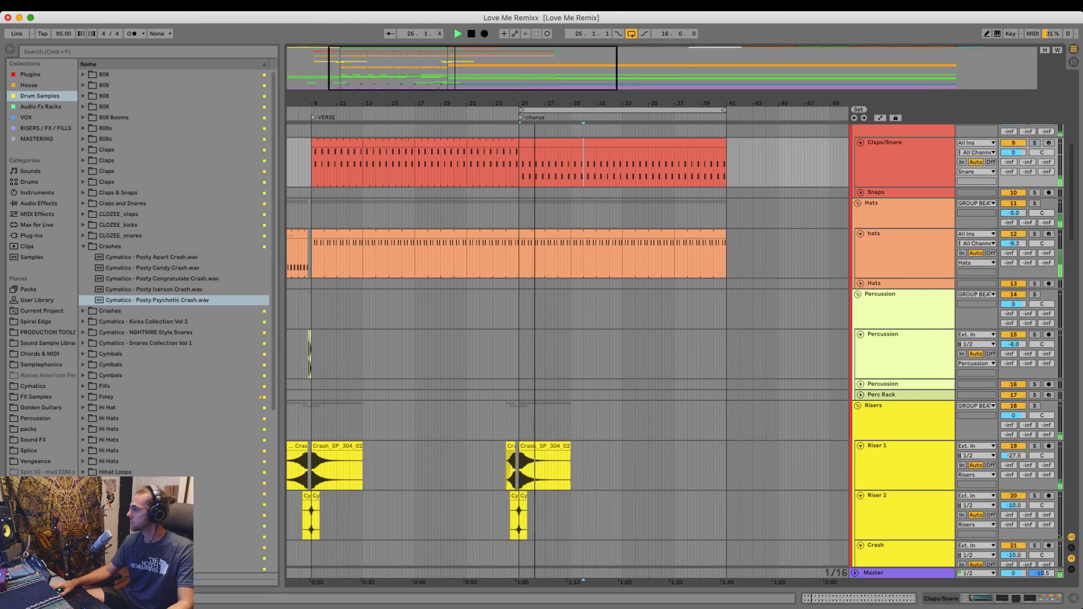
pyautogui.click(467, 118)
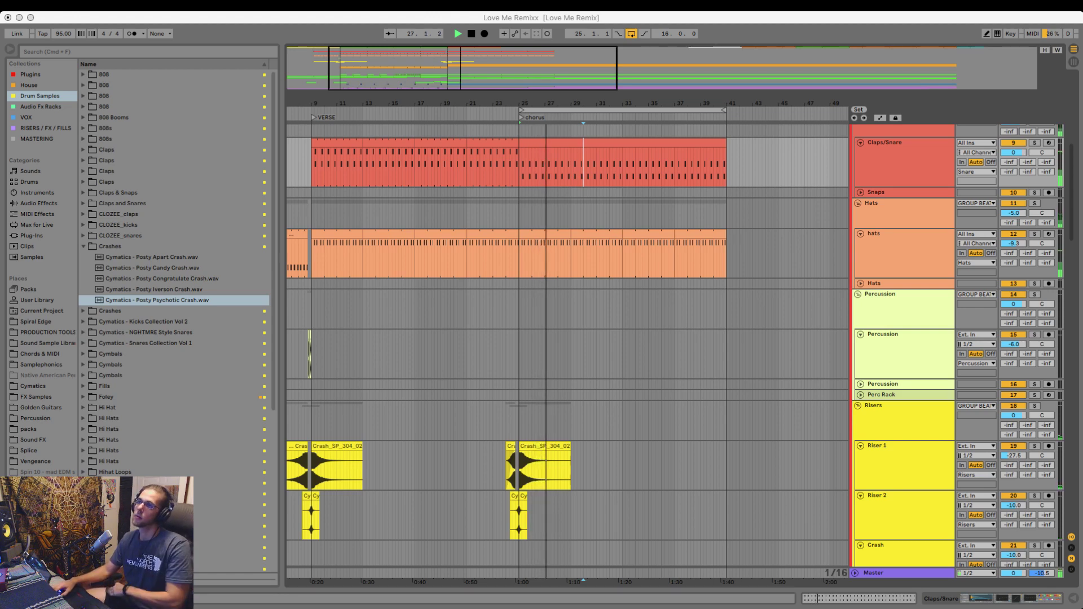
pyautogui.click(504, 93)
pyautogui.moveTo(503, 93)
pyautogui.mouseDown()
pyautogui.moveTo(504, 105)
pyautogui.moveTo(504, 58)
pyautogui.moveTo(504, 106)
pyautogui.mouseUp()
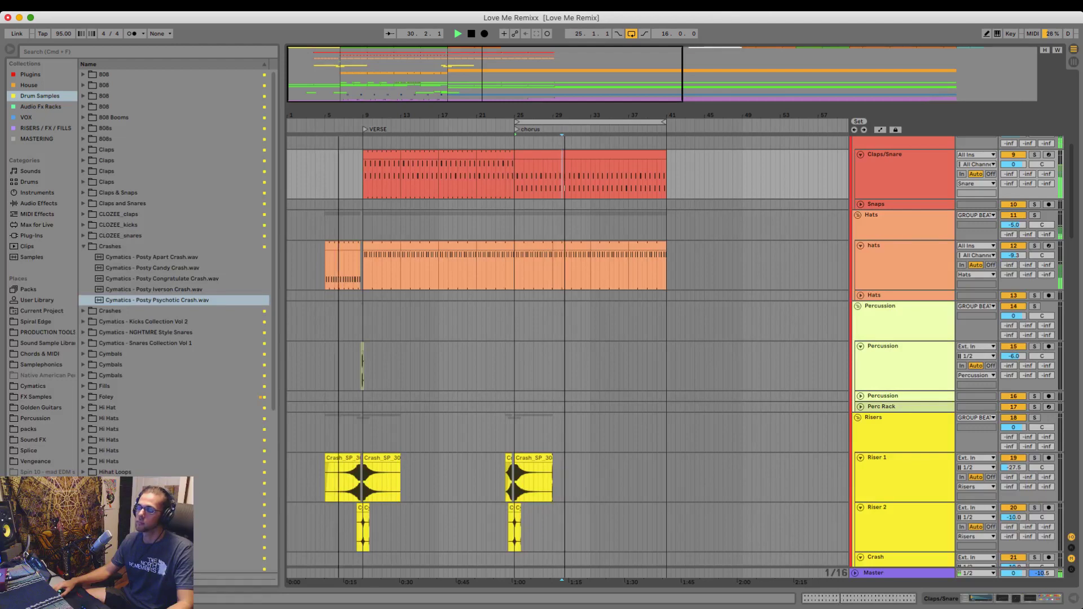
pyautogui.moveTo(682, 74); pyautogui.dragTo(561, 75)
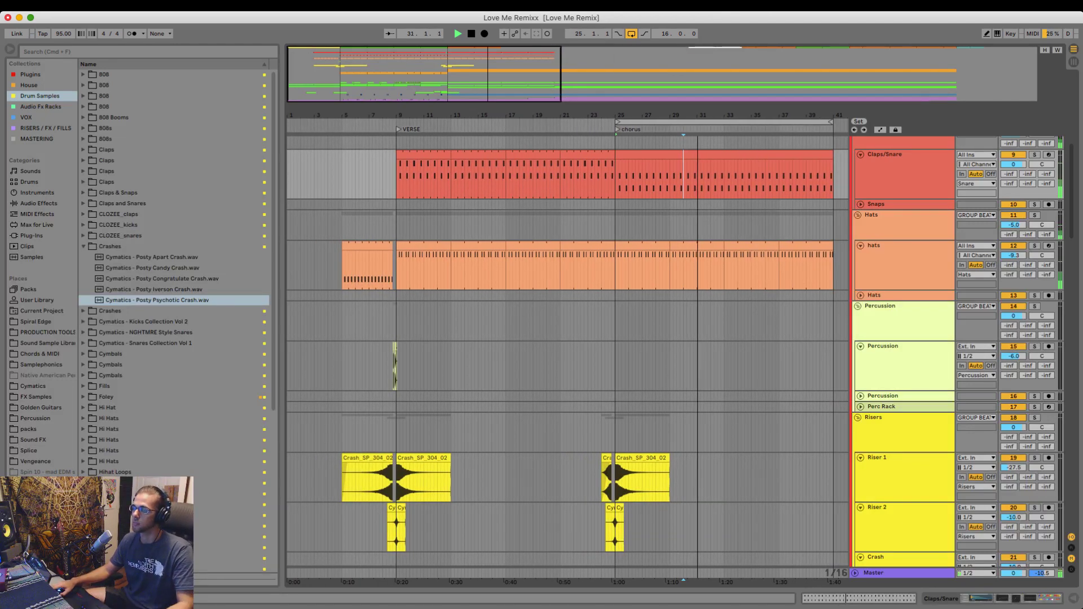
pyautogui.scroll(-15, 567, 351)
pyautogui.hscroll(5, 568, 351)
pyautogui.scroll(-3, 568, 351)
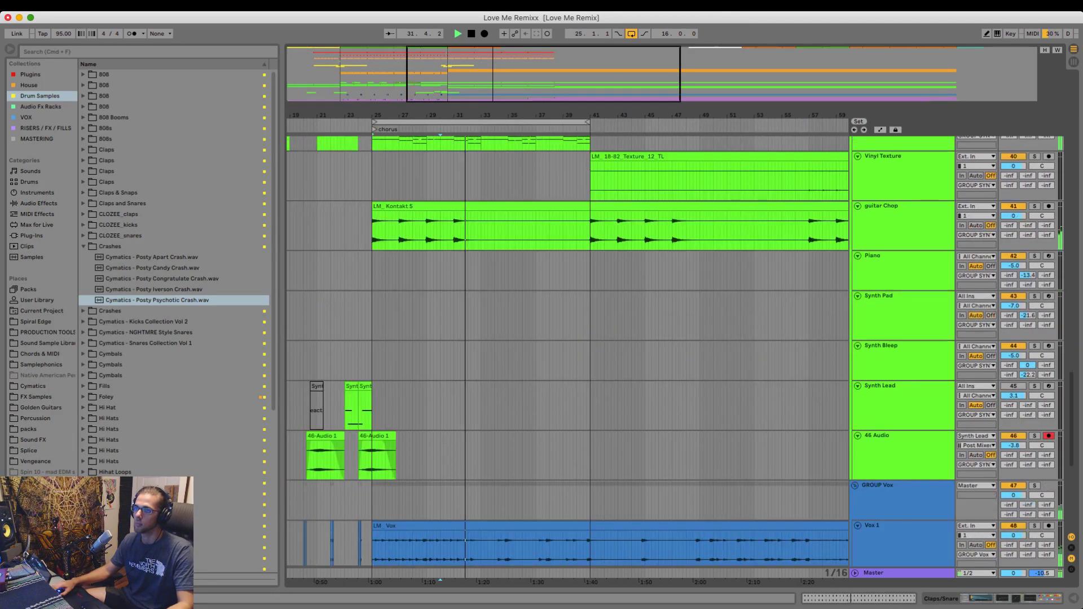
pyautogui.hscroll(-2, 568, 351)
pyautogui.click(563, 231)
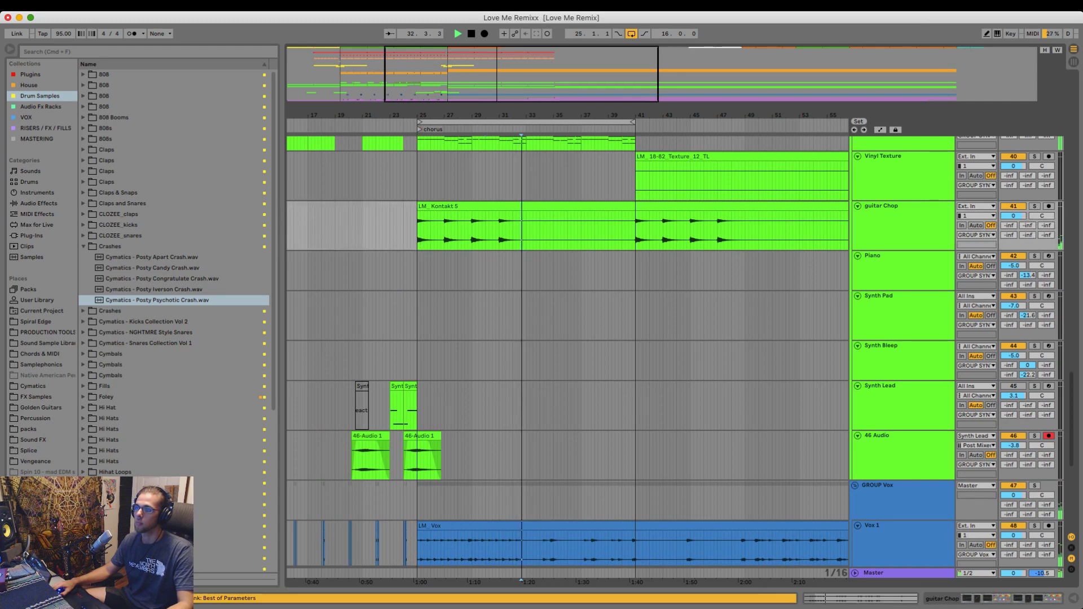
pyautogui.click(562, 316)
pyautogui.scroll(10, 563, 316)
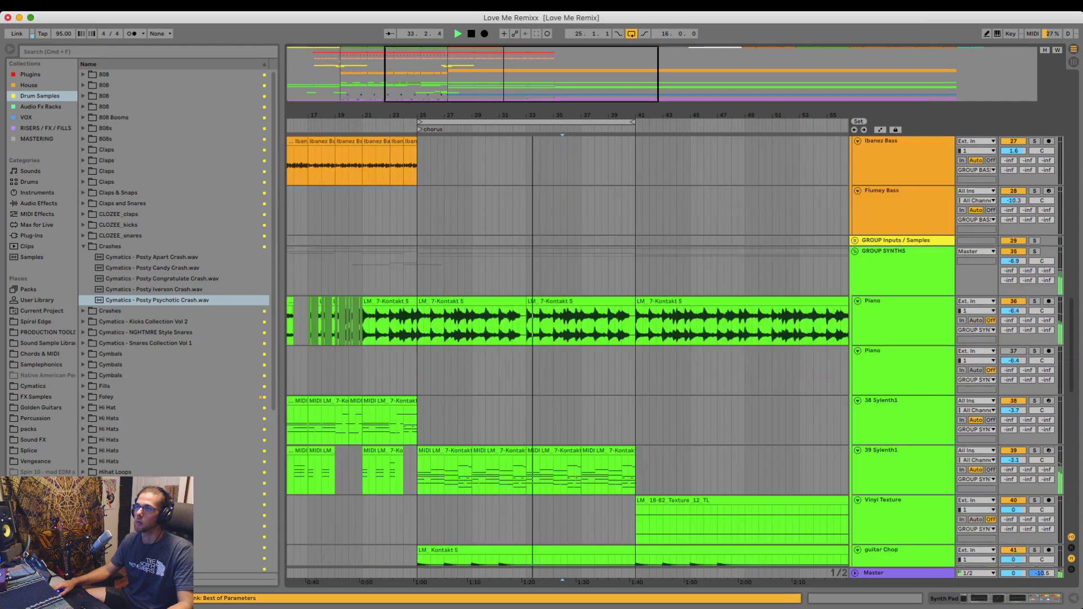
pyautogui.scroll(5, 529, 201)
pyautogui.press('space')
pyautogui.scroll(10, 529, 254)
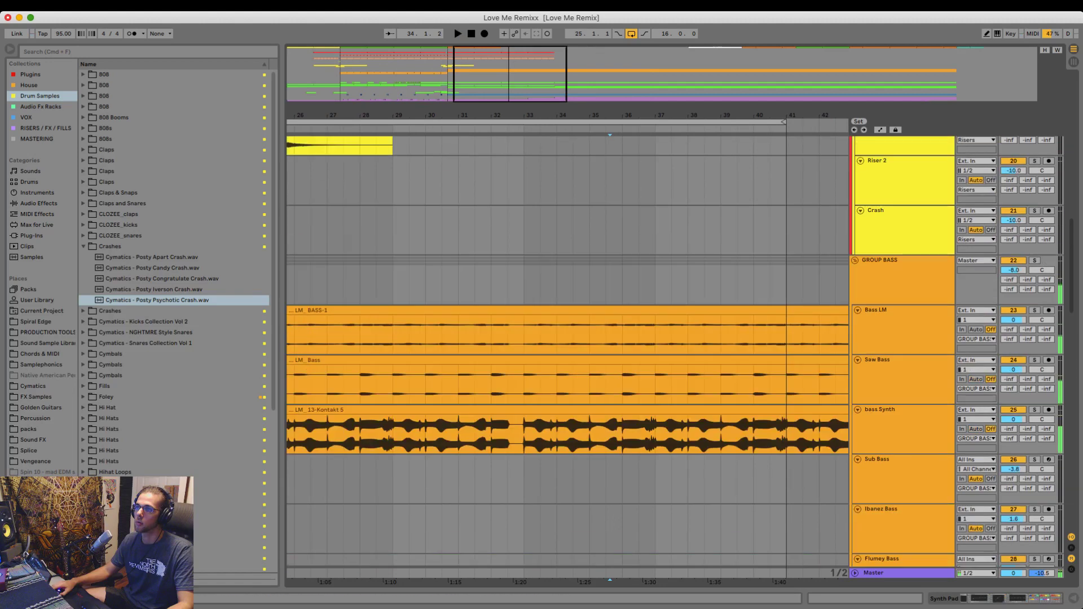
# - Delete the kick, clap and hat parts in the last half bar before bar 33, and play the resulting gap
pyautogui.moveTo(524, 212); pyautogui.dragTo(508, 302)
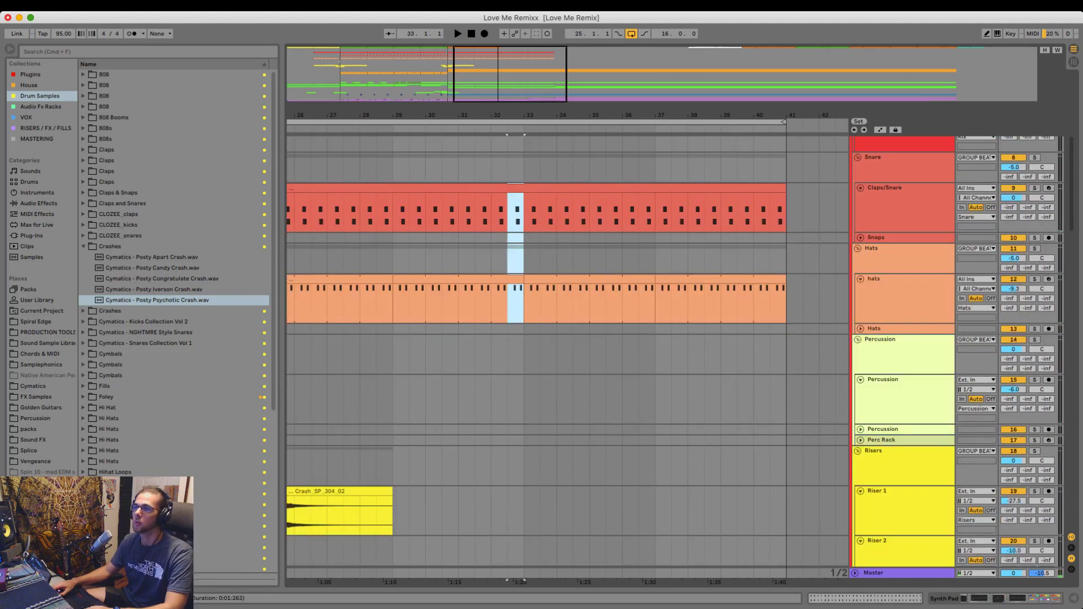
pyautogui.scroll(5, 536, 338)
pyautogui.moveTo(524, 226); pyautogui.dragTo(508, 226)
pyautogui.press('Delete')
pyautogui.click(492, 272)
pyautogui.press('space')
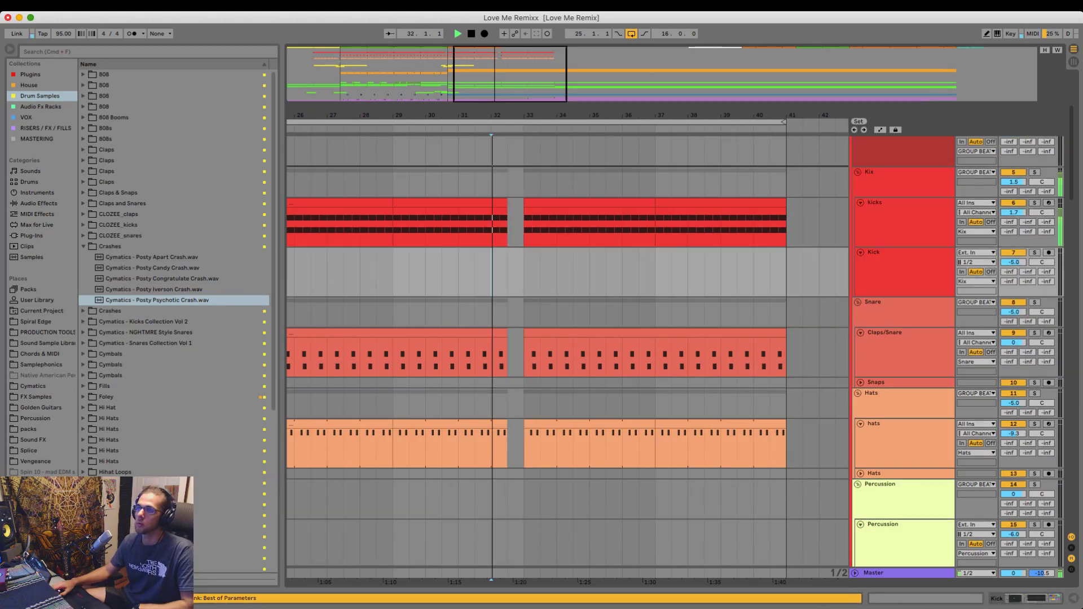
pyautogui.scroll(5, 492, 272)
pyautogui.moveTo(479, 115); pyautogui.dragTo(479, 68)
pyautogui.press('space')
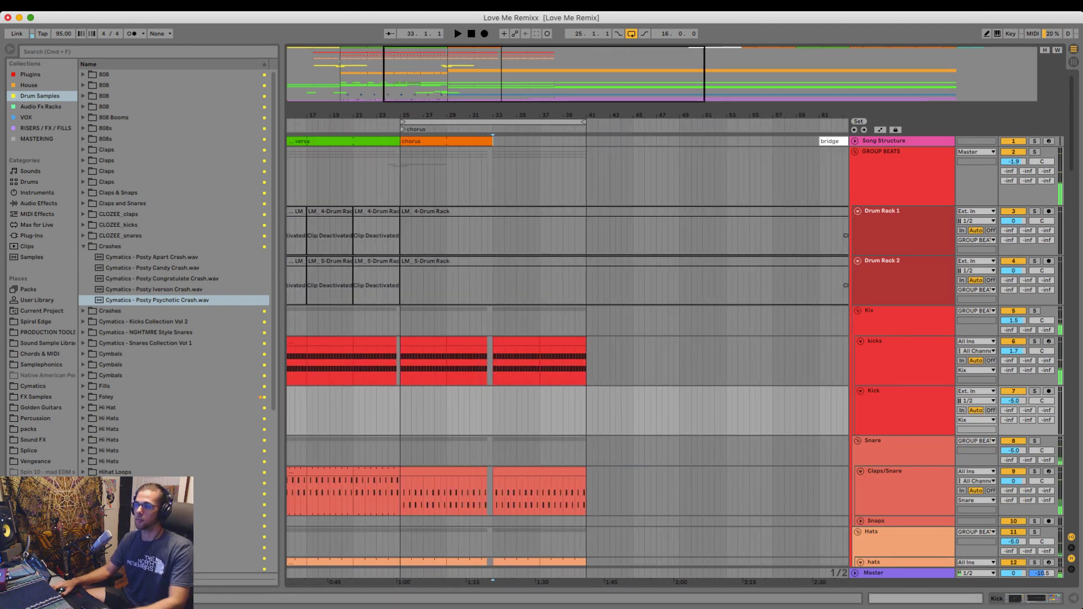
# - Clear the second half of the chorus, bars 33 to 41, on all tracks
pyautogui.moveTo(493, 141); pyautogui.dragTo(587, 573)
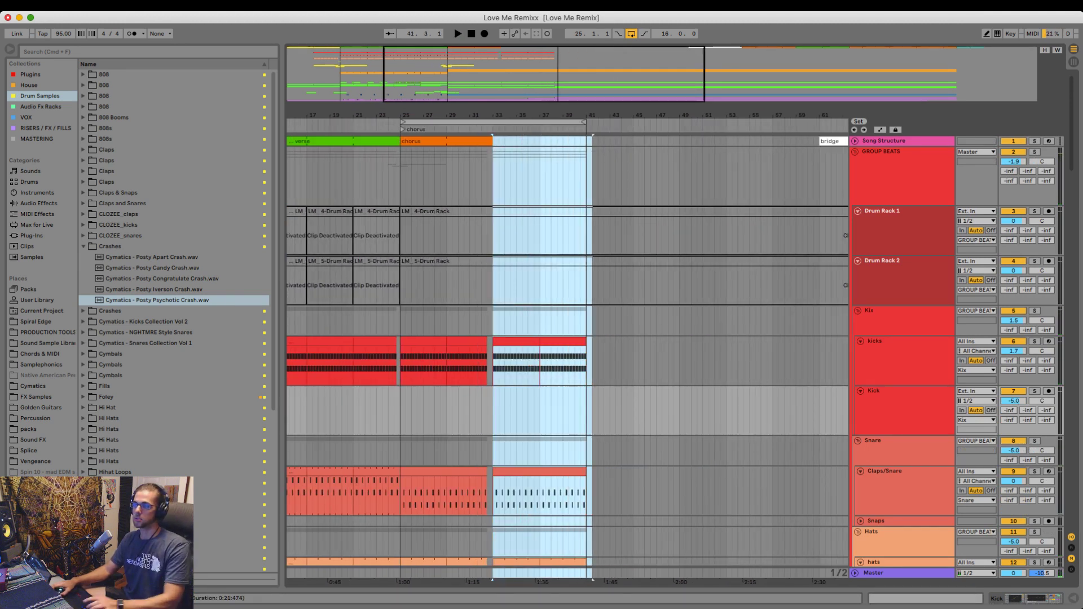
pyautogui.press('Delete')
pyautogui.scroll(-10, 564, 350)
pyautogui.hscroll(-6, 565, 350)
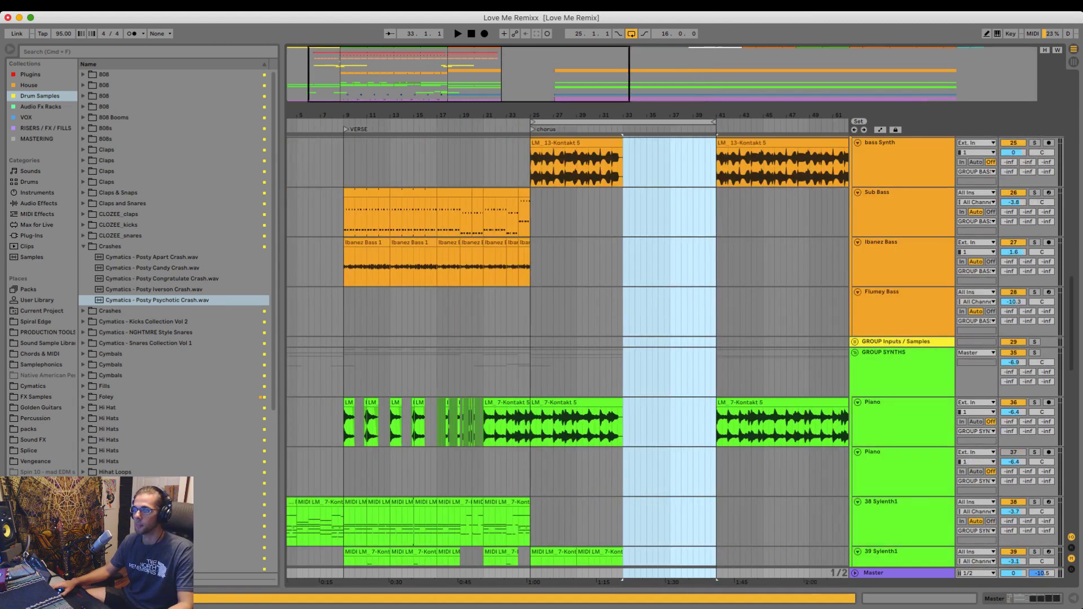
pyautogui.click(559, 311)
pyautogui.scroll(15, 564, 350)
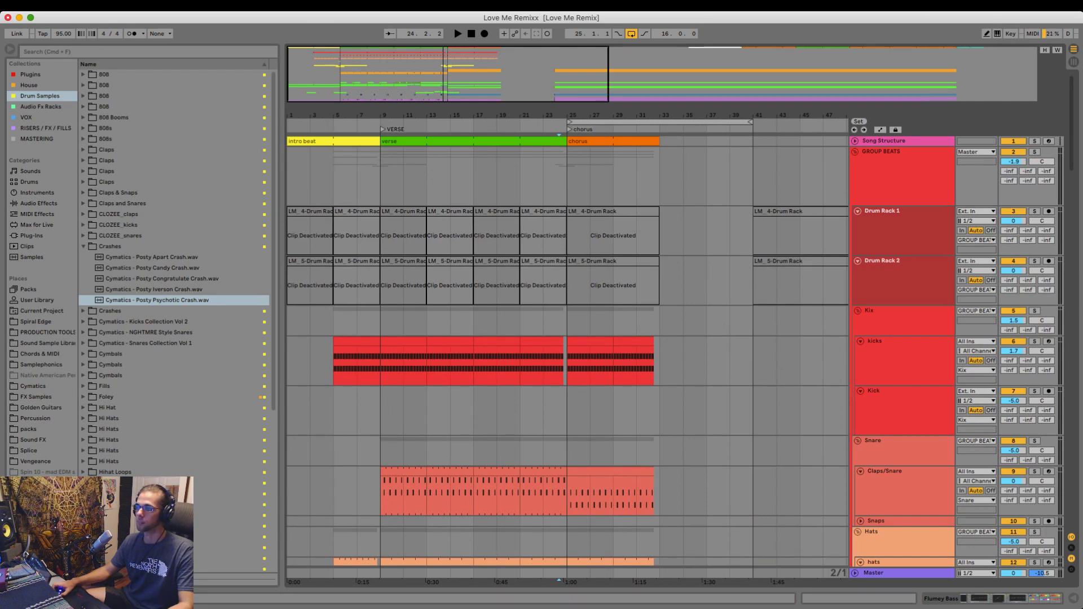
# - Fold the 54 LM_ track and the beats, bass, synths, vox and guitar groups for a compact arrangement overview
pyautogui.scroll(-15, 565, 350)
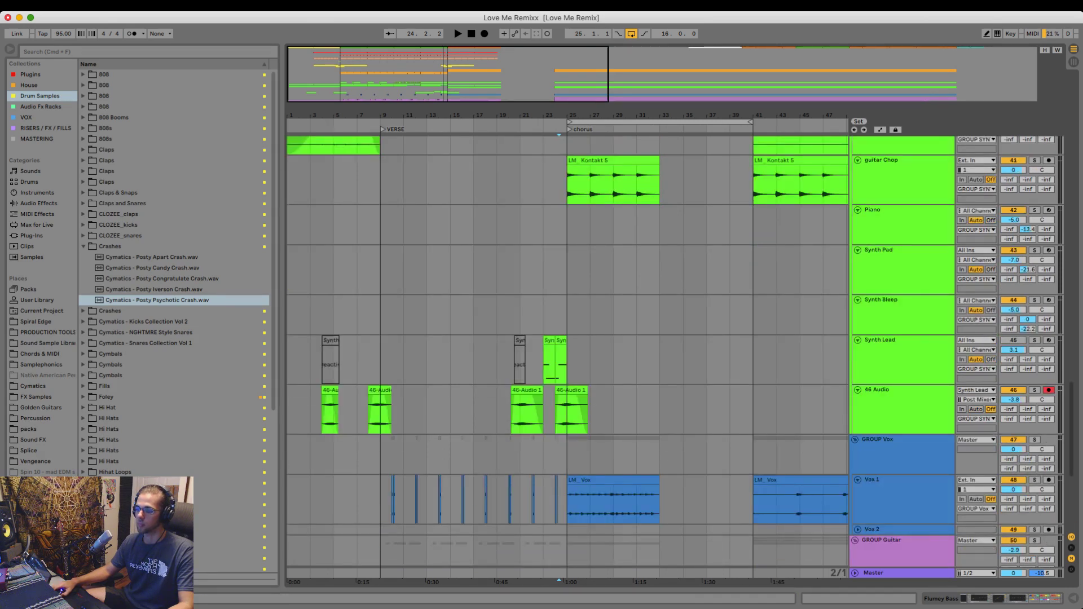
pyautogui.scroll(-10, 564, 350)
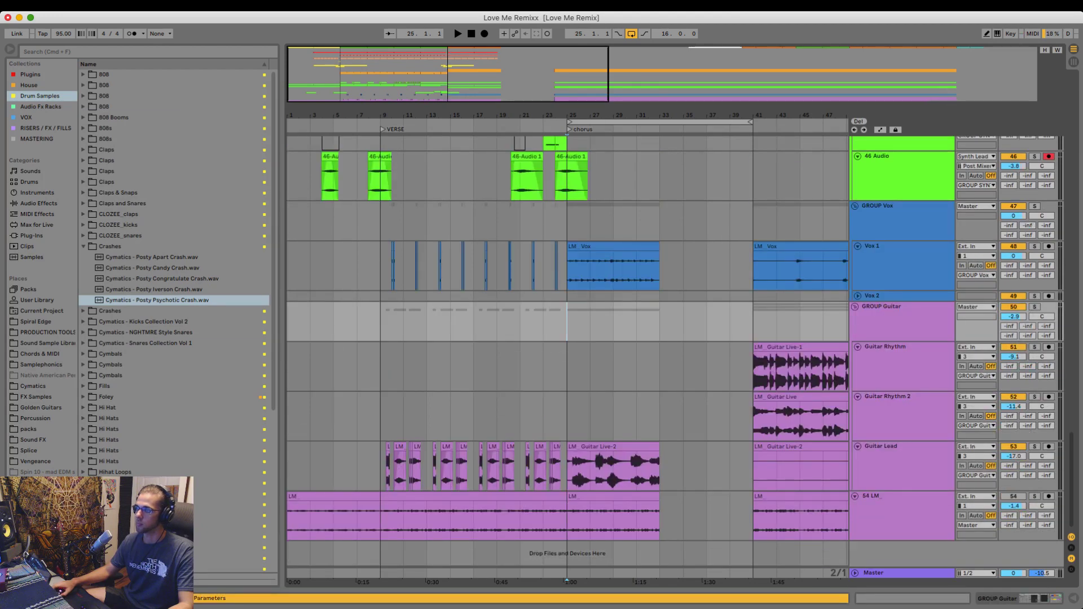
pyautogui.press('u')
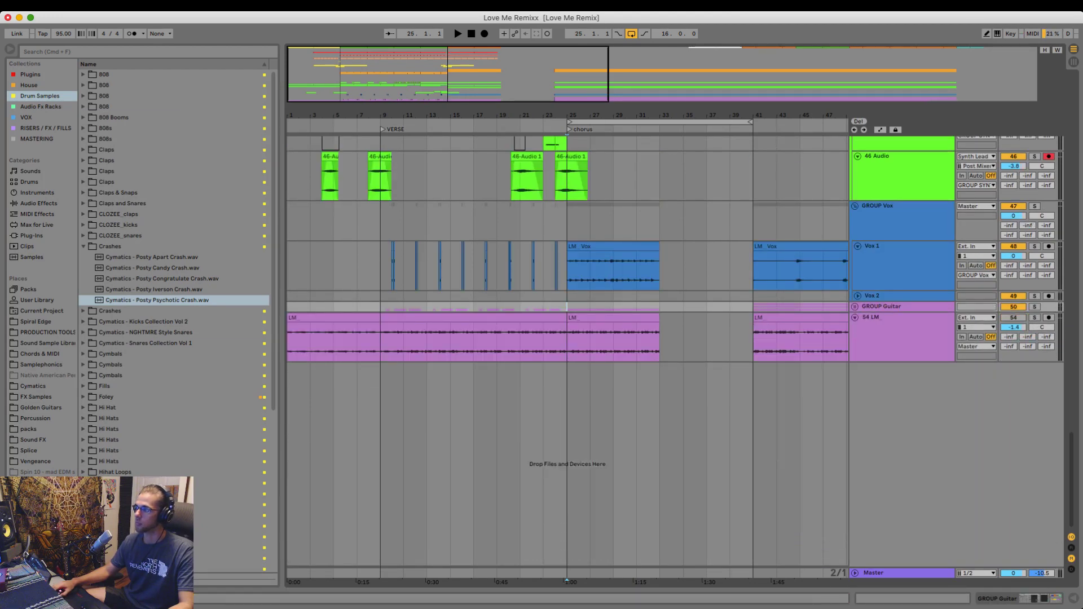
pyautogui.click(856, 318)
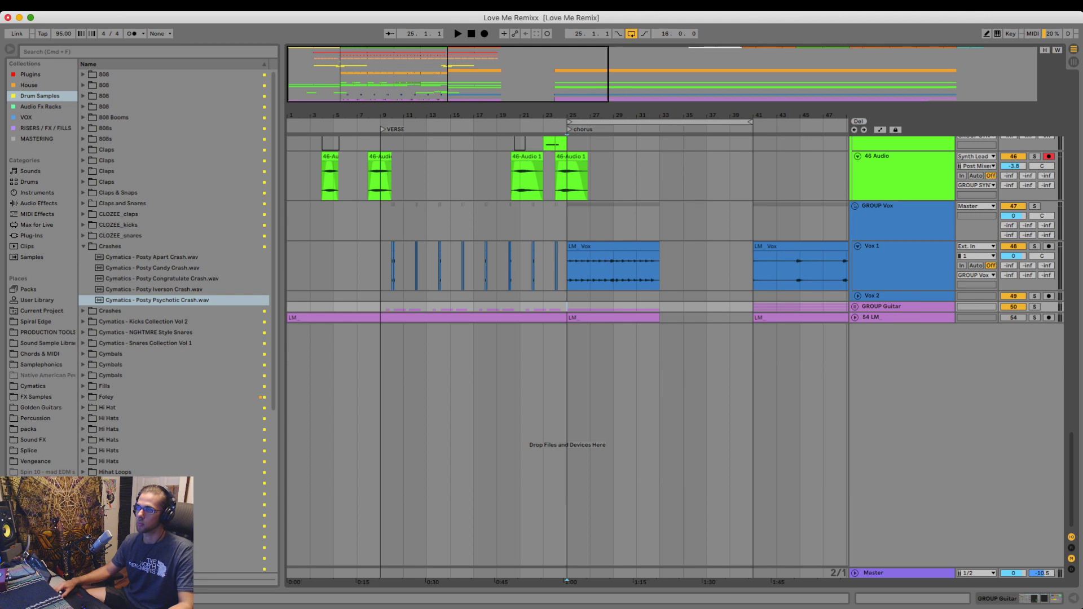
pyautogui.moveTo(567, 309); pyautogui.dragTo(380, 138)
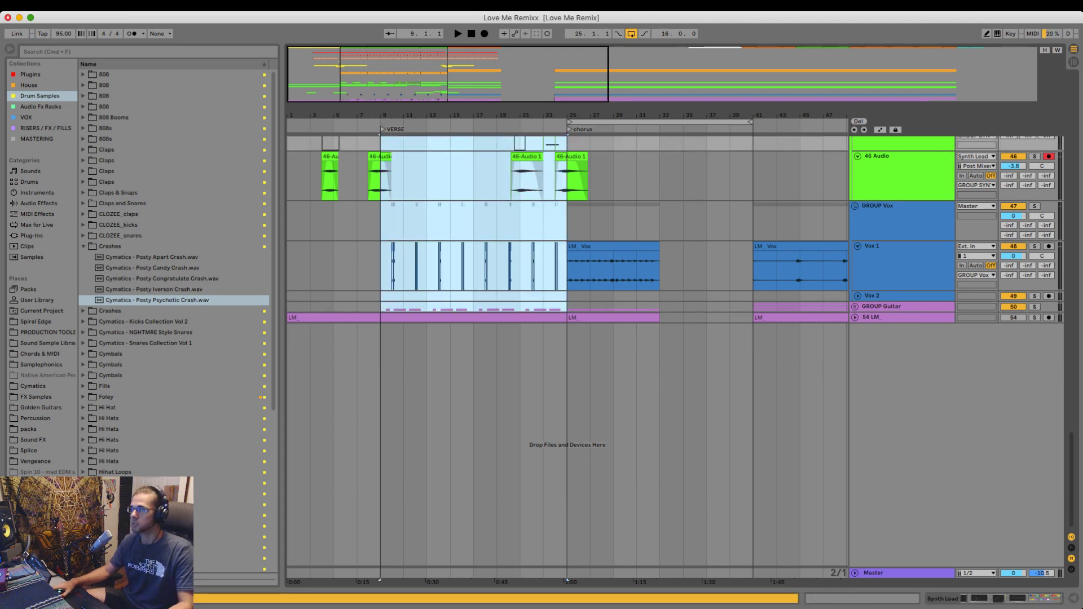
pyautogui.scroll(15, 564, 350)
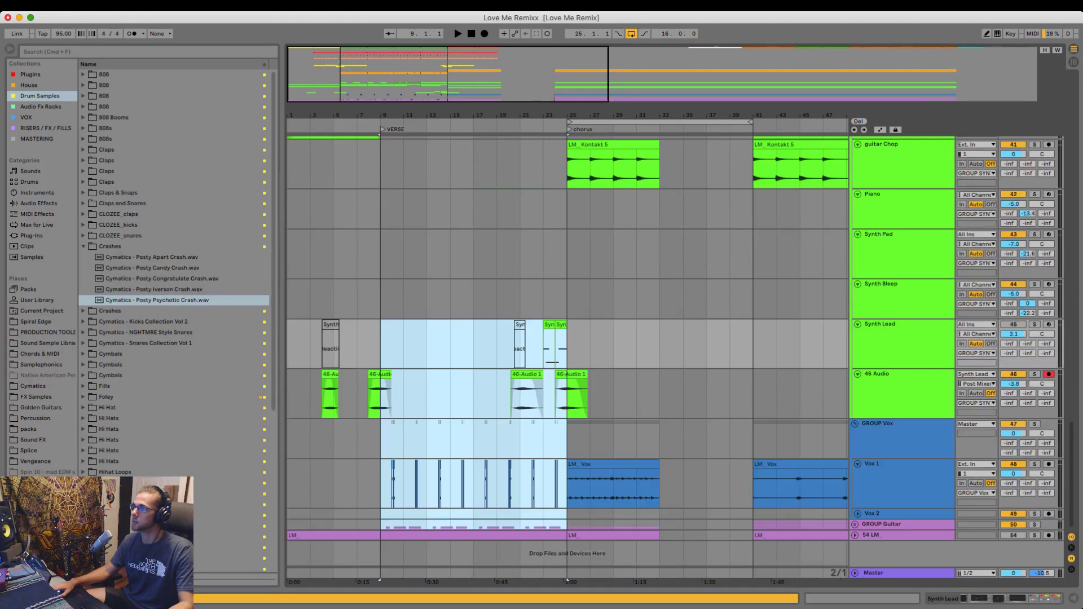
pyautogui.scroll(10, 594, 370)
pyautogui.click(855, 151)
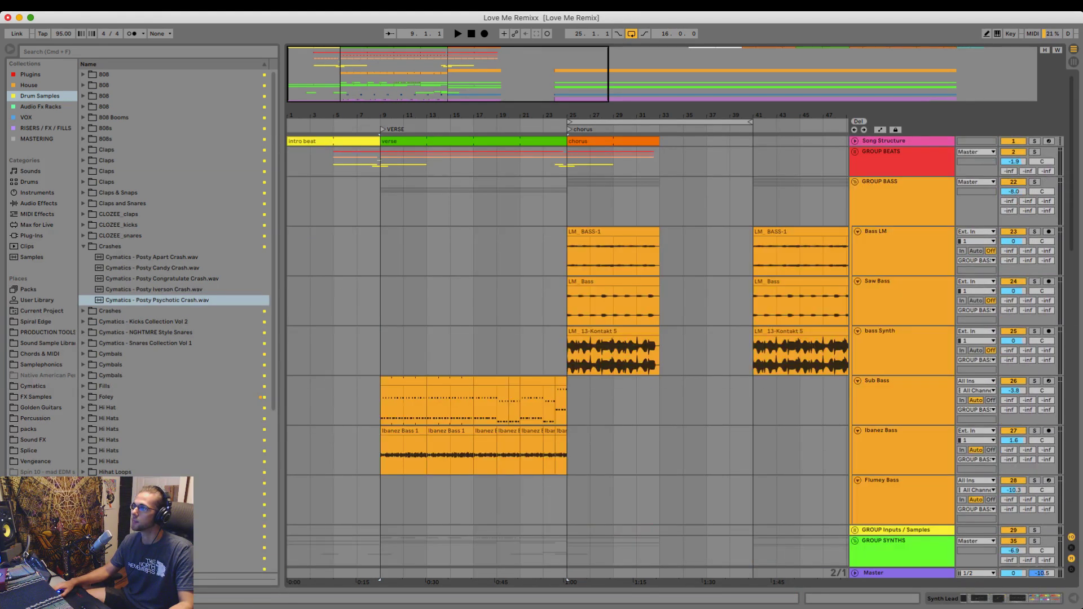
pyautogui.click(855, 182)
pyautogui.click(855, 212)
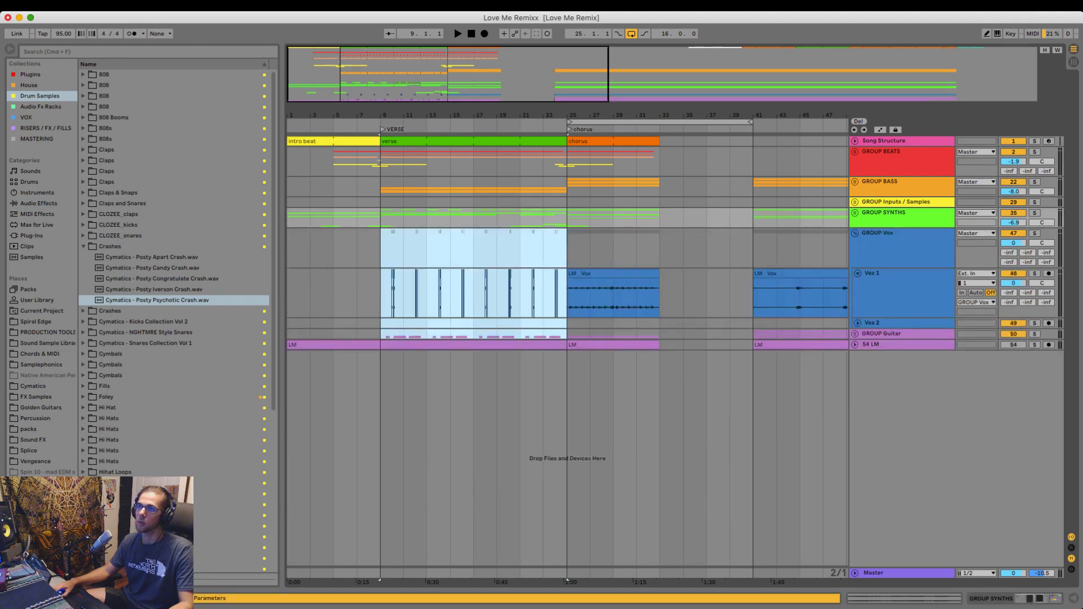
pyautogui.click(855, 233)
# - Insert a copy of the verse, bars 9 to 25 from Song Structure through GROUP Guitar, at bar 33 after the chorus
pyautogui.click(403, 168)
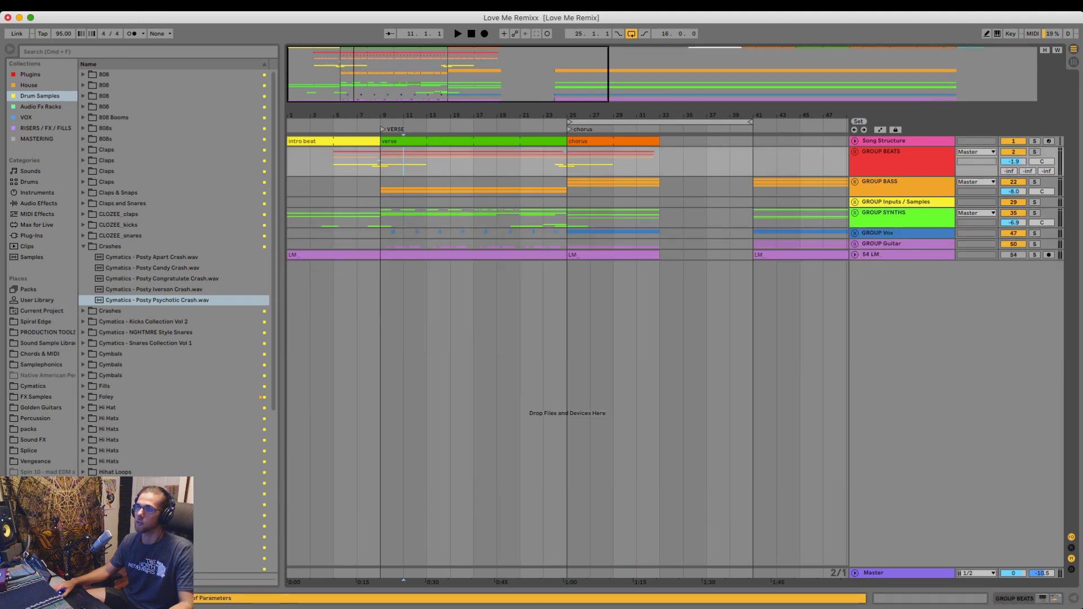
pyautogui.moveTo(567, 246); pyautogui.dragTo(427, 148)
pyautogui.hotkey('shift', 'Up')
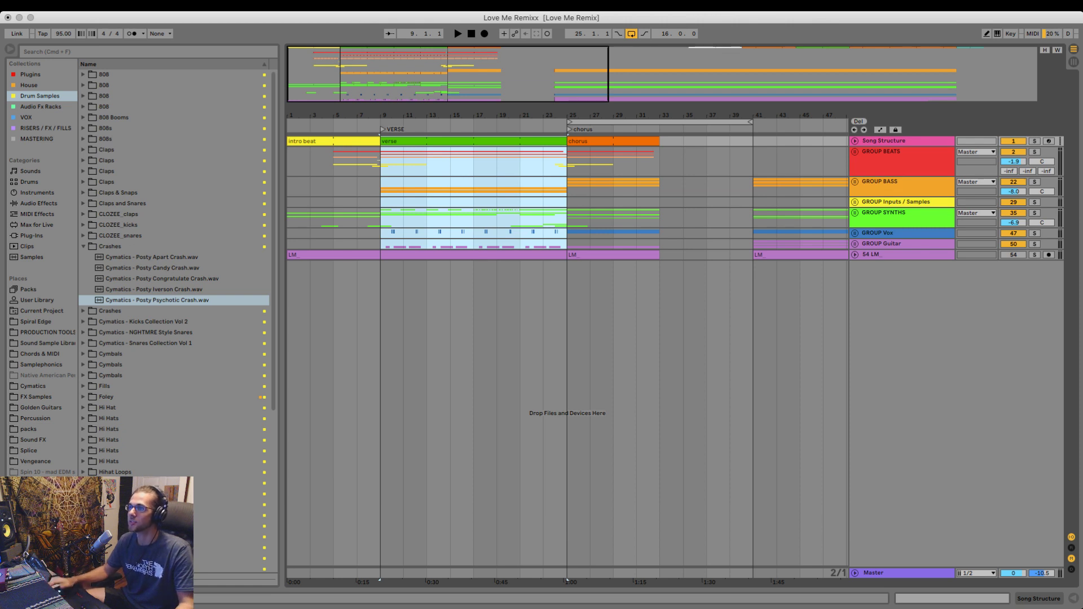
pyautogui.click(661, 142)
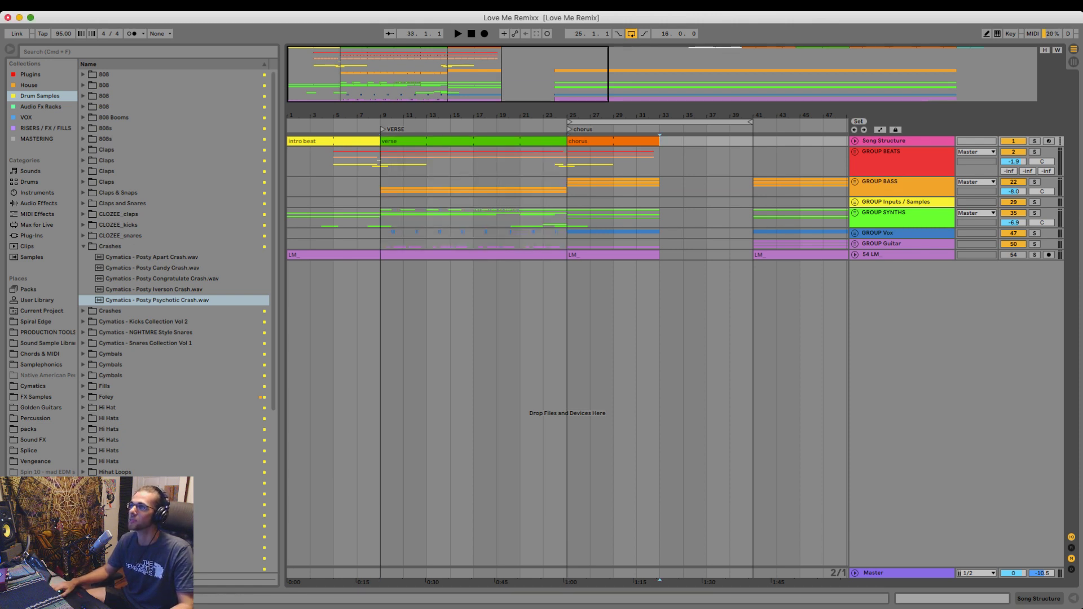
pyautogui.press('cmd+v')
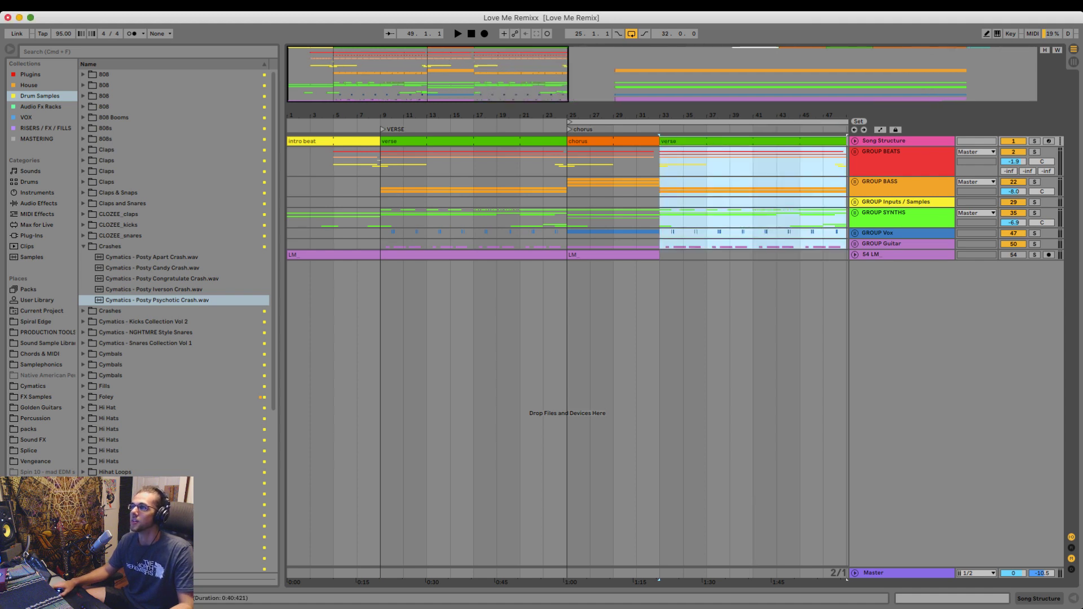
# - Play the arrangement from the chorus at bar 25 into the copied verse at bar 33 to check the flow
pyautogui.hscroll(2, 568, 350)
pyautogui.moveTo(677, 115); pyautogui.dragTo(677, 73)
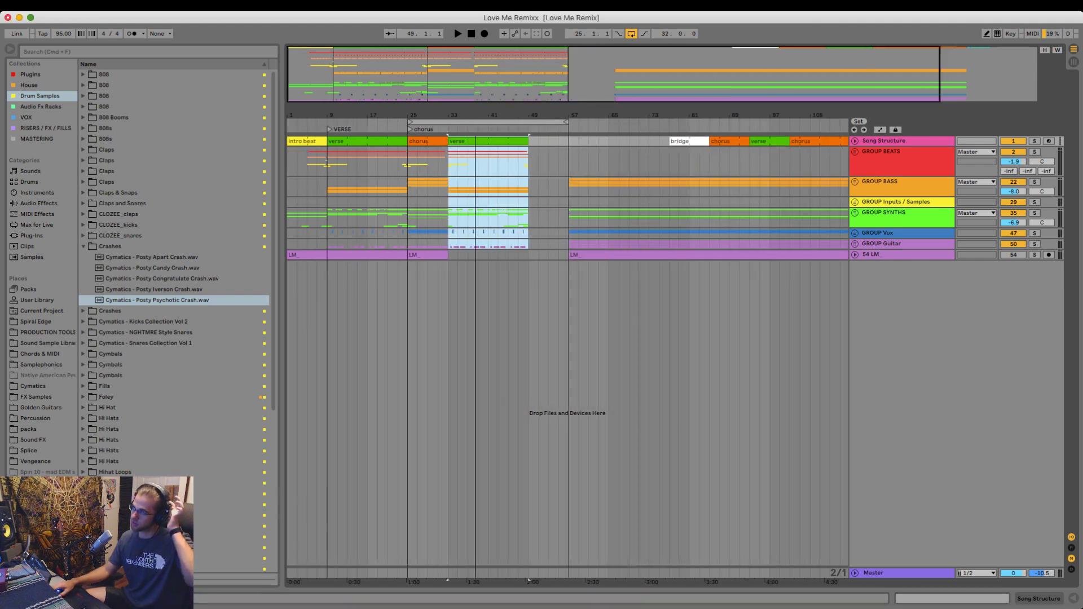
pyautogui.click(568, 163)
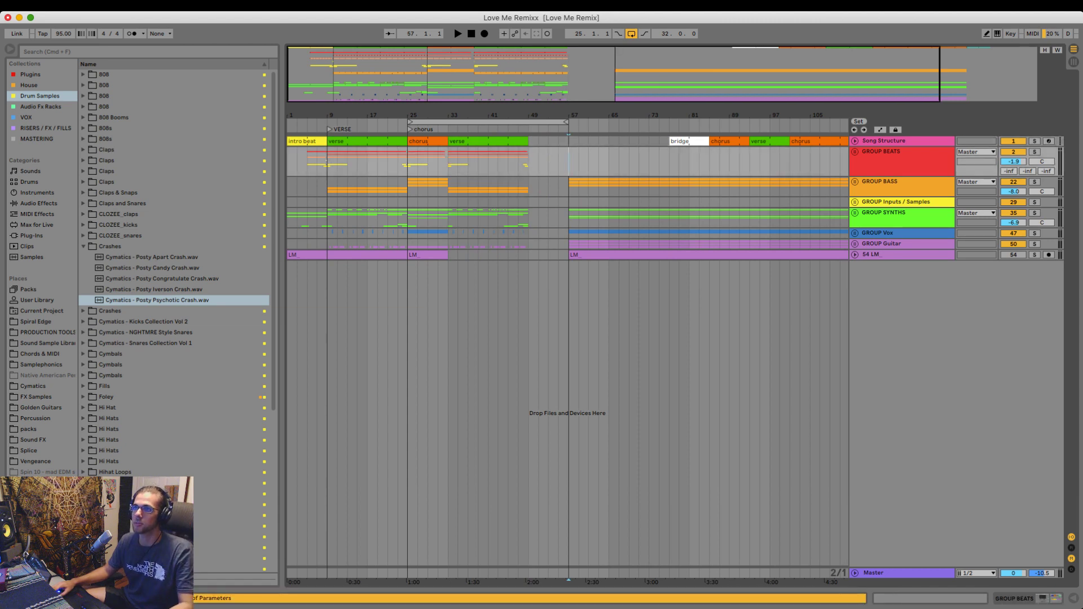
pyautogui.moveTo(410, 115); pyautogui.dragTo(421, 157)
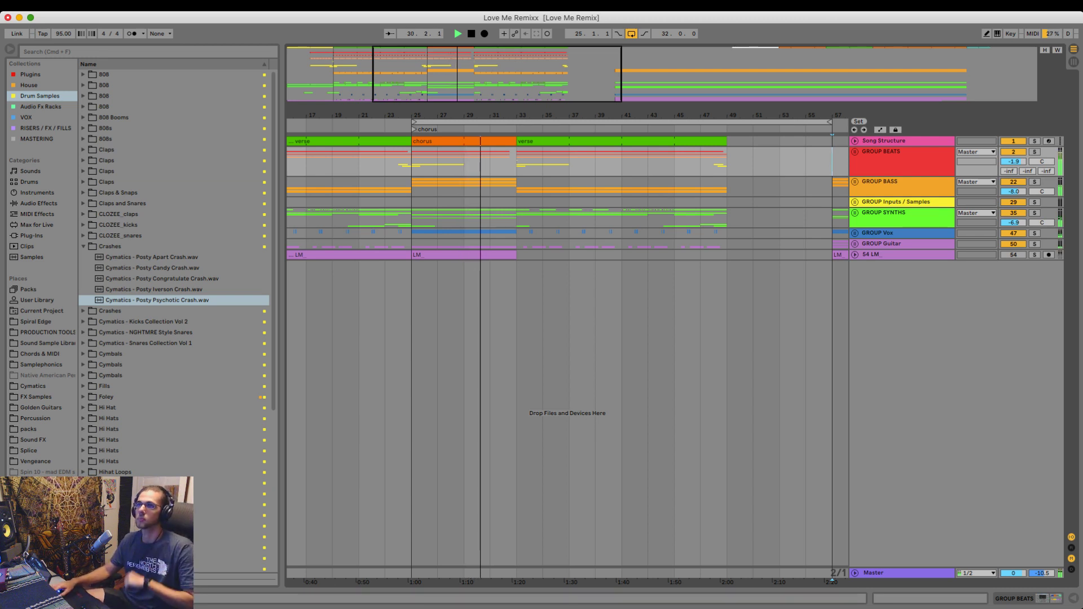
pyautogui.moveTo(475, 115); pyautogui.dragTo(562, 74)
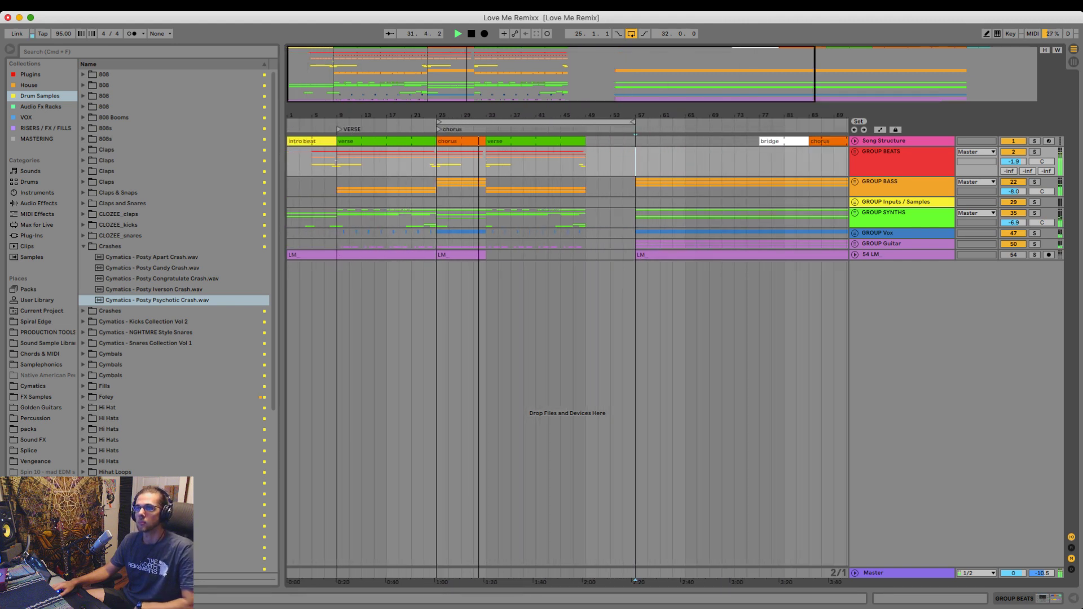
pyautogui.moveTo(562, 74); pyautogui.dragTo(563, 86)
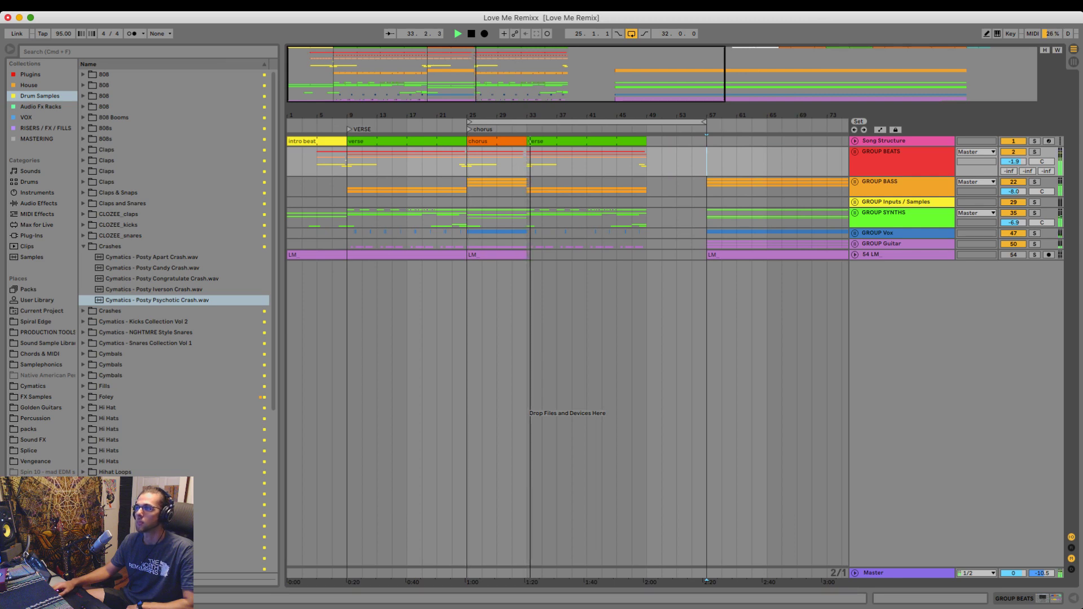
# - Unfold the tracks, stop playback and delete the Riser 1 and Riser 2 clips around the chorus-to-verse transition at bar 33
pyautogui.press('u')
pyautogui.scroll(-10, 568, 350)
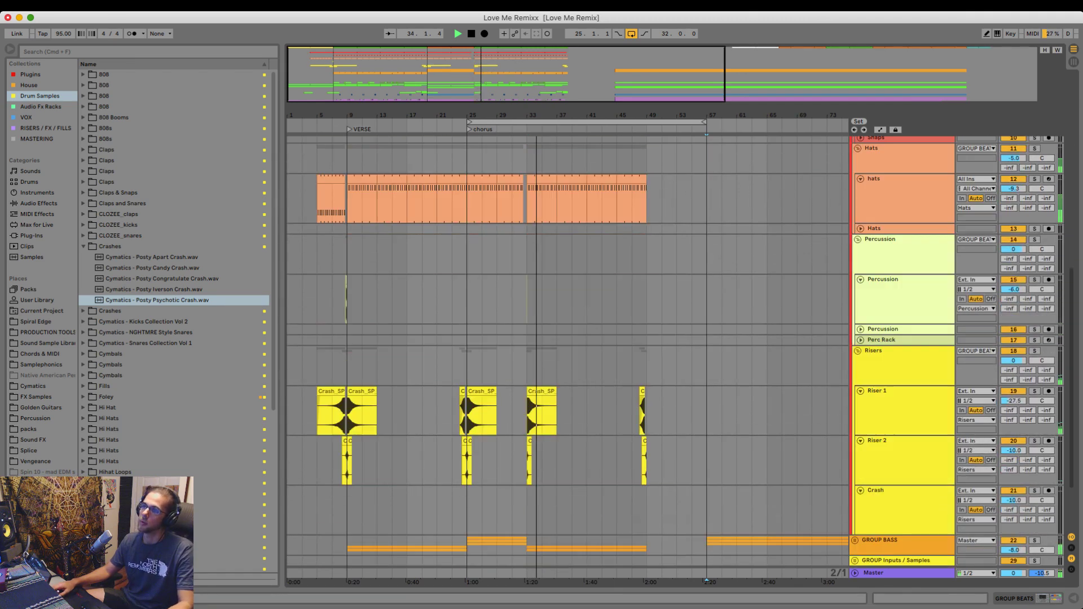
pyautogui.moveTo(506, 73); pyautogui.dragTo(460, 86)
pyautogui.press('space')
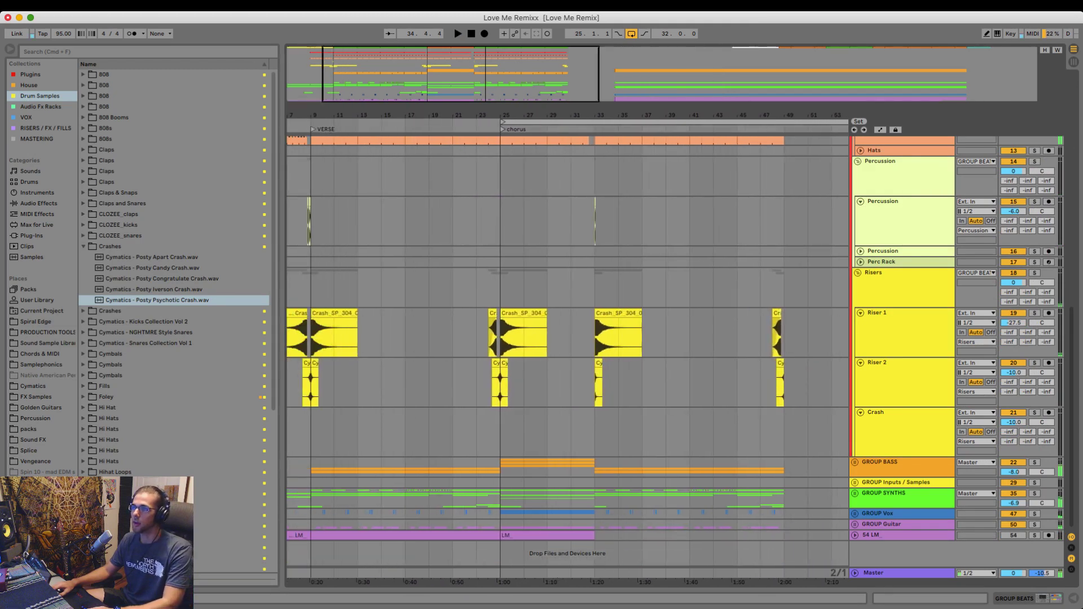
pyautogui.moveTo(571, 337); pyautogui.dragTo(642, 384)
pyautogui.press('Delete')
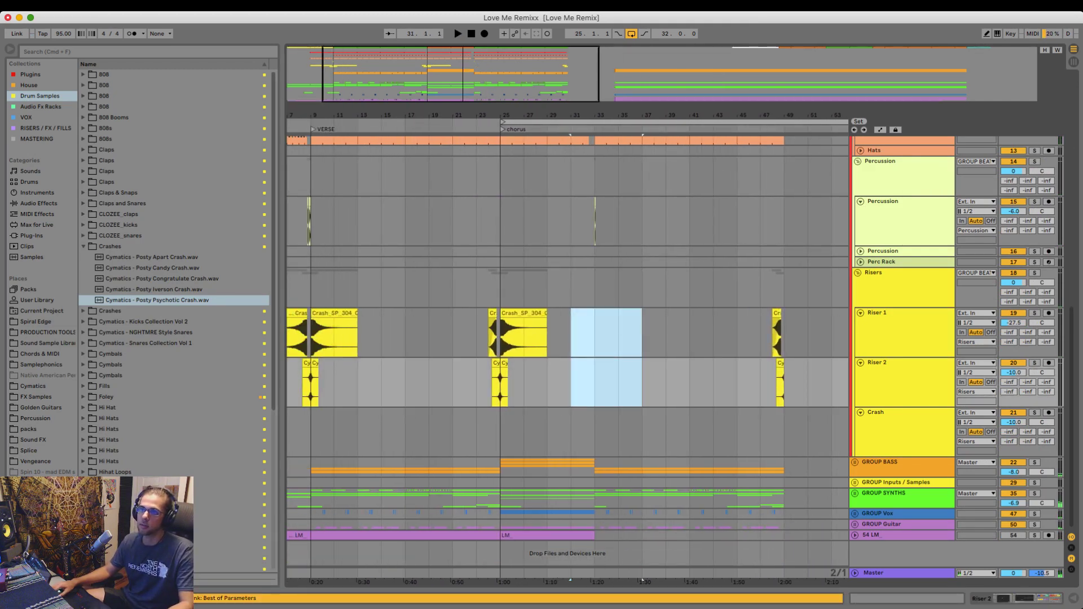
# - Copy the Percussion fill just before bar 9 to just before bar 33, and play the transition into the second verse
pyautogui.moveTo(334, 221); pyautogui.dragTo(309, 221)
pyautogui.press('super+c')
pyautogui.moveTo(594, 221); pyautogui.dragTo(664, 221)
pyautogui.press('super+v')
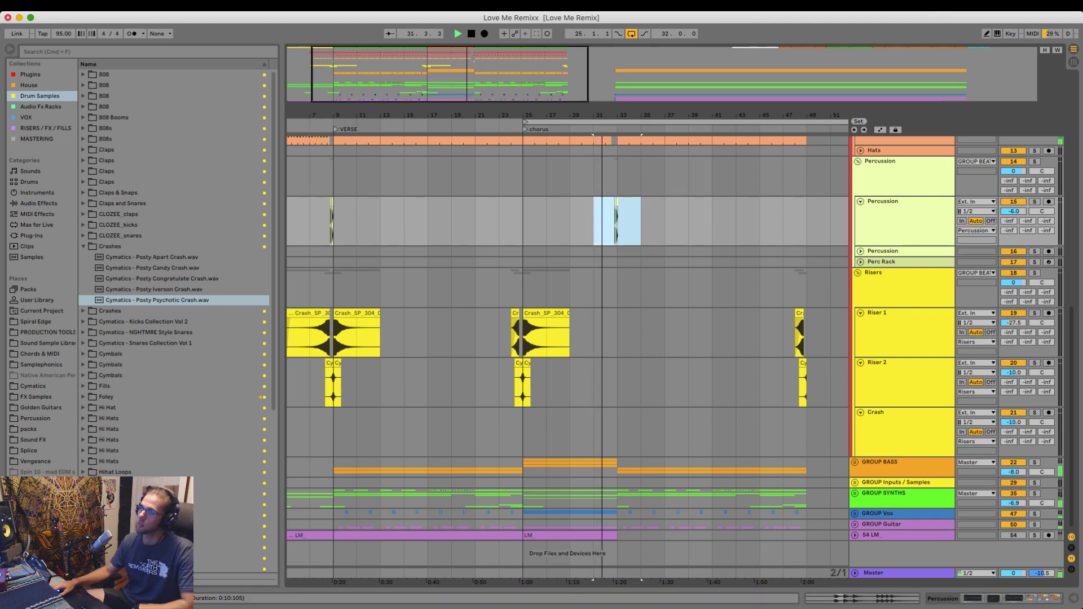
pyautogui.moveTo(627, 115)
pyautogui.mouseDown()
pyautogui.moveTo(627, 161)
pyautogui.moveTo(623, 109)
pyautogui.mouseUp()
pyautogui.click(639, 221)
pyautogui.scroll(10, 639, 282)
pyautogui.scroll(-5, 640, 282)
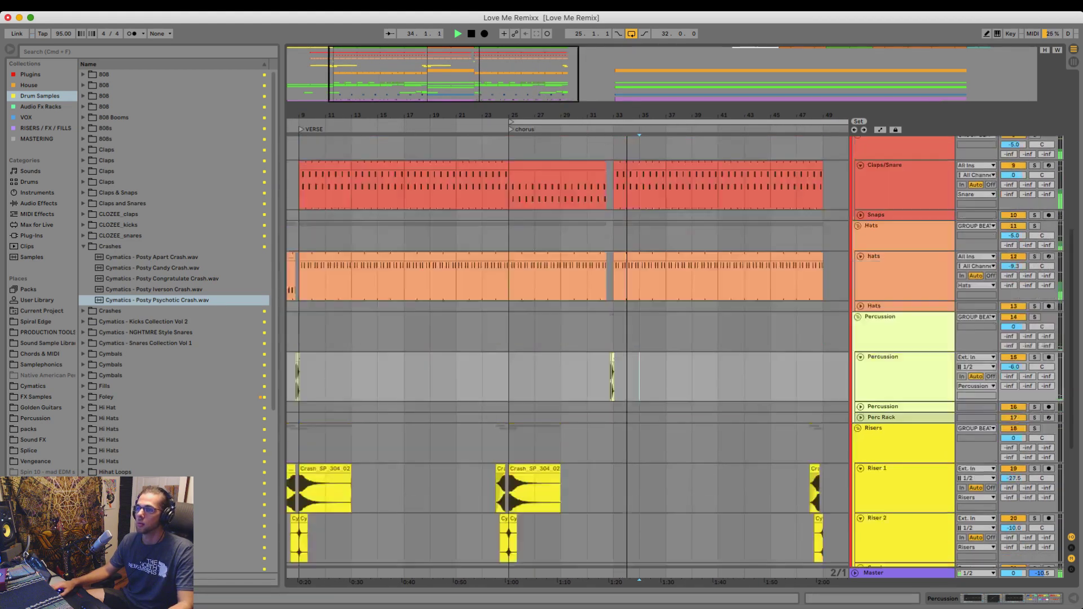
pyautogui.scroll(4, 561, 339)
pyautogui.press('space')
# - Try the chorus without hats by deactivating the hats clips from bar 25 to just before bar 33 and playing it
pyautogui.moveTo(509, 360); pyautogui.dragTo(561, 361)
pyautogui.press('0')
pyautogui.click(560, 360)
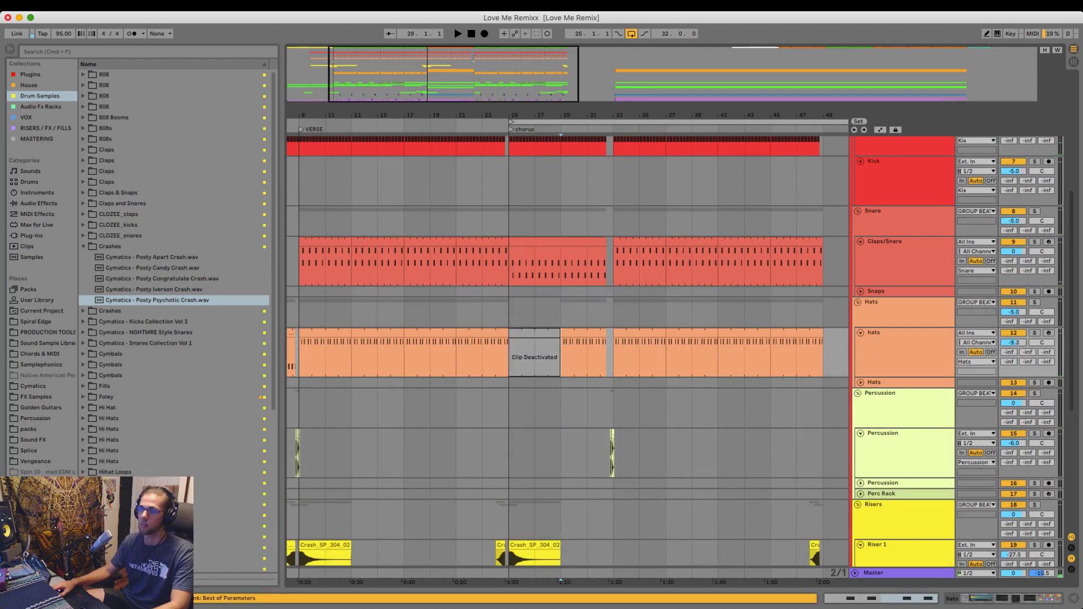
pyautogui.click(584, 333)
pyautogui.press('0')
pyautogui.click(483, 313)
pyautogui.press('space')
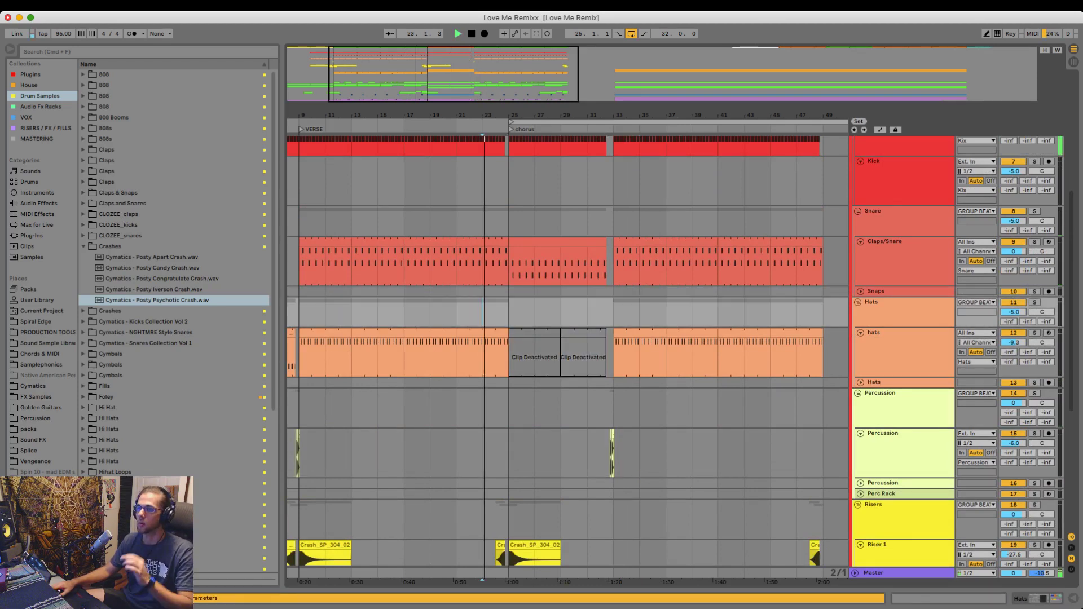
pyautogui.click(510, 129)
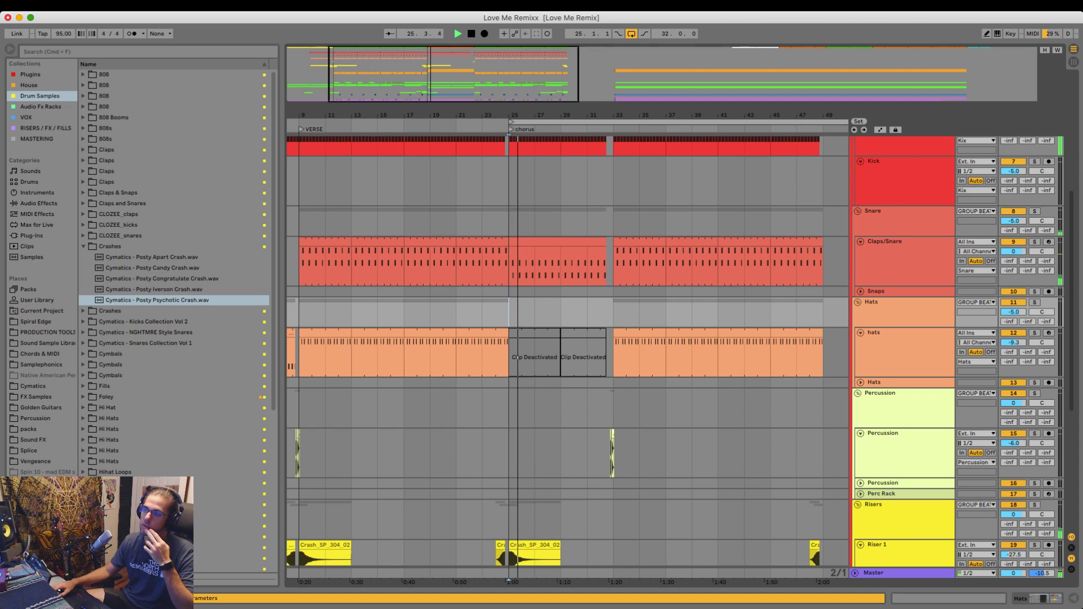
# - Replace the deactivated chorus hats with a copy of the intro beat's hats clip at bar 25, extended to just before bar 33
pyautogui.click(535, 333)
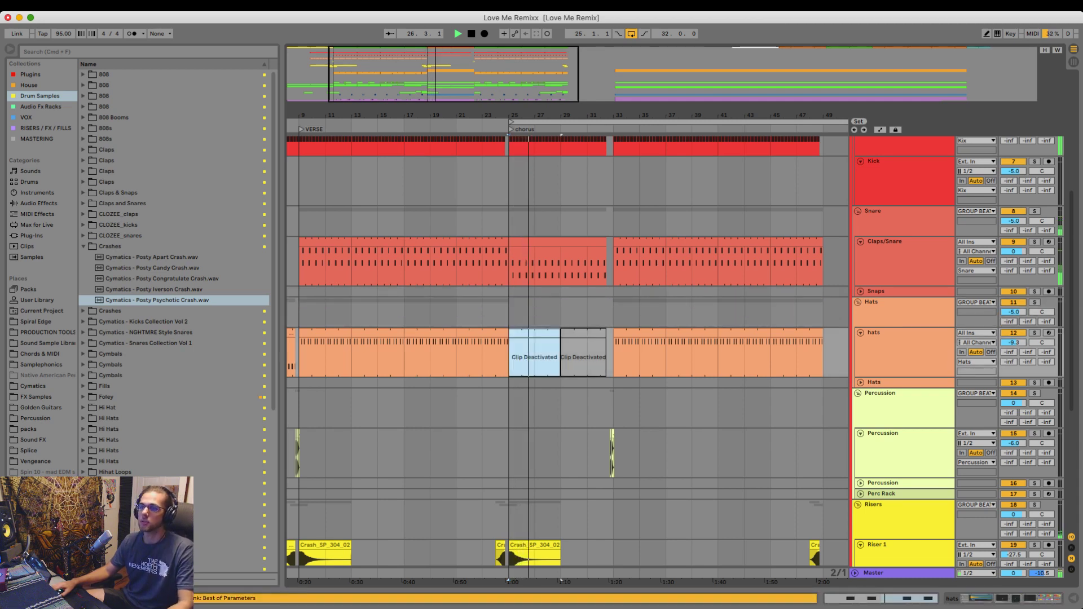
pyautogui.press('space')
pyautogui.press('space')
pyautogui.hscroll(-5, 535, 333)
pyautogui.press('space')
pyautogui.click(364, 334)
pyautogui.press('super+c')
pyautogui.click(627, 334)
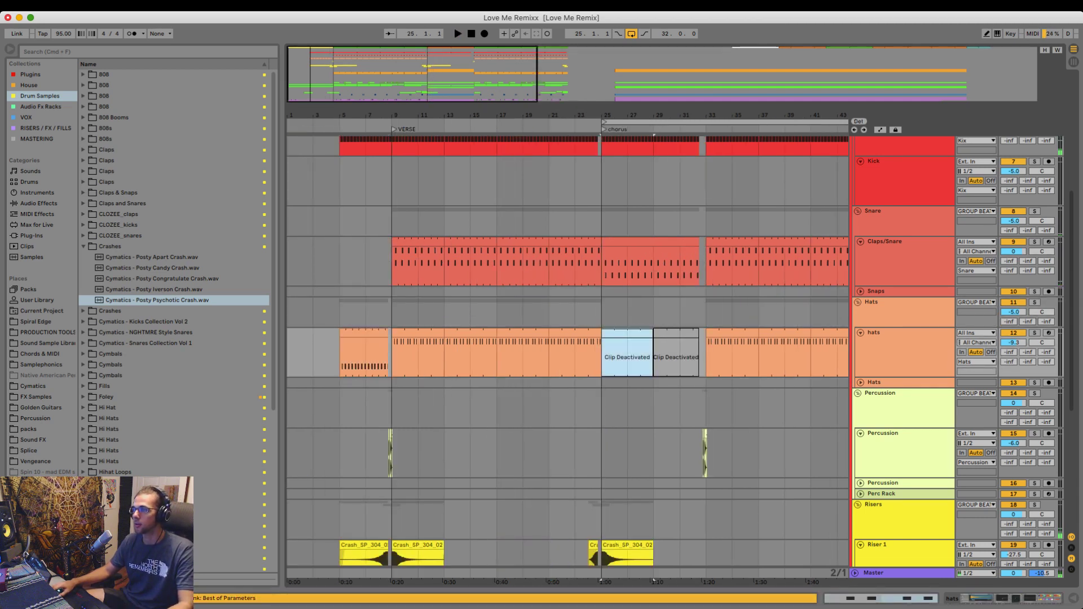
pyautogui.press('super+v')
pyautogui.press('space')
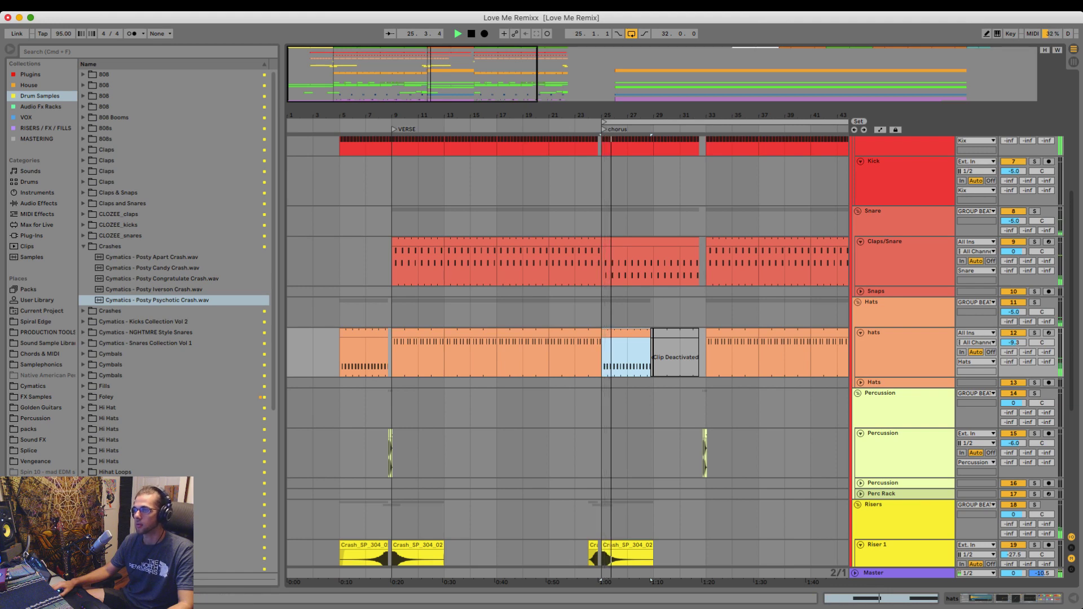
pyautogui.moveTo(651, 334); pyautogui.dragTo(700, 333)
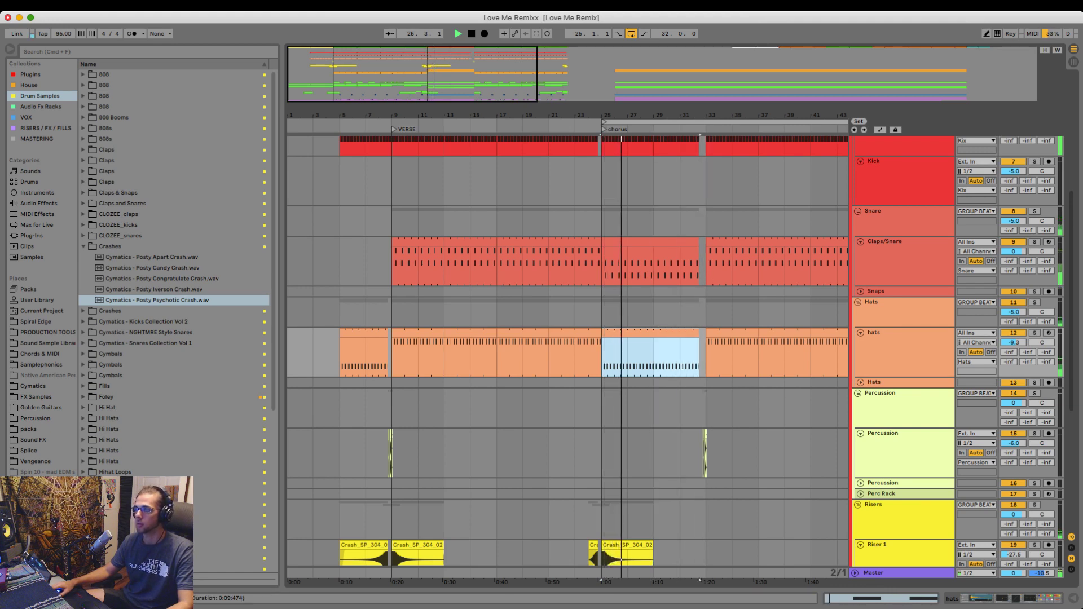
# - Show the hats' RVB VAHALLA automation in its own lane and duplicate its raised two-bar section across the chorus up to bar 33
pyautogui.press('a')
pyautogui.scroll(-2, 568, 357)
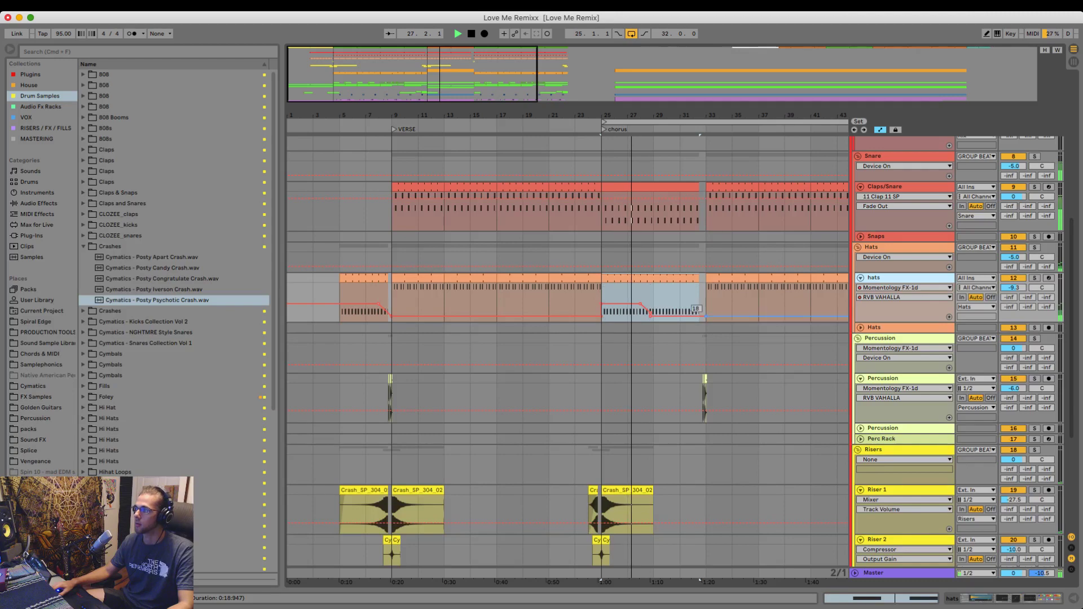
pyautogui.click(949, 317)
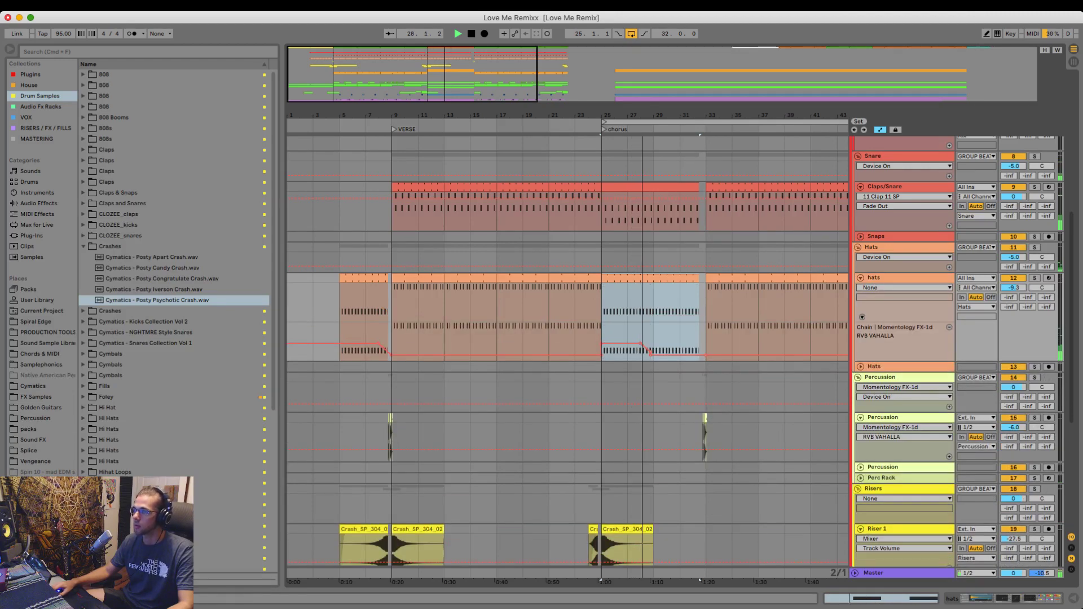
pyautogui.click(640, 344)
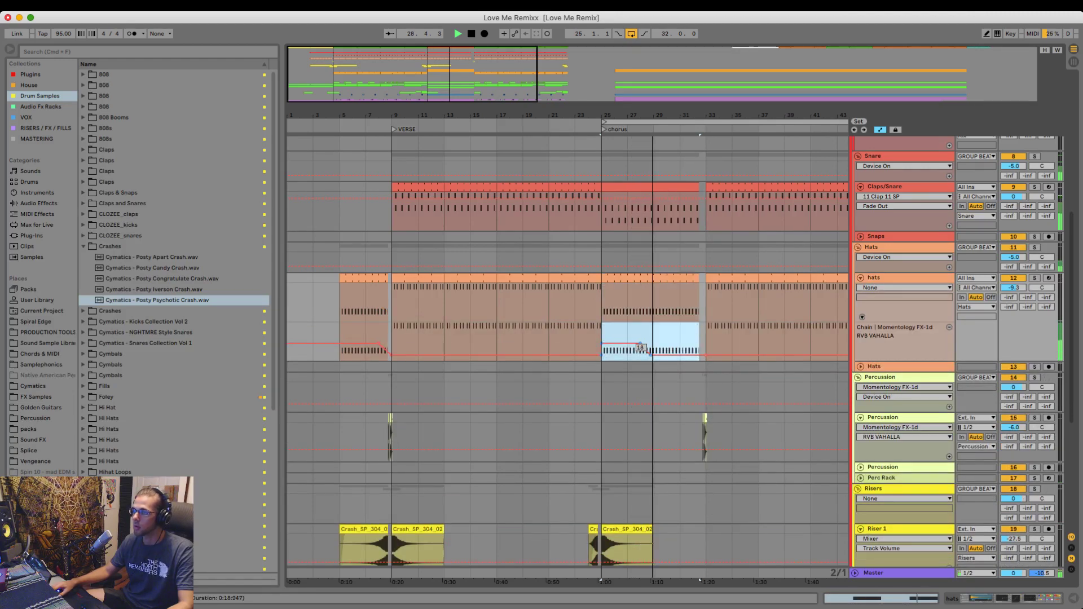
pyautogui.moveTo(654, 334); pyautogui.dragTo(602, 334)
pyautogui.press('super+d')
pyautogui.click(628, 334)
pyautogui.press('super+d')
pyautogui.press('super+d')
pyautogui.press('super+d')
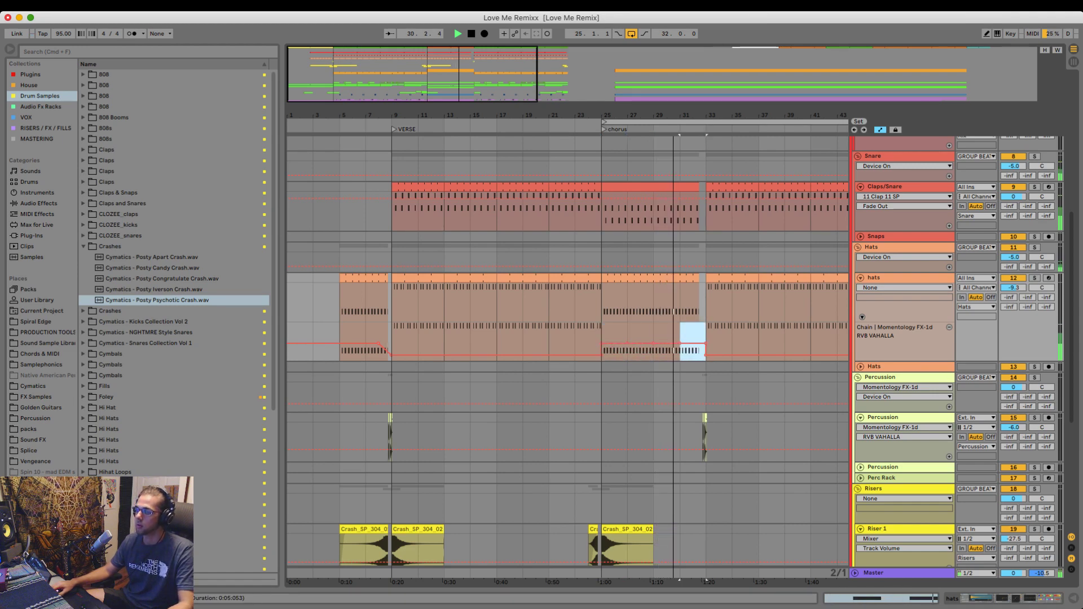
# - Show the hats' Stereo Delay automation and duplicate its two bars from bar 25 across the chorus, then hide the device chain
pyautogui.doubleClick(874, 278)
pyautogui.hscroll(15, 677, 531)
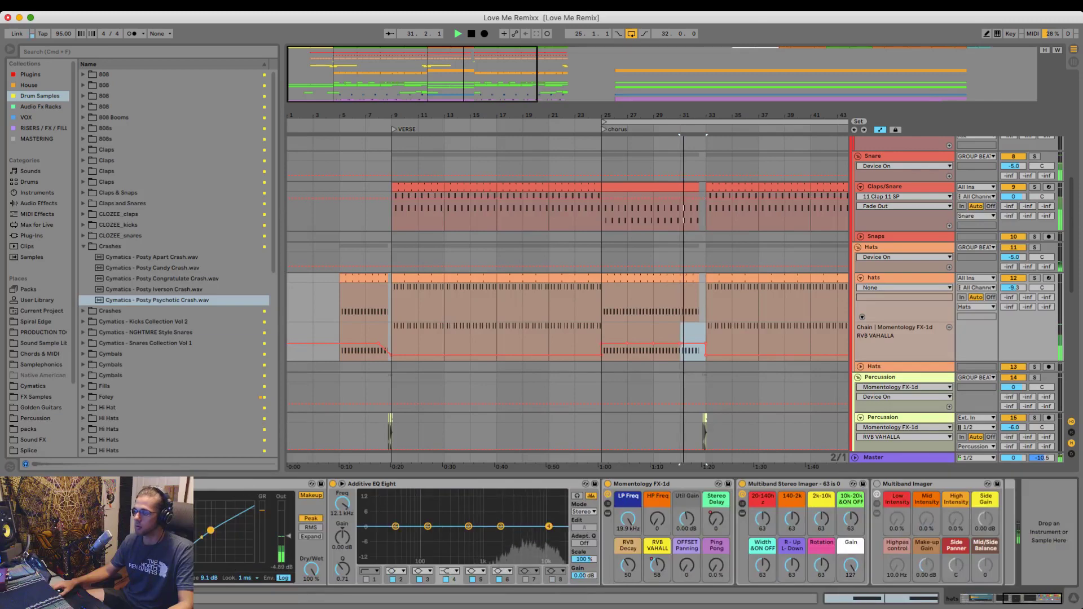
pyautogui.click(716, 520)
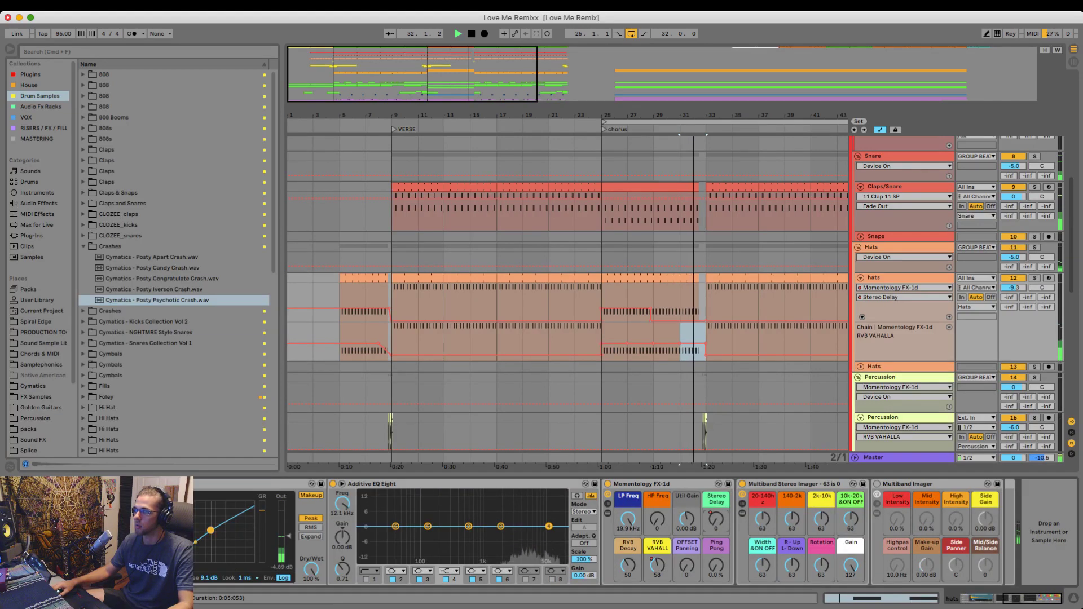
pyautogui.moveTo(603, 299); pyautogui.dragTo(627, 299)
pyautogui.press('super+d')
pyautogui.press('super+d')
pyautogui.press('super+d')
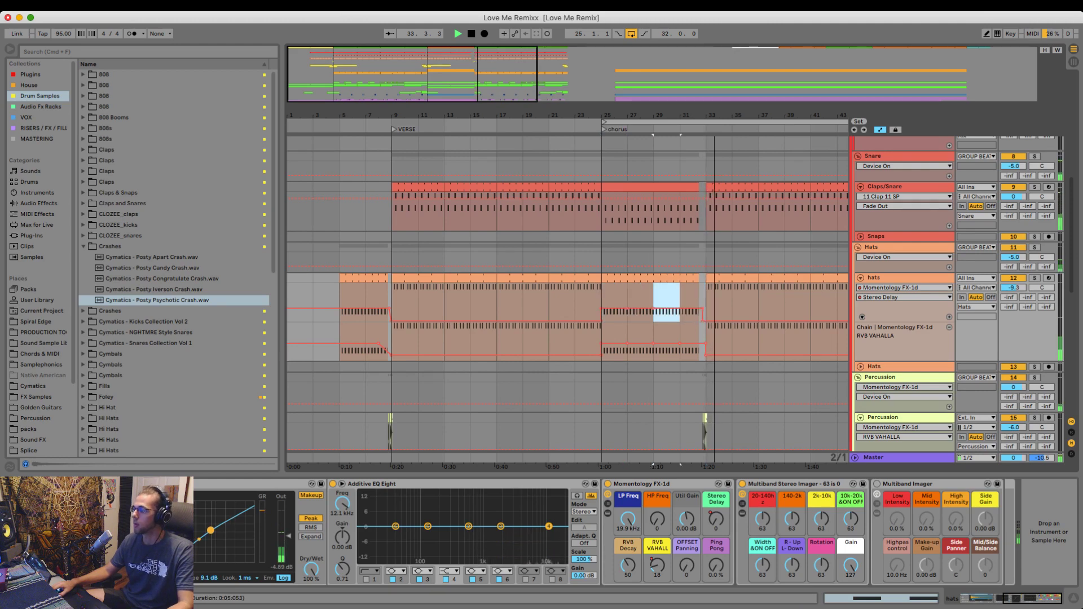
pyautogui.press('super+alt+l')
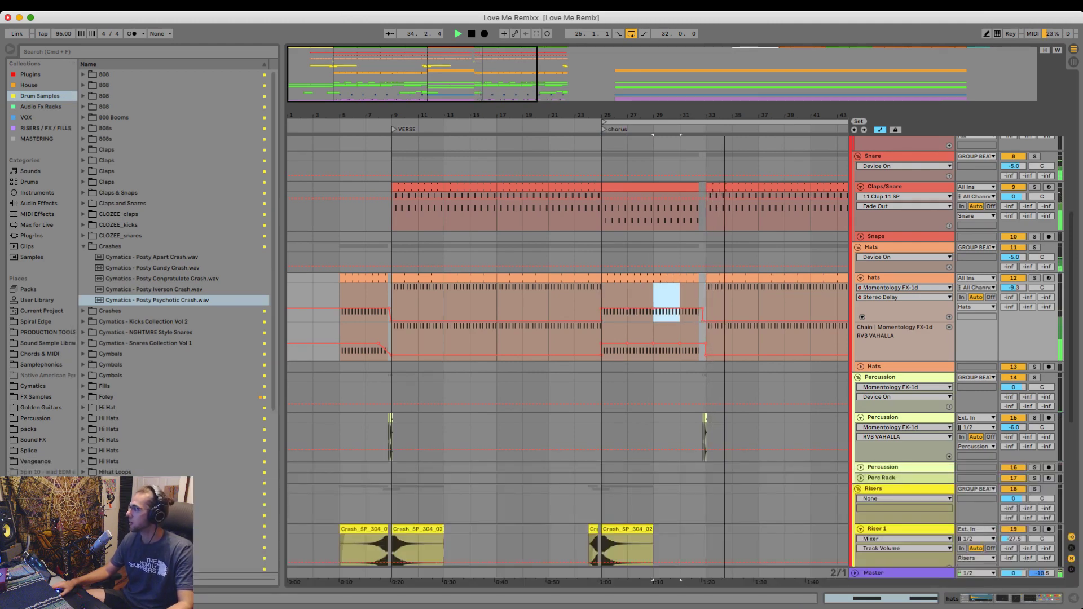
# - Add a locator named "VERSE 2" at bar 33, where the second verse begins
pyautogui.hscroll(1, 568, 350)
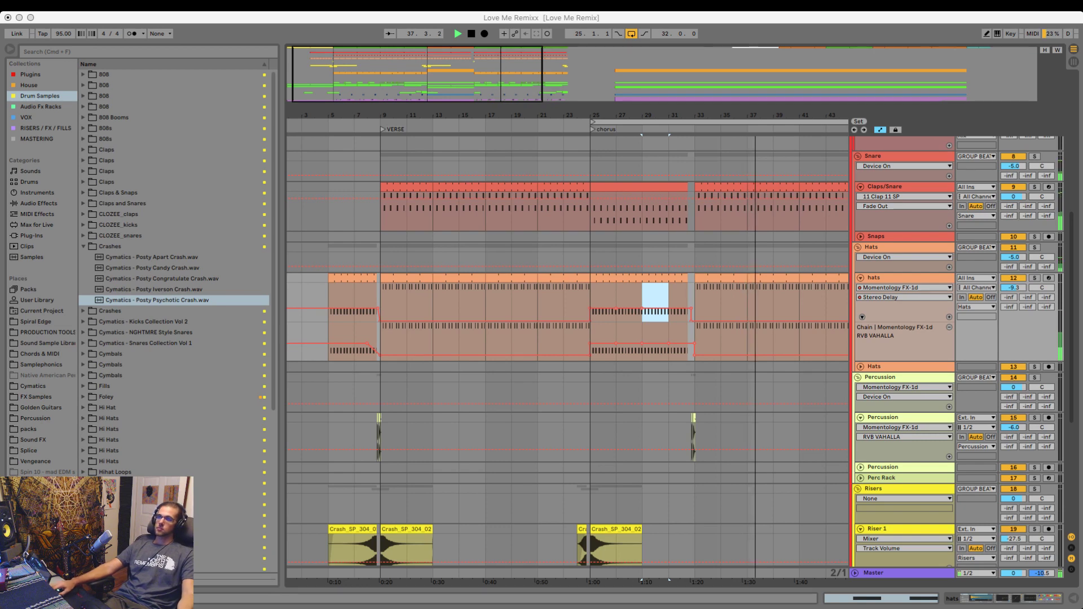
pyautogui.moveTo(663, 104); pyautogui.dragTo(663, 90)
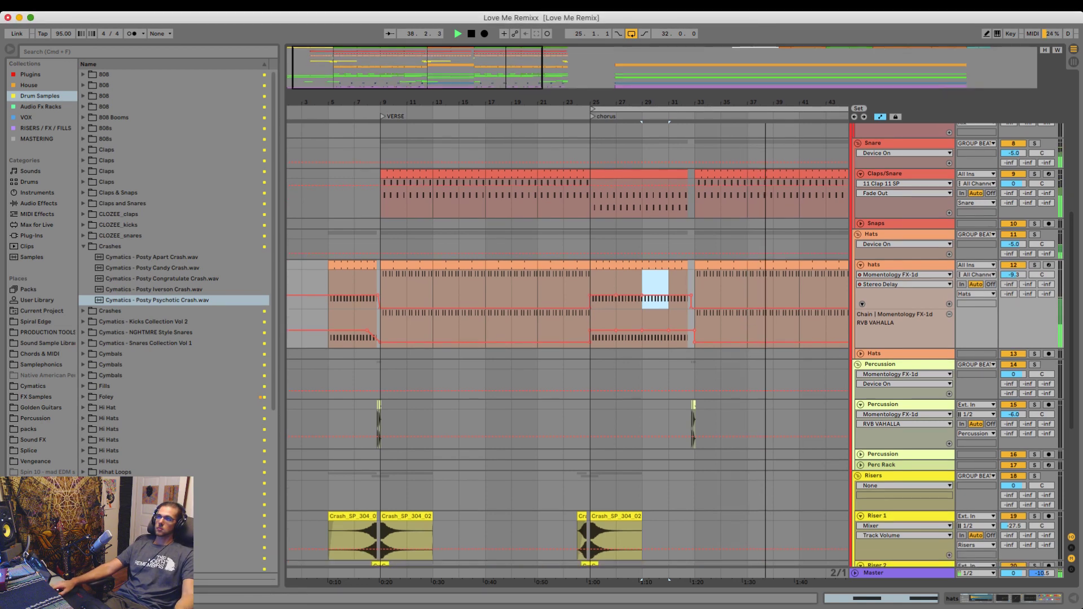
pyautogui.scroll(10, 567, 350)
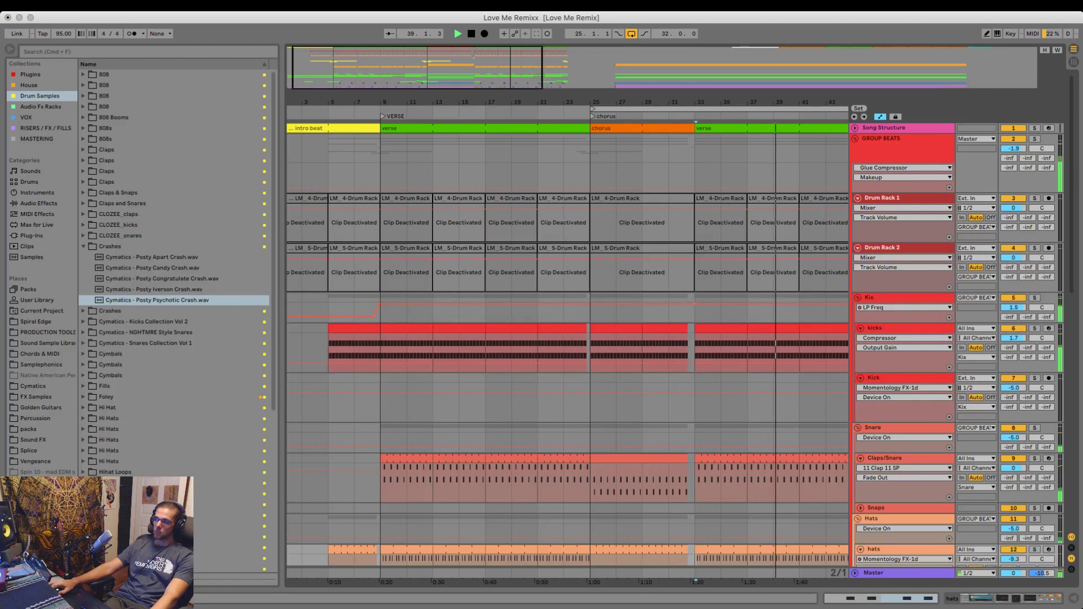
pyautogui.click(718, 122)
pyautogui.write('VERSE')
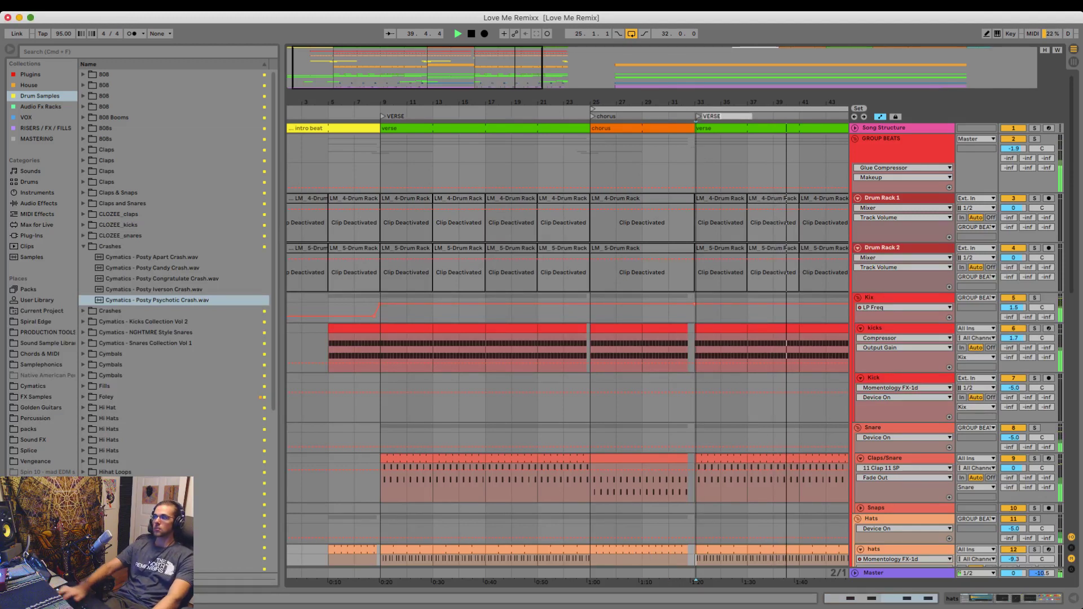
pyautogui.write(' 2')
pyautogui.press('Return')
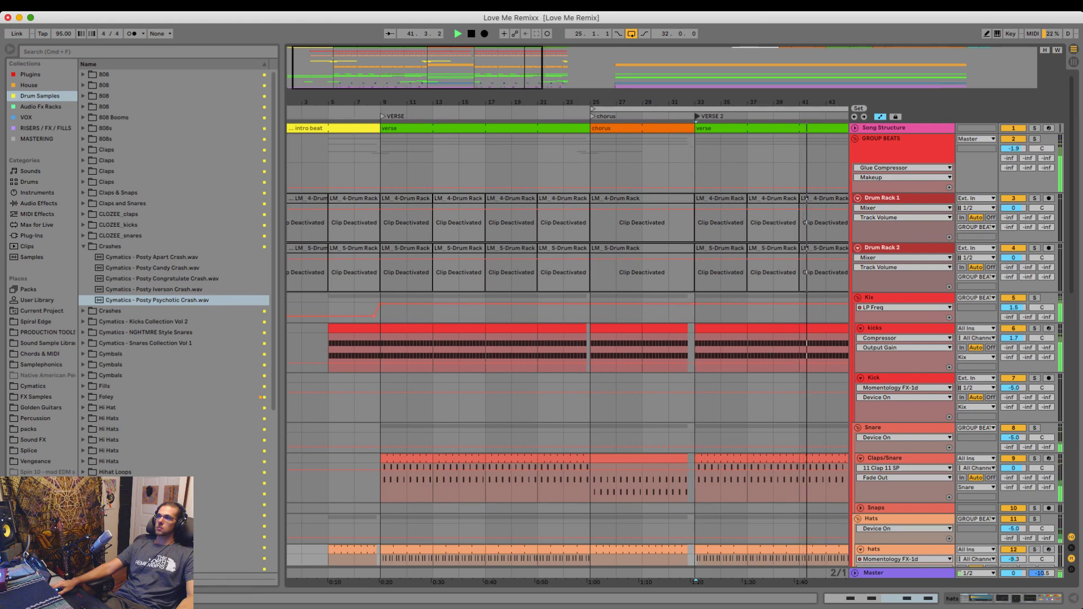
# - Hide the automation lanes and play the second verse through to its end at bar 49, reviewing the drum and riser tracks
pyautogui.press('-')
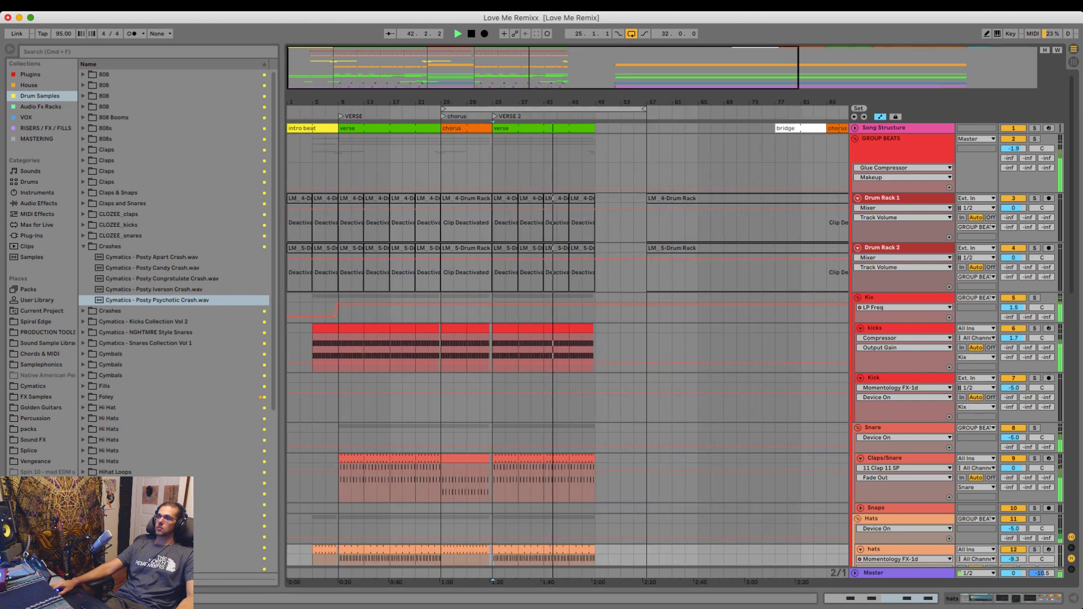
pyautogui.press('a')
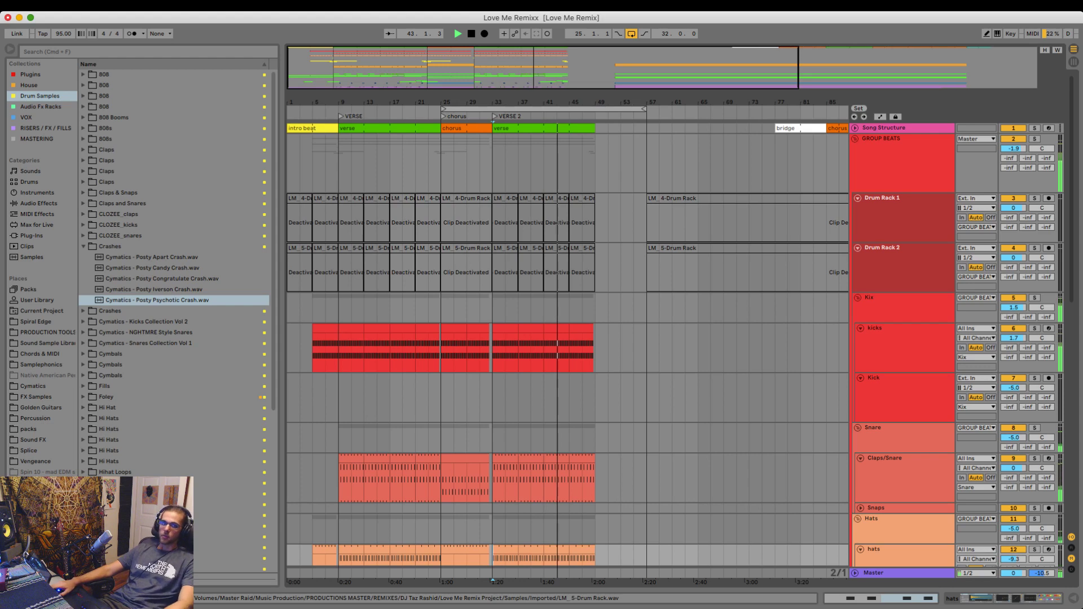
pyautogui.scroll(-5, 564, 350)
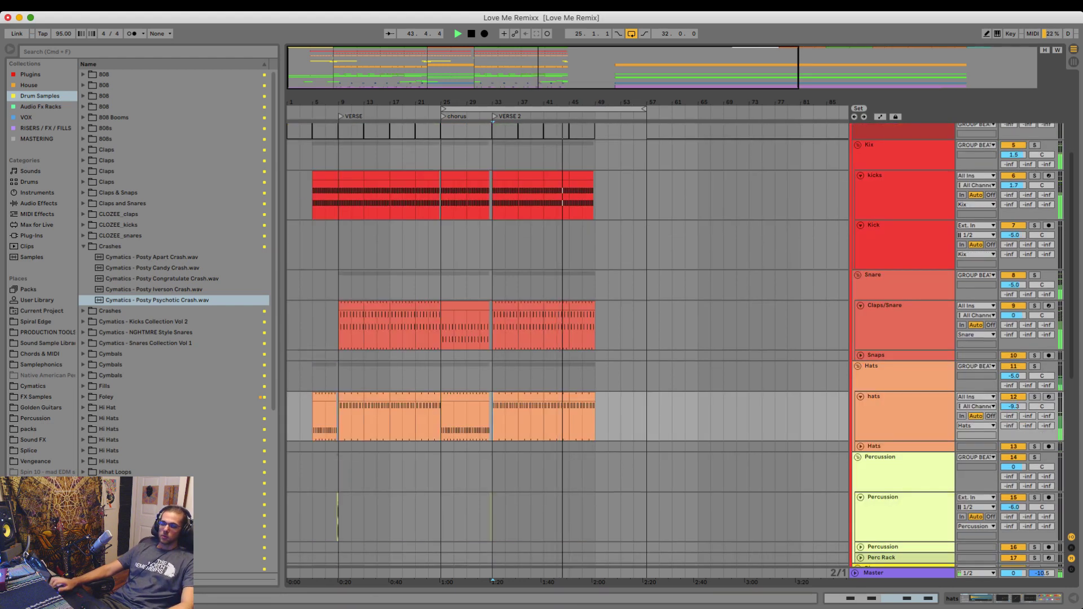
pyautogui.scroll(-10, 564, 350)
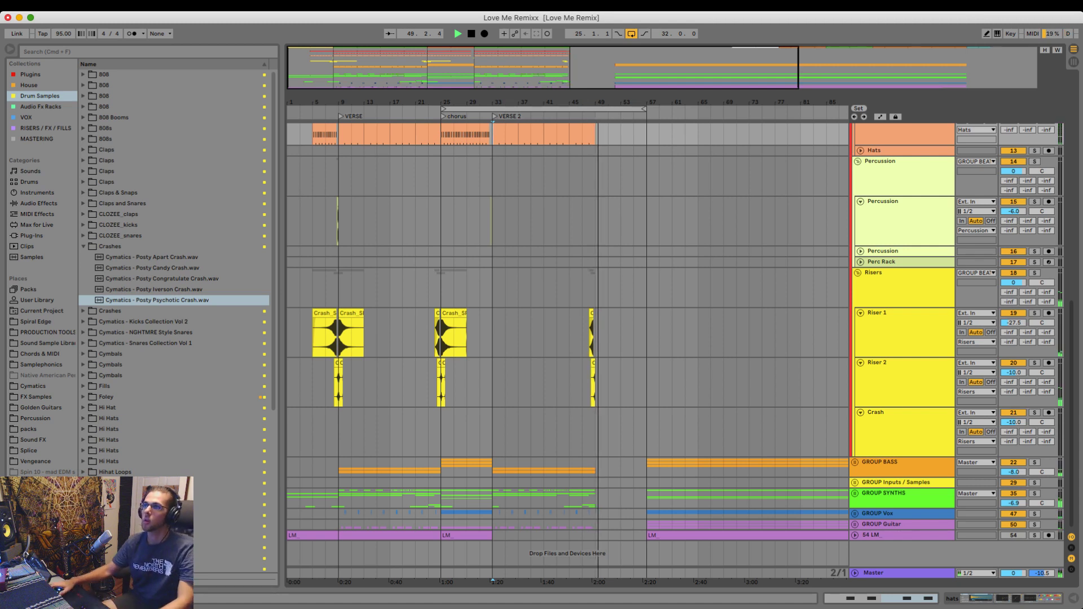
pyautogui.press('space')
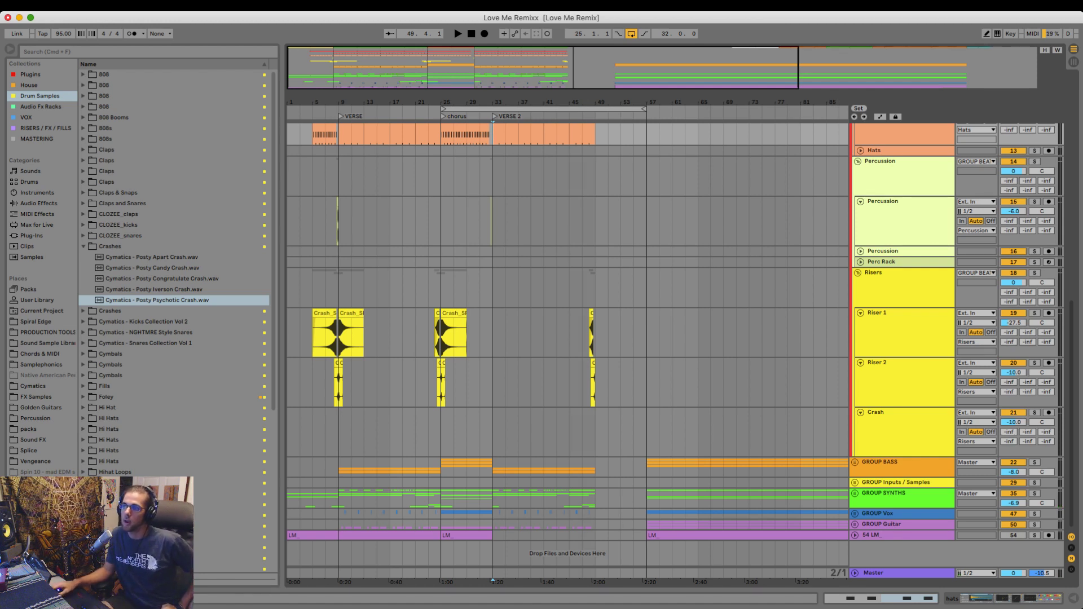
# - Move the bridge clip in the Song Structure track to bar 49, directly after the second verse
pyautogui.click(530, 221)
pyautogui.moveTo(494, 186); pyautogui.dragTo(609, 218)
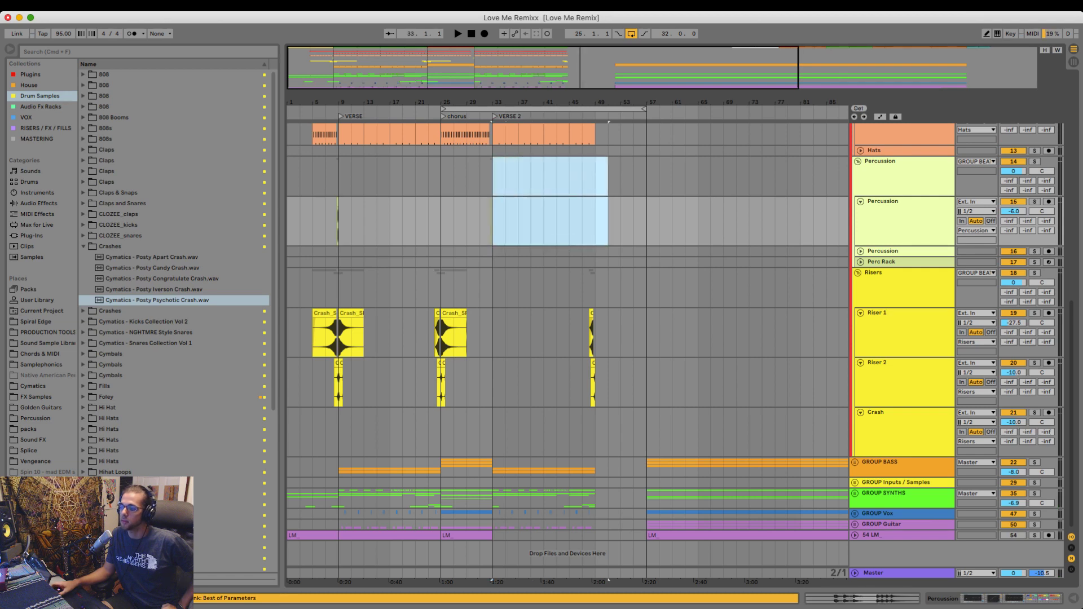
pyautogui.click(596, 221)
pyautogui.scroll(15, 564, 338)
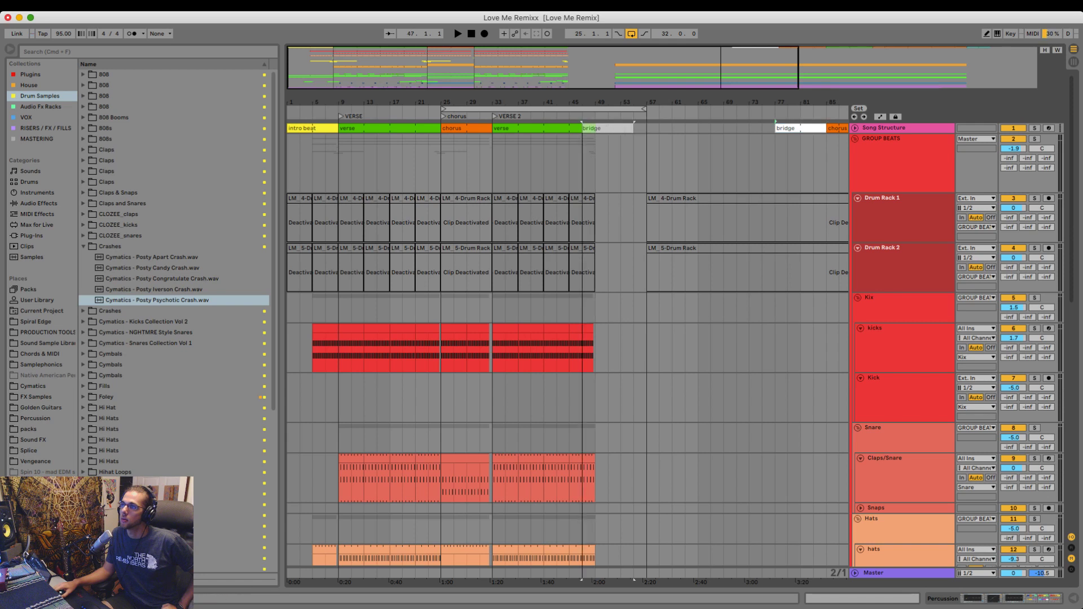
pyautogui.moveTo(802, 128); pyautogui.dragTo(621, 128)
pyautogui.moveTo(583, 163); pyautogui.dragTo(596, 163)
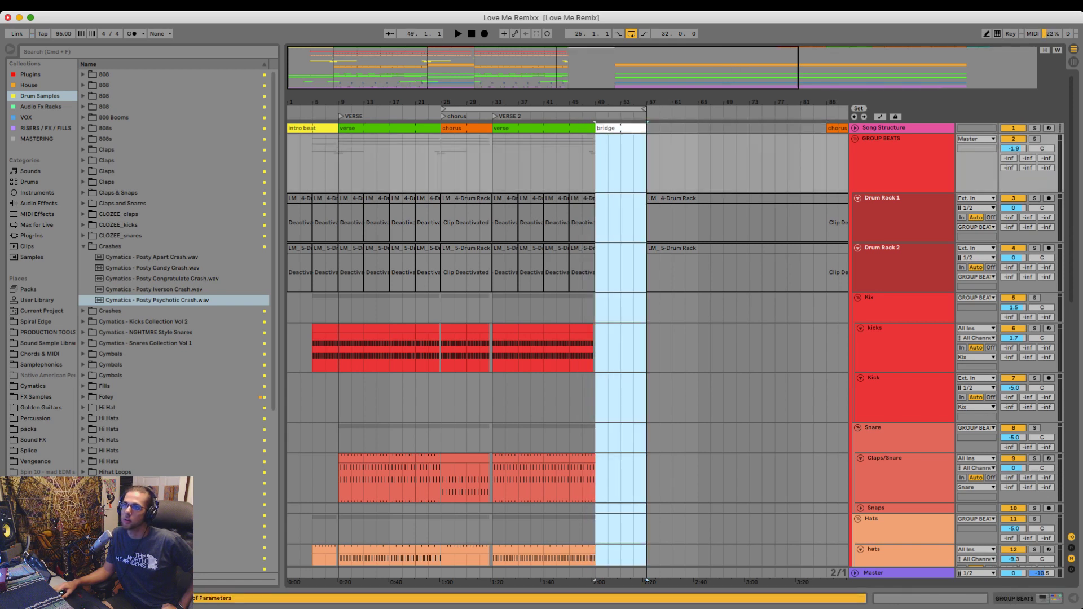
pyautogui.moveTo(597, 103); pyautogui.dragTo(619, 113)
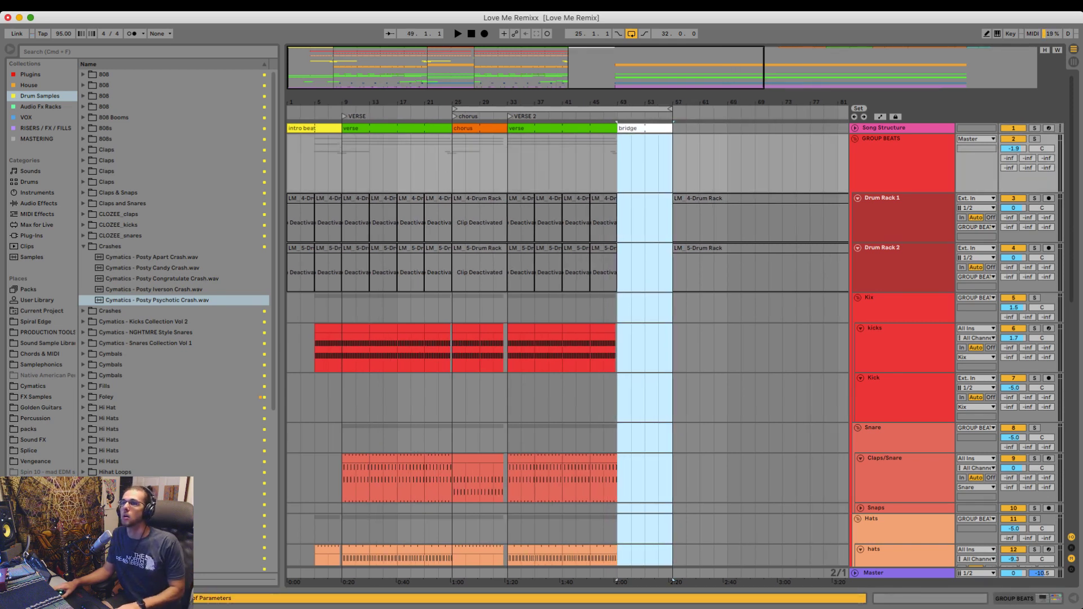
# - Unfold the GROUP SYNTHS tracks and play the arrangement from the beginning twice to hear where a guitar part fits
pyautogui.press('Home')
pyautogui.press('space')
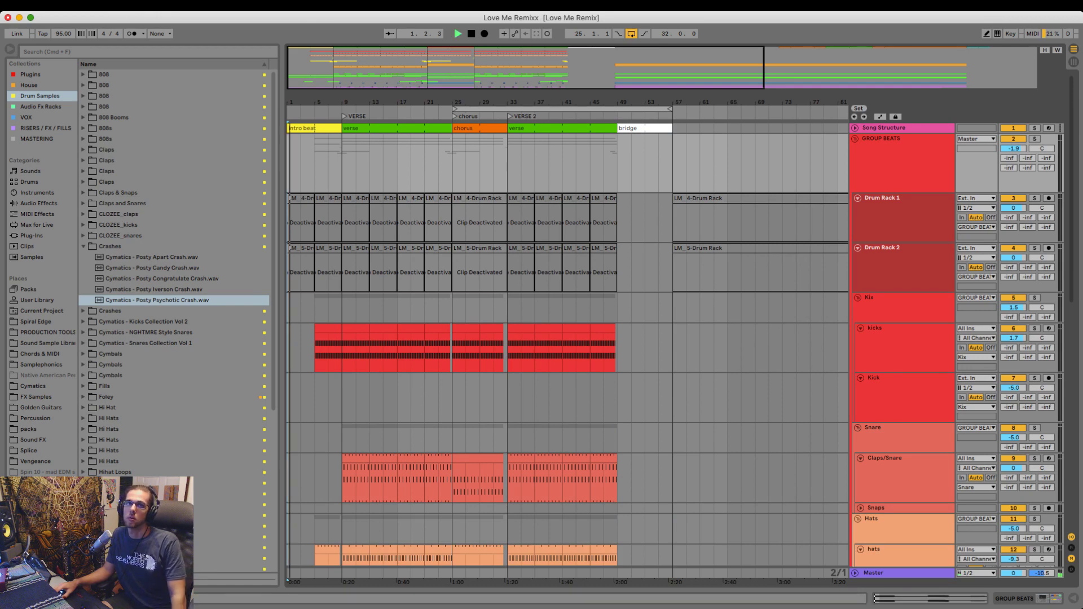
pyautogui.moveTo(316, 103); pyautogui.dragTo(325, 160)
pyautogui.scroll(-15, 568, 350)
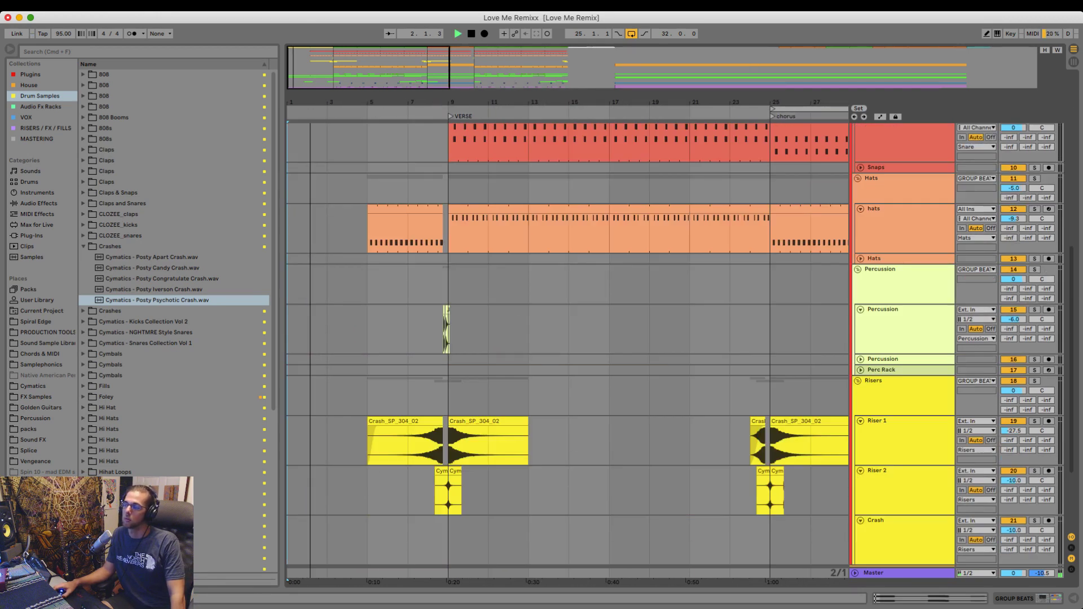
pyautogui.click(855, 494)
pyautogui.scroll(-10, 855, 494)
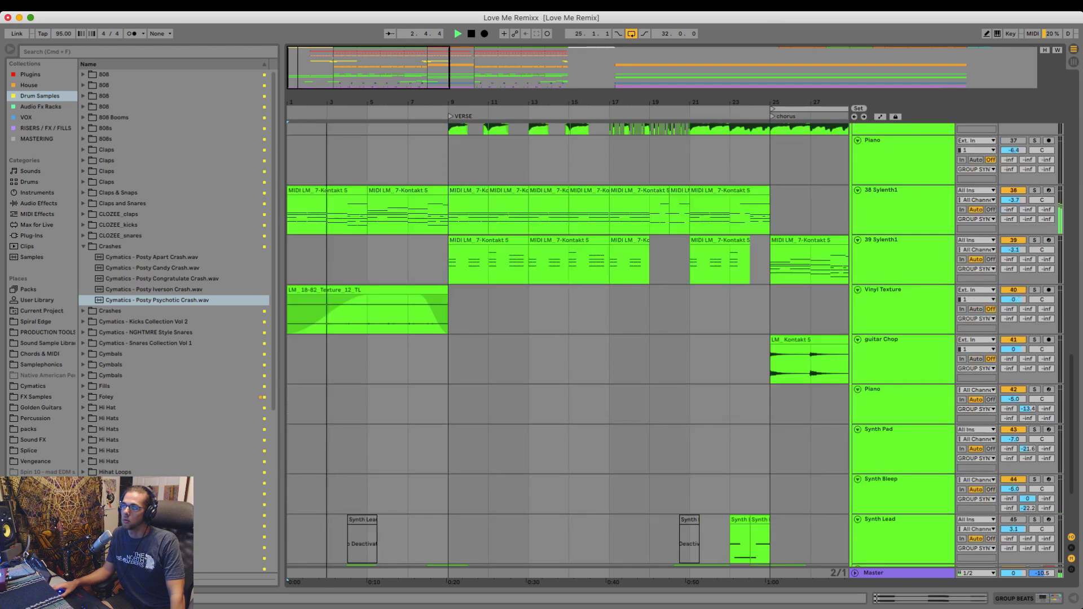
pyautogui.doubleClick(883, 191)
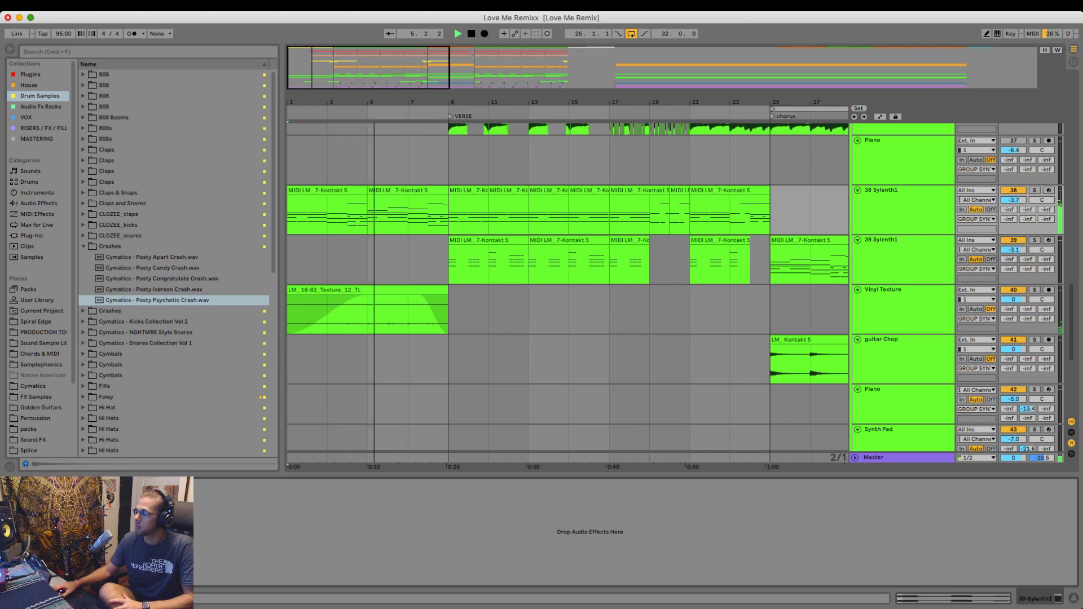
pyautogui.press('super+alt+l')
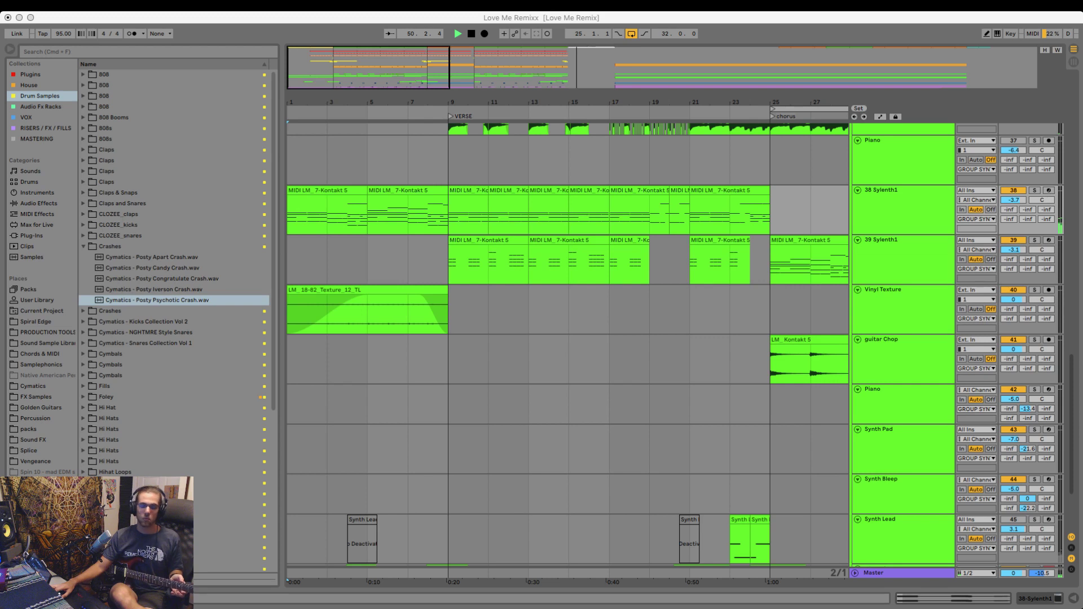
pyautogui.click(471, 33)
pyautogui.click(471, 33)
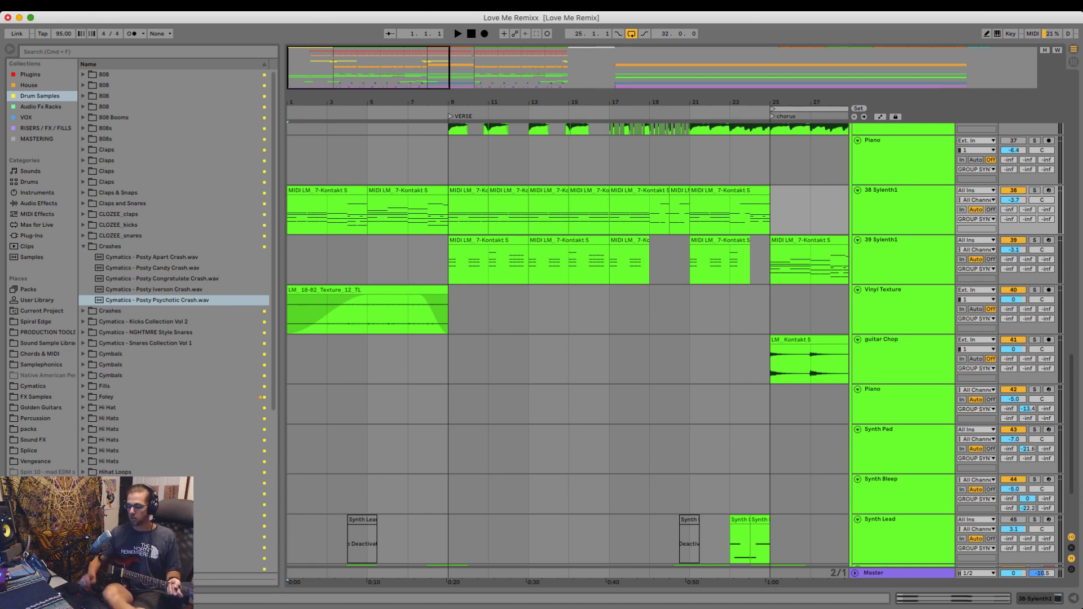
pyautogui.press('space')
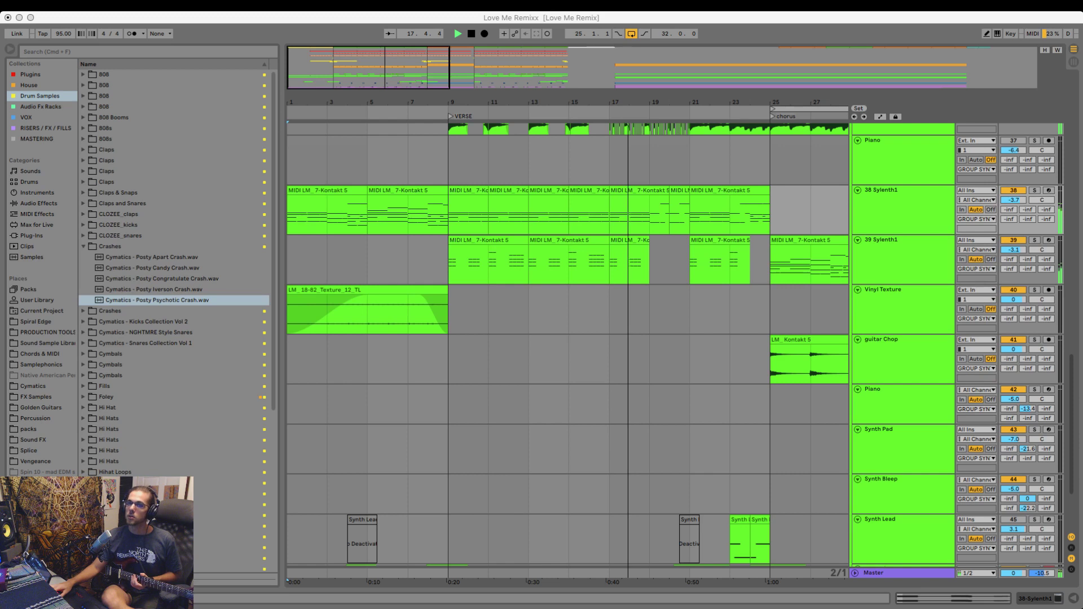
pyautogui.press('space')
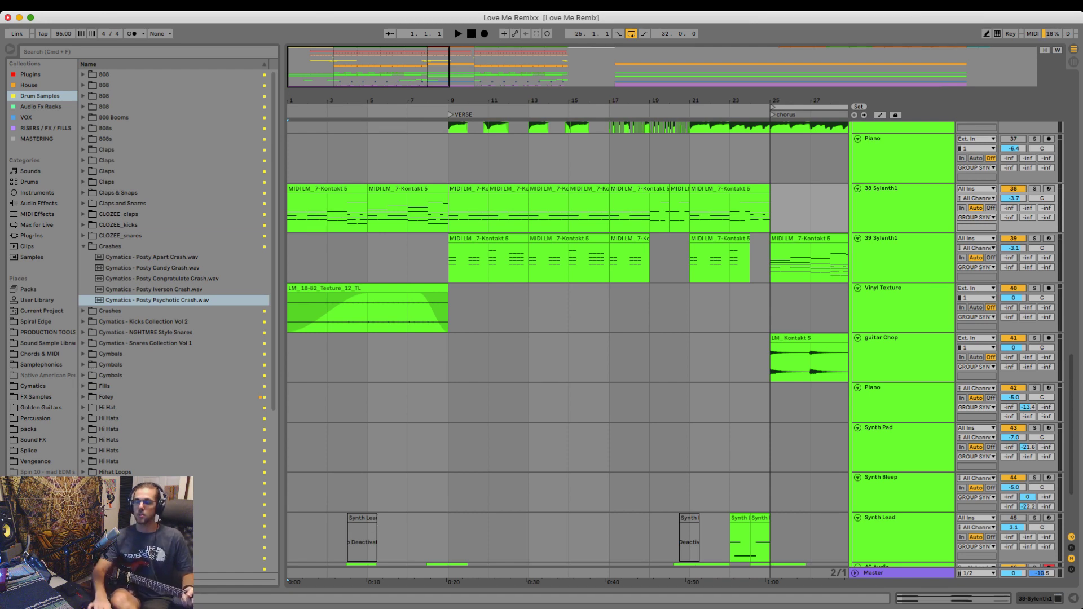
# - Restart playback from the beginning and unfold the GROUP Guitar tracks
pyautogui.press('space')
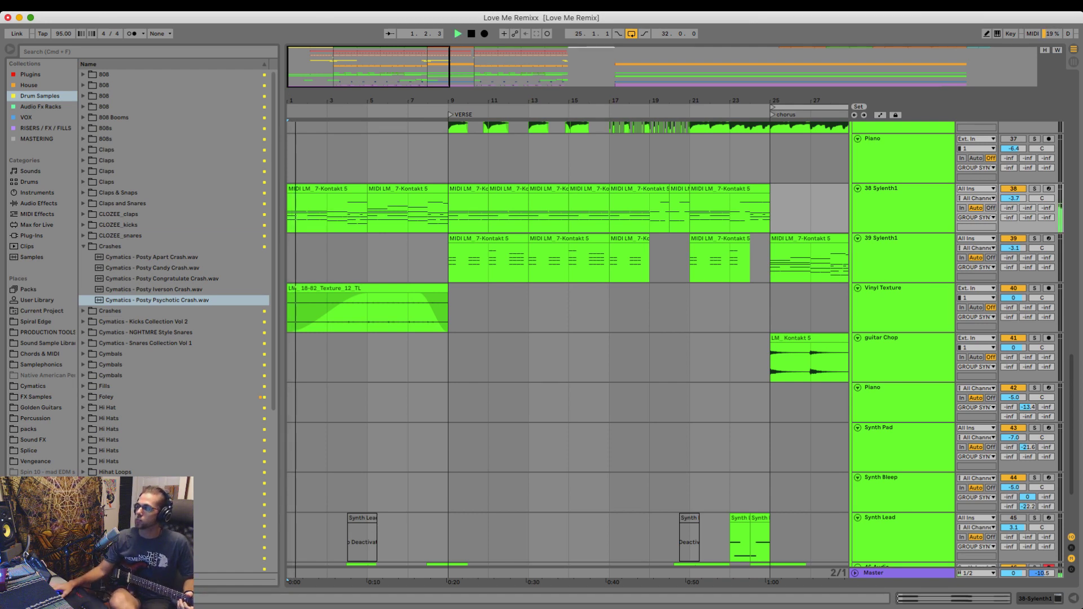
pyautogui.scroll(-4, 564, 350)
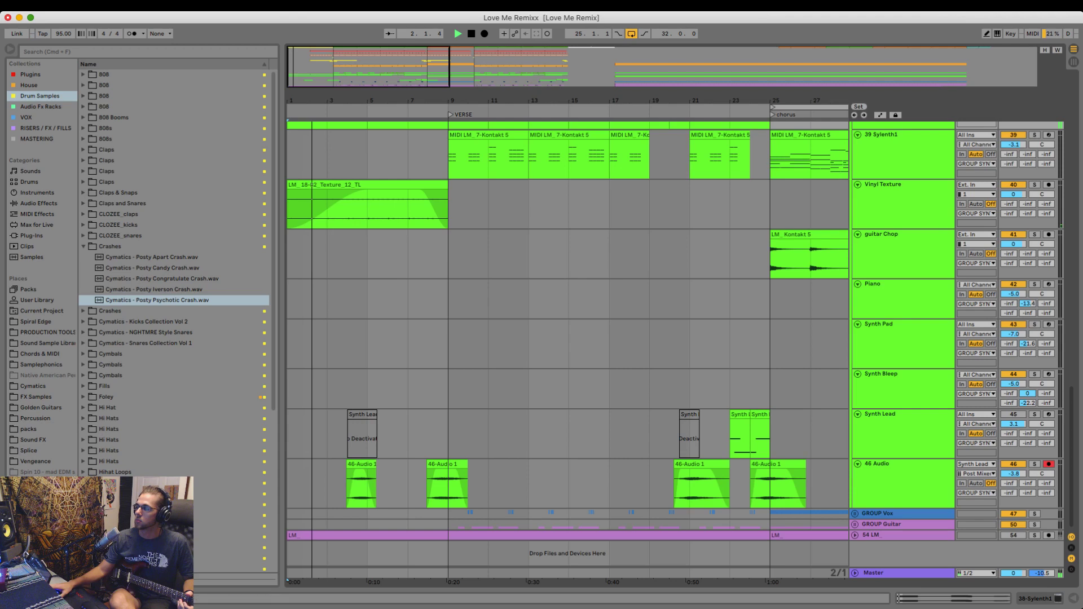
pyautogui.click(856, 525)
pyautogui.scroll(-6, 869, 508)
pyautogui.click(898, 395)
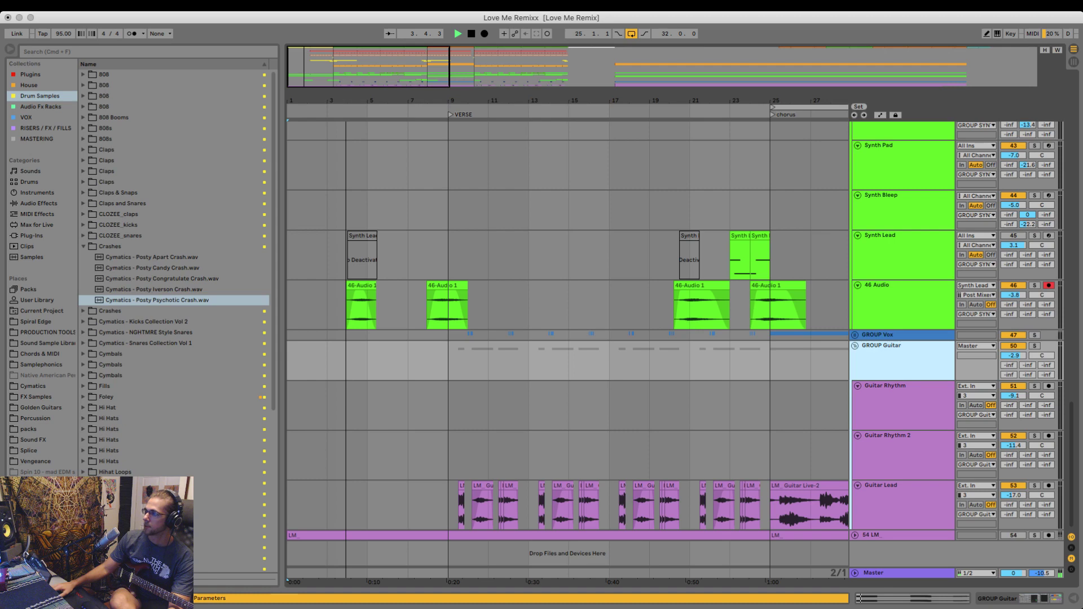
# - Add an audio track named "pk guitar" and move it into GROUP Guitar above Guitar Rhythm
pyautogui.press('super+t')
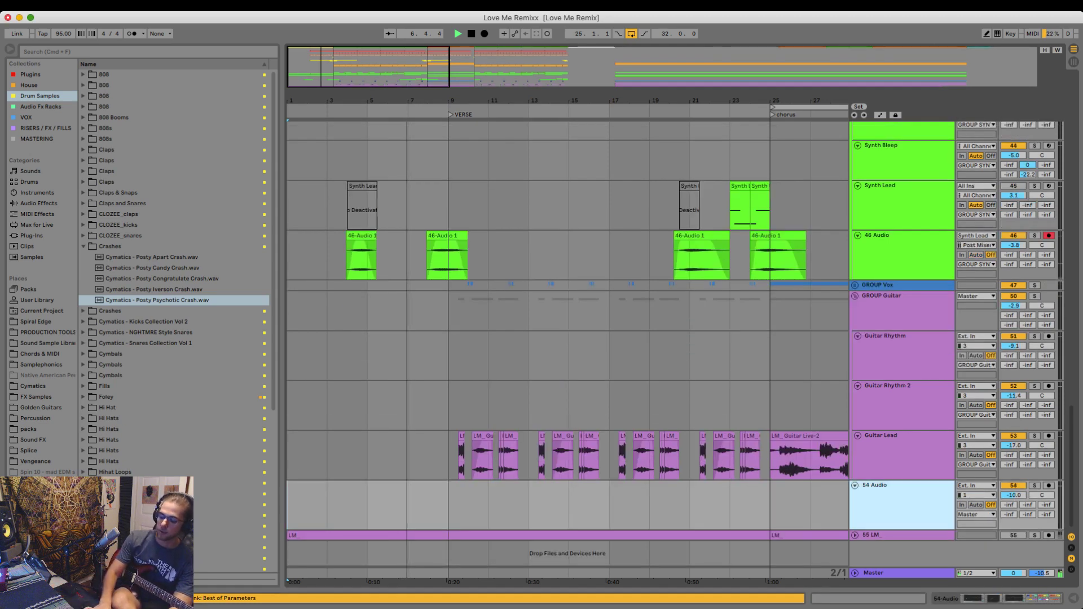
pyautogui.press('super+r')
pyautogui.write('pk guitar')
pyautogui.press('Return')
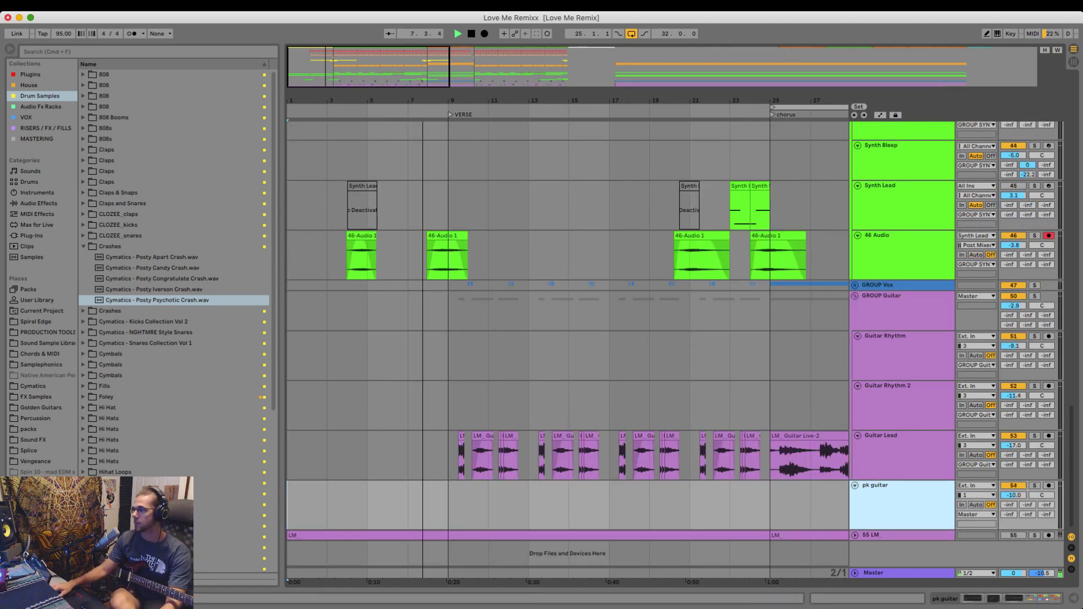
pyautogui.moveTo(902, 487); pyautogui.dragTo(902, 334)
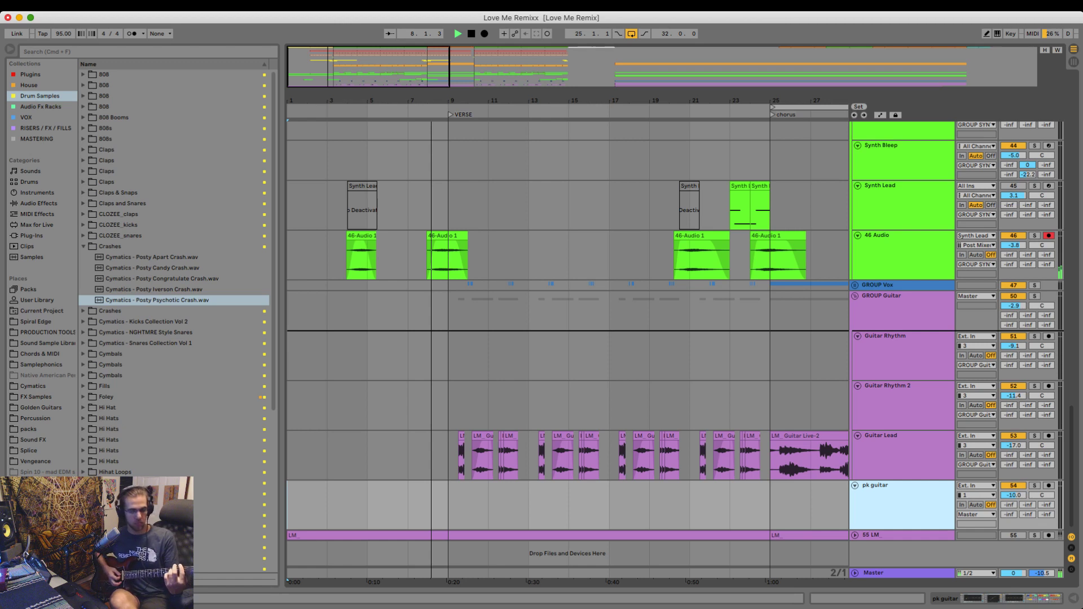
pyautogui.moveTo(901, 334); pyautogui.dragTo(901, 334)
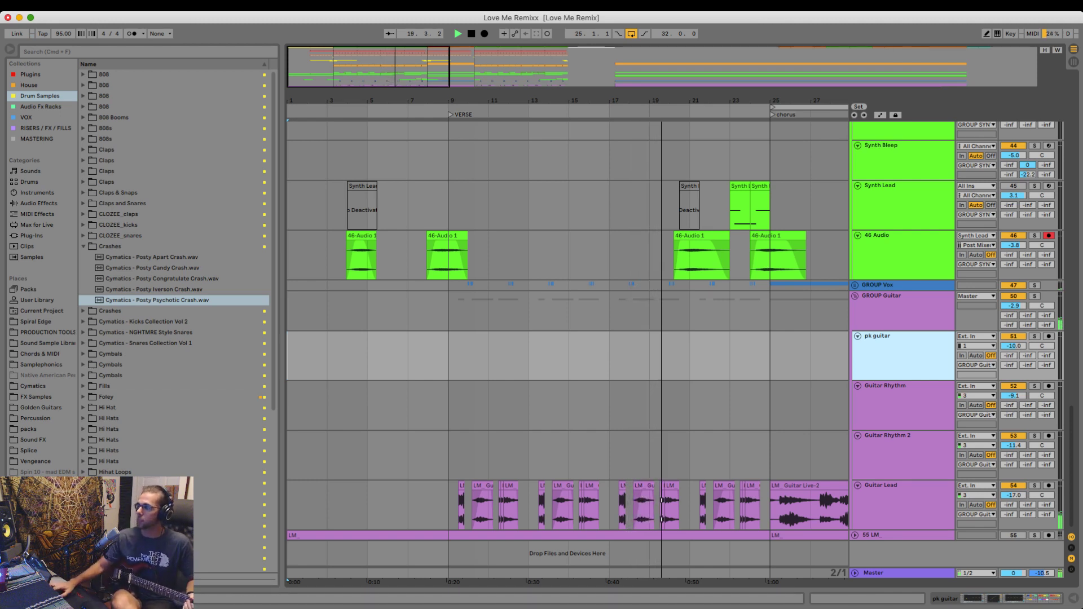
# - Stop playback, show the pk guitar track's devices, arm it with Auto monitoring and set its input channel to 3
pyautogui.press('space')
pyautogui.hotkey('shift', 'Tab')
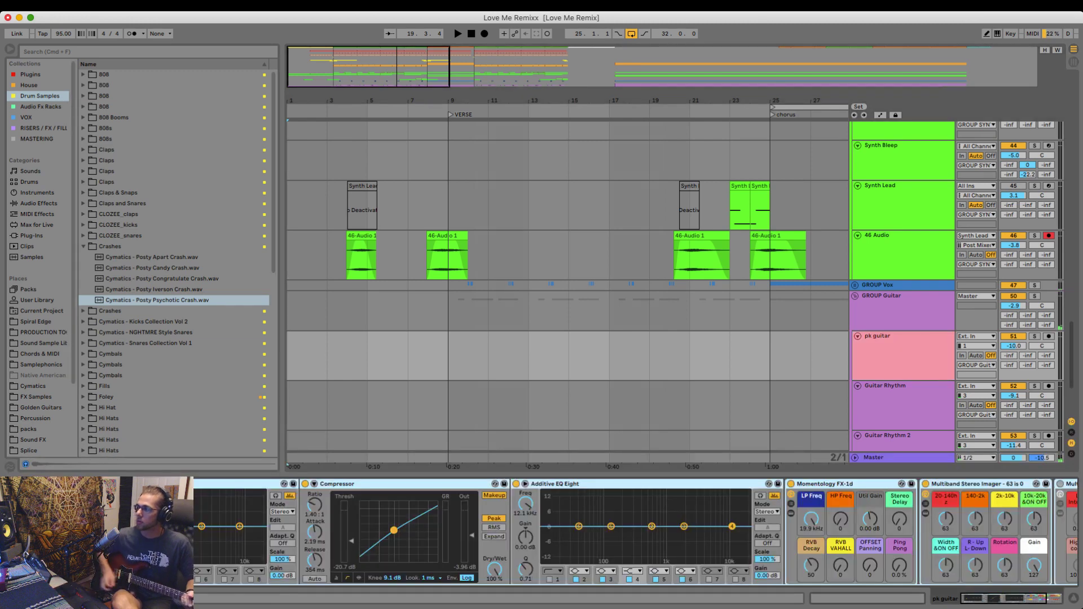
pyautogui.click(976, 357)
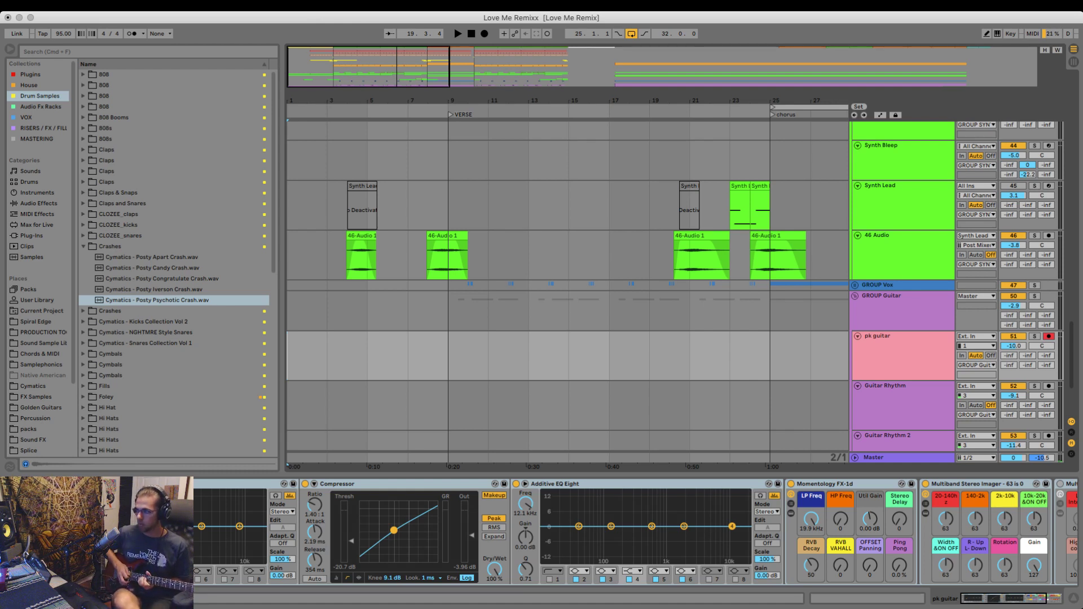
pyautogui.click(977, 367)
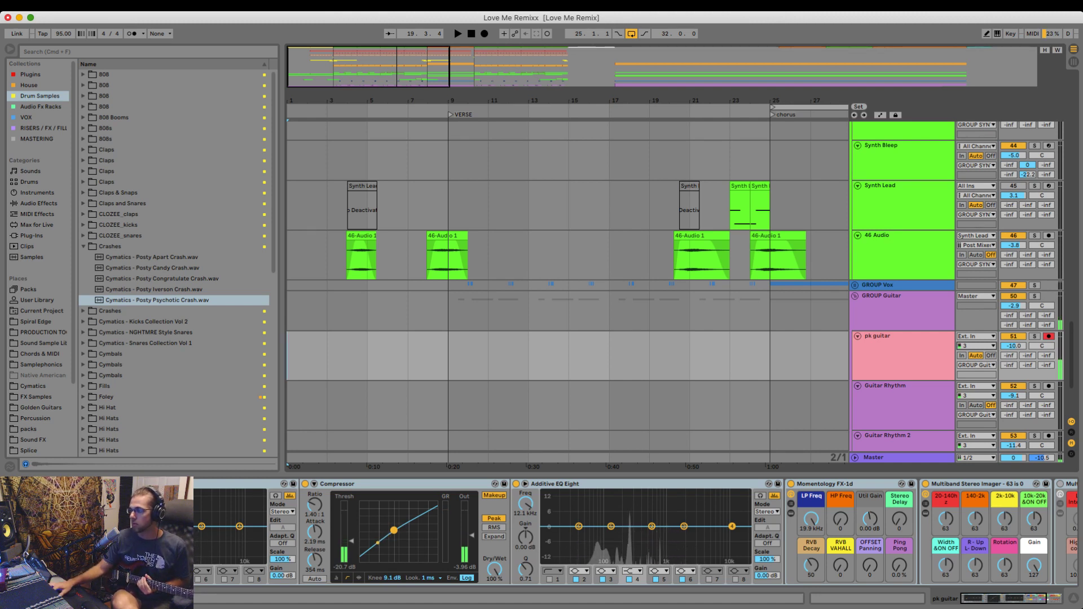
# - Set the pk guitar track's RVB VAHALL to 54 and Stereo Delay to 61, and return to bar 1
pyautogui.moveTo(840, 566); pyautogui.dragTo(841, 557)
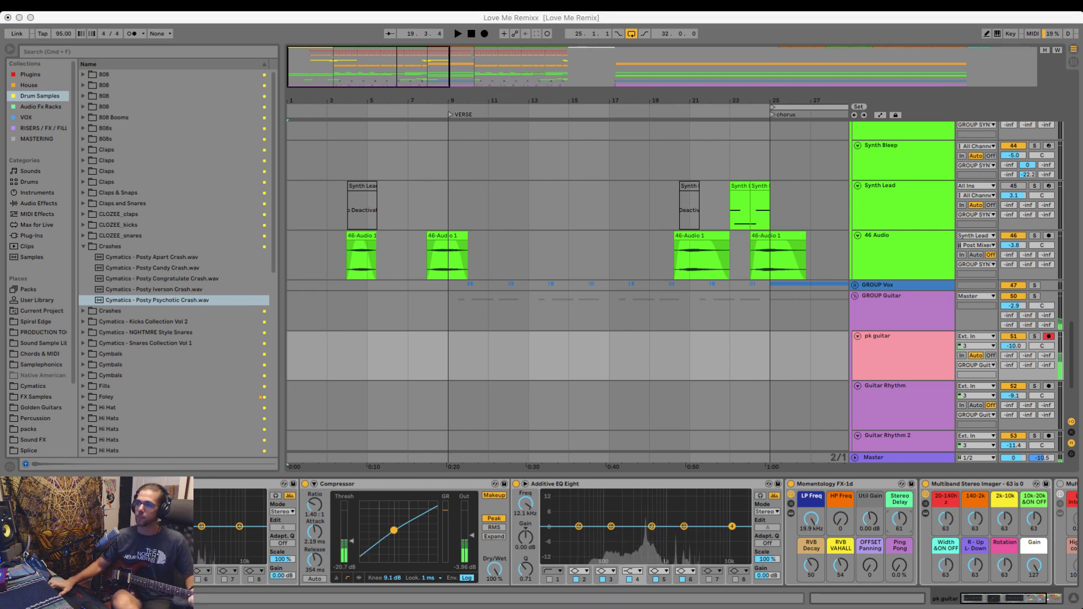
pyautogui.press('super+Tab')
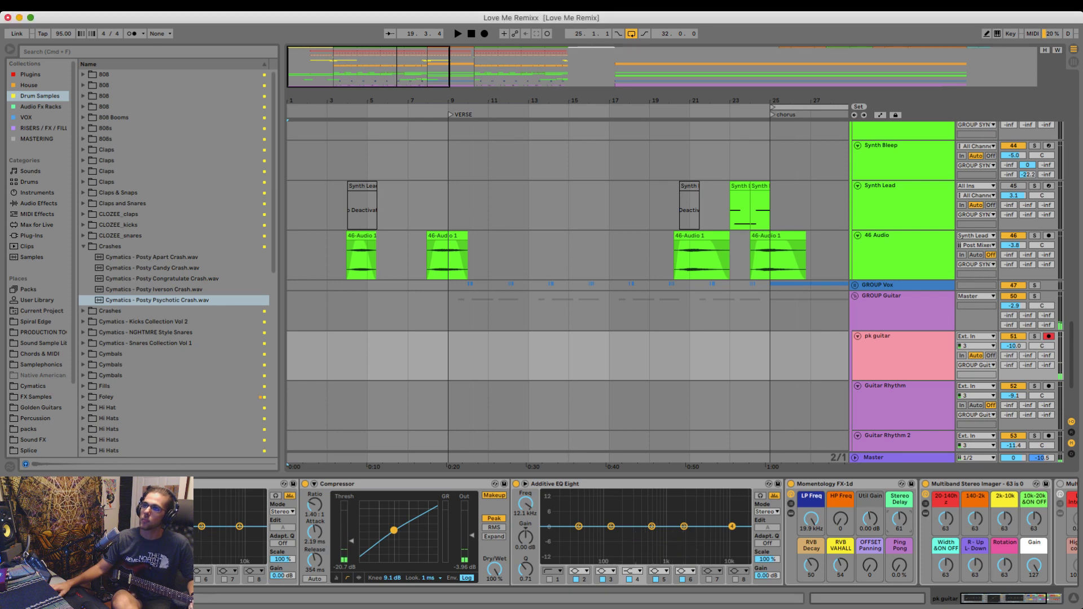
pyautogui.press('-')
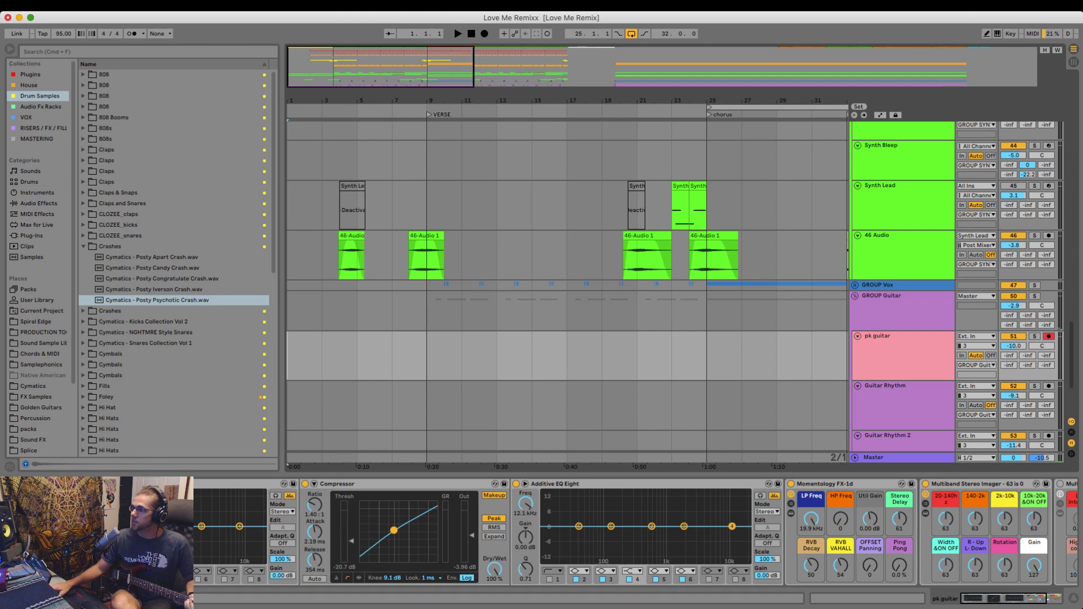
# - Recolour the pk guitar track to match the purple of GROUP Guitar
pyautogui.click(903, 355)
pyautogui.click(902, 312)
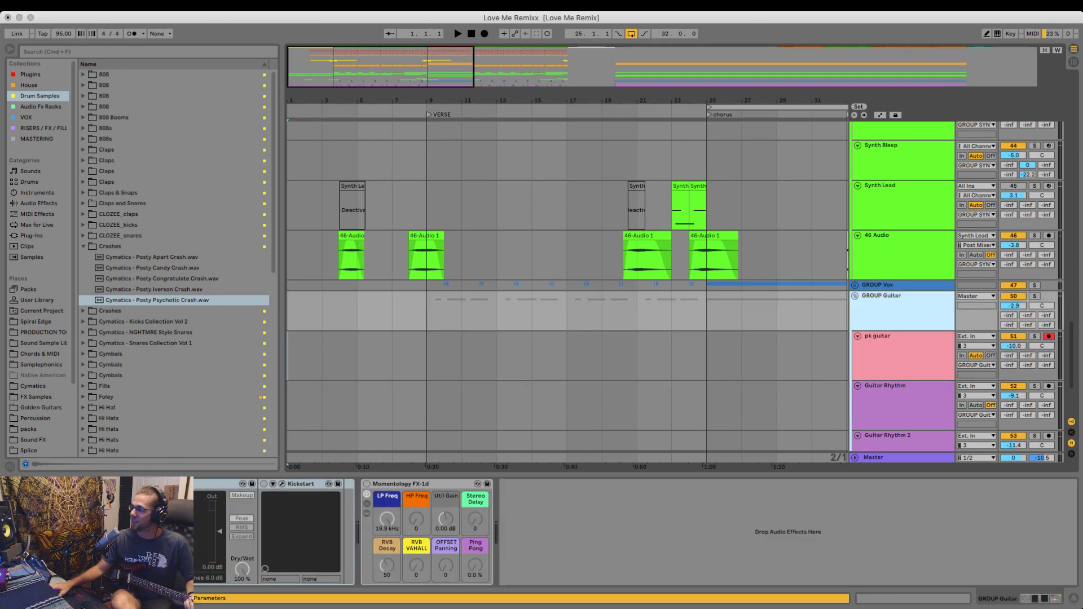
pyautogui.click(936, 462)
# - Turn monitoring off on the pk guitar track and record a guitar take from bar 1
pyautogui.click(903, 359)
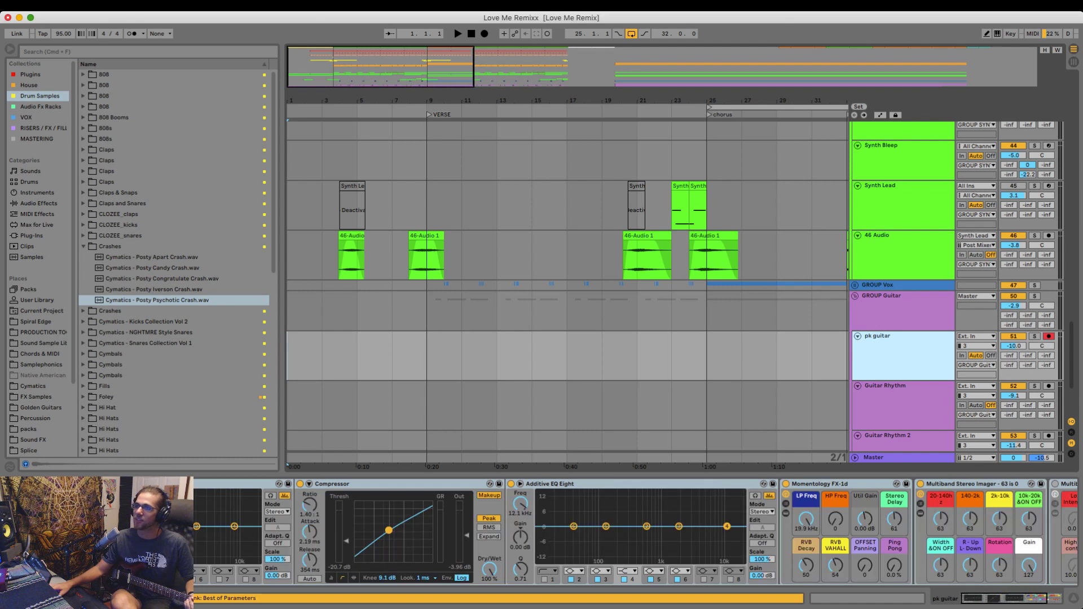
pyautogui.click(991, 356)
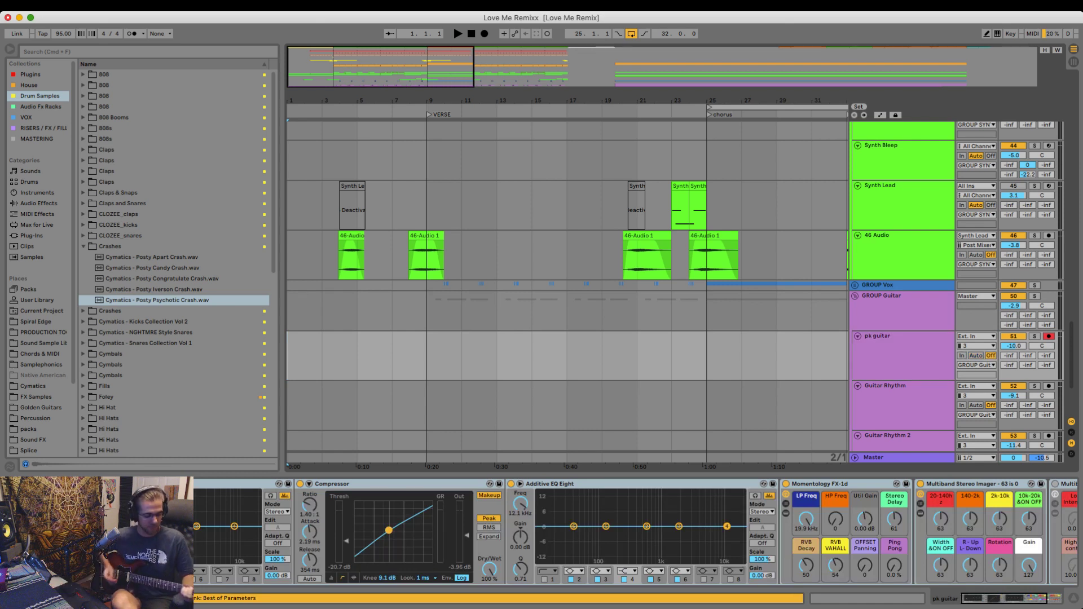
pyautogui.press('space')
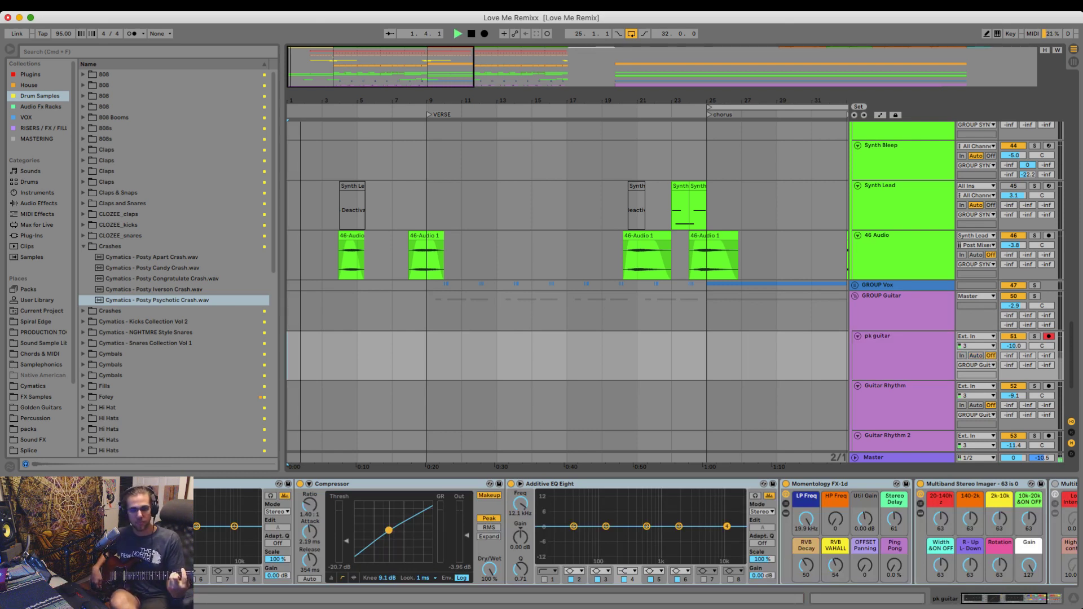
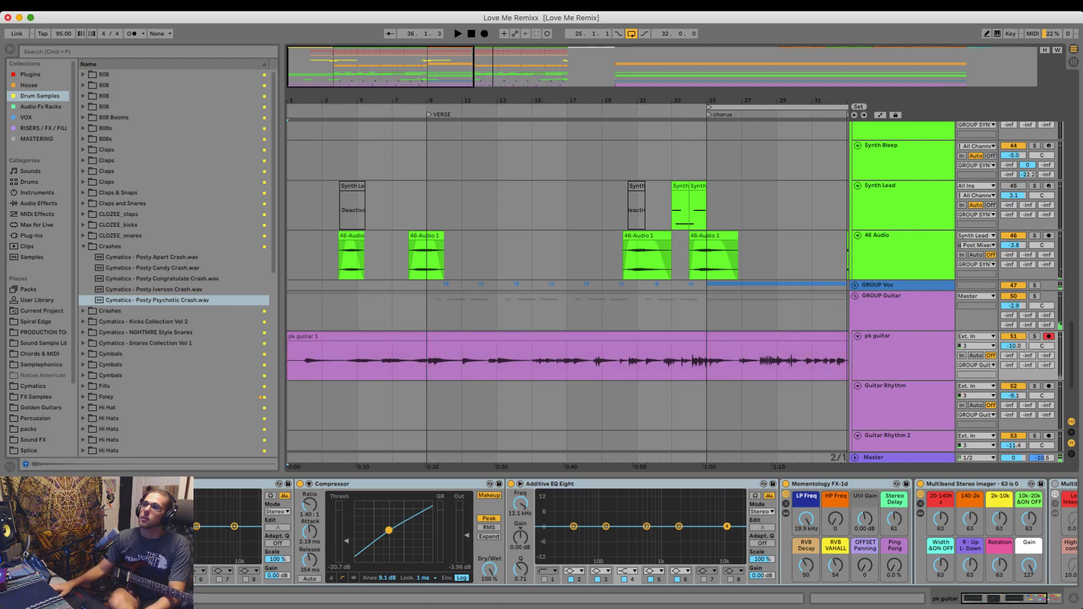
# - Play back the guitar take, setting the pk guitar track's volume to -5.6 dB and its Stereo Delay to 59
pyautogui.press('+')
pyautogui.press('+')
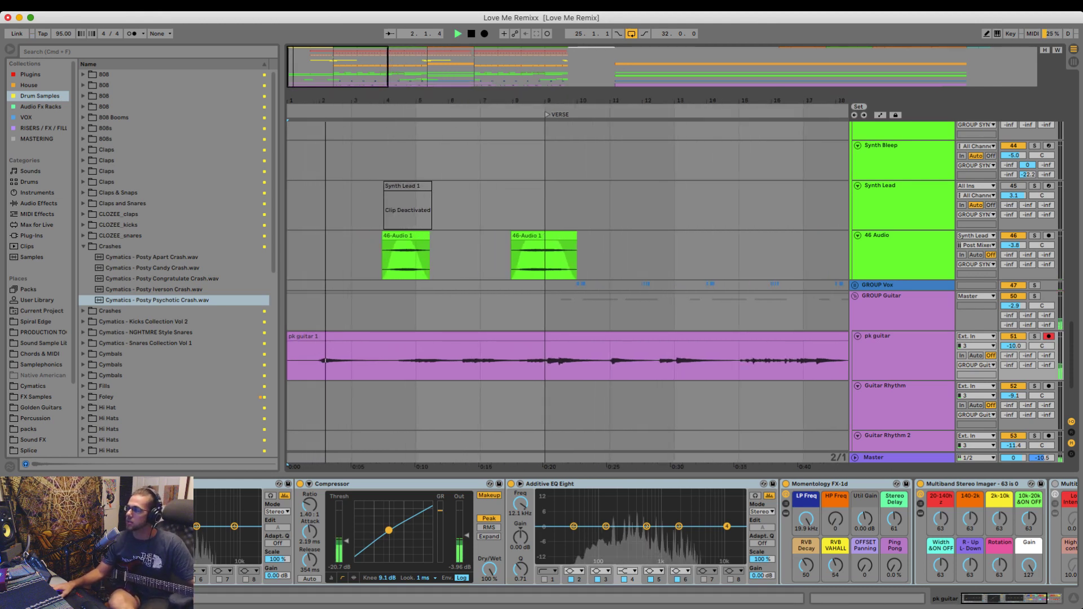
pyautogui.click(903, 357)
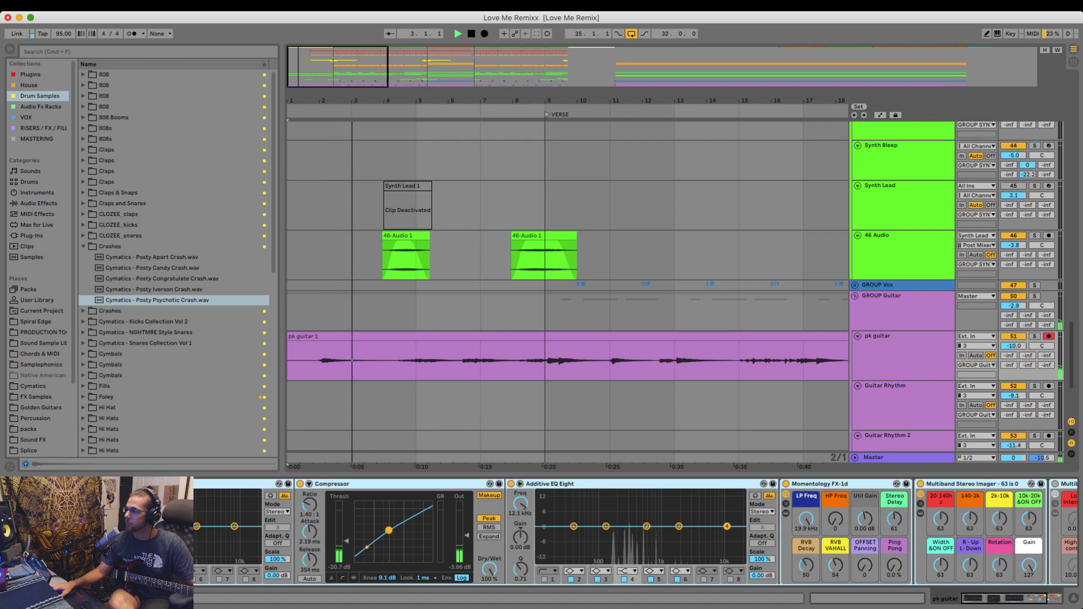
pyautogui.moveTo(894, 519); pyautogui.dragTo(894, 521)
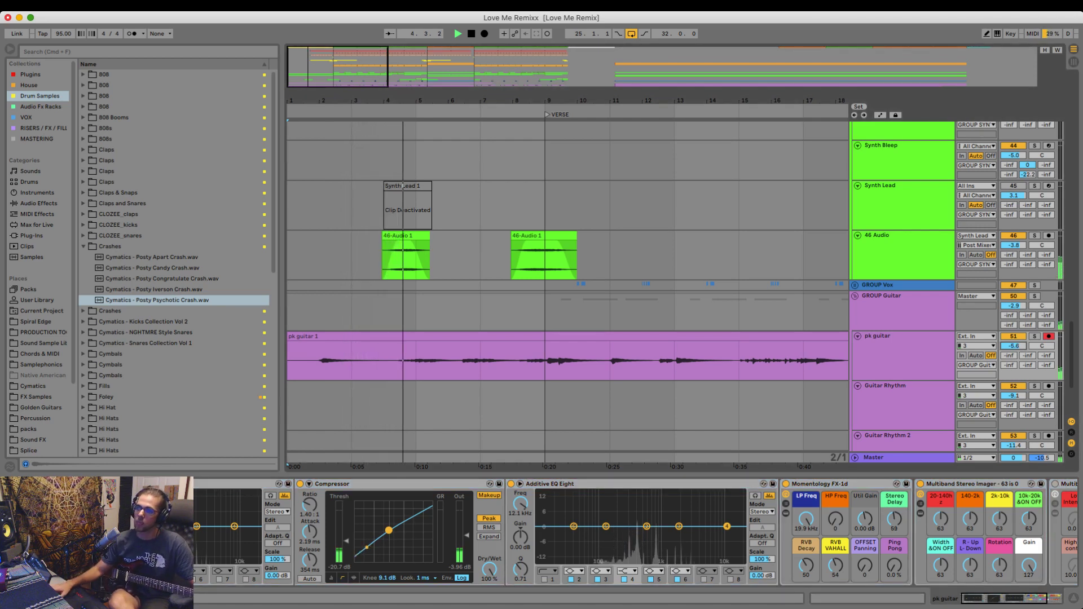
pyautogui.click(417, 361)
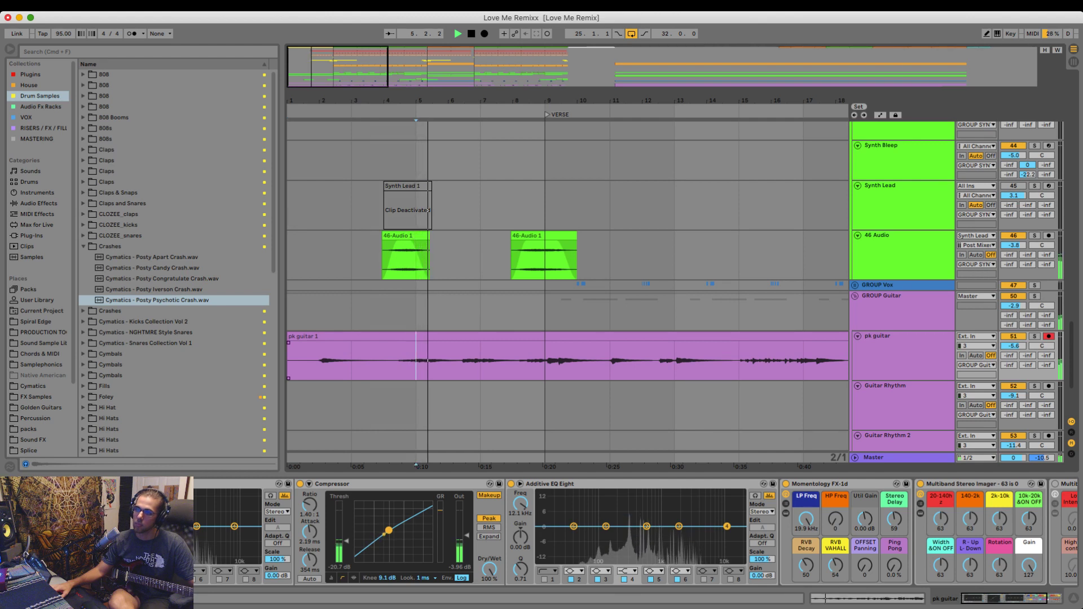
pyautogui.click(288, 361)
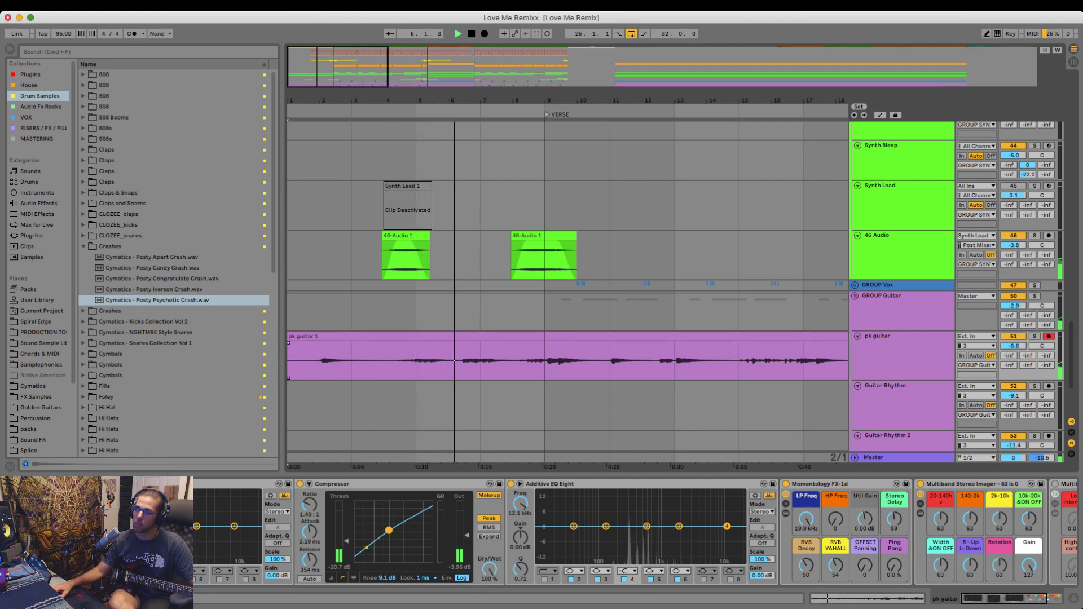
# - Add a fade-in about one bar long to the start of the pk guitar clip
pyautogui.moveTo(289, 343); pyautogui.dragTo(317, 342)
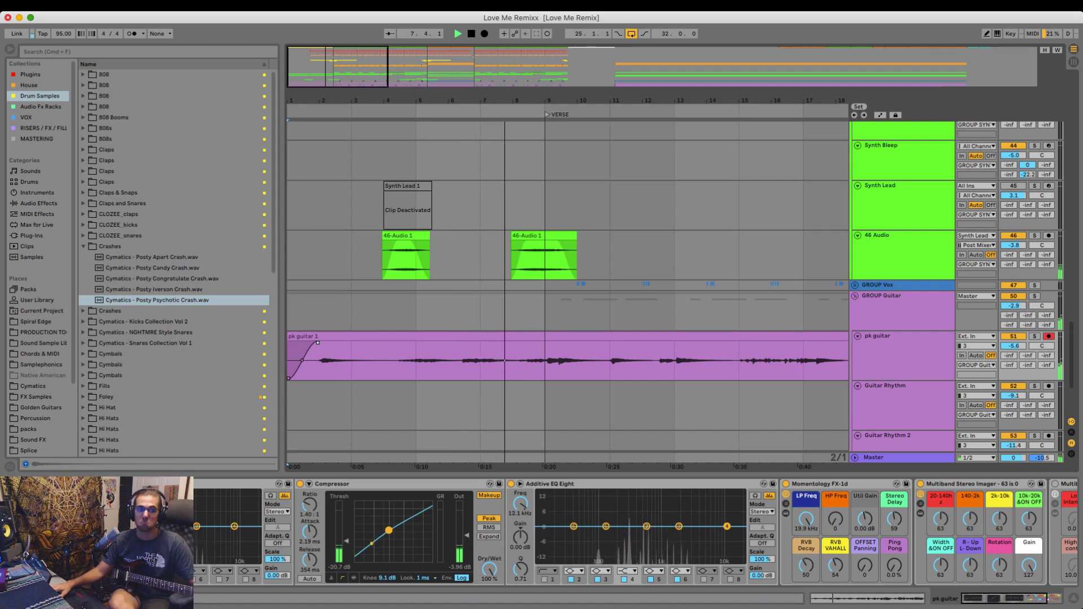
pyautogui.scroll(-2, 505, 361)
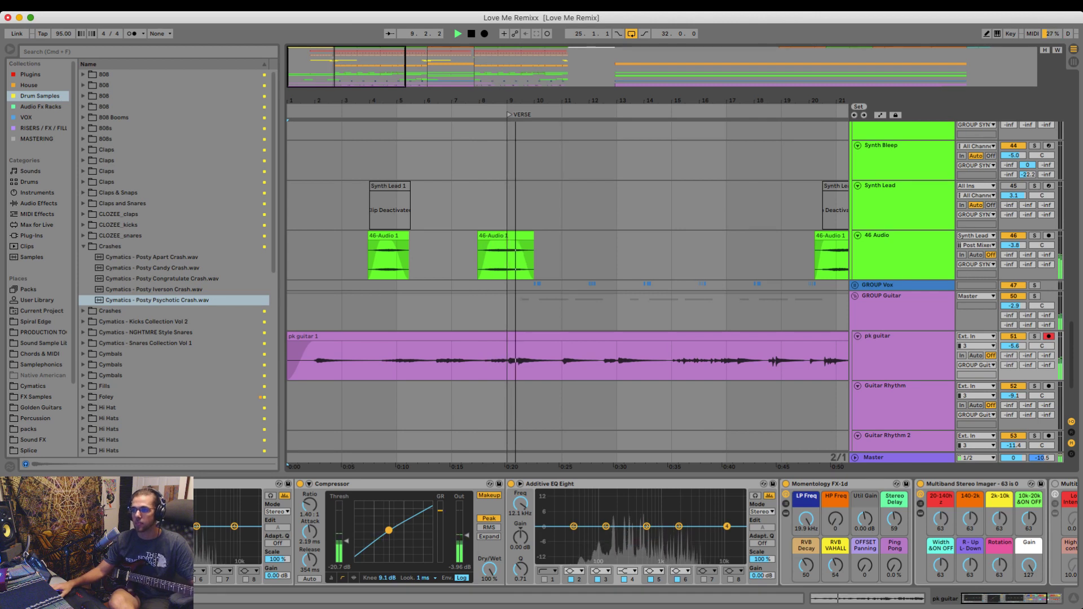
# - Try to delete the bar of the guitar take directly before the VERSE marker
pyautogui.click(541, 314)
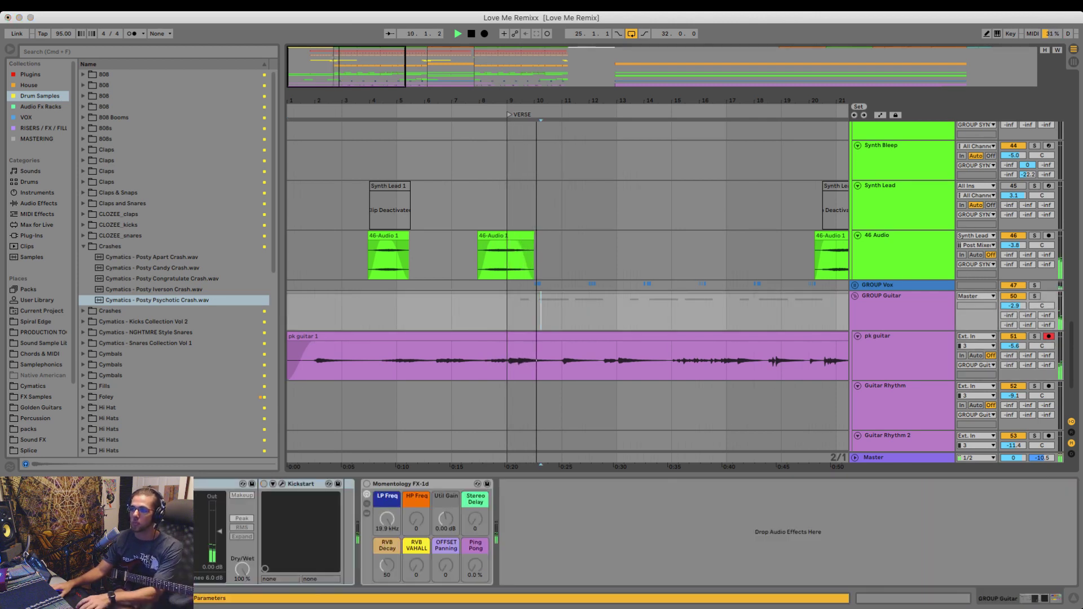
pyautogui.moveTo(509, 361); pyautogui.dragTo(481, 361)
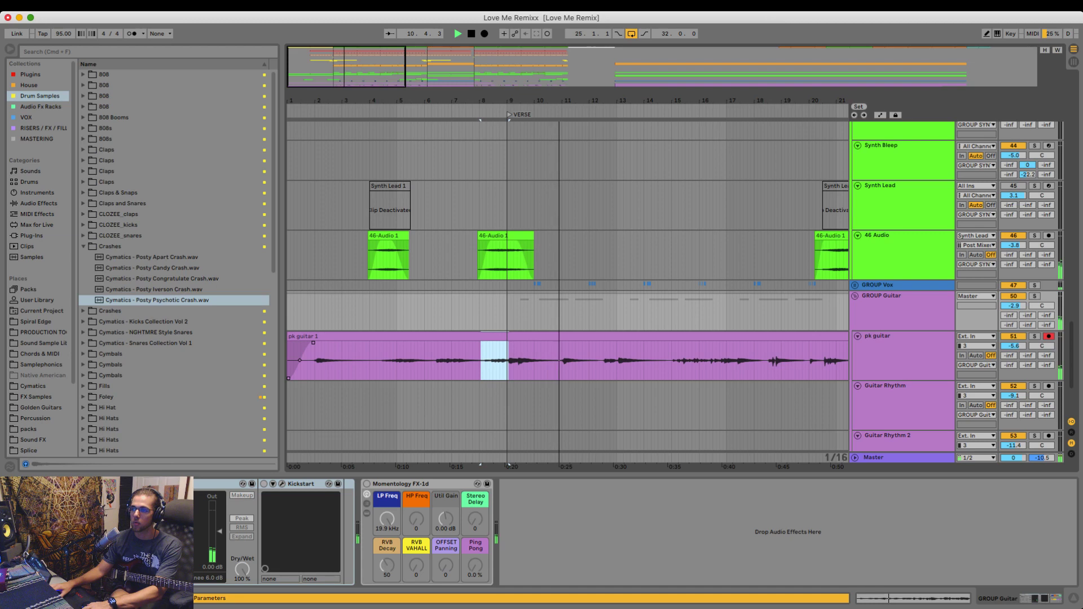
pyautogui.press('Delete')
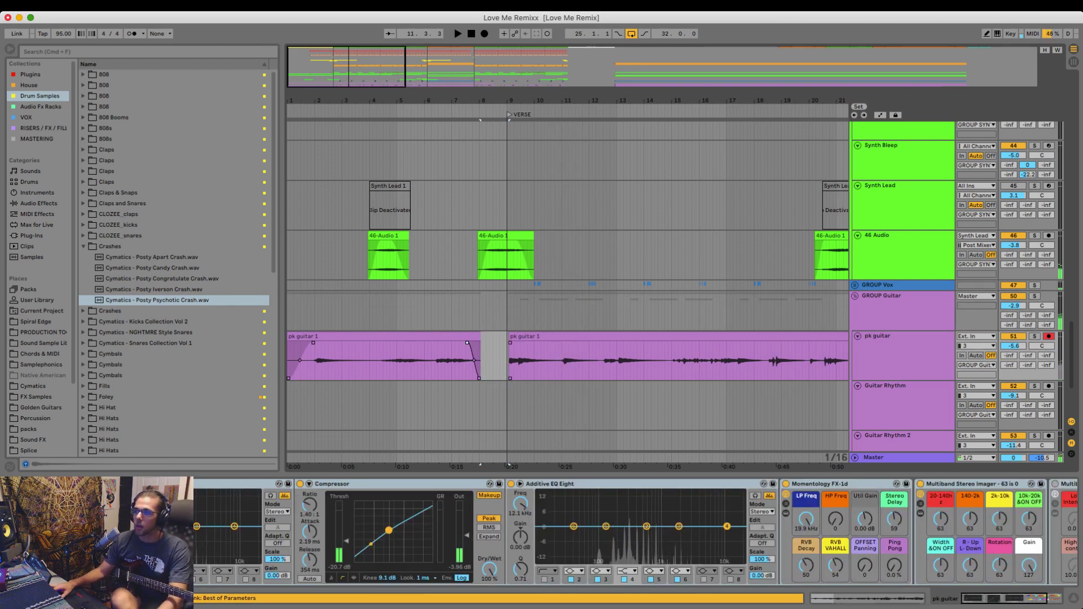
pyautogui.press('super+z')
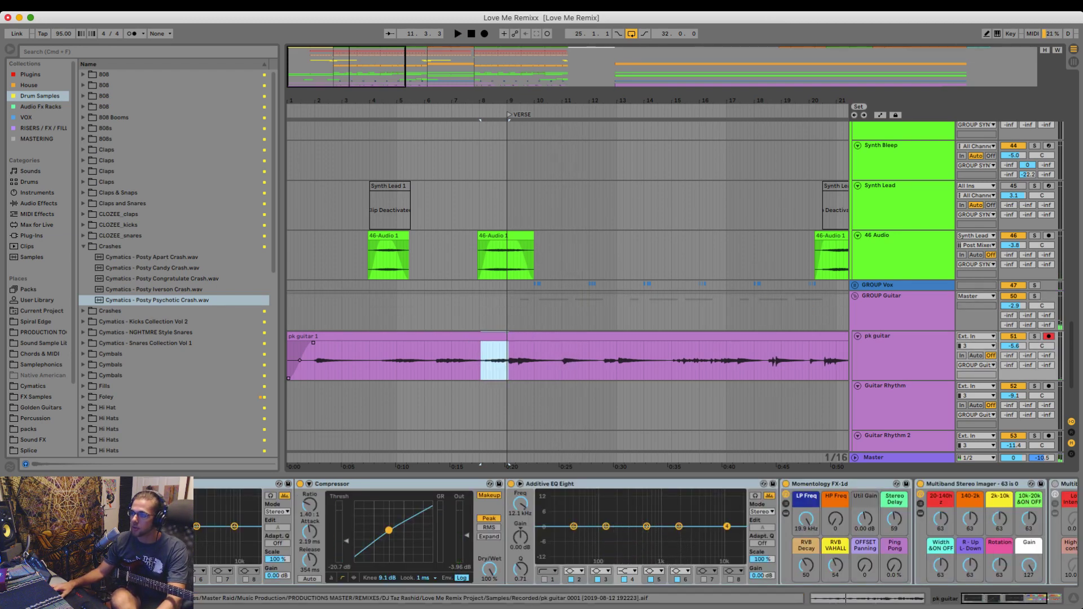
# - Open the pk guitar clip's waveform and audition the take around bars 15 to 17 with the track soloed
pyautogui.doubleClick(490, 336)
pyautogui.moveTo(640, 361); pyautogui.dragTo(733, 441)
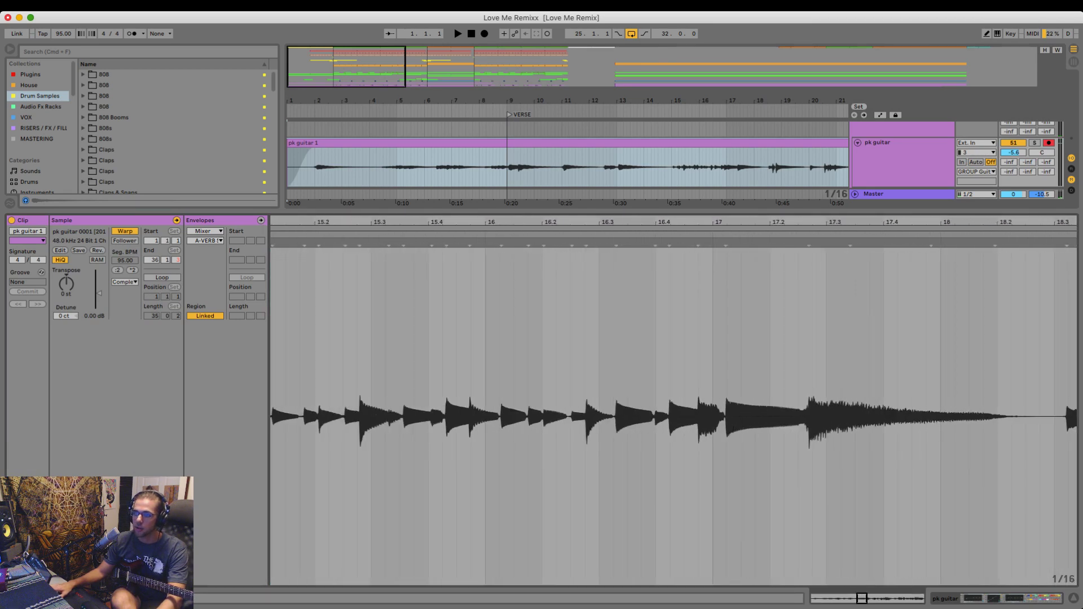
pyautogui.hscroll(-20, 734, 429)
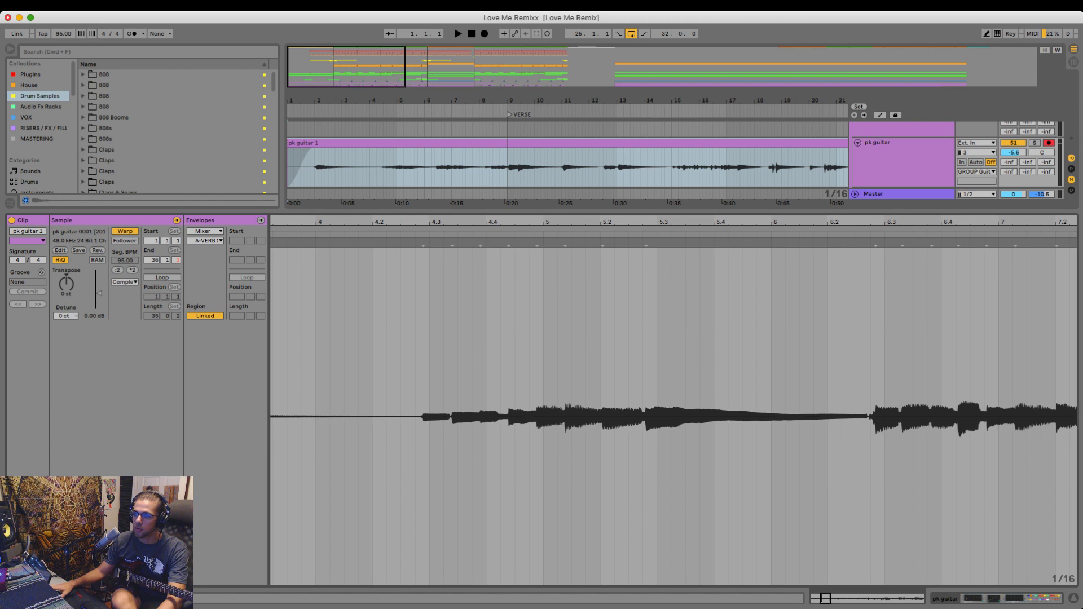
pyautogui.hscroll(-10, 673, 403)
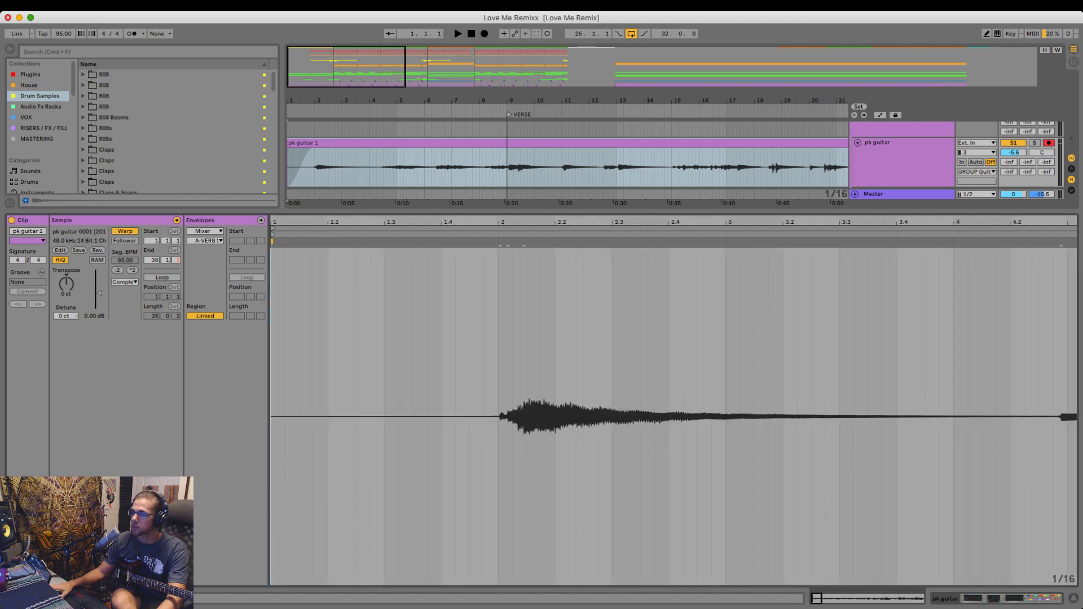
pyautogui.hscroll(20, 674, 403)
pyautogui.hscroll(8, 674, 403)
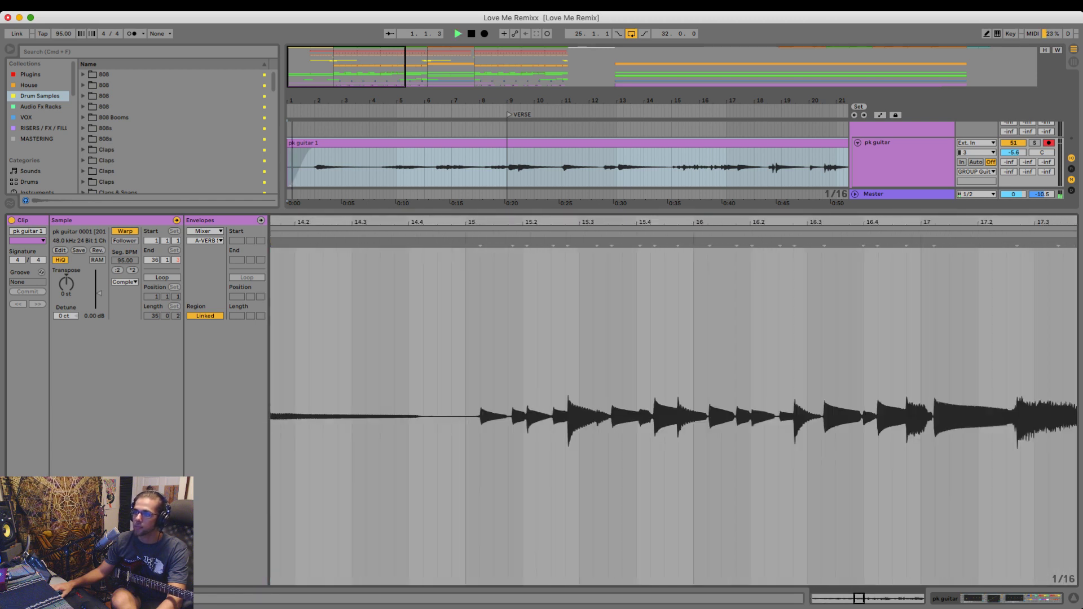
pyautogui.click(468, 496)
pyautogui.scroll(5, 480, 497)
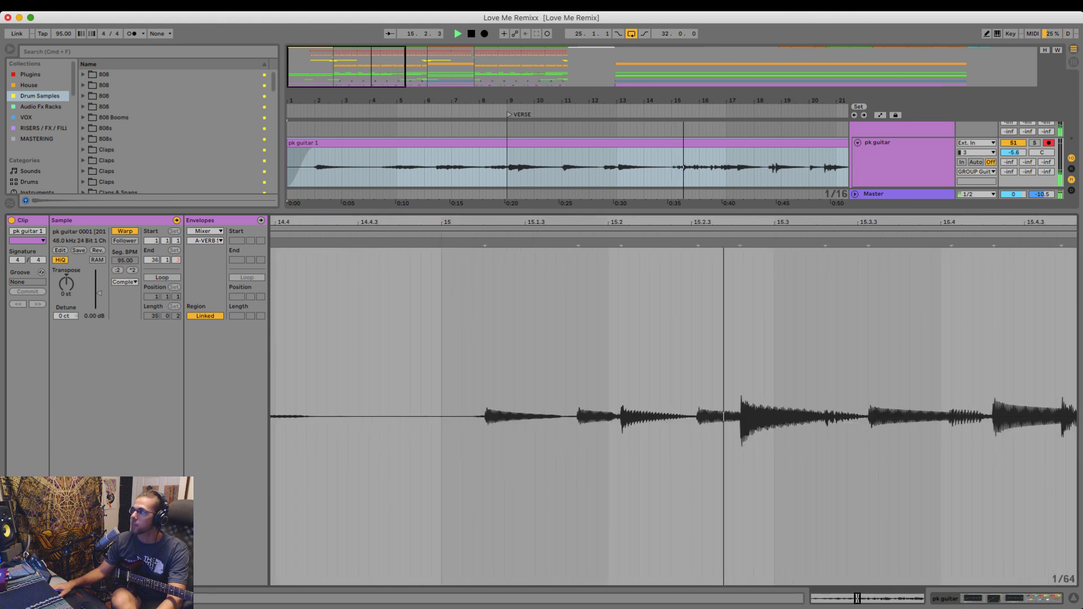
pyautogui.click(1035, 142)
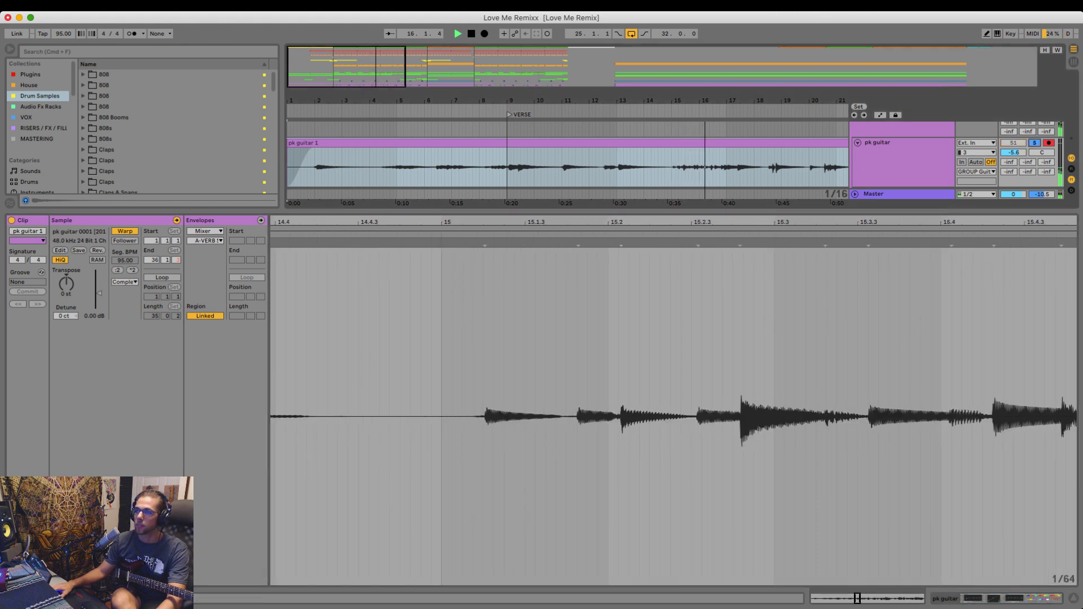
pyautogui.scroll(-3, 619, 417)
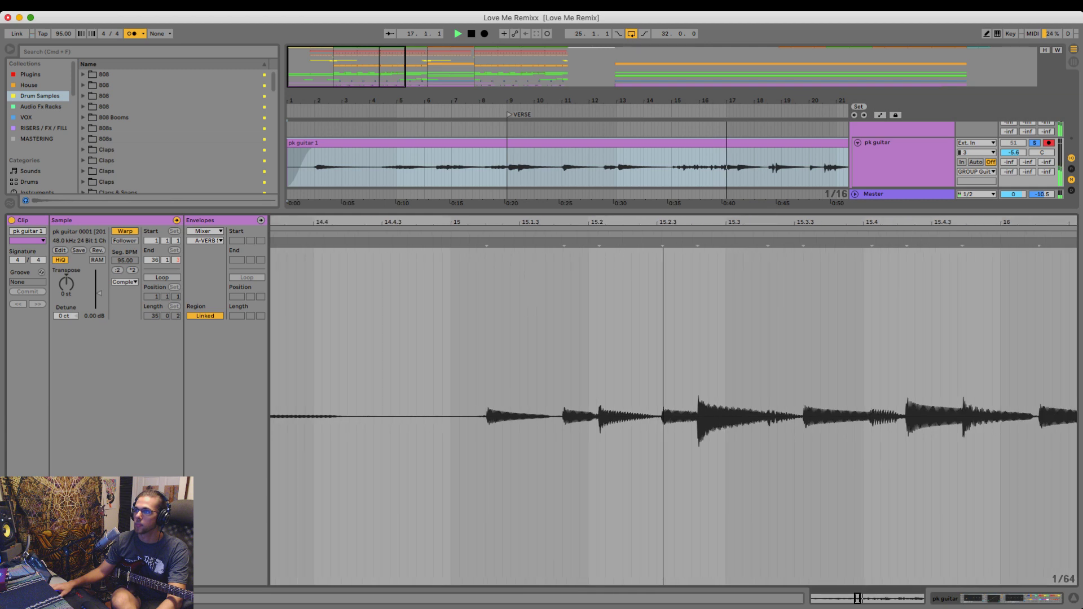
# - Locate the phrase around the VERSE marker and play the guitar take from just before bar 9 with the track unsoloed
pyautogui.press('z')
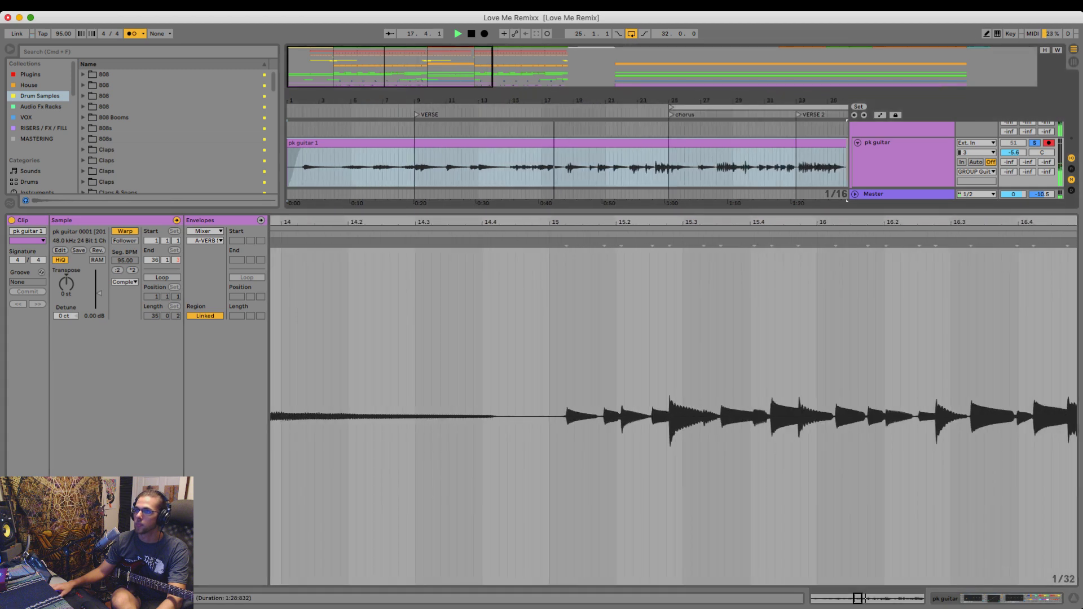
pyautogui.click(564, 144)
pyautogui.click(619, 417)
pyautogui.hscroll(-10, 619, 418)
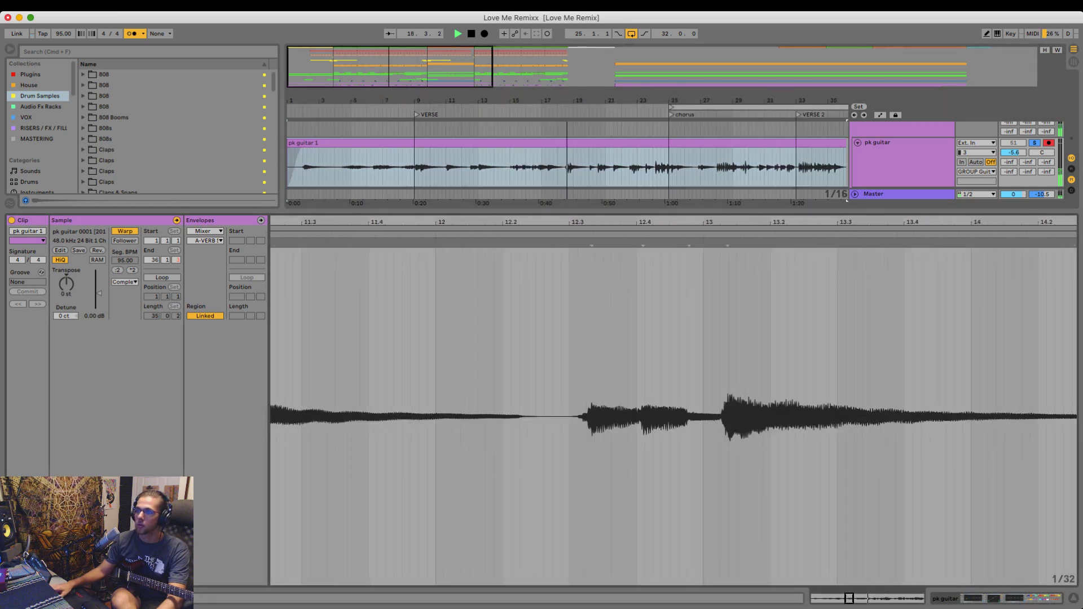
pyautogui.press('space')
pyautogui.click(410, 167)
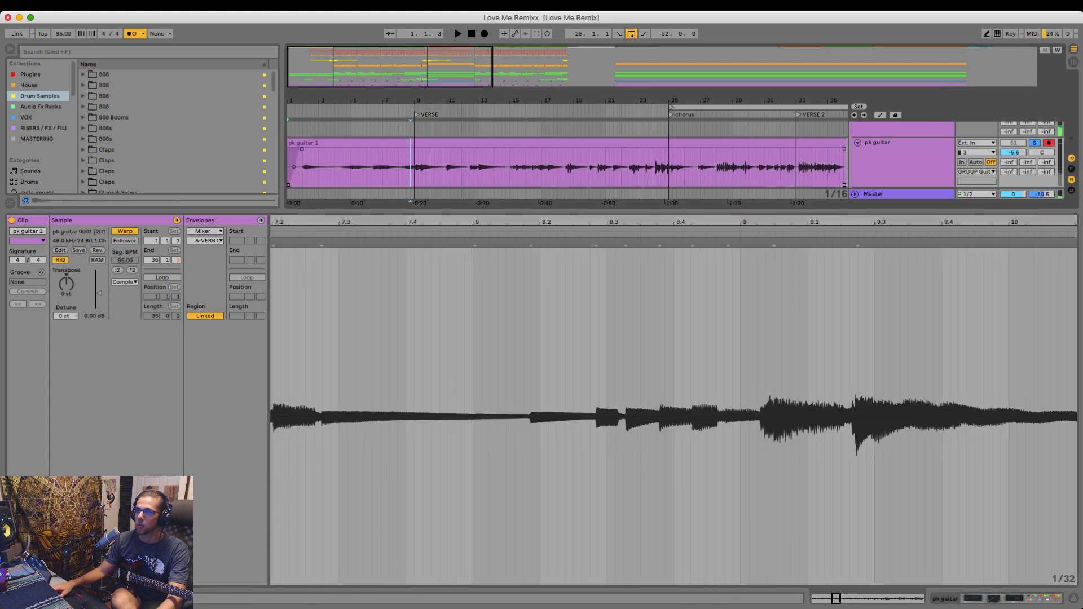
pyautogui.press('Left')
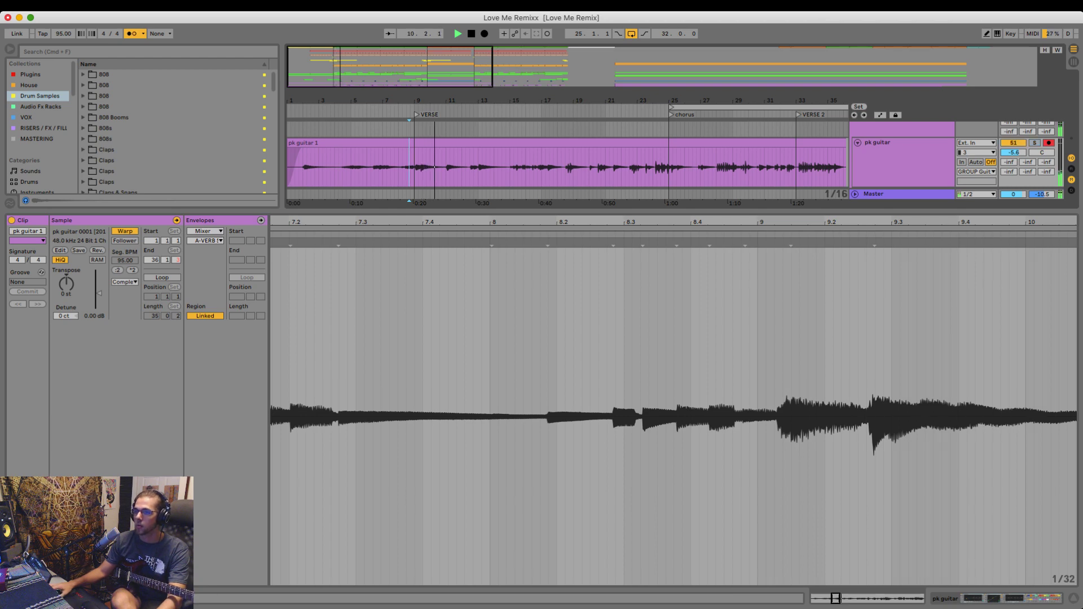
# - Delete the part of the guitar take between bars 11 and 13
pyautogui.press('super+alt+l')
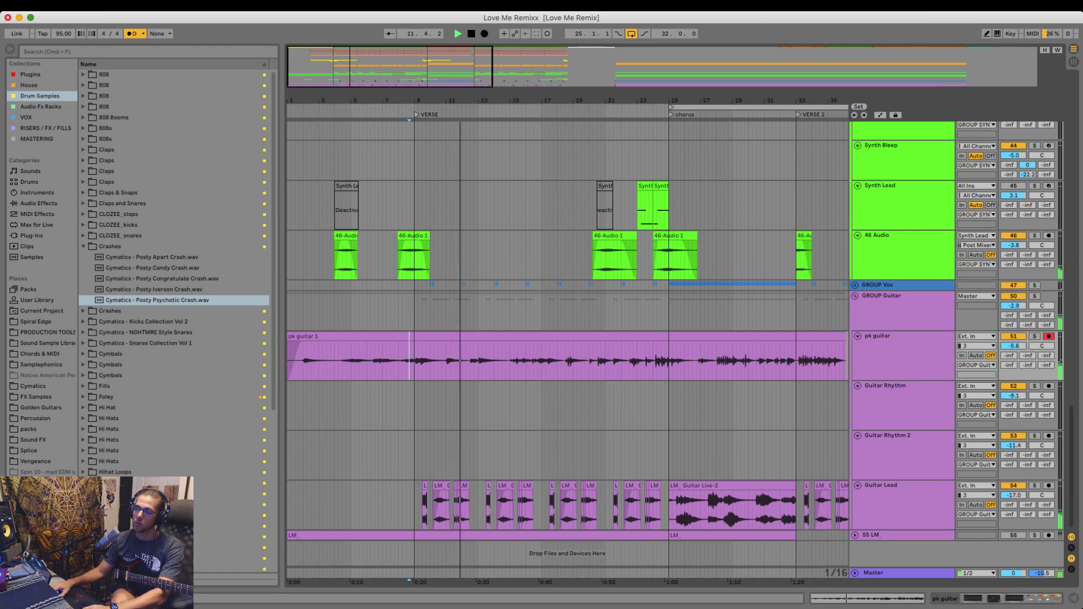
pyautogui.moveTo(445, 356); pyautogui.dragTo(479, 356)
pyautogui.press('Delete')
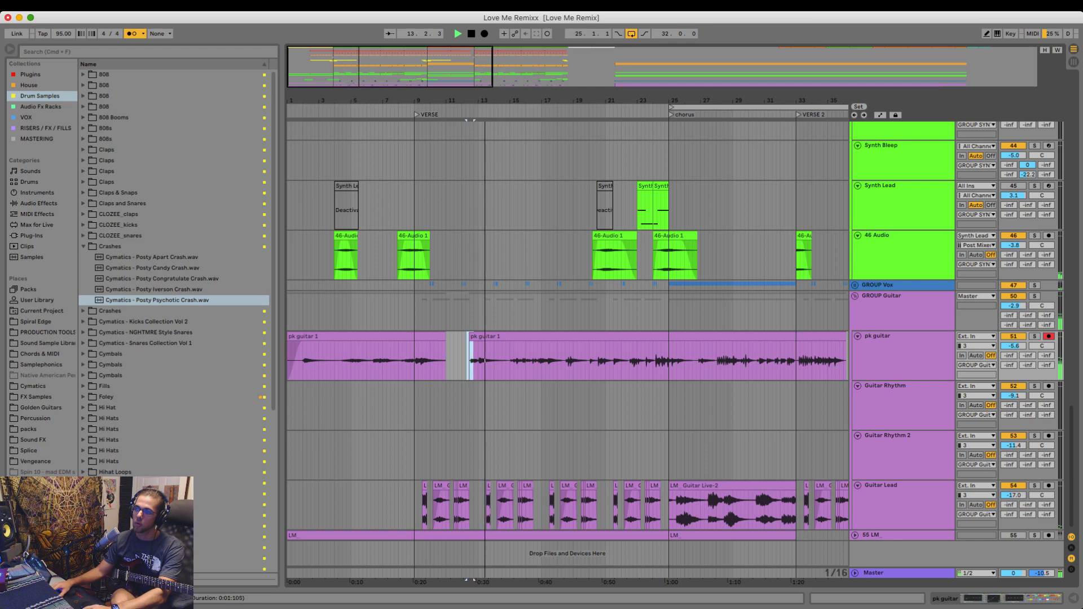
pyautogui.press('Delete')
pyautogui.press('+')
pyautogui.press('+')
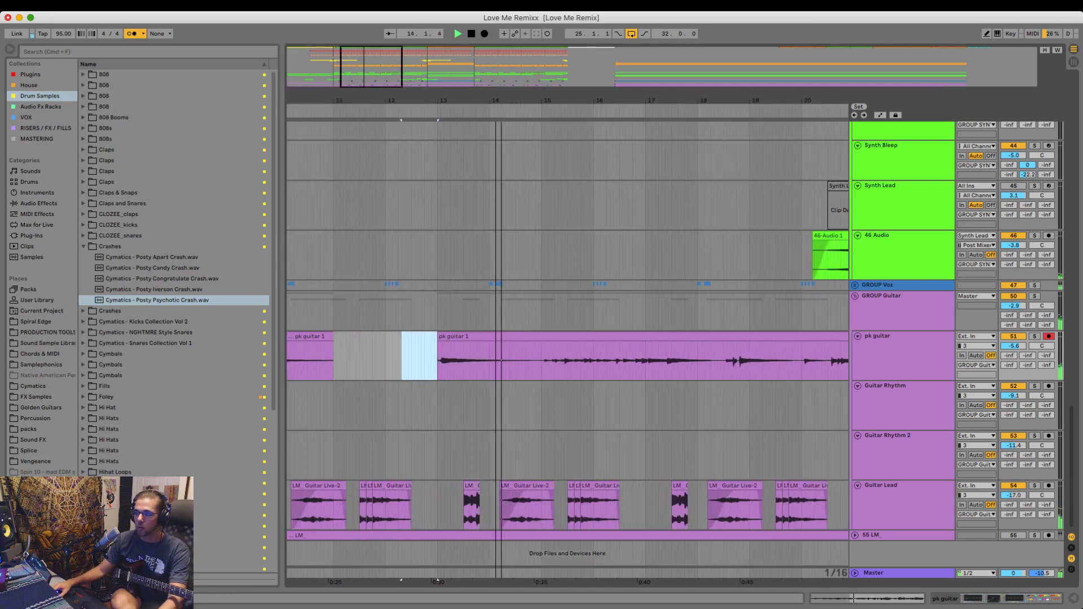
# - Warp the opening note of the clip at bar 13, and extend the clip's start back to 12.4.3 with a short fade-in
pyautogui.doubleClick(491, 336)
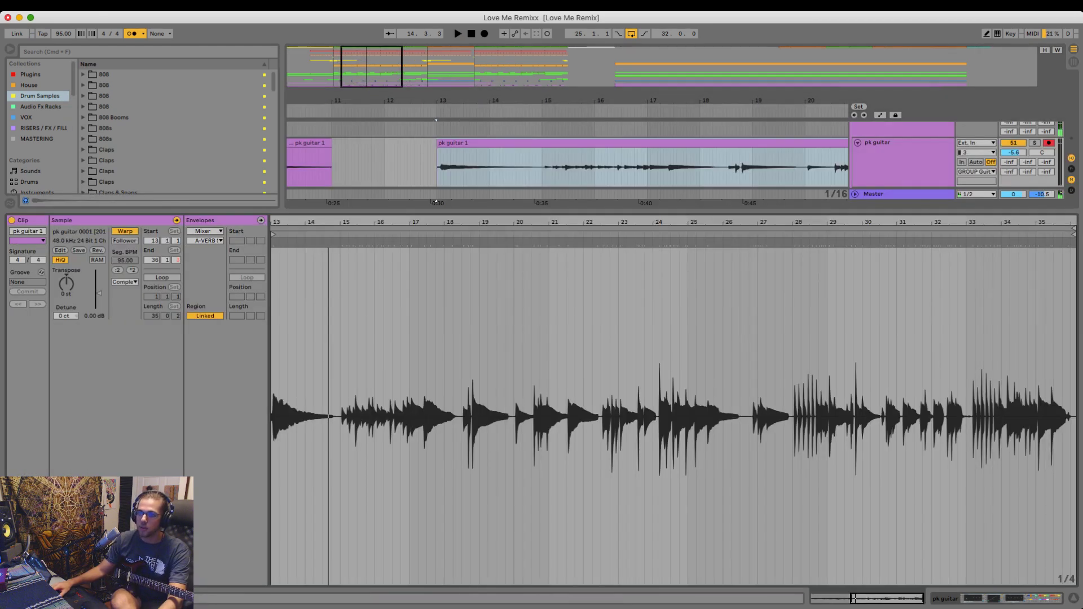
pyautogui.moveTo(274, 221); pyautogui.dragTo(274, 299)
pyautogui.moveTo(319, 241); pyautogui.dragTo(281, 242)
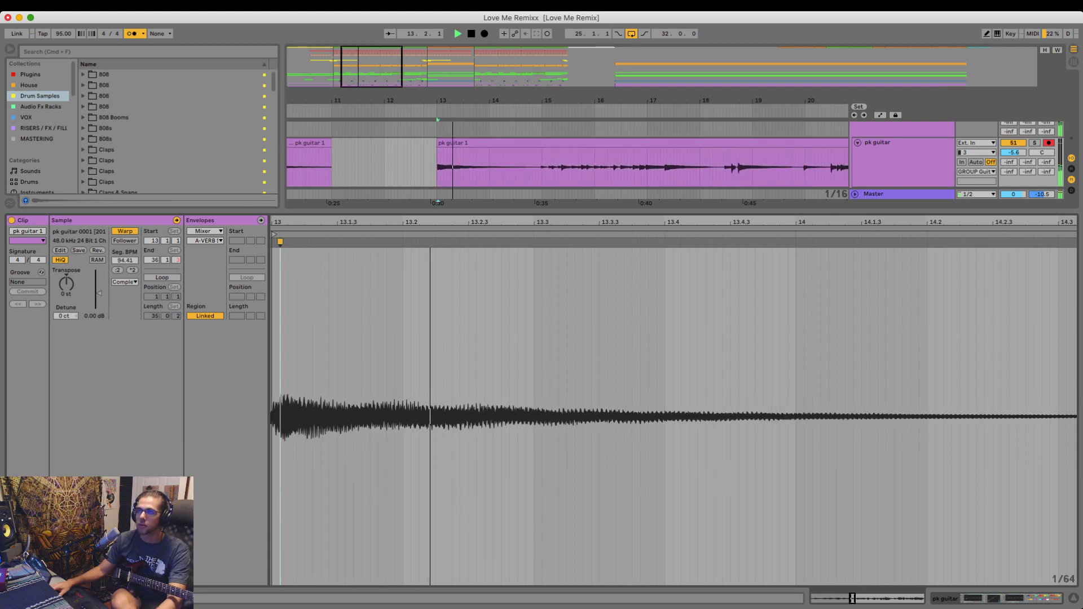
pyautogui.moveTo(438, 144); pyautogui.dragTo(440, 149)
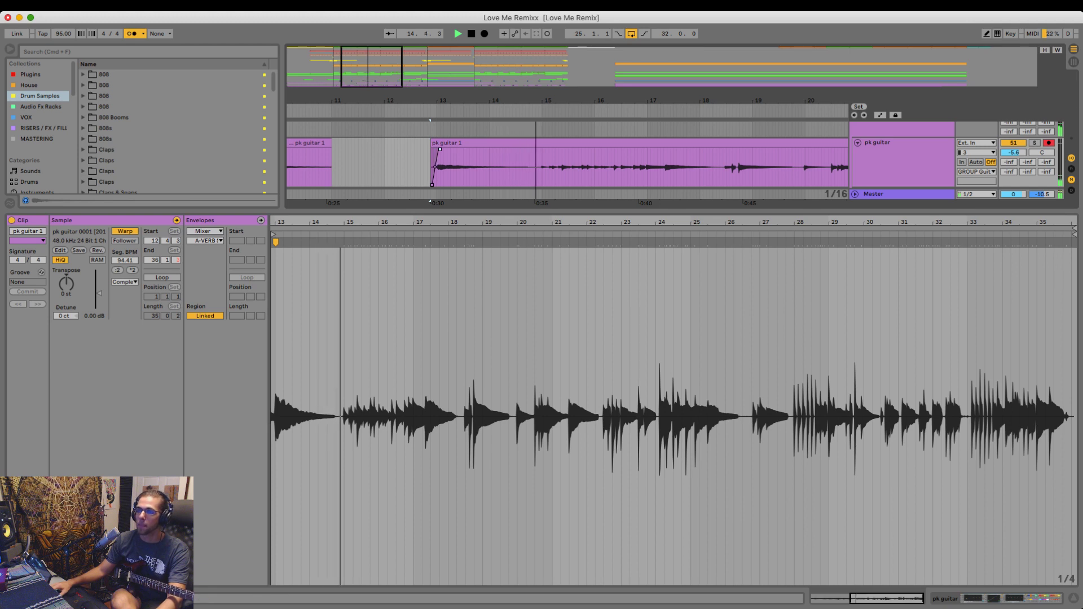
# - Pin the note at bar 15 with a warp marker, and play the soloed guitar from just before it
pyautogui.moveTo(338, 222); pyautogui.dragTo(338, 260)
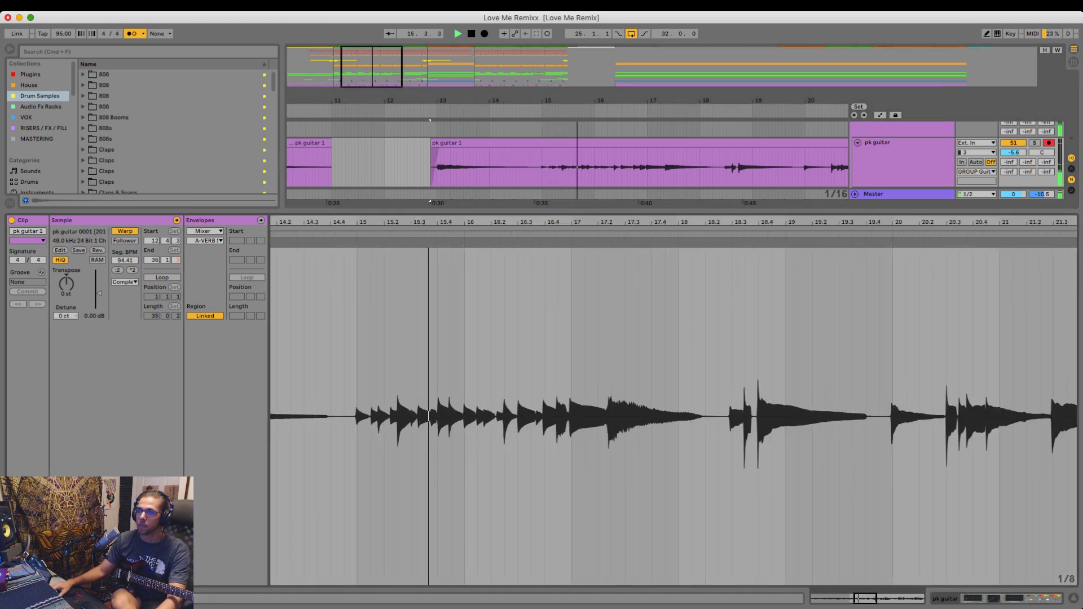
pyautogui.doubleClick(358, 243)
pyautogui.press('space')
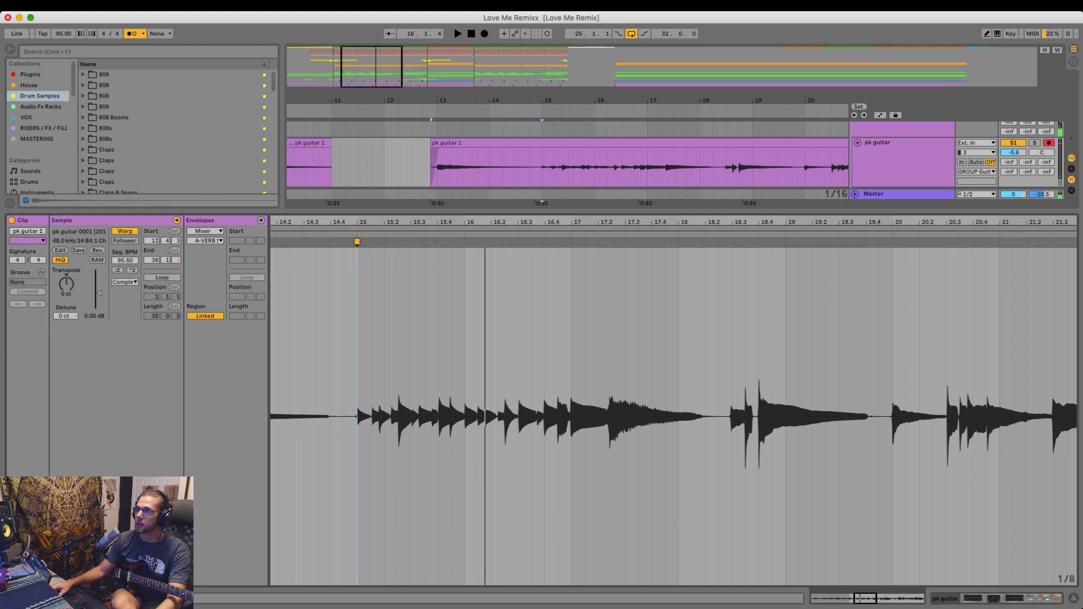
pyautogui.click(543, 167)
pyautogui.press('Left')
pyautogui.press('s')
pyautogui.press('space')
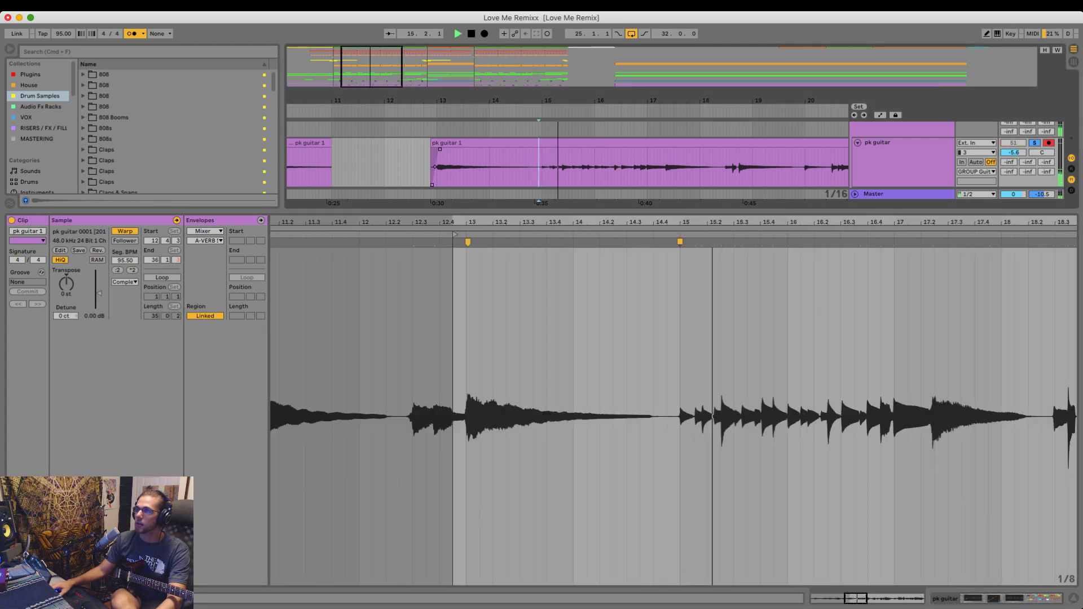
pyautogui.press('space')
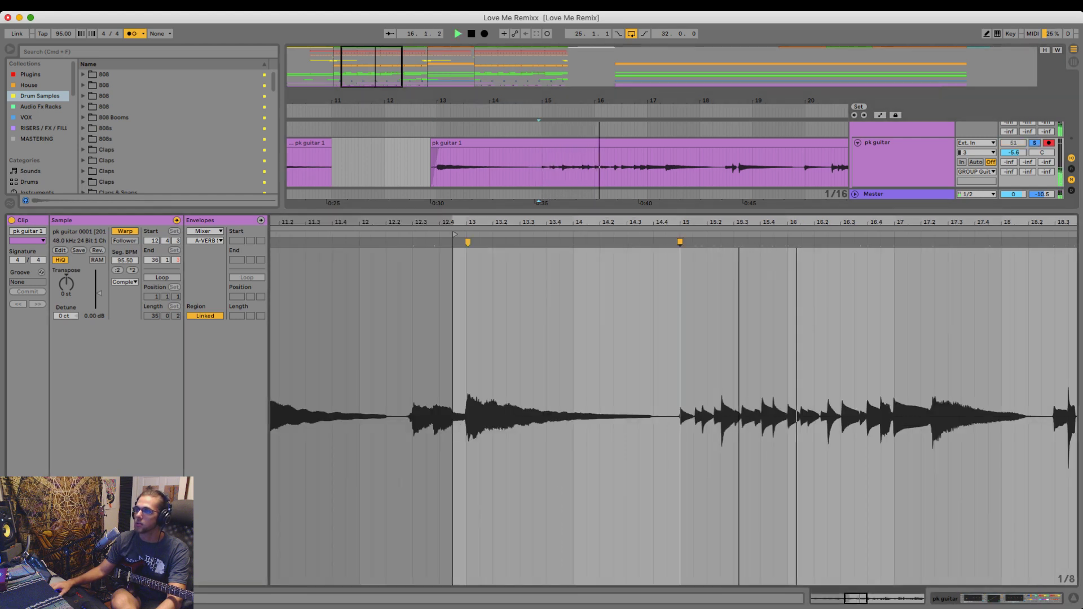
# - Cut the guitar take from about 15.2.3 to bar 16 and from about 16.3 to 17.2.3
pyautogui.moveTo(562, 169); pyautogui.dragTo(575, 175)
pyautogui.press('Delete')
pyautogui.click(542, 151)
pyautogui.press('space')
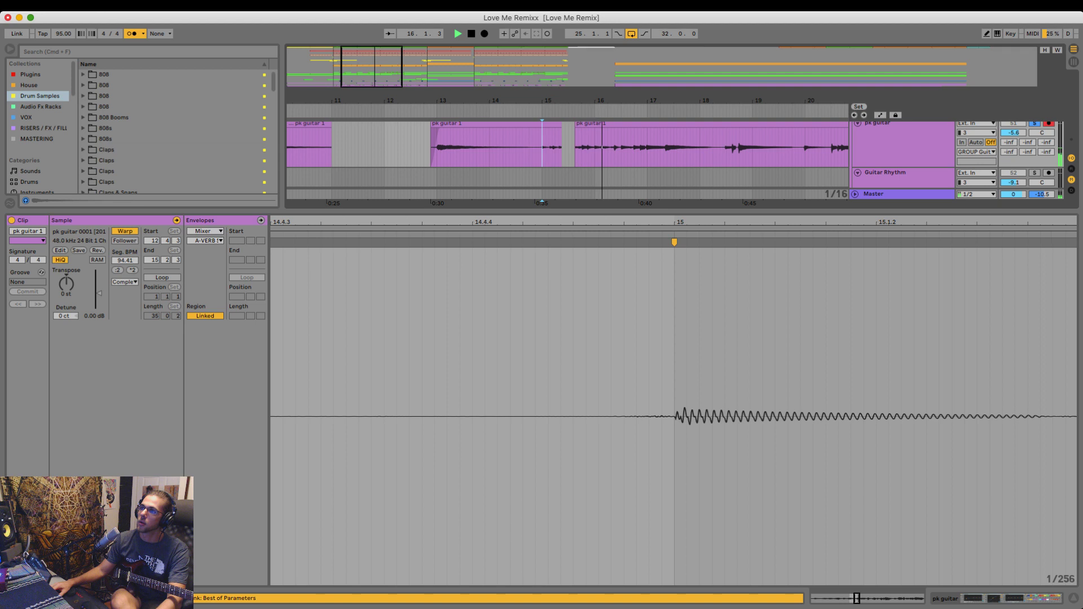
pyautogui.moveTo(576, 124); pyautogui.dragTo(667, 148)
pyautogui.press('Delete')
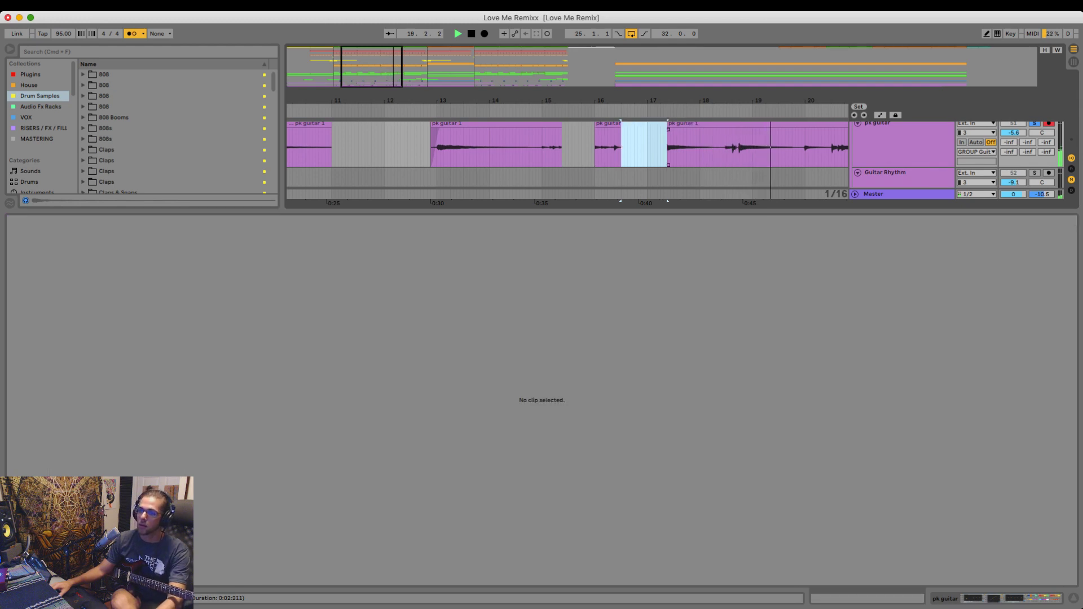
# - Add warp markers in the last guitar clip at its opening note and at the notes near 18.3 and 18.4
pyautogui.click(682, 124)
pyautogui.press('space')
pyautogui.moveTo(283, 222)
pyautogui.mouseDown()
pyautogui.moveTo(502, 224)
pyautogui.moveTo(502, 268)
pyautogui.moveTo(459, 243)
pyautogui.mouseUp()
pyautogui.press('space')
pyautogui.click(690, 242)
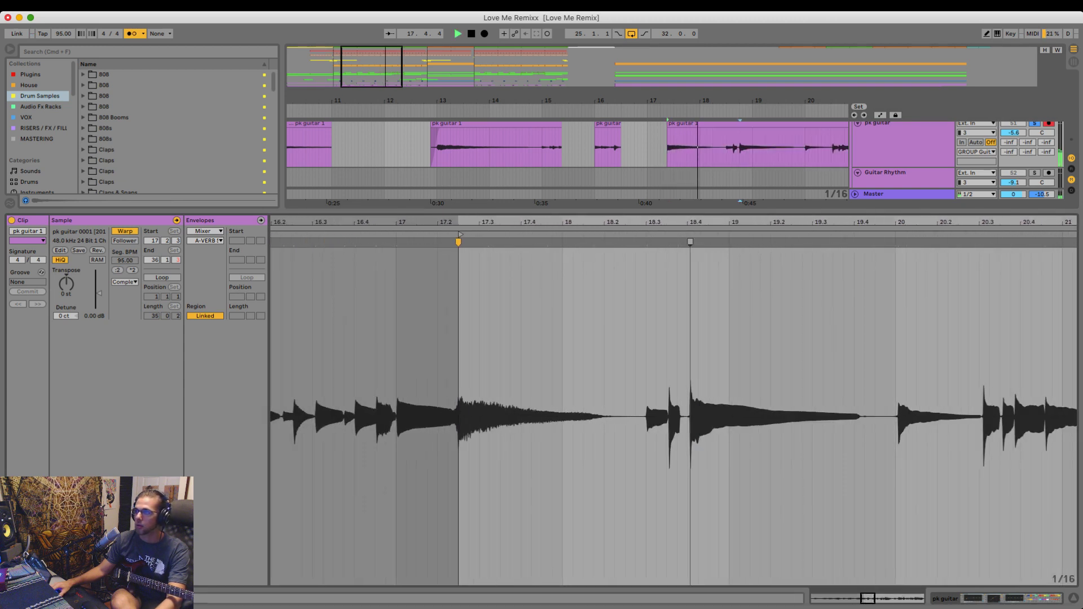
pyautogui.moveTo(690, 242); pyautogui.dragTo(646, 243)
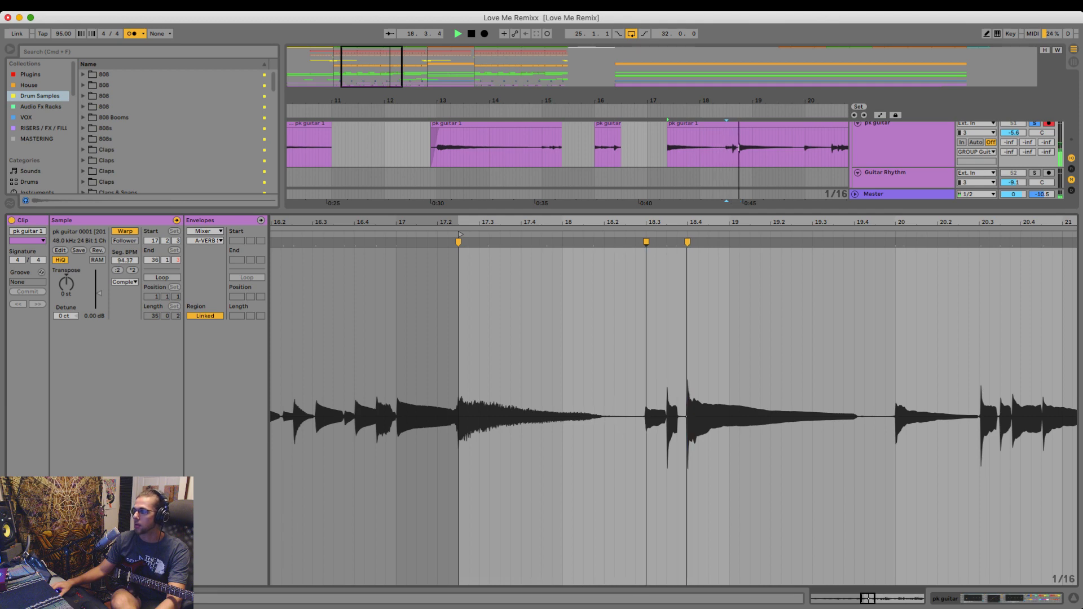
# - Close the clip view, unsolo the pk guitar track, play the edited guitar with the full arrangement from bar 17, and return to bar 1
pyautogui.press('super+alt+l')
pyautogui.press('space')
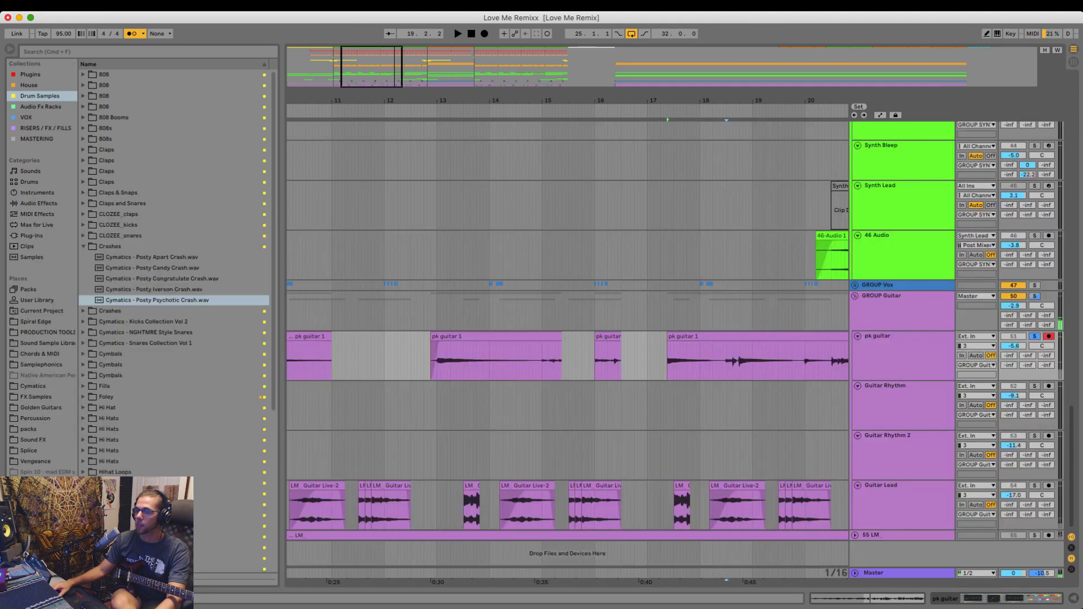
pyautogui.press('s')
pyautogui.moveTo(658, 101); pyautogui.dragTo(658, 51)
pyautogui.press('space')
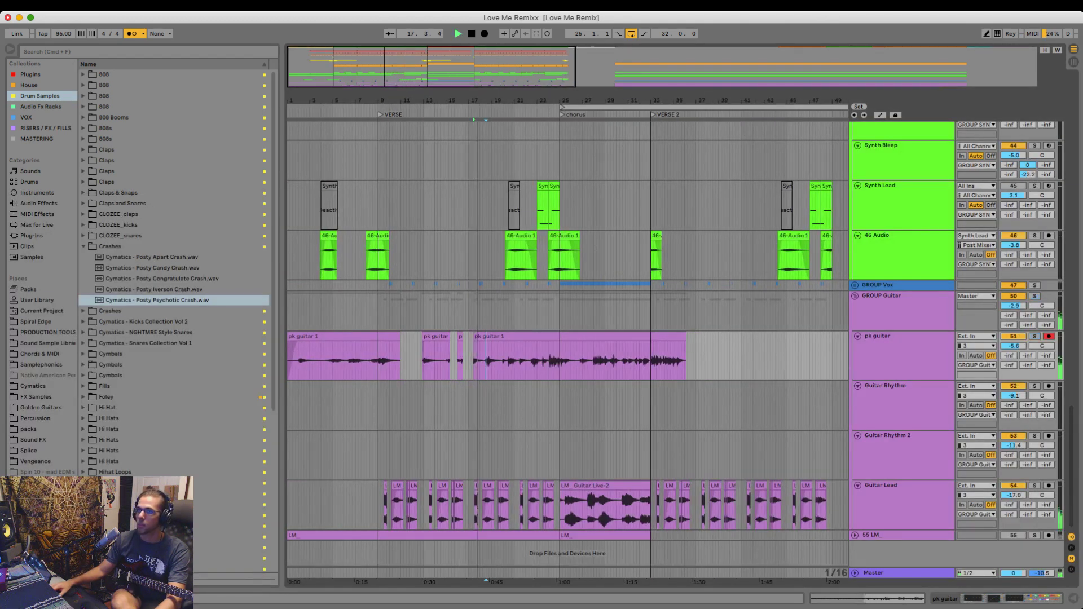
pyautogui.press('space')
pyautogui.press('Home')
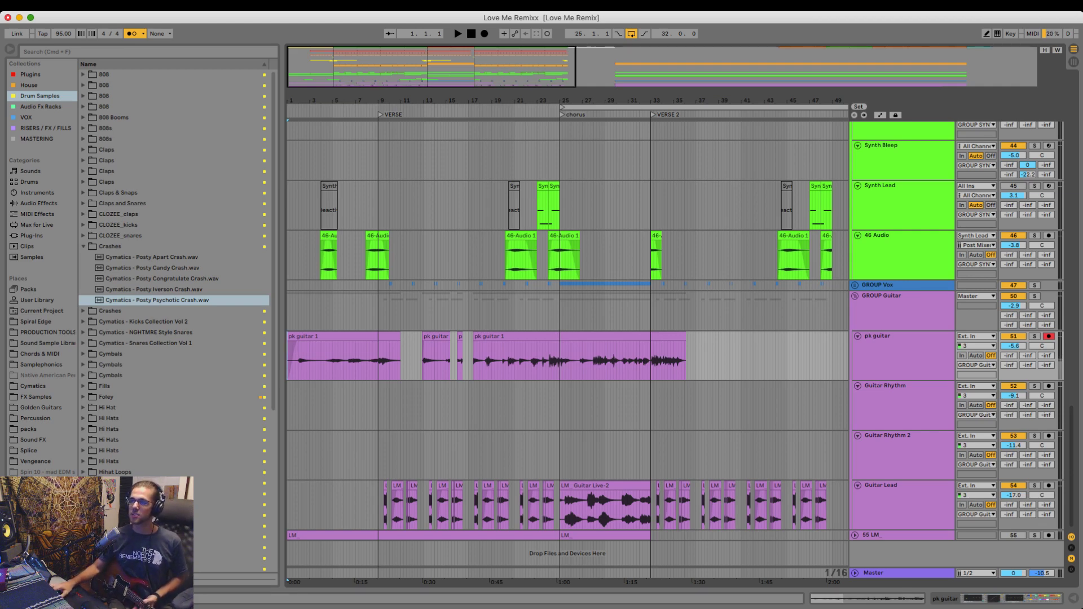
pyautogui.scroll(3, 567, 316)
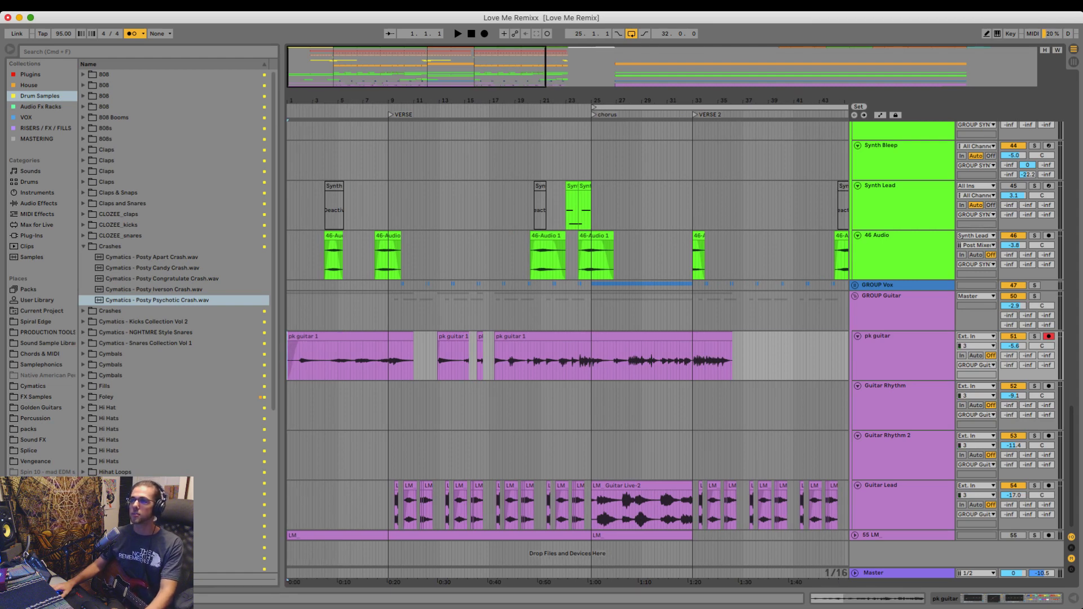
# - Play the arrangement with the edited guitar from the start to about bar 50, and restart it from bar 1
pyautogui.click(386, 131)
pyautogui.scroll(-3, 386, 131)
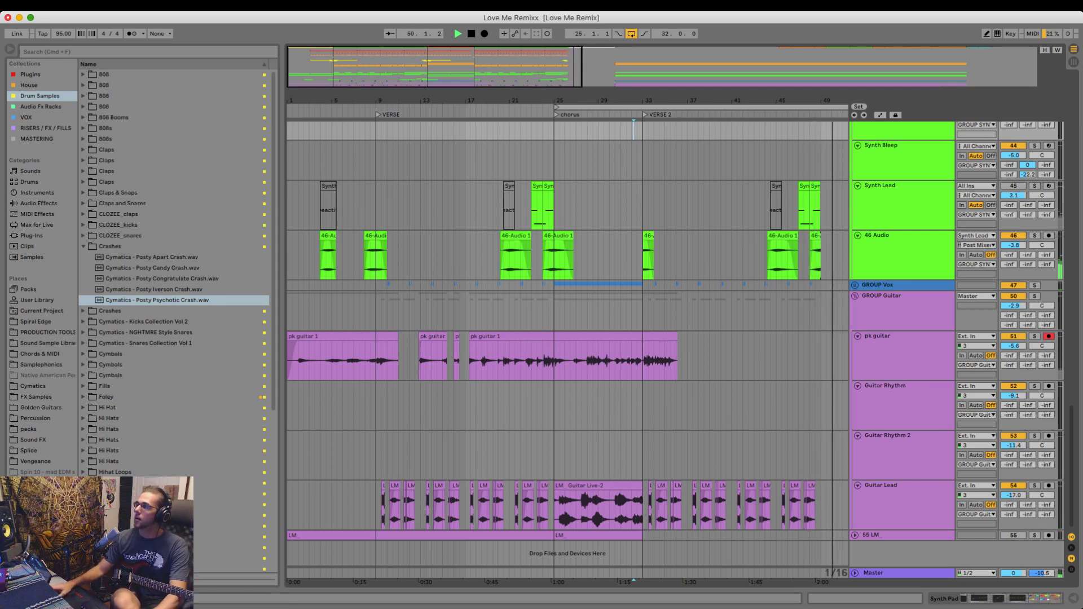
pyautogui.press('space')
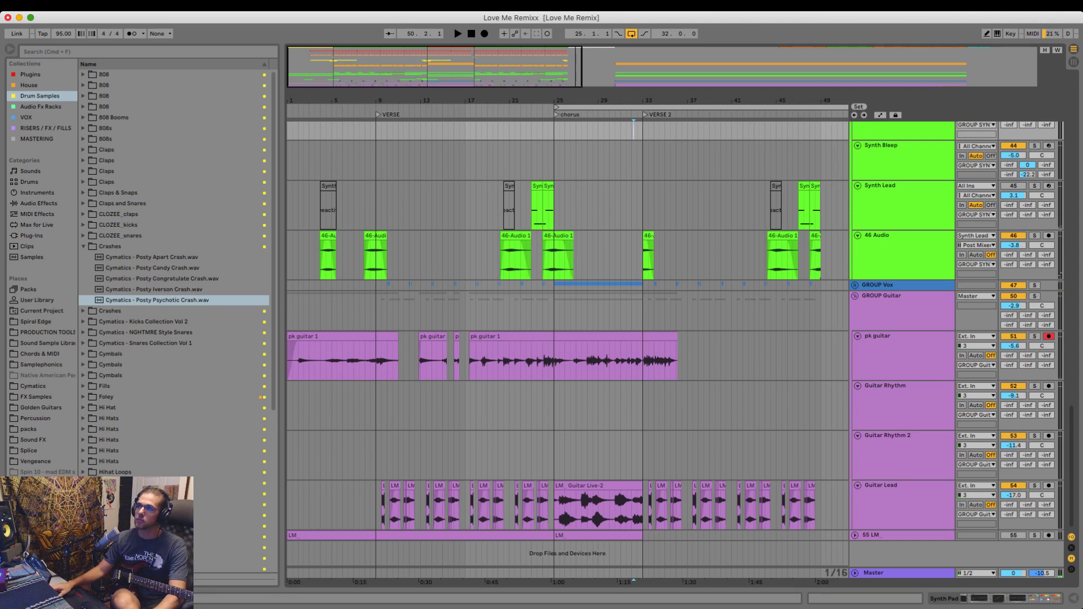
pyautogui.press('-')
pyautogui.click(542, 160)
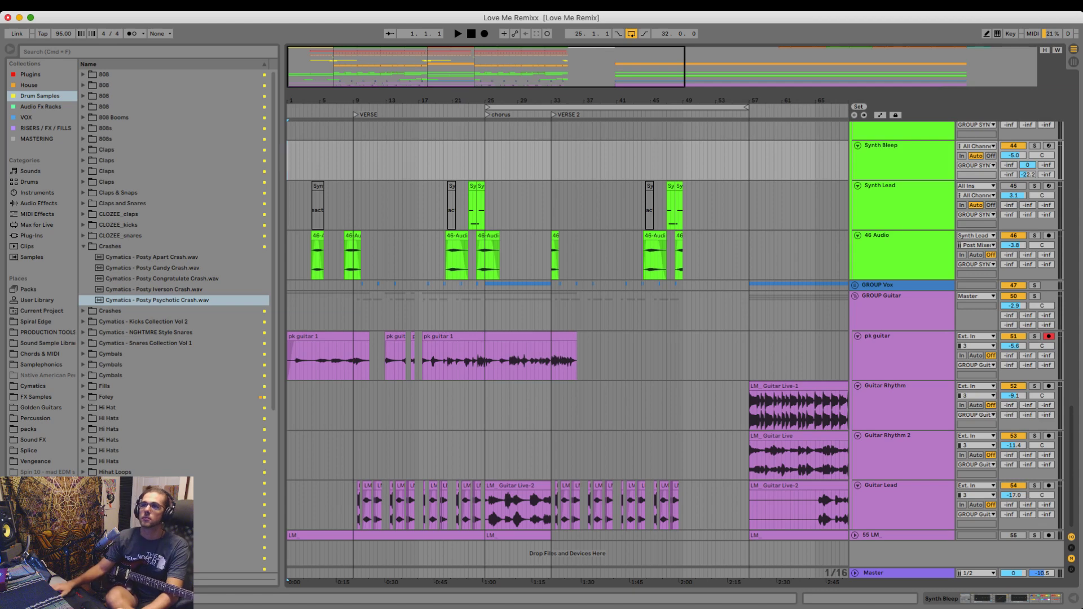
pyautogui.press('+')
pyautogui.press('+')
pyautogui.press('+')
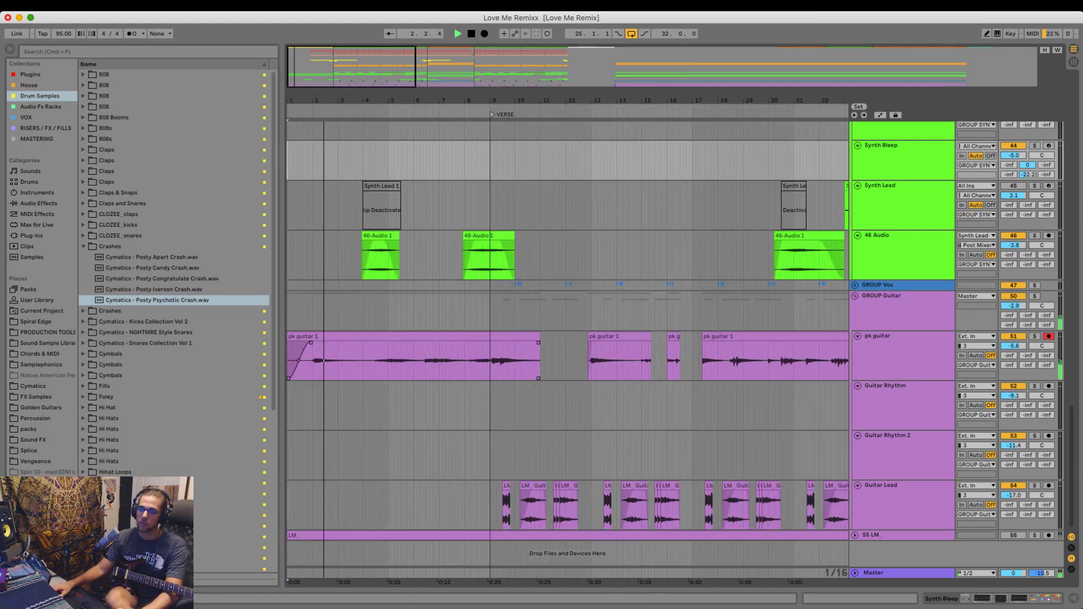
# - Trim the first guitar clip's start to 1.3.4, keeping its fade-in, and pin its opening note at bar 2 with a warp marker
pyautogui.moveTo(312, 343); pyautogui.dragTo(305, 336)
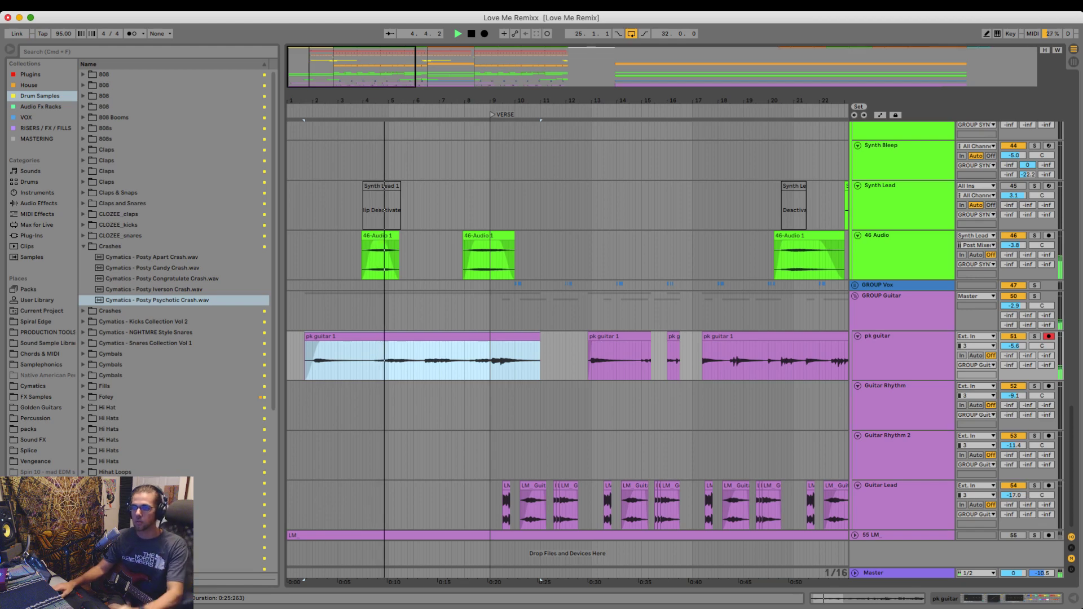
pyautogui.press('space')
pyautogui.doubleClick(371, 361)
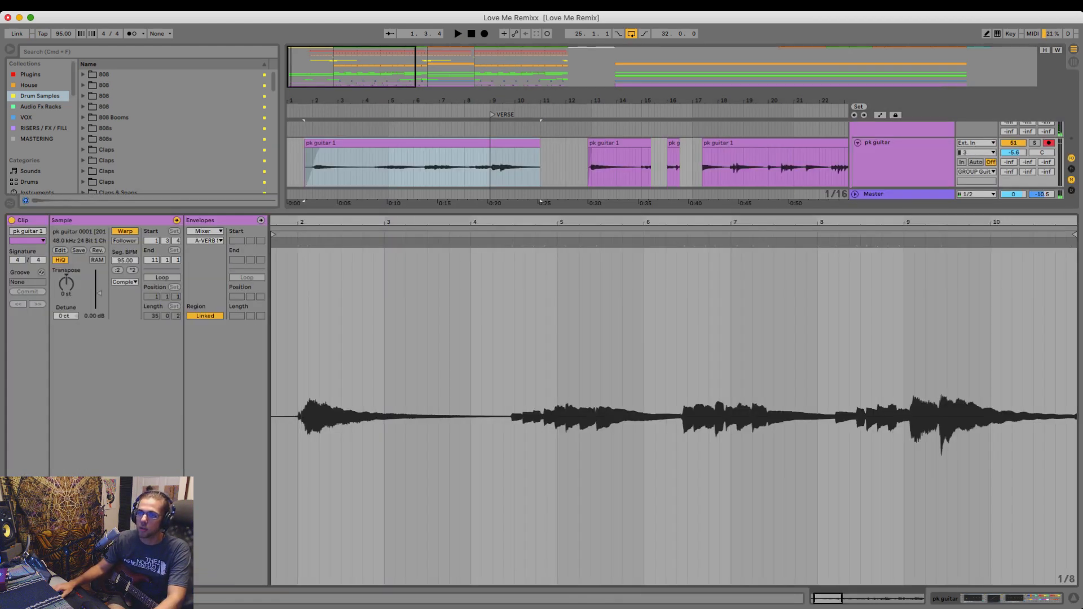
pyautogui.moveTo(316, 222)
pyautogui.mouseDown()
pyautogui.moveTo(316, 265)
pyautogui.moveTo(337, 242)
pyautogui.mouseUp()
pyautogui.doubleClick(346, 242)
pyautogui.press('space')
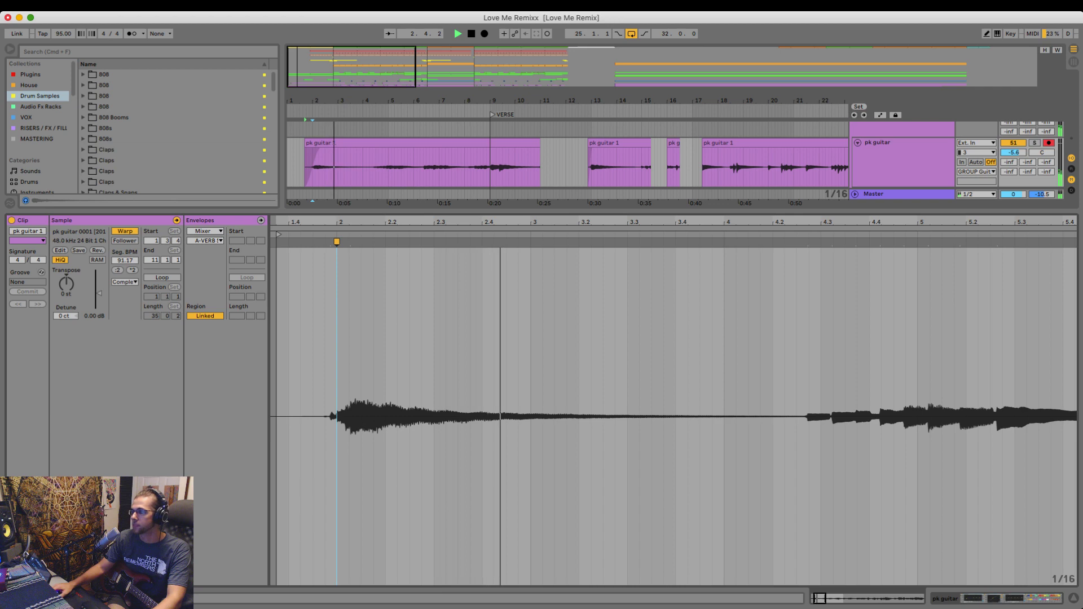
pyautogui.press('super+alt+l')
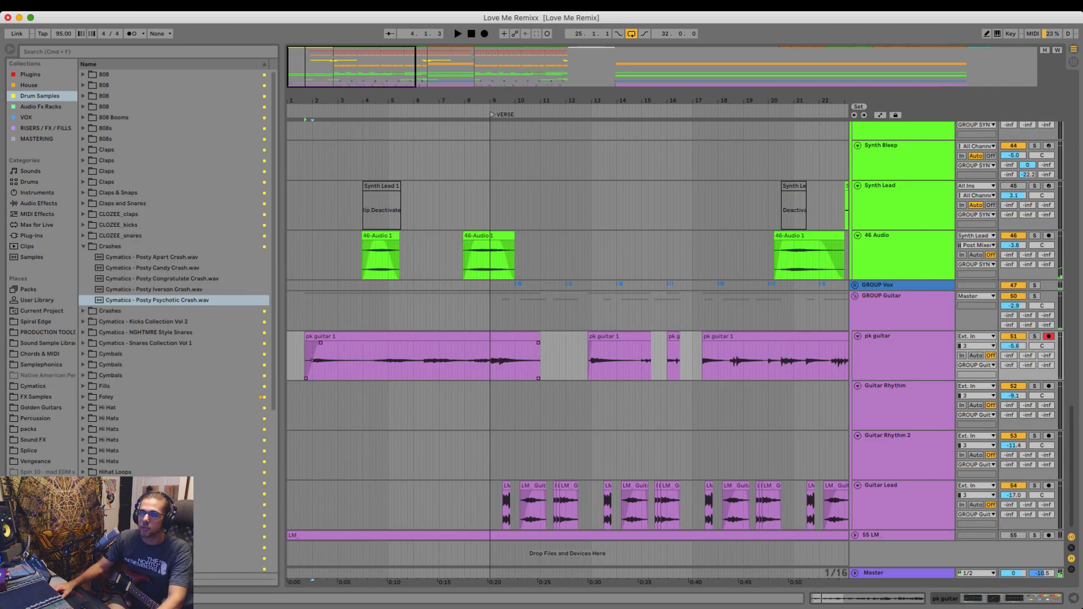
# - Split the first guitar clip after its opening note, and move the opening piece about one bar later
pyautogui.click(339, 361)
pyautogui.press('super+e')
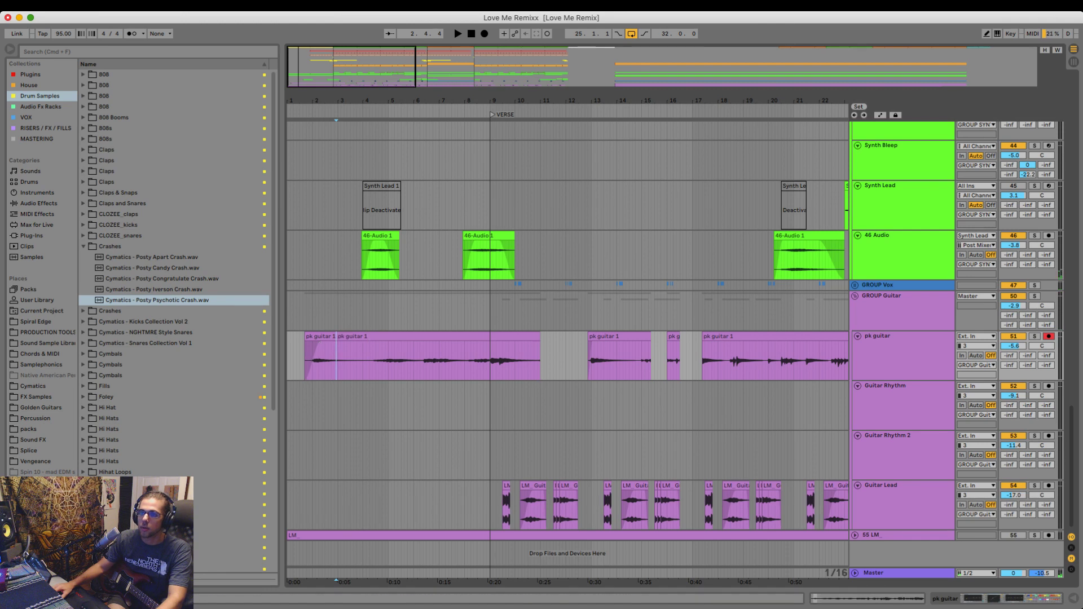
pyautogui.moveTo(318, 337); pyautogui.dragTo(370, 337)
pyautogui.press('space')
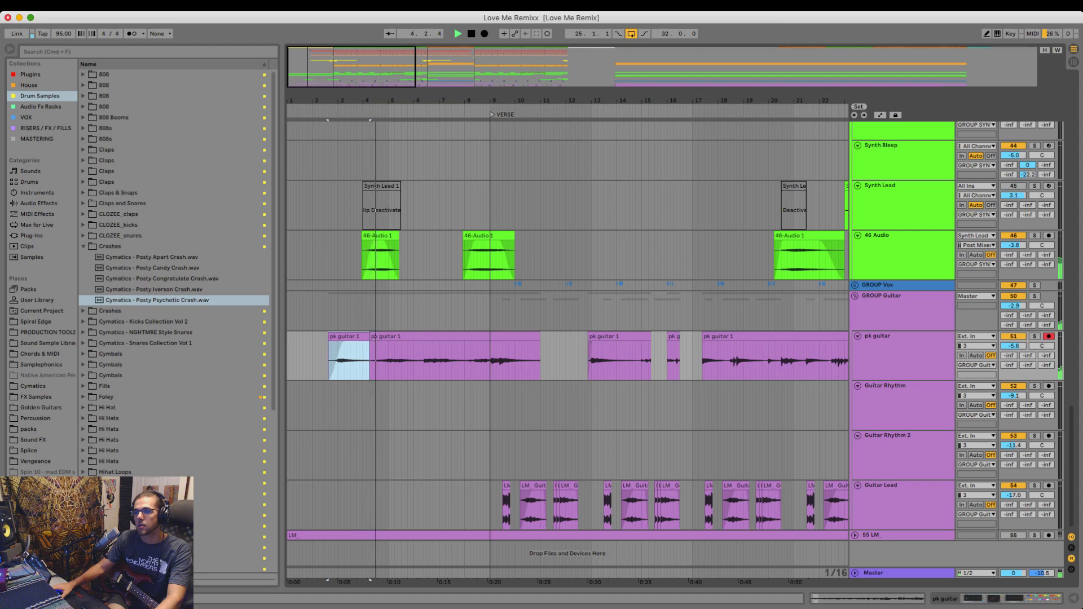
# - Audition the moved opening note with pk guitar soloed, move its clip back to start at 1.3.4, and play it in context
pyautogui.scroll(5, 568, 350)
pyautogui.scroll(-5, 568, 349)
pyautogui.click(1035, 336)
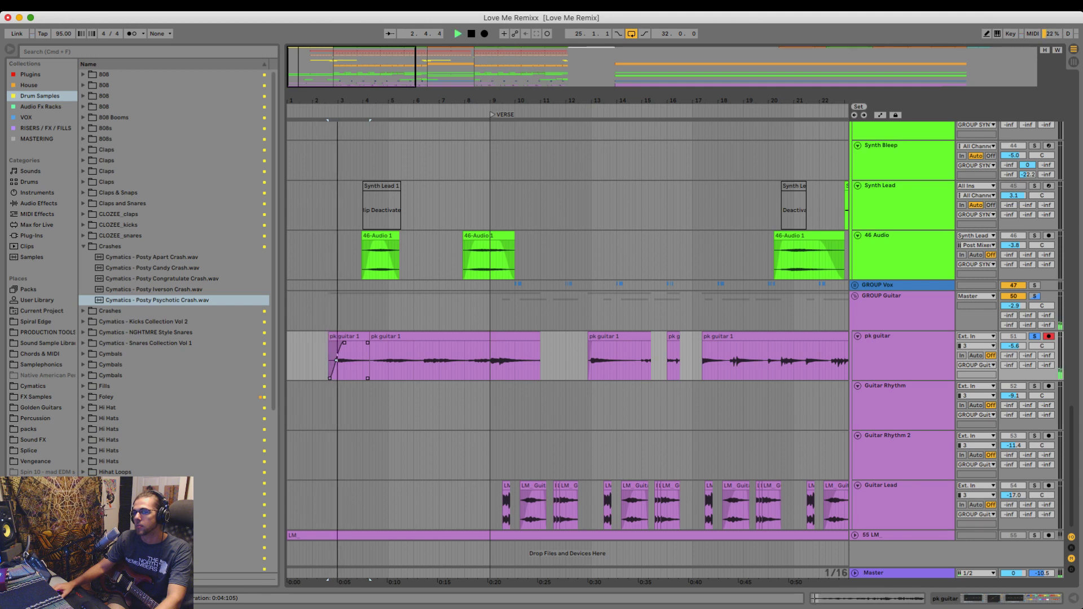
pyautogui.press('+')
pyautogui.press('+')
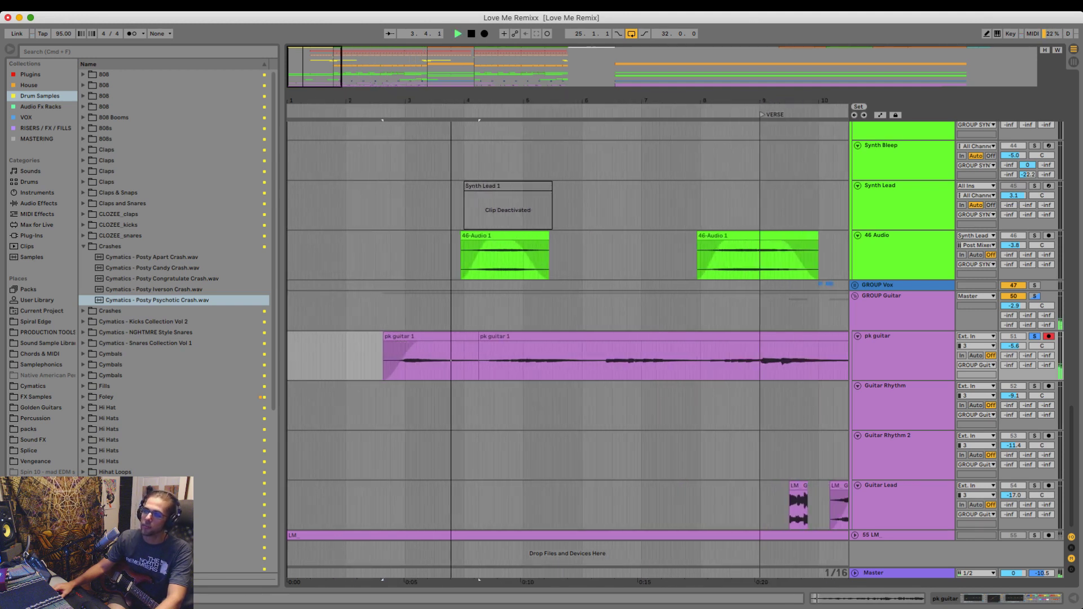
pyautogui.press('space')
pyautogui.moveTo(431, 336); pyautogui.dragTo(376, 336)
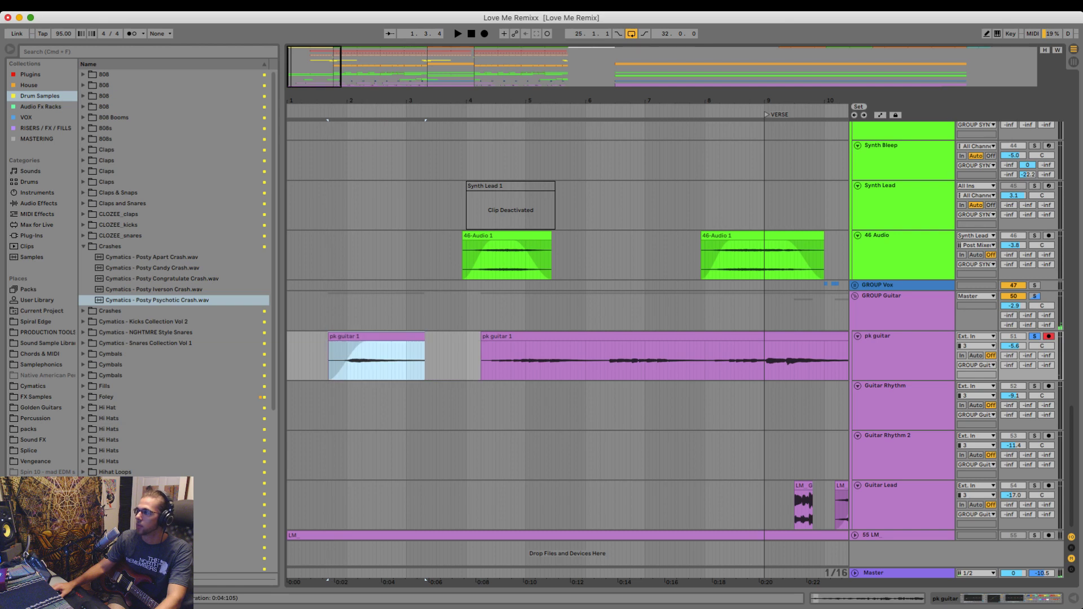
pyautogui.press('space')
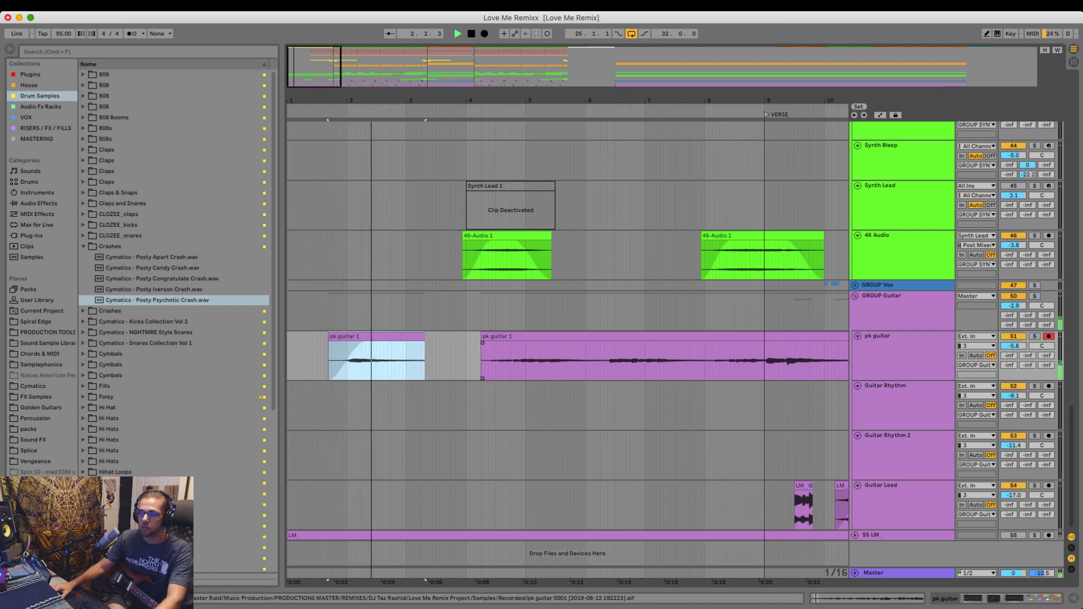
pyautogui.press('Left')
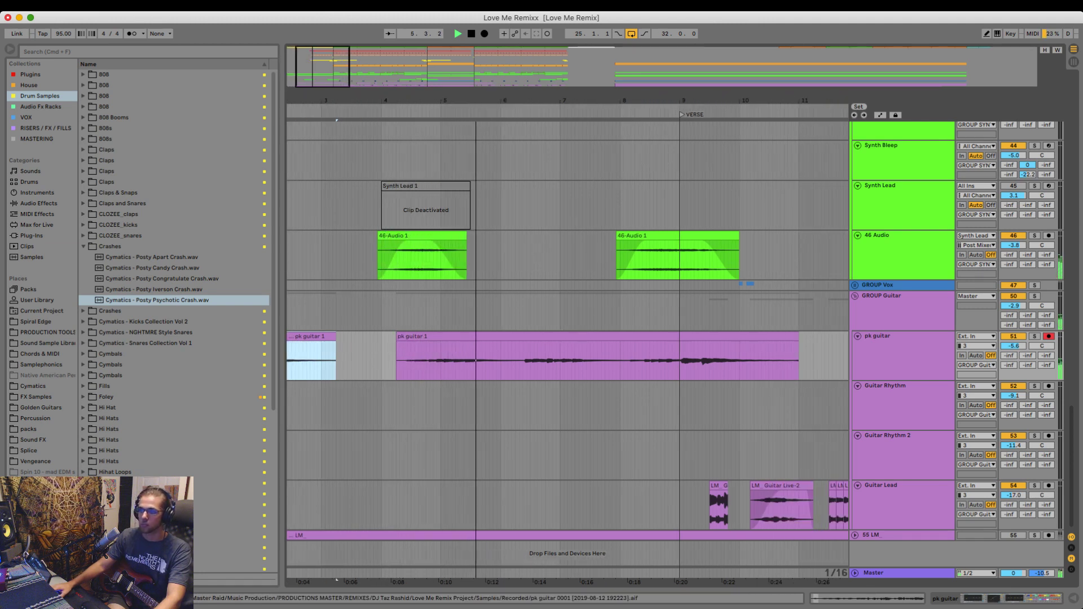
# - Open the guitar clip that starts at 4.2.1 in the clip view
pyautogui.click(507, 337)
pyautogui.doubleClick(507, 337)
pyautogui.click(528, 395)
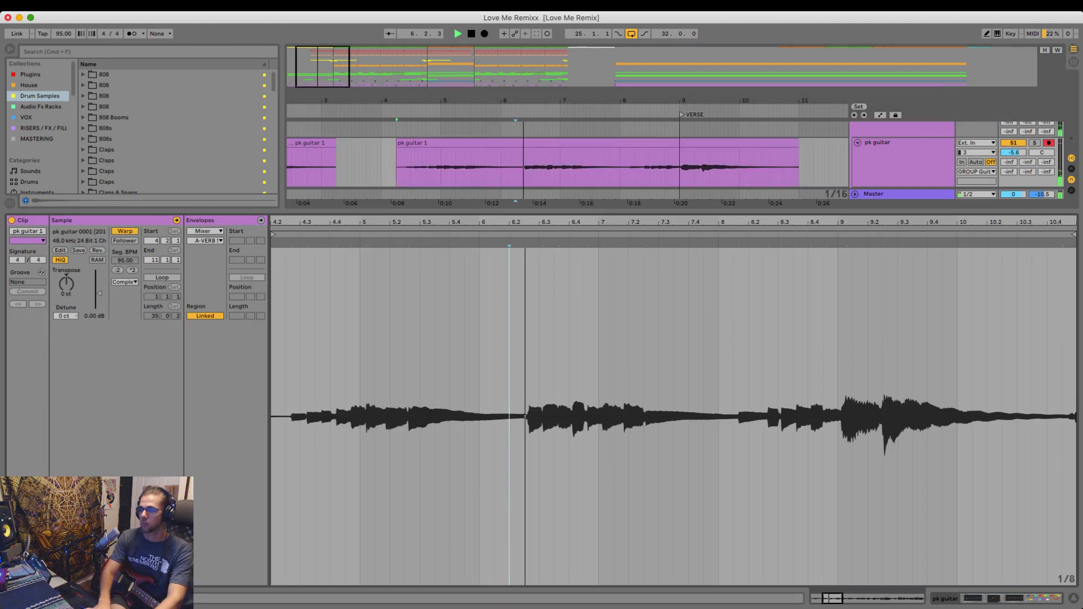
pyautogui.press('super+a')
pyautogui.press('super+u')
pyautogui.press('super+z')
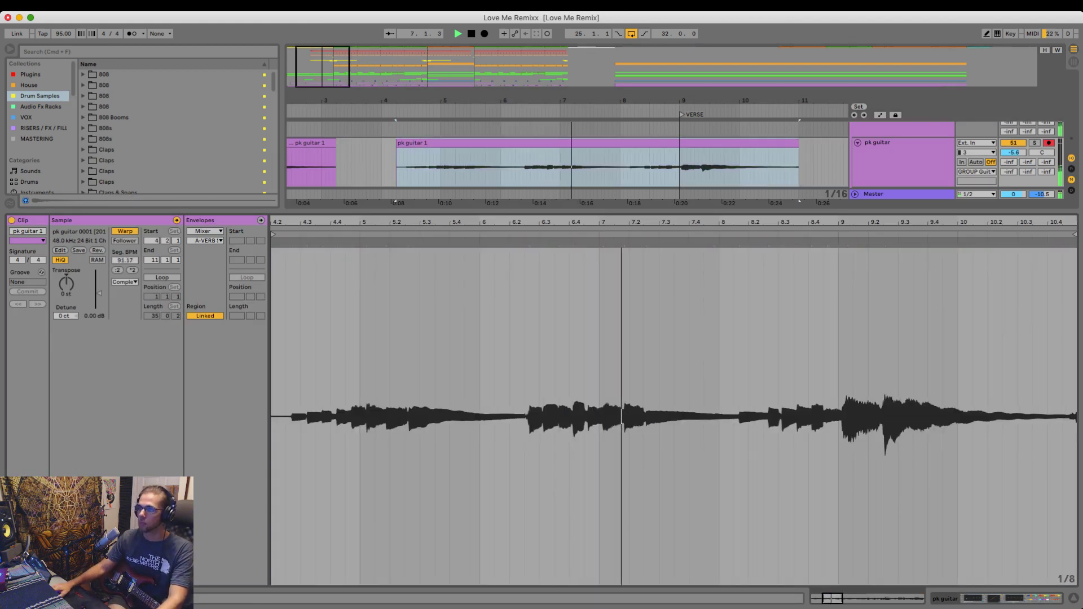
# - Pin the note near bar 7 to the downbeat with a warp marker, and fade out the clip from about 10.2 to bar 11
pyautogui.click(510, 395)
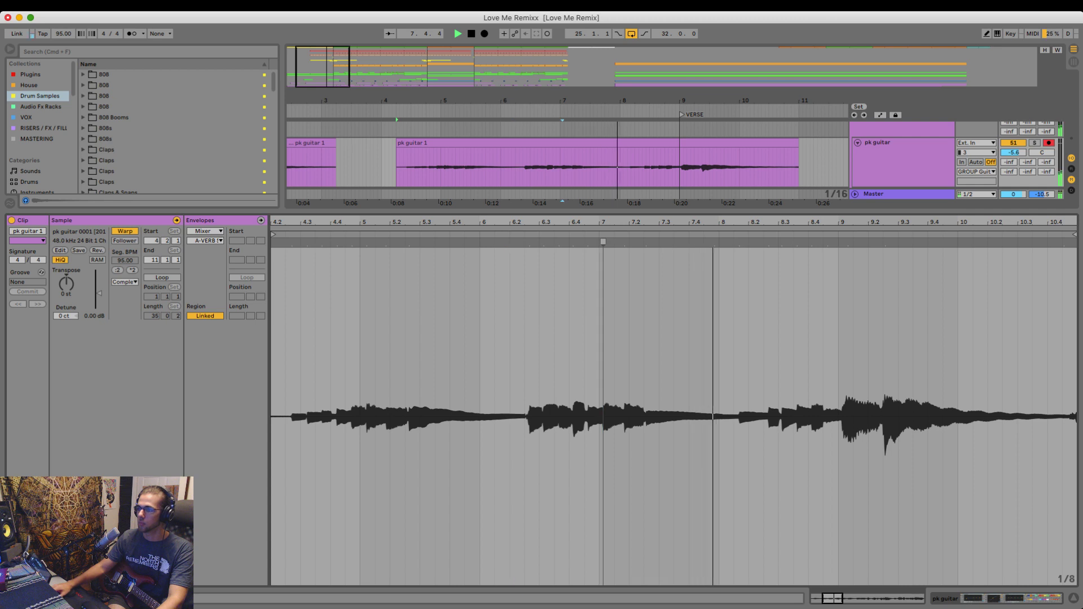
pyautogui.moveTo(603, 241); pyautogui.dragTo(599, 241)
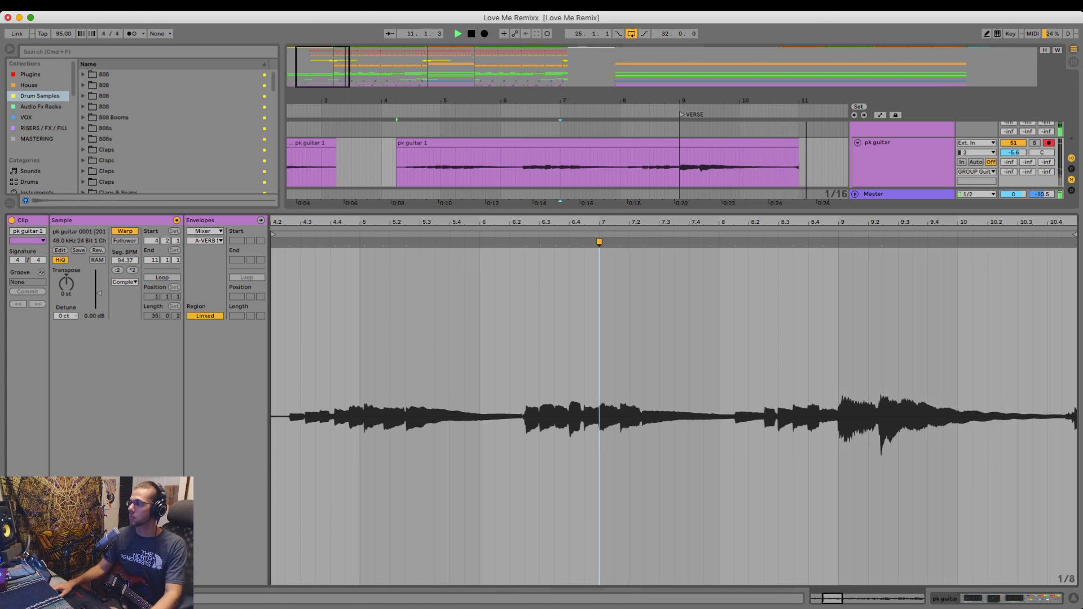
pyautogui.moveTo(796, 150); pyautogui.dragTo(786, 150)
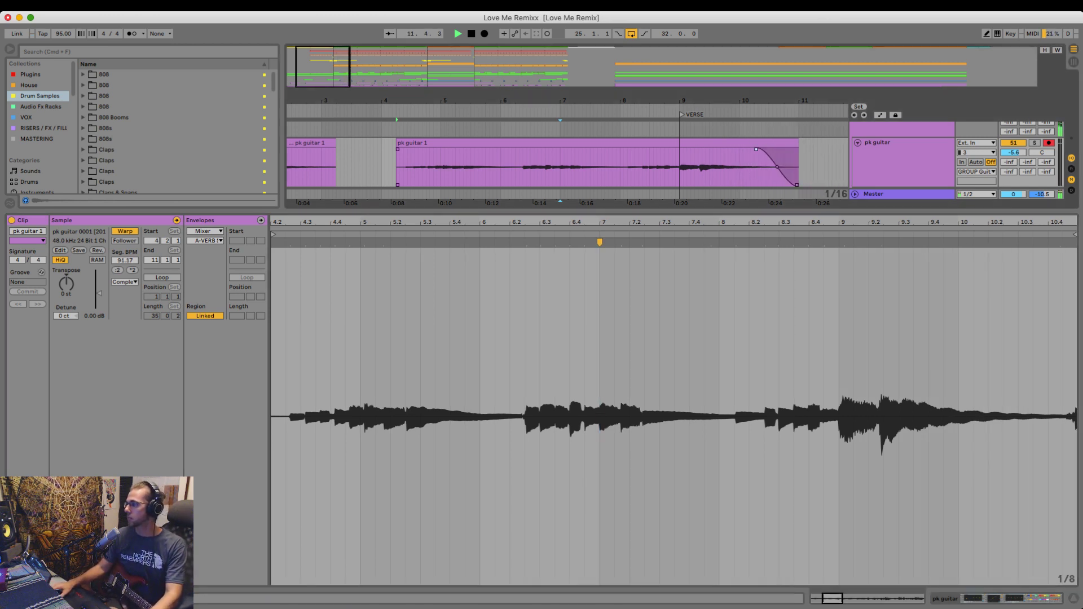
pyautogui.press('super+alt+l')
# - Trim the clip's start to 4.2.3 with a short fade-in, and pin the note near bar 5 to the downbeat with a warp marker
pyautogui.hscroll(-3, 568, 345)
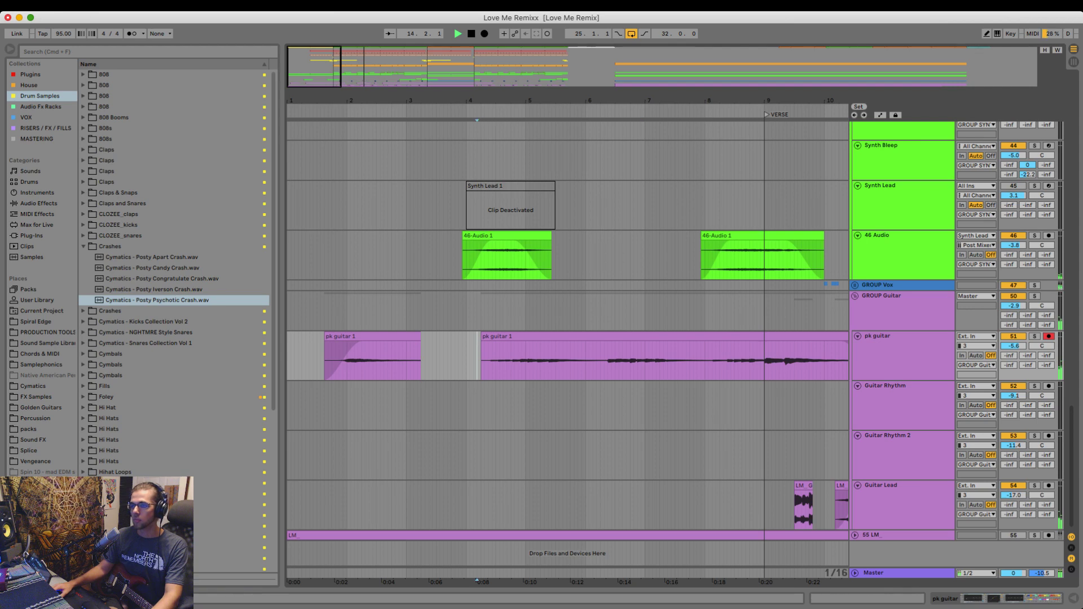
pyautogui.moveTo(483, 343)
pyautogui.mouseDown()
pyautogui.moveTo(492, 343)
pyautogui.moveTo(485, 337)
pyautogui.mouseUp()
pyautogui.press('super+alt+l')
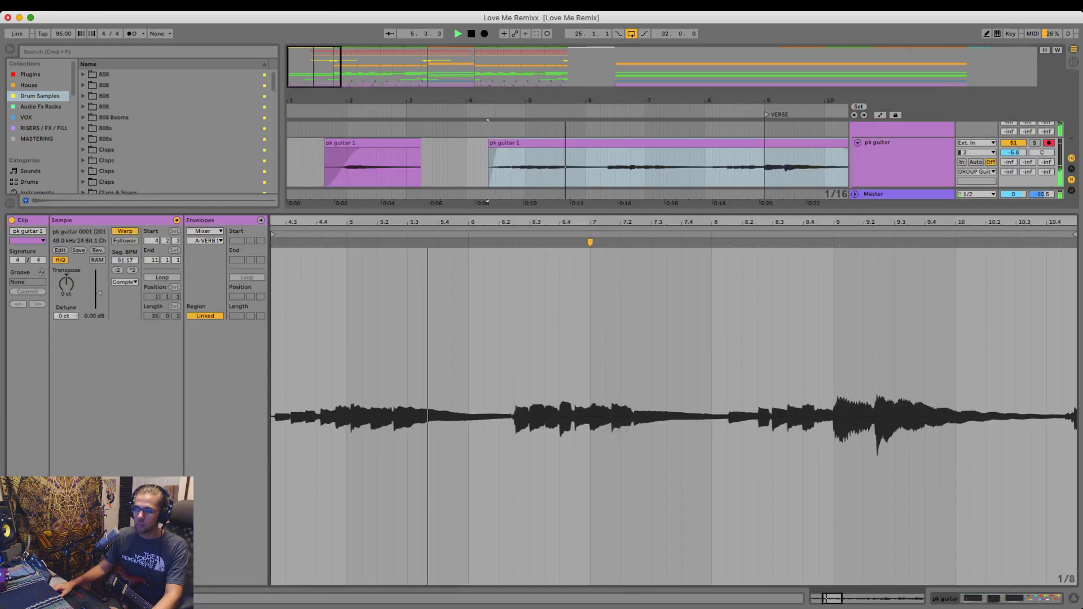
pyautogui.press('space')
pyautogui.doubleClick(350, 242)
pyautogui.moveTo(351, 242); pyautogui.dragTo(347, 242)
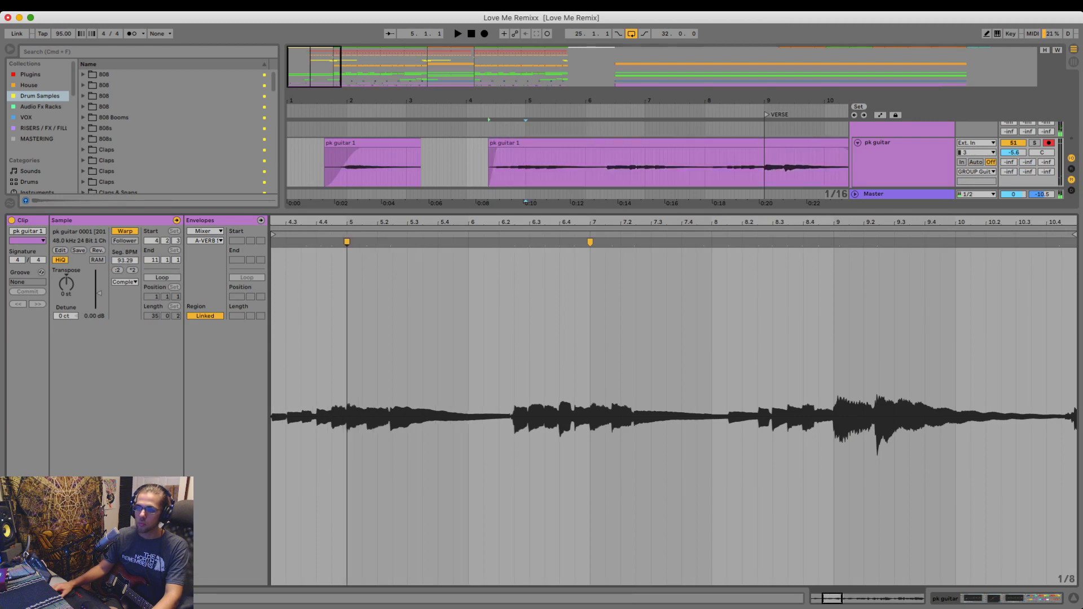
pyautogui.press('space')
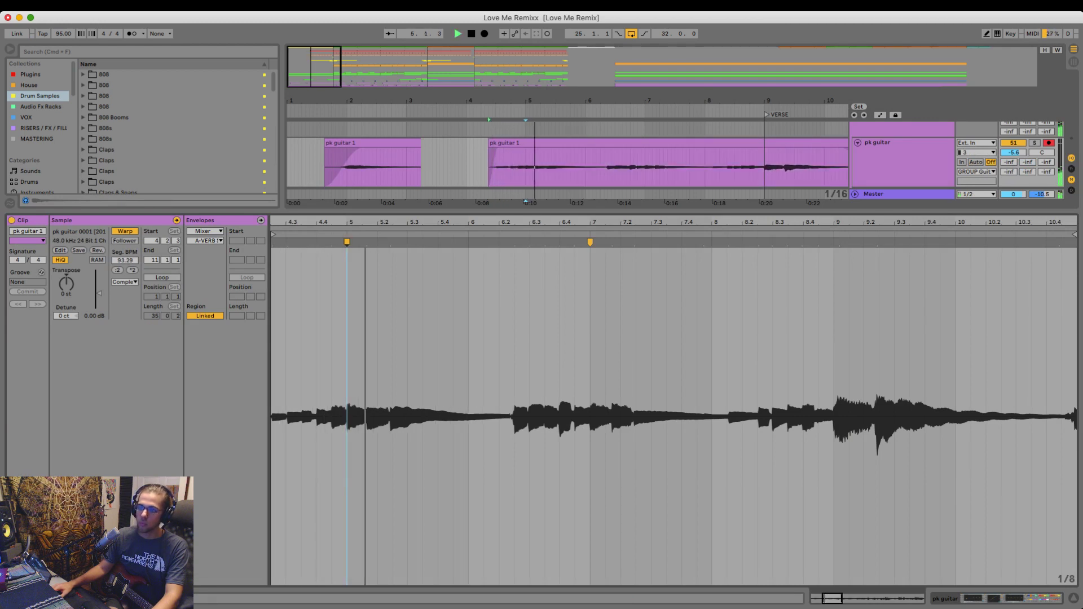
# - Add warp markers to the two notes after bar 5, aligning them to about 5.1.3 and 5.2, and play the result
pyautogui.doubleClick(390, 242)
pyautogui.moveTo(390, 243); pyautogui.dragTo(363, 242)
pyautogui.doubleClick(368, 242)
pyautogui.press('space')
pyautogui.press('space')
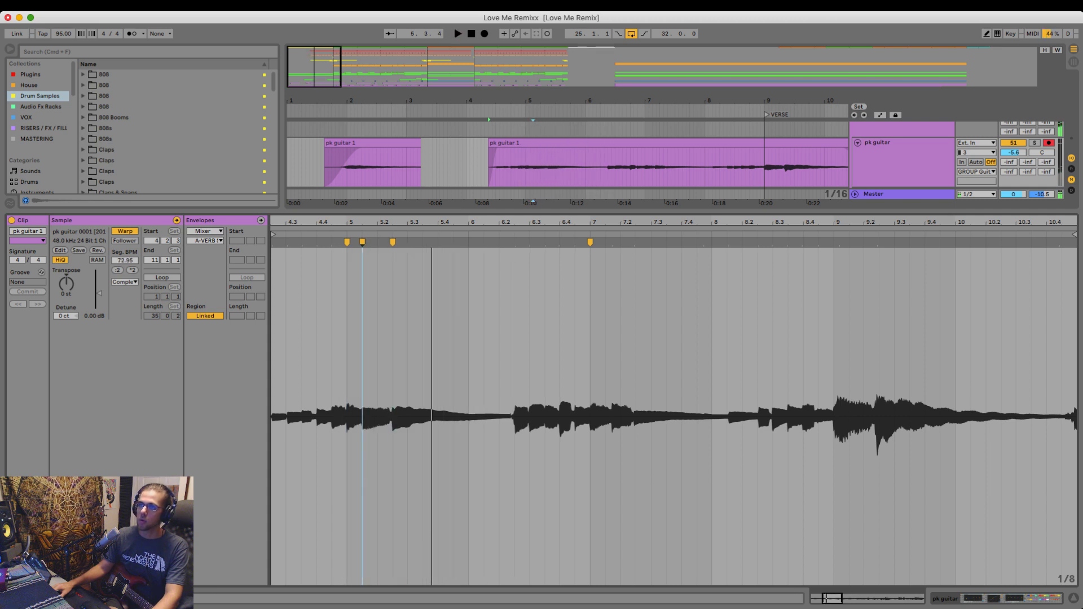
pyautogui.moveTo(392, 242); pyautogui.dragTo(407, 242)
pyautogui.press('space')
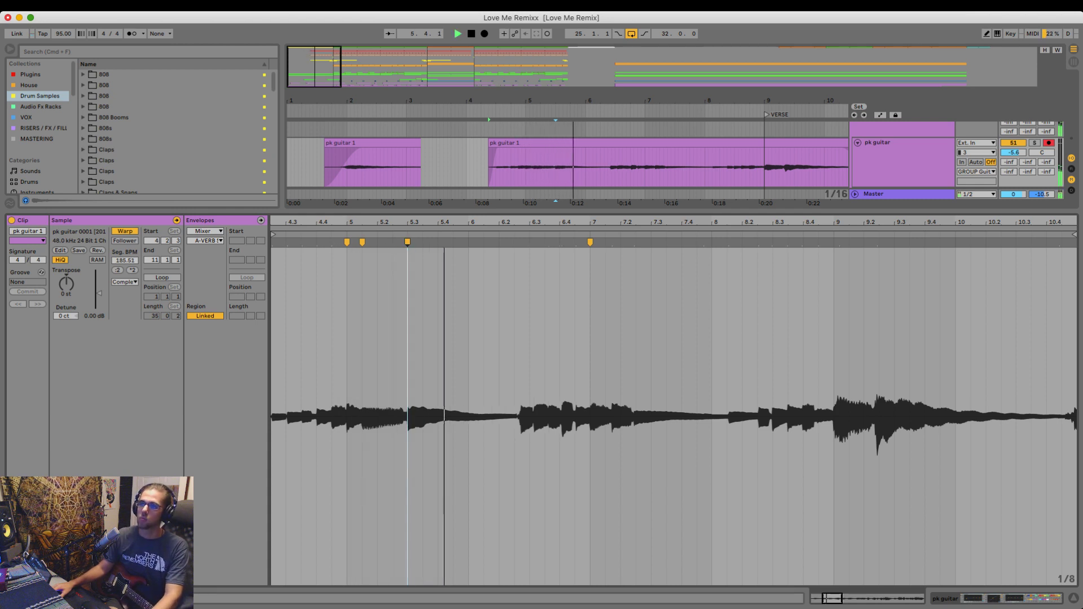
pyautogui.moveTo(407, 242); pyautogui.dragTo(377, 242)
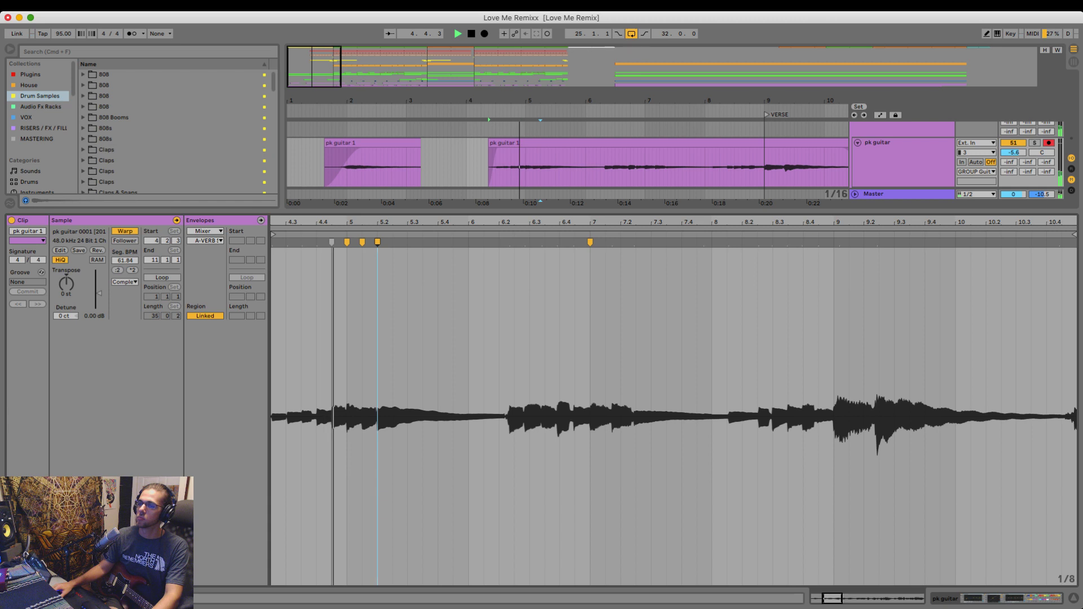
pyautogui.press('space')
pyautogui.press('space')
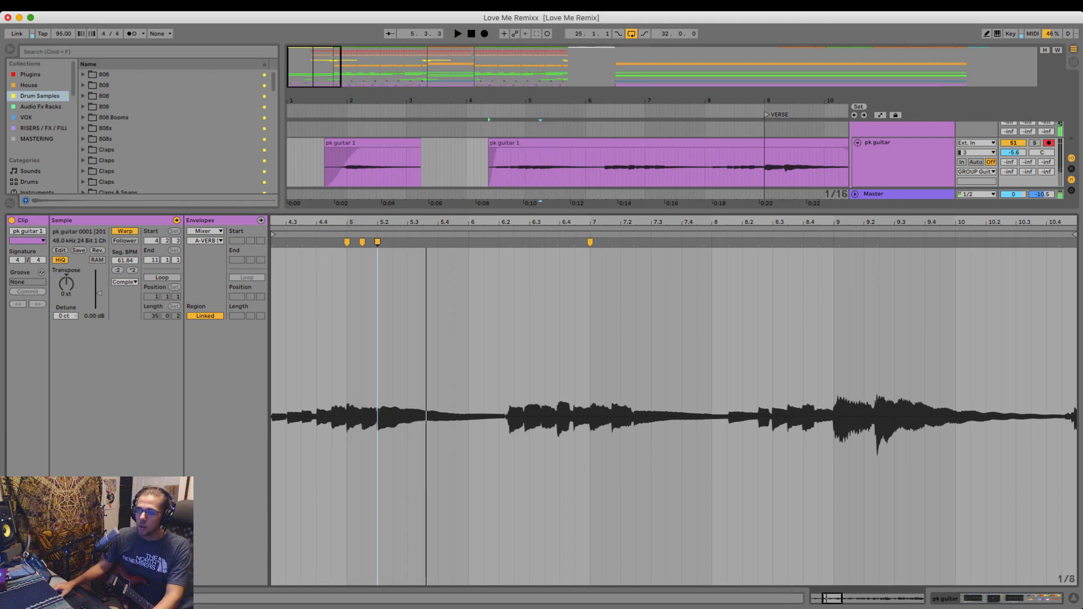
# - Solo pk guitar to check the phrase in bar 6, and warp its notes to about 6.2.3 and 6.4
pyautogui.moveTo(370, 222); pyautogui.dragTo(539, 234)
pyautogui.click(1035, 143)
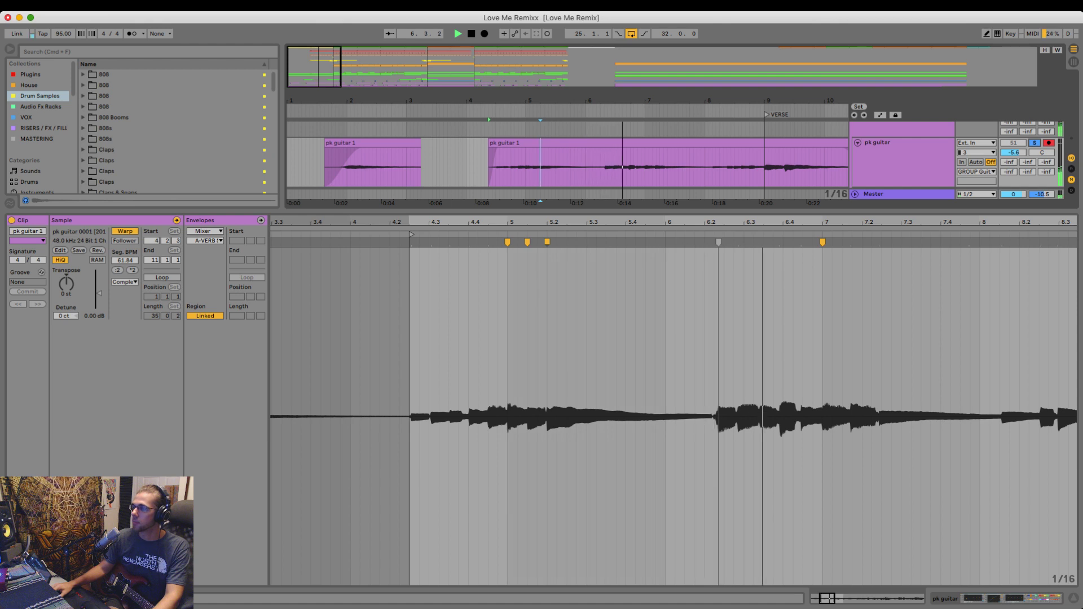
pyautogui.moveTo(718, 242)
pyautogui.mouseDown()
pyautogui.moveTo(704, 242)
pyautogui.moveTo(783, 242)
pyautogui.mouseUp()
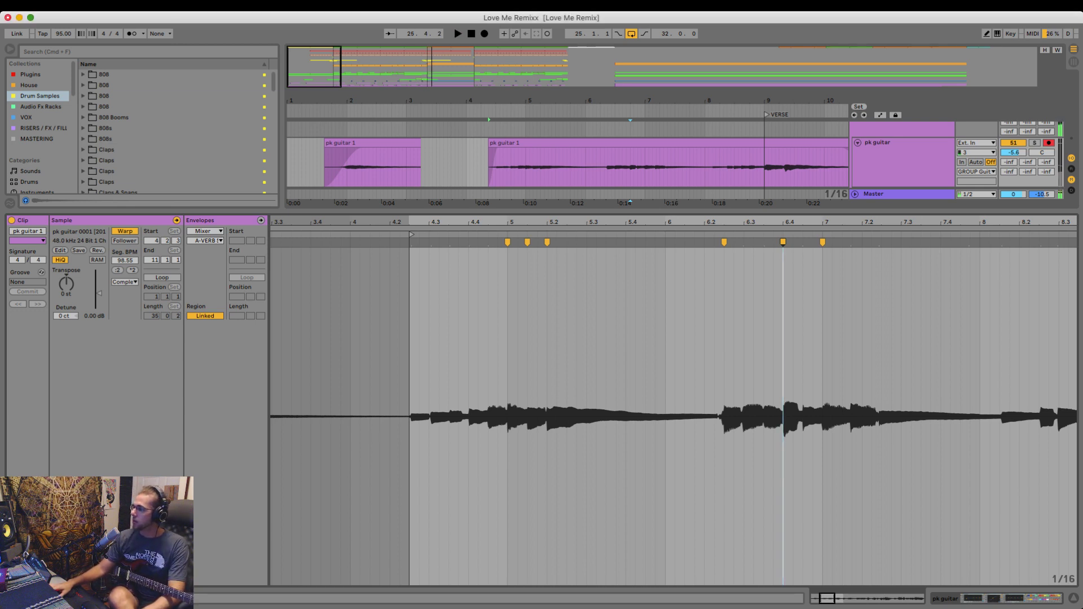
pyautogui.press('super+alt+l')
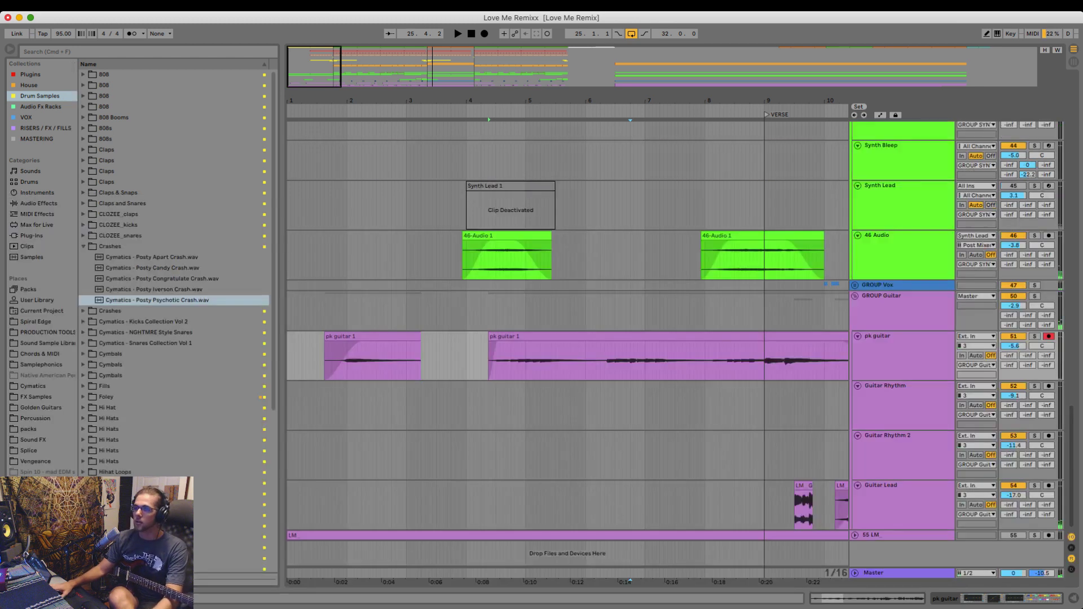
# - Play the warped guitar clip soloed from about 4.2, unsolo it to hear the full mix into the verse, and place the cursor at bar 9
pyautogui.press('-')
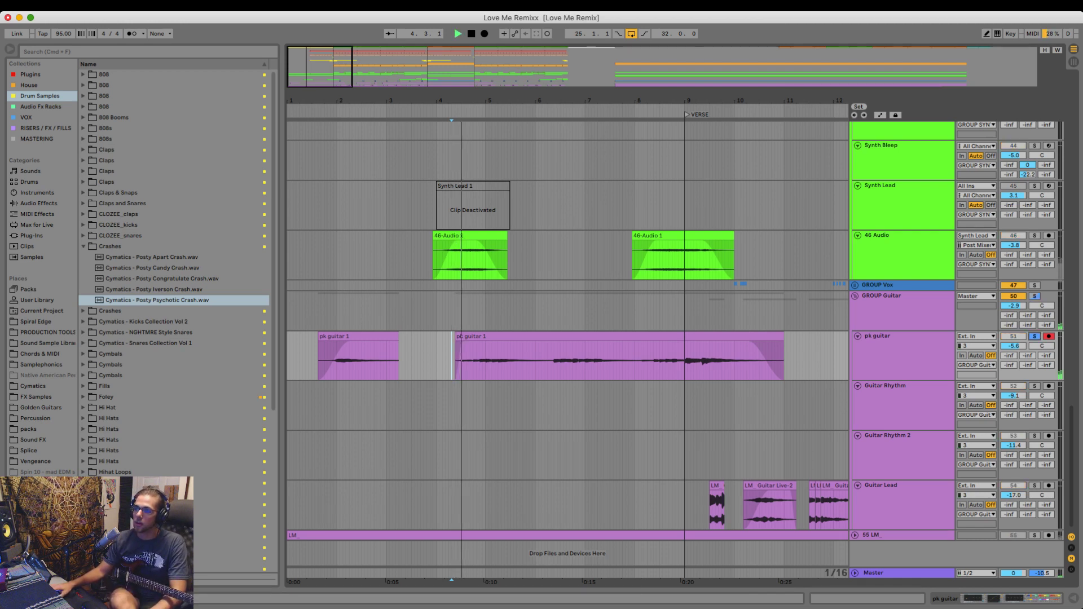
pyautogui.click(496, 336)
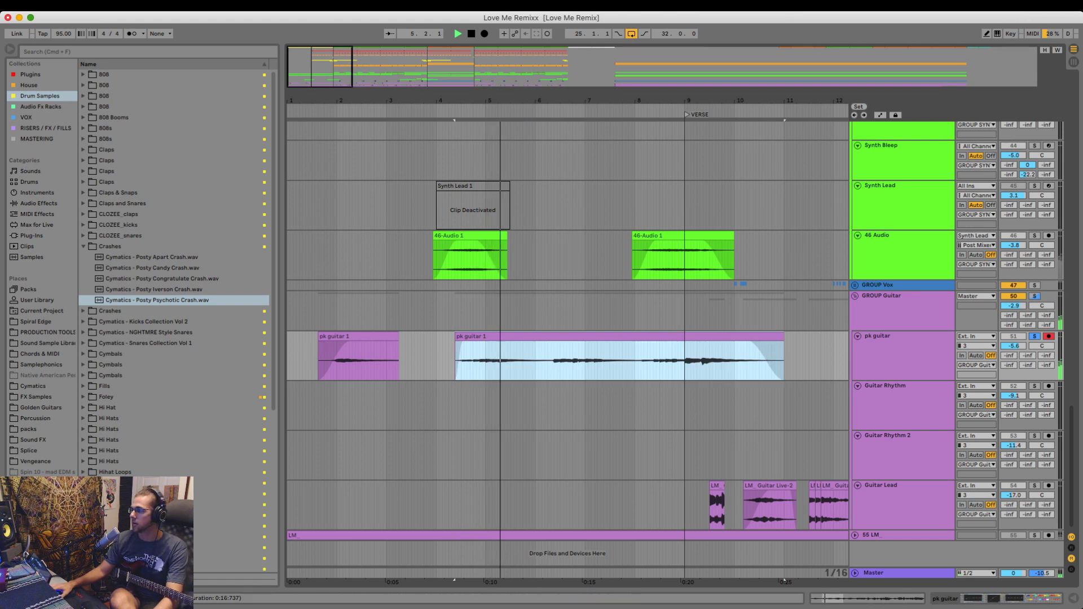
pyautogui.press('s')
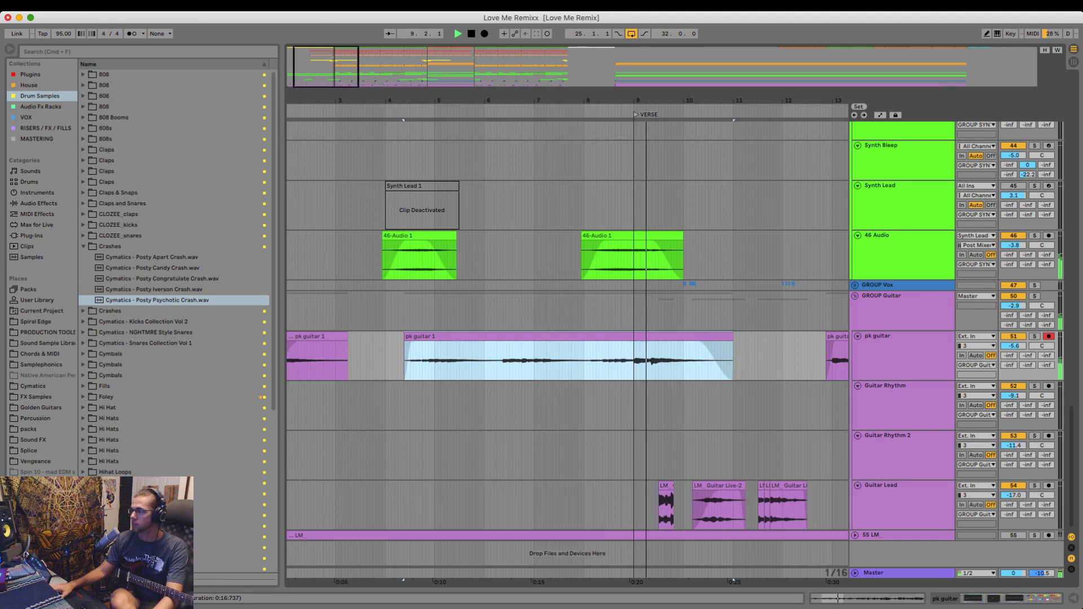
pyautogui.hscroll(1, 586, 360)
pyautogui.click(585, 360)
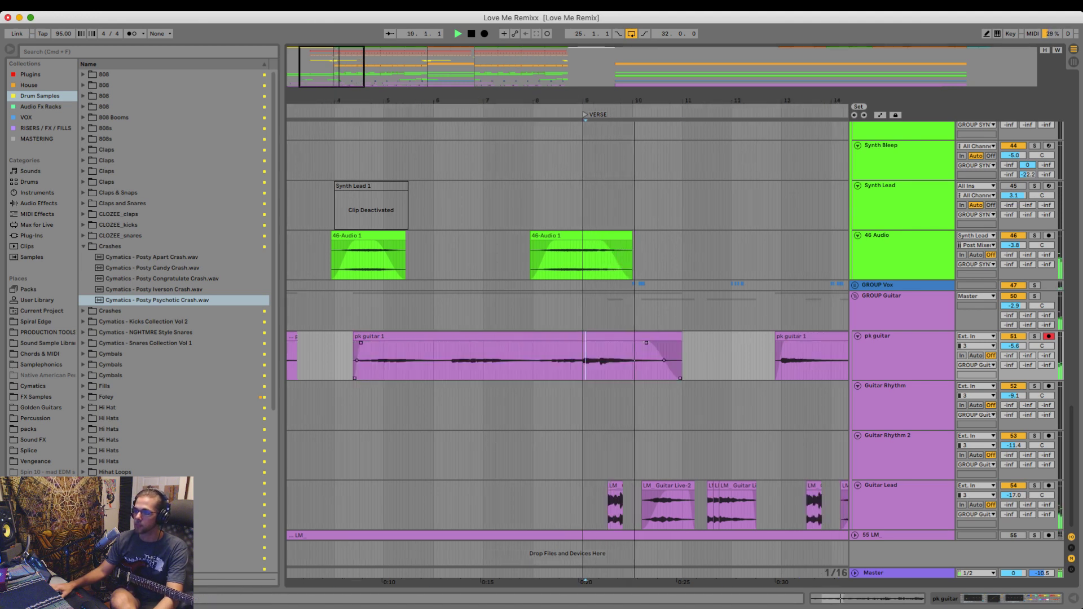
# - Split the pk guitar clip at bar 9 and open the second part's sample for editing
pyautogui.click(614, 361)
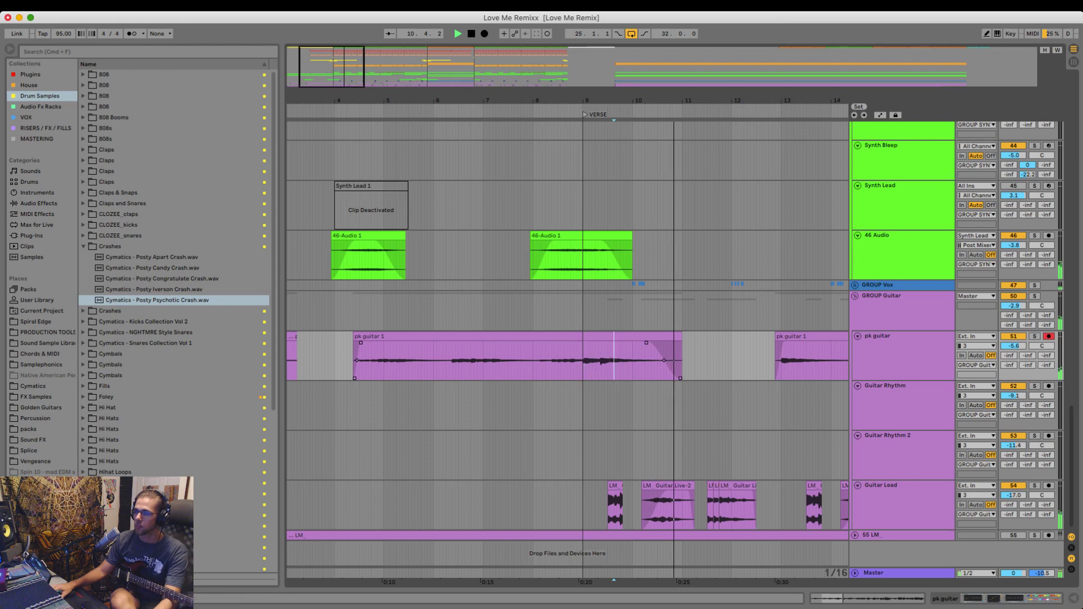
pyautogui.click(583, 361)
pyautogui.press('super+e')
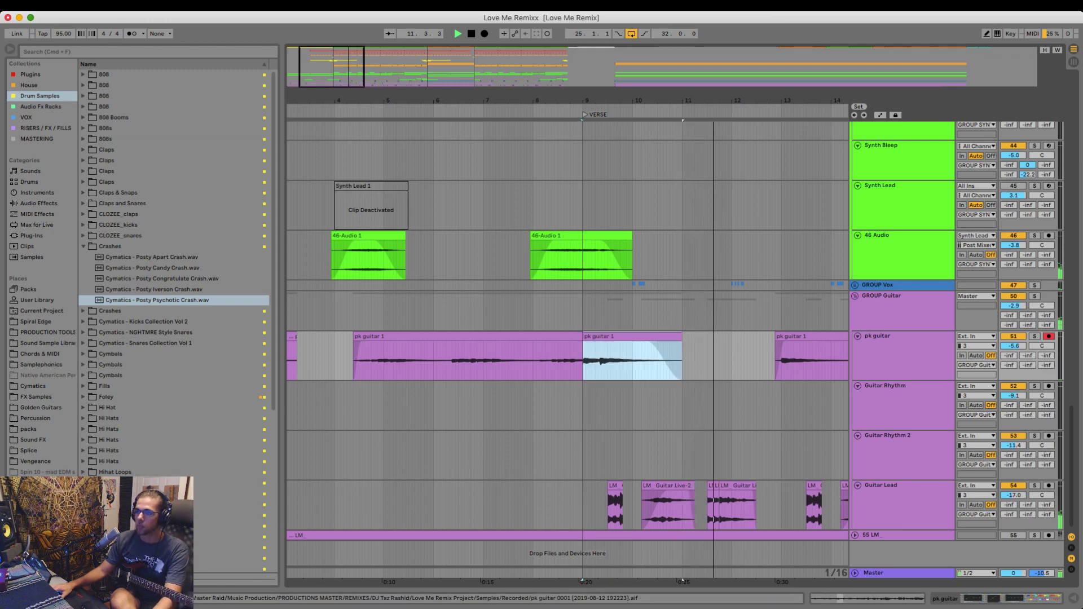
pyautogui.doubleClick(598, 337)
pyautogui.click(598, 336)
# - Warp the split clip's two notes to the bar 9 downbeat and 9.3, and play the result
pyautogui.moveTo(415, 242)
pyautogui.mouseDown()
pyautogui.moveTo(397, 242)
pyautogui.moveTo(472, 242)
pyautogui.mouseUp()
pyautogui.press('space')
pyautogui.moveTo(340, 242); pyautogui.dragTo(271, 242)
pyautogui.press('space')
pyautogui.press('space')
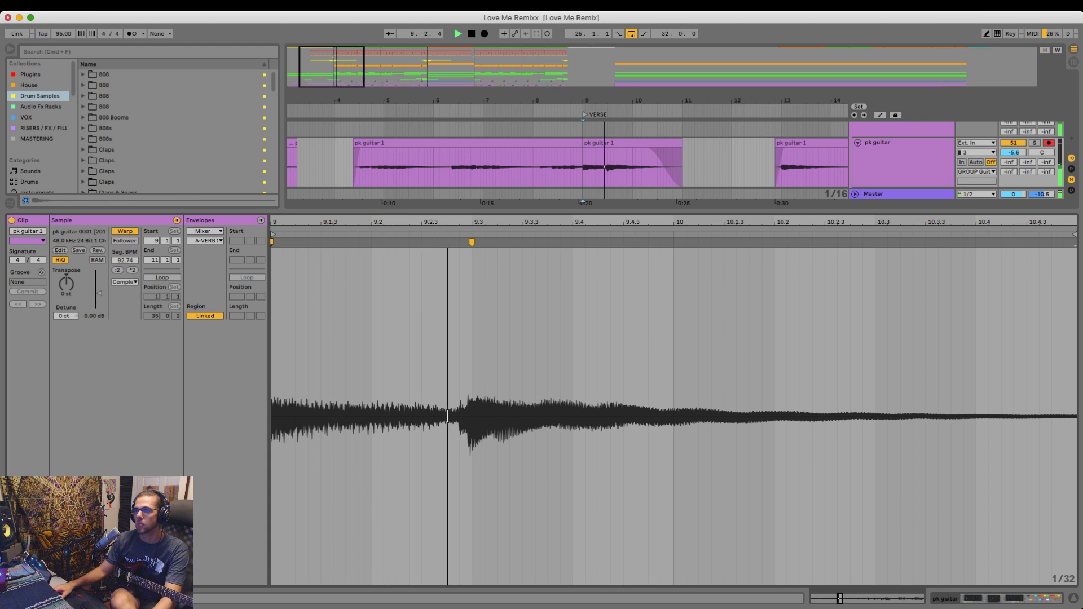
pyautogui.press('space')
pyautogui.press('space')
# - Nudge the clip's warp marker to slightly after 9.3 and hide the sample view
pyautogui.moveTo(473, 242); pyautogui.dragTo(484, 242)
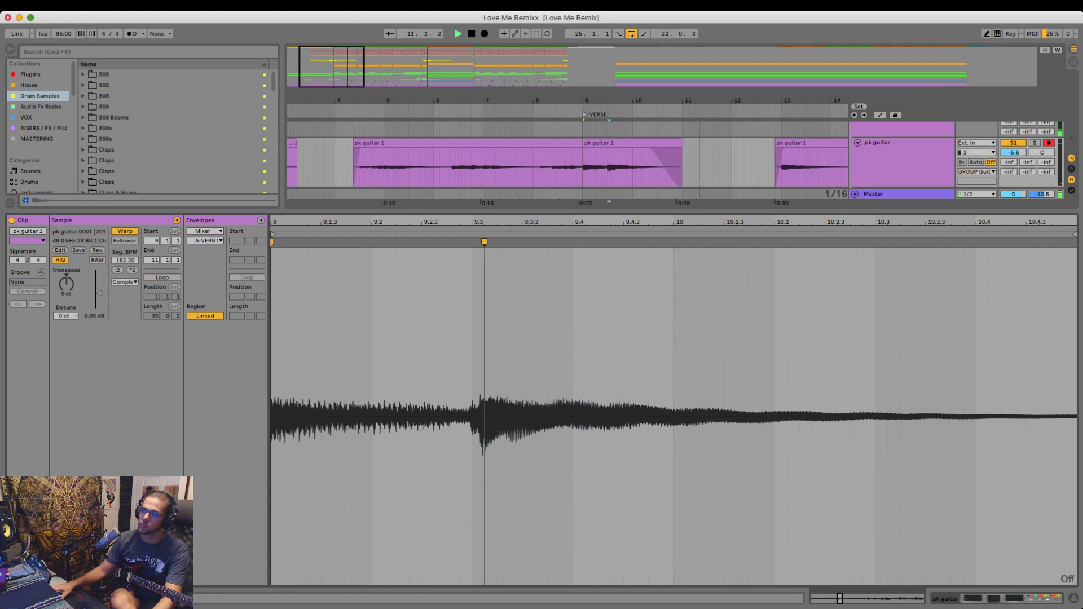
pyautogui.moveTo(484, 242); pyautogui.dragTo(479, 242)
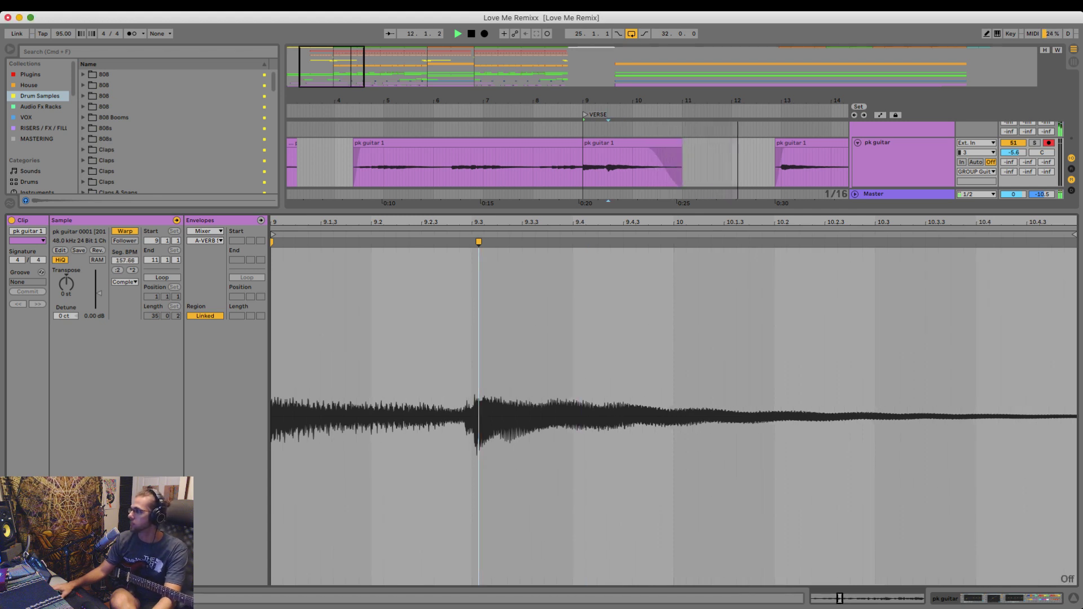
pyautogui.press('super+alt+l')
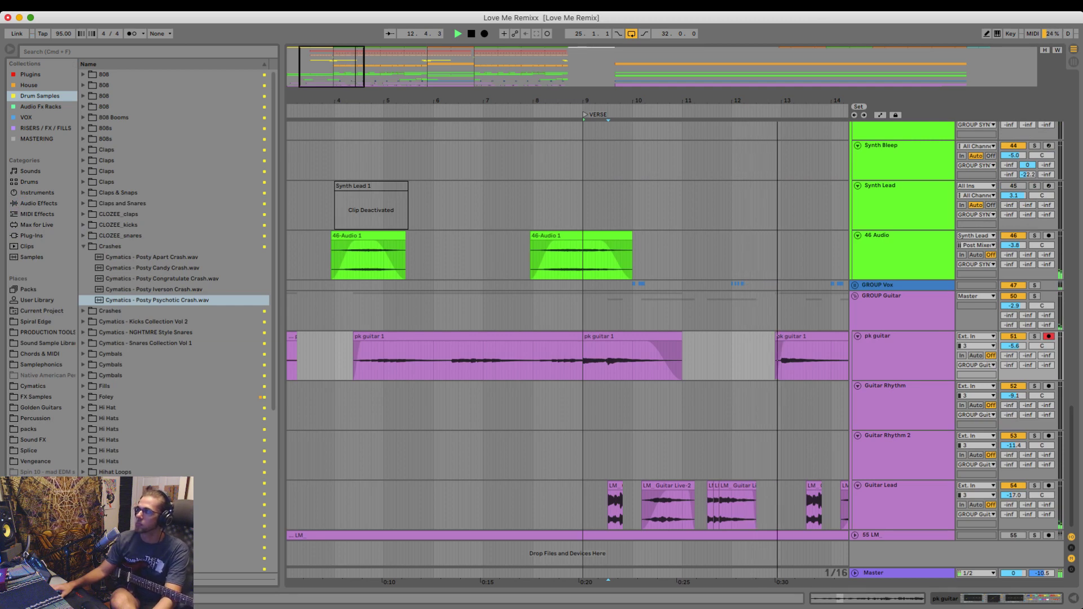
# - Listen on through the verse and delete the beginning of the long pk guitar clip up to 18.3
pyautogui.moveTo(758, 100); pyautogui.dragTo(433, 100)
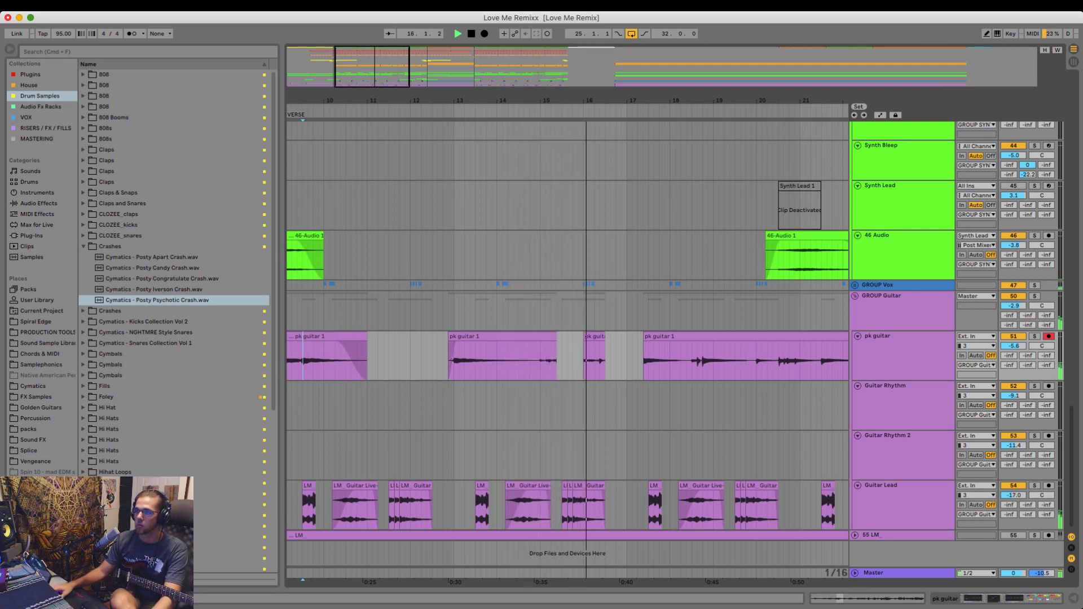
pyautogui.hscroll(3, 547, 356)
pyautogui.moveTo(547, 100); pyautogui.dragTo(546, 129)
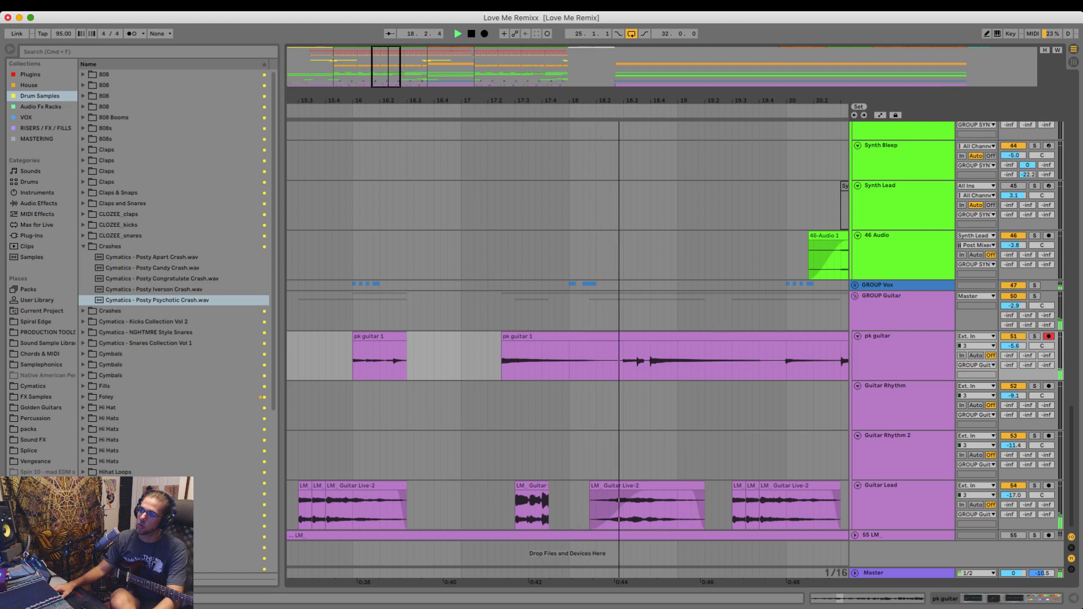
pyautogui.moveTo(623, 360); pyautogui.dragTo(495, 361)
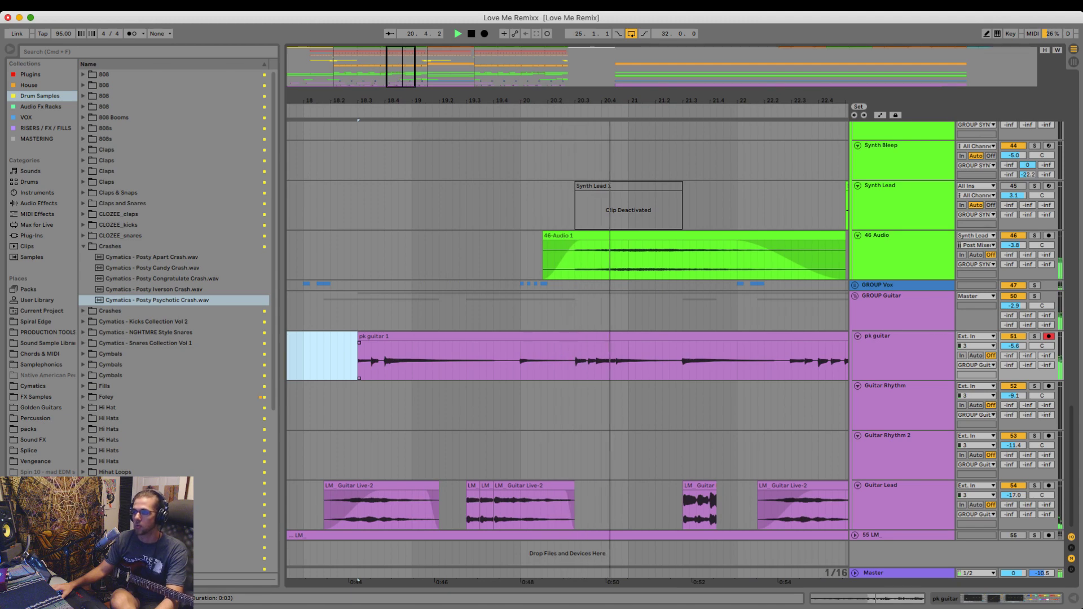
# - Solo pk guitar to hear the phrase leading into the chorus, and split its clip at bars 24 and 25
pyautogui.click(629, 361)
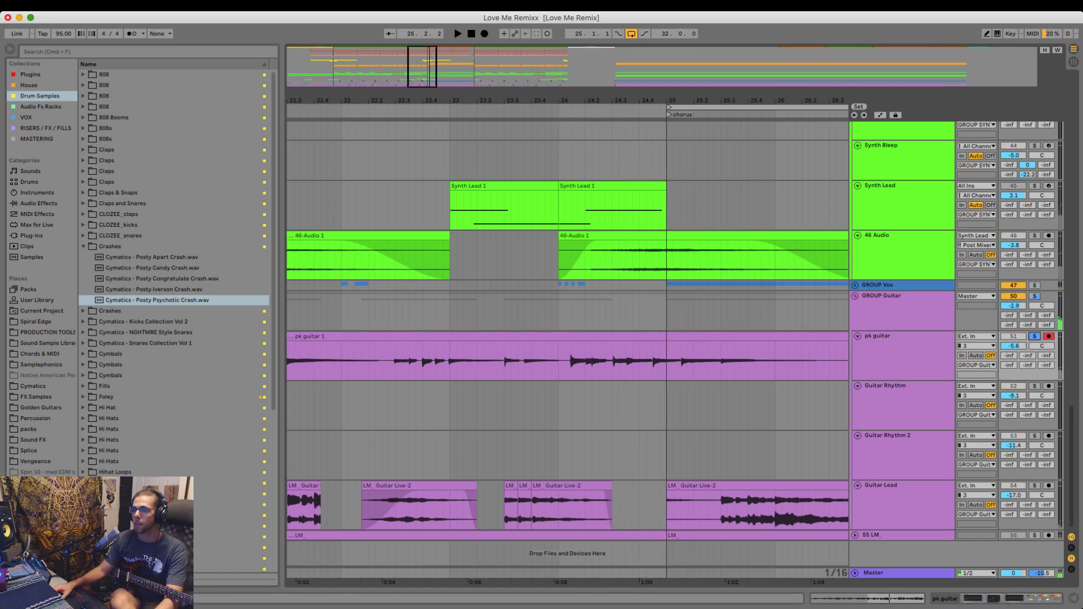
pyautogui.press('space')
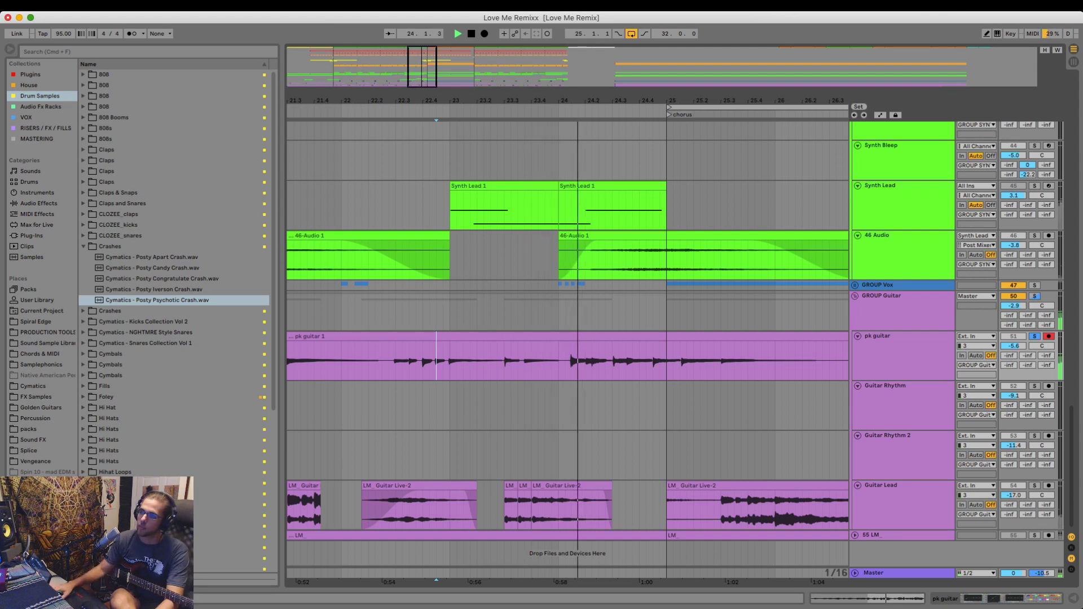
pyautogui.click(559, 361)
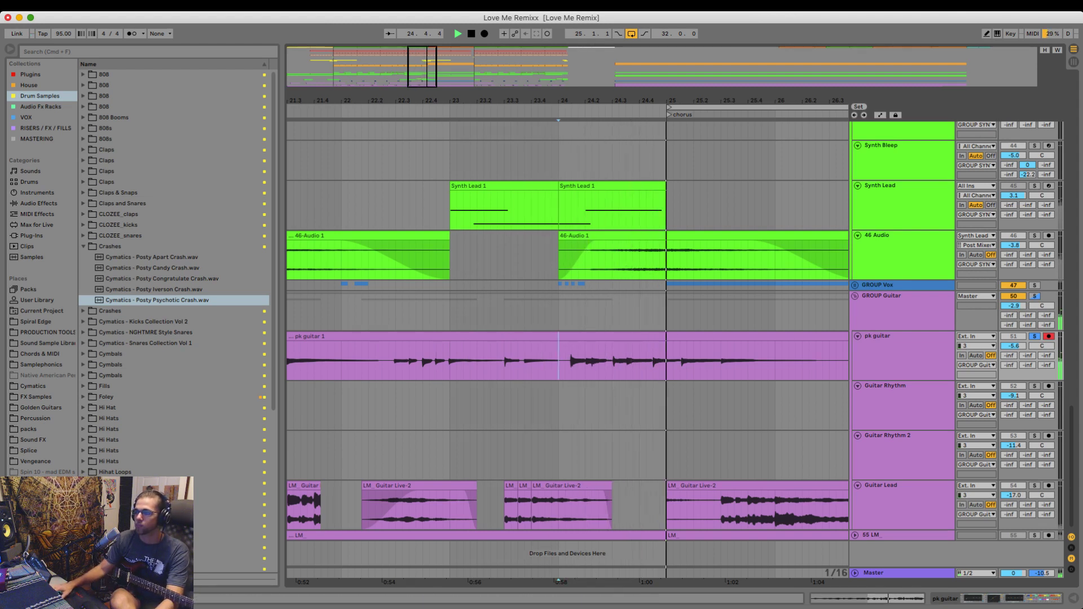
pyautogui.press('super+e')
pyautogui.press('super+e')
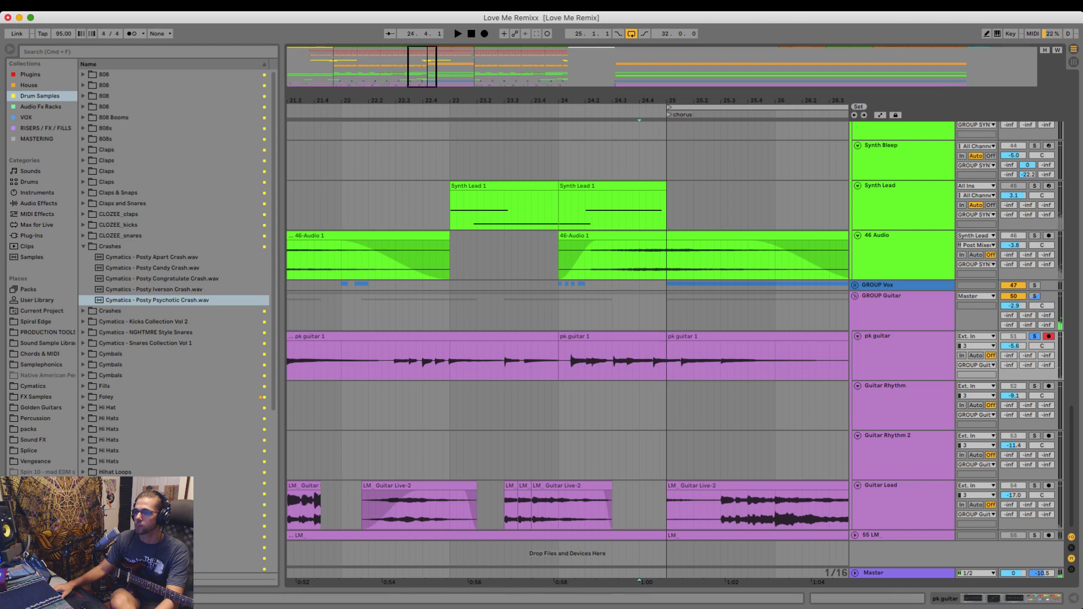
# - Open the bar 24 guitar clip and warp its first note to 24.1.3, playing it to check
pyautogui.doubleClick(612, 337)
pyautogui.press('space')
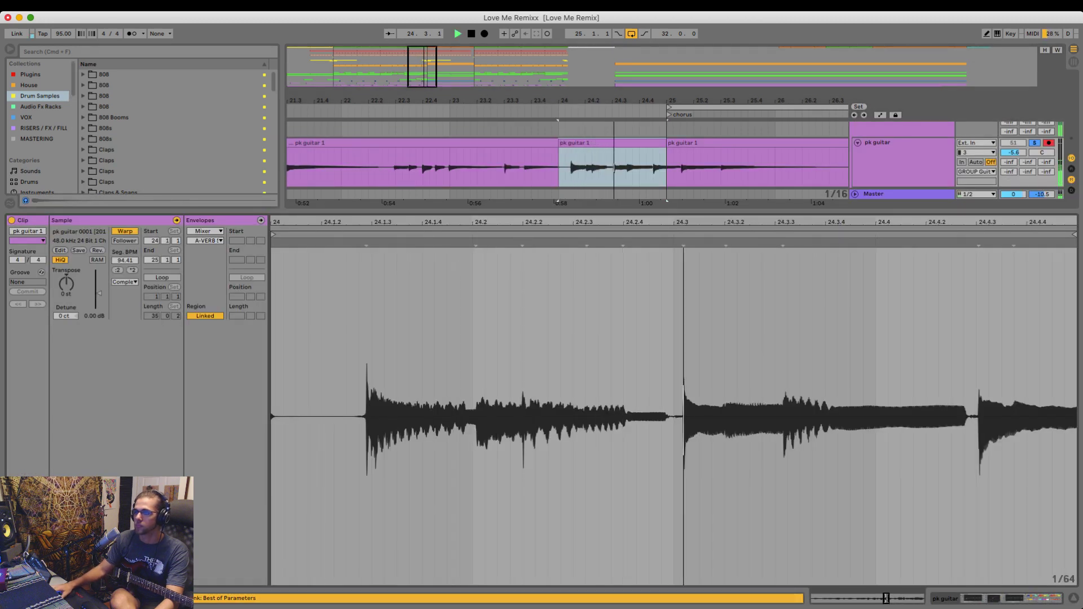
pyautogui.click(359, 395)
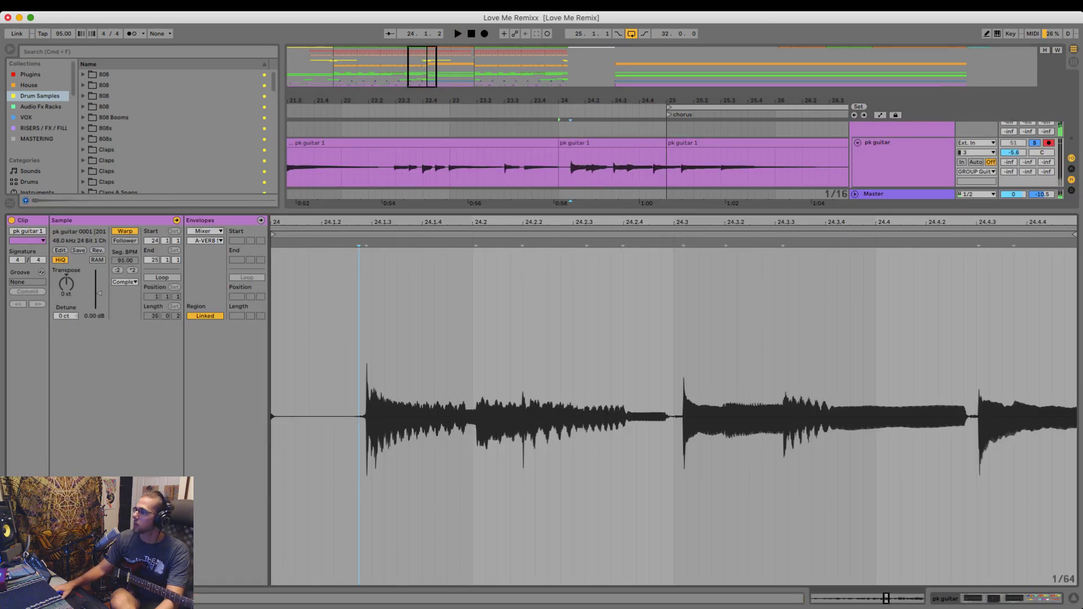
pyautogui.moveTo(366, 243); pyautogui.dragTo(372, 242)
pyautogui.press('space')
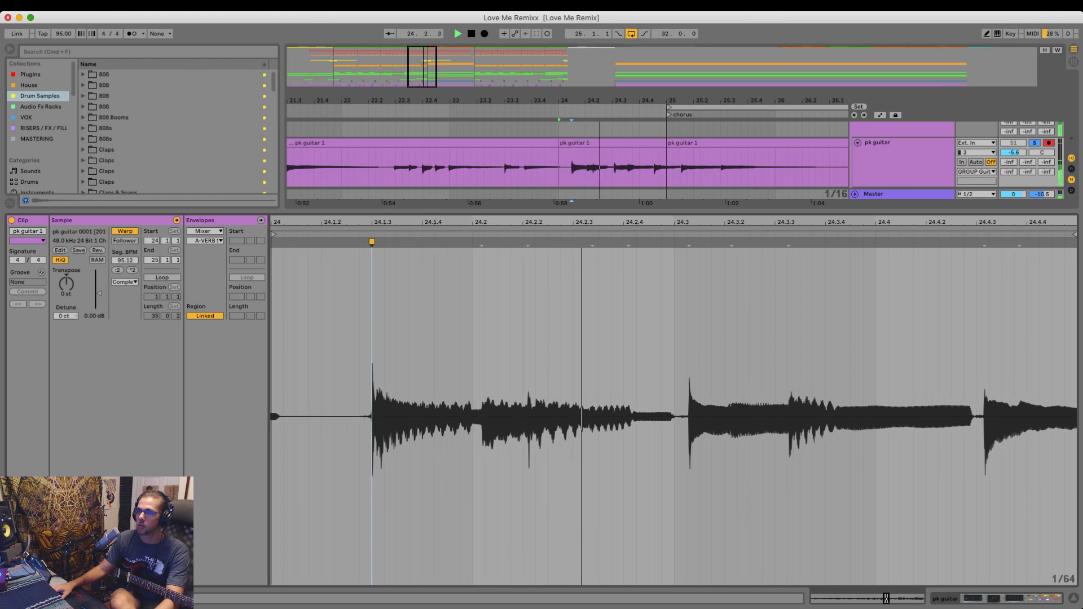
# - Add warp markers to the next three notes of the bar 24 clip, aligning them to 24.2, 24.3 and 24.4.3
pyautogui.press('space')
pyautogui.click(482, 245)
pyautogui.moveTo(481, 242); pyautogui.dragTo(473, 242)
pyautogui.press('space')
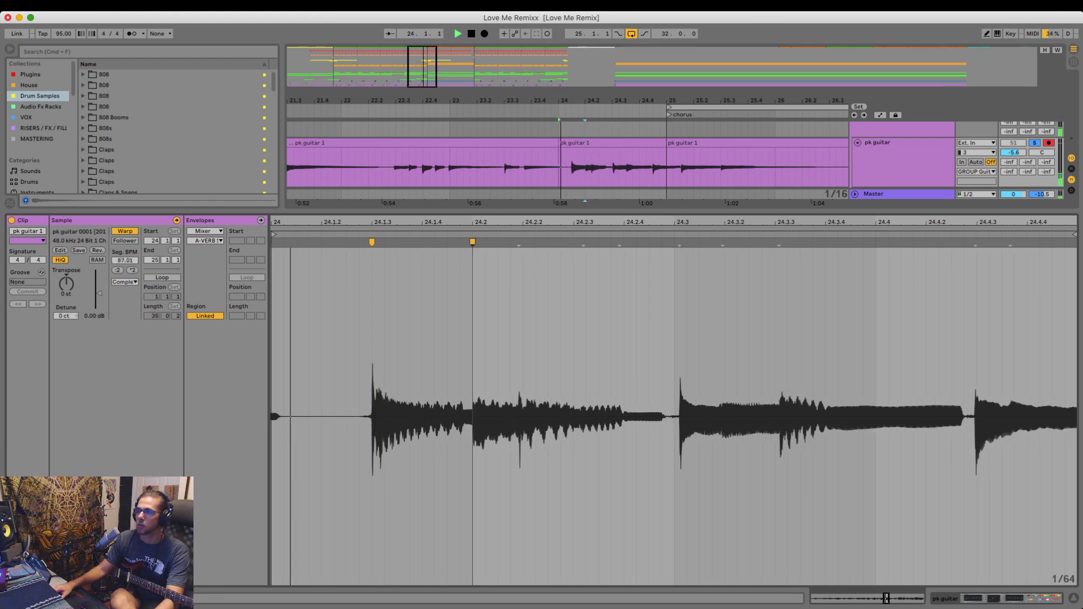
pyautogui.moveTo(680, 242); pyautogui.dragTo(675, 242)
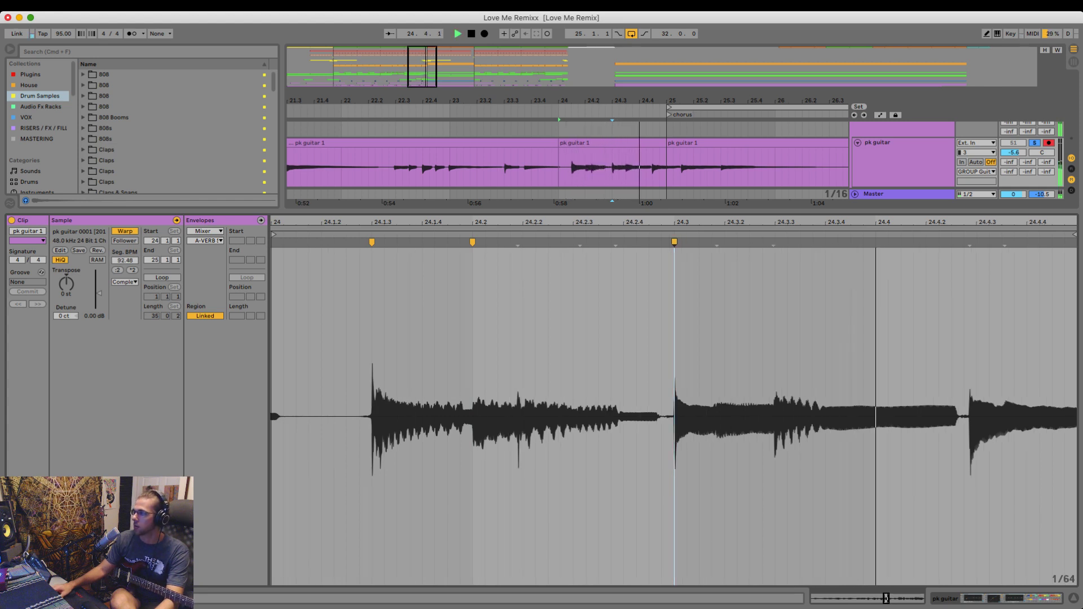
pyautogui.moveTo(970, 242); pyautogui.dragTo(874, 219)
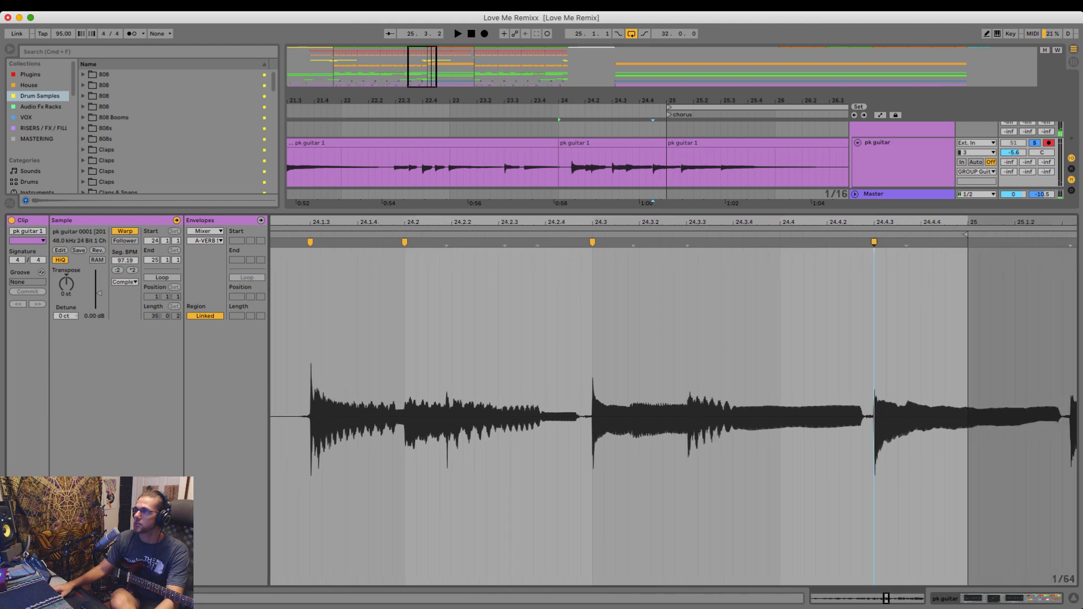
# - Extend the bar 24 clip's end to 25.3.3 and warp its last two notes to 25.1.3 and 25.3
pyautogui.moveTo(666, 143); pyautogui.dragTo(735, 143)
pyautogui.click(833, 245)
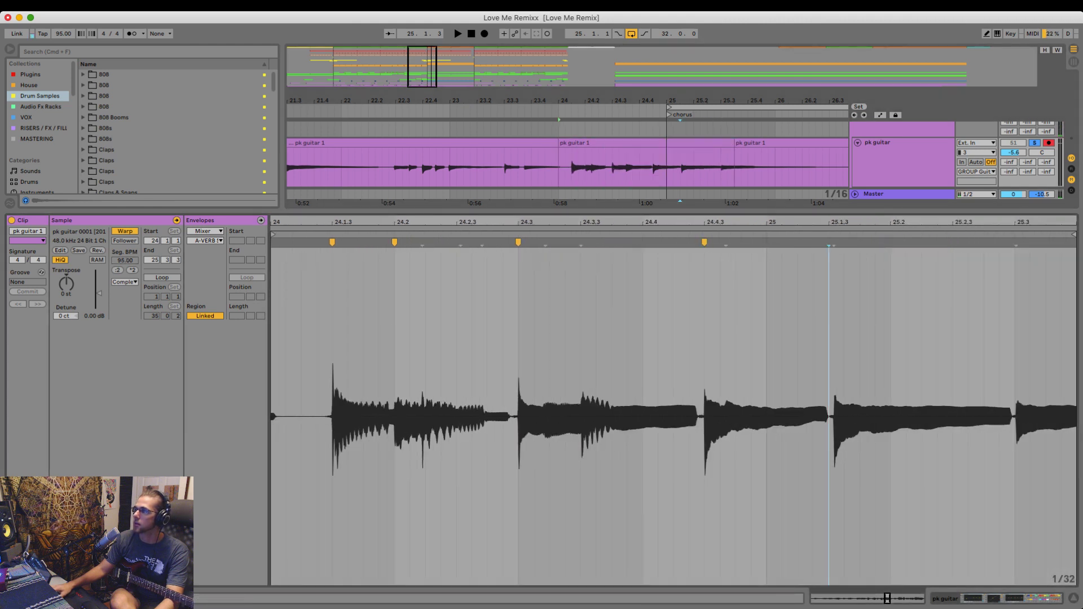
pyautogui.moveTo(834, 242); pyautogui.dragTo(829, 242)
pyautogui.press('space')
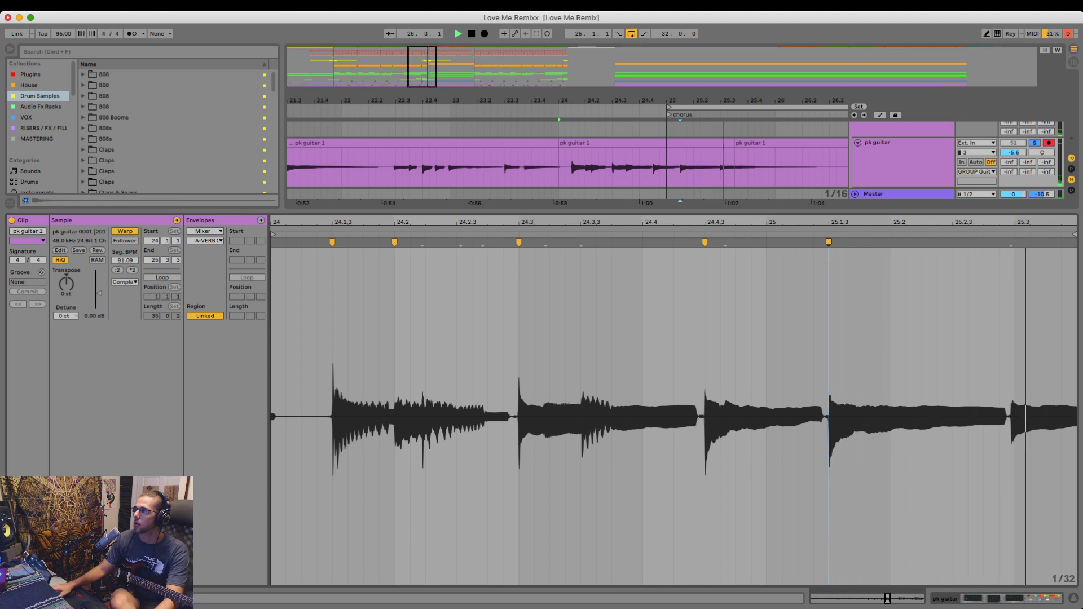
pyautogui.moveTo(1012, 243); pyautogui.dragTo(1015, 243)
pyautogui.press('space')
# - Play the warped phrase from just before bar 24 and extend its clip's end to about 26.1.2
pyautogui.click(545, 167)
pyautogui.press('space')
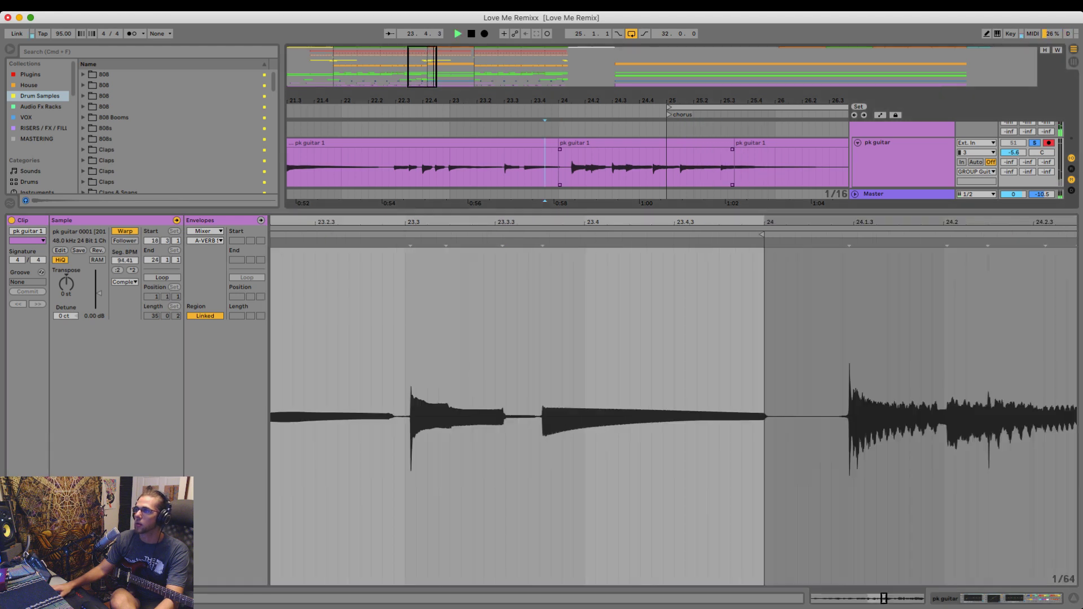
pyautogui.click(620, 144)
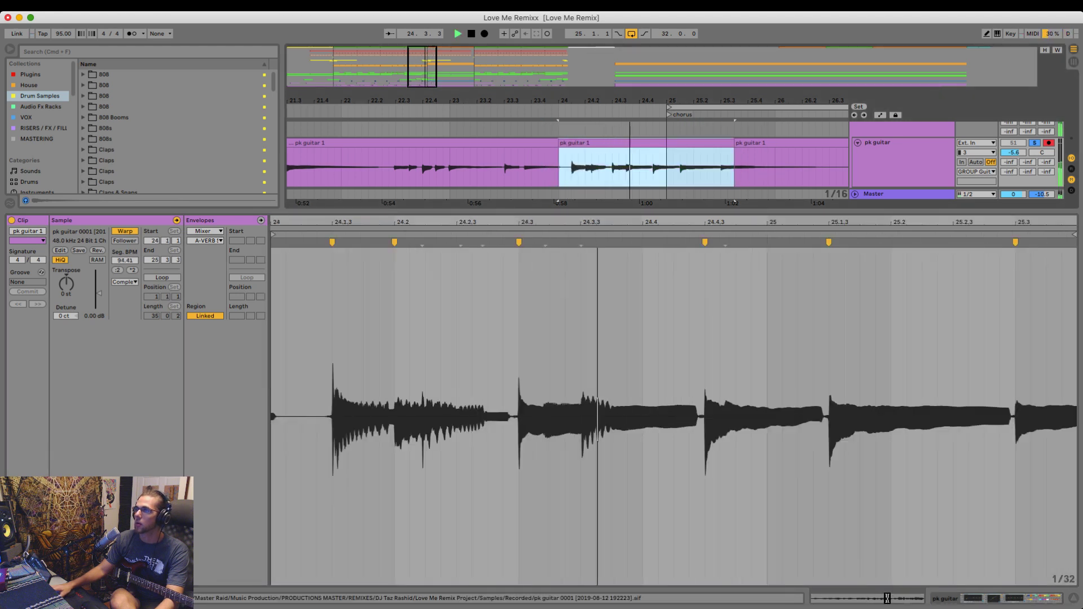
pyautogui.moveTo(621, 143); pyautogui.dragTo(661, 143)
pyautogui.press('super+z')
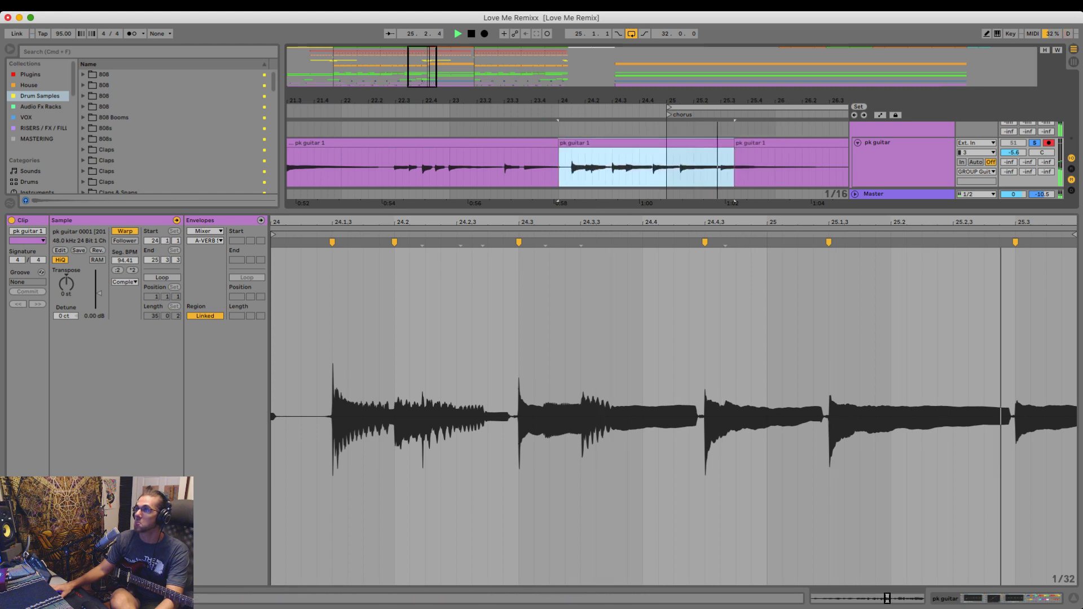
pyautogui.press('space')
pyautogui.moveTo(735, 143); pyautogui.dragTo(781, 143)
pyautogui.click(801, 143)
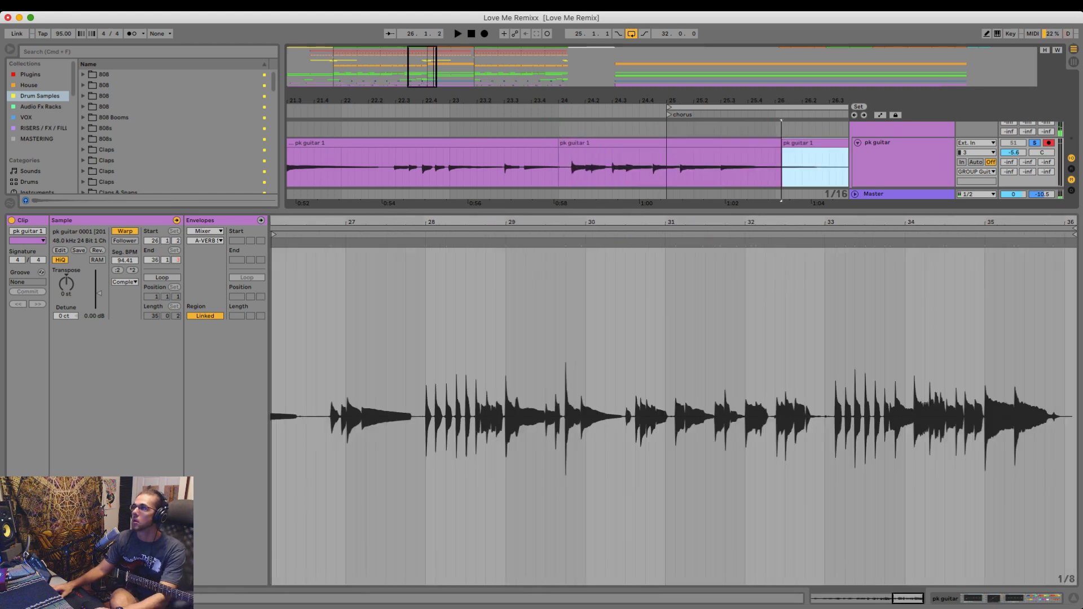
# - Unsolo pk guitar, play the full mix from bar 24 into the chorus, and hide the clip view
pyautogui.press('-')
pyautogui.press('-')
pyautogui.press('-')
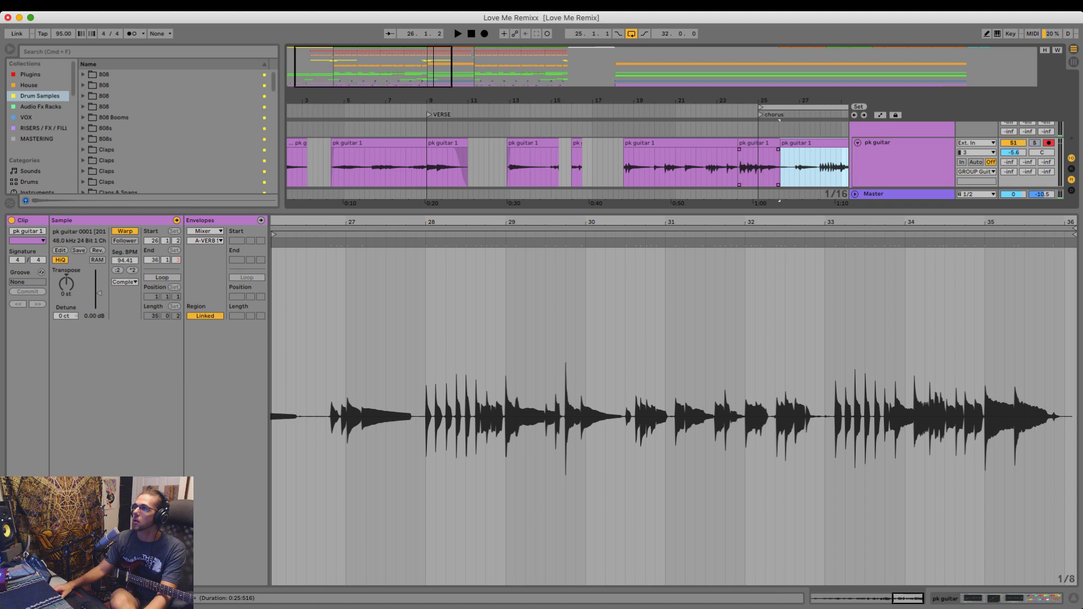
pyautogui.click(740, 130)
pyautogui.press('space')
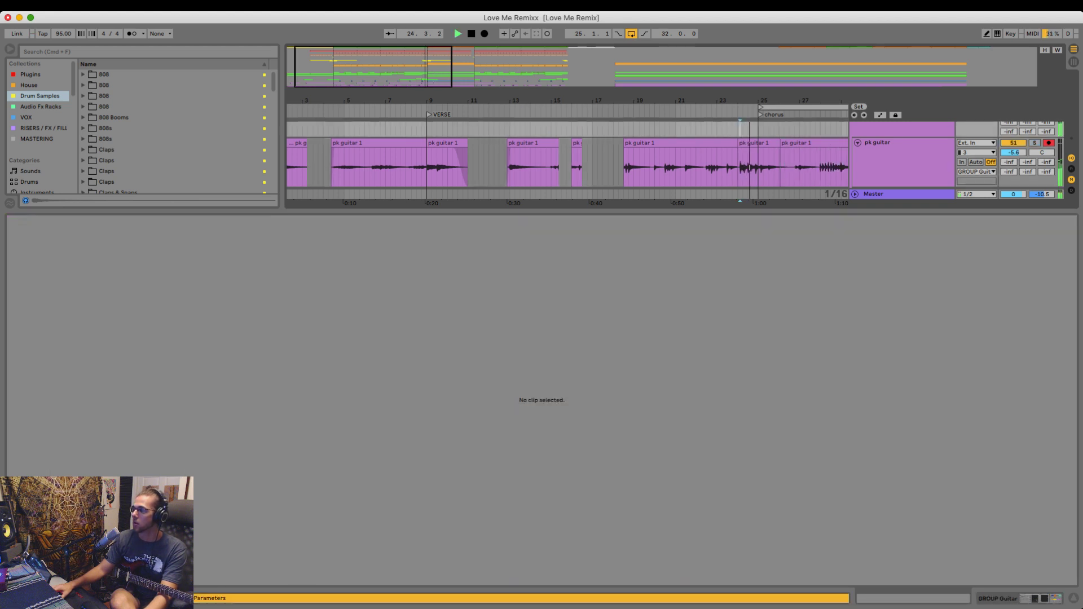
pyautogui.press('super+alt+l')
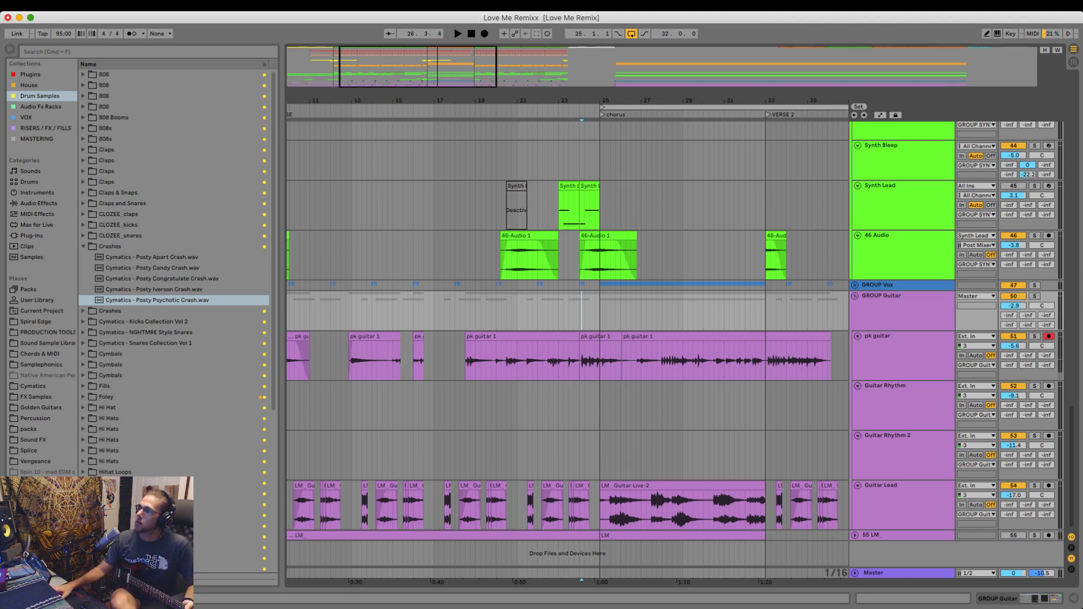
# - Unfold GROUP BASS and solo the bass Synth track
pyautogui.scroll(10, 567, 345)
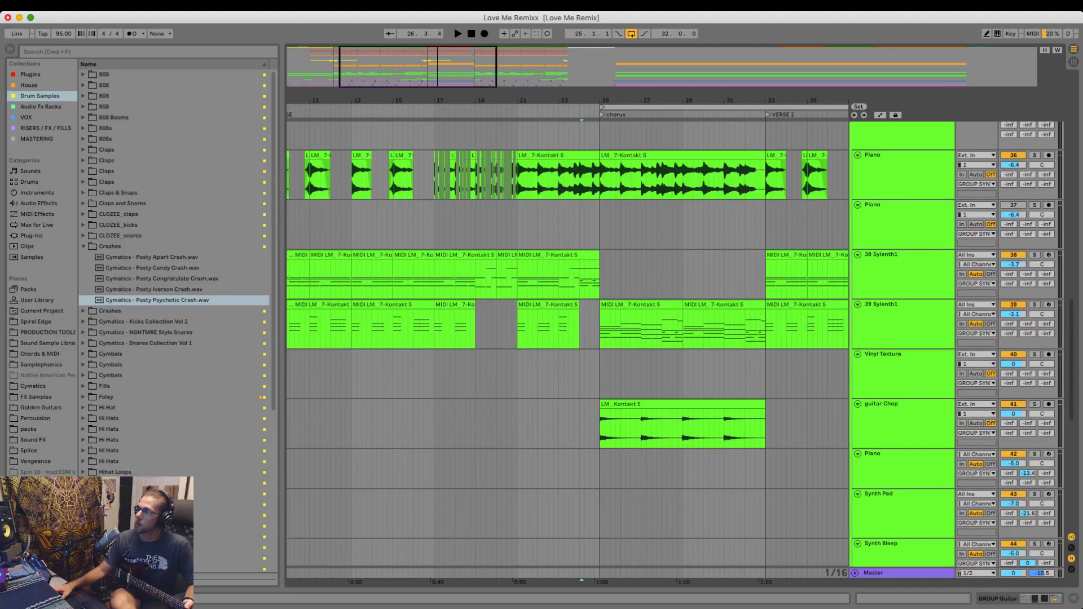
pyautogui.scroll(2, 567, 345)
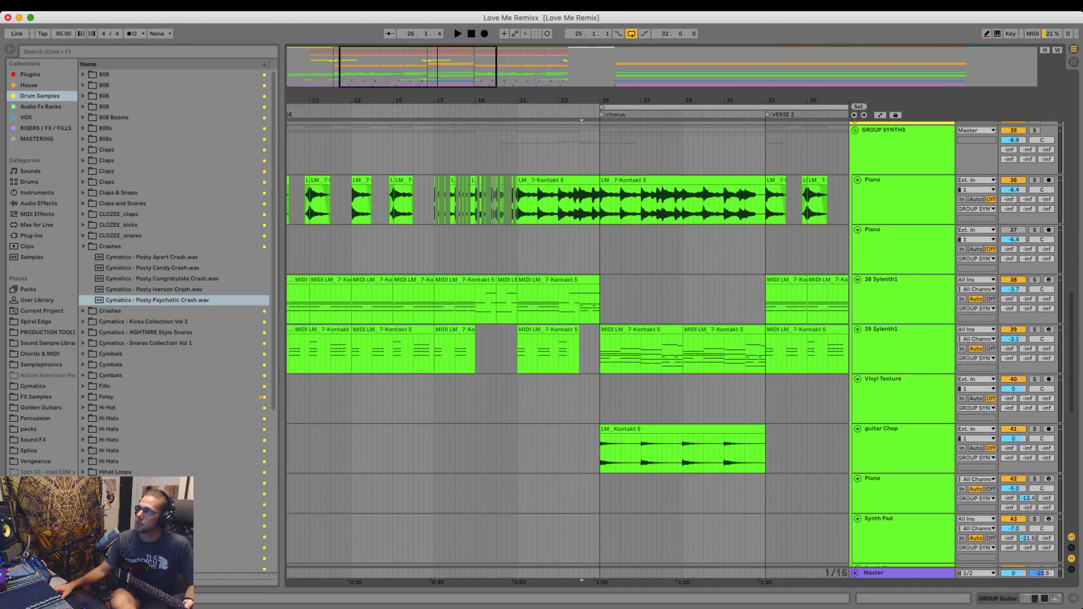
pyautogui.click(903, 344)
pyautogui.scroll(7, 903, 344)
pyautogui.click(856, 300)
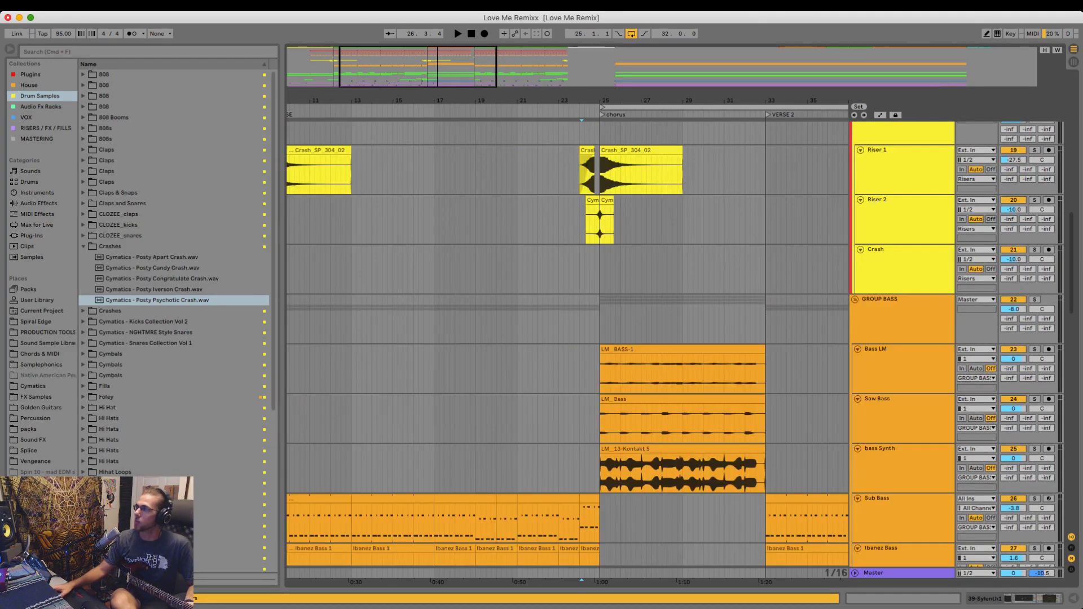
pyautogui.scroll(-5, 855, 300)
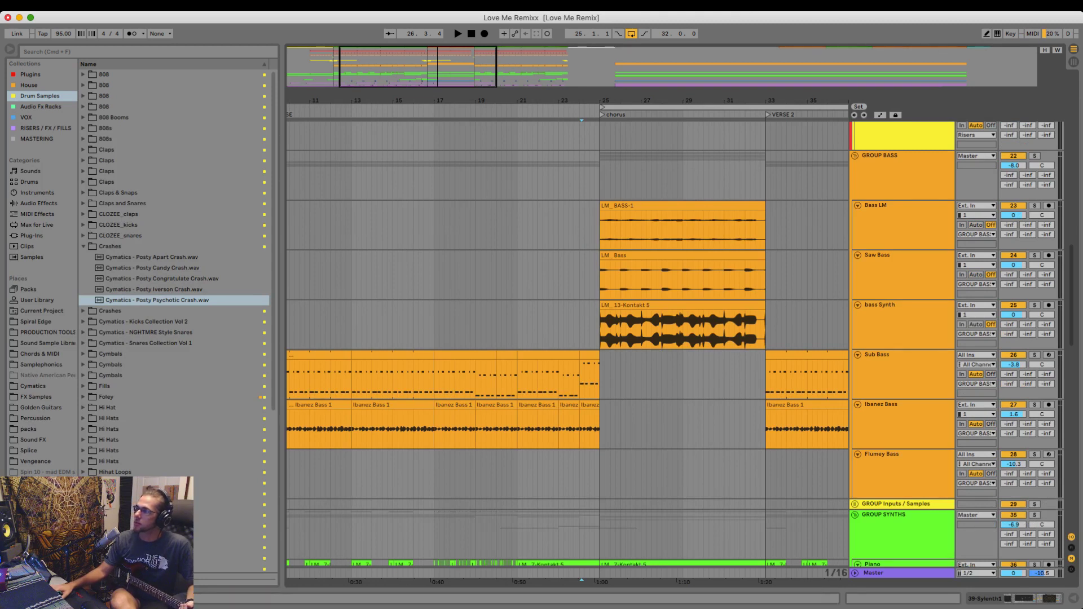
pyautogui.click(903, 316)
pyautogui.click(1035, 305)
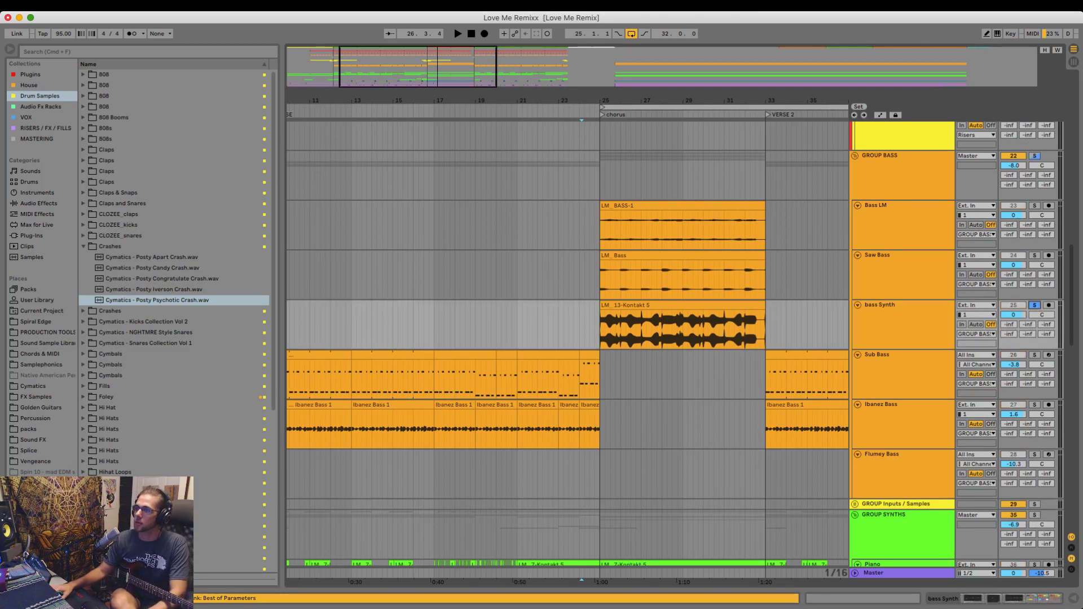
# - Audition the start of the chorus with the Saw Bass and Bass LM tracks soloed in turn, ending with the full mix
pyautogui.moveTo(616, 100); pyautogui.dragTo(615, 158)
pyautogui.click(566, 275)
pyautogui.press('space')
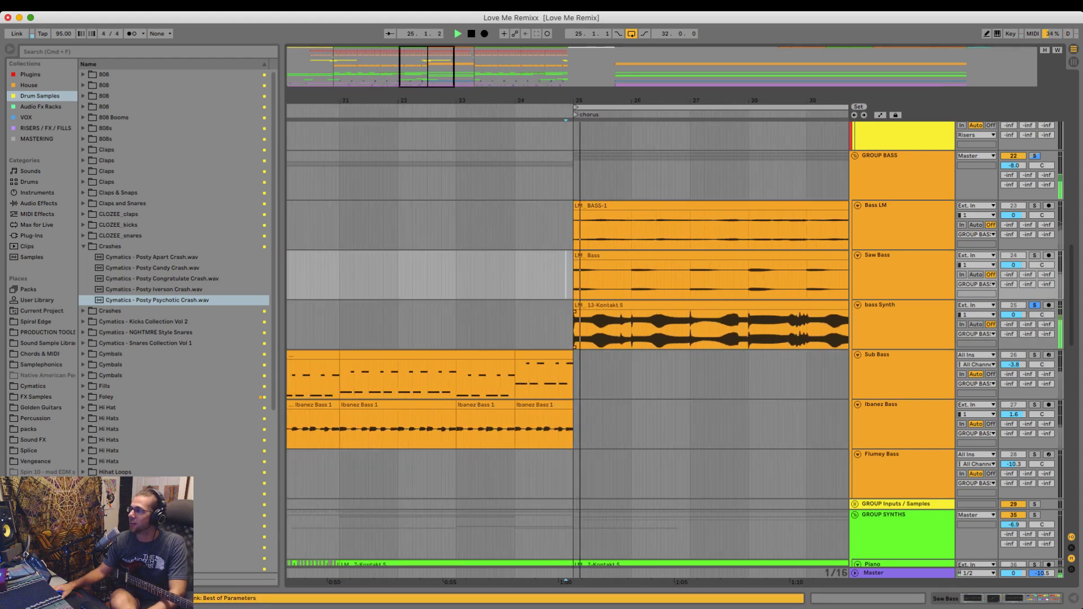
pyautogui.press('Up')
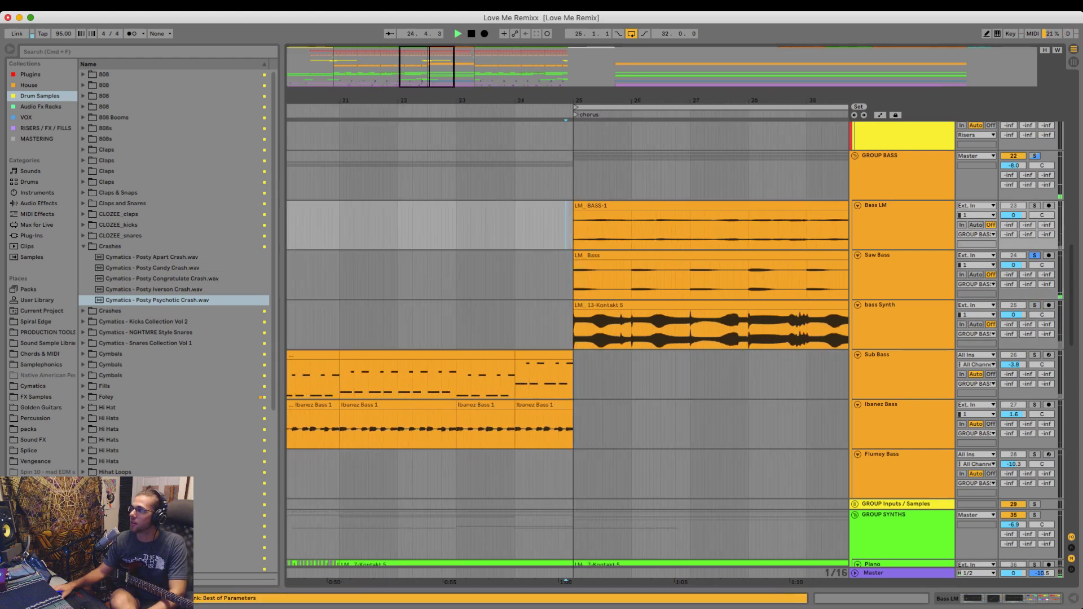
pyautogui.press('space')
pyautogui.press('s')
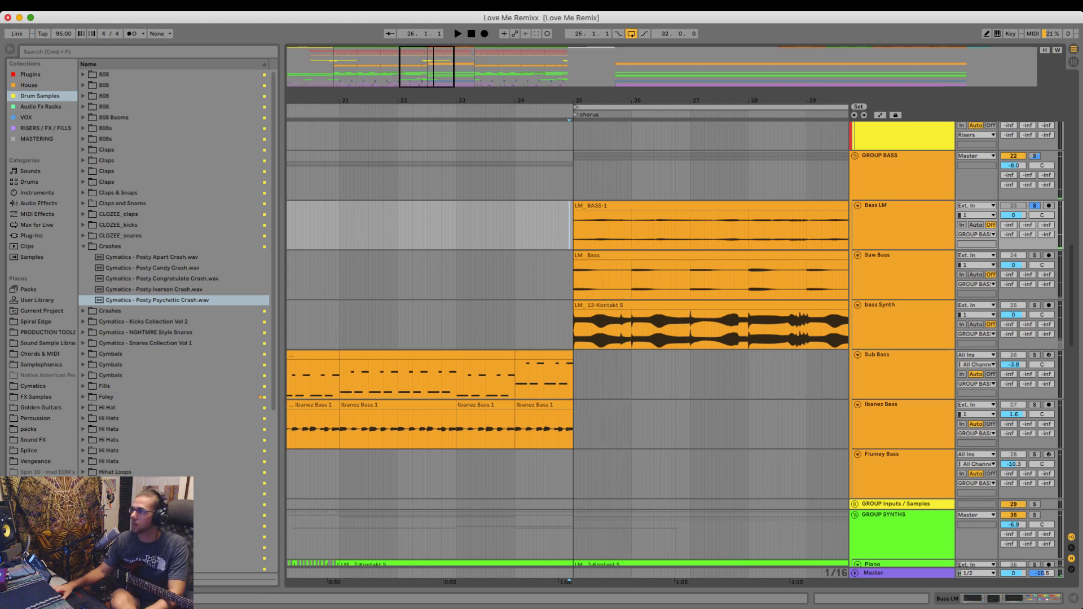
pyautogui.press('super+Tab')
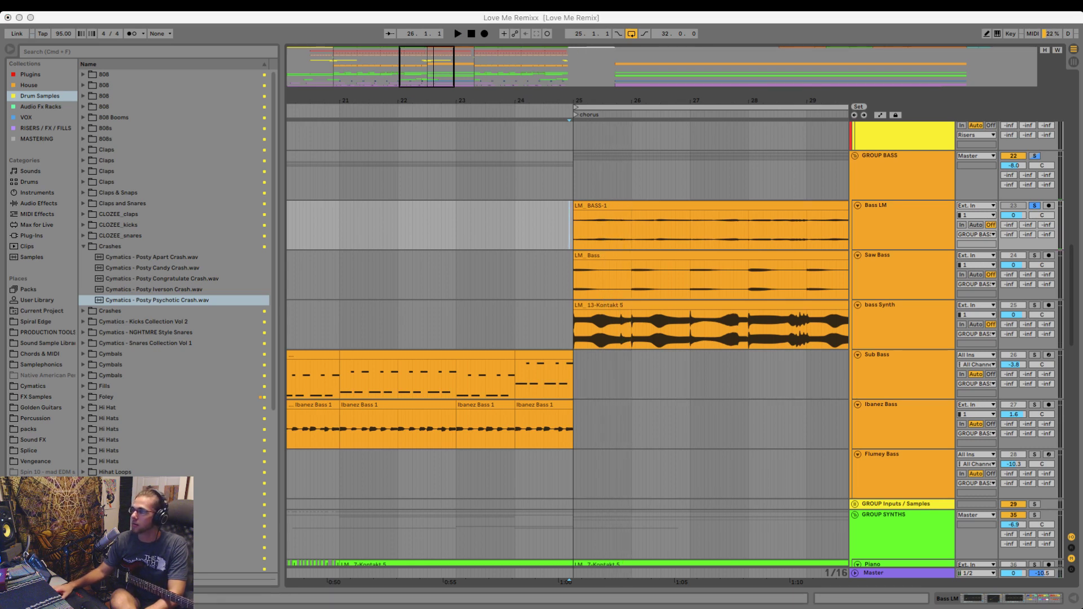
pyautogui.press('super+Tab')
pyautogui.press('space')
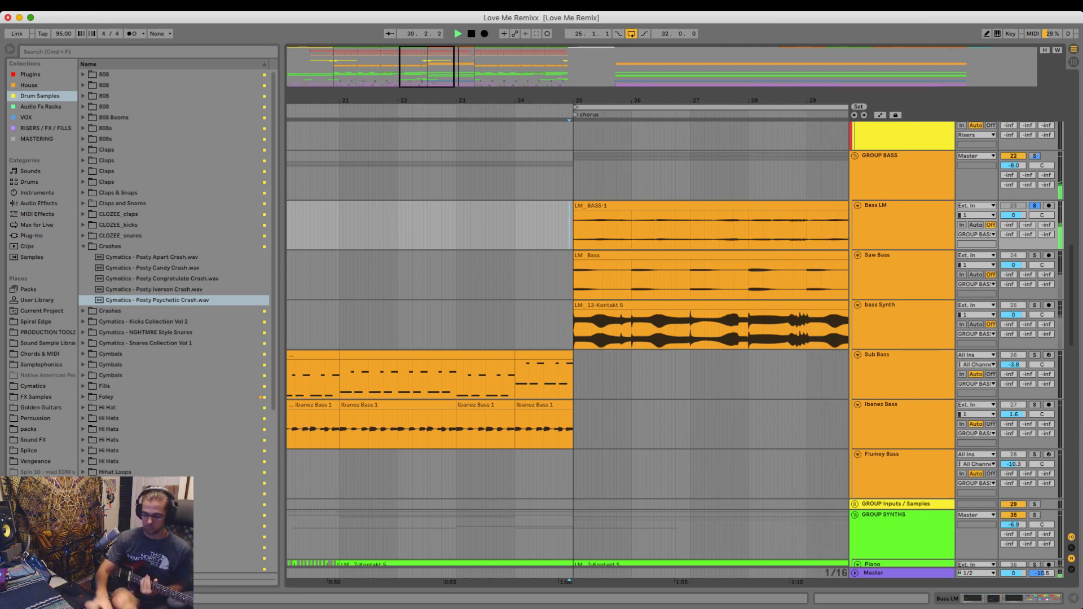
pyautogui.scroll(-8, 732, 339)
pyautogui.press('s')
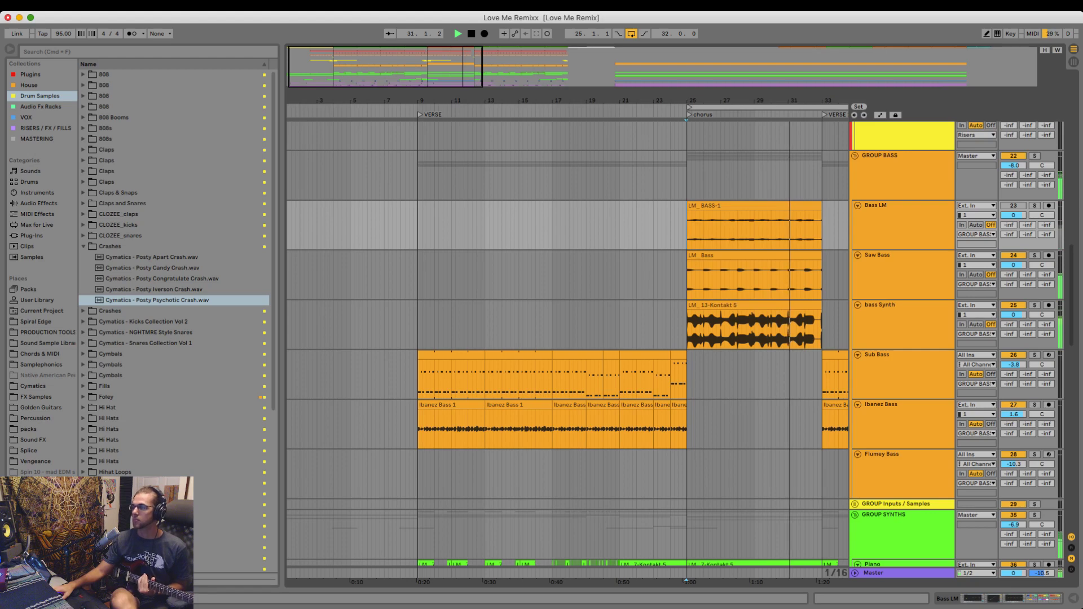
# - Arm the Guitar Rhythm track and record a guitar take over the chorus, starting about one bar before it
pyautogui.scroll(-15, 565, 350)
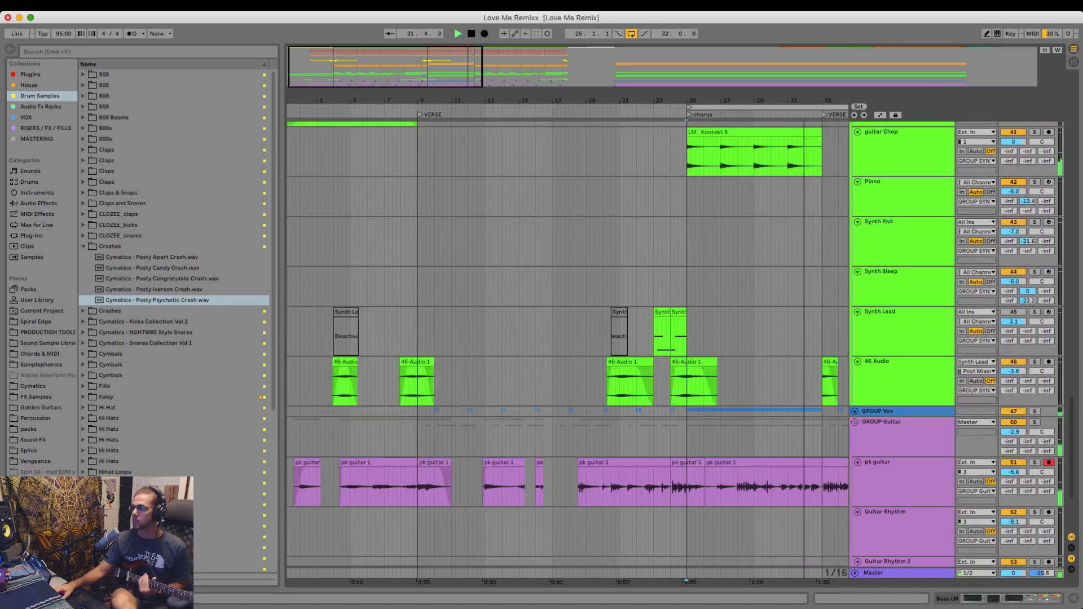
pyautogui.scroll(-3, 568, 350)
pyautogui.hscroll(2, 568, 350)
pyautogui.click(903, 480)
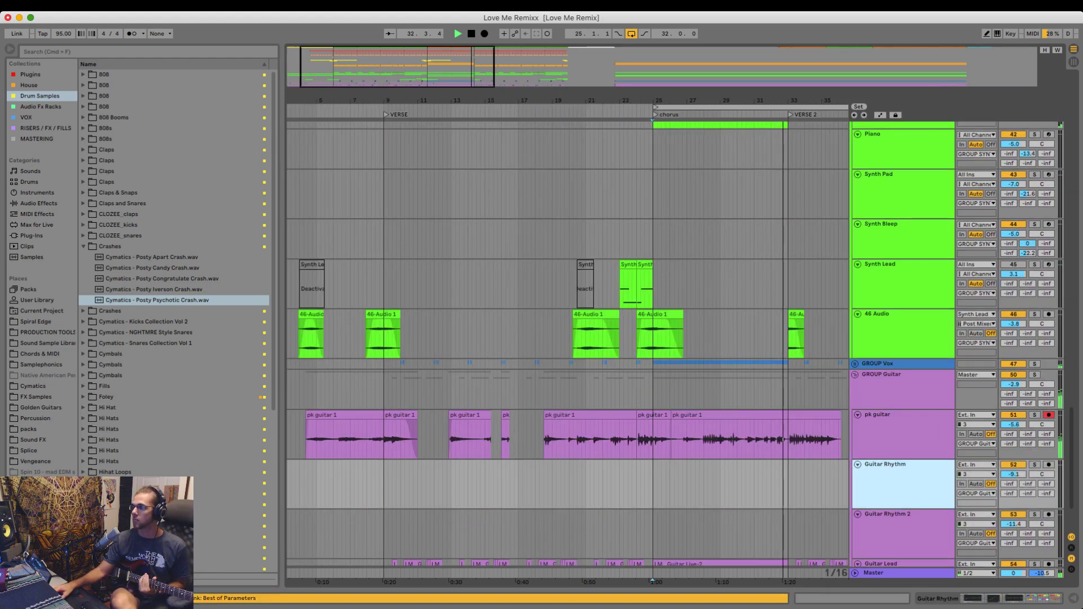
pyautogui.click(1049, 465)
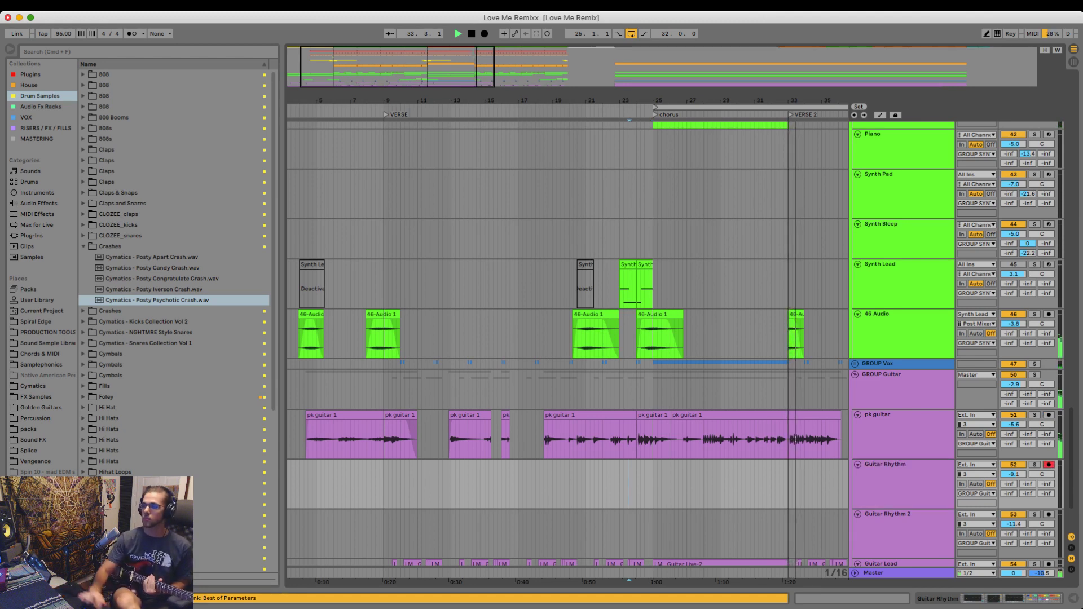
pyautogui.click(629, 115)
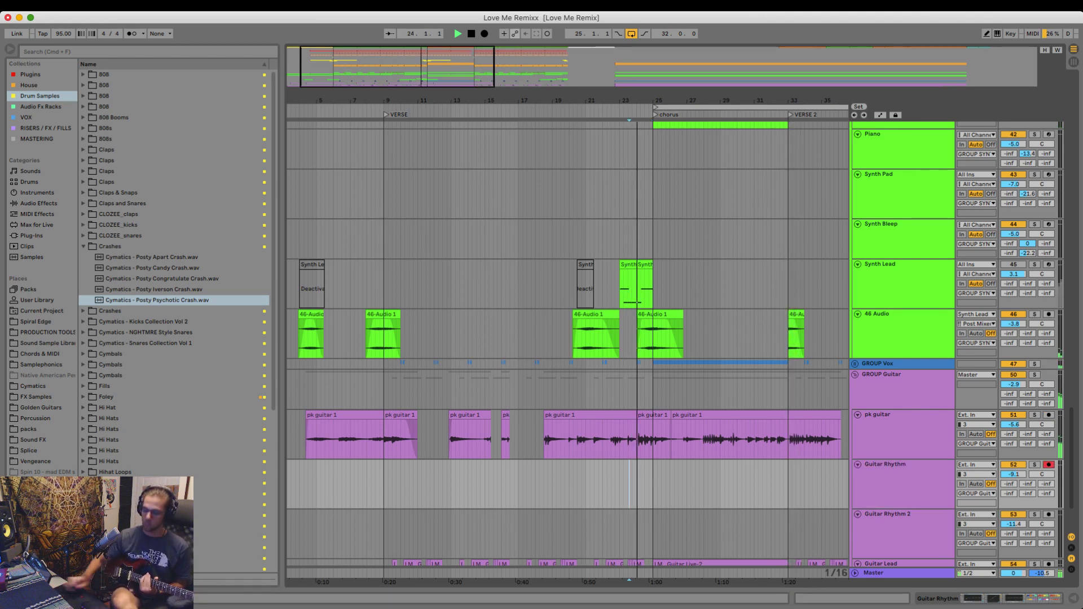
pyautogui.press('F9')
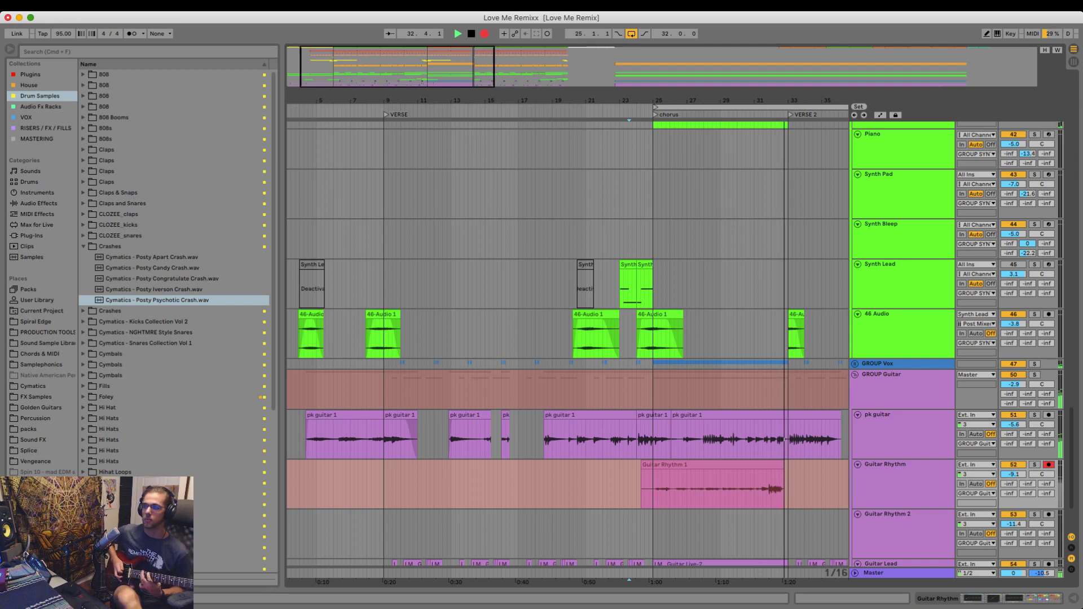
pyautogui.press('space')
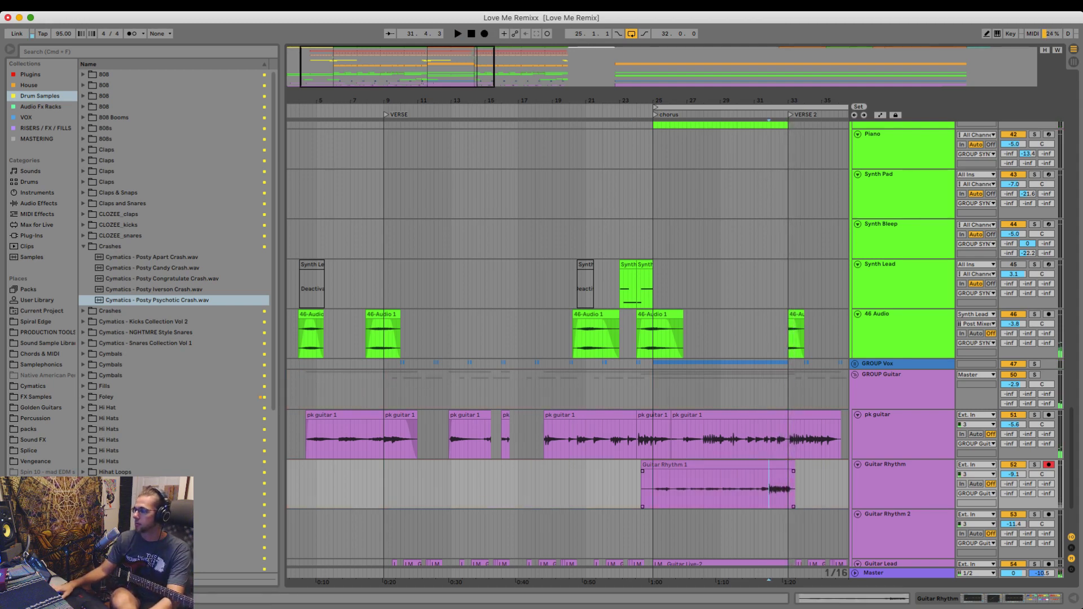
# - Solo Guitar Rhythm, split the recorded take just before its loud final phrase near bar 32, and delete the part before the split
pyautogui.press('s')
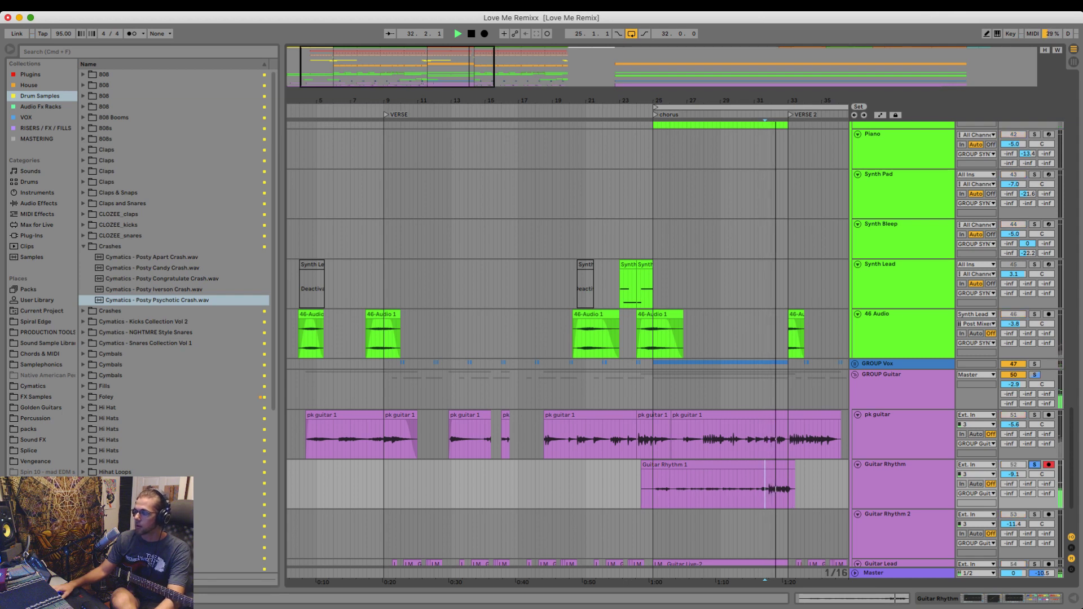
pyautogui.press('space')
pyautogui.click(765, 488)
pyautogui.click(758, 489)
pyautogui.click(768, 489)
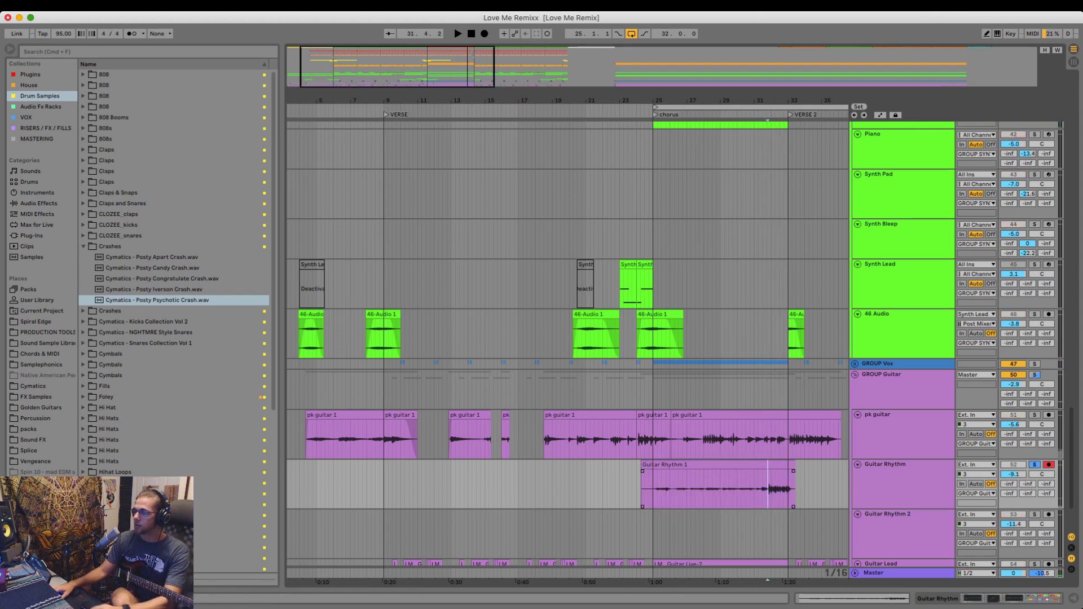
pyautogui.press('super+e')
pyautogui.press('space')
pyautogui.click(753, 465)
pyautogui.press('Delete')
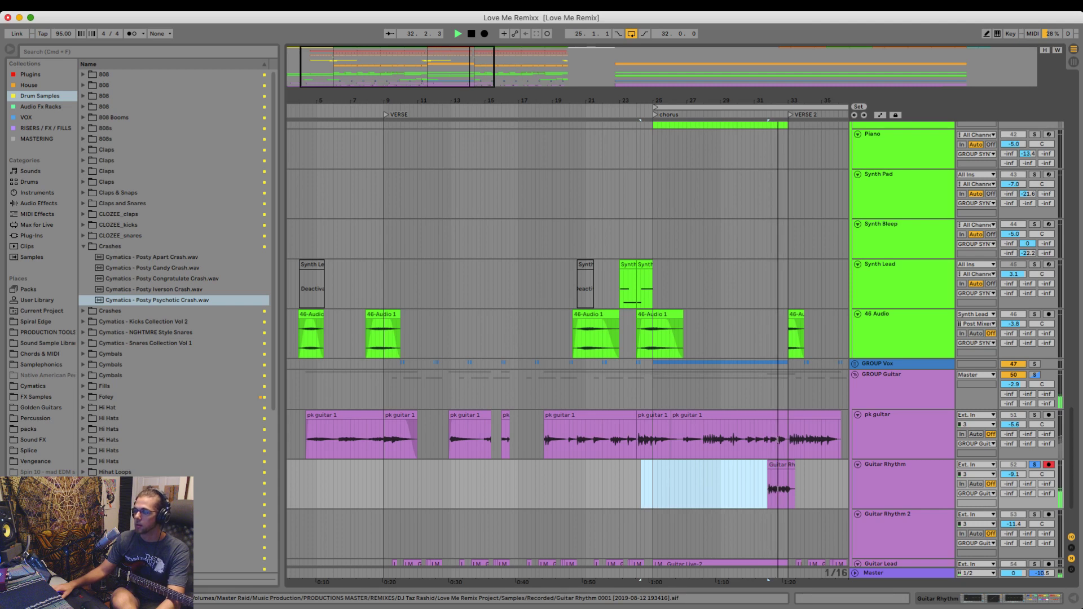
# - Move the remaining Guitar Rhythm clip to the start of the chorus at bar 25 and play it in the full mix
pyautogui.press('space')
pyautogui.moveTo(780, 465); pyautogui.dragTo(664, 465)
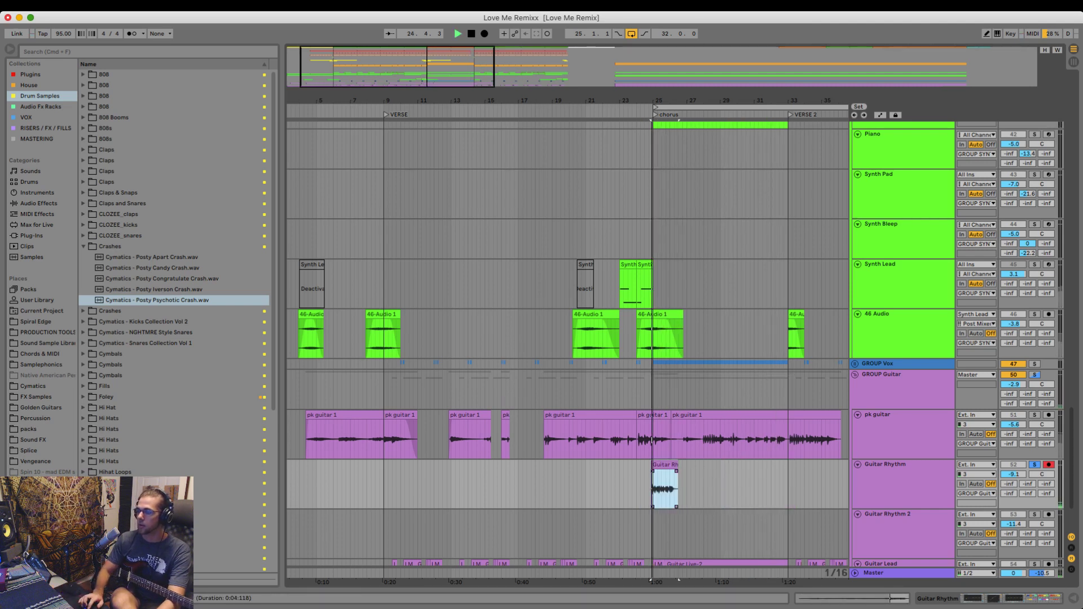
pyautogui.scroll(-1, 665, 488)
pyautogui.press('s')
pyautogui.press('space')
pyautogui.press('space')
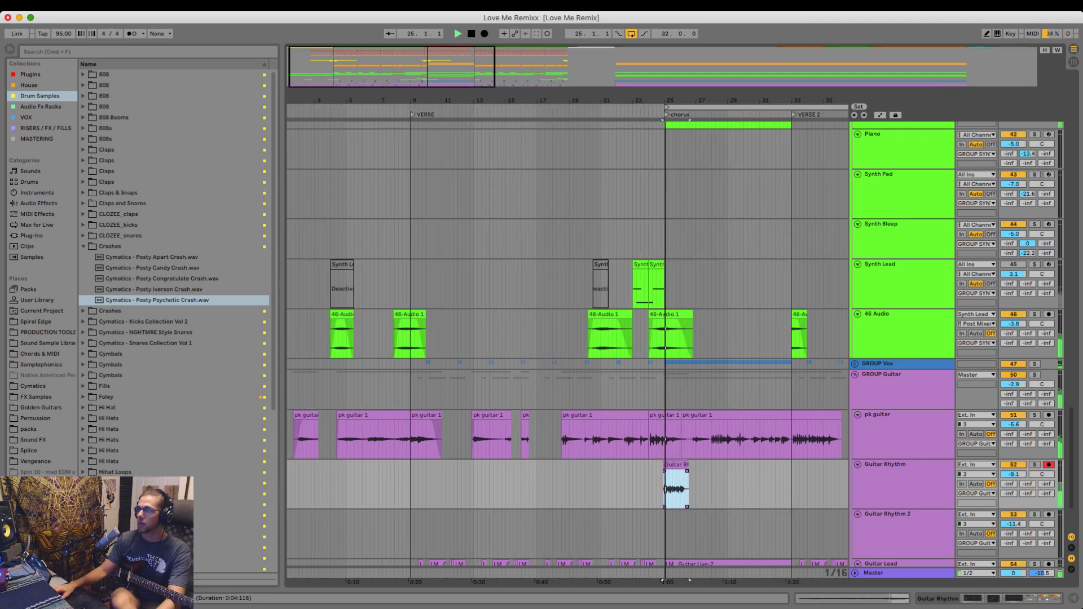
pyautogui.press('space')
pyautogui.scroll(5, 680, 488)
pyautogui.press('space')
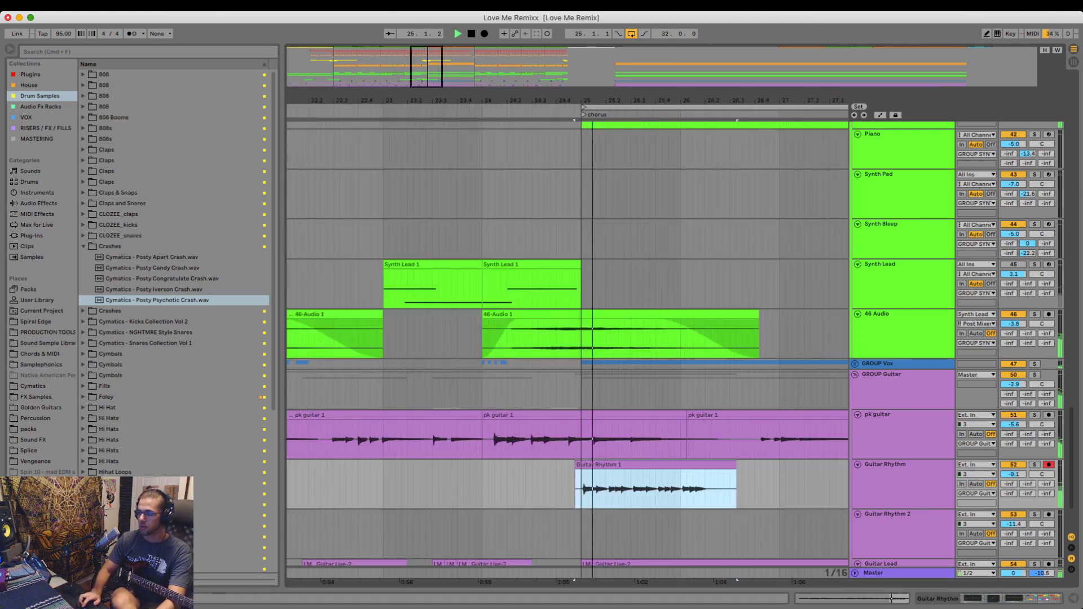
# - Nudge the Guitar Rhythm clip in sixteenth-note steps until it begins one sixteenth after bar 25, and check its timing in playback
pyautogui.press('Right')
pyautogui.press('Down')
pyautogui.press('Right')
pyautogui.press('Right')
pyautogui.press('space')
pyautogui.press('space')
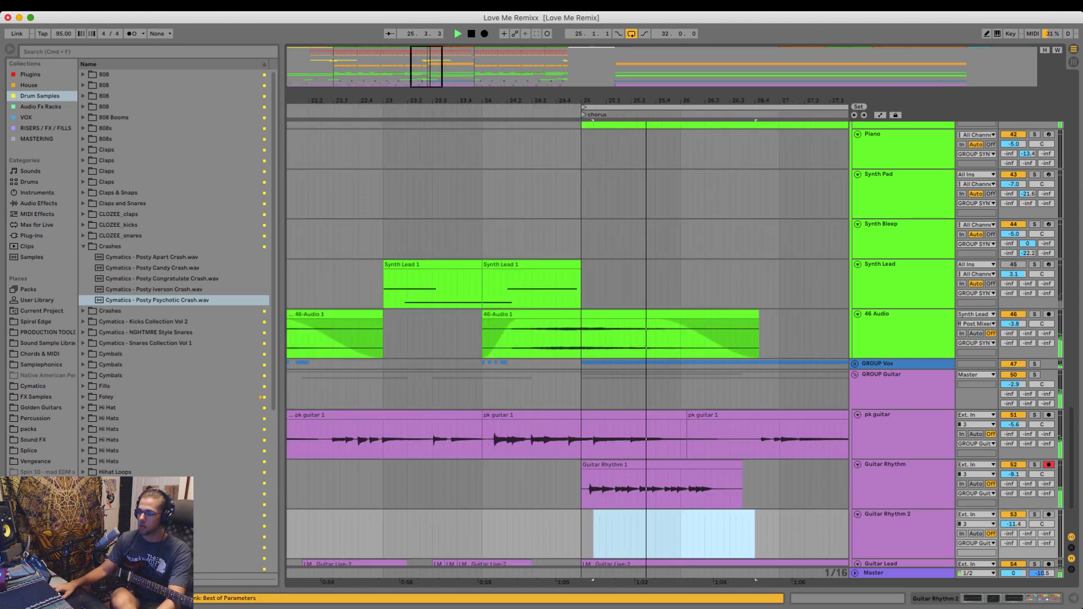
pyautogui.press('Up')
pyautogui.moveTo(621, 465); pyautogui.dragTo(627, 465)
pyautogui.click(582, 533)
pyautogui.press('space')
pyautogui.press('space')
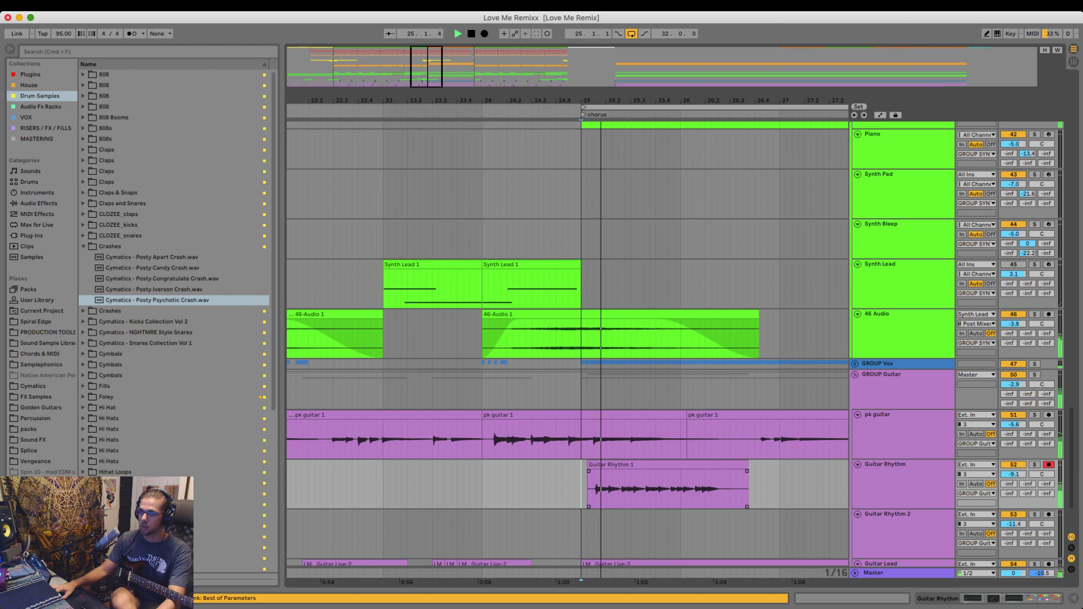
# - Open the Guitar Rhythm clip, shift the warp marker of its first transient earlier to 8.4.3, and check the timing by playback
pyautogui.doubleClick(626, 465)
pyautogui.moveTo(316, 242); pyautogui.dragTo(302, 242)
pyautogui.press('space')
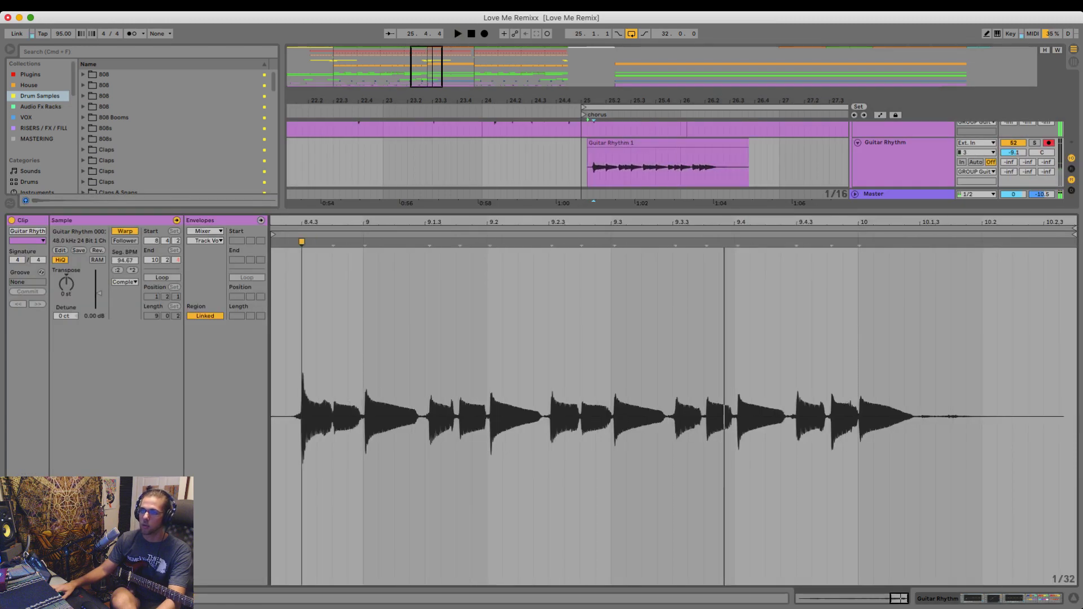
pyautogui.press('space')
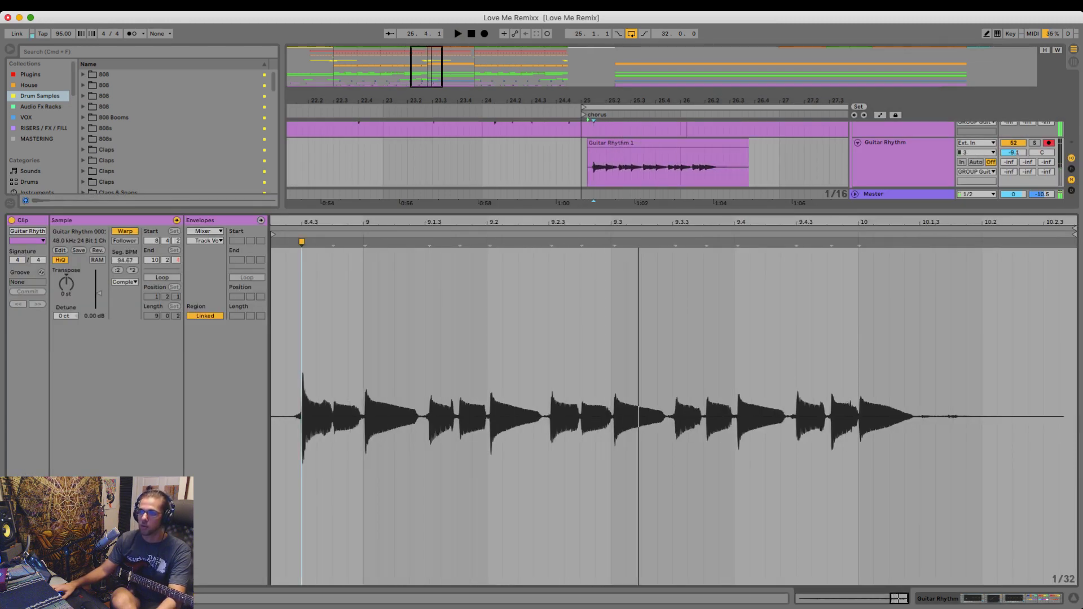
pyautogui.press('space')
pyautogui.press('space')
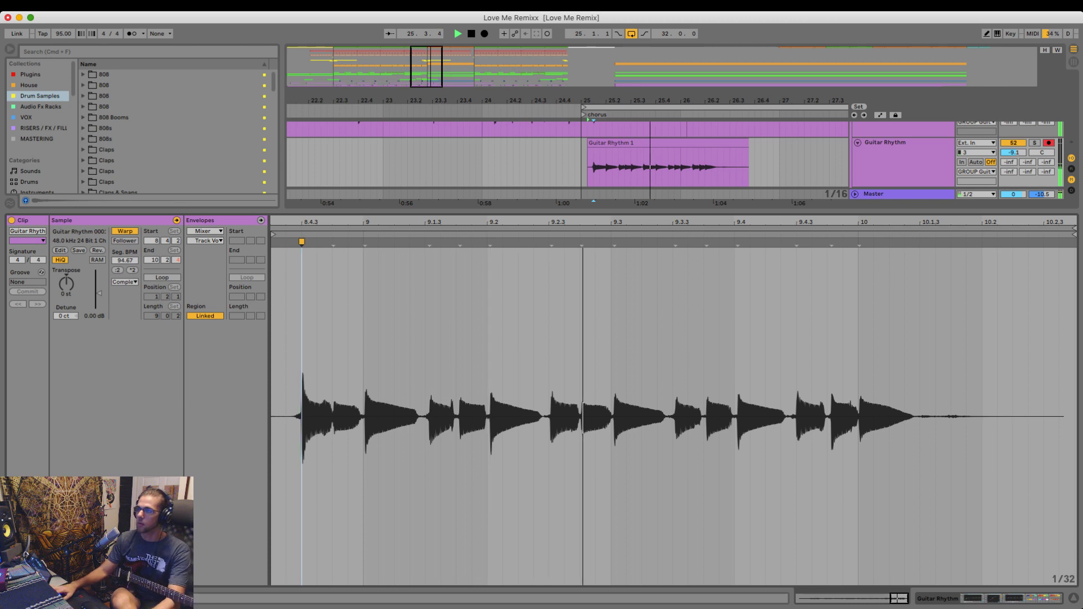
pyautogui.press('space')
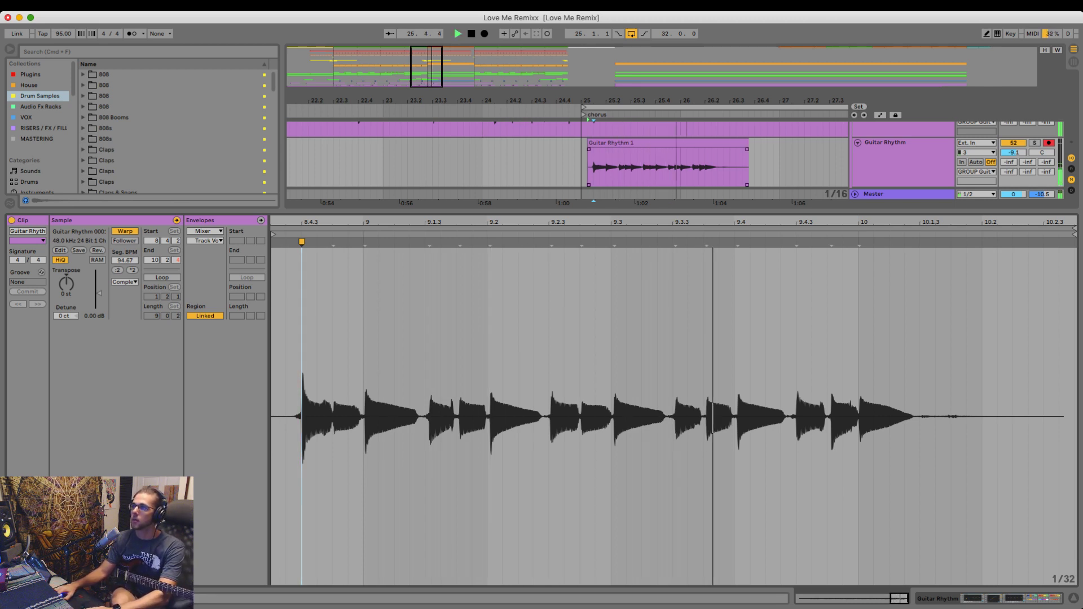
# - Delete the second half of the Guitar Rhythm clip, from about 25.4.3 onward, and play the shortened phrase from before the chorus
pyautogui.moveTo(668, 176)
pyautogui.mouseDown()
pyautogui.moveTo(742, 183)
pyautogui.moveTo(712, 161)
pyautogui.mouseUp()
pyautogui.press('Delete')
pyautogui.press('Delete')
pyautogui.click(532, 158)
pyautogui.press('space')
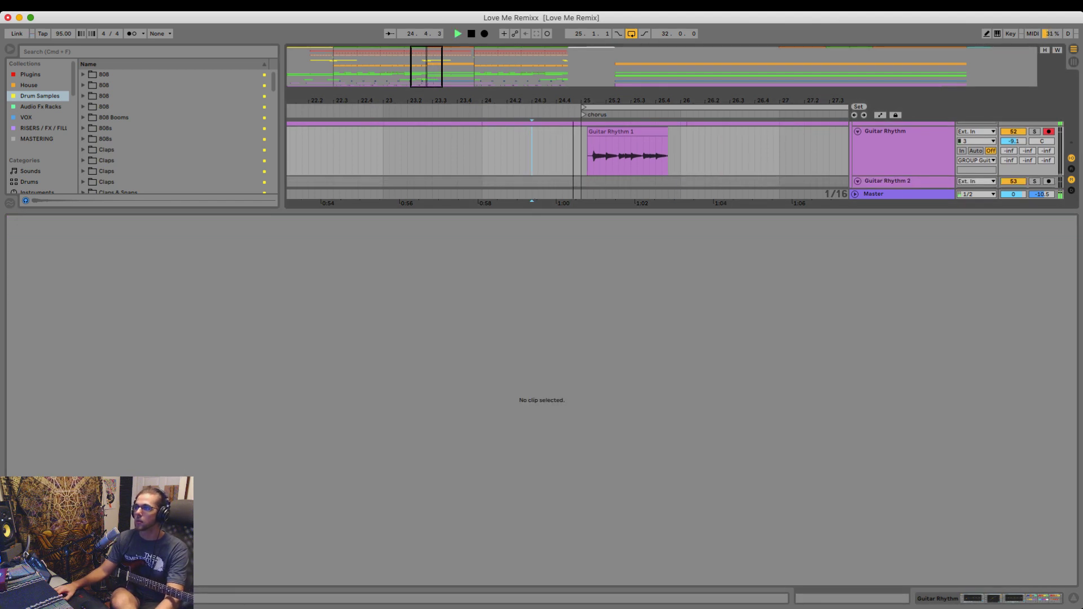
# - In the Guitar Rhythm track's Momentology FX-1d rack, set RVB VAHALL to 52 and Stereo Delay to 44
pyautogui.moveTo(623, 211); pyautogui.dragTo(623, 390)
pyautogui.scroll(5, 623, 254)
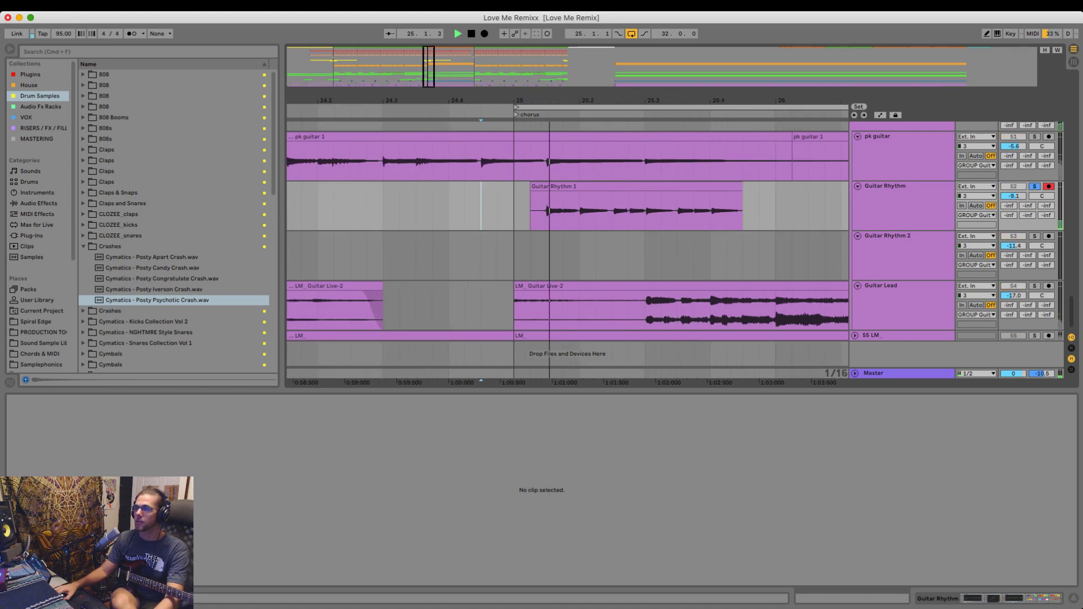
pyautogui.doubleClick(903, 194)
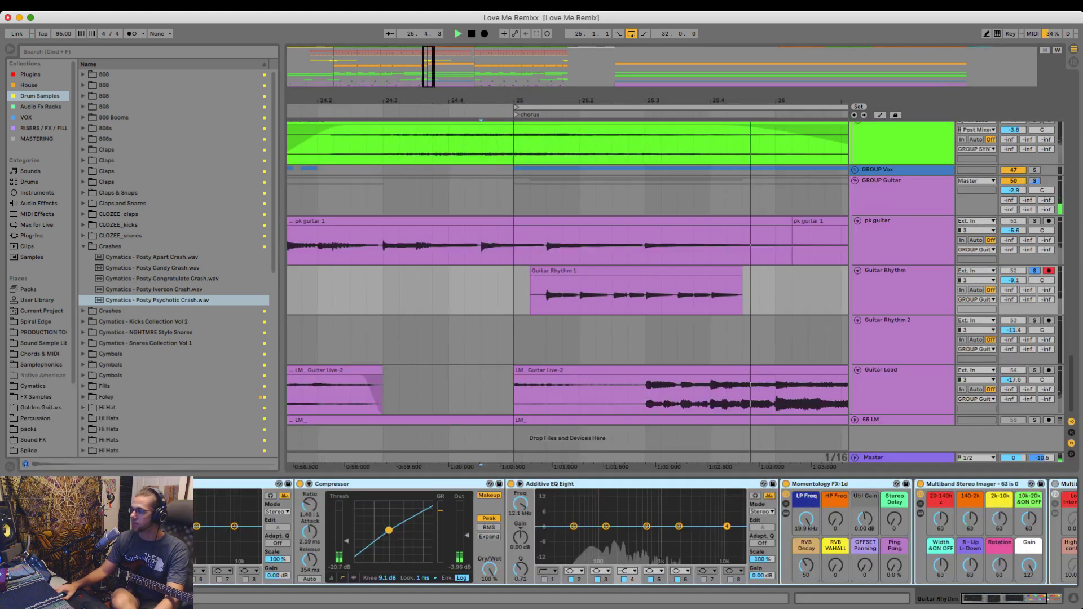
pyautogui.press('space')
pyautogui.moveTo(836, 566); pyautogui.dragTo(836, 556)
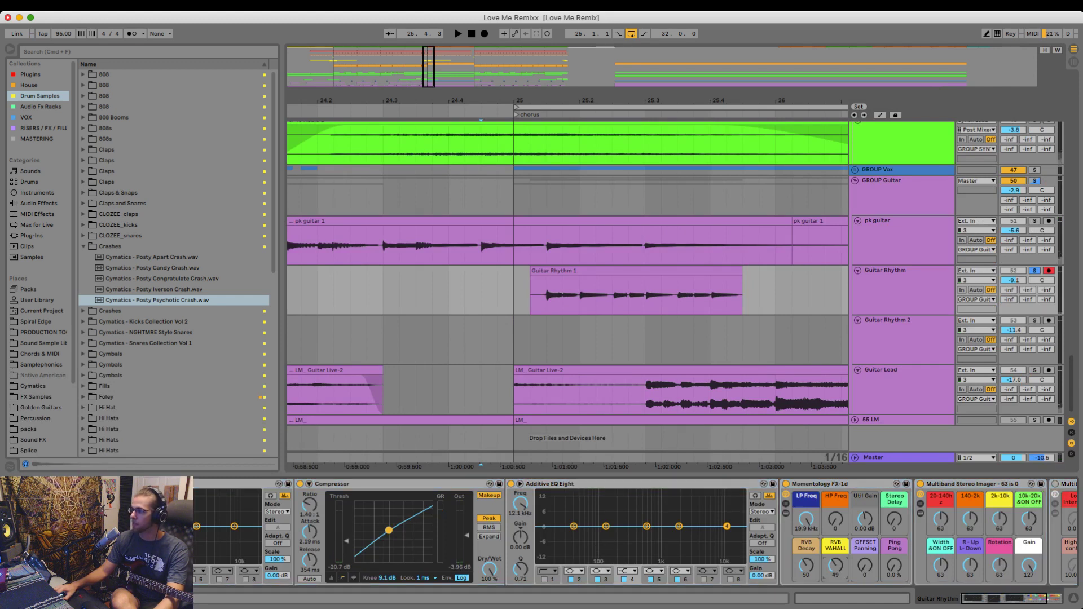
pyautogui.press('space')
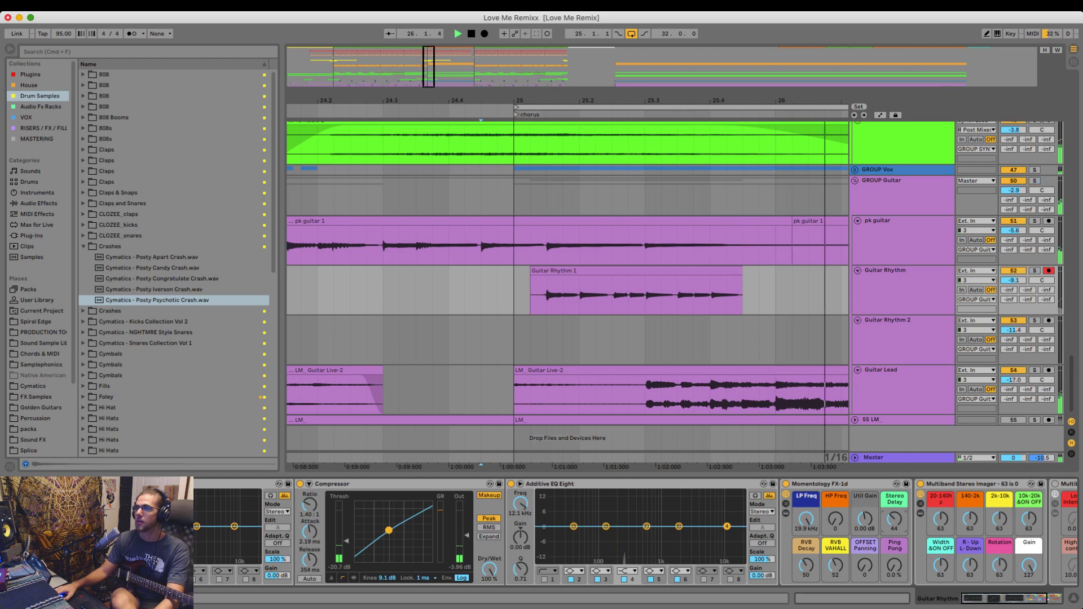
# - Raise the Guitar Rhythm track volume to -1.3 dB and play the chorus to check the level
pyautogui.moveTo(549, 101); pyautogui.dragTo(549, 74)
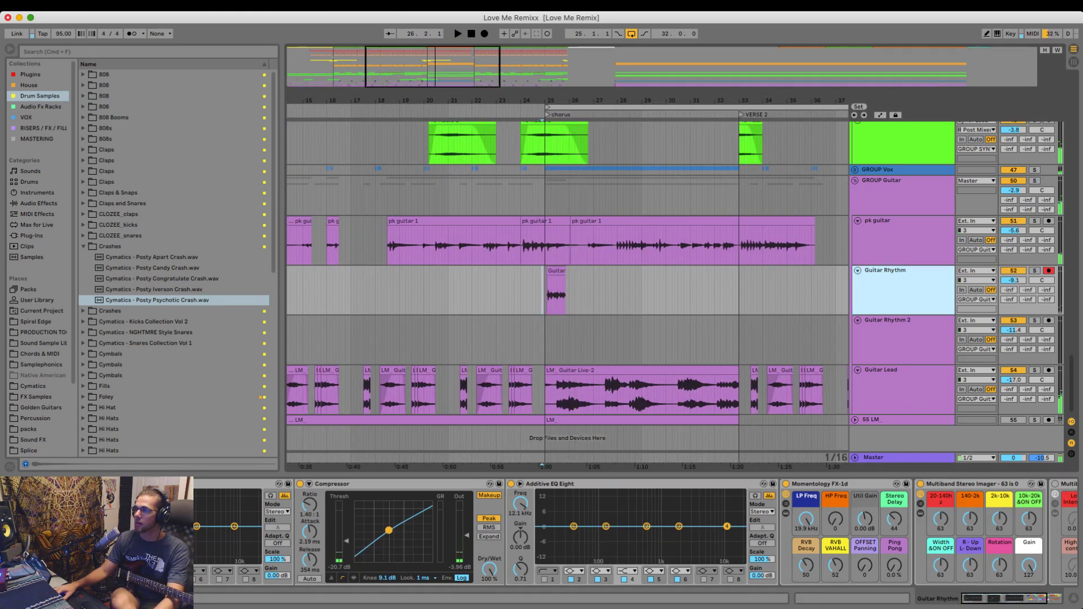
pyautogui.moveTo(1014, 280); pyautogui.dragTo(1013, 264)
pyautogui.press('space')
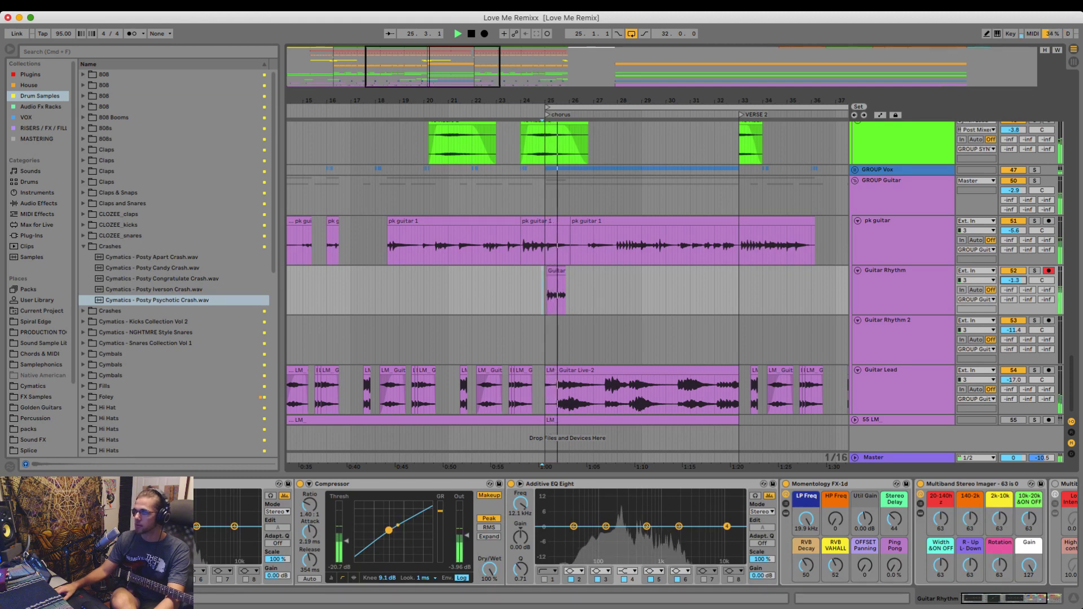
# - Select the two bars from bar 25 on Guitar Rhythm and duplicate them three times to fill the chorus
pyautogui.moveTo(559, 100); pyautogui.dragTo(559, 180)
pyautogui.click(556, 271)
pyautogui.moveTo(565, 101); pyautogui.dragTo(564, 73)
pyautogui.moveTo(668, 295); pyautogui.dragTo(518, 294)
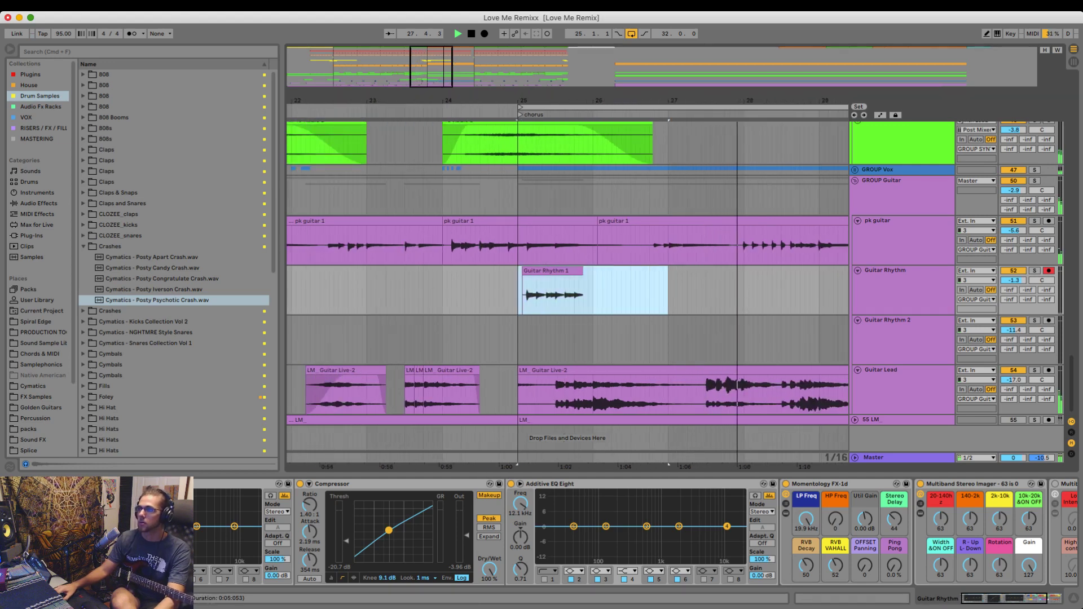
pyautogui.press('super+d')
pyautogui.press('super+d')
pyautogui.moveTo(749, 101); pyautogui.dragTo(743, 61)
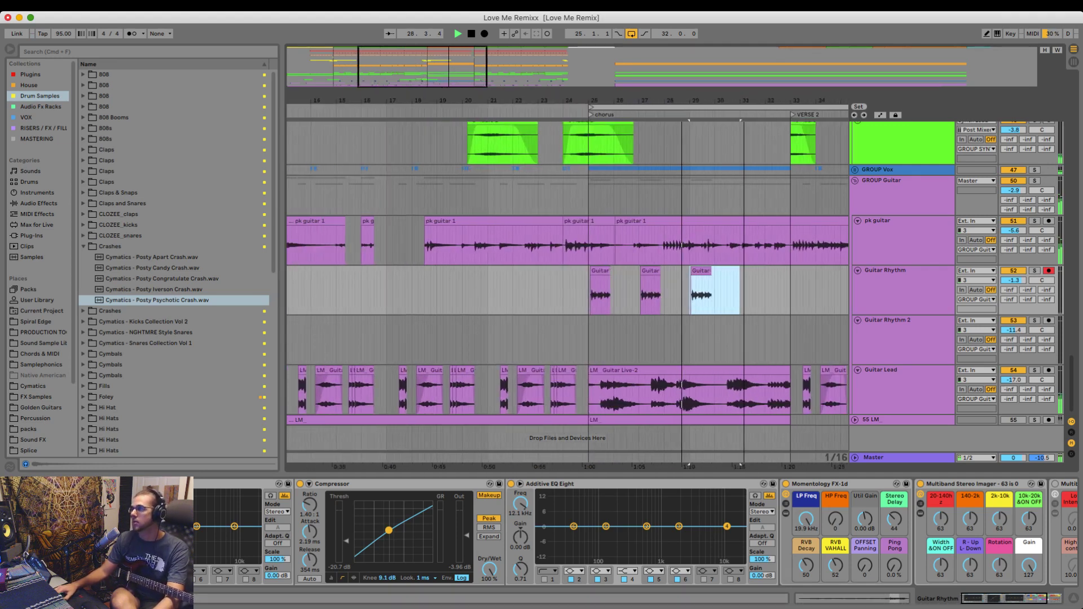
pyautogui.press('super+d')
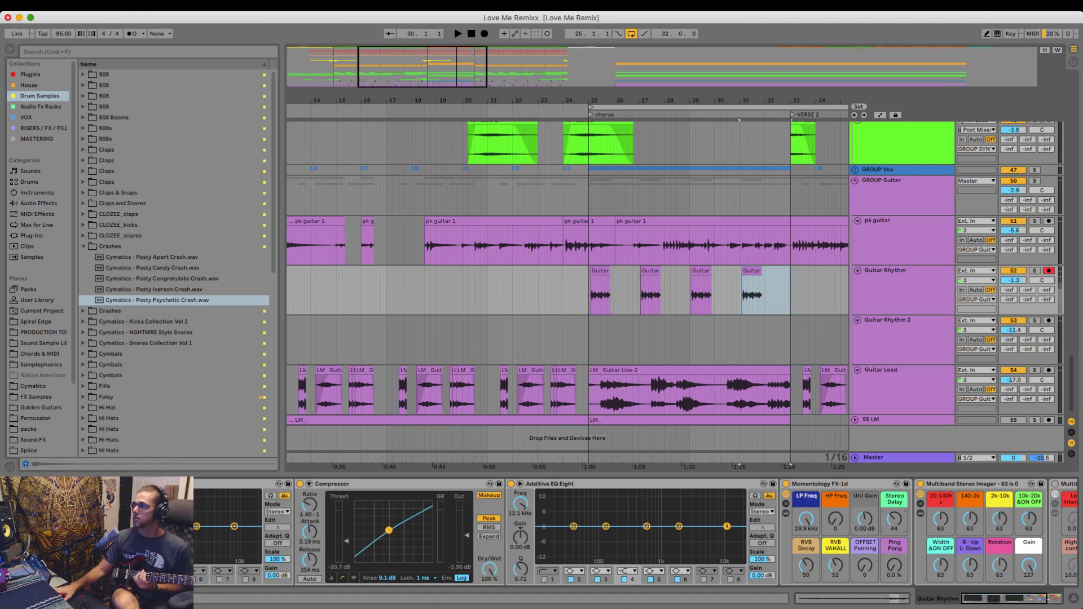
# - Arm the Guitar Rhythm 2 track and record a guitar take over the chorus, from about bar 28 to just past bar 34
pyautogui.click(1049, 320)
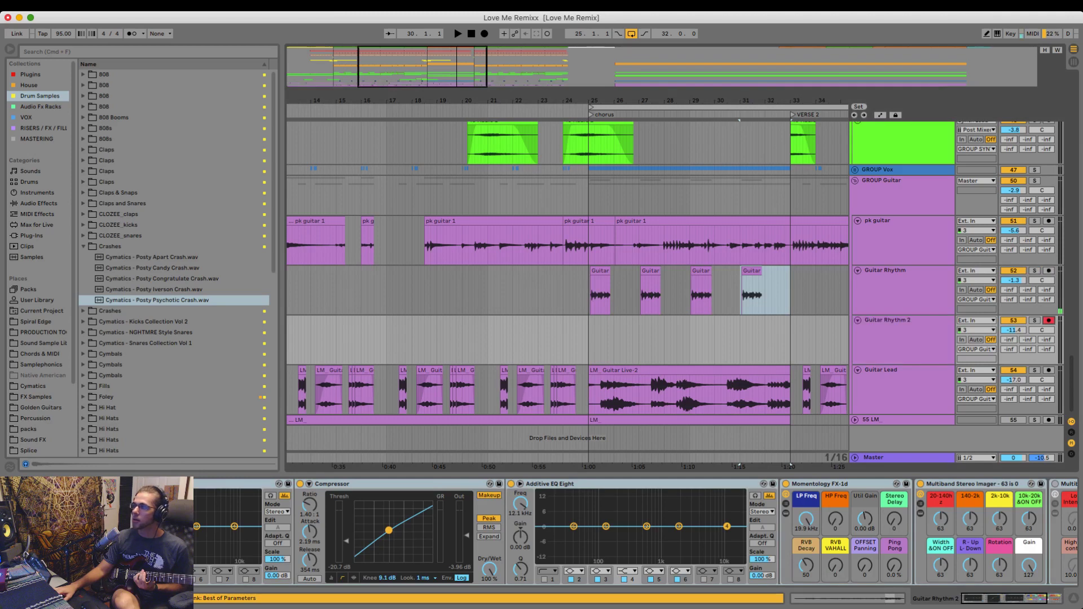
pyautogui.click(693, 341)
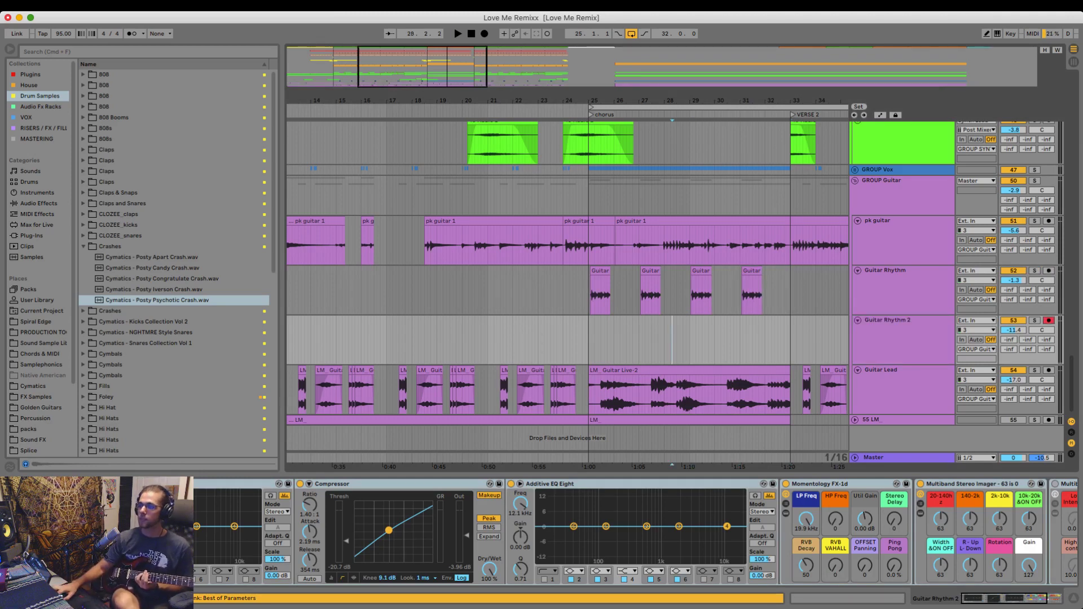
pyautogui.press('space')
pyautogui.click(633, 341)
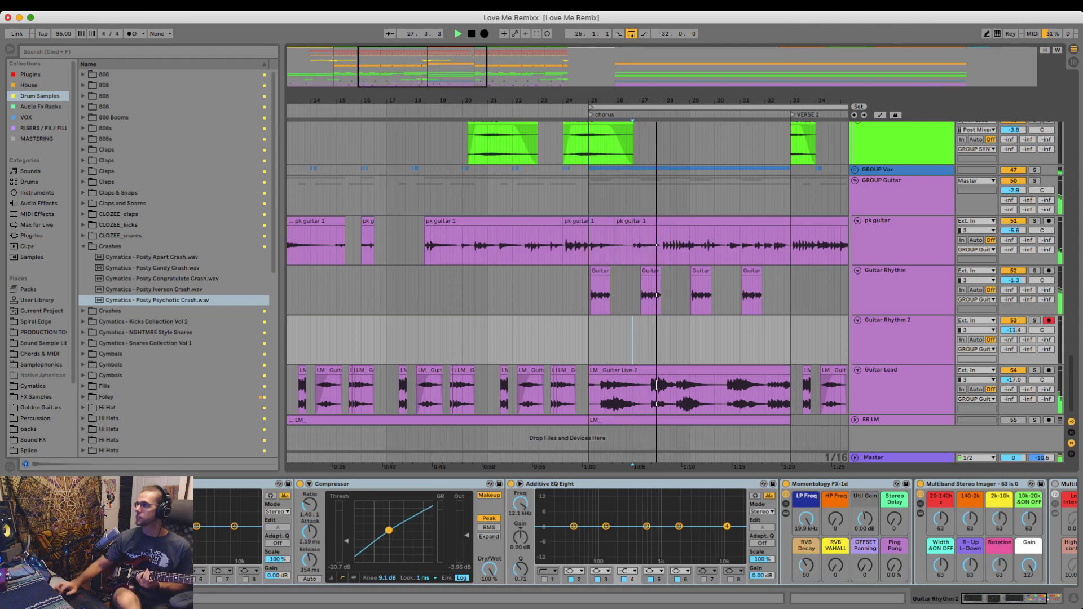
pyautogui.press('F9')
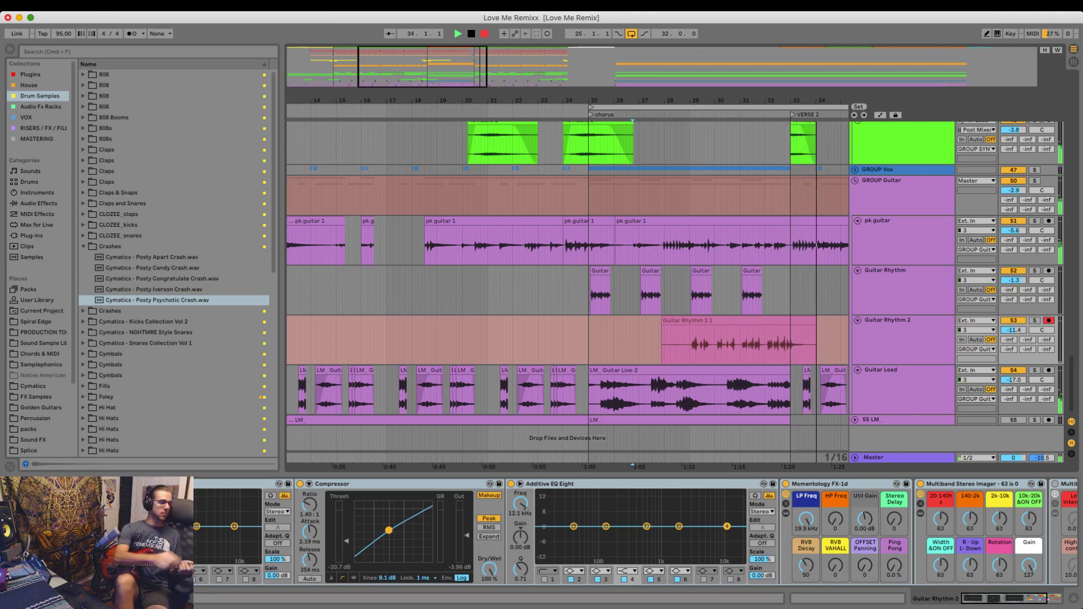
pyautogui.press('space')
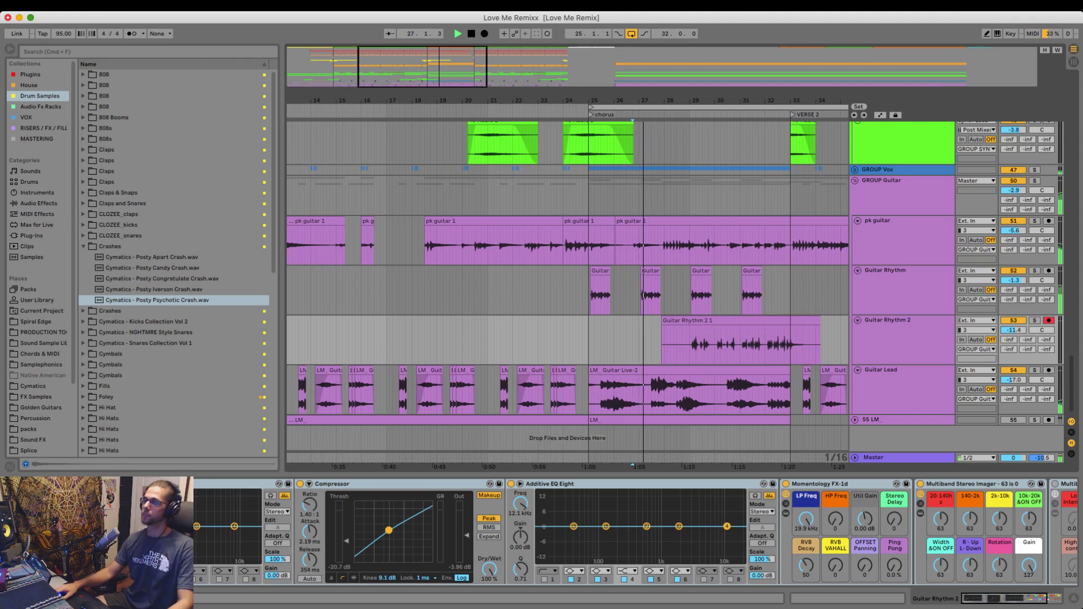
# - Delete the opening of the new Guitar Rhythm 2 clip so that it starts at bar 30
pyautogui.moveTo(688, 346); pyautogui.dragTo(646, 345)
pyautogui.press('Delete')
pyautogui.press('+')
pyautogui.hscroll(10, 655, 340)
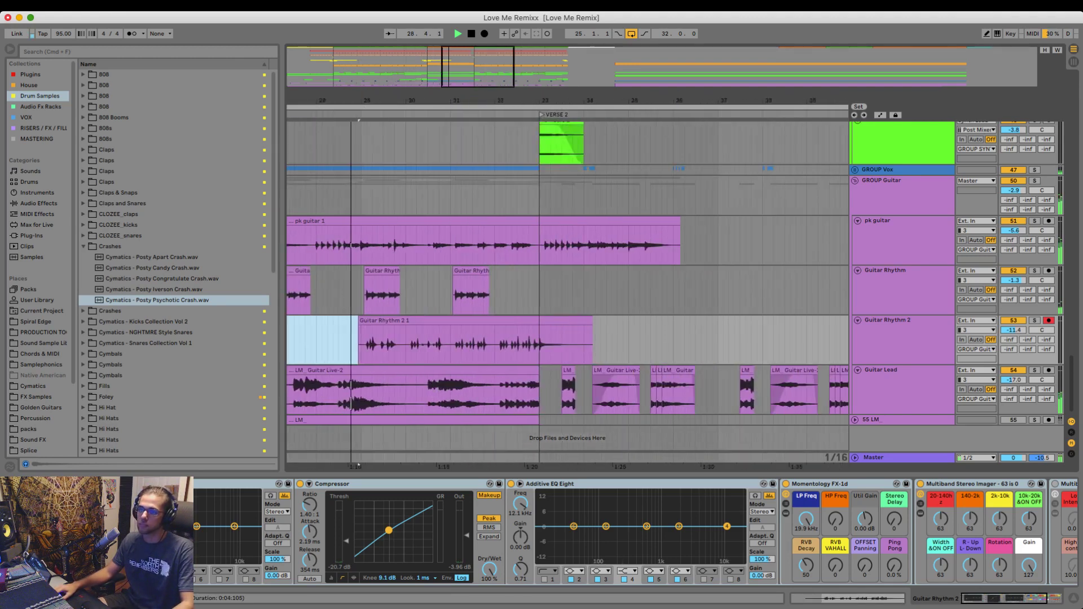
pyautogui.moveTo(335, 342); pyautogui.dragTo(386, 342)
pyautogui.press('Delete')
pyautogui.press('Delete')
pyautogui.press('space')
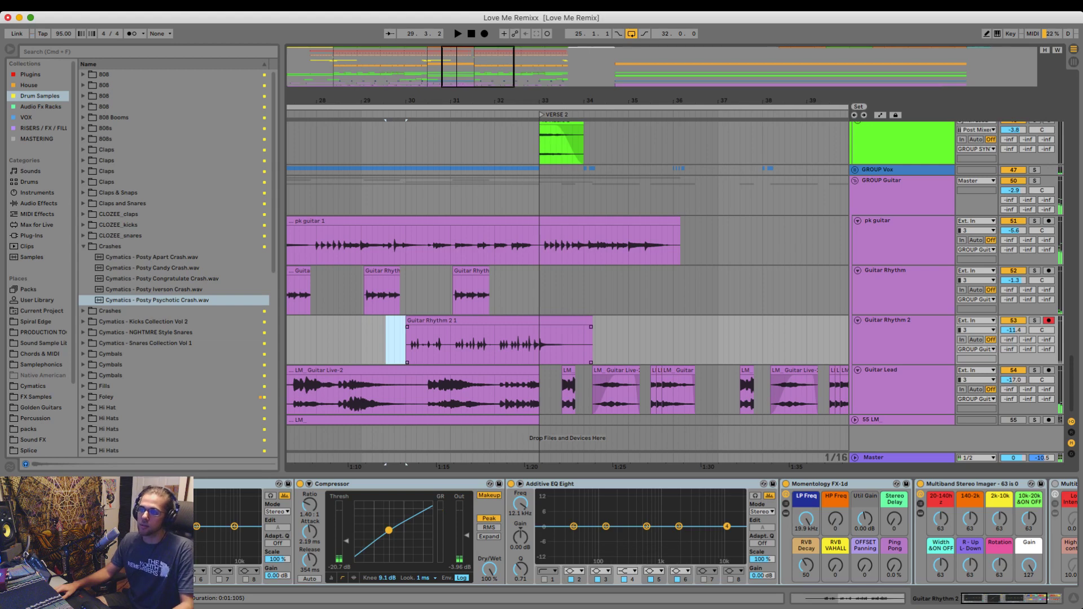
# - Warp the first hit of the Guitar Rhythm 2 clip slightly earlier and set the track volume to -3.9 dB
pyautogui.doubleClick(422, 338)
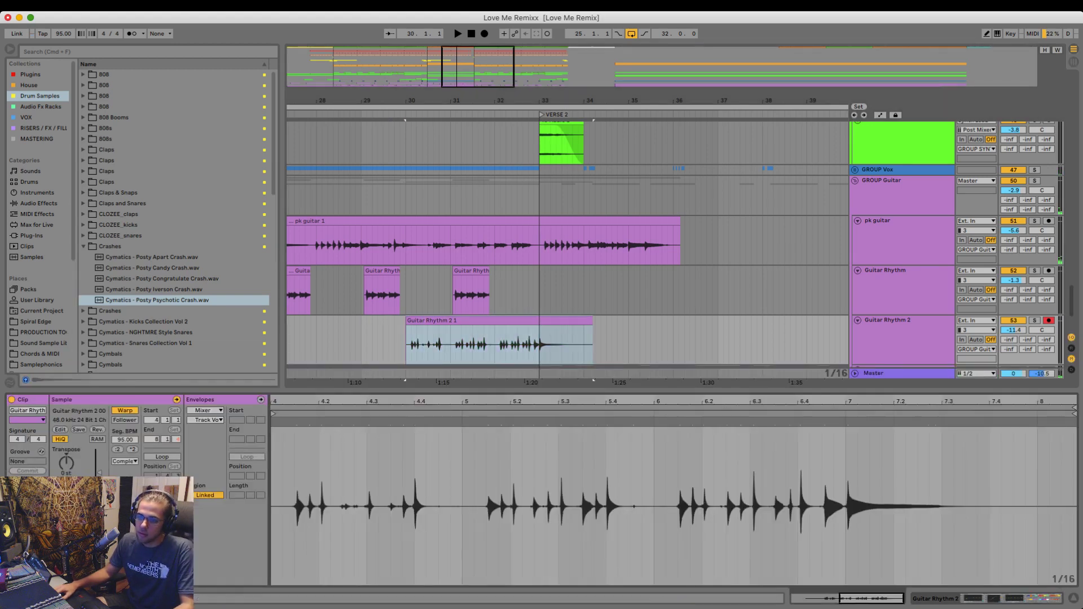
pyautogui.moveTo(297, 421); pyautogui.dragTo(294, 422)
pyautogui.press('space')
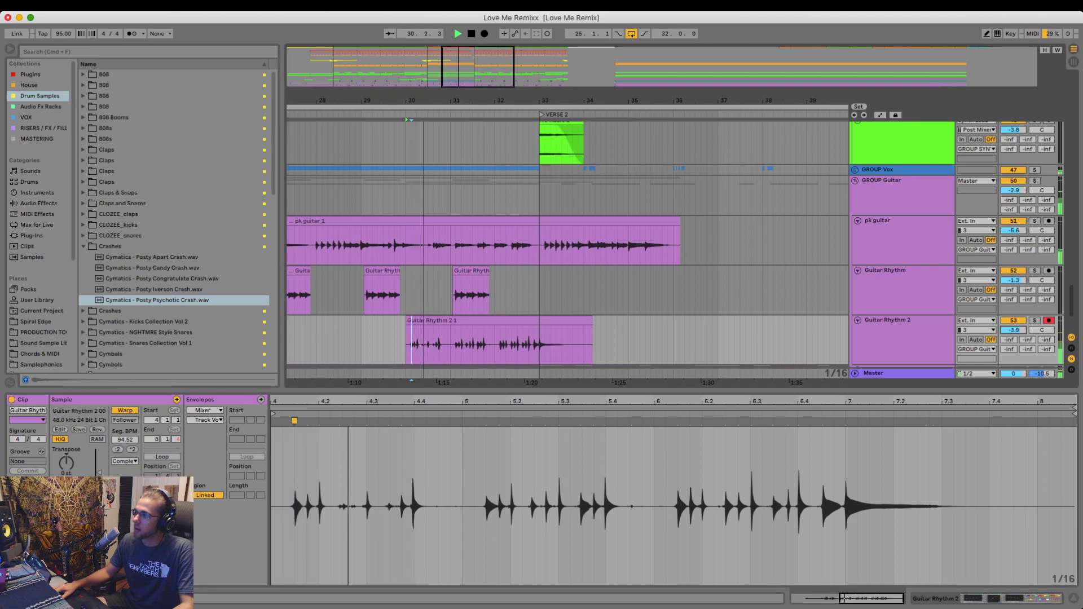
# - Solo GROUP Guitar and play the layered guitars from just before bar 29
pyautogui.click(1035, 320)
pyautogui.press('space')
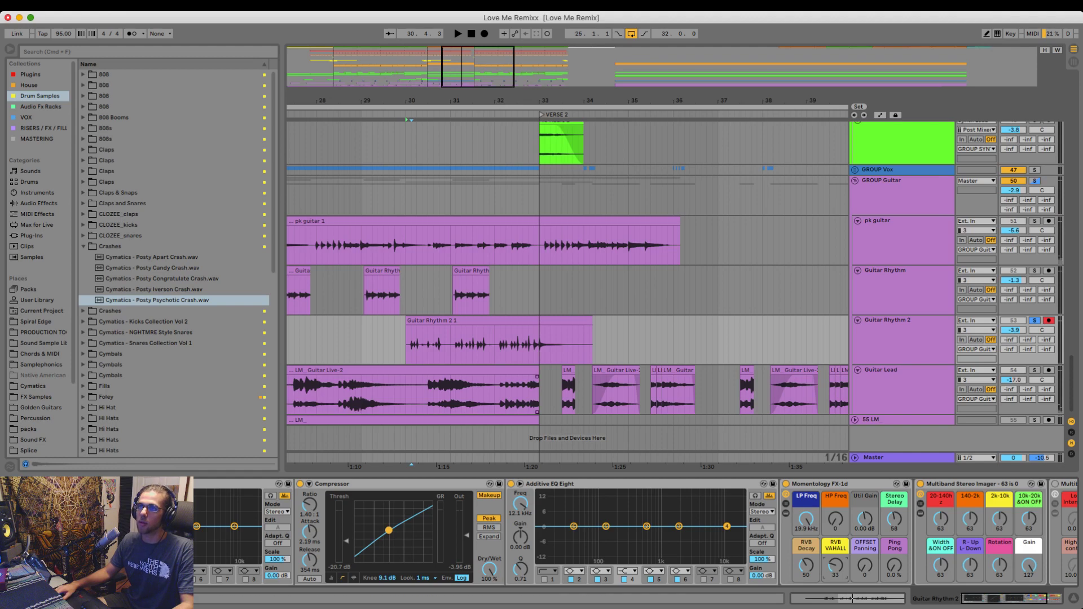
pyautogui.scroll(5, 356, 294)
pyautogui.click(354, 294)
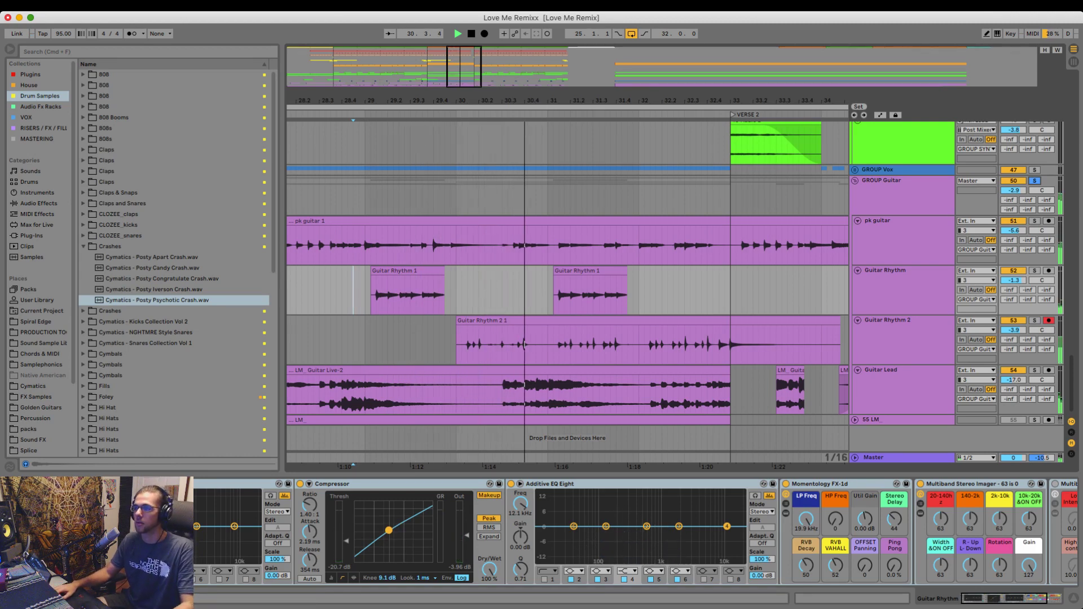
# - Cut the Guitar Rhythm 2 phrase at bar 31, paste it over the phrase at bar 30, and play it in context
pyautogui.moveTo(548, 346); pyautogui.dragTo(622, 345)
pyautogui.click(548, 345)
pyautogui.press('space')
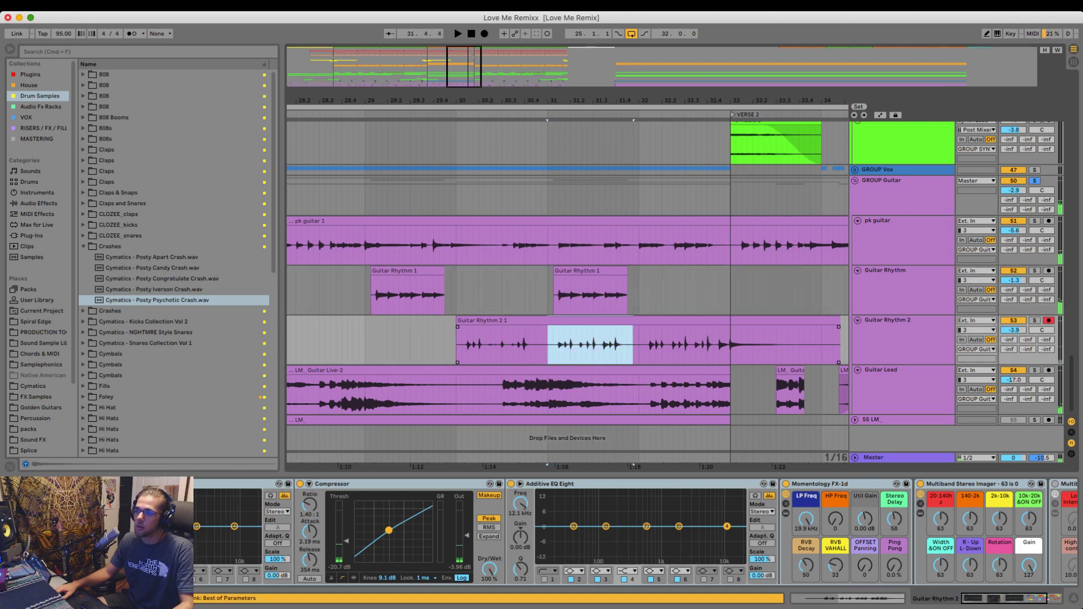
pyautogui.press('super+x')
pyautogui.click(457, 345)
pyautogui.press('super+v')
pyautogui.click(387, 346)
pyautogui.press('space')
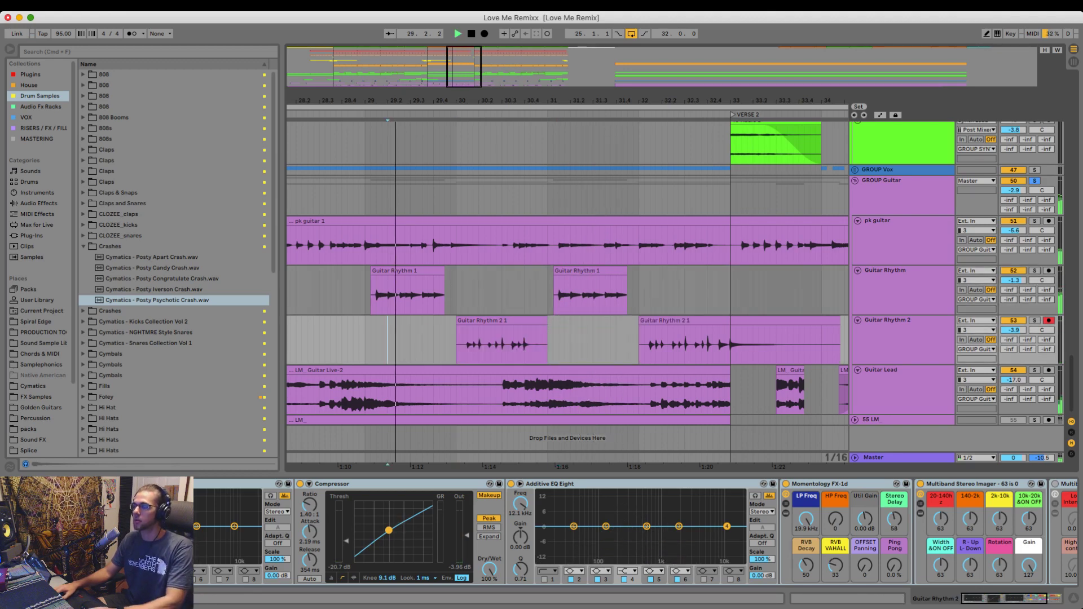
# - Unsolo GROUP Guitar and play the full arrangement from shortly before the chorus into verse 2
pyautogui.moveTo(616, 345)
pyautogui.mouseDown()
pyautogui.moveTo(846, 345)
pyautogui.moveTo(832, 345)
pyautogui.mouseUp()
pyautogui.click(844, 345)
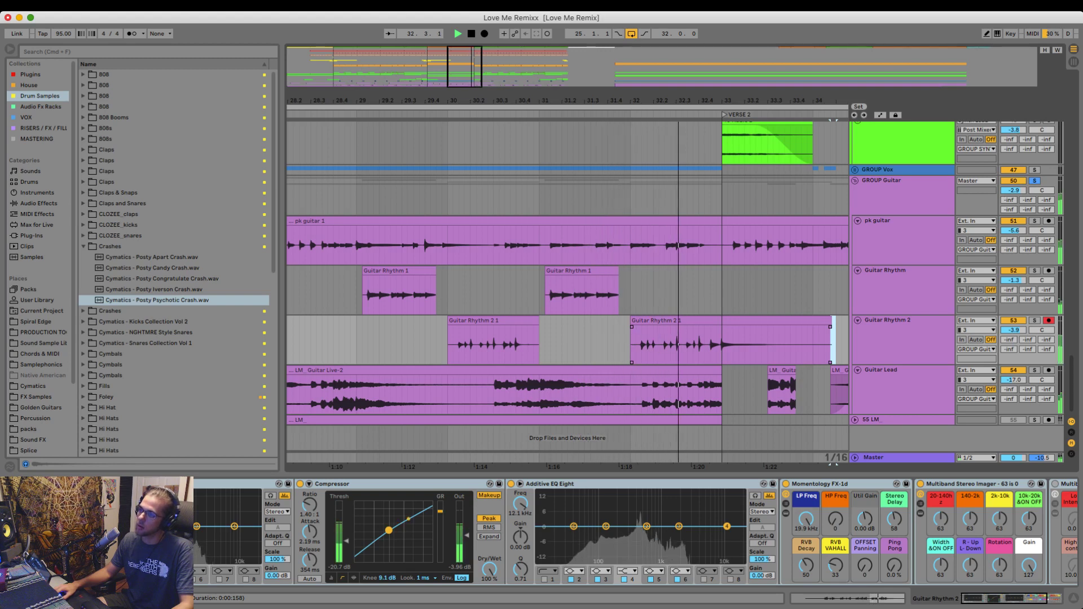
pyautogui.click(1035, 181)
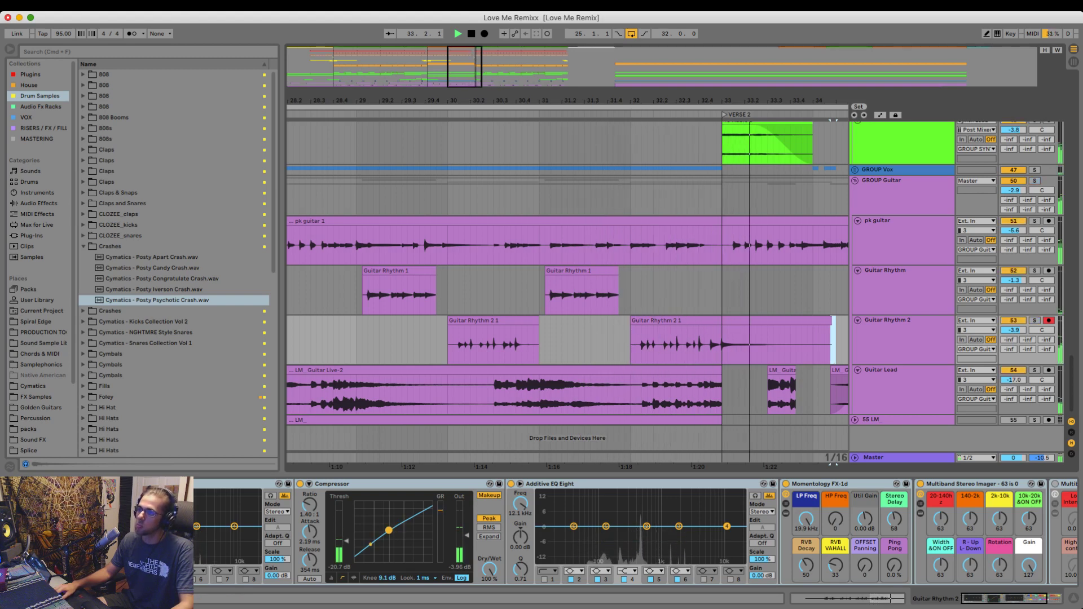
pyautogui.moveTo(620, 101); pyautogui.dragTo(620, 39)
pyautogui.click(474, 291)
pyautogui.press('space')
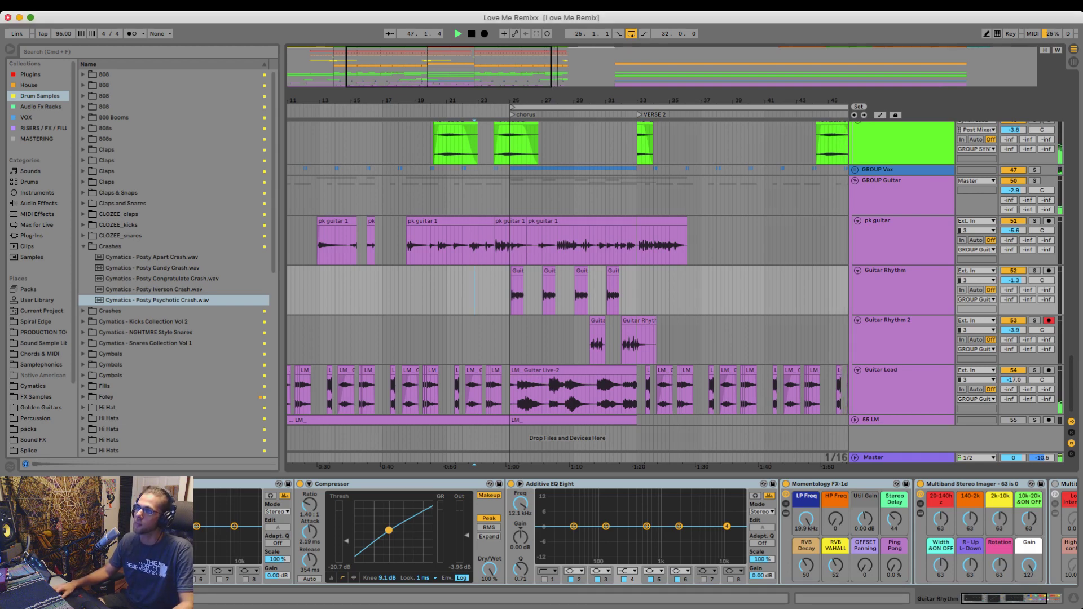
# - Set the arrangement loop to start at bar 1 and span 32 bars, ending at VERSE 2
pyautogui.moveTo(593, 100); pyautogui.dragTo(535, 64)
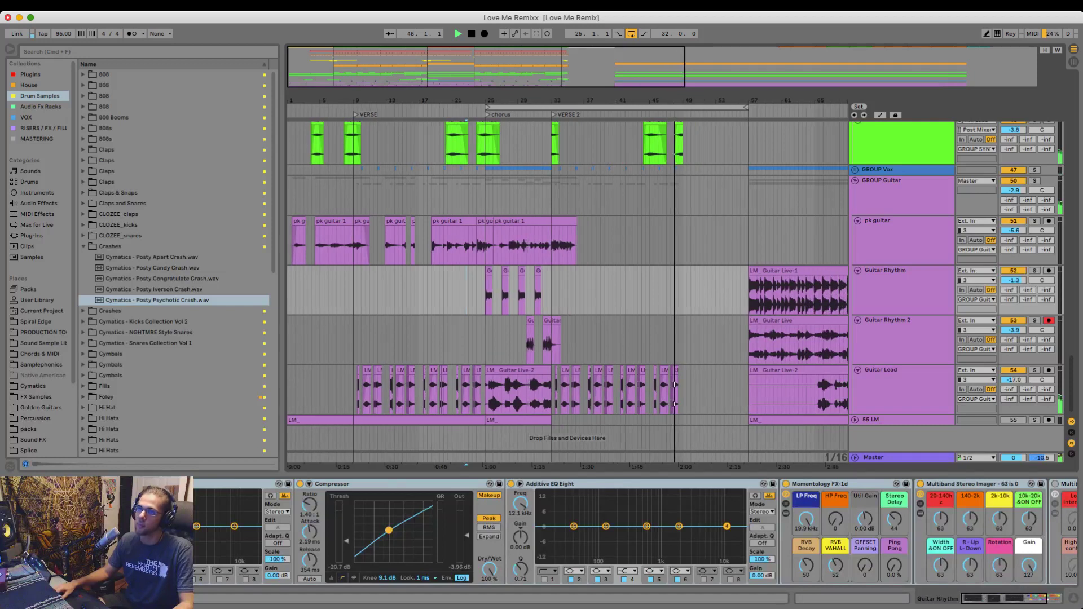
pyautogui.moveTo(531, 106); pyautogui.dragTo(329, 107)
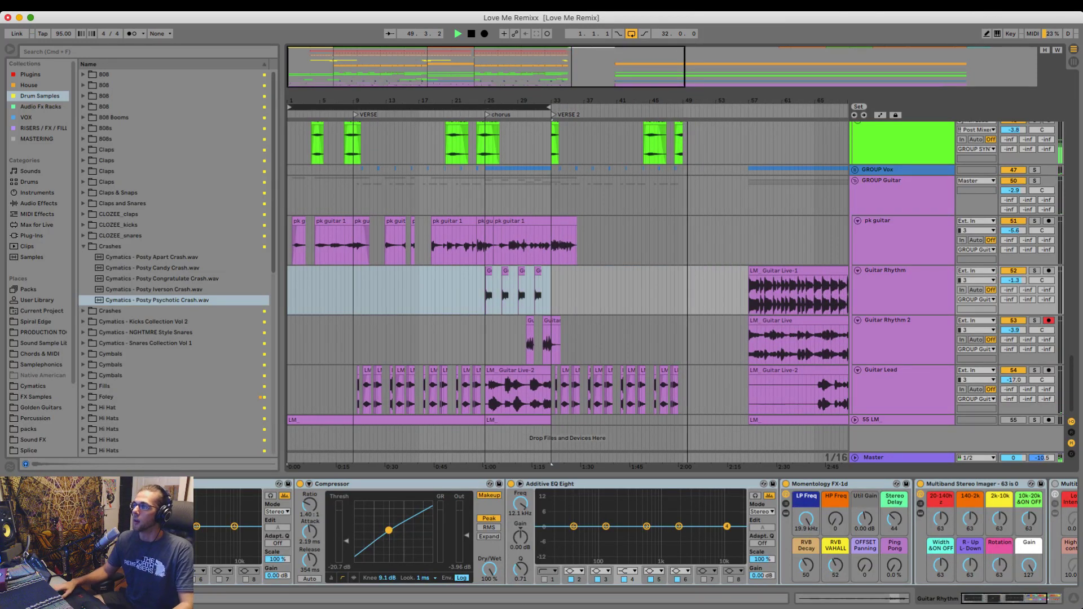
# - Look over the guitar and synth tracks from the verse through the empty section before bar 57
pyautogui.scroll(10, 564, 282)
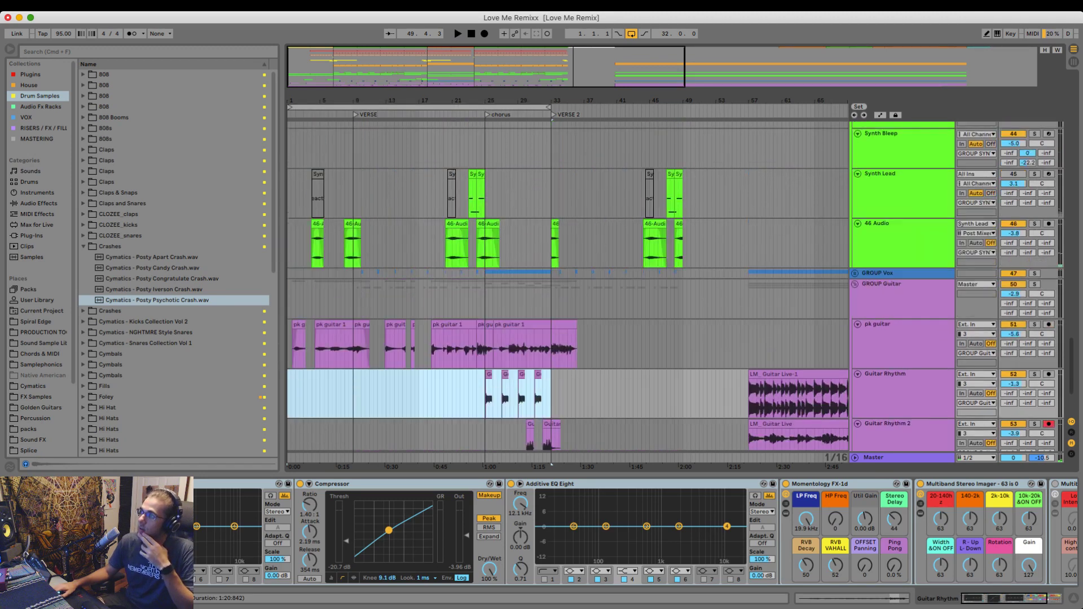
pyautogui.hscroll(5, 564, 282)
pyautogui.scroll(10, 565, 282)
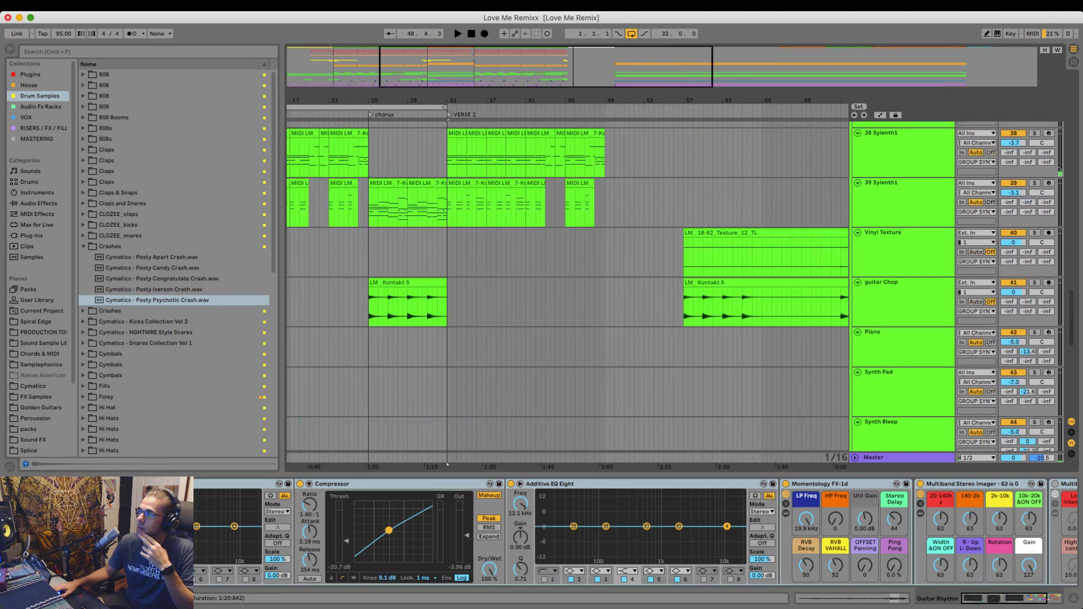
pyautogui.scroll(-3, 557, 244)
pyautogui.scroll(-1, 621, 243)
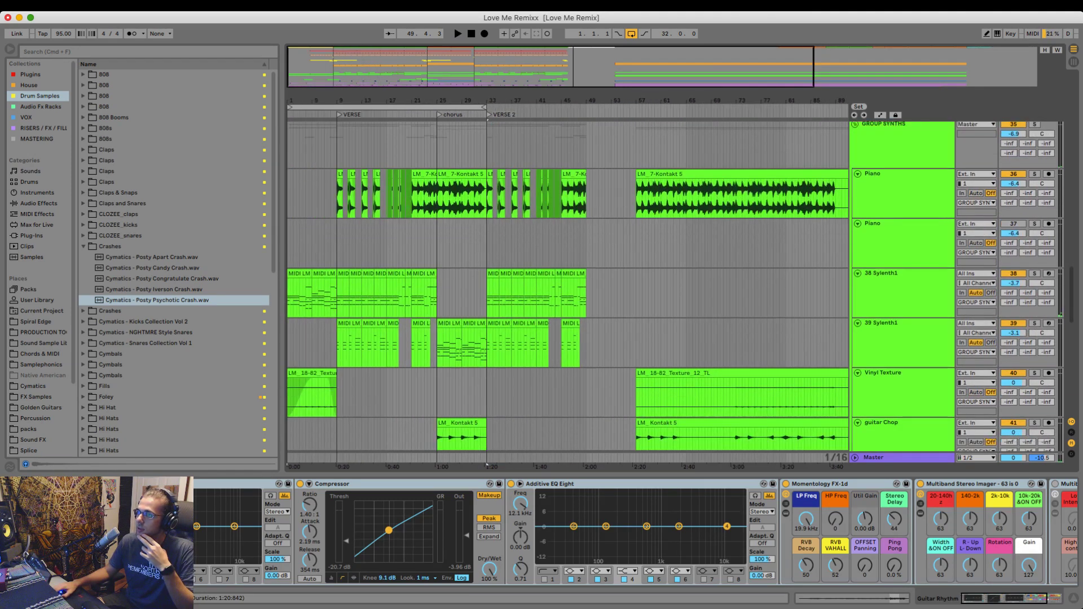
pyautogui.click(660, 243)
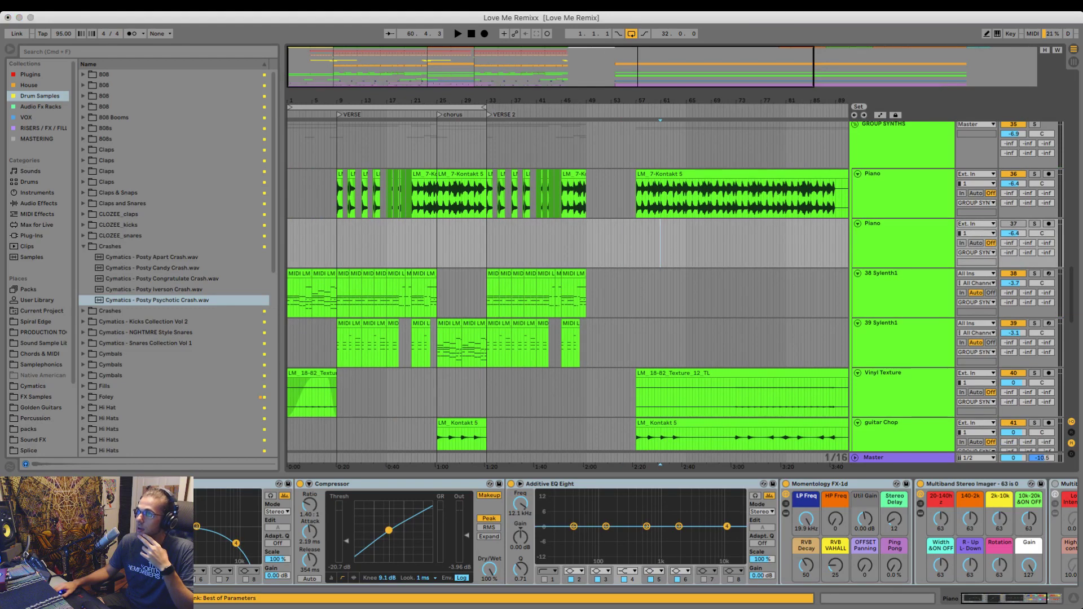
pyautogui.scroll(-2, 660, 243)
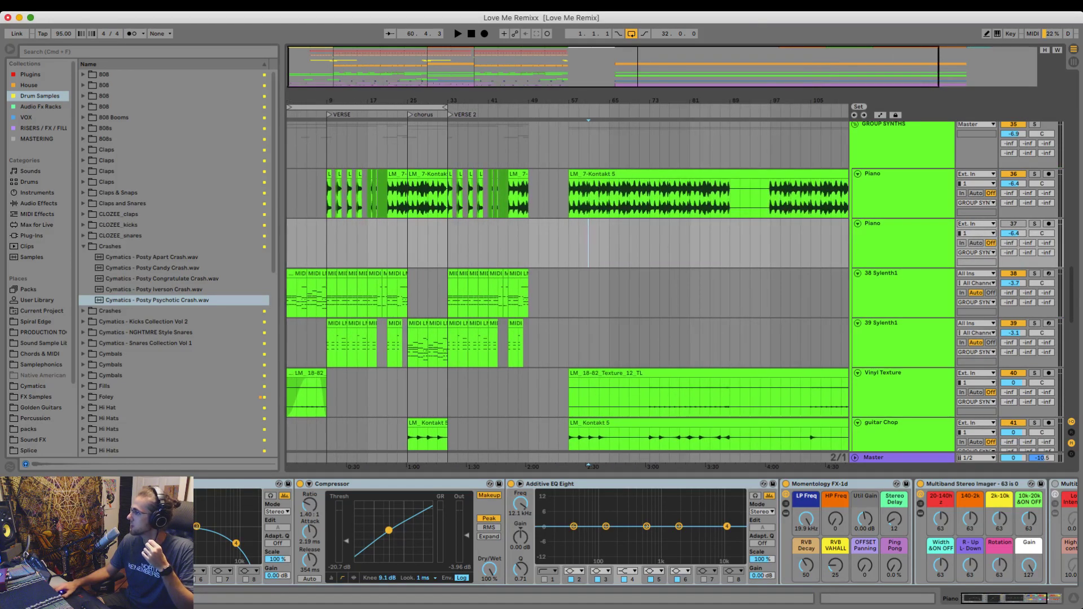
pyautogui.press('super+Tab')
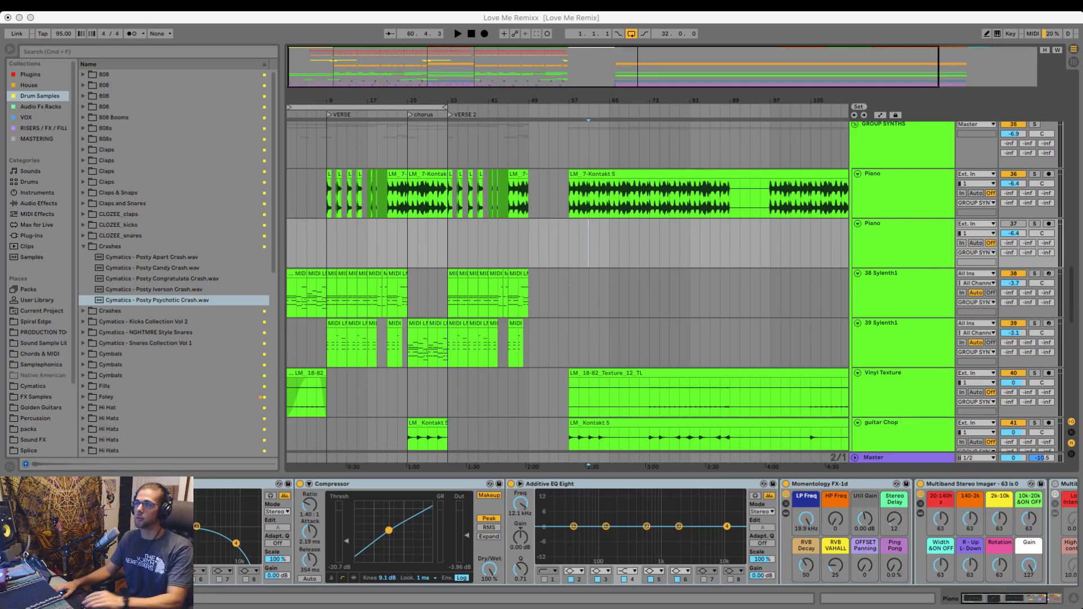
# - Delete the first 16 bars of the Vinyl Texture clip, from bar 57 to bar 73
pyautogui.moveTo(529, 243); pyautogui.dragTo(578, 244)
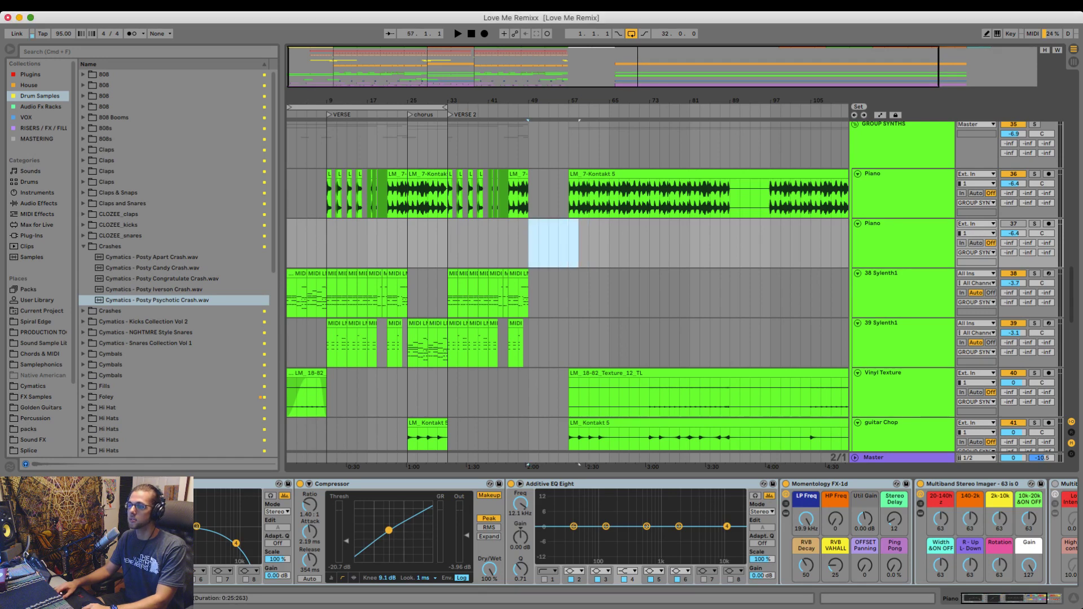
pyautogui.click(579, 243)
pyautogui.scroll(-2, 579, 282)
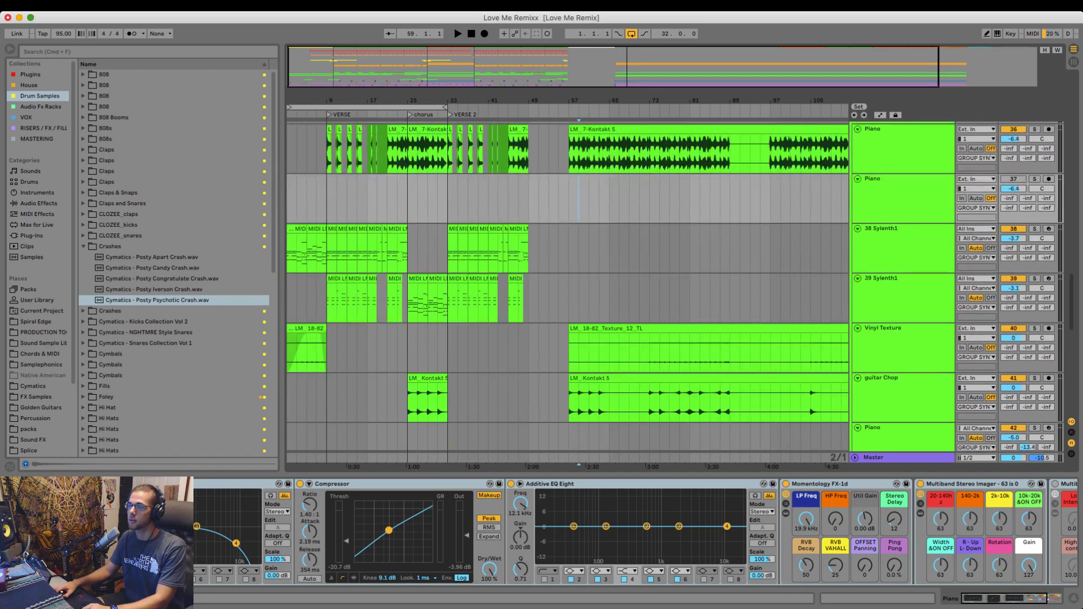
pyautogui.moveTo(572, 353); pyautogui.dragTo(650, 353)
pyautogui.press('Delete')
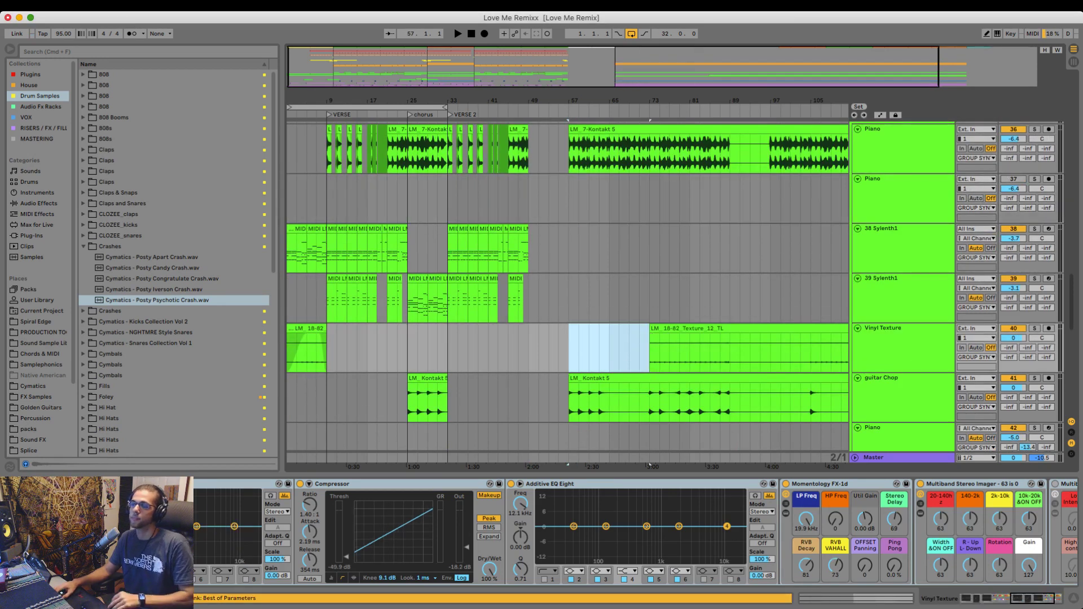
# - Play the arrangement from about bar 47 and check which synth and guitar parts lead into the section after verse 2
pyautogui.click(519, 199)
pyautogui.press('space')
pyautogui.scroll(-10, 567, 288)
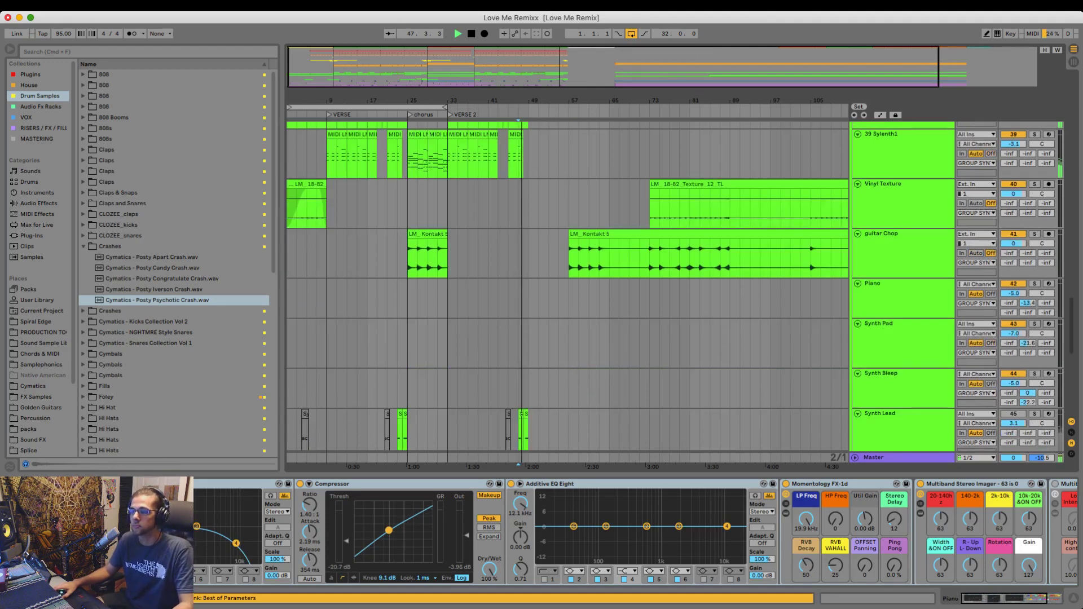
pyautogui.scroll(-11, 568, 288)
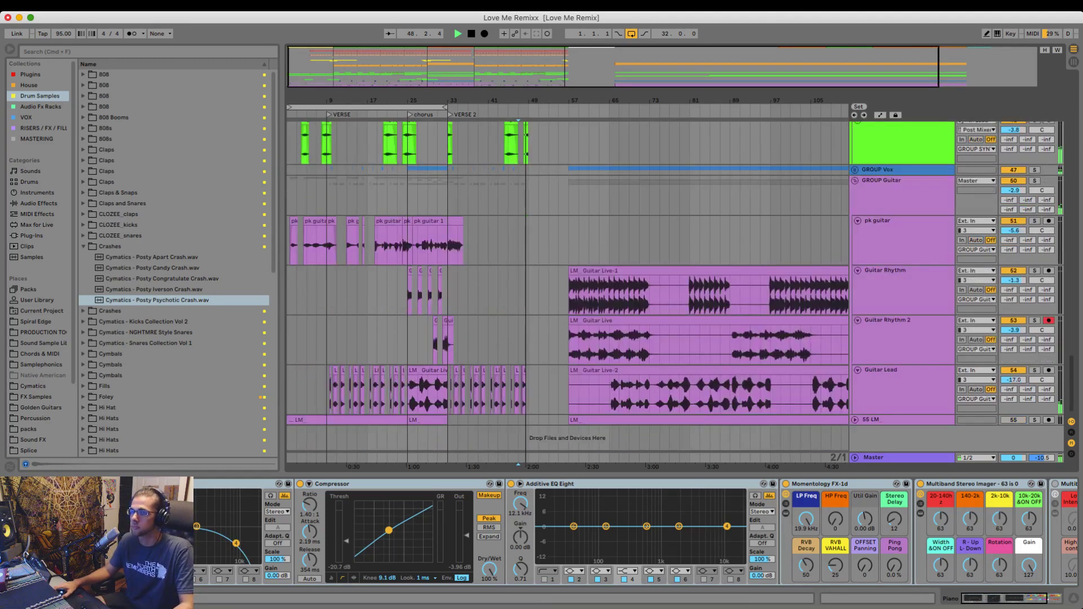
pyautogui.scroll(10, 567, 293)
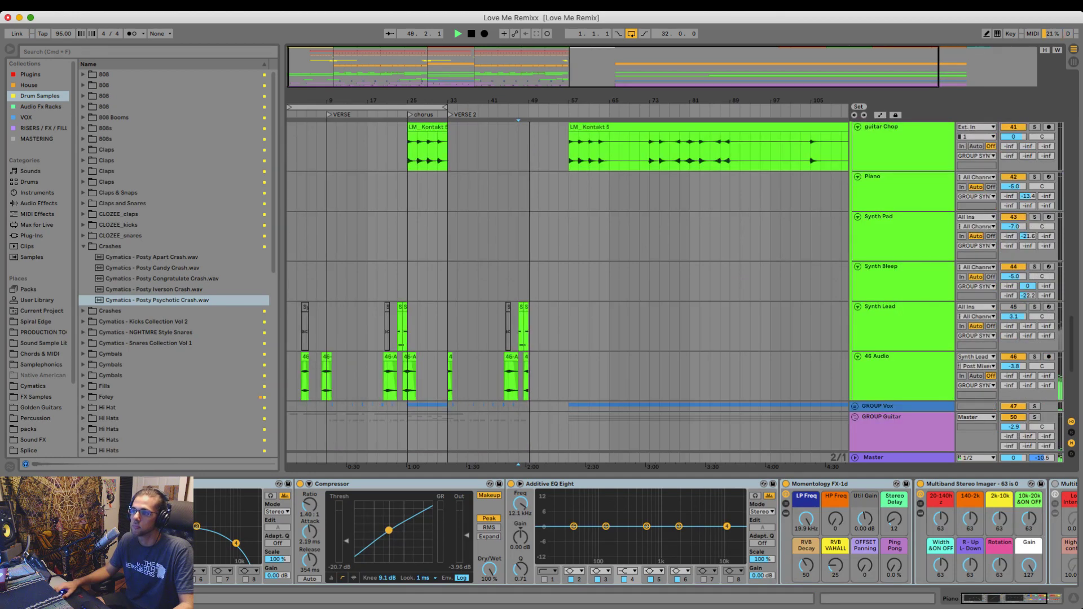
pyautogui.scroll(5, 540, 327)
# - Inspect the Synth Lead clips between bars 45 and 49 and the Synth Lead and Synth Bleep device chains
pyautogui.click(513, 330)
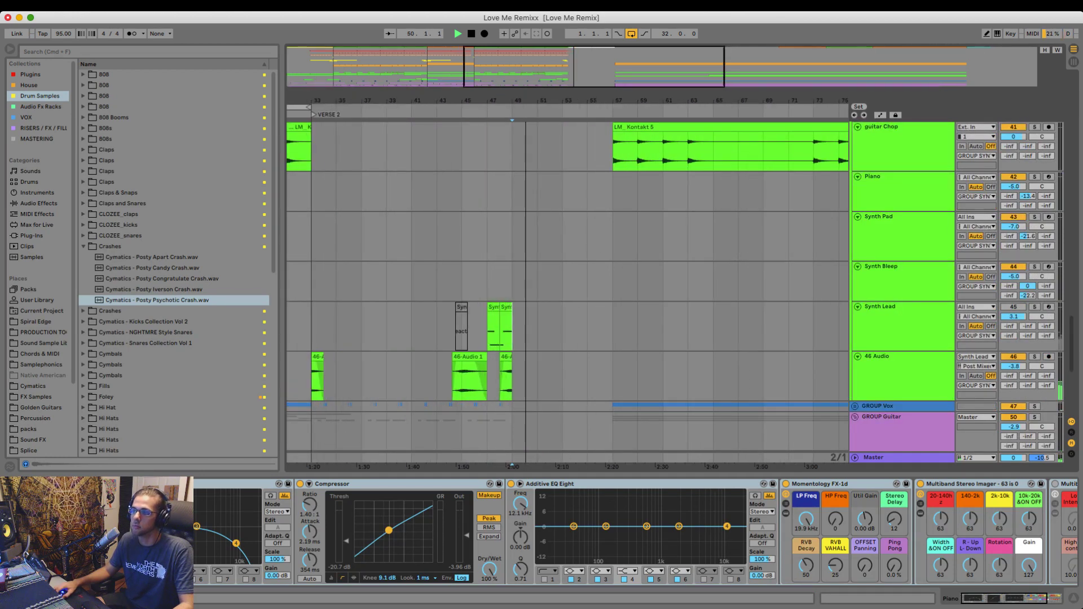
pyautogui.moveTo(513, 330); pyautogui.dragTo(488, 375)
pyautogui.click(468, 330)
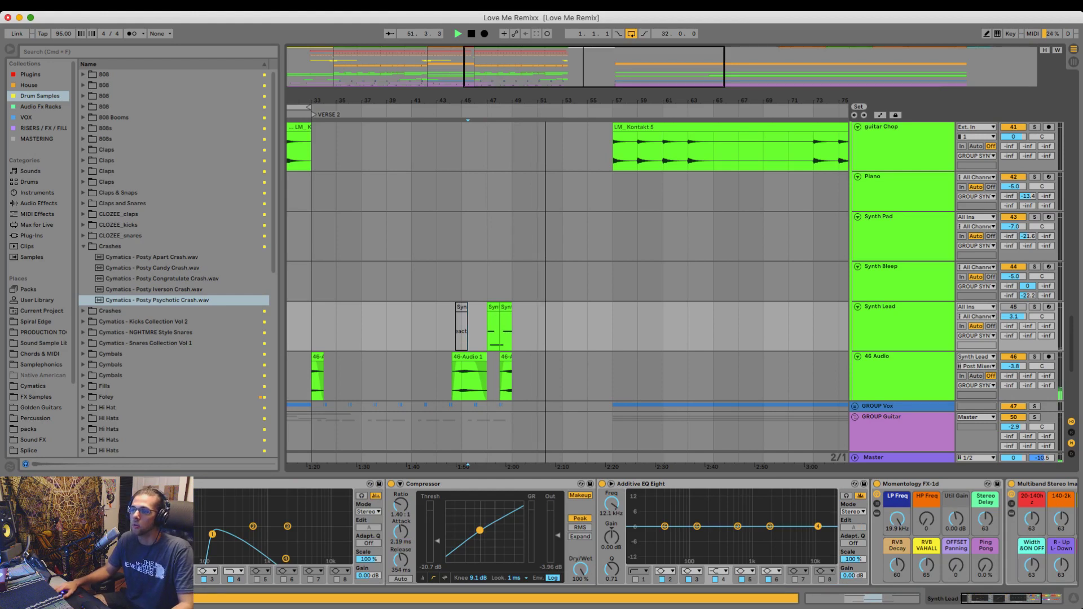
pyautogui.scroll(-1, 675, 292)
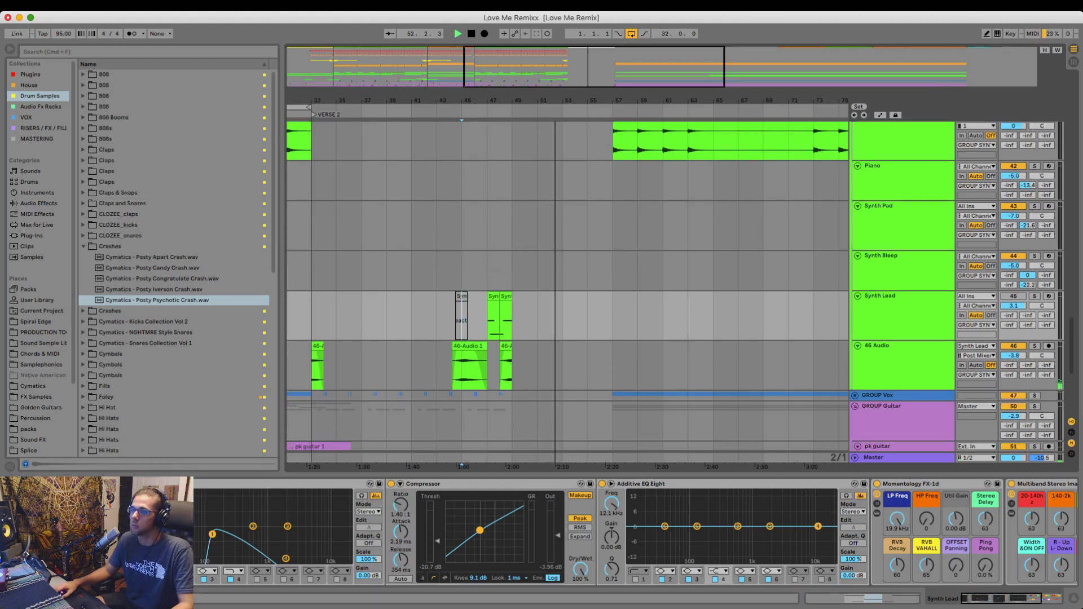
pyautogui.click(903, 316)
pyautogui.click(562, 272)
pyautogui.scroll(8, 562, 272)
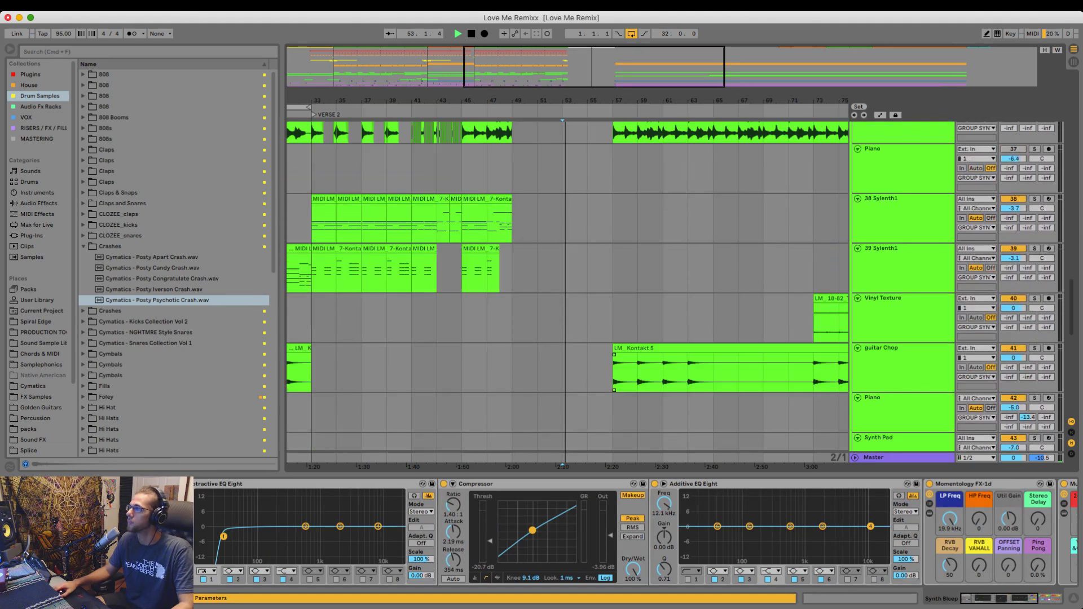
# - Record-arm the 38 Sylenth1 track and play the arrangement from about bar 47
pyautogui.press('space')
pyautogui.click(903, 268)
pyautogui.click(1049, 199)
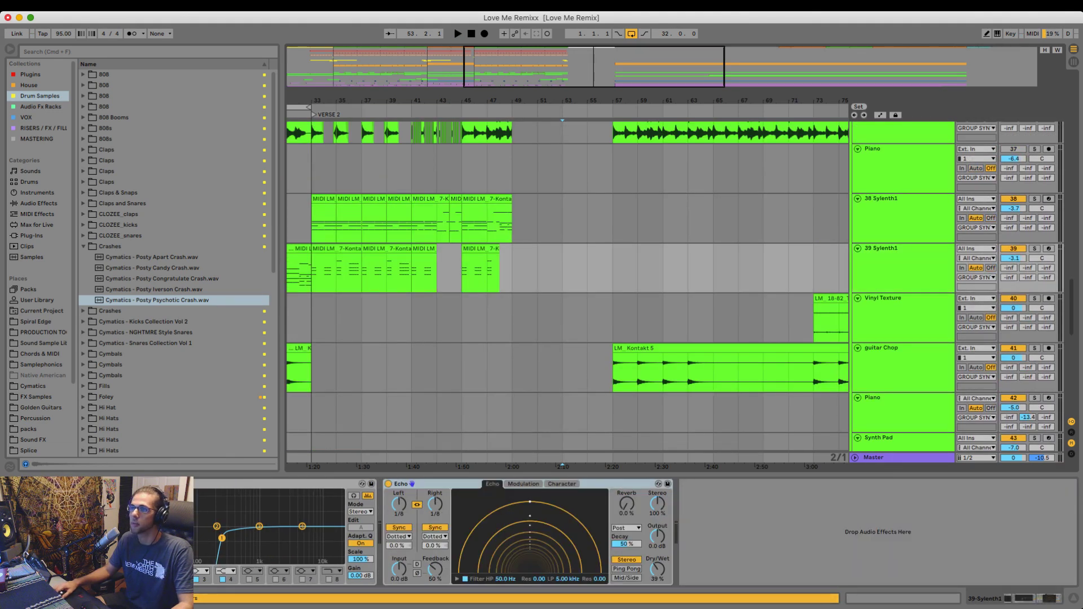
pyautogui.click(462, 169)
pyautogui.press('space')
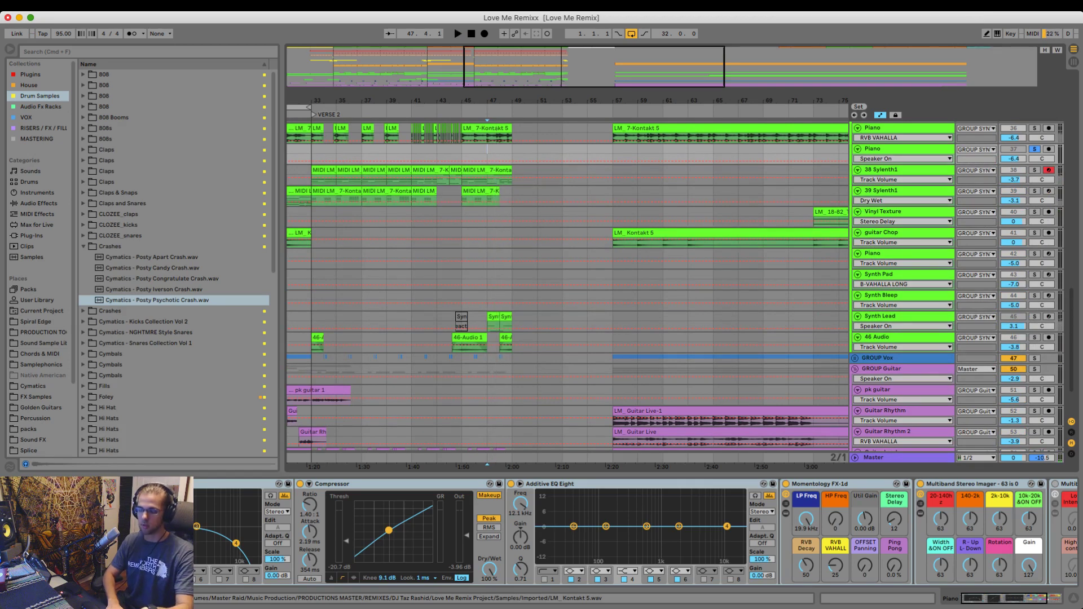
# - Compare the second Piano track with 38 Sylenth1 as live instruments by arming each during playback from about bar 47
pyautogui.scroll(-5, 498, 282)
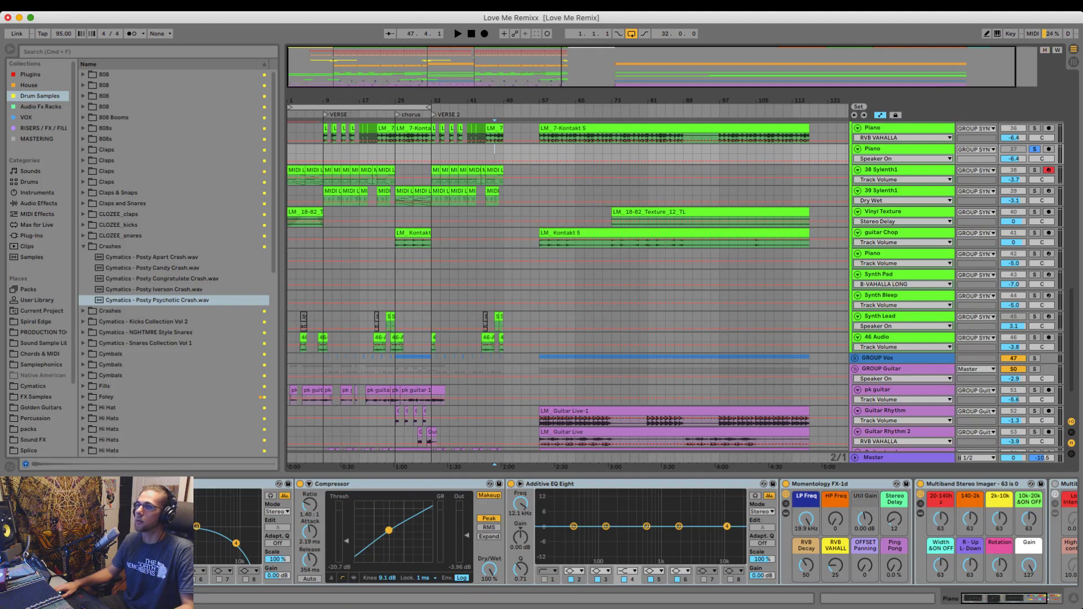
pyautogui.press('a')
pyautogui.scroll(5, 470, 282)
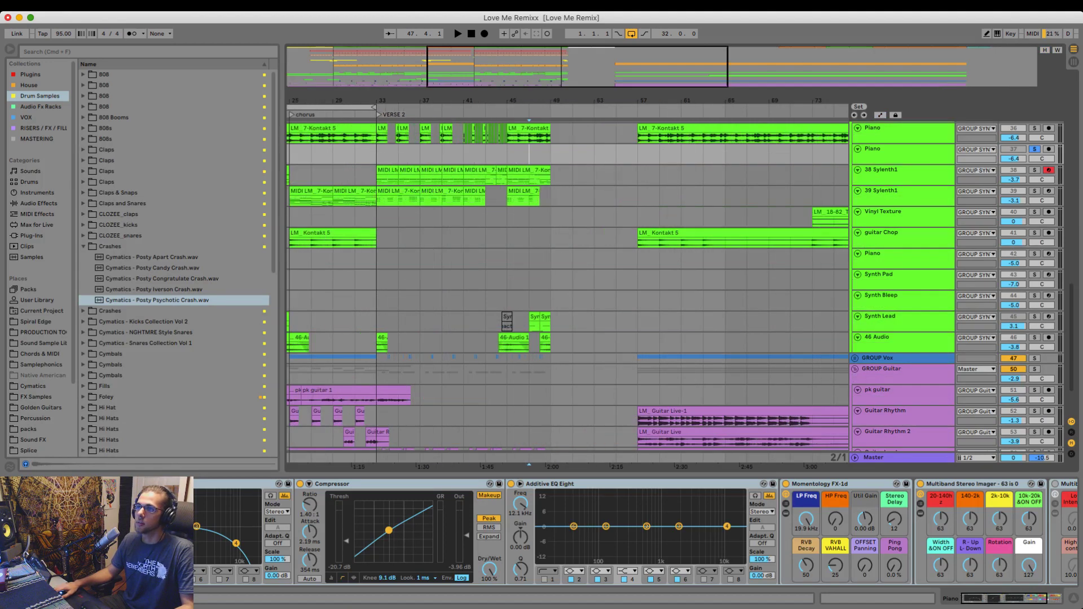
pyautogui.scroll(5, 470, 282)
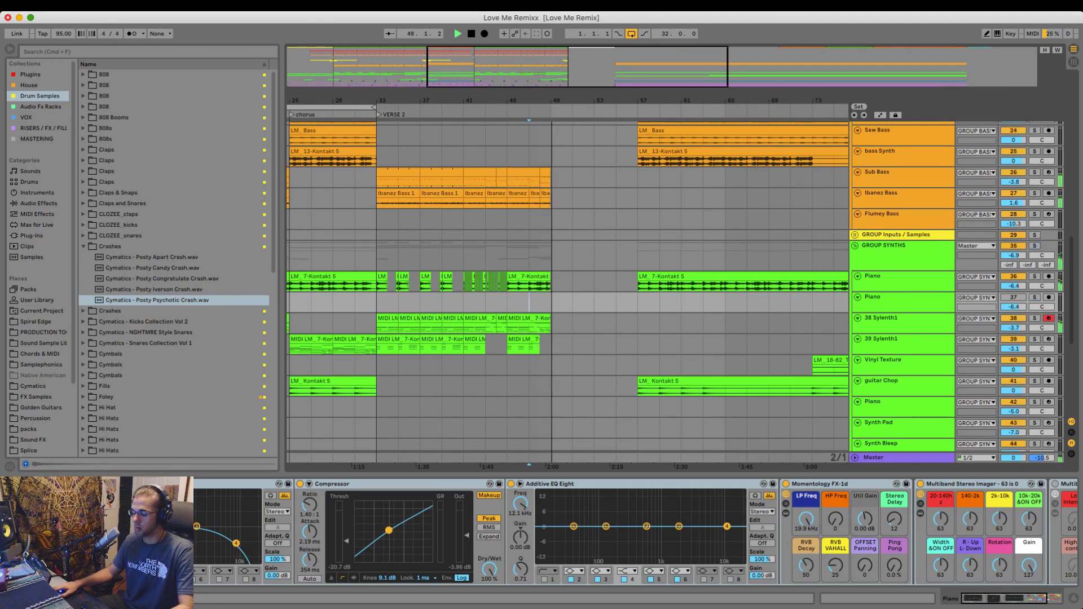
pyautogui.click(1014, 297)
pyautogui.click(1050, 297)
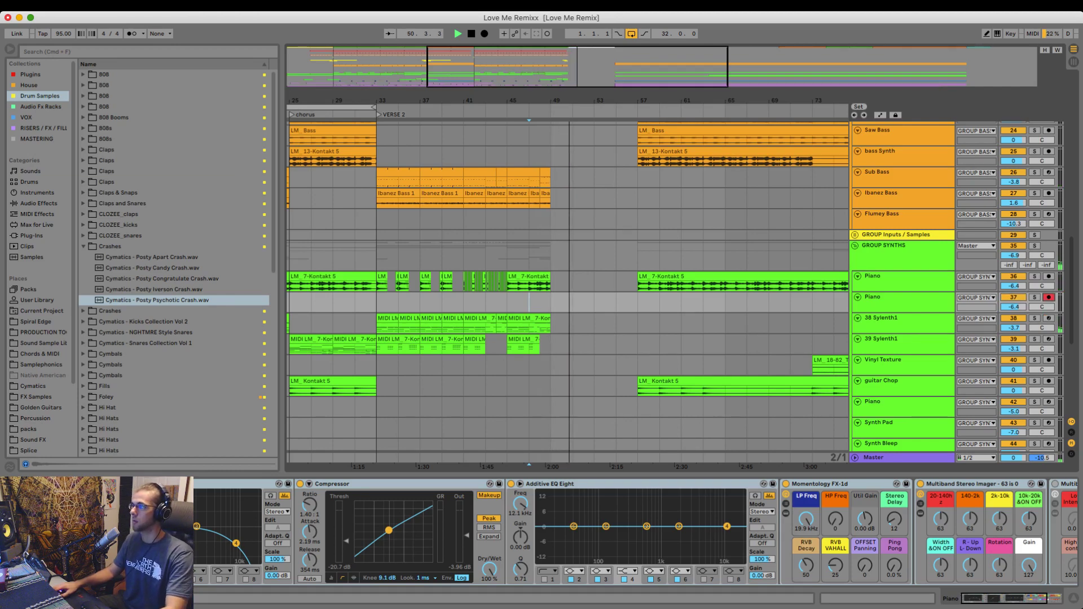
pyautogui.click(1049, 318)
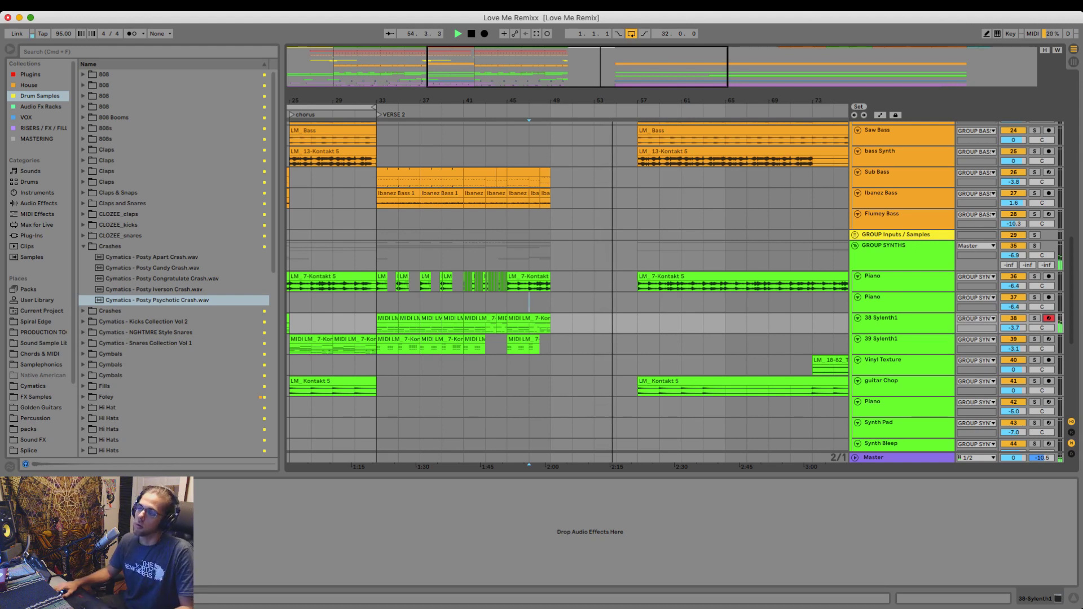
pyautogui.click(530, 302)
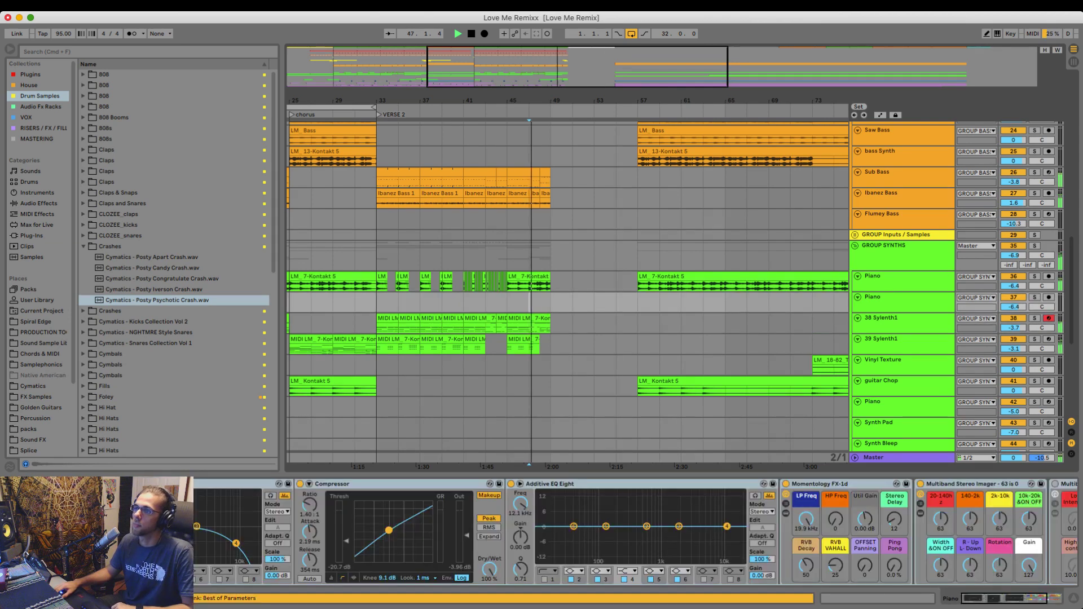
# - Duplicate the Sub Bass clips from bars 45 to 49 so they continue through bar 53
pyautogui.moveTo(569, 90); pyautogui.dragTo(569, 132)
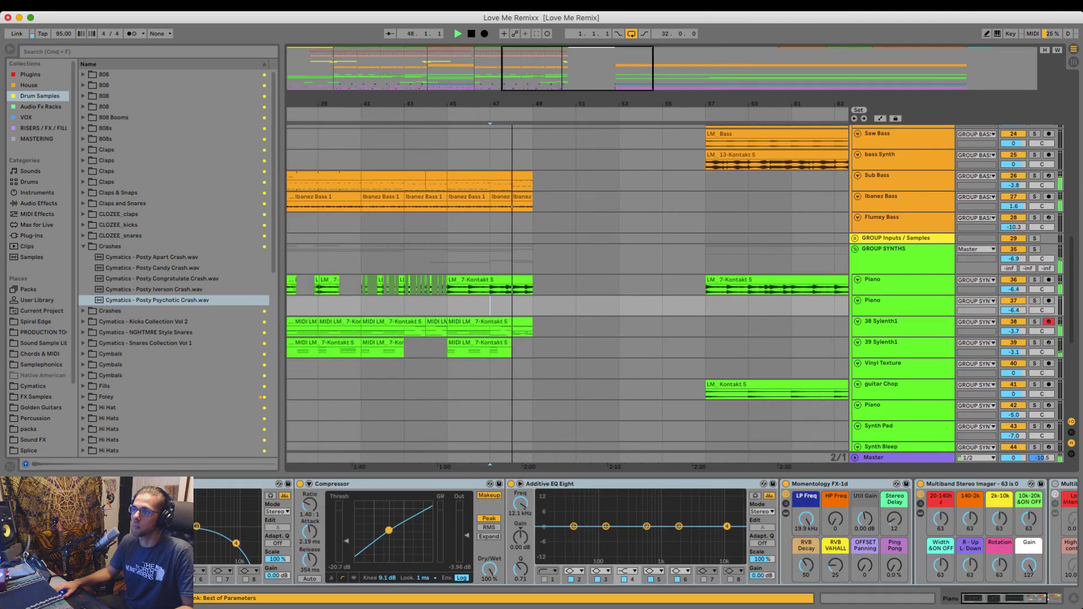
pyautogui.moveTo(448, 186); pyautogui.dragTo(533, 186)
pyautogui.press('super+d')
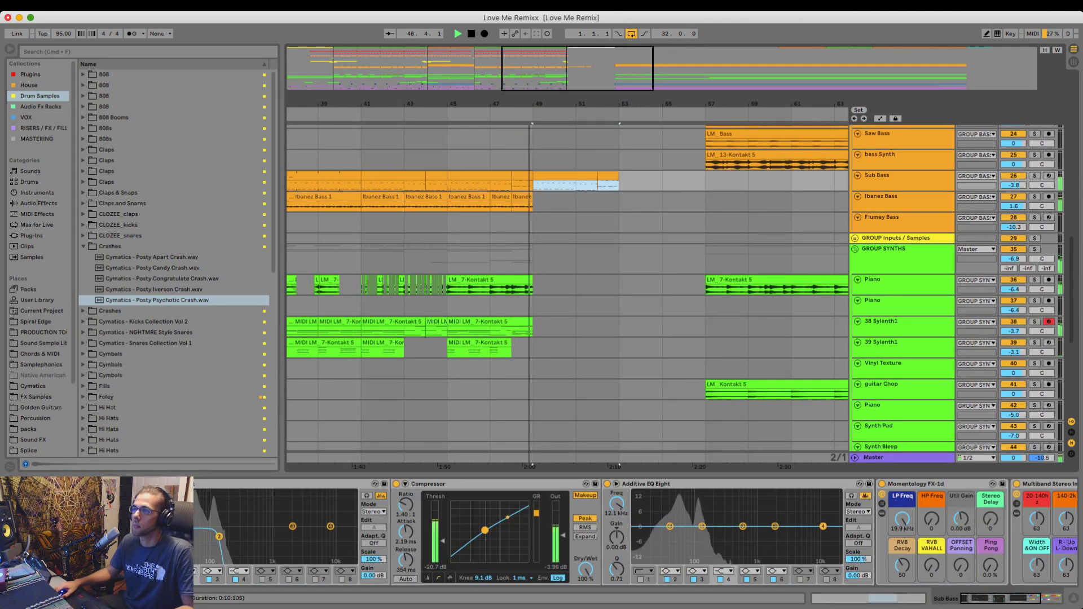
# - Open the notes of the duplicated Sub Bass clip at bar 49 in a taller editor with the full keyboard unfolded
pyautogui.hotkey('shift', 'Tab')
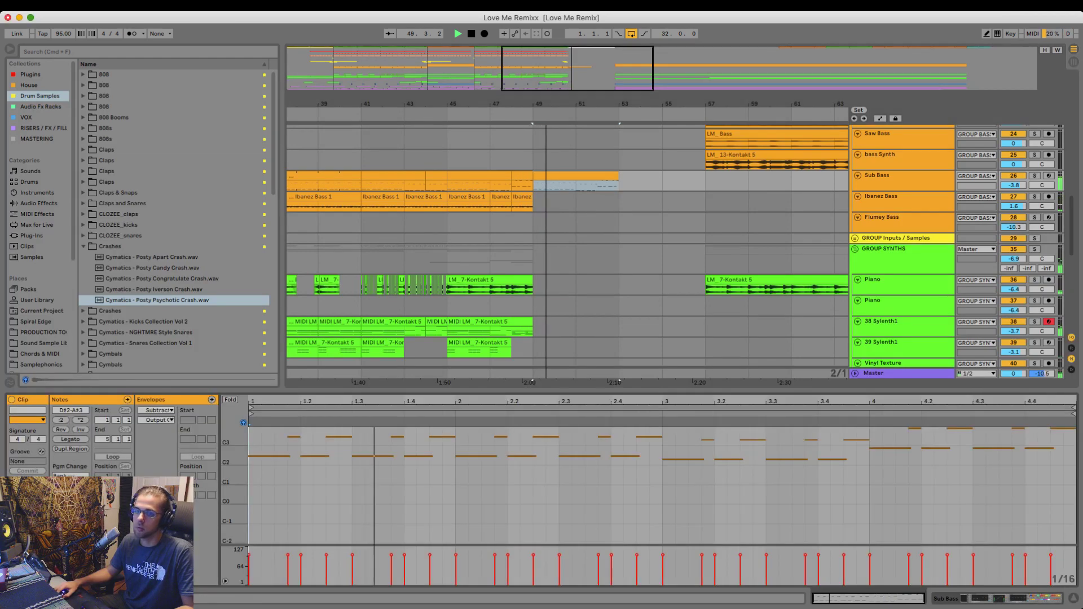
pyautogui.click(231, 399)
pyautogui.press('space')
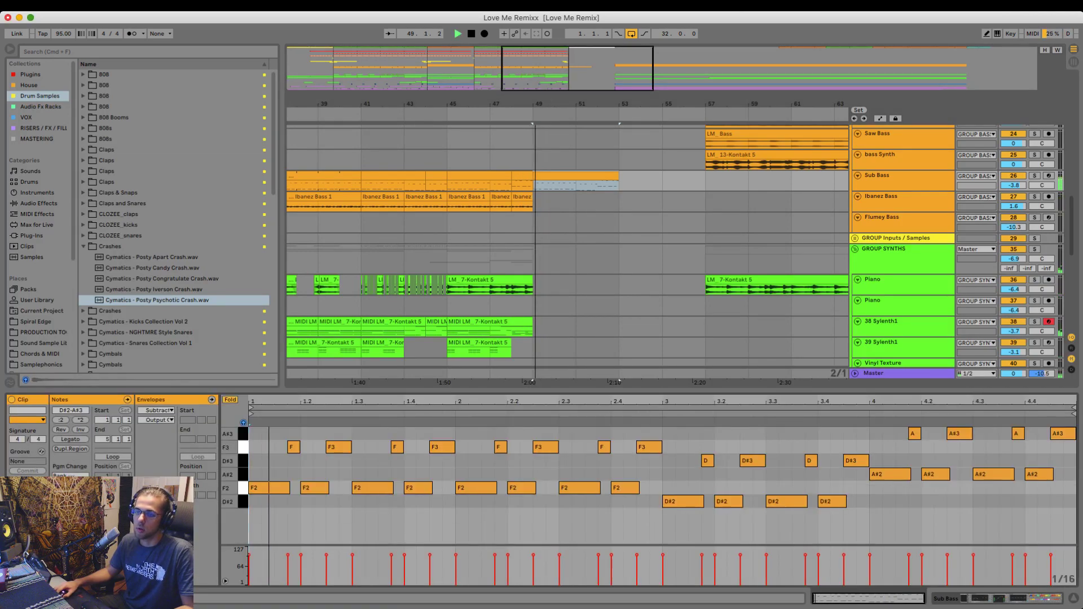
pyautogui.press('space')
pyautogui.moveTo(304, 391); pyautogui.dragTo(304, 310)
pyautogui.click(301, 468)
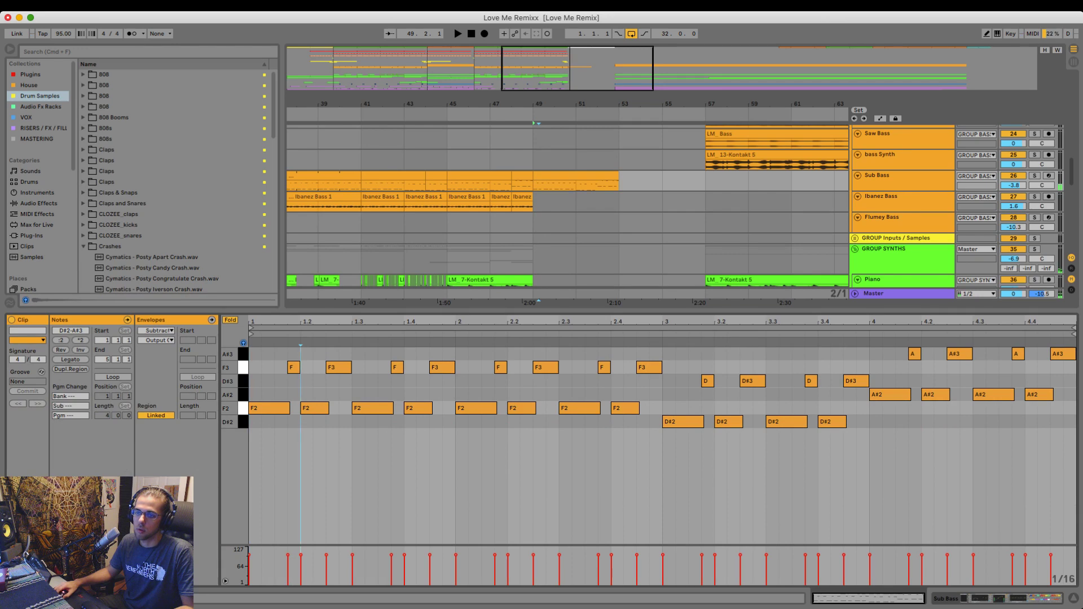
pyautogui.click(230, 320)
pyautogui.press('space')
pyautogui.moveTo(232, 435)
pyautogui.mouseDown()
pyautogui.moveTo(248, 446)
pyautogui.moveTo(276, 525)
pyautogui.moveTo(276, 366)
pyautogui.mouseUp()
pyautogui.press('space')
pyautogui.click(313, 452)
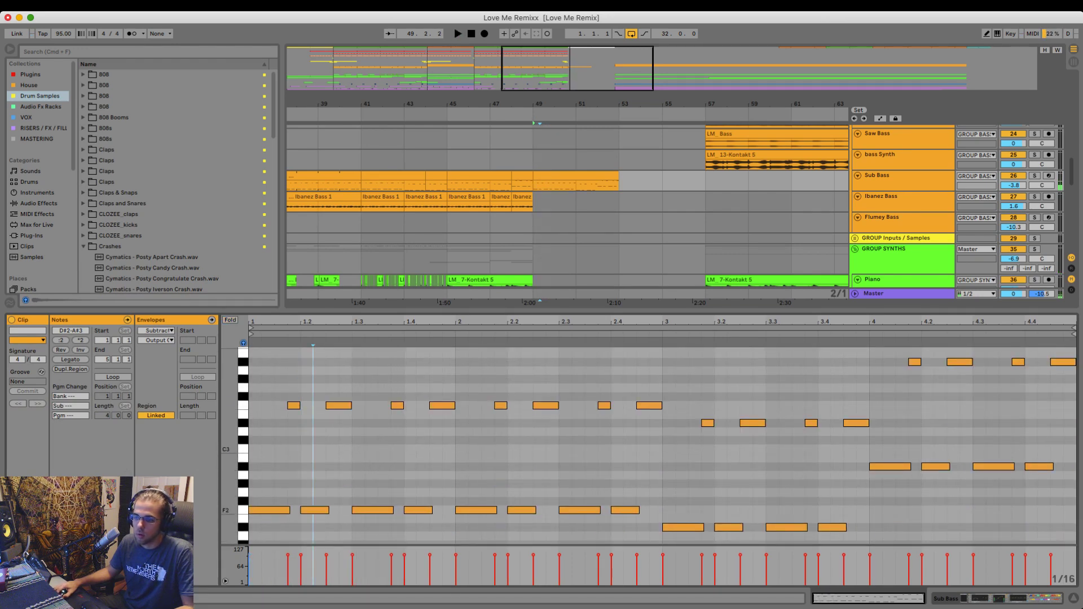
# - Extend the Sub Bass clip's first F2 note across its first two bars and delete the higher notes above it
pyautogui.moveTo(289, 510); pyautogui.dragTo(549, 510)
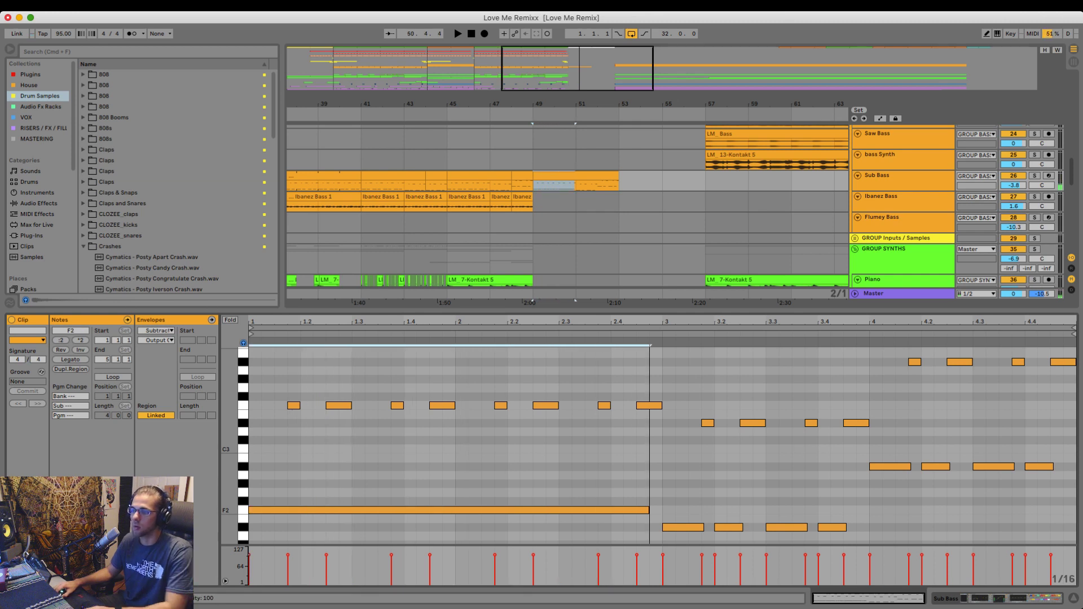
pyautogui.moveTo(650, 510); pyautogui.dragTo(662, 510)
pyautogui.moveTo(646, 459); pyautogui.dragTo(254, 350)
pyautogui.press('Delete')
pyautogui.press('space')
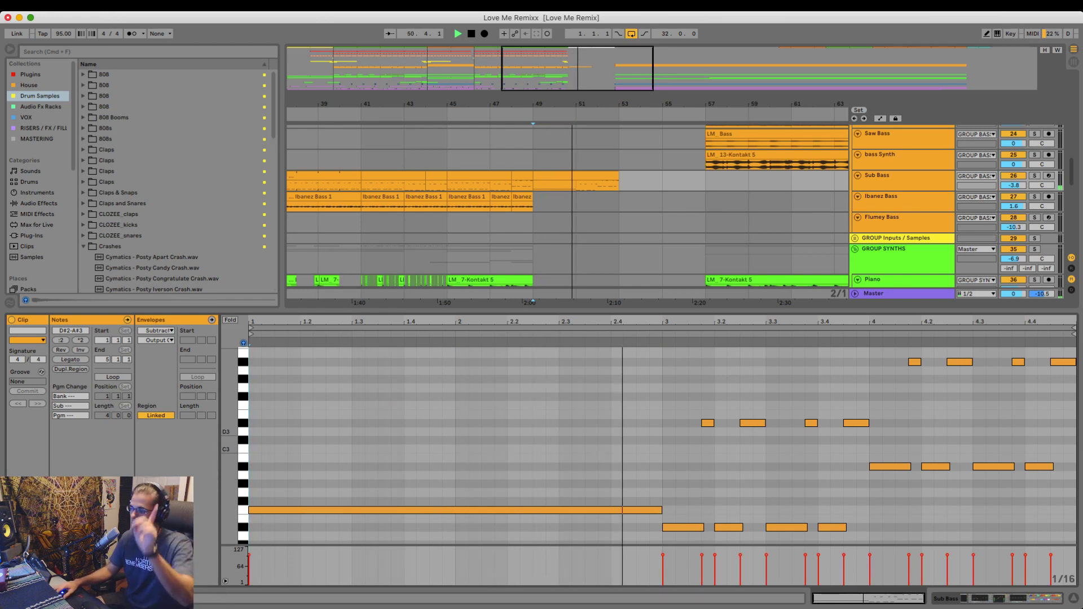
# - Delete all the notes in bars 3 and 4 of the Sub Bass clip
pyautogui.moveTo(676, 383); pyautogui.dragTo(1066, 536)
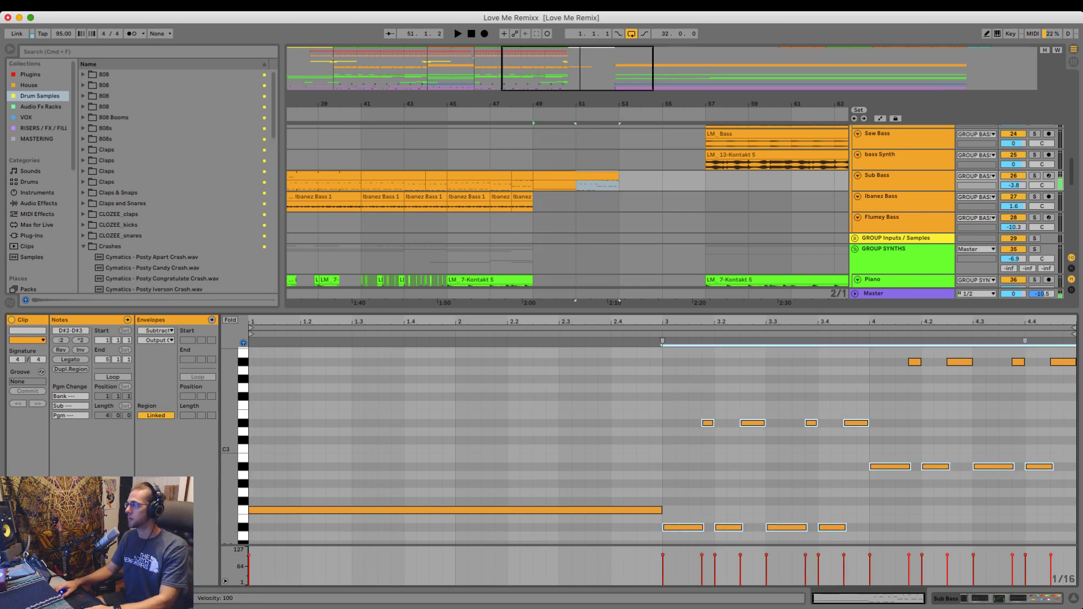
pyautogui.press('Delete')
pyautogui.moveTo(893, 463); pyautogui.dragTo(1069, 354)
pyautogui.press('Delete')
# - Duplicate the long F2 note into bars 3 and 4 of the Sub Bass clip and raise the copy to A#2
pyautogui.press('super+a')
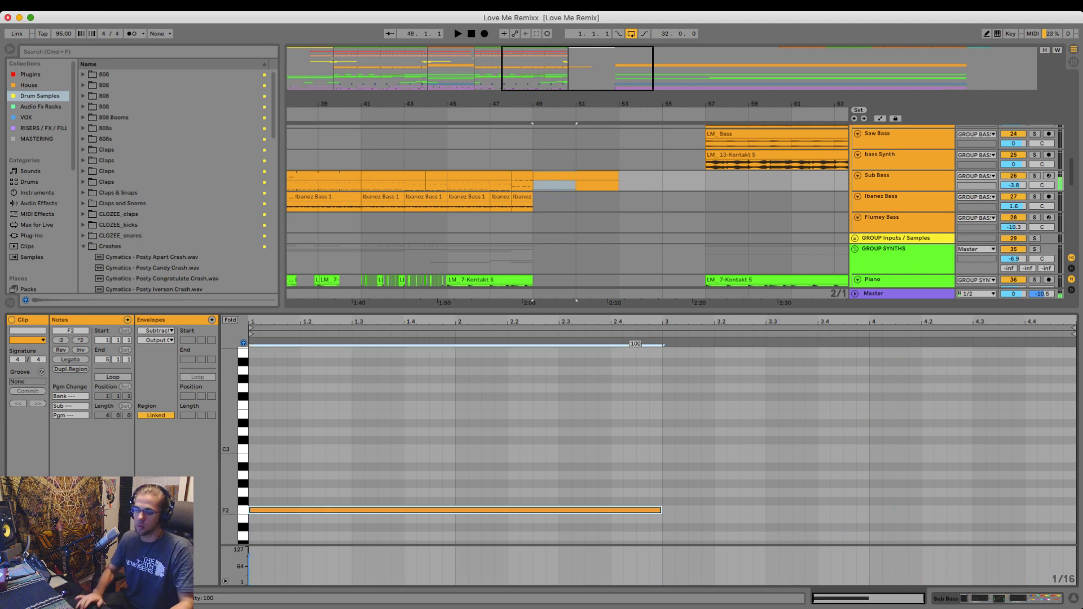
pyautogui.press('super+d')
pyautogui.press('Up')
pyautogui.press('Up')
pyautogui.press('Up')
pyautogui.press('Up')
pyautogui.press('Up')
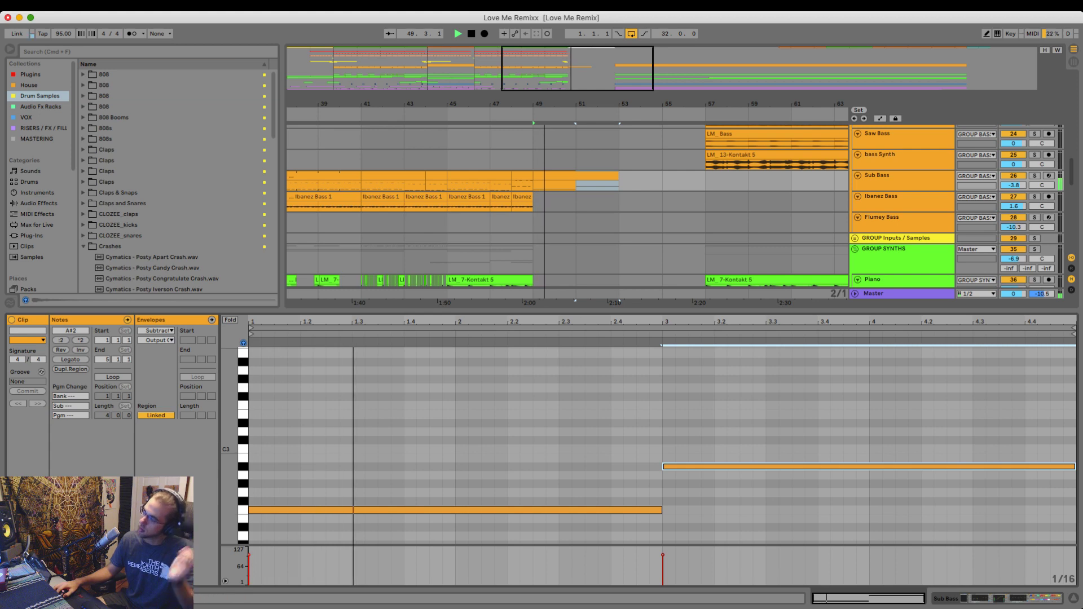
pyautogui.press('super+alt+l')
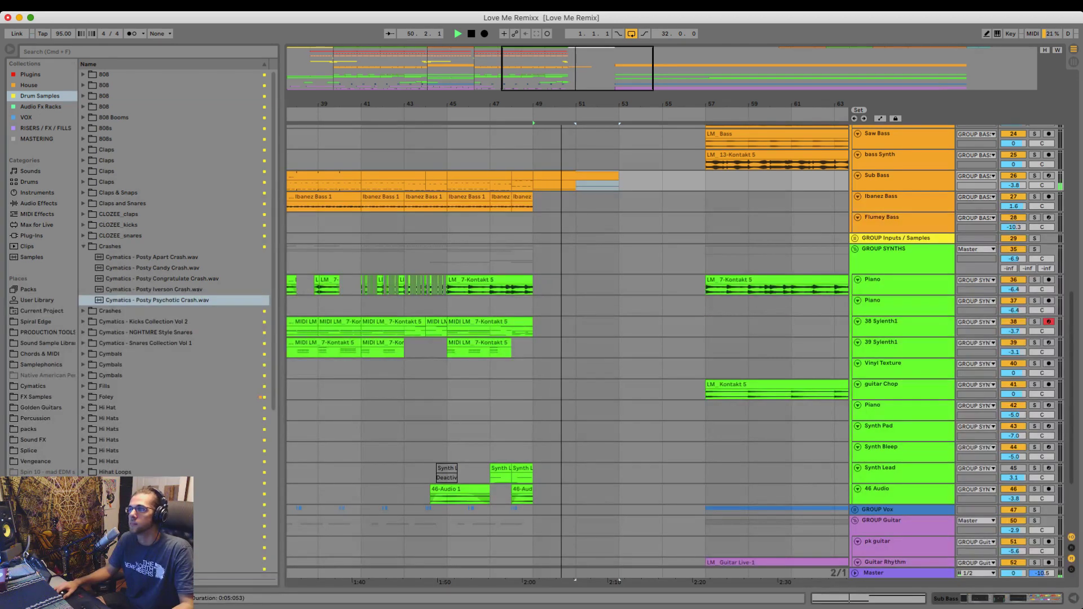
# - Copy the two-note Sub Bass clip at bar 49 to the Flumey Bass track and set that track's volume to -13.2
pyautogui.click(576, 176)
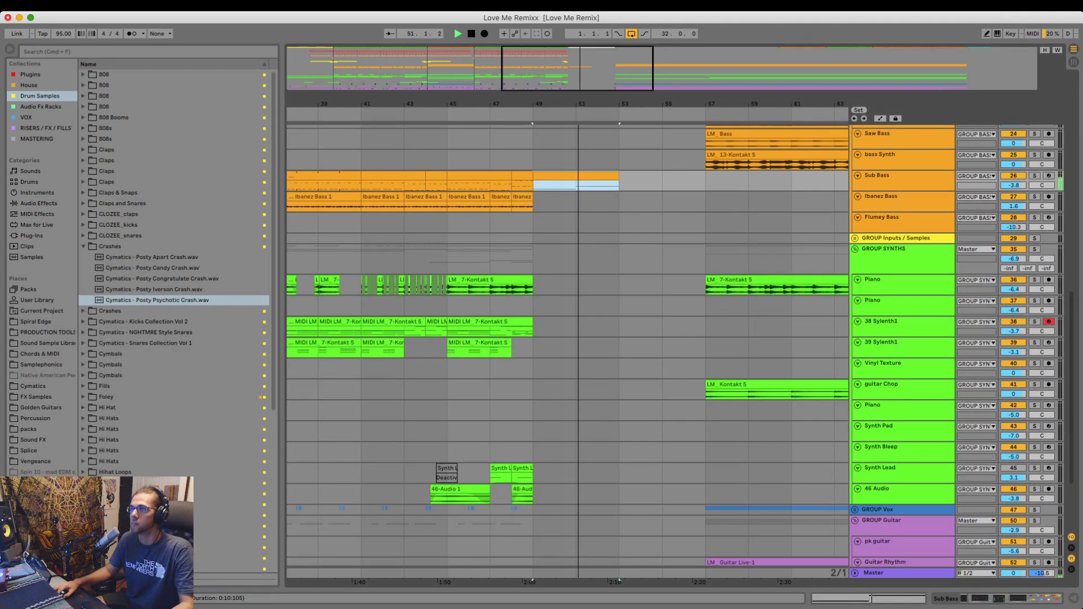
pyautogui.moveTo(576, 176); pyautogui.dragTo(576, 218)
pyautogui.press('space')
pyautogui.press('space')
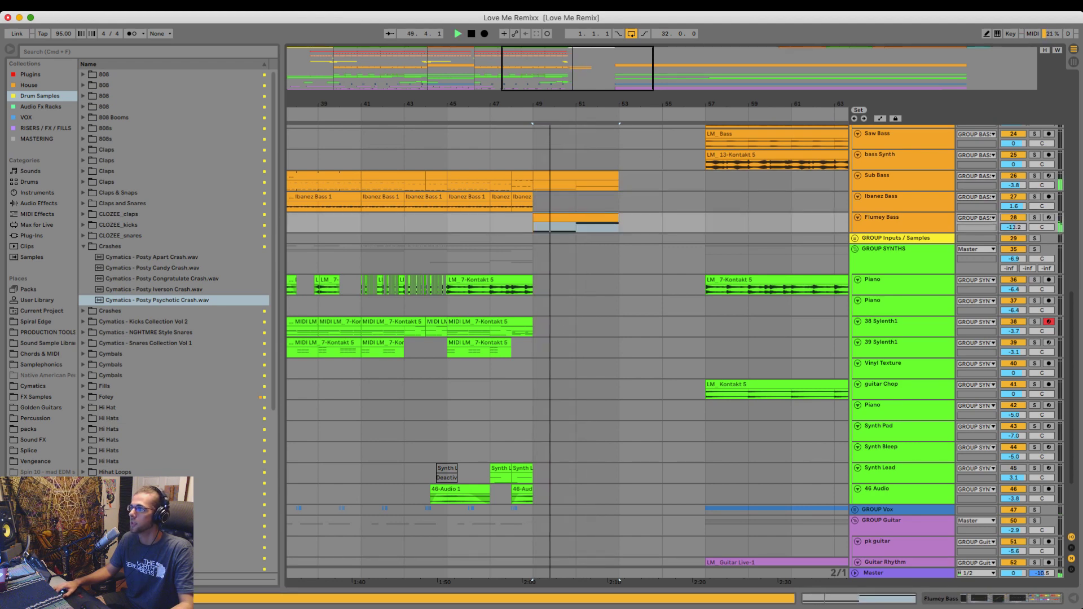
# - Automate the Kickstart Mix on GROUP BASS with a curve that drops to 0.00 at bar 49
pyautogui.scroll(5, 564, 350)
pyautogui.doubleClick(897, 219)
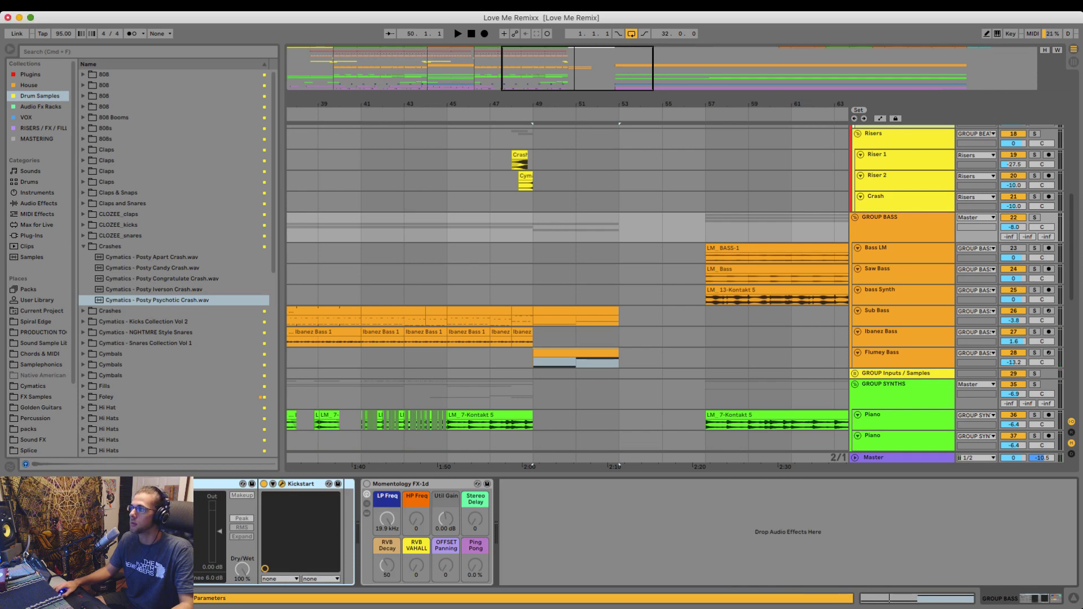
pyautogui.press('a')
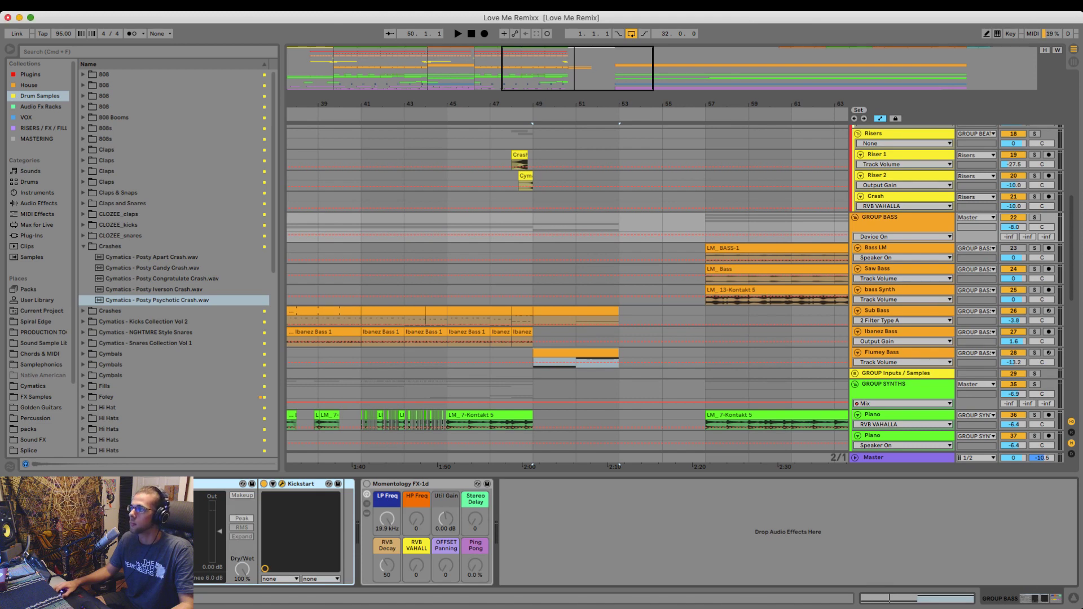
pyautogui.click(183, 85)
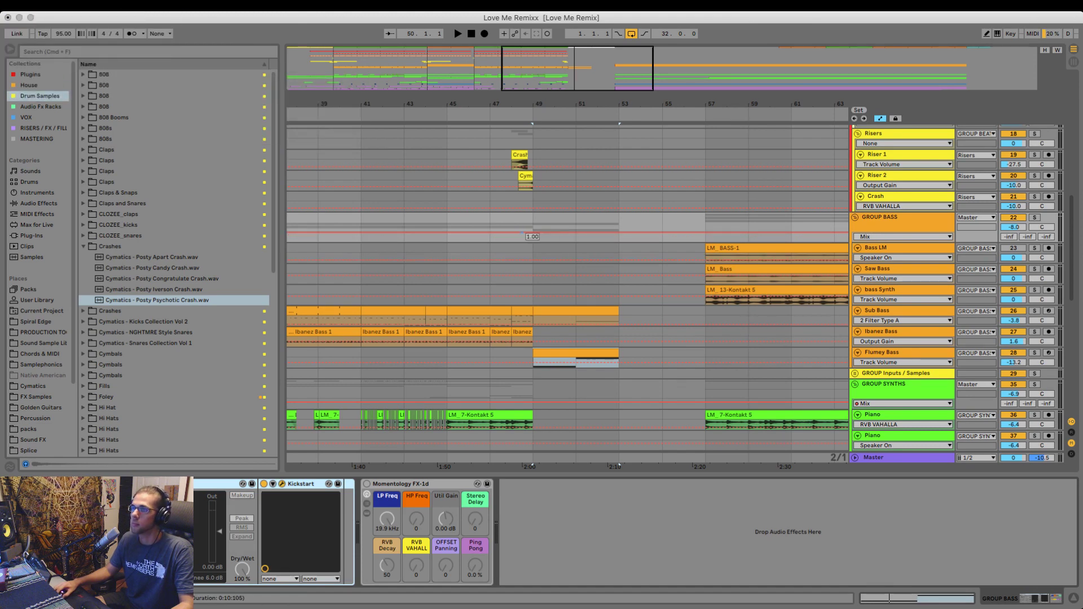
pyautogui.click(522, 232)
pyautogui.press('s')
pyautogui.press('space')
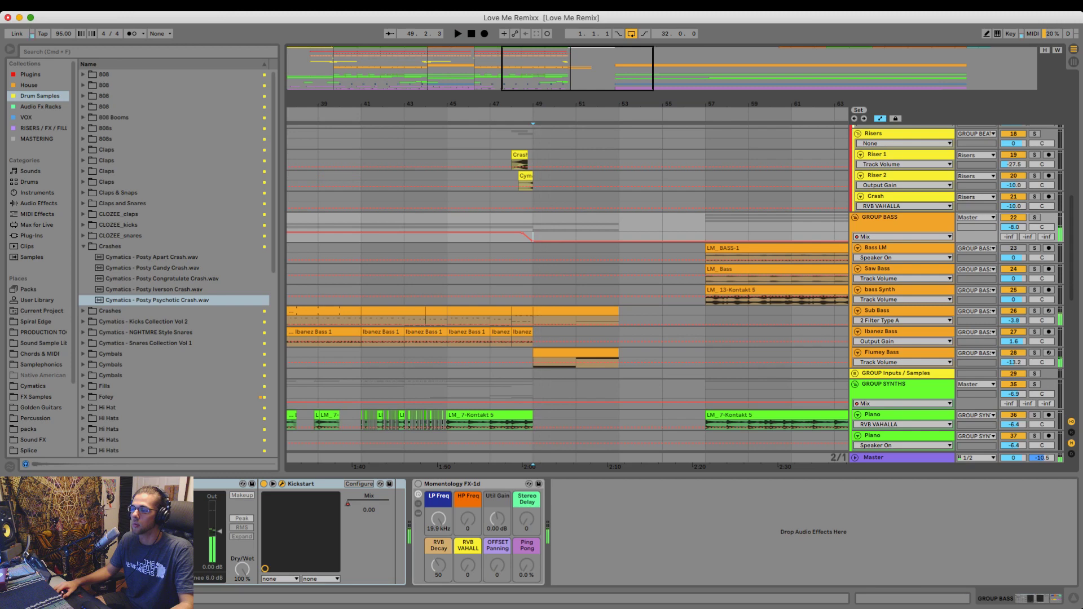
# - Hide the automation lanes and audition GROUP BASS in solo, then with all tracks from about bar 47
pyautogui.press('space')
pyautogui.press('a')
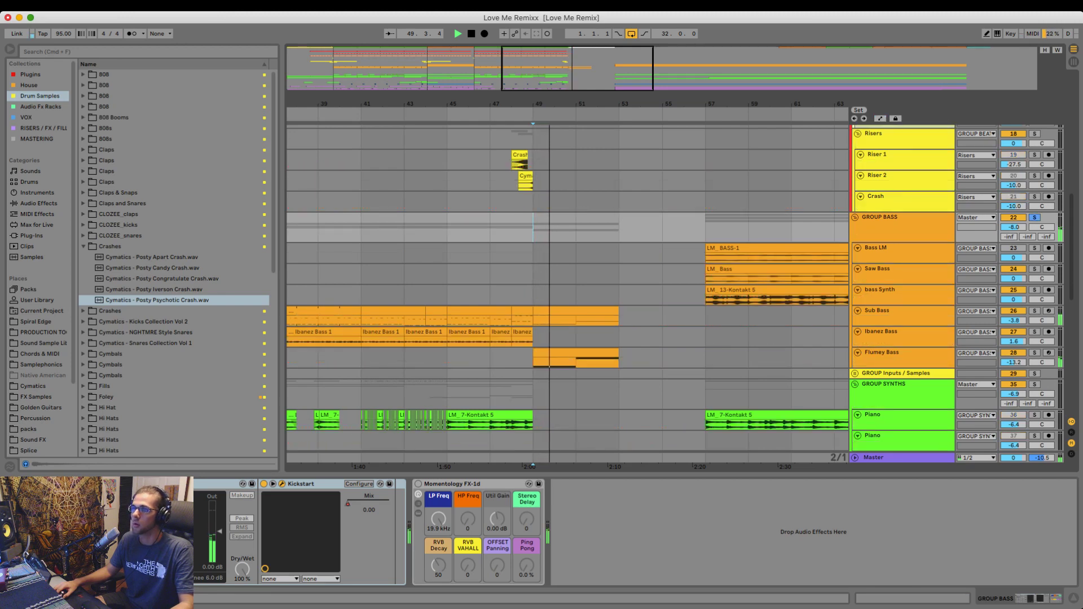
pyautogui.press('s')
pyautogui.click(491, 228)
pyautogui.press('space')
pyautogui.press('space')
# - Lower the second long note in the Flumey Bass clip at bar 49 to D#2
pyautogui.scroll(-6, 564, 294)
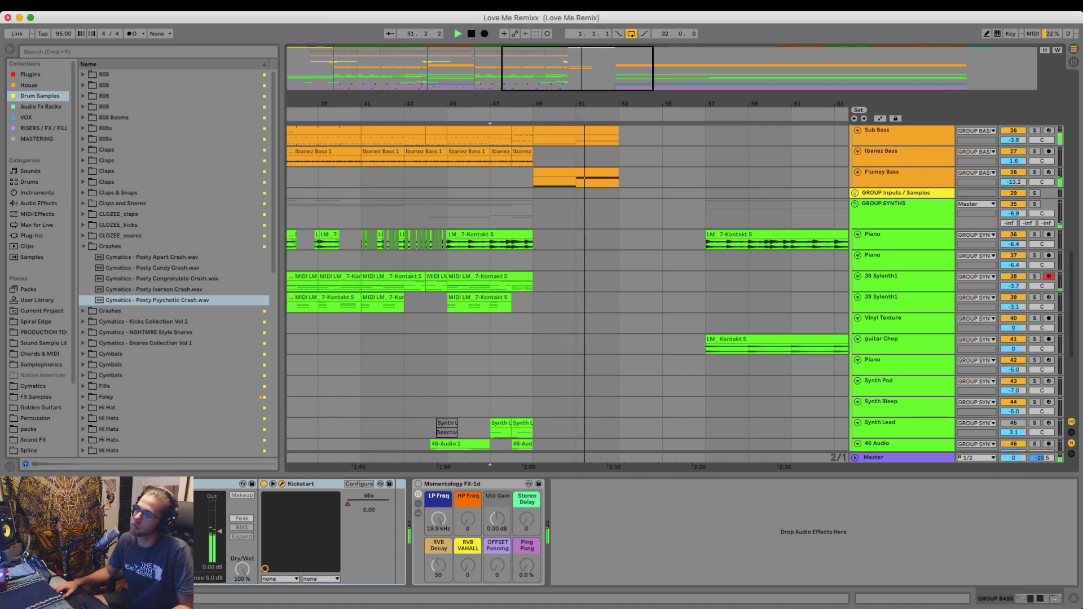
pyautogui.doubleClick(576, 171)
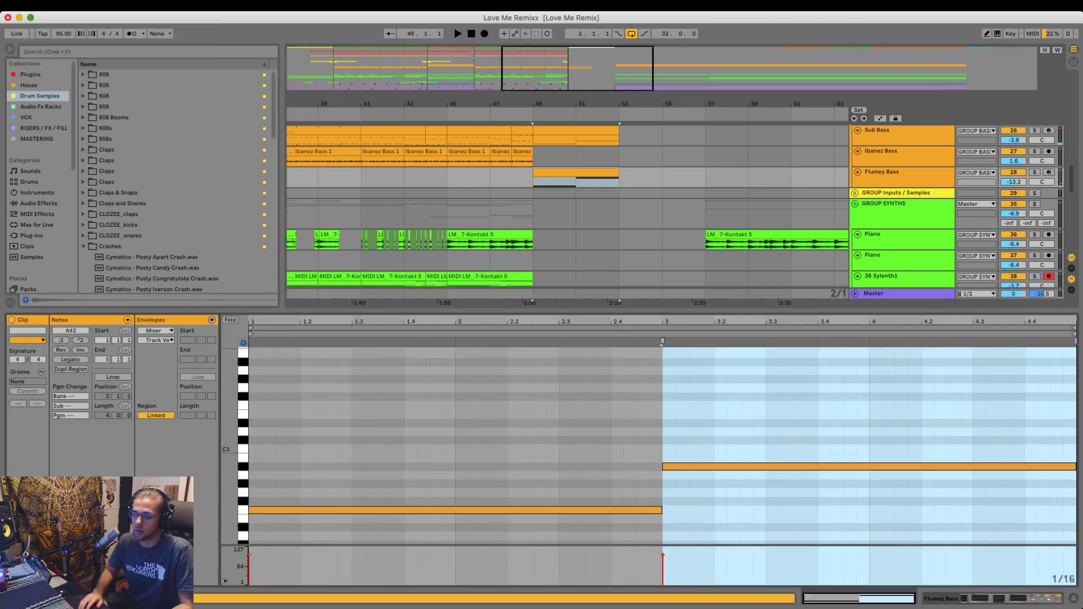
pyautogui.click(790, 467)
pyautogui.press('Down')
pyautogui.press('Down')
pyautogui.press('Down')
pyautogui.press('Down')
pyautogui.press('Down')
pyautogui.press('Down')
pyautogui.press('Down')
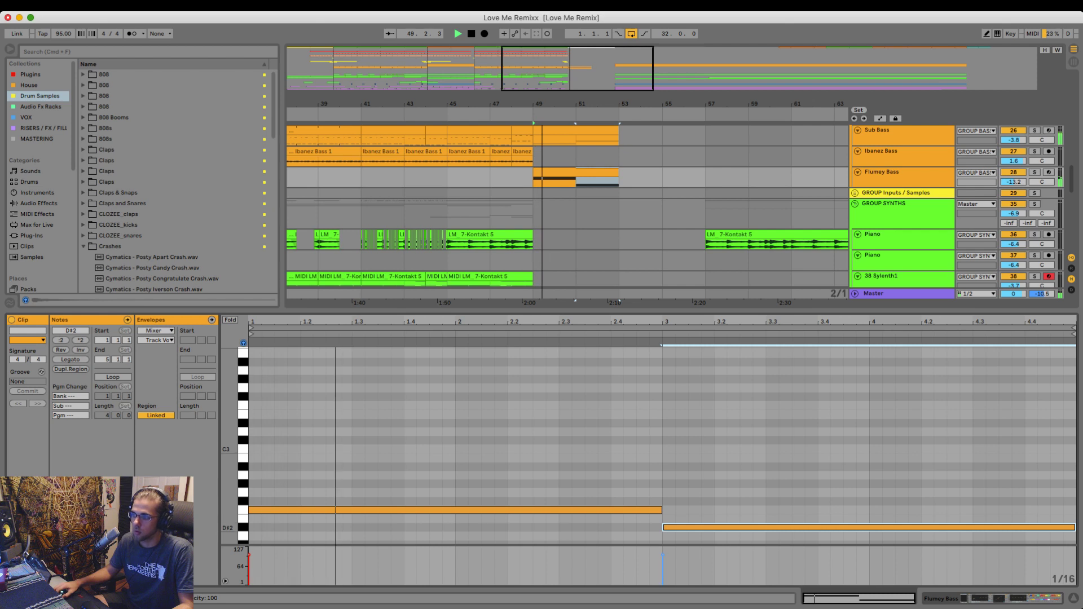
# - Lower the second long note in the Sub Bass clip at bar 49 to D2 and close the note editor
pyautogui.scroll(1, 576, 139)
pyautogui.doubleClick(577, 139)
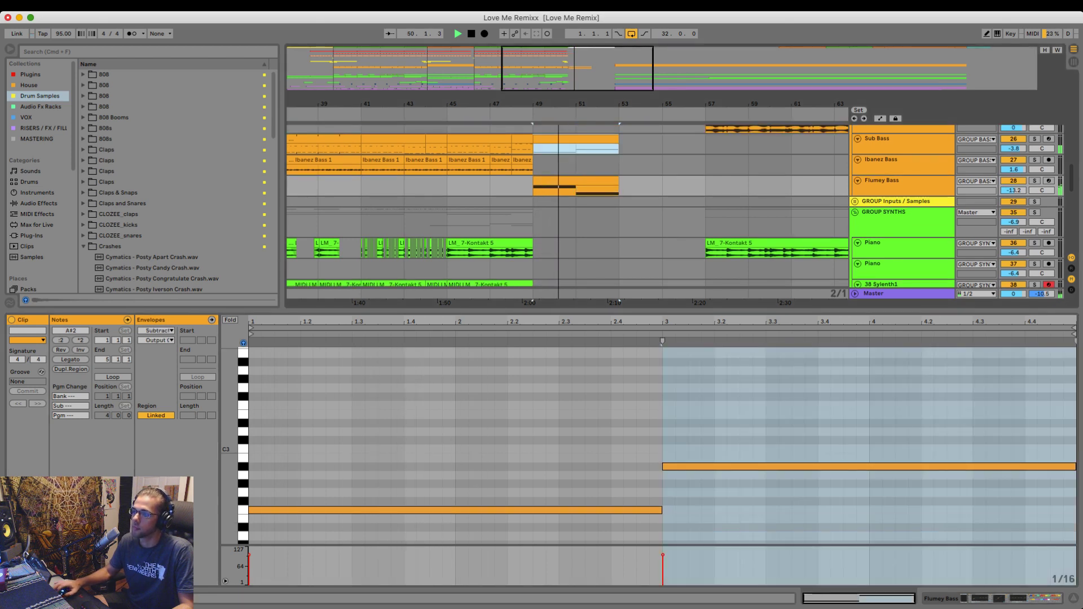
pyautogui.click(790, 466)
pyautogui.press('Down')
pyautogui.press('Down')
pyautogui.press('Down')
pyautogui.press('Down')
pyautogui.press('Down')
pyautogui.press('Down')
pyautogui.press('Down')
pyautogui.press('Down')
pyautogui.press('Down')
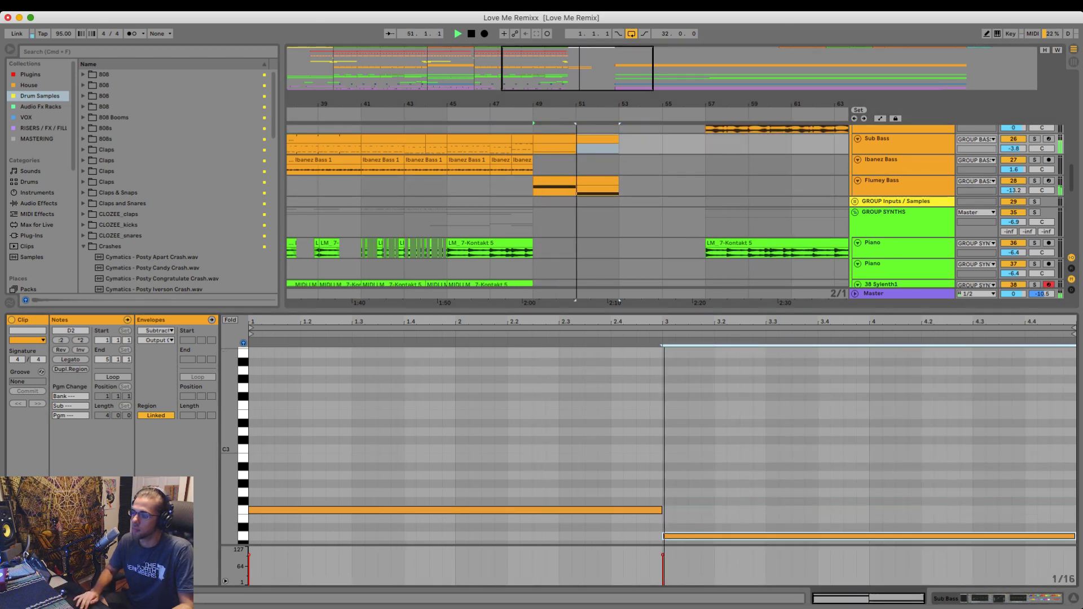
pyautogui.press('Up')
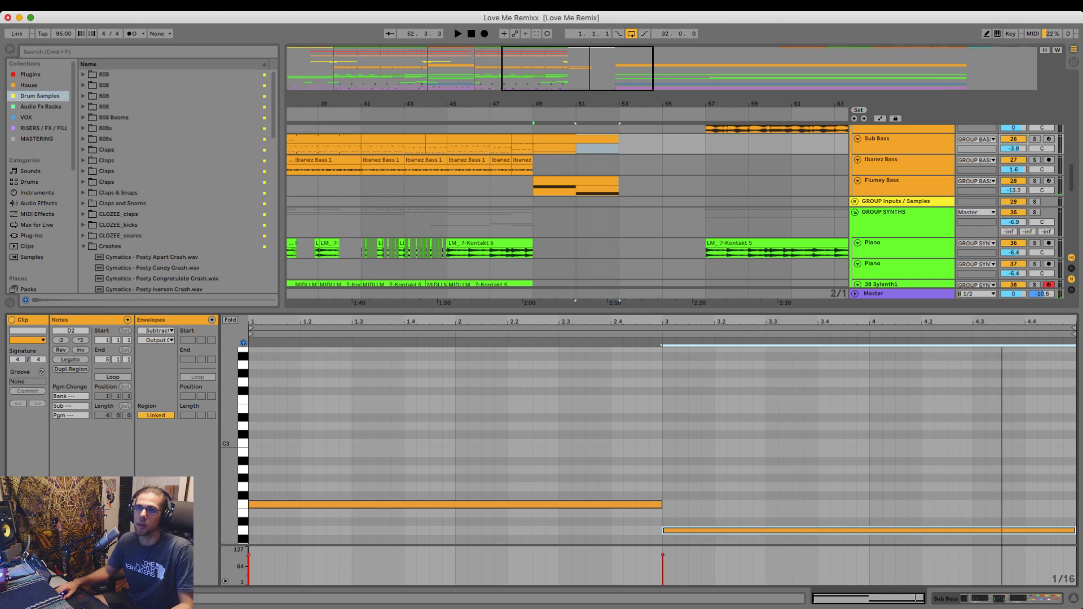
pyautogui.press('alt+super+l')
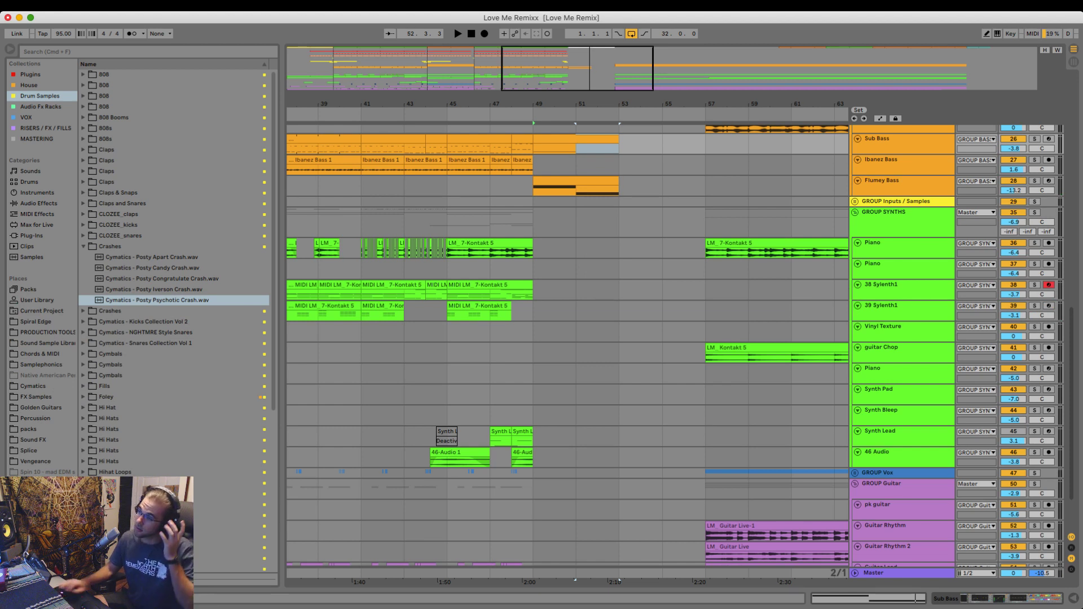
pyautogui.moveTo(394, 104); pyautogui.dragTo(394, 87)
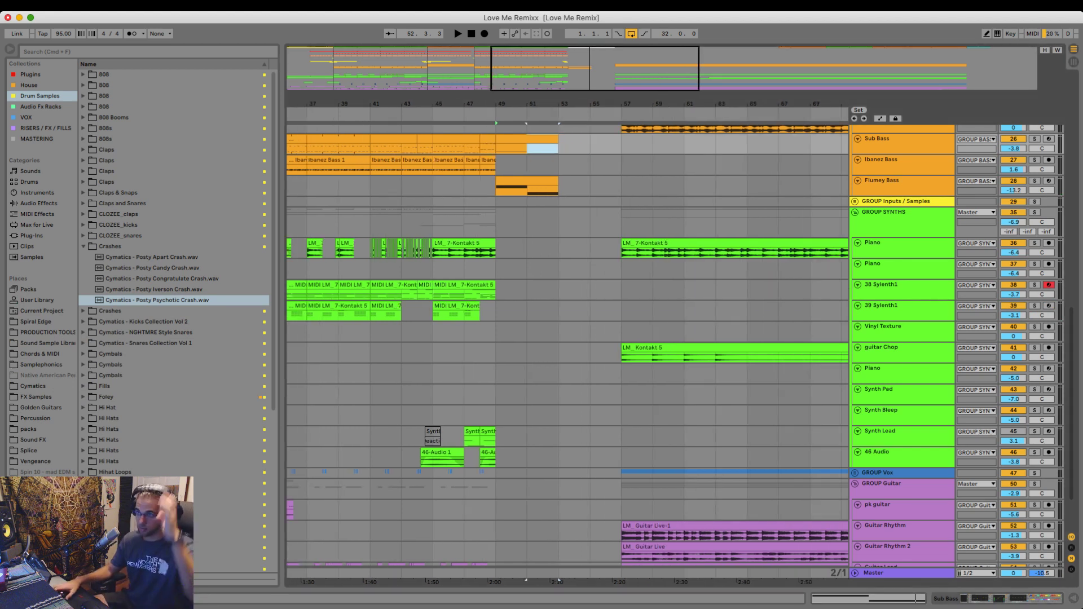
# - Copy the first four bars of the 38 Sylenth1 intro clip to bar 49 and play from there
pyautogui.moveTo(394, 104); pyautogui.dragTo(394, 67)
pyautogui.scroll(4, 565, 339)
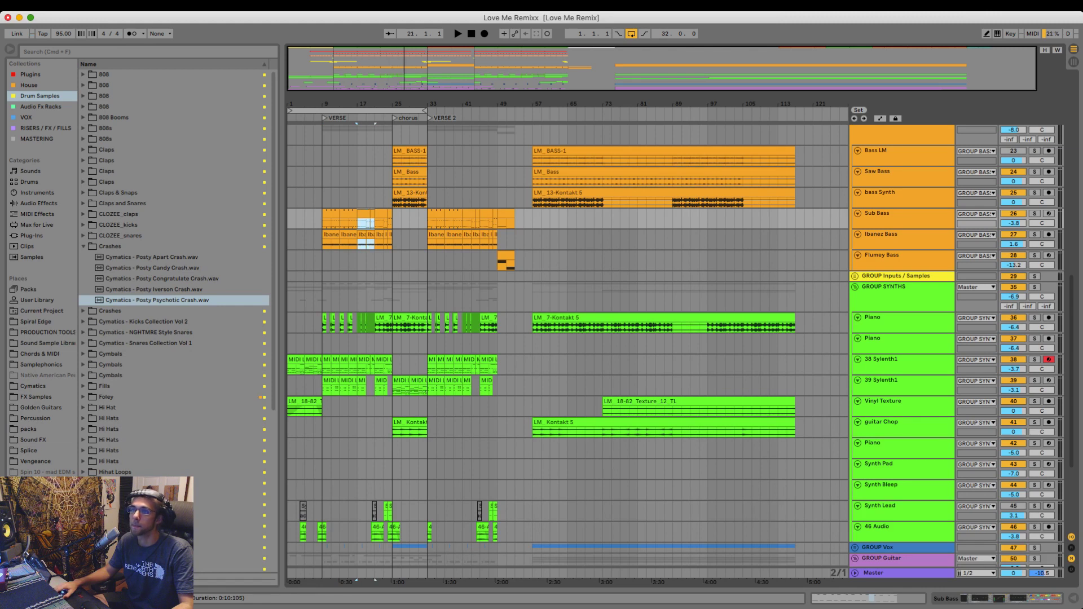
pyautogui.moveTo(375, 223); pyautogui.dragTo(358, 244)
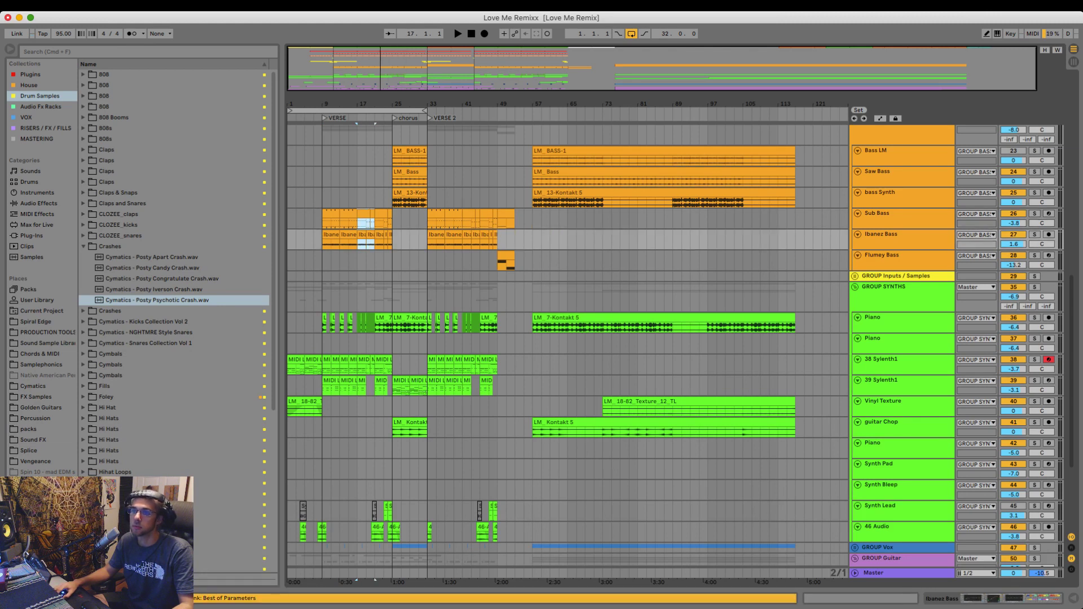
pyautogui.click(296, 360)
pyautogui.moveTo(295, 359); pyautogui.dragTo(506, 359)
pyautogui.press('space')
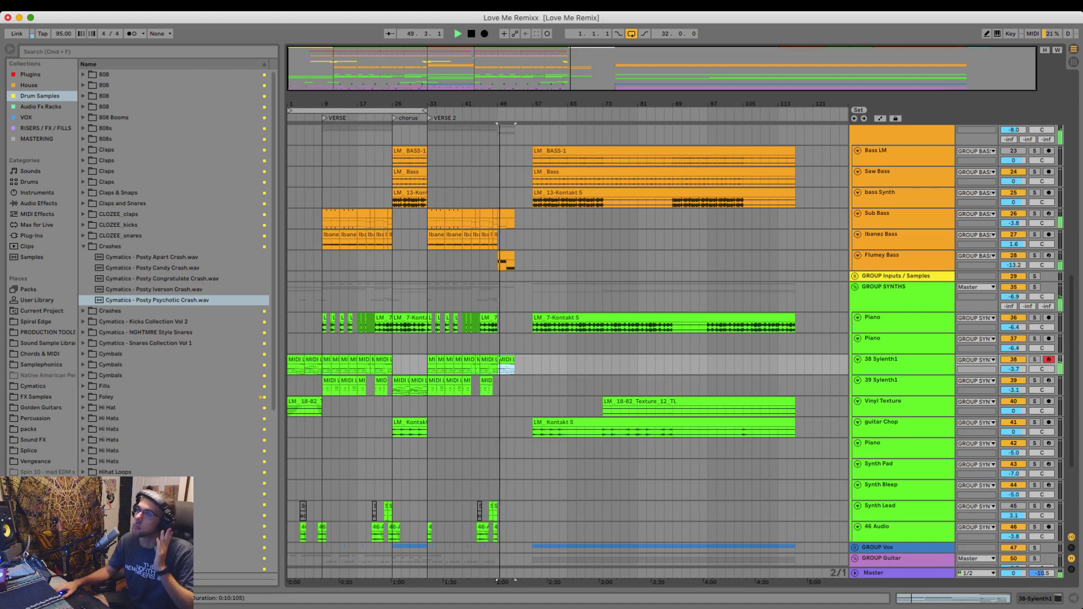
# - Copy the Synth Lead and 46 Audio clips from the first ten bars of the intro
pyautogui.scroll(8, 505, 359)
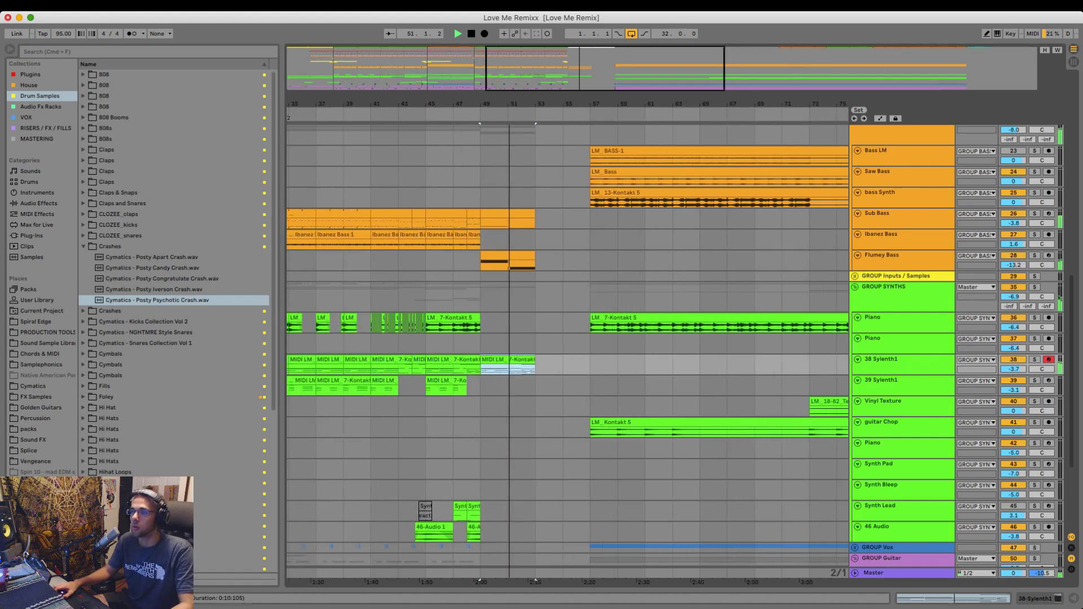
pyautogui.scroll(5, 567, 350)
pyautogui.hscroll(-12, 567, 350)
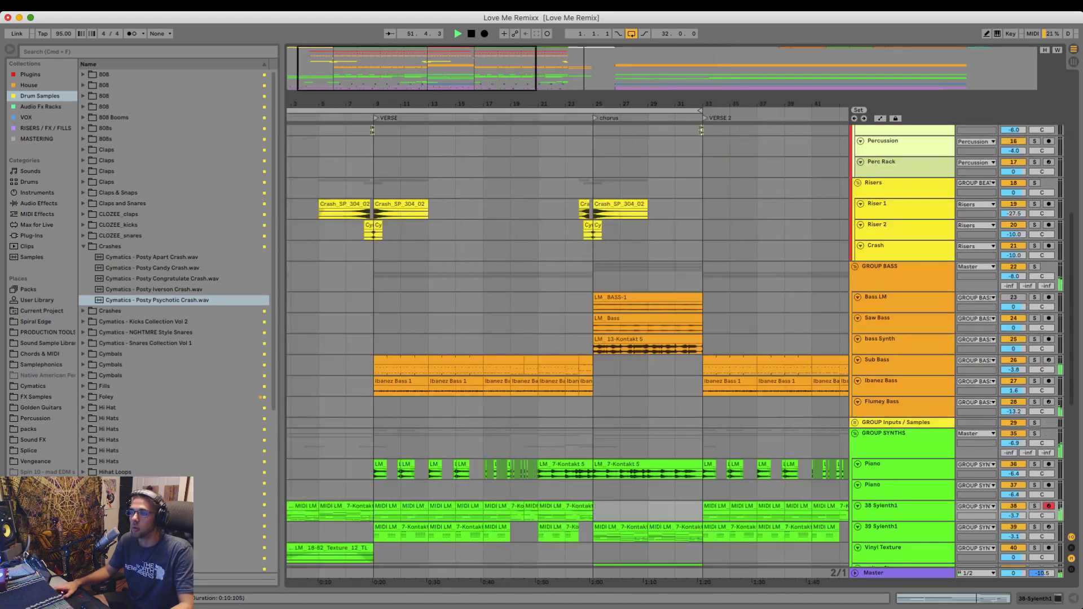
pyautogui.scroll(-9, 567, 350)
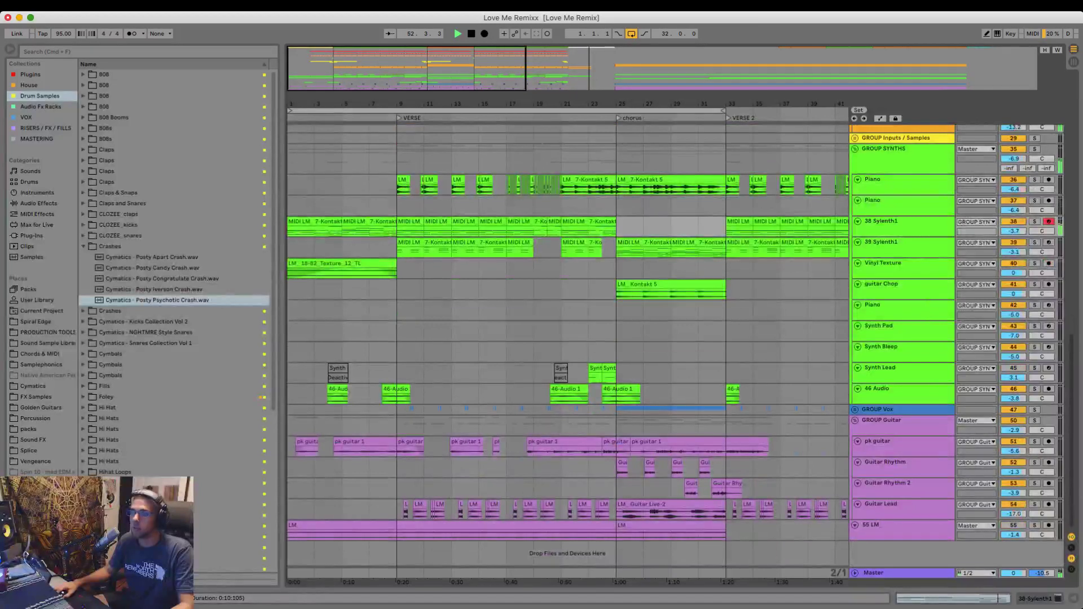
pyautogui.moveTo(290, 374)
pyautogui.mouseDown()
pyautogui.moveTo(411, 395)
pyautogui.moveTo(423, 374)
pyautogui.moveTo(289, 395)
pyautogui.mouseUp()
pyautogui.hscroll(1, 567, 350)
pyautogui.hscroll(6, 567, 350)
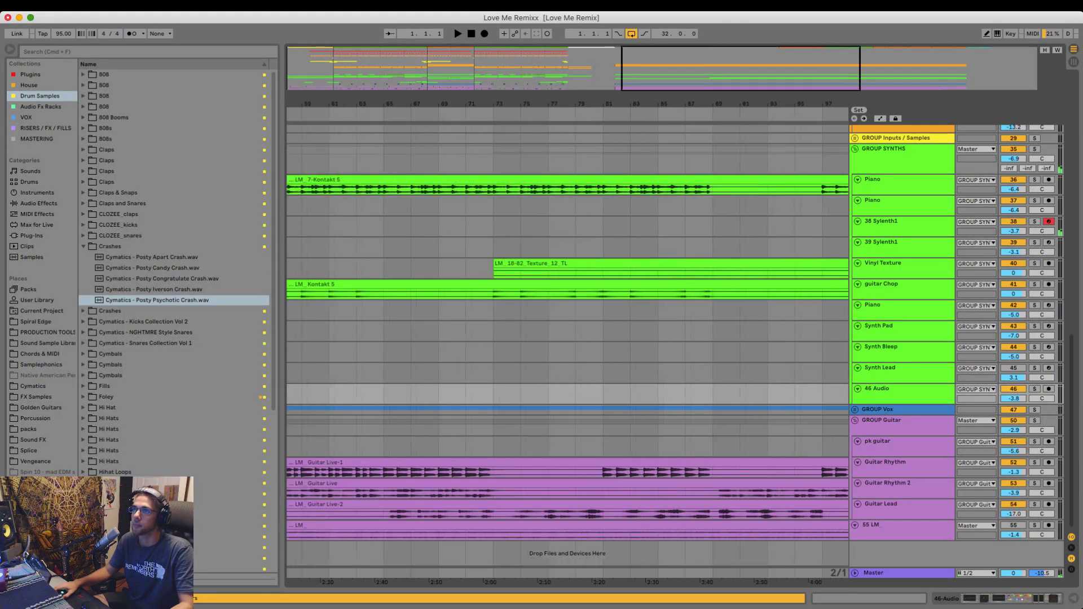
# - Add a locator named bridge at bar 49, where the white bridge clip begins
pyautogui.scroll(15, 481, 447)
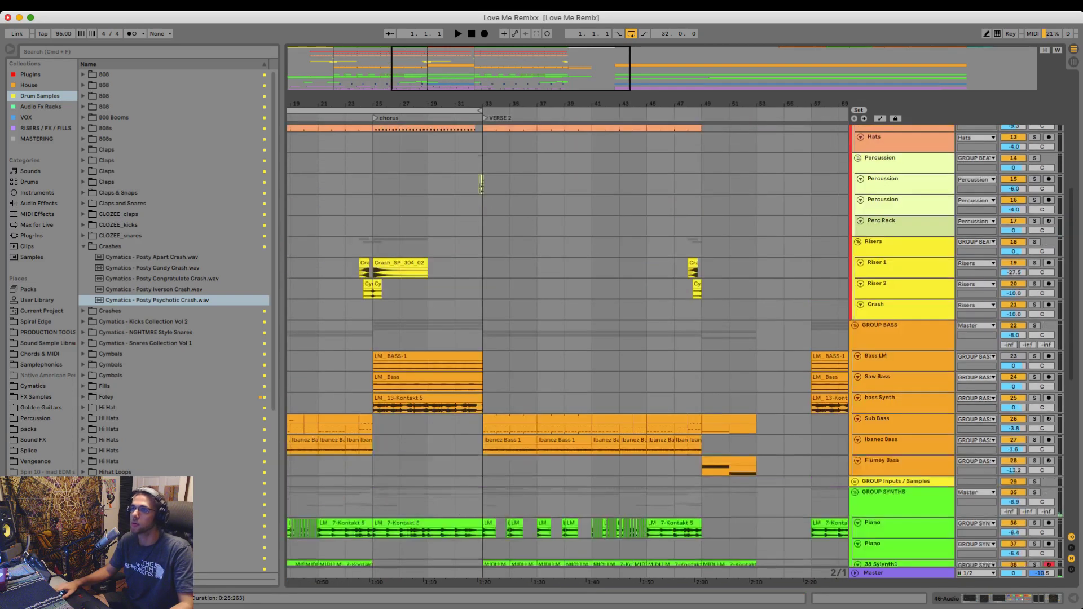
pyautogui.rightClick(703, 118)
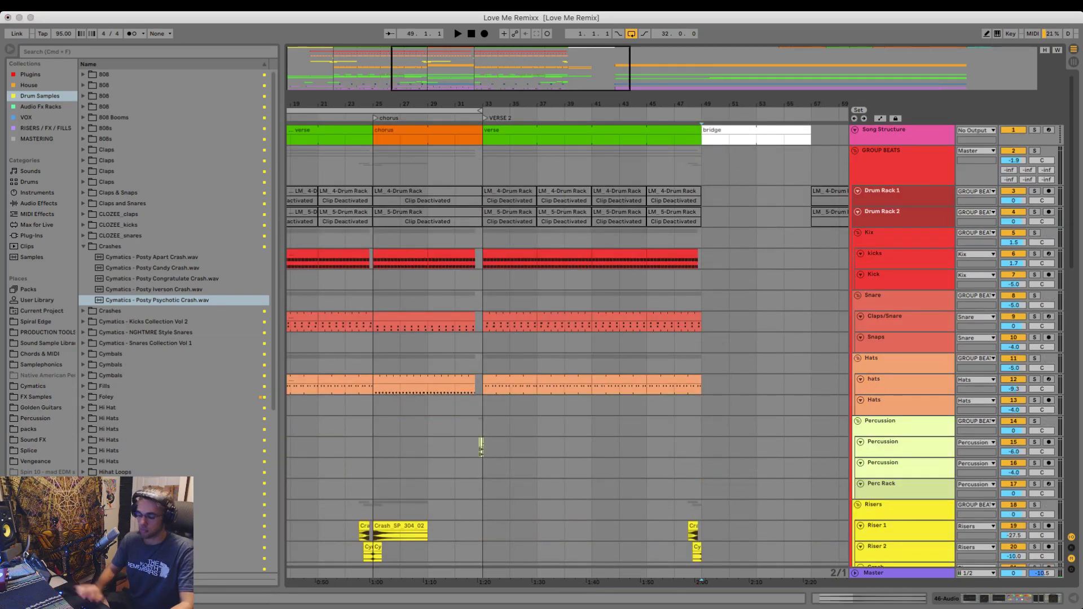
pyautogui.click(728, 124)
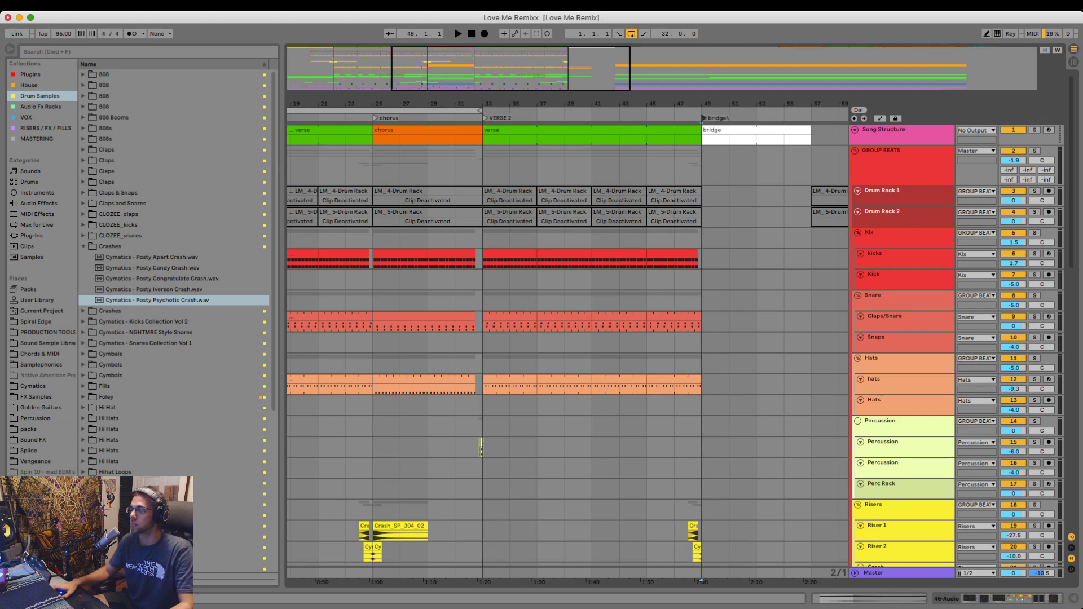
# - Paste the copied Synth Lead and 46 Audio clips at bar 49 and briefly audition them
pyautogui.scroll(-15, 481, 448)
pyautogui.hscroll(5, 479, 297)
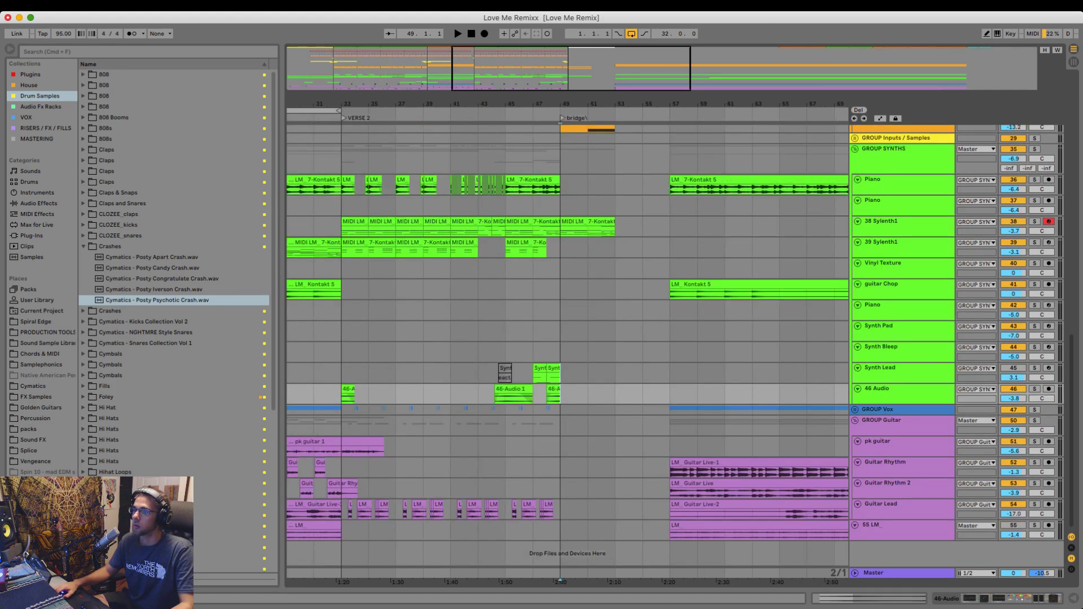
pyautogui.press('super+v')
pyautogui.press('space')
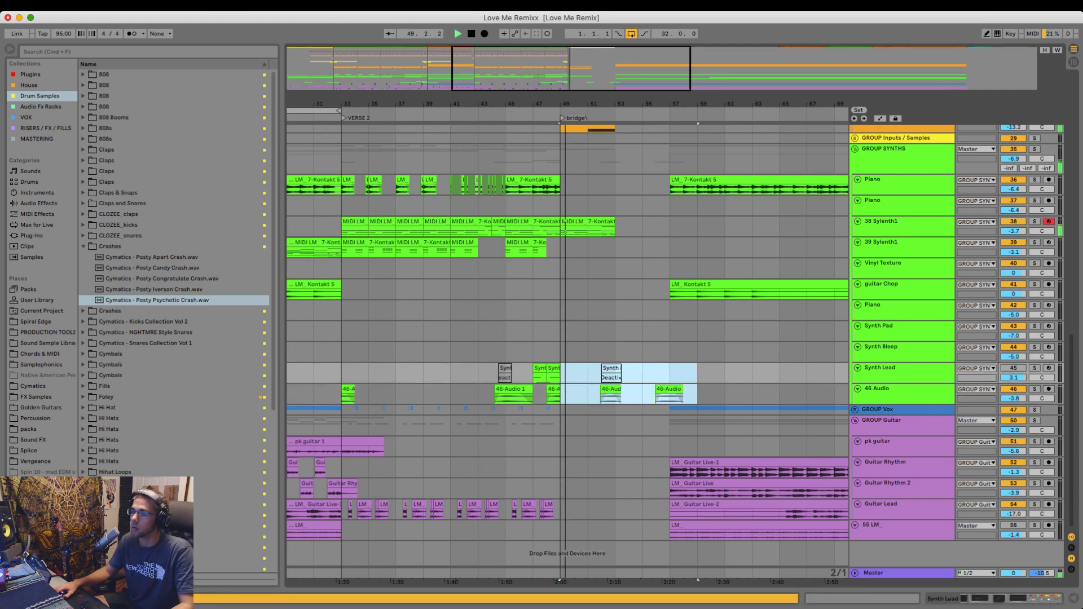
pyautogui.click(604, 378)
pyautogui.press('space')
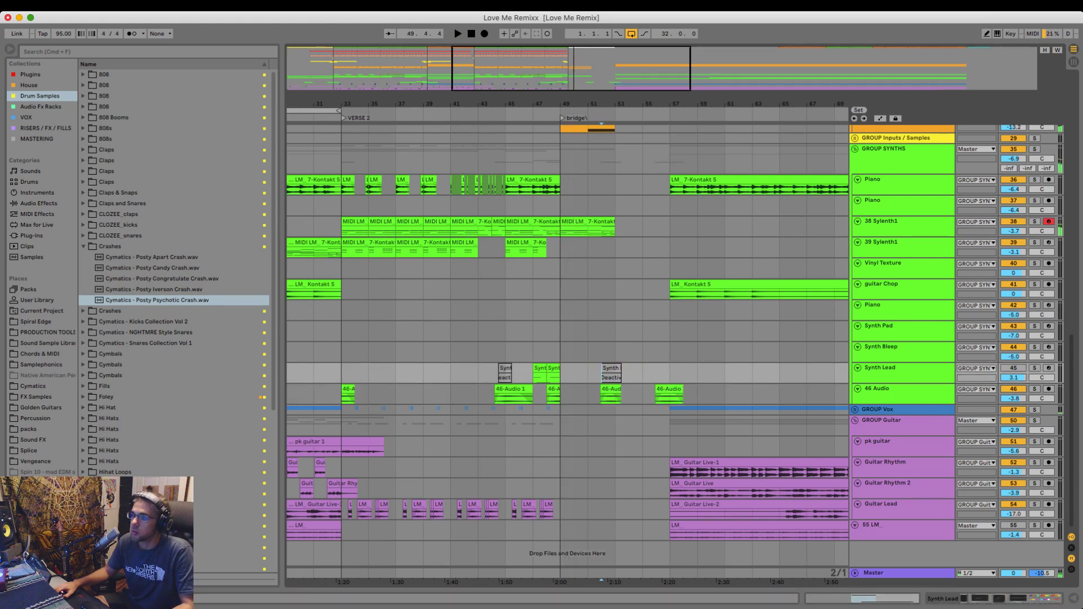
# - Move the first pasted 46 Audio clip two bars earlier, to about bar 50, and play the bridge
pyautogui.press('super+x')
pyautogui.click(561, 395)
pyautogui.press('super+v')
pyautogui.press('space')
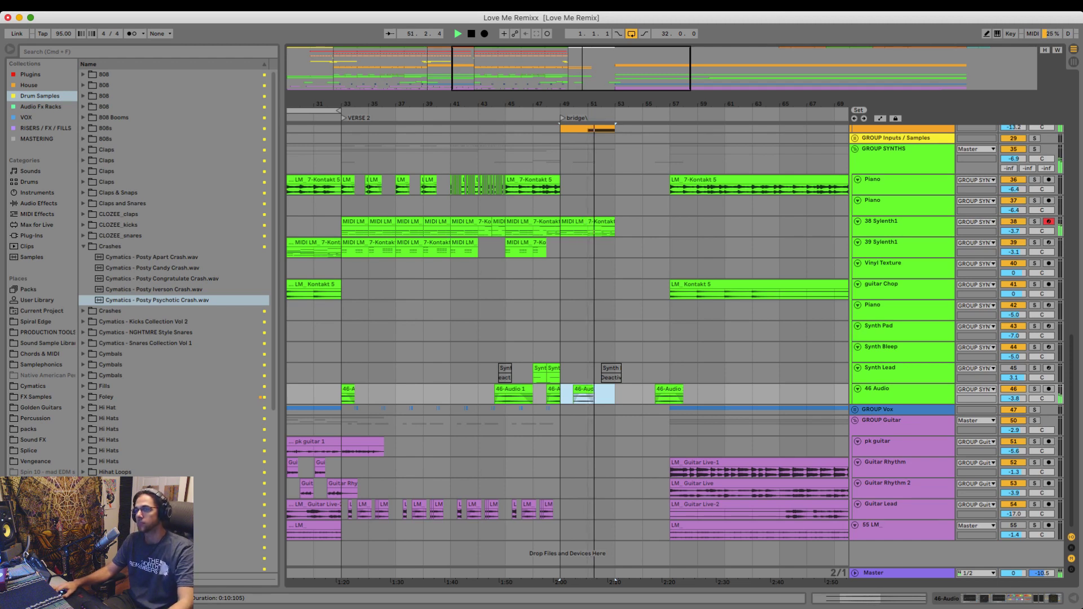
# - Cut the second pasted 46 Audio clip near bar 56, try pasting its selection at bar 51, and undo the paste
pyautogui.click(643, 395)
pyautogui.moveTo(643, 395); pyautogui.dragTo(698, 395)
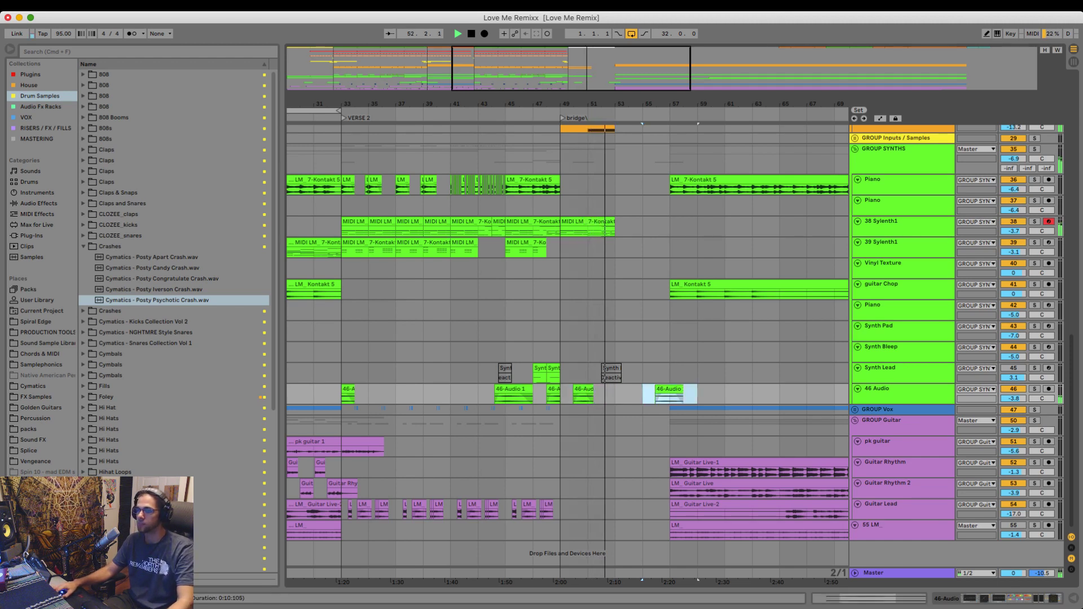
pyautogui.press('super+x')
pyautogui.click(588, 398)
pyautogui.press('super+v')
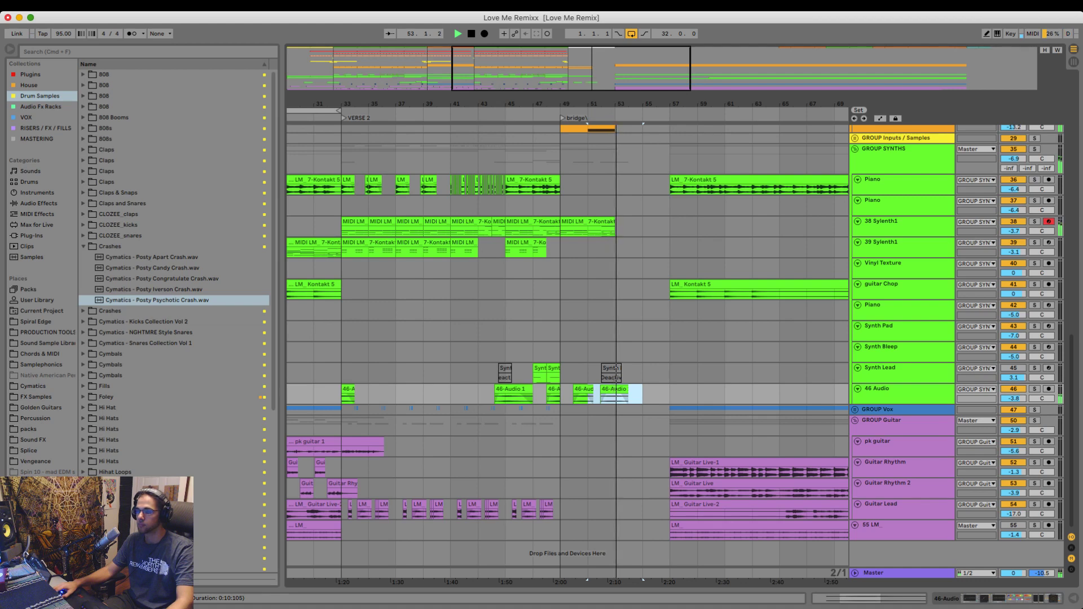
pyautogui.press('super+z')
pyautogui.press('space')
pyautogui.click(643, 395)
# - Duplicate the Sub Bass, Flumey Bass and 38 Sylenth1 clips of bars 49–53 to bar 53 and audition the bridge
pyautogui.scroll(5, 643, 395)
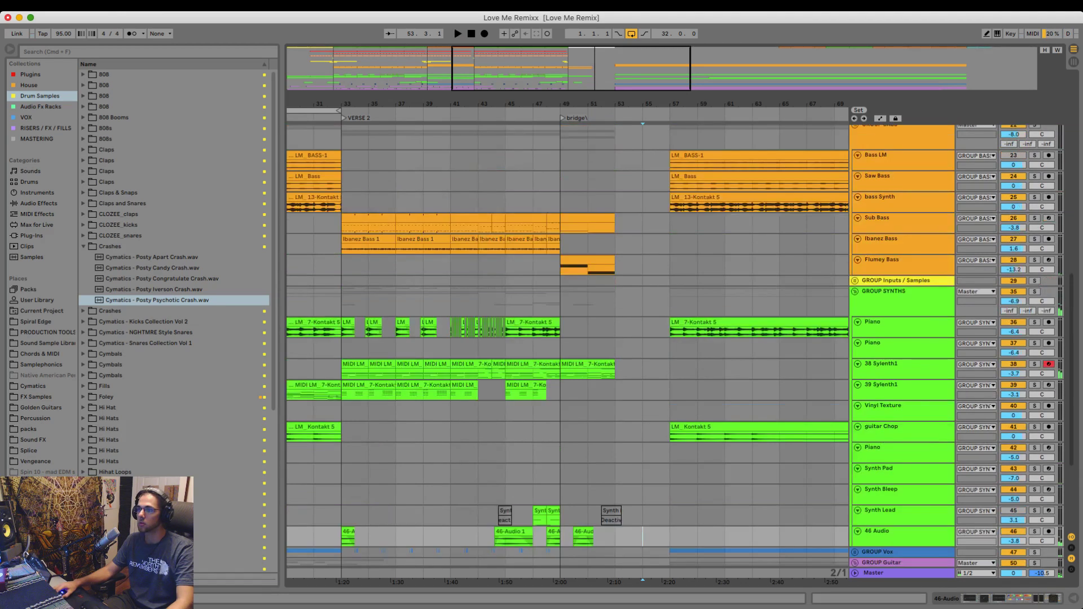
pyautogui.moveTo(588, 266); pyautogui.dragTo(560, 374)
pyautogui.press('super+d')
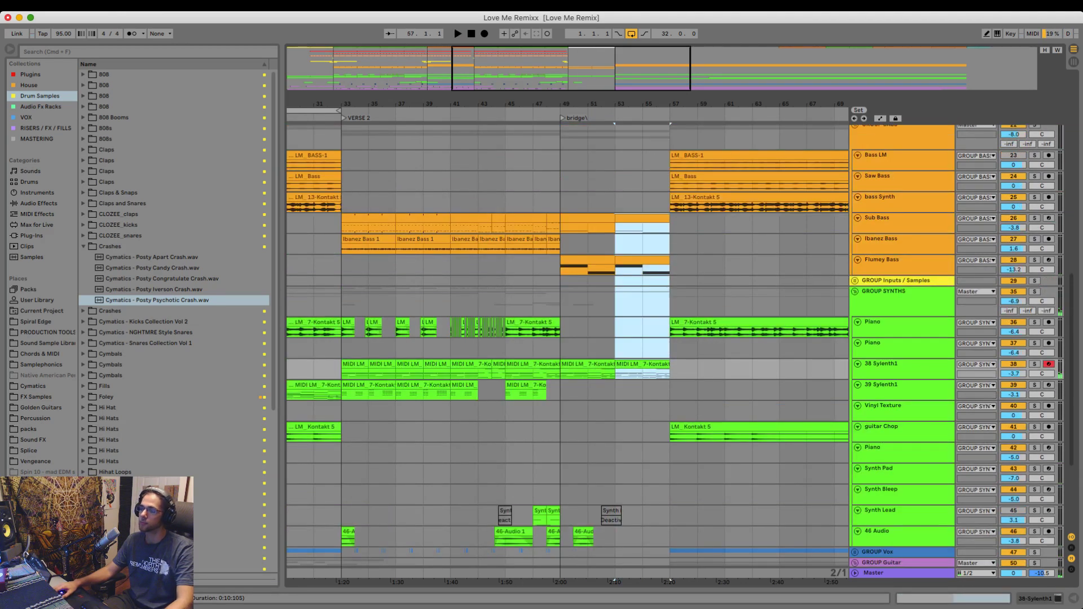
pyautogui.click(560, 228)
pyautogui.press('space')
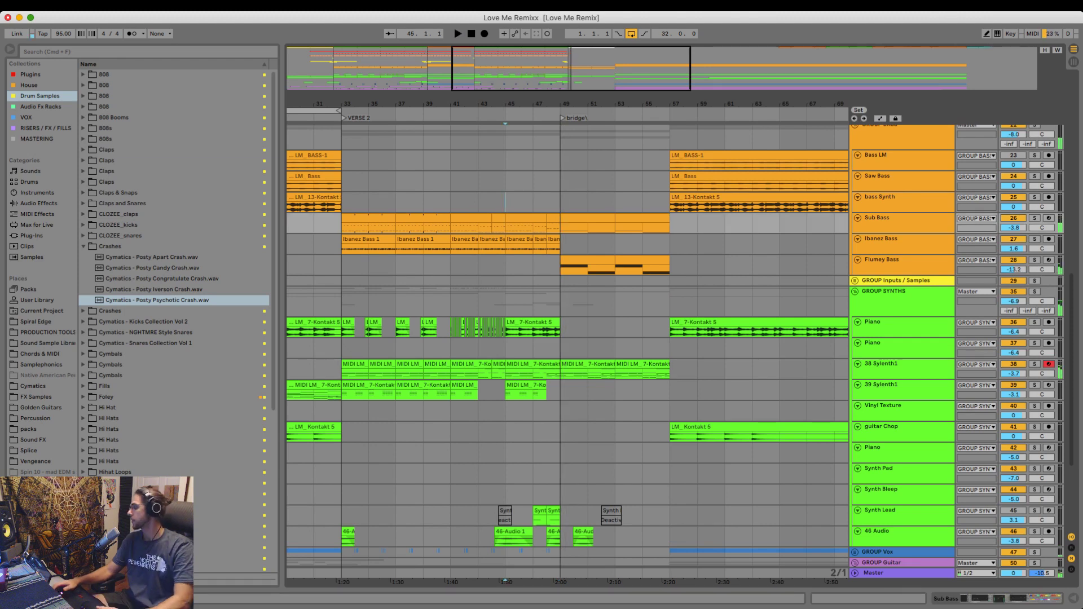
pyautogui.press('space')
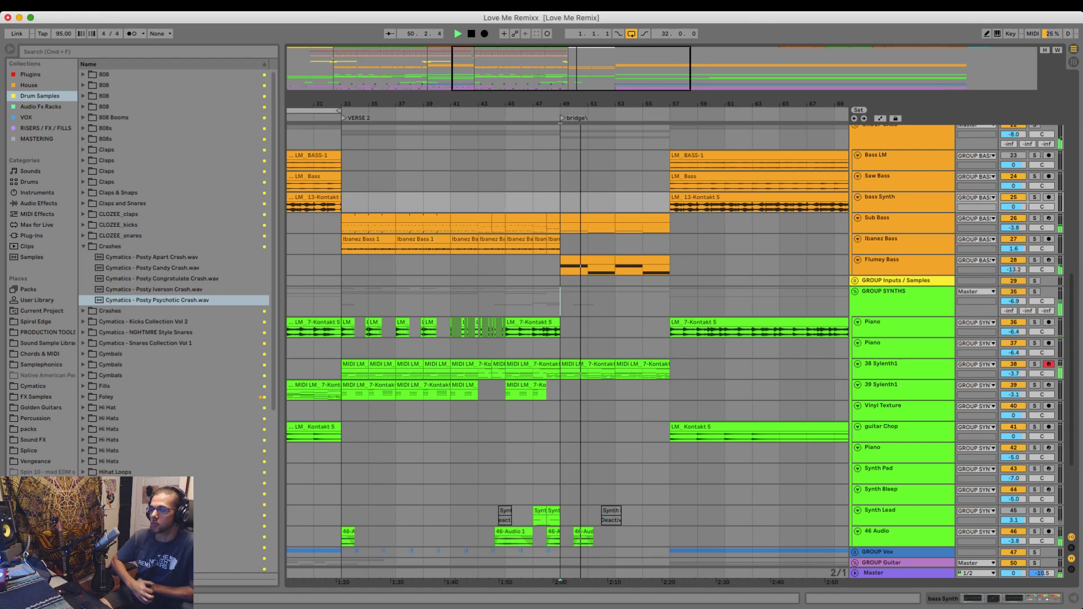
pyautogui.click(561, 302)
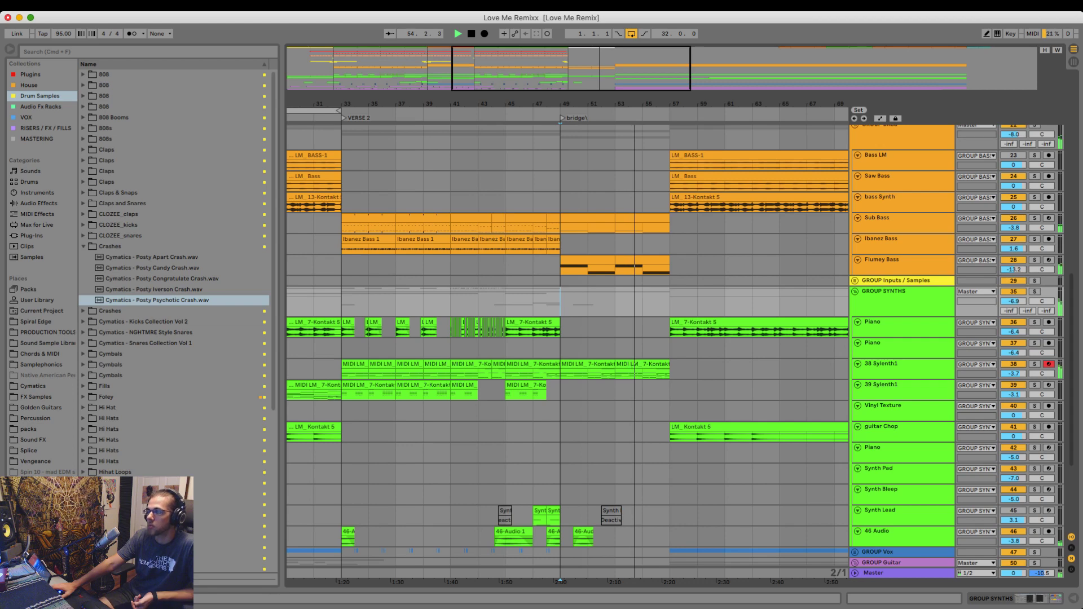
# - Try duplicating the four-bar 46 Audio section from bar 49 to bar 53, and undo the duplication
pyautogui.scroll(-5, 564, 350)
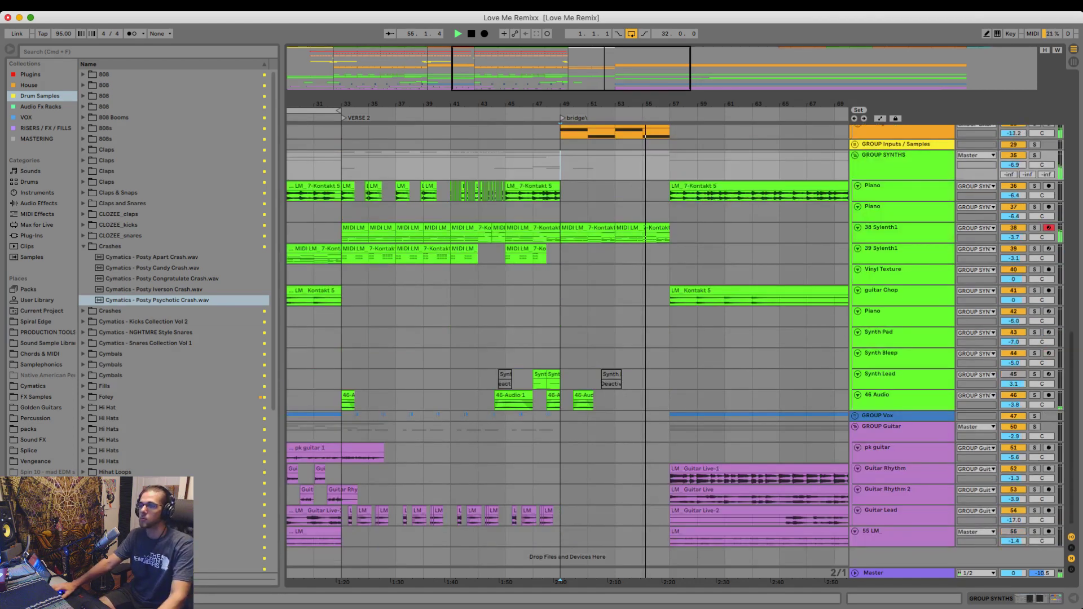
pyautogui.moveTo(615, 402); pyautogui.dragTo(561, 402)
pyautogui.press('super+d')
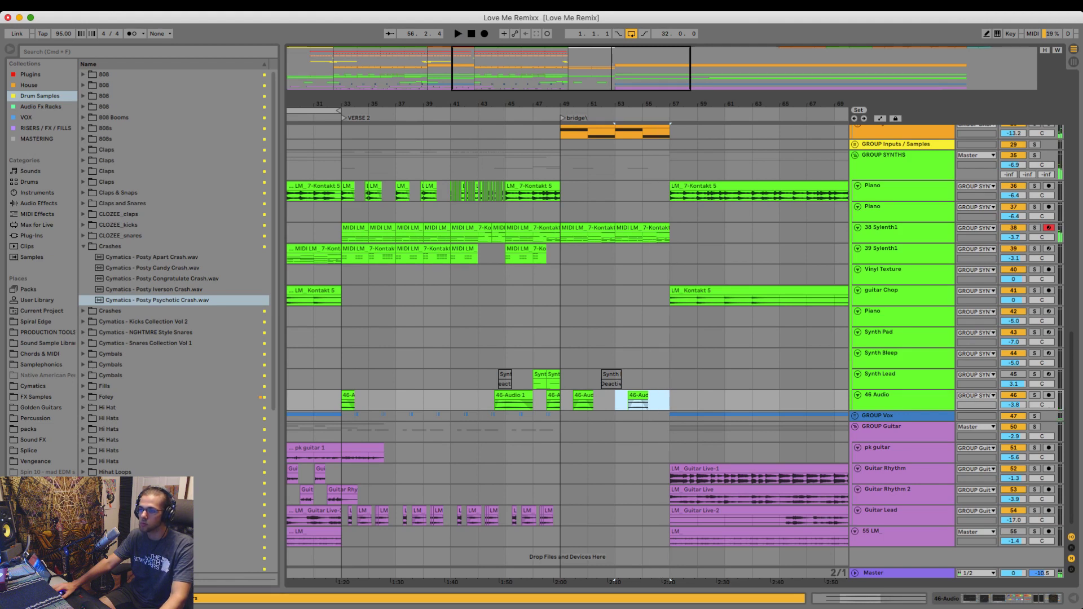
pyautogui.press('super+z')
# - Copy the 46 Audio section of bars 43–47 to bar 53 and return the play position to bar 49
pyautogui.moveTo(546, 402); pyautogui.dragTo(479, 402)
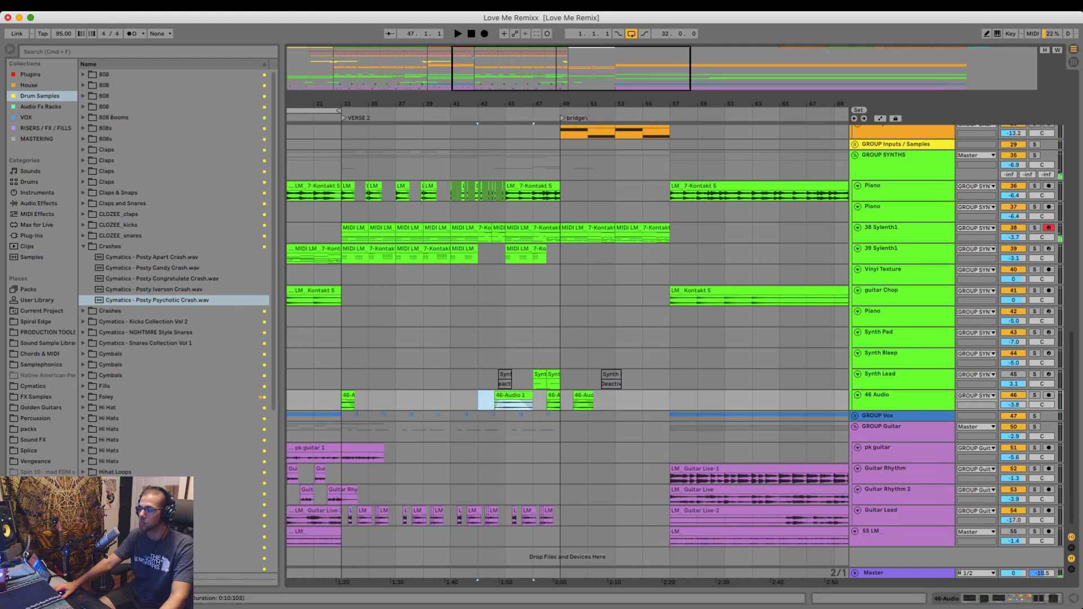
pyautogui.click(616, 402)
pyautogui.press('super+v')
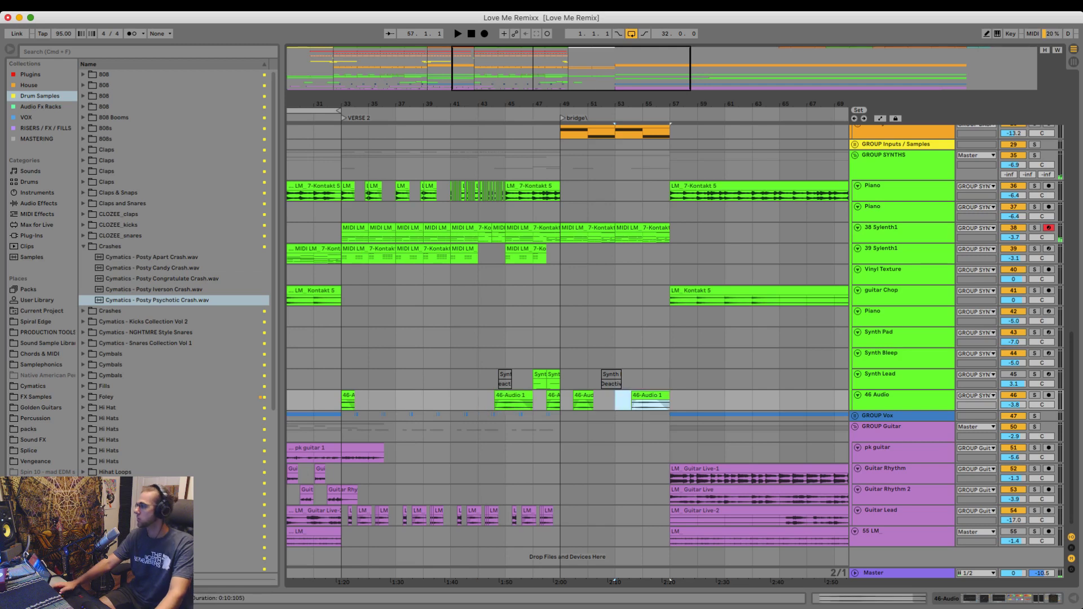
pyautogui.click(561, 402)
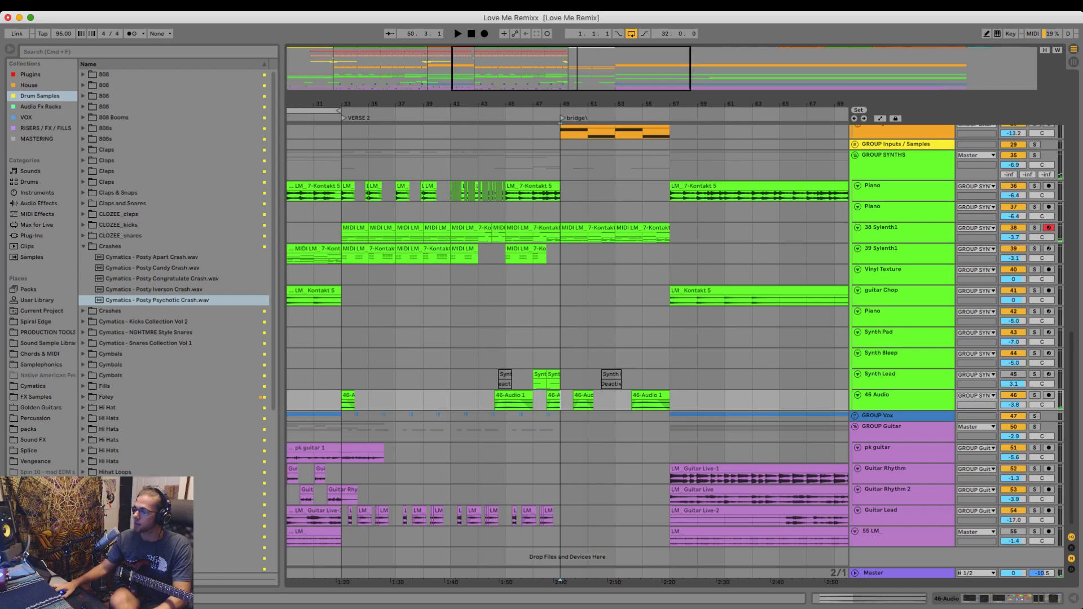
# - Select the pk guitar track and arm it for recording
pyautogui.scroll(-1, 568, 342)
pyautogui.click(894, 442)
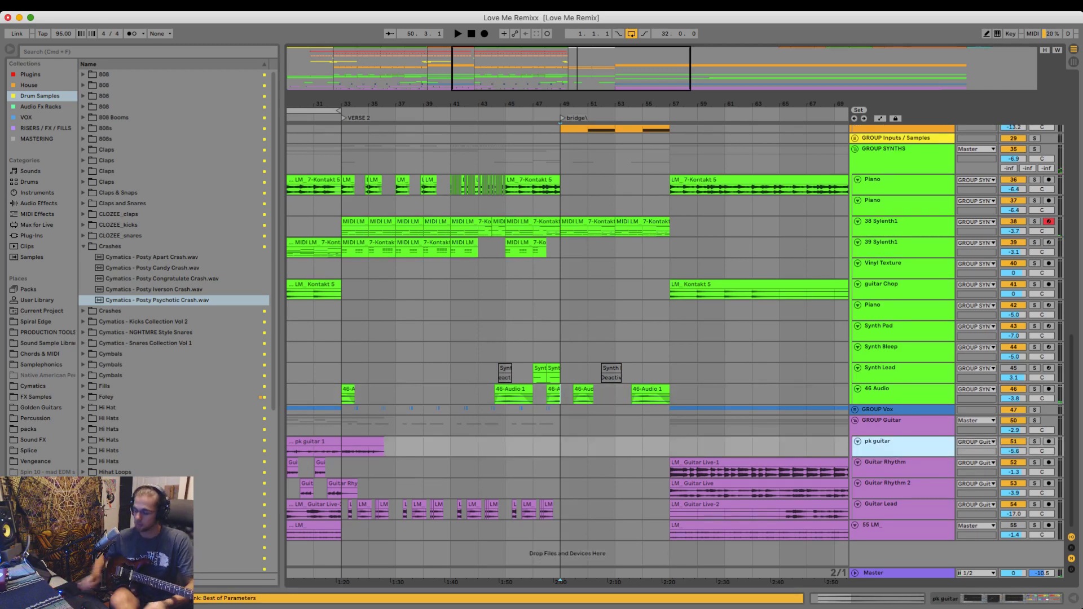
pyautogui.click(1049, 442)
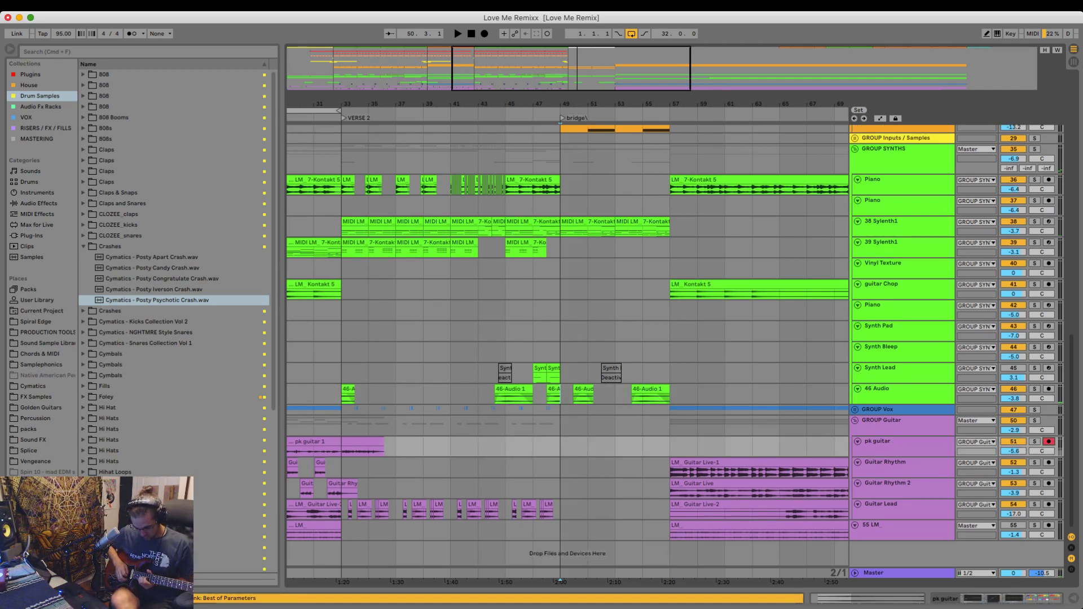
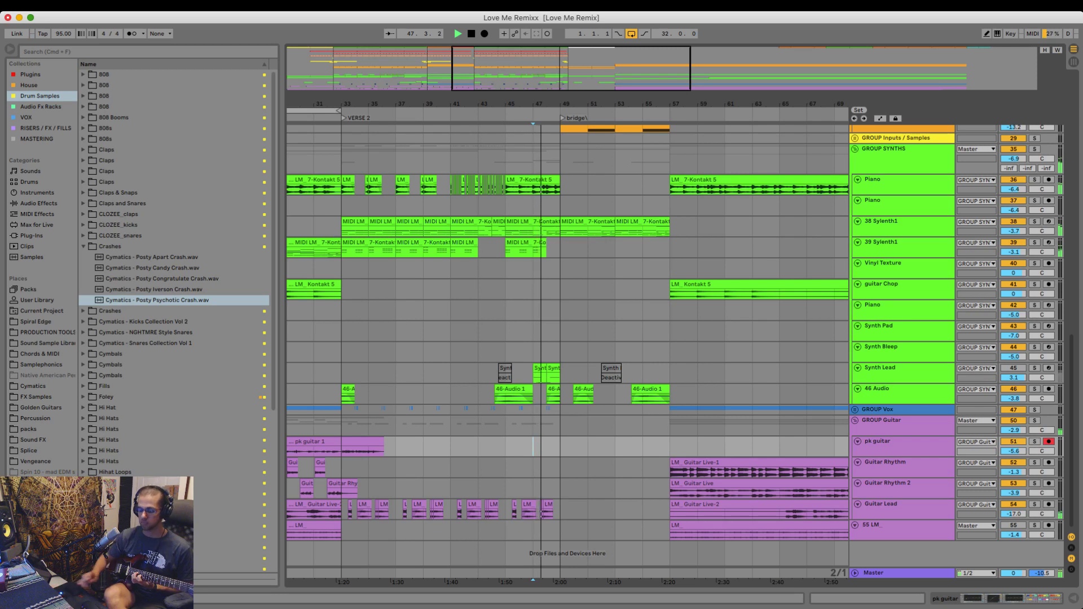
# - Record a pk guitar take from about bar 47 into the bridge, stop, and undo the take
pyautogui.press('F9')
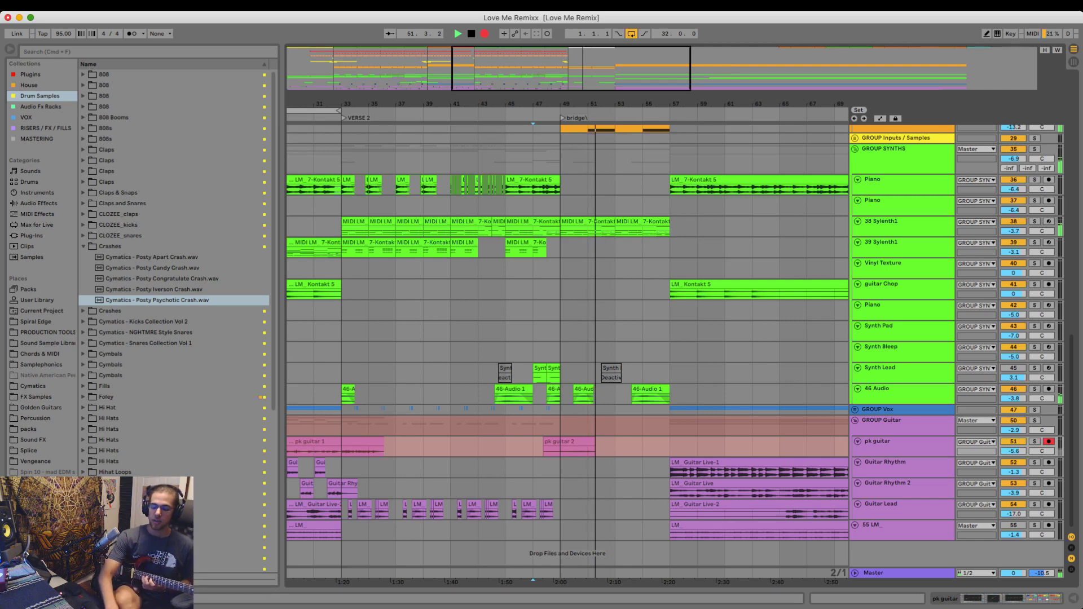
pyautogui.press('space')
pyautogui.press('super+z')
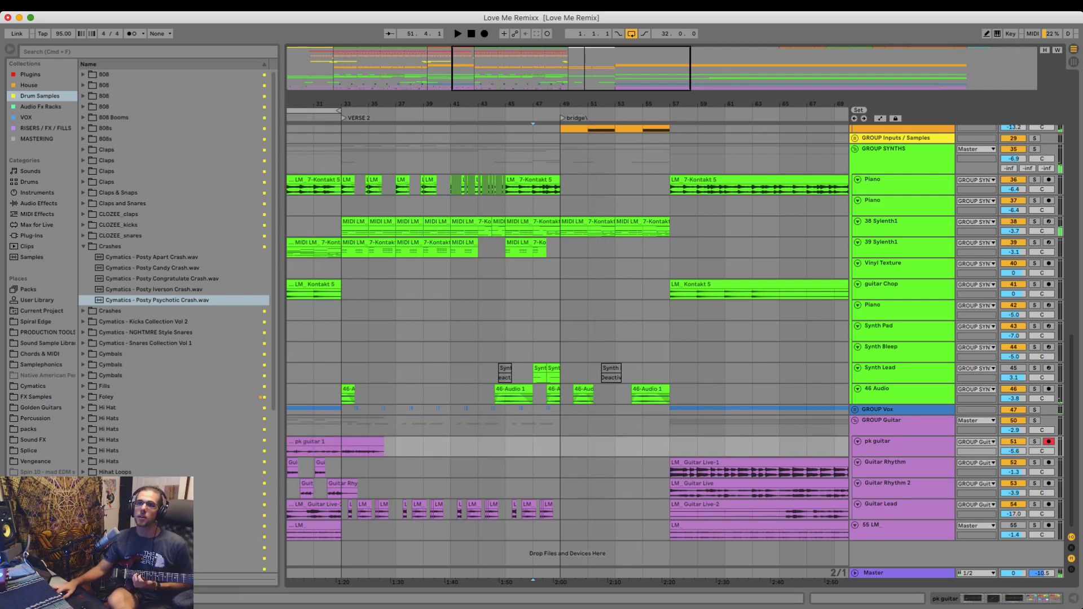
# - Record another pk guitar take from about bar 48 with the metronome on, stop, and undo the take
pyautogui.scroll(2, 628, 339)
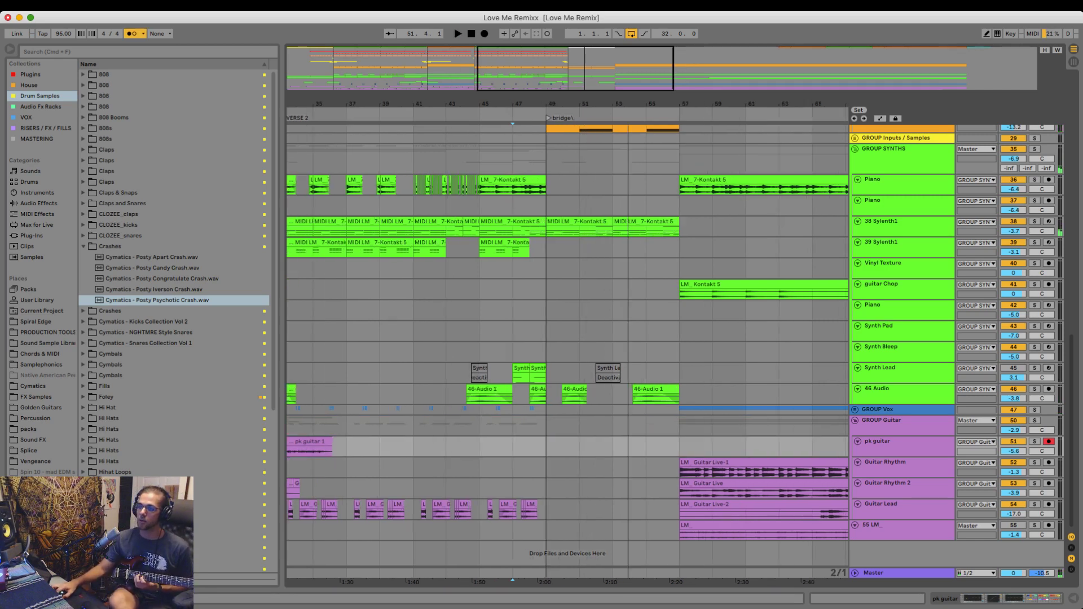
pyautogui.press('space')
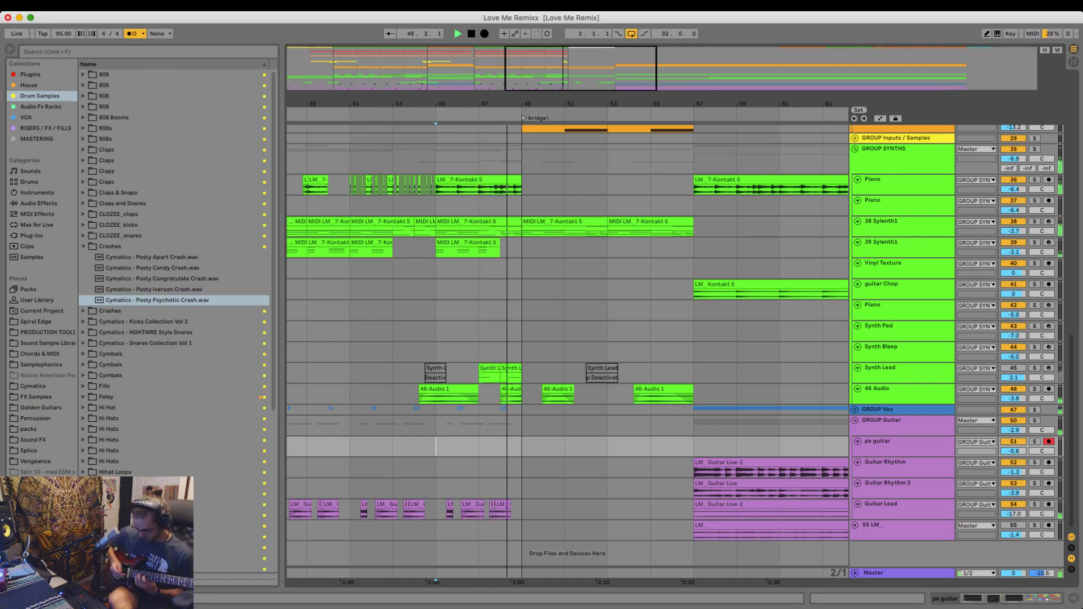
pyautogui.press('F9')
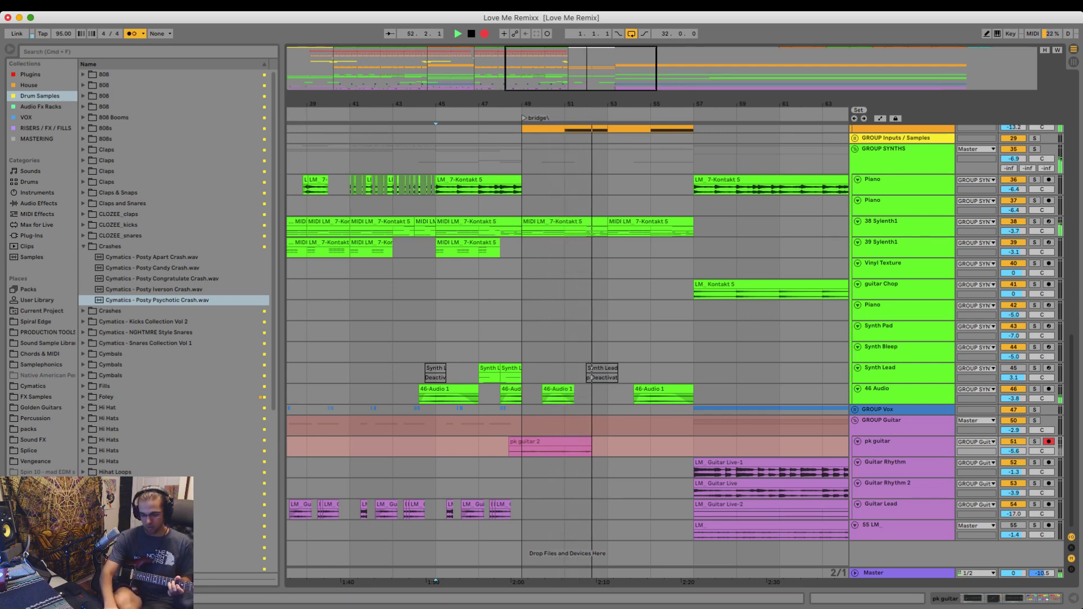
pyautogui.press('space')
pyautogui.press('super+z')
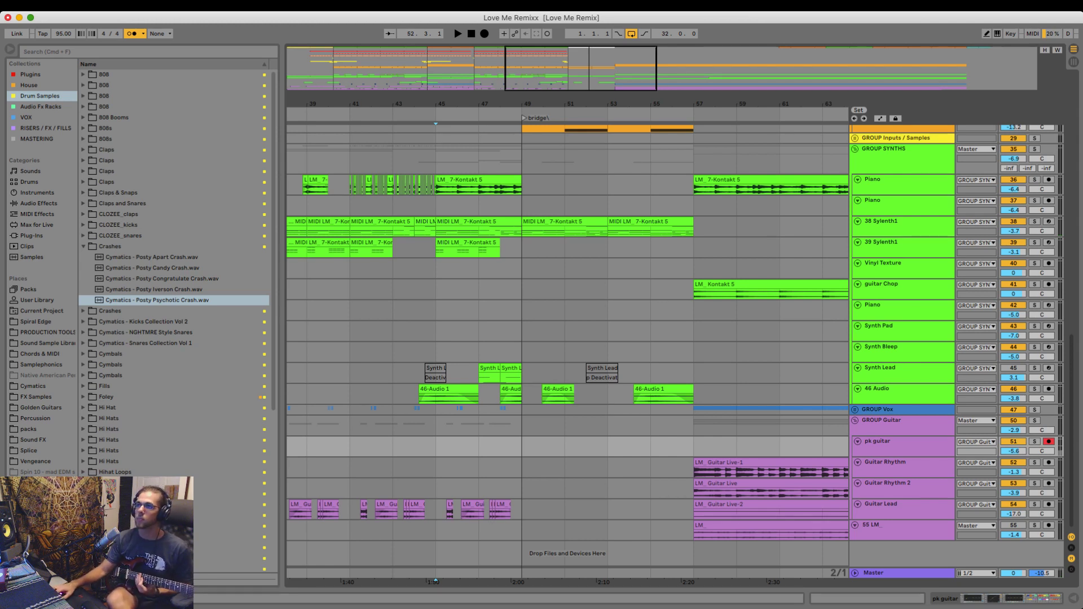
# - Start playback at bar 47 and record a pk guitar take from about bar 48 into the bridge
pyautogui.click(479, 138)
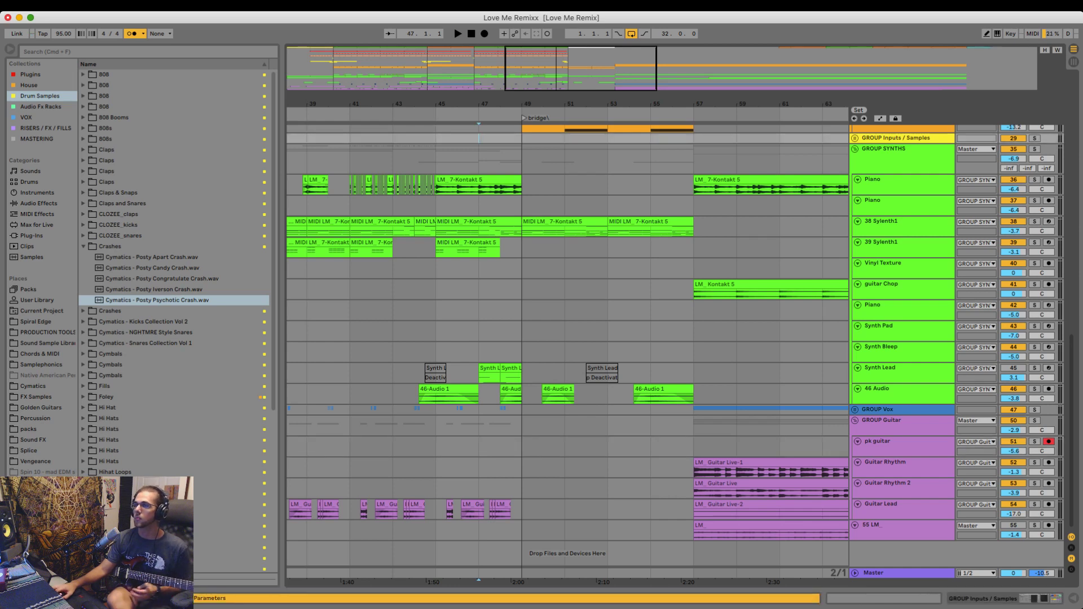
pyautogui.press('space')
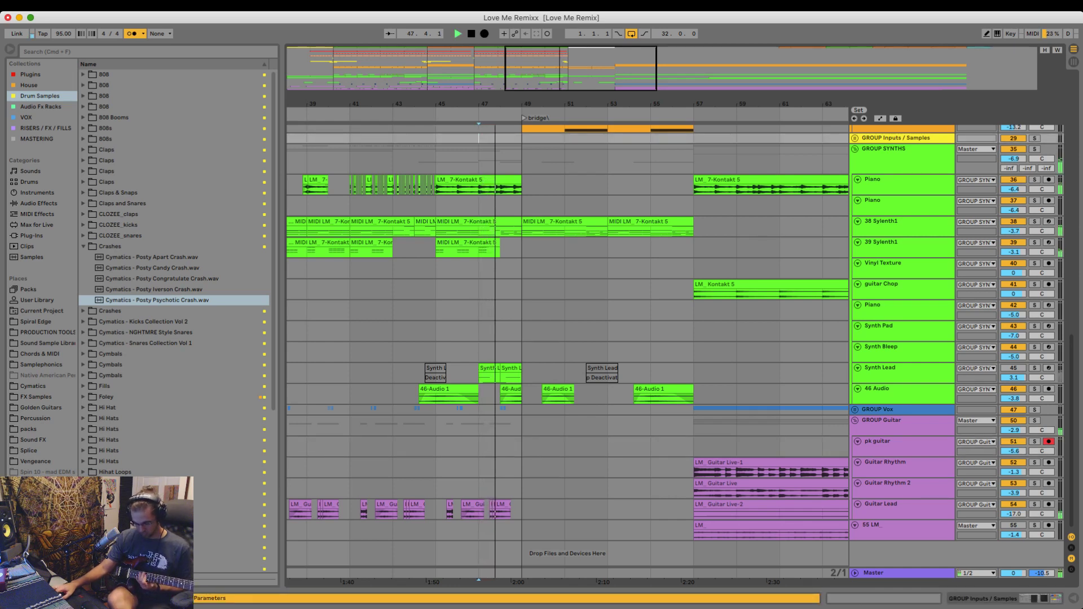
pyautogui.press('F9')
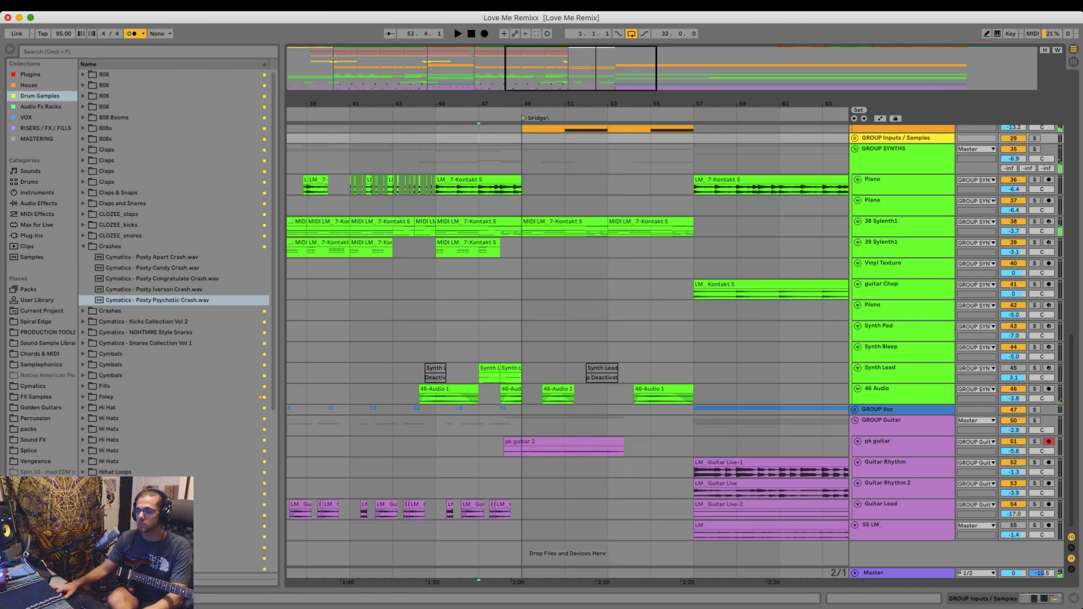
# - Separate bars 49–51 of the pk guitar take, play from bar 49, and enlarge the track's height
pyautogui.click(504, 451)
pyautogui.press('space')
pyautogui.moveTo(566, 452)
pyautogui.mouseDown()
pyautogui.moveTo(607, 453)
pyautogui.moveTo(543, 442)
pyautogui.mouseUp()
pyautogui.click(903, 443)
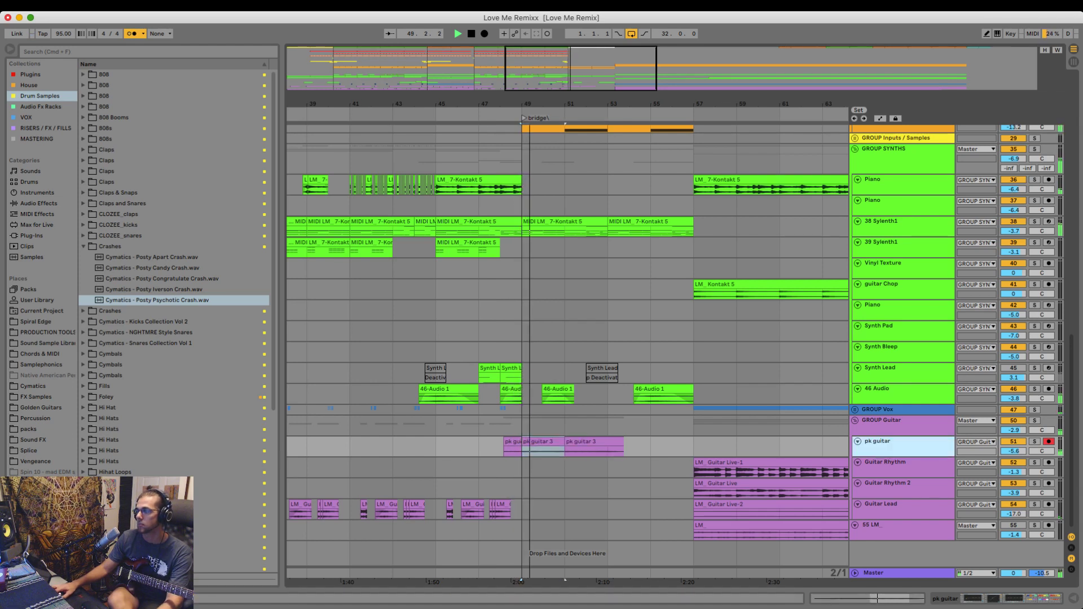
pyautogui.moveTo(903, 457); pyautogui.dragTo(902, 496)
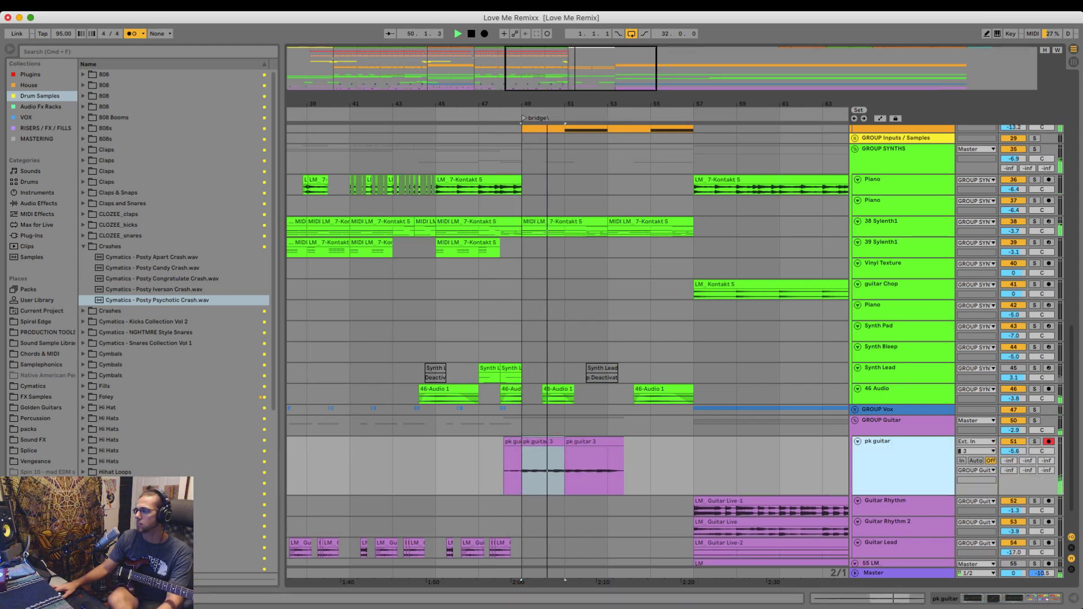
# - Solo the pk guitar track and listen to bars 49–51 of the take with its waveform open
pyautogui.click(1035, 442)
pyautogui.click(568, 465)
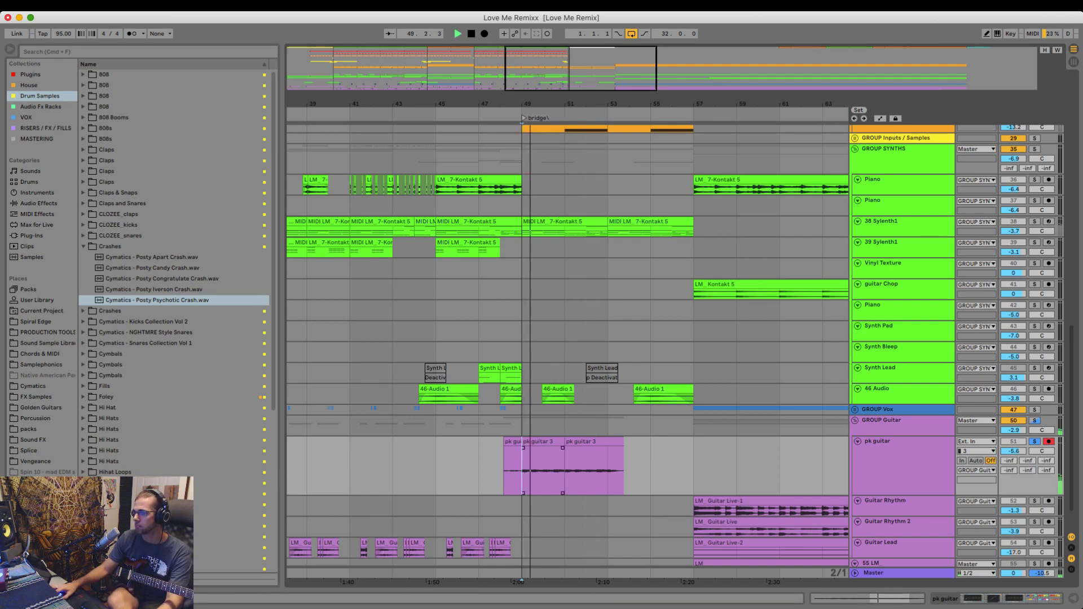
pyautogui.doubleClick(540, 442)
pyautogui.press('space')
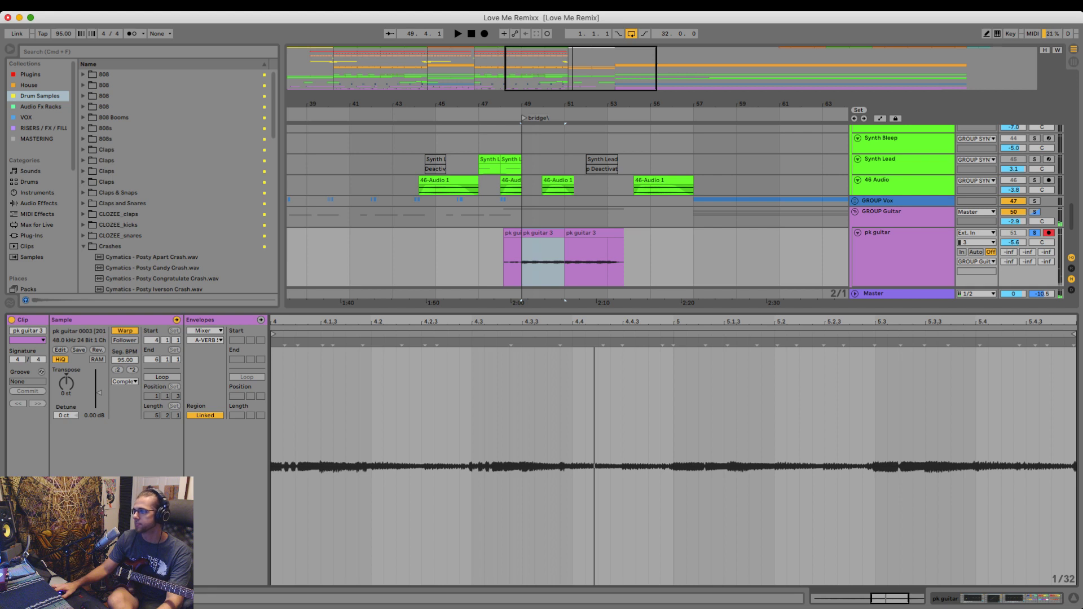
pyautogui.press('space')
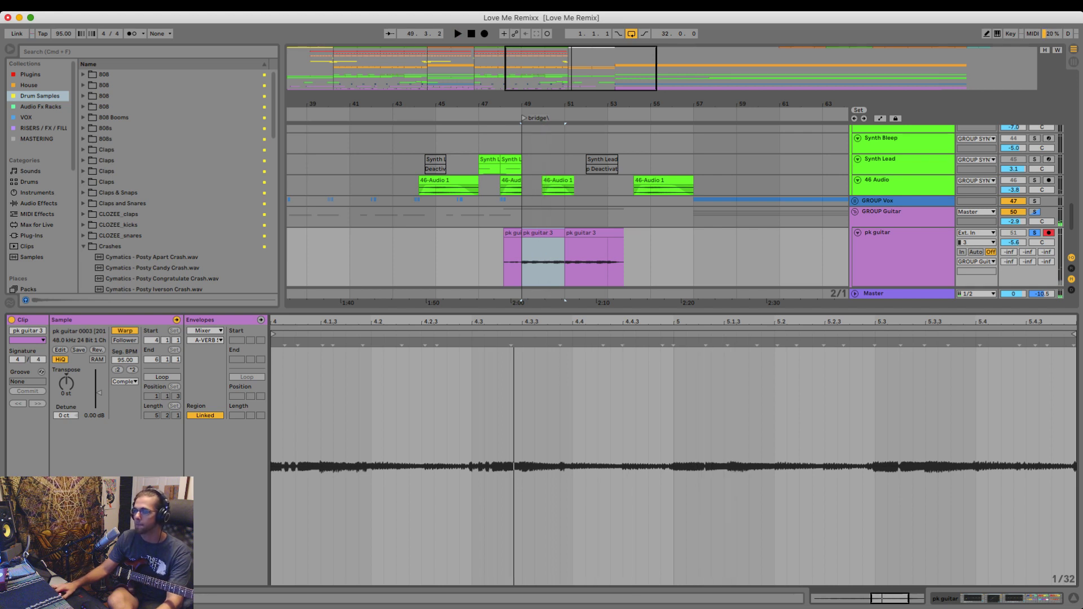
# - Delete the pk guitar take by clearing bars 45–55 of the track
pyautogui.press('alt+super+l')
pyautogui.moveTo(651, 431); pyautogui.dragTo(436, 432)
pyautogui.press('BackSpace')
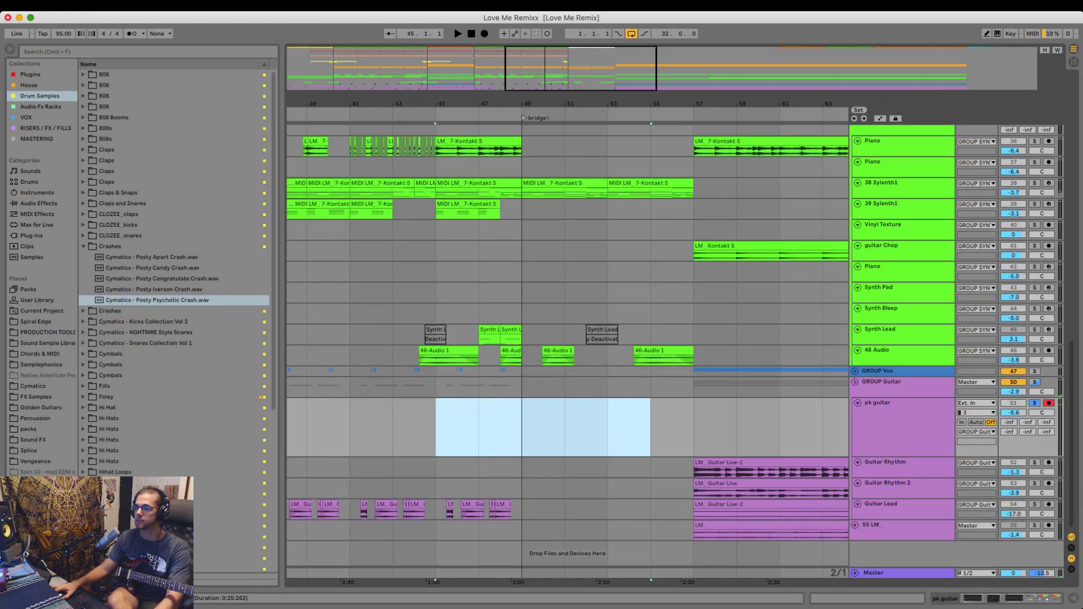
# - Unsolo the pk guitar track and record a fresh take from about bar 47 to bar 53
pyautogui.click(480, 432)
pyautogui.press('space')
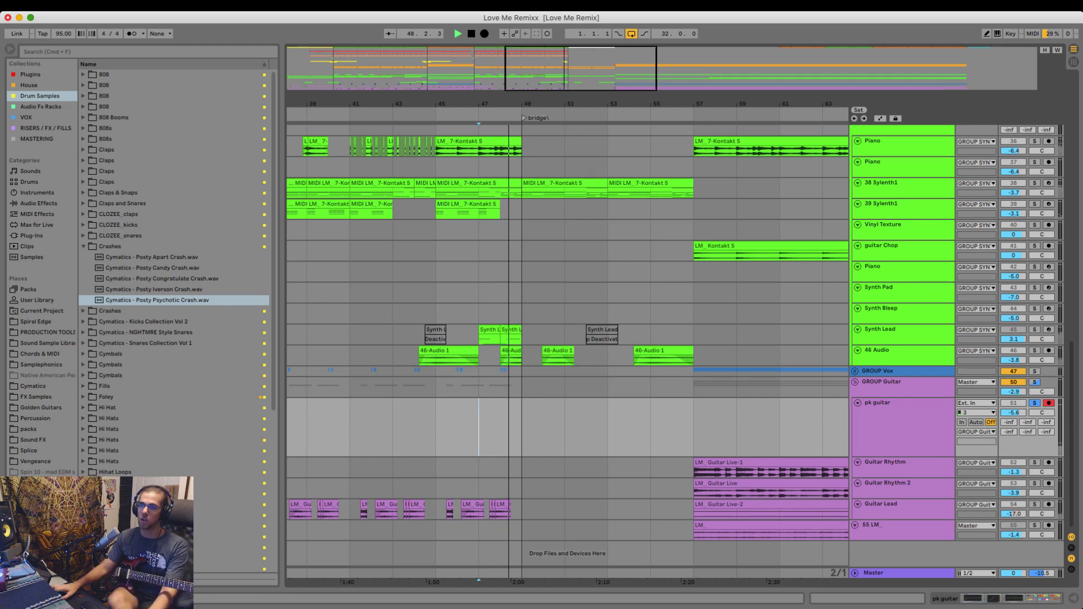
pyautogui.press('s')
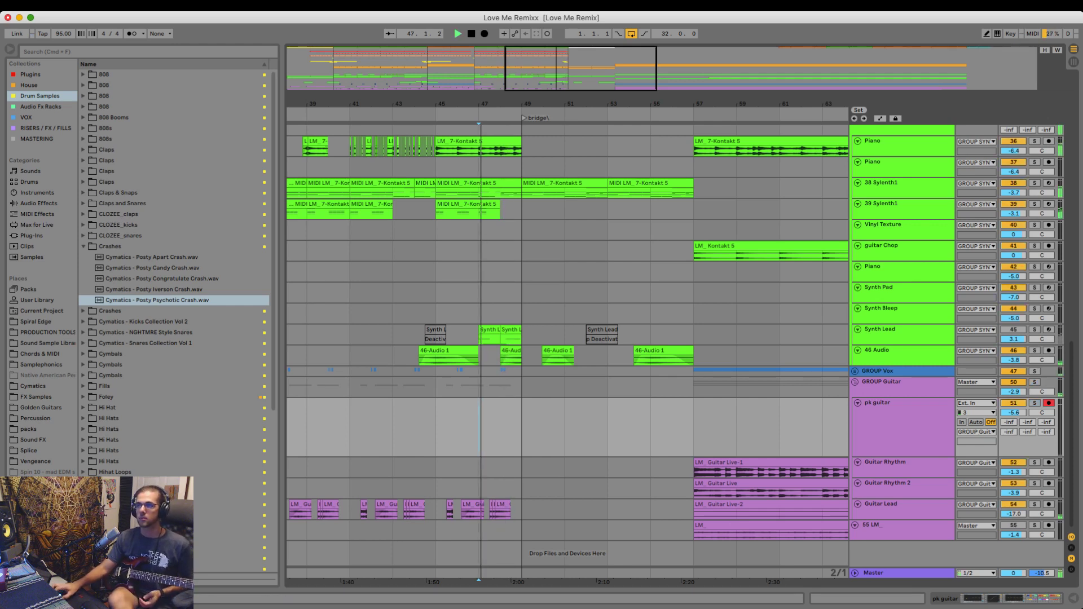
pyautogui.press('F9')
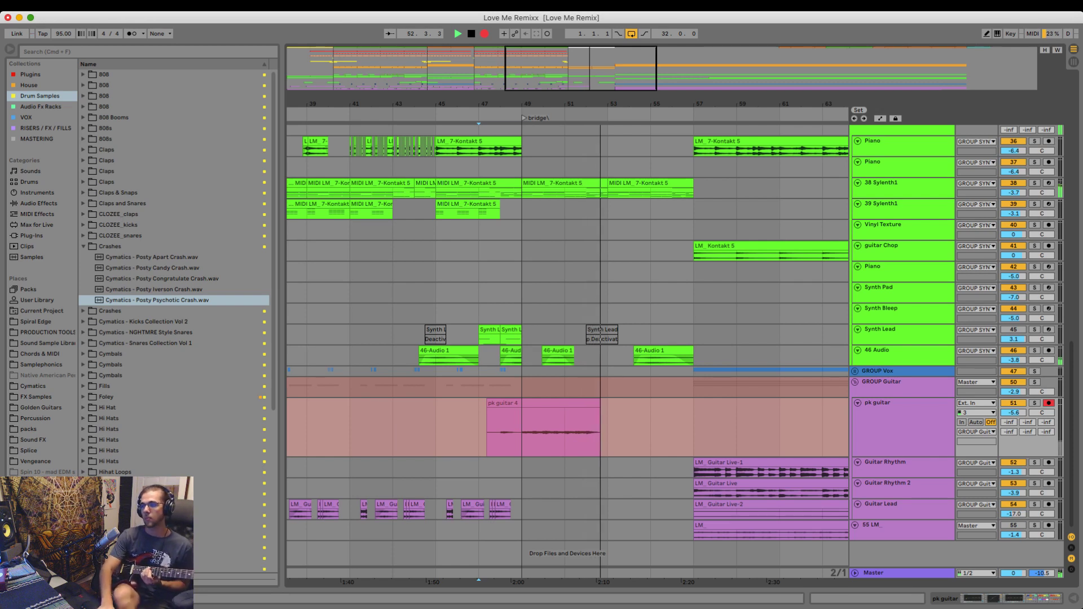
pyautogui.press('space')
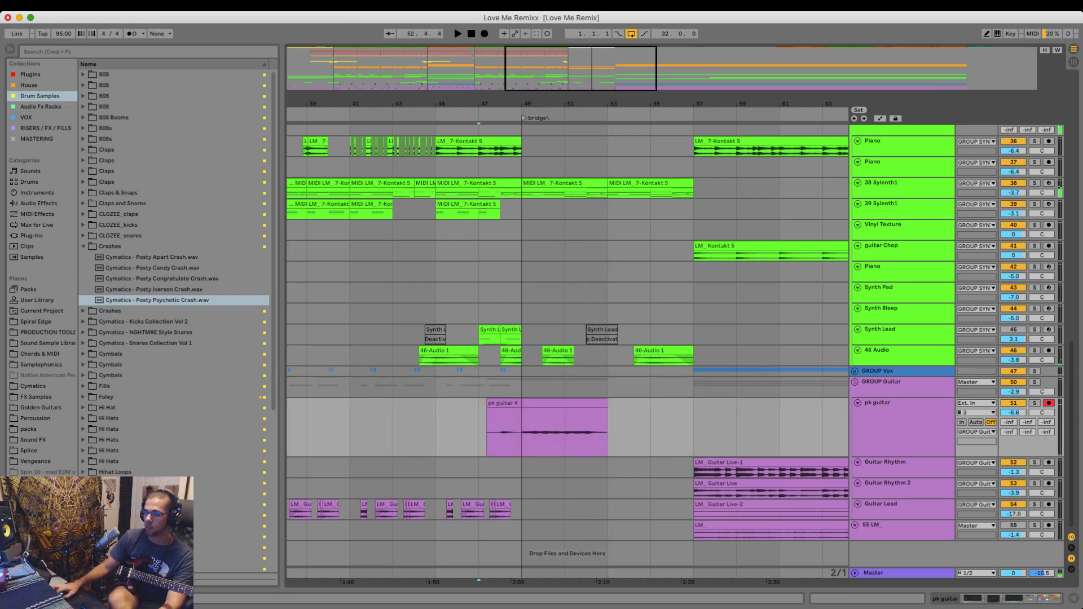
# - Warp the new pk guitar take so its downbeat notes align with clip bars 3, 4, 5 and 6
pyautogui.press('space')
pyautogui.doubleClick(547, 404)
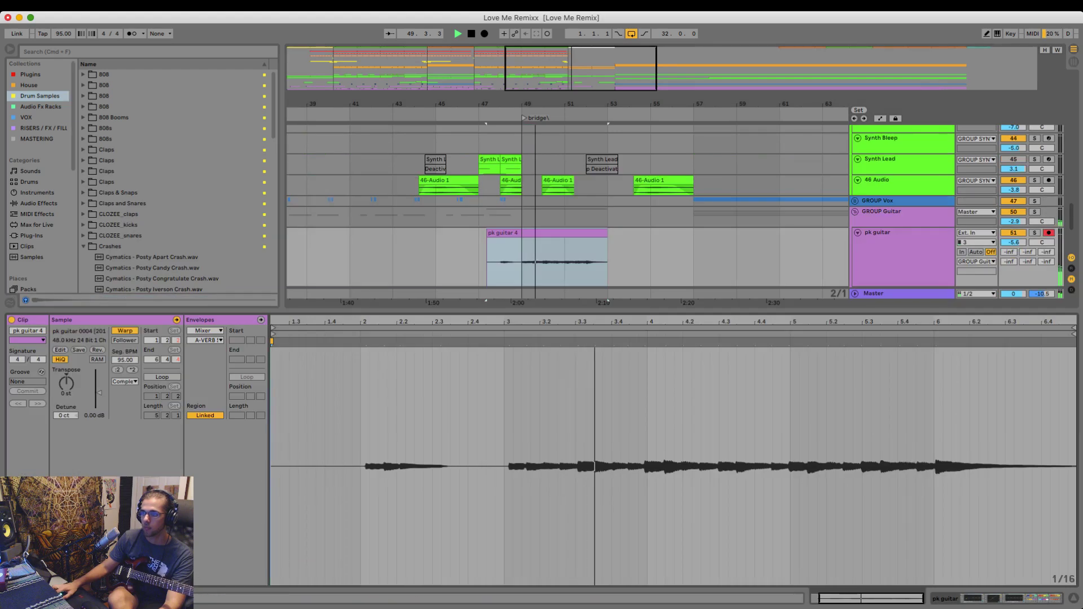
pyautogui.moveTo(509, 342); pyautogui.dragTo(504, 342)
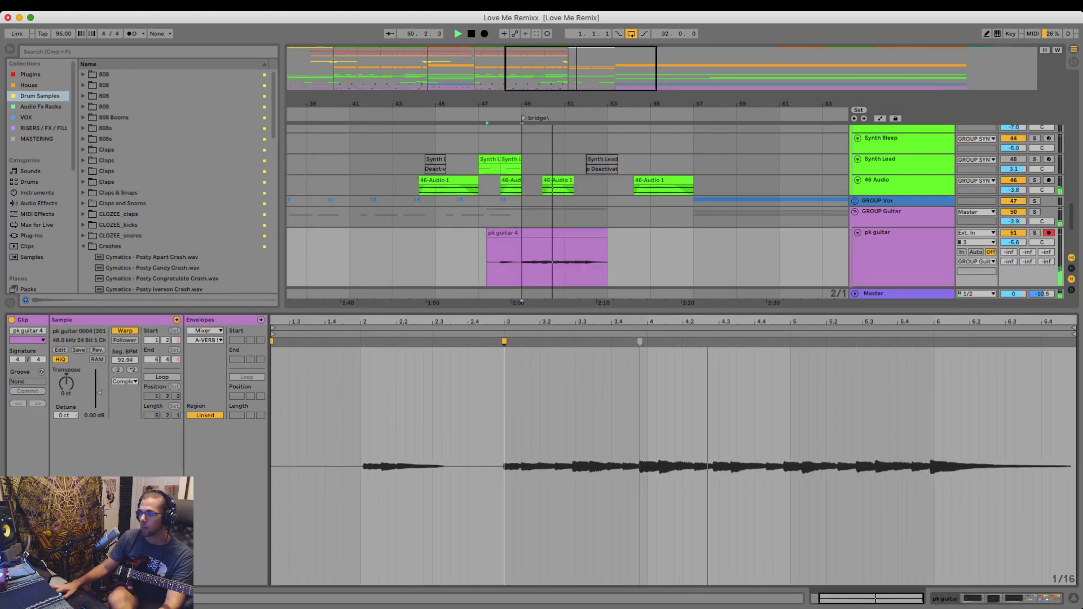
pyautogui.moveTo(640, 342); pyautogui.dragTo(647, 342)
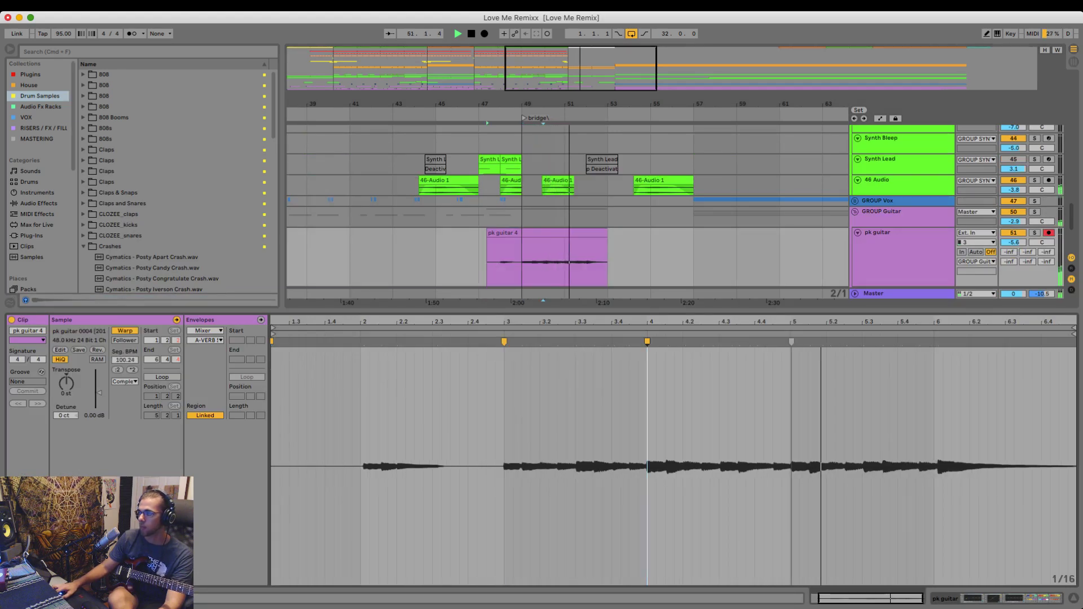
pyautogui.moveTo(792, 342); pyautogui.dragTo(791, 342)
pyautogui.doubleClick(938, 342)
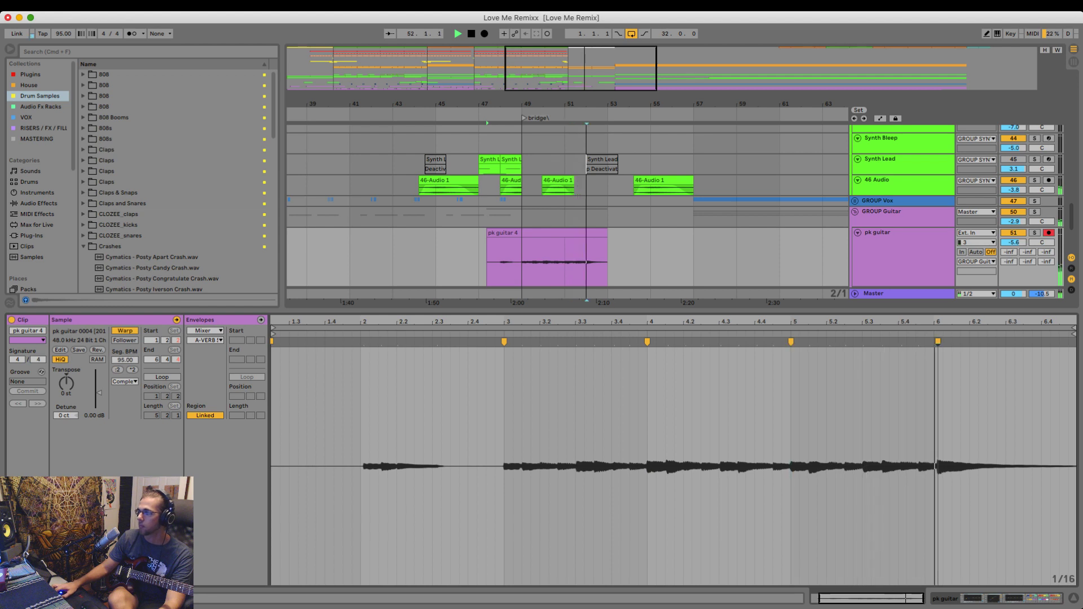
pyautogui.moveTo(938, 342); pyautogui.dragTo(934, 342)
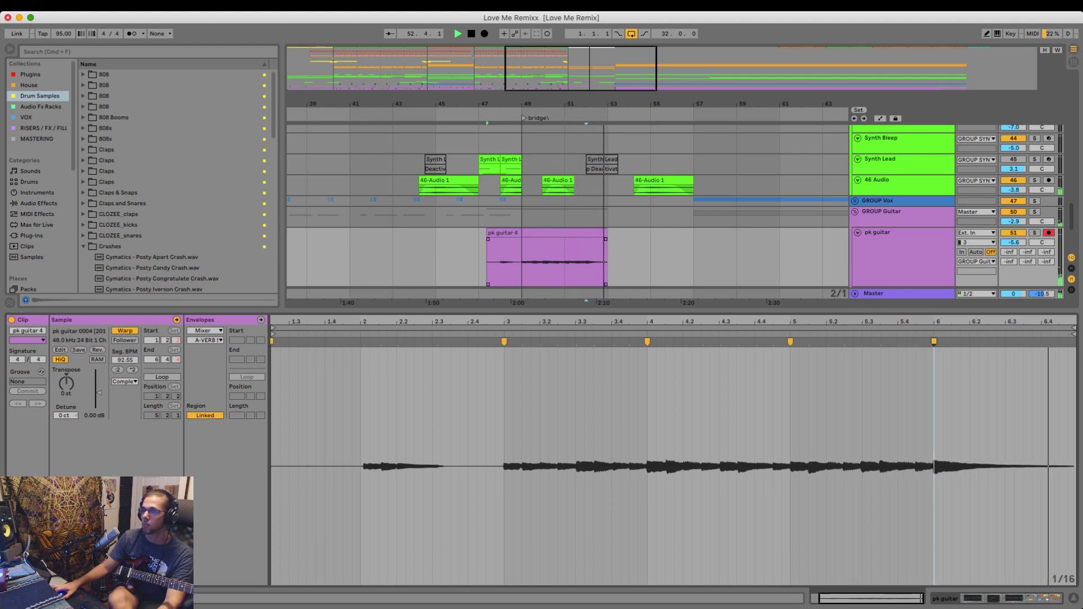
# - Duplicate bars 49–53 of the pk guitar take to bars 53–57, stop playback, and close the clip editor
pyautogui.moveTo(607, 265); pyautogui.dragTo(522, 265)
pyautogui.press('super+d')
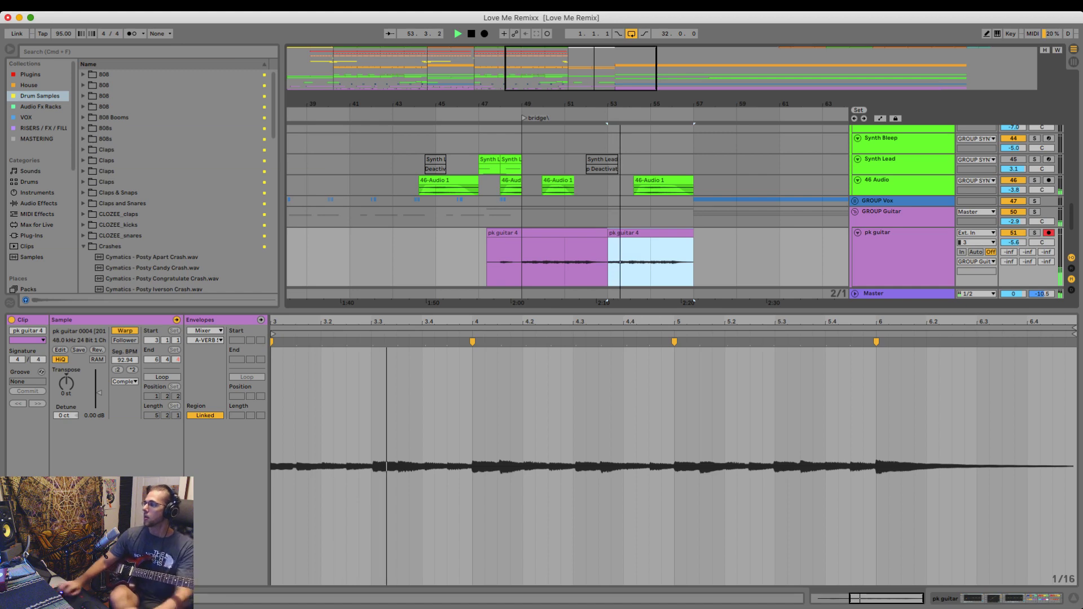
pyautogui.press('space')
pyautogui.press('super+alt+l')
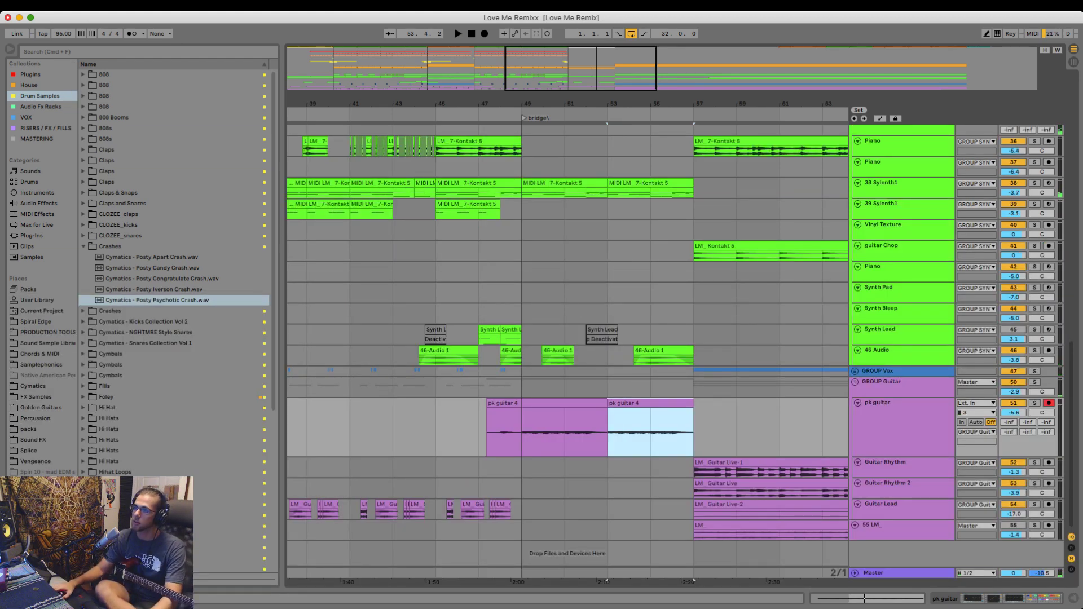
# - Copy the kicks, Claps/Snare and hats patterns from bars 41–45 to the bridge start at bar 49
pyautogui.scroll(5, 565, 338)
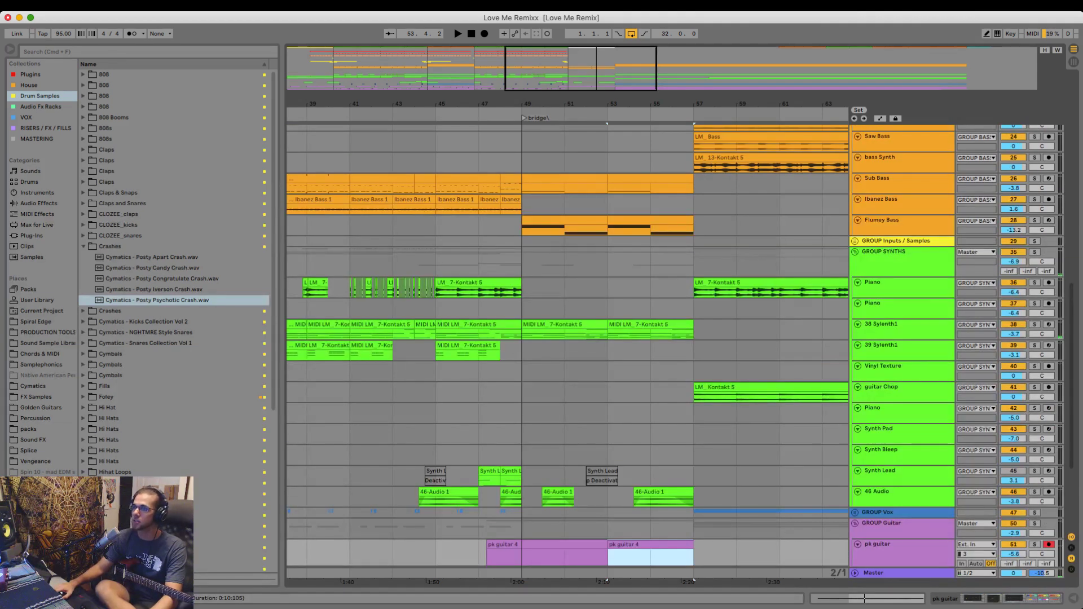
pyautogui.scroll(15, 564, 339)
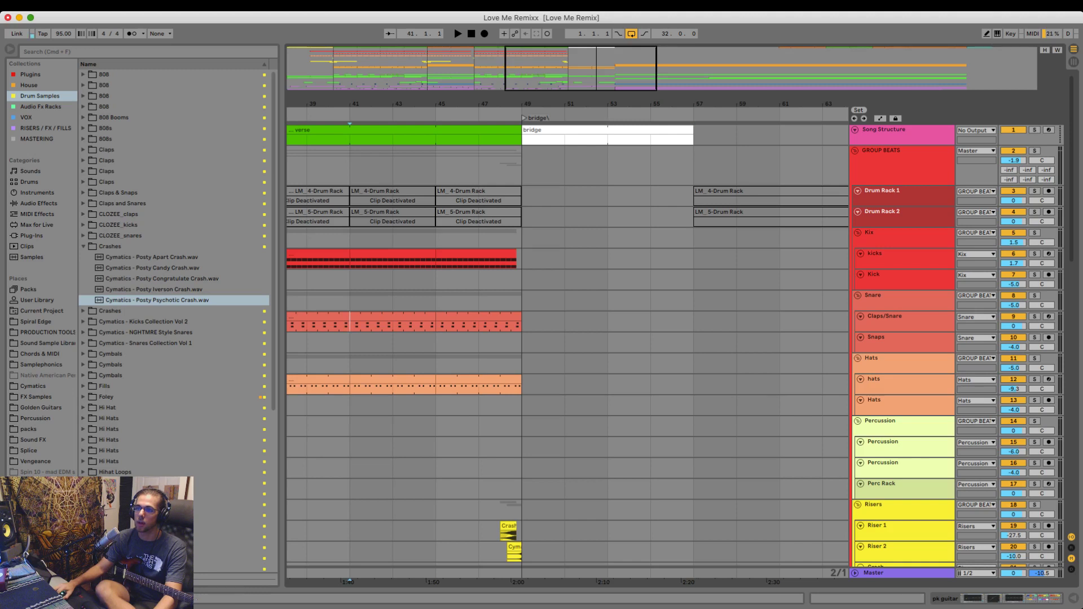
pyautogui.click(392, 316)
pyautogui.click(393, 253)
pyautogui.keyDown('shift'); pyautogui.click(392, 380); pyautogui.keyUp('shift')
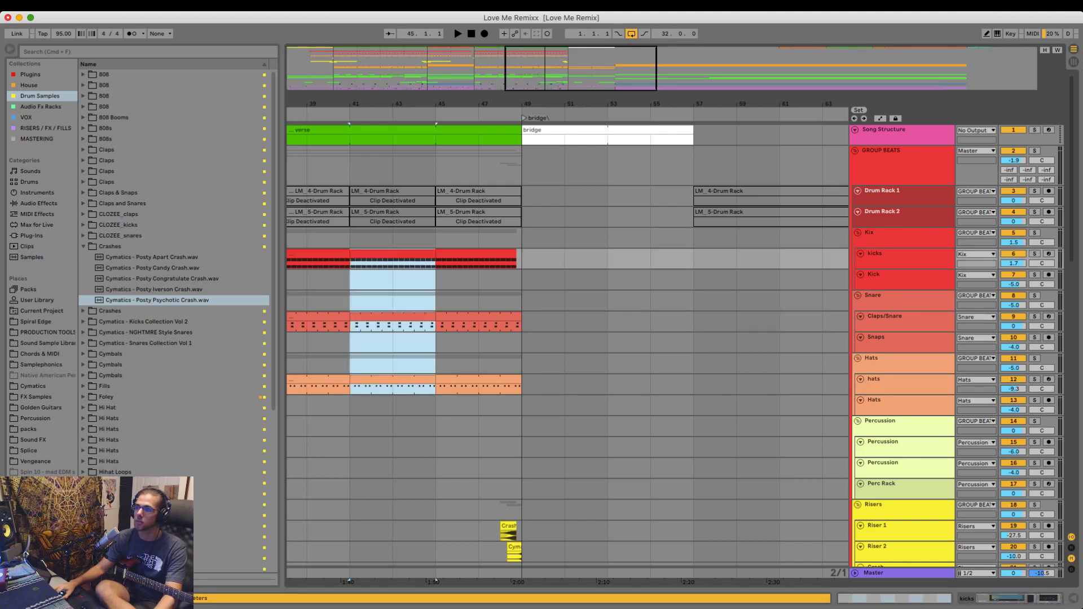
pyautogui.press('Left')
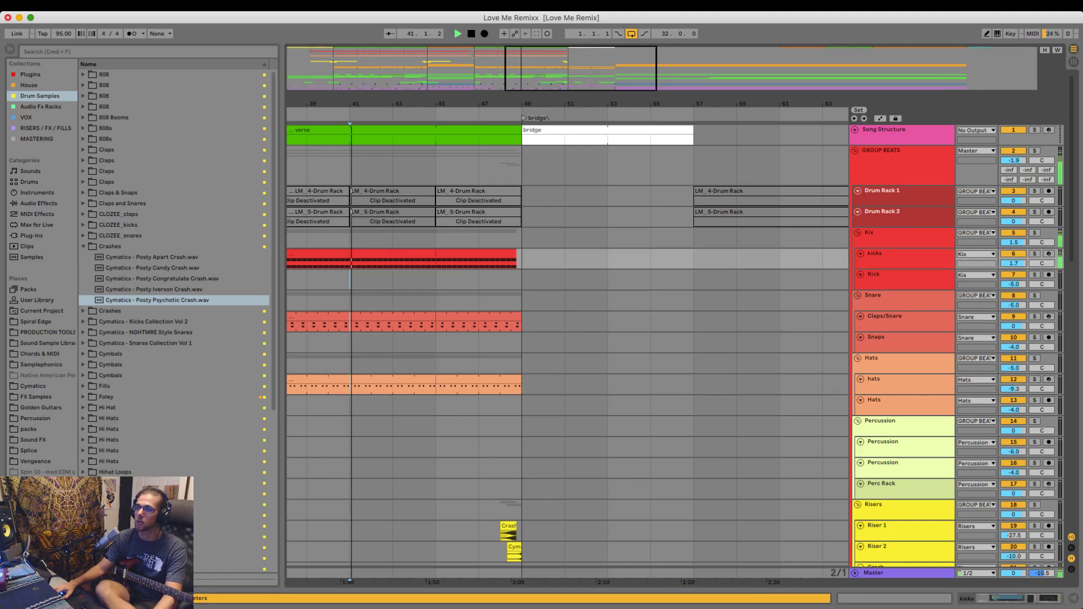
pyautogui.press('super+v')
pyautogui.press('space')
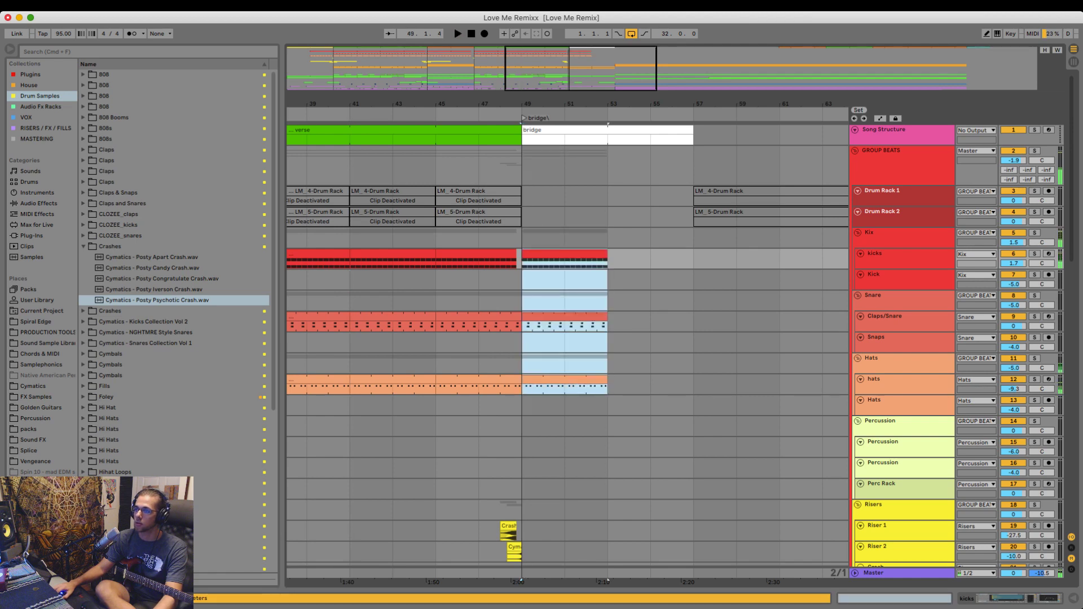
# - Set the bridge Claps/Snare clip's loop length to 12 bars and move its snare and clap hit to beat 3
pyautogui.doubleClick(582, 317)
pyautogui.click(596, 390)
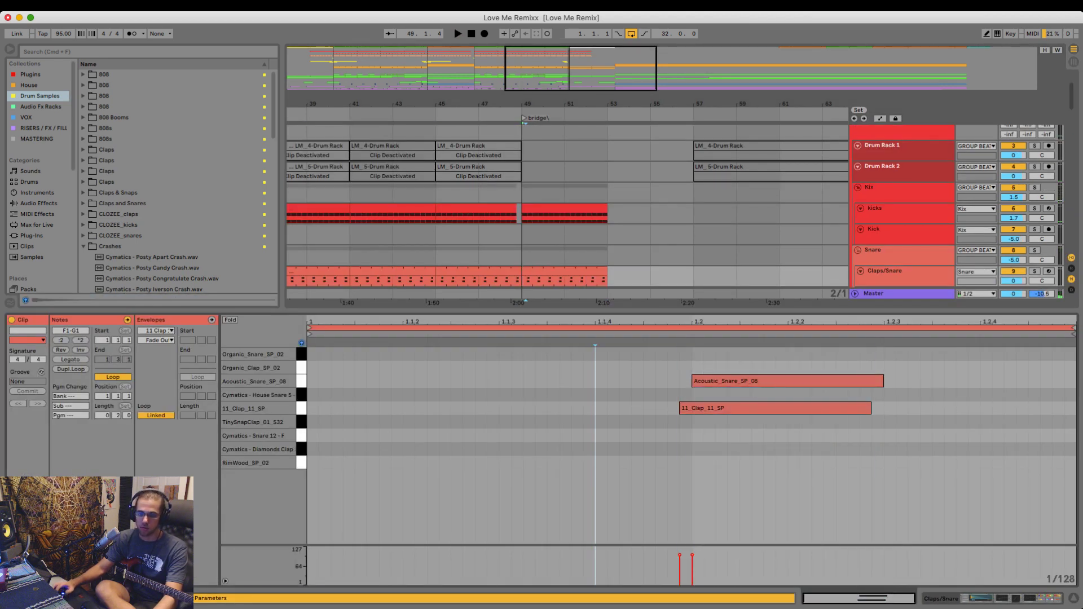
pyautogui.moveTo(104, 415); pyautogui.dragTo(104, 395)
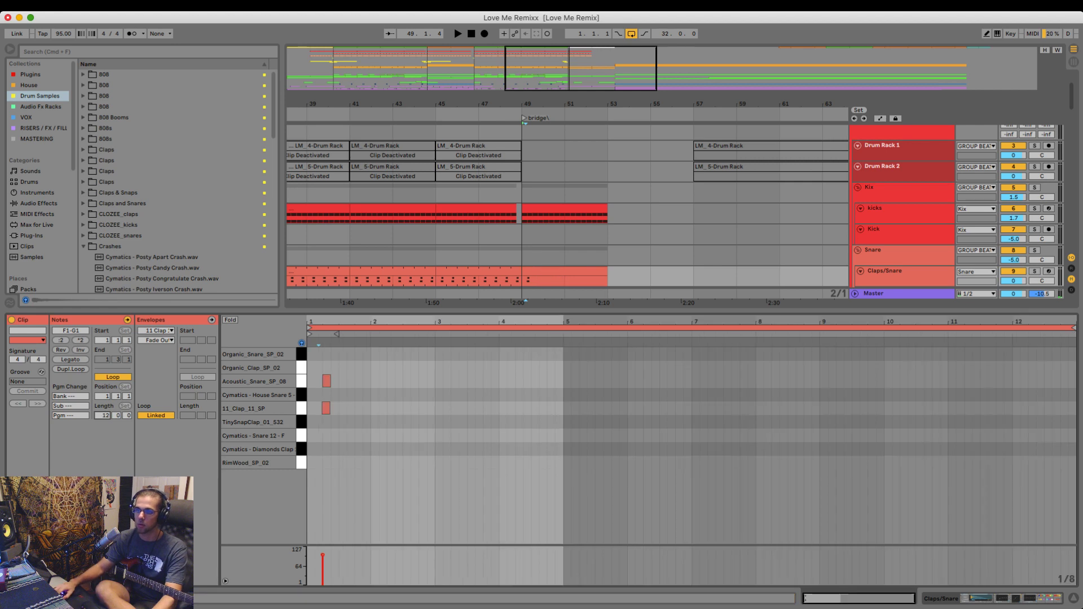
pyautogui.moveTo(347, 444); pyautogui.dragTo(314, 366)
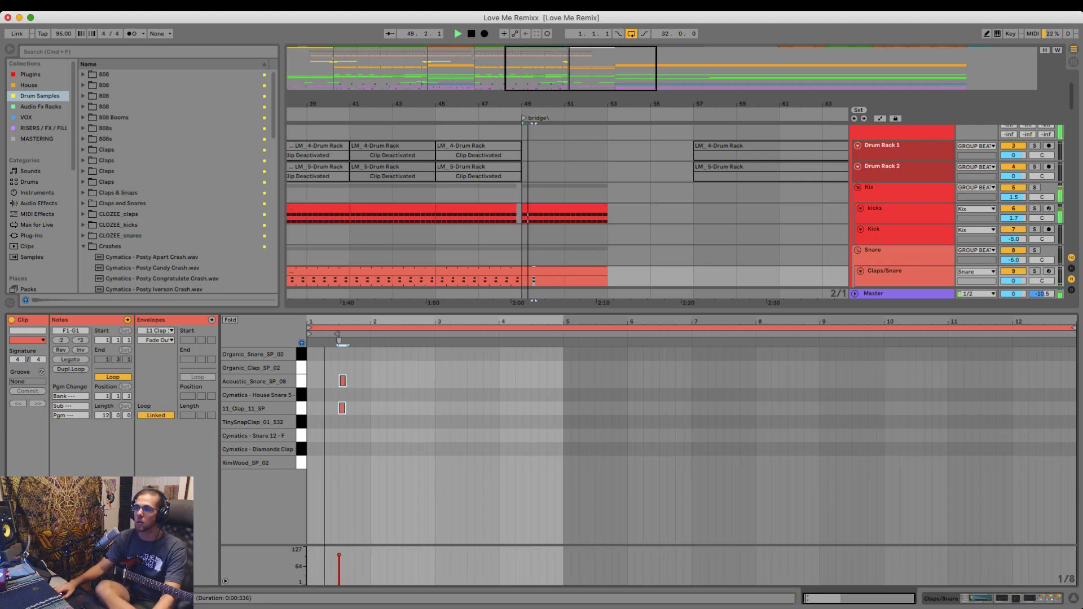
# - In the bridge kicks clip, delete the kicks on beats 2–4 of the first bar and shorten the loop to that bar
pyautogui.doubleClick(564, 208)
pyautogui.press('space')
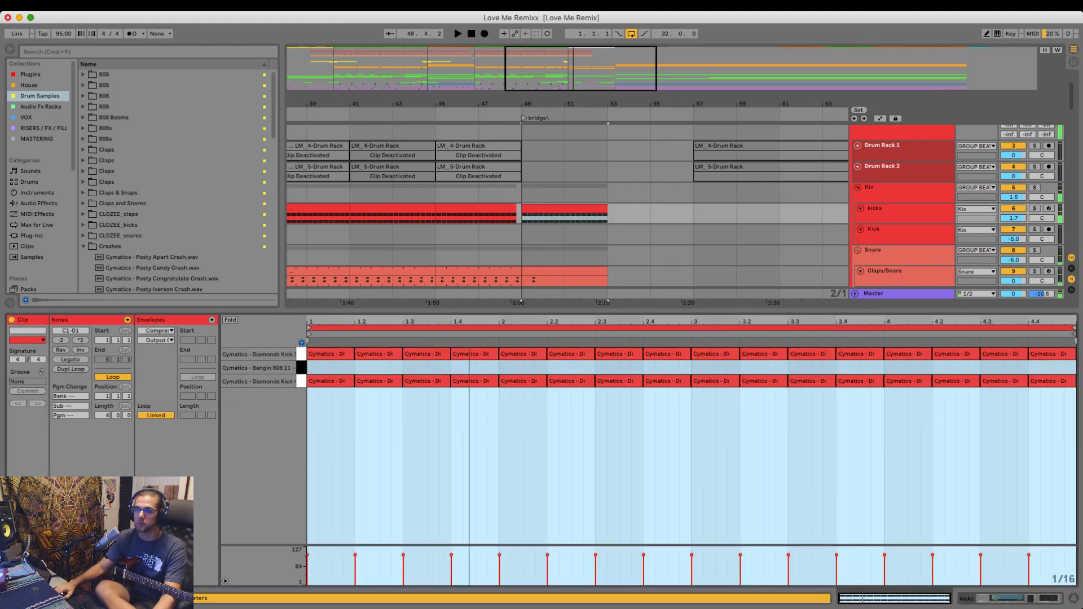
pyautogui.moveTo(373, 424); pyautogui.dragTo(450, 387)
pyautogui.press('Delete')
pyautogui.press('space')
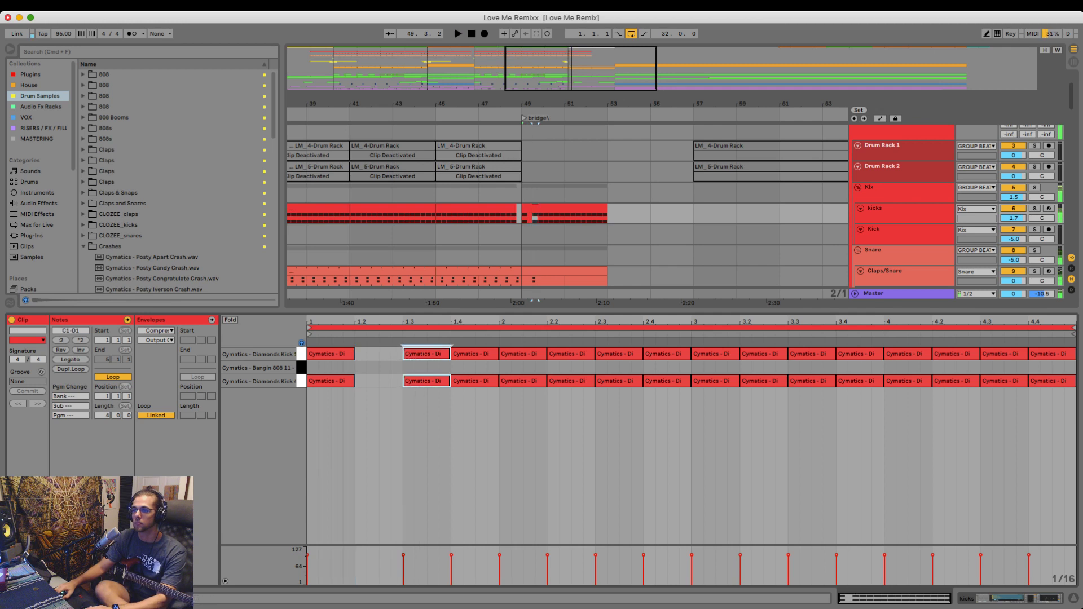
pyautogui.press('Delete')
pyautogui.press('space')
pyautogui.press('Delete')
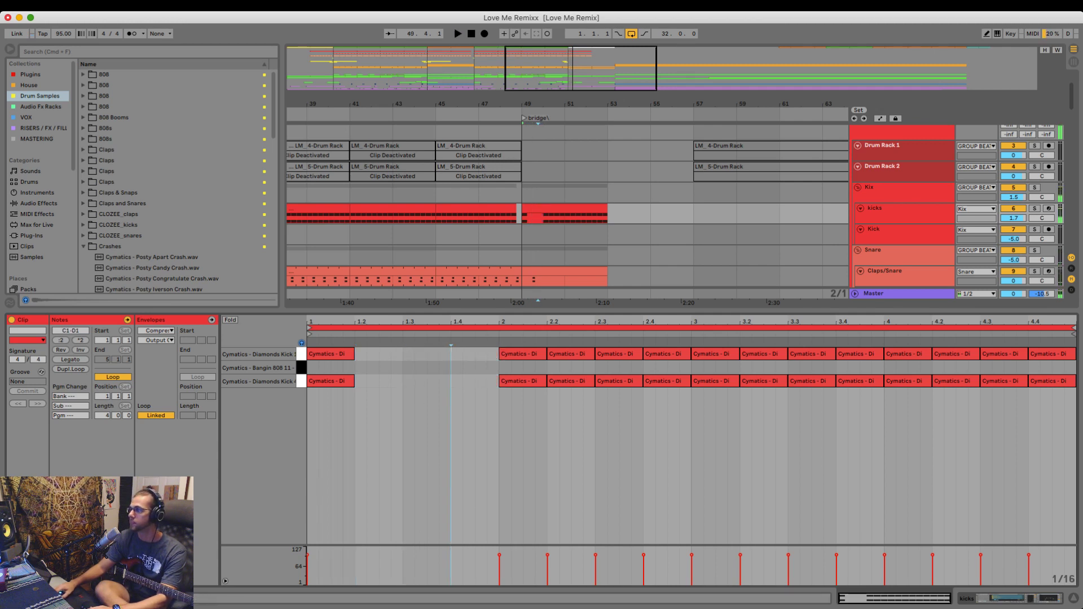
pyautogui.moveTo(1074, 328); pyautogui.dragTo(499, 328)
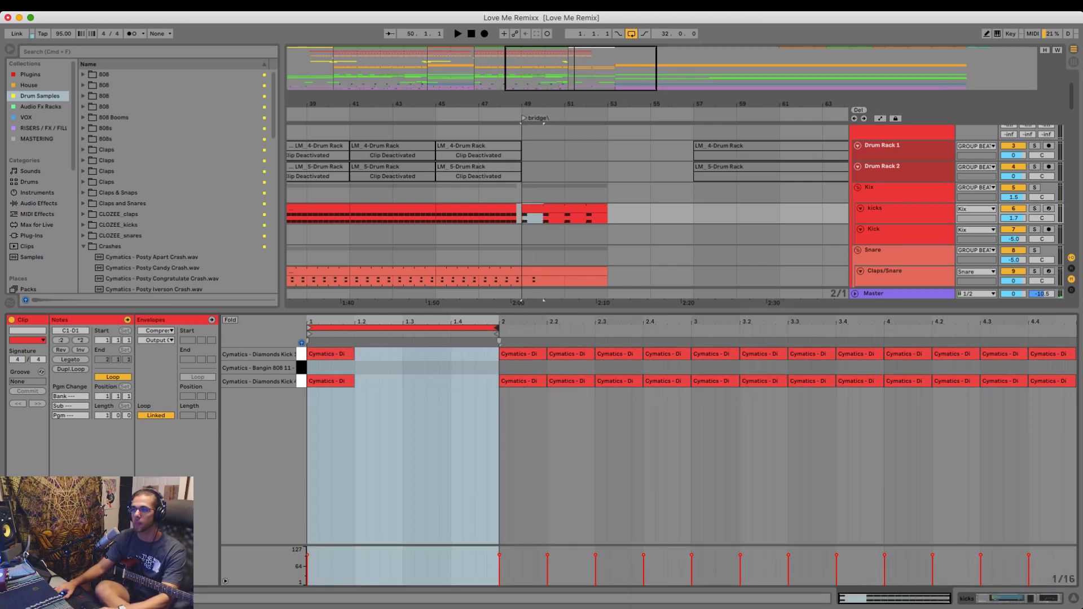
# - Play the bridge to check the one-bar kick loop against the snare and hats, closing the clip editor
pyautogui.moveTo(464, 364); pyautogui.dragTo(475, 367)
pyautogui.moveTo(465, 321); pyautogui.dragTo(556, 343)
pyautogui.scroll(-5, 568, 212)
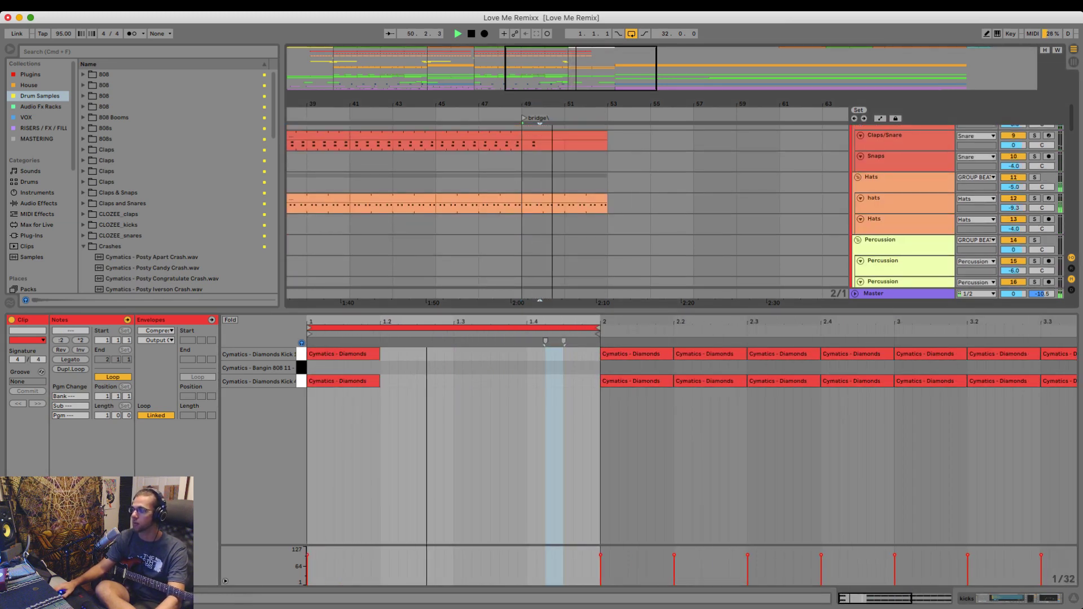
pyautogui.press('super+alt+l')
pyautogui.scroll(5, 568, 345)
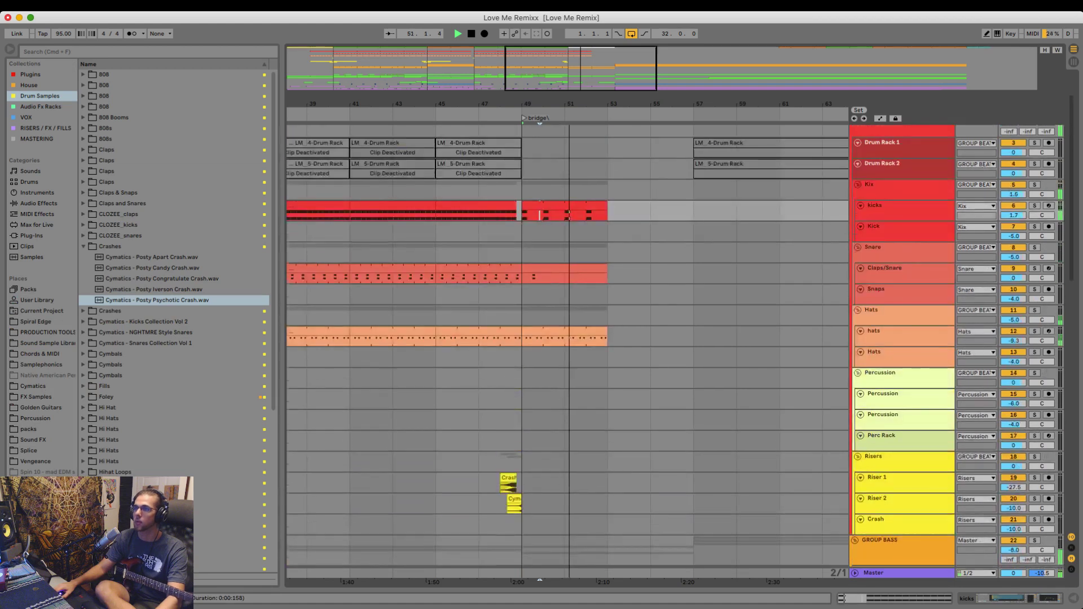
# - Lengthen the TinySnapClap_01 hit on beat 3 of the bridge Claps/Snare clip to just past beat 4 and play the bridge
pyautogui.click(540, 204)
pyautogui.doubleClick(536, 268)
pyautogui.press('space')
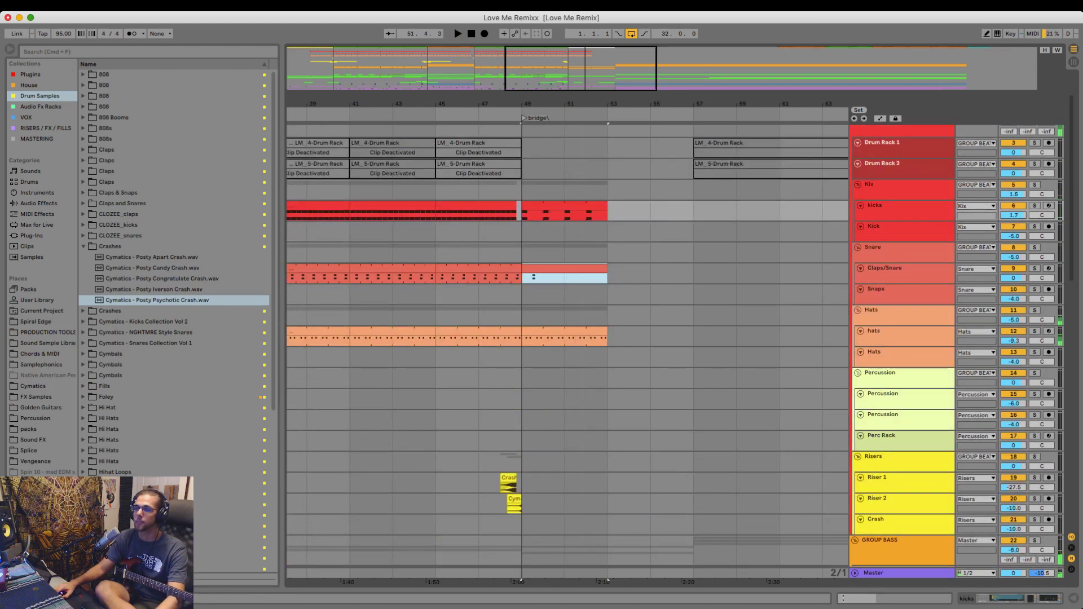
pyautogui.click(512, 417)
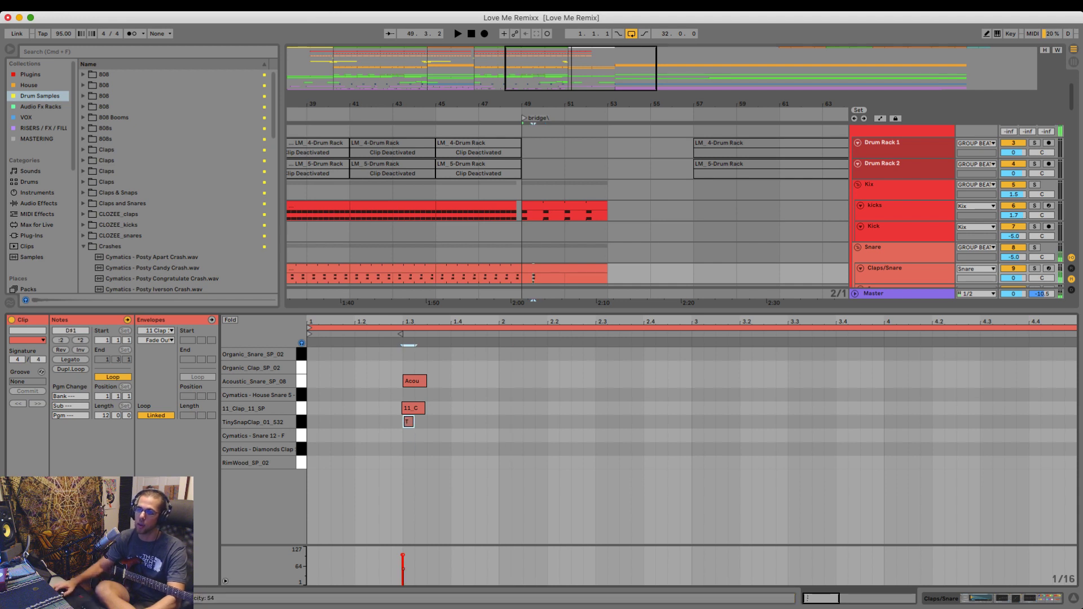
pyautogui.moveTo(413, 422); pyautogui.dragTo(463, 422)
pyautogui.press('space')
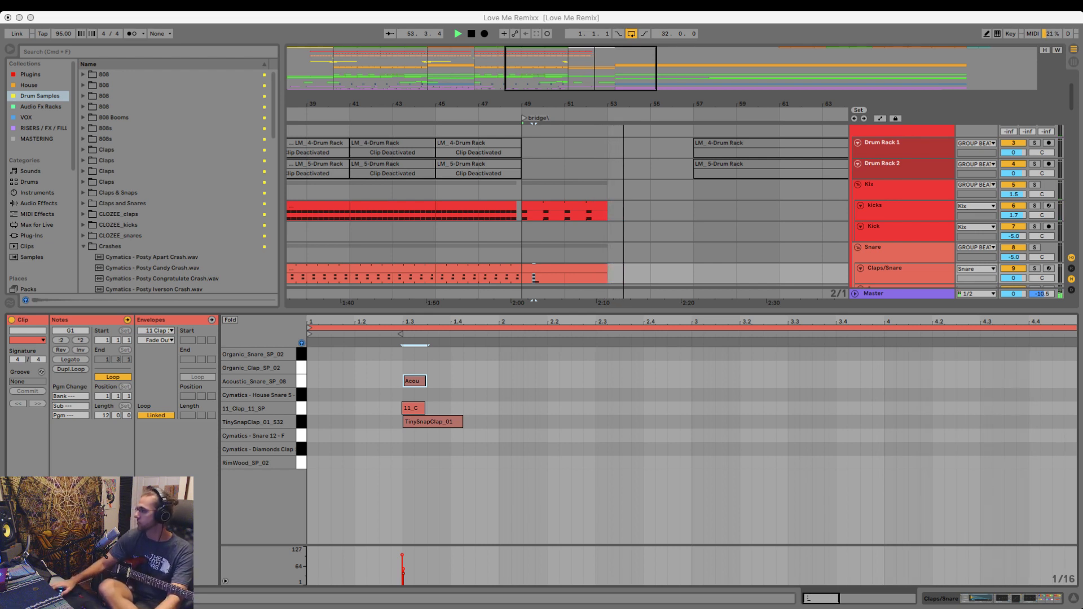
pyautogui.press('super+Tab')
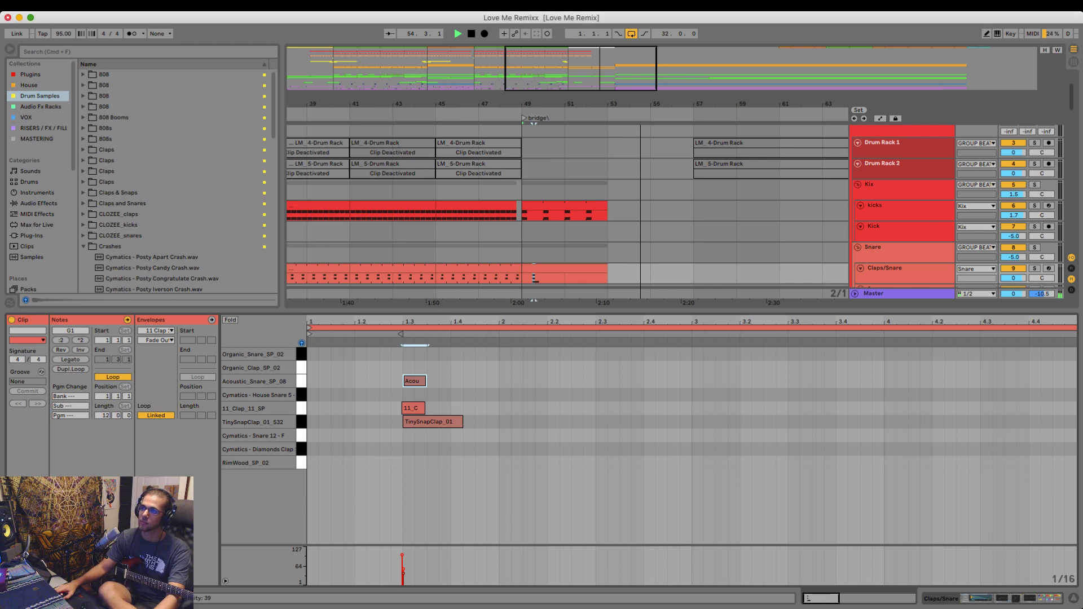
pyautogui.press('space')
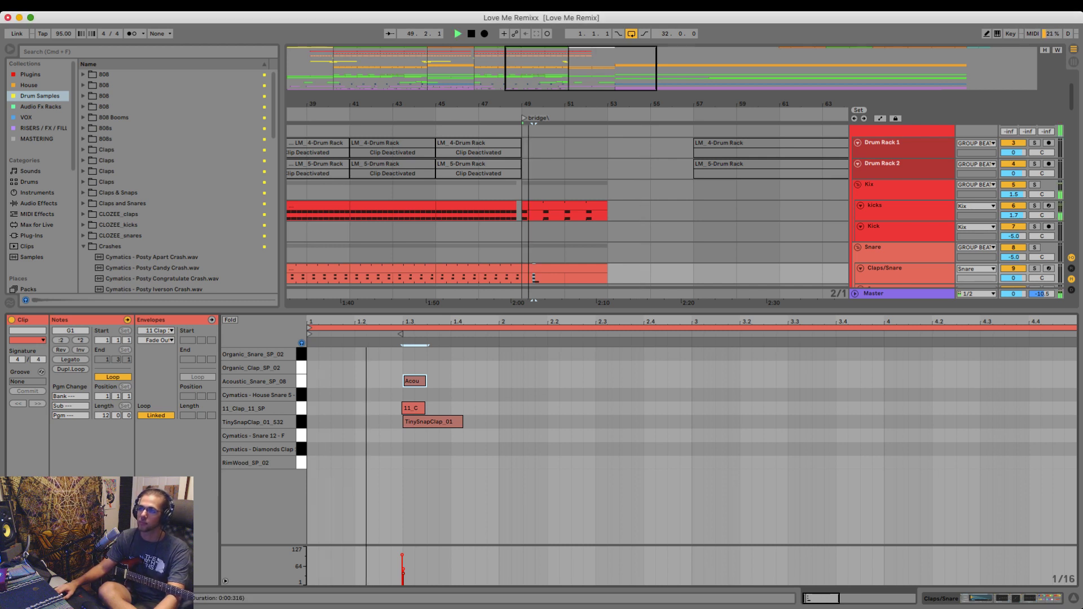
# - Shorten the bridge Claps/Snare clip's loop to one bar, matching the kick loop, and close the clip editor
pyautogui.click(555, 205)
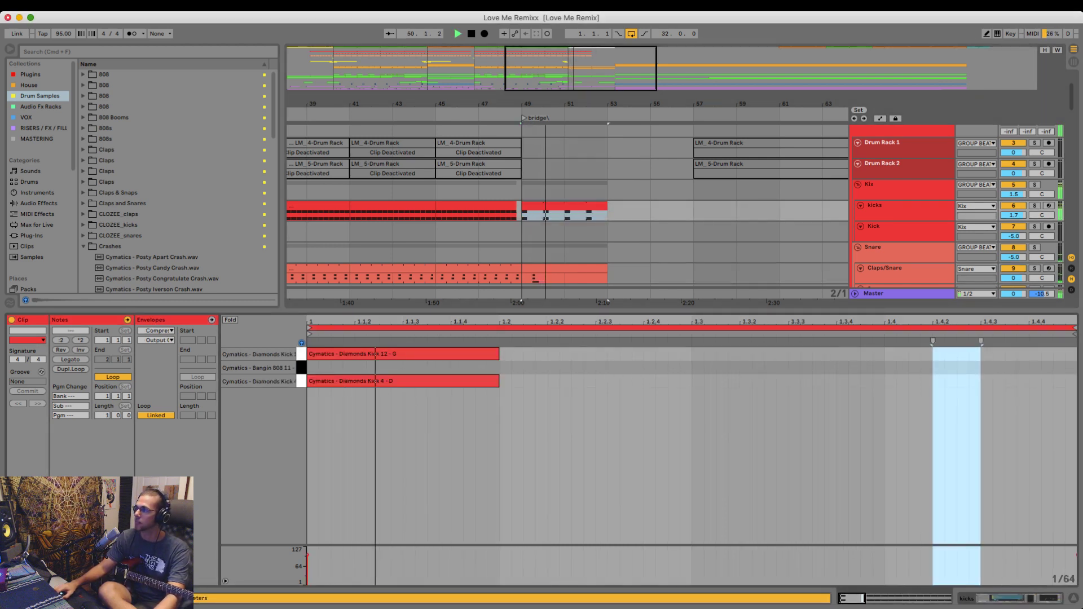
pyautogui.click(535, 277)
pyautogui.moveTo(531, 322); pyautogui.dragTo(530, 265)
pyautogui.moveTo(1075, 327); pyautogui.dragTo(370, 327)
pyautogui.press('space')
pyautogui.press('super+alt+l')
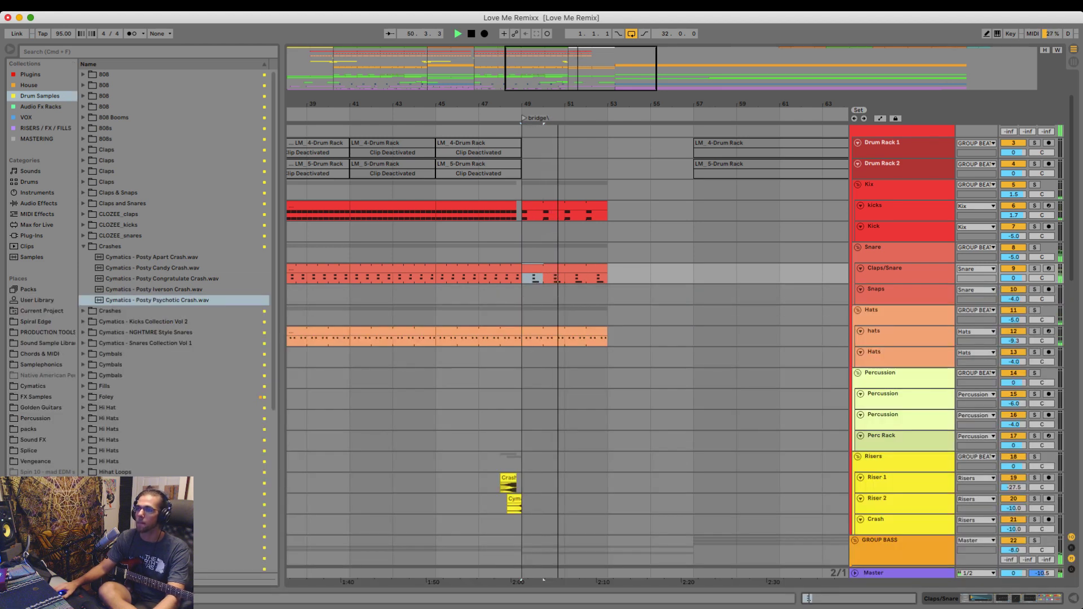
# - Move the bridge kicks, Claps/Snare and hats clips together from bars 49–53 to bars 53–57
pyautogui.click(565, 275)
pyautogui.click(566, 205)
pyautogui.press('space')
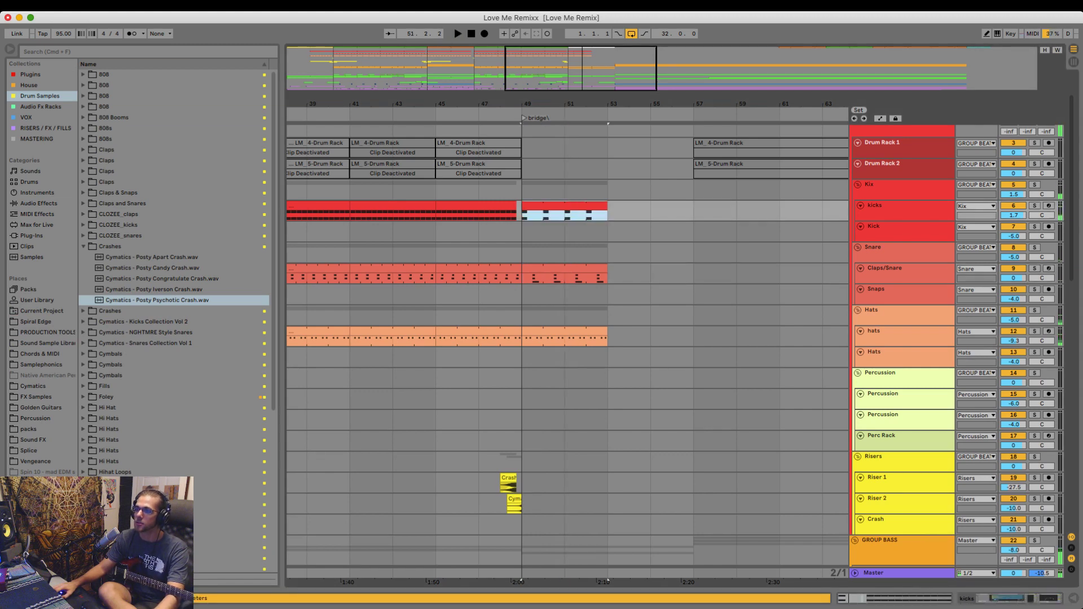
pyautogui.keyDown('shift'); pyautogui.click(566, 331); pyautogui.keyUp('shift')
pyautogui.moveTo(566, 330); pyautogui.dragTo(652, 330)
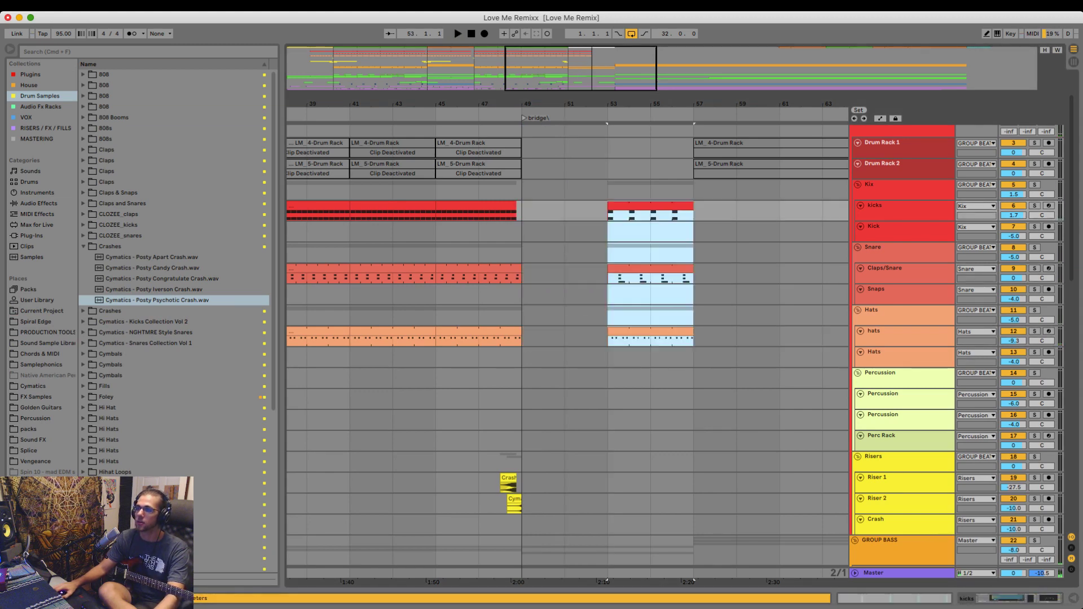
# - While playing from bar 47, copy the percussion, riser and crash clips from bars 5–15 to bar 53
pyautogui.click(480, 215)
pyautogui.press('space')
pyautogui.scroll(-5, 529, 339)
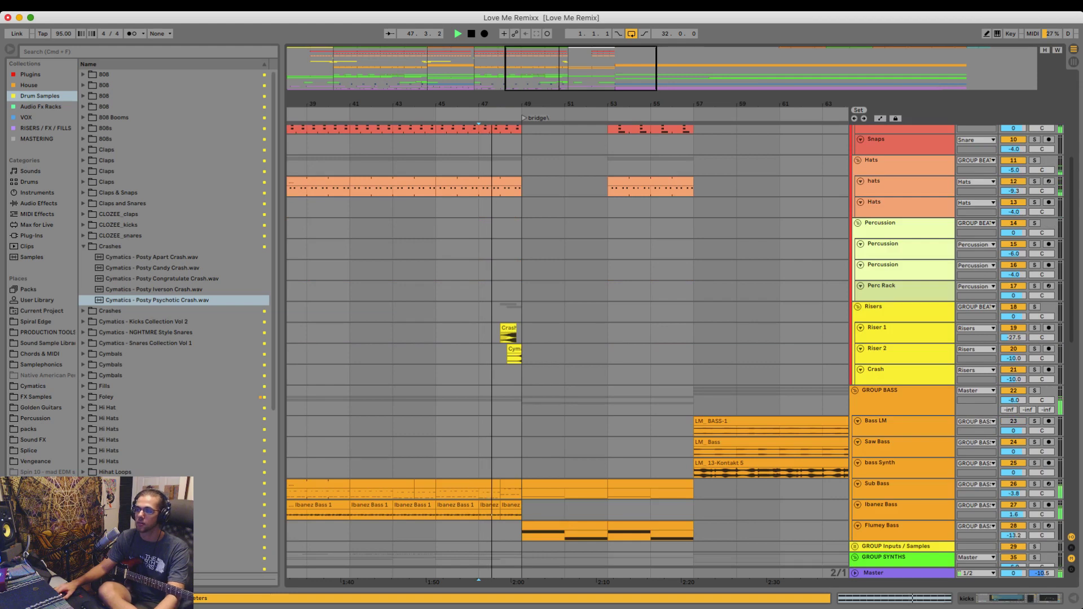
pyautogui.scroll(-3, 529, 339)
pyautogui.scroll(-2, 529, 338)
pyautogui.hscroll(-10, 530, 339)
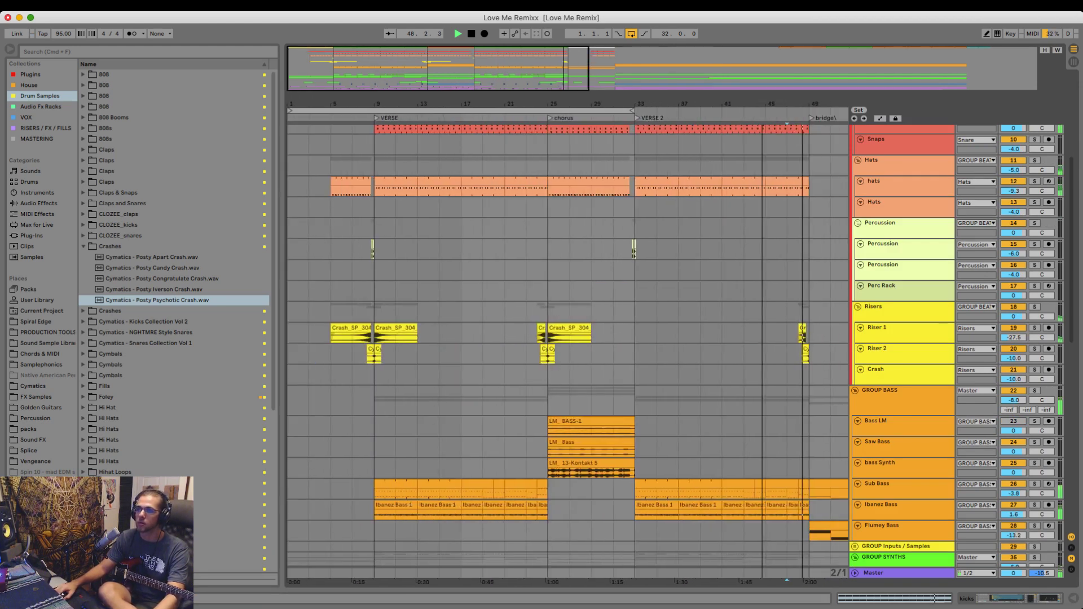
pyautogui.moveTo(333, 355); pyautogui.dragTo(437, 252)
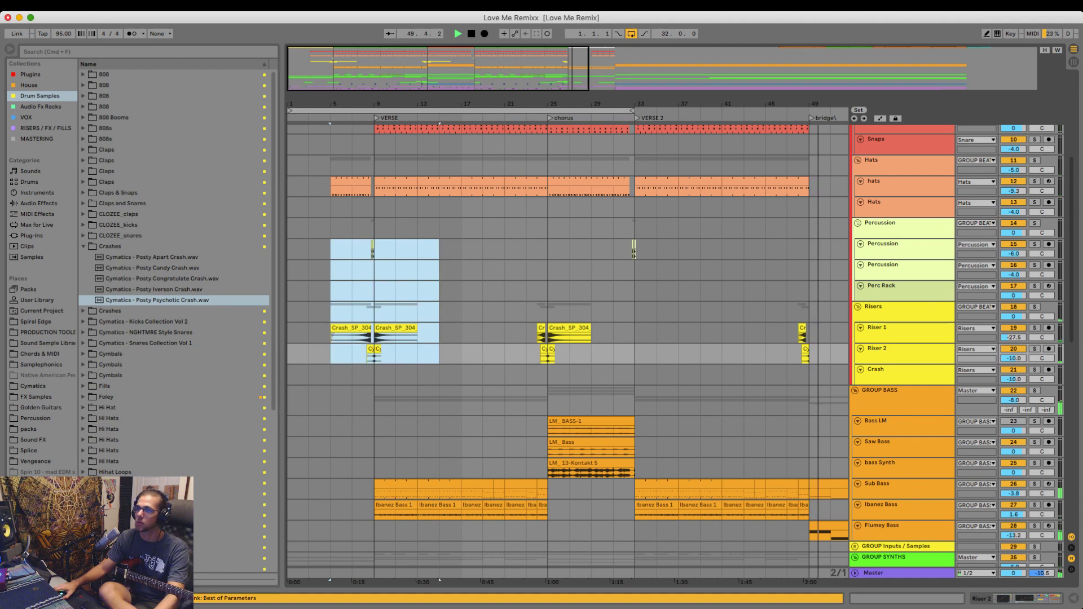
pyautogui.hscroll(10, 568, 316)
pyautogui.click(582, 250)
pyautogui.press('super+v')
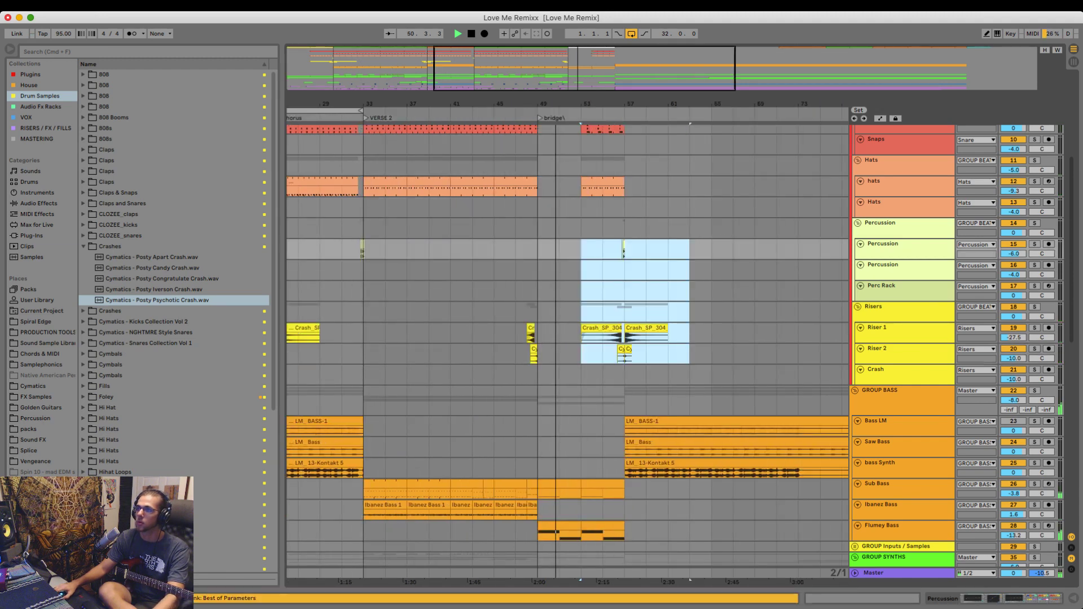
# - Delete all clips from bar 57 onward on the bass, synth, vocal and guitar tracks
pyautogui.scroll(-2, 609, 250)
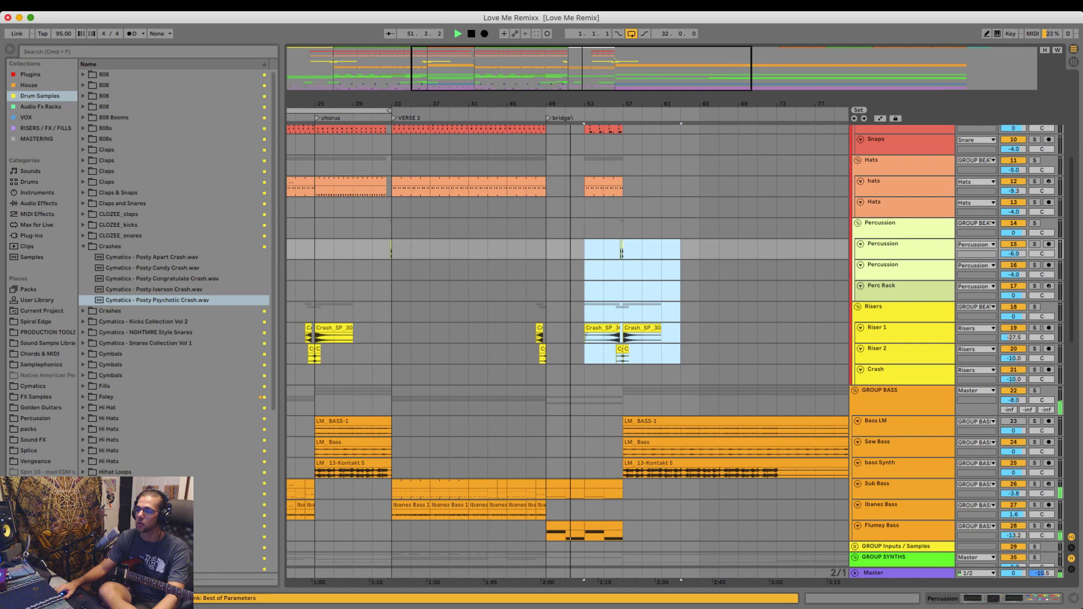
pyautogui.moveTo(624, 399); pyautogui.dragTo(847, 572)
pyautogui.press('Delete')
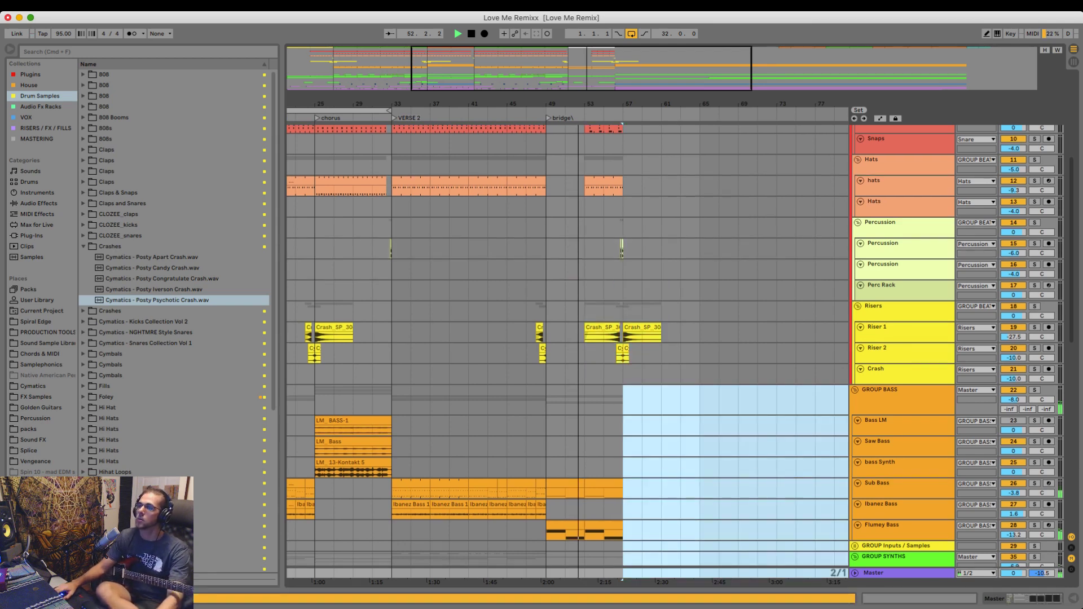
# - Listen to the second half of the bridge and review the arrangement from the guitar tracks up to the song structure
pyautogui.scroll(-10, 568, 350)
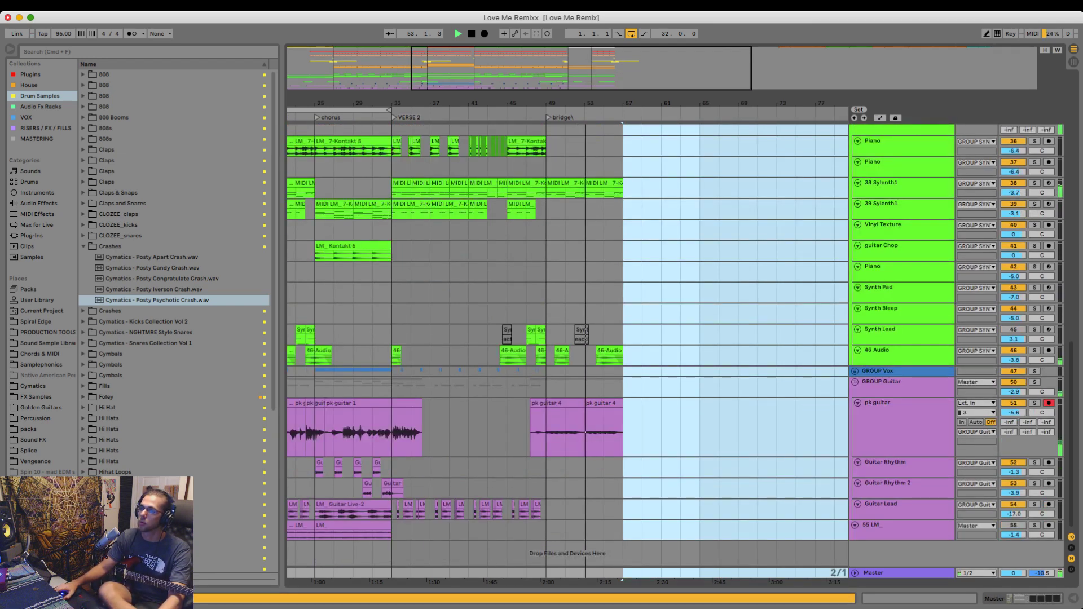
pyautogui.scroll(-1, 648, 349)
pyautogui.scroll(13, 666, 338)
pyautogui.click(694, 300)
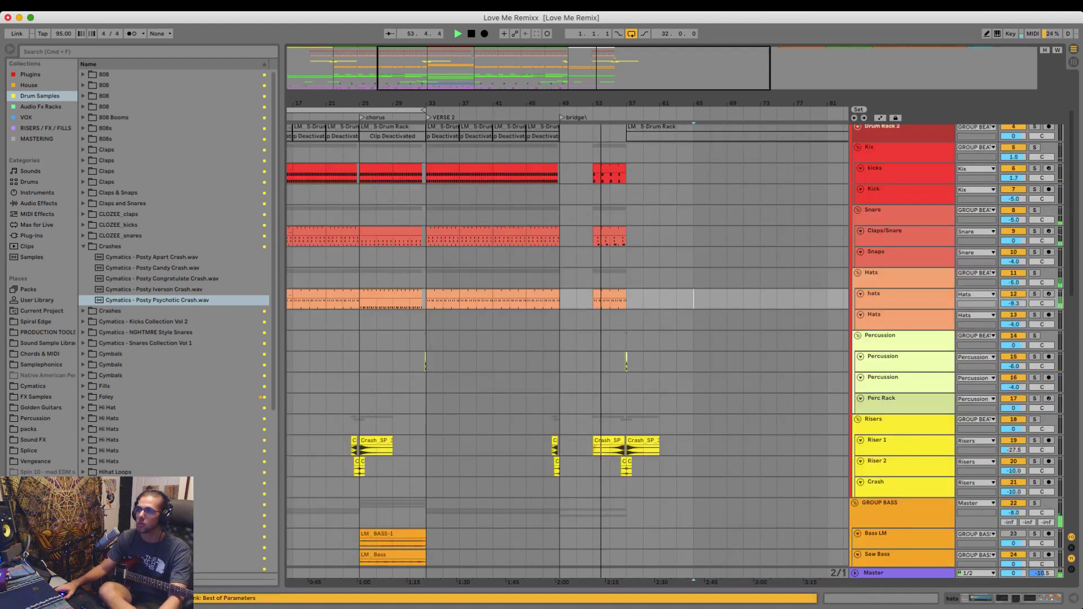
pyautogui.scroll(2, 567, 350)
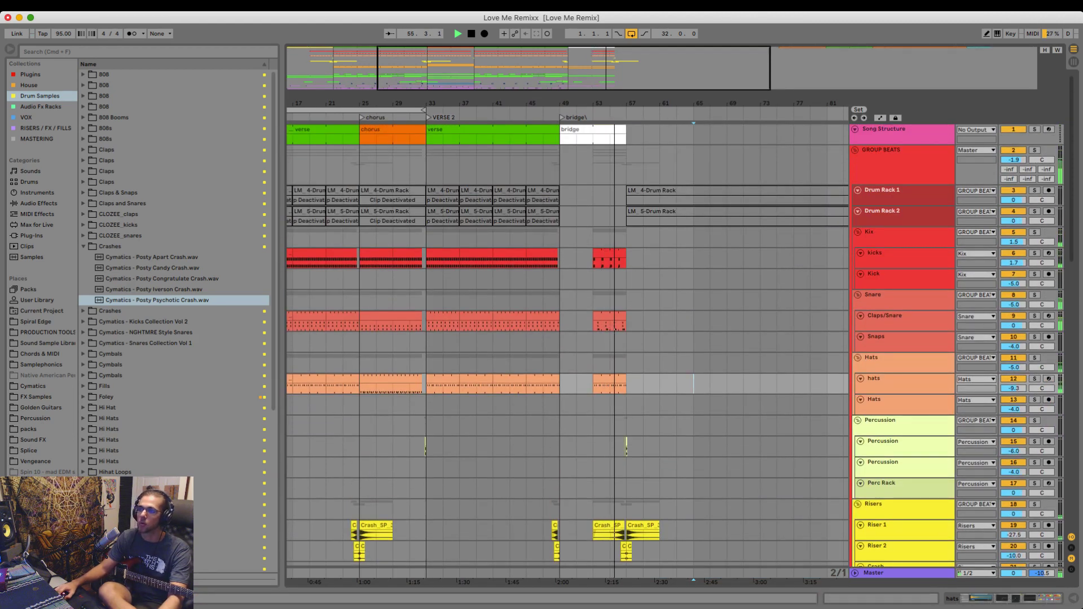
pyautogui.moveTo(428, 139); pyautogui.dragTo(560, 572)
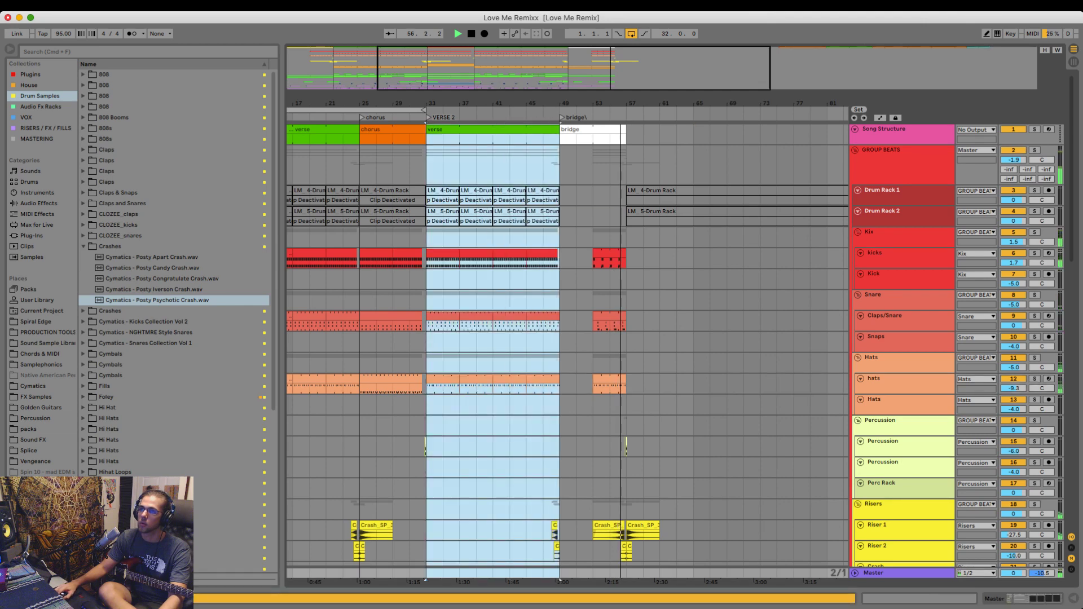
pyautogui.click(460, 165)
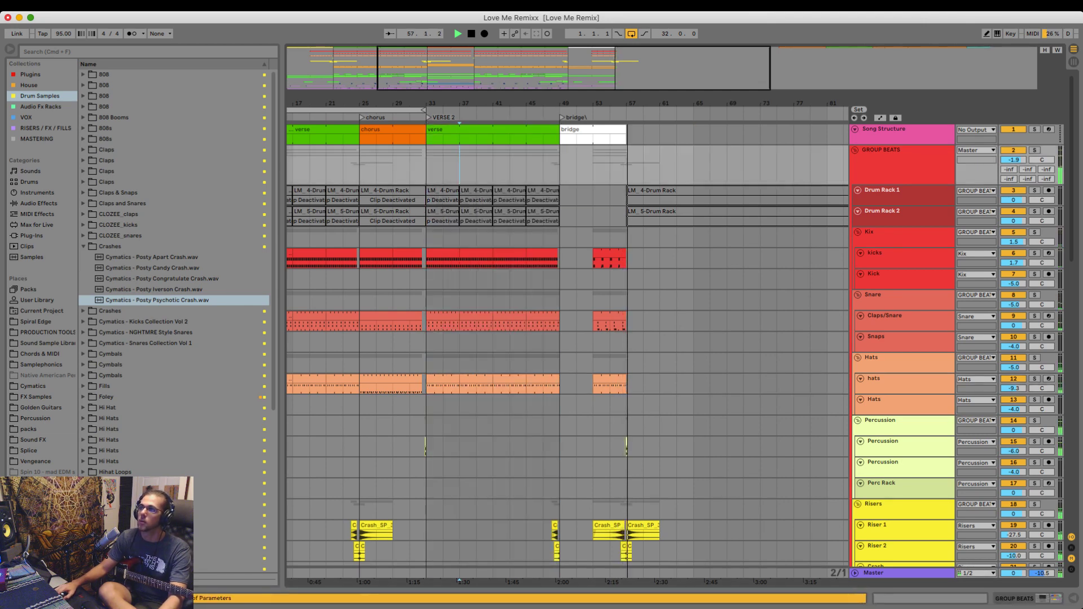
pyautogui.moveTo(652, 104); pyautogui.dragTo(652, 95)
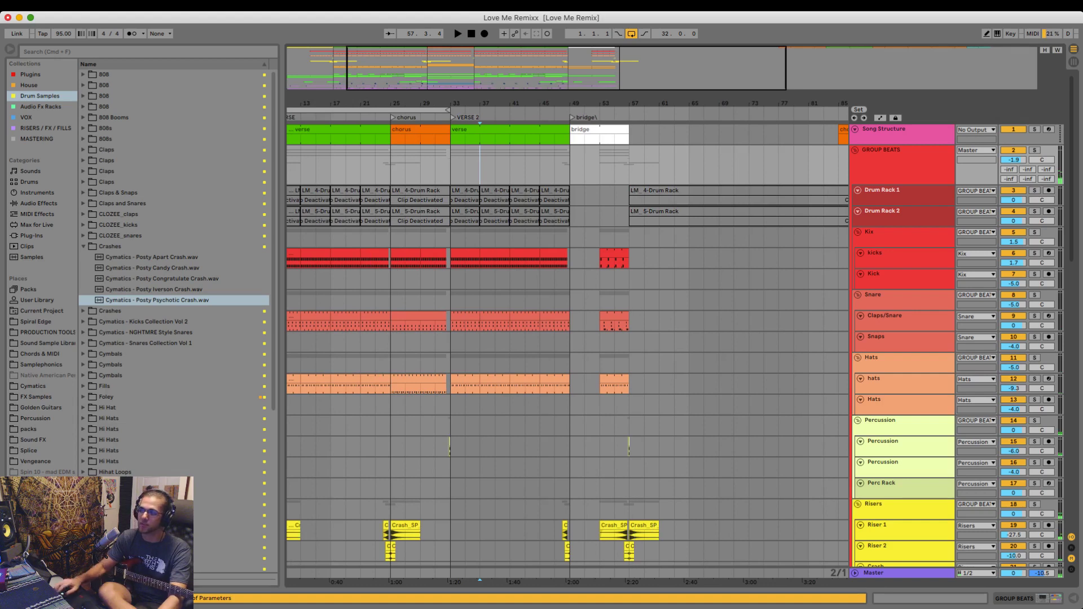
# - Arm and expand the Guitar Rhythm track, then play the bridge from bar 49 to rehearse the rhythm part
pyautogui.scroll(-15, 676, 346)
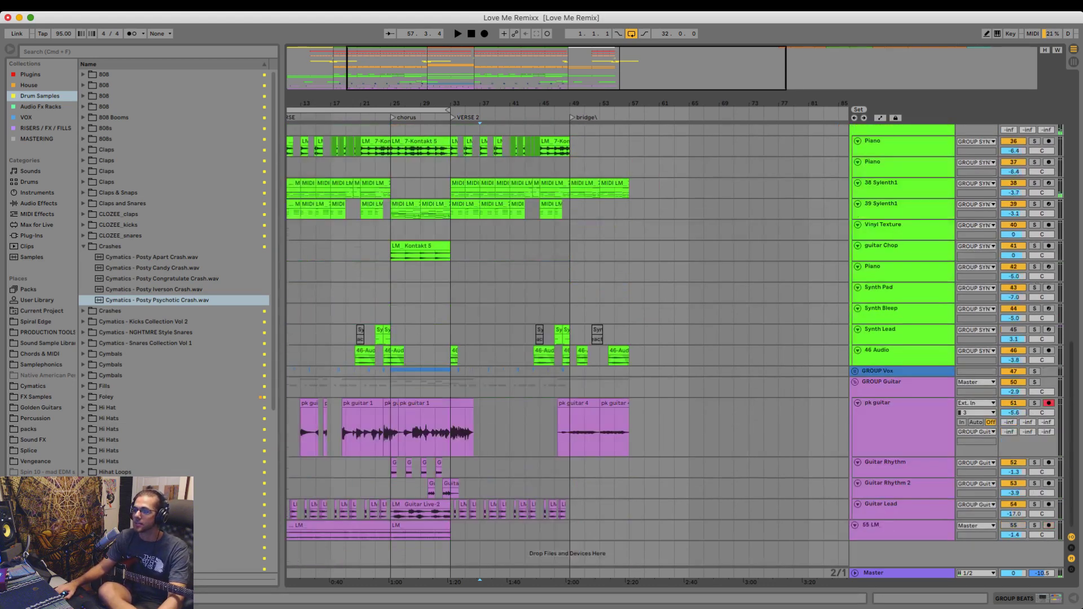
pyautogui.click(570, 431)
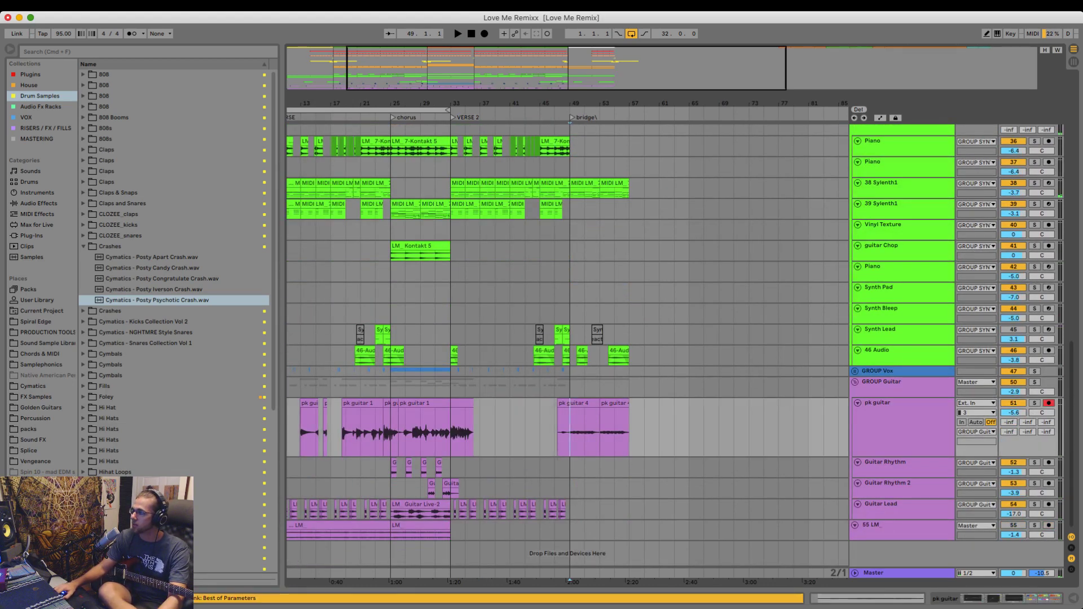
pyautogui.click(1049, 462)
pyautogui.click(858, 462)
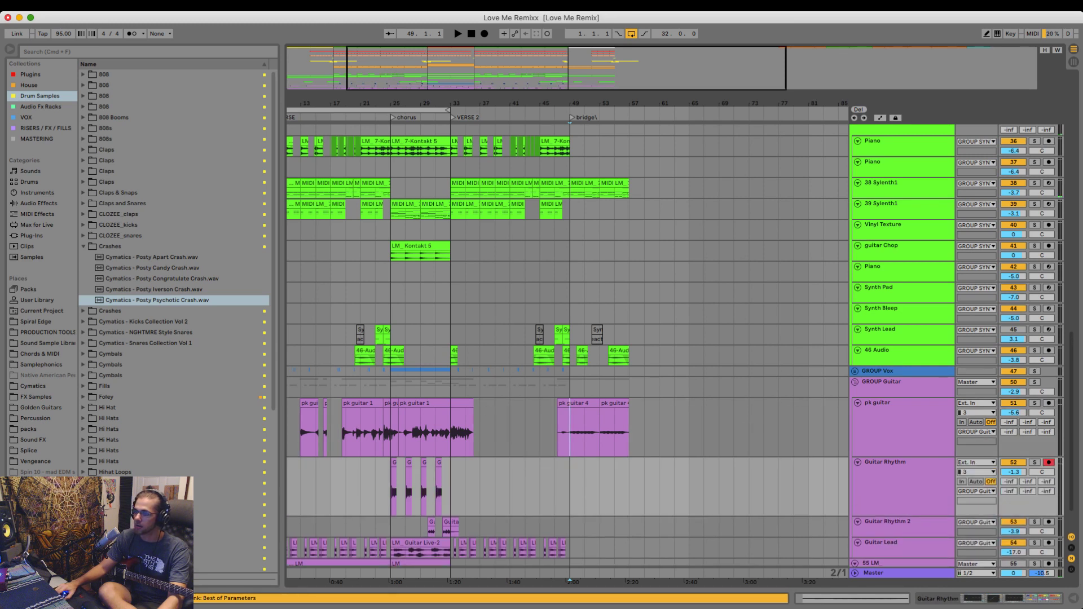
pyautogui.press('space')
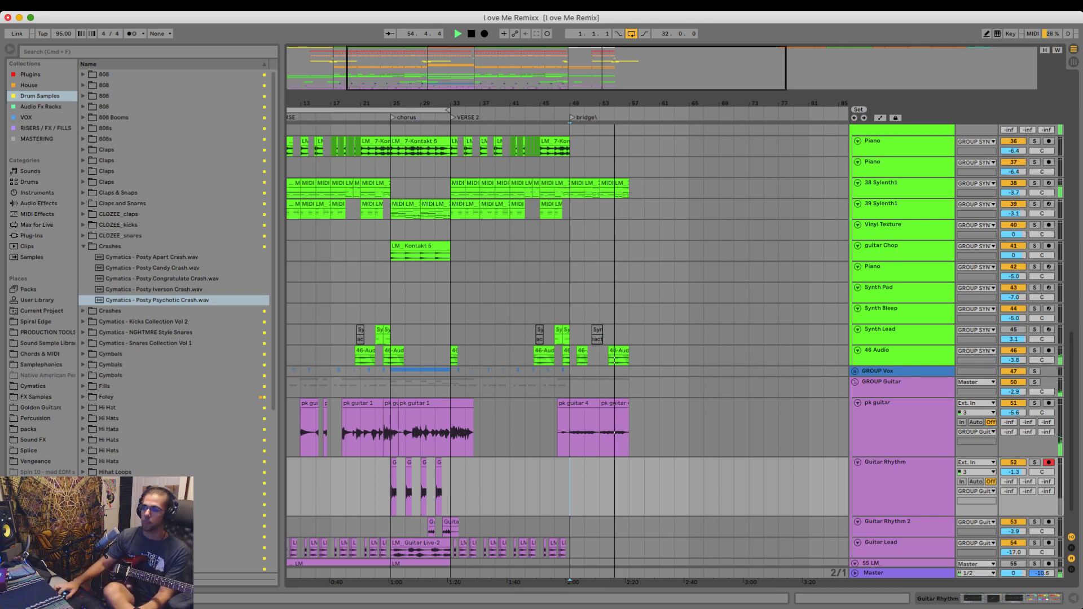
pyautogui.press('space')
# - Record a rhythm guitar take on the Guitar Rhythm track, starting about two bars before the bridge and ending around bar 55
pyautogui.press('Left')
pyautogui.press('F9')
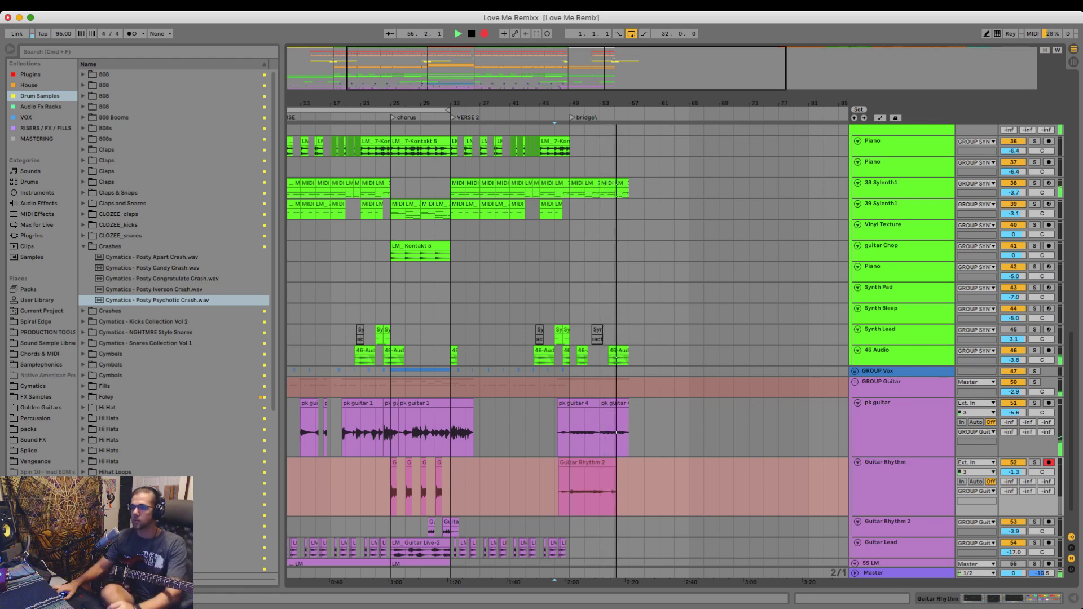
pyautogui.press('space')
# - Play back the take and delete the lead-in before bar 49 on both the pk guitar and Guitar Rhythm tracks
pyautogui.press('space')
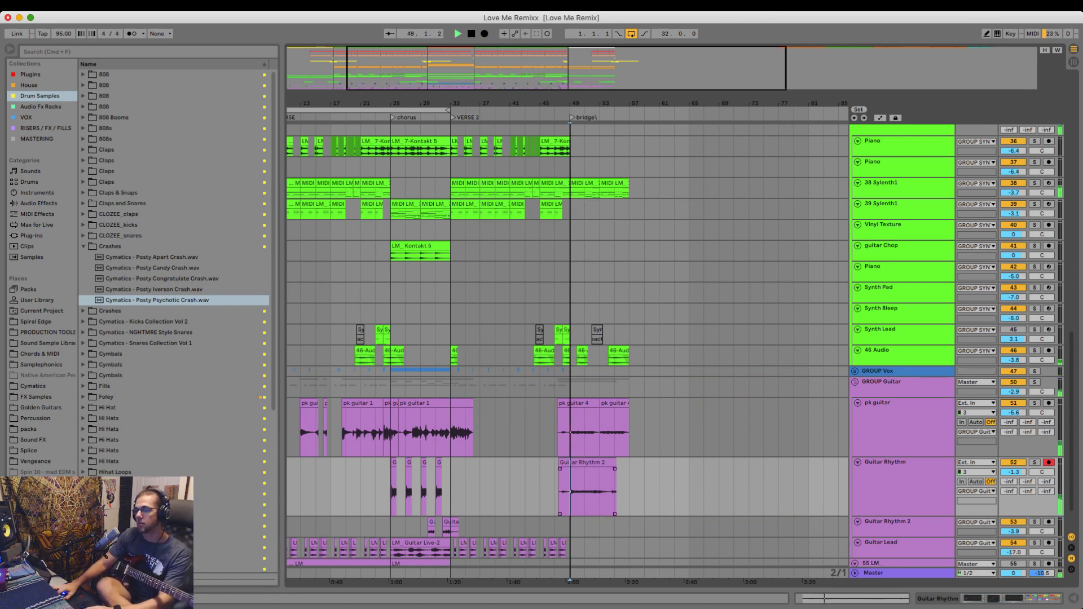
pyautogui.moveTo(555, 486); pyautogui.dragTo(569, 433)
pyautogui.press('Delete')
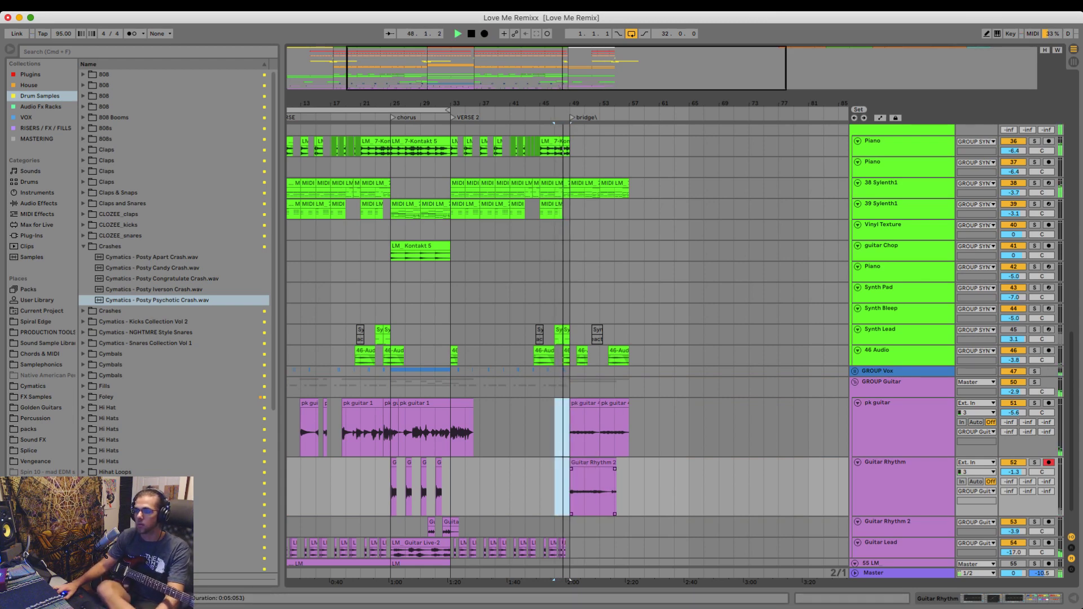
# - Add warp markers to the new Guitar Rhythm clip so its strums line up with clip bars 3, 4 and 5
pyautogui.doubleClick(585, 463)
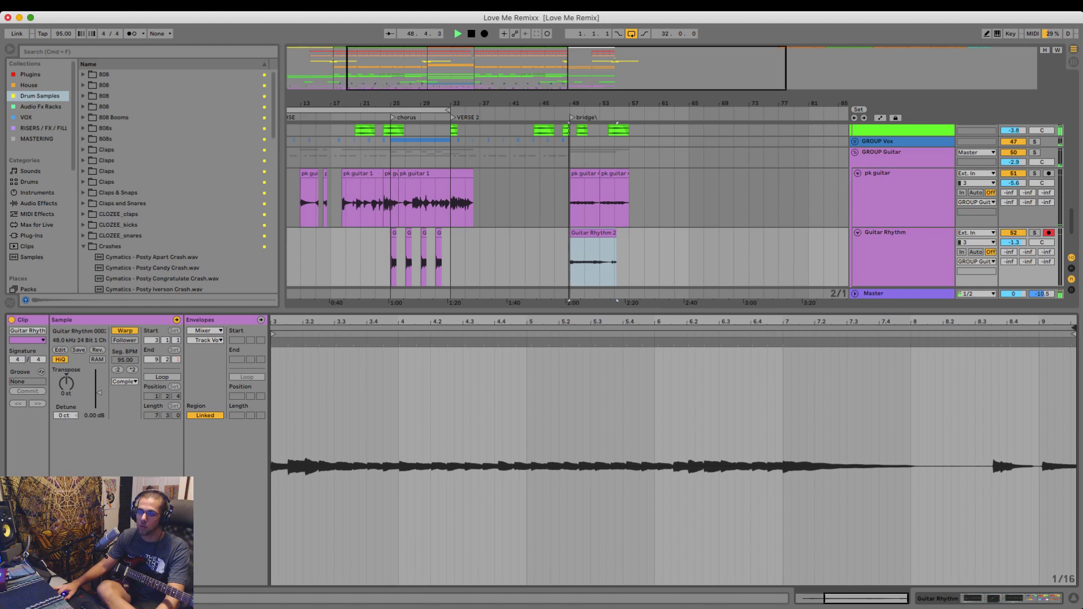
pyautogui.moveTo(278, 322); pyautogui.dragTo(334, 334)
pyautogui.doubleClick(328, 342)
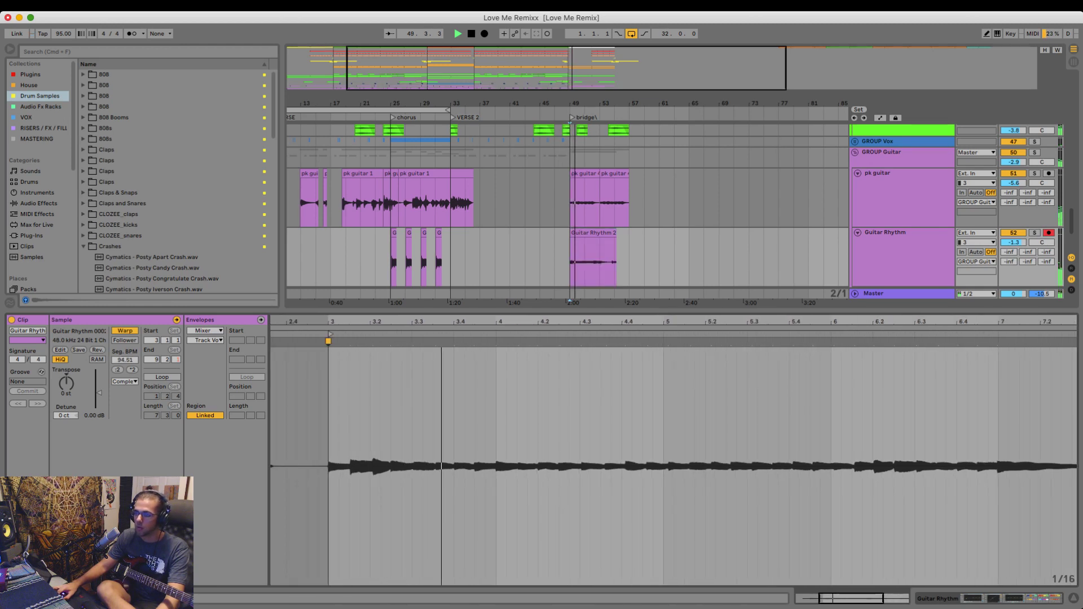
pyautogui.doubleClick(506, 341)
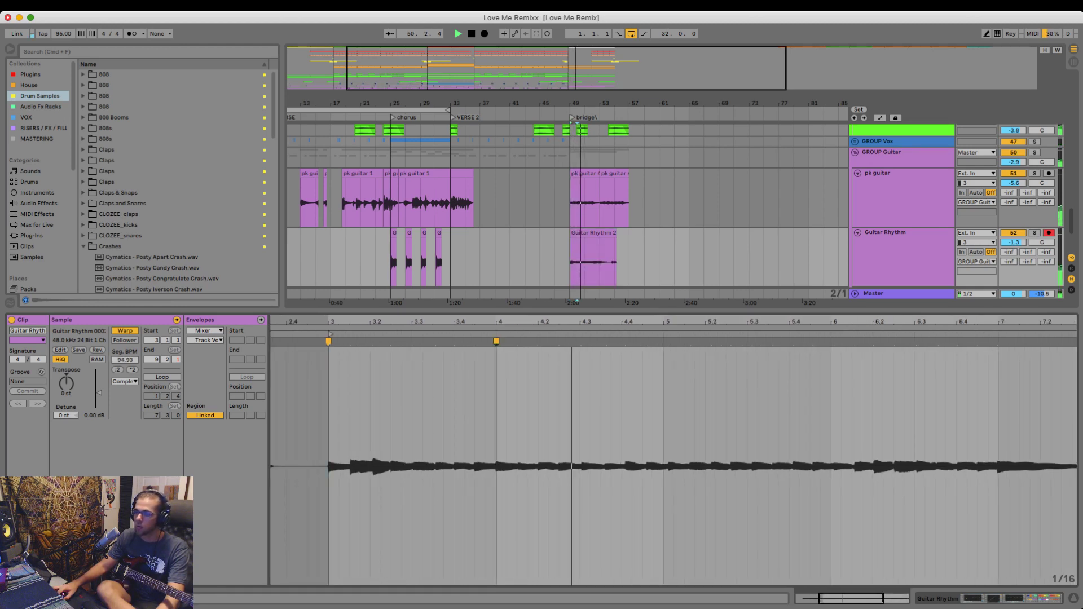
pyautogui.moveTo(507, 342); pyautogui.dragTo(497, 342)
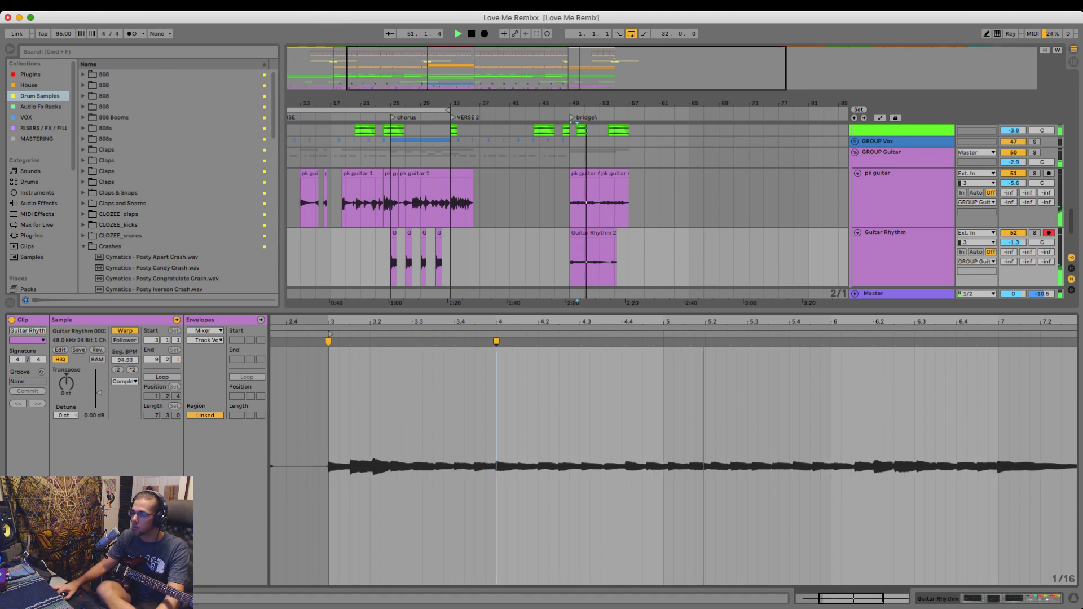
pyautogui.doubleClick(668, 342)
pyautogui.moveTo(668, 341); pyautogui.dragTo(663, 341)
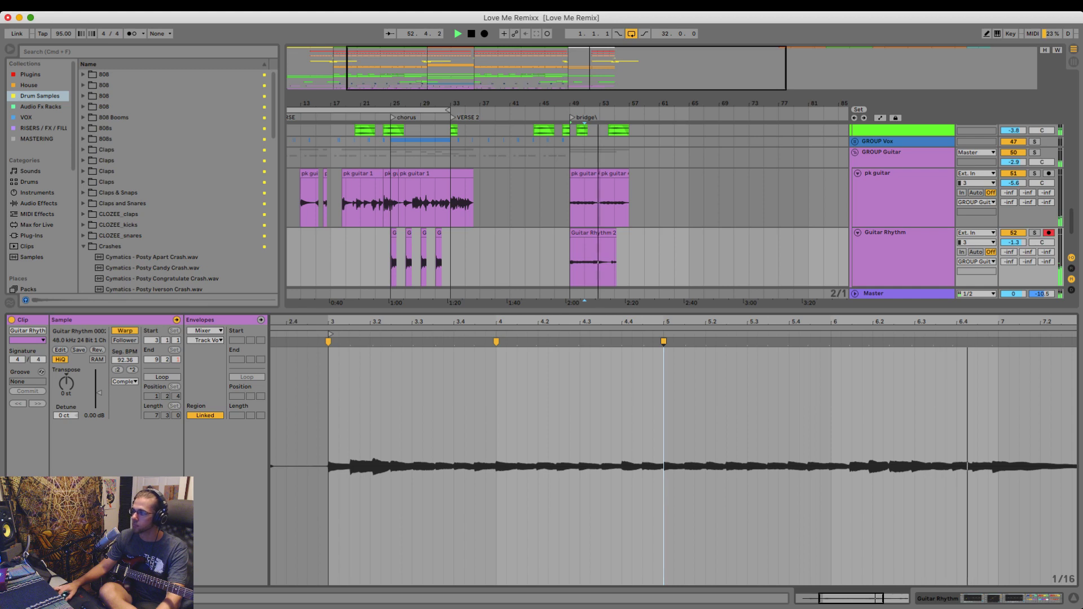
# - Warp the strum near clip bar 7 of the Guitar Rhythm take onto the bar line and close the clip editor
pyautogui.hscroll(4, 790, 361)
pyautogui.click(889, 353)
pyautogui.doubleClick(862, 341)
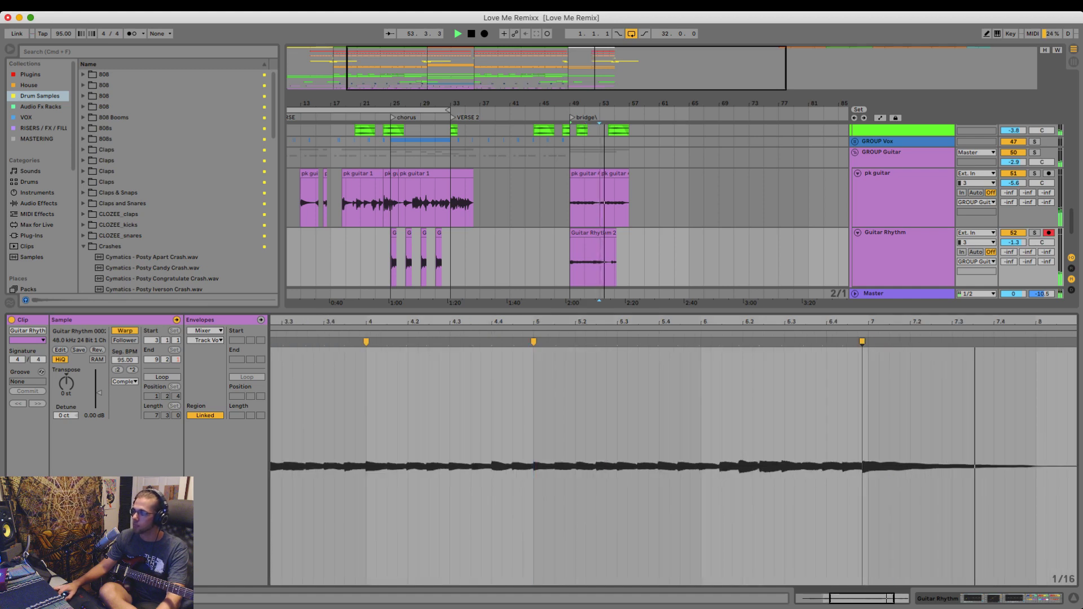
pyautogui.moveTo(863, 341); pyautogui.dragTo(869, 341)
pyautogui.press('super+alt+l')
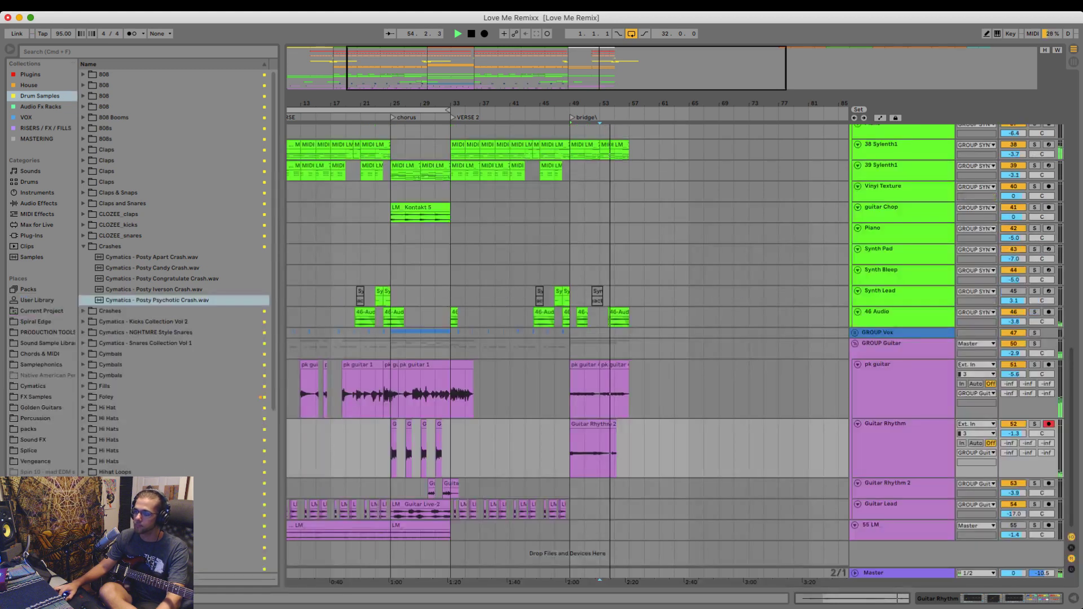
# - Duplicate the first four bars of the bridge's Guitar Rhythm take into bars 53–57 and play the bridge from bar 49
pyautogui.moveTo(571, 452); pyautogui.dragTo(600, 452)
pyautogui.press('super+d')
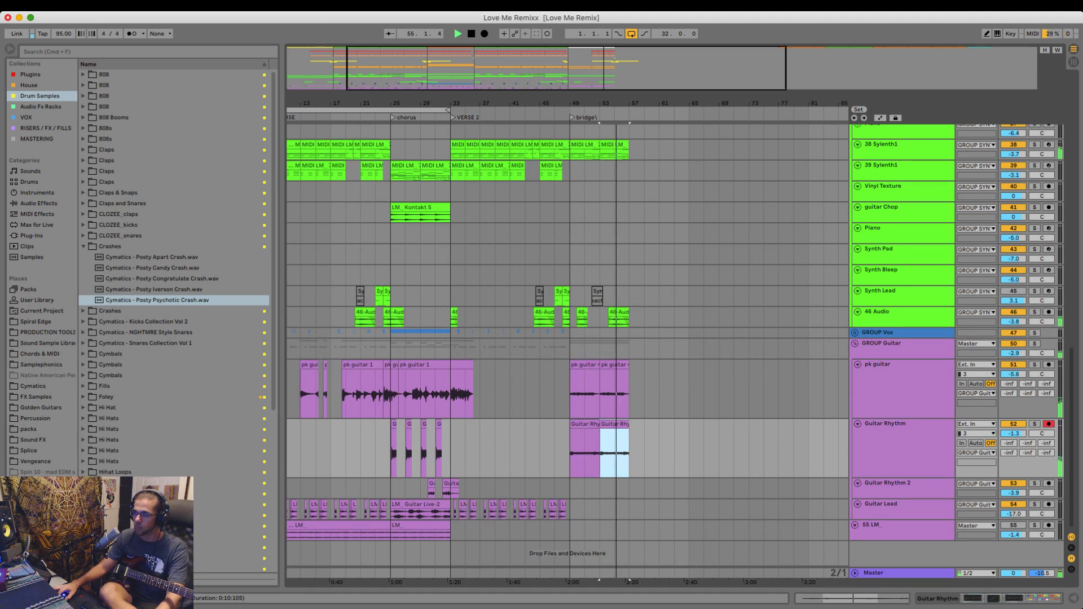
pyautogui.press('space')
pyautogui.click(570, 394)
pyautogui.press('space')
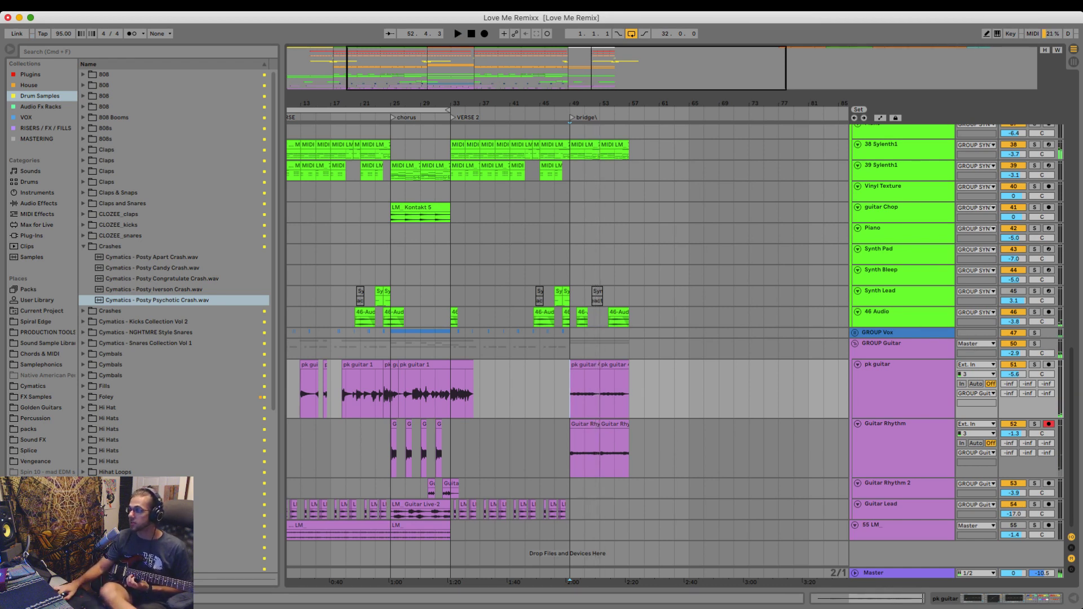
# - Make the Guitar Rhythm 2 track taller, arm it and record a guitar take from about bar 52 to bar 58
pyautogui.moveTo(903, 499); pyautogui.dragTo(903, 528)
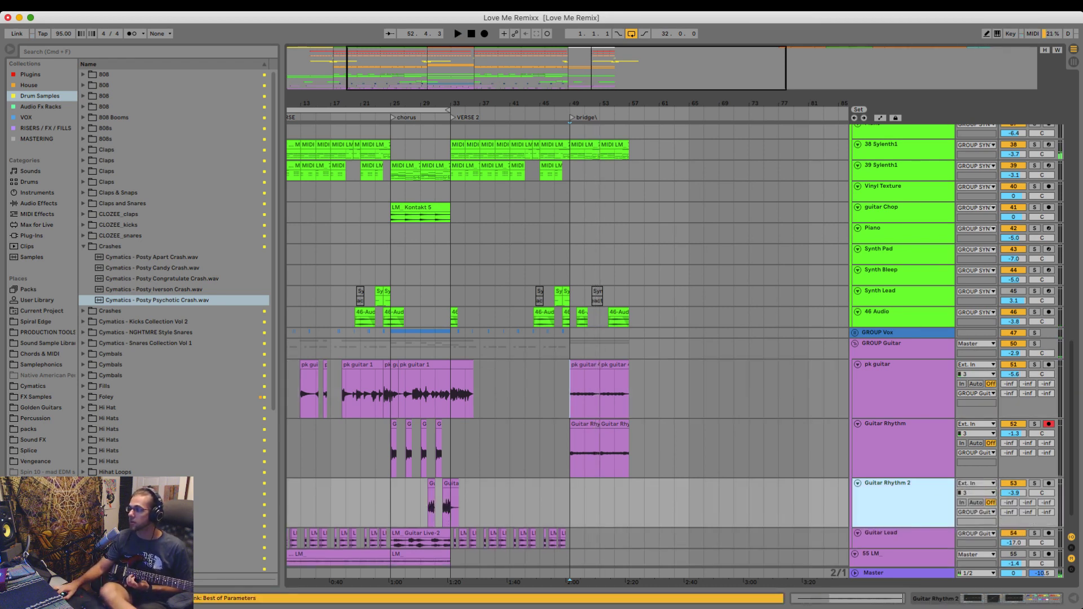
pyautogui.click(1049, 484)
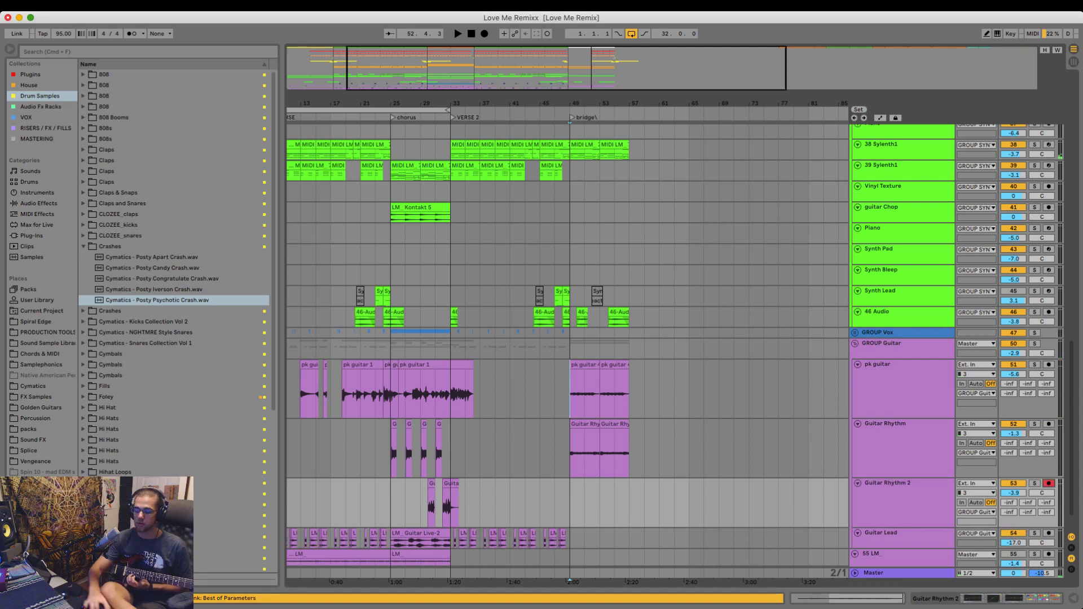
pyautogui.click(584, 504)
pyautogui.press('space')
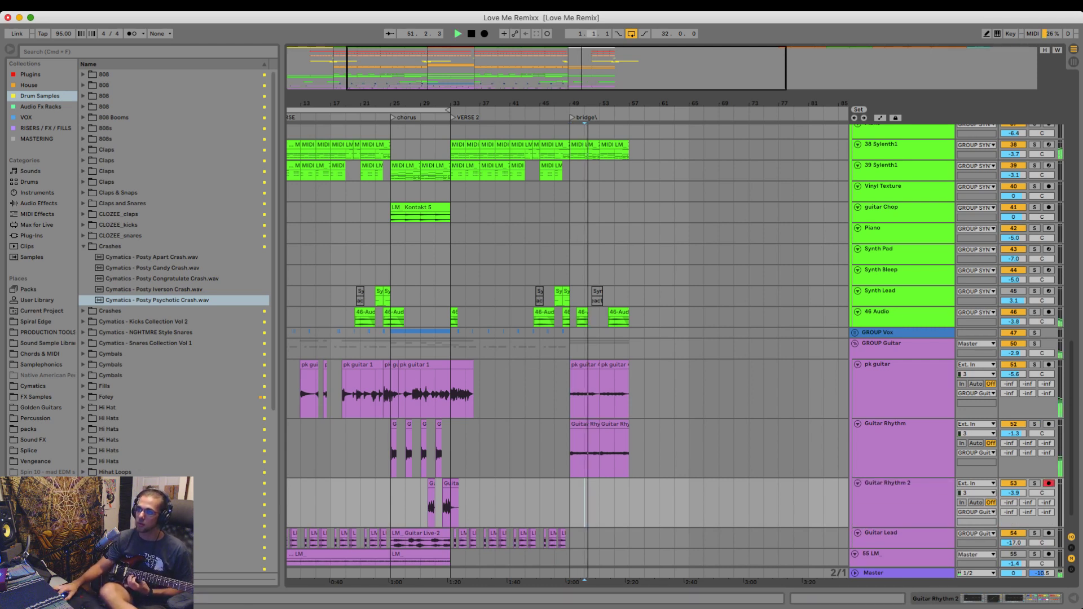
pyautogui.click(485, 34)
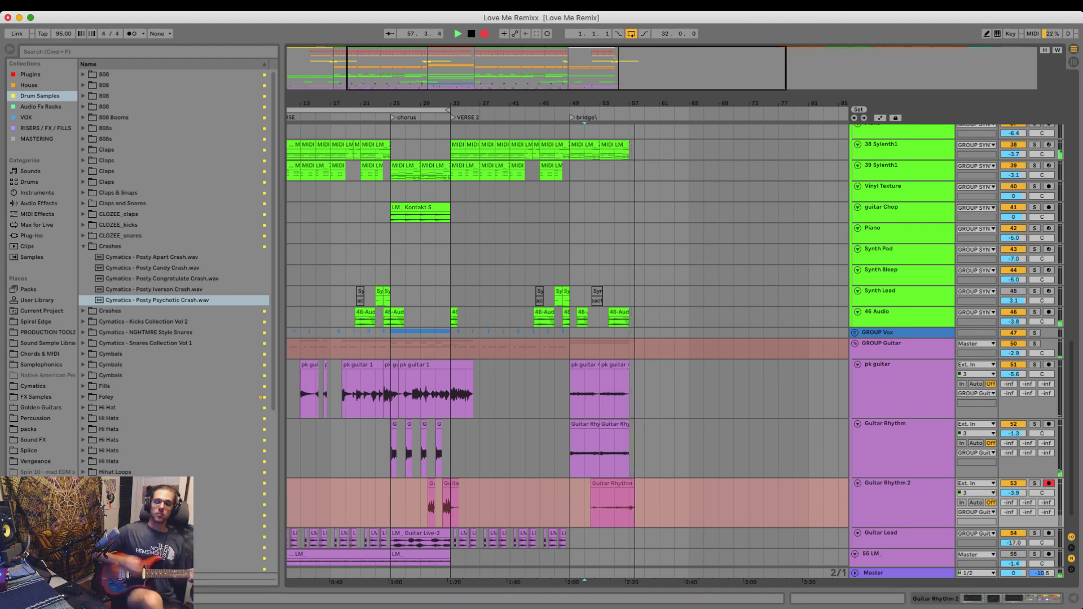
pyautogui.press('space')
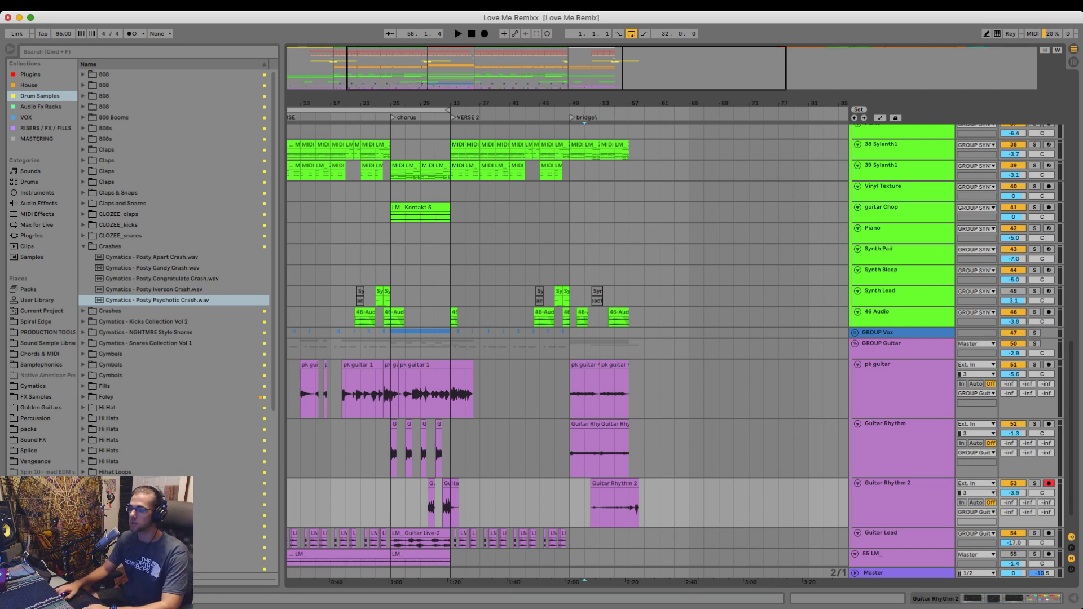
# - Trim the new Guitar Rhythm 2 take to bars 53–57 while playing back the bridge from bar 49
pyautogui.moveTo(629, 503); pyautogui.dragTo(659, 502)
pyautogui.click(570, 503)
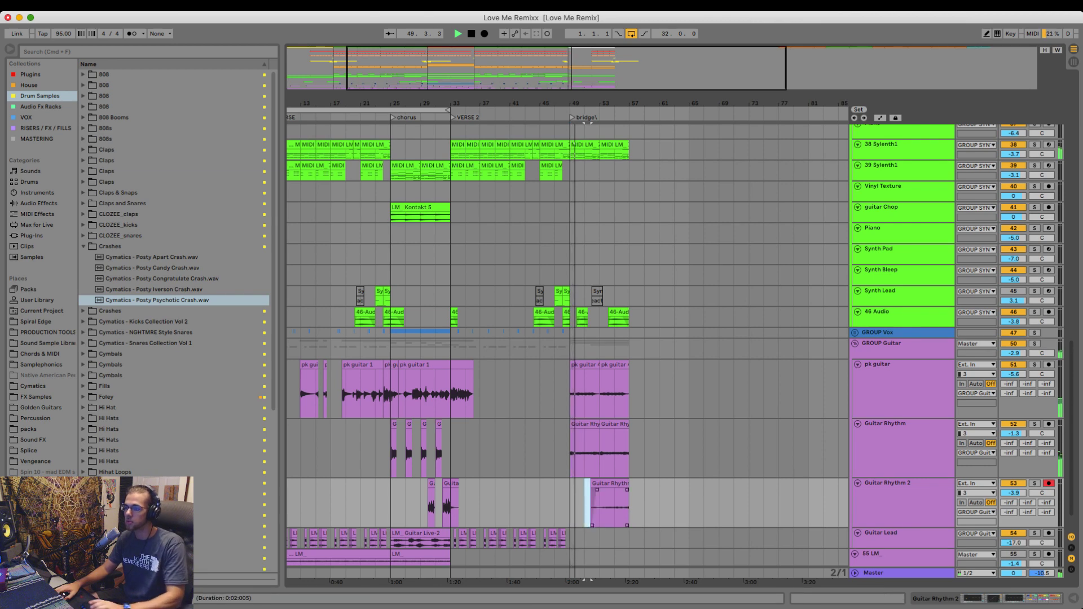
pyautogui.moveTo(591, 502); pyautogui.dragTo(599, 502)
pyautogui.moveTo(601, 104); pyautogui.dragTo(601, 147)
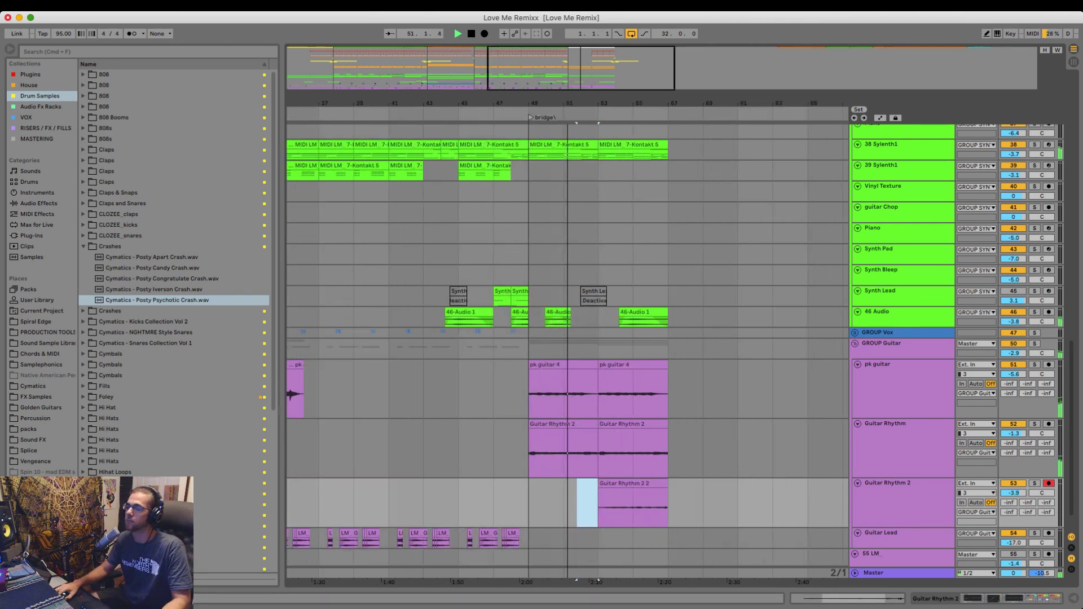
pyautogui.click(703, 393)
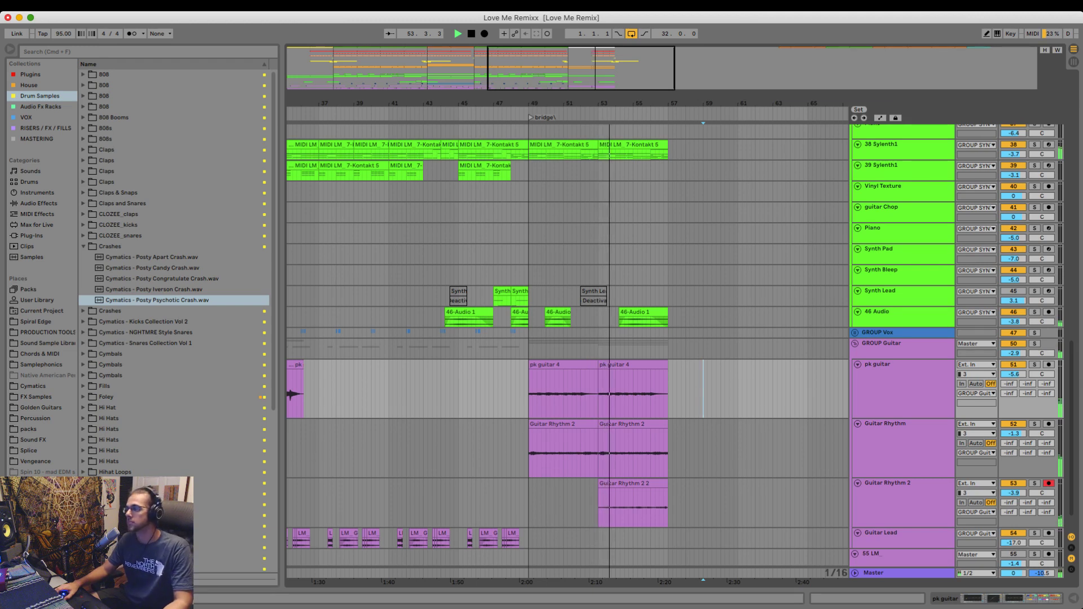
# - Extend the last clip on the 55 LM track to about bar 71 and audition that track soloed from the chorus
pyautogui.scroll(-1, 620, 390)
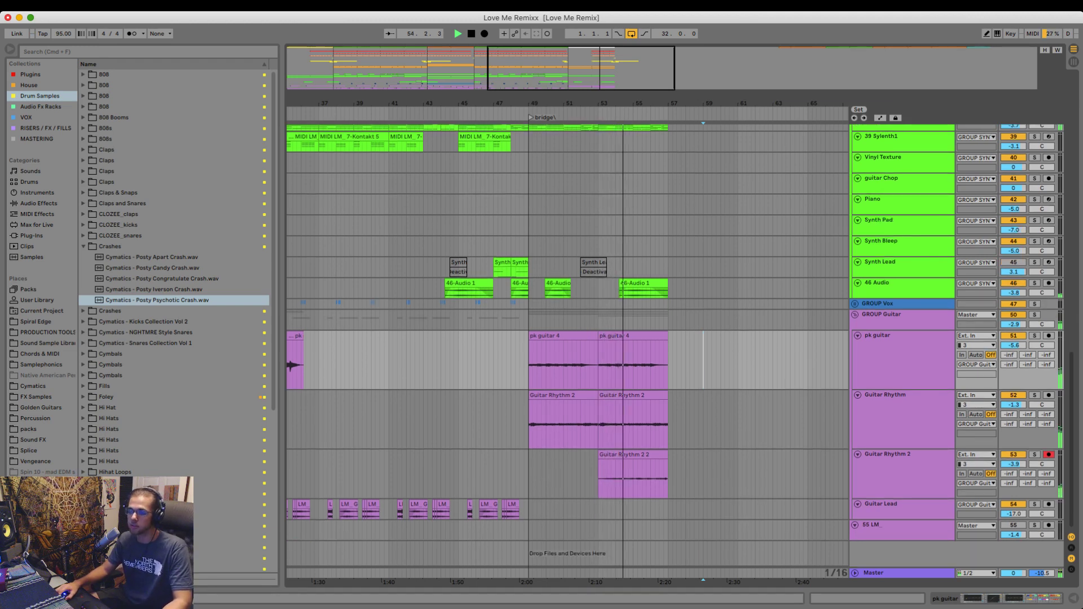
pyautogui.scroll(-5, 568, 361)
pyautogui.press('space')
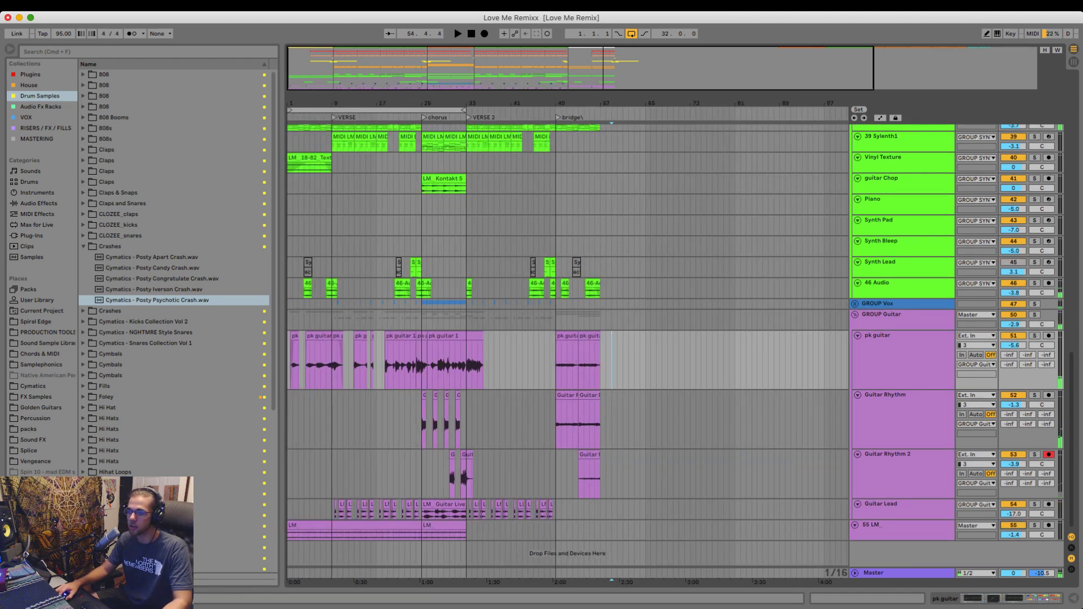
pyautogui.moveTo(466, 525); pyautogui.dragTo(684, 525)
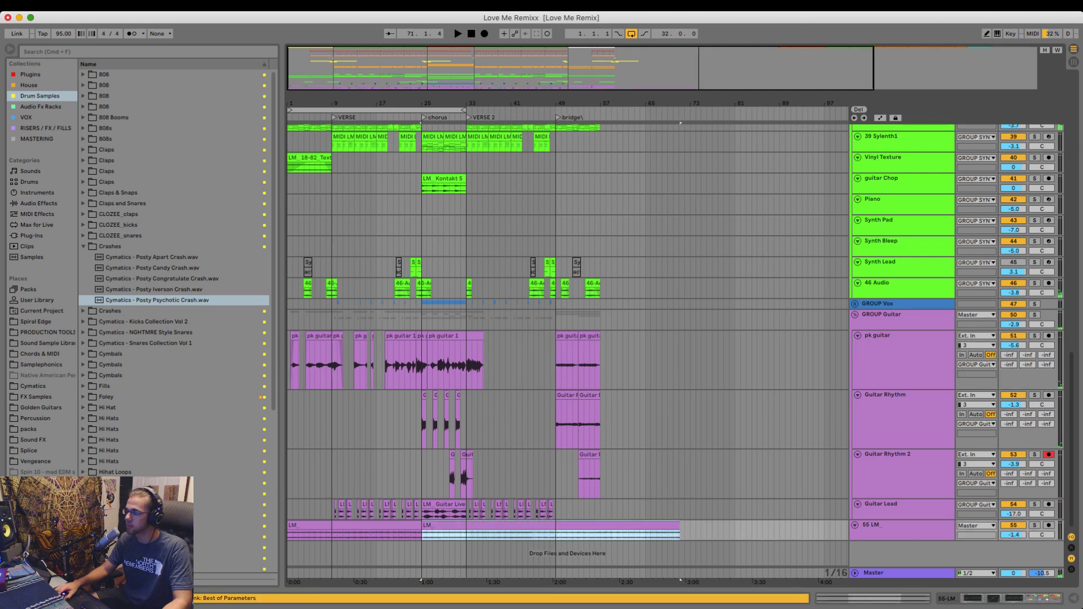
pyautogui.click(1034, 525)
pyautogui.click(556, 535)
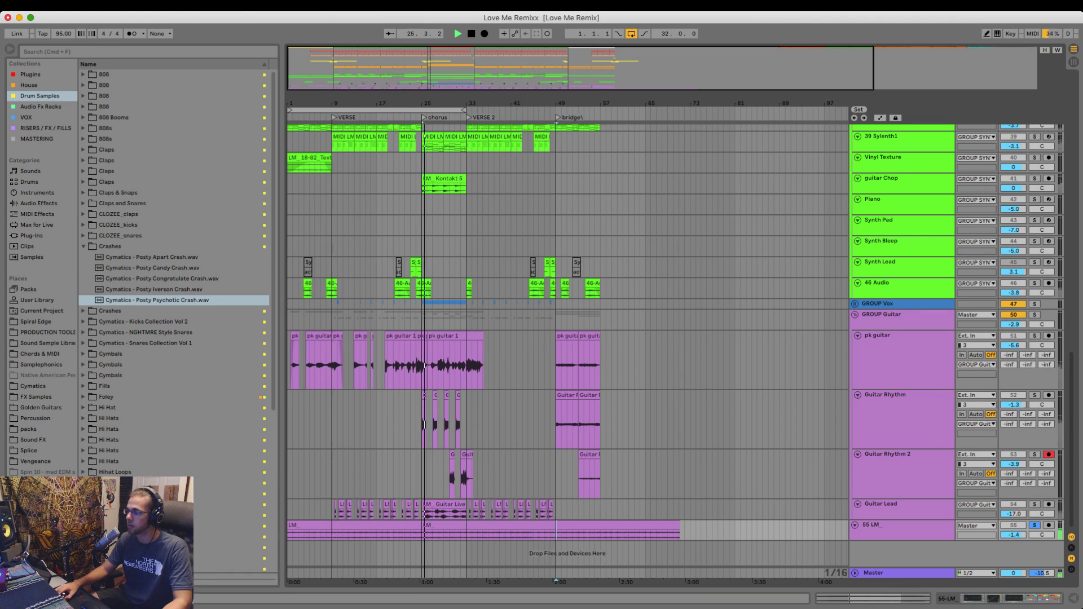
pyautogui.moveTo(903, 540); pyautogui.dragTo(903, 579)
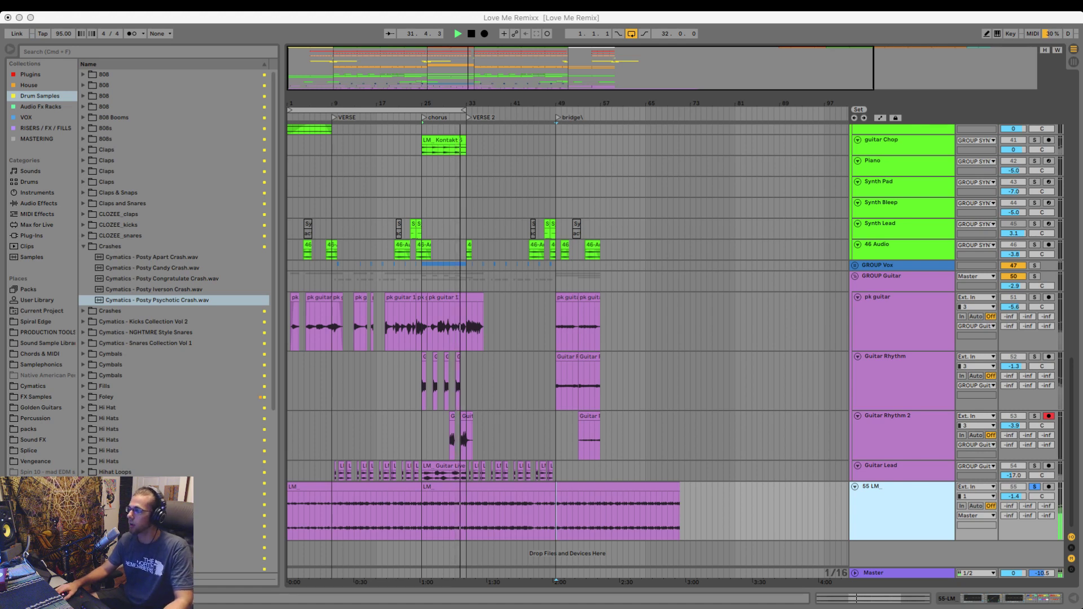
pyautogui.press('super+Tab')
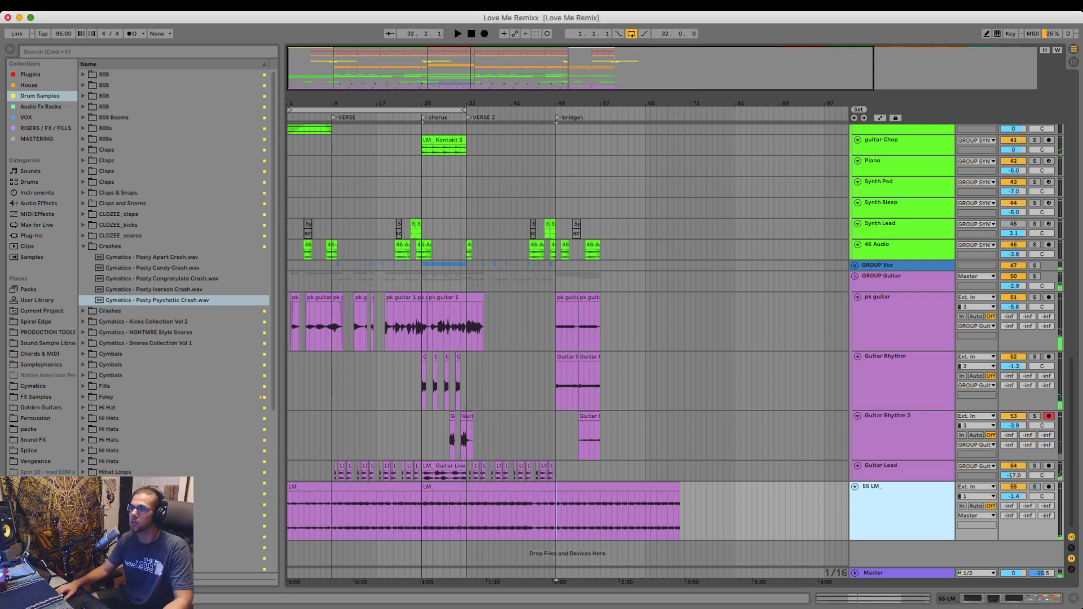
# - Collapse the 55 LM track and play the full mix from about bar 48 into the bridge
pyautogui.click(554, 146)
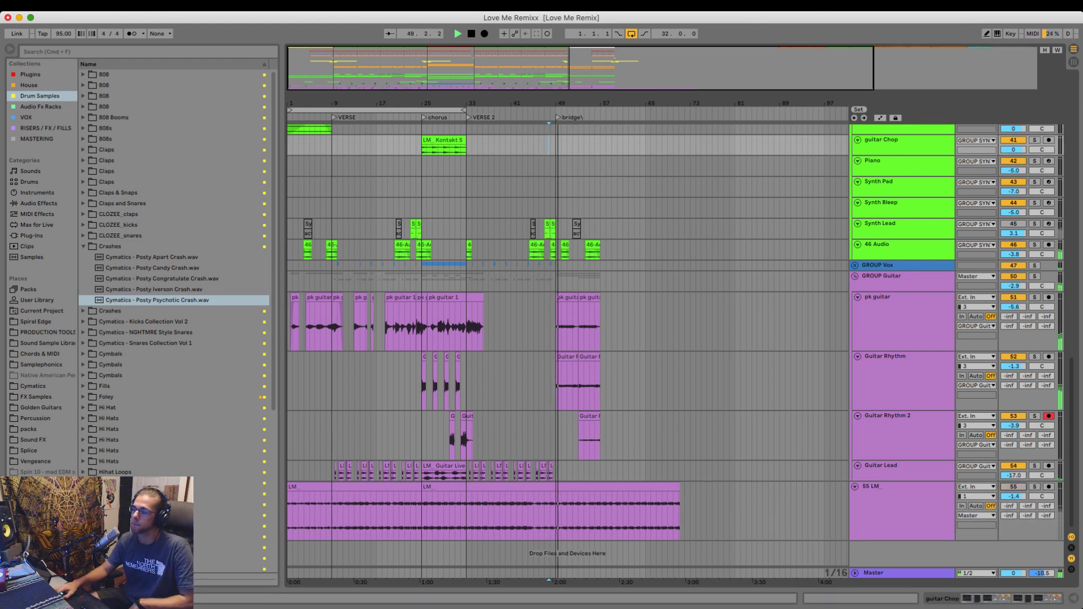
pyautogui.click(855, 487)
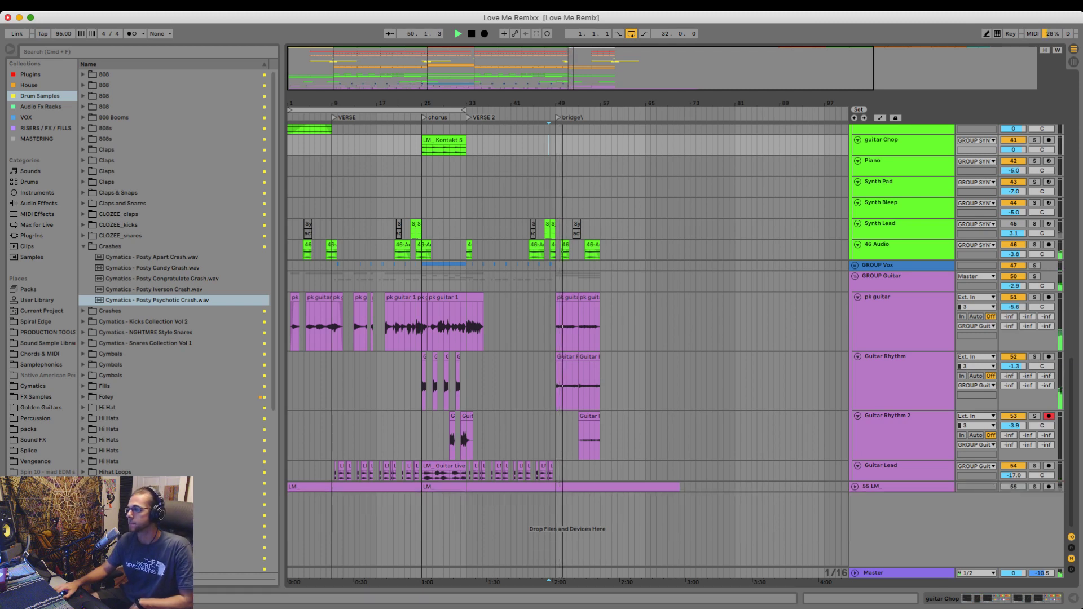
pyautogui.click(738, 383)
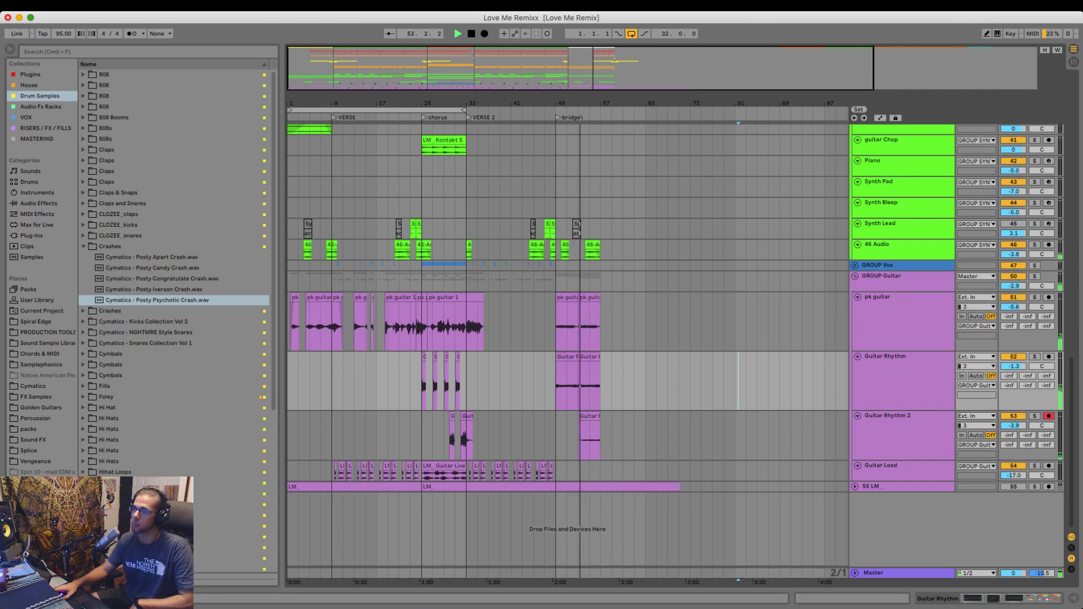
pyautogui.scroll(10, 564, 339)
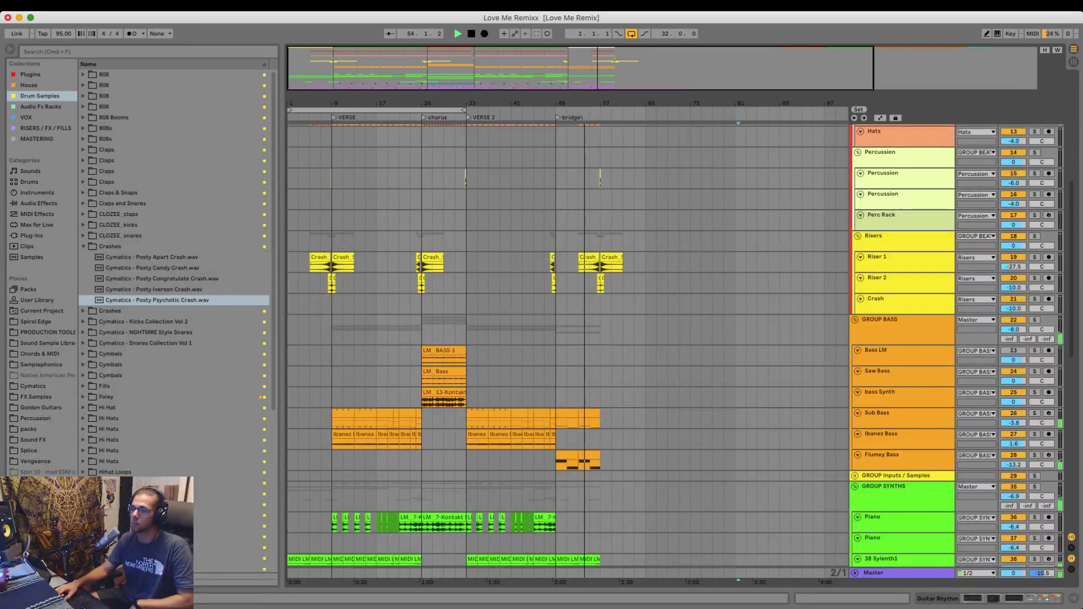
pyautogui.scroll(5, 584, 338)
pyautogui.scroll(-1, 584, 338)
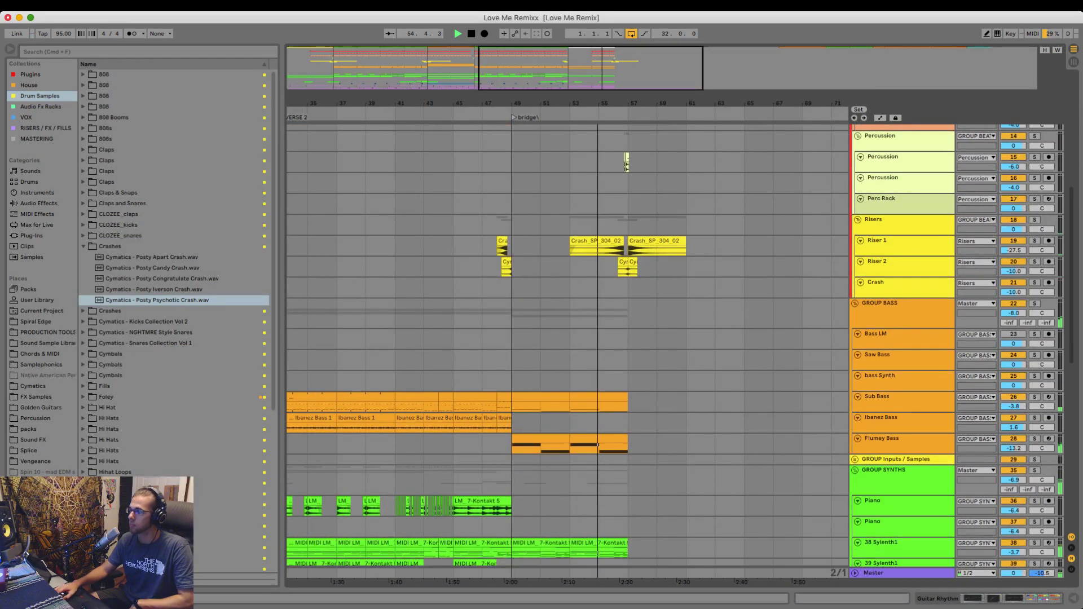
# - Make the Sub Bass track slightly taller and play the bridge through to just past bar 57
pyautogui.moveTo(909, 412); pyautogui.dragTo(908, 441)
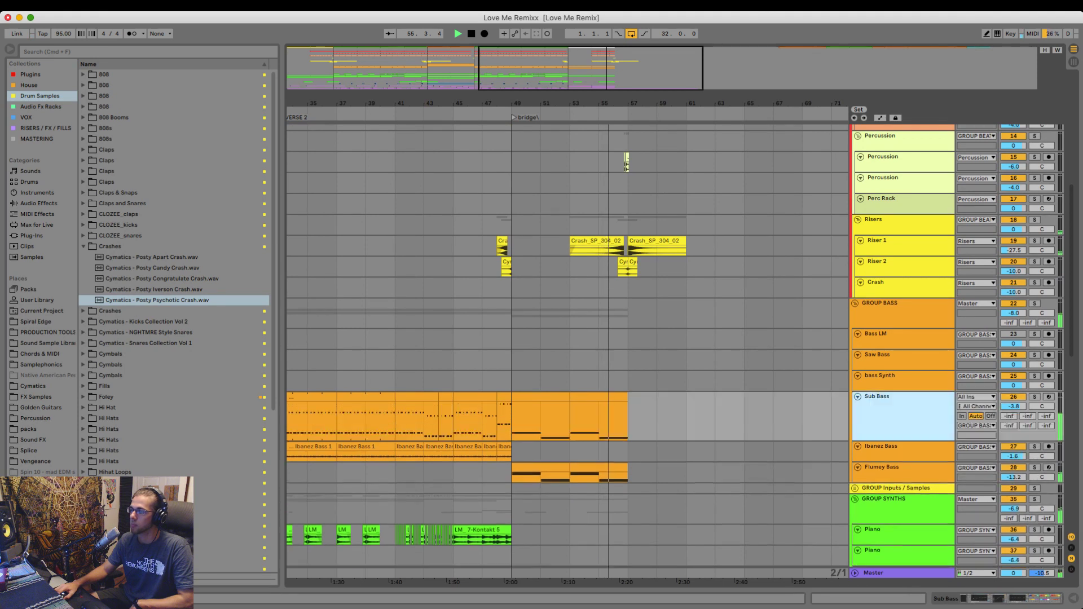
pyautogui.hotkey('alt', '-')
pyautogui.hotkey('alt', '-')
pyautogui.hotkey('alt', '-')
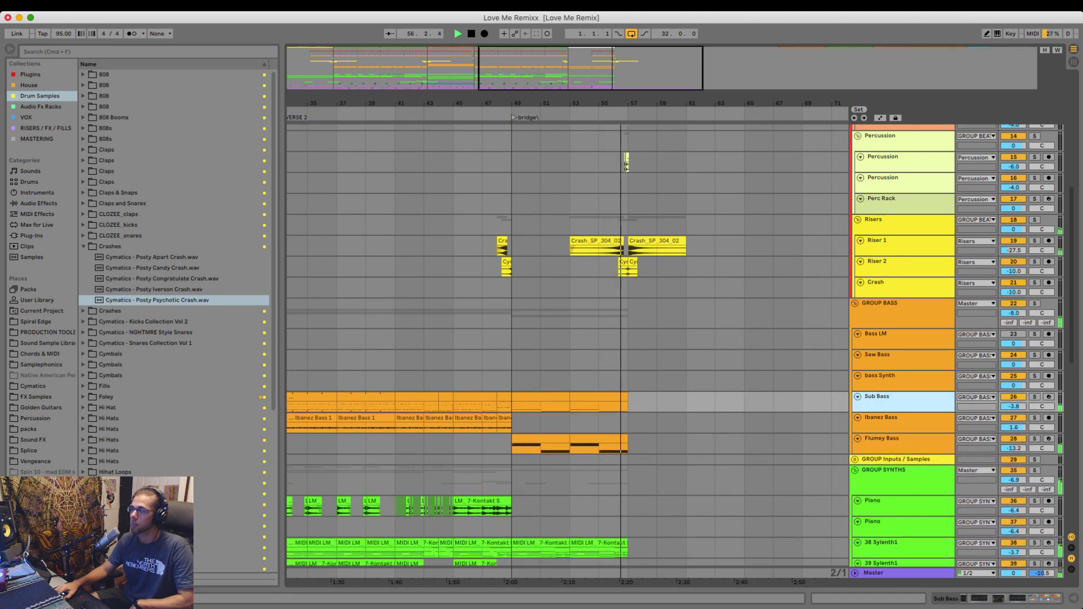
pyautogui.hotkey('alt', '+')
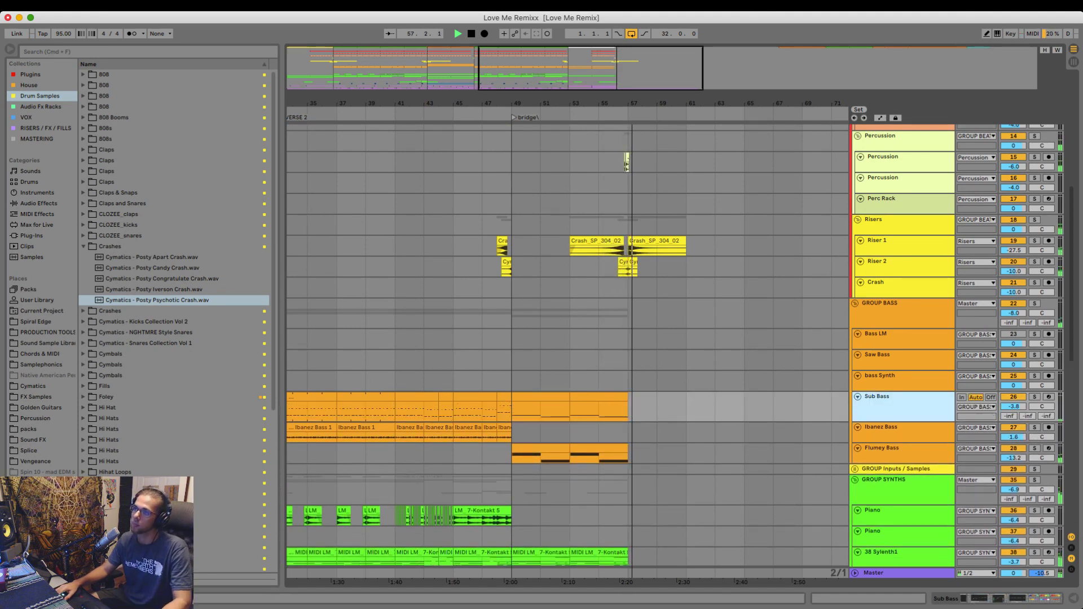
pyautogui.moveTo(504, 103); pyautogui.dragTo(504, 64)
pyautogui.press('space')
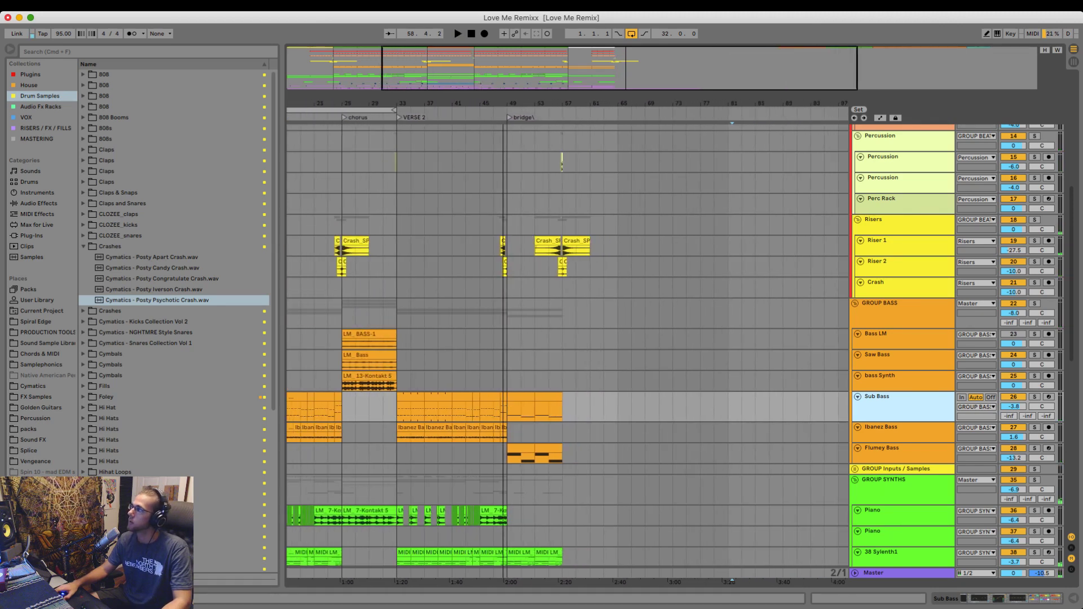
# - Delete the leftover chorus and verse section clips between the bridge and the outro on the Song Structure track
pyautogui.hscroll(-5, 567, 345)
pyautogui.scroll(10, 568, 346)
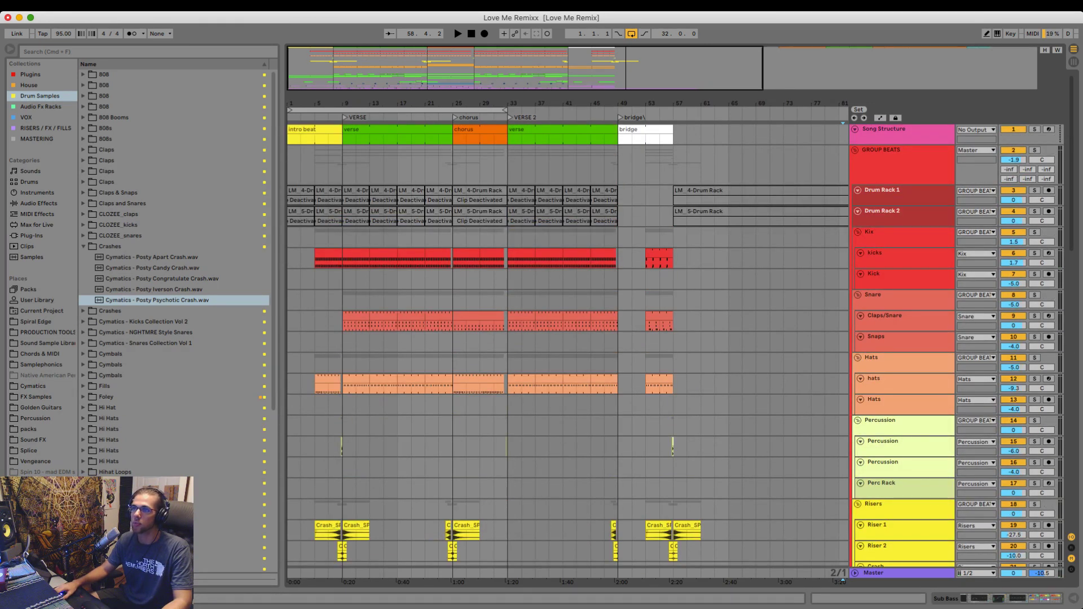
pyautogui.moveTo(456, 103); pyautogui.dragTo(456, 88)
pyautogui.click(426, 130)
pyautogui.click(395, 130)
pyautogui.click(426, 129)
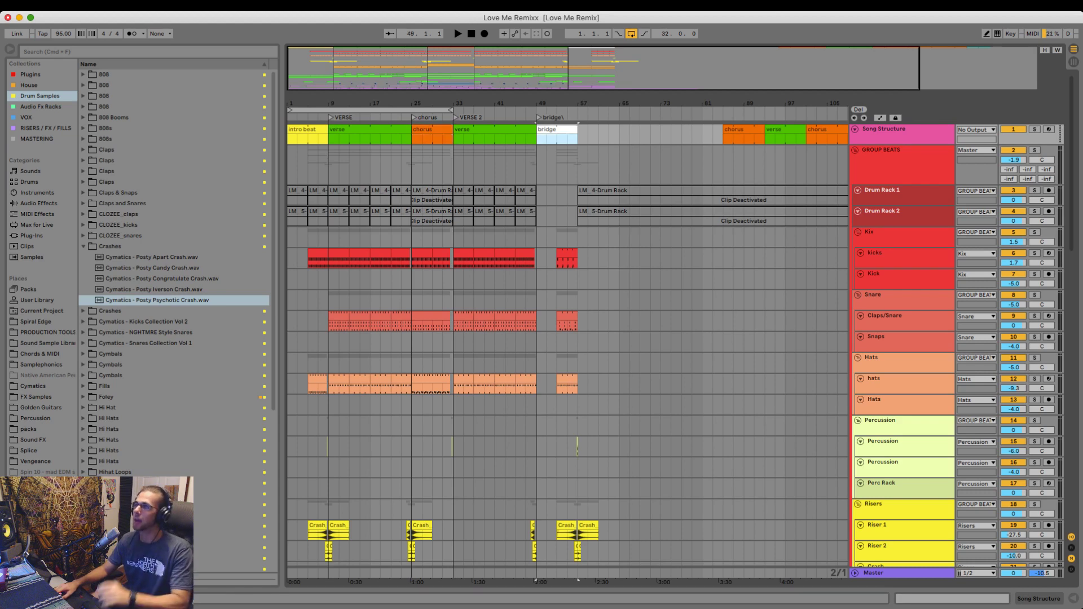
pyautogui.moveTo(703, 103); pyautogui.dragTo(703, 90)
pyautogui.moveTo(721, 139); pyautogui.dragTo(642, 140)
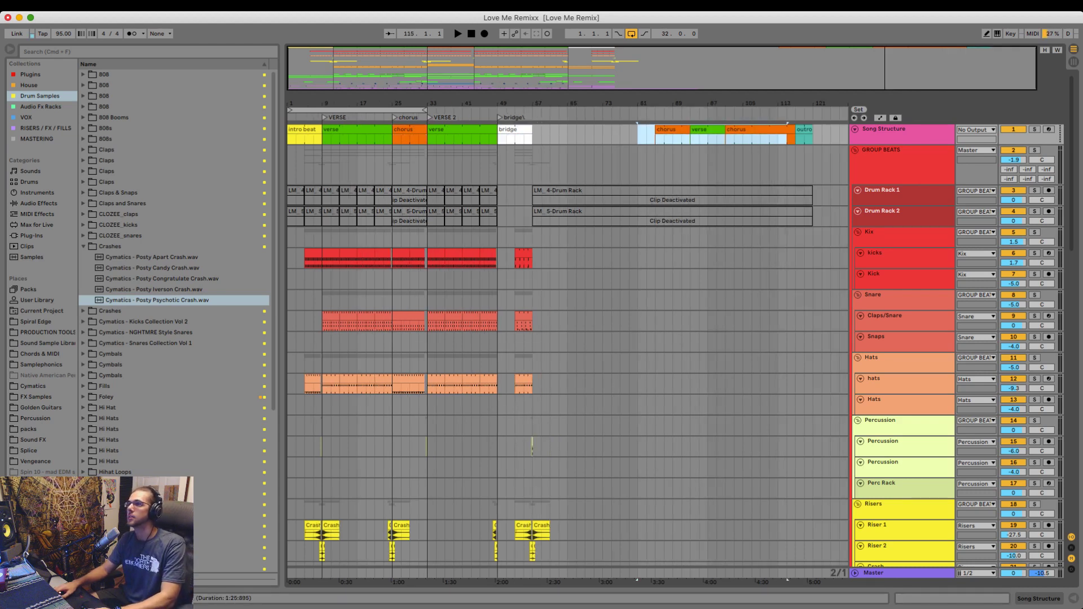
pyautogui.press('Delete')
# - Delete the deactivated drum clips after bar 57 on the Drum Rack 1 and Drum Rack 2 tracks
pyautogui.moveTo(831, 164); pyautogui.dragTo(532, 218)
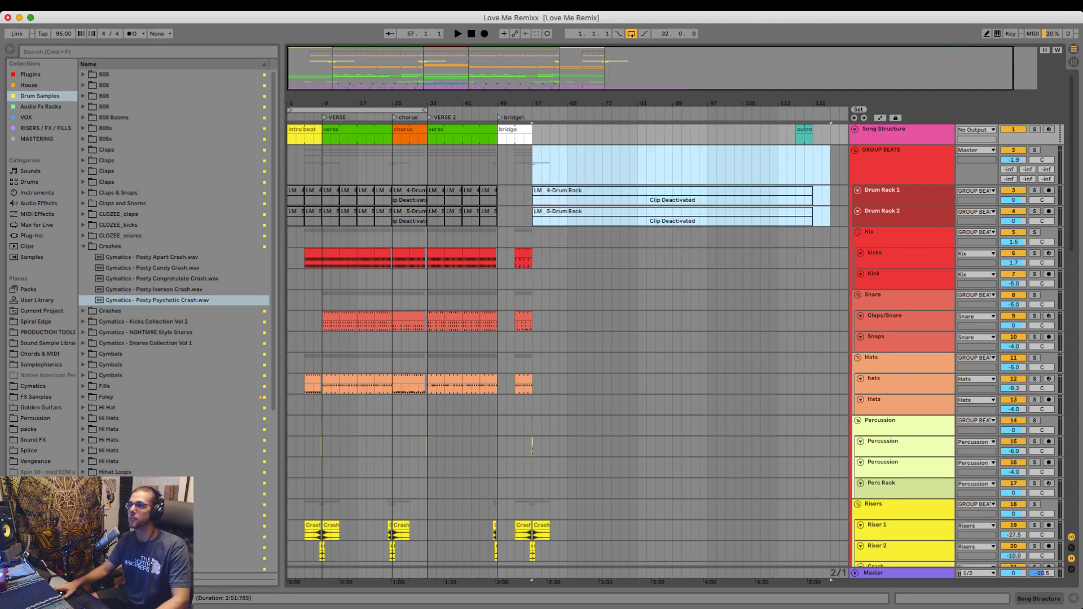
pyautogui.scroll(-8, 533, 217)
pyautogui.scroll(-10, 532, 218)
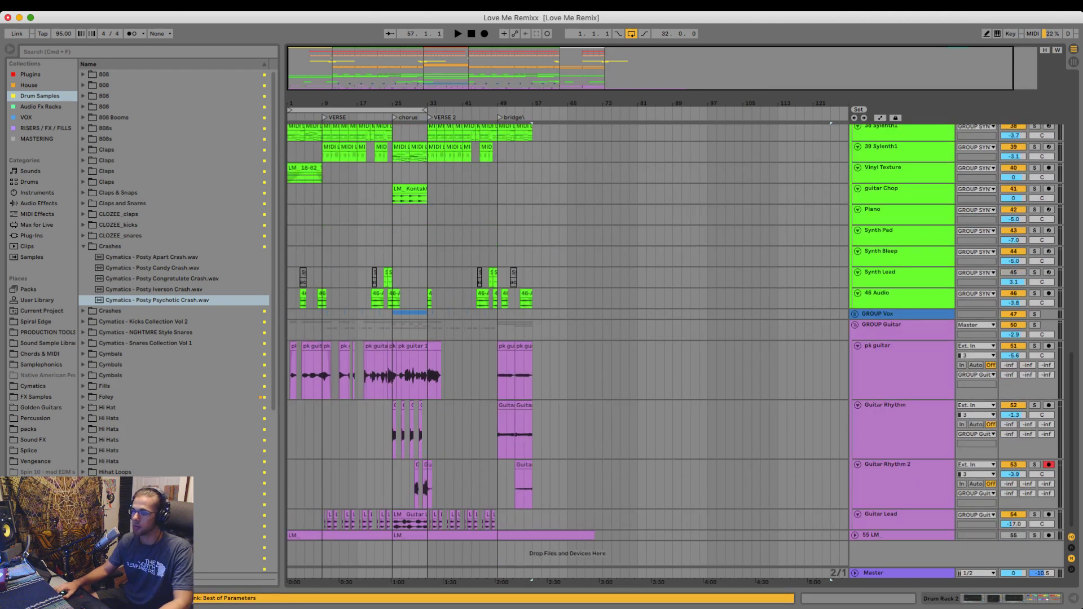
pyautogui.scroll(18, 533, 218)
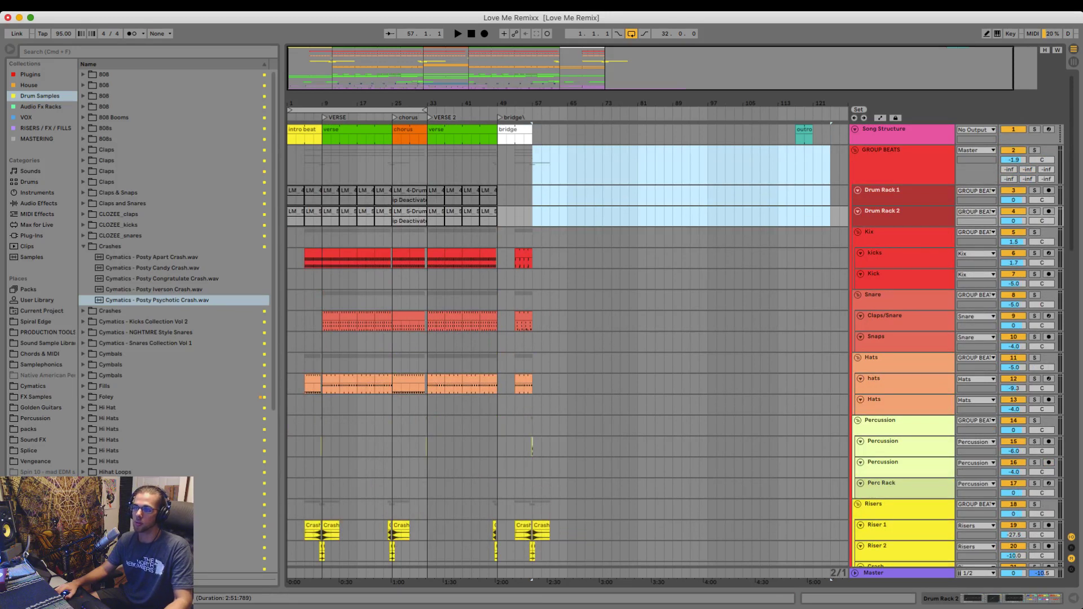
# - Copy the chorus at bars 25–33 across all tracks, paste it at bar 57 and play the transition from bar 55
pyautogui.moveTo(394, 140); pyautogui.dragTo(427, 573)
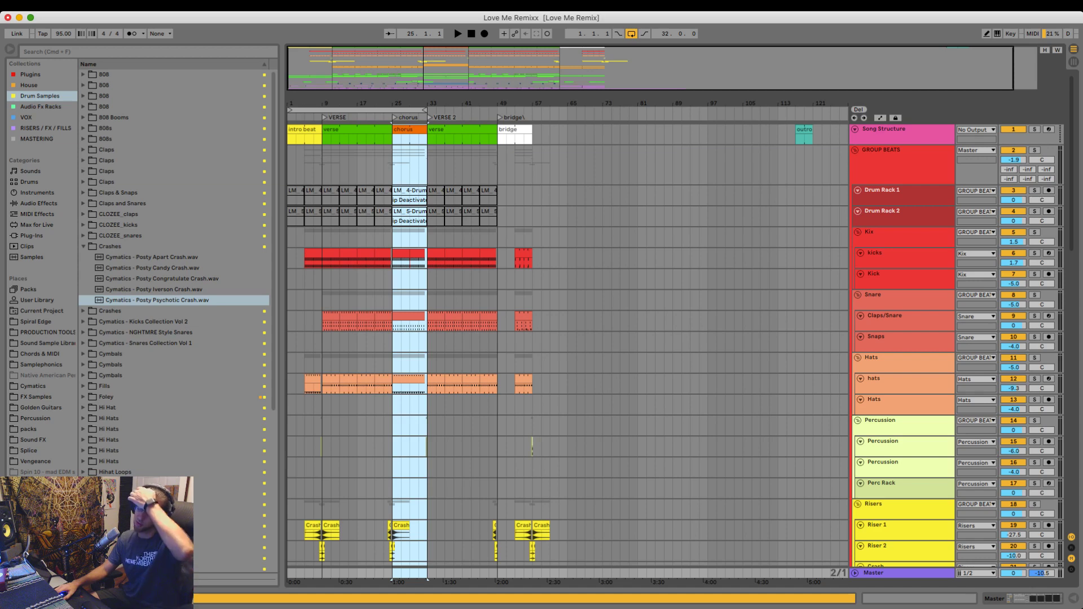
pyautogui.click(533, 138)
pyautogui.press('+')
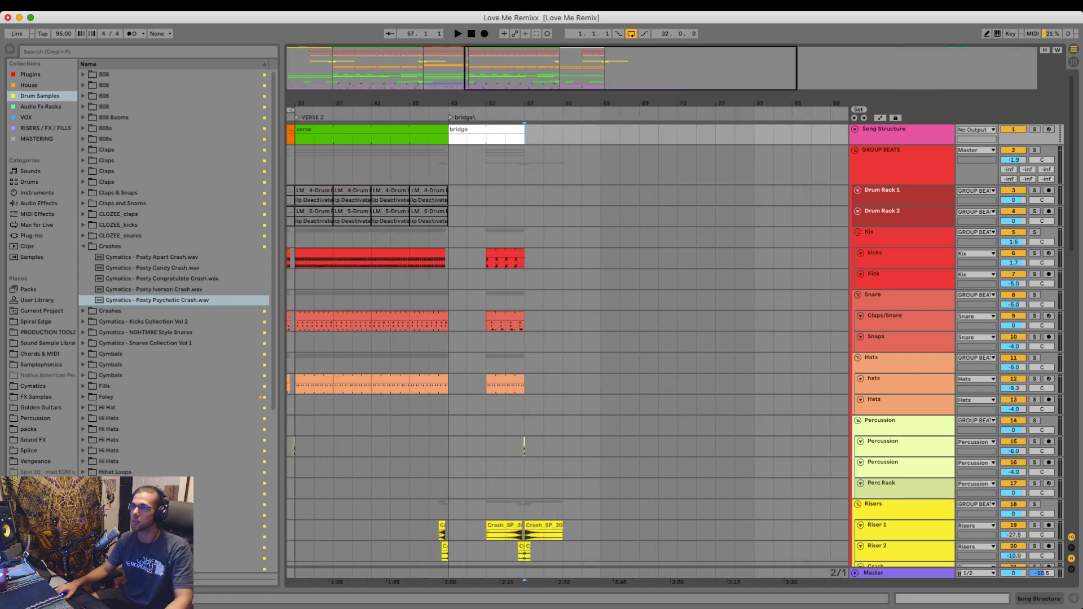
pyautogui.press('super+v')
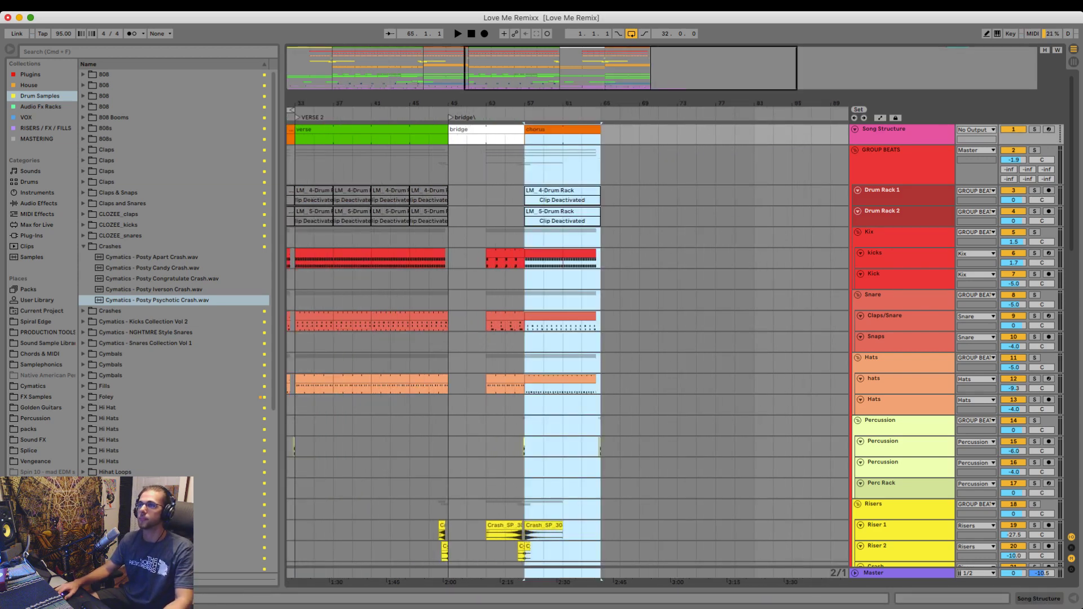
pyautogui.click(506, 166)
pyautogui.press('space')
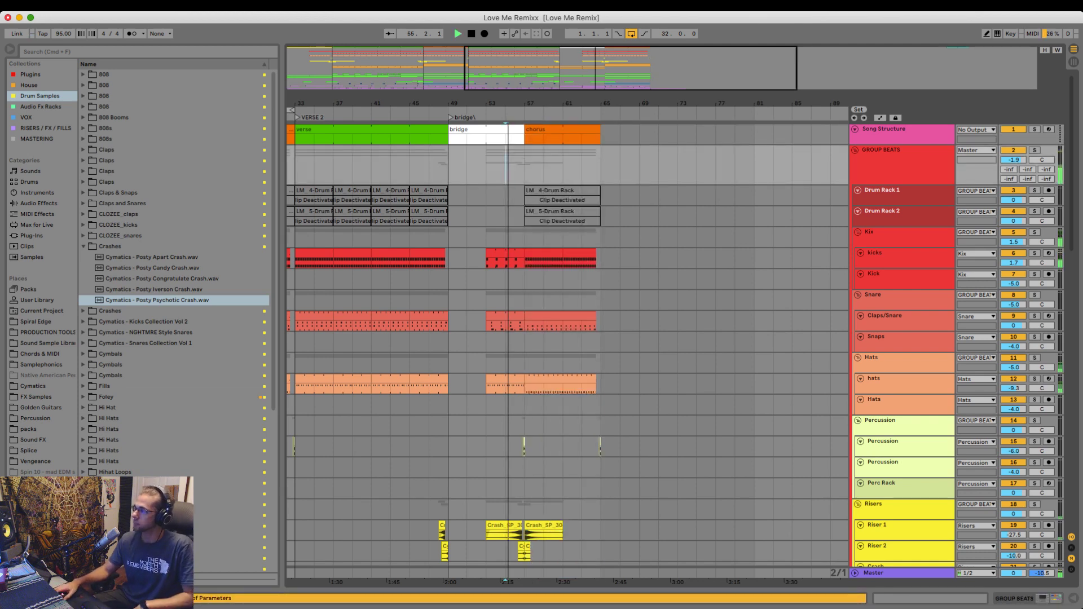
# - Shift the audio in the Guitar Rhythm 2 clip at bars 53–57 slightly earlier with a warp marker at 3.4 and add another at 5.2
pyautogui.scroll(-10, 564, 350)
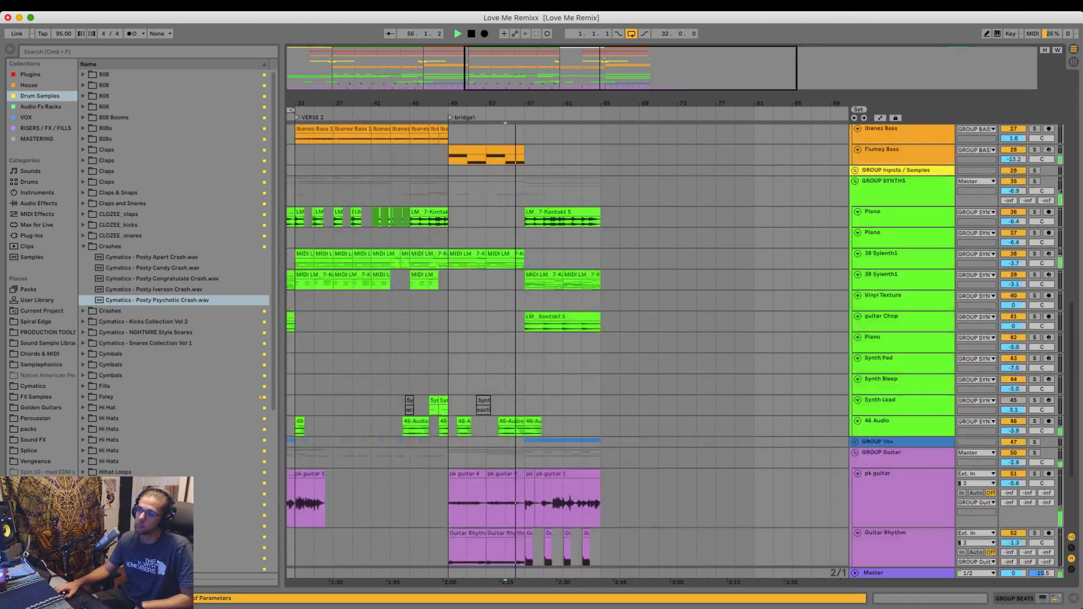
pyautogui.doubleClick(505, 489)
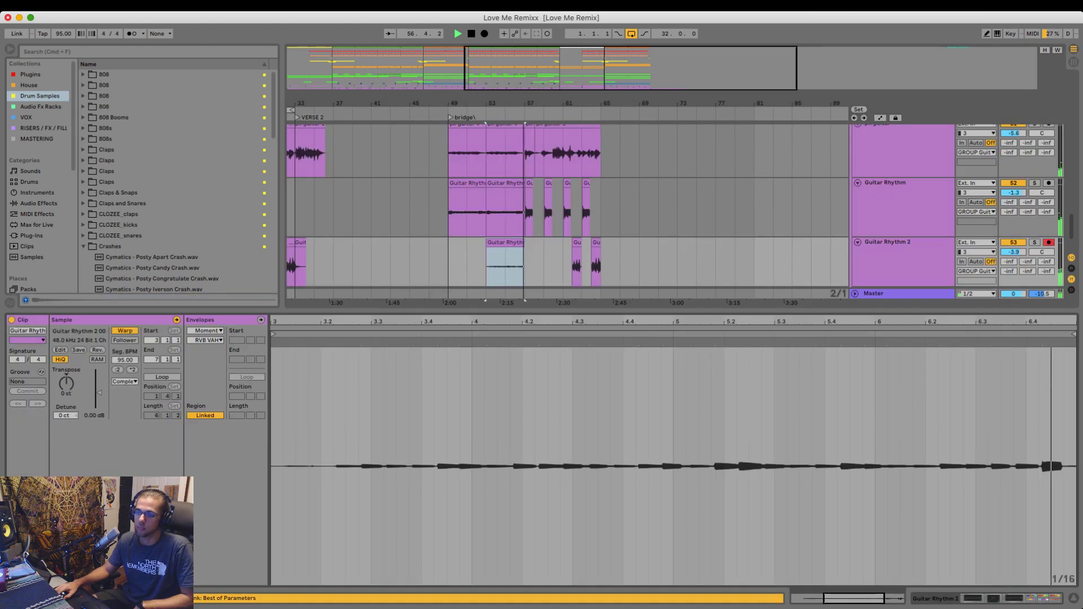
pyautogui.scroll(-3, 339, 452)
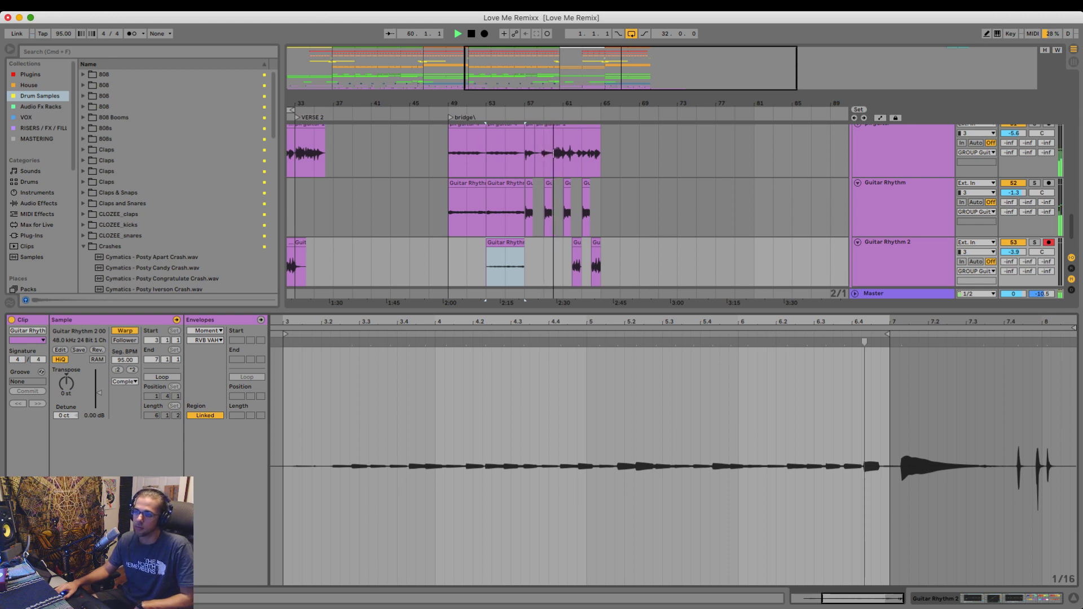
pyautogui.doubleClick(408, 342)
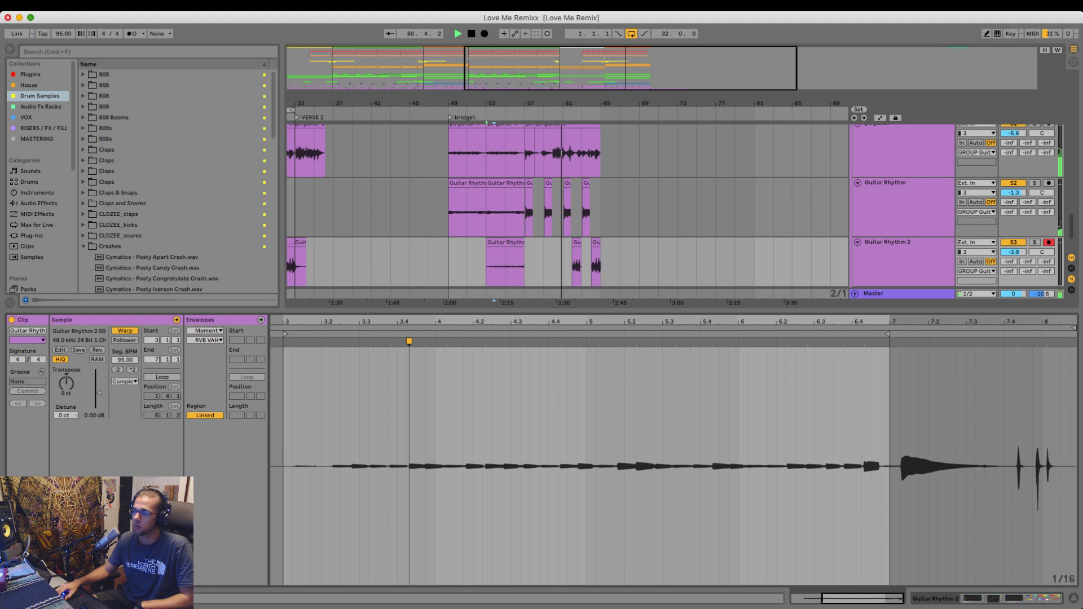
pyautogui.moveTo(409, 341); pyautogui.dragTo(397, 341)
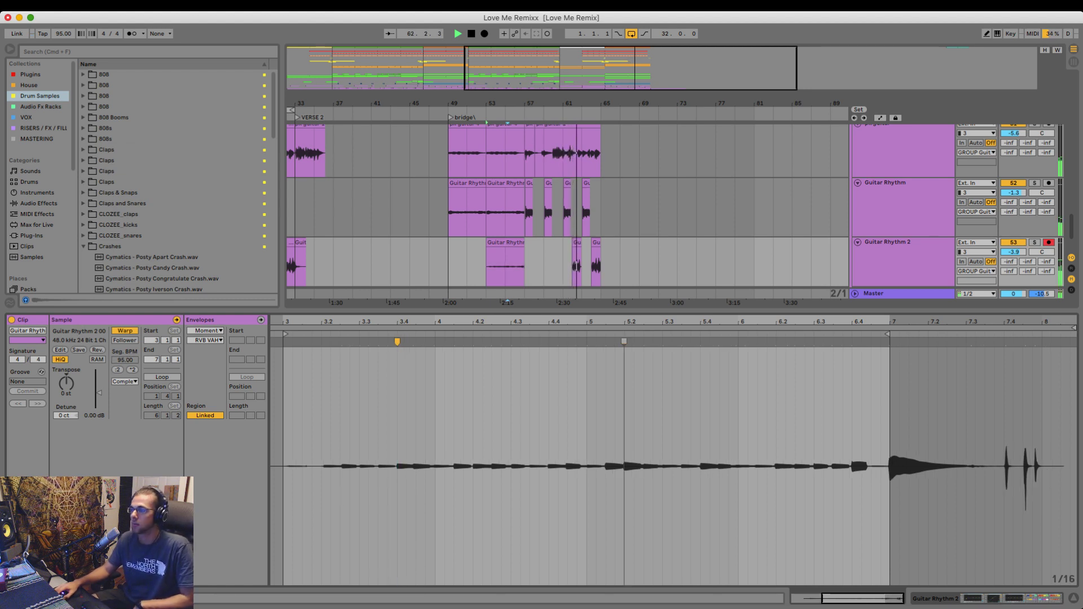
pyautogui.doubleClick(624, 342)
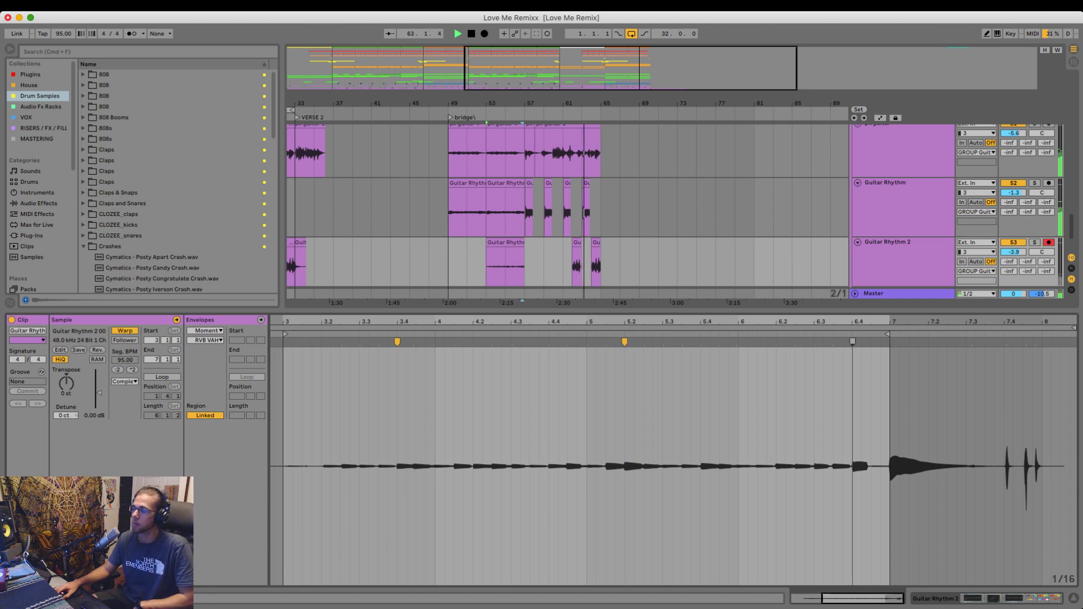
pyautogui.press('super+alt+l')
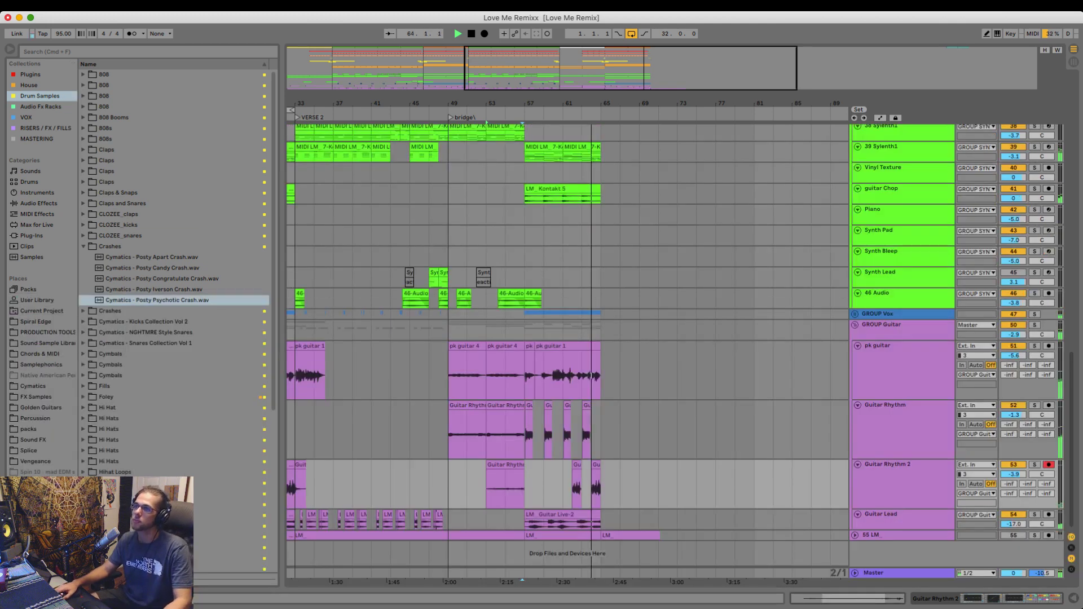
# - Duplicate the chorus at bars 57–65 across all tracks so a second chorus follows from bar 65
pyautogui.scroll(10, 564, 339)
pyautogui.moveTo(525, 140); pyautogui.dragTo(563, 280)
pyautogui.press('super+d')
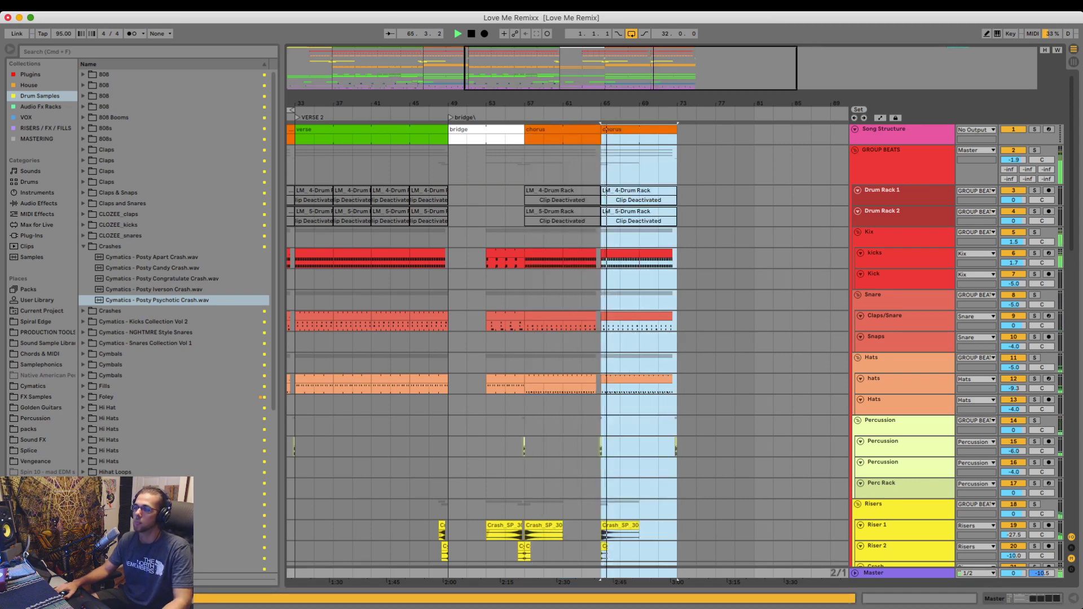
# - Delete the crash clip at bar 65 on the Riser 1 track
pyautogui.scroll(-5, 564, 338)
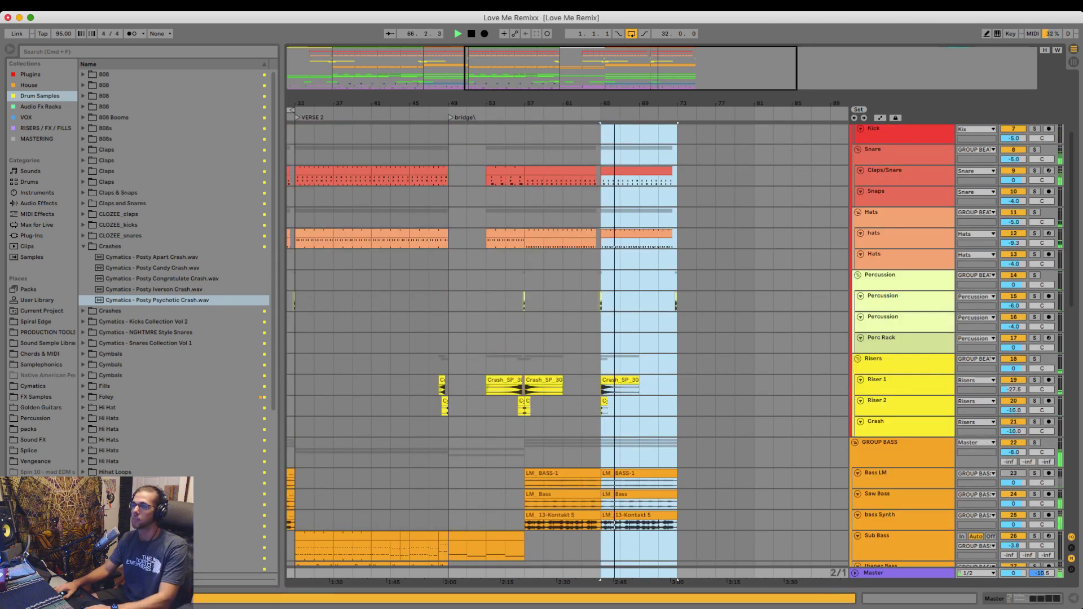
pyautogui.moveTo(582, 386); pyautogui.dragTo(639, 386)
pyautogui.click(582, 385)
pyautogui.moveTo(564, 406); pyautogui.dragTo(639, 406)
pyautogui.click(620, 380)
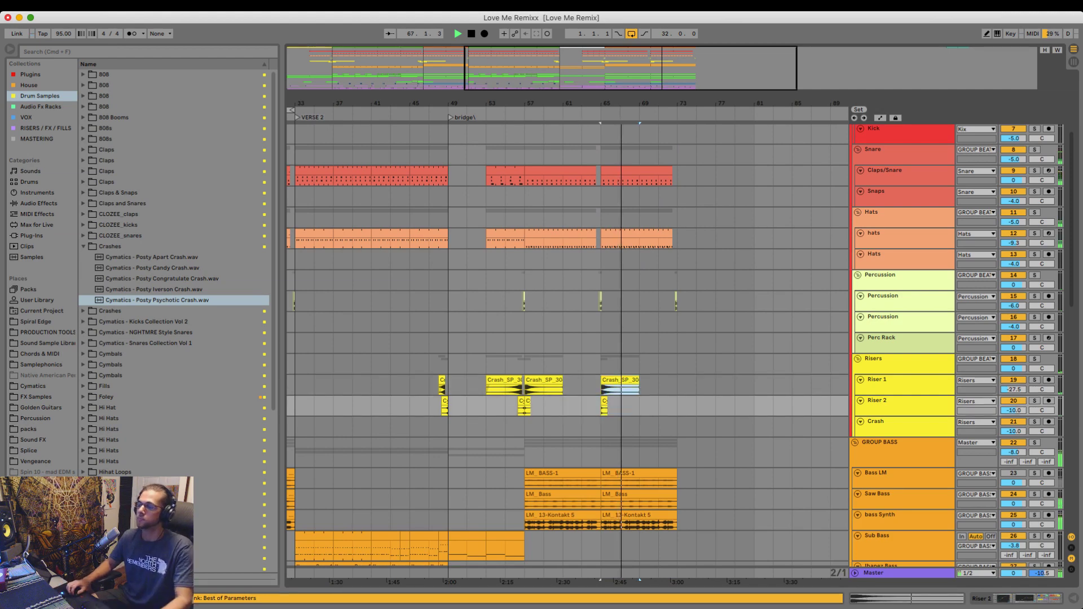
pyautogui.press('Delete')
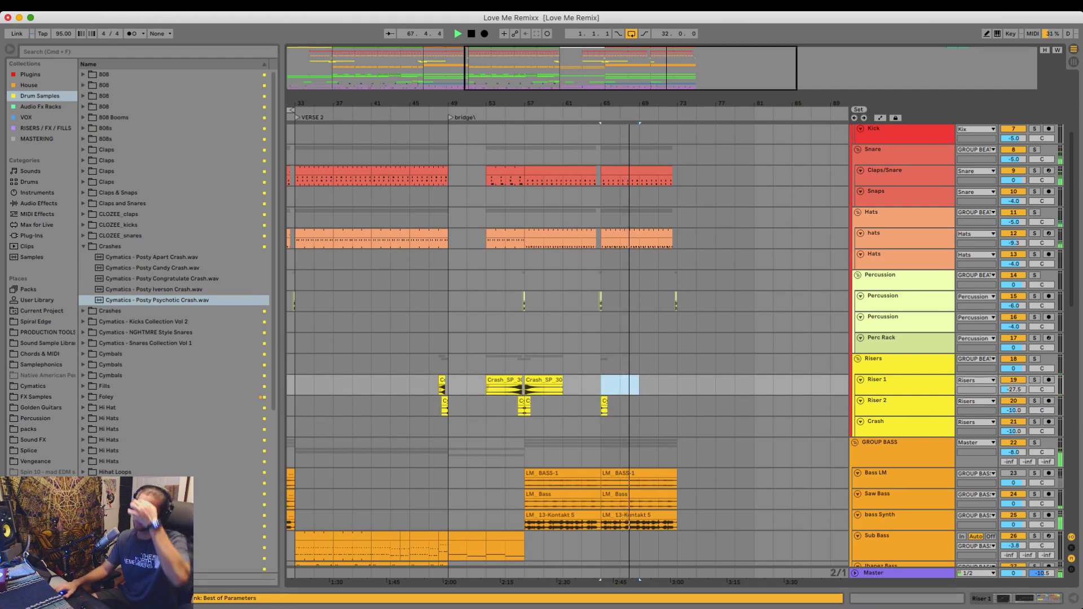
# - Add a locator named "chorus" at bar 57, where the bridge ends
pyautogui.press('-')
pyautogui.press('-')
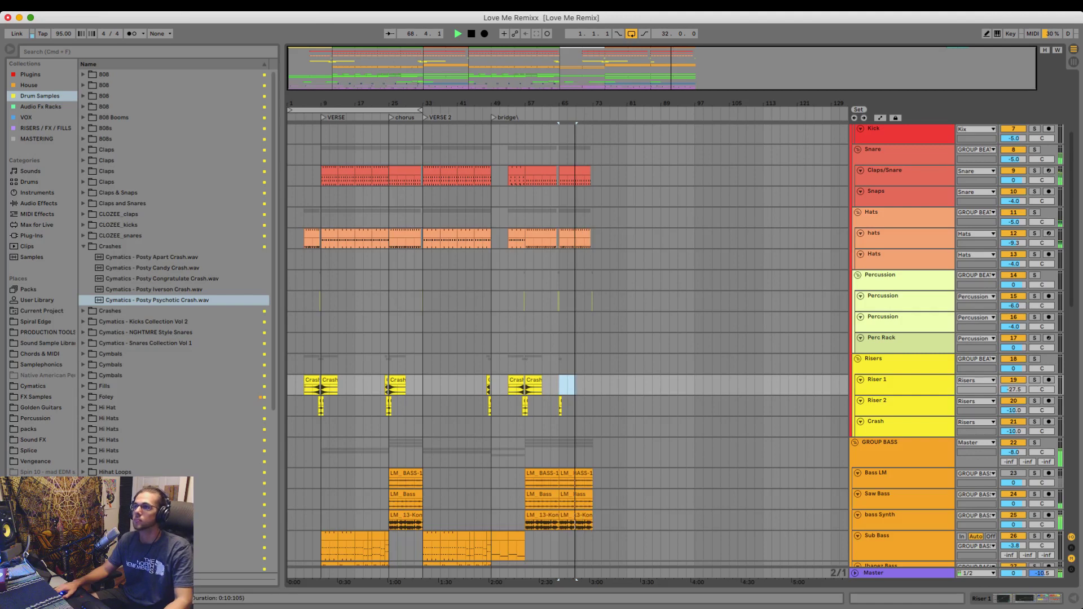
pyautogui.scroll(5, 564, 349)
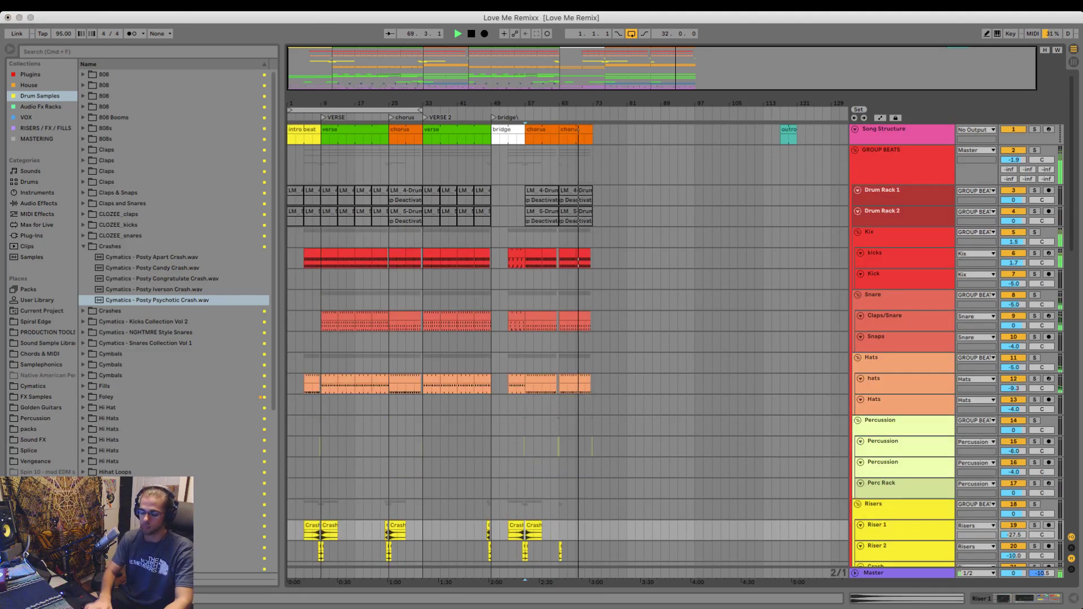
pyautogui.write('chorus')
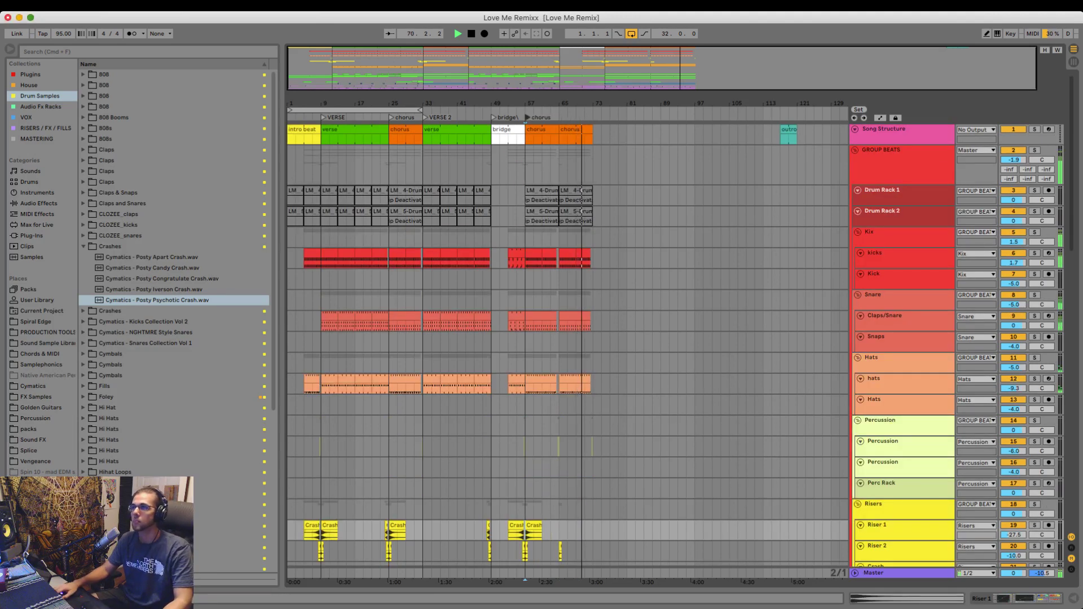
pyautogui.press('Left')
pyautogui.press('Right')
pyautogui.press('Right')
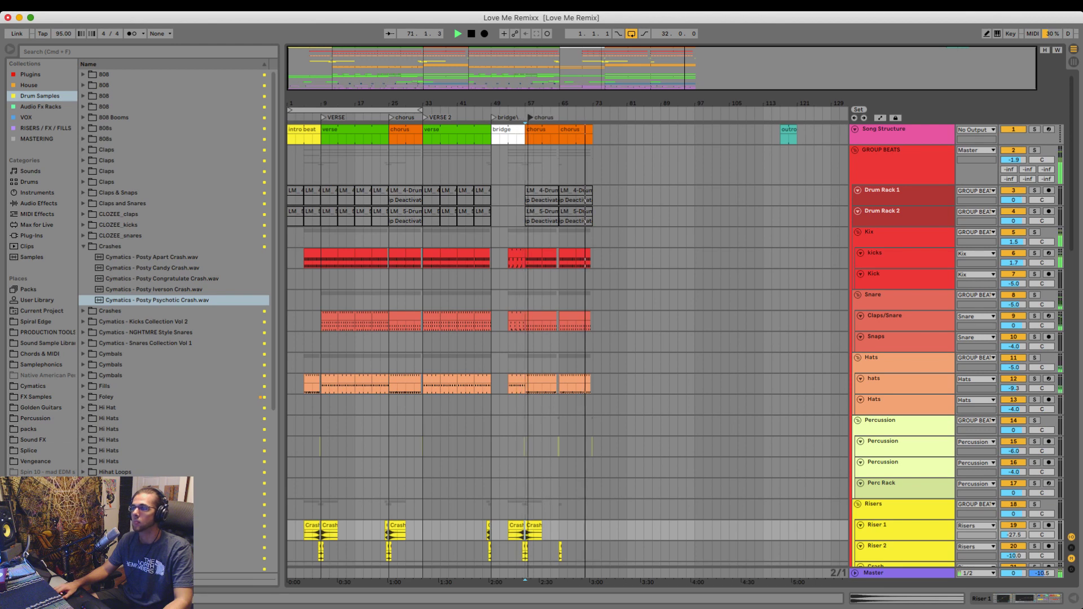
pyautogui.press('Left')
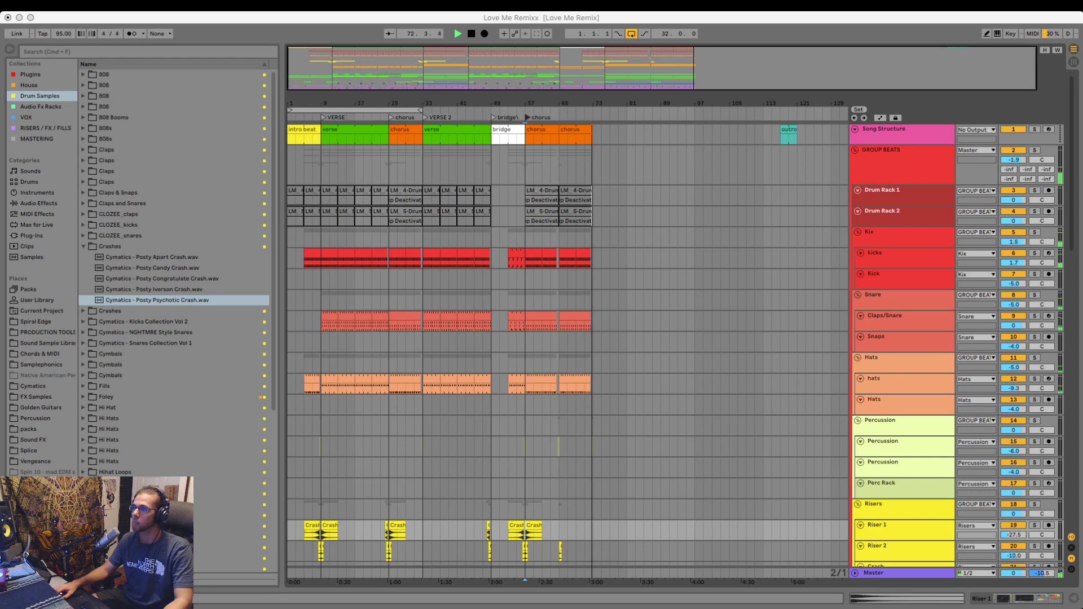
# - Delete the short percussion clip at bar 65 on the upper Percussion track and stop playback
pyautogui.scroll(-10, 568, 351)
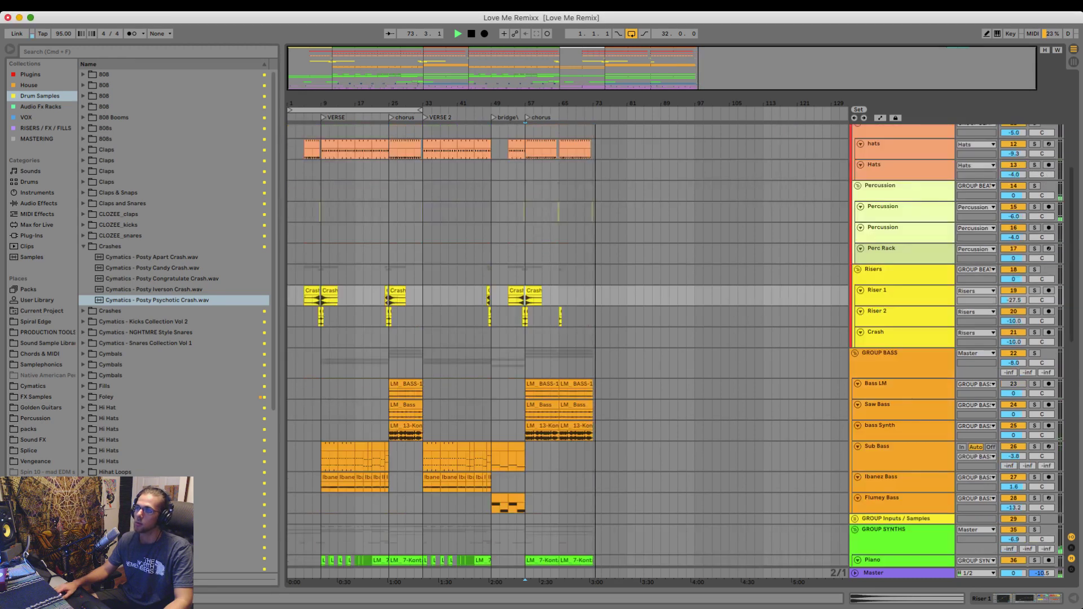
pyautogui.scroll(6, 567, 213)
pyautogui.moveTo(511, 212); pyautogui.dragTo(569, 212)
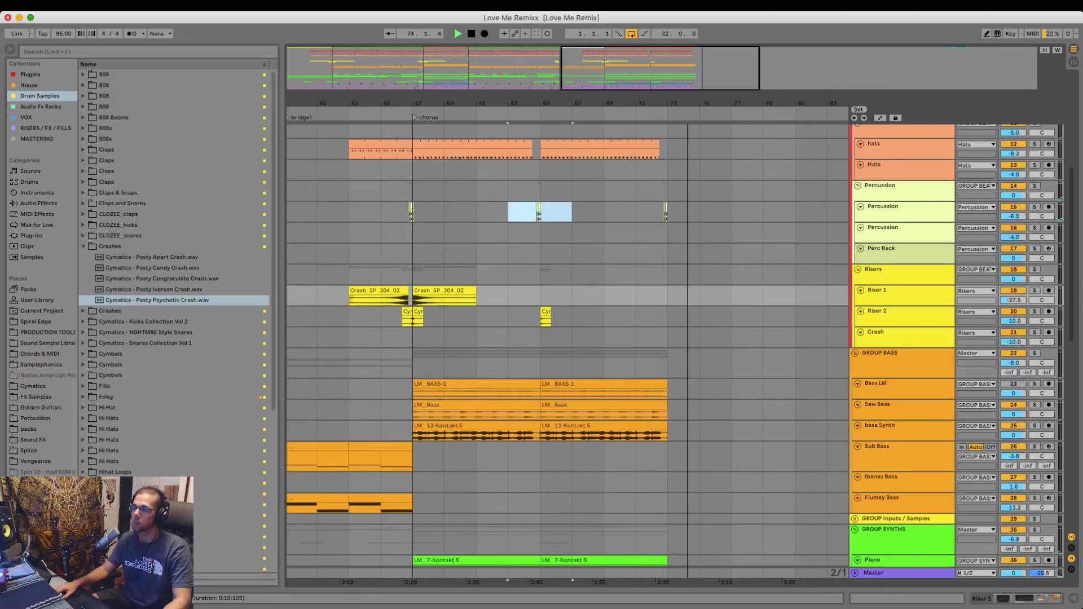
pyautogui.press('Delete')
pyautogui.press('space')
pyautogui.scroll(-8, 566, 212)
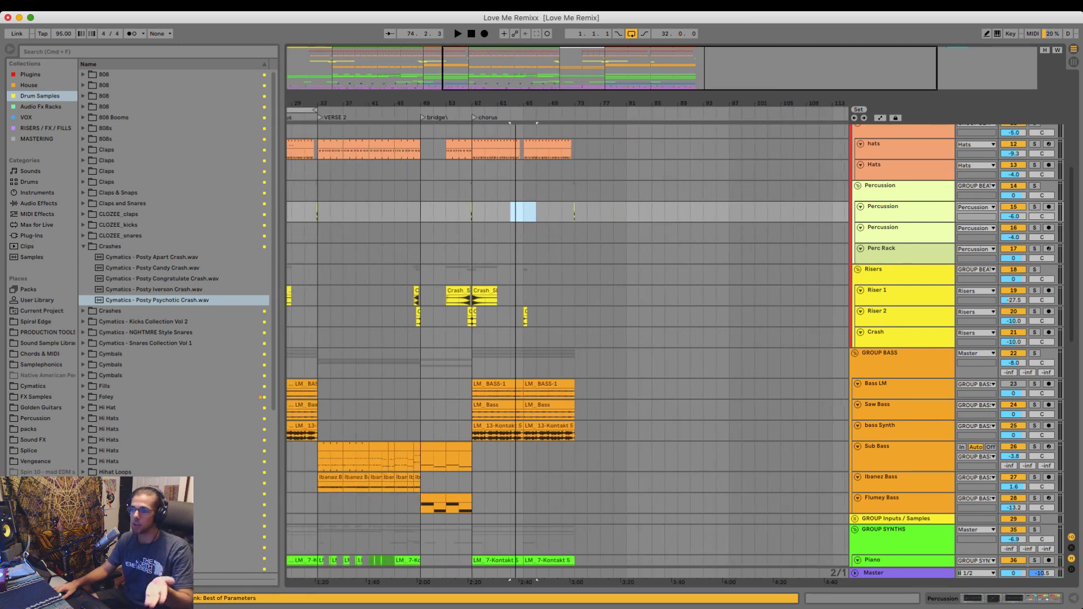
# - Try copying the intro beat at bars 1–9 across all tracks to bar 73 and play from bar 71
pyautogui.scroll(-2, 566, 212)
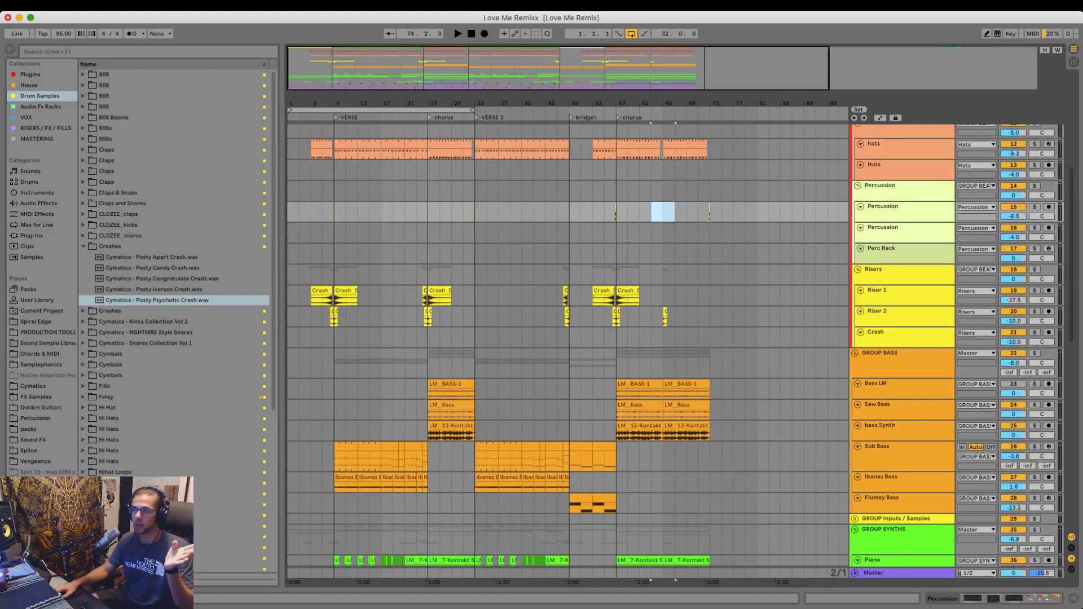
pyautogui.scroll(10, 567, 346)
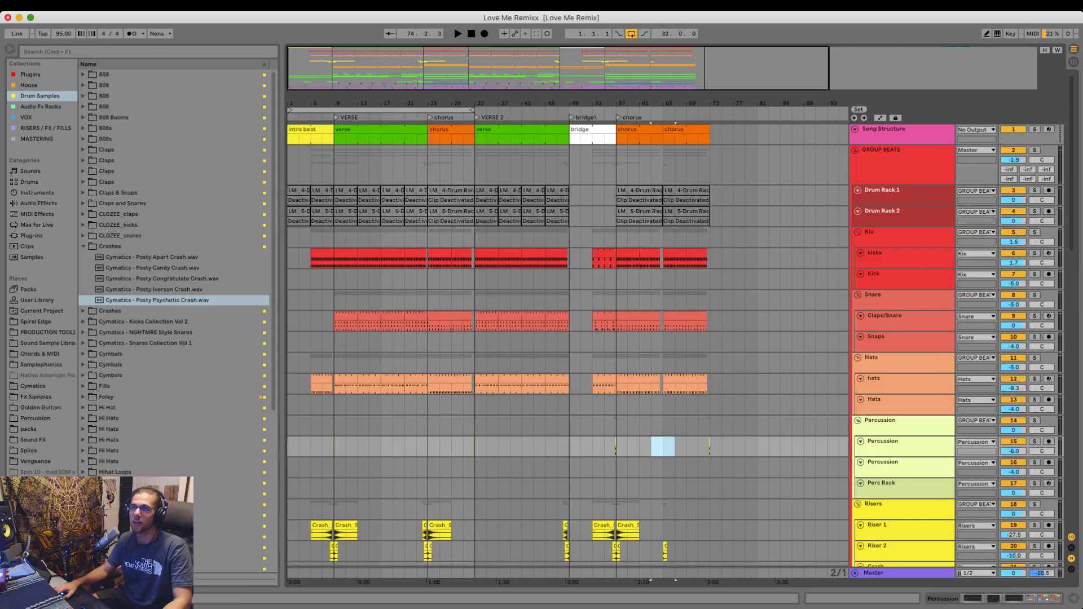
pyautogui.press('Home')
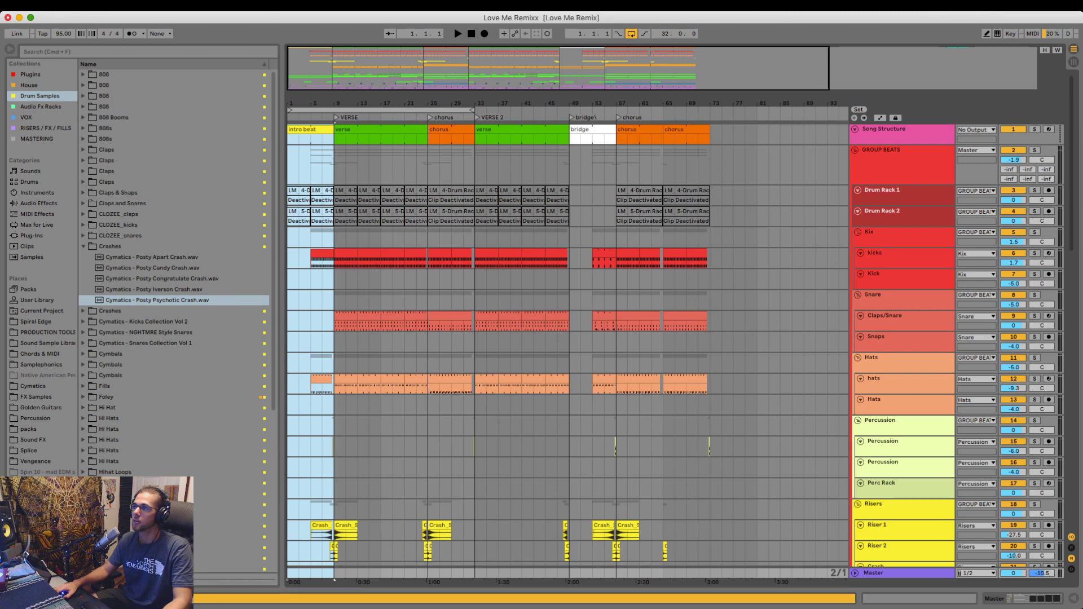
pyautogui.click(710, 137)
pyautogui.press('super+v')
pyautogui.click(699, 138)
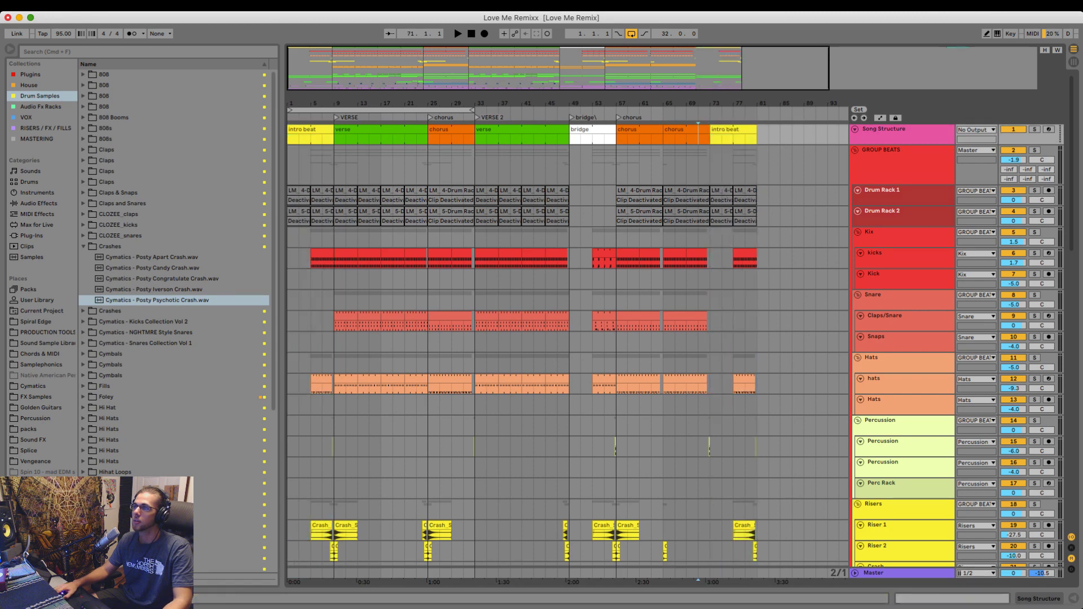
pyautogui.press('space')
# - Try copying the bridge's kick, snare and hat clips at bars 53–57 to bar 73
pyautogui.scroll(5, 728, 339)
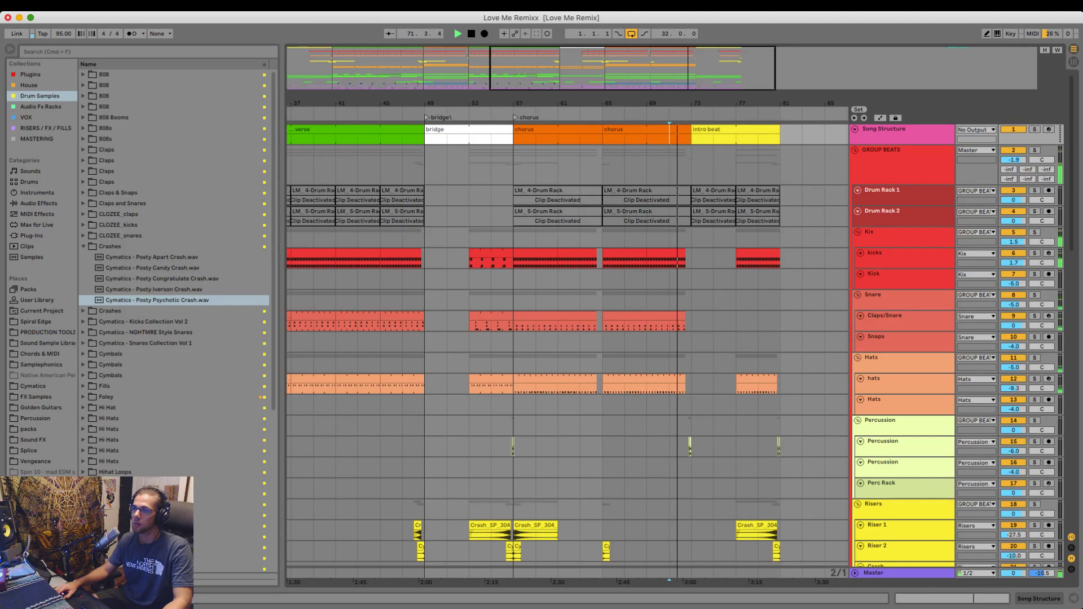
pyautogui.moveTo(470, 251); pyautogui.dragTo(513, 409)
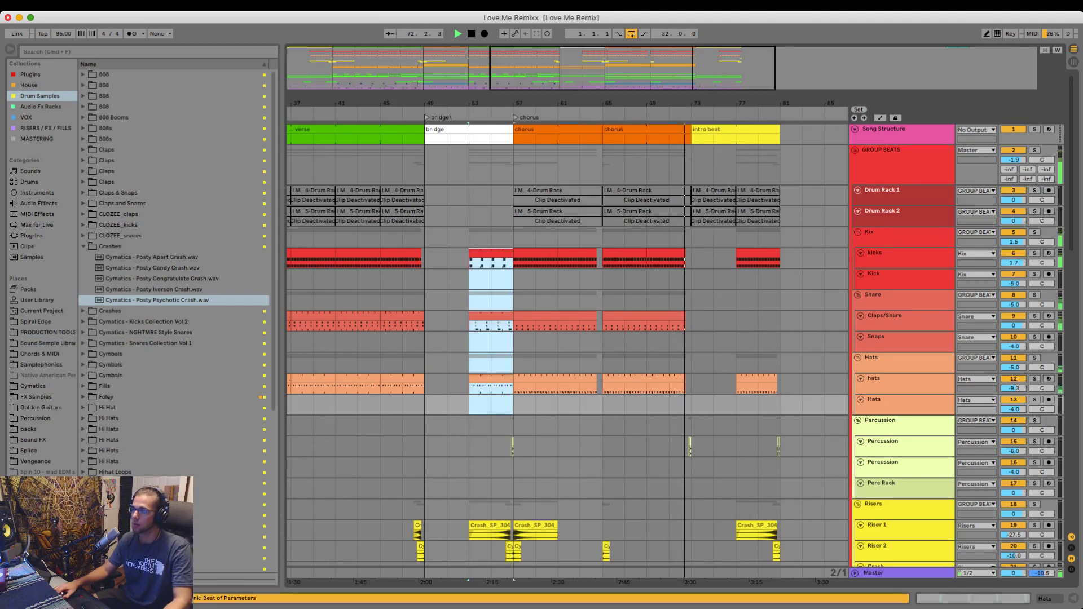
pyautogui.press('super+c')
pyautogui.click(692, 259)
pyautogui.press('super+v')
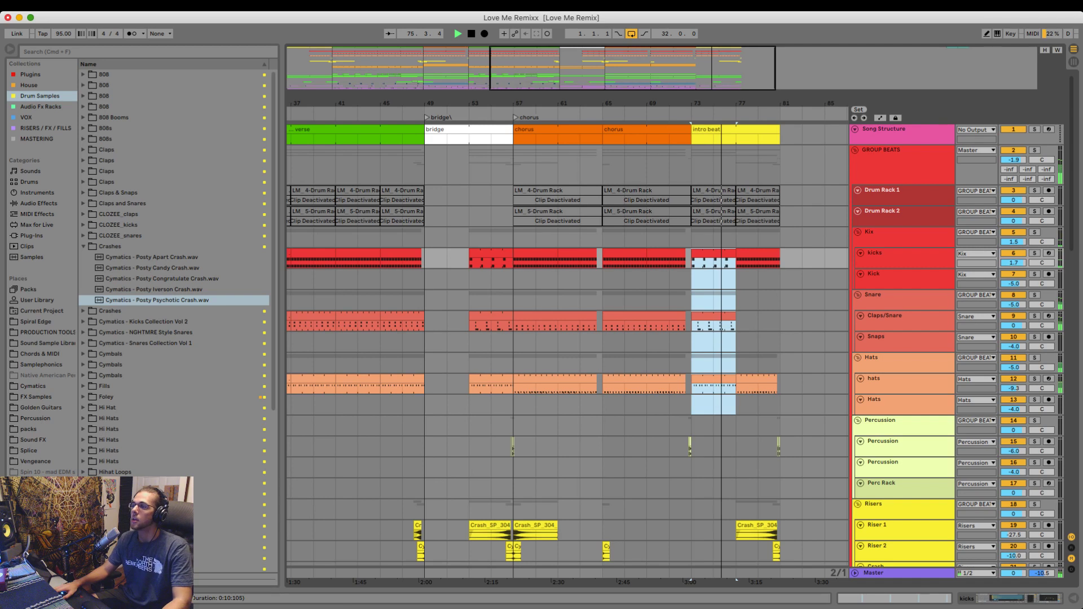
# - Stop playback and undo both the pasted bridge drums and the pasted intro beat after bar 73
pyautogui.press('space')
pyautogui.press('super+z')
pyautogui.press('super+z')
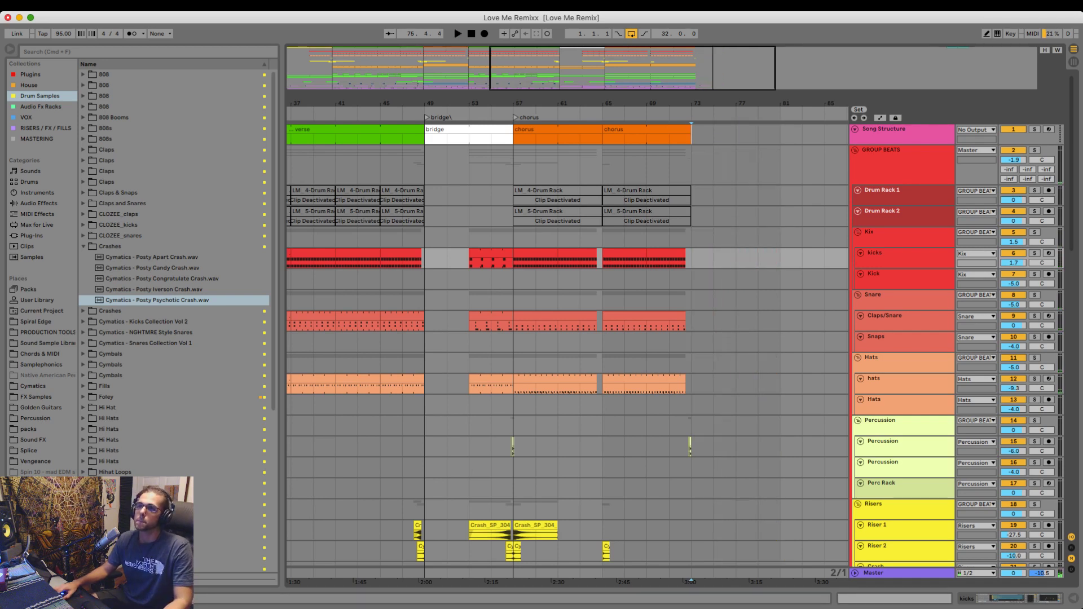
# - Copy the first half of verse 2 at bars 33–41 across all tracks, paste it at bar 73 and play from bar 71
pyautogui.moveTo(632, 103); pyautogui.dragTo(629, 81)
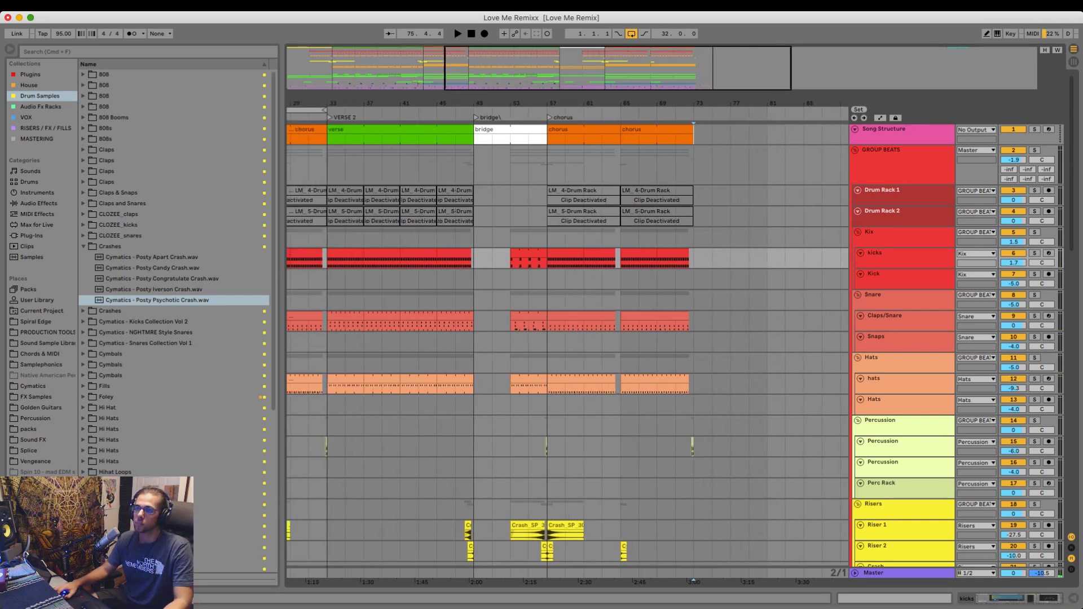
pyautogui.moveTo(327, 580); pyautogui.dragTo(399, 579)
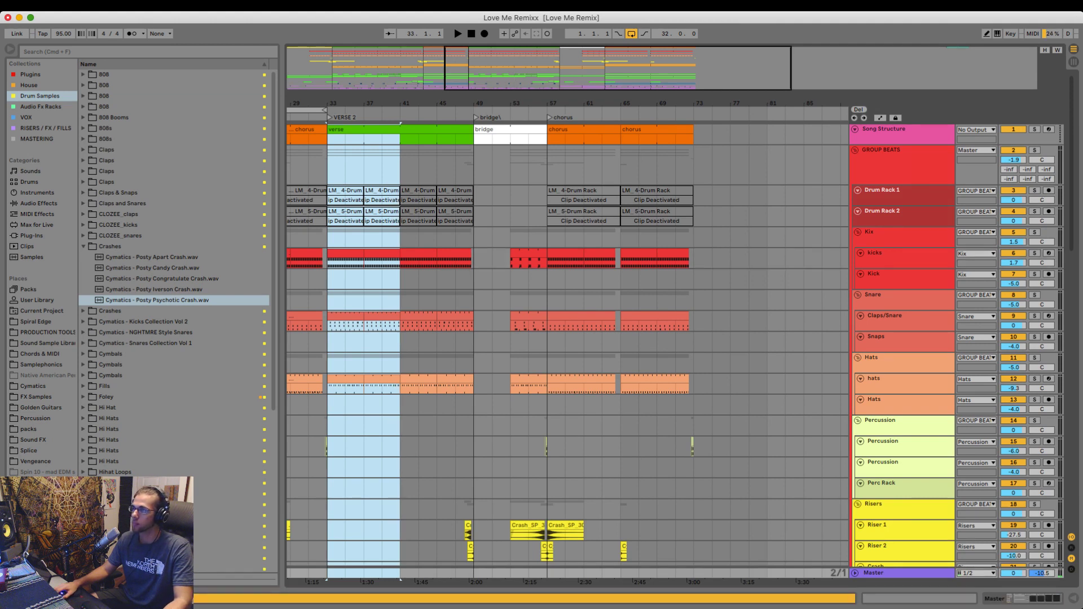
pyautogui.click(695, 136)
pyautogui.press('super+v')
pyautogui.click(676, 117)
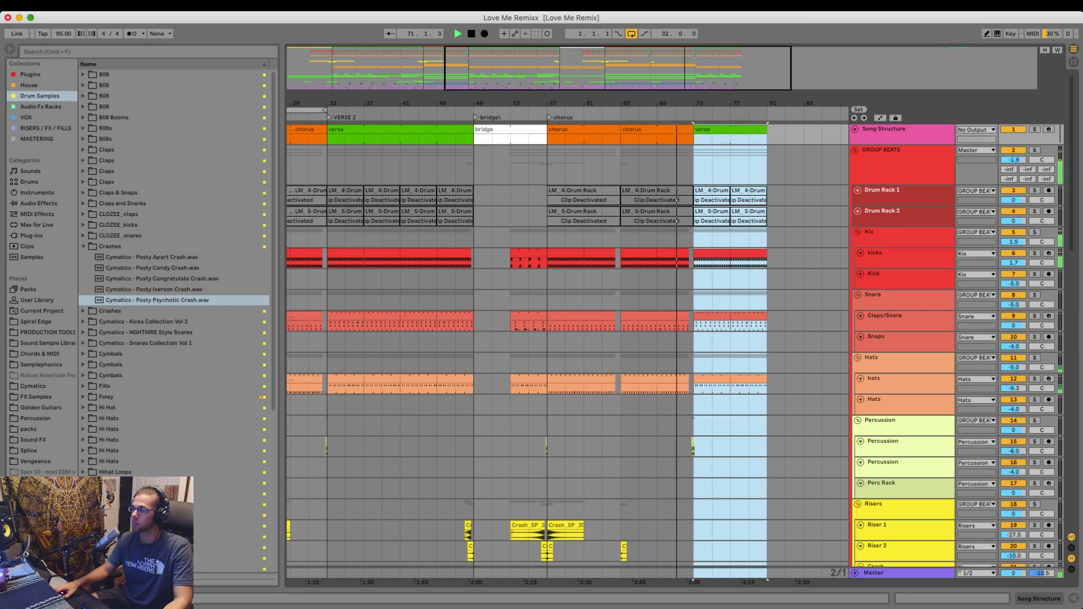
# - Copy the Riser 1 and Riser 2 clips at bars 47–49 before the bridge and paste them at bar 71
pyautogui.scroll(-10, 677, 344)
pyautogui.scroll(5, 677, 344)
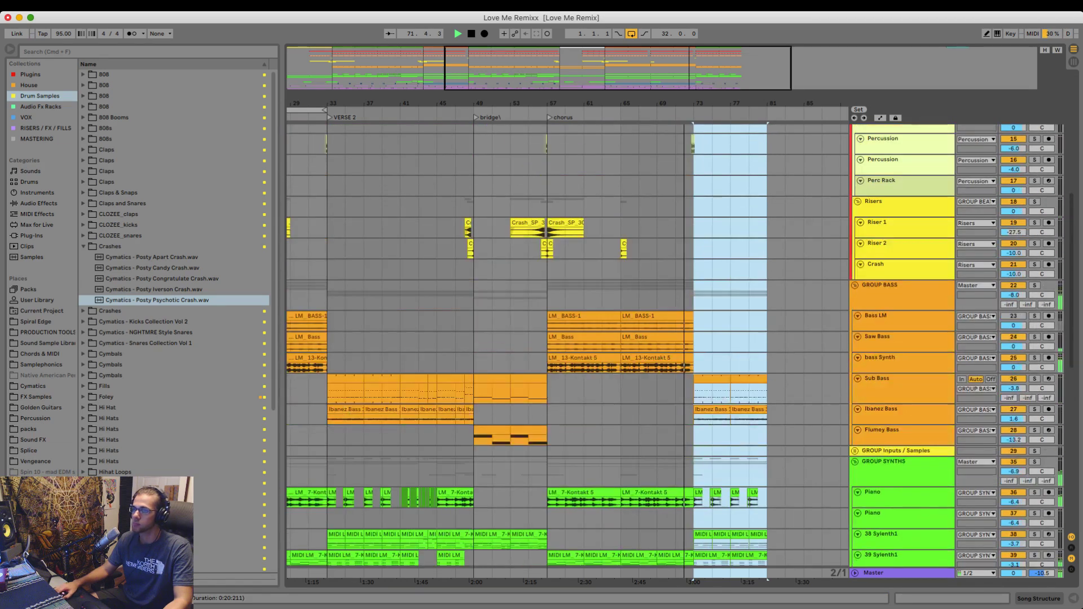
pyautogui.moveTo(455, 298); pyautogui.dragTo(473, 318)
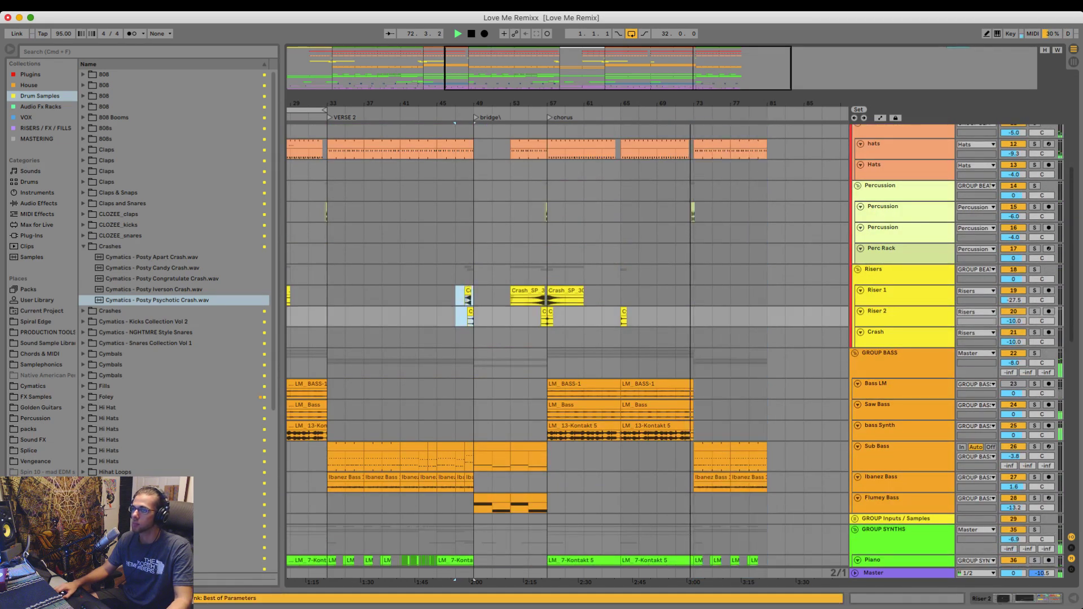
pyautogui.press('super+v')
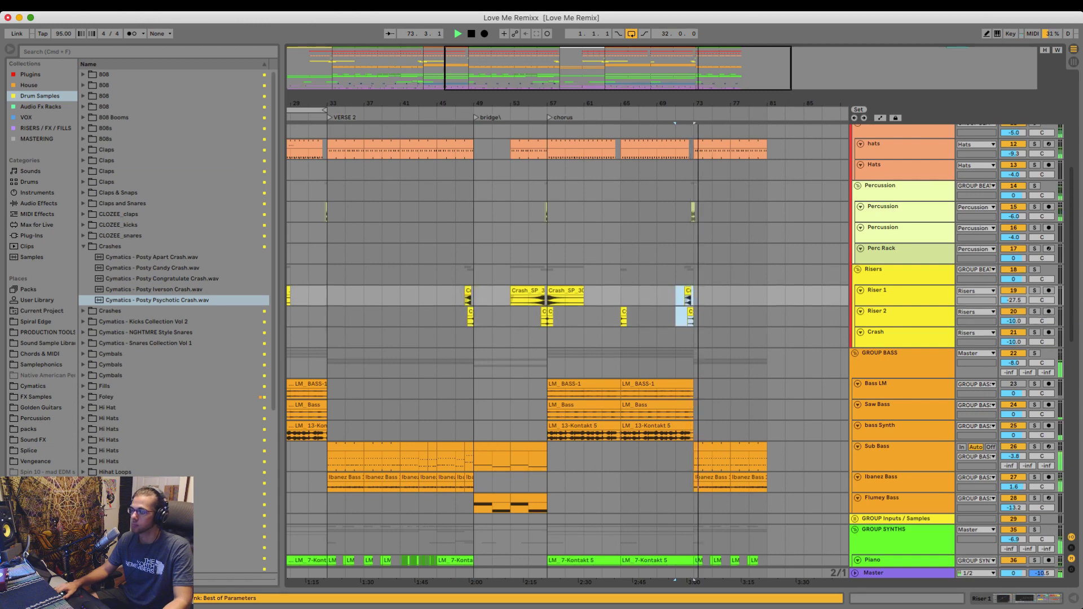
# - Delete the pk guitar clip that starts at bar 73
pyautogui.press('-')
pyautogui.press('-')
pyautogui.scroll(5, 621, 344)
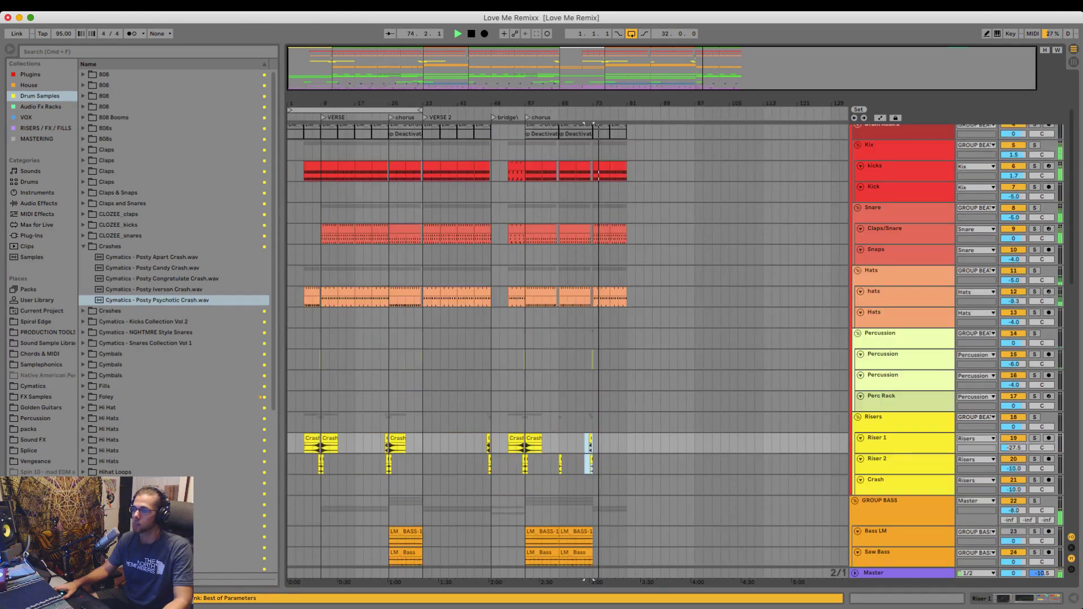
pyautogui.scroll(-10, 621, 345)
pyautogui.scroll(-5, 621, 345)
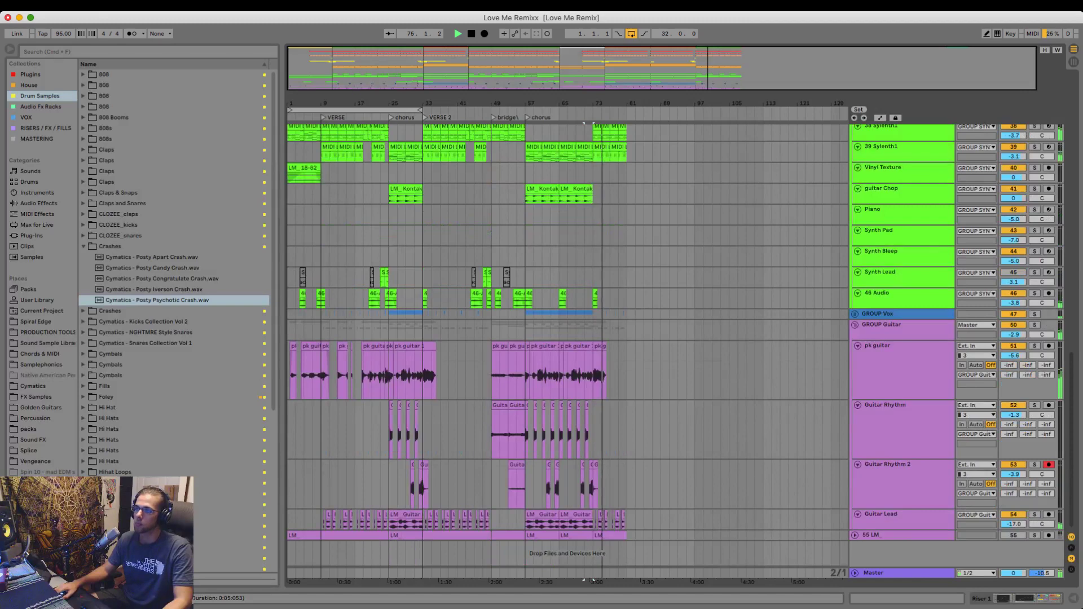
pyautogui.scroll(5, 605, 376)
pyautogui.click(570, 346)
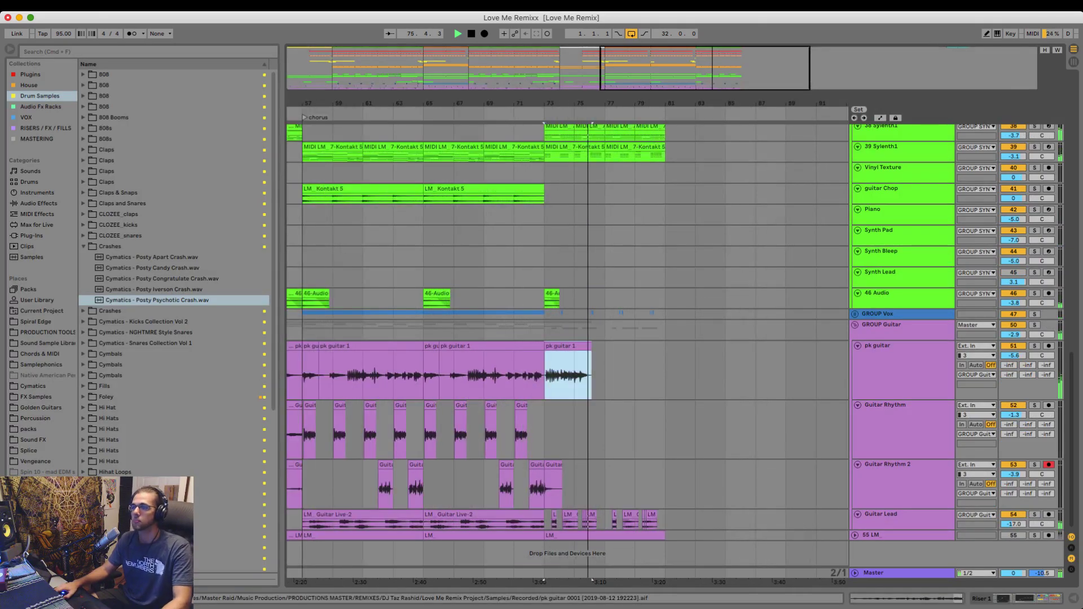
pyautogui.press('Delete')
# - Delete the pk guitar audio that runs past the first chorus into verse 2 at bars 33–39
pyautogui.hscroll(-3, 570, 355)
pyautogui.hscroll(-5, 568, 344)
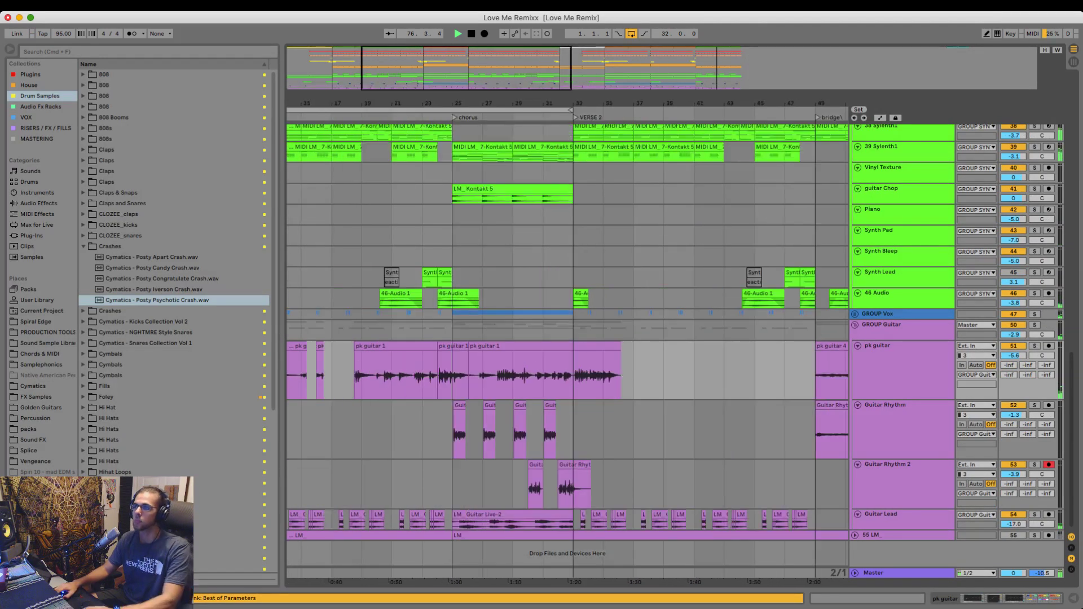
pyautogui.moveTo(574, 373); pyautogui.dragTo(663, 372)
pyautogui.press('Delete')
# - Copy the first verse's pk guitar clips at bars 9–25 and paste them at bar 73
pyautogui.scroll(-6, 663, 373)
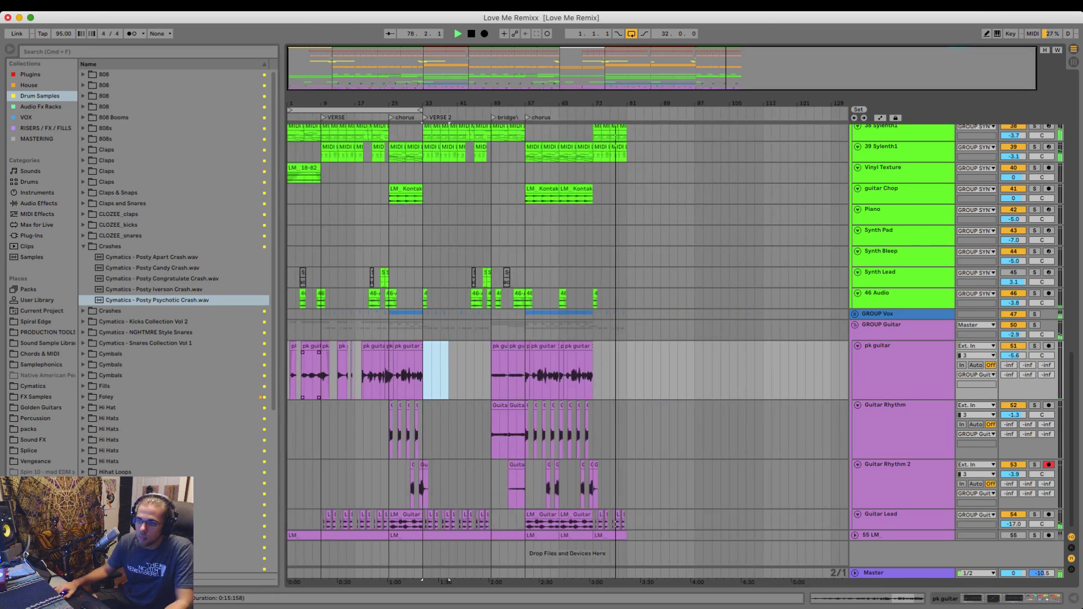
pyautogui.moveTo(322, 373); pyautogui.dragTo(388, 372)
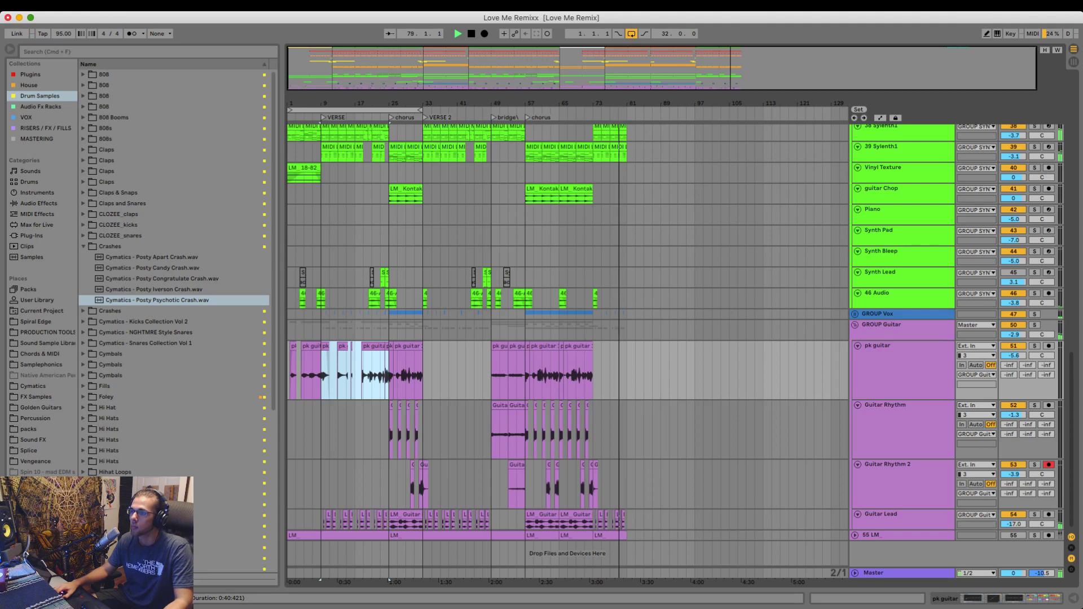
pyautogui.press('super+c')
pyautogui.click(594, 373)
pyautogui.press('super+v')
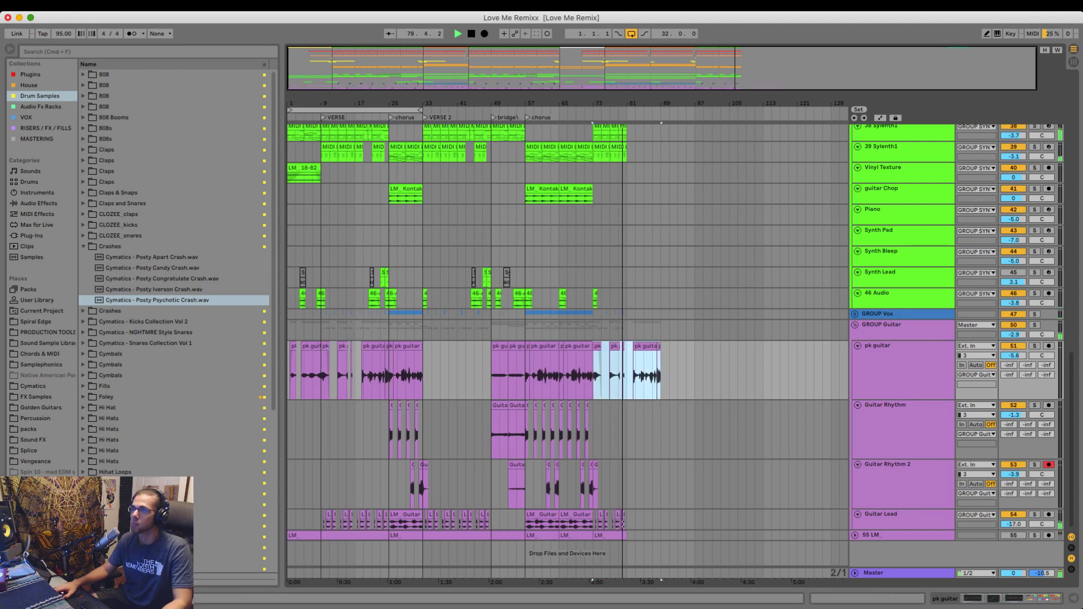
# - Add a locator named "end verse" at bar 73
pyautogui.scroll(4, 651, 373)
pyautogui.scroll(15, 651, 373)
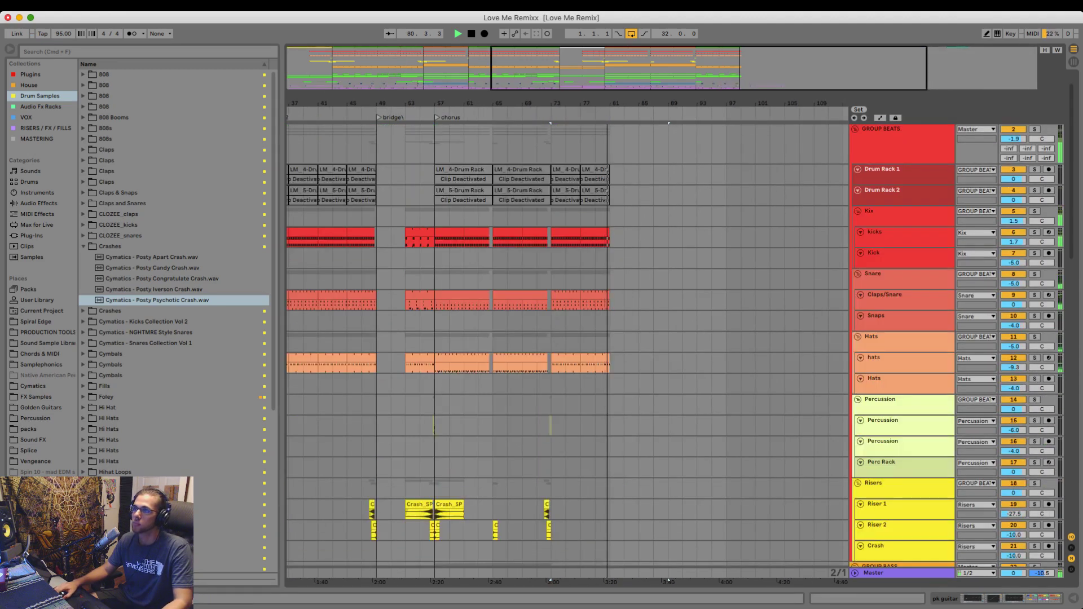
pyautogui.rightClick(552, 118)
pyautogui.click(581, 124)
pyautogui.write('end ver')
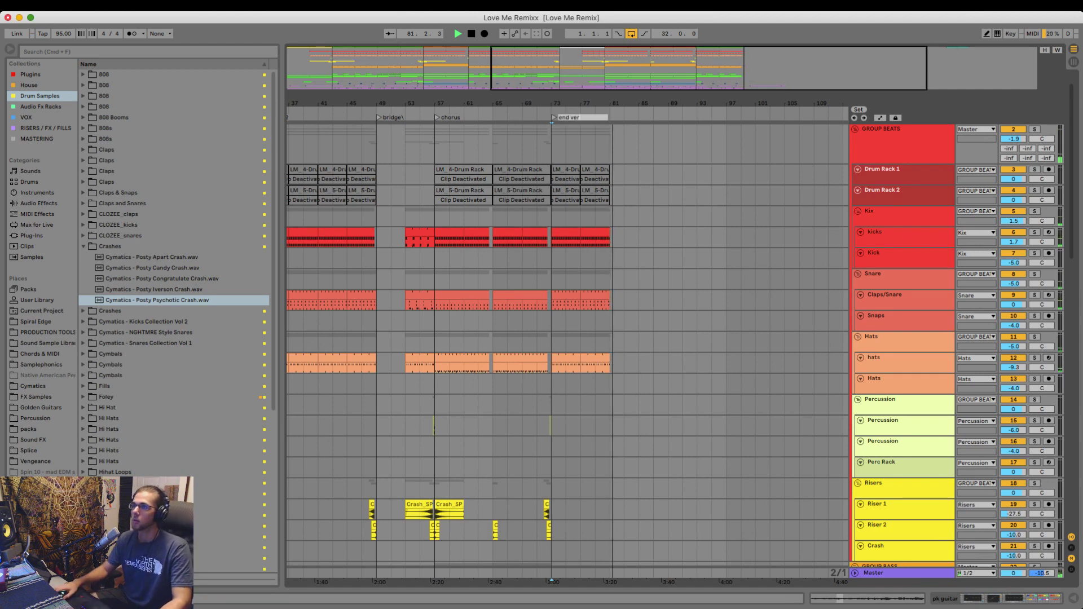
pyautogui.write('se')
pyautogui.press('Return')
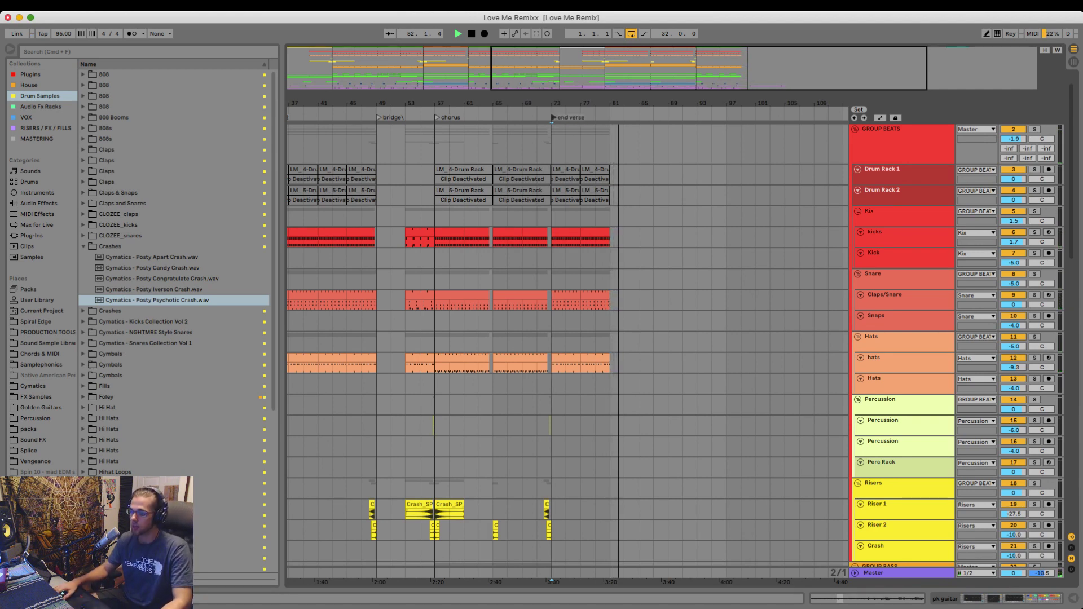
# - Duplicate the end verse at bars 73–81 across all tracks to bar 81 and play from bar 71
pyautogui.moveTo(562, 104); pyautogui.dragTo(560, 99)
pyautogui.scroll(1, 565, 338)
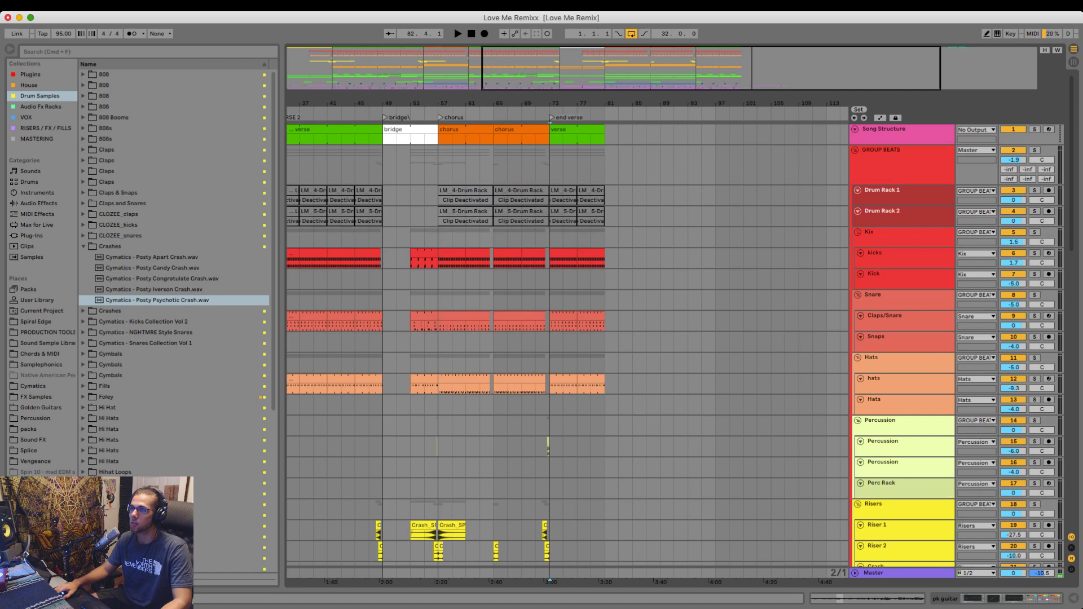
pyautogui.moveTo(550, 139); pyautogui.dragTo(606, 572)
pyautogui.press('super+d')
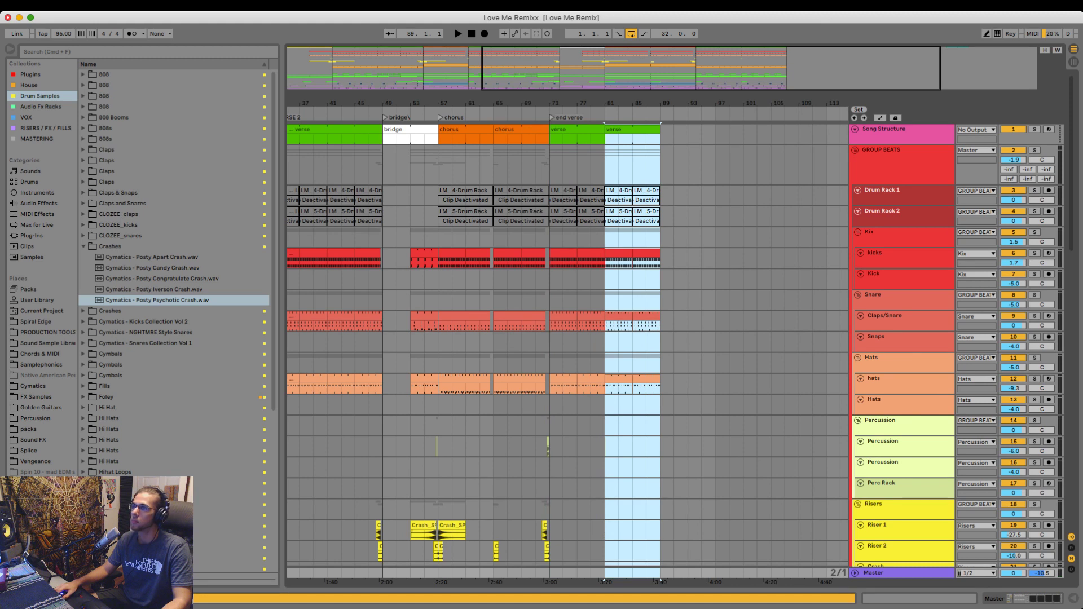
pyautogui.click(535, 140)
pyautogui.press('space')
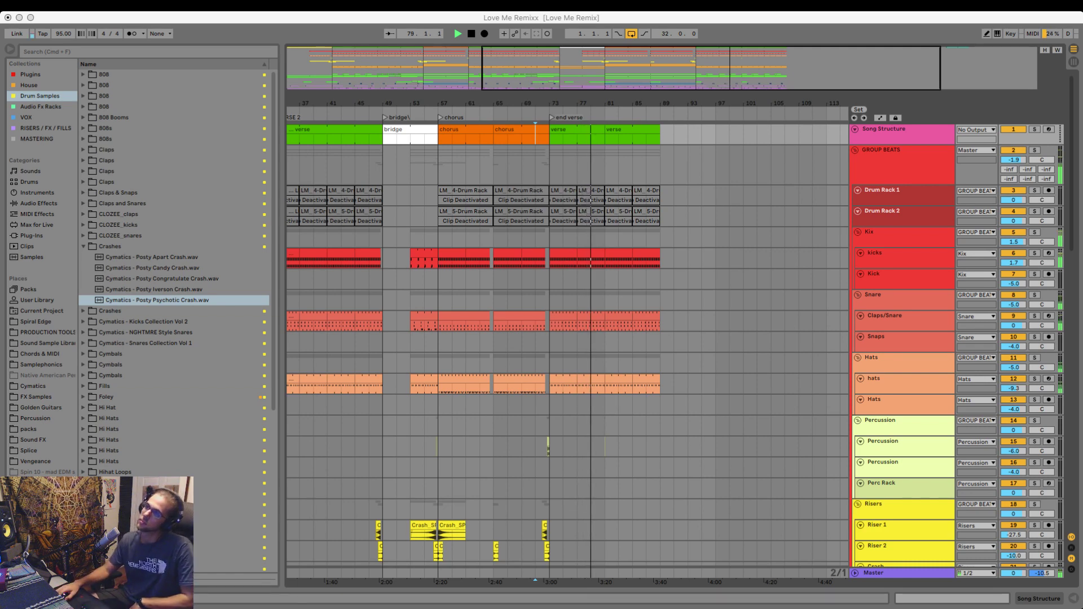
# - Deactivate the kicks, Claps/Snare and hats clips at bars 81–89 and the percussion clip at bar 81
pyautogui.moveTo(605, 103); pyautogui.dragTo(554, 120)
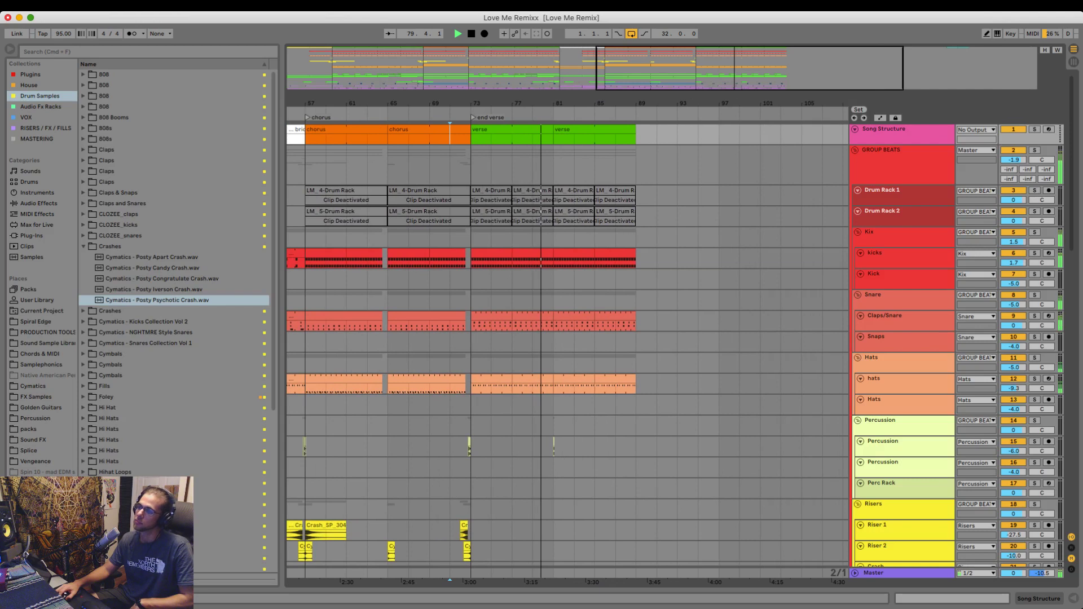
pyautogui.click(553, 260)
pyautogui.moveTo(554, 259); pyautogui.dragTo(636, 385)
pyautogui.press('0')
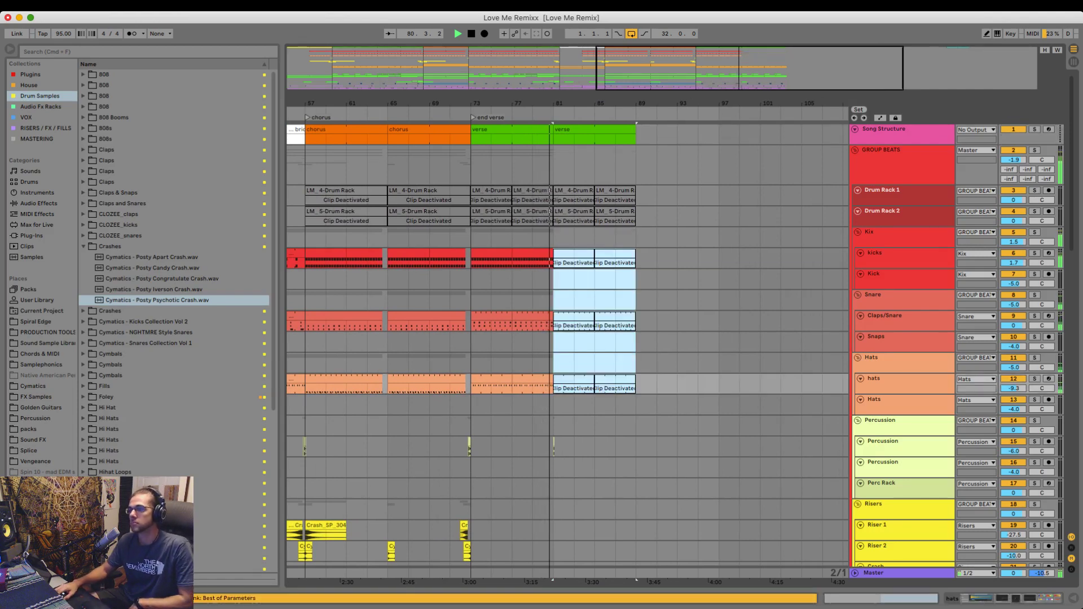
pyautogui.moveTo(574, 448); pyautogui.dragTo(534, 448)
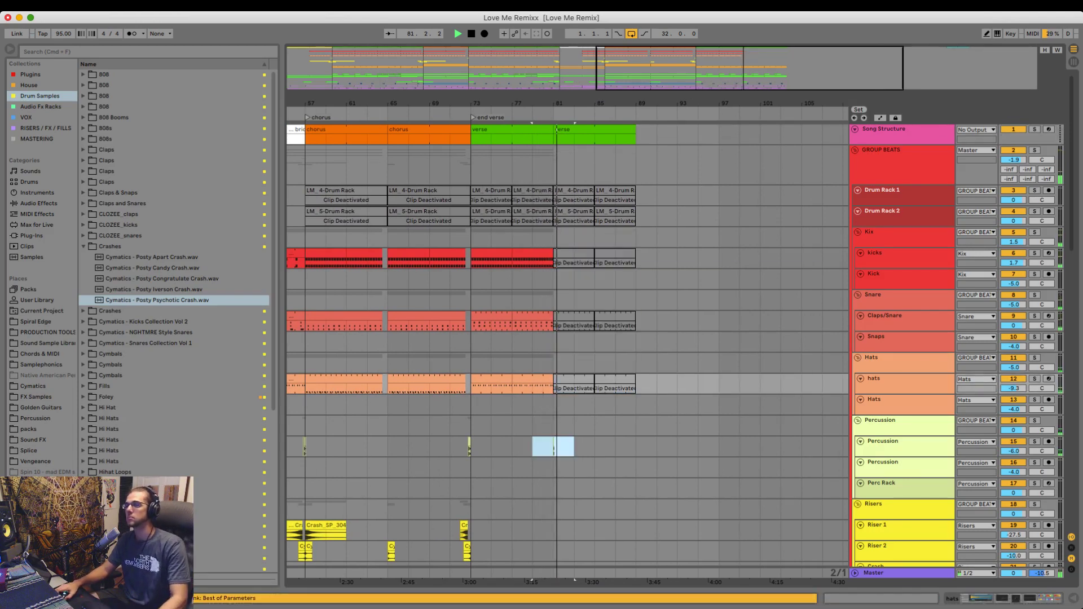
pyautogui.press('0')
# - Deactivate the pk guitar clips from bar 81 to the end of the section
pyautogui.scroll(-10, 553, 447)
pyautogui.scroll(-3, 564, 350)
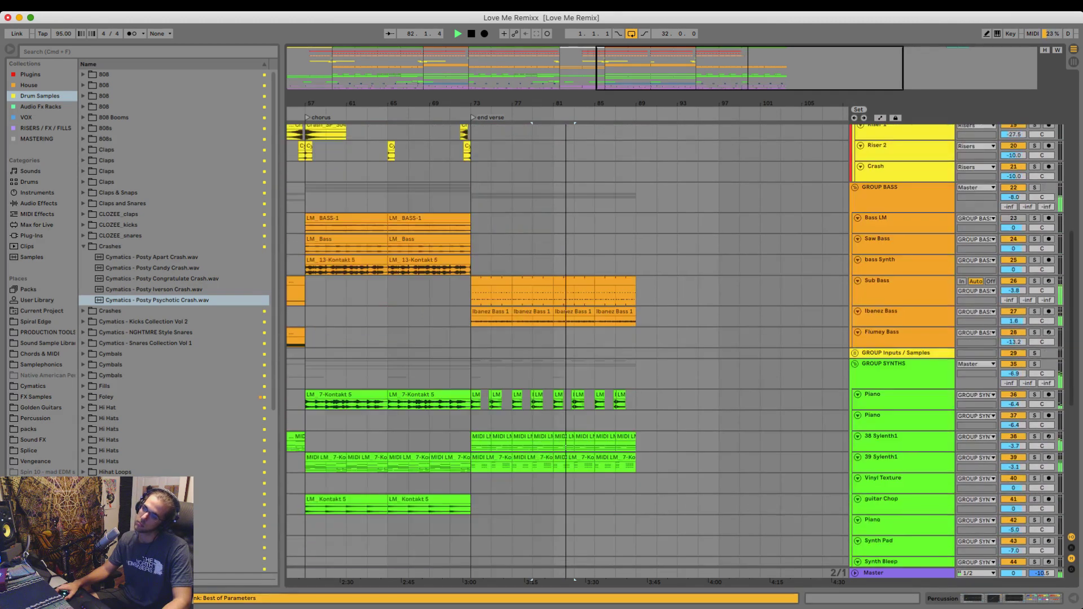
pyautogui.scroll(-12, 564, 350)
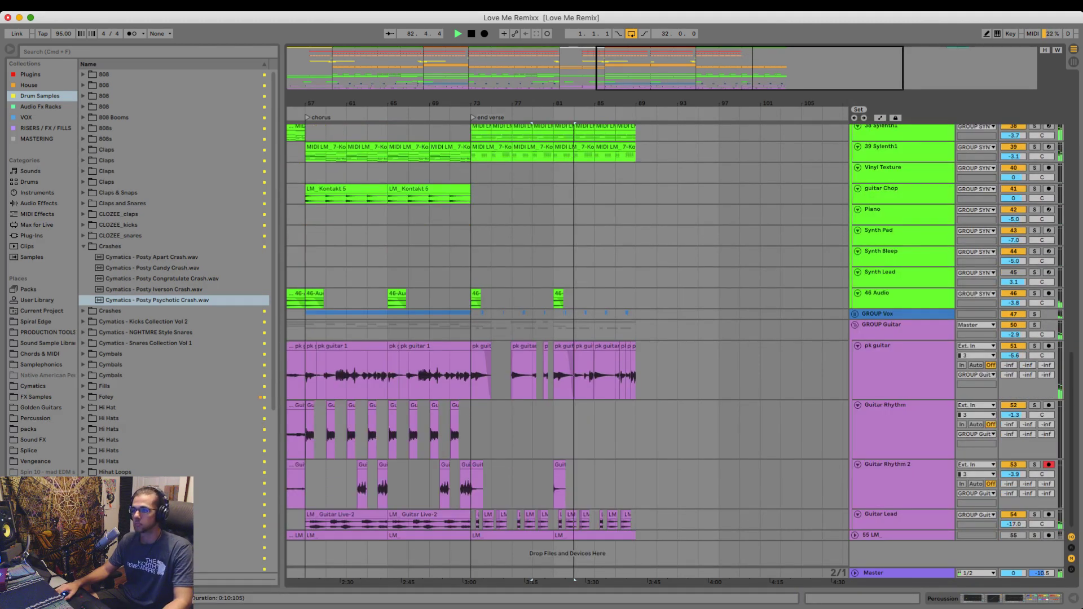
pyautogui.moveTo(553, 372); pyautogui.dragTo(677, 373)
pyautogui.press('0')
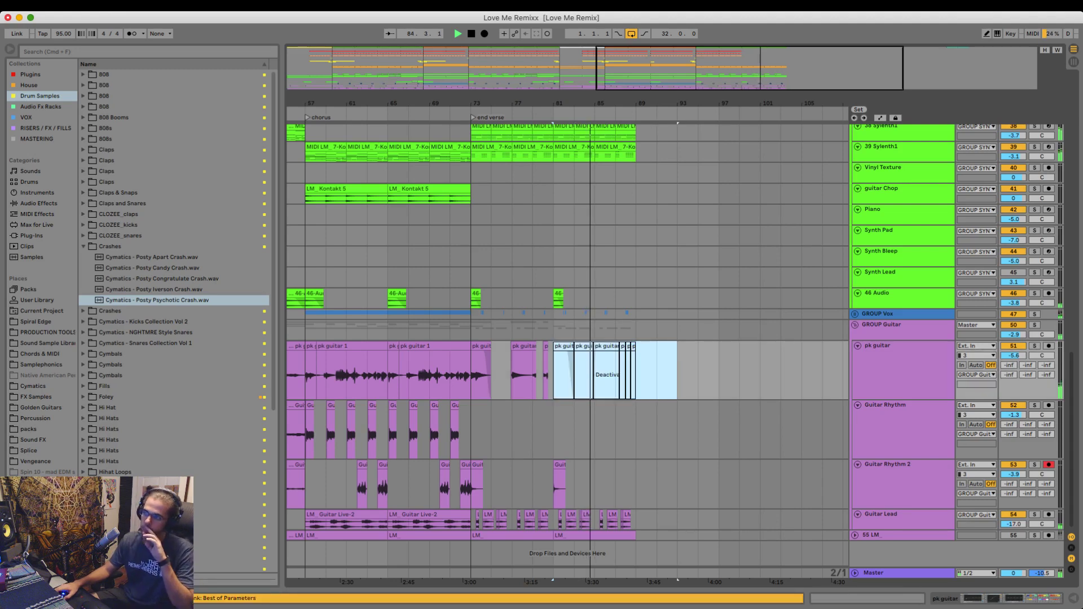
# - Automate the GROUP SYNTHS Kickstart mix to drop from bar 81 and play from bar 79
pyautogui.scroll(6, 565, 350)
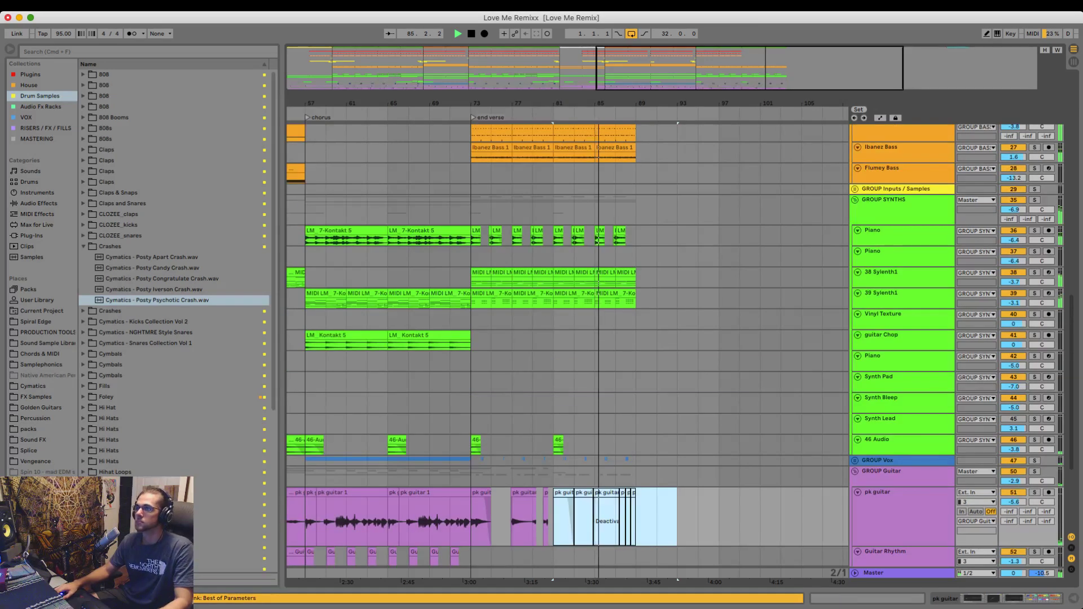
pyautogui.doubleClick(892, 208)
pyautogui.press('a')
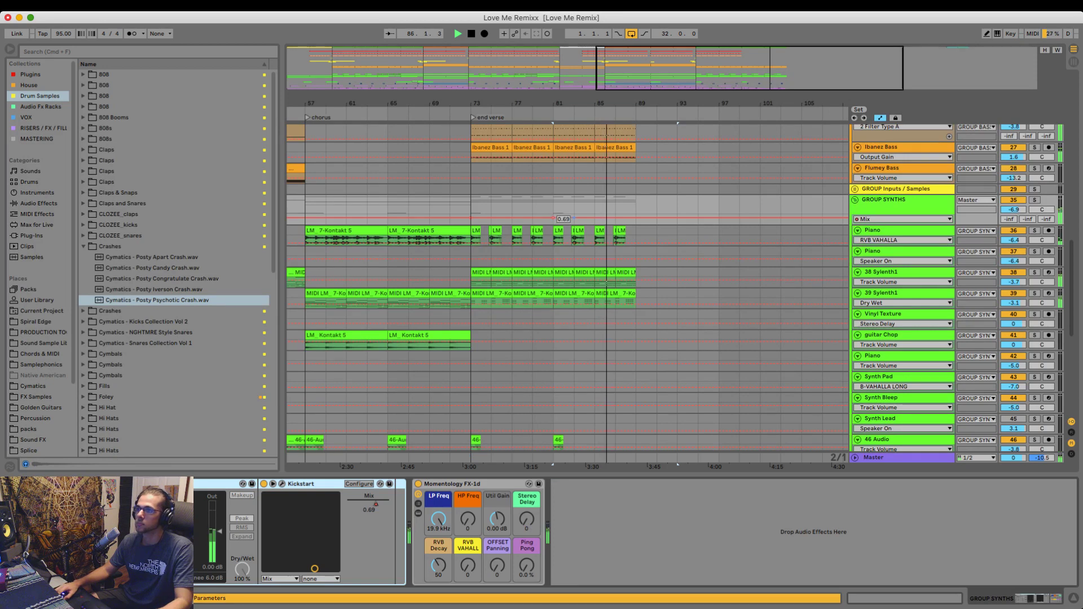
pyautogui.moveTo(574, 218); pyautogui.dragTo(575, 226)
pyautogui.click(533, 189)
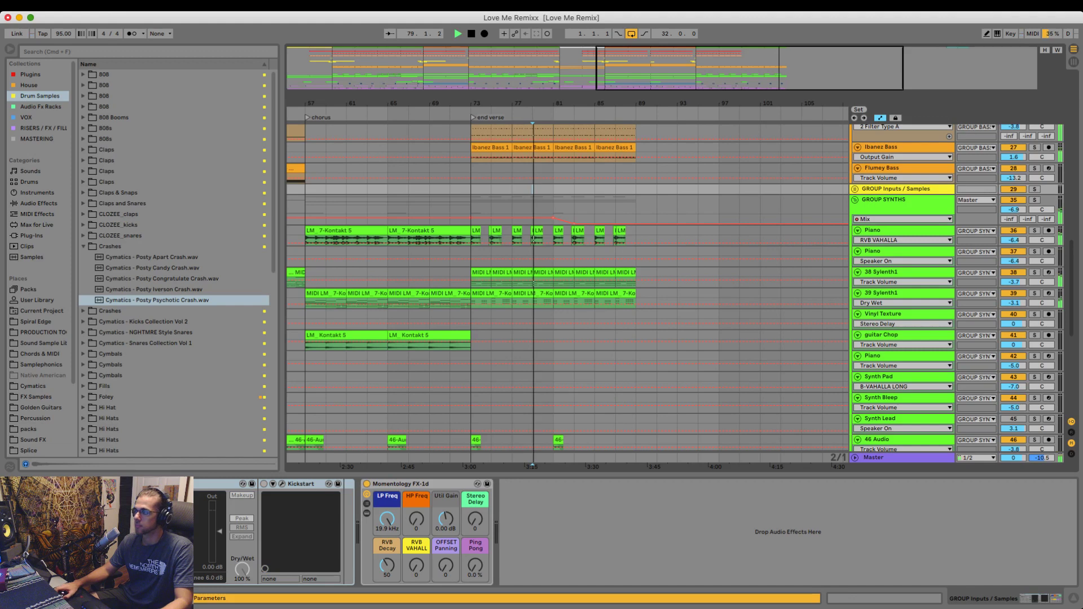
pyautogui.press('a')
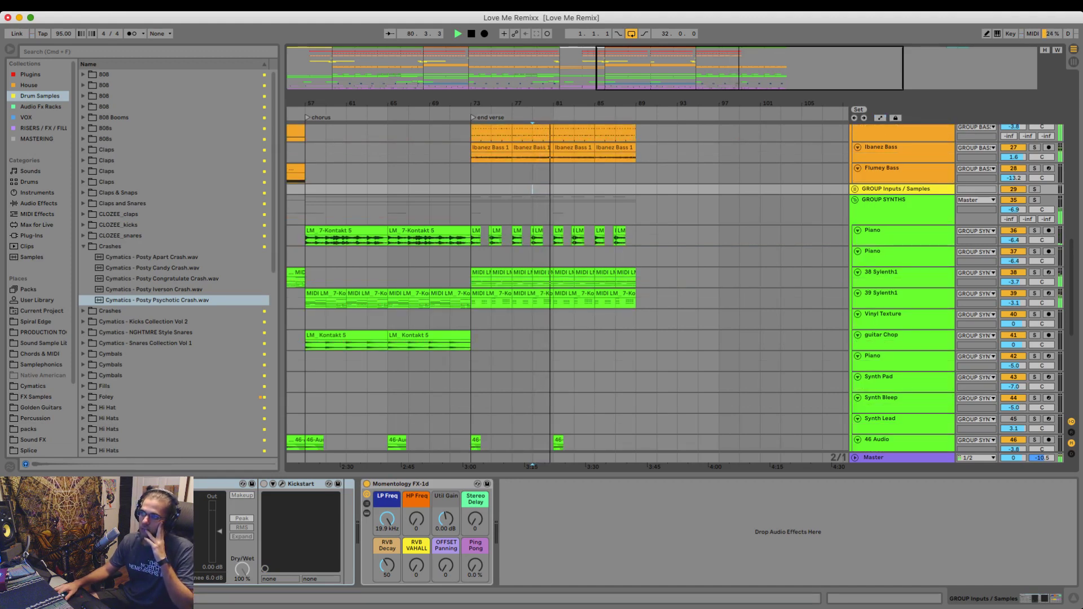
# - Remove the Guitar Rhythm 2 clip at bar 81
pyautogui.scroll(-3, 523, 189)
pyautogui.scroll(-10, 530, 226)
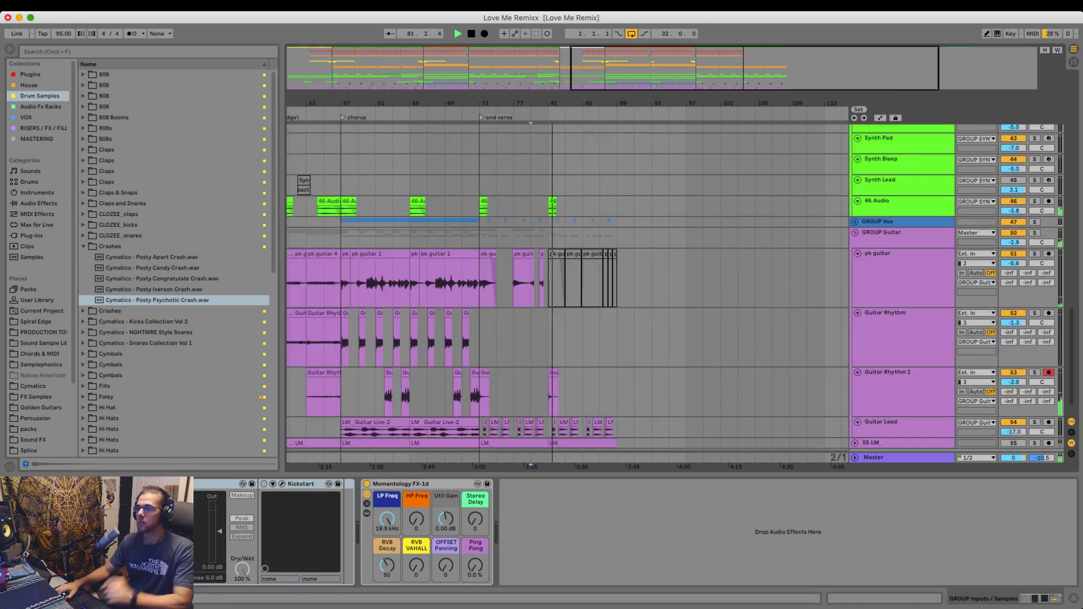
pyautogui.moveTo(550, 370); pyautogui.dragTo(581, 369)
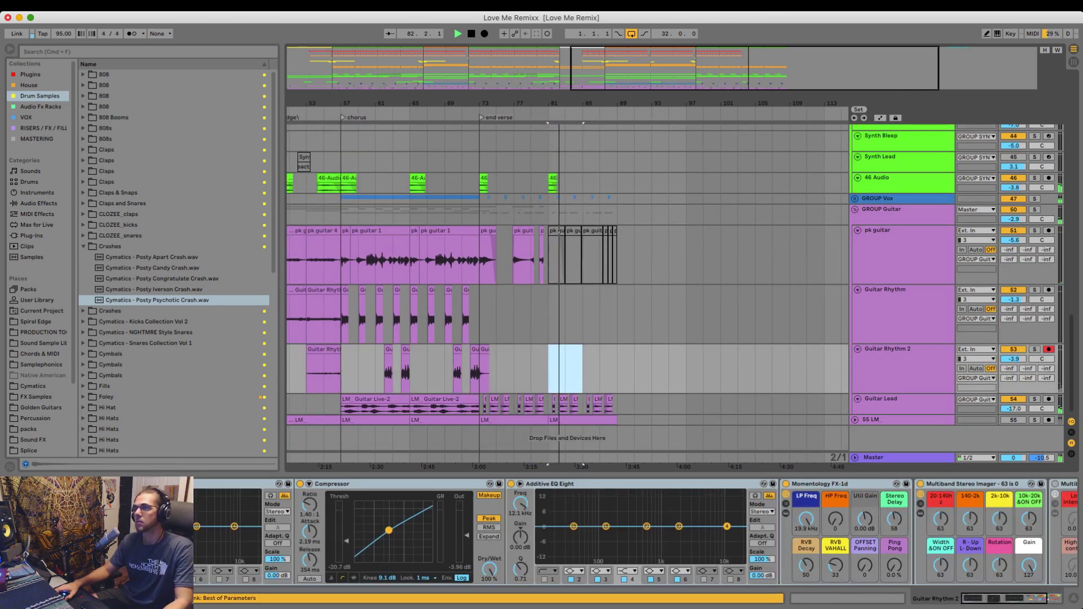
# - Delete the 39 Sylenth1 clips at bars 85–89, keeping the 38 Sylenth1 clips
pyautogui.scroll(10, 565, 293)
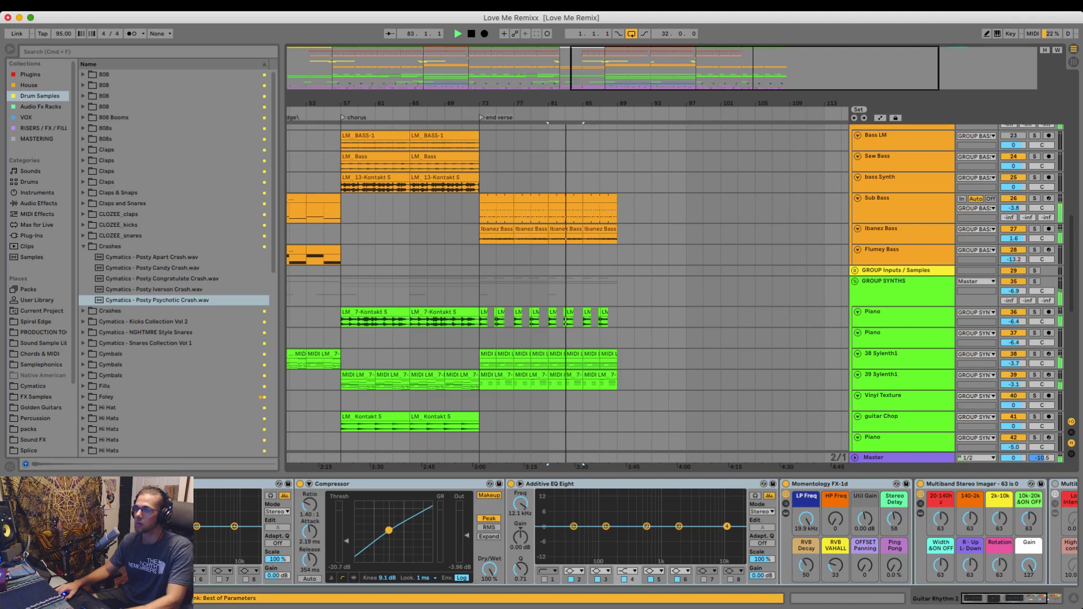
pyautogui.moveTo(584, 364); pyautogui.dragTo(617, 364)
pyautogui.press('Delete')
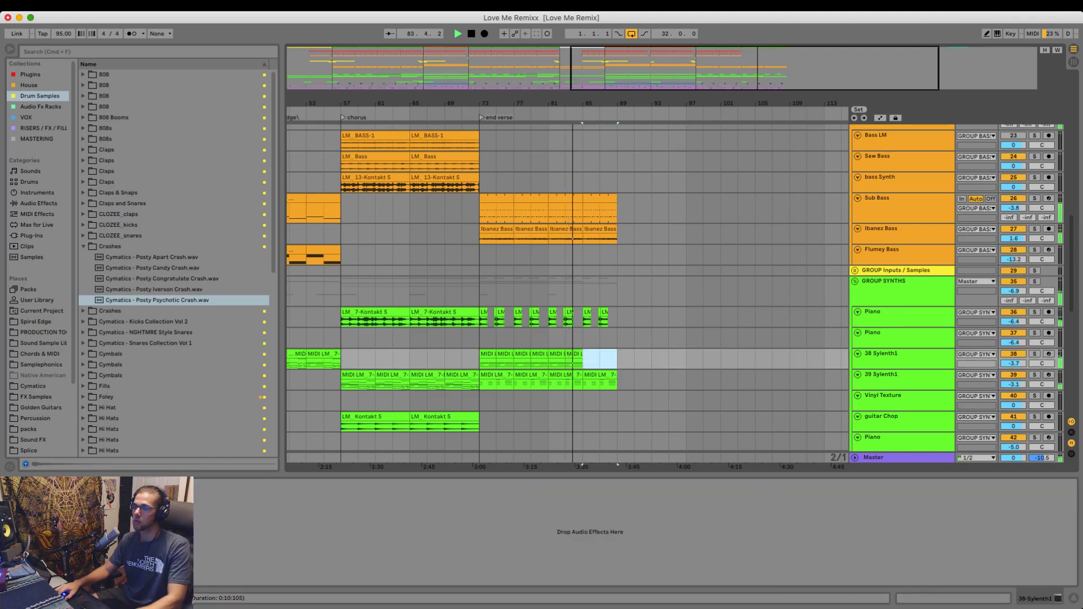
pyautogui.press('super+z')
pyautogui.press('Delete')
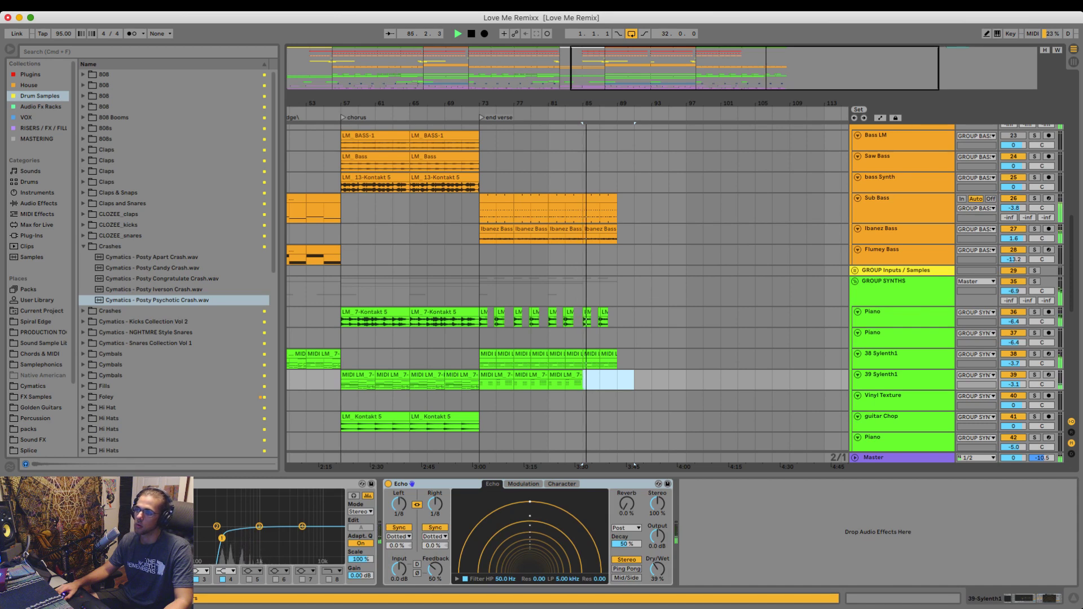
# - Replace the chopped Piano clips at bars 85–89 with one continuous 7-Kontakt 5 clip
pyautogui.press('super+z')
pyautogui.press('super+z')
pyautogui.press('super+z')
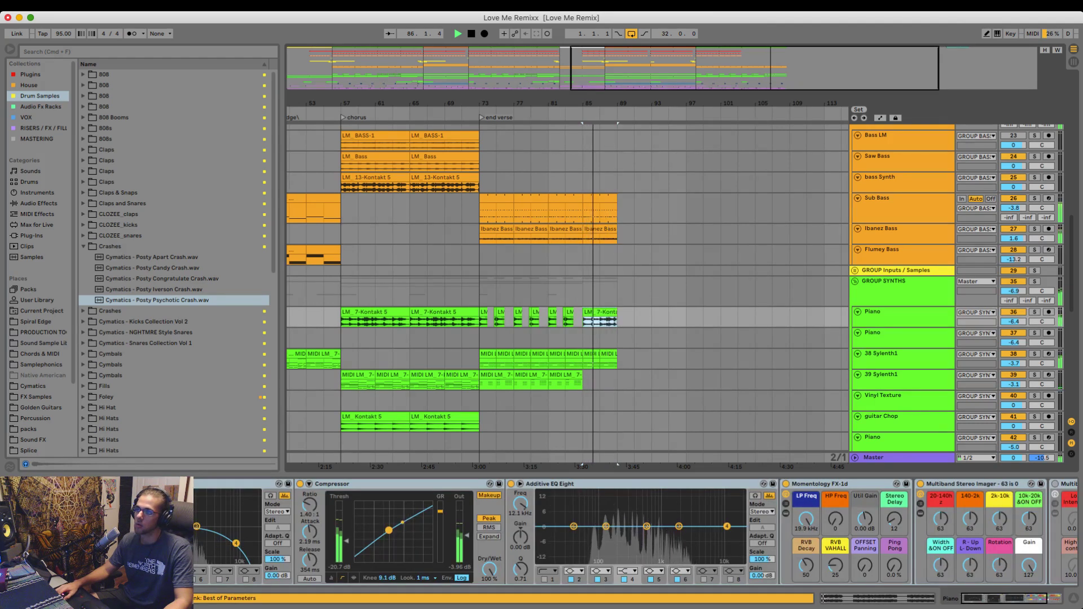
# - Make the 38 Sylenth1 part at bars 85–89 one clip and duplicate it with the Piano clip to bar 89
pyautogui.press('+')
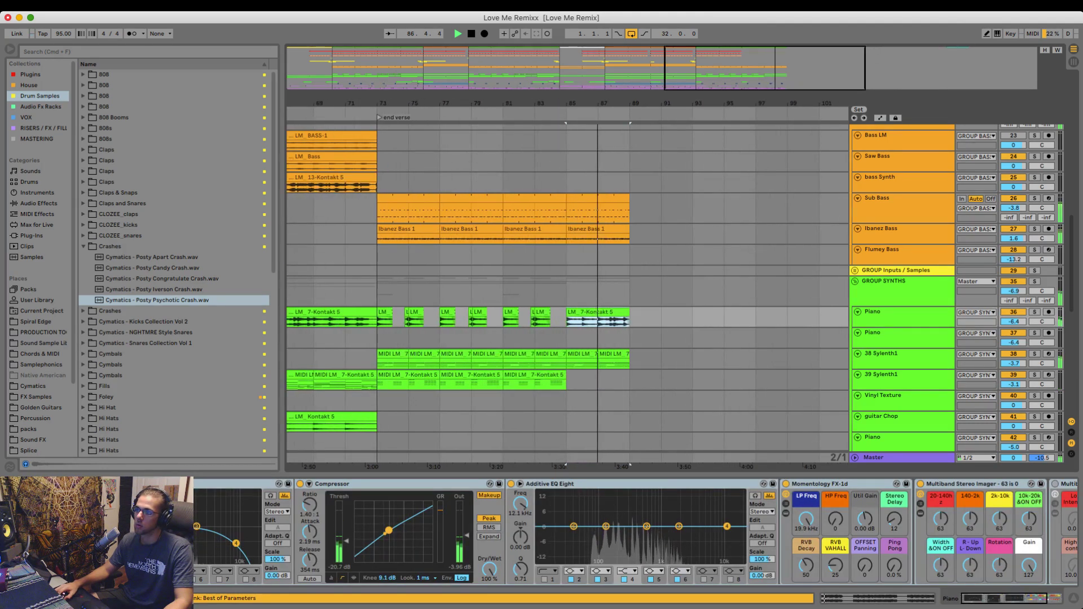
pyautogui.click(608, 354)
pyautogui.moveTo(597, 354); pyautogui.dragTo(630, 354)
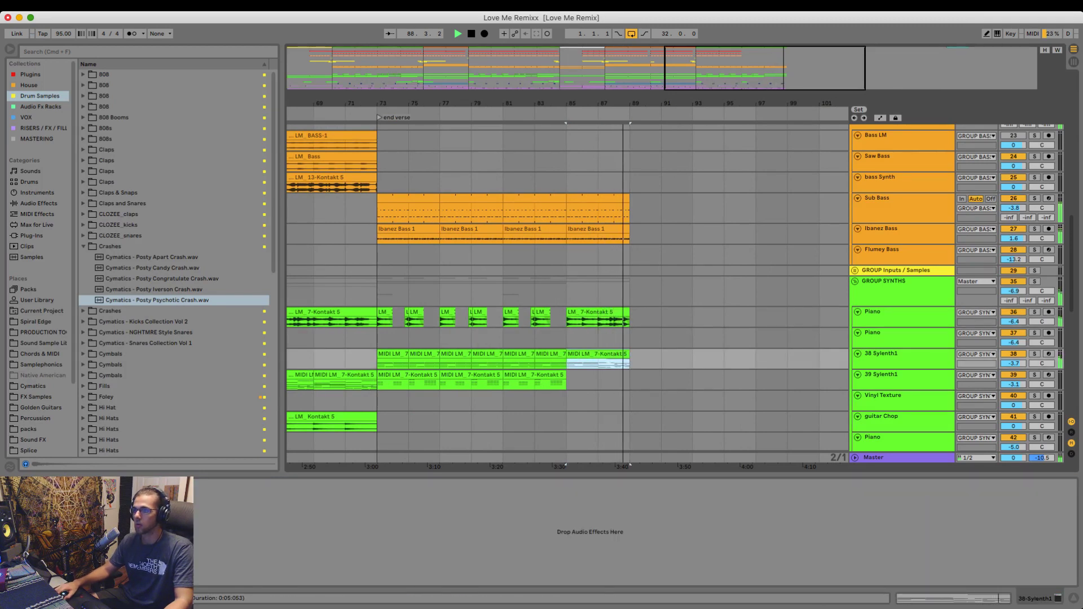
pyautogui.keyDown('shift'); pyautogui.click(597, 312); pyautogui.keyUp('shift')
pyautogui.press('super+d')
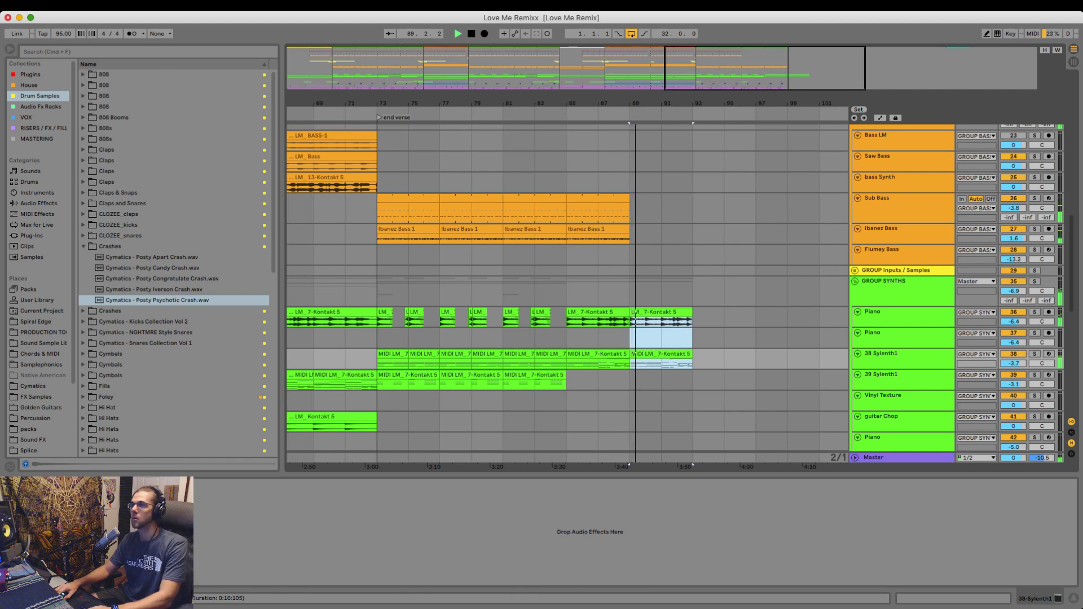
# - Replace the Sub Bass and Ibanez Bass clips at bars 85–89 with copies of those from bars 45–49
pyautogui.moveTo(569, 215); pyautogui.dragTo(626, 238)
pyautogui.click(631, 238)
pyautogui.moveTo(629, 103); pyautogui.dragTo(713, 85)
pyautogui.scroll(3, 564, 294)
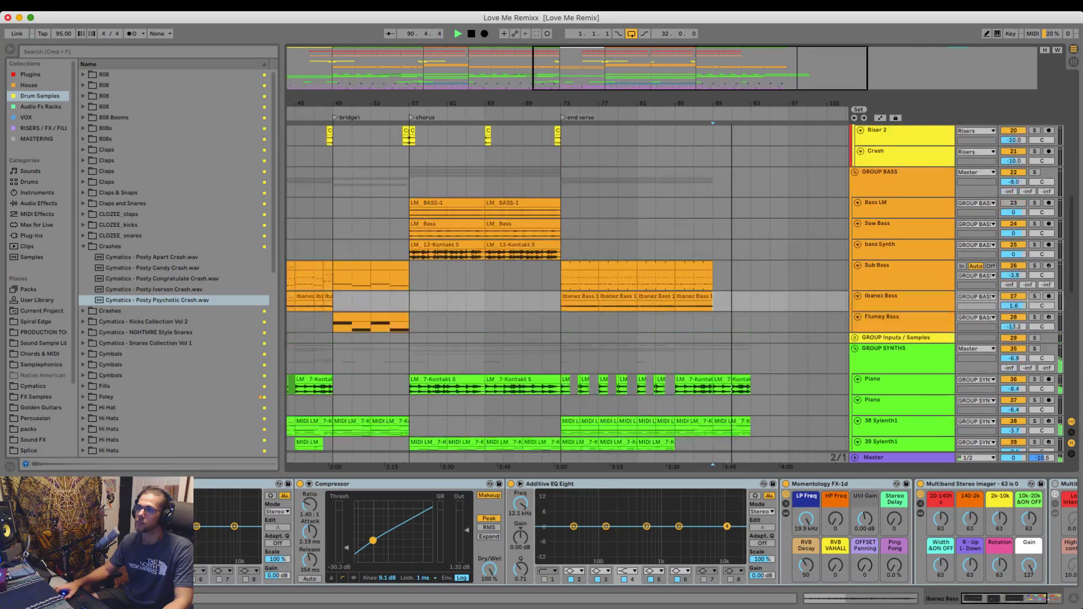
pyautogui.hscroll(-3, 564, 294)
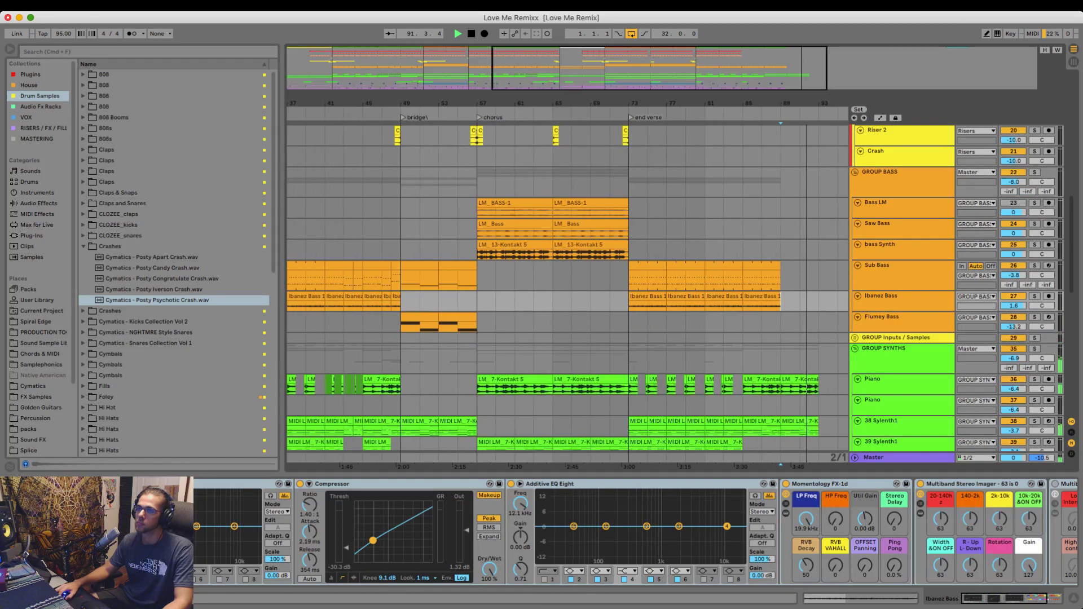
pyautogui.moveTo(362, 266); pyautogui.dragTo(400, 304)
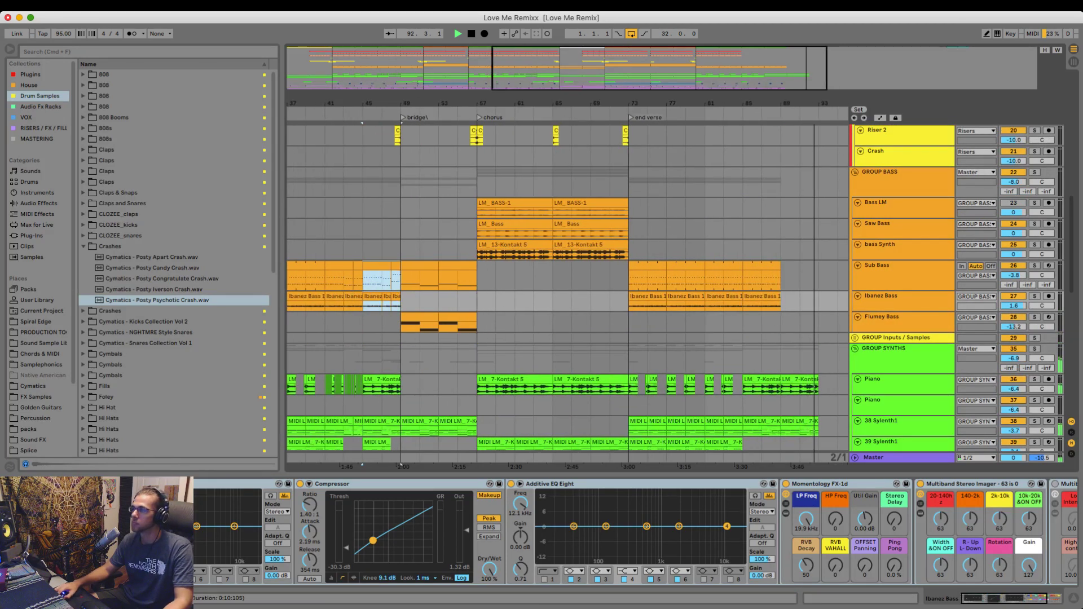
pyautogui.click(743, 280)
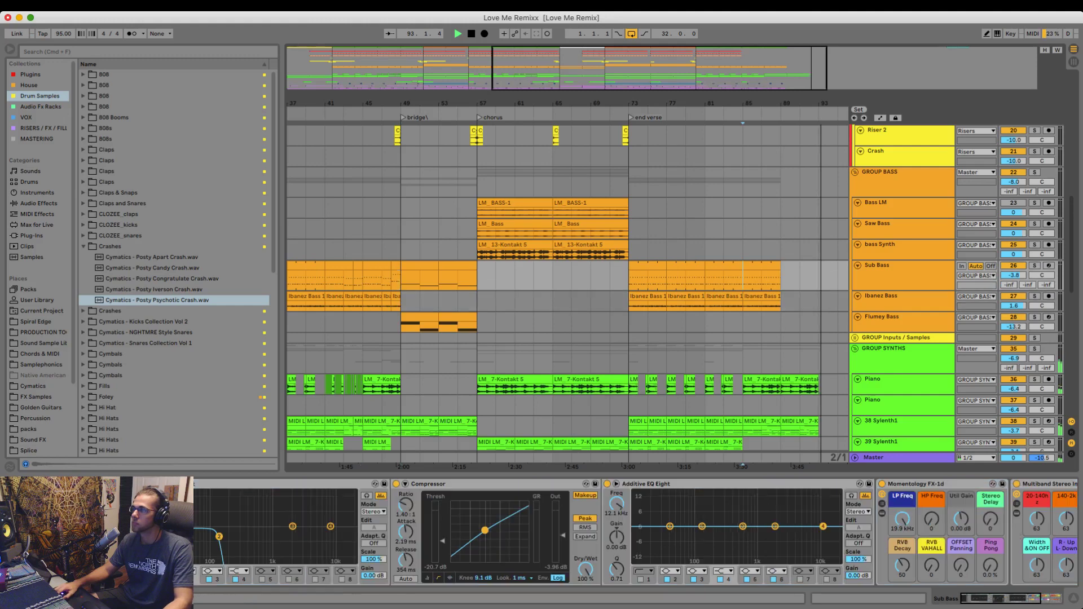
pyautogui.press('super+v')
pyautogui.press('space')
pyautogui.press('space')
pyautogui.hscroll(1, 743, 279)
pyautogui.hscroll(3, 567, 287)
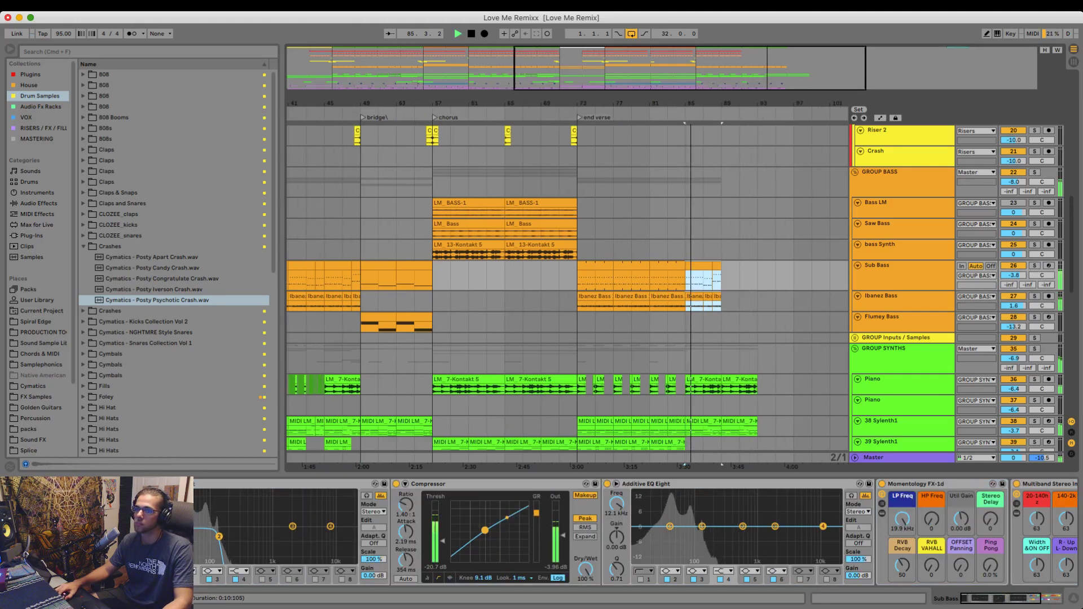
# - Delete the Ibanez Bass clips at bars 85–89
pyautogui.click(378, 265)
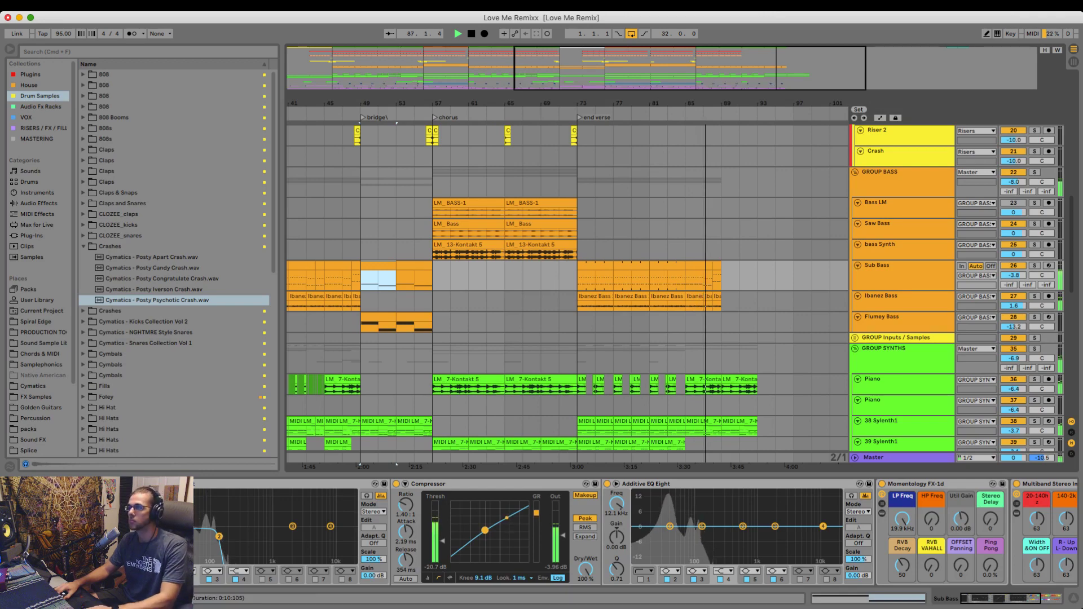
pyautogui.moveTo(740, 322); pyautogui.dragTo(686, 305)
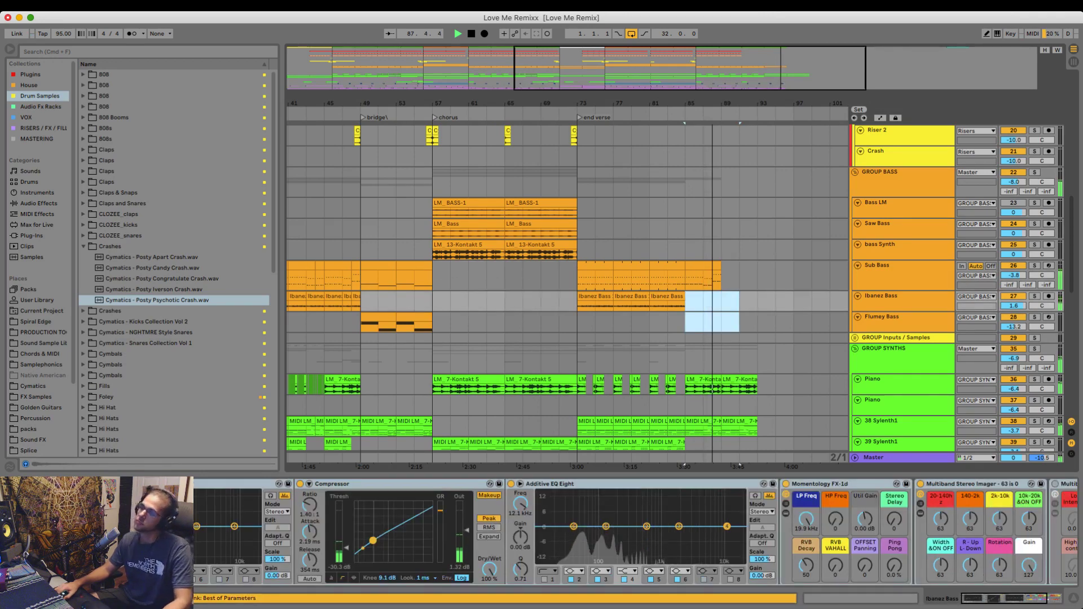
pyautogui.press('Delete')
# - In the Sub Bass clip at bars 85–89, delete the upper notes, keeping only the low F2, D#2 and A#2 notes
pyautogui.moveTo(686, 280); pyautogui.dragTo(722, 280)
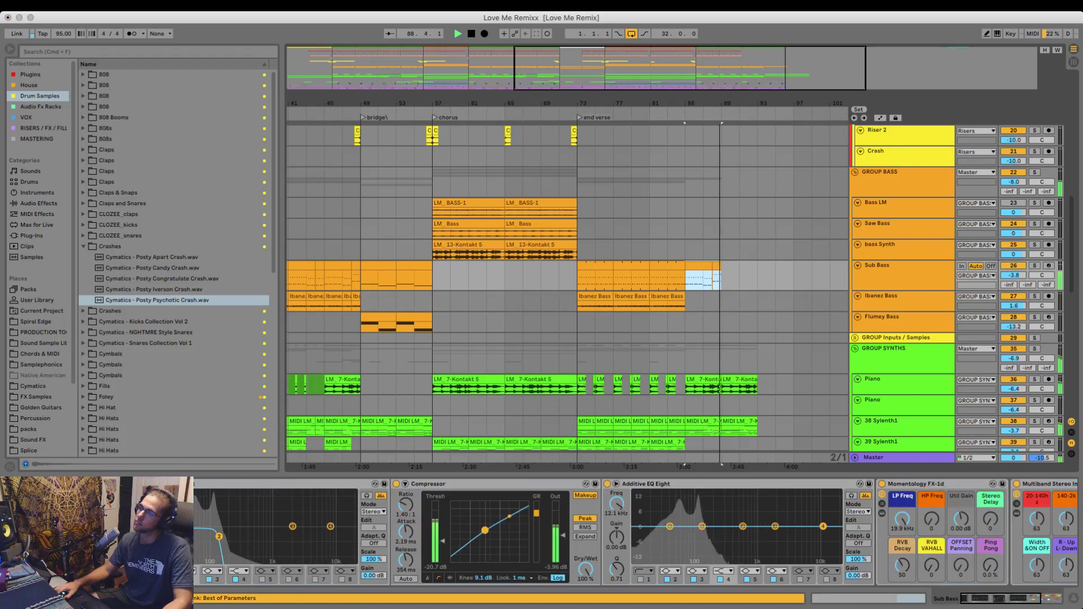
pyautogui.doubleClick(712, 271)
pyautogui.press('space')
pyautogui.press('space')
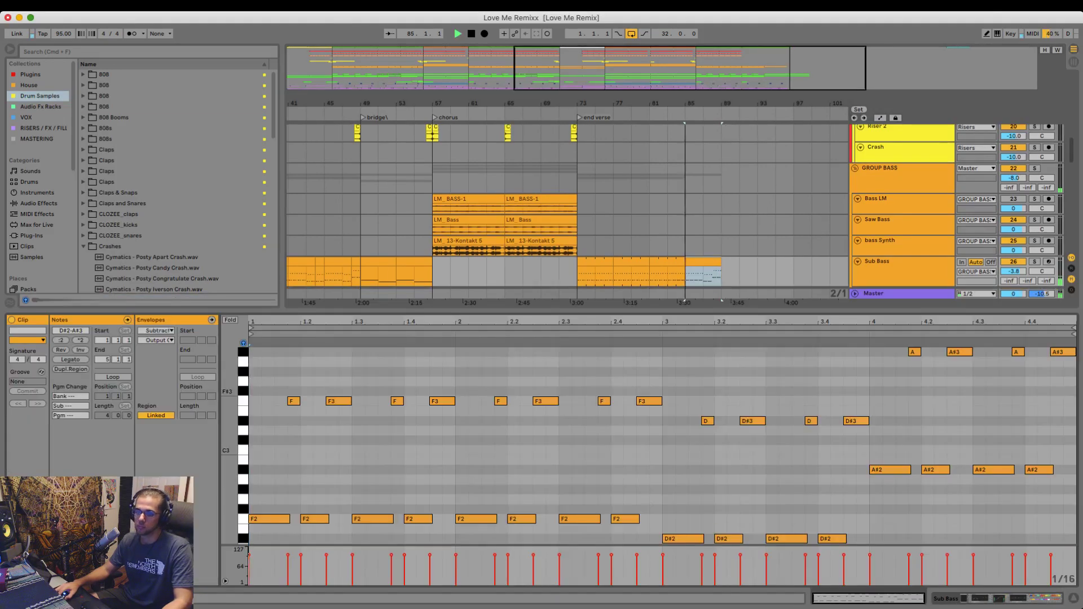
pyautogui.press('space')
pyautogui.moveTo(275, 433); pyautogui.dragTo(1073, 351)
pyautogui.press('Delete')
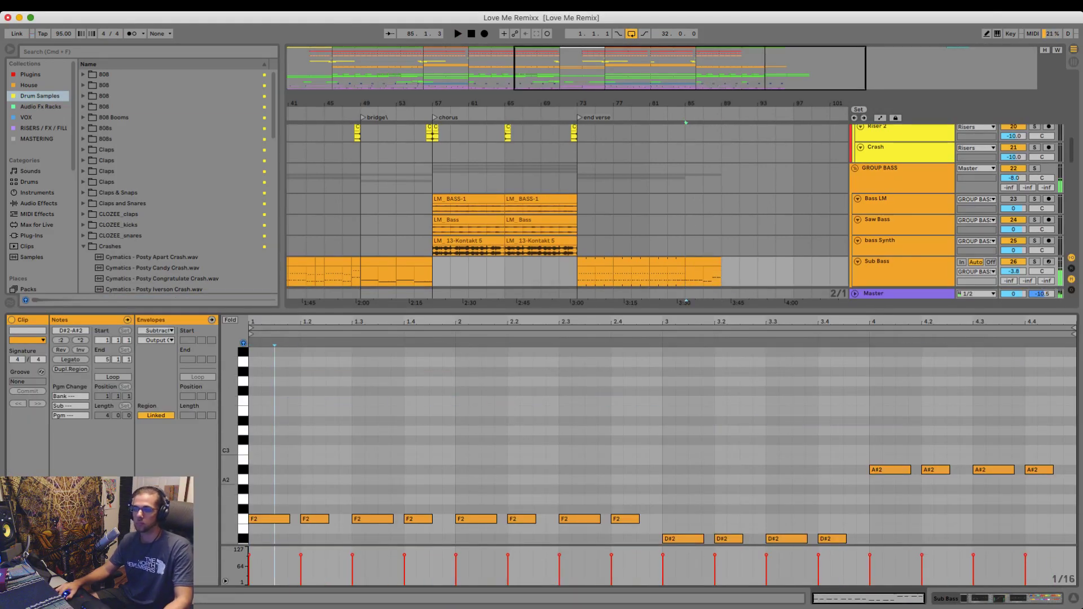
# - Lengthen the first F2 note of the Sub Bass clip to a full bar and duplicate it into the clip's second bar
pyautogui.moveTo(288, 518)
pyautogui.mouseDown()
pyautogui.moveTo(374, 518)
pyautogui.moveTo(352, 519)
pyautogui.mouseUp()
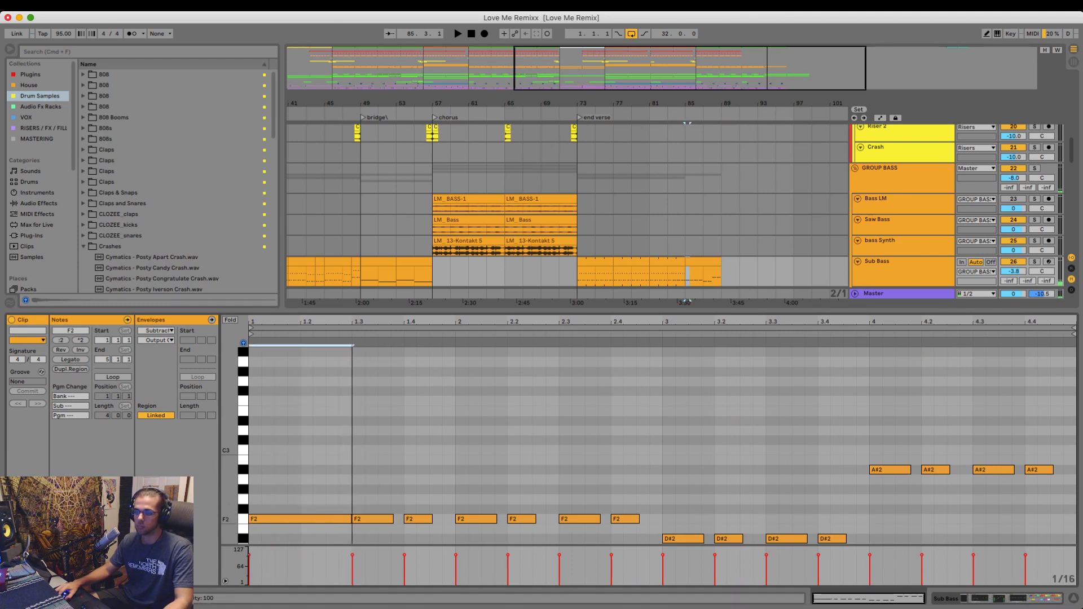
pyautogui.click(353, 529)
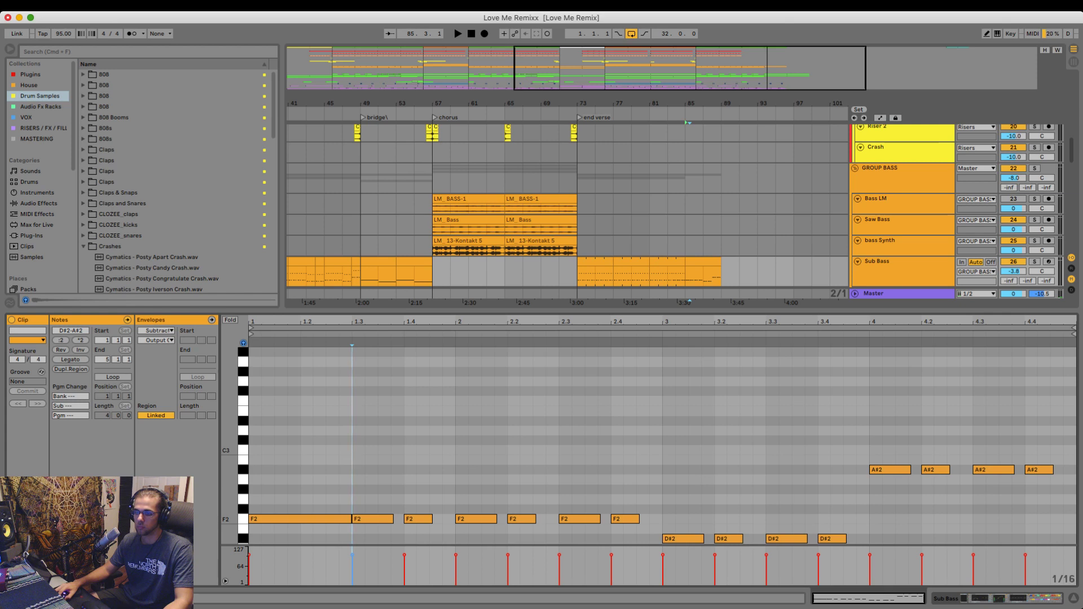
pyautogui.moveTo(351, 519); pyautogui.dragTo(456, 519)
pyautogui.press('super+d')
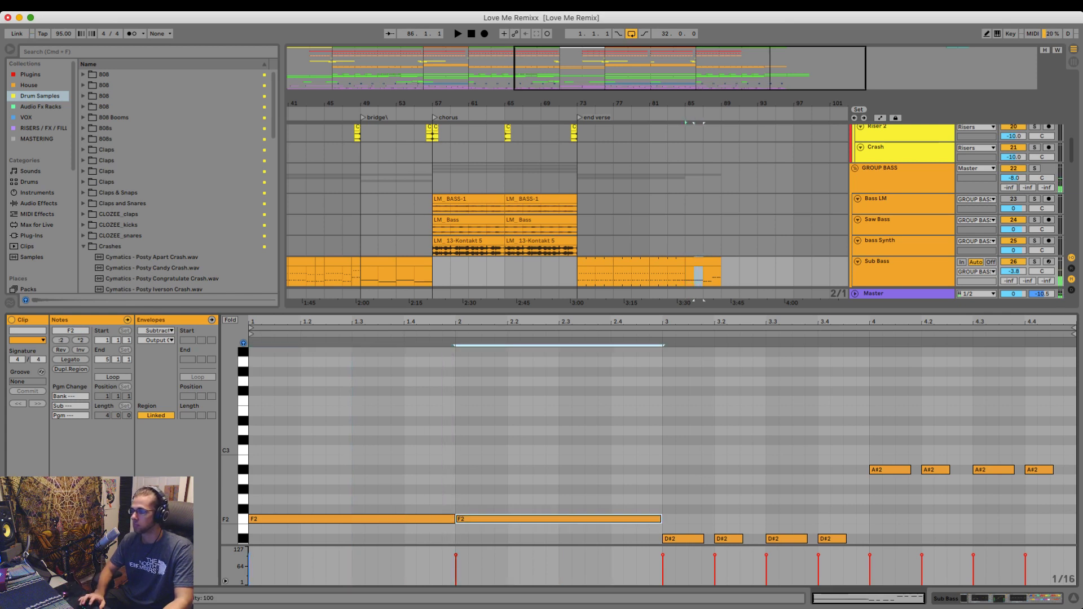
# - Duplicate the one-bar note into the clip's third bar as D#2 and fourth bar as A#2, and play the sustained line
pyautogui.press('super+d')
pyautogui.press('Down')
pyautogui.press('Down')
pyautogui.press('super+d')
pyautogui.press('Up')
pyautogui.press('Up')
pyautogui.press('Up')
pyautogui.press('Up')
pyautogui.press('Up')
pyautogui.press('Up')
pyautogui.press('Up')
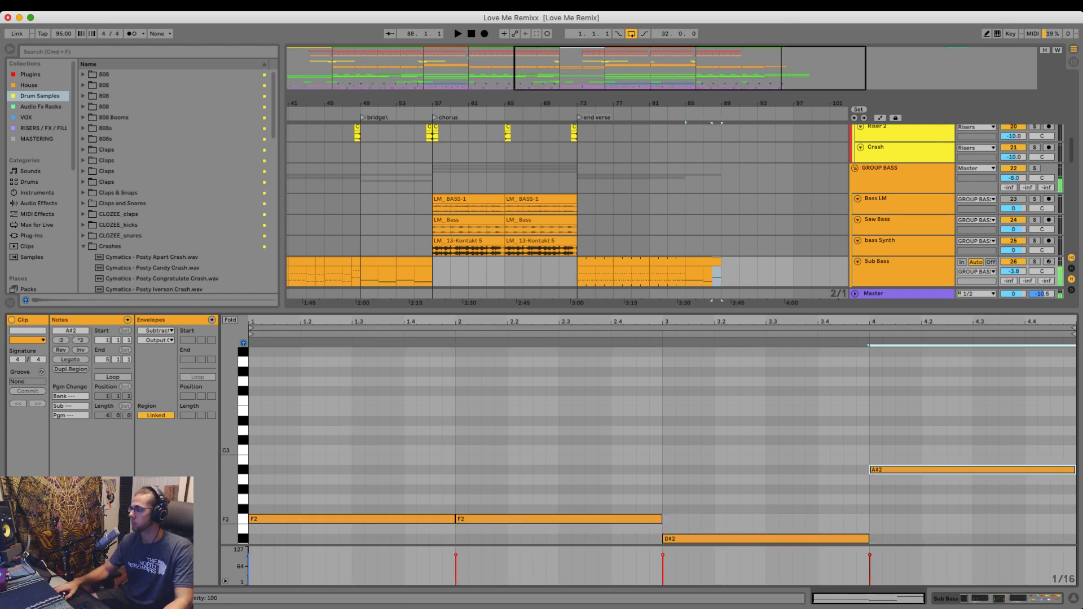
pyautogui.press('space')
pyautogui.click(624, 480)
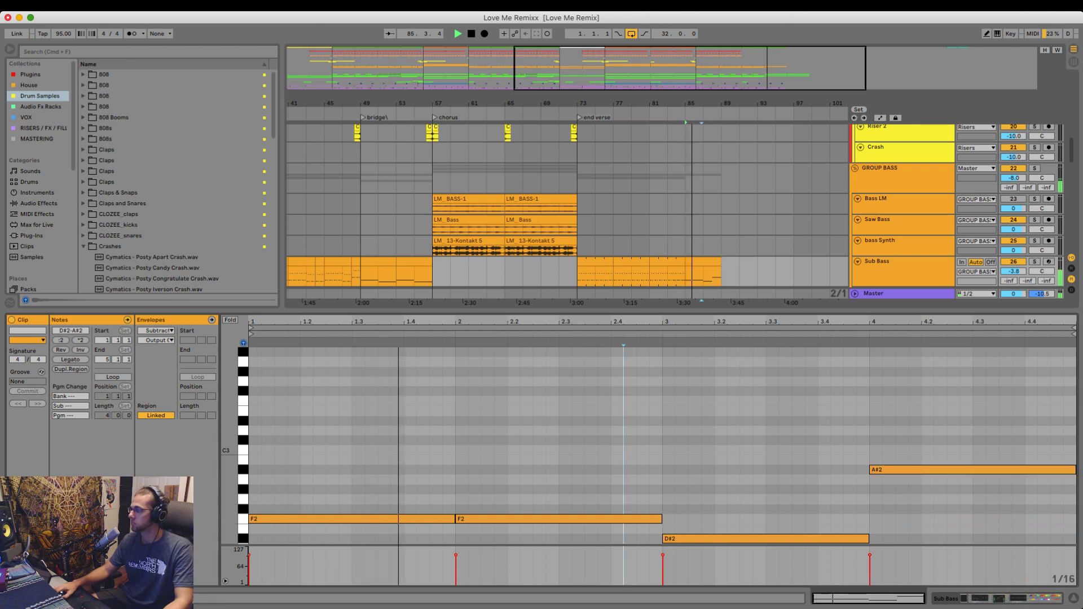
pyautogui.press('alt+super+l')
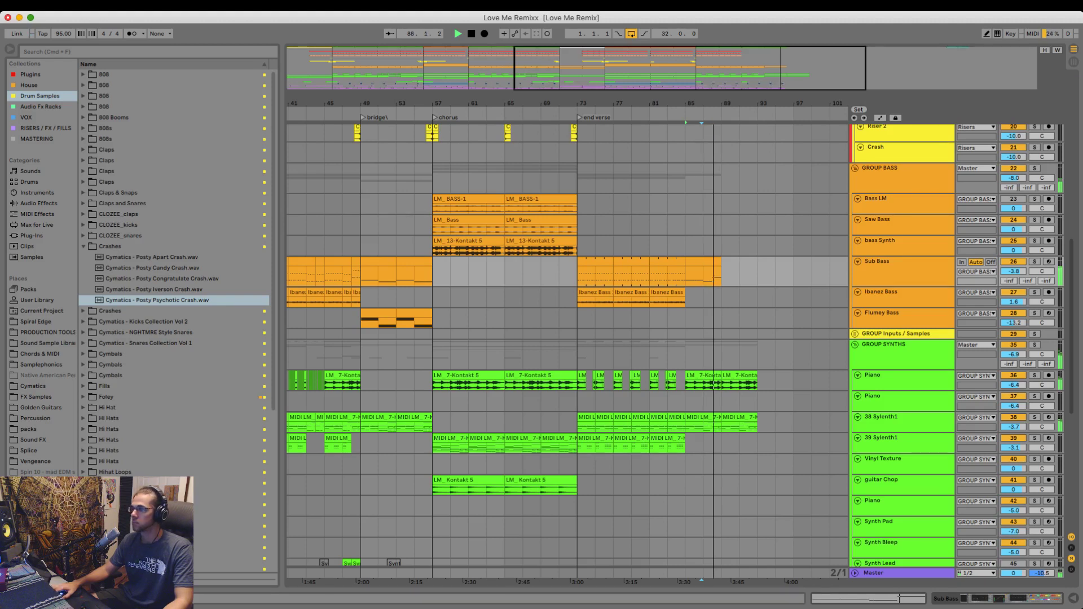
# - Extend the arrangement loop's end past the outro so the loop runs 94 bars from bar 1
pyautogui.moveTo(721, 262)
pyautogui.mouseDown()
pyautogui.moveTo(739, 262)
pyautogui.moveTo(721, 262)
pyautogui.mouseUp()
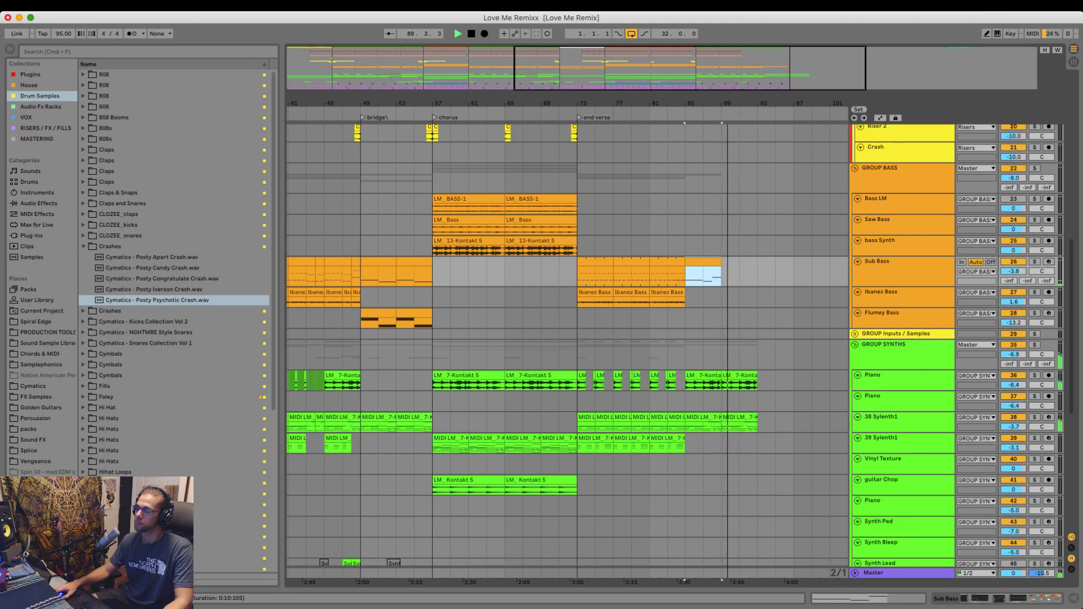
pyautogui.hscroll(2, 721, 262)
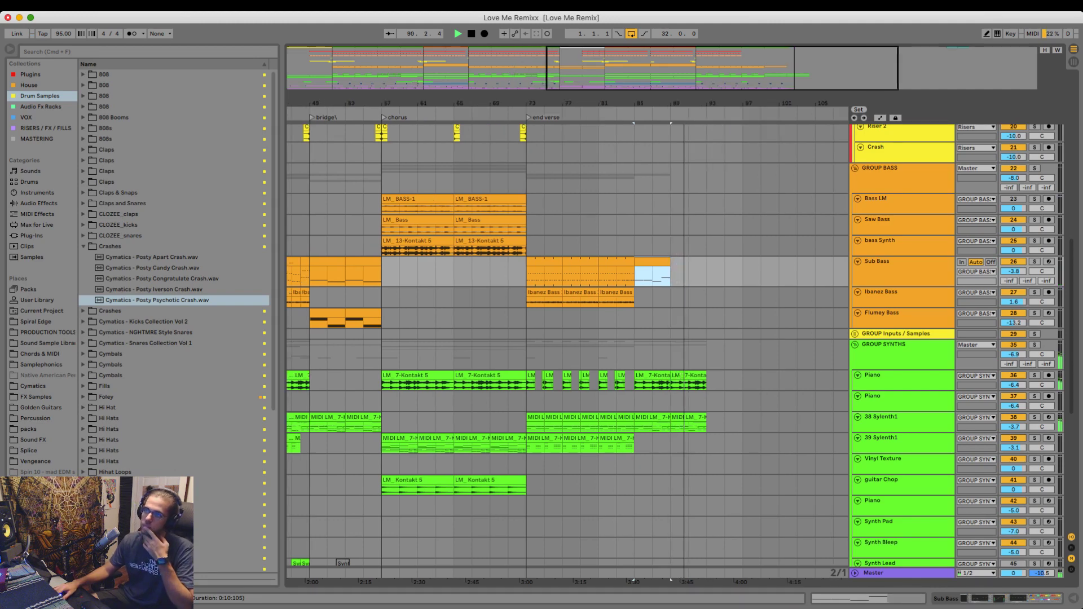
pyautogui.press('w')
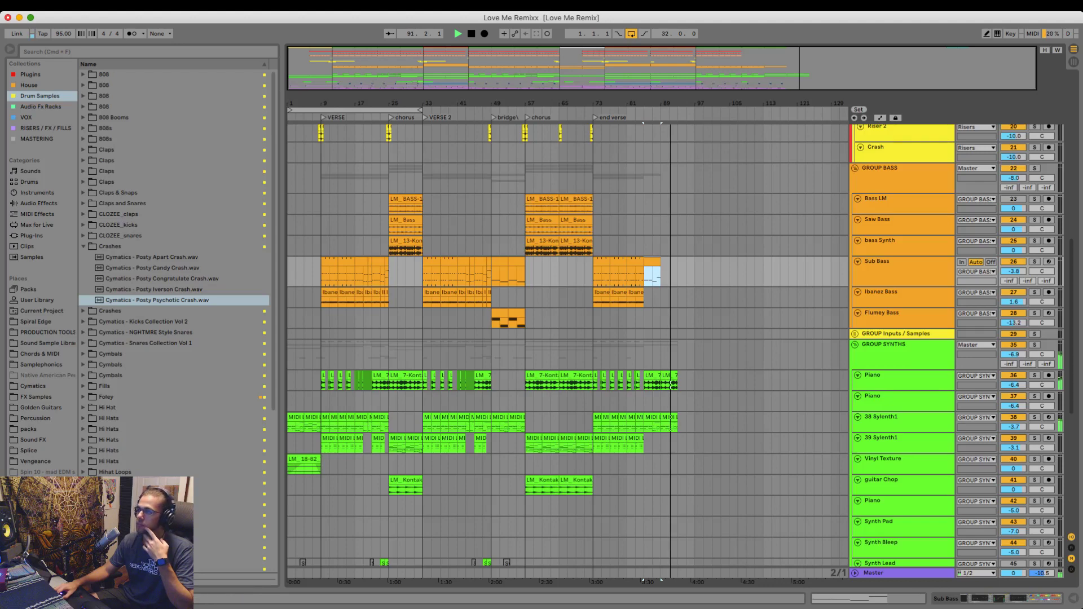
pyautogui.moveTo(421, 110); pyautogui.dragTo(678, 145)
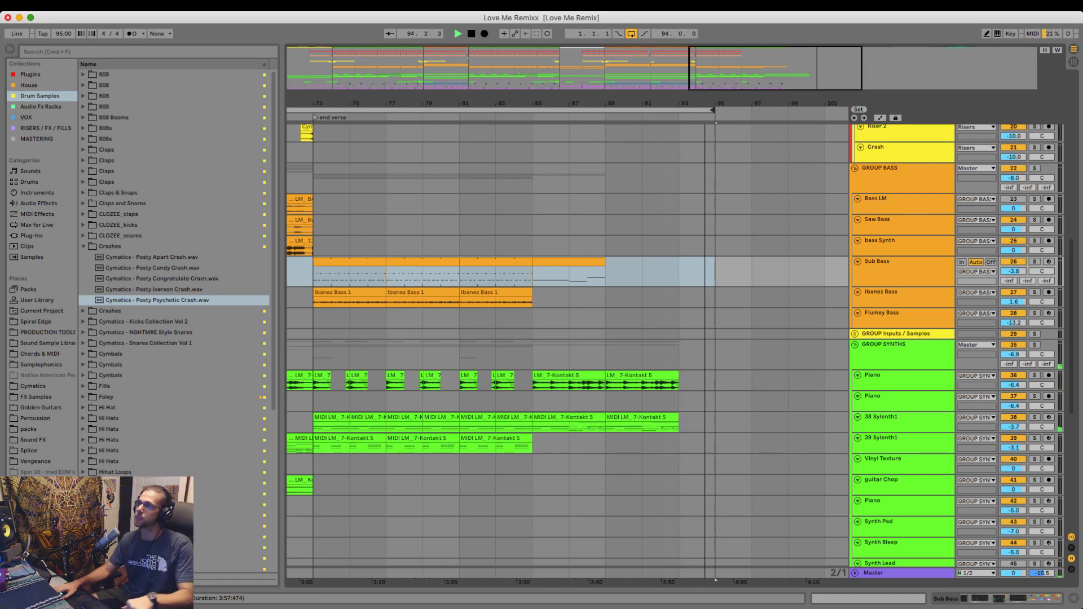
pyautogui.press('w')
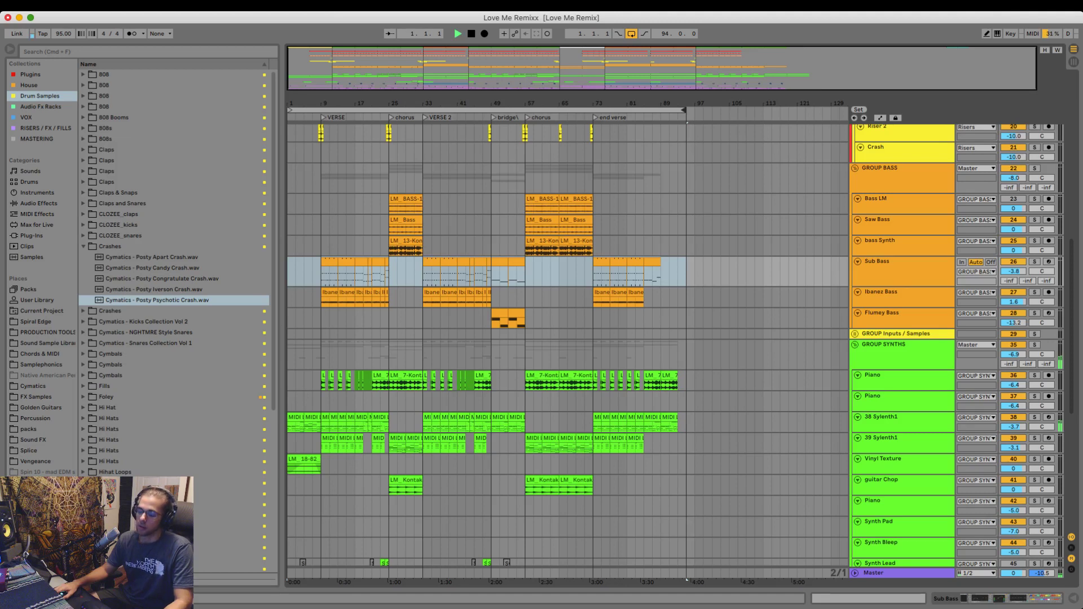
pyautogui.press('space')
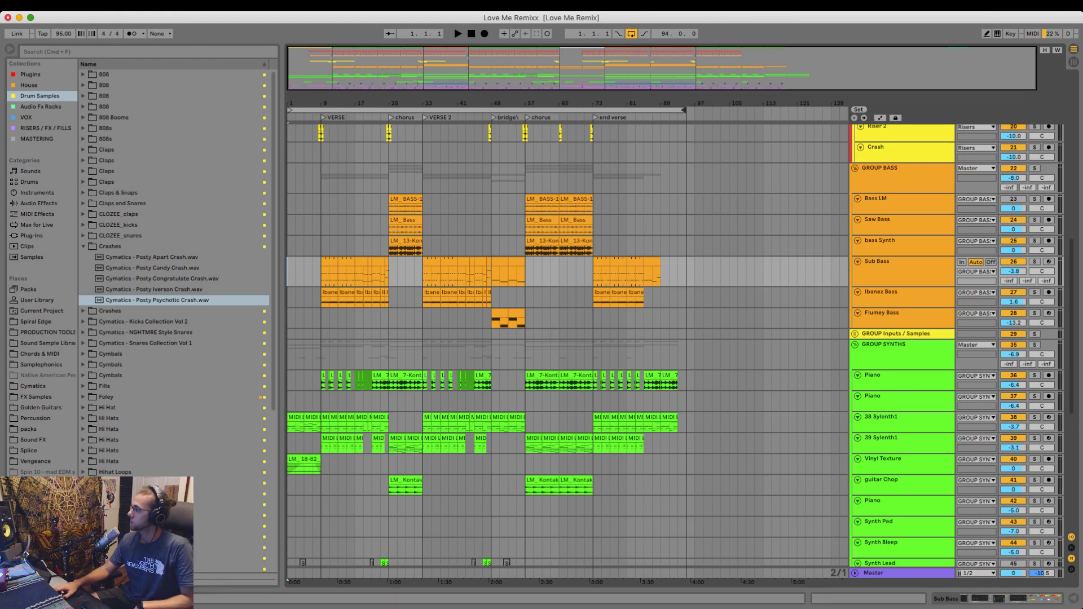
# - Play the full arrangement from bar 1 to review it
pyautogui.press('super+Tab')
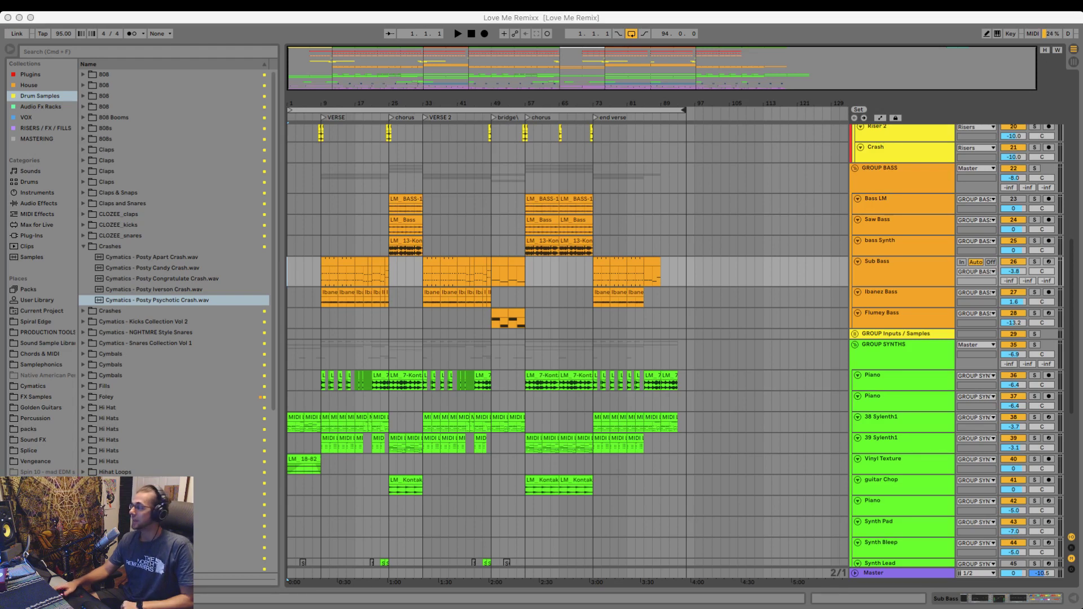
pyautogui.press('super+Tab')
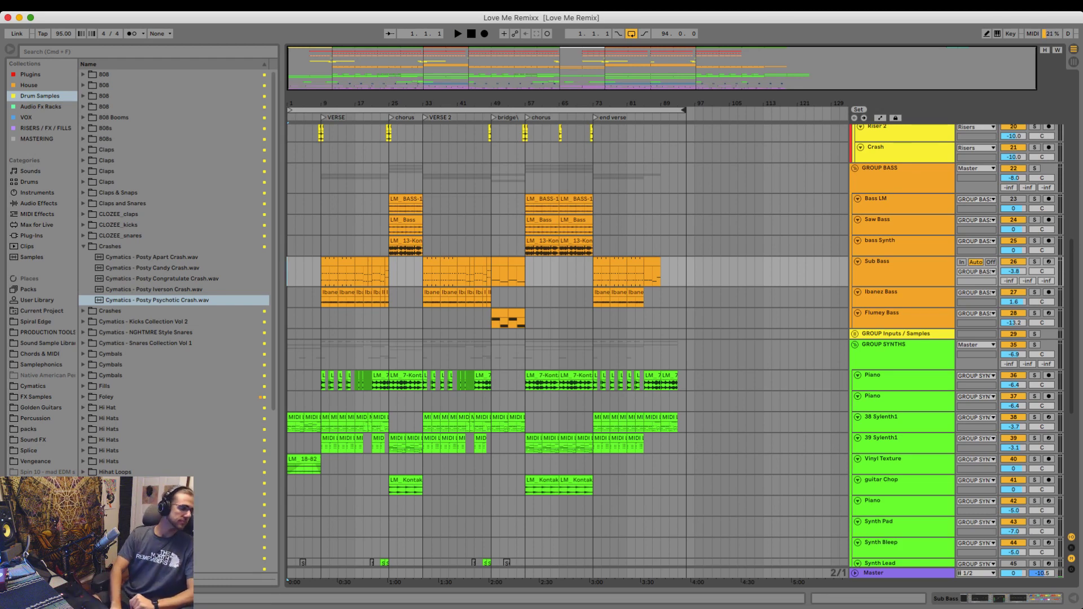
pyautogui.press('space')
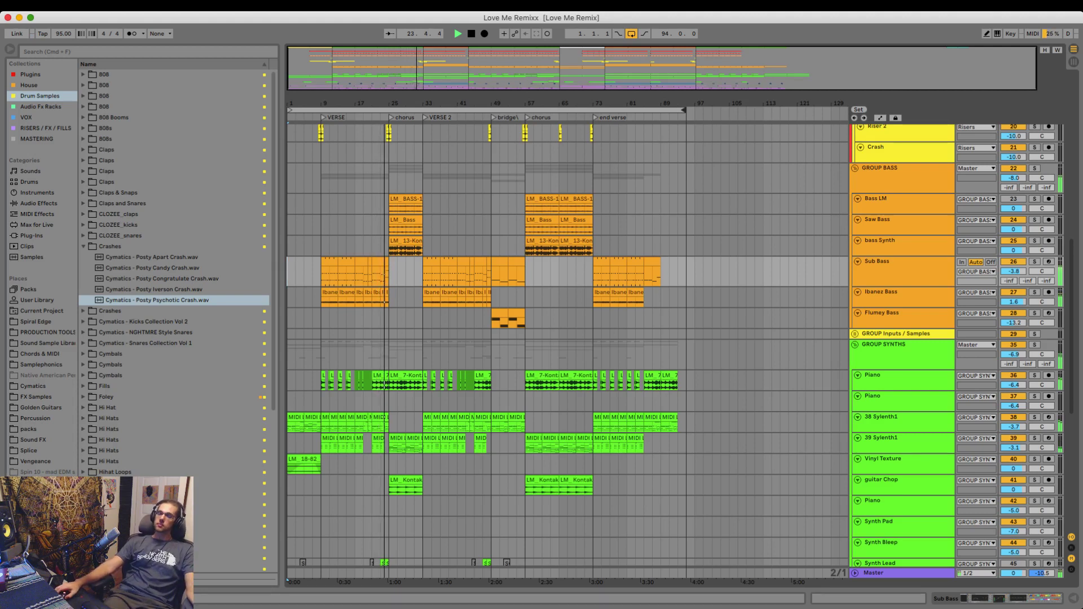
# - Add an Organic_Clap_SP_02 note on beat 1.2 of the Claps/Snare clip in the first chorus
pyautogui.scroll(5, 564, 338)
pyautogui.scroll(5, 565, 339)
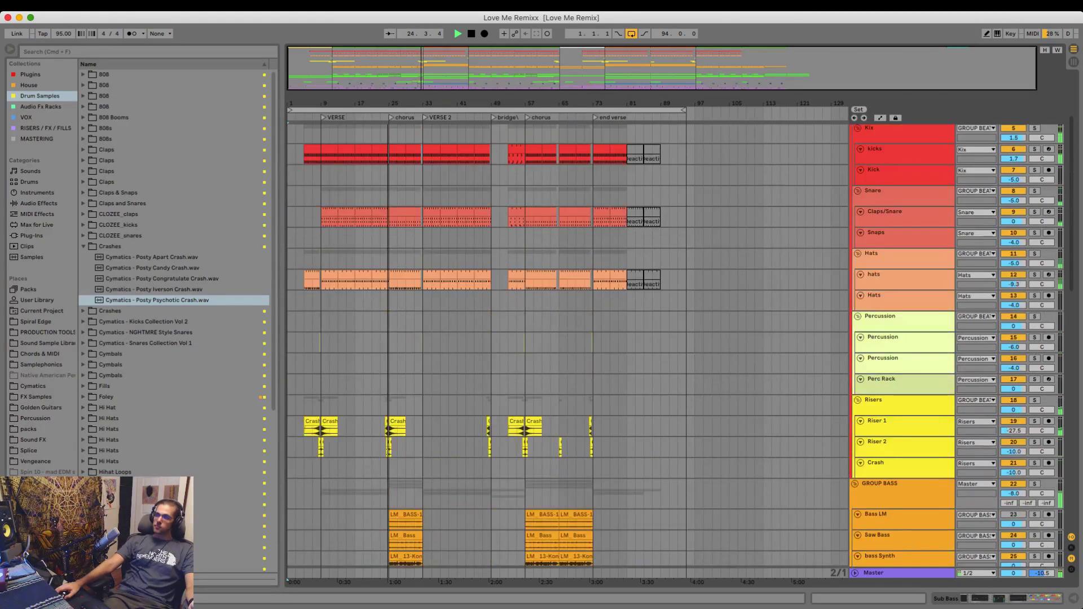
pyautogui.doubleClick(898, 221)
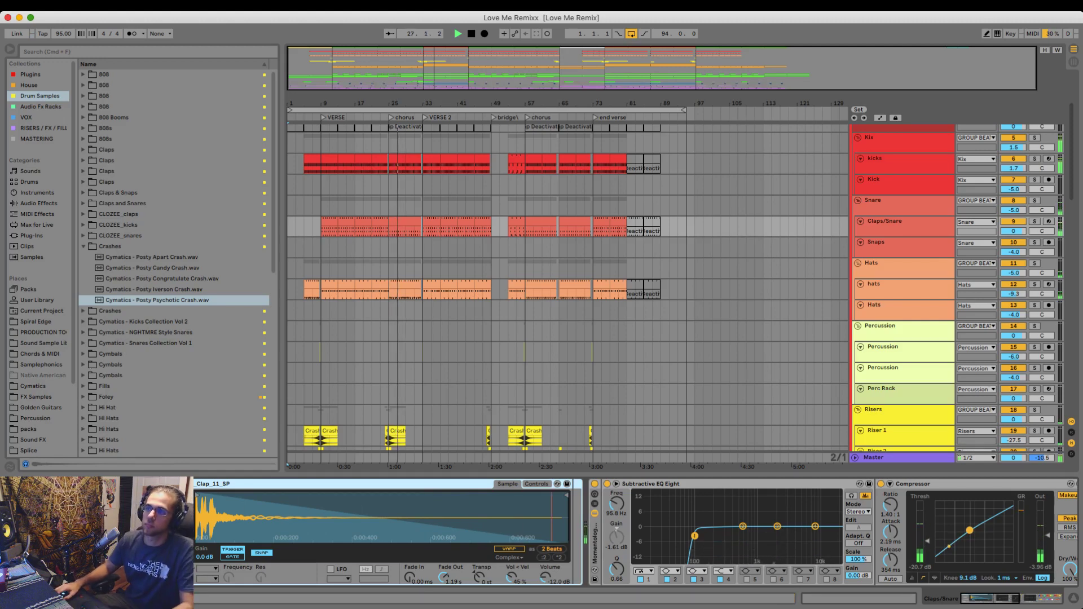
pyautogui.doubleClick(404, 220)
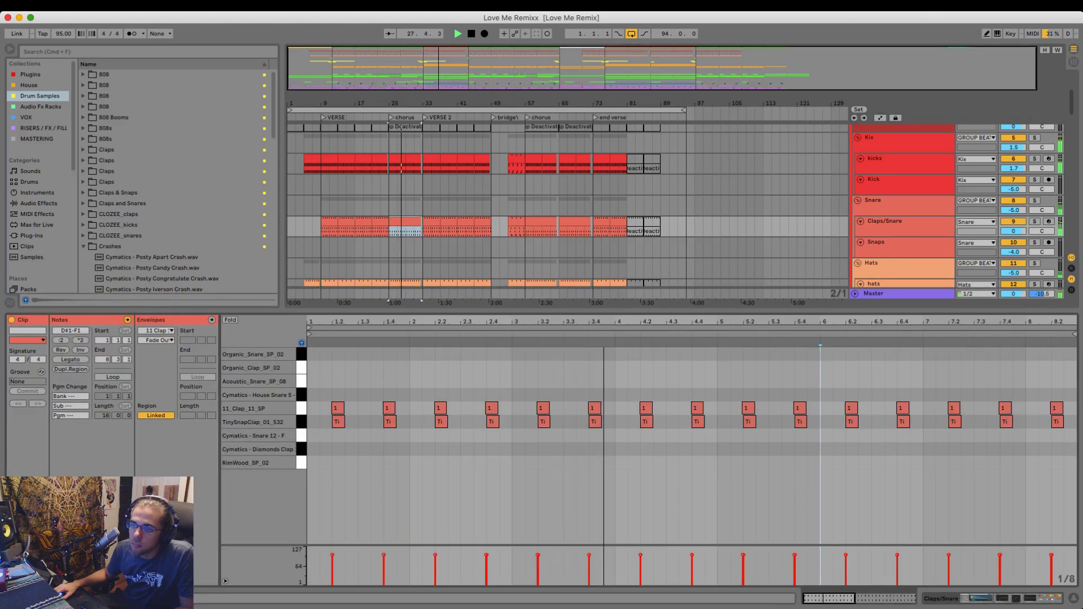
pyautogui.doubleClick(338, 382)
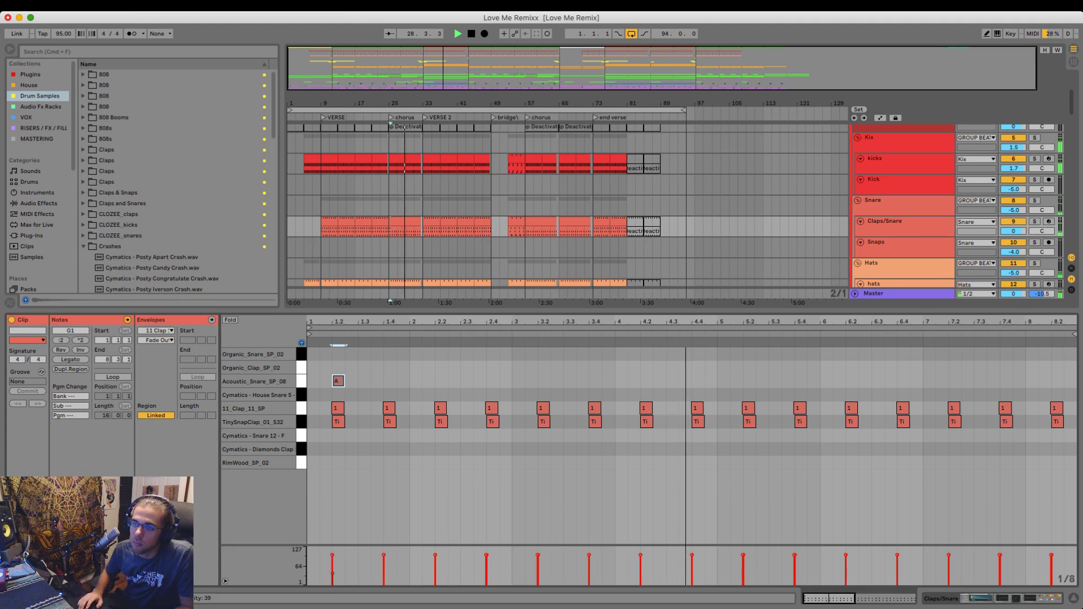
pyautogui.moveTo(338, 381); pyautogui.dragTo(338, 368)
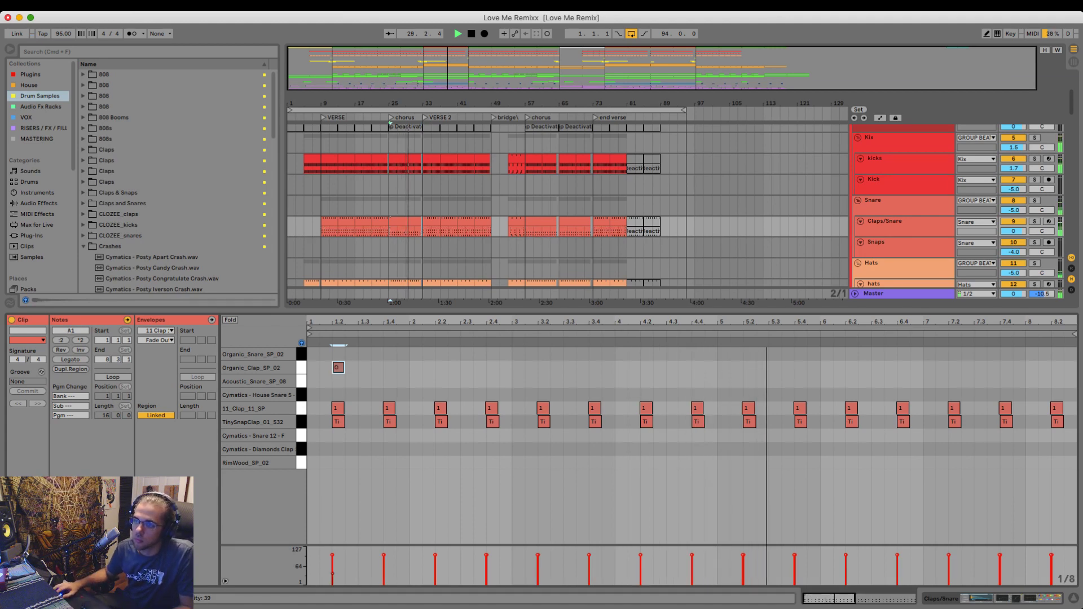
# - Duplicate the Organic_Clap_SP_02 note onto every second and fourth beat through 8.2
pyautogui.press('super+d')
pyautogui.press('super+d')
pyautogui.press('super+d')
pyautogui.press('super+d')
pyautogui.press('super+d')
pyautogui.press('super+d')
pyautogui.press('super+d')
pyautogui.press('super+d')
pyautogui.press('super+d')
pyautogui.press('super+d')
pyautogui.press('super+d')
pyautogui.press('super+d')
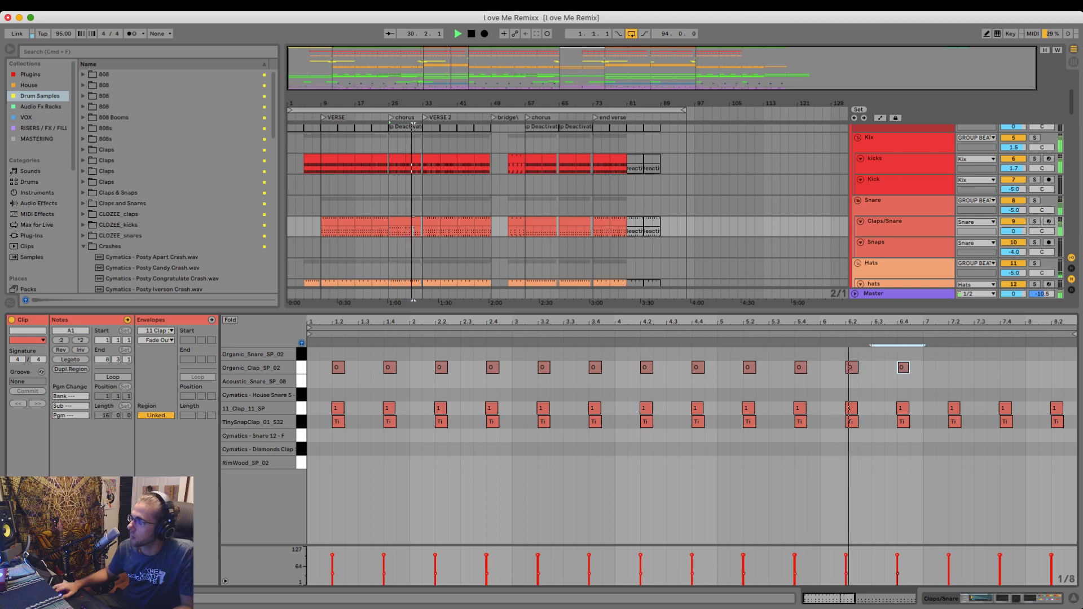
pyautogui.press('super+d')
pyautogui.press('super+d')
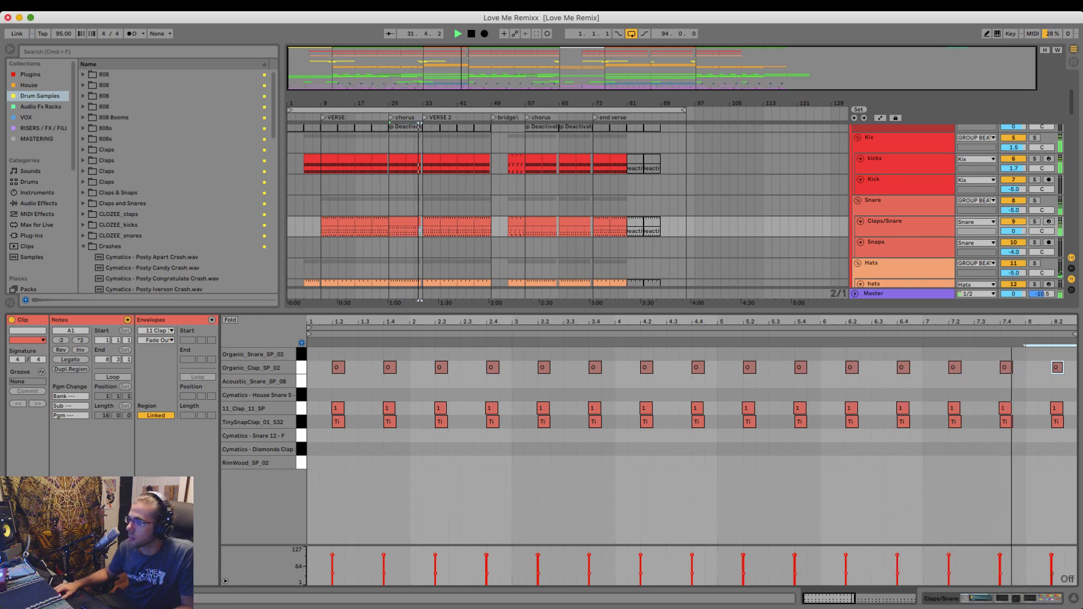
# - Turn off grid snapping and nudge all the Organic_Clap_SP_02 notes slightly earlier
pyautogui.moveTo(1068, 378); pyautogui.dragTo(311, 362)
pyautogui.press('super+4')
pyautogui.press('Left')
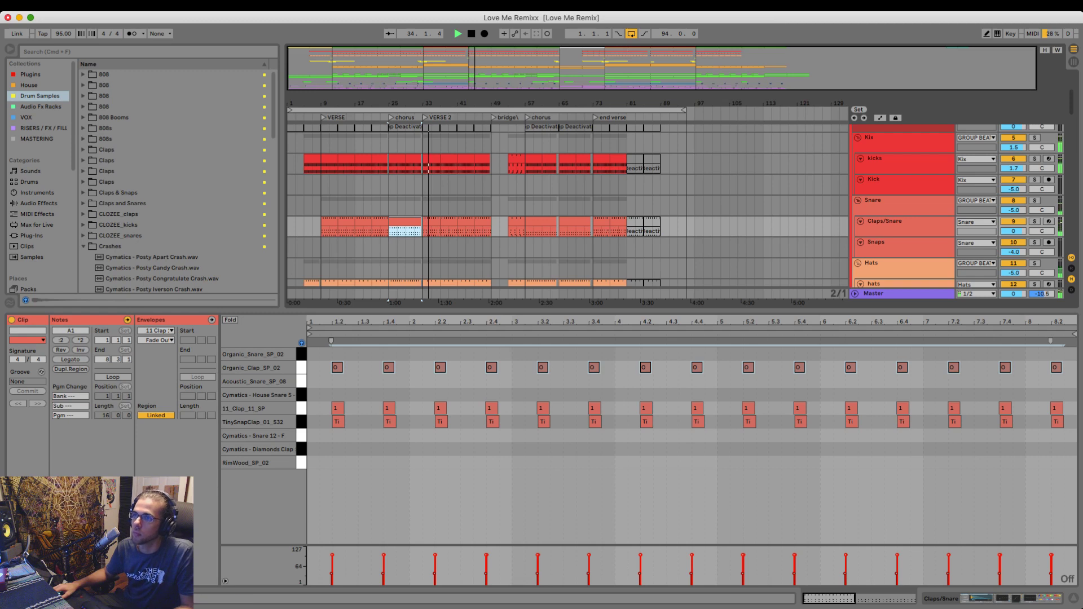
# - Copy all notes of the first chorus Claps/Snare clip into both second-chorus clips and save the set
pyautogui.moveTo(424, 104); pyautogui.dragTo(423, 125)
pyautogui.press('super+a')
pyautogui.press('super+c')
pyautogui.doubleClick(589, 223)
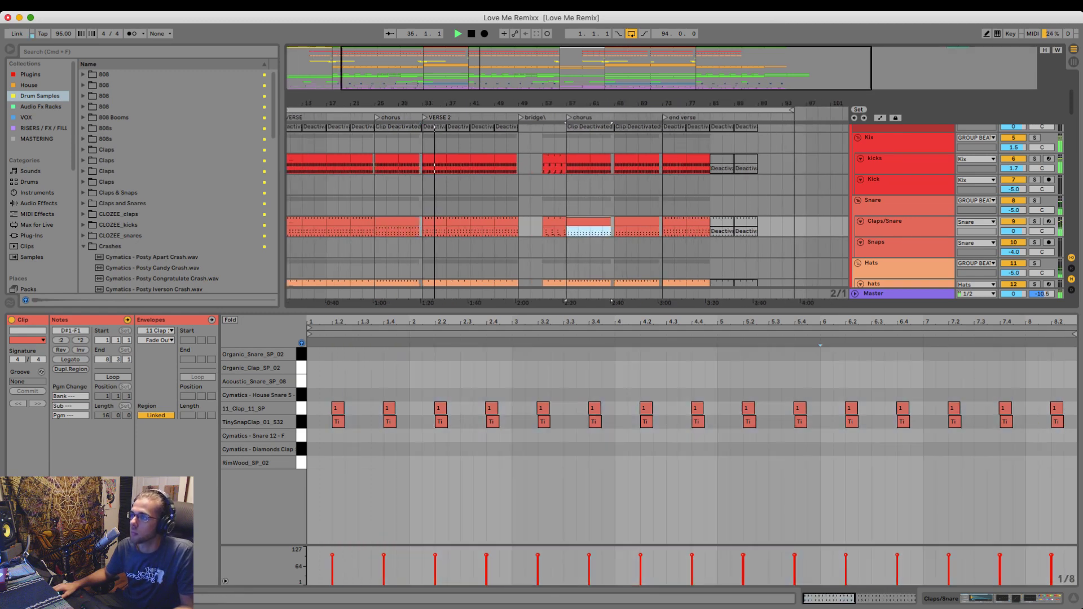
pyautogui.press('super+a')
pyautogui.press('super+v')
pyautogui.doubleClick(637, 224)
pyautogui.press('super+a')
pyautogui.press('super+v')
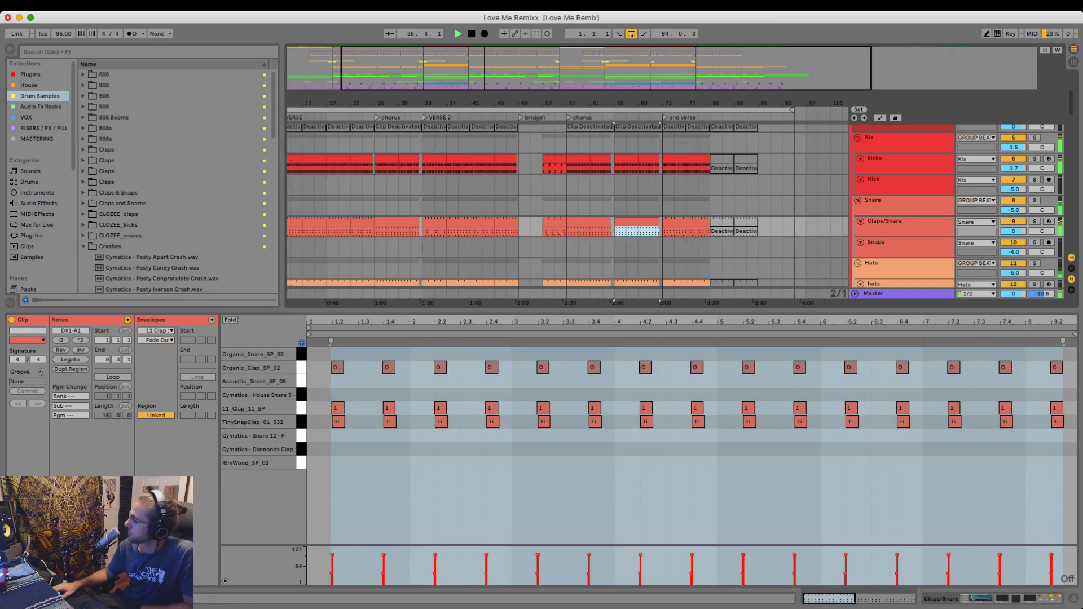
pyautogui.press('super+s')
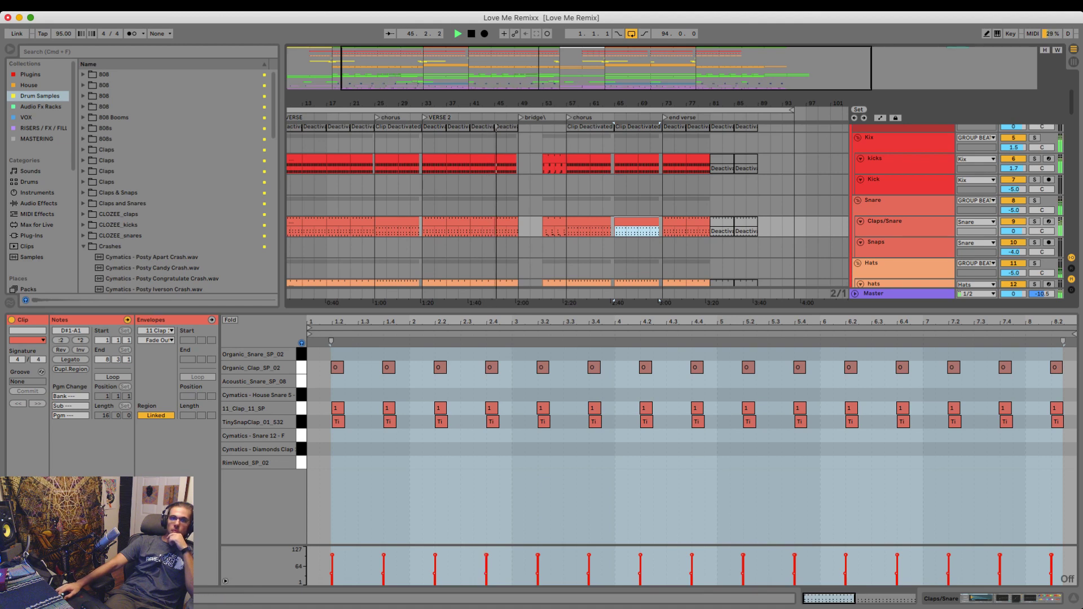
# - Stop playback, select the whole arrangement across all tracks and start an audio export
pyautogui.moveTo(659, 301); pyautogui.dragTo(659, 388)
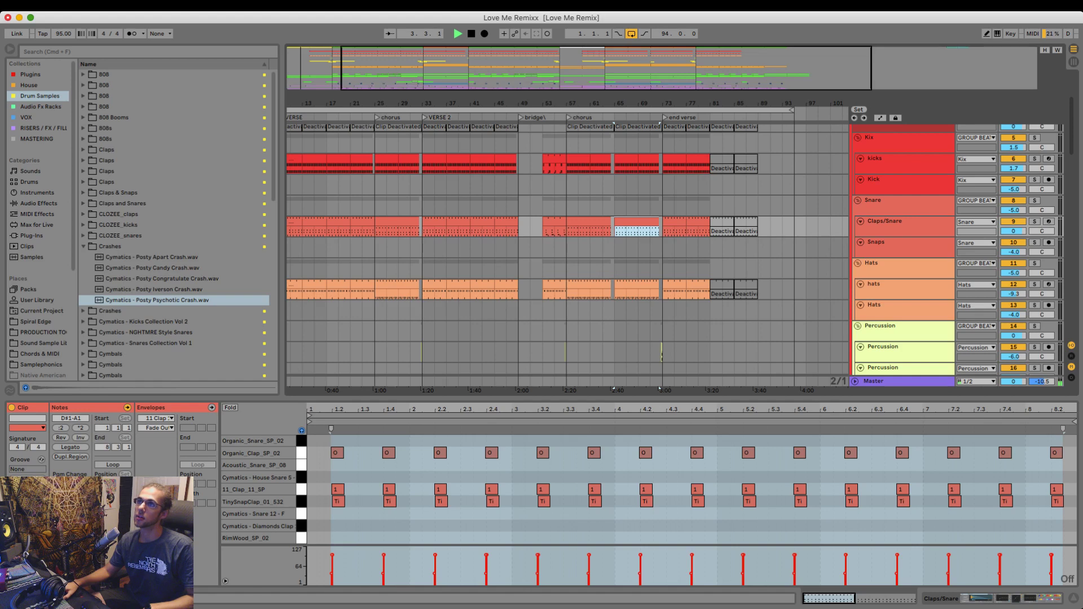
pyautogui.click(472, 34)
pyautogui.click(472, 34)
pyautogui.moveTo(449, 103); pyautogui.dragTo(450, 68)
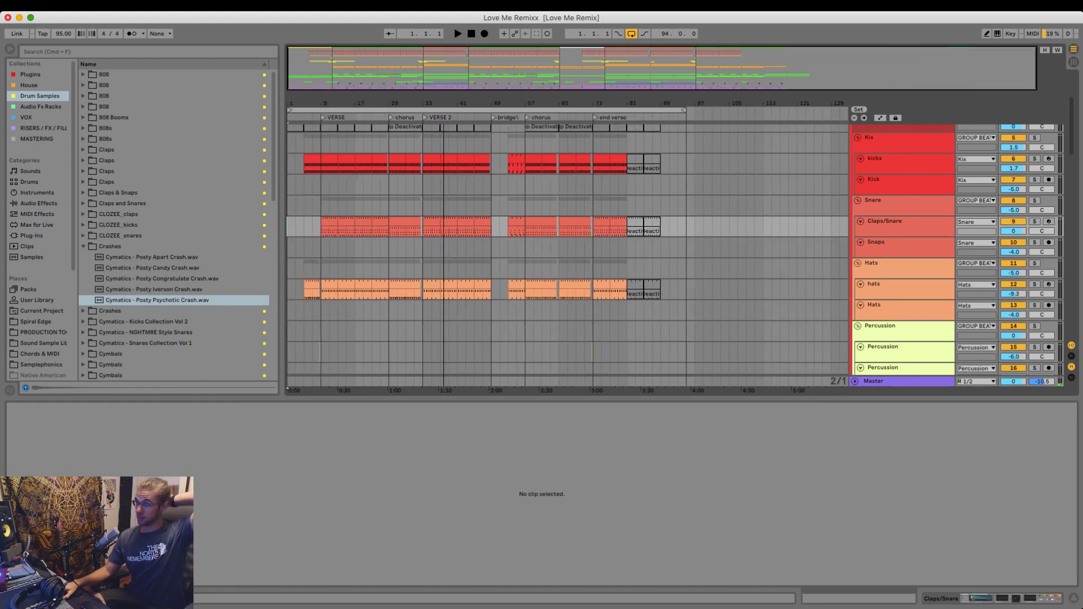
pyautogui.press('super+a')
pyautogui.press('super+shift+r')
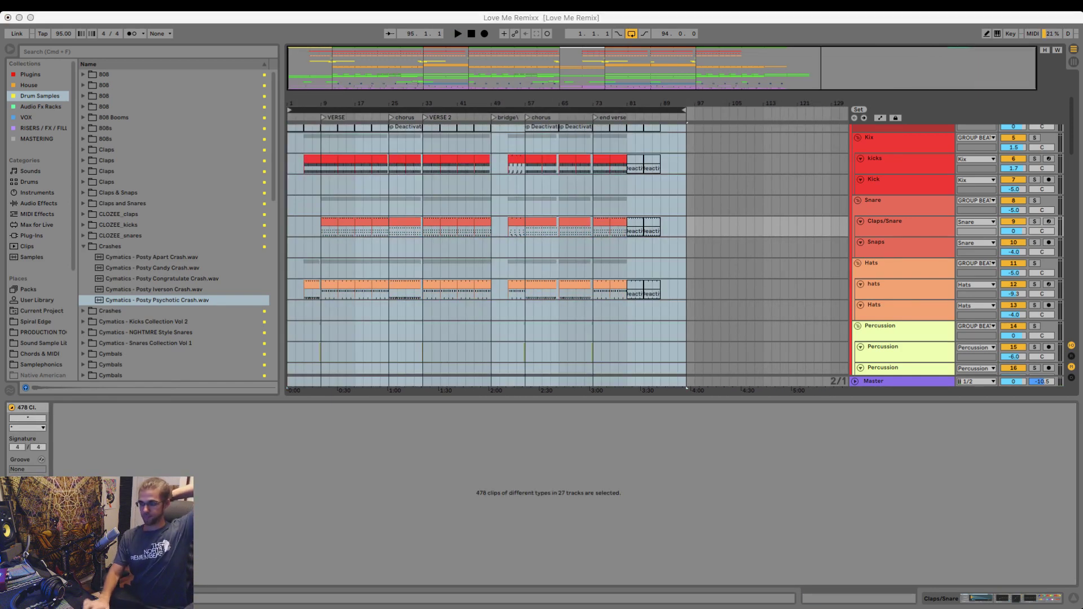